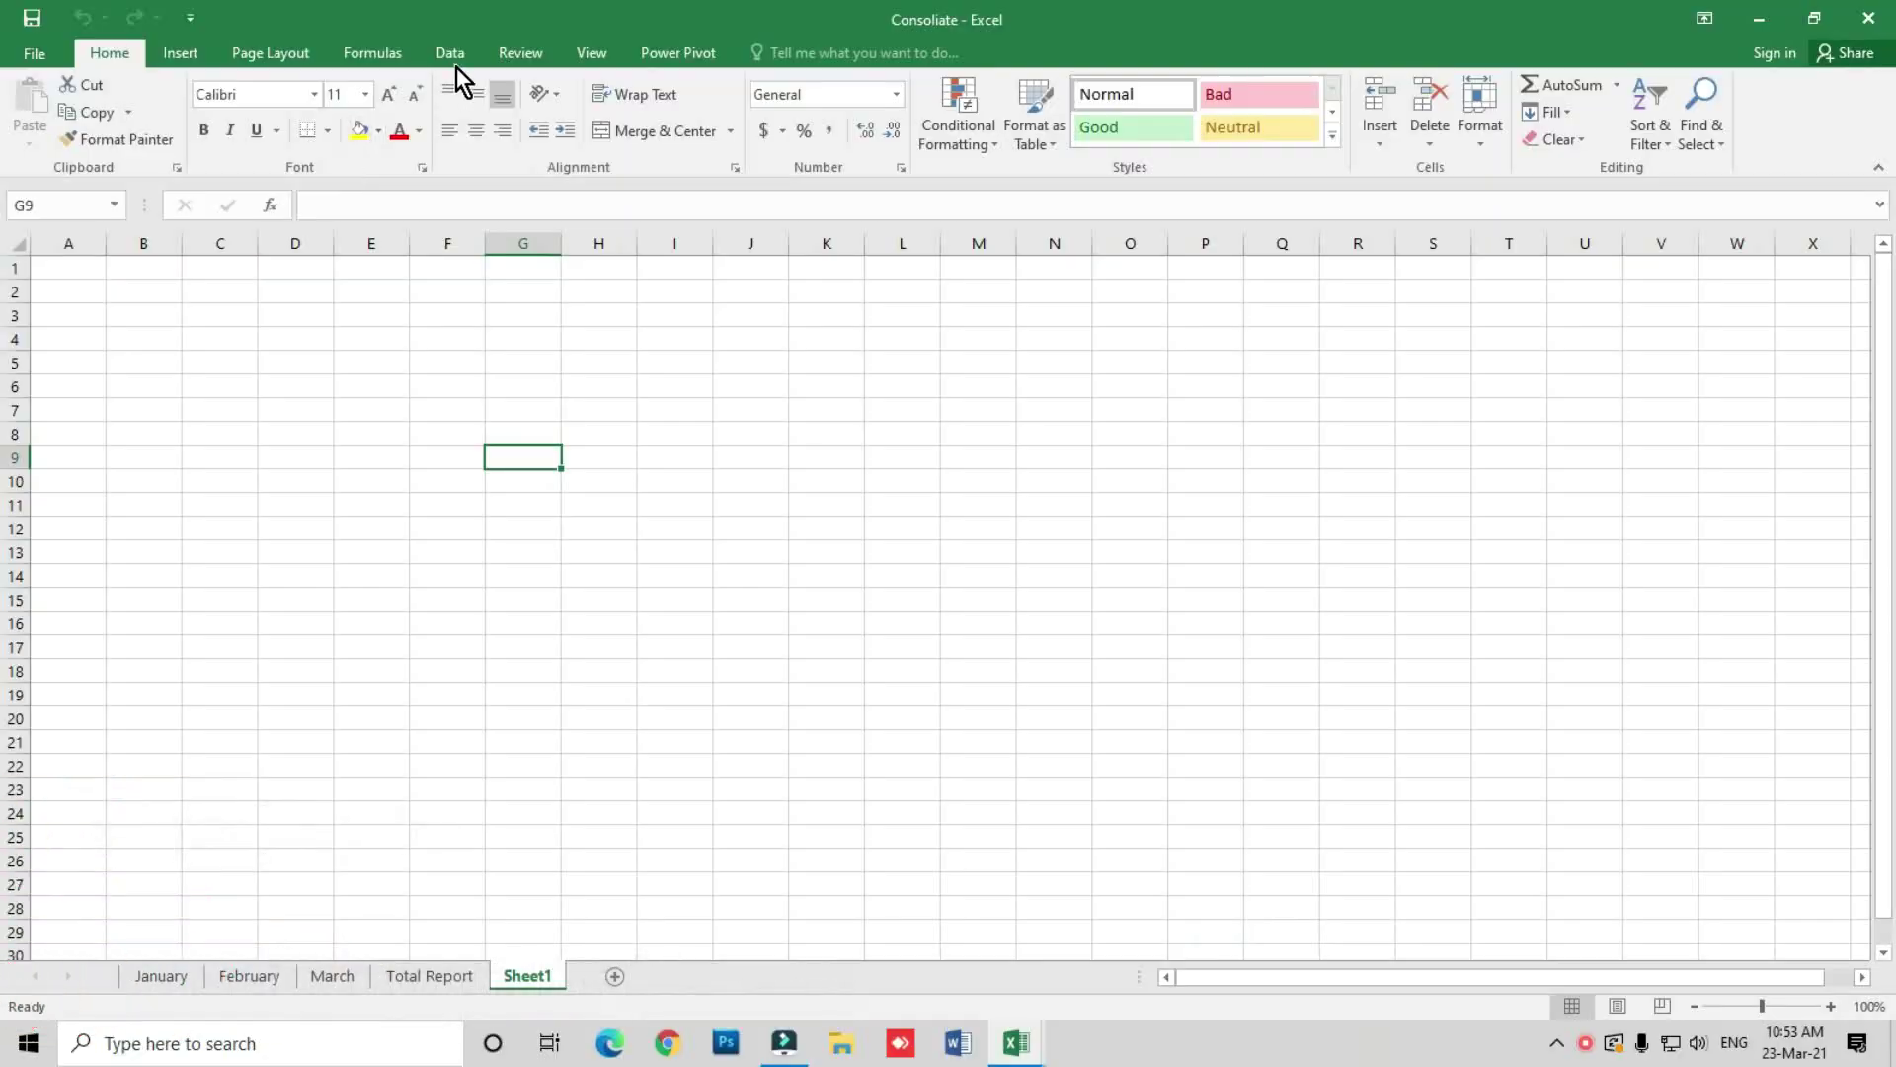
Show the Data tab tools above the Remove Duplicates sheet's Bill No., Mobile Phone and Qty table.
left_click(457, 61)
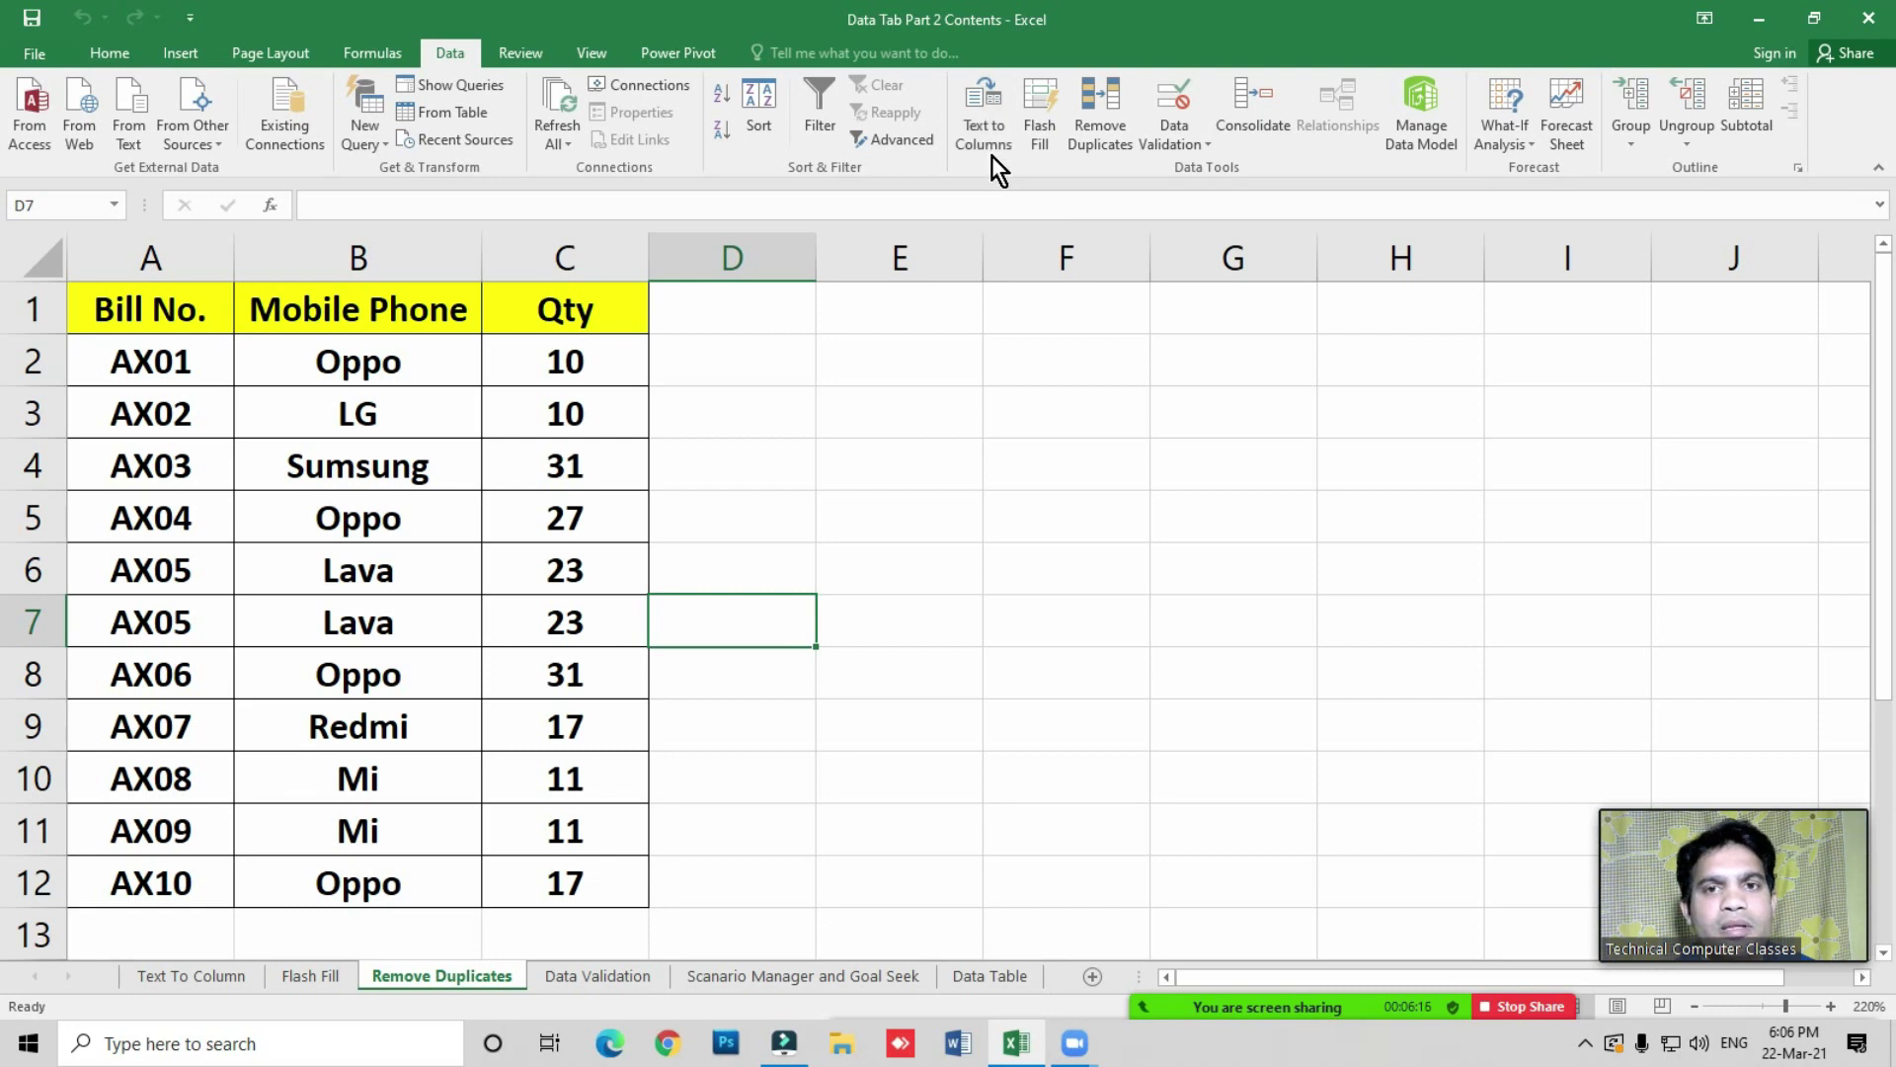
Switch to the Text To Column sheet.
left_click(201, 974)
left_click(681, 555)
left_click(825, 479)
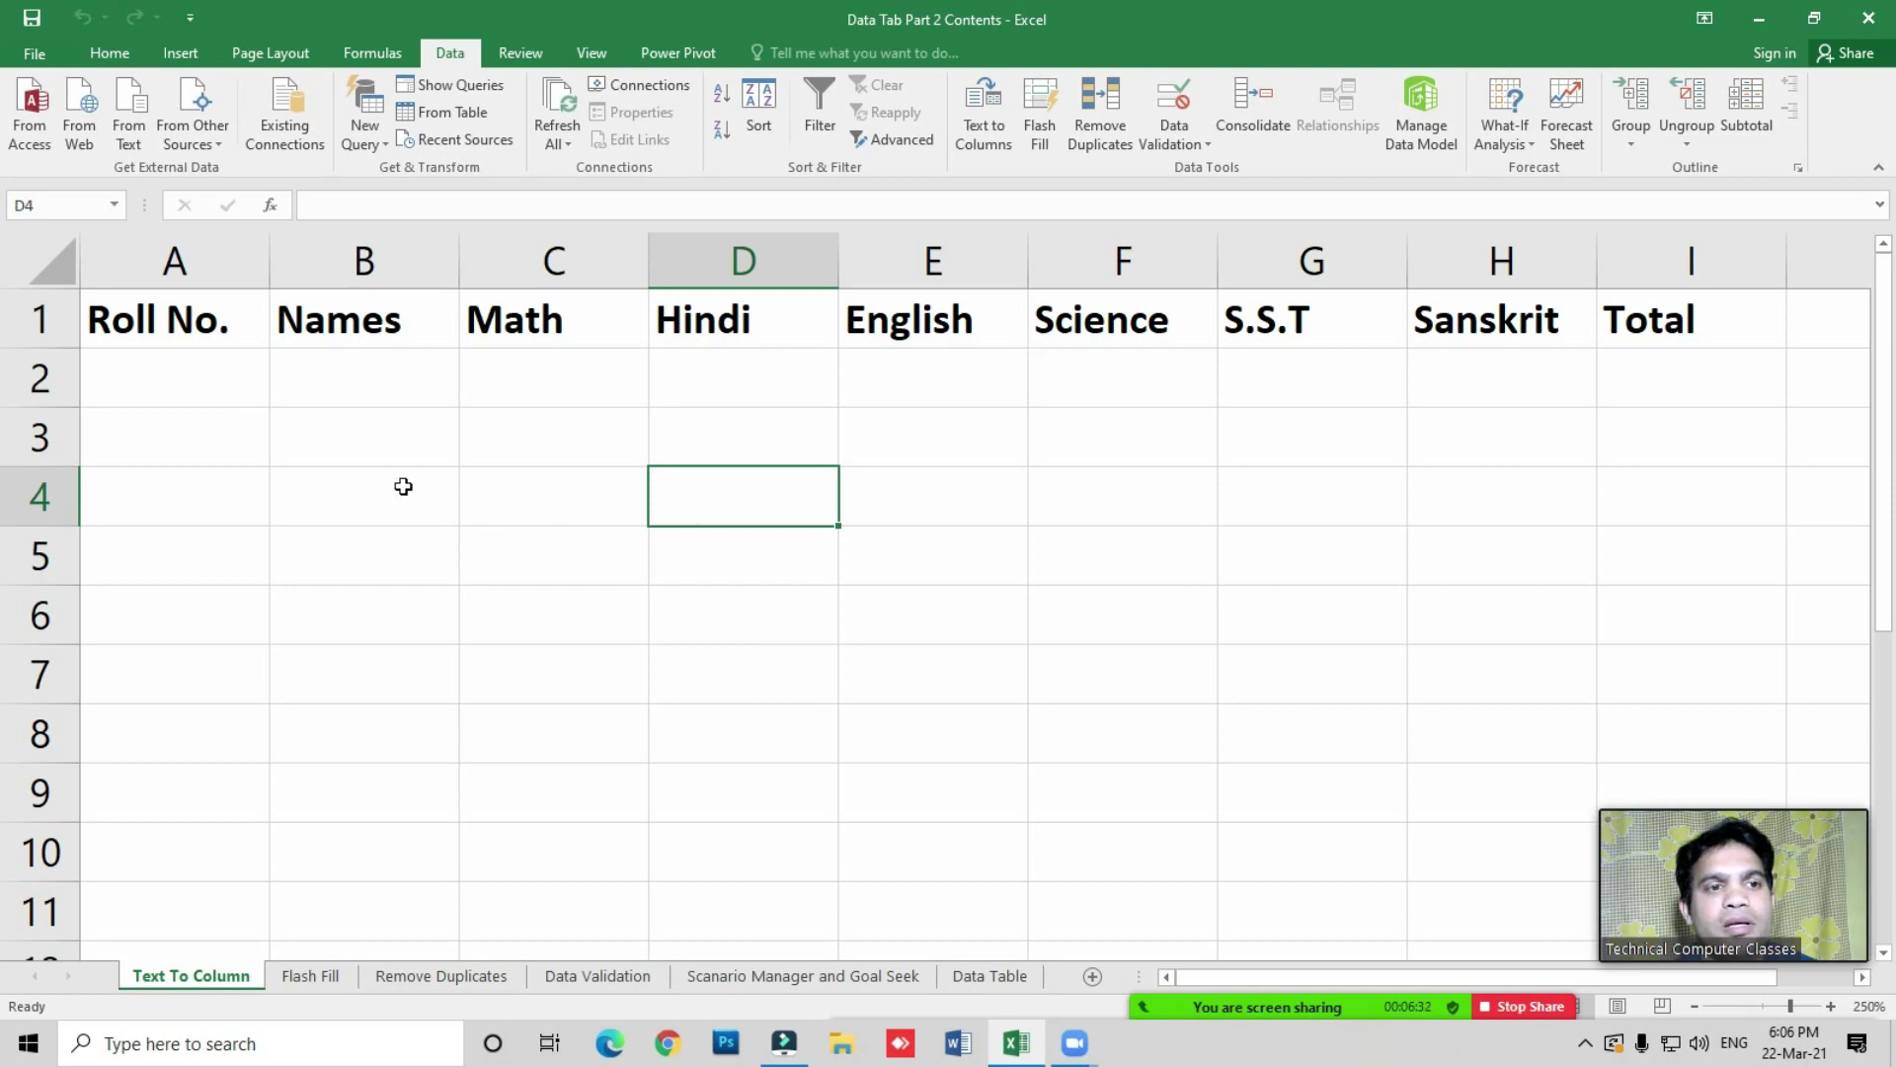
Inspect the Roll No., Names and Math headings in A1–C1, then select cell A5.
left_click(190, 326)
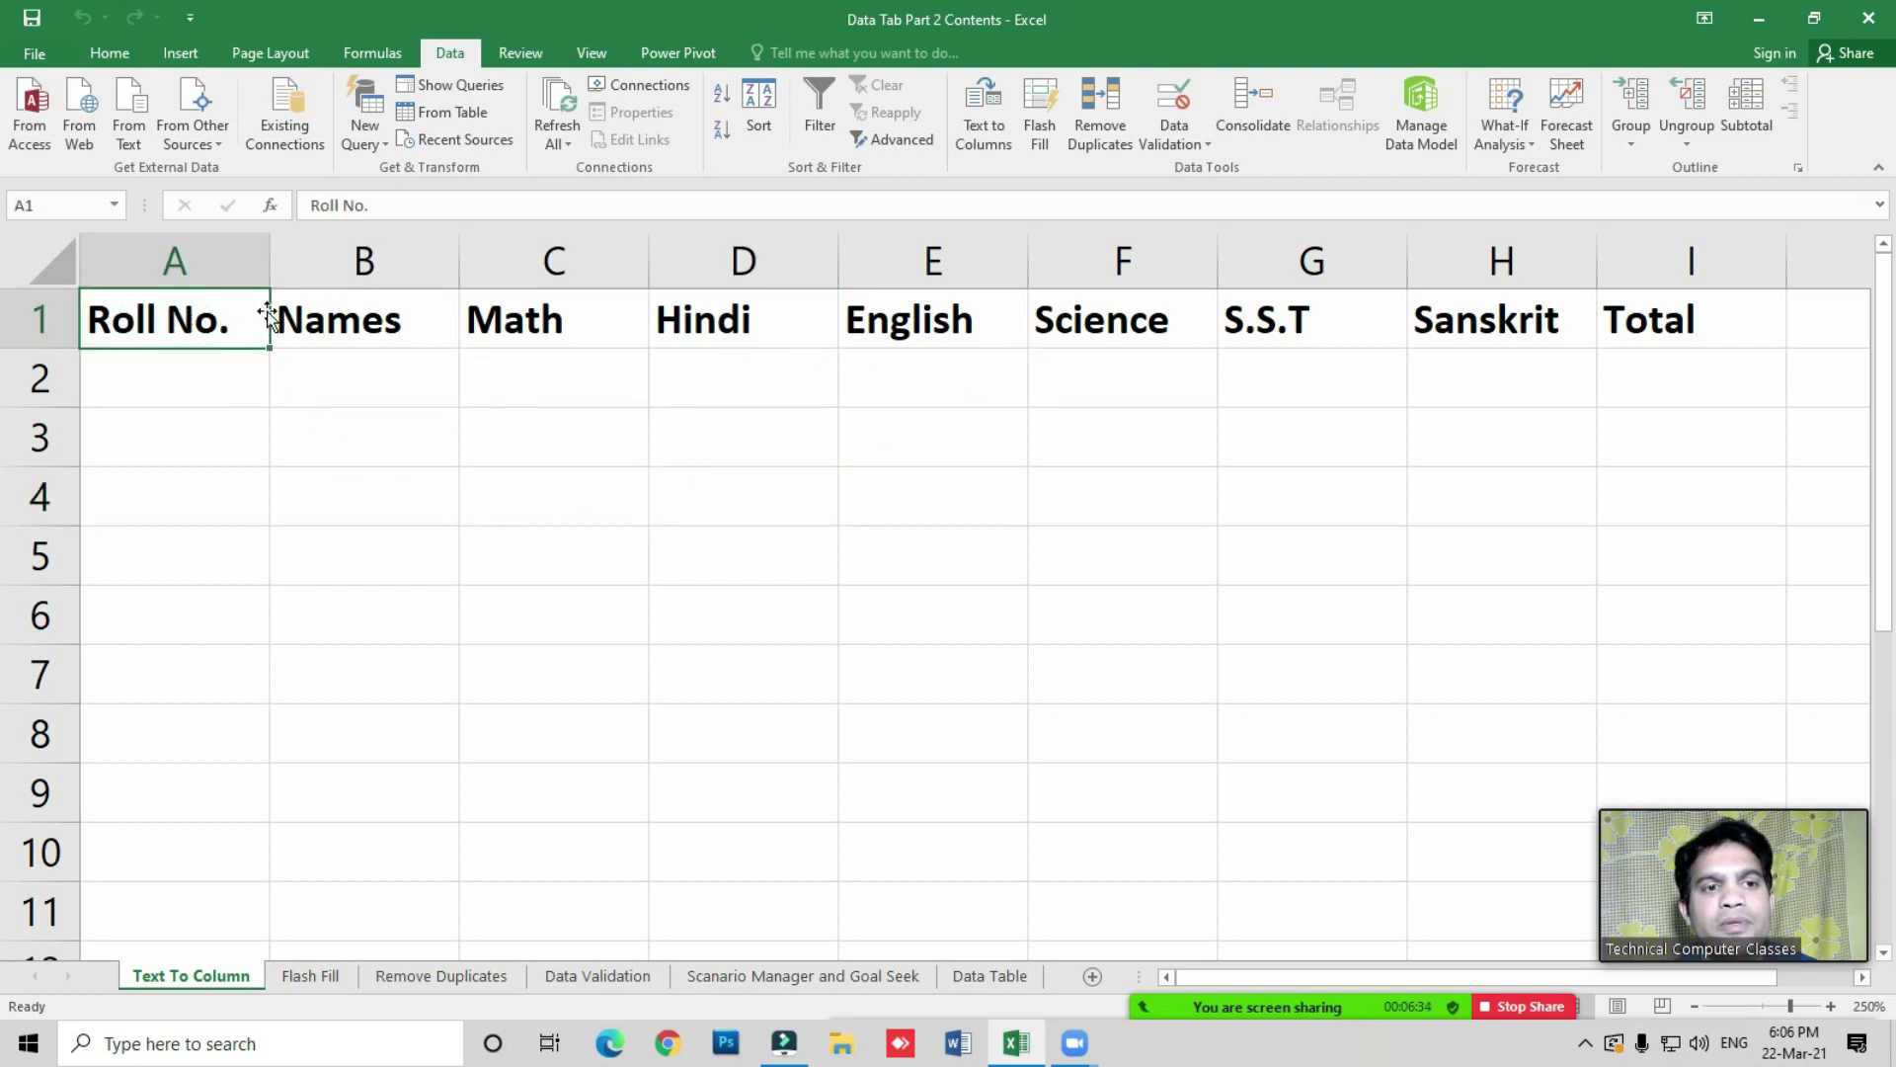
left_click(389, 322)
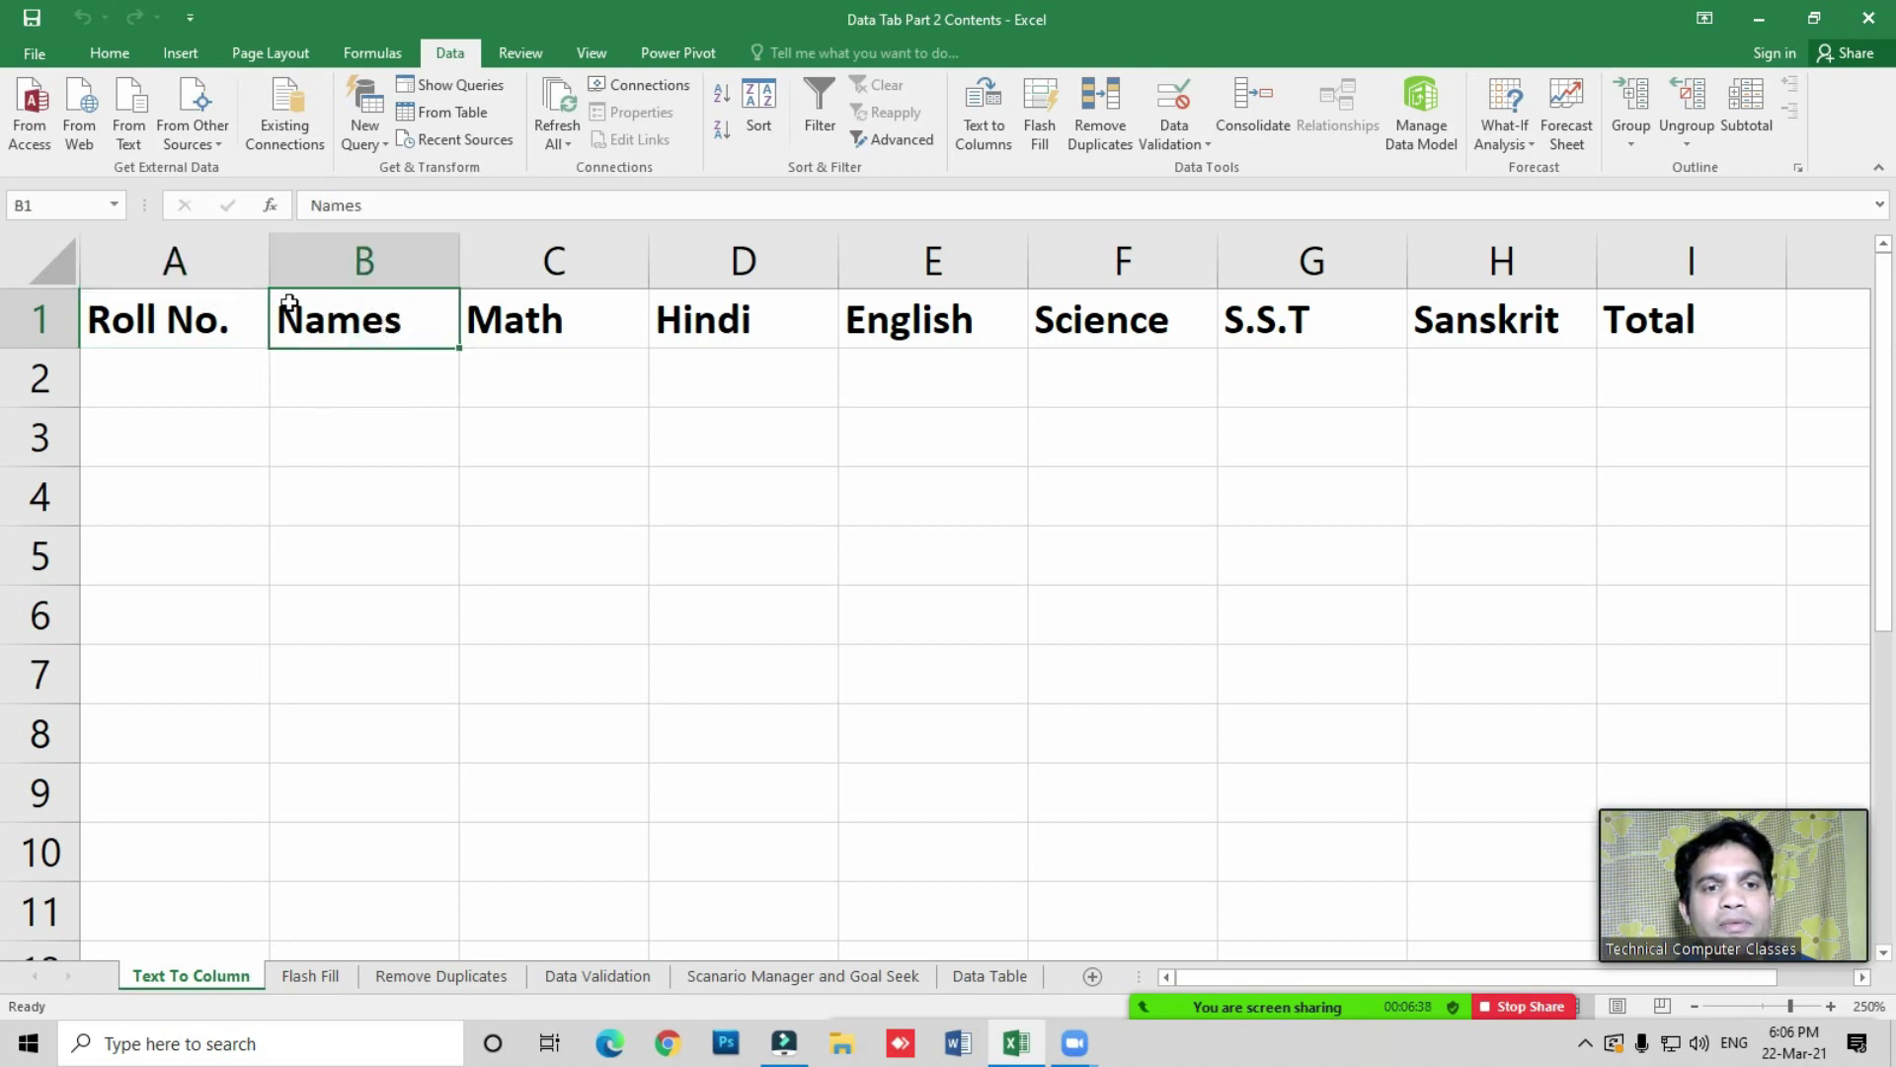
left_click(543, 329)
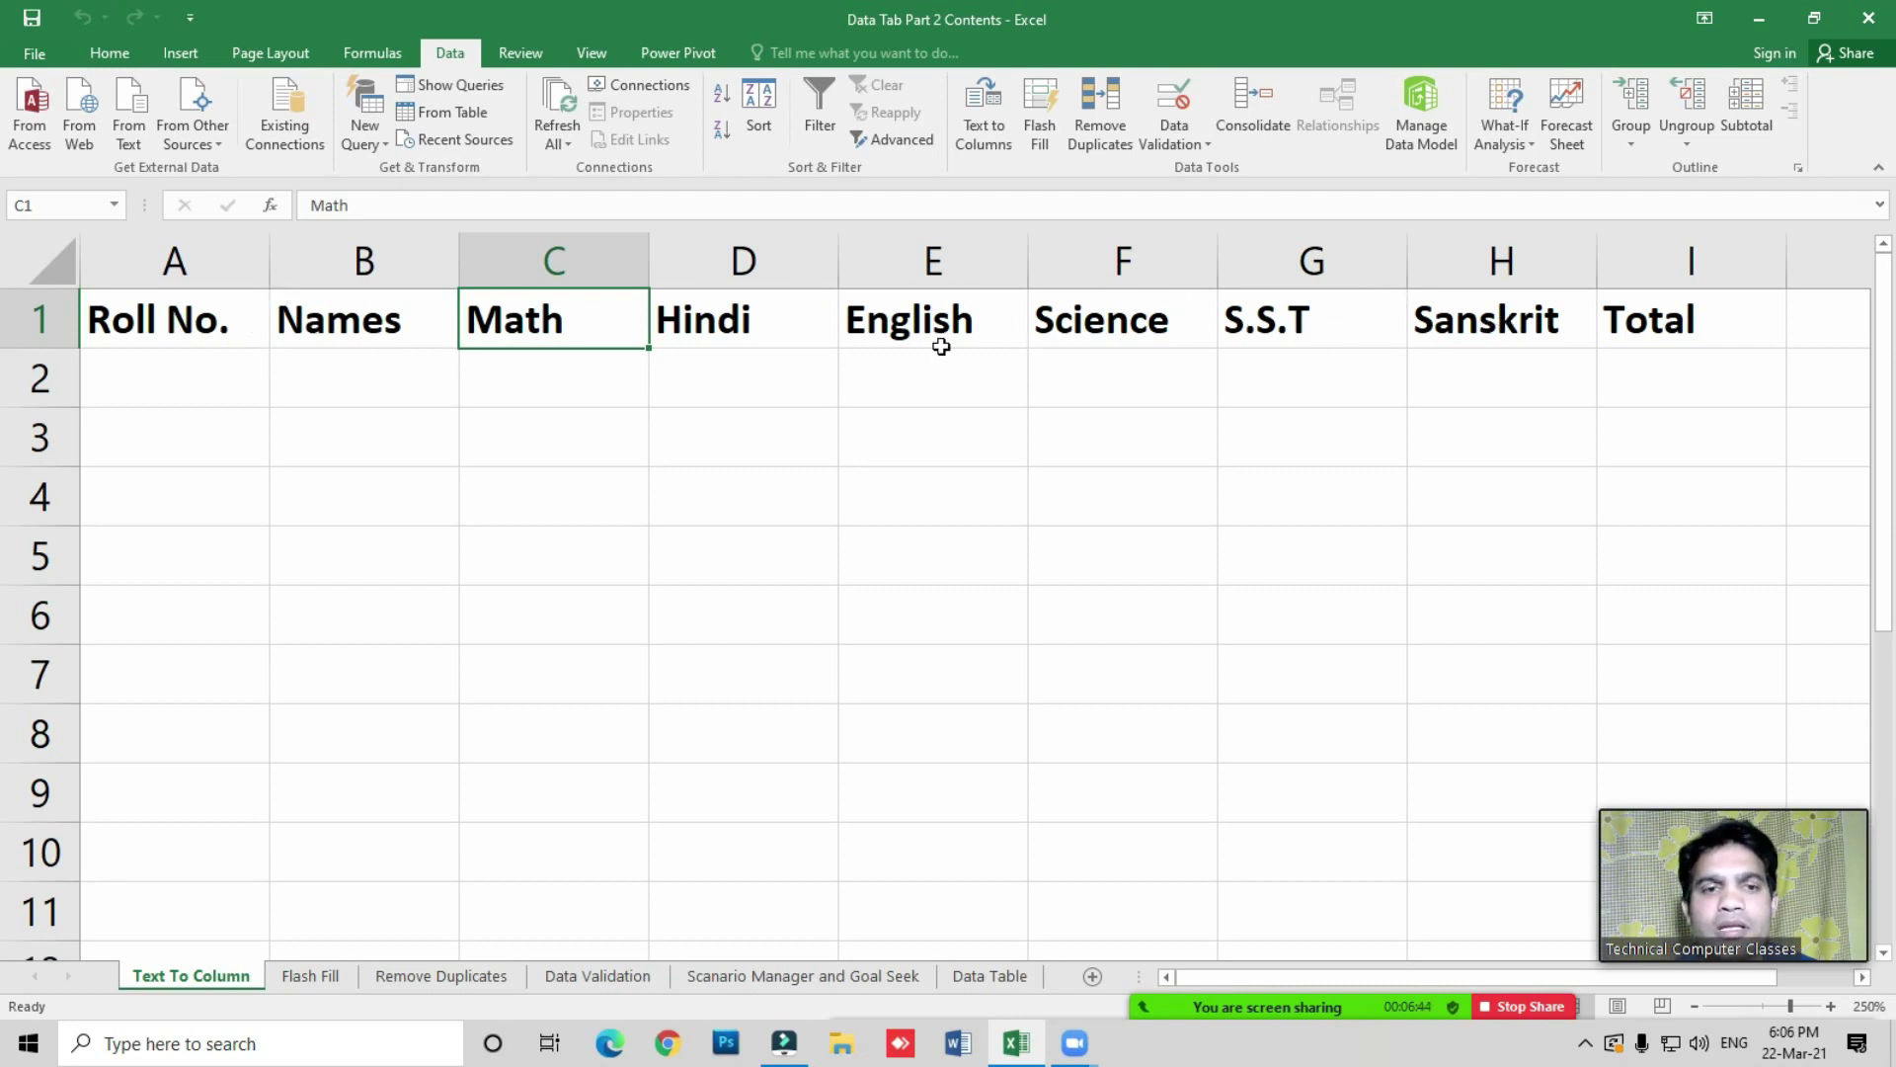
left_click(129, 552)
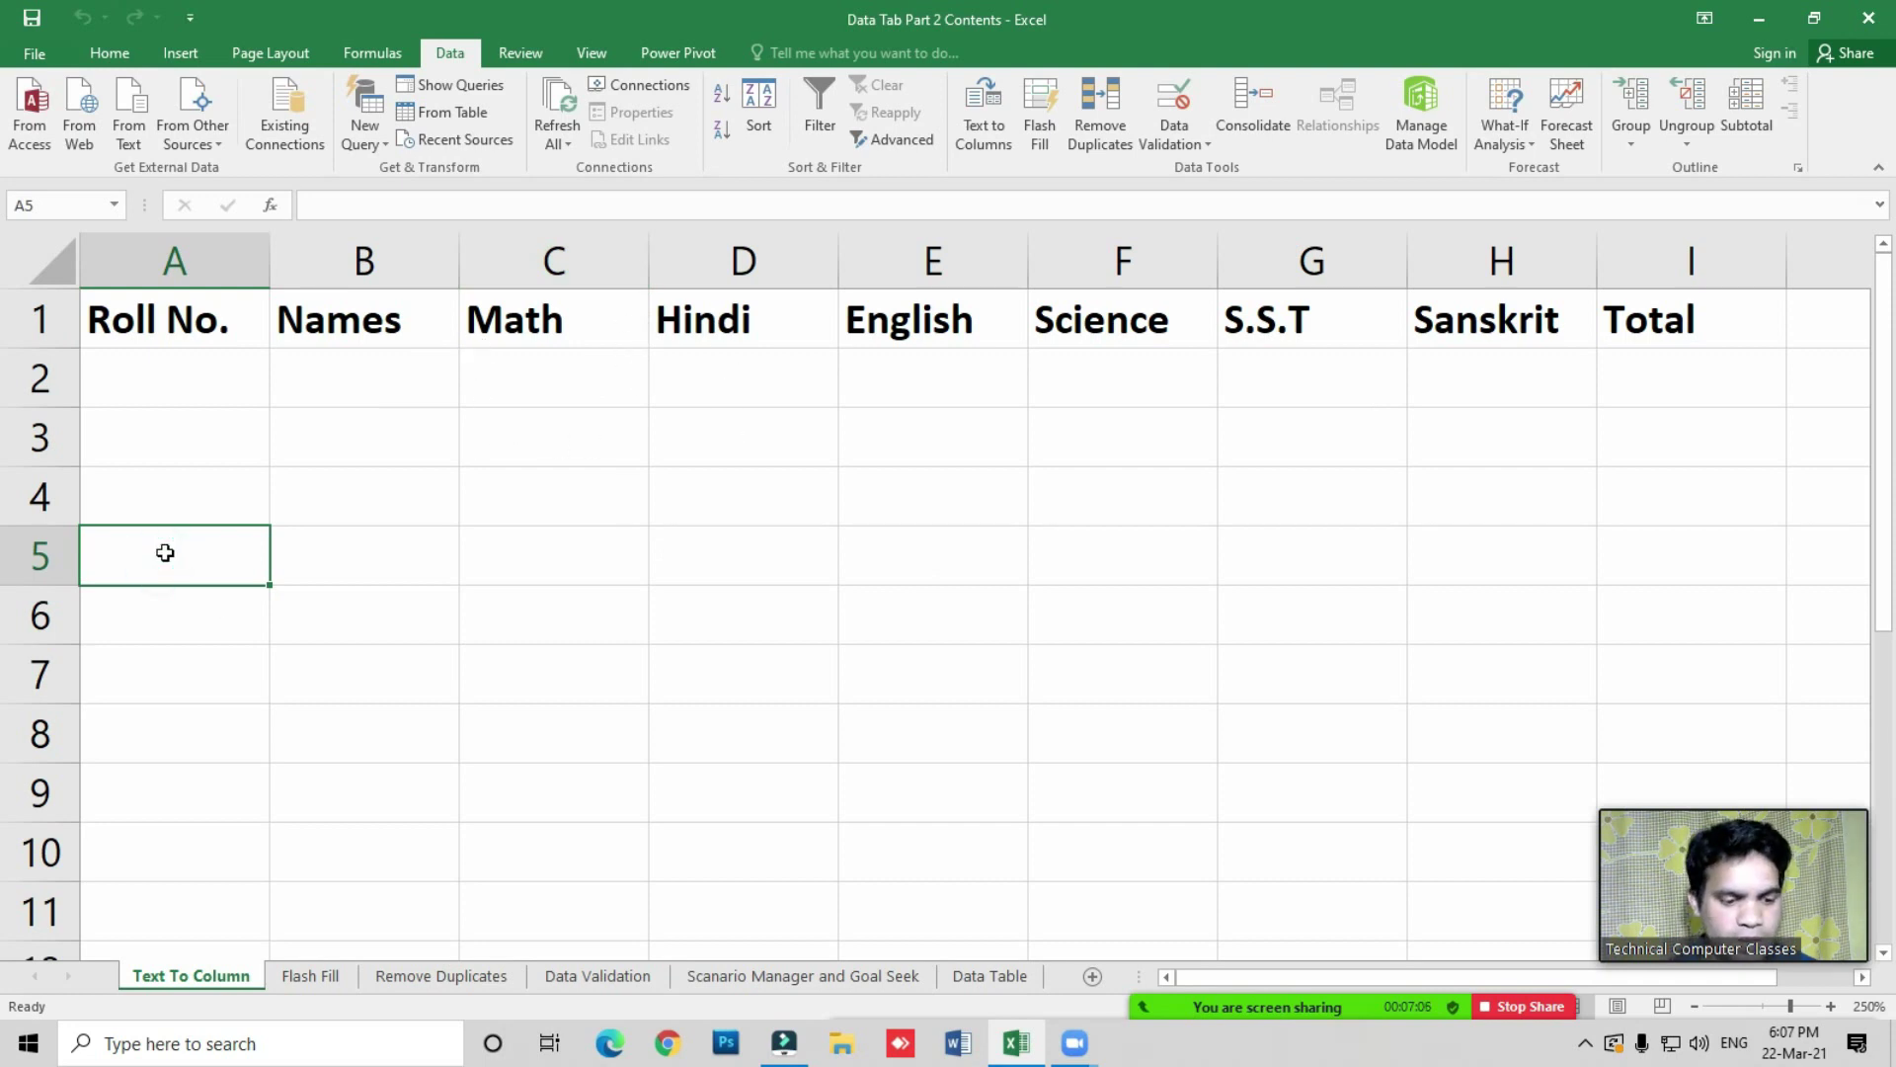
Enter 'Roll No. Names Math Hindi English Science S.S.T Sanskrit Total' in cell A5.
type("Roll No.")
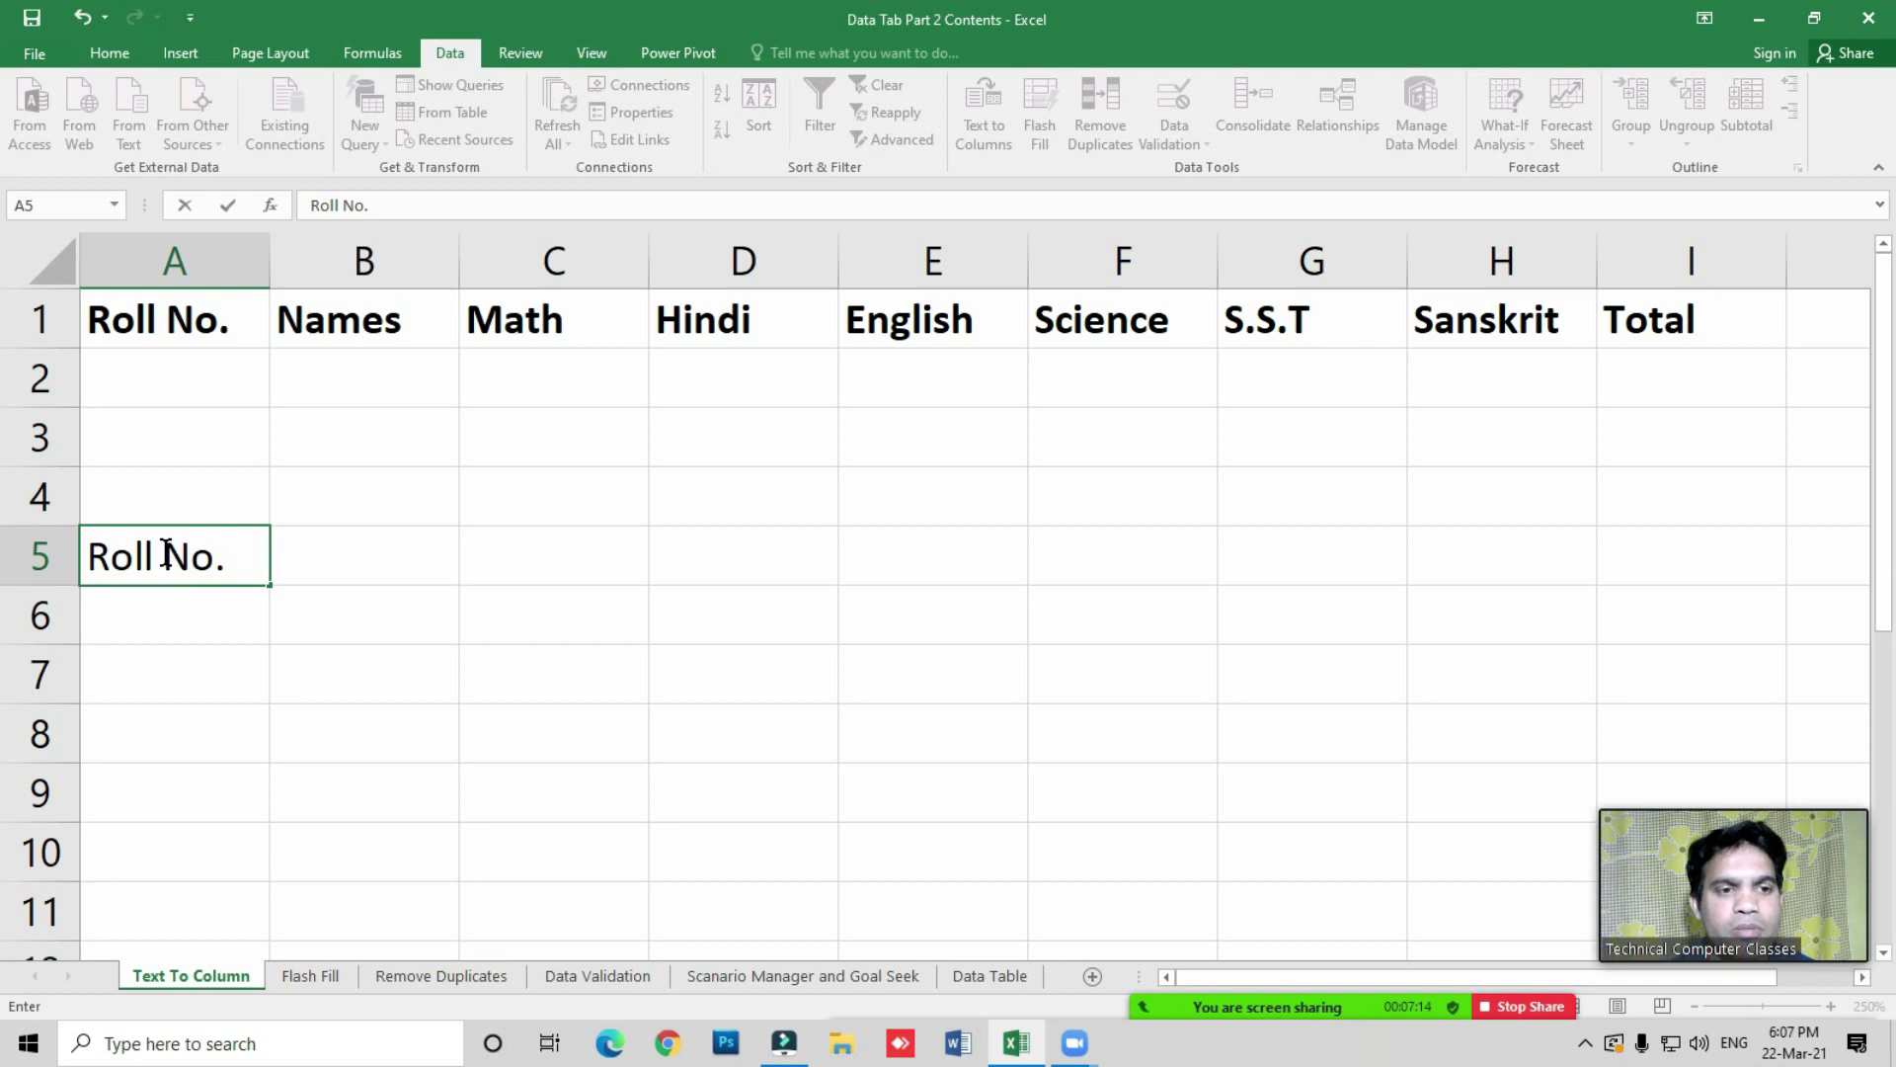
type("Names")
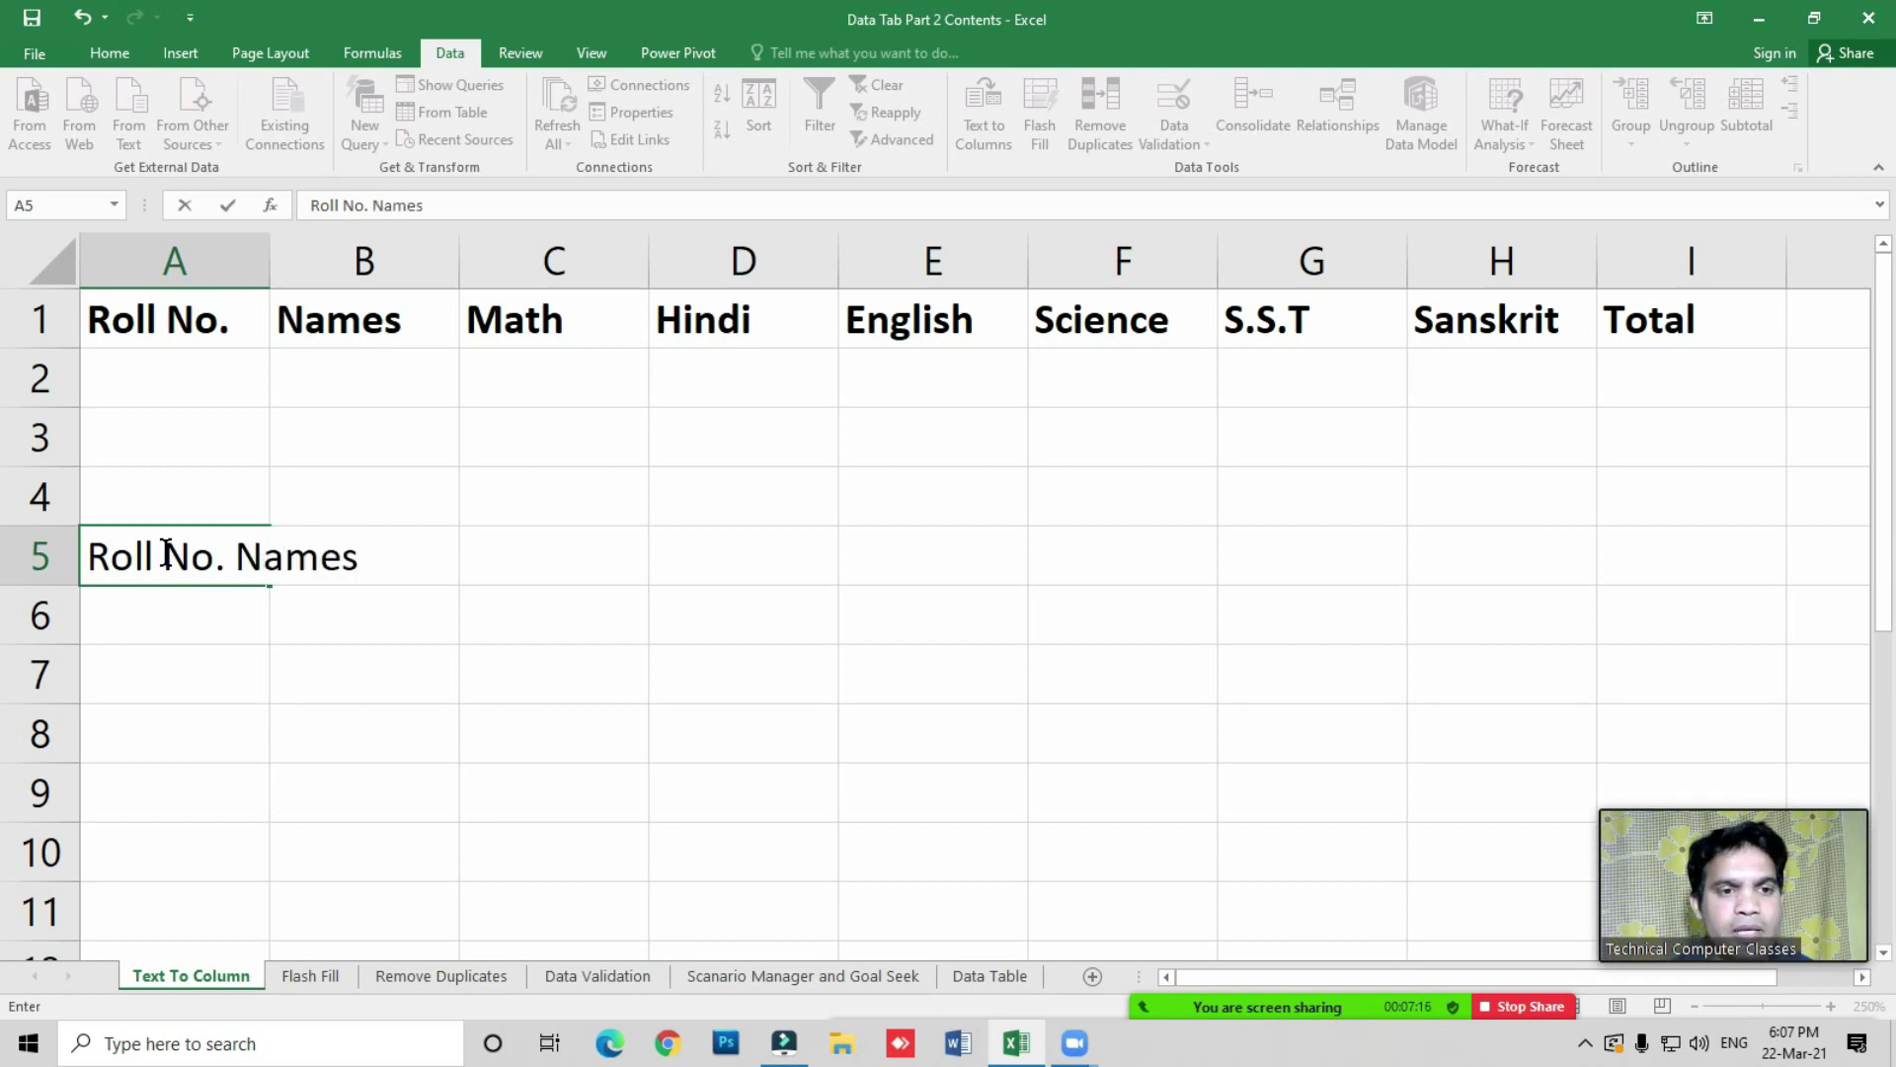
type(" Math ")
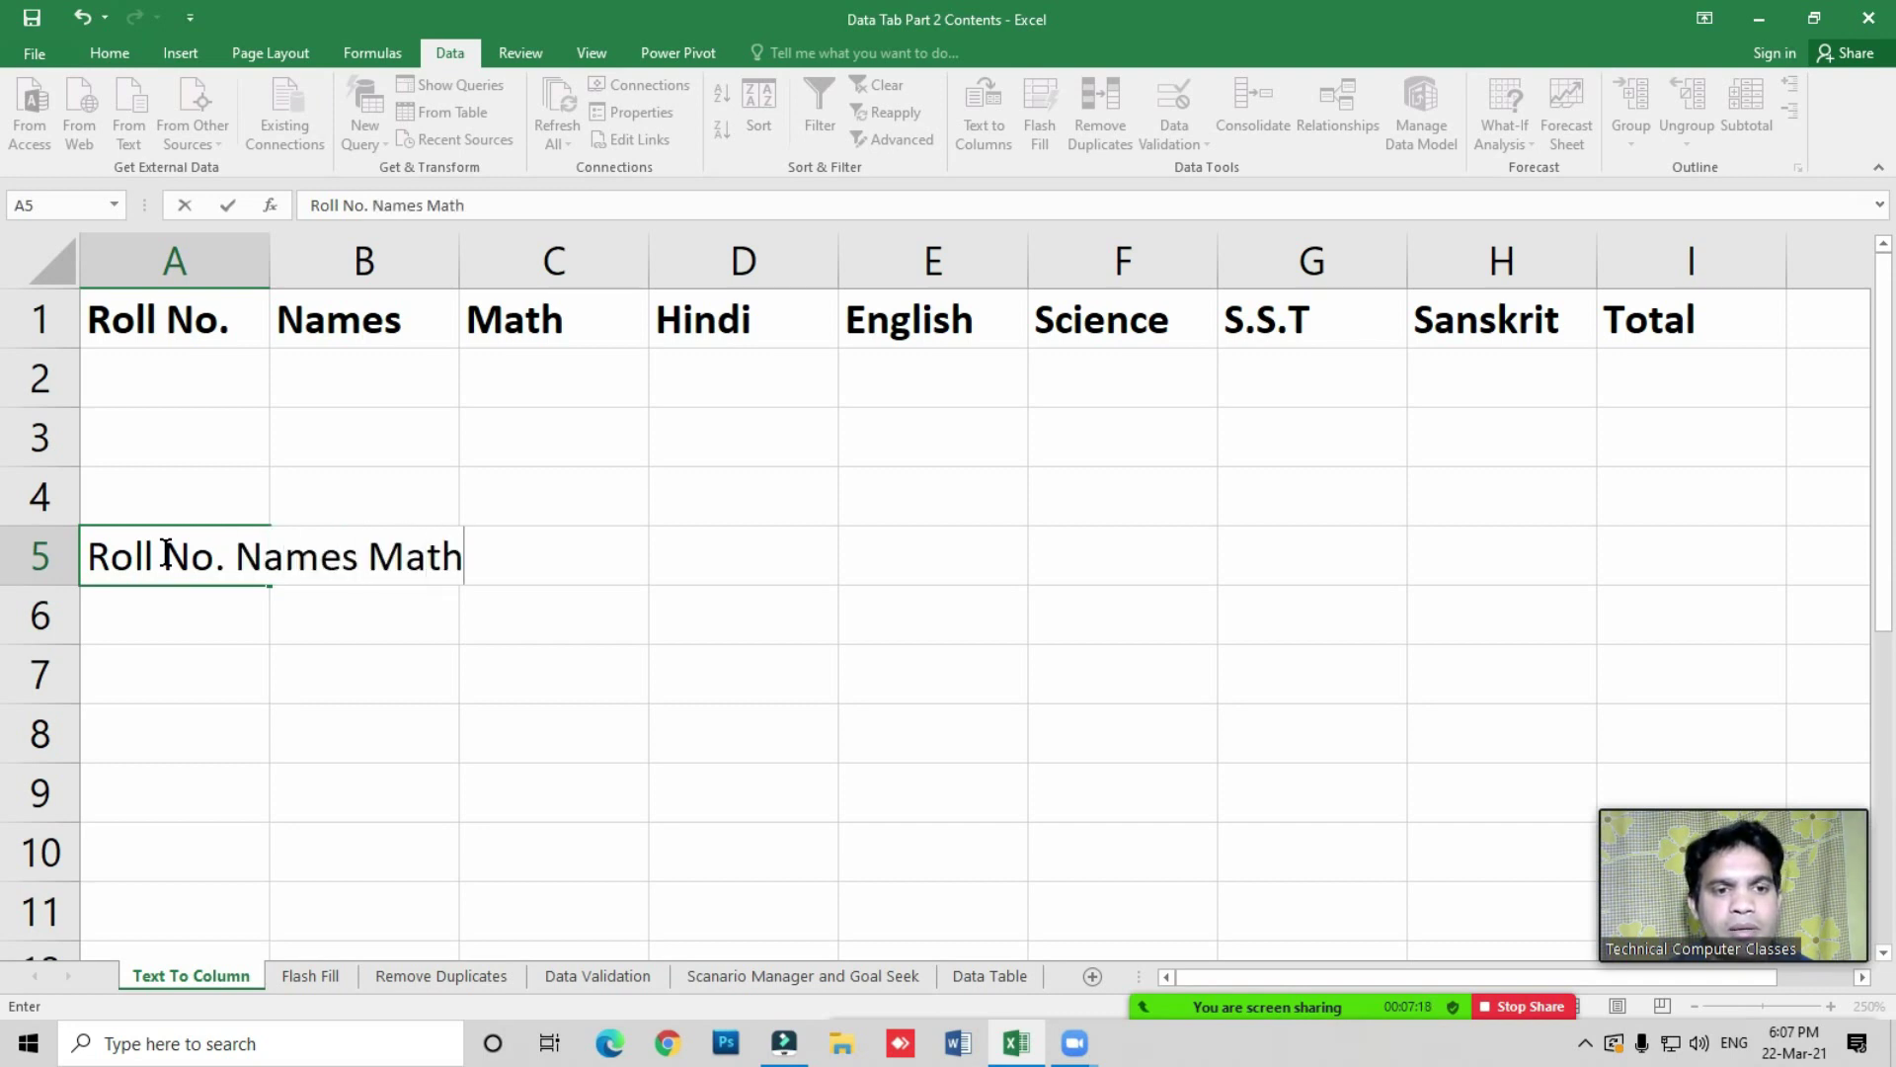
type("Hindi English ")
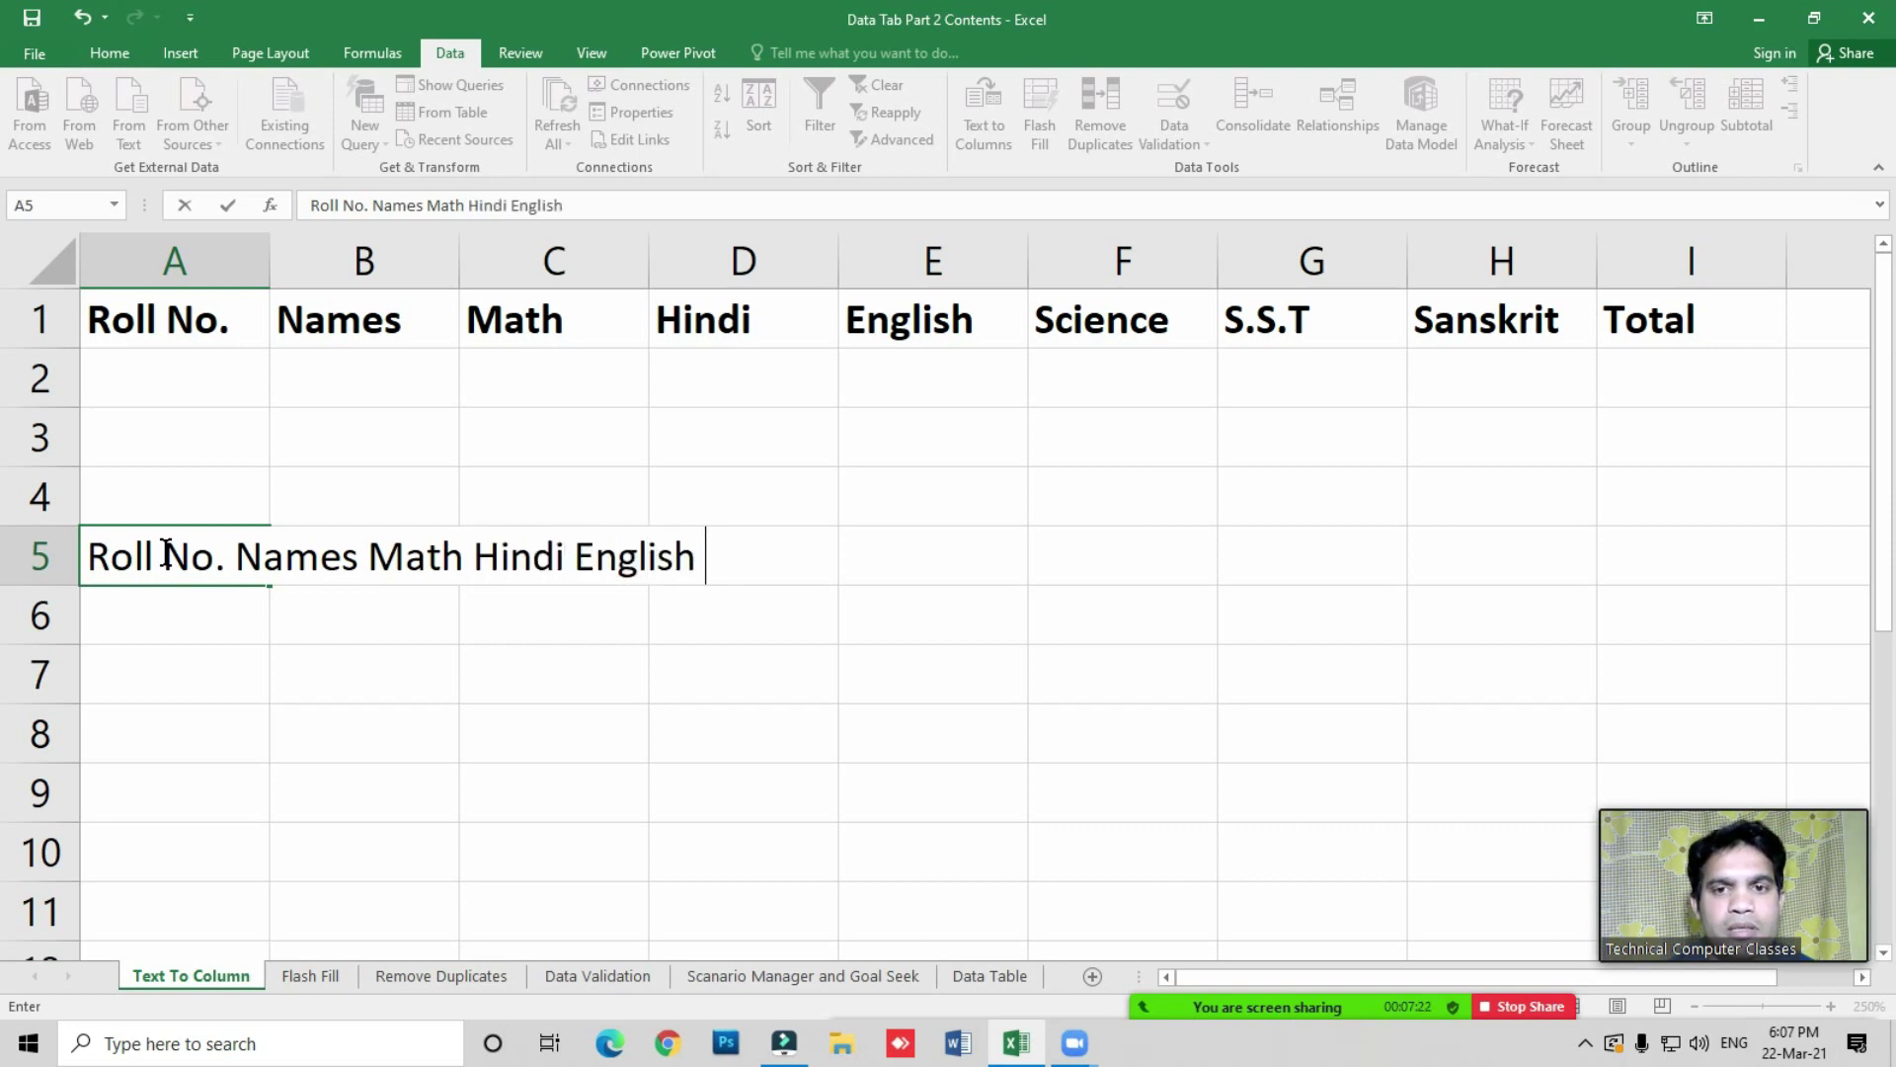
type("Science S.S.T Sanskrit Total")
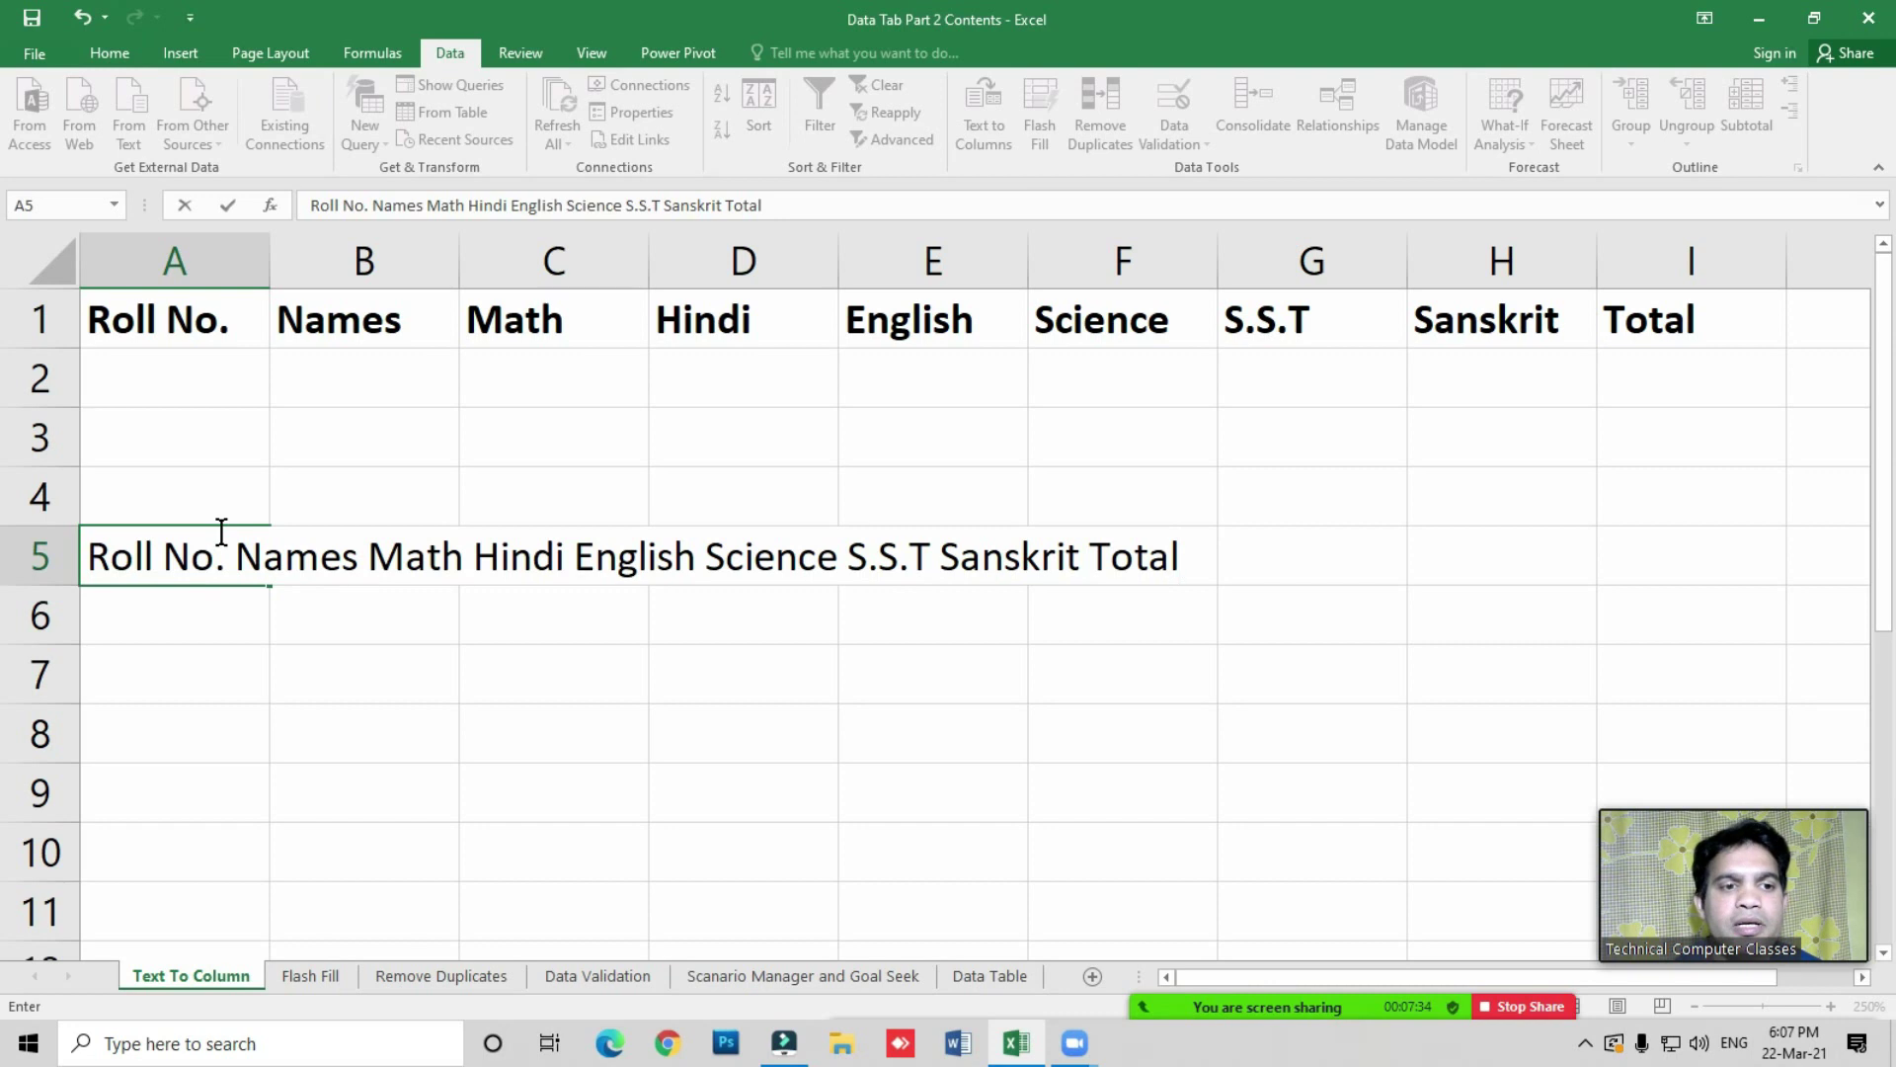
key("Return")
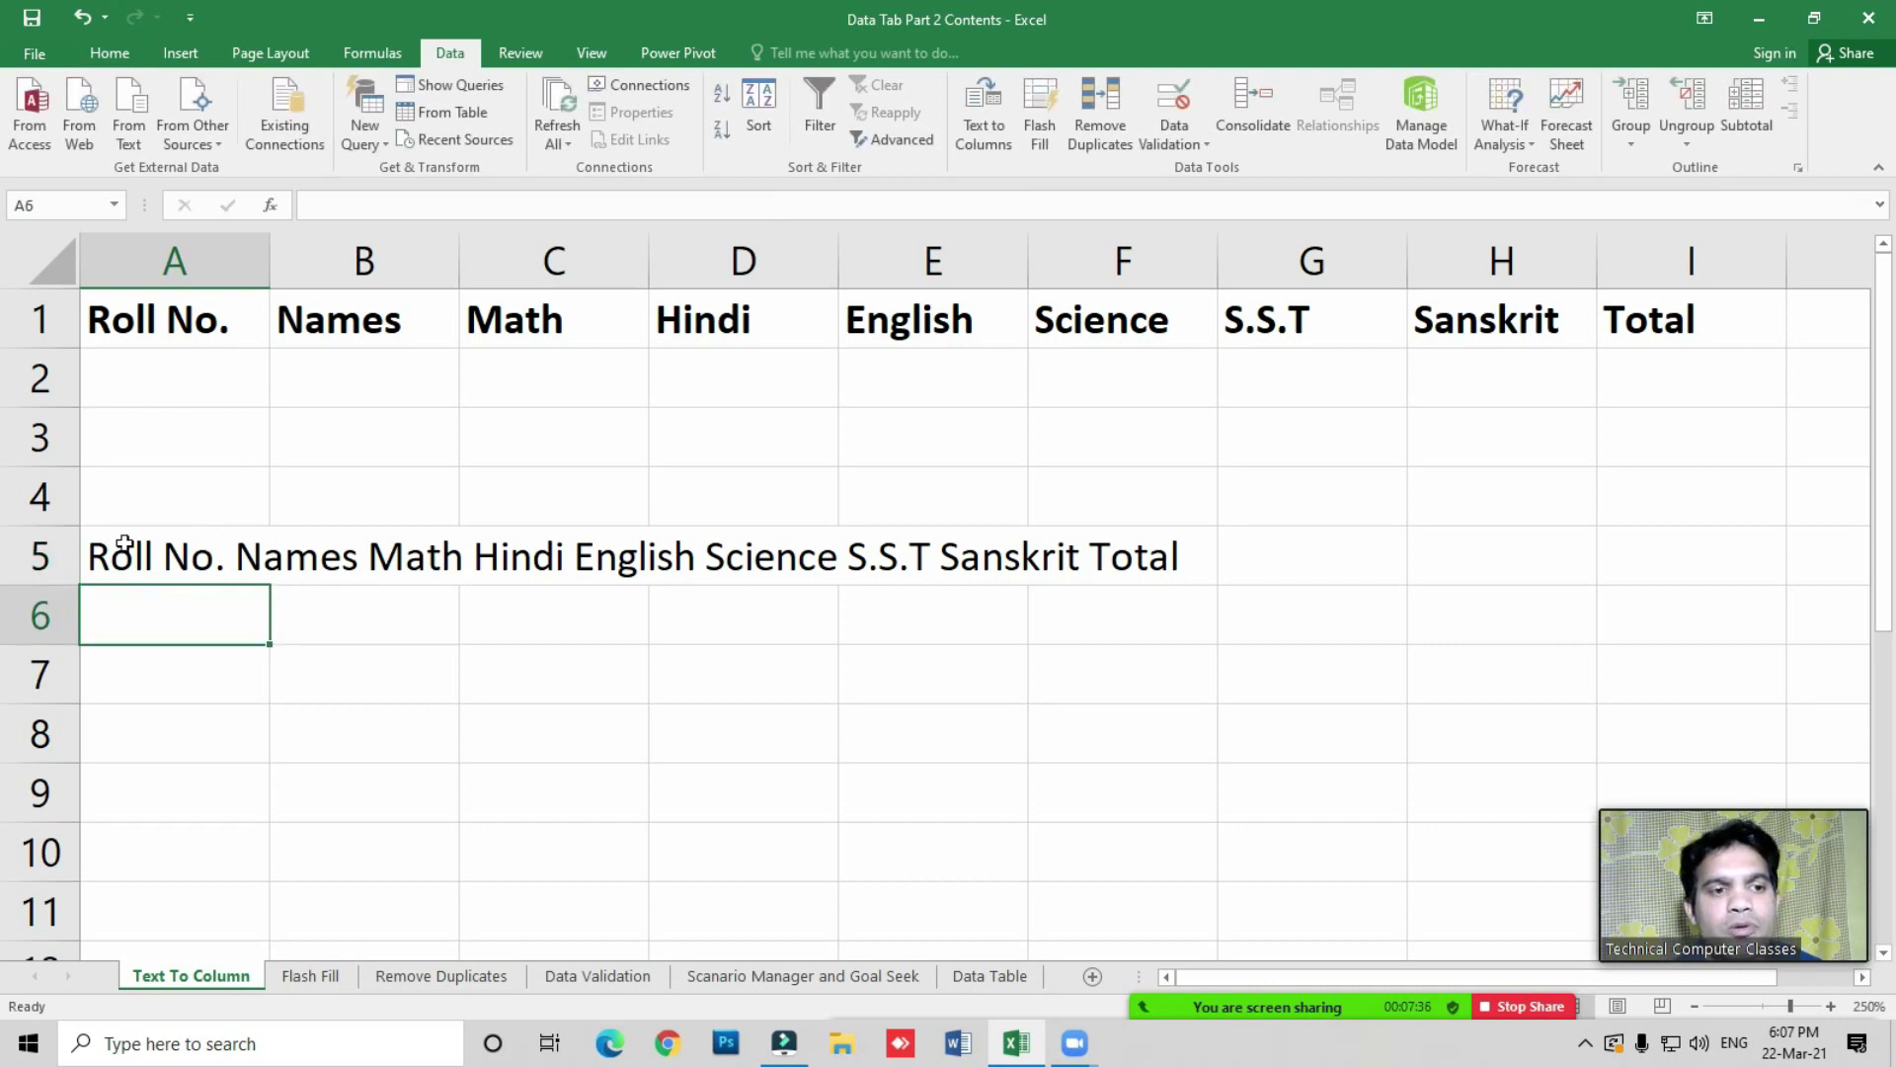
left_click(179, 562)
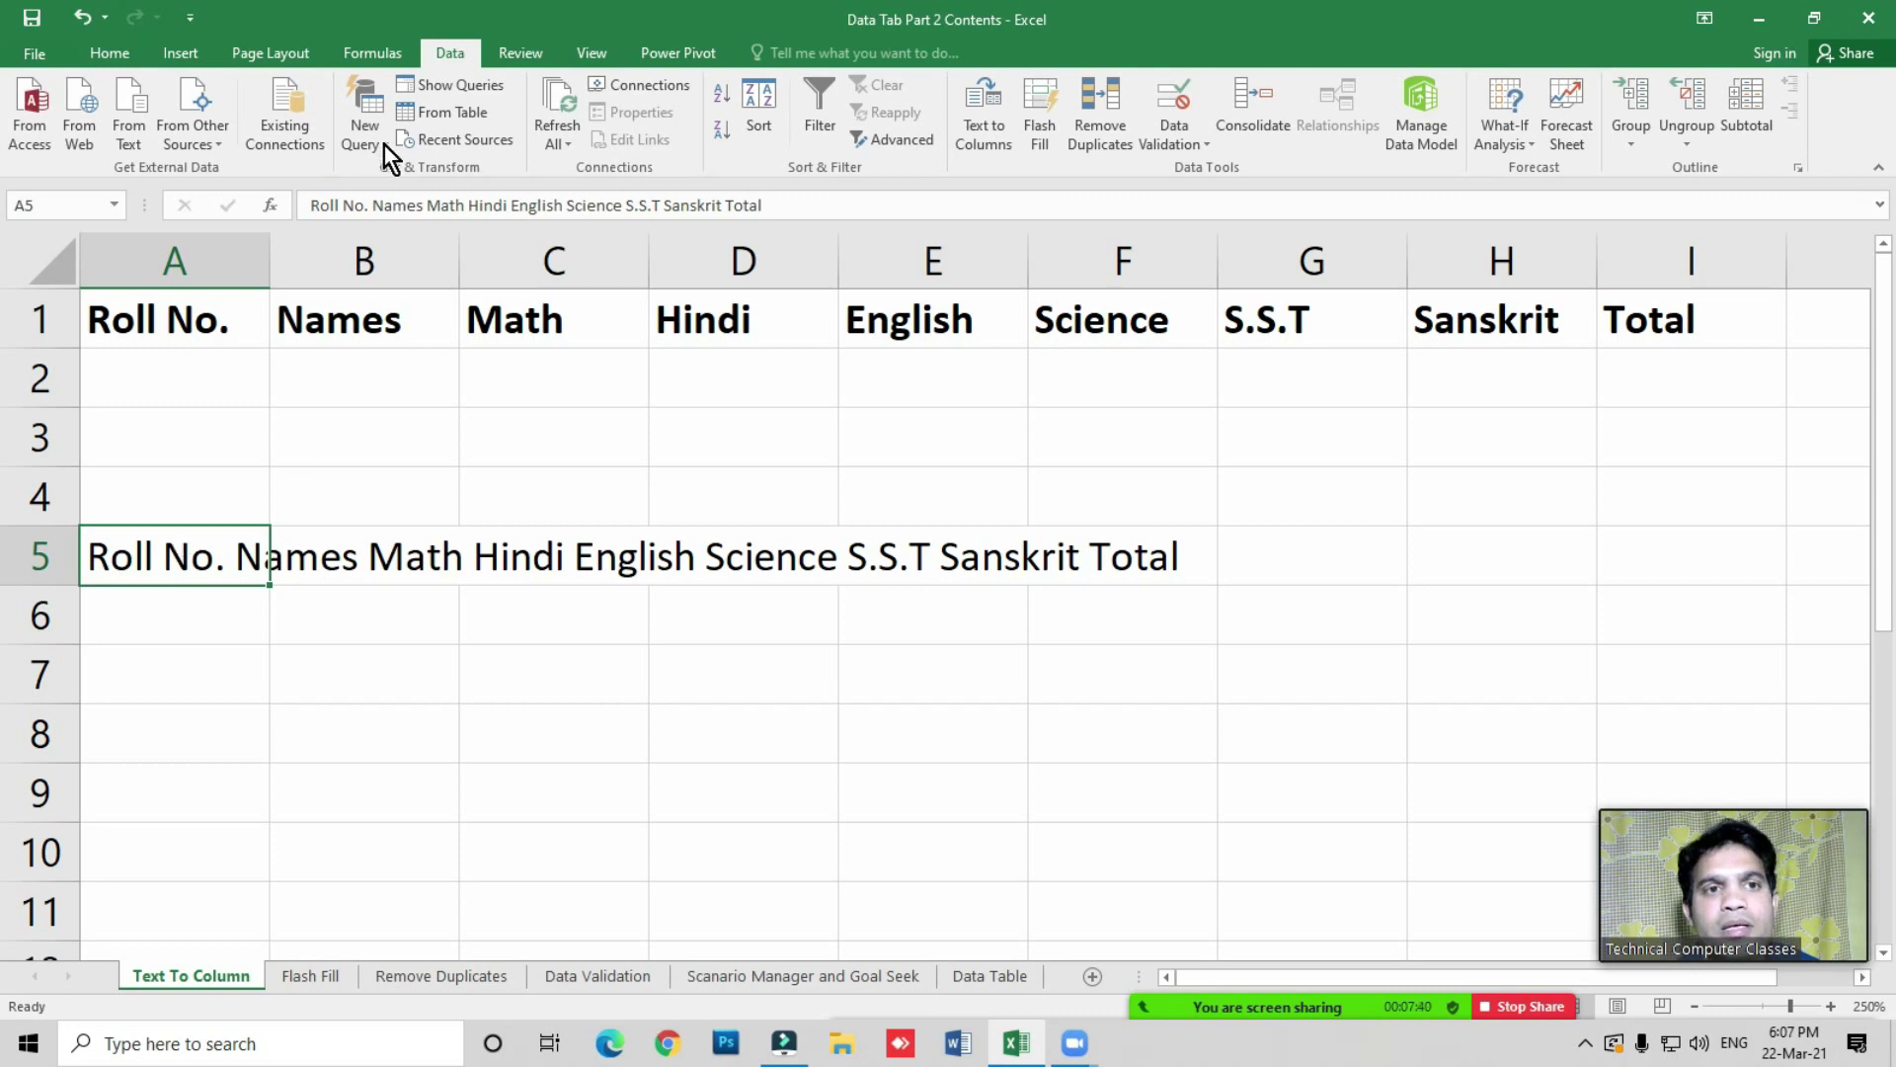
Start Text to Columns on A5 as Delimited, splitting on Space instead of Tab.
left_click(990, 134)
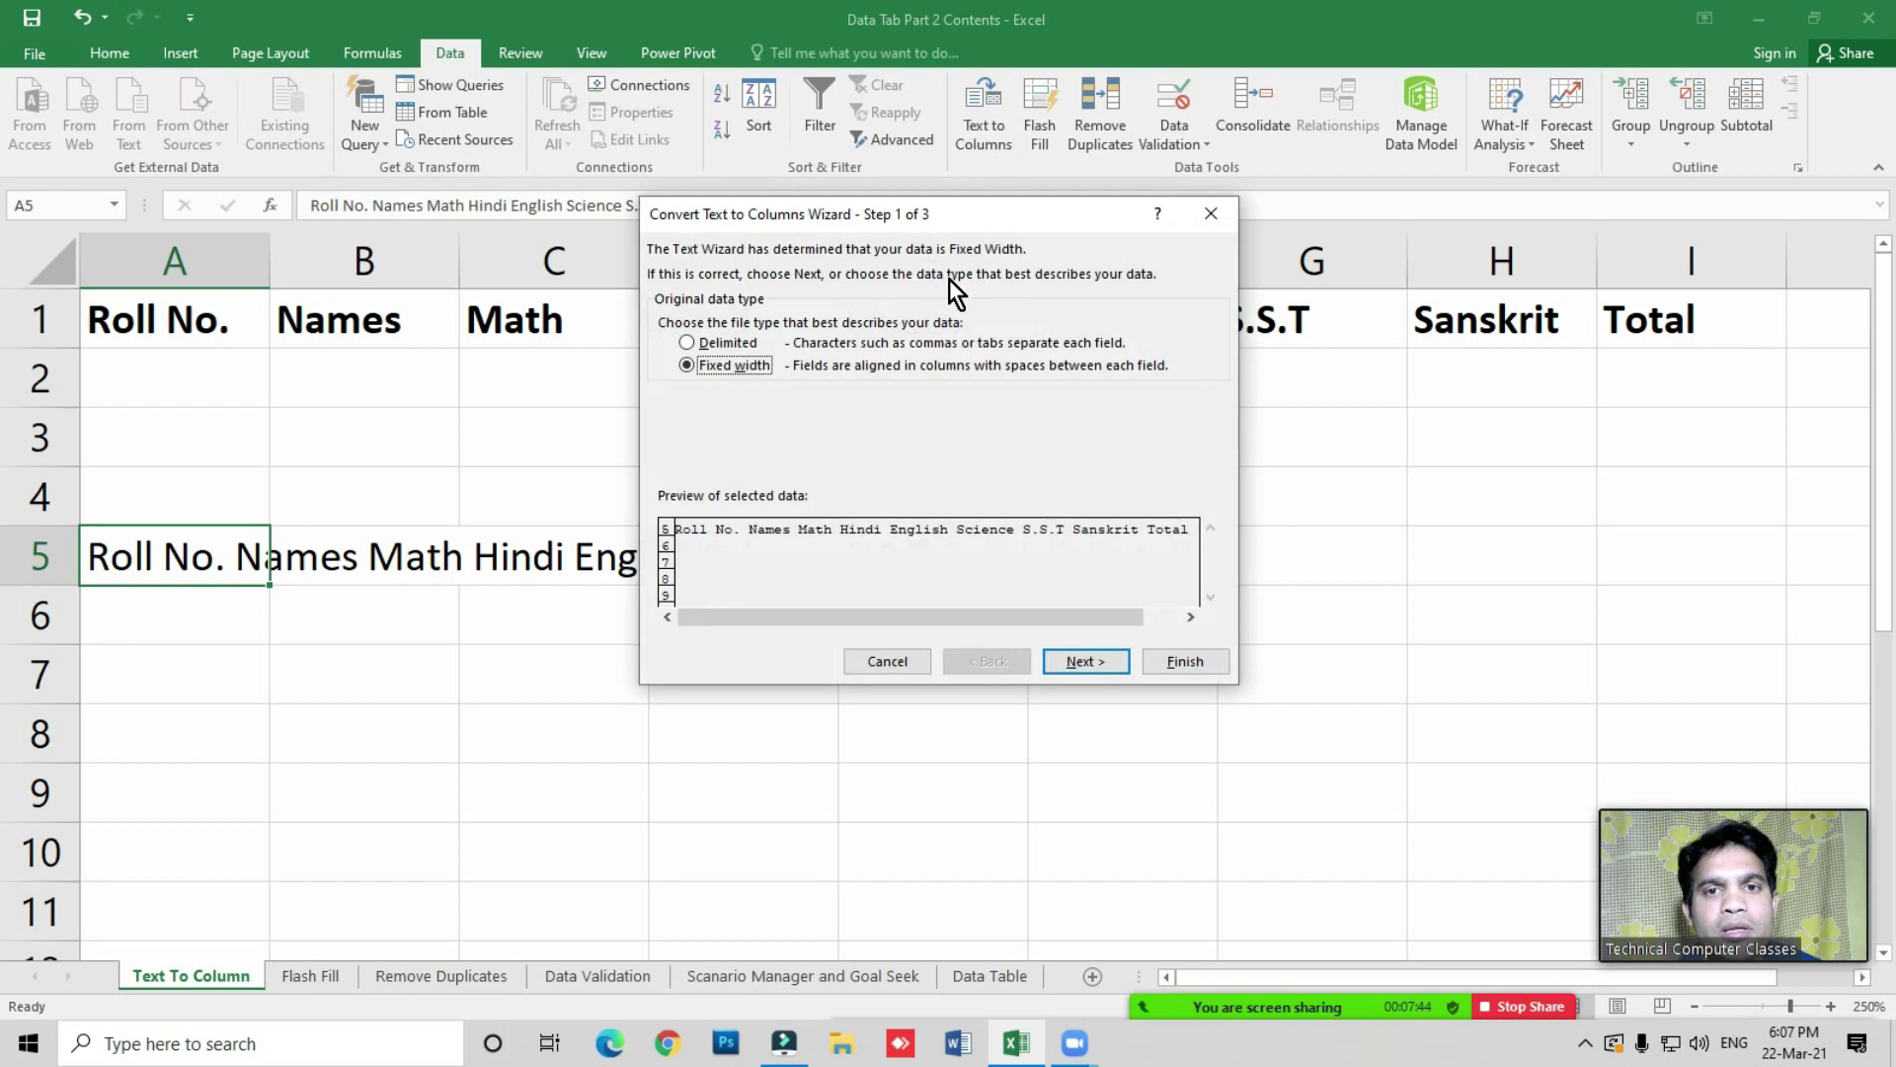
left_click_drag(954, 215, 888, 300)
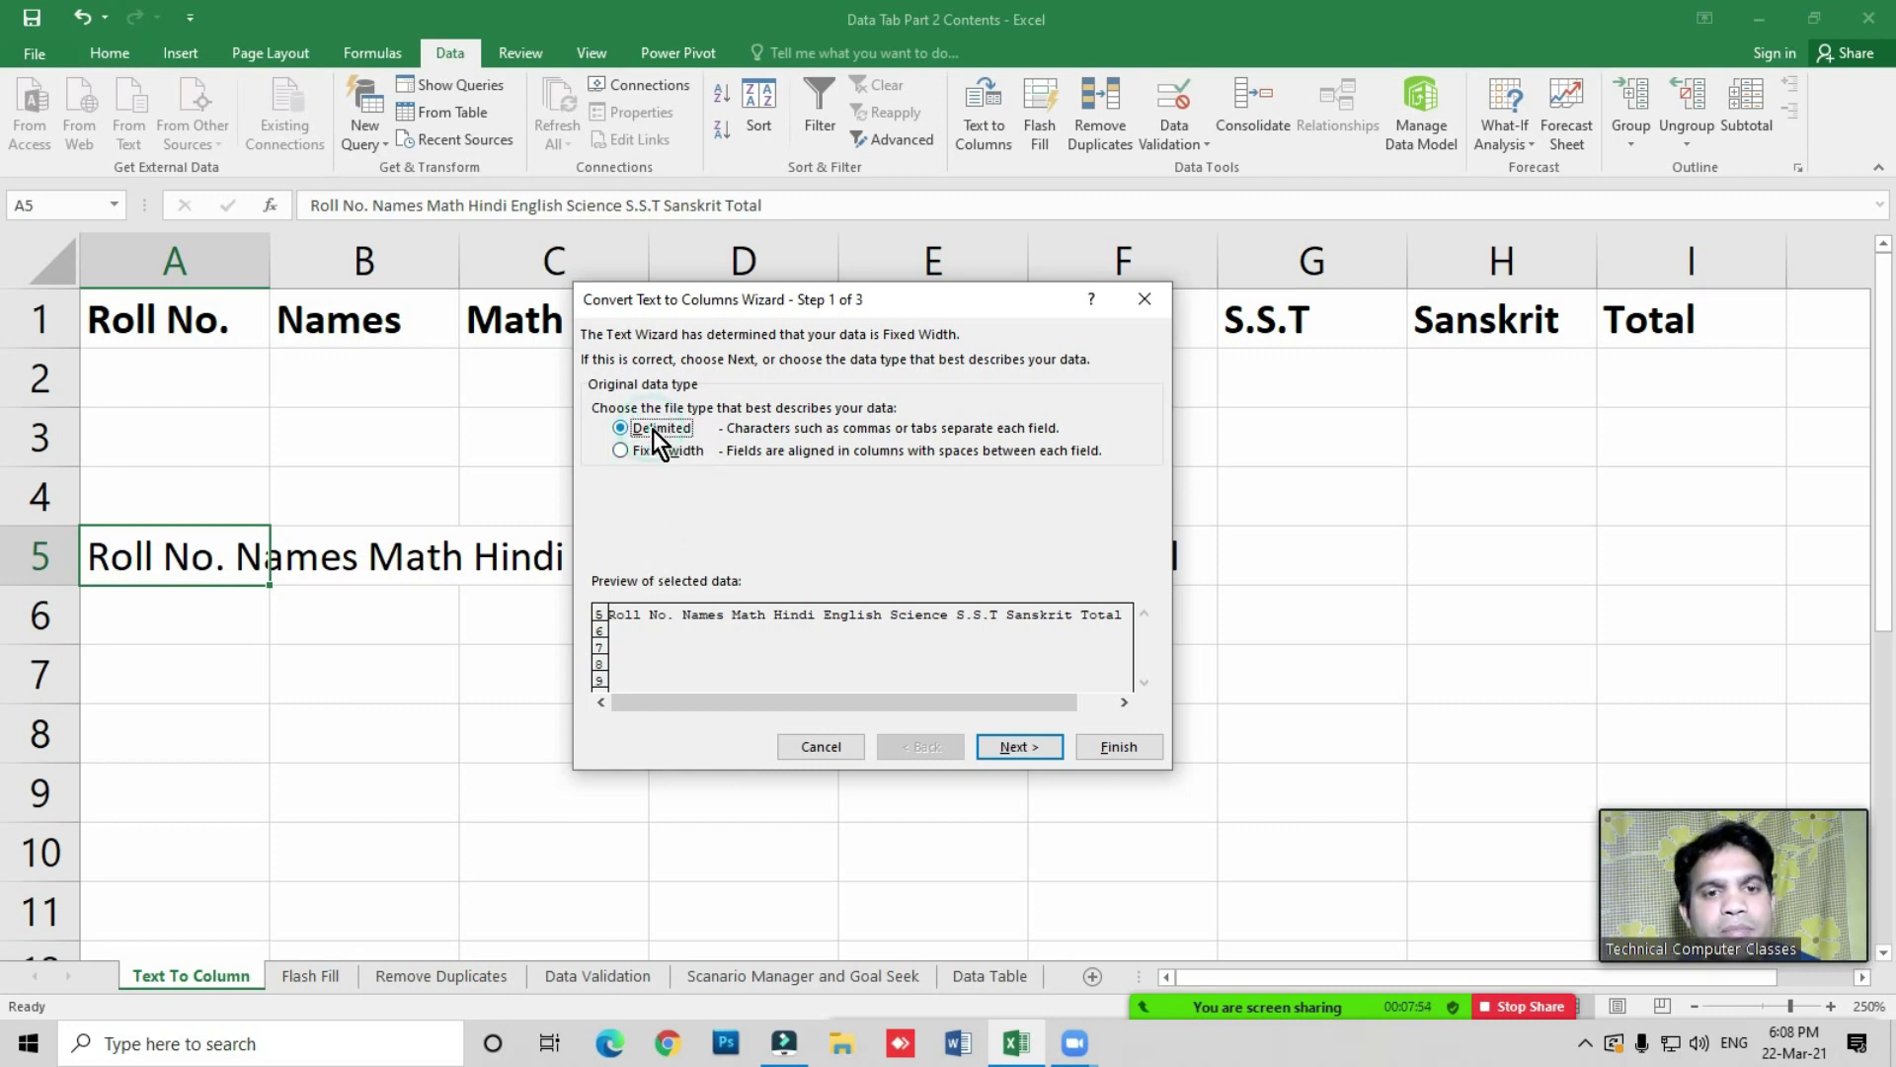
left_click(1018, 748)
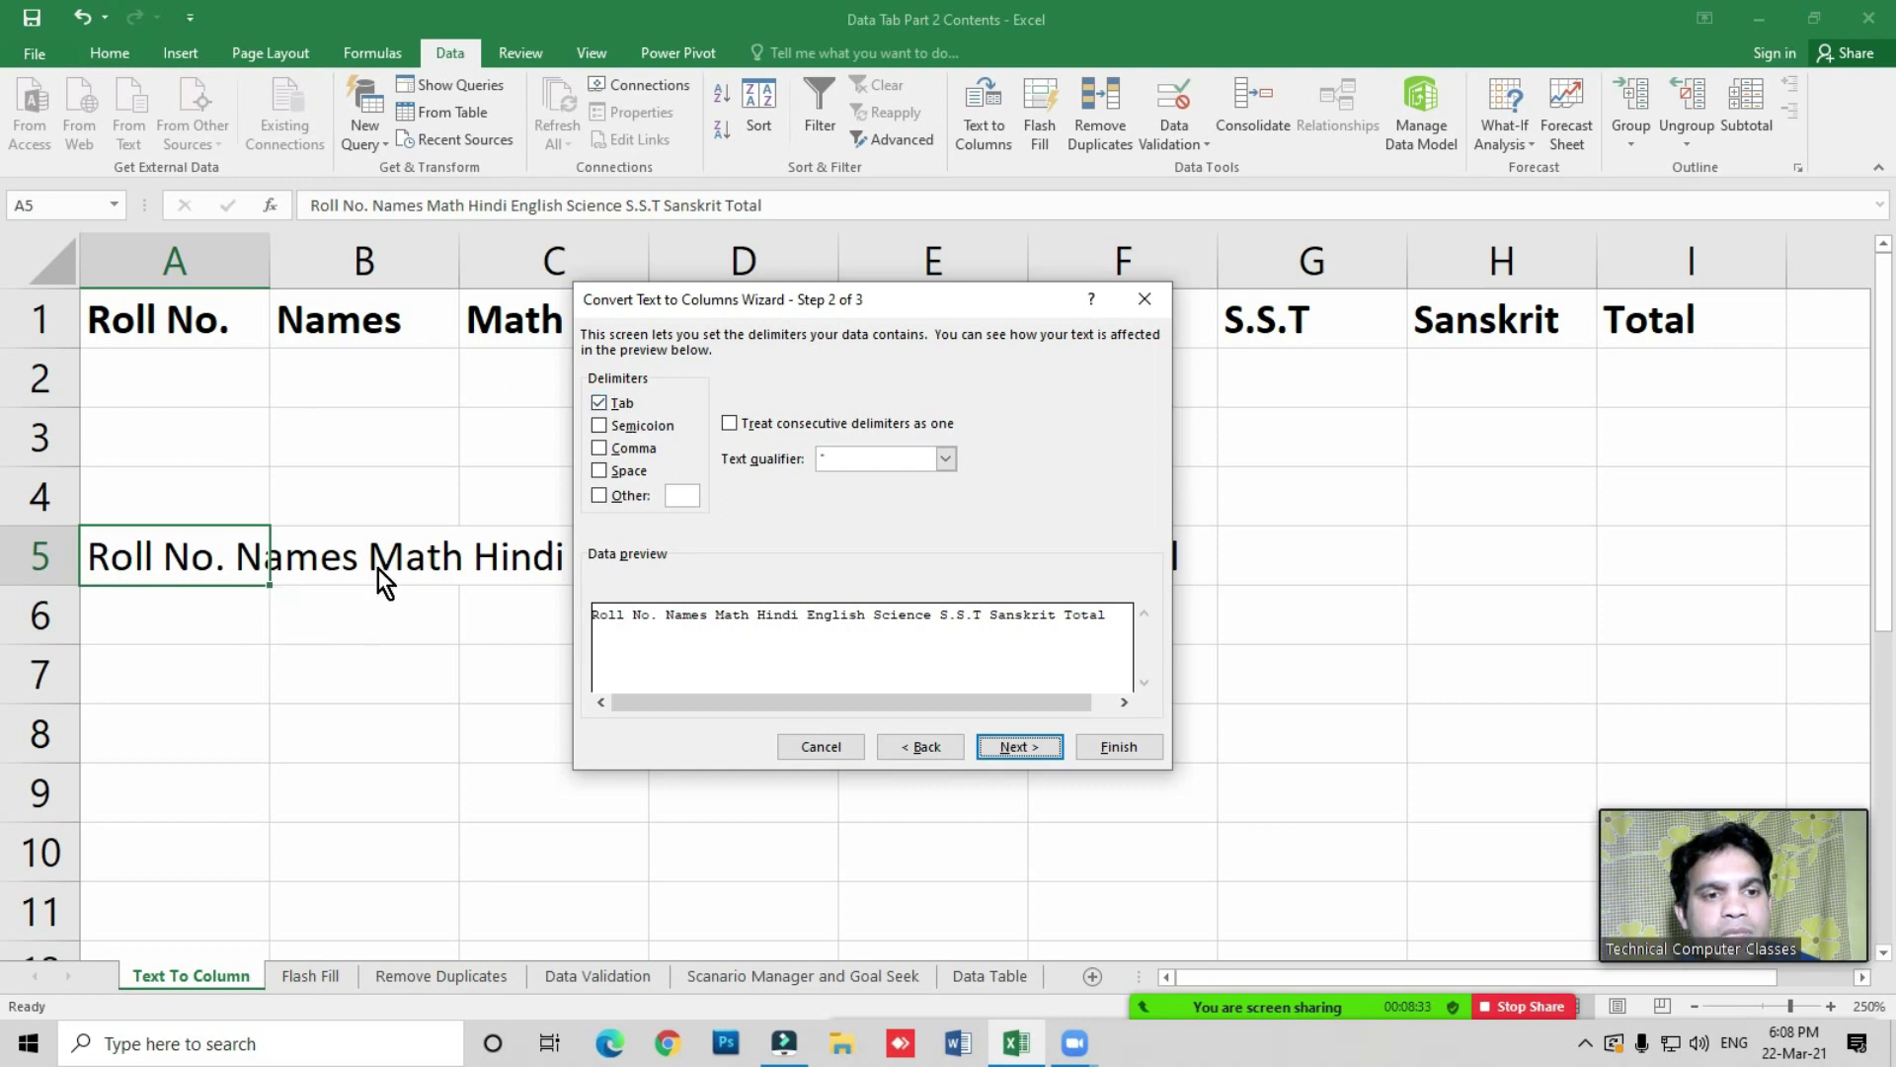
left_click(601, 404)
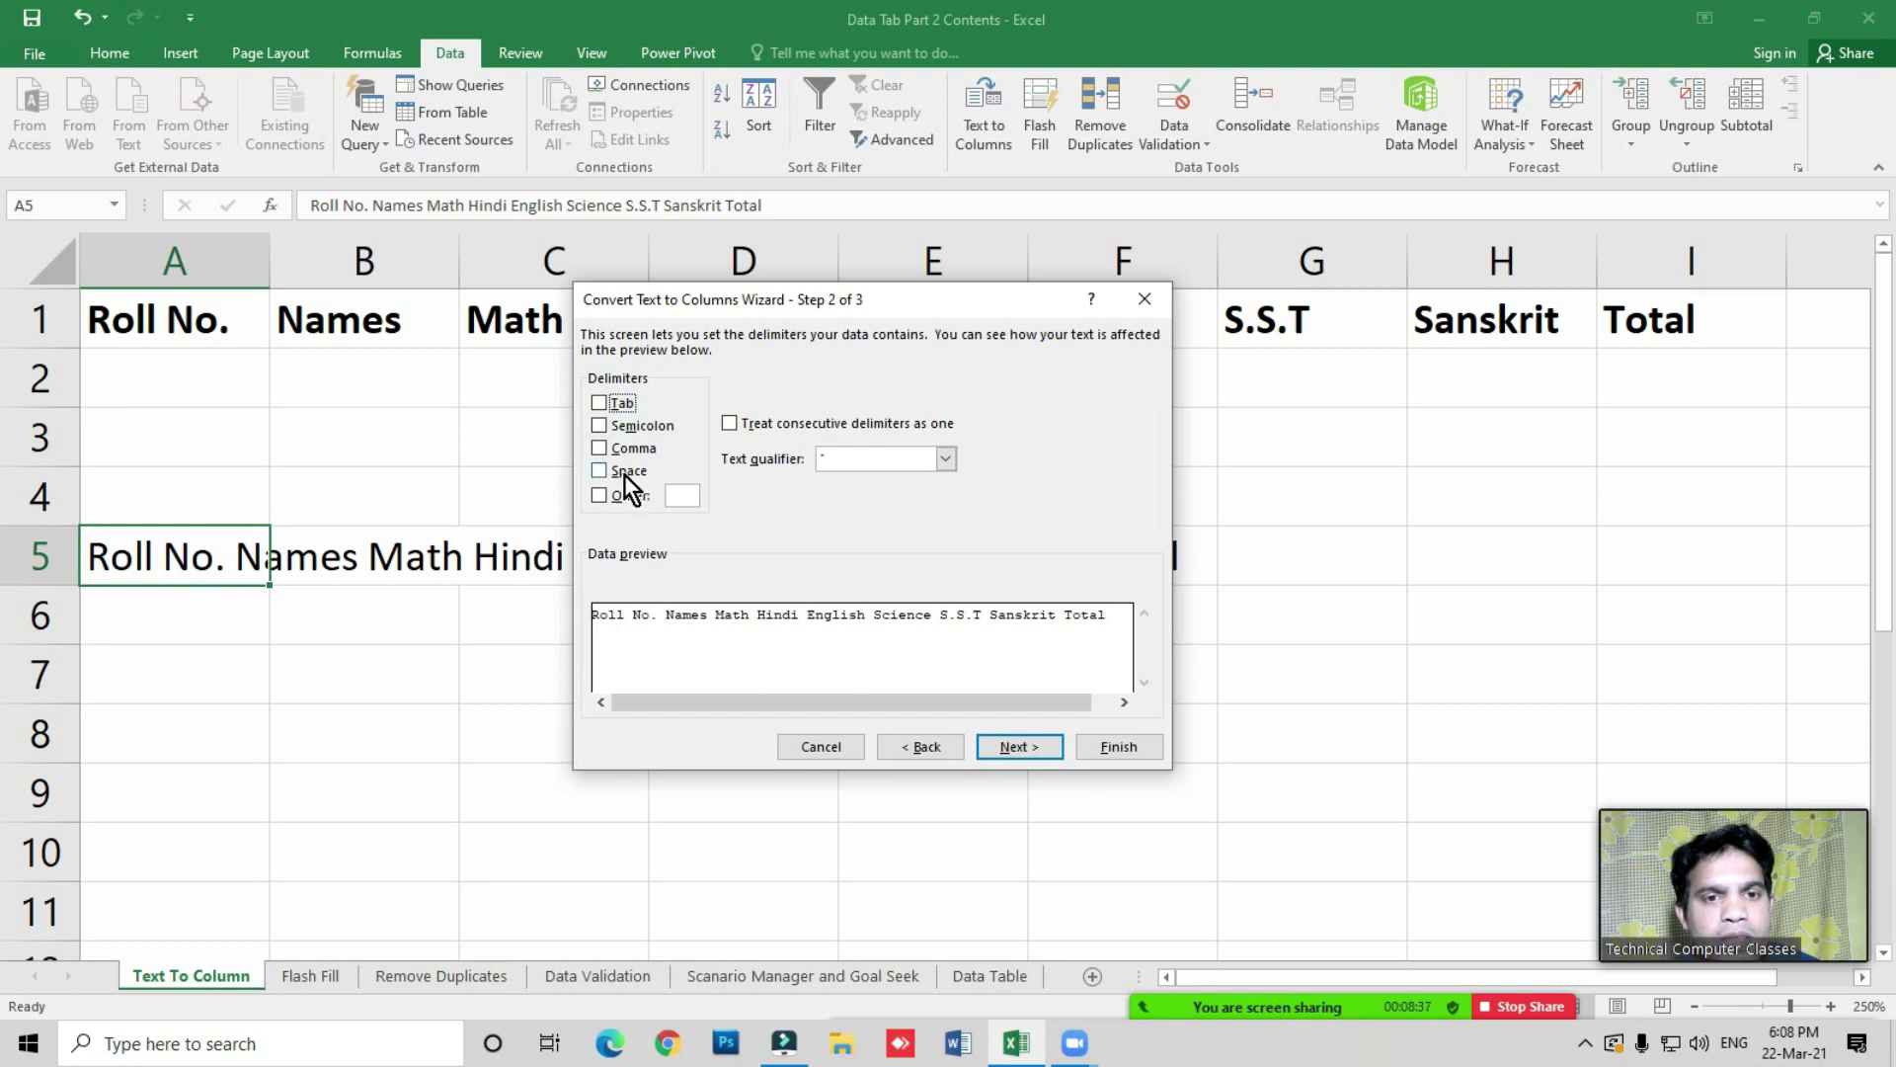
left_click(600, 471)
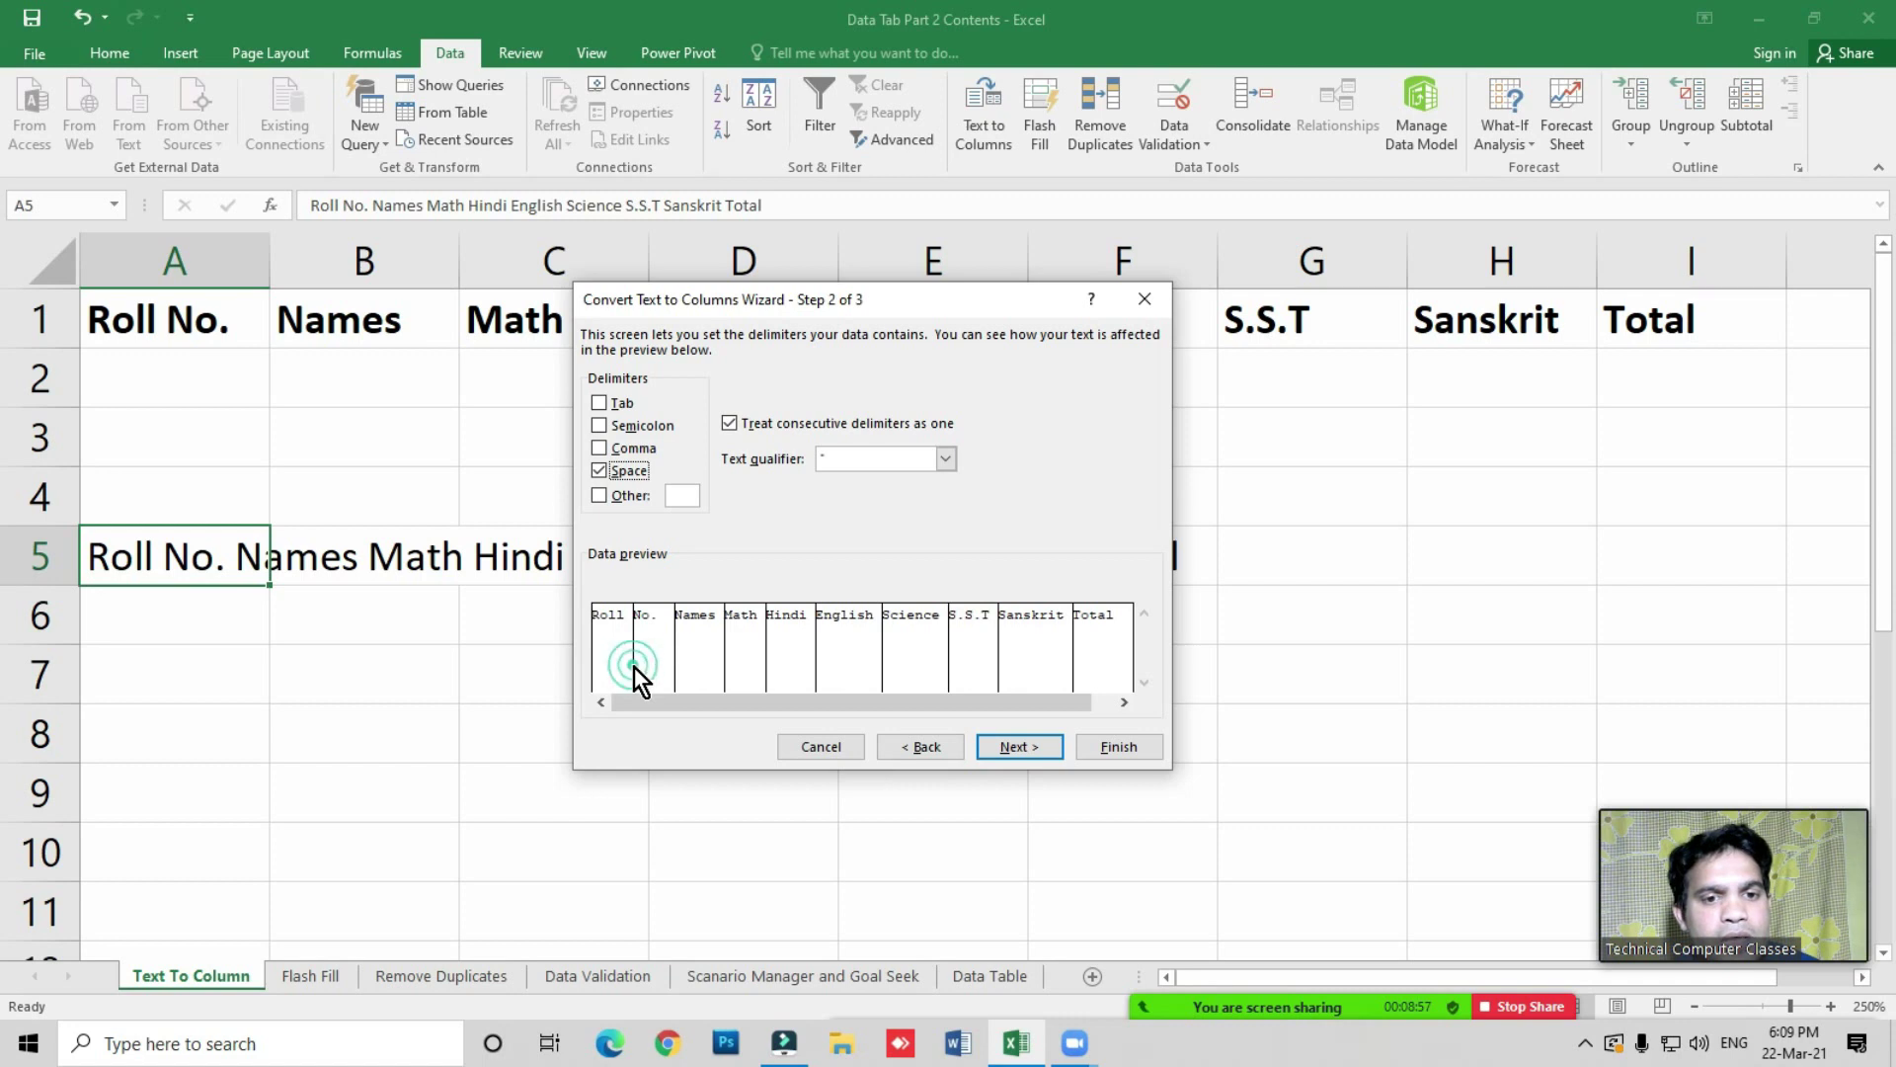
left_click(1027, 744)
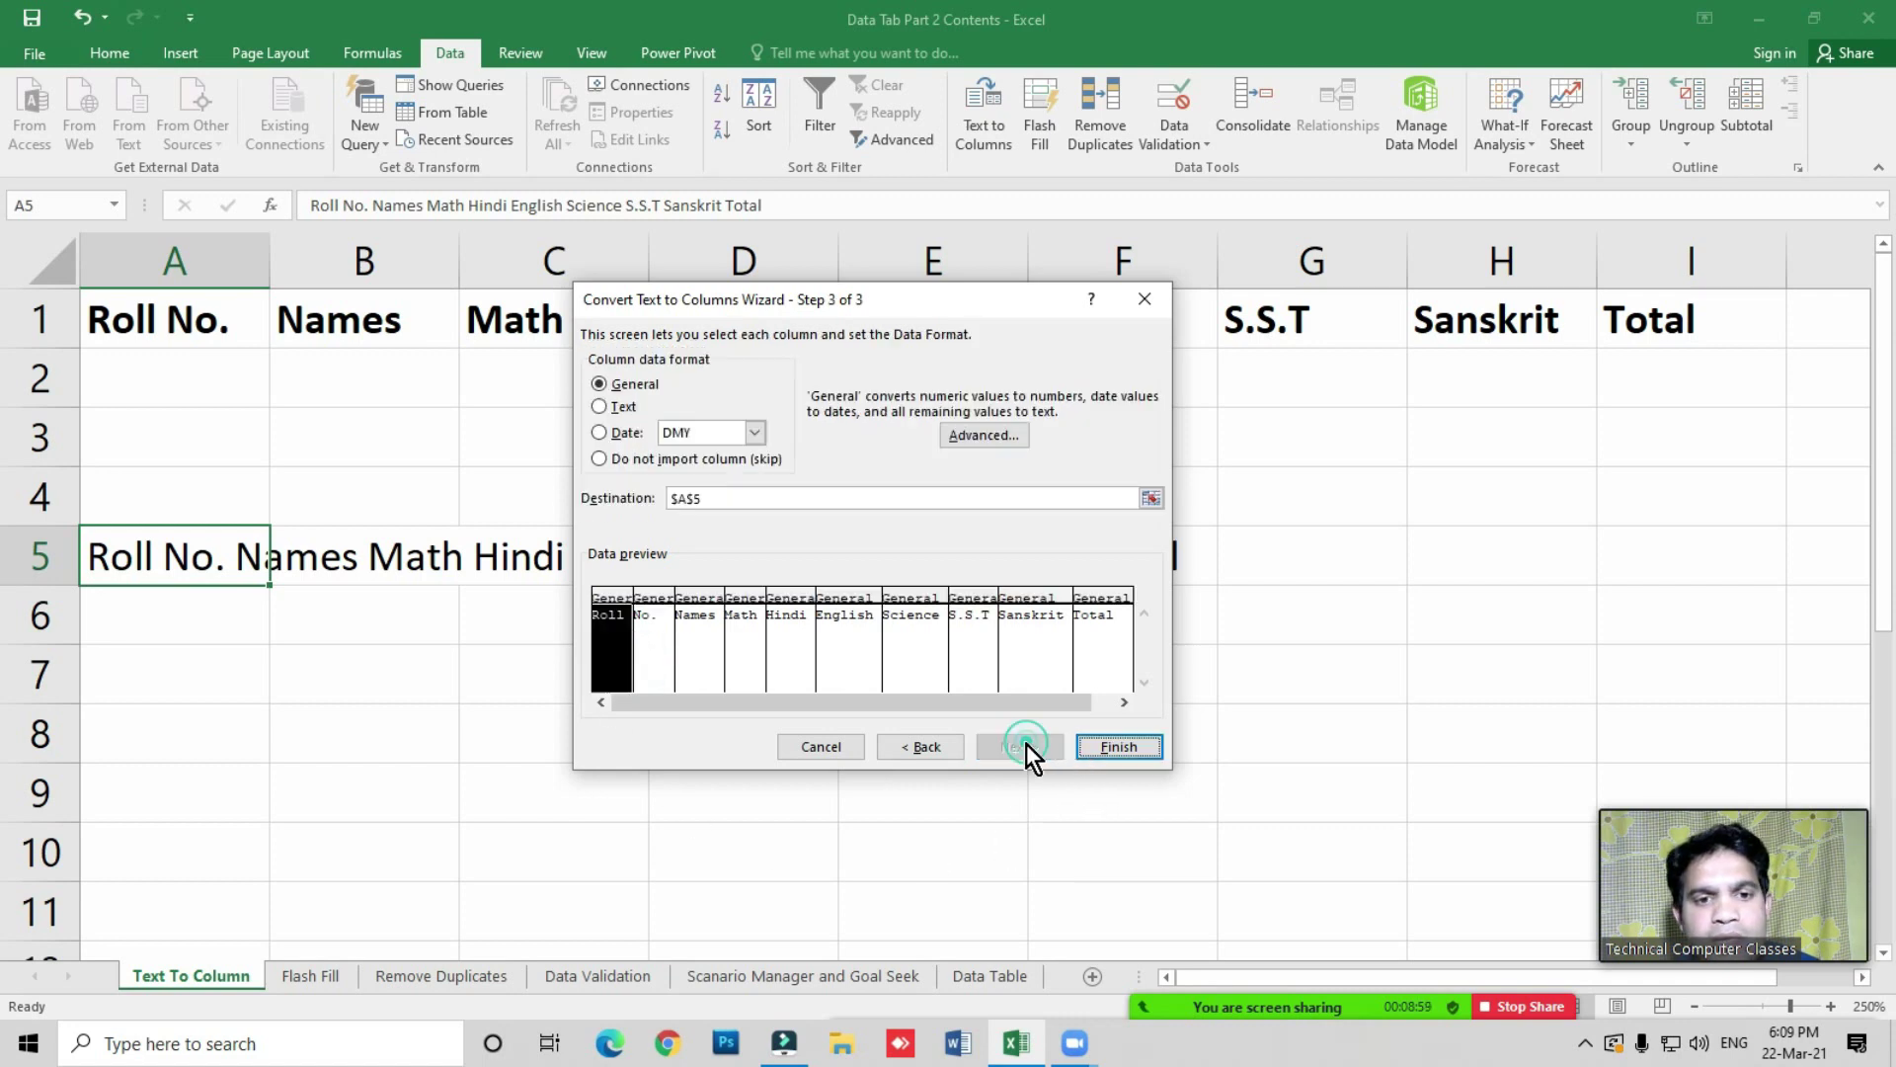
Step through the split preview columns from Roll and No. to Sanskrit.
left_click(648, 652)
left_click(700, 659)
left_click(745, 652)
left_click(791, 650)
left_click(851, 648)
left_click(938, 658)
left_click(973, 658)
left_click(1033, 660)
left_click(624, 650)
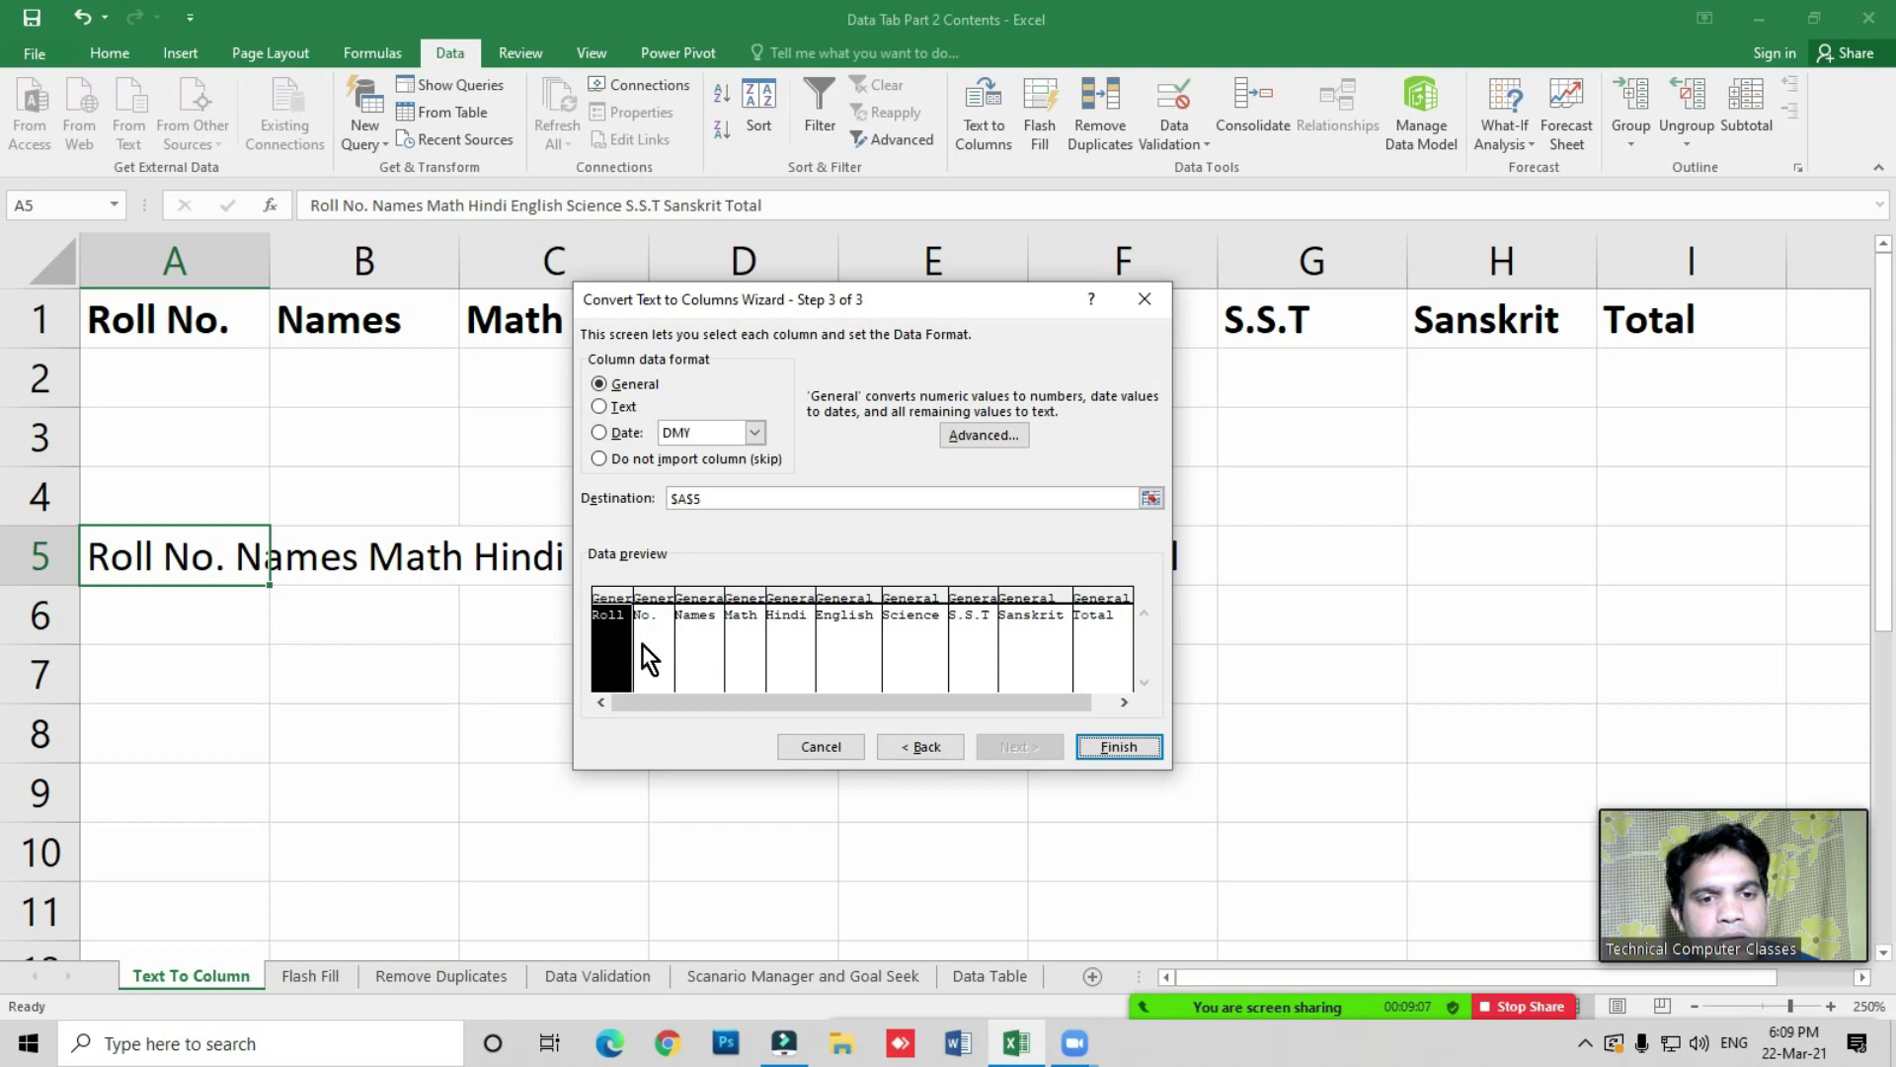
left_click(654, 641)
left_click(635, 655)
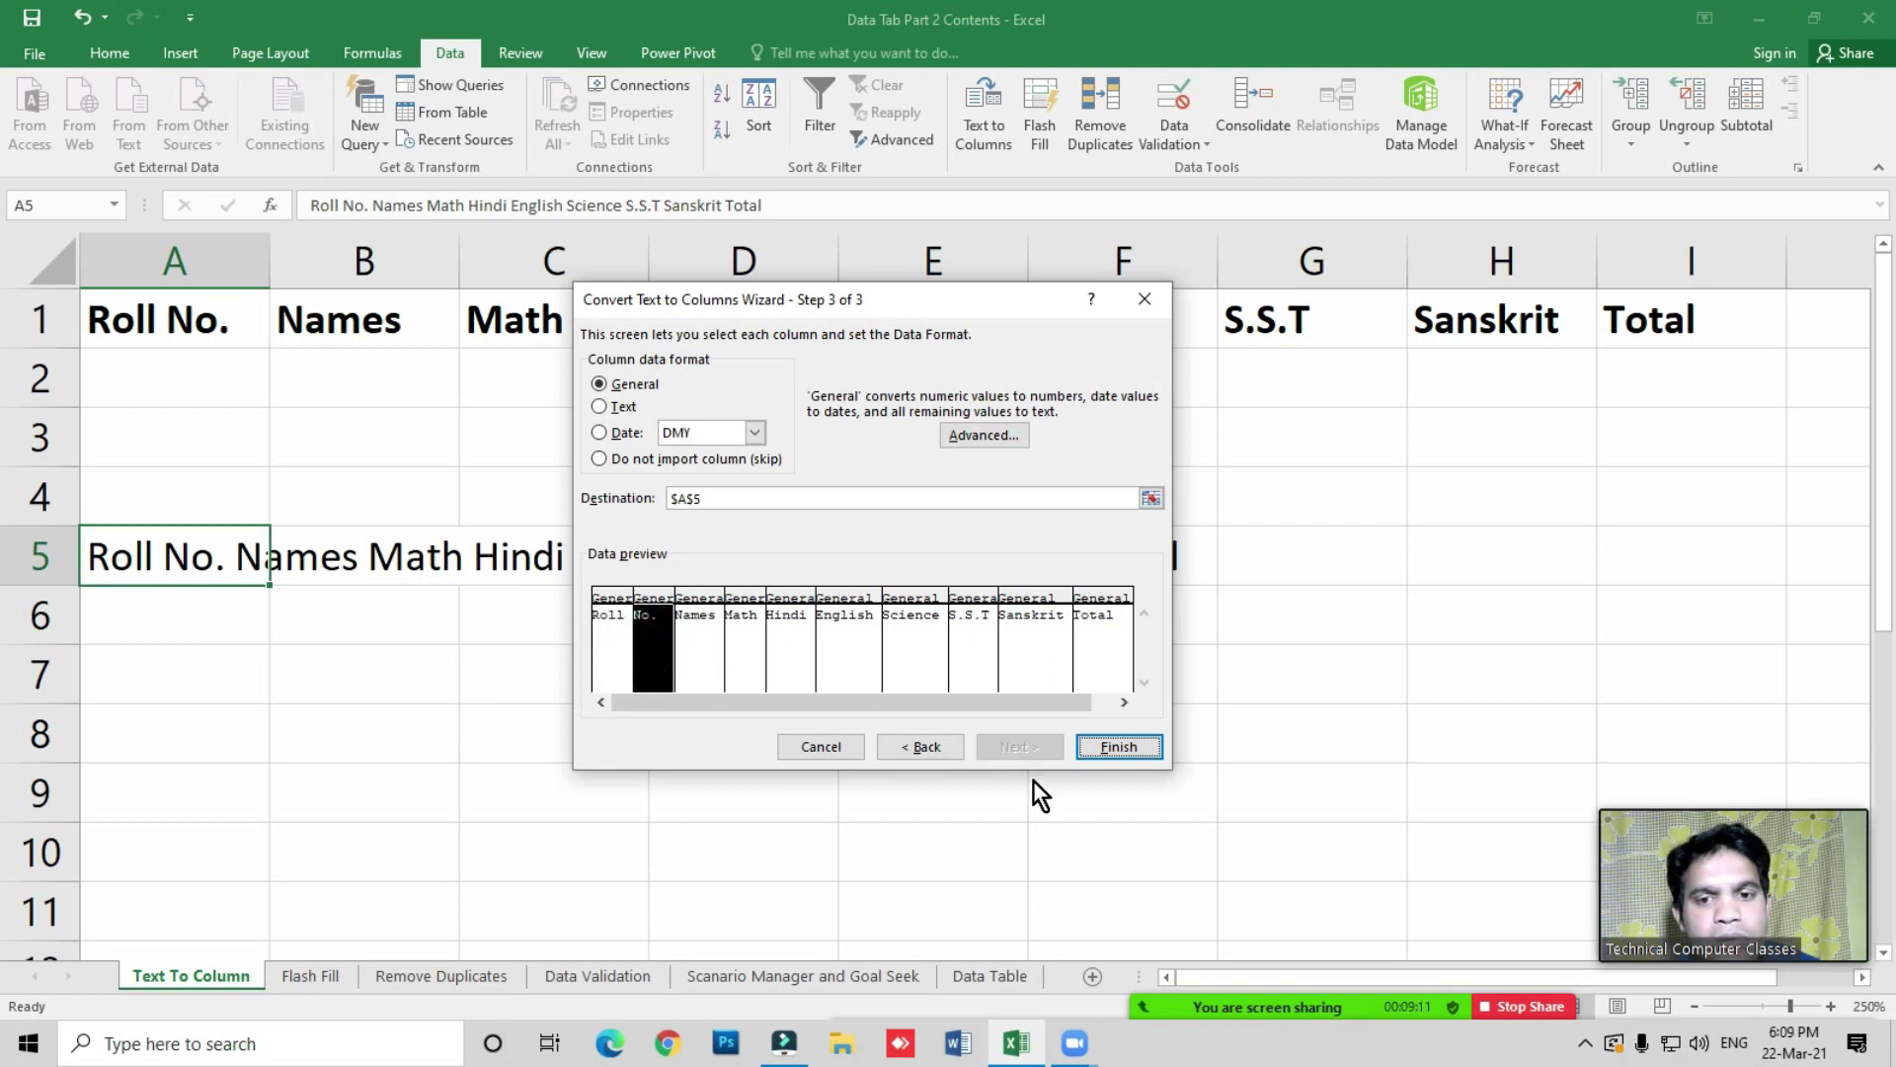
Redo the A5 split as Fixed width with the suggested breaks, filling A5 to I5.
left_click(913, 751)
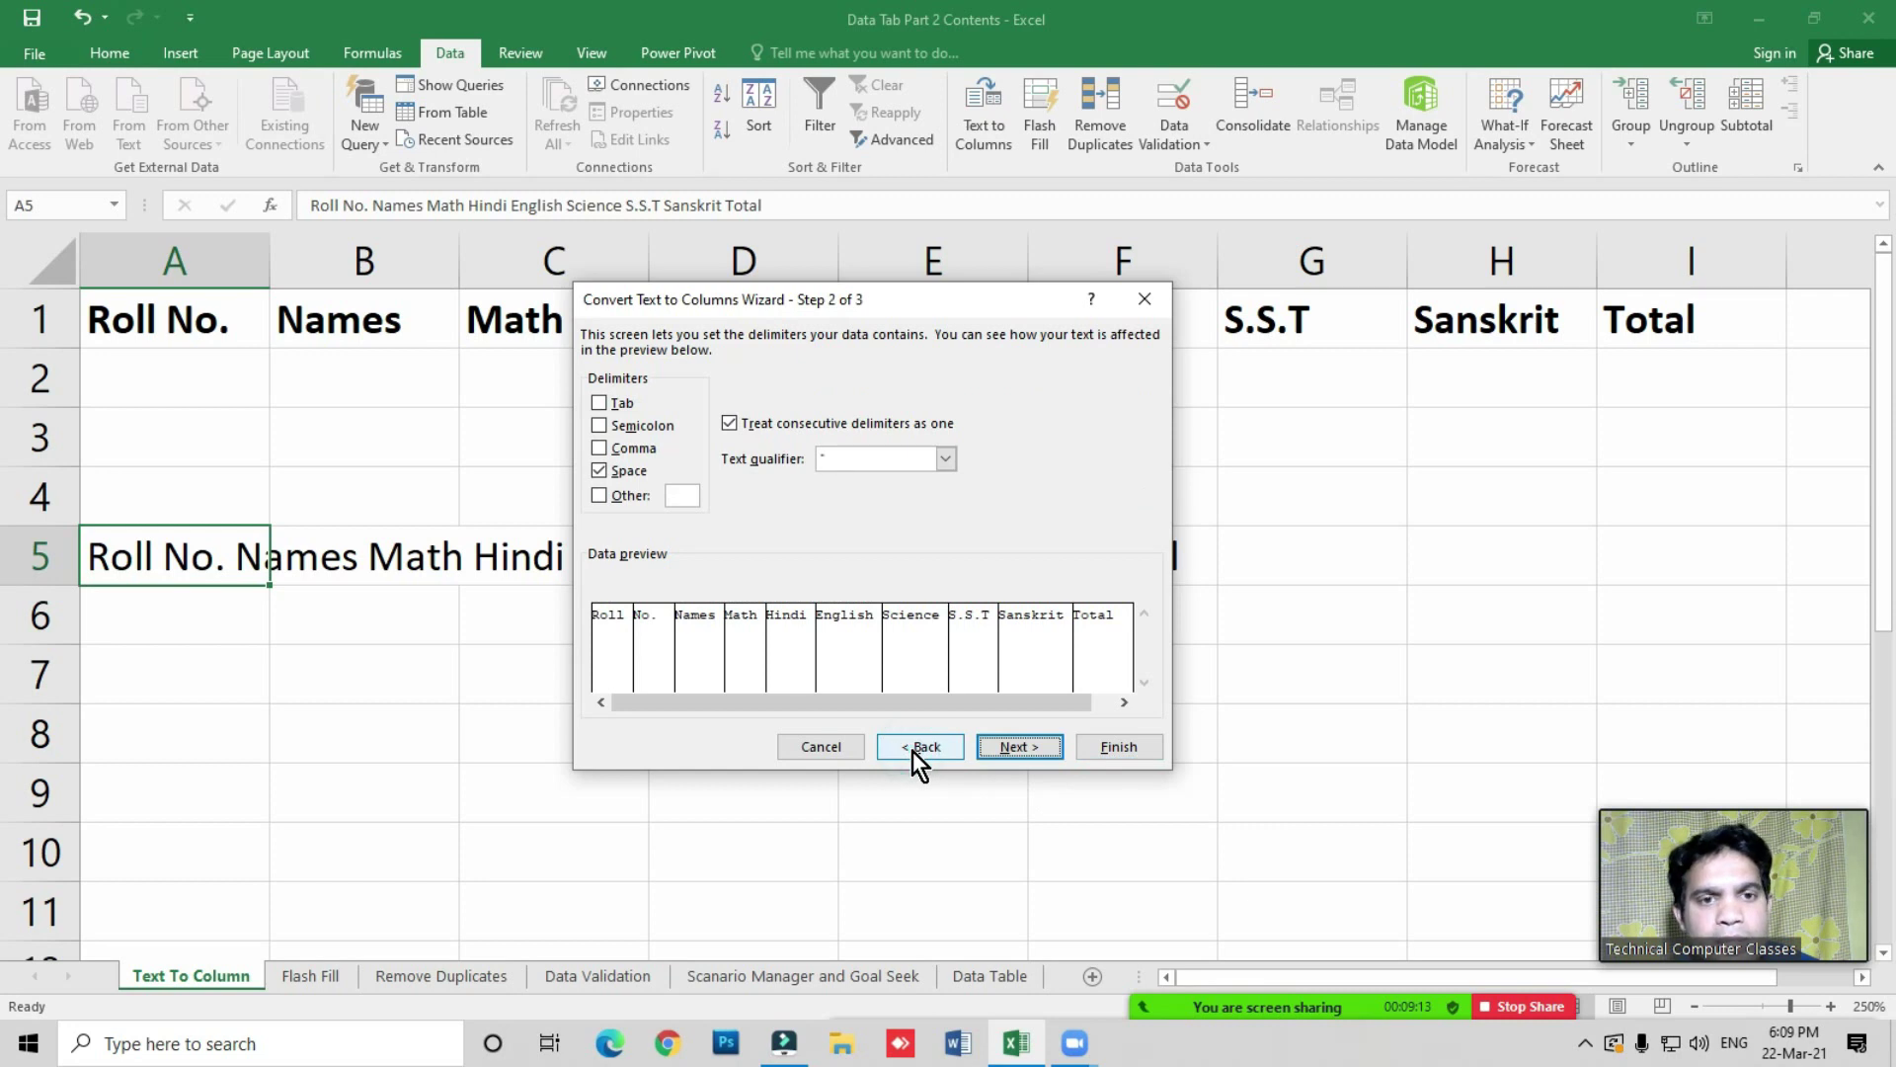
left_click(912, 750)
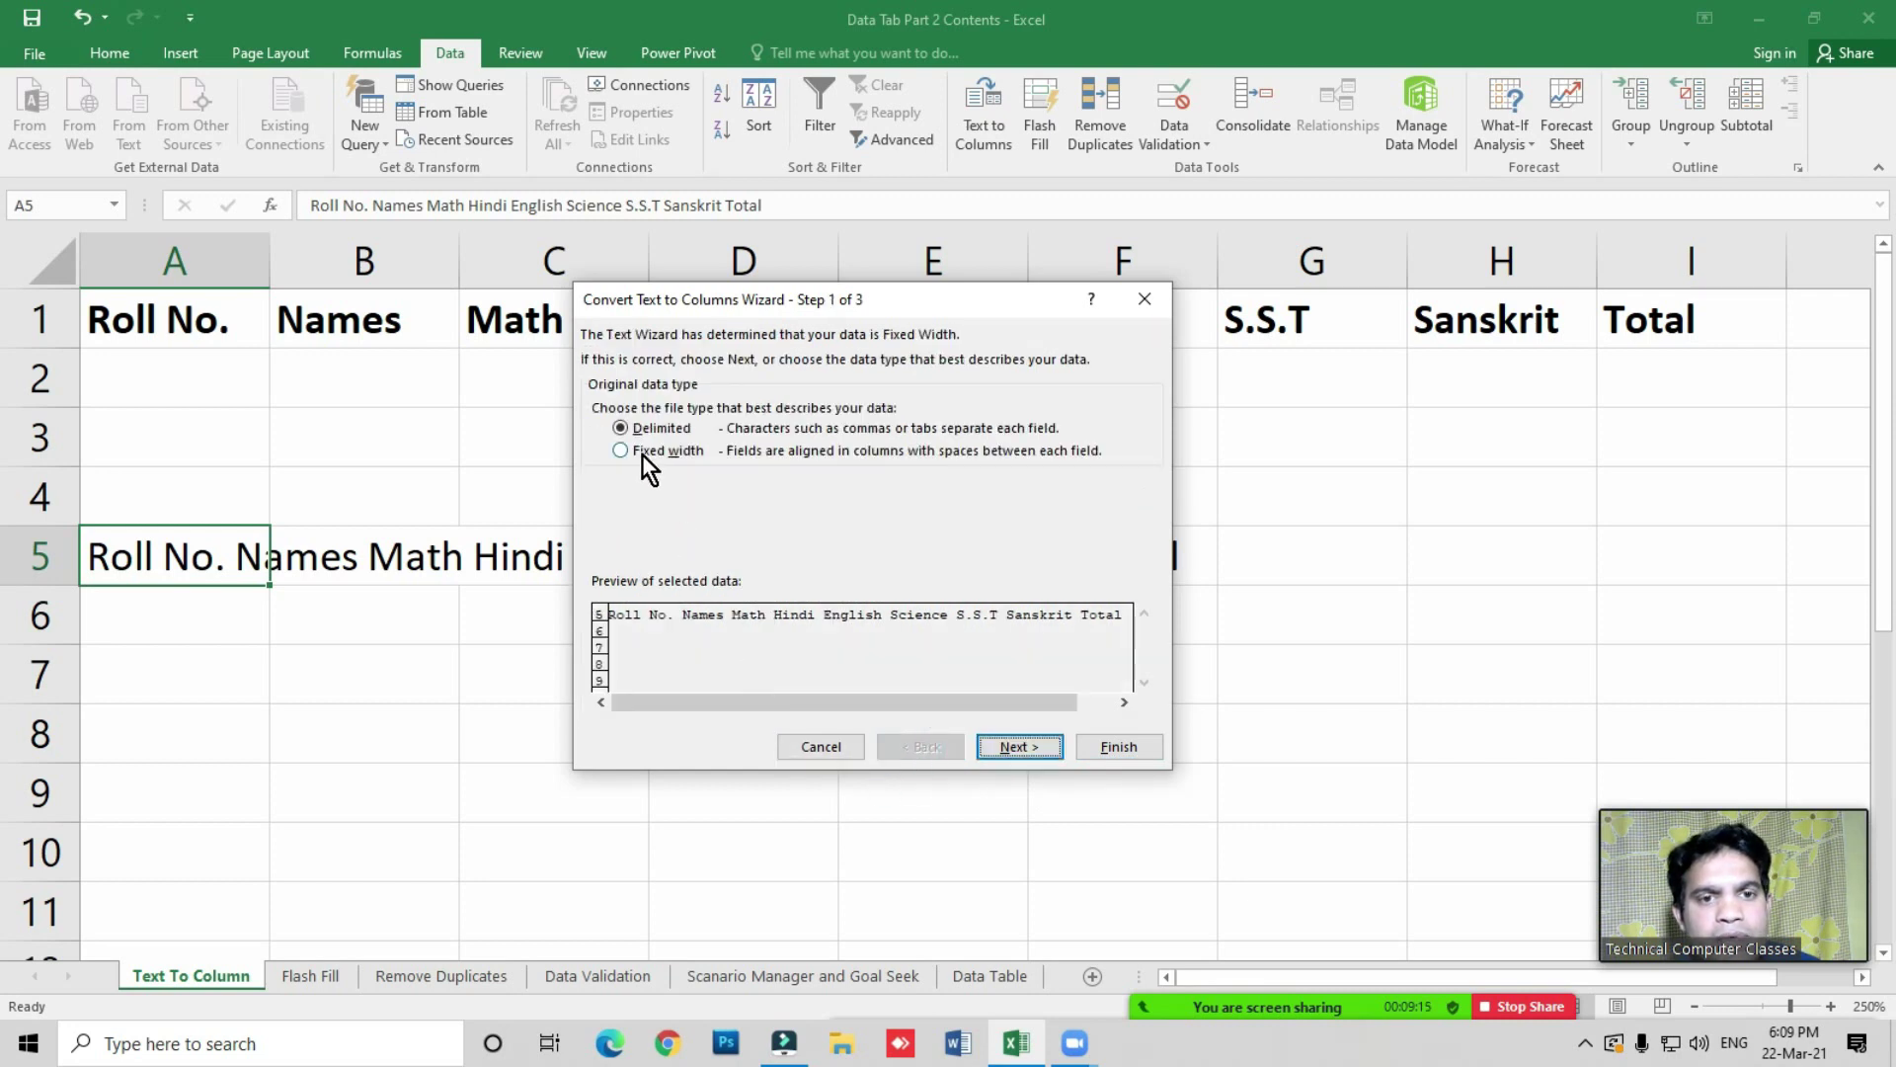
left_click(672, 453)
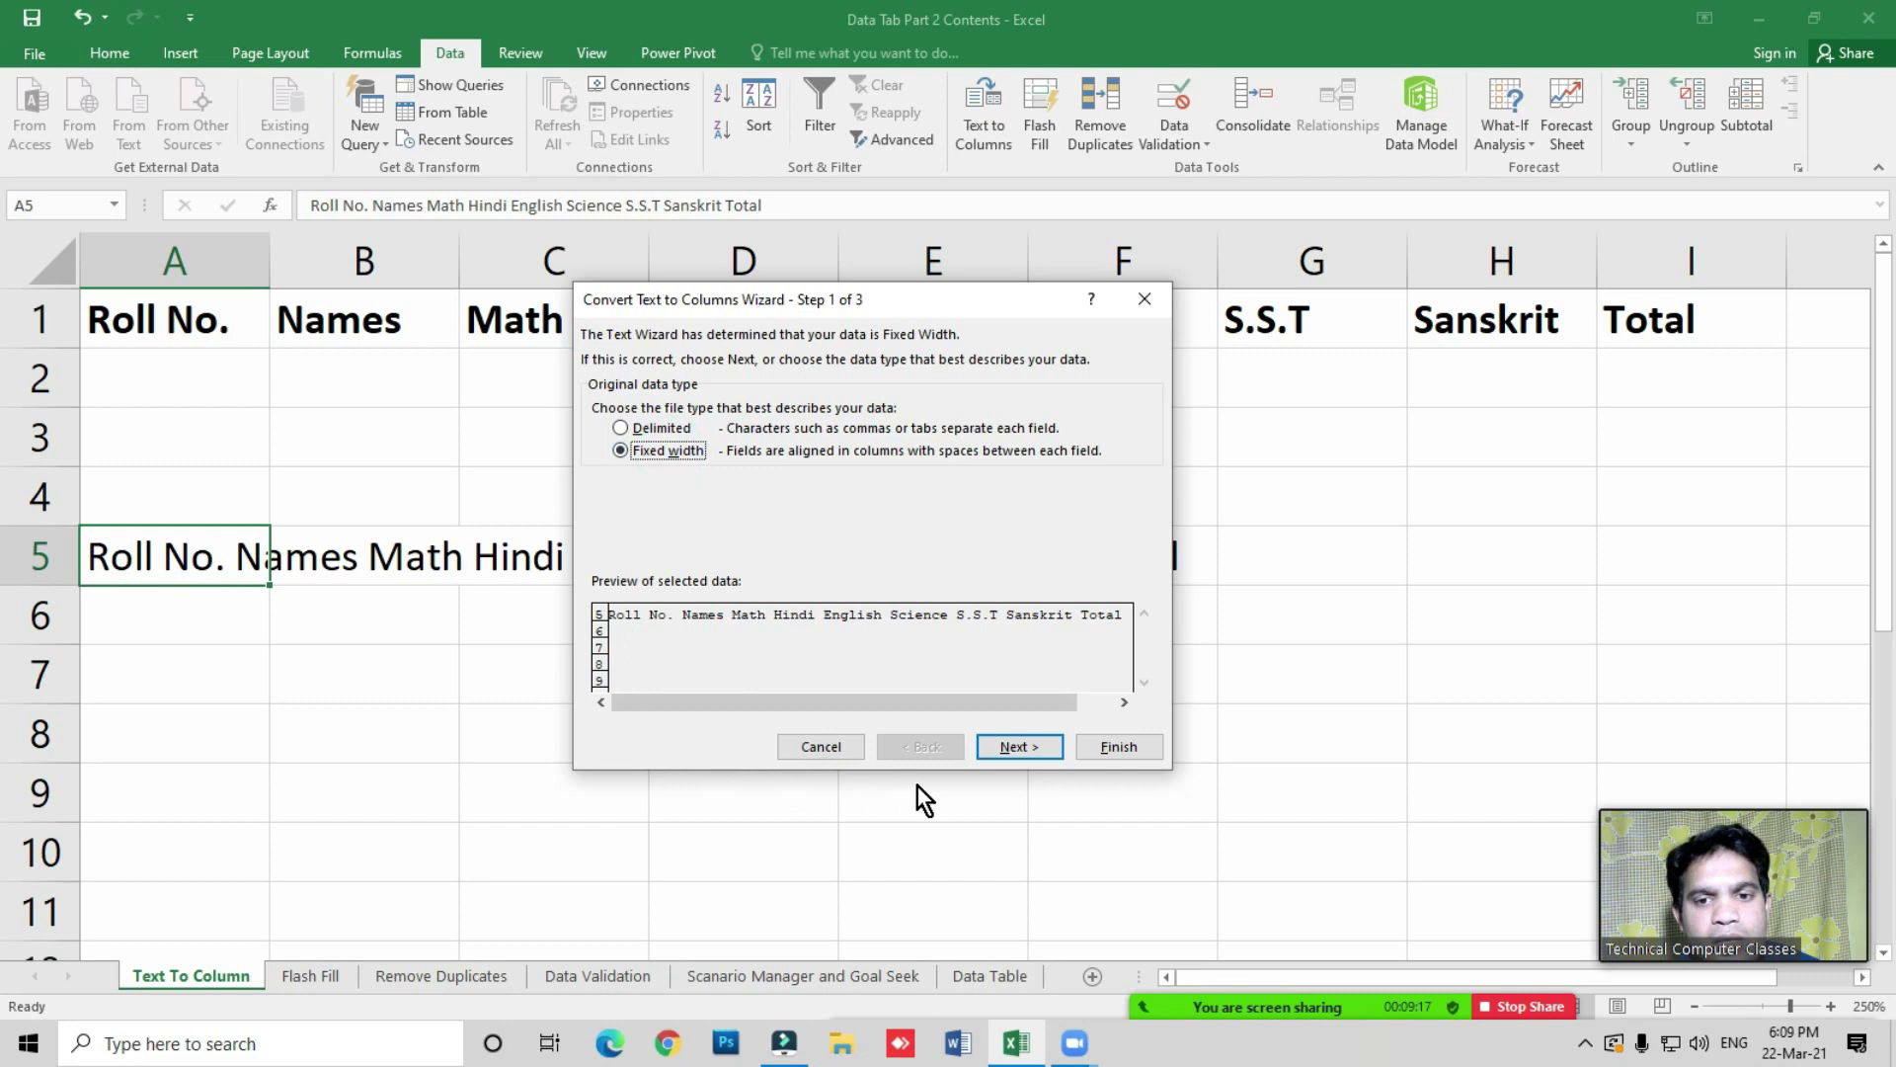
left_click(1022, 745)
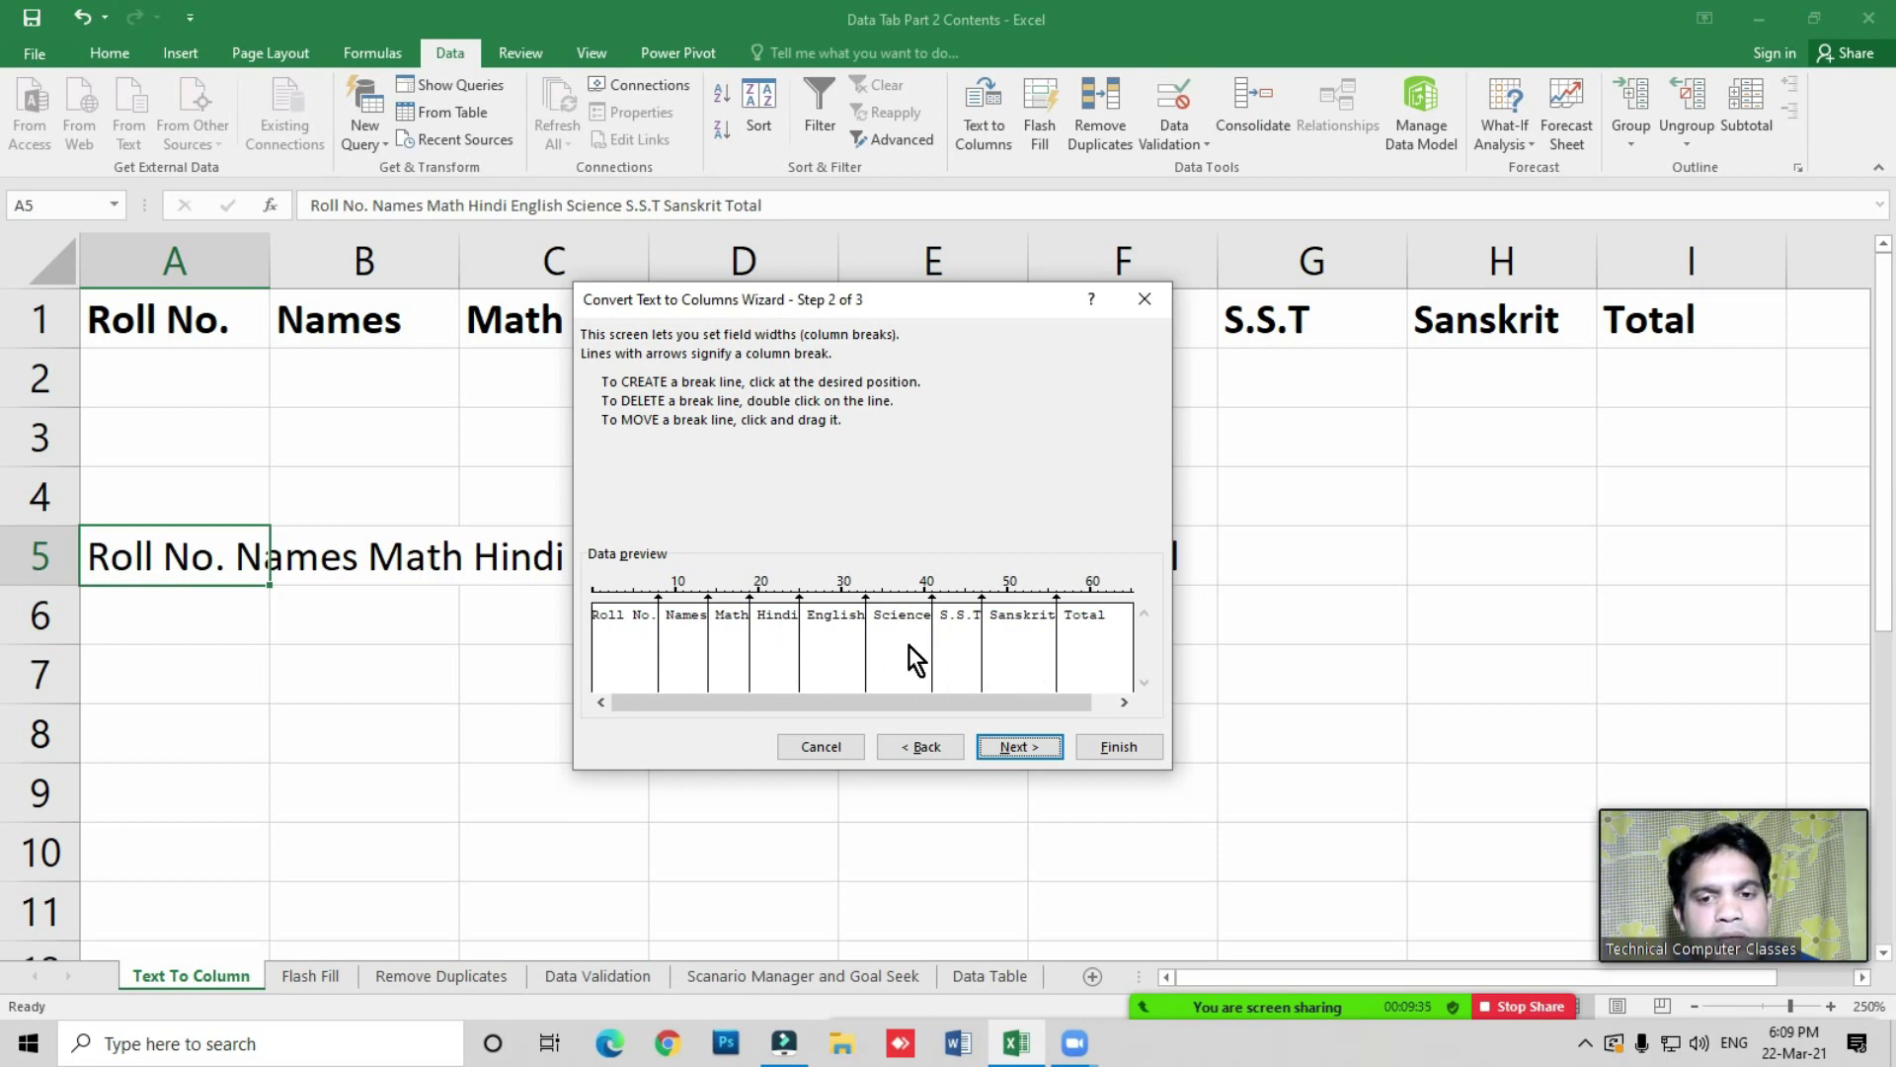
left_click(1021, 747)
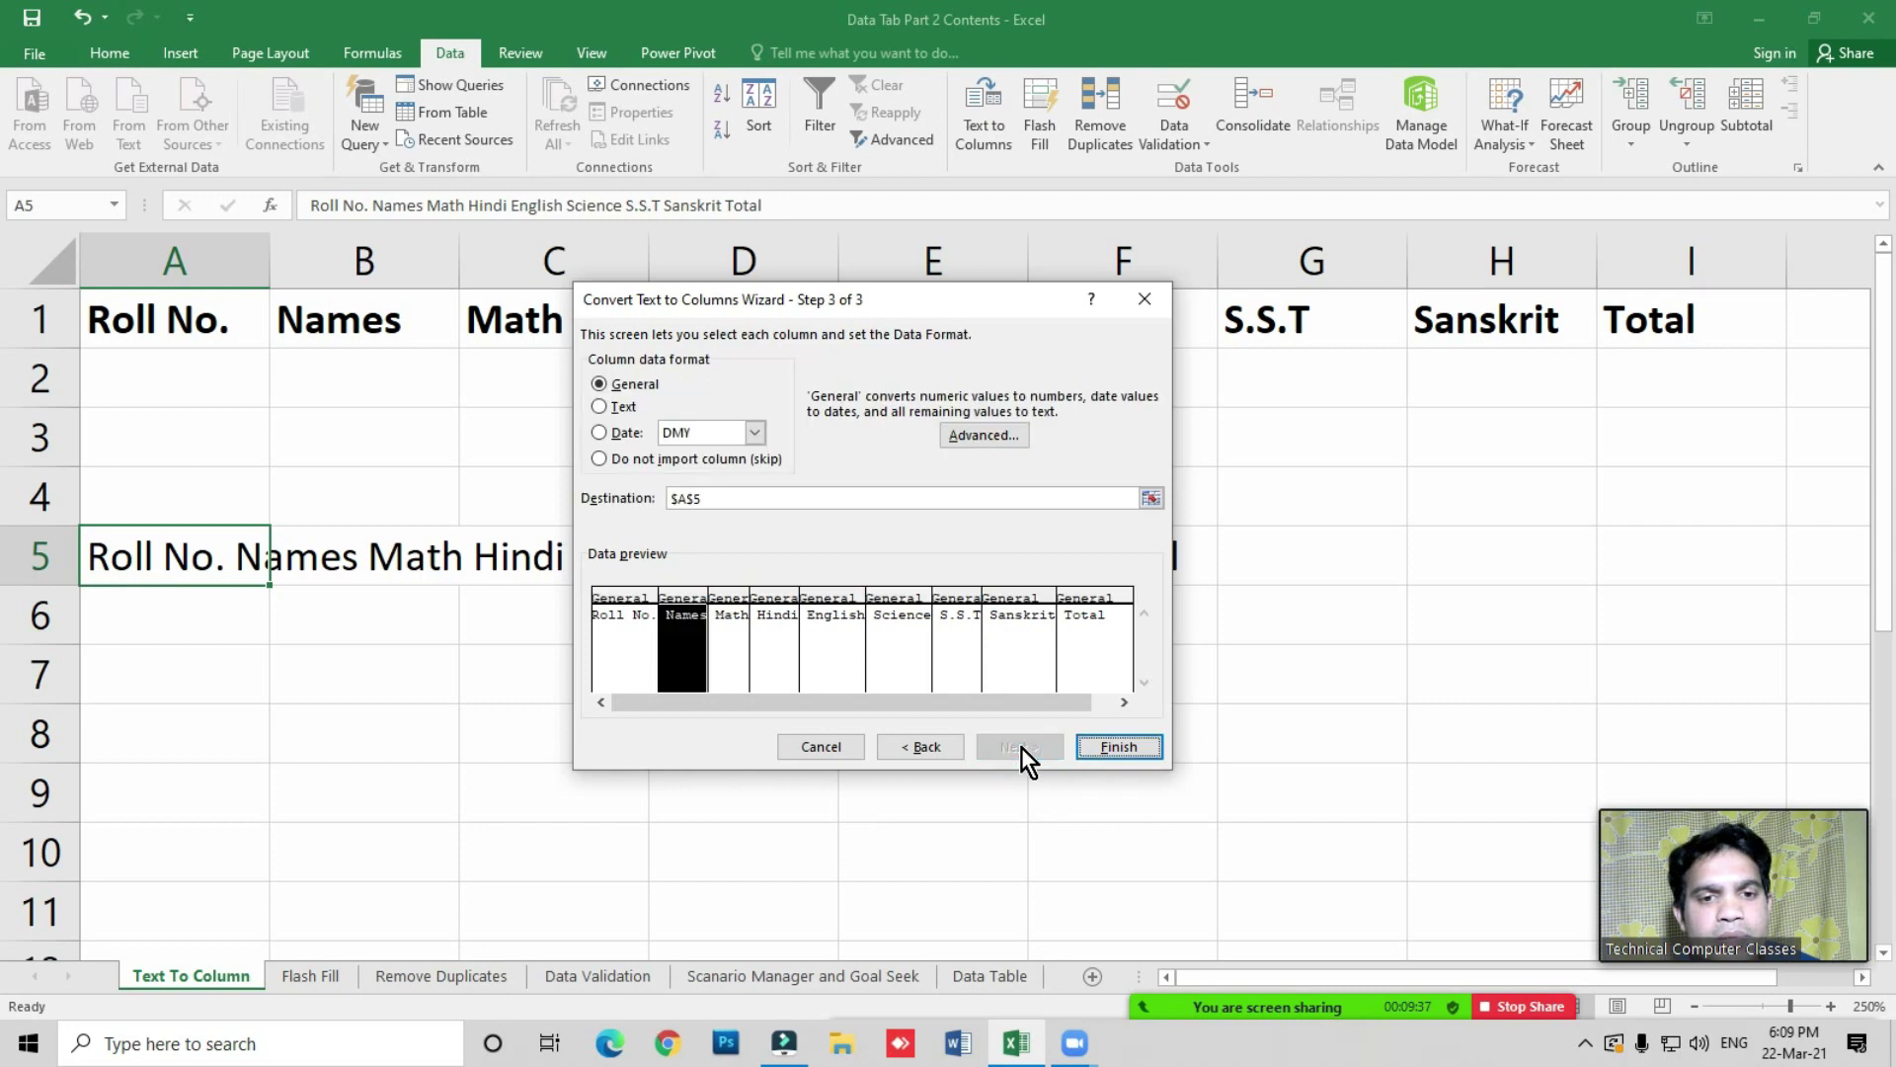
left_click(632, 671)
left_click(691, 662)
left_click(739, 657)
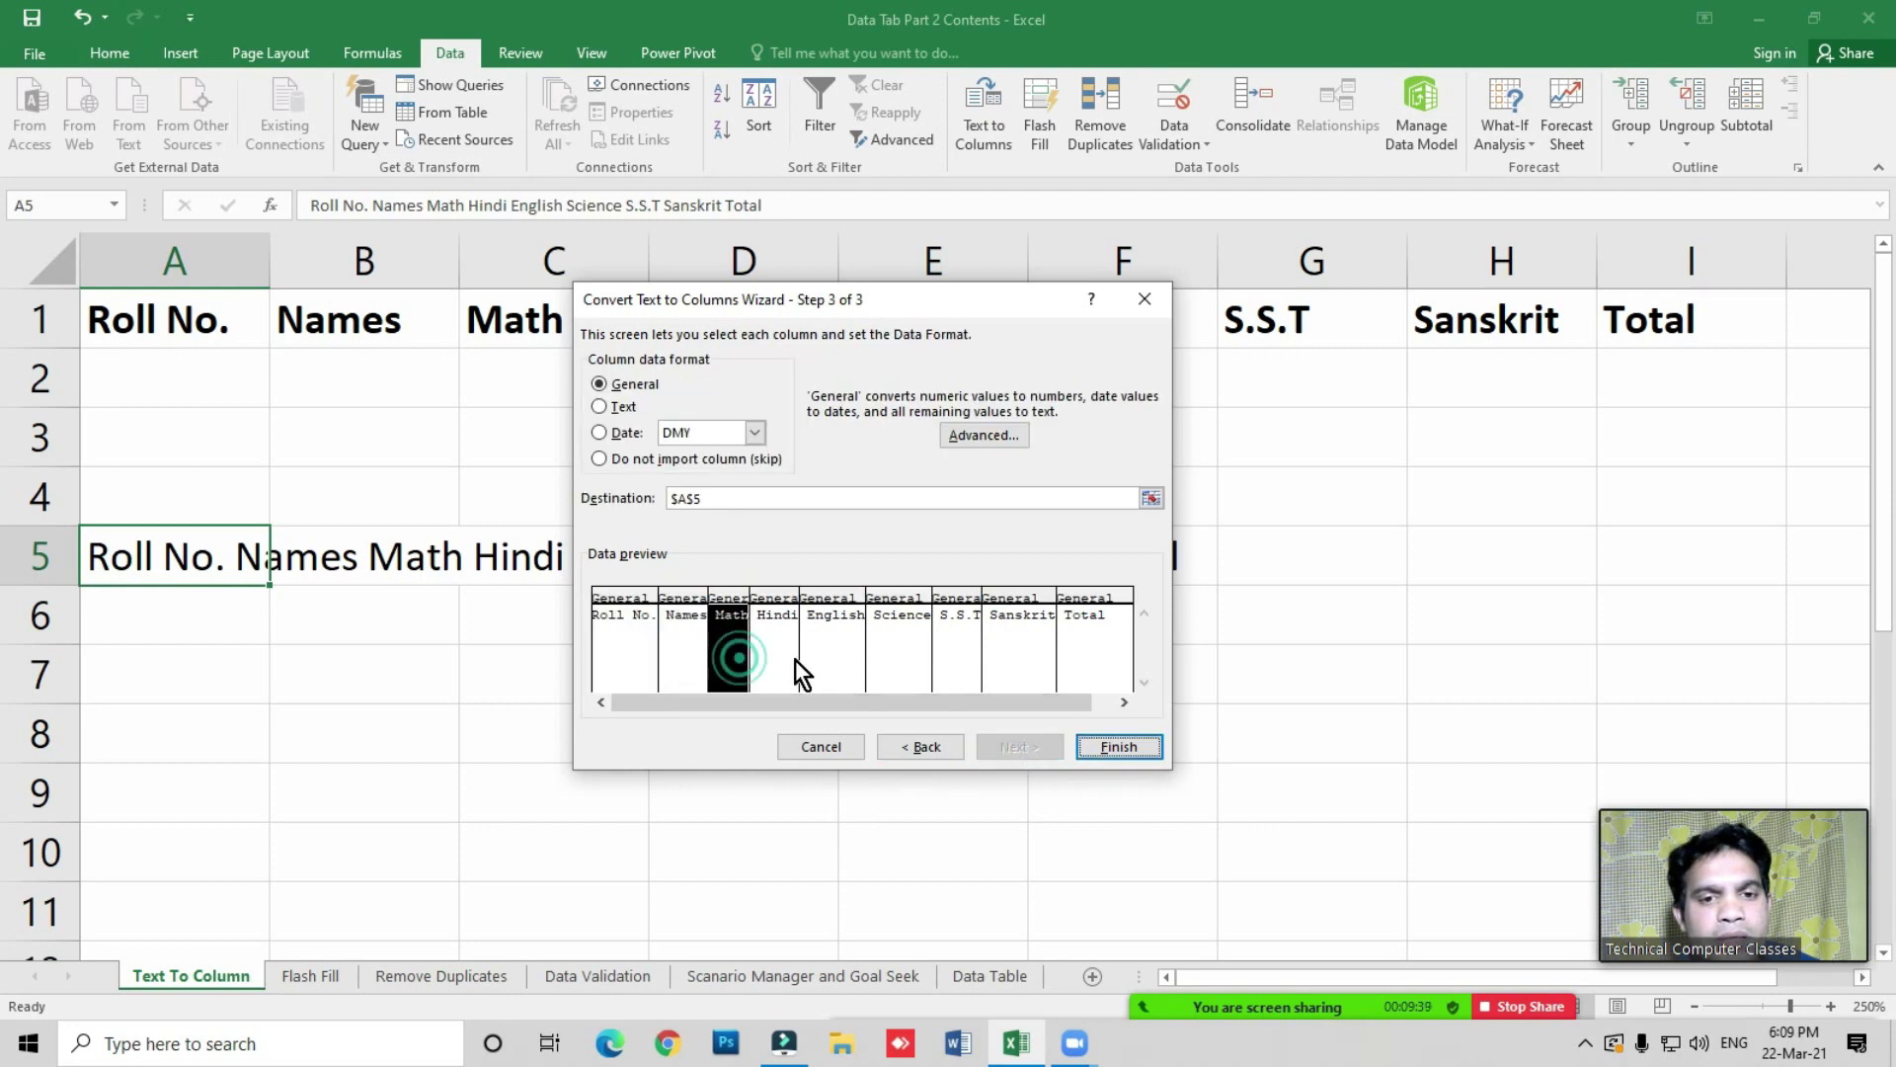
left_click(820, 661)
left_click(1131, 751)
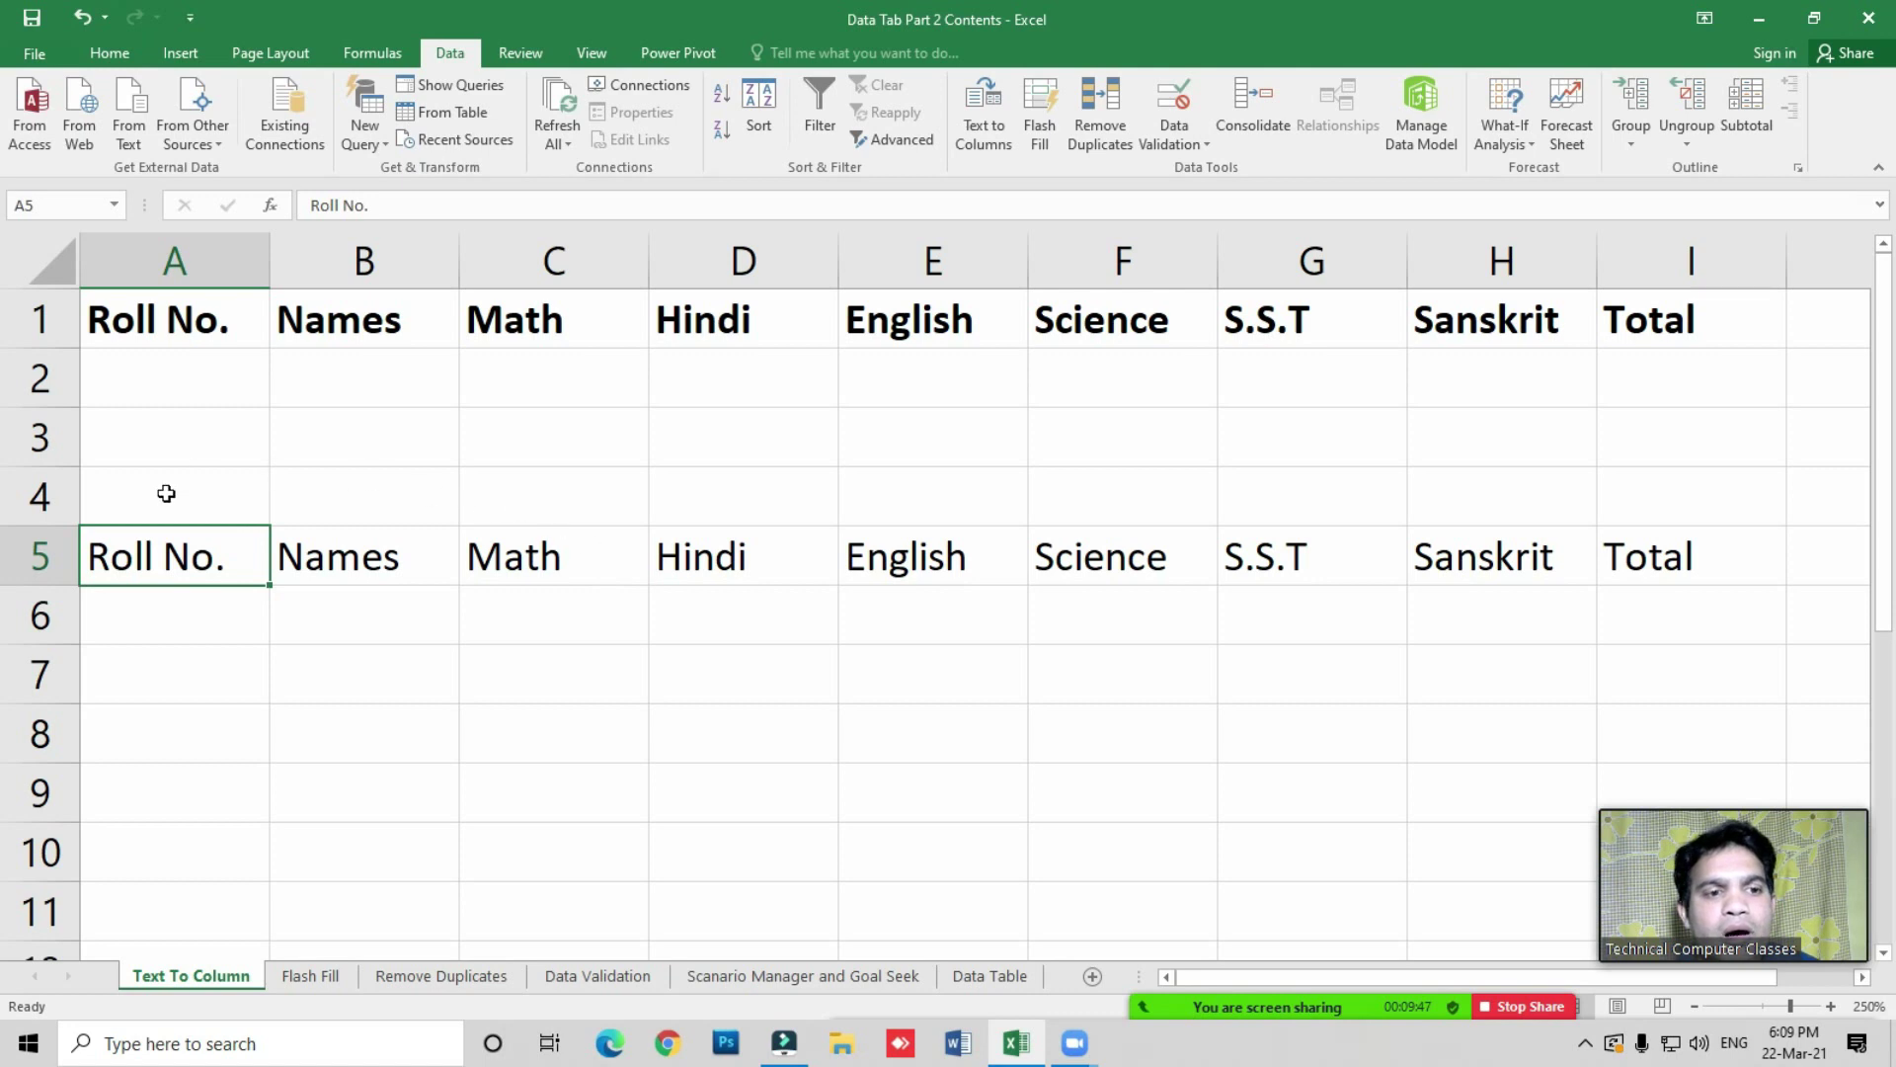
Enter 'Math Hindi English Science' in cell A8.
left_click(169, 686)
left_click(180, 755)
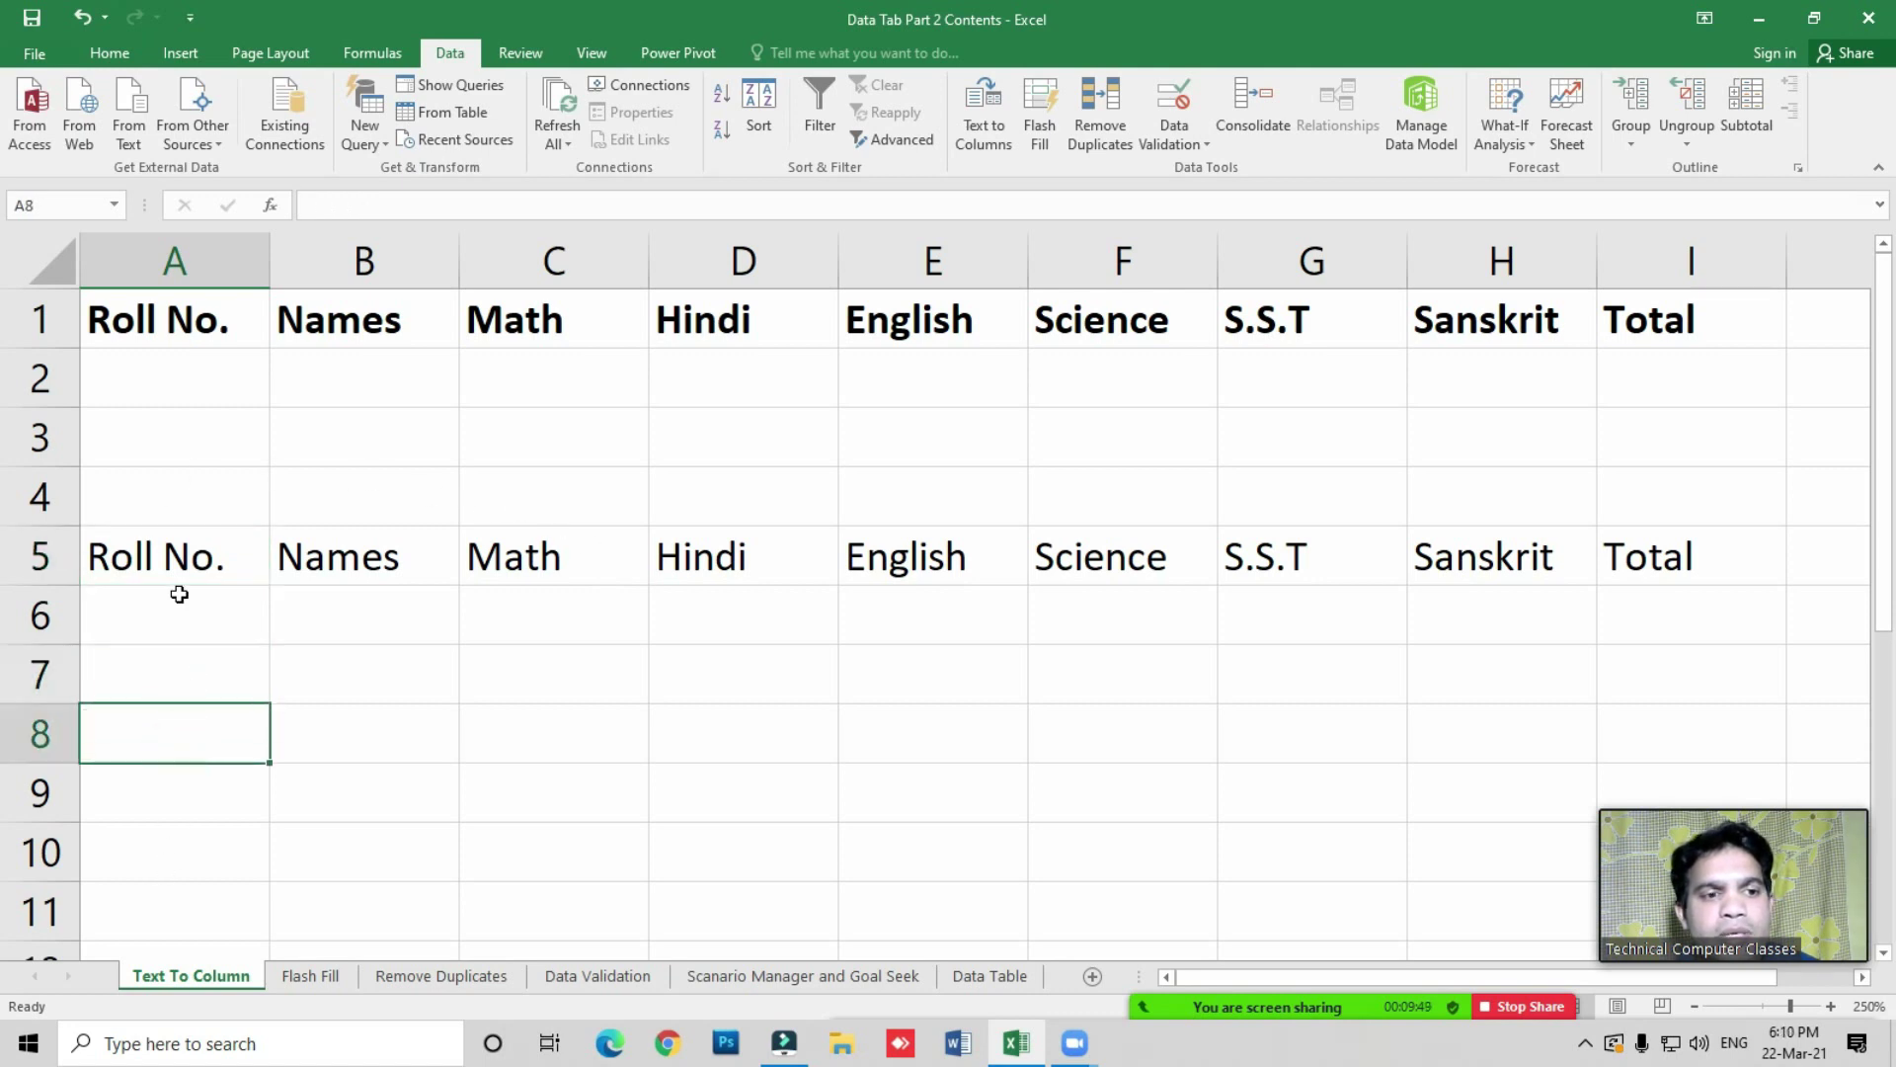
left_click(190, 742)
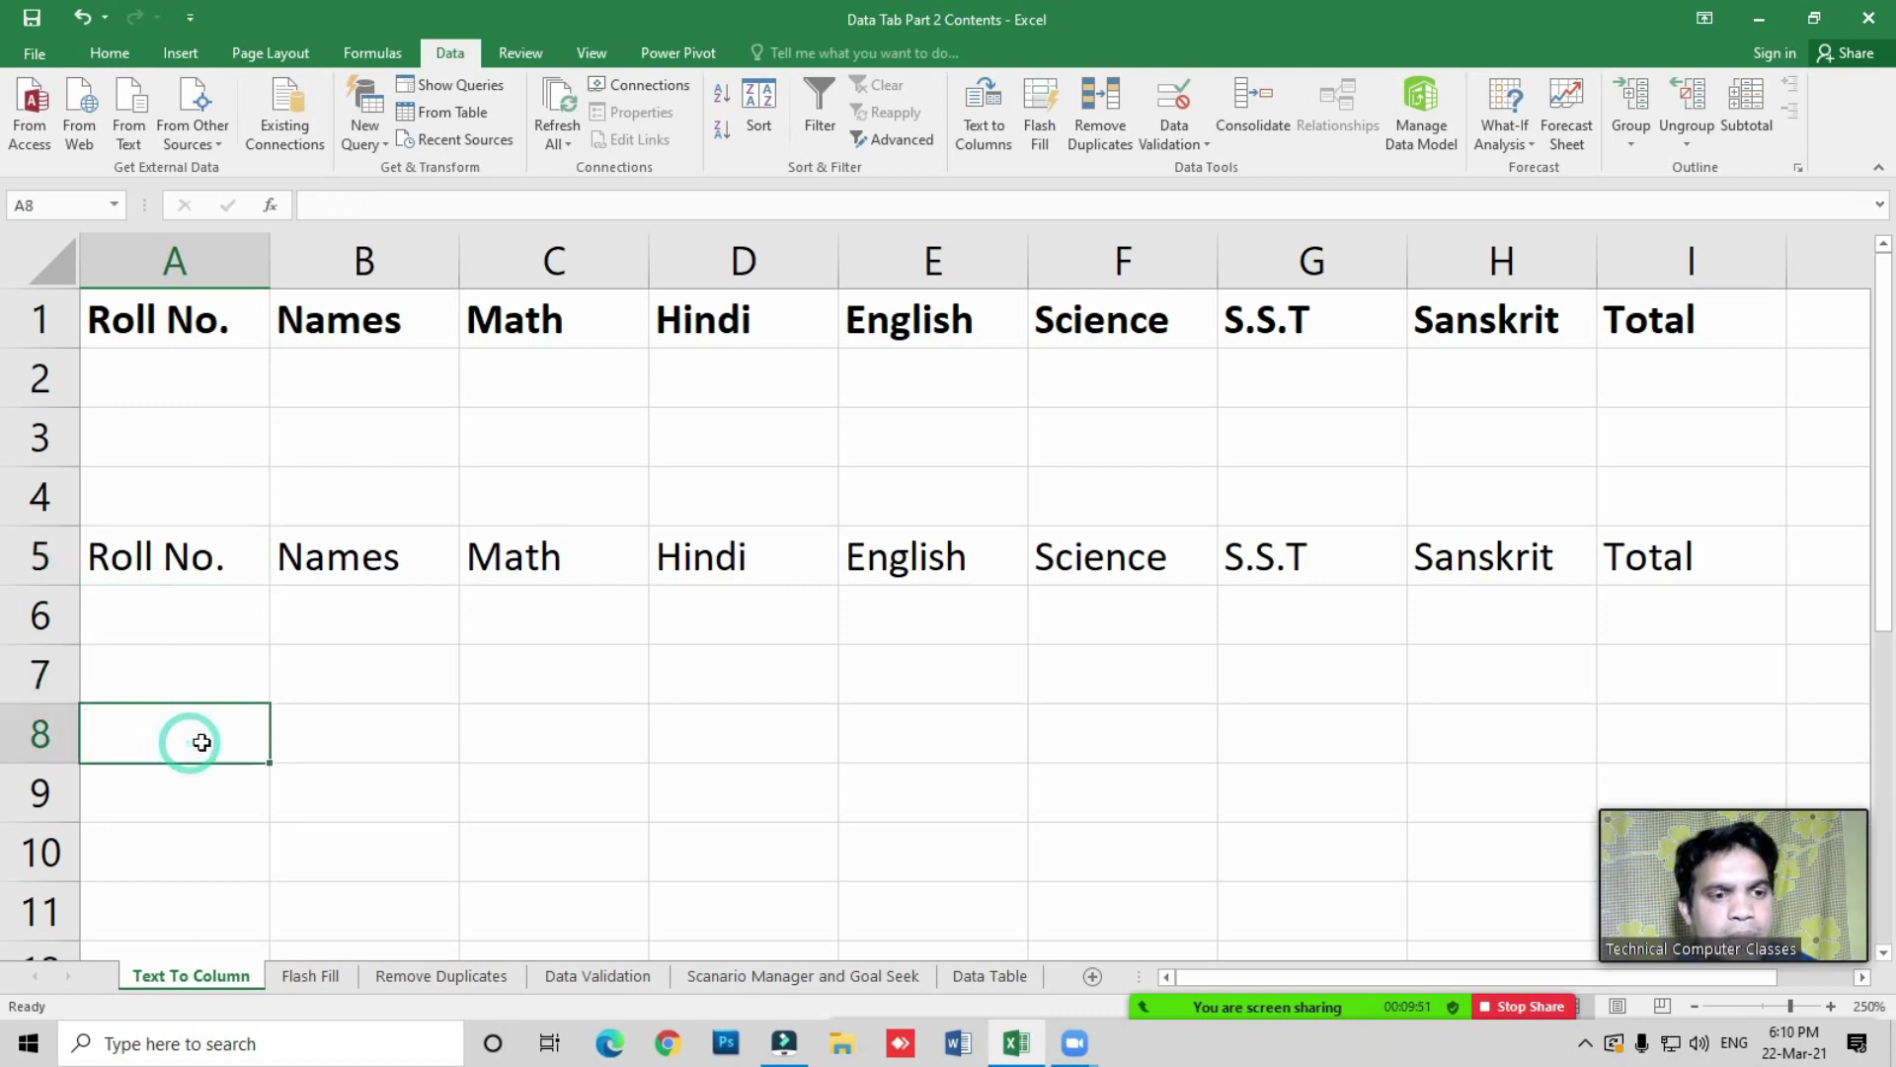
type("Math ")
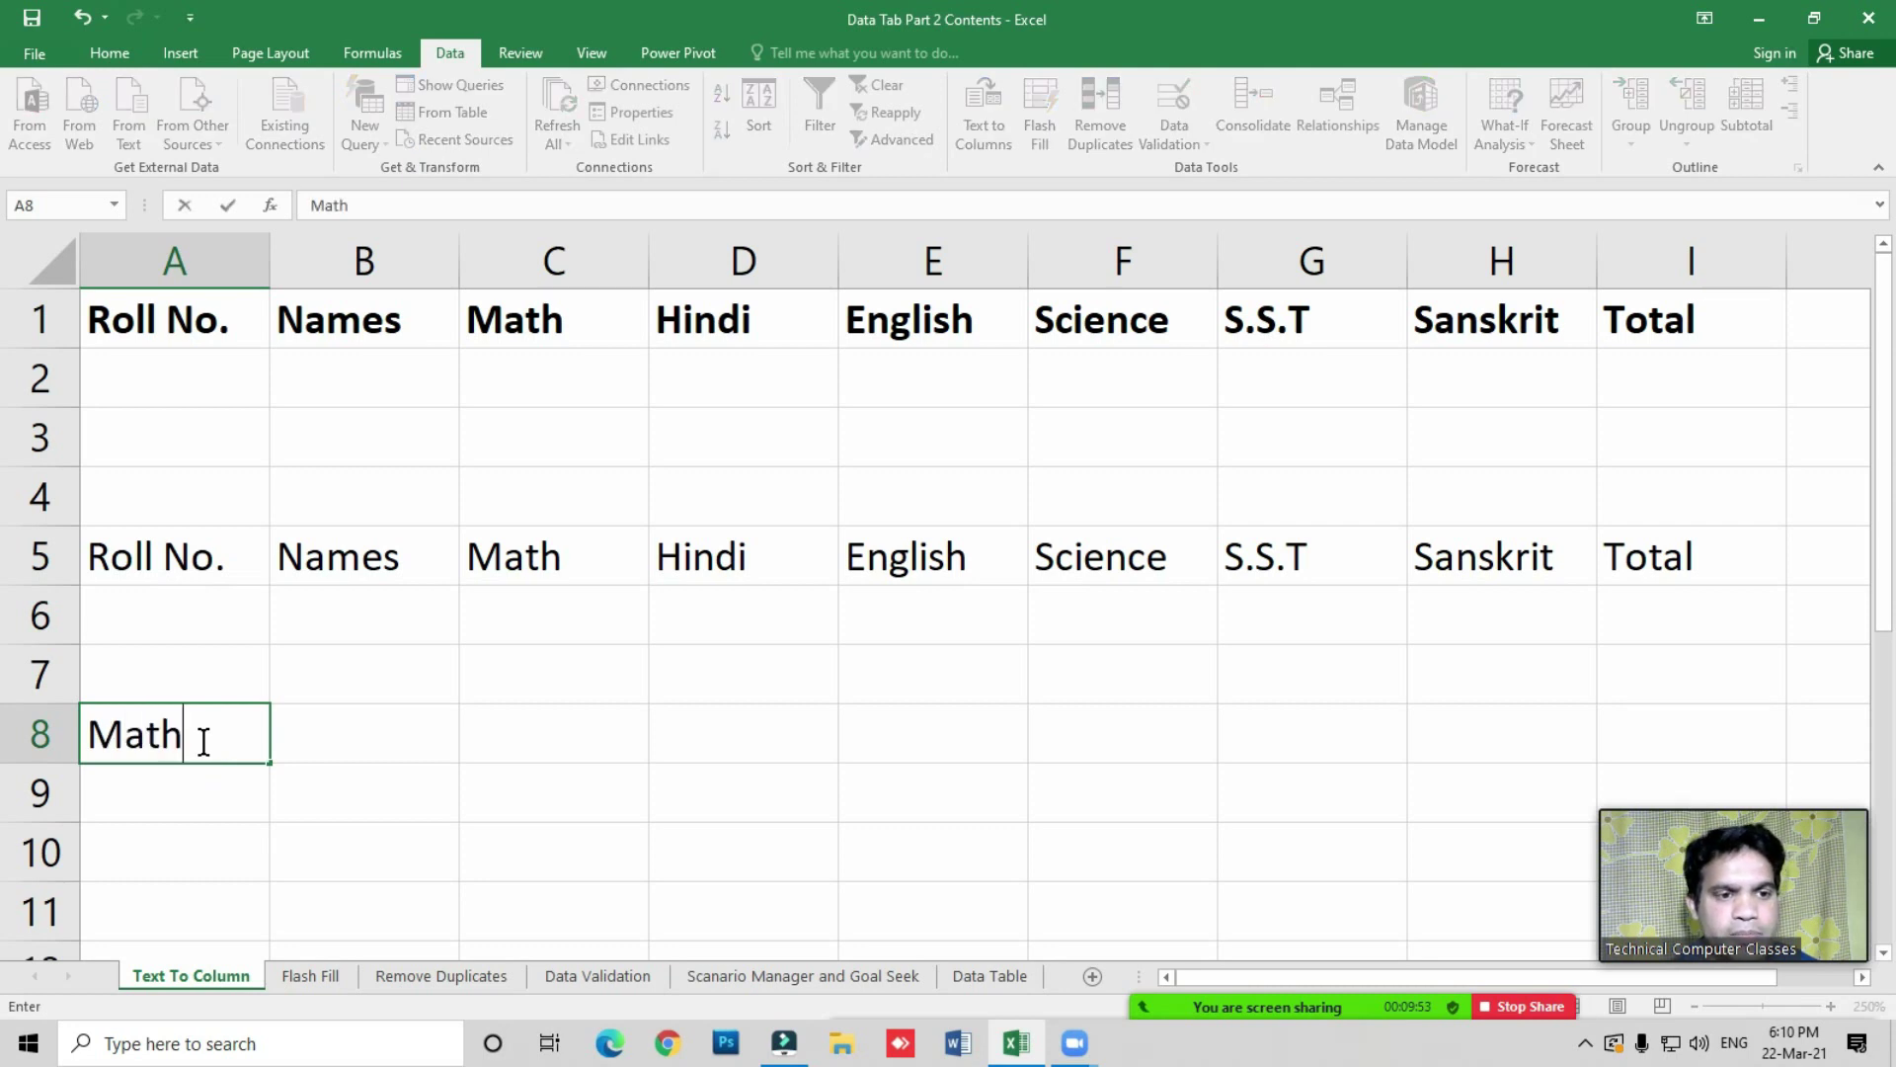
type("Hindi Eng")
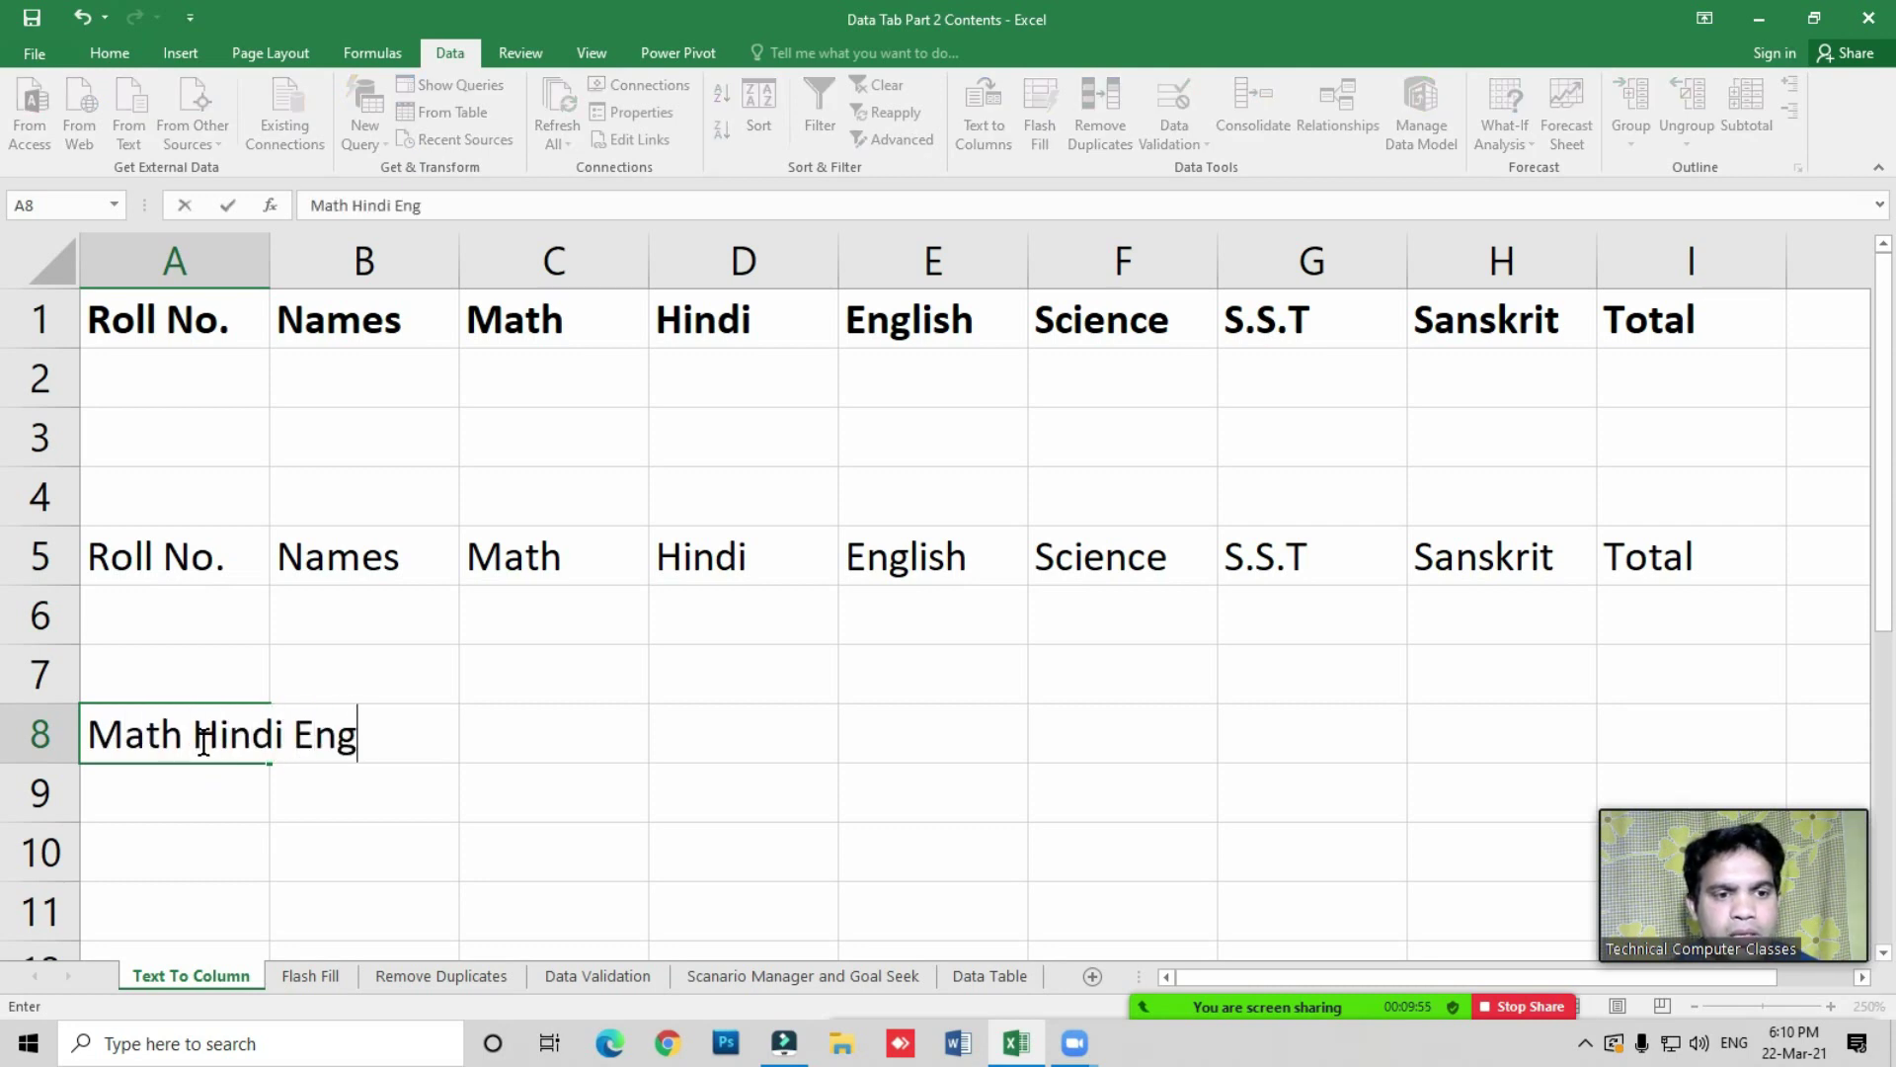
type("lish Science")
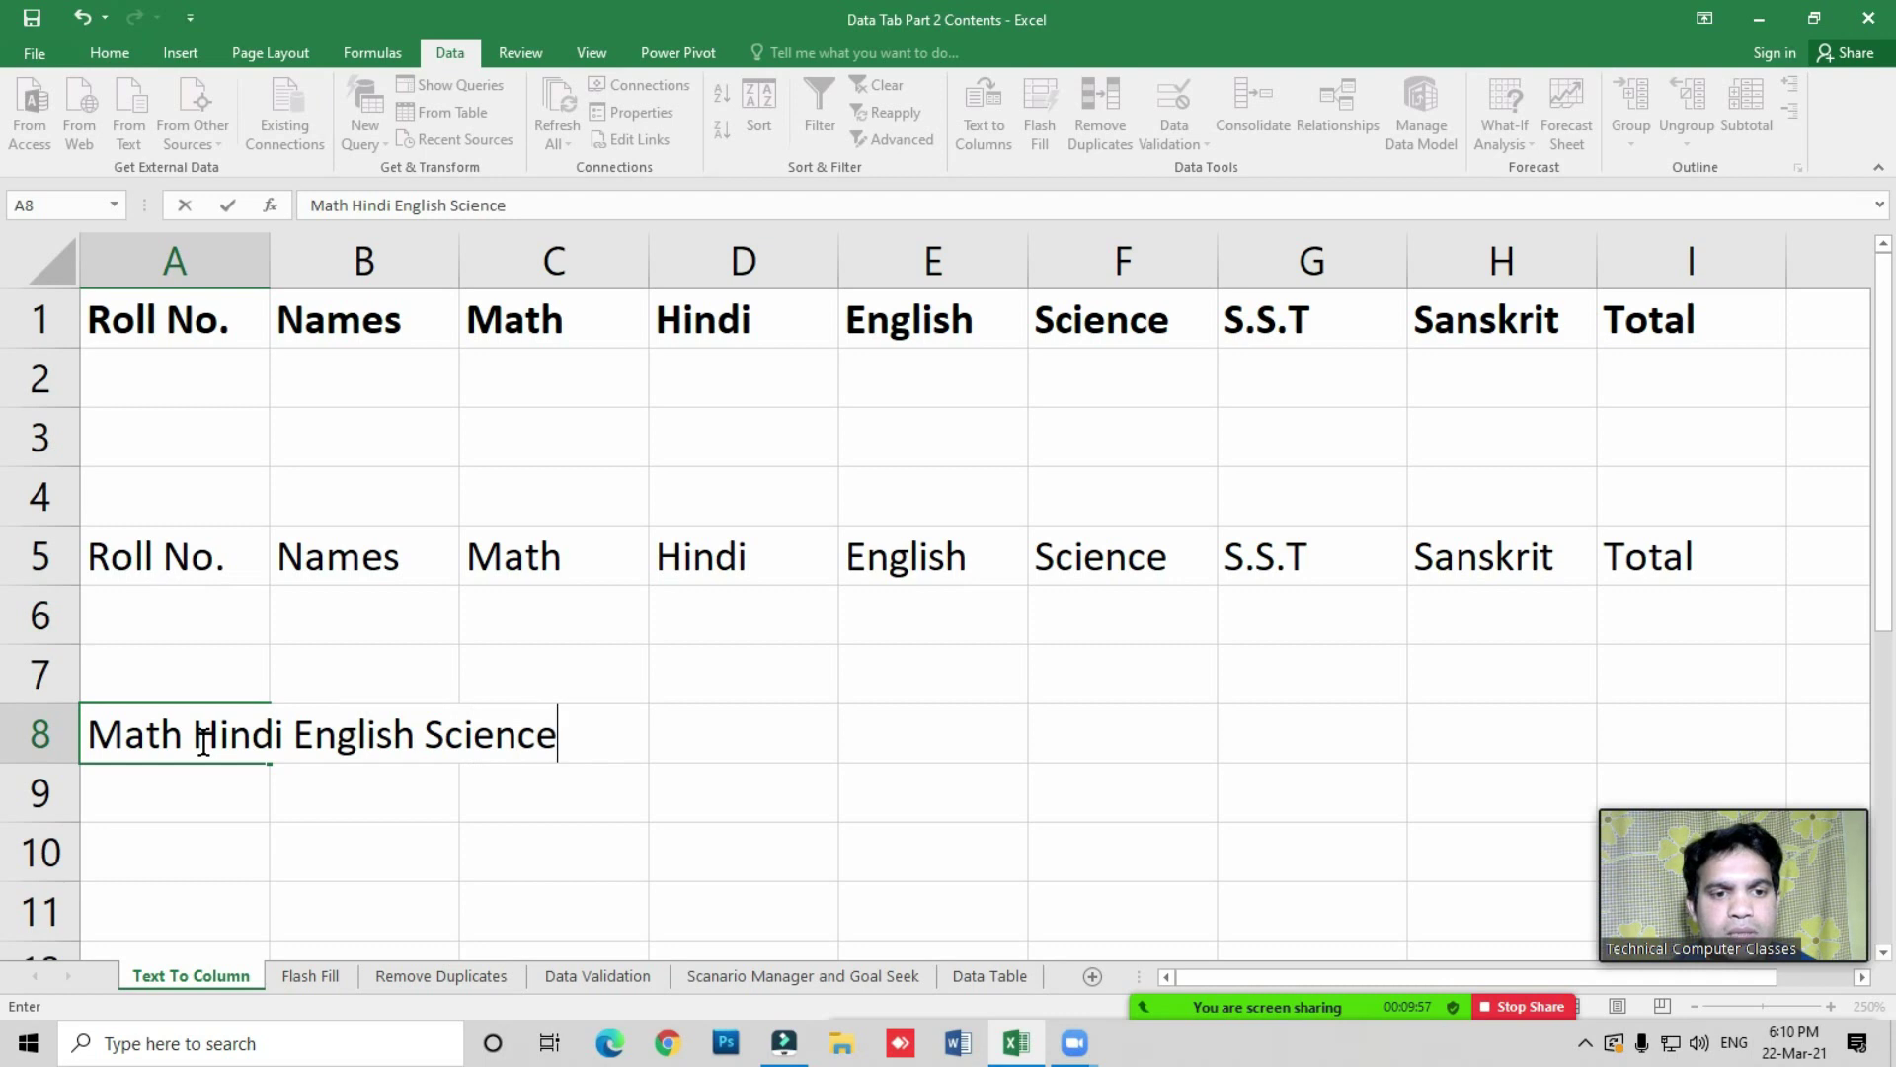
key("Return")
left_click(202, 742)
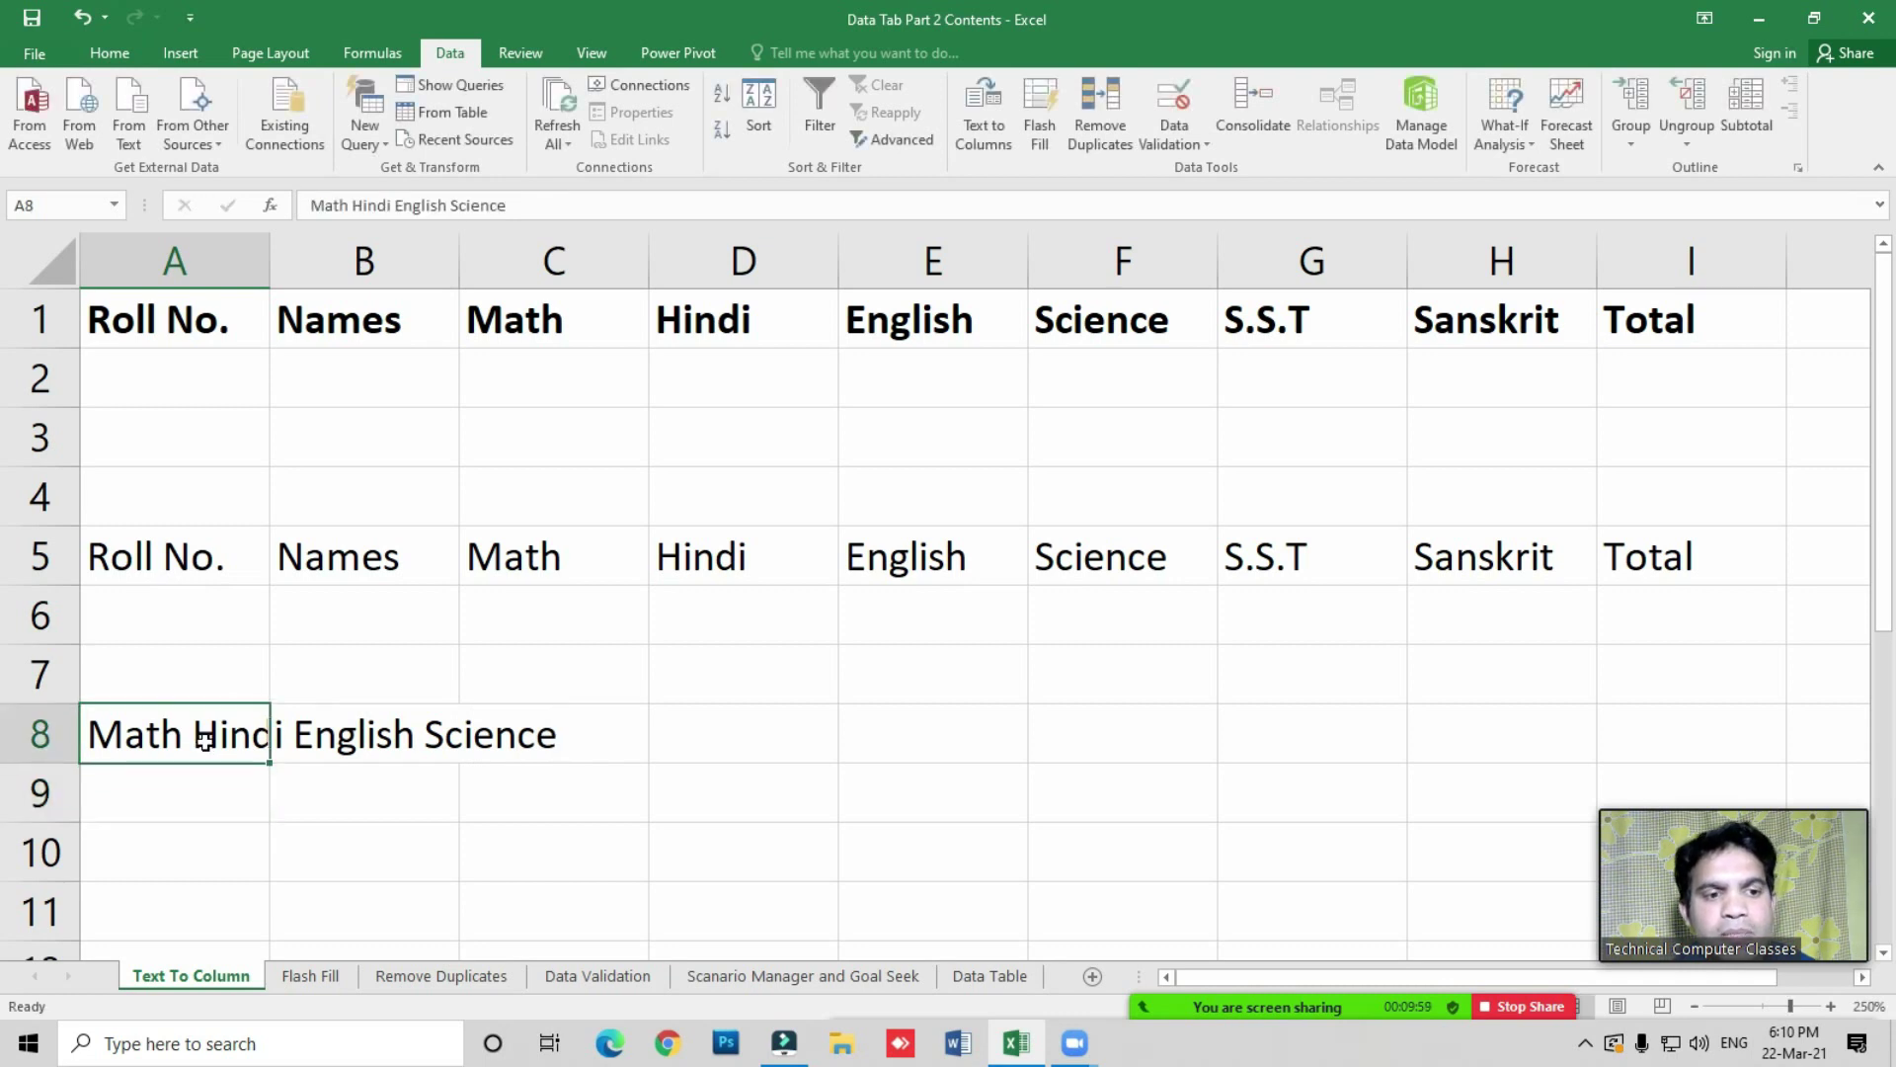
Split A8 into Math, Hindi, English and Science across A8–D8 using Fixed width.
left_click(987, 134)
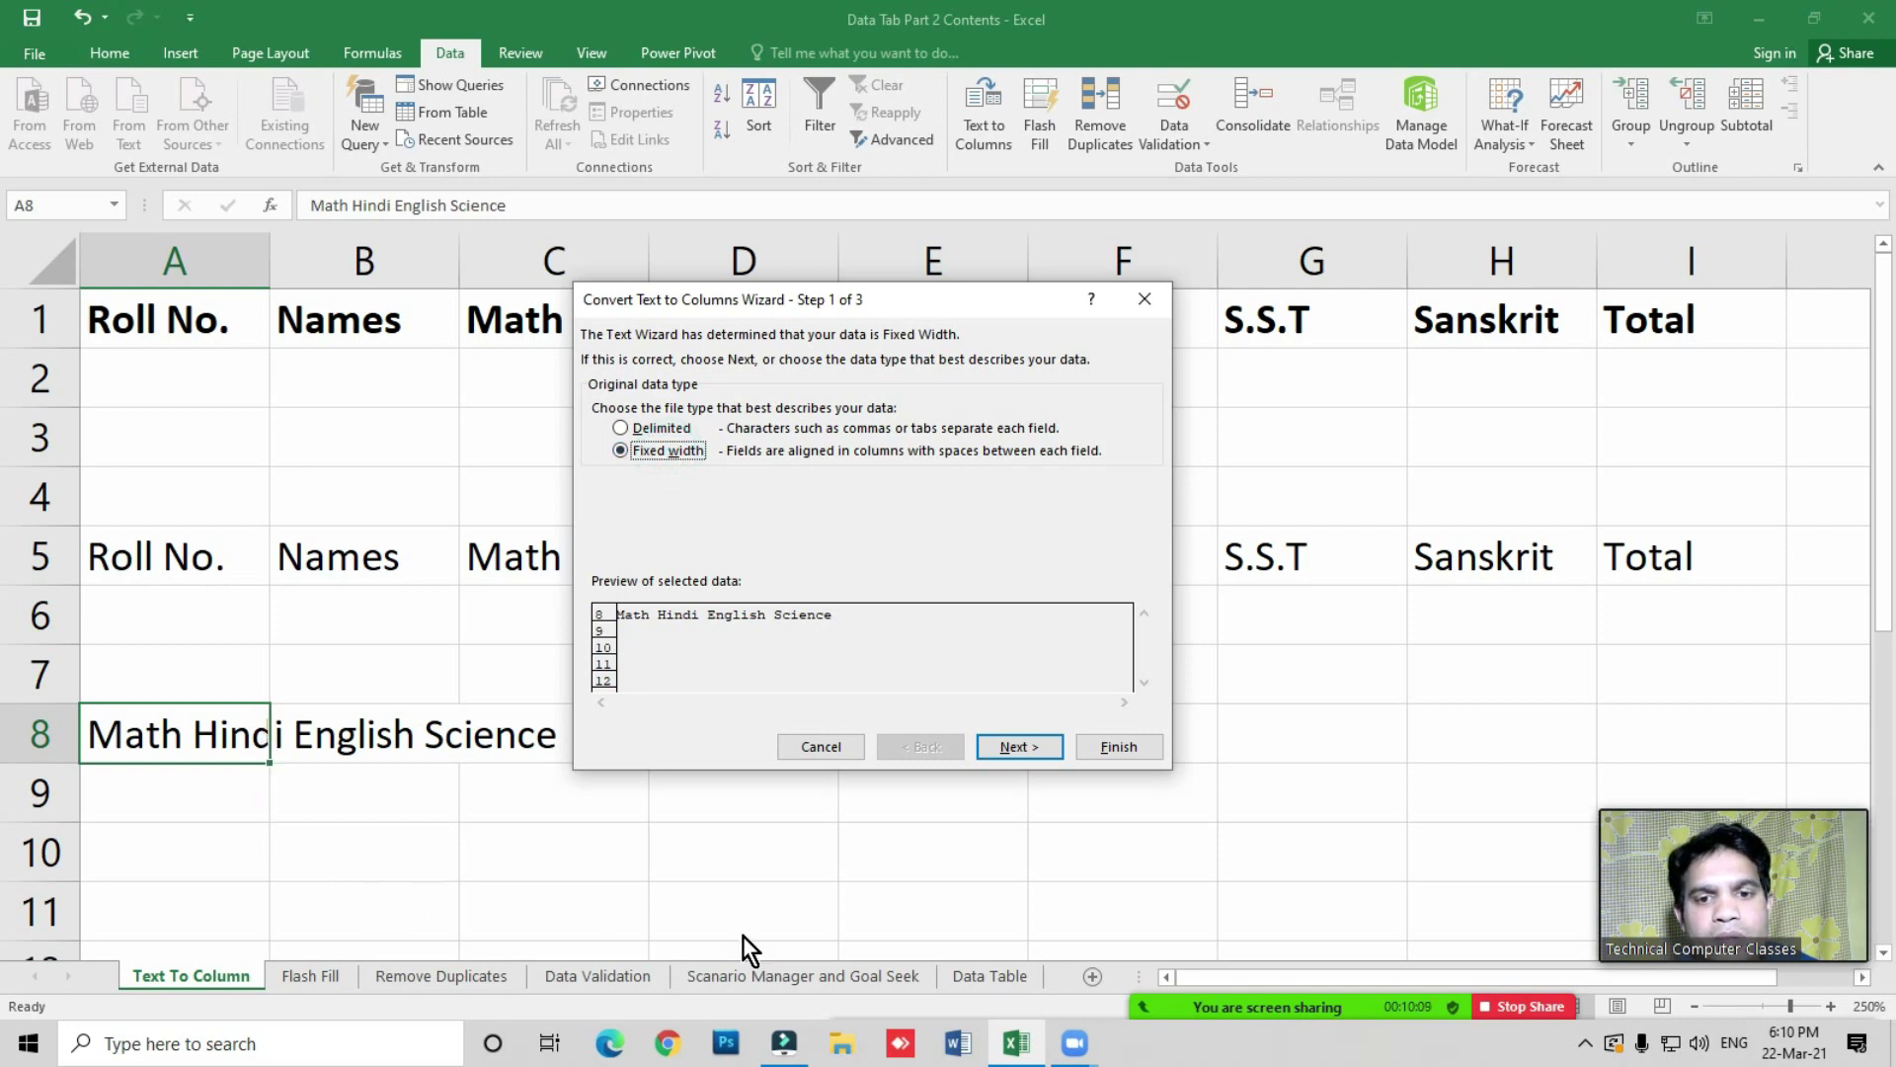
left_click(1017, 743)
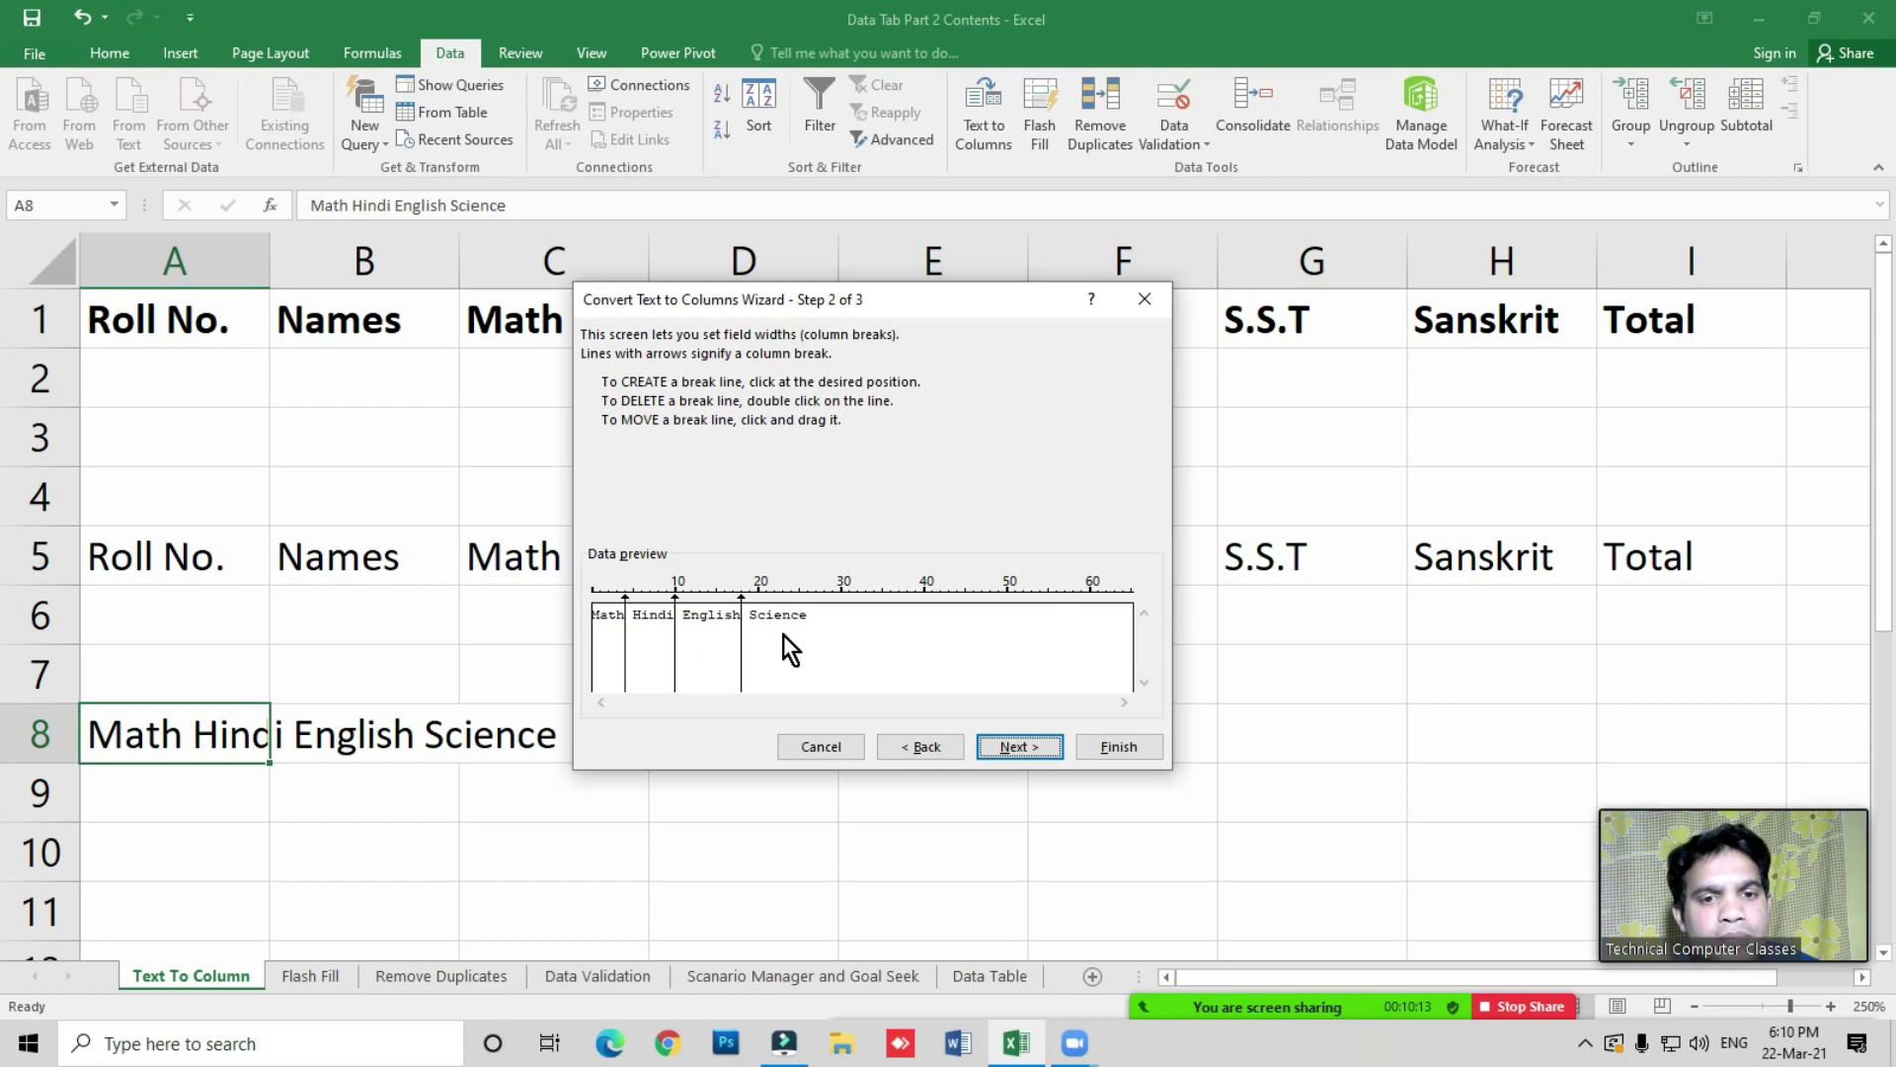
left_click(1024, 741)
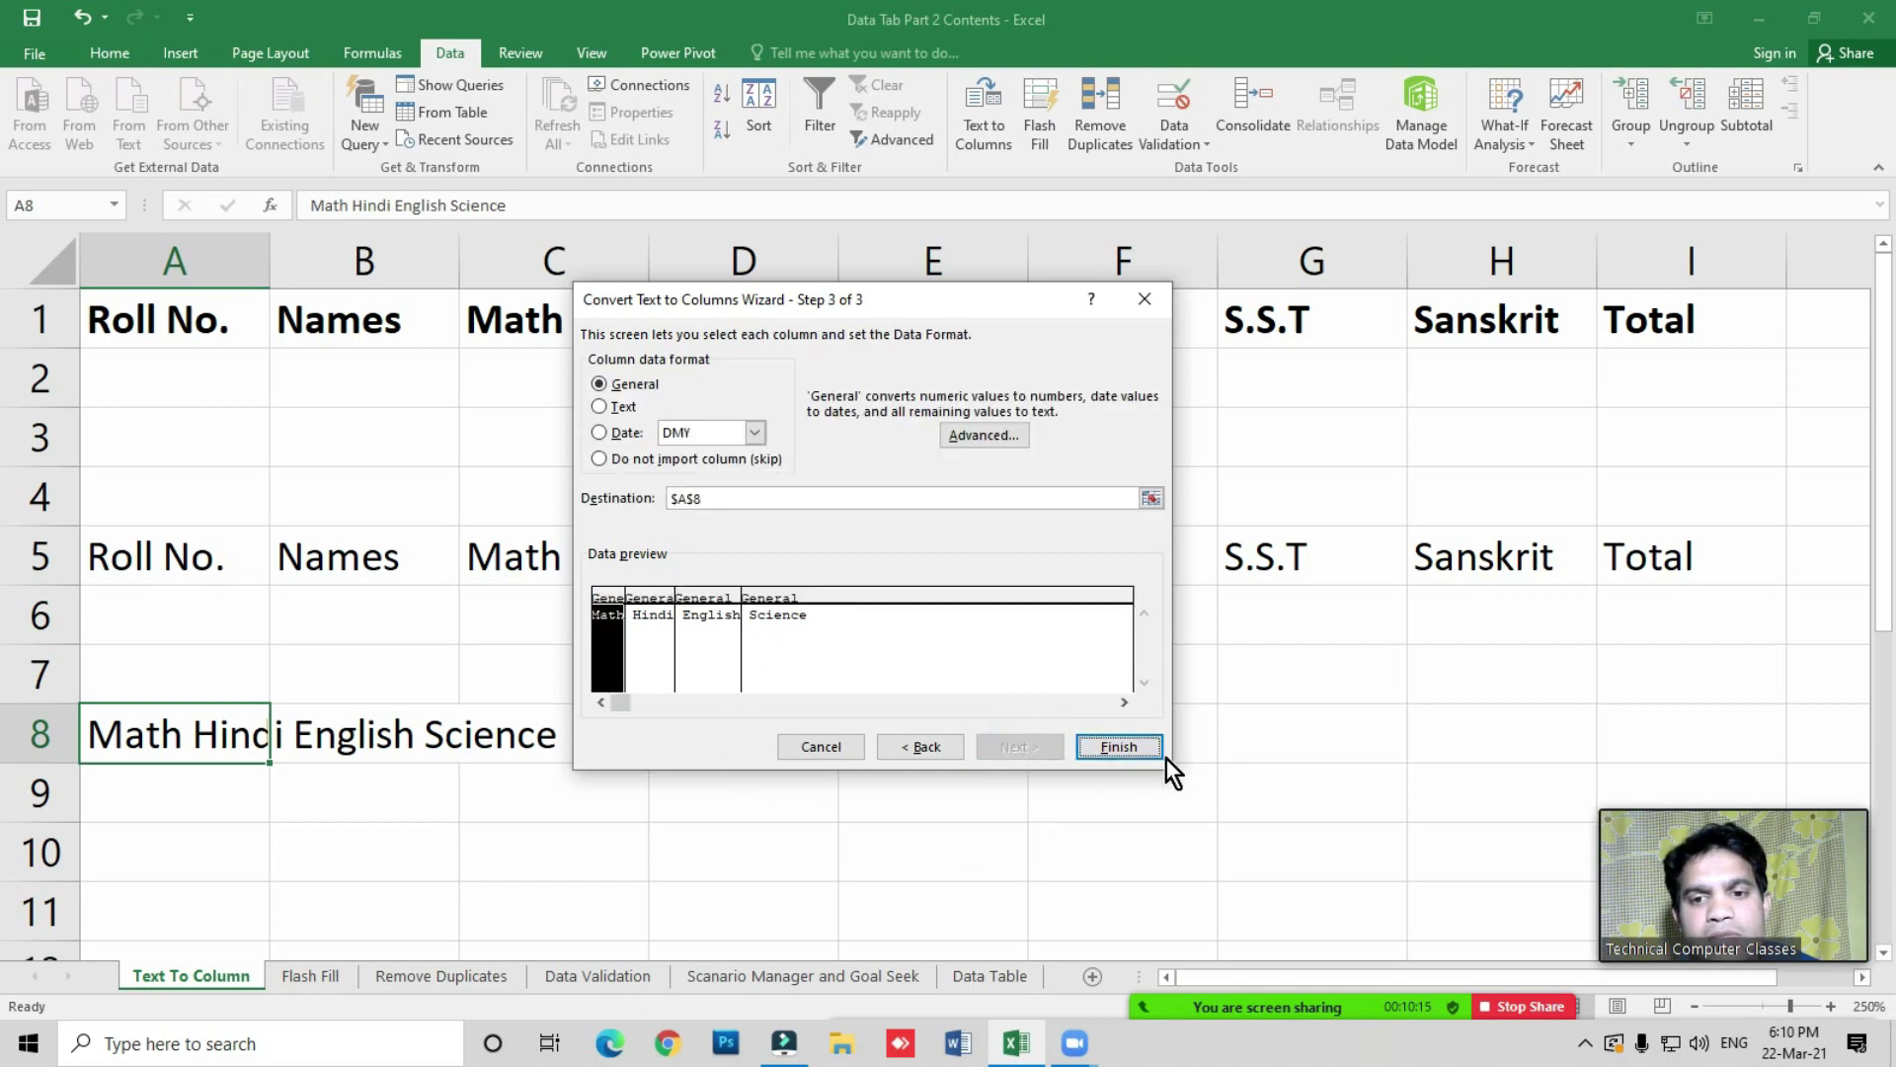
left_click(1133, 749)
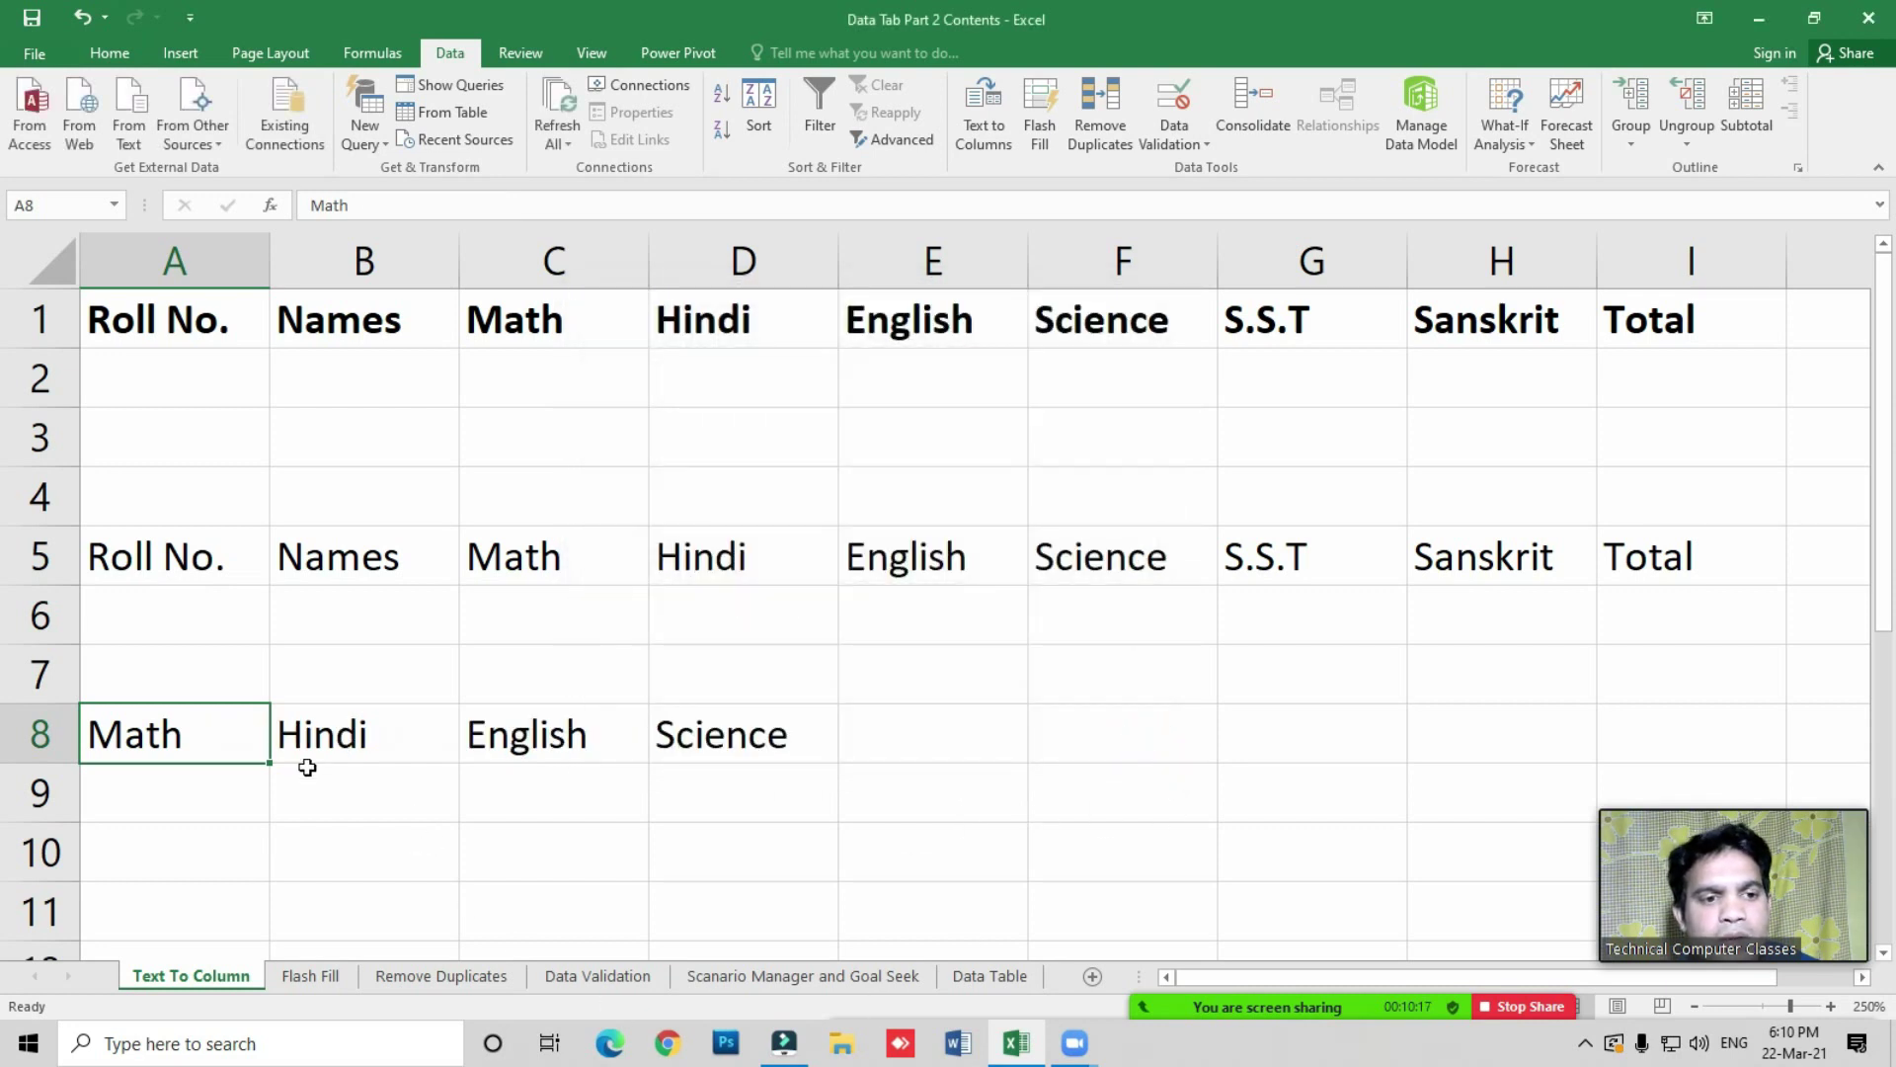
left_click(750, 751)
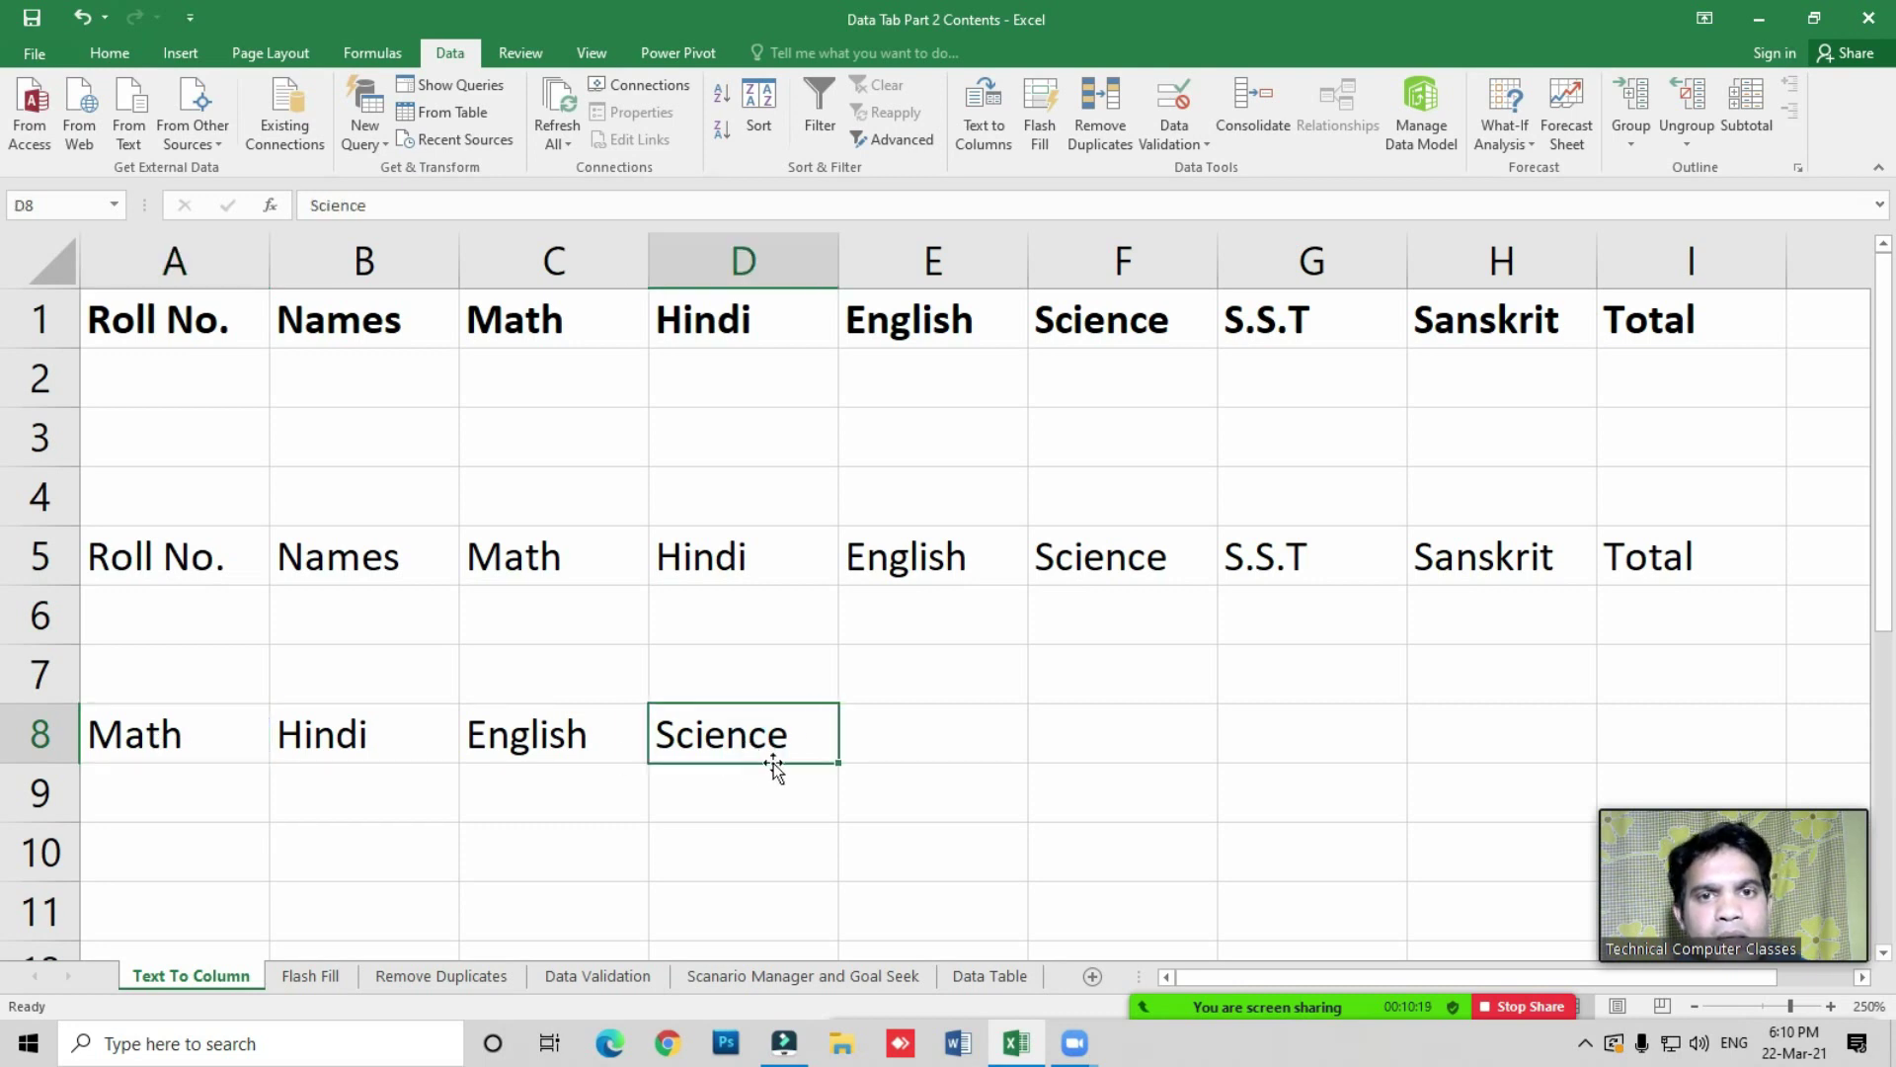
left_click(982, 138)
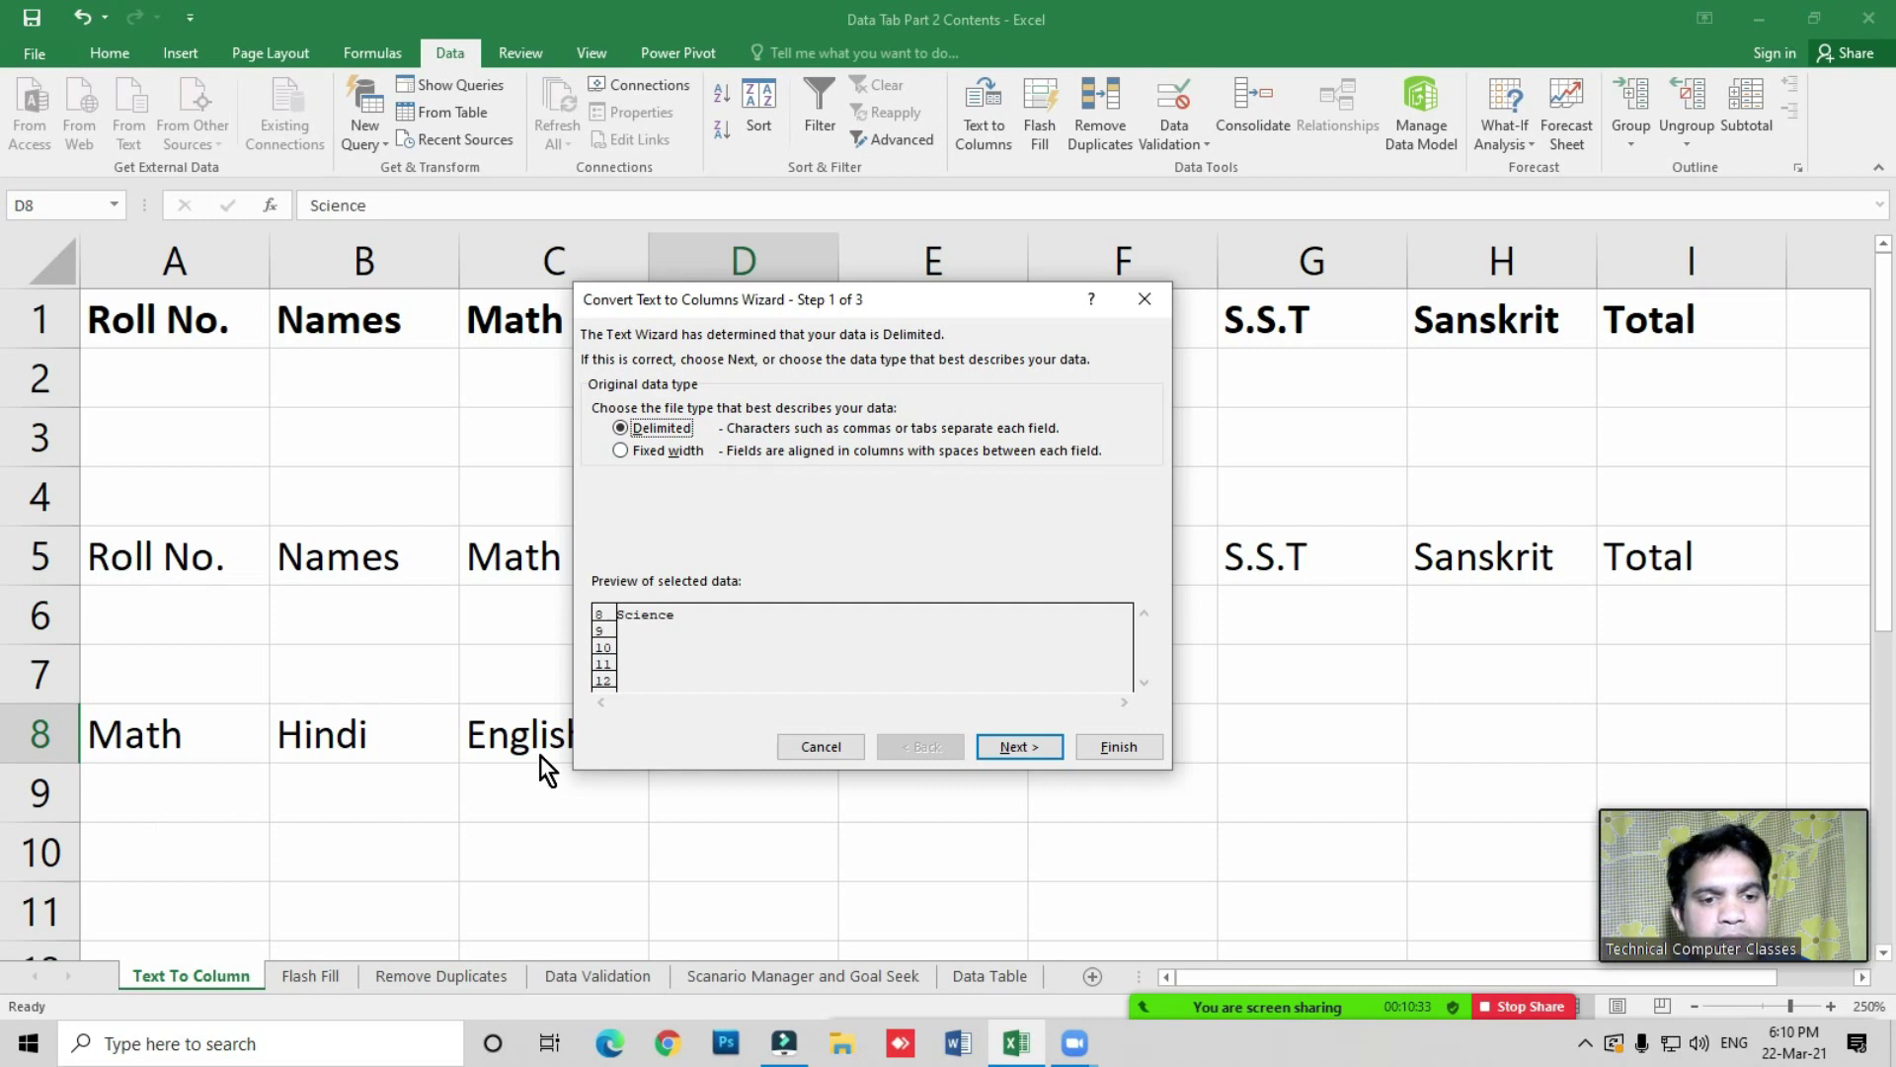
Cancel the Text to Columns wizard and go to the Flash Fill sheet.
left_click(1145, 299)
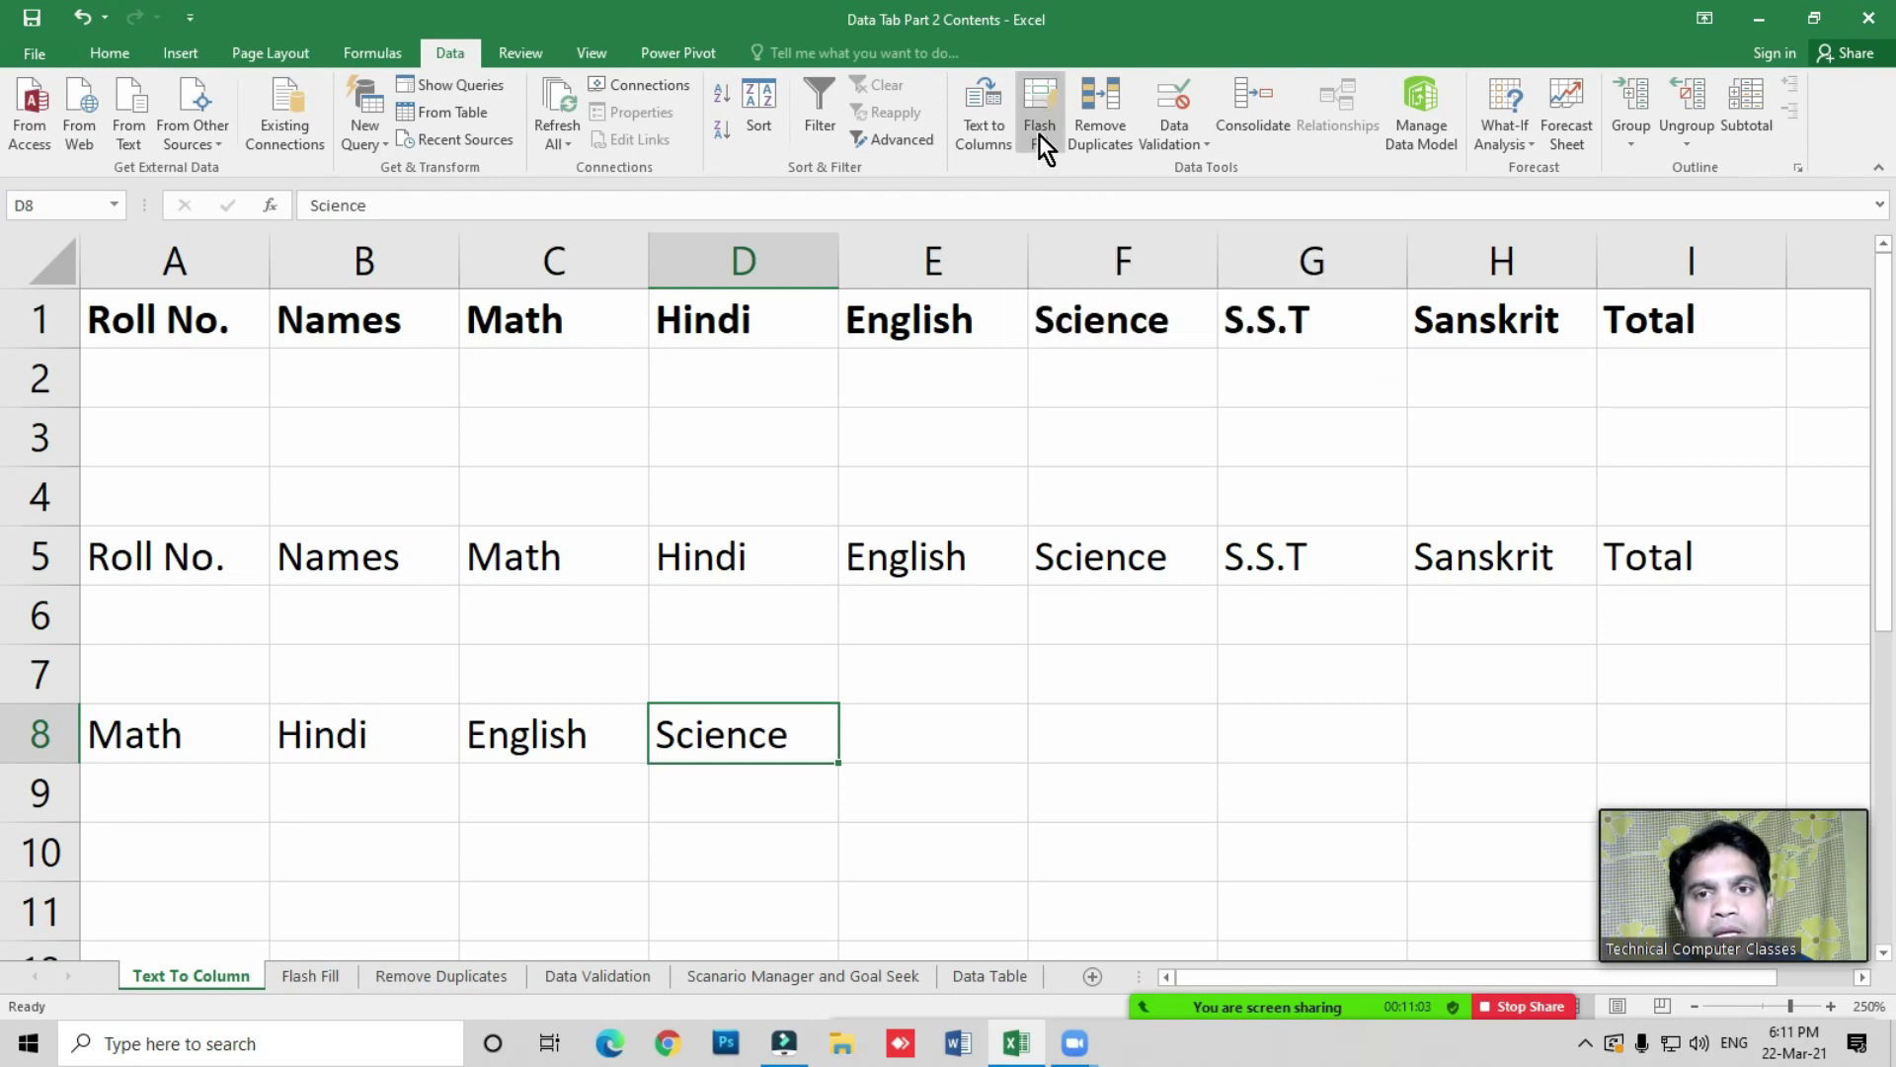
left_click(314, 976)
left_click(513, 729)
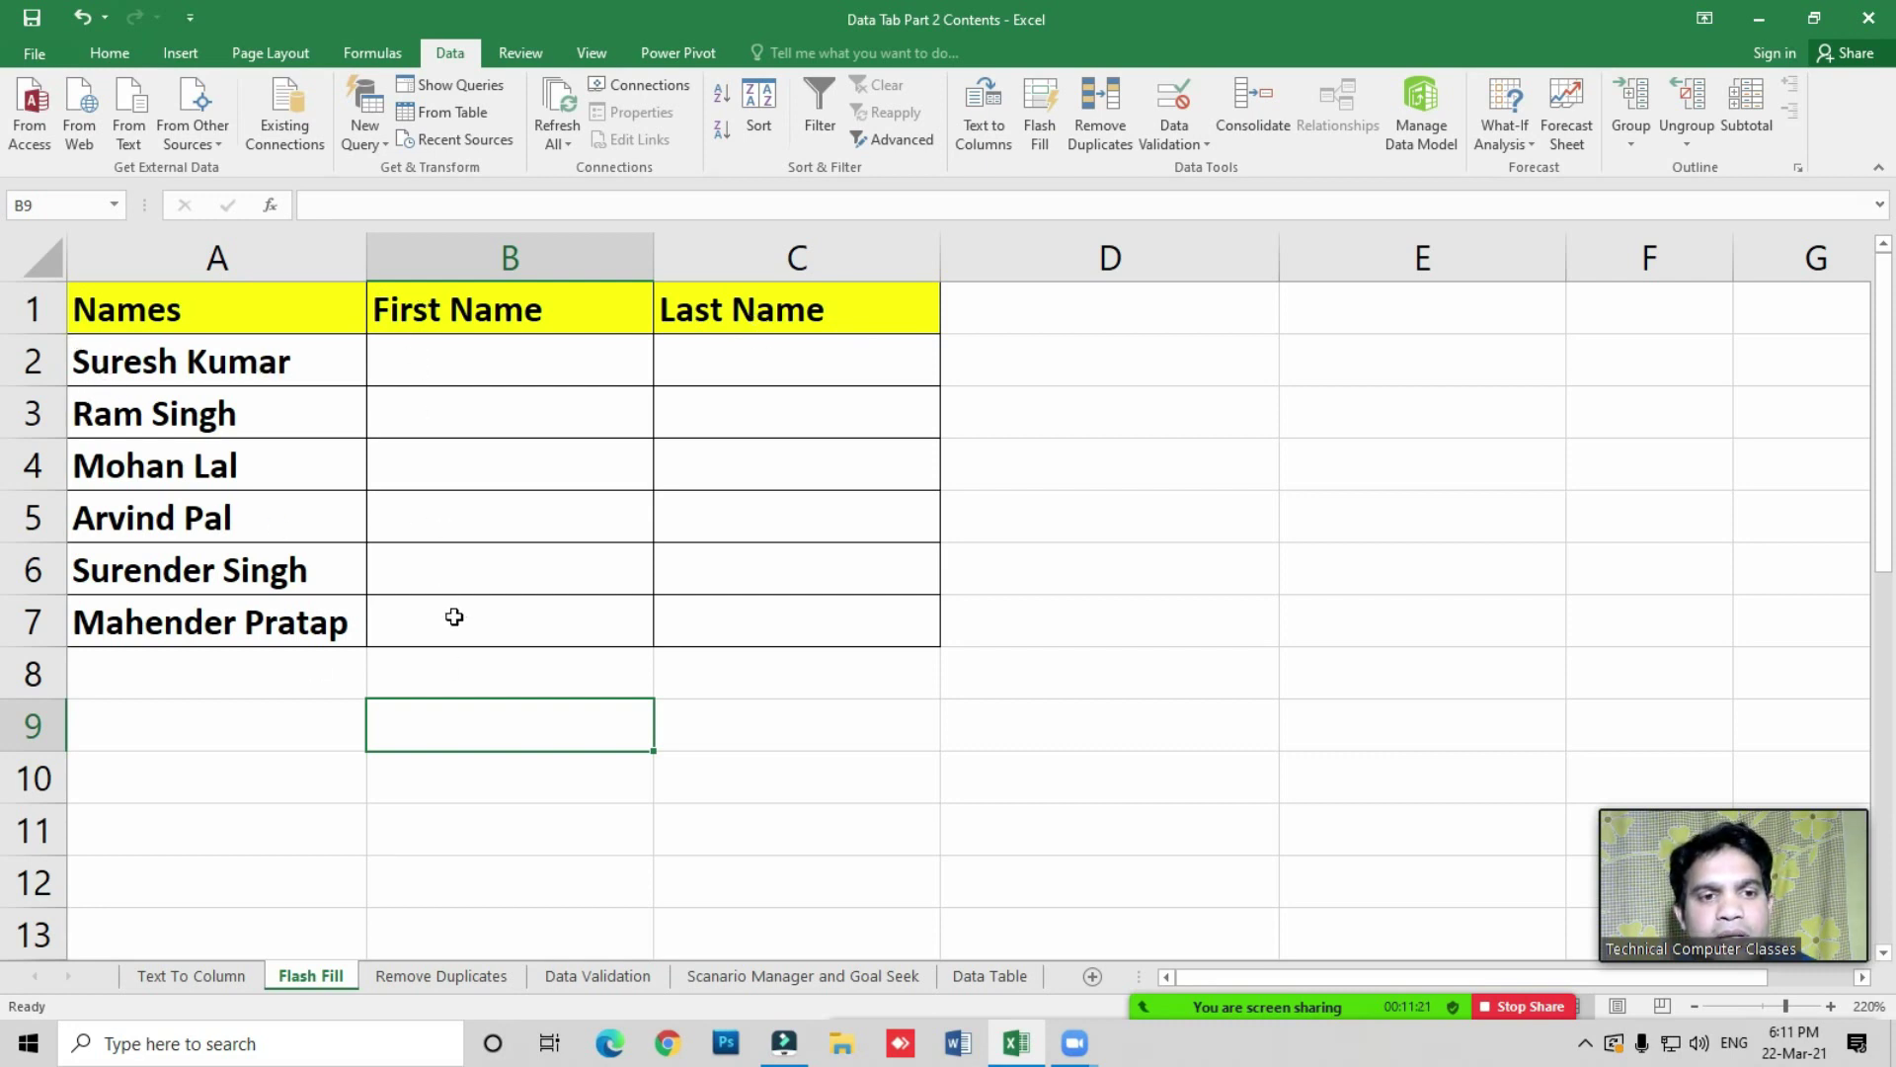
left_click(510, 366)
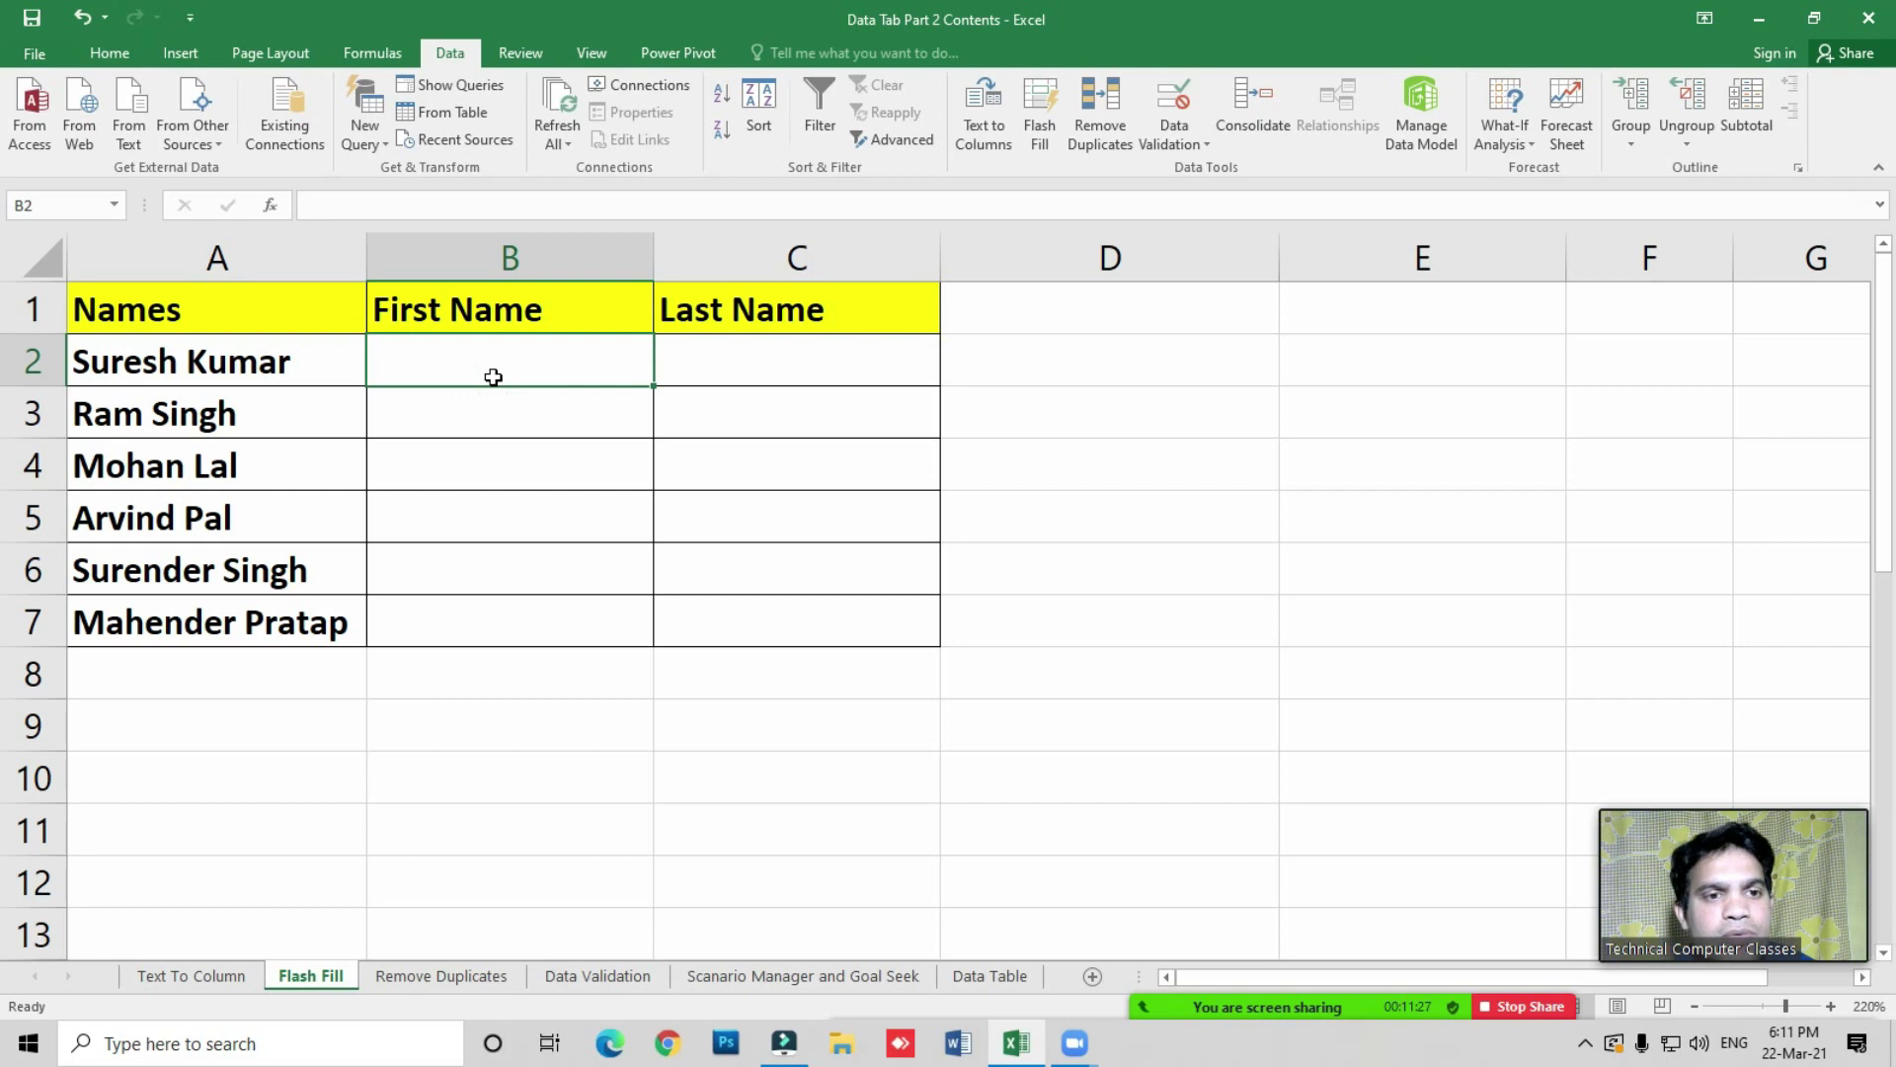
type("S")
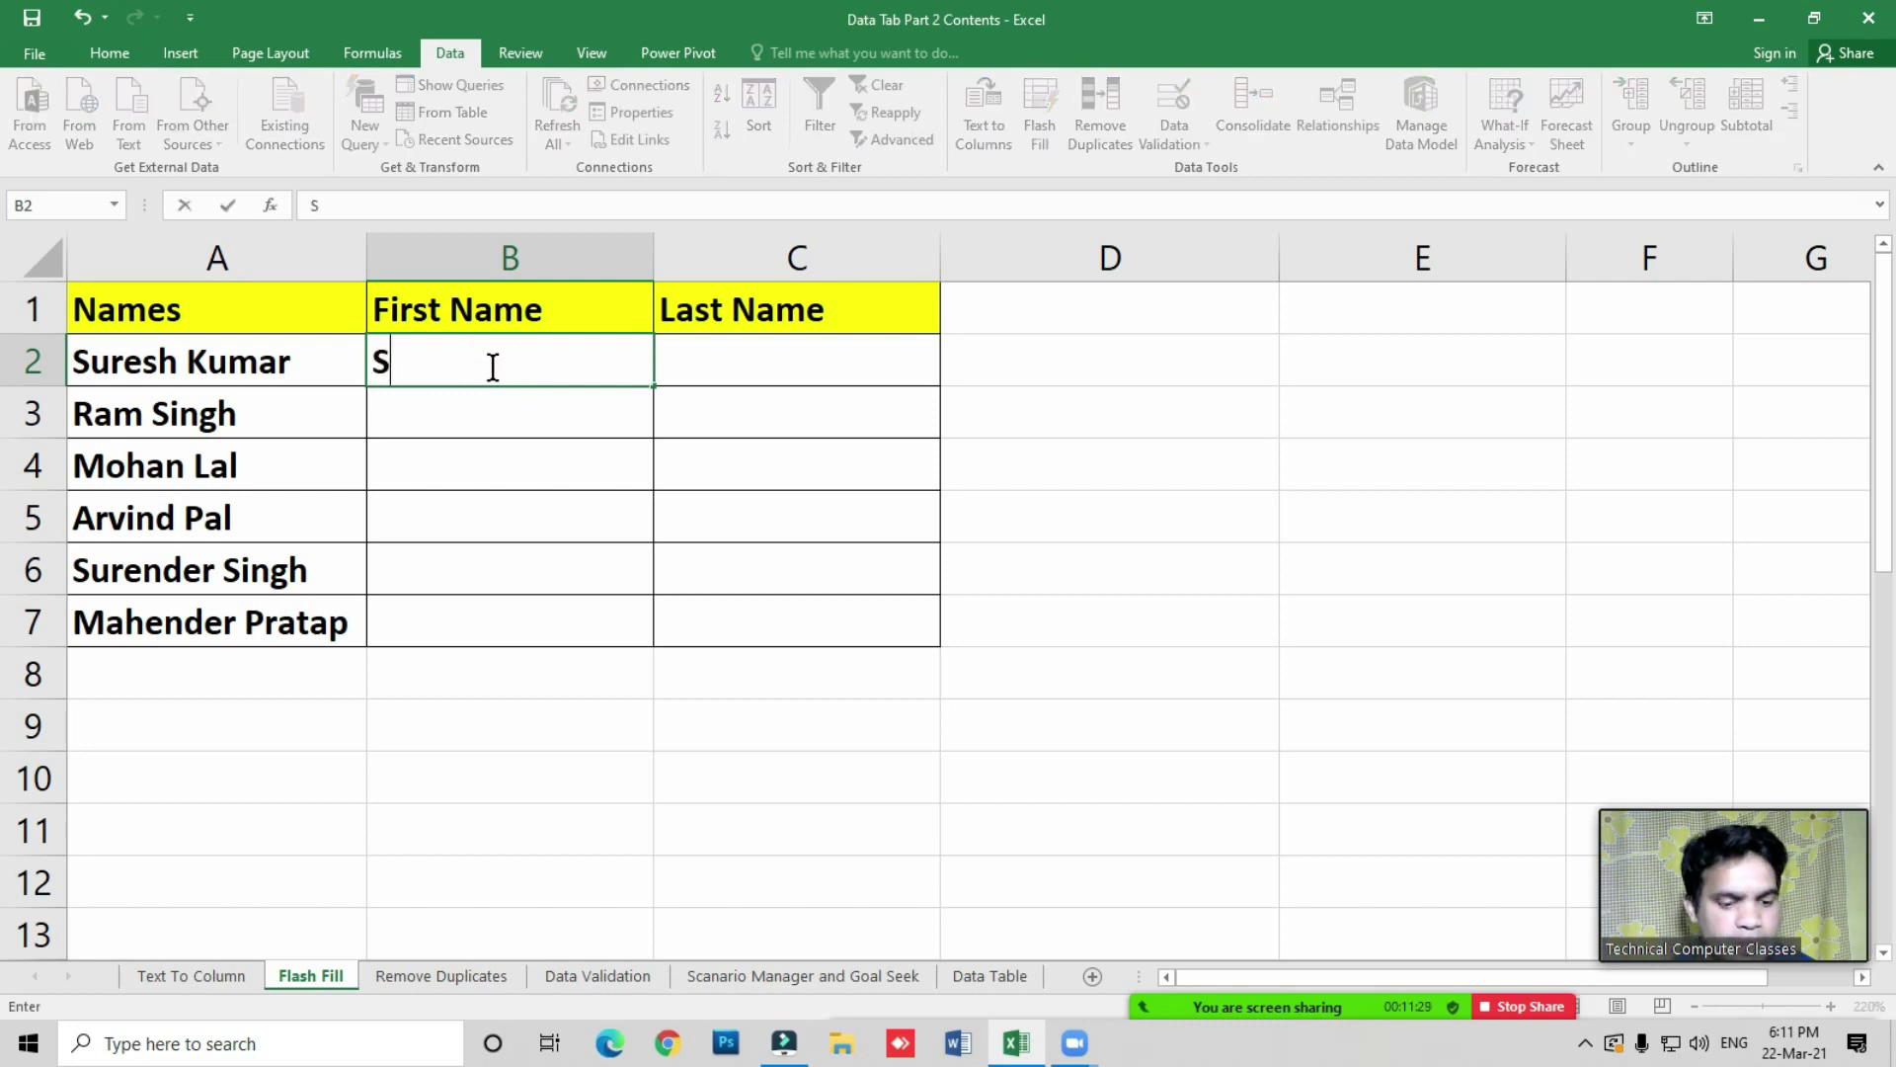
type("uresh")
key("Return")
left_click(493, 367)
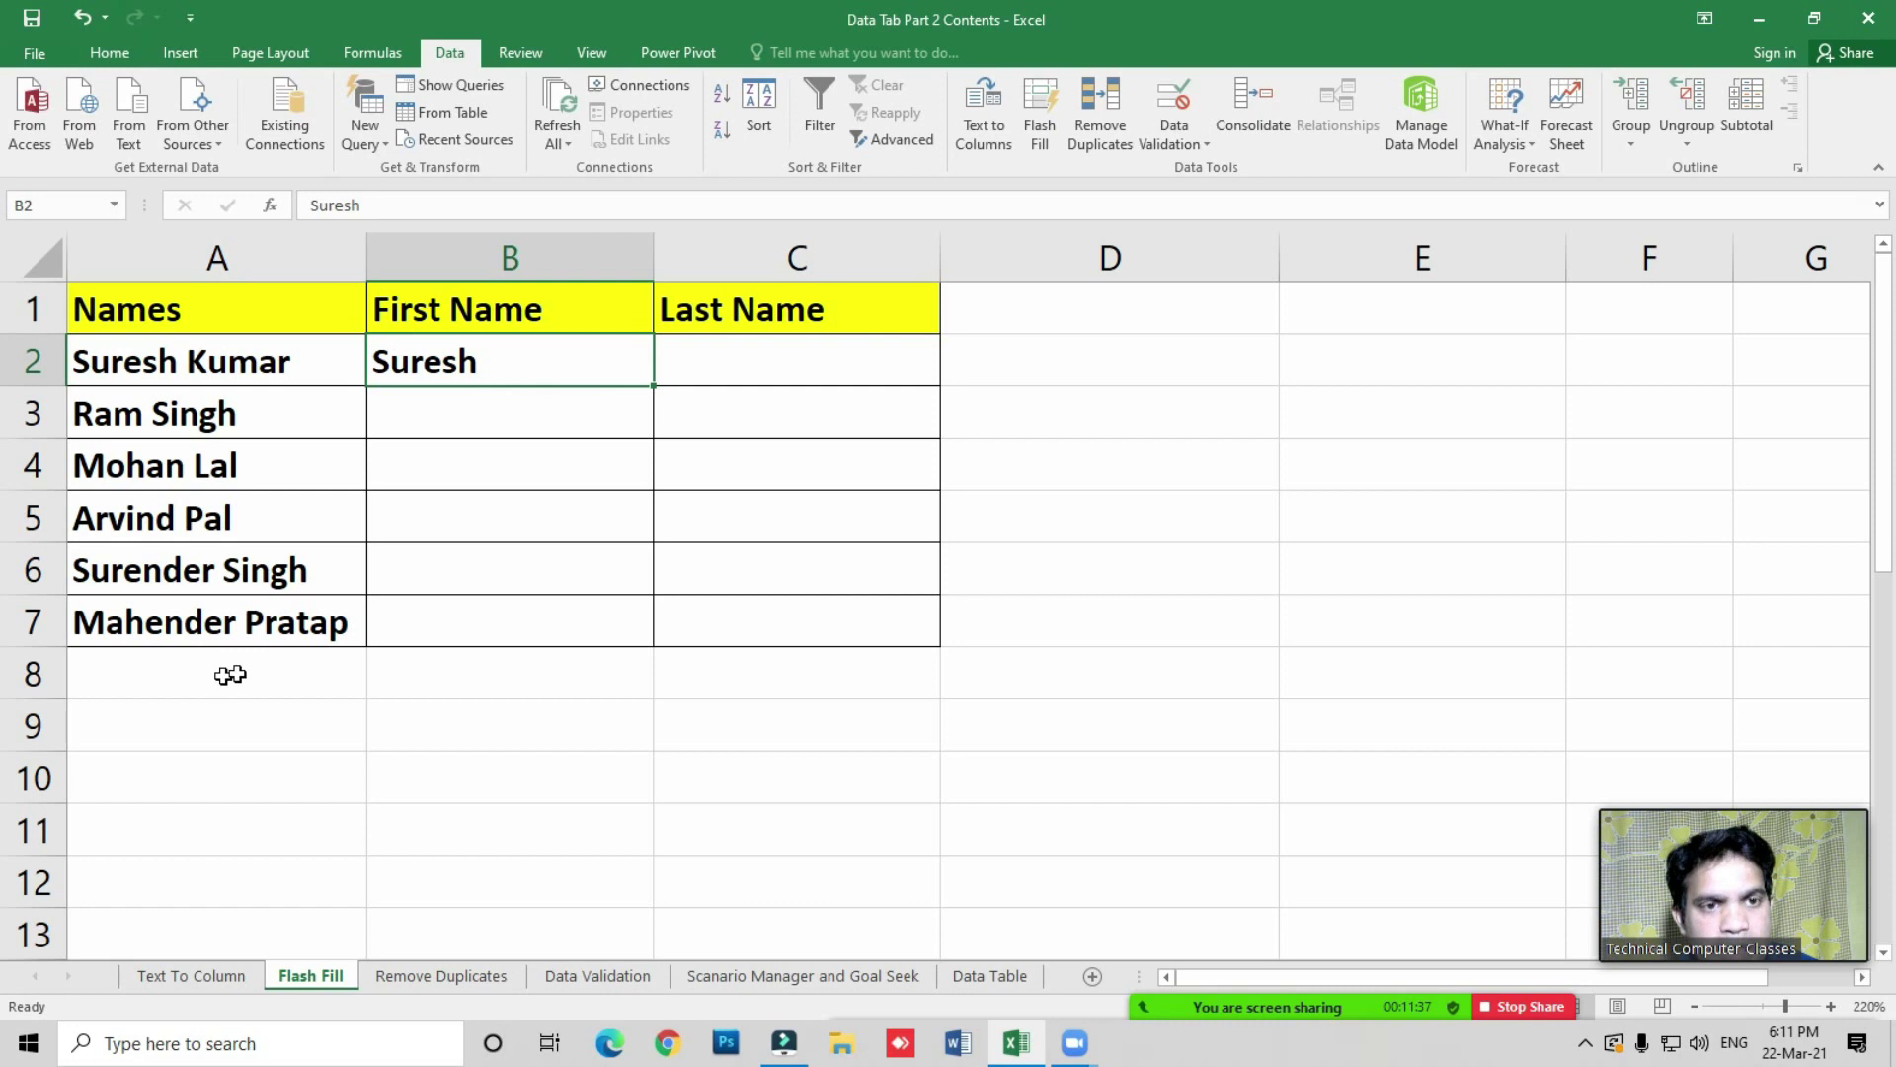
left_click_drag(457, 360, 465, 622)
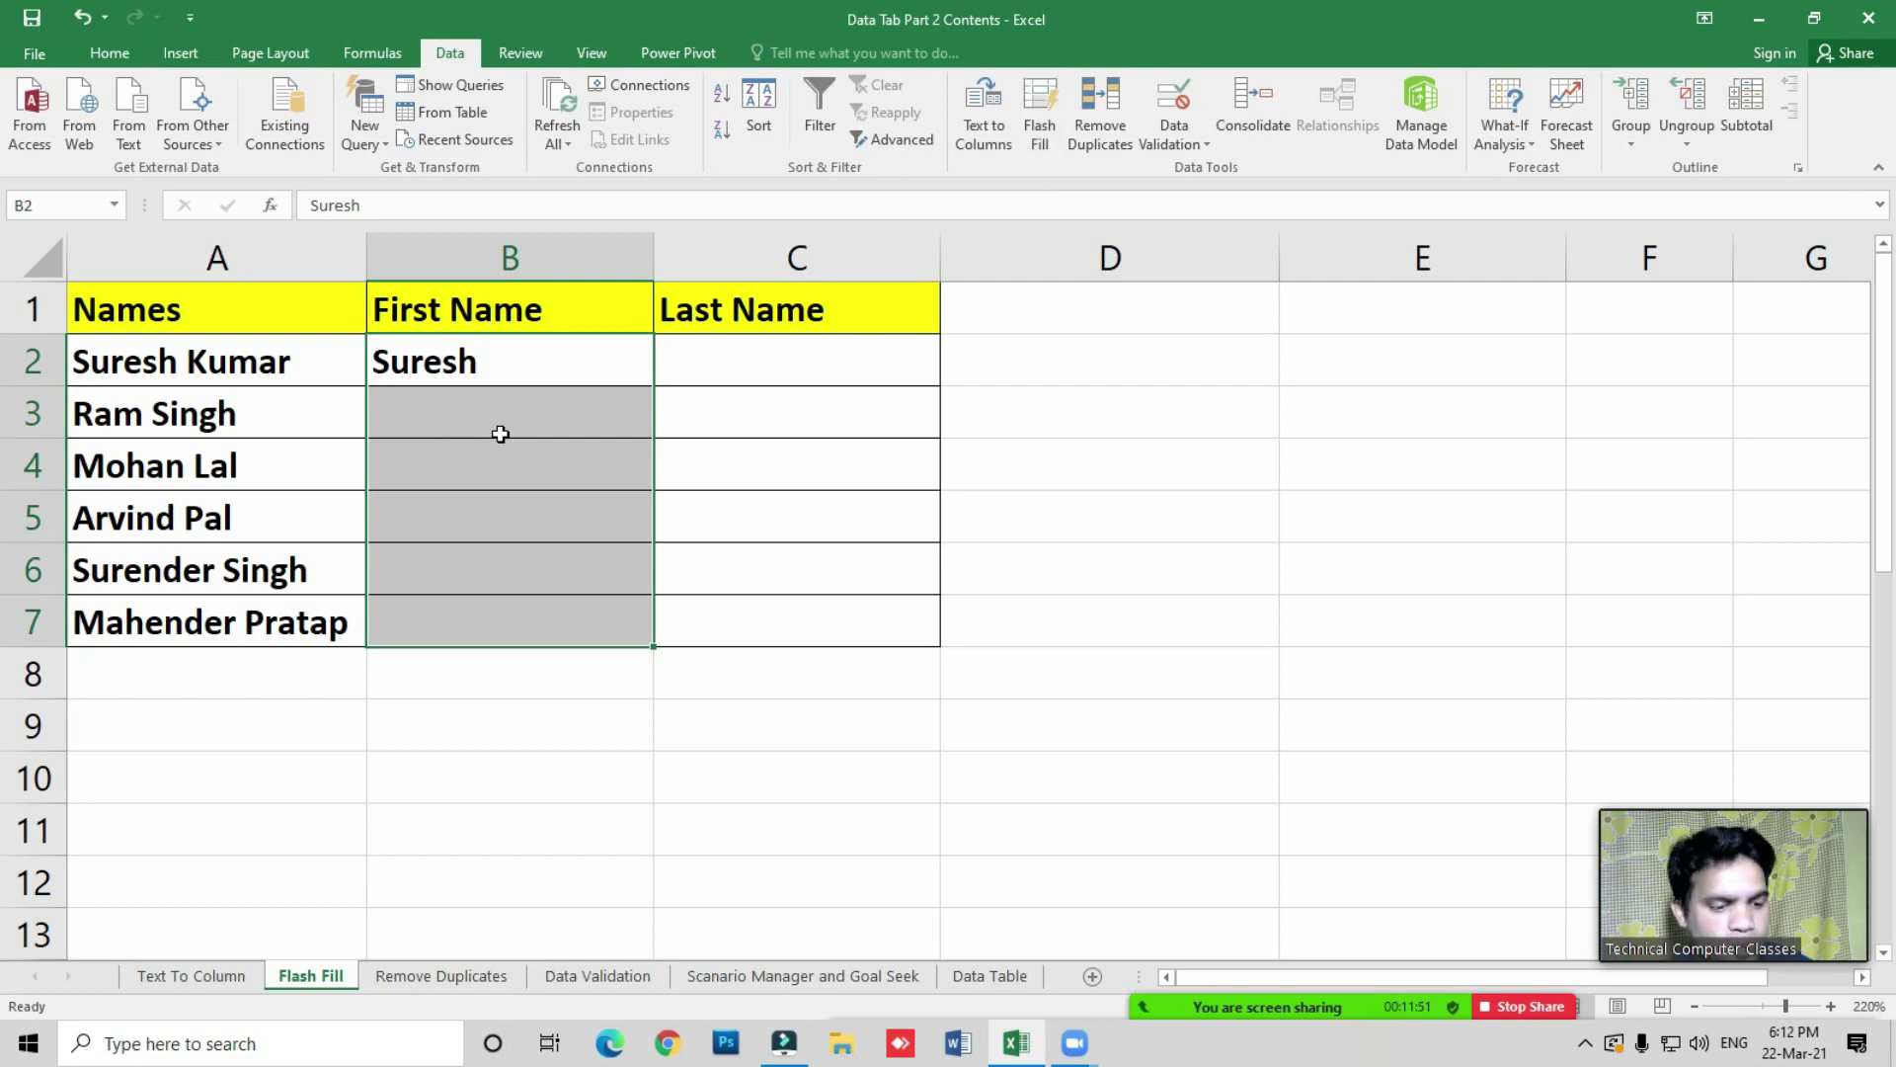
key("ctrl+e")
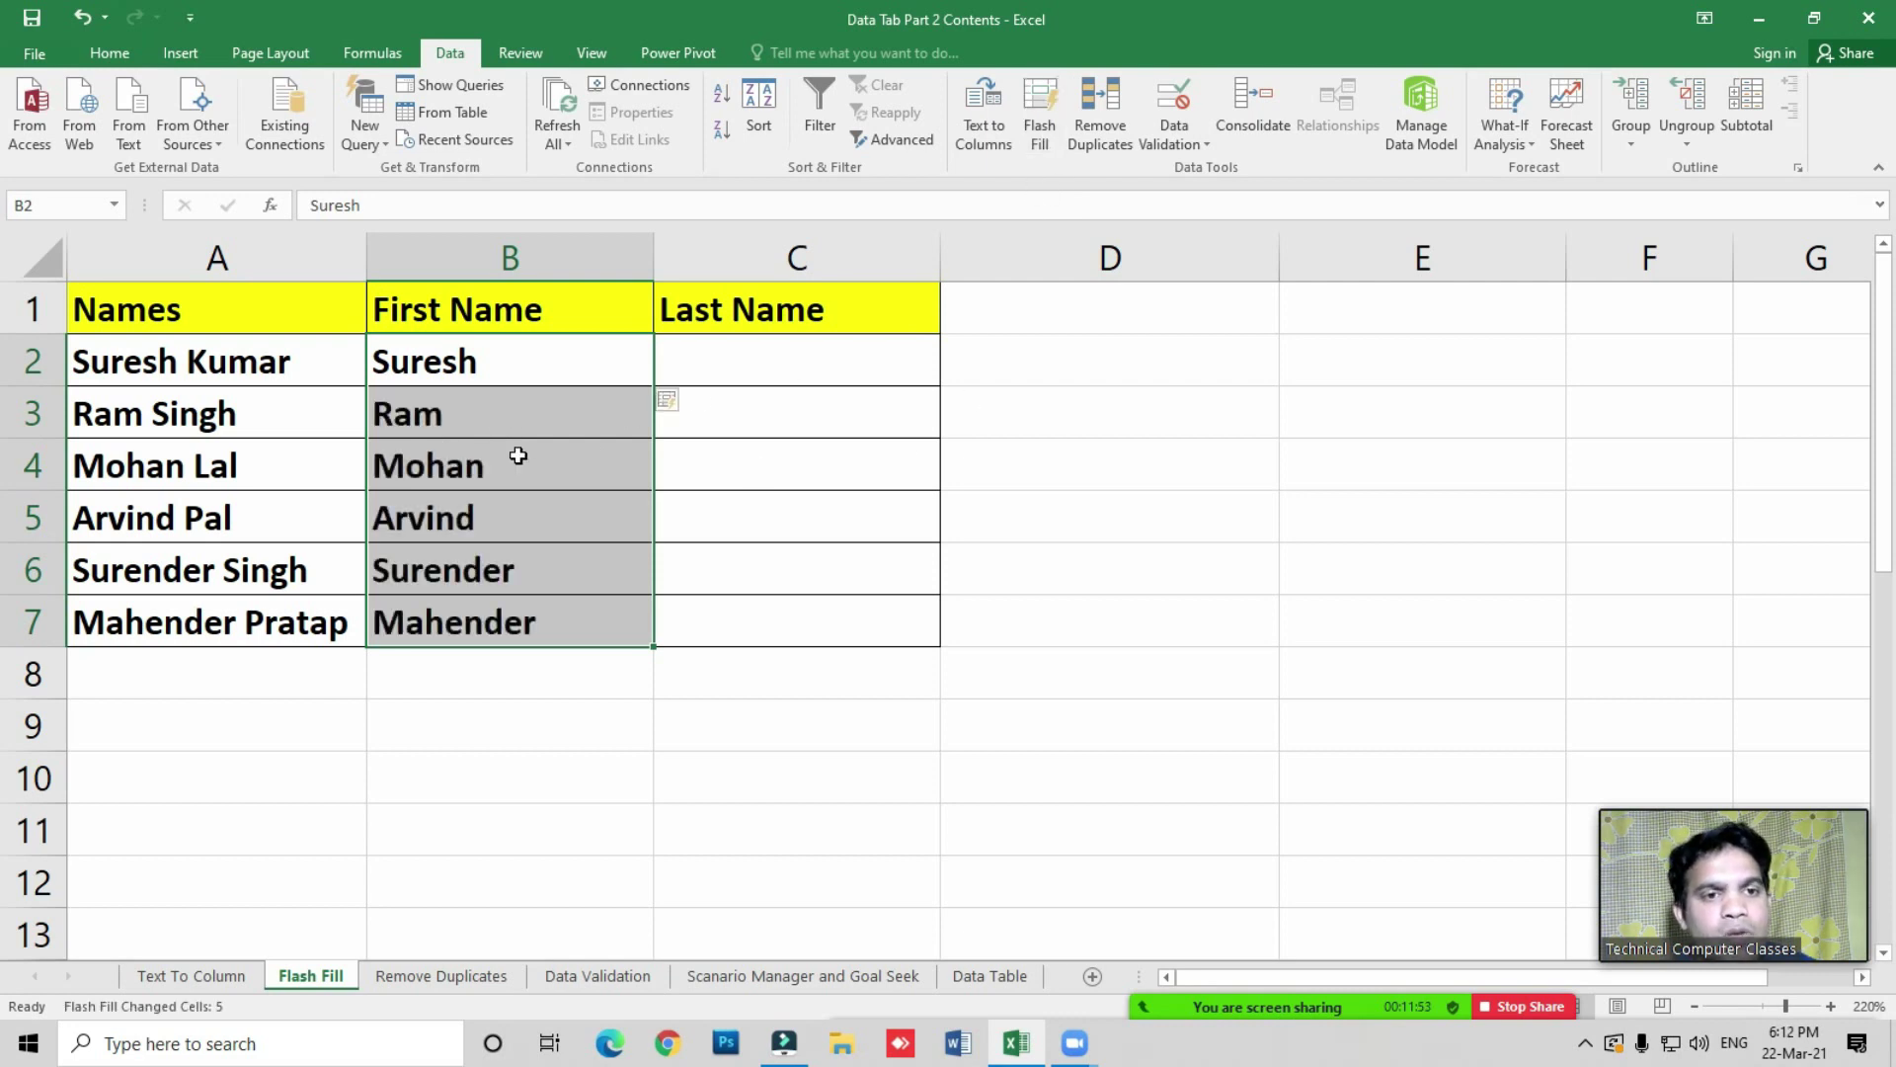
Enter Kumar in C2 and Flash Fill the last names Singh, Lal, Pal, Singh, Pratap.
left_click(742, 361)
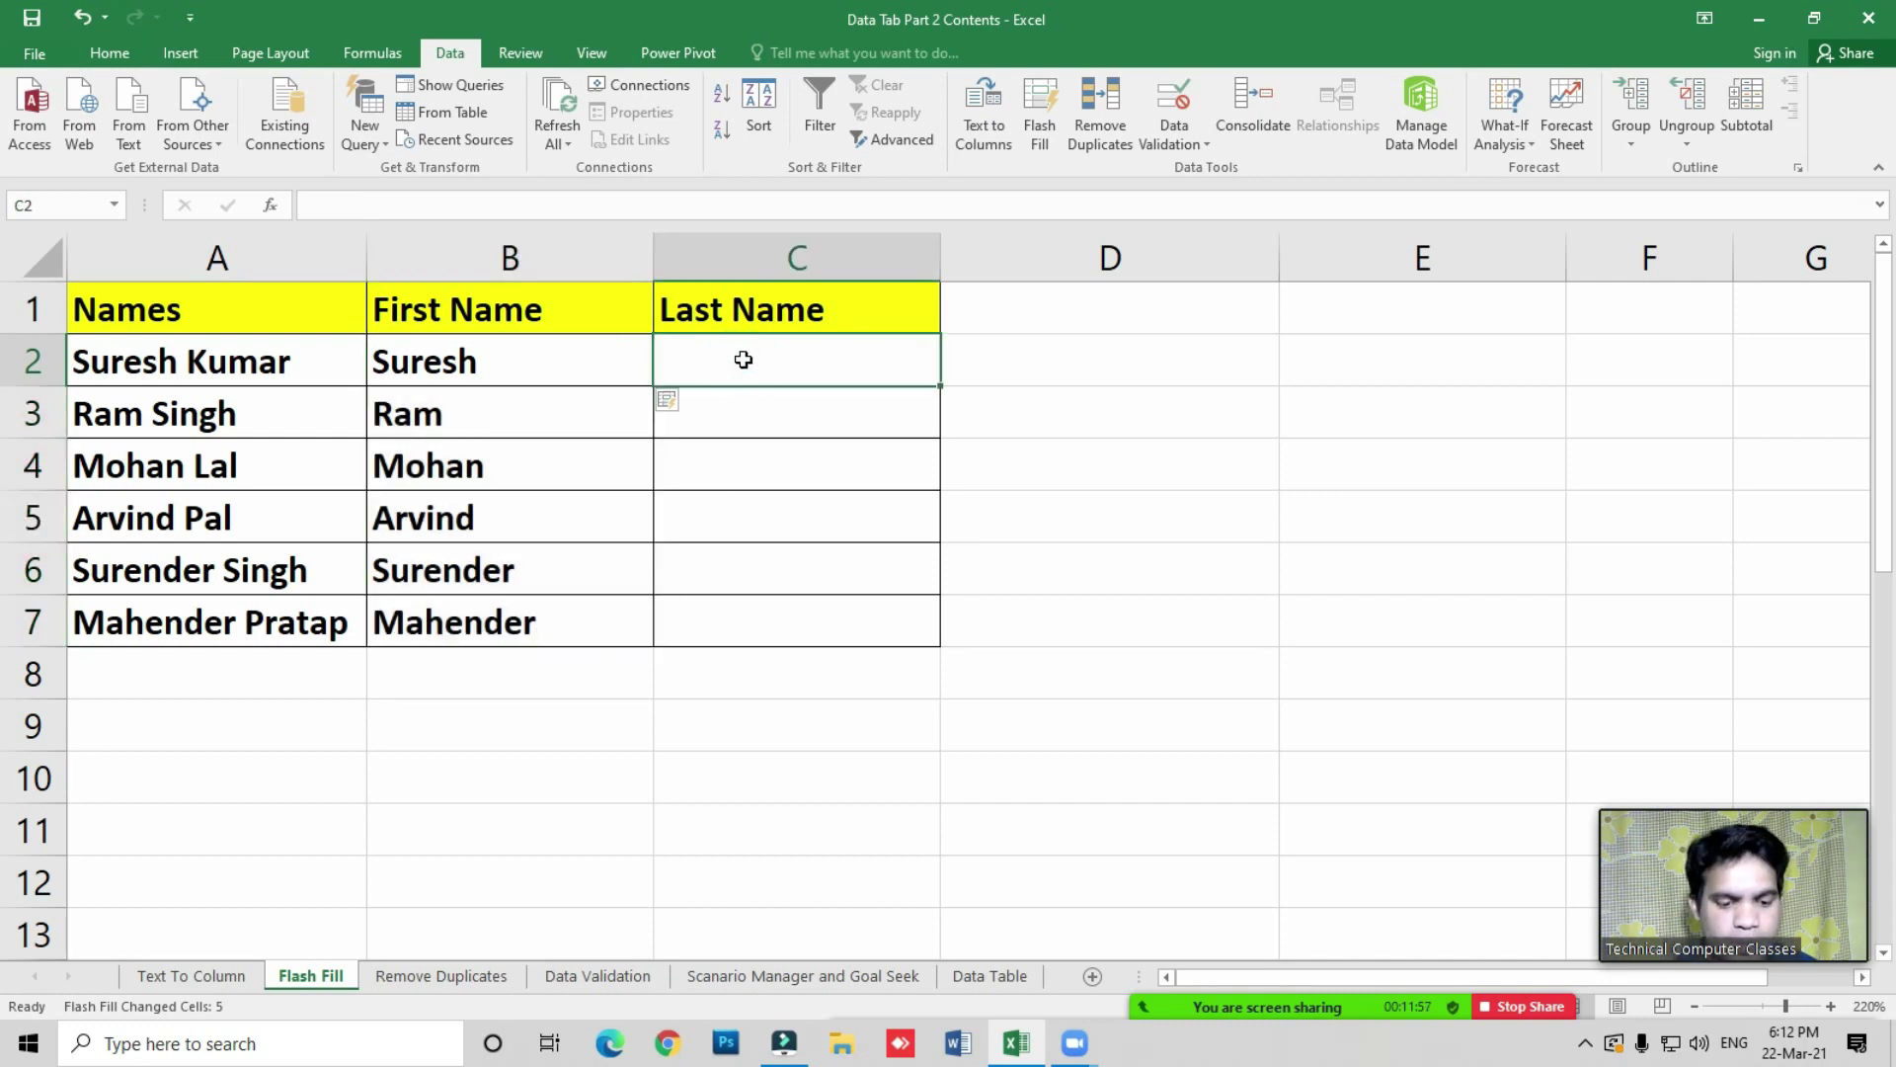
type("Kumar")
key("Return")
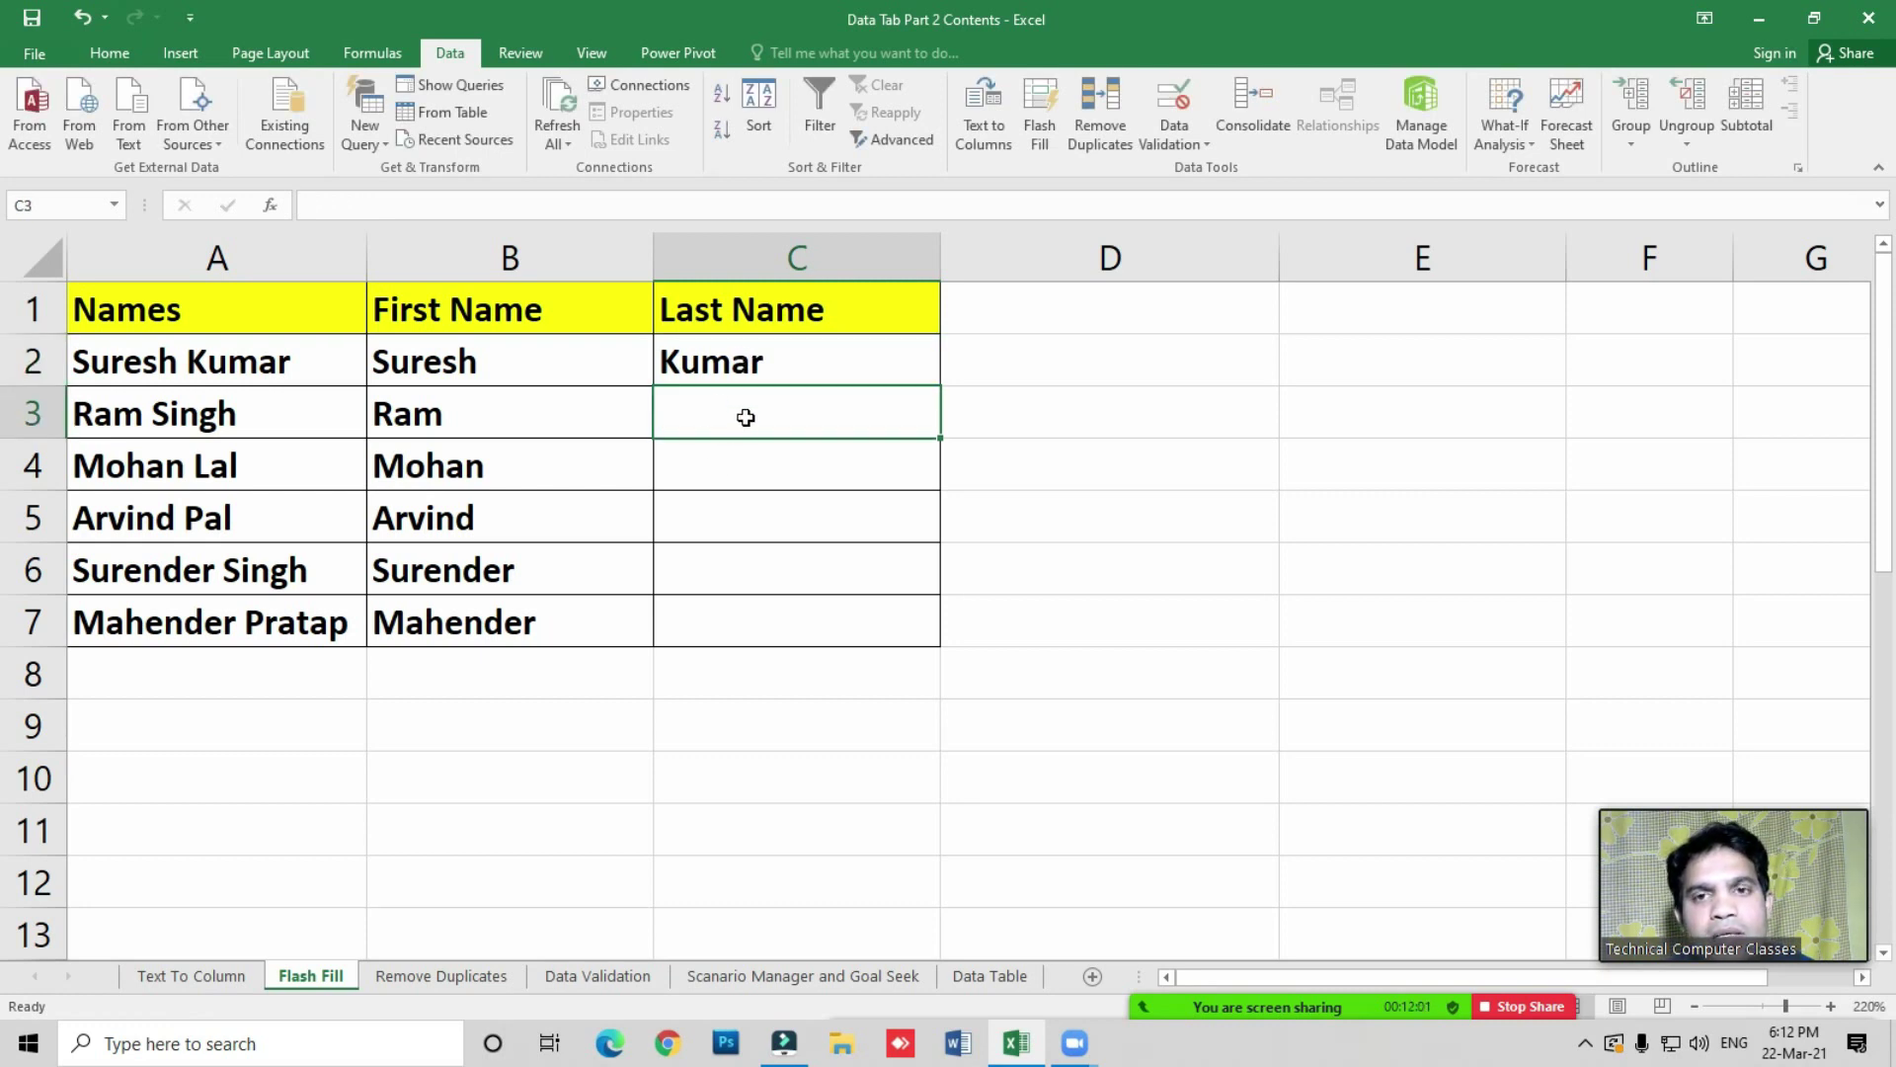
left_click(1044, 137)
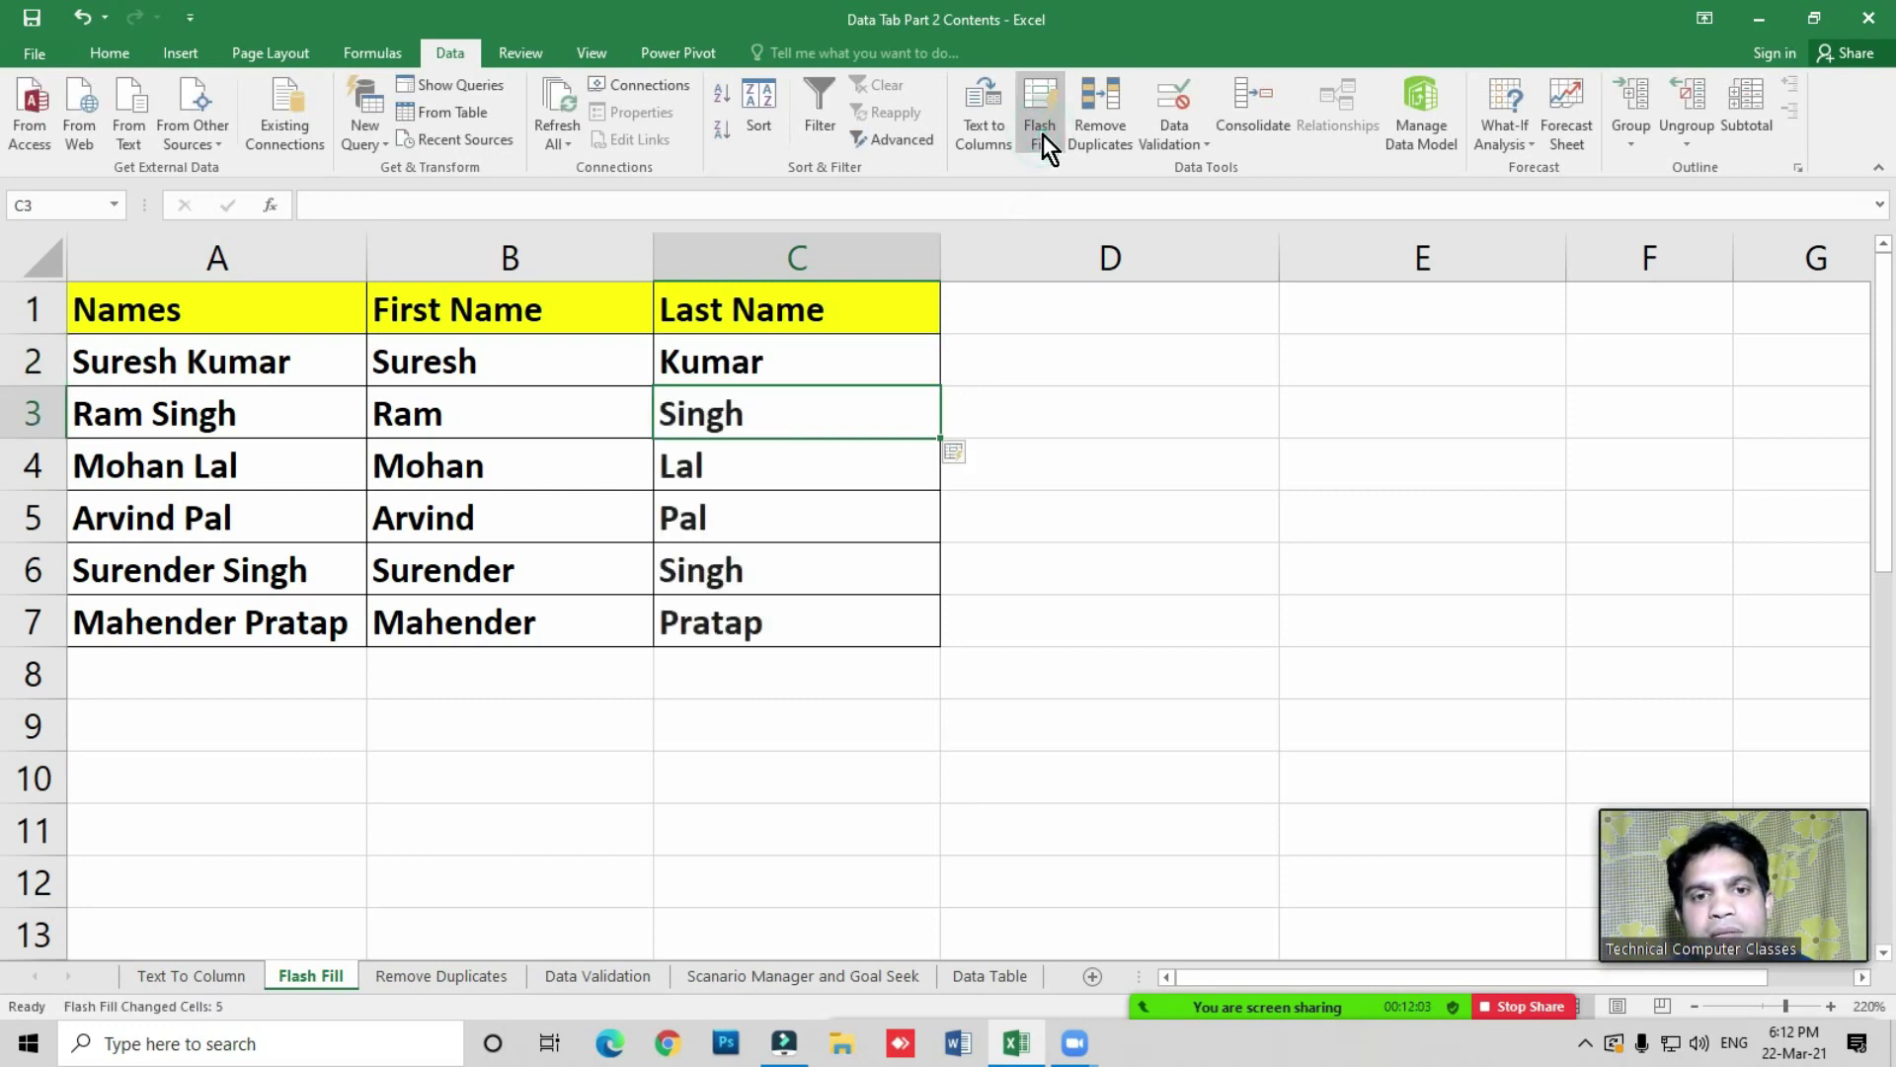
key("ctrl+z")
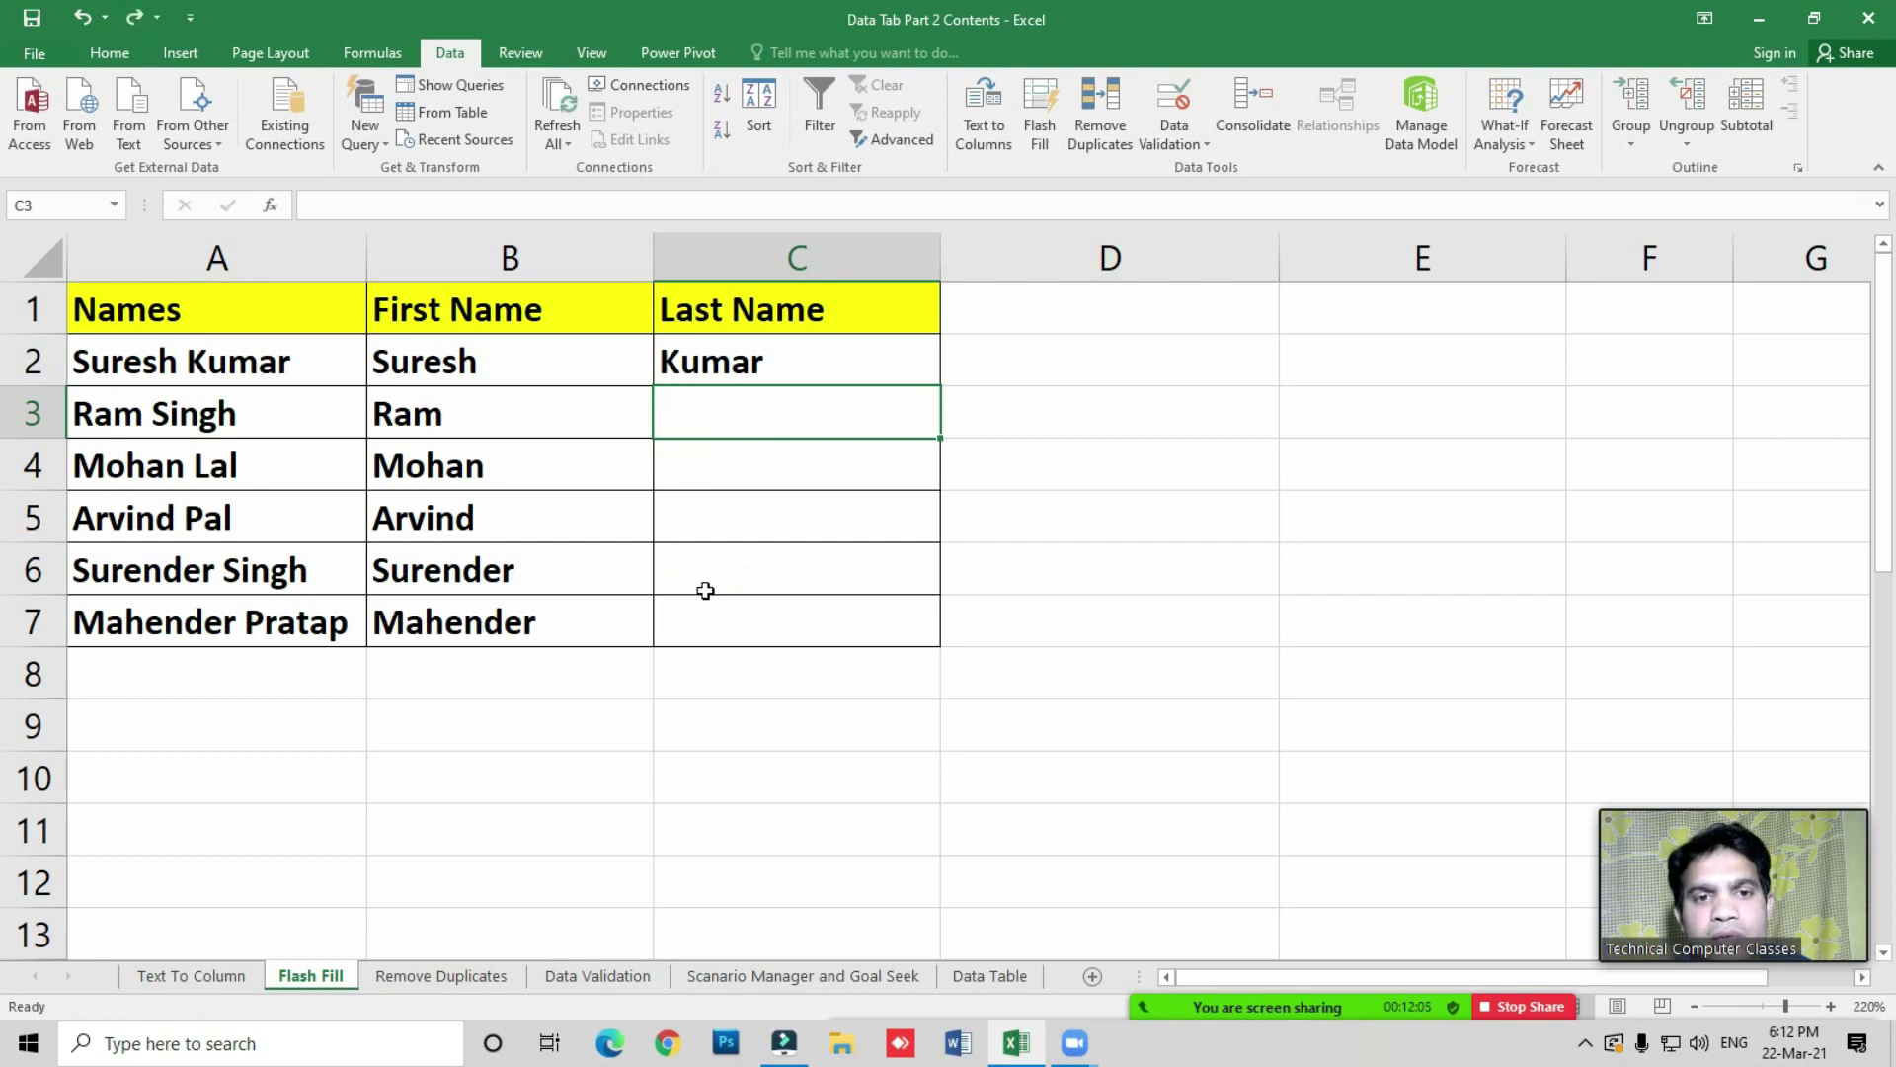
key("ctrl+e")
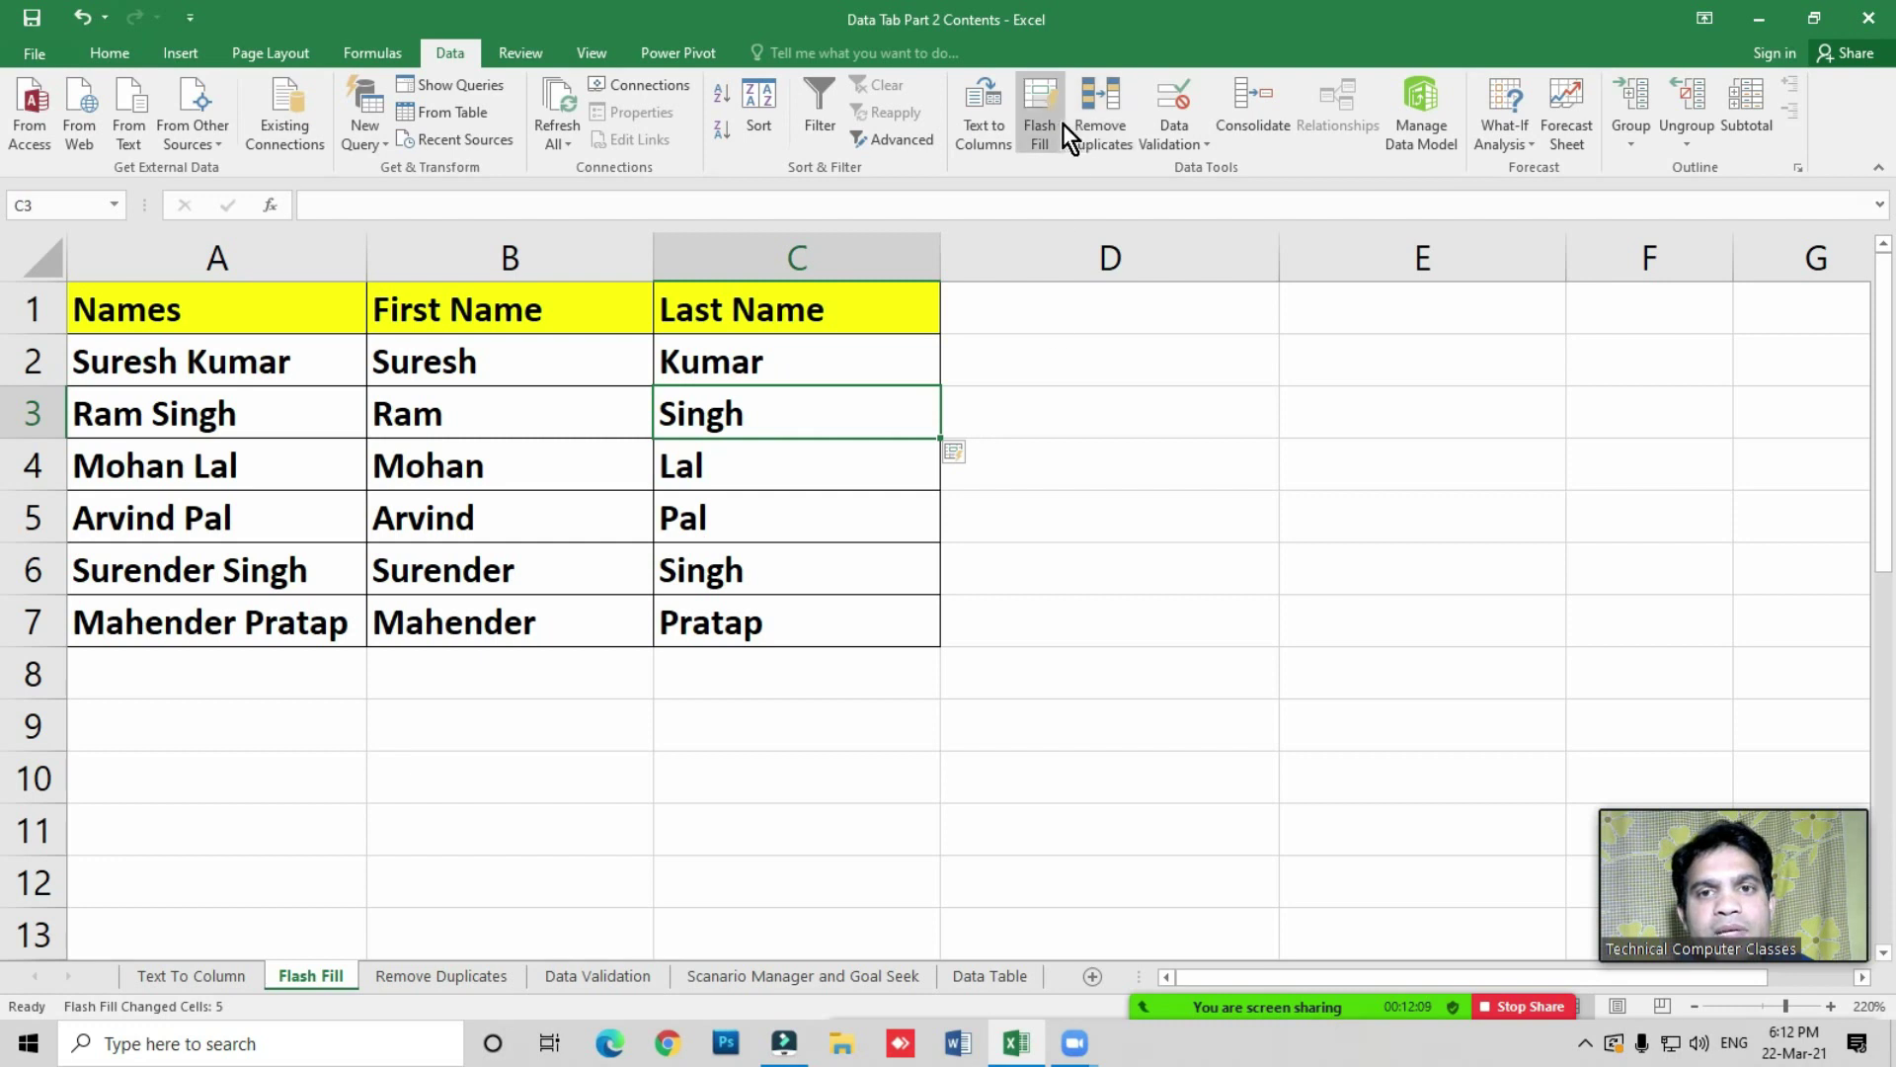
left_click(755, 484)
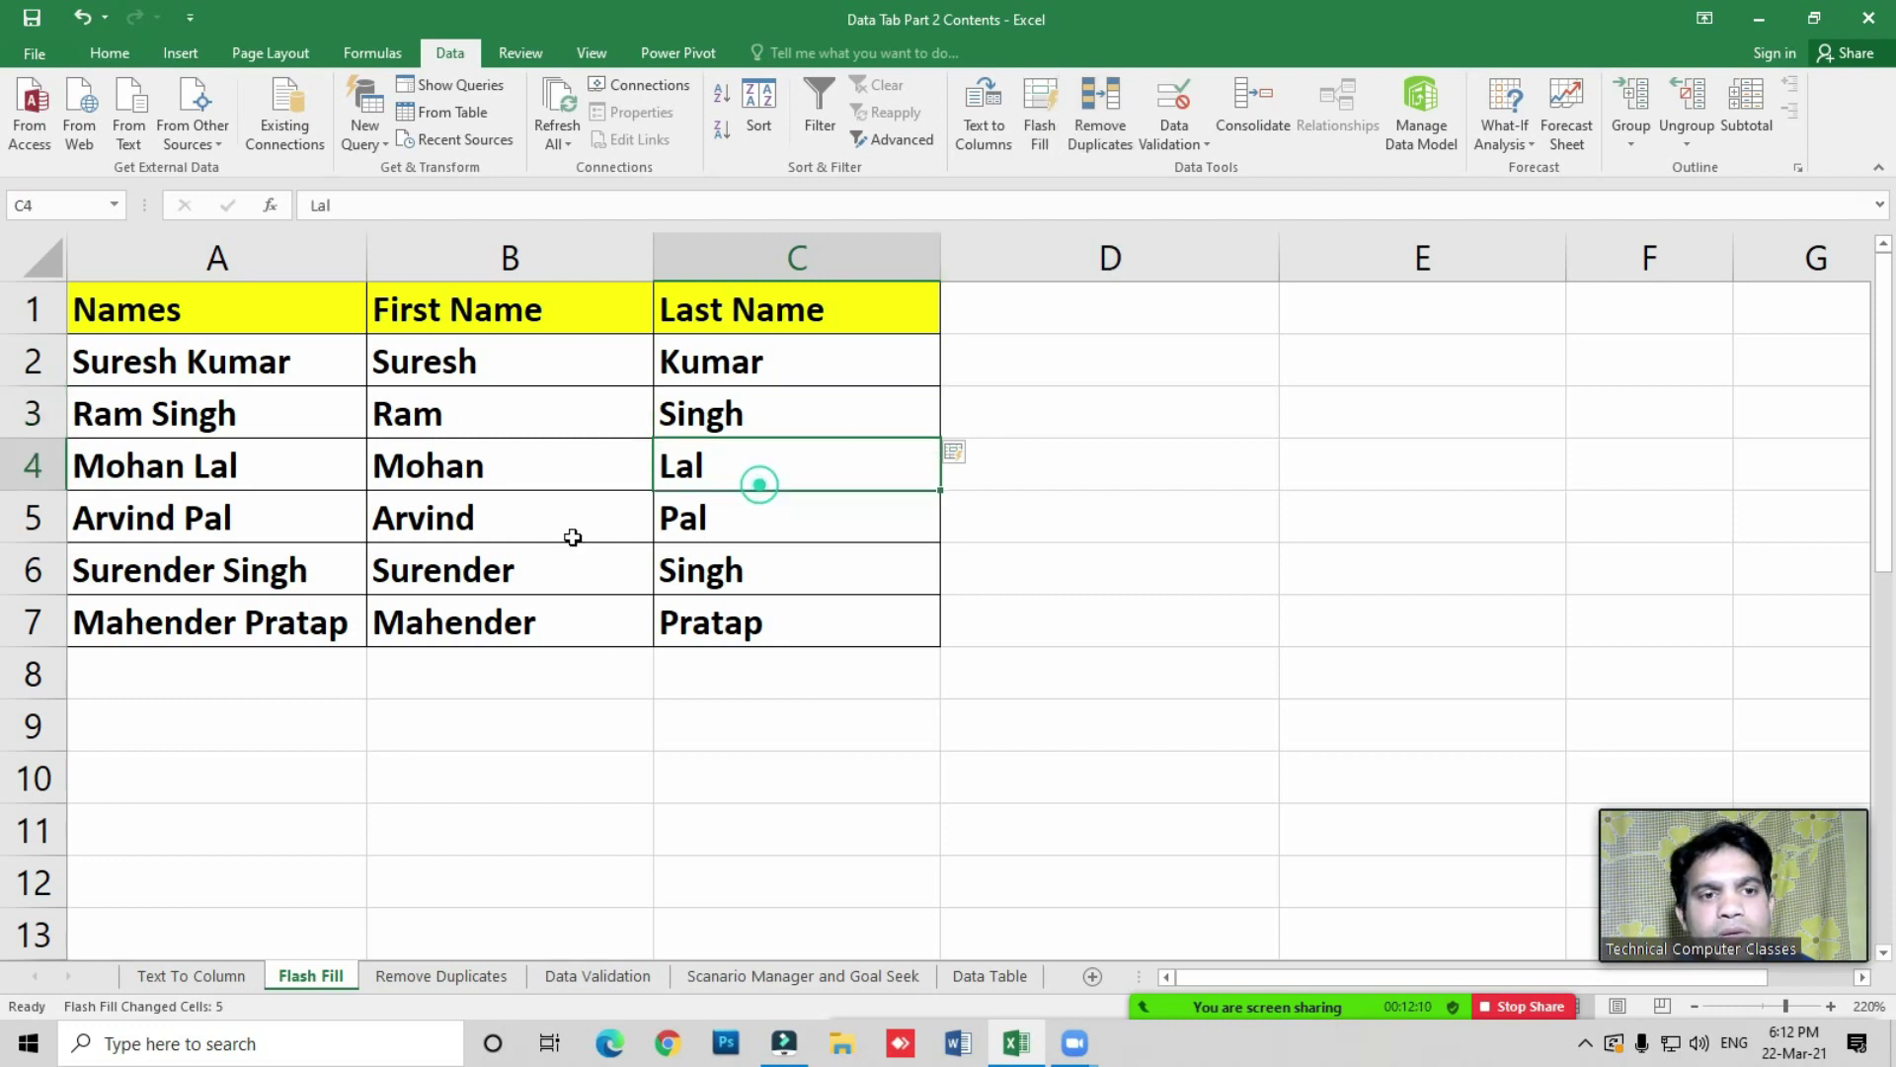
left_click(583, 478)
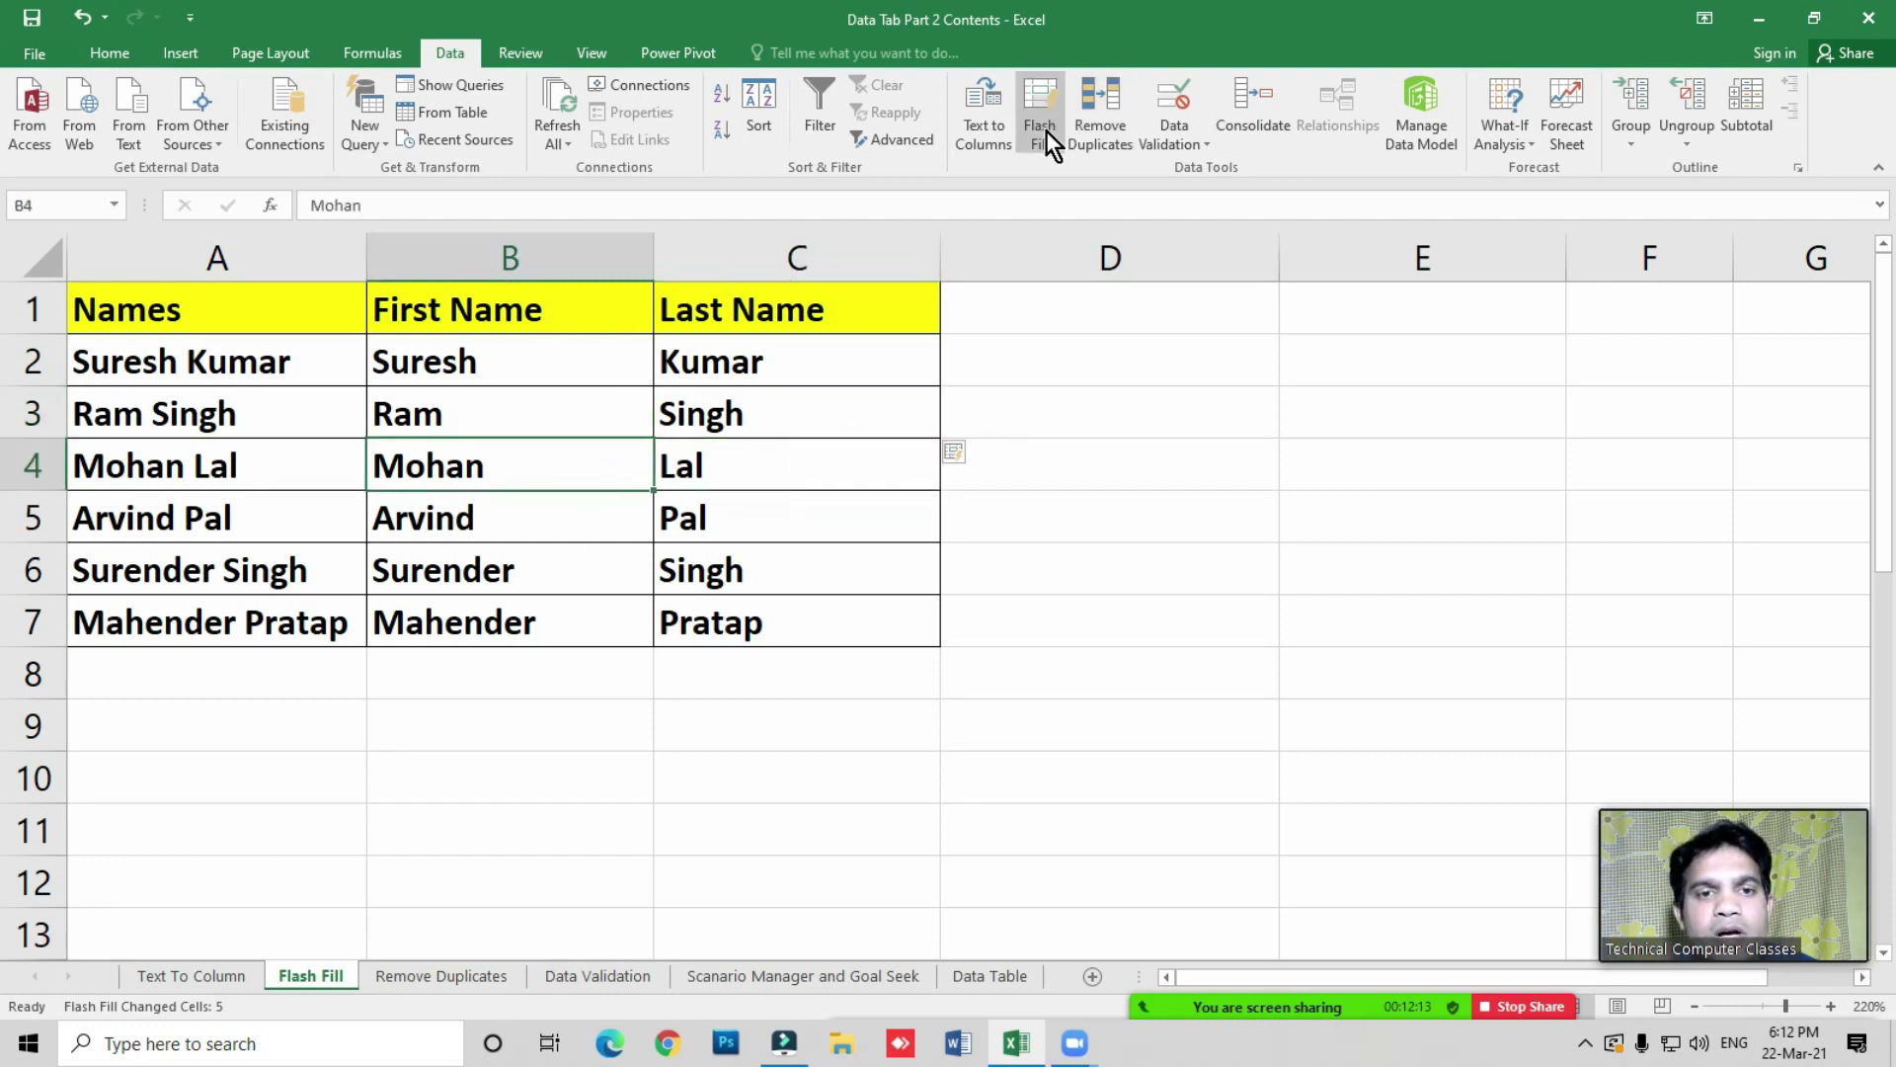
left_click(773, 469)
scroll(773, 469, "down", 2)
scroll(774, 470, "down", 1)
scroll(773, 469, "down", 3)
scroll(774, 469, "down", 1)
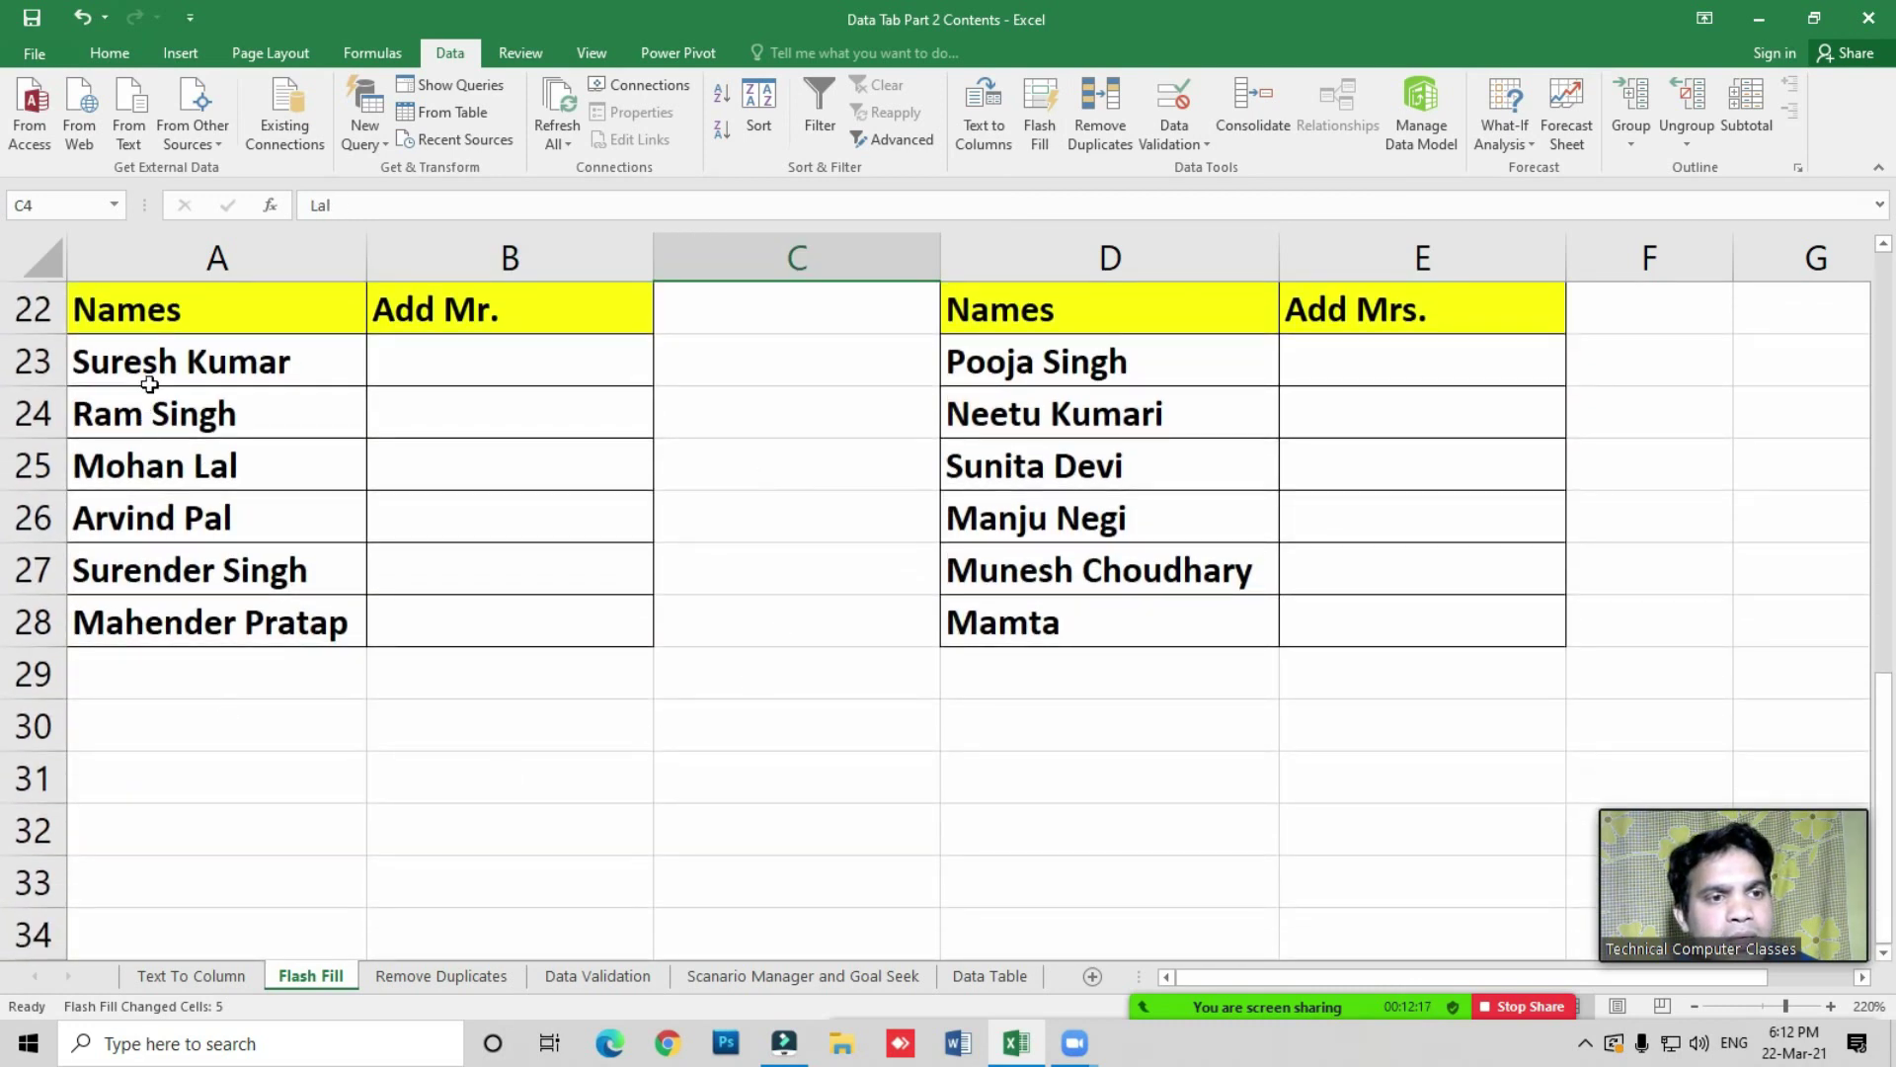
left_click(173, 633)
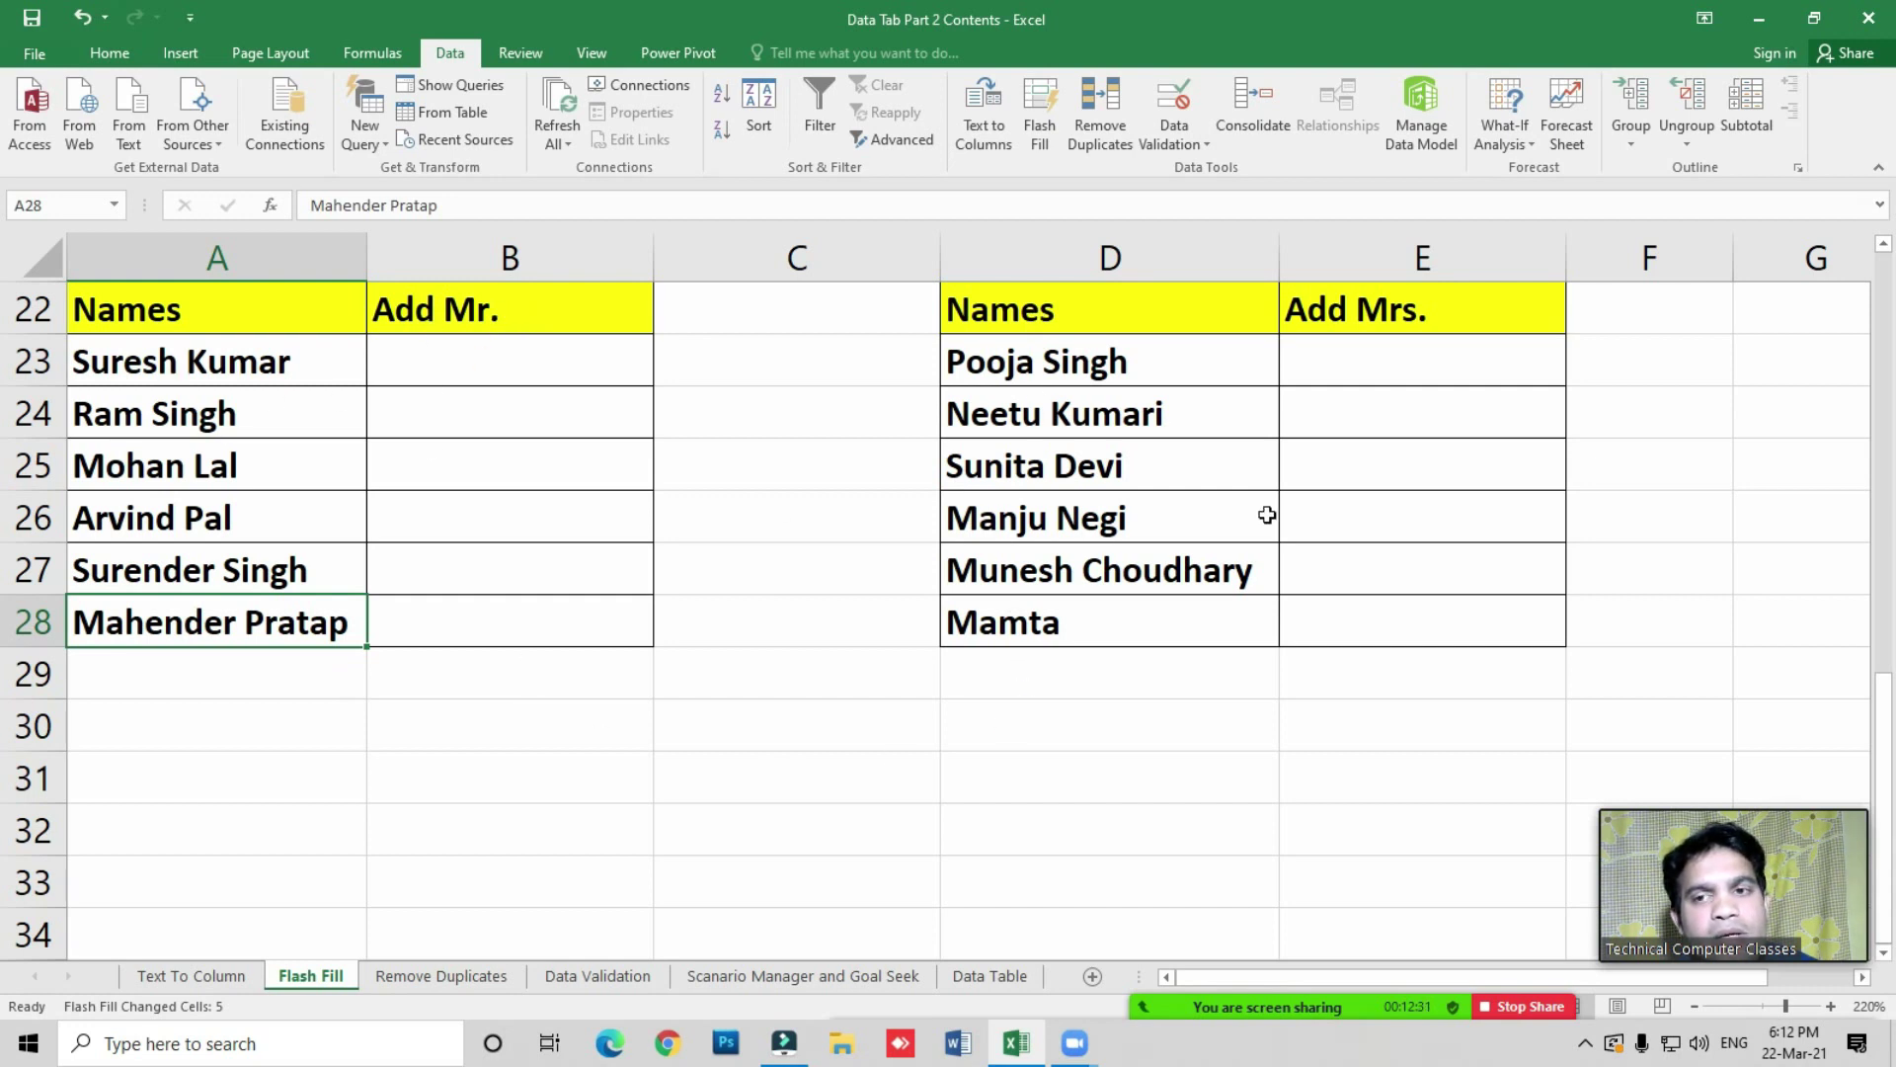
left_click(503, 367)
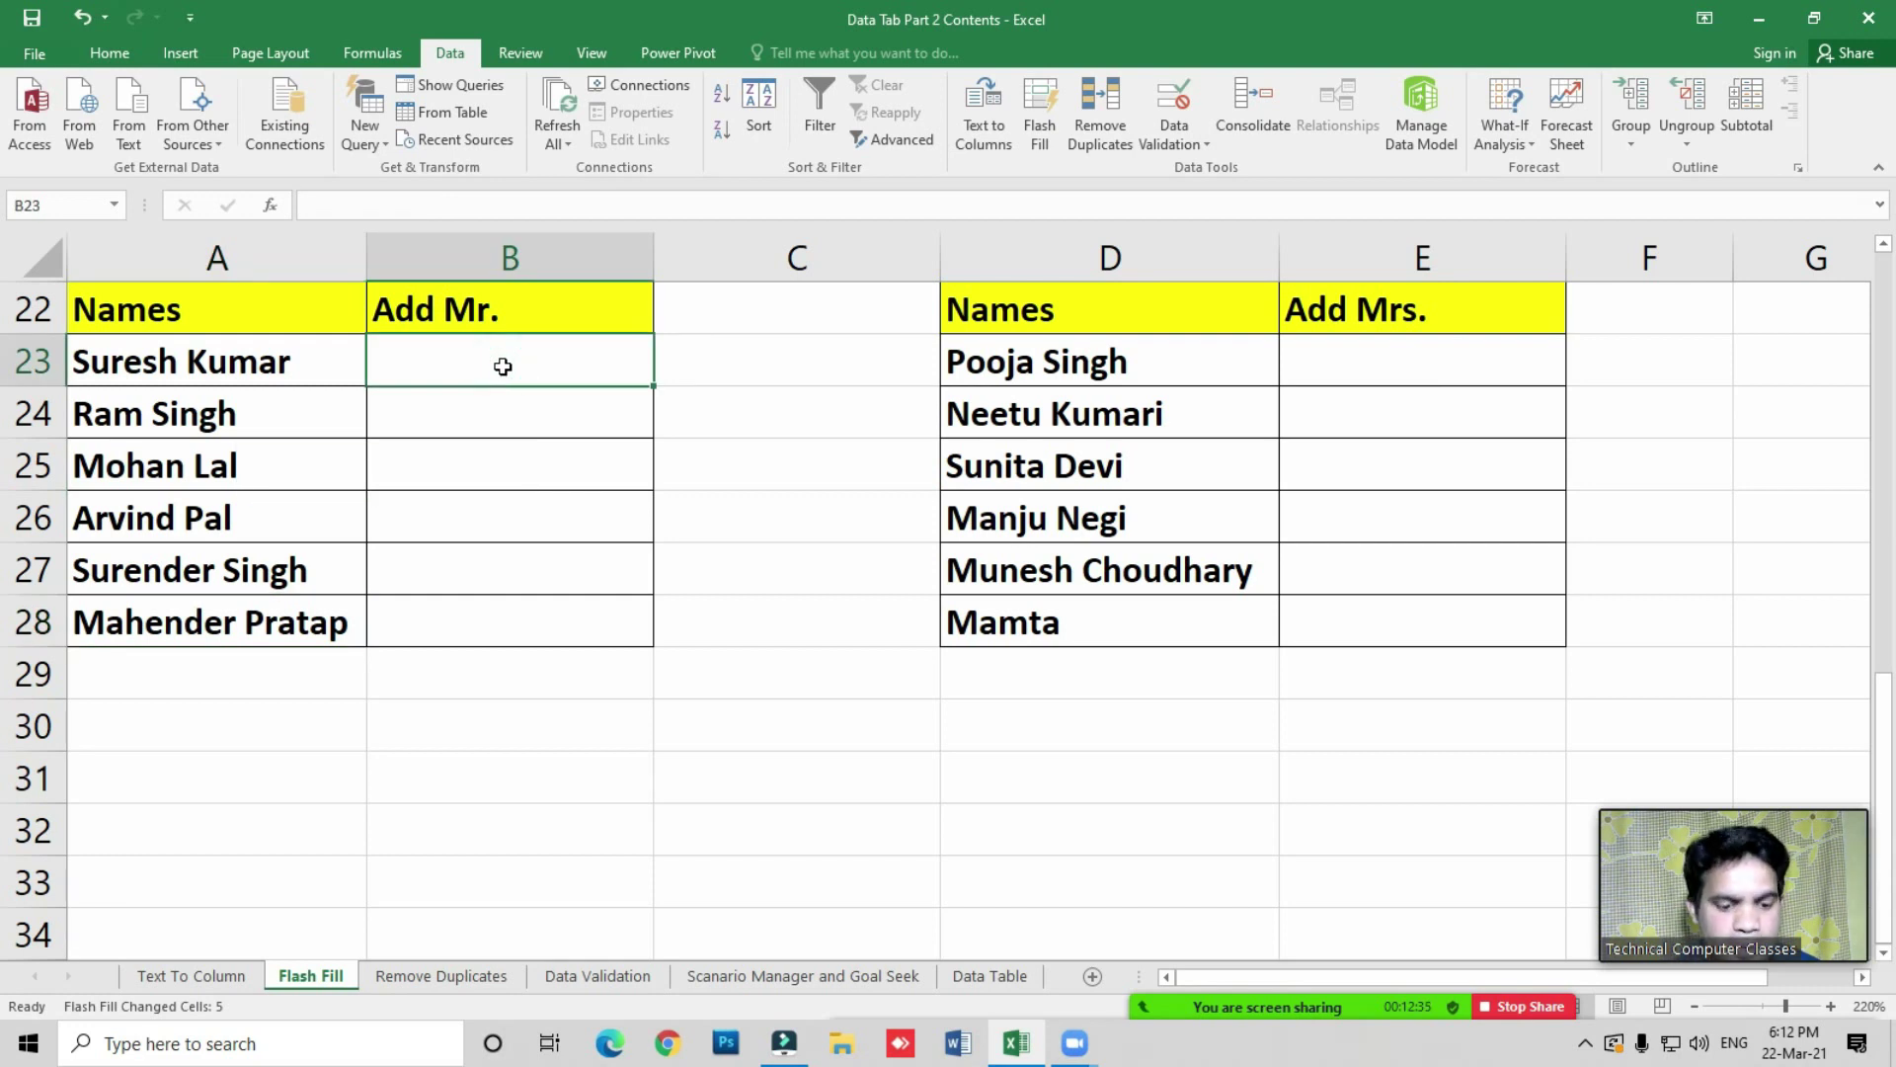
type("Mr. ")
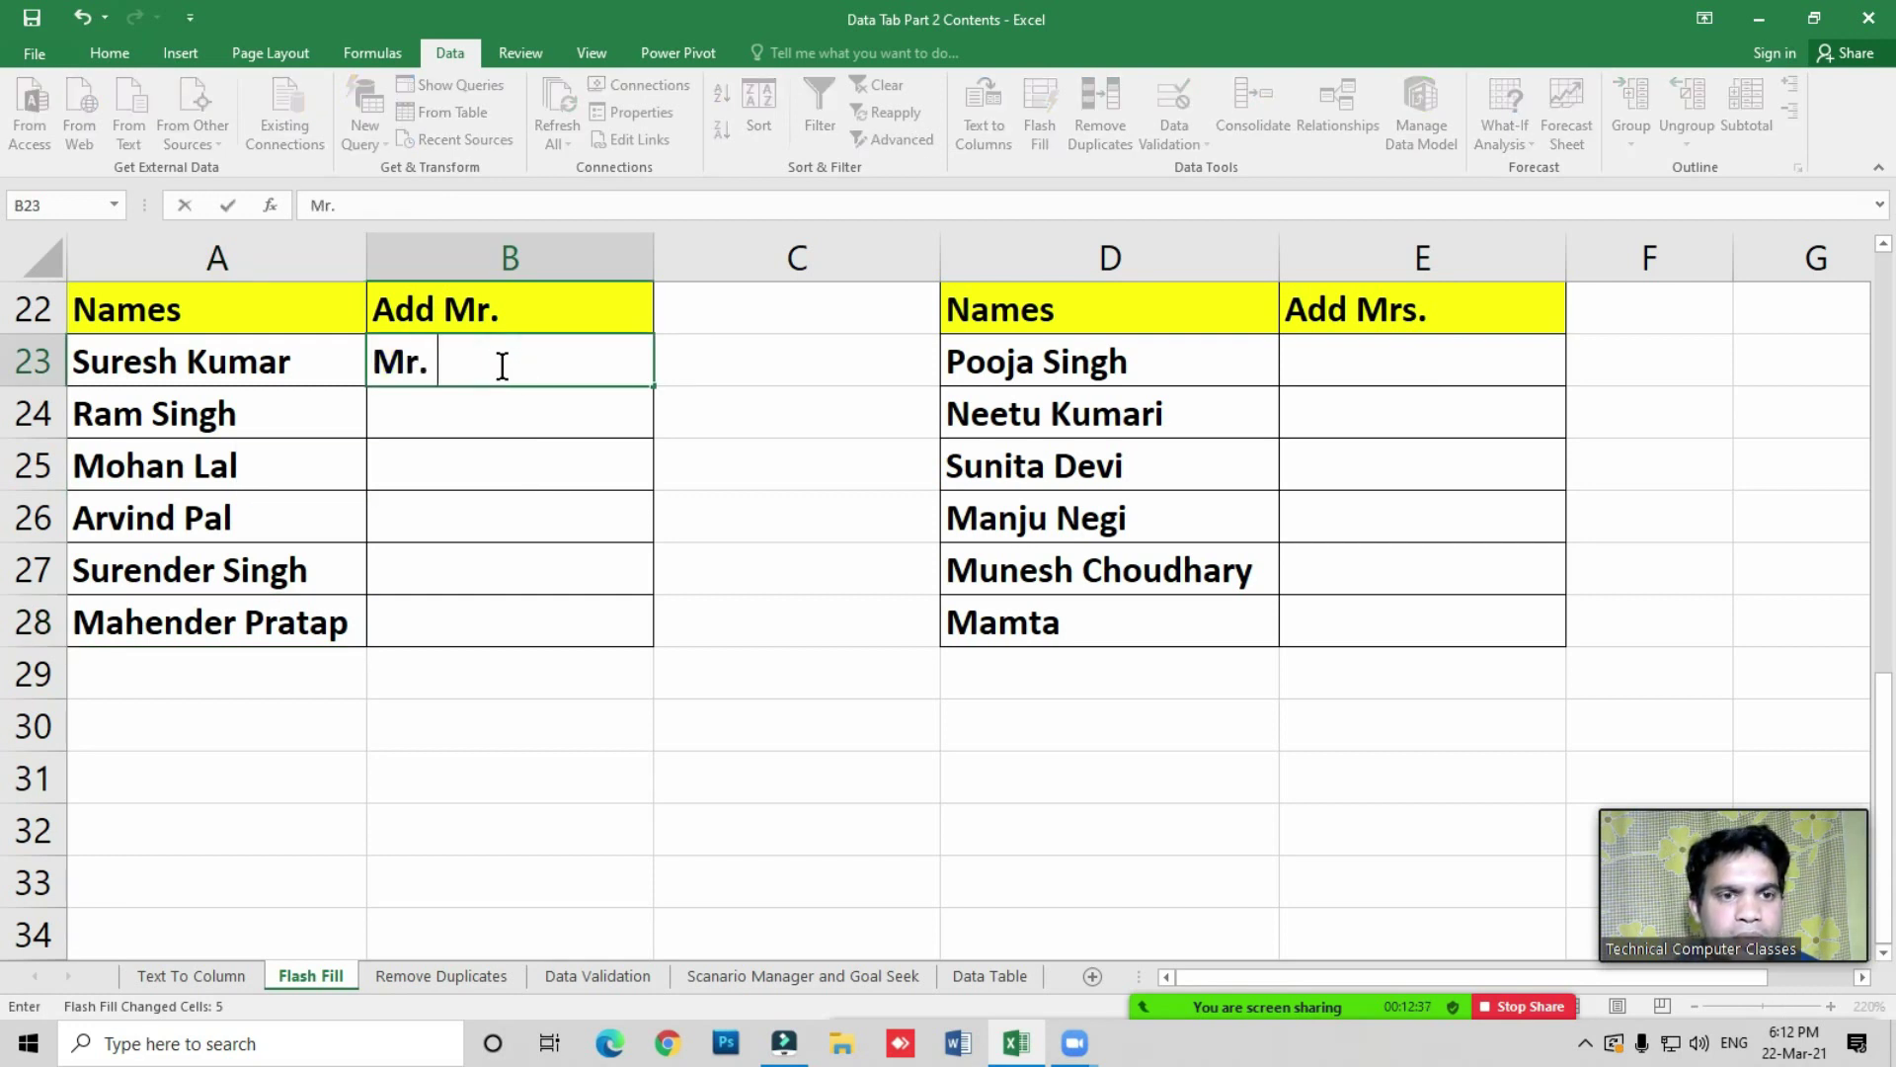
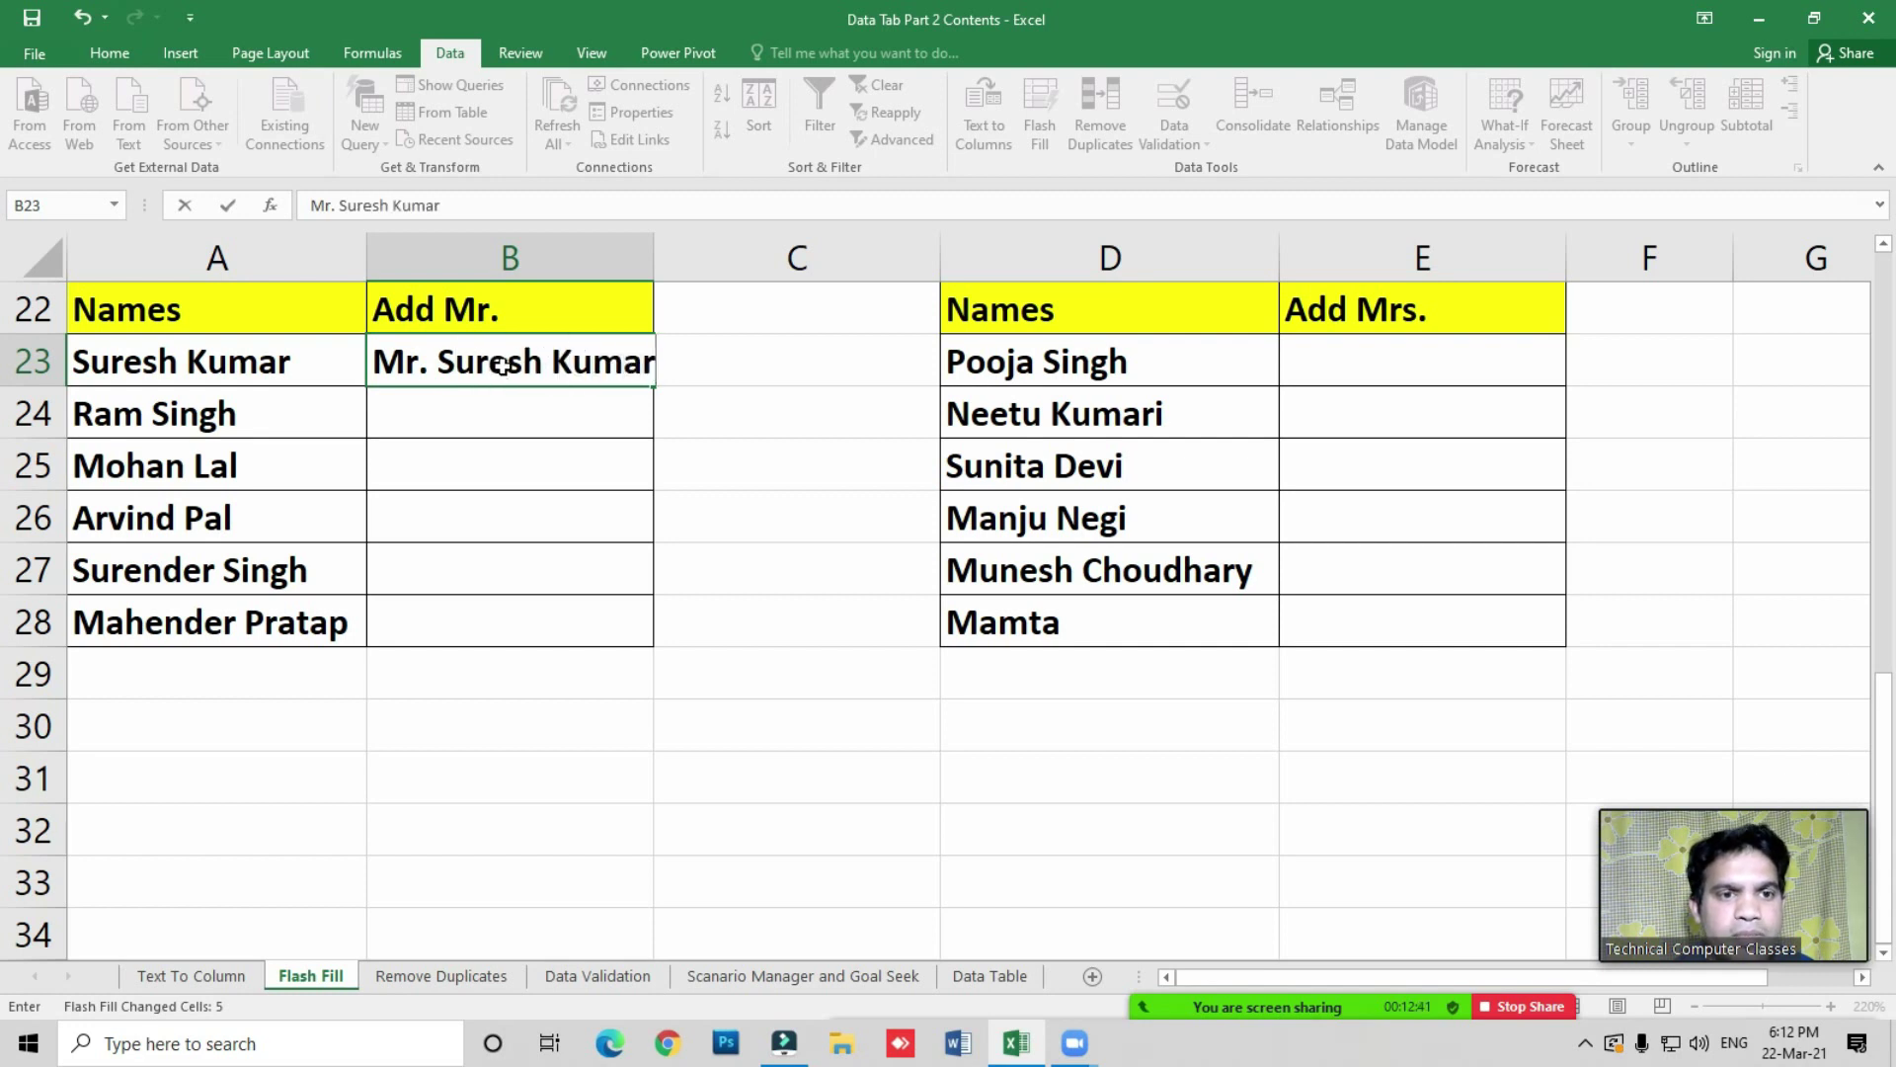
key("Return")
left_click(503, 365)
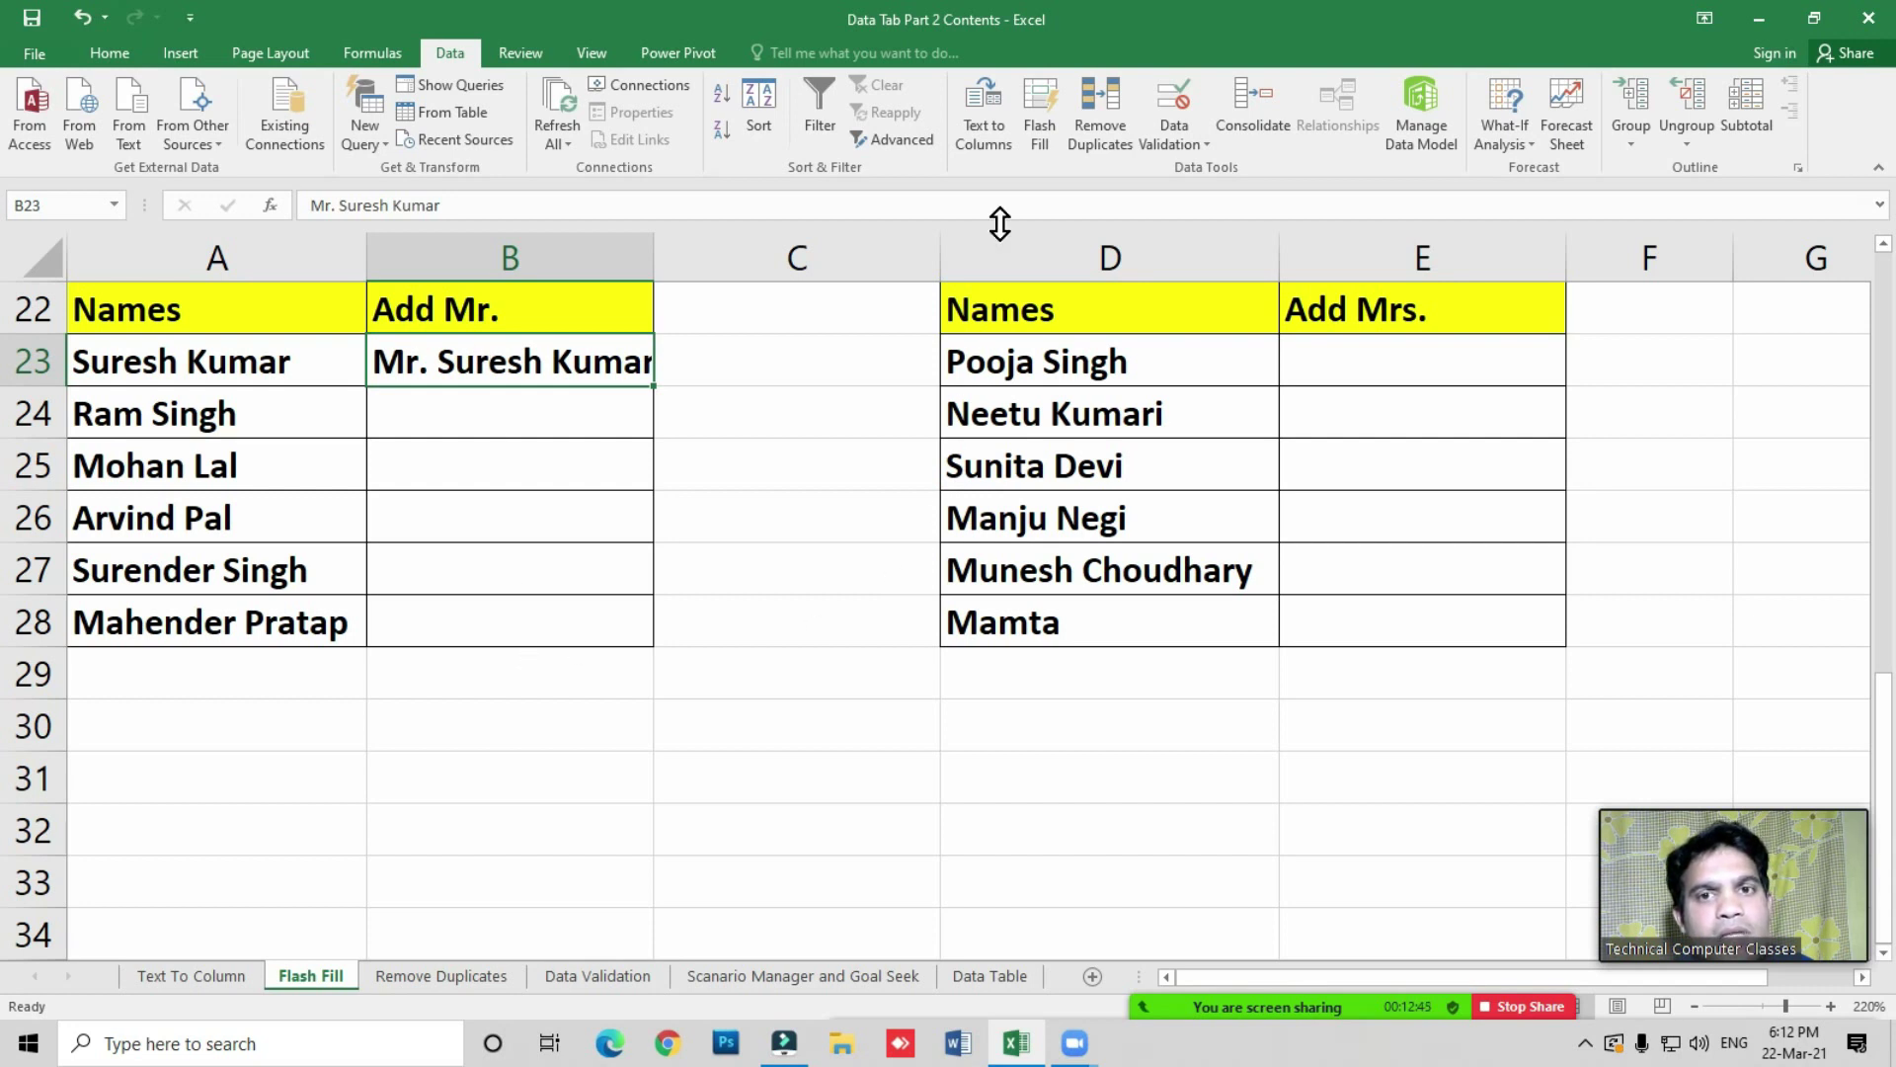
left_click(488, 407)
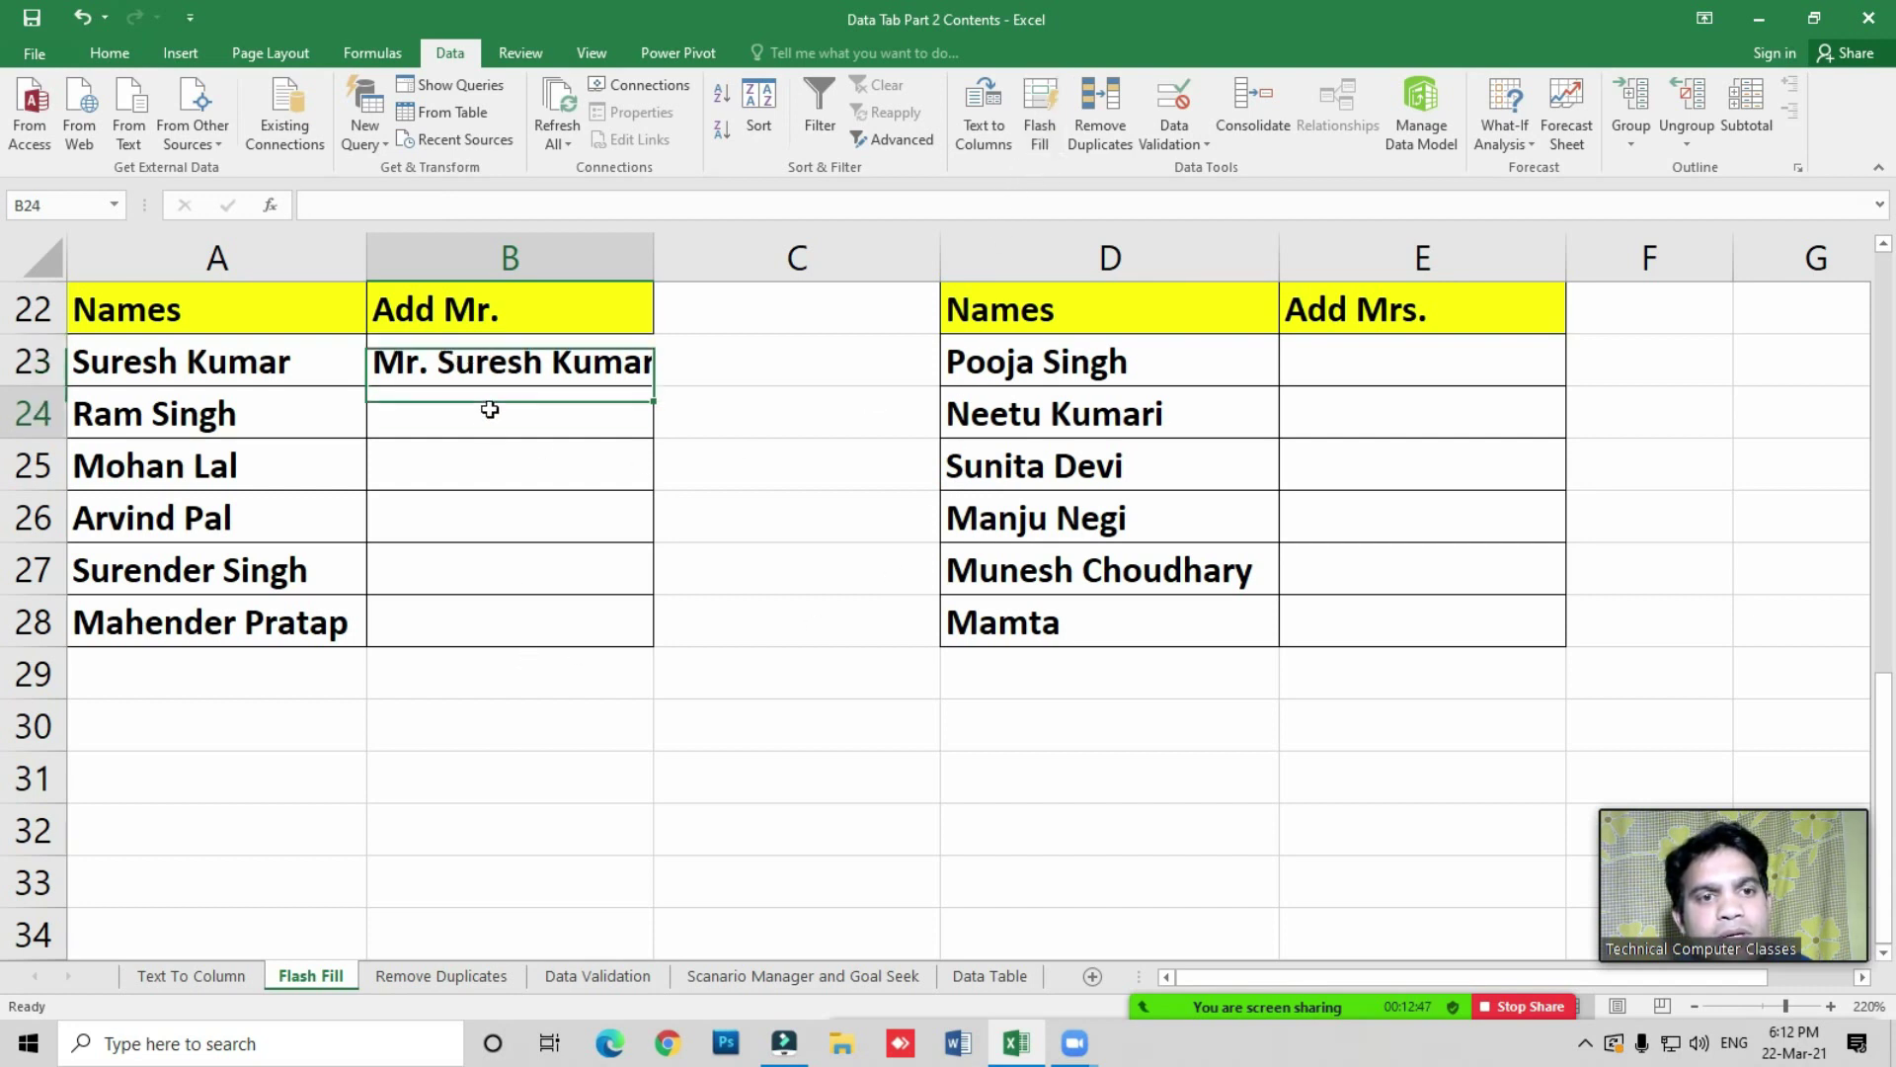
key("ctrl+e")
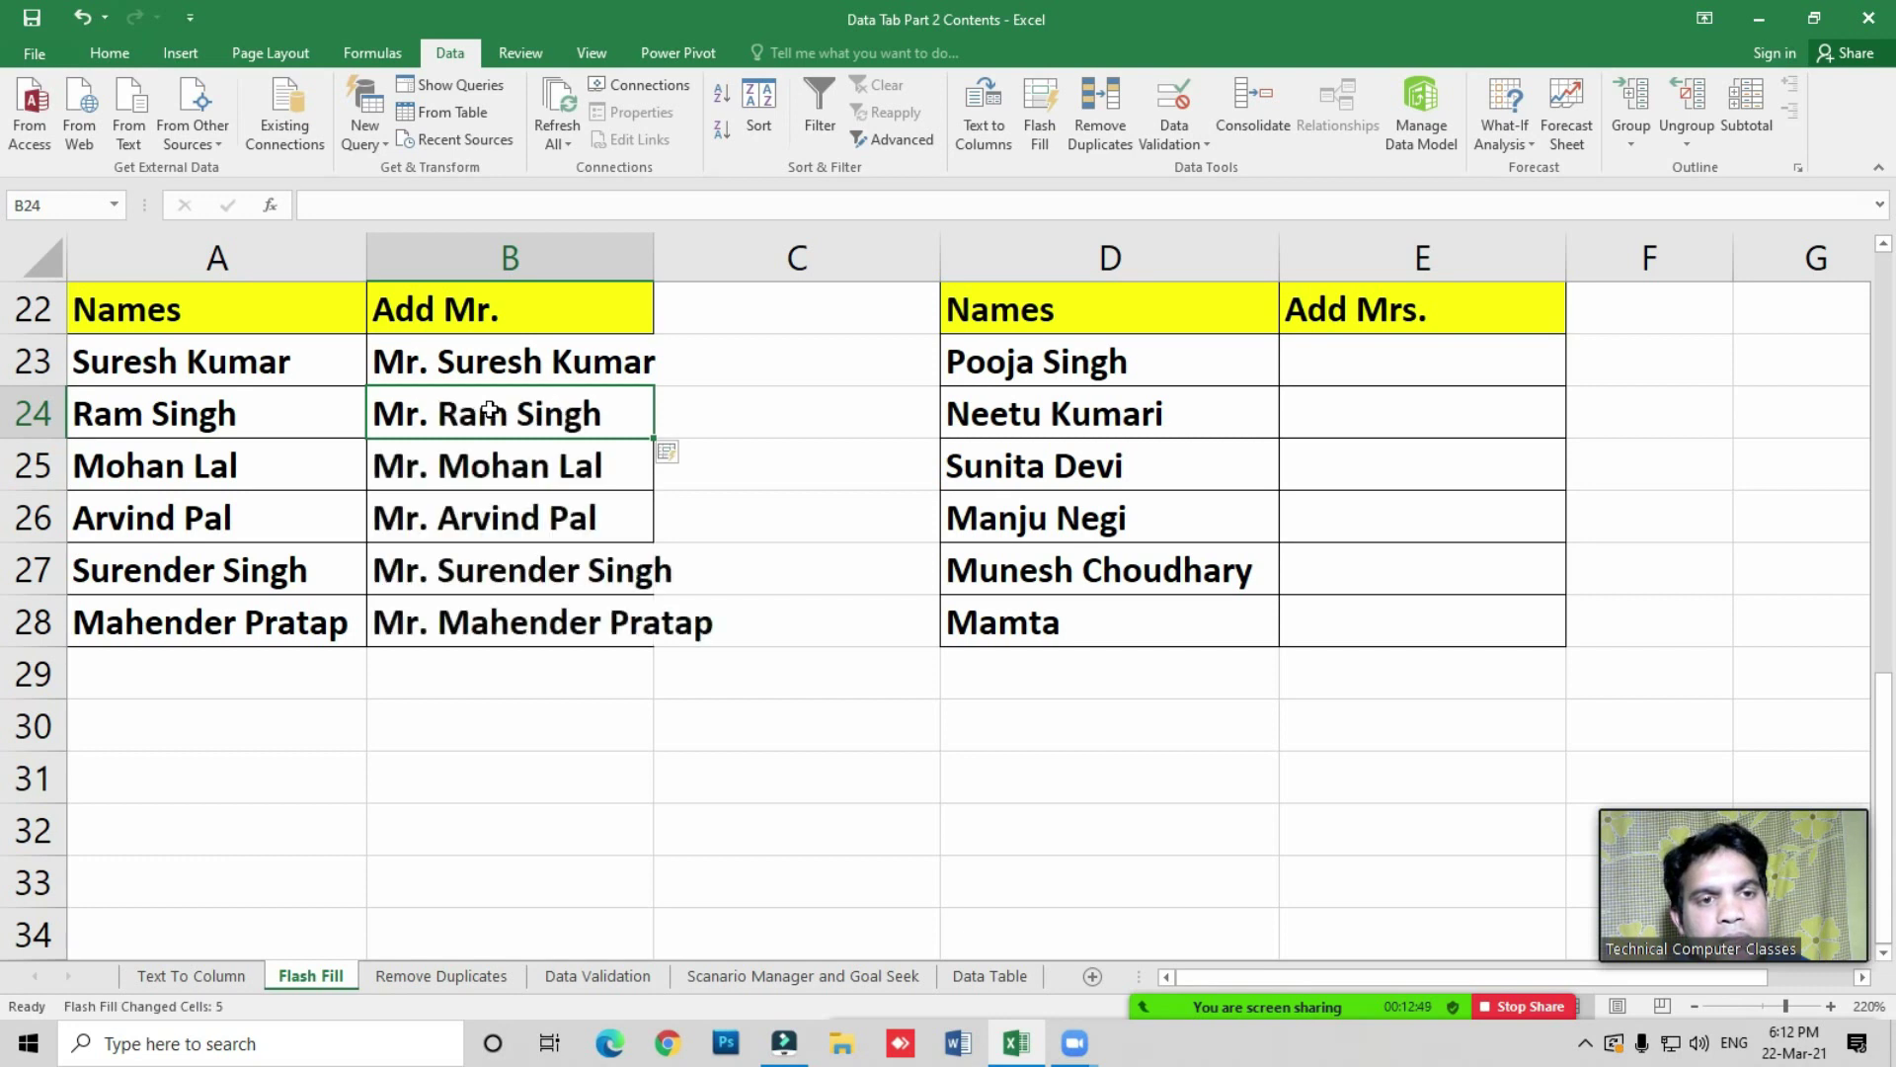
left_click(1310, 366)
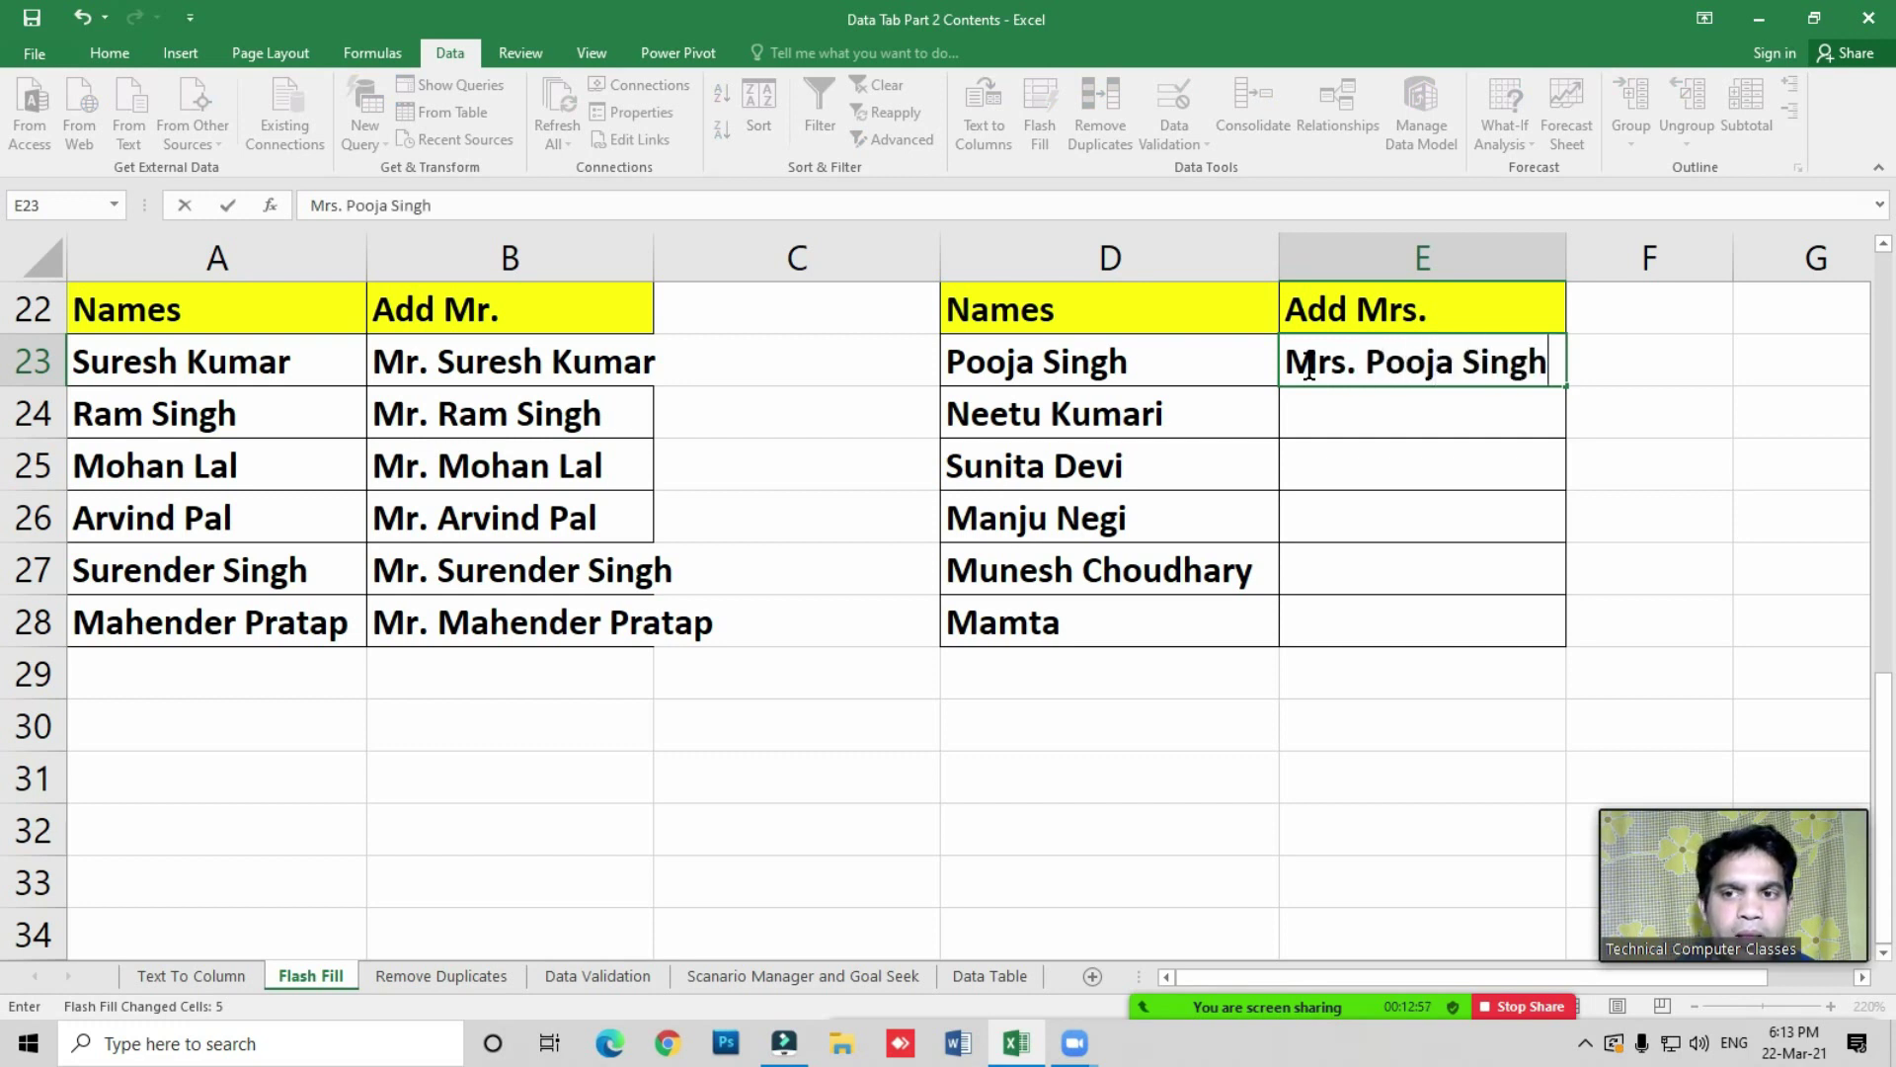
key("Return")
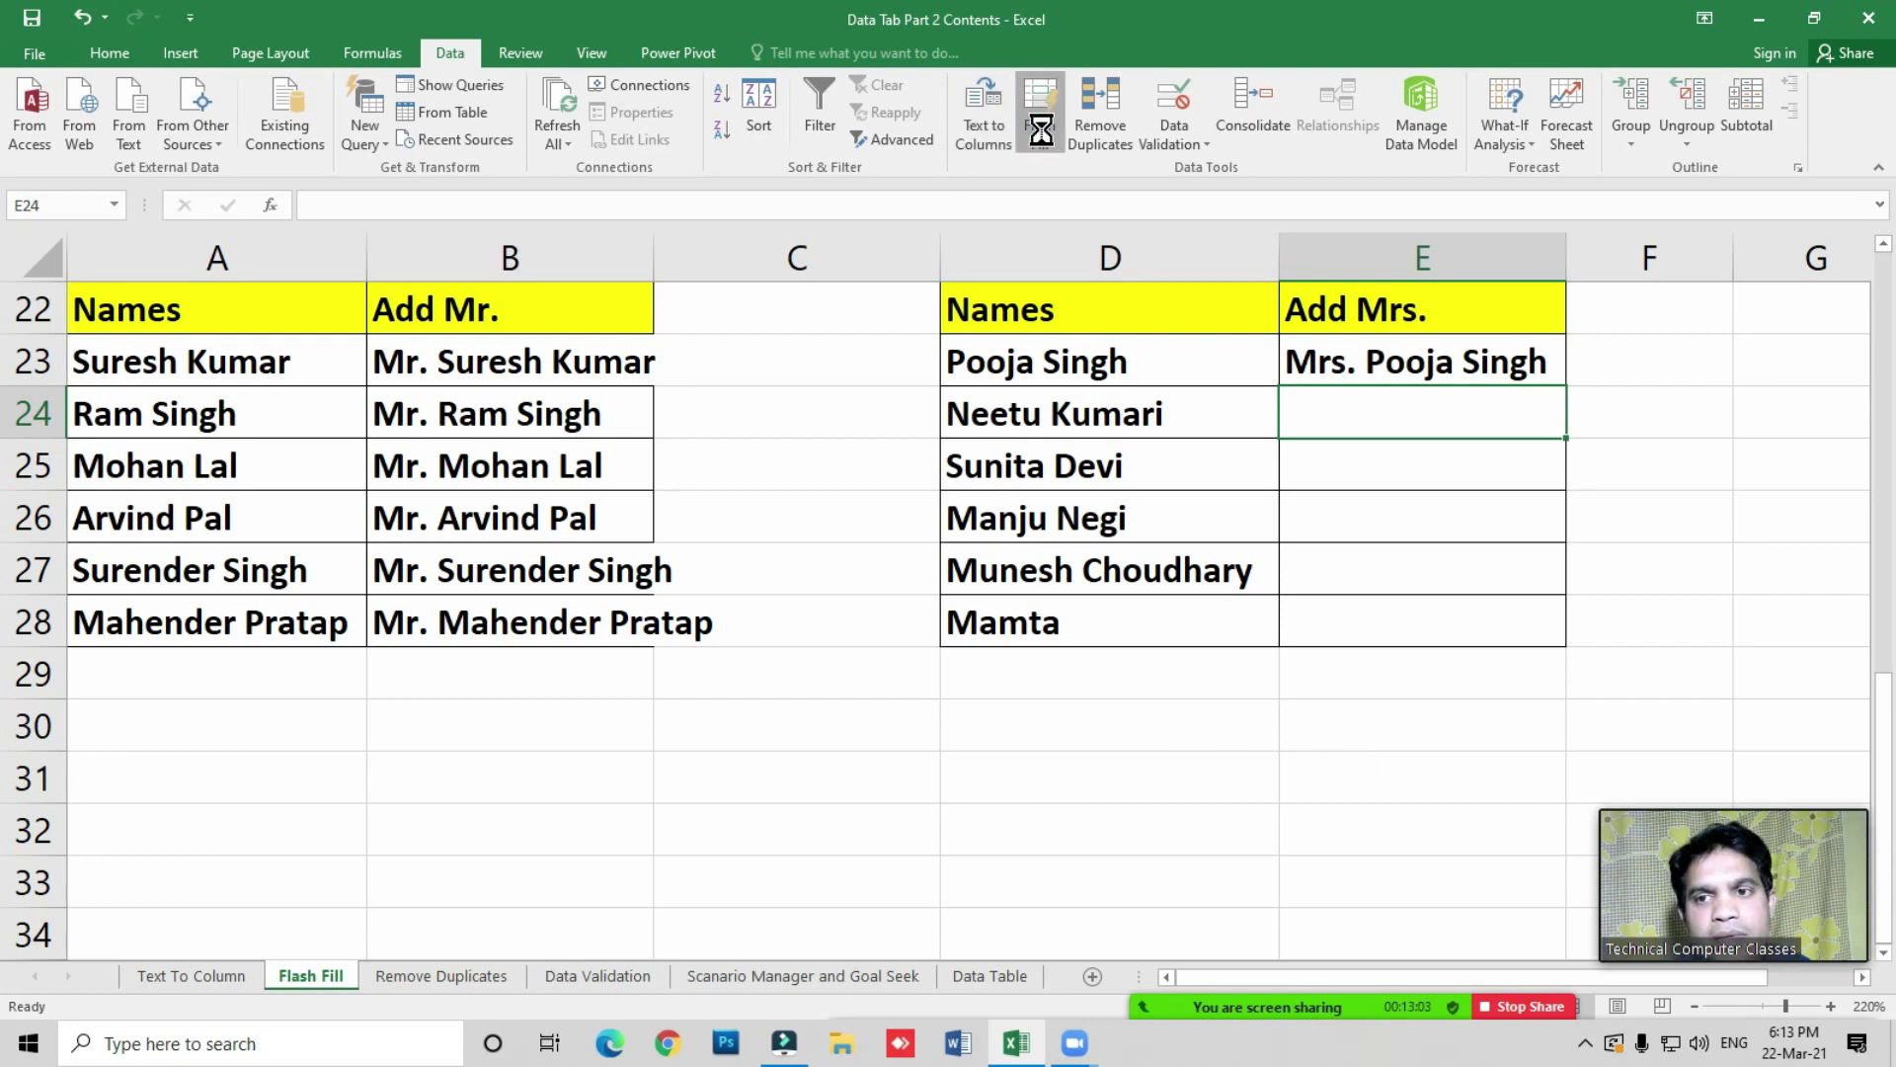
AutoFit the widths of the Add Mrs. column E and the Add Mr. column B.
left_click_drag(1313, 358, 1356, 612)
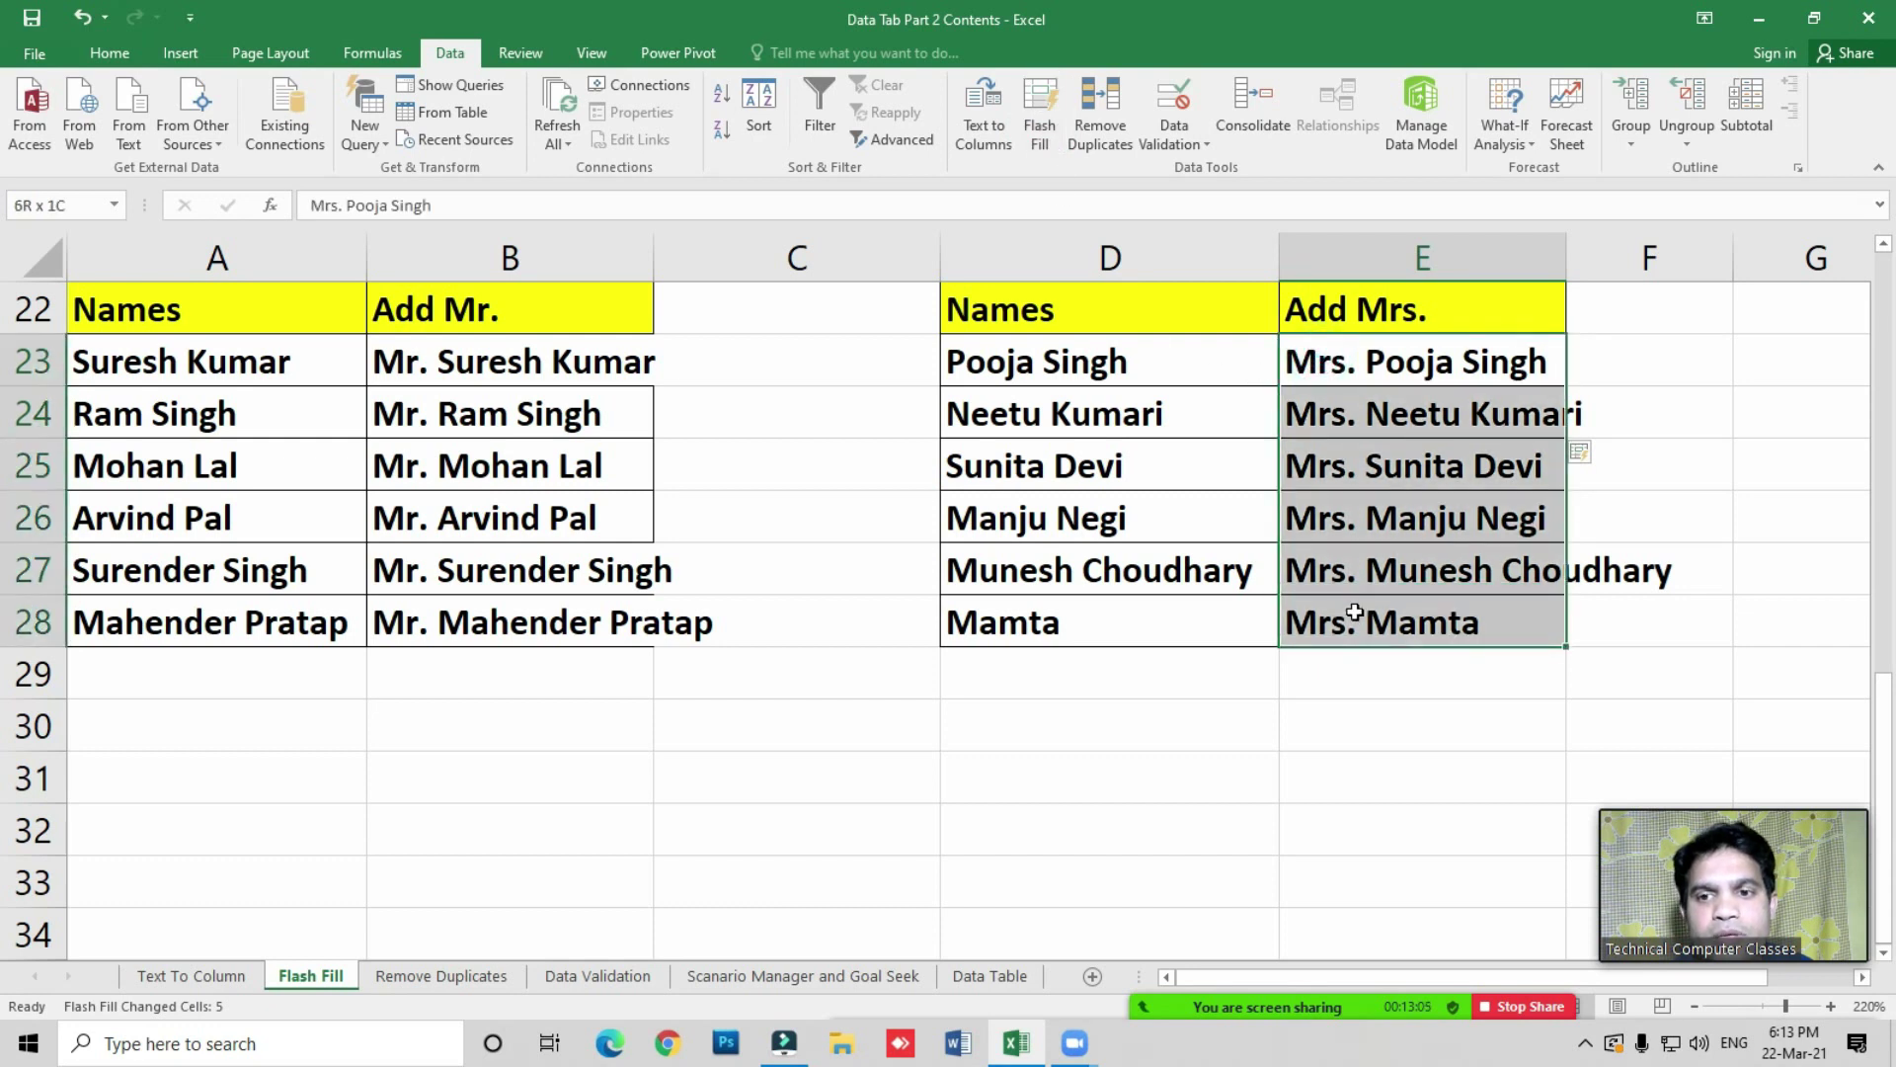
key("alt+o")
key("c")
key("a")
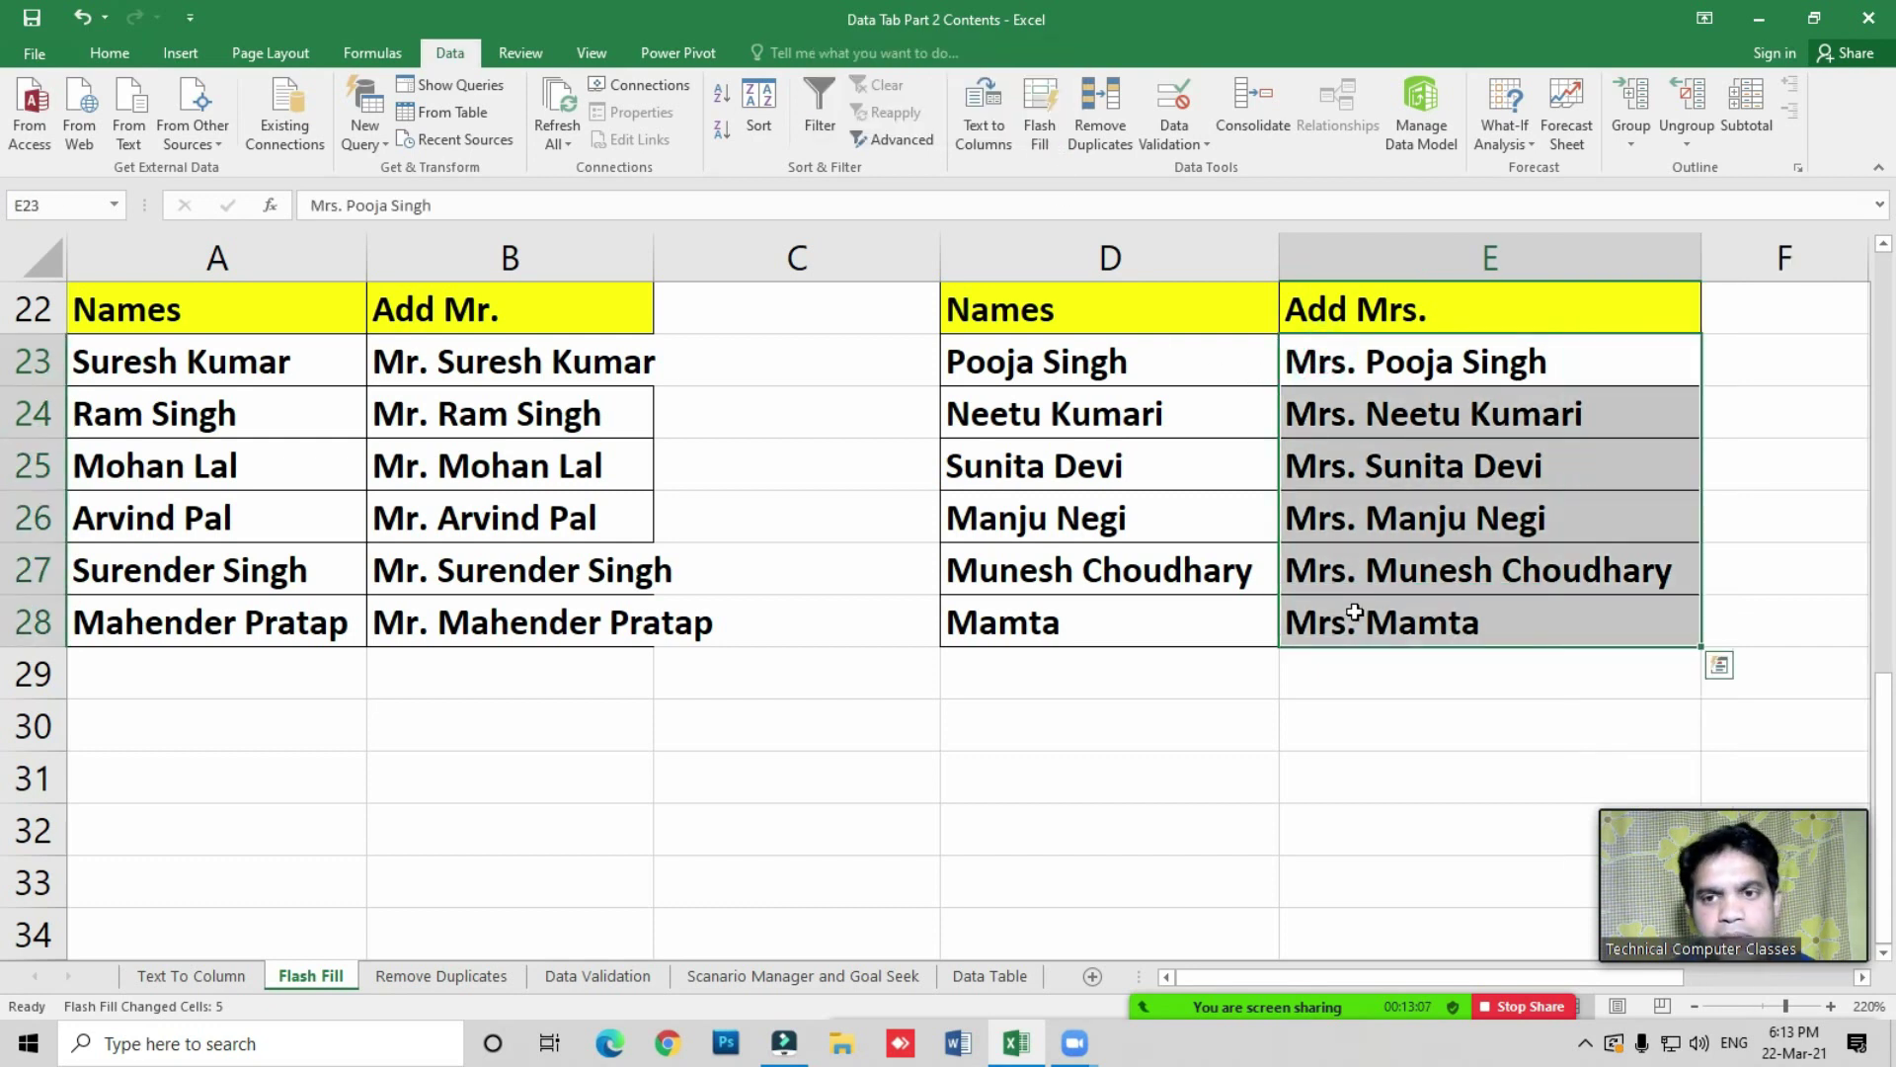
left_click_drag(508, 366, 527, 624)
key("alt+o")
key("c")
key("a")
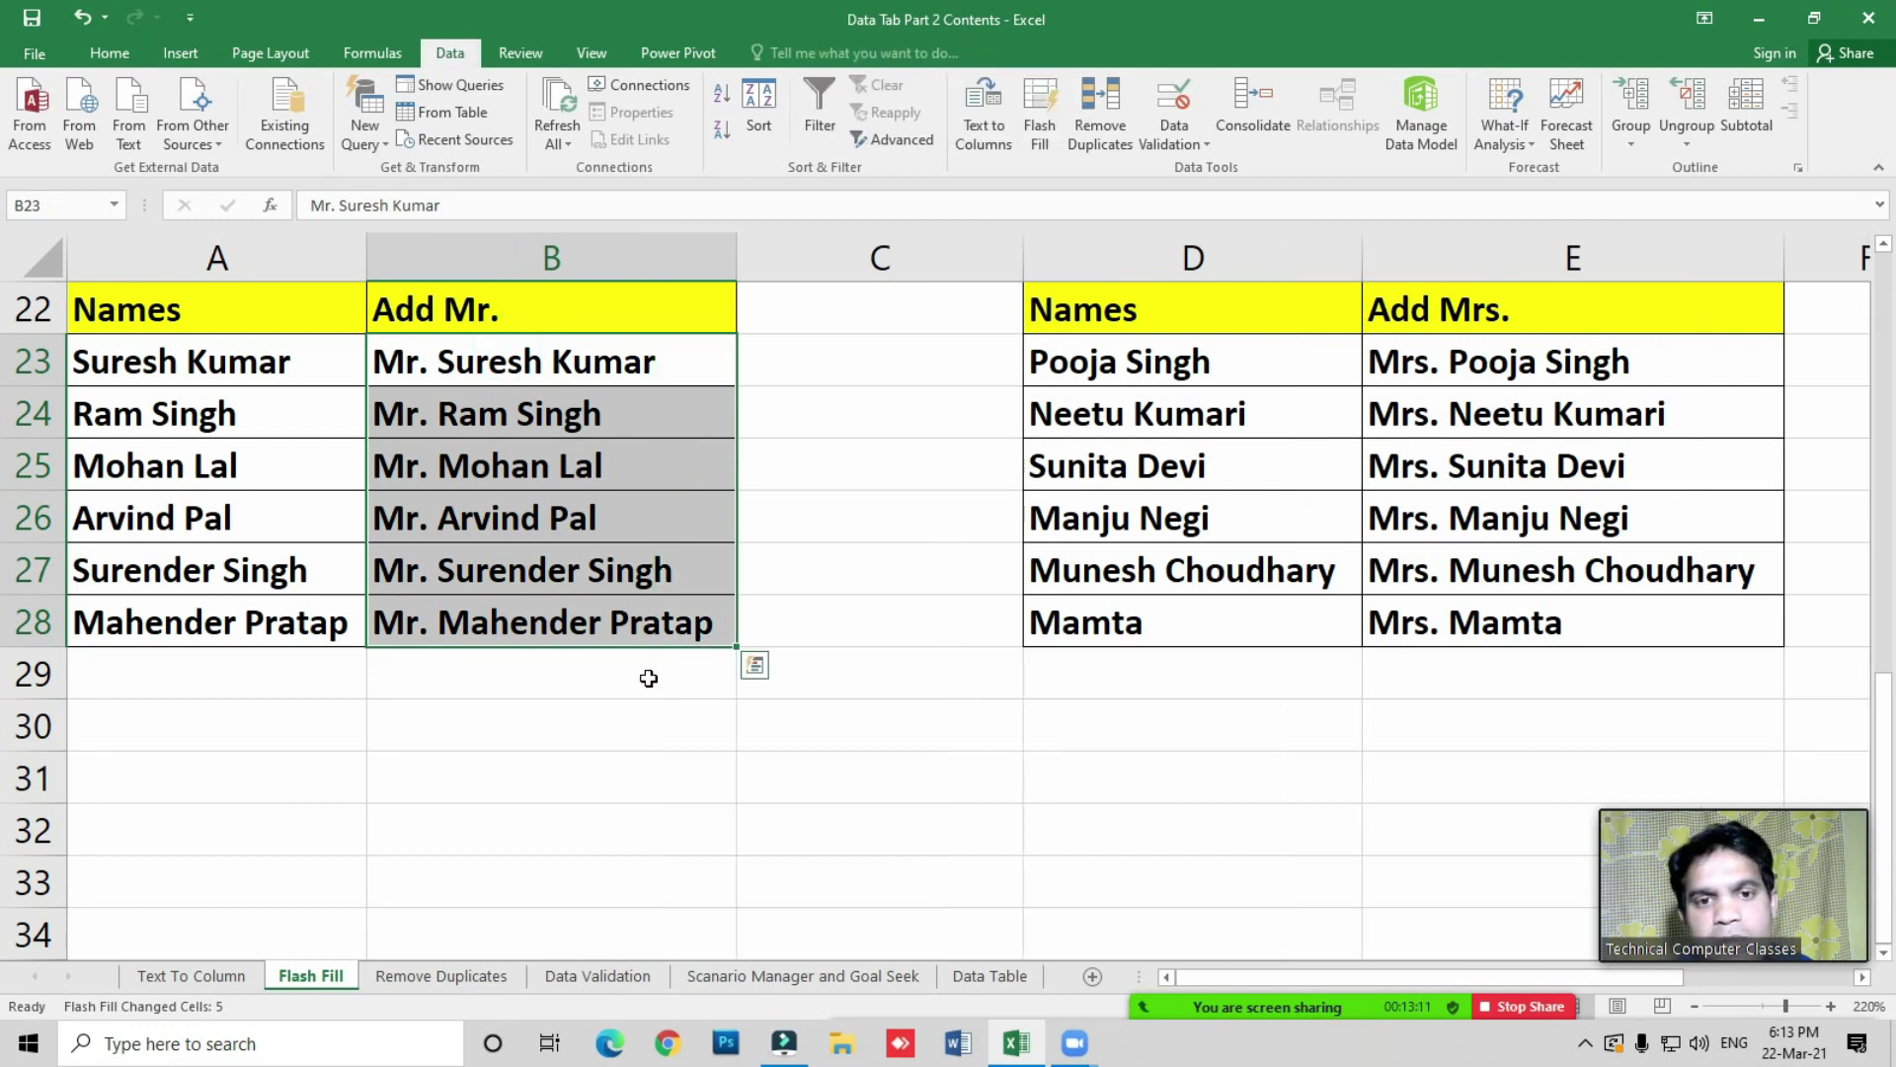
left_click(822, 531)
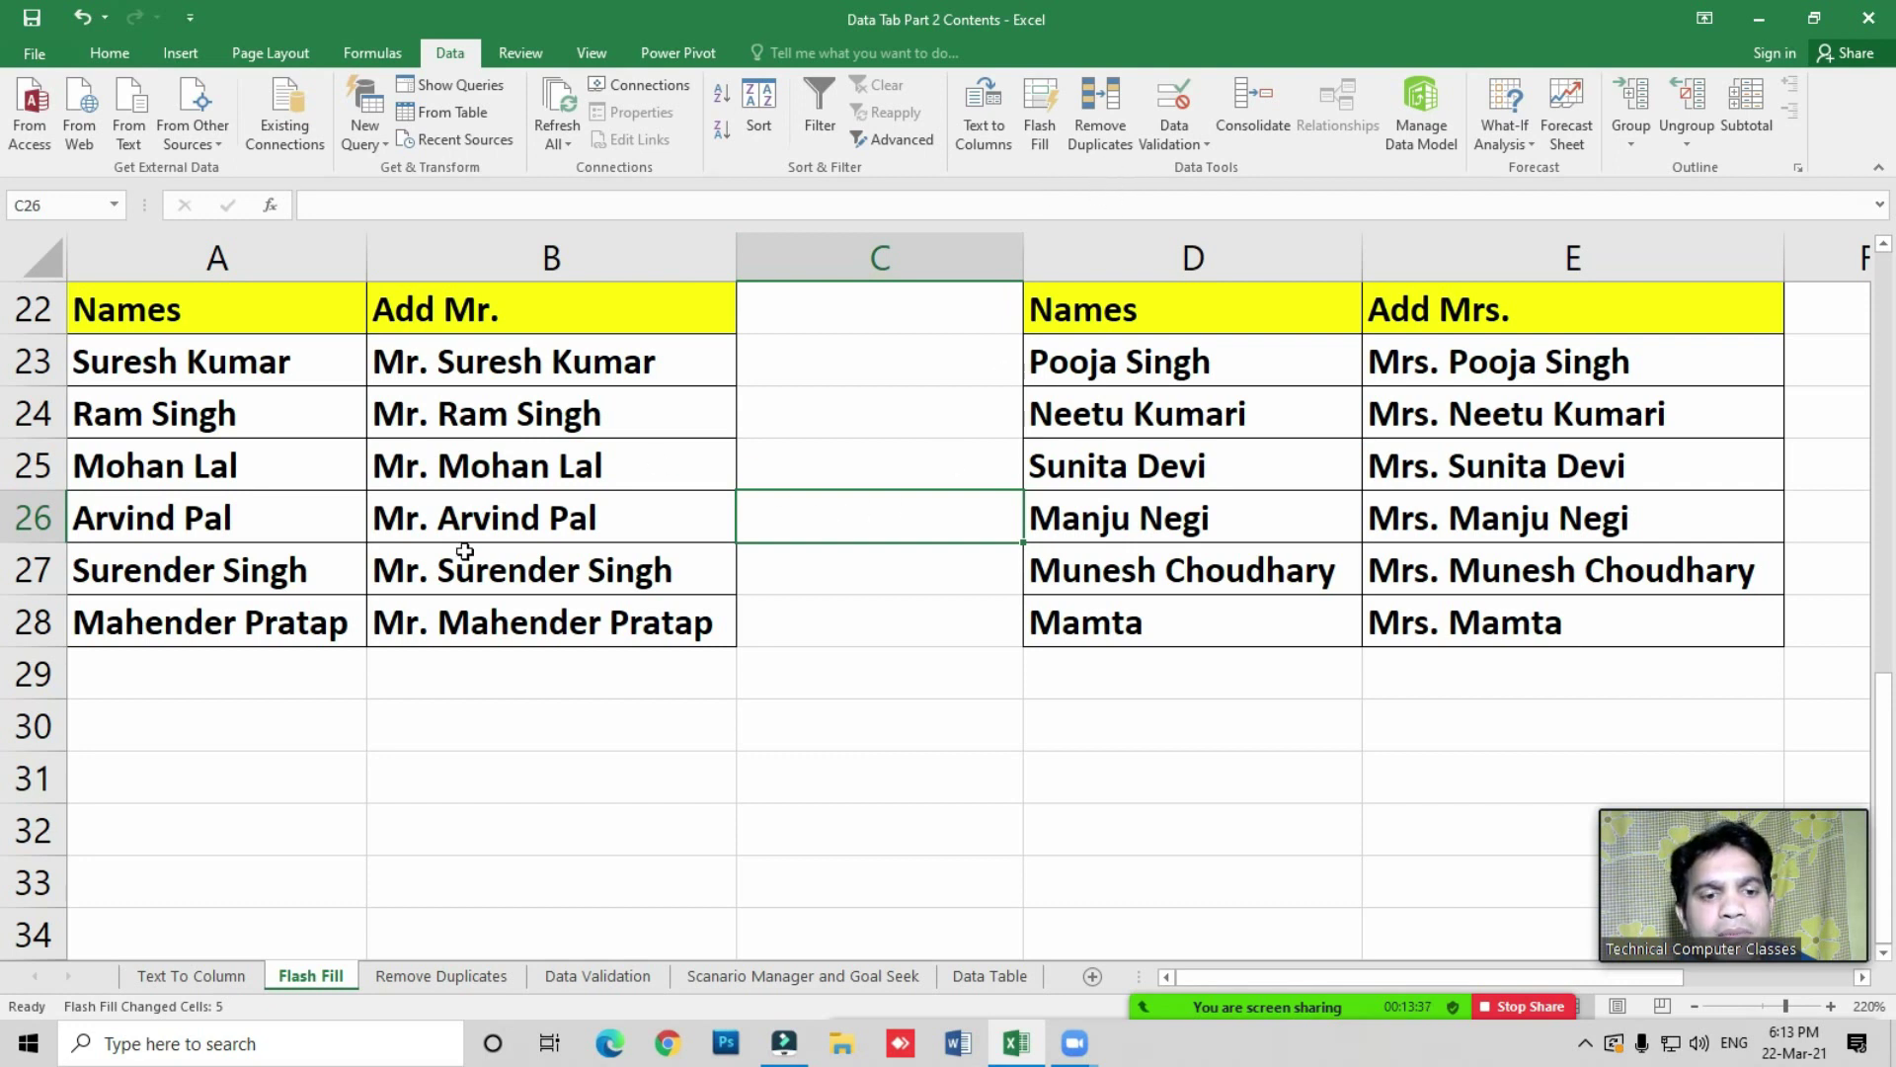
Go to the Remove Duplicates sheet and review the Oppo and Lava Mobile Phone entries.
left_click(454, 982)
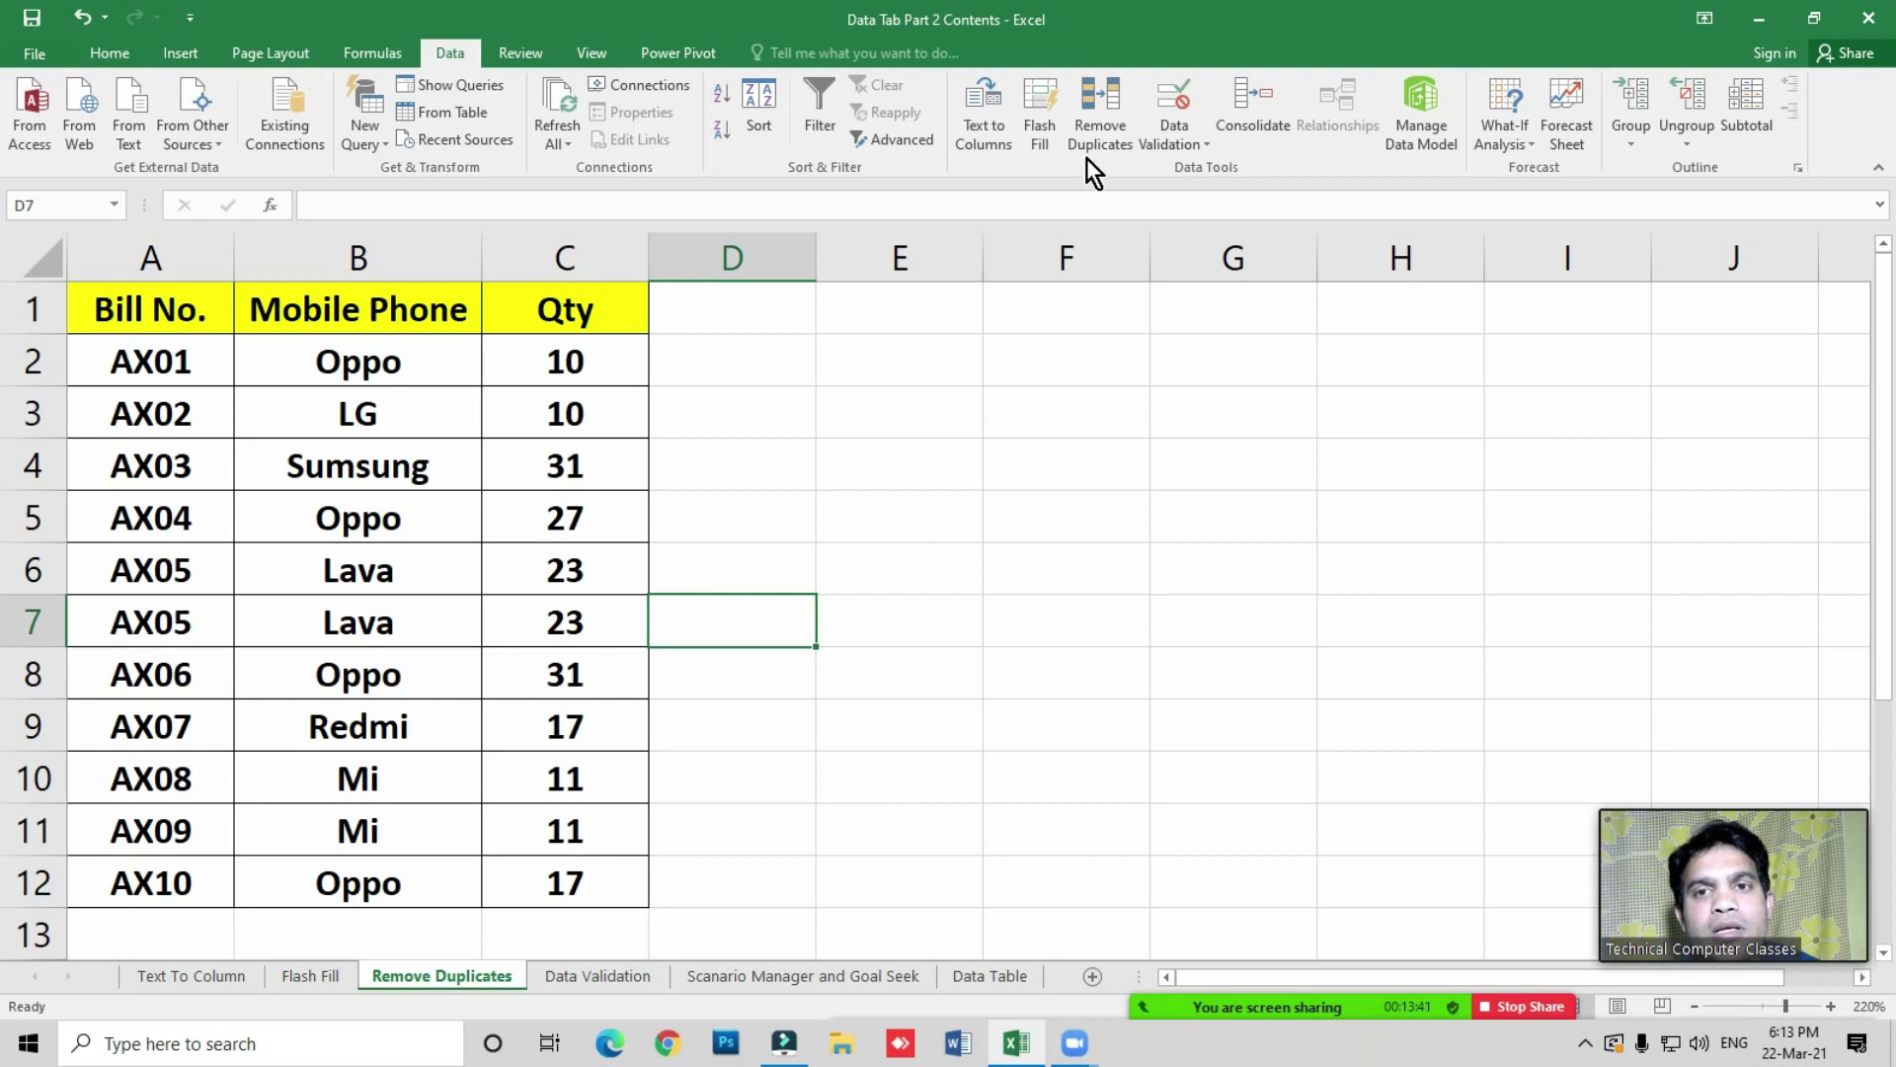
left_click(371, 590)
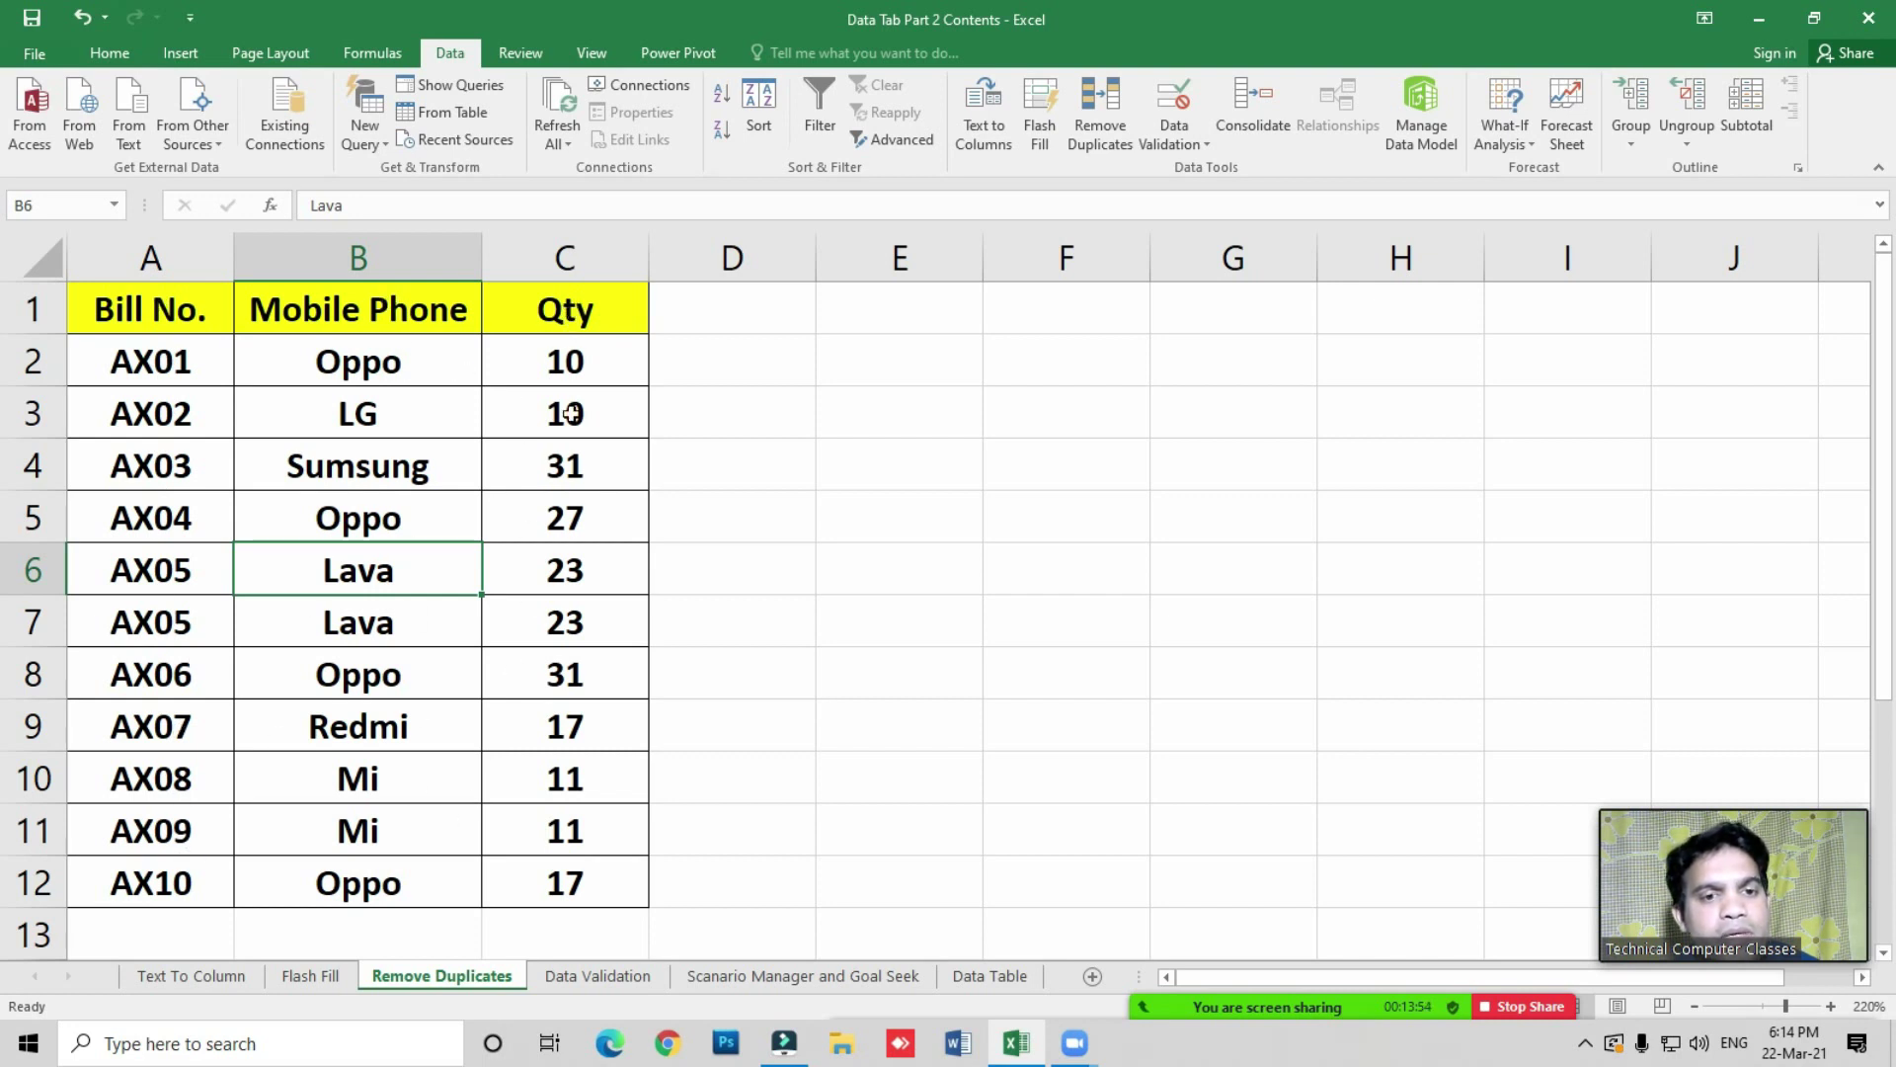
left_click(394, 518)
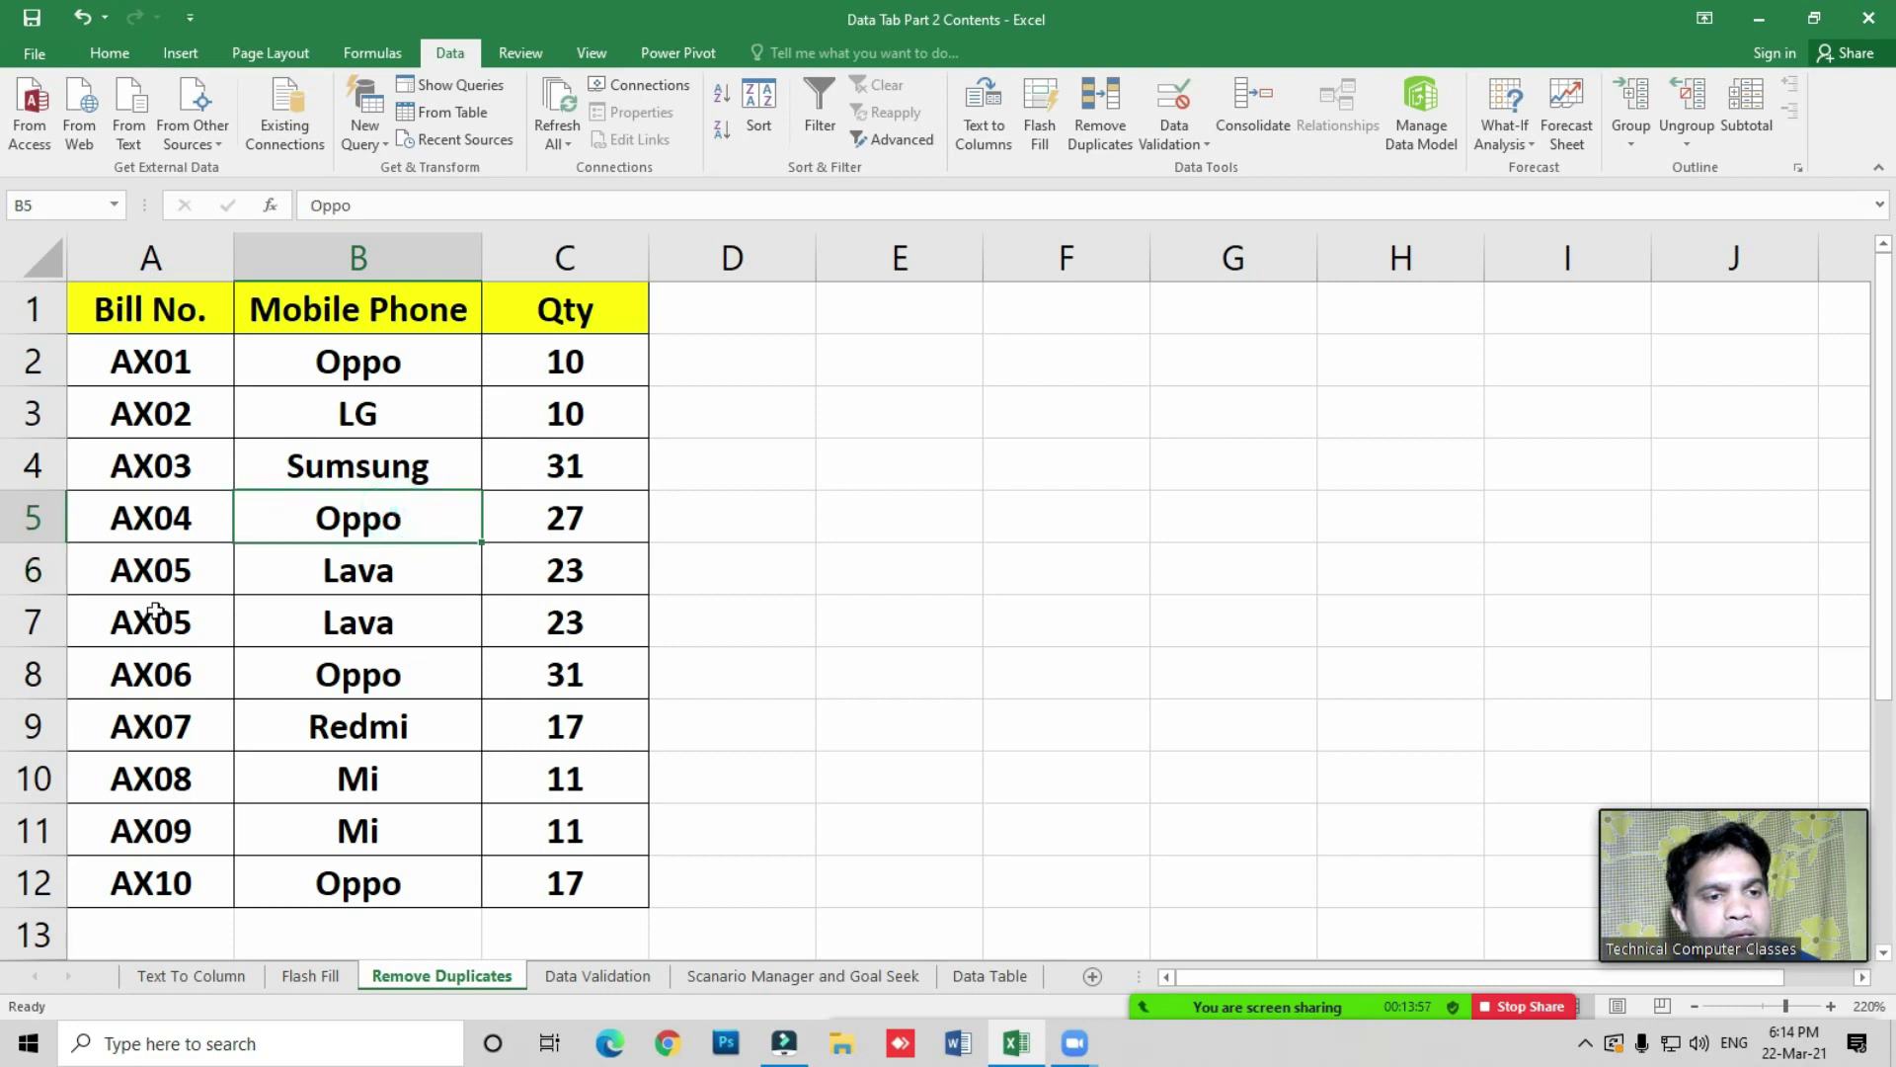
left_click(328, 568)
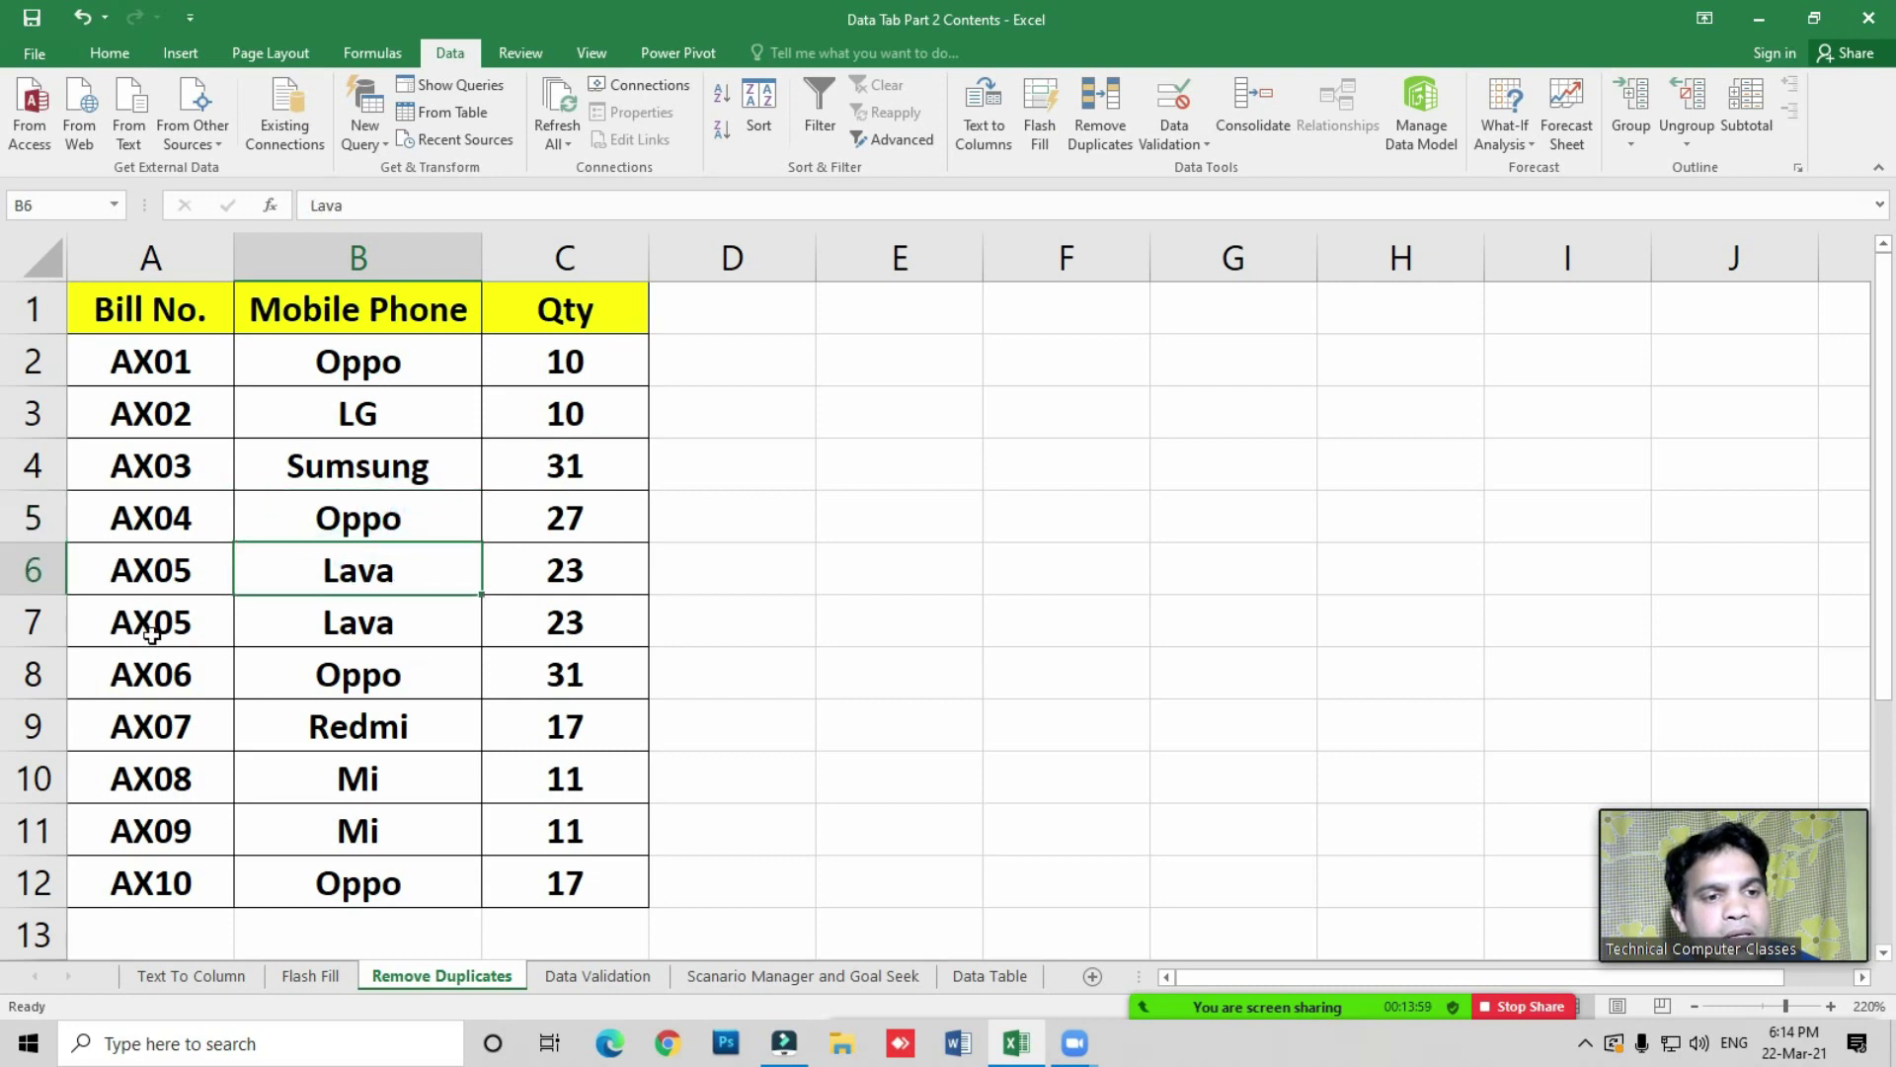
left_click(381, 603)
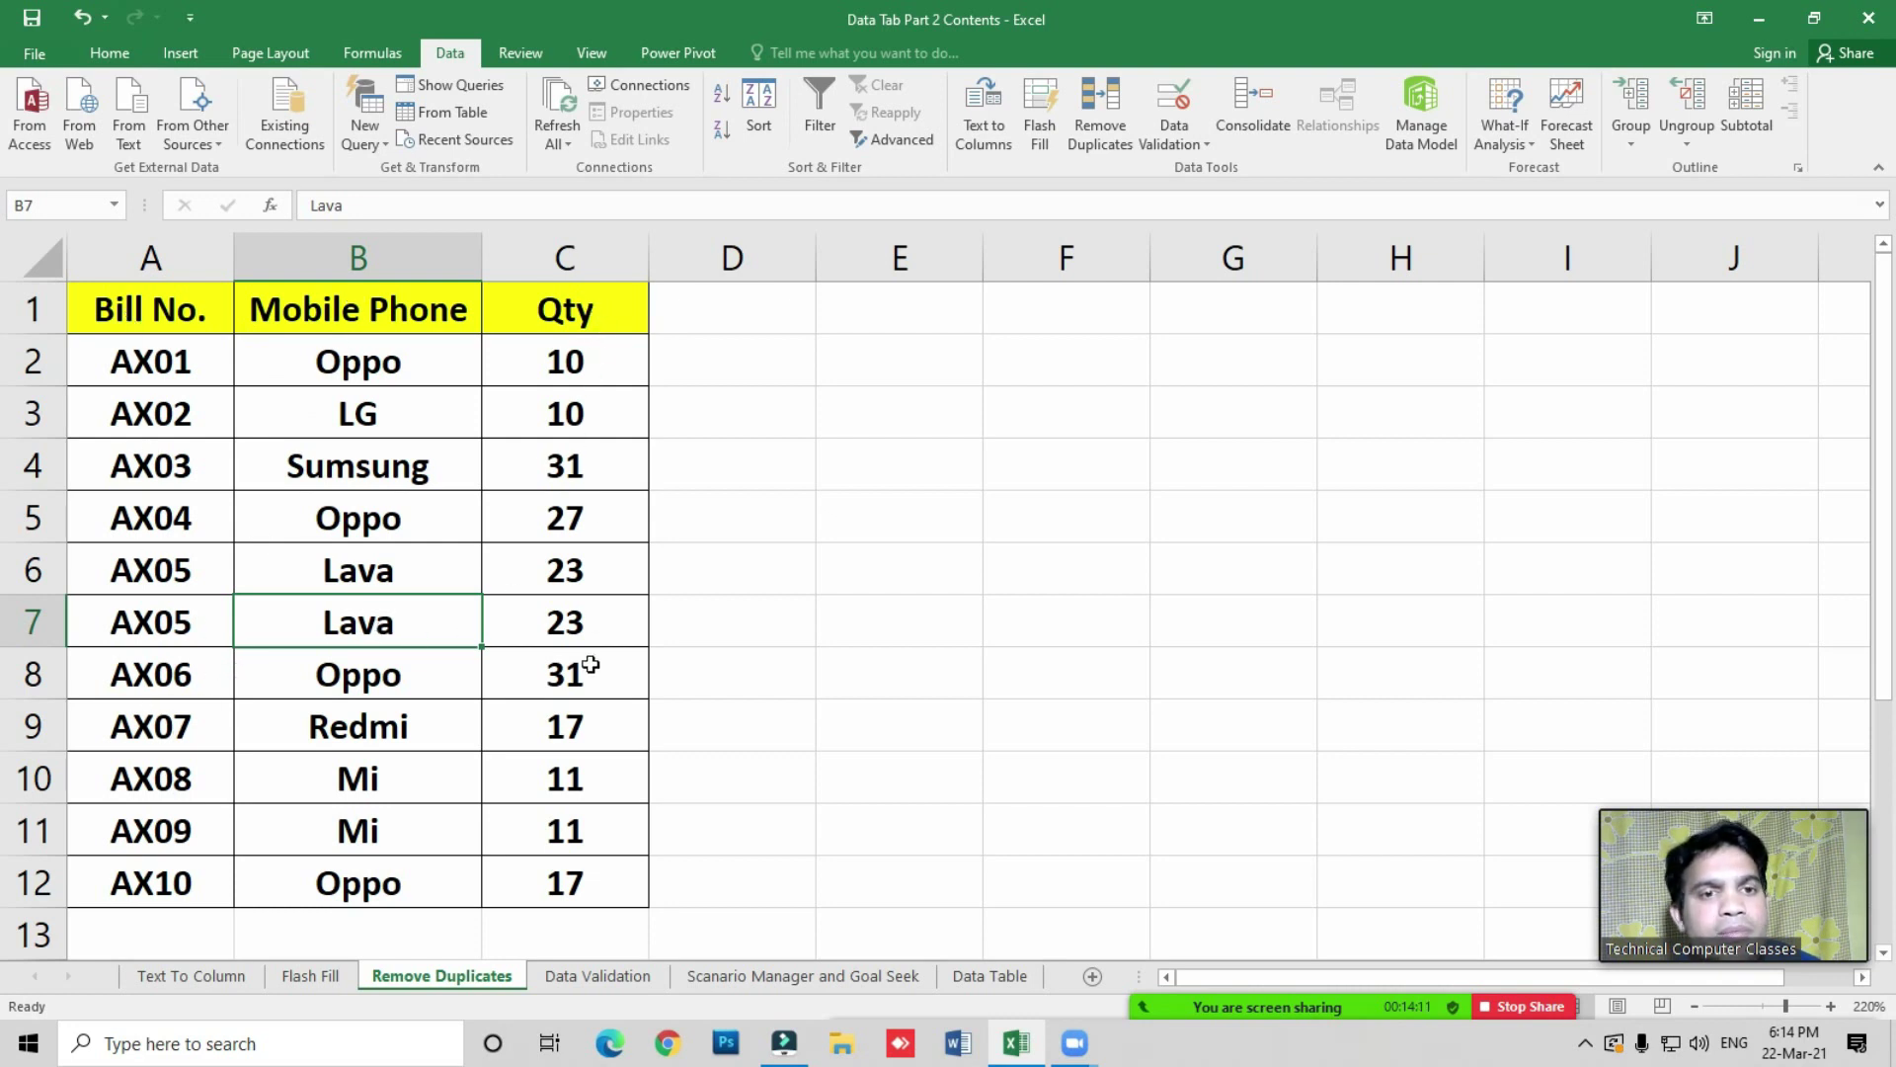
left_click(334, 563)
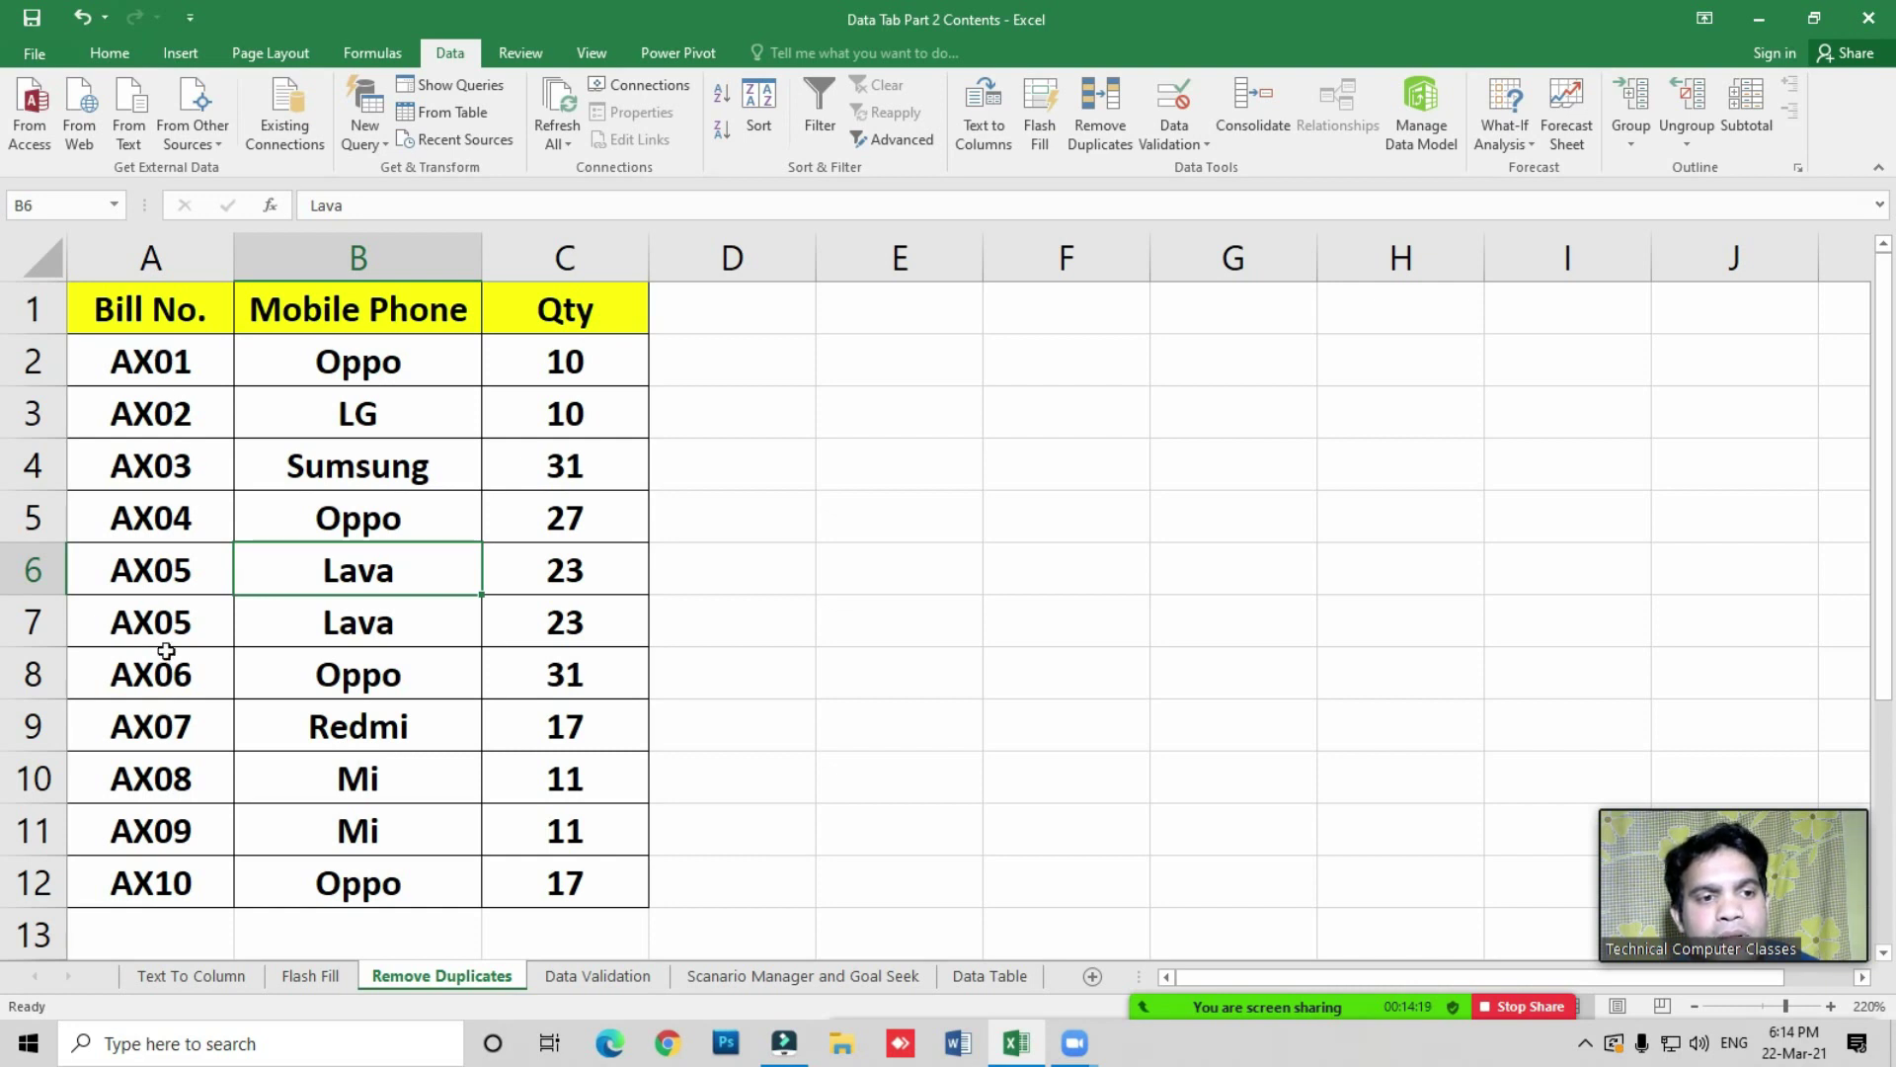
Highlight the repeated AX05 Lava row and compare it with the other entries.
left_click_drag(135, 620, 563, 622)
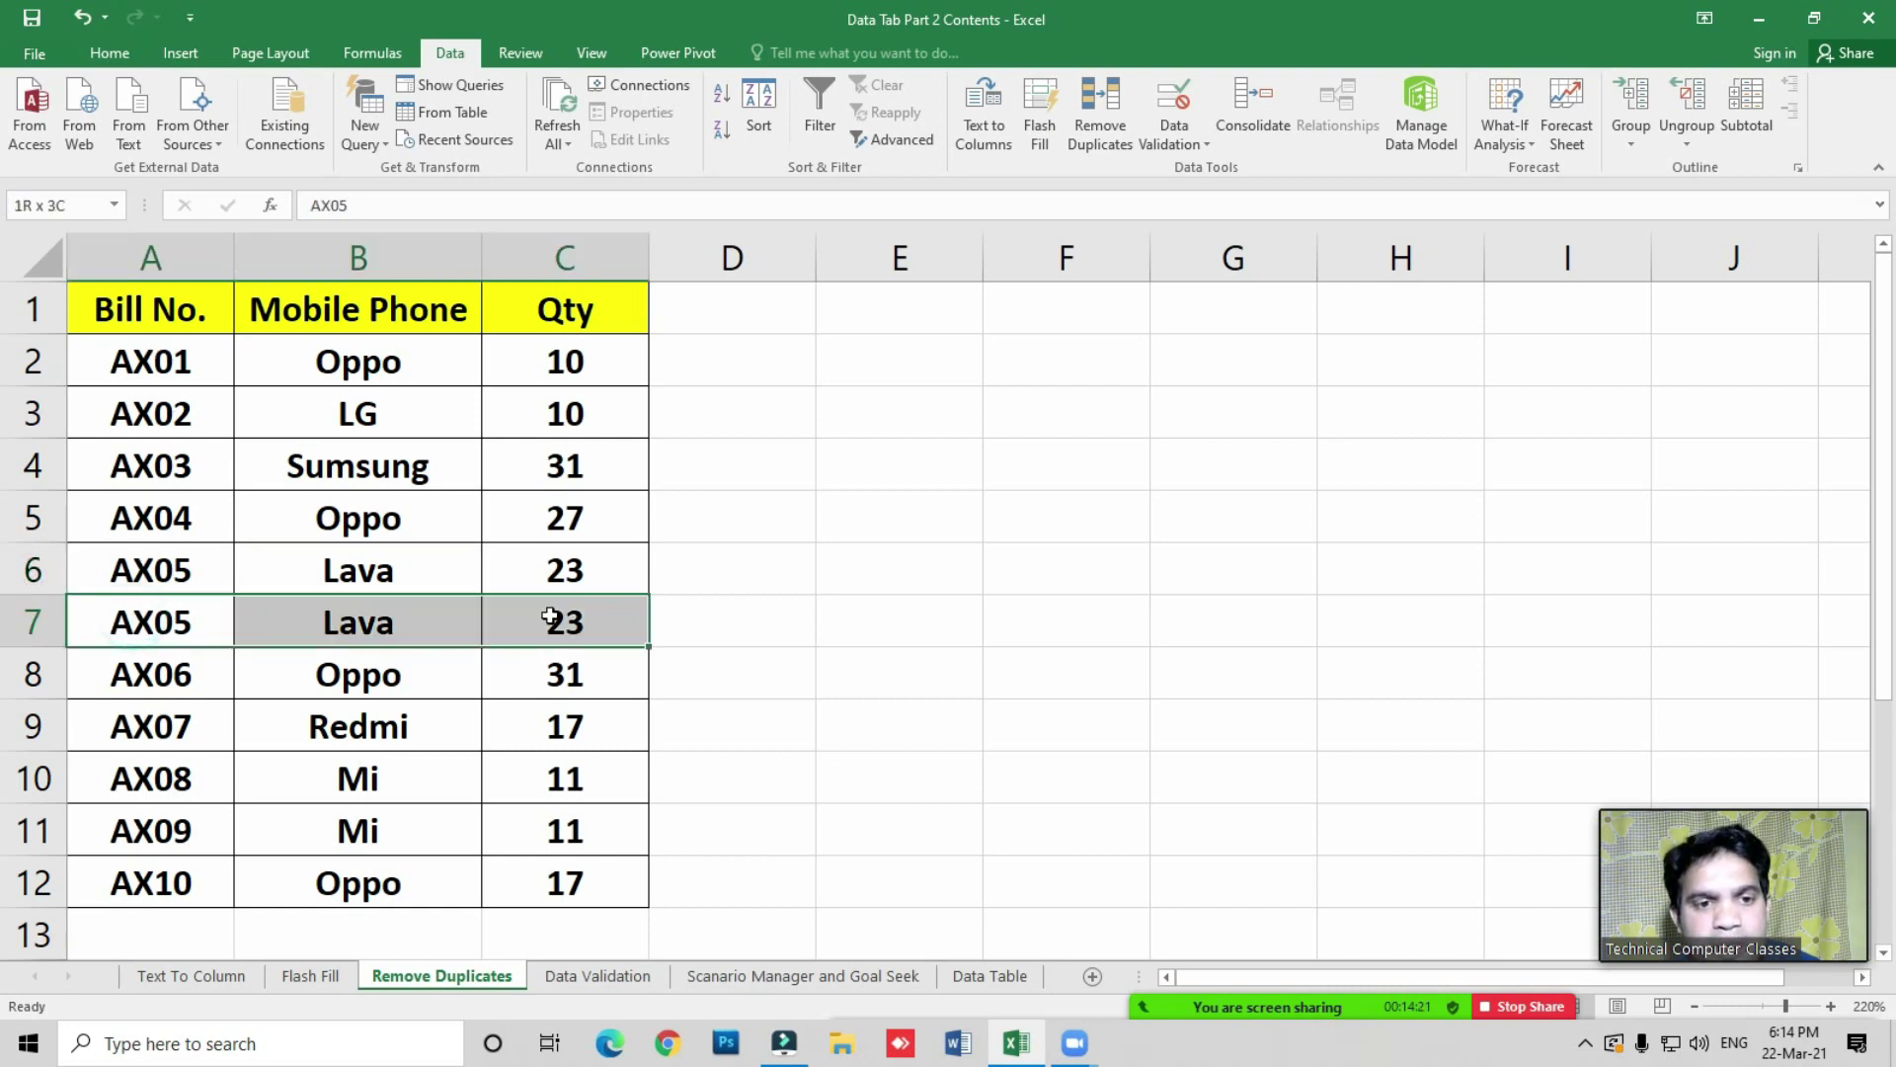
left_click(385, 622)
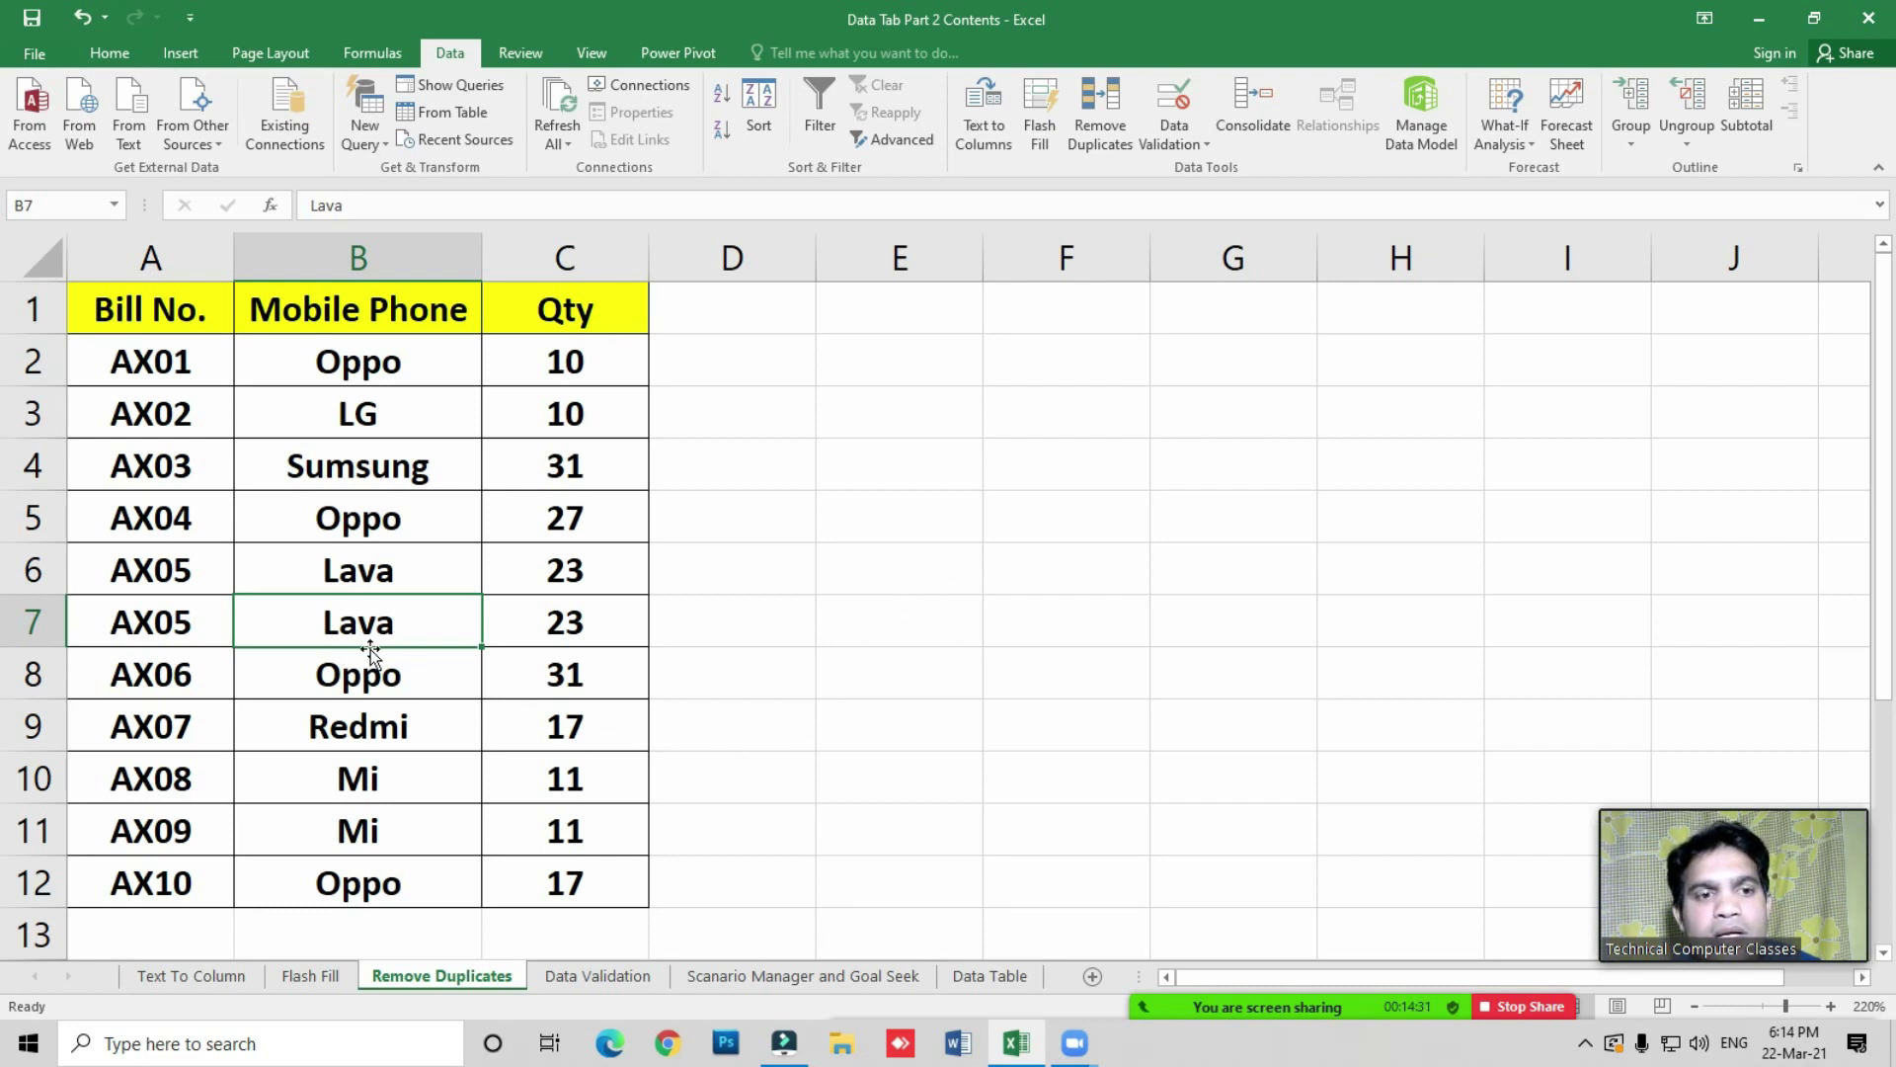
left_click(367, 516)
left_click(377, 427)
left_click(381, 553)
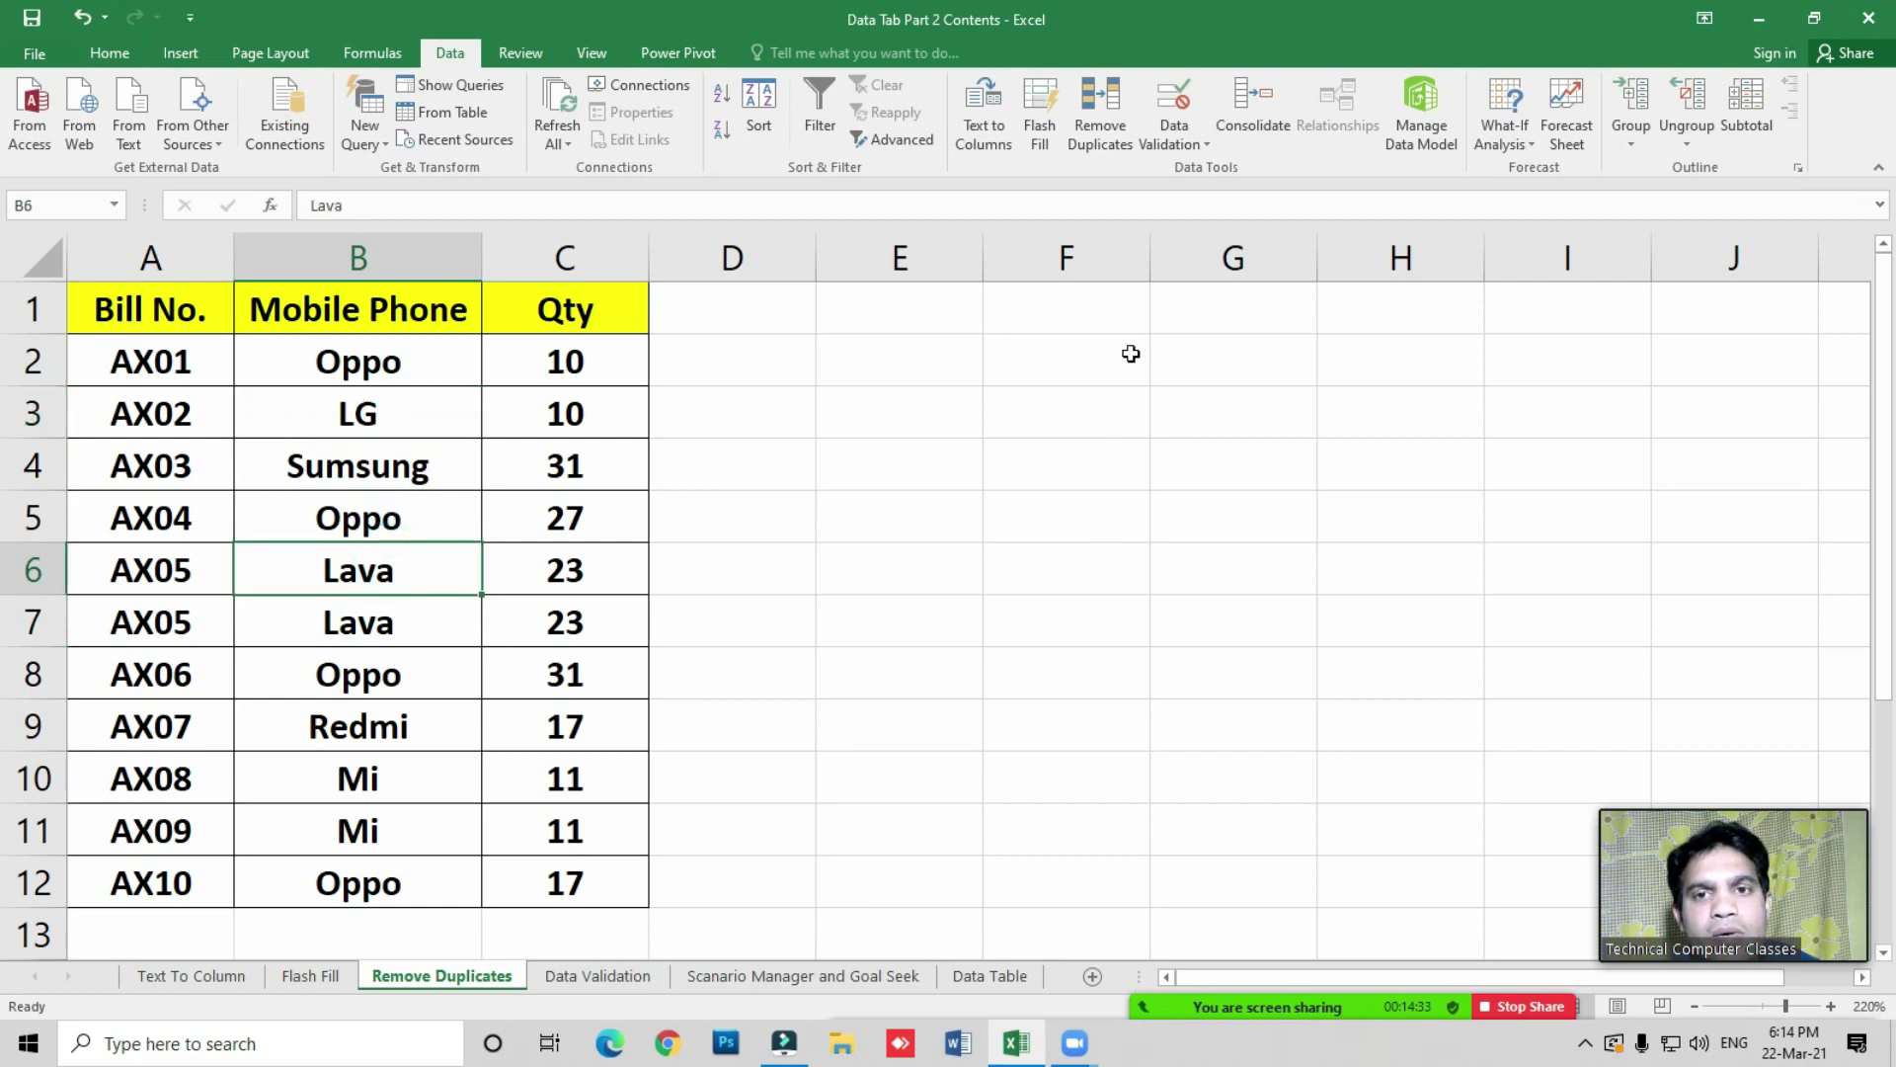
Run Remove Duplicates checking only Bill No., deleting the repeated AX05 row.
left_click(1106, 129)
left_click_drag(938, 393, 1008, 384)
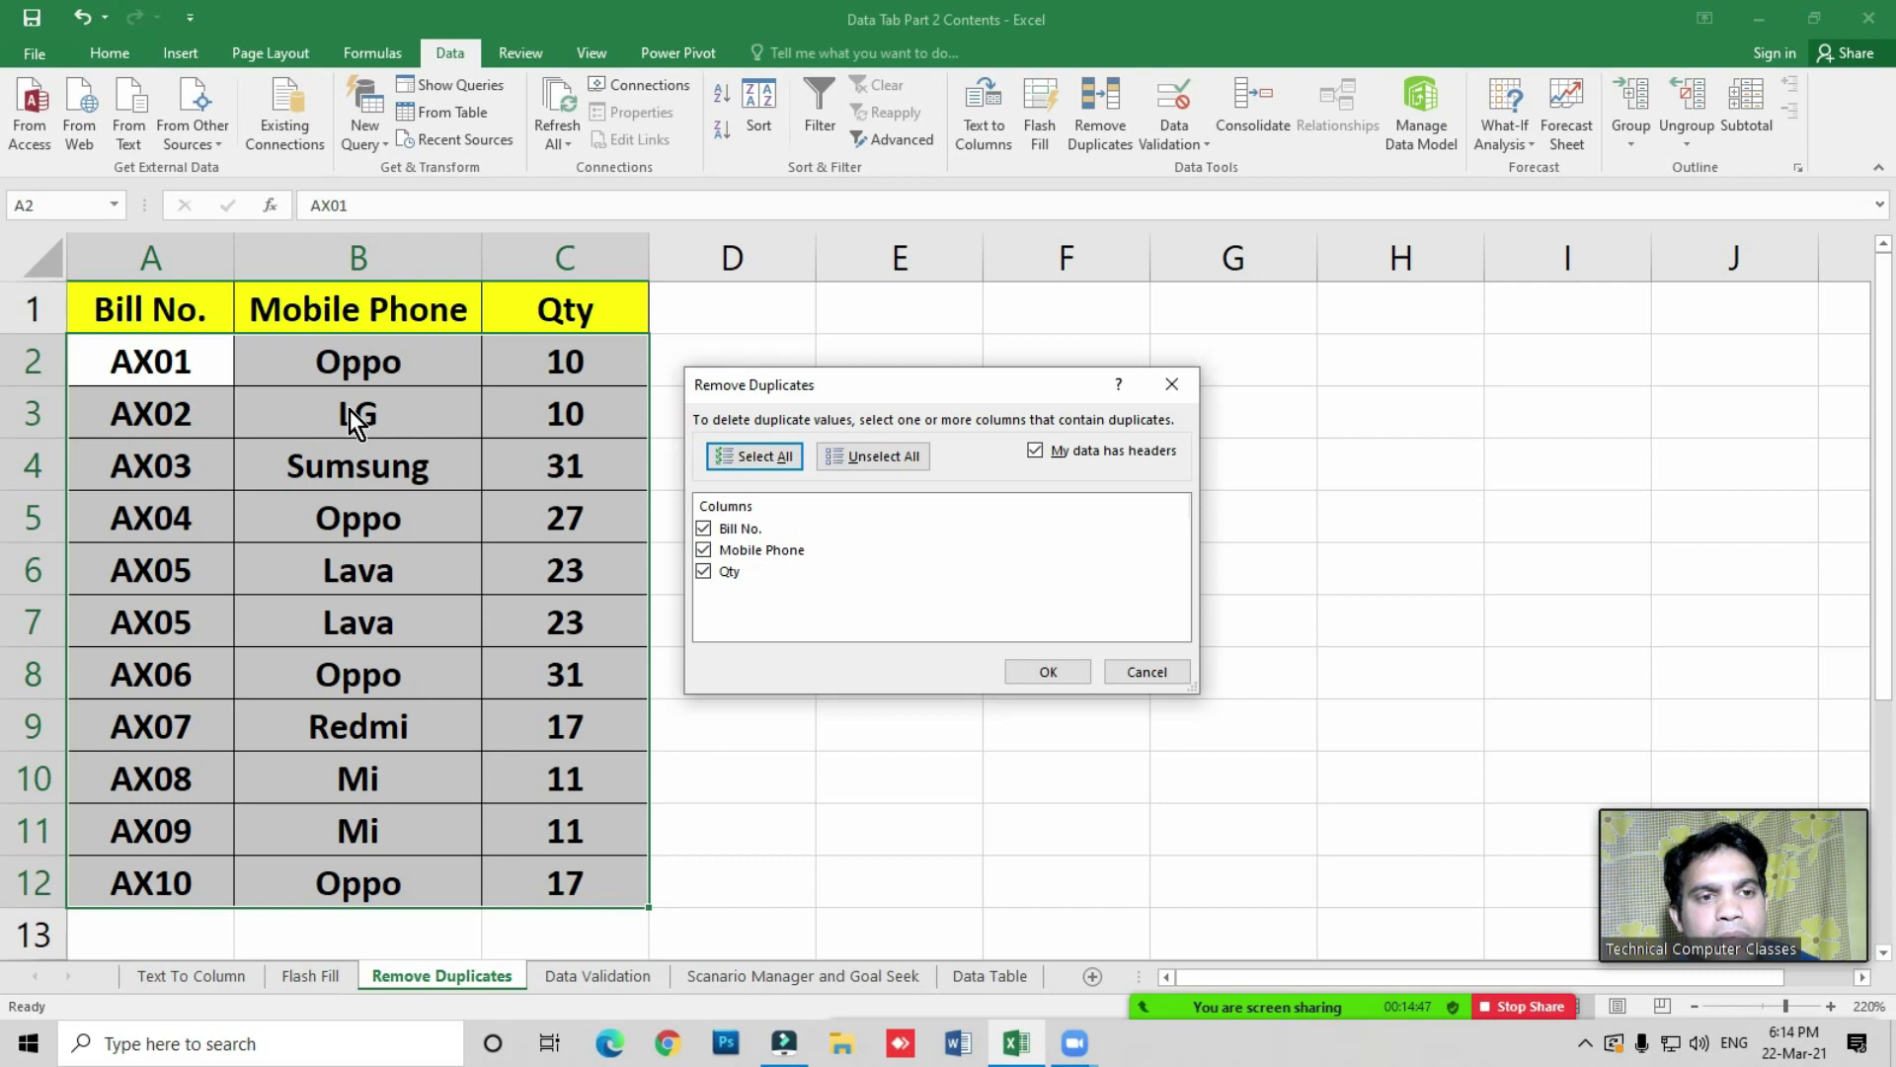
left_click(895, 455)
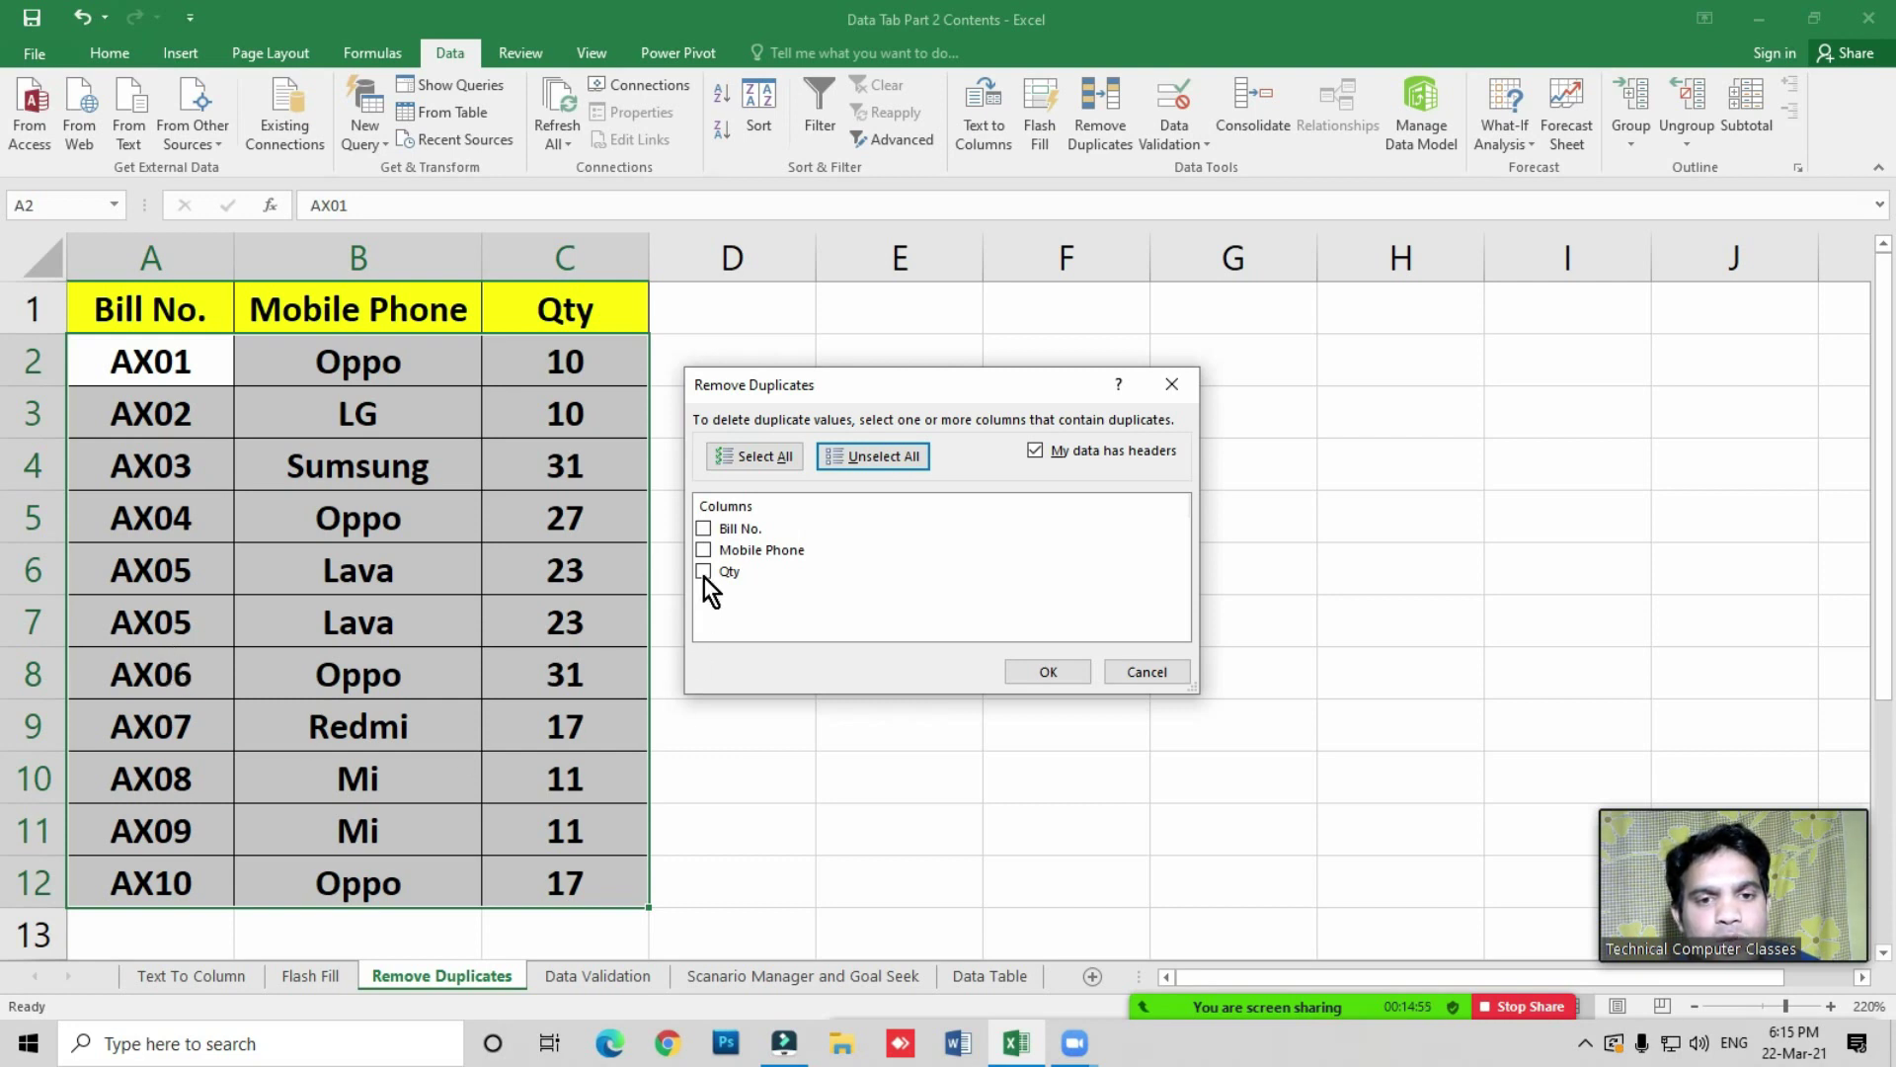
left_click(704, 529)
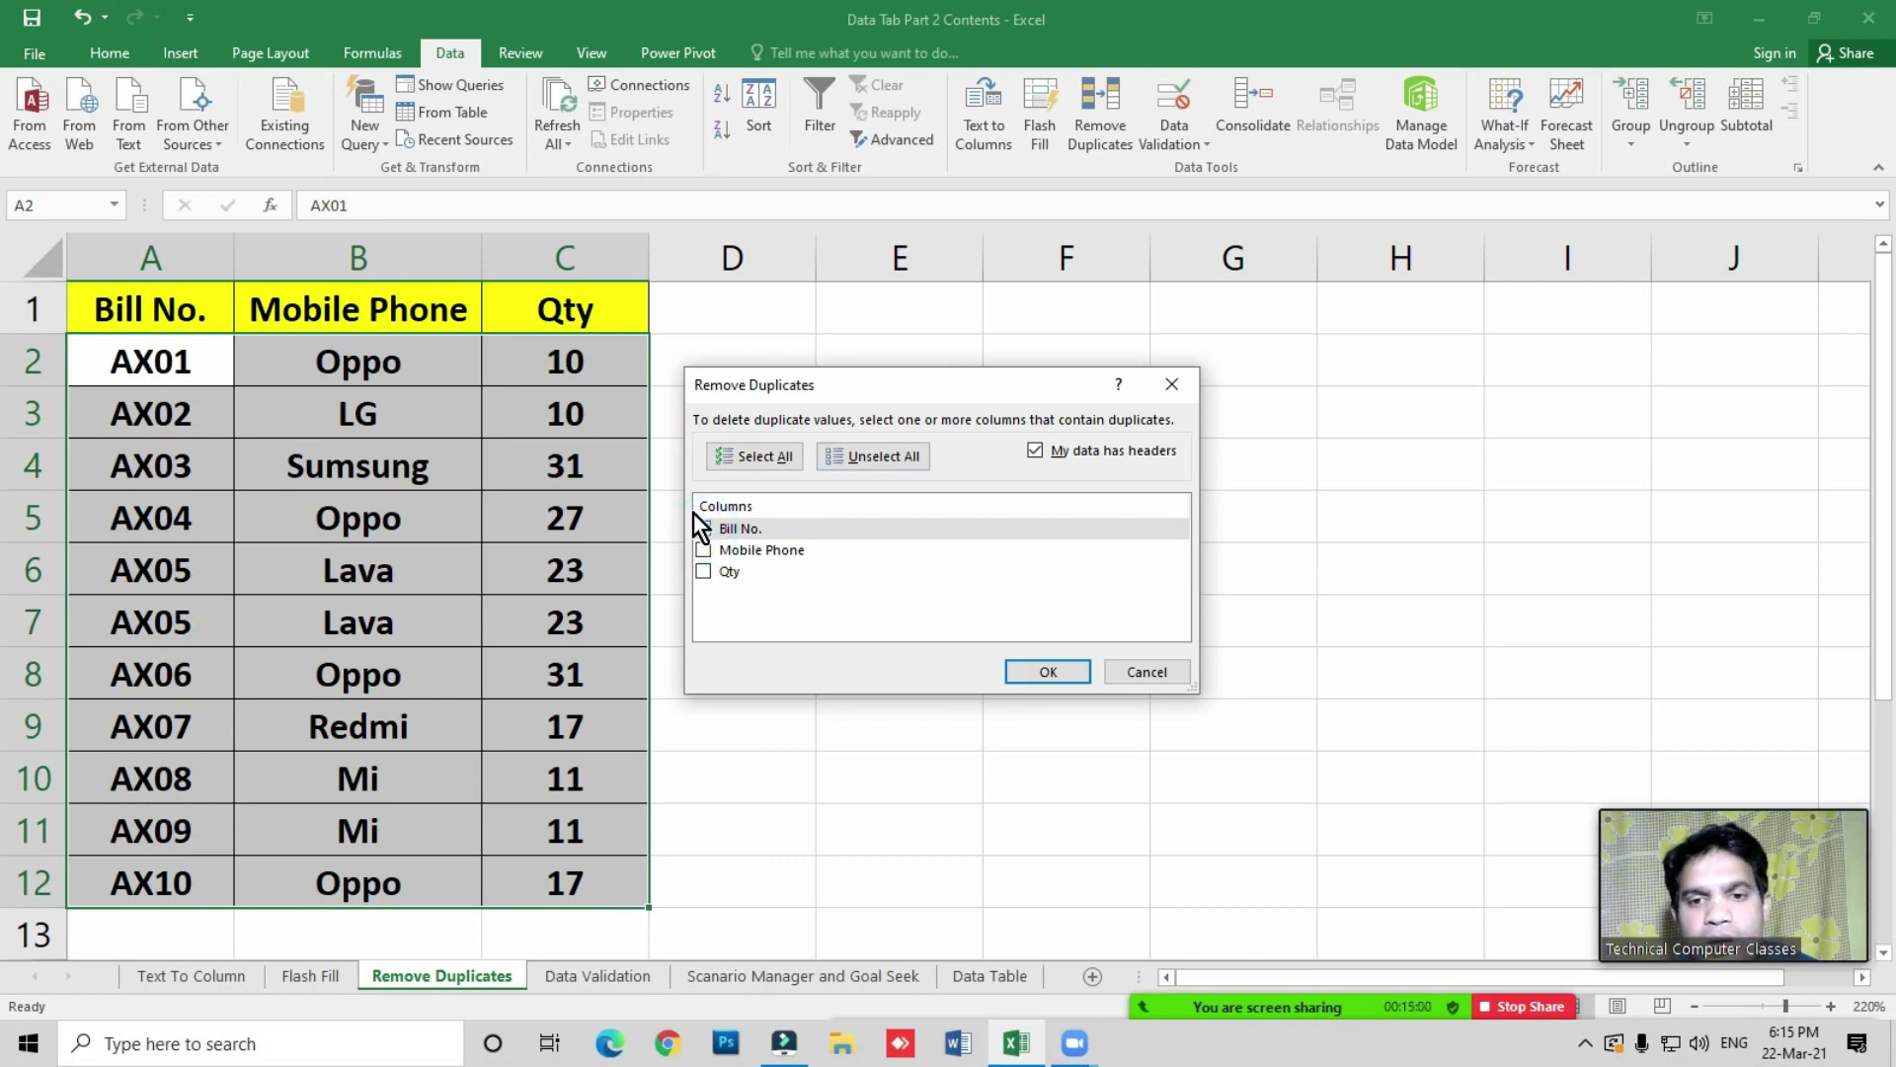
left_click(1049, 672)
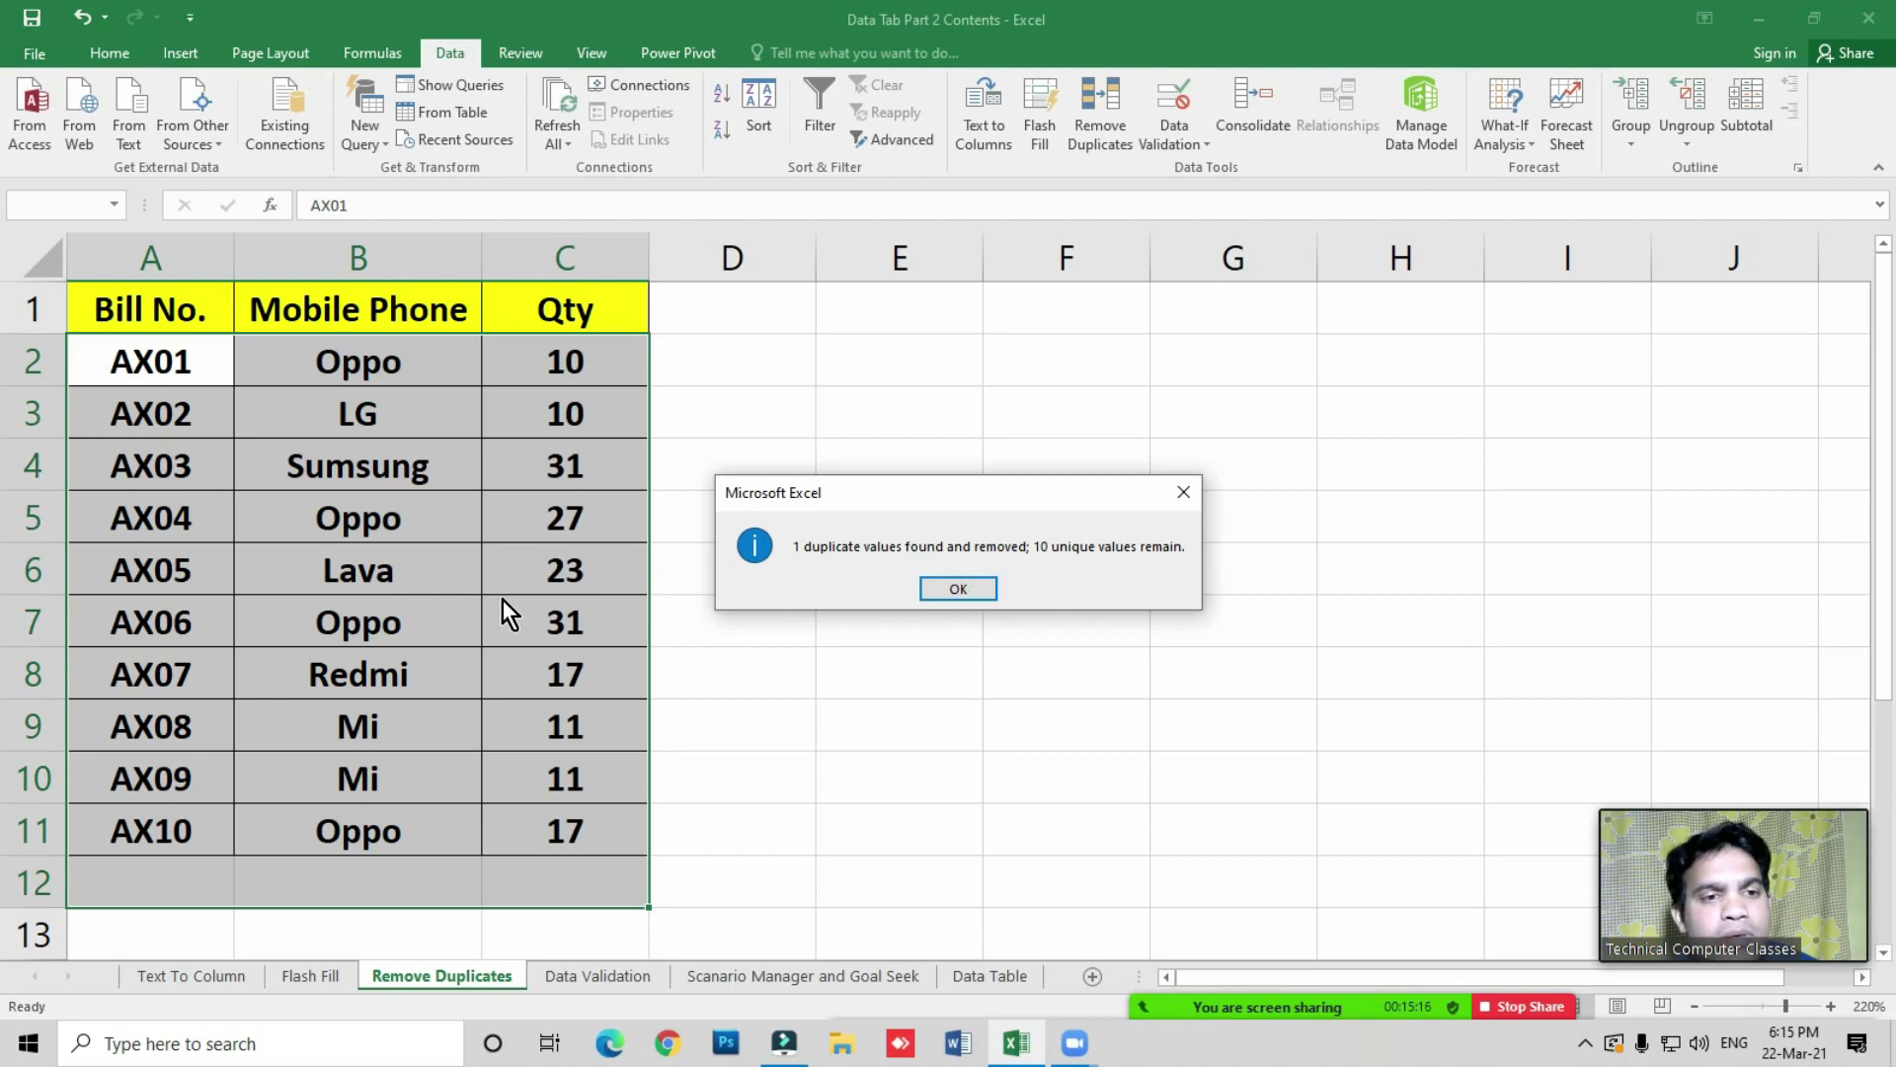
left_click(963, 588)
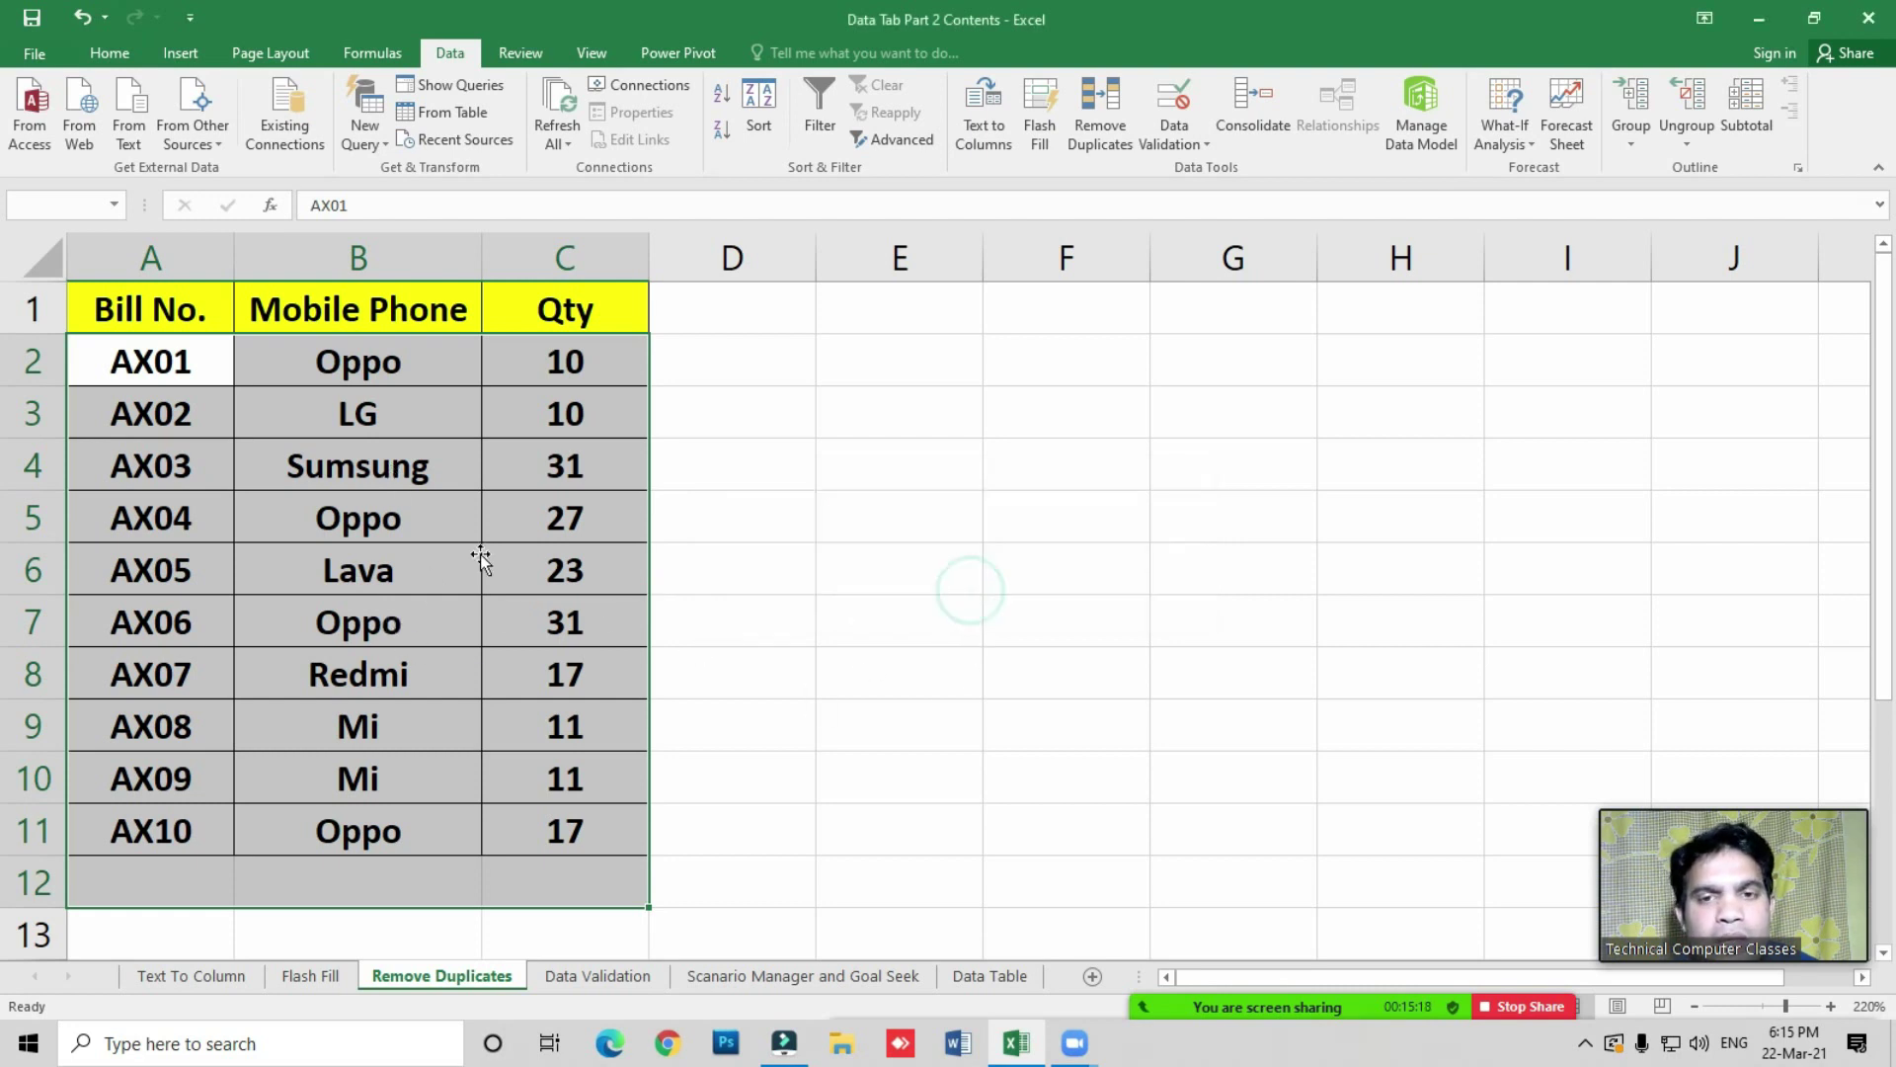
left_click(418, 570)
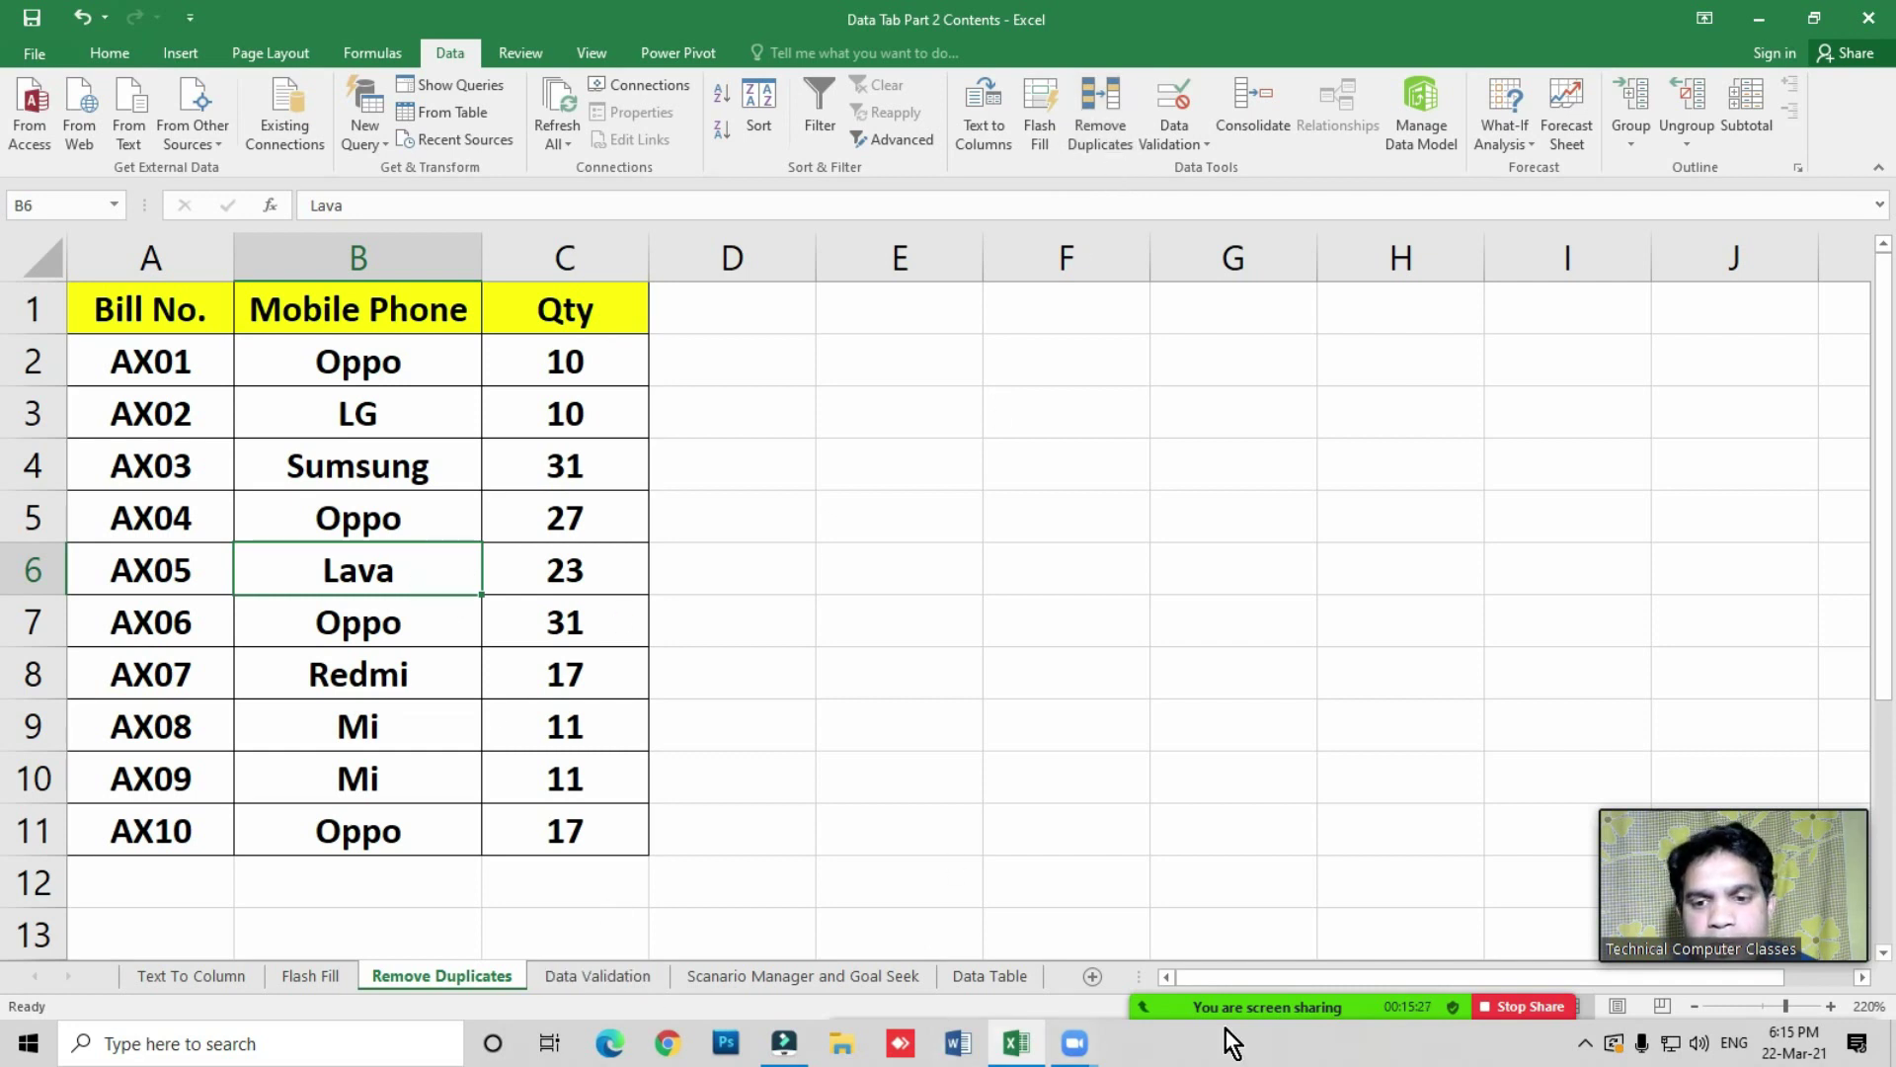
Open and close the Zoom participants list, then return to the spreadsheet.
left_click(1266, 995)
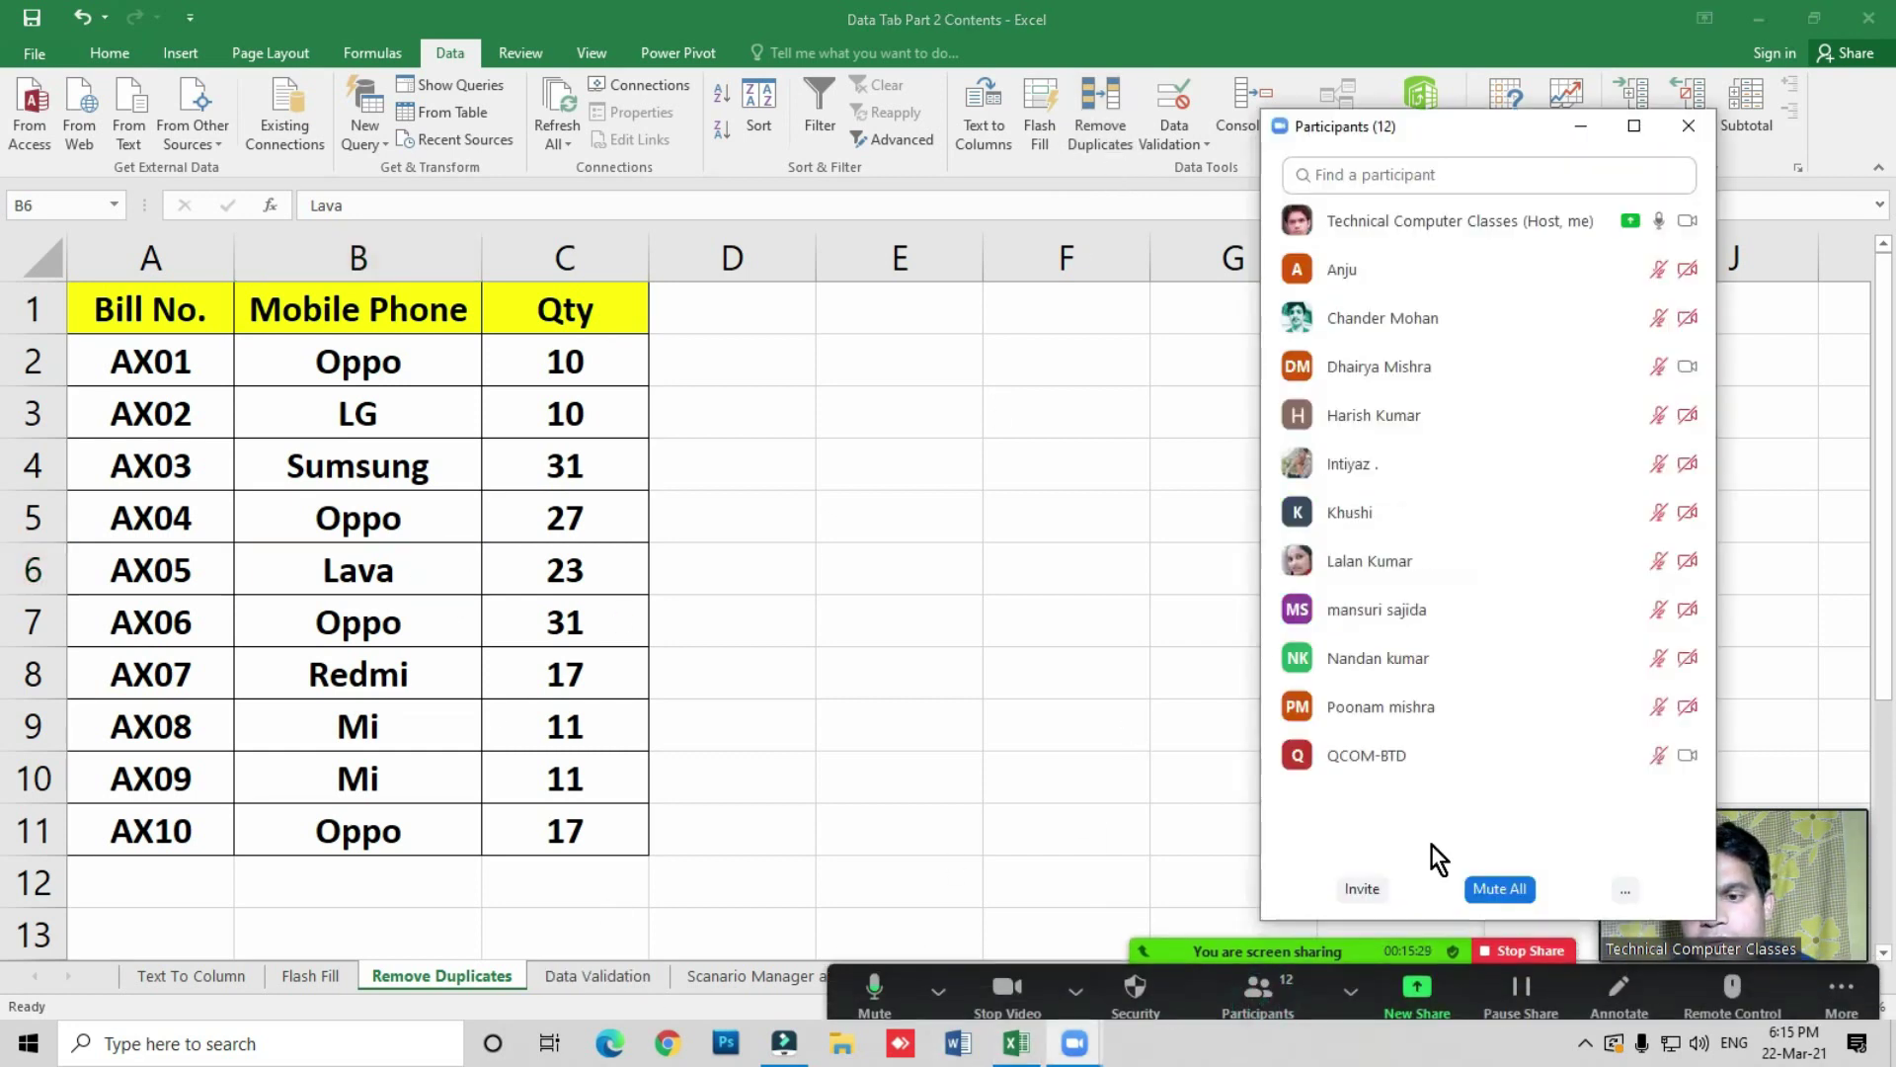
left_click(1620, 888)
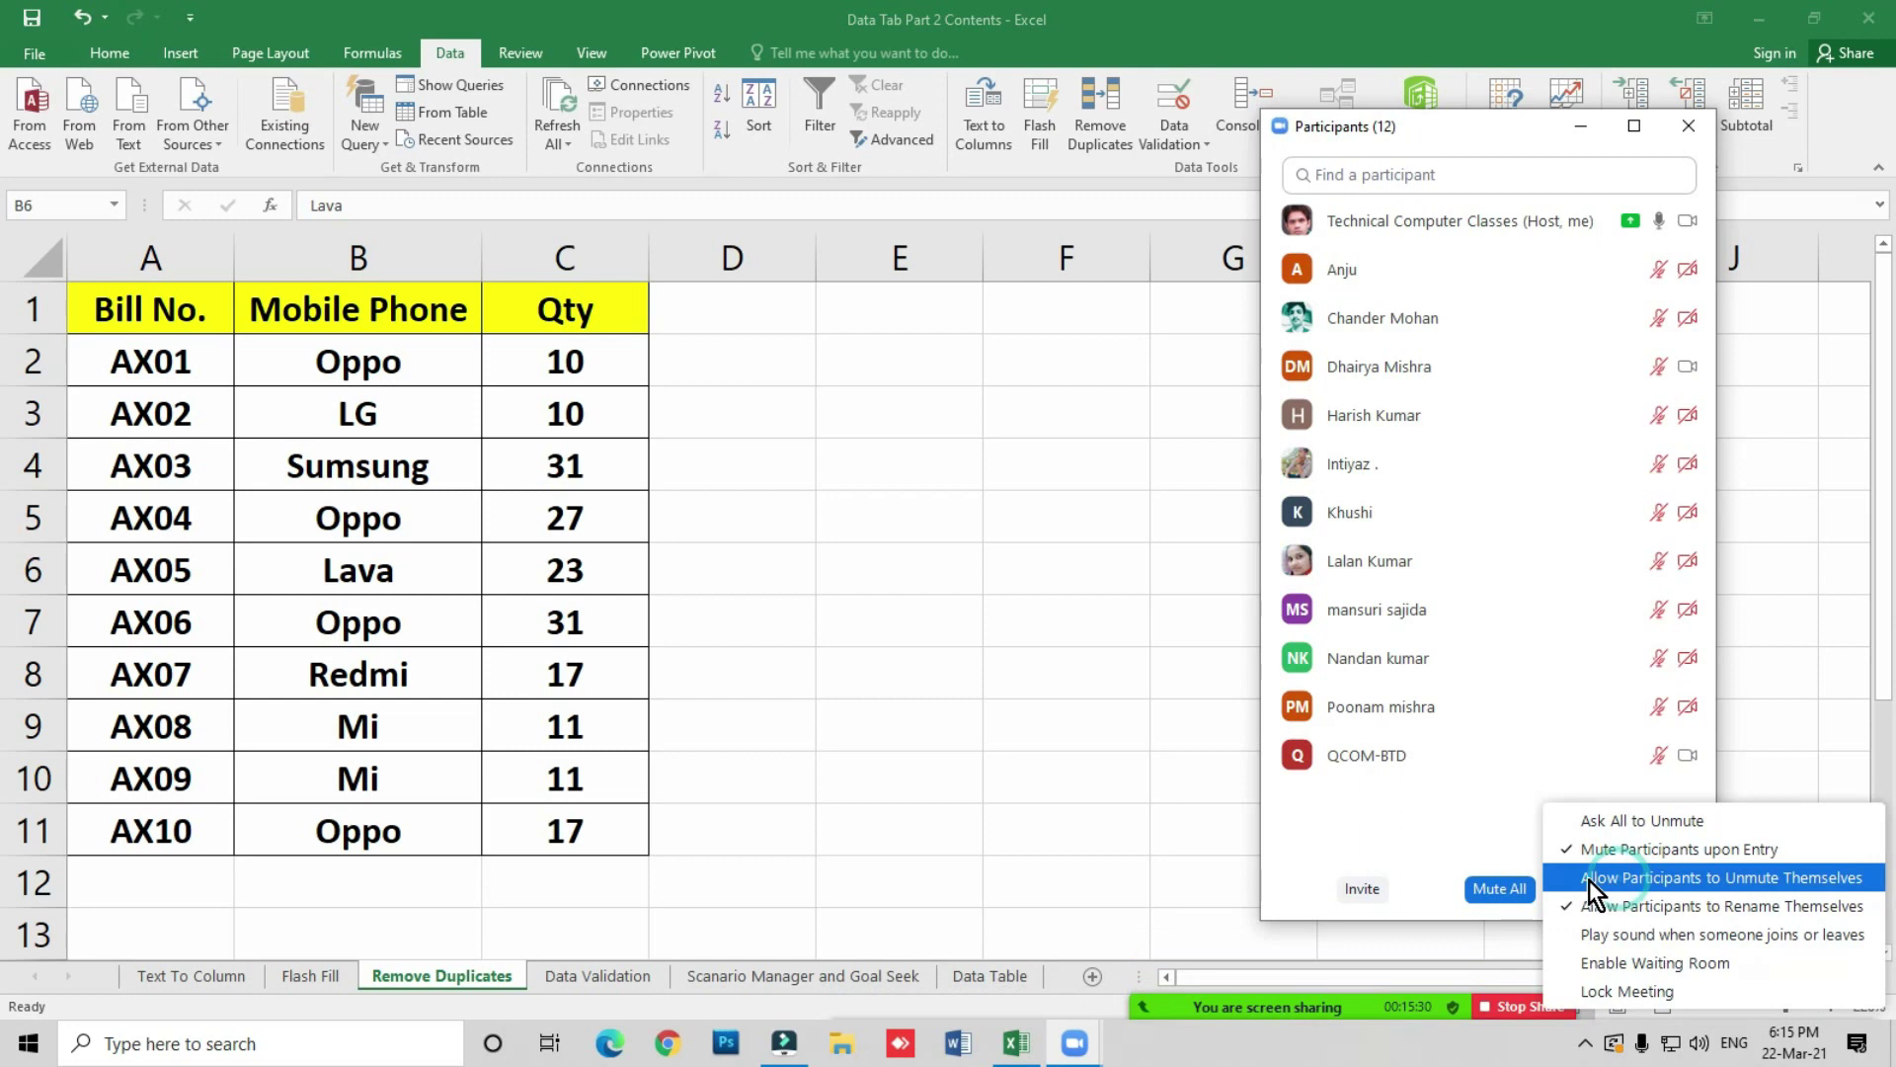
left_click(1618, 819)
left_click(1687, 127)
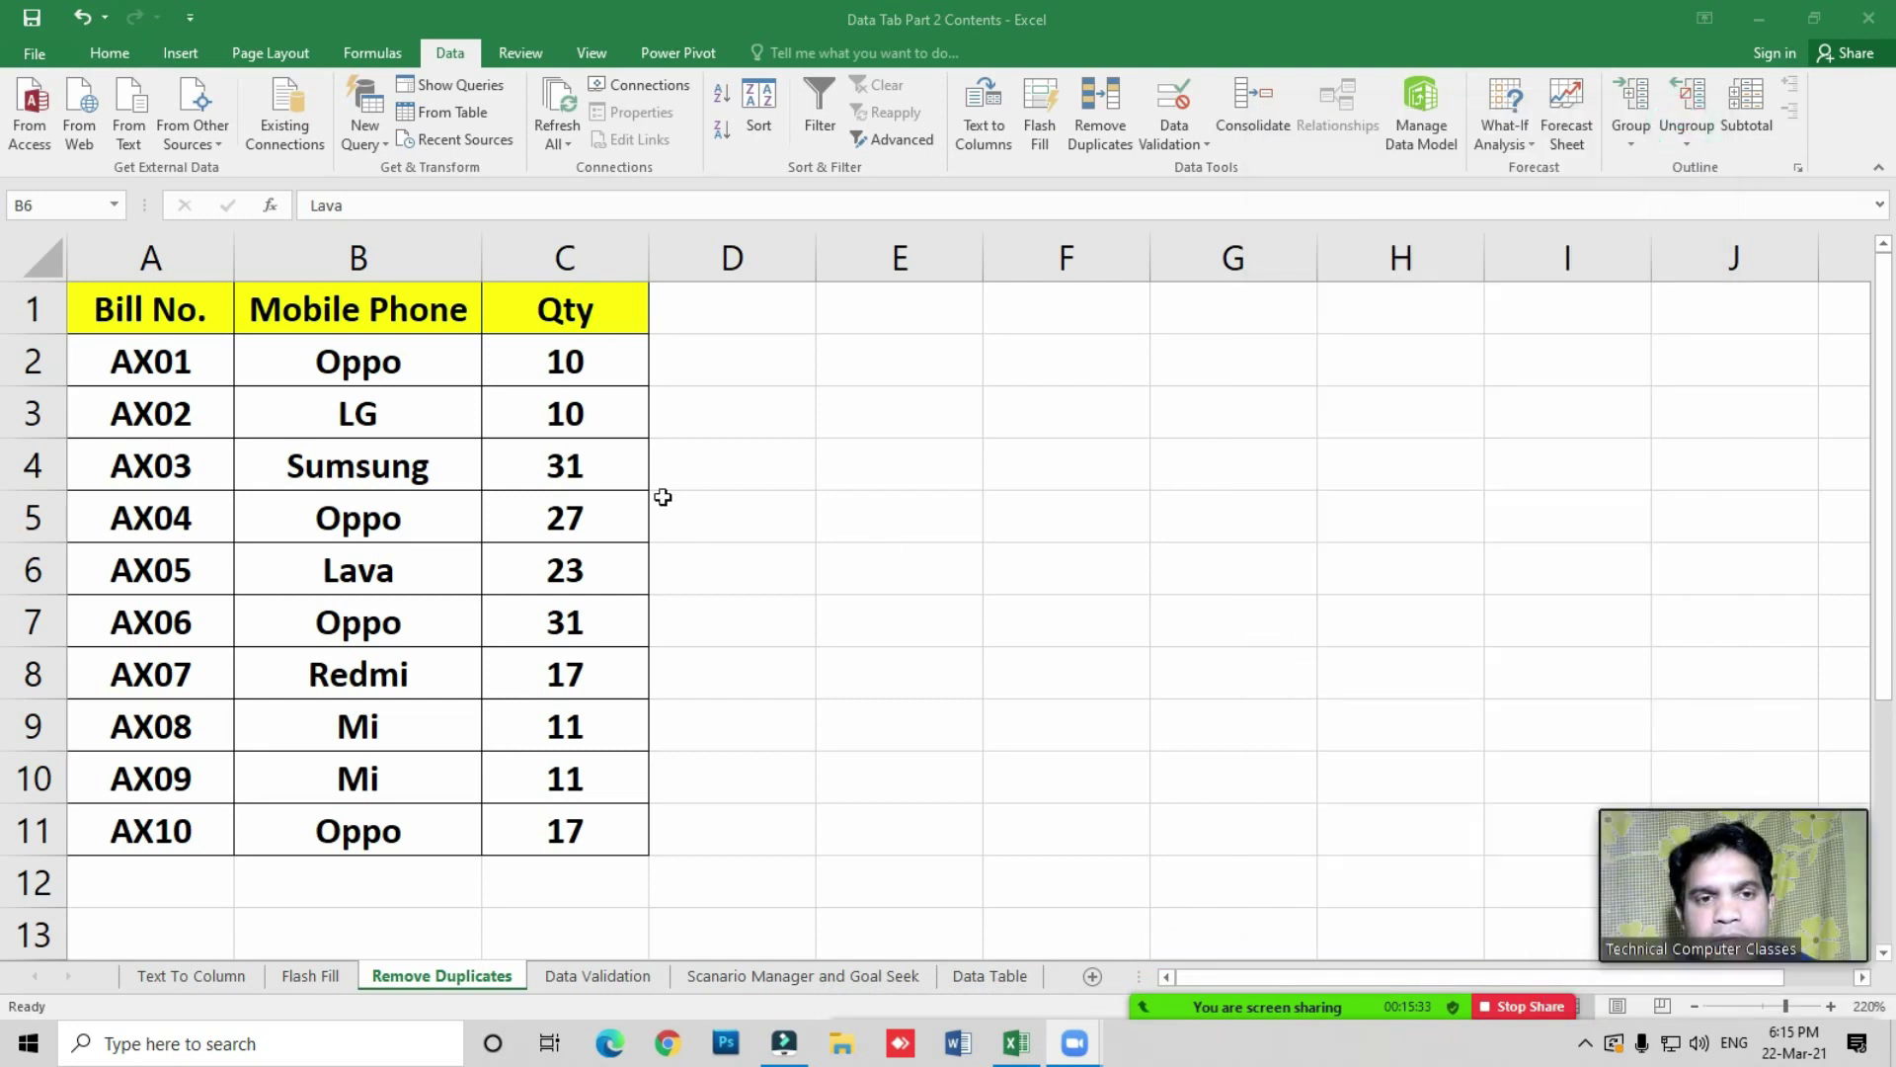
left_click(708, 468)
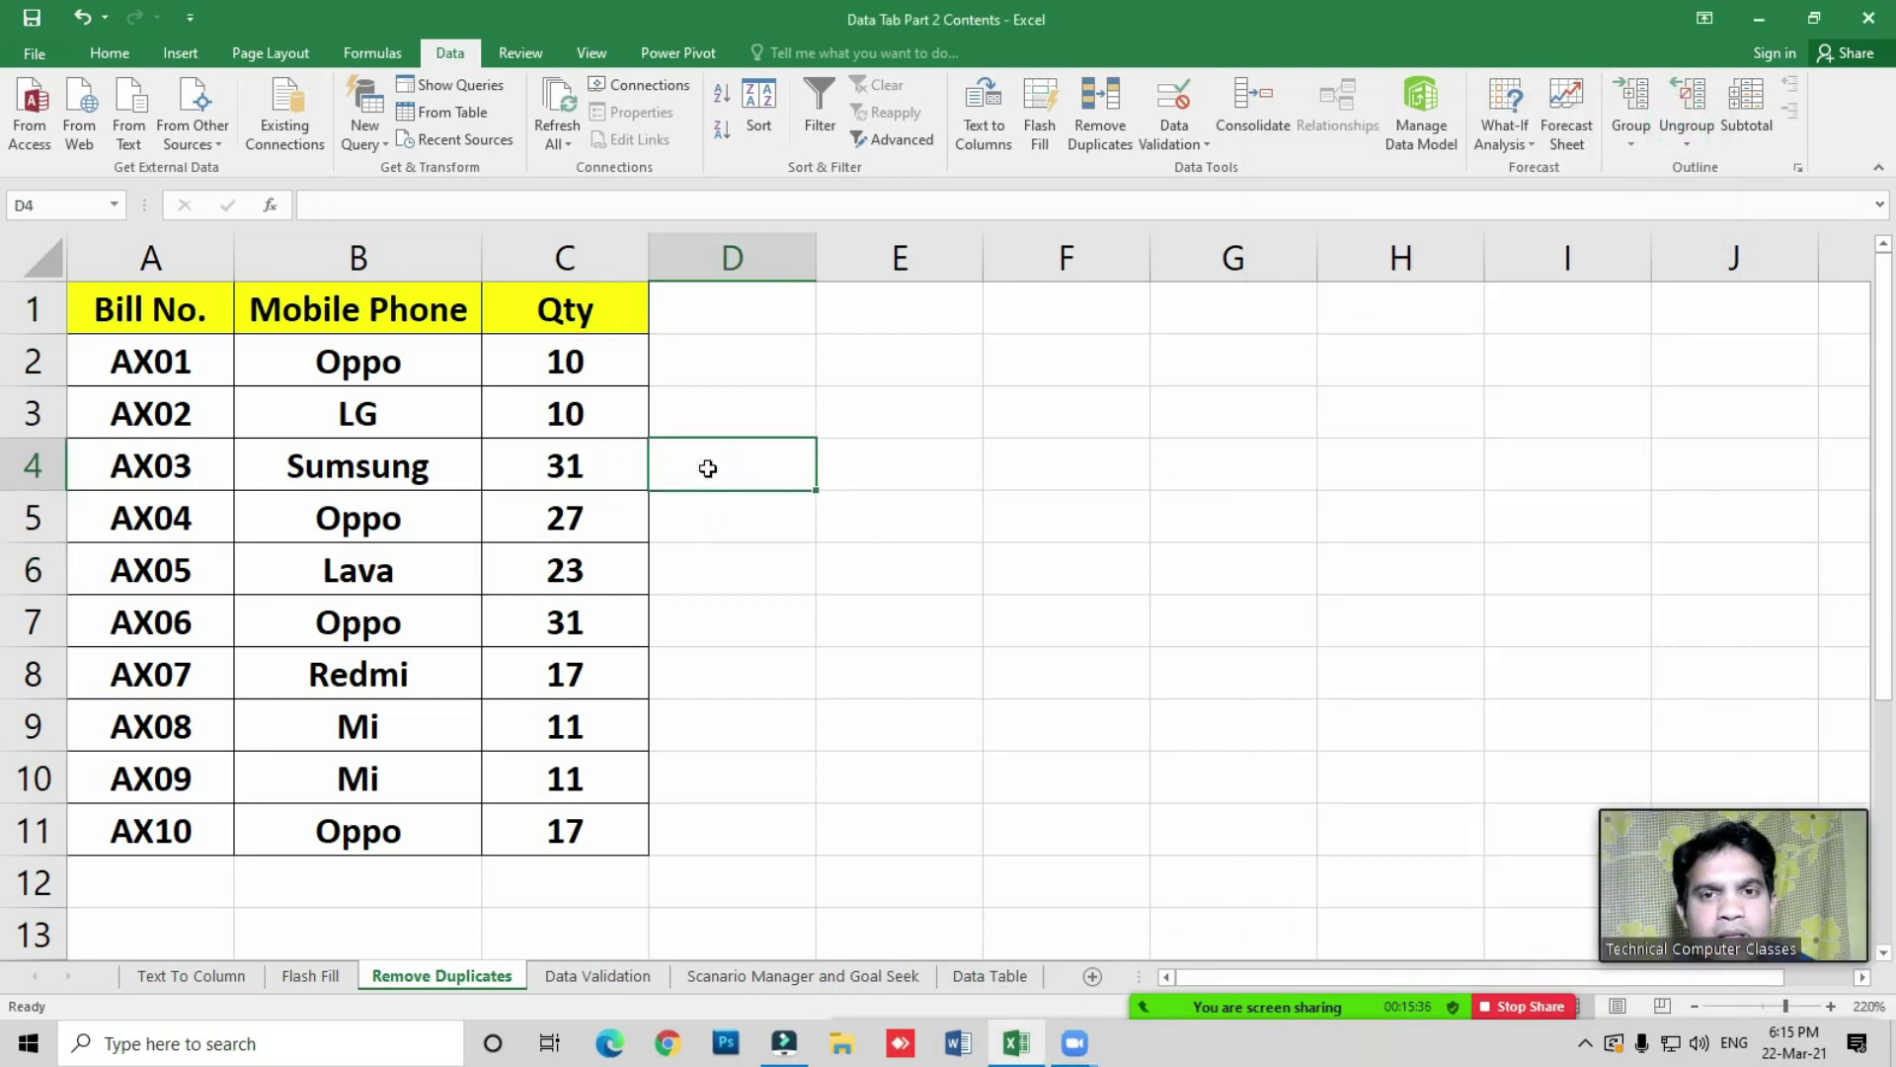
left_click(678, 571)
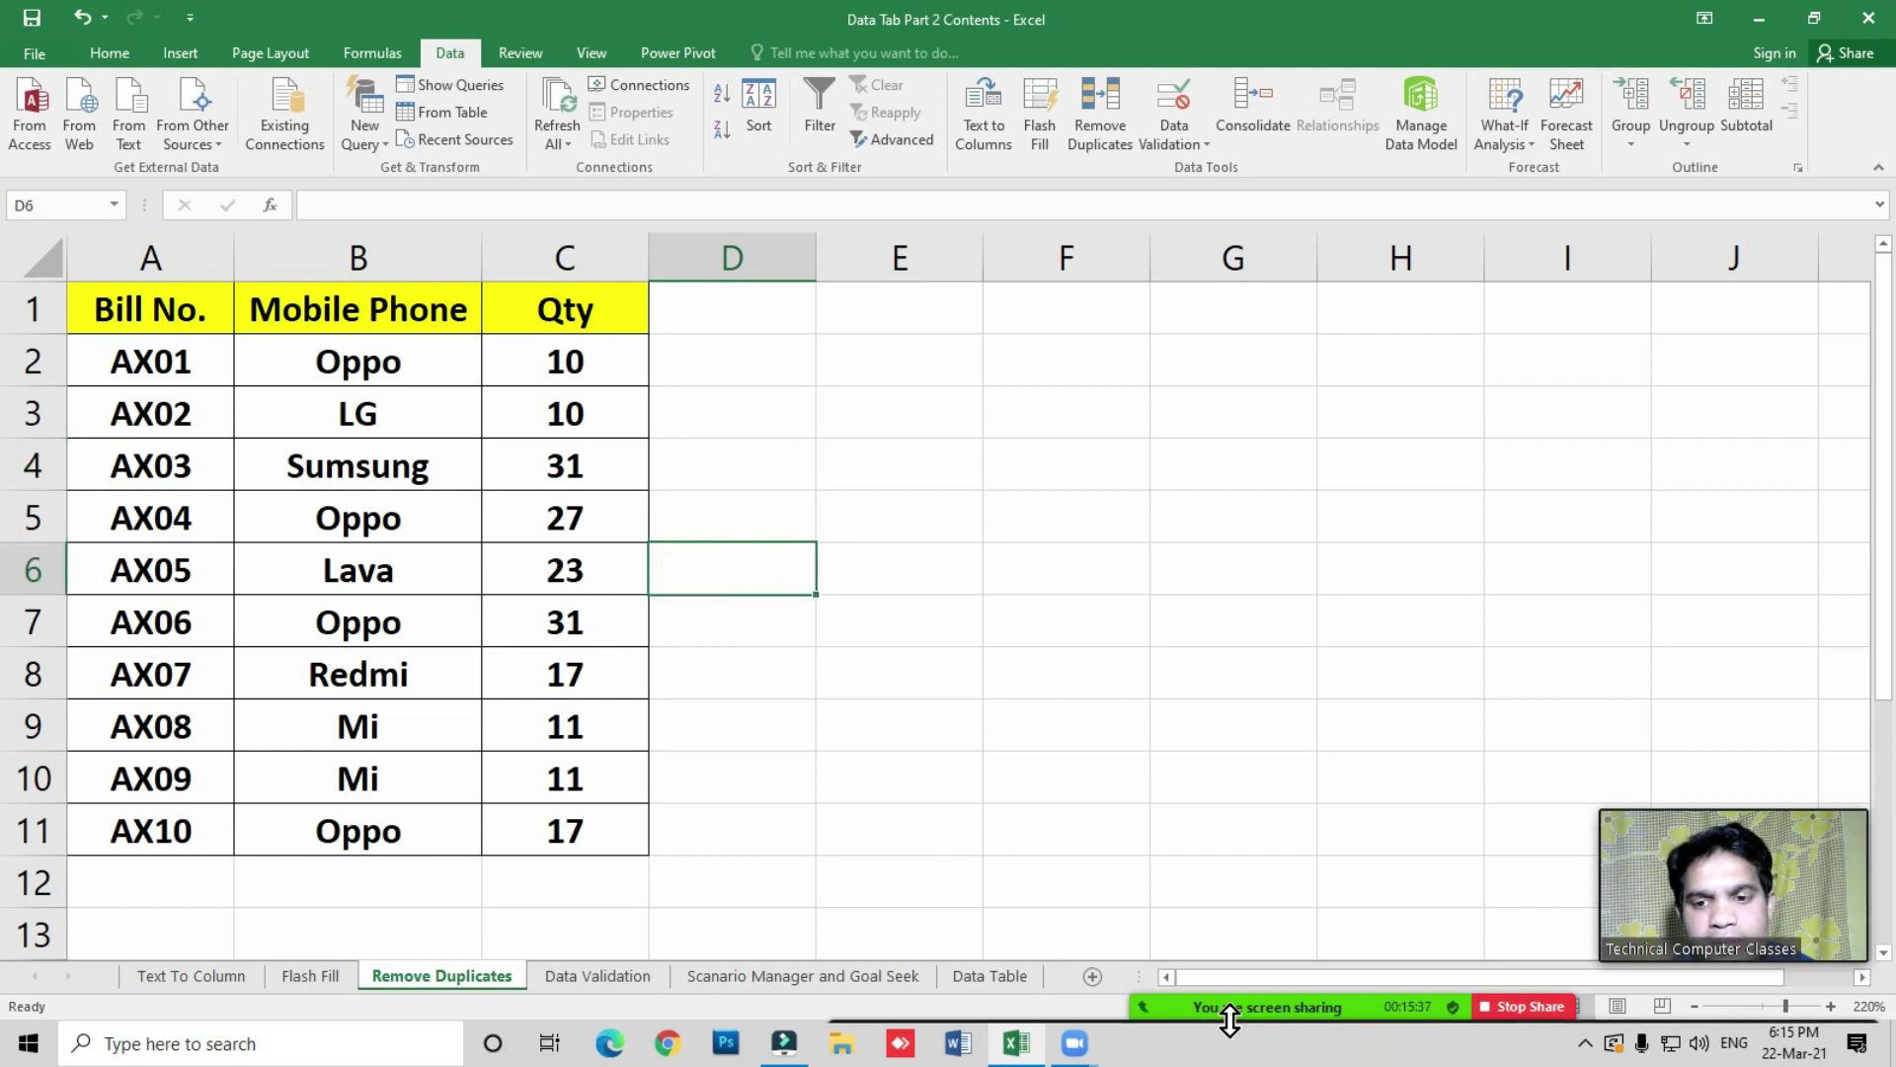
mouse_move(1254, 987)
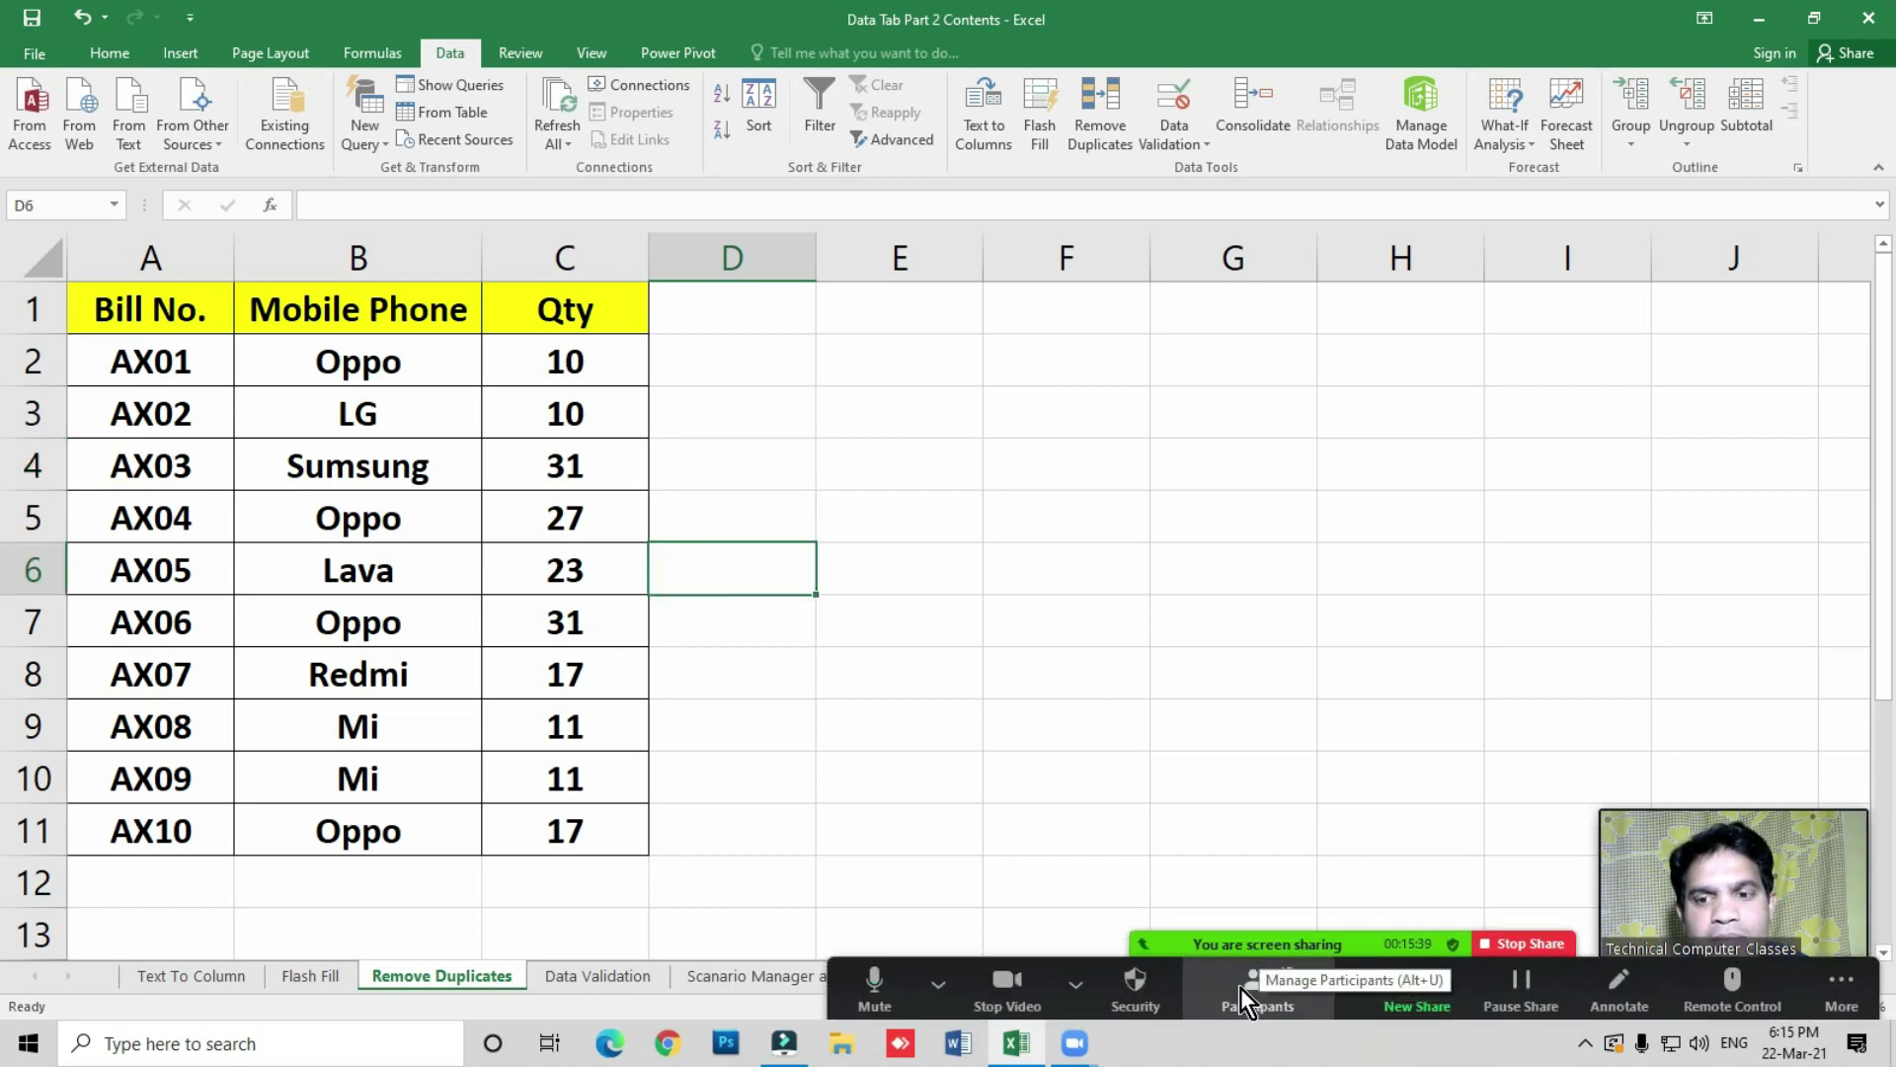
Mute all Zoom participants, confirm, and close the participants list.
left_click(1241, 988)
left_click(1500, 888)
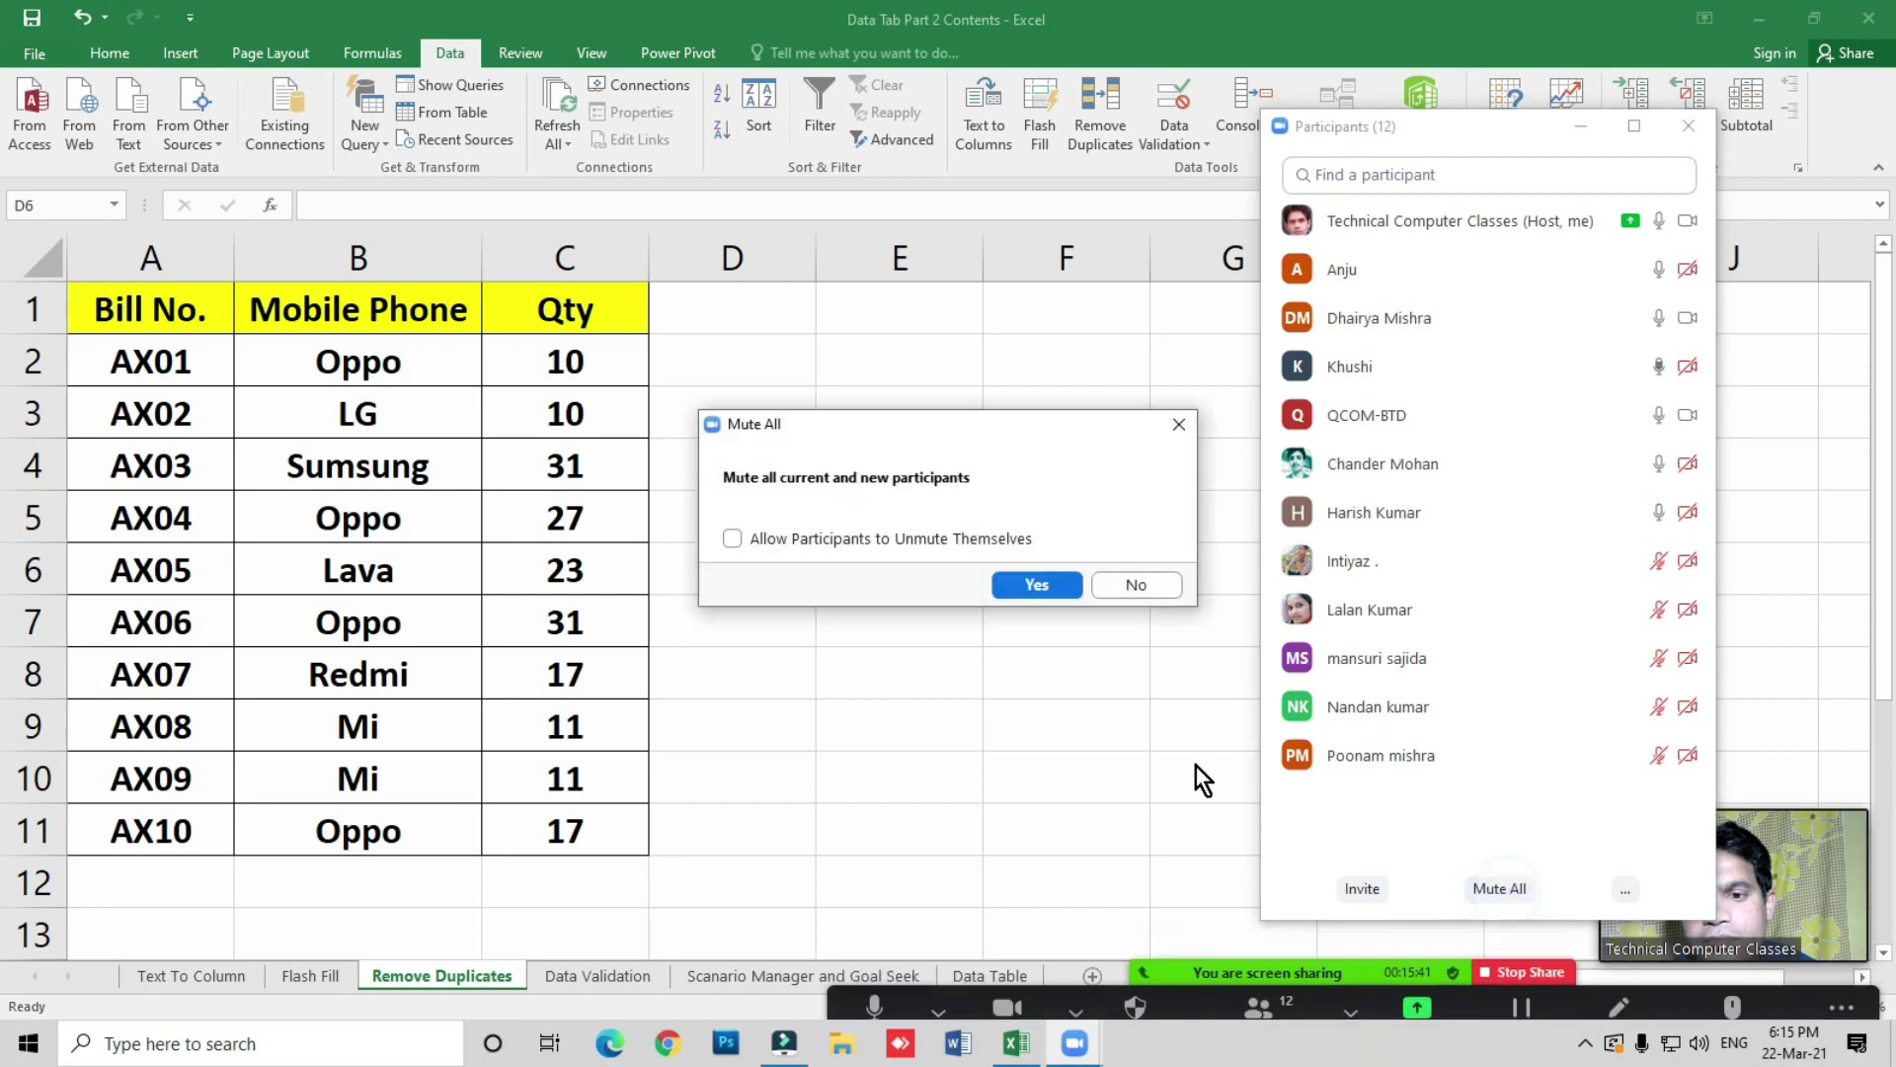
left_click(1039, 585)
left_click(1688, 125)
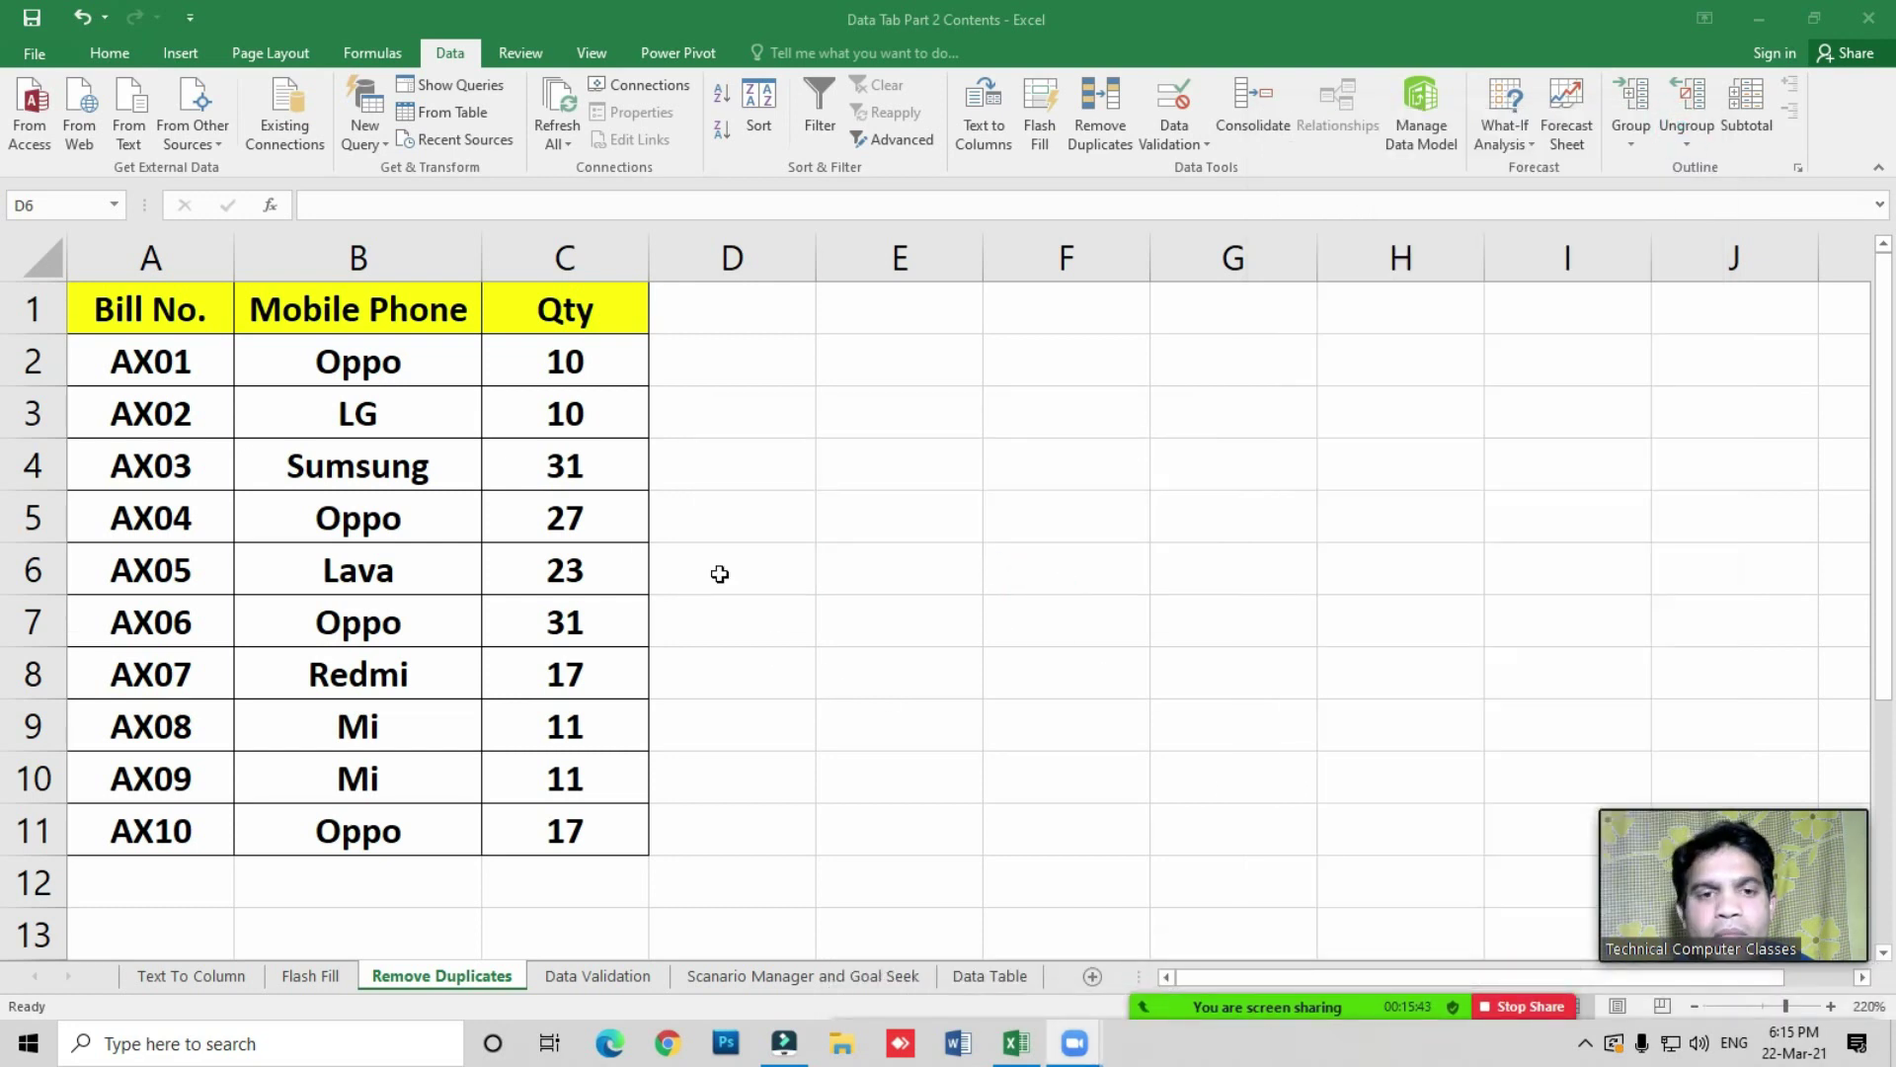
left_click(720, 574)
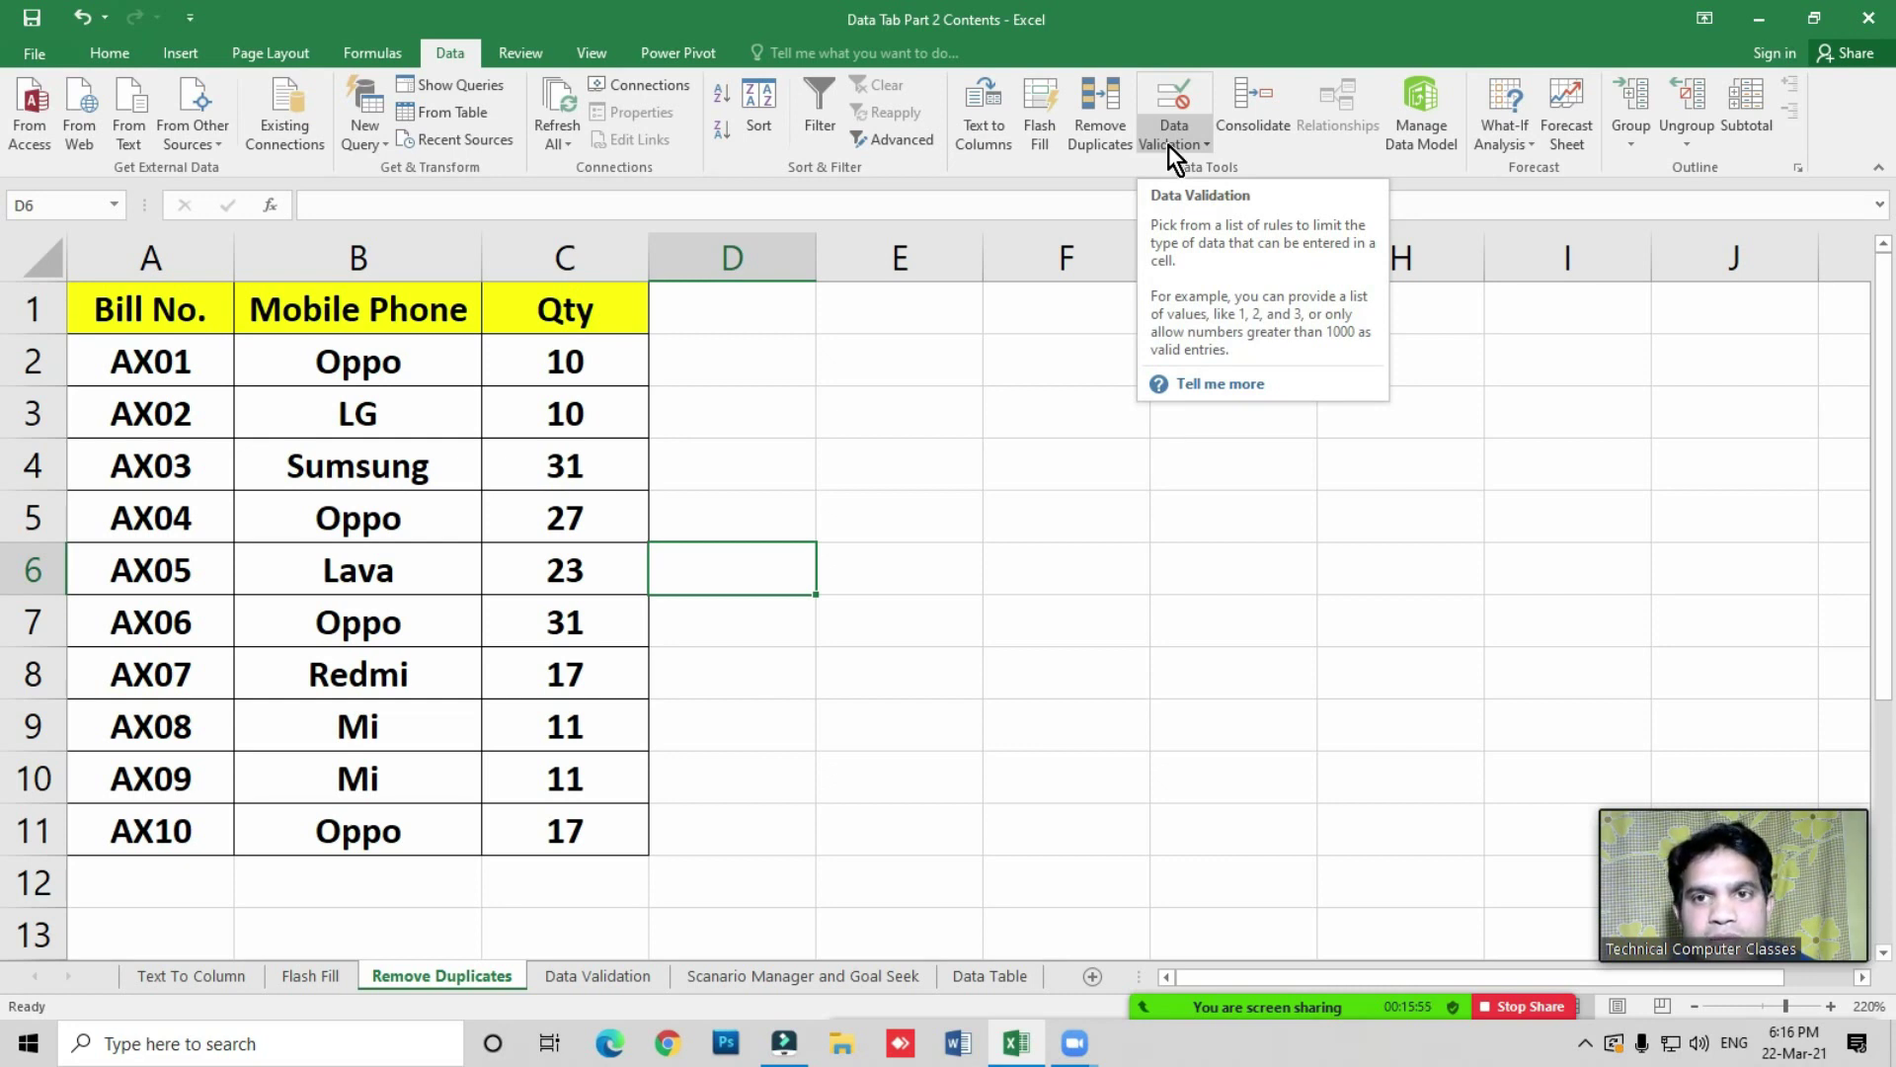
left_click(823, 808)
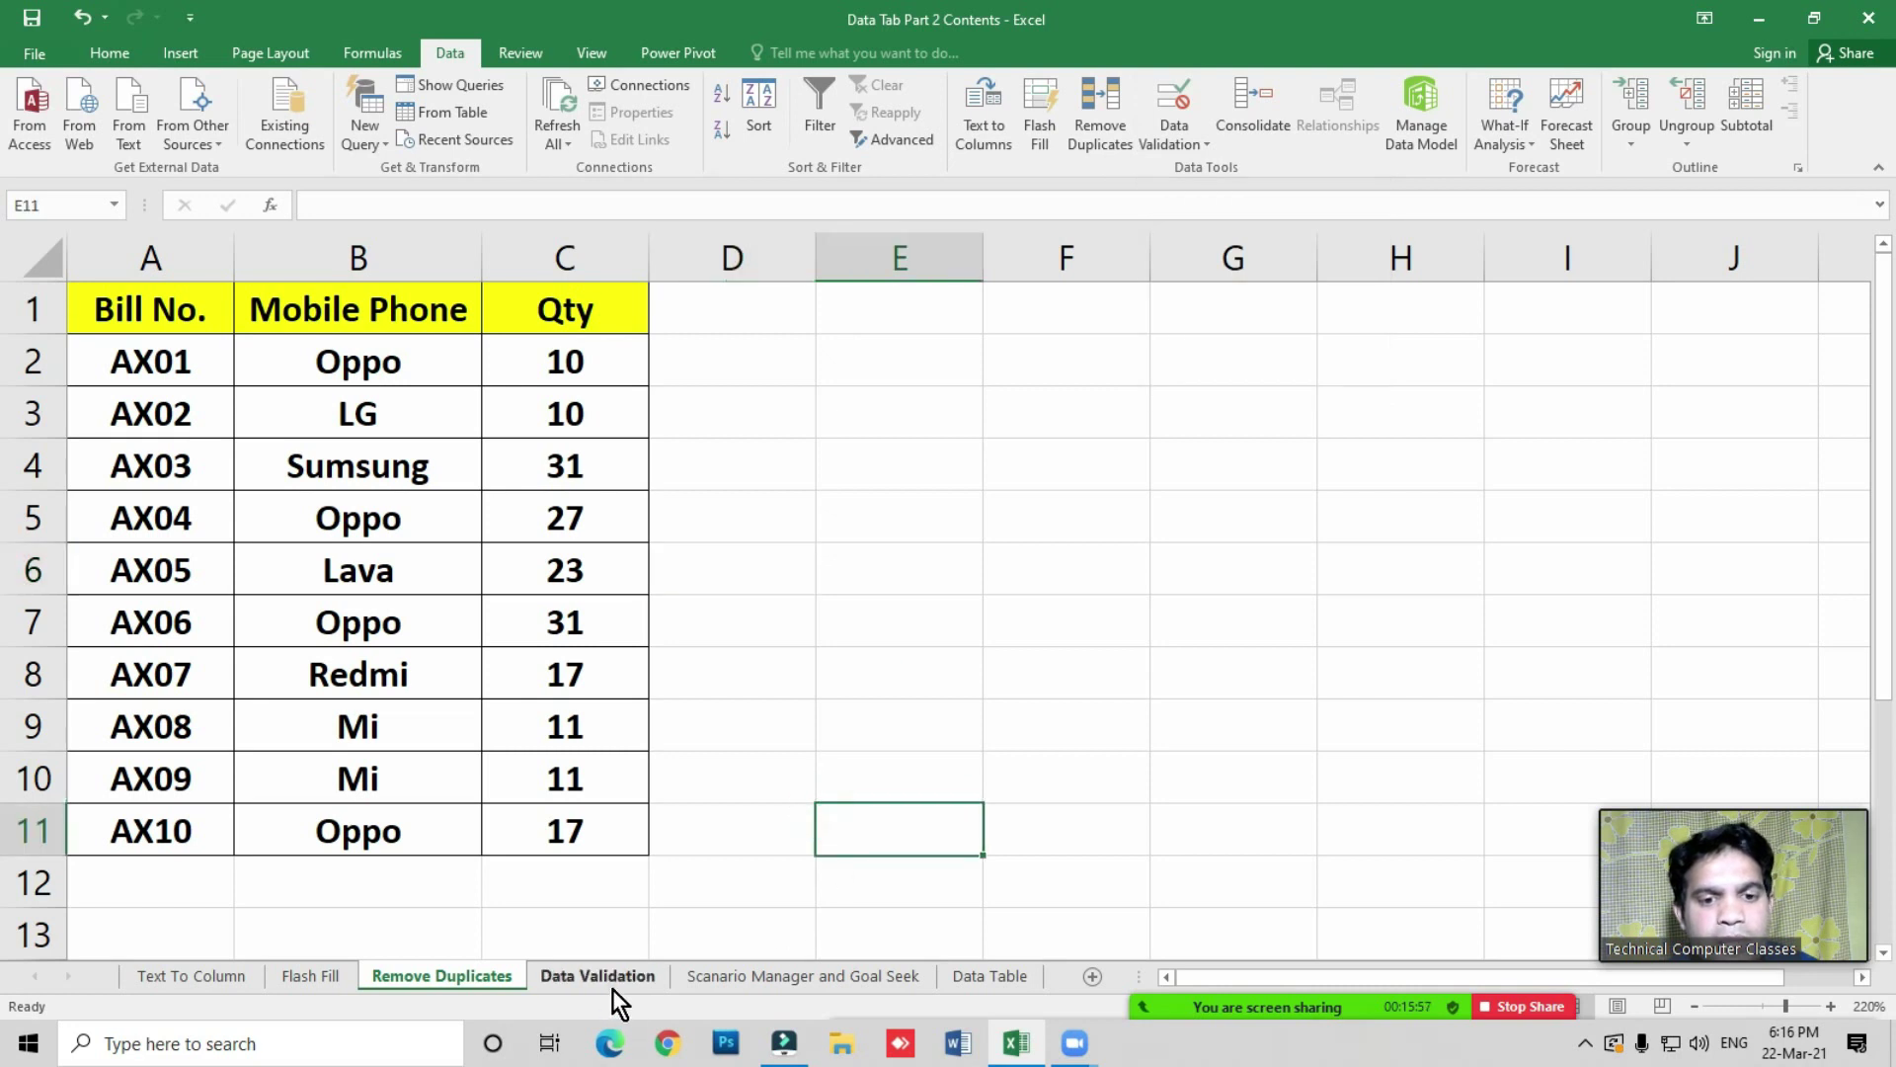
left_click(613, 983)
left_click(576, 609)
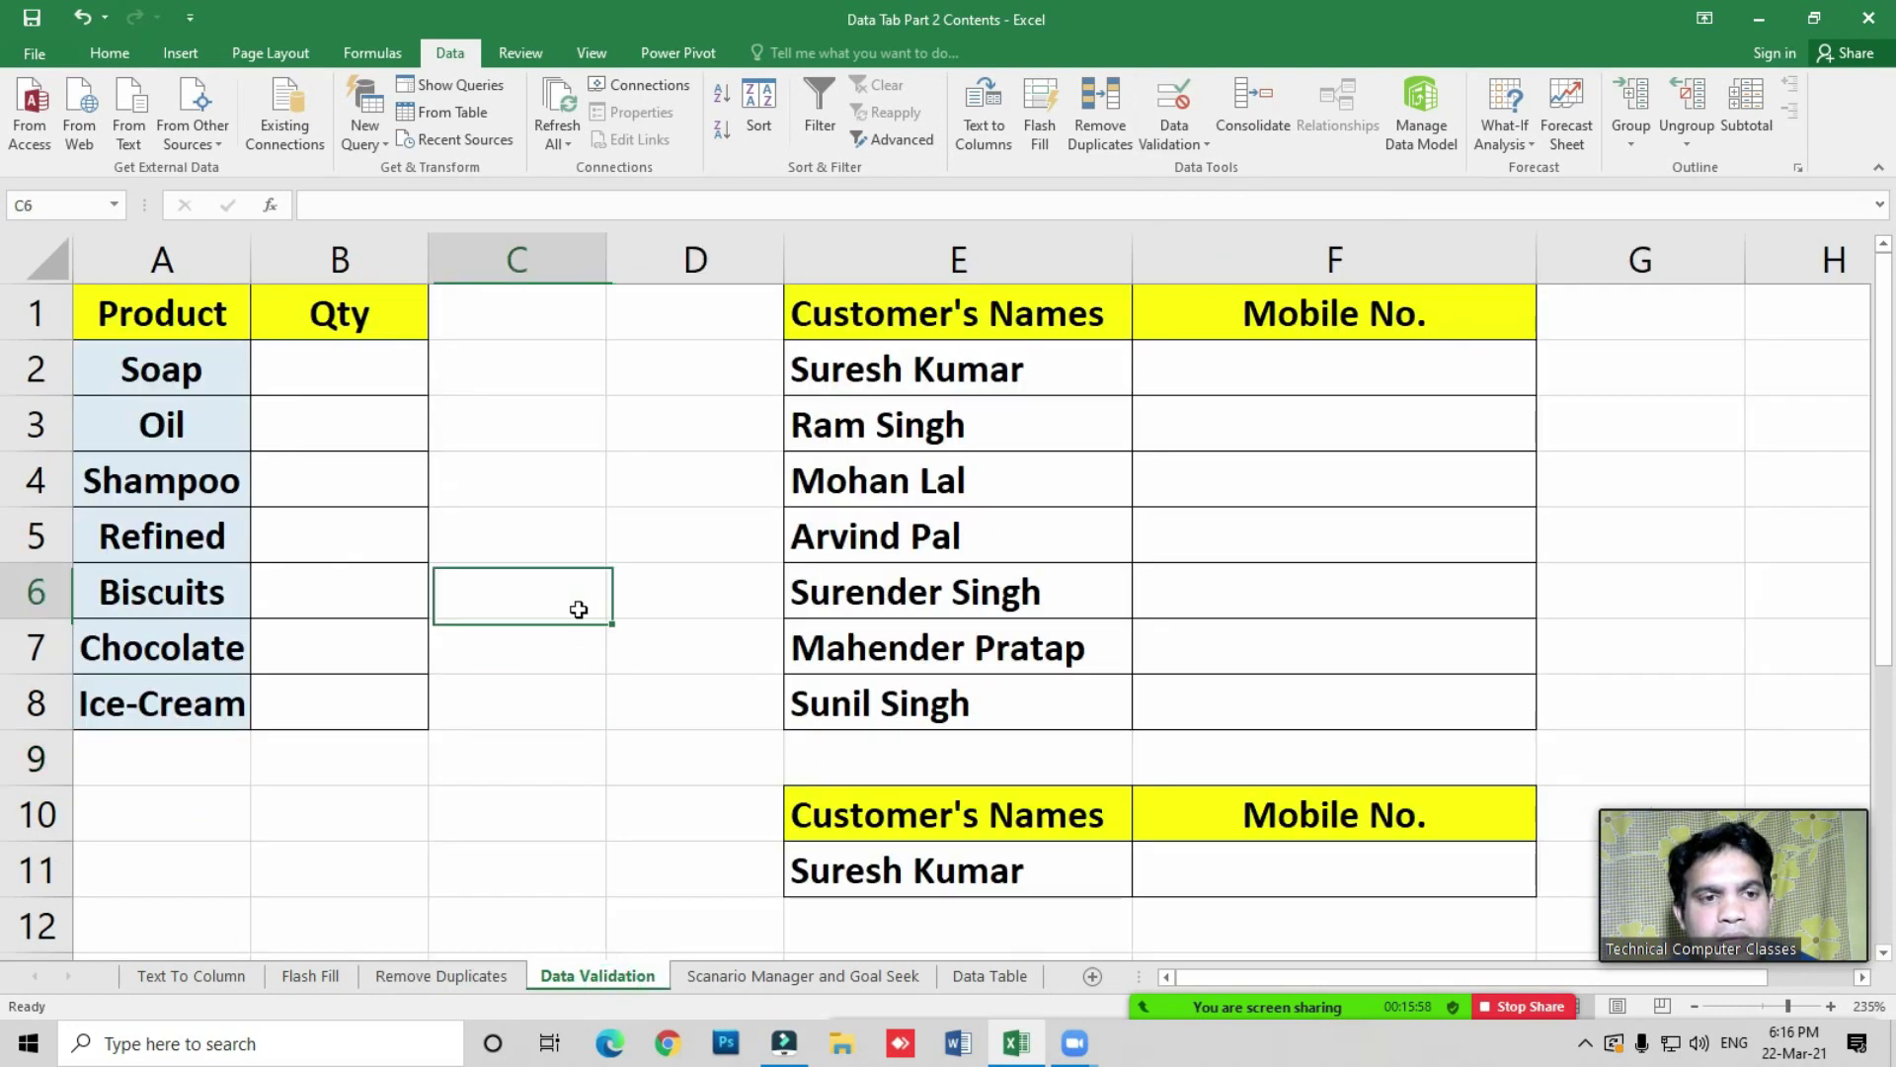
left_click(626, 584)
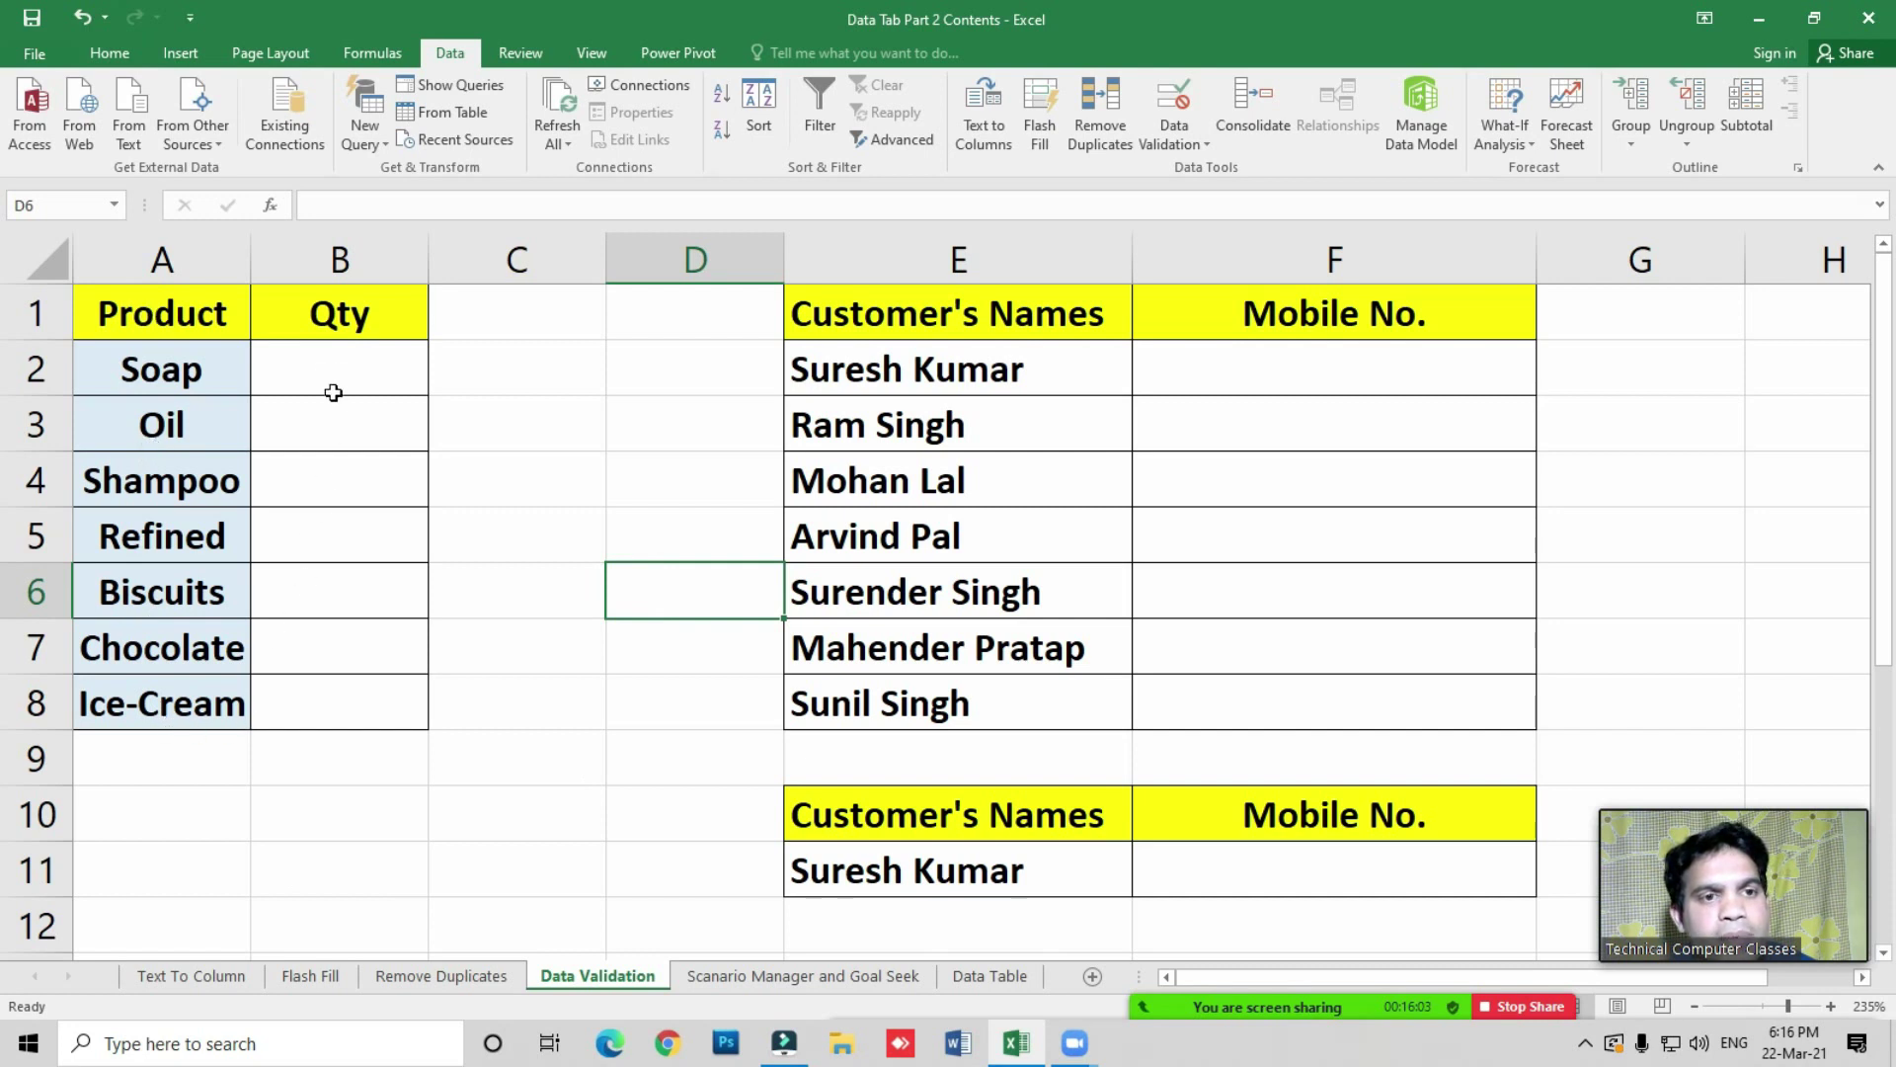
left_click(361, 710)
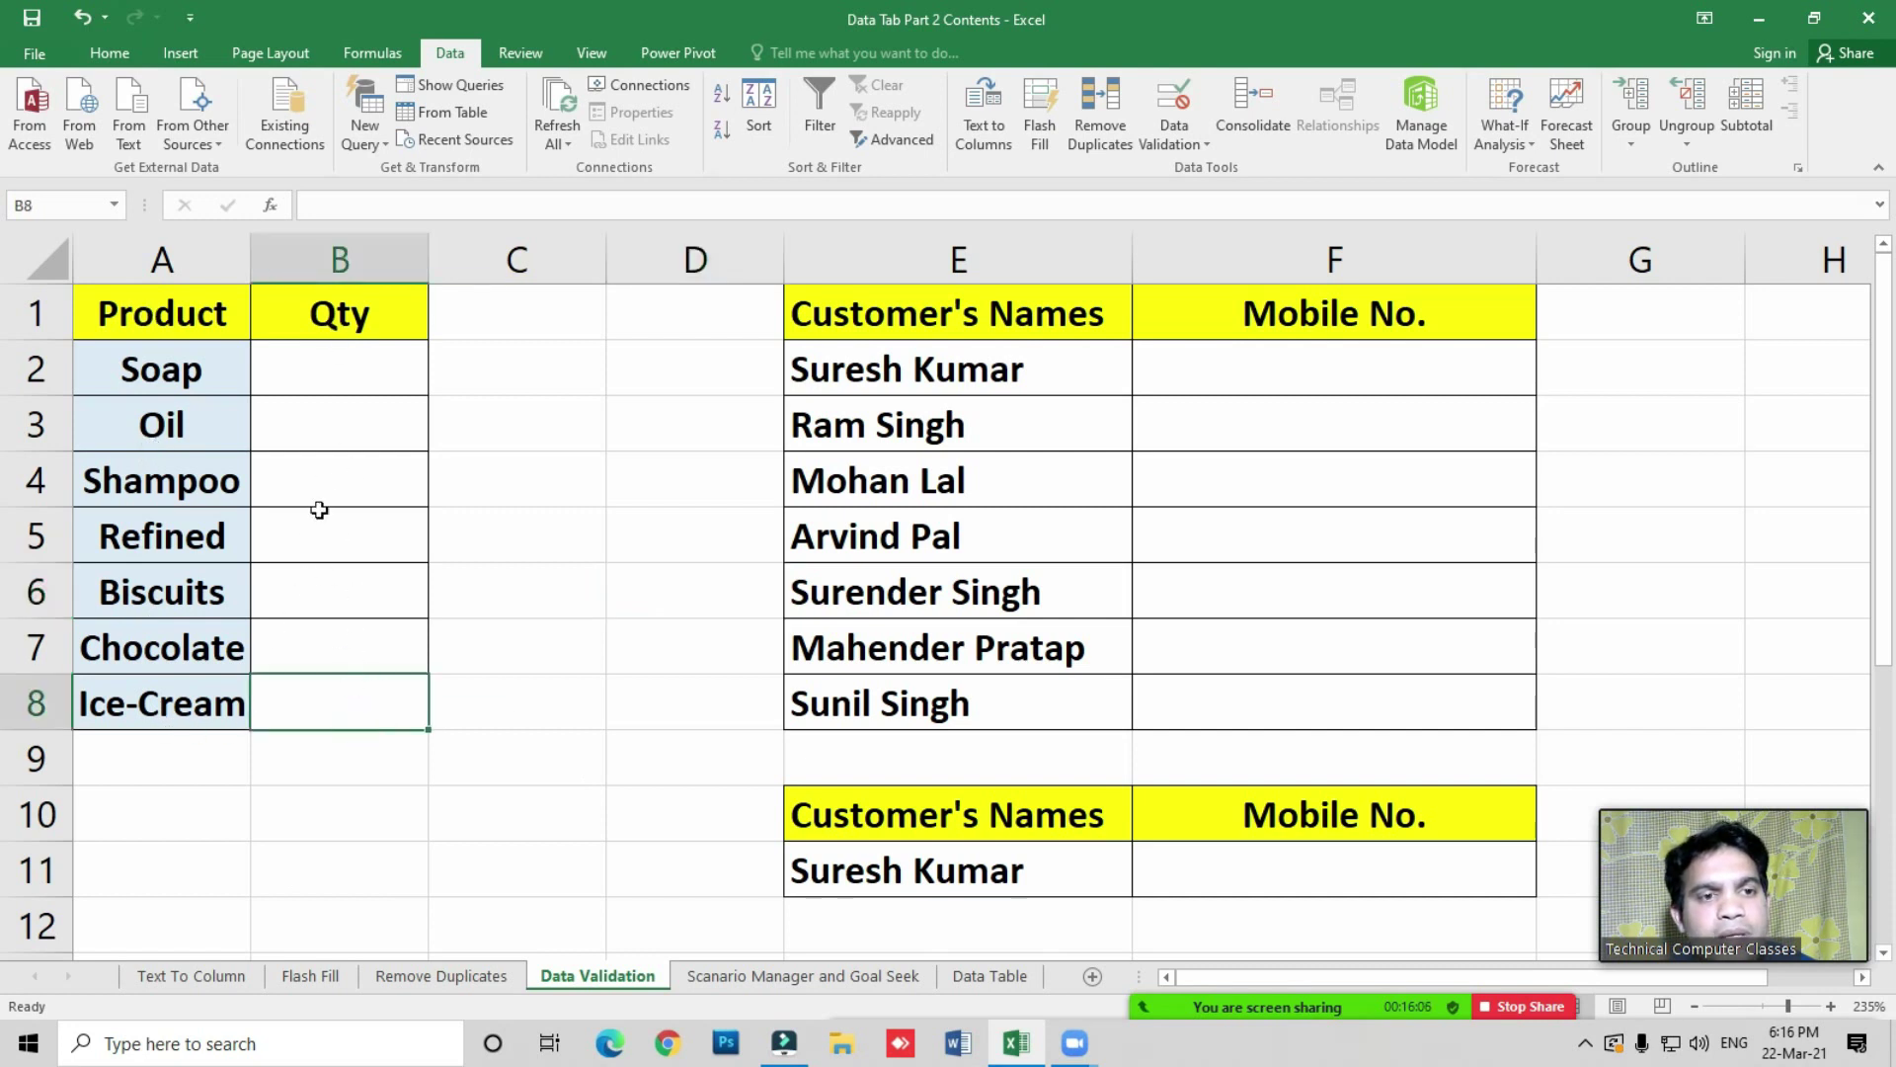
left_click(324, 373)
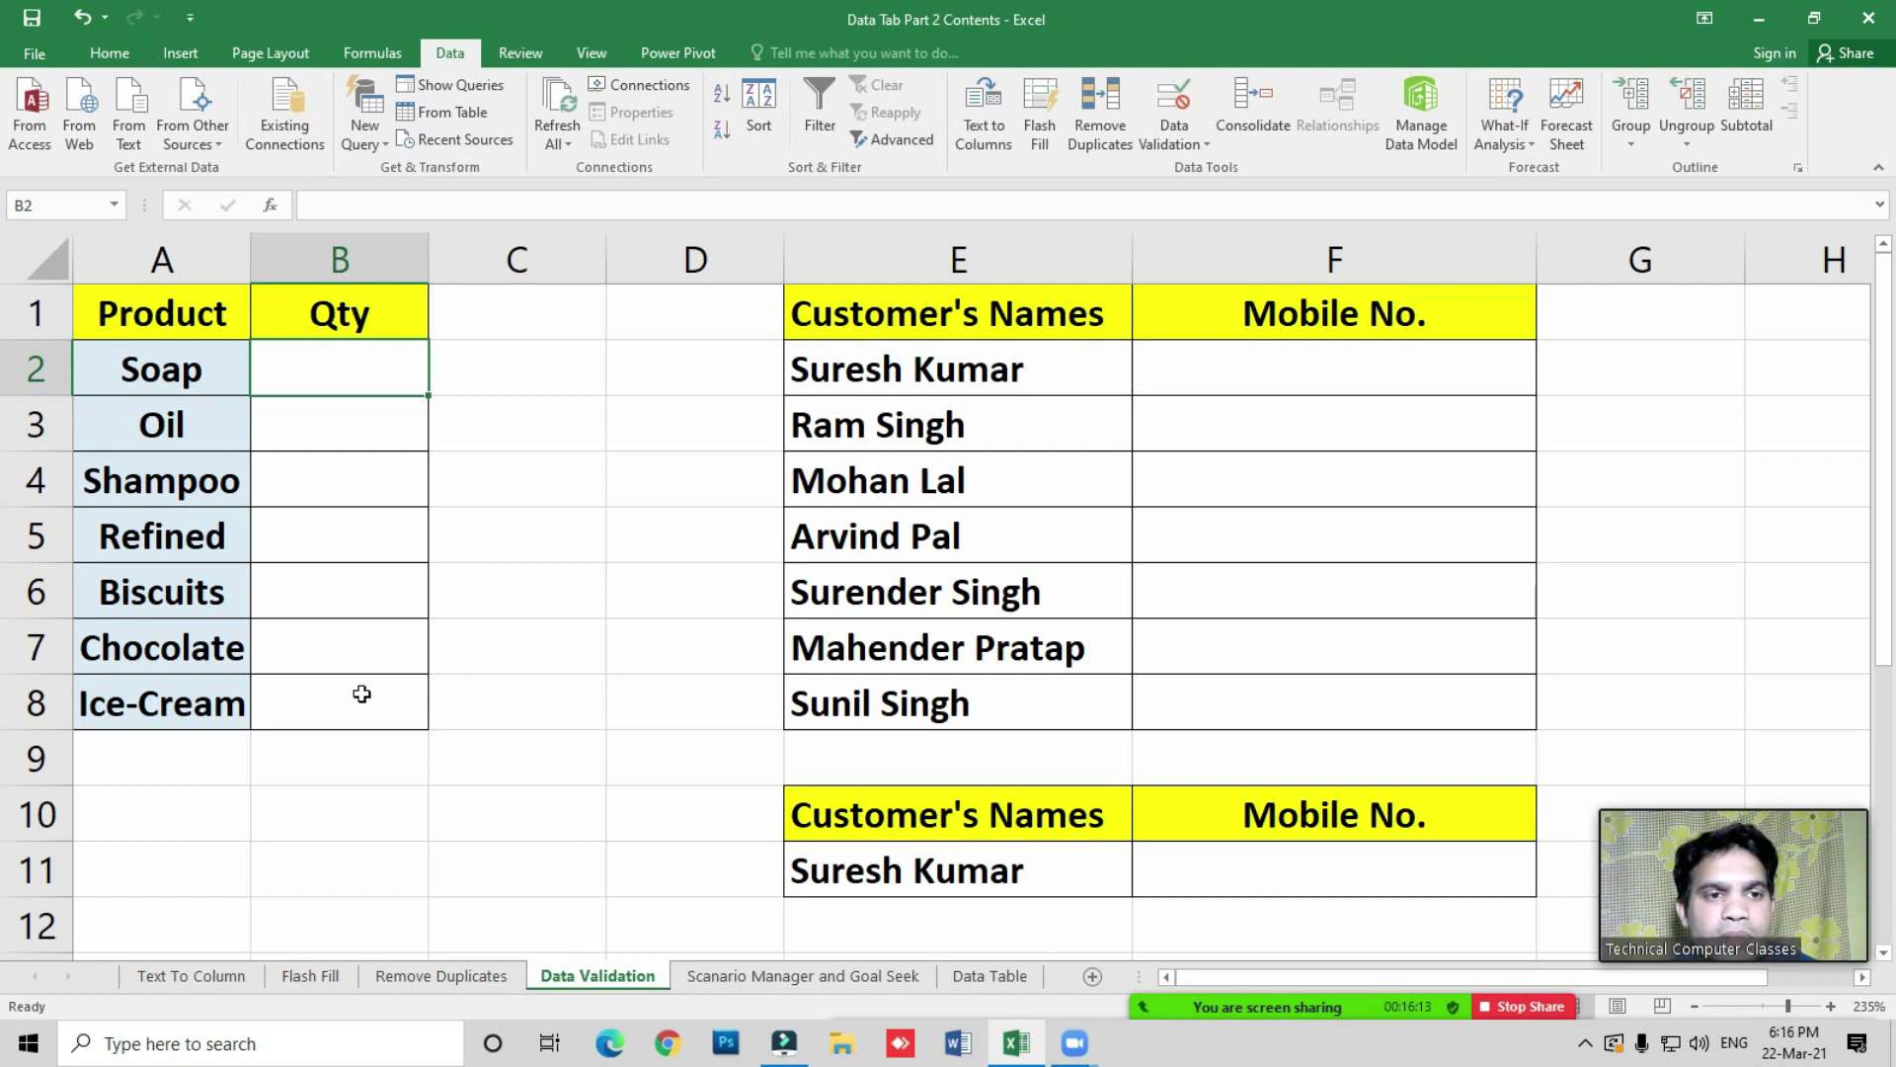
left_click_drag(352, 364, 356, 702)
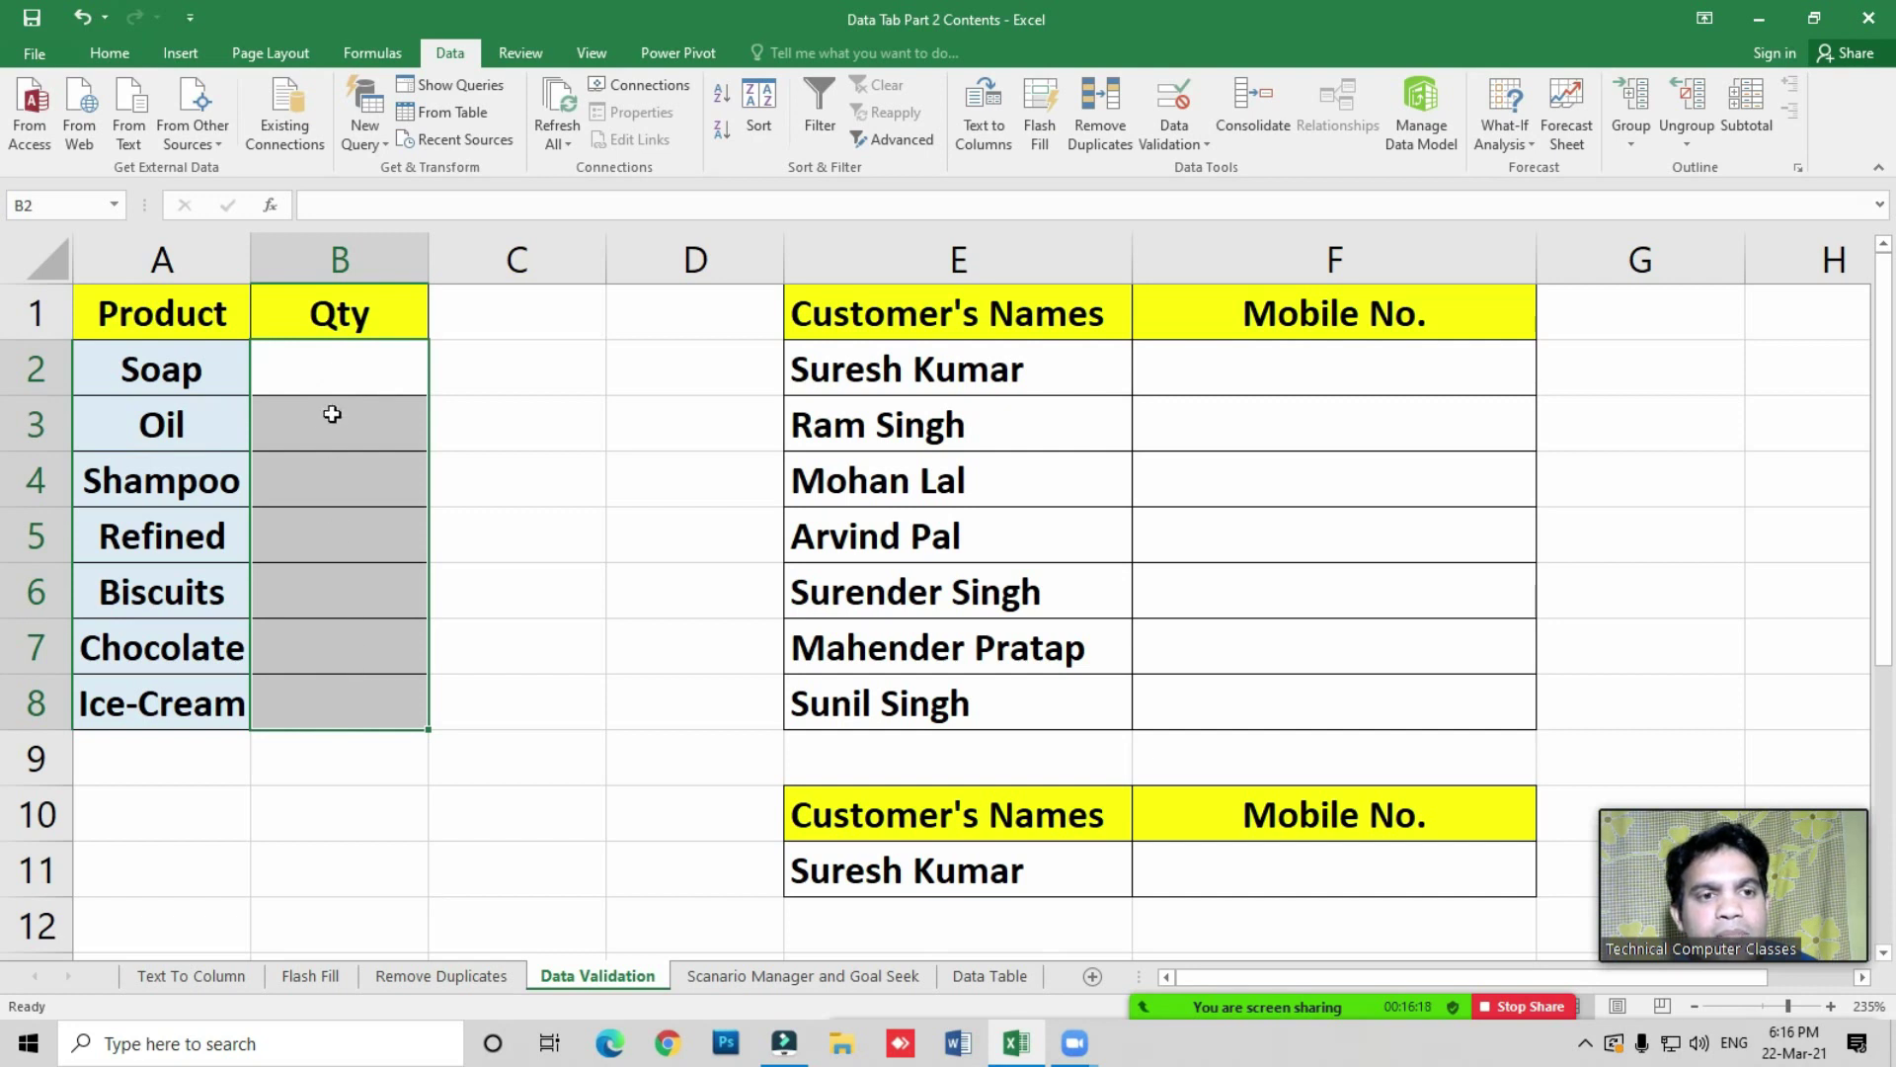
left_click(357, 372)
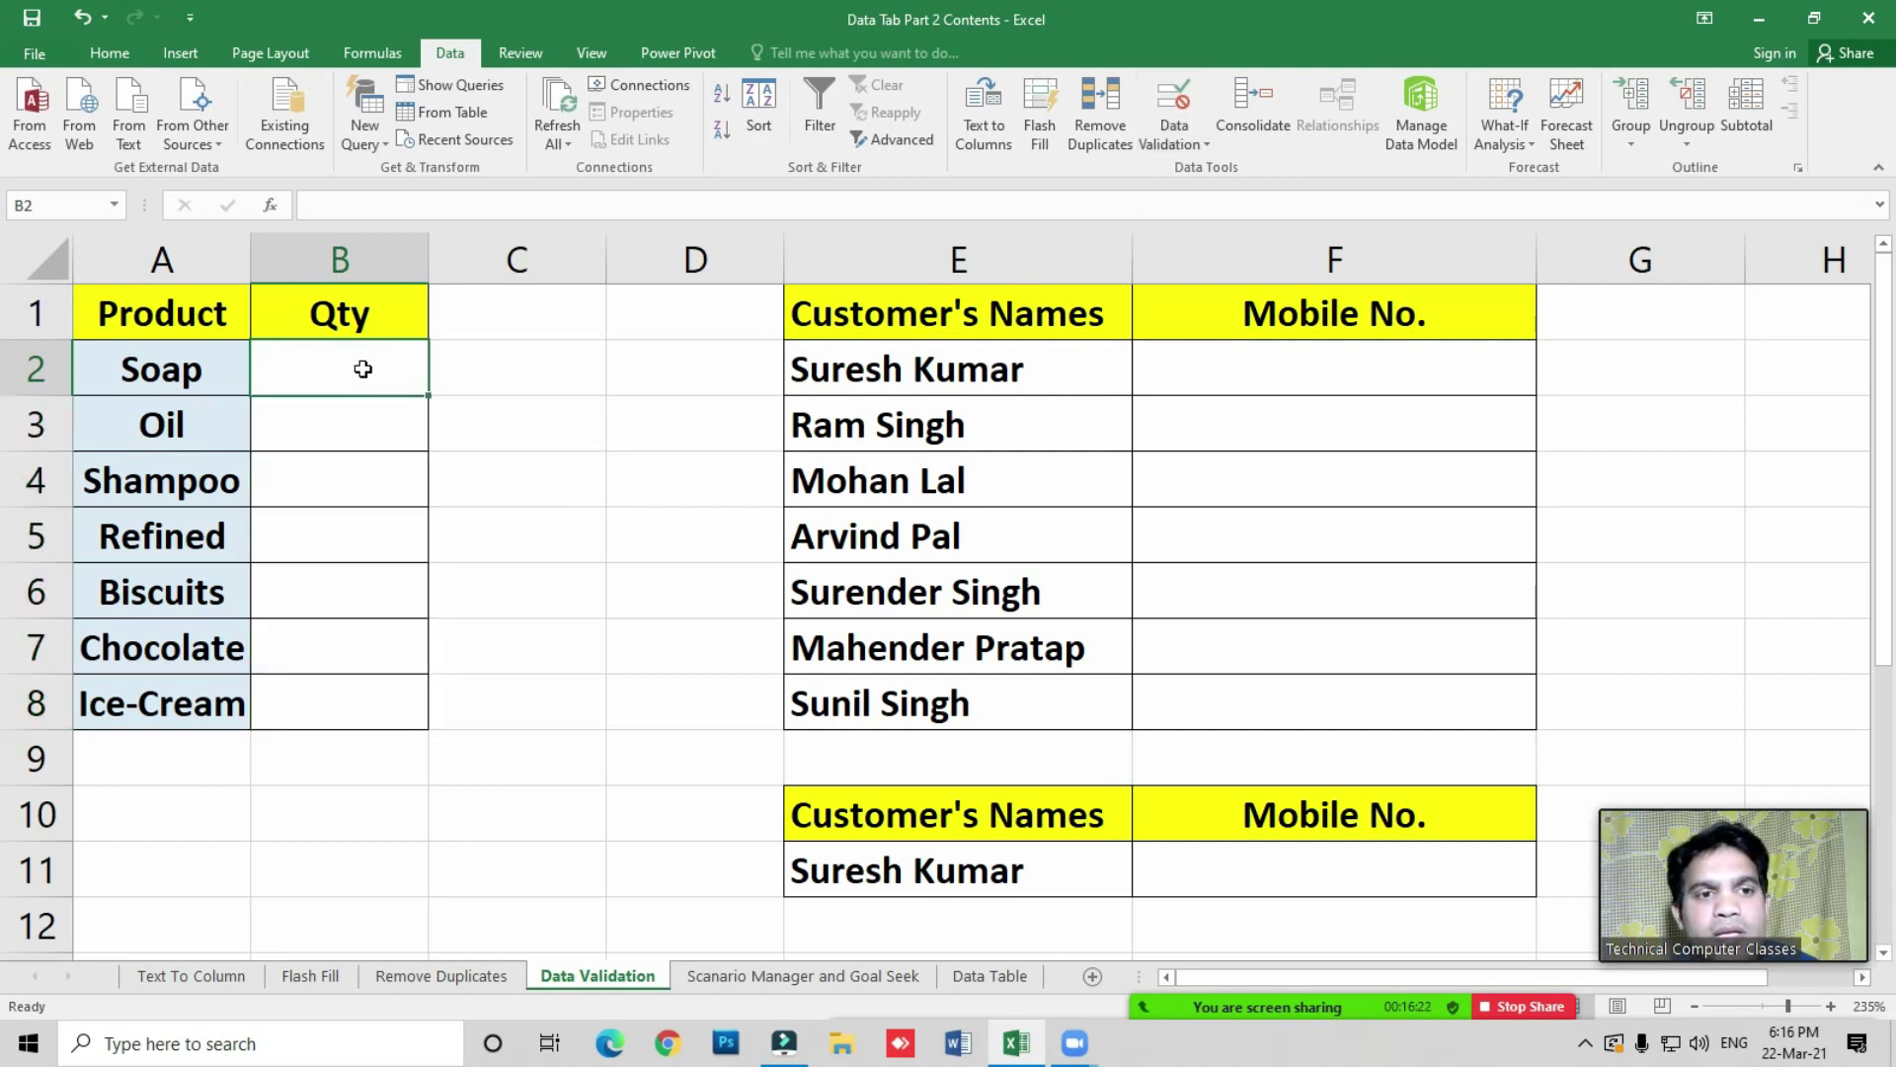
double_click(361, 368)
type("200")
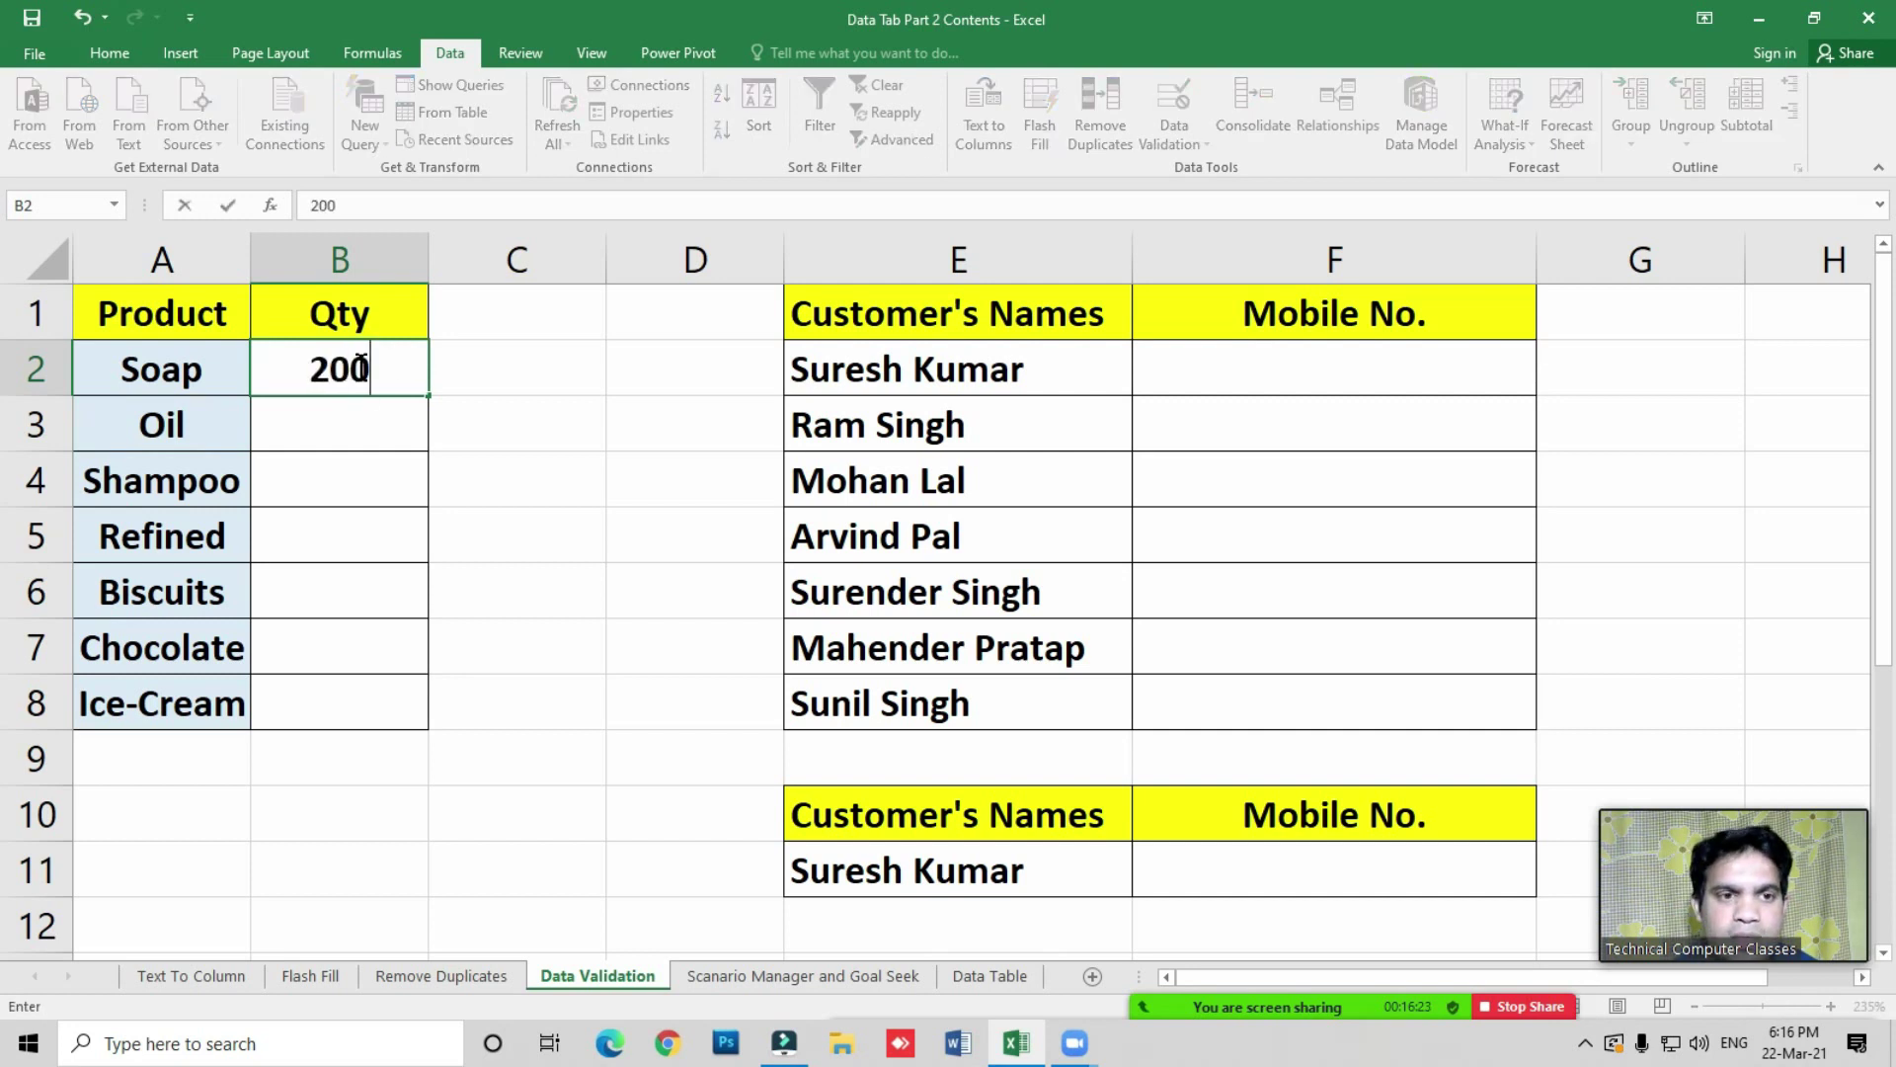
key("Return")
type("99")
key("Return")
type("50")
key("Return")
type("105")
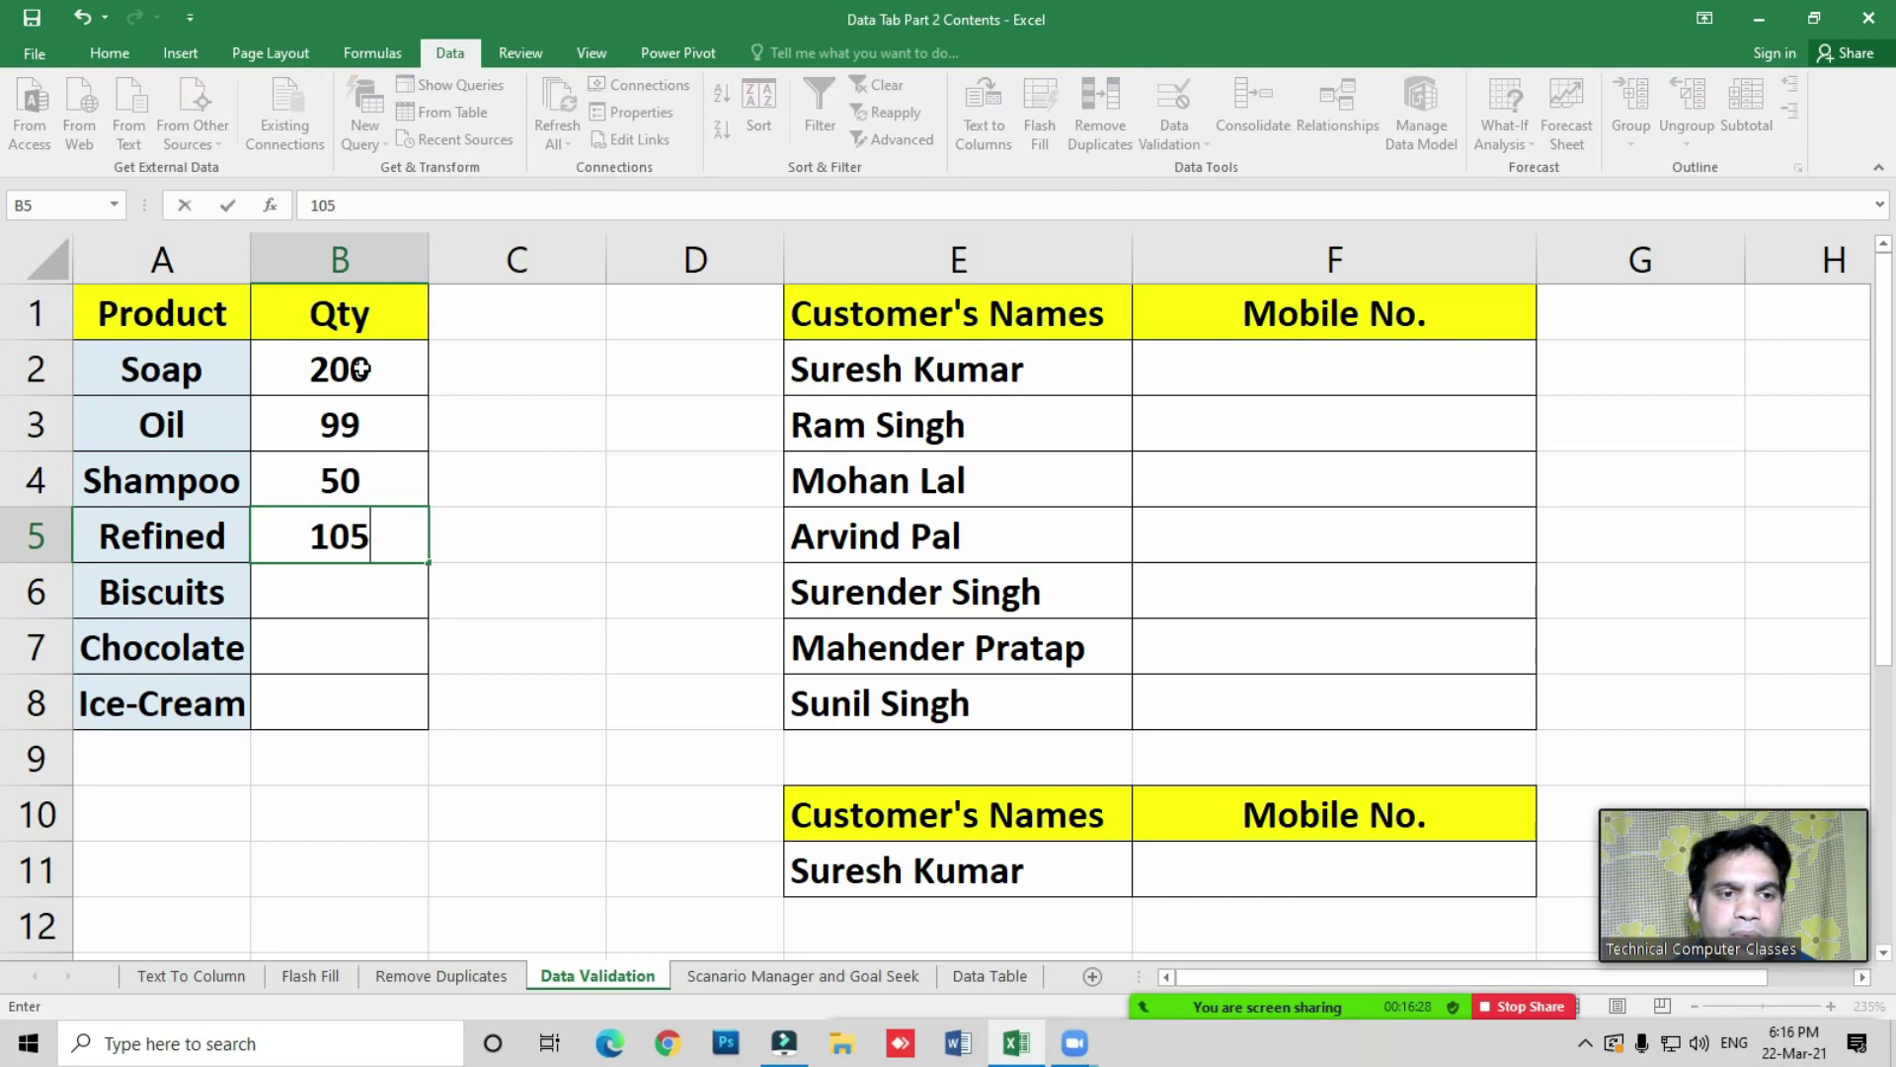
key("Return")
type("260")
key("Return")
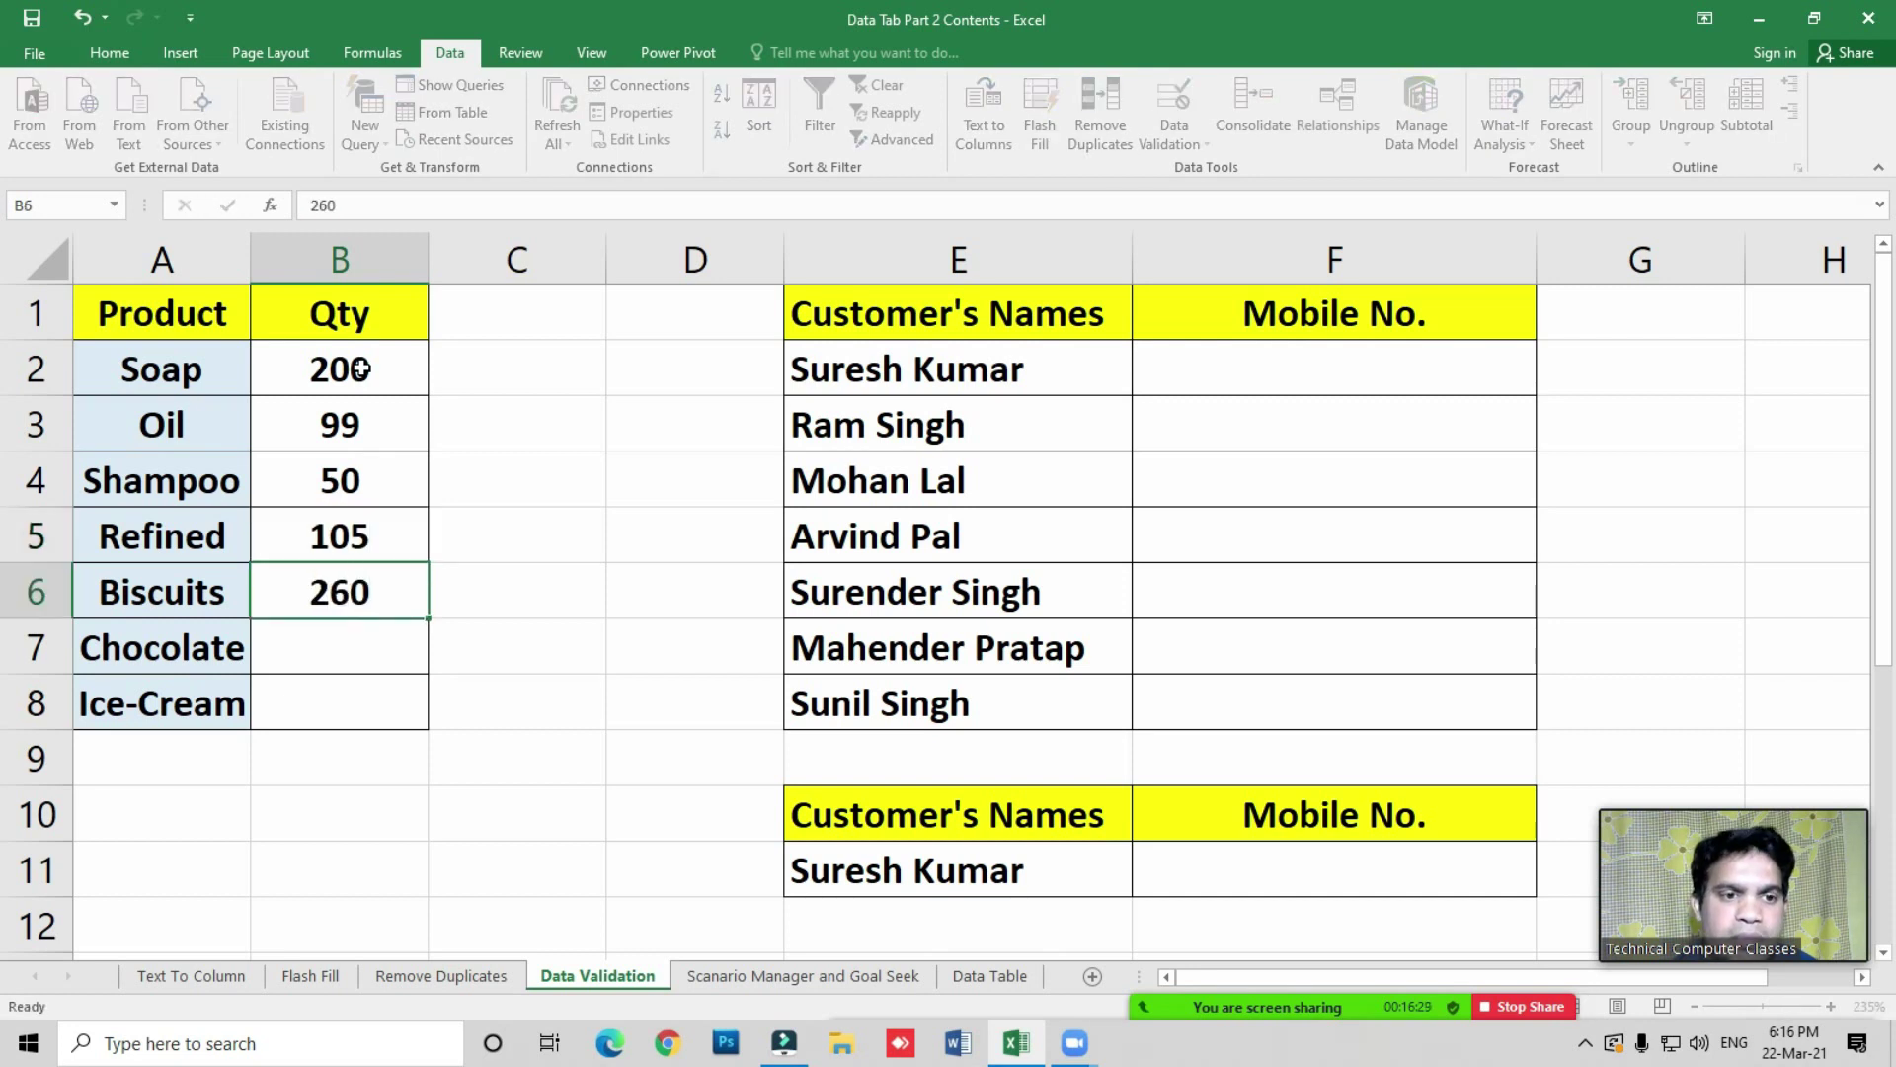
key("Up")
key("Up")
key("Up")
key("Up")
left_click_drag(361, 368, 362, 590)
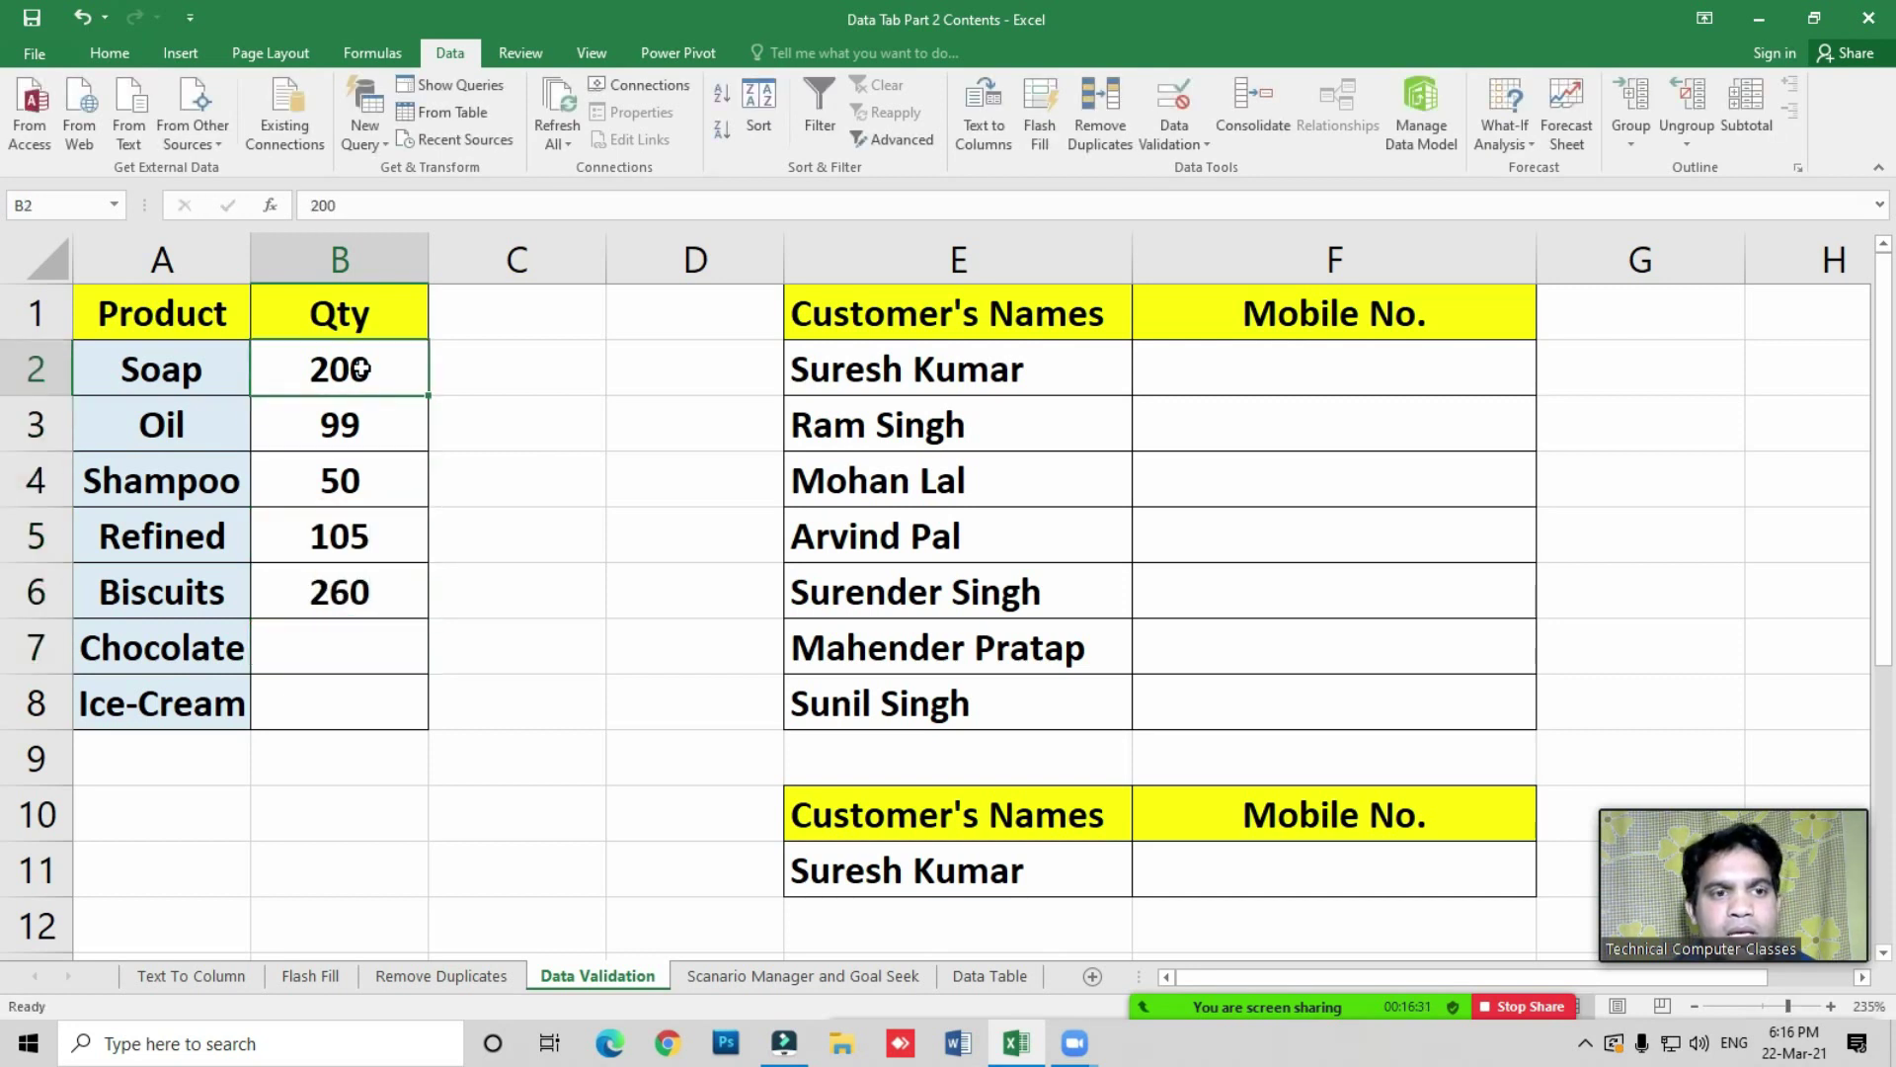
key("Delete")
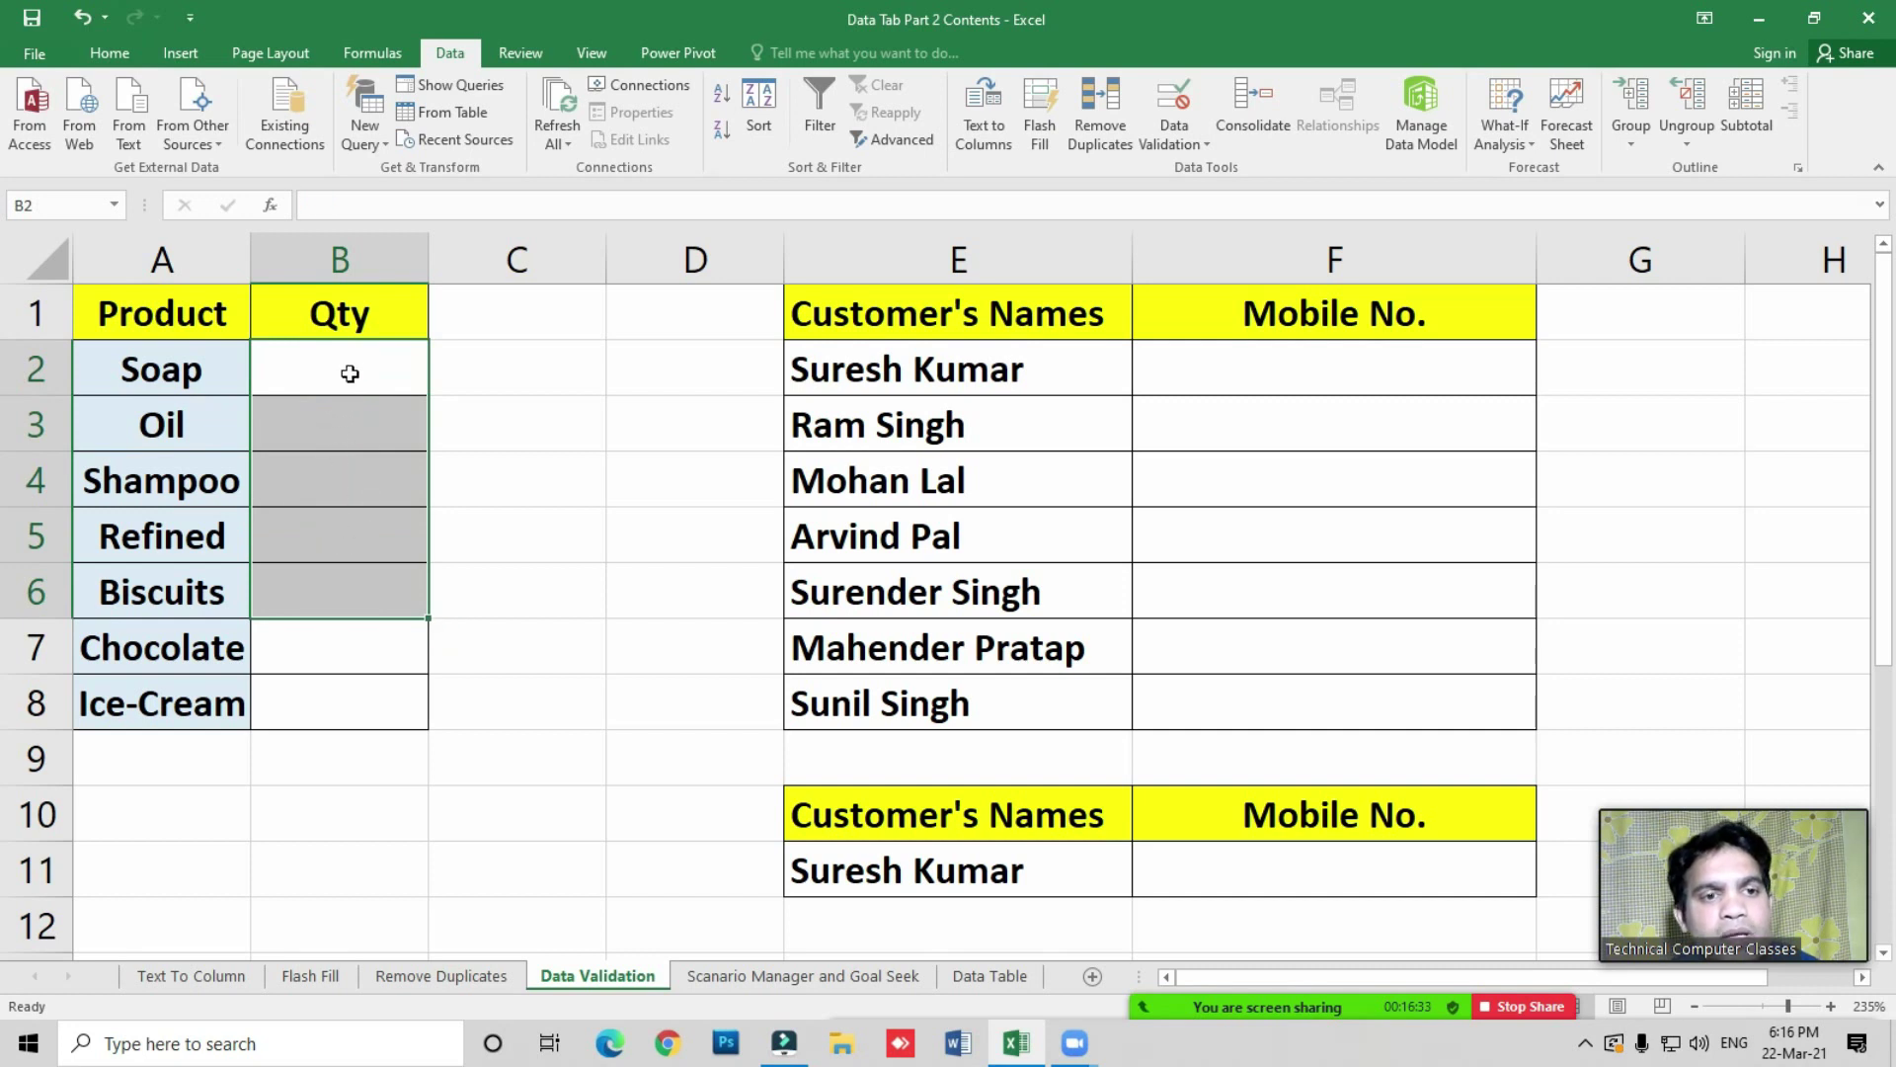
left_click(373, 700)
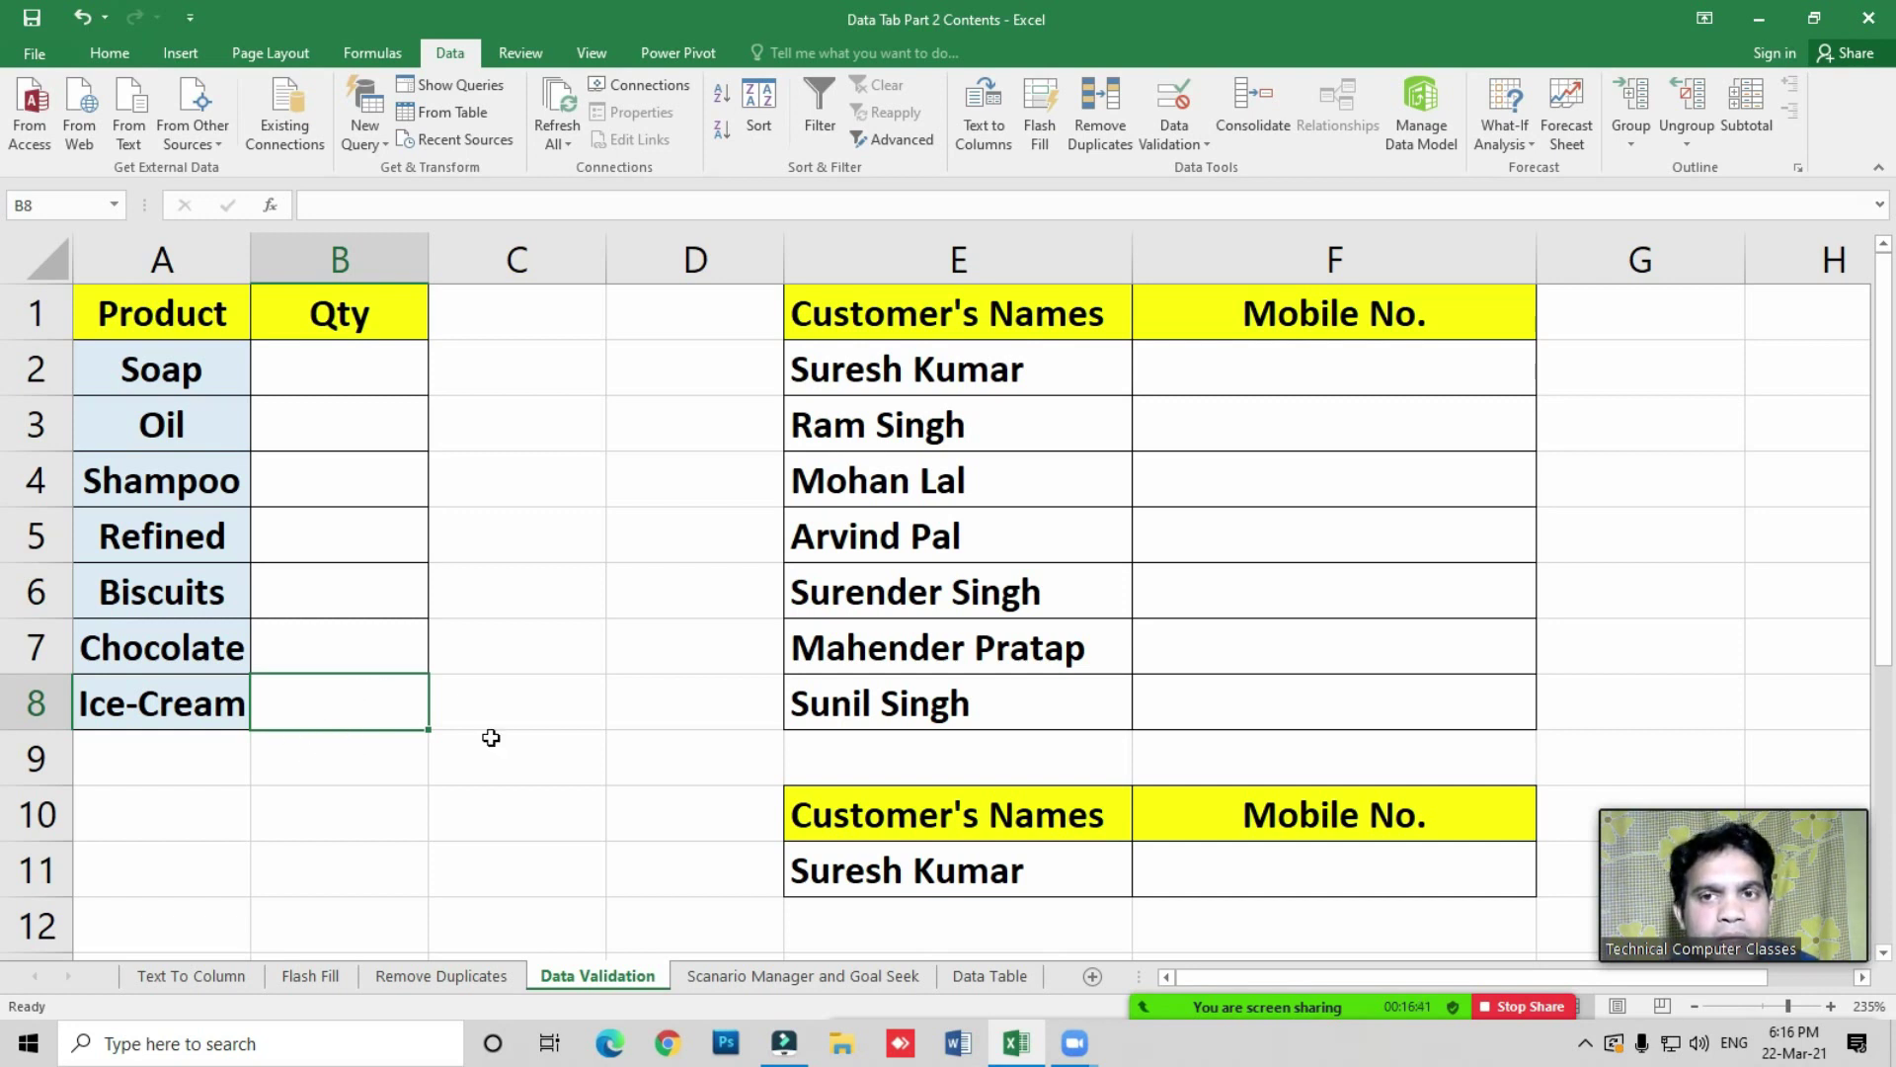
left_click(334, 571)
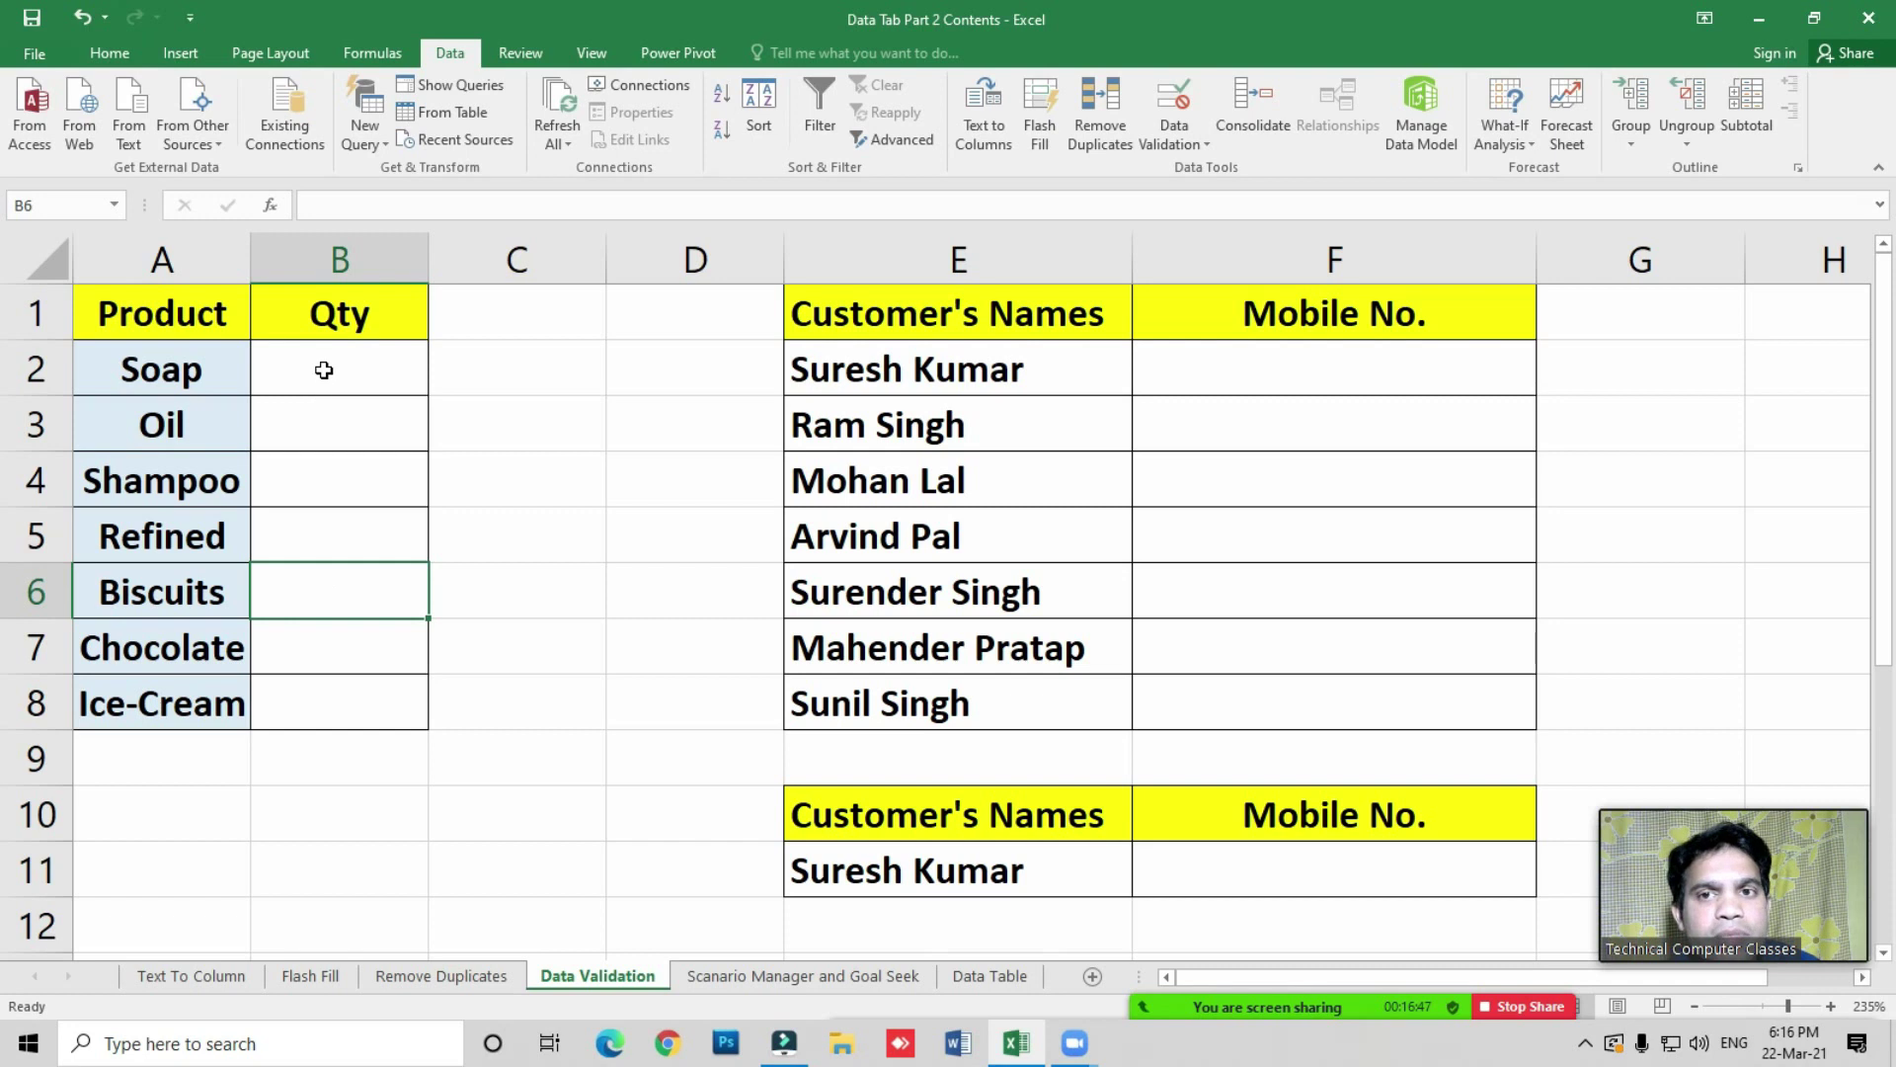
left_click_drag(345, 358, 357, 694)
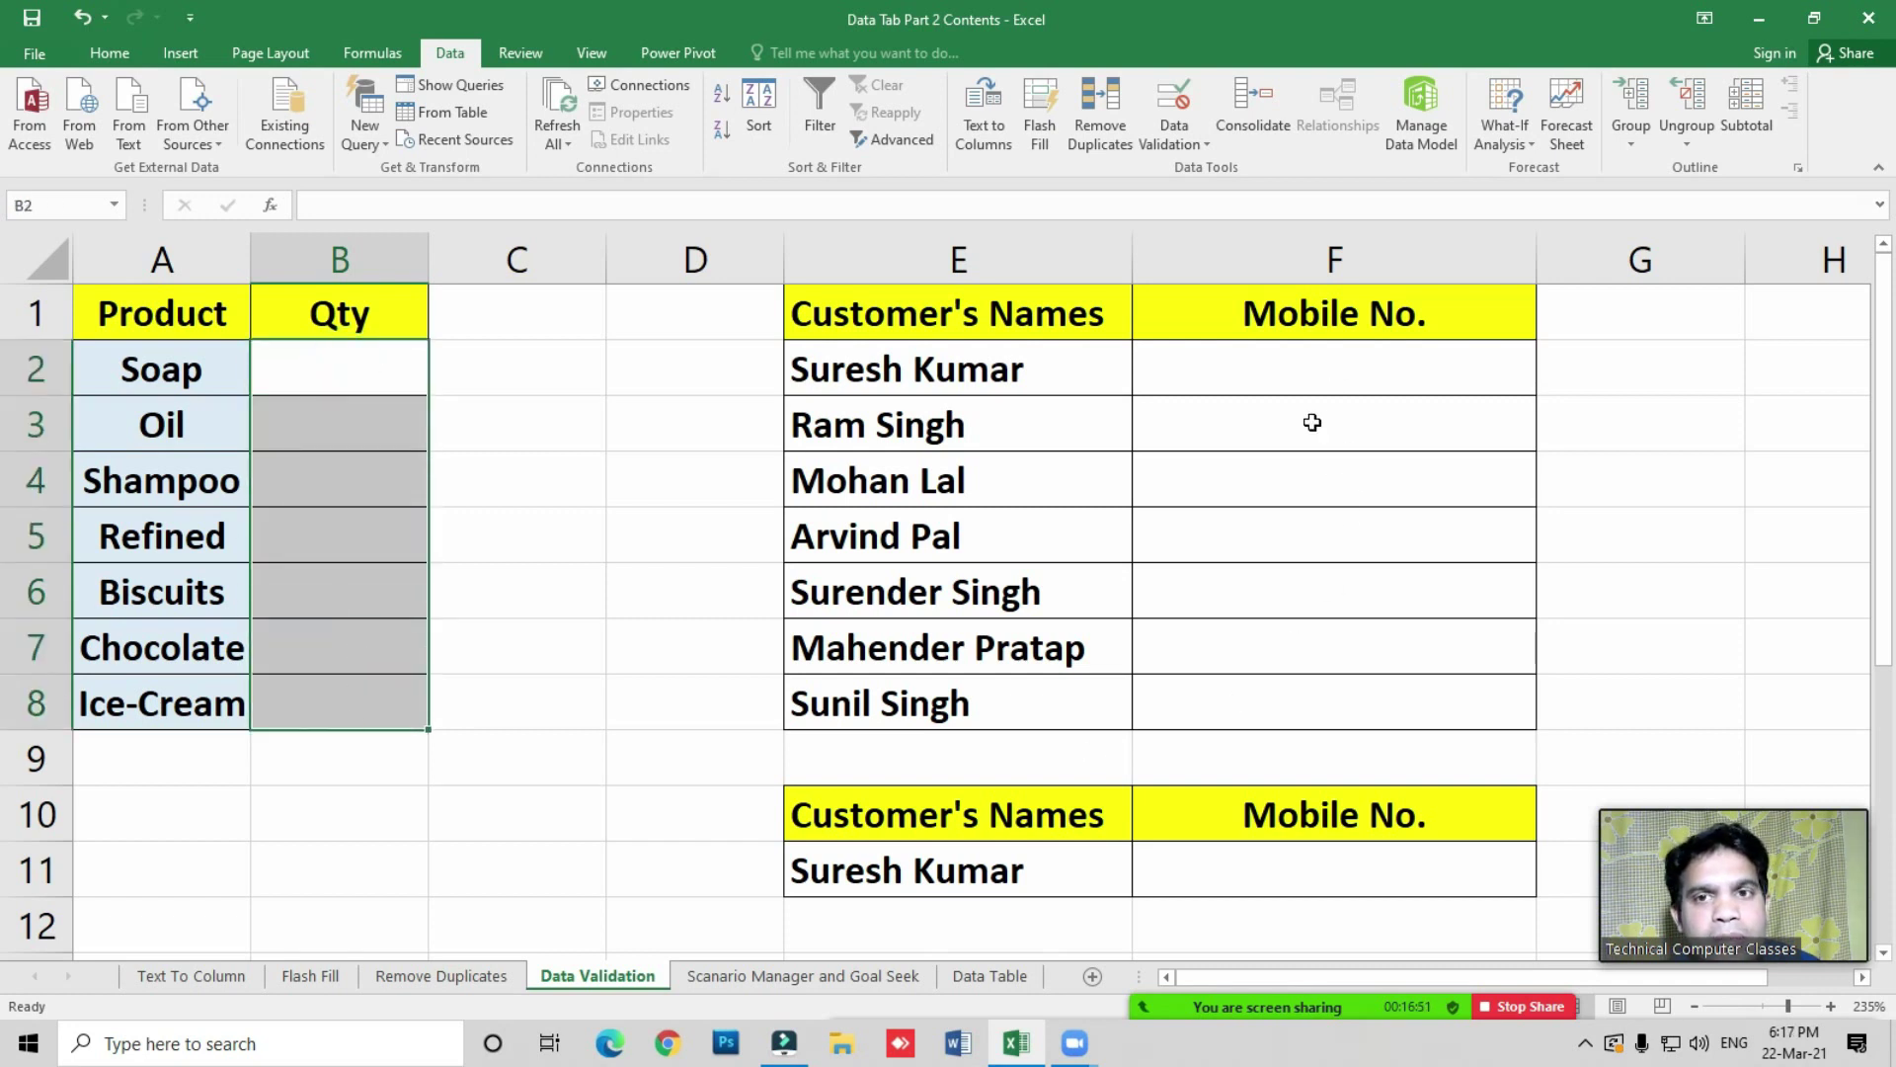
Add a Data Validation rule allowing whole numbers between minimum 1 and maximum 100.
left_click(1176, 145)
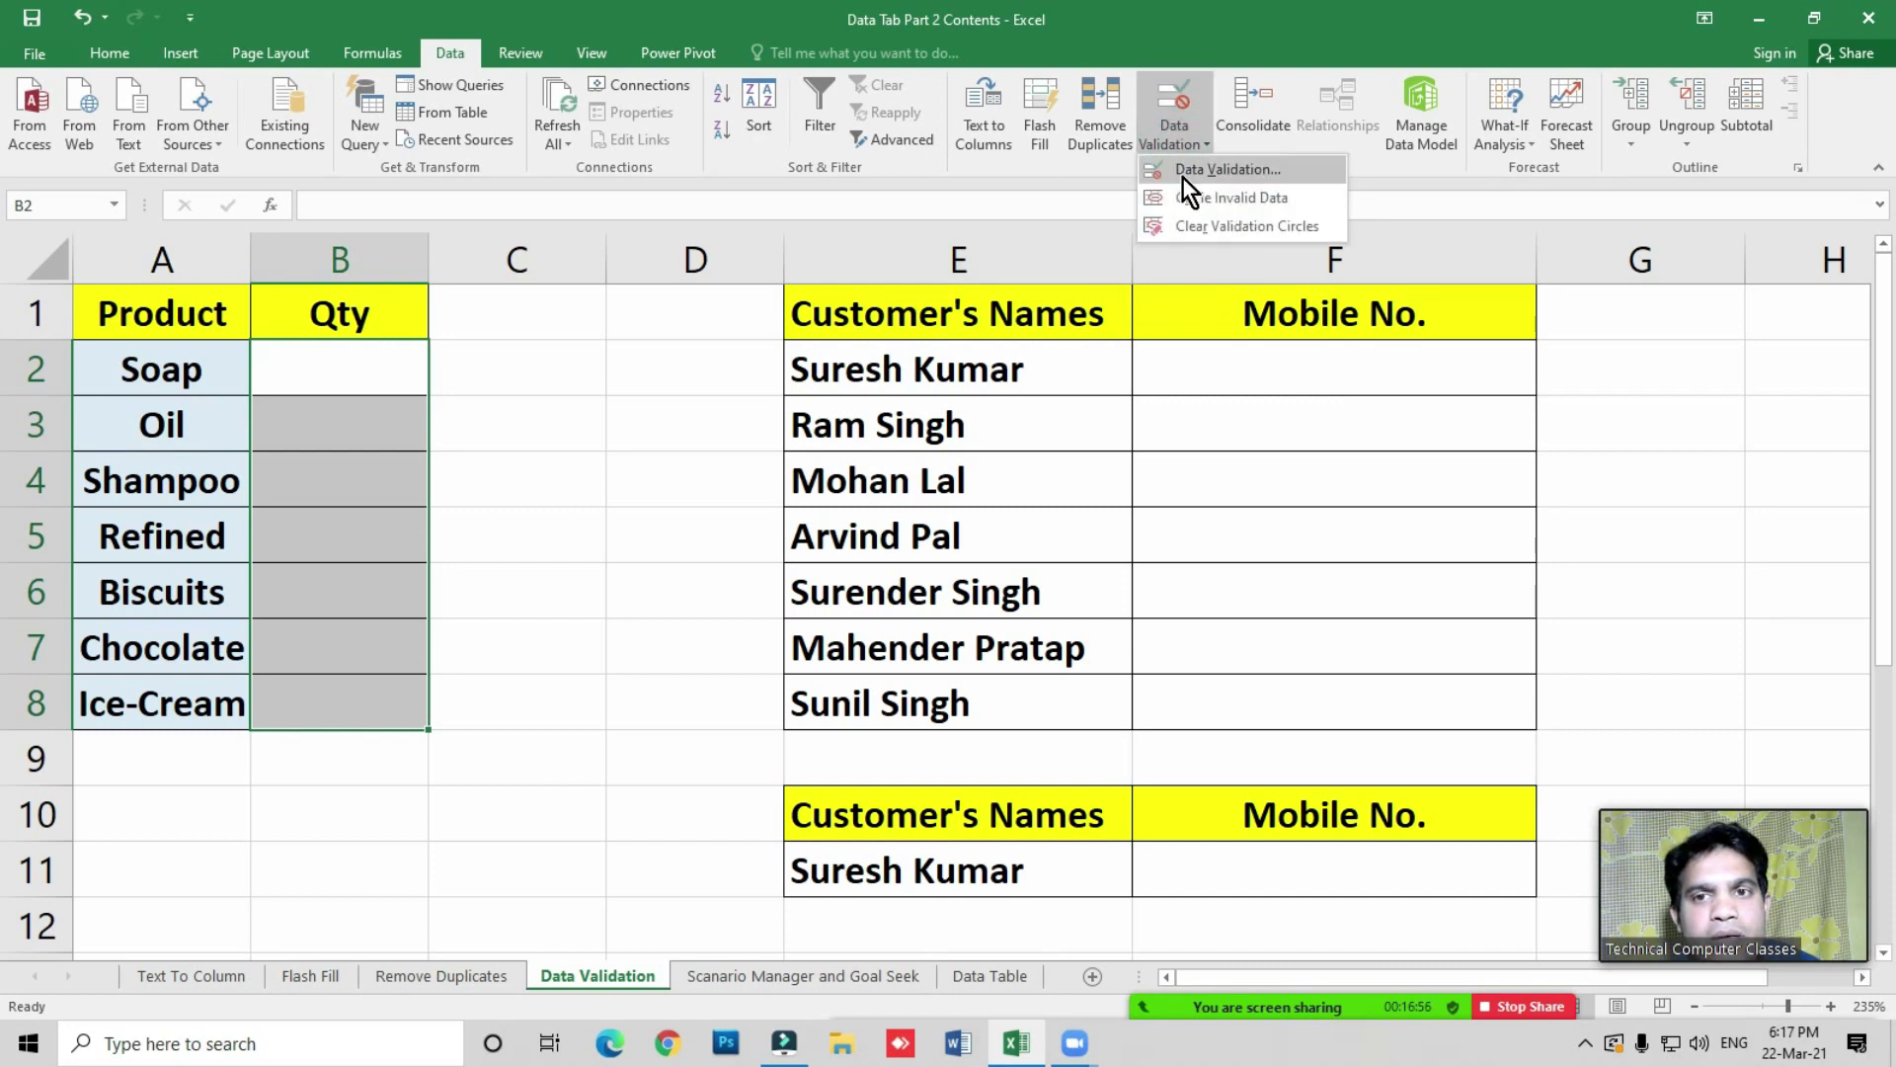
left_click(1253, 168)
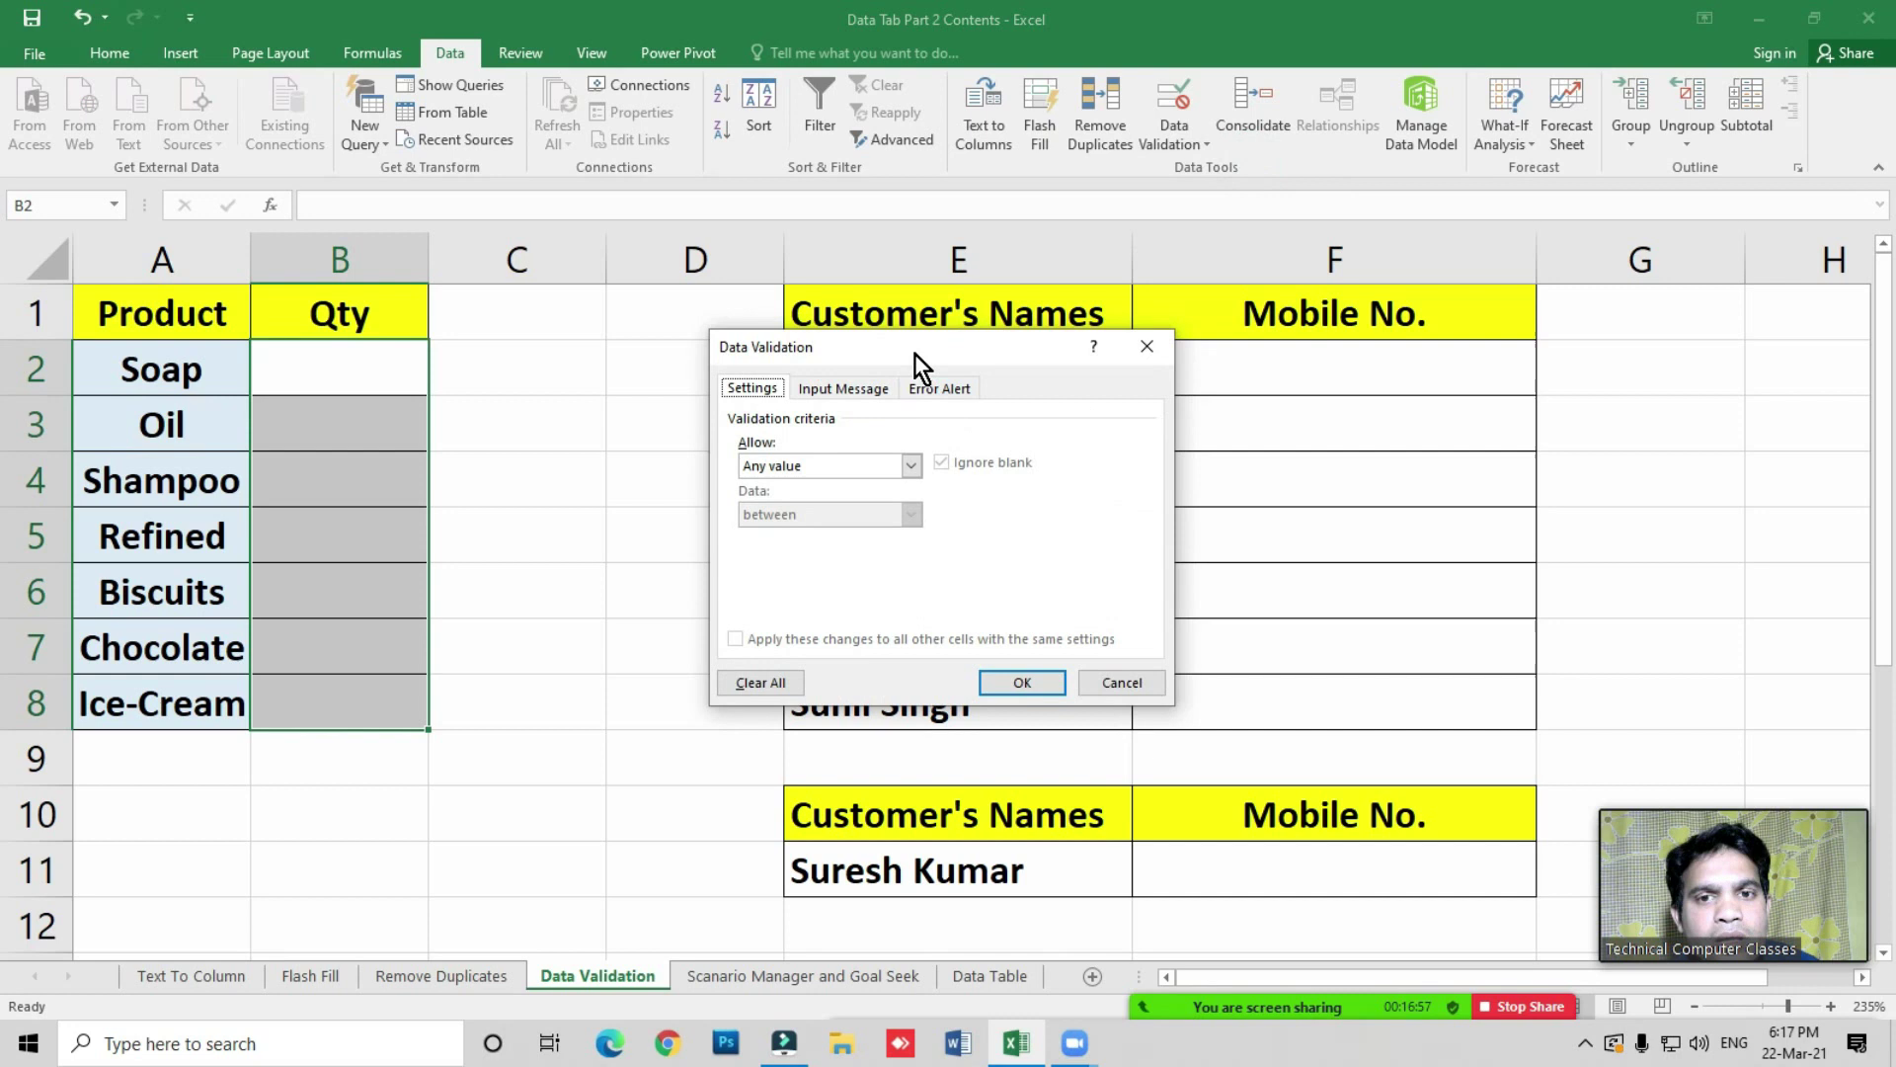
left_click_drag(915, 353, 893, 349)
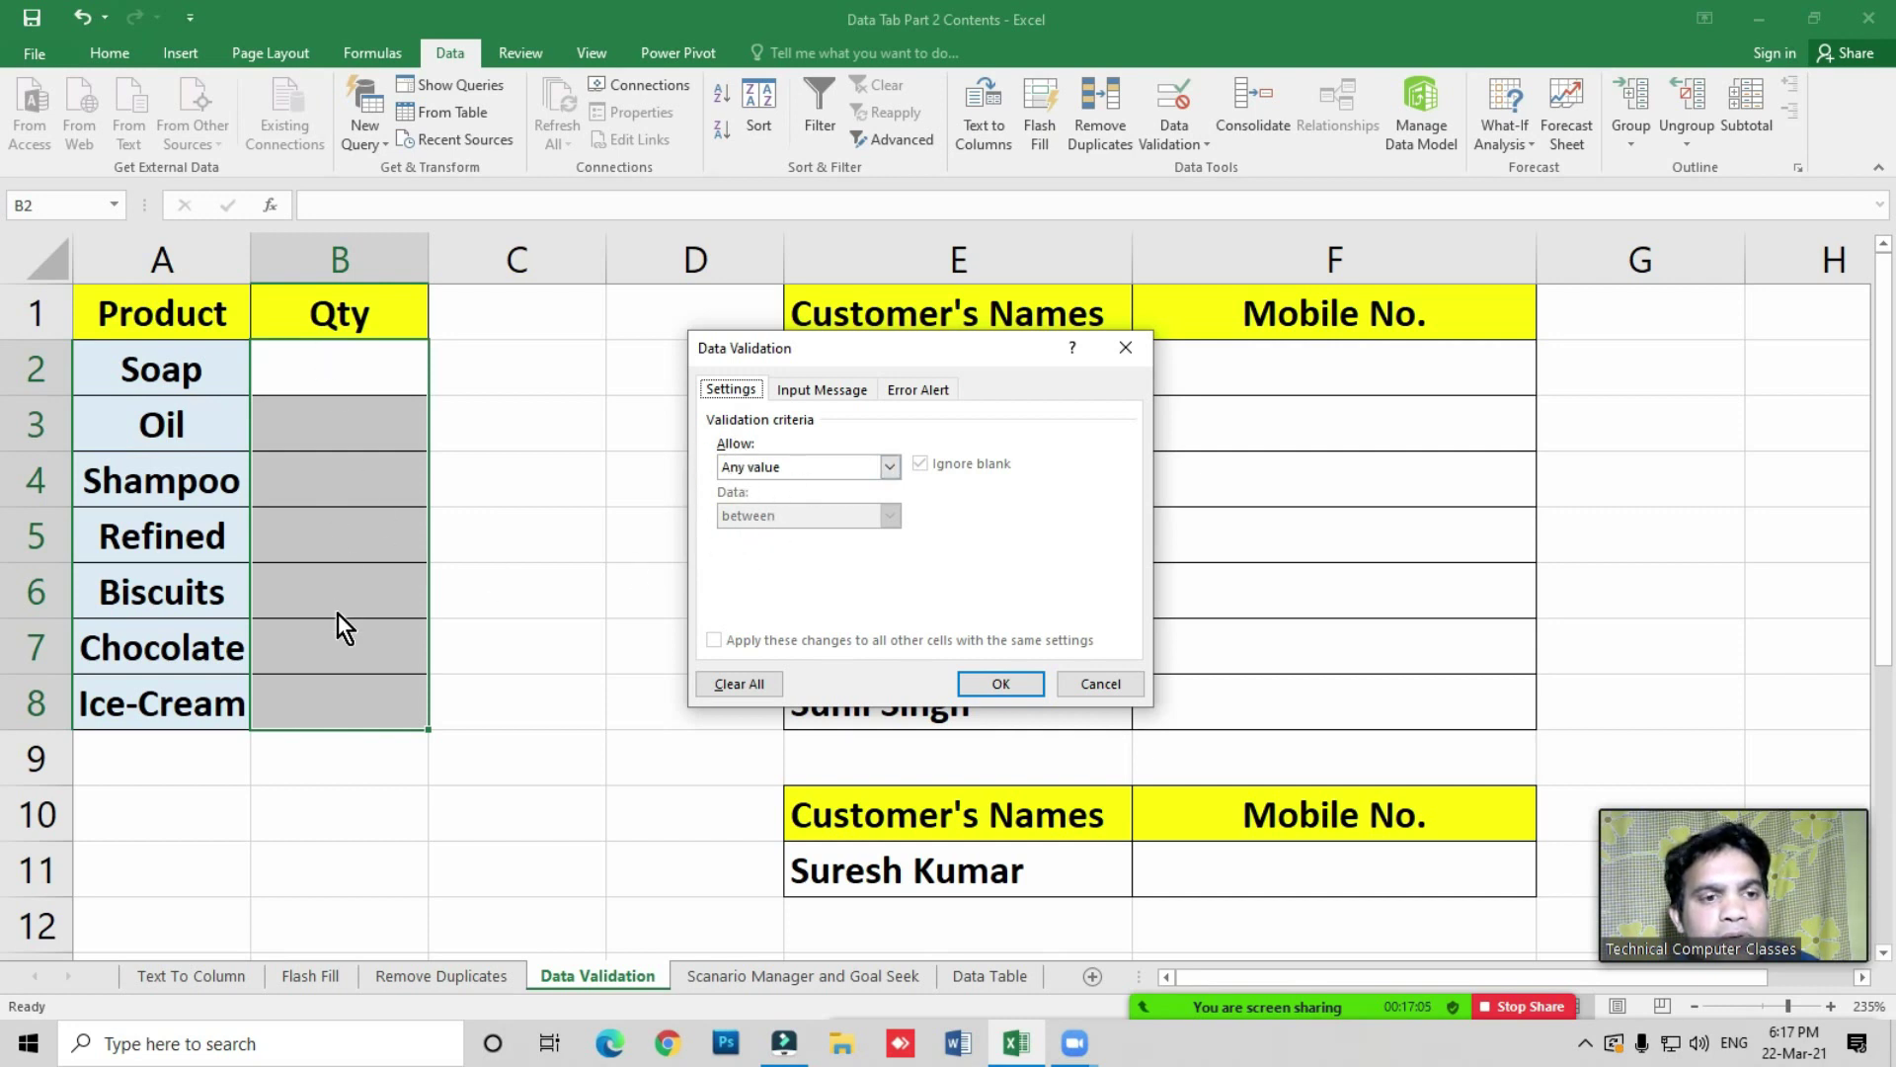
left_click(765, 466)
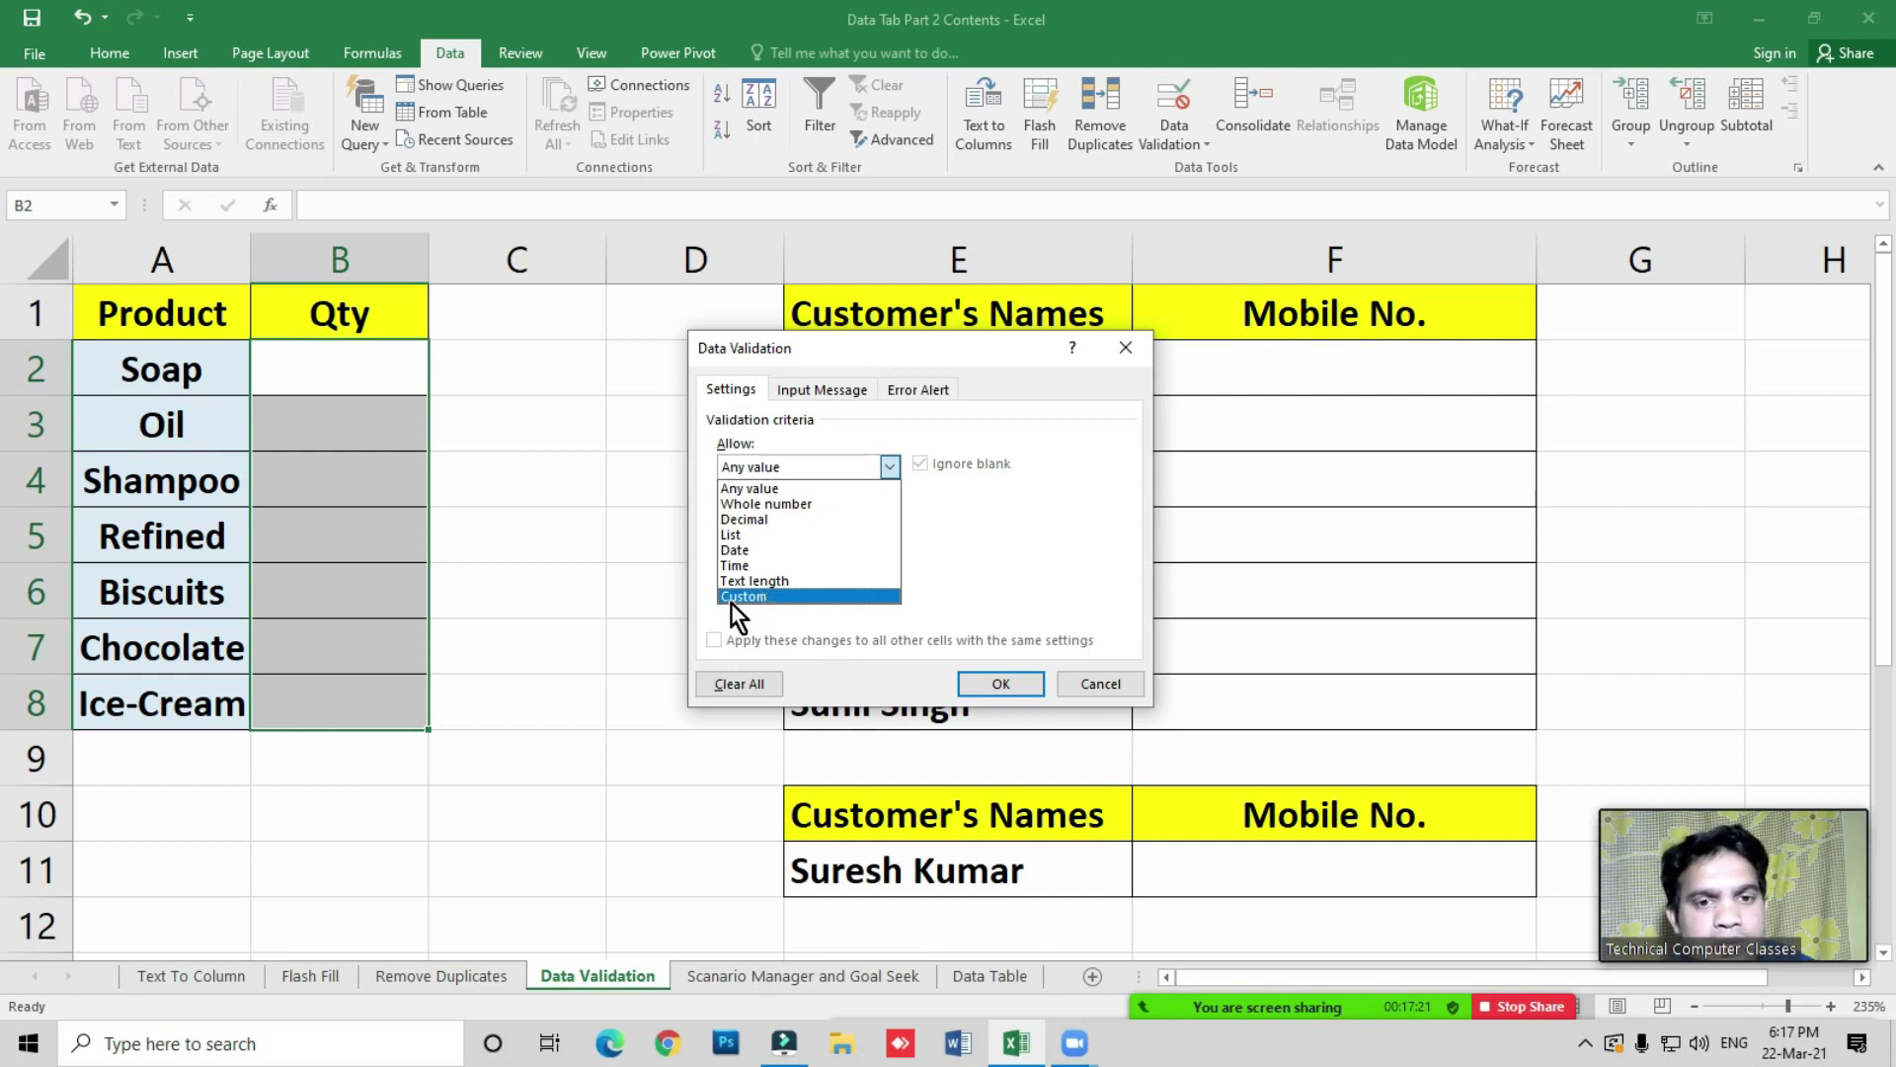
left_click(757, 505)
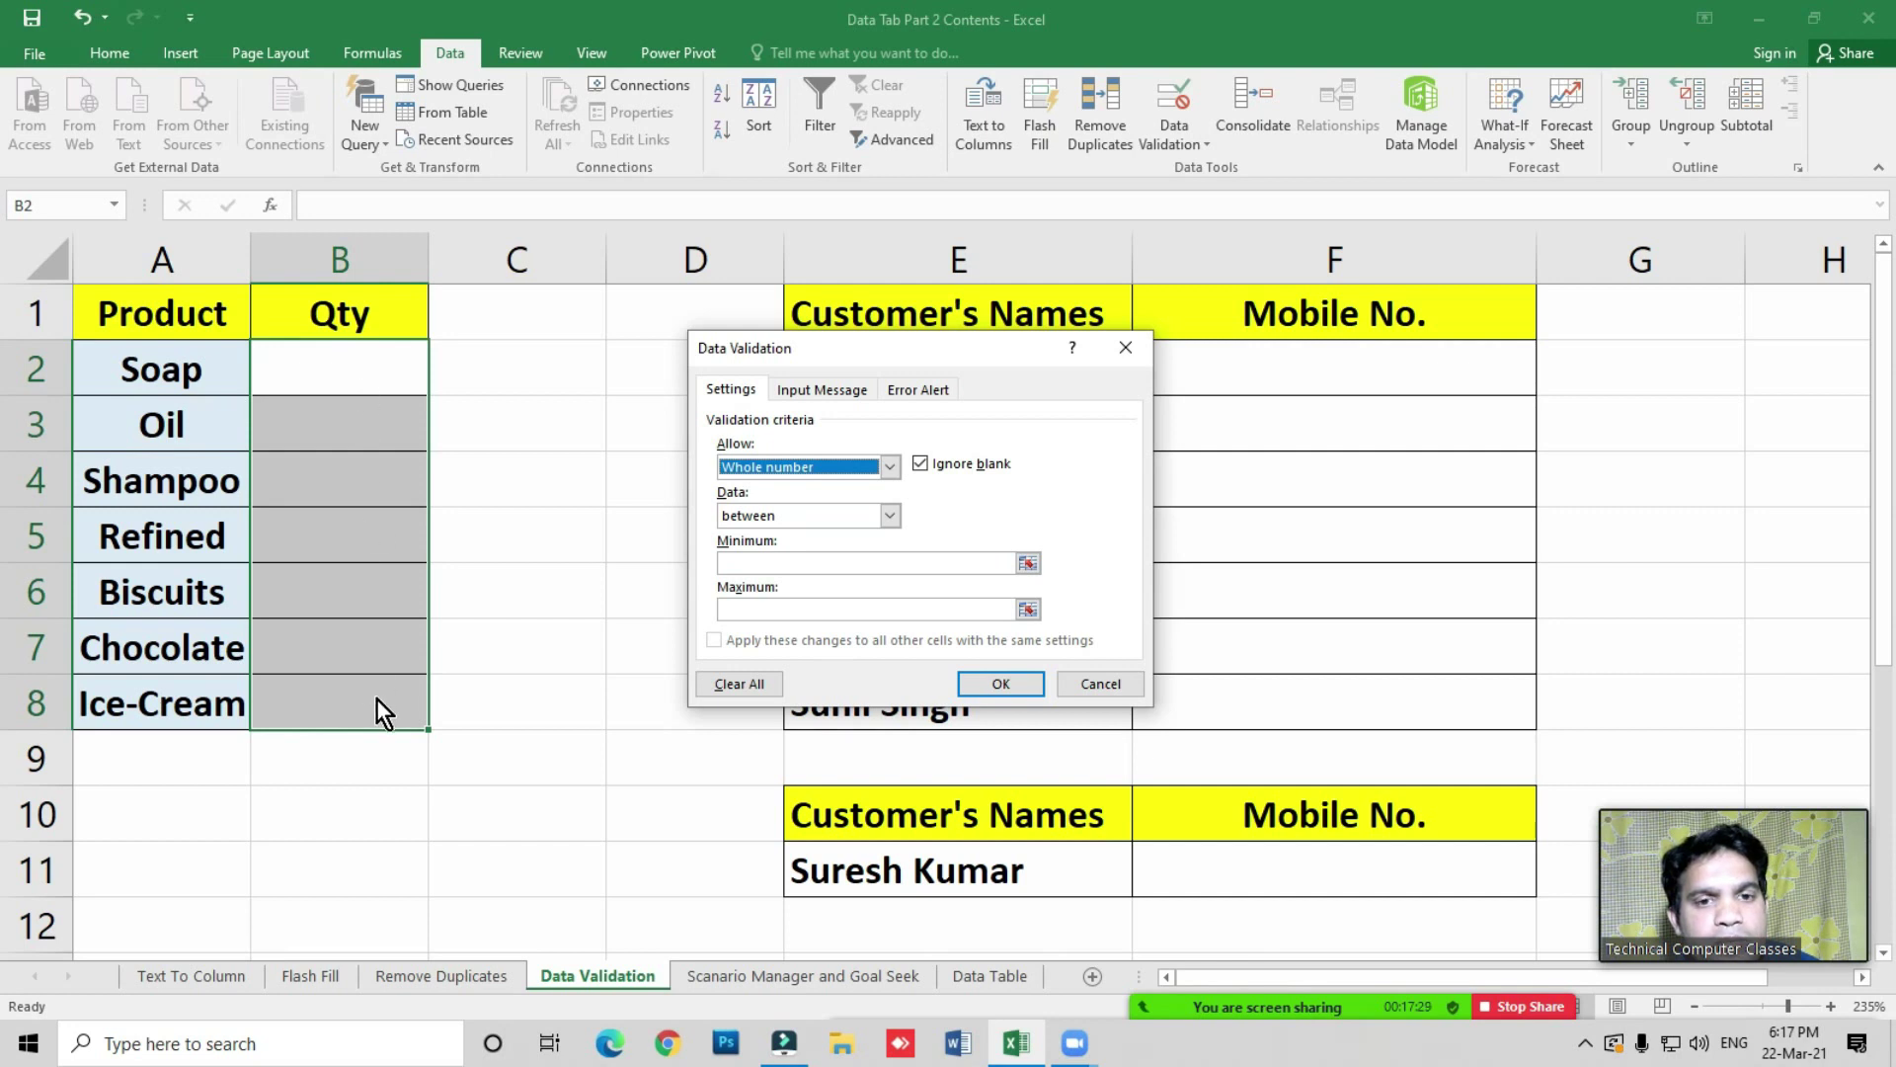
left_click(772, 519)
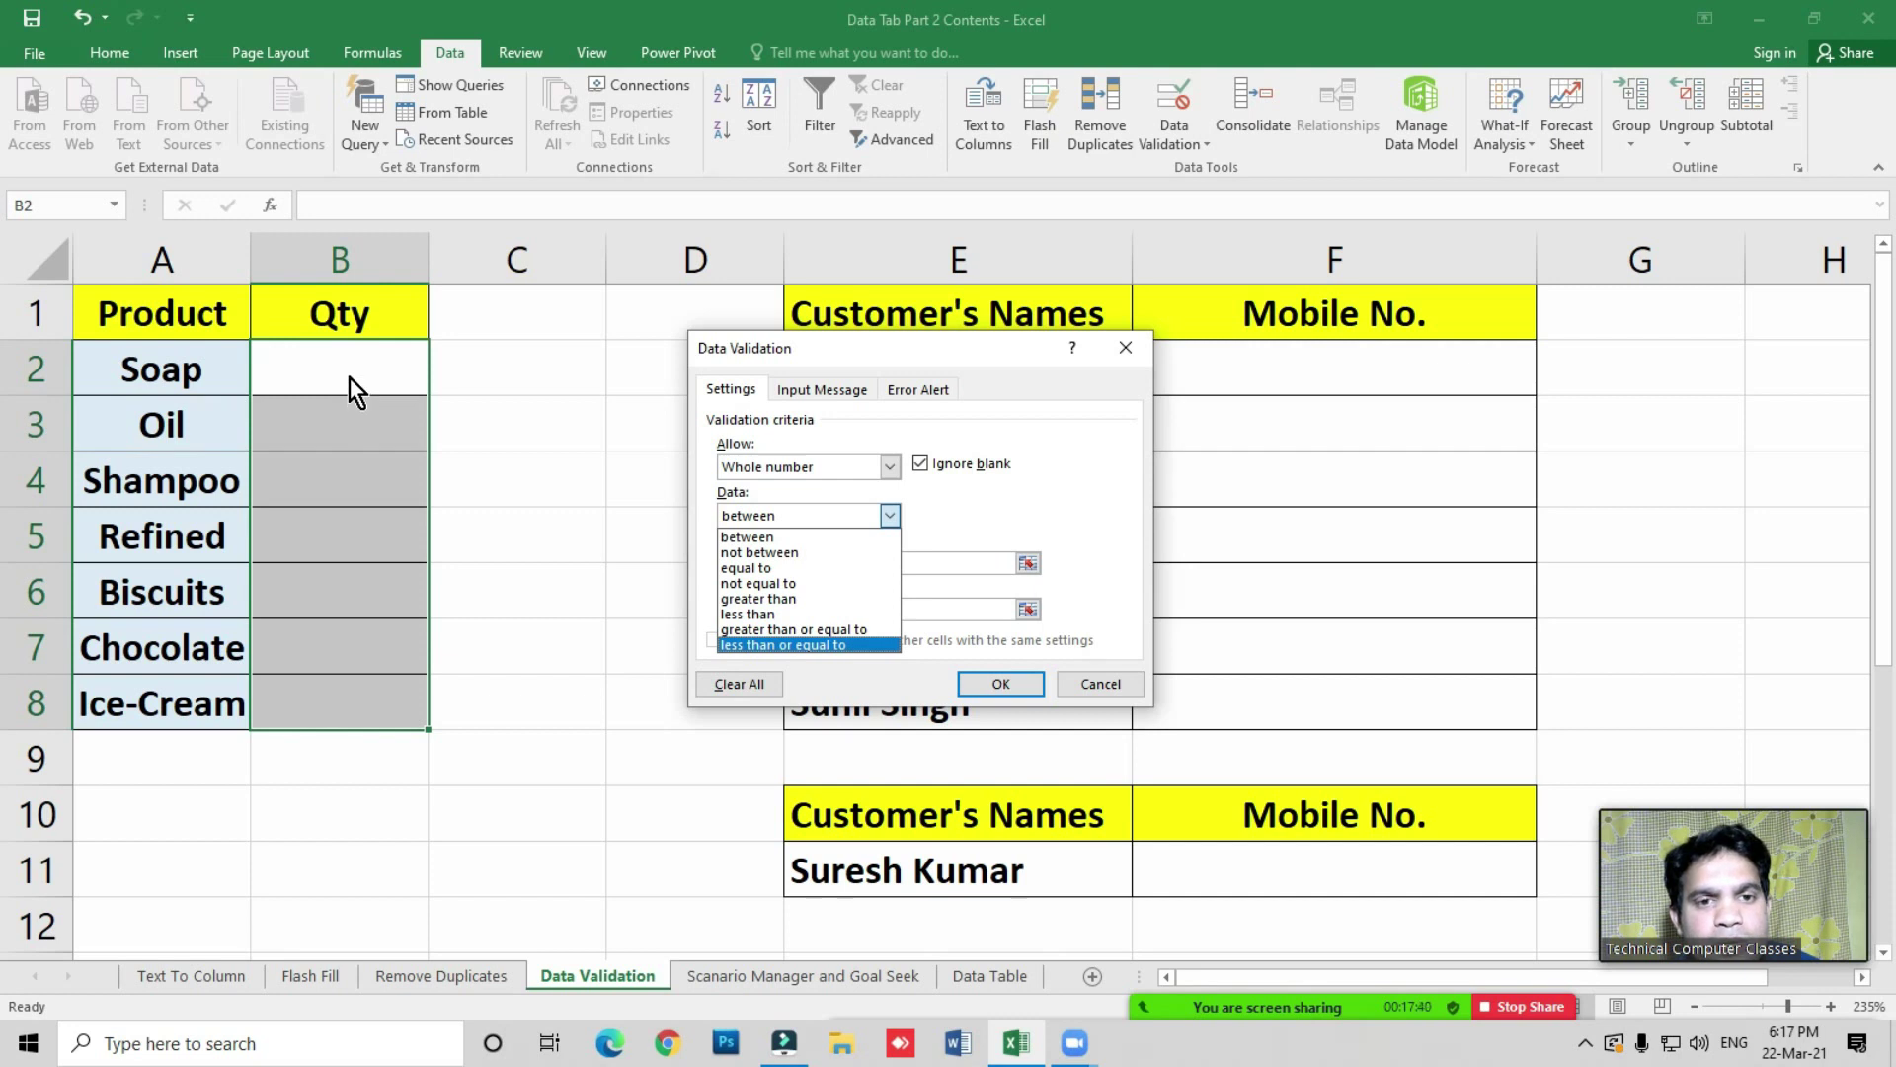
left_click(757, 538)
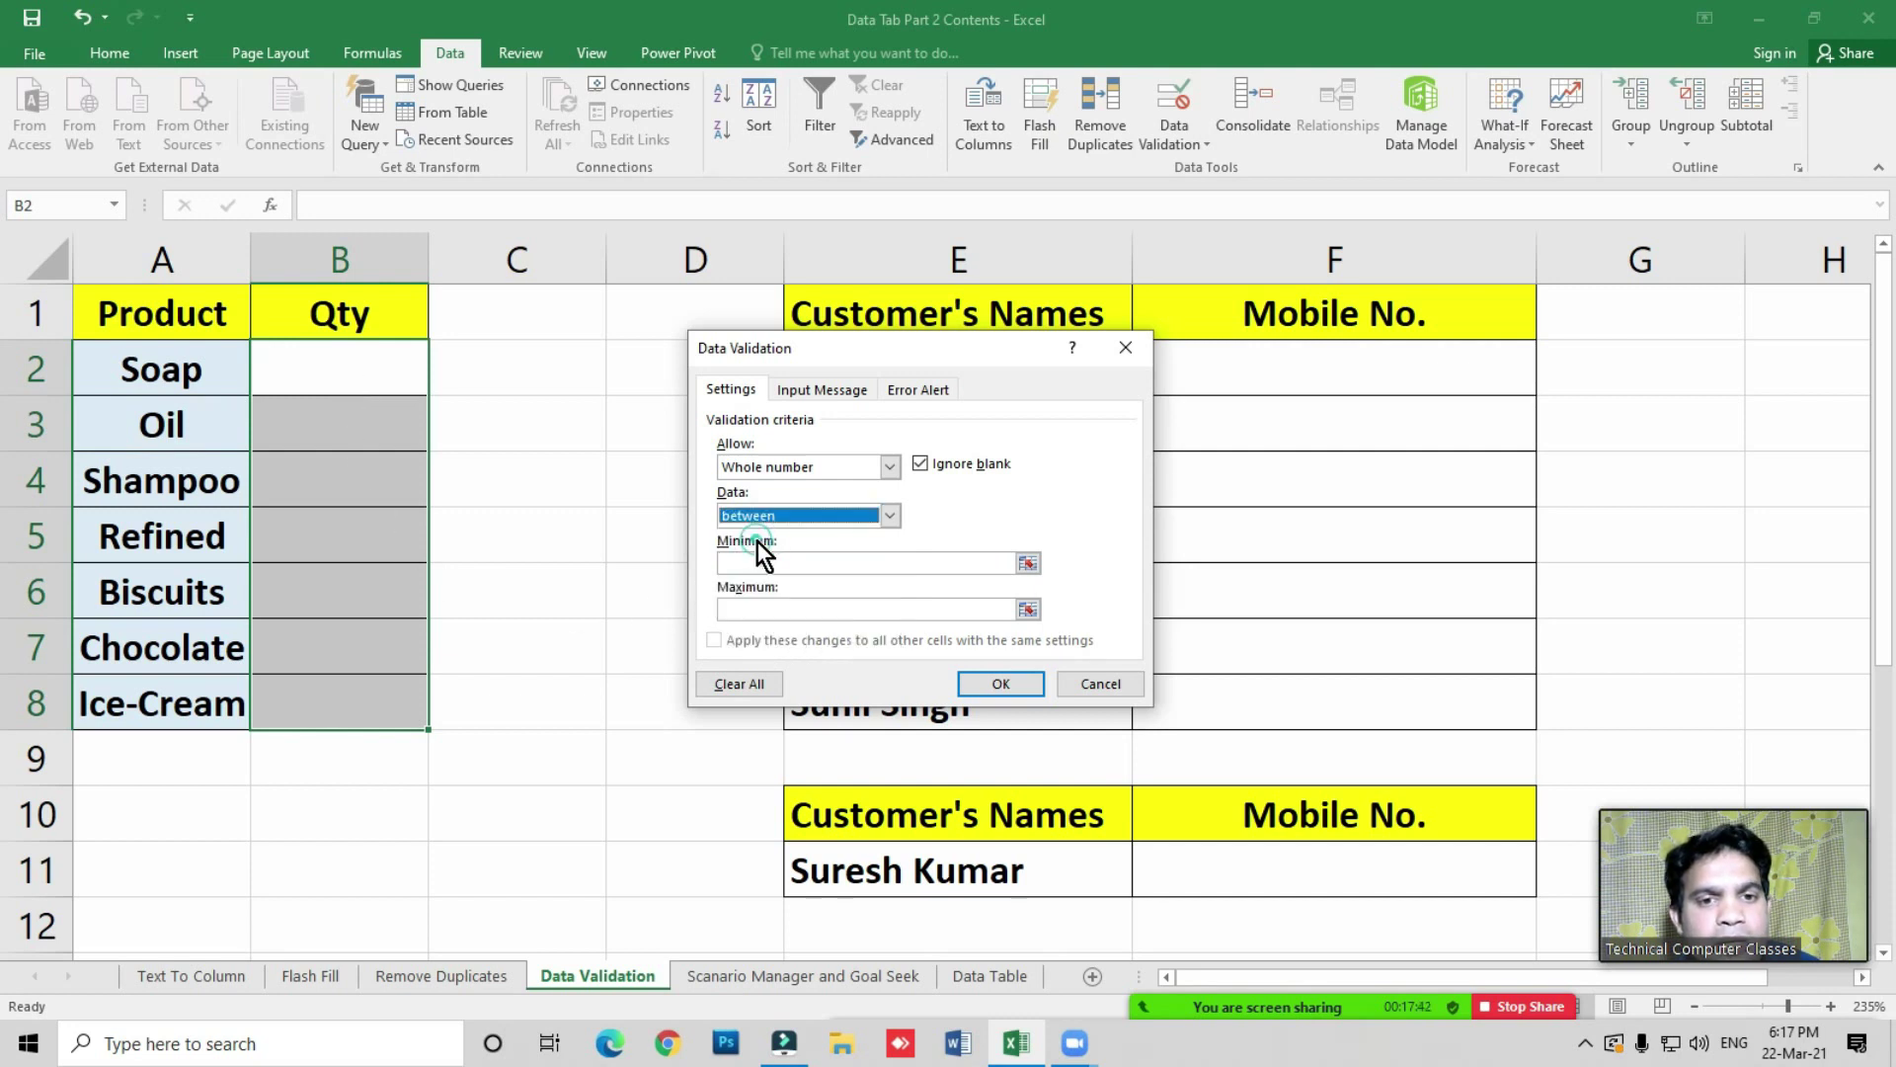
left_click(736, 564)
type("1")
left_click(745, 608)
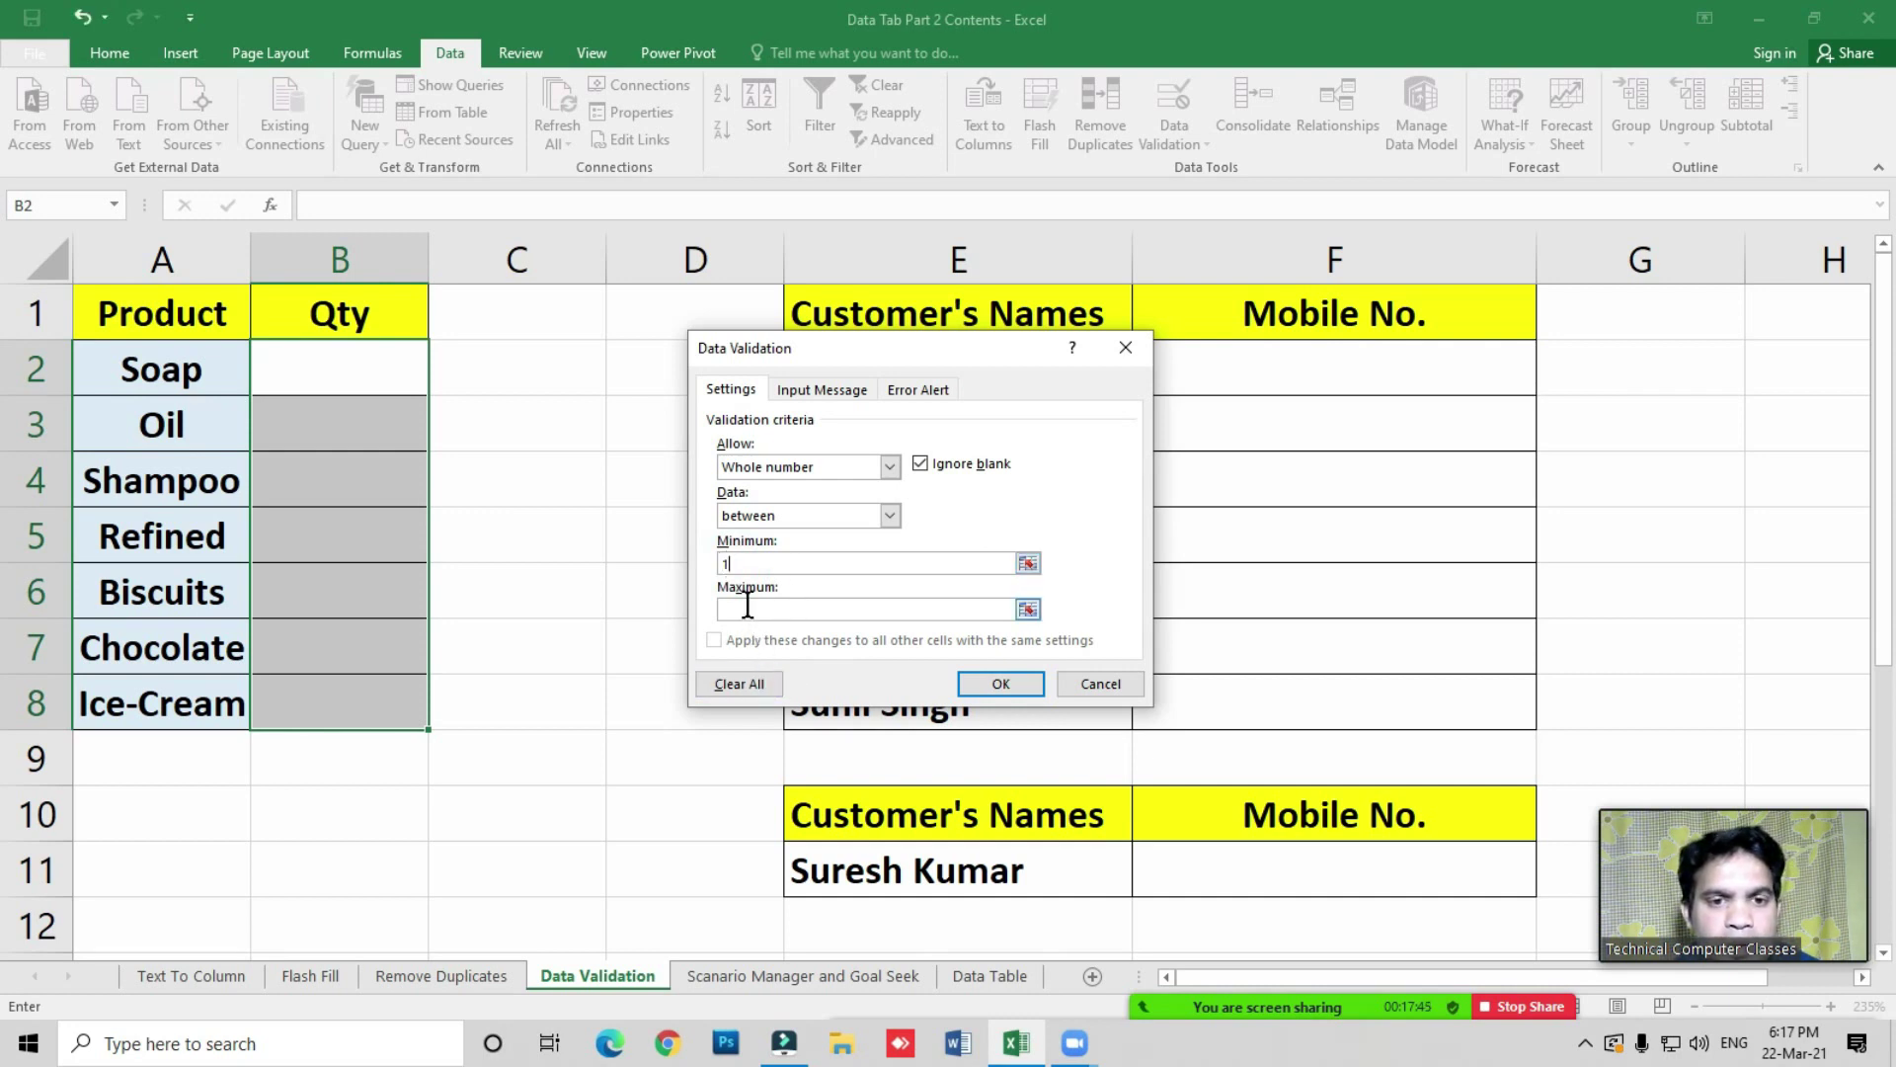
type("100")
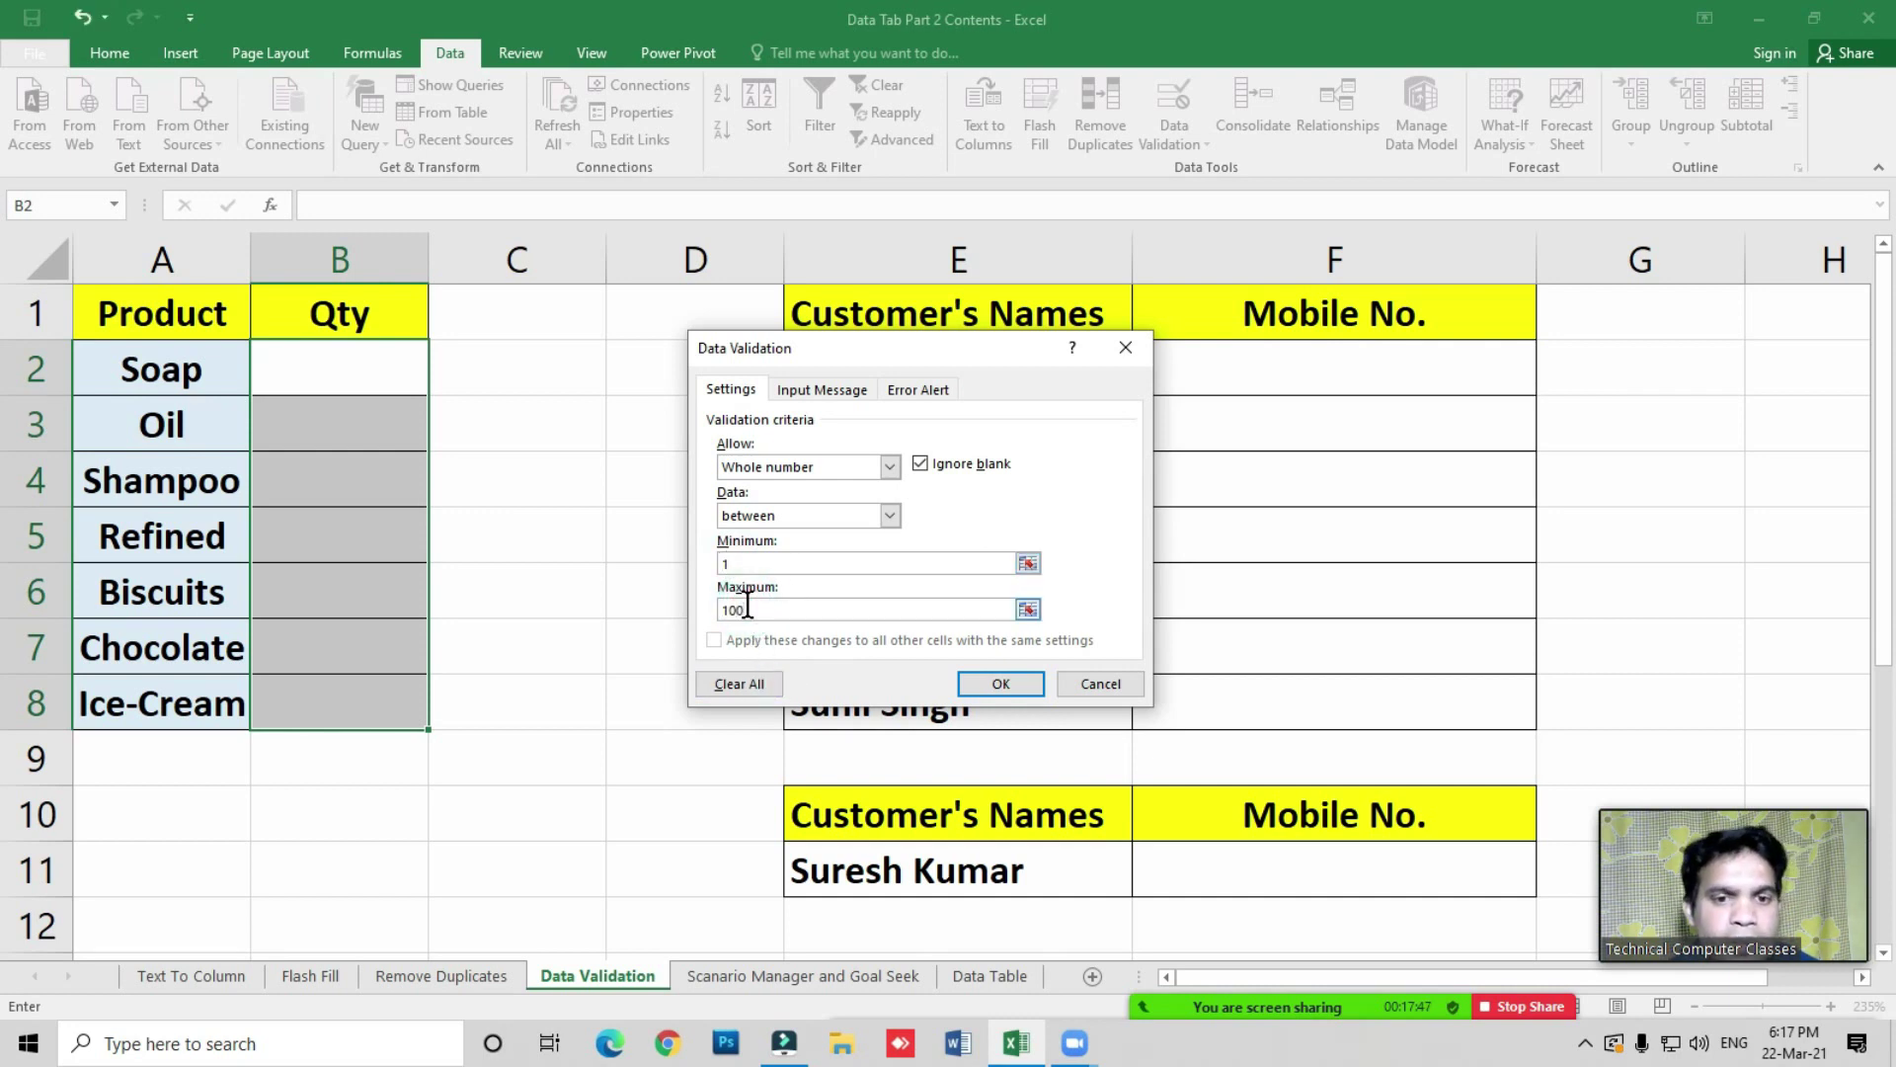
left_click(983, 684)
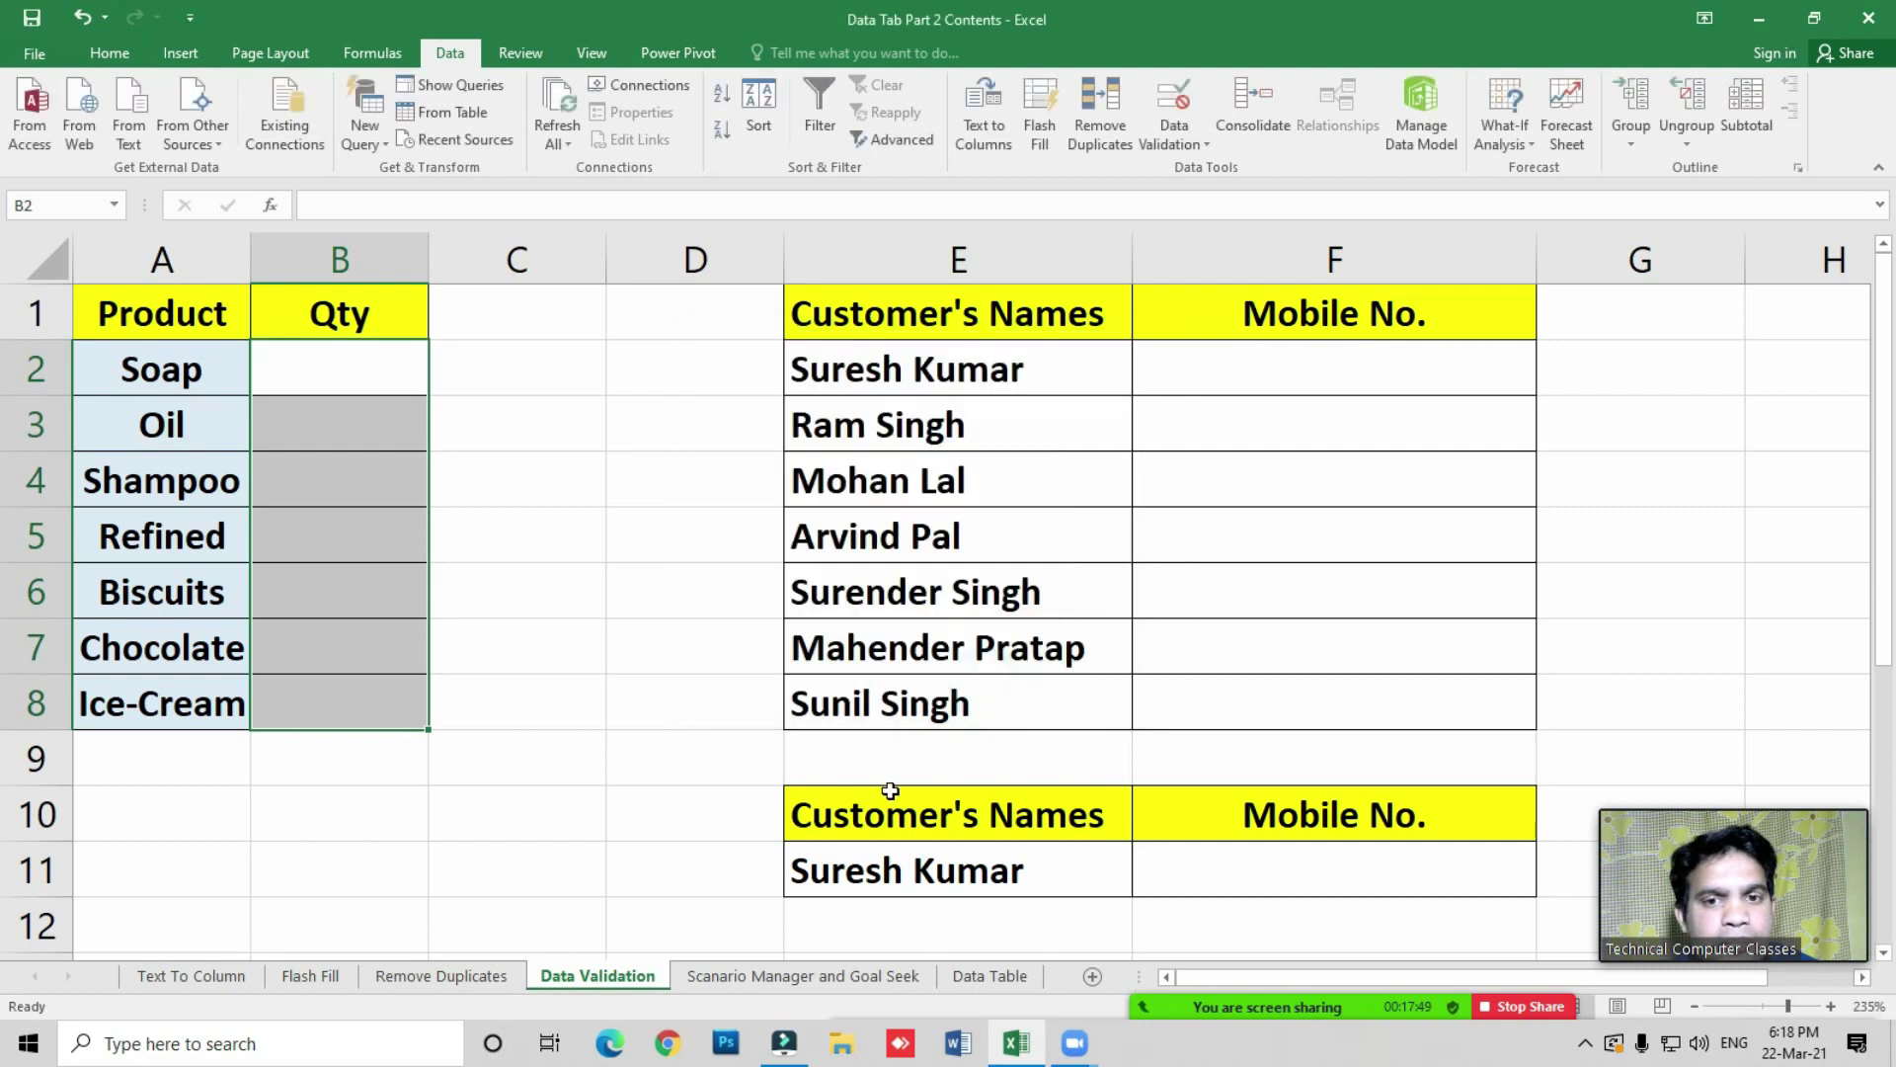
Enter quantities 50, 99 and 65 for Soap, Oil and Shampoo in B2:B4.
left_click(385, 519)
left_click(337, 372)
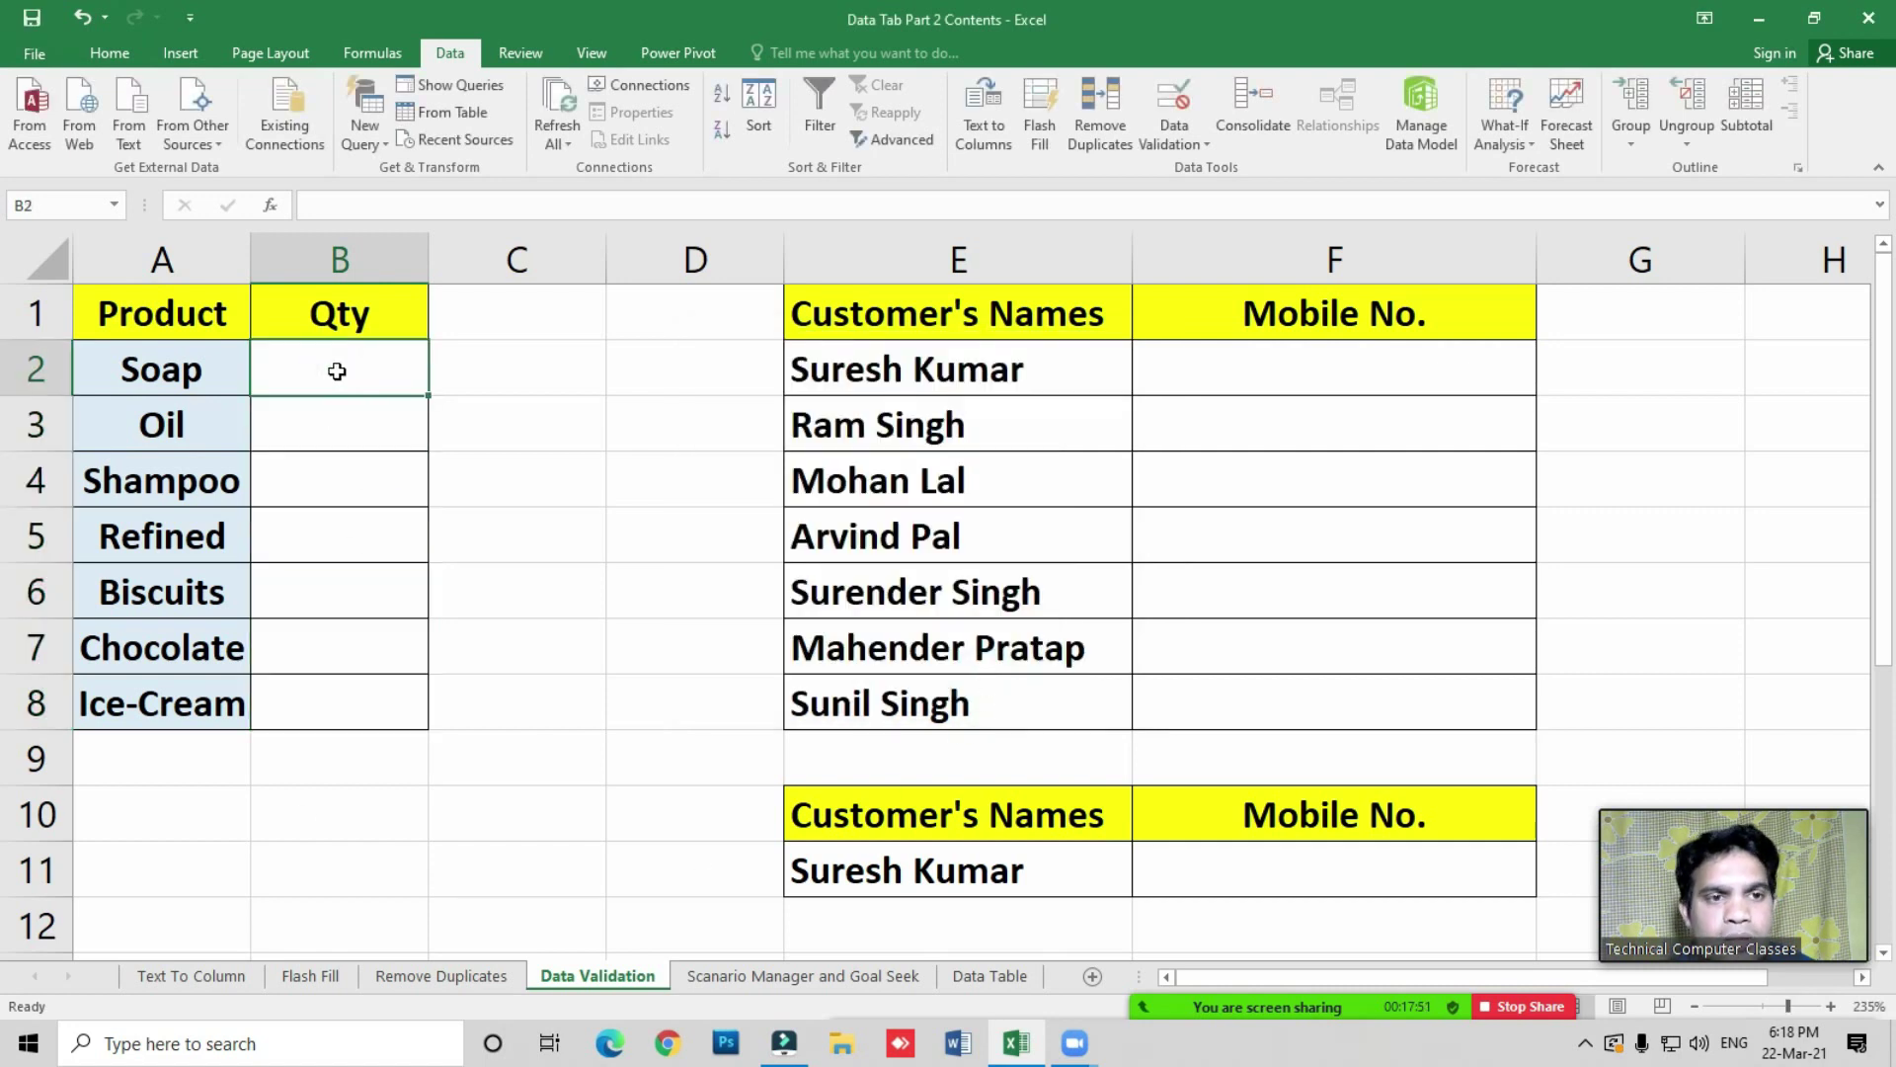
type("50")
key("Return")
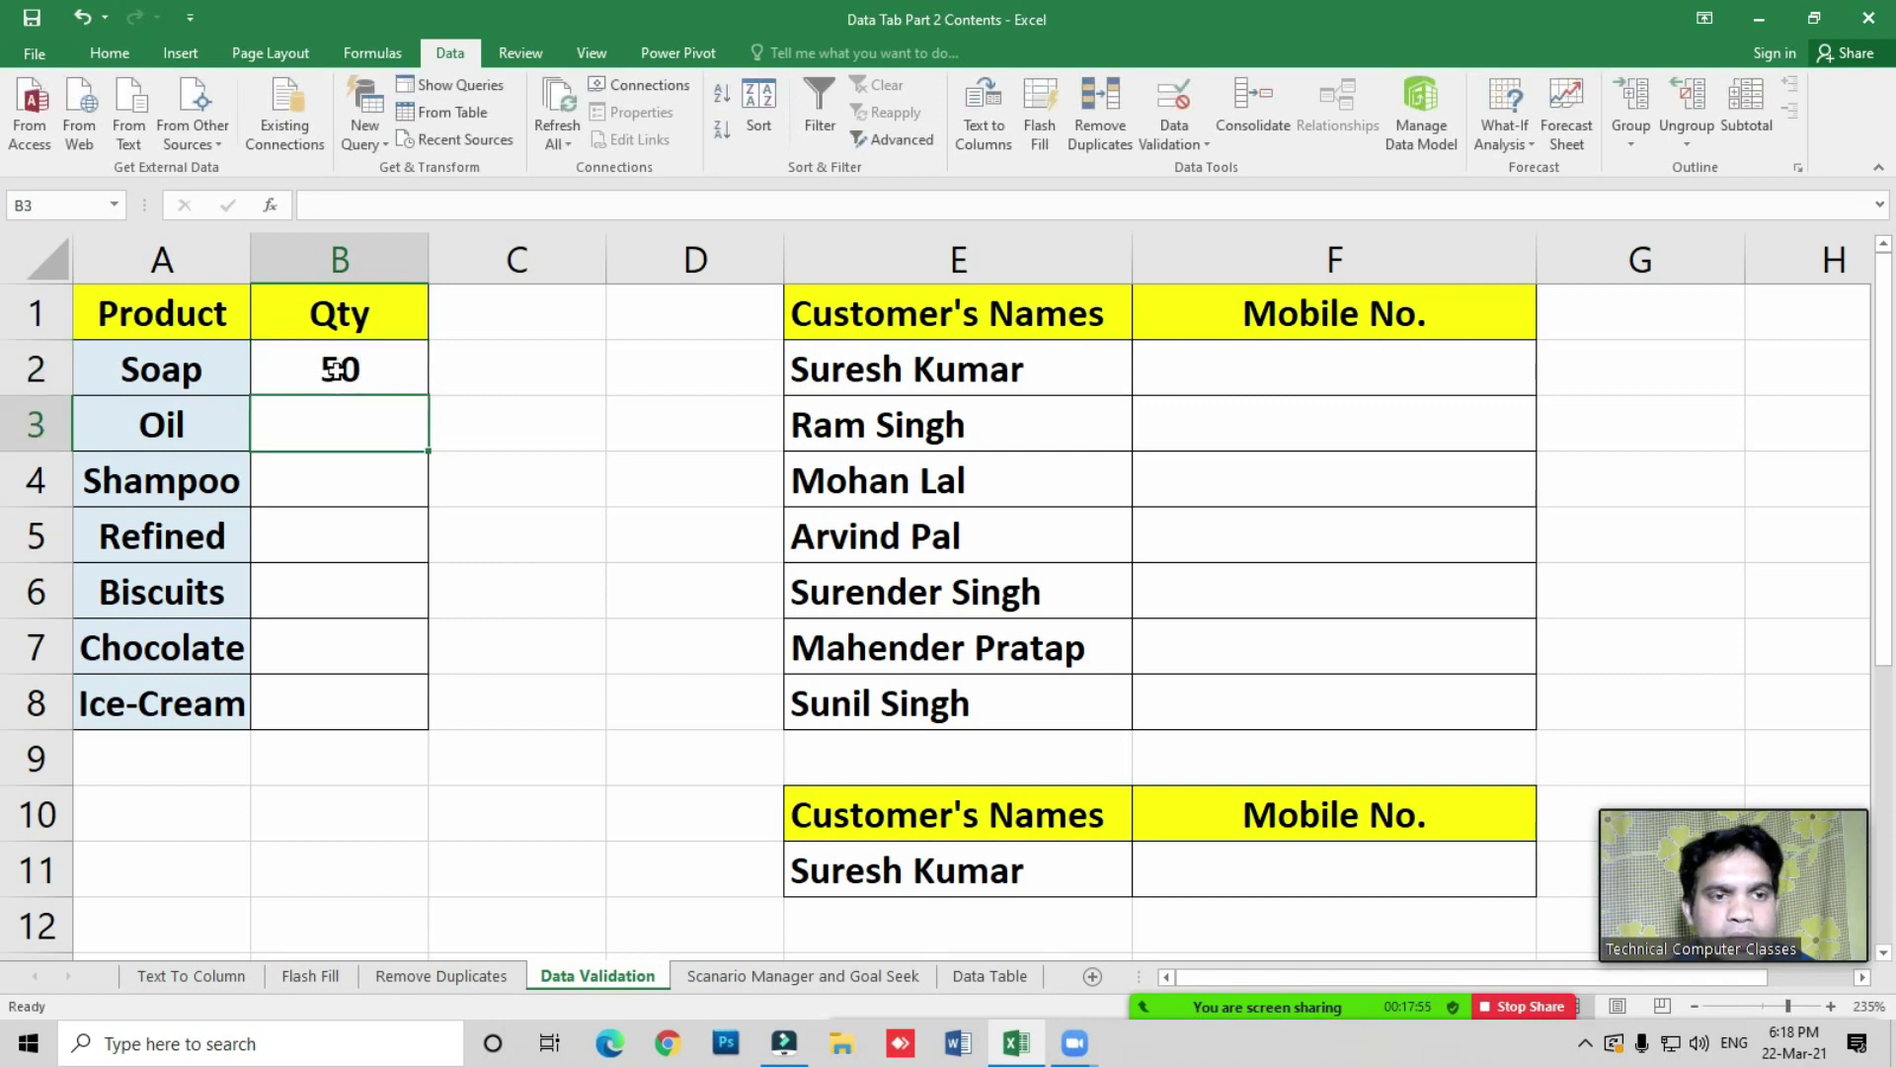
type("99")
key("Return")
type("65")
key("Return")
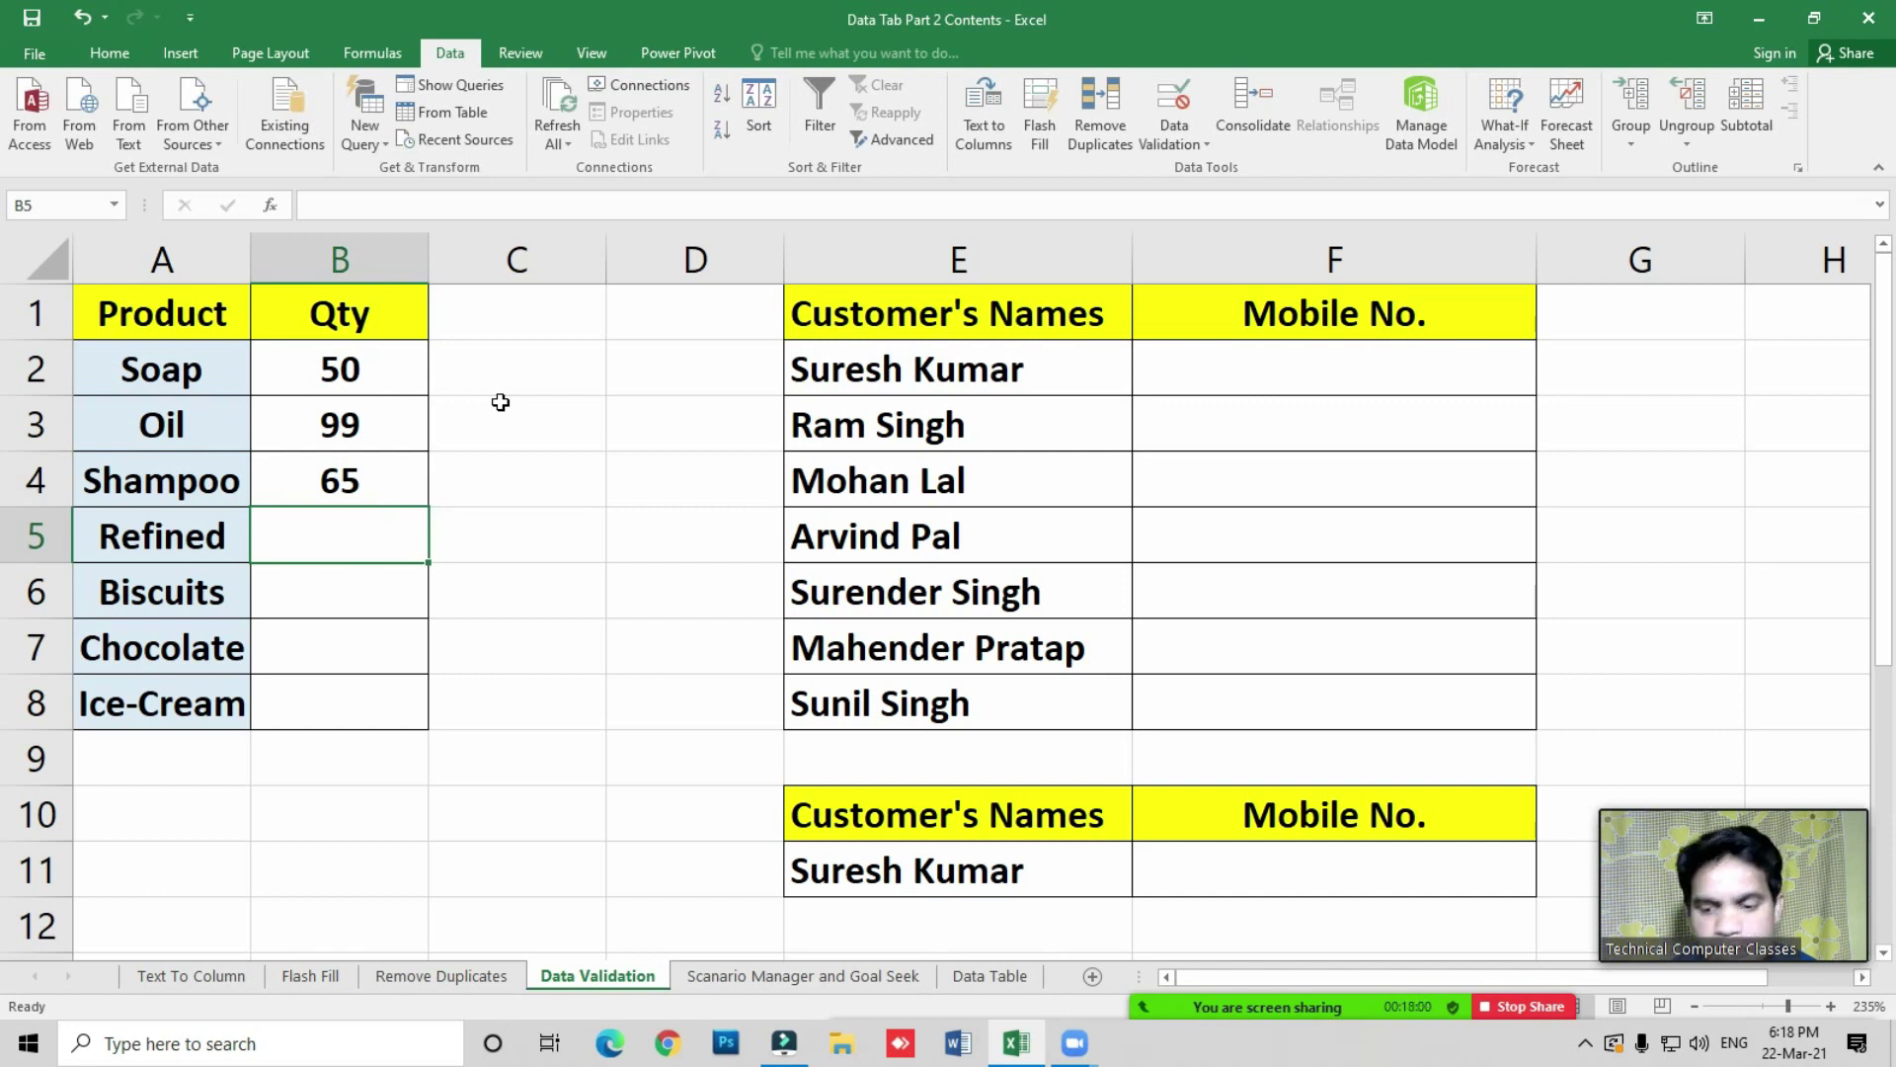
Test the rule with 105 for Refined, which is rejected, and cancel the entry.
type("105")
key("Return")
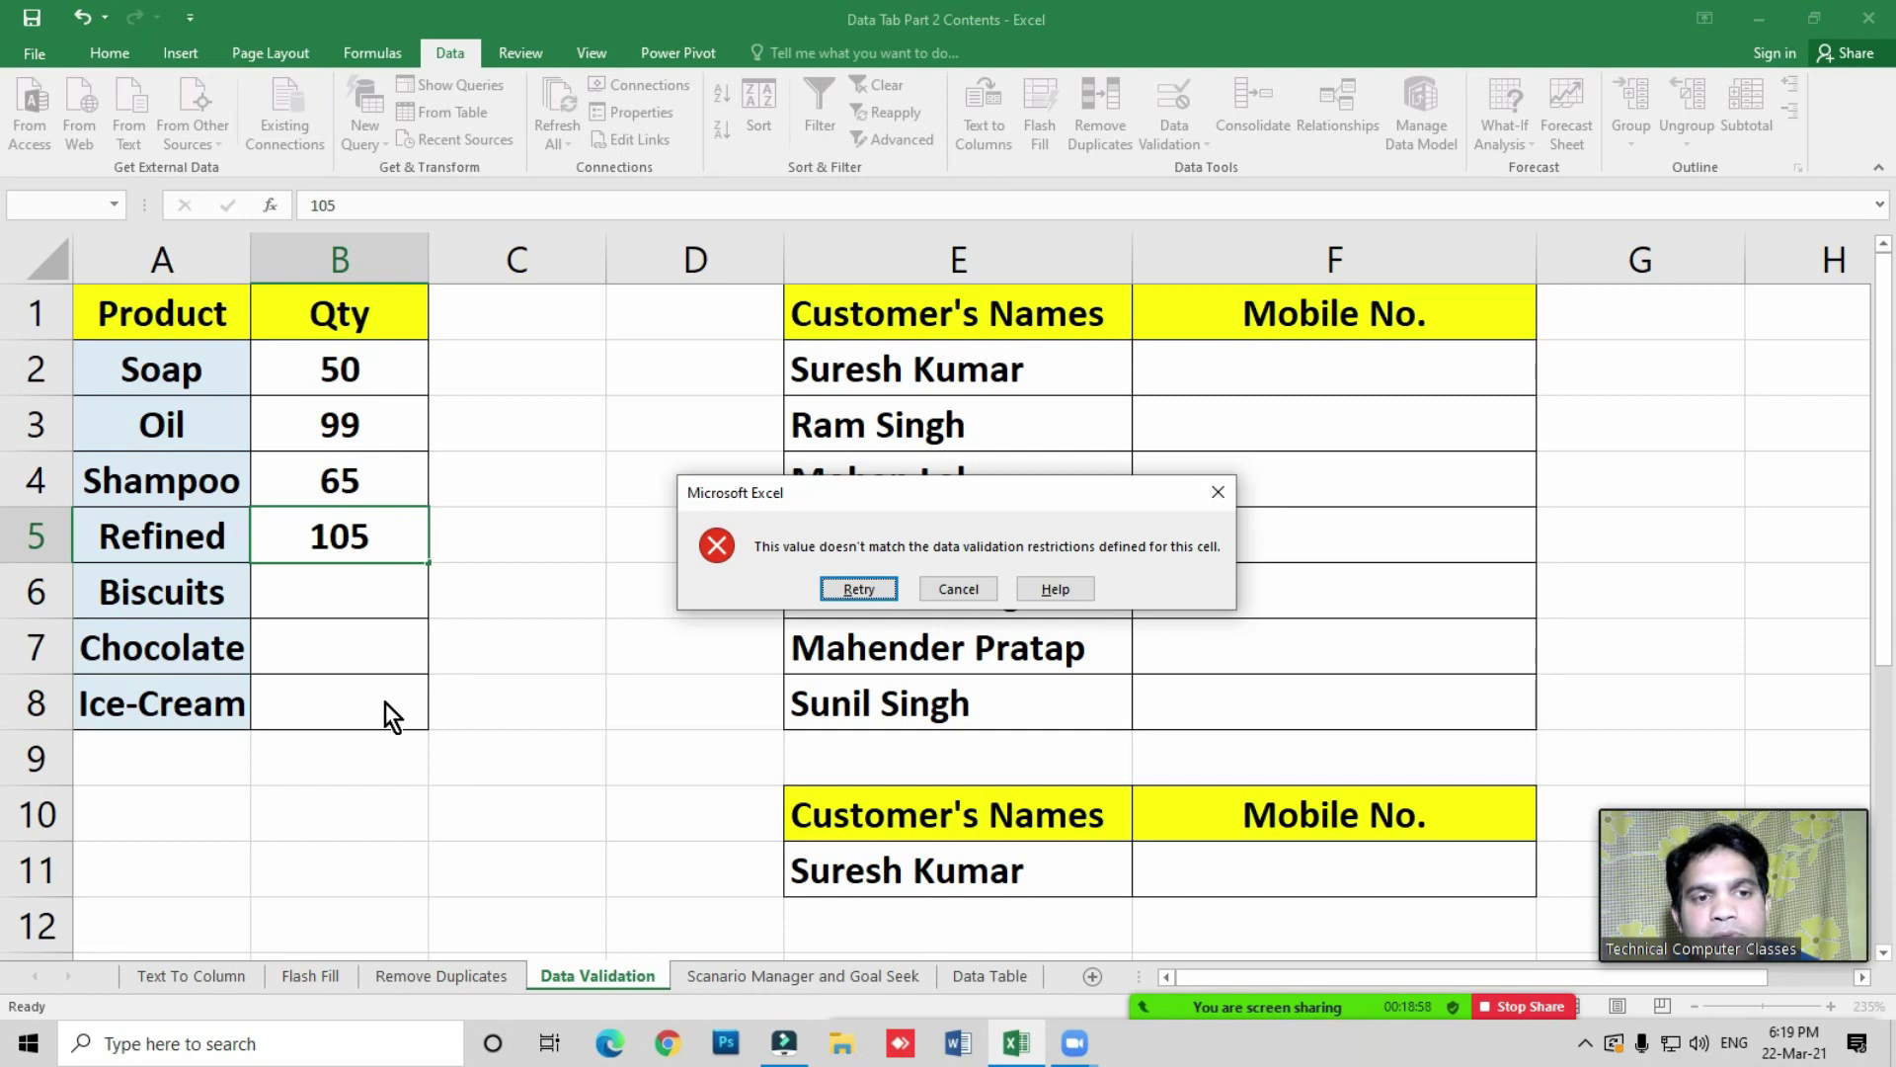
left_click(972, 589)
left_click_drag(331, 367, 339, 464)
Clear the test quantities and reopen Data Validation for Qty cells B2:B8.
key("Delete")
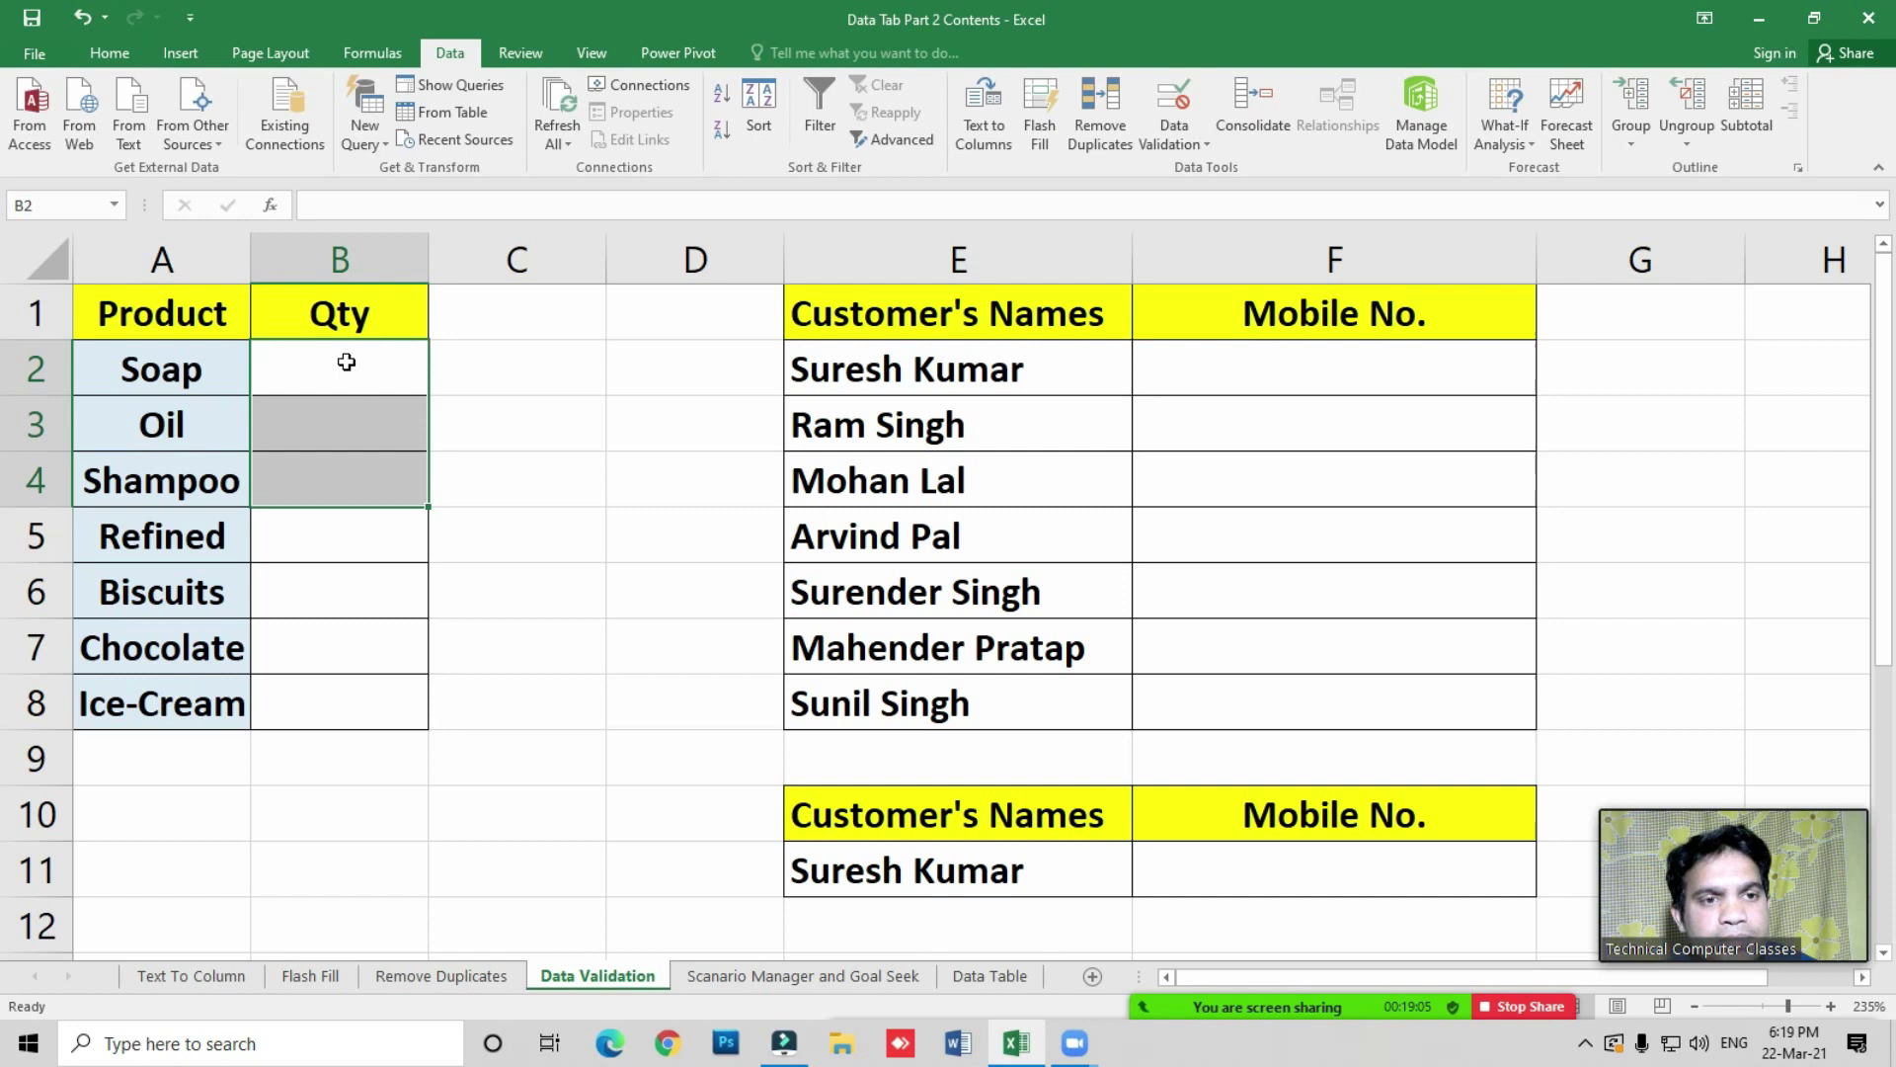
left_click_drag(347, 360, 370, 711)
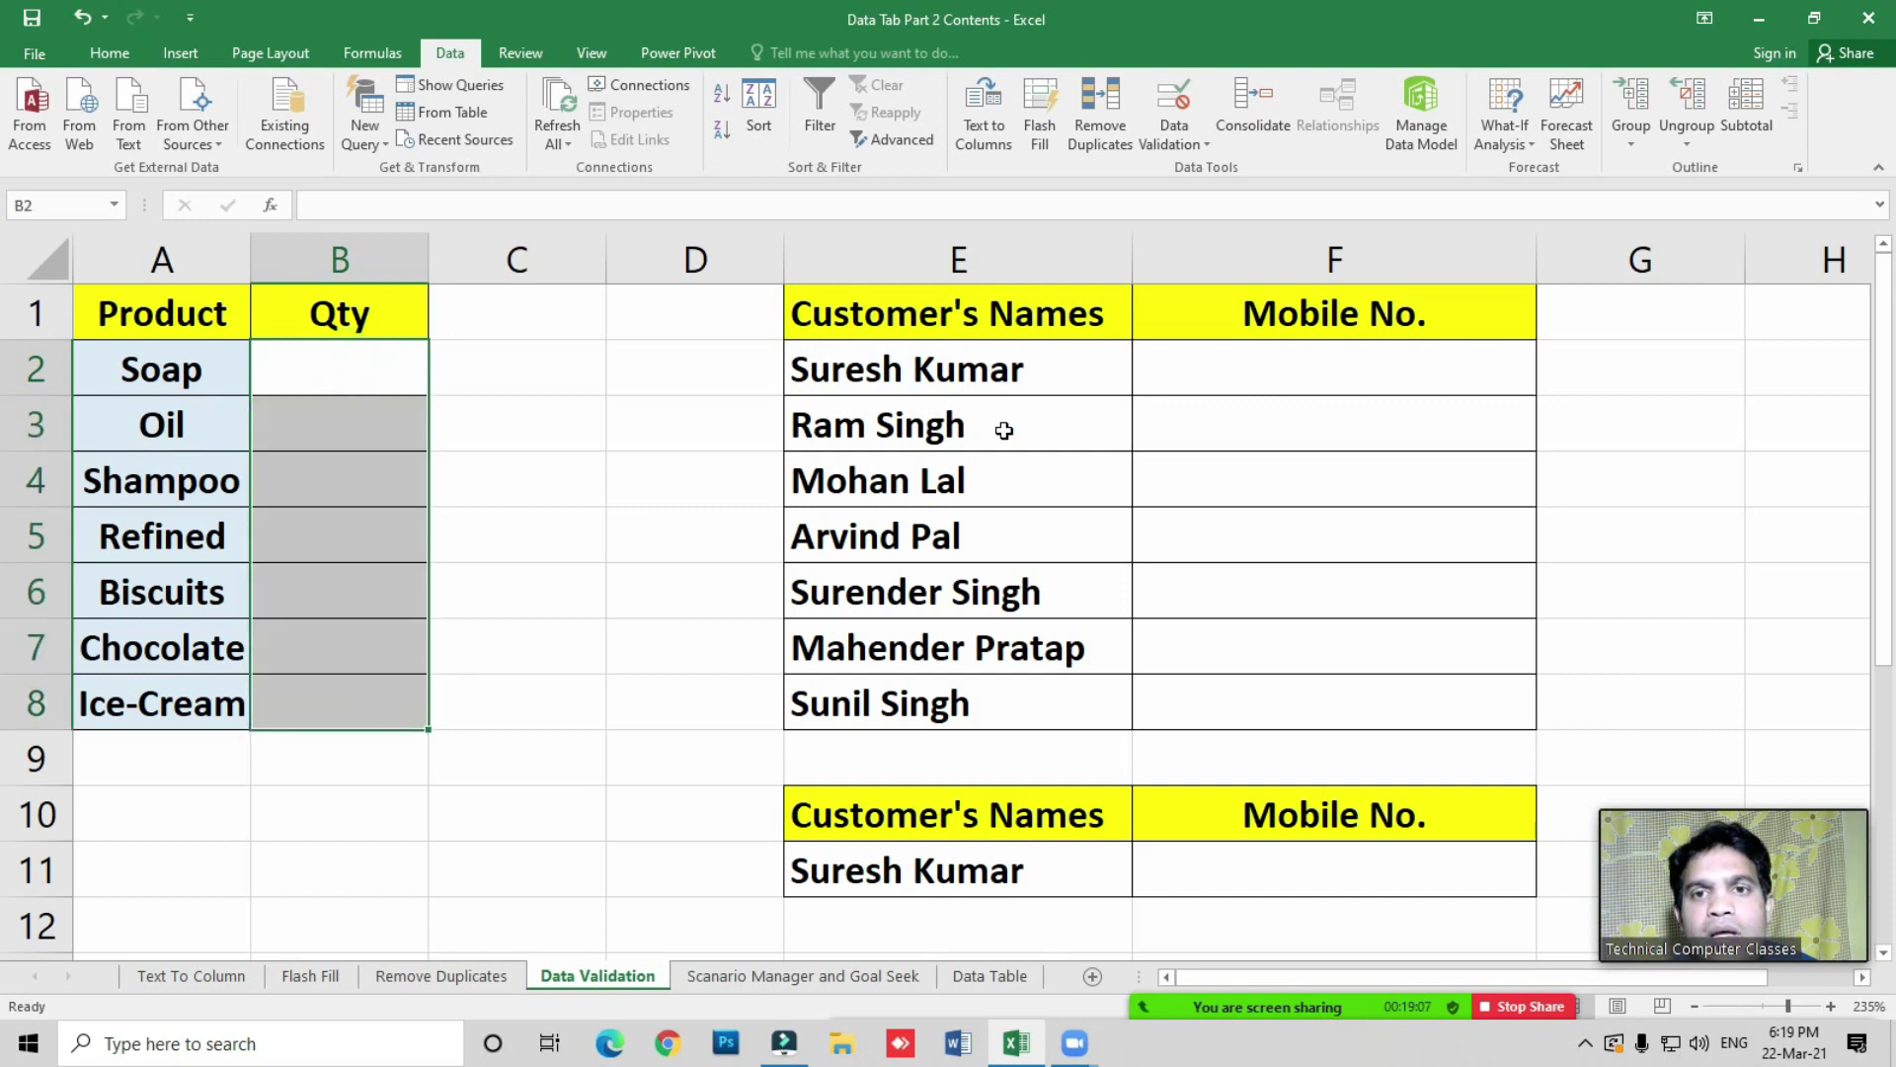
left_click(1181, 140)
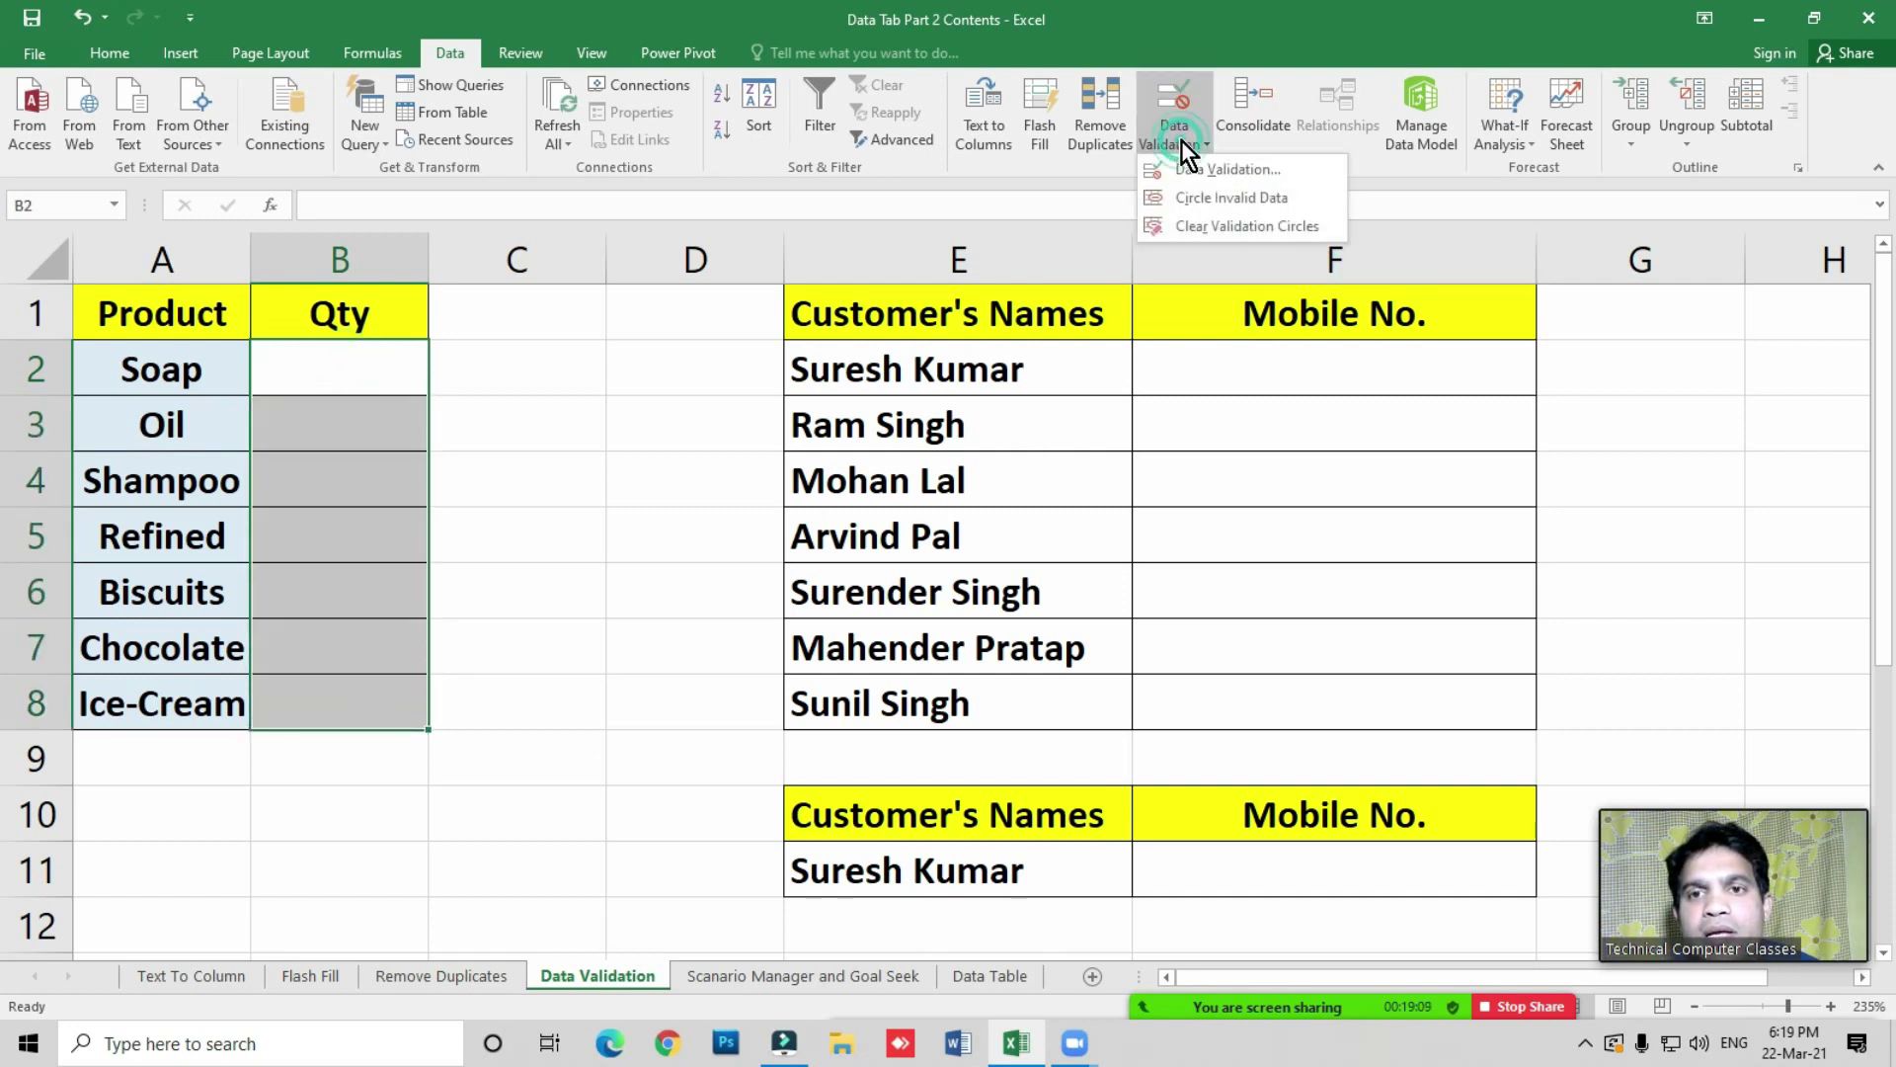
left_click(1224, 175)
left_click_drag(986, 353, 850, 348)
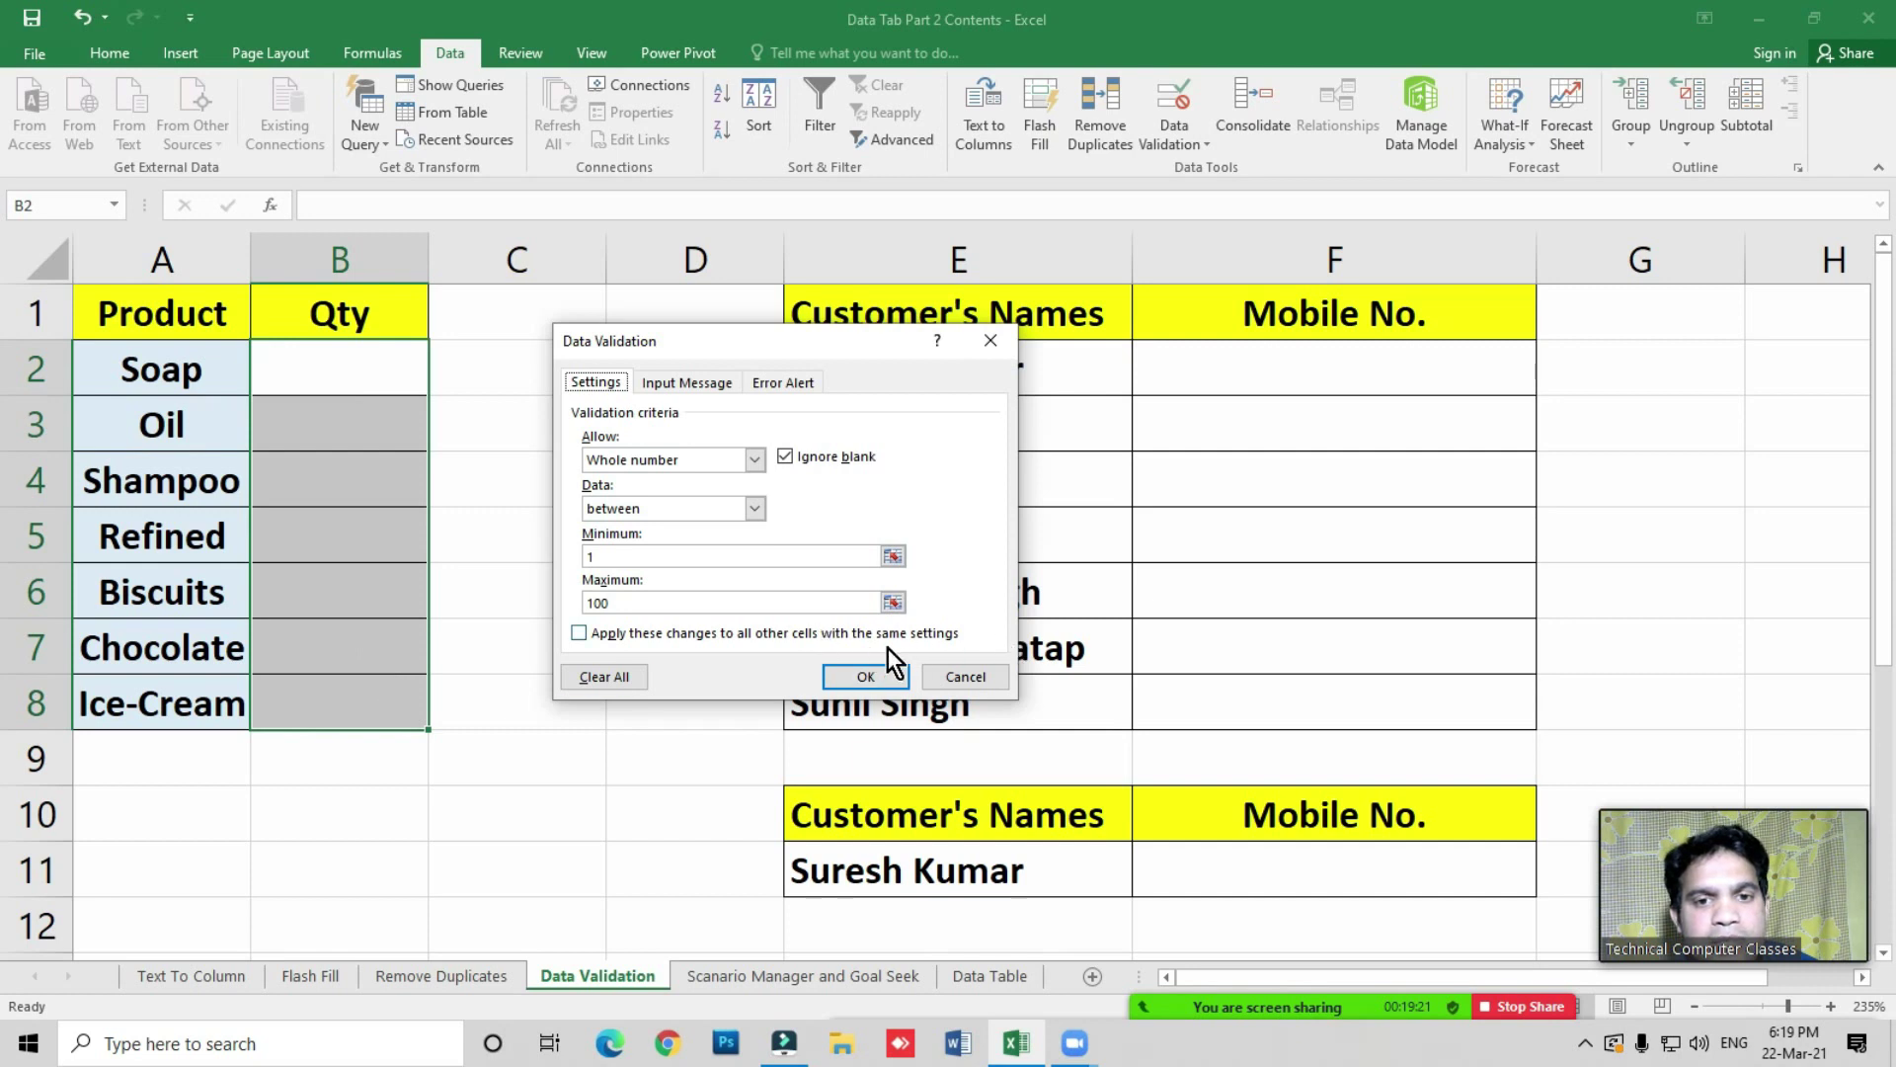
Add a Stop error alert titled 'Qty' with message 'Please enter Only 1 to 100 Qty'.
left_click(791, 382)
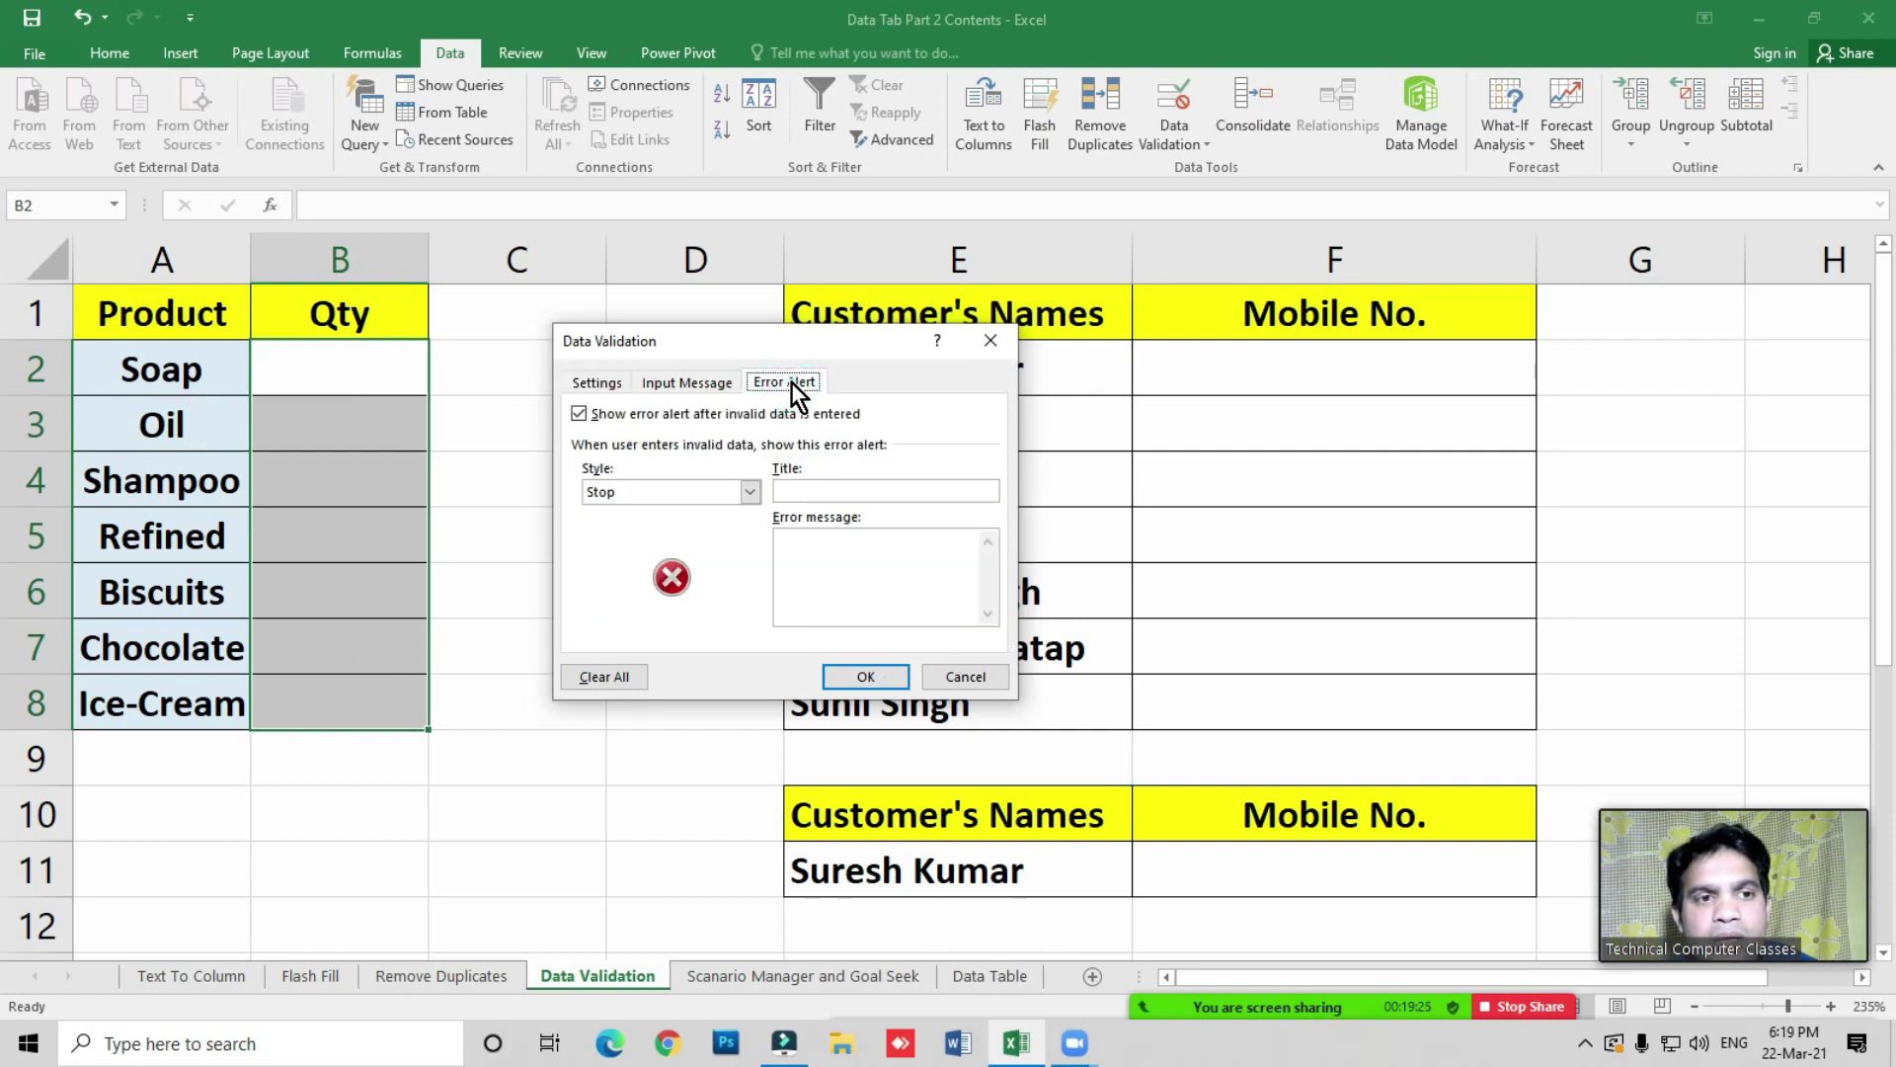
left_click(805, 486)
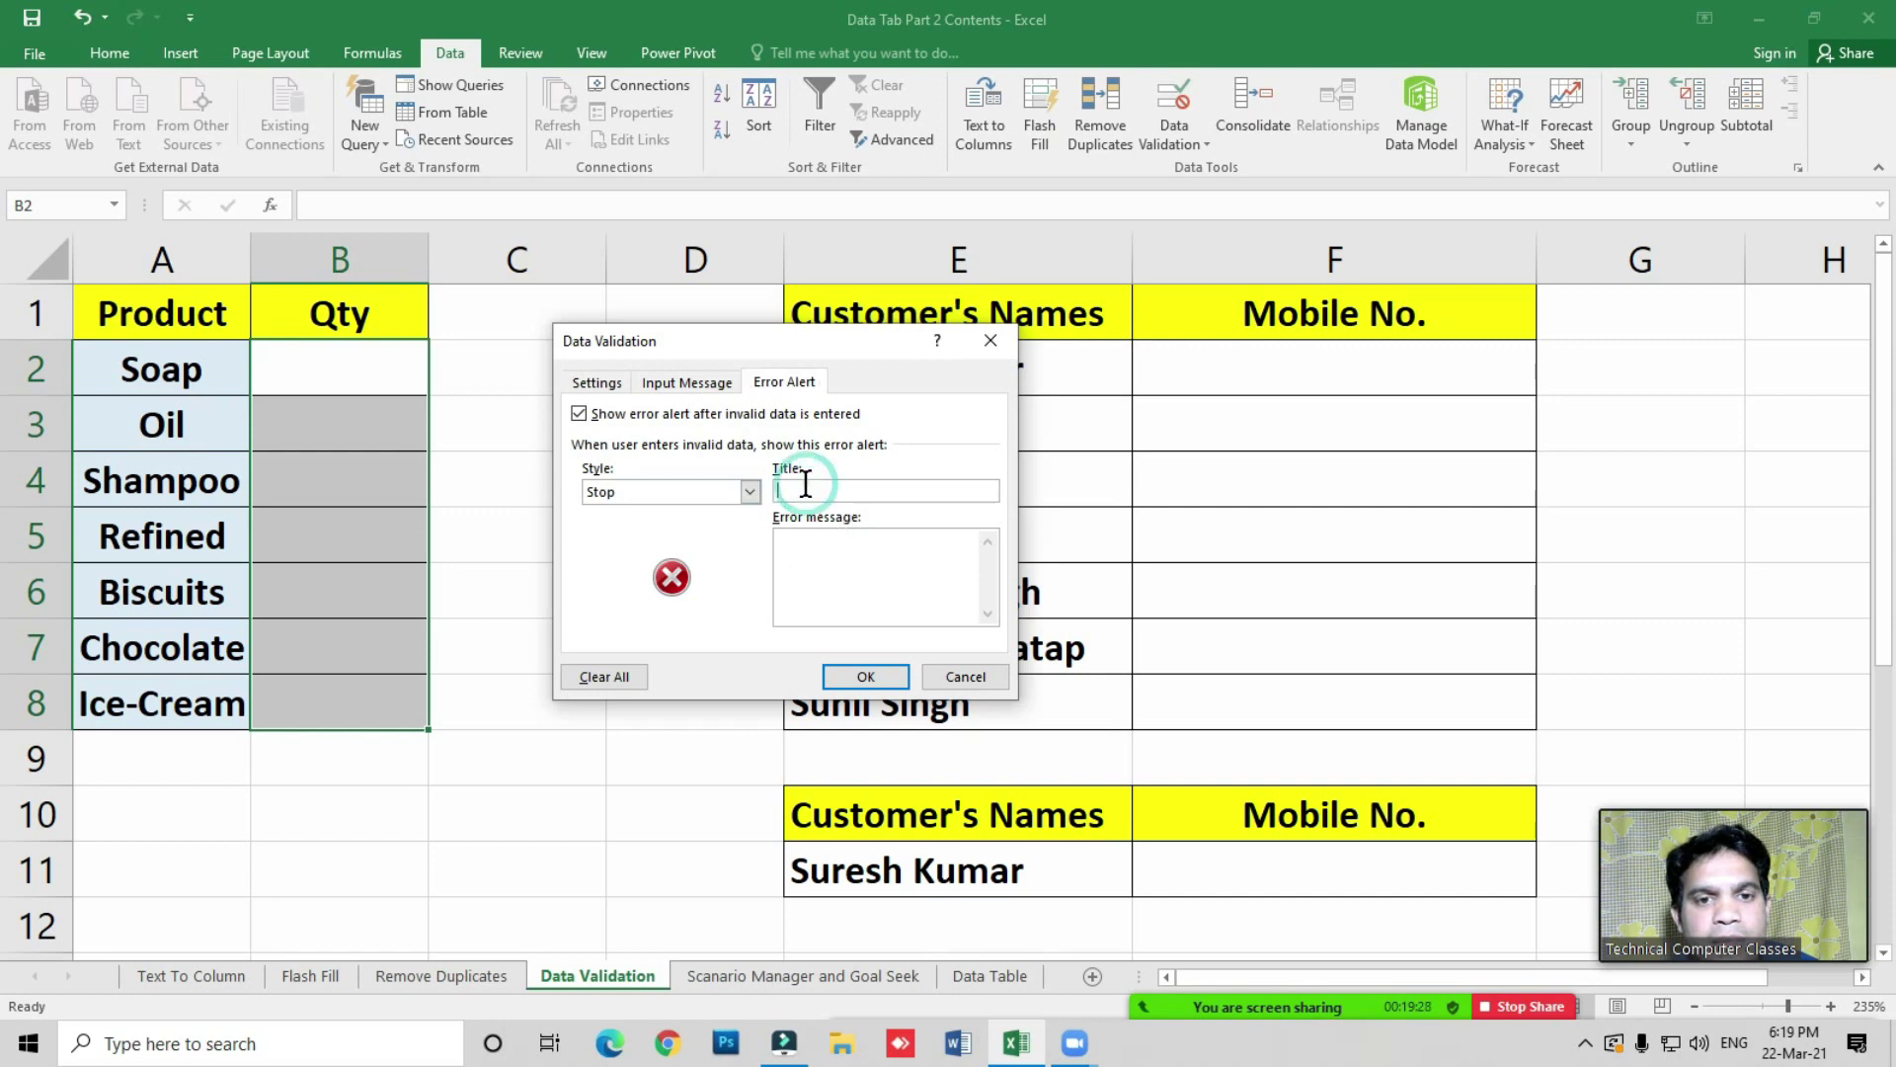
type("Qty")
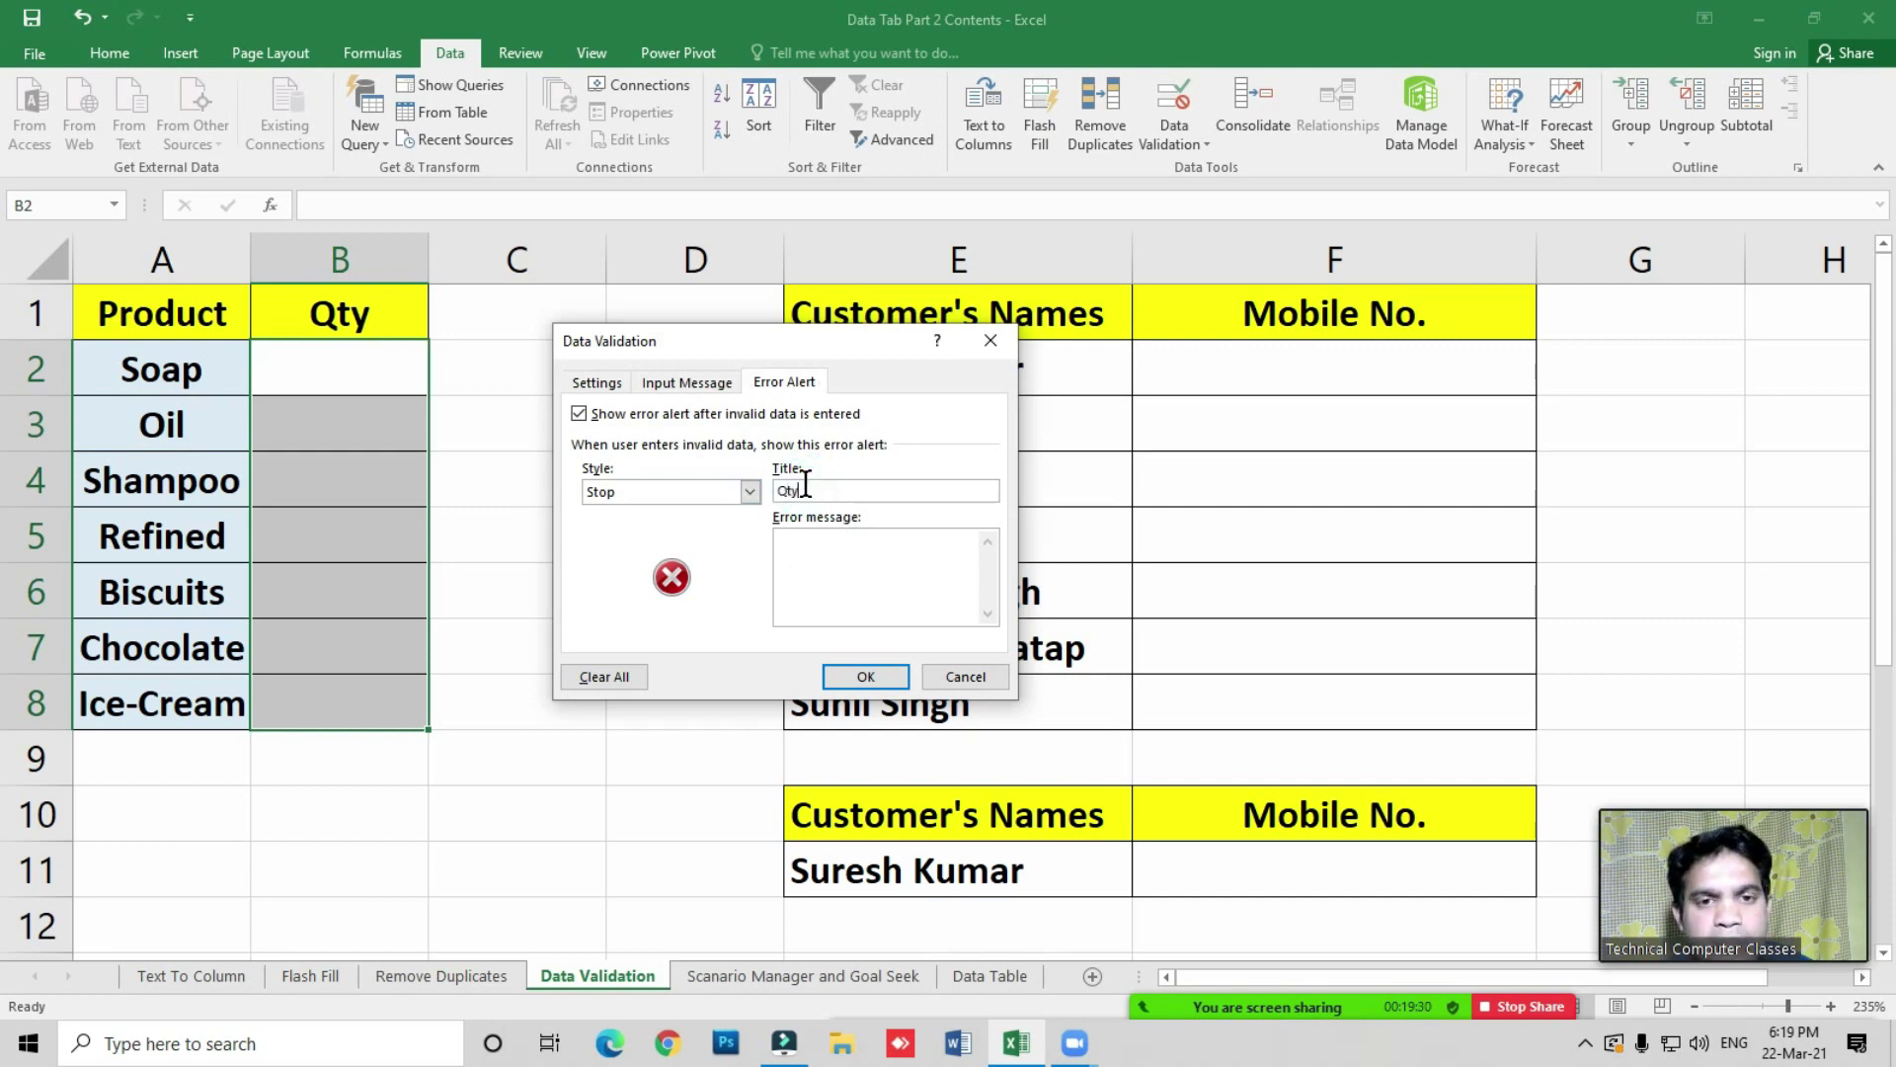
left_click(803, 555)
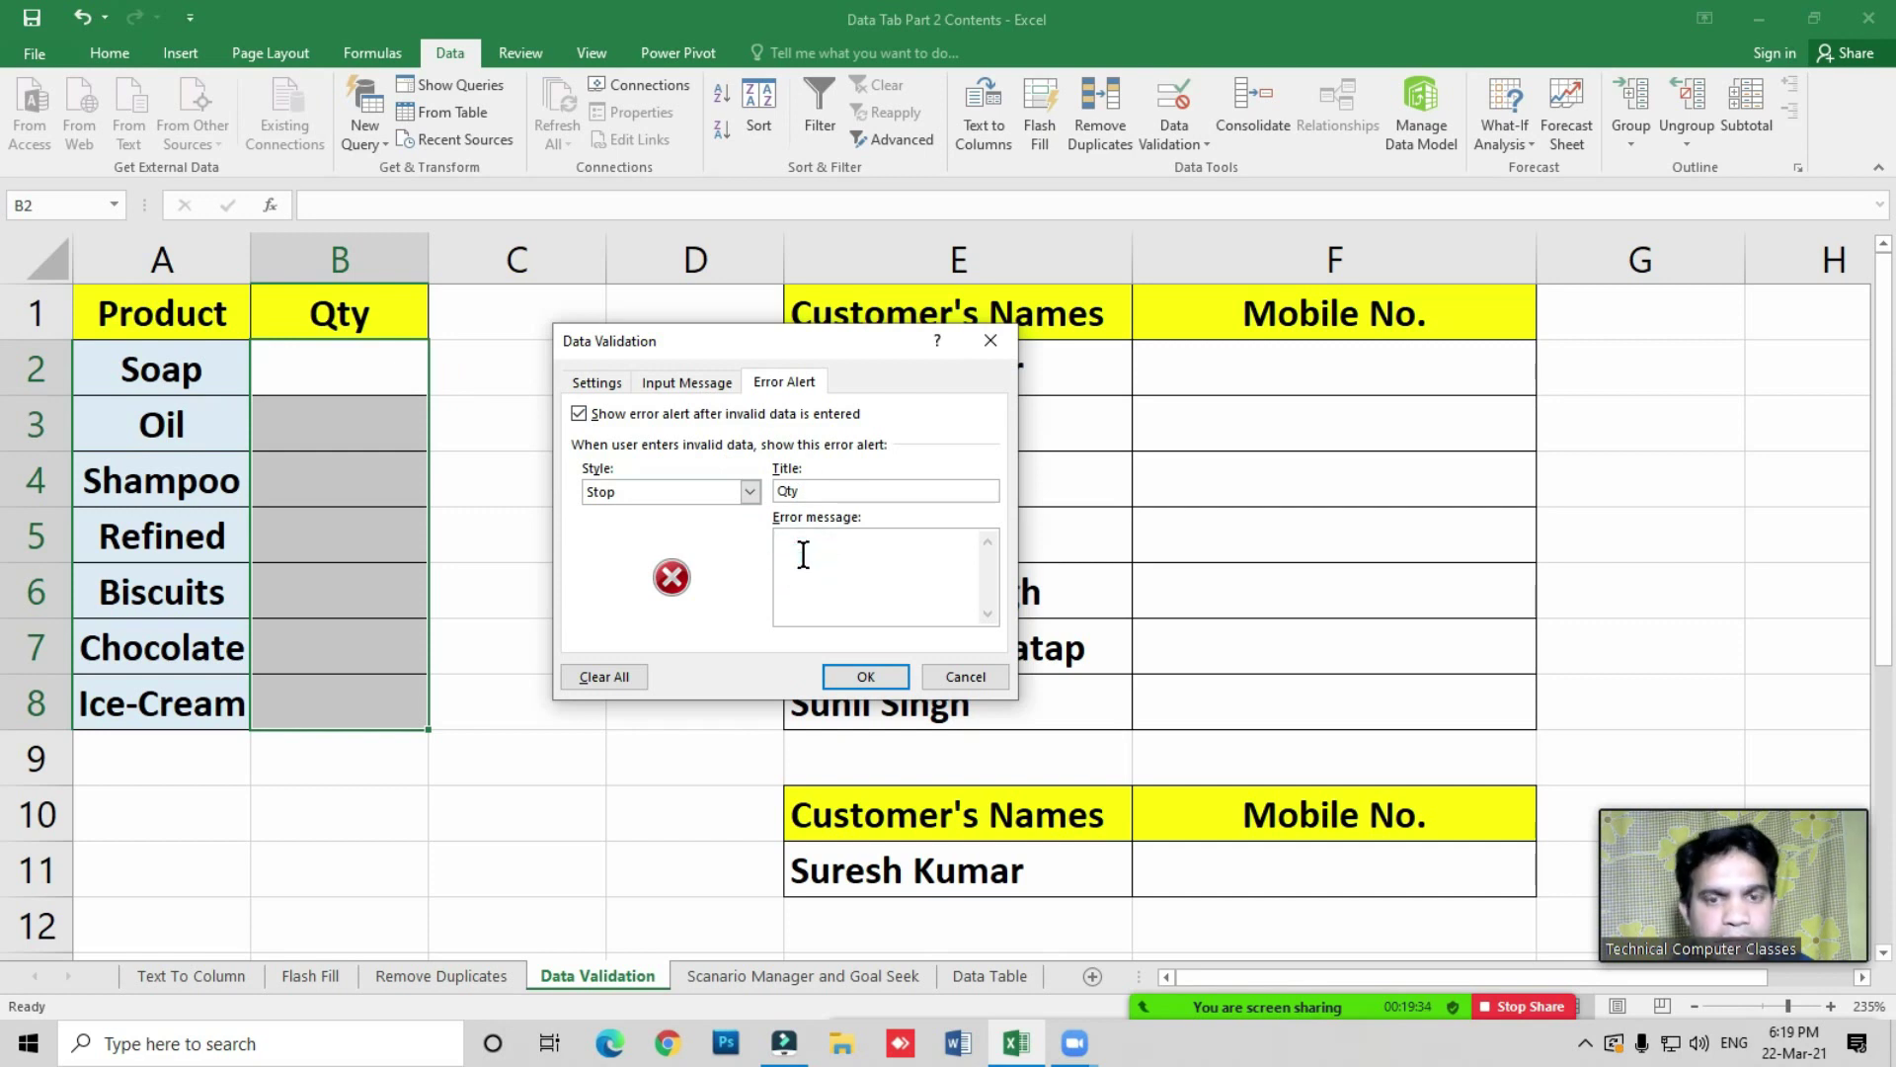
type("Please enter")
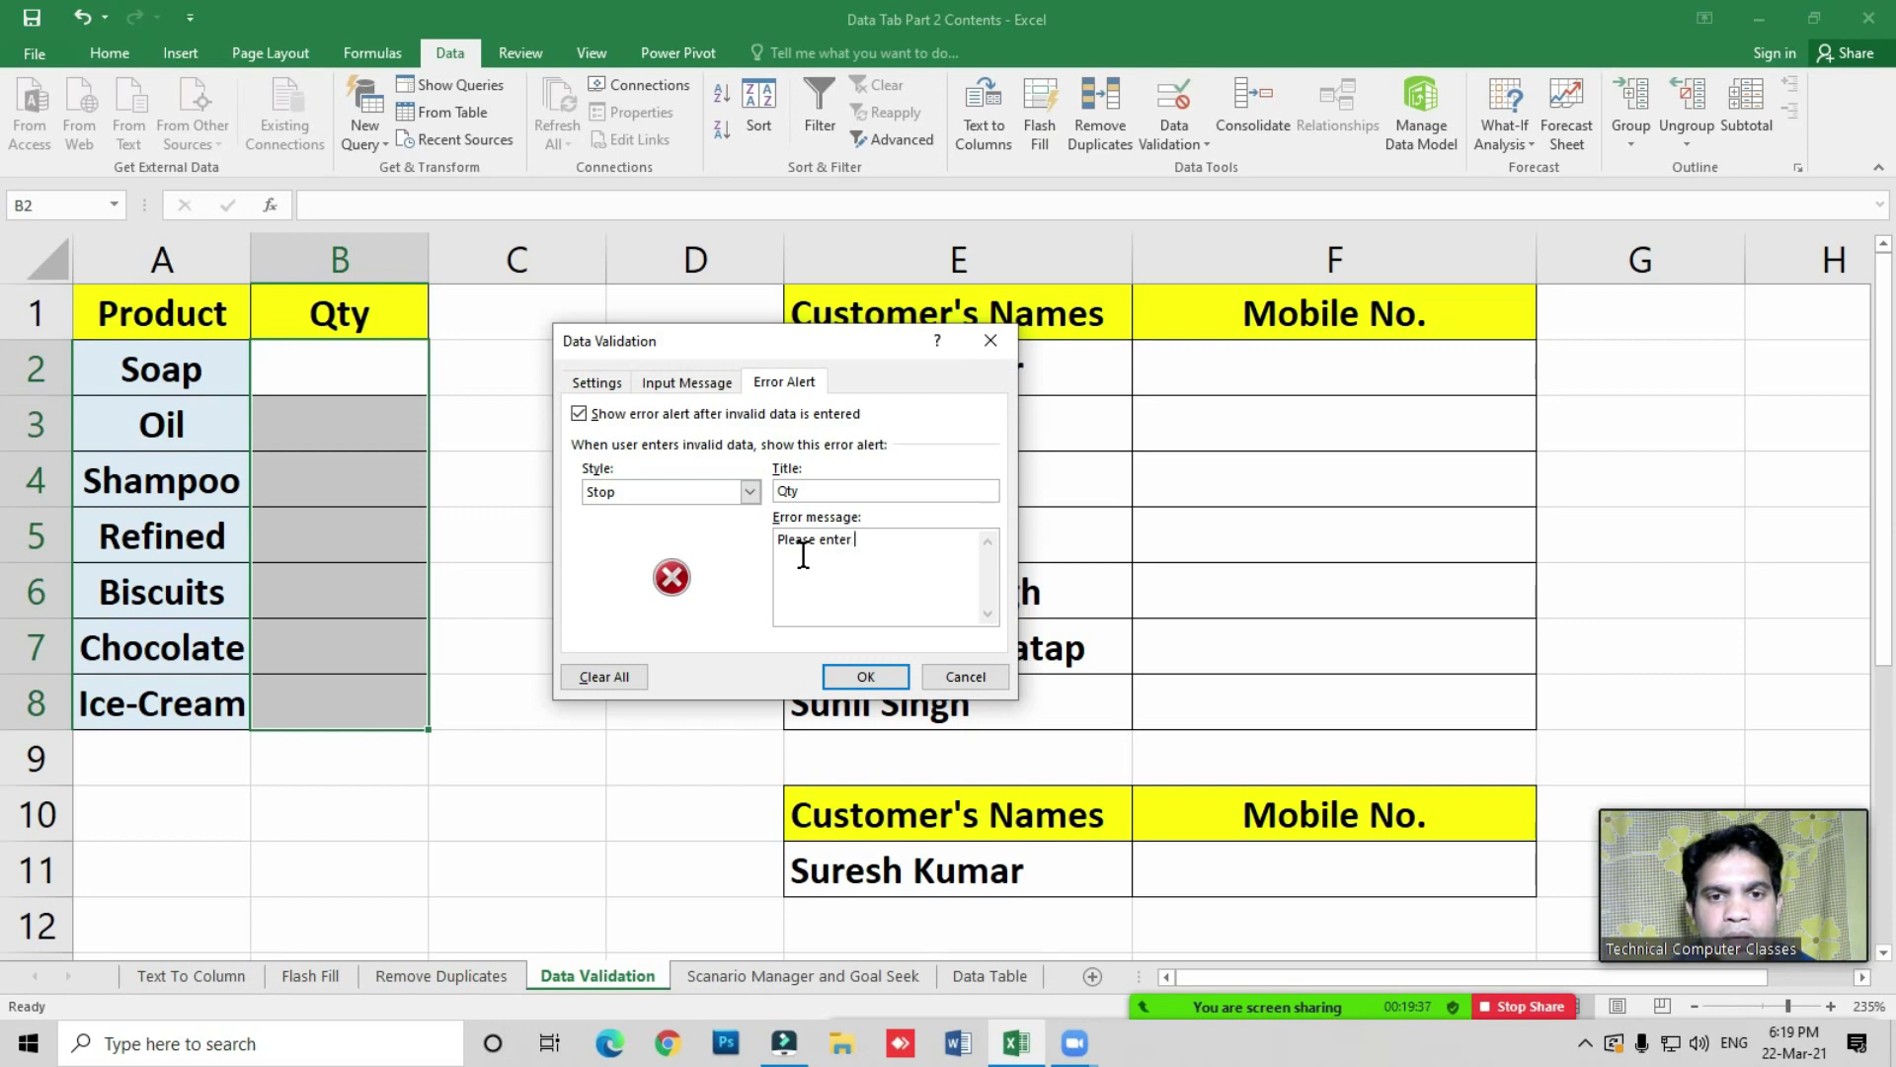
type(" Only 1 to 100")
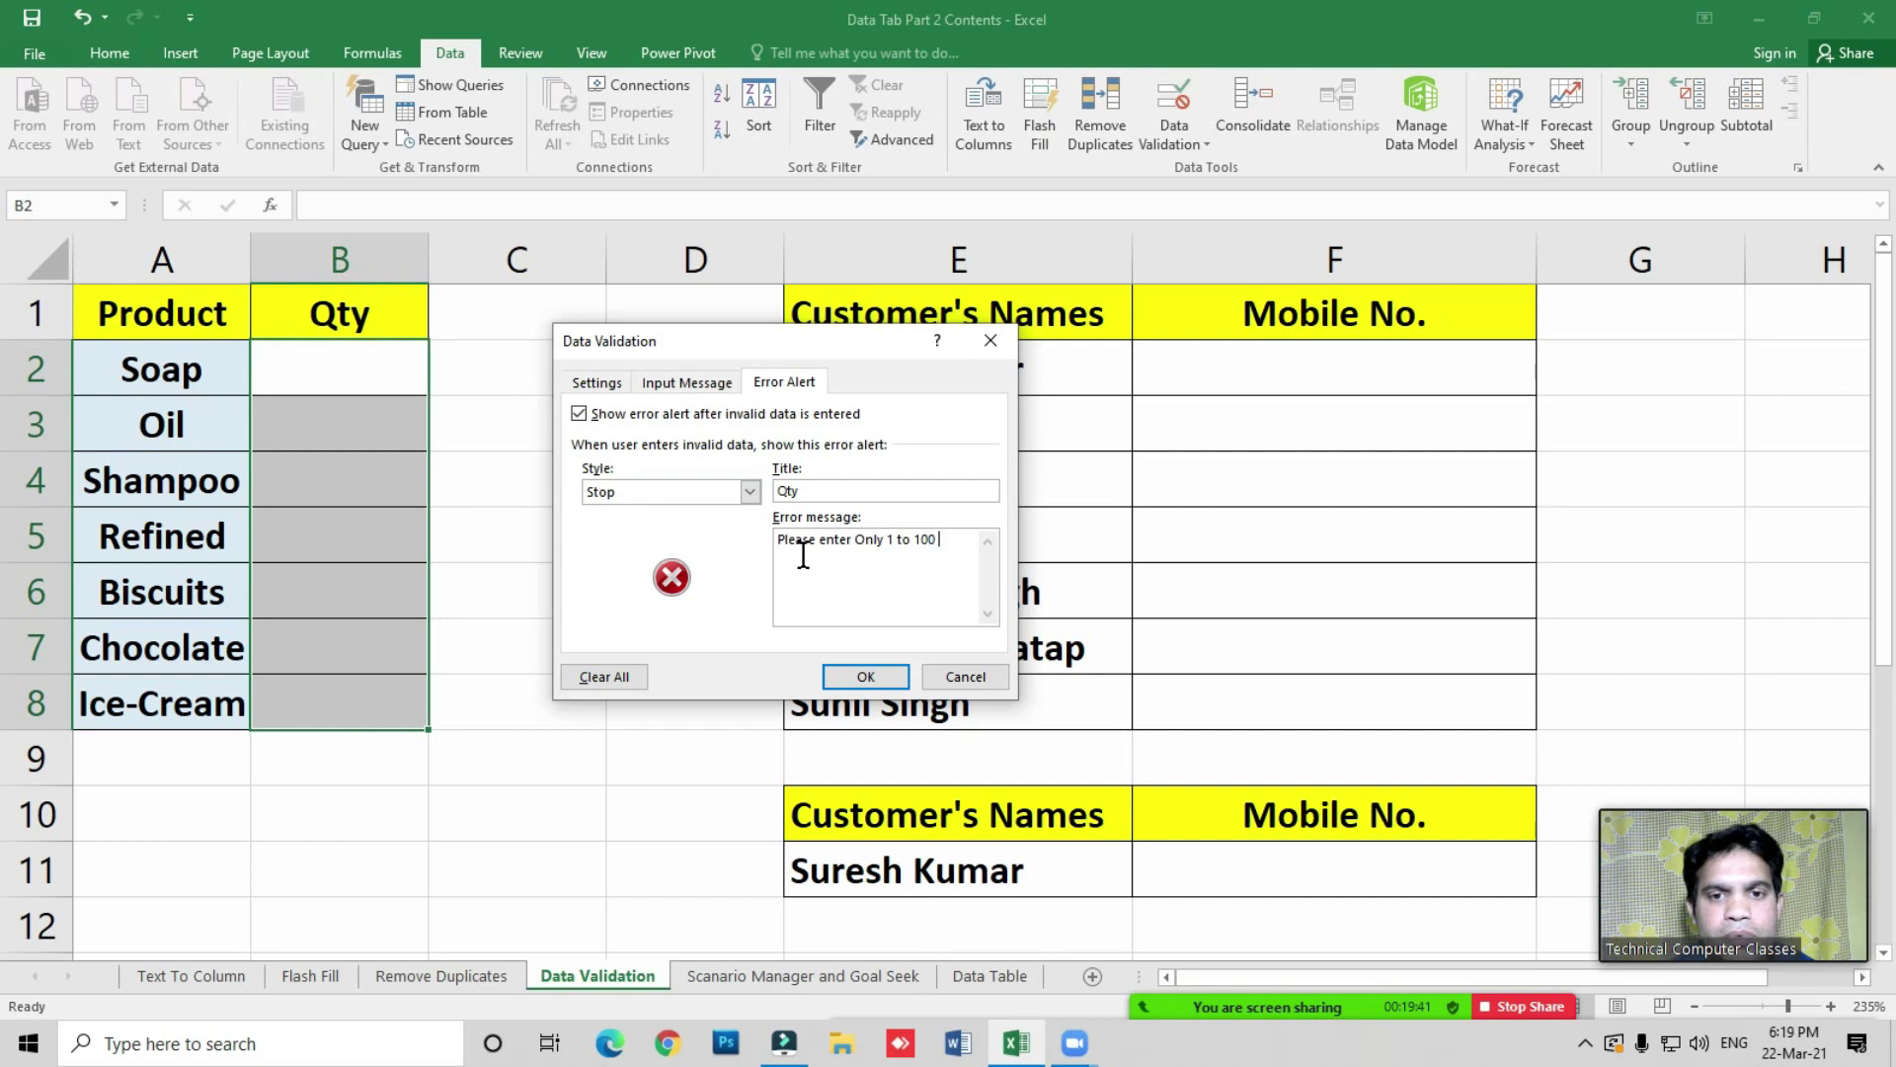
type(" Qty")
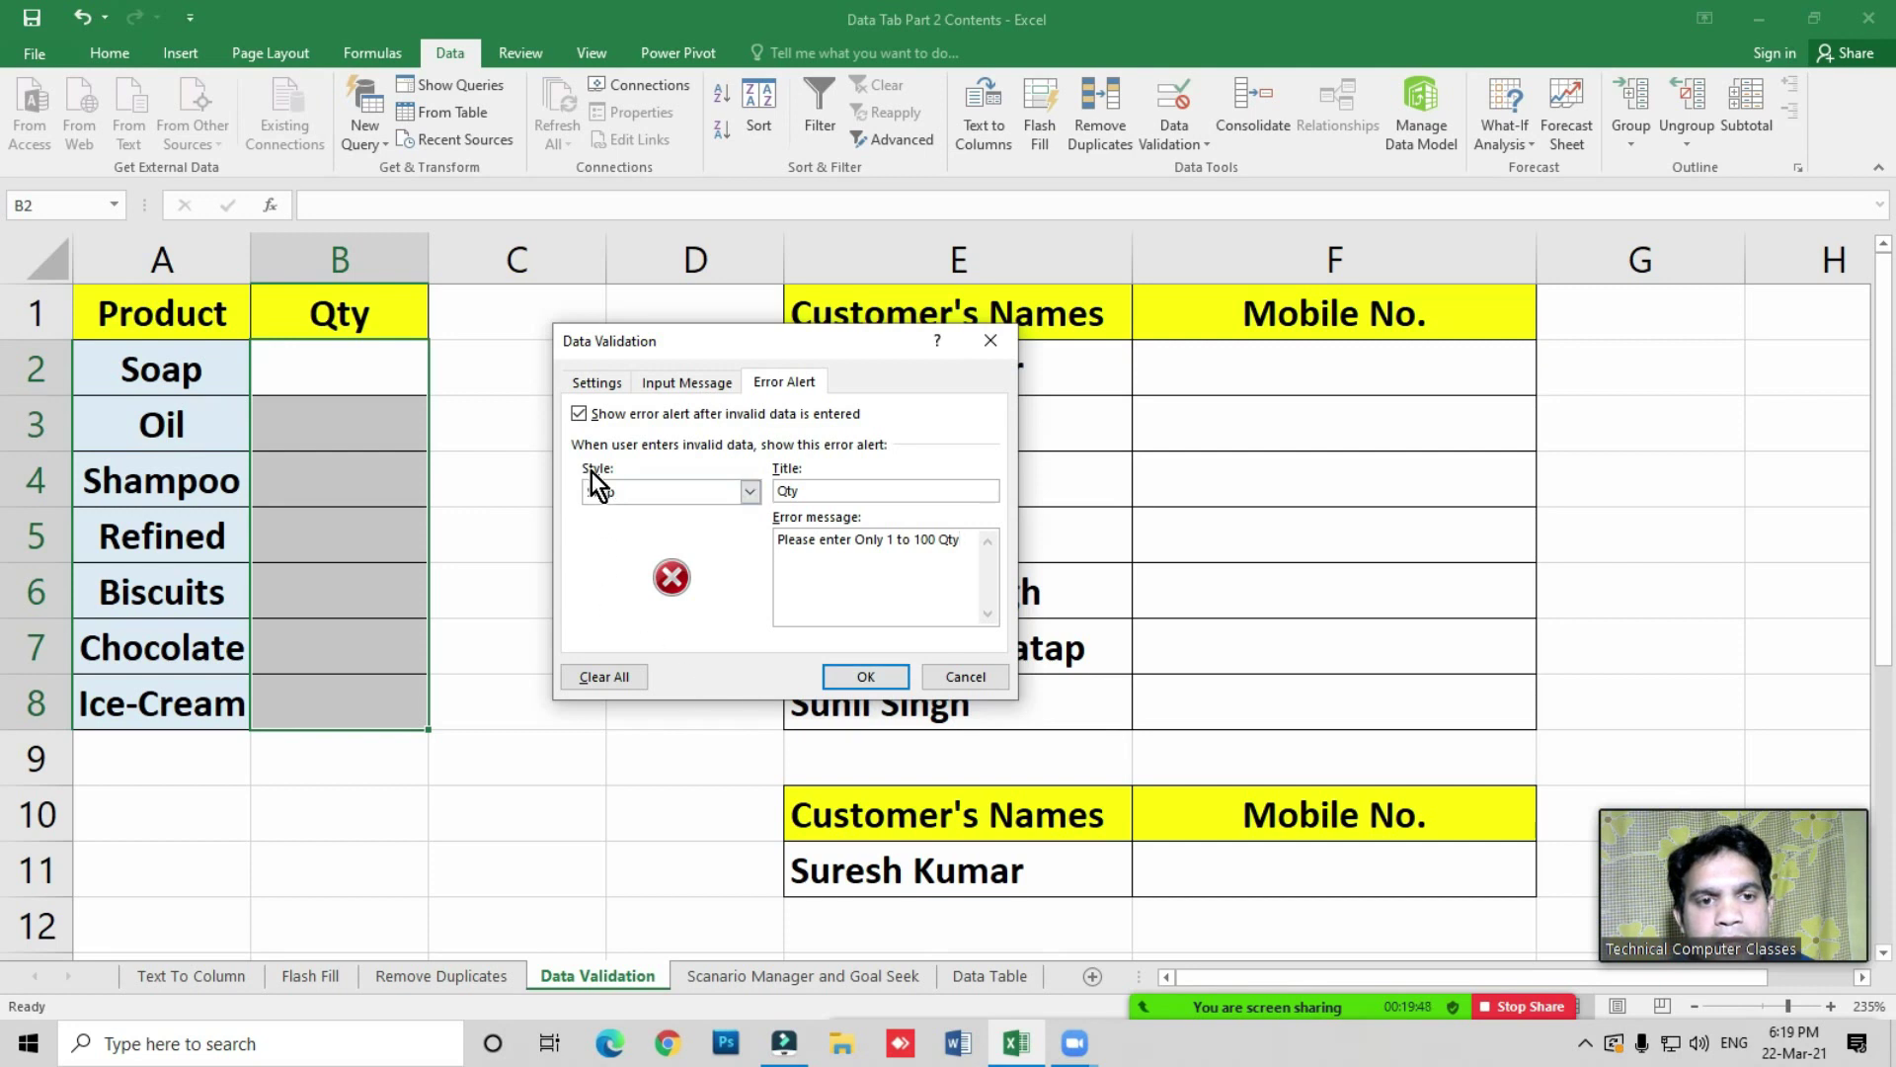
left_click(613, 494)
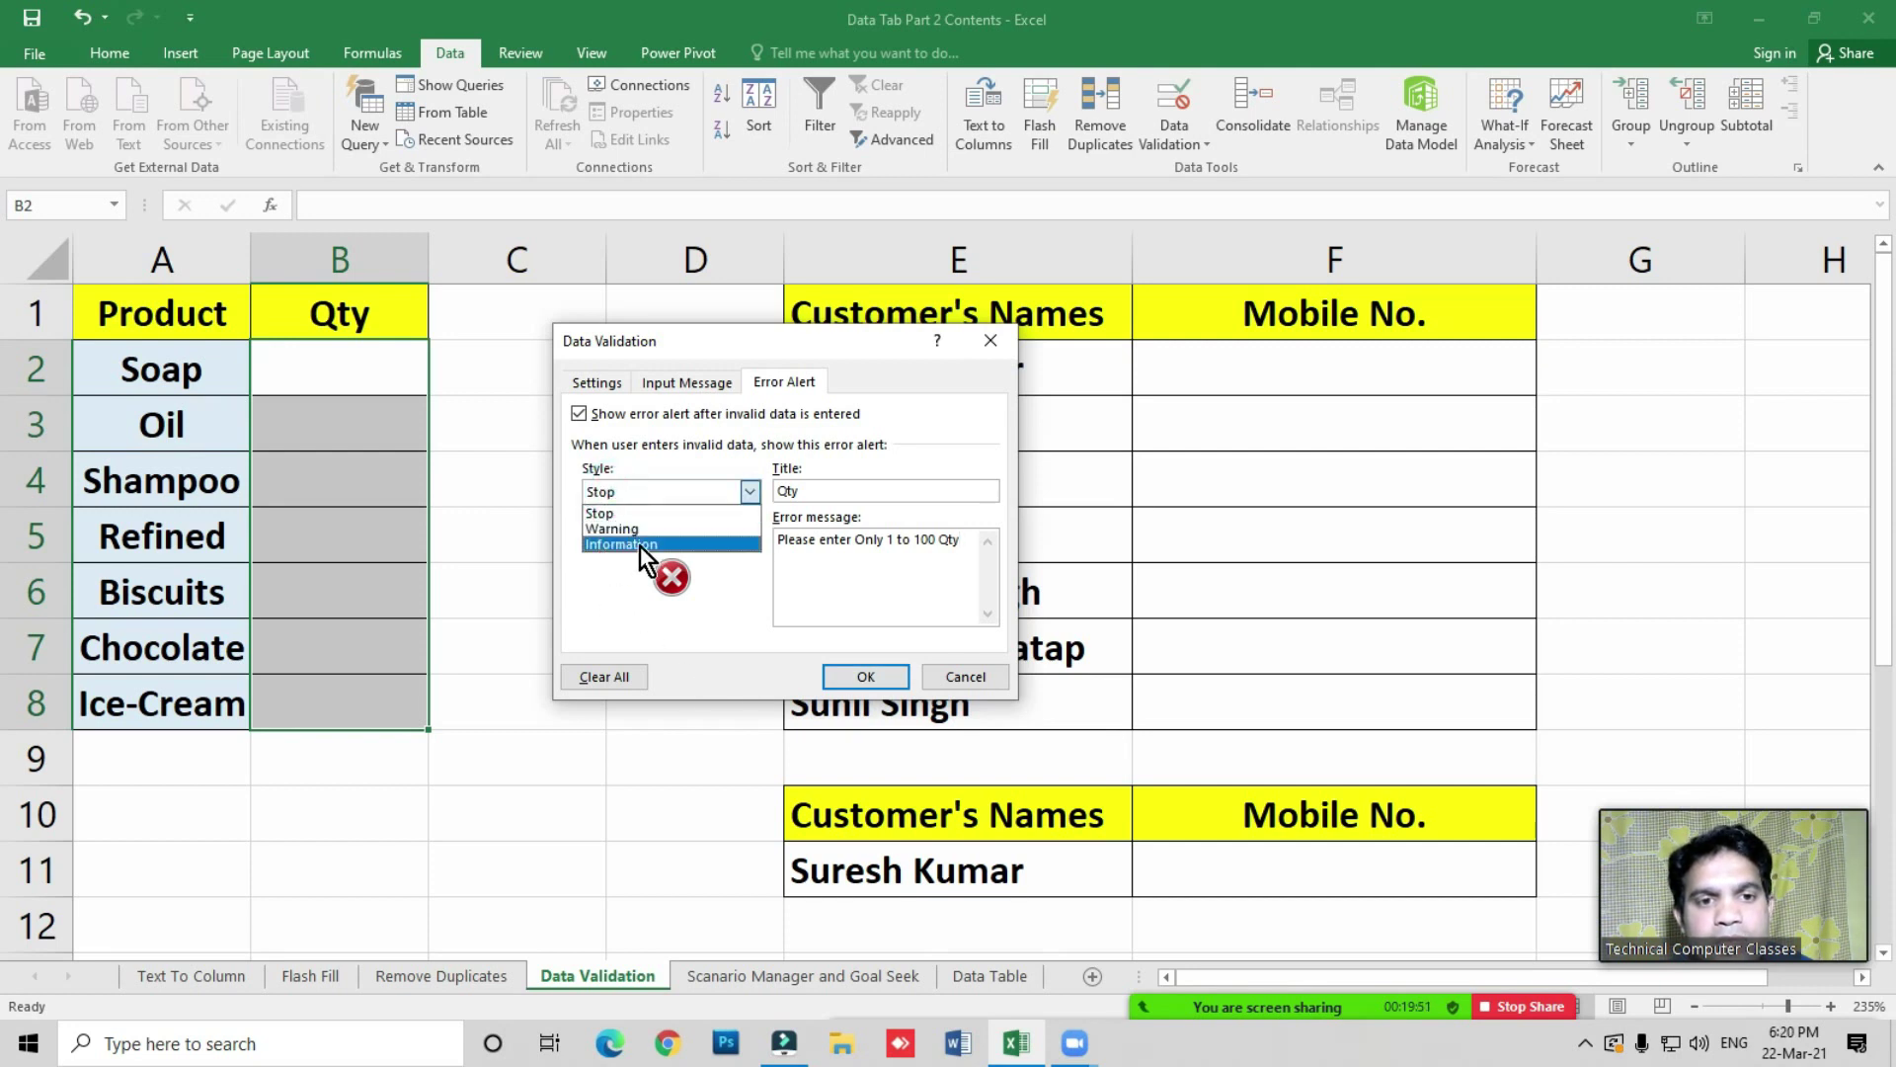
left_click(602, 574)
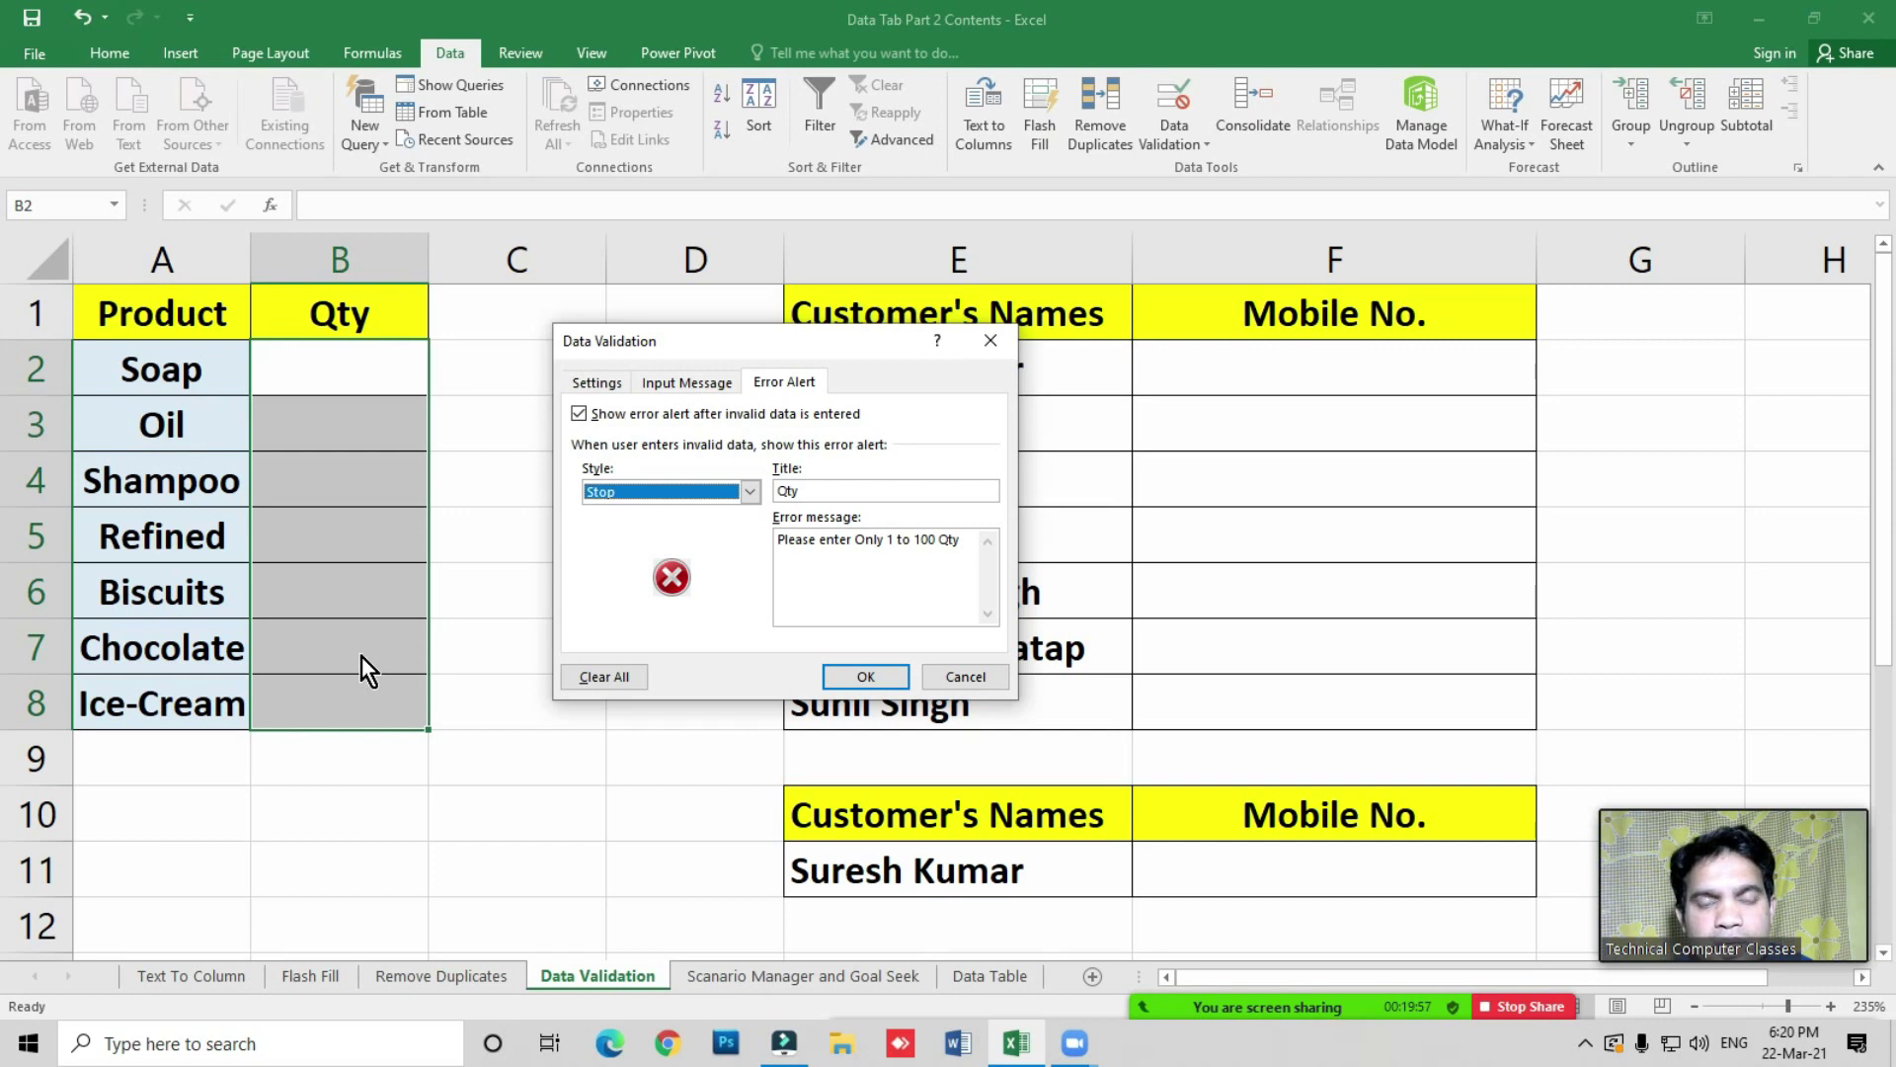
left_click(866, 680)
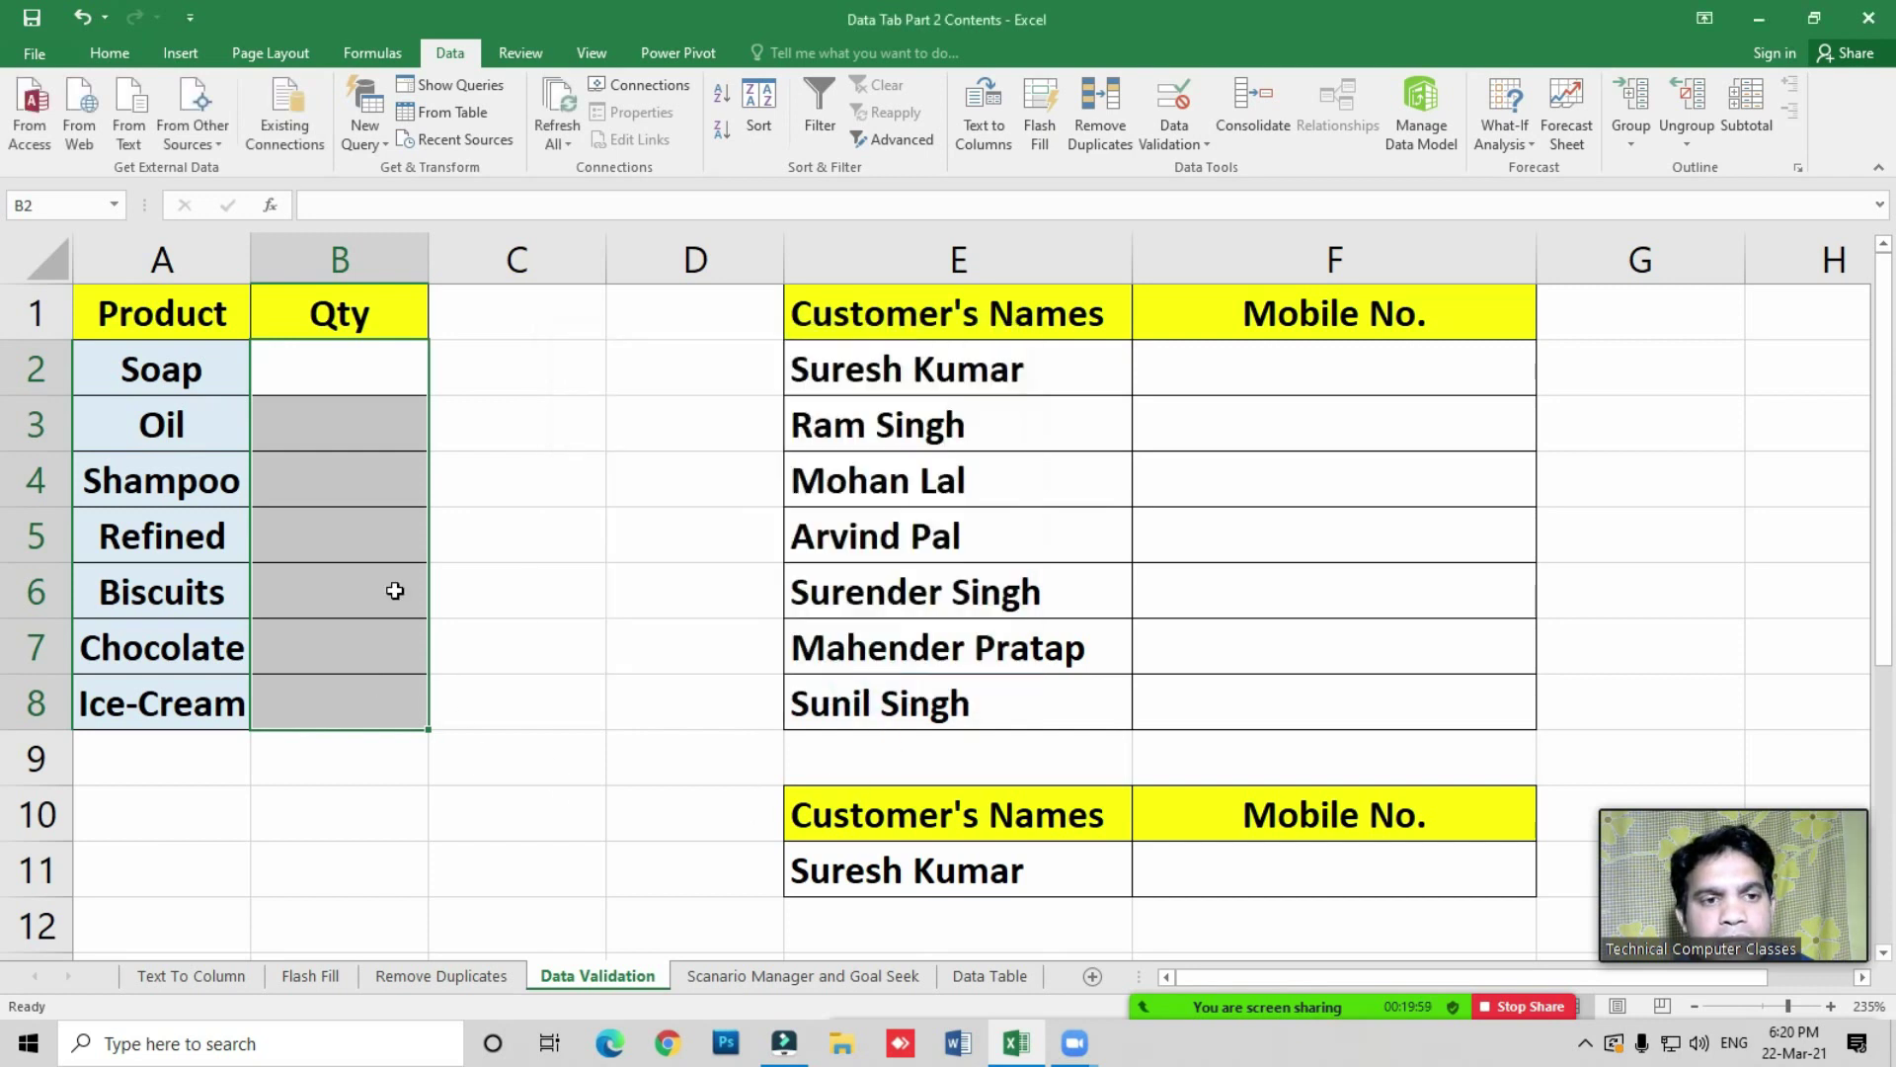
left_click(366, 483)
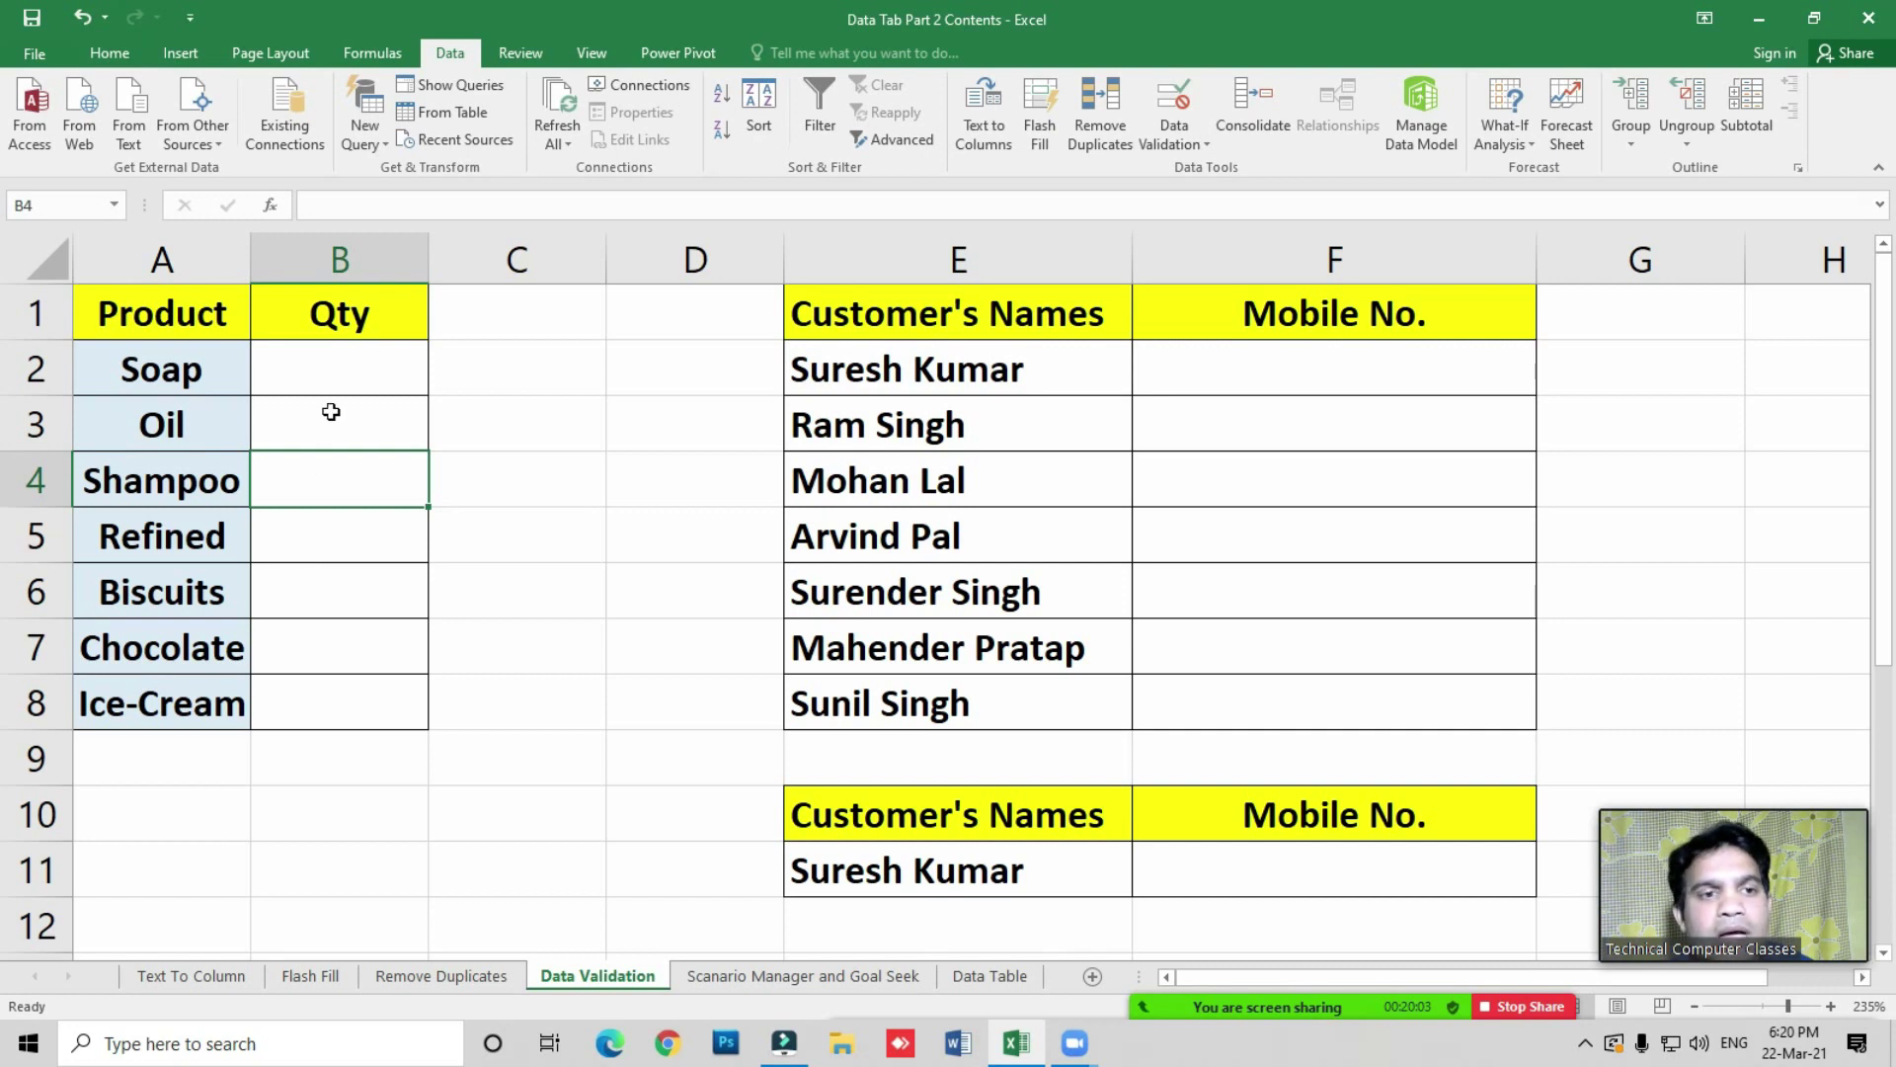
left_click(343, 380)
type("5")
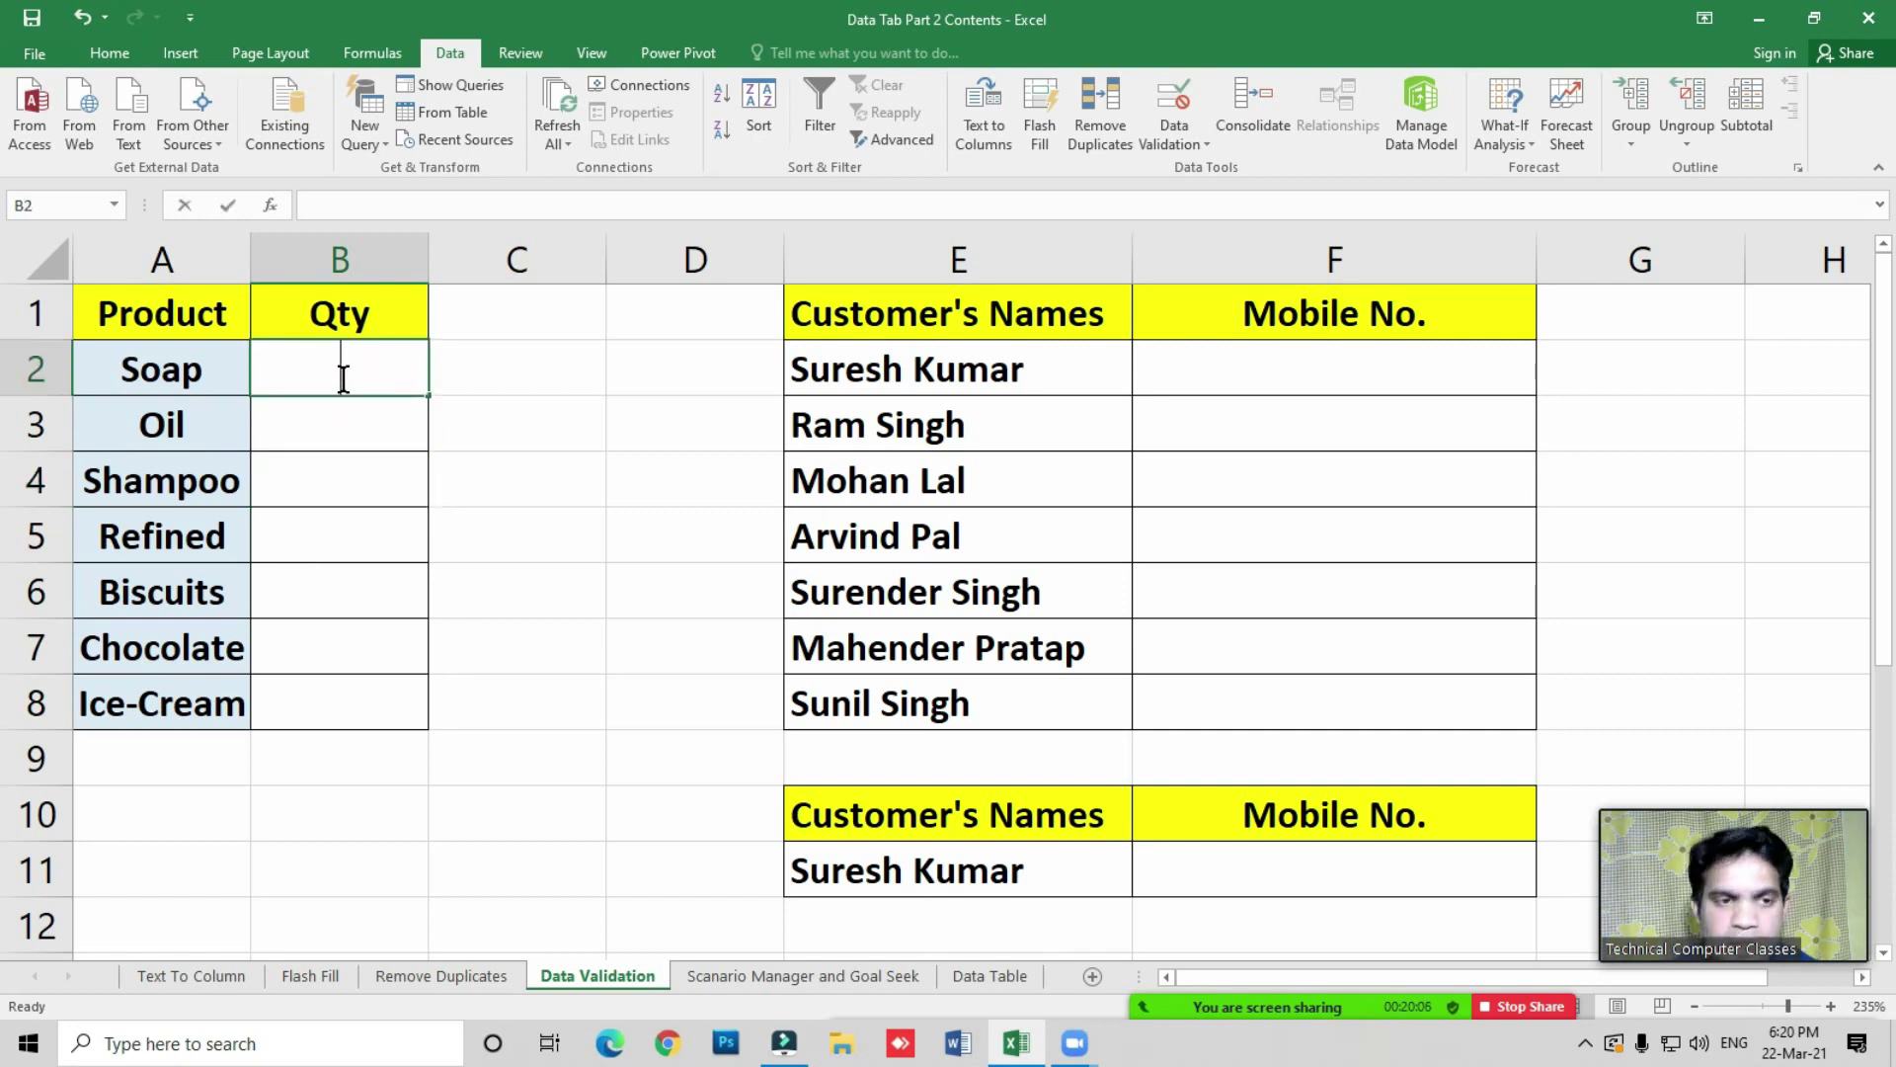
type("0")
key("Return")
type("6")
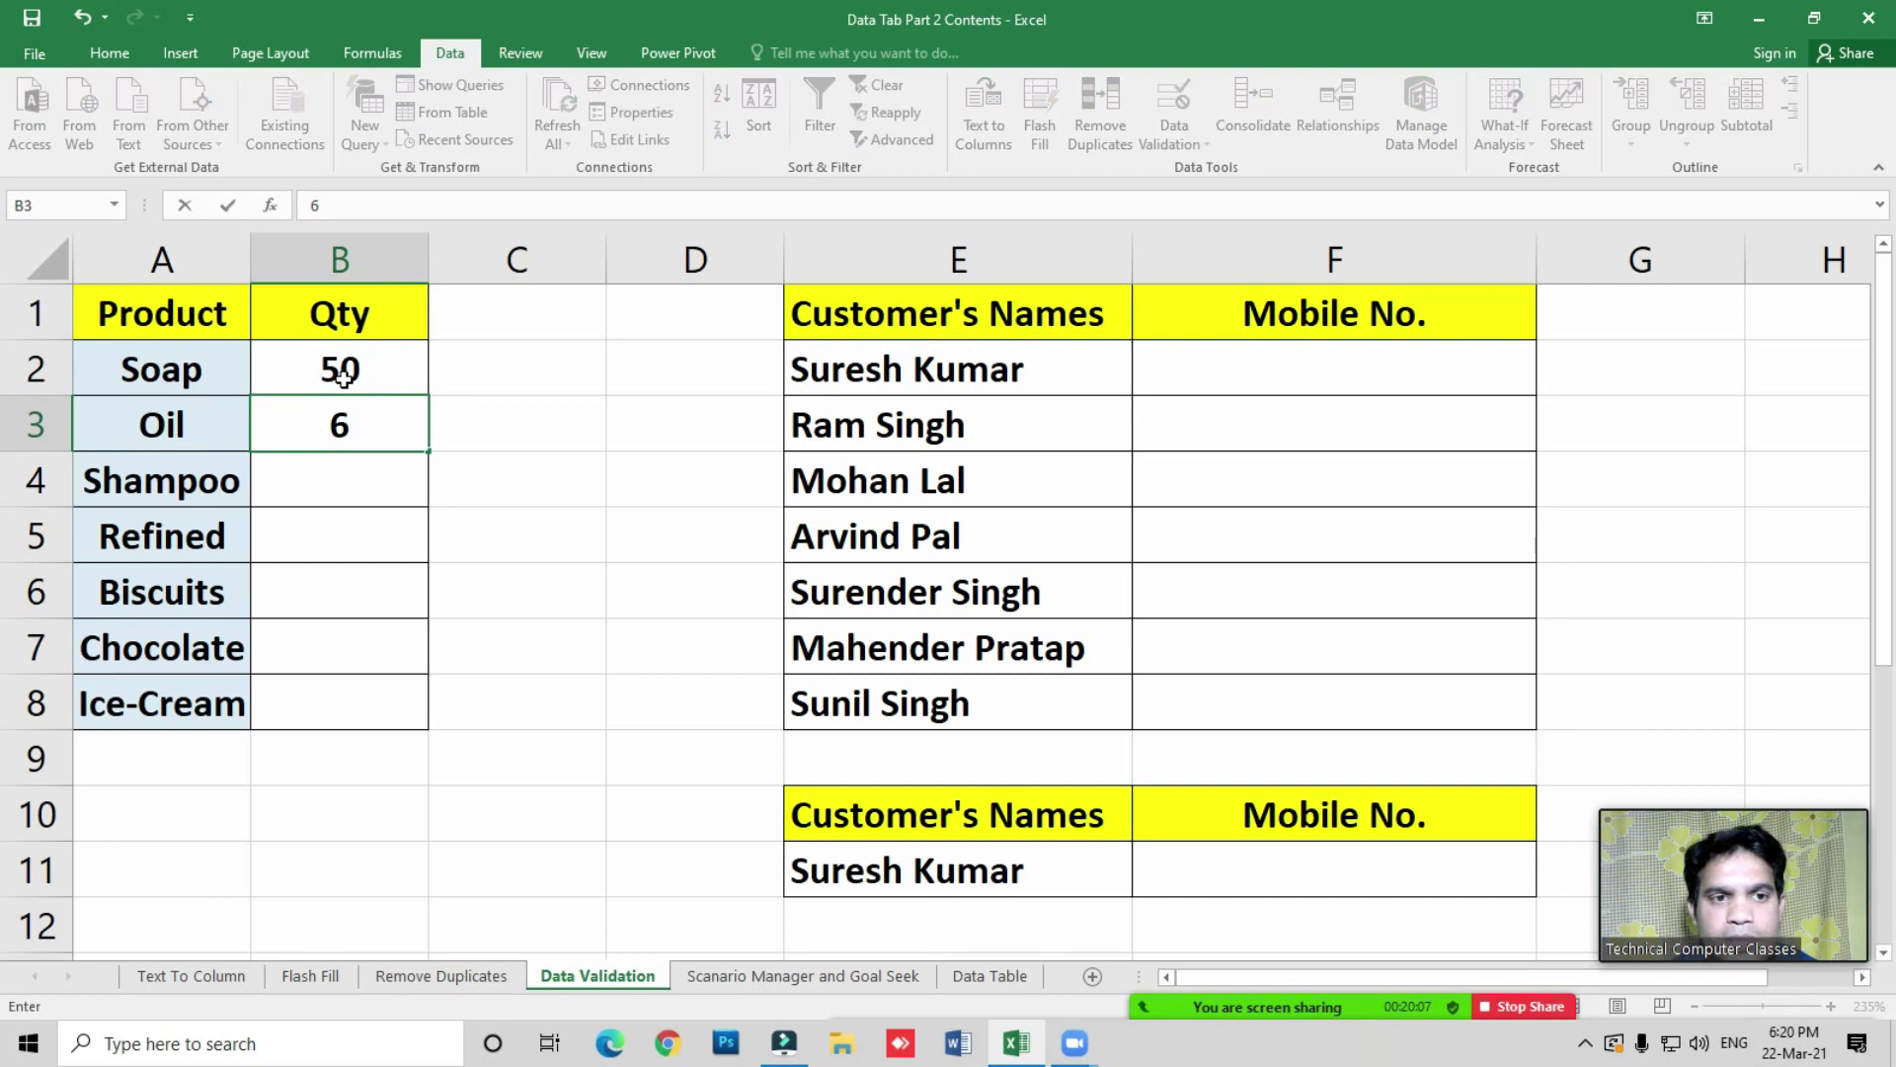
type("0")
key("Return")
type("90")
key("Return")
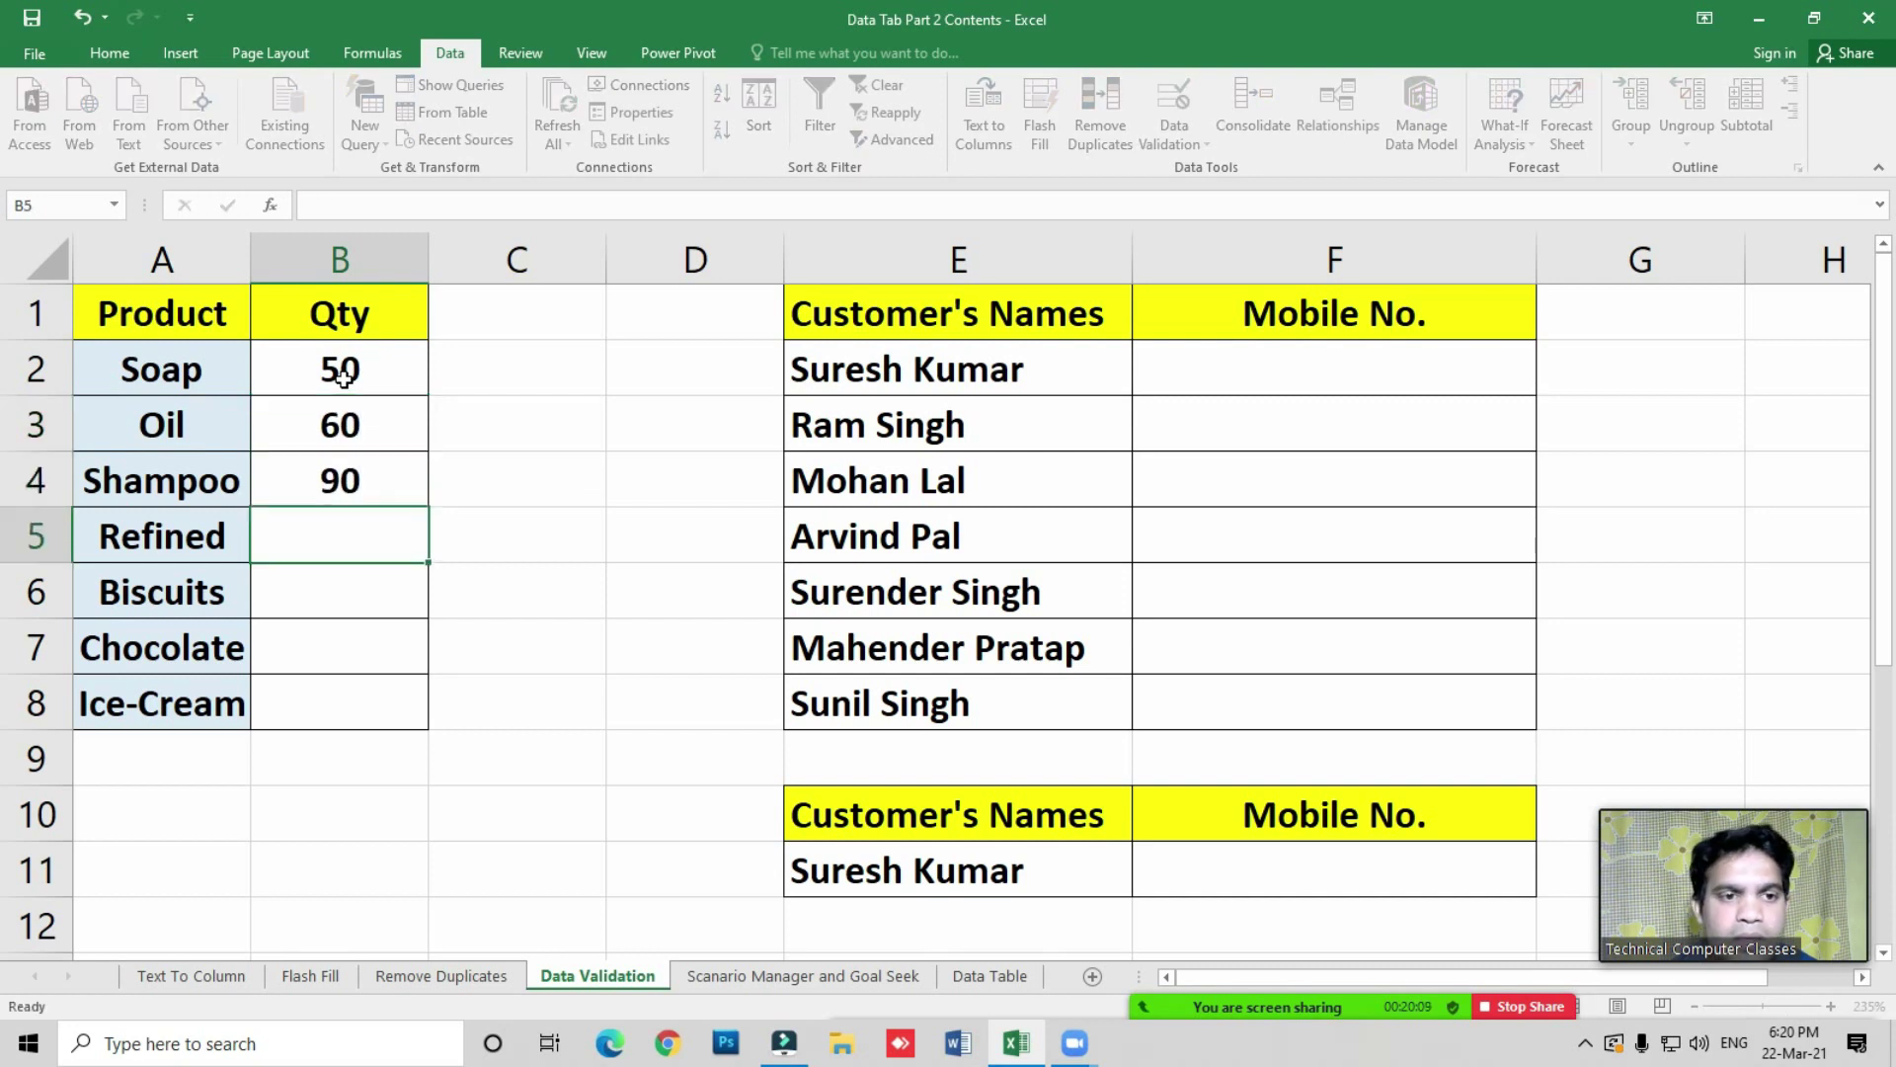
type("150")
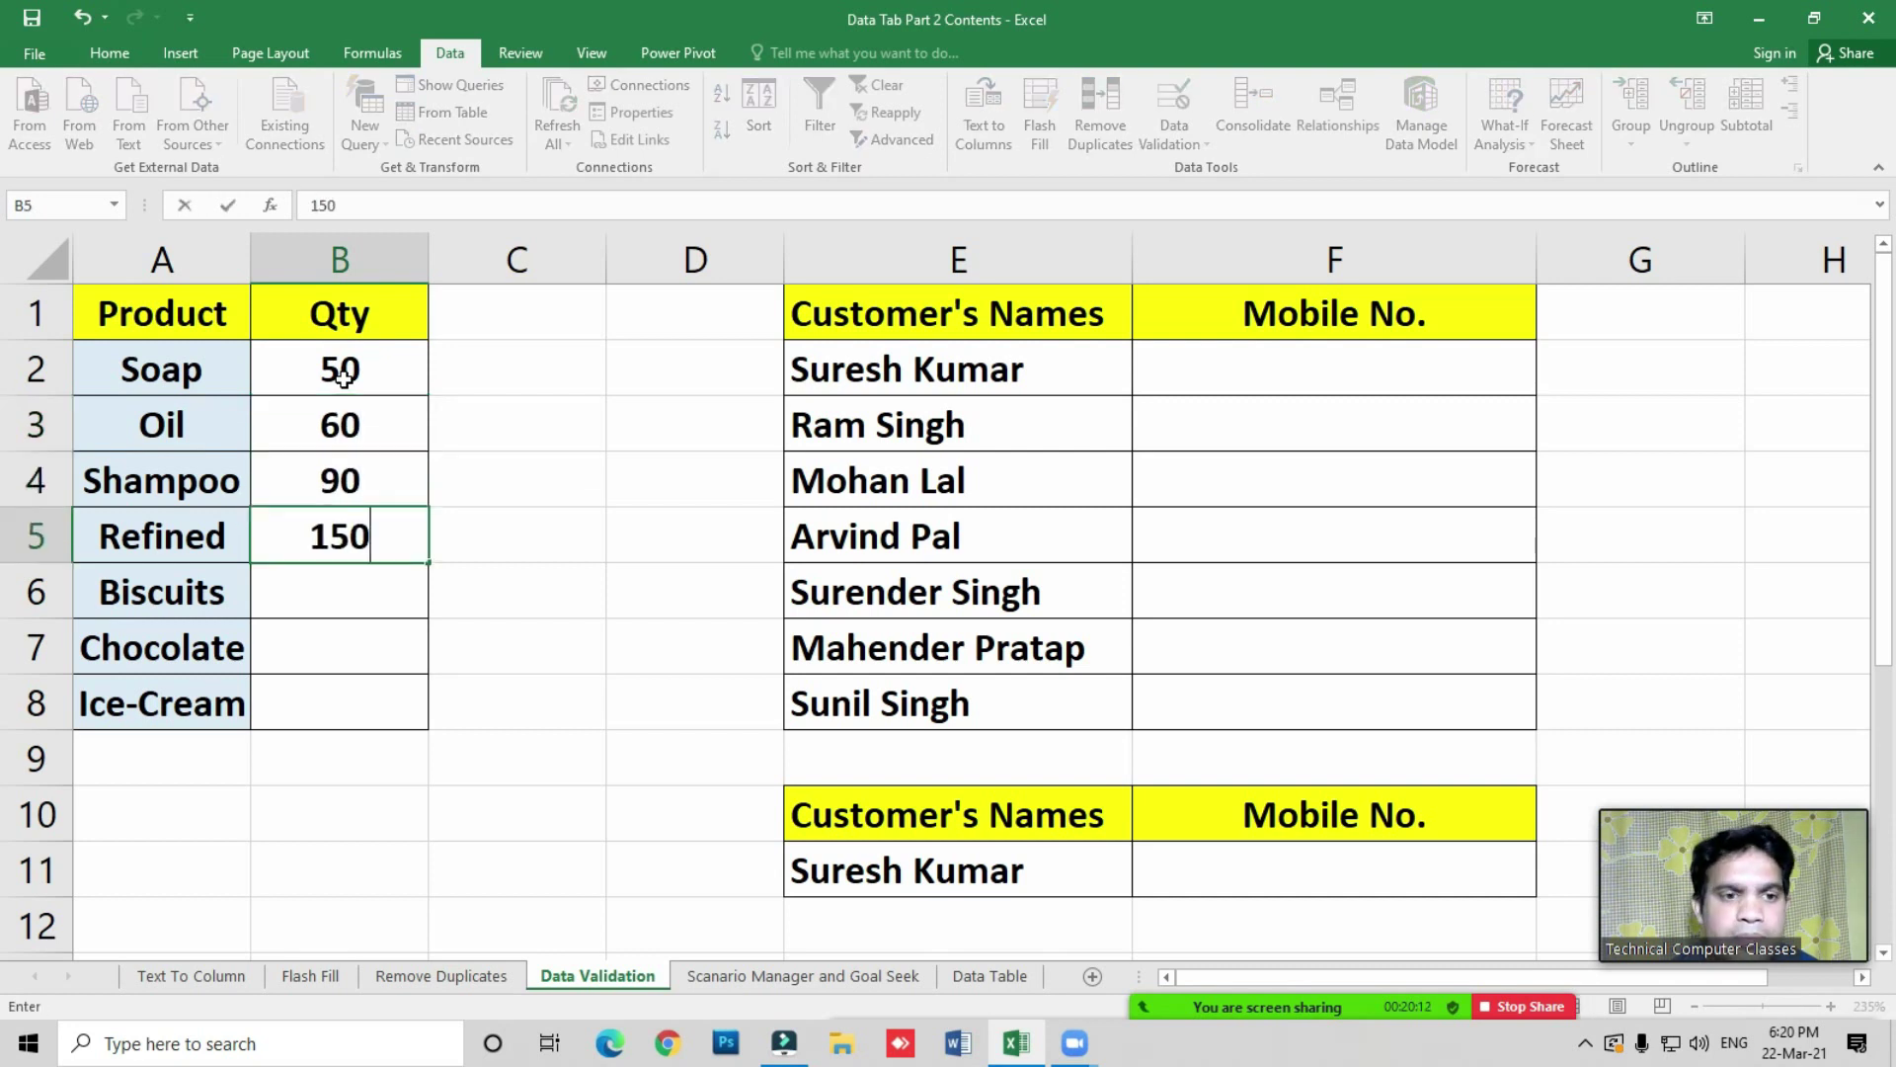
key("Return")
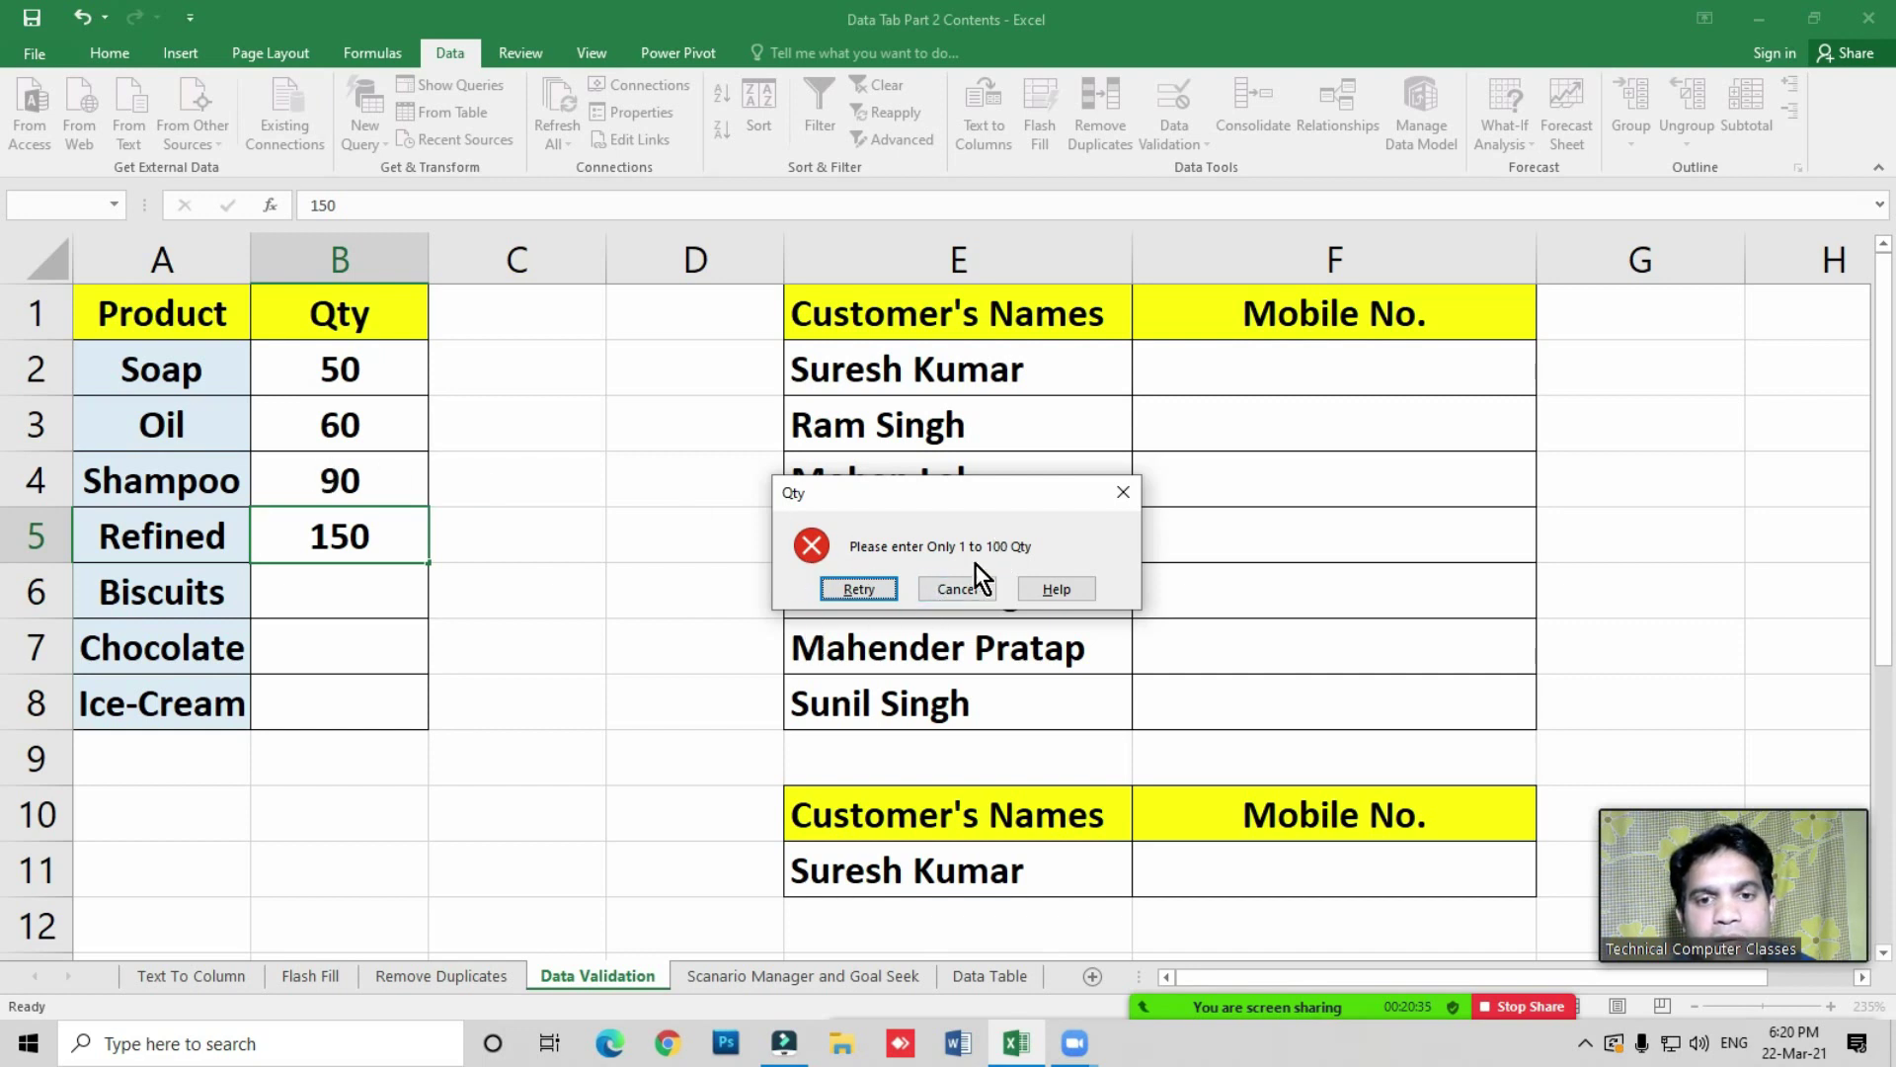
left_click(956, 589)
left_click_drag(340, 368, 360, 475)
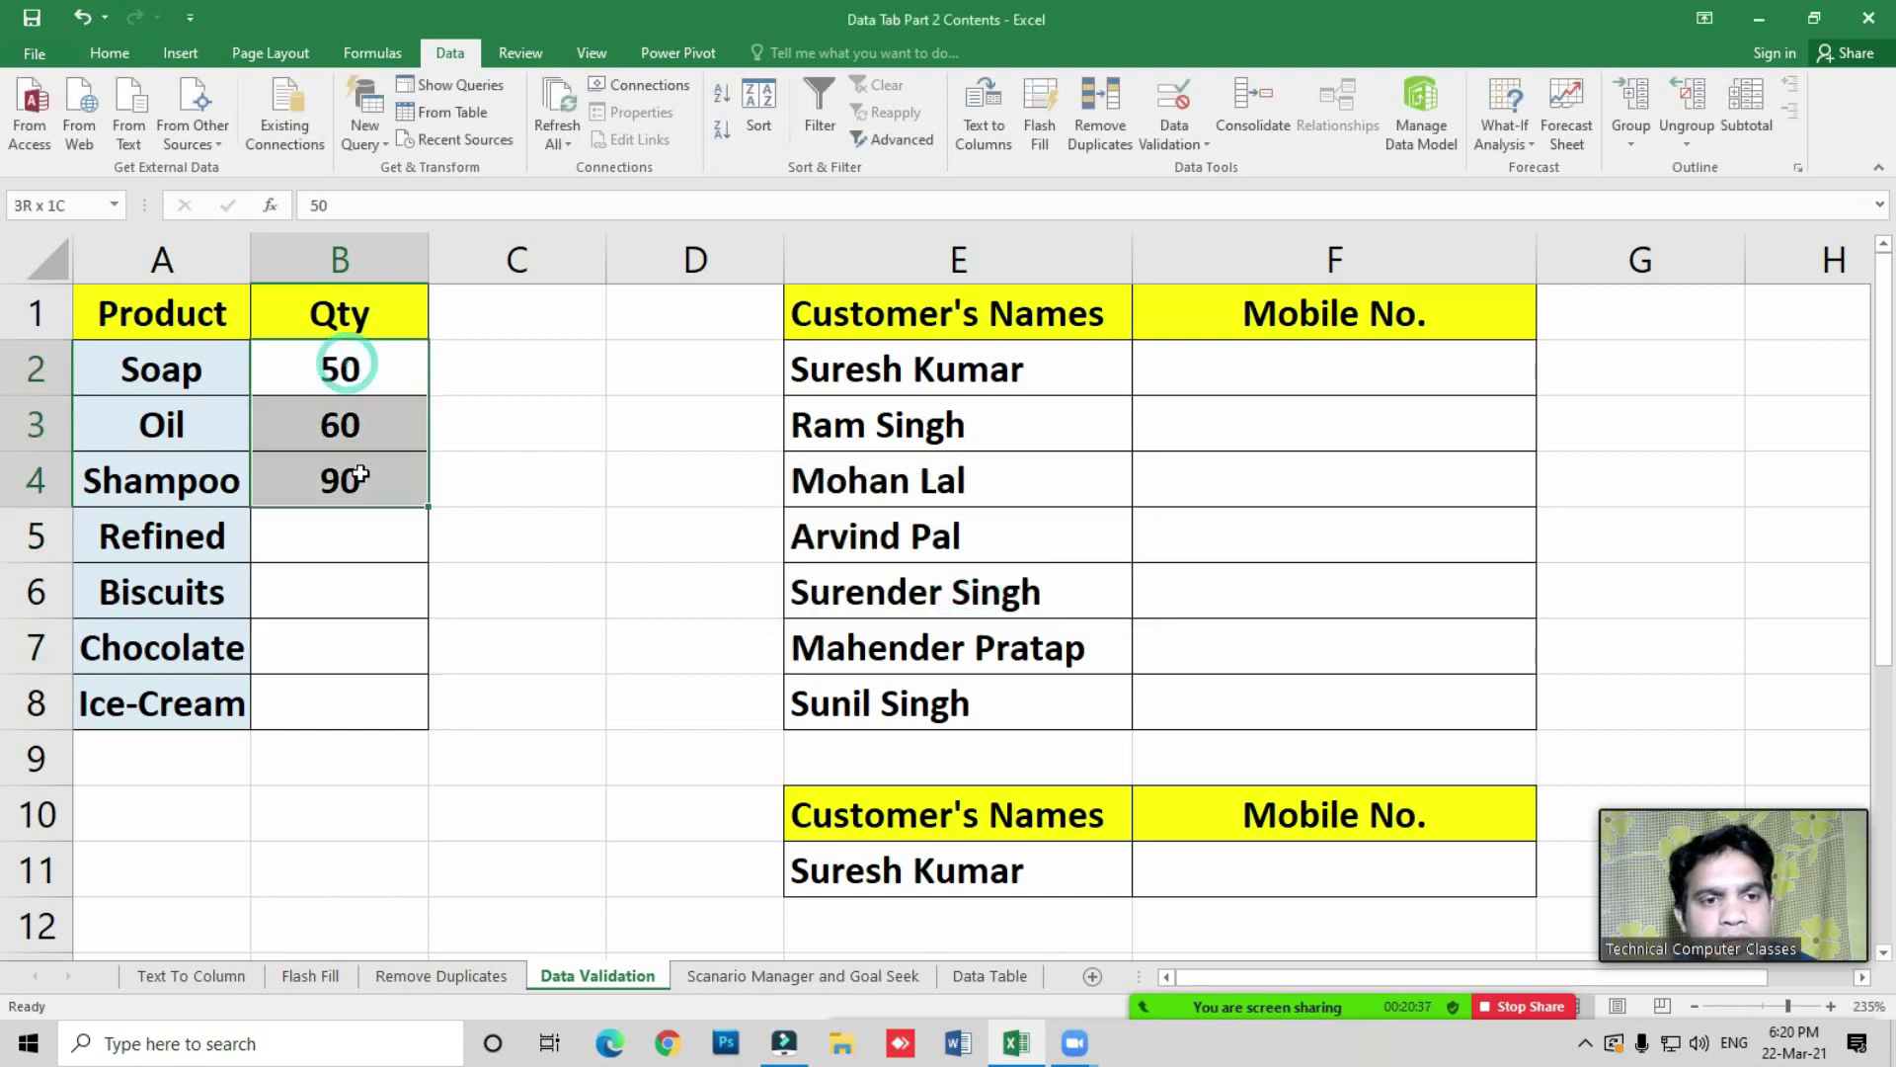
key("Delete")
left_click_drag(340, 368, 356, 694)
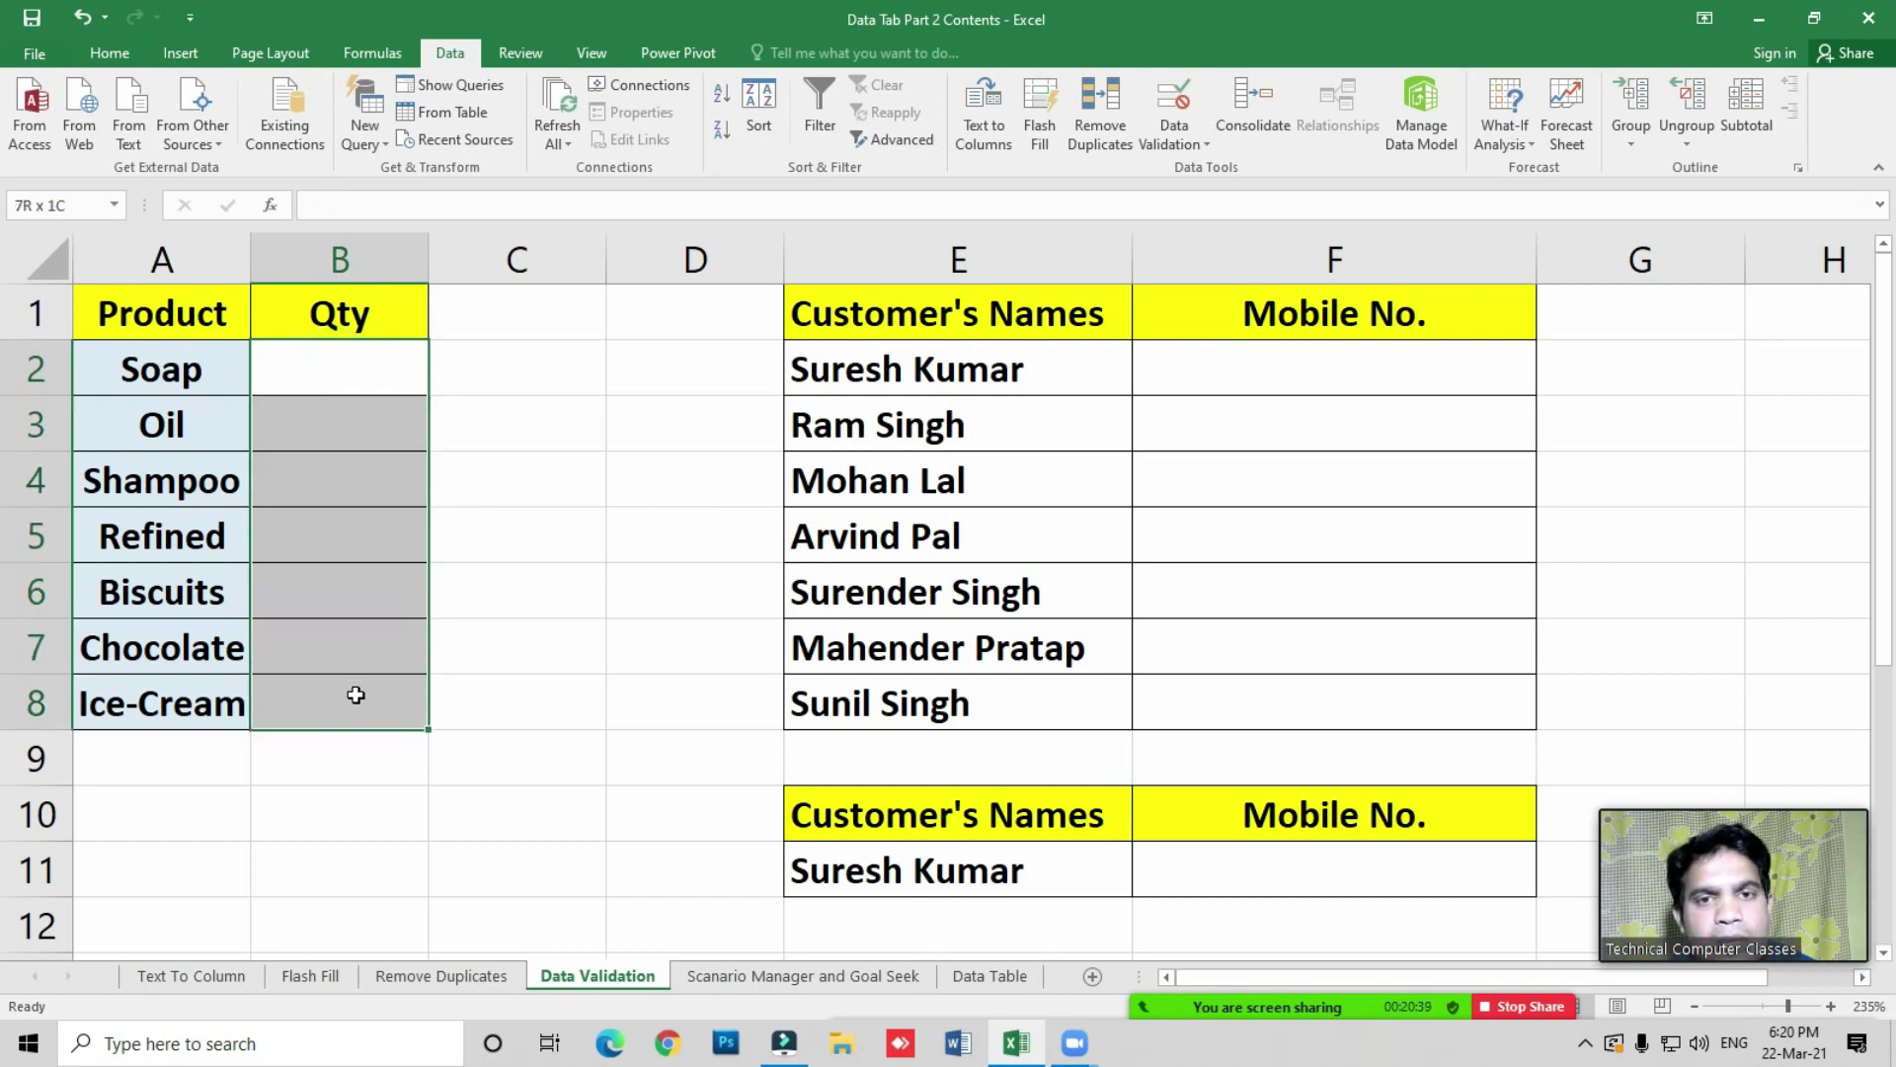
Change the Qty validation error alert style from Stop to Warning.
left_click(1183, 144)
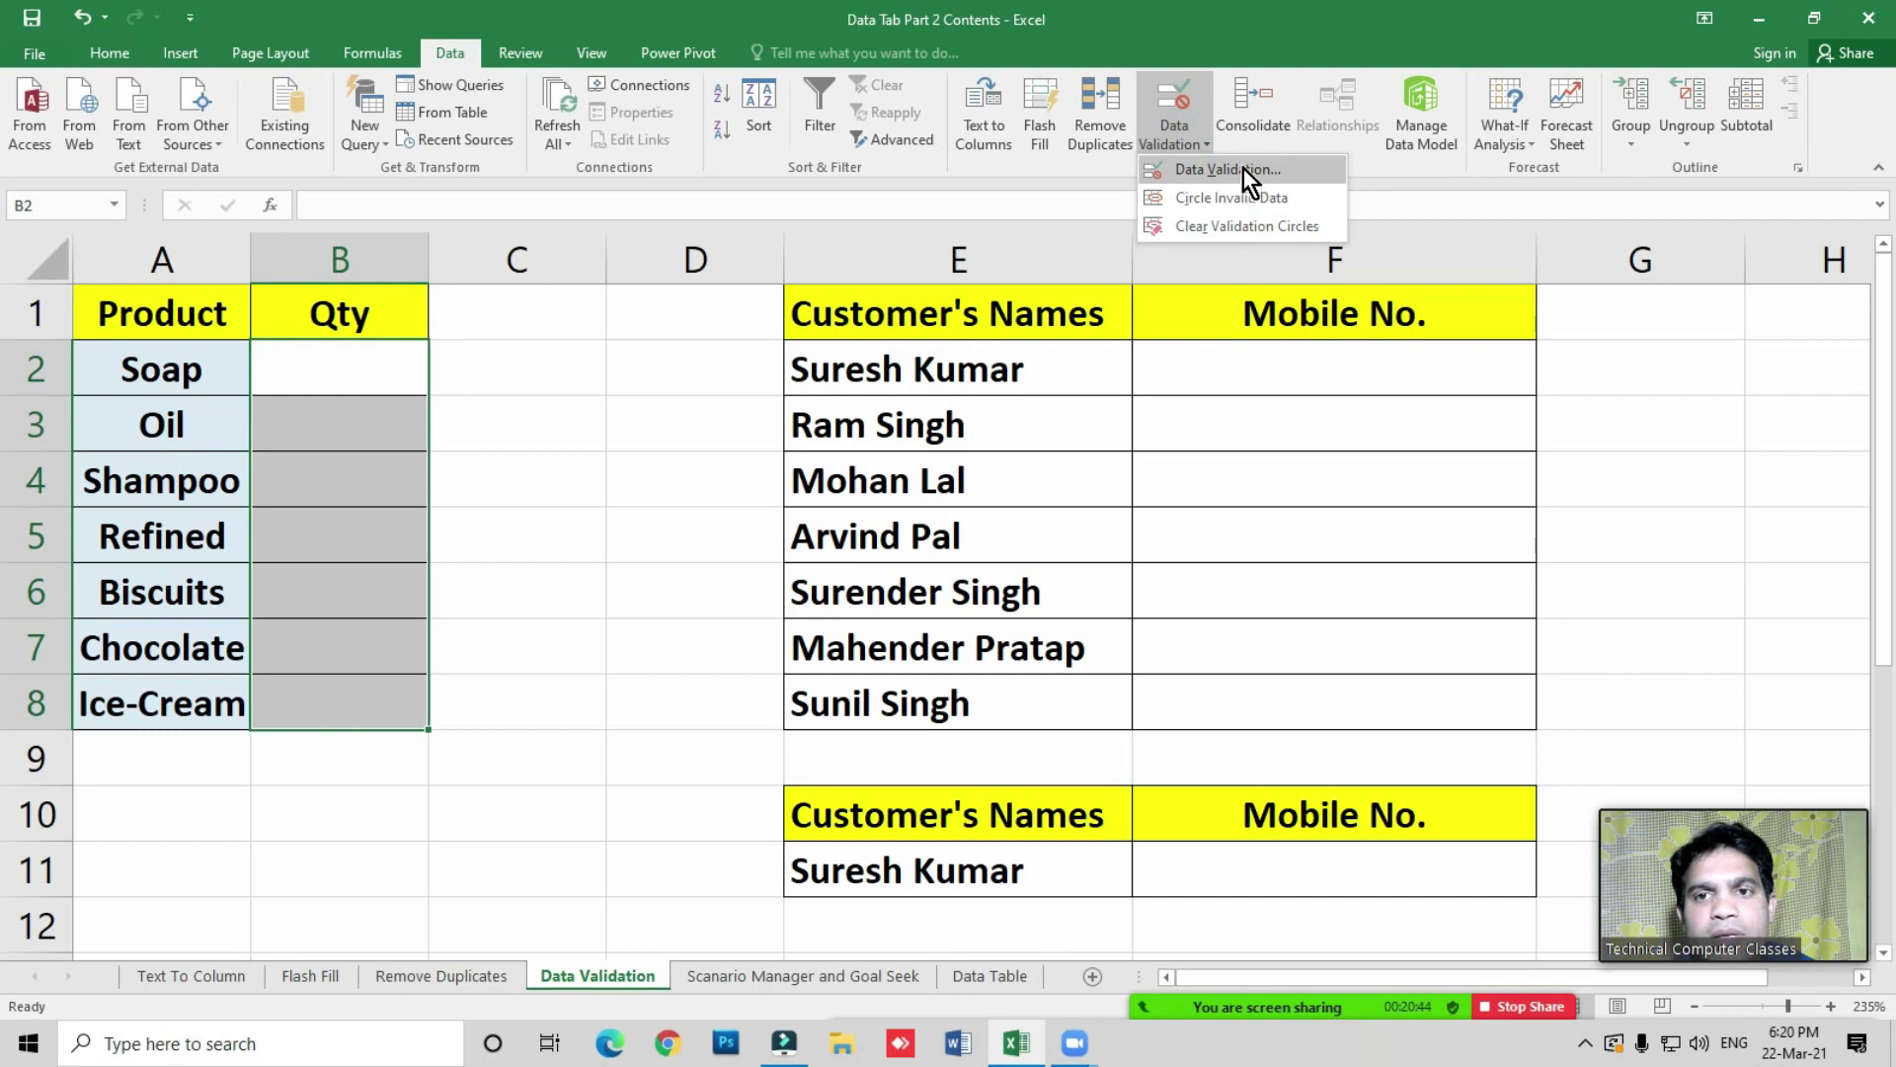
left_click(1243, 170)
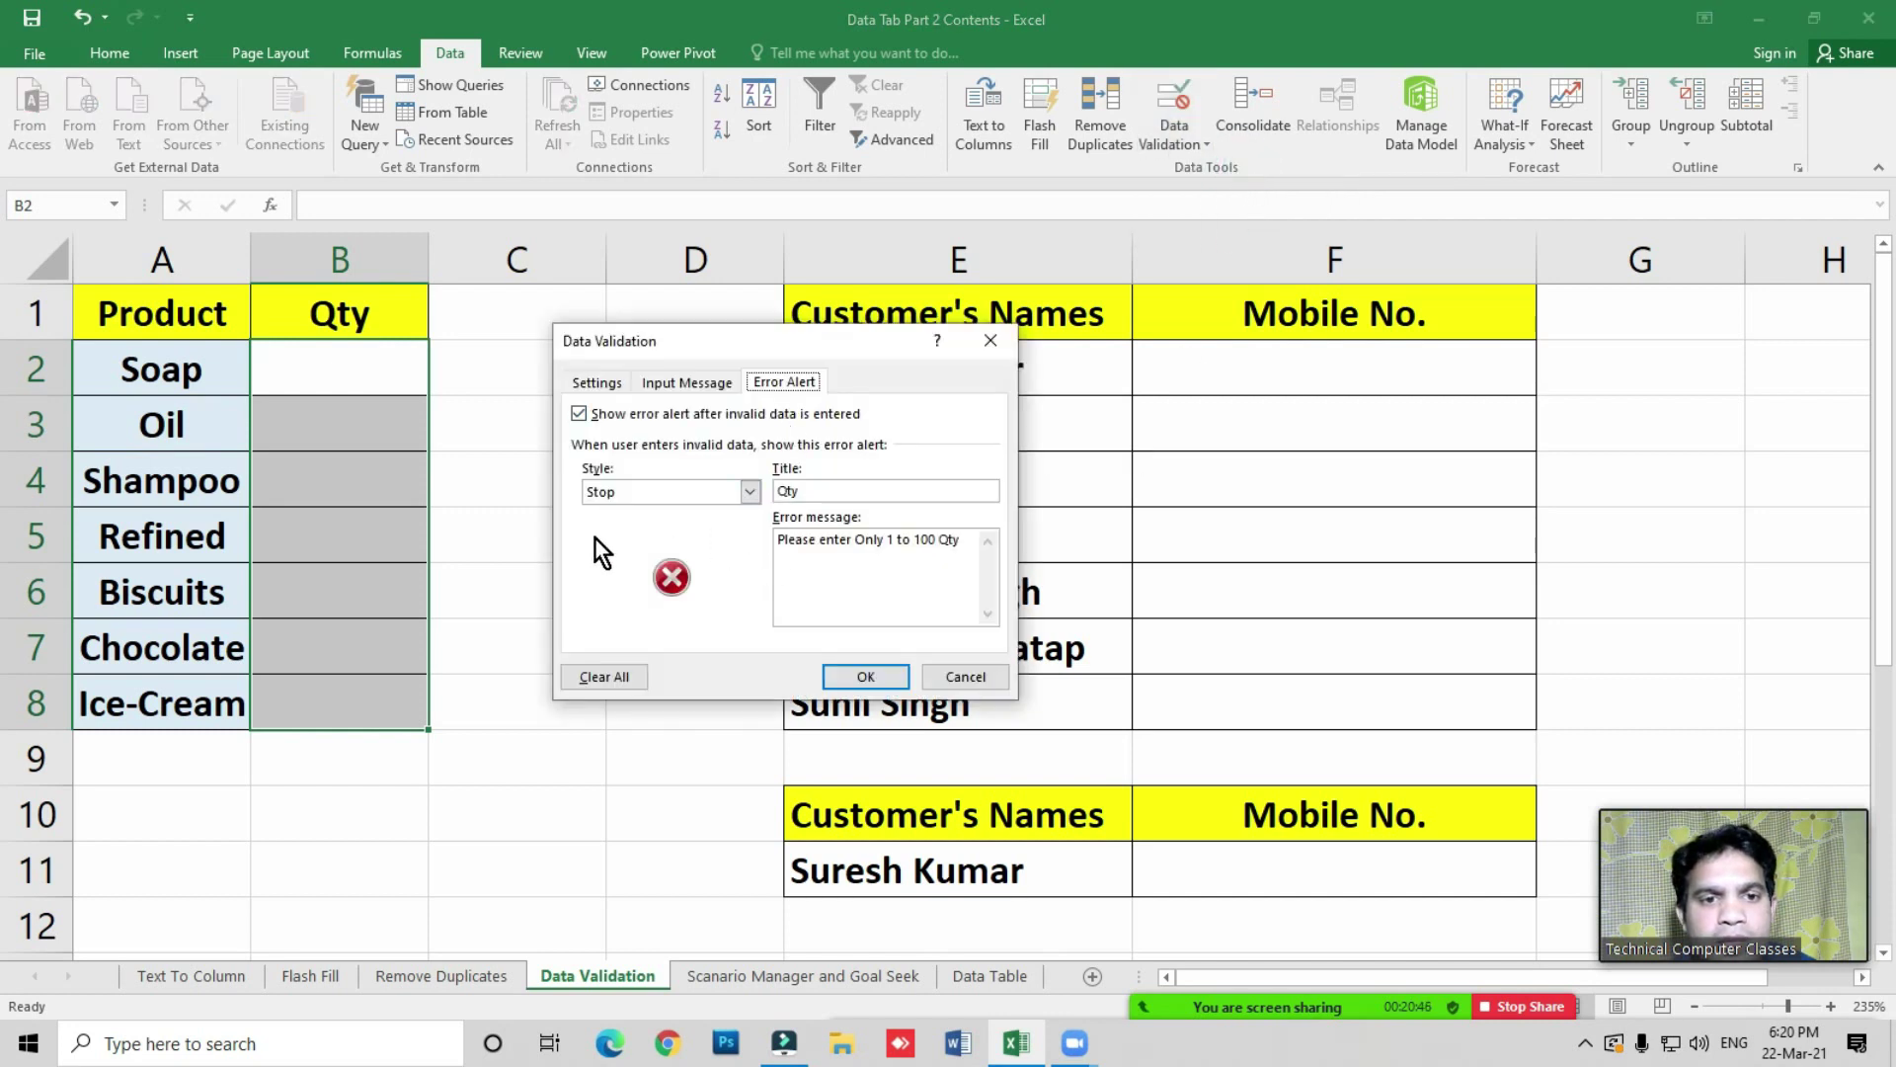
left_click(612, 498)
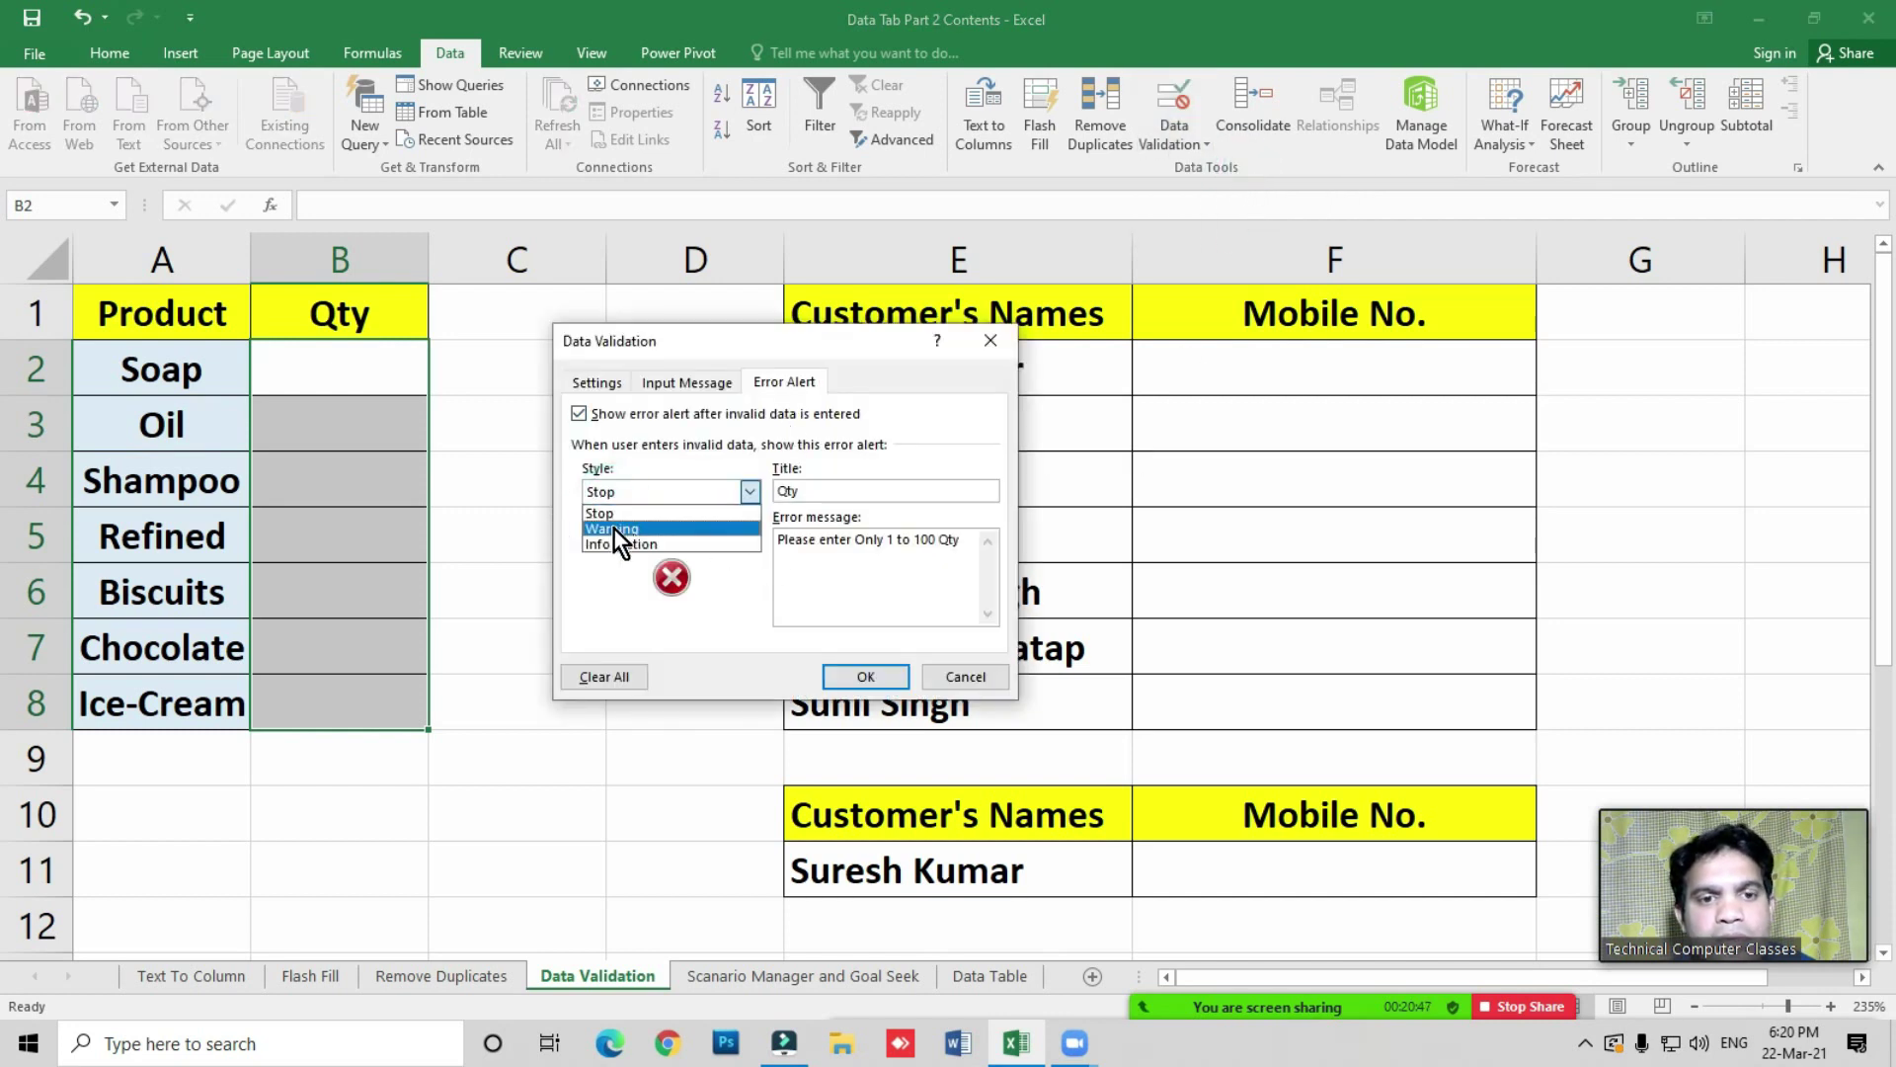
left_click(613, 528)
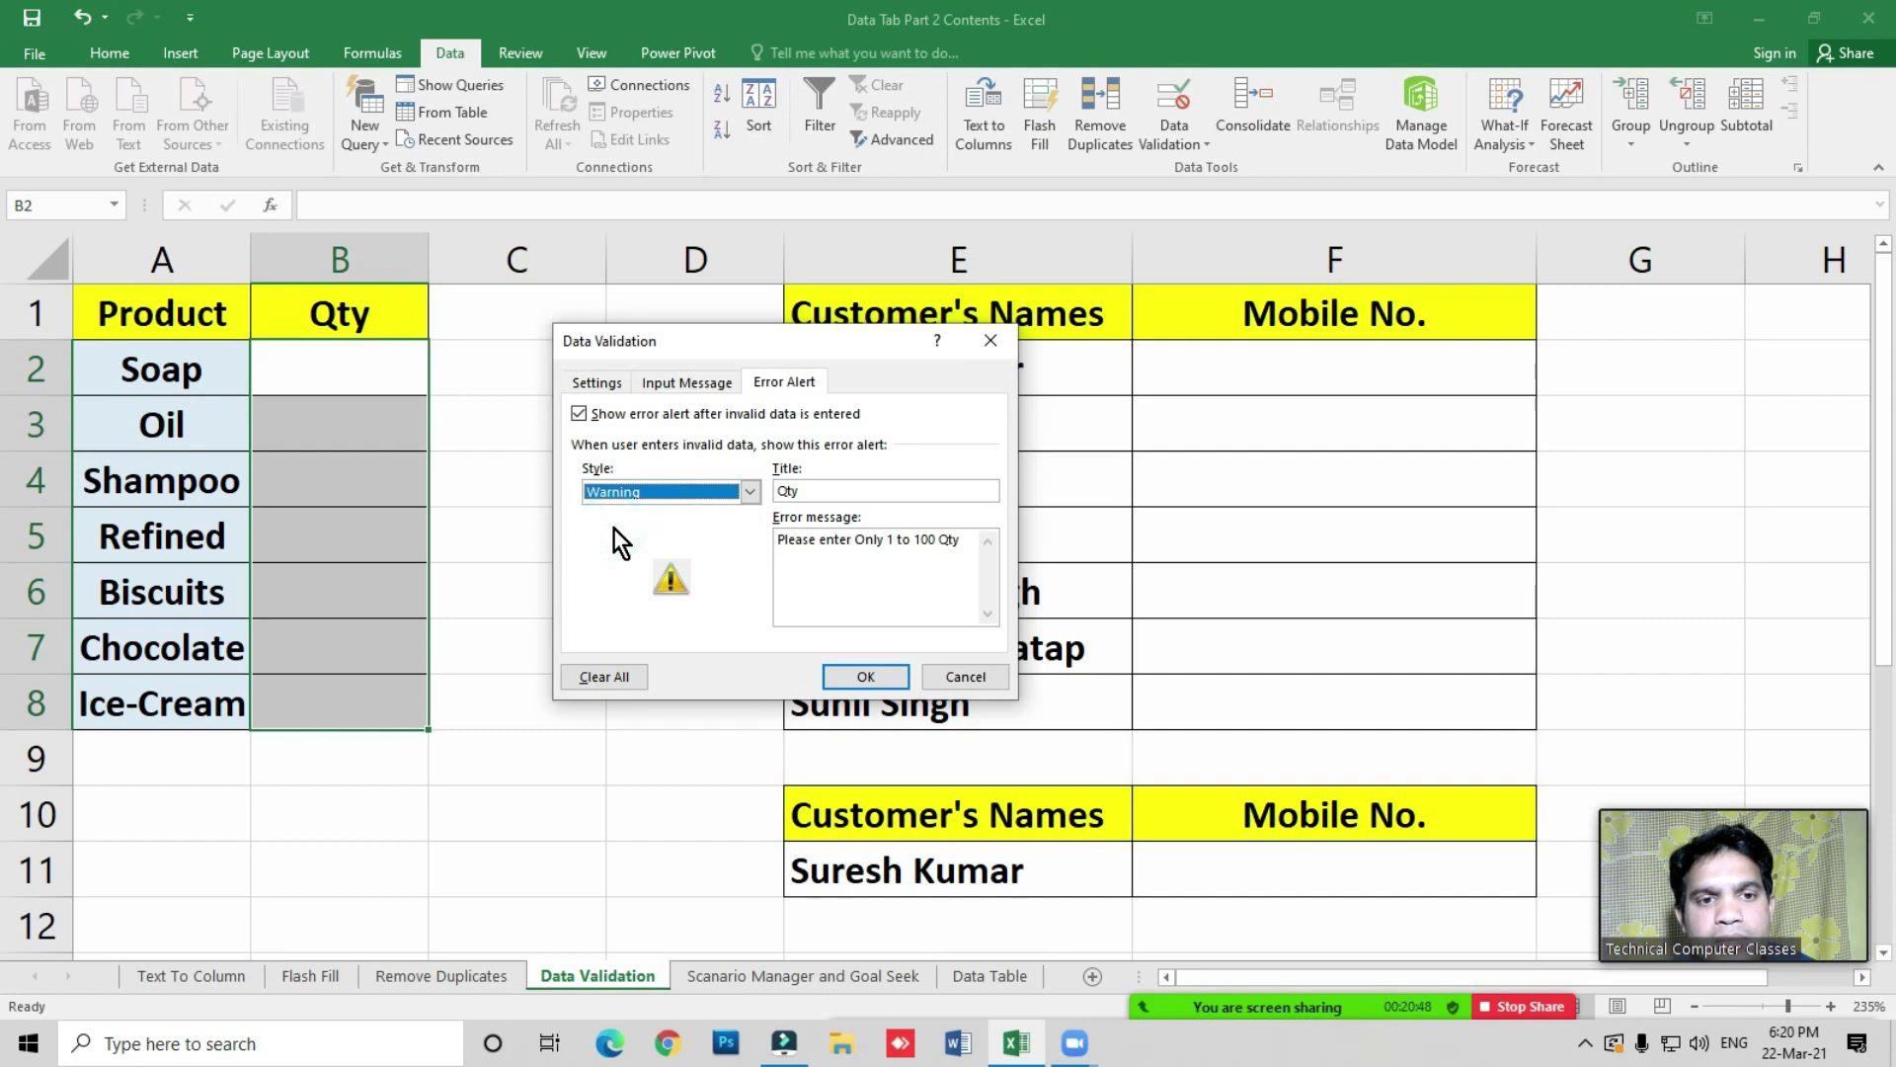
left_click(867, 678)
left_click(353, 360)
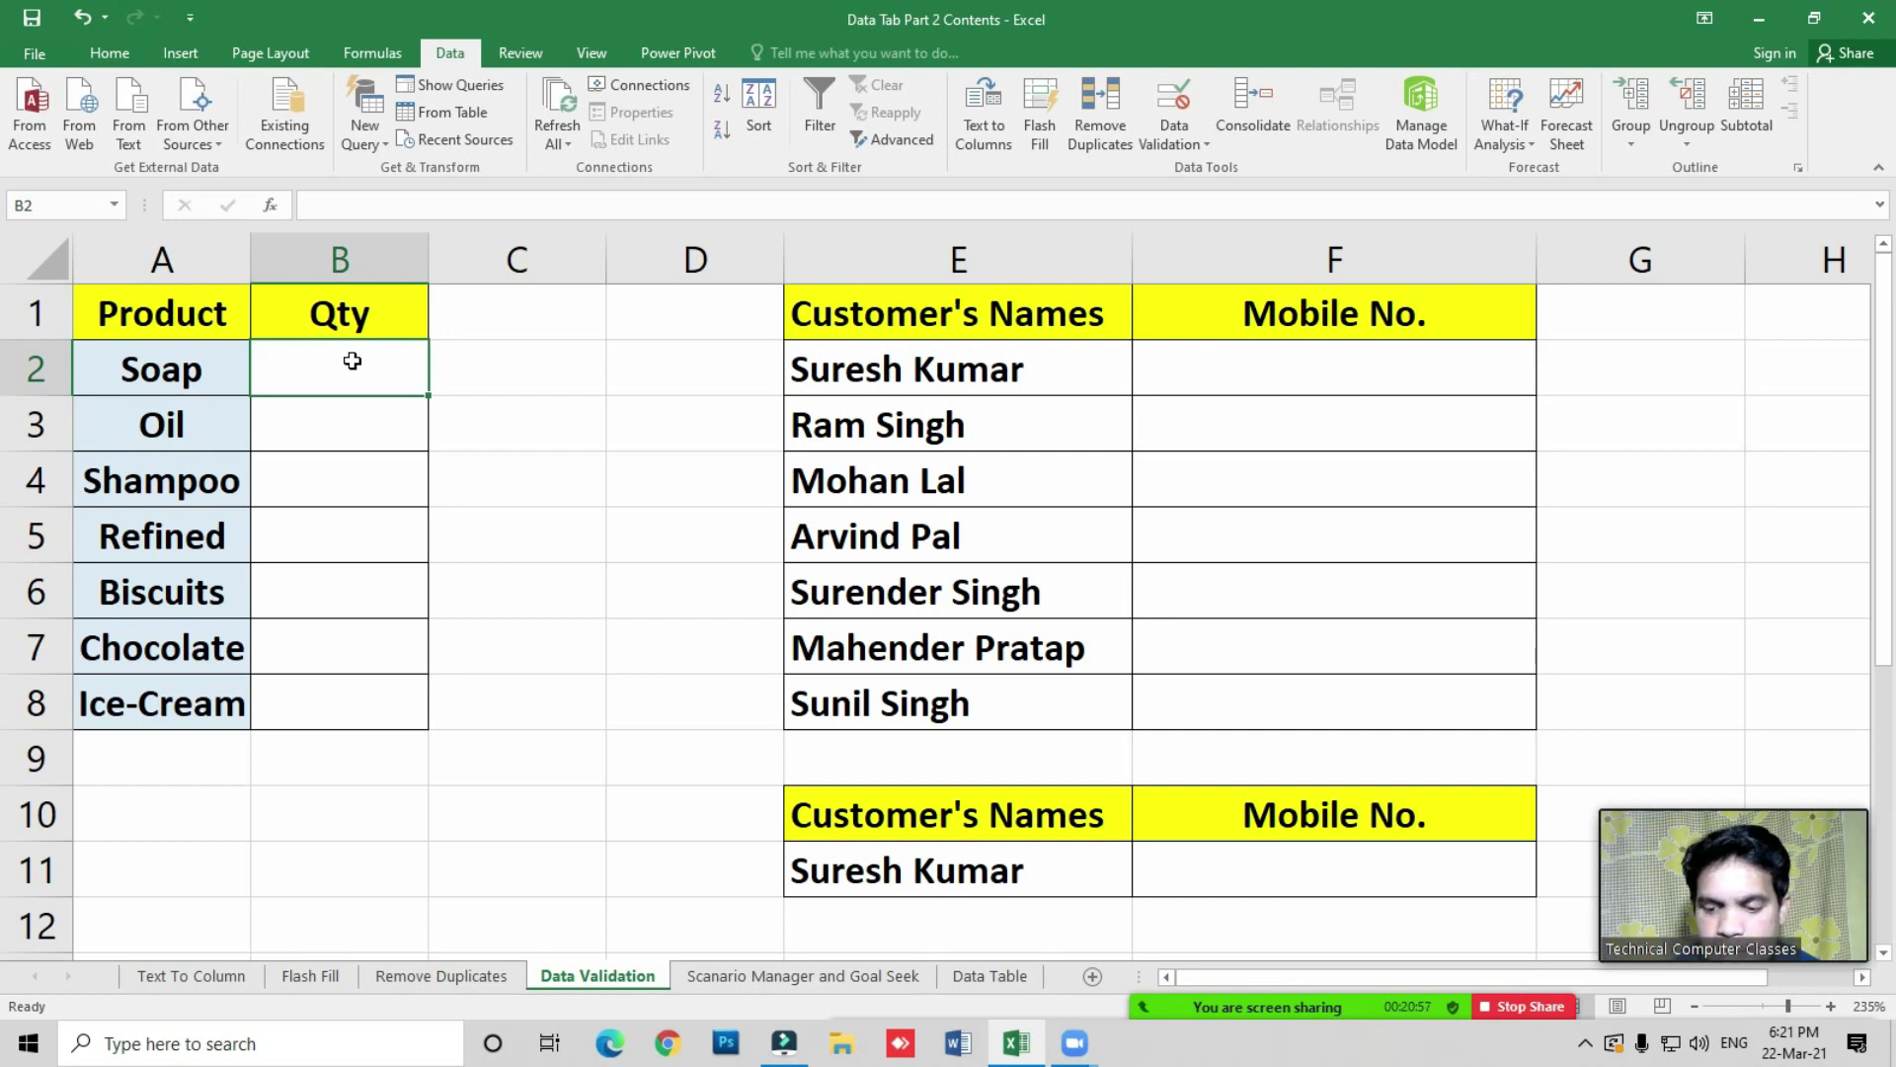
Enter Qty 80, 95 and 120, accepting 120 despite the warning.
type("80")
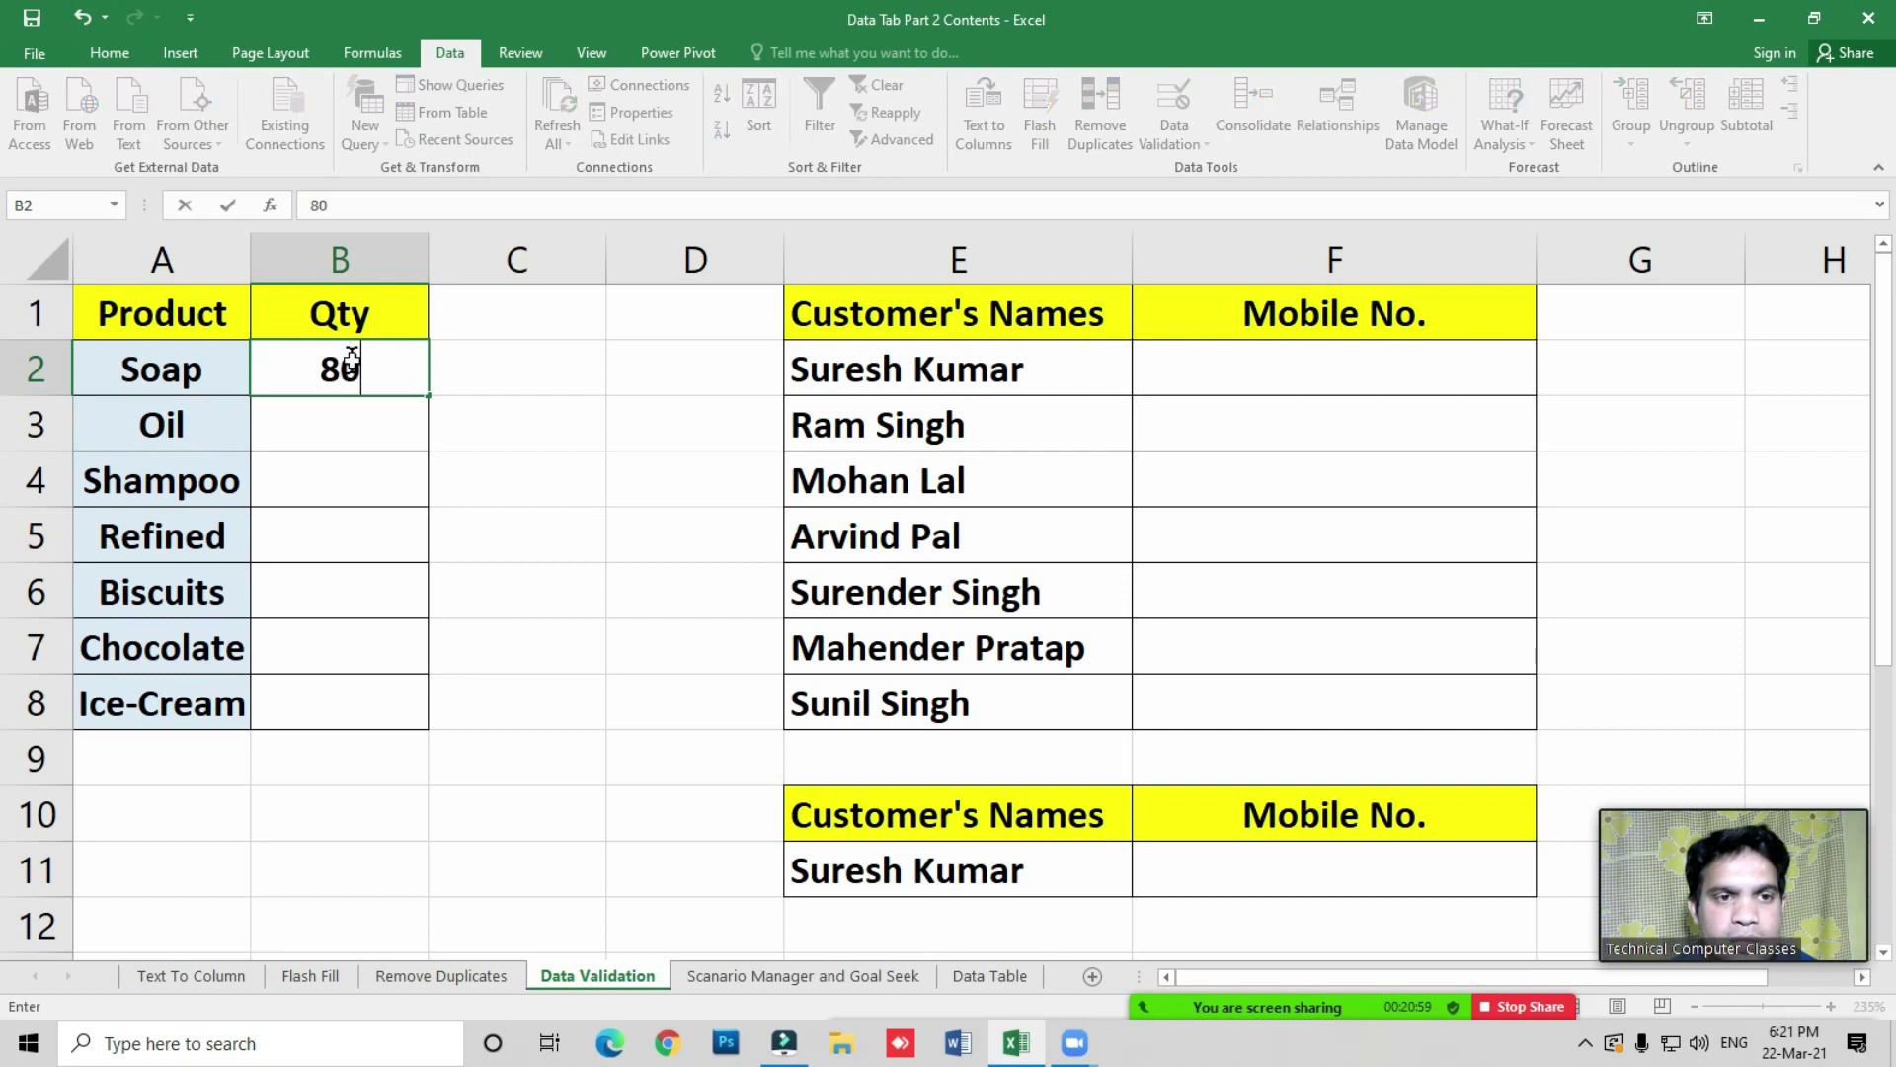
key("Return")
type("95")
key("Return")
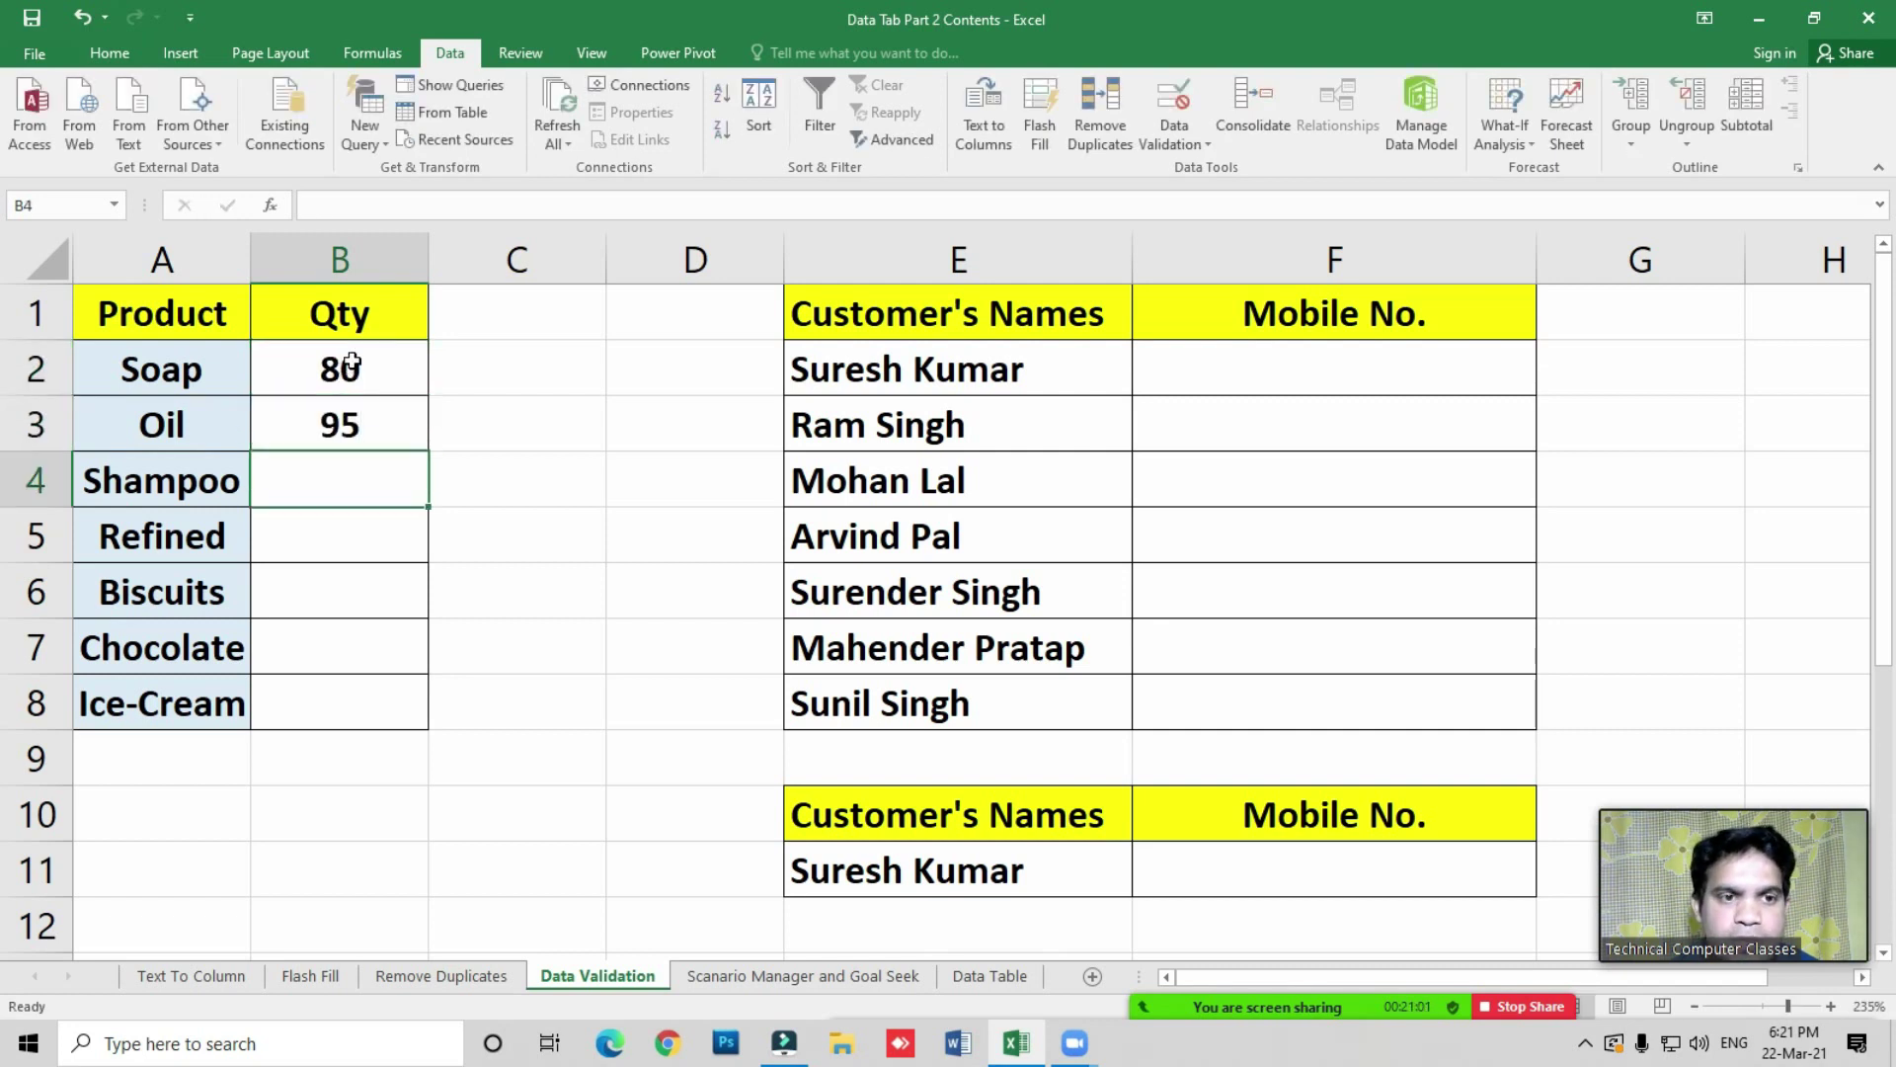
type("120")
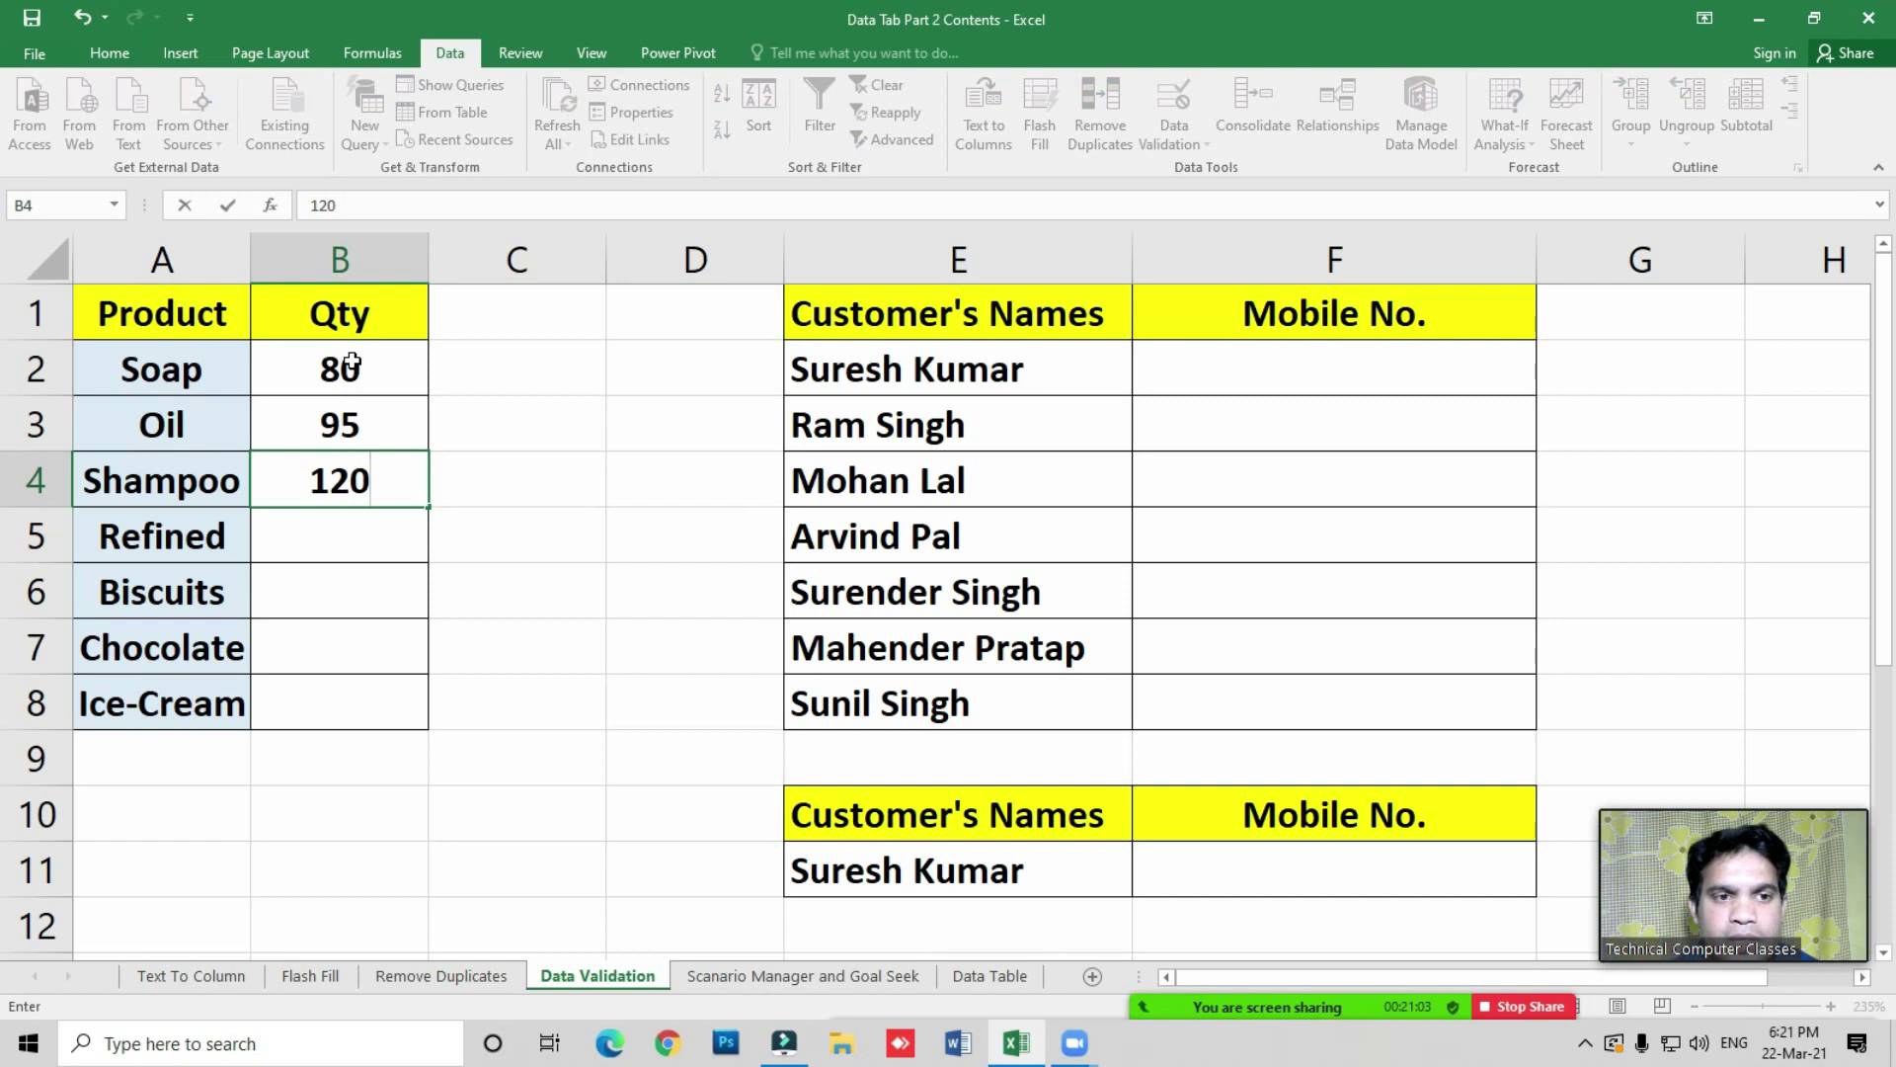
key("Return")
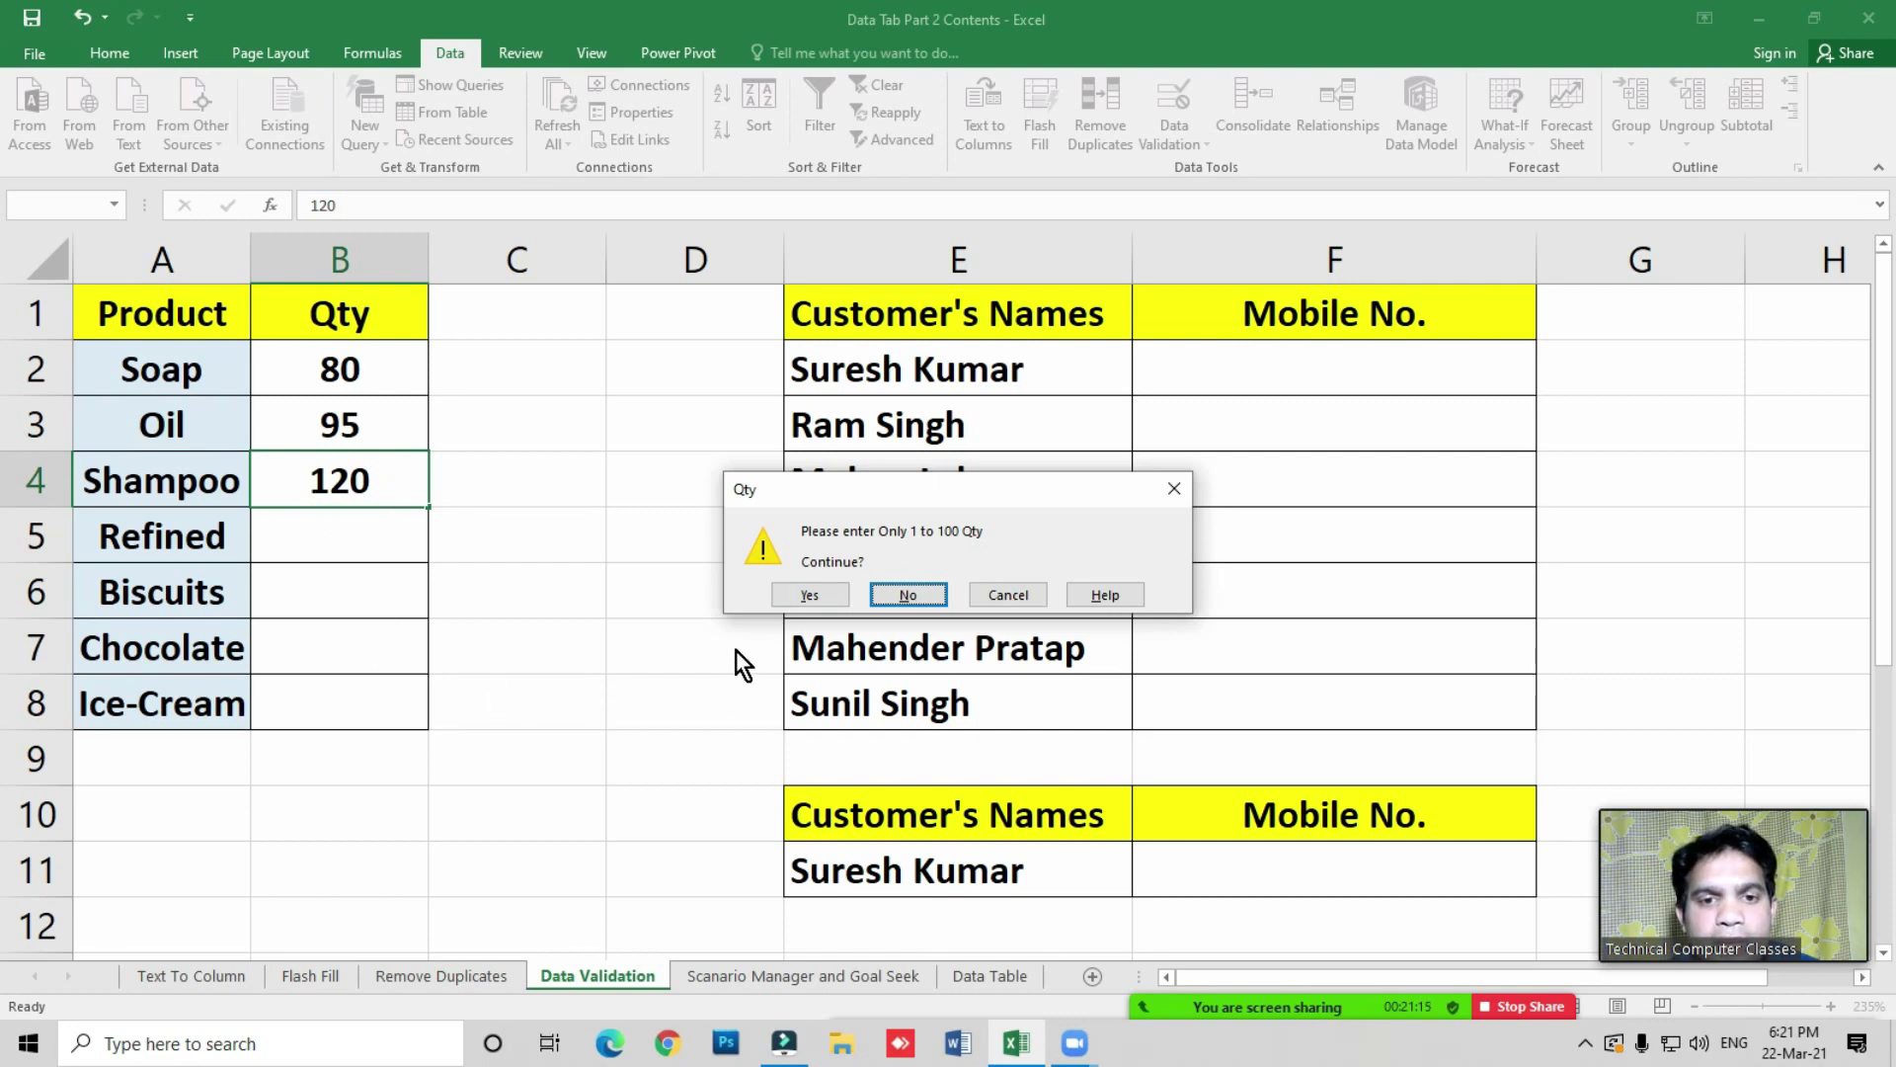
left_click(812, 594)
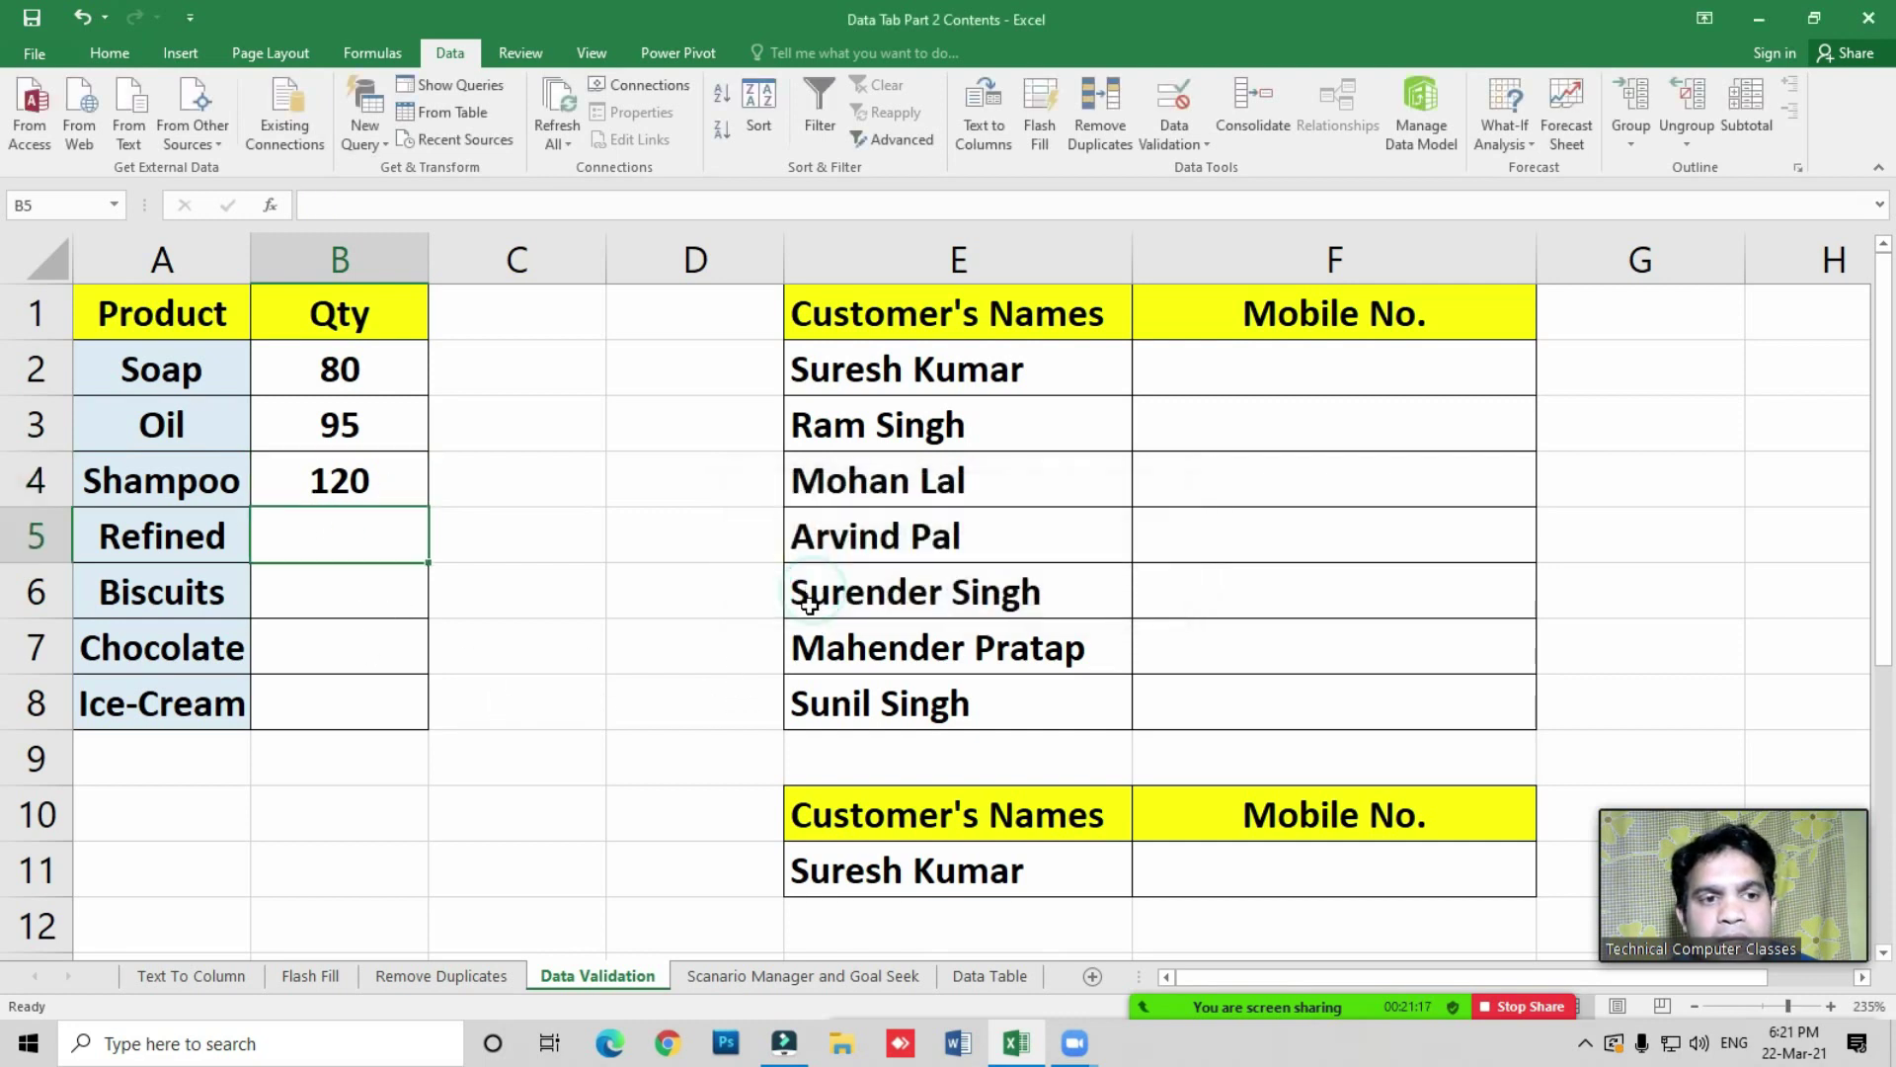
Enter Qty 85, 150, 70 and 90 in B5:B8, keeping 150 after the warning.
left_click(351, 543)
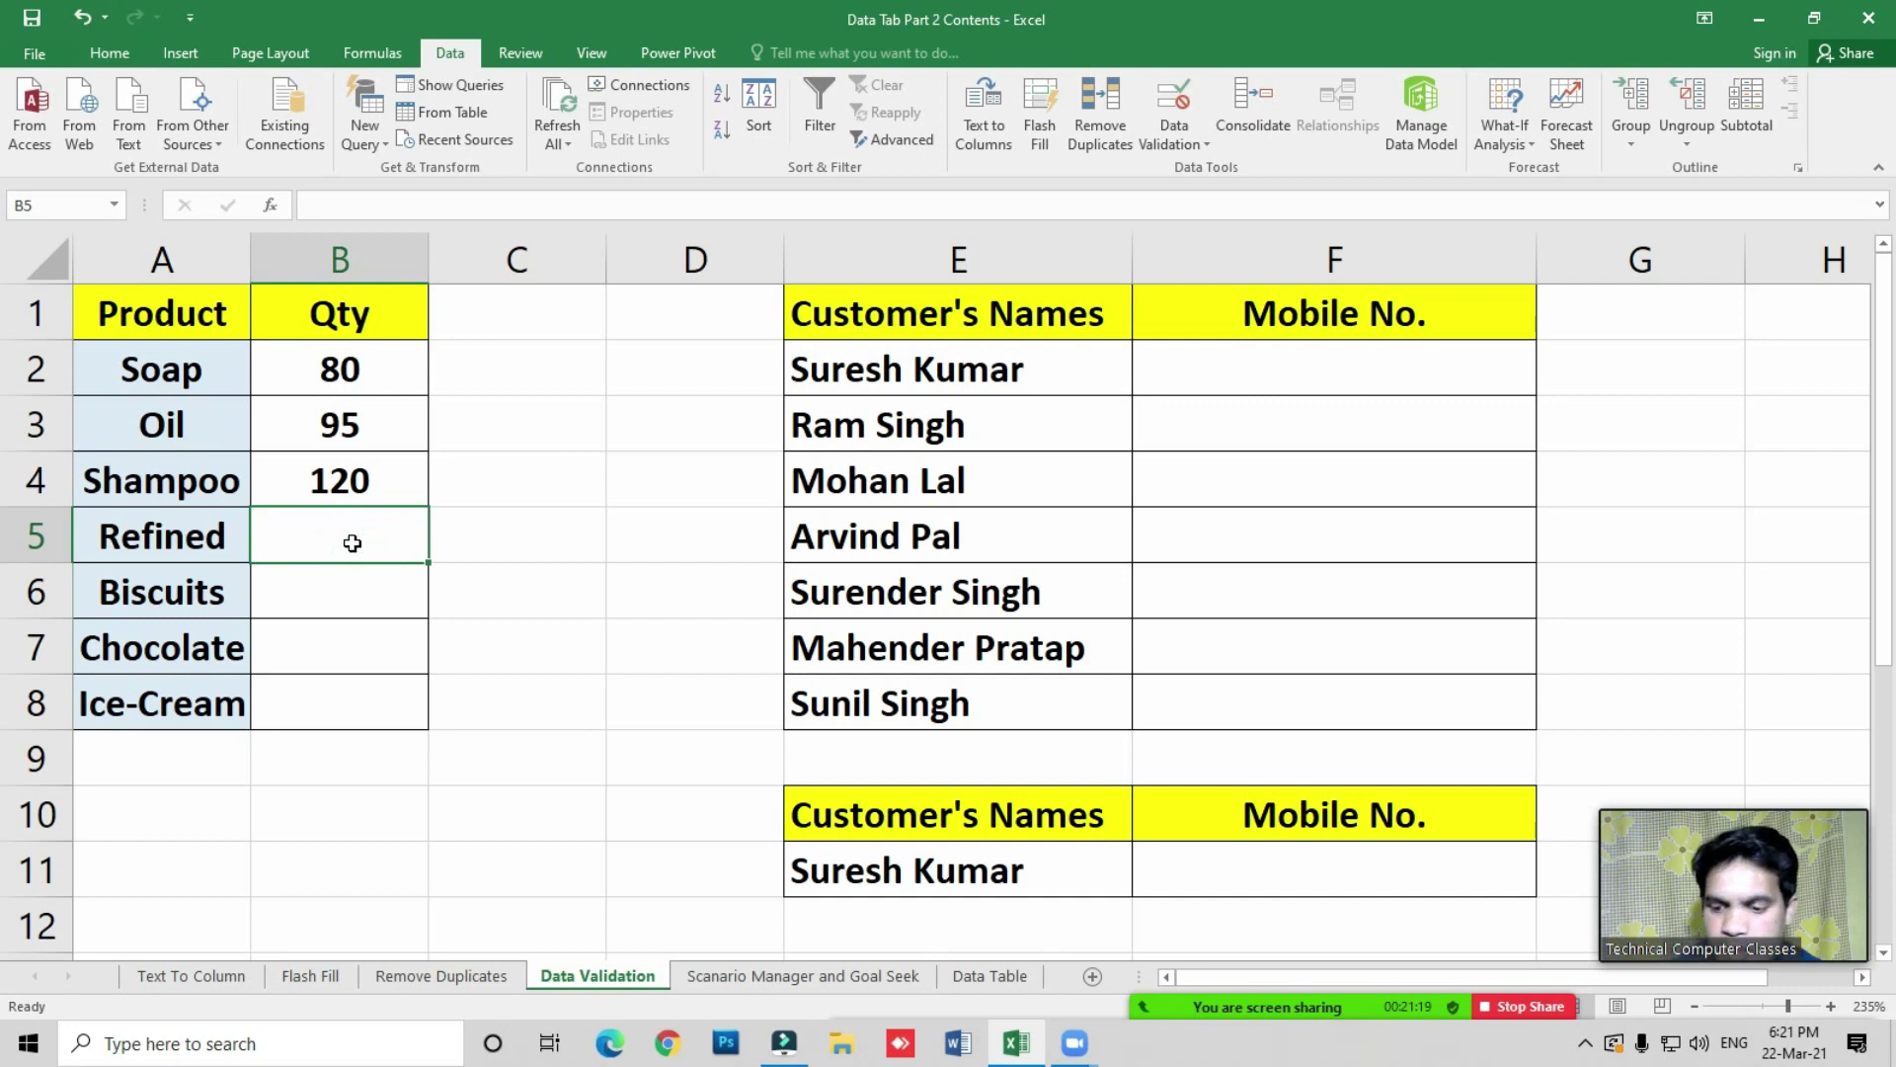
type("85")
key("Return")
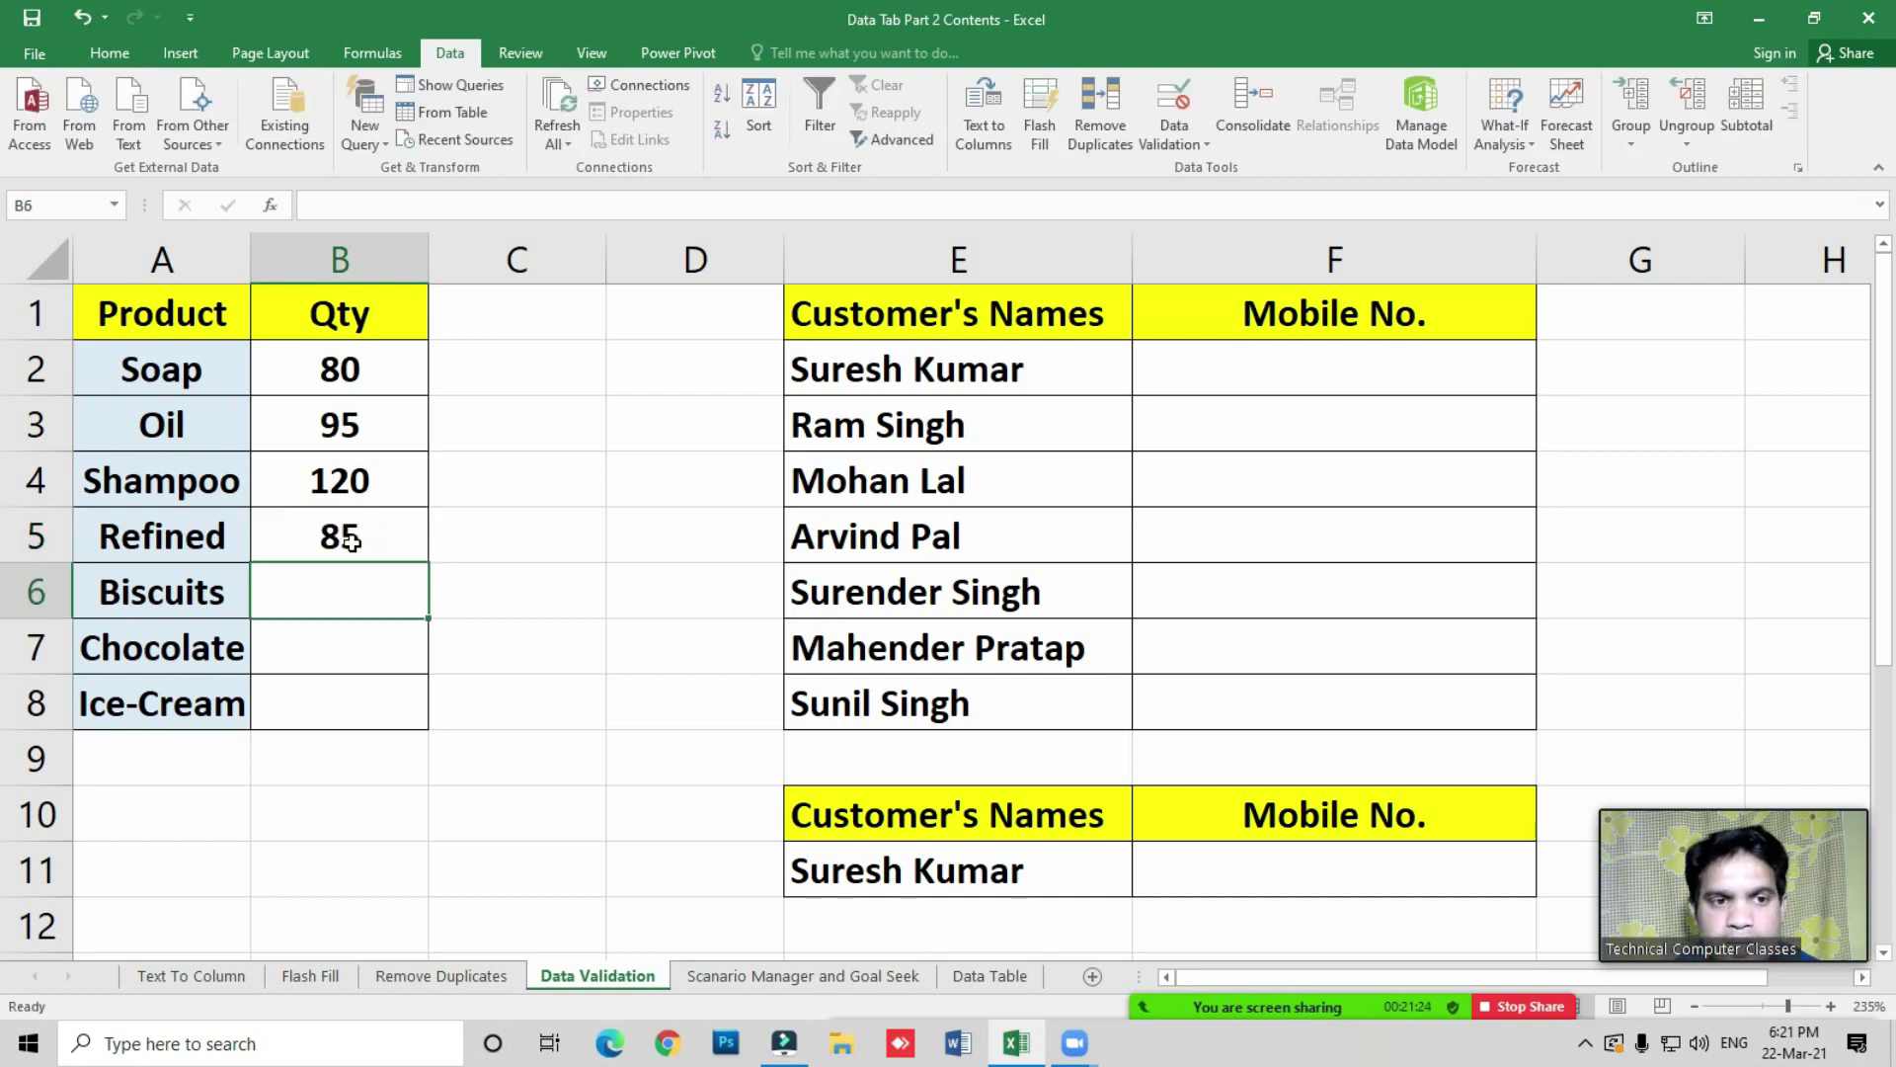
type("150")
key("Return")
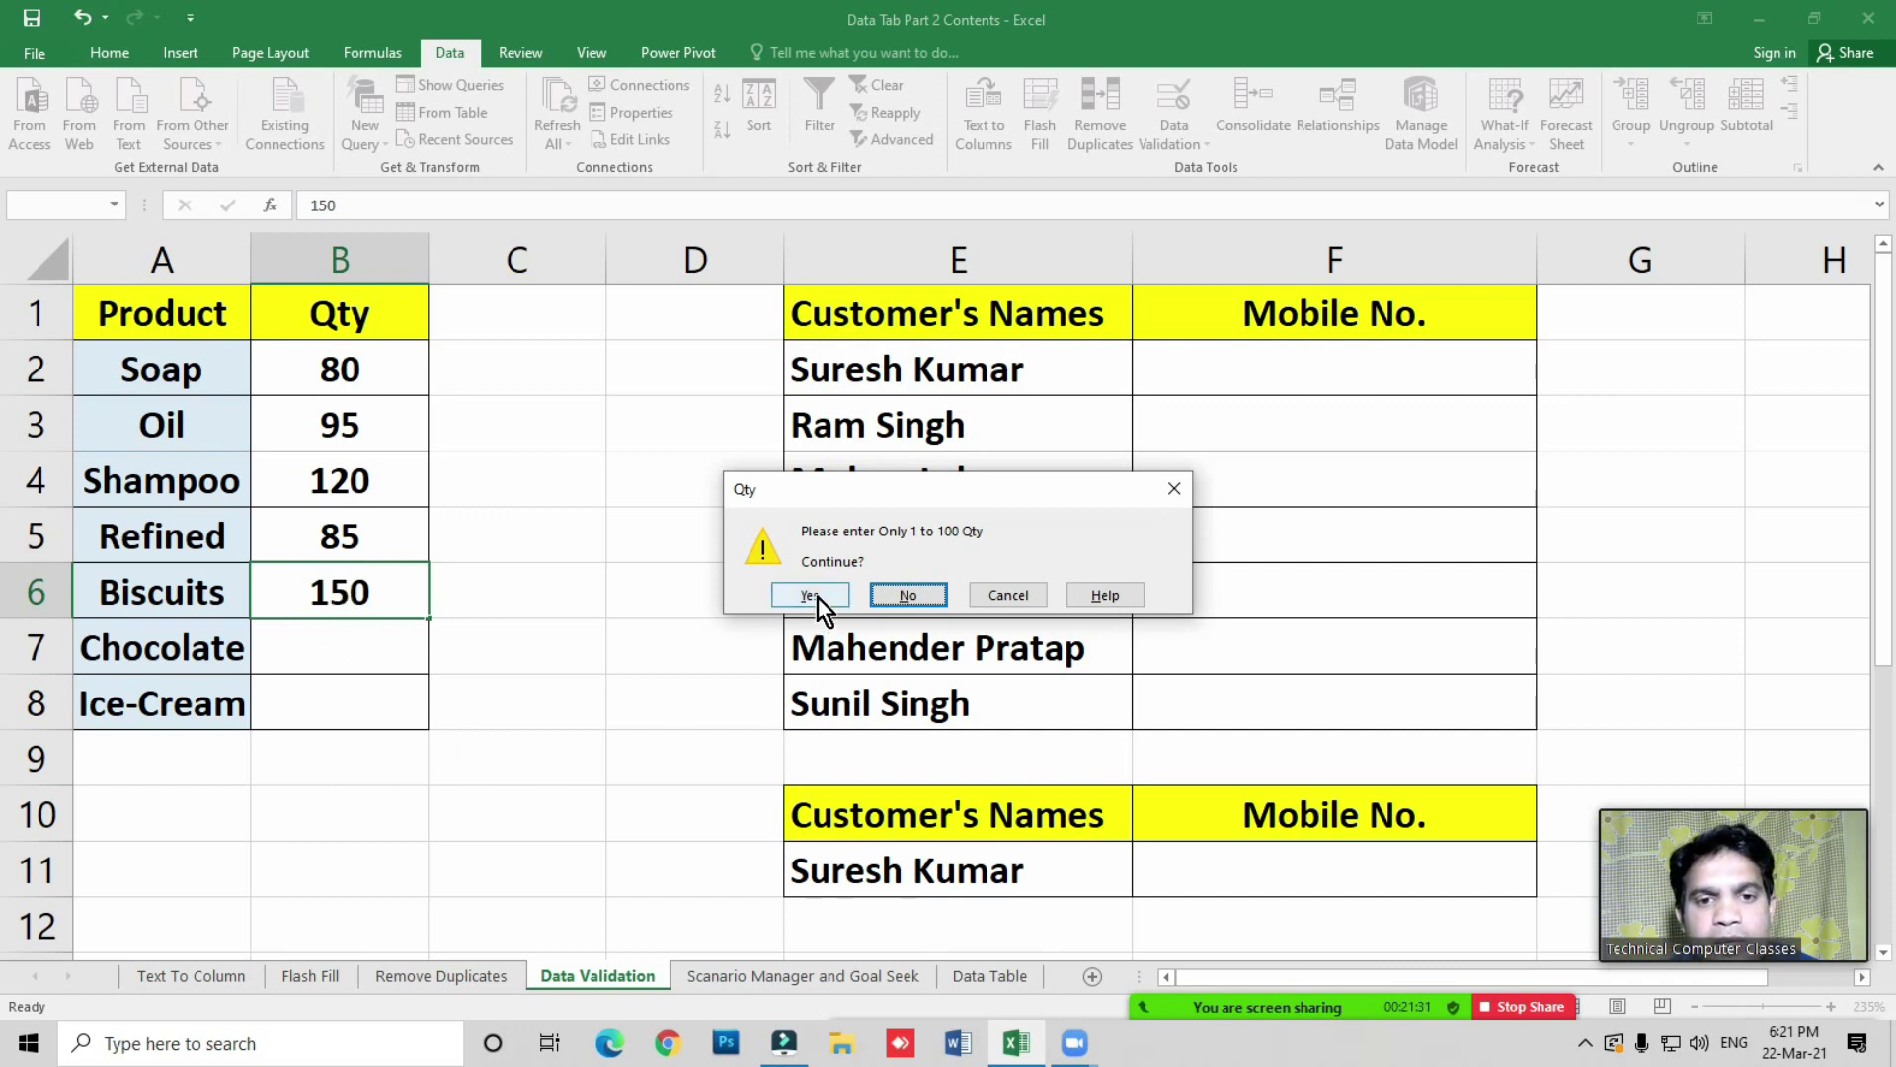
left_click(810, 595)
left_click(338, 649)
type("70")
key("Return")
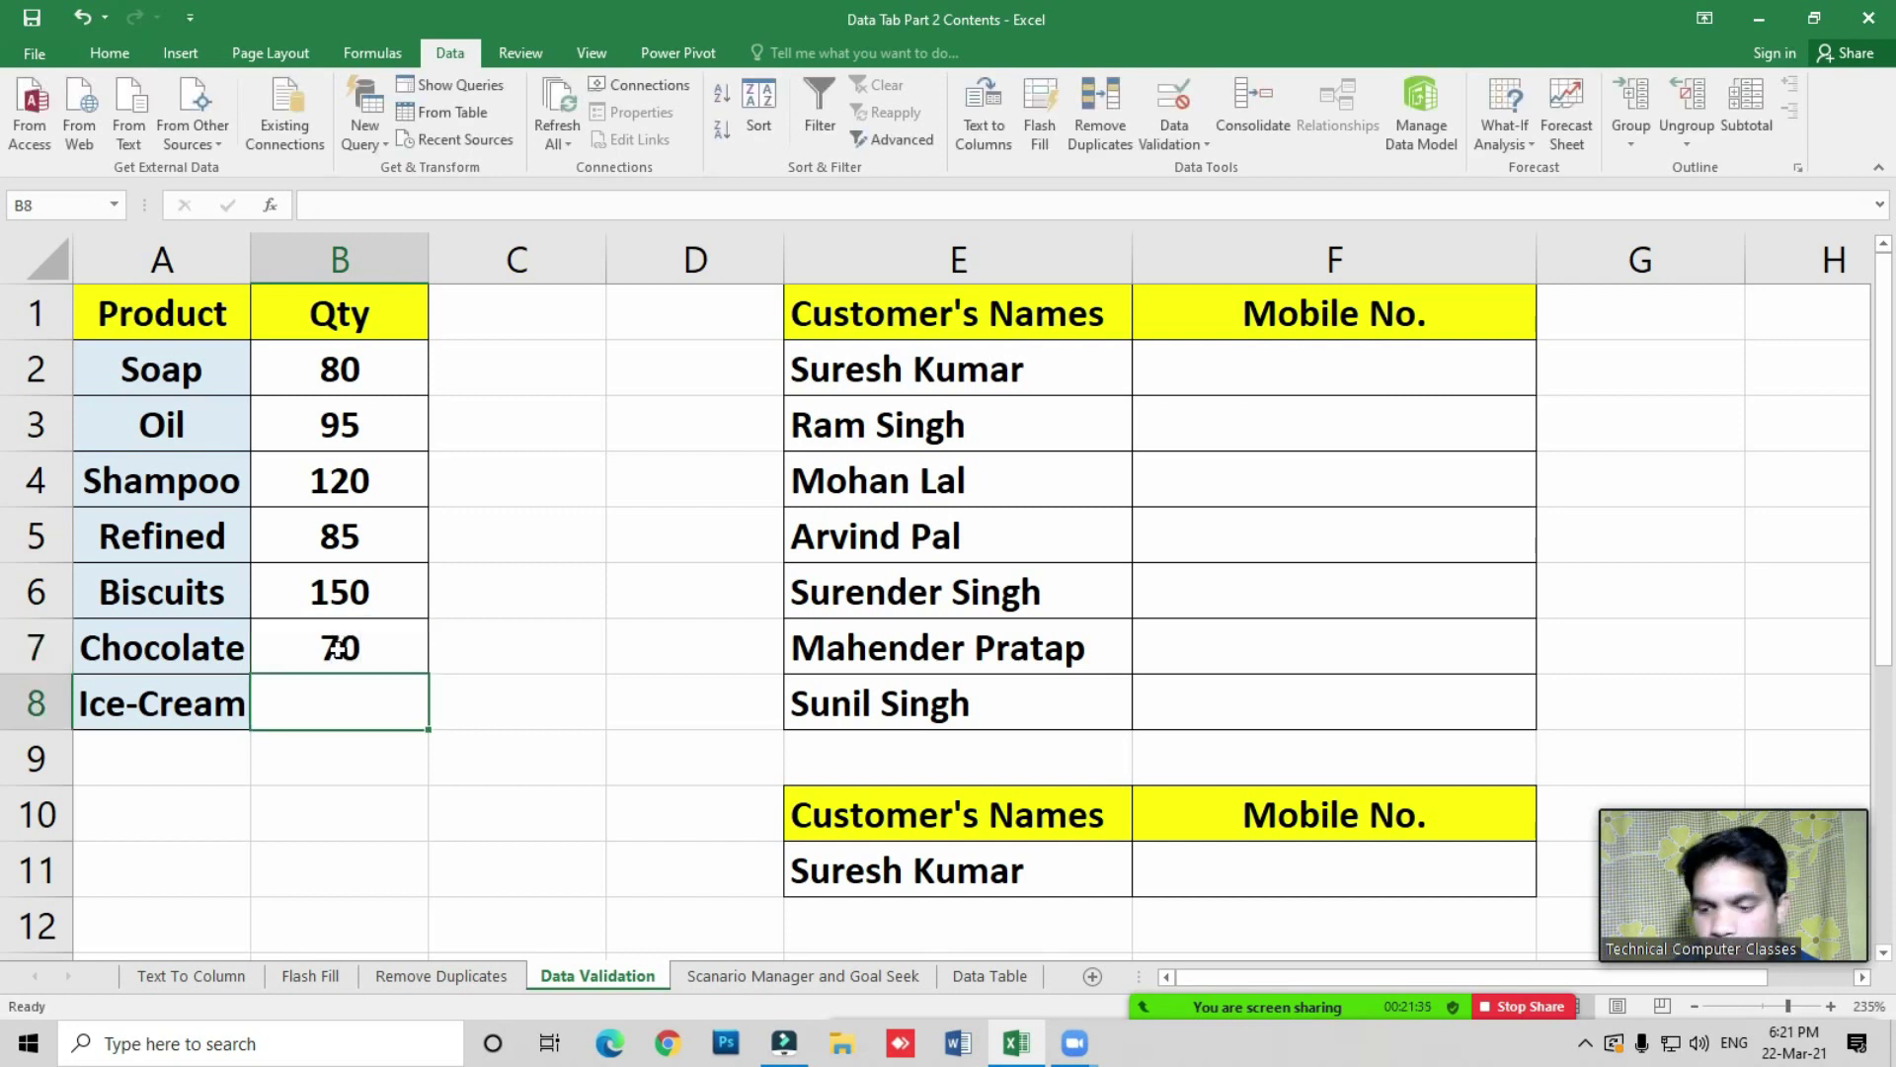
type("6")
key("BackSpace")
type("90")
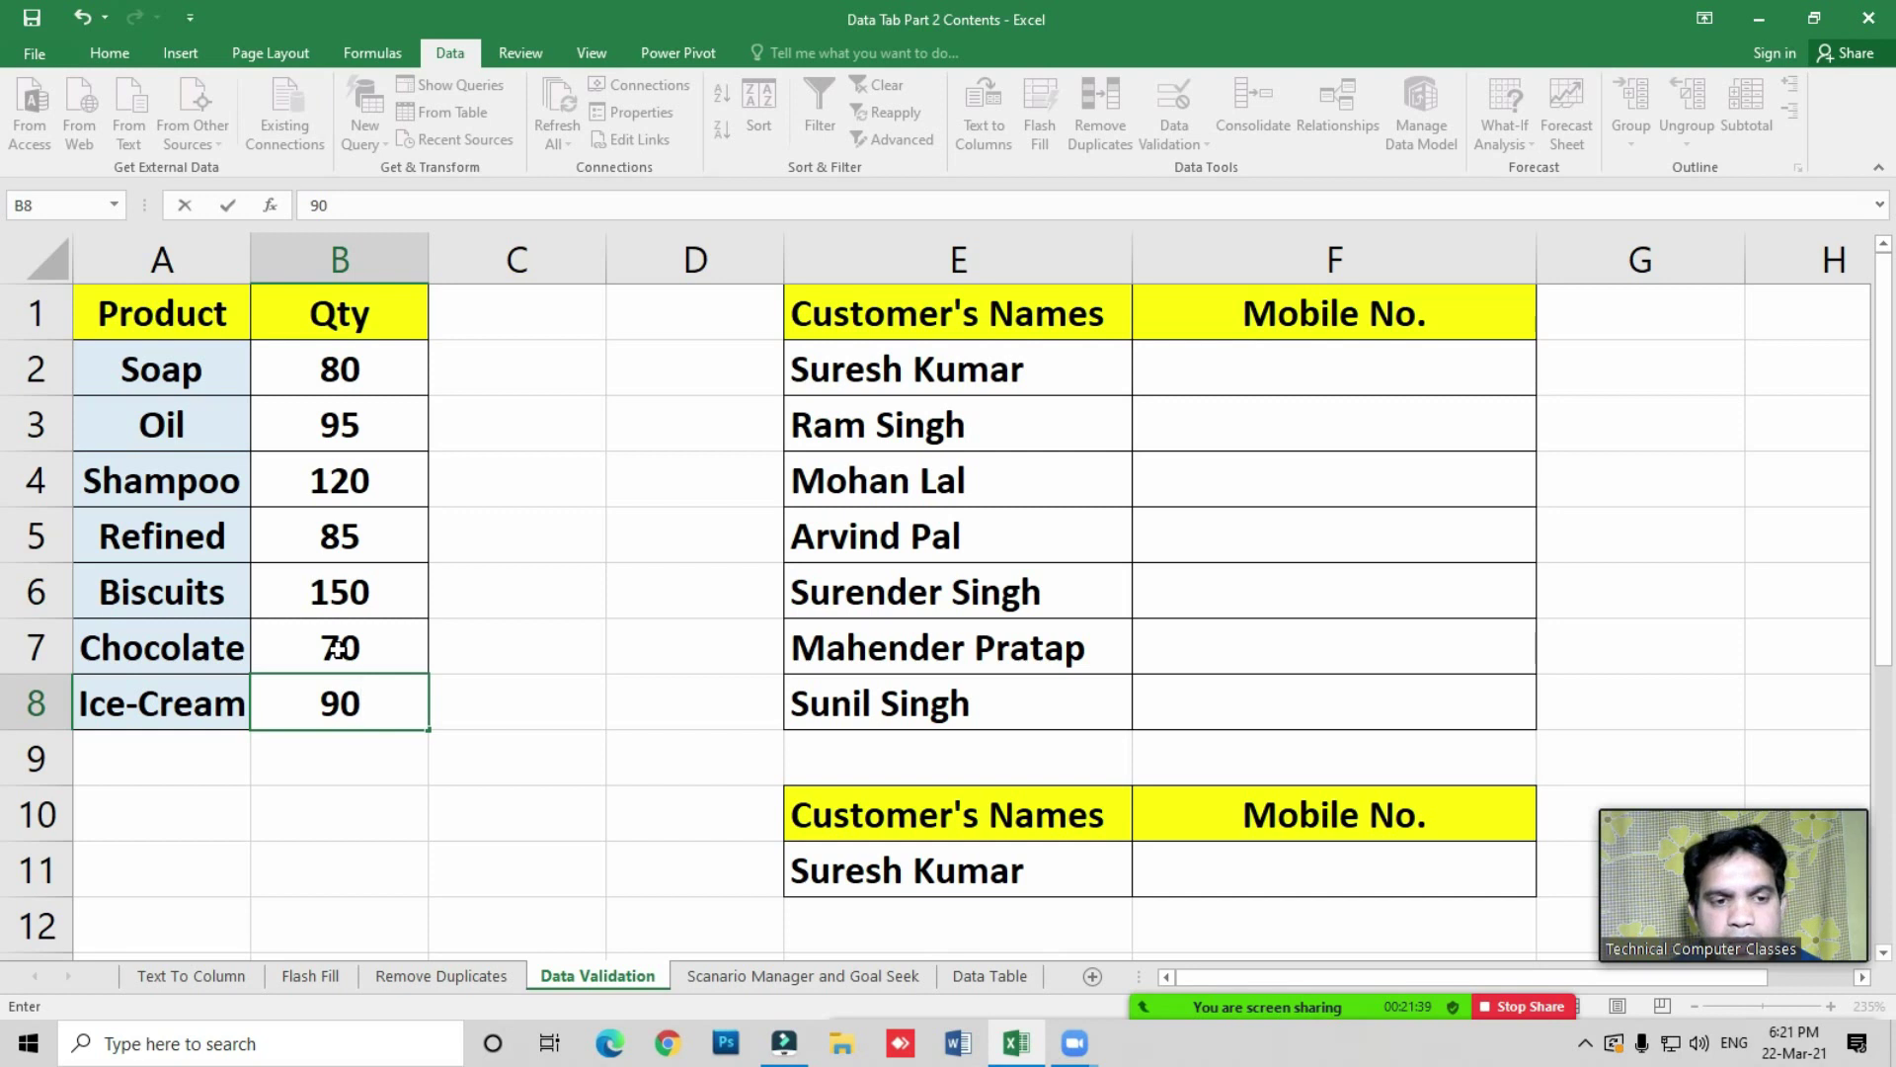
key("Return")
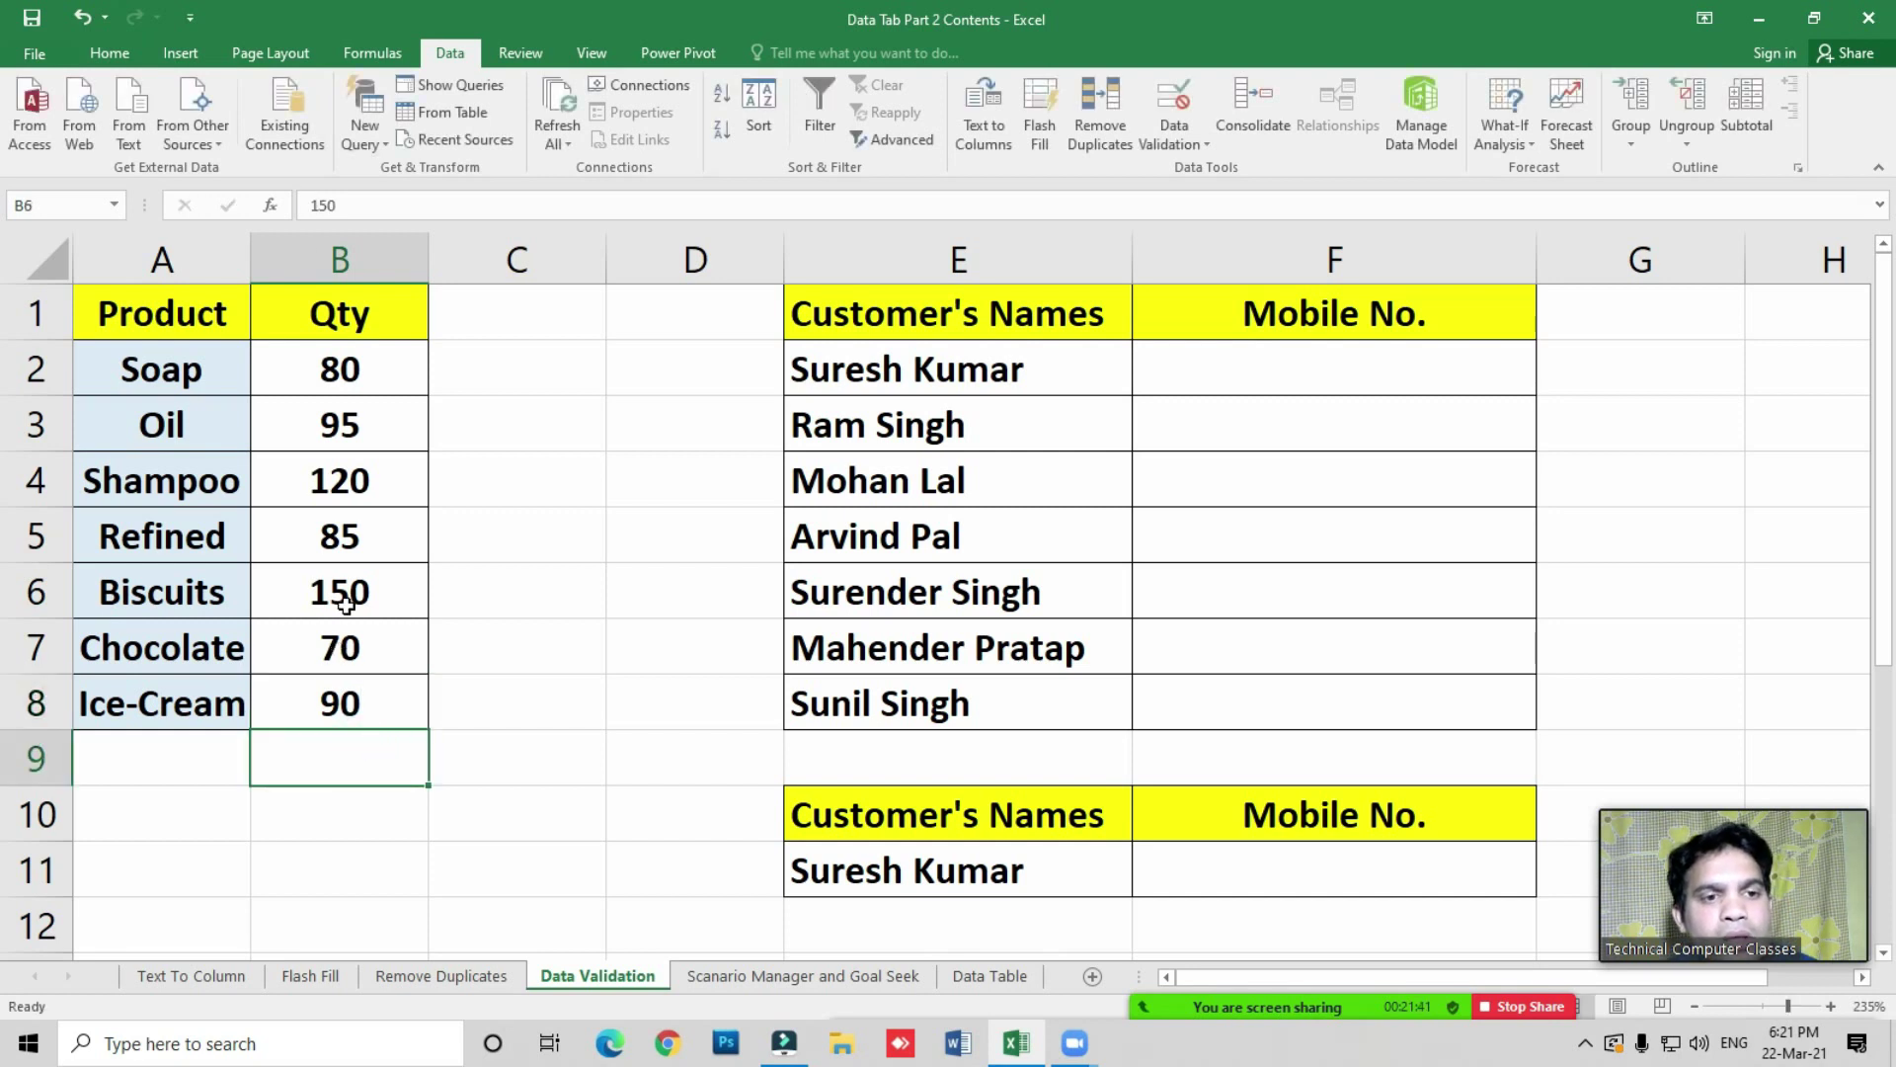
left_click(347, 592)
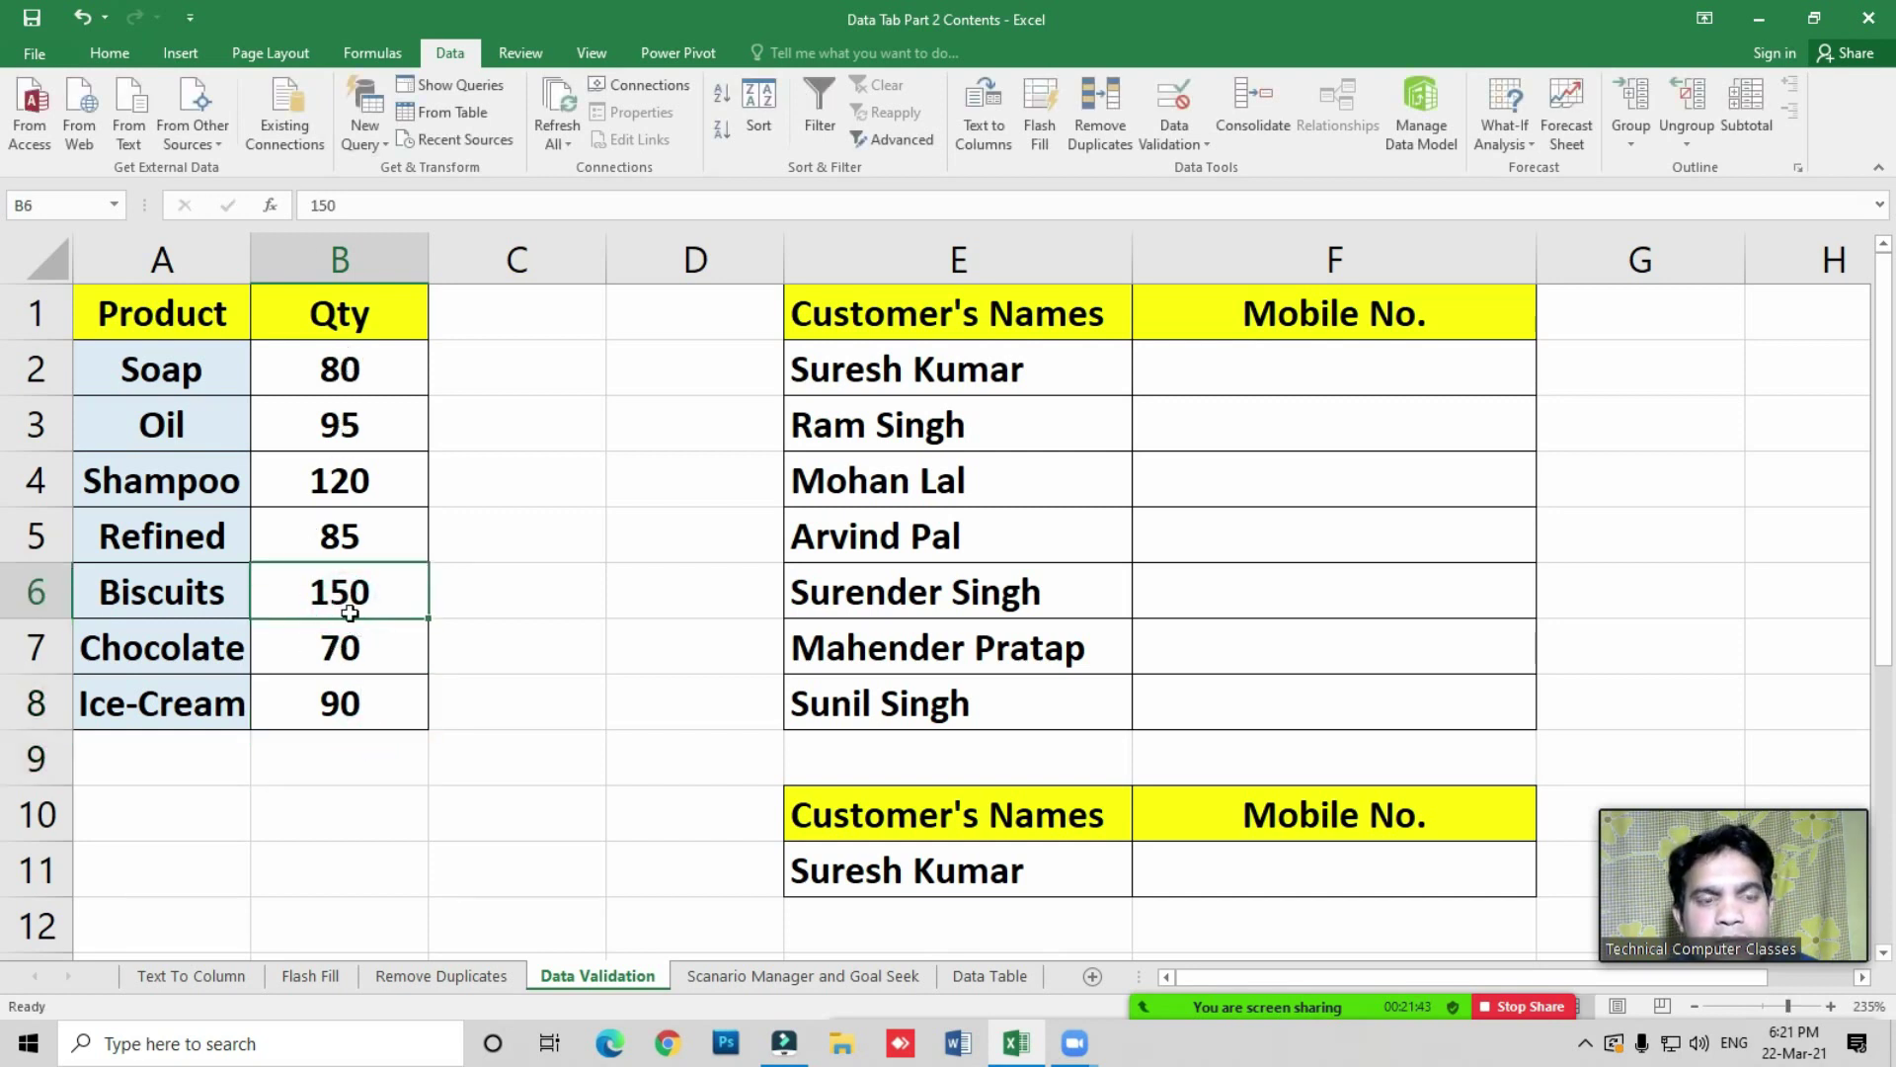
left_click(346, 514)
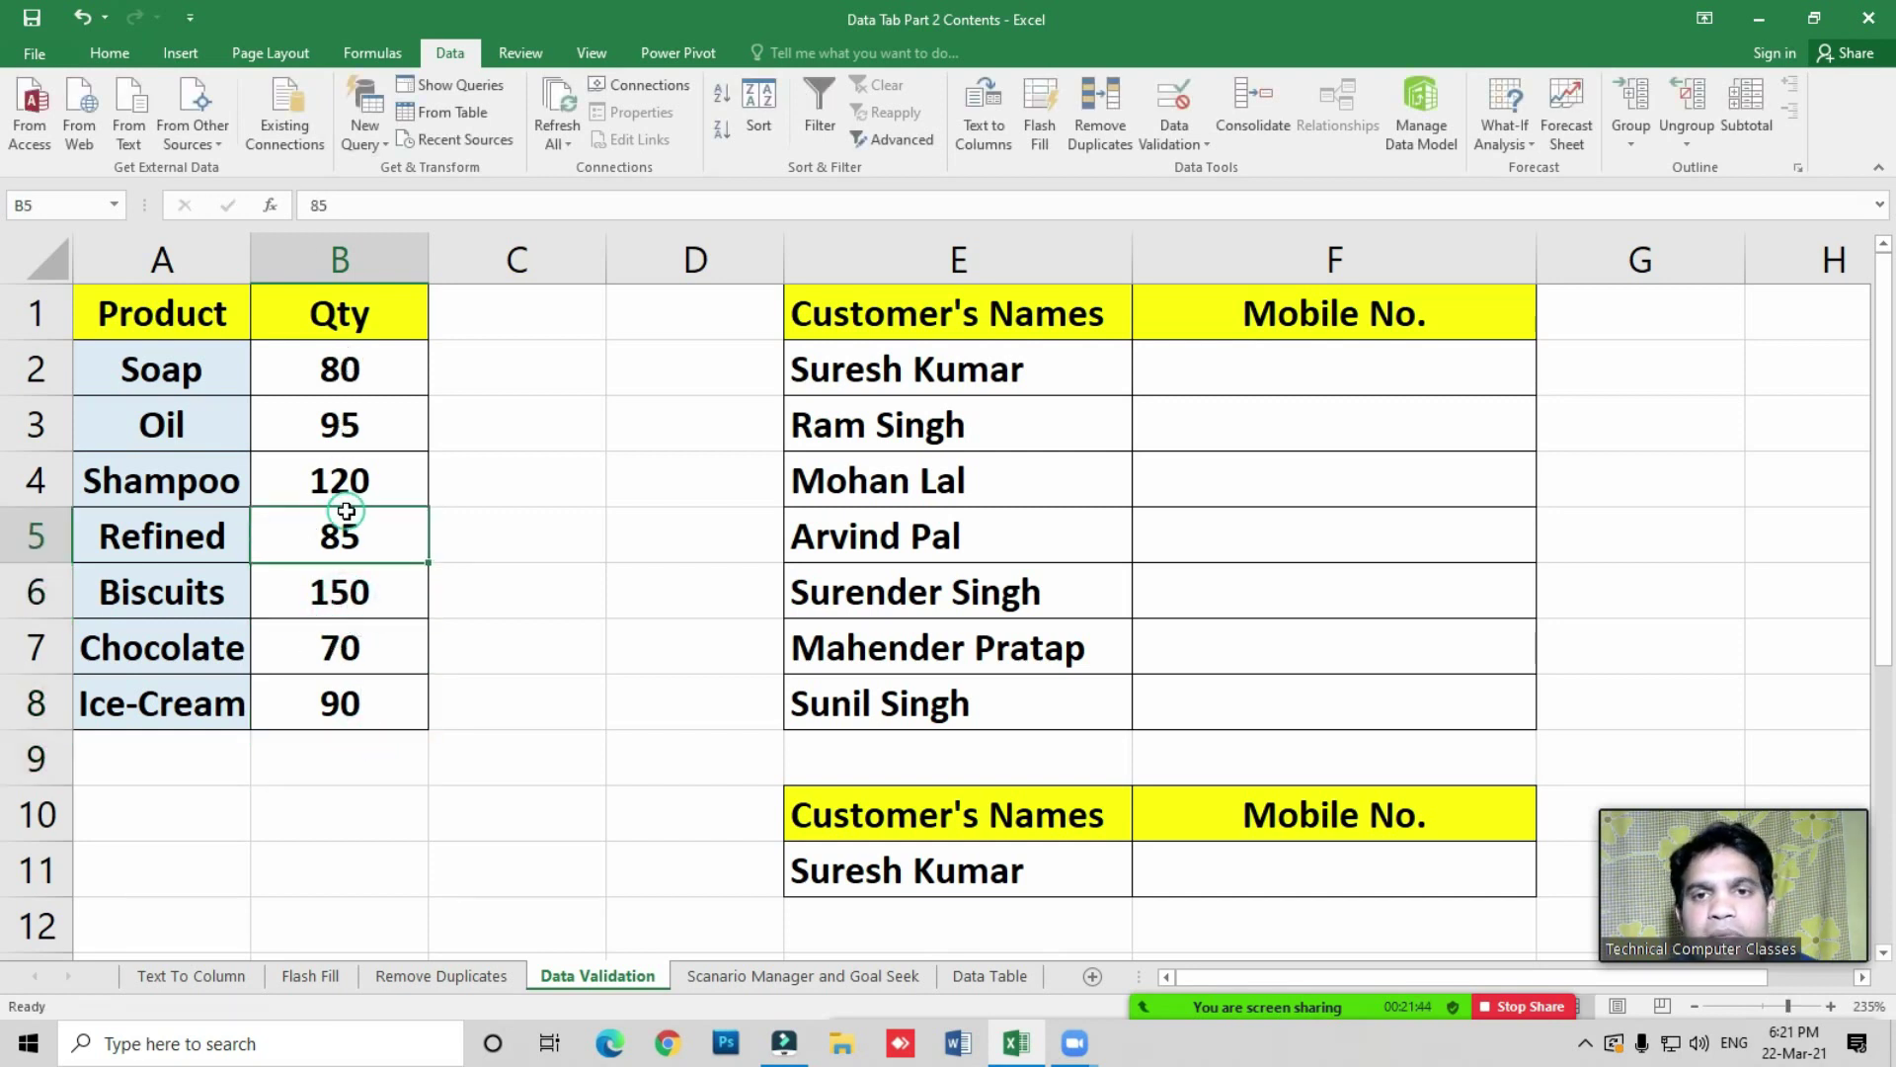
left_click(362, 591)
left_click(335, 436)
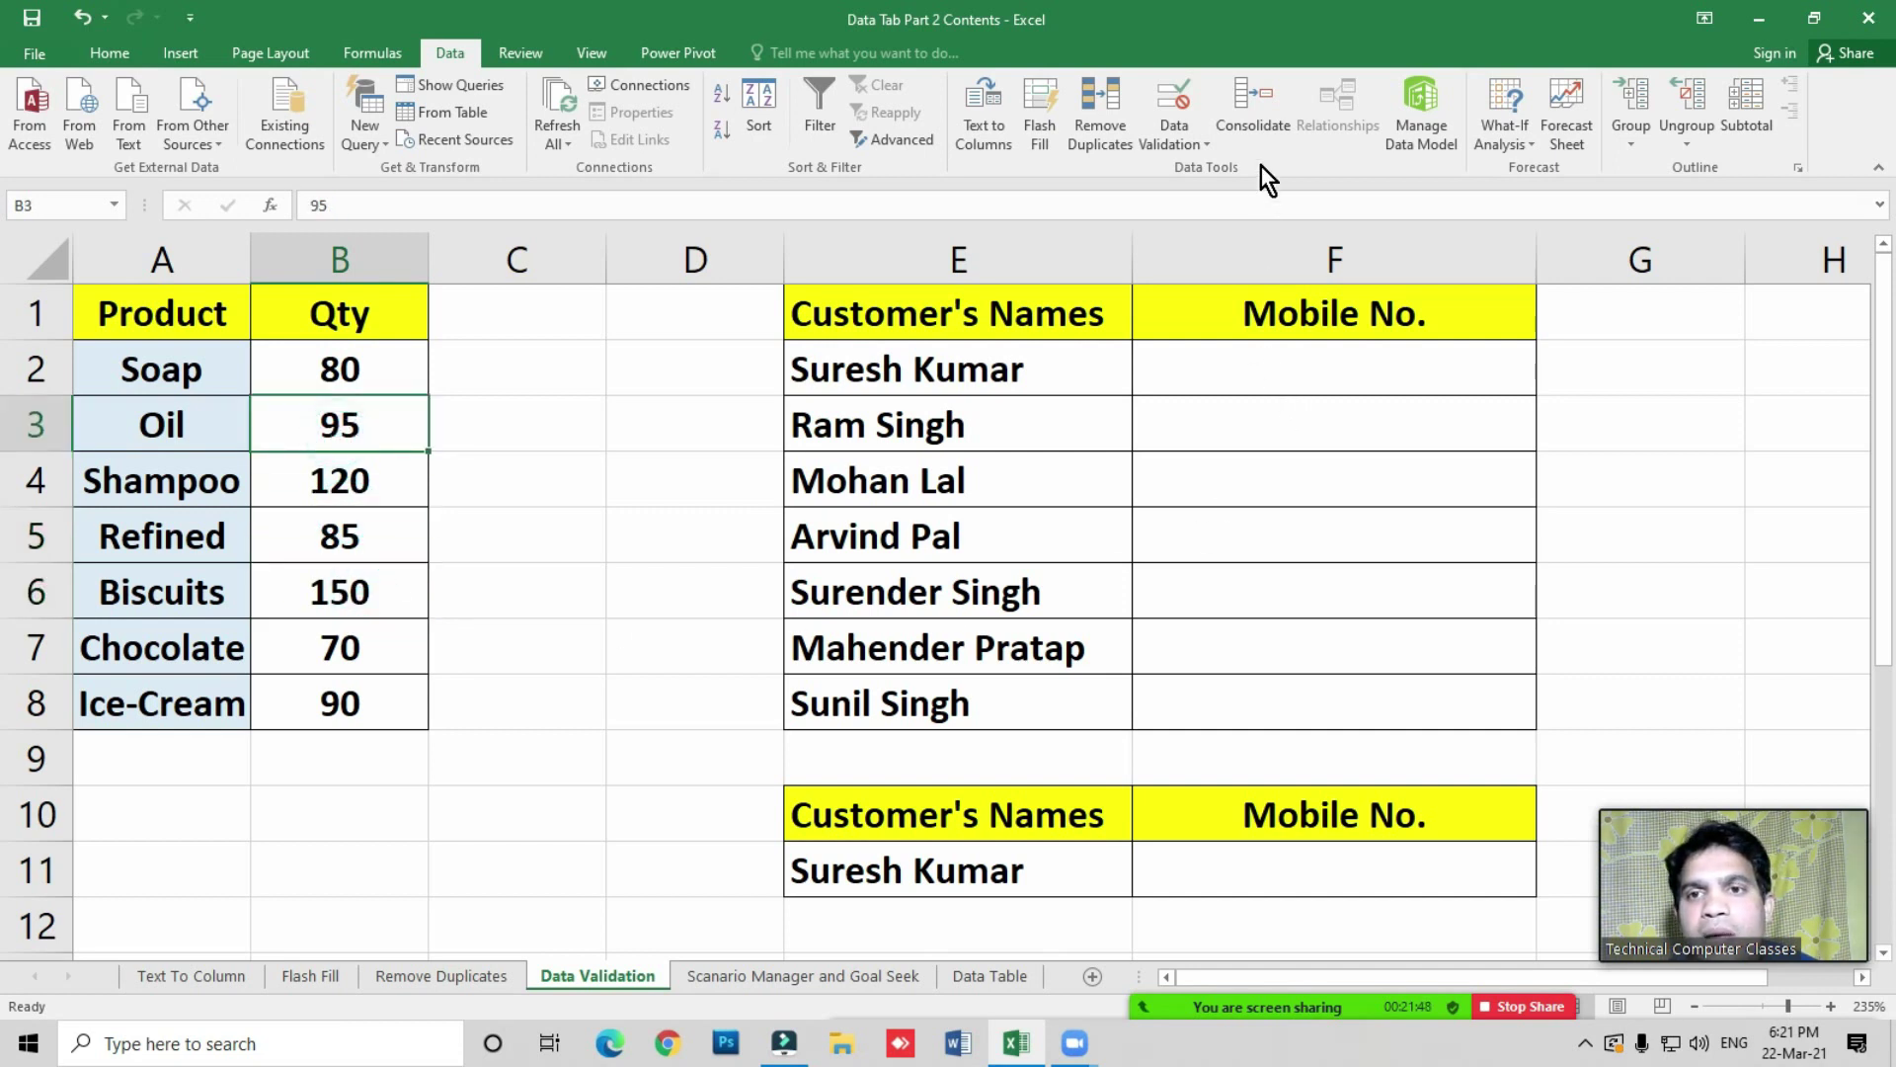
left_click(1190, 143)
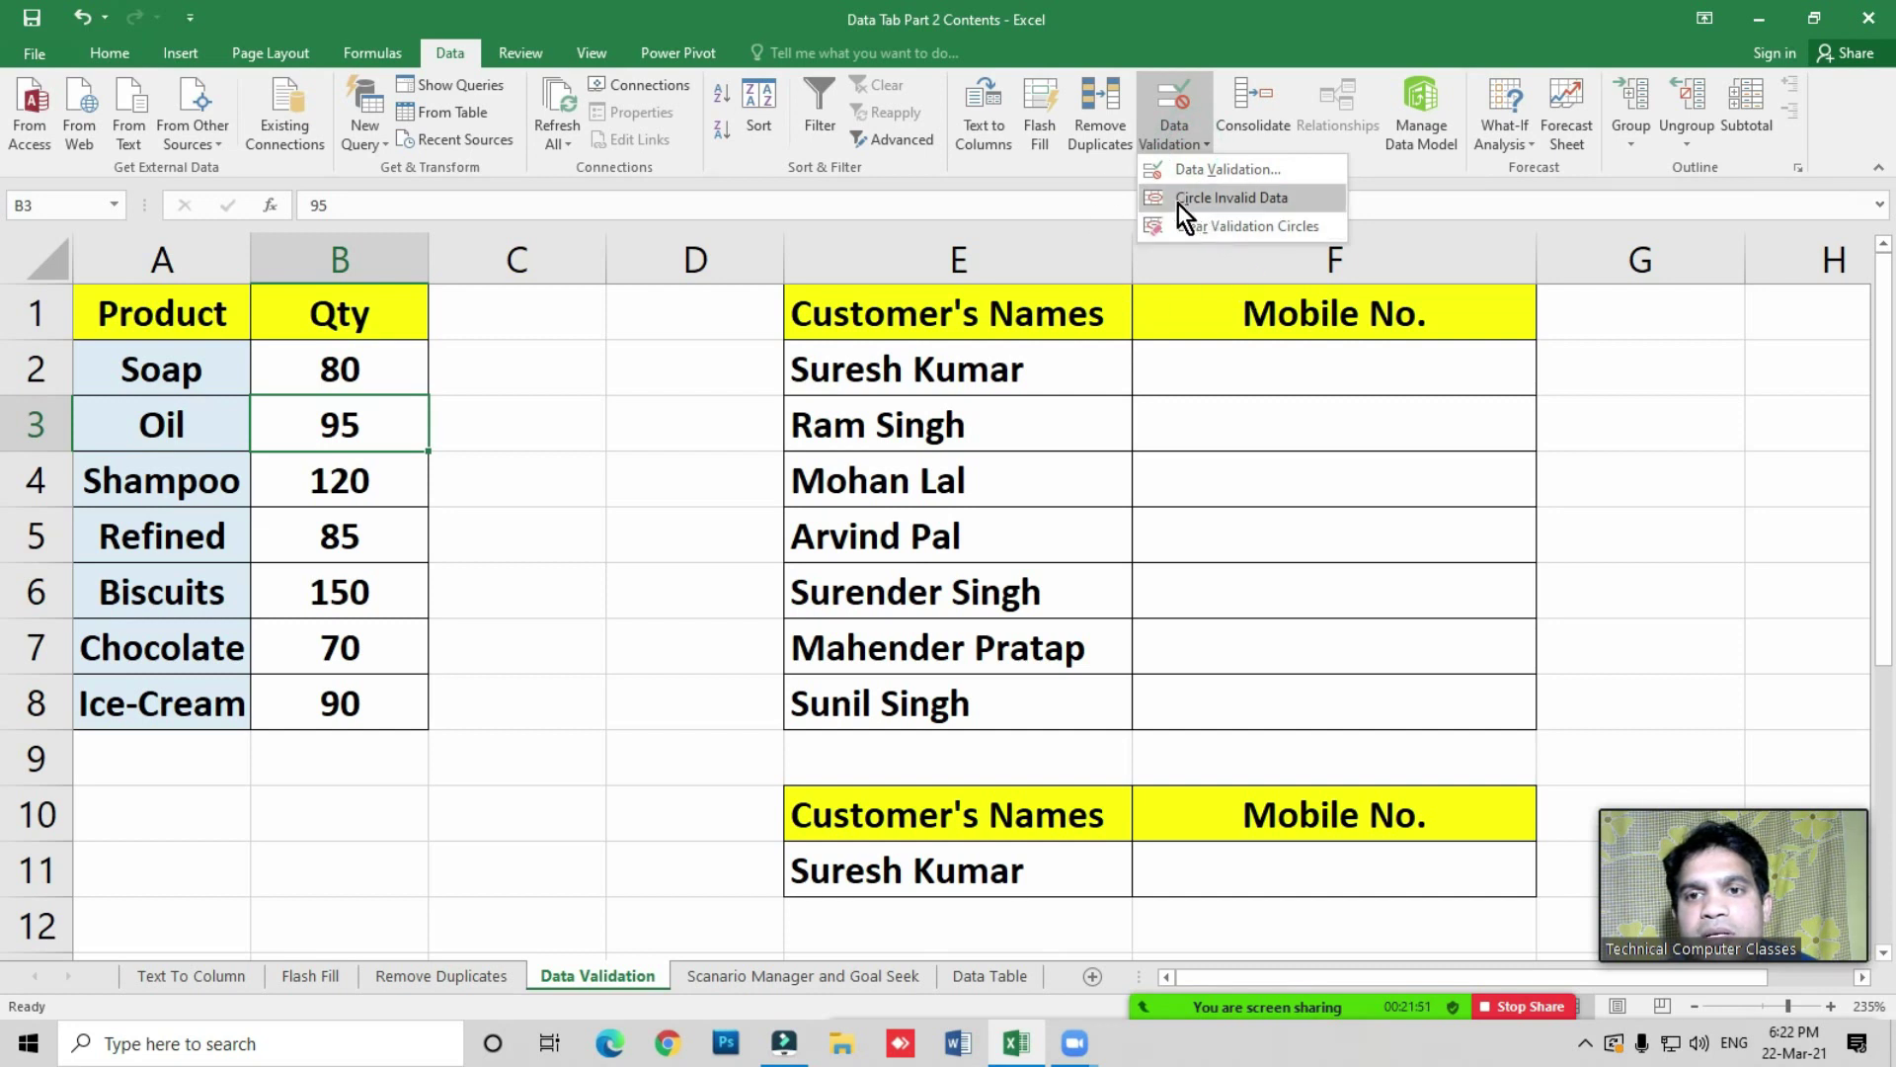
left_click(1270, 197)
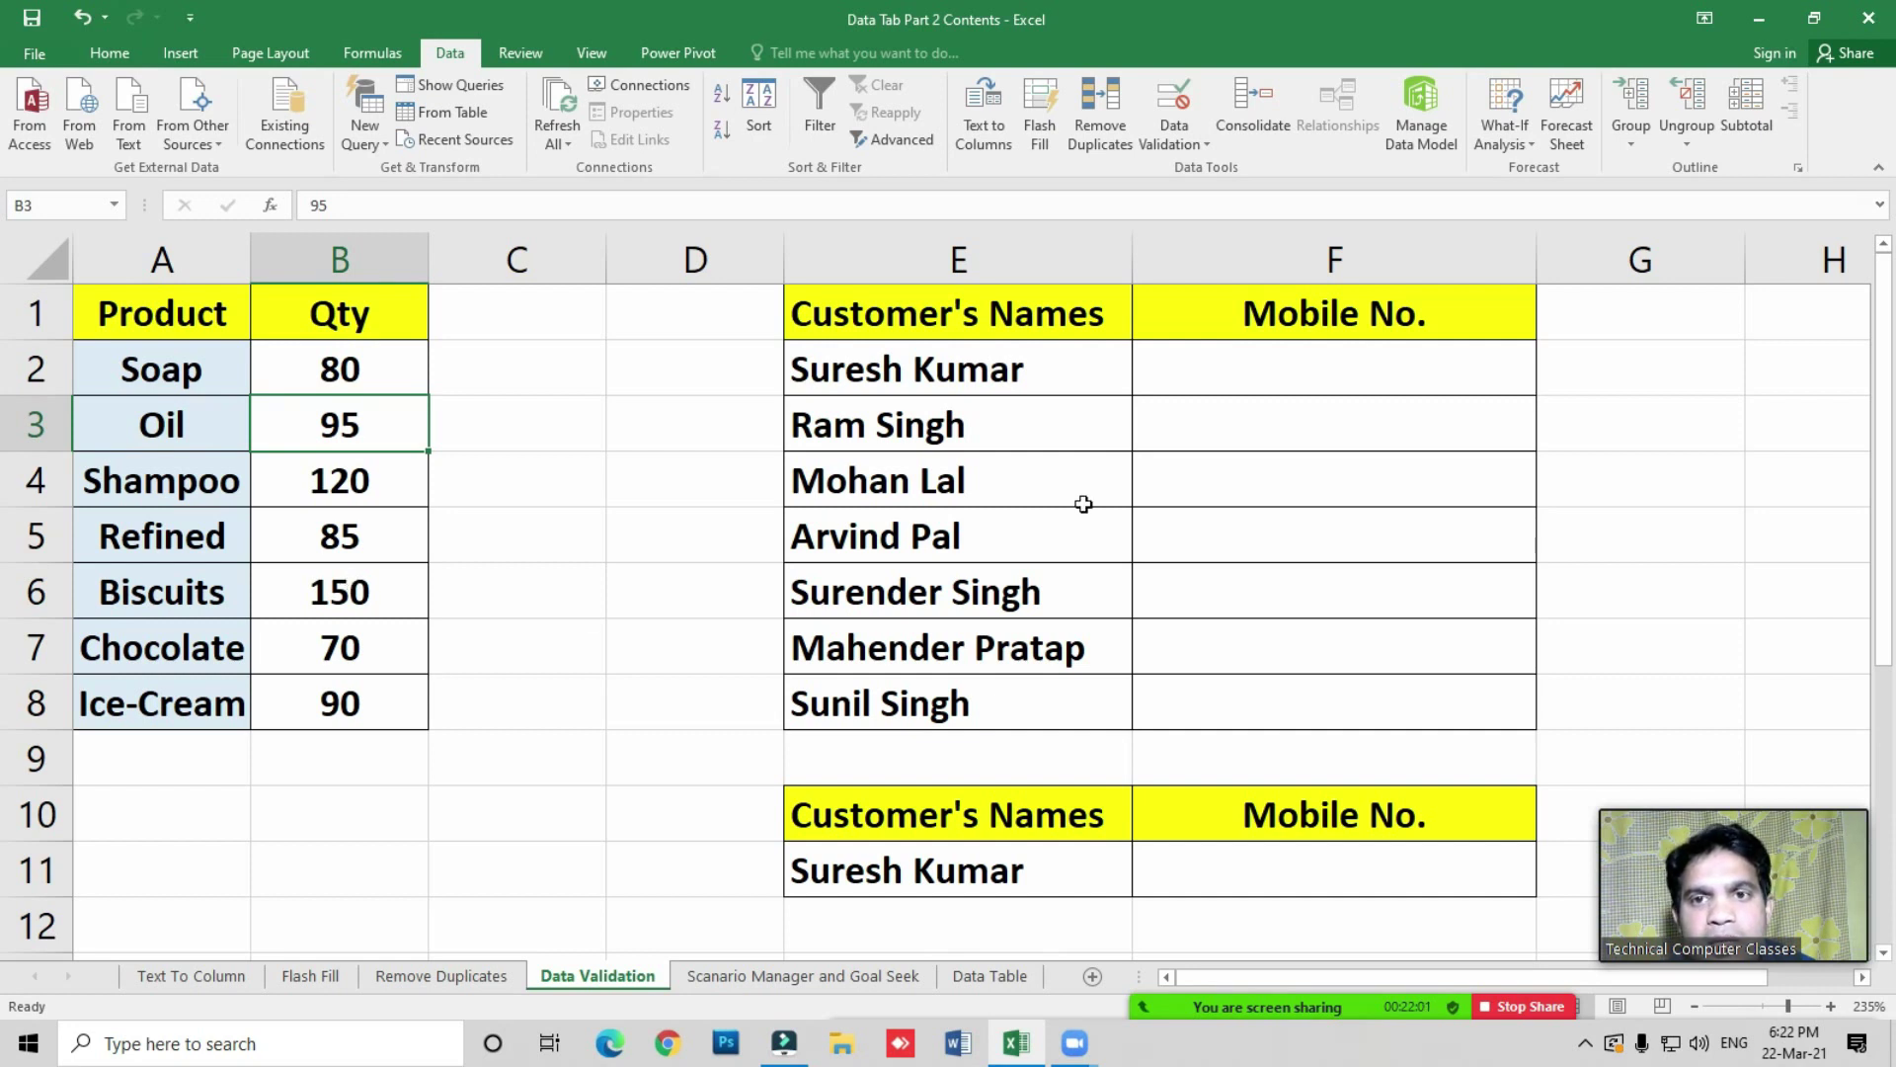
left_click(1187, 148)
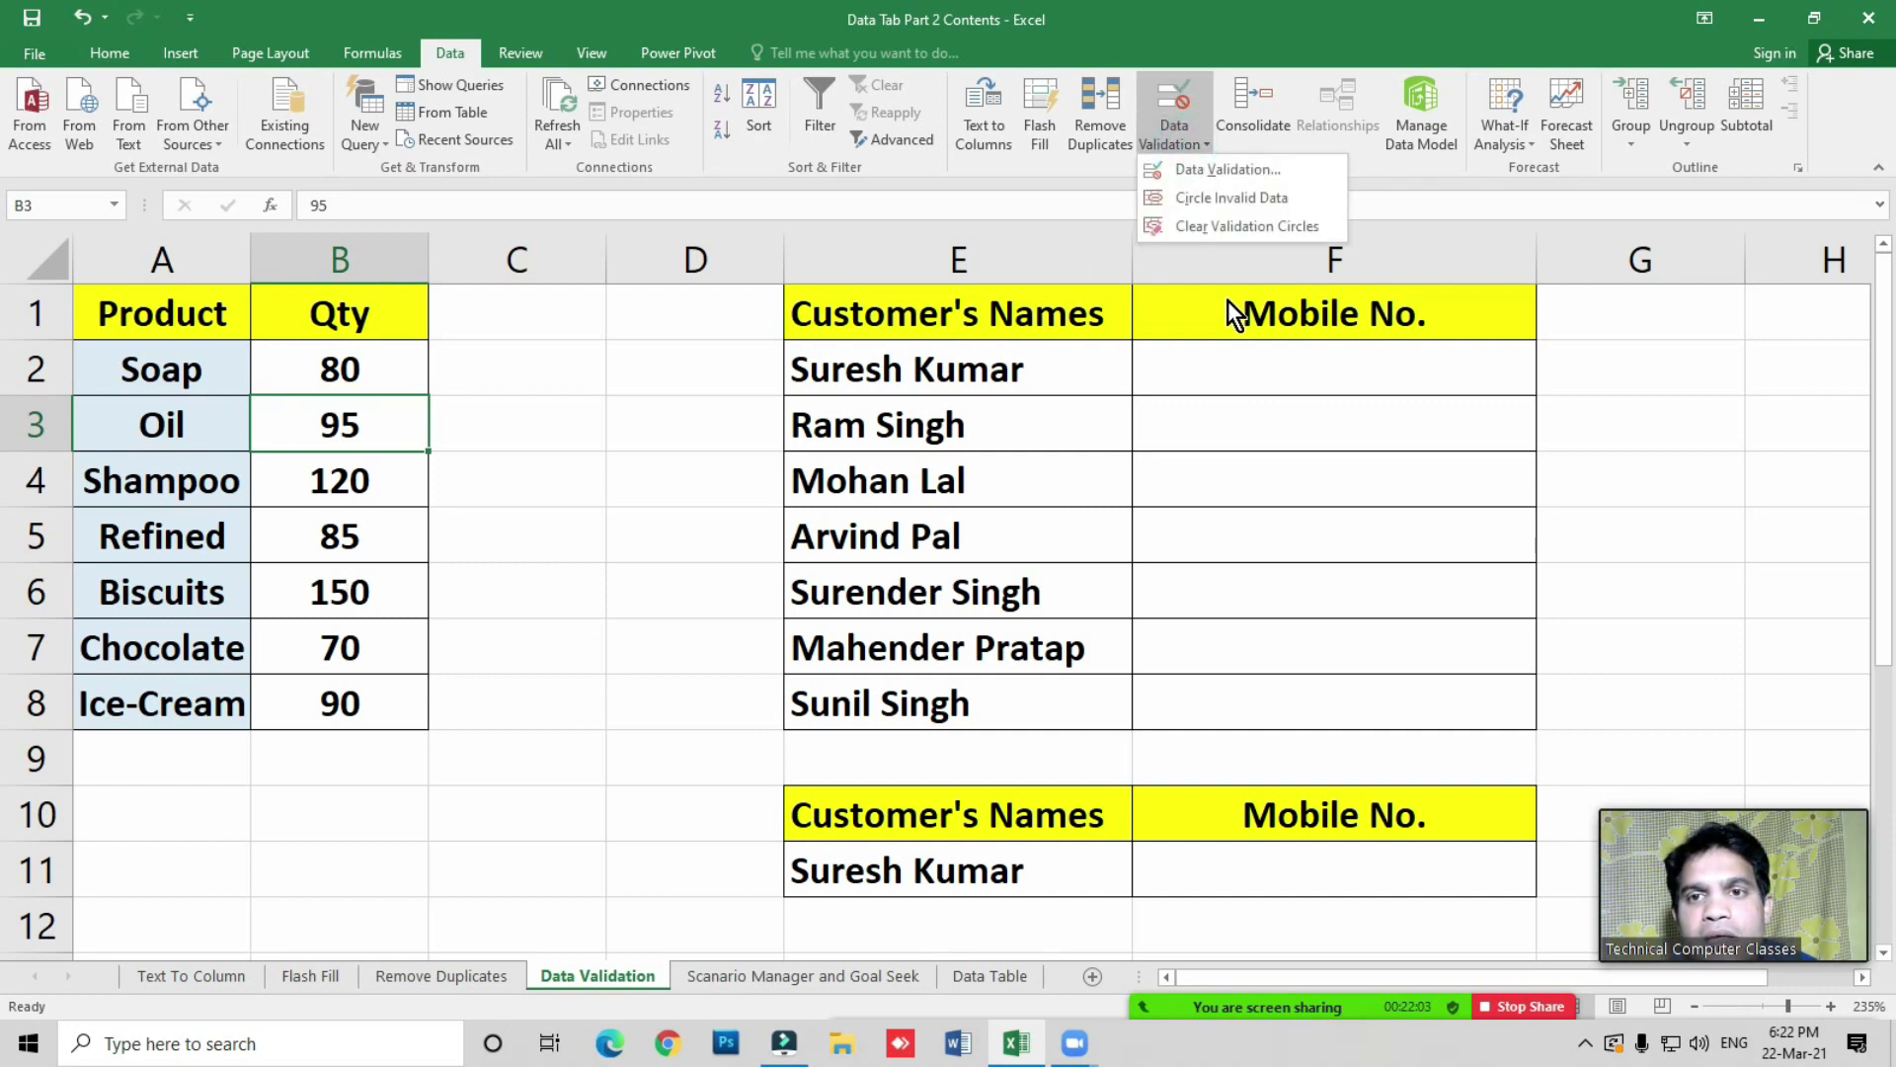
left_click(1260, 202)
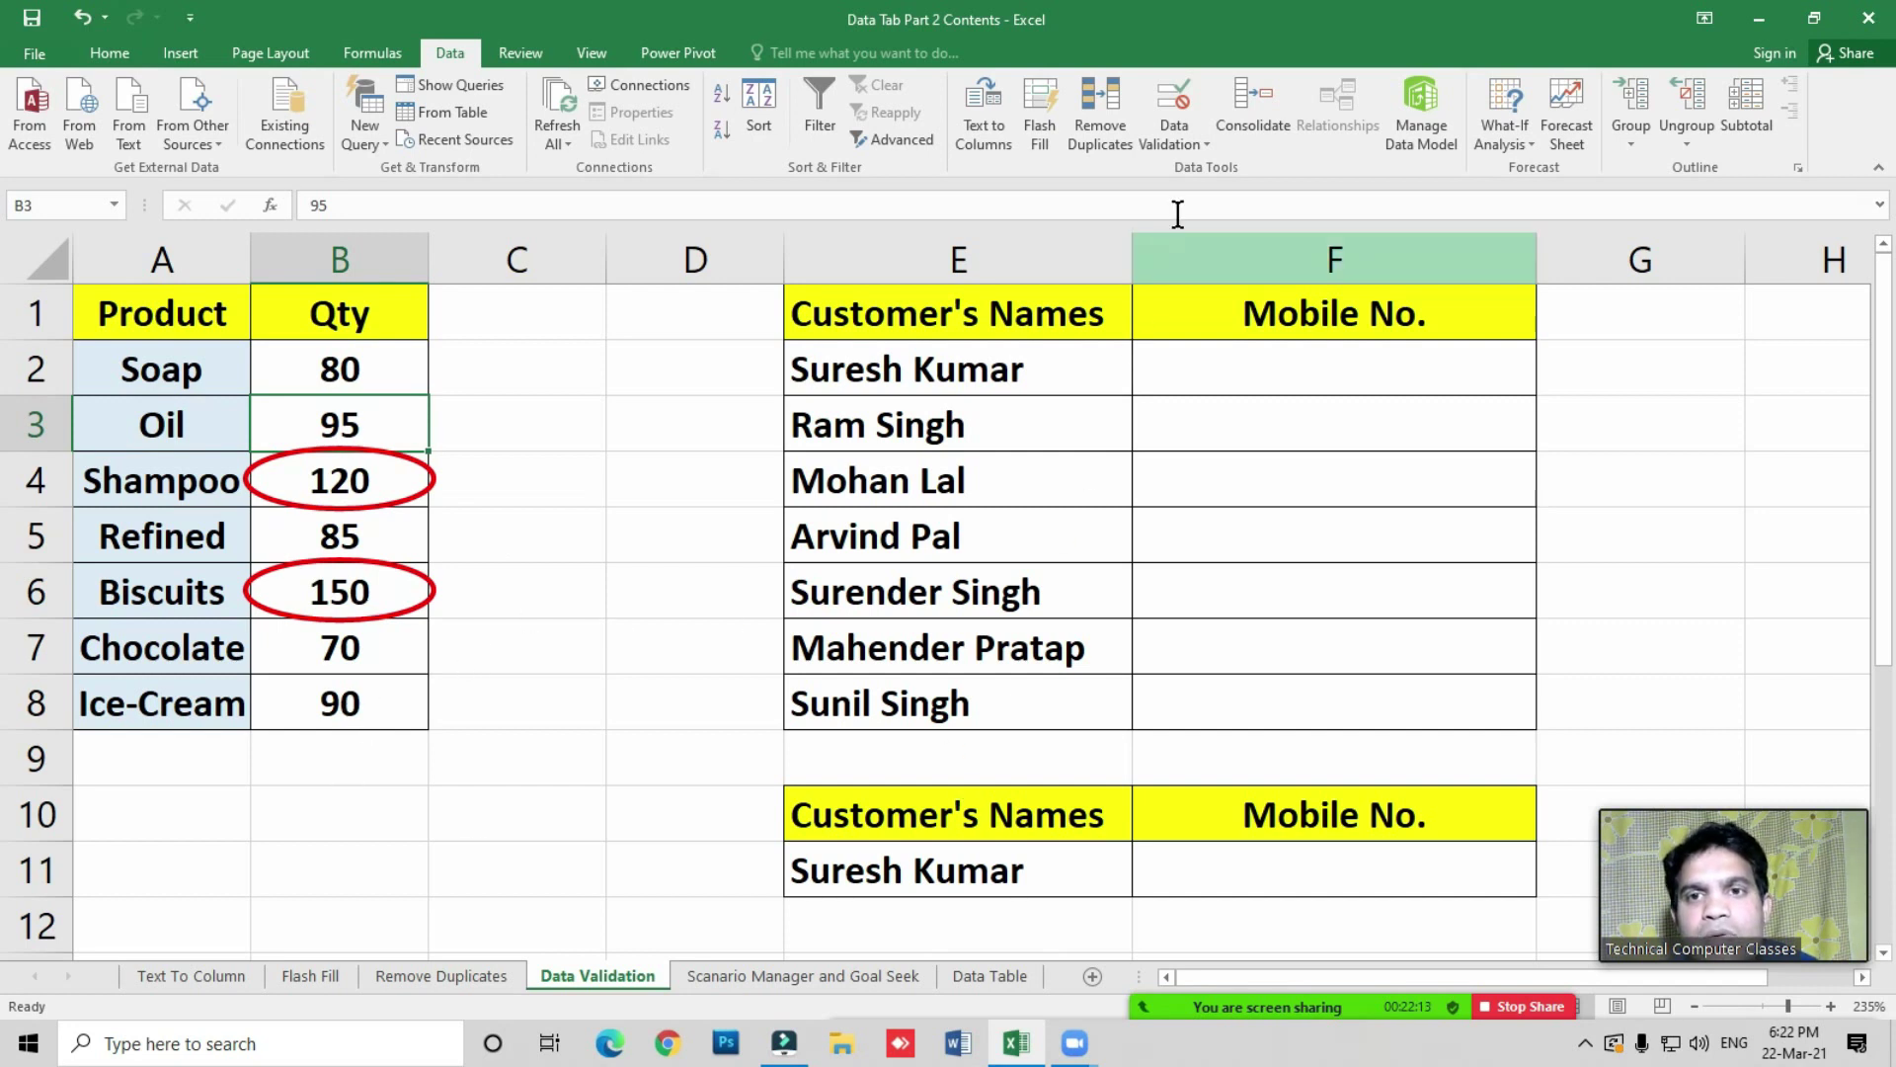
left_click(1194, 143)
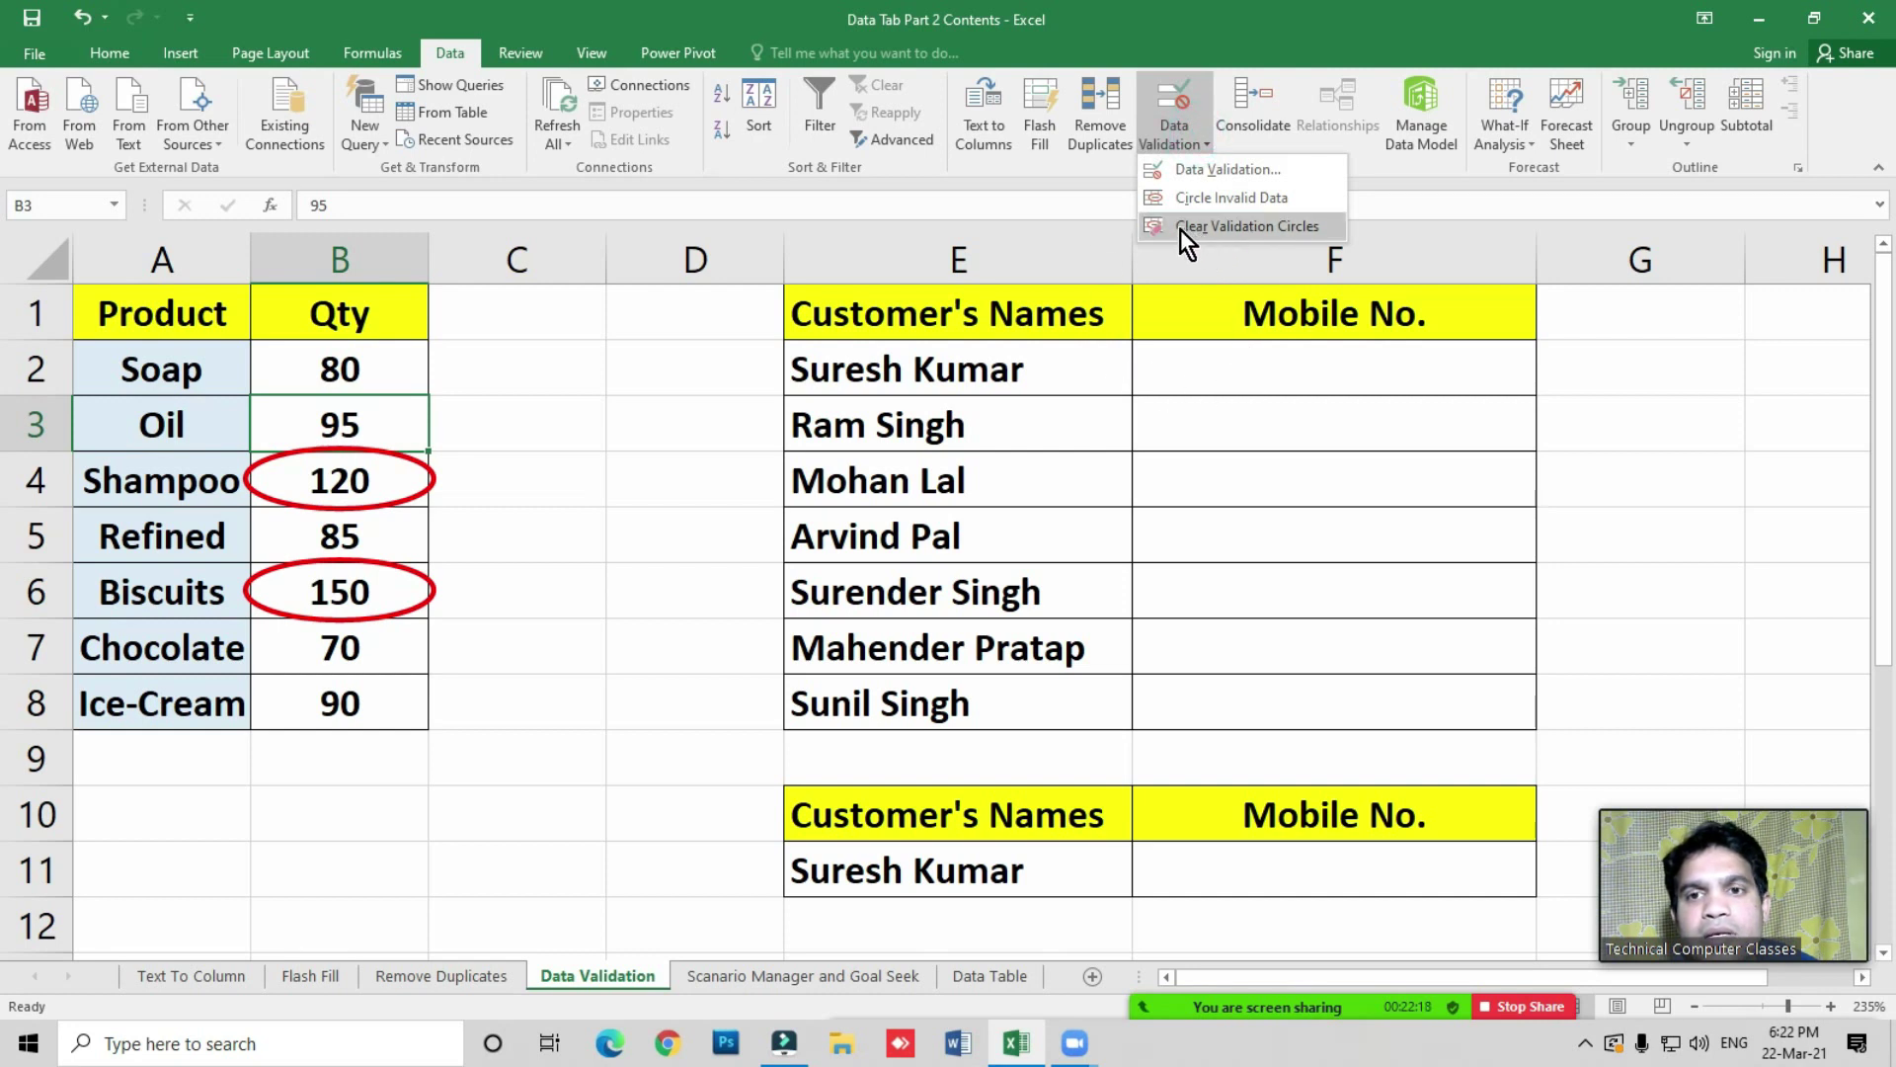
left_click(1290, 226)
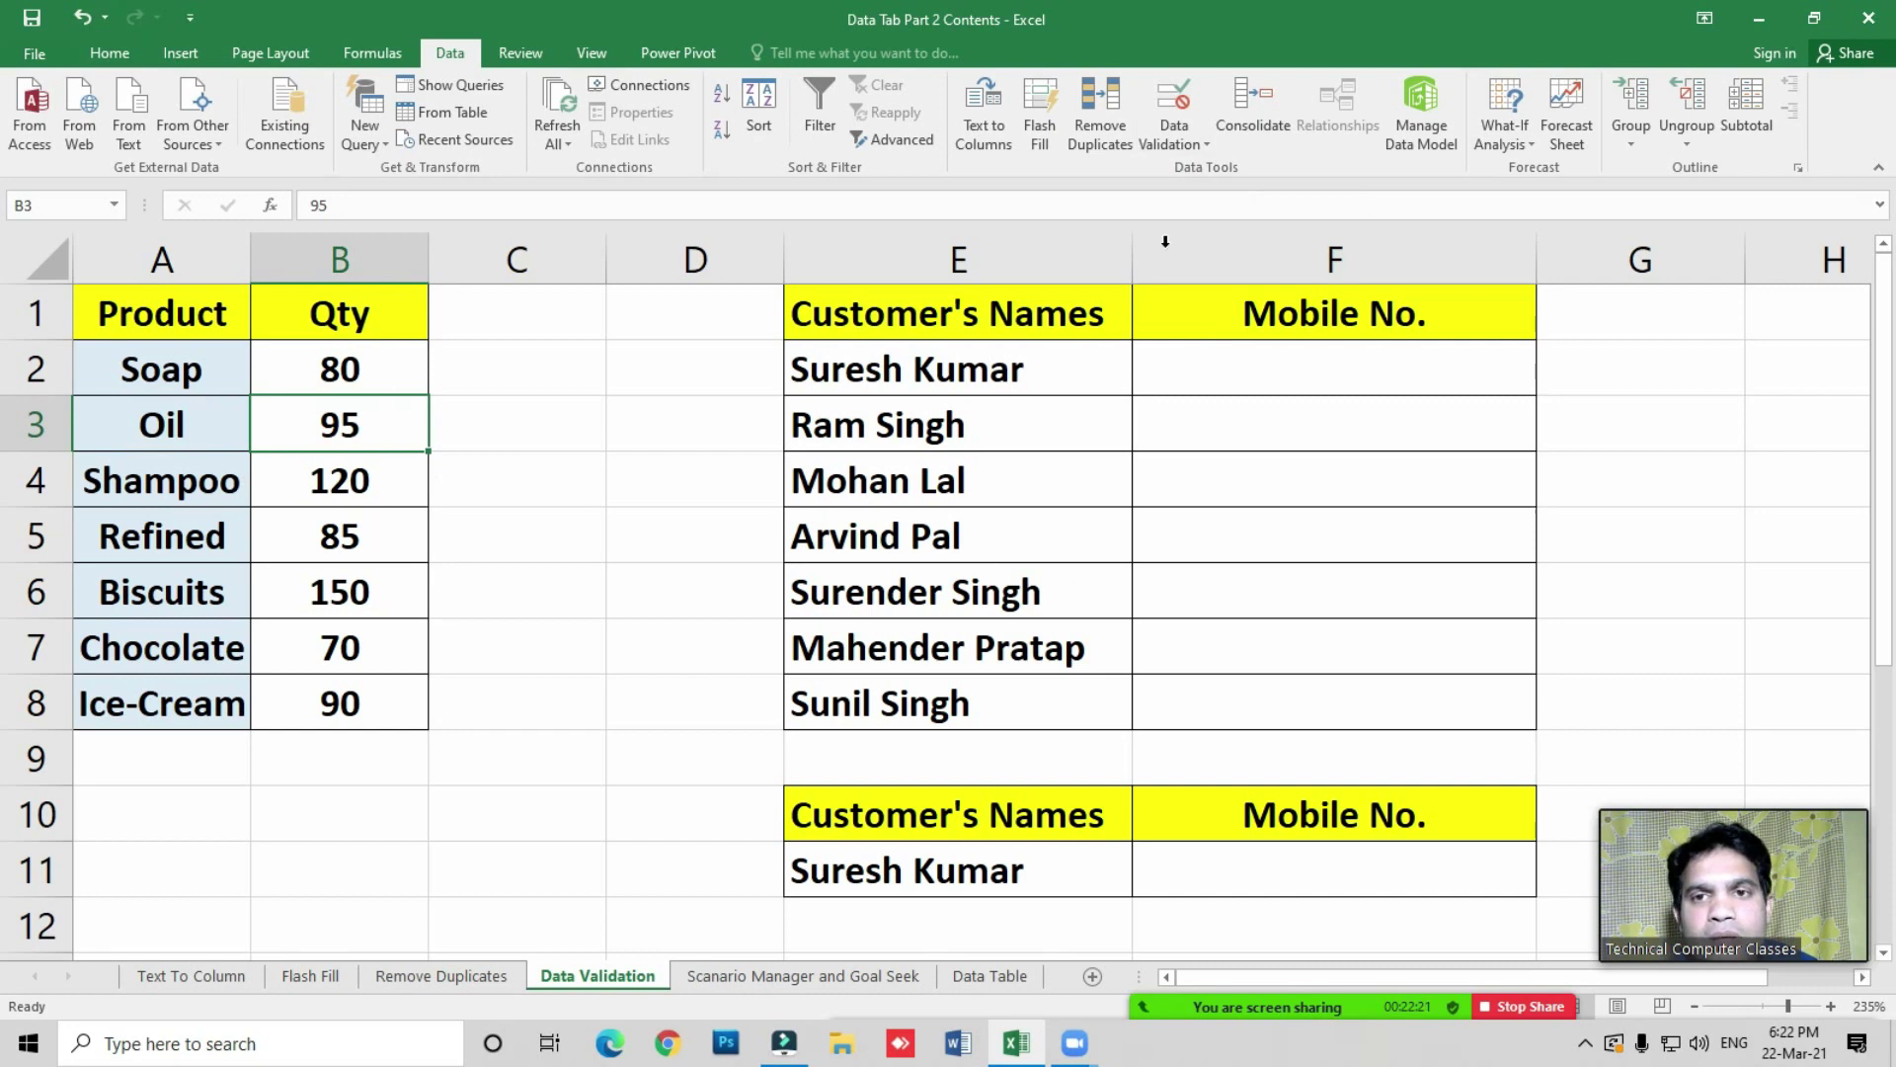
left_click(1193, 140)
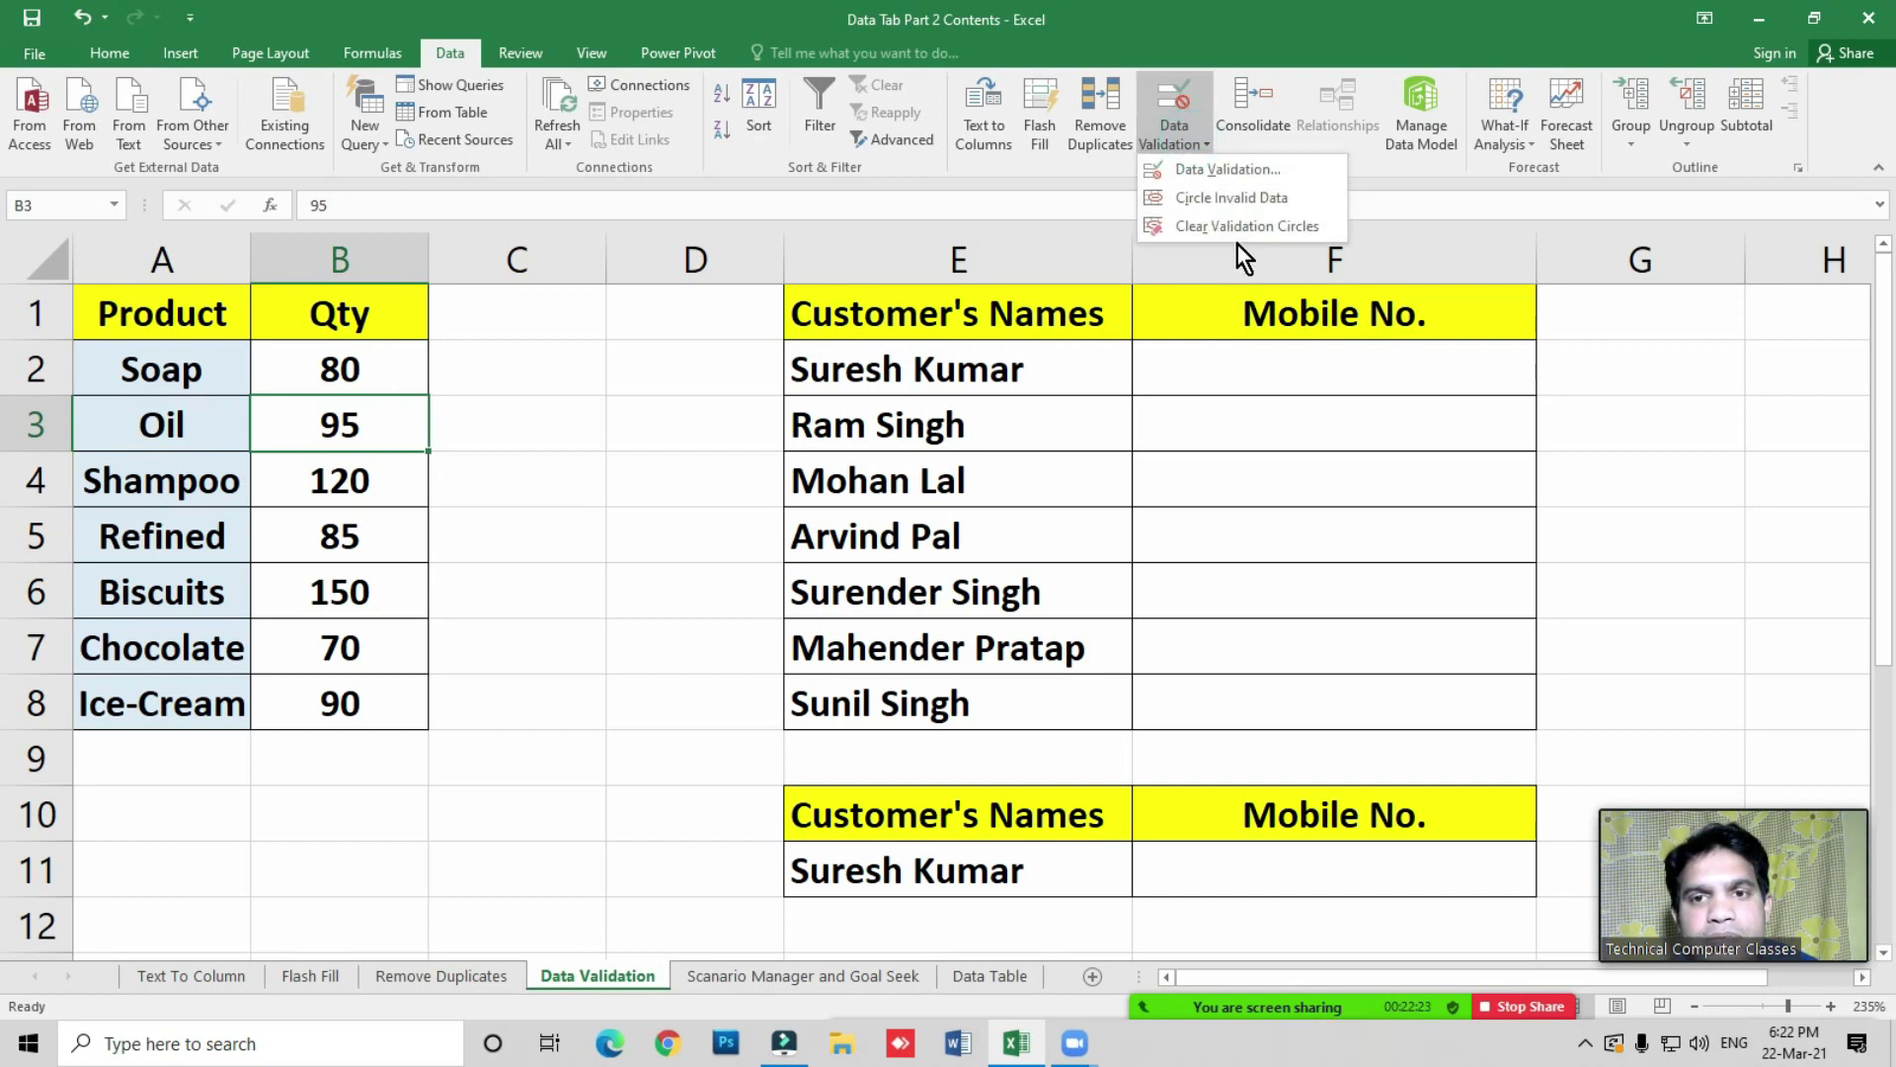
left_click(1195, 593)
left_click(1219, 591)
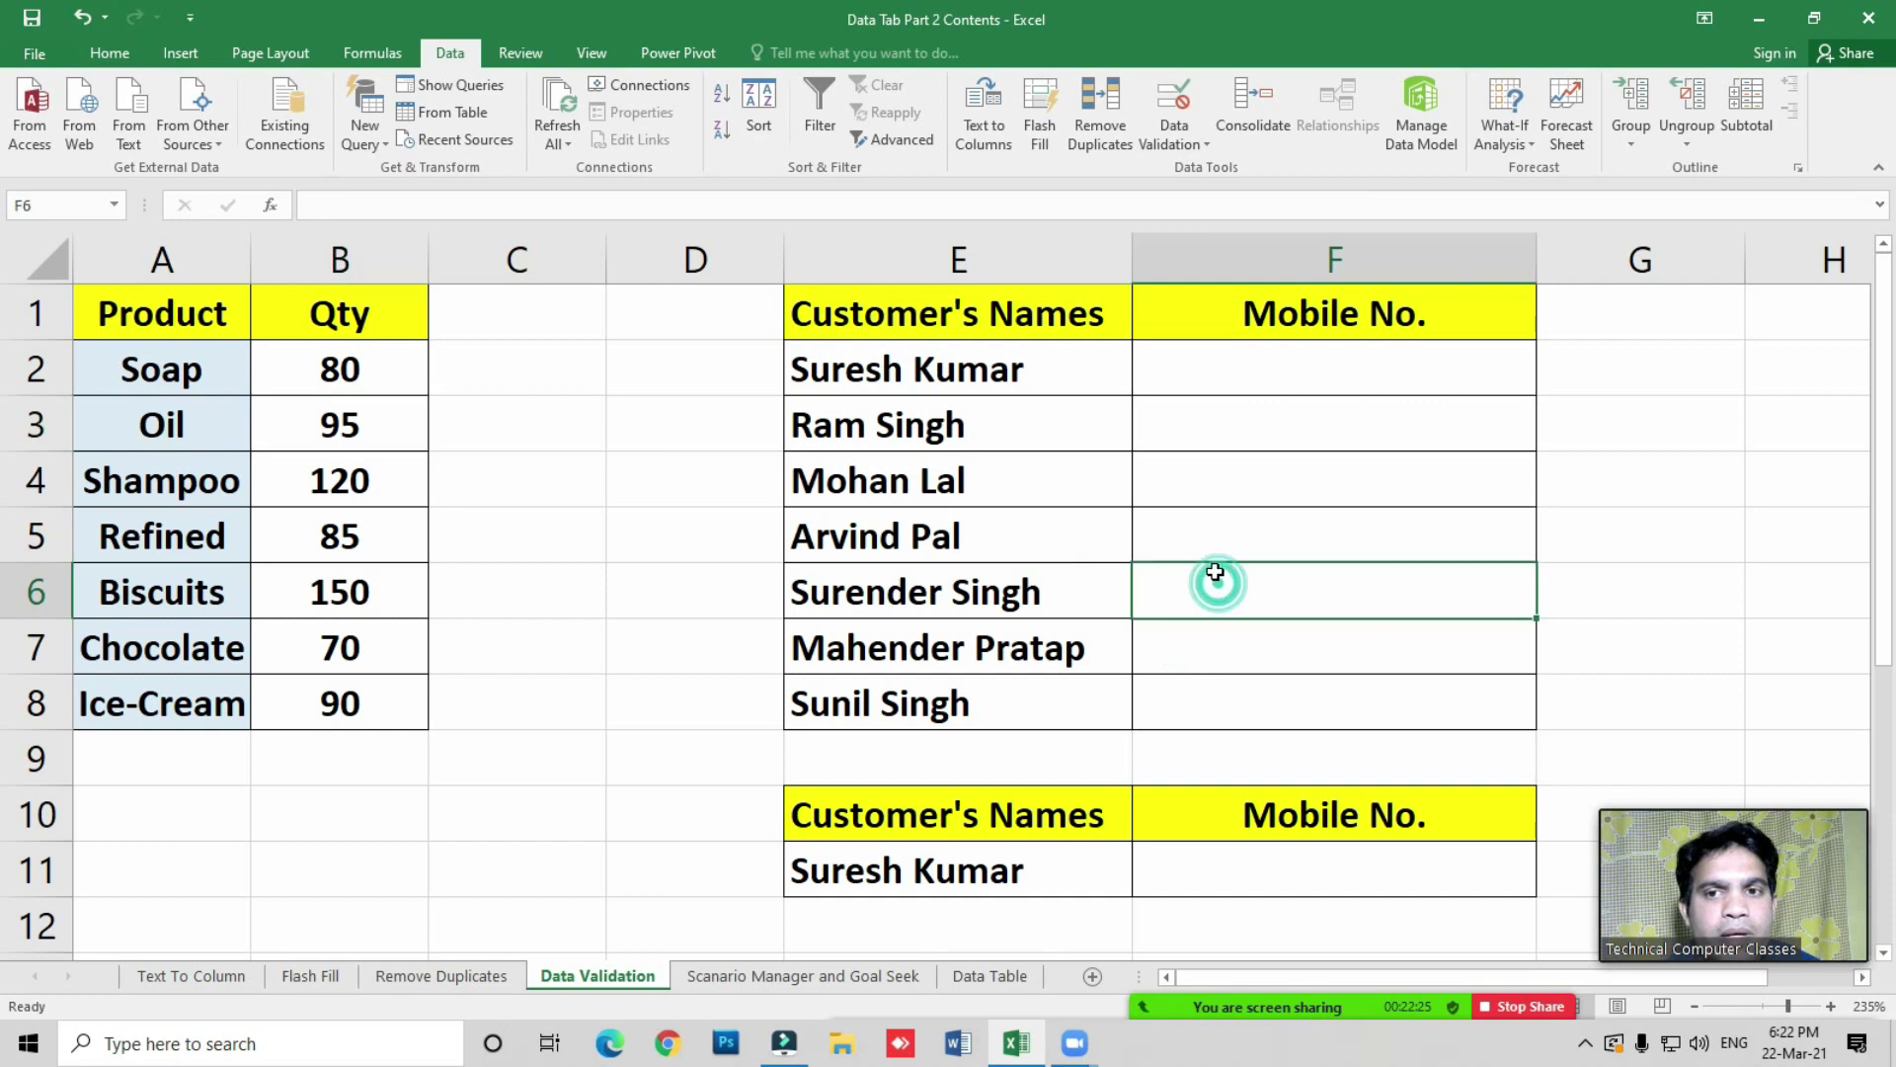
left_click(1215, 549)
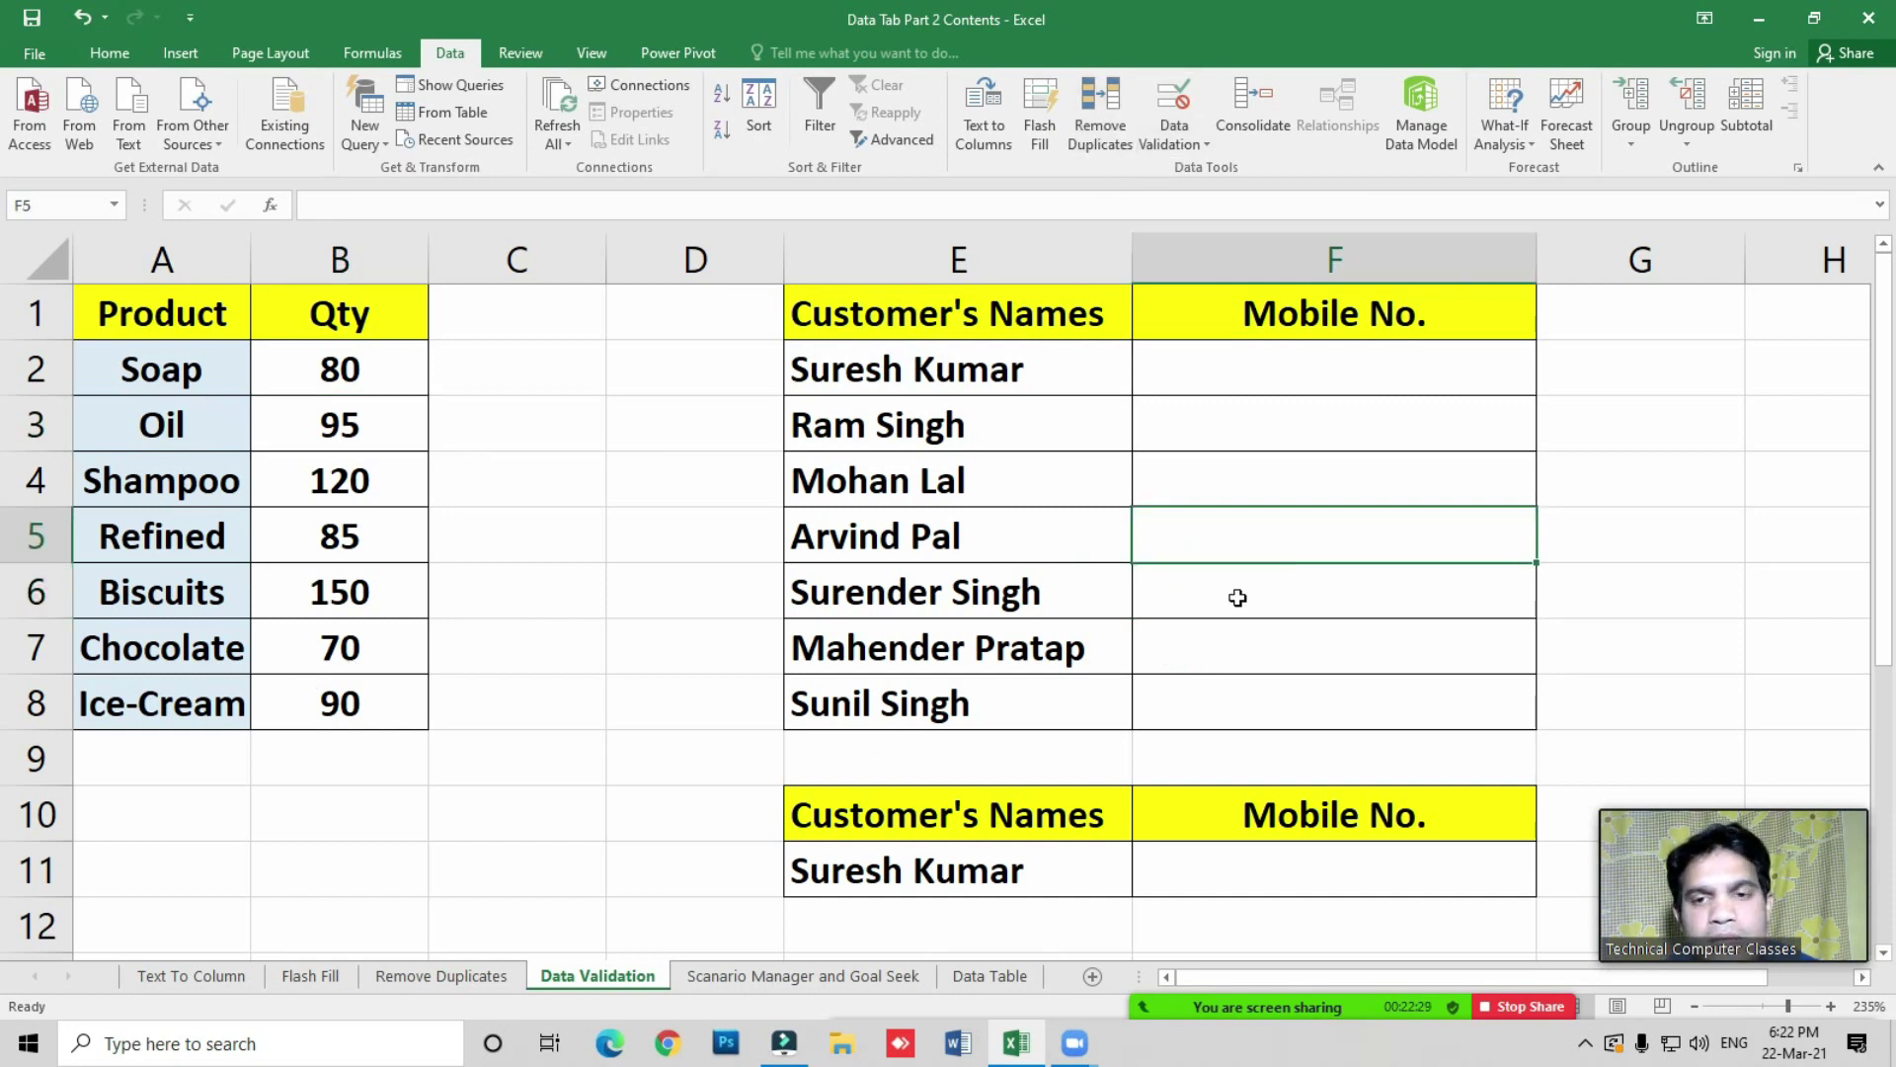
left_click(1255, 488)
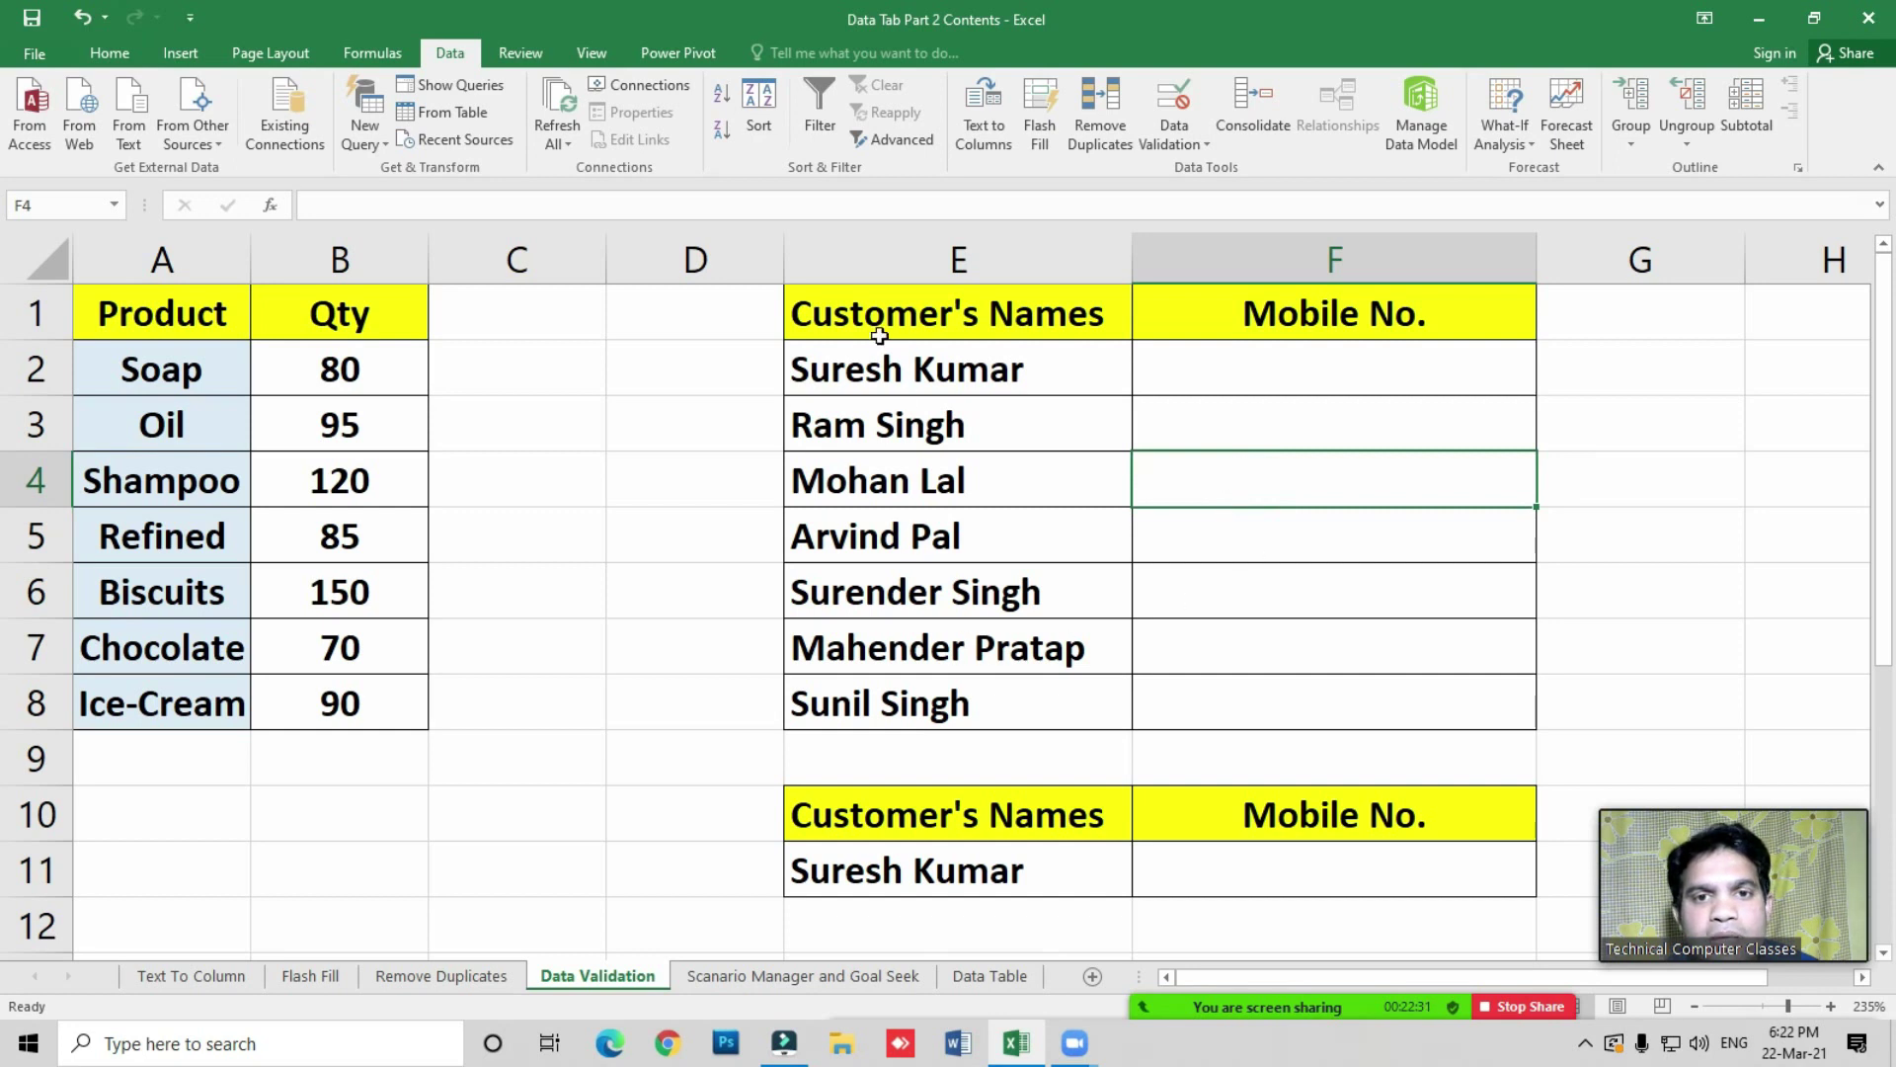
left_click(936, 709)
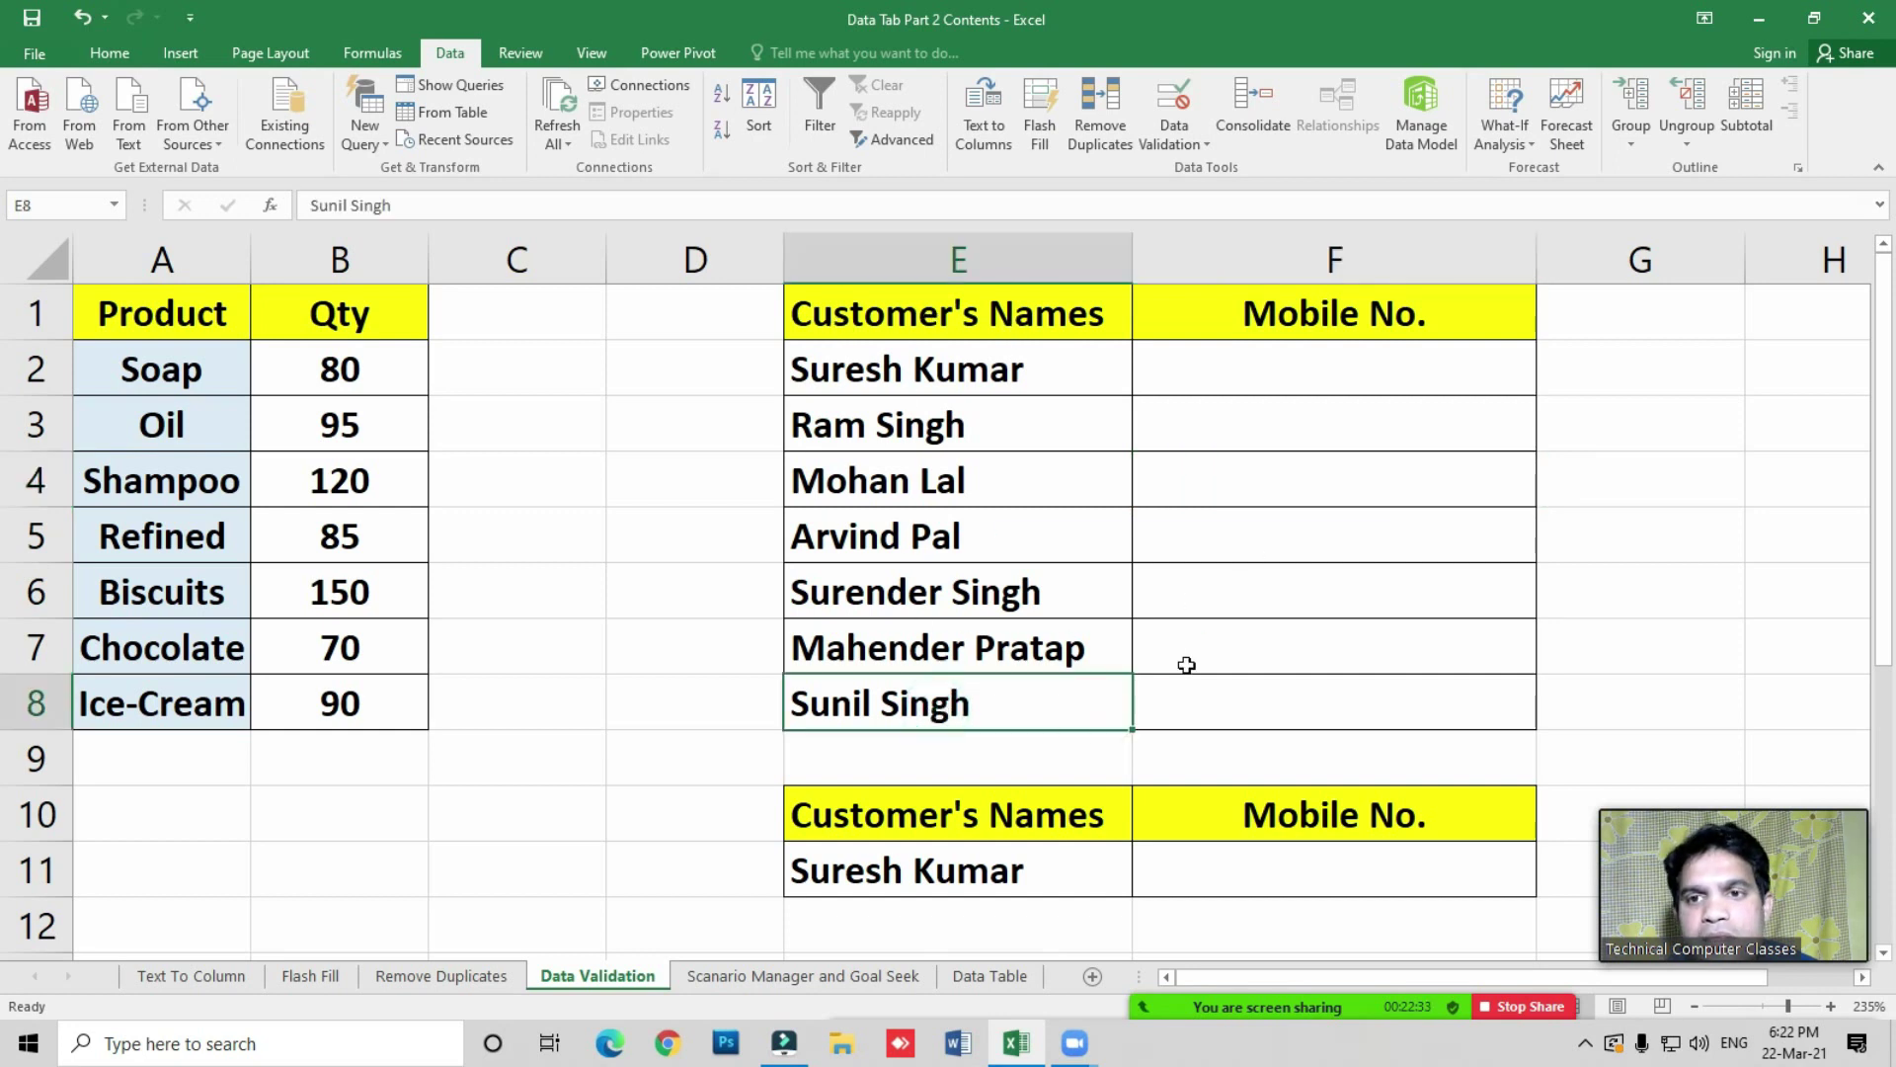
left_click(1247, 688)
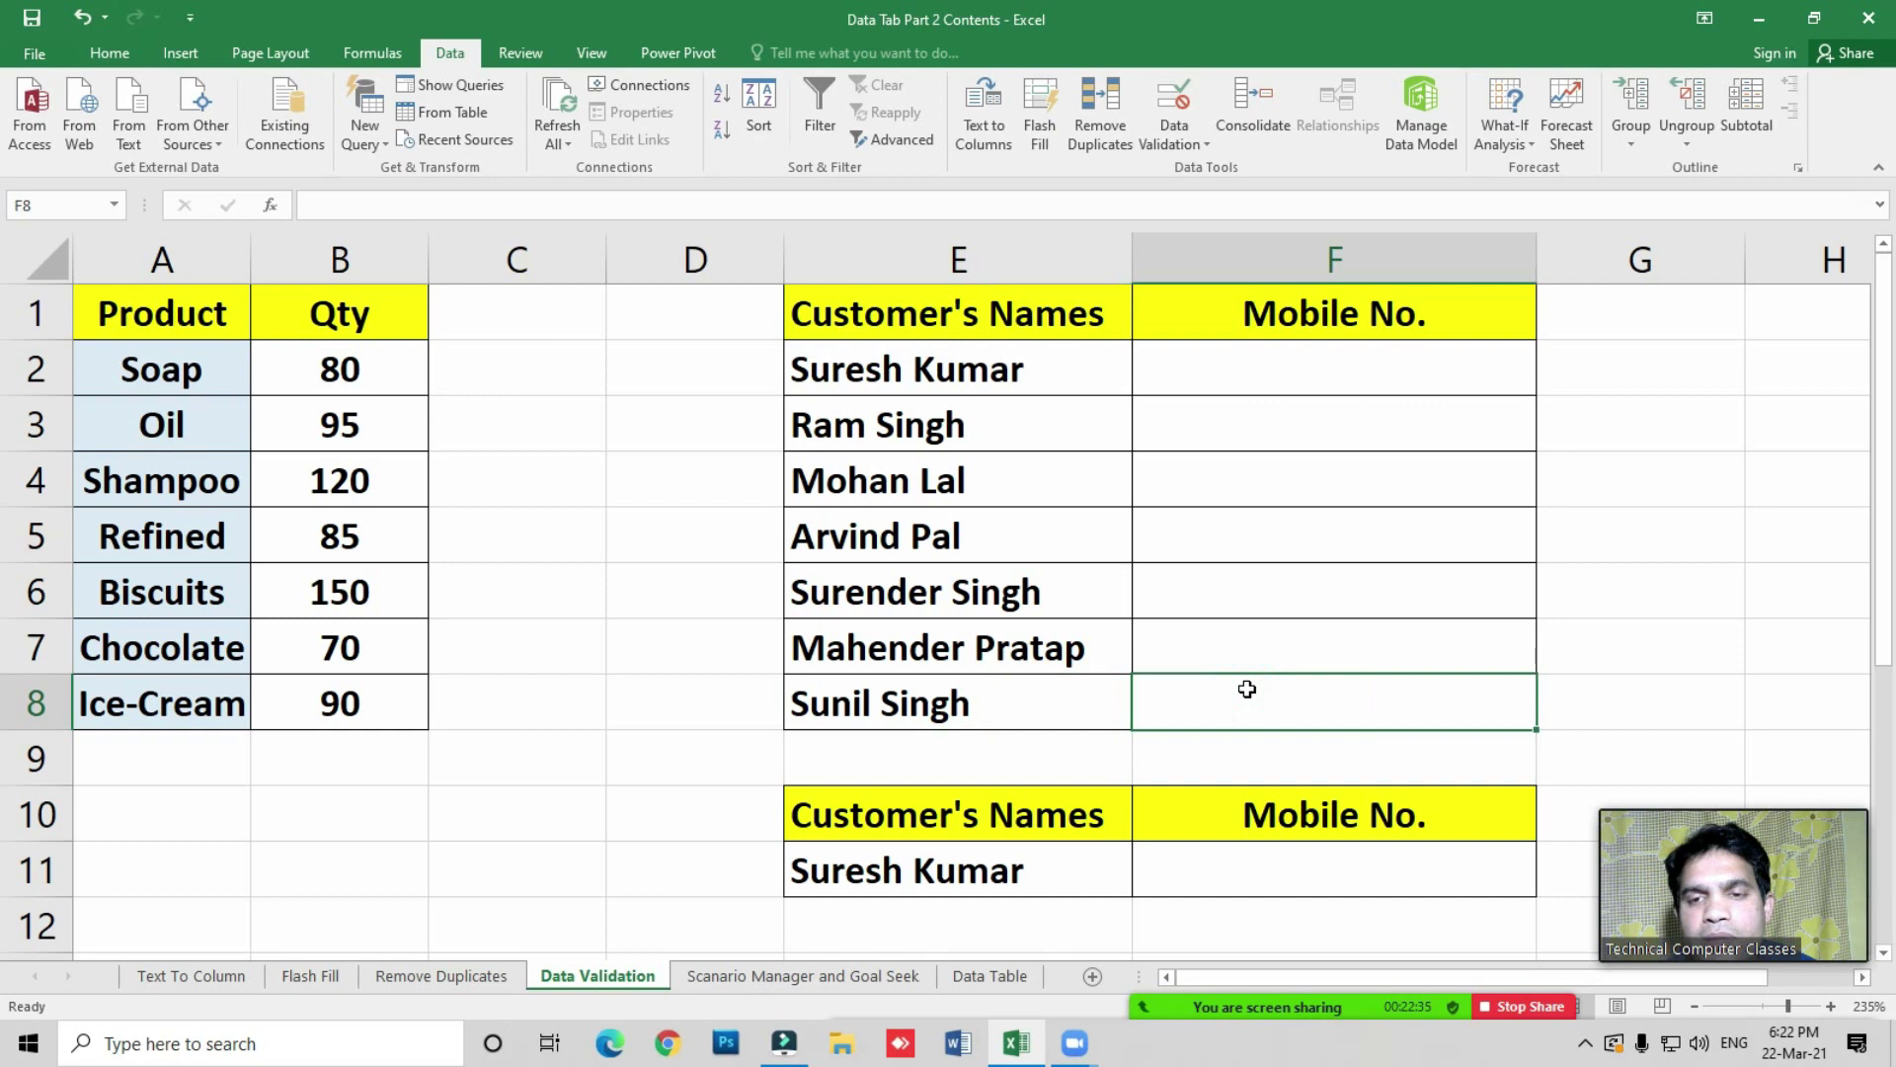
left_click(1264, 366)
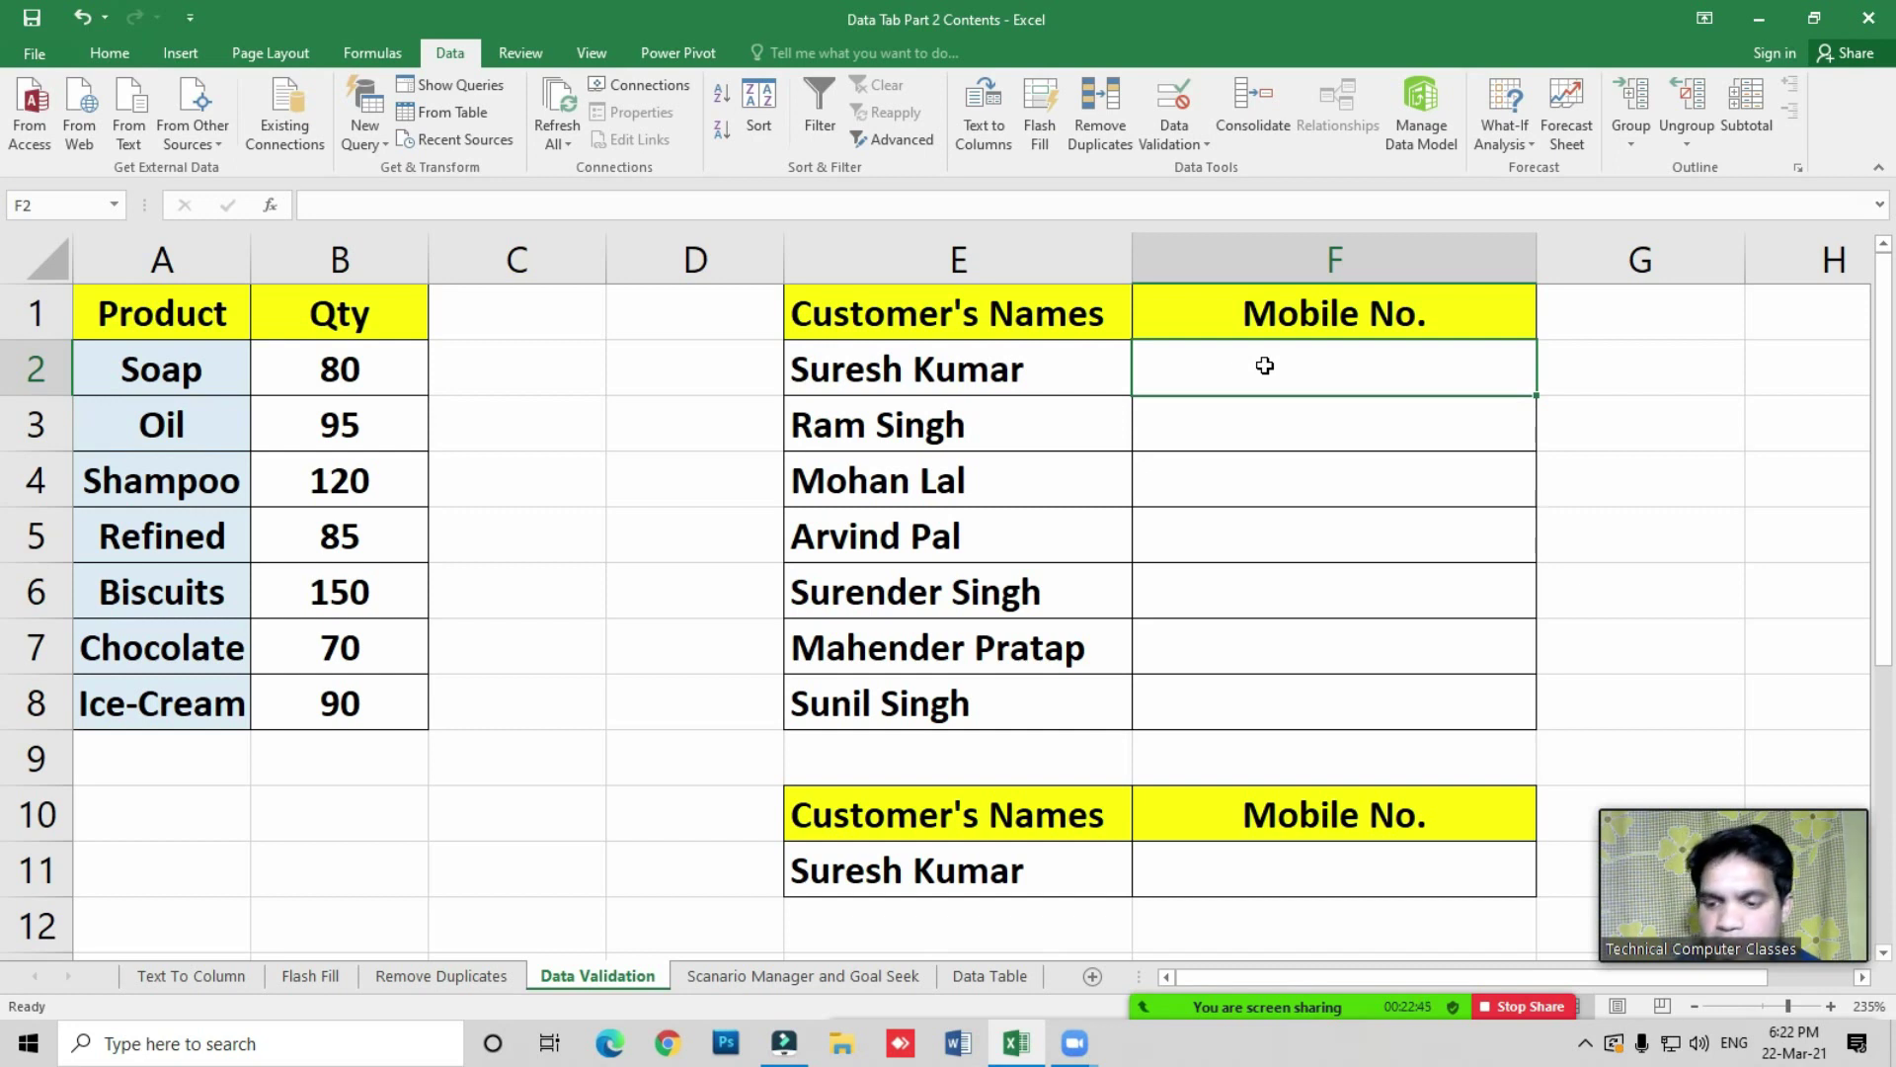
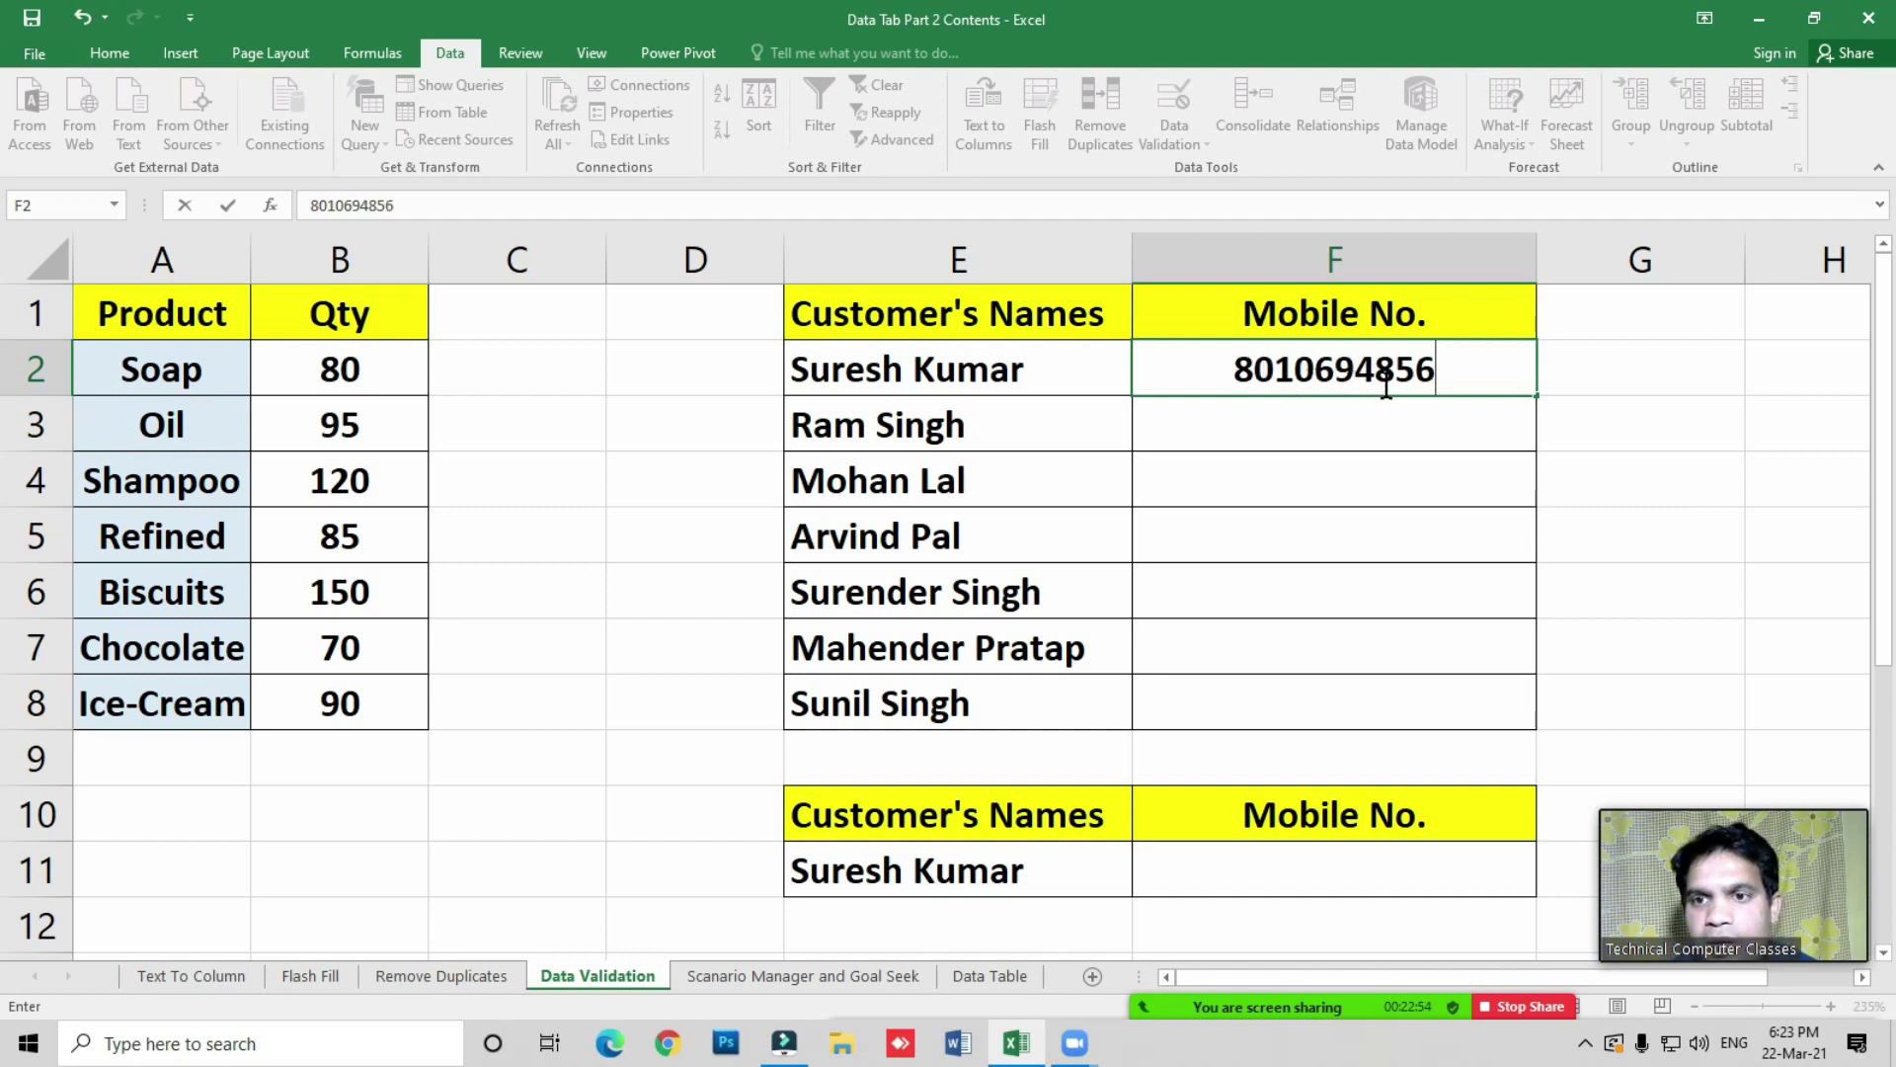
Enter mobile numbers for the first three customers in F2, F3 and F4.
left_click(1498, 445)
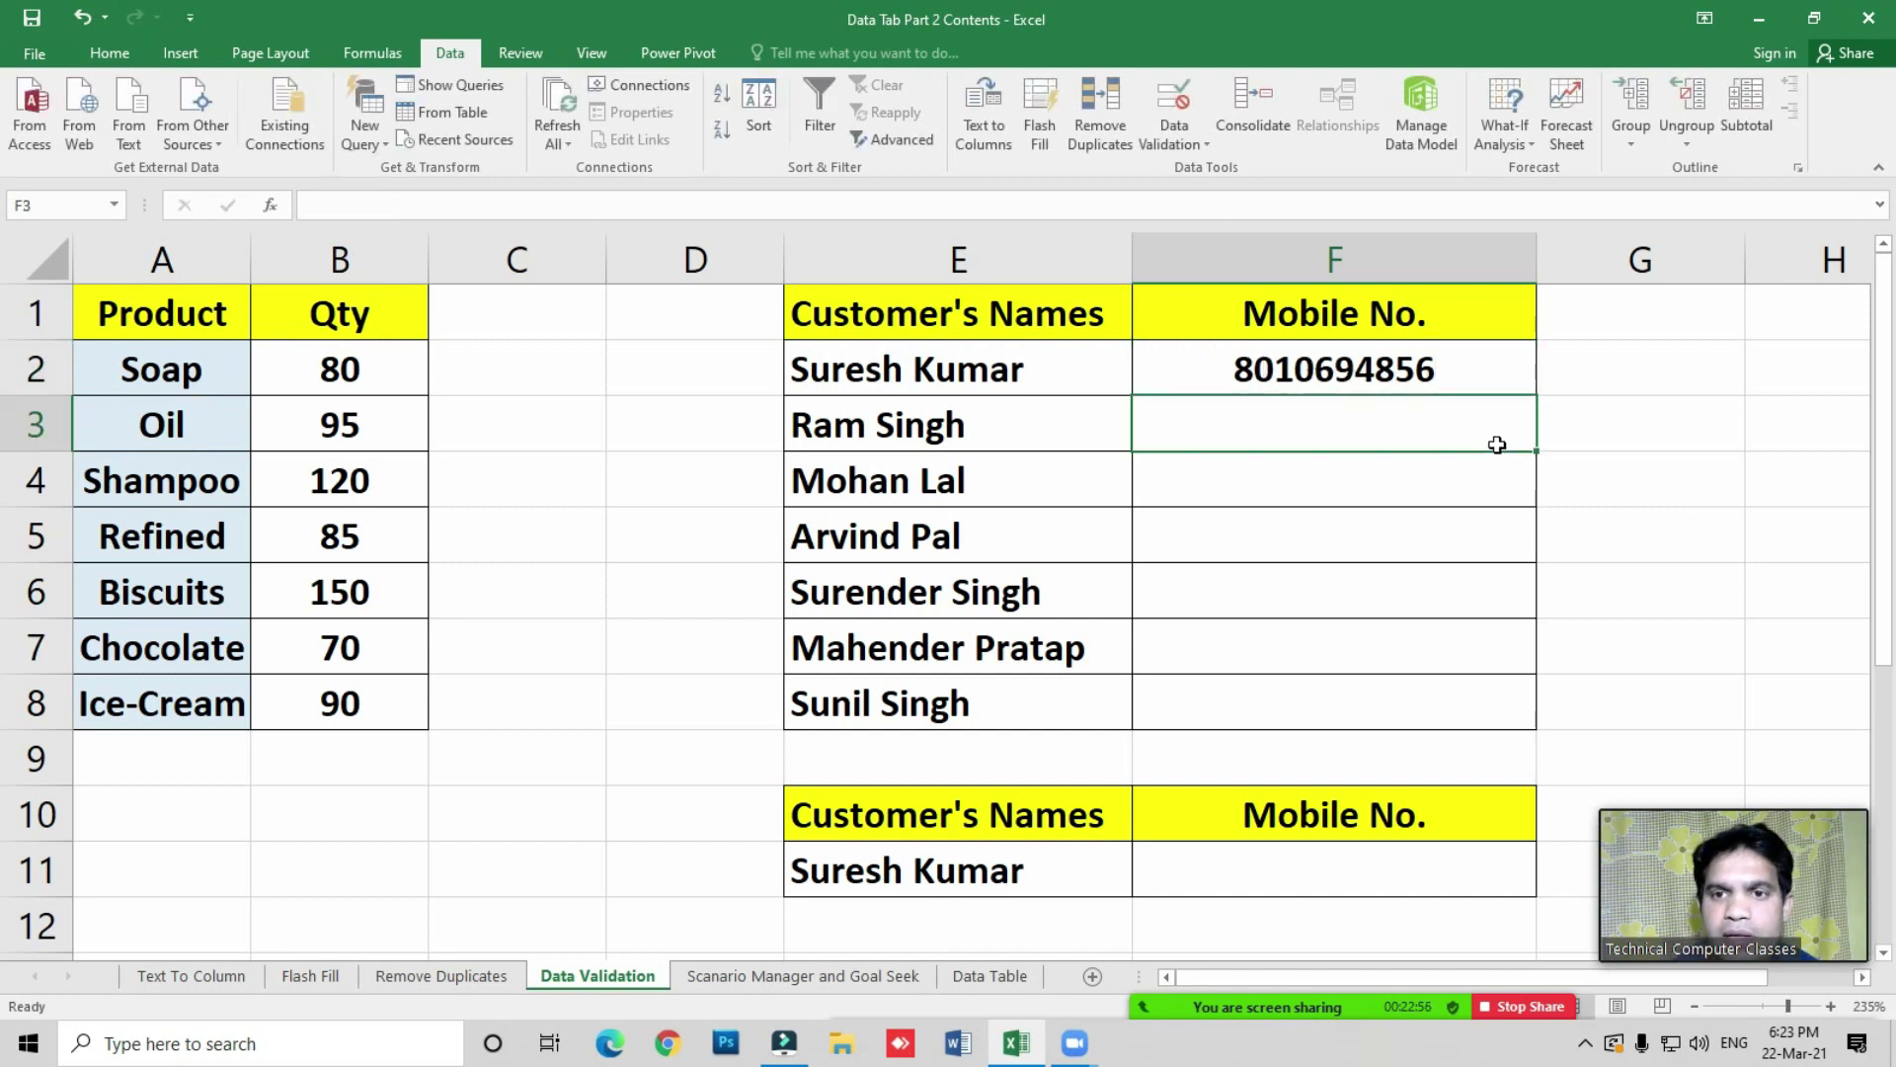
type("981892")
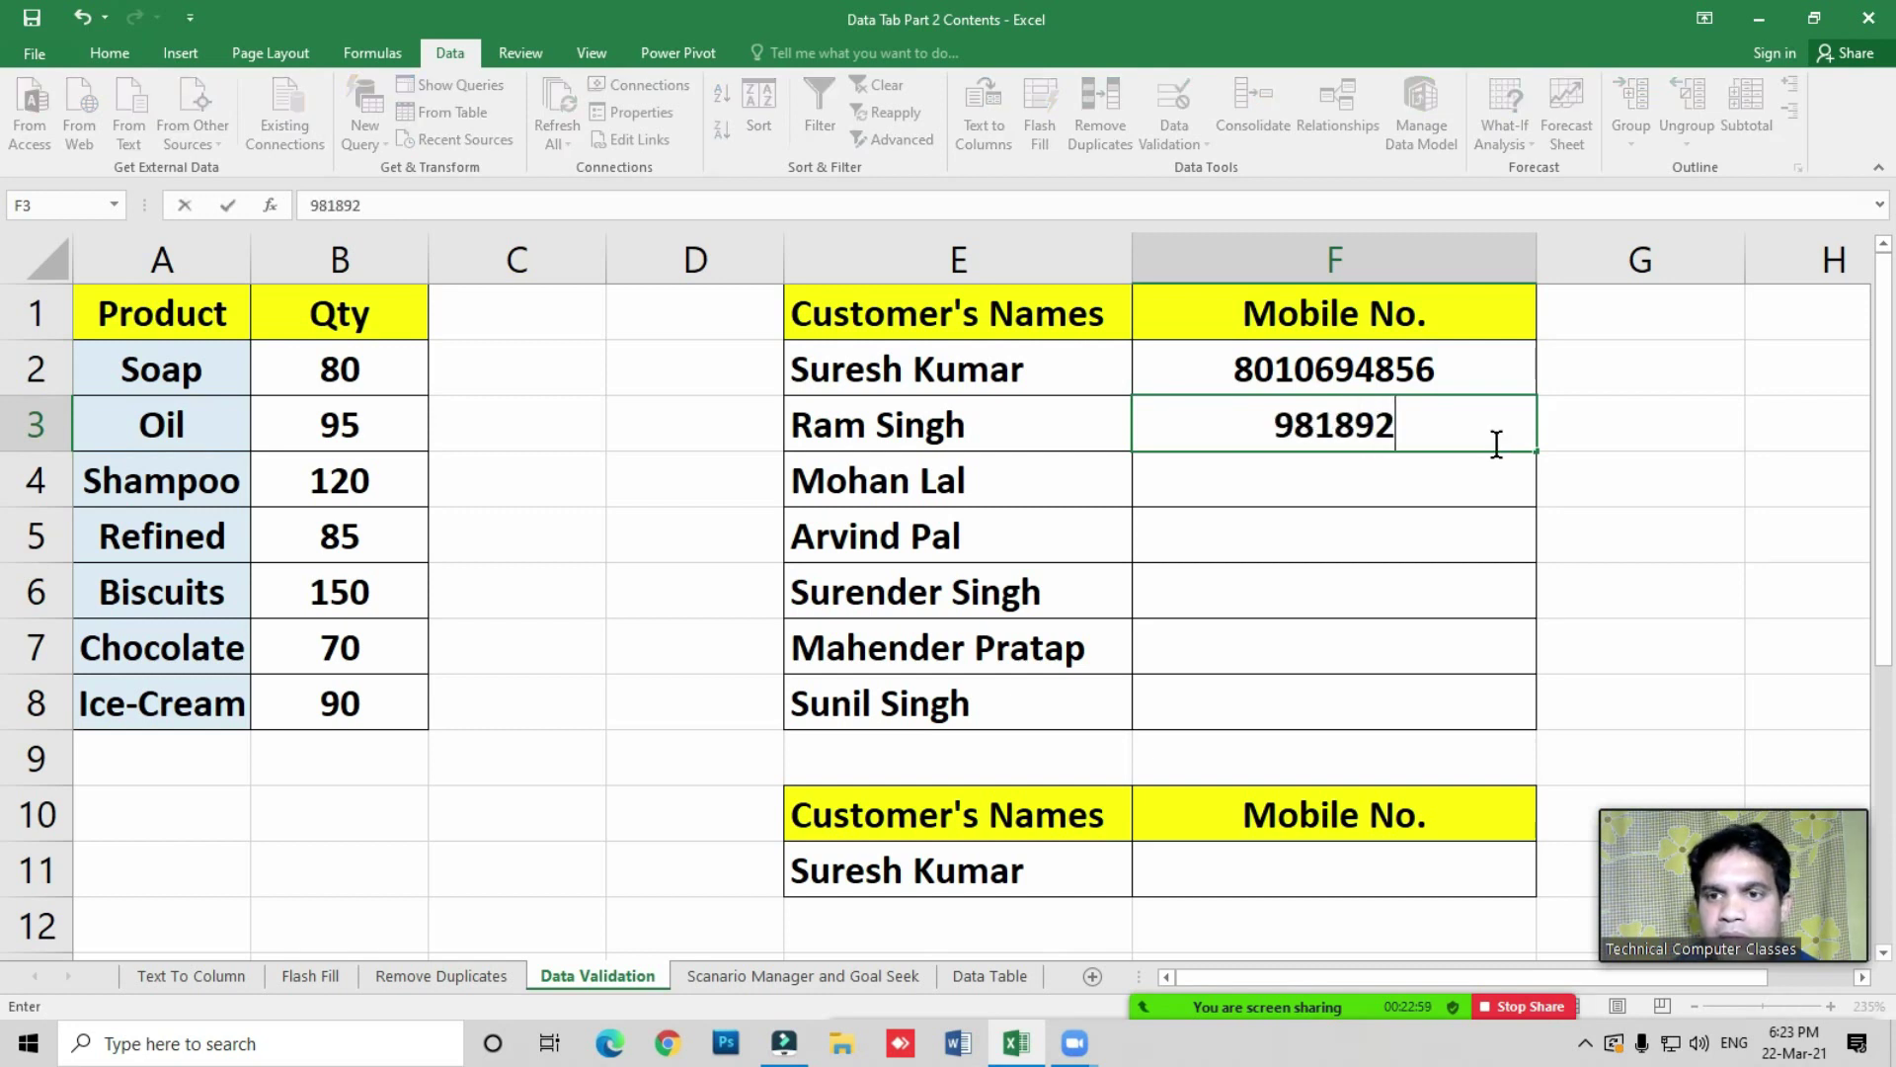
type("10")
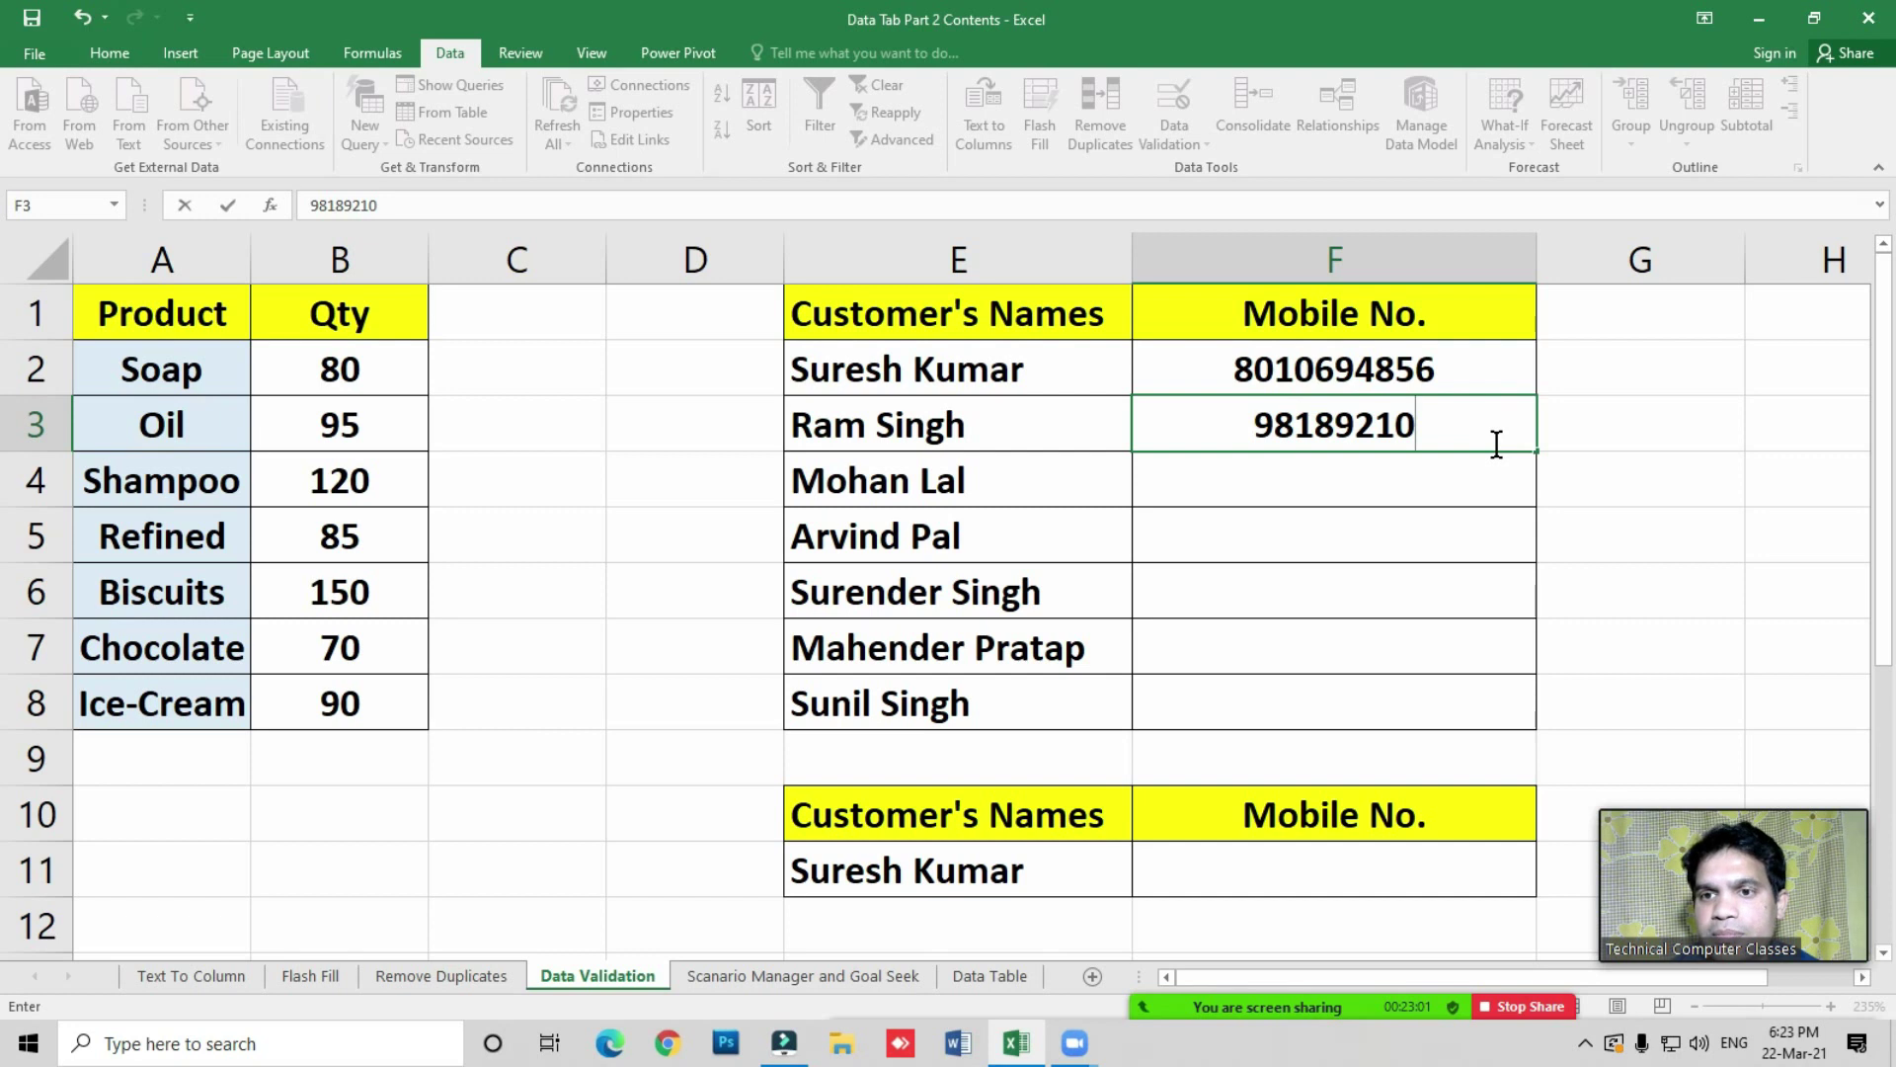
key("Return")
left_click(1497, 444)
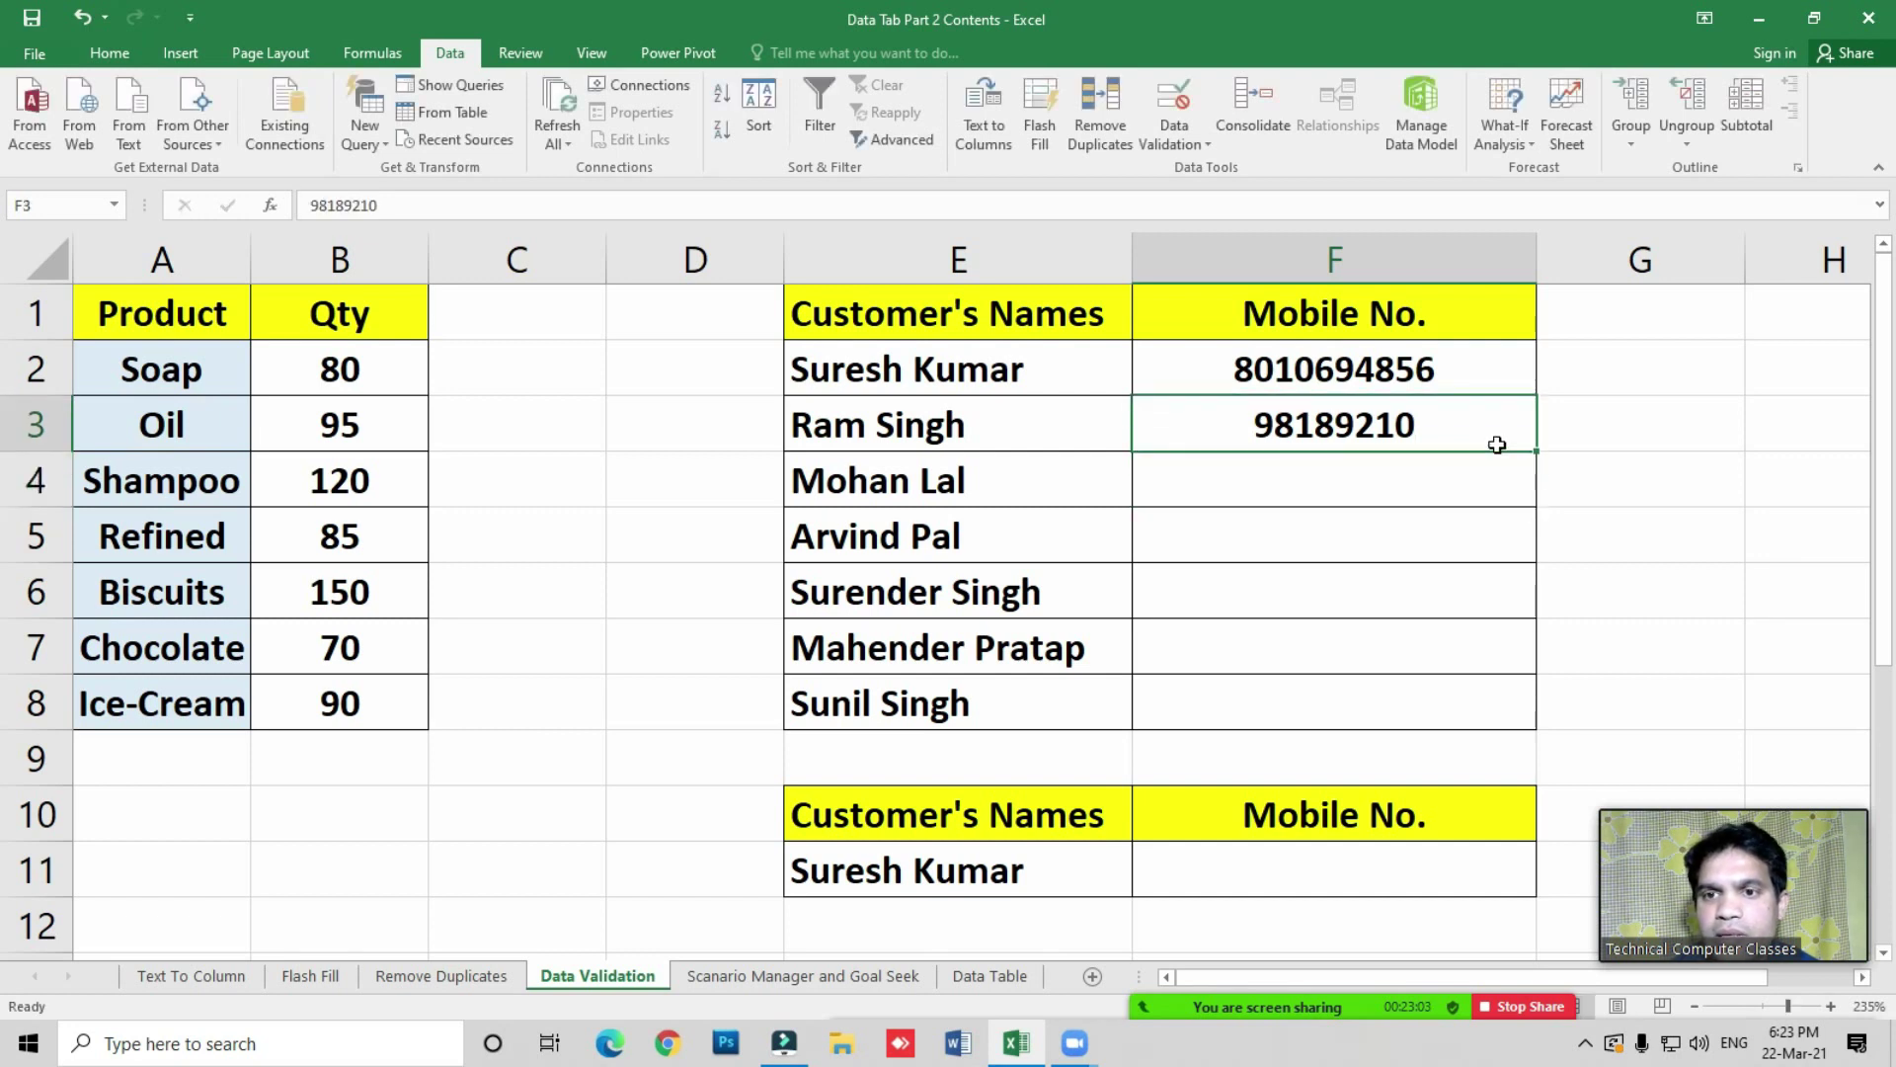
left_click(1368, 484)
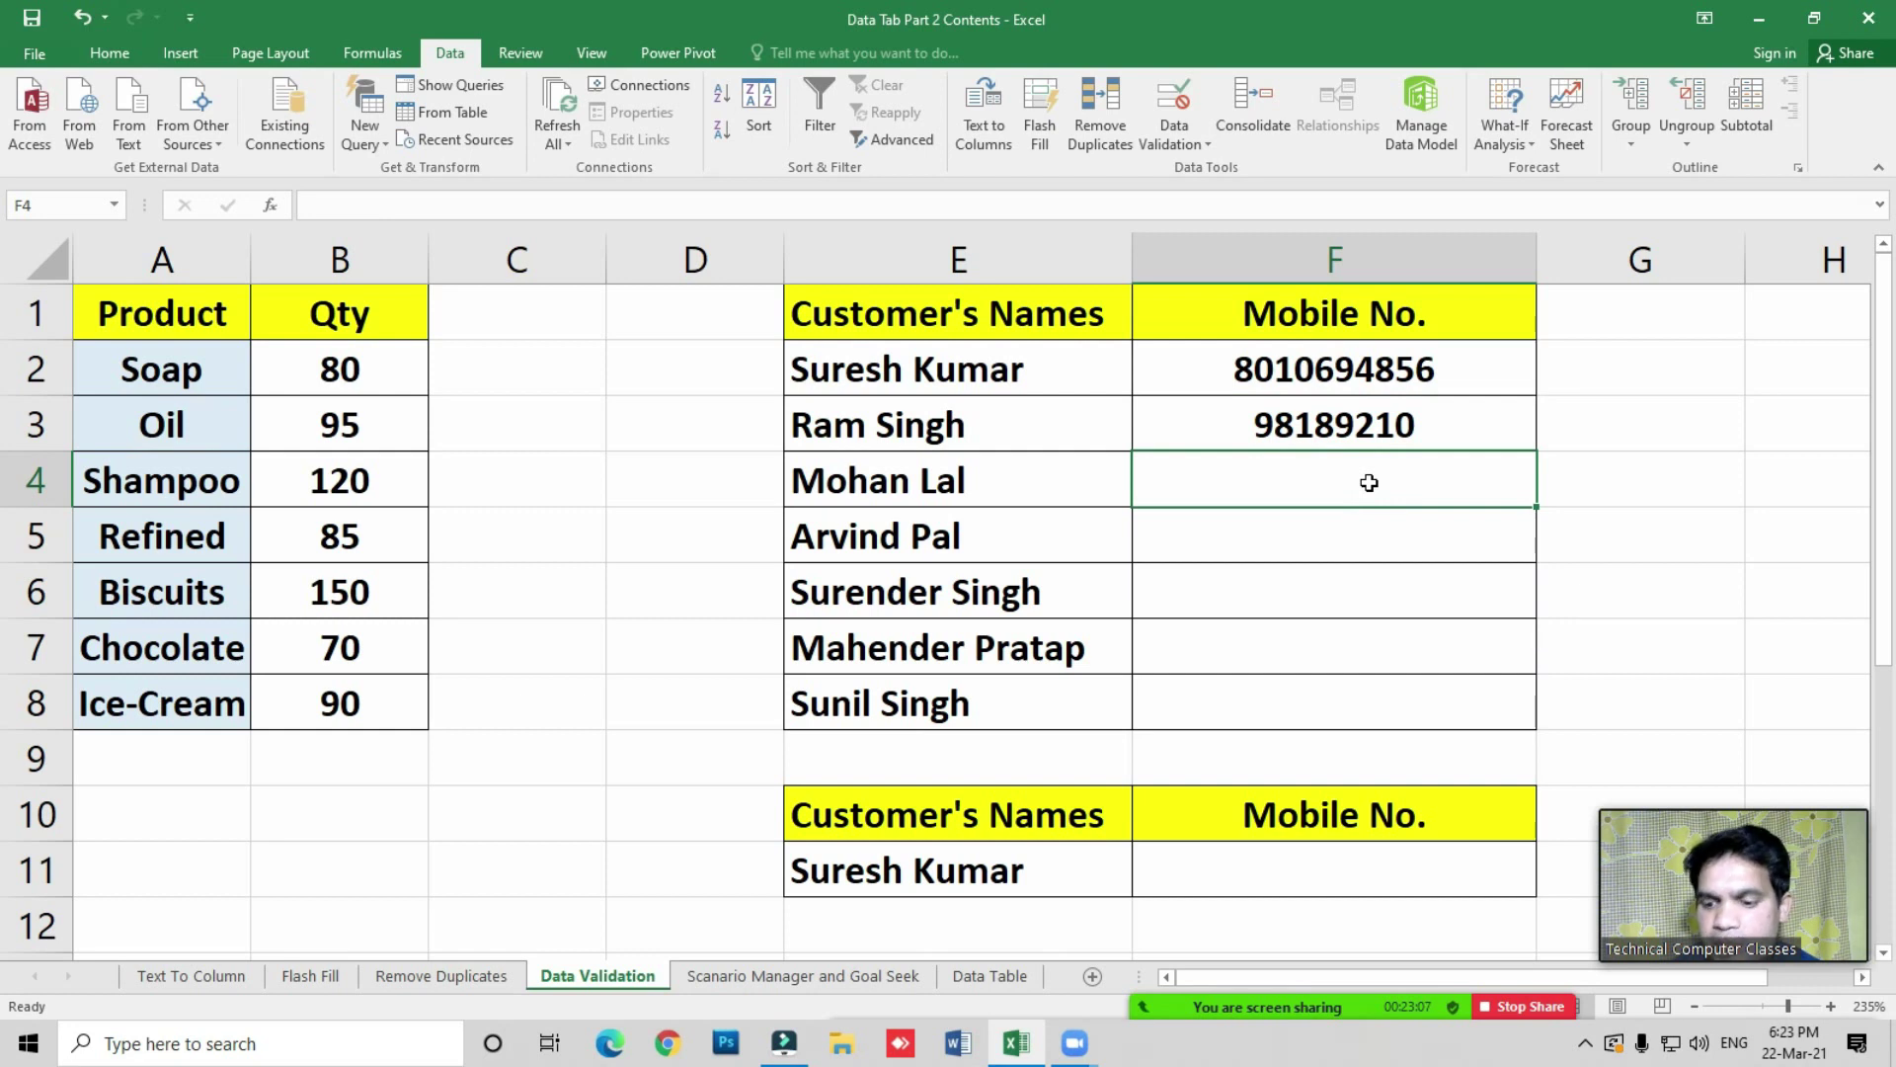
type("989152746")
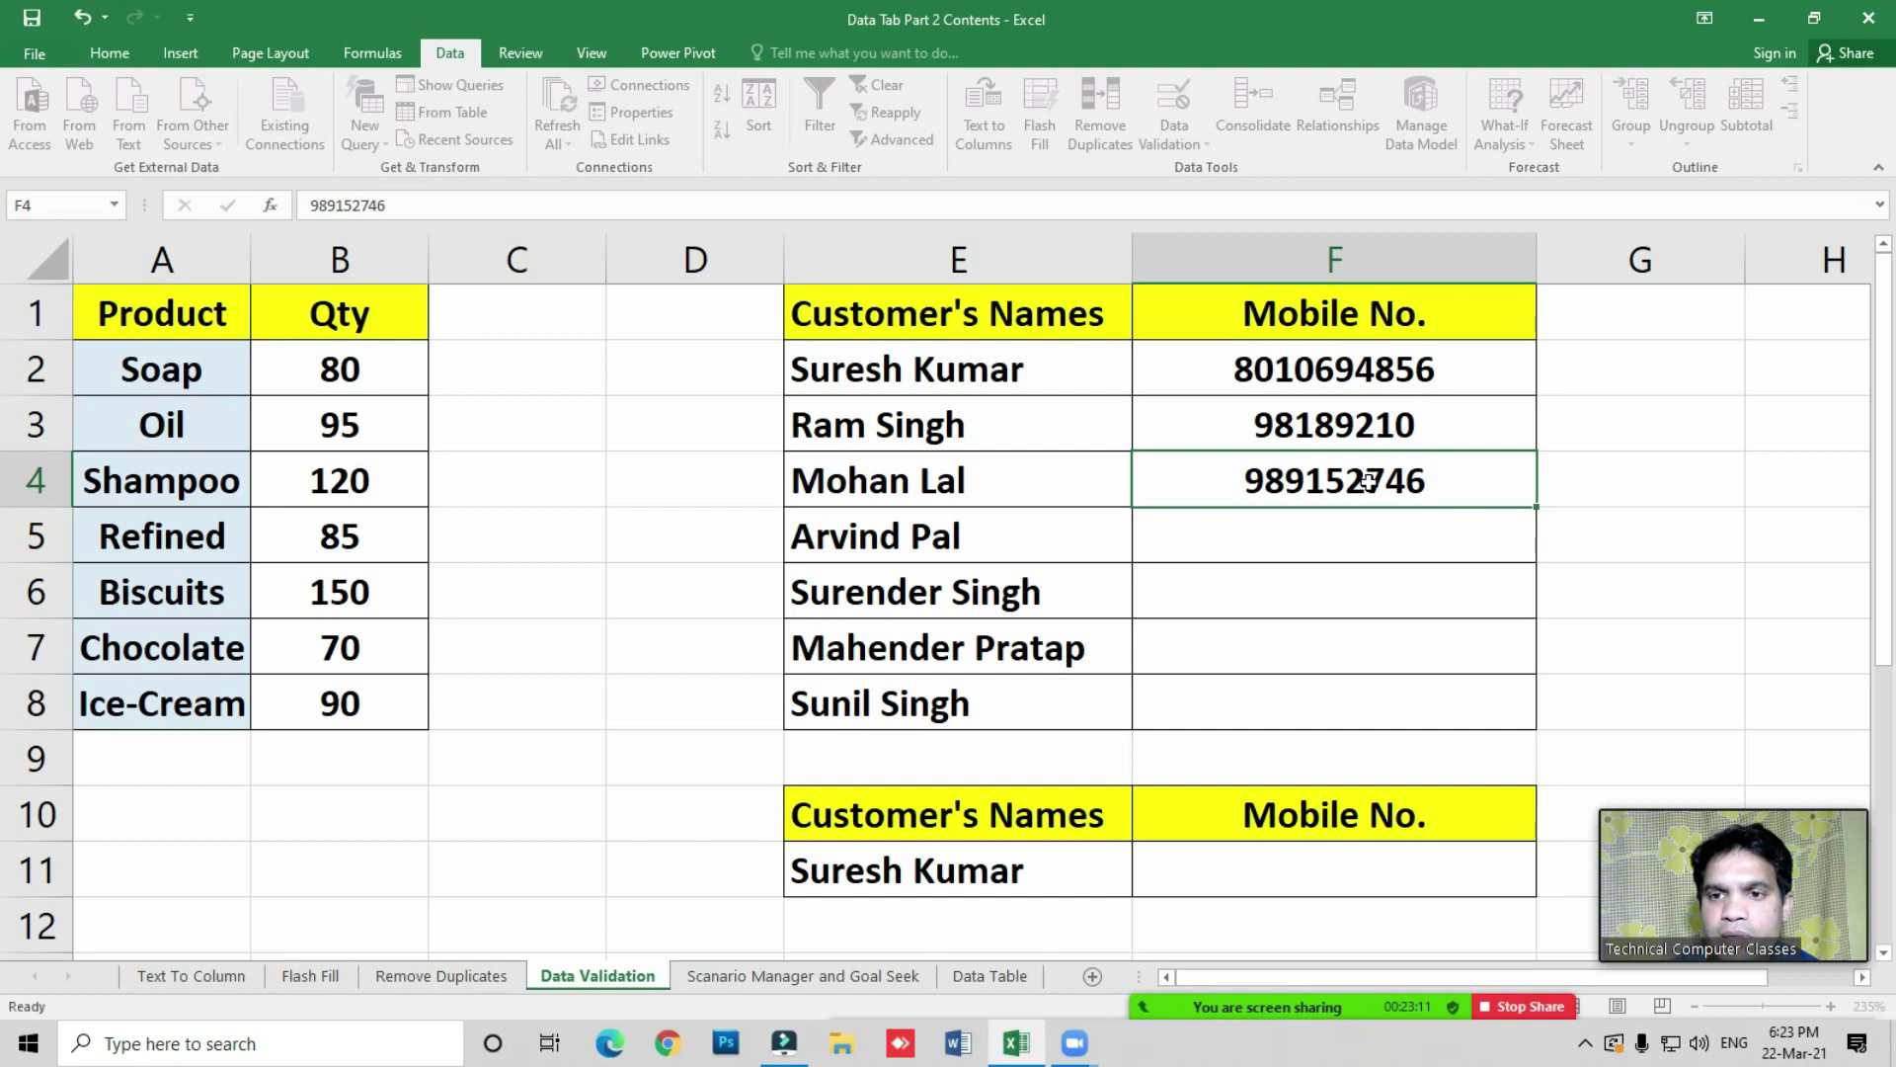
key("Return")
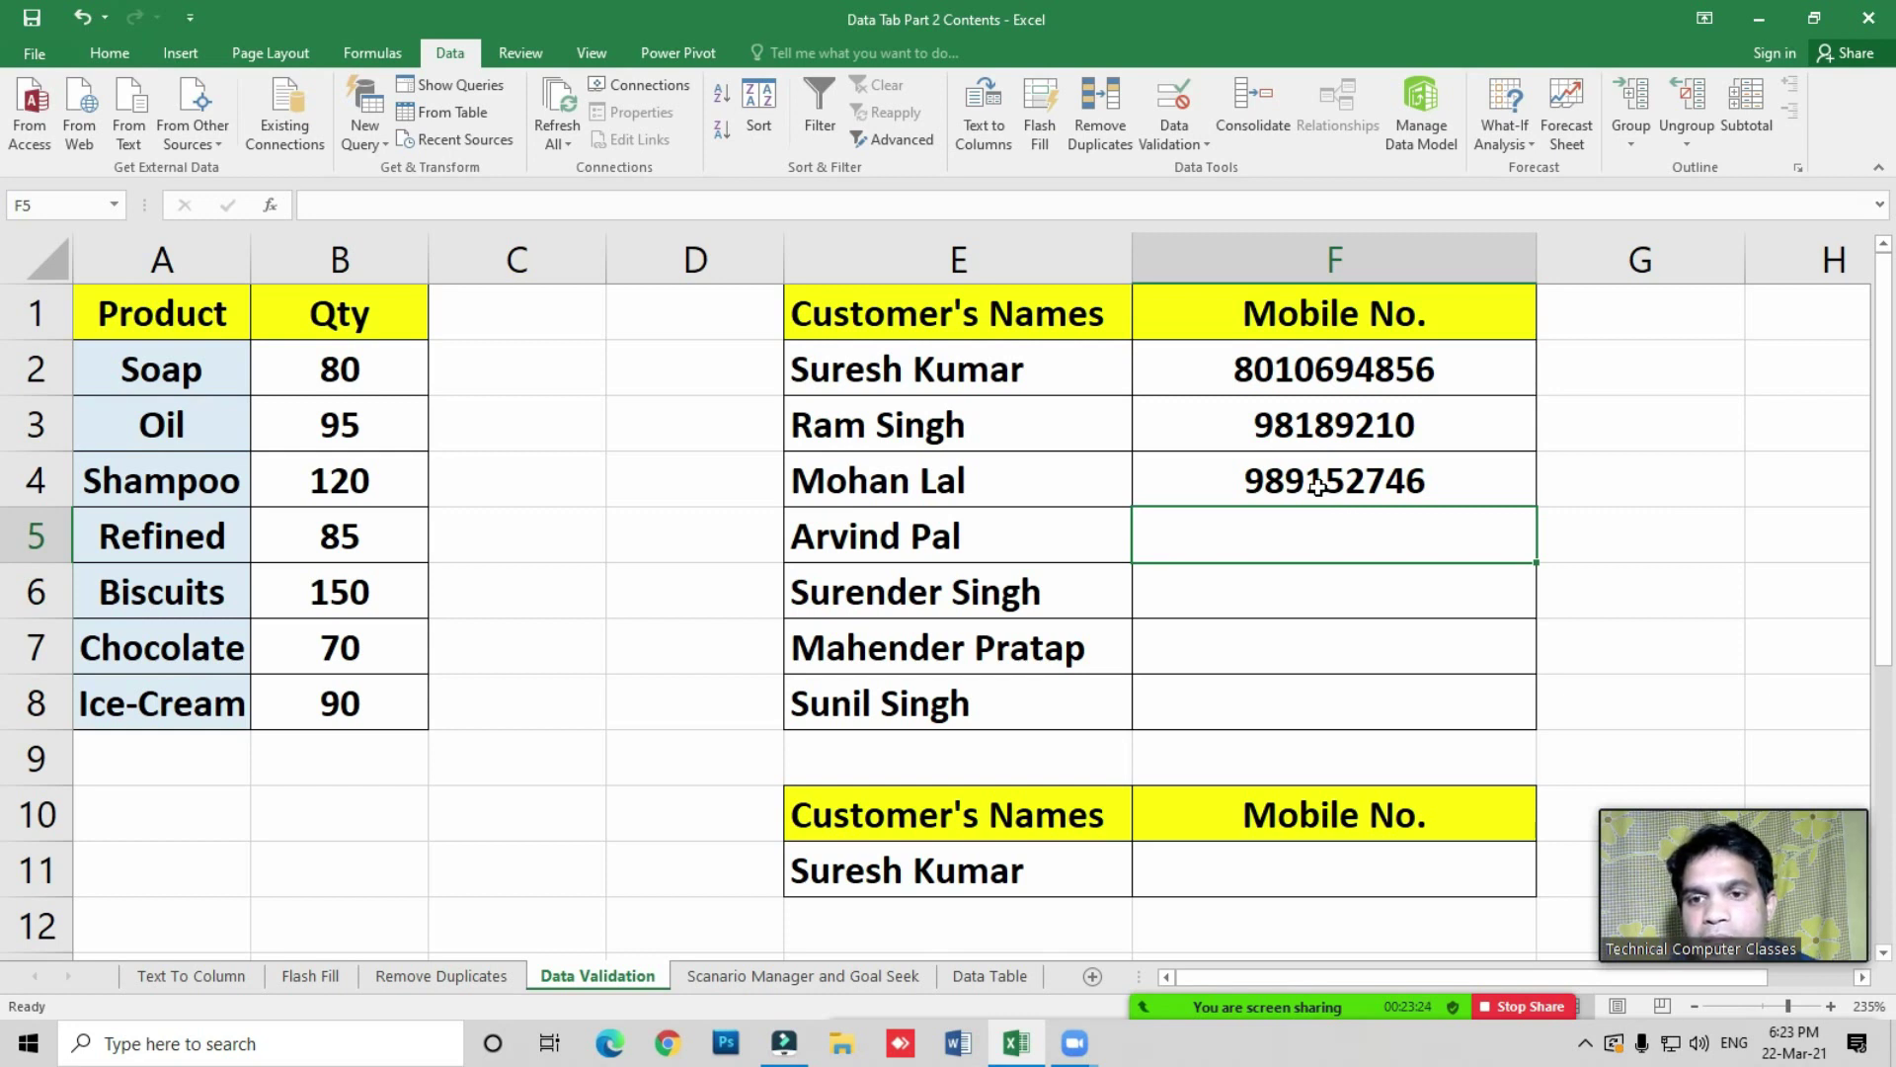
Delete the entered numbers from F2:F8 and reselect the Mobile No. range.
left_click_drag(1275, 364, 1330, 683)
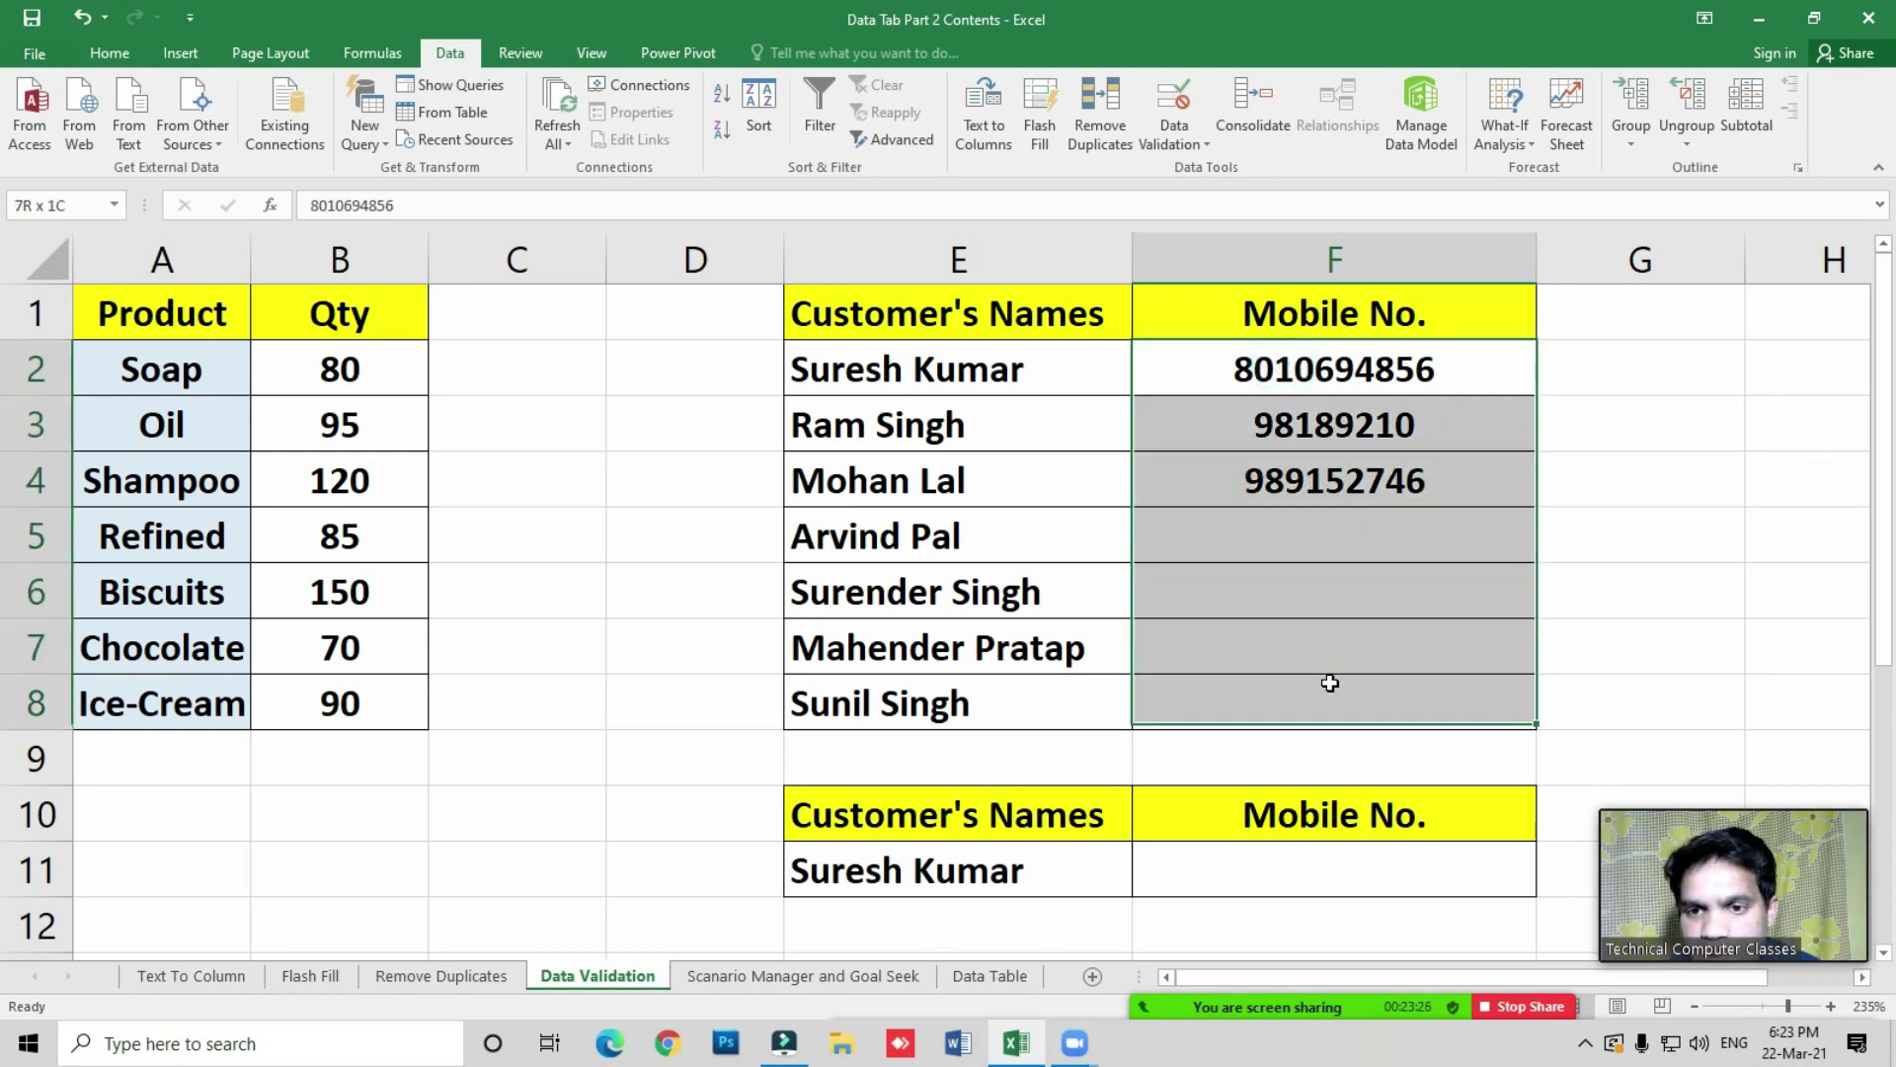
key("Delete")
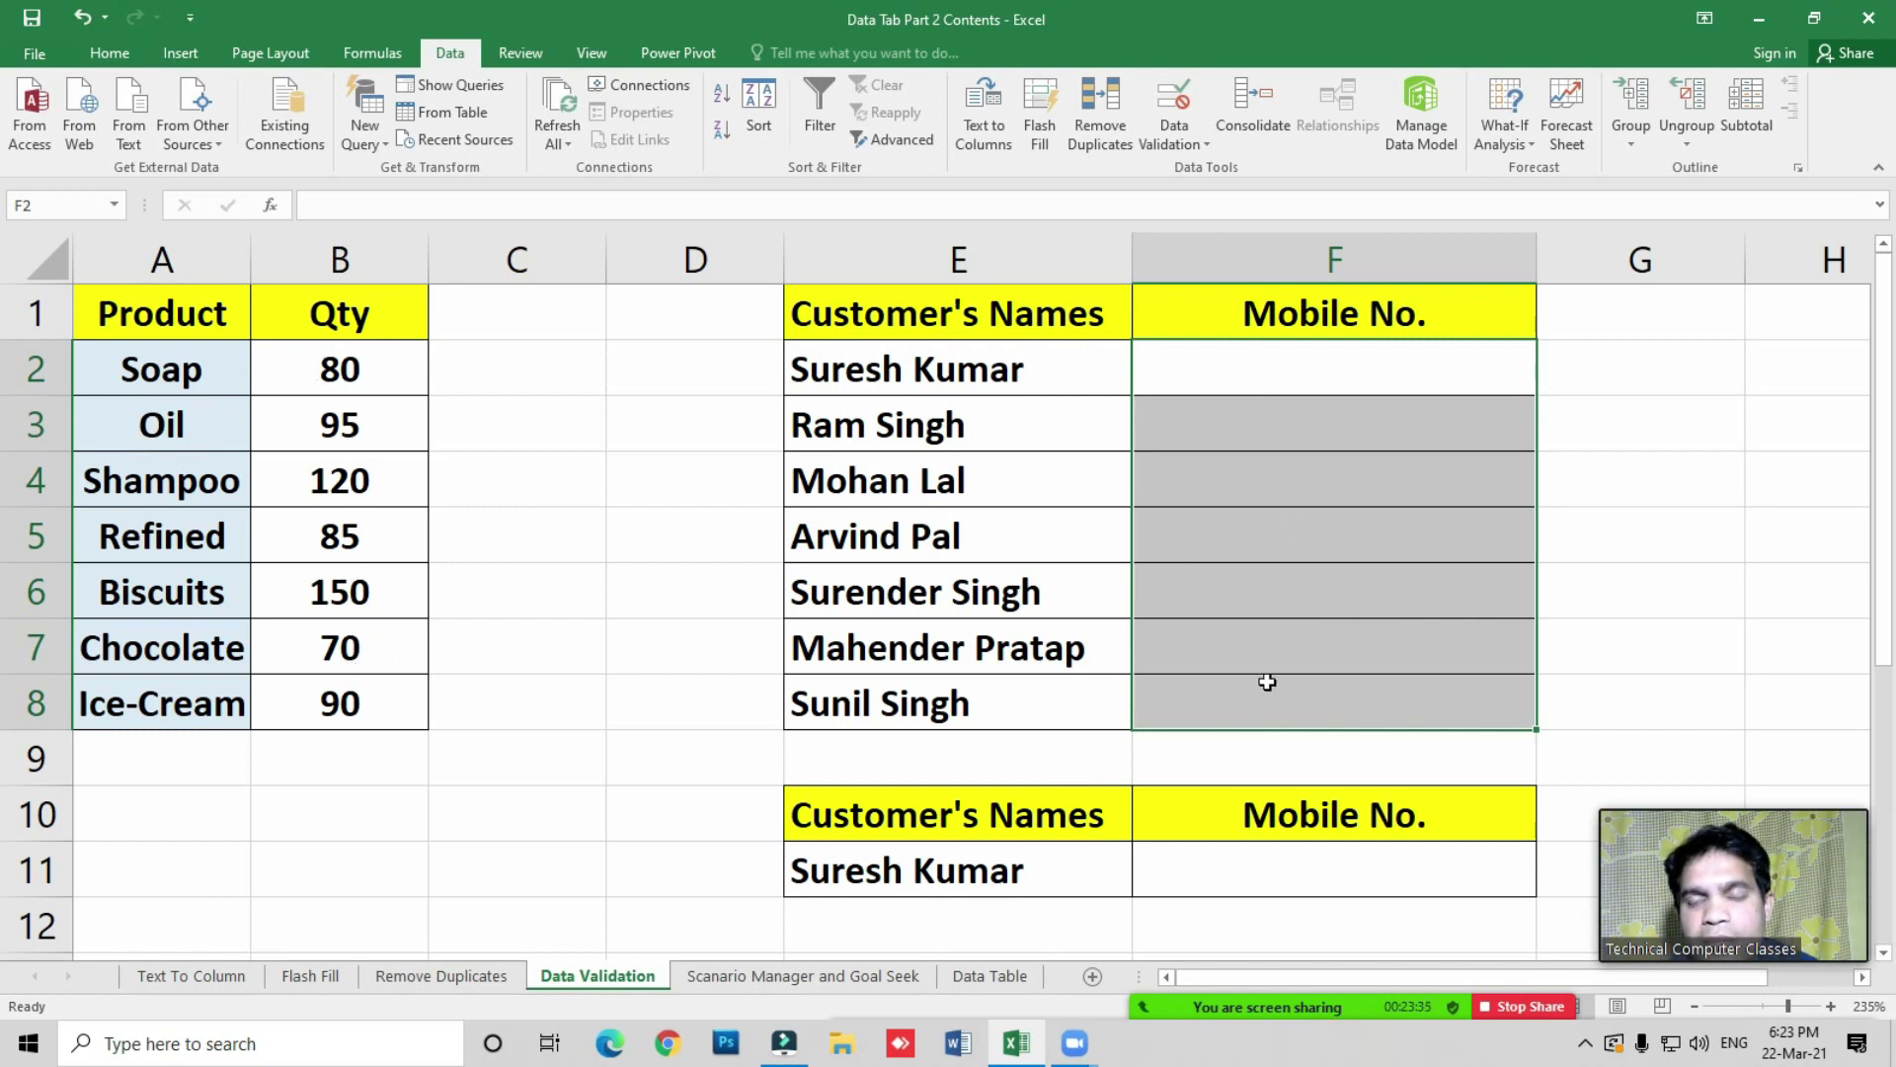
left_click_drag(1272, 361, 1279, 684)
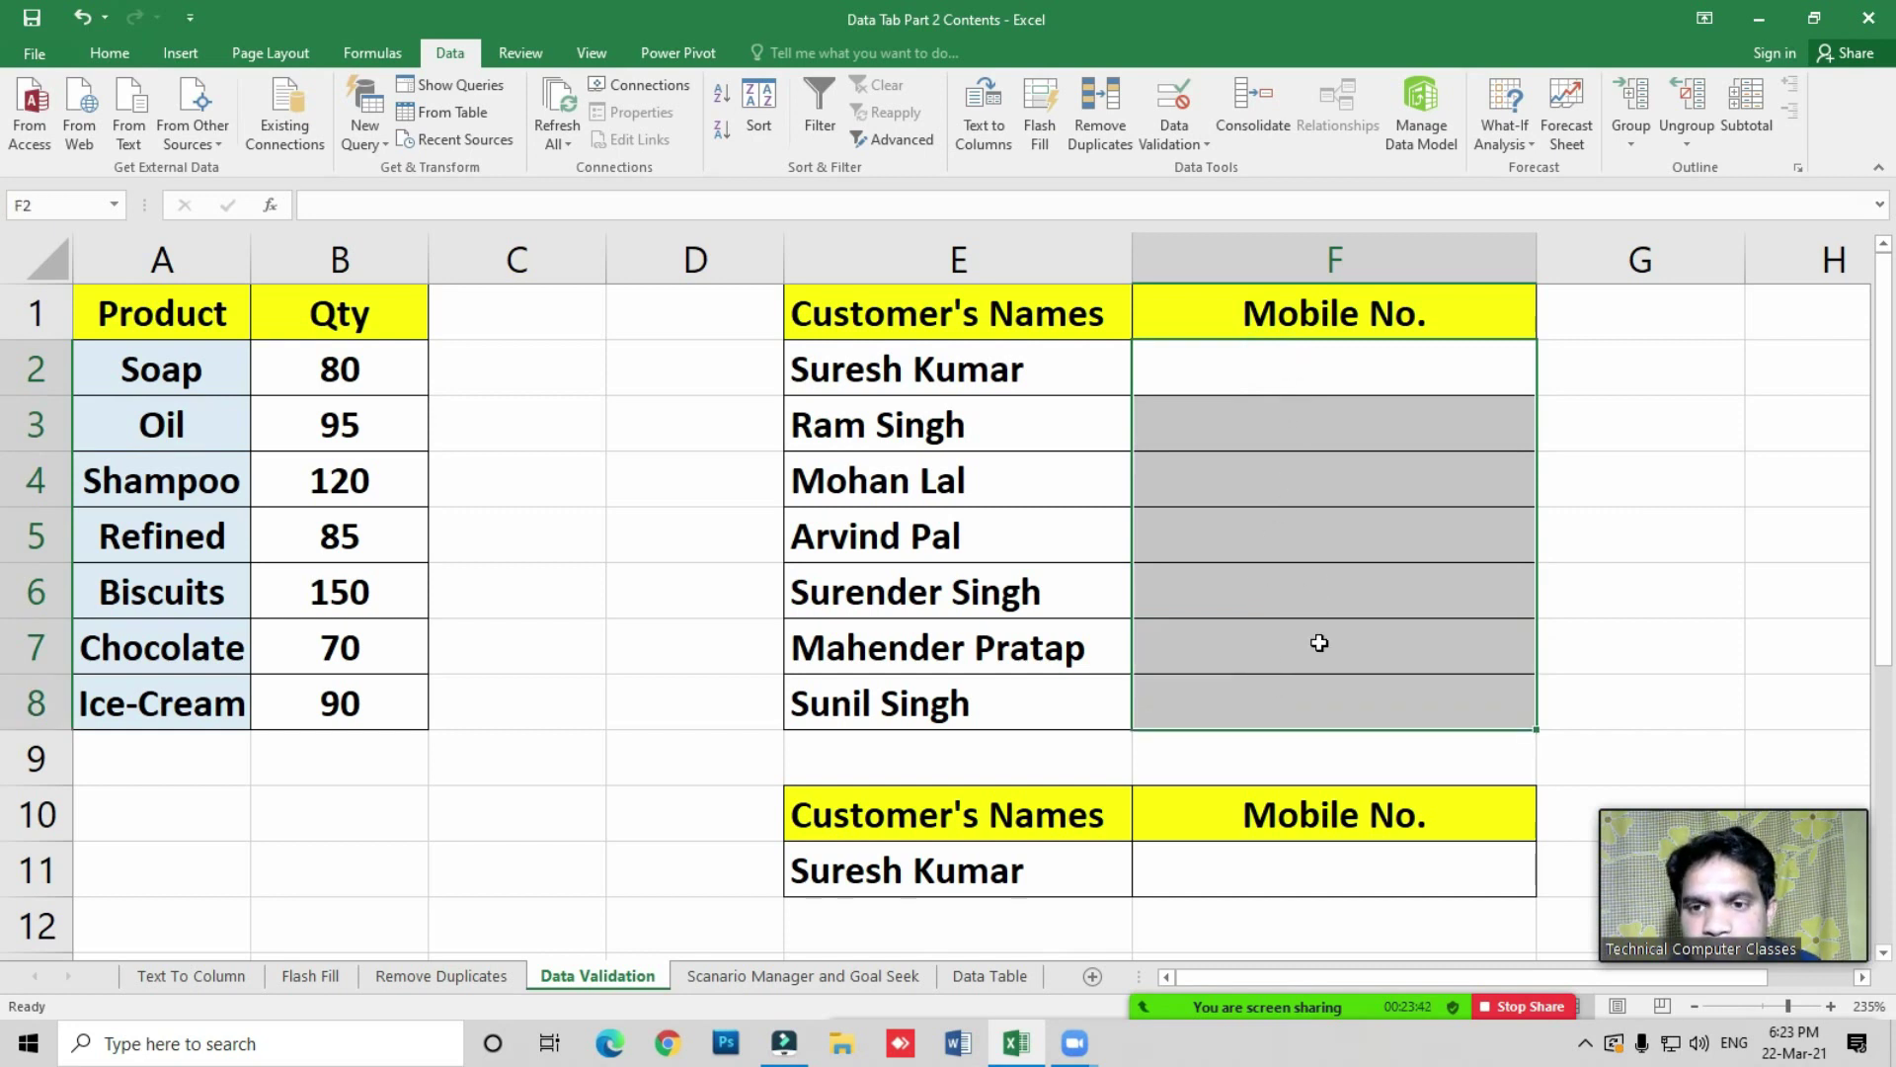
Add a Data Validation rule on F2:F8: text length equal to 10.
left_click(1183, 144)
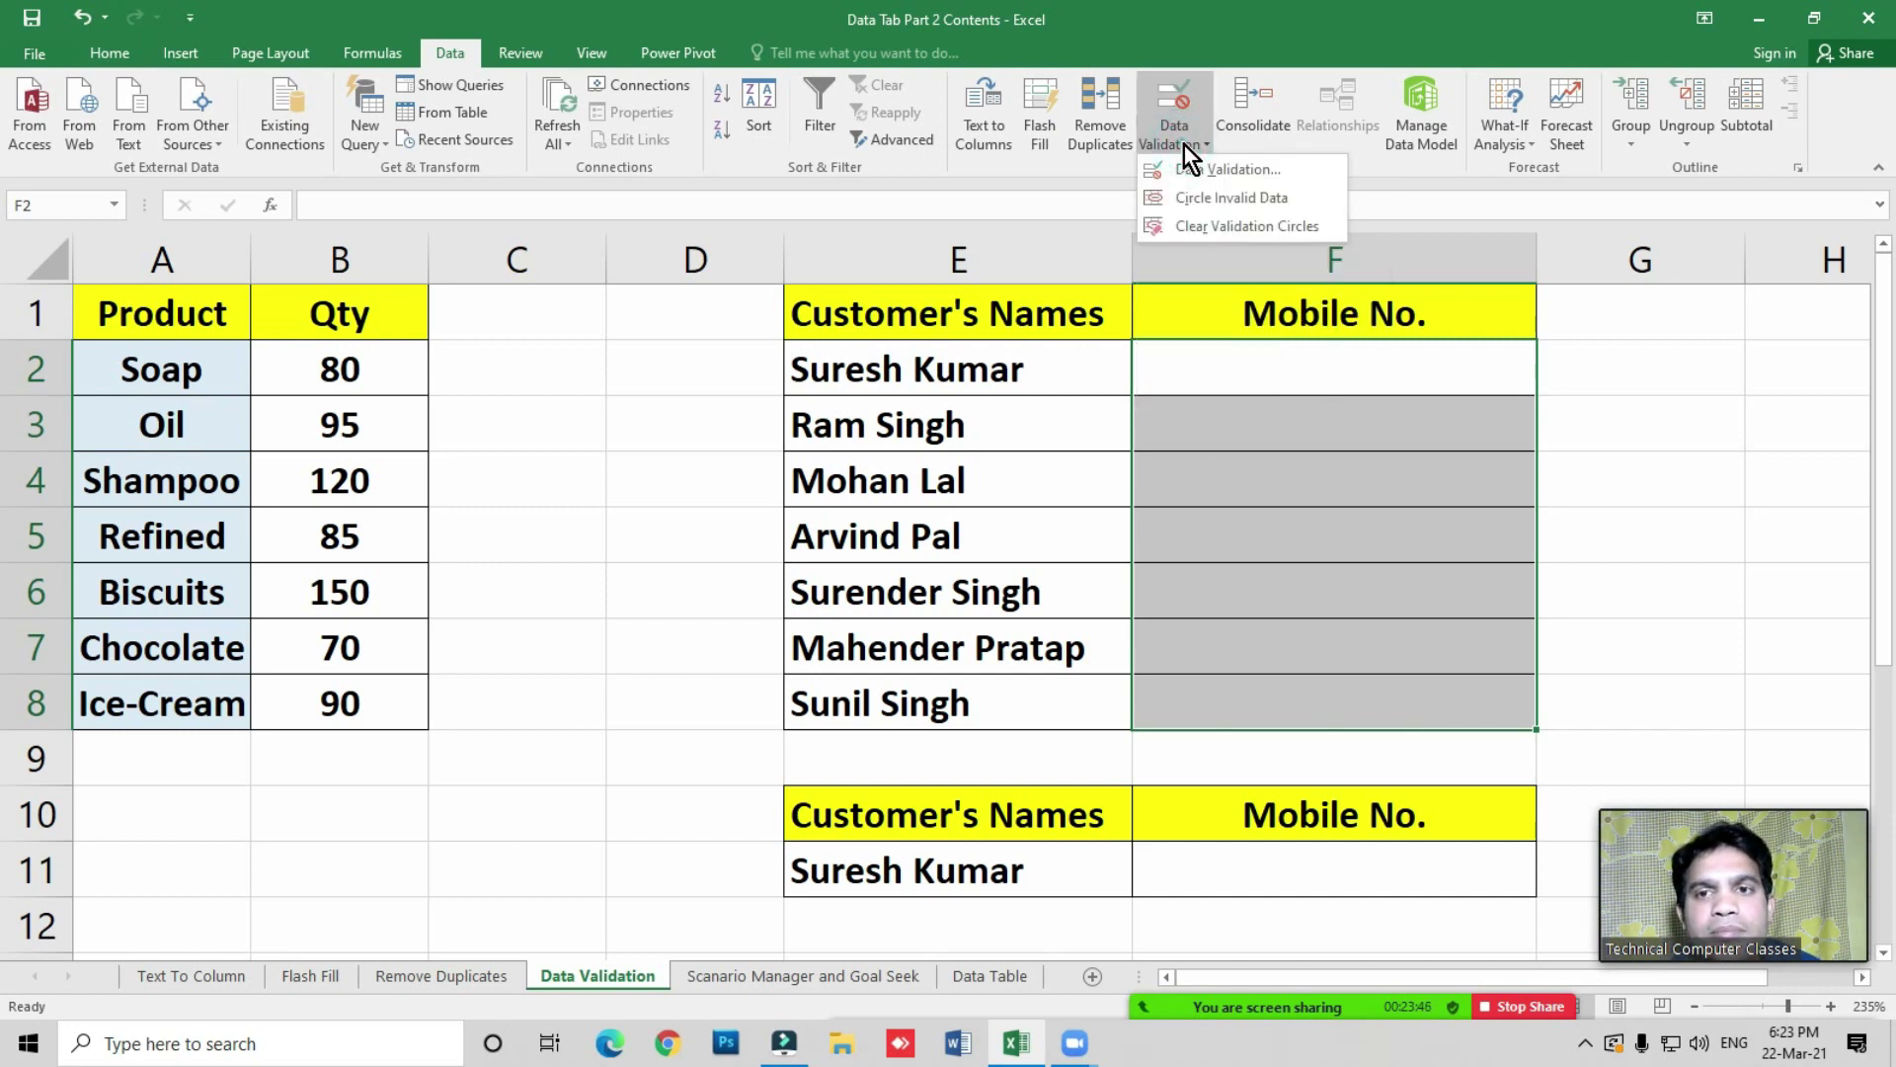
left_click(1225, 172)
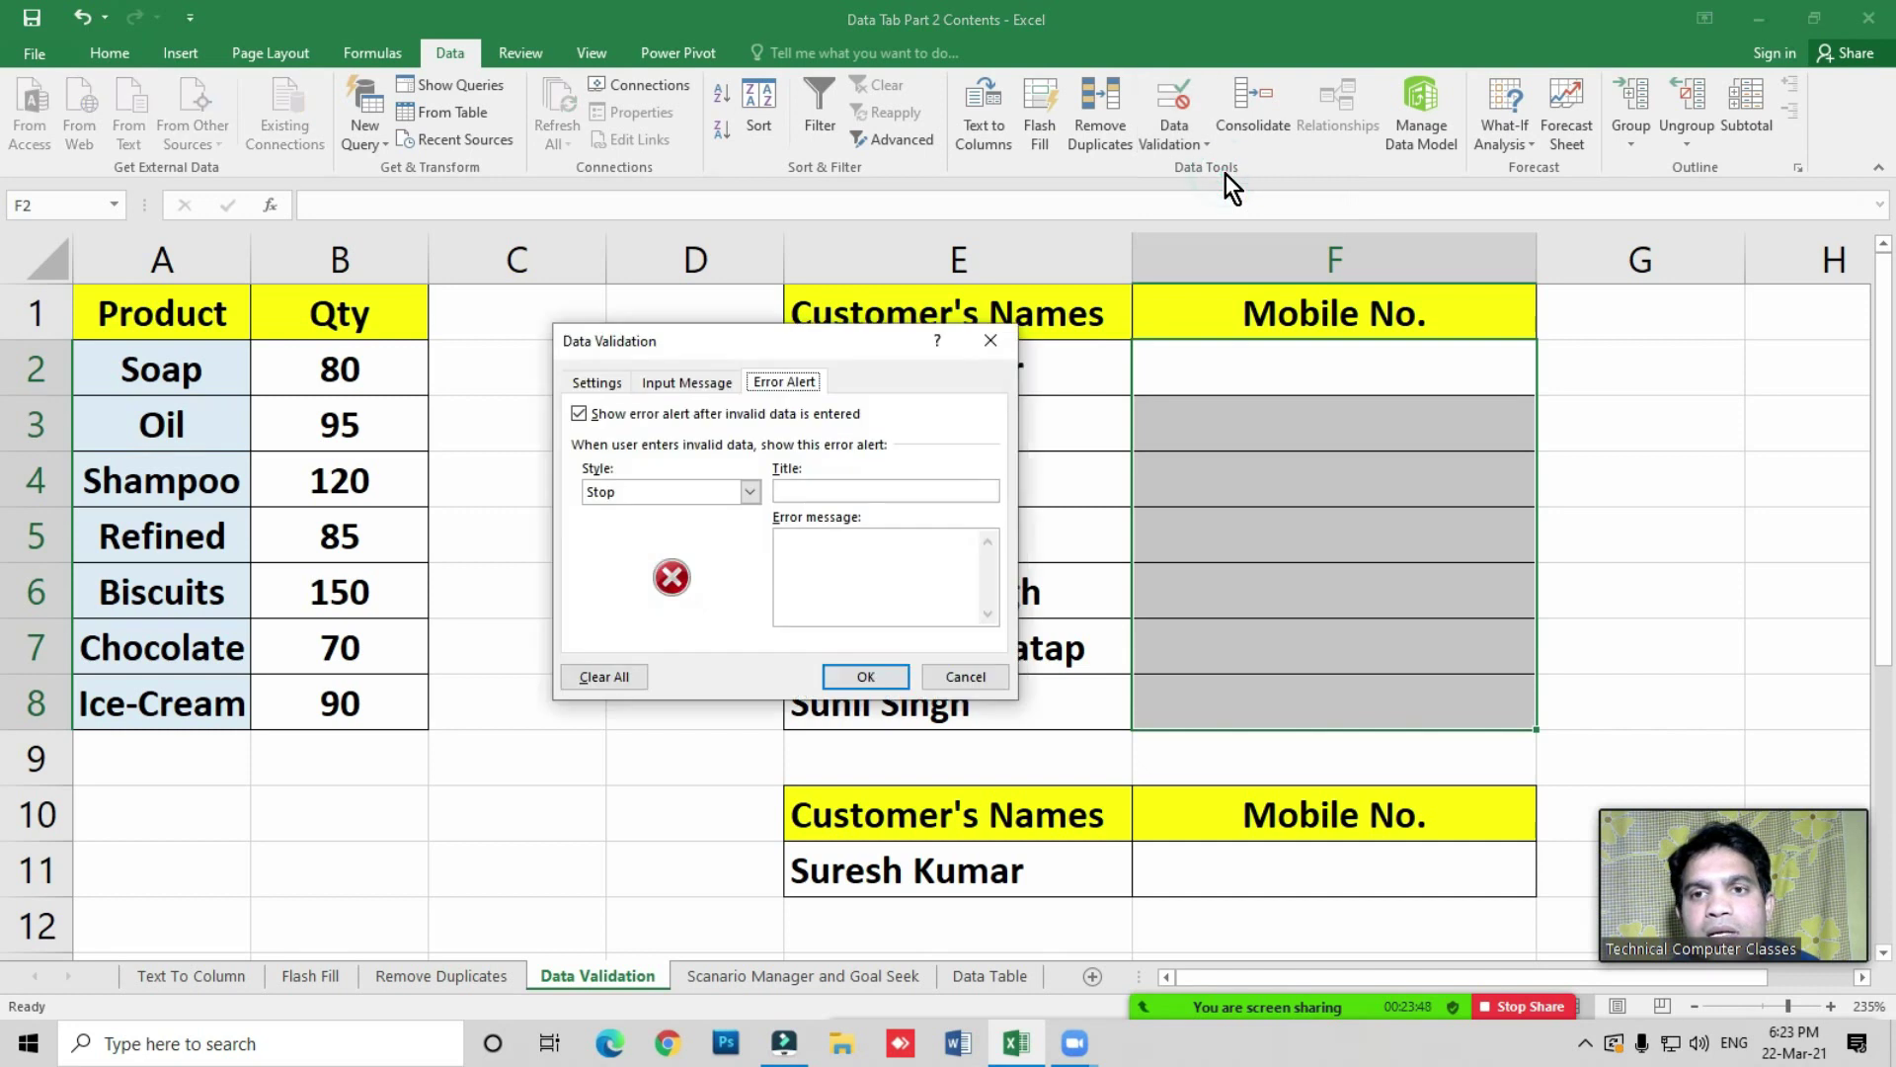
left_click_drag(776, 347, 818, 326)
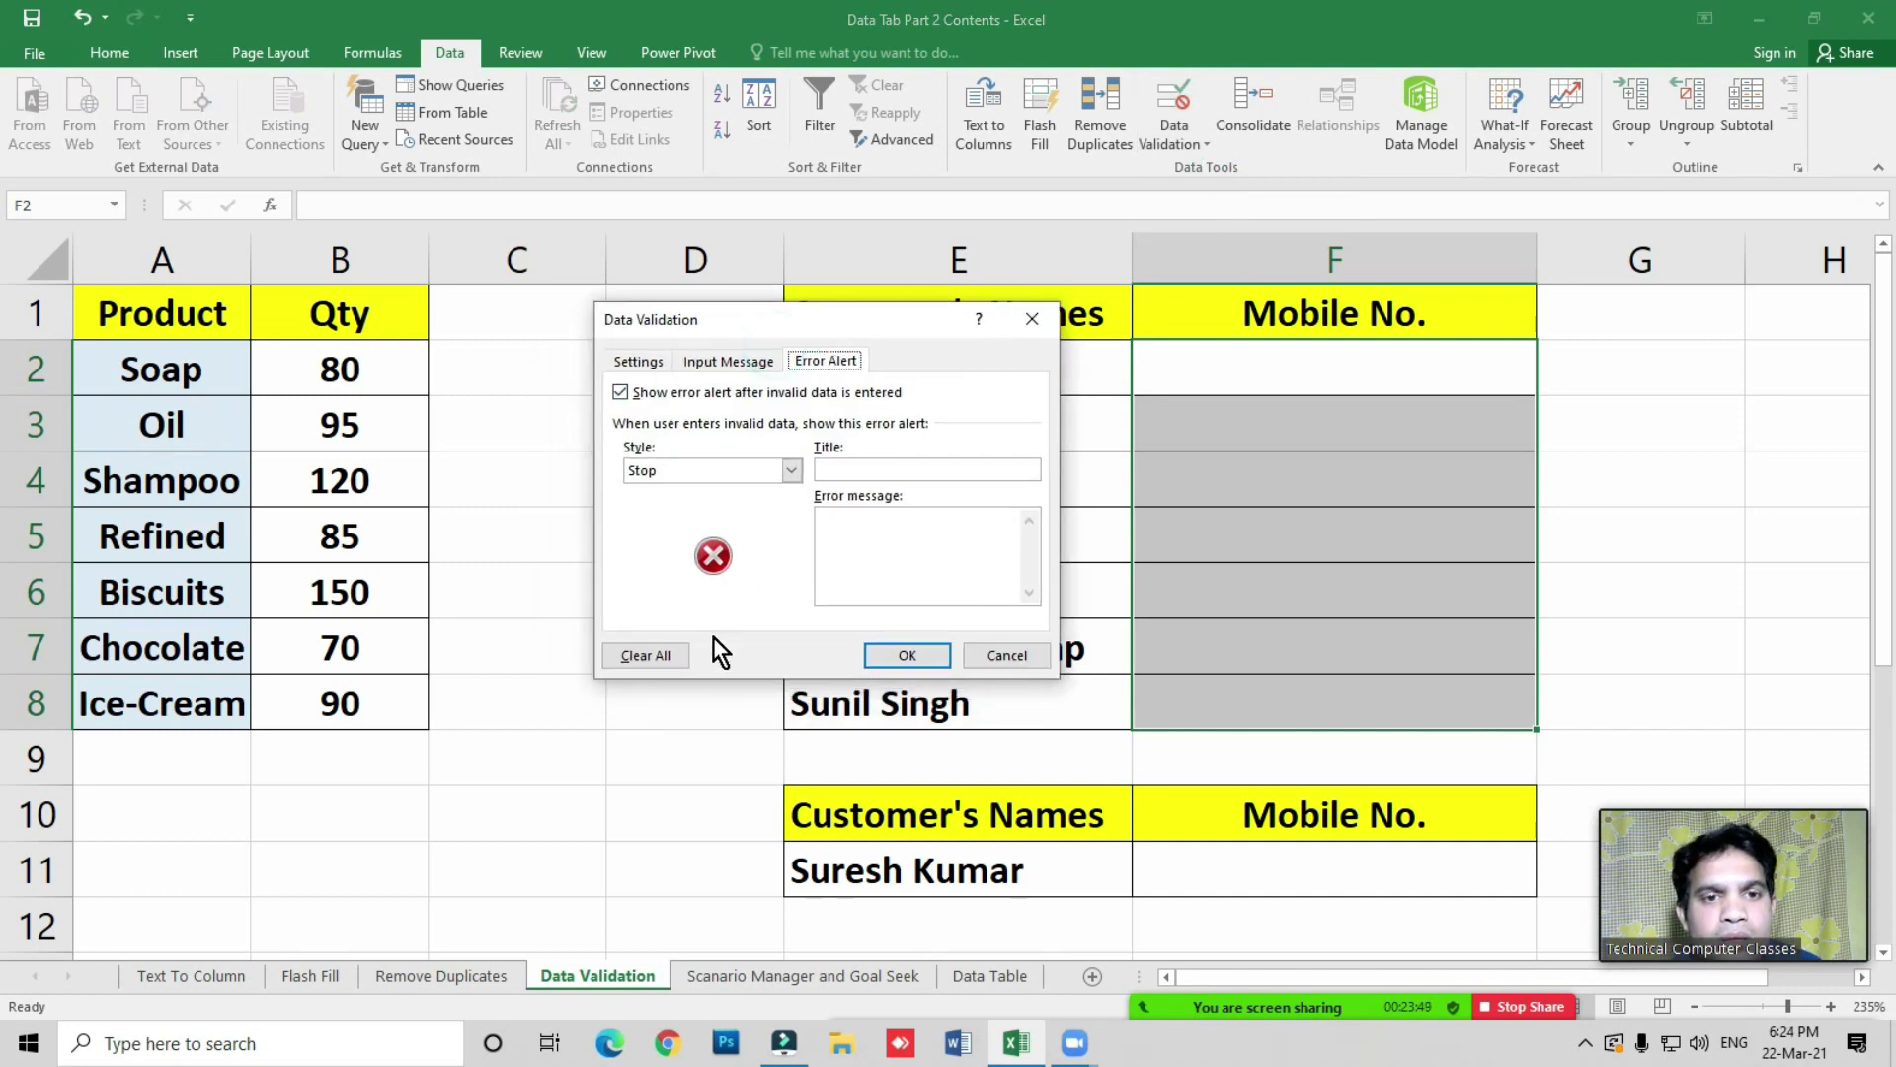
left_click(642, 360)
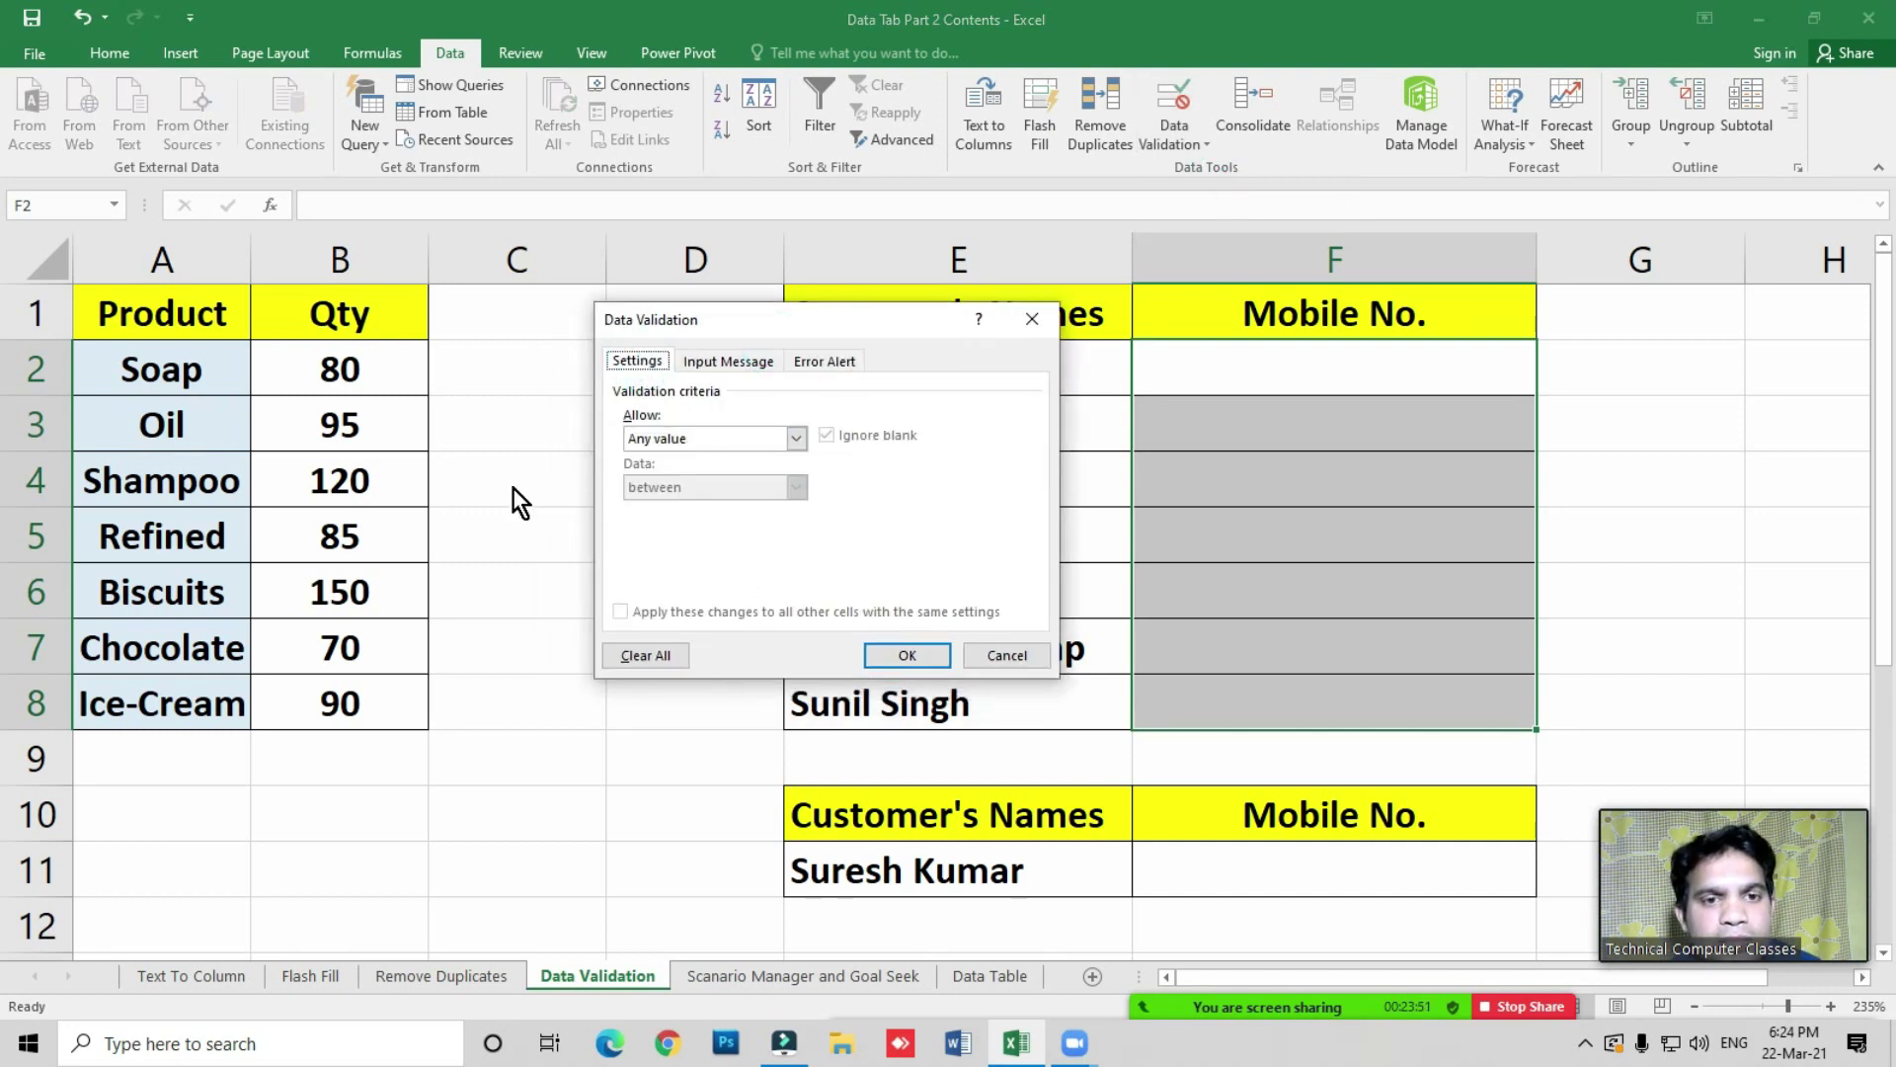
left_click(673, 436)
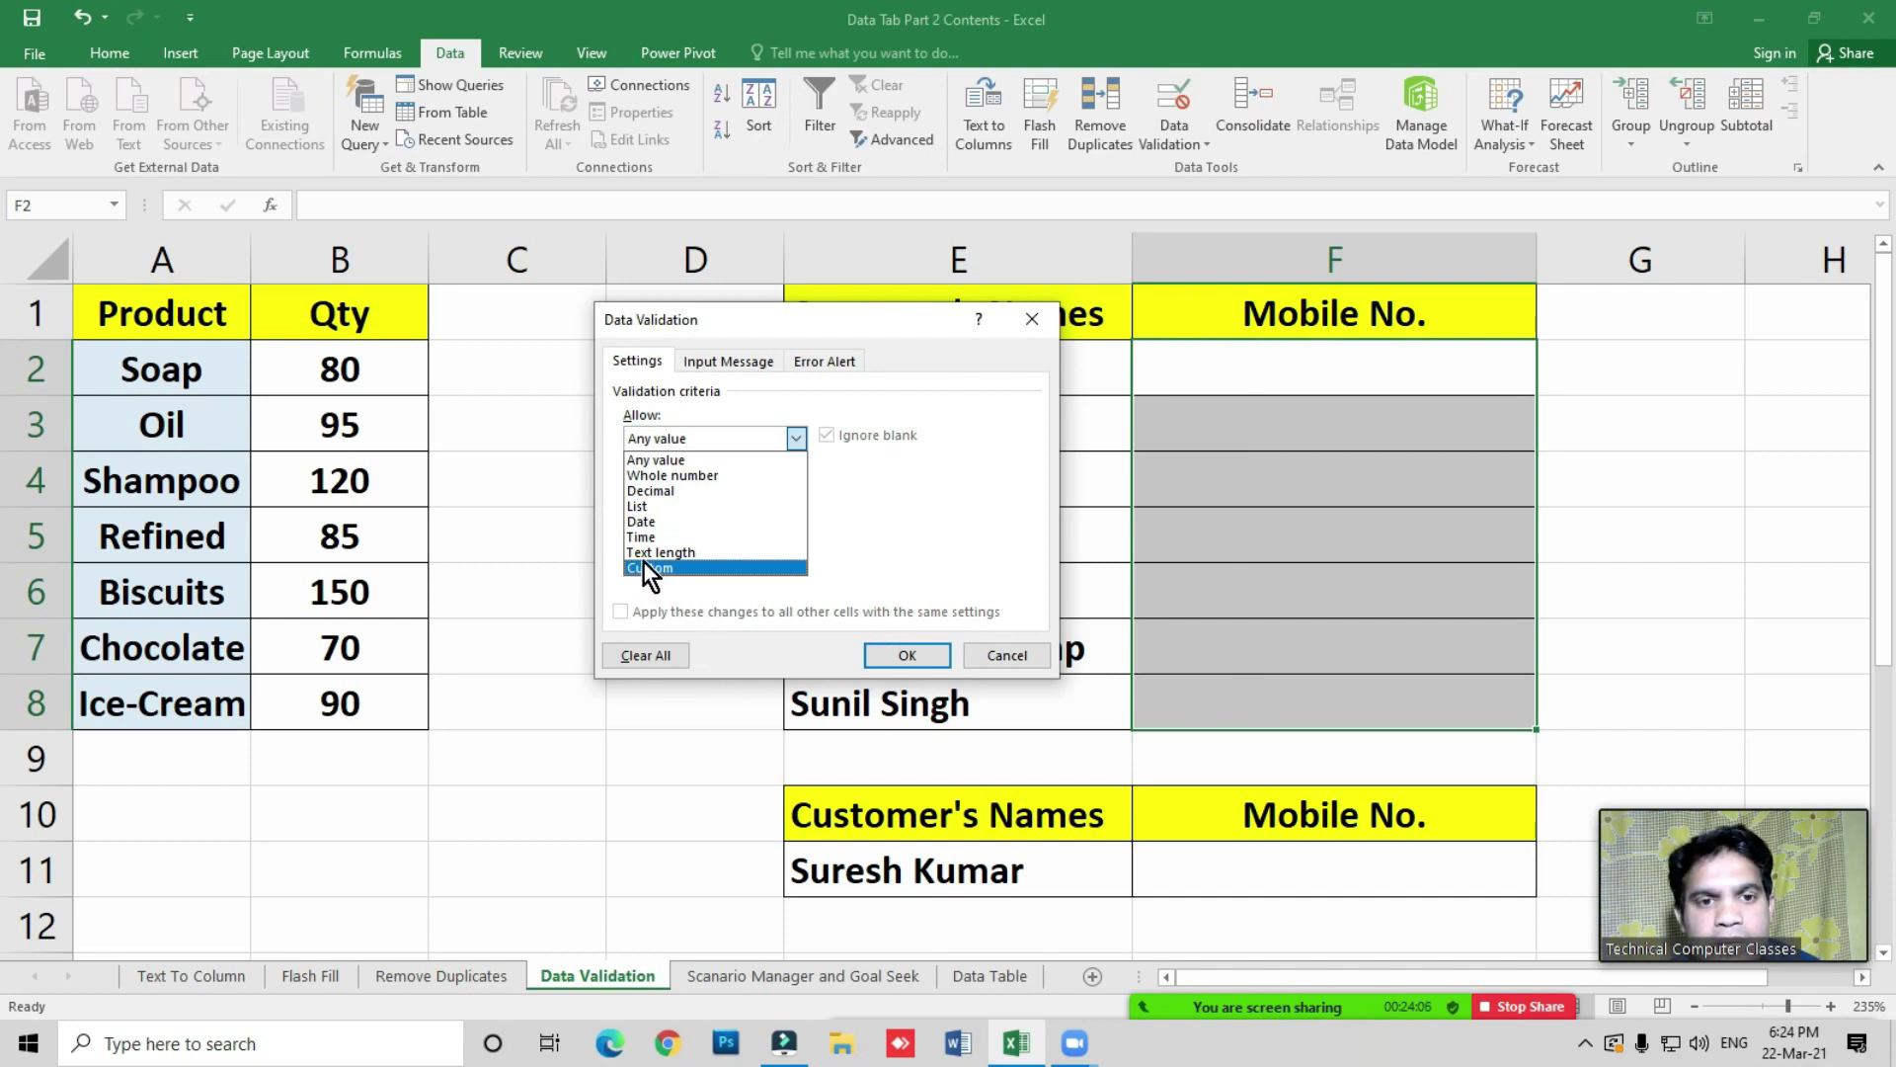
left_click(664, 477)
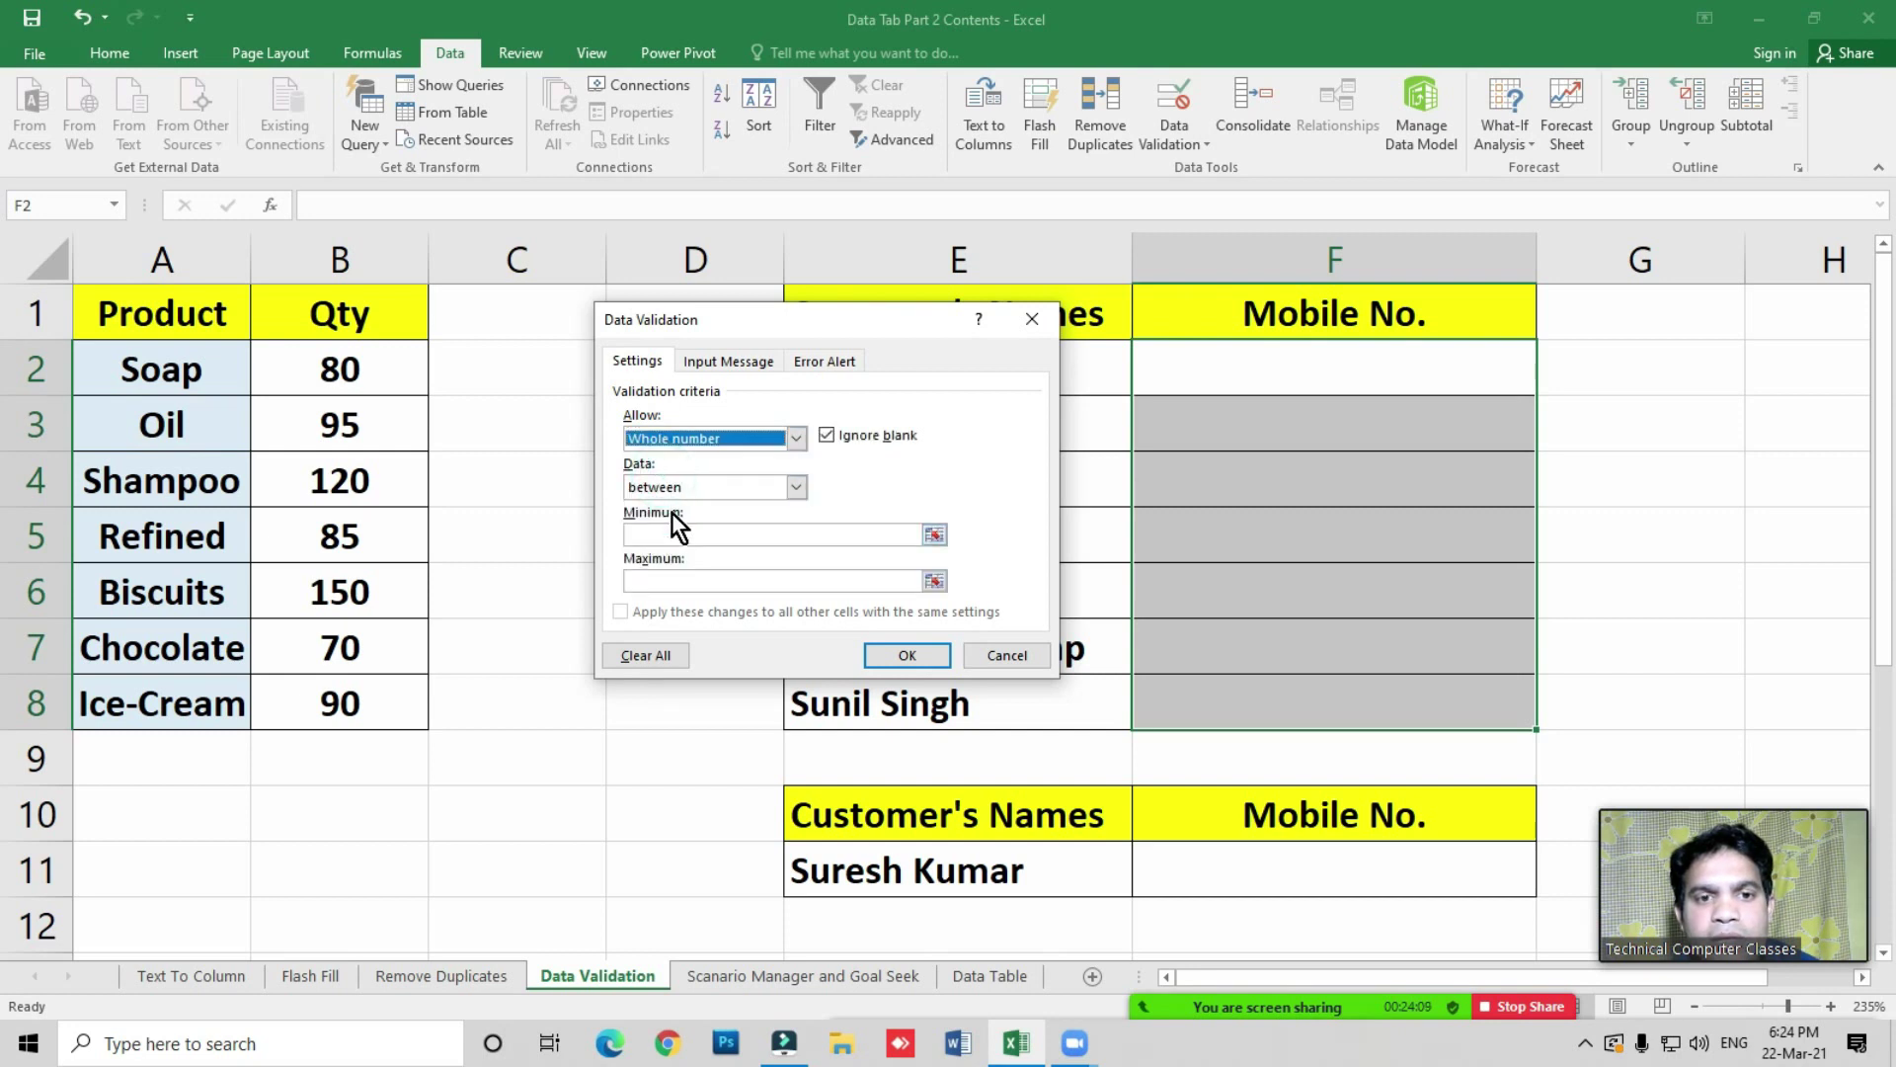
left_click(673, 434)
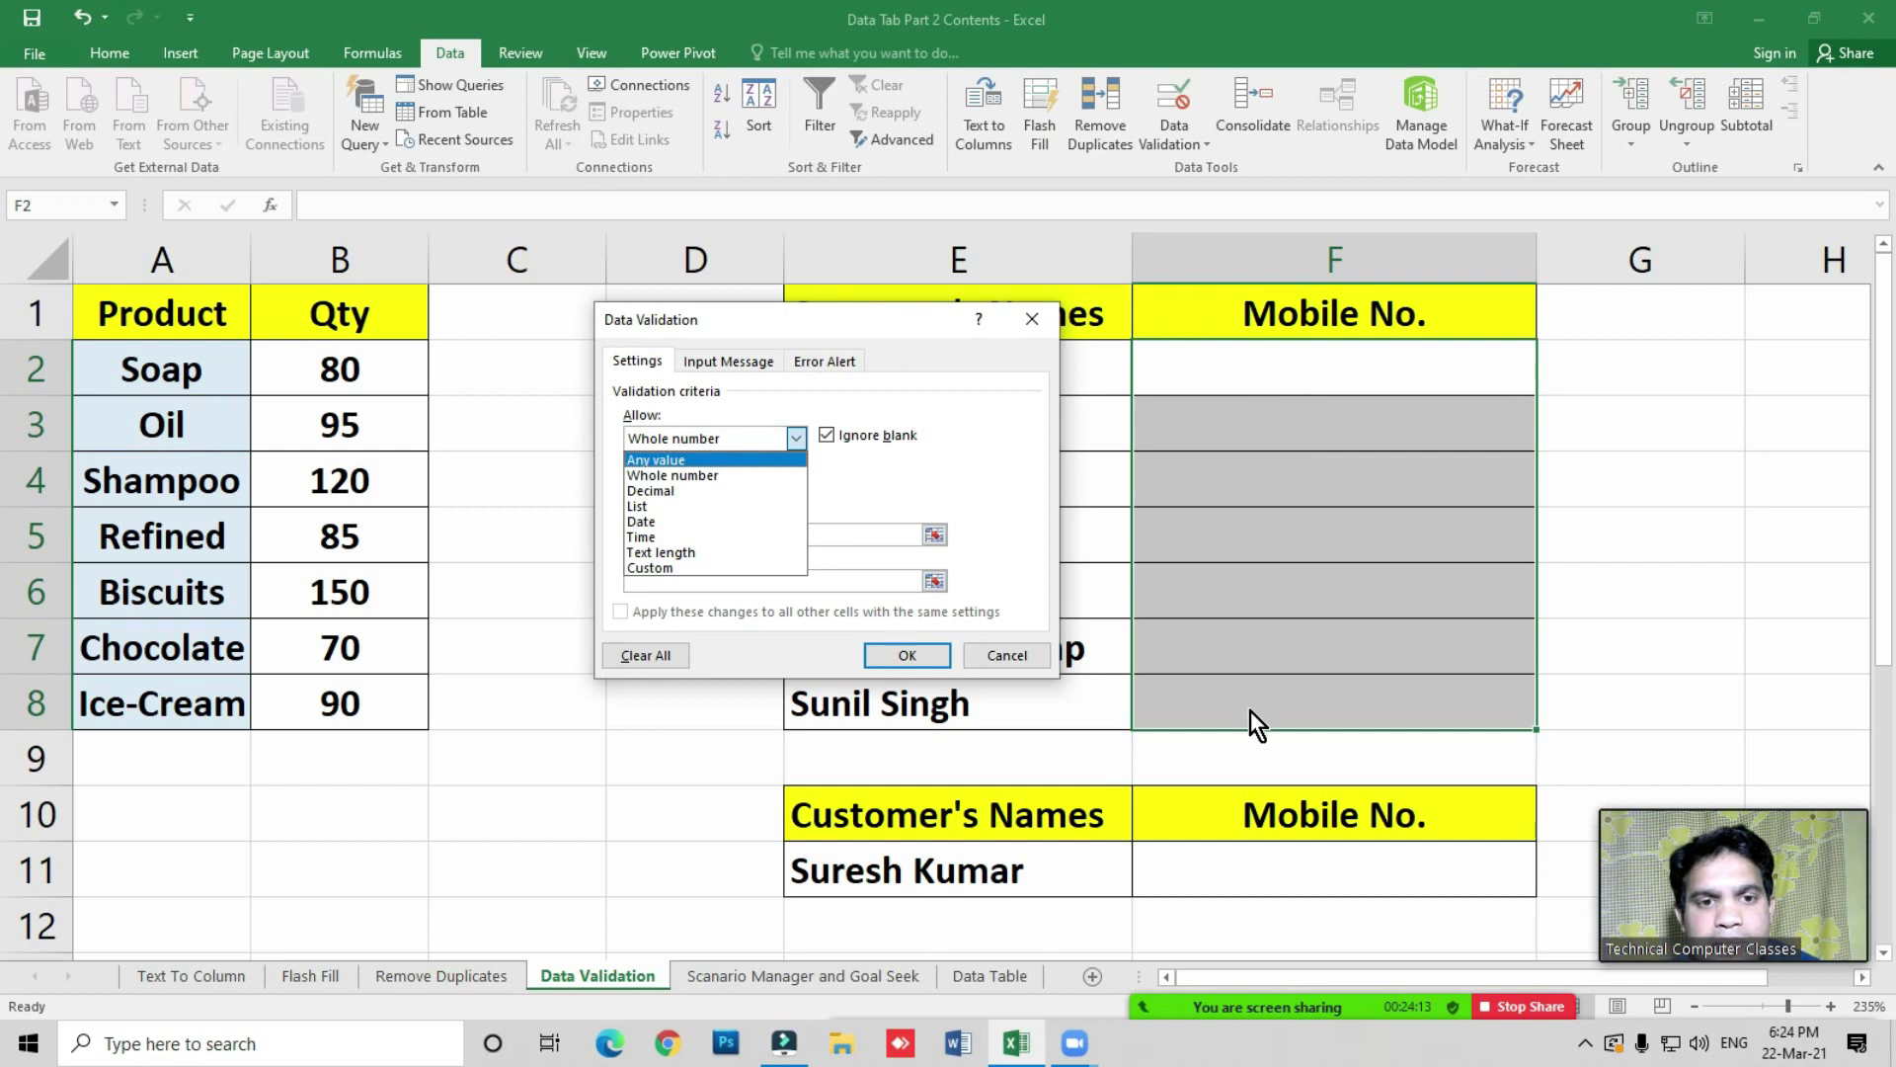
left_click(658, 552)
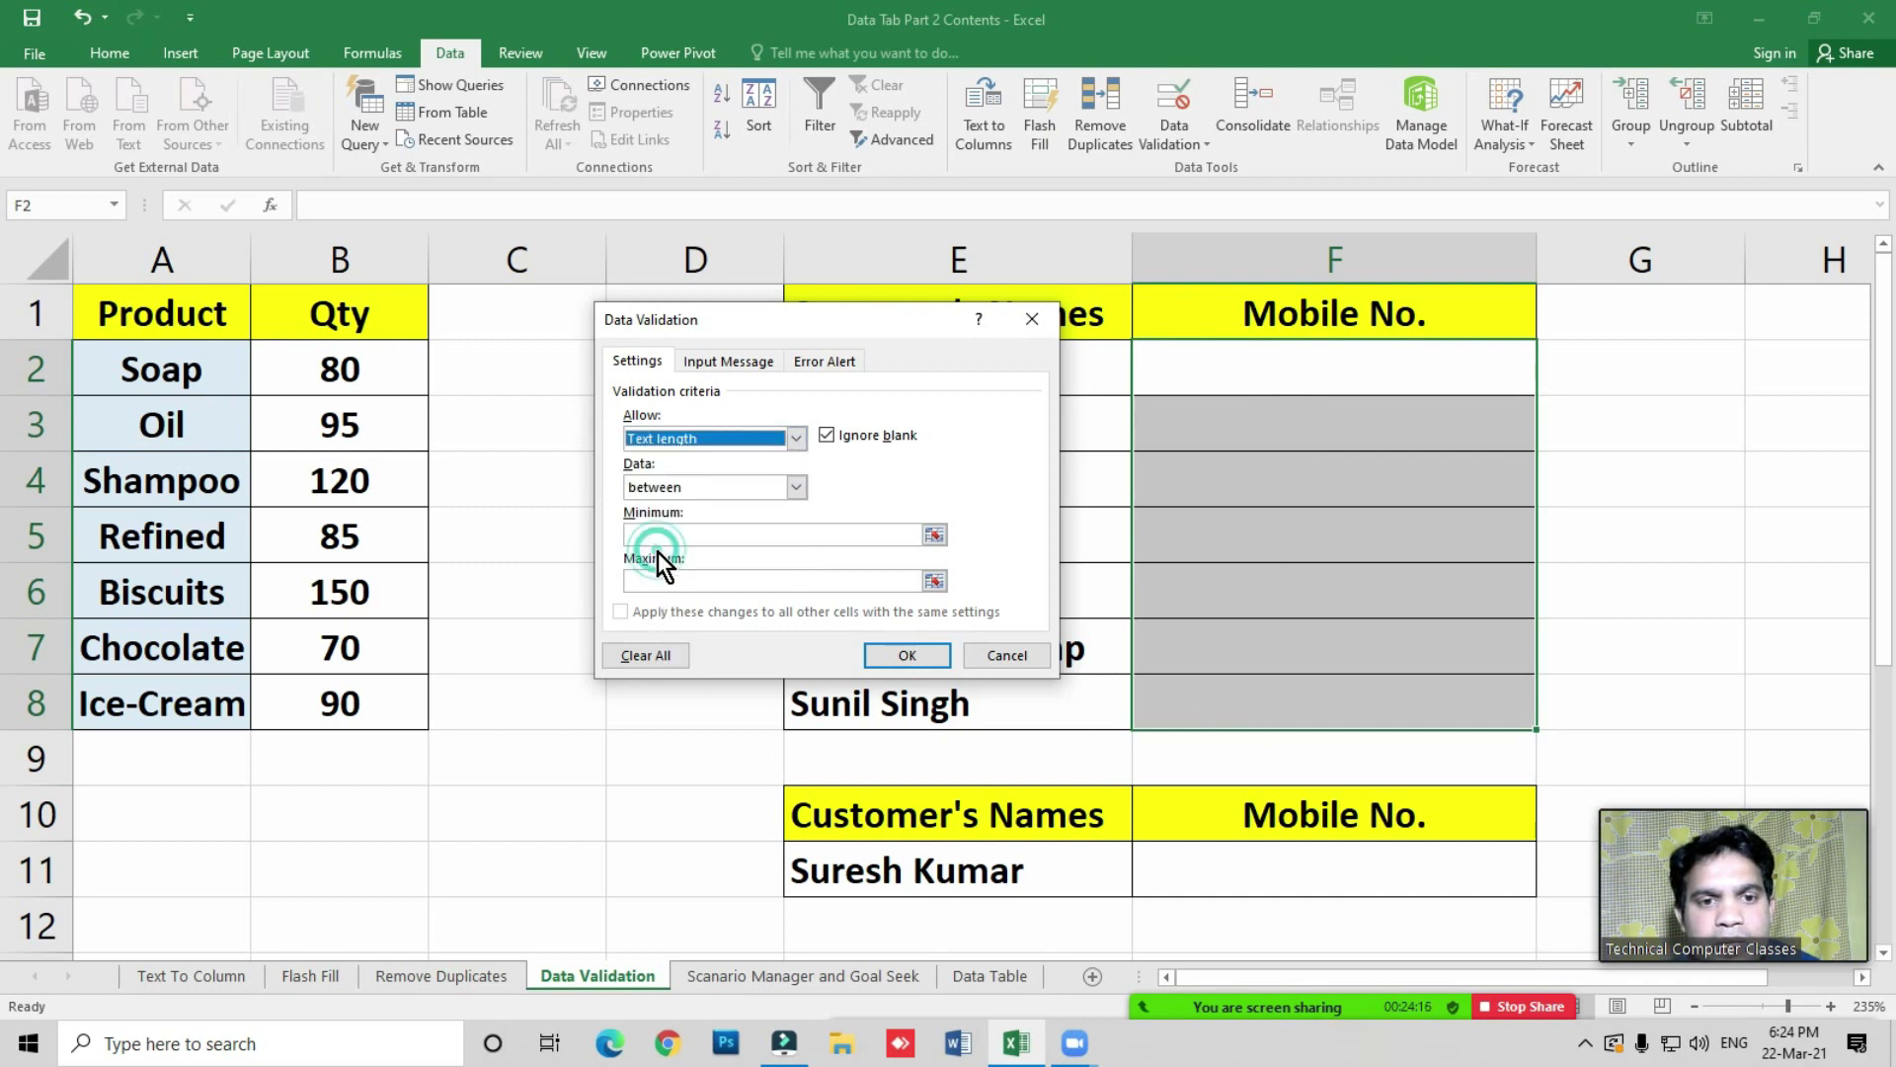
left_click(654, 487)
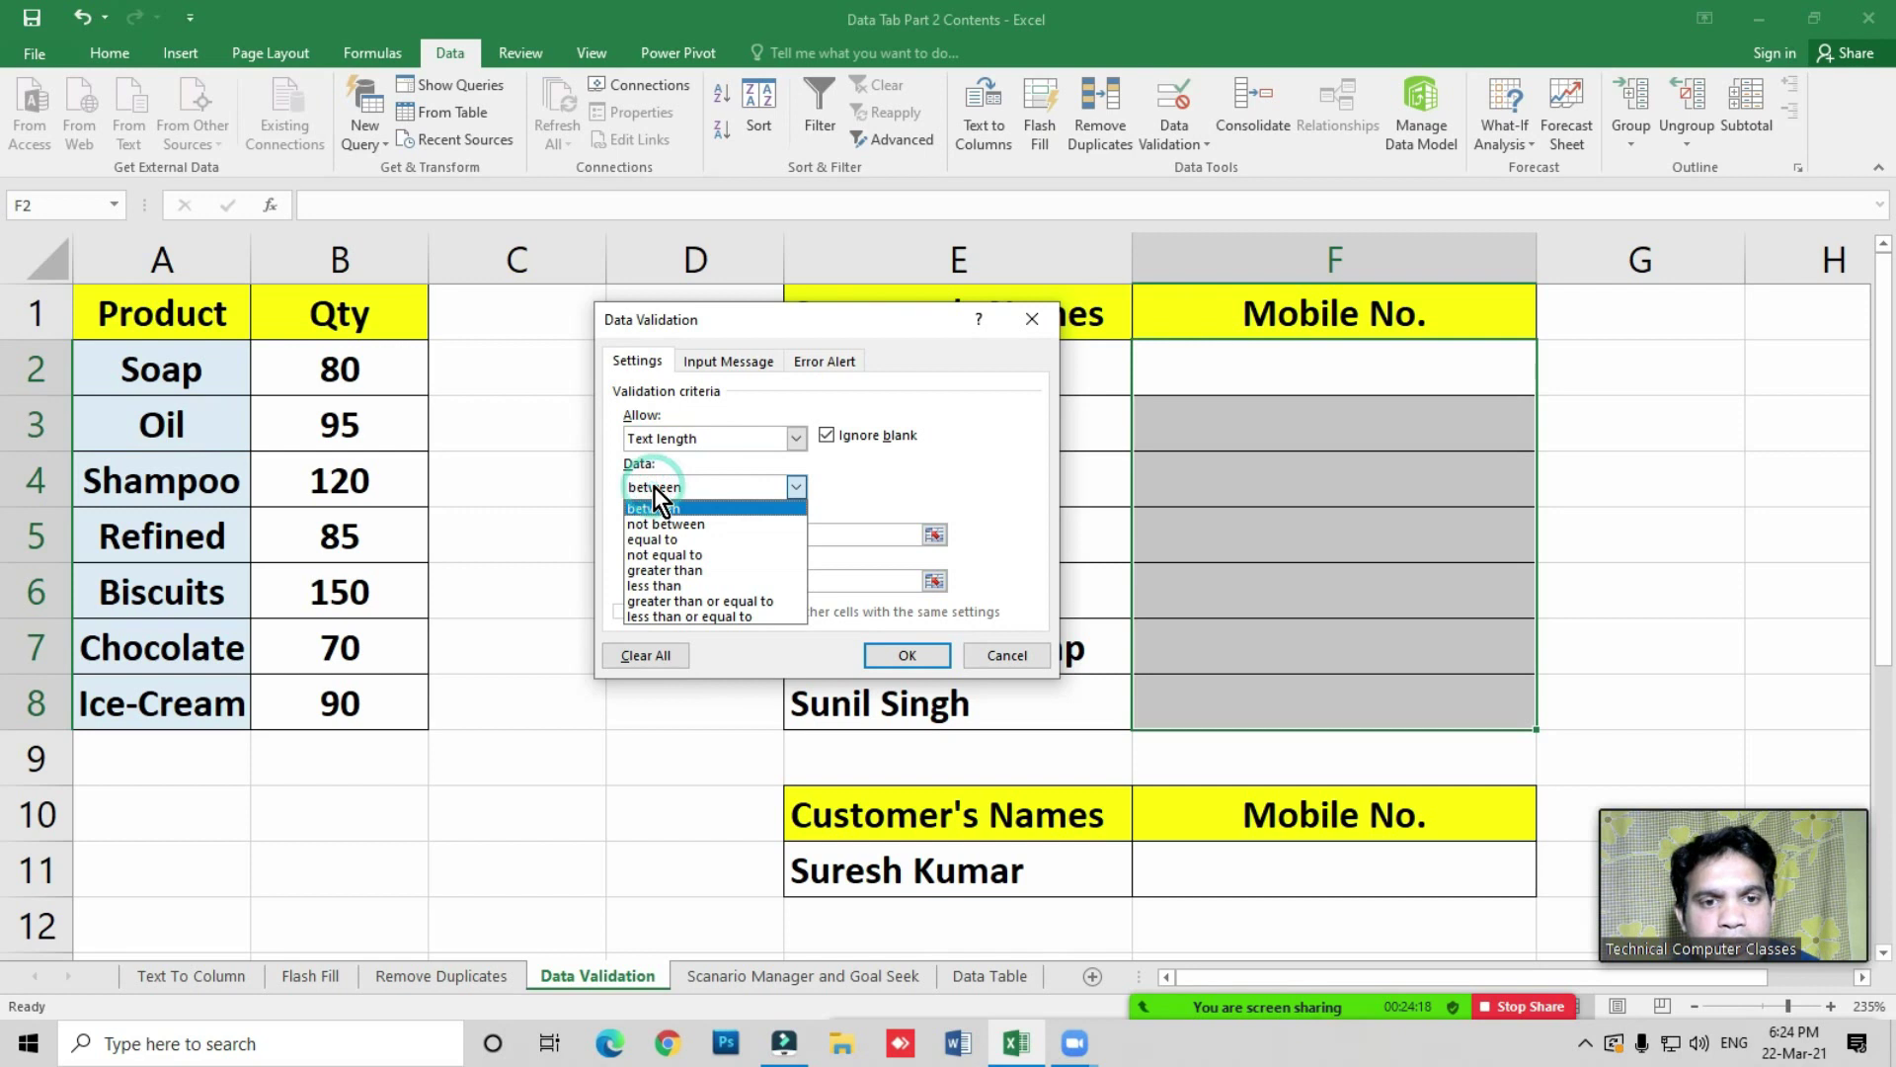
left_click(652, 539)
left_click(651, 536)
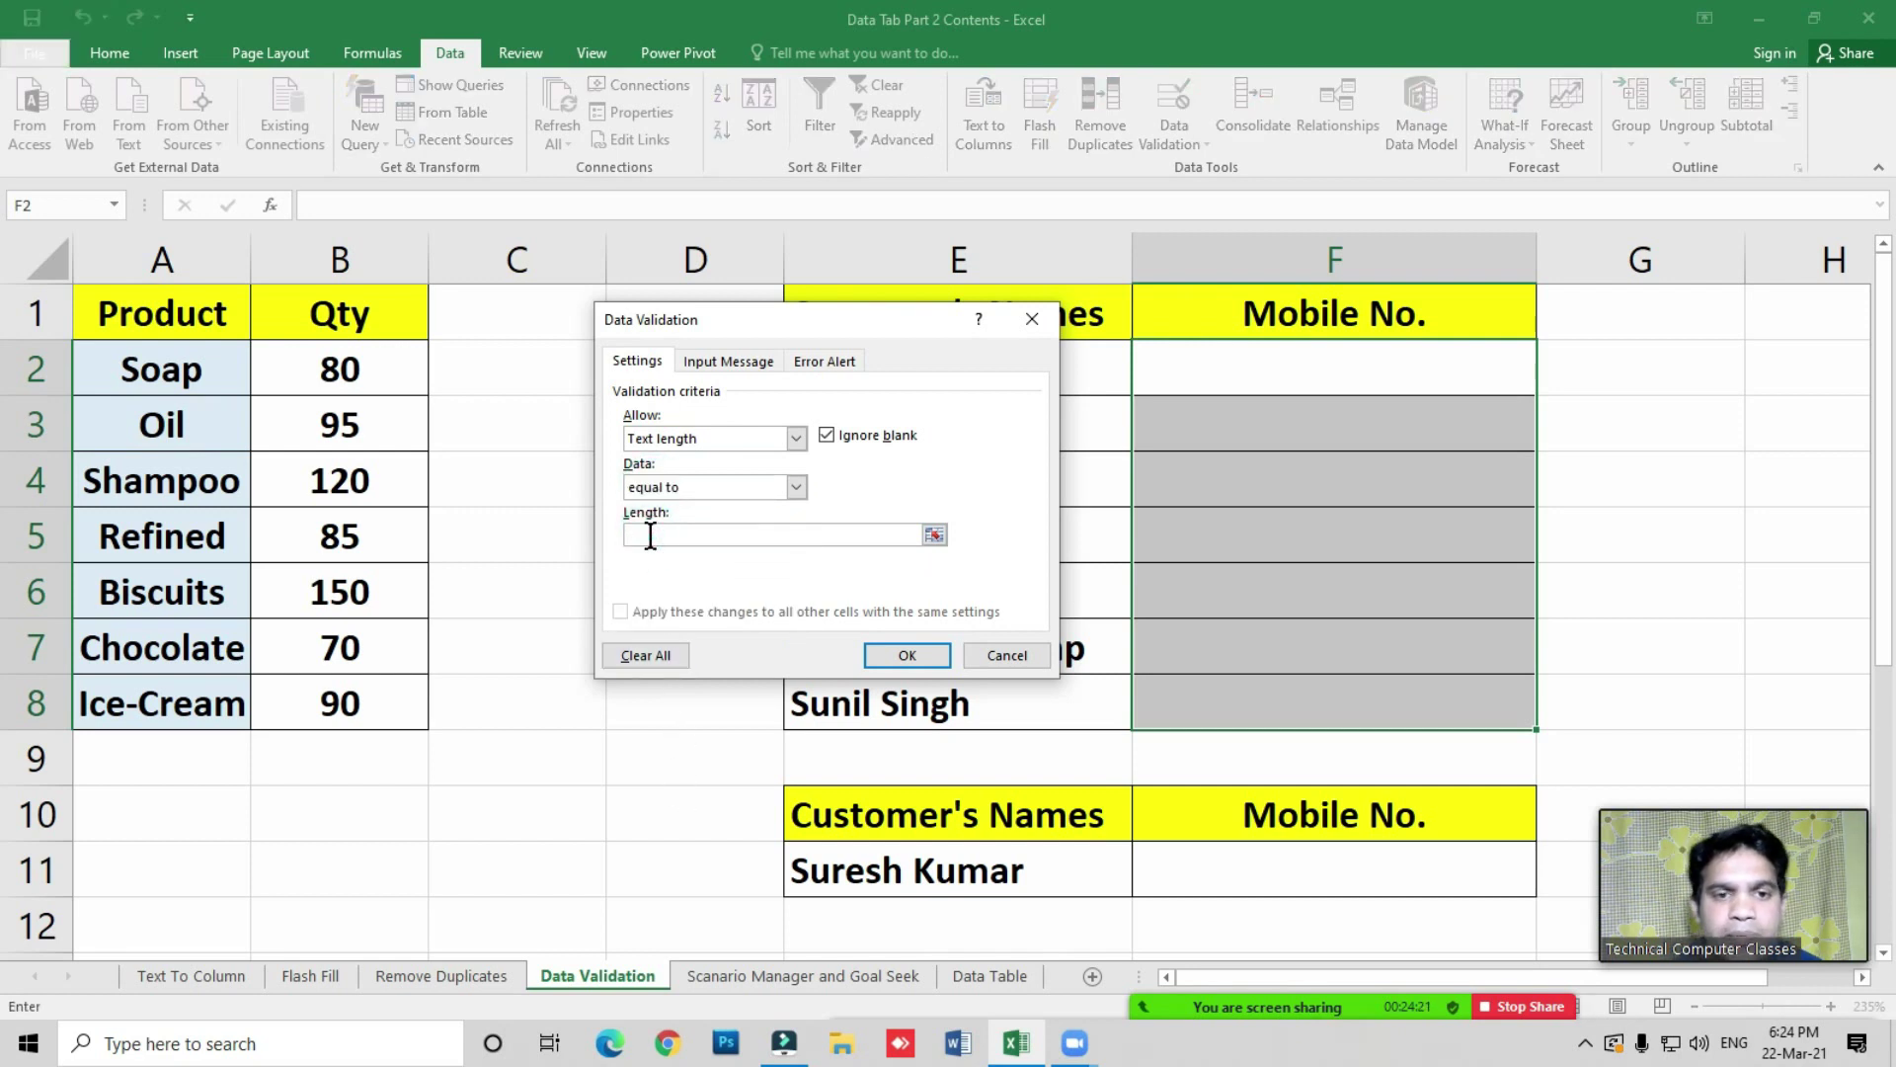
type("10")
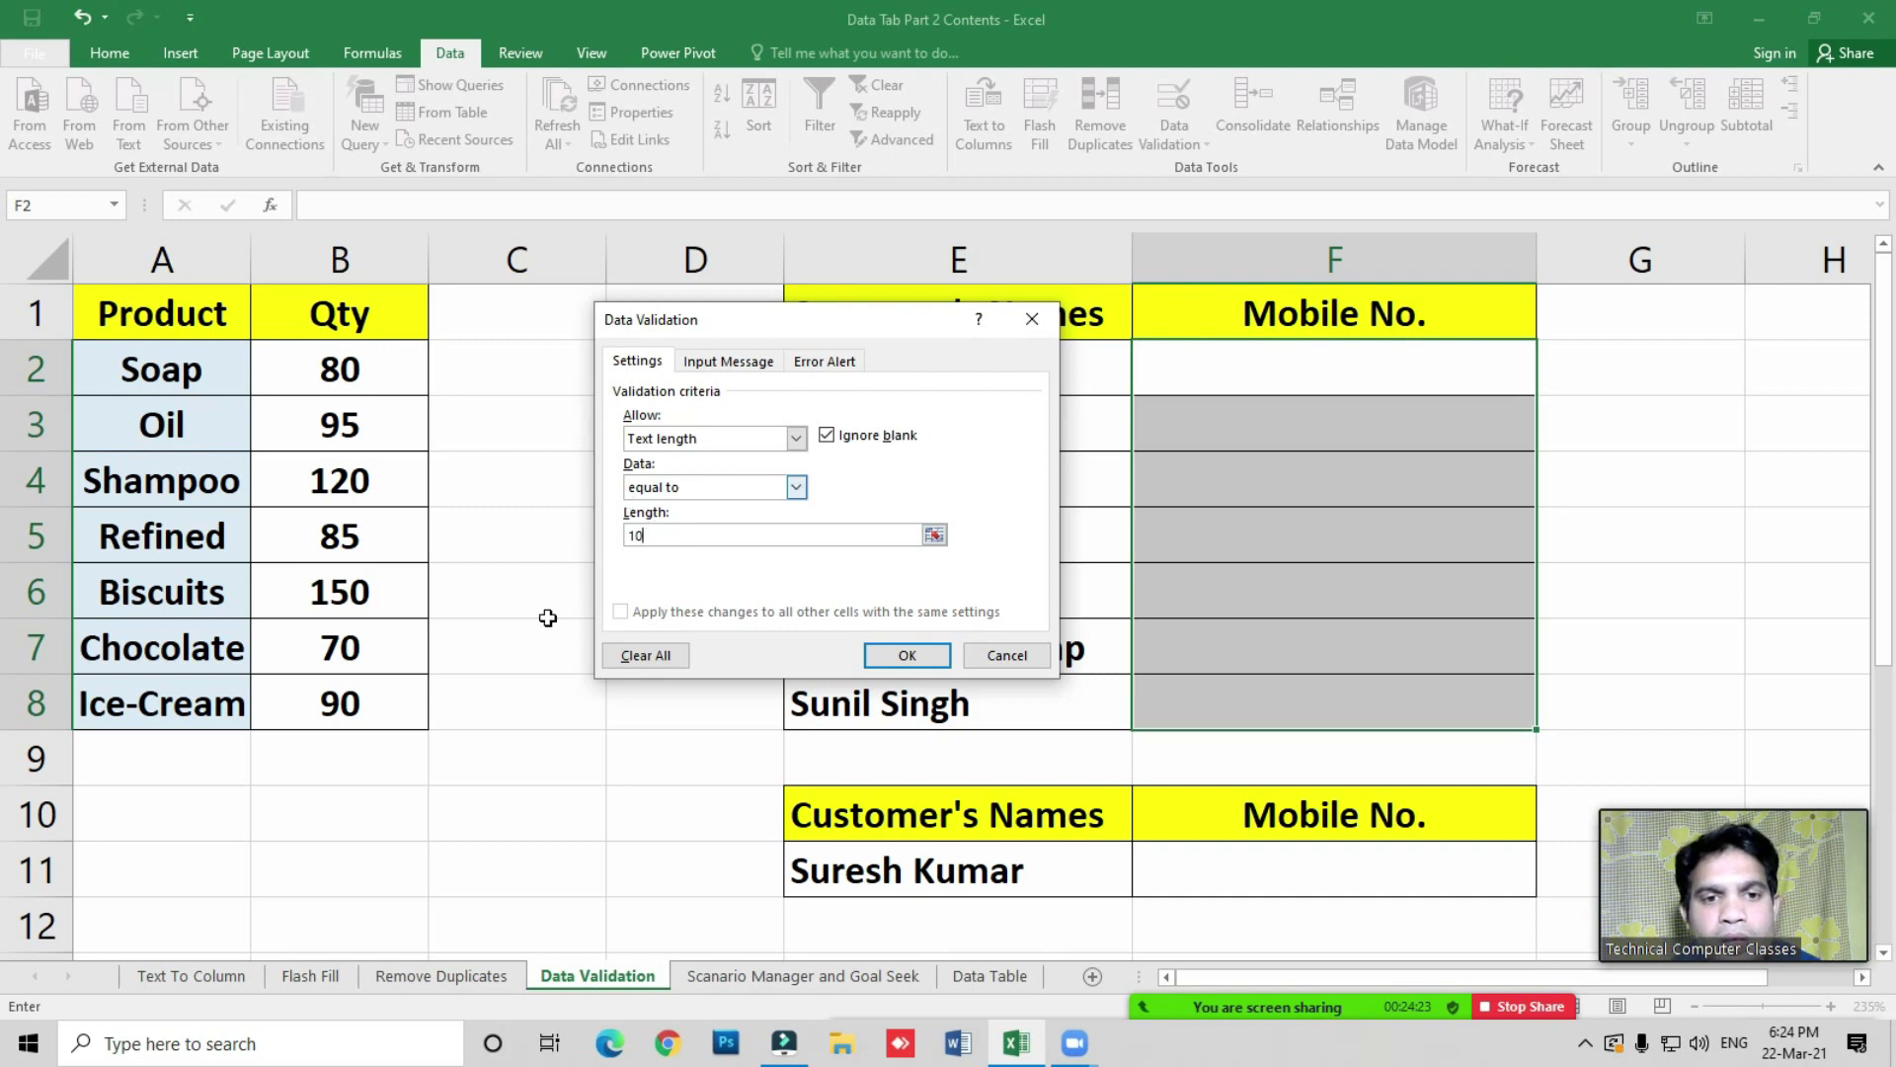
left_click(906, 655)
left_click(1282, 369)
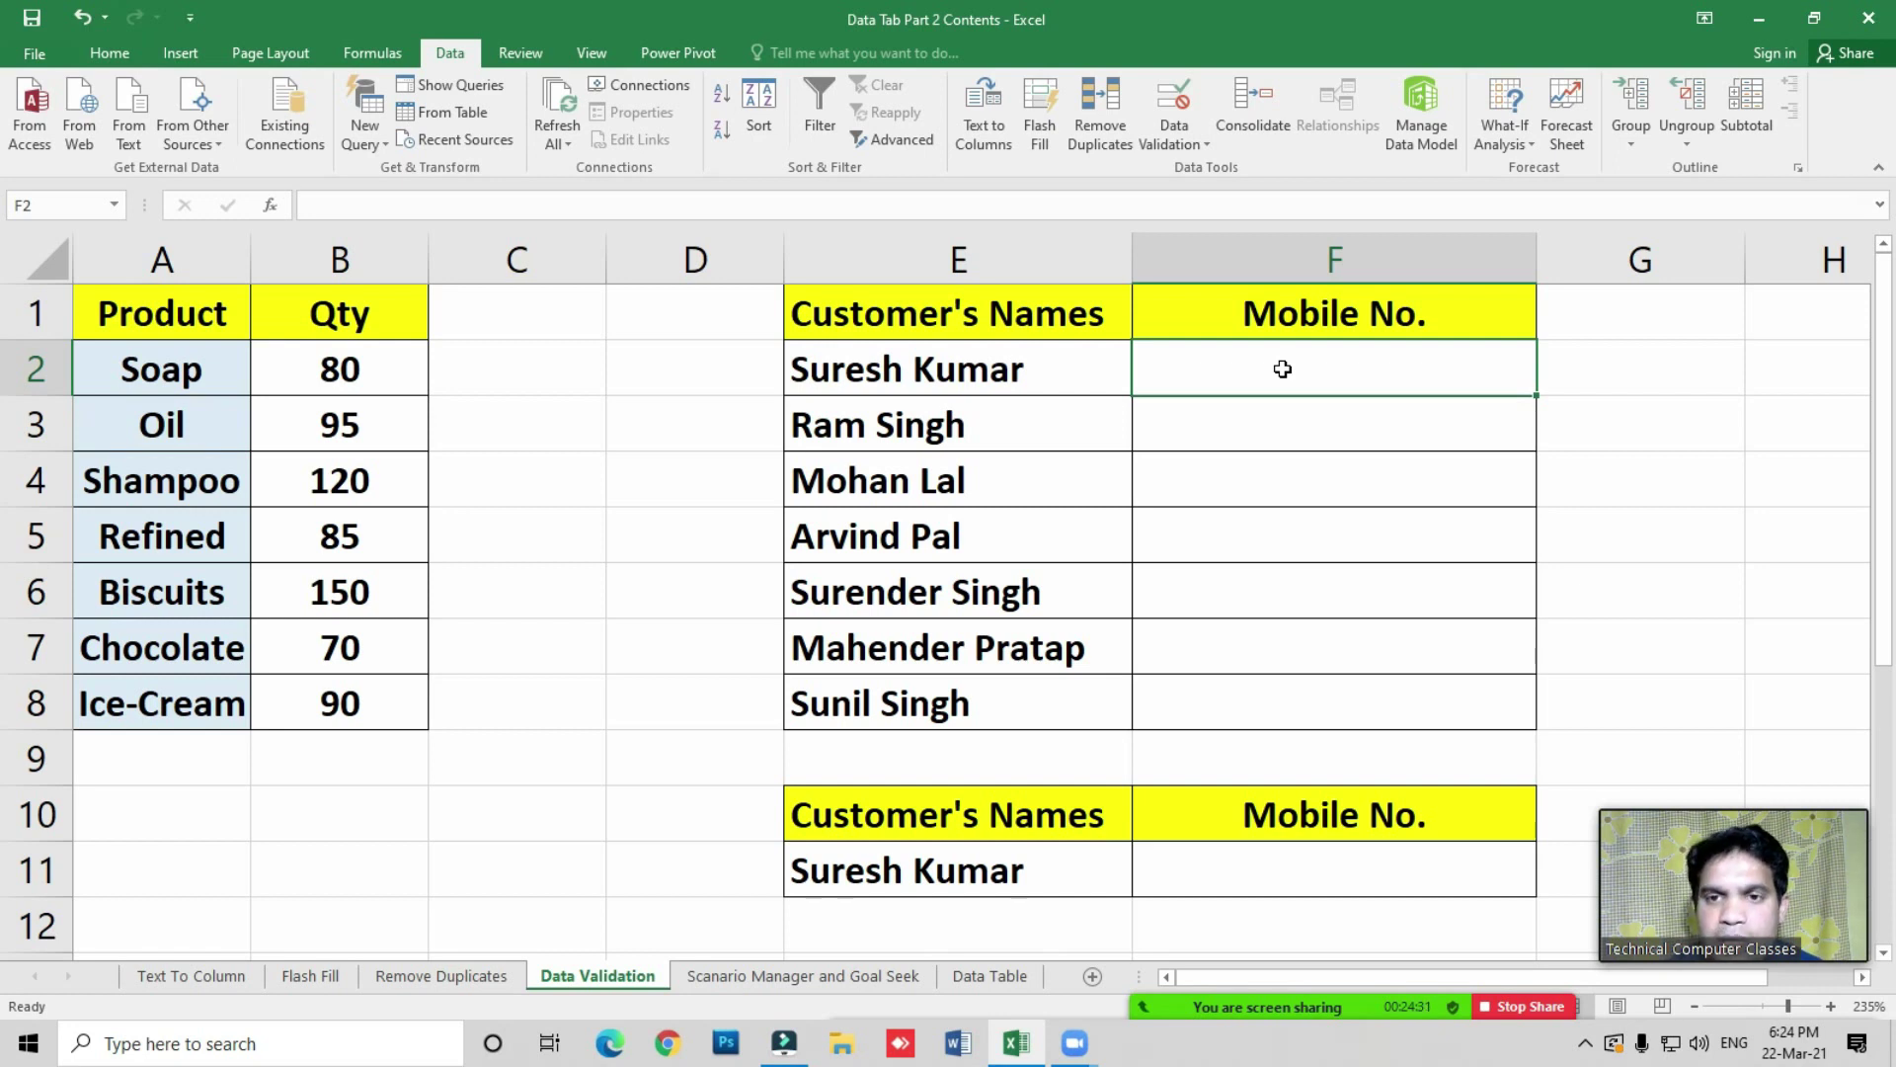
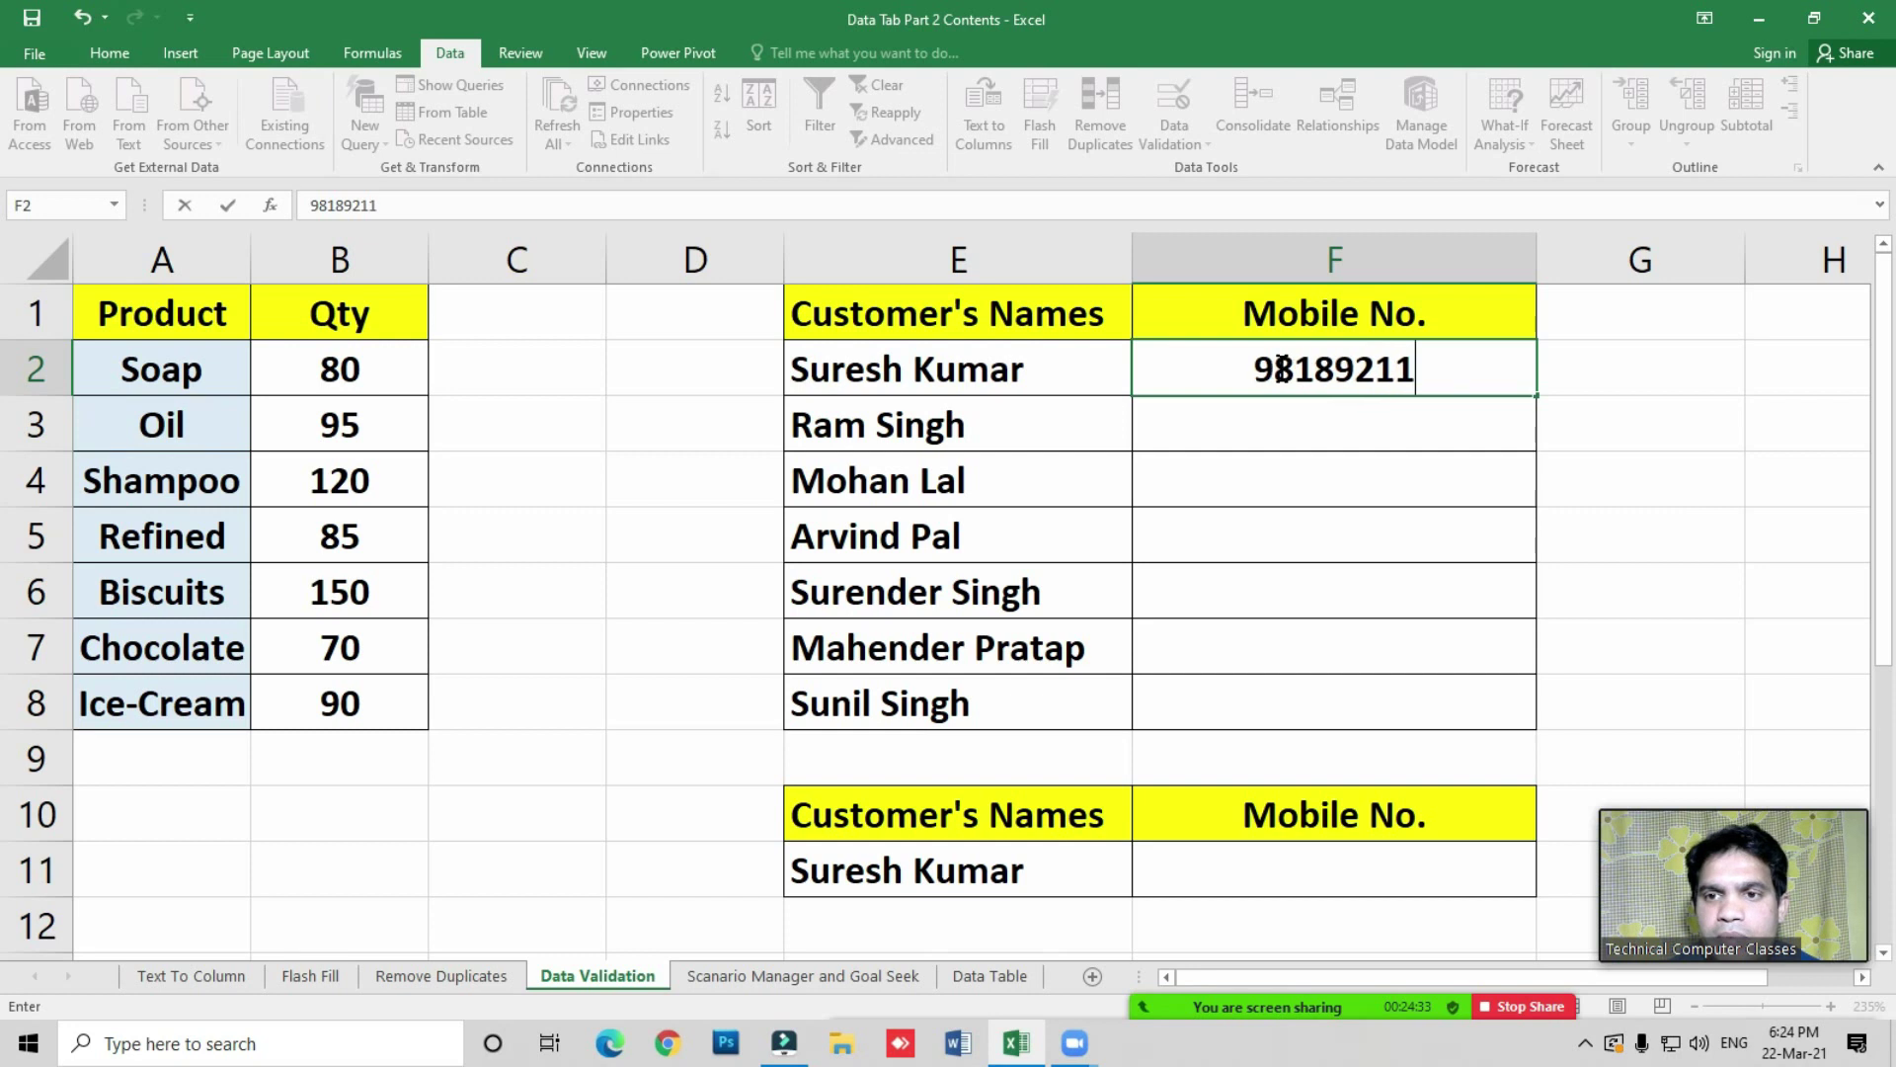
Enter a 10-digit mobile number in F2, then see a 9-digit entry in F3 rejected.
key("Return")
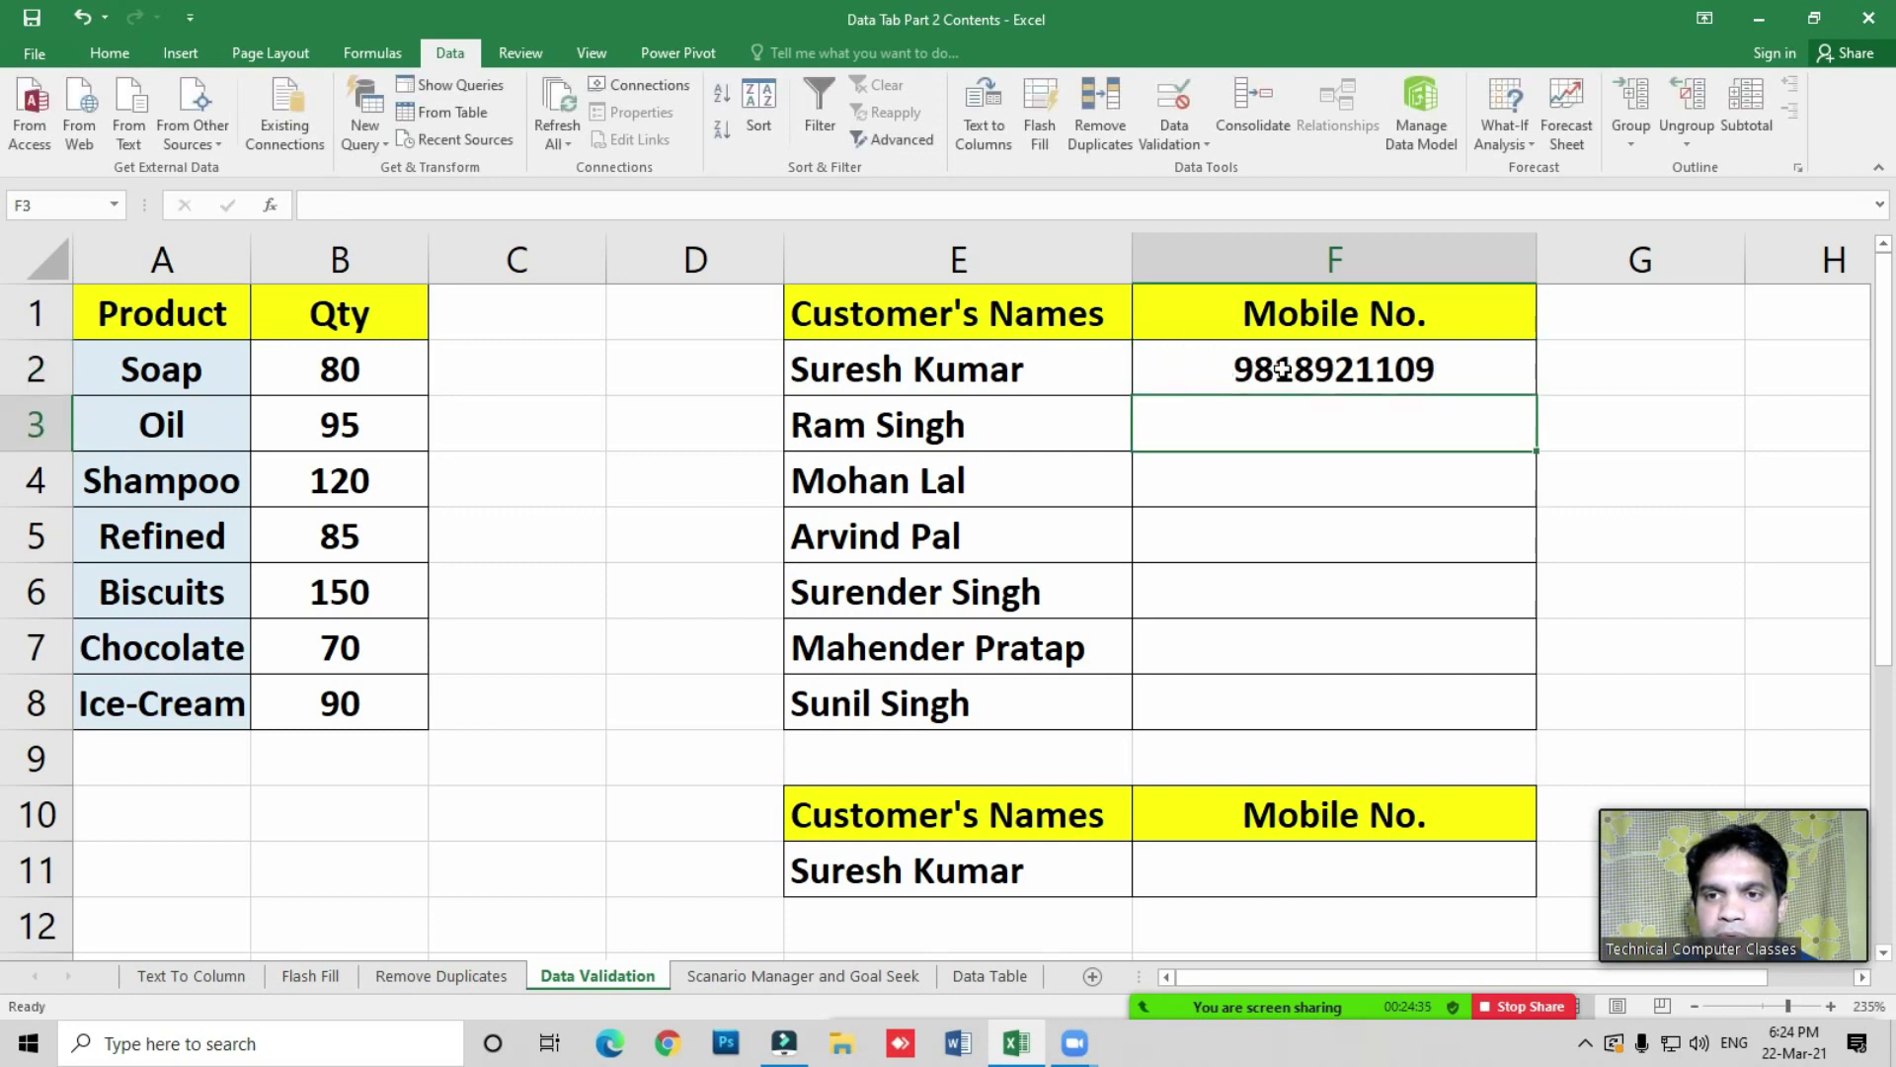
type("801069498")
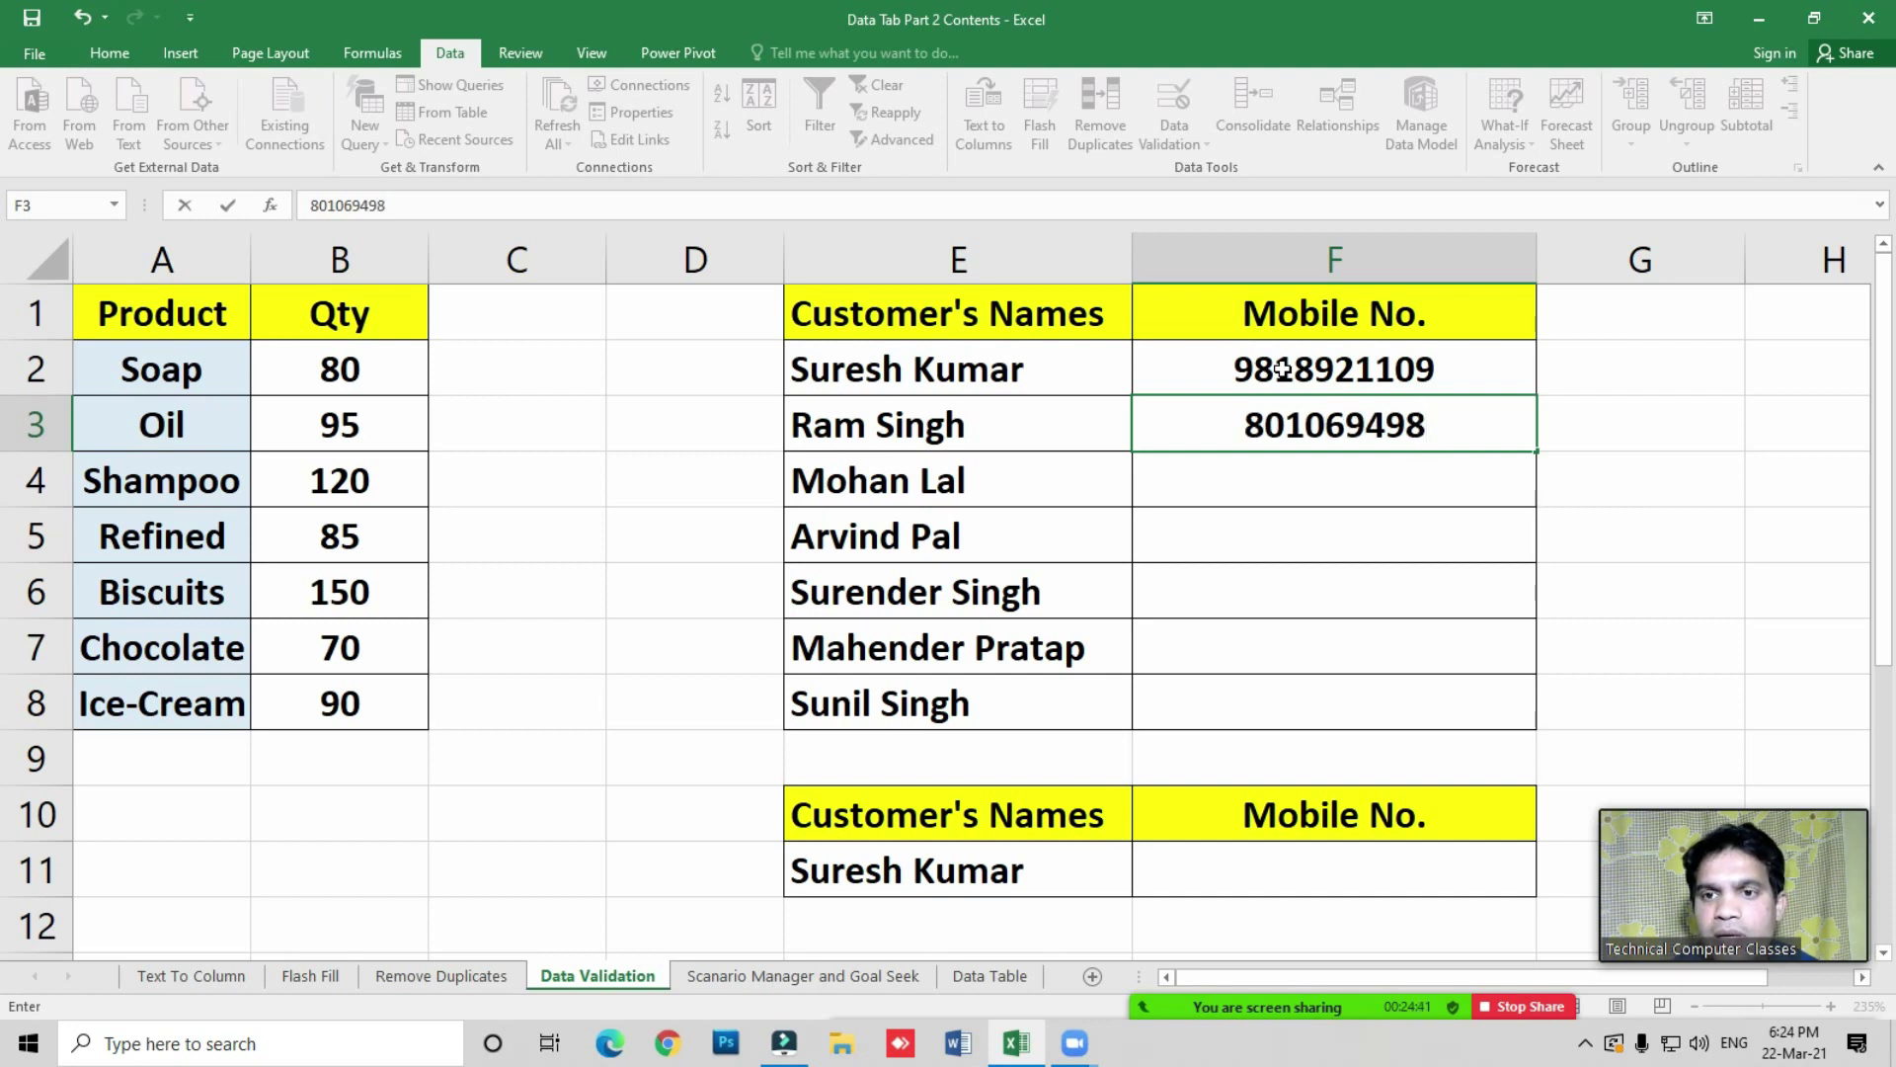
key("Return")
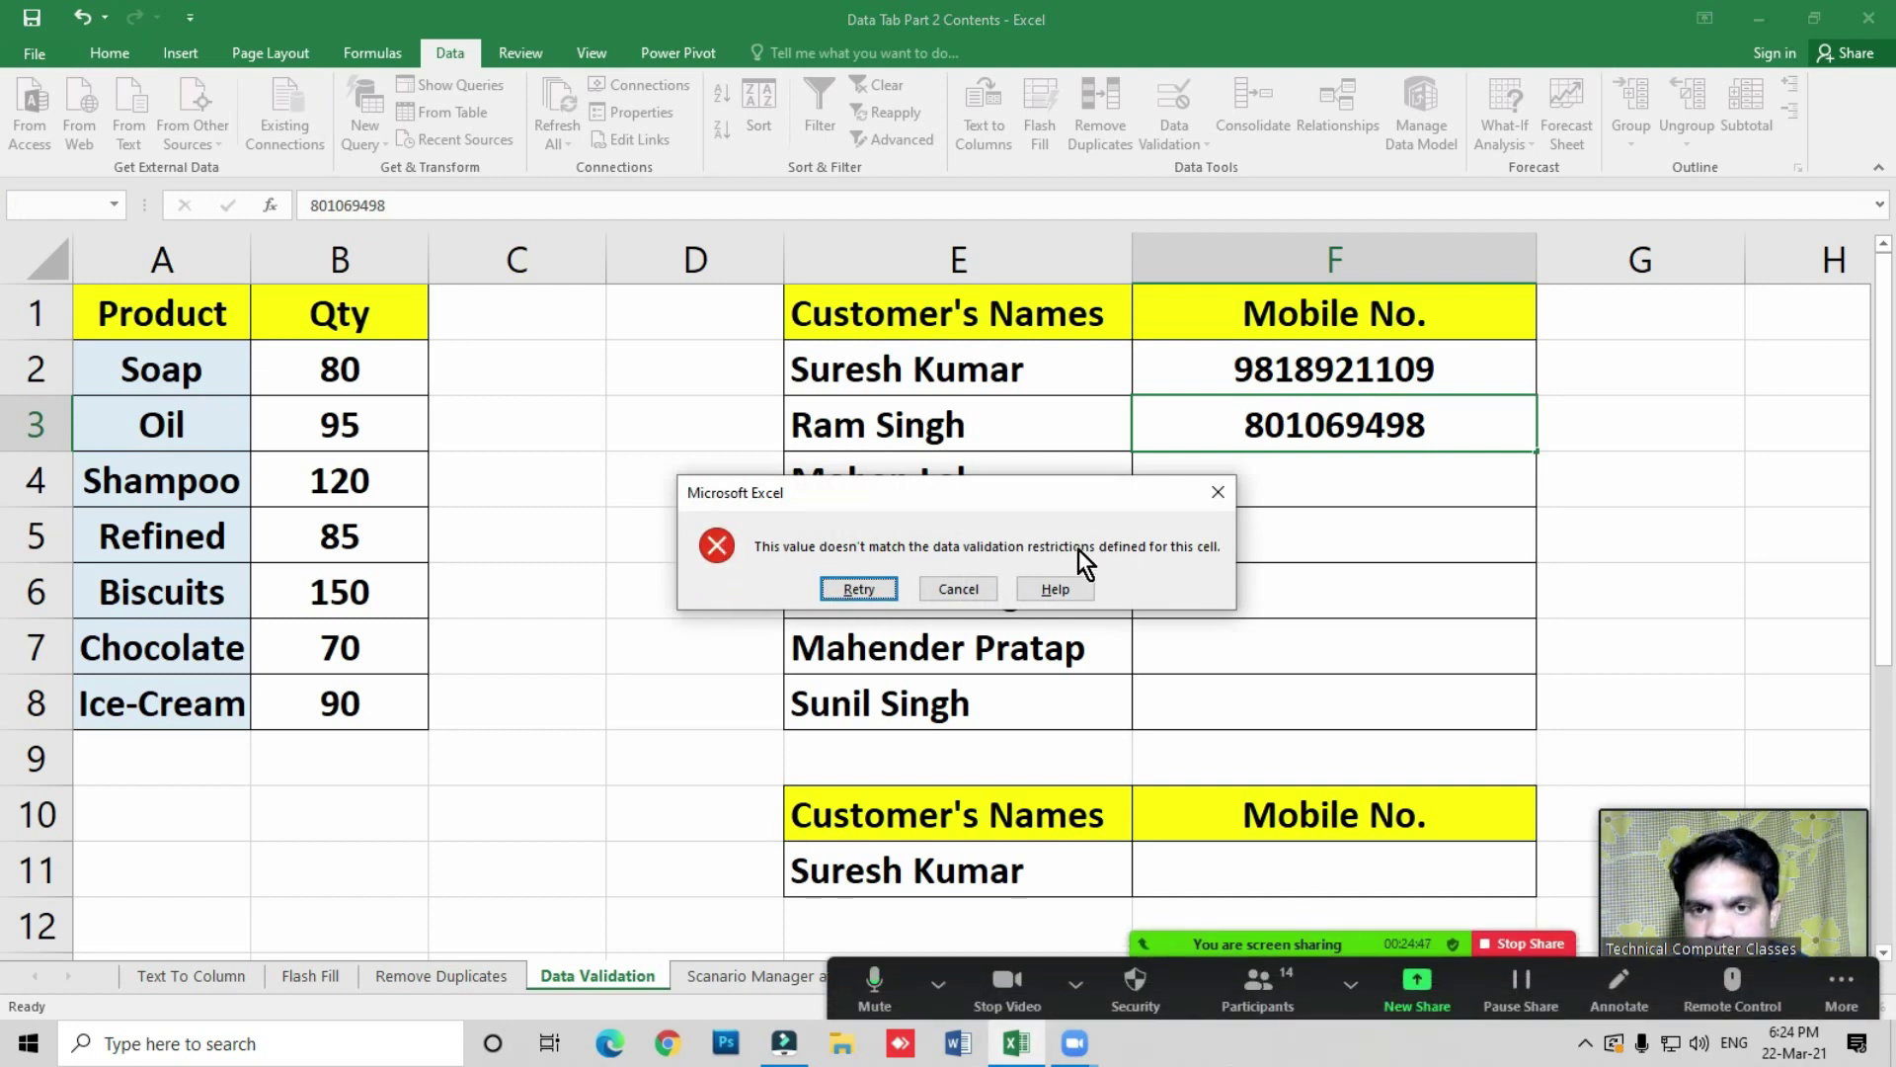
key("Escape")
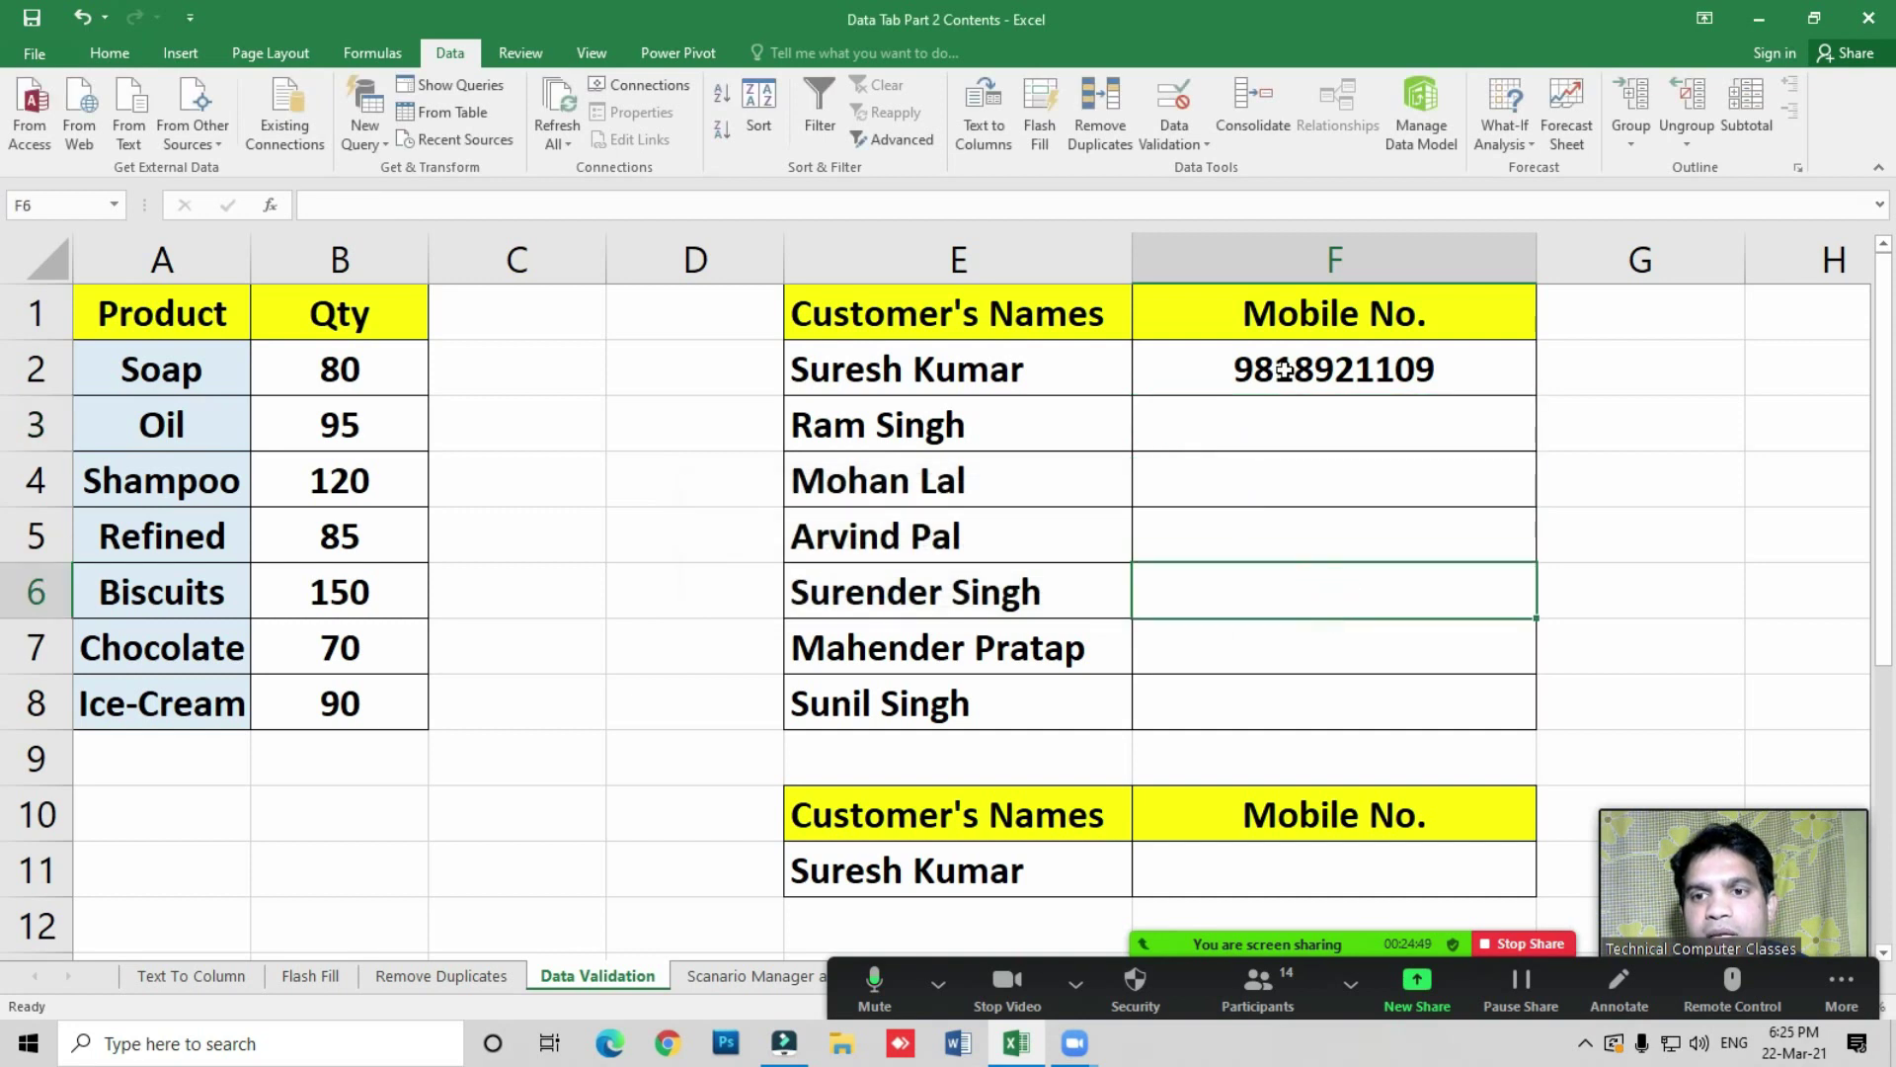
left_click_drag(1284, 372, 1265, 696)
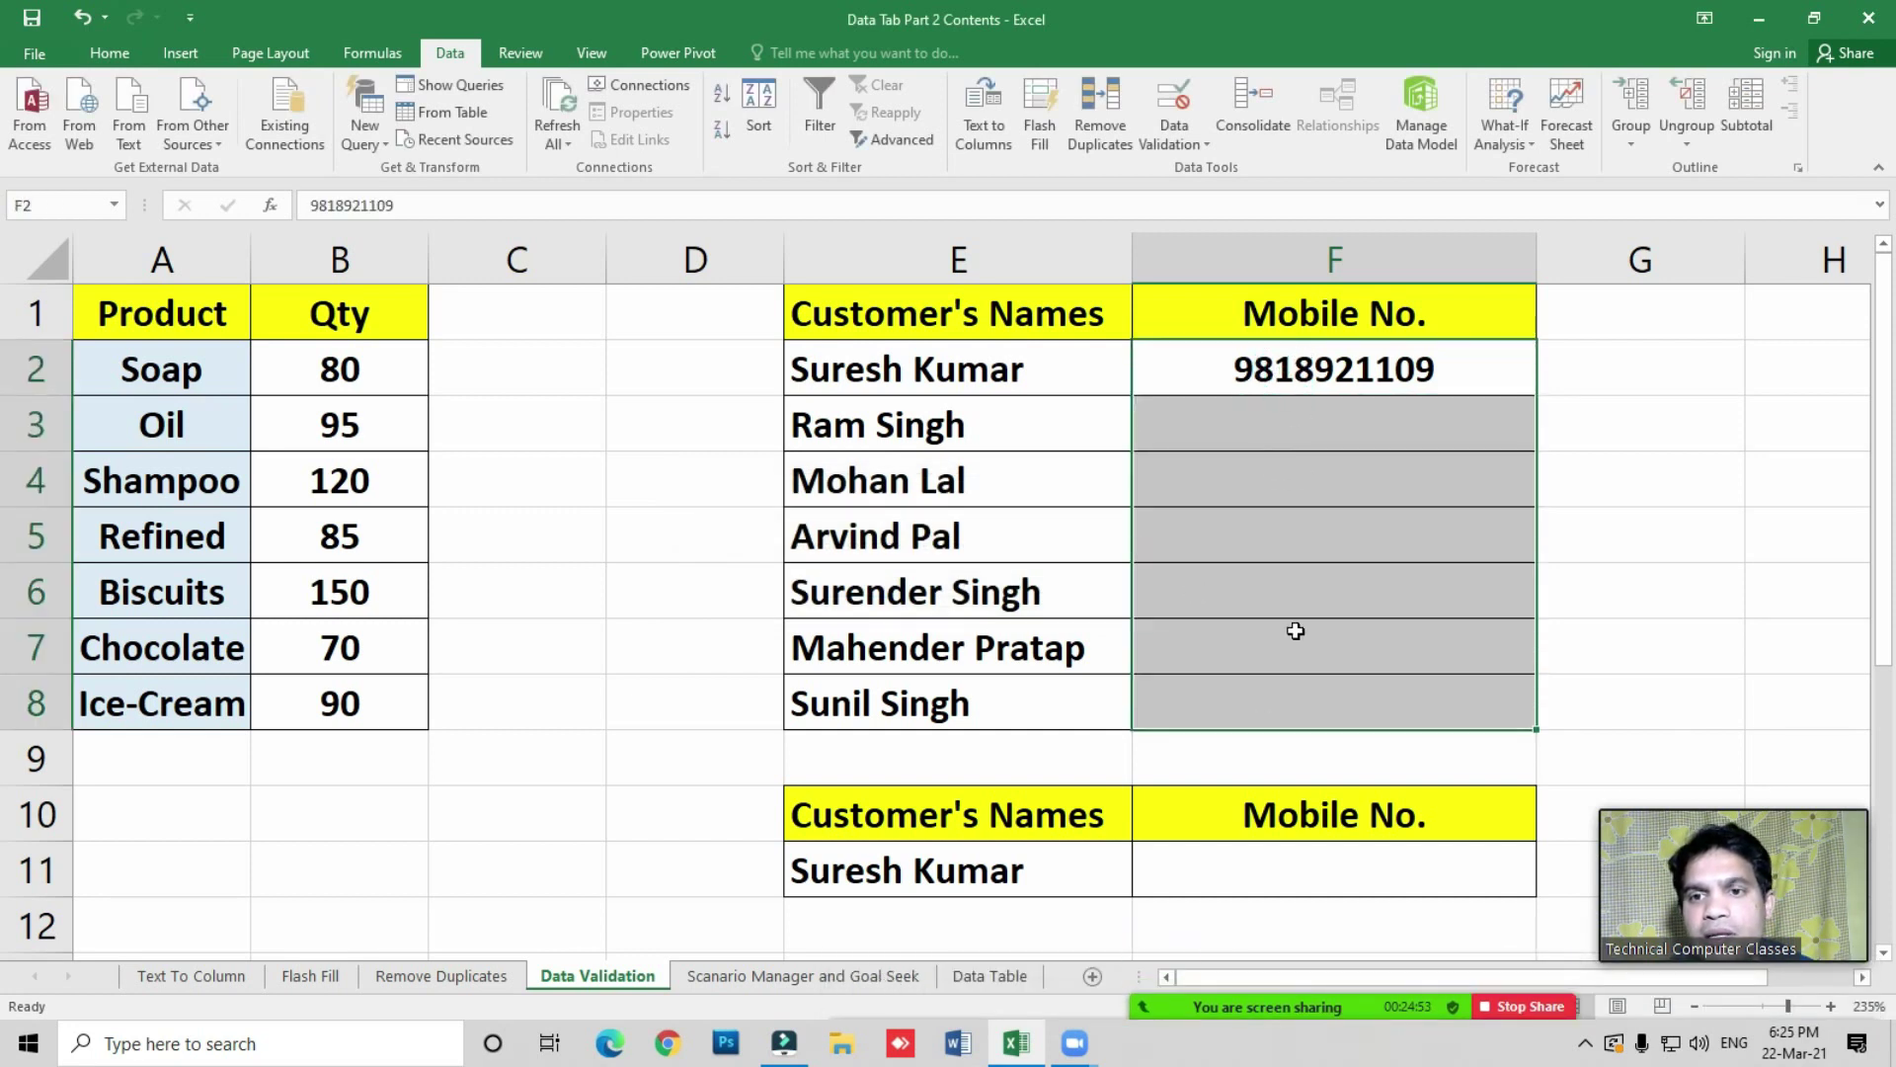
Try another 9-digit number in F3 and cancel the validation error.
left_click(1284, 400)
key("Return")
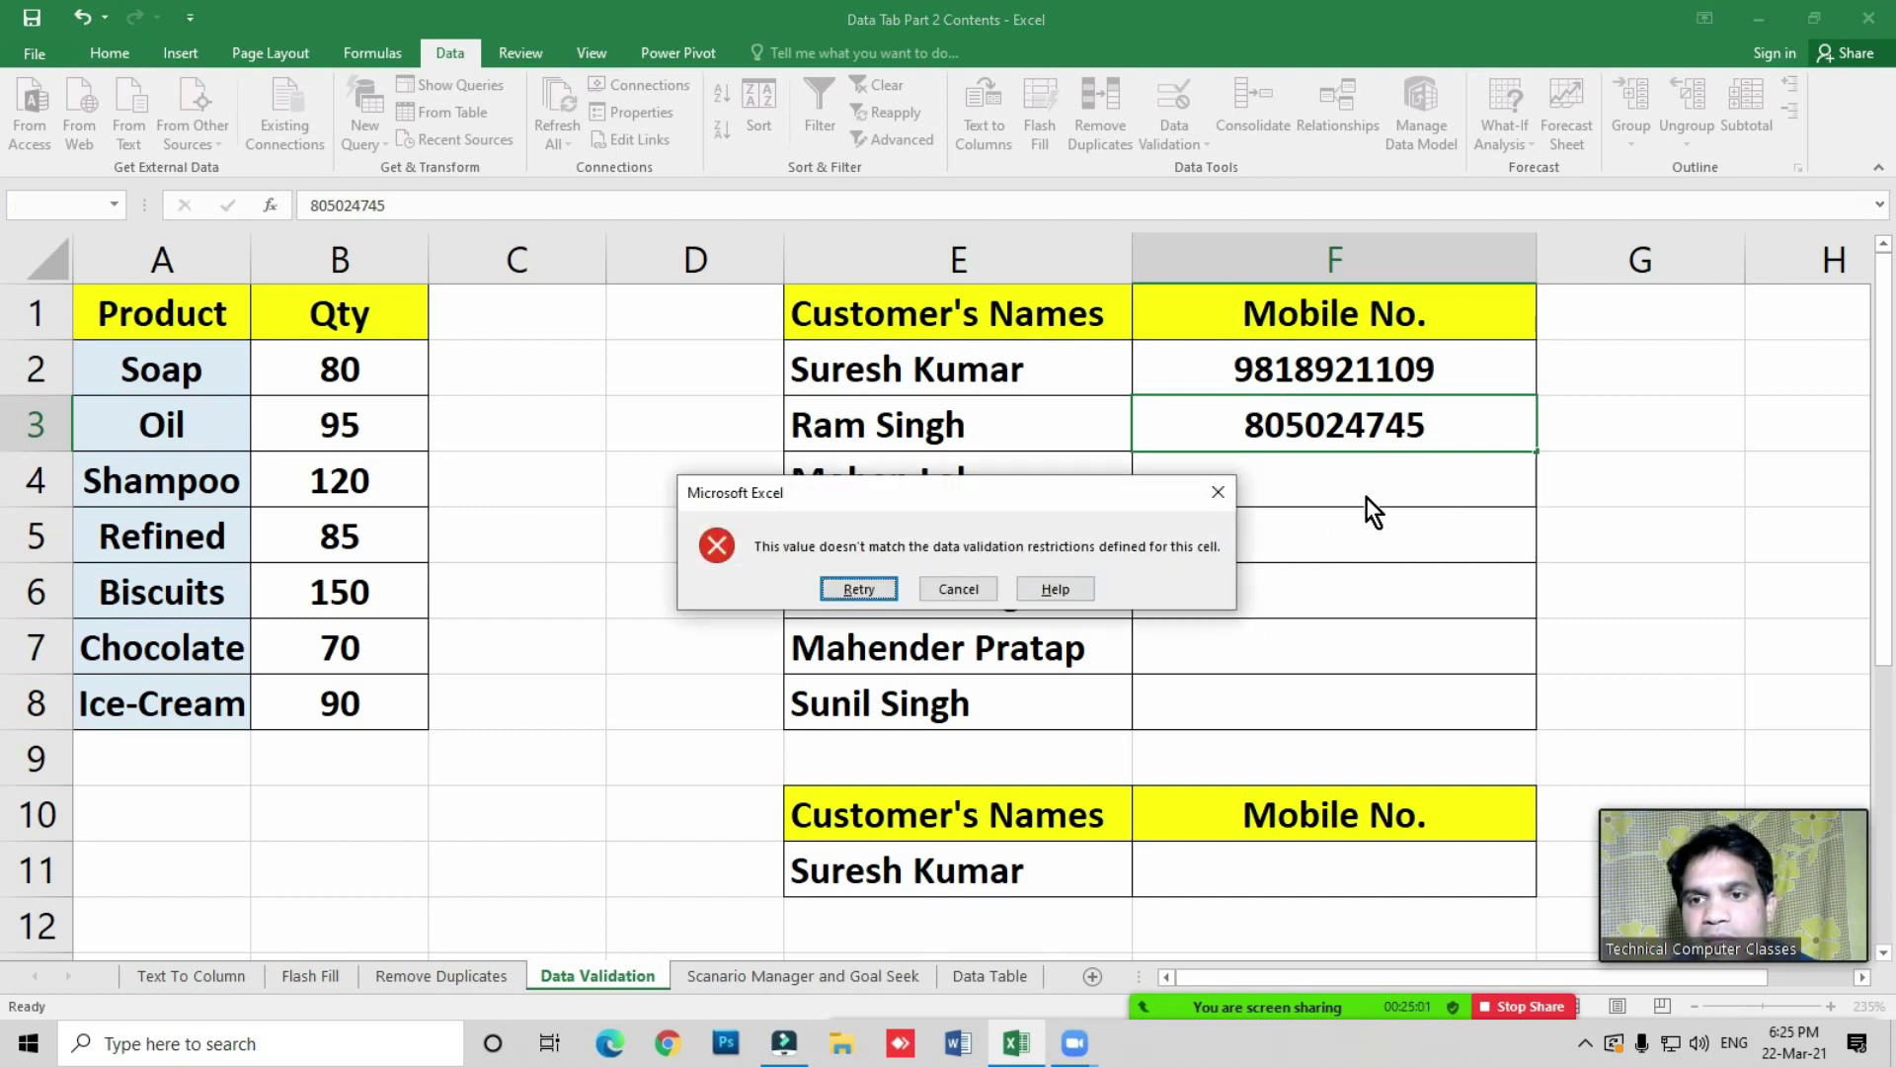
left_click(956, 590)
left_click_drag(1284, 368, 1287, 701)
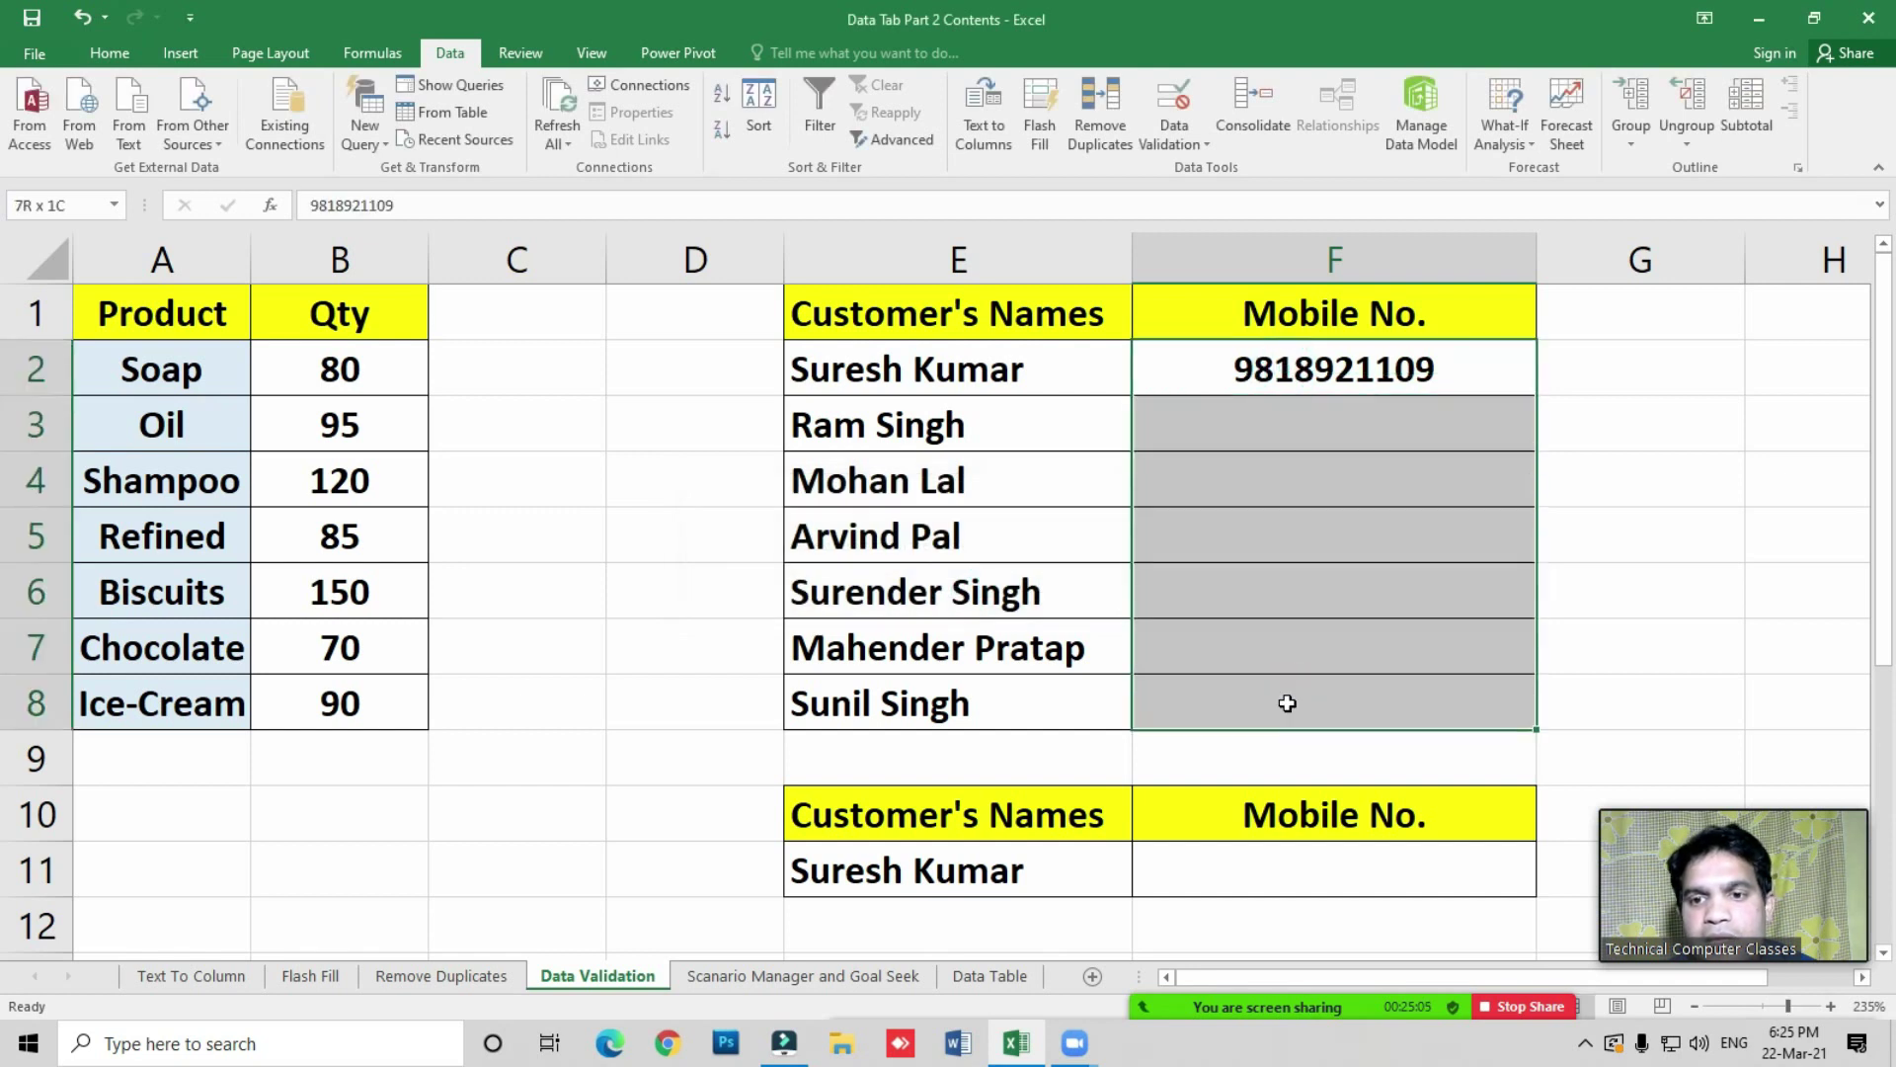
Set the error alert title to 'Mobile No.' and message to 'Please enter 10 Digit Mobile Number'.
left_click(1177, 144)
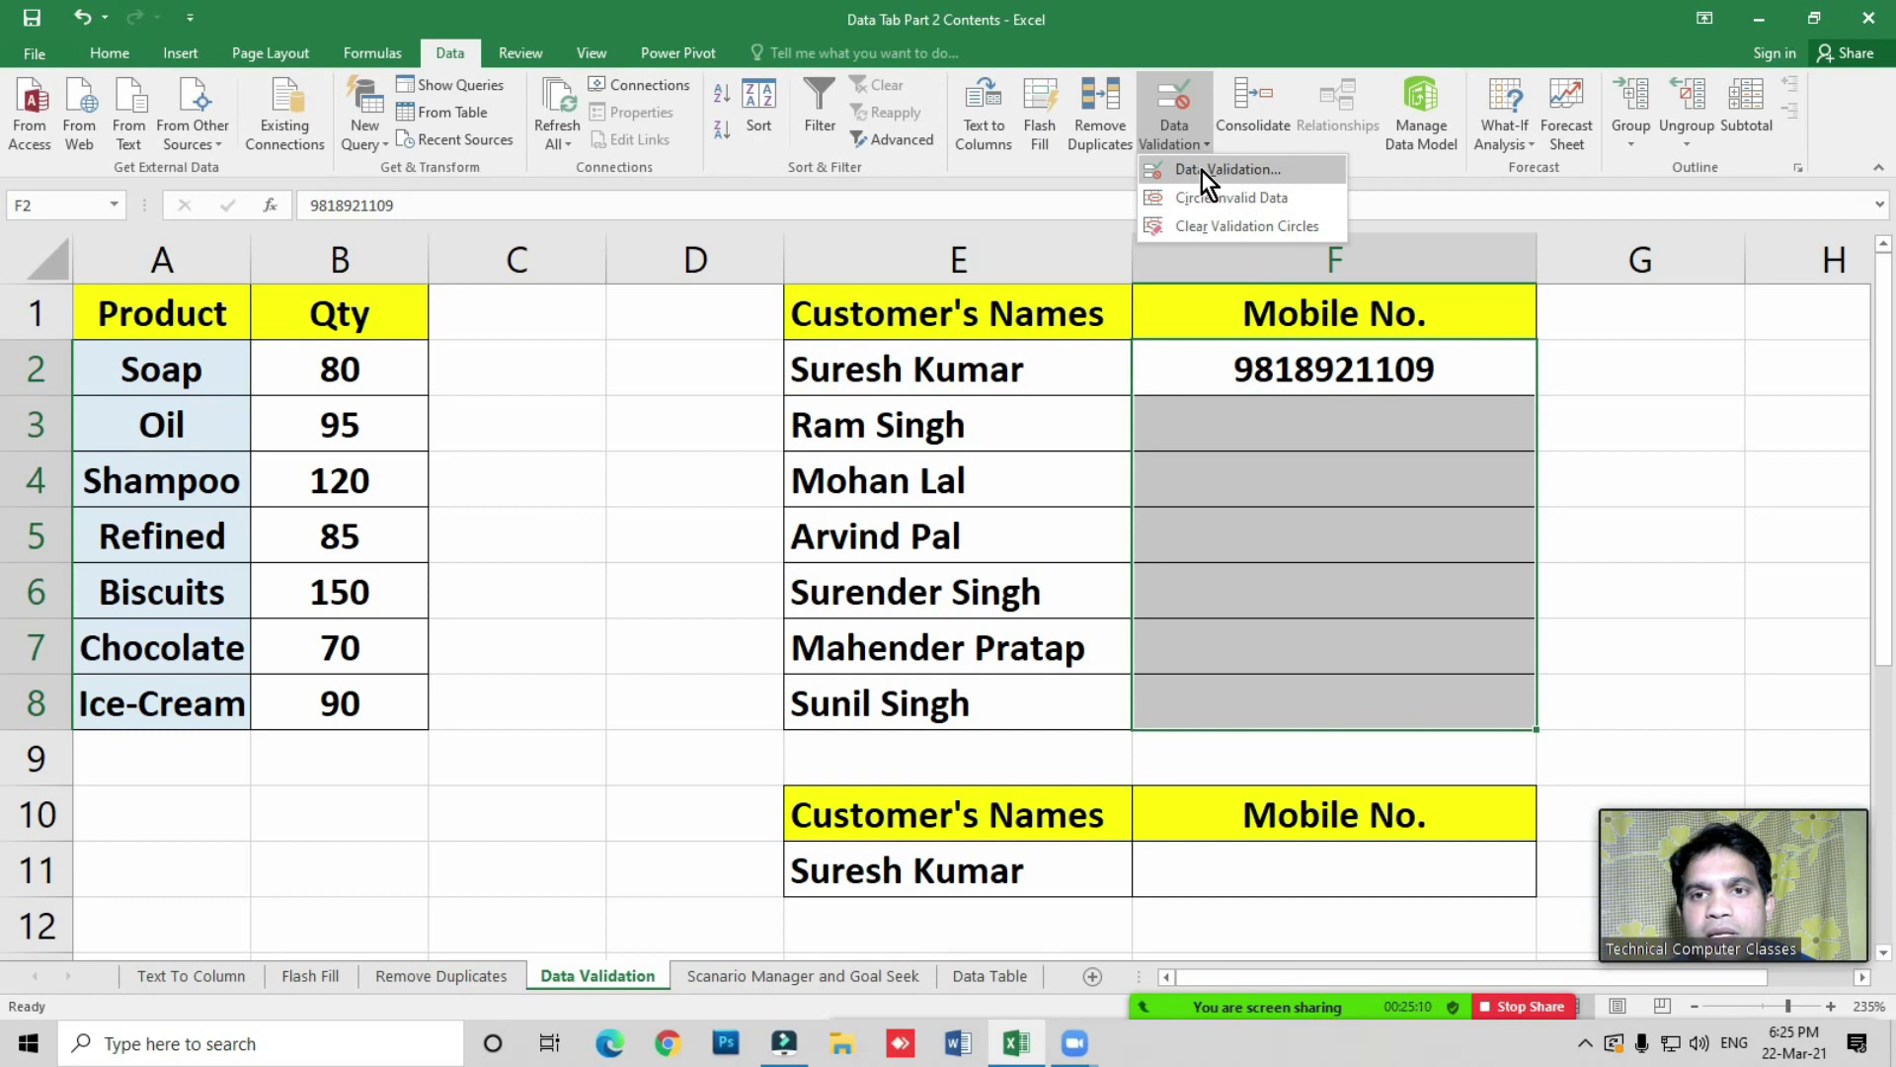
left_click(1217, 170)
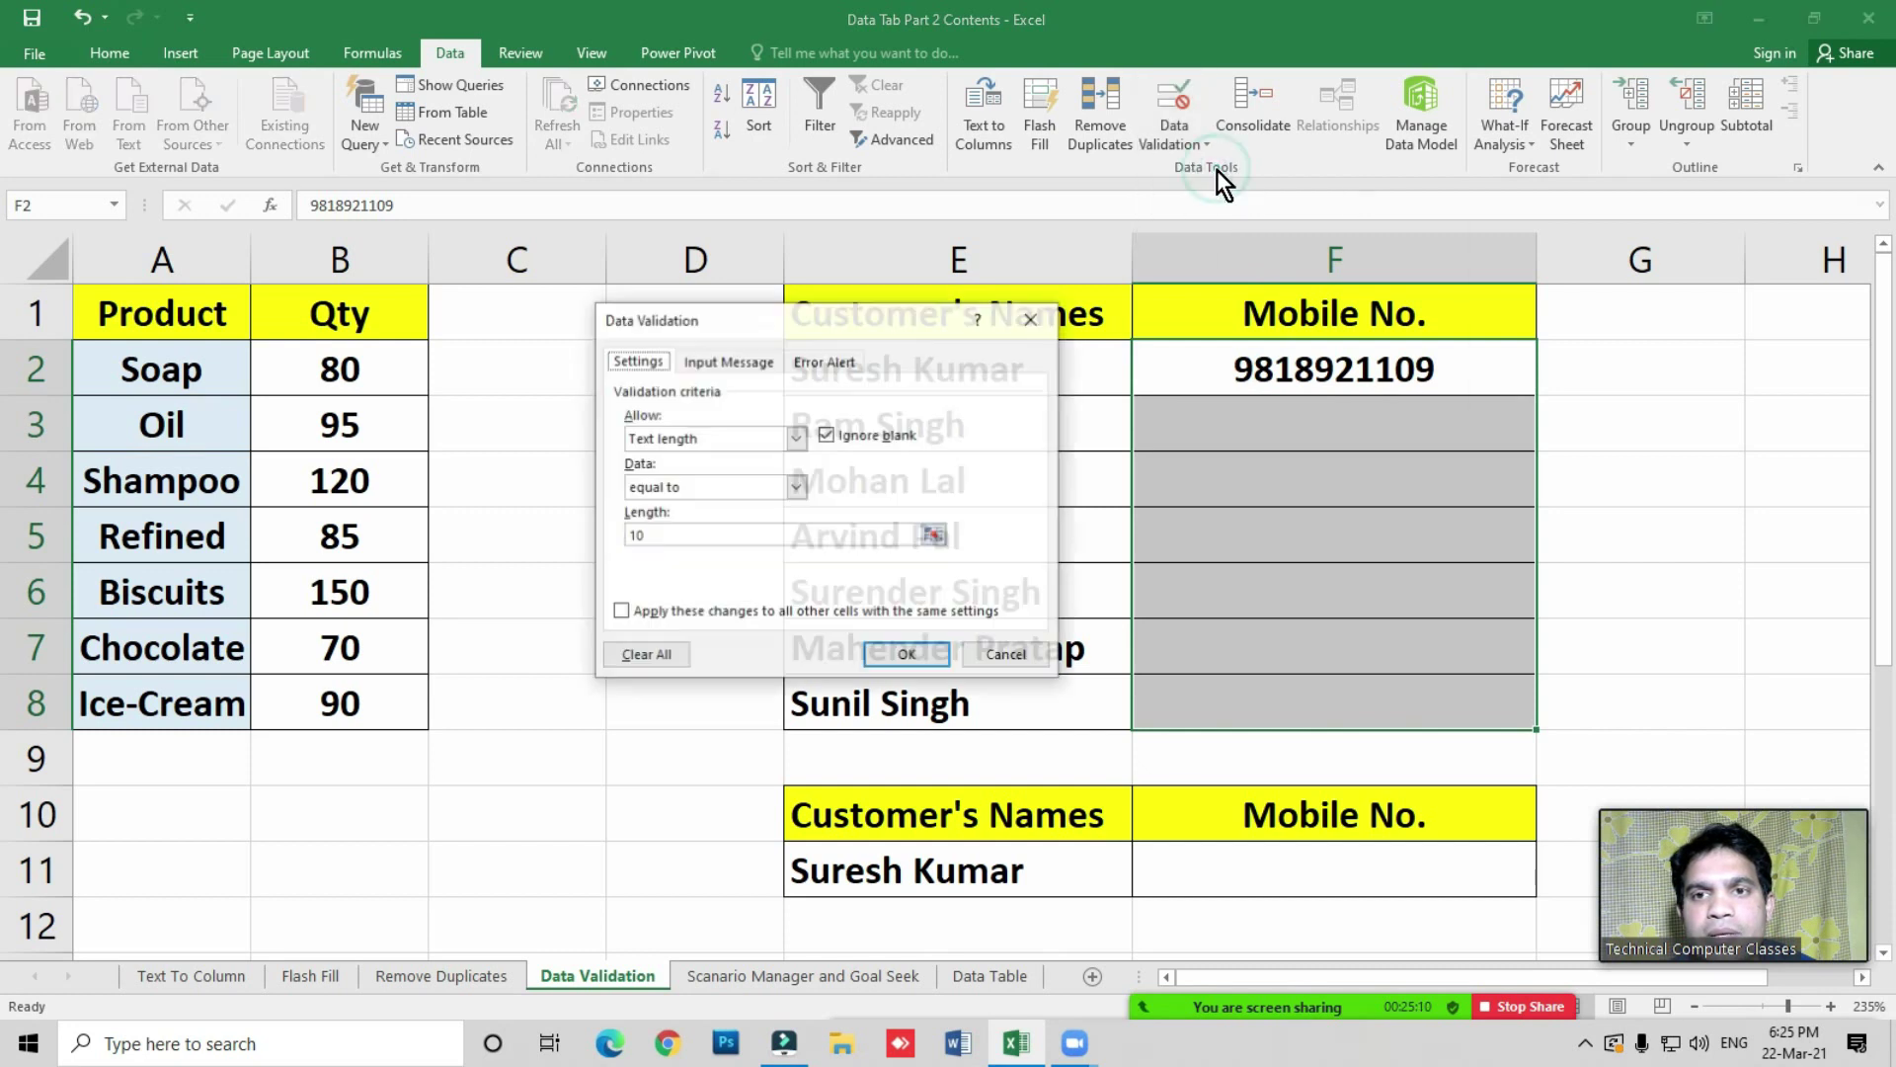
left_click(825, 362)
left_click(848, 468)
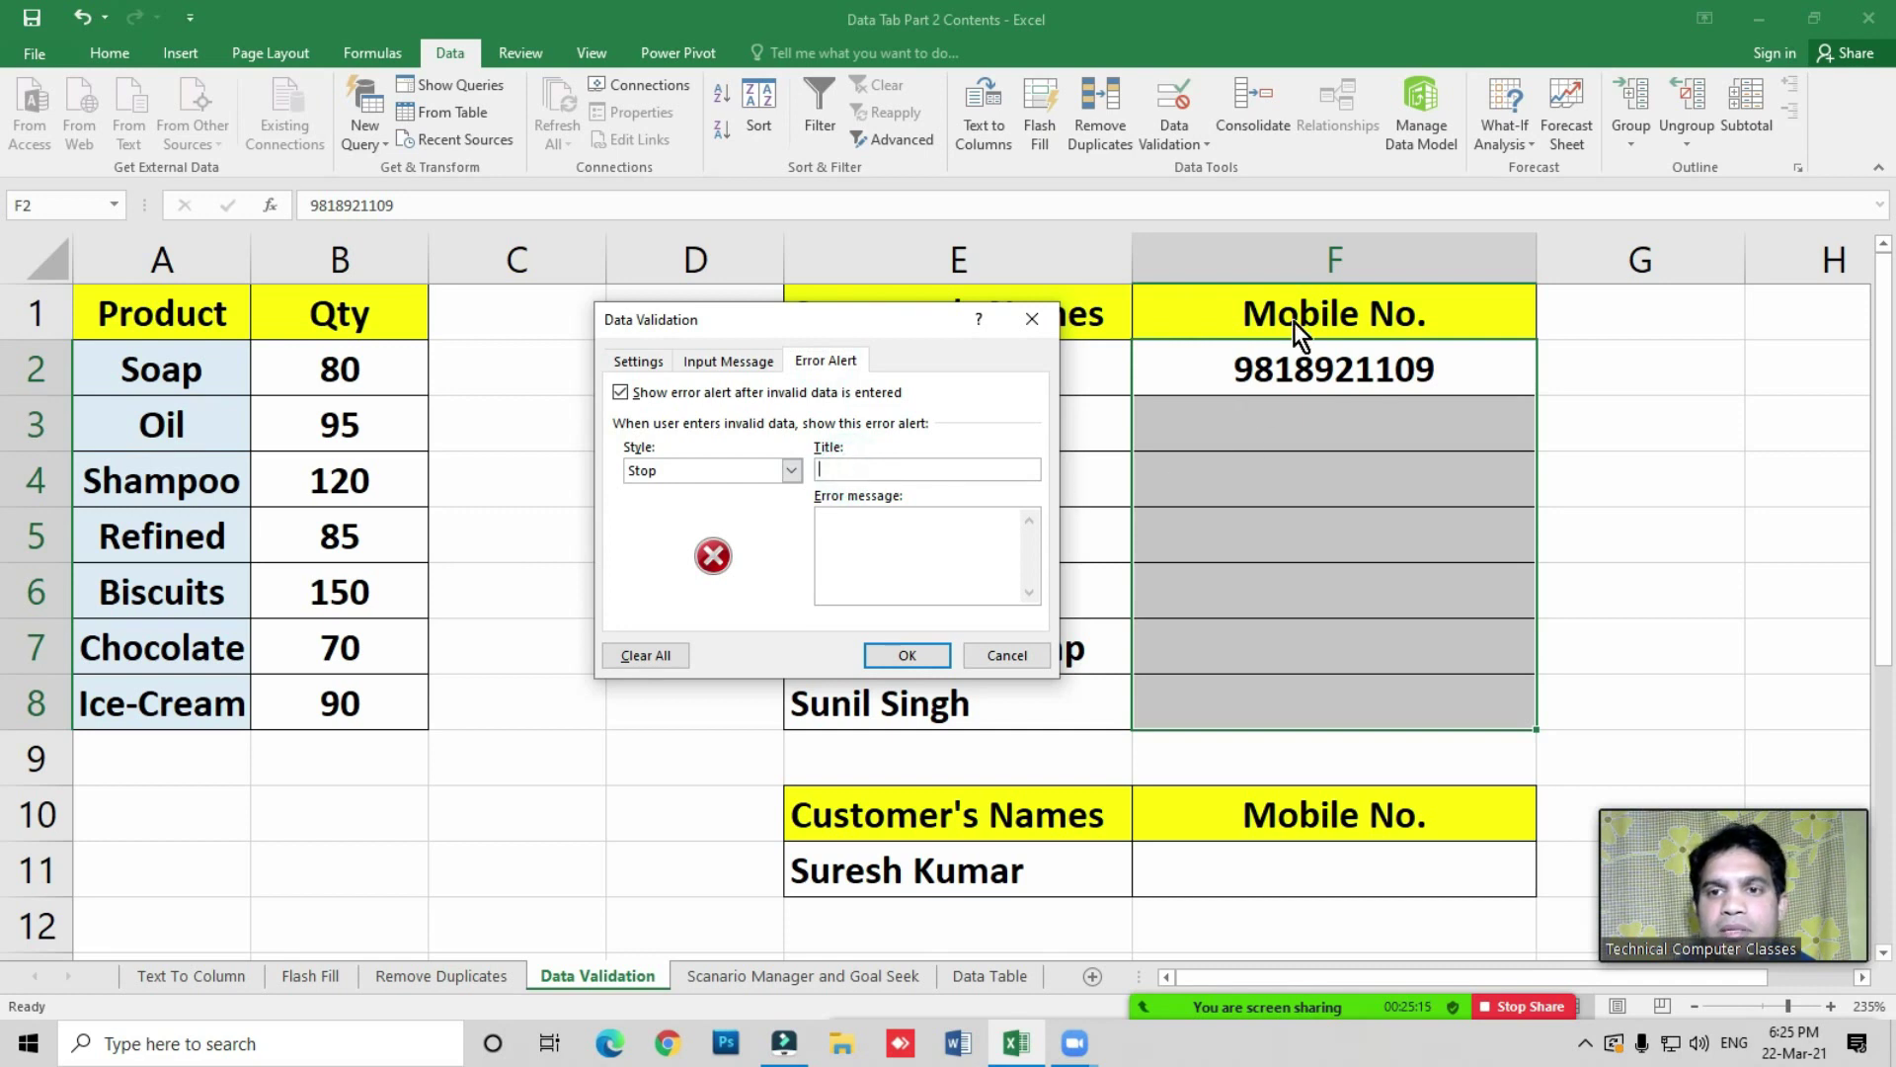
type("Mobile No.")
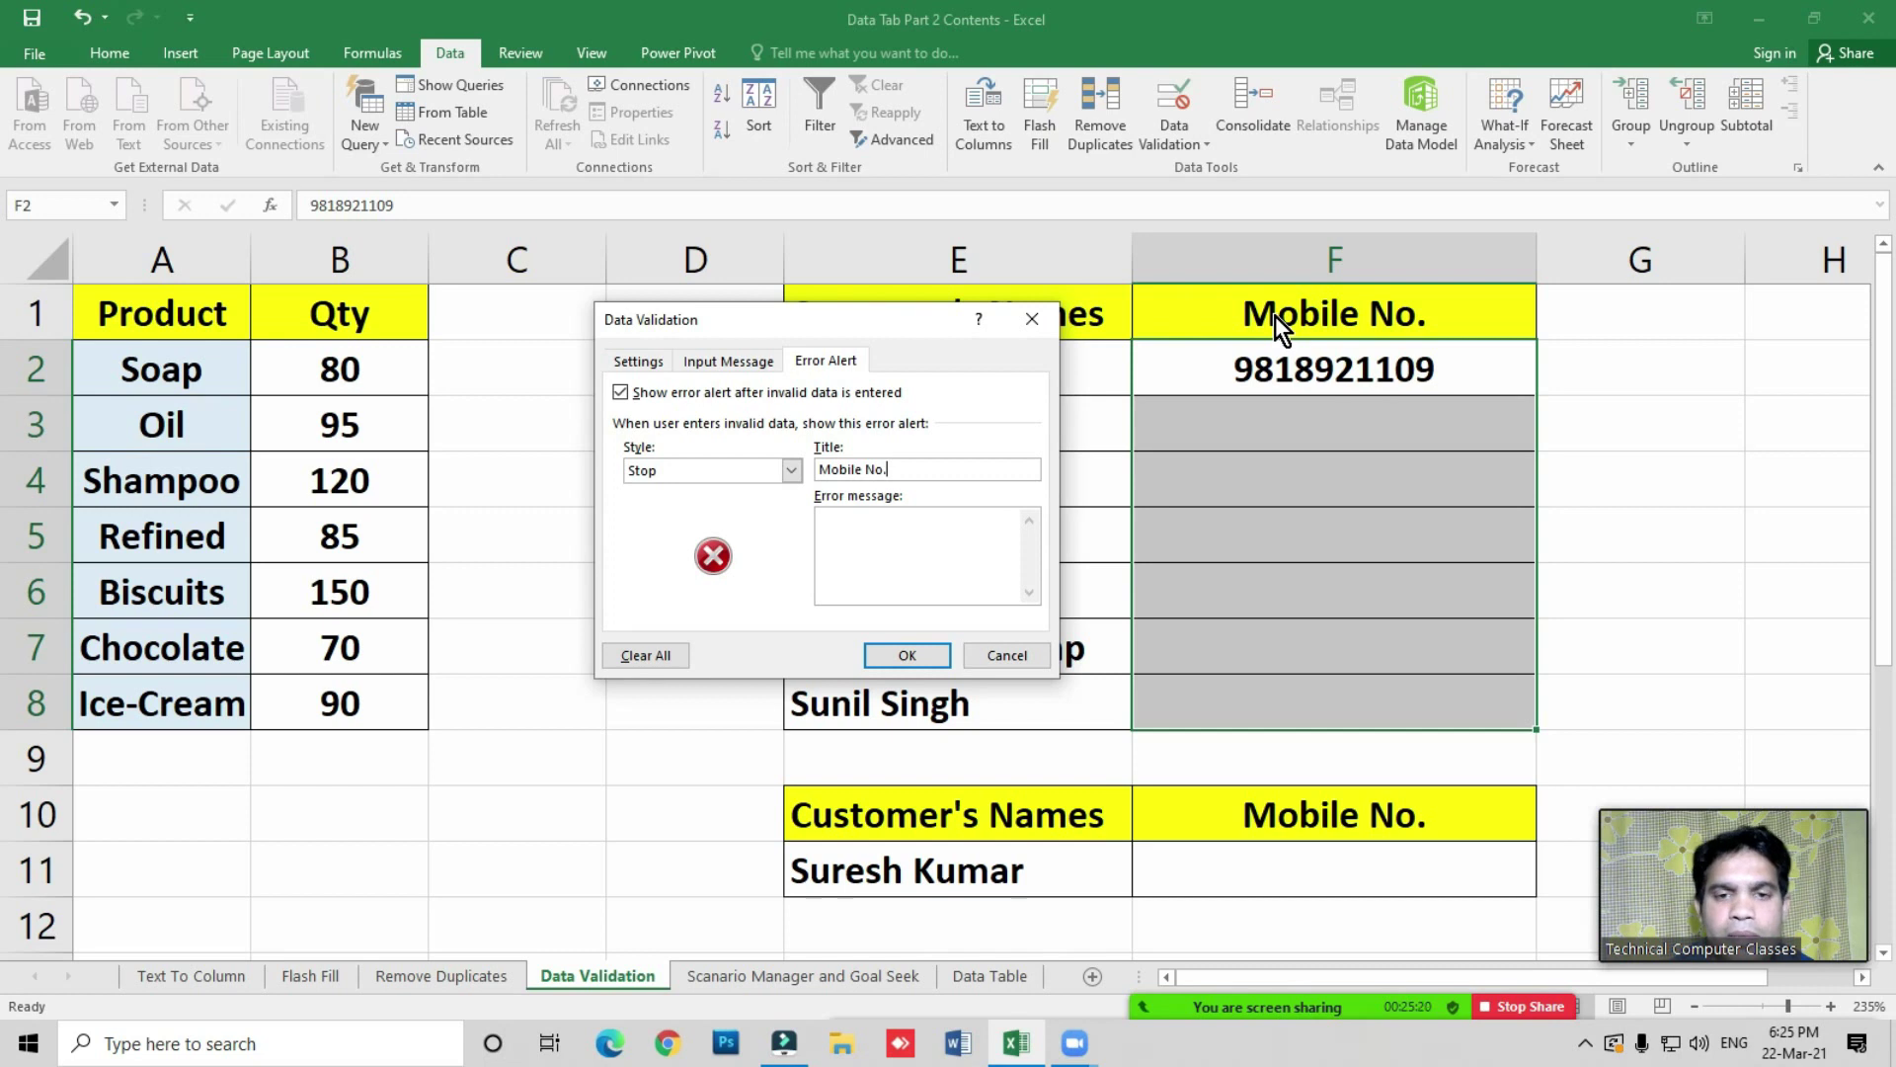
left_click(877, 566)
type("Please enter")
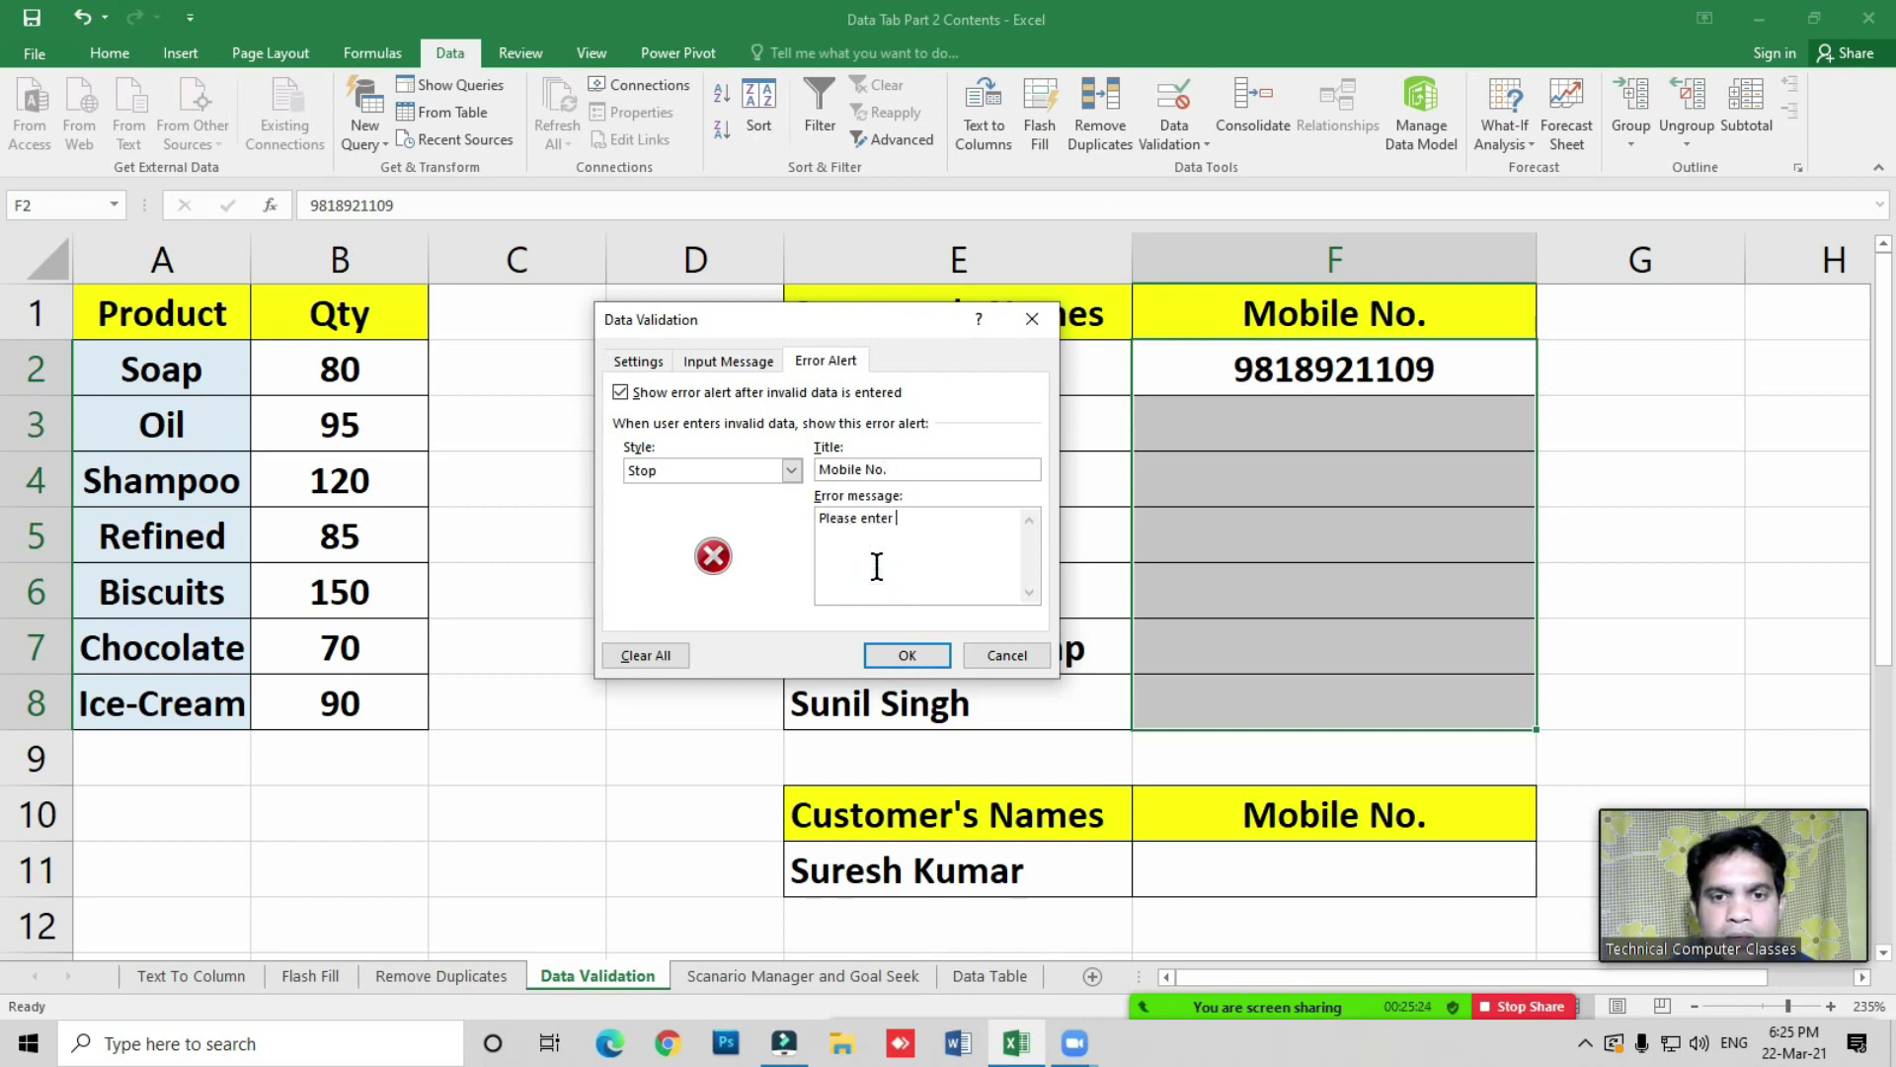
type(" 10 Digit Mobile Number")
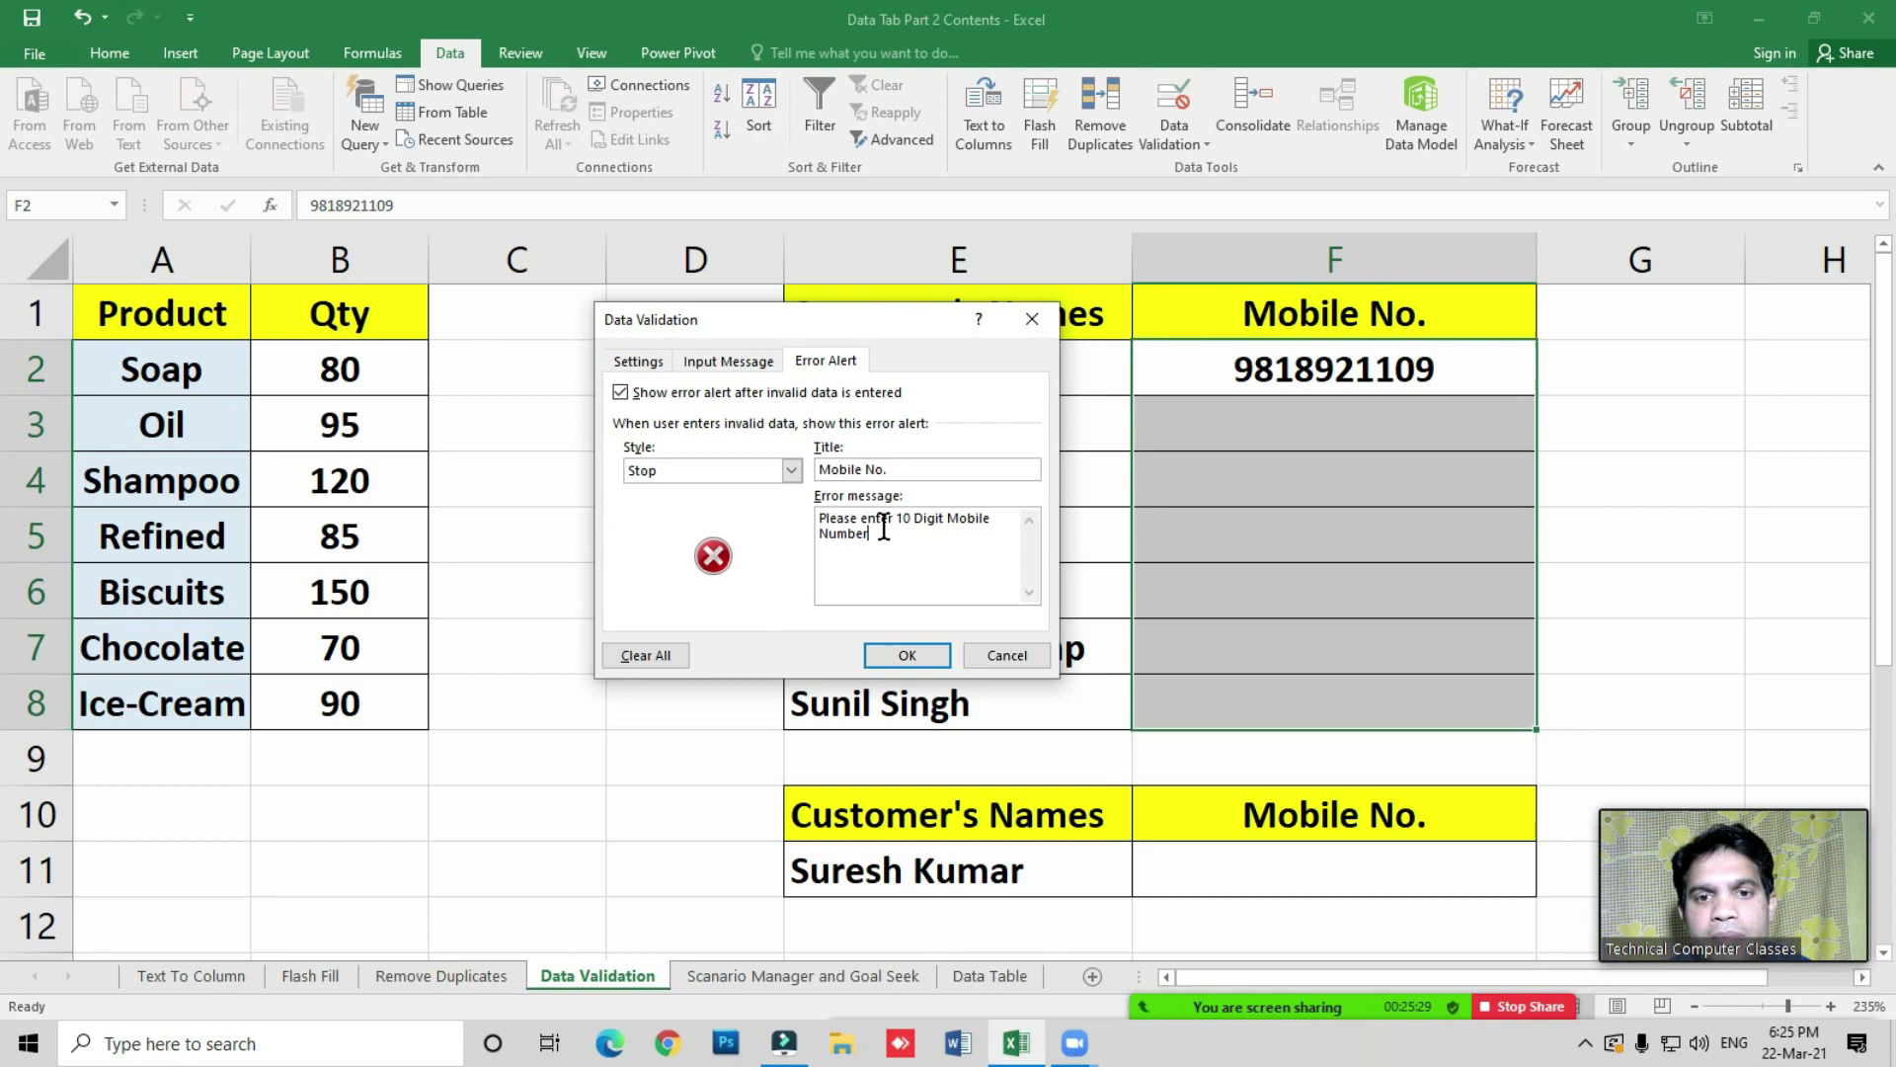
left_click(921, 656)
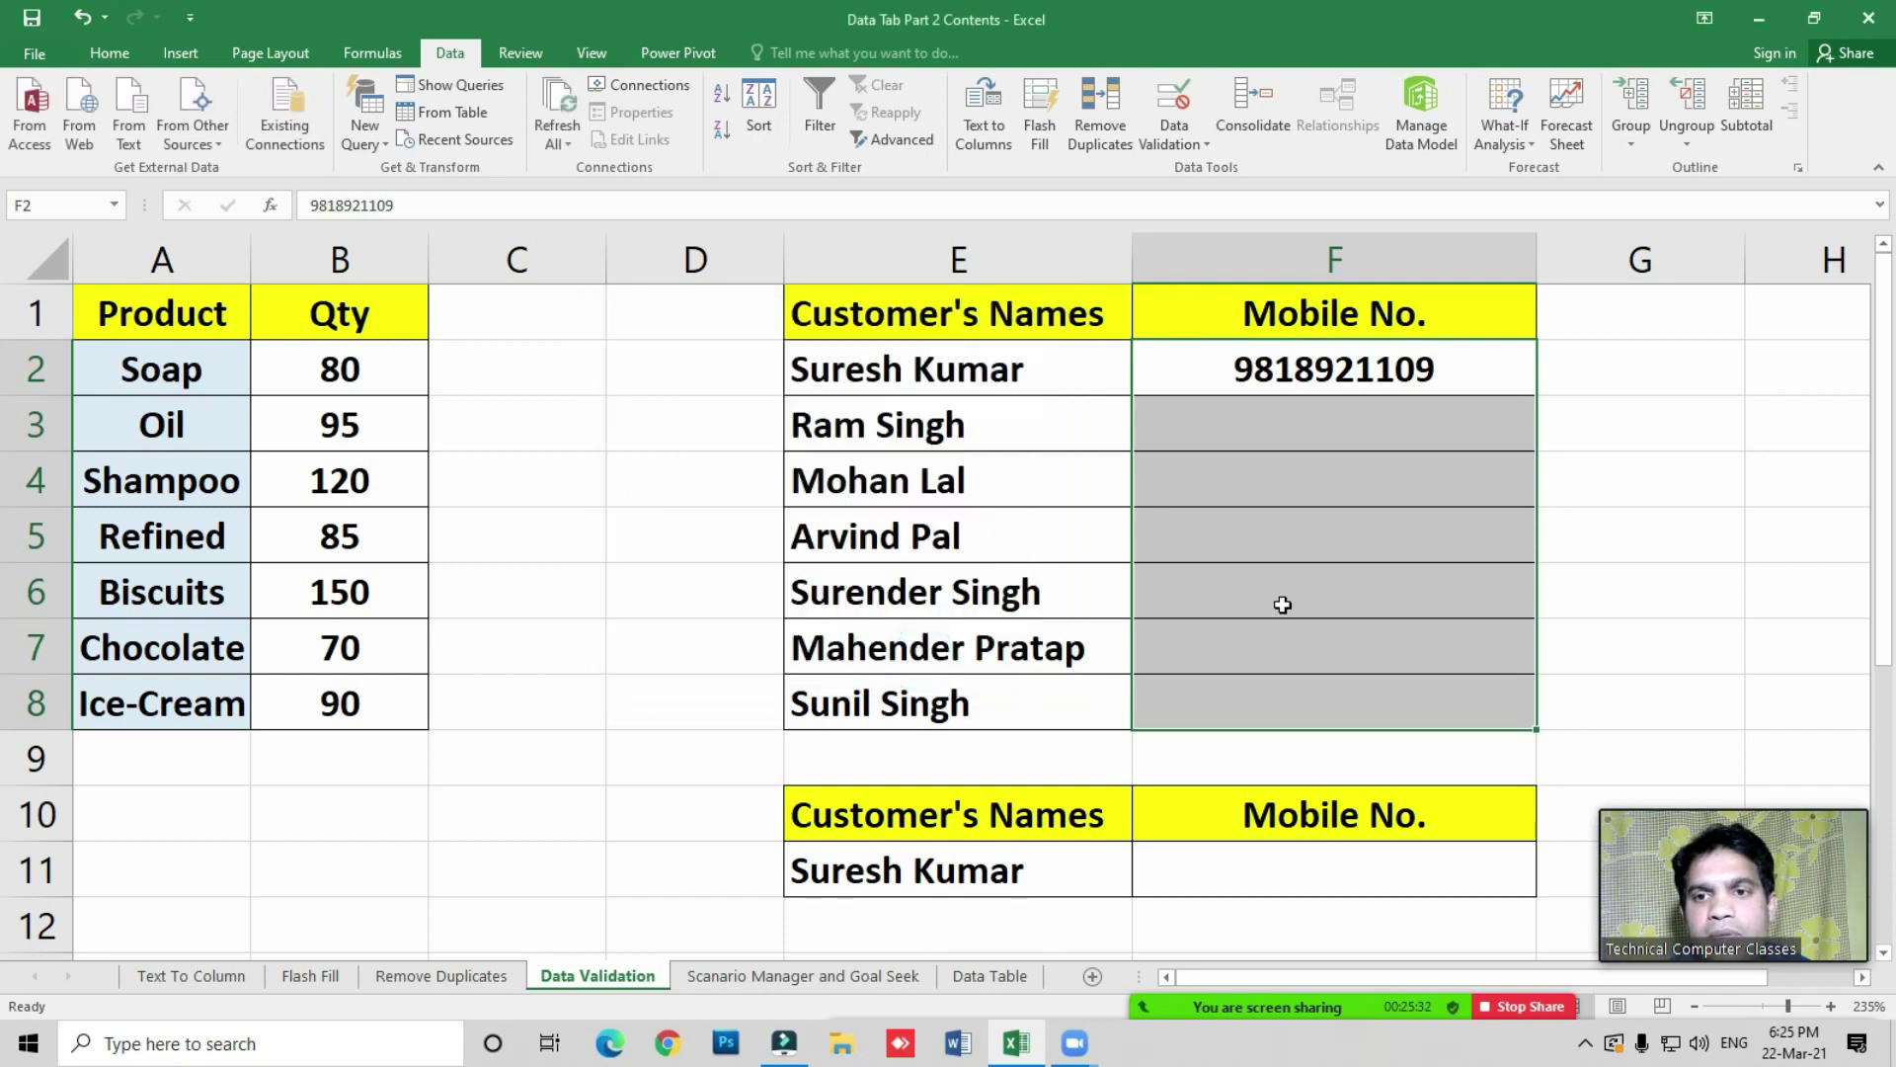
left_click(1334, 479)
left_click(1266, 414)
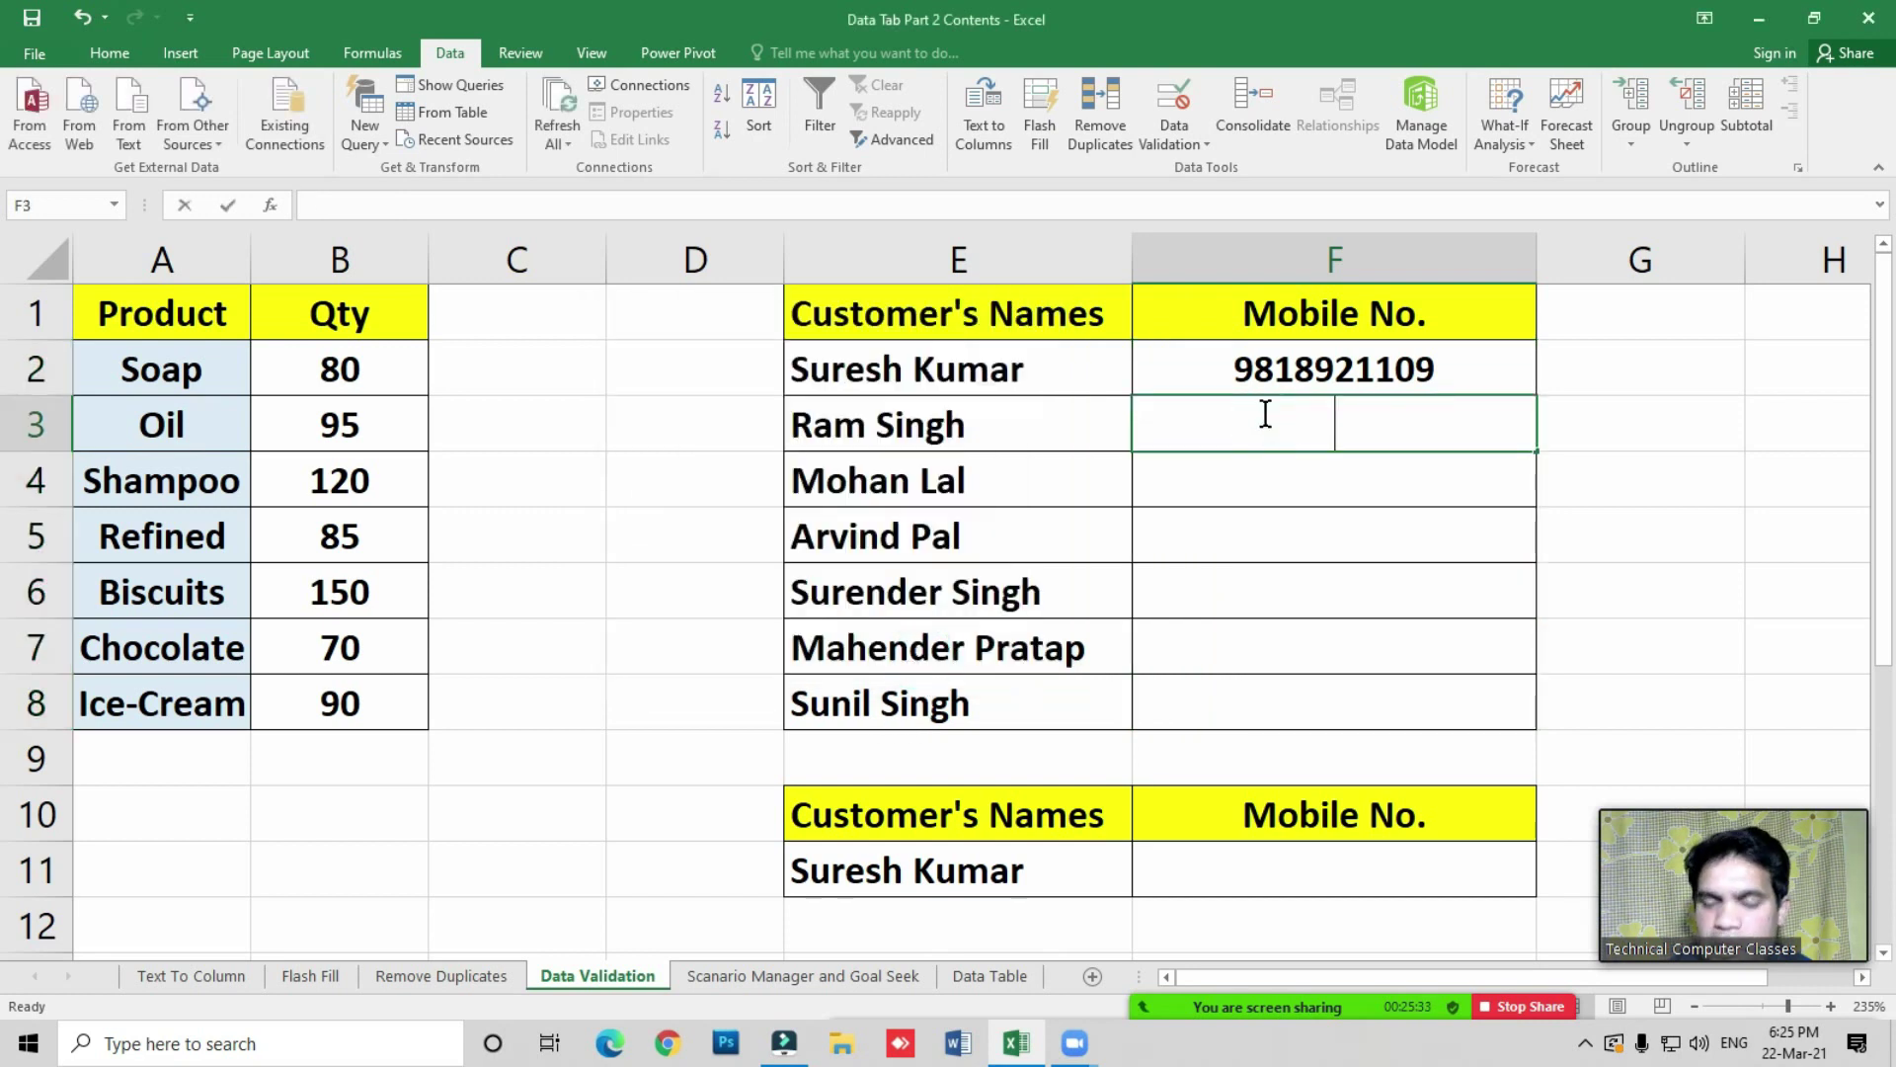
type("74")
key("BackSpace")
key("BackSpace")
type("658574589")
key("Return")
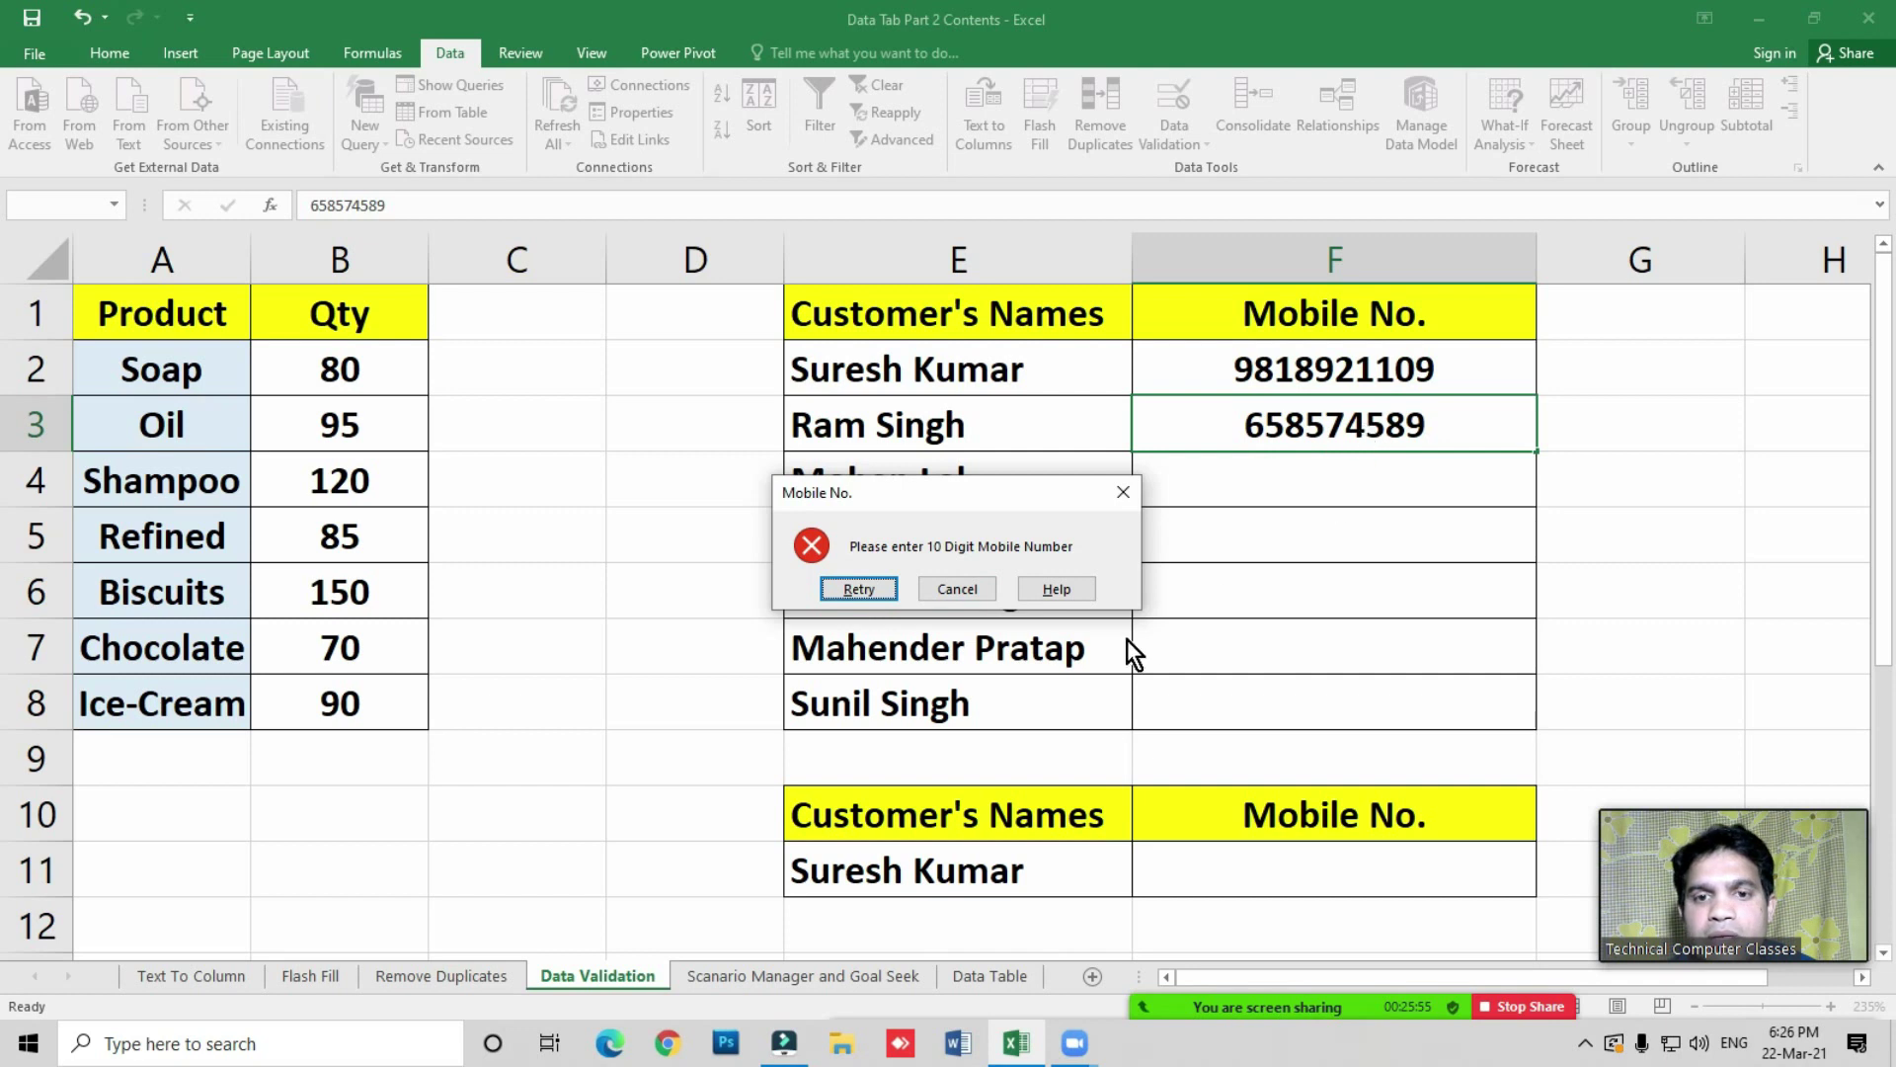
left_click(957, 590)
left_click(1302, 491)
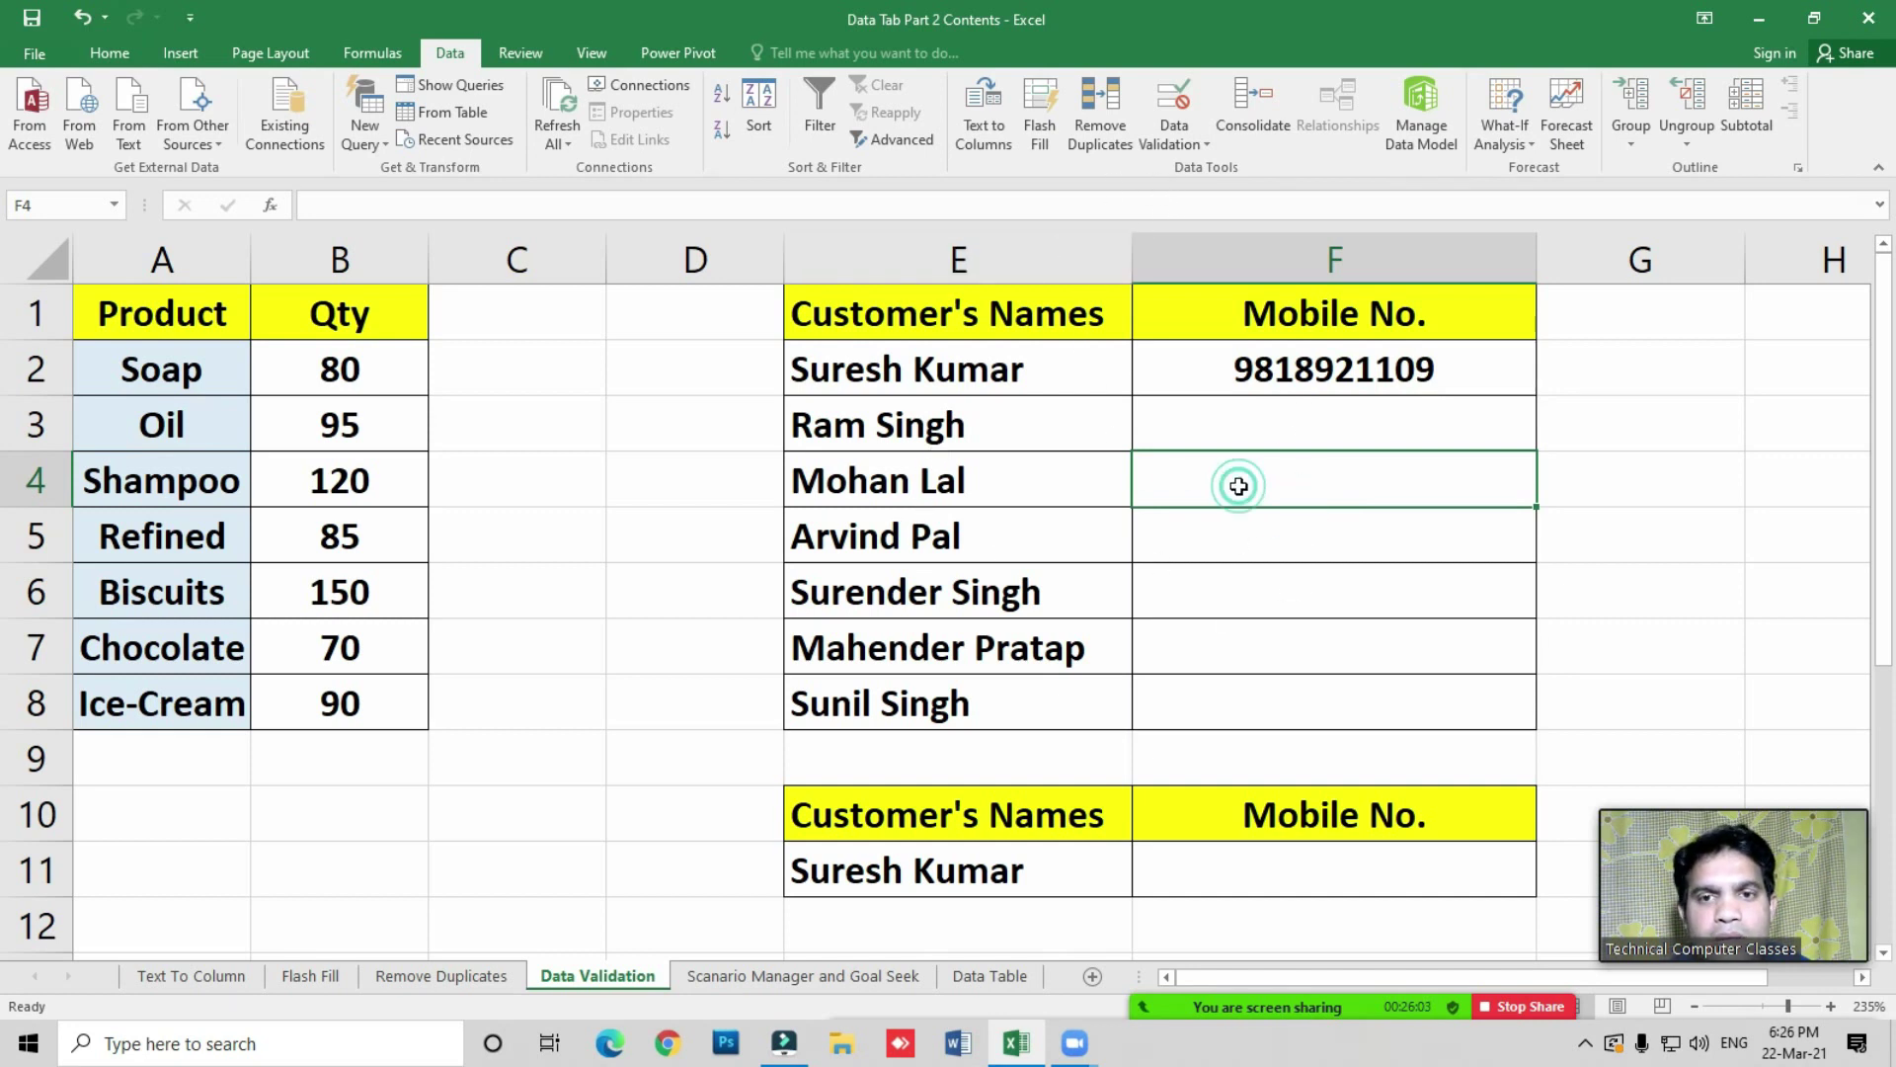
Change the F2:F8 validation to allow Any value, removing the 10-character rule.
left_click(1316, 387)
left_click_drag(1313, 395, 1327, 682)
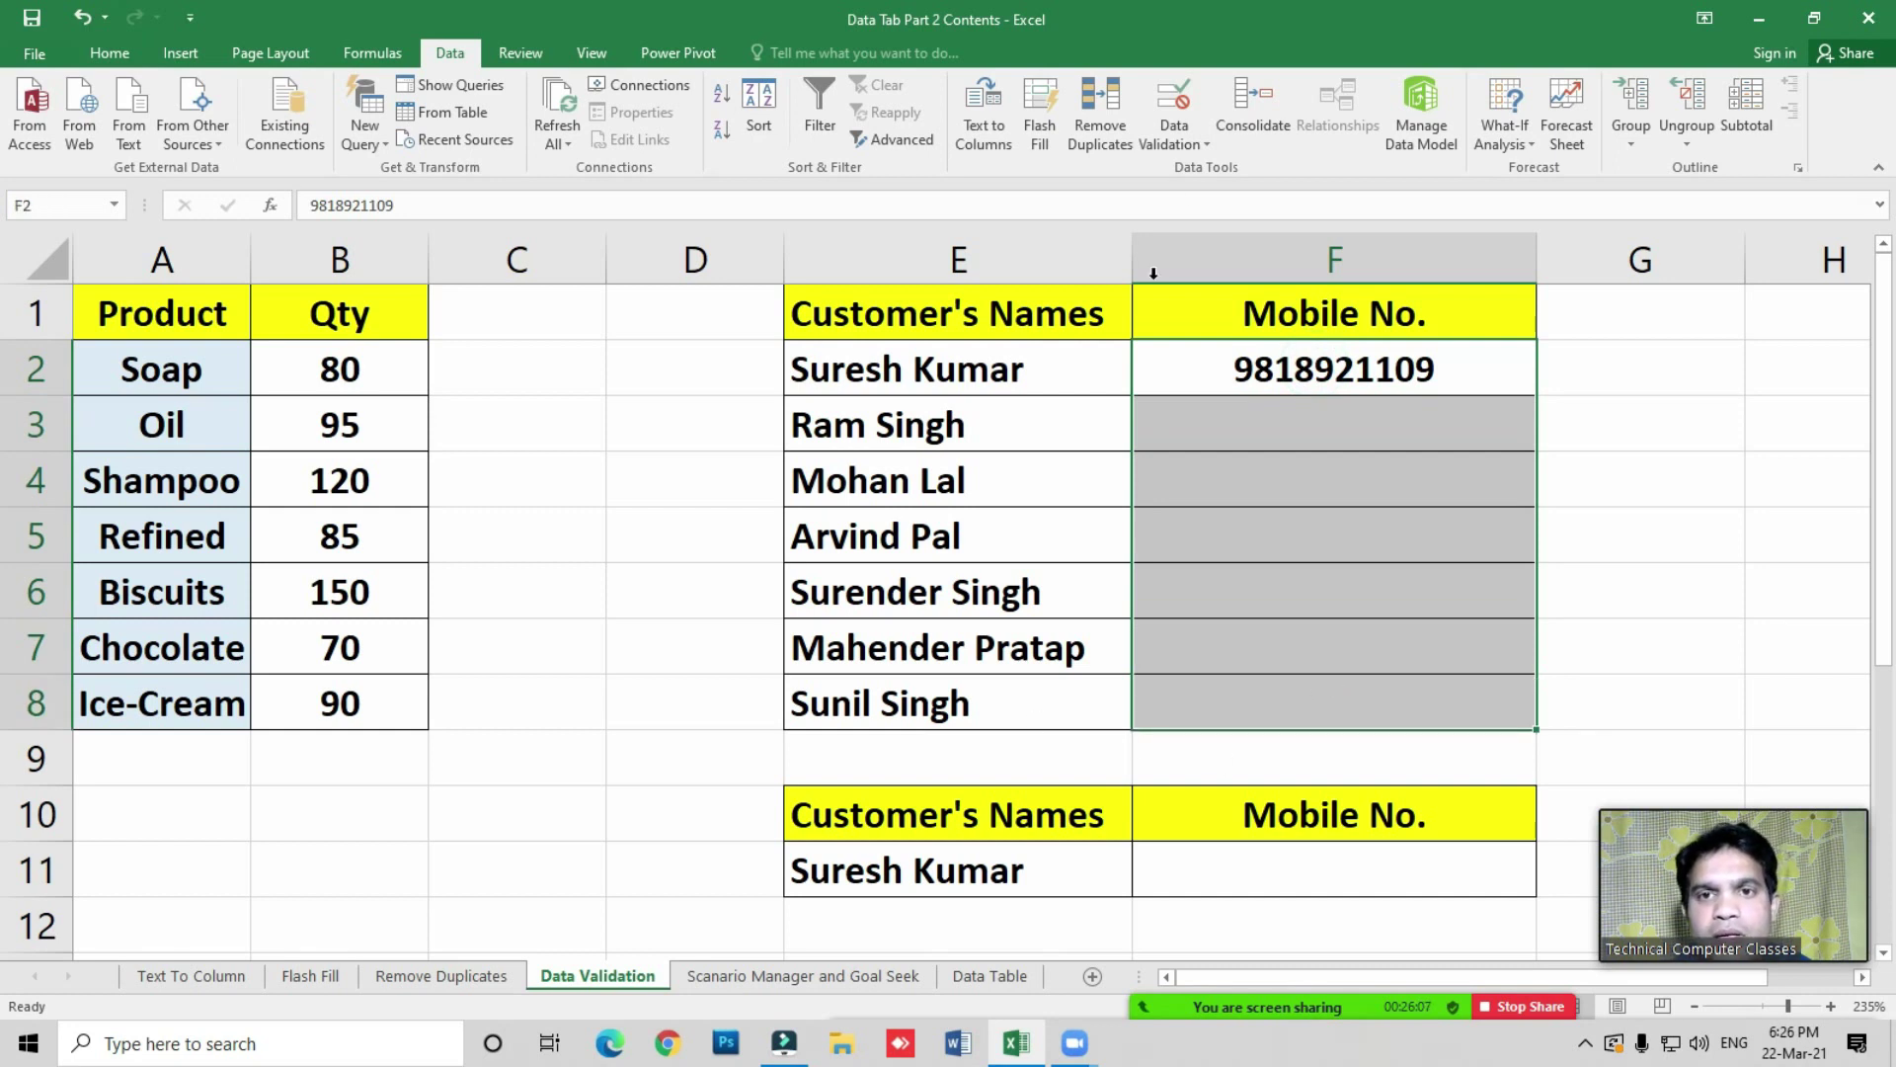
left_click(1185, 144)
left_click(1199, 174)
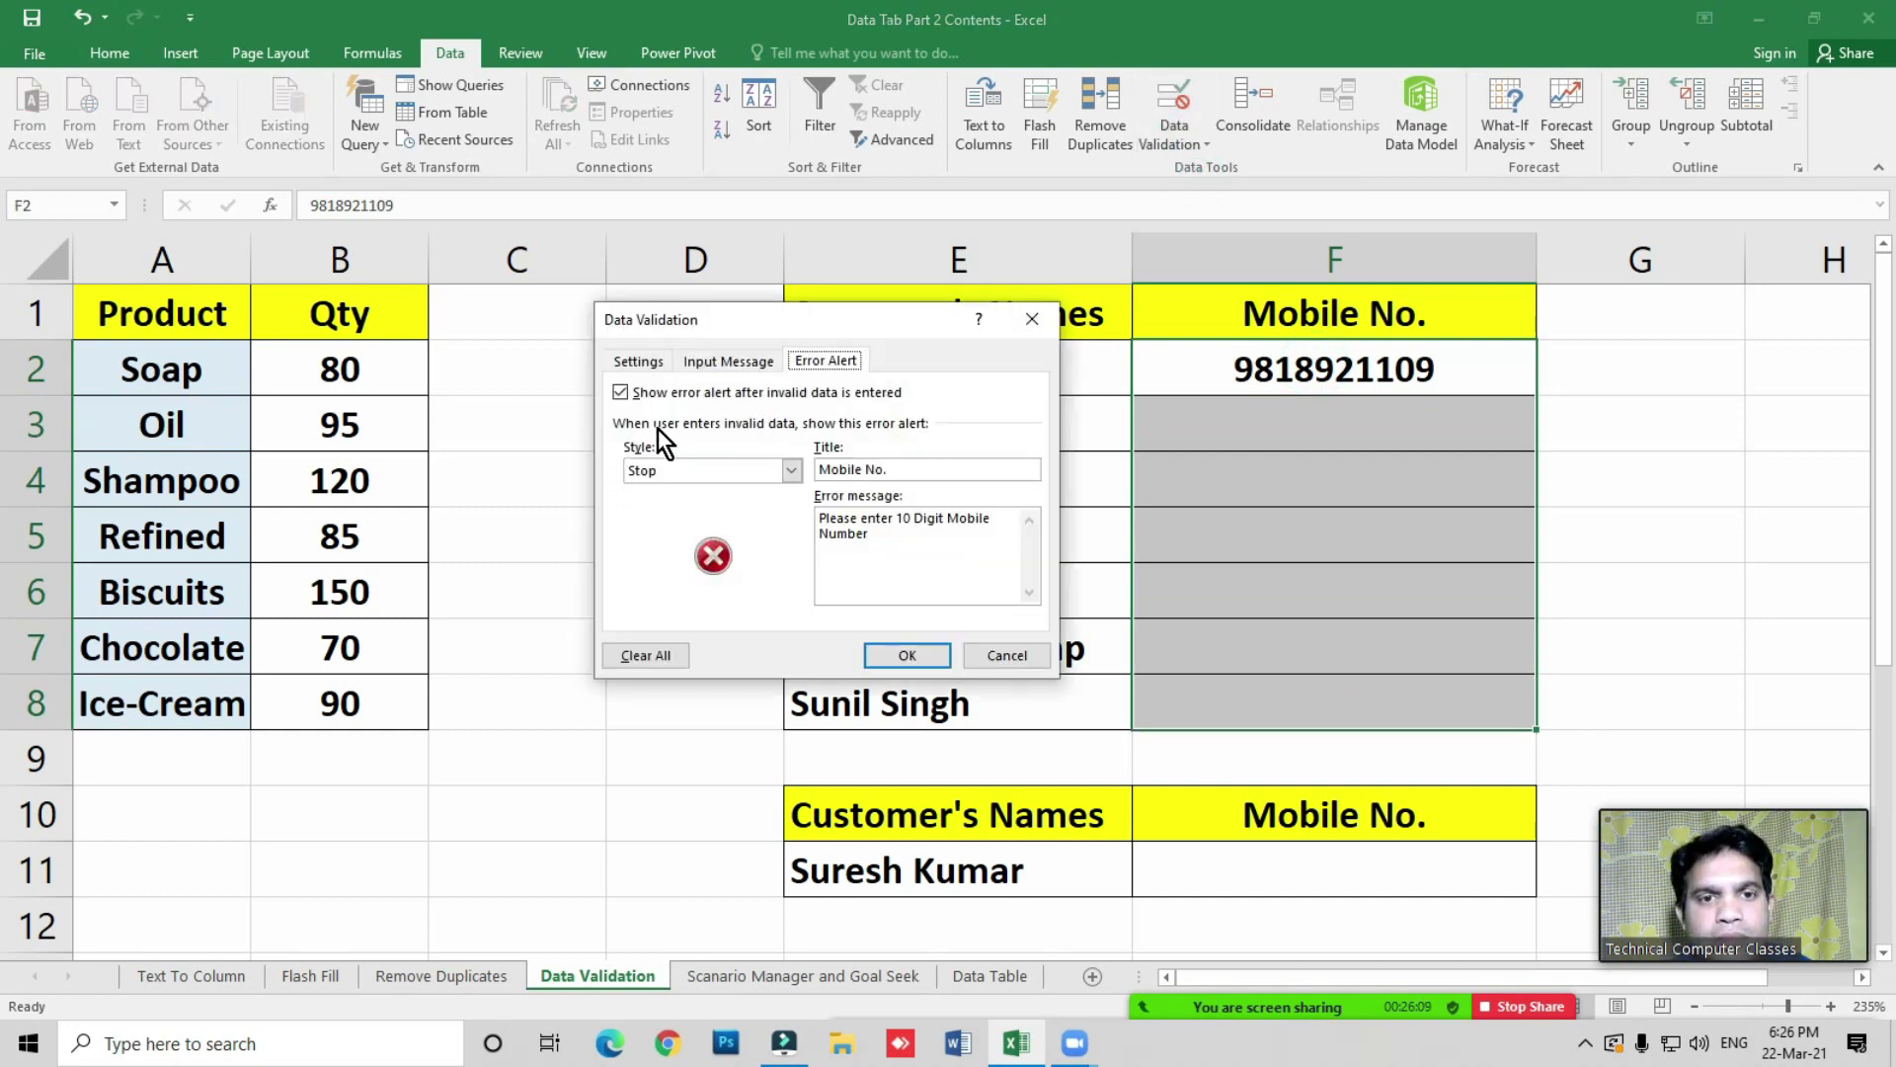
left_click(660, 438)
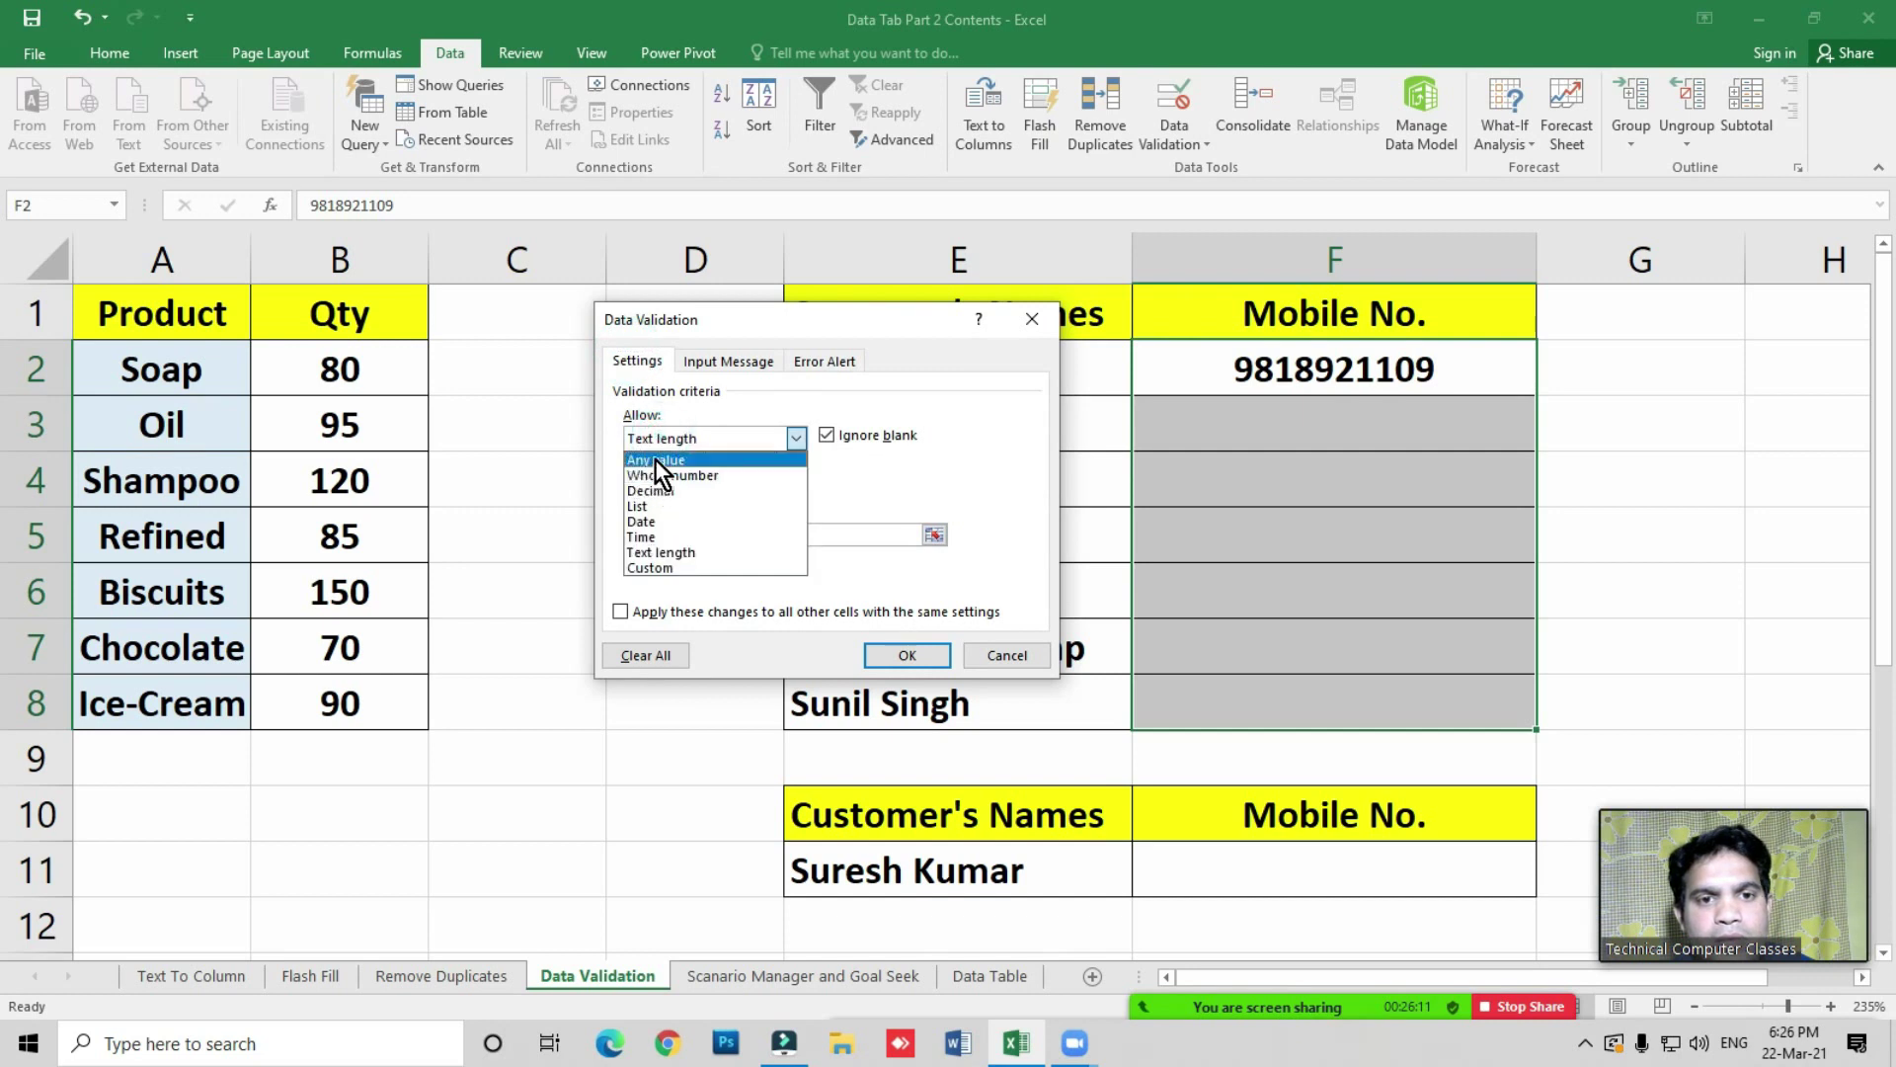
left_click(652, 460)
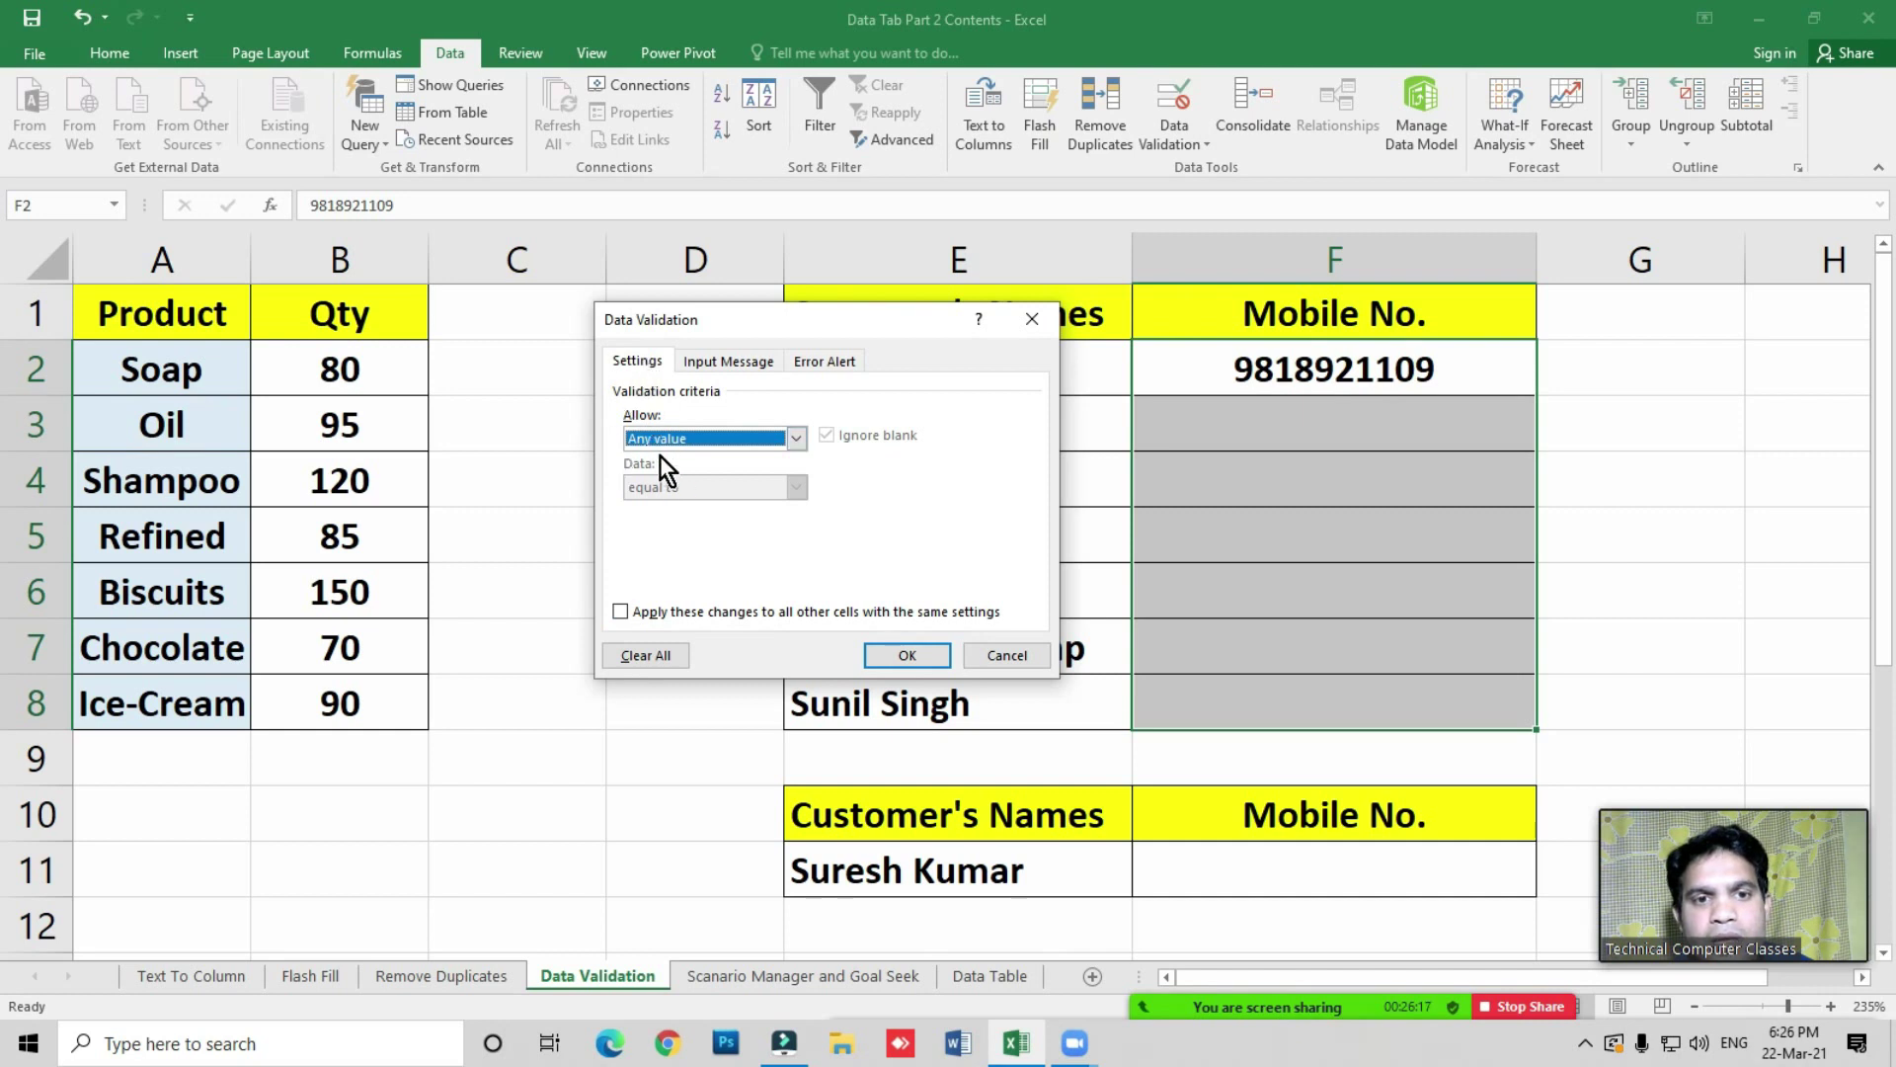
left_click(894, 661)
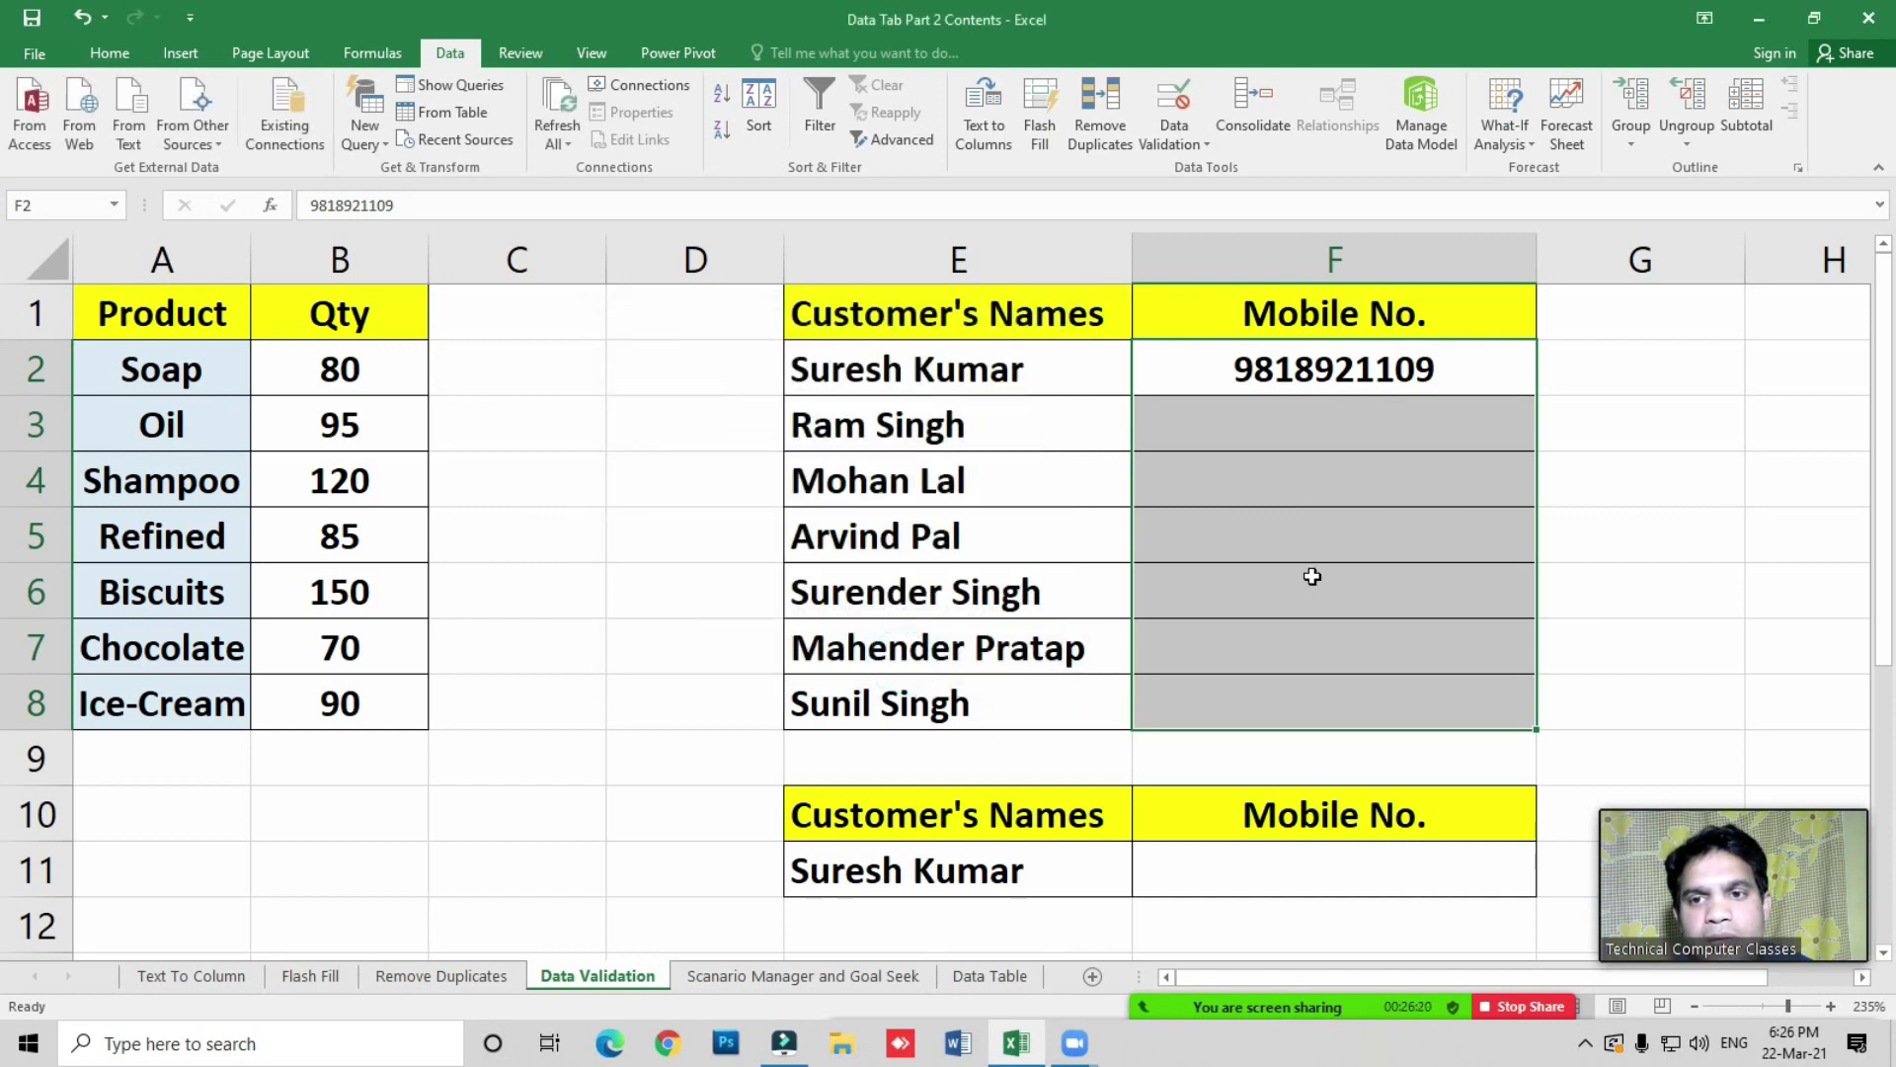
left_click(1312, 376)
key("Delete")
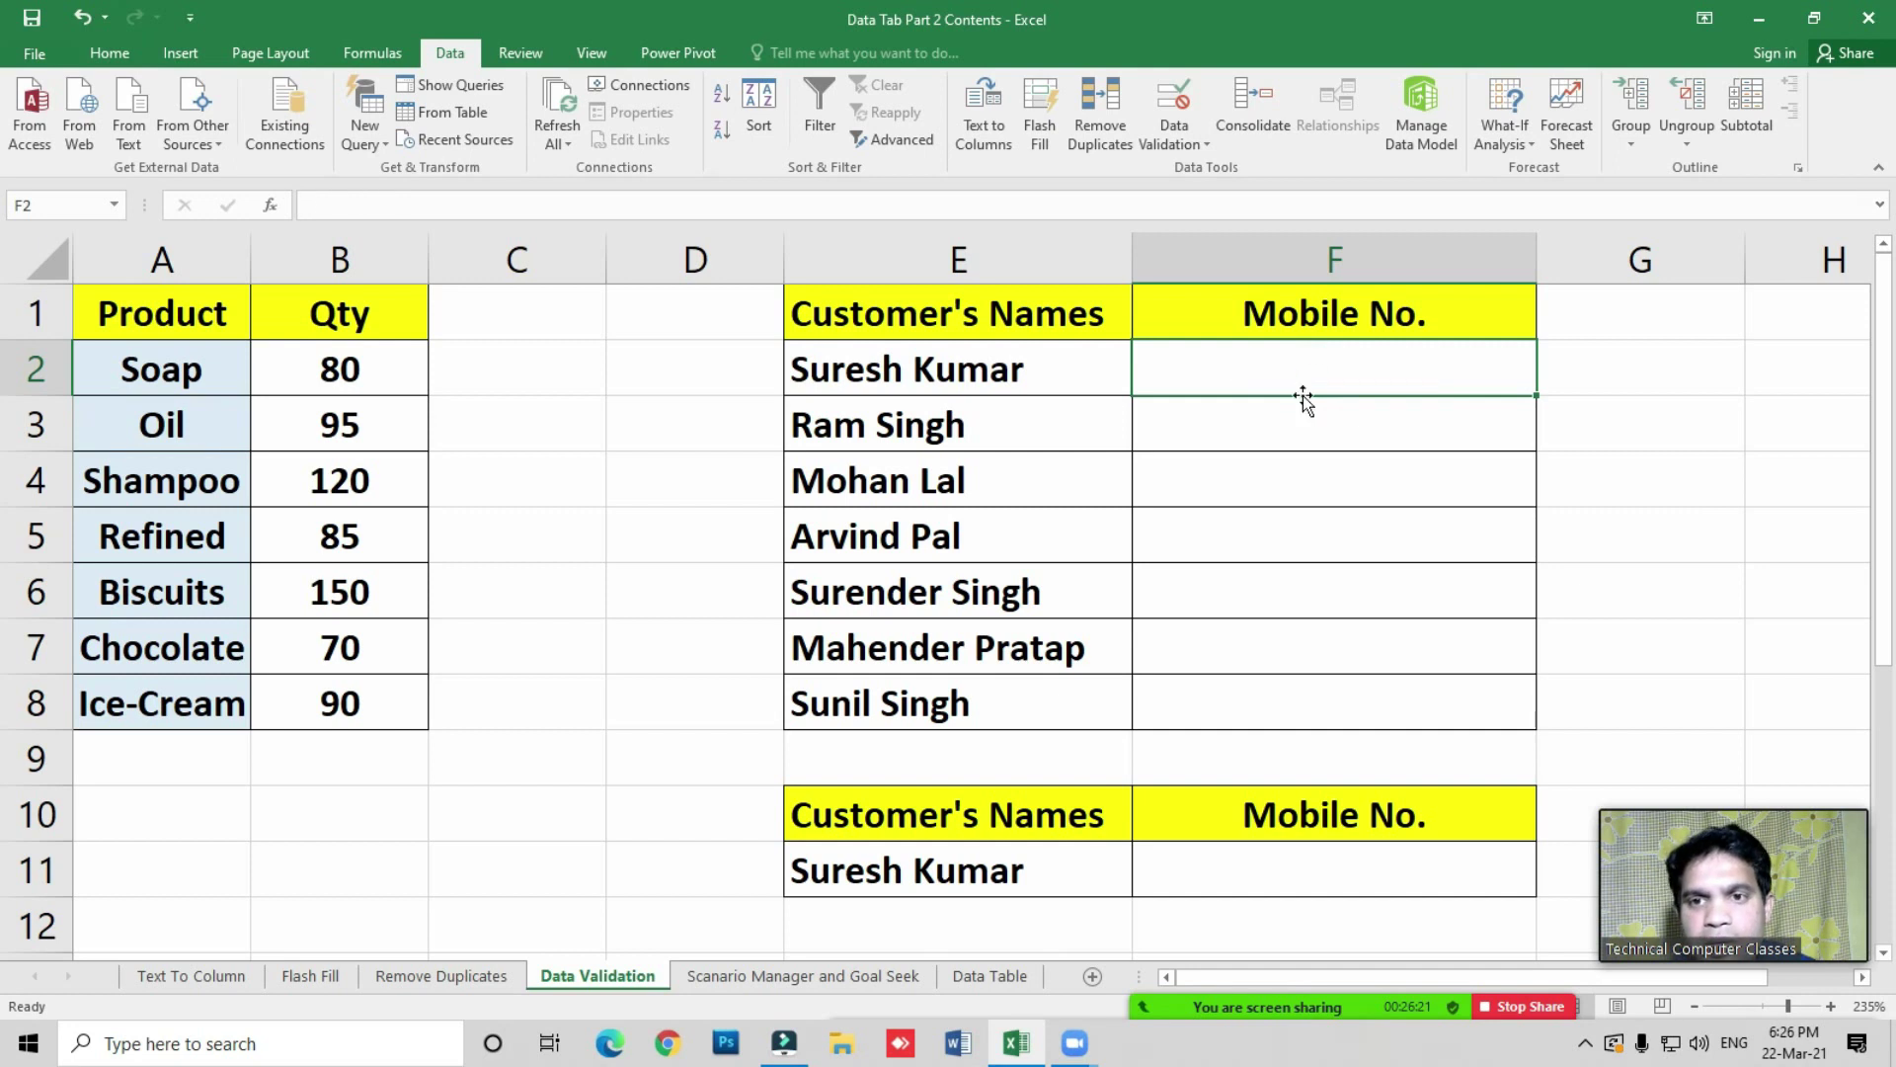
left_click_drag(1302, 393, 1311, 697)
type("=r")
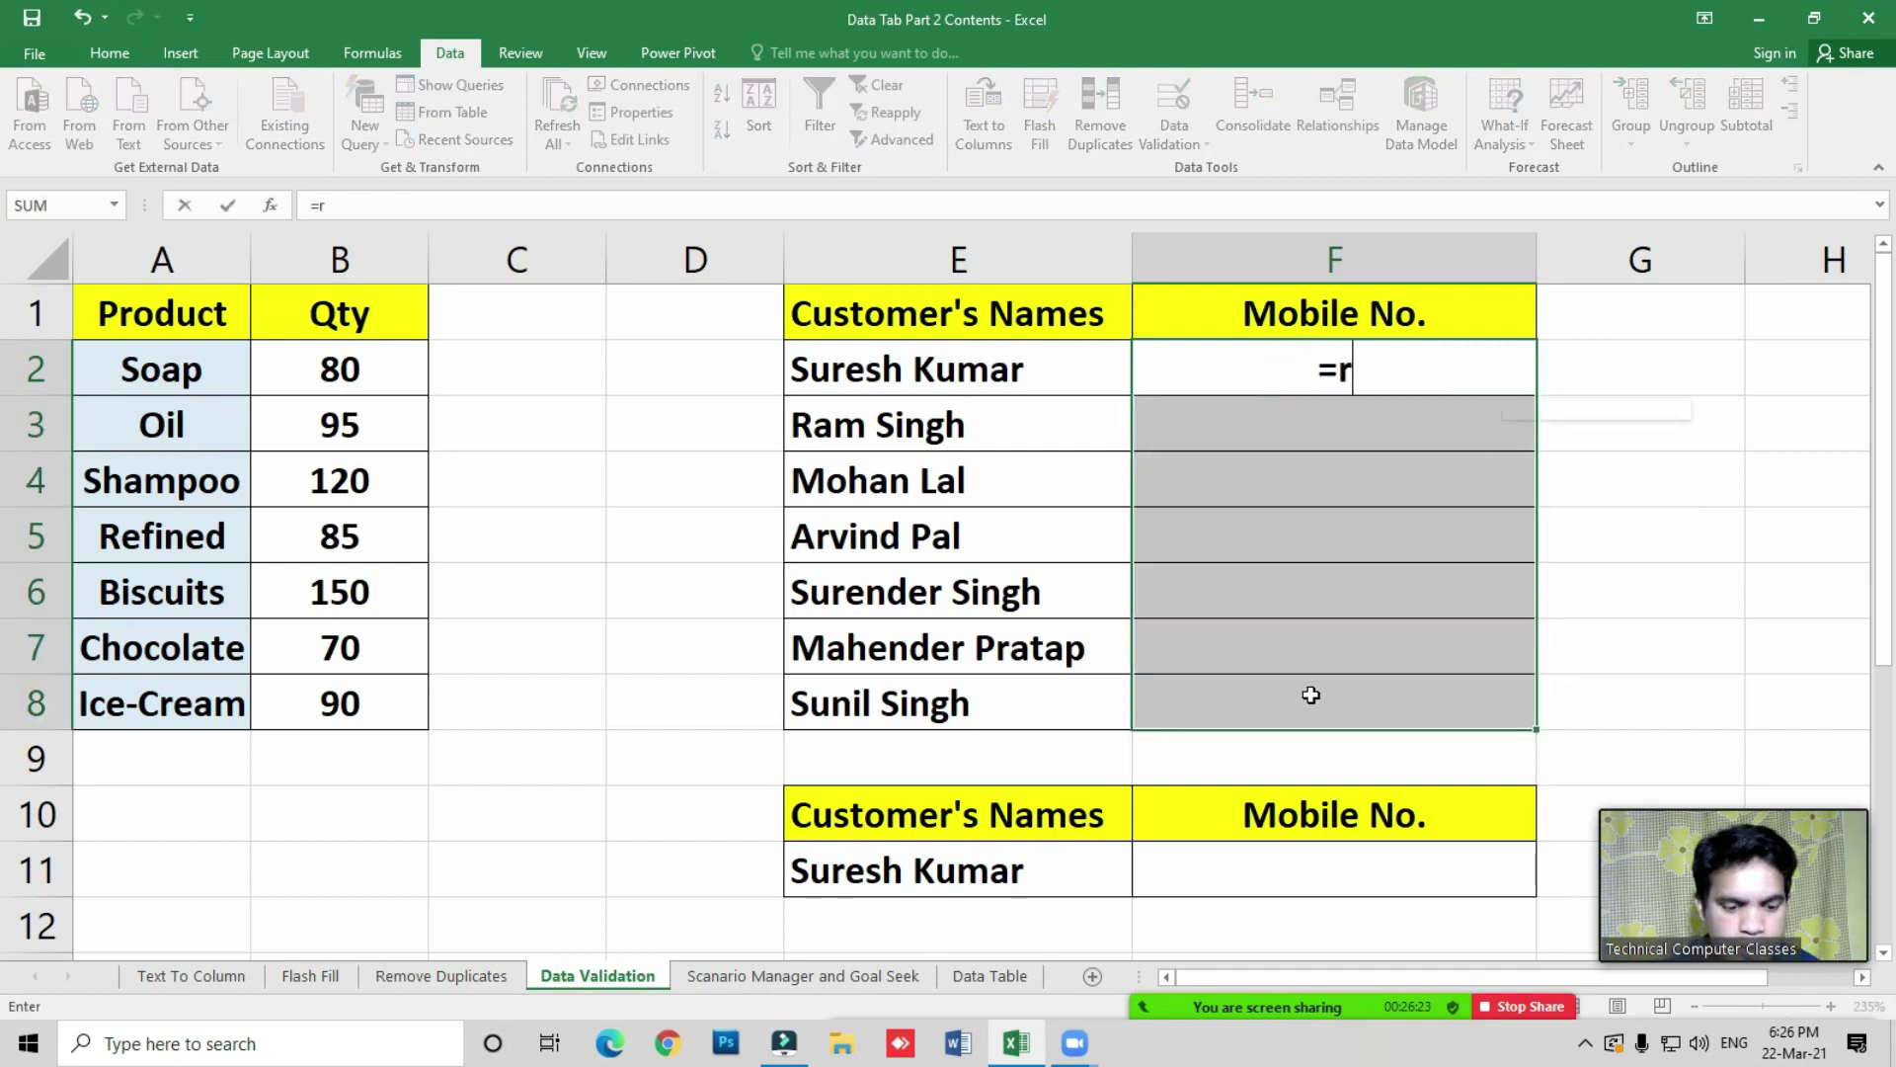
type("an")
key("Tab")
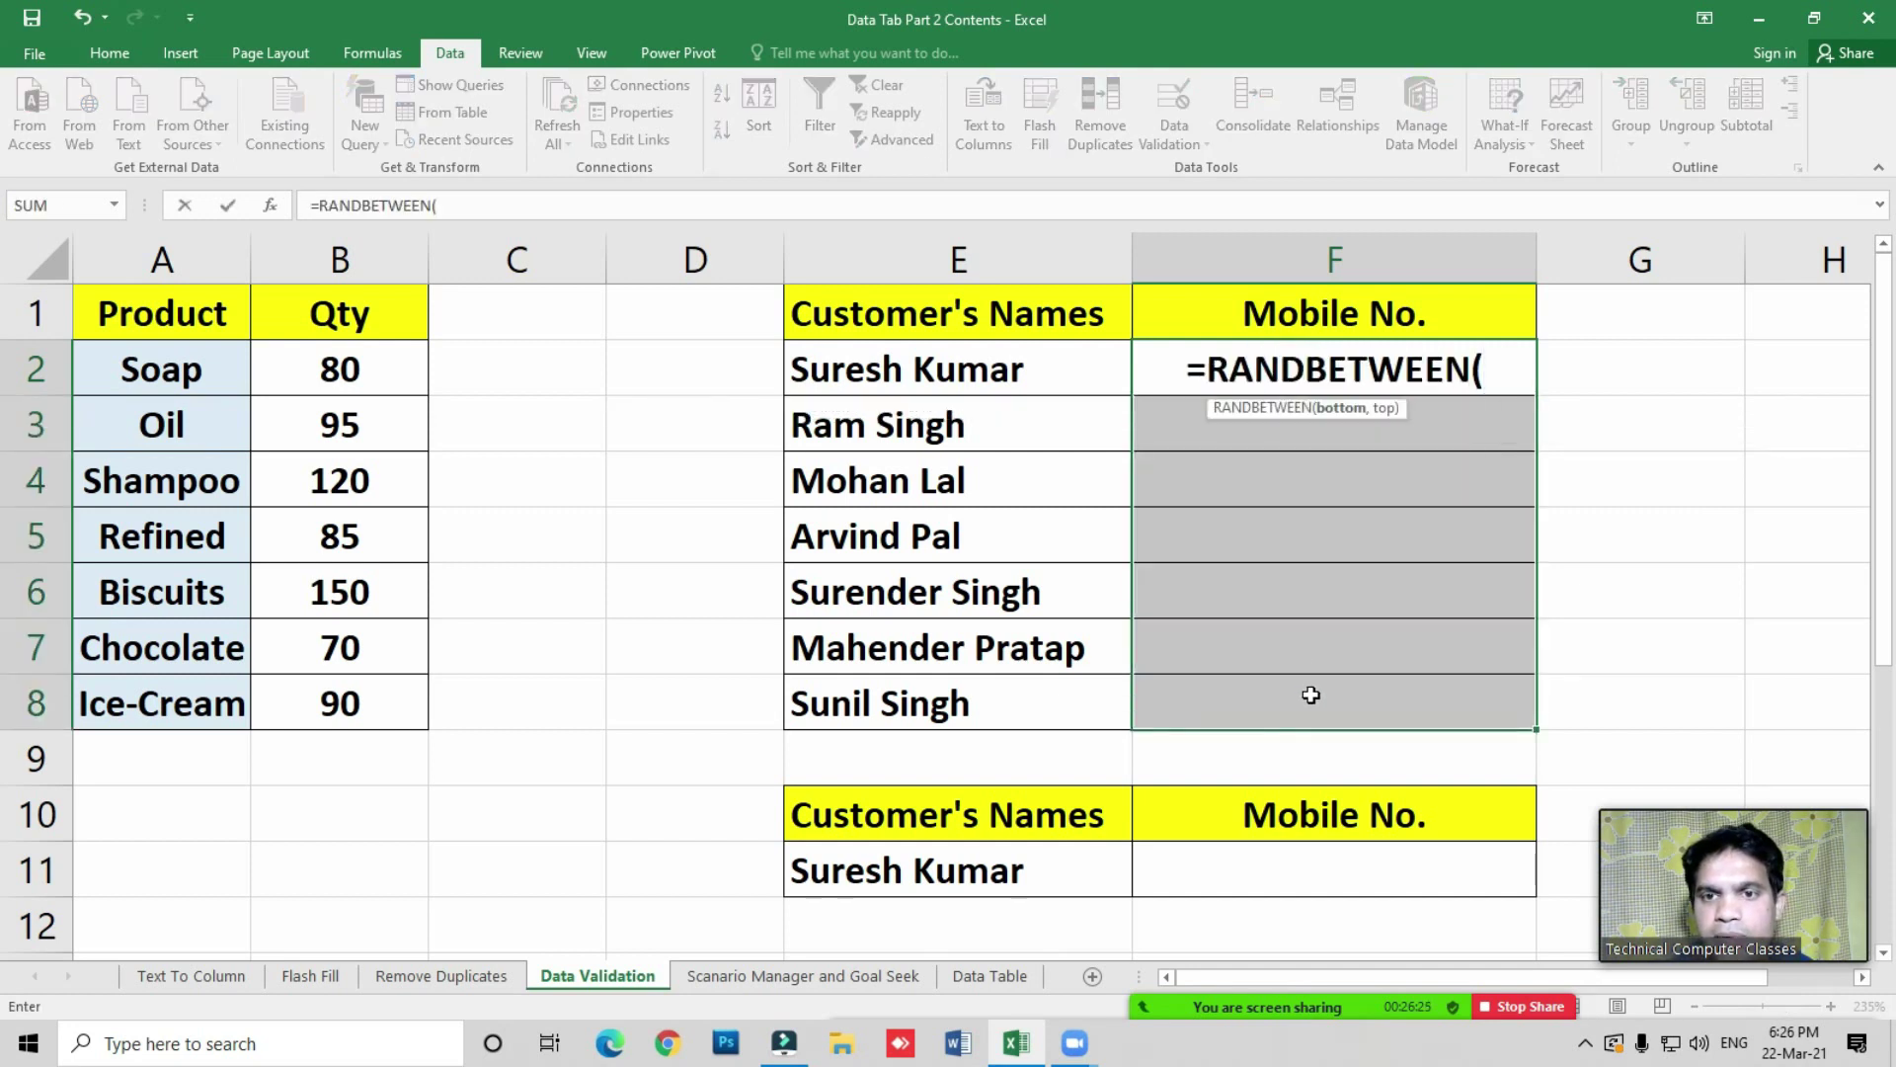
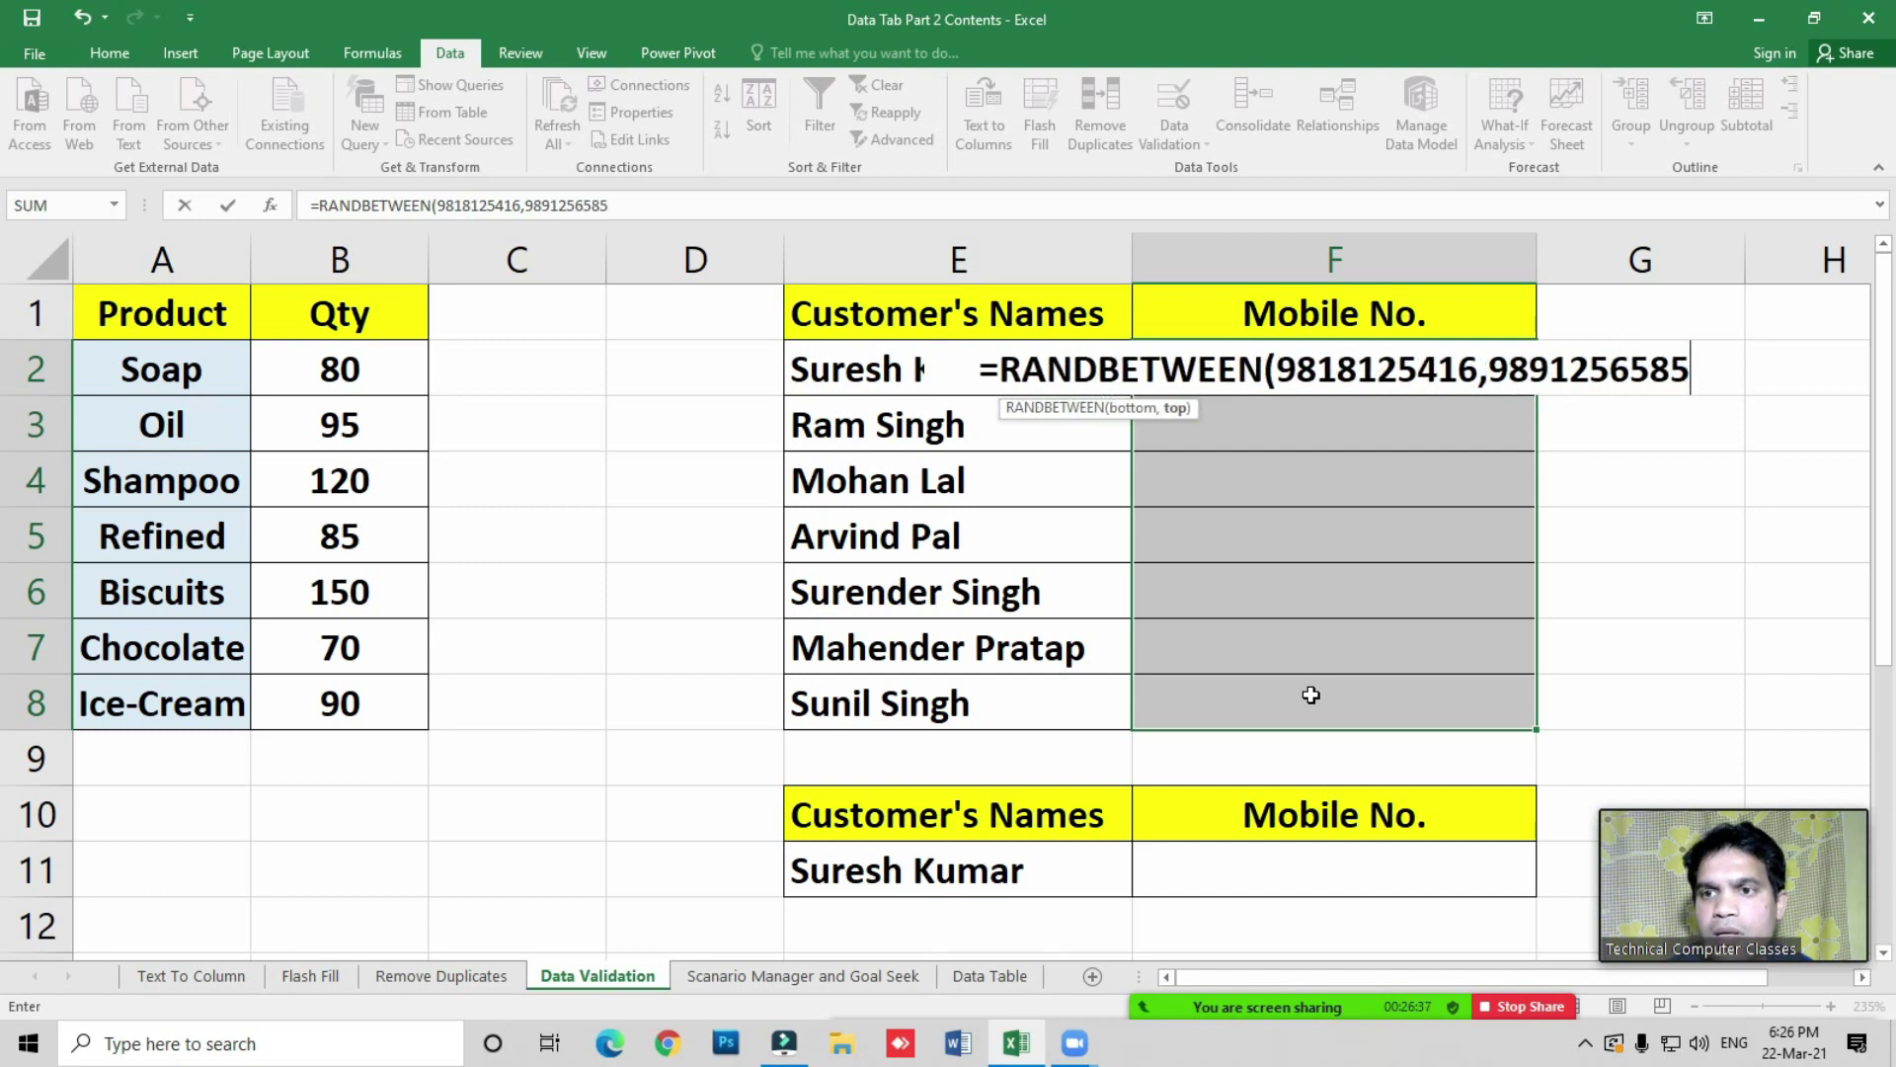
type(")")
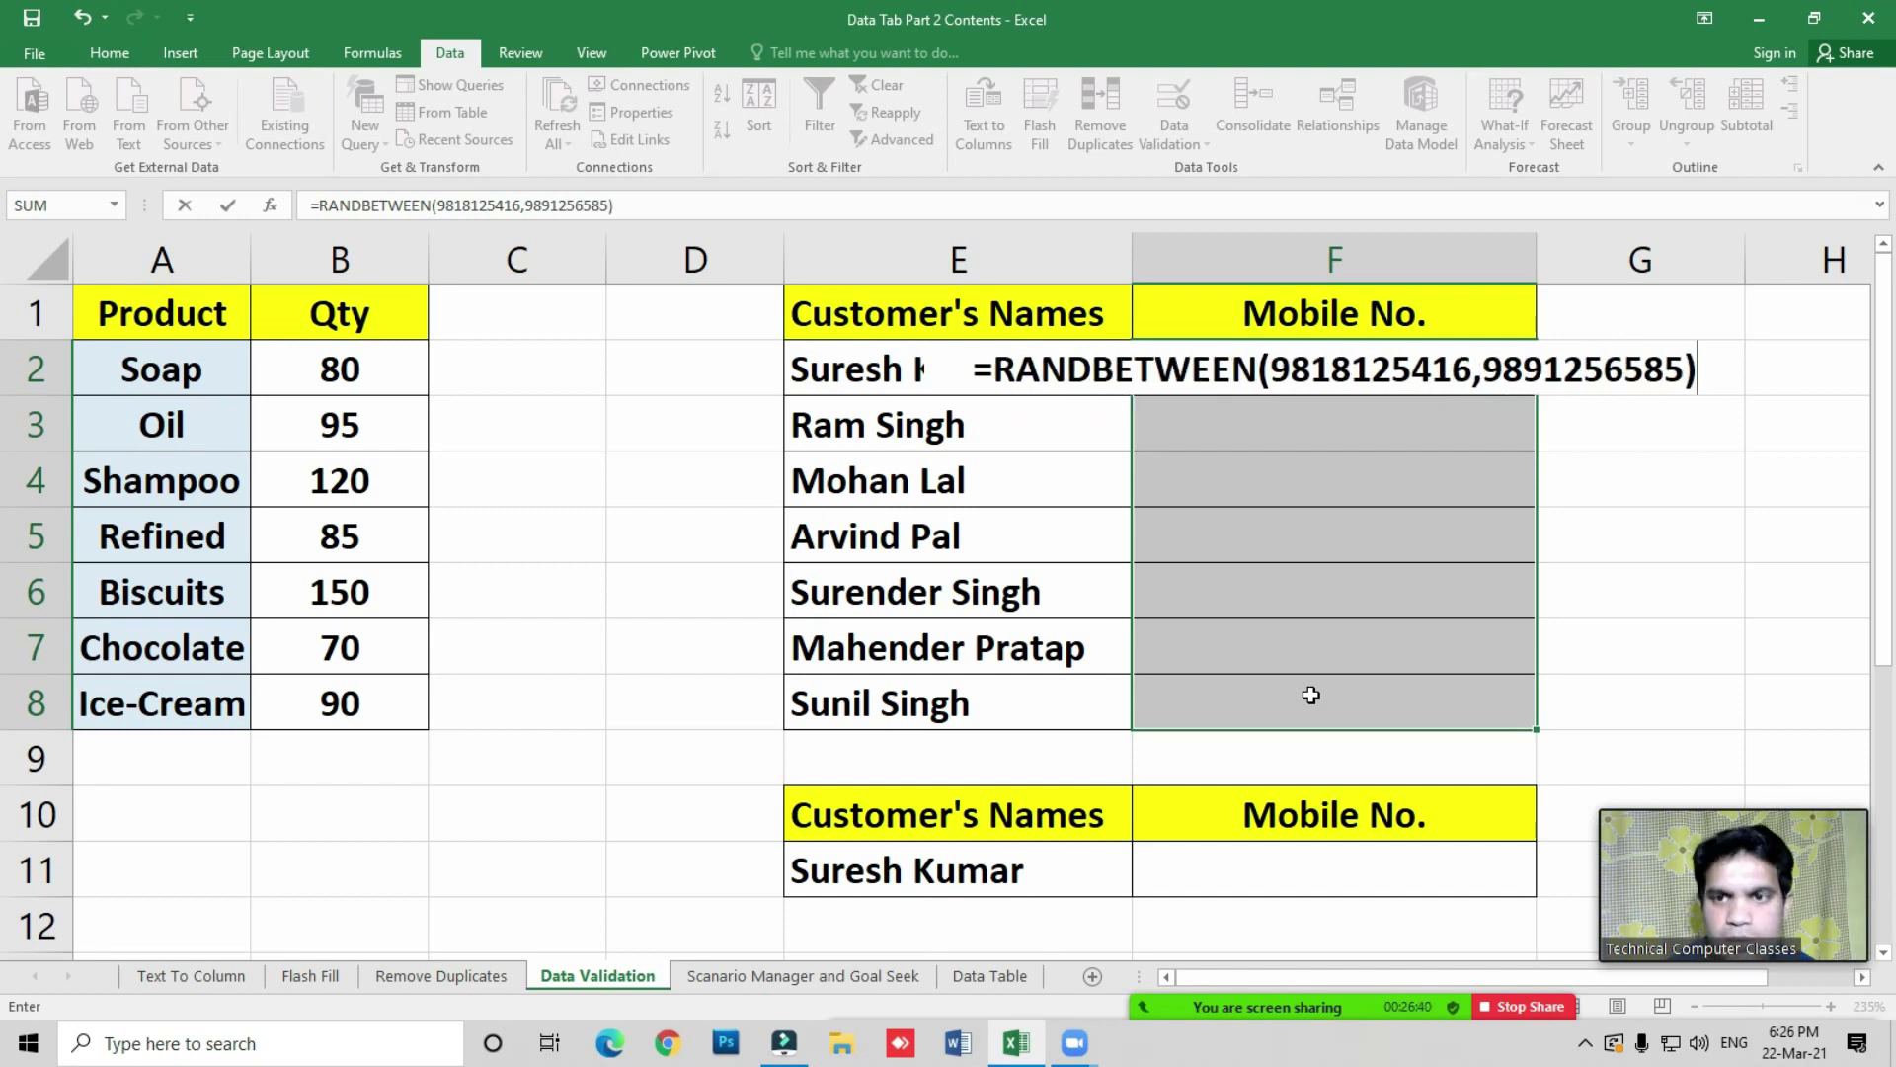
key("ctrl+Return")
Copy F2:F8 and paste the random numbers back as fixed values.
key("ctrl+c")
key("alt+e")
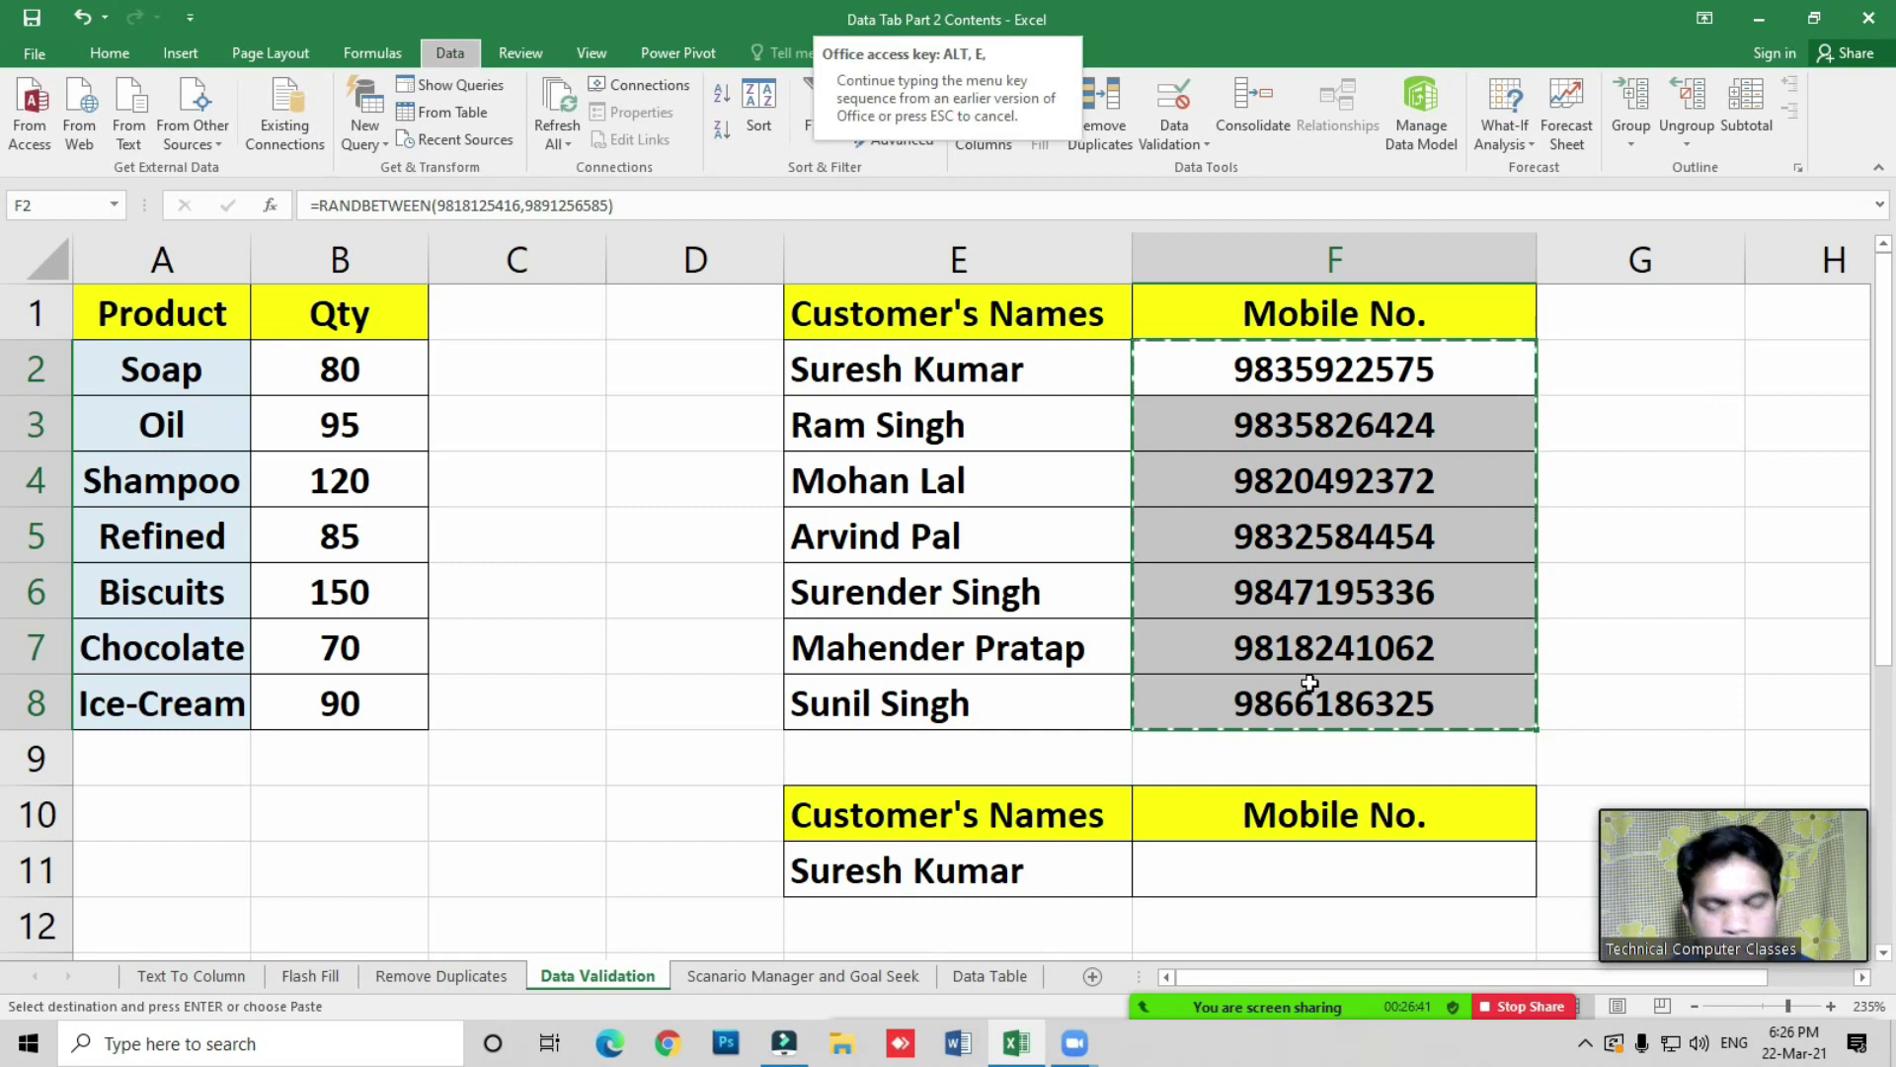
key("s")
key("v")
key("Return")
left_click(1325, 681)
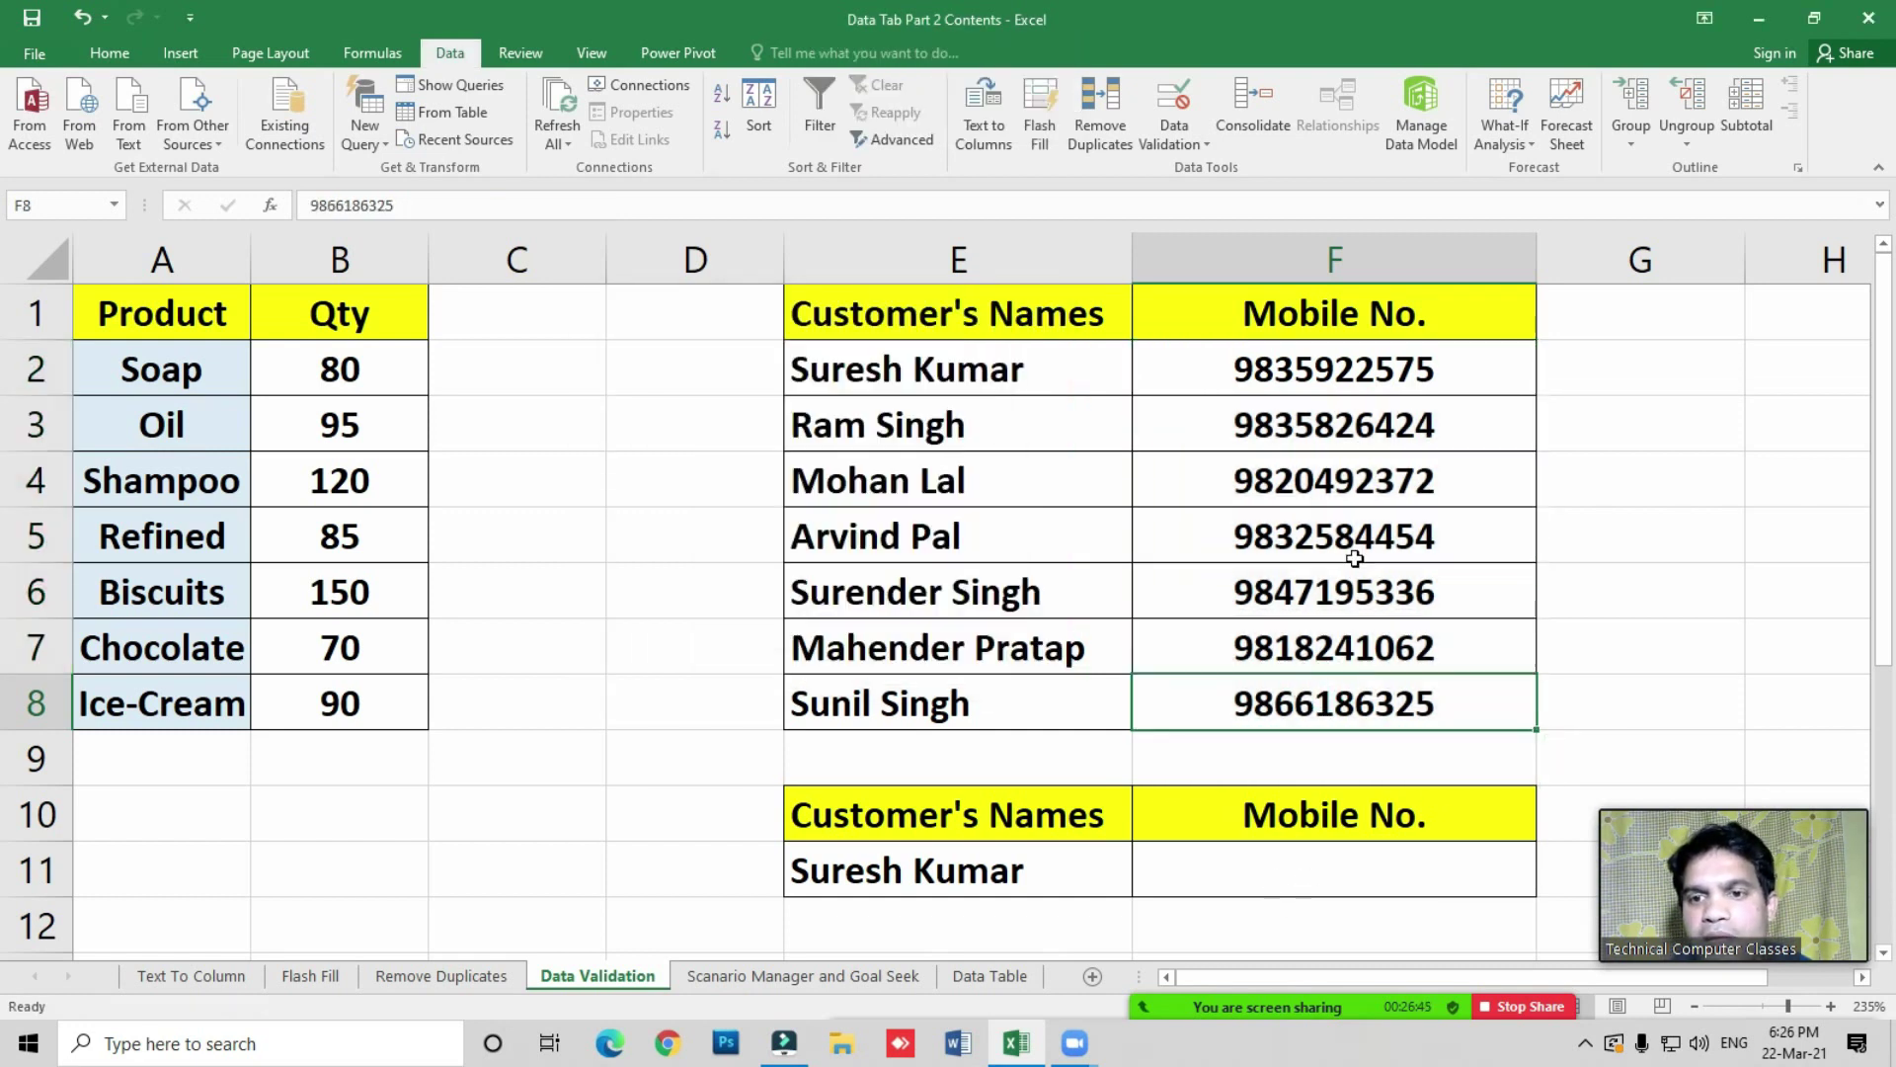
left_click(1344, 590)
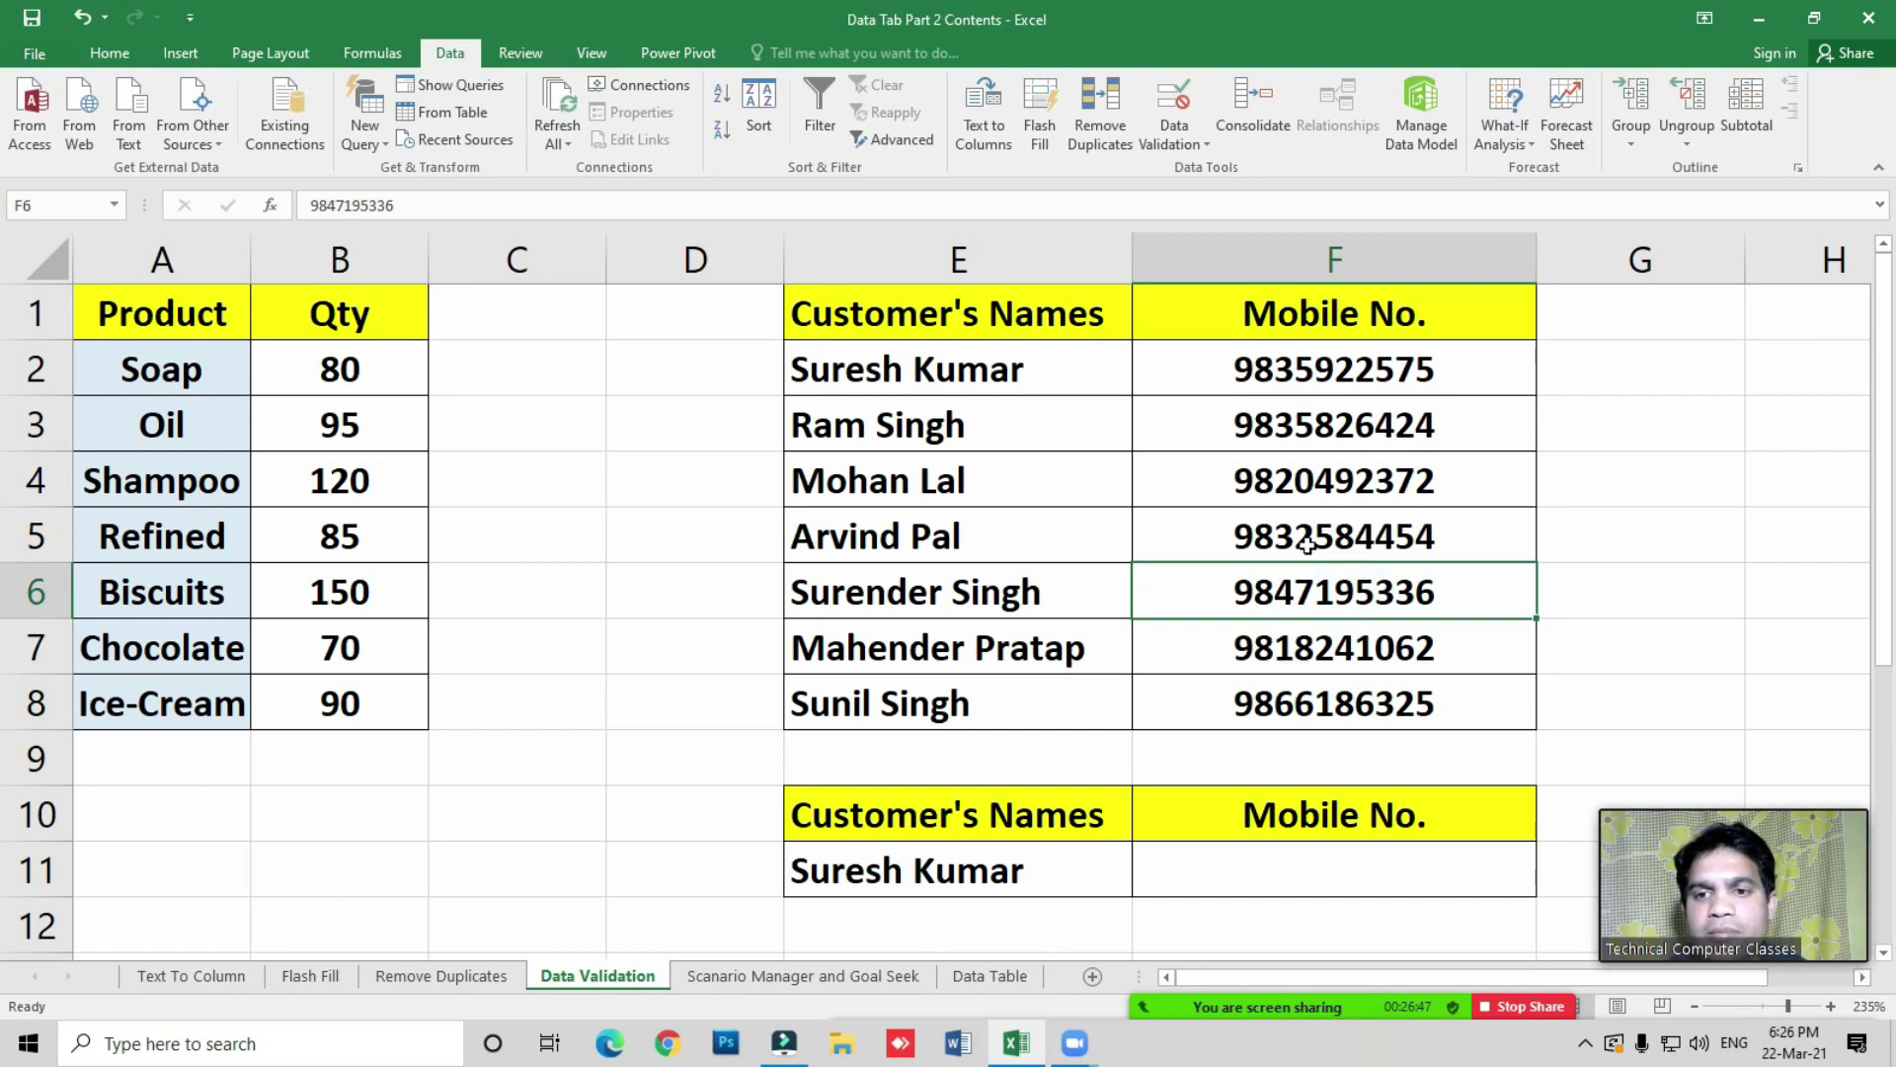
left_click(992, 889)
left_click(1259, 871)
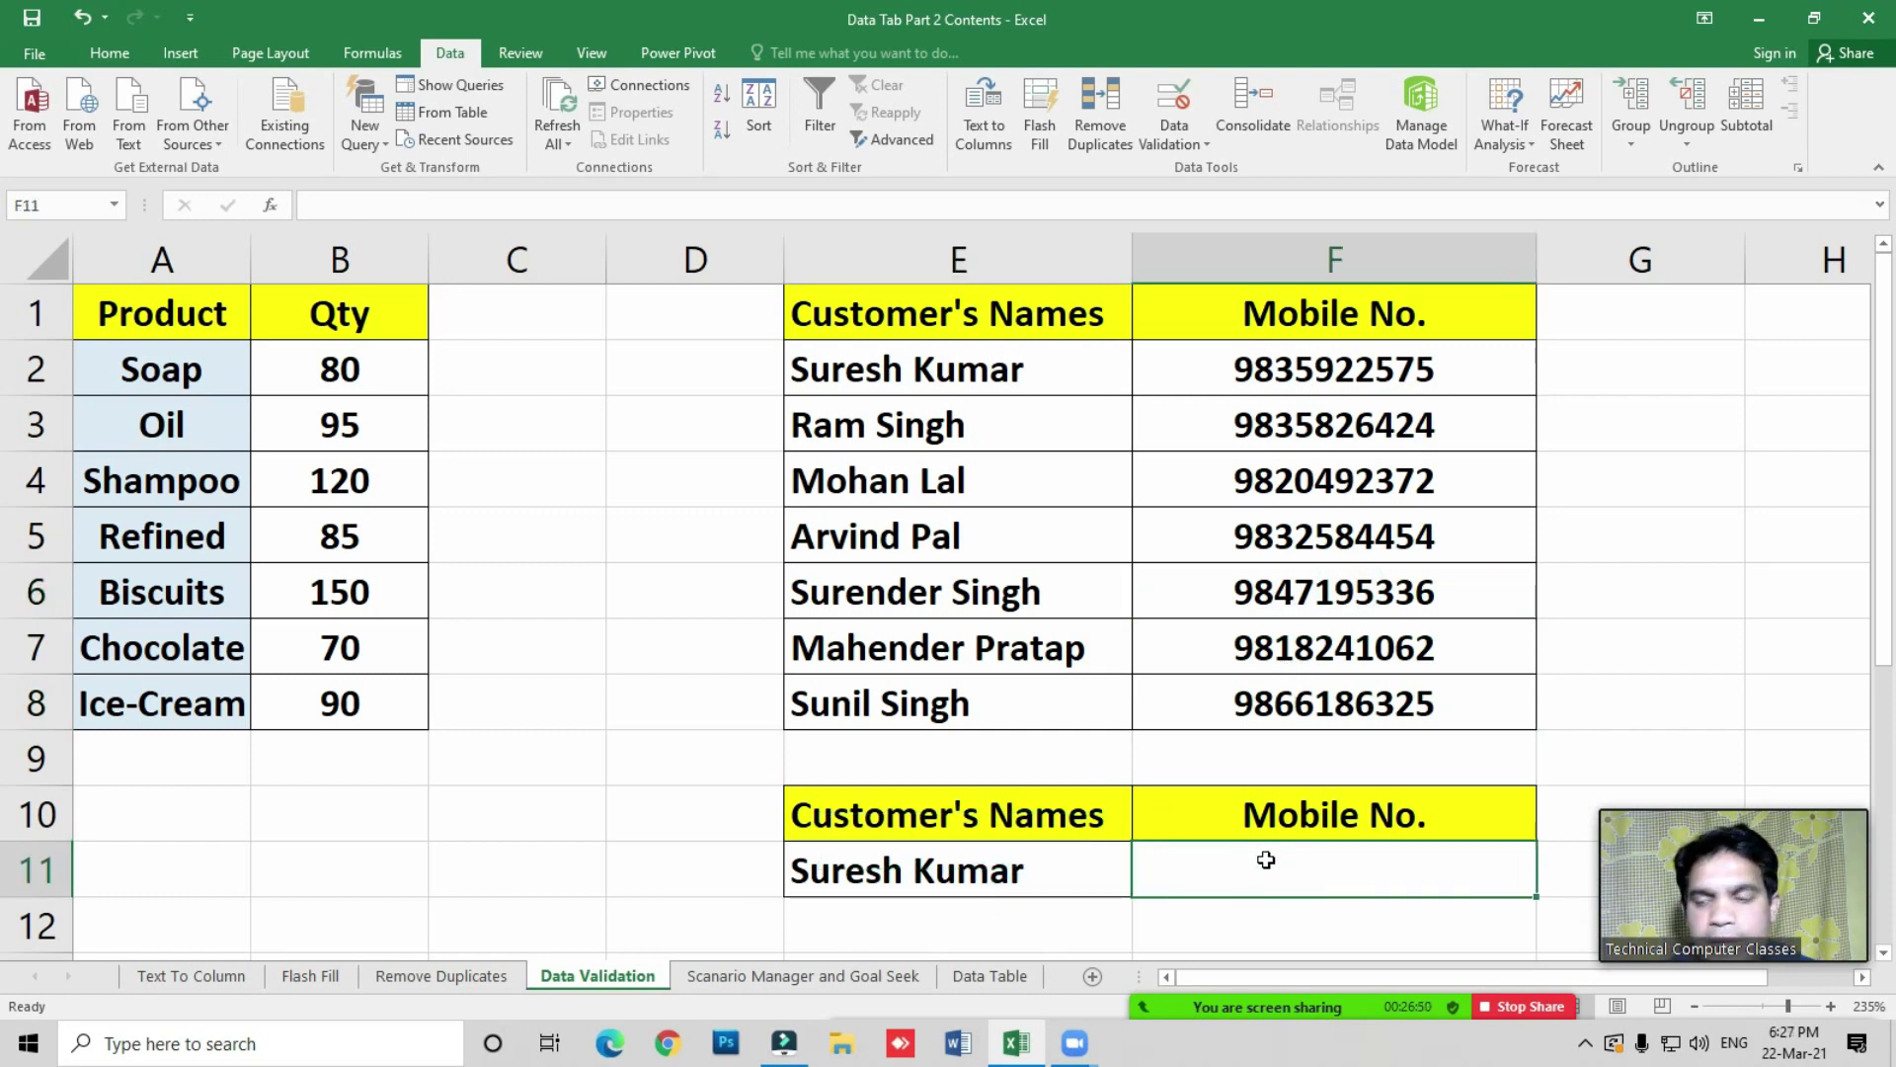
left_click(890, 884)
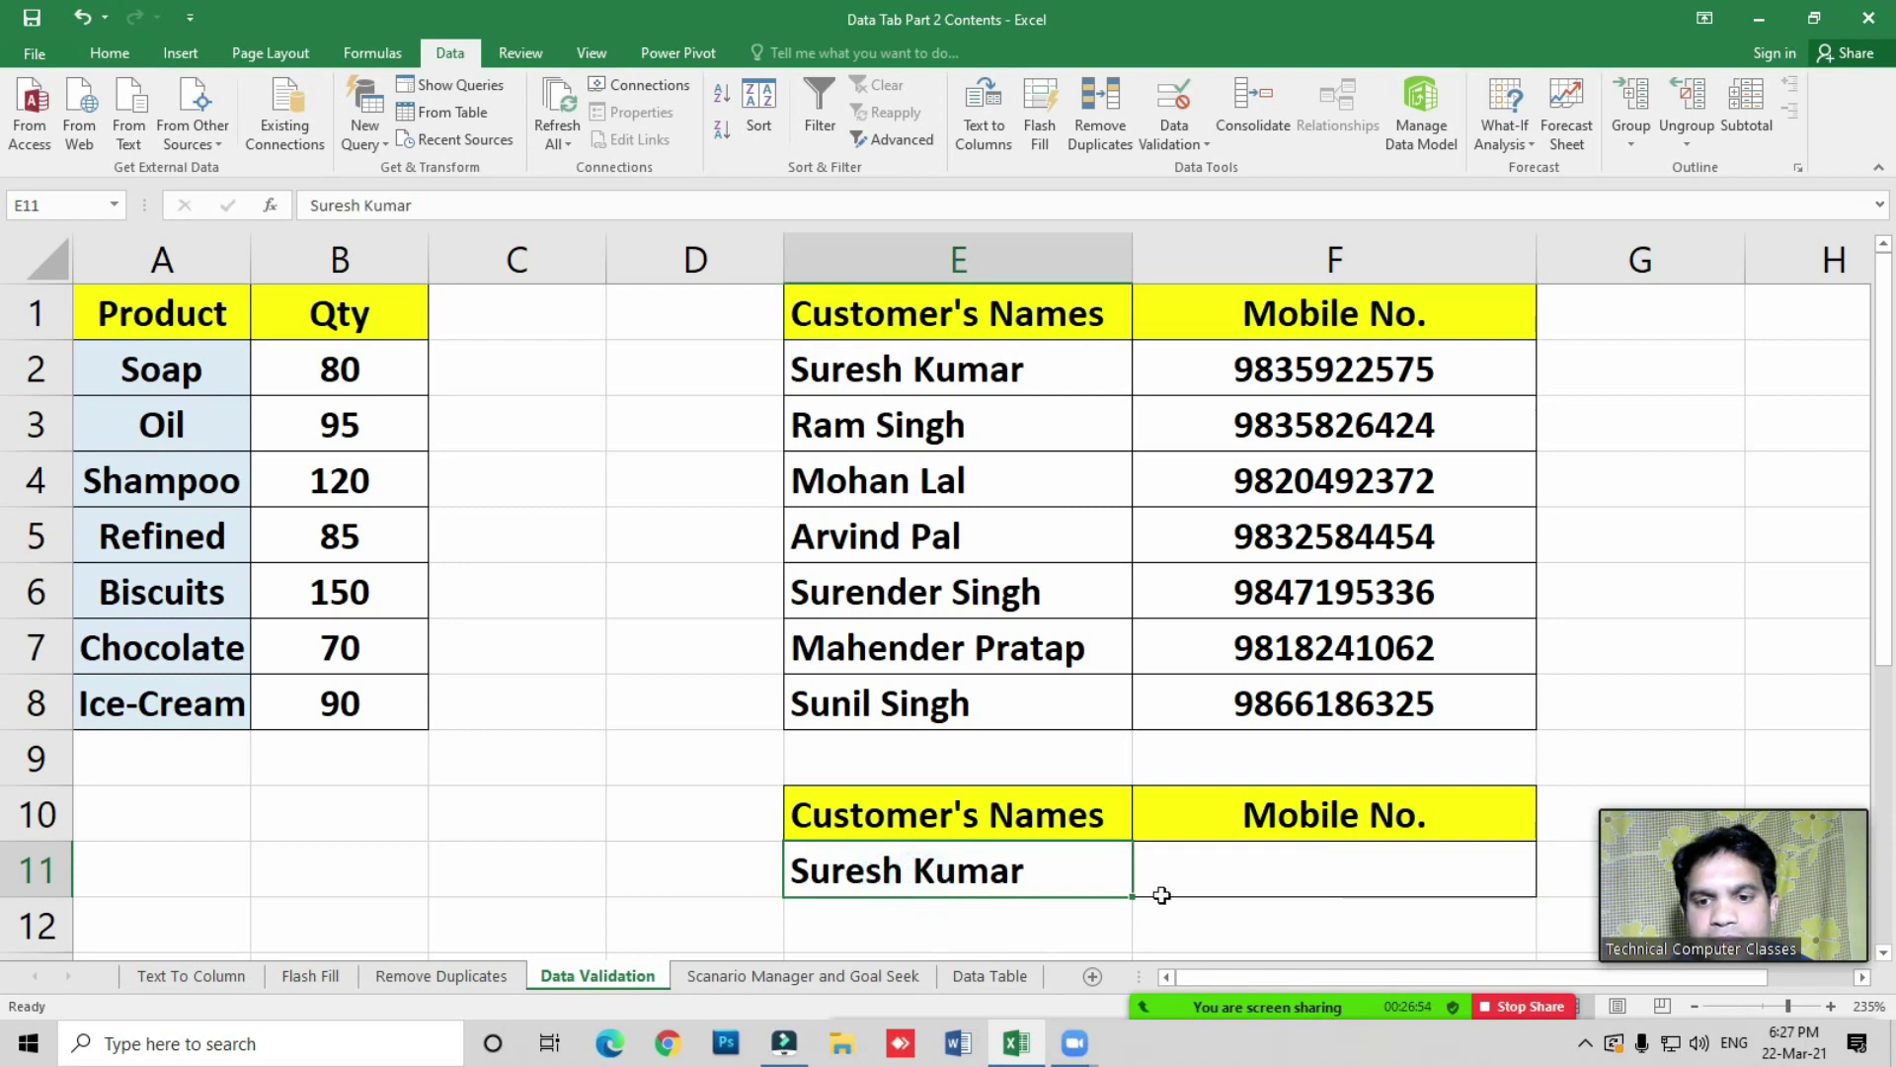
left_click(1227, 869)
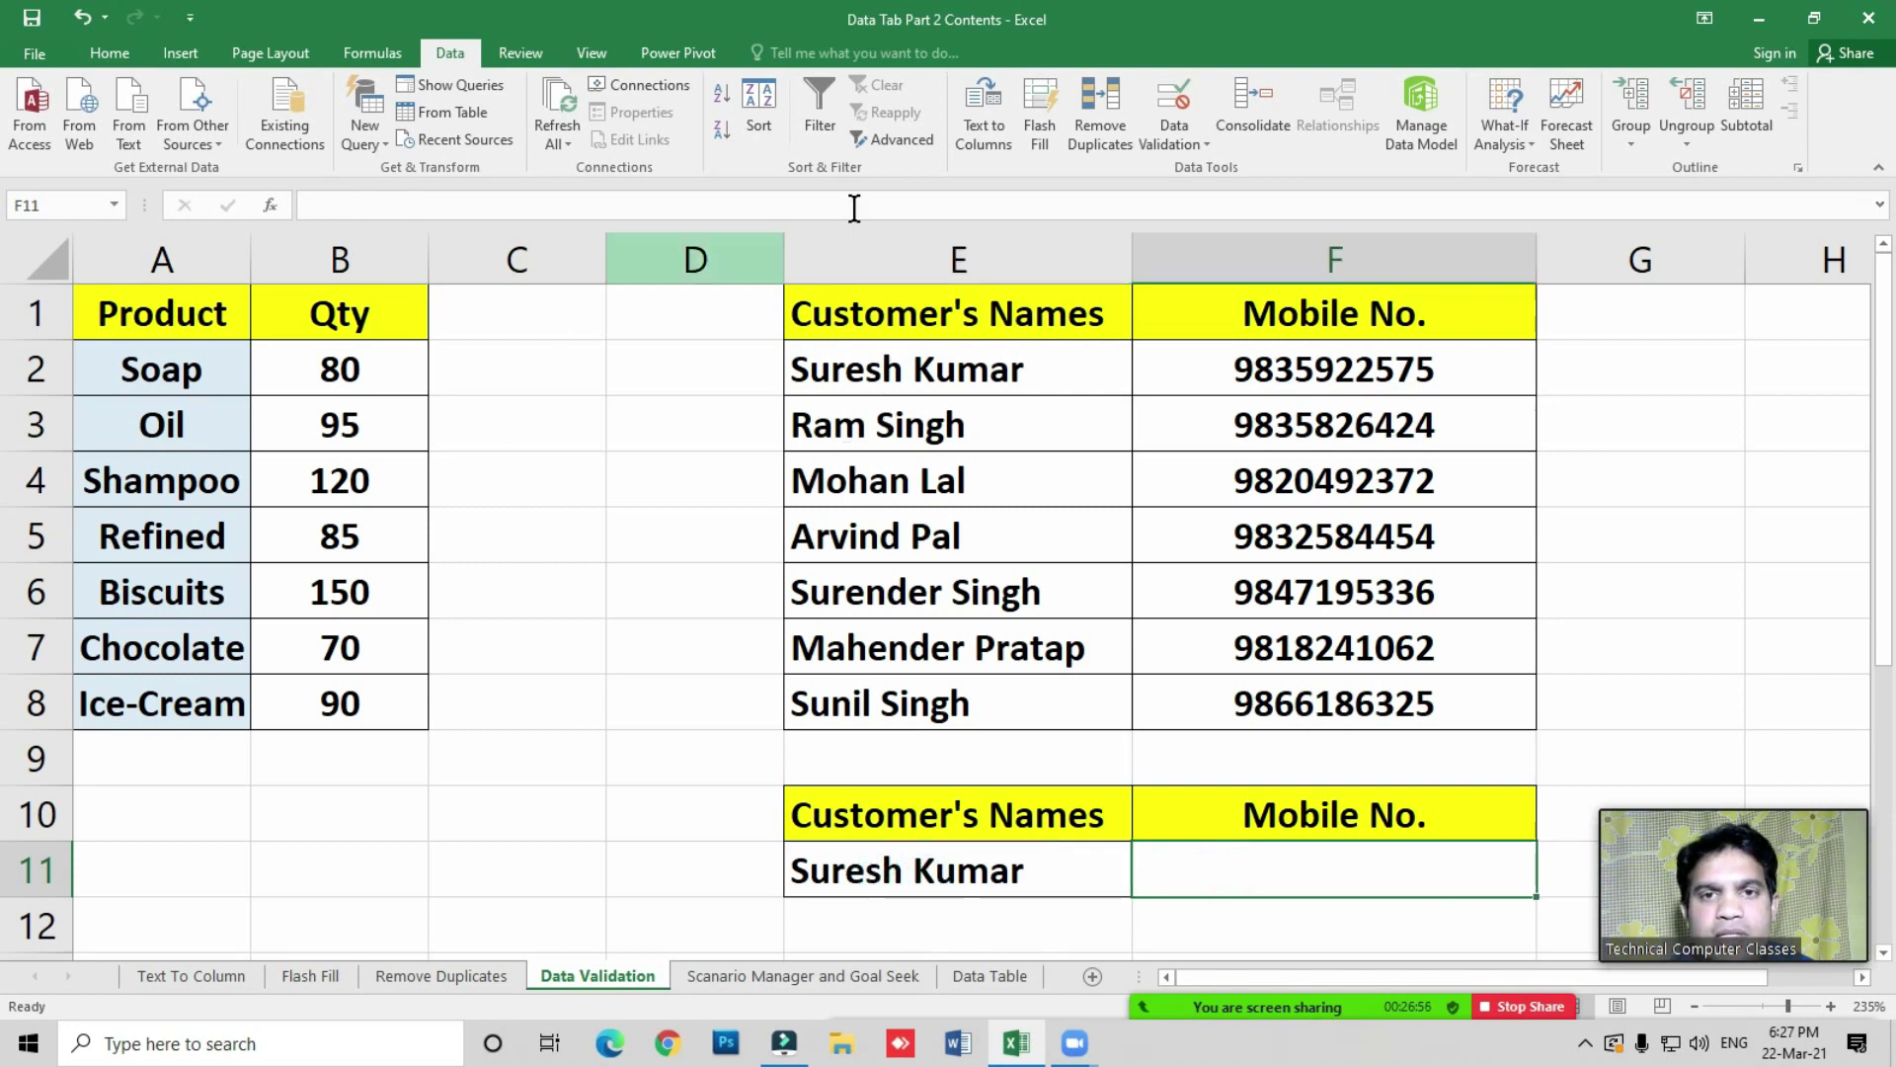
left_click(1201, 147)
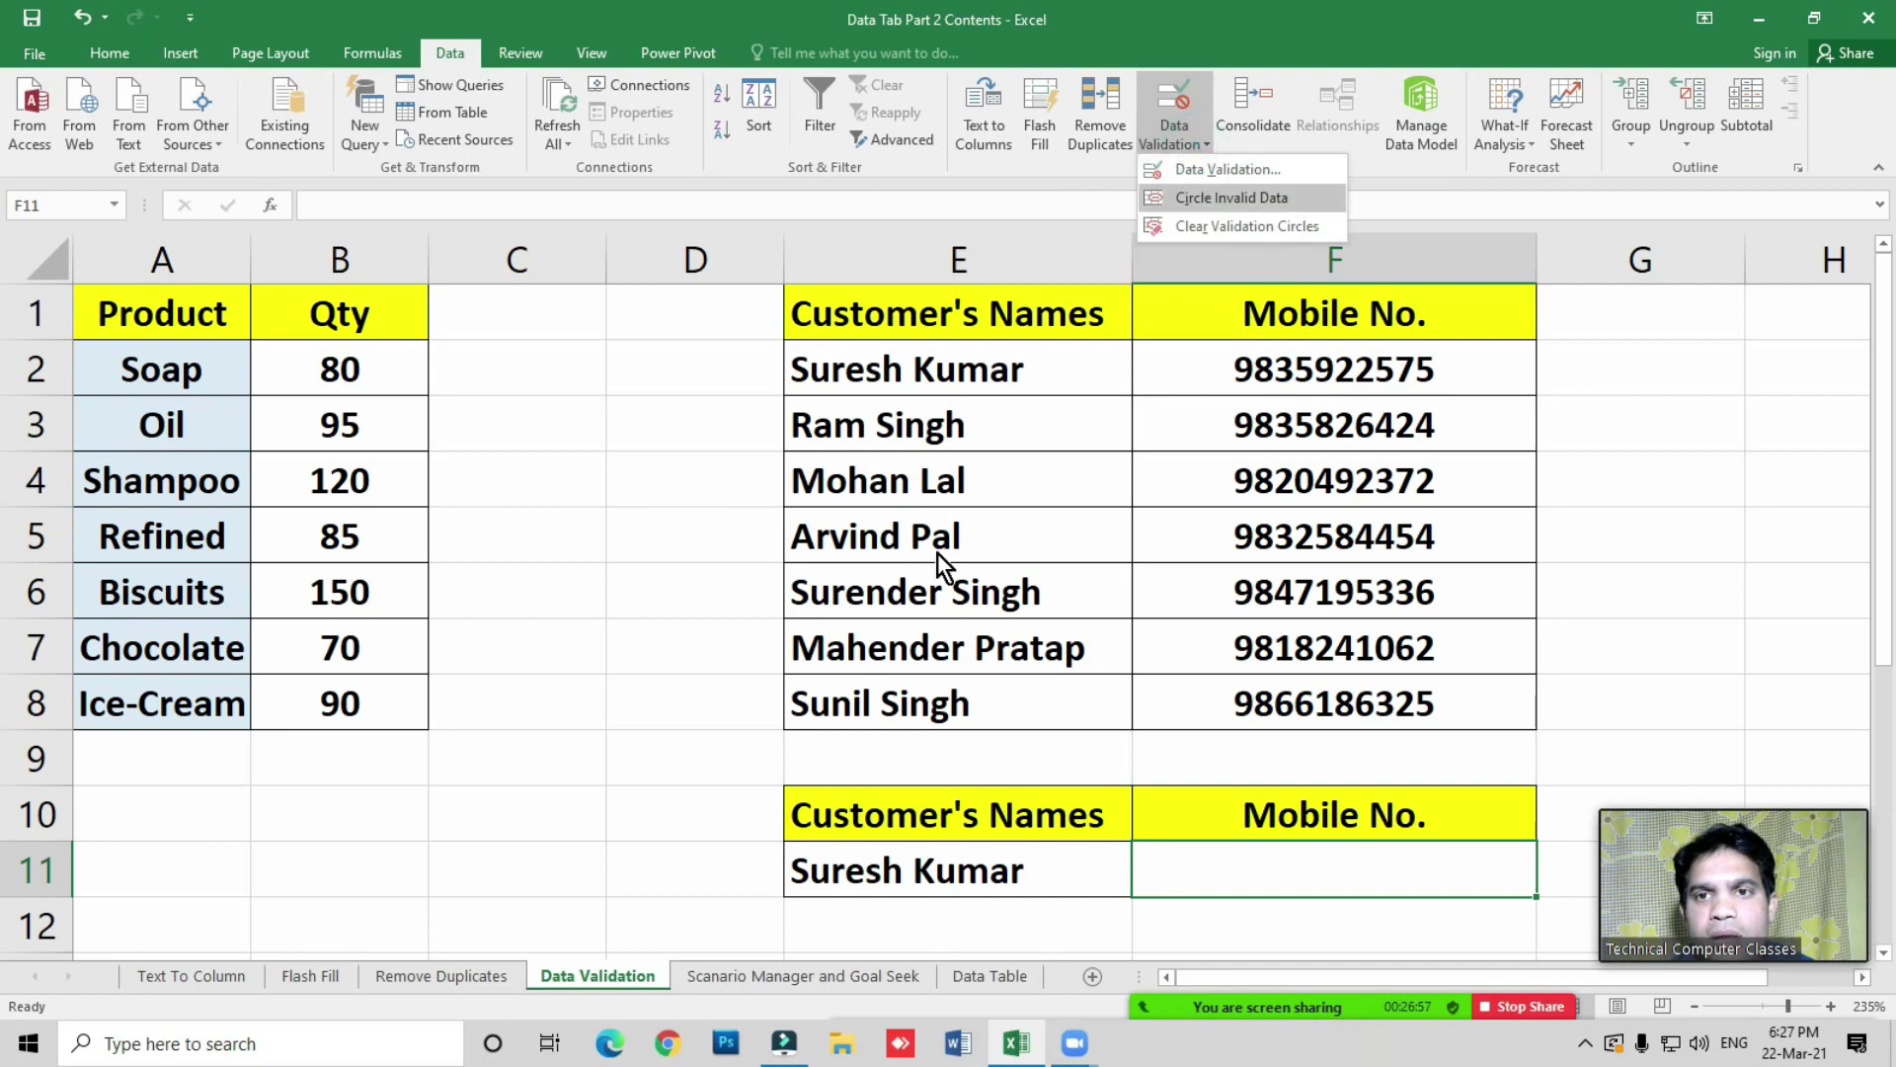
left_click(547, 649)
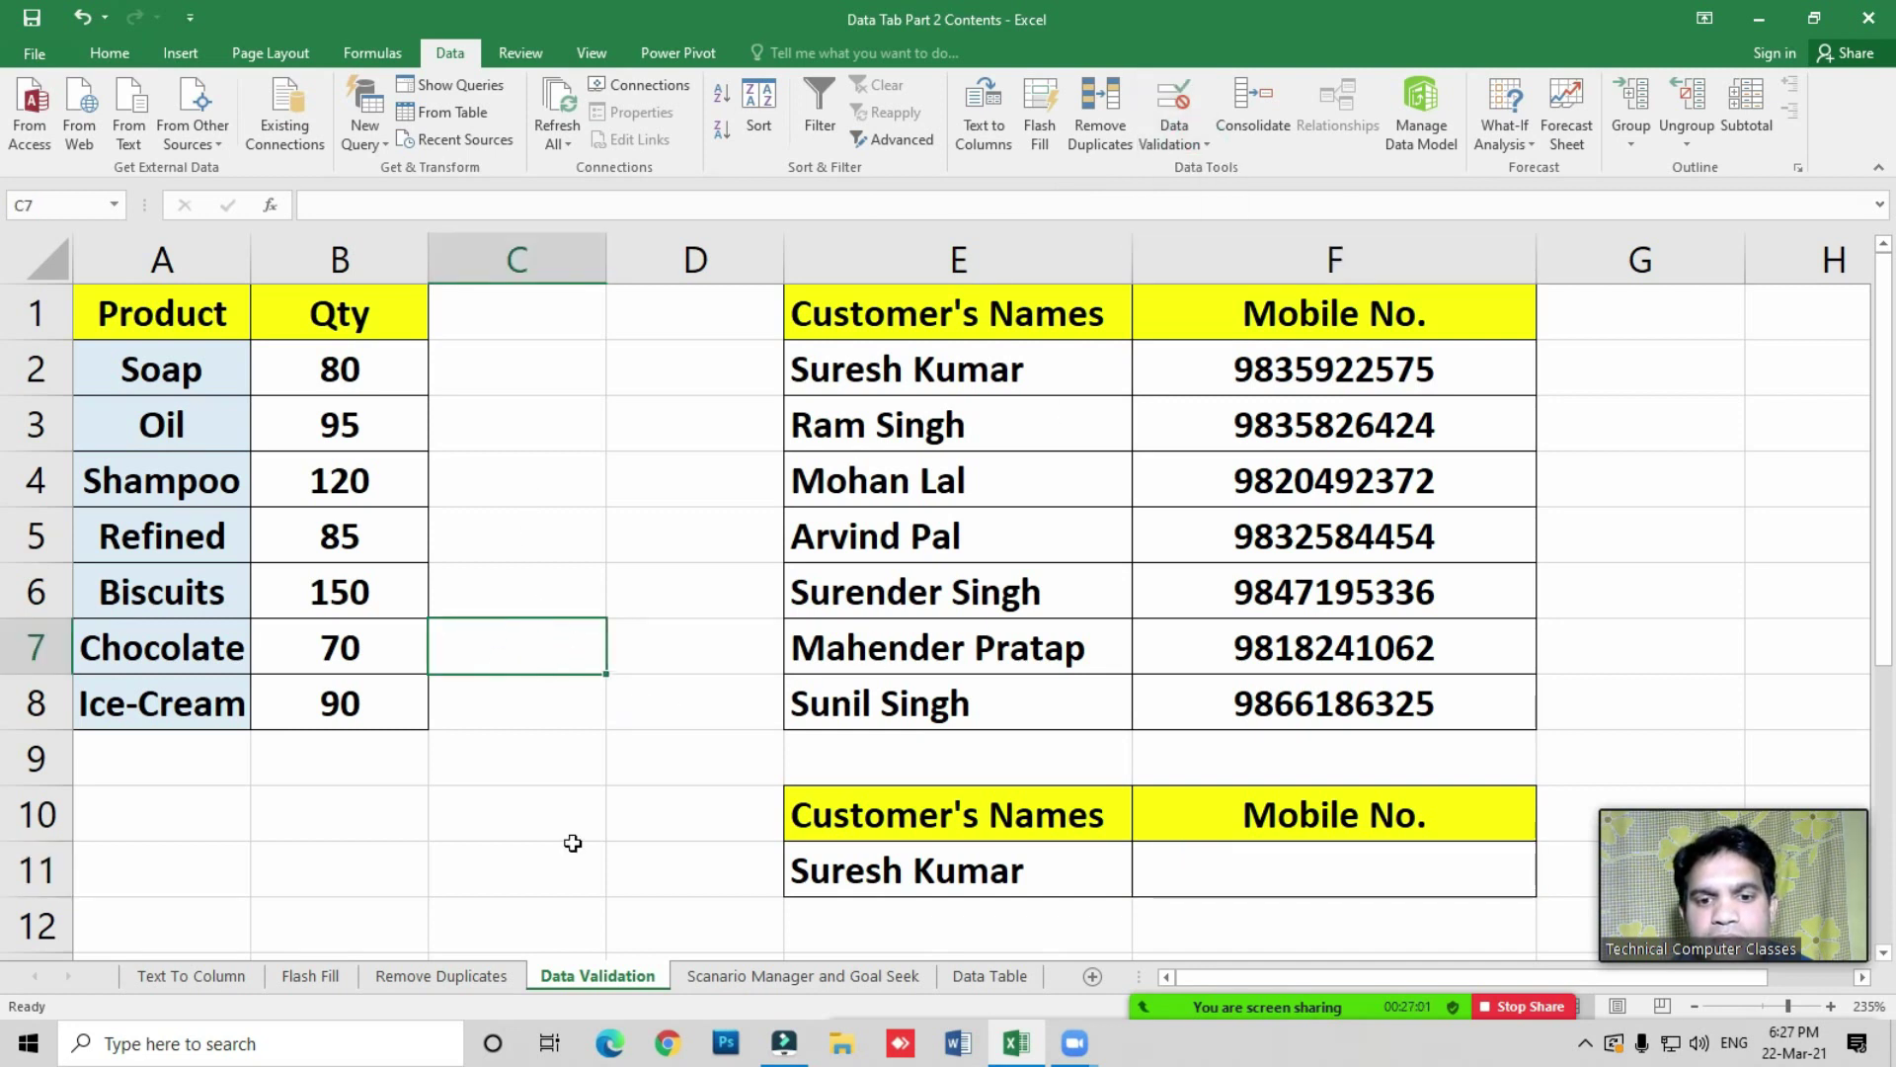
left_click(882, 874)
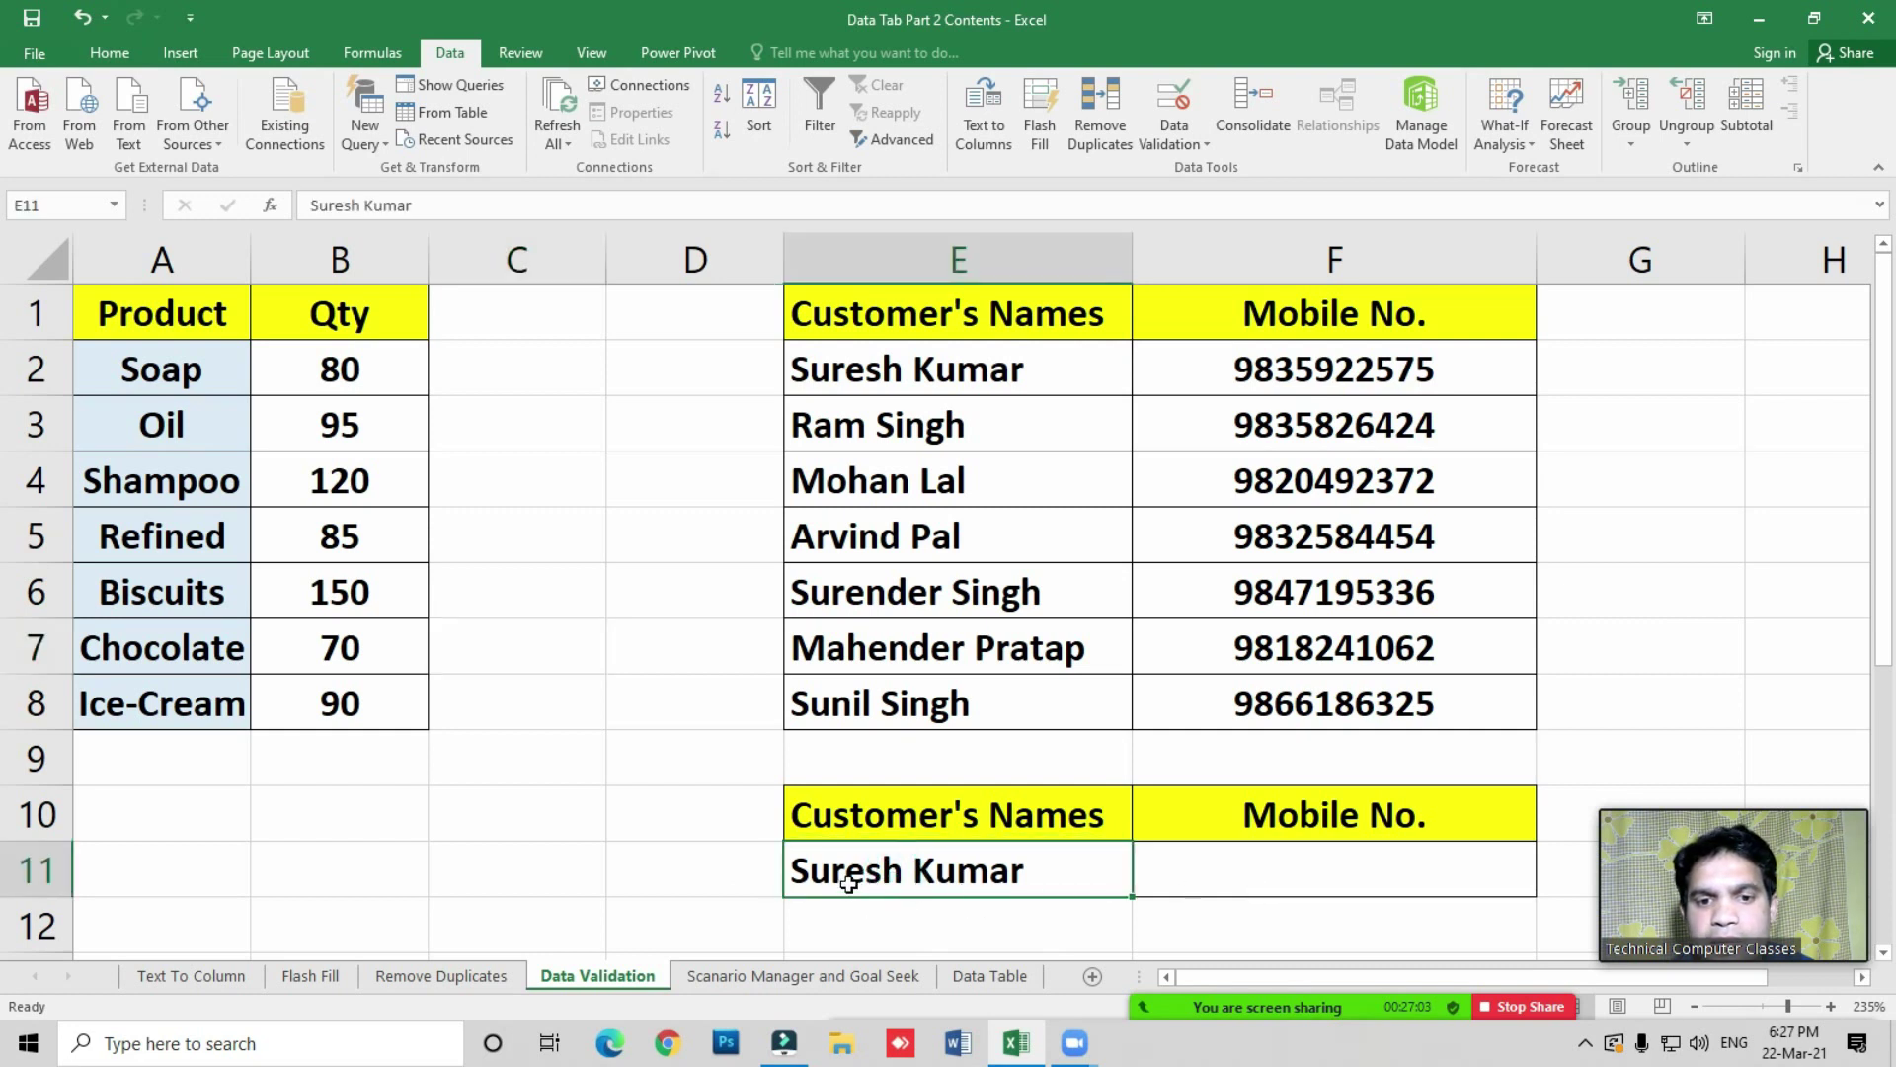
left_click(1227, 875)
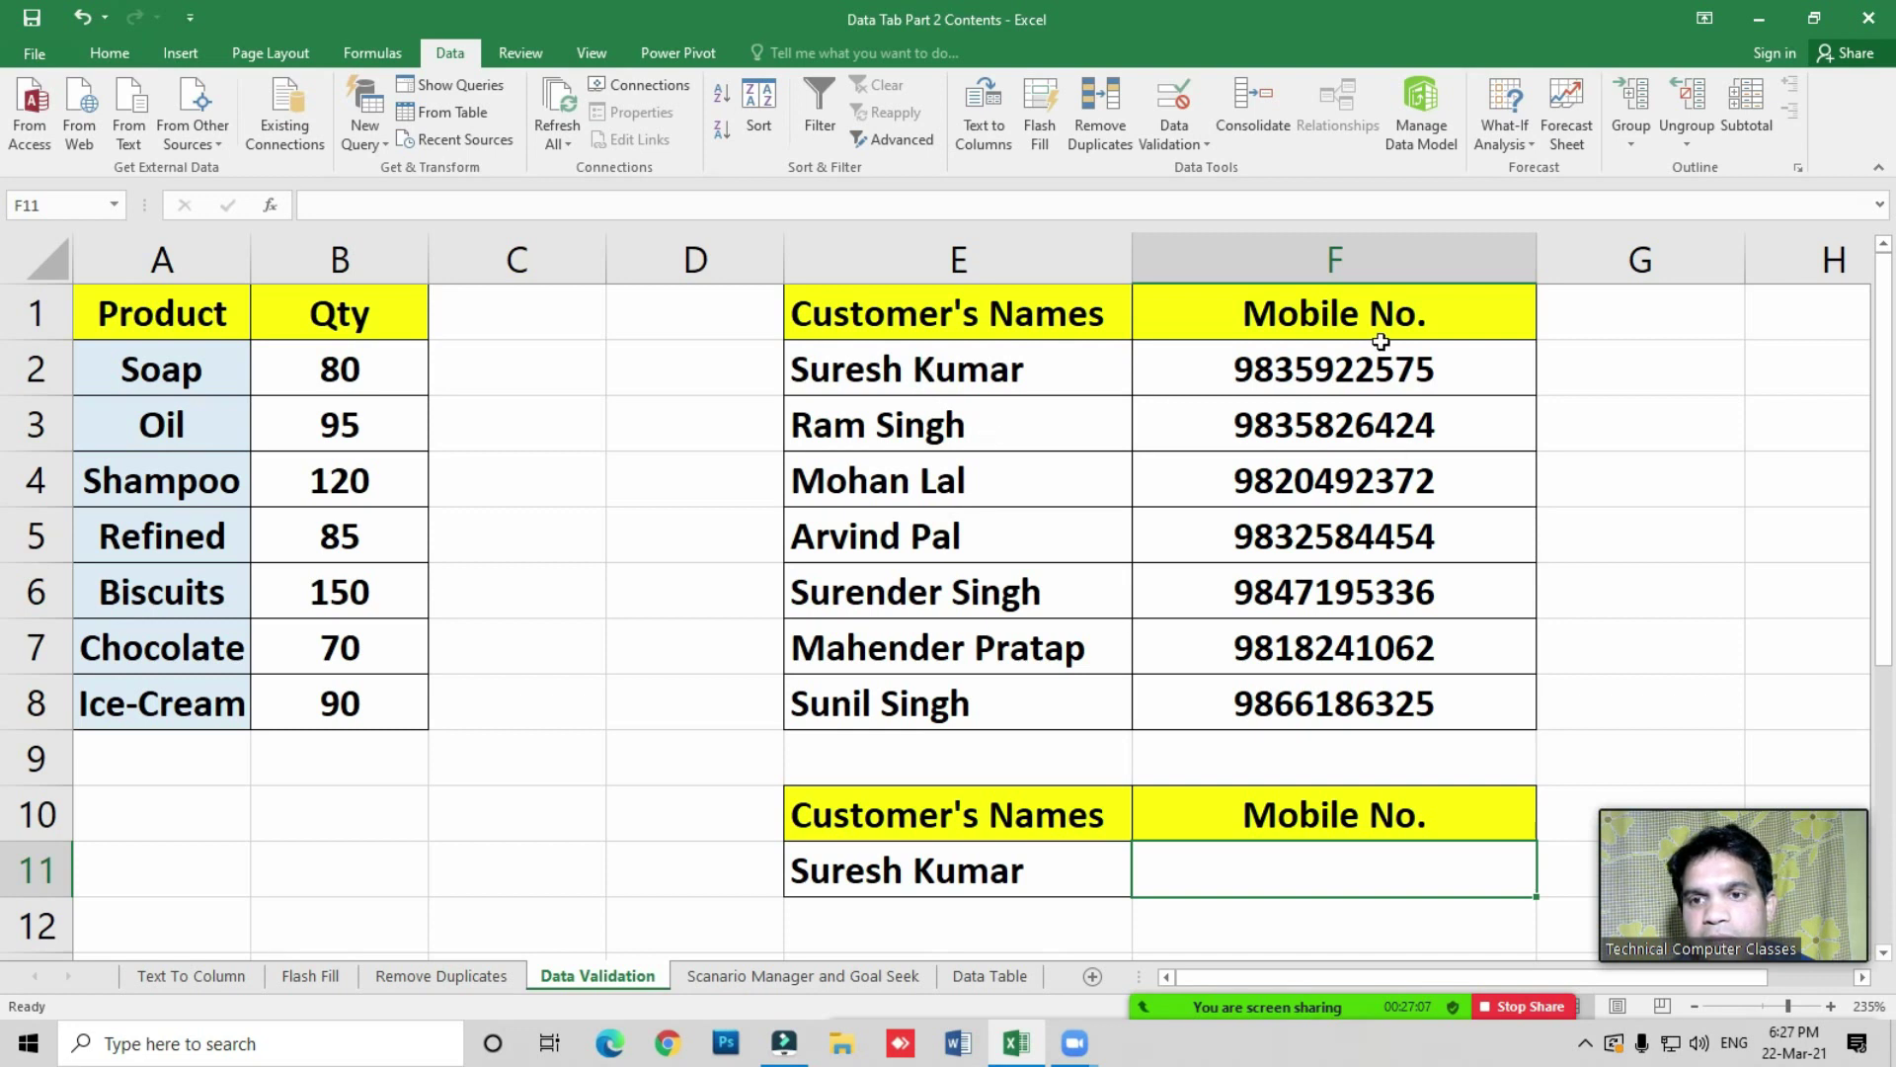
Enter =VLOOKUP(E11,E2:F8,2,0) in F11 to return the mobile number for E11's customer.
type("=vlo")
key("Tab")
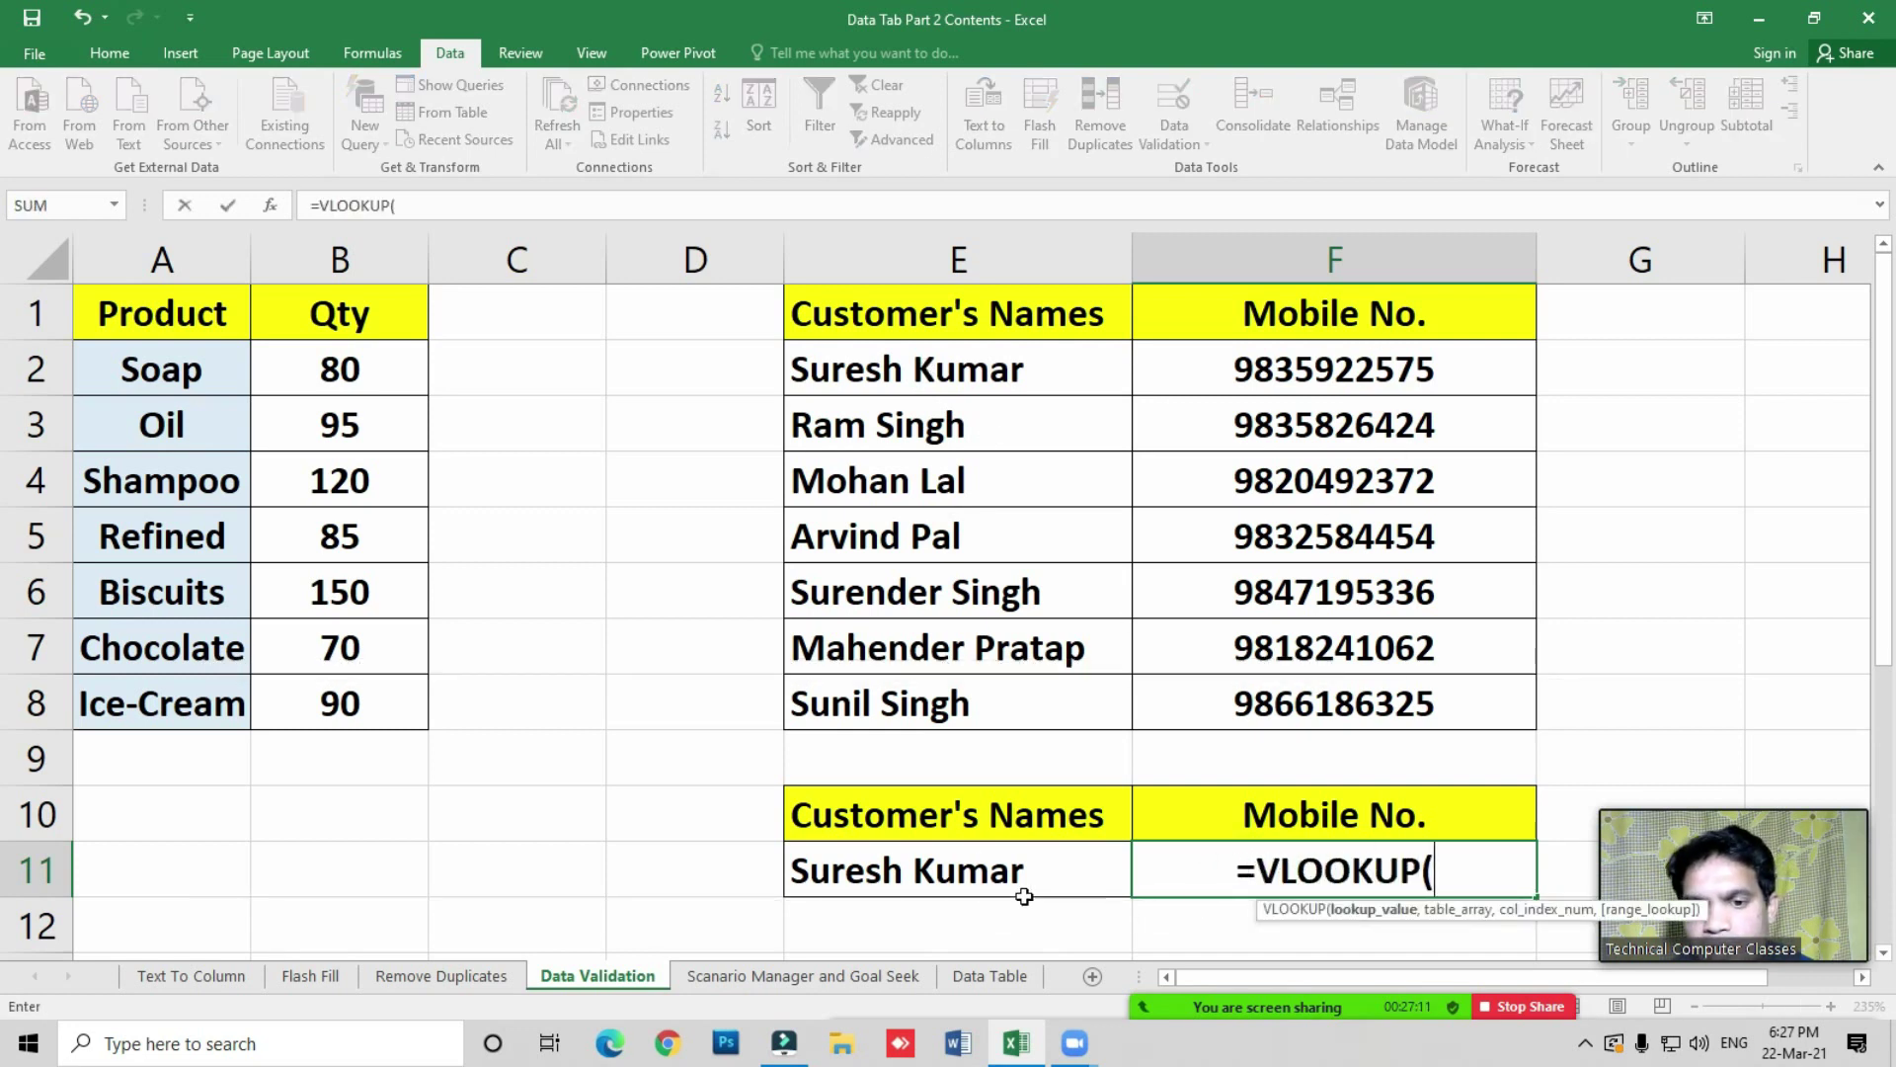
left_click(983, 862)
type(",")
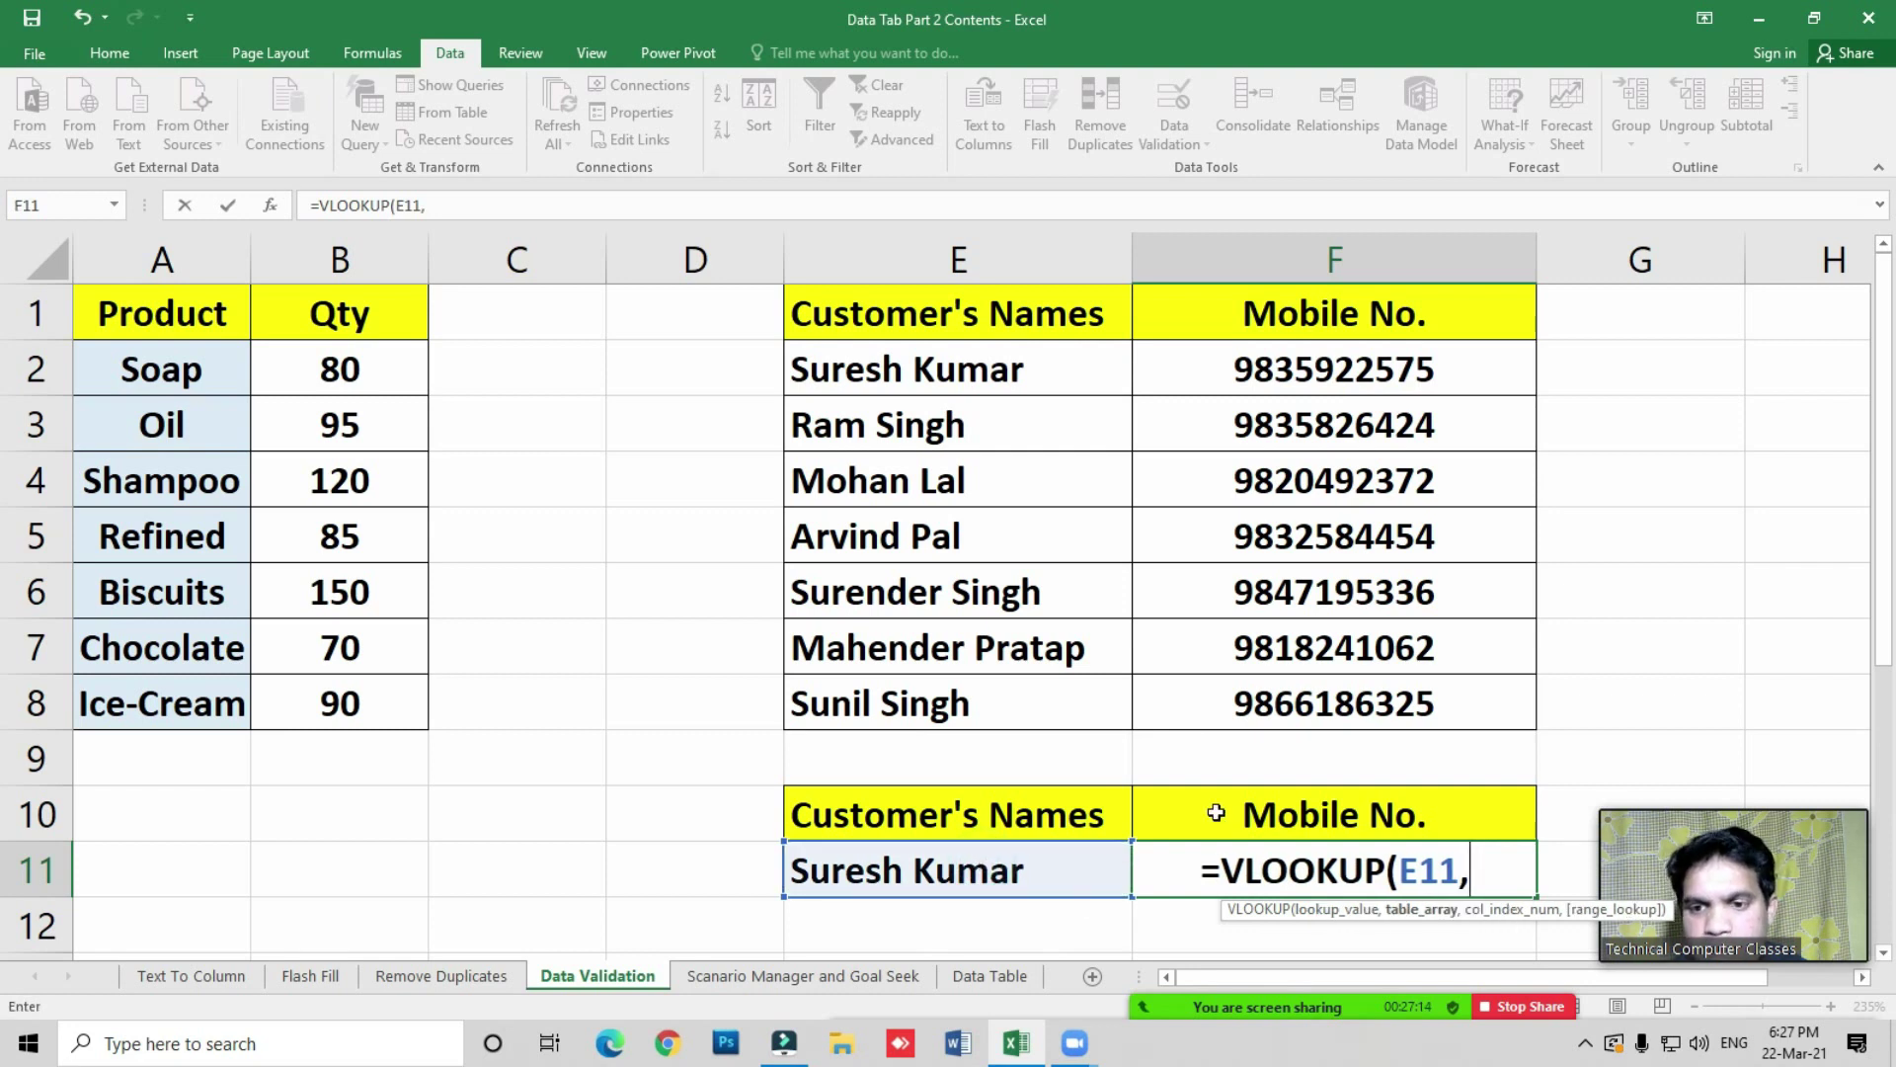
left_click_drag(934, 367, 1324, 733)
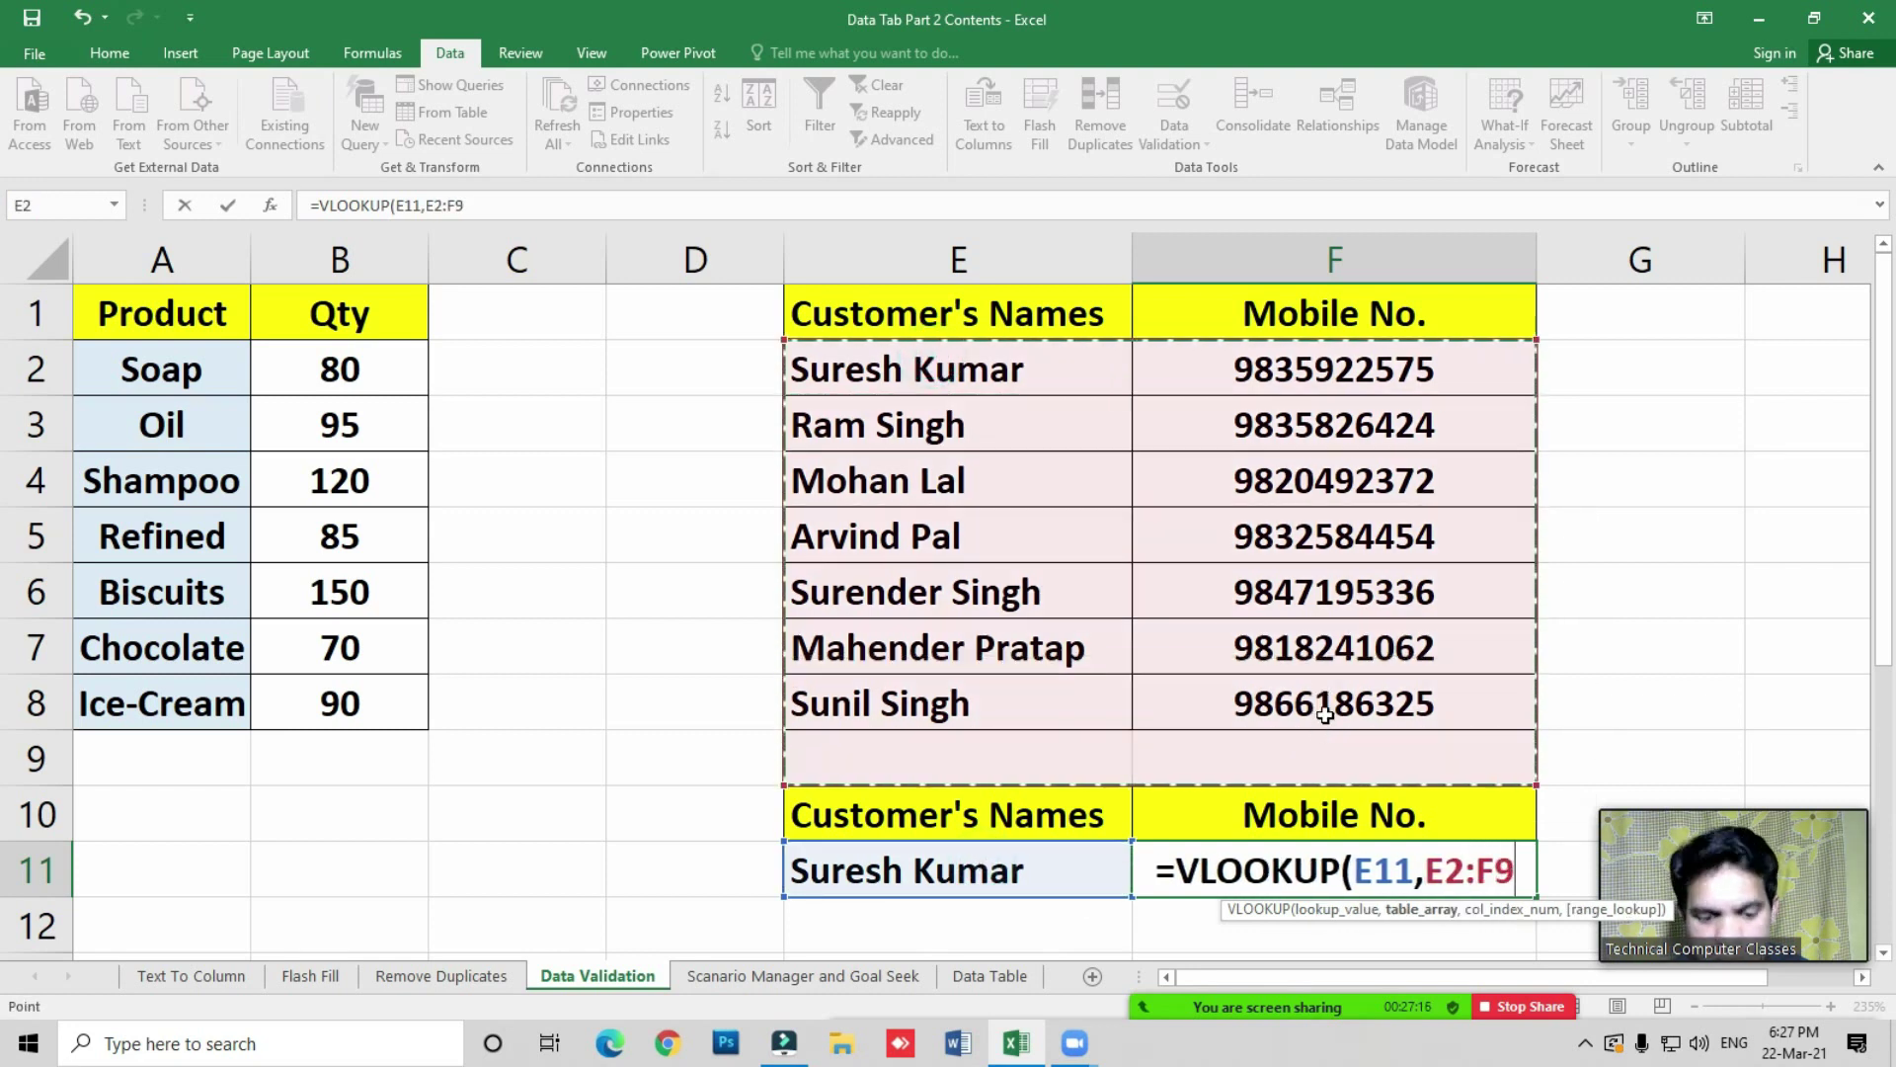
mouse_move(974, 357)
left_mouse_down()
mouse_move(1326, 669)
mouse_move(1329, 704)
left_mouse_up()
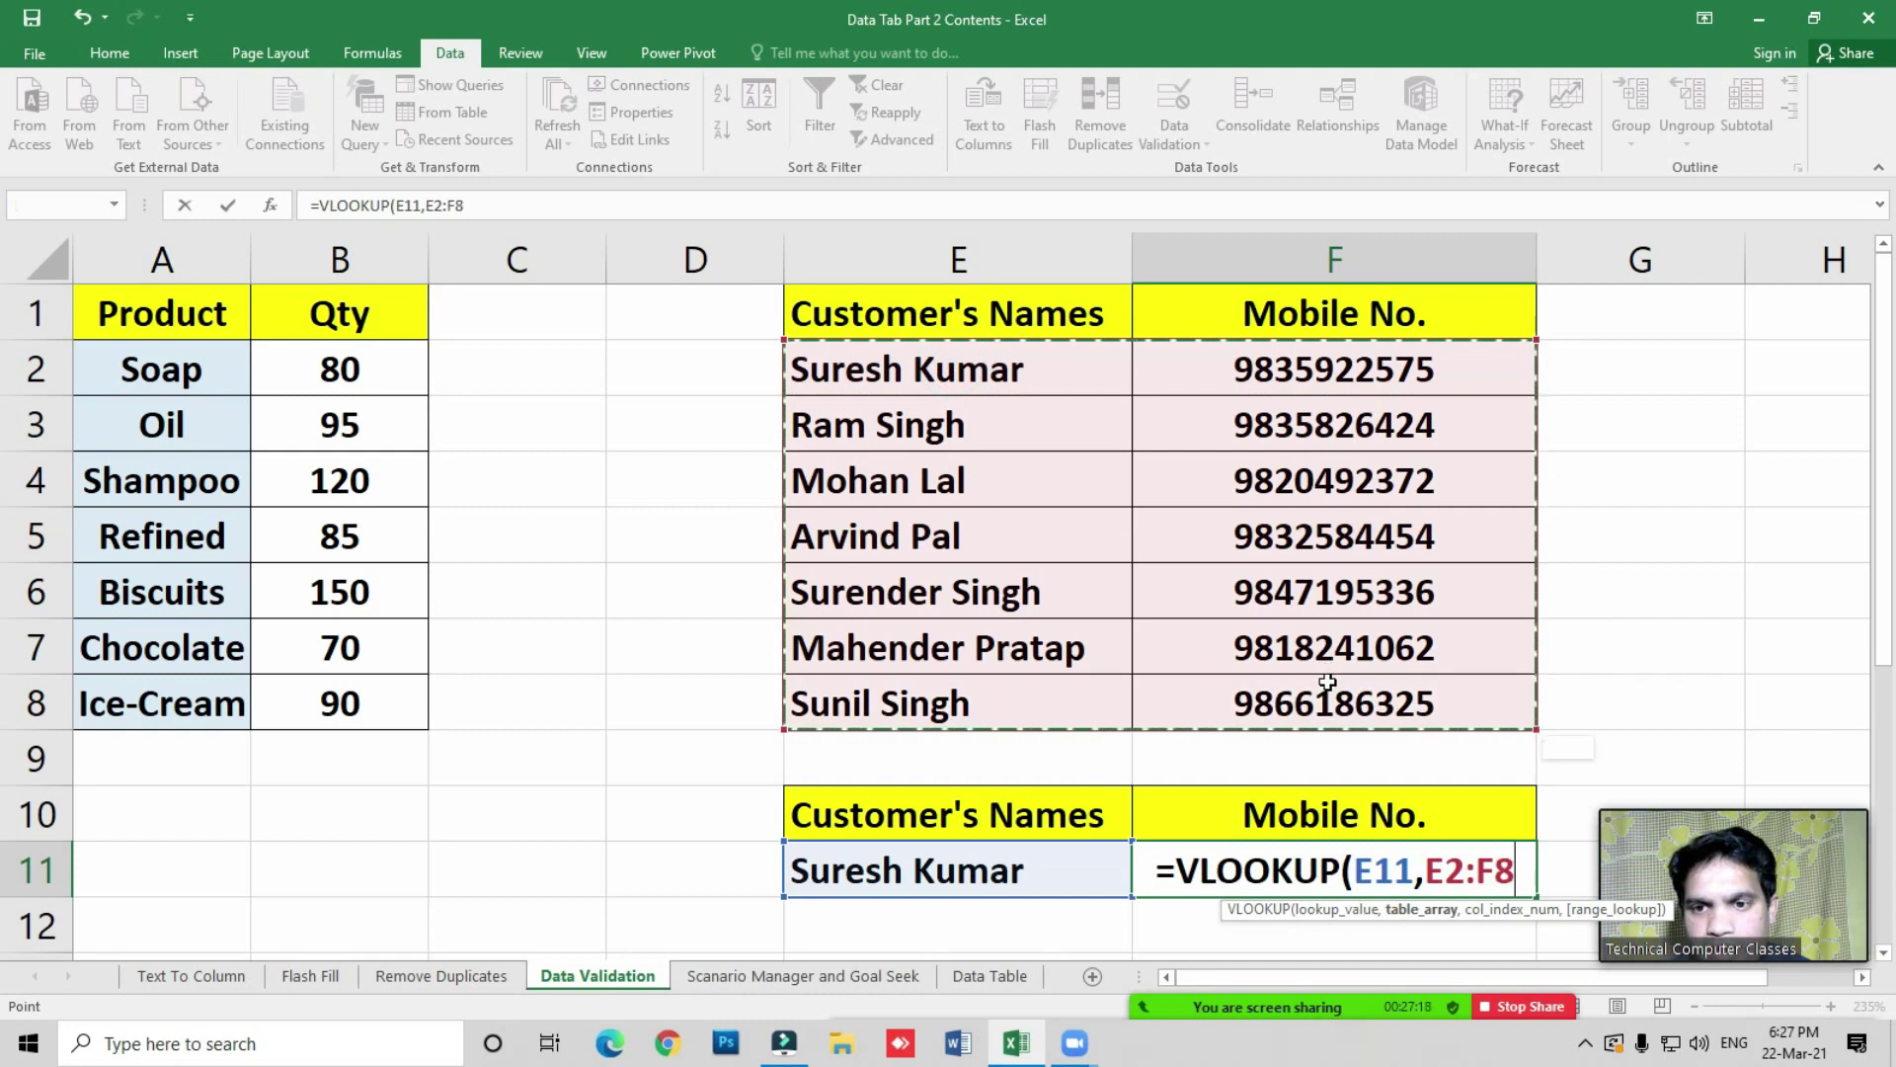
type(",")
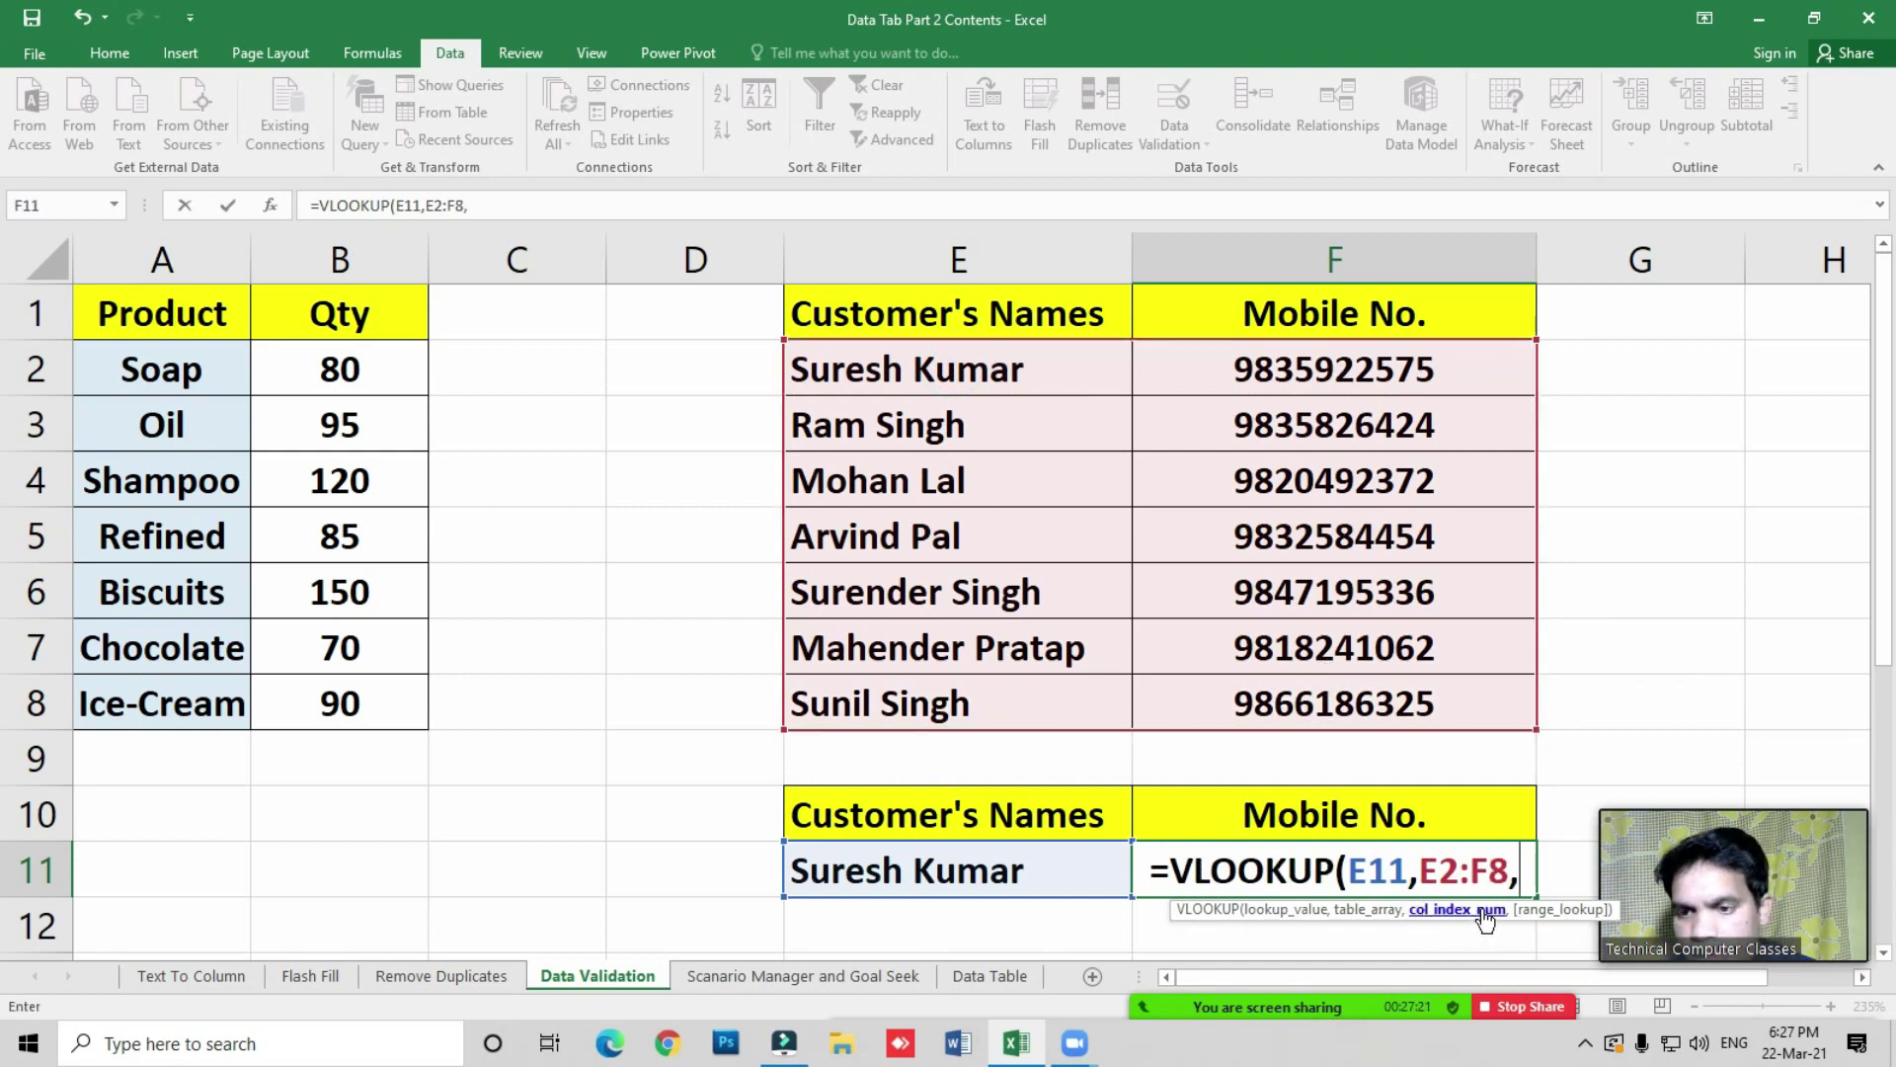
type("2")
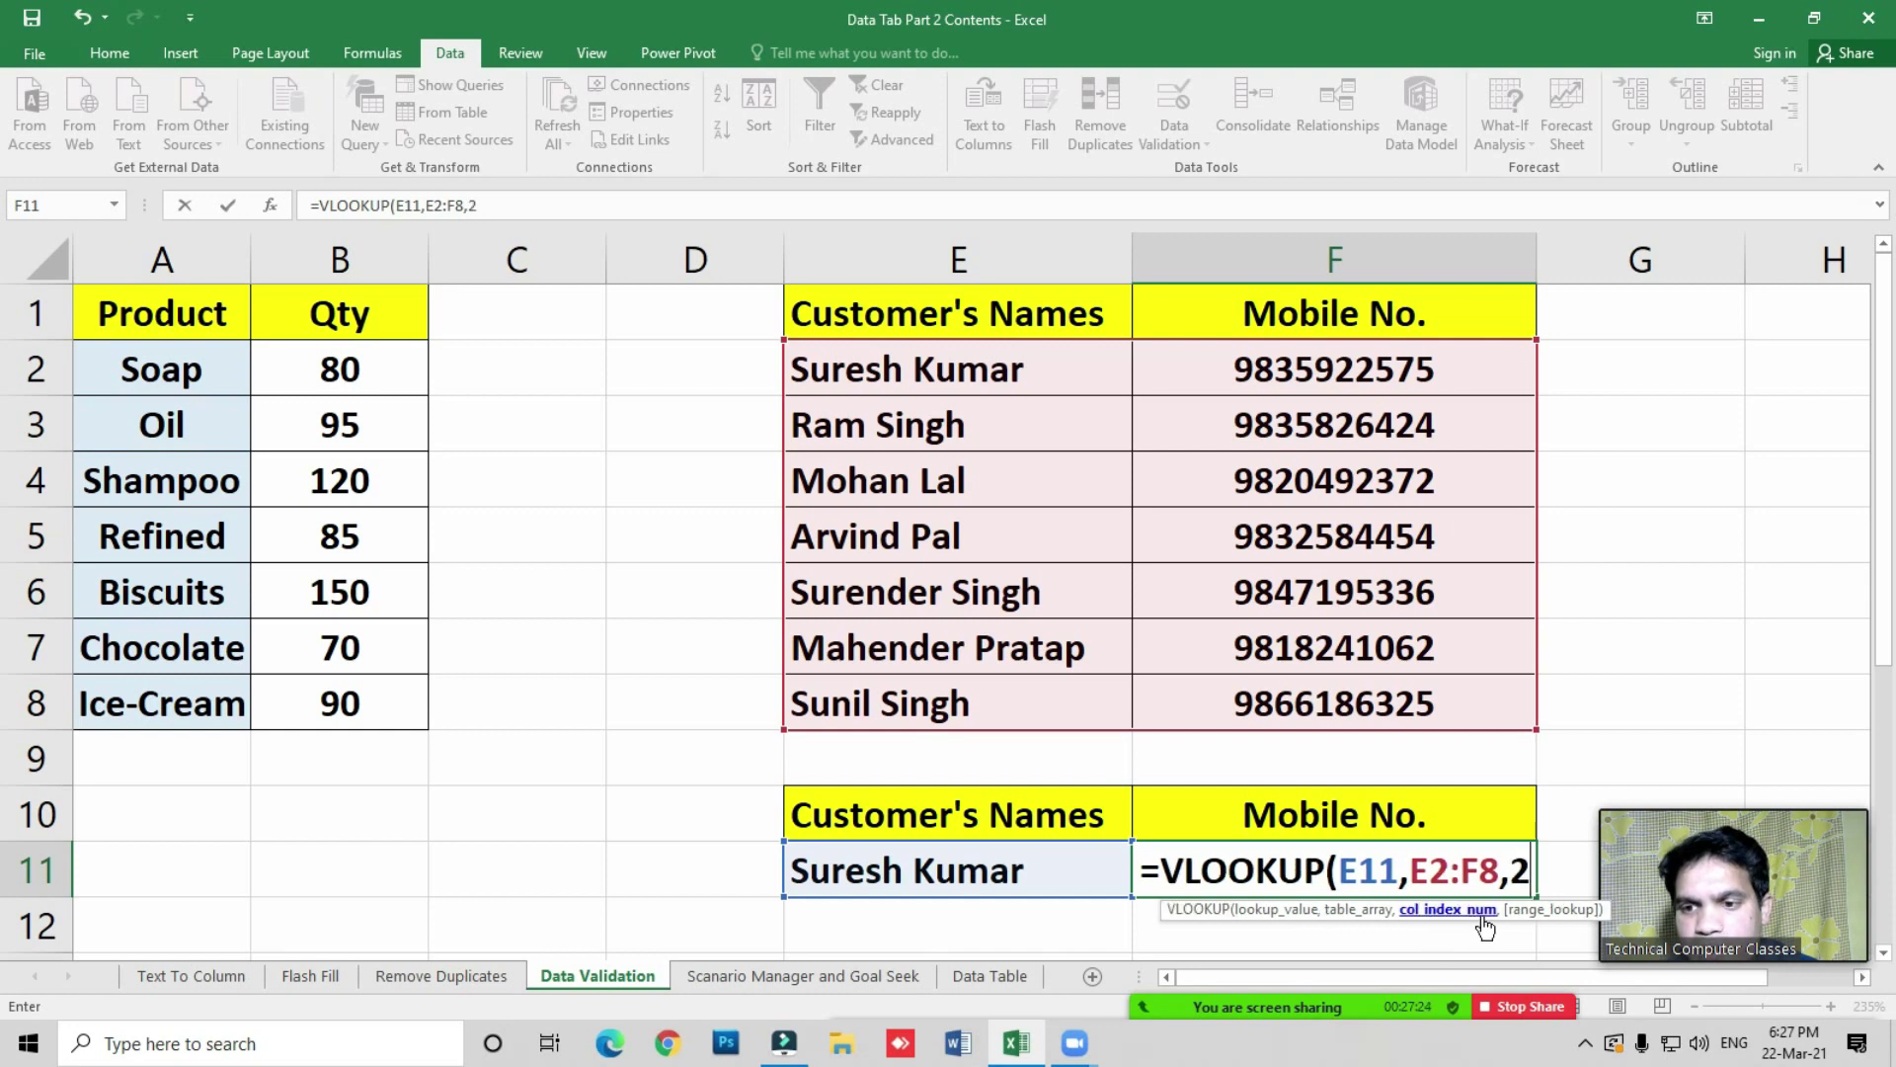
type(",0")
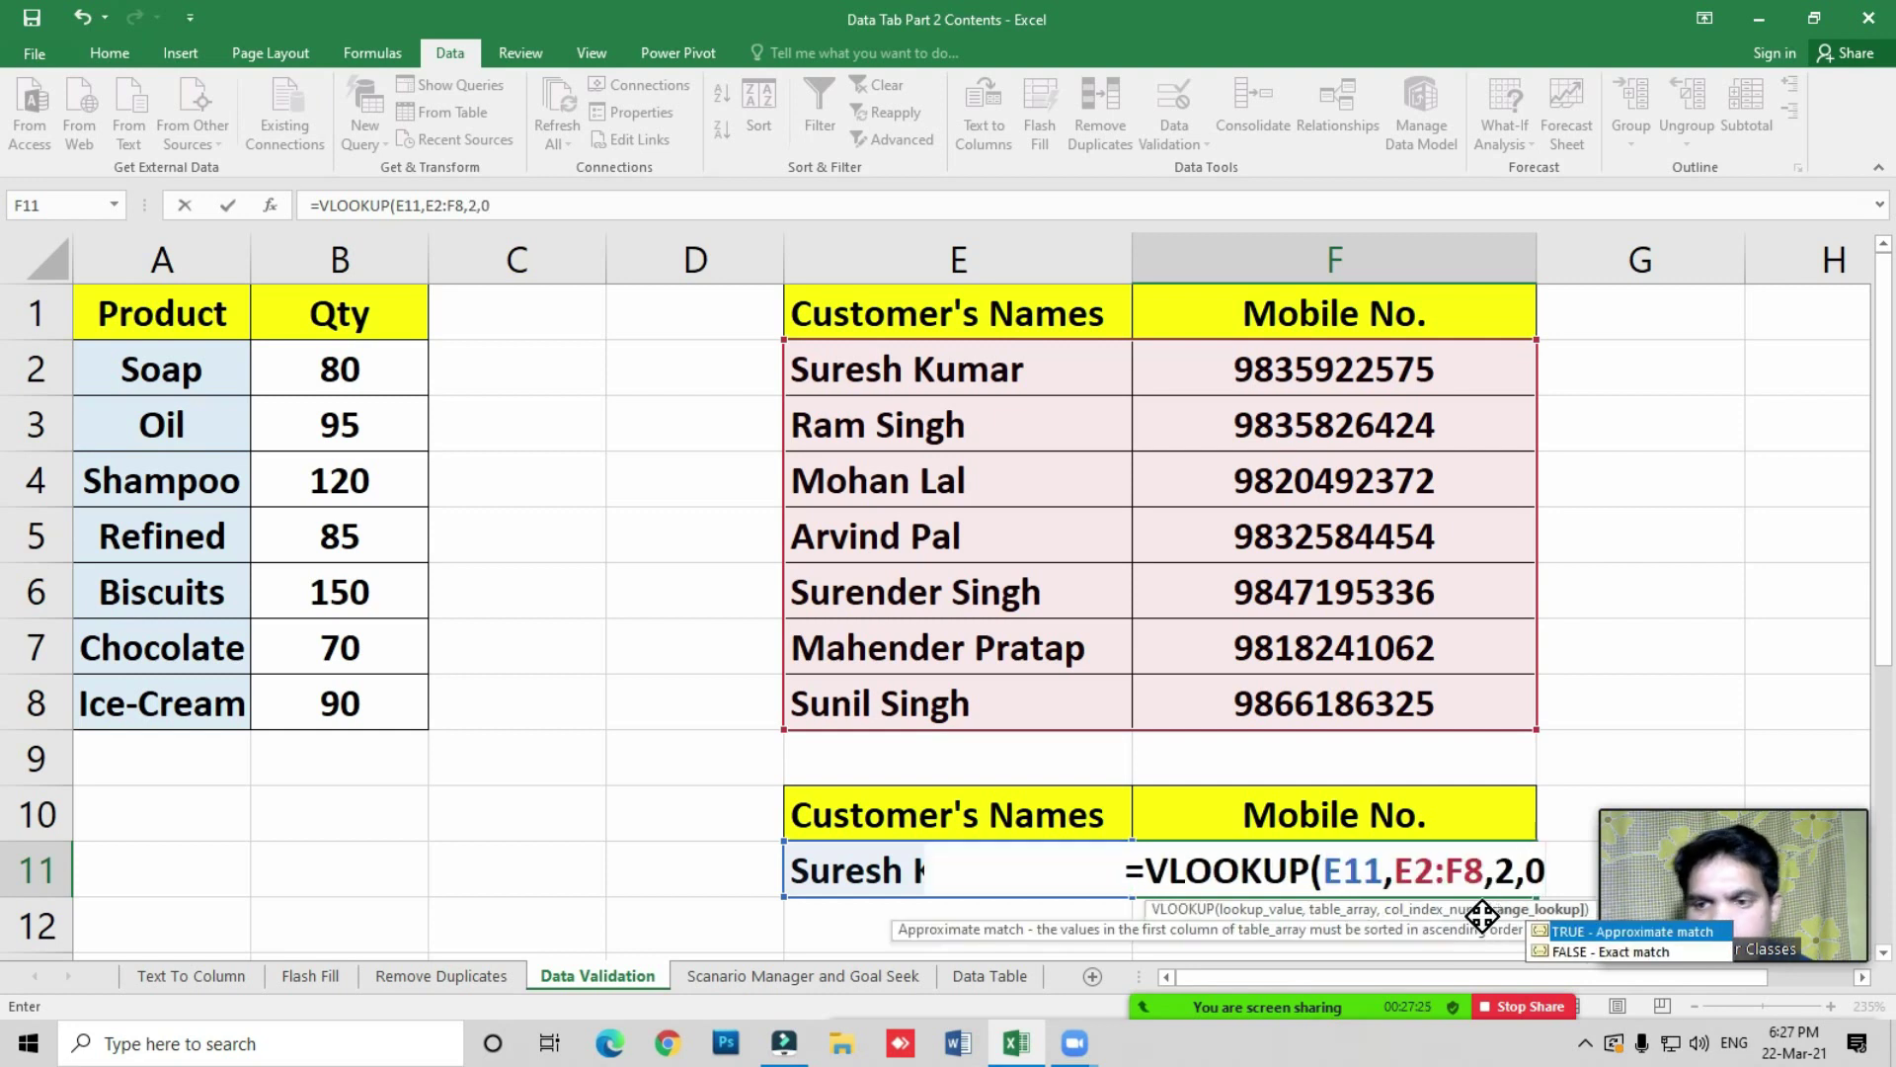
type(")")
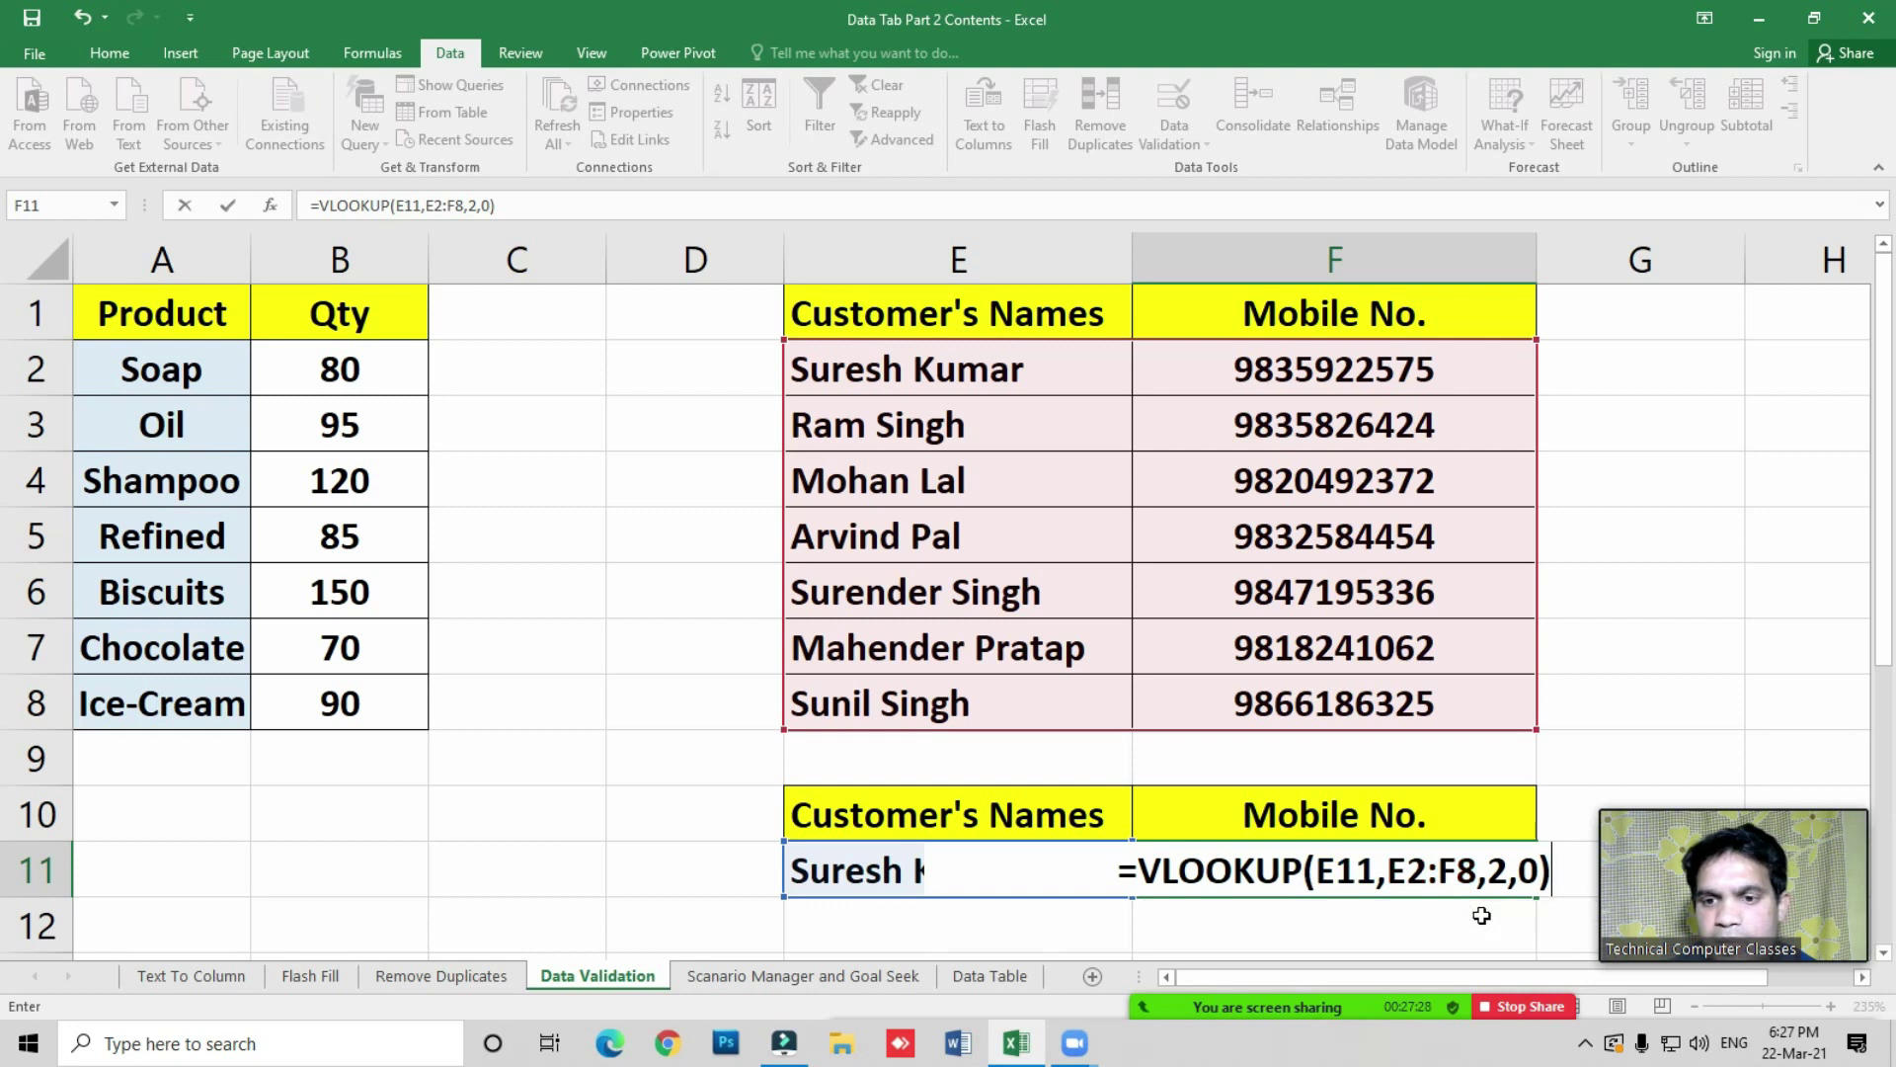
key("Return")
key("Up")
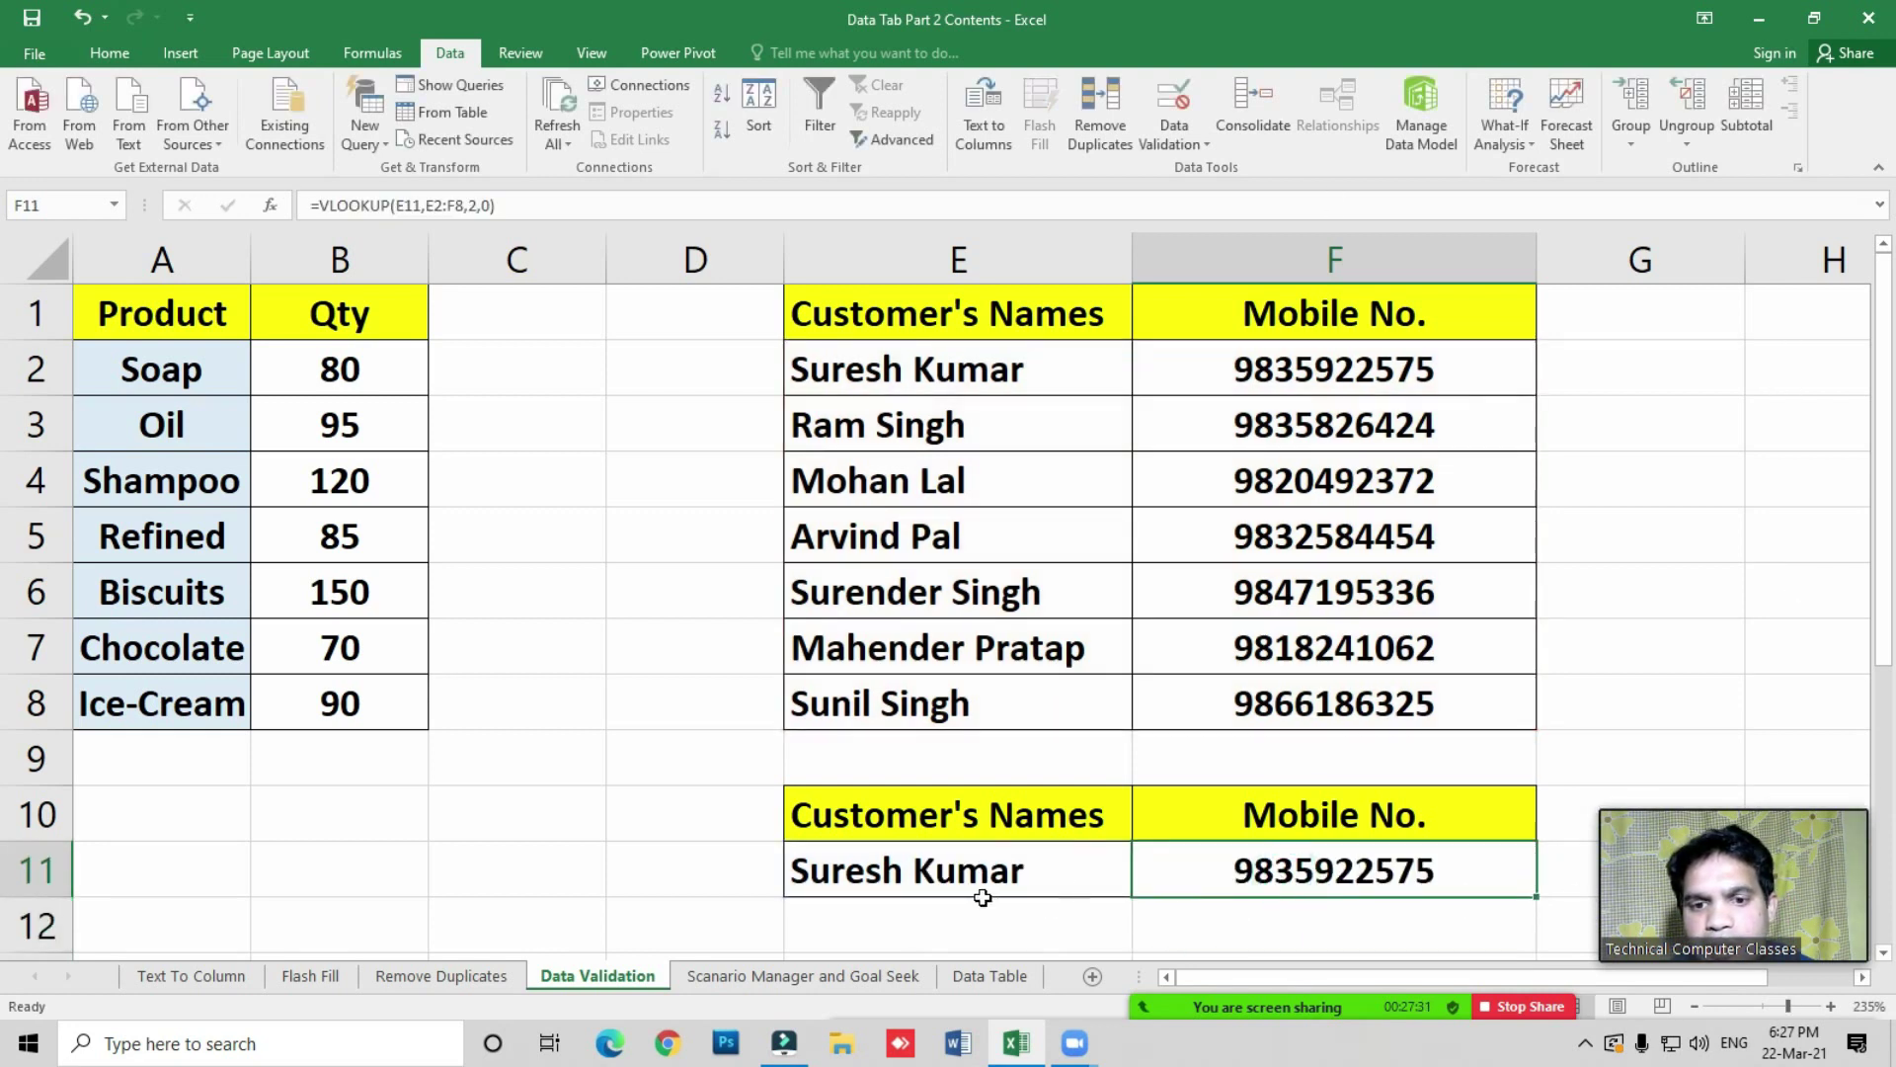
left_click(953, 874)
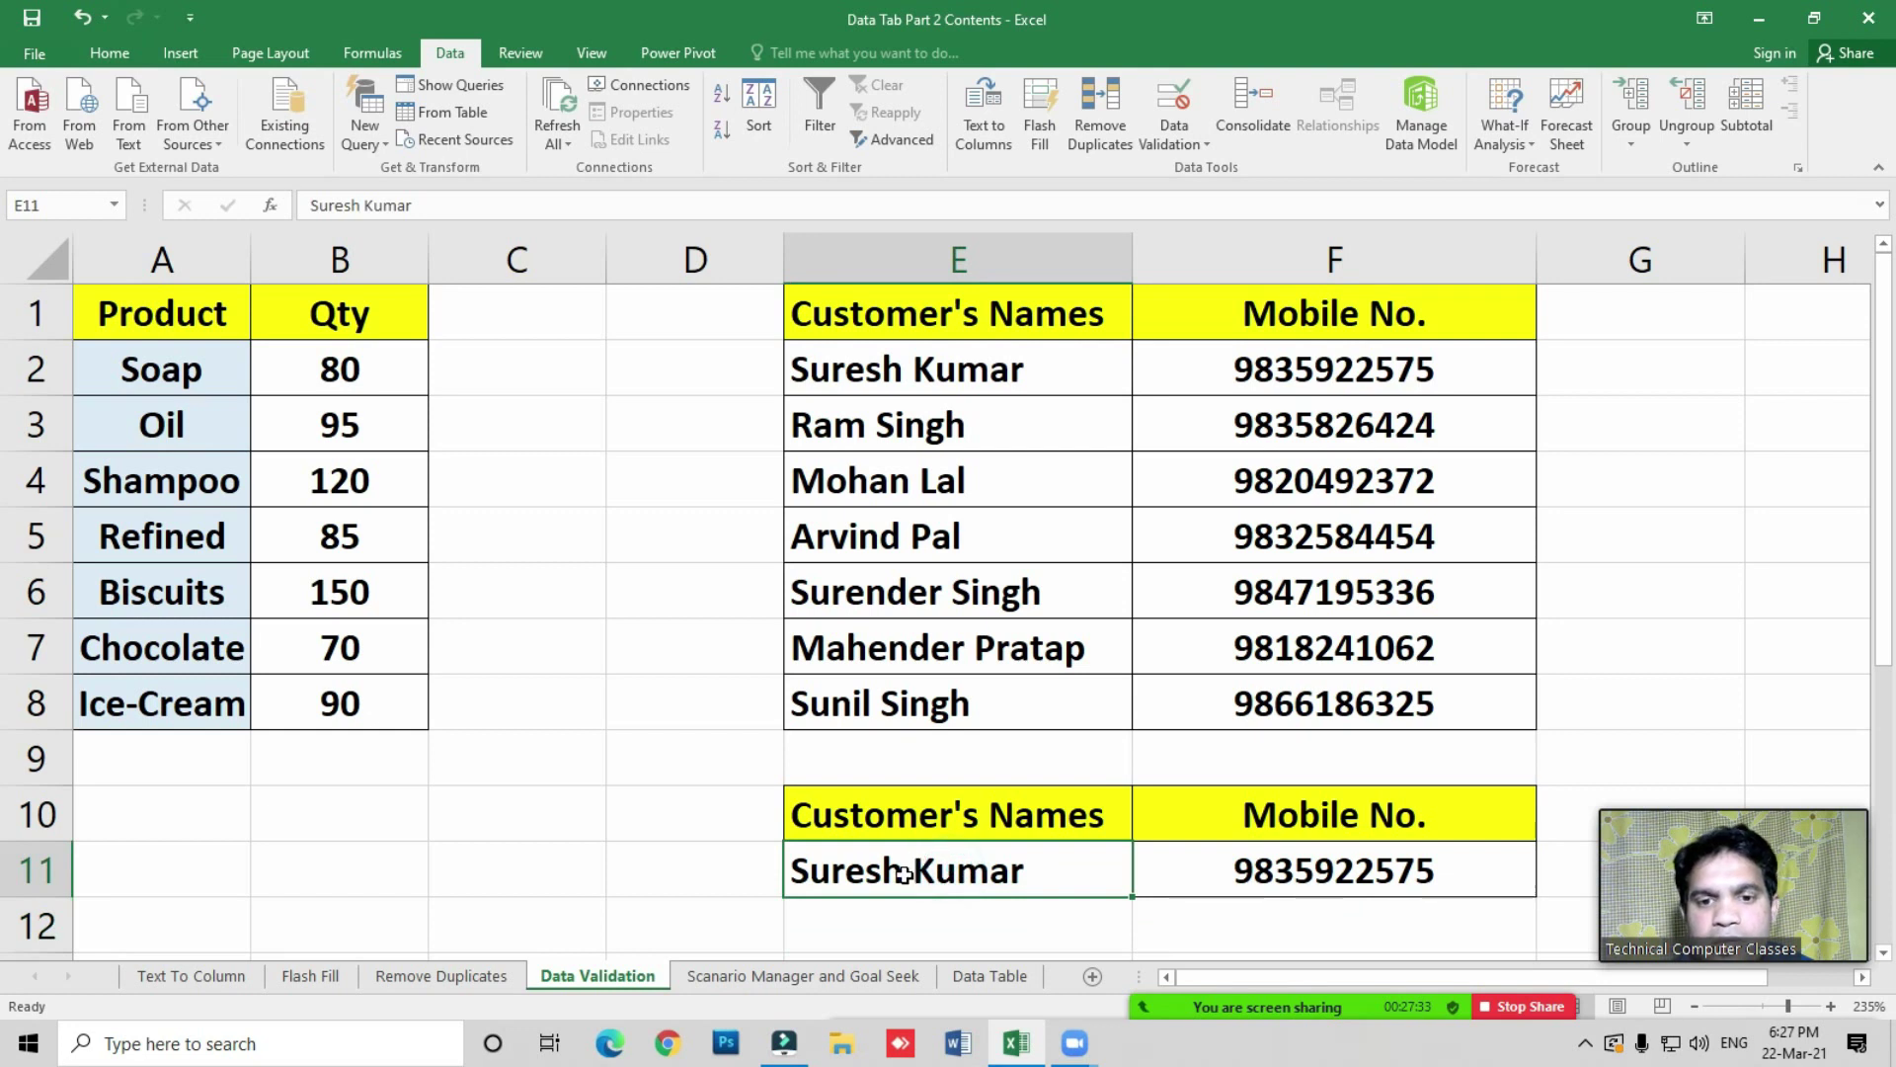
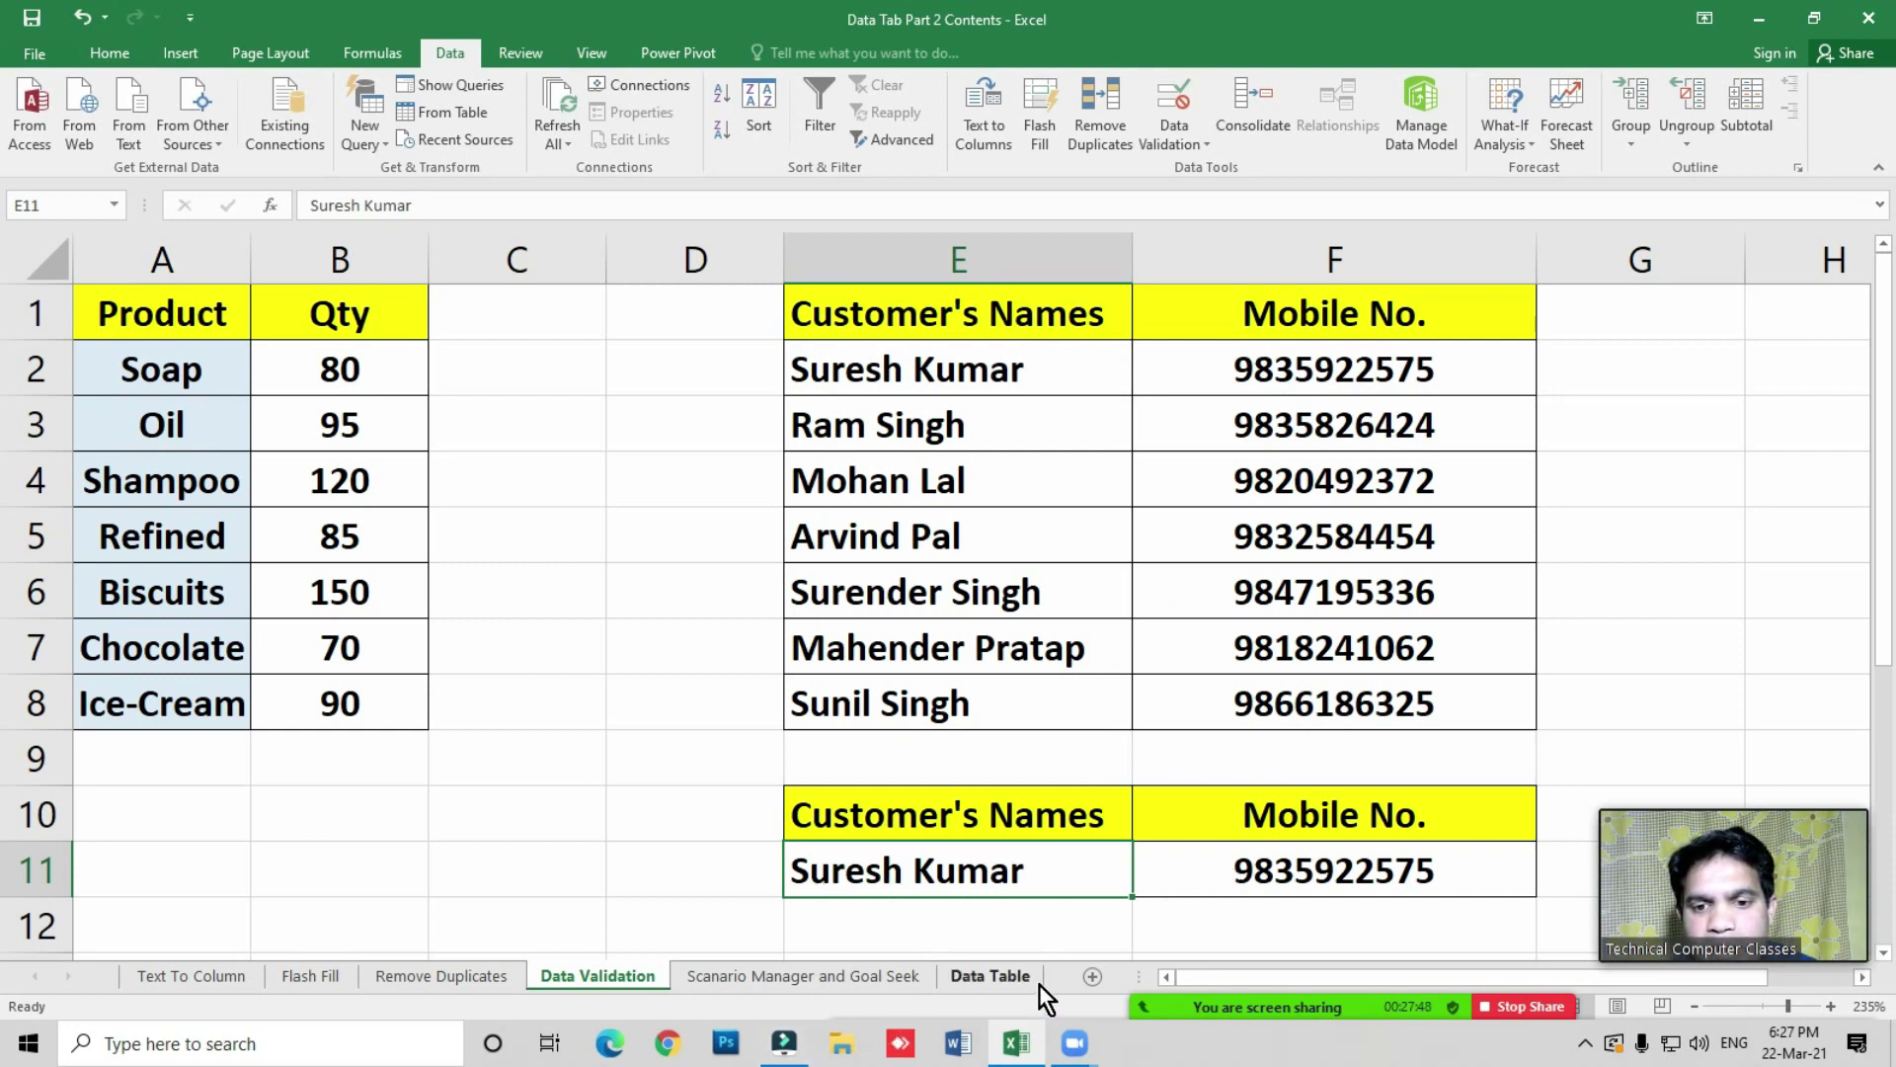
Insert a new blank Sheet2 after Data Validation and browse the neighbouring sheet tabs.
left_click(1092, 975)
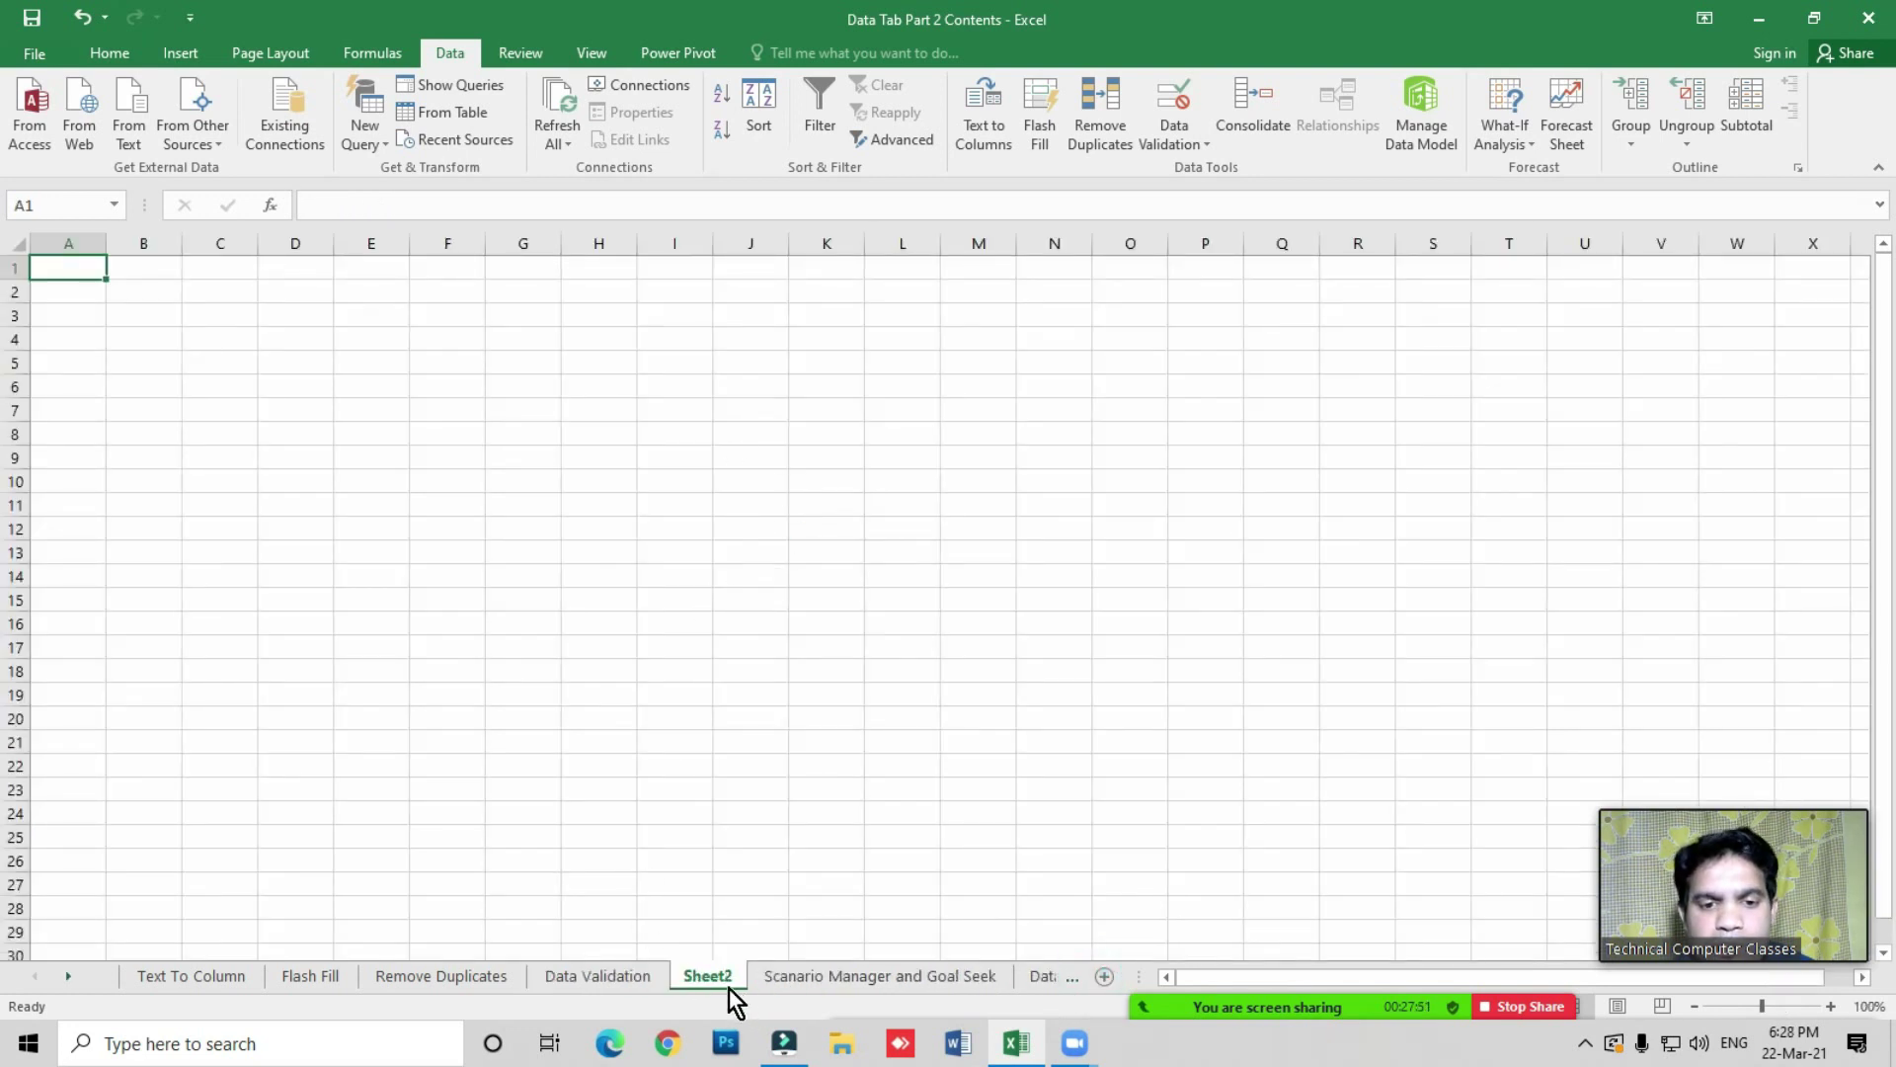
left_click(813, 976)
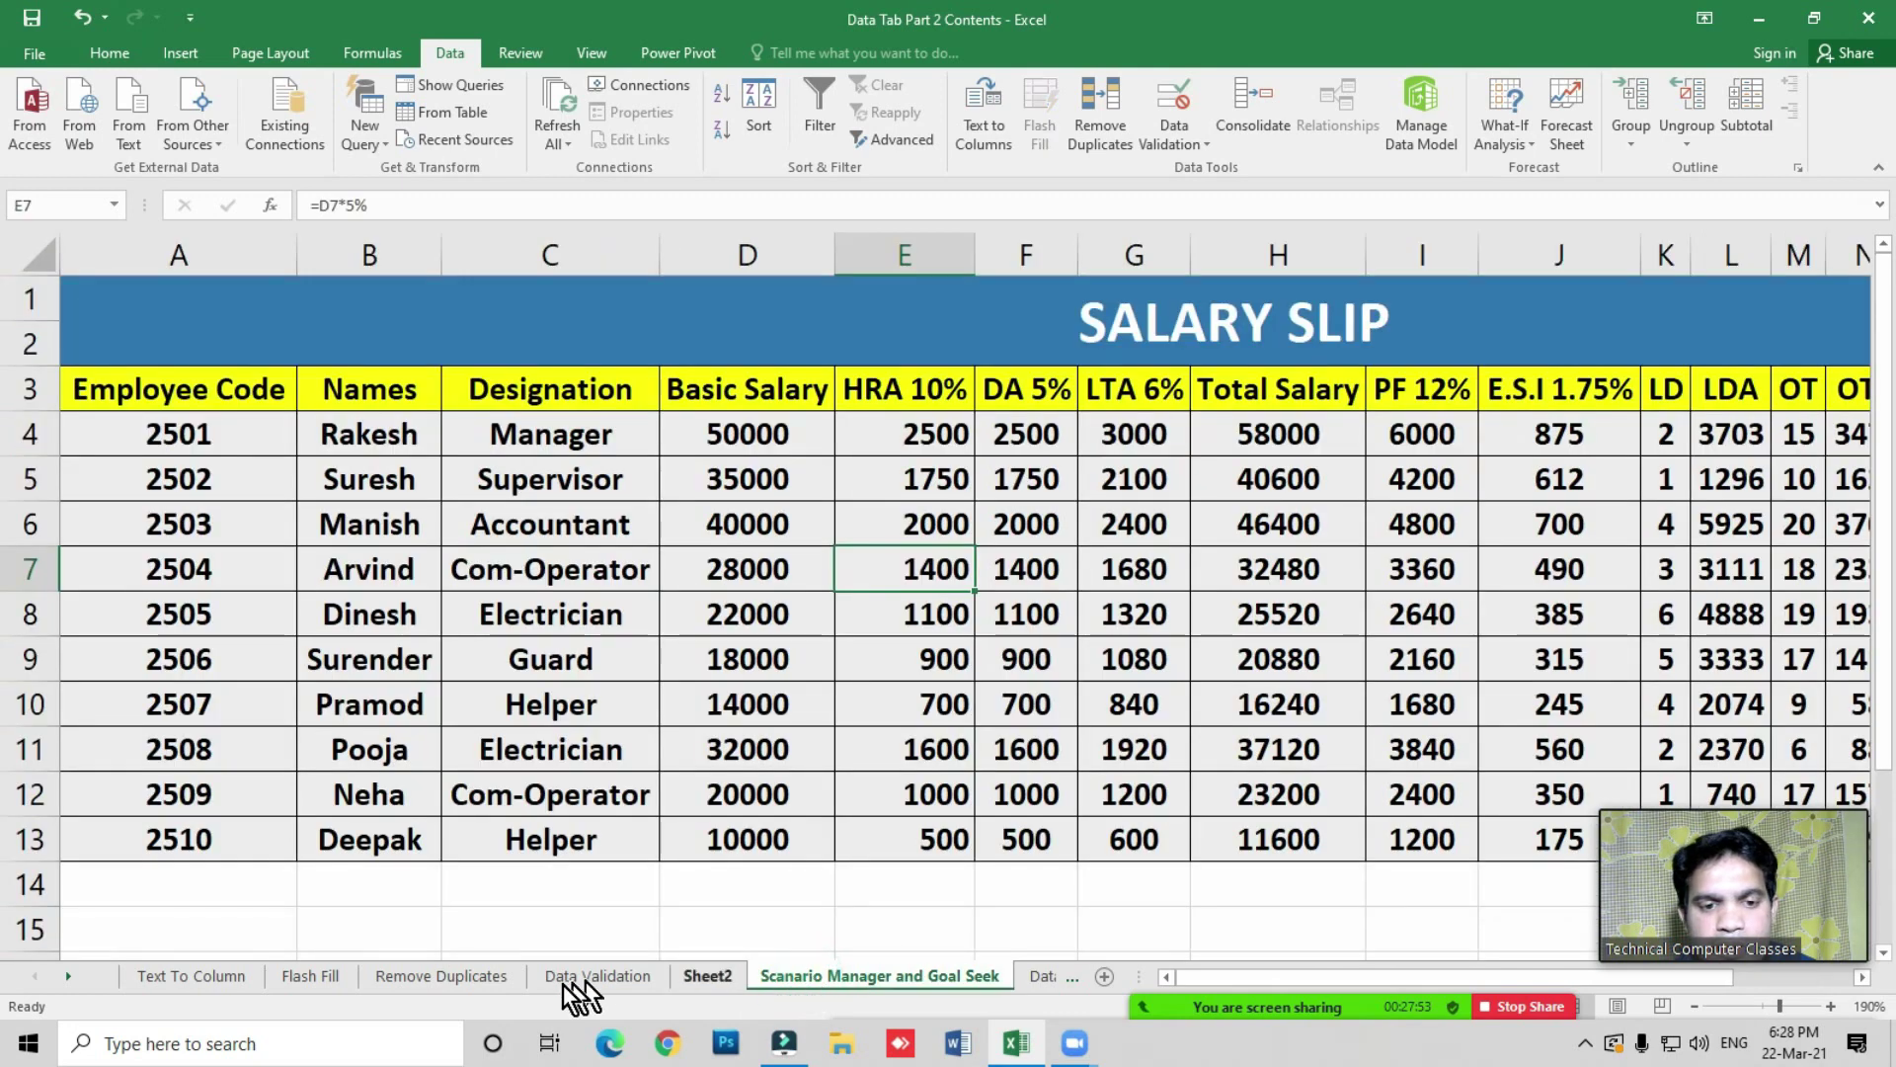
left_click(470, 982)
left_click(604, 976)
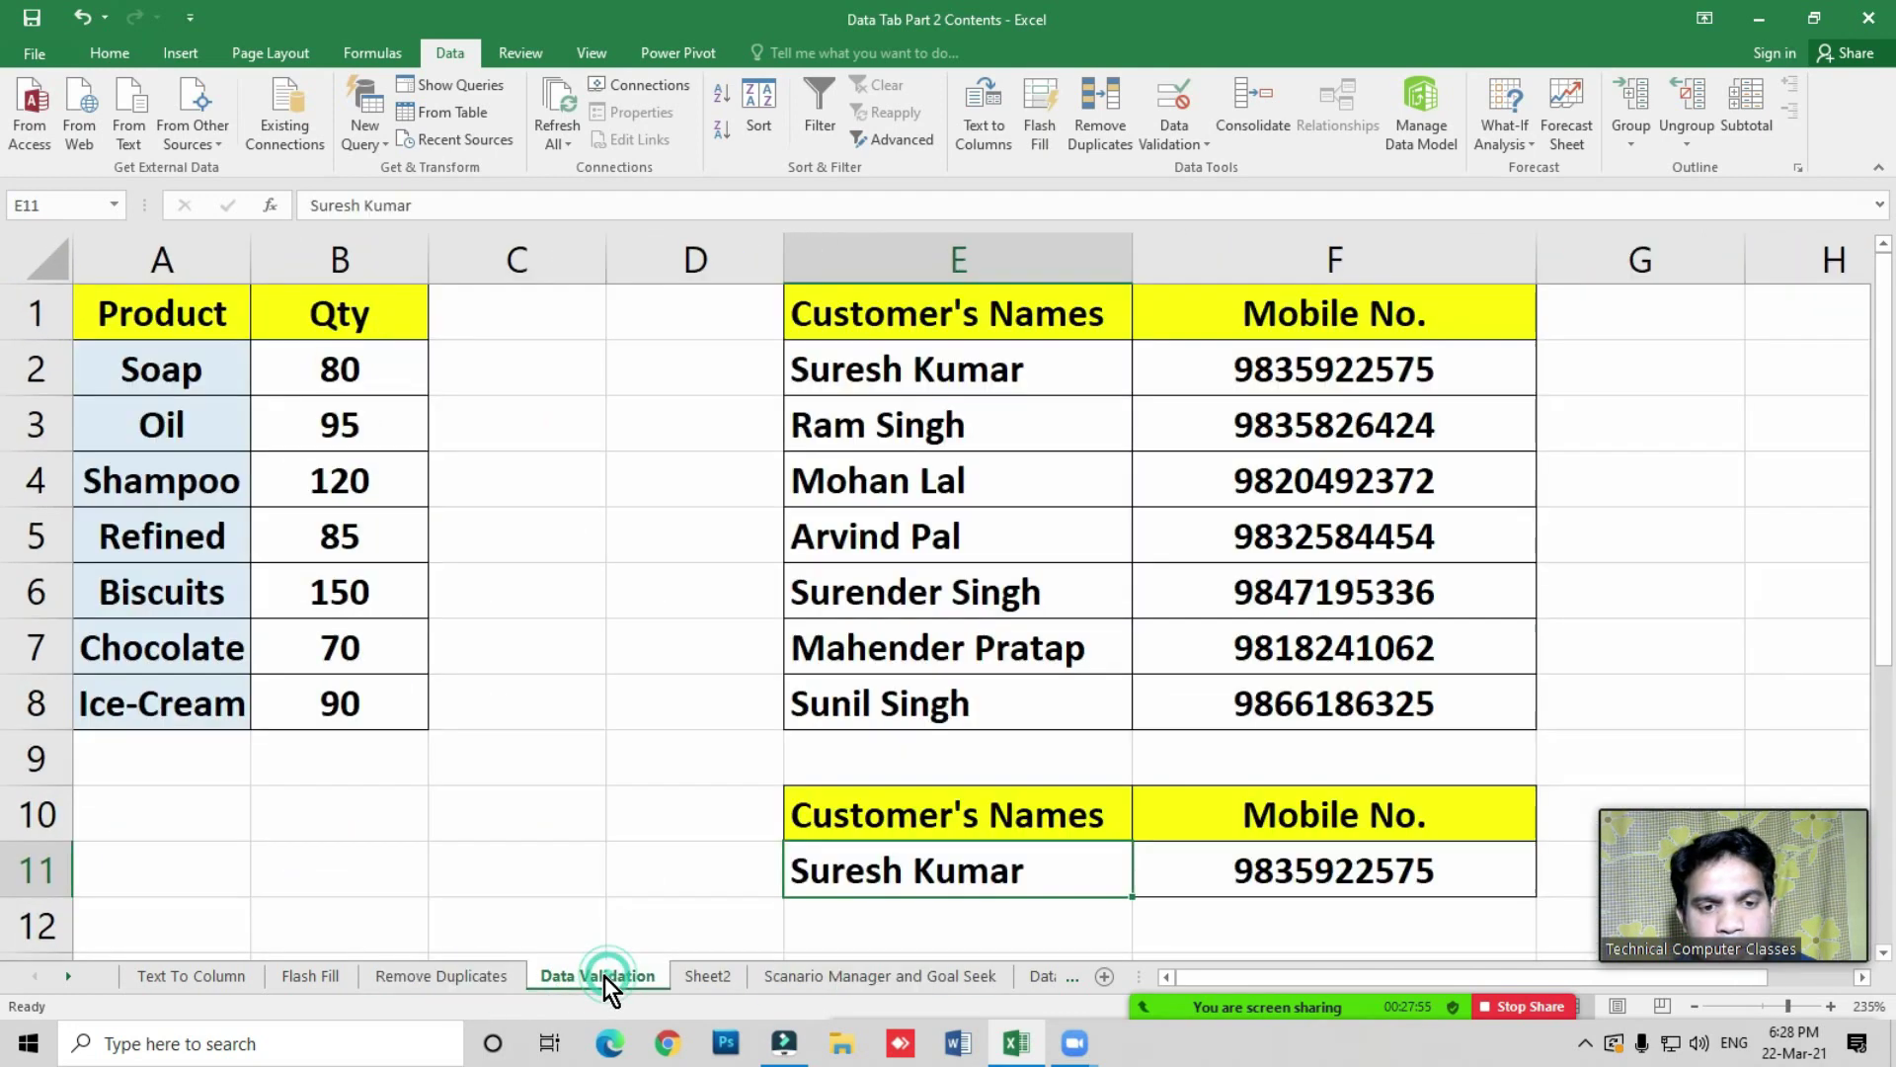
left_click(932, 974)
left_click(1045, 978)
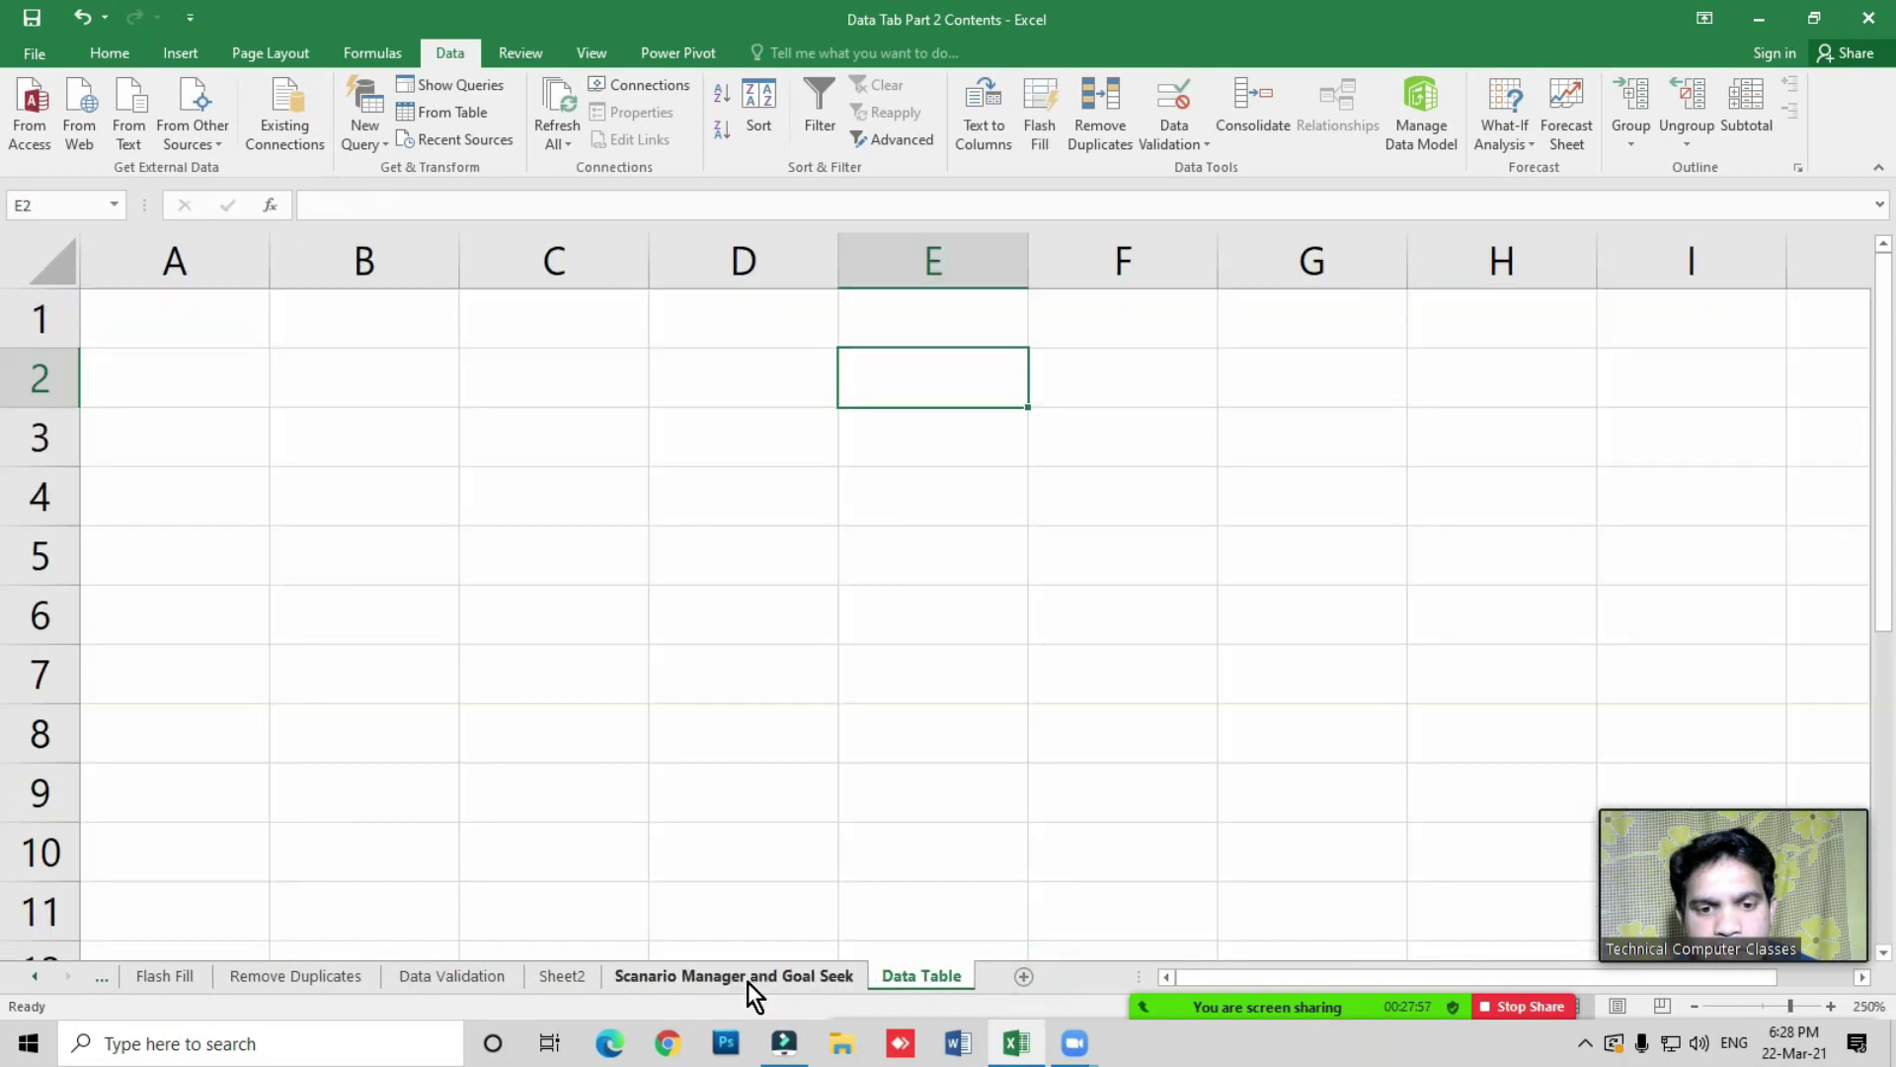
Return to Data Validation and inspect F11's =VLOOKUP(E11,E2:F8,2,0) and the customer in E11.
left_click(749, 982)
left_click(264, 980)
left_click(453, 980)
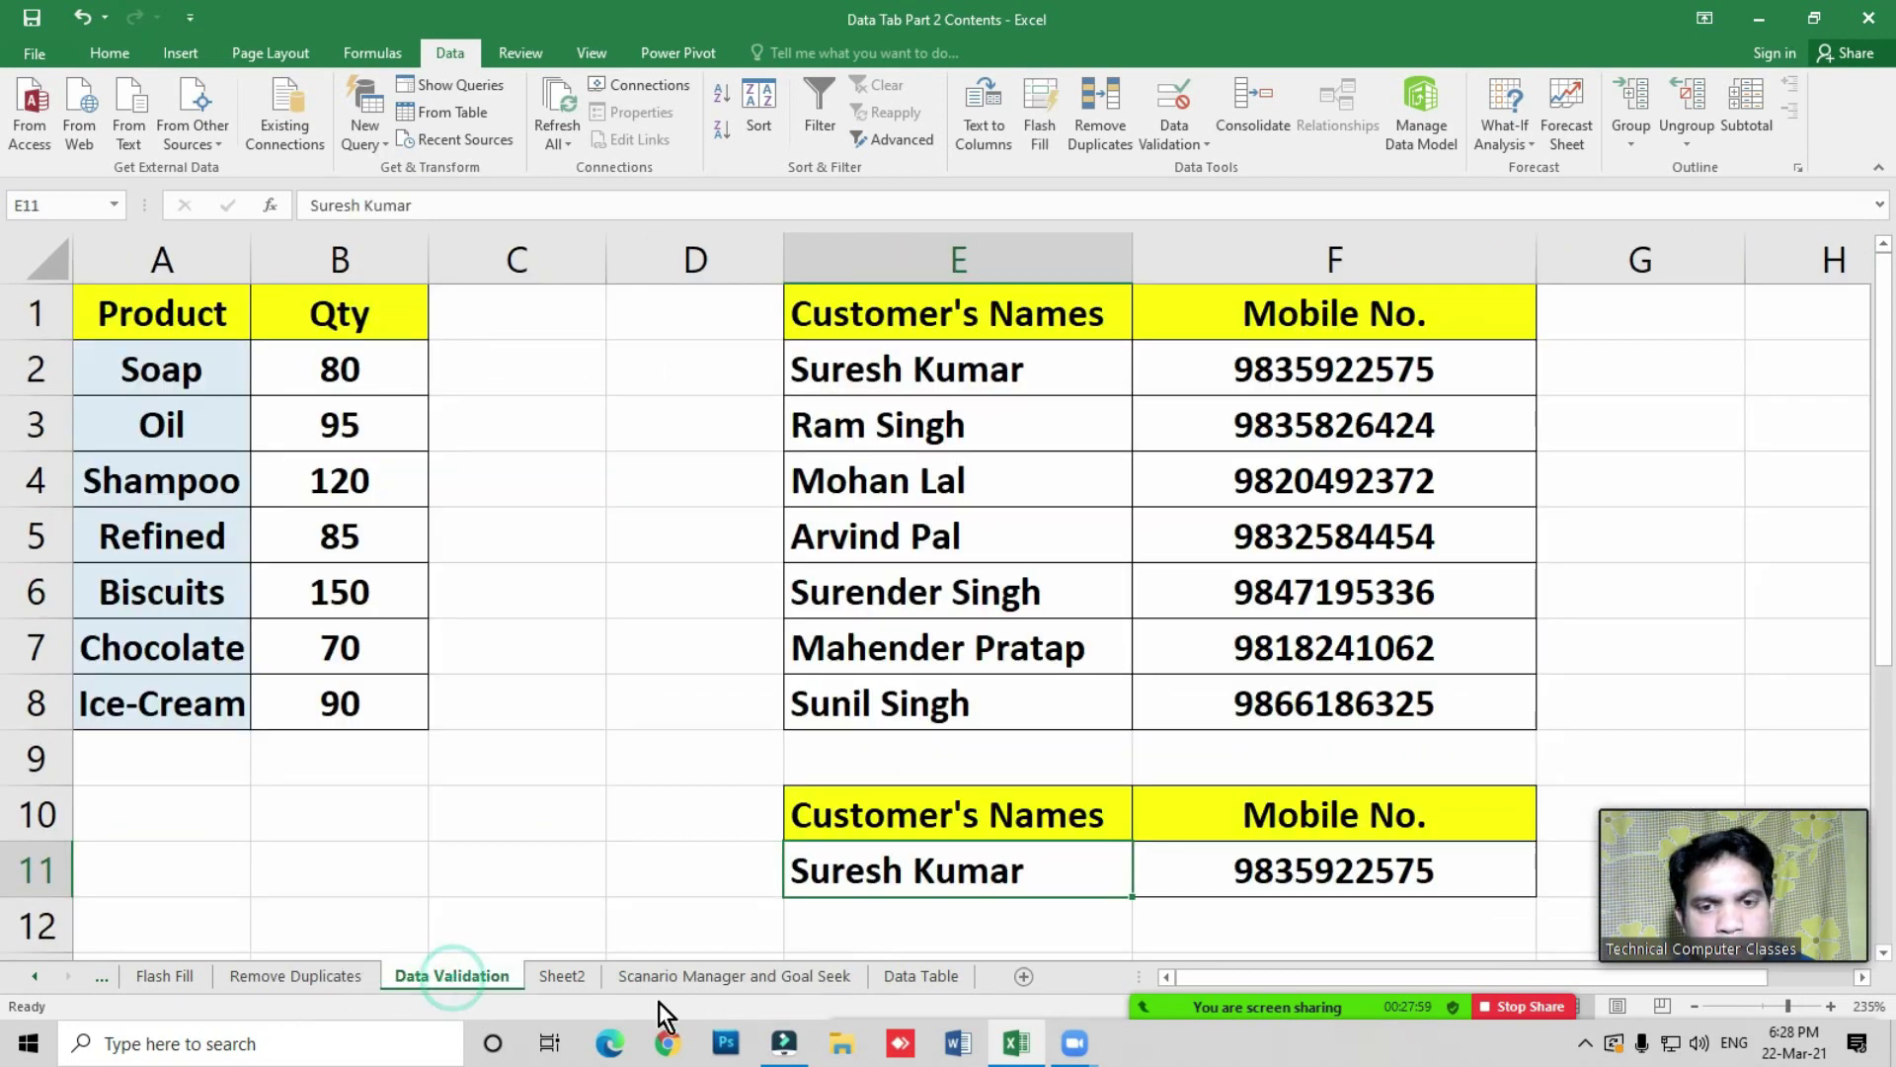
left_click(1275, 879)
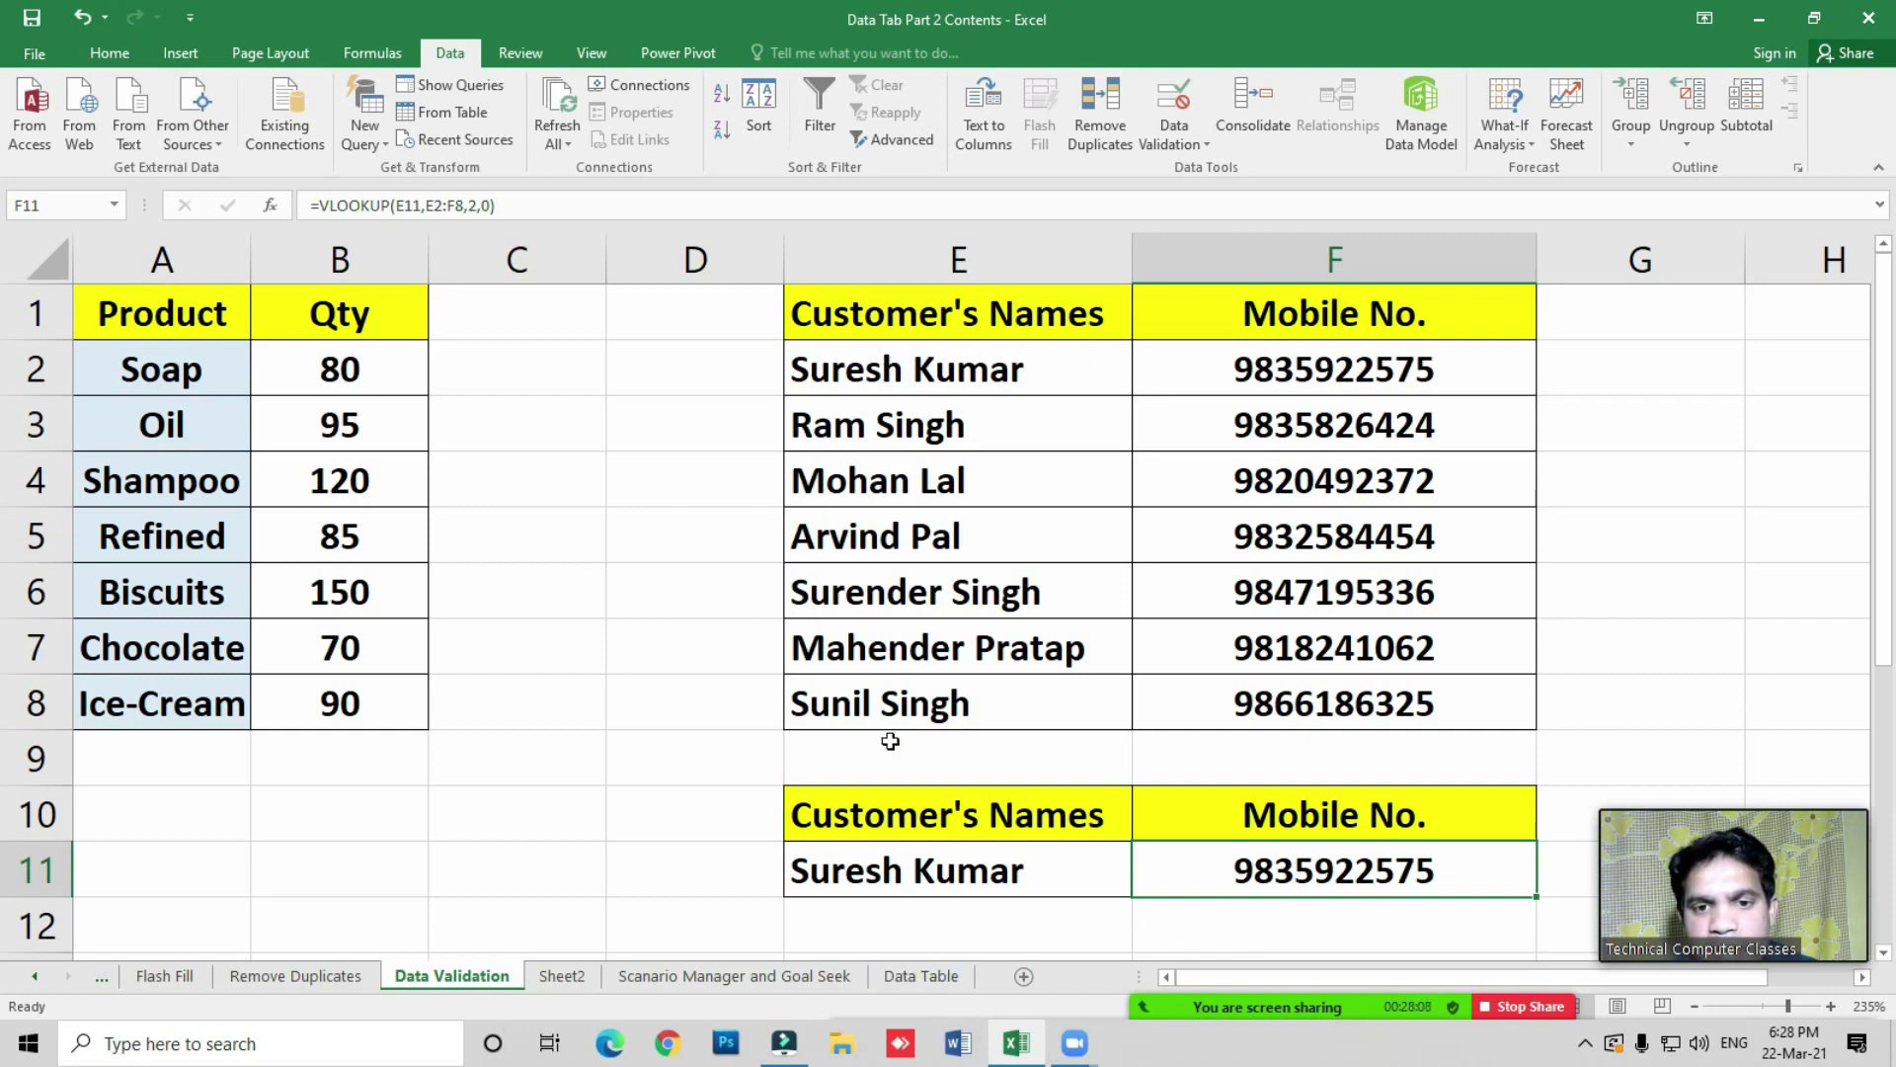
left_click(960, 879)
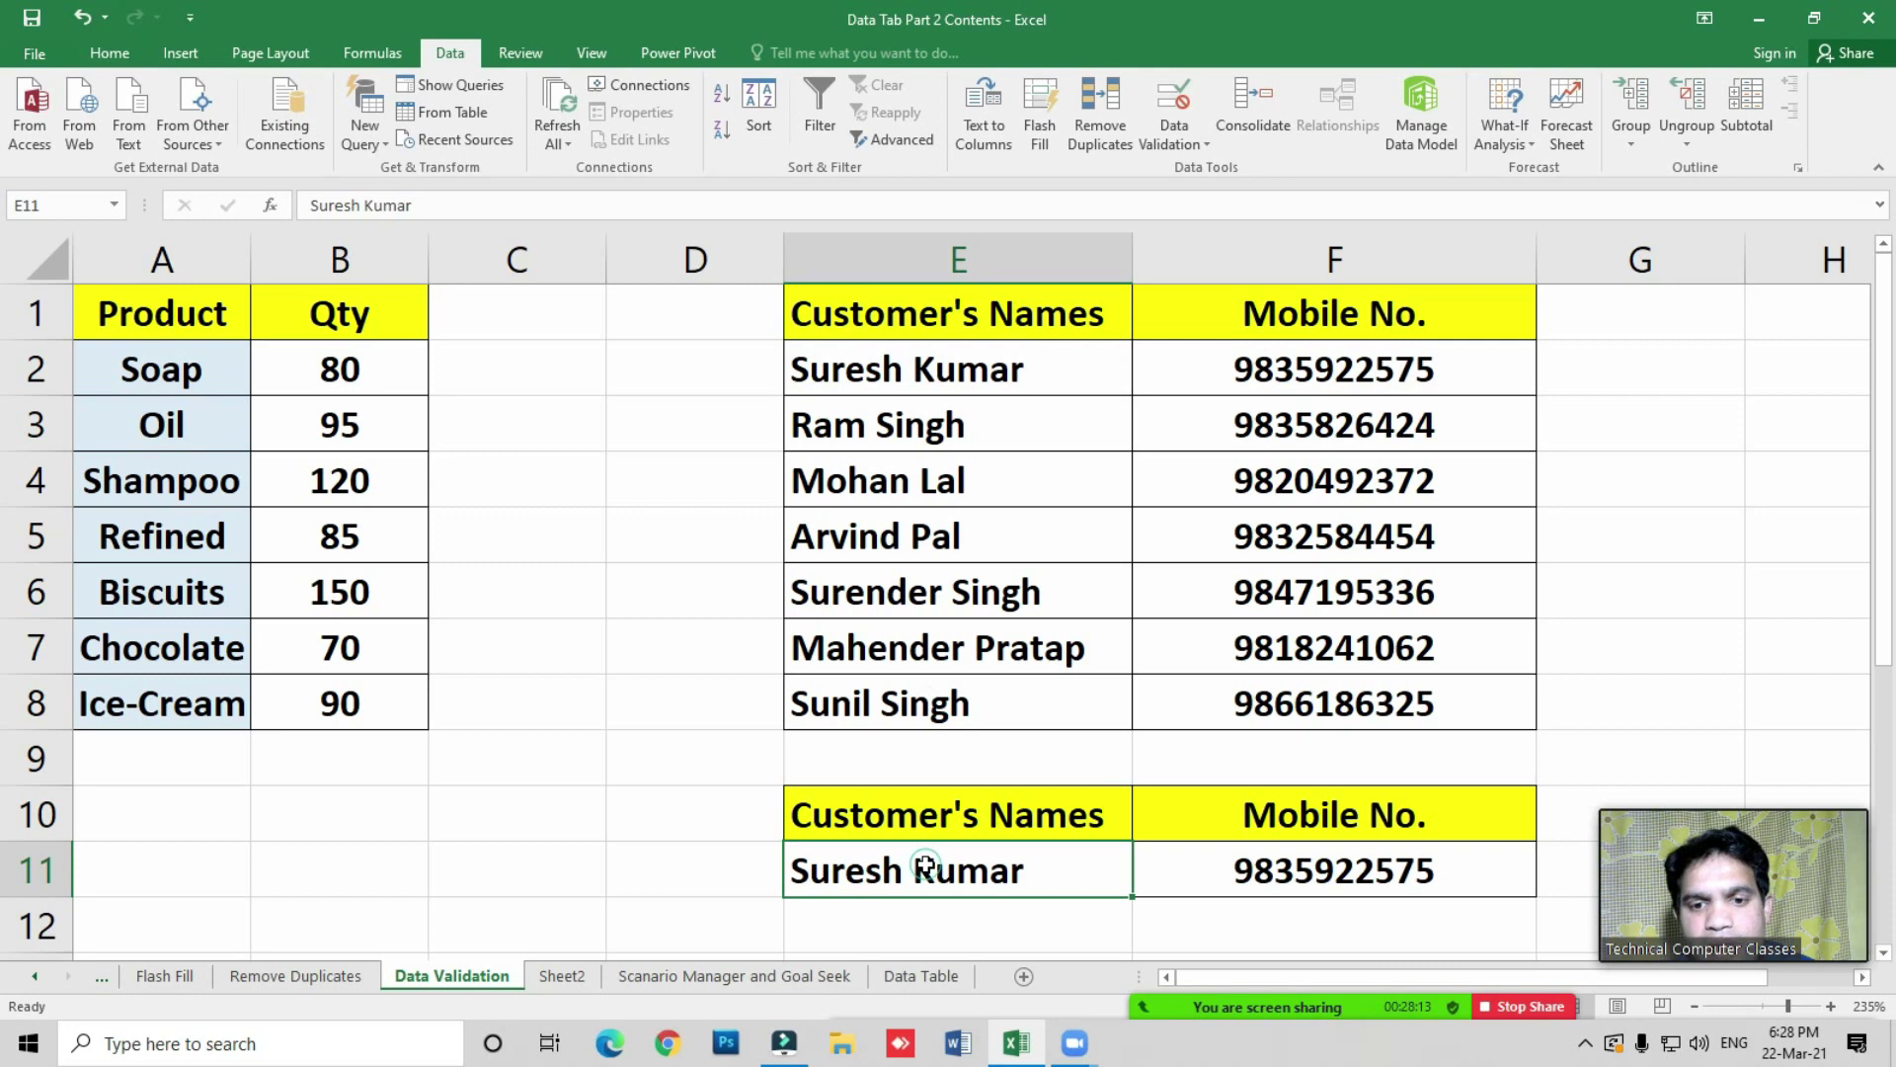
Clear E11 and bring up its Data Validation settings beside the customer names.
key("Delete")
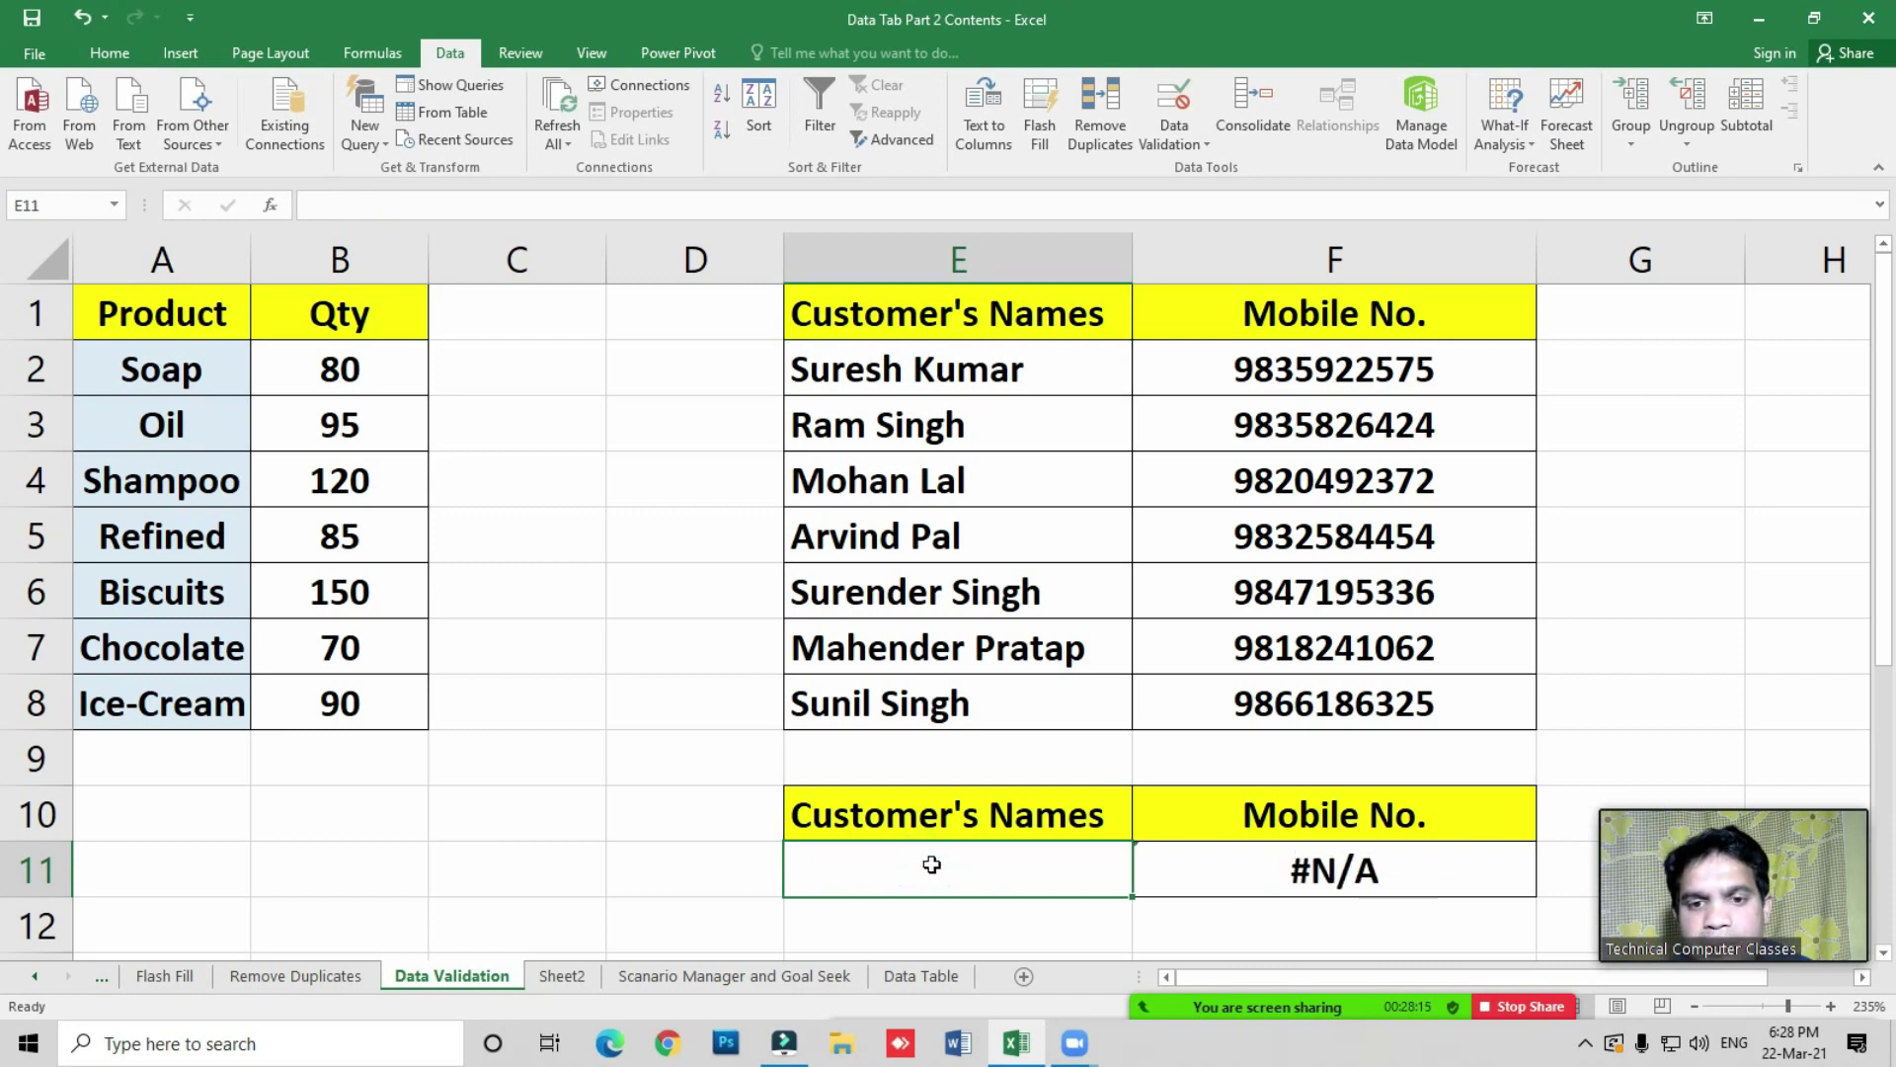
left_click(1173, 139)
left_click(1199, 174)
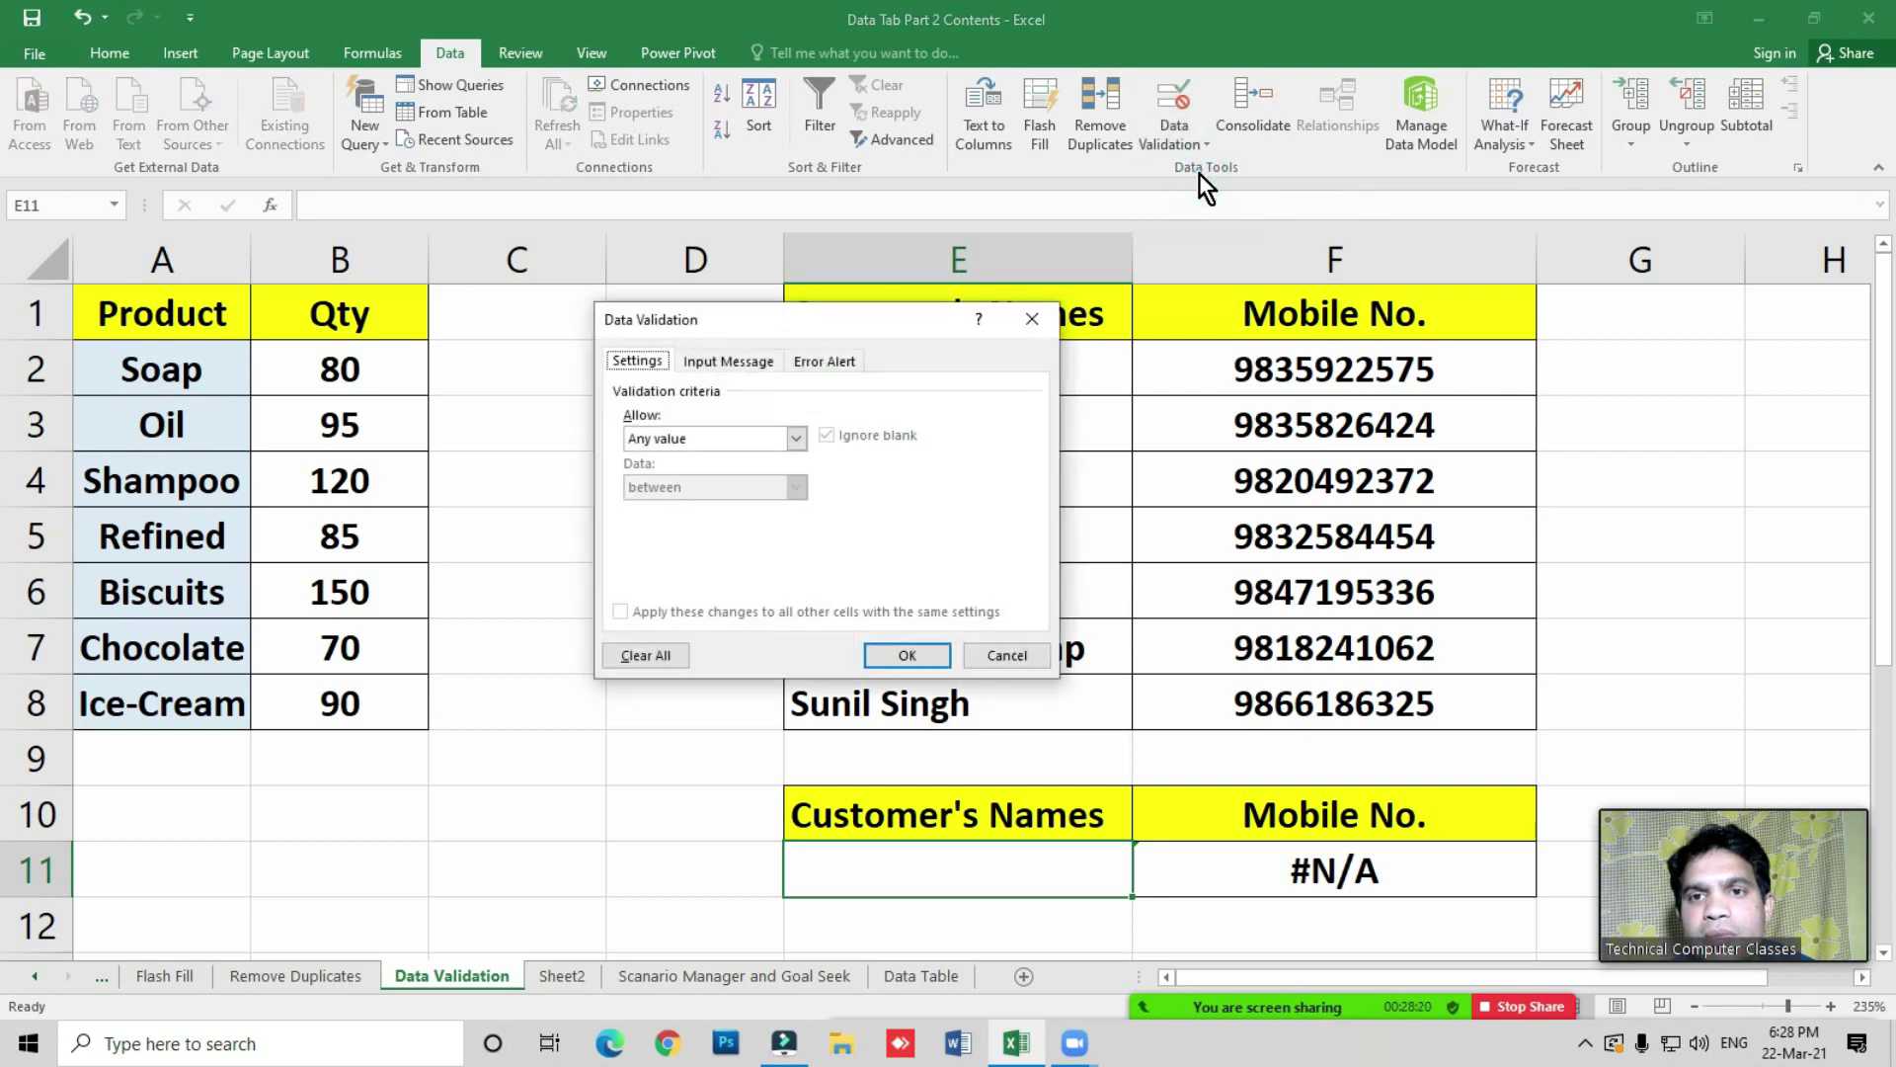
mouse_move(859, 334)
left_mouse_down()
mouse_move(1393, 354)
mouse_move(1582, 313)
left_mouse_up()
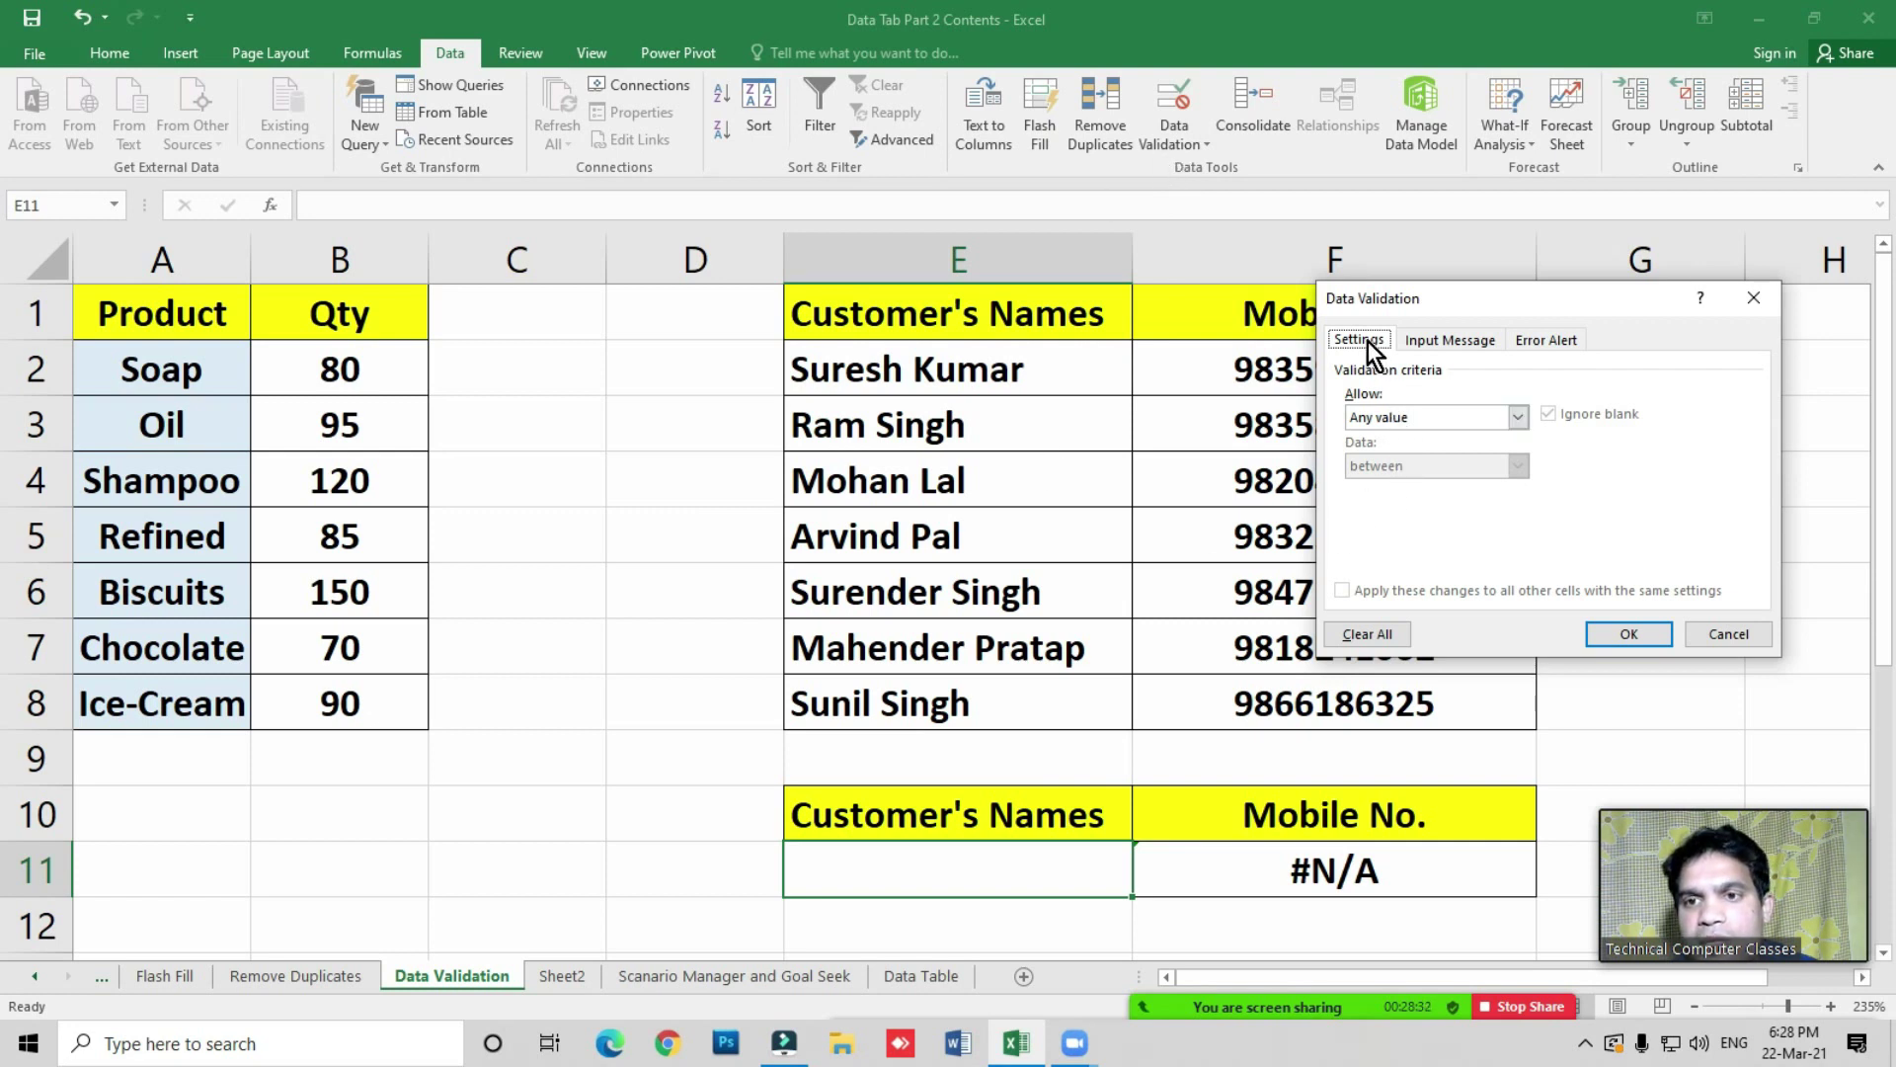
Restrict E11 to a List validation sourced from =$E$2:$E$8.
left_click(1387, 418)
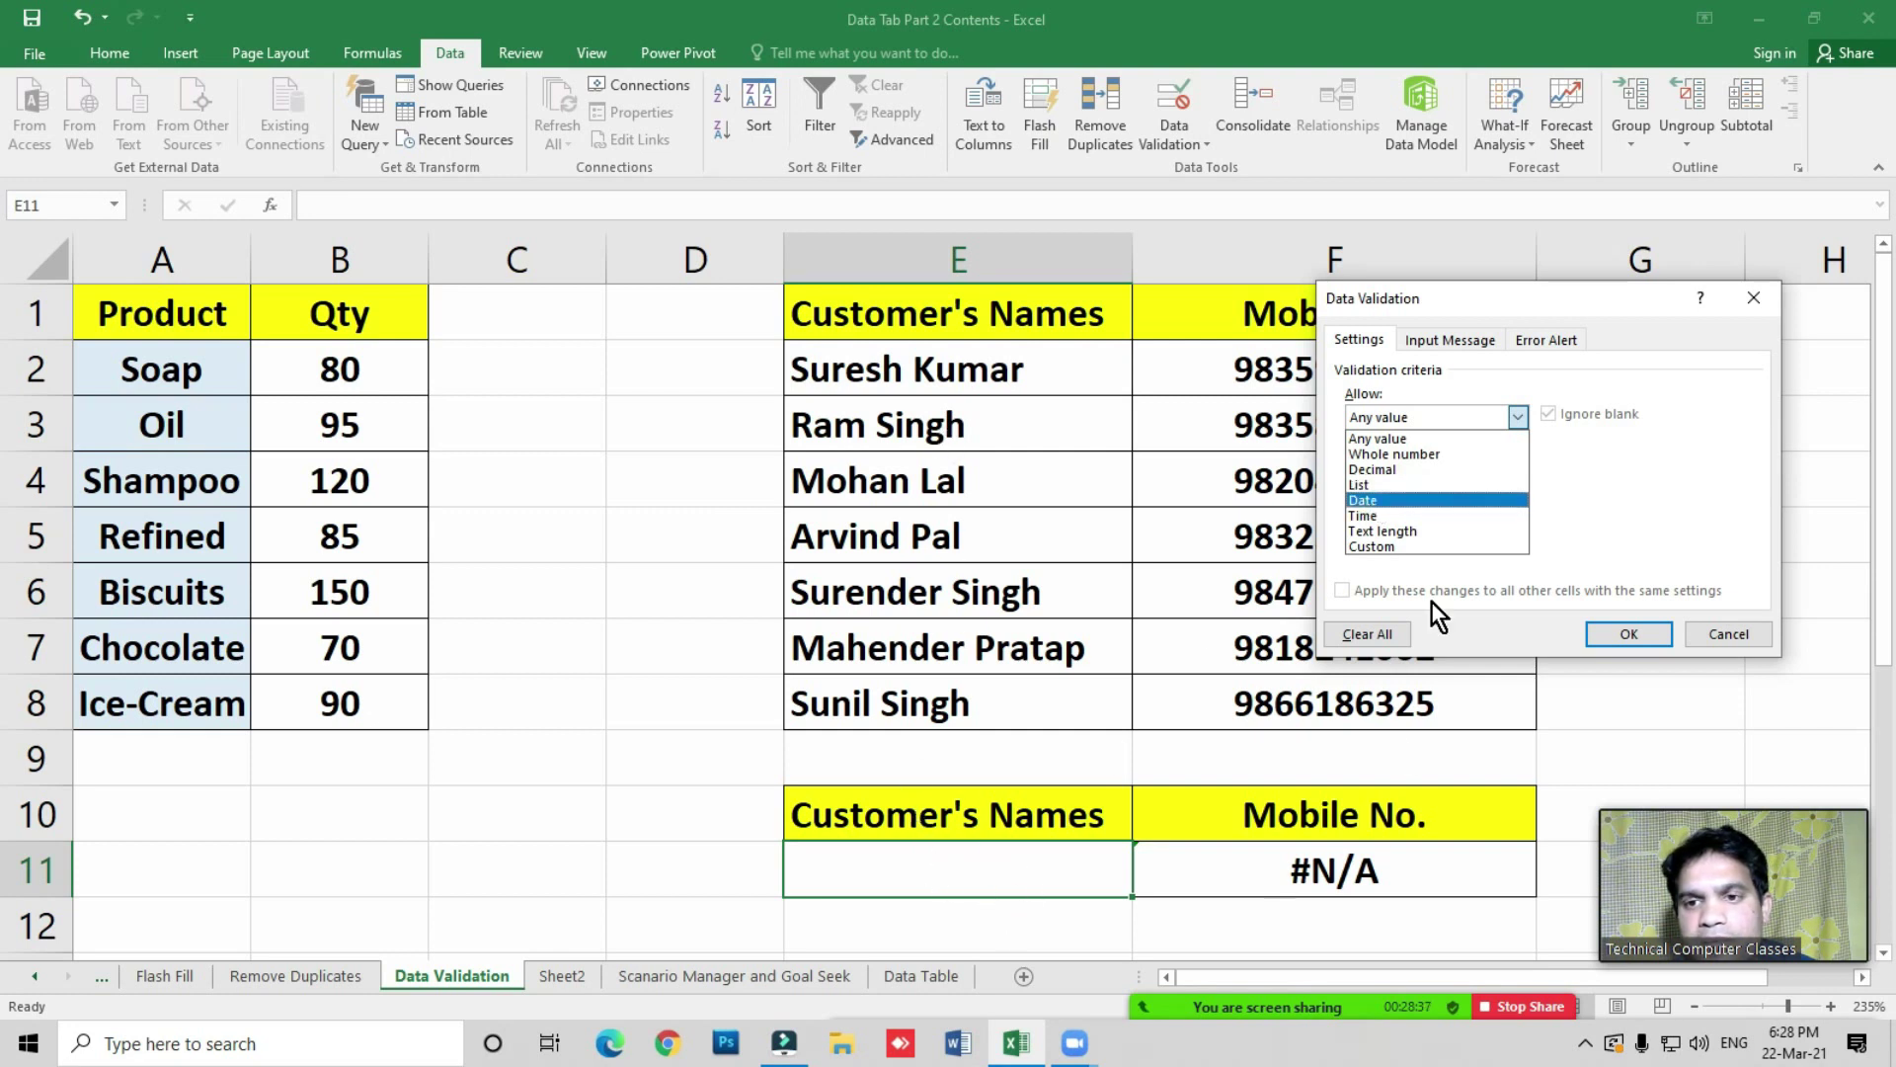
left_click(1371, 484)
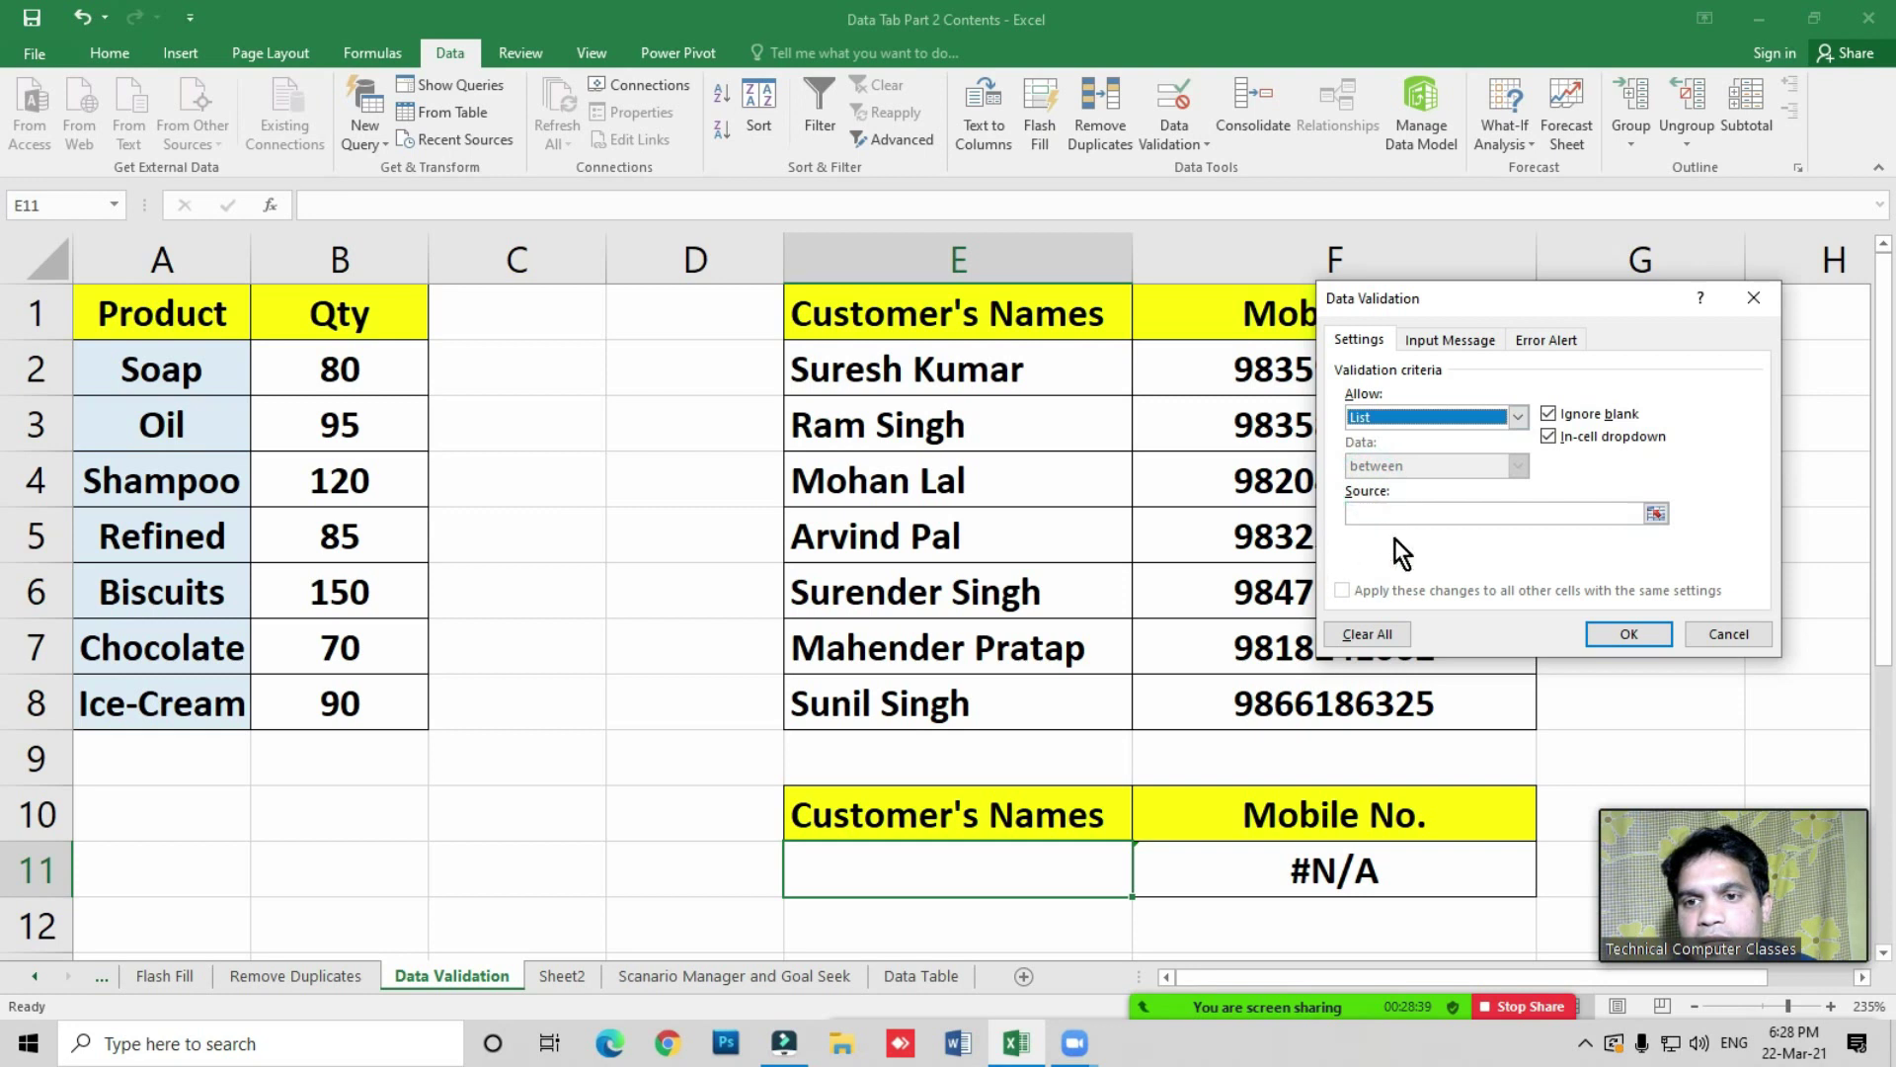
left_click(1389, 511)
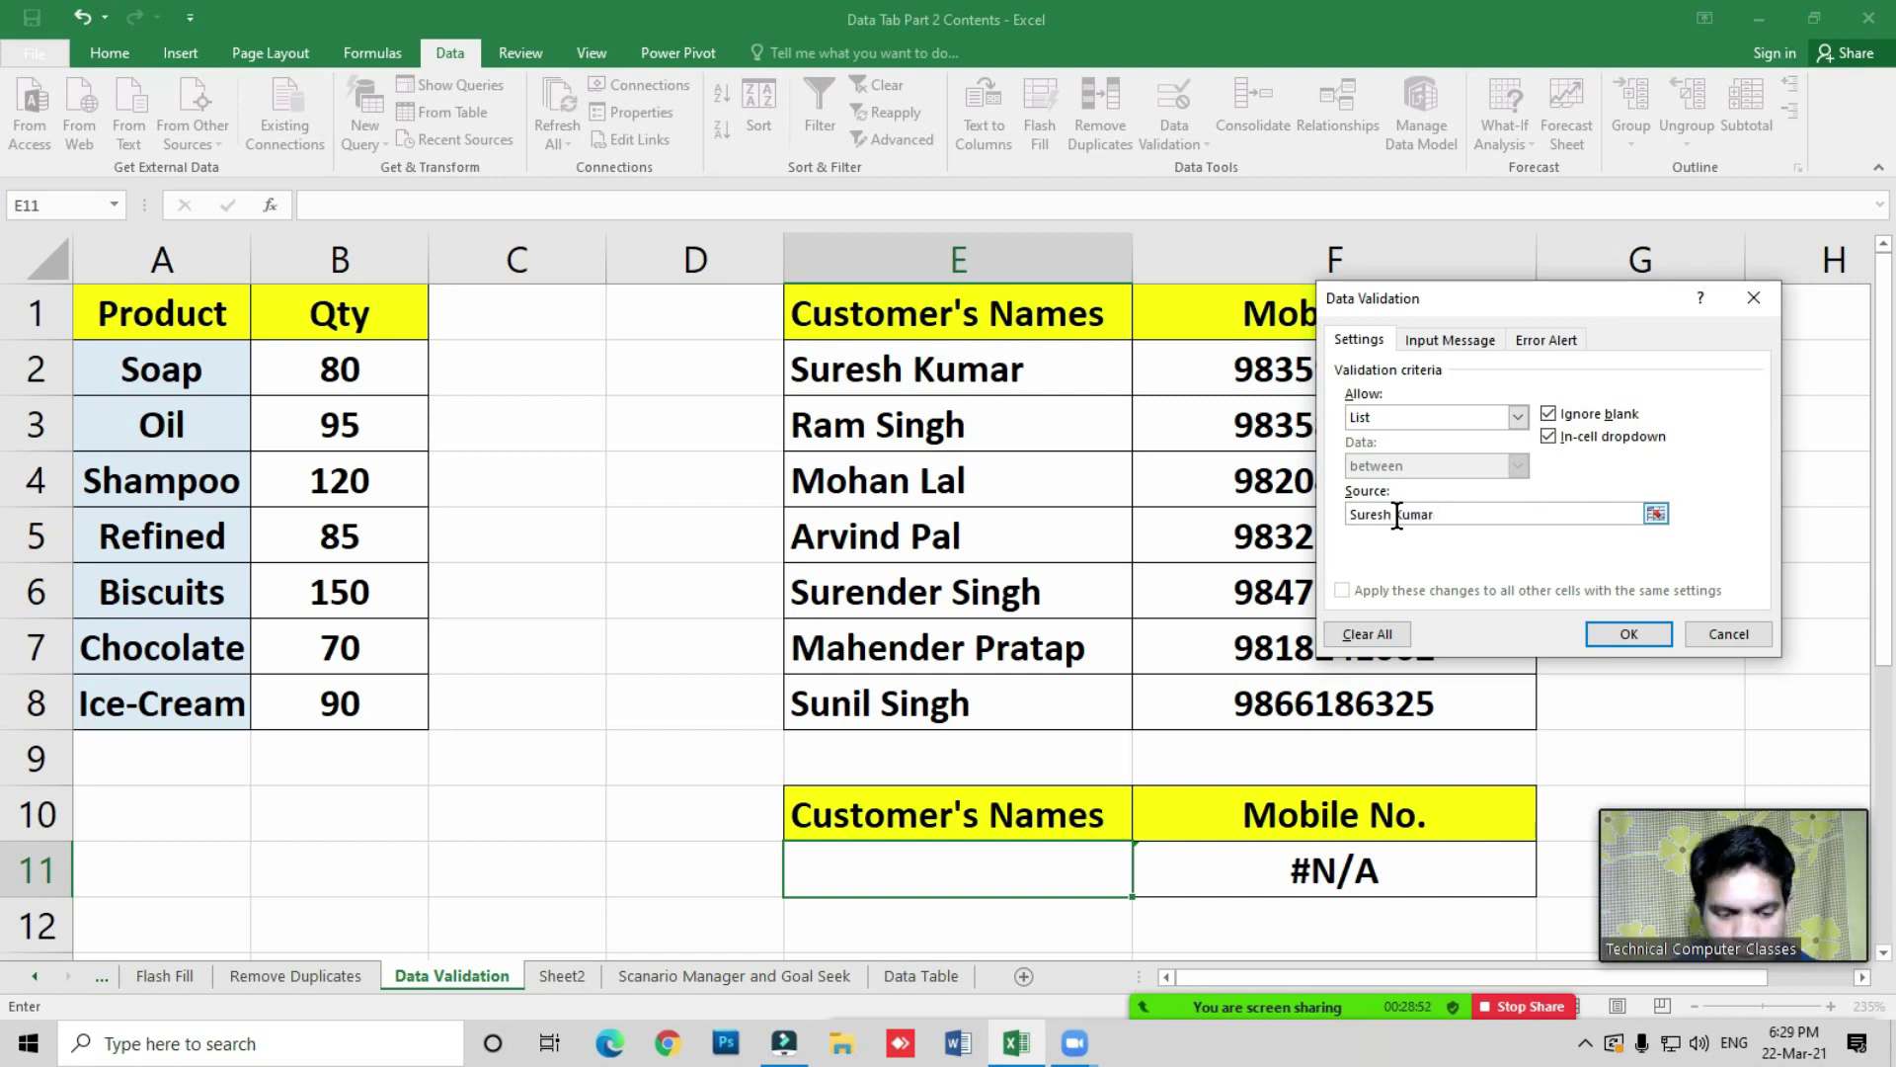
type(",")
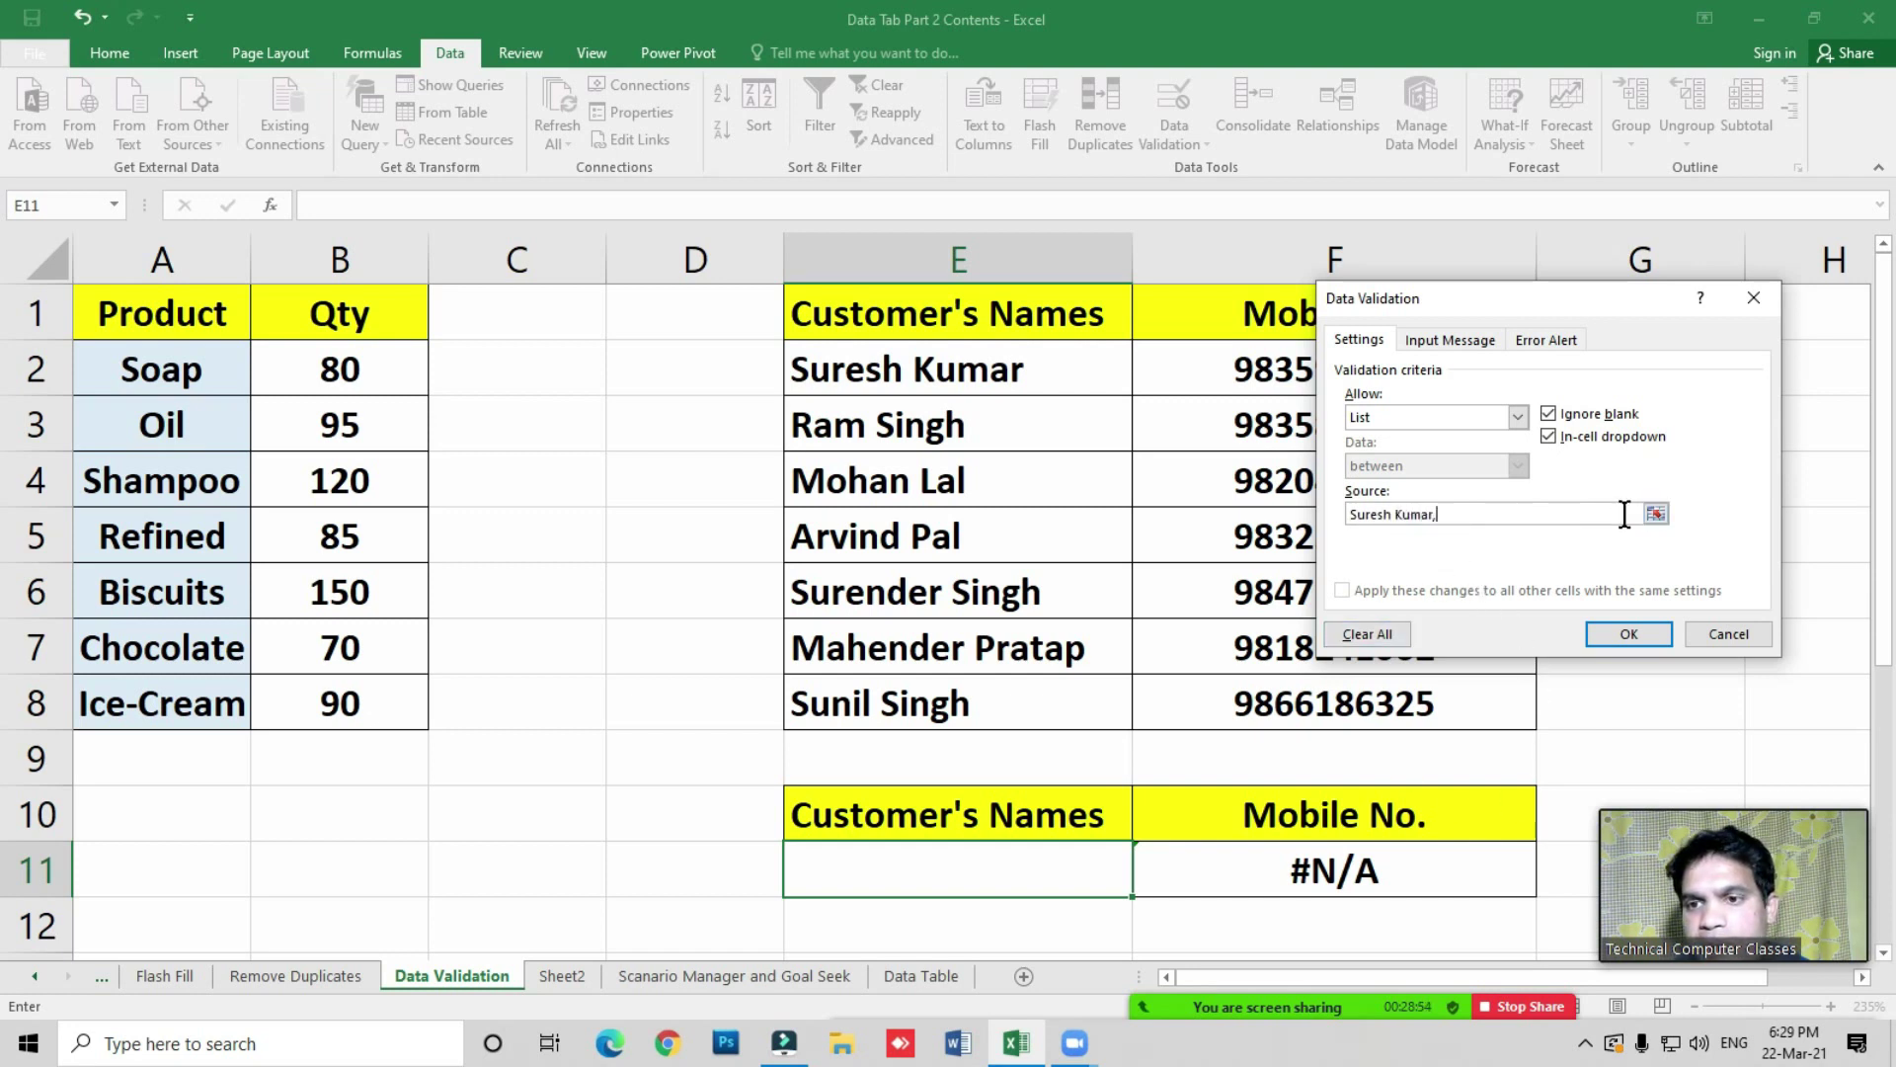
left_click(1486, 514)
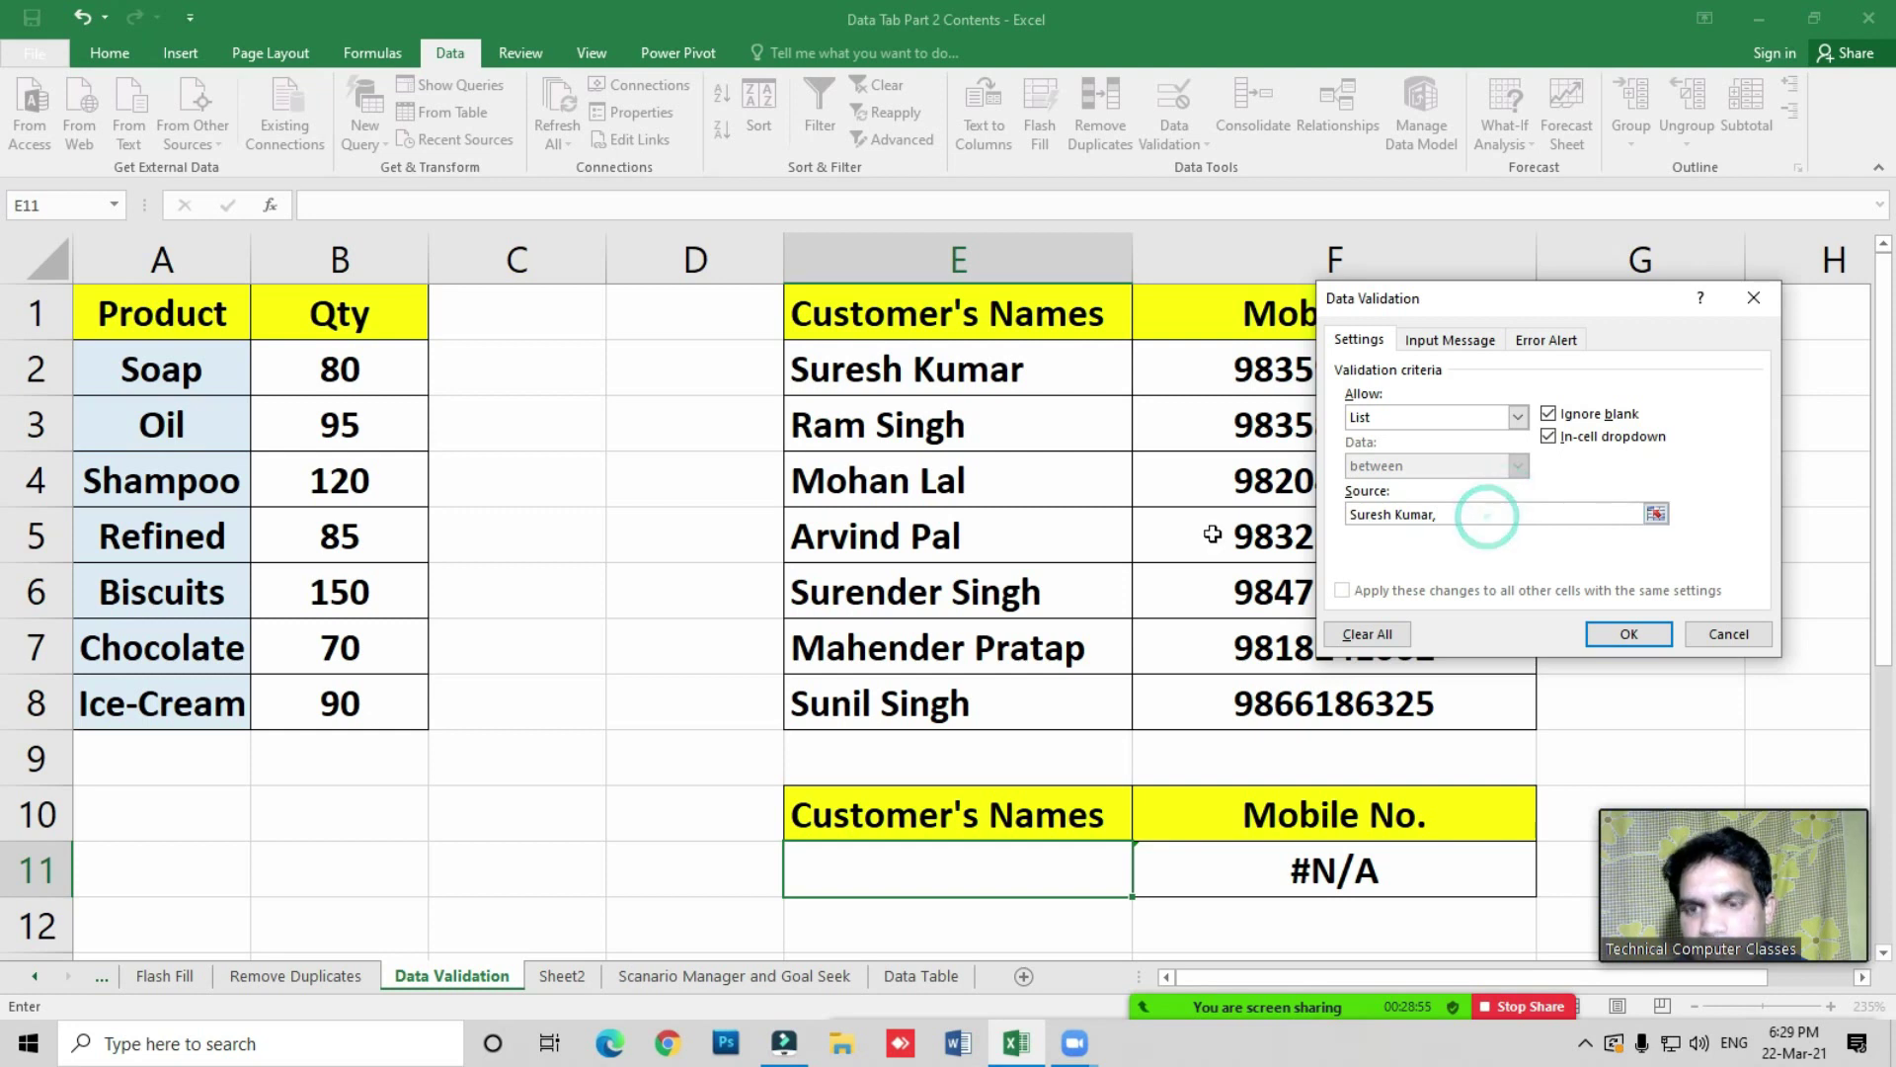
key("BackSpace")
key("BackSpace")
key("BackSpace")
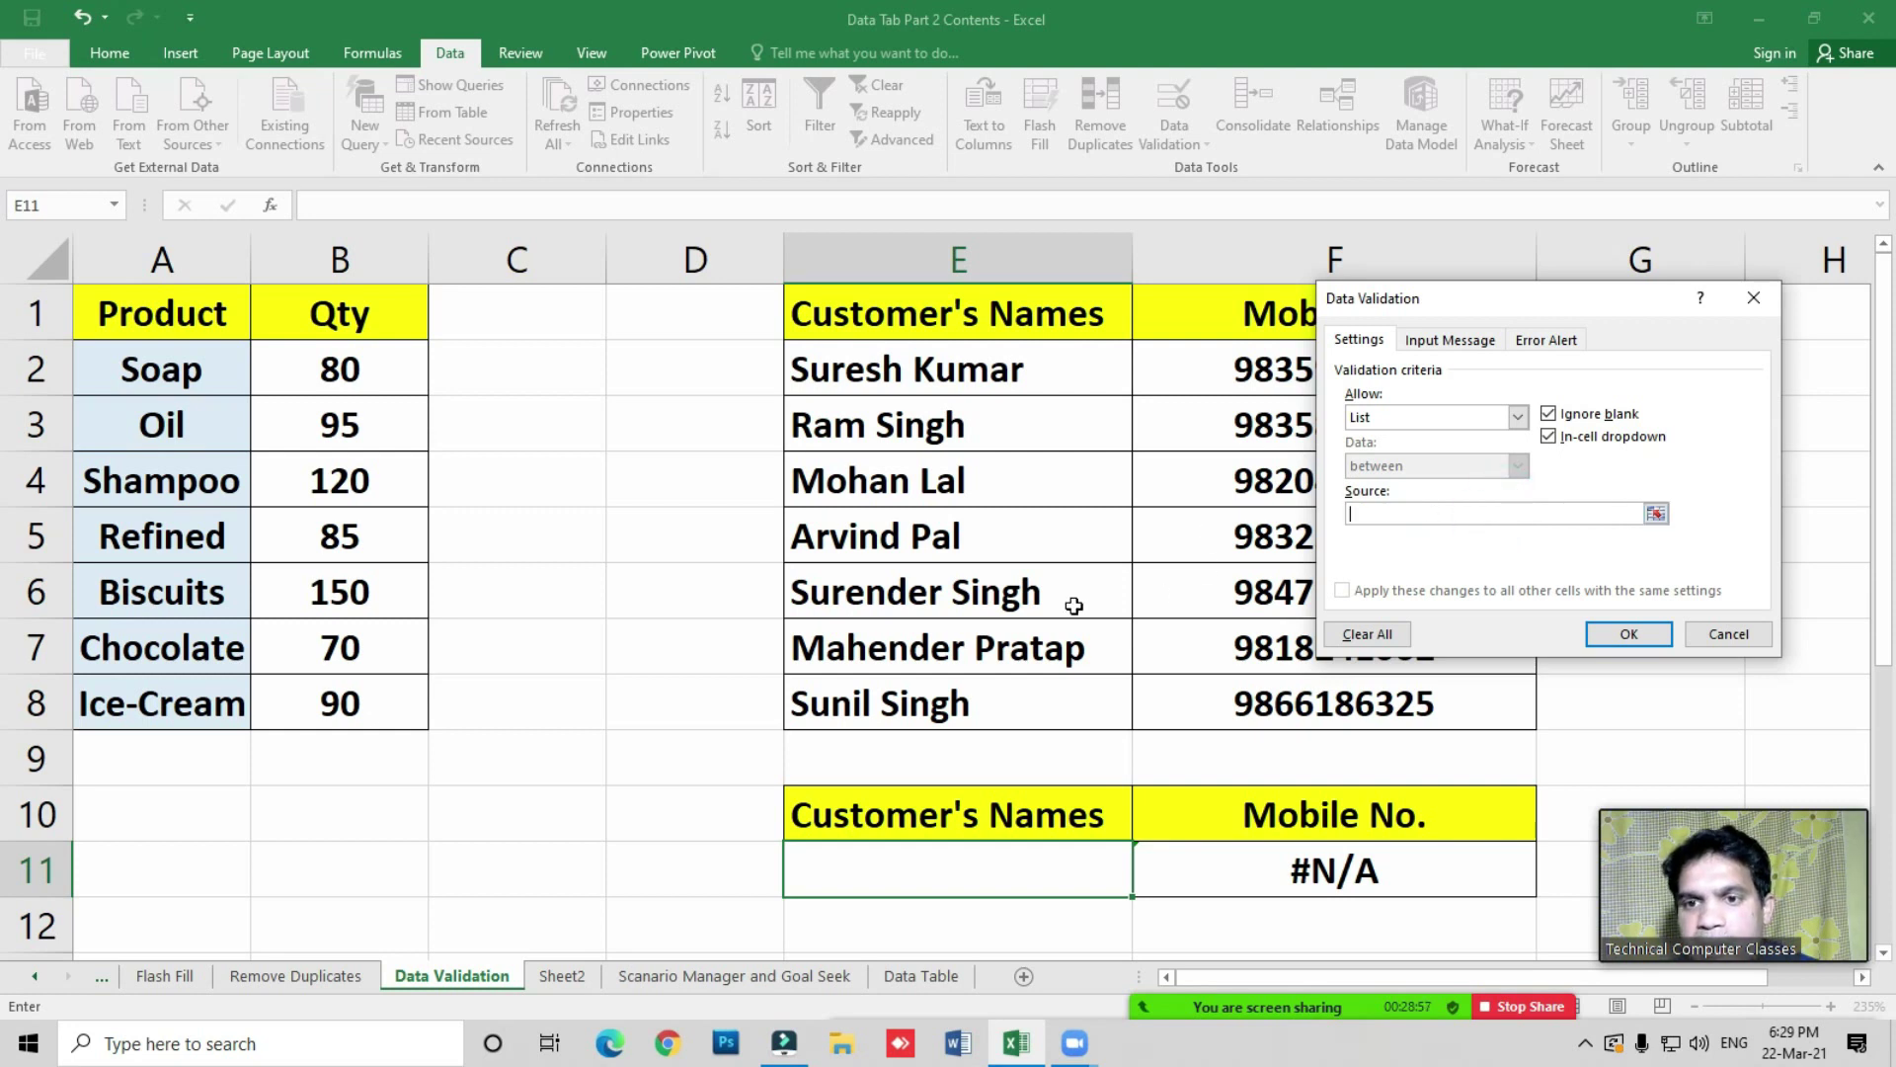
left_click_drag(948, 370, 1106, 706)
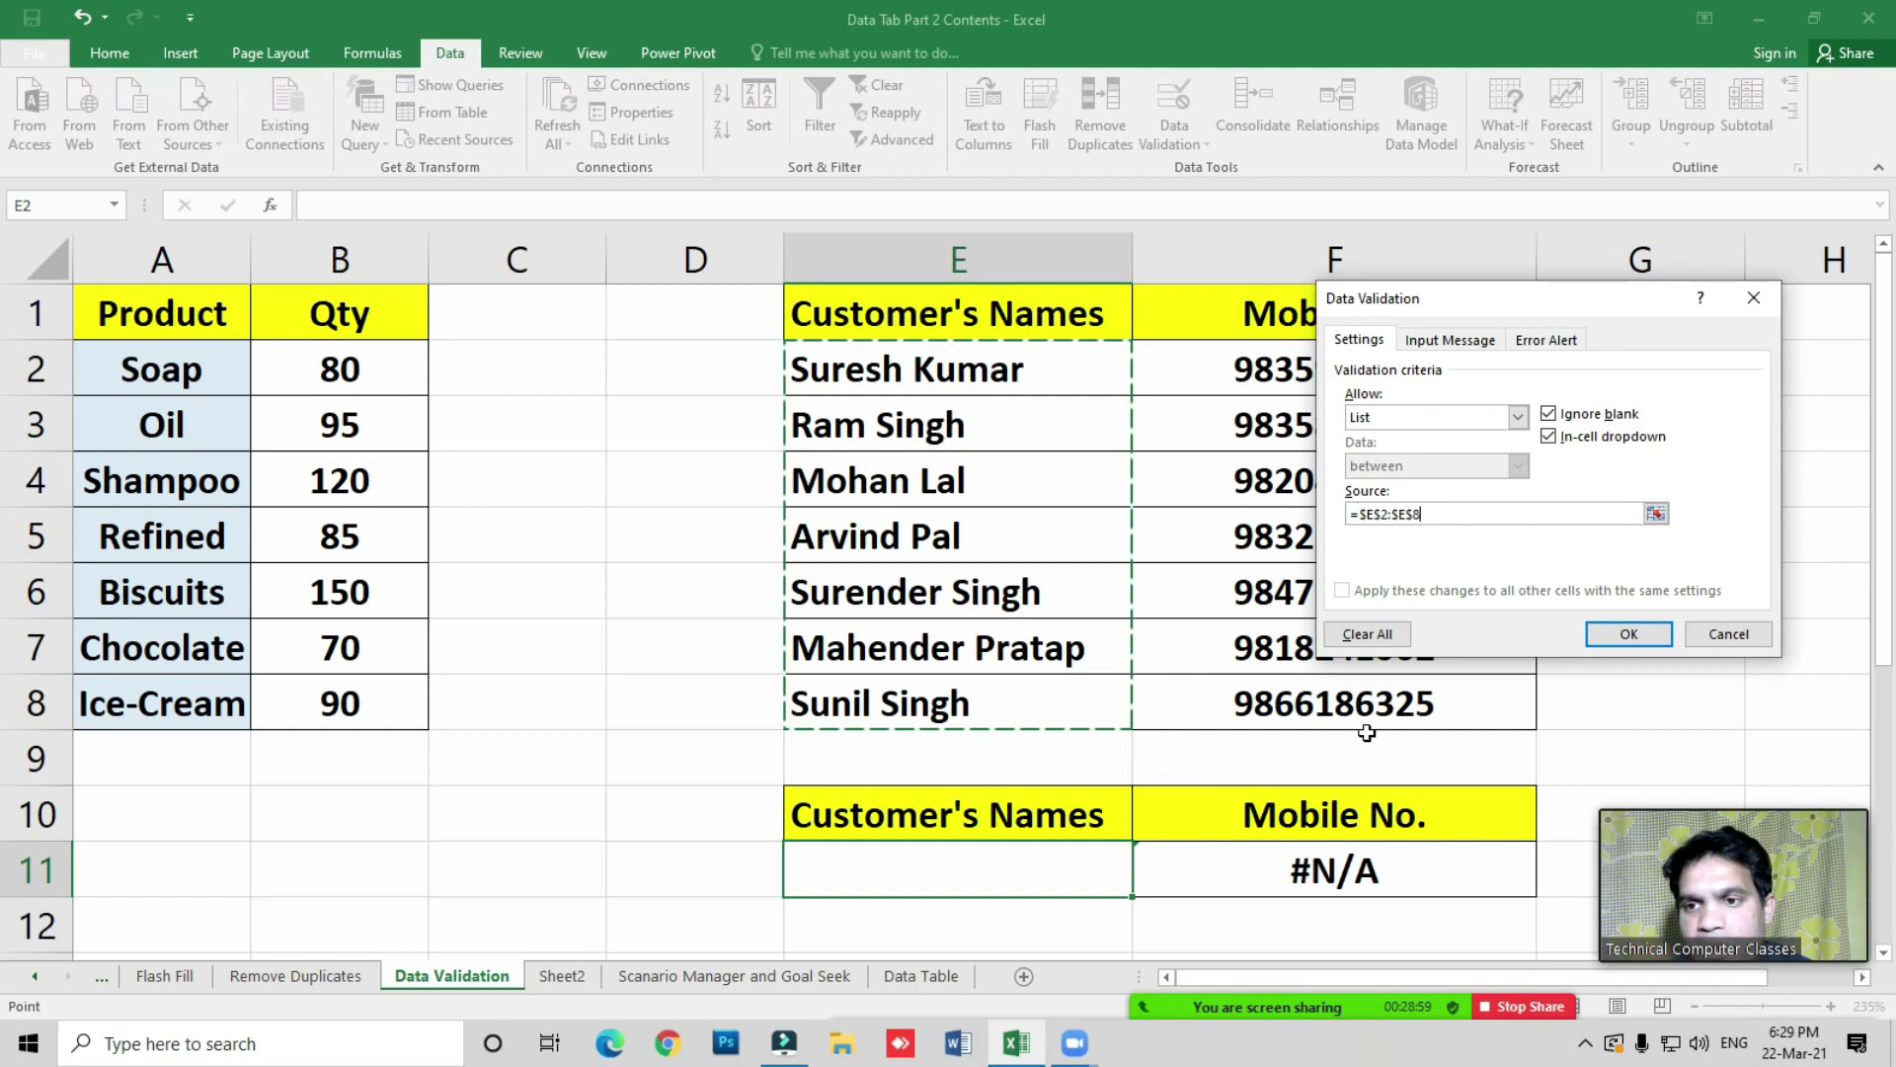
left_click(1628, 633)
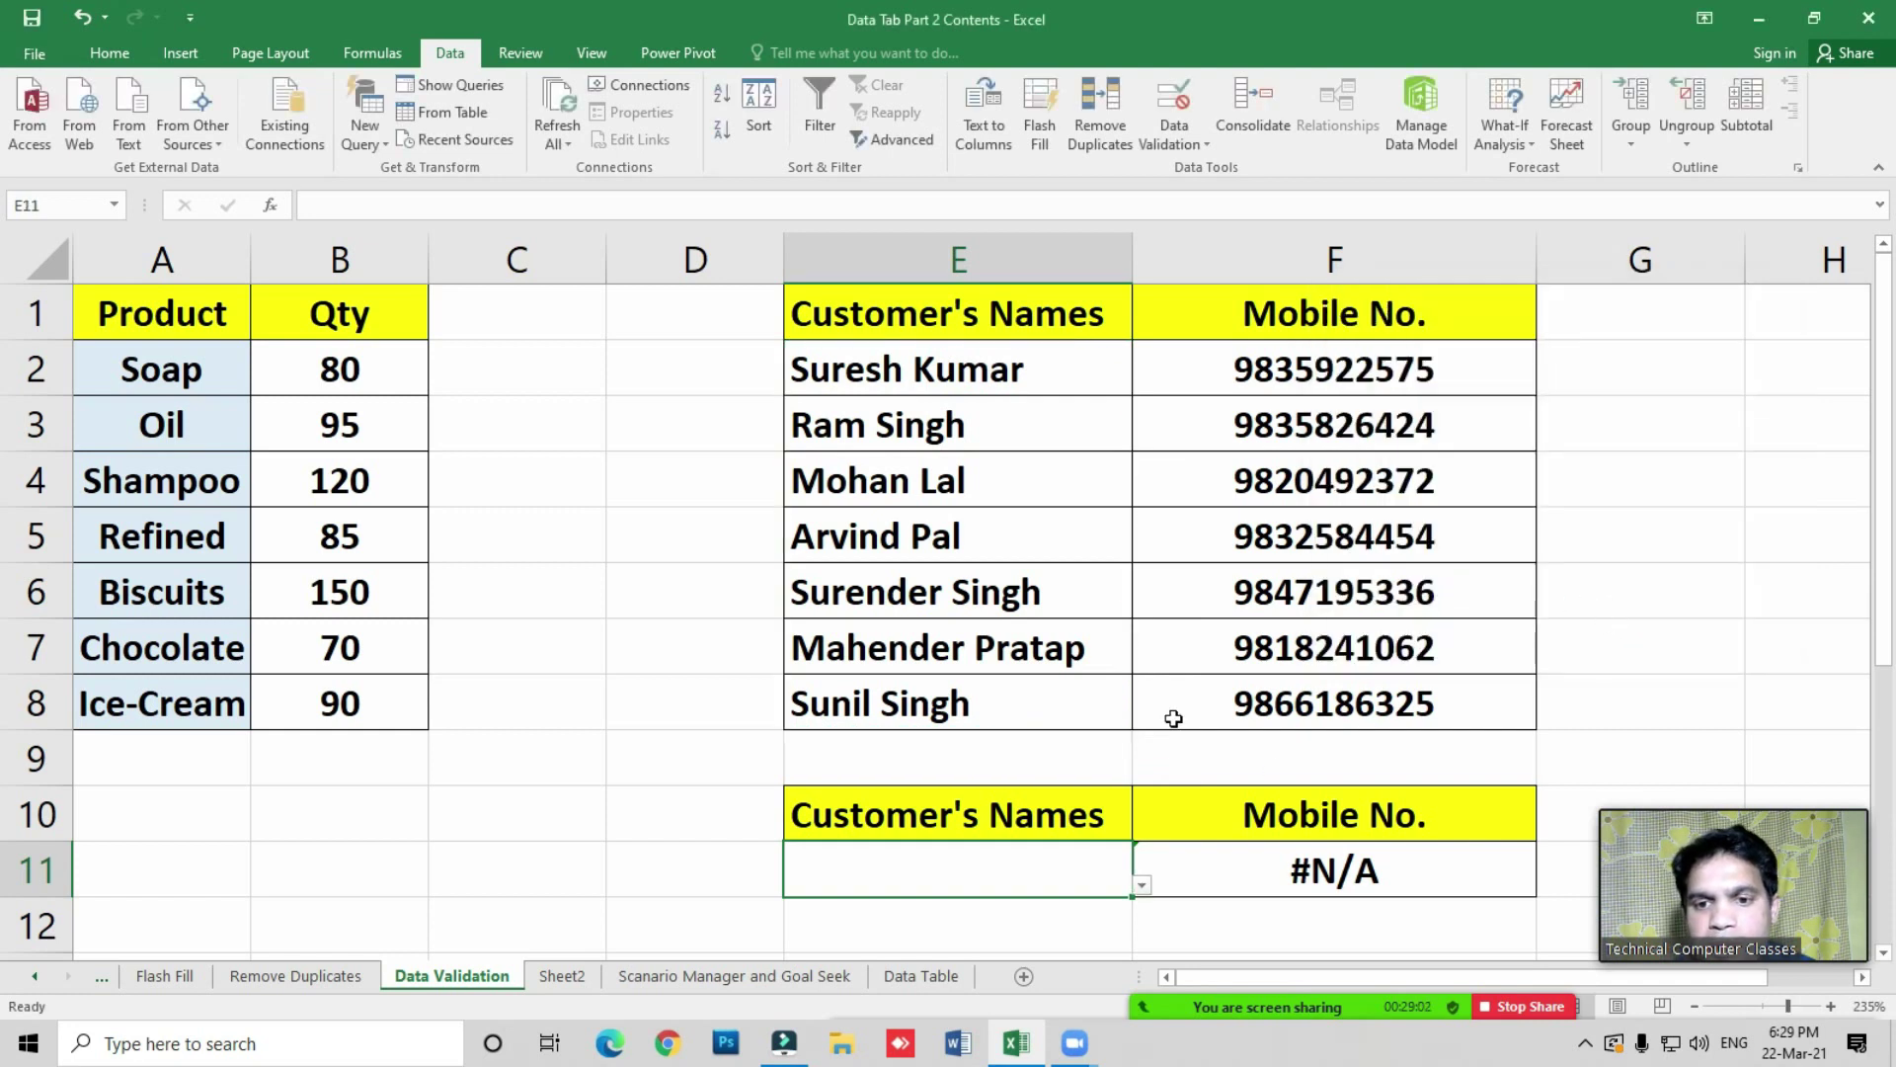
left_click_drag(1886, 503, 1884, 553)
left_click(1140, 666)
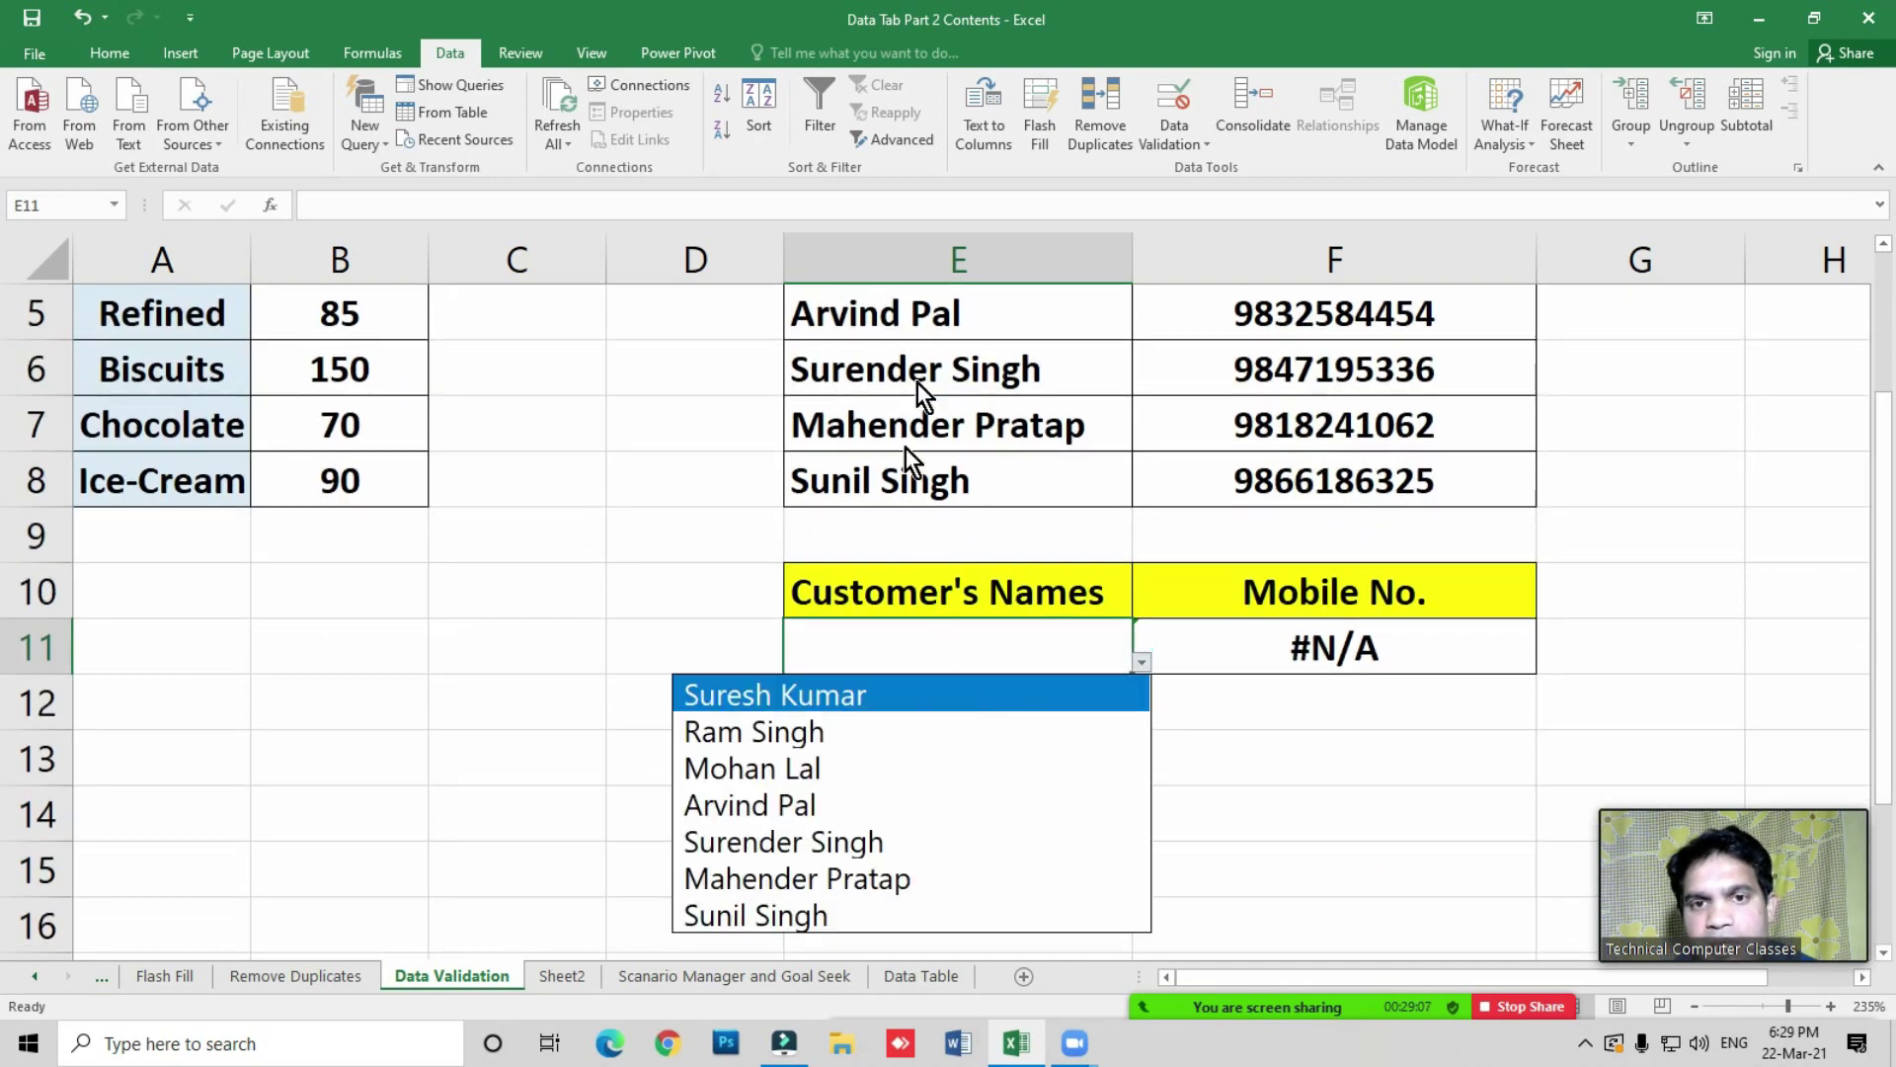
left_click(756, 768)
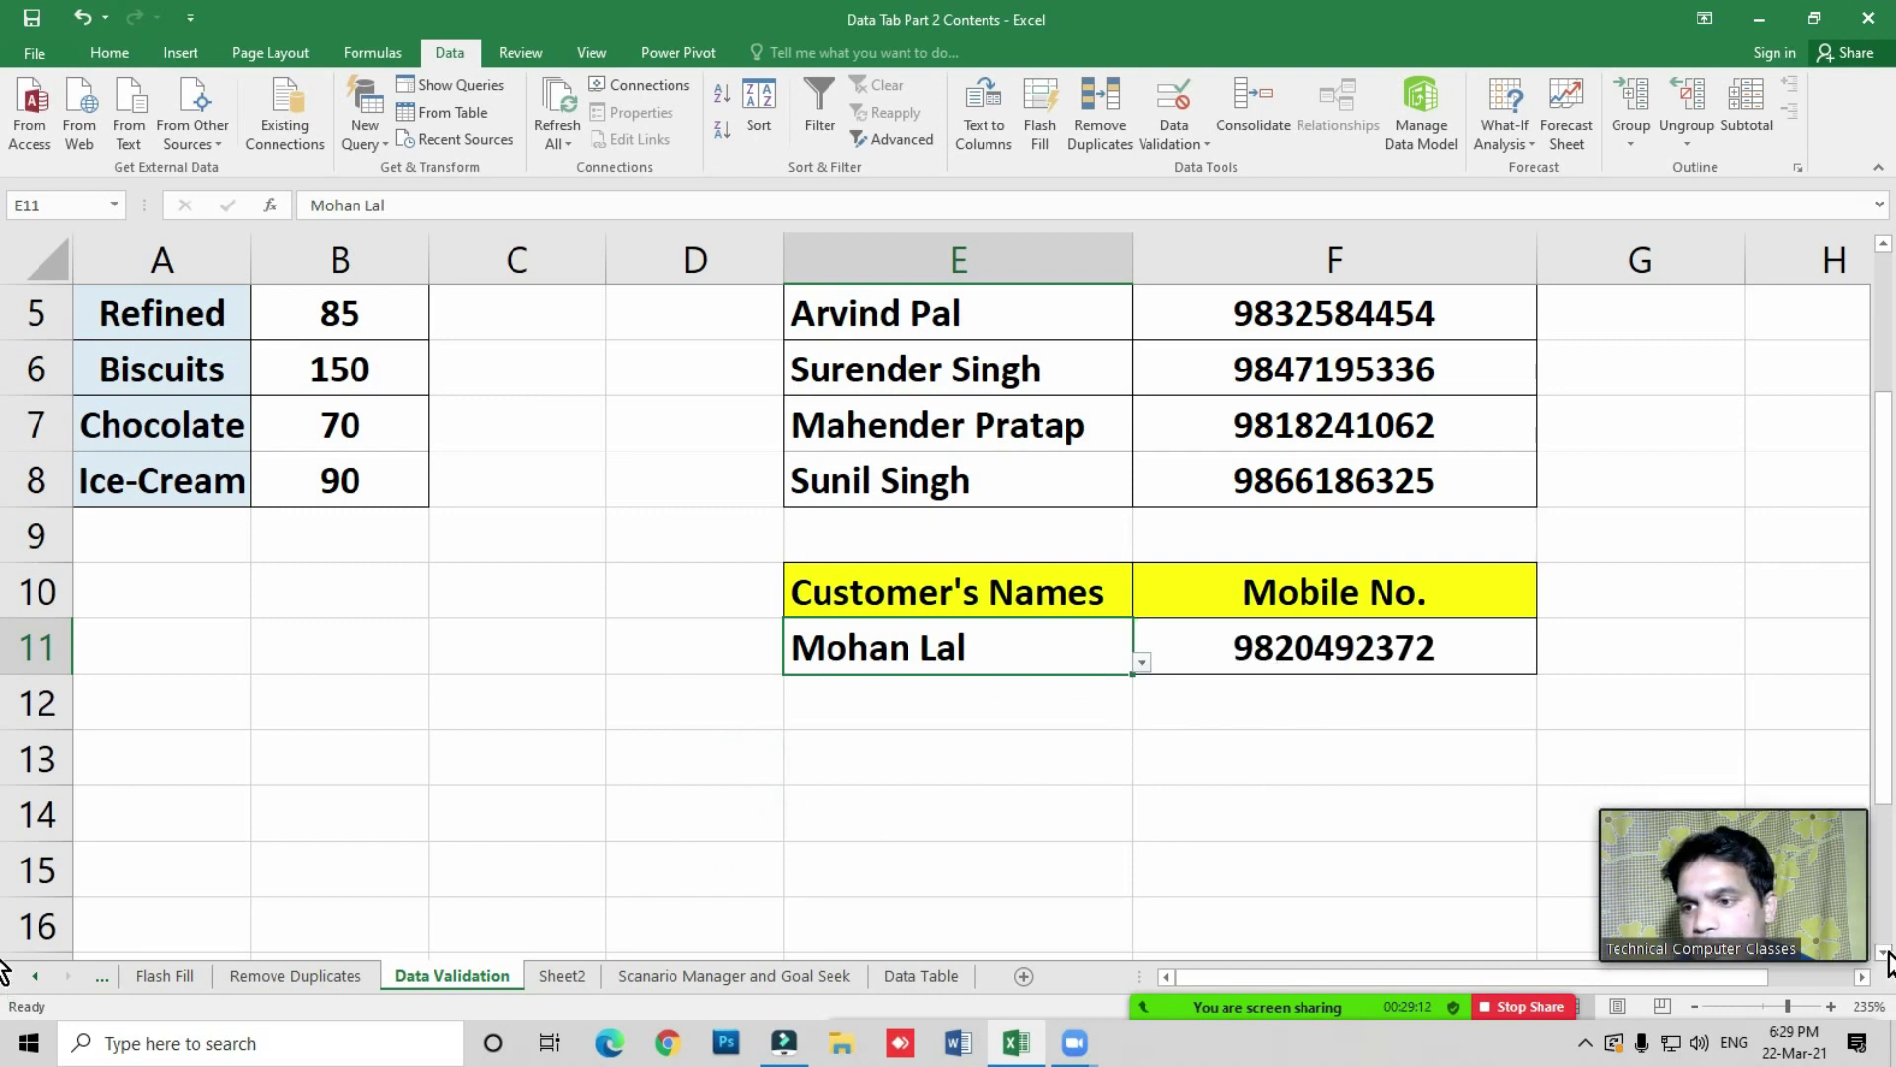
left_click(1884, 953)
left_click(1884, 953)
left_click(1883, 954)
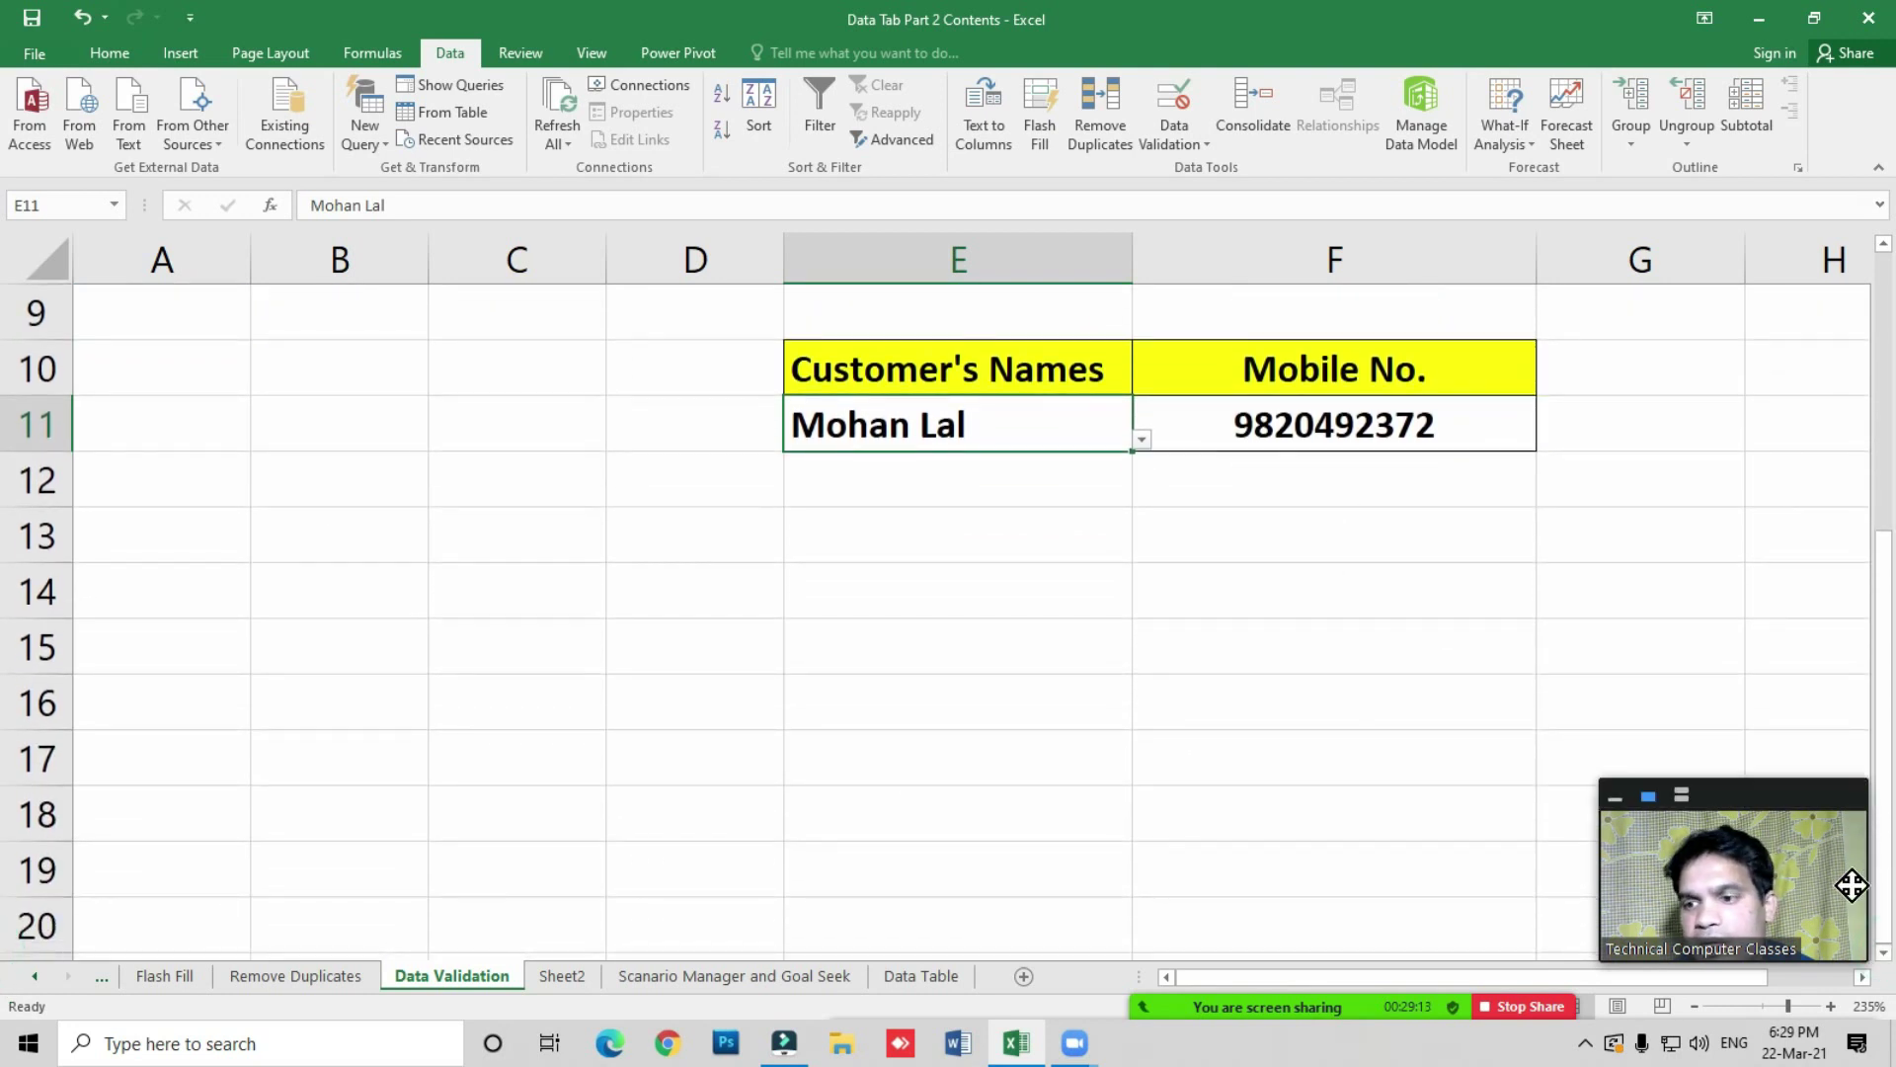
left_click(1884, 953)
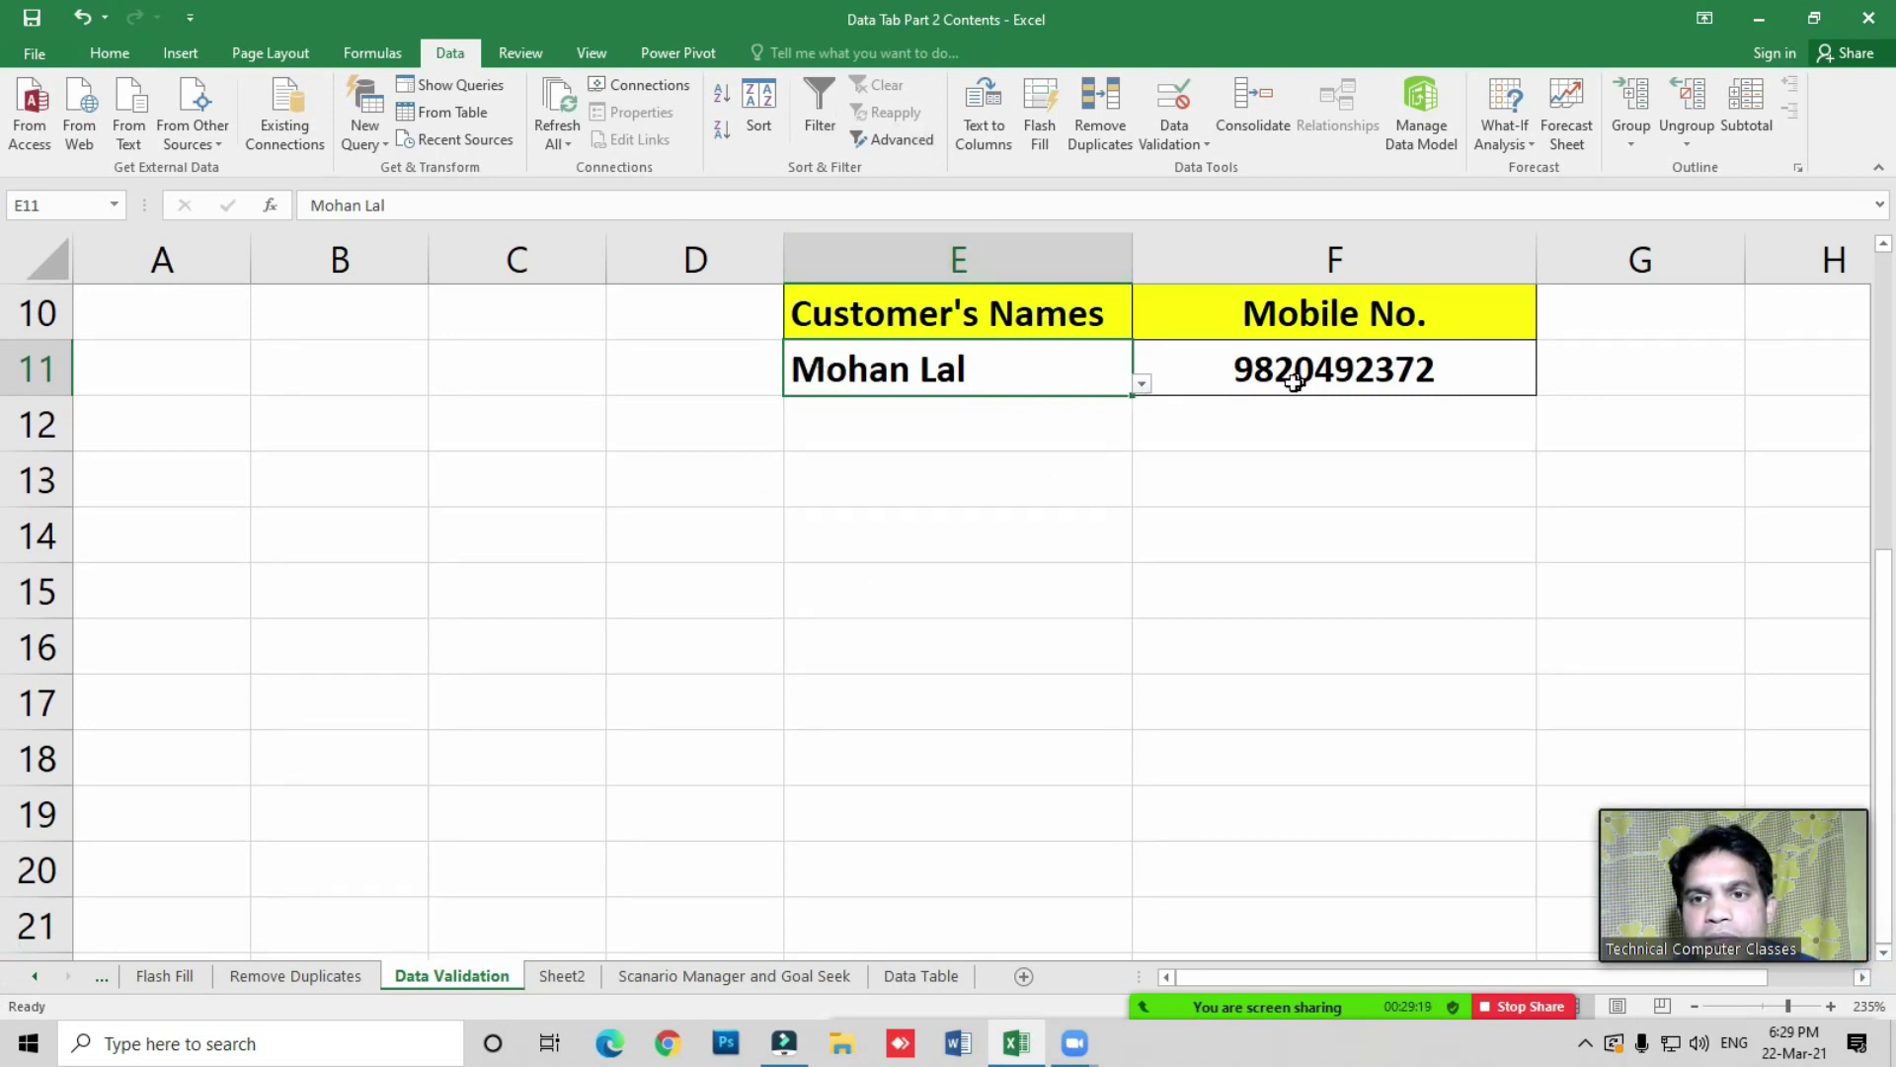
left_click(1143, 384)
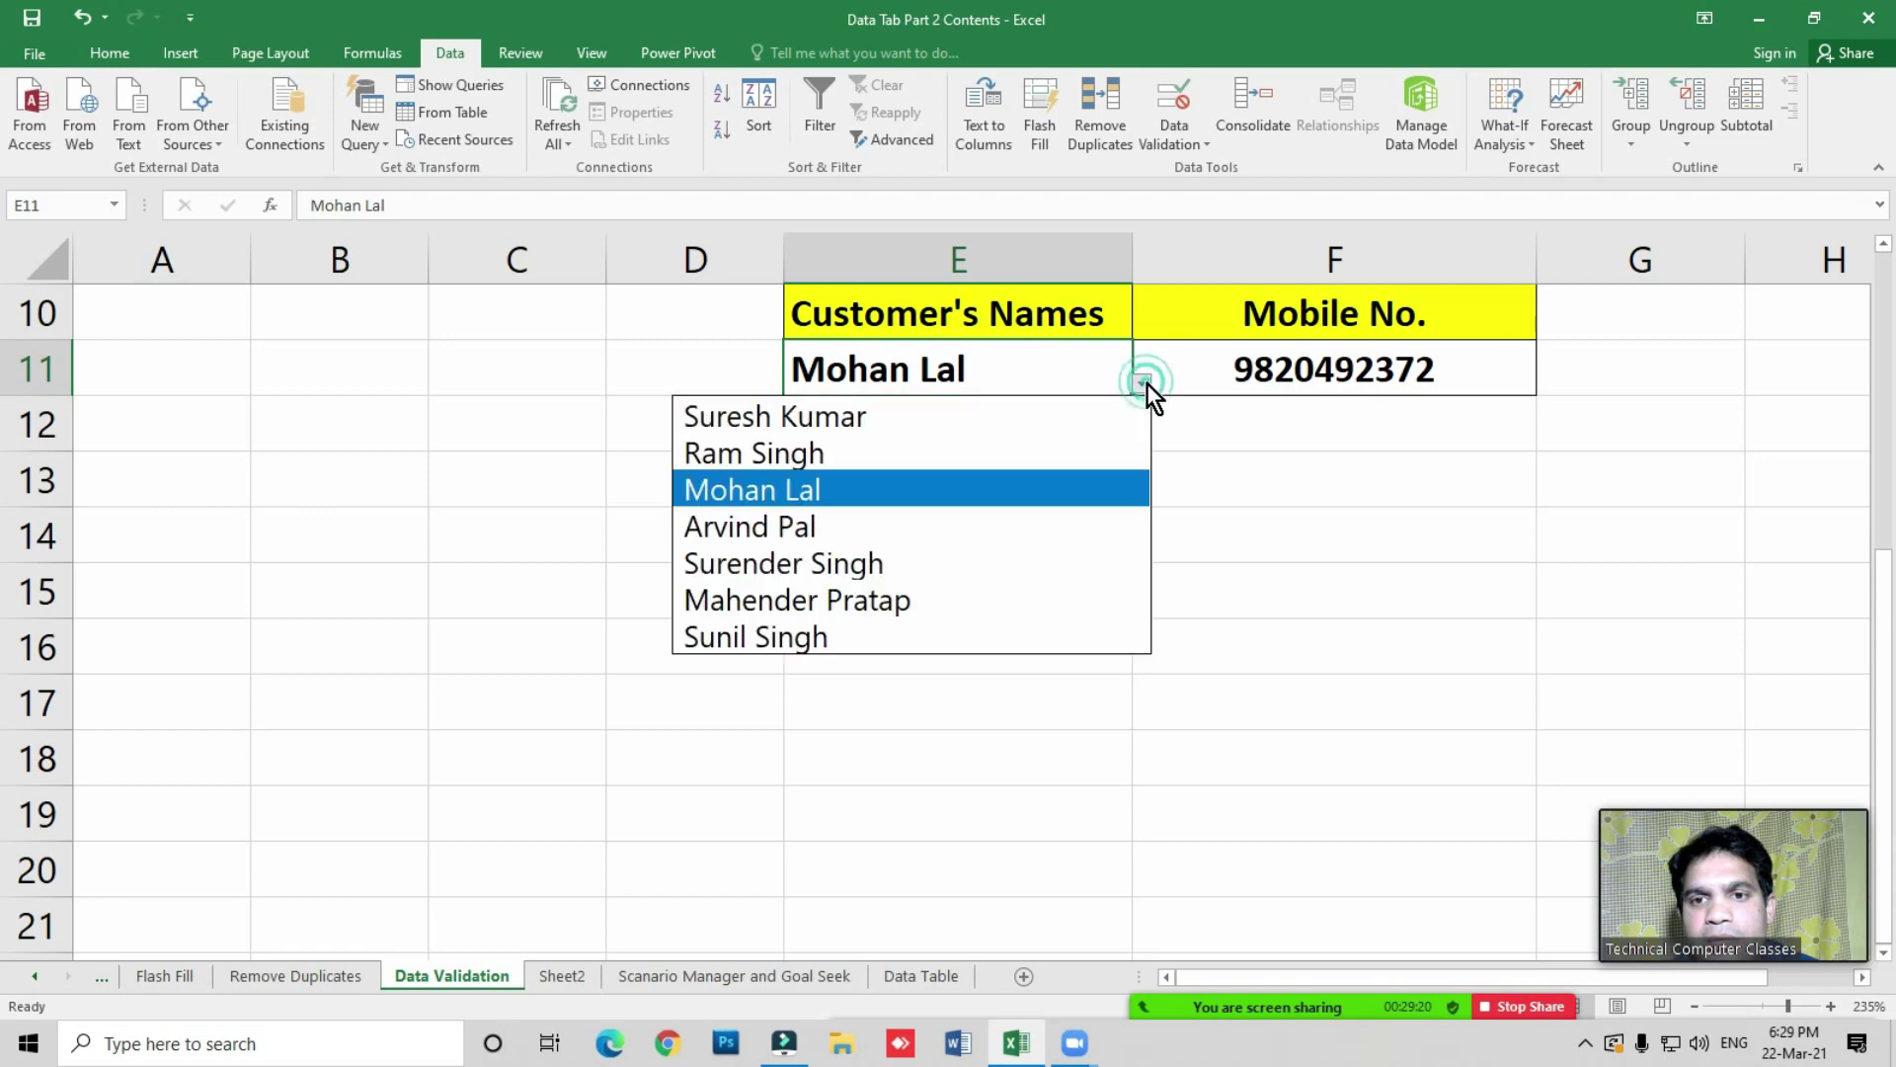
left_click(779, 565)
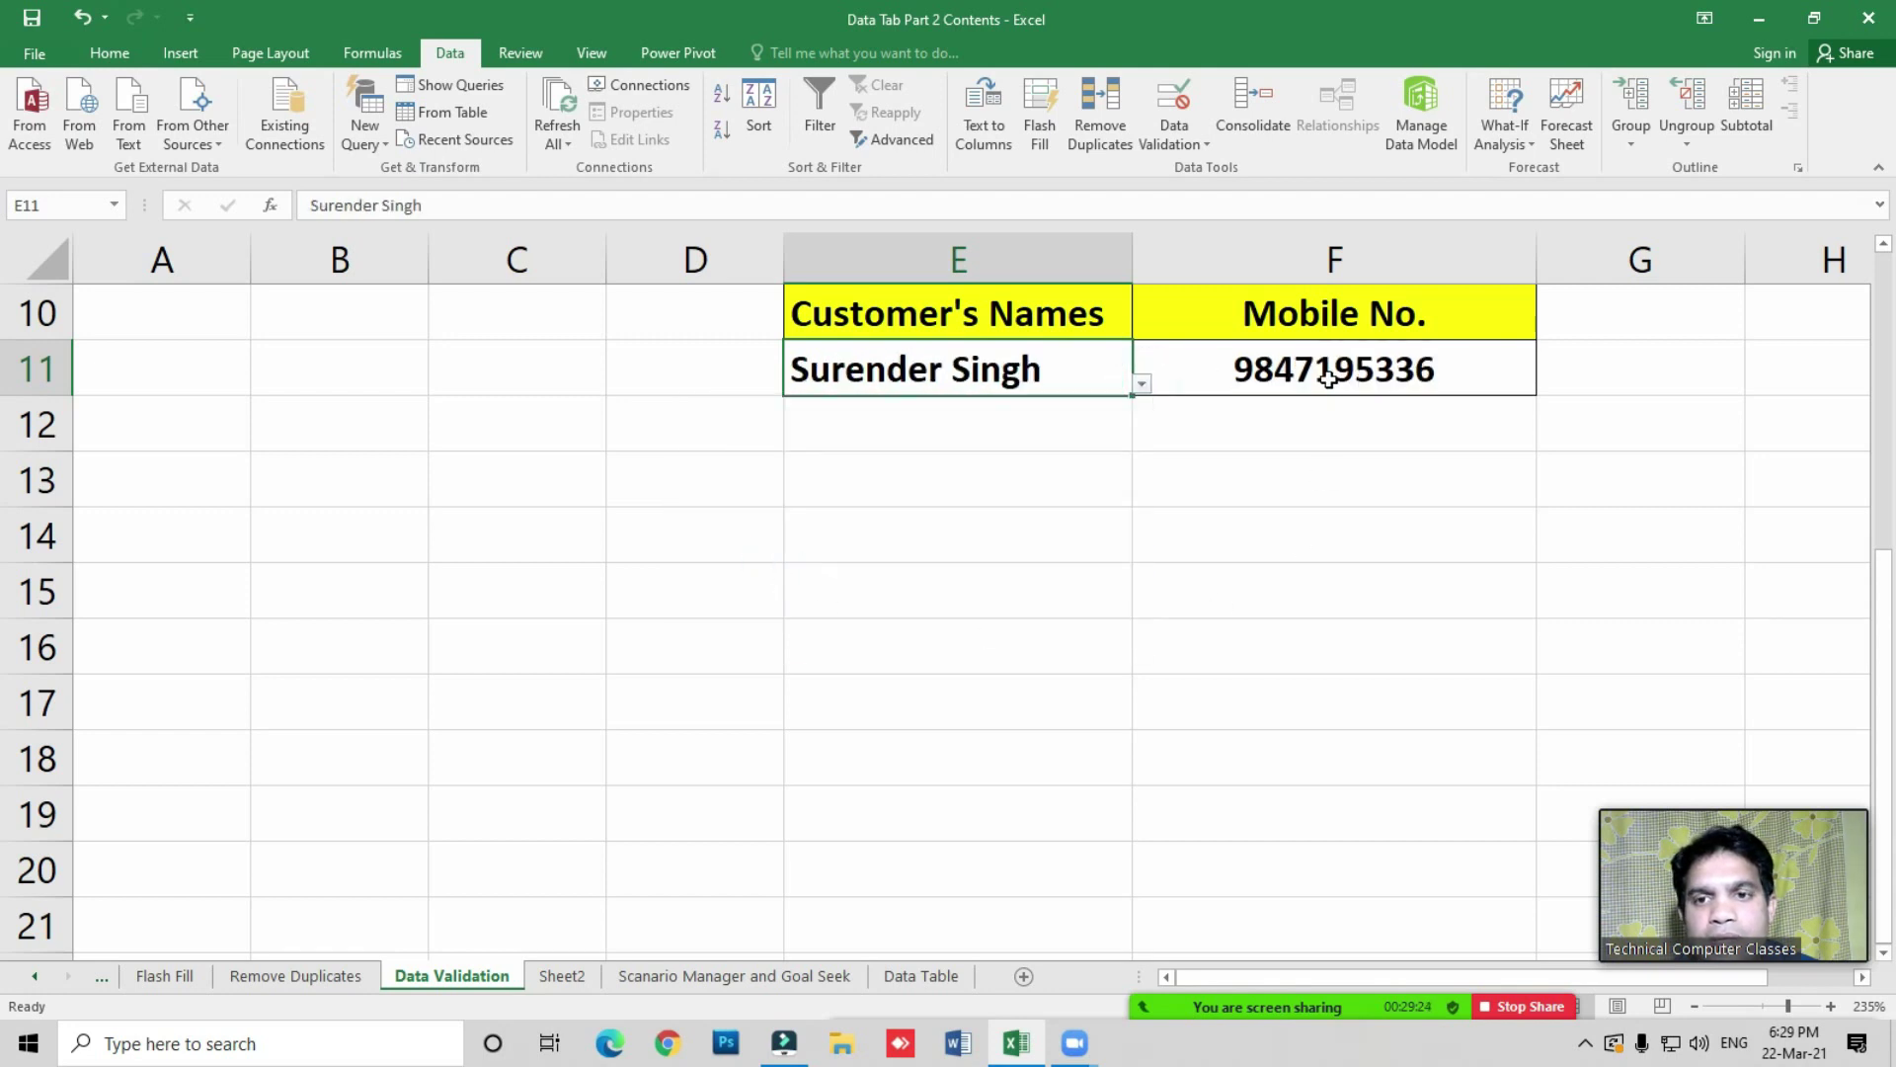
left_click(1146, 392)
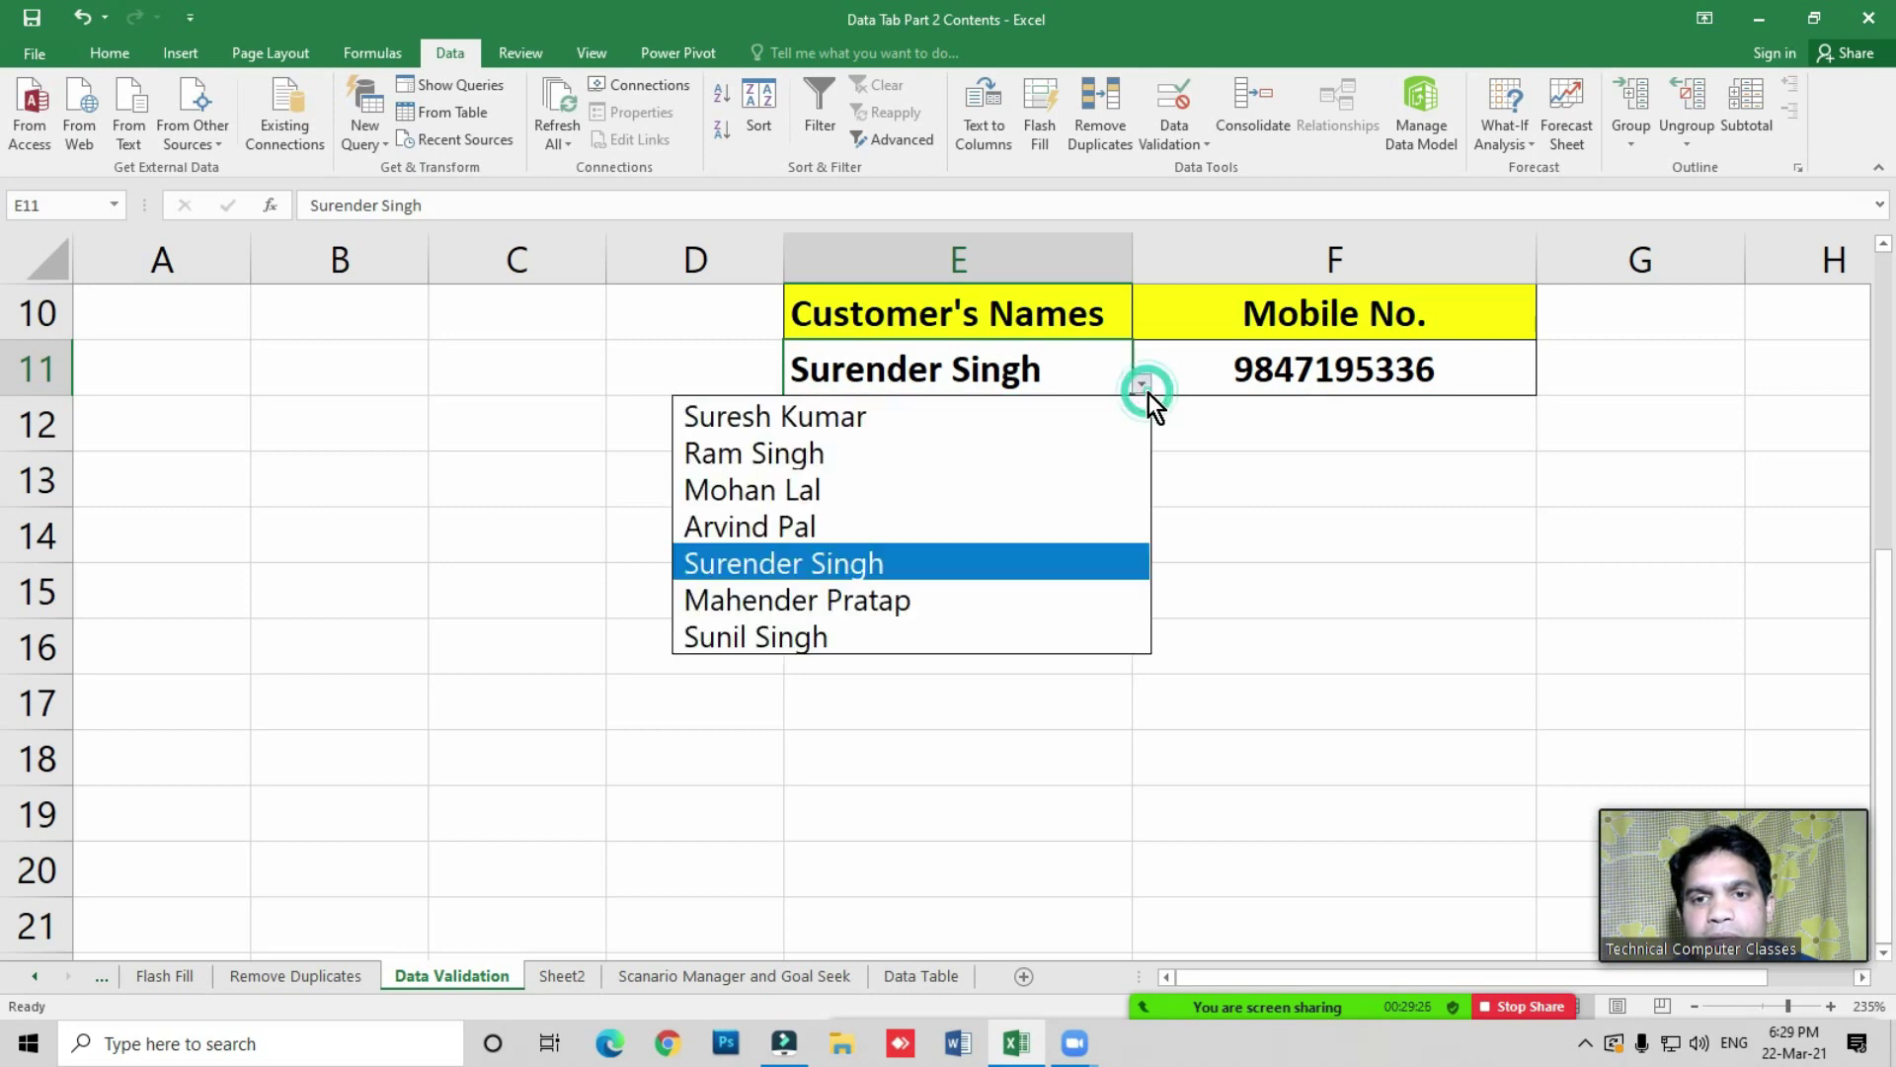
left_click(747, 639)
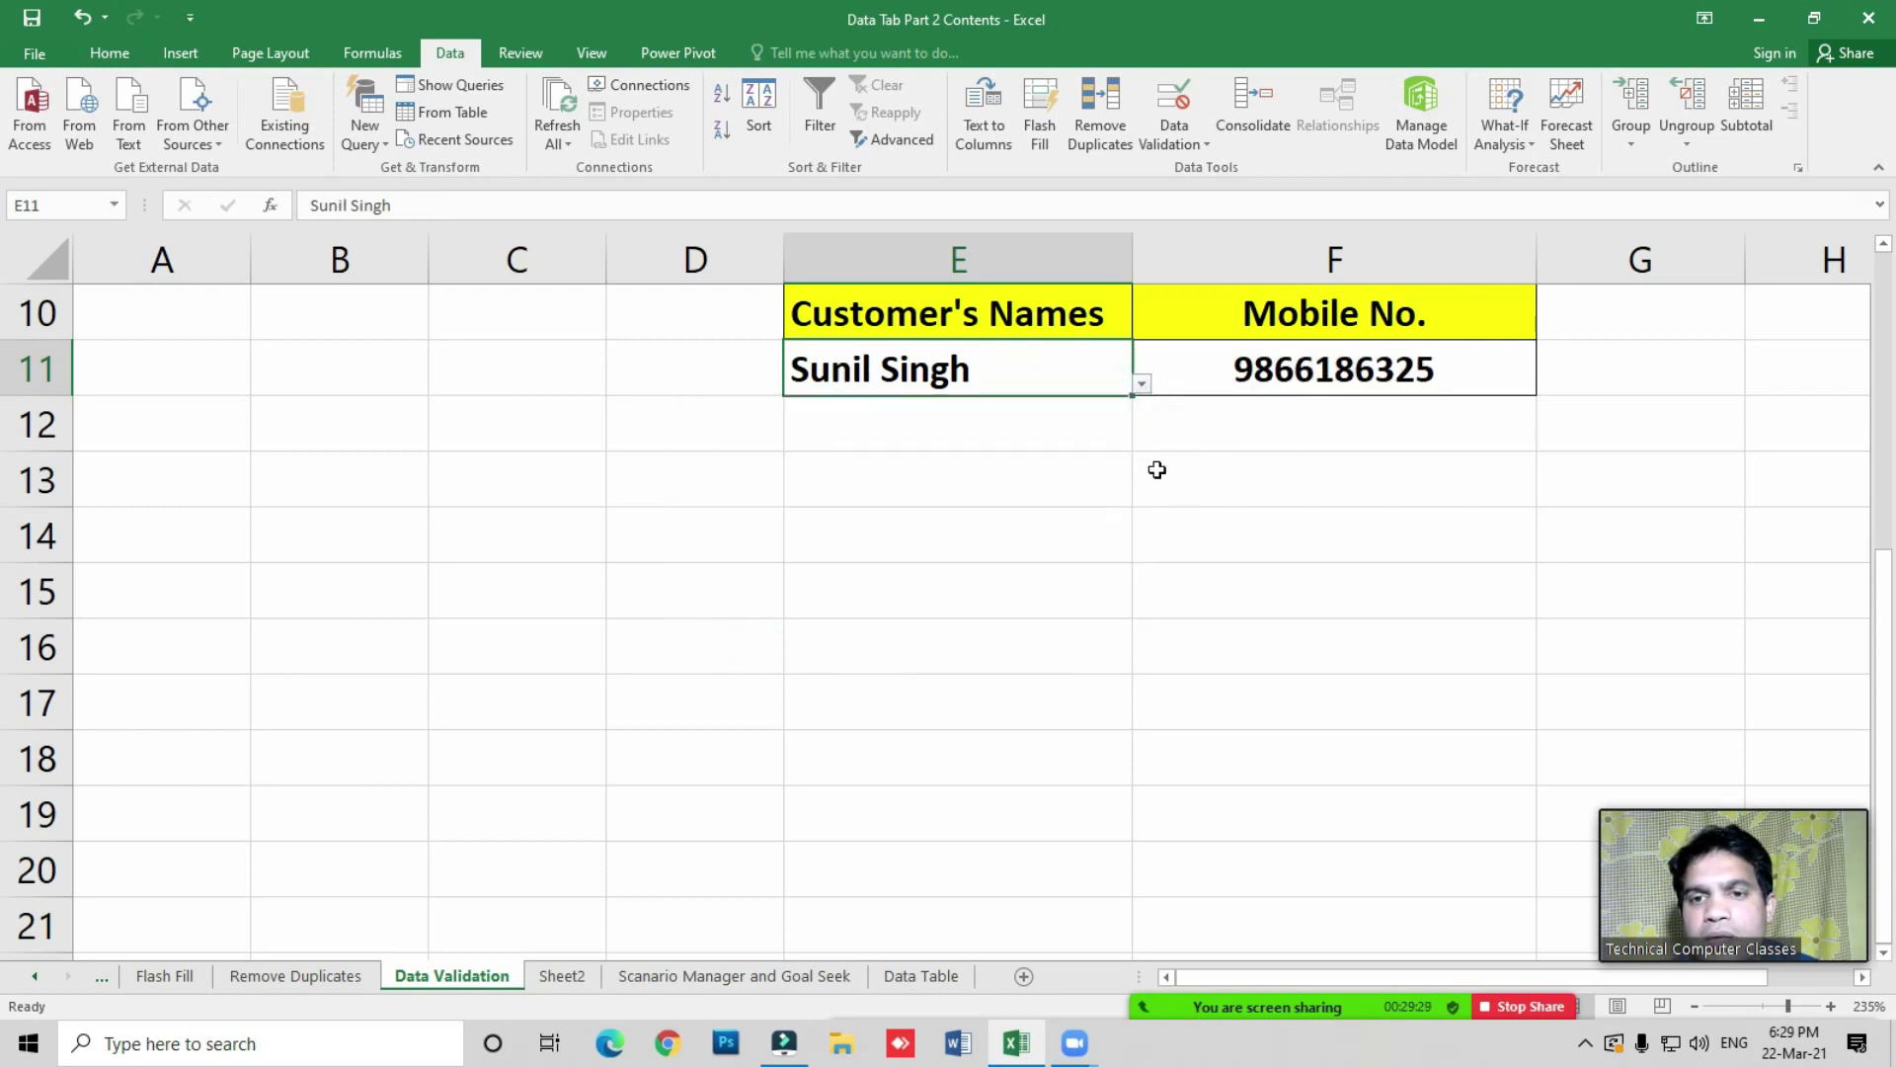
left_click(1146, 392)
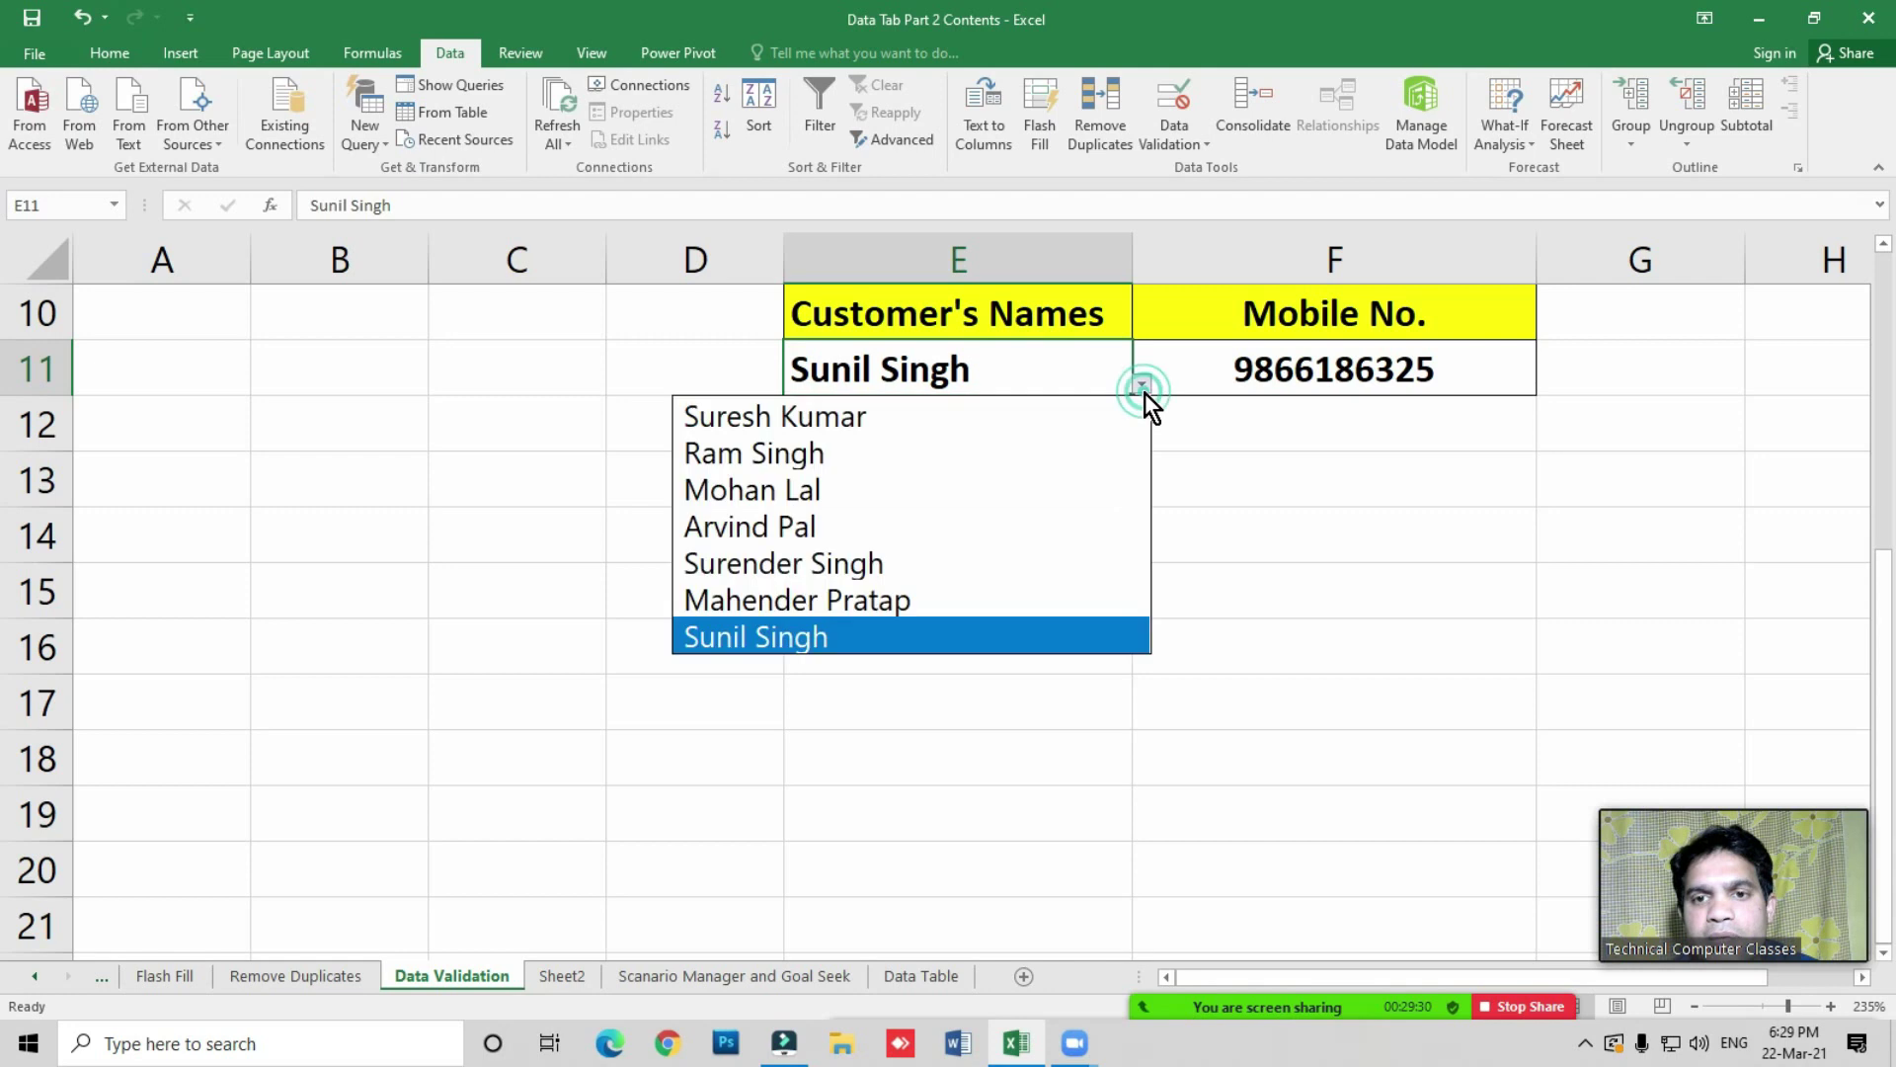
left_click(758, 490)
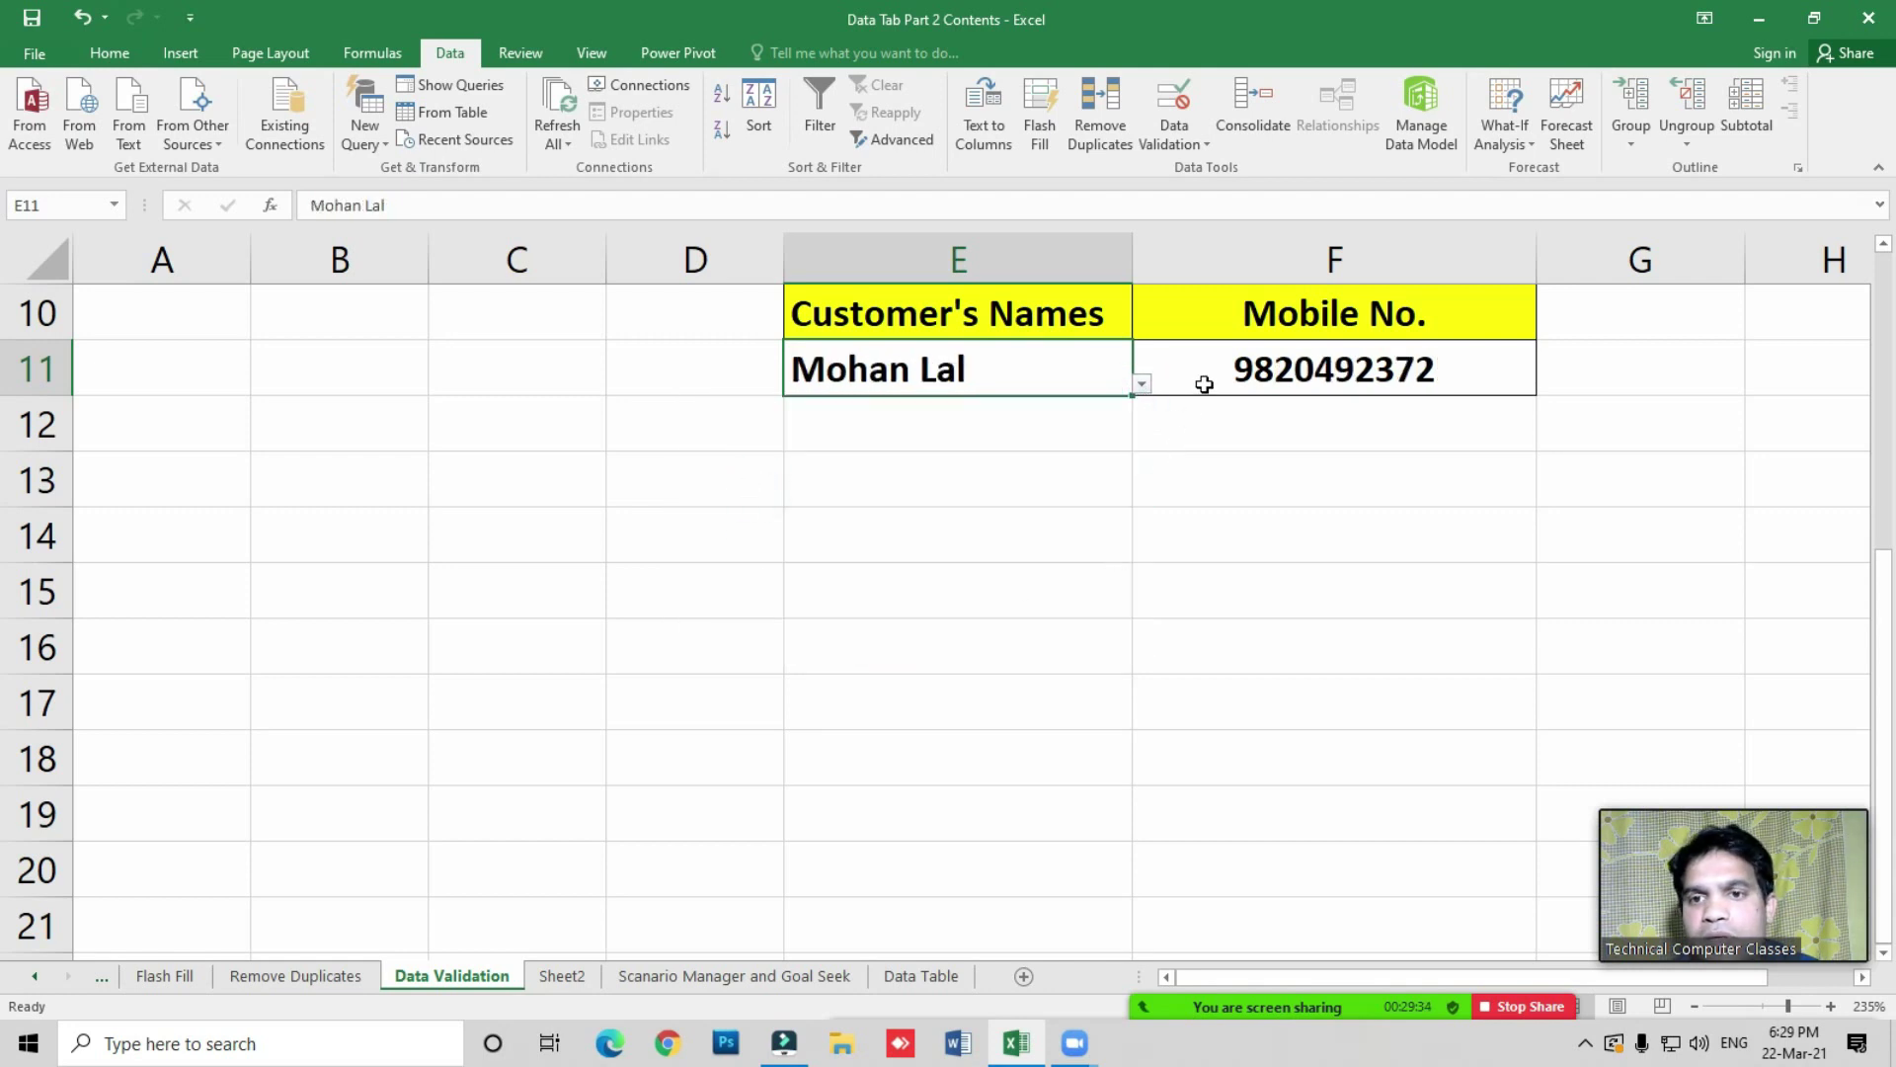
left_click(1249, 368)
scroll(1036, 664, "up", 3)
scroll(1036, 664, "up", 1)
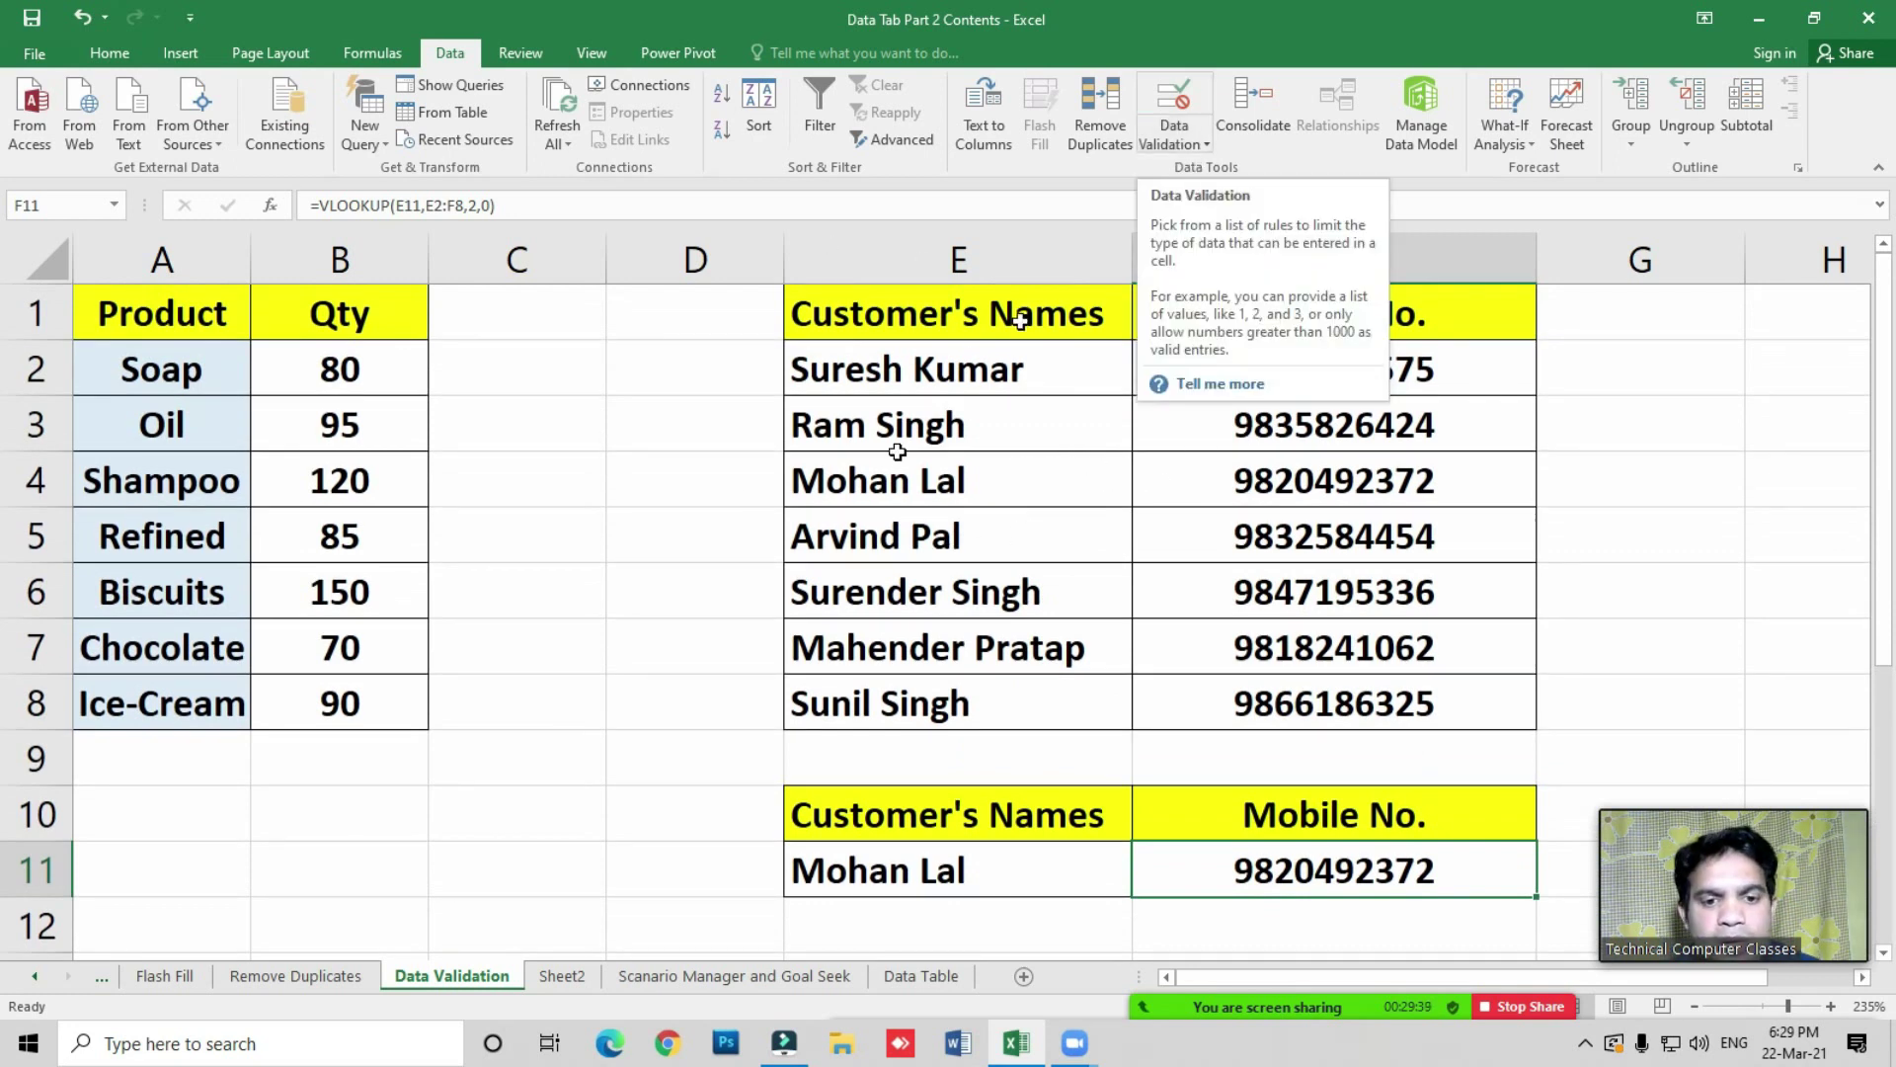
left_click(519, 630)
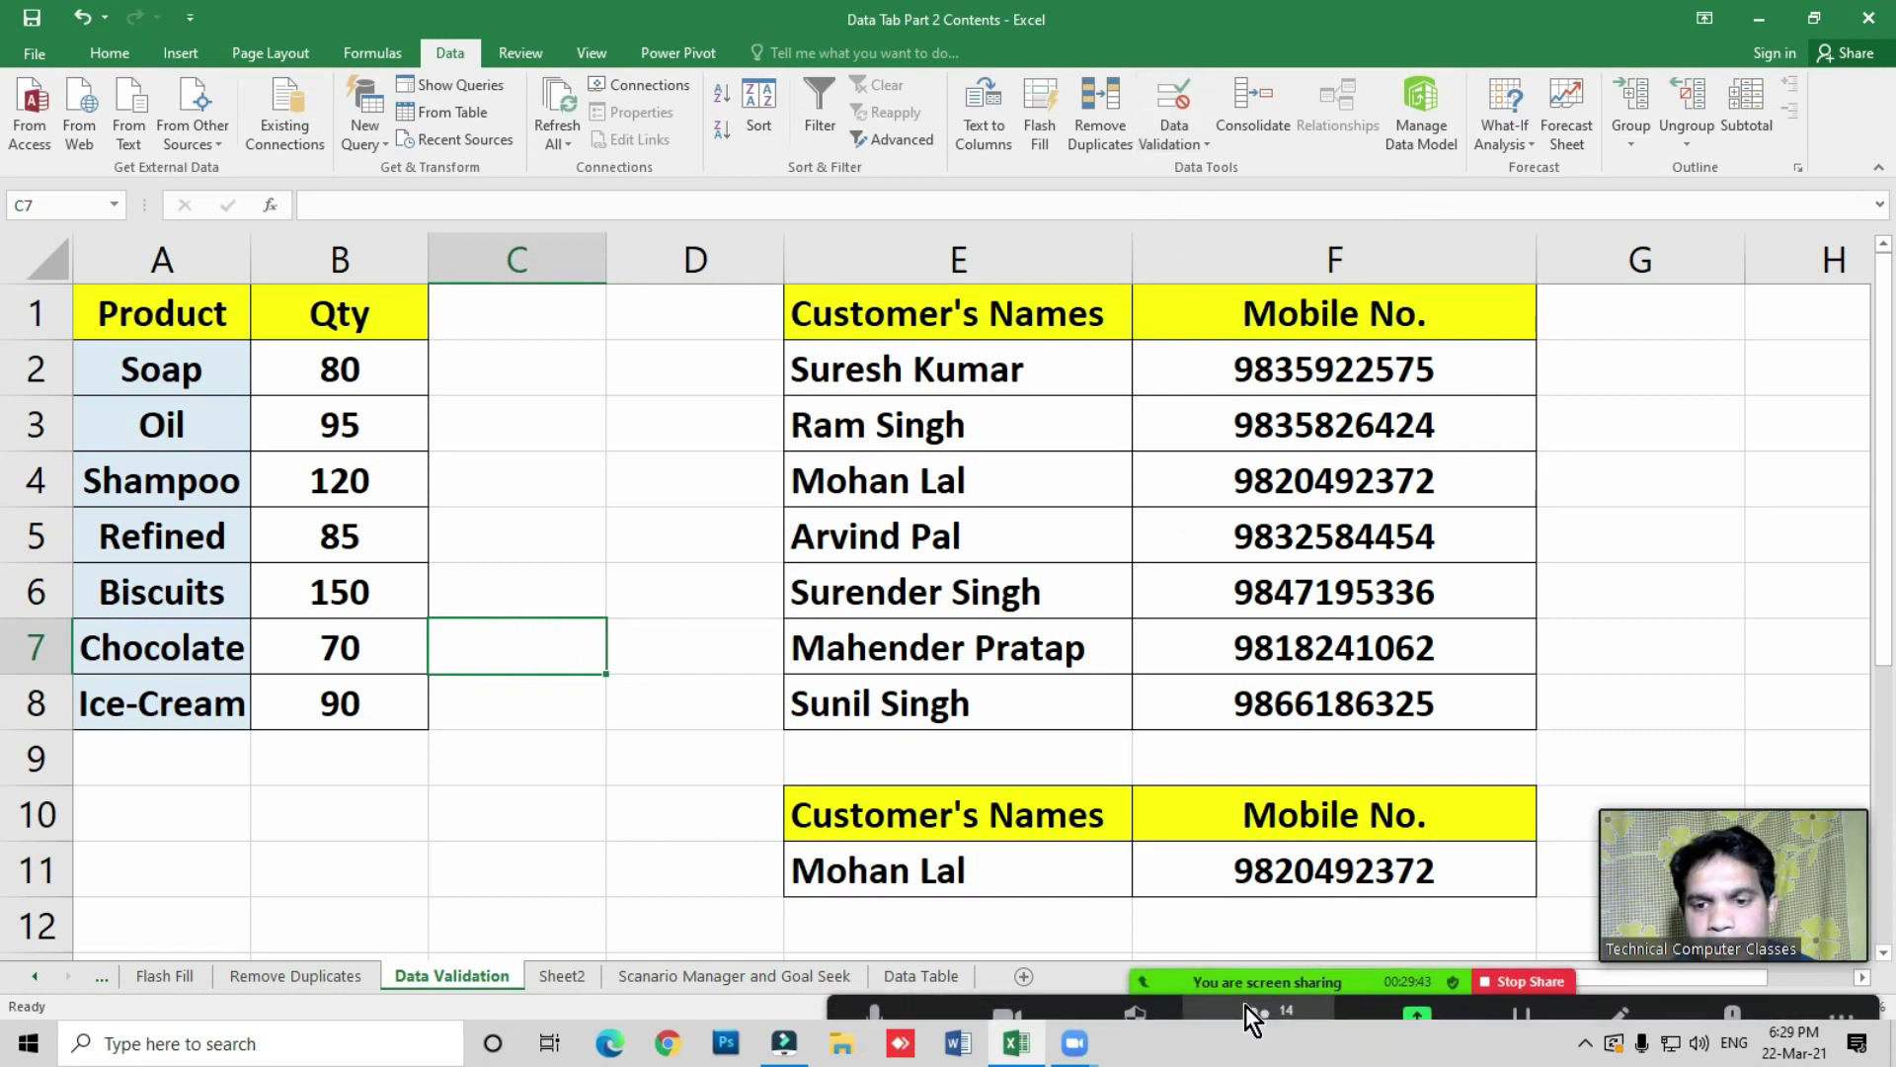
Mute all Zoom participants, change their self-unmute permission, and close the Participants panel.
left_click(1264, 993)
left_click(1513, 894)
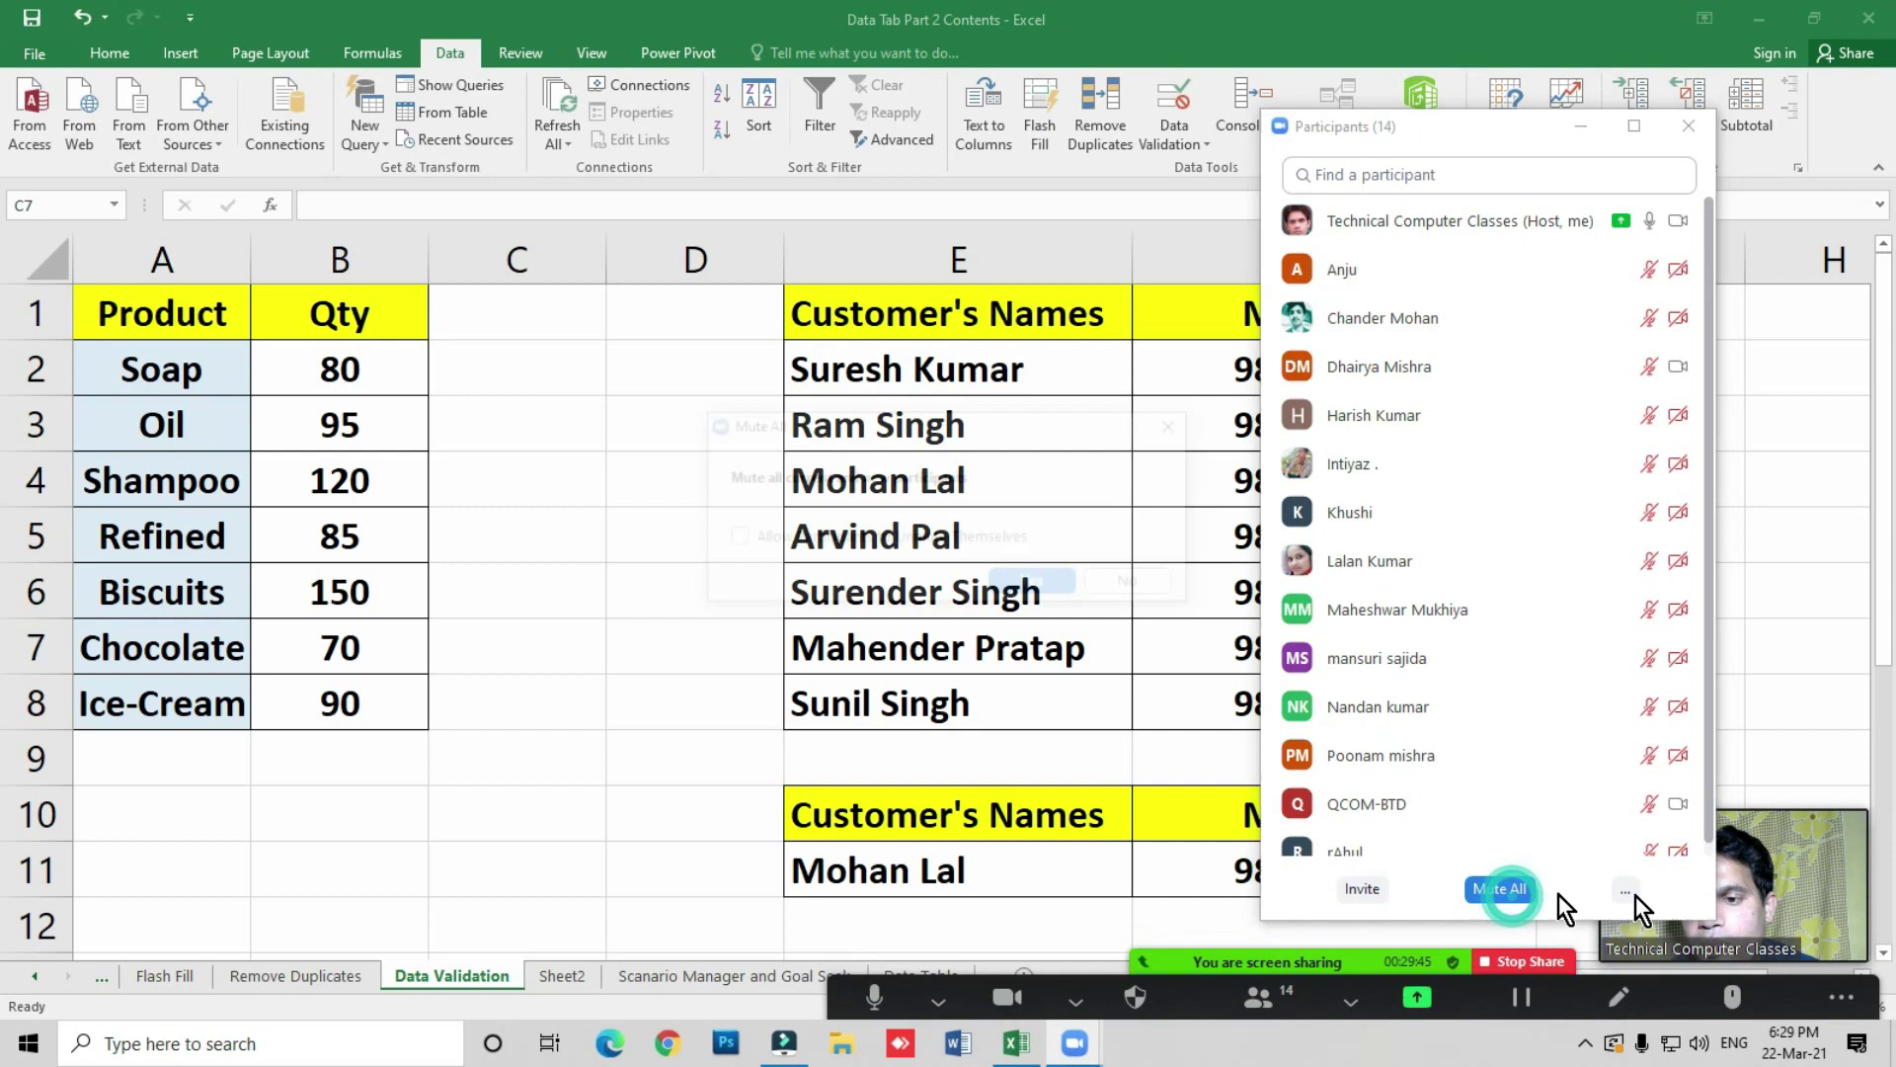
left_click(1144, 578)
left_click(1600, 885)
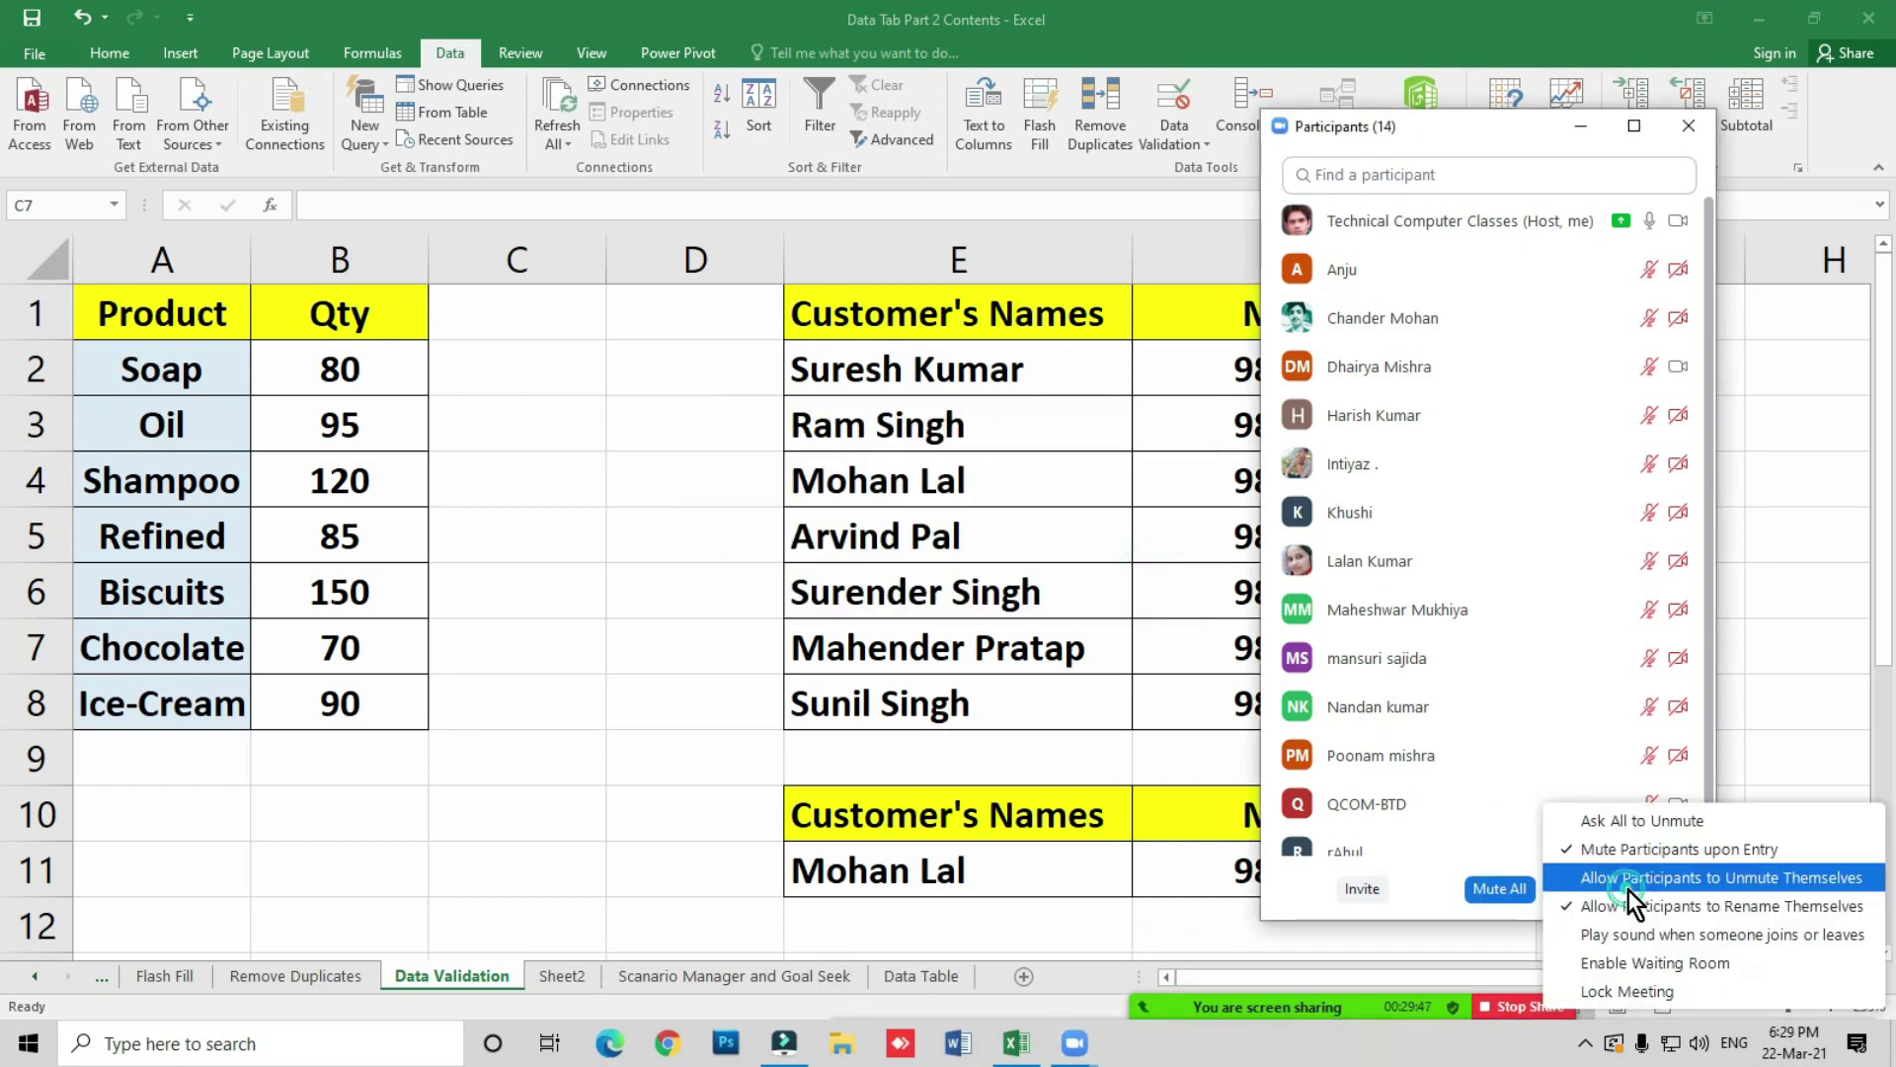
left_click(1602, 816)
left_click(1693, 125)
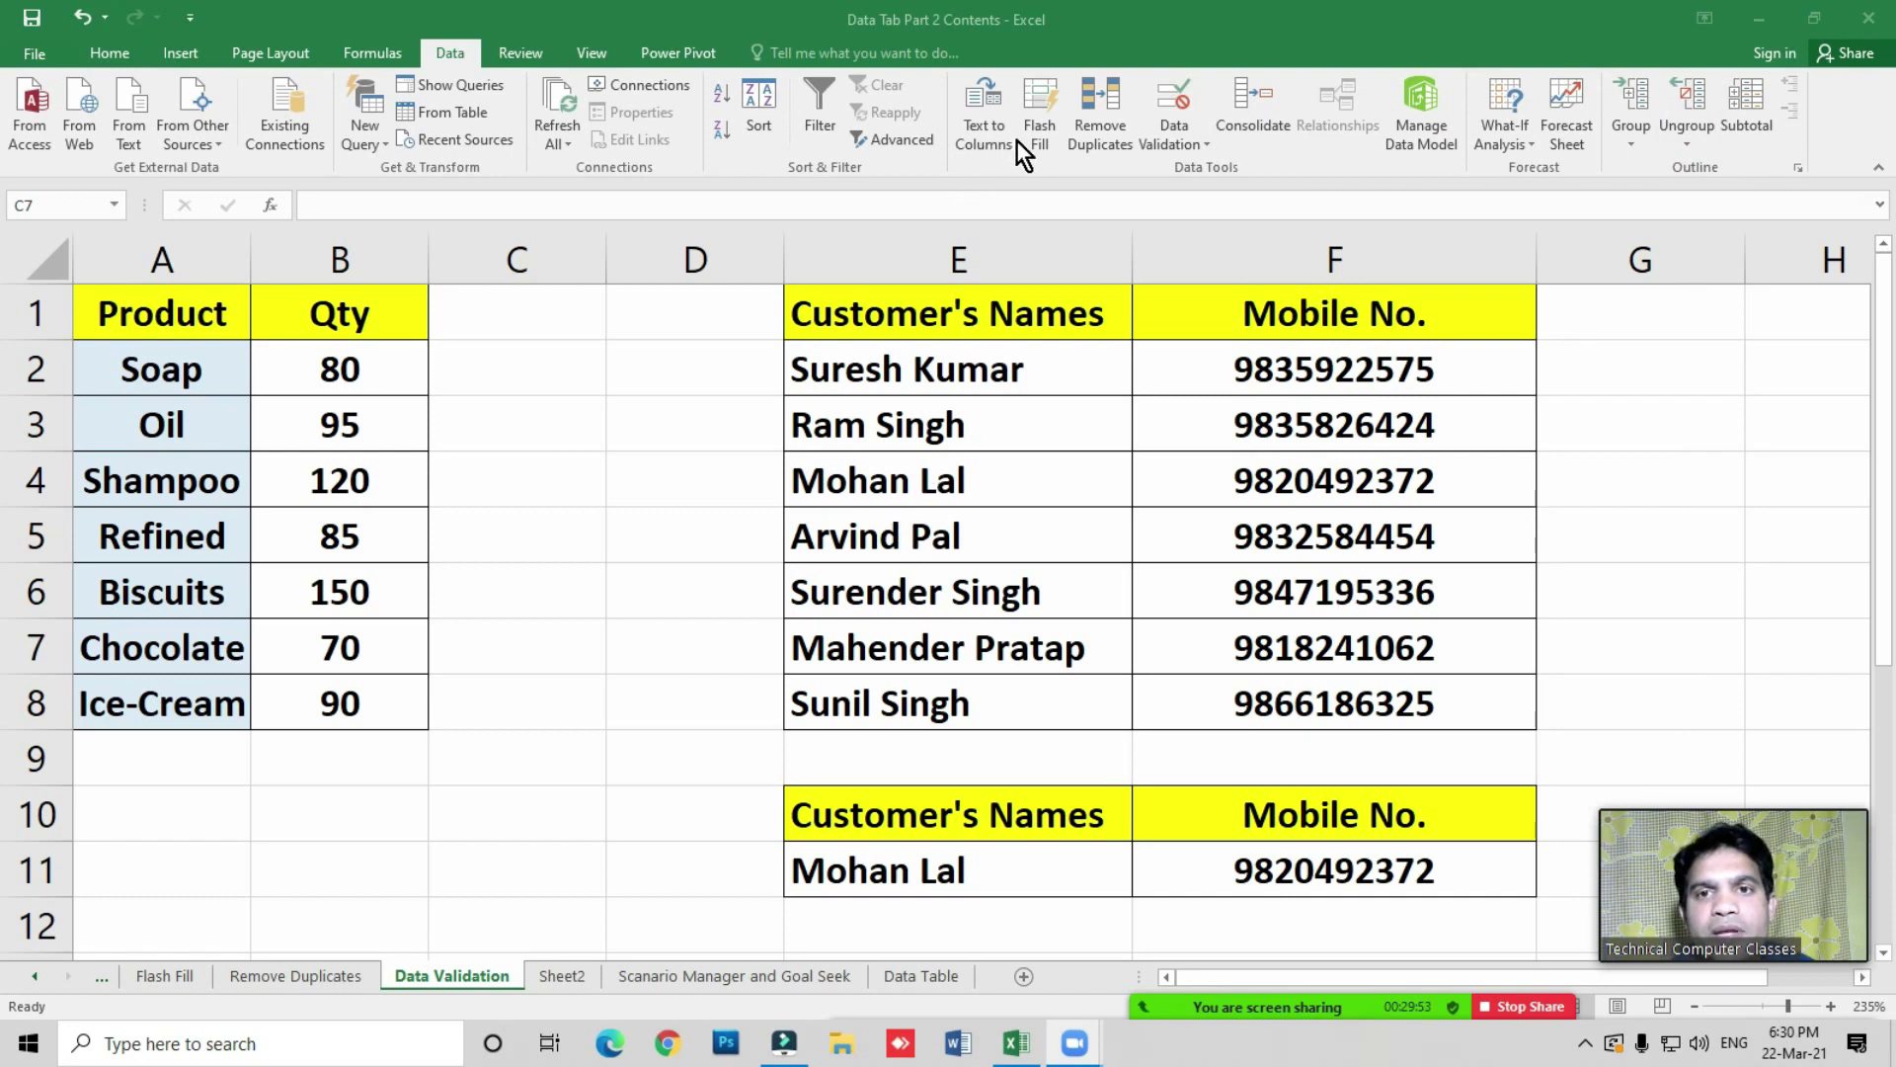
Refocus Excel and select cells around the Data Validation customer table.
left_click(1021, 460)
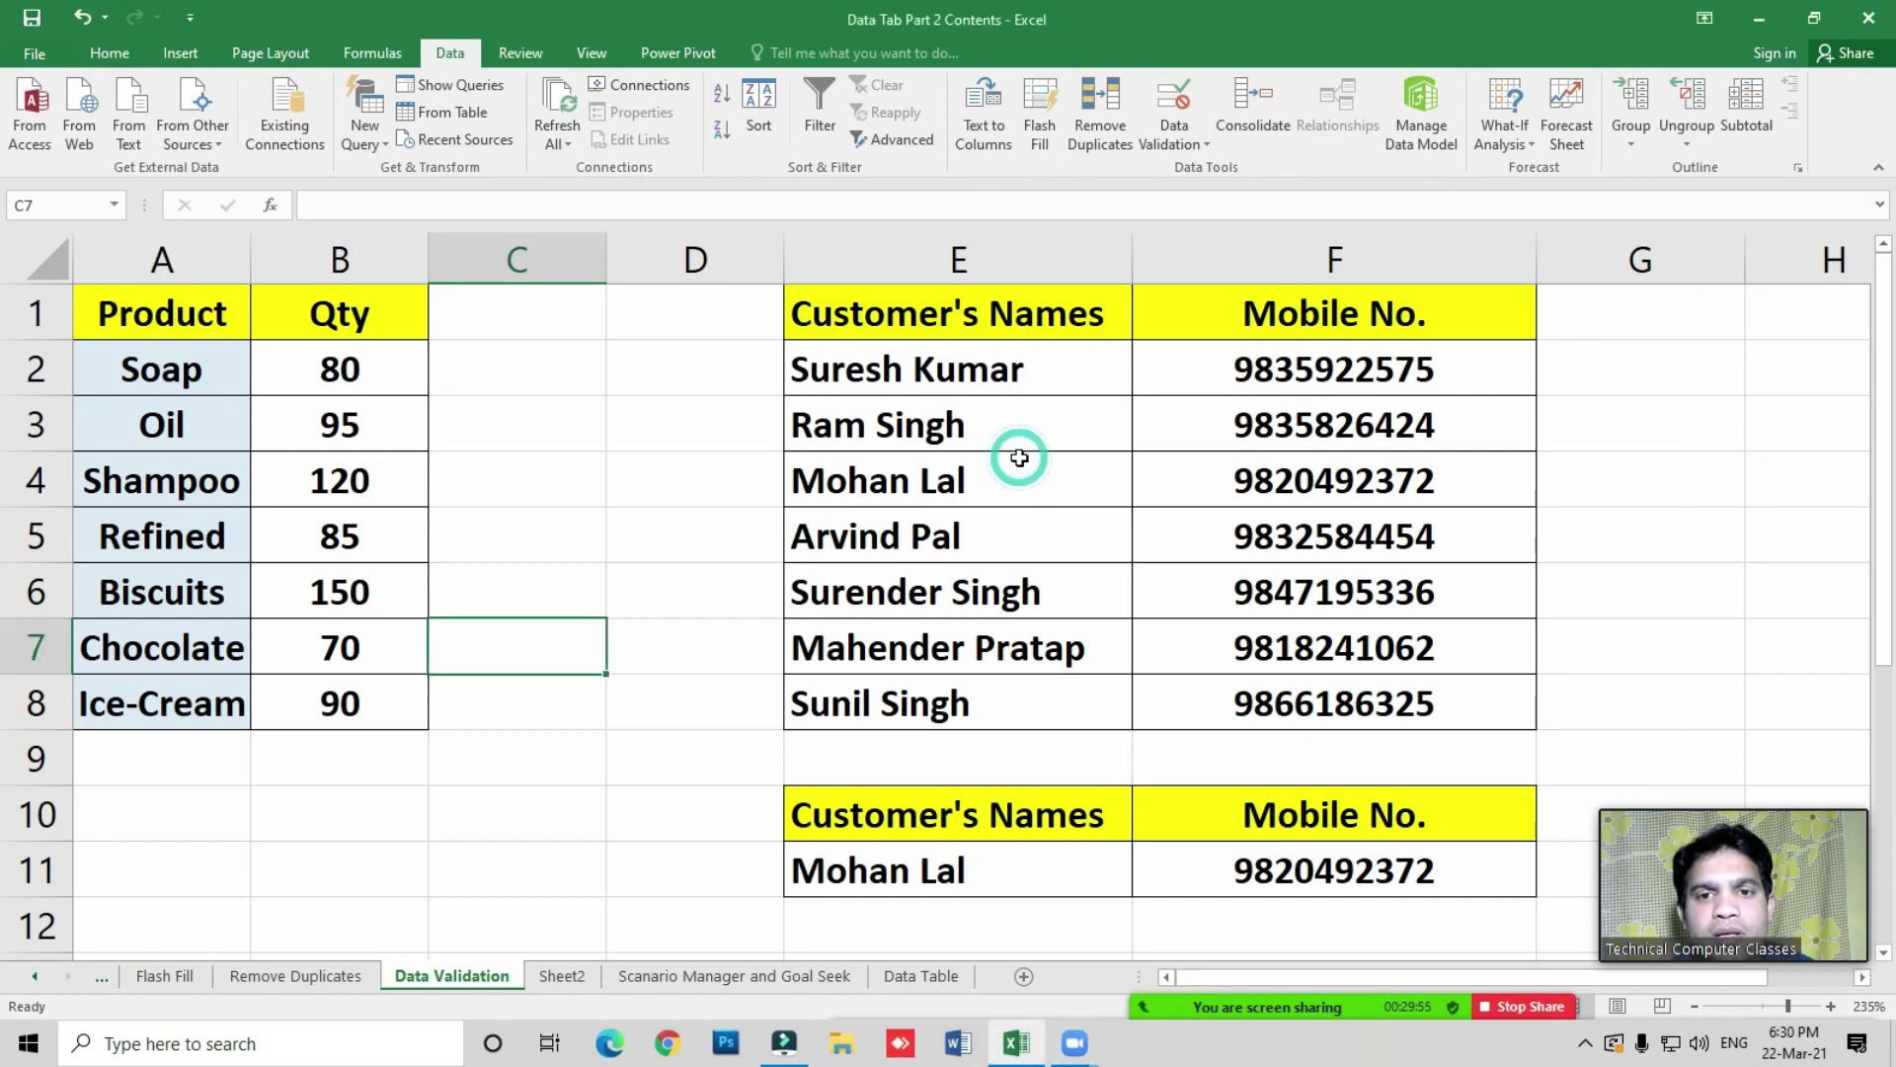
left_click(980, 489)
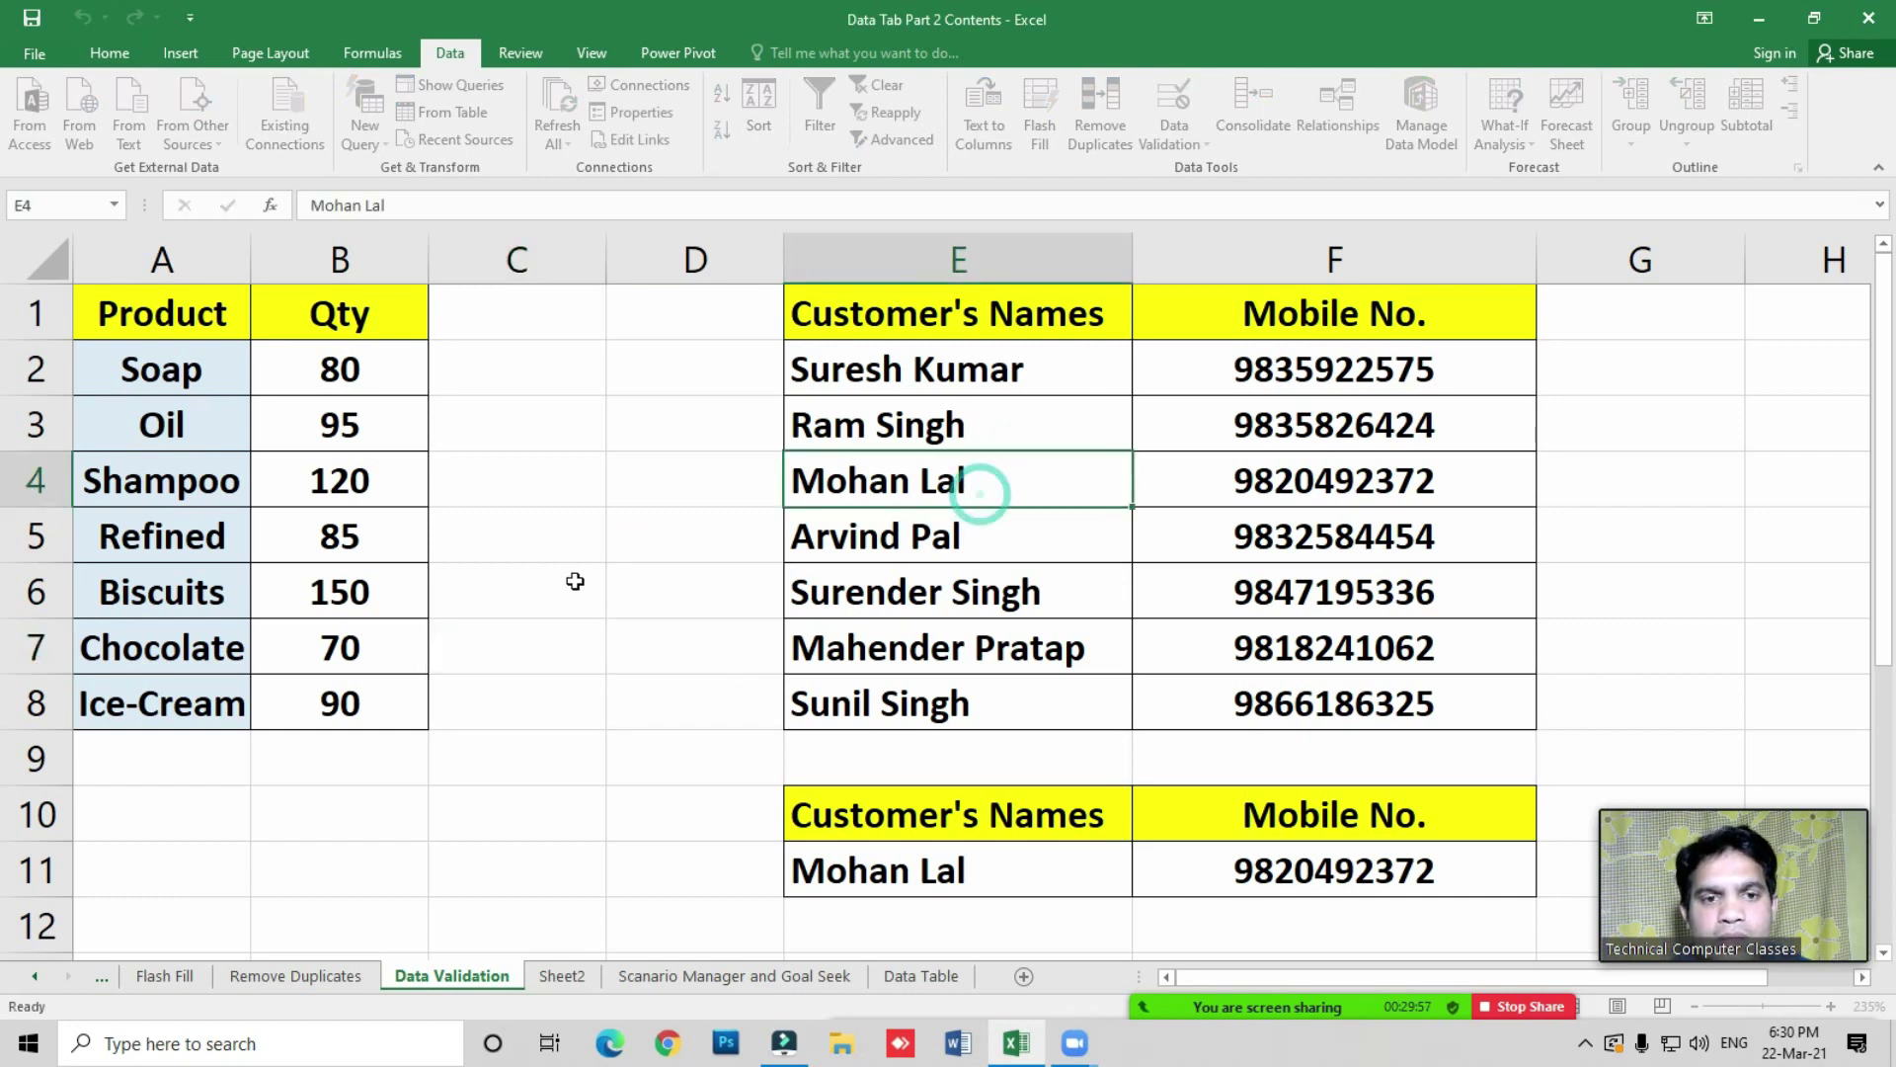
left_click(593, 571)
left_click(652, 534)
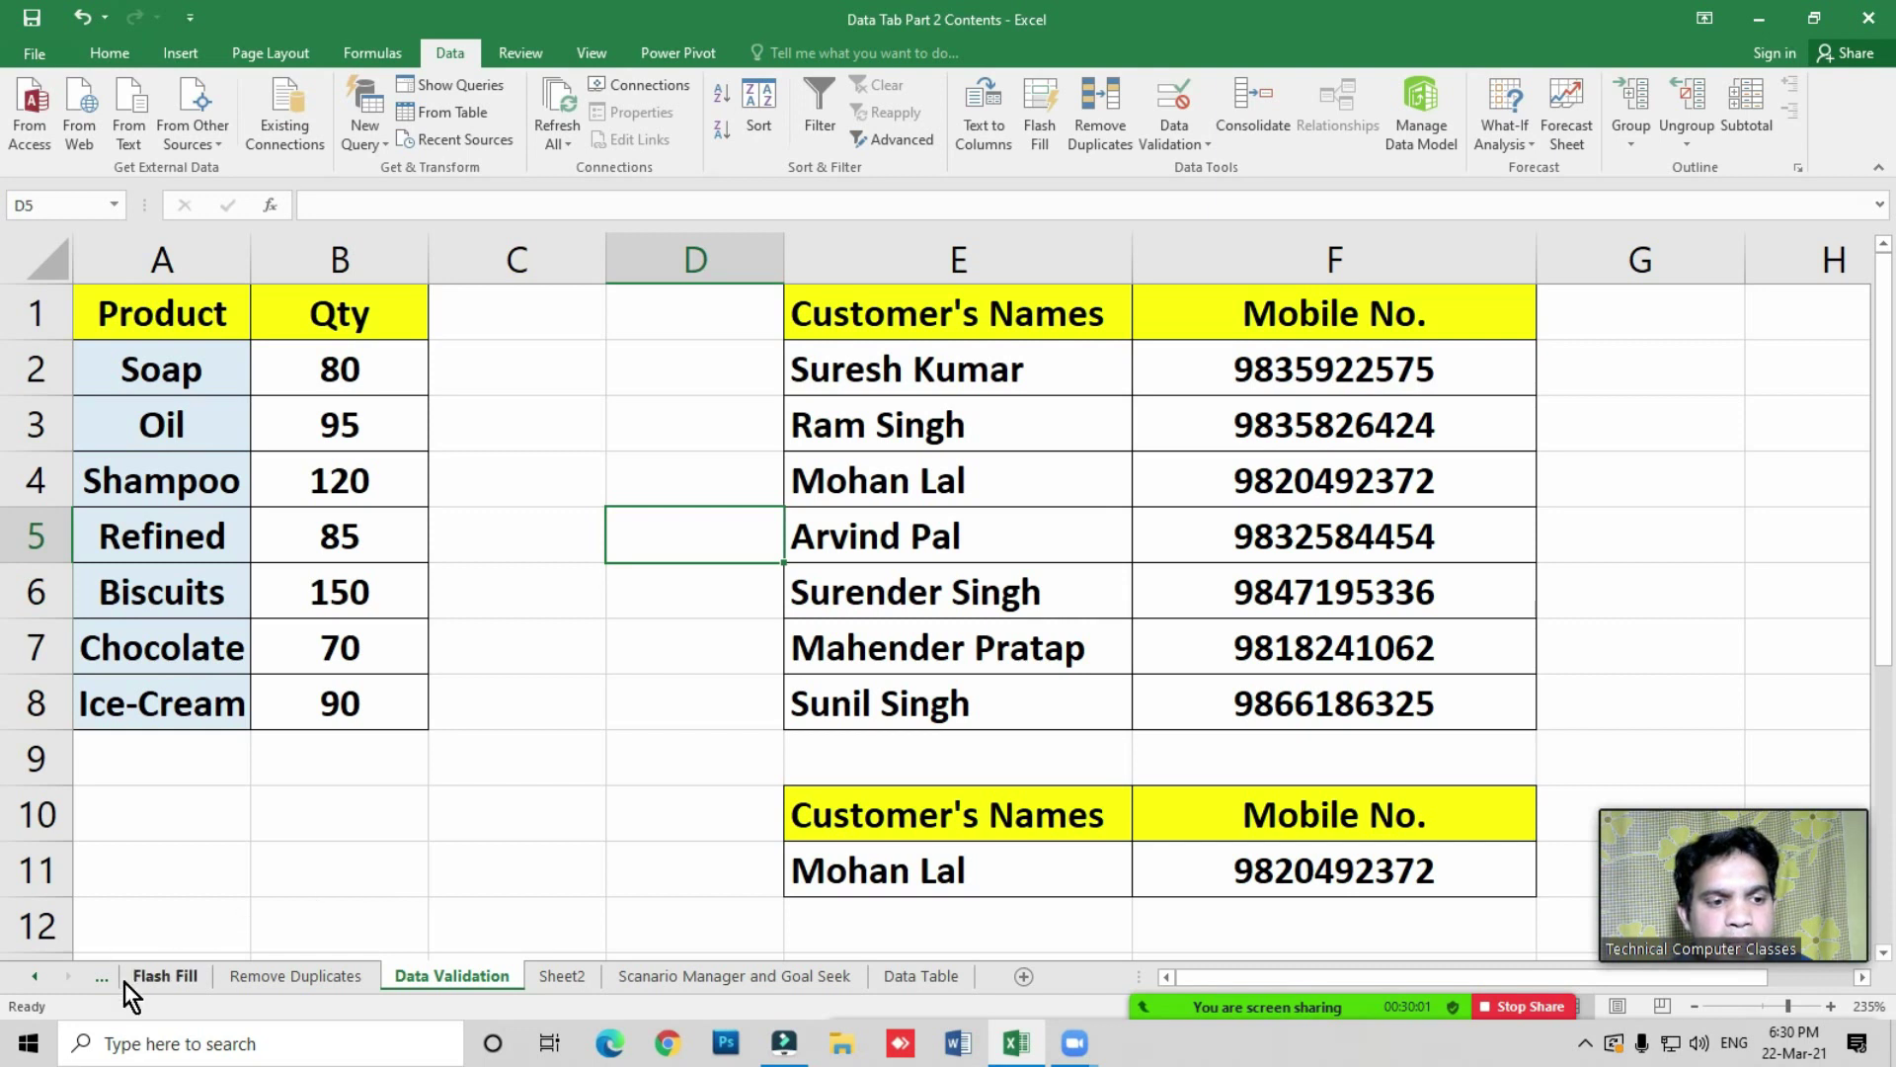
Toggle between the Text To Column and Data Validation sheets, ending on Text To Column.
left_click(102, 976)
left_click(329, 856)
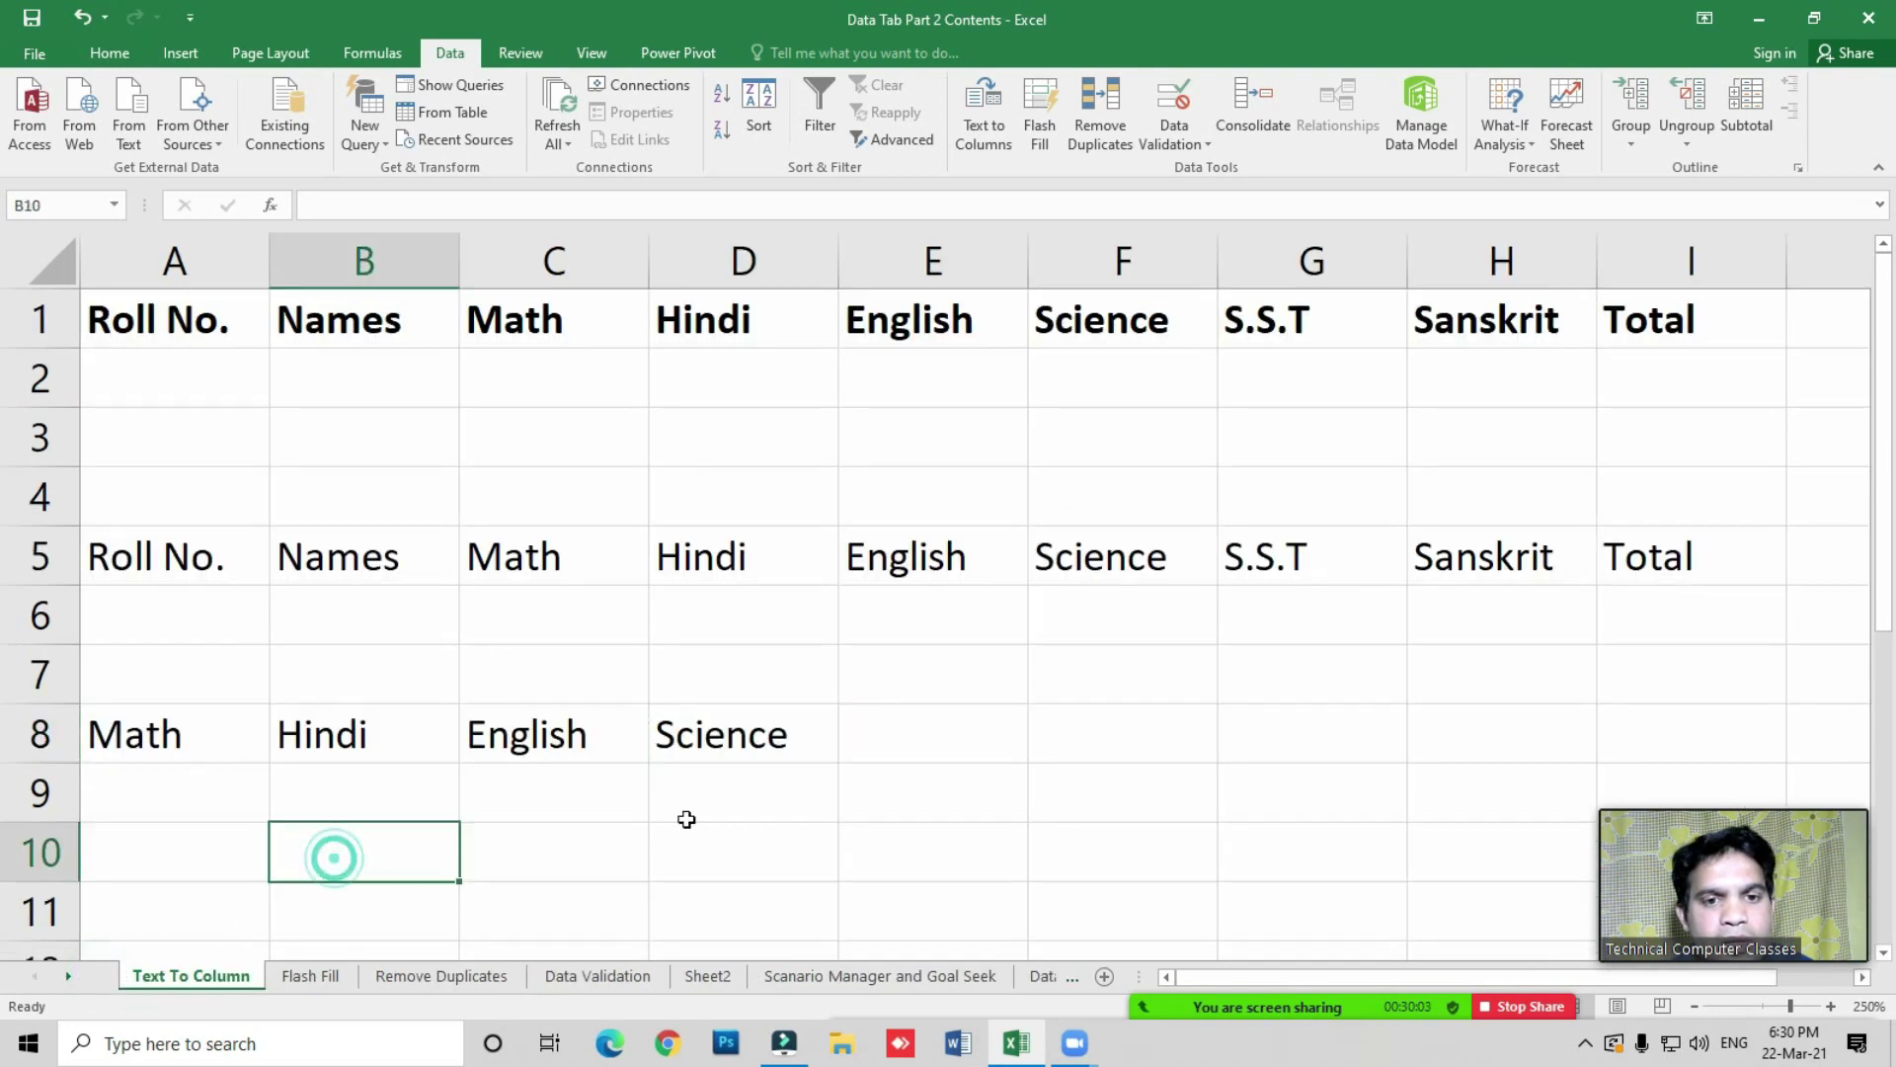
left_click(804, 779)
left_click(592, 978)
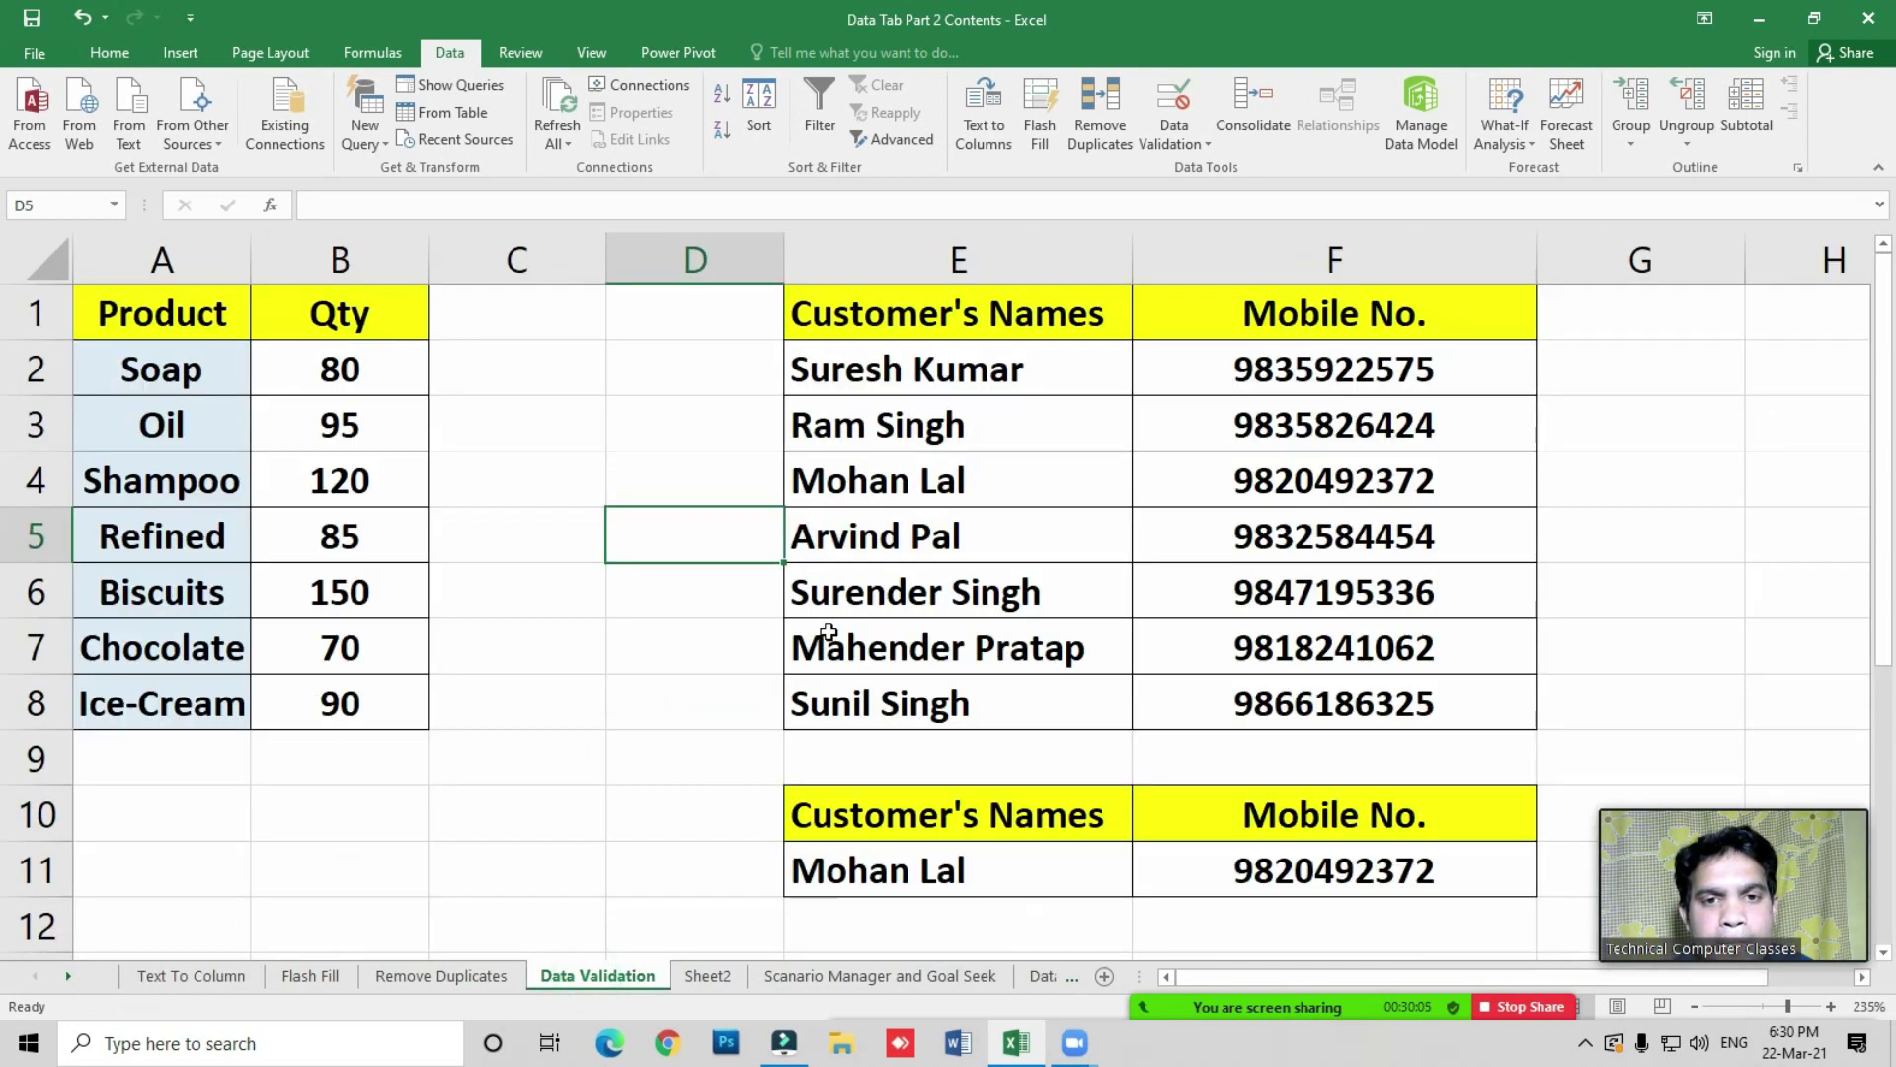
left_click(827, 634)
left_click(724, 658)
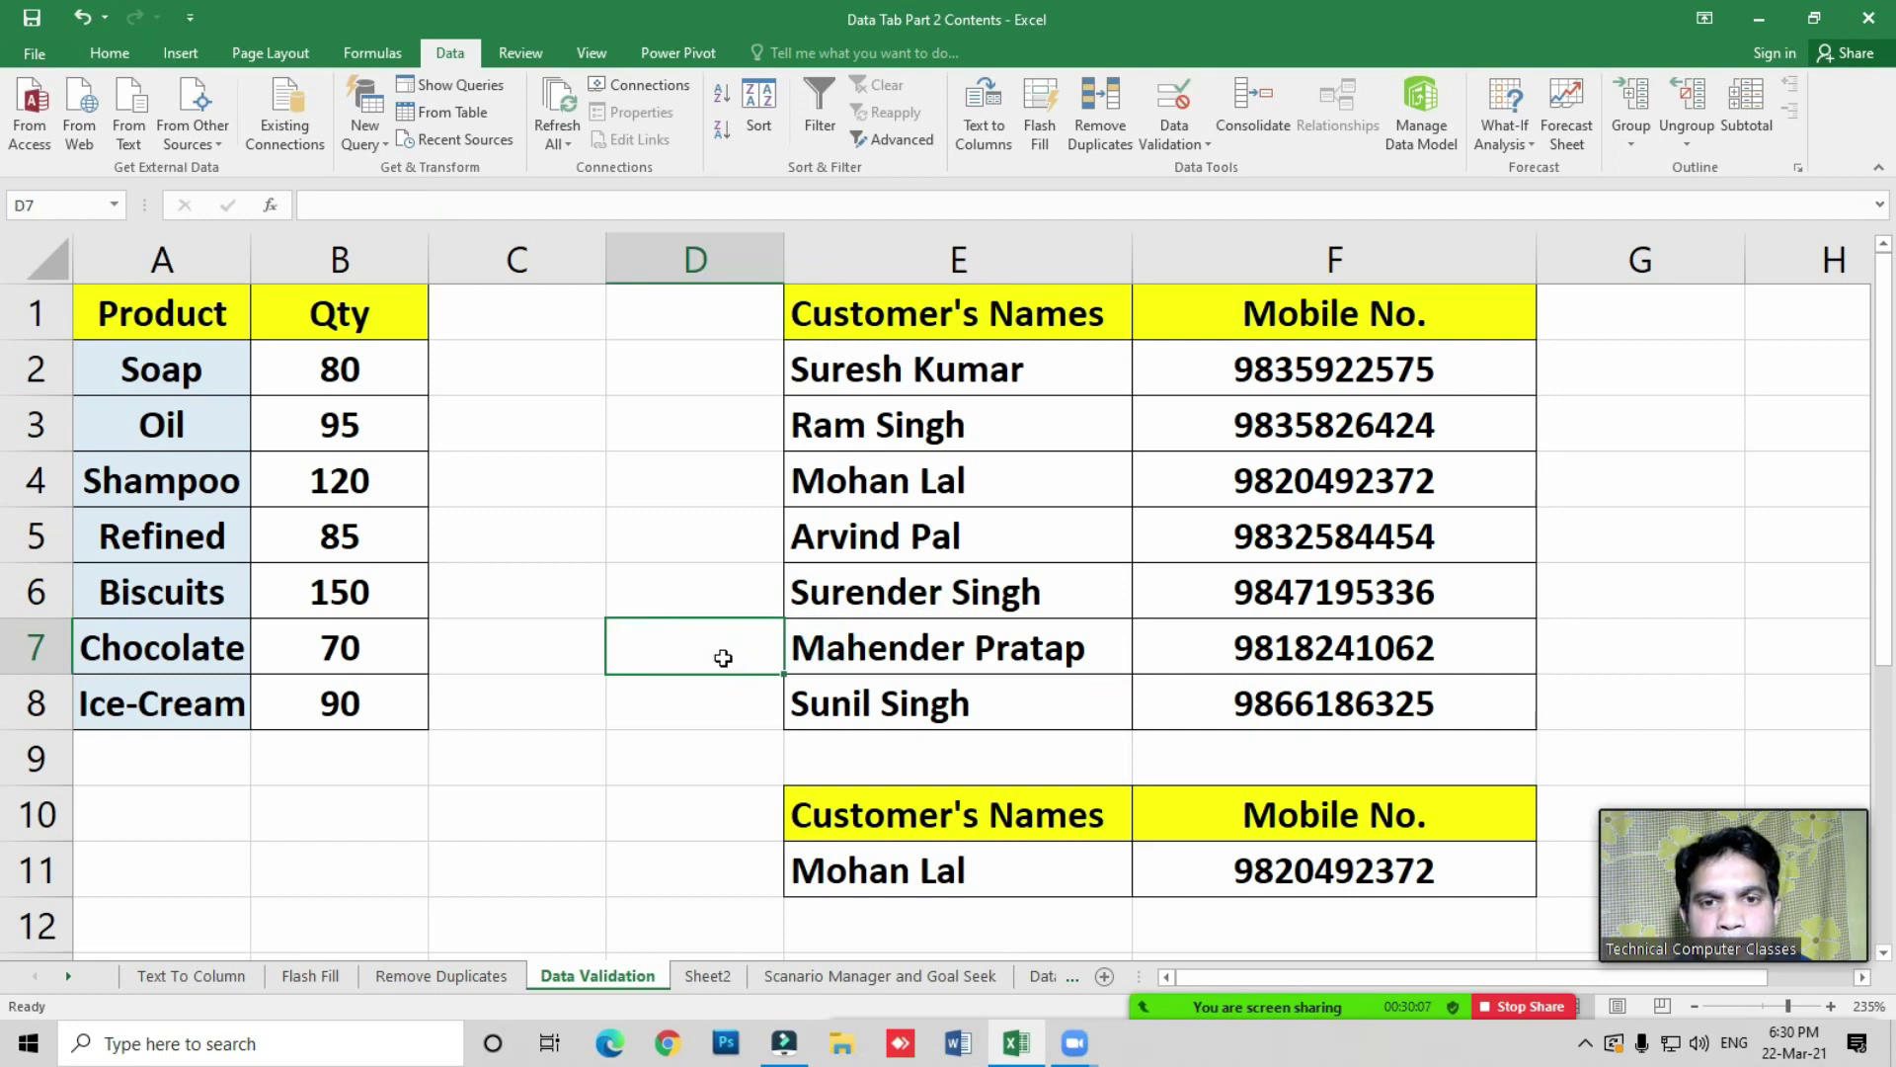
left_click(225, 978)
left_click(344, 802)
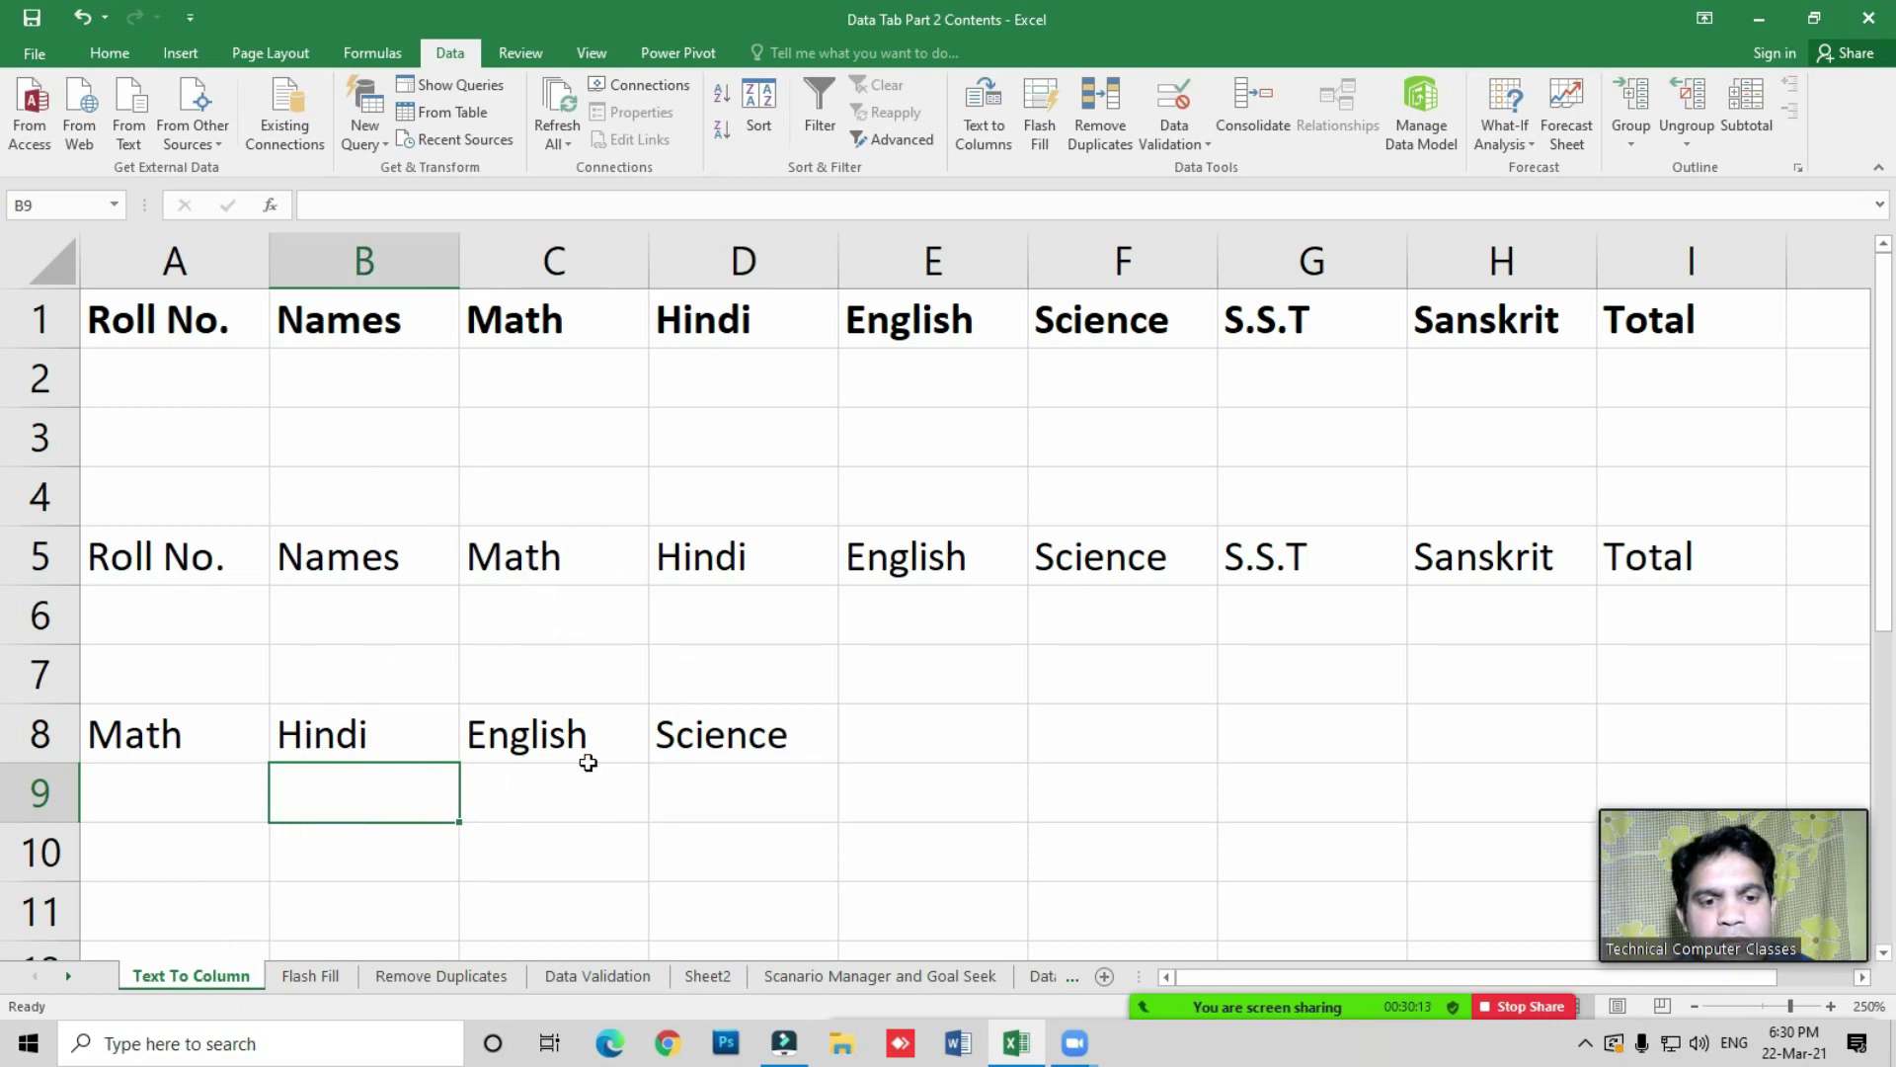
left_click(1258, 991)
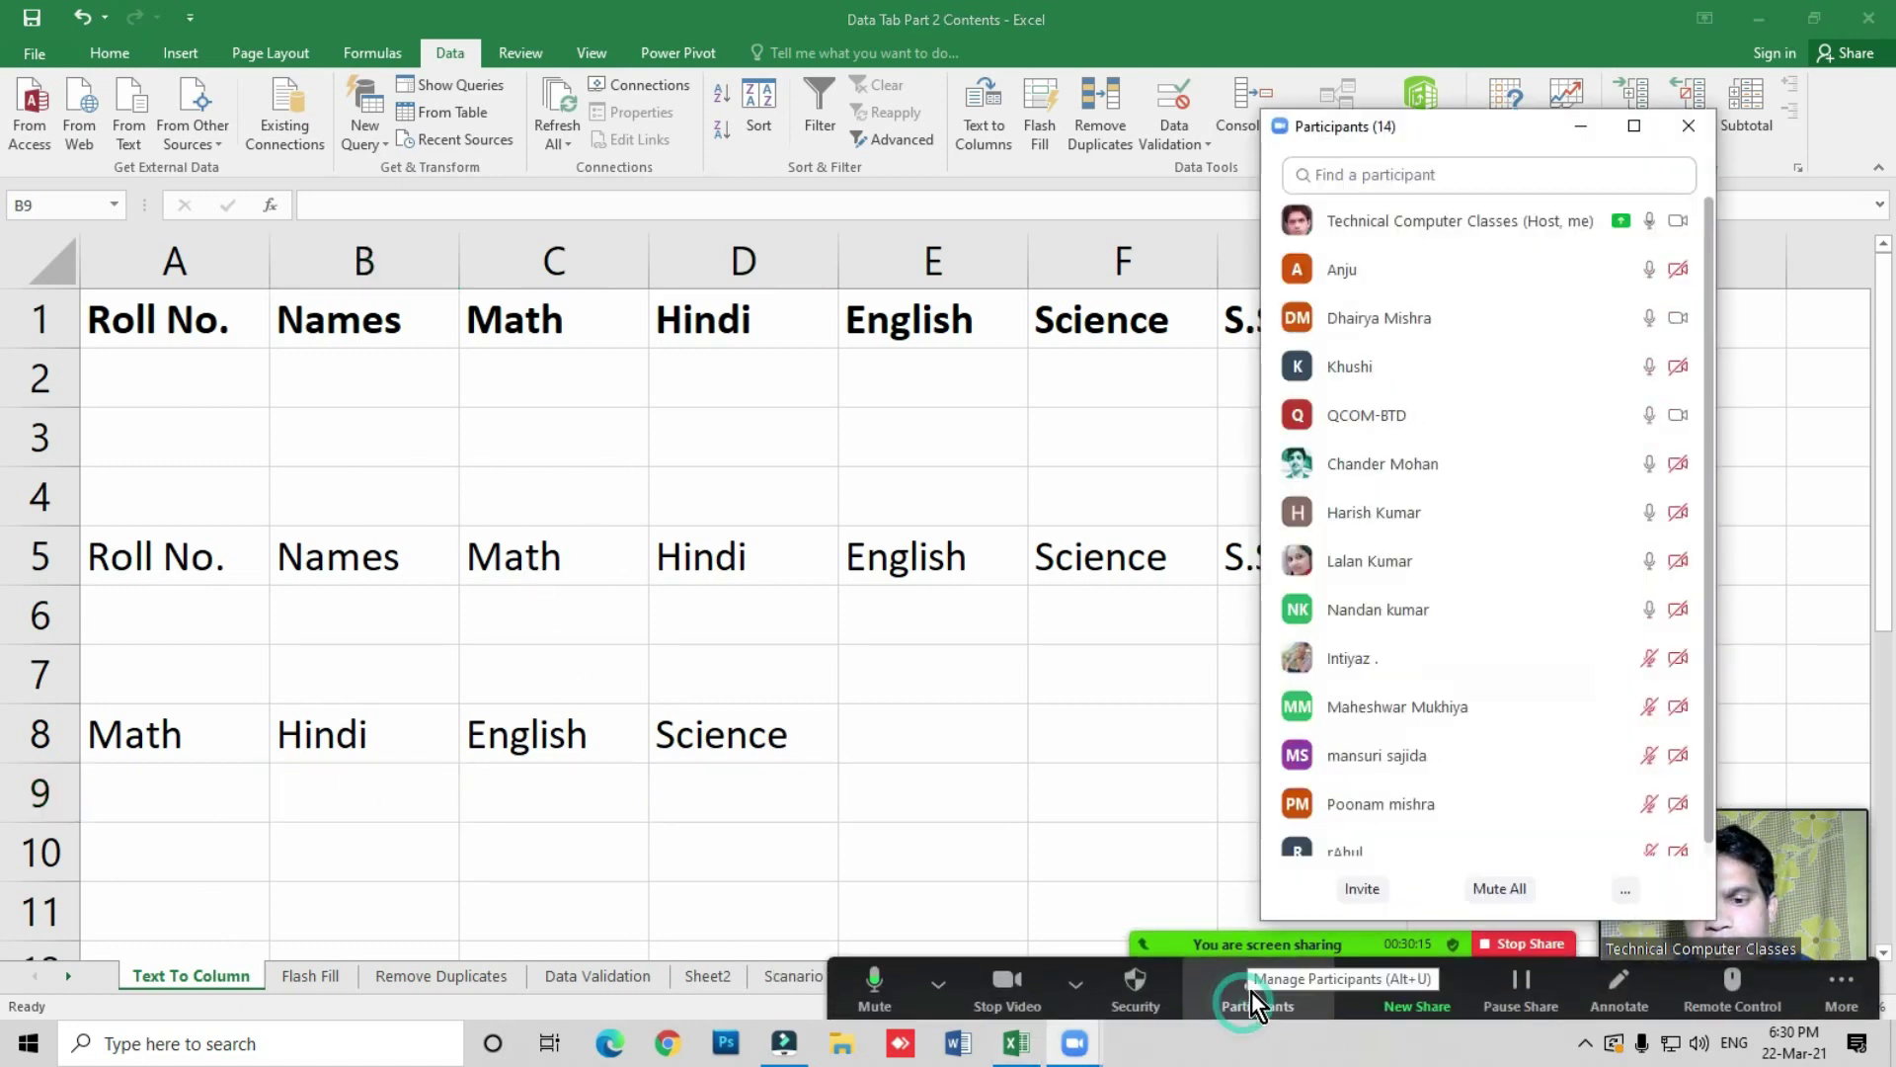
Mute all Zoom participants, close the list, and select the Science heading in D8.
left_click(1625, 889)
left_click(1499, 888)
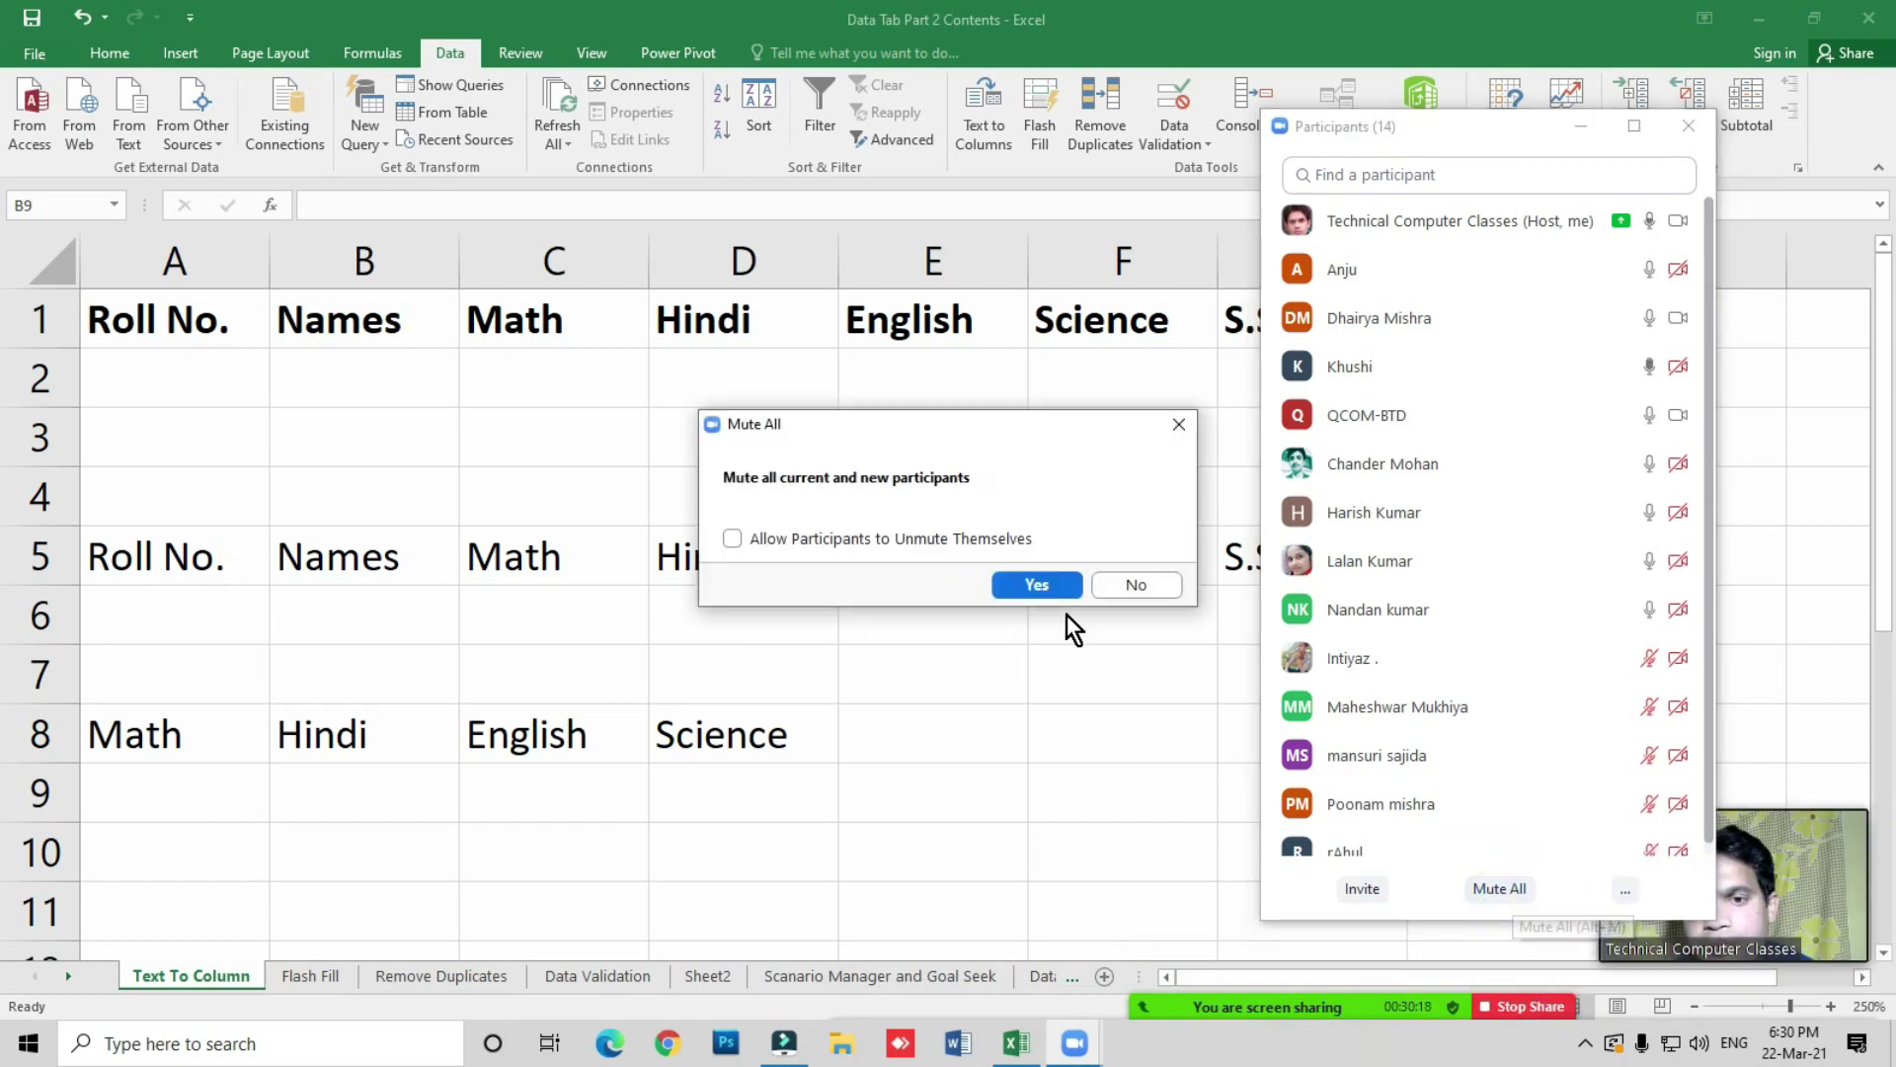
left_click(1037, 584)
left_click(1689, 126)
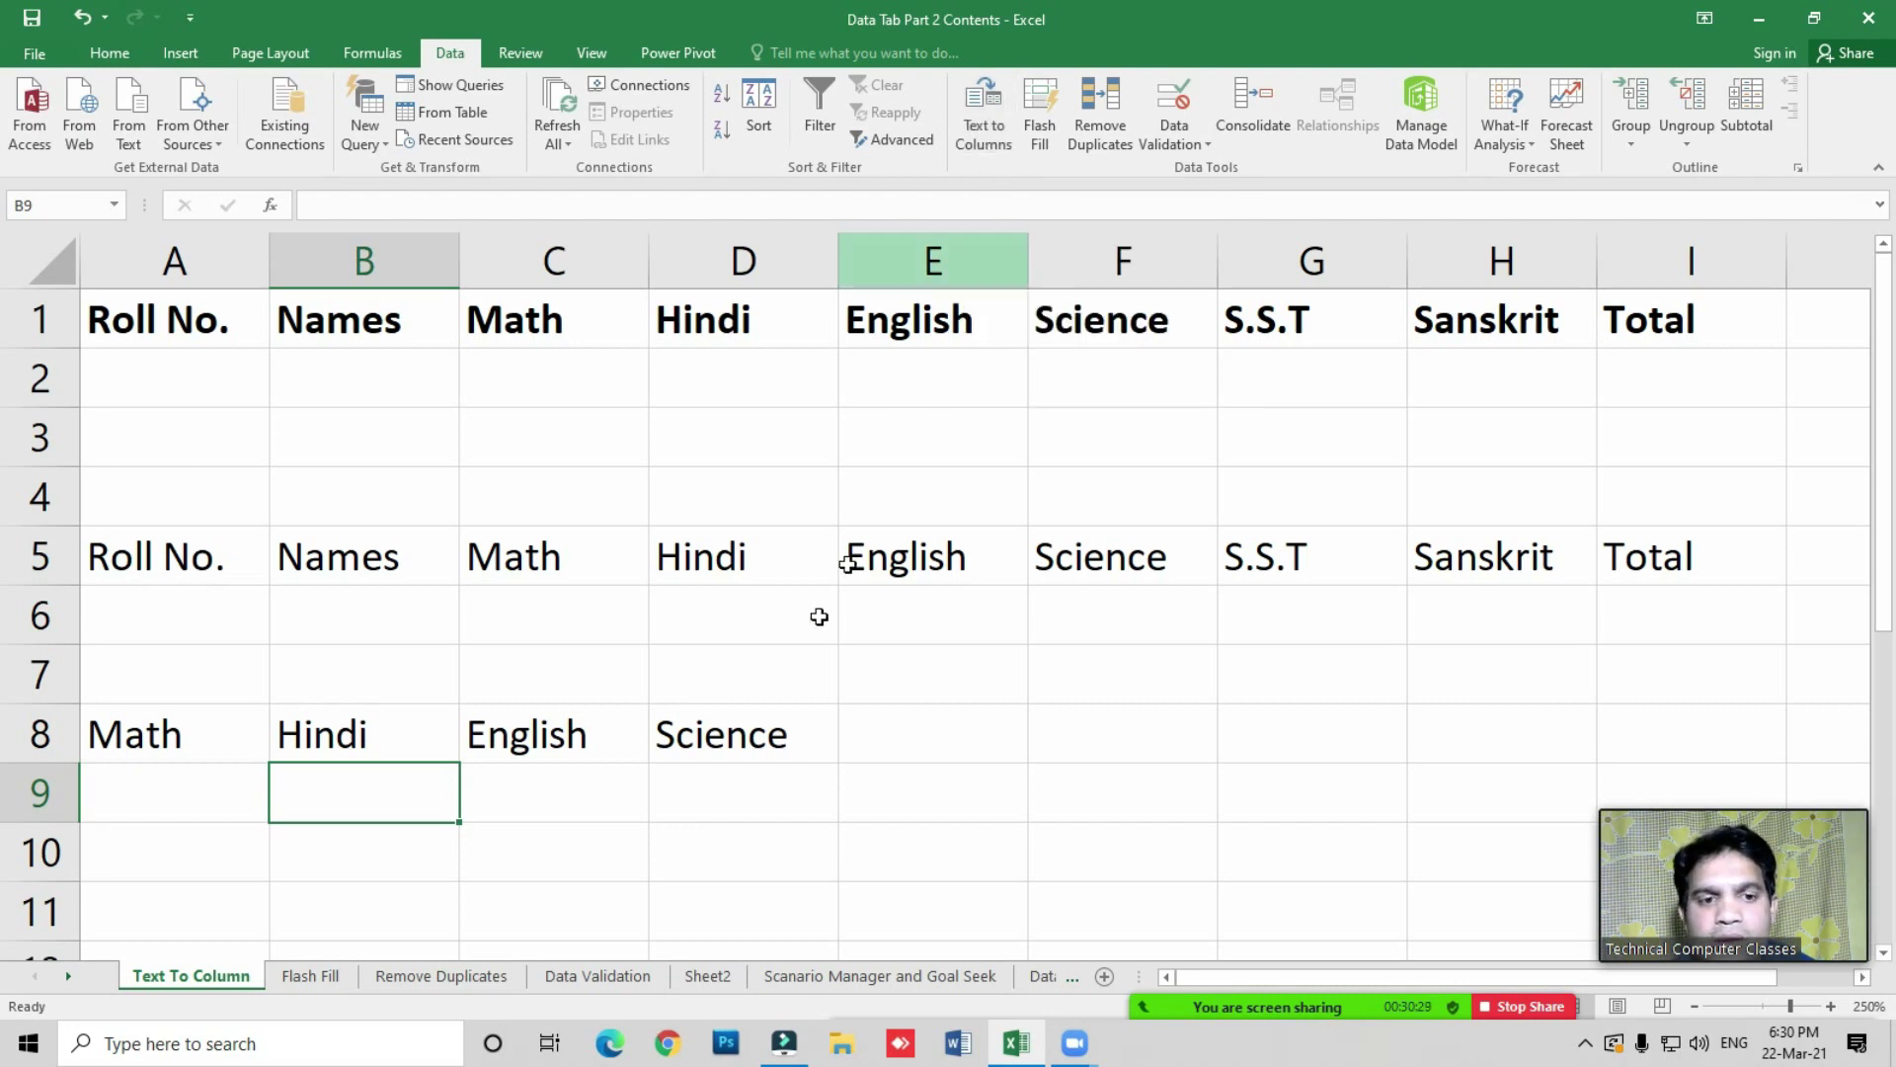
left_click(658, 711)
scroll(681, 632, "down", 2)
left_click(123, 566)
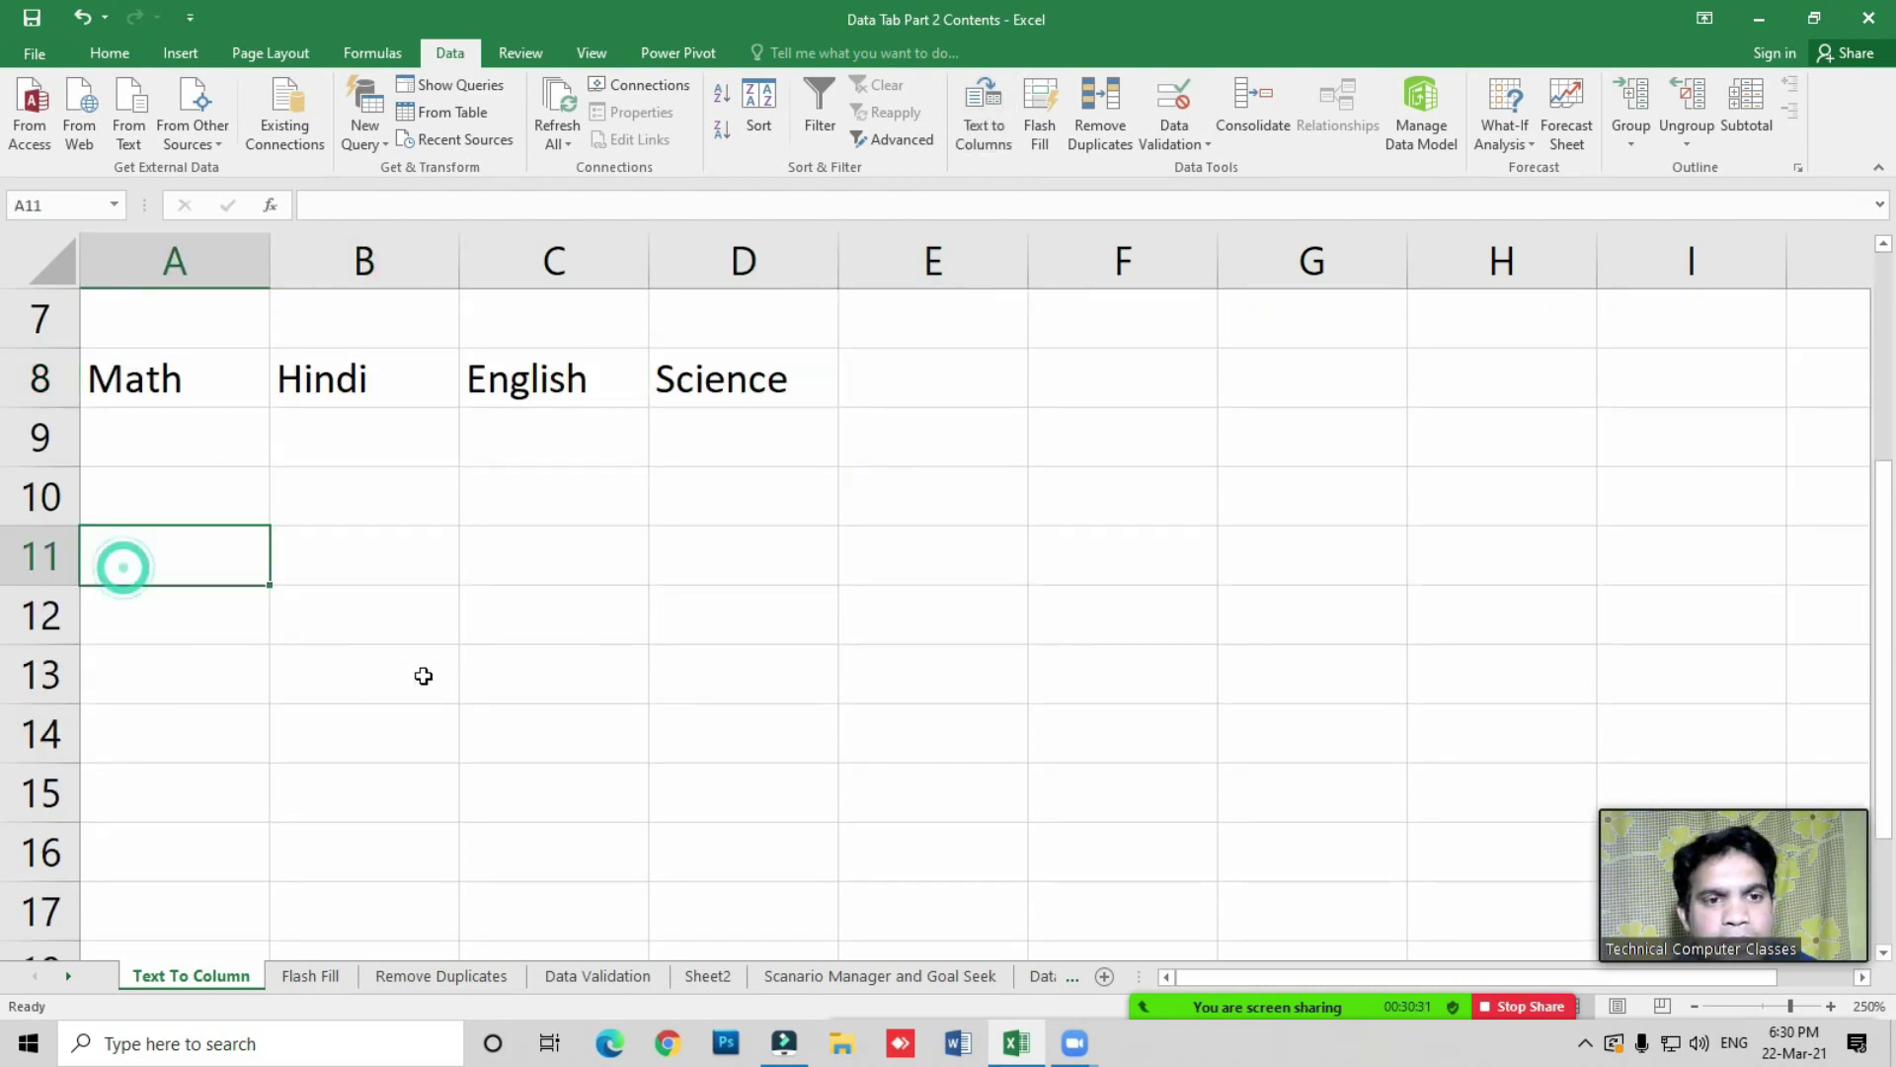
scroll(423, 676, "up", 1)
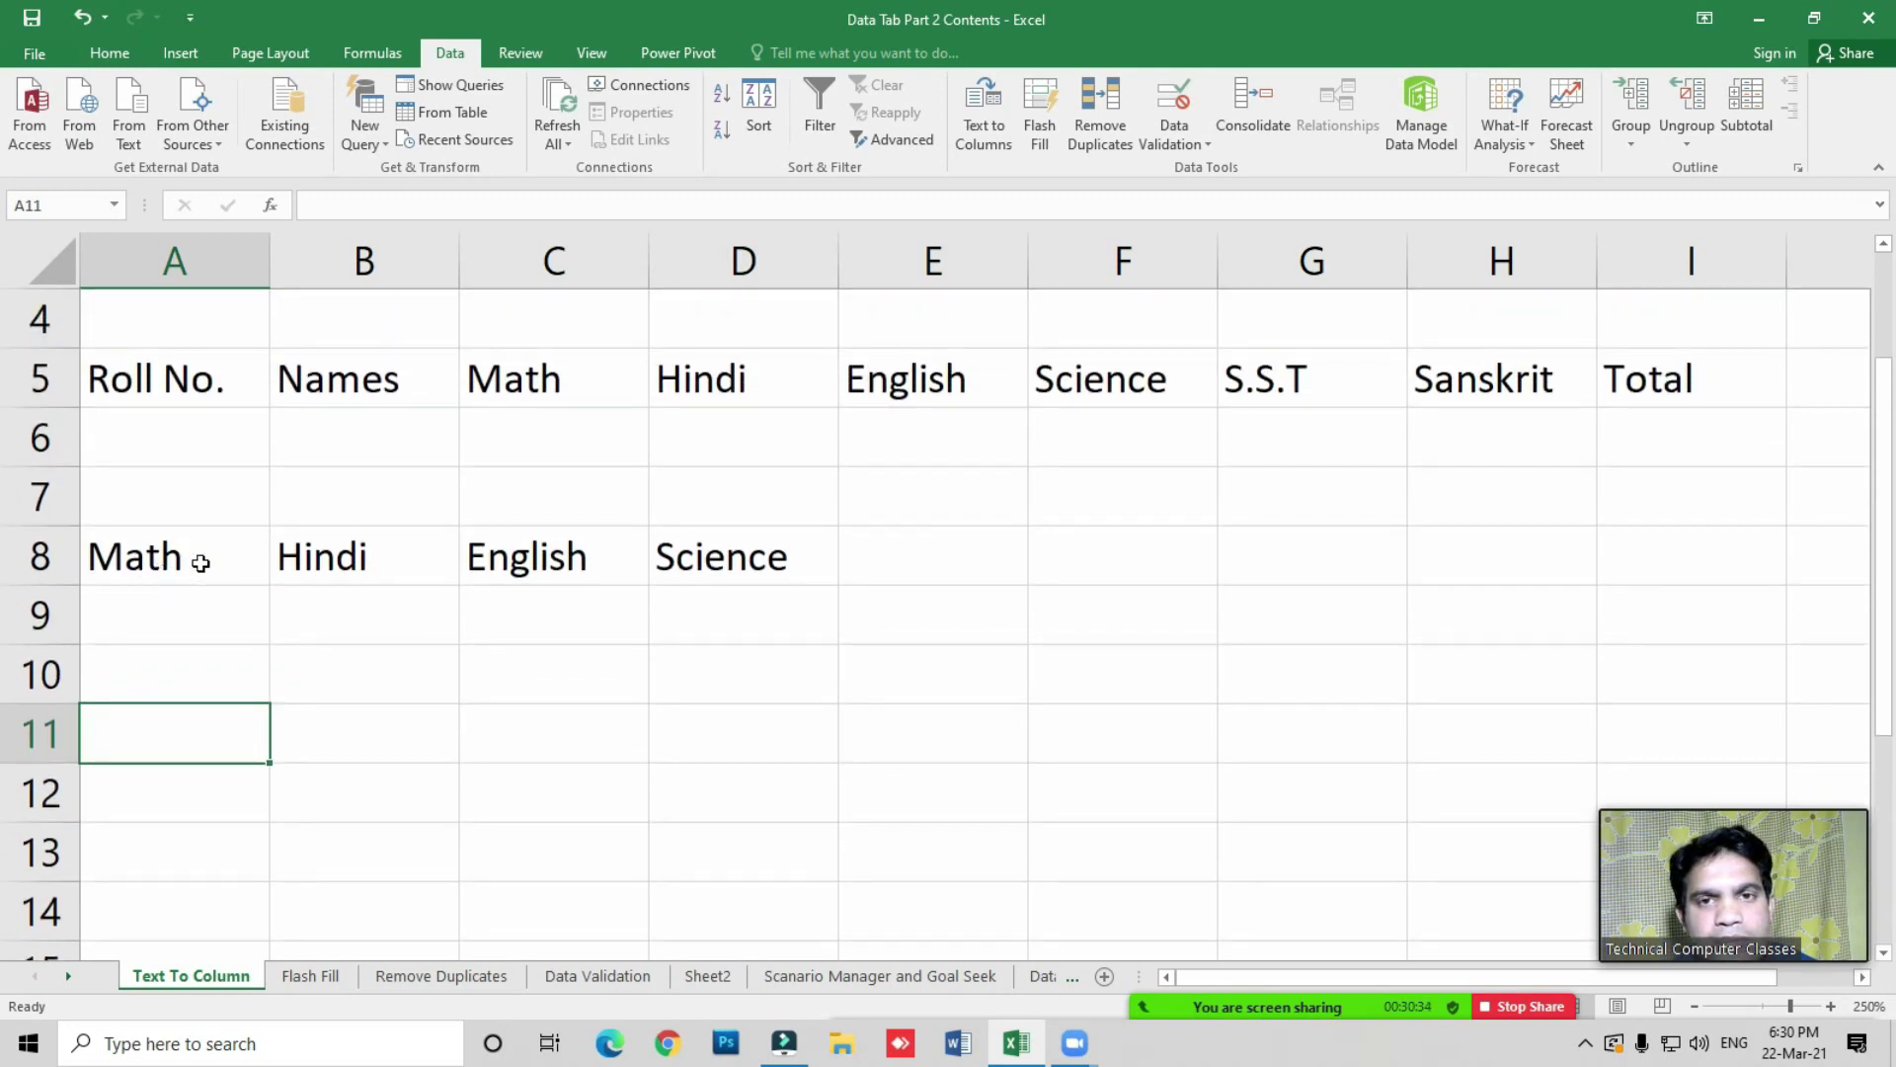
scroll(458, 433, "up", 1)
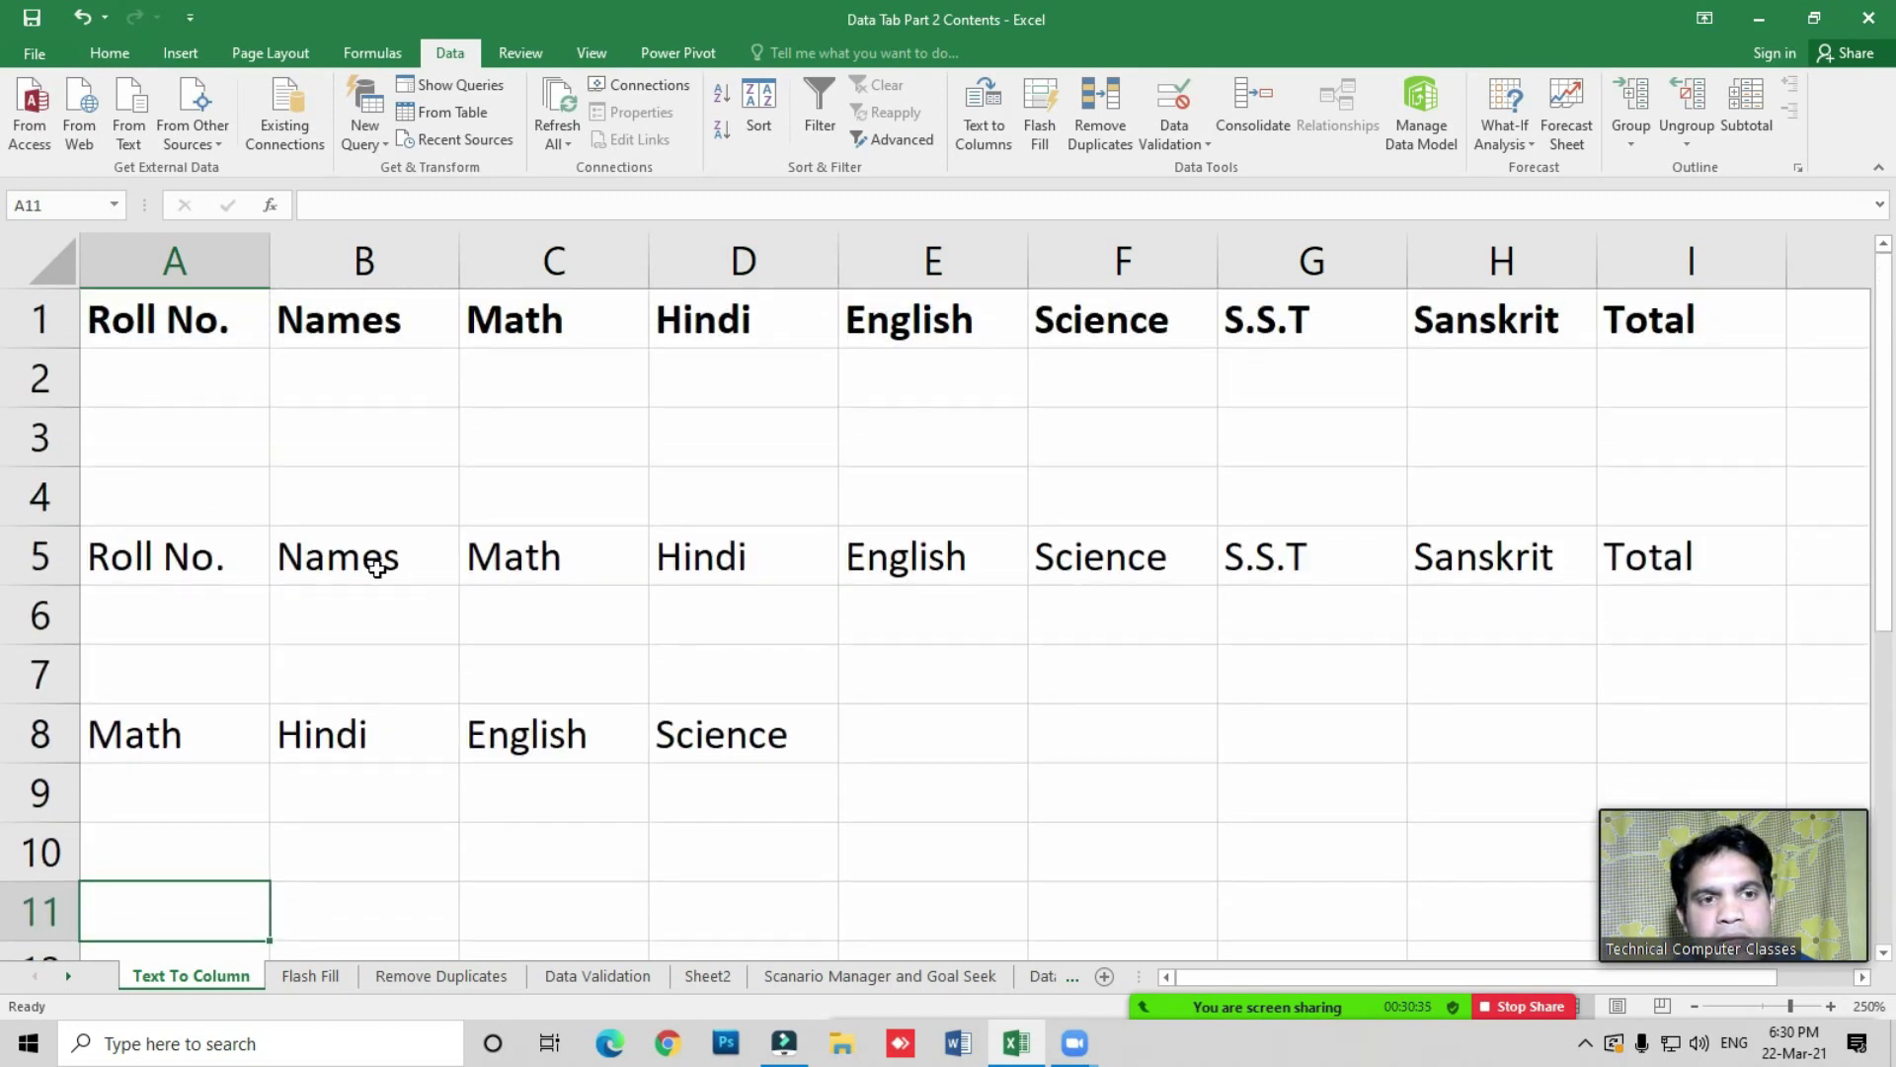
left_click(180, 319)
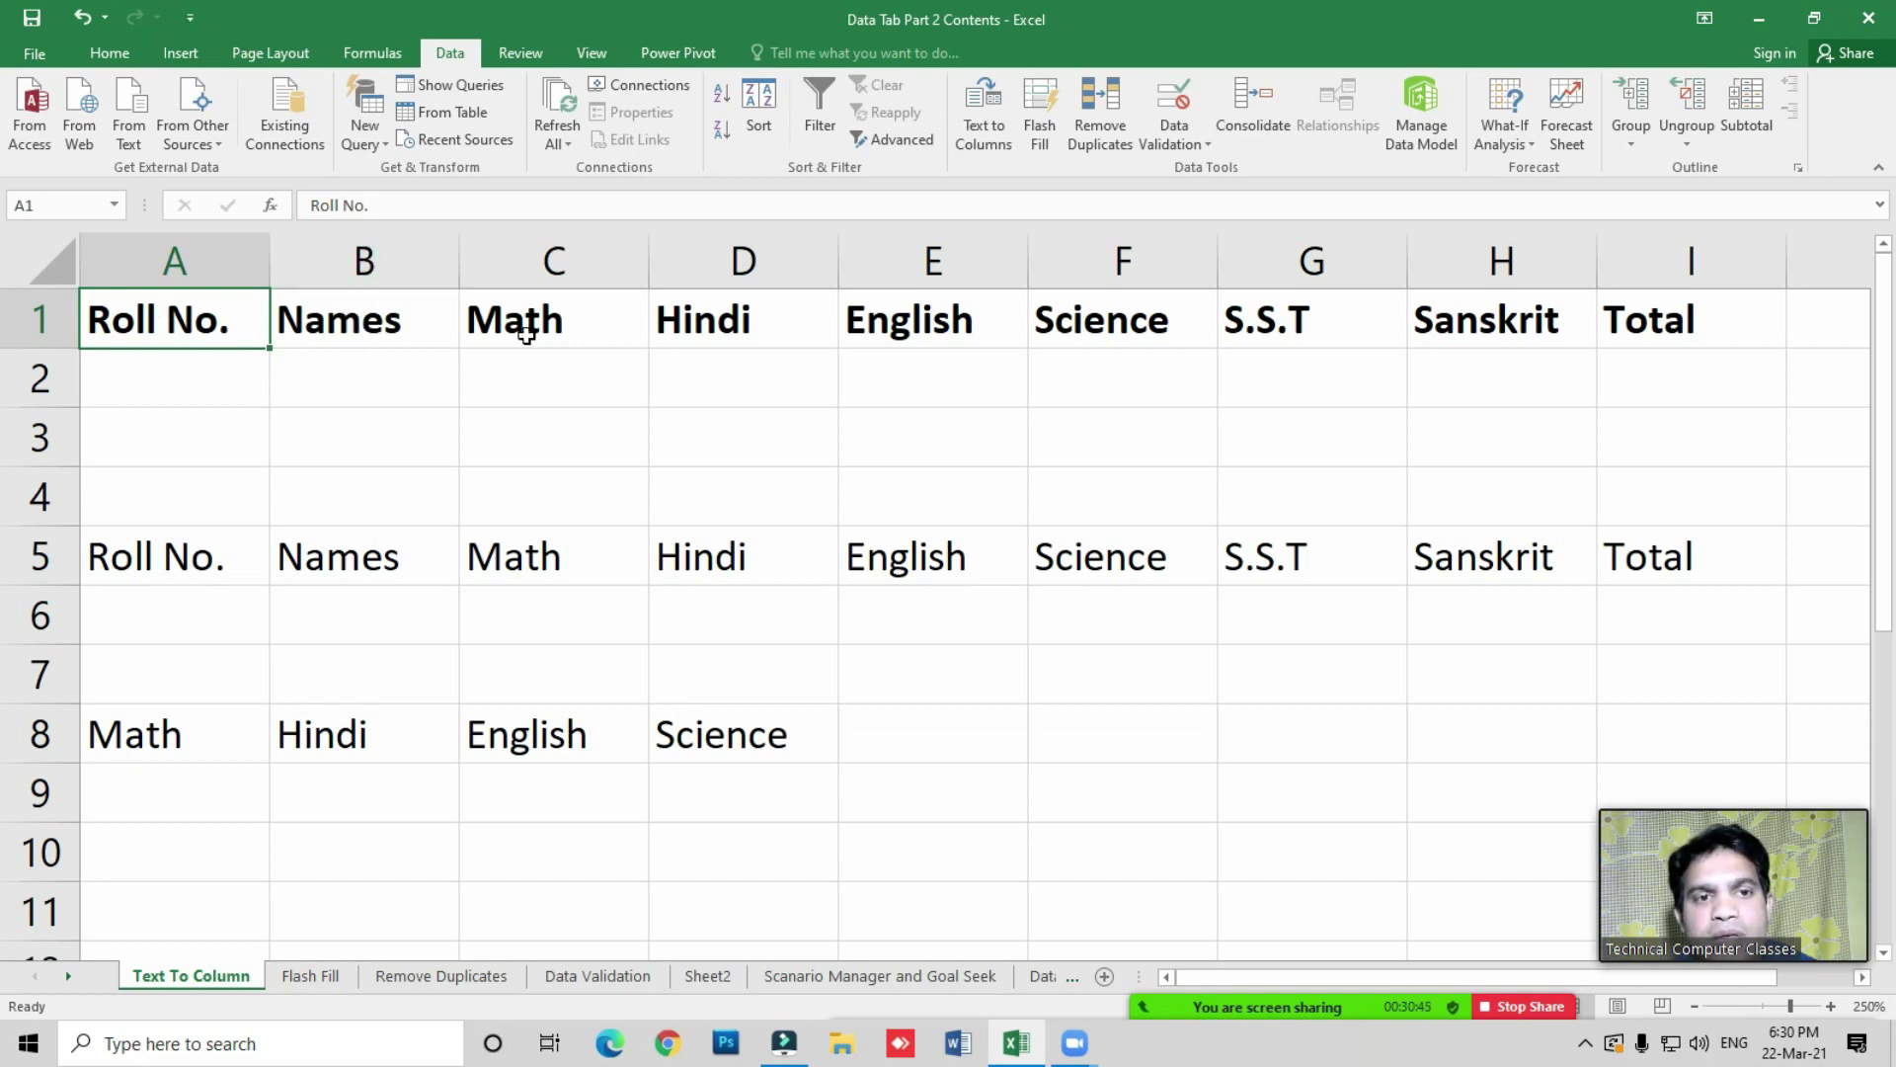
left_click(1235, 353)
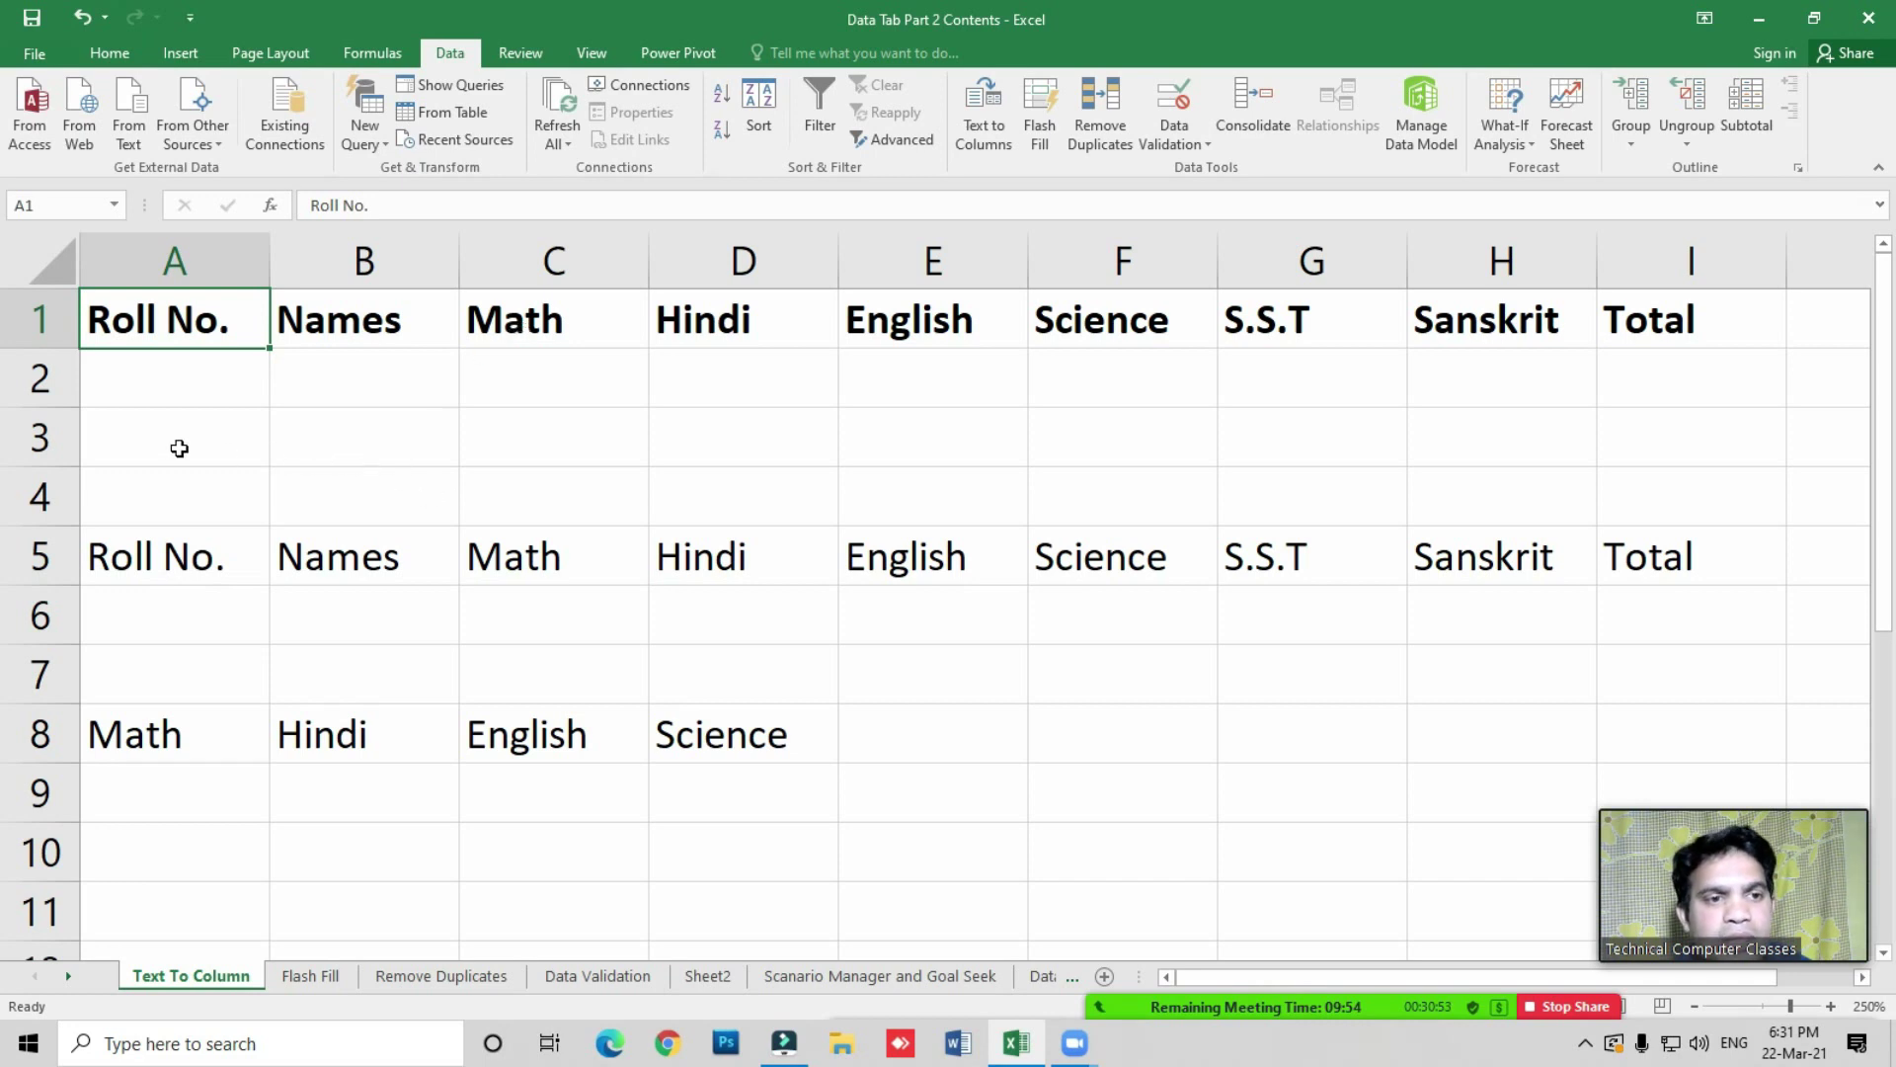
left_click(179, 449)
scroll(410, 568, "down", 1)
left_click(183, 735)
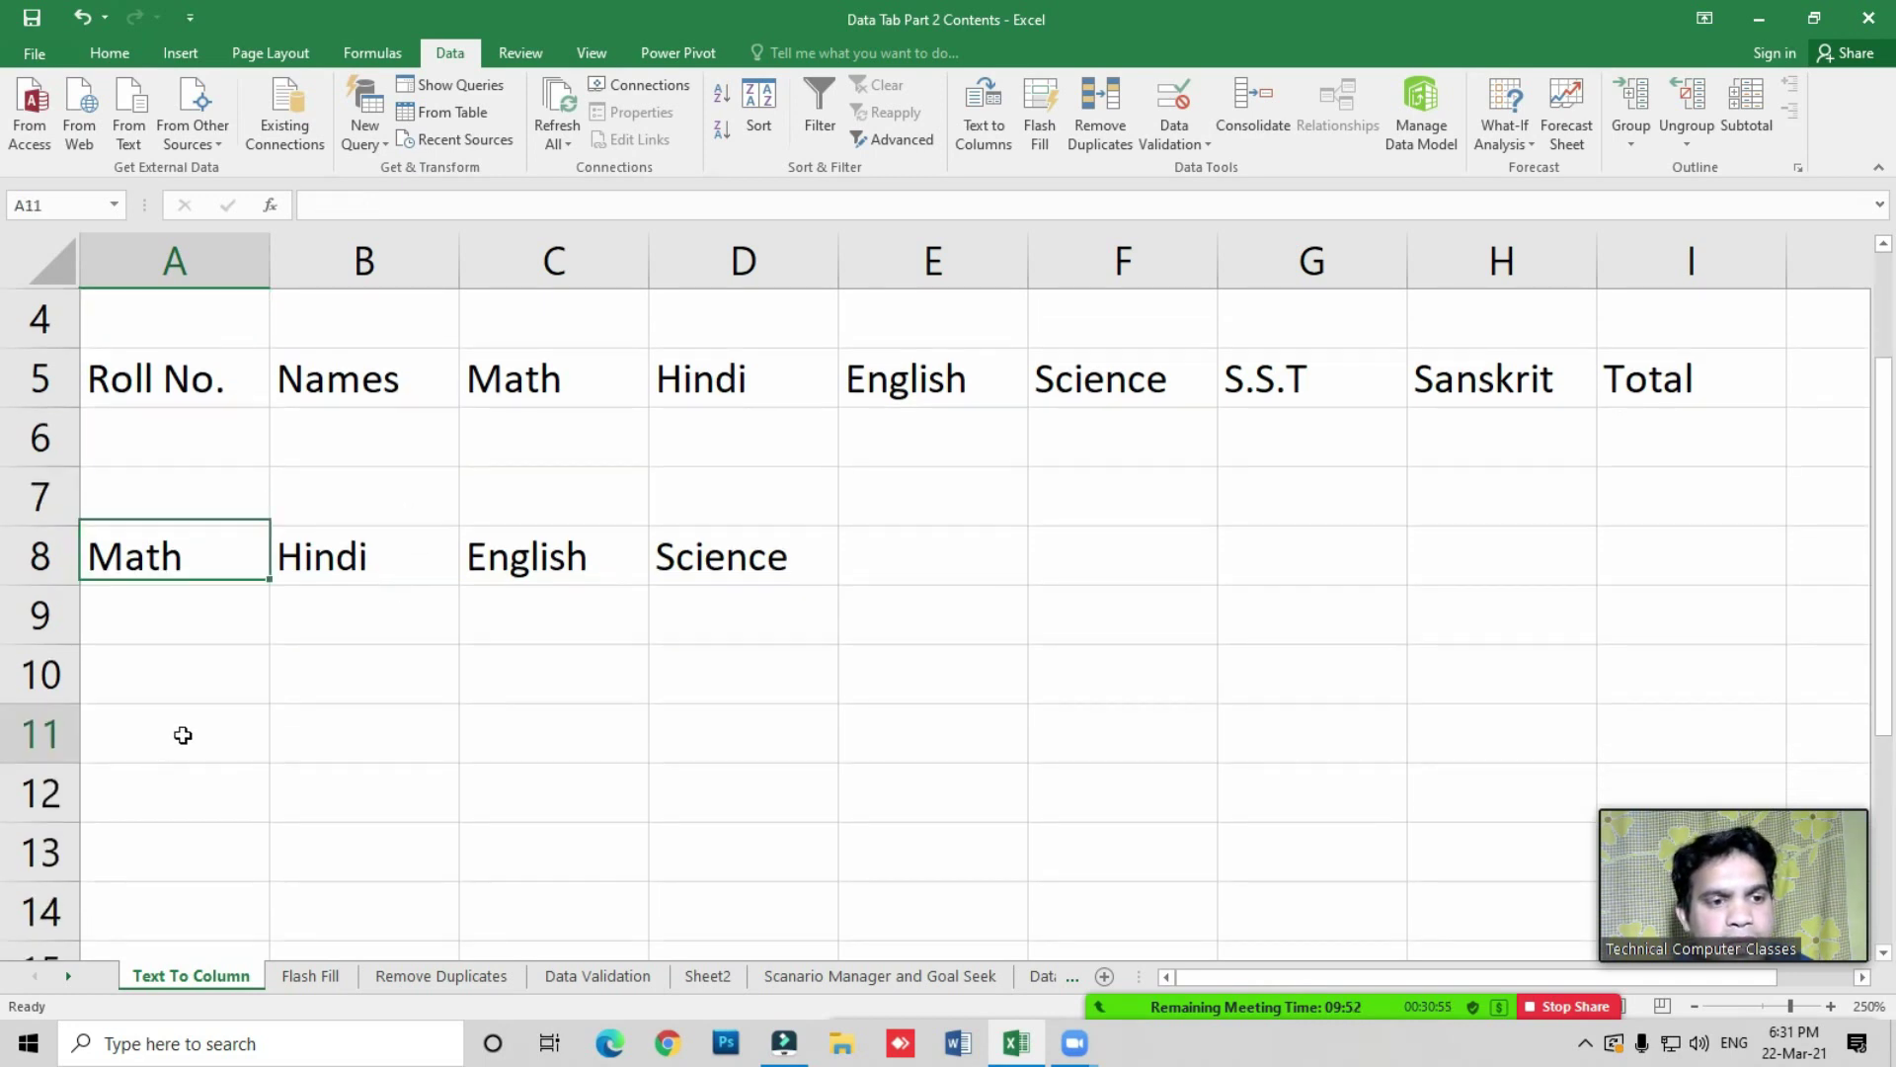
scroll(457, 709, "down", 1)
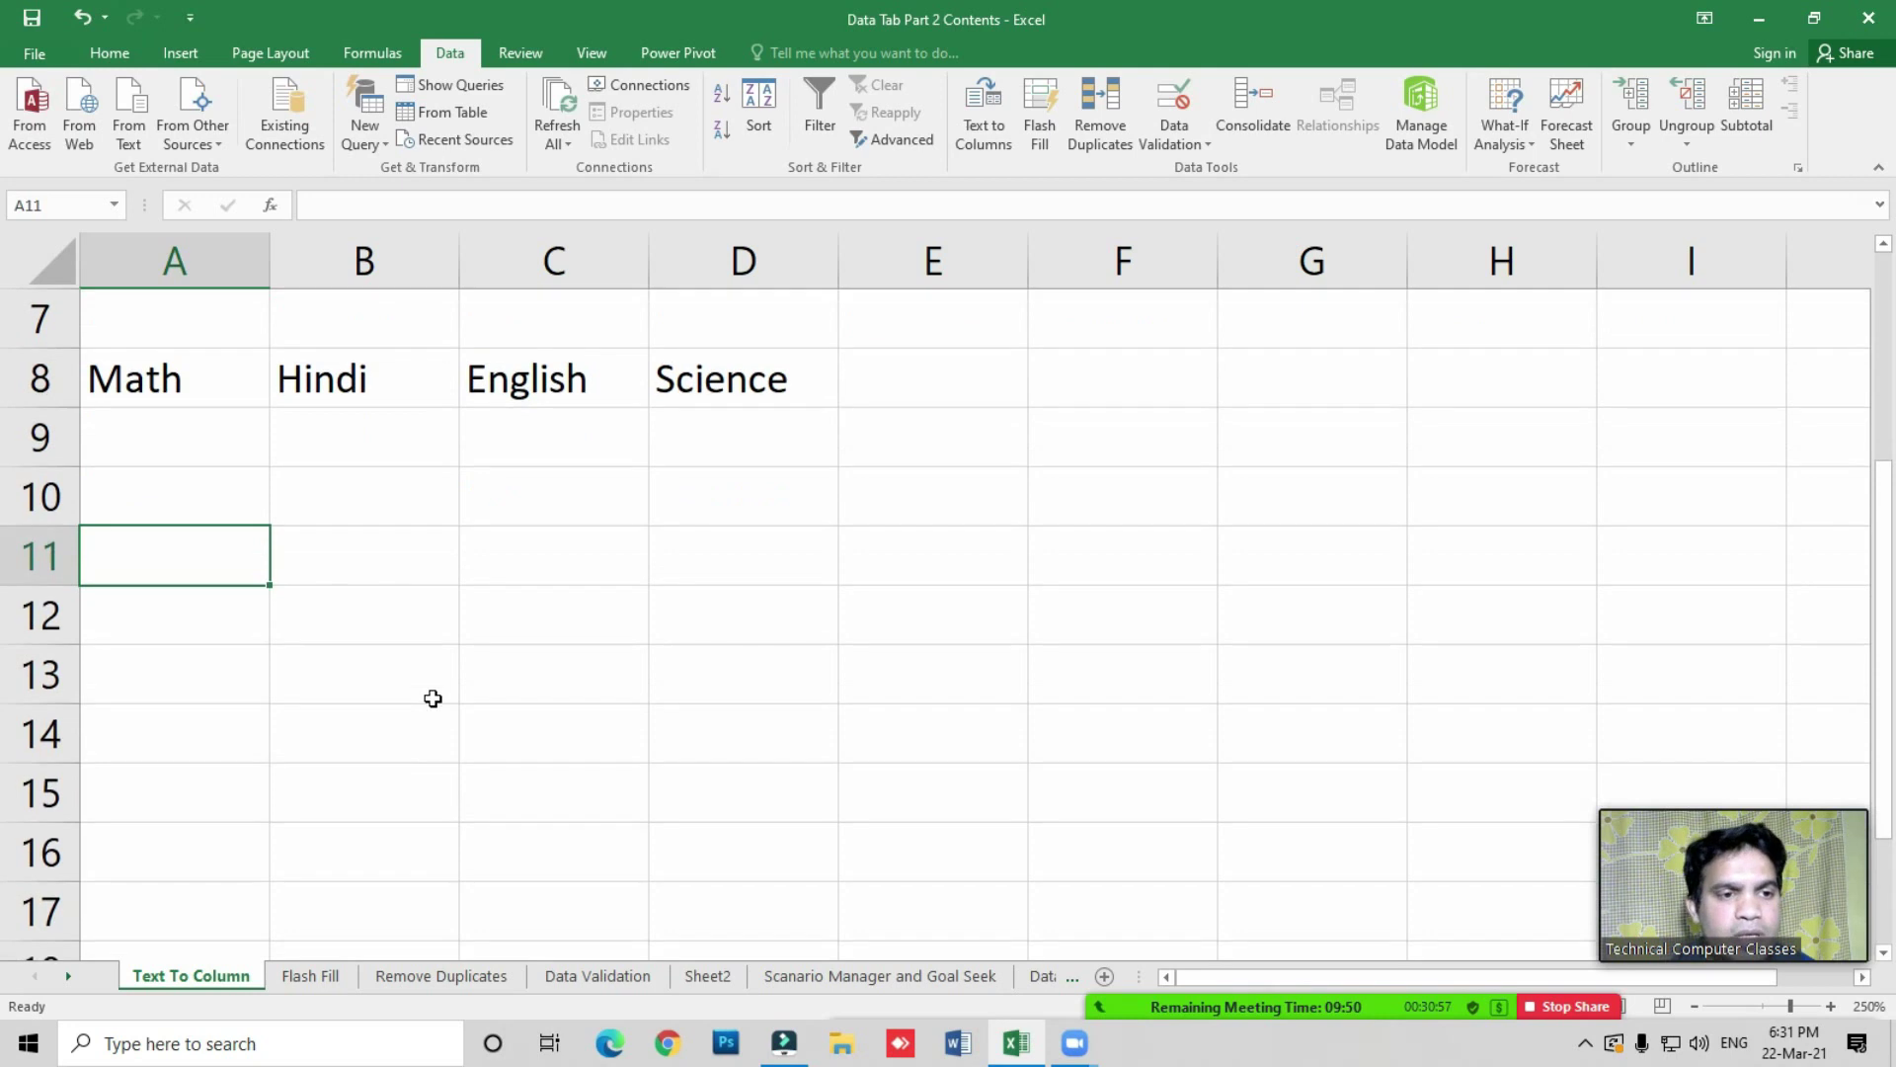
Enter the headings Roll No., Names, Math and Hindi across A11:D11.
type("R")
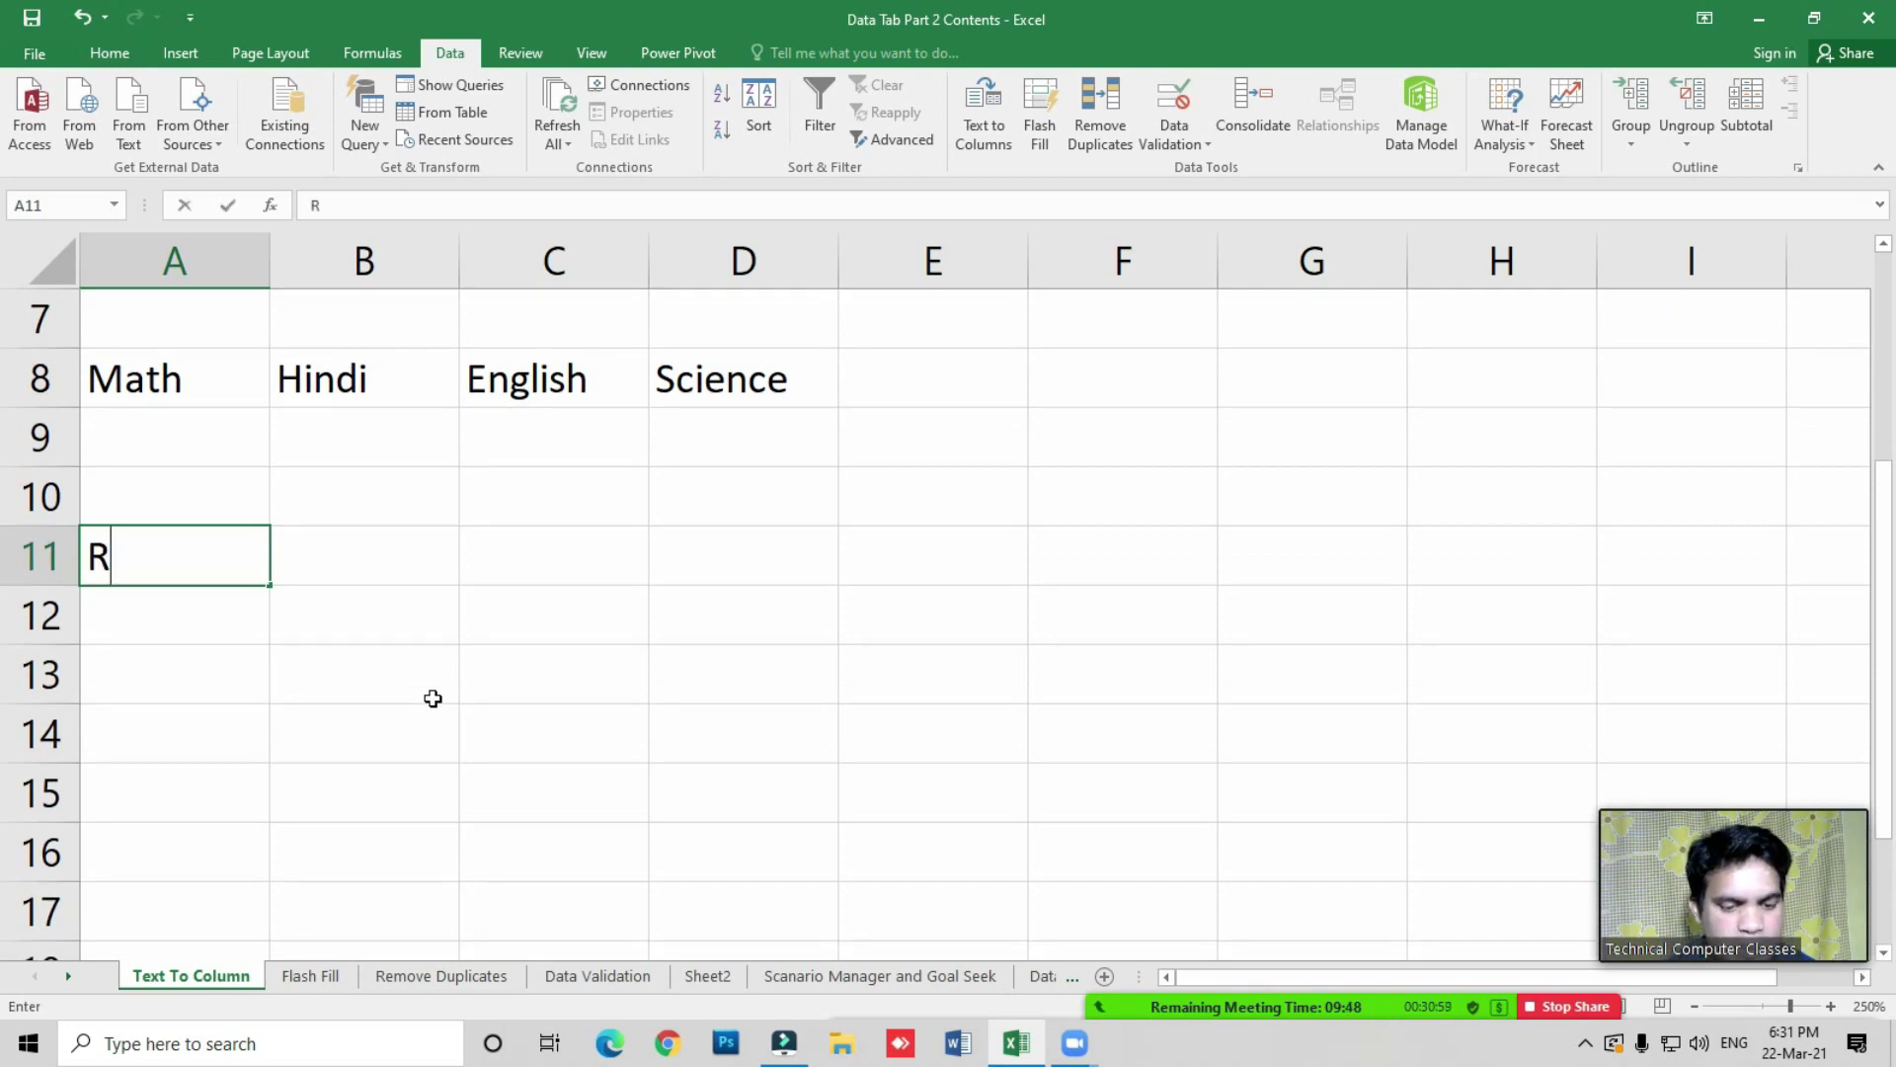
type("oll No.")
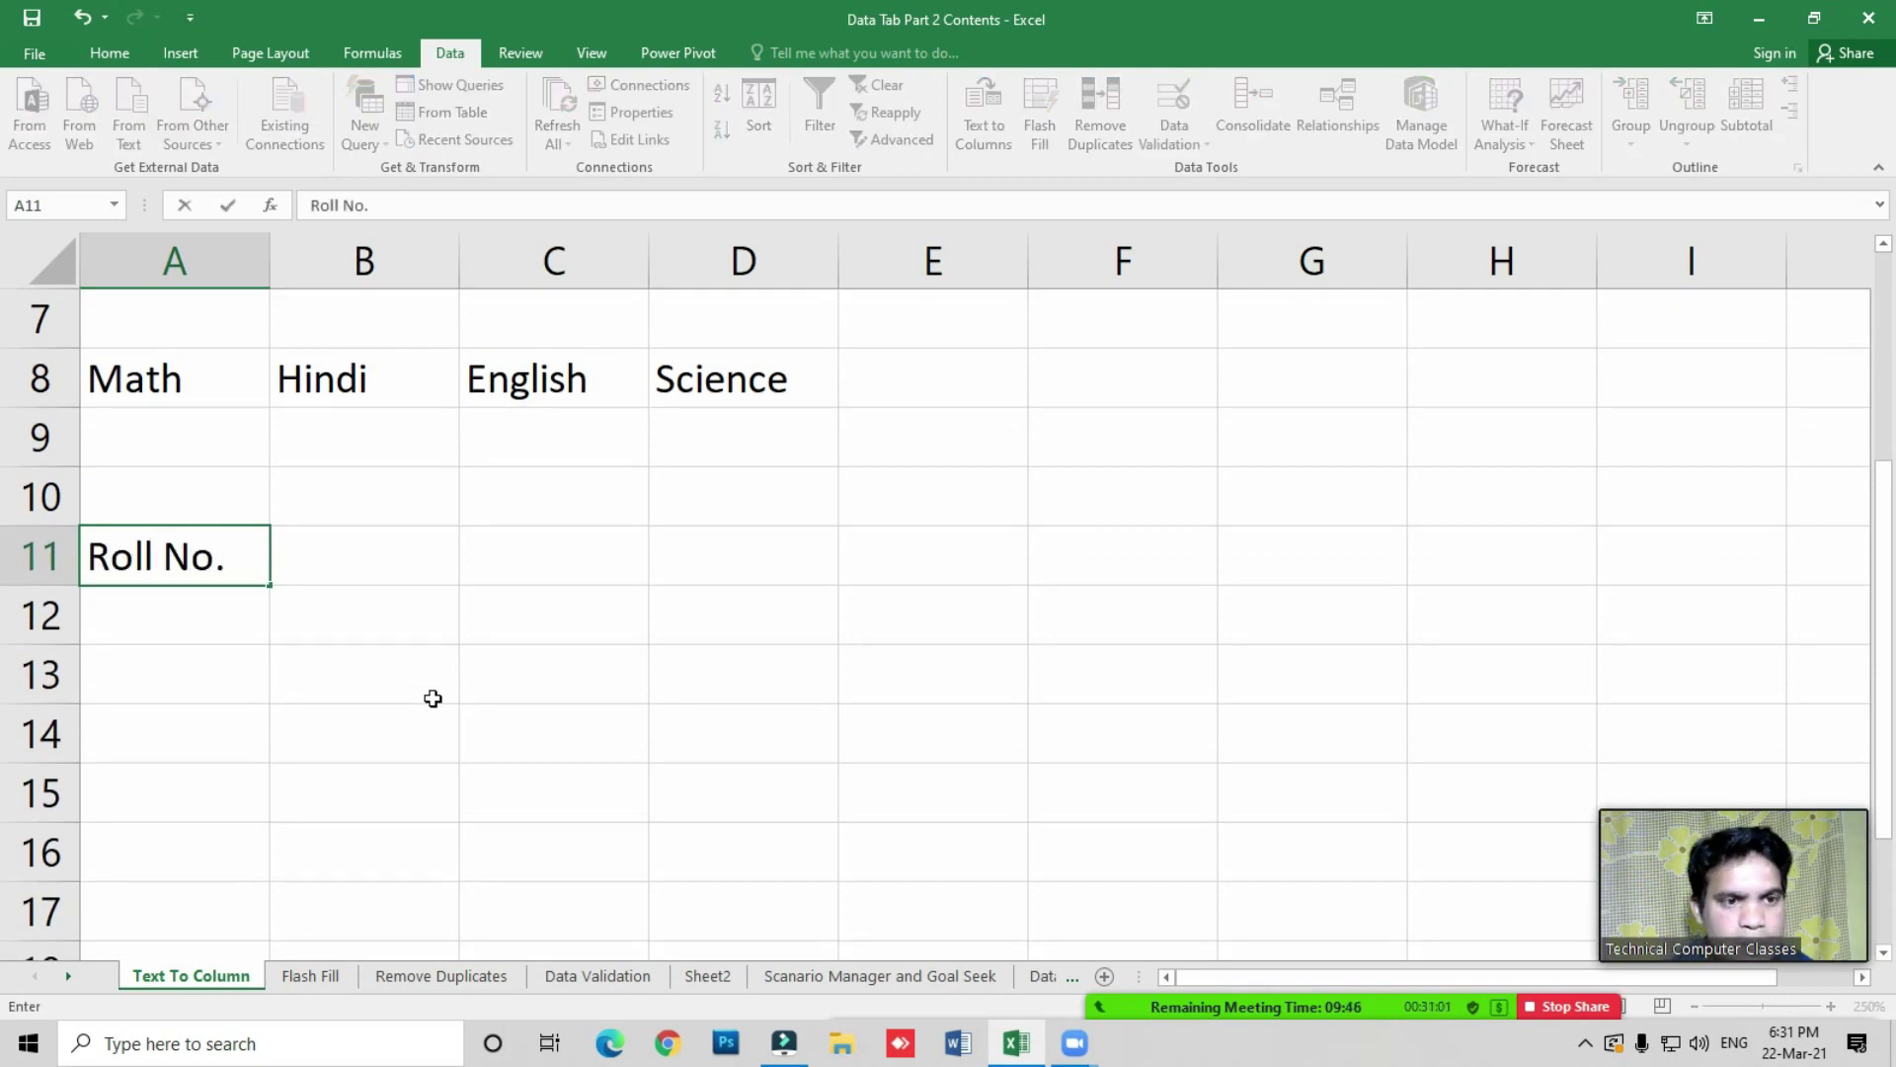
key("Tab")
type("Names")
key("Tab")
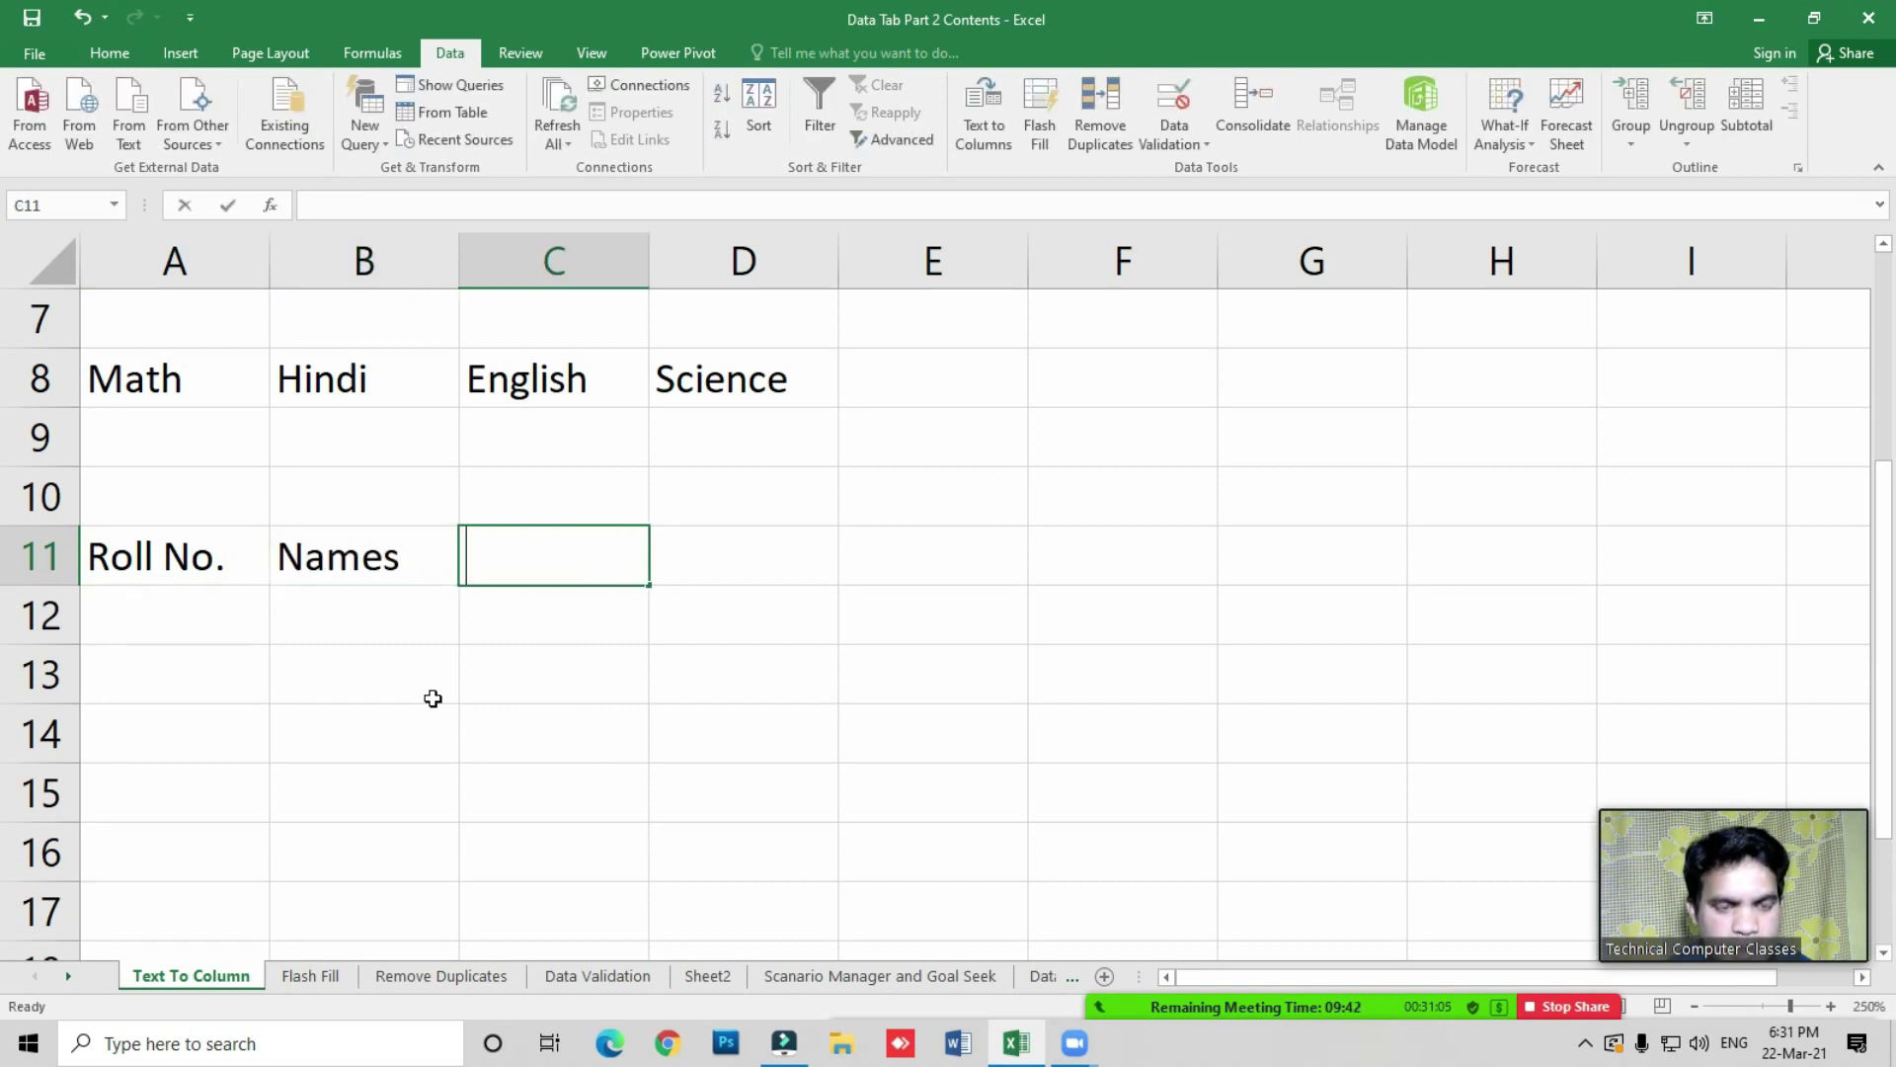
type("Math")
key("Tab")
type("HInd")
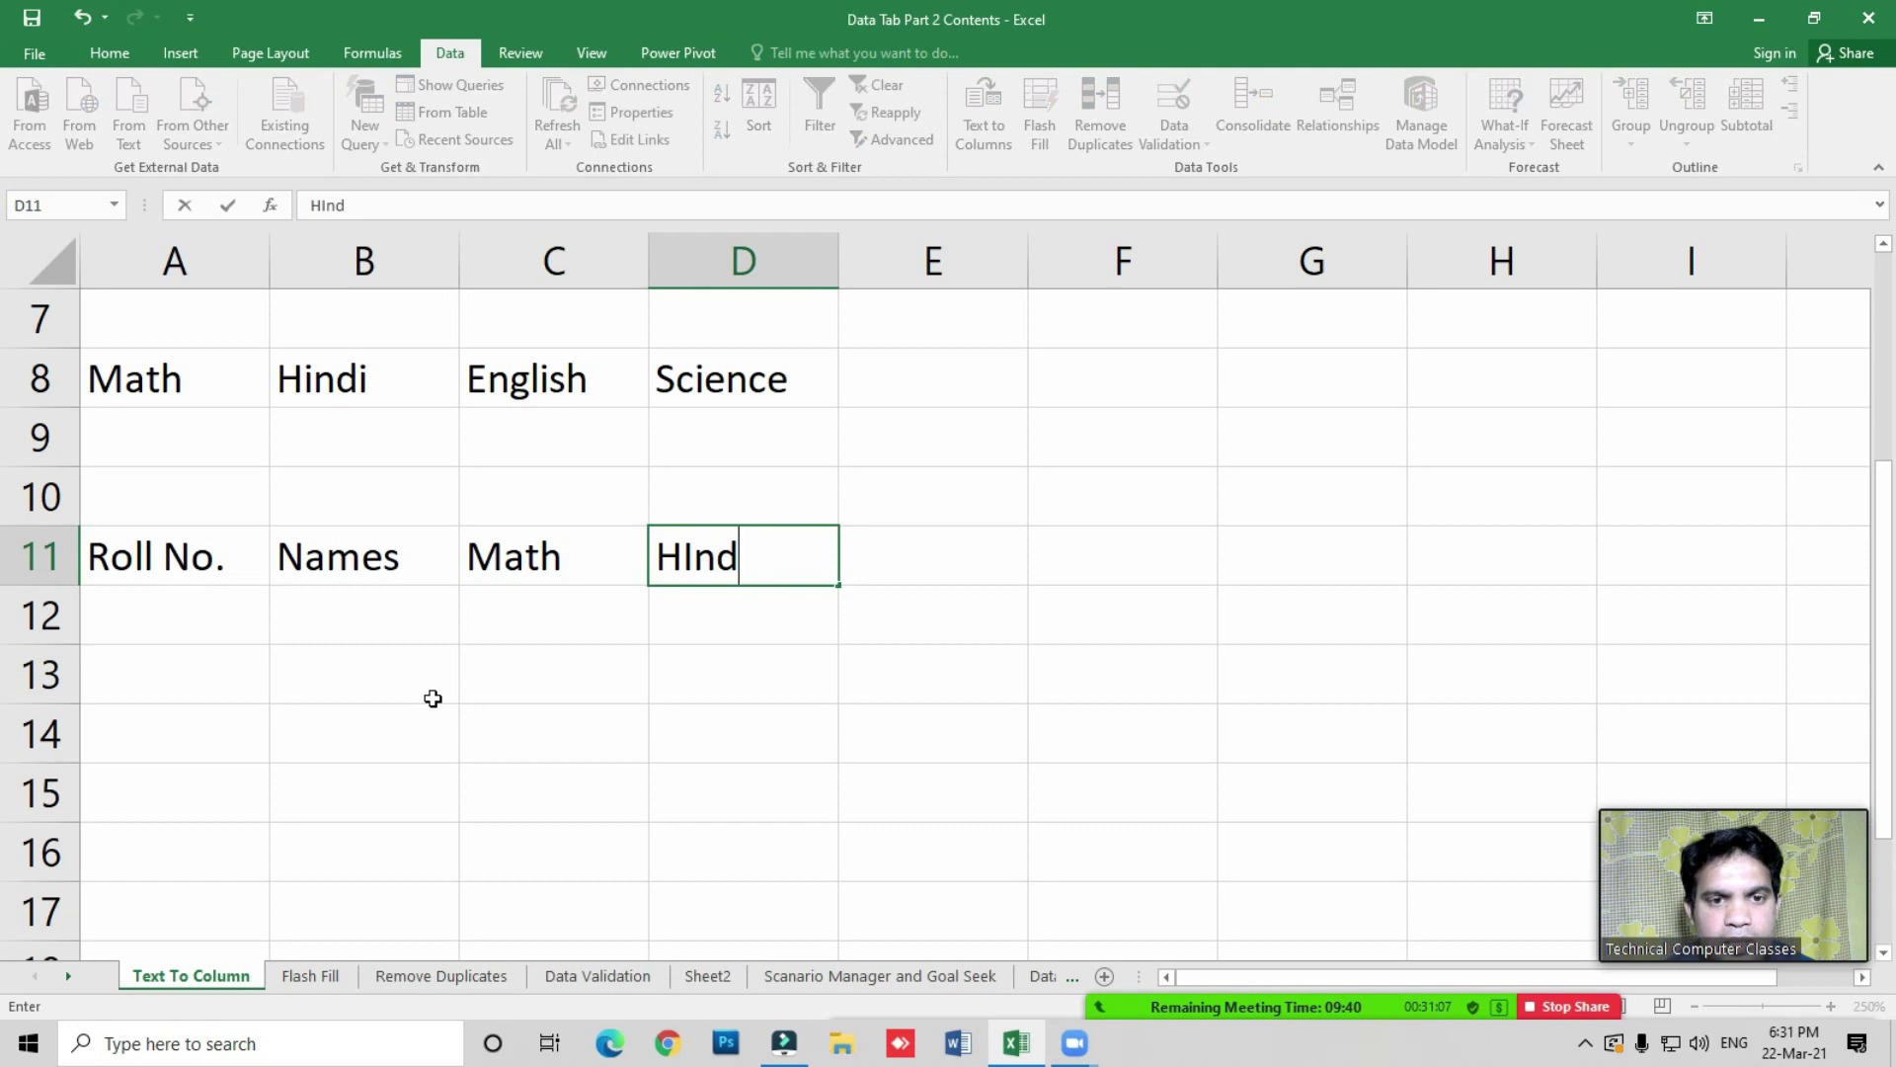
key("Tab")
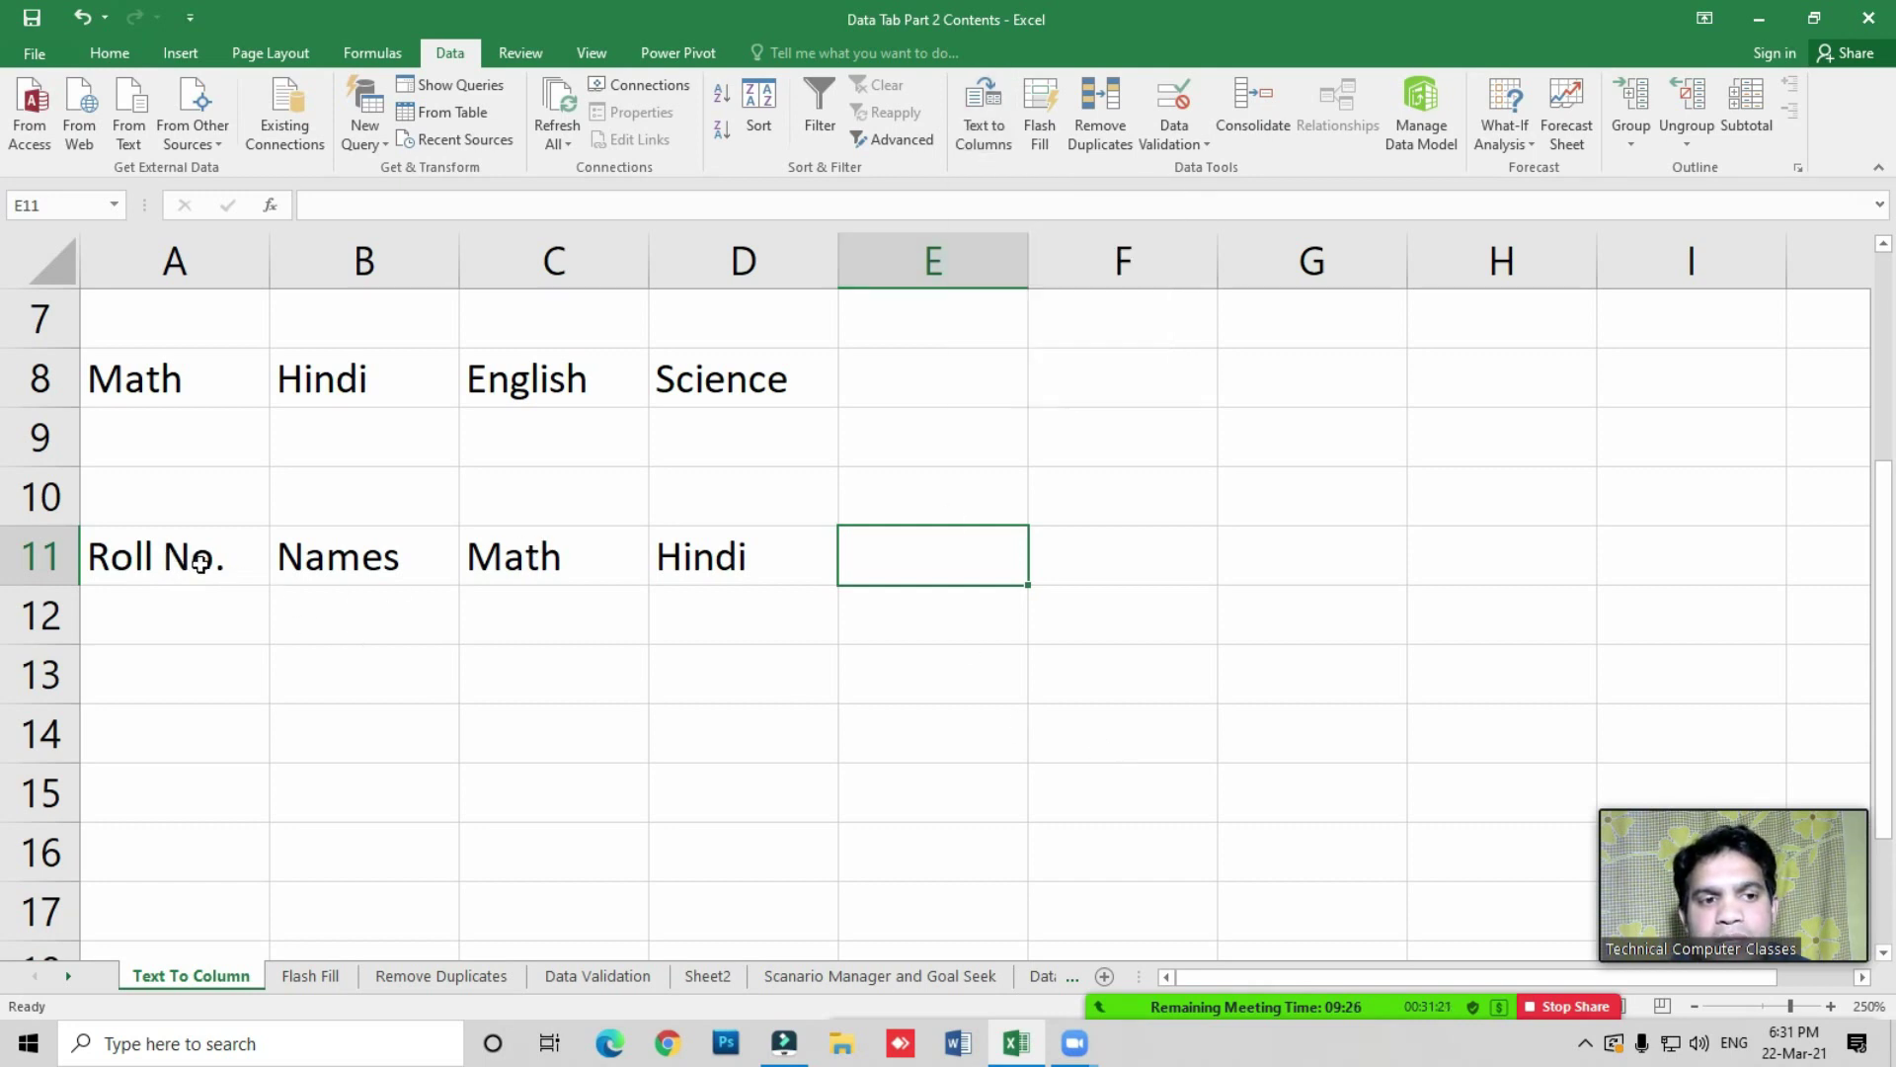
Enter Roll No.,Names,Math,Hindi,English,Science into A14 as one comma-separated entry.
left_click(181, 728)
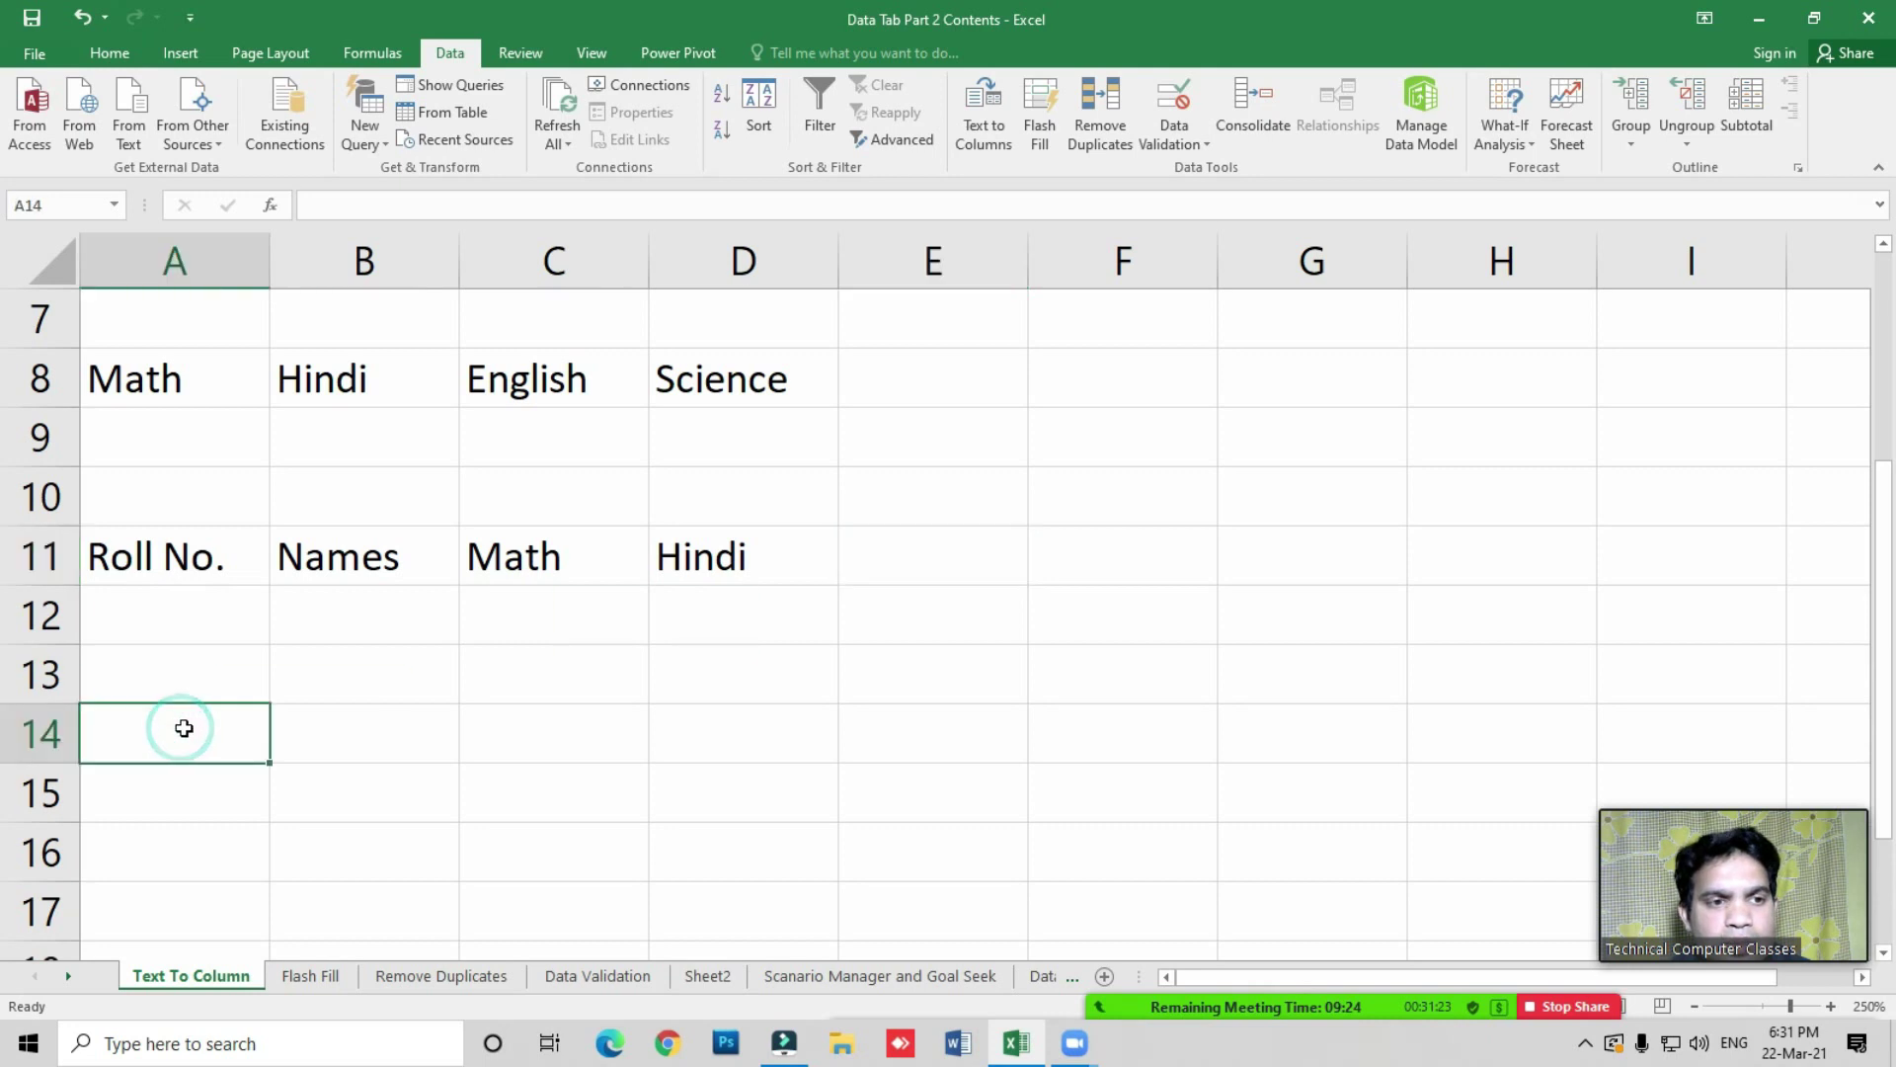
type("Roll No.")
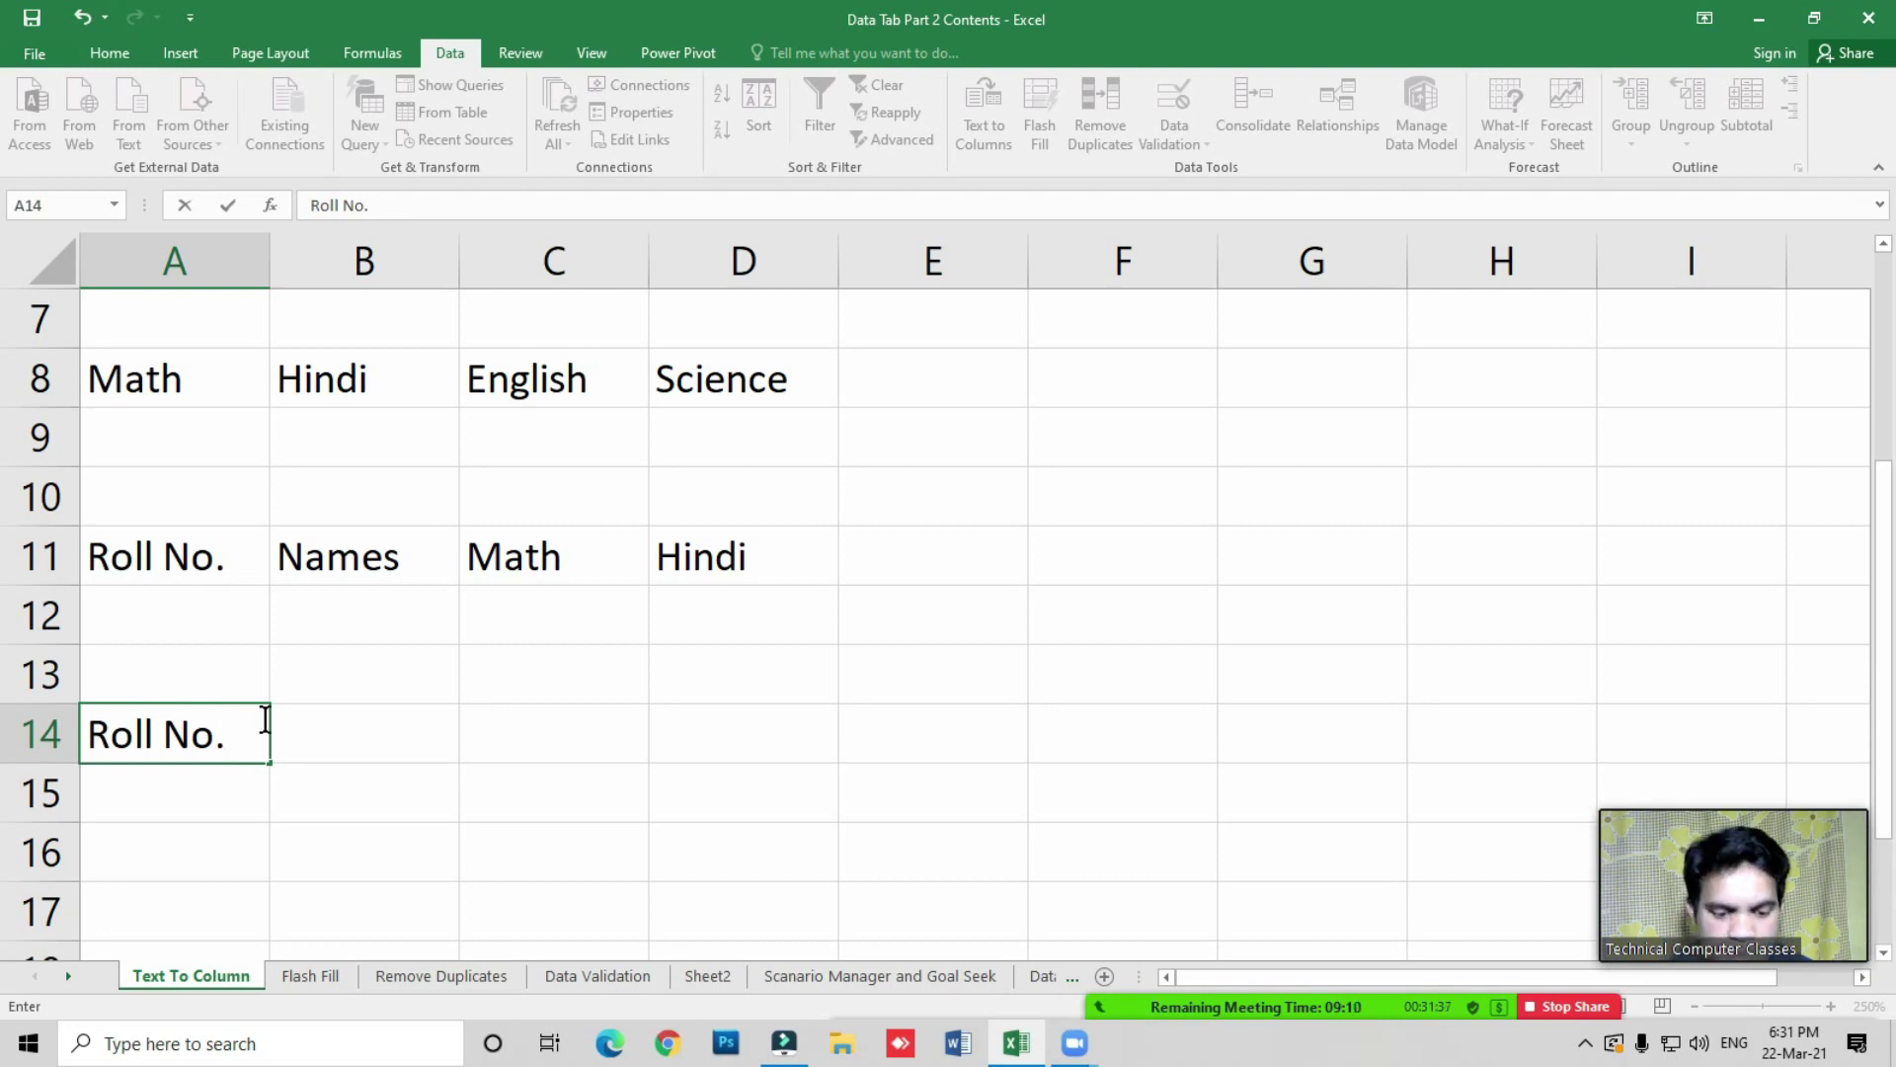
type("Names,")
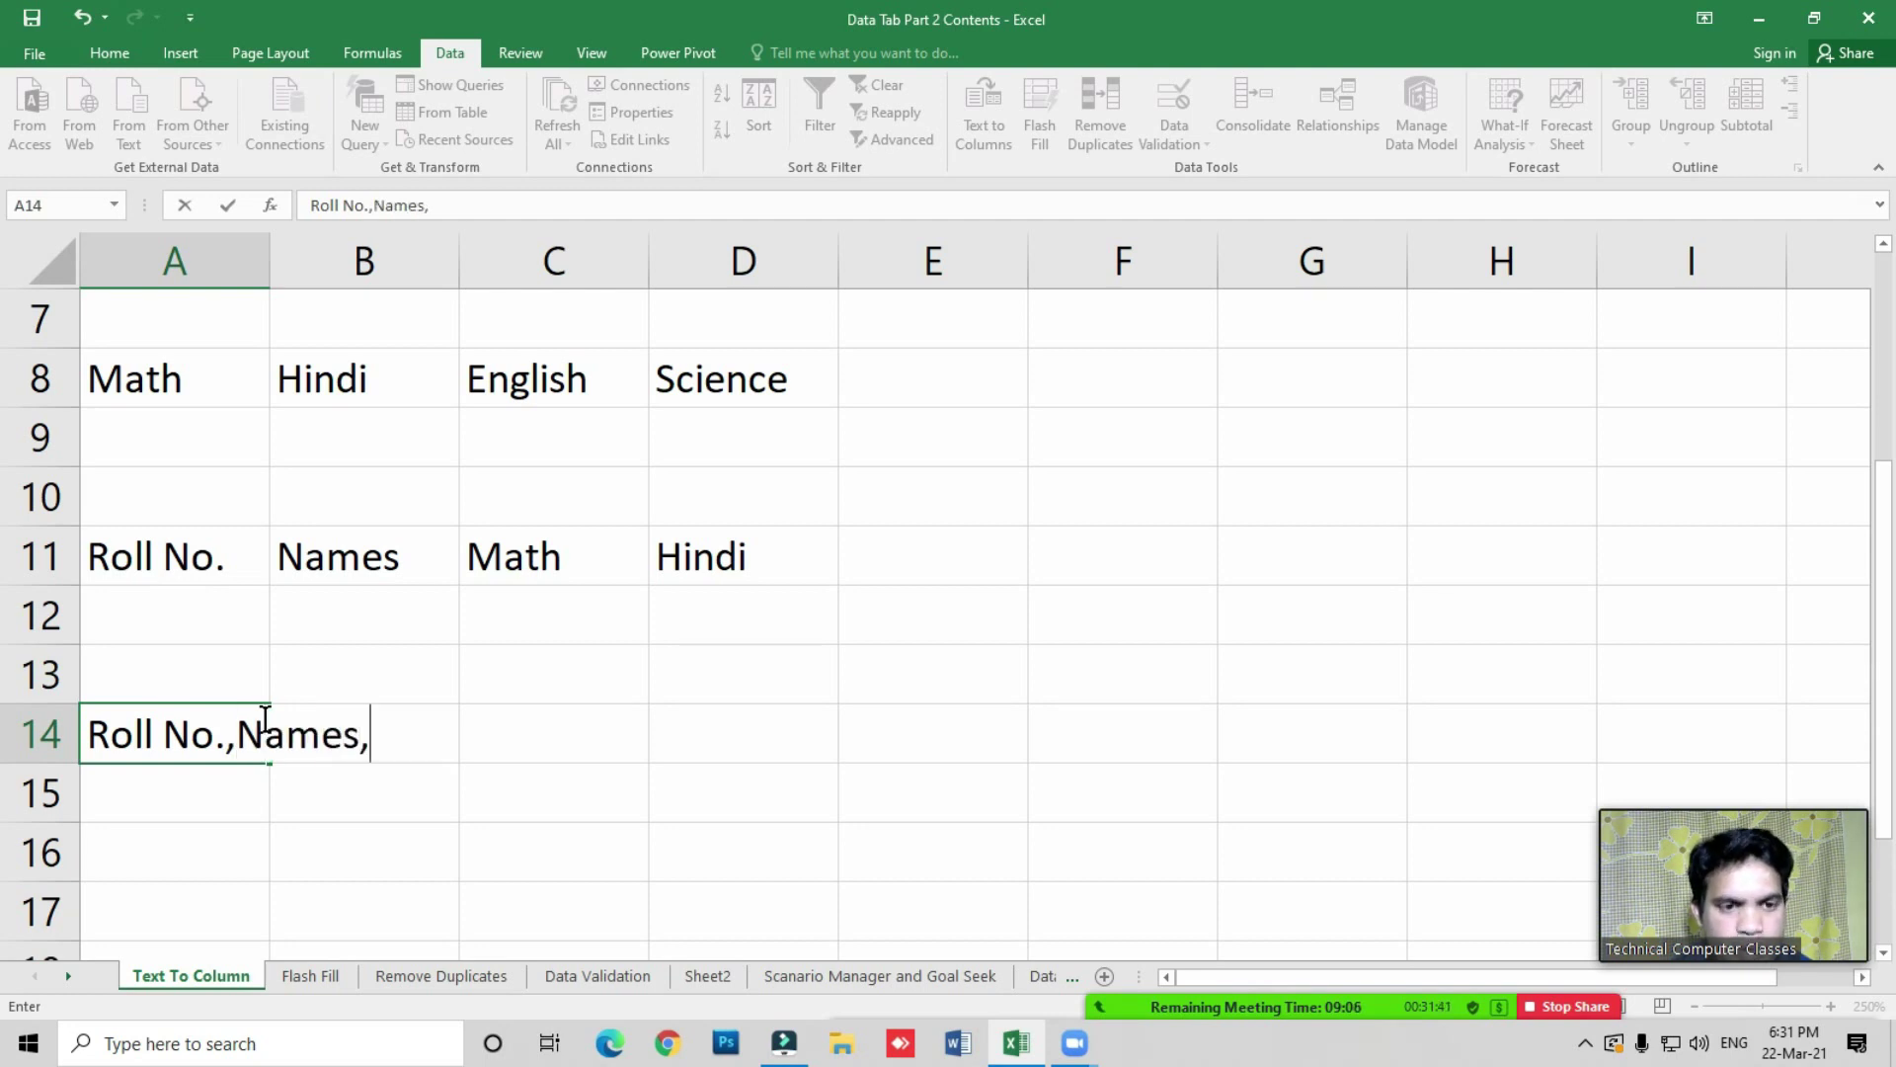
type("Math,")
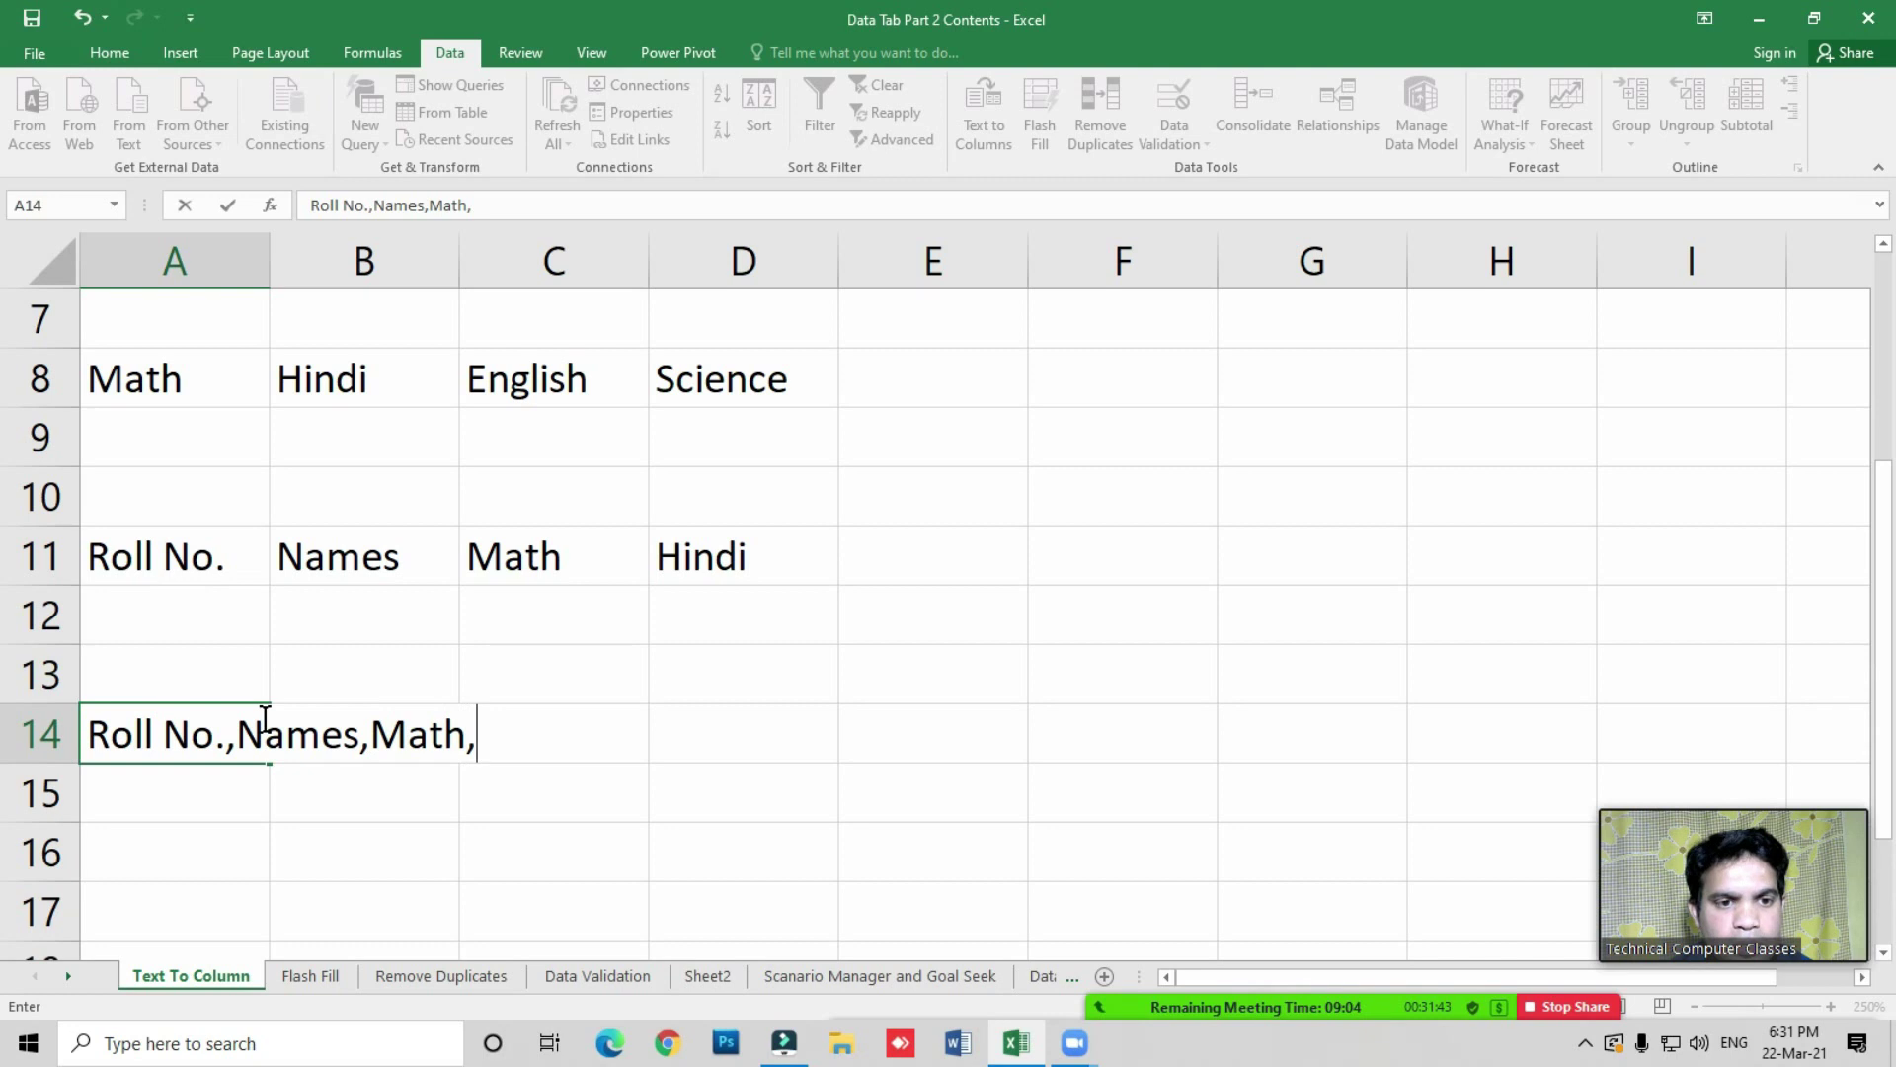
type("Hindi,")
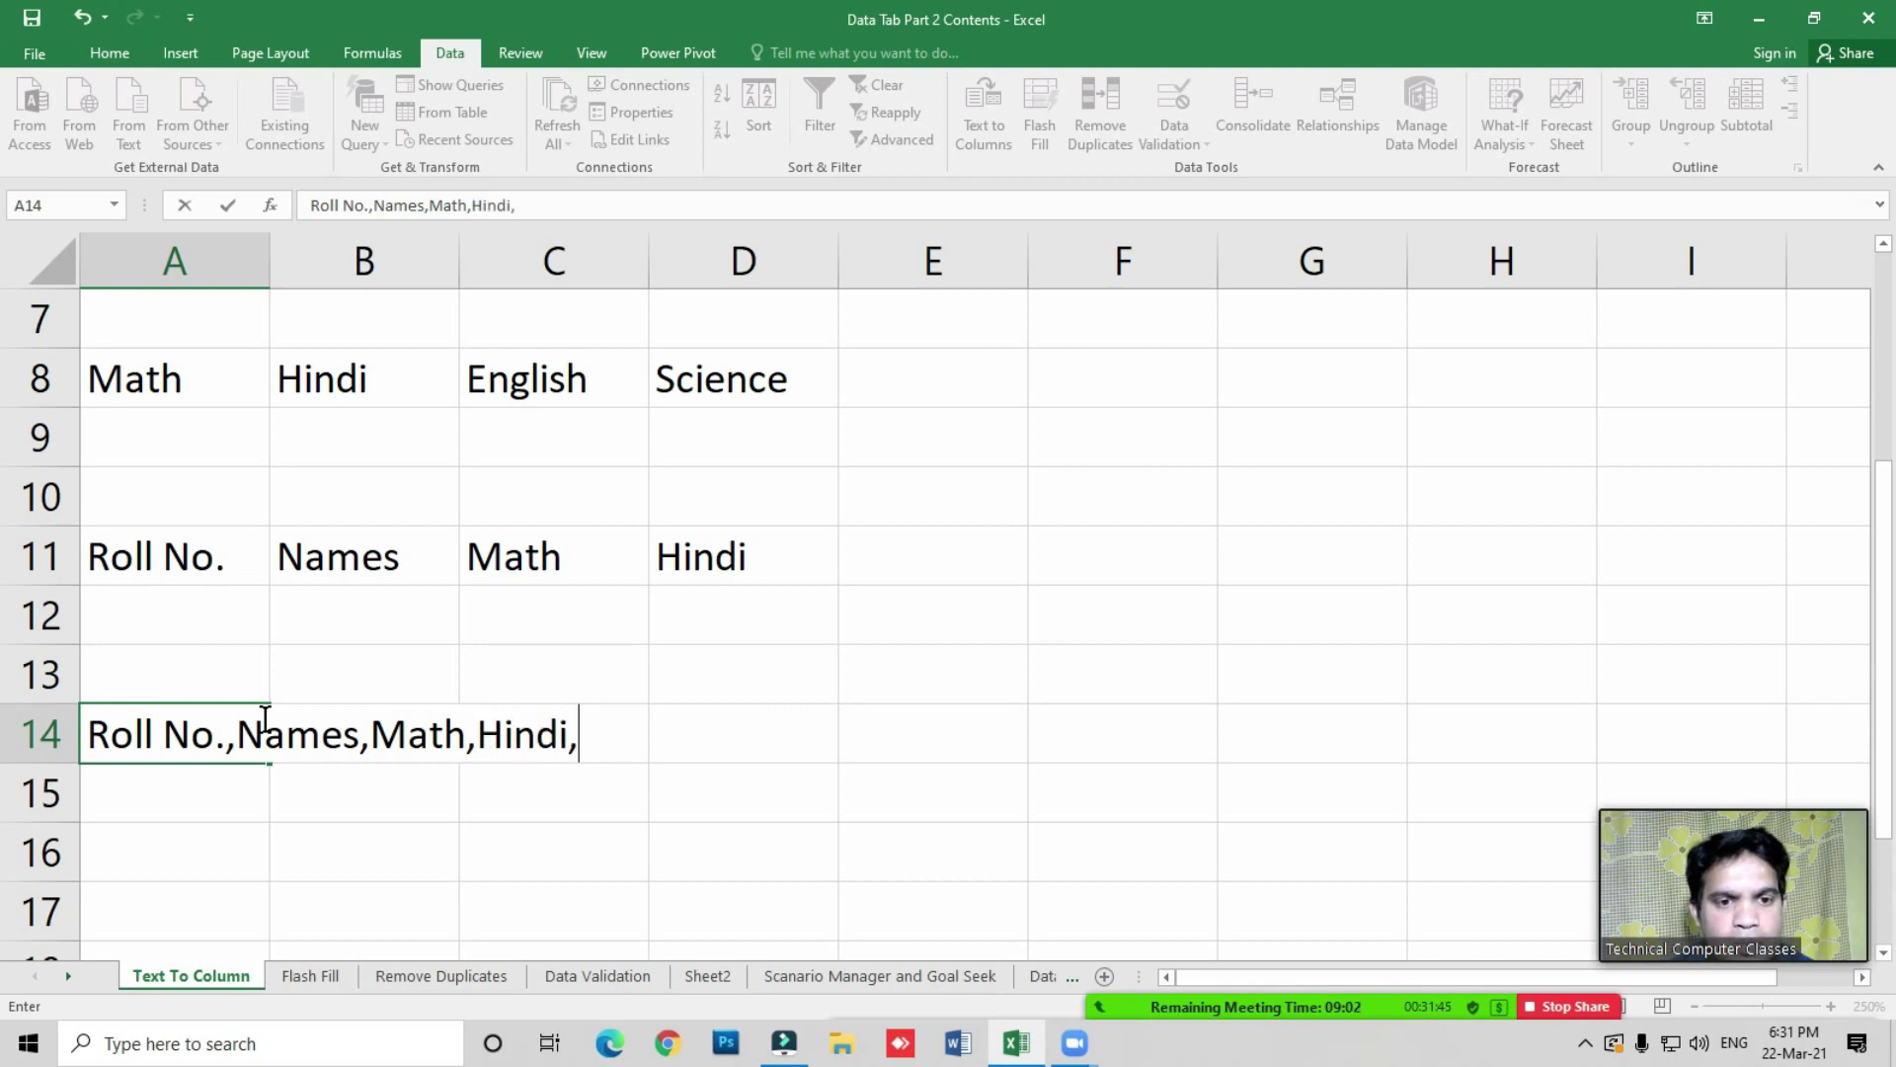
type("English,S")
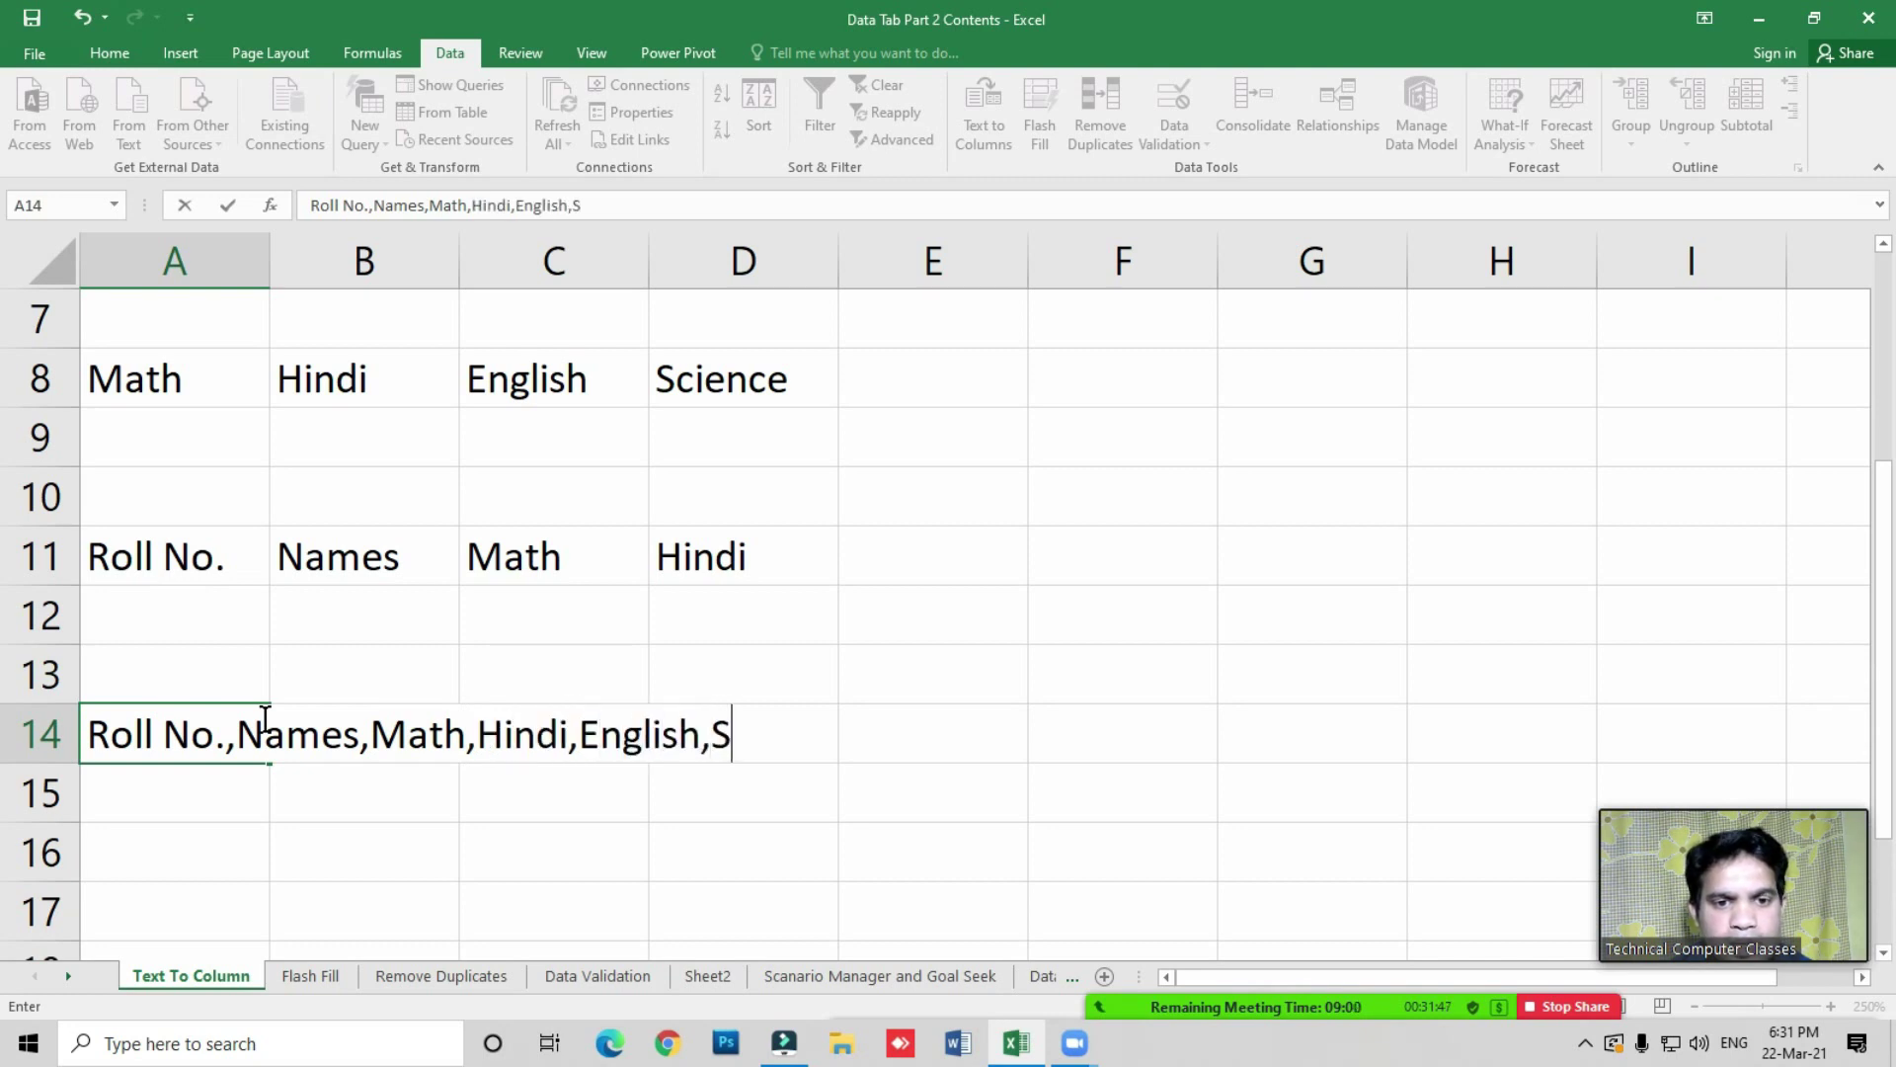
type("cience")
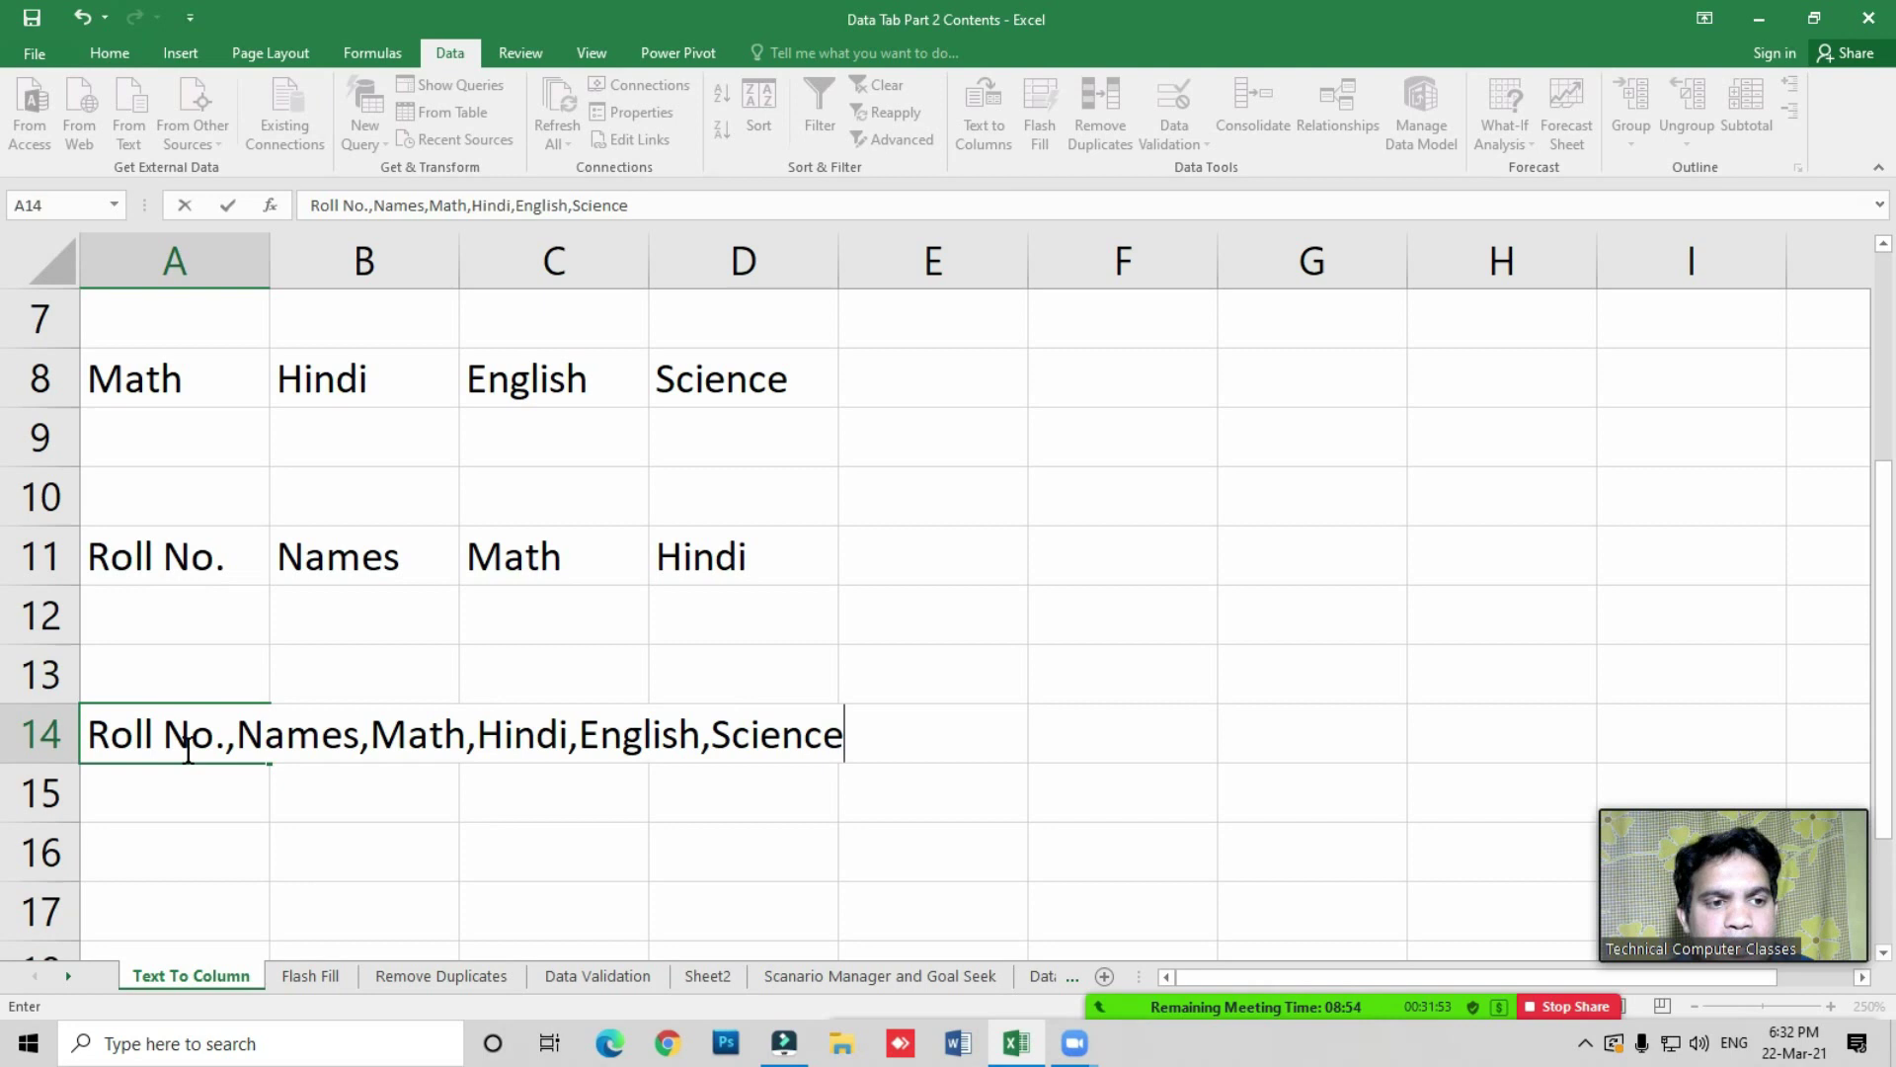
key("Return")
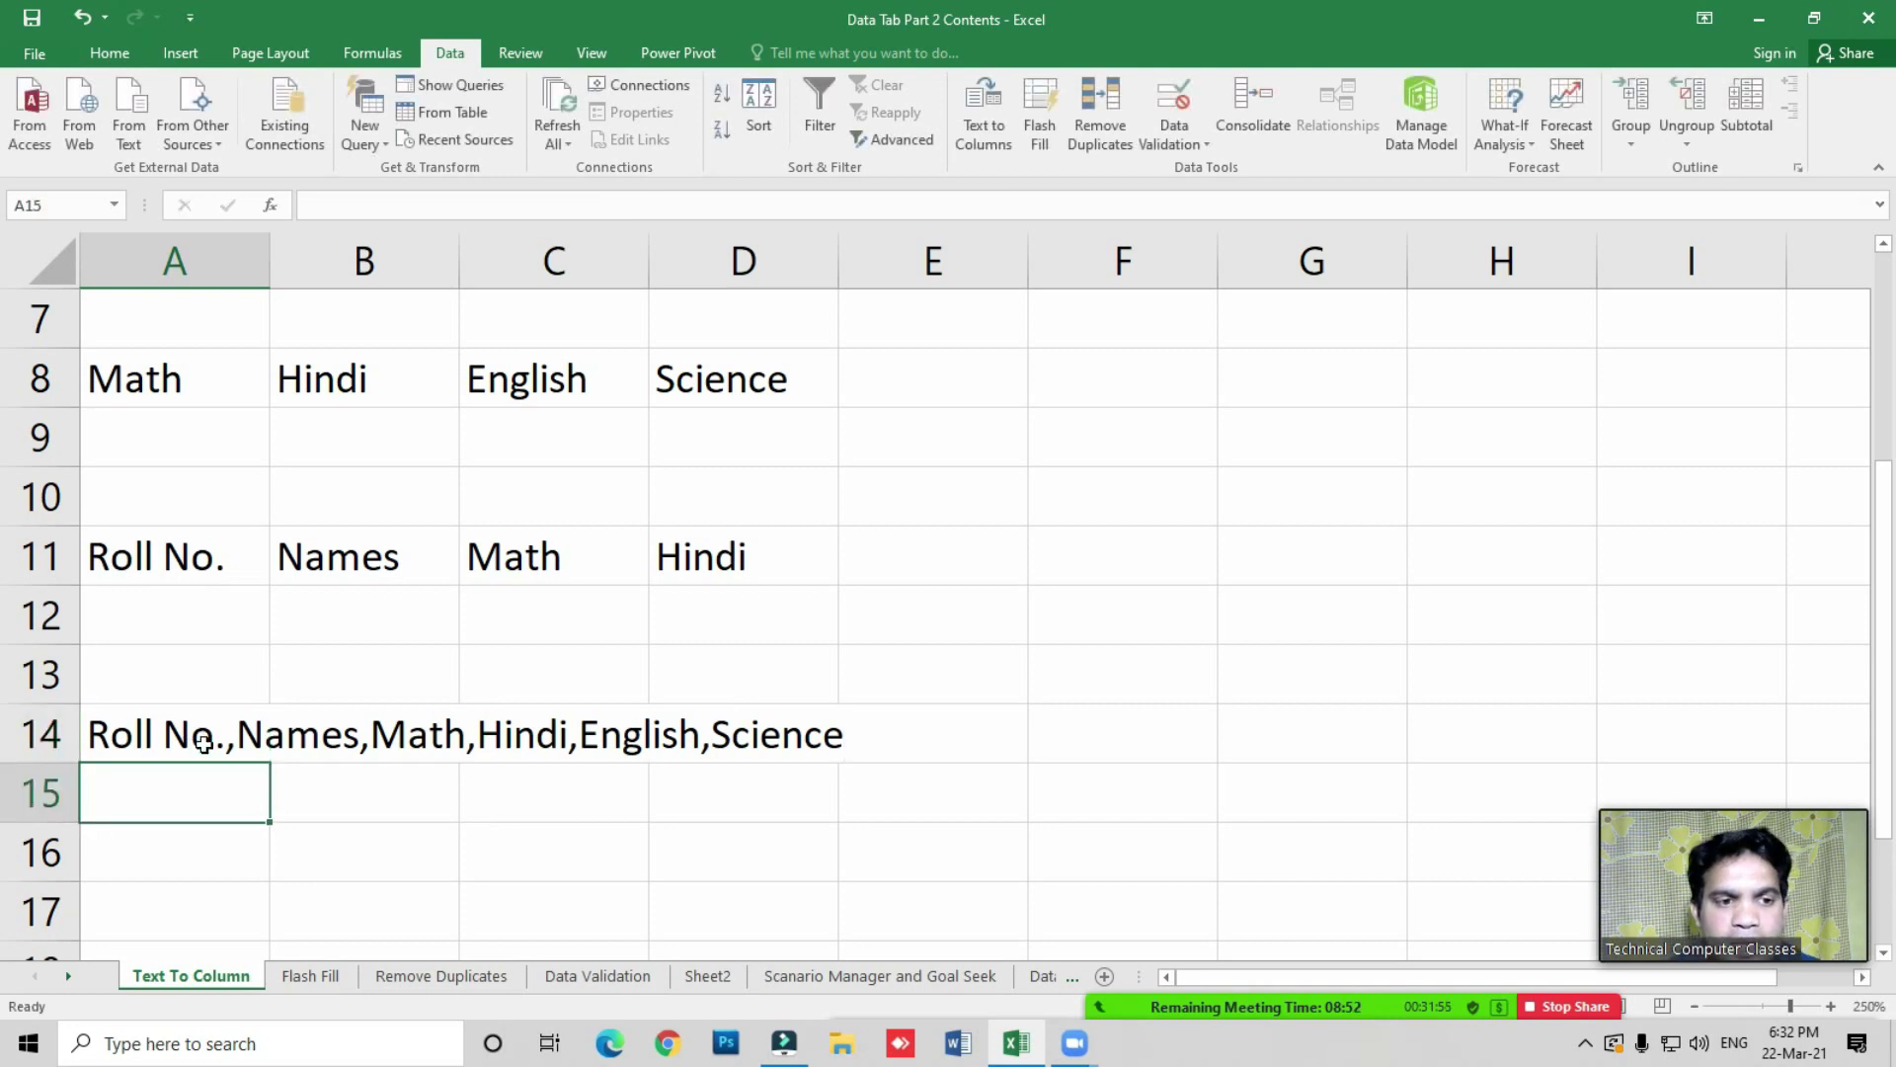
left_click(203, 743)
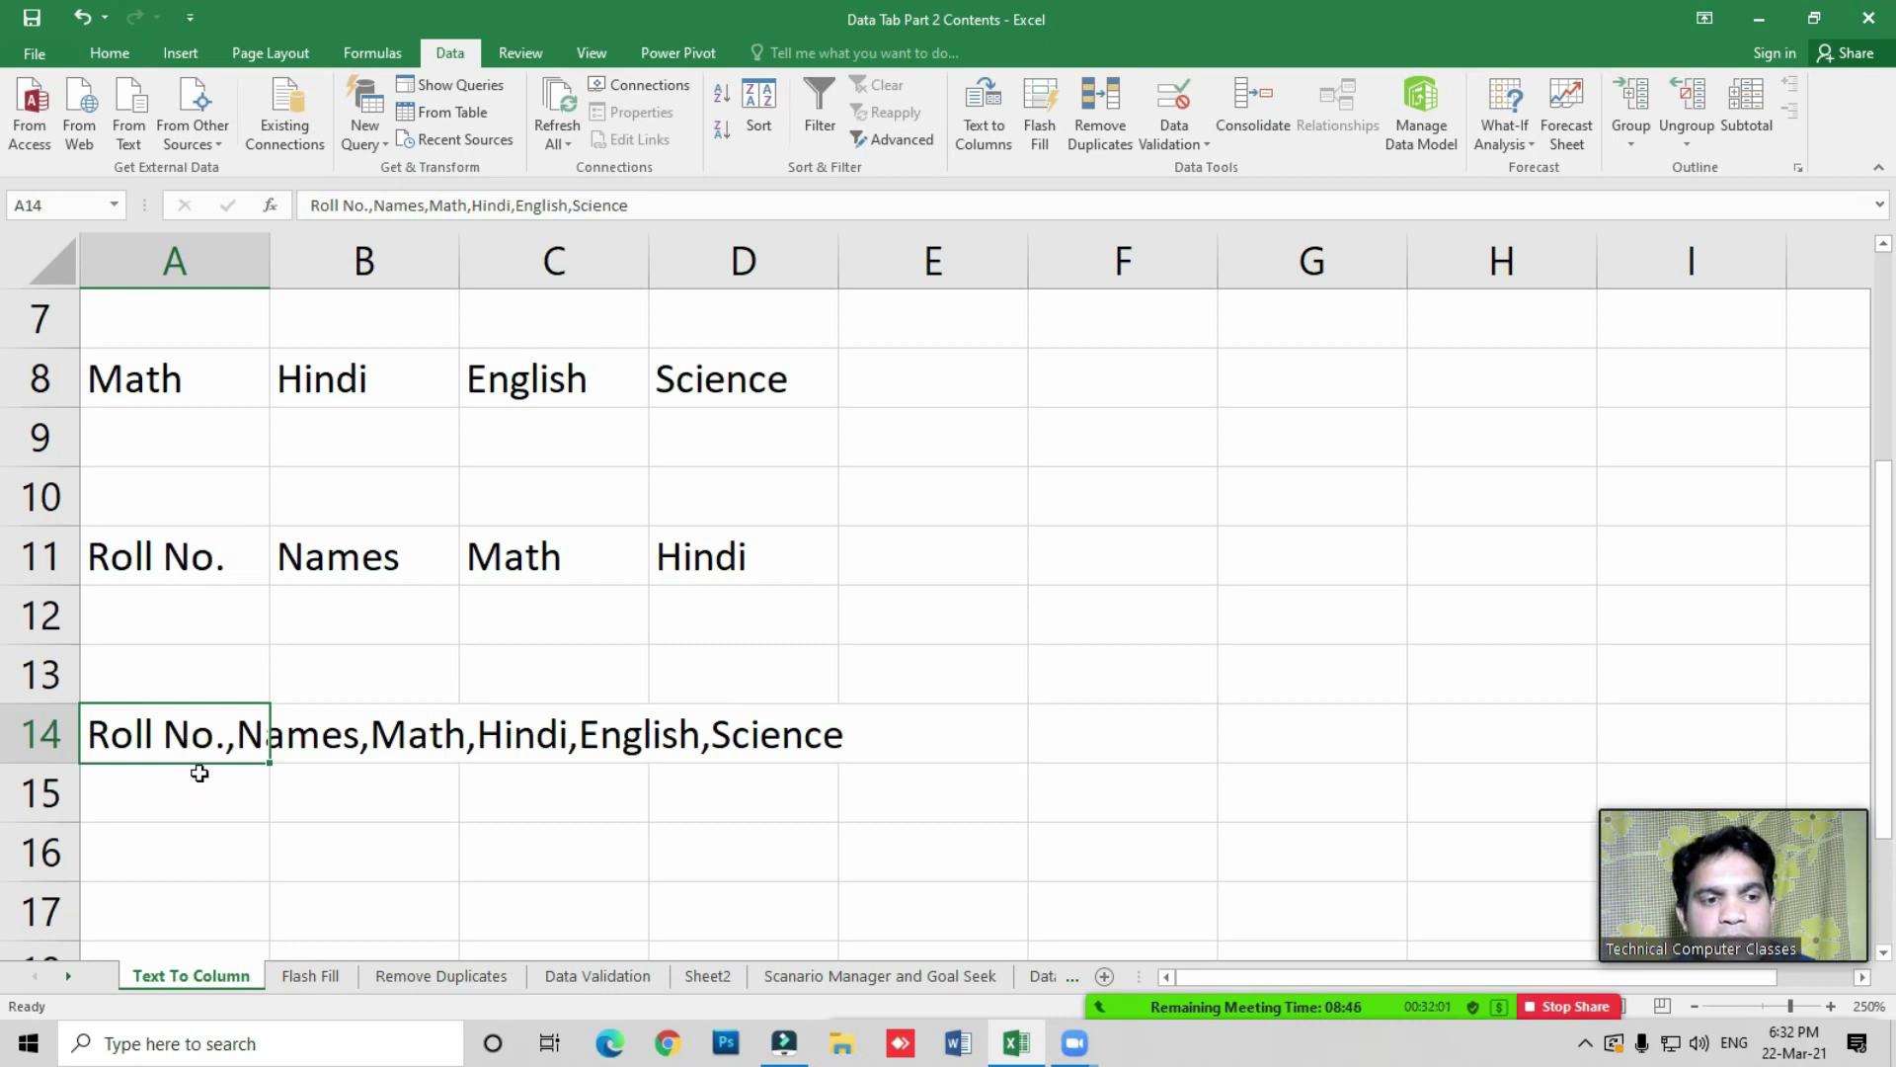
Split A14 at commas with Text to Columns (Delimited, Comma) into A14:F14.
left_click(988, 128)
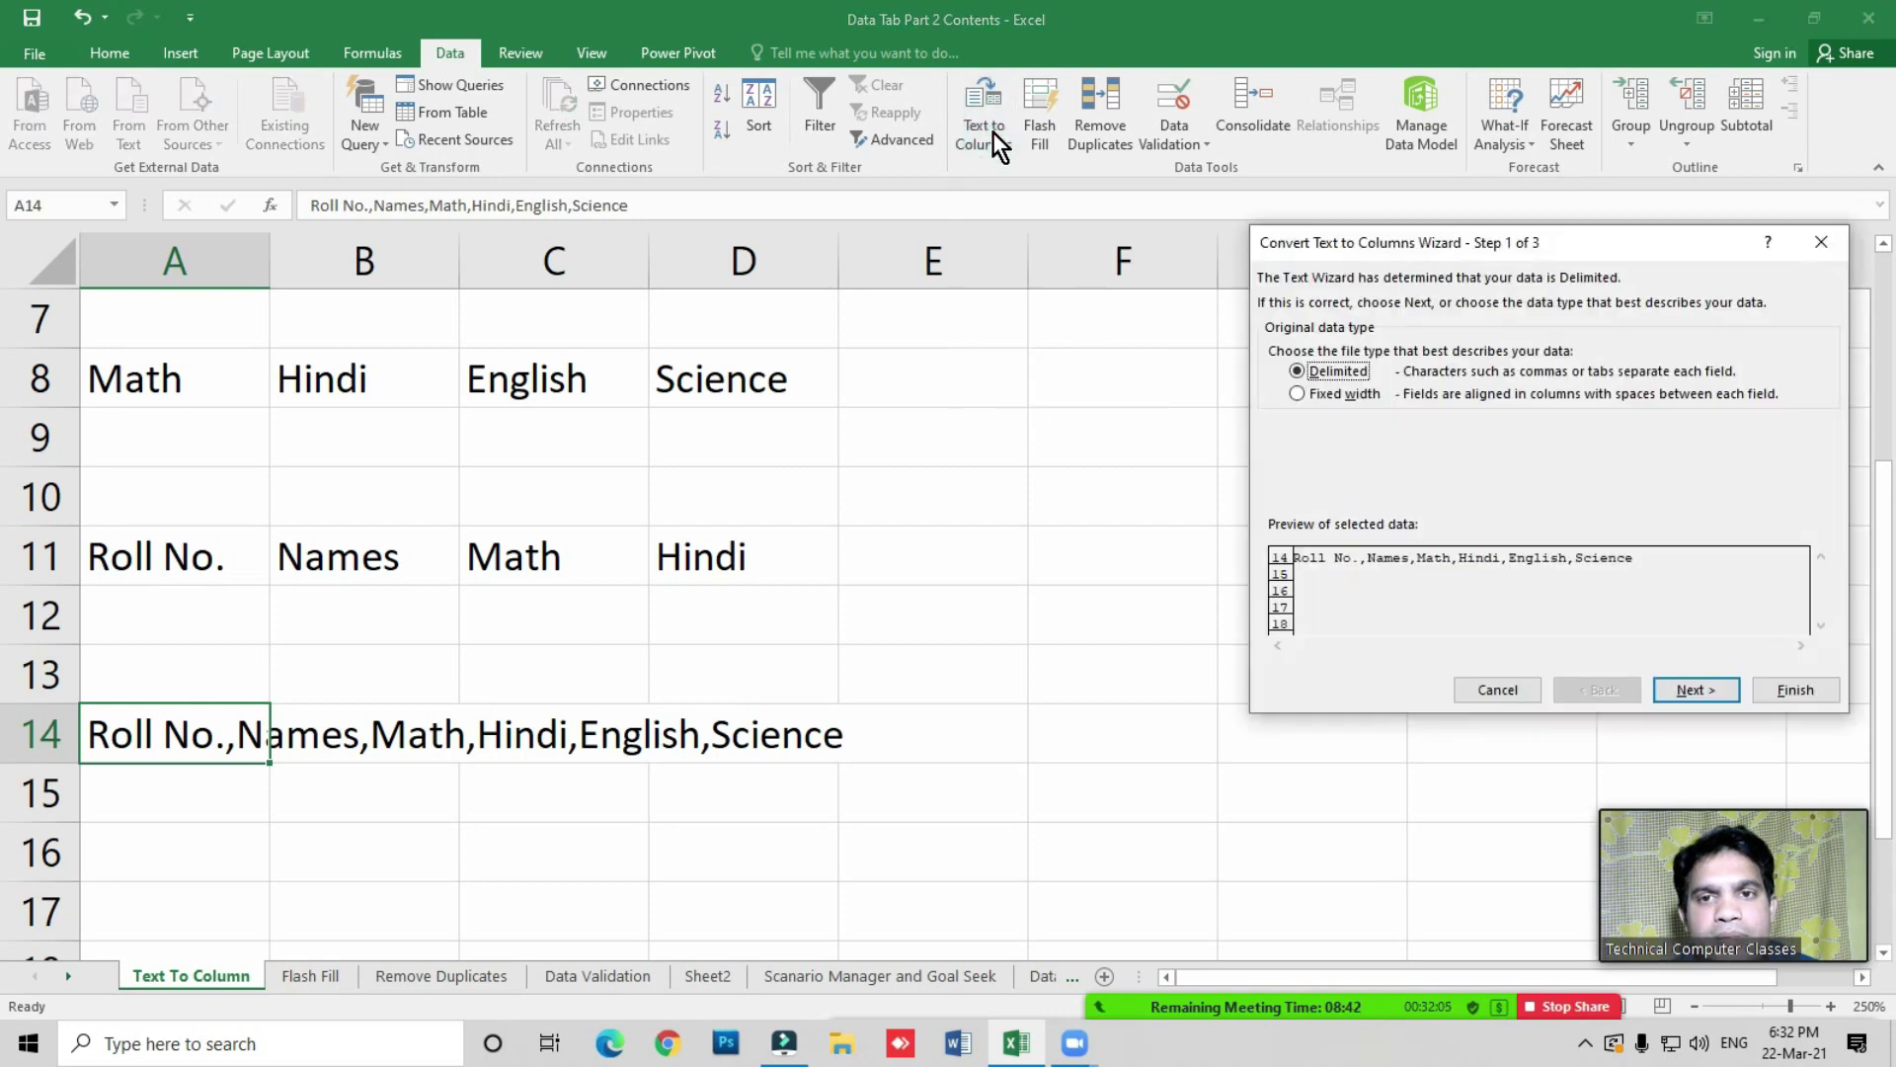
left_click_drag(1397, 249, 860, 193)
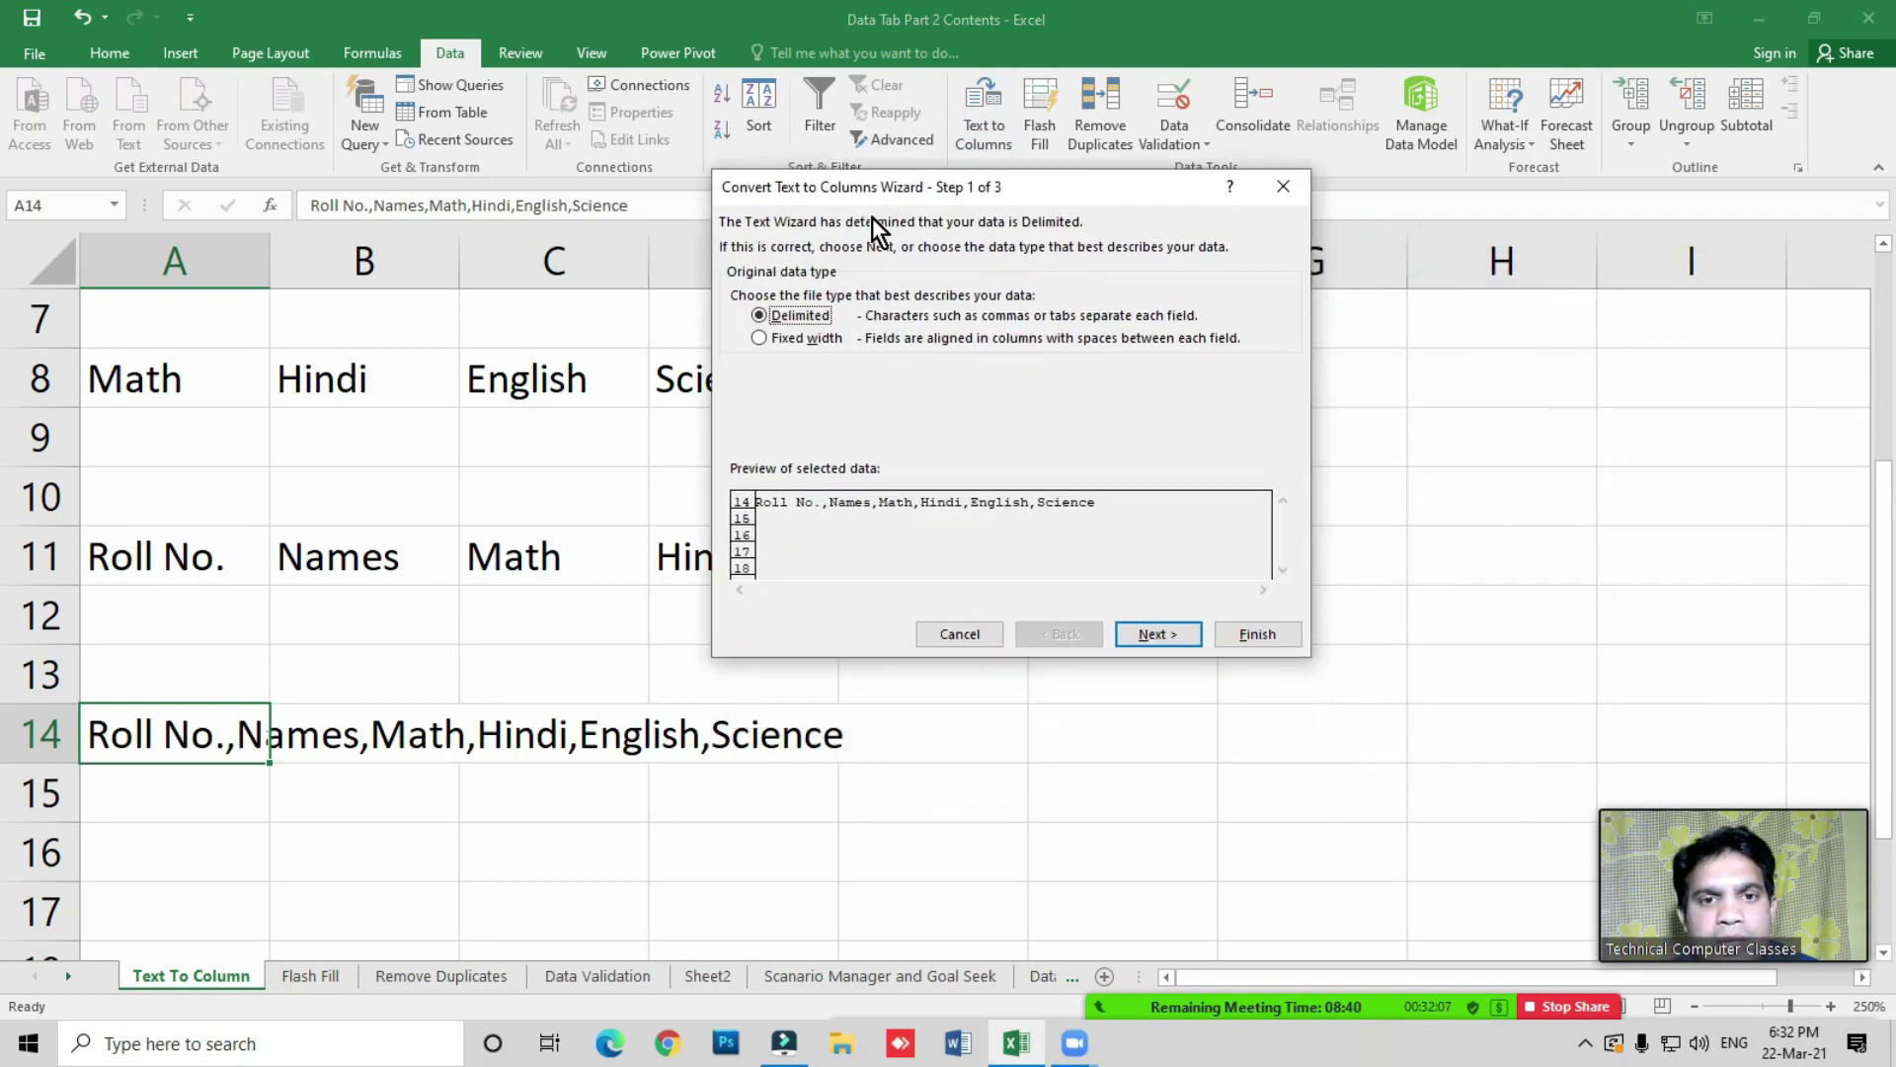
left_click(804, 342)
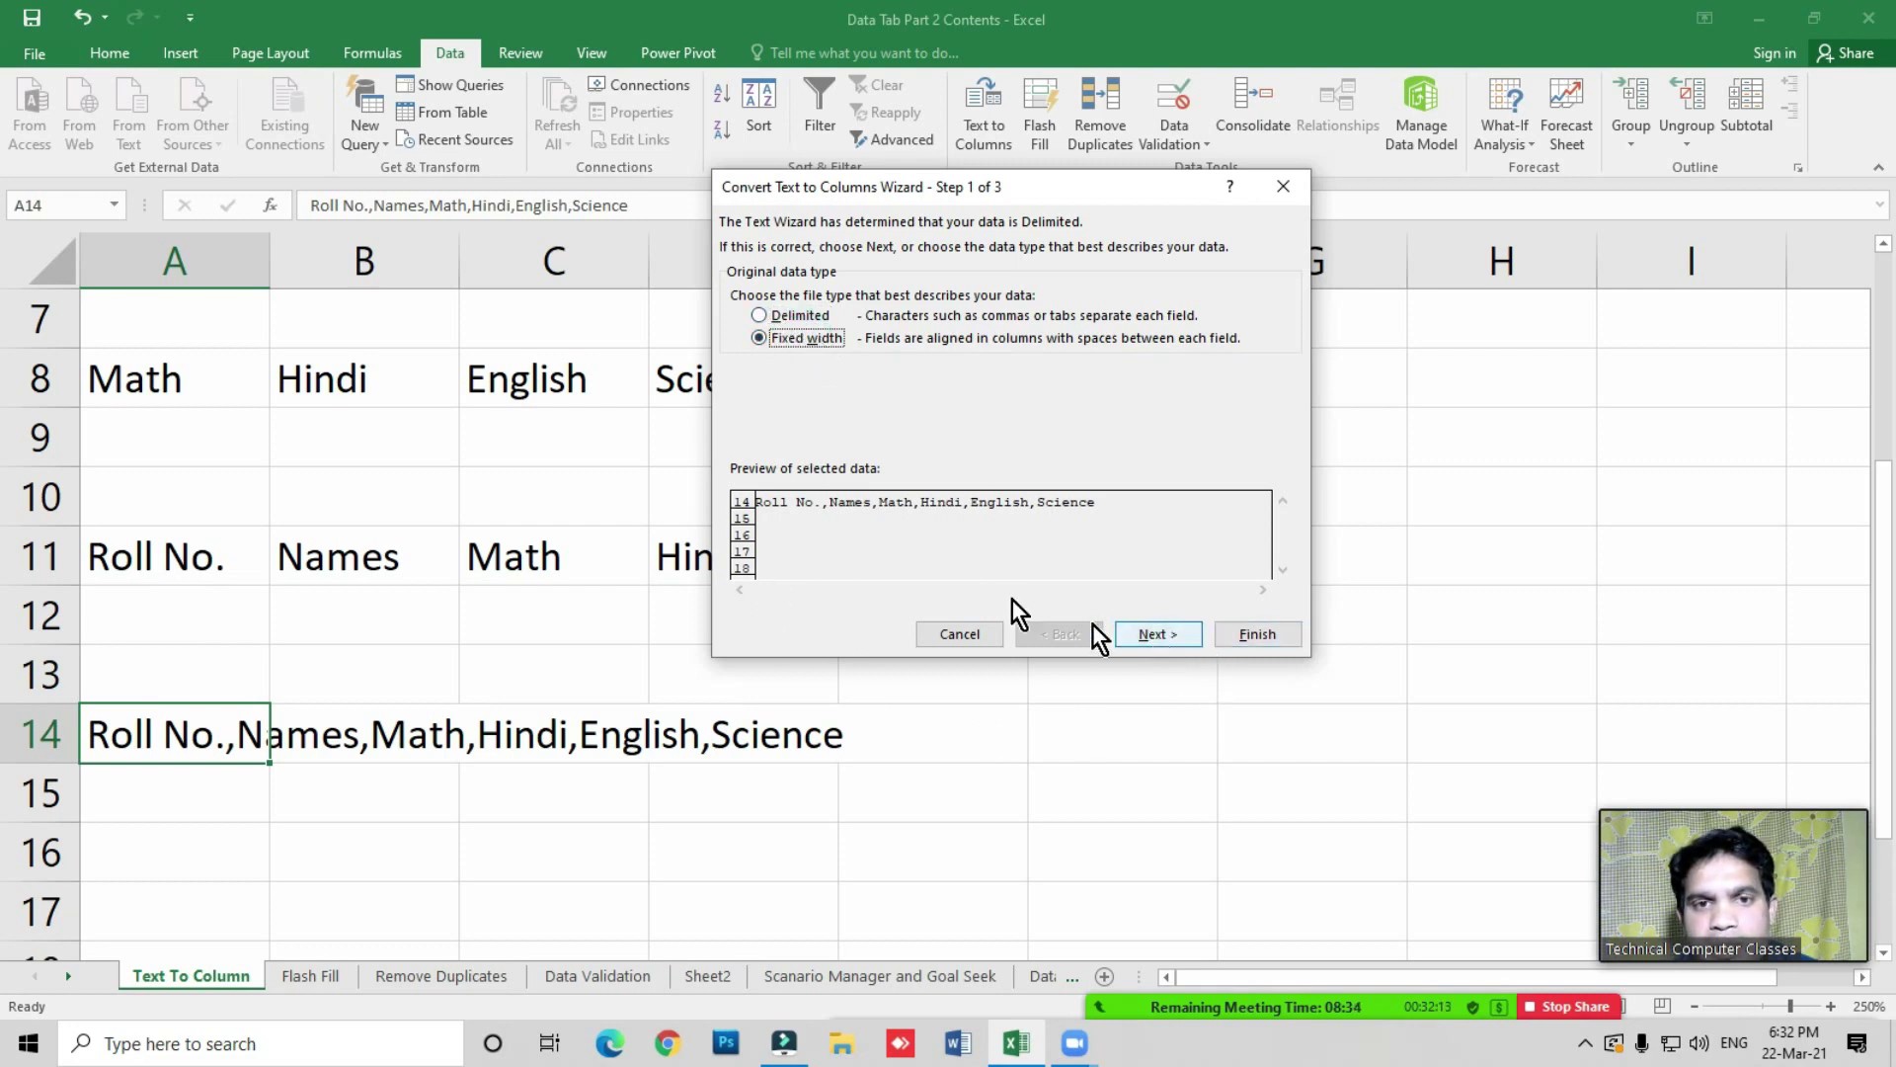
left_click(1165, 642)
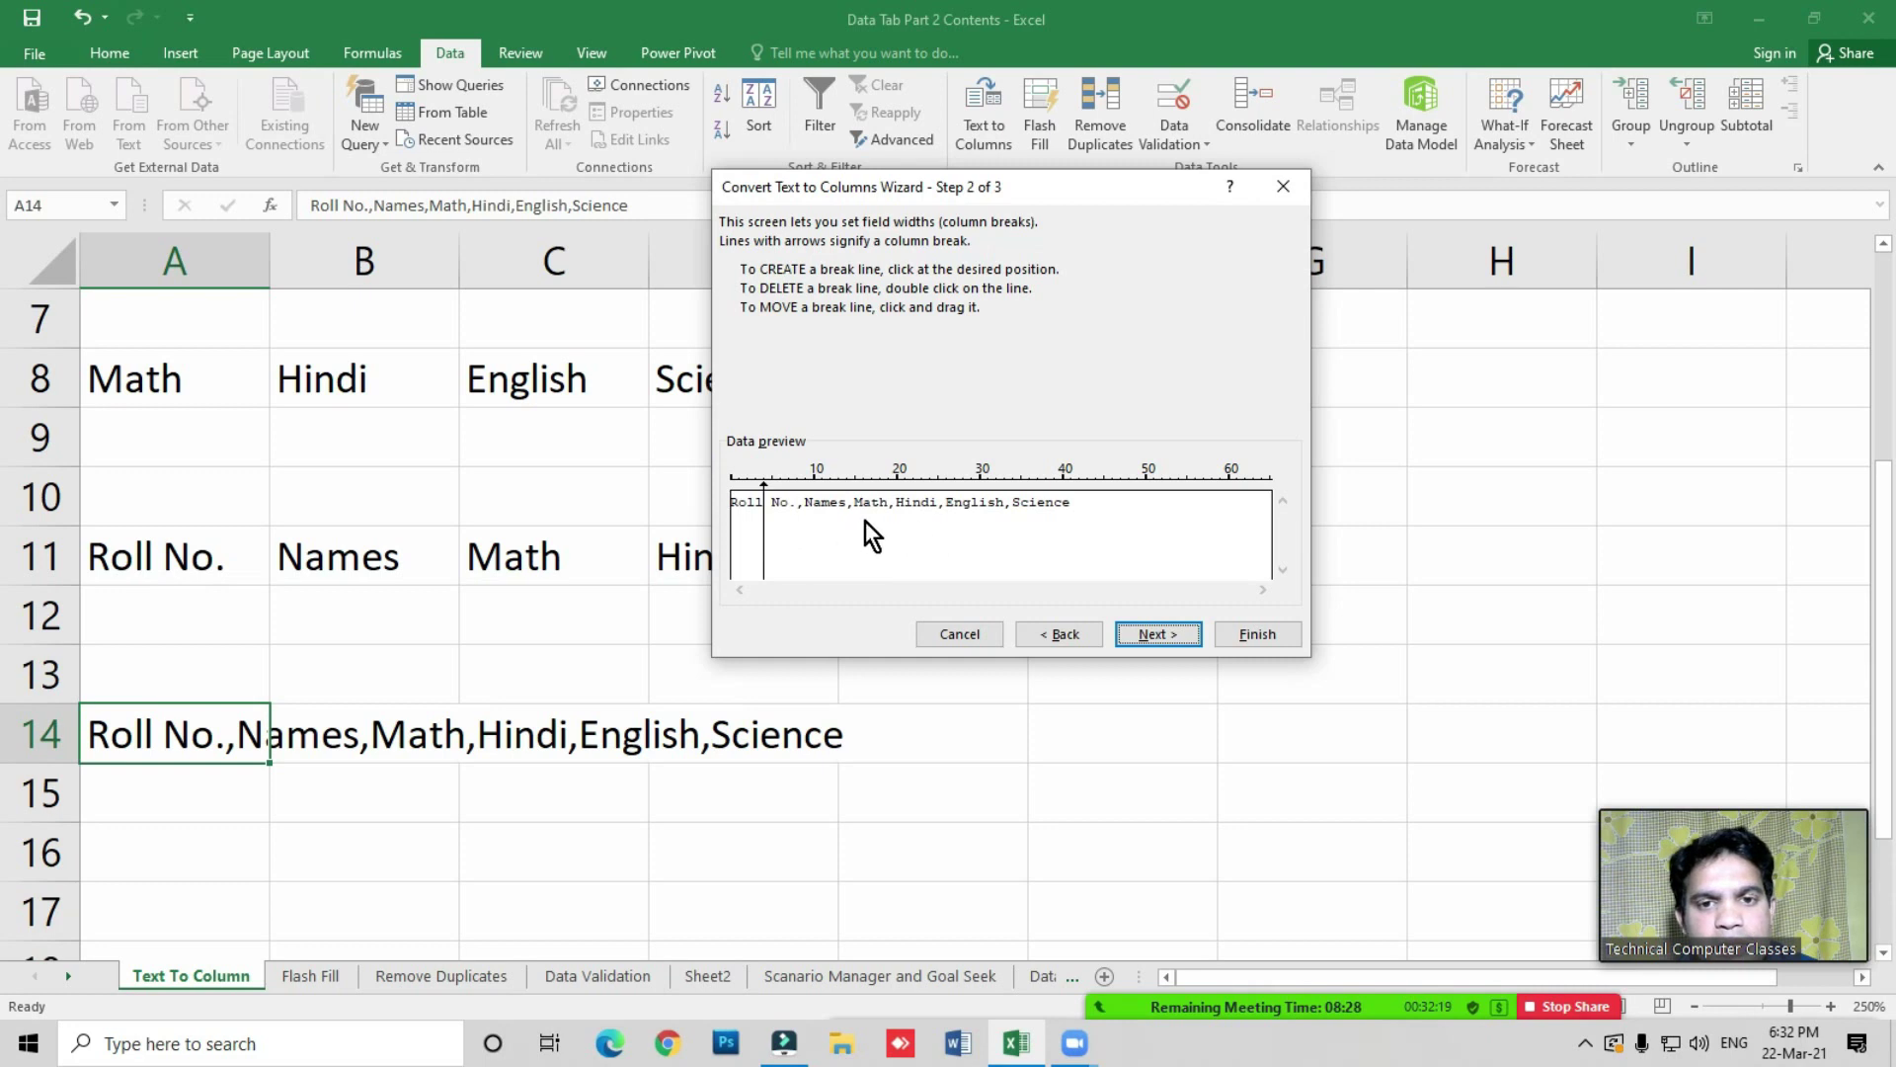
left_click(1074, 635)
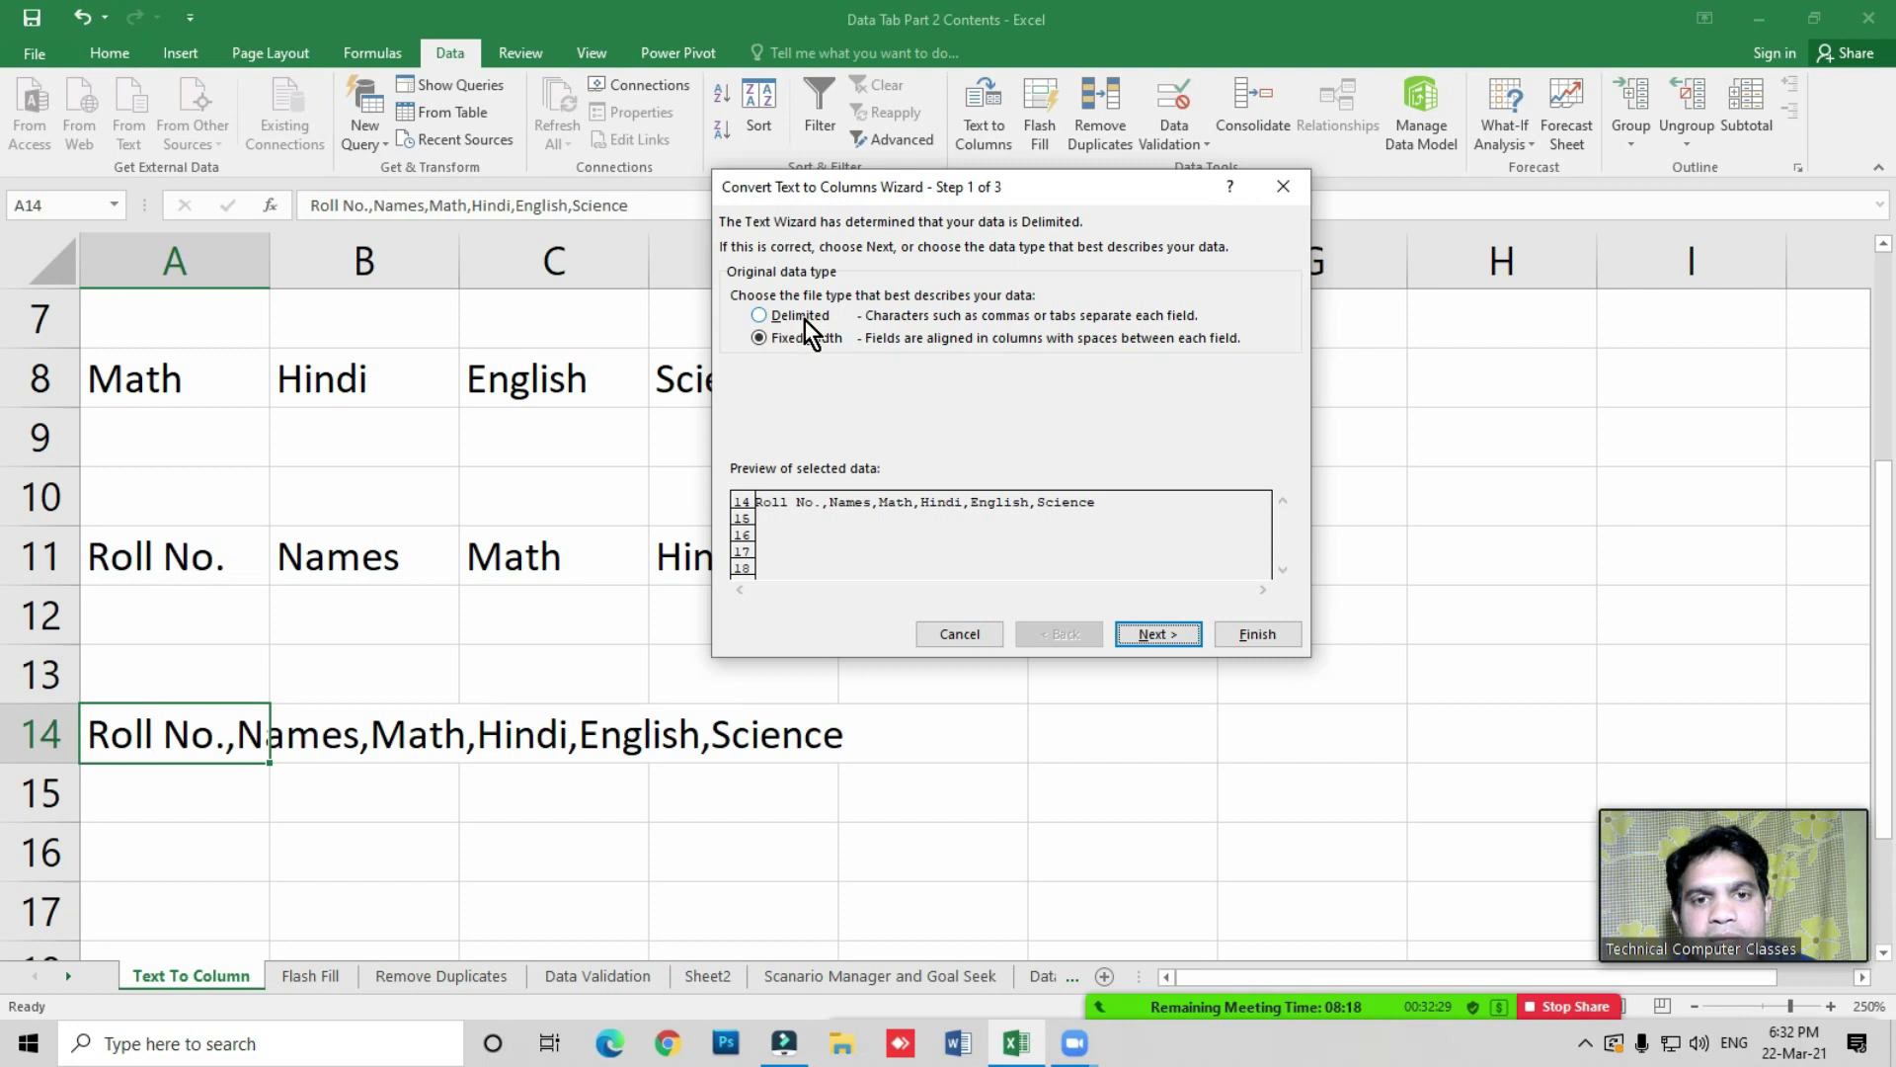
left_click(802, 318)
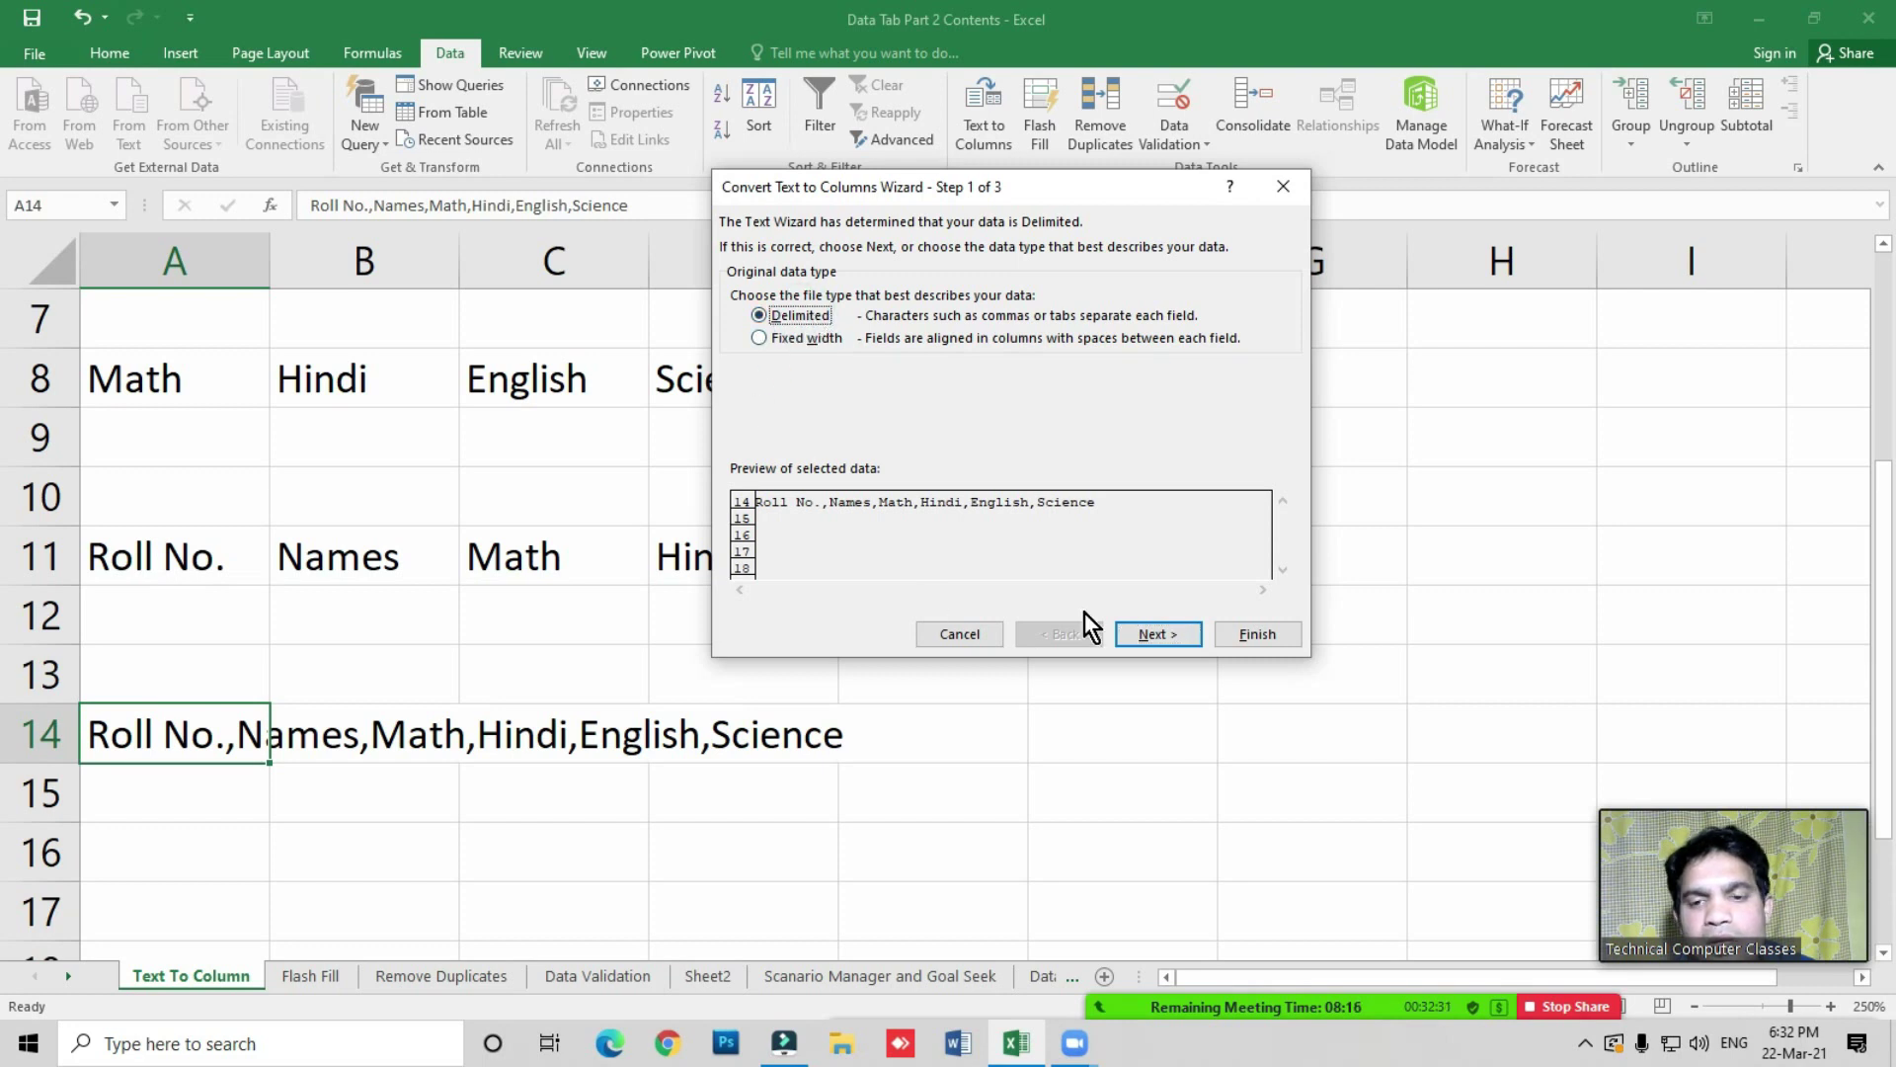
left_click(1146, 637)
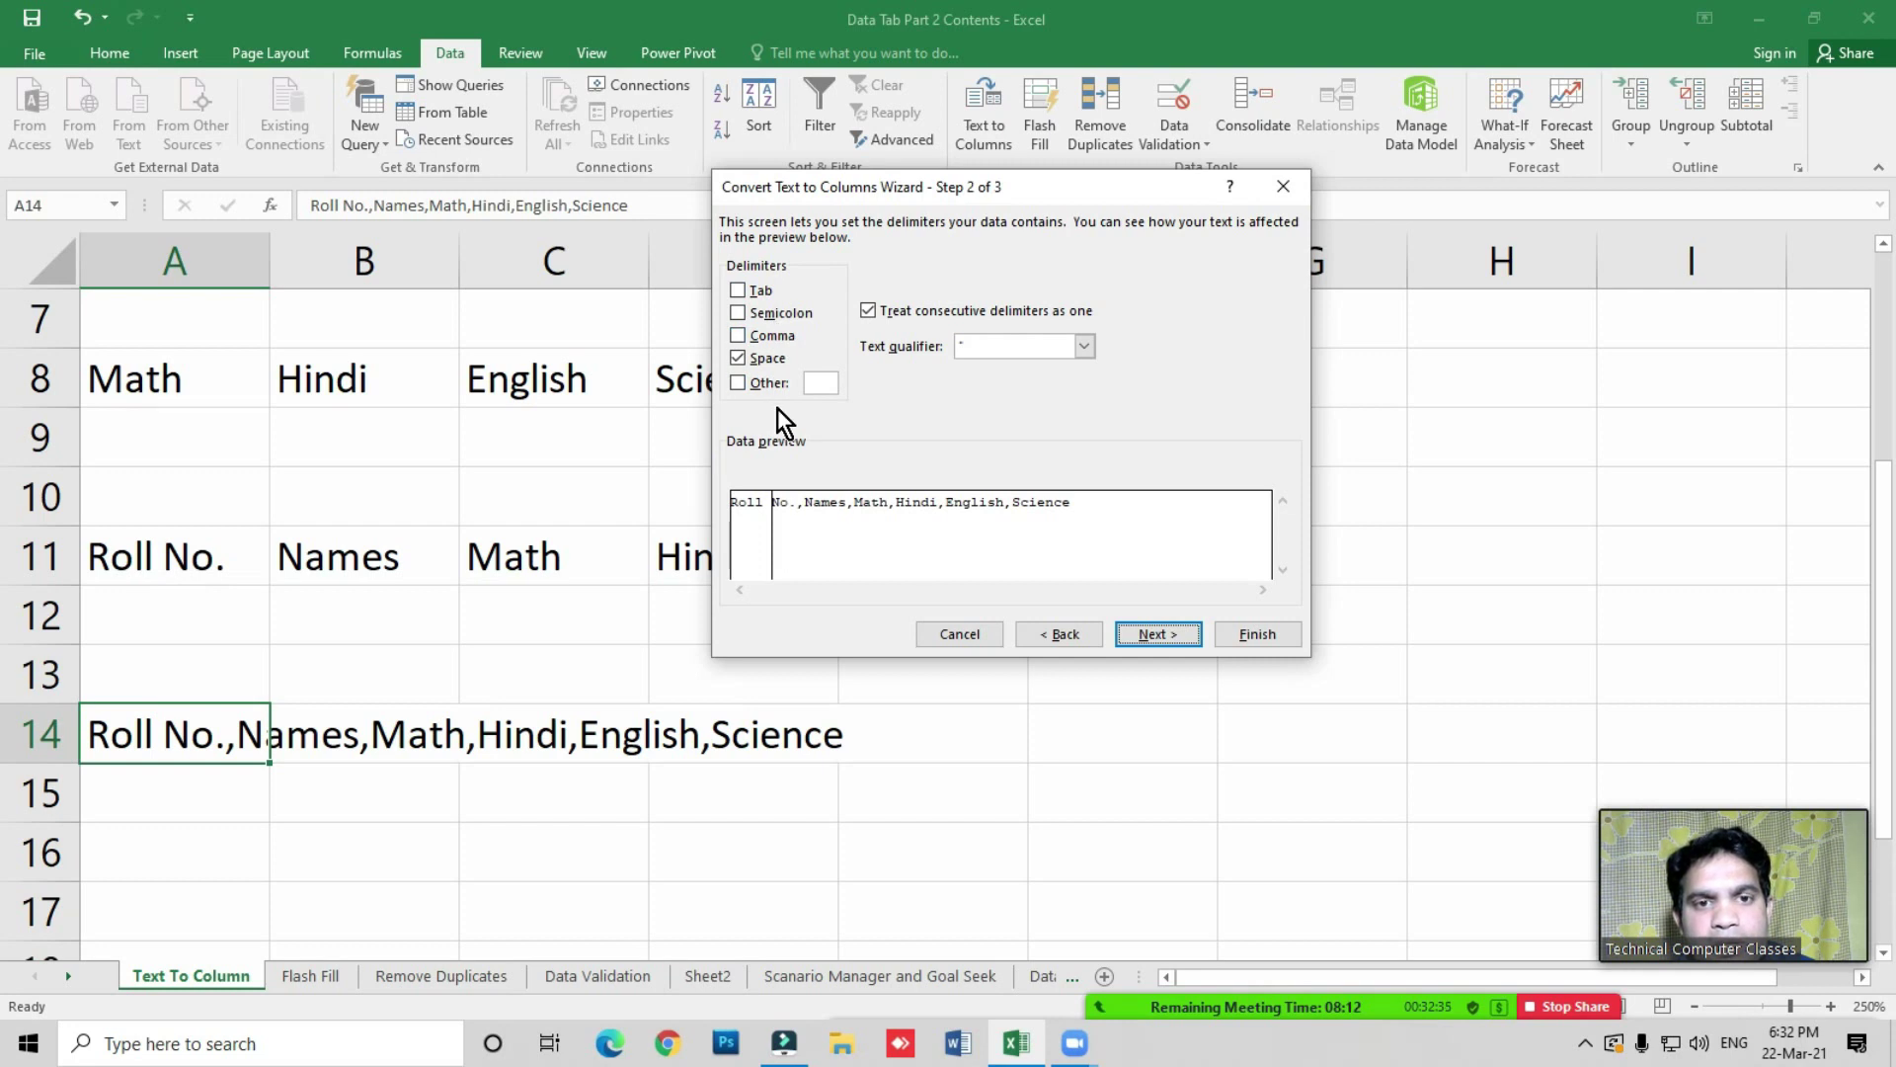
left_click(737, 336)
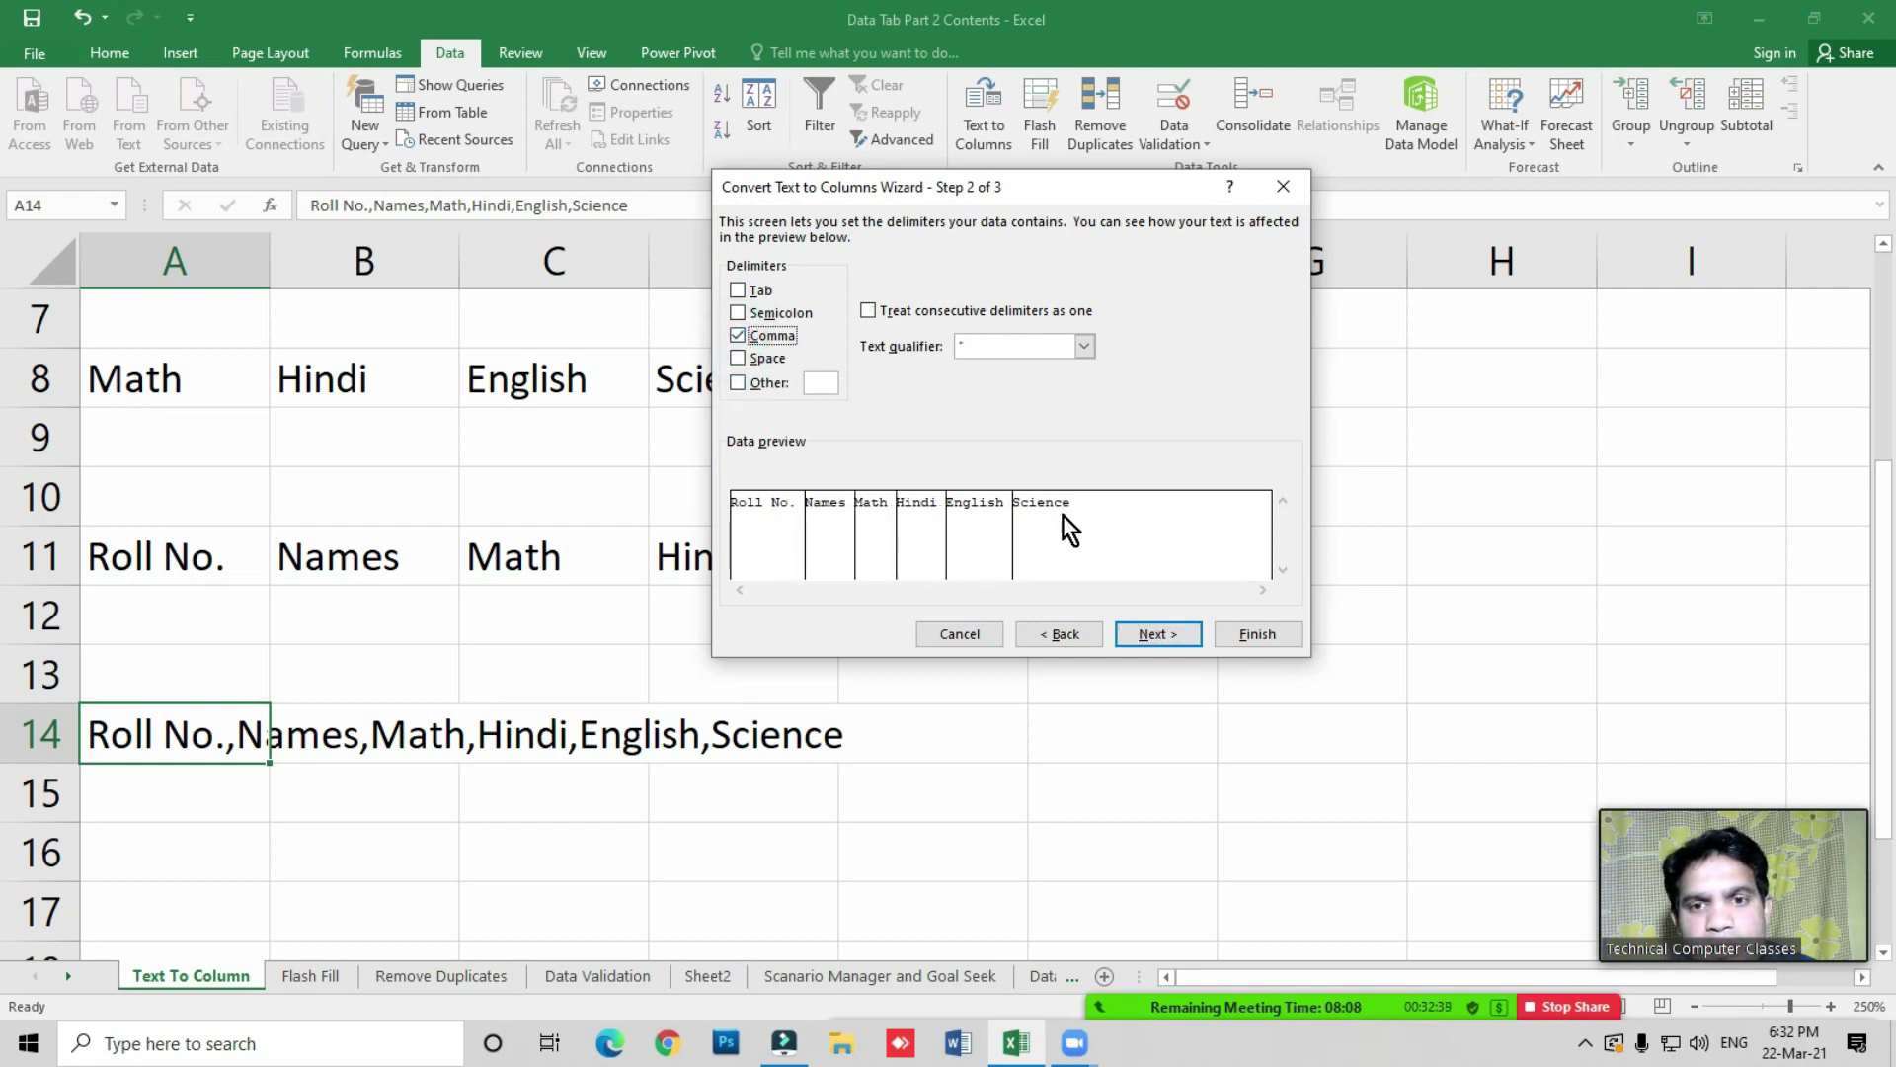
left_click(1172, 638)
left_click(1244, 635)
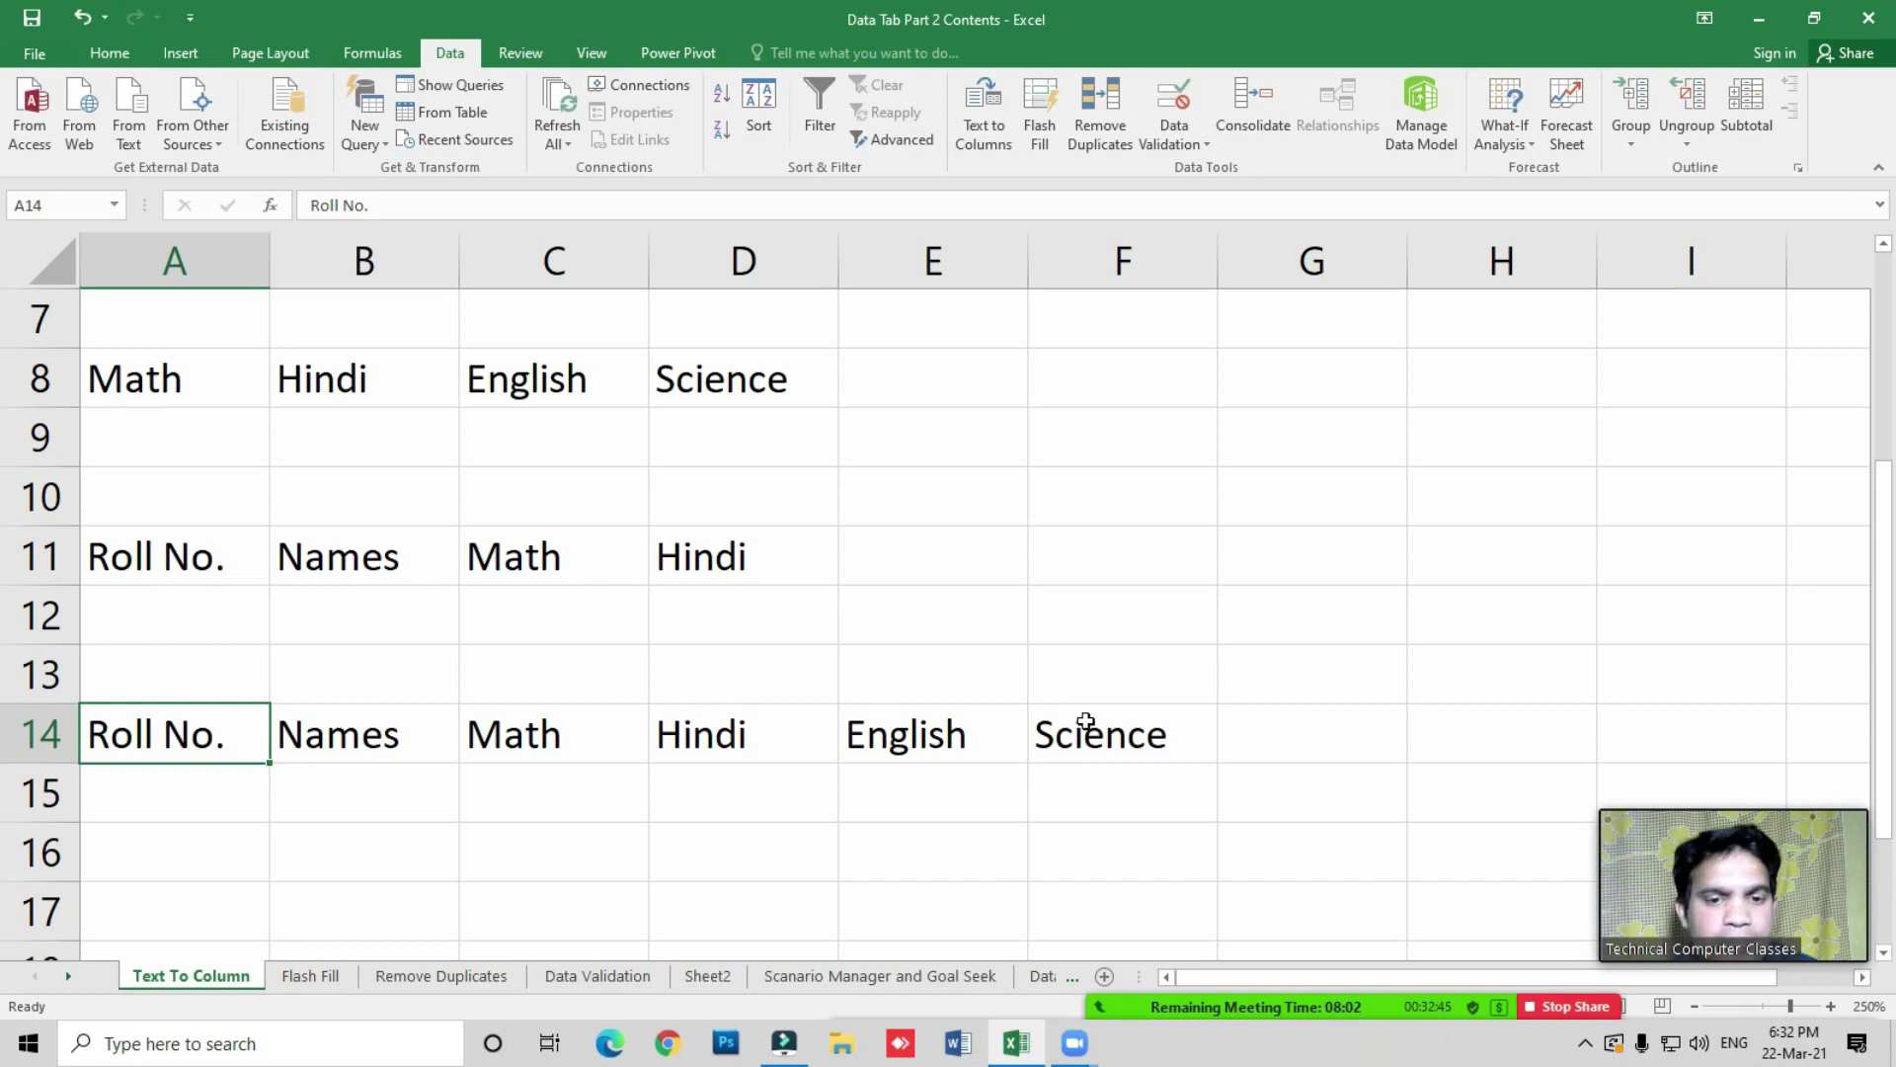
left_click(889, 738)
left_click(702, 741)
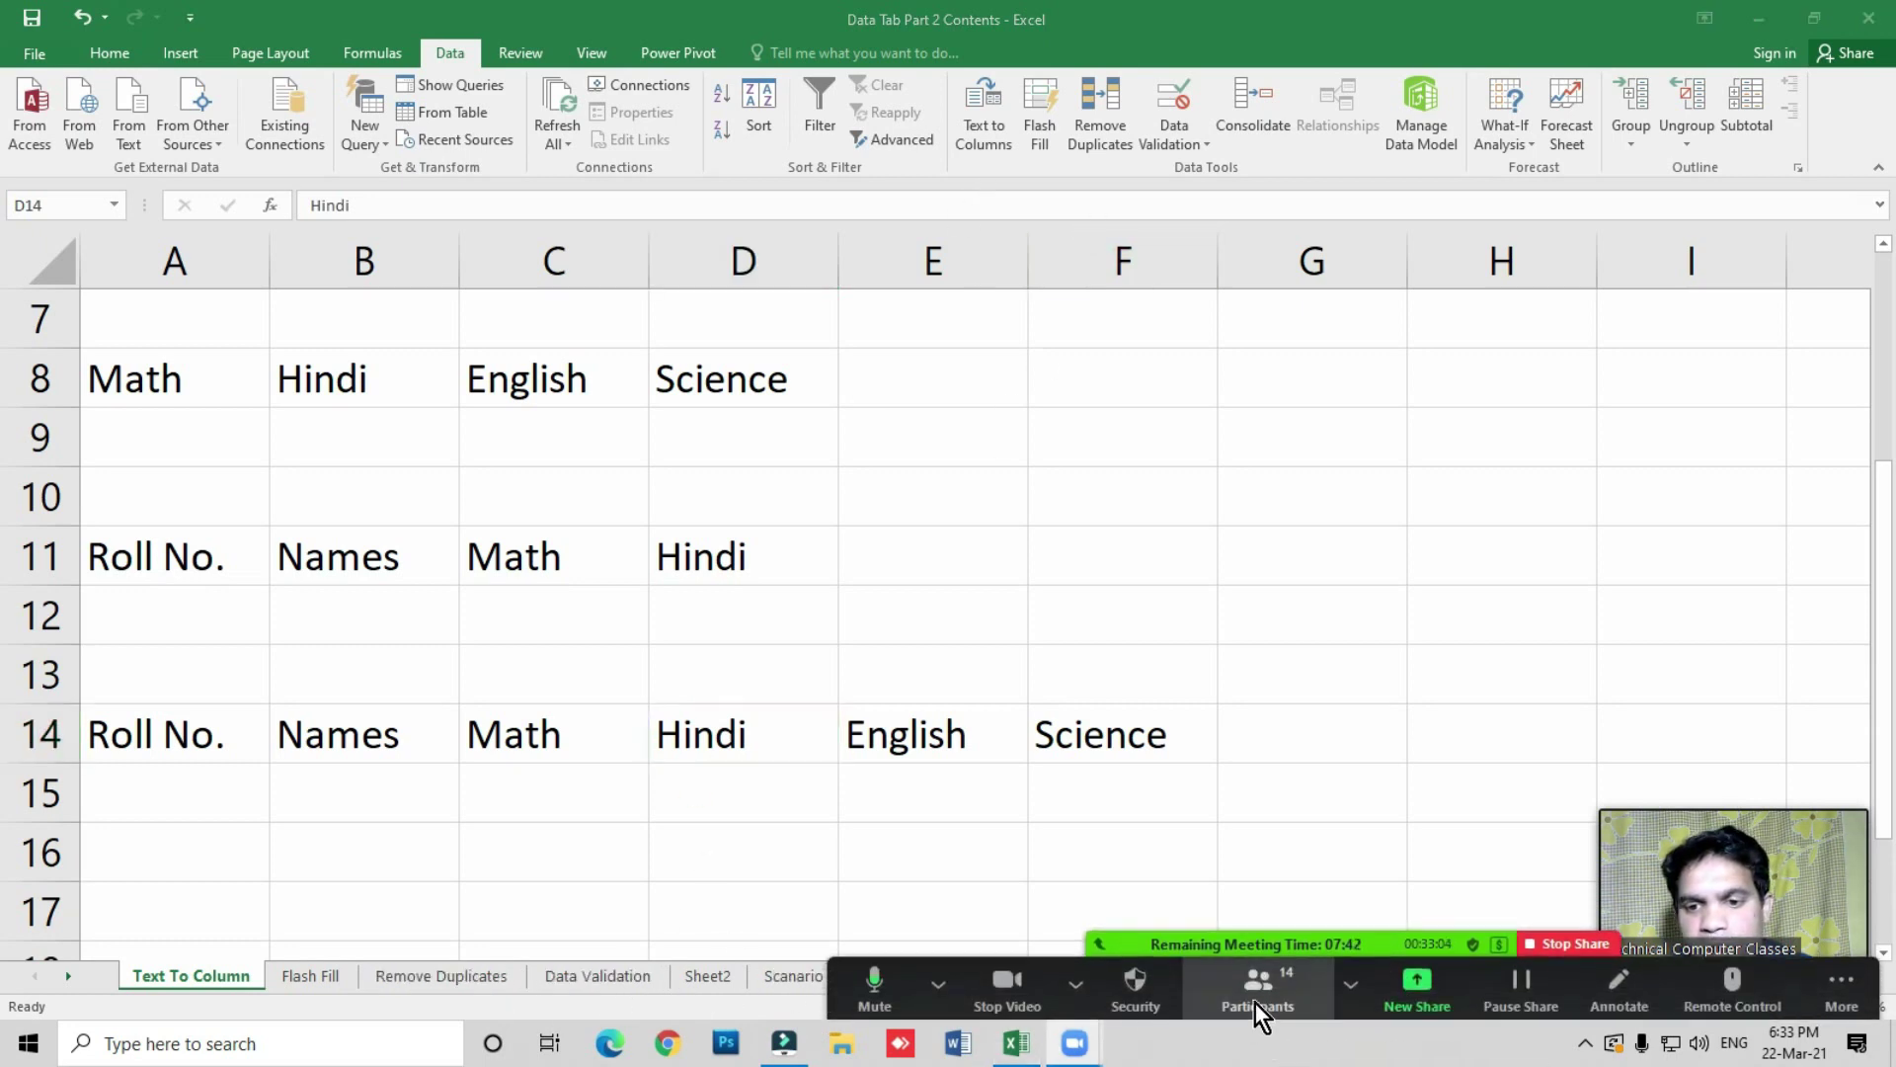
Open Zoom's participants list, view the extra participant options, and close it again.
left_click(1251, 1013)
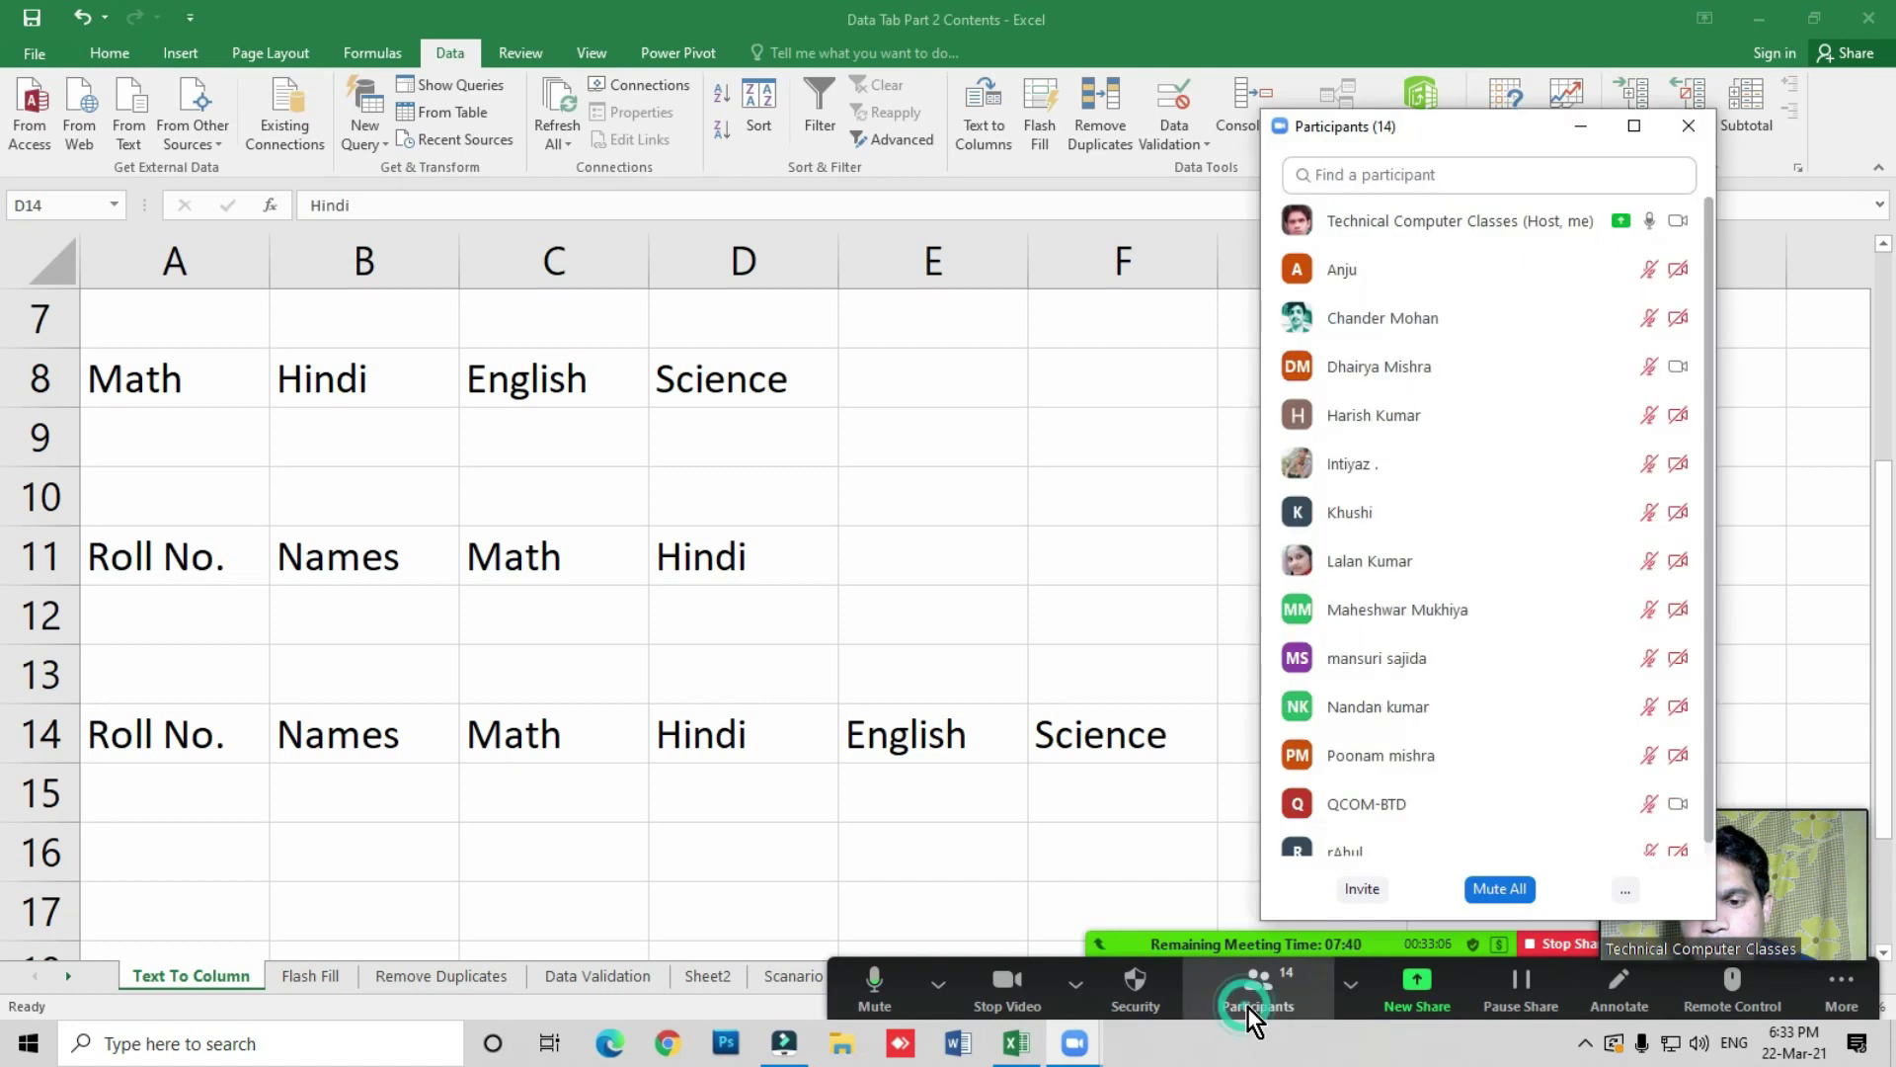
left_click(1624, 890)
left_click(1644, 813)
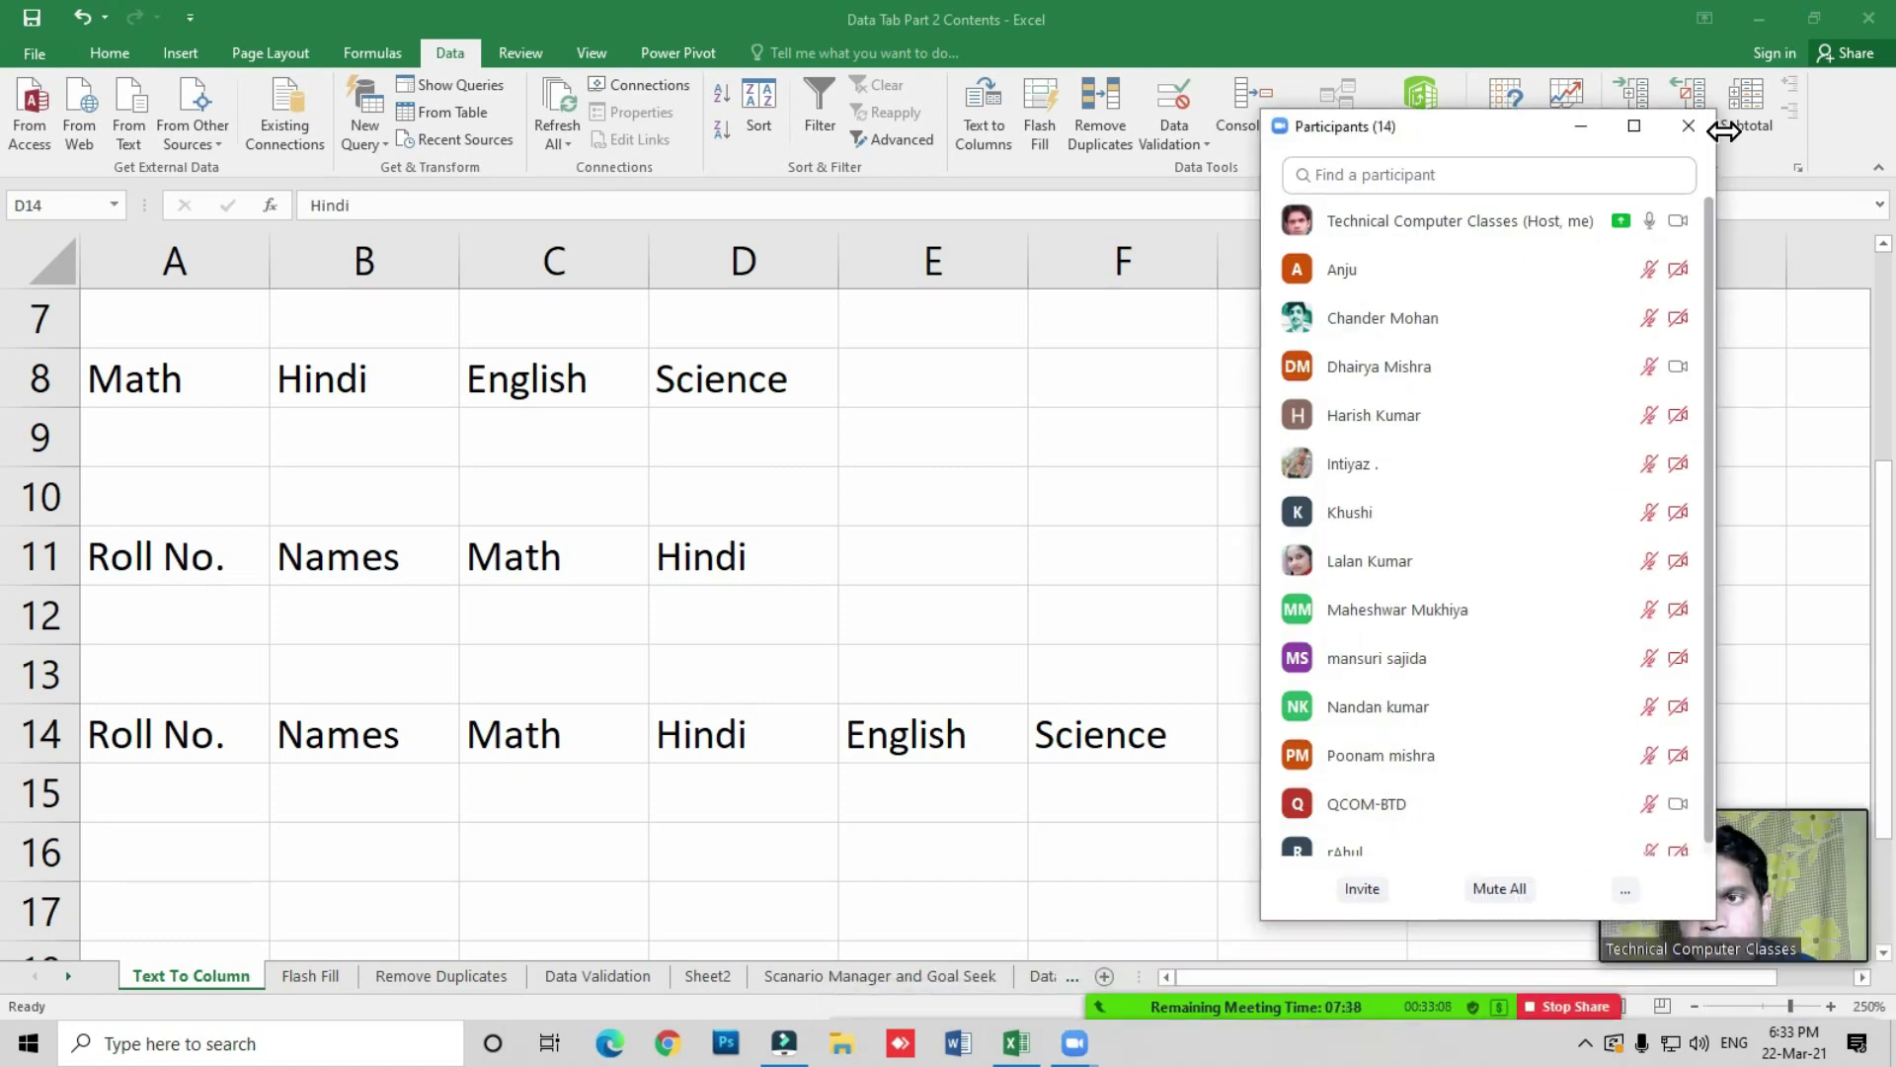
left_click(1688, 127)
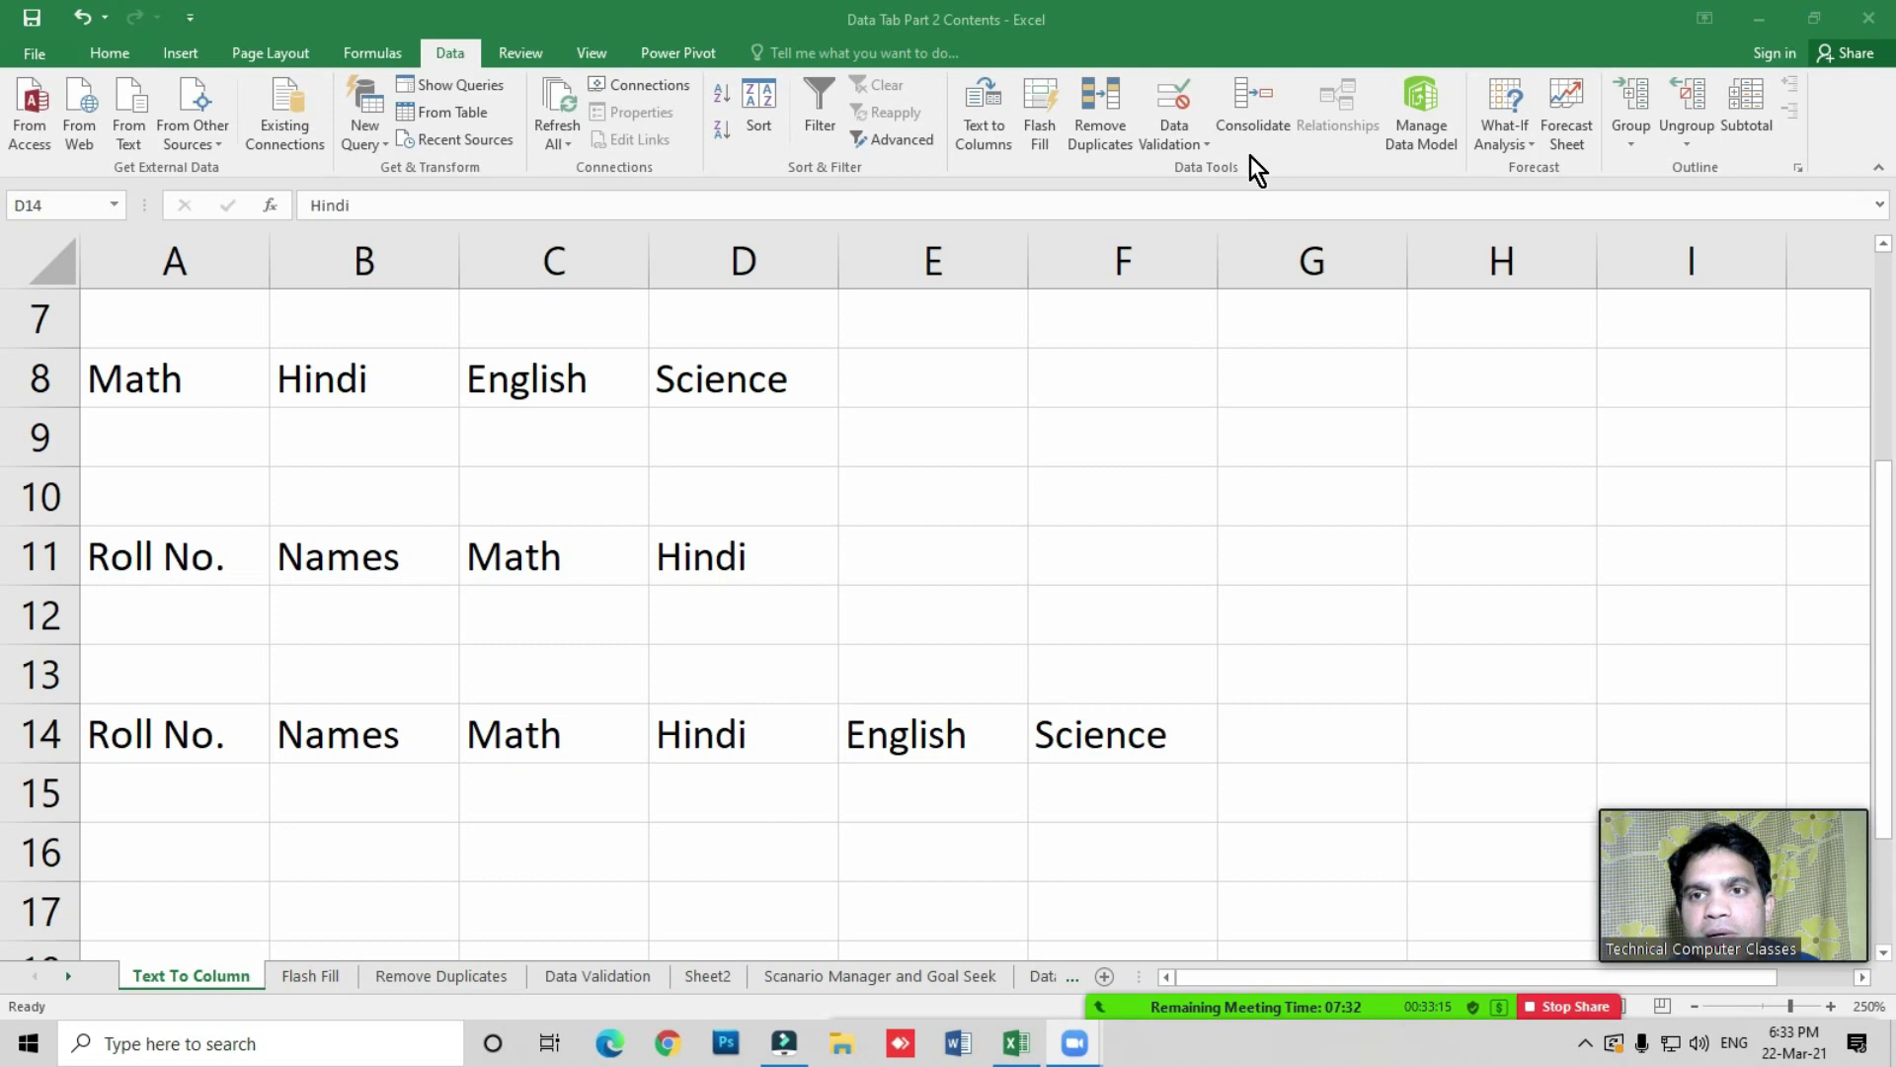
Mute all participants, confirm, close the list, and select Hindi in D11.
mouse_move(1258, 990)
left_click(1269, 1007)
left_click(1516, 889)
left_click(1037, 583)
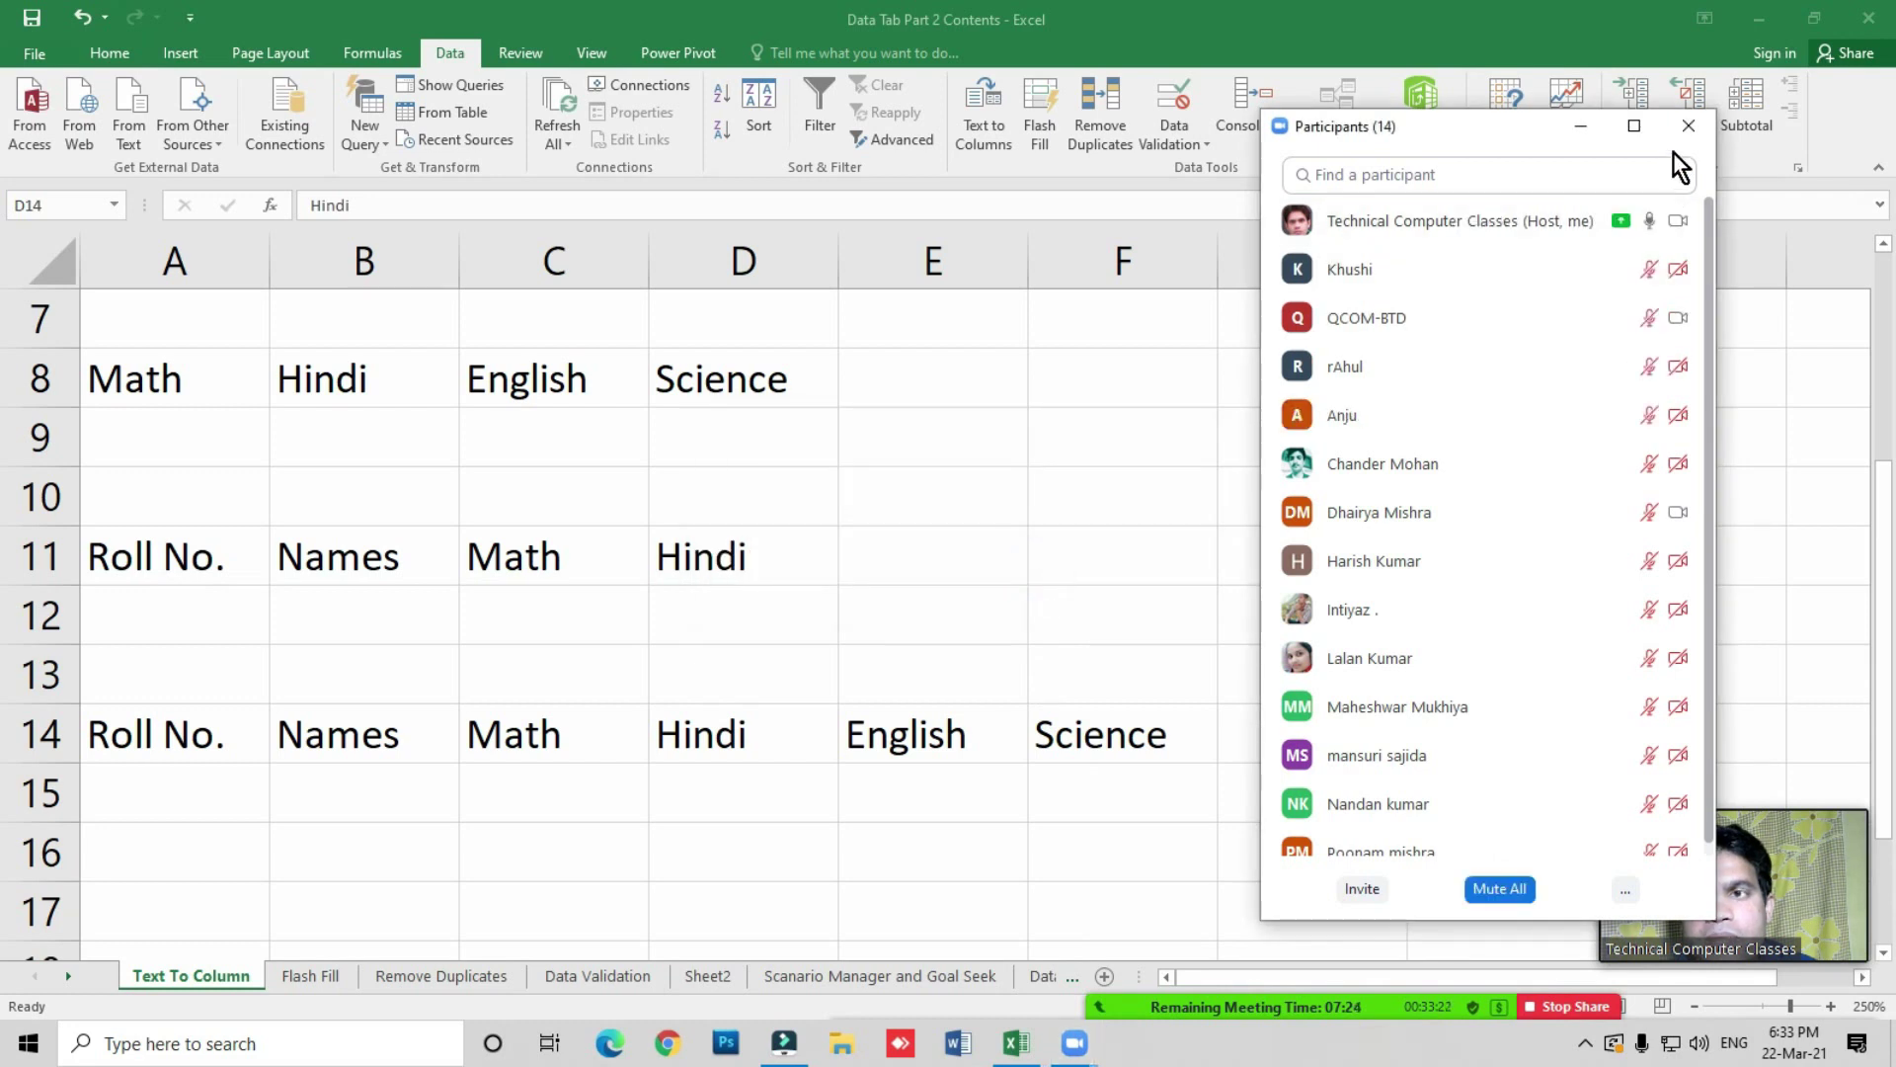
left_click(1689, 126)
left_click(785, 571)
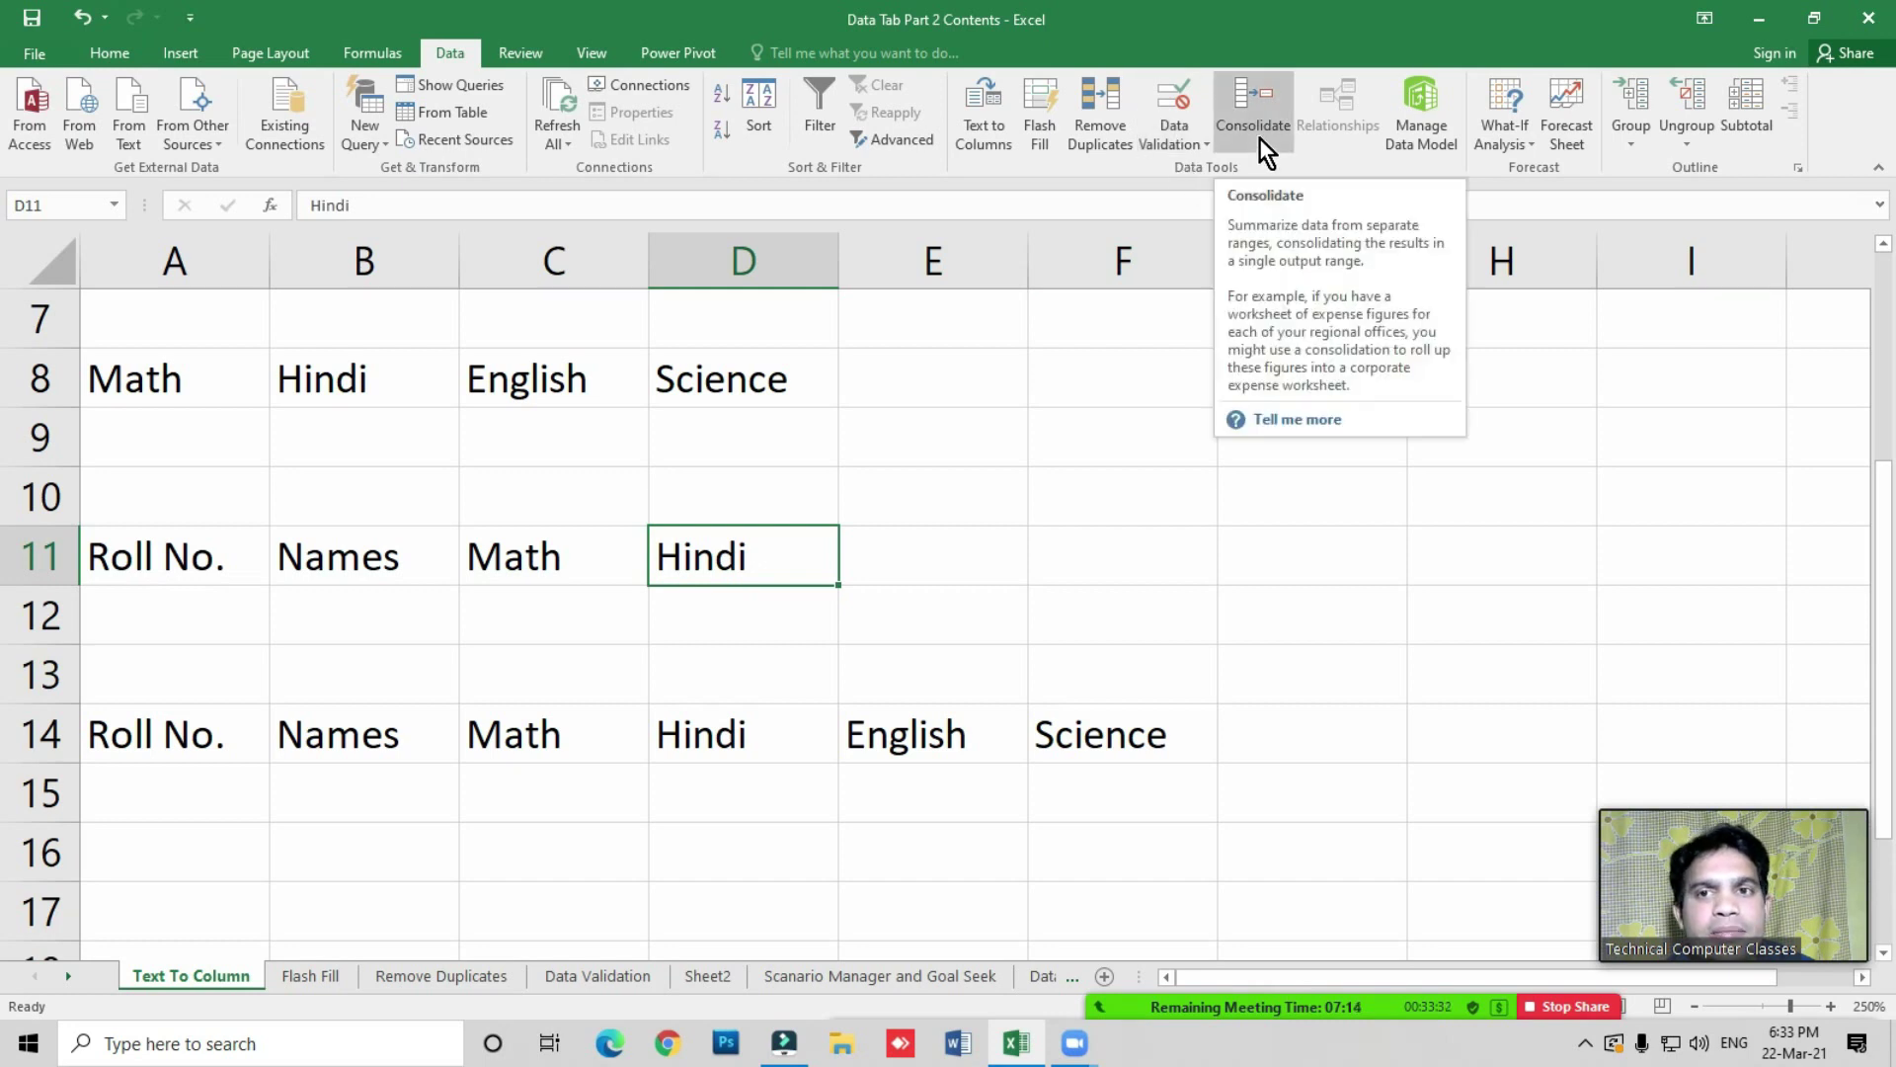
Open the Consoliate workbook from the recent workbooks list.
left_click(1000, 551)
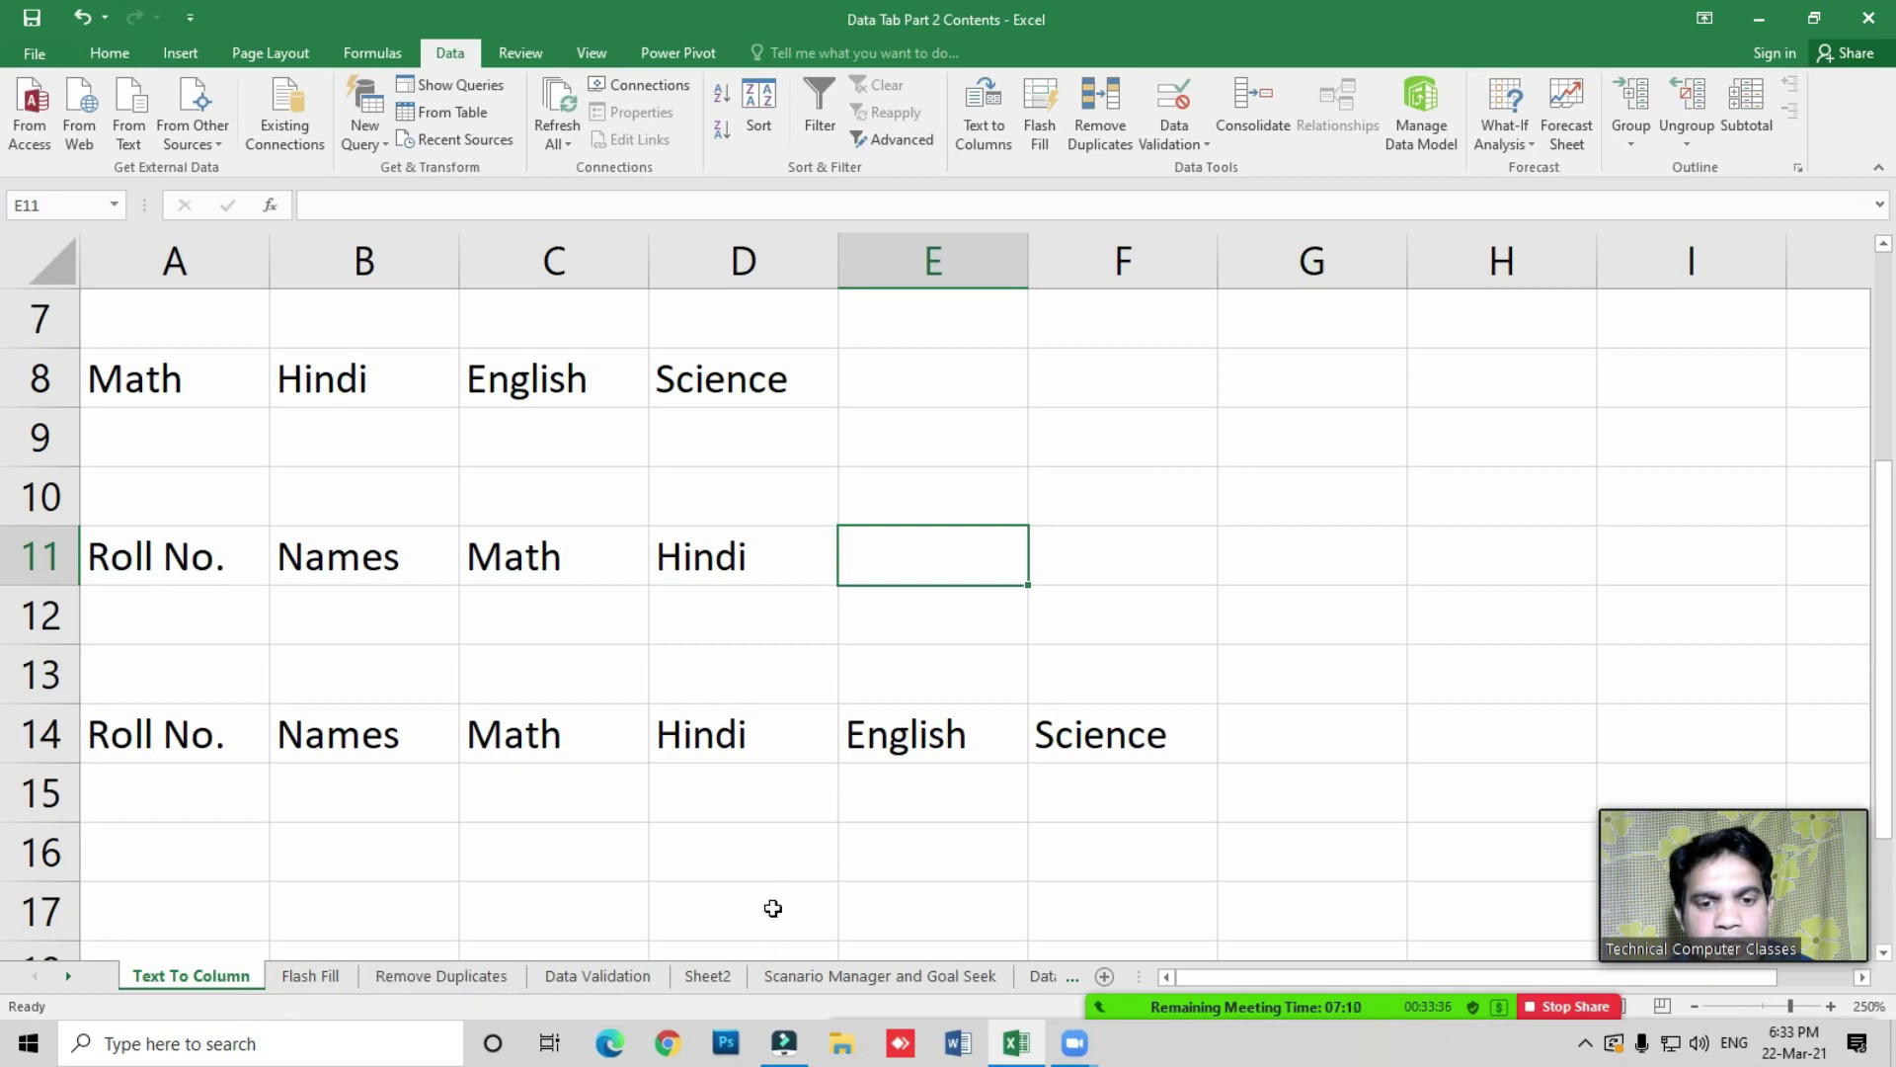
left_click(817, 804)
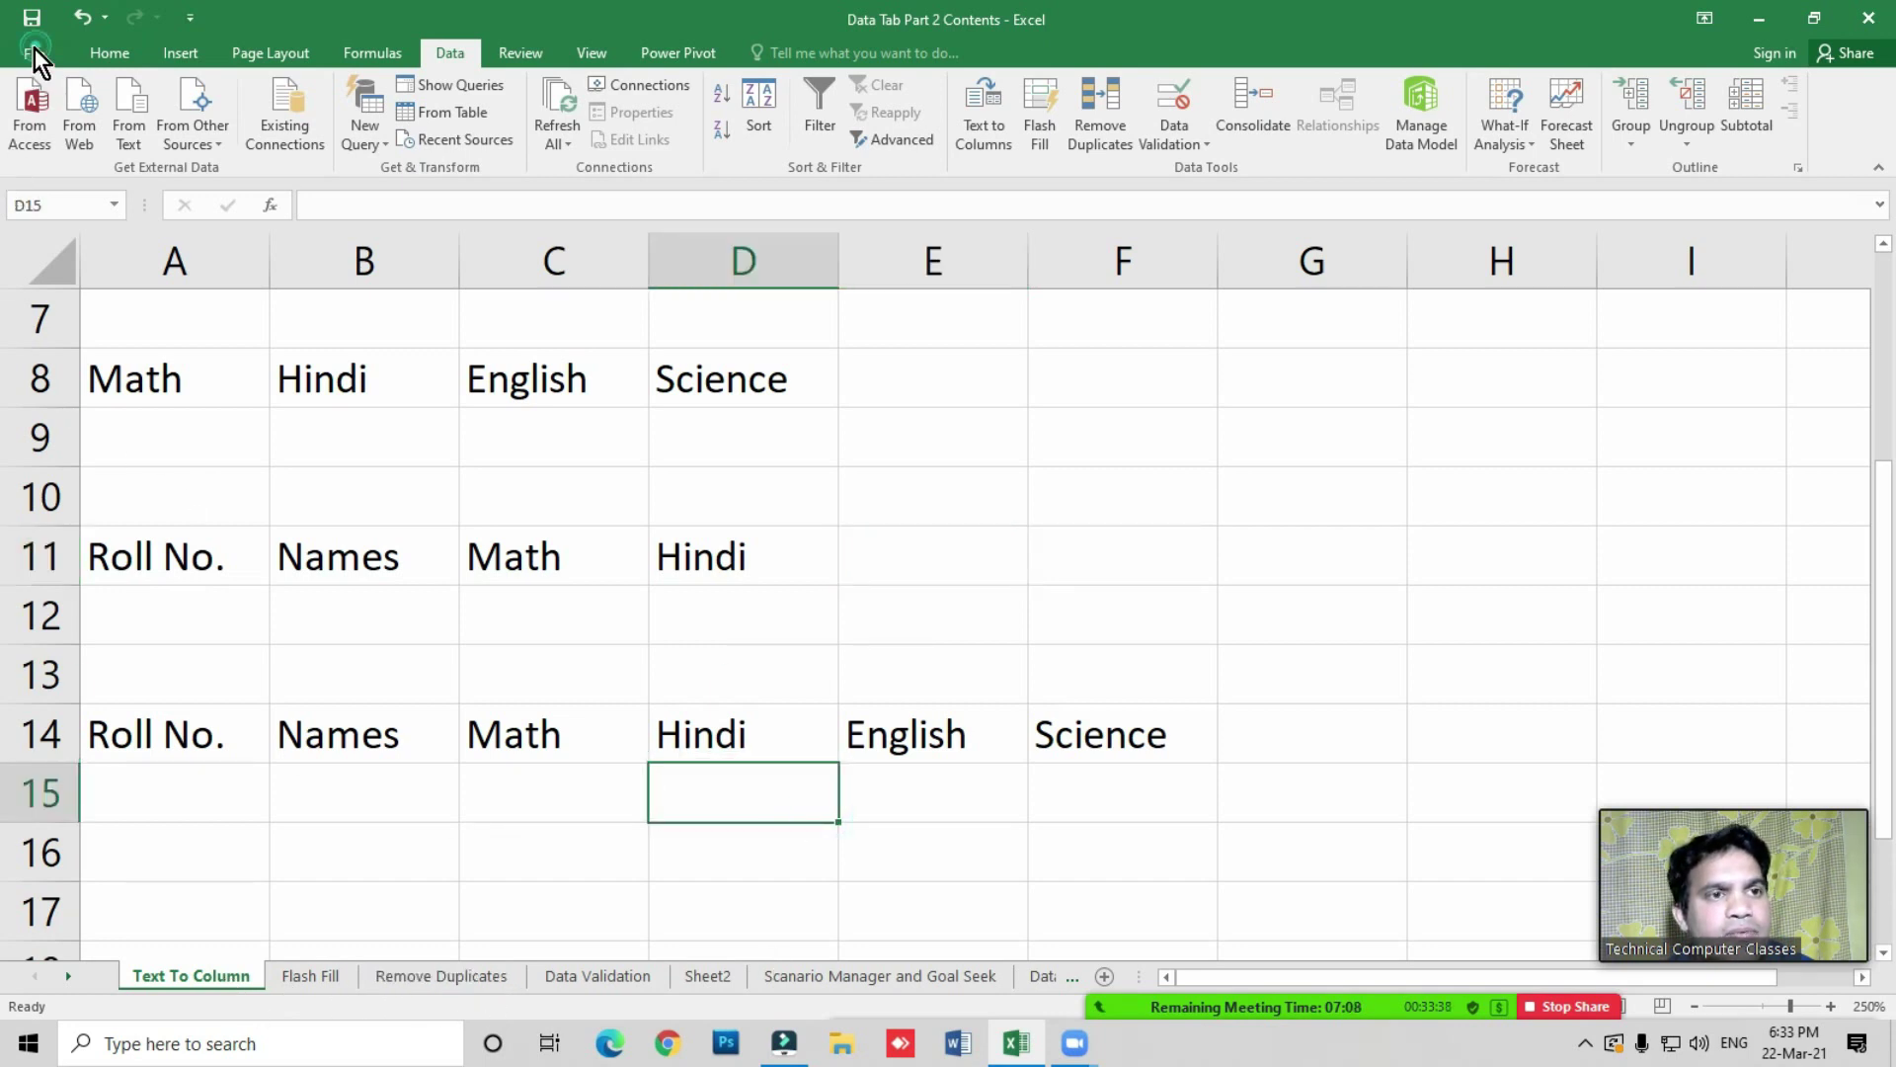
left_click(33, 48)
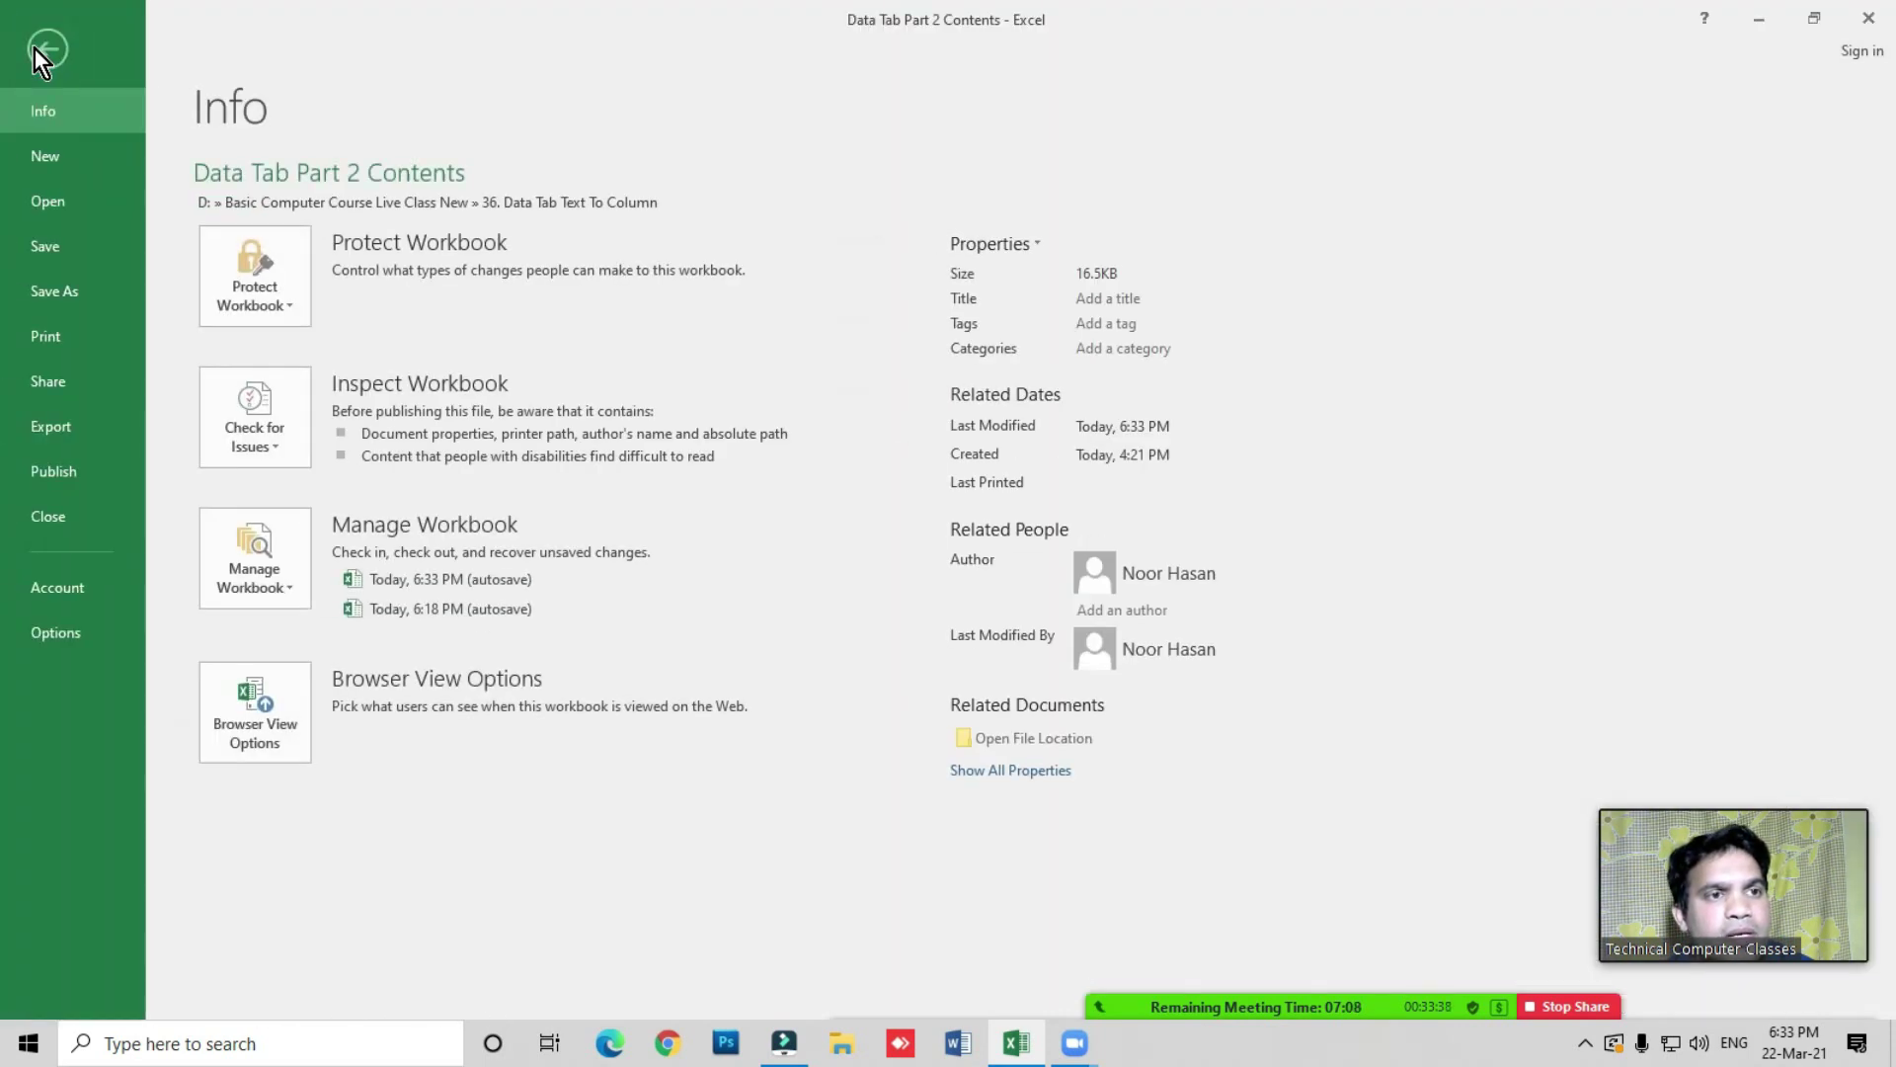
left_click(56, 209)
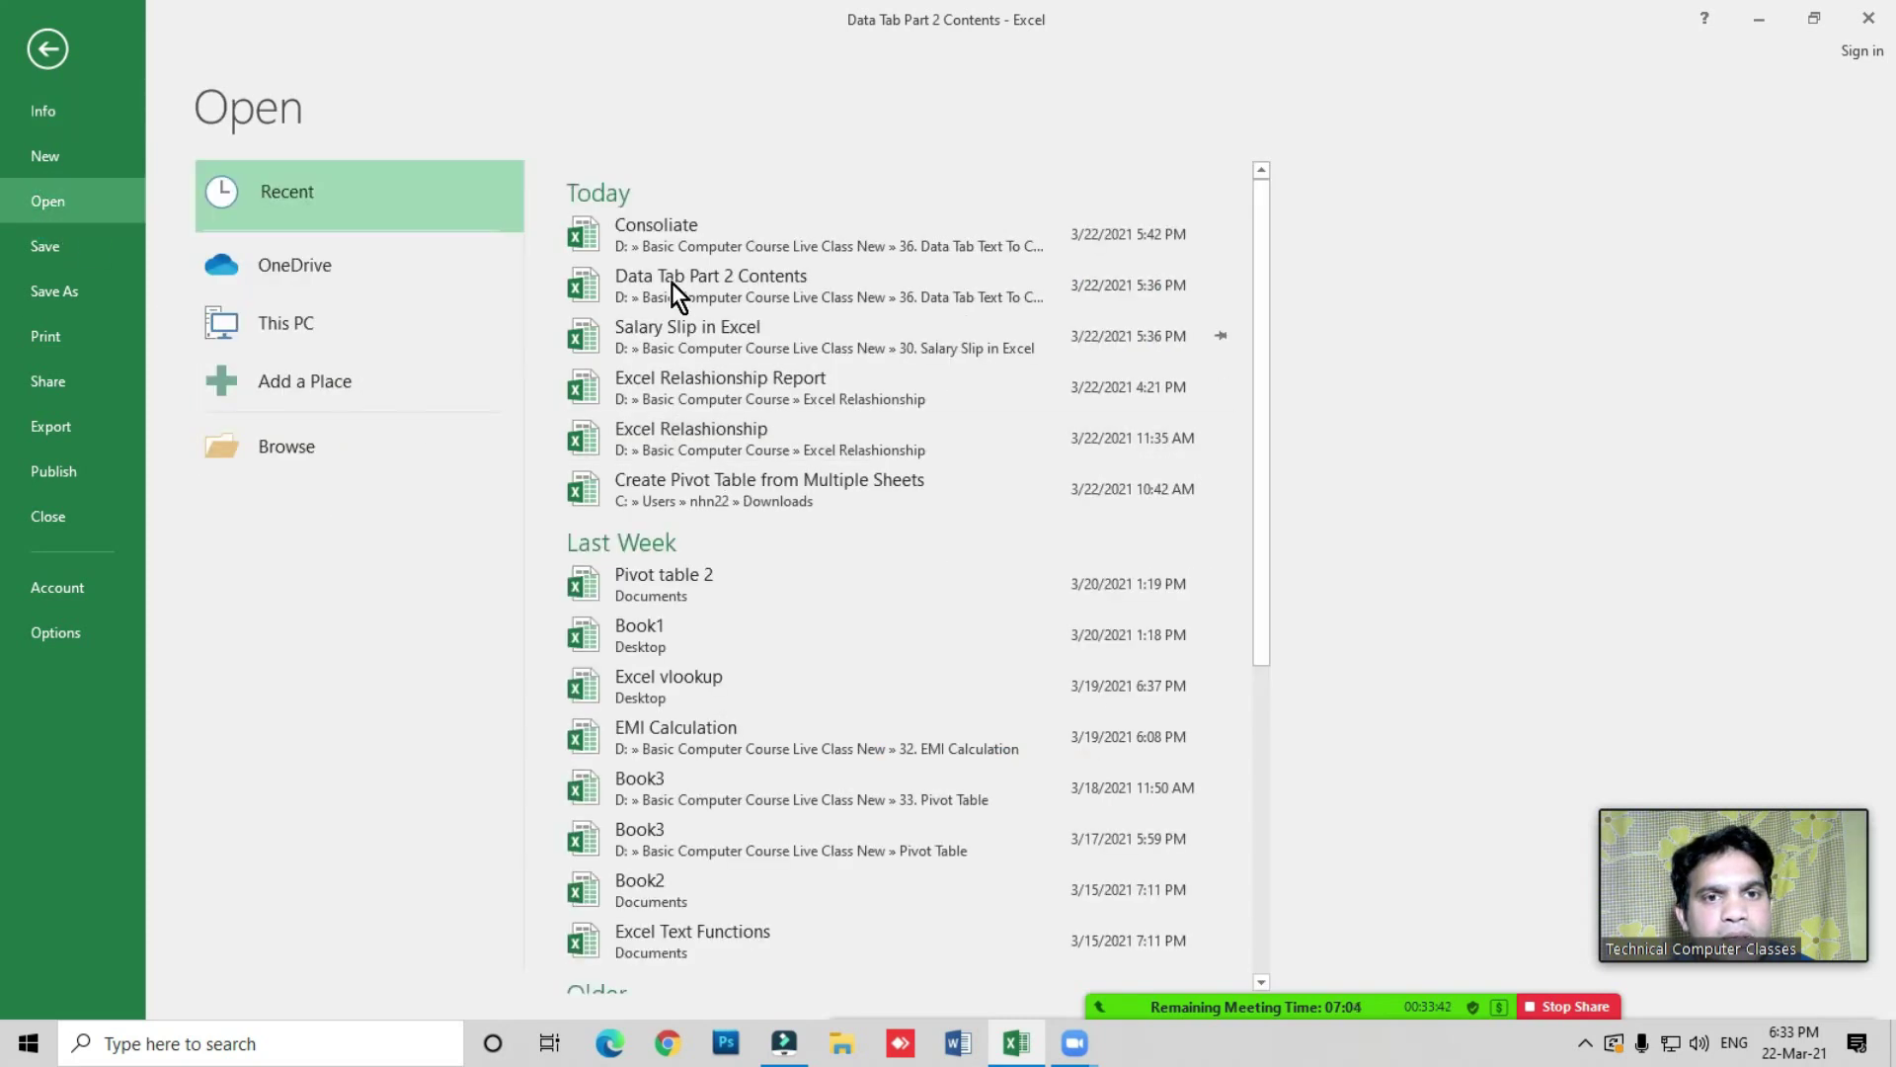
left_click(672, 235)
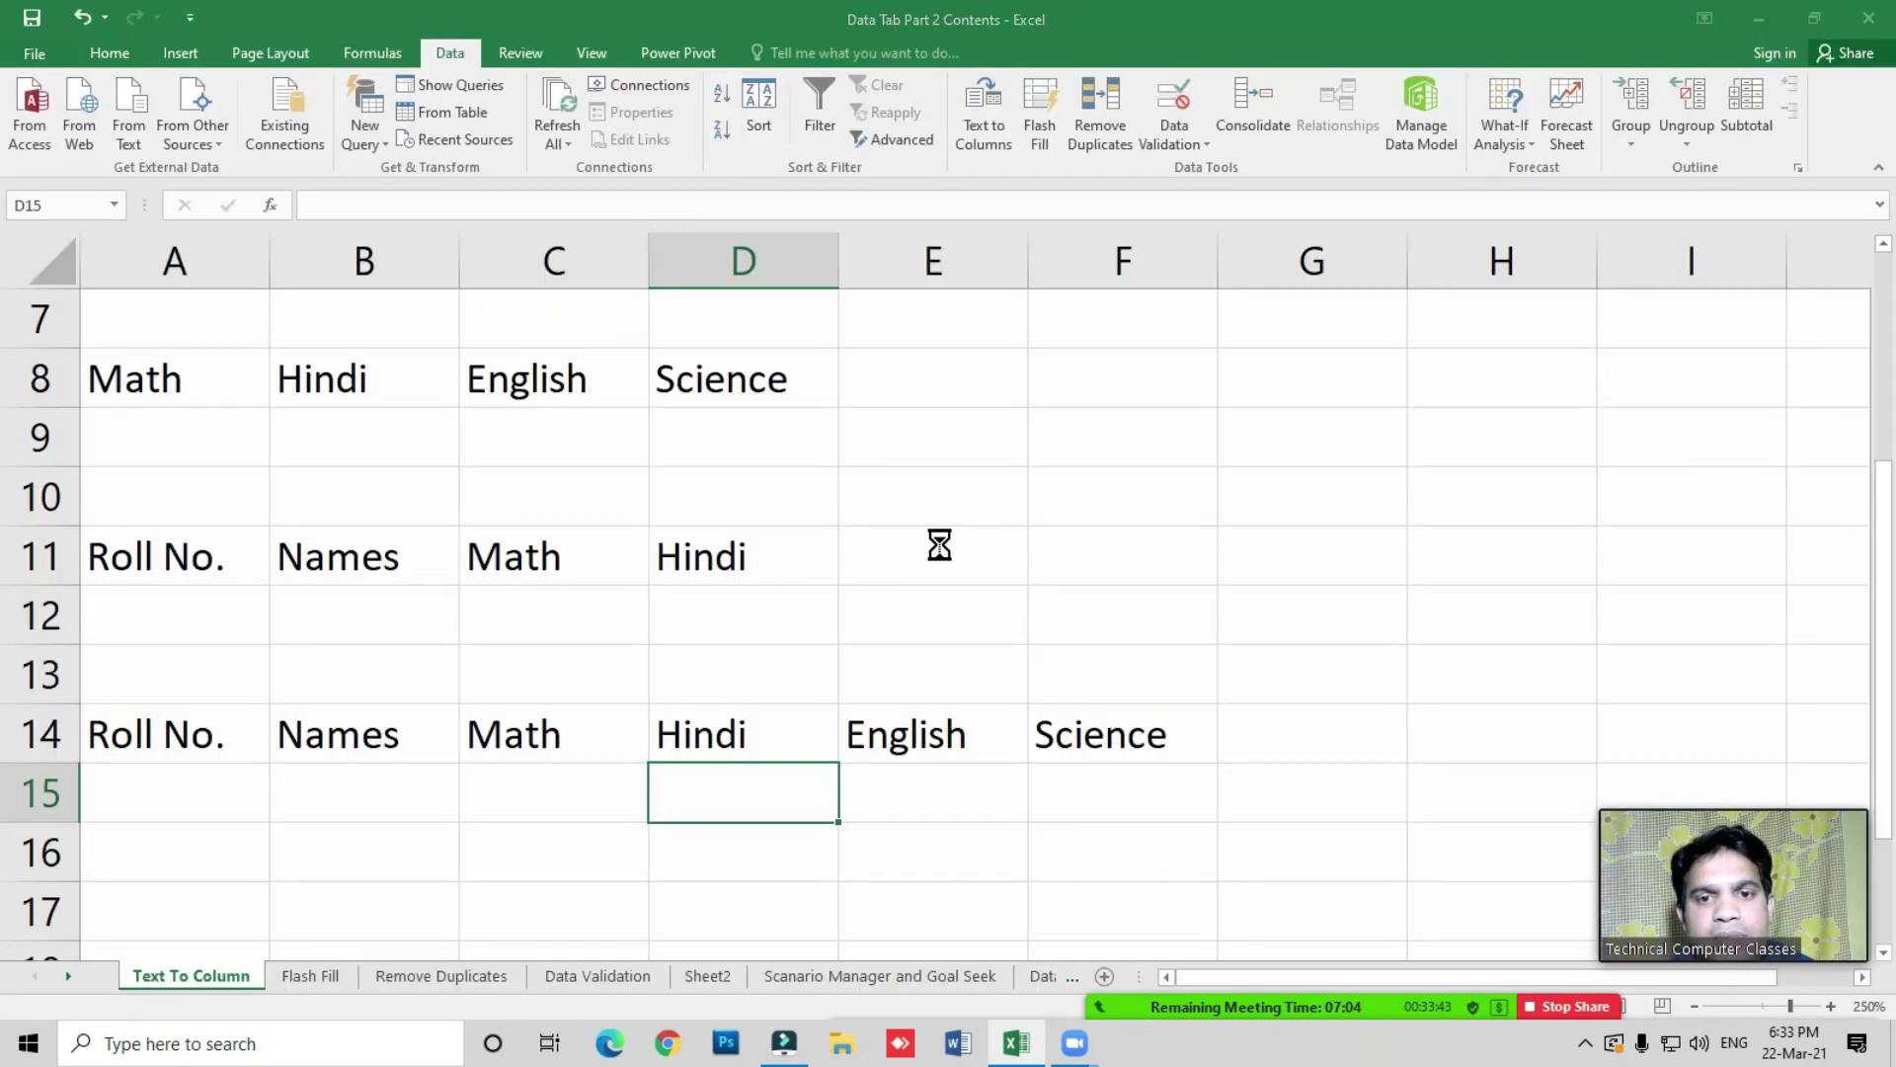
left_click(902, 474)
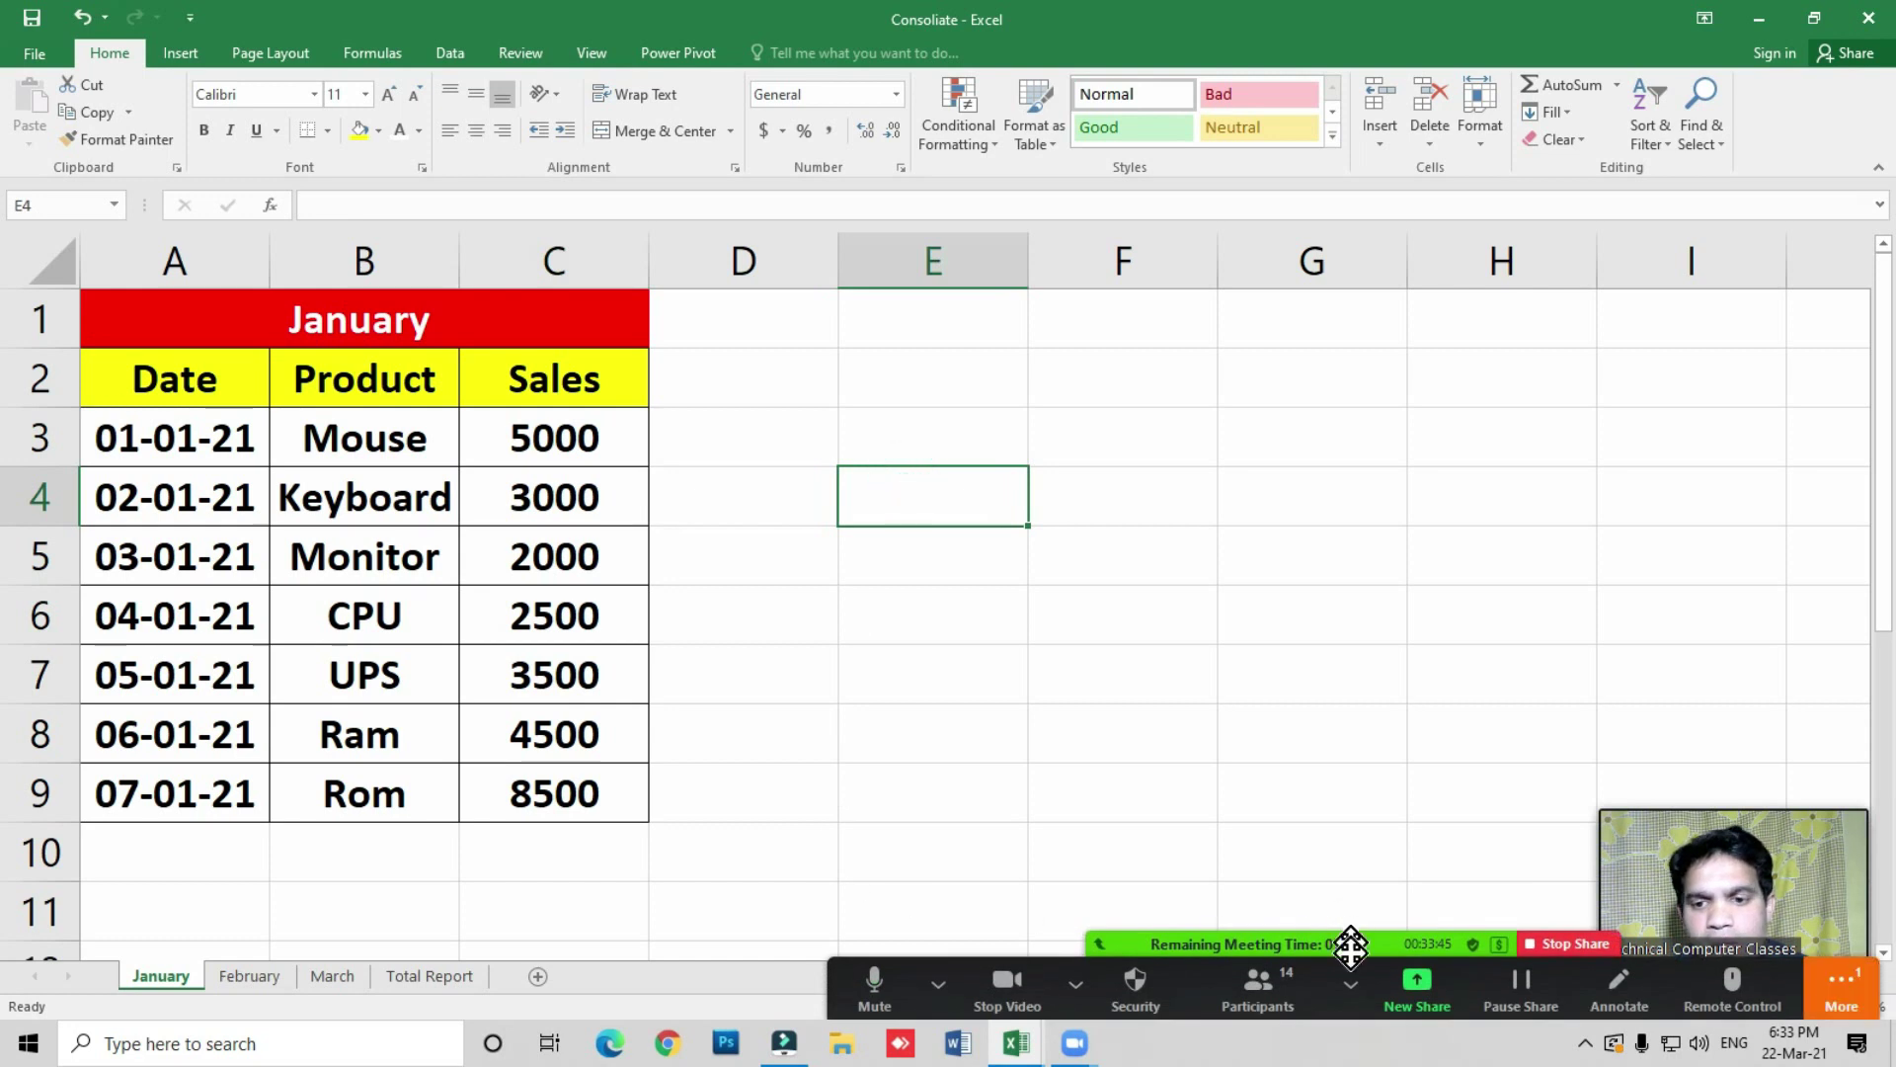
Share the whole screen in Zoom again and close the meeting chat.
left_click(1418, 990)
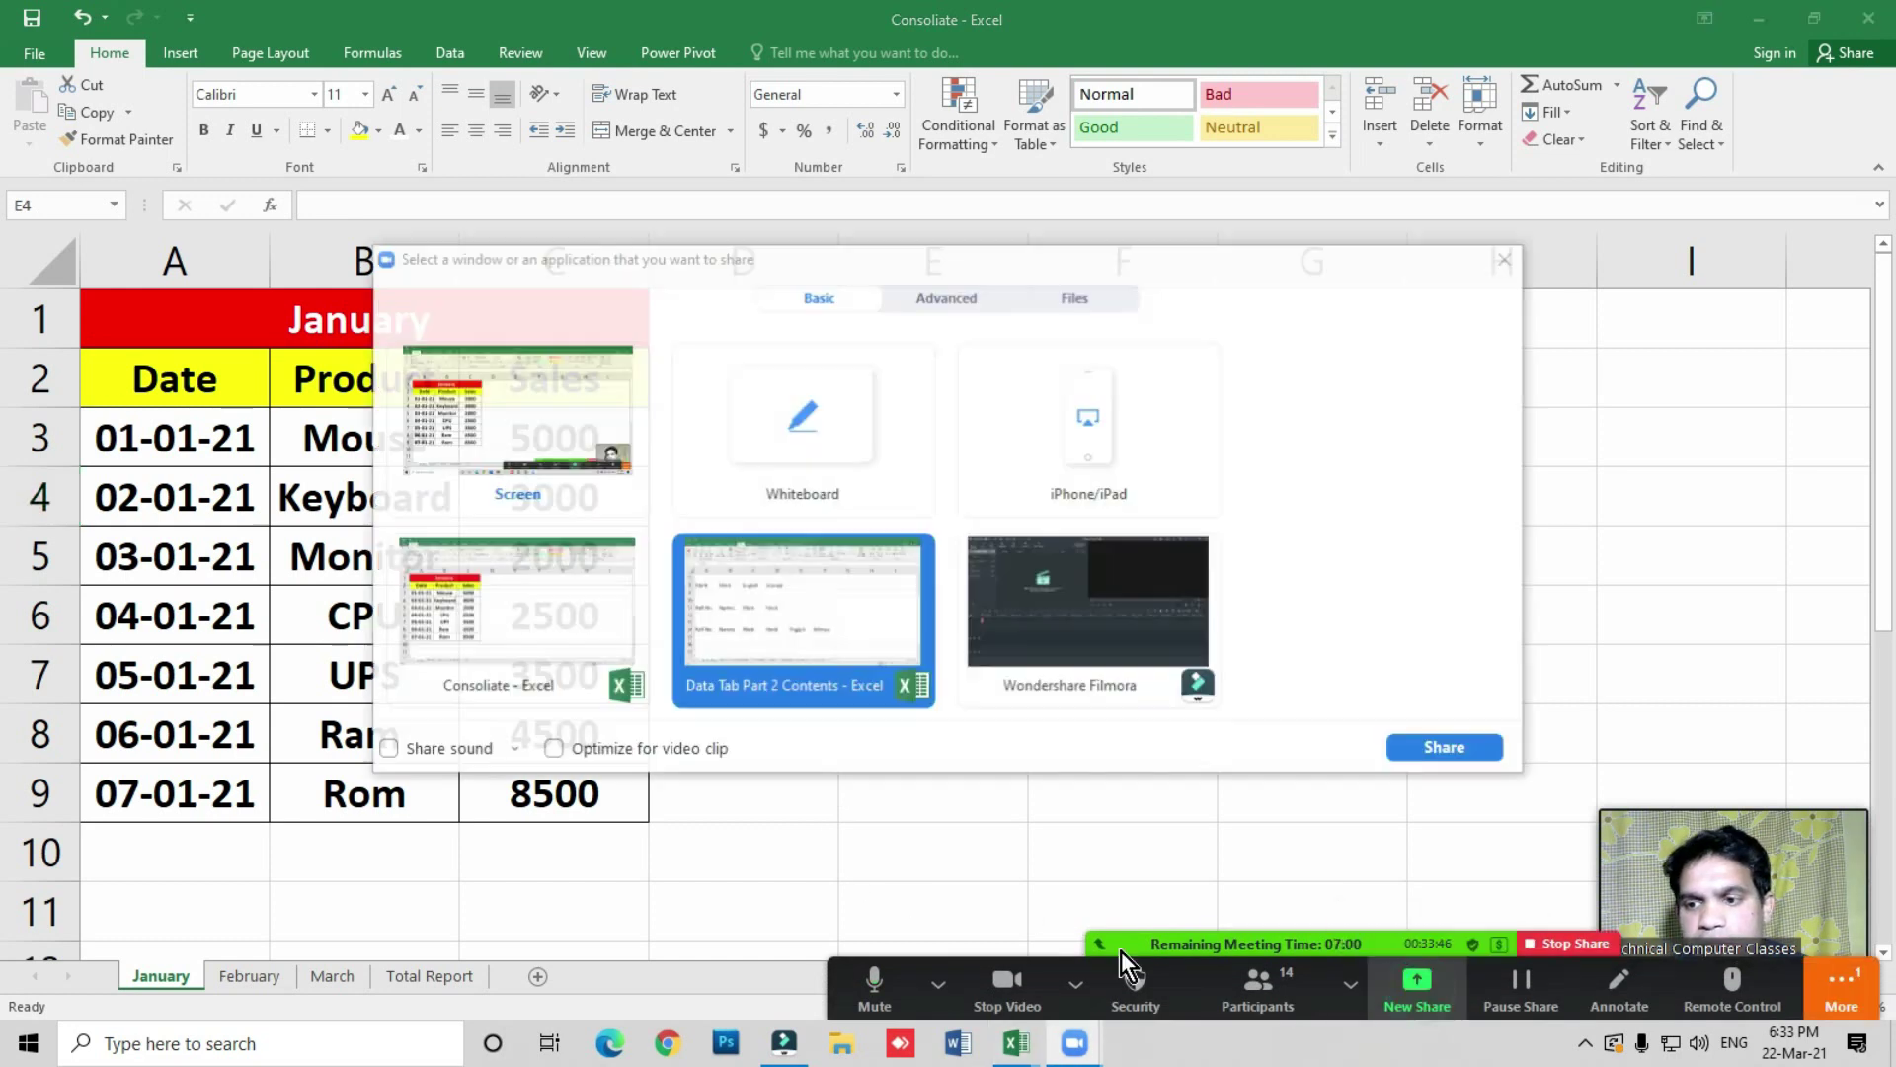
left_click(499, 434)
left_click(1447, 747)
left_click(966, 542)
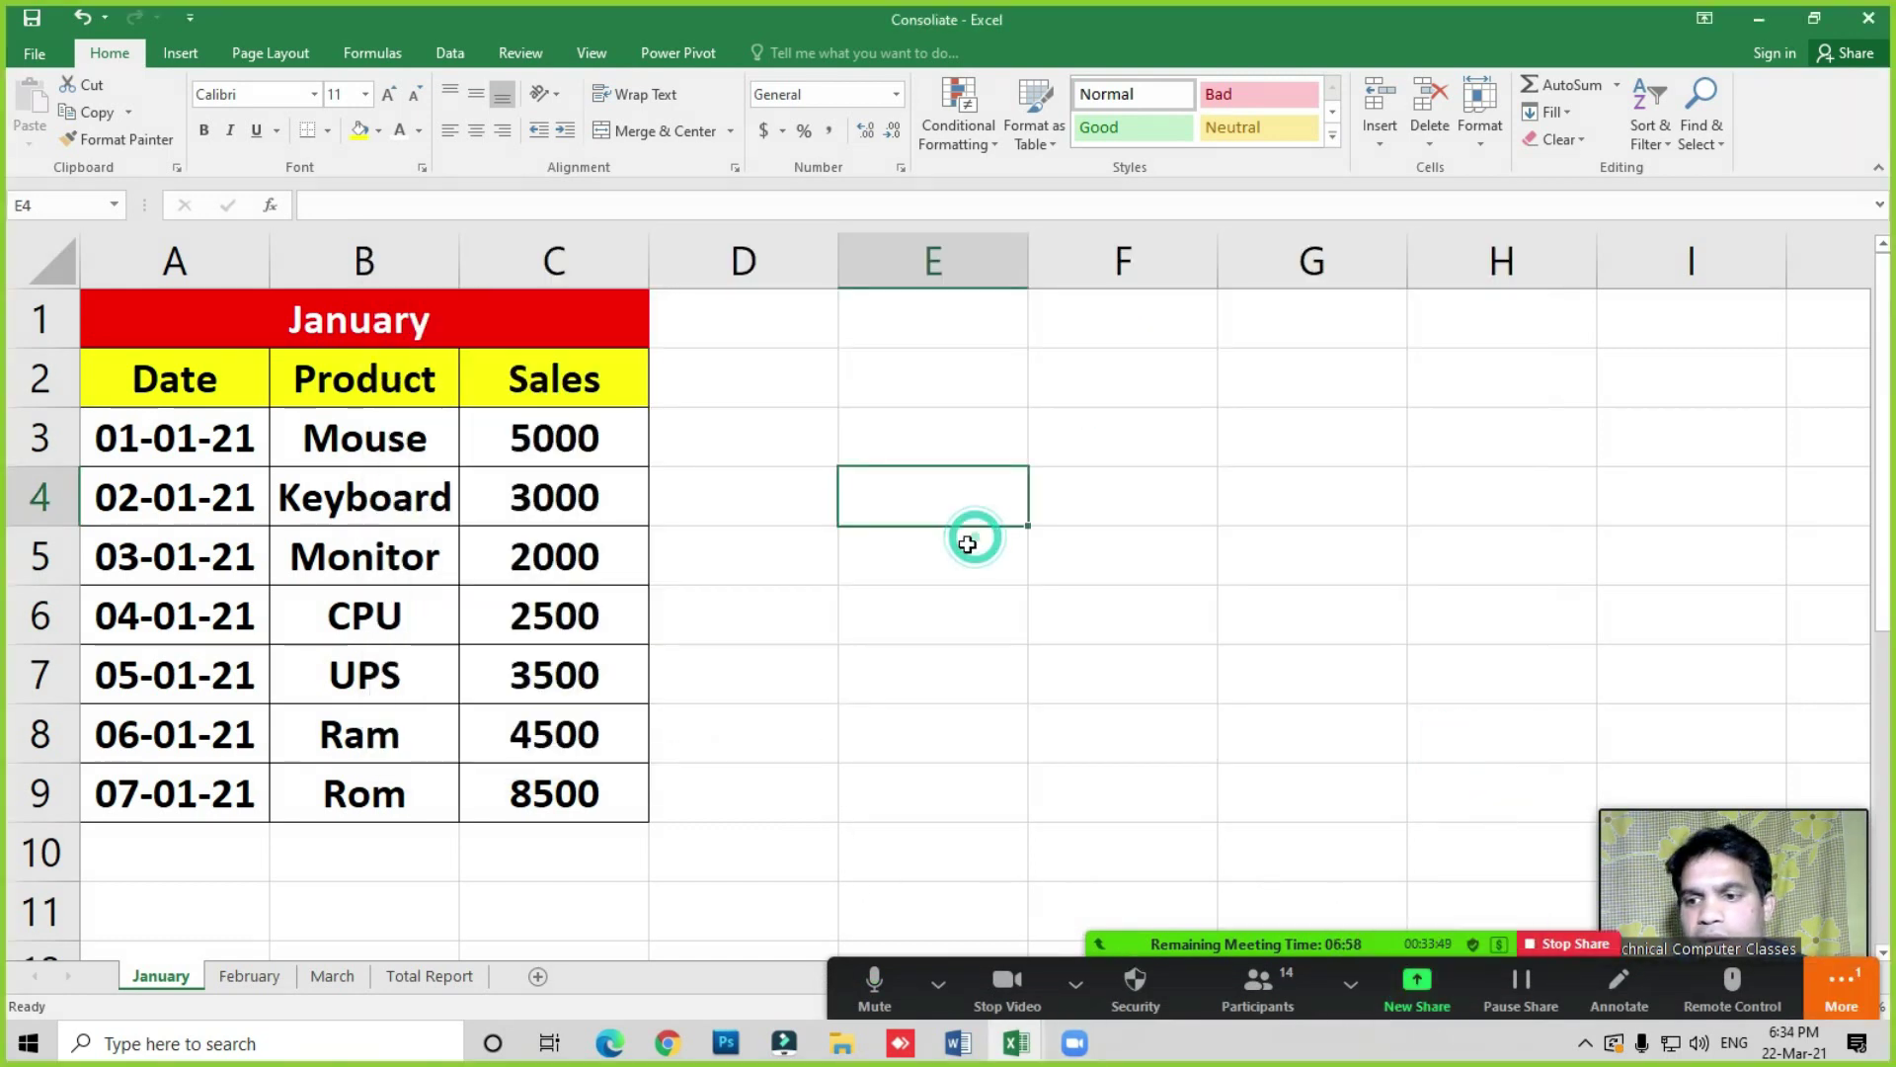
left_click_drag(1201, 944, 869, 939)
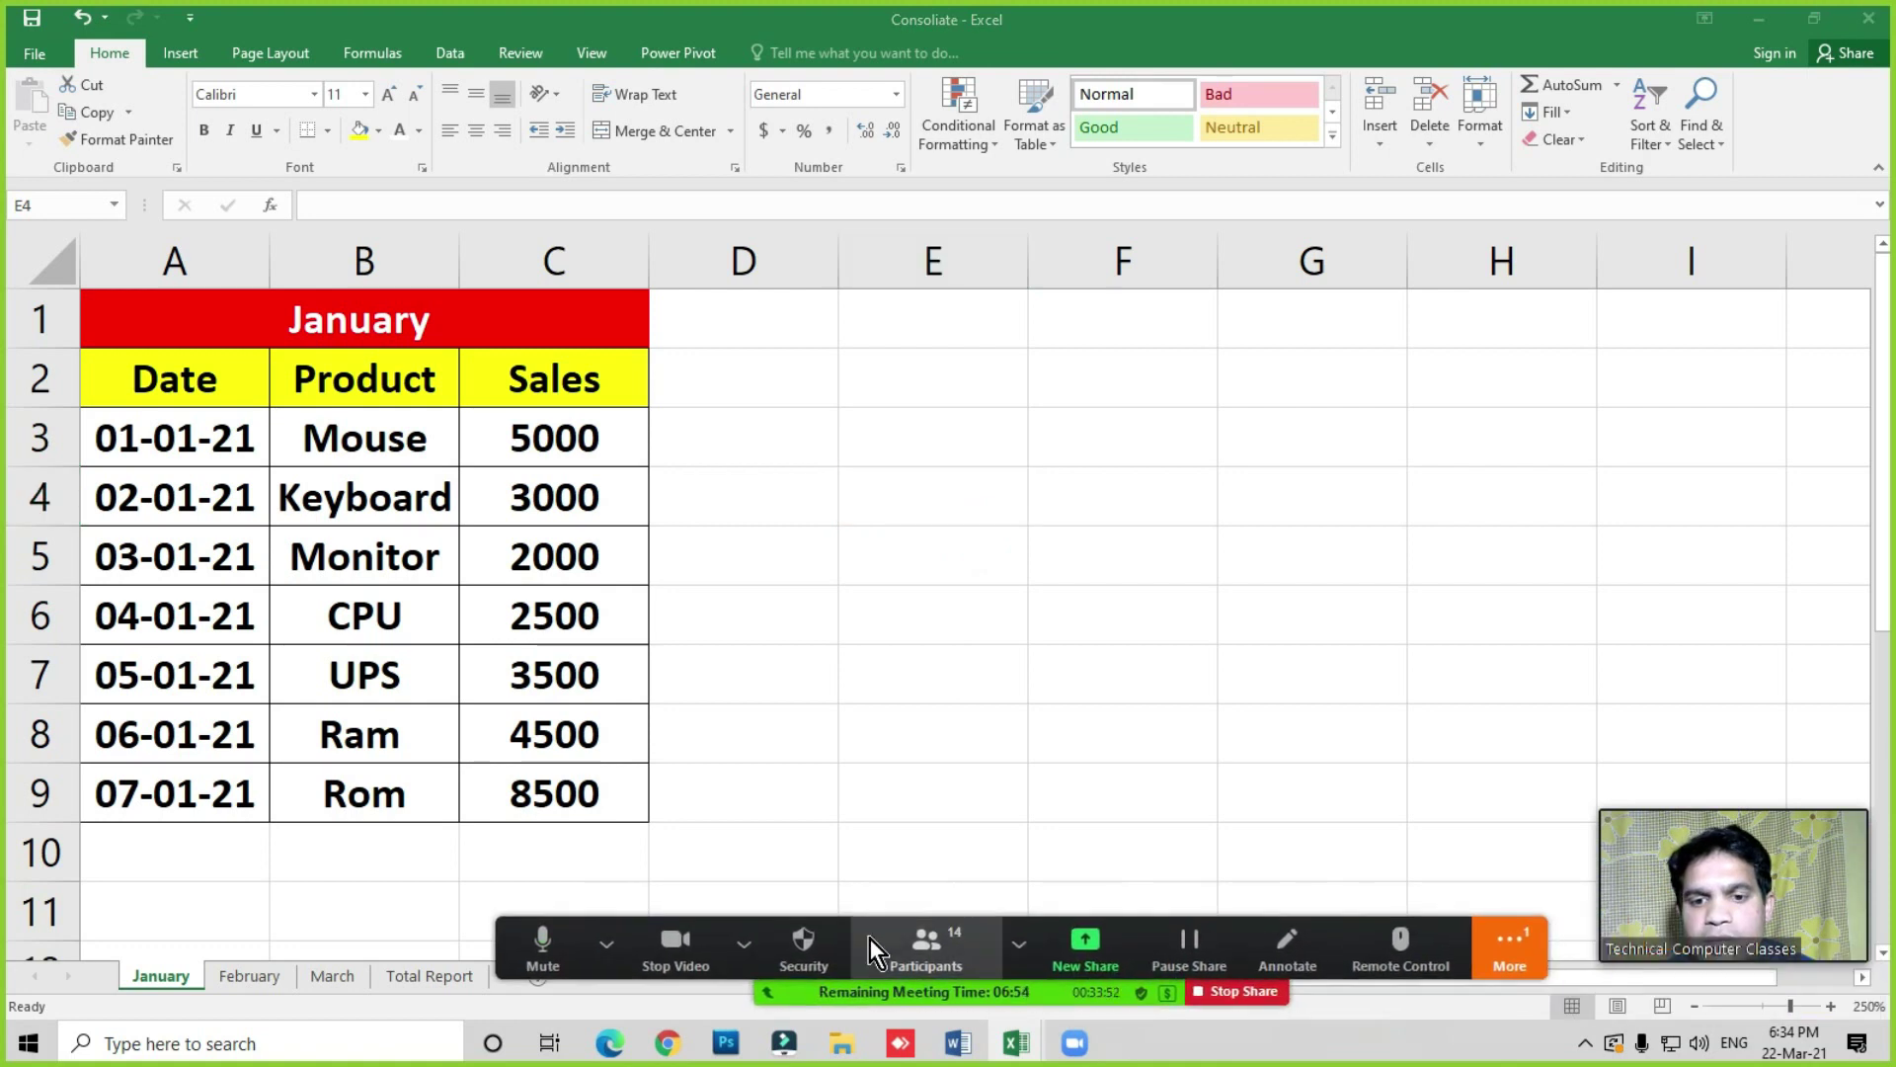
left_click(1511, 950)
left_click(1511, 585)
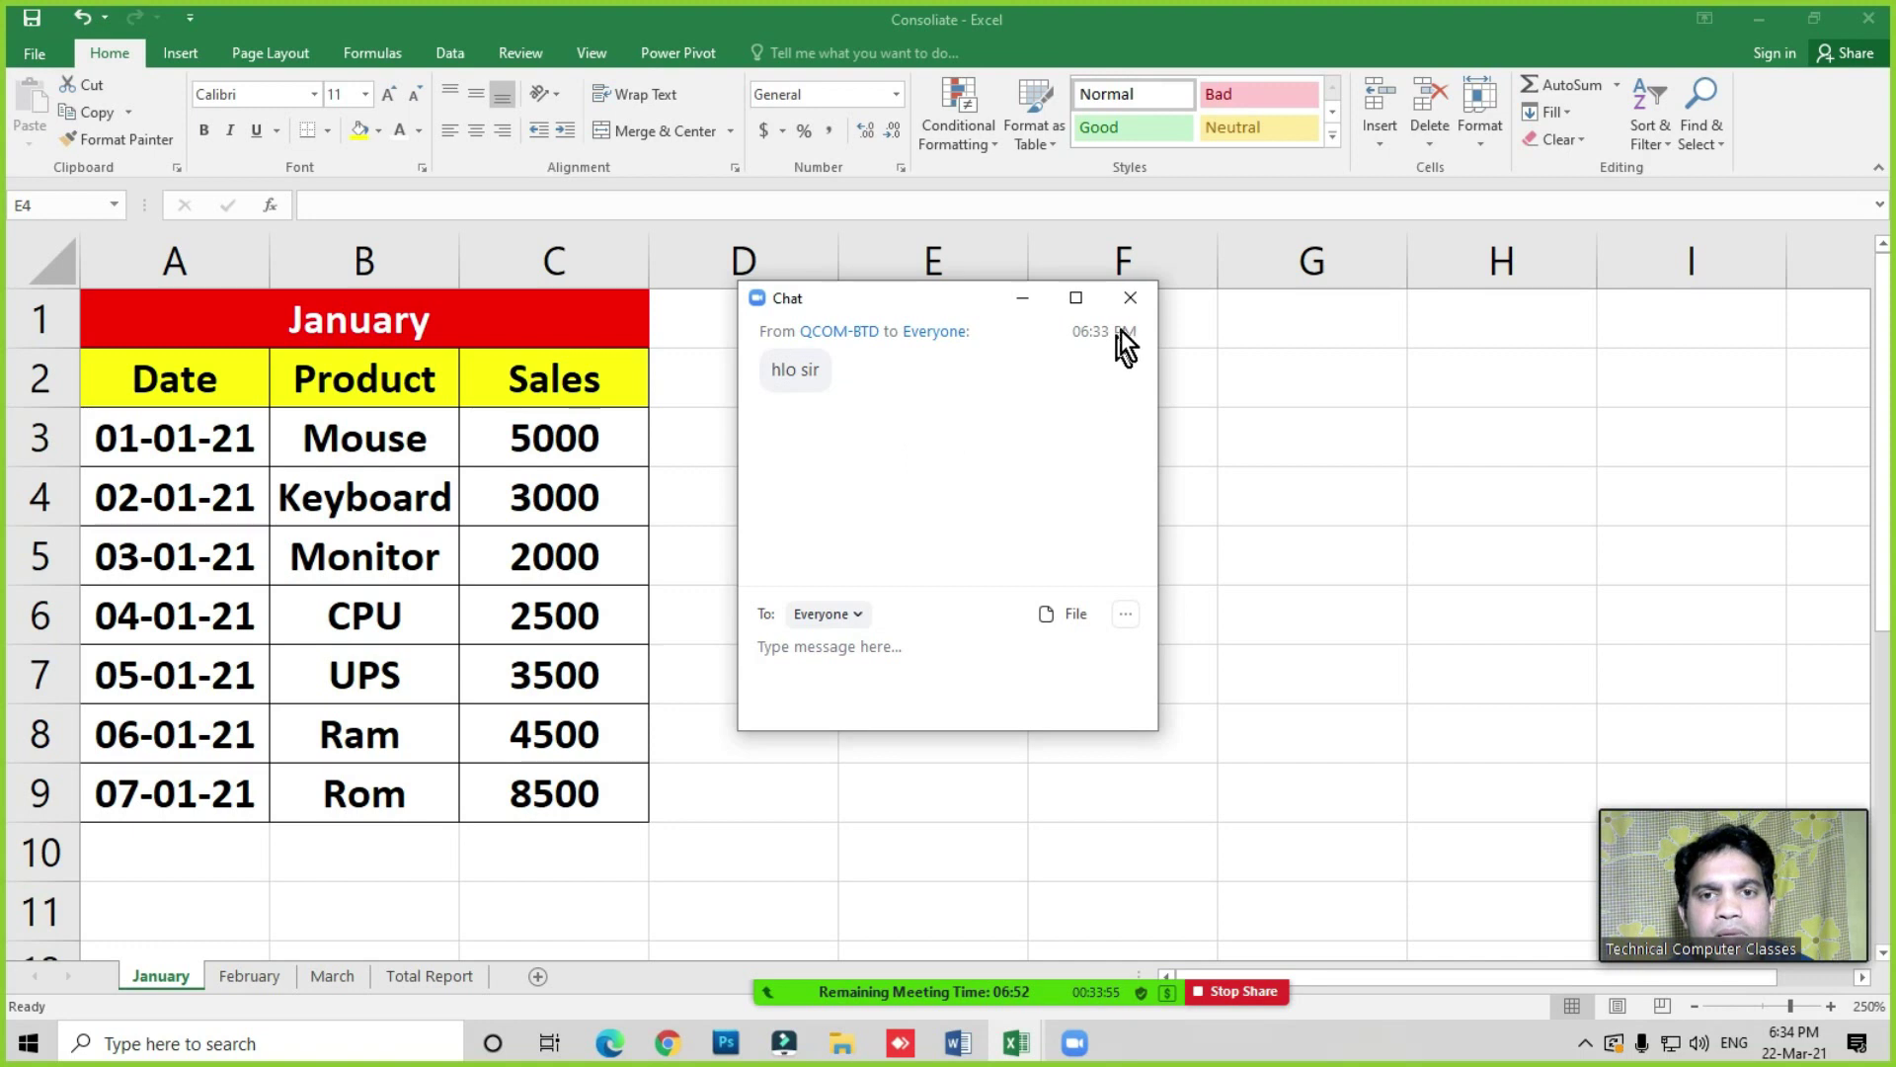
left_click(1130, 297)
Show the Data ribbon and move to the Total Report sheet listing the products.
left_click(623, 605)
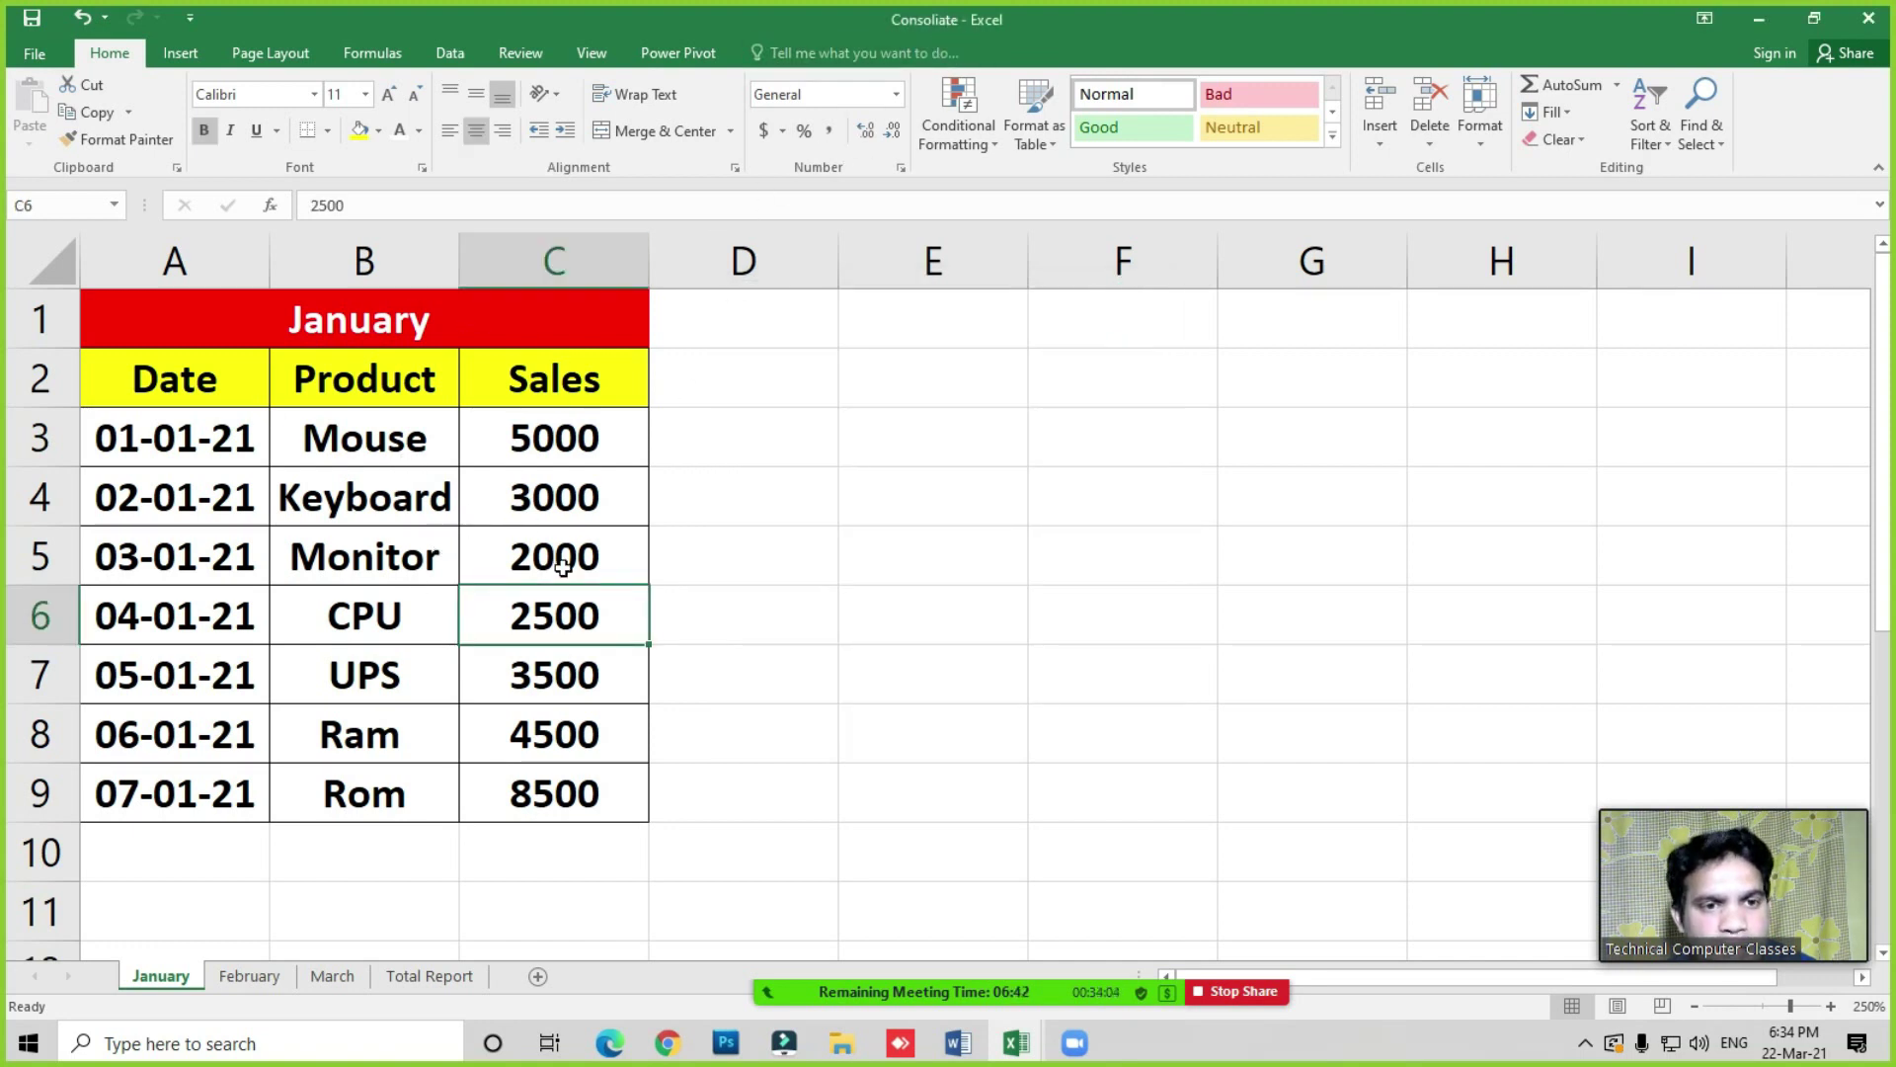
left_click(553, 667)
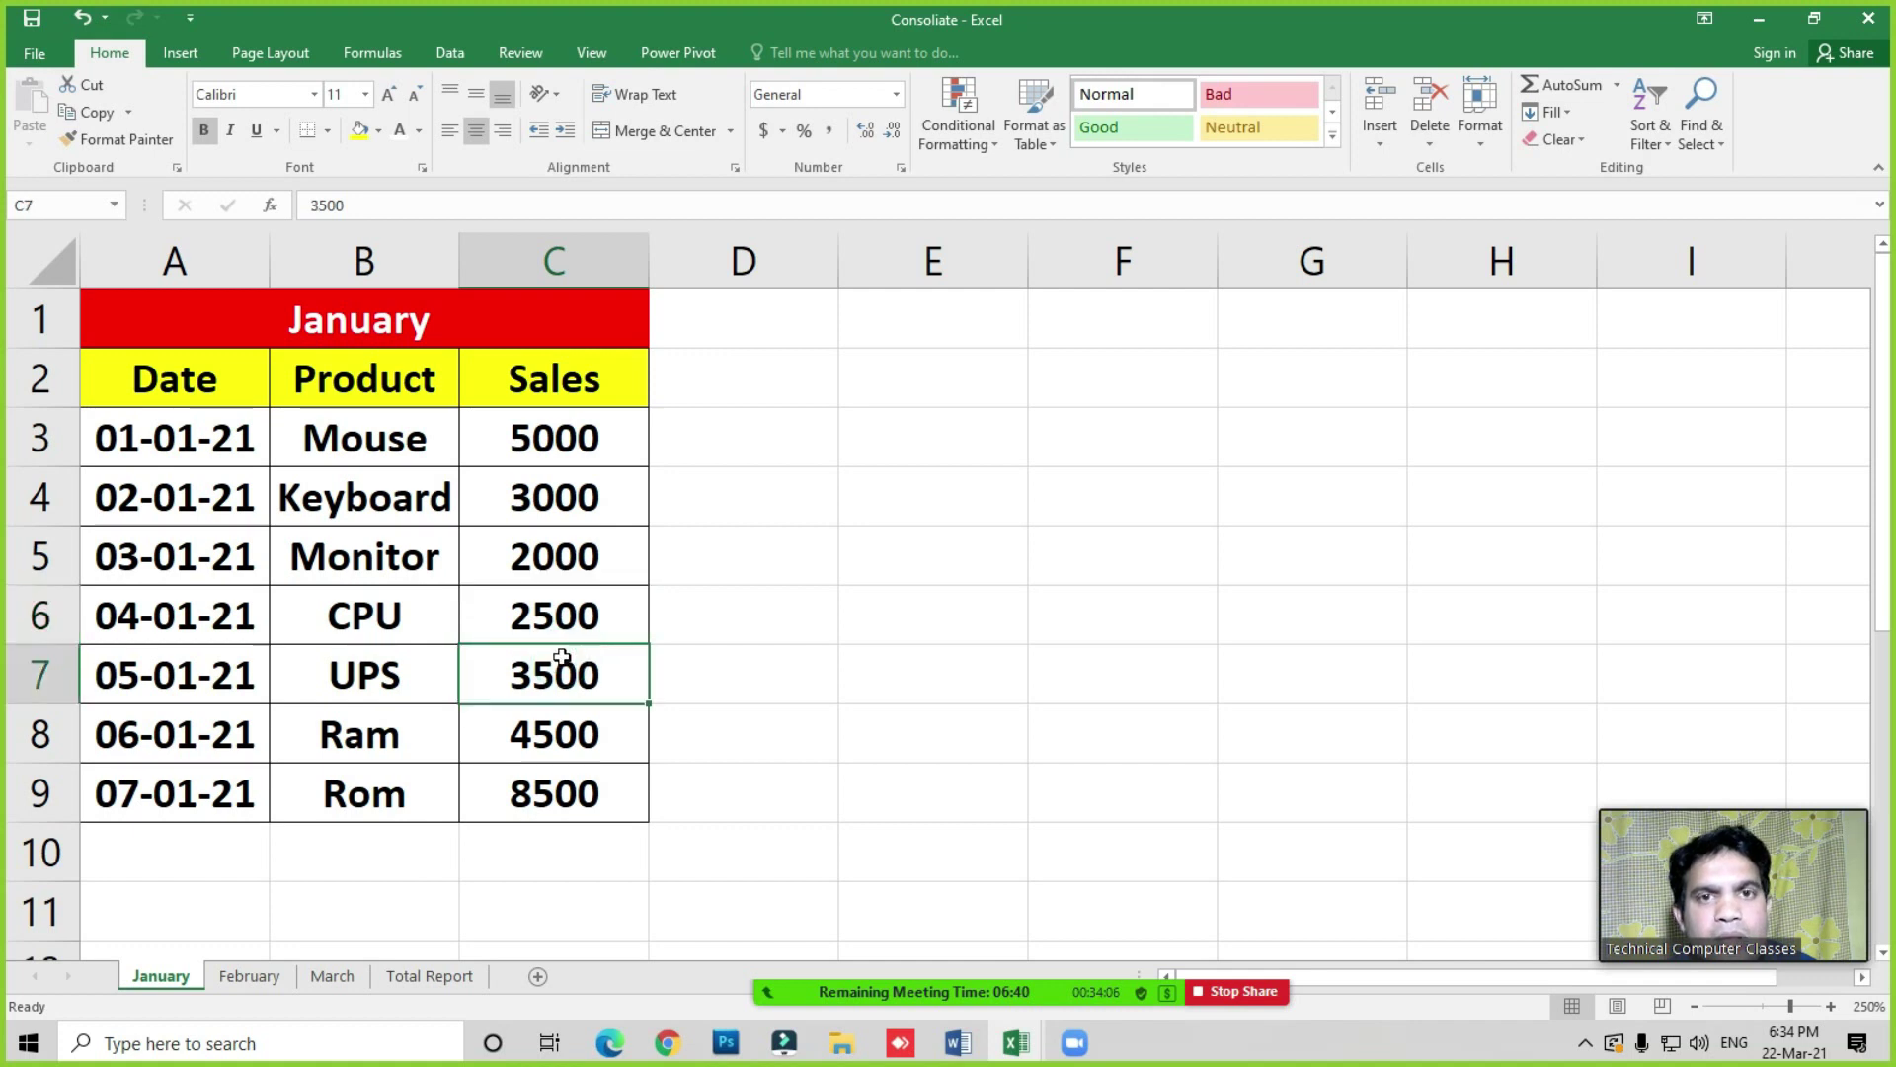
left_click(450, 54)
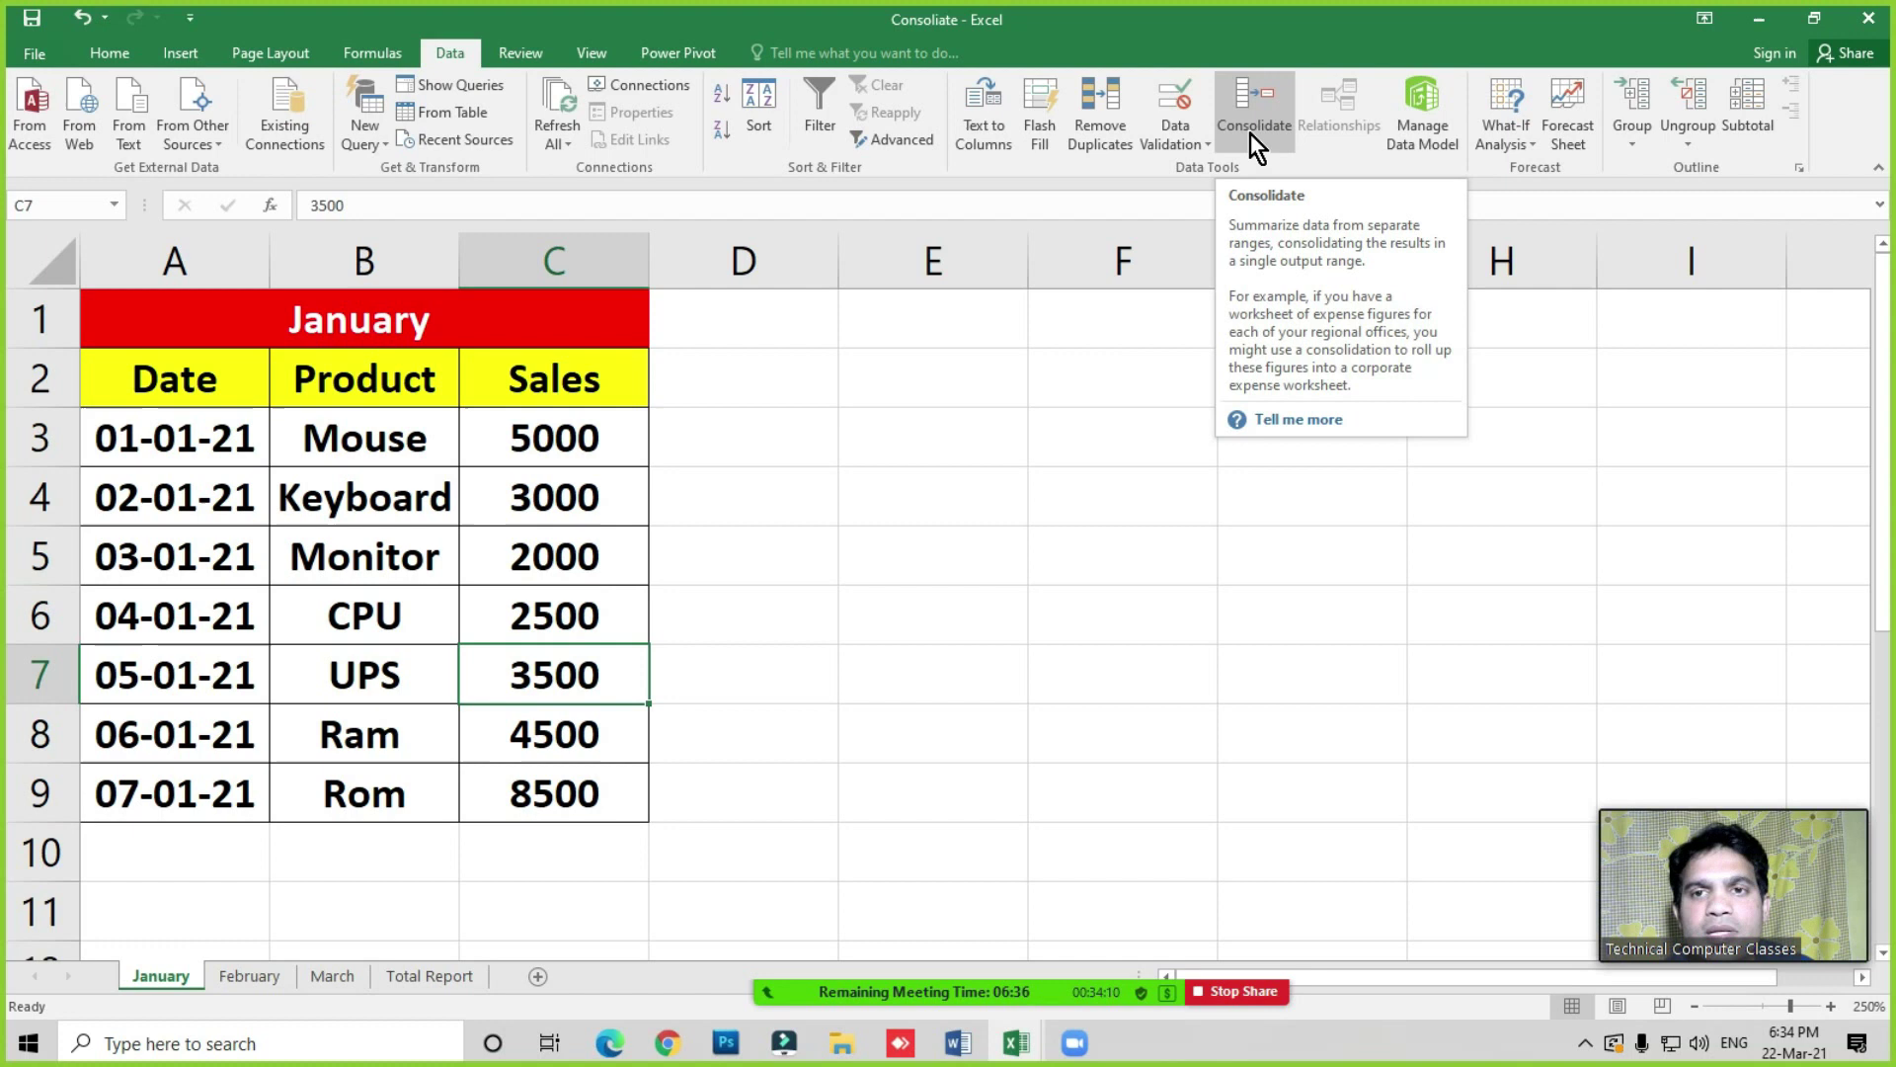
left_click(761, 643)
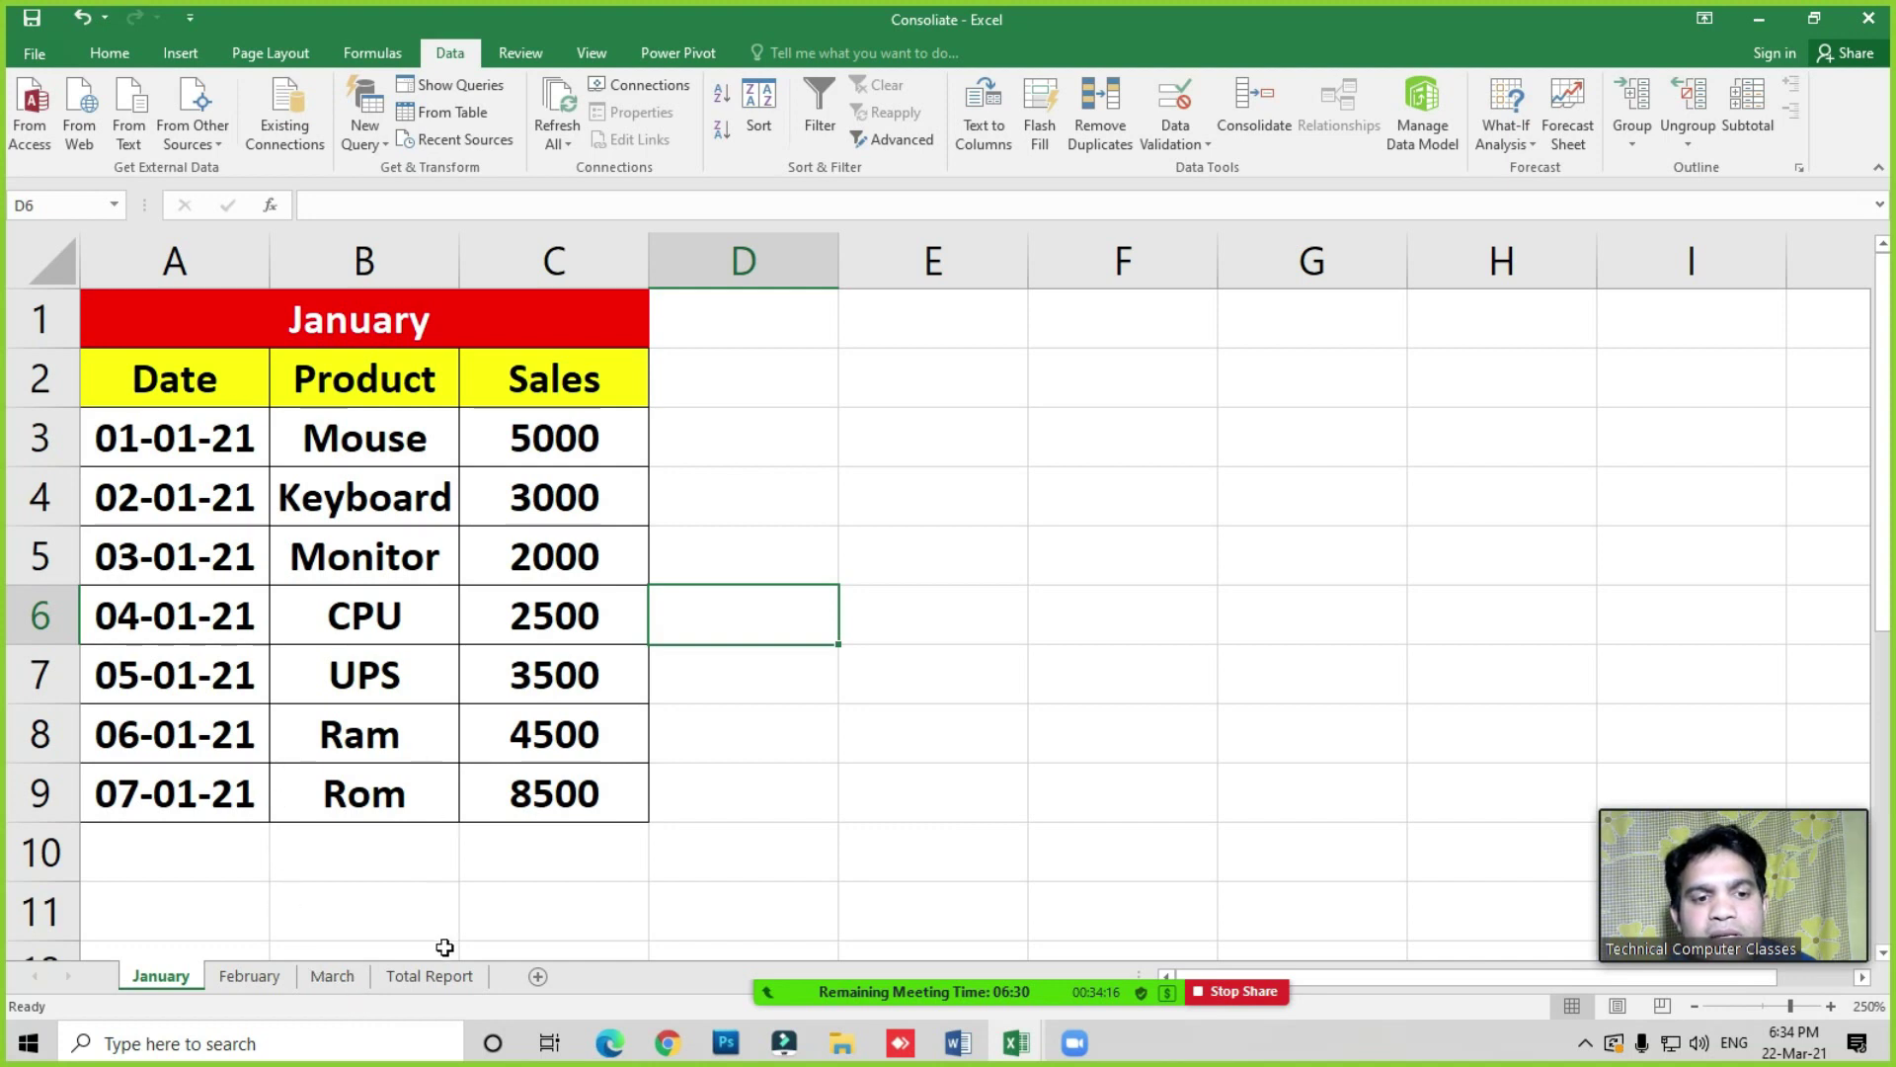
left_click(395, 854)
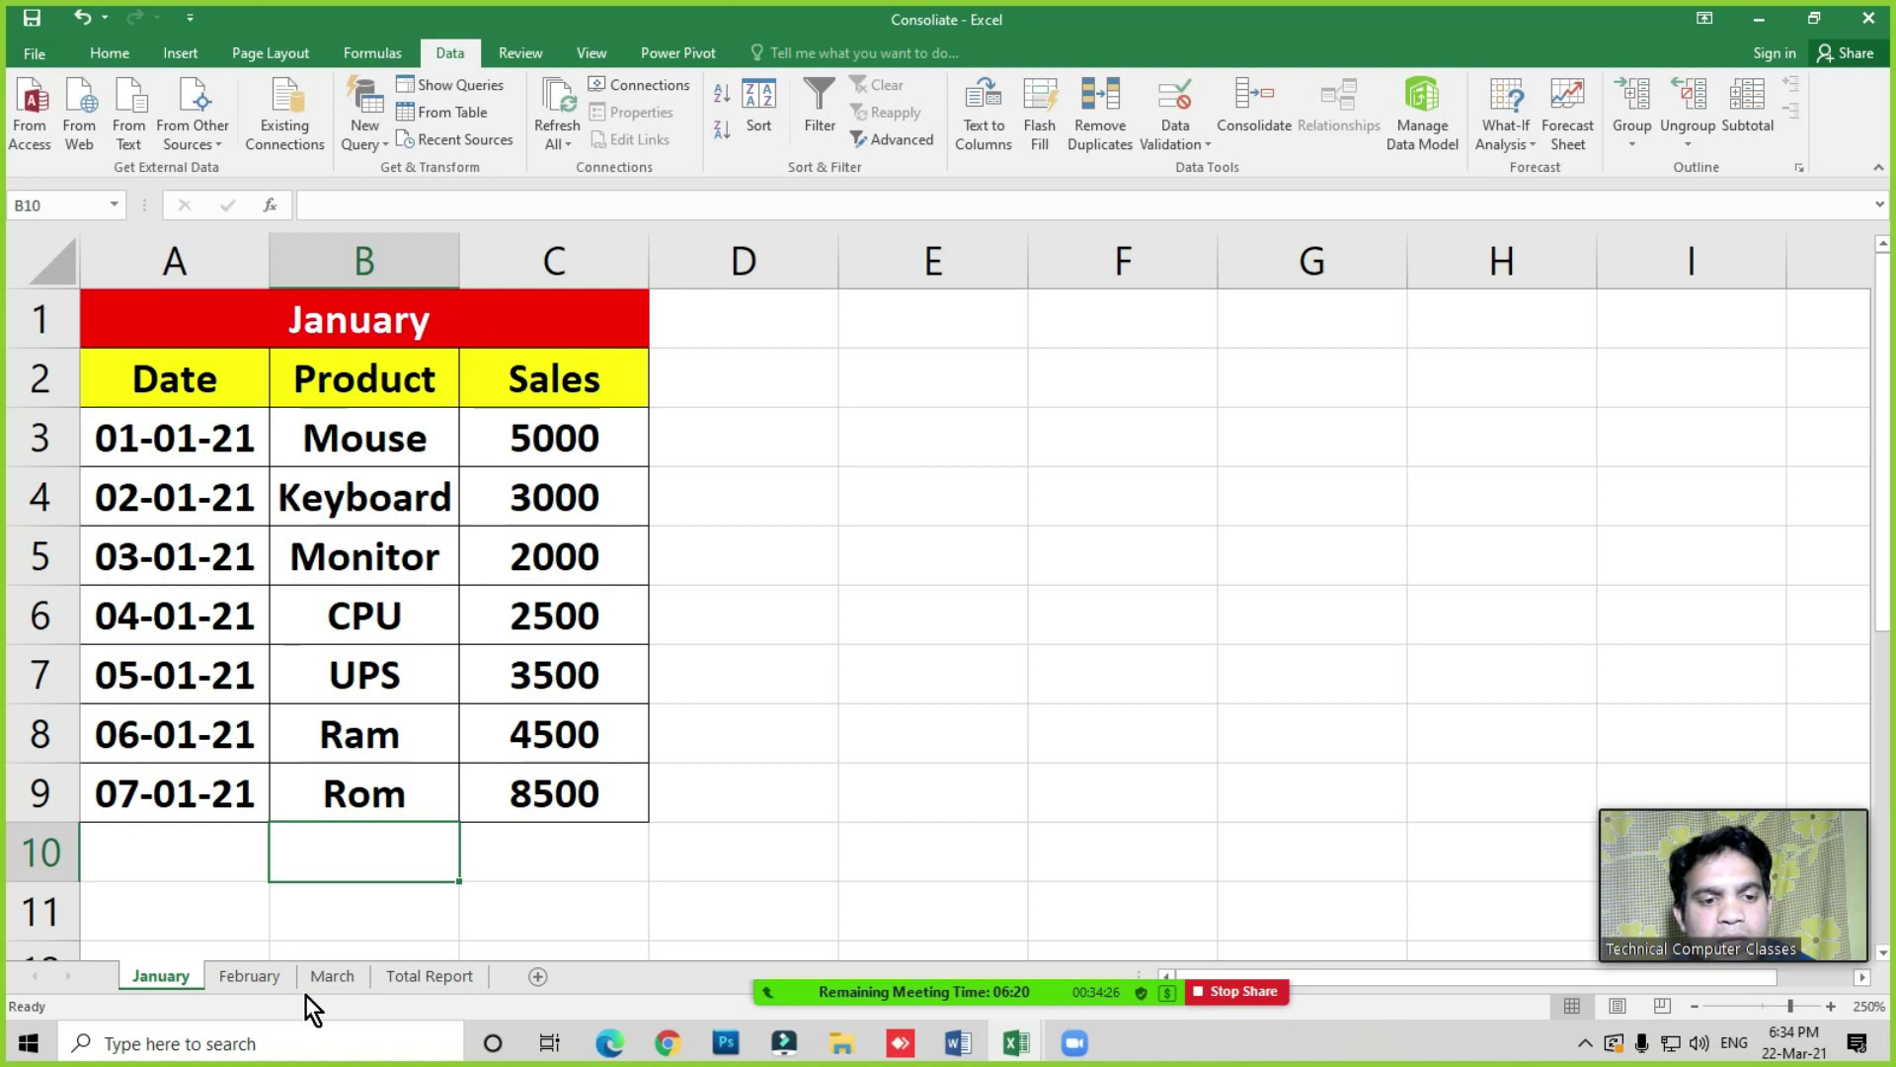
left_click(416, 973)
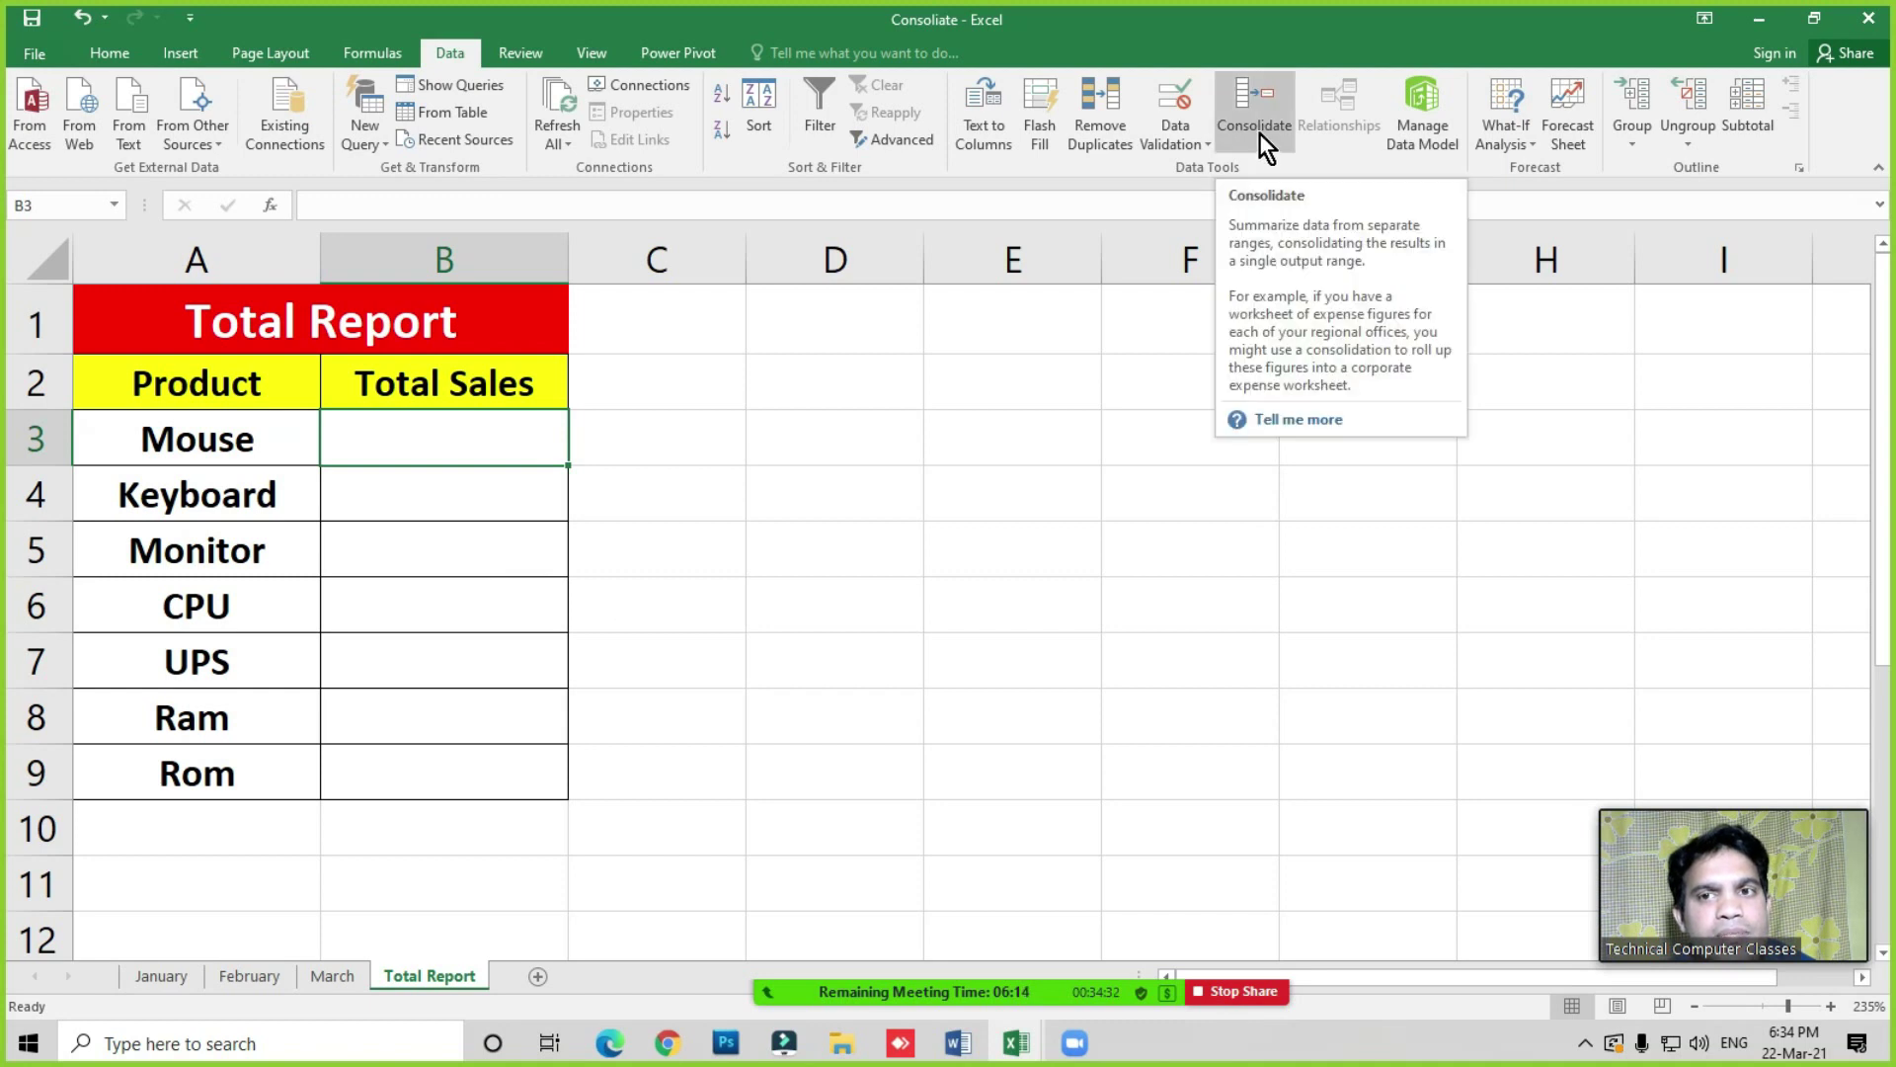
left_click(798, 484)
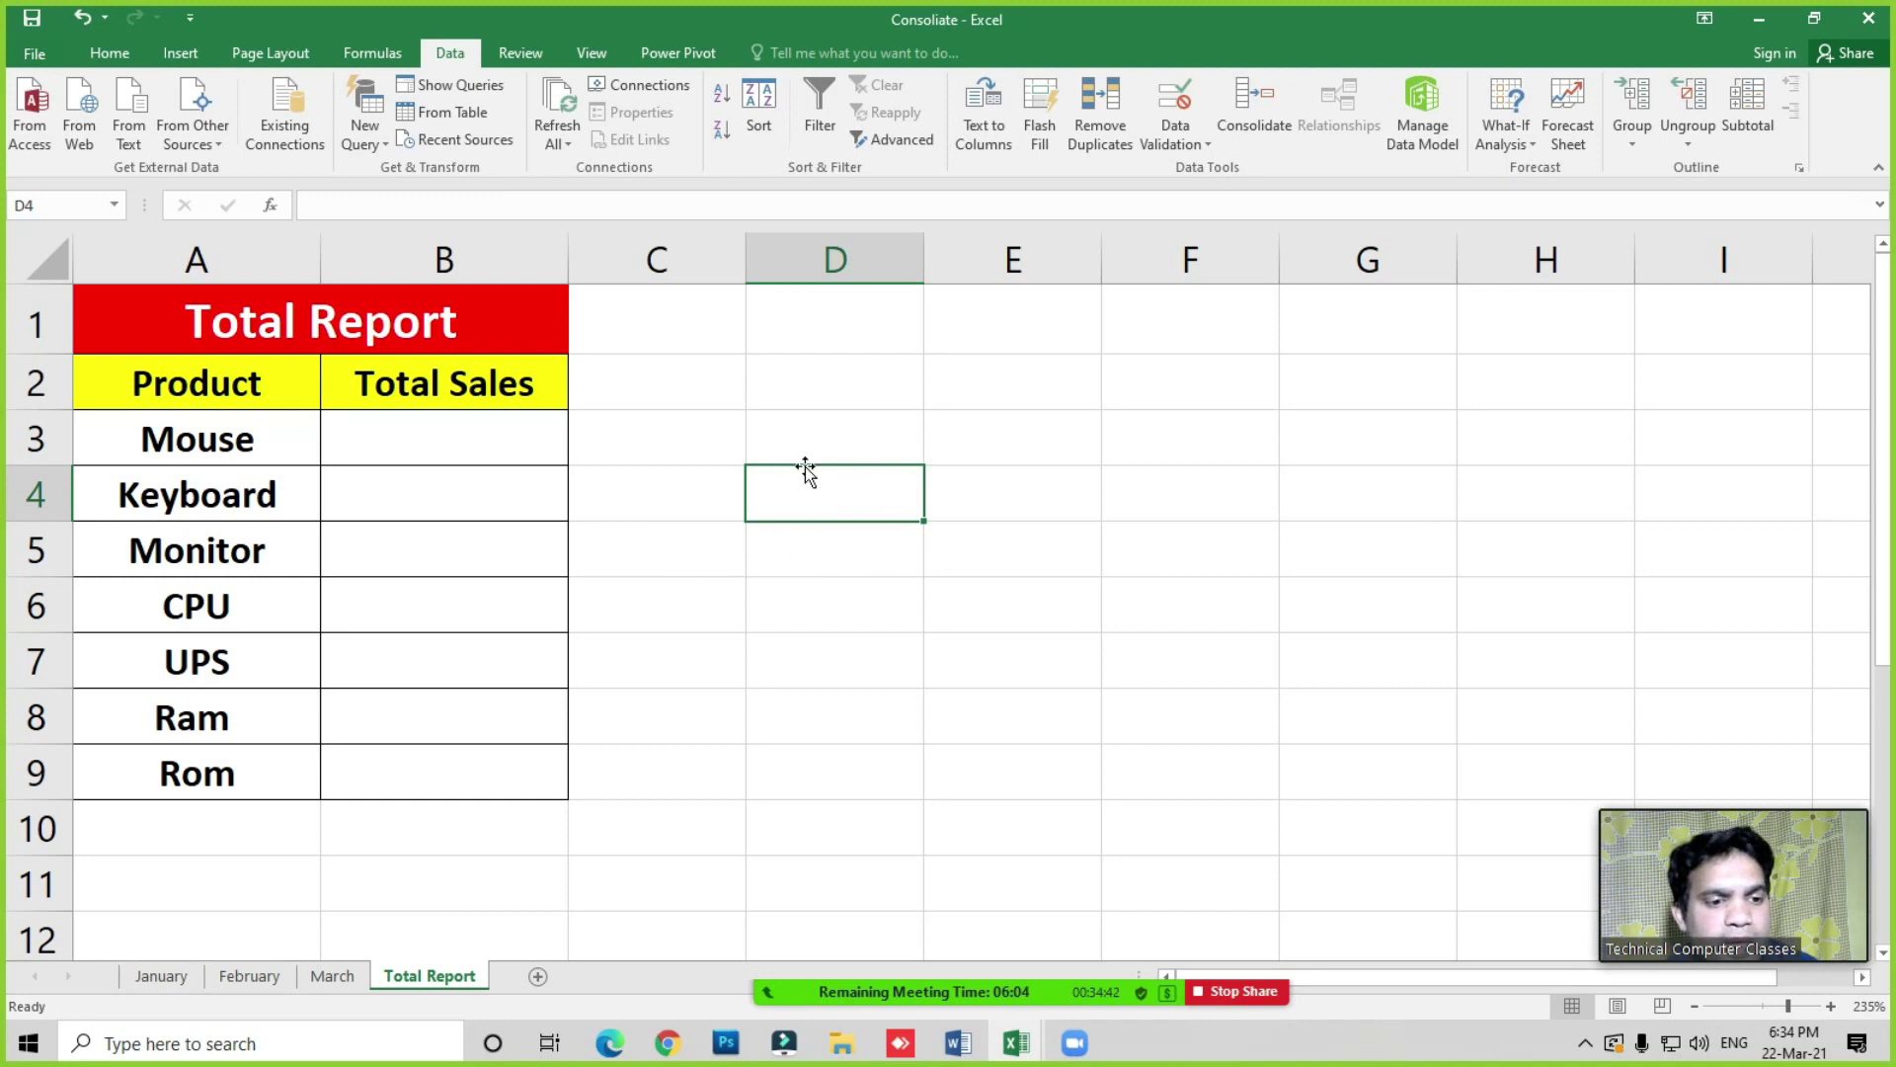
left_click(162, 975)
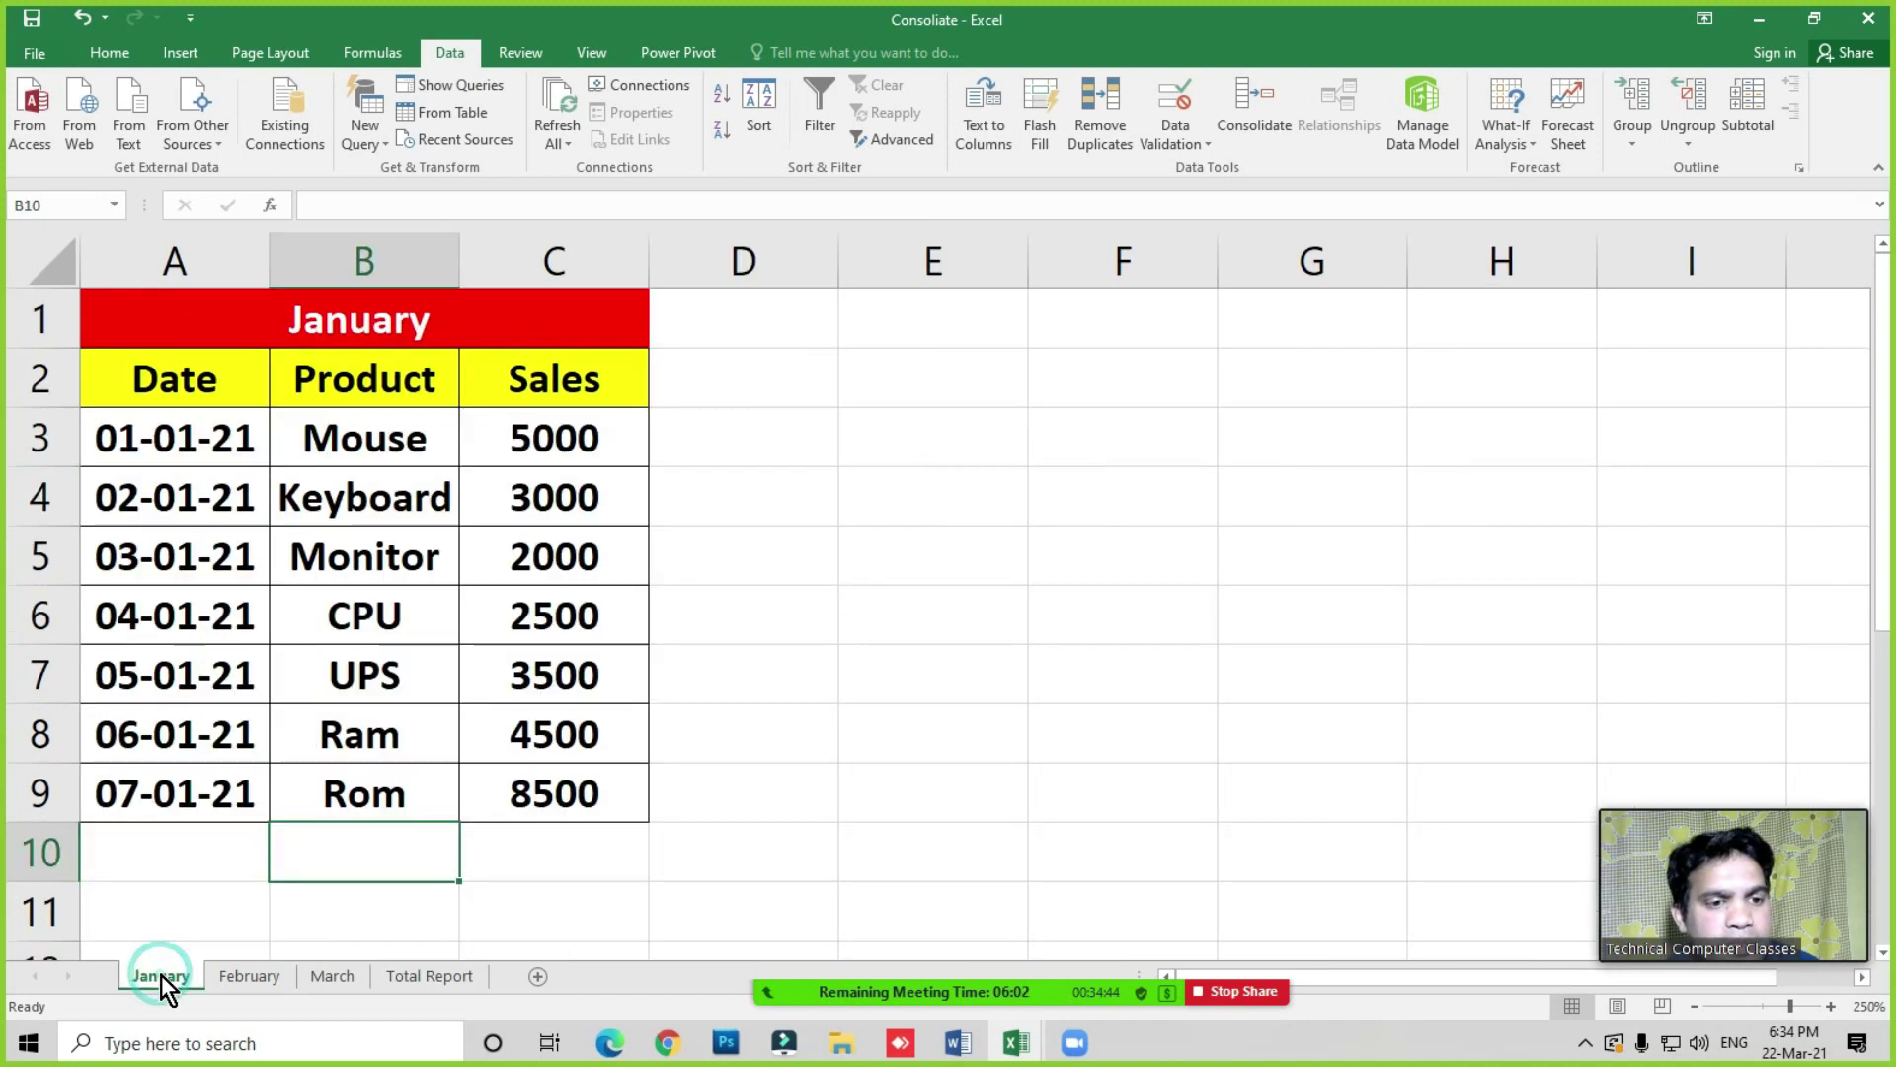
left_click(366, 662)
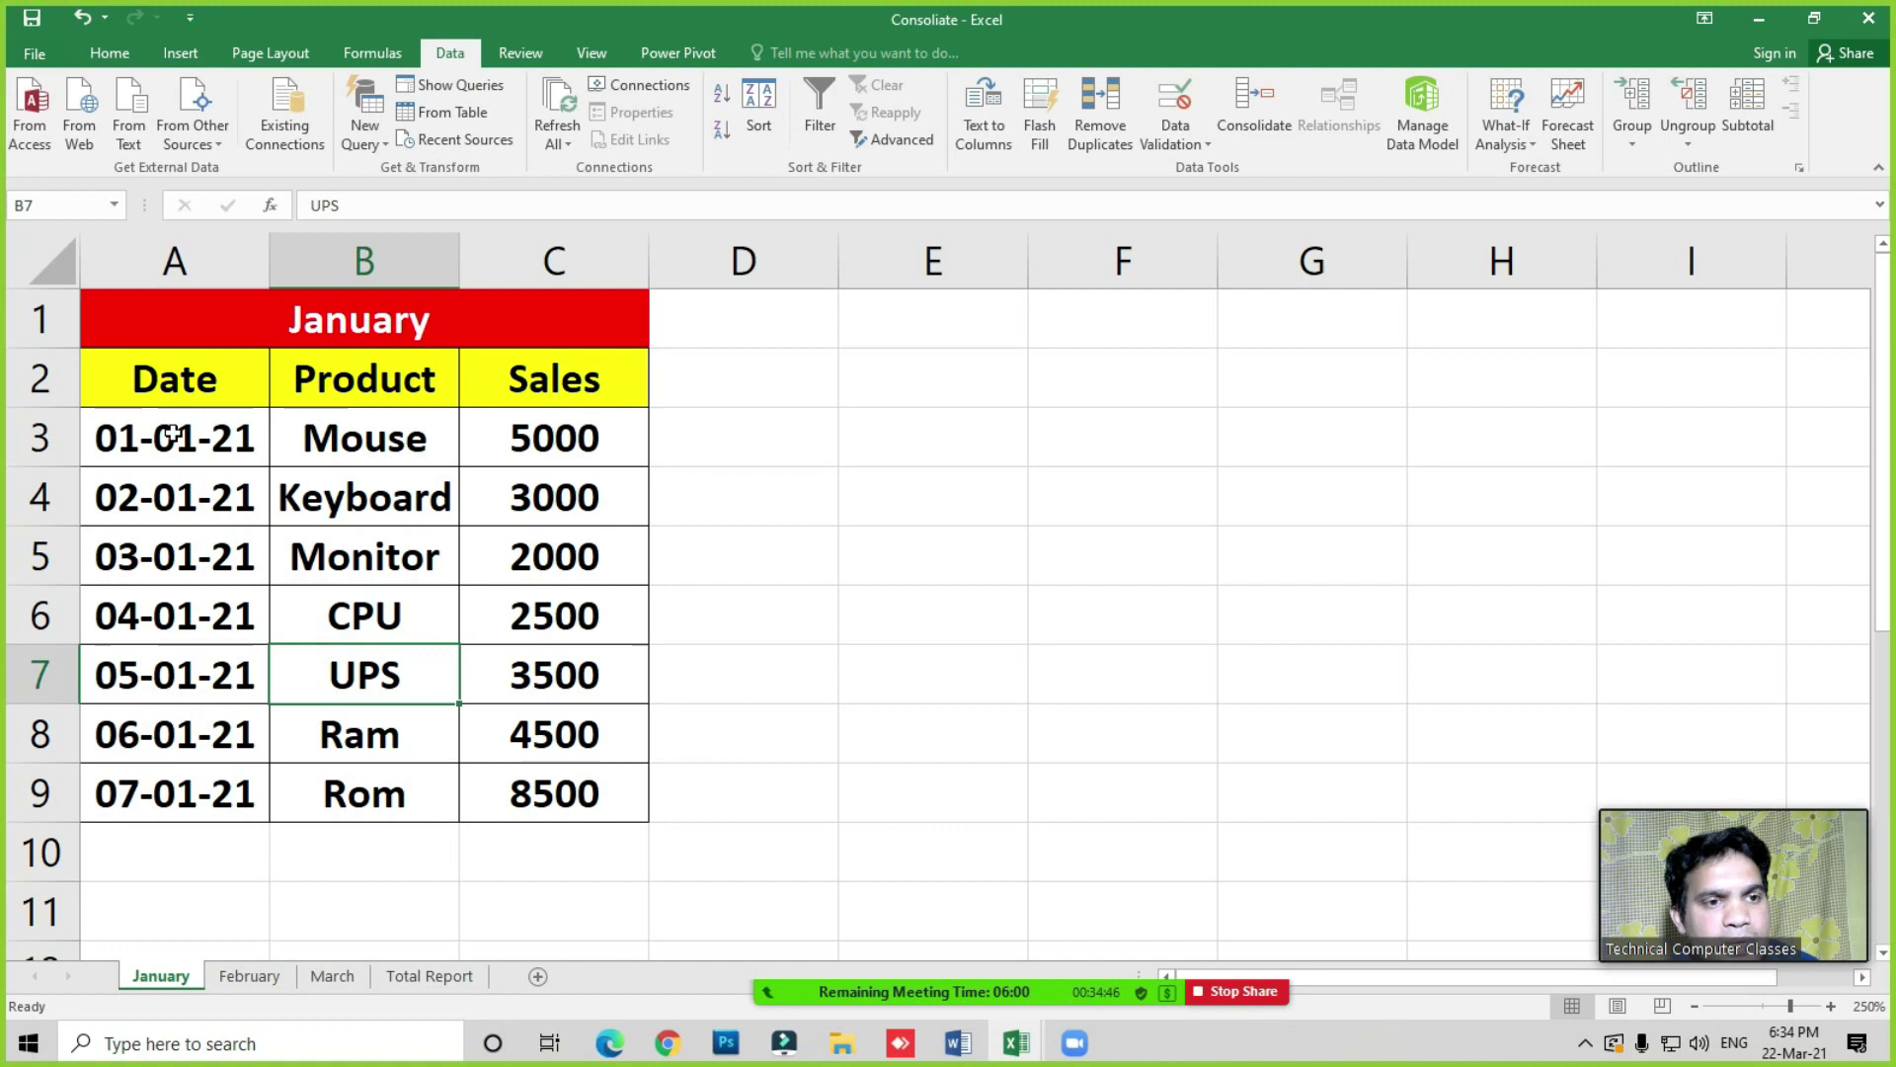
left_click_drag(388, 380, 366, 796)
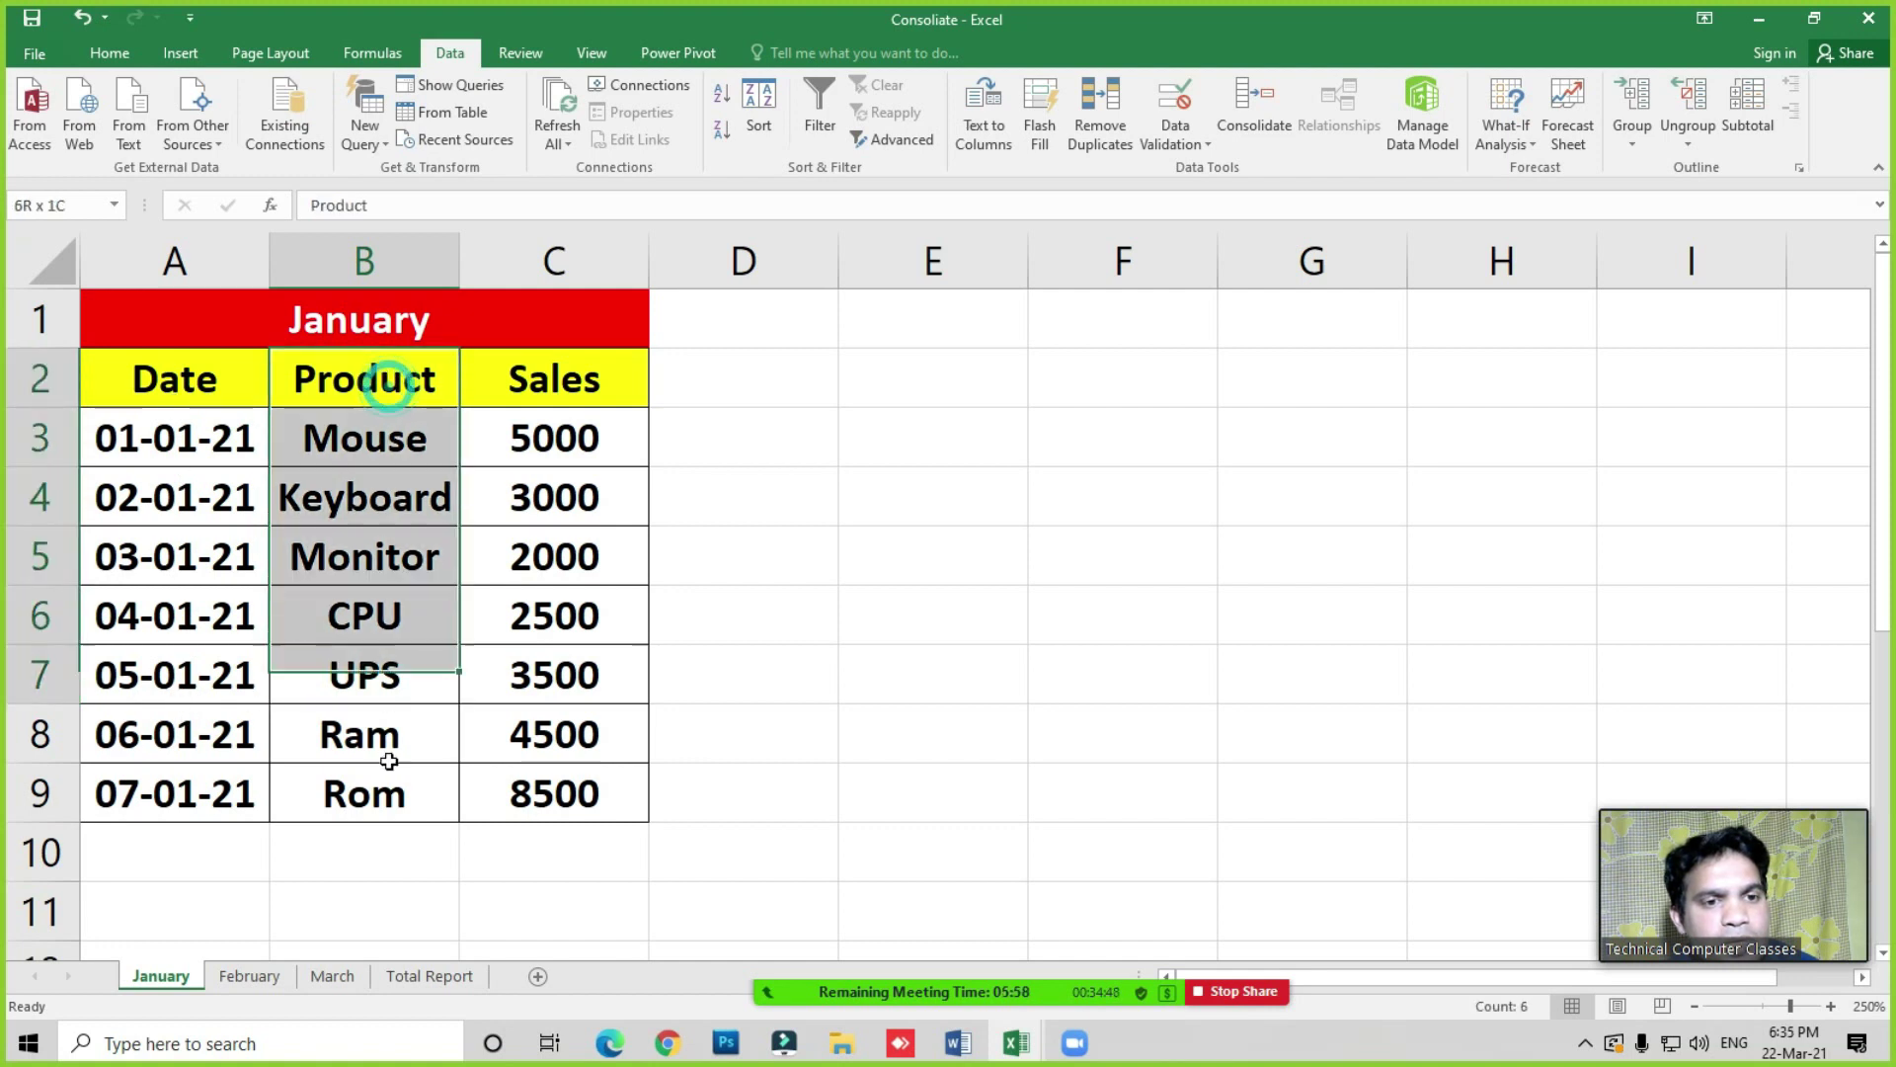
left_click_drag(539, 380, 549, 795)
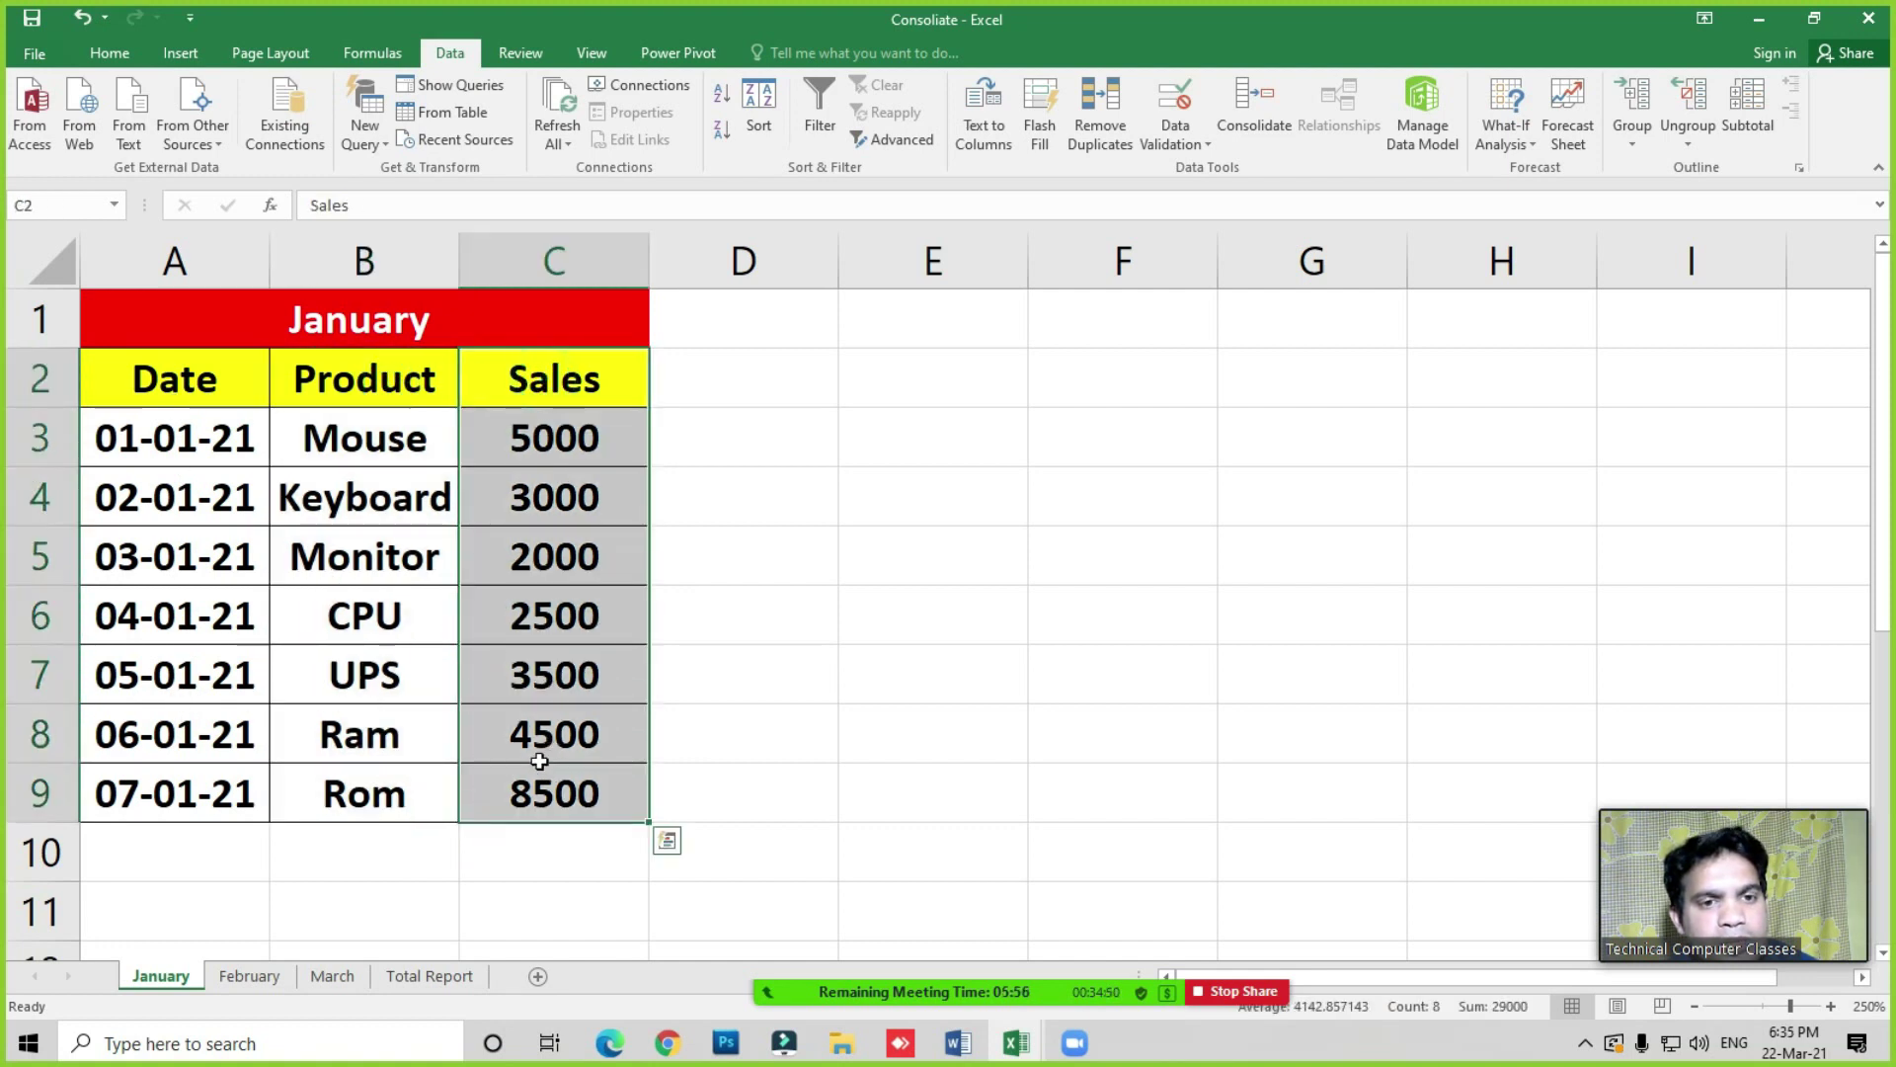
left_click(442, 543)
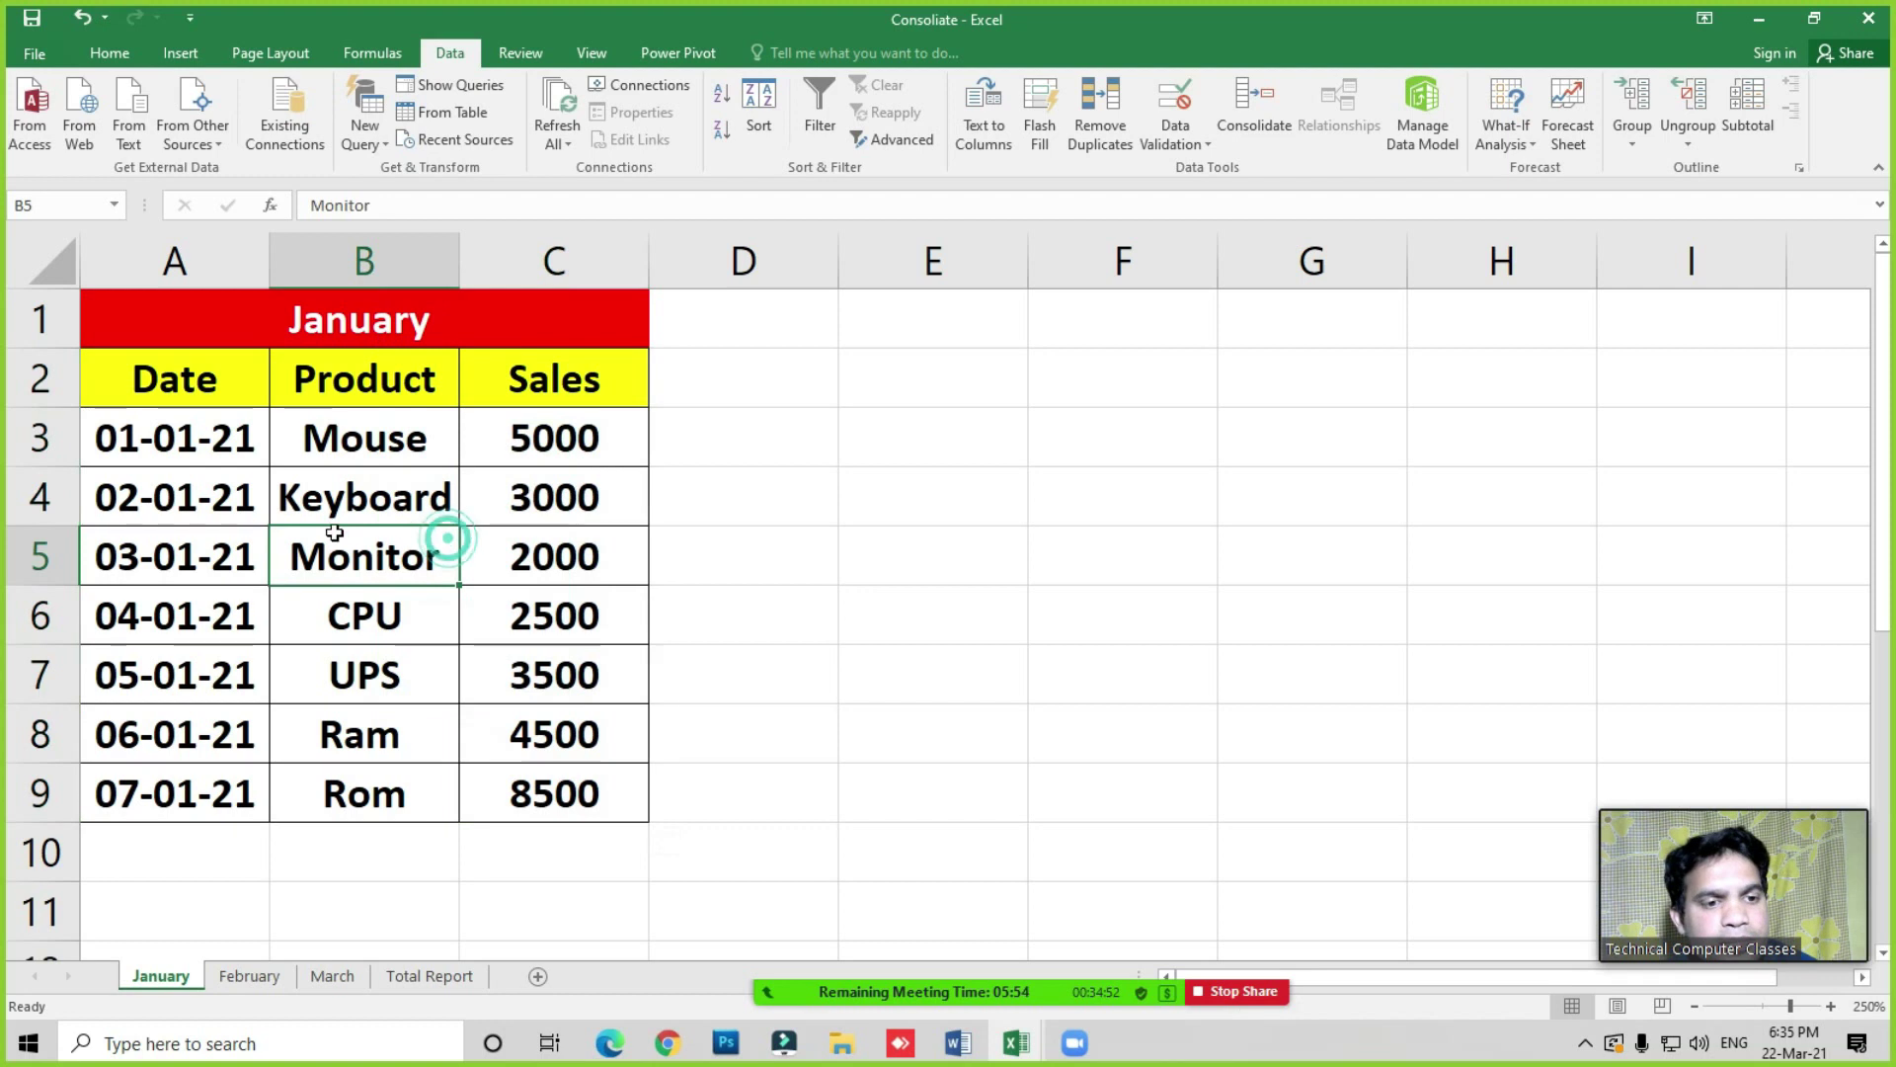
left_click(243, 972)
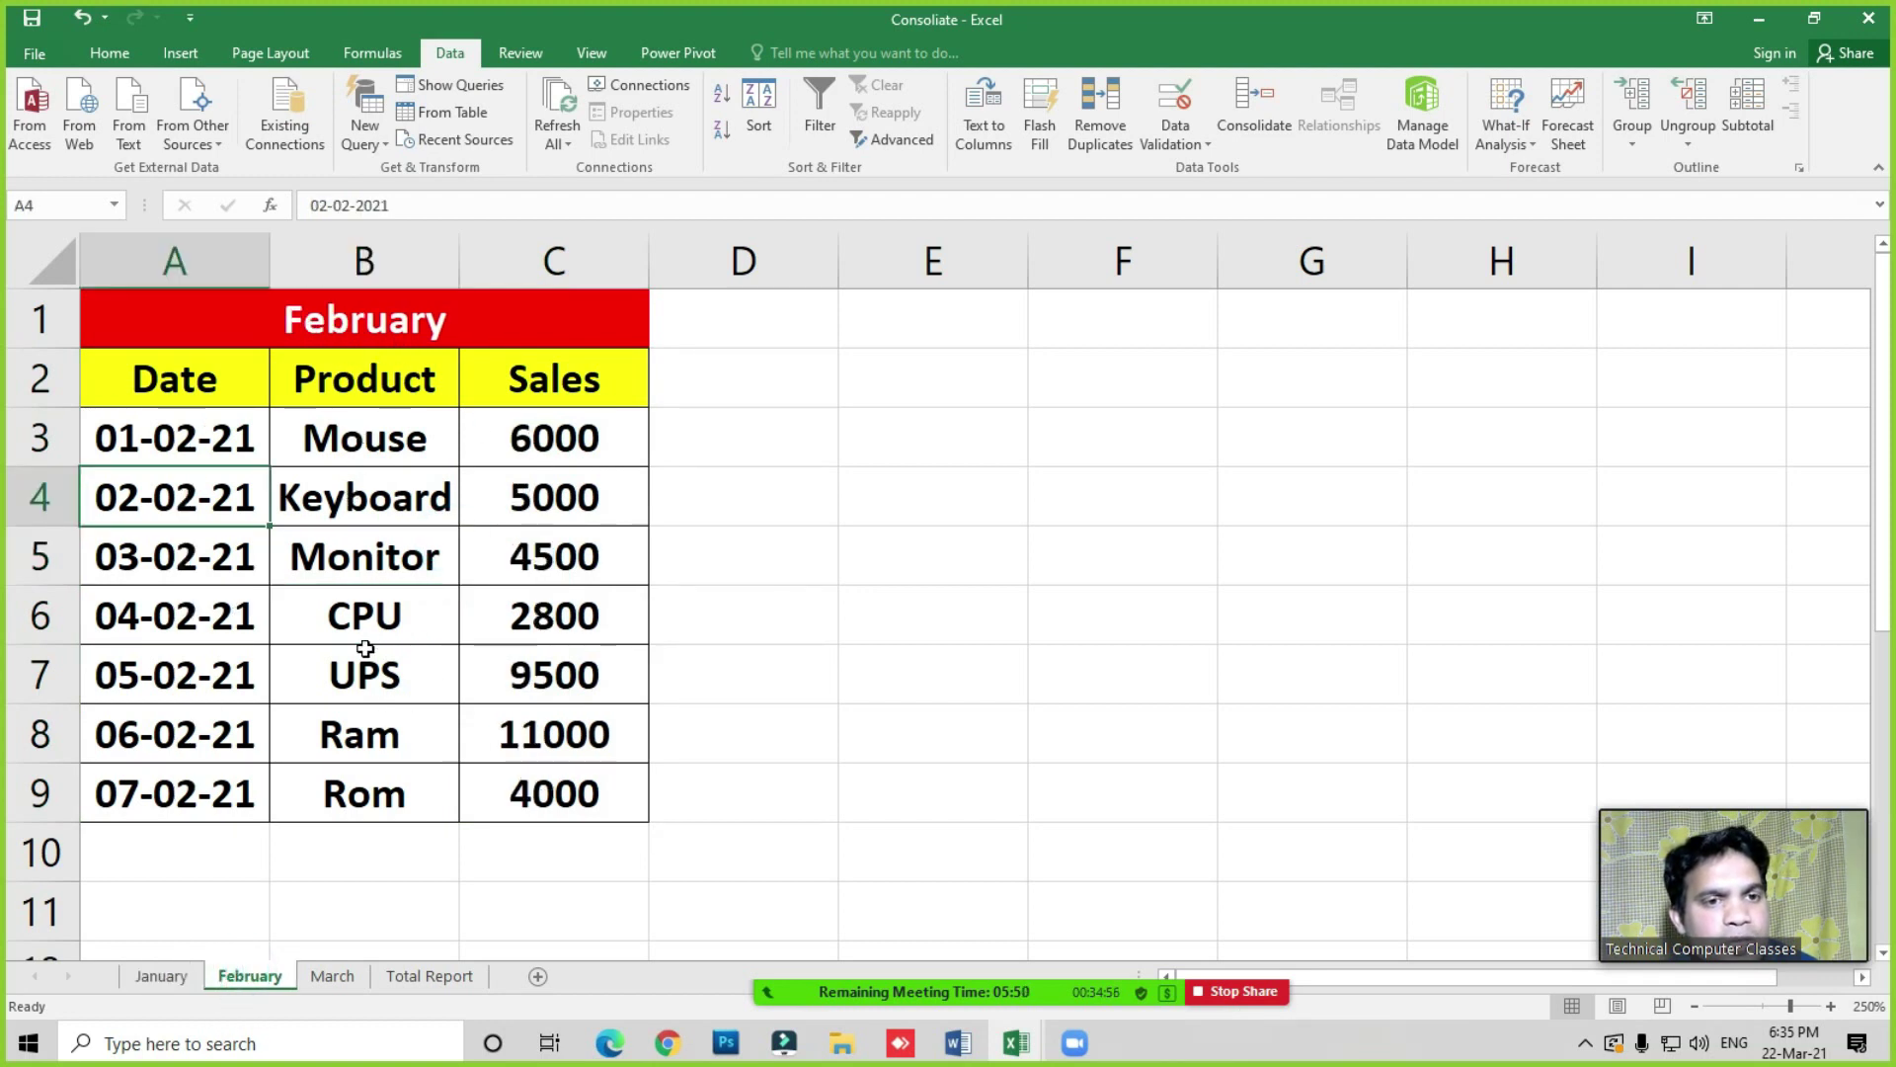
left_click(338, 973)
left_click_drag(184, 392, 258, 653)
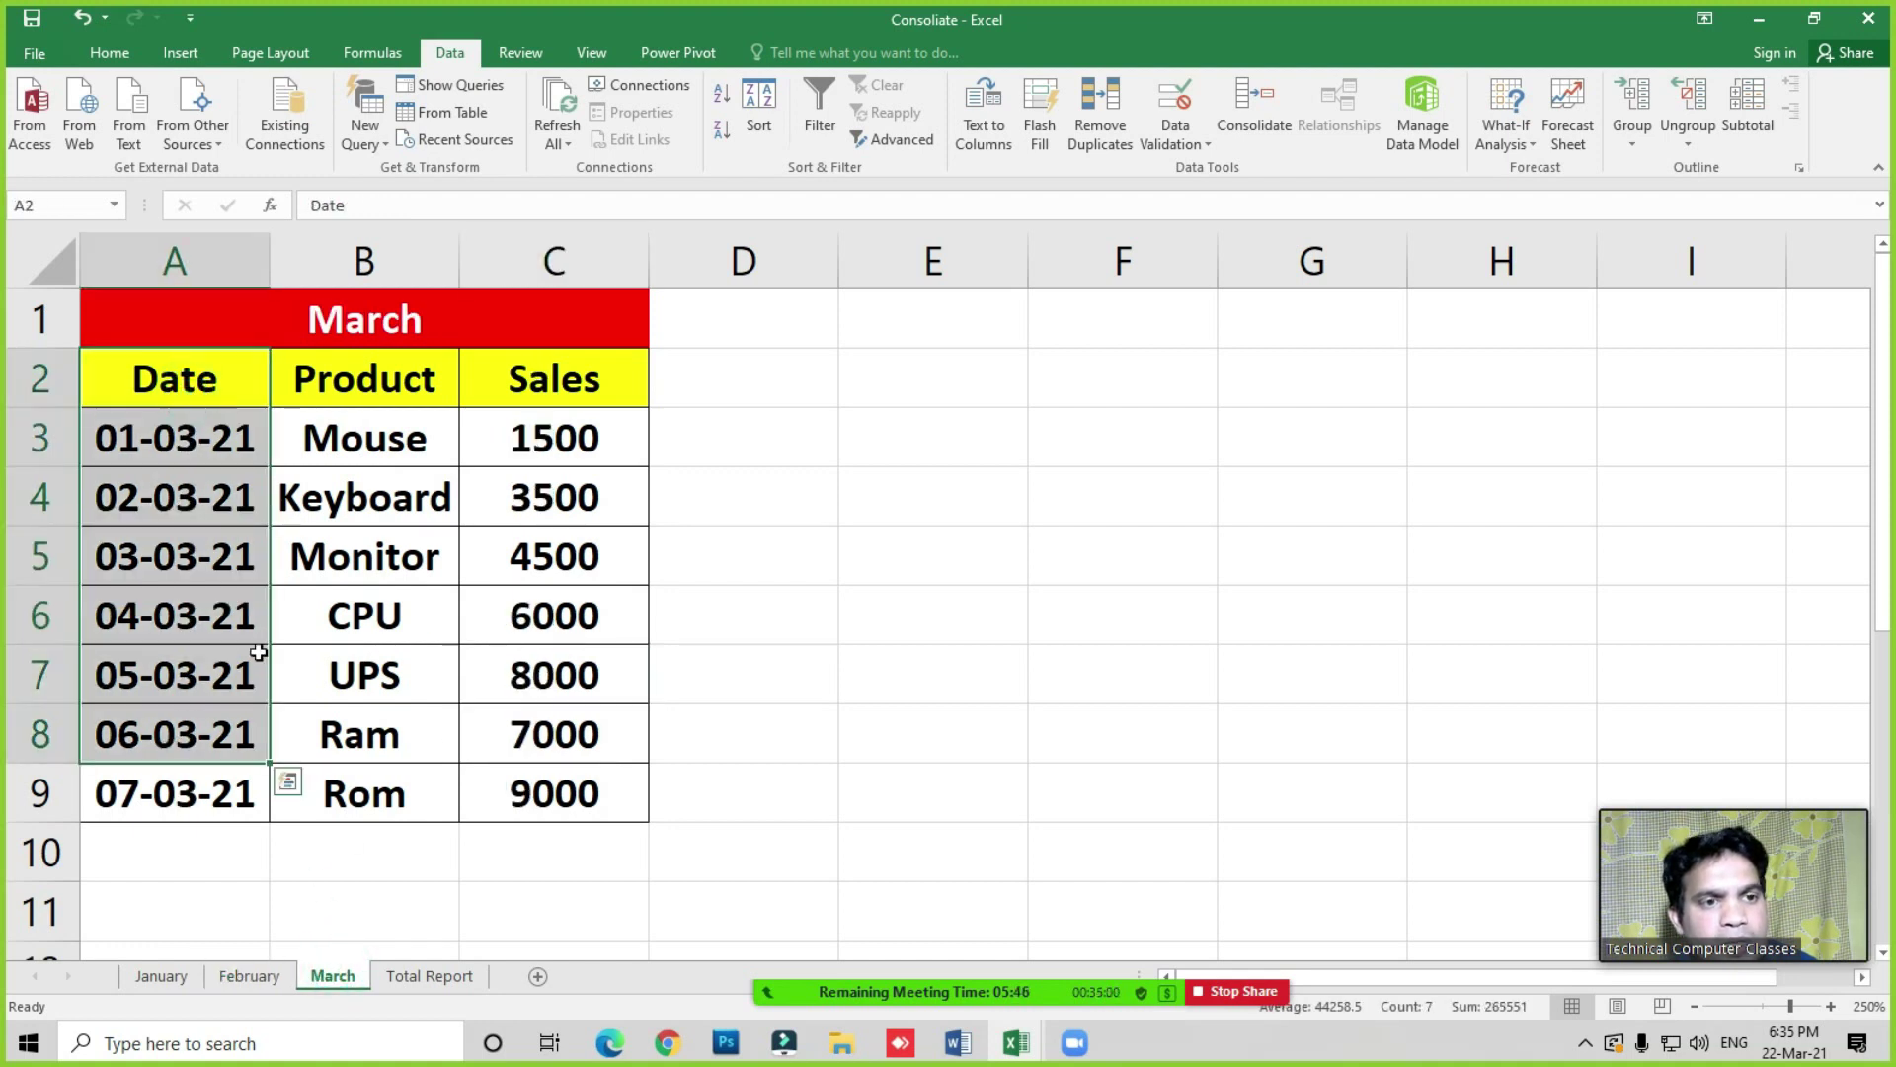
left_click_drag(364, 387, 395, 746)
left_click_drag(563, 395, 551, 746)
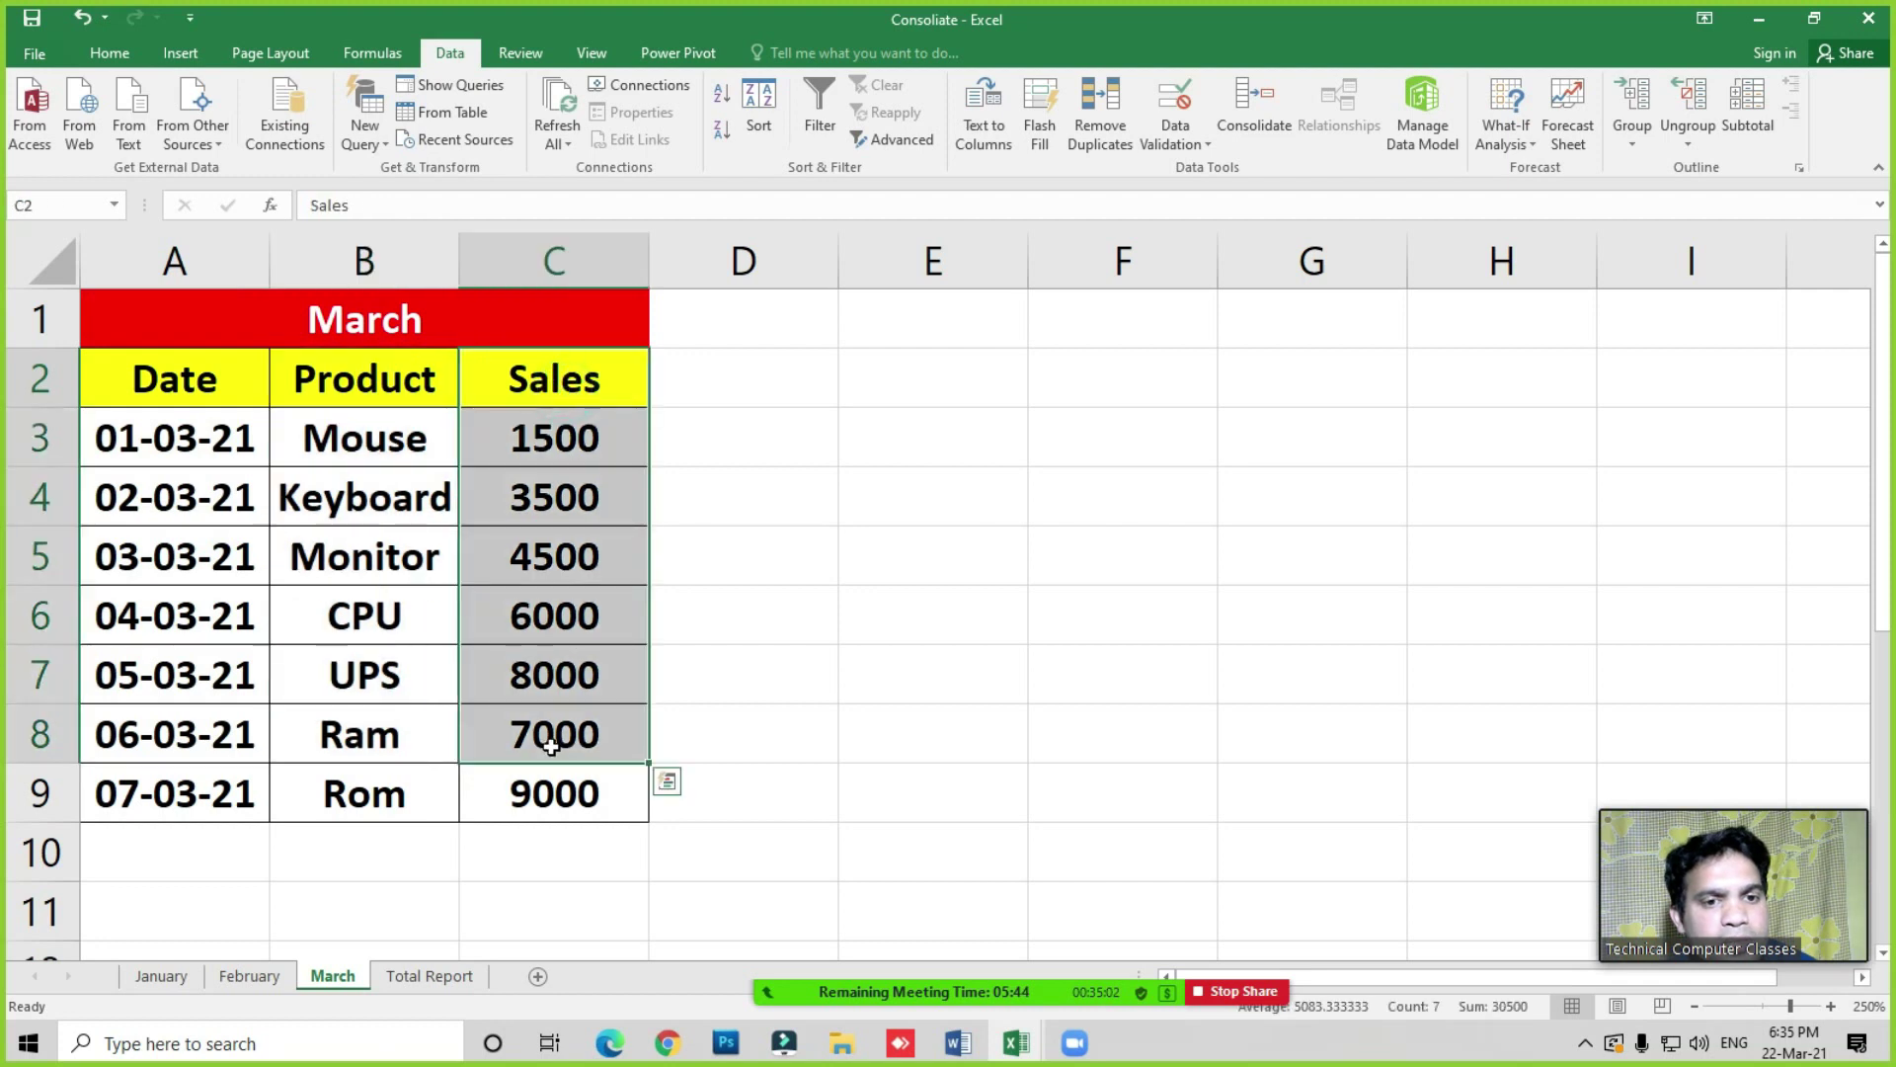
left_click(509, 790)
left_click(420, 976)
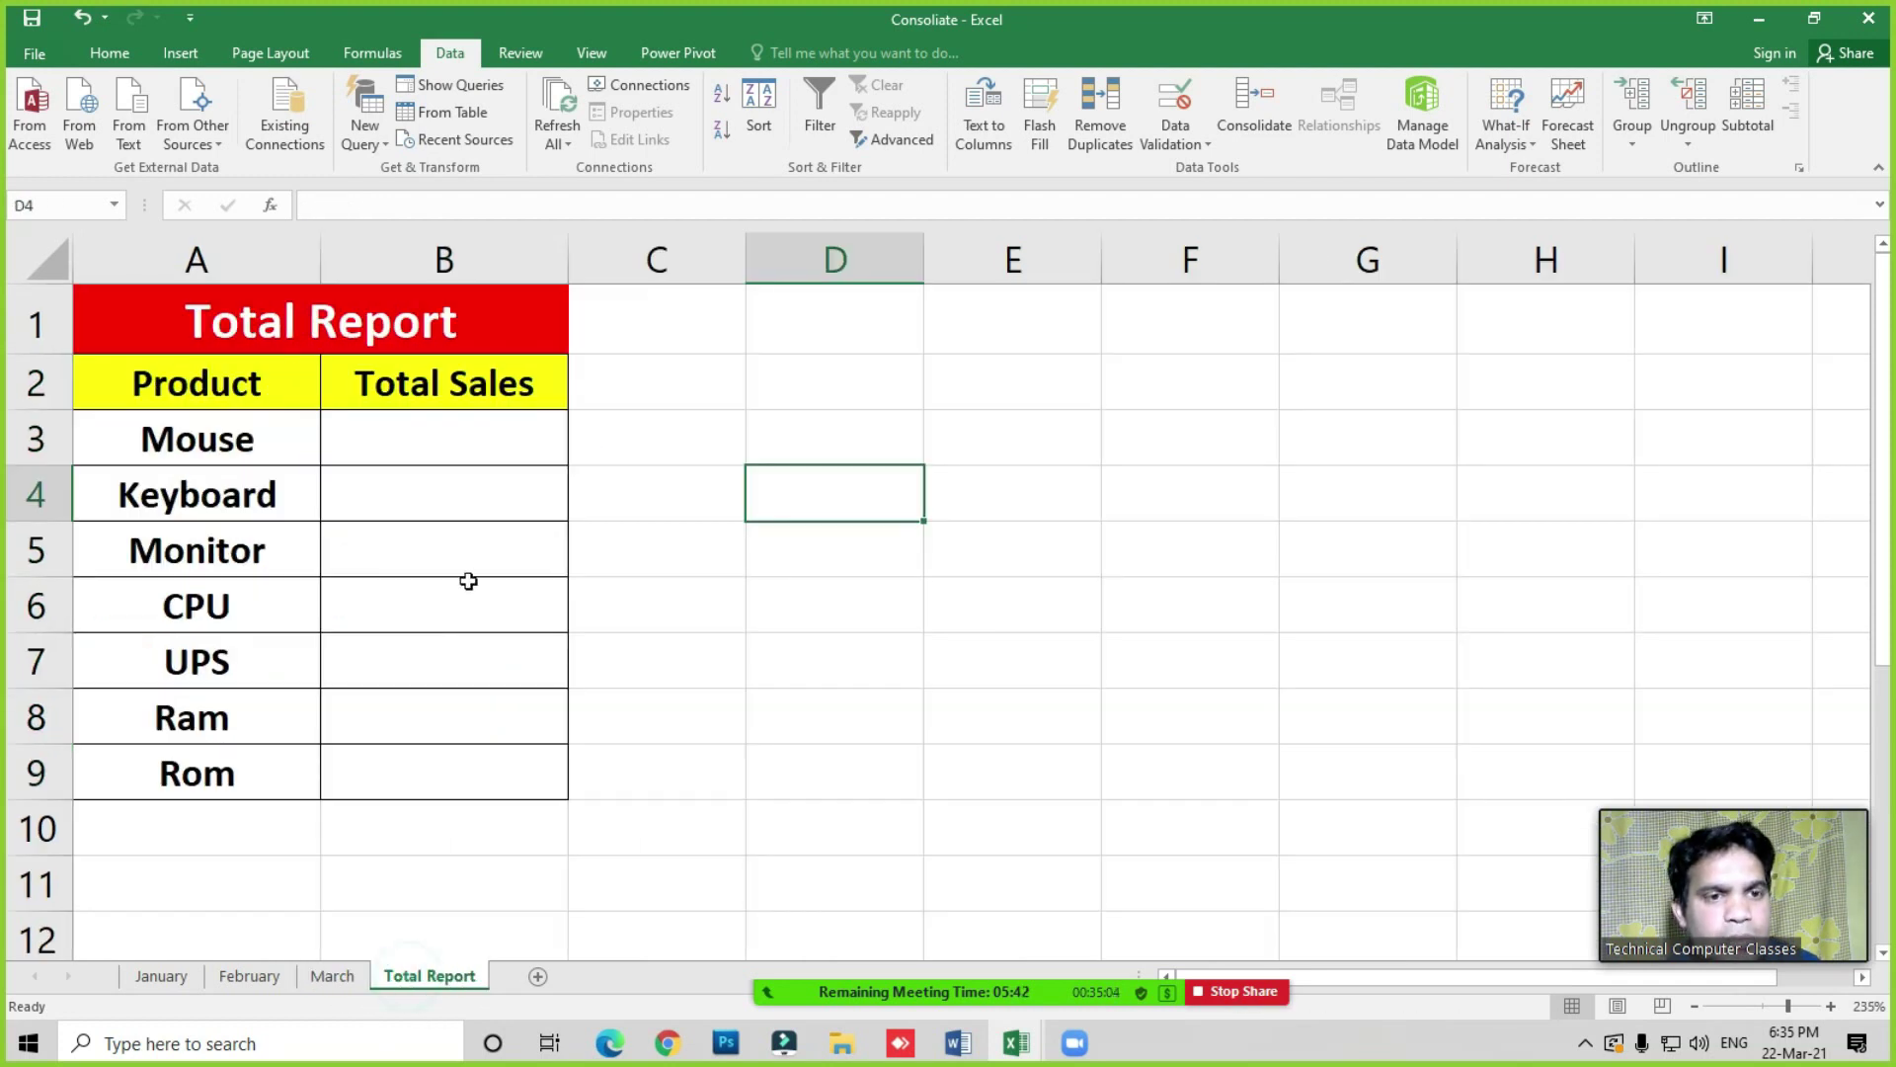
left_click(470, 565)
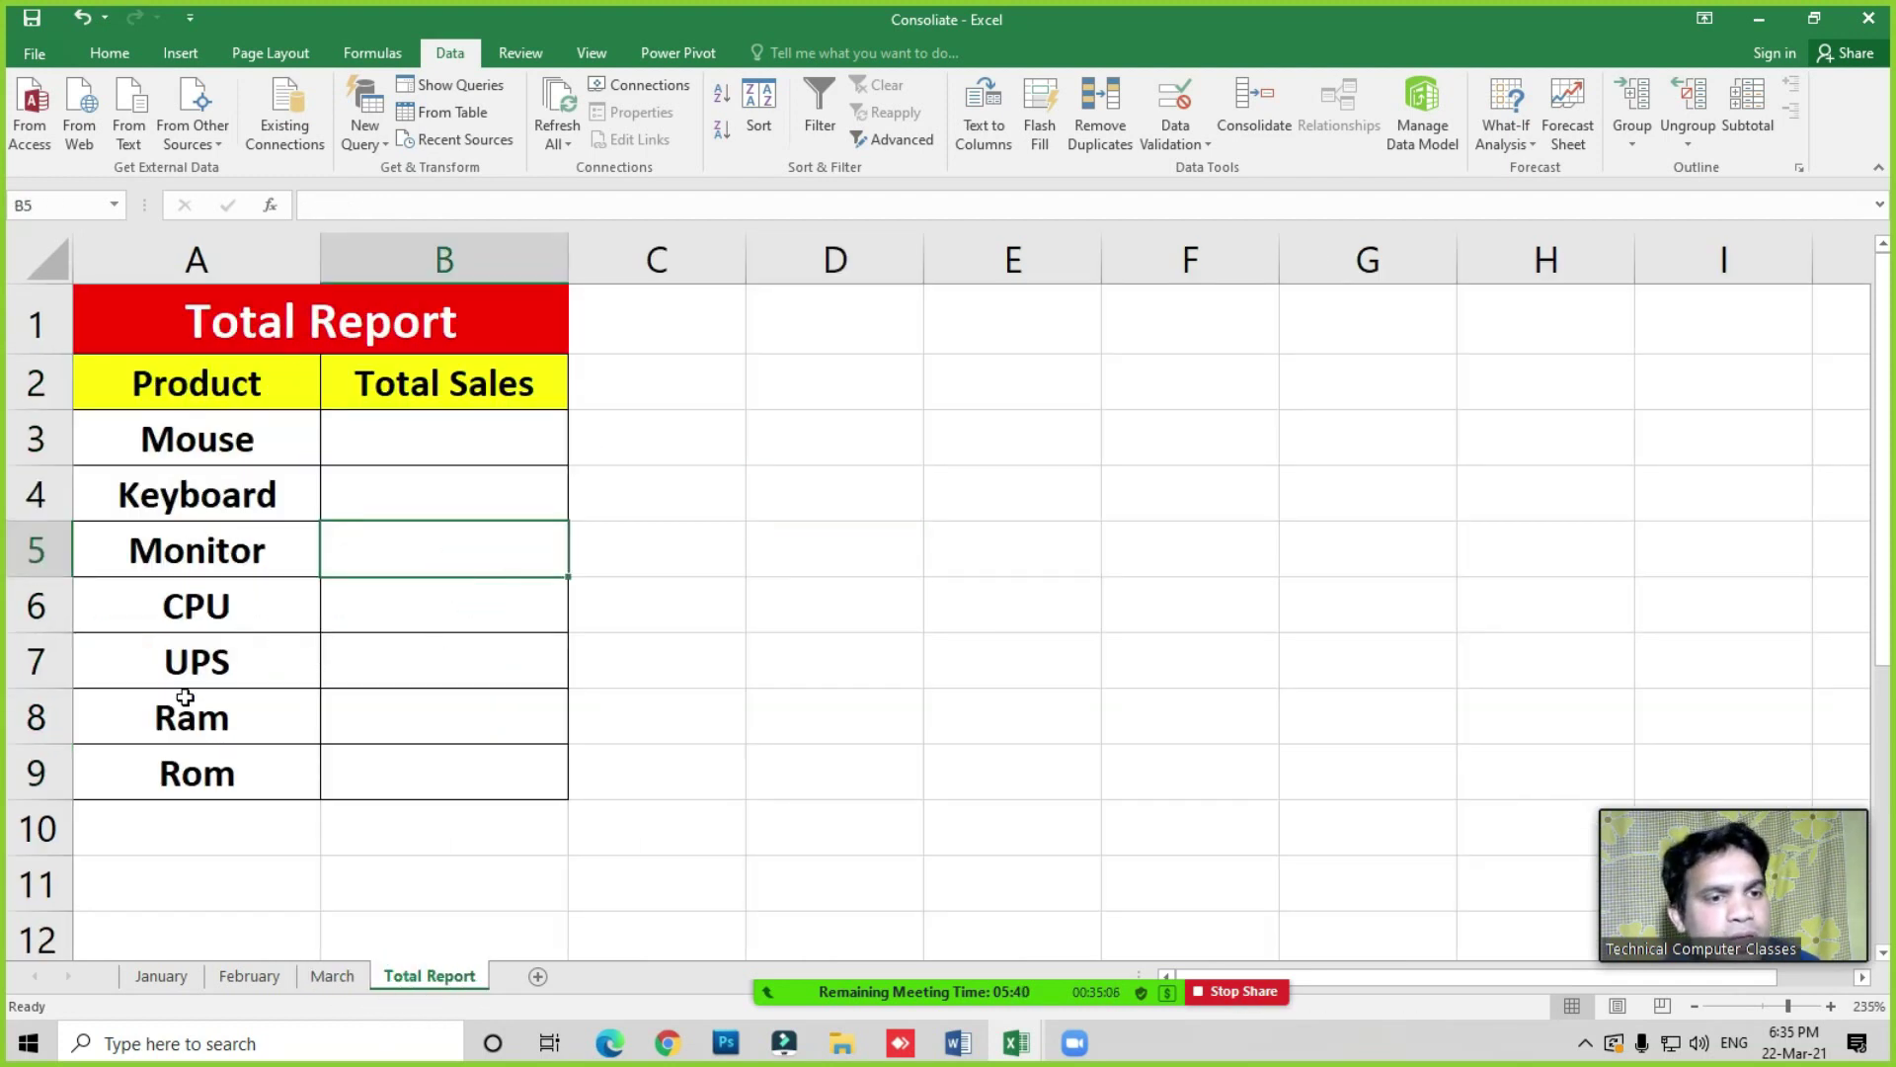
left_click(191, 770)
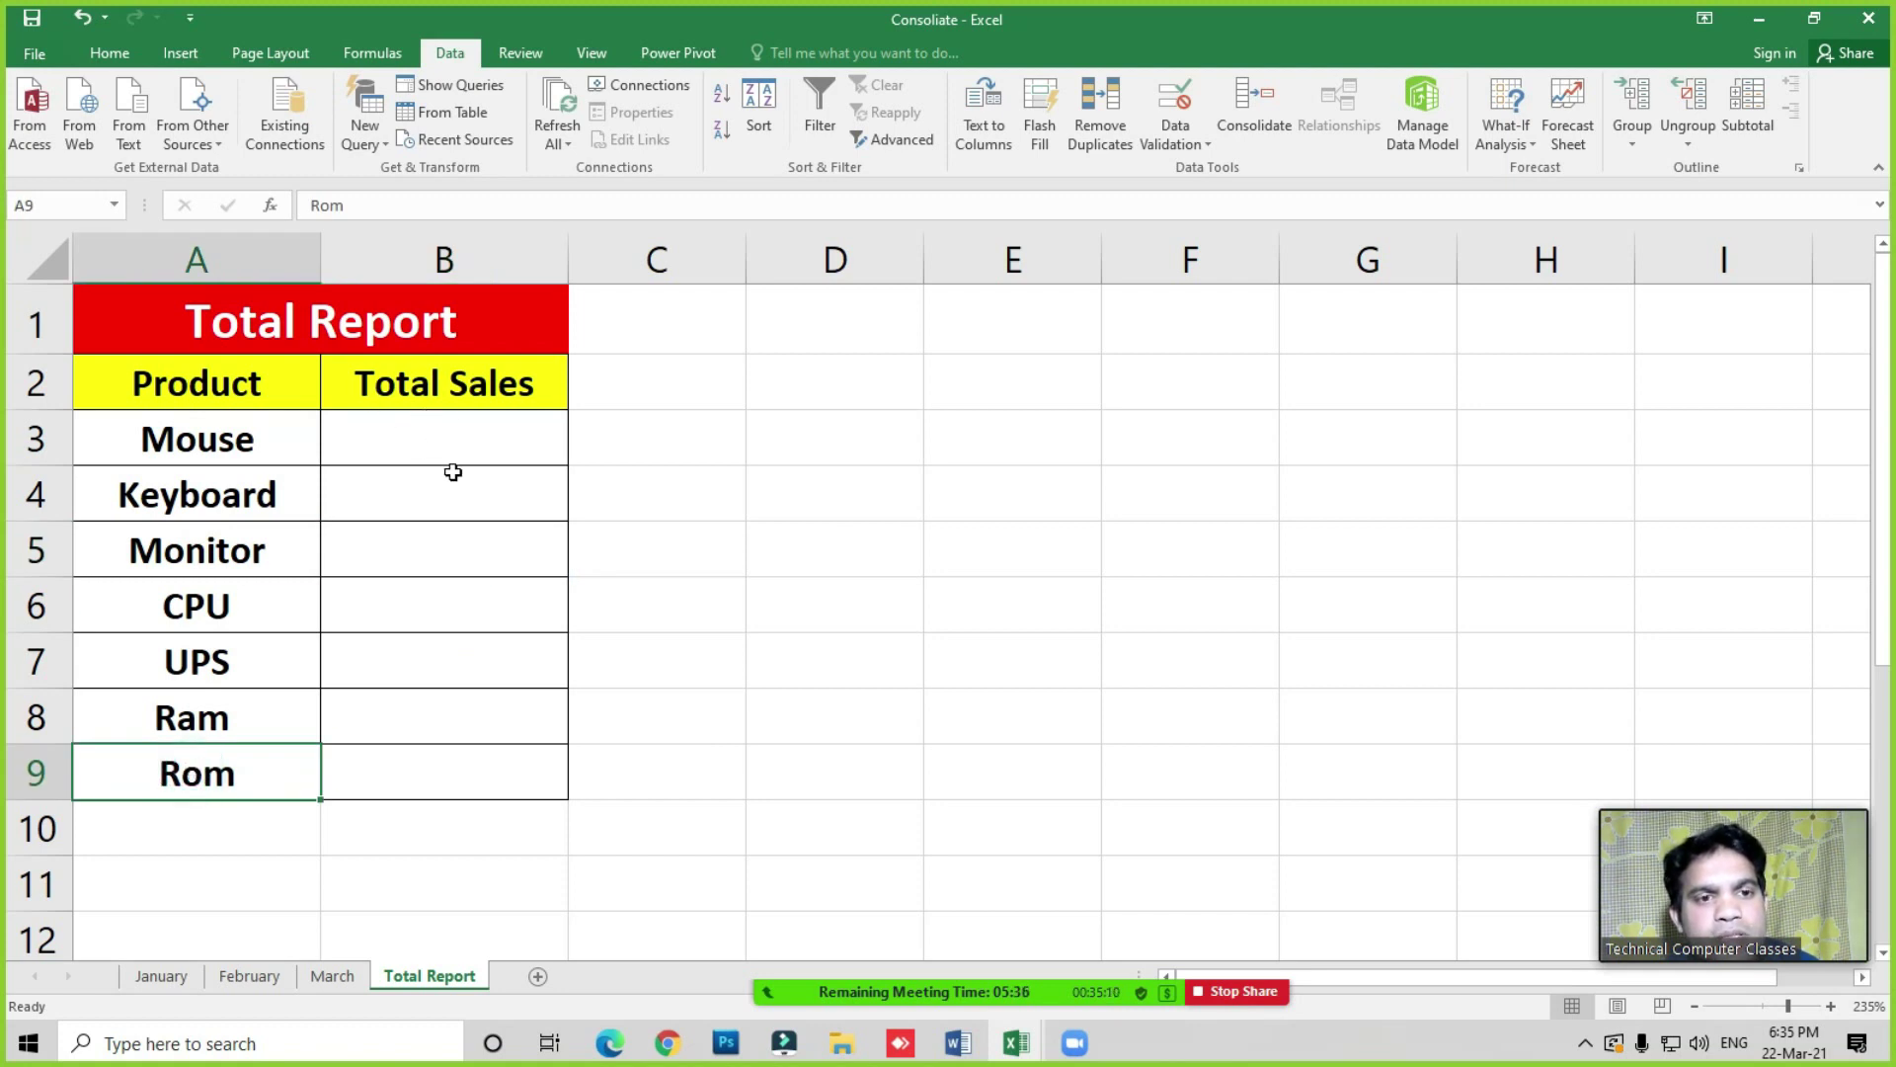
left_click(458, 786)
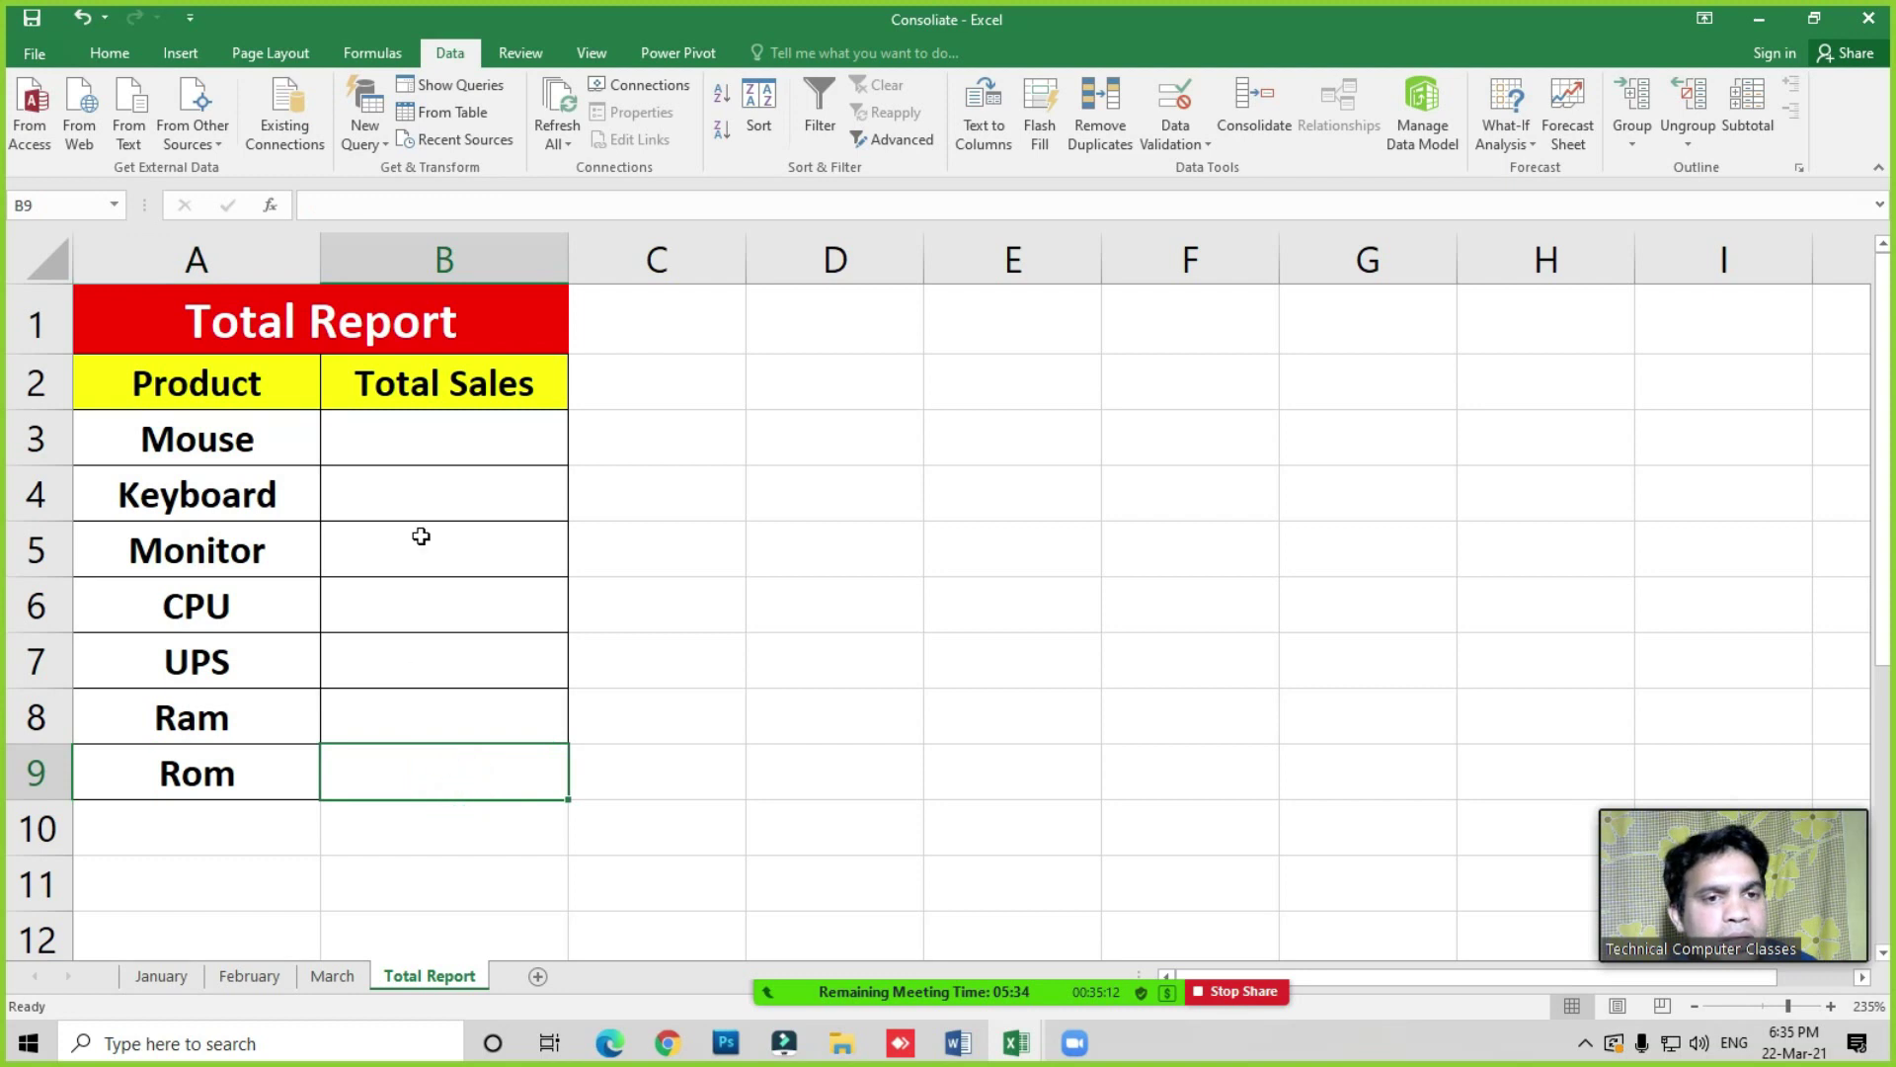
left_click(416, 447)
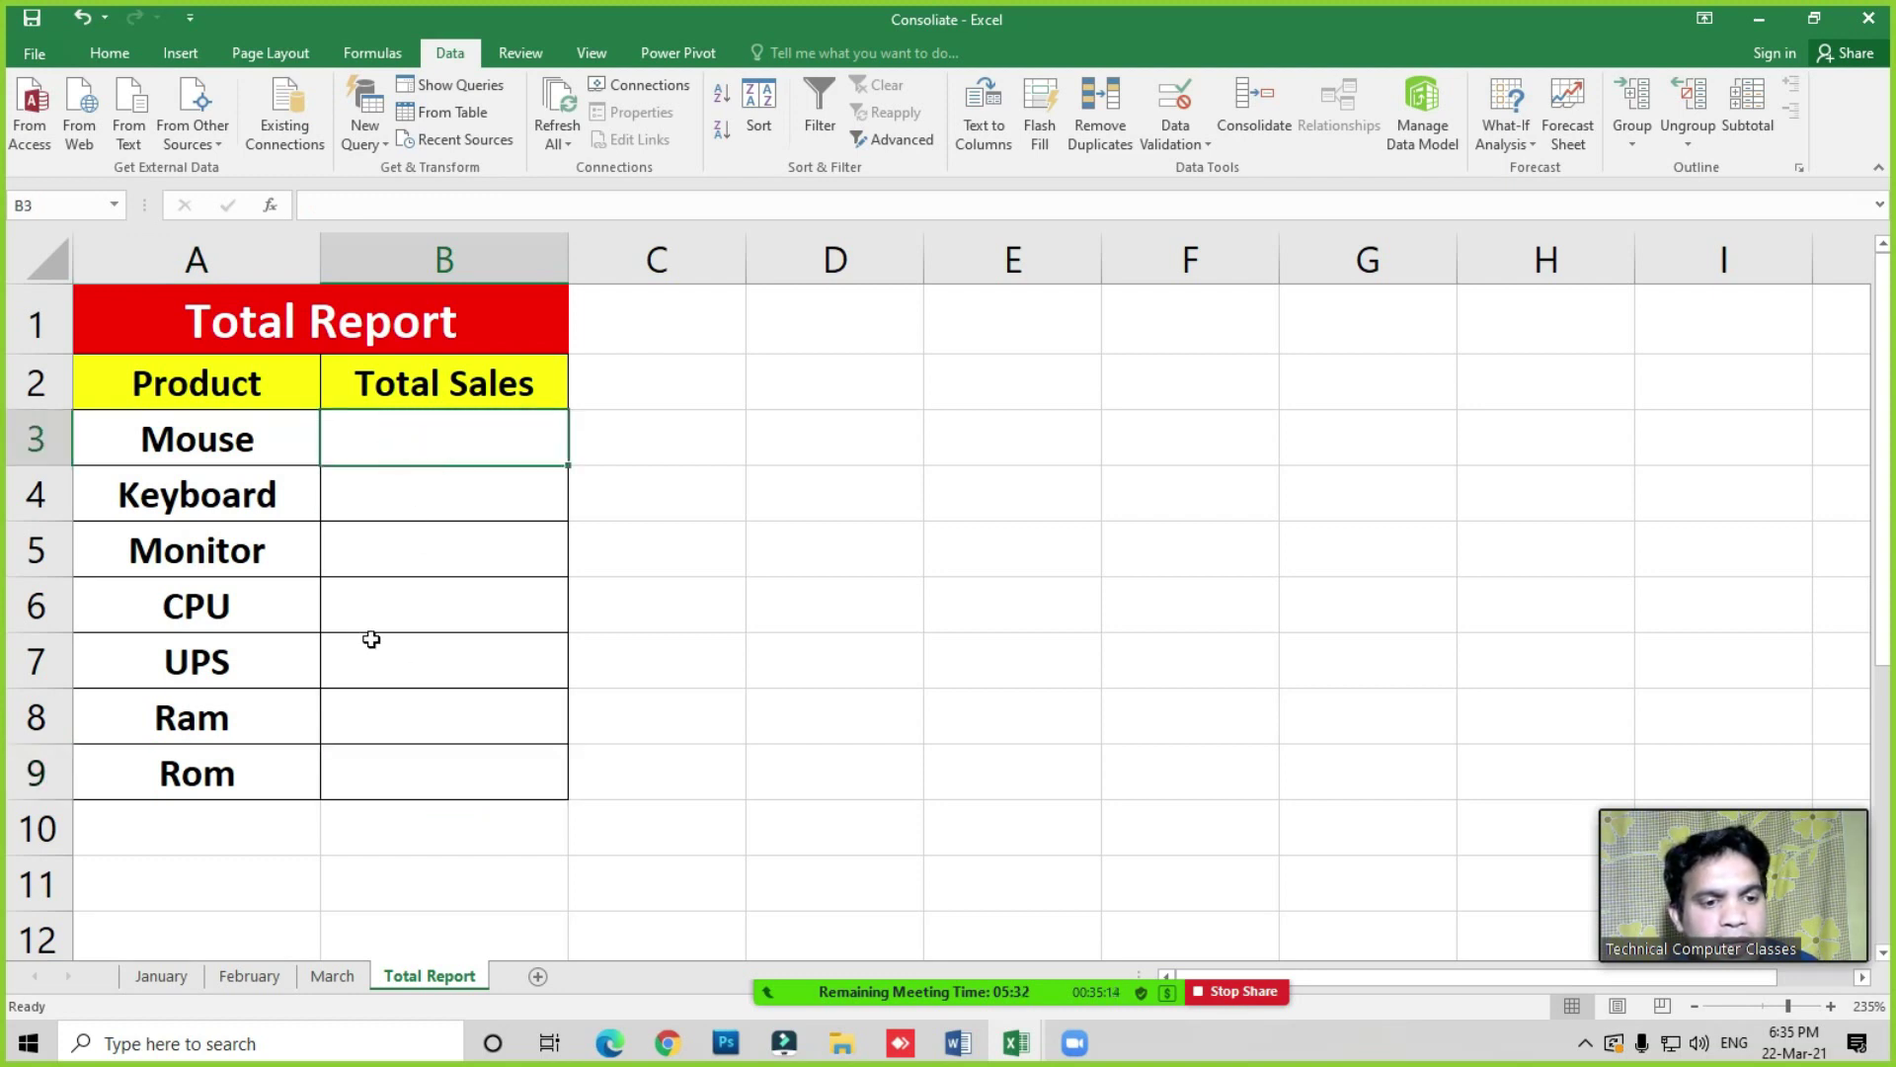
left_click(417, 550)
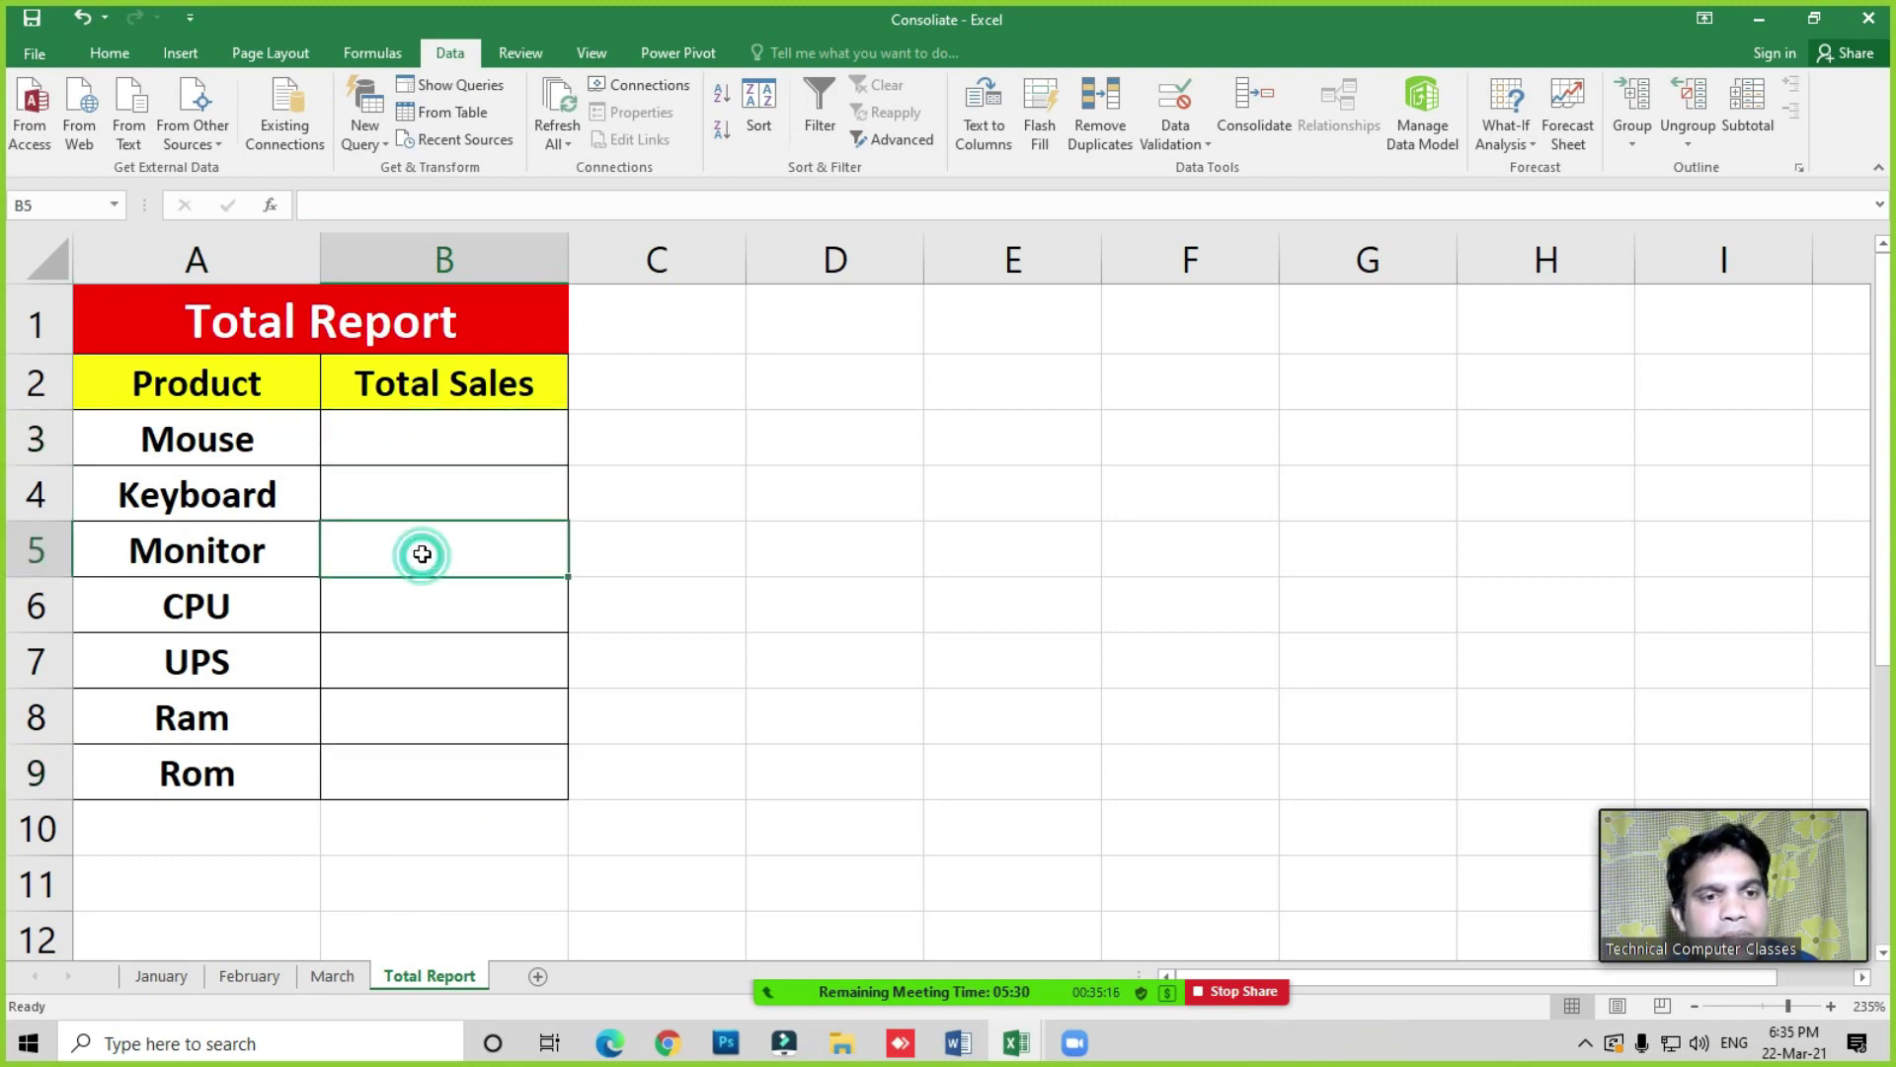
left_click(468, 433)
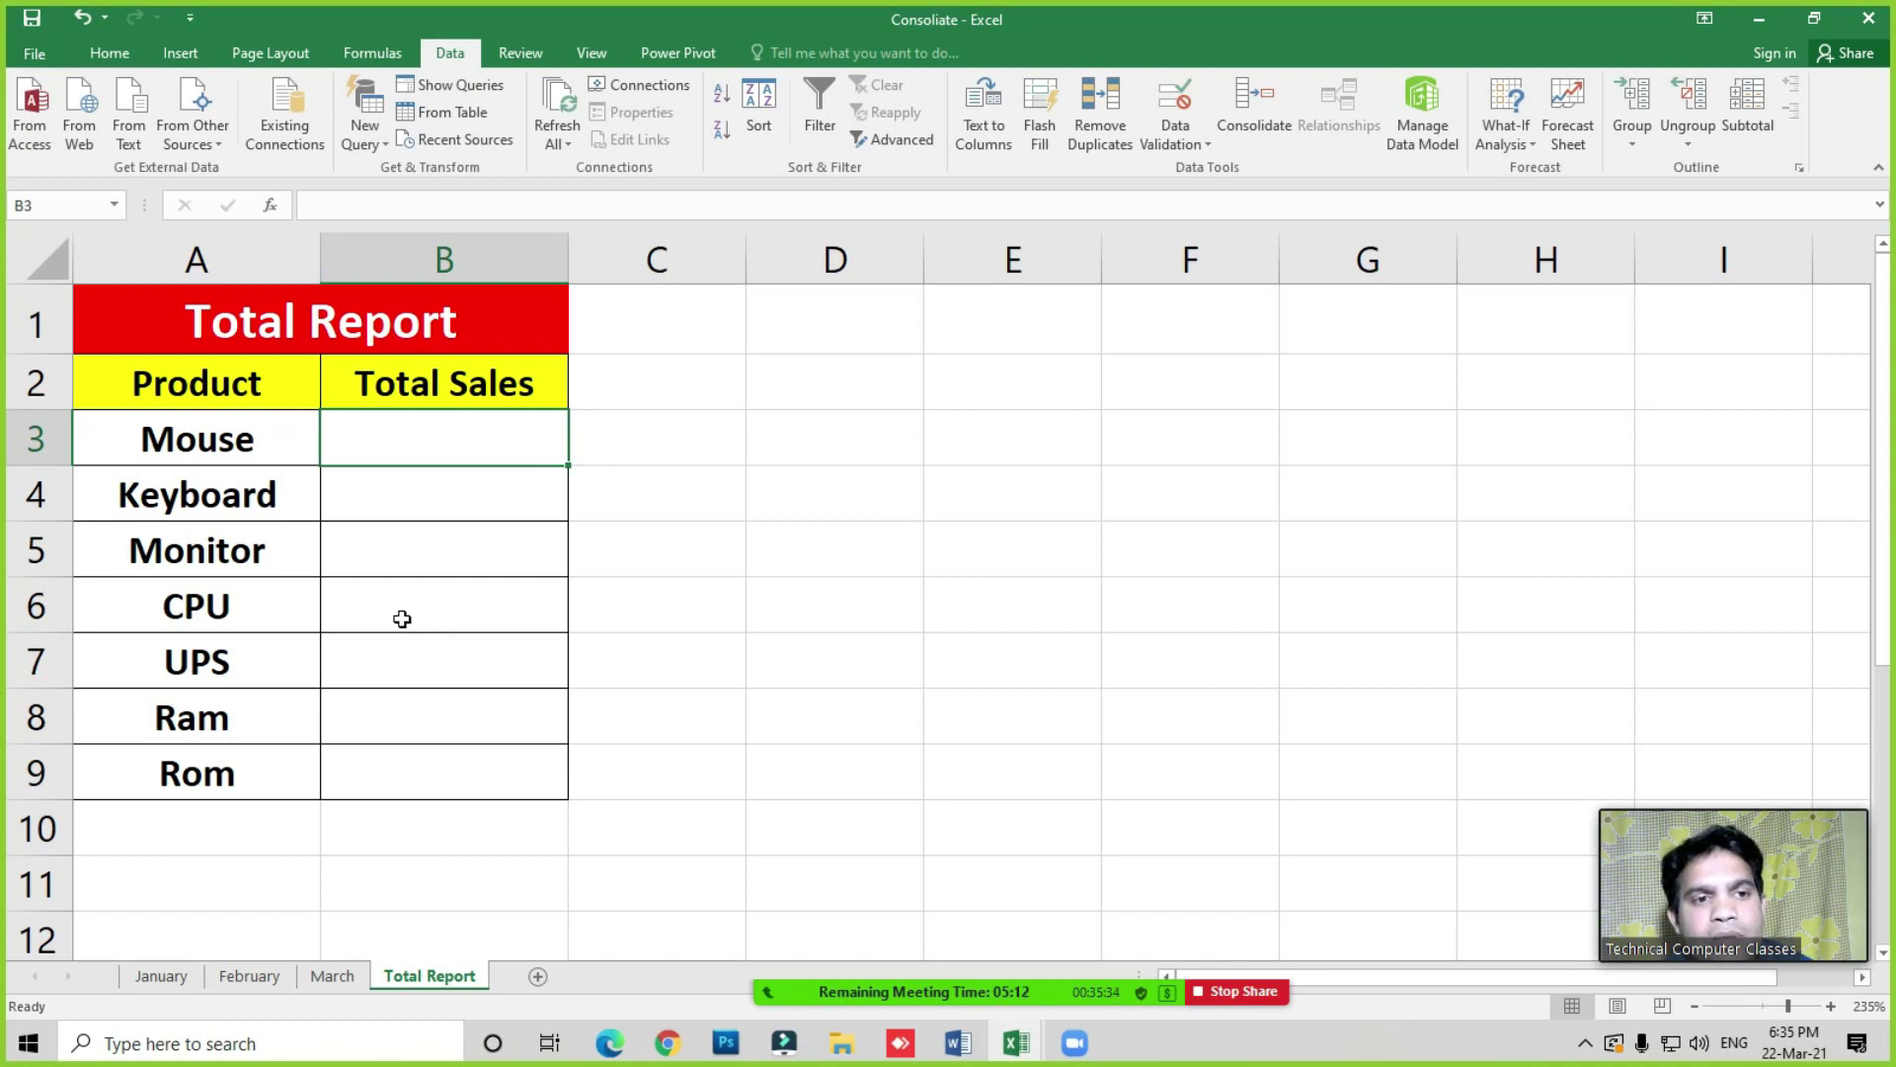
mouse_move(1022, 948)
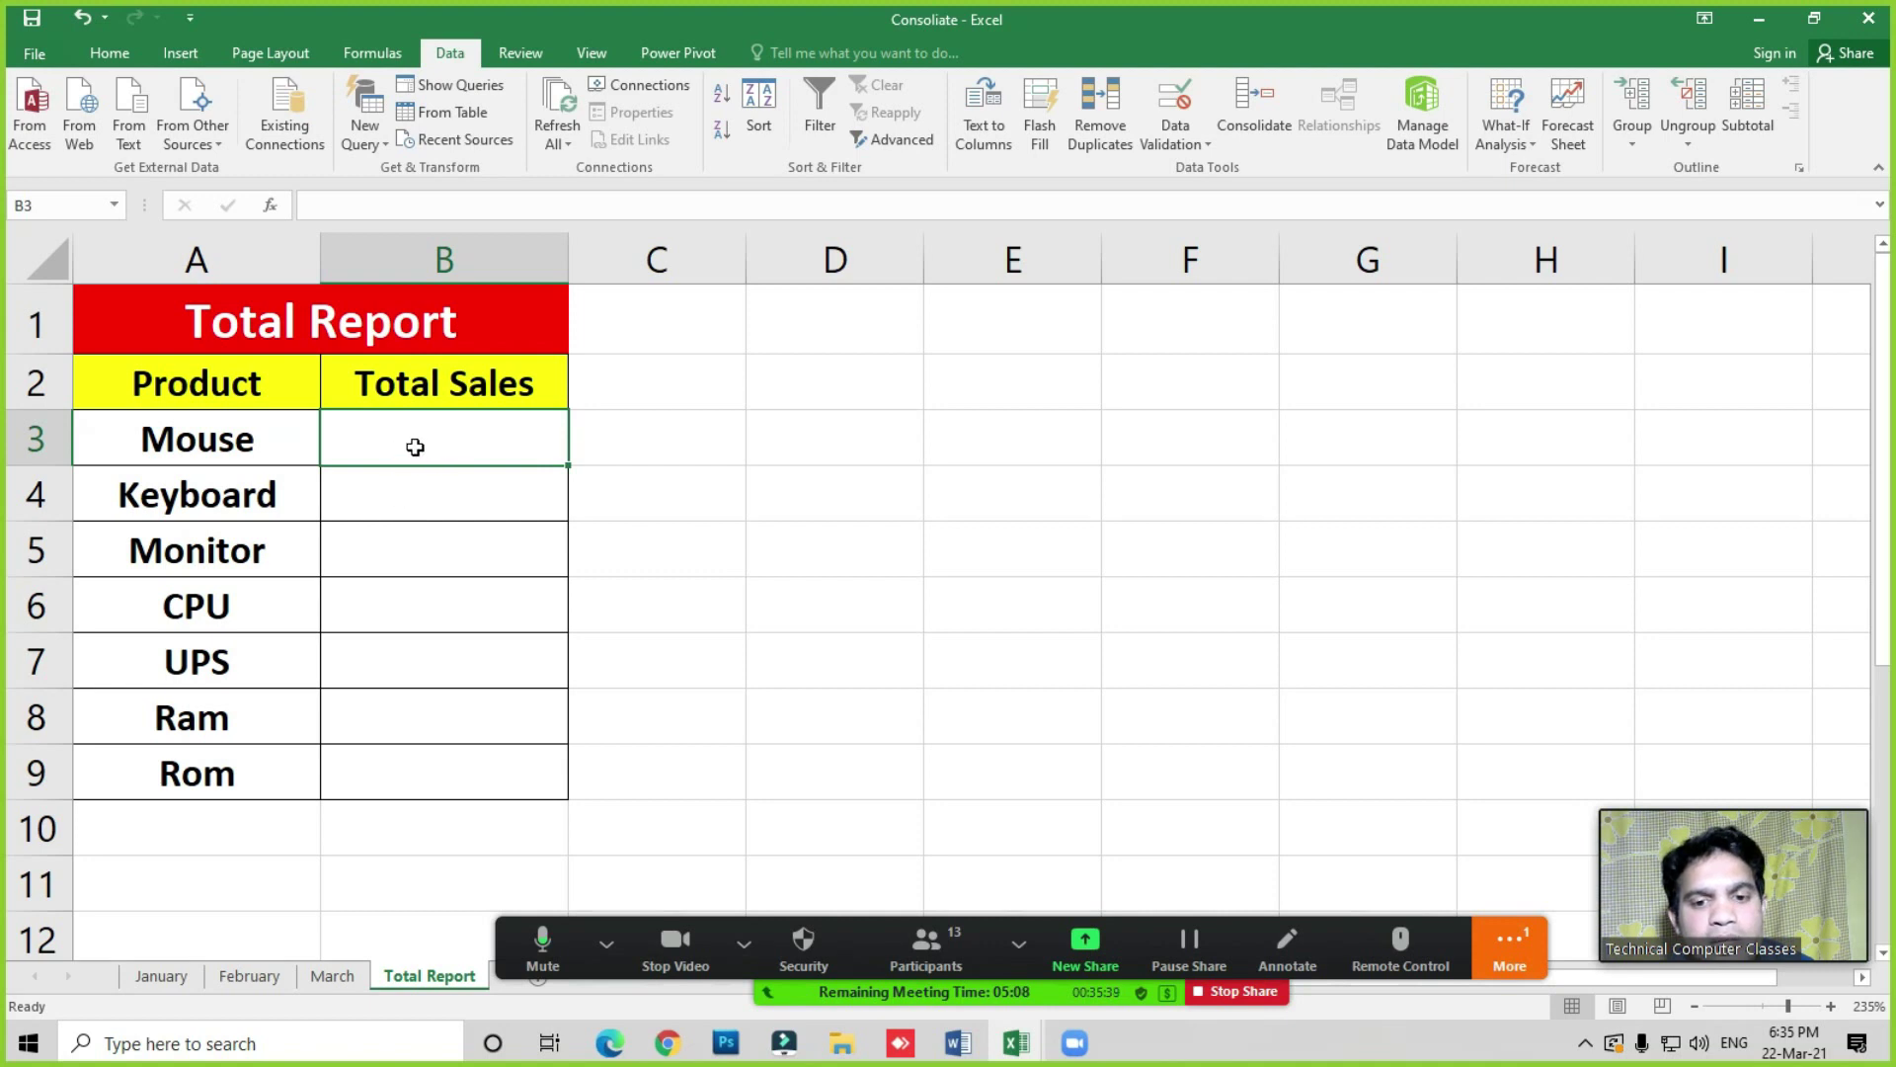
left_click(435, 433)
left_click(422, 441)
left_click(1008, 436)
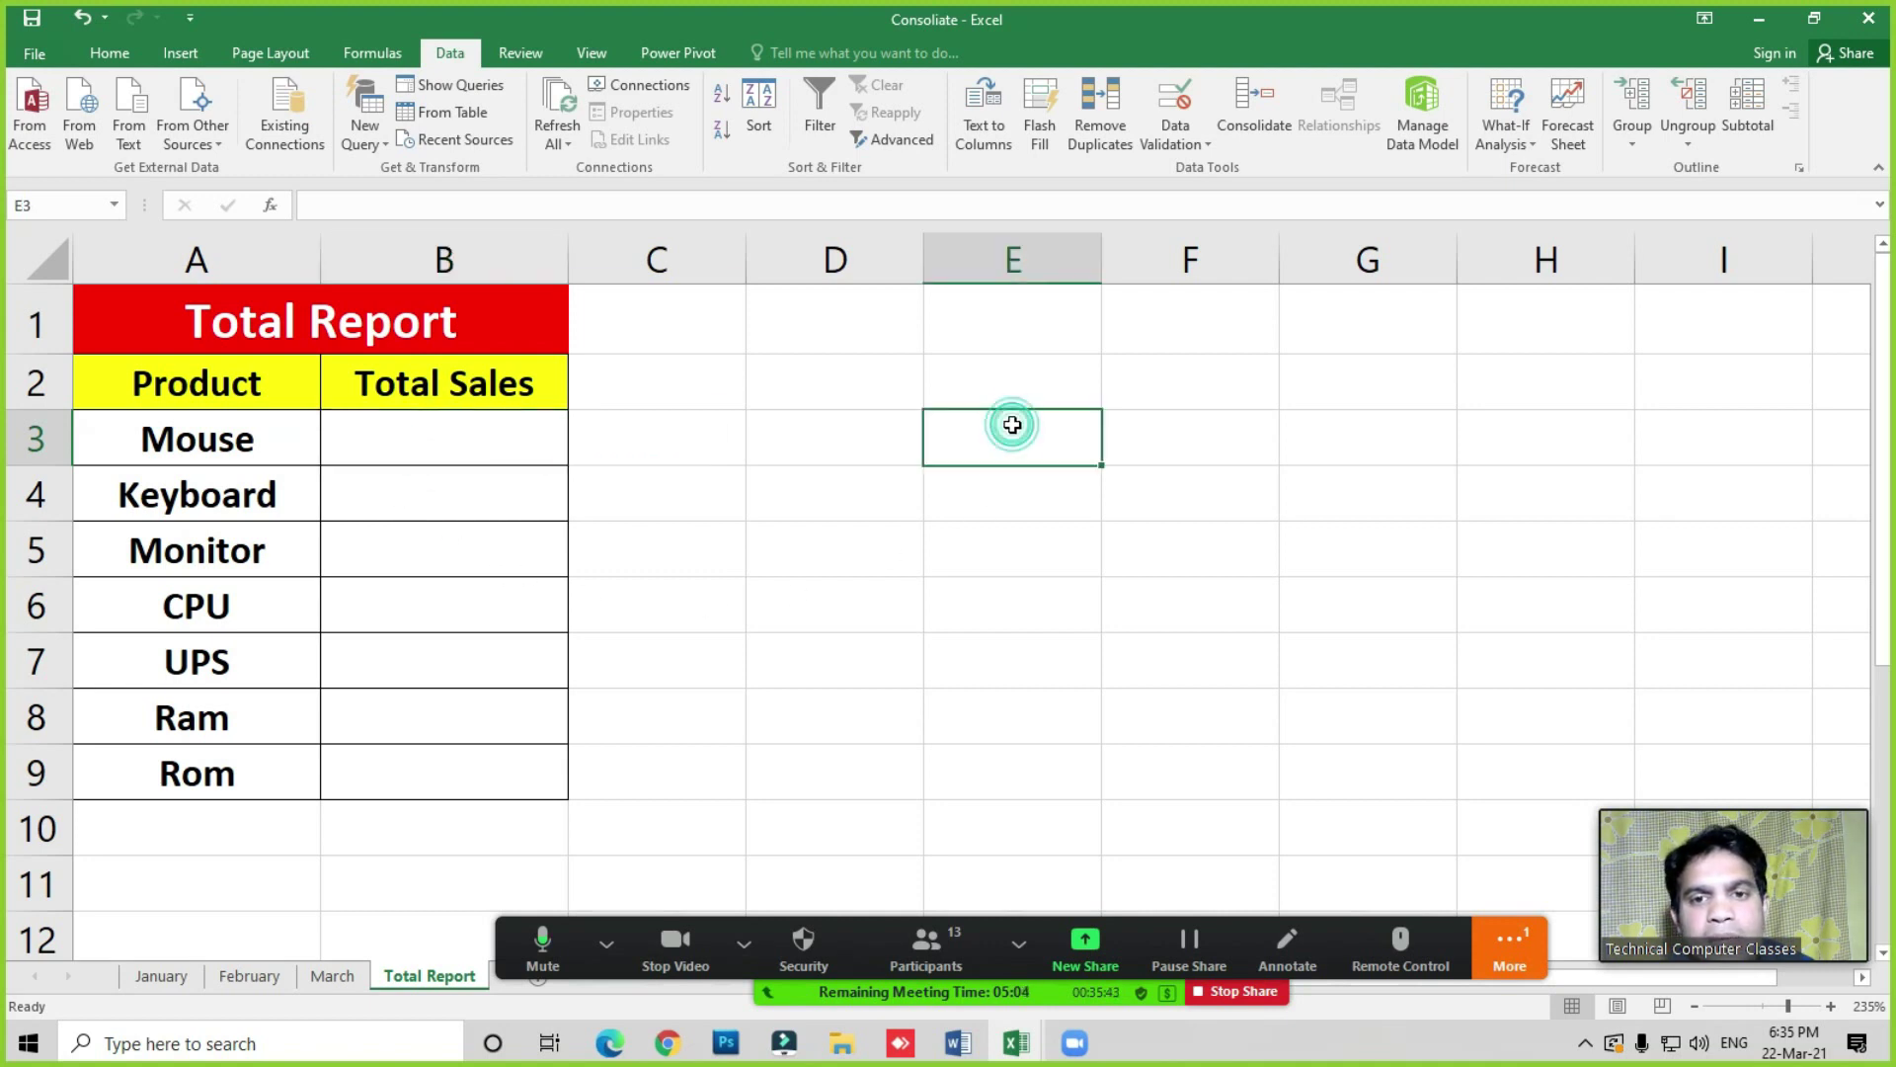
left_click(470, 732)
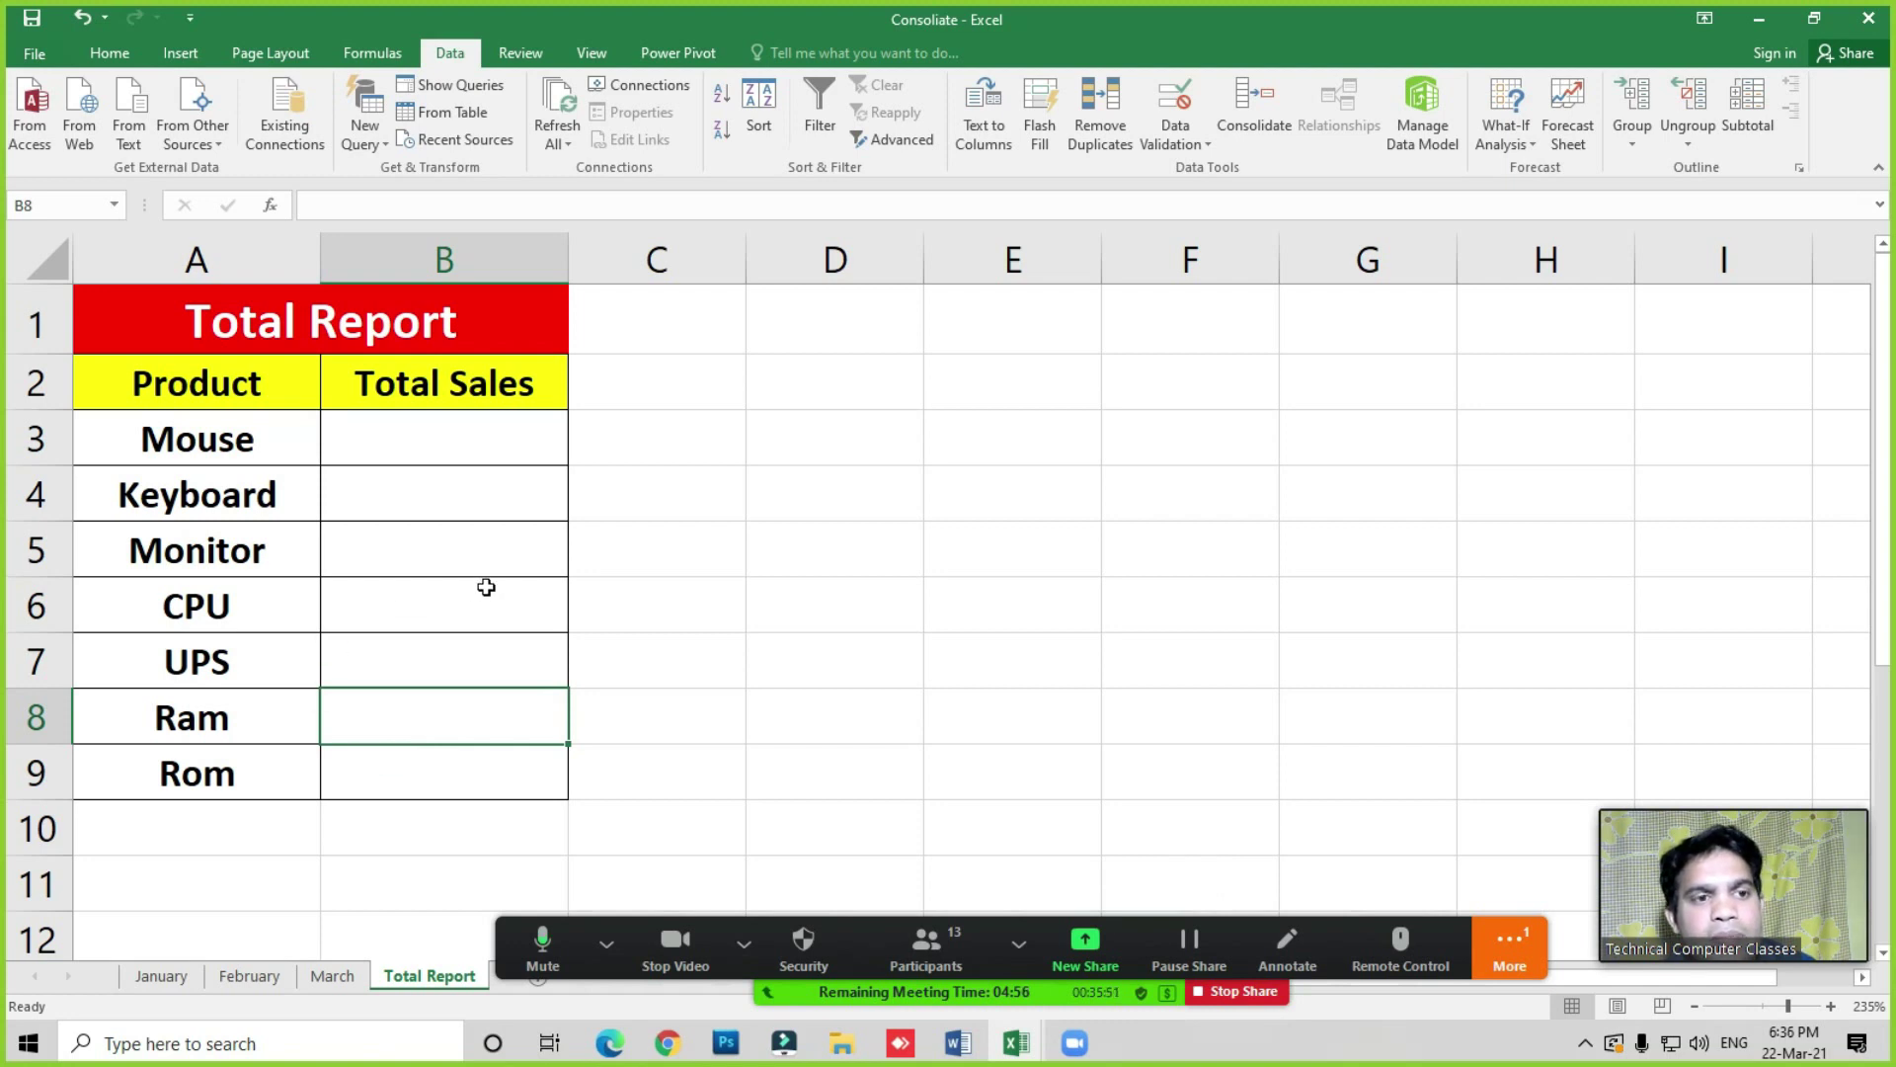
left_click(437, 433)
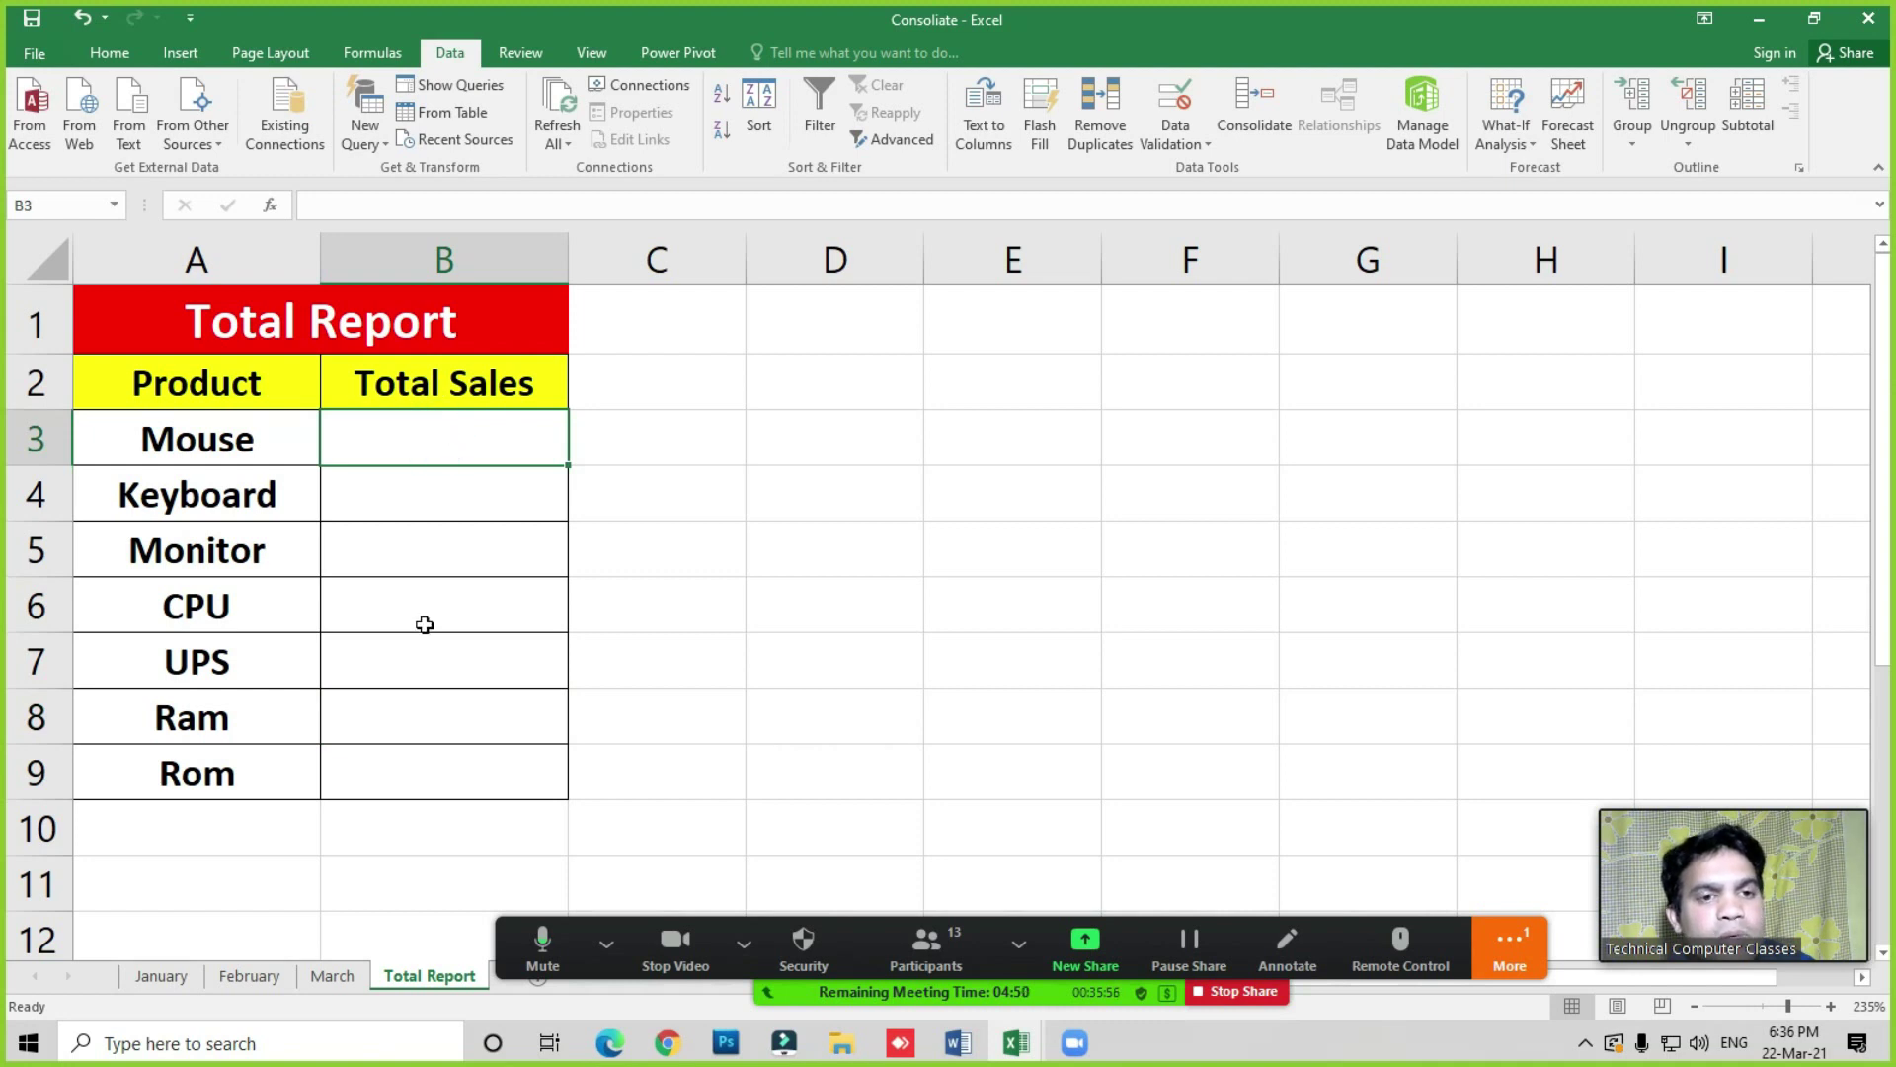
left_click(422, 443)
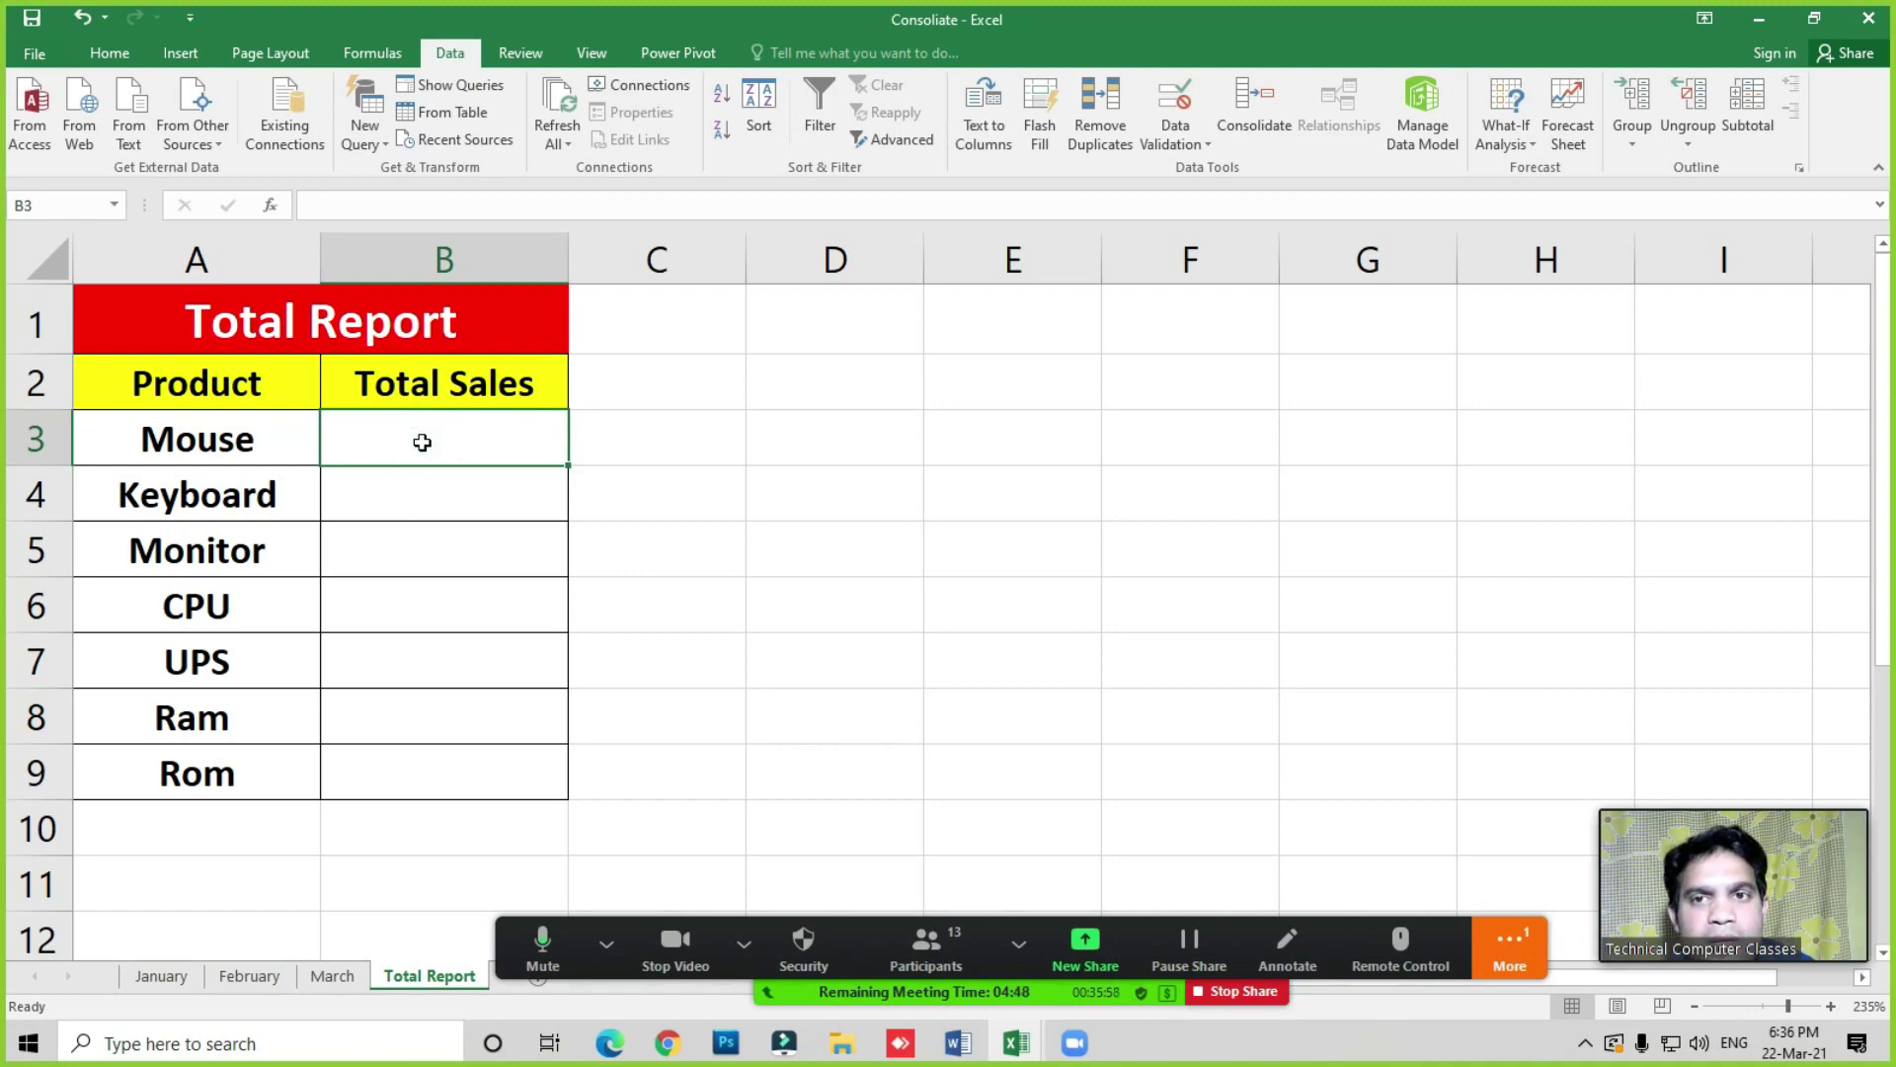
Open Consolidate with the Sum function, move it aside, and point the reference at the January sheet.
left_click(1250, 114)
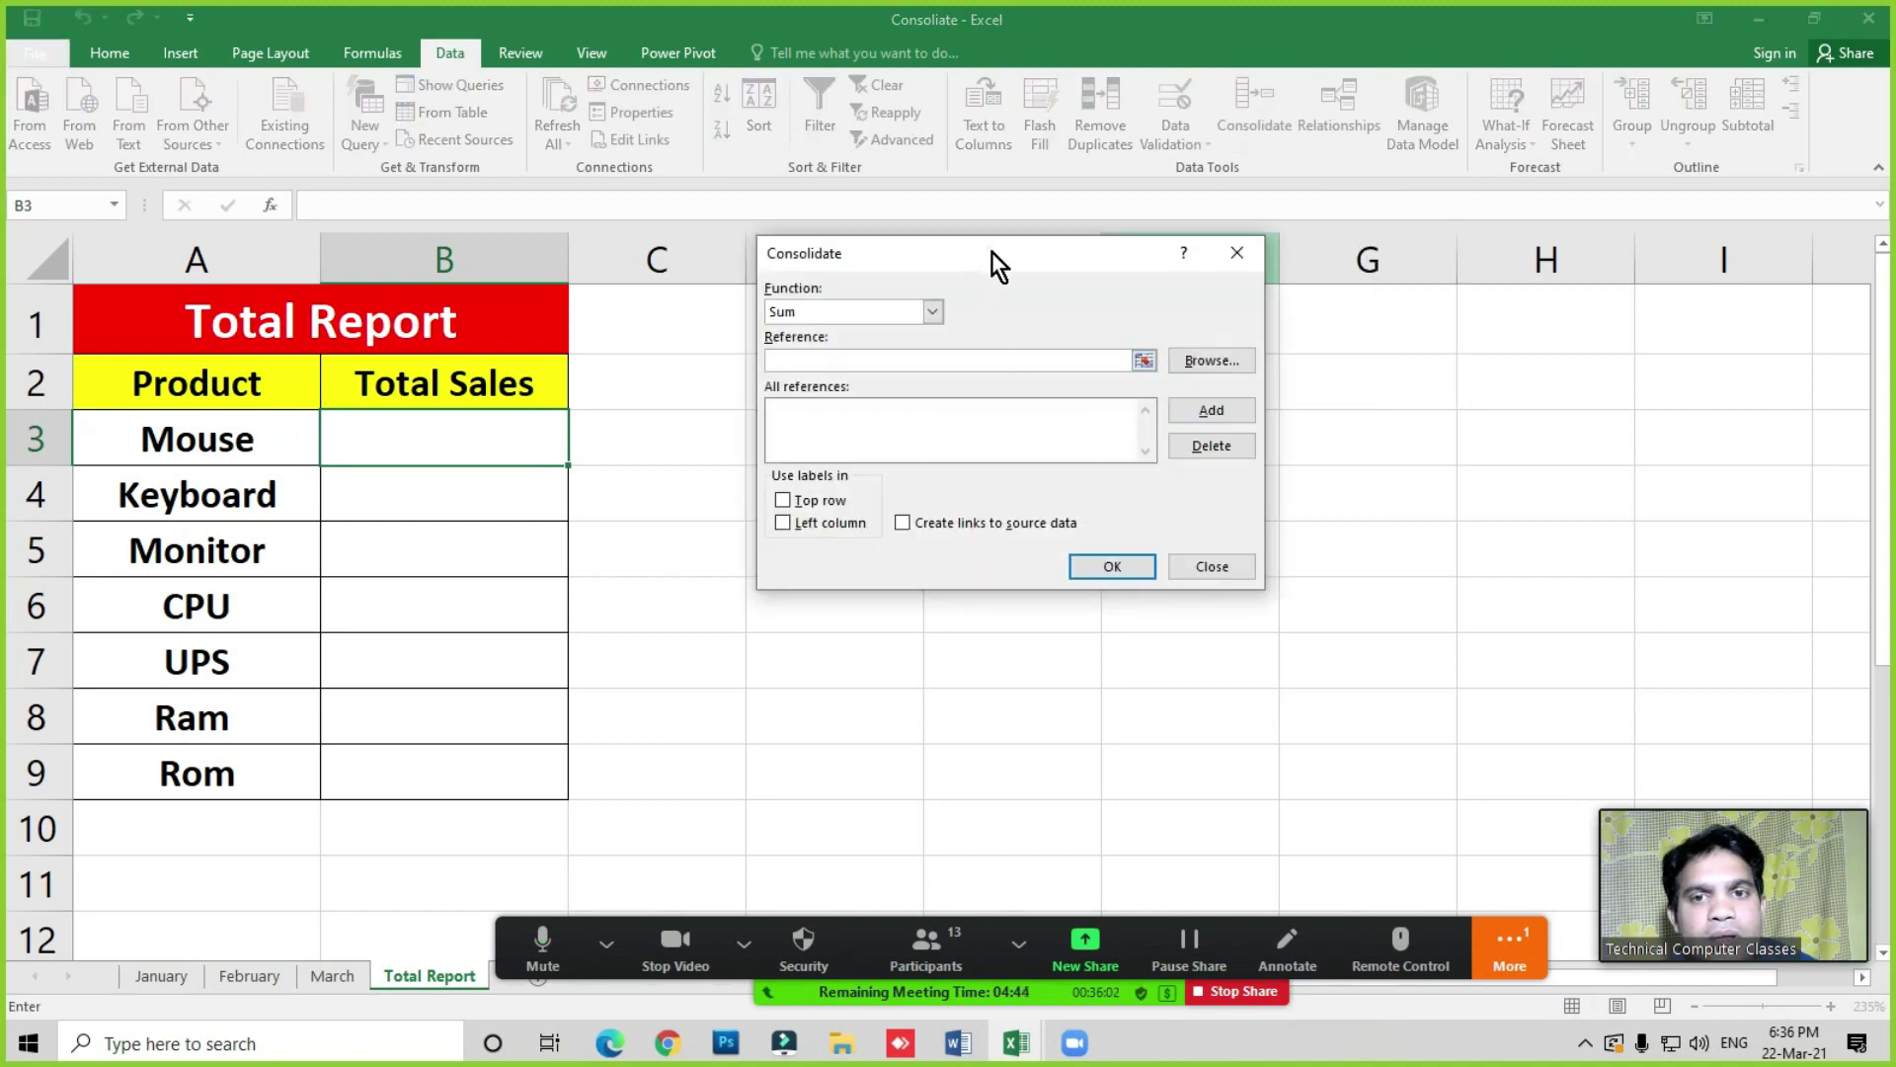
left_click_drag(992, 253, 887, 313)
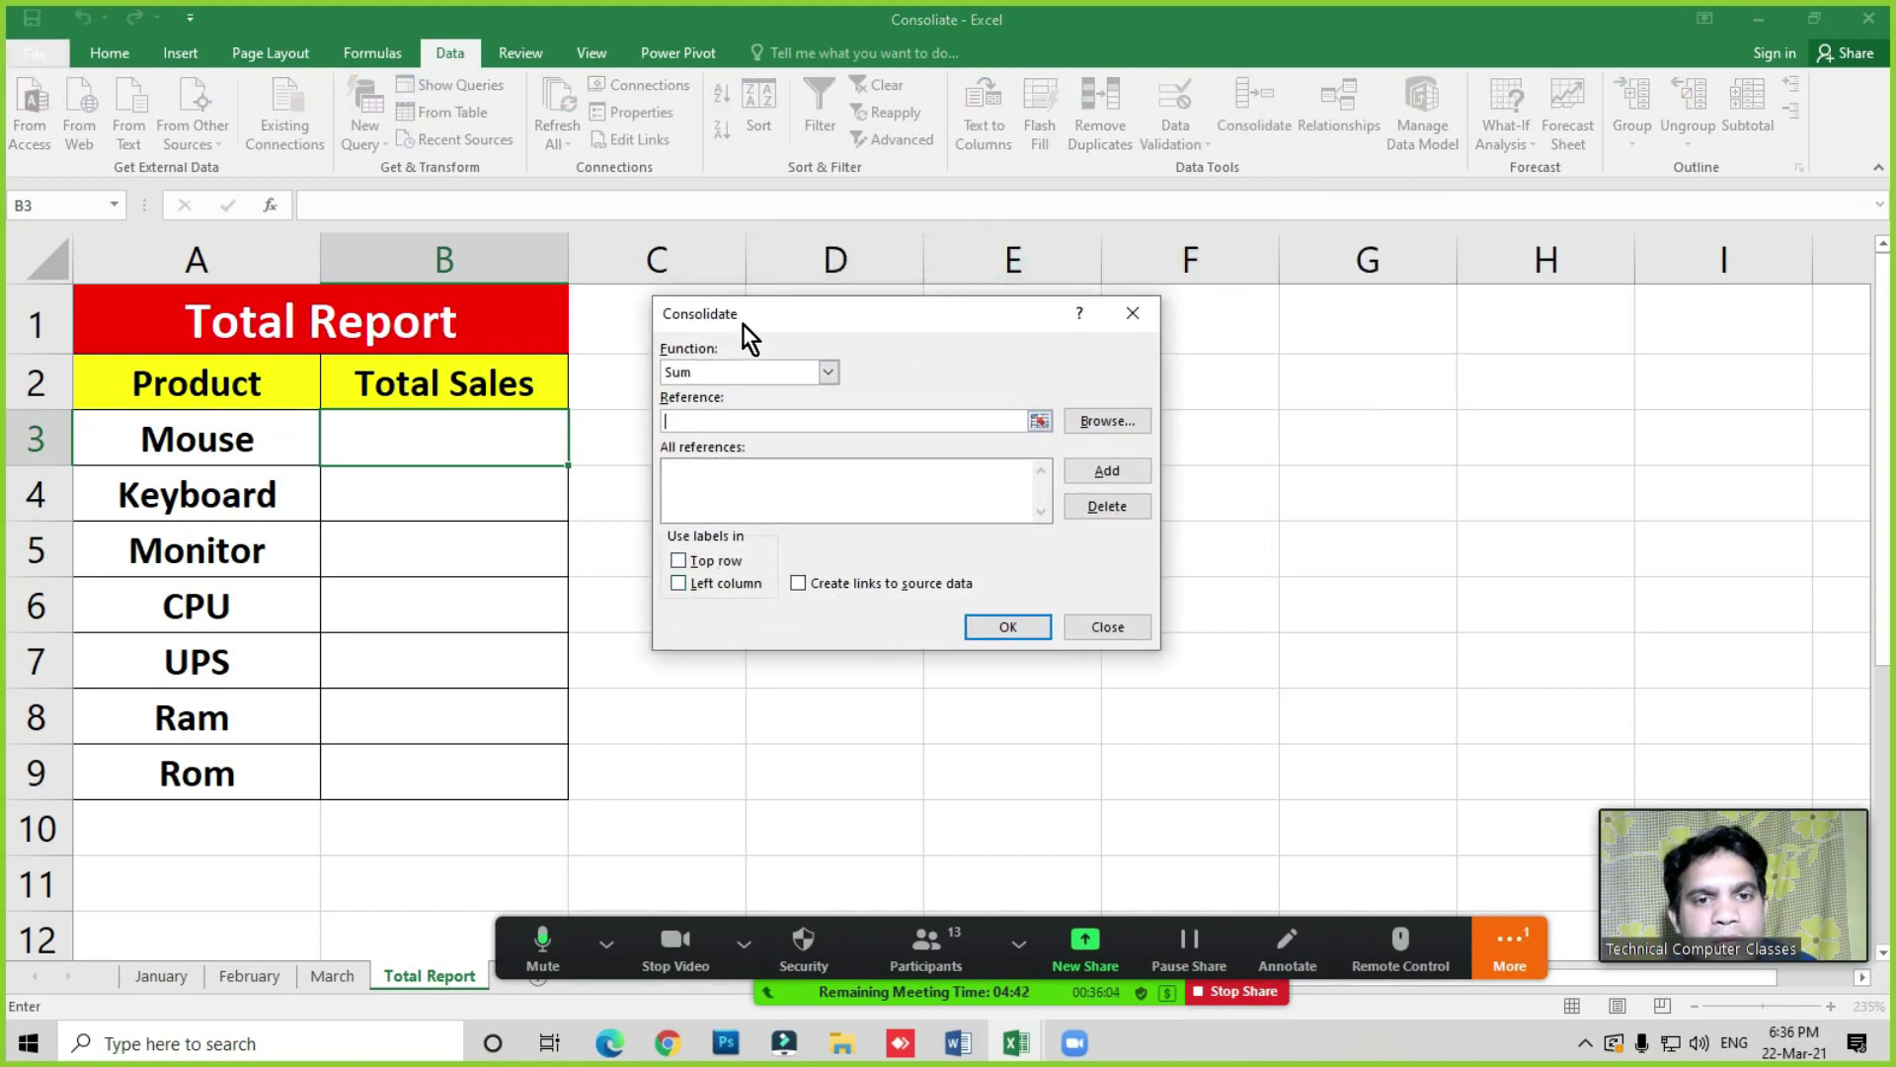
left_click_drag(743, 324, 904, 323)
left_click(844, 417)
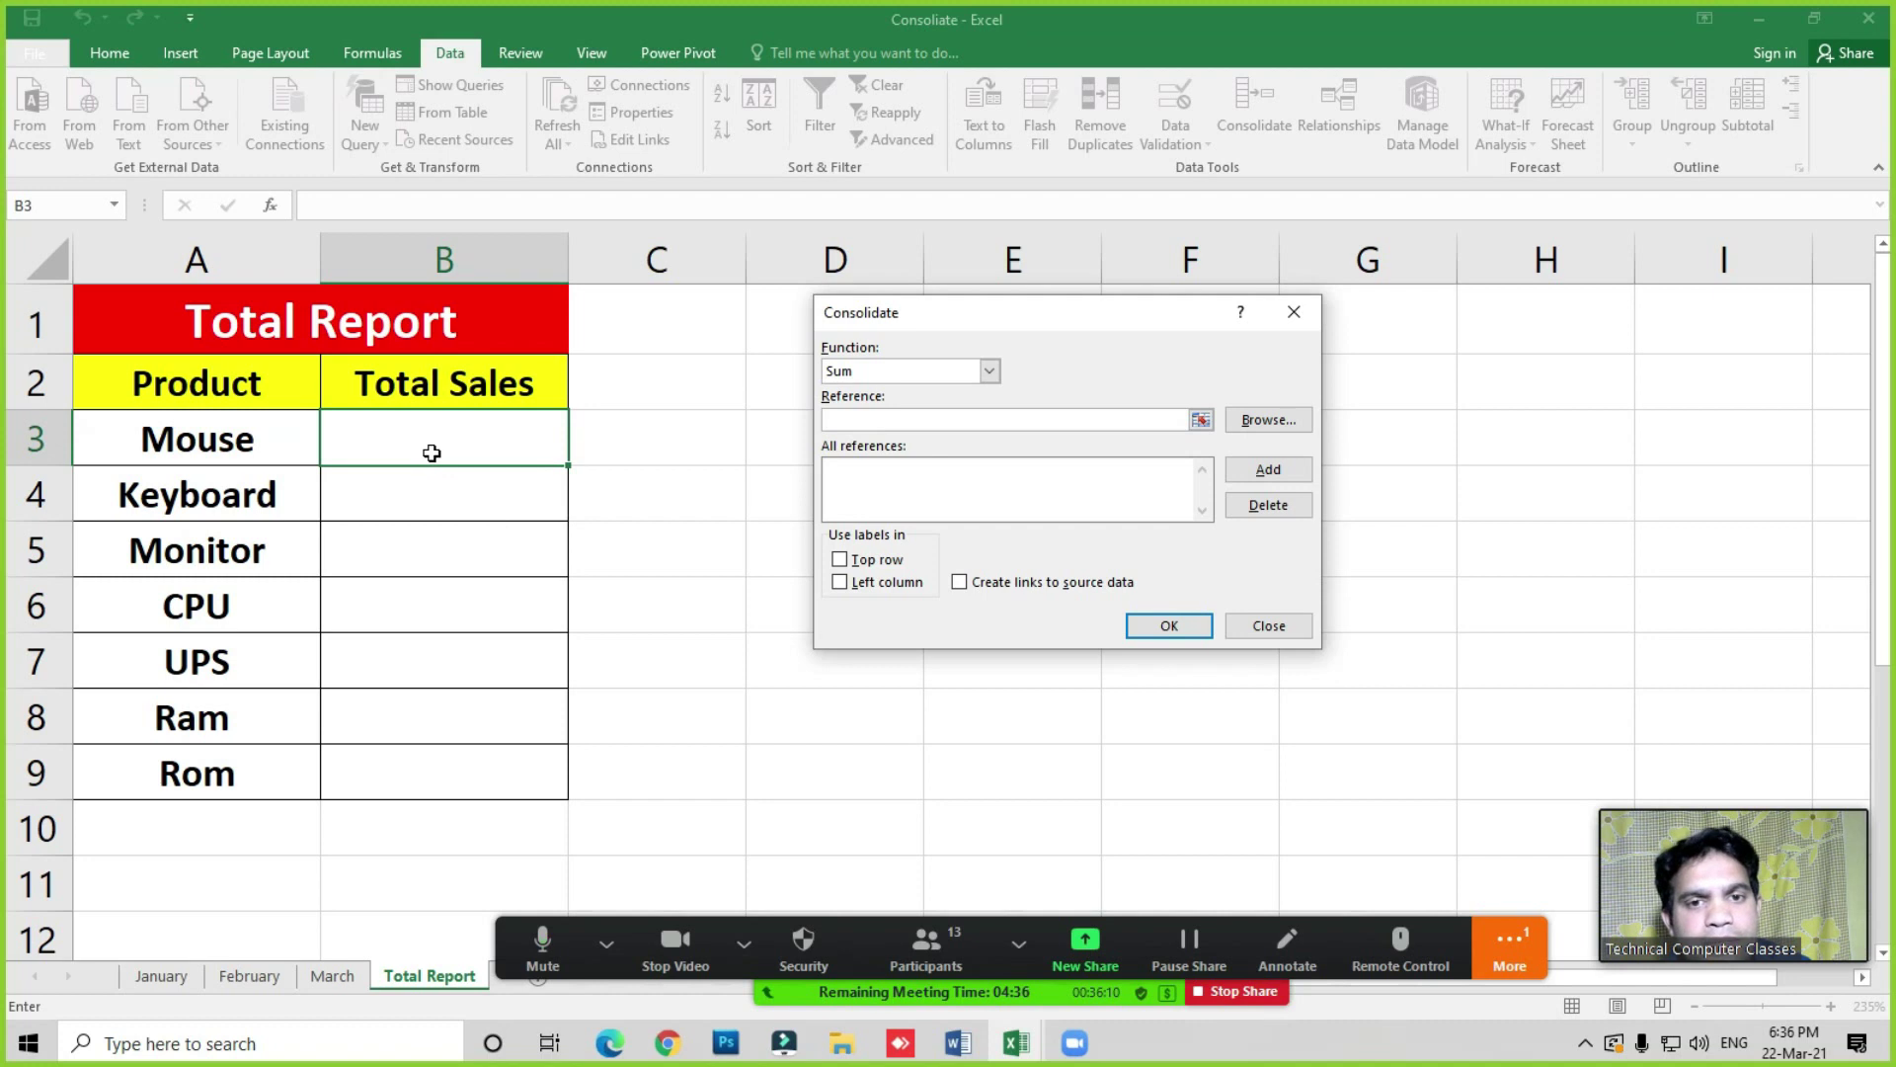
left_click(606, 943)
left_click(744, 943)
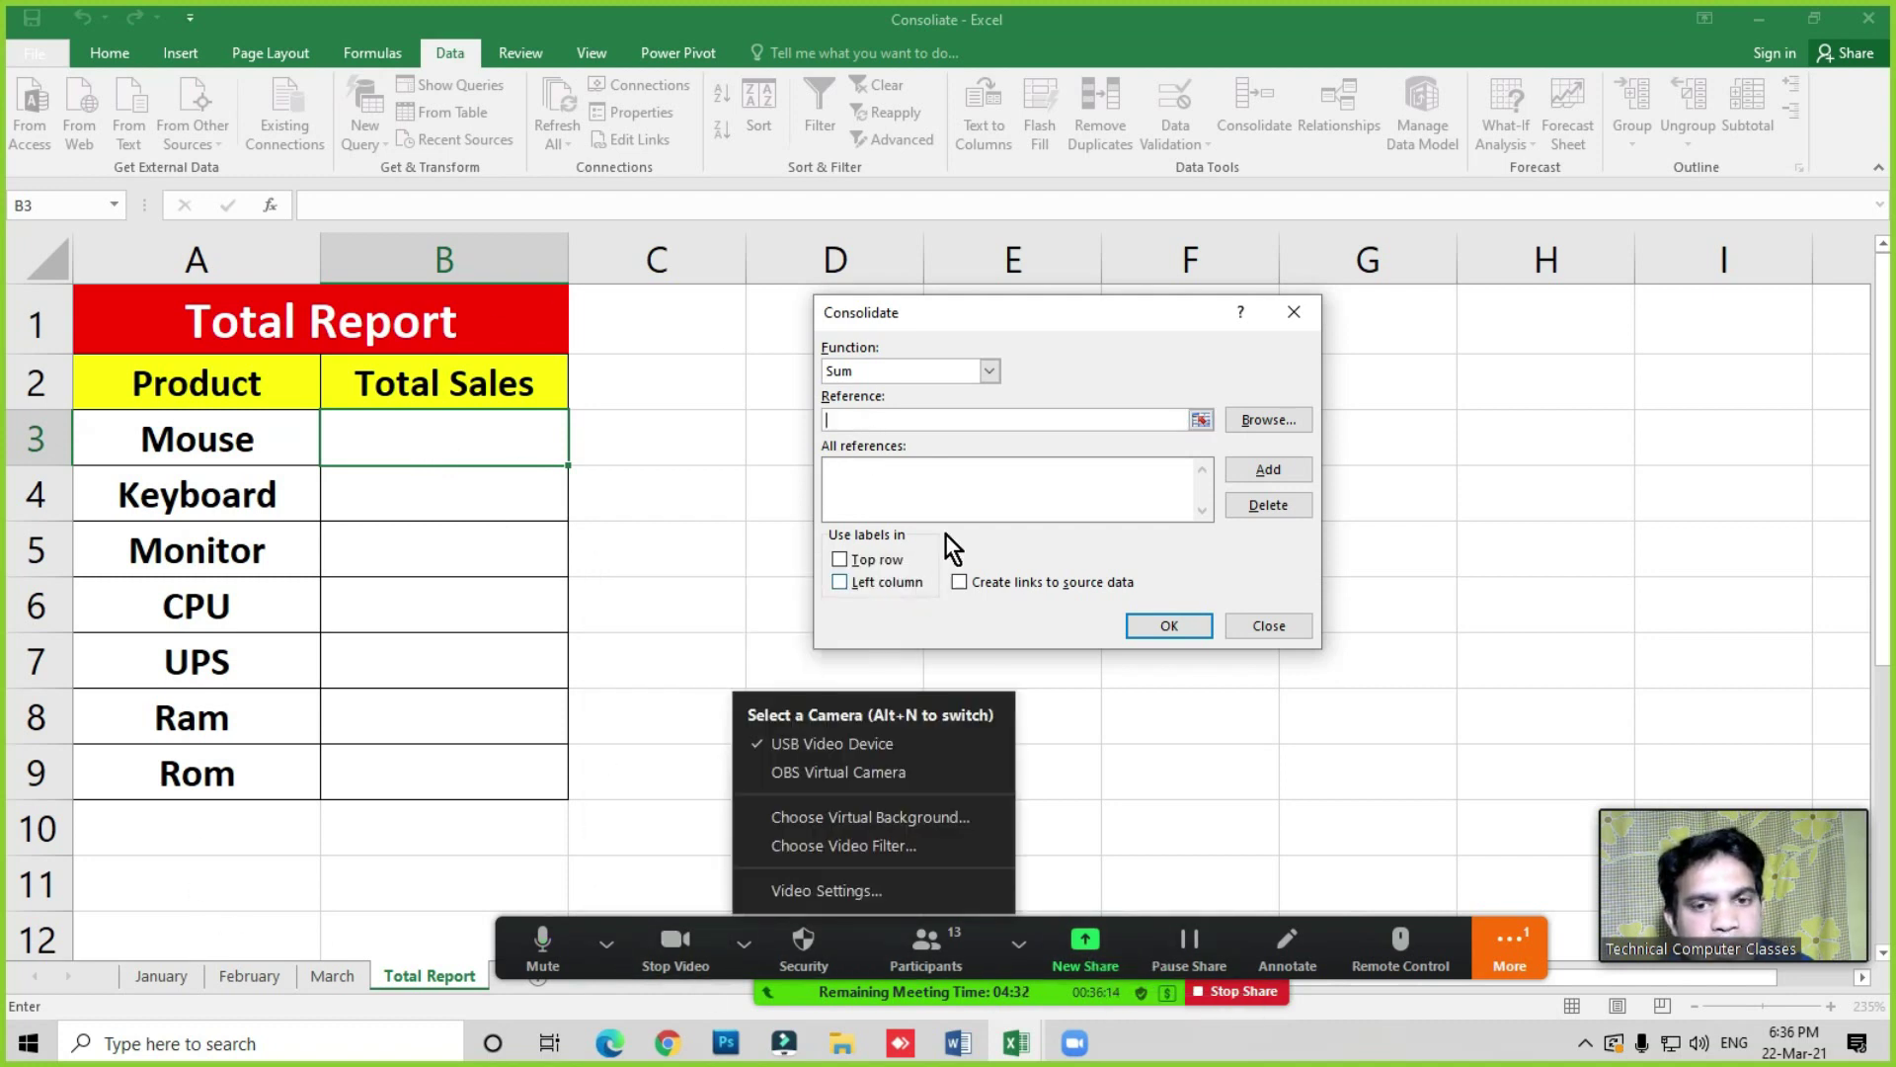
left_click(168, 978)
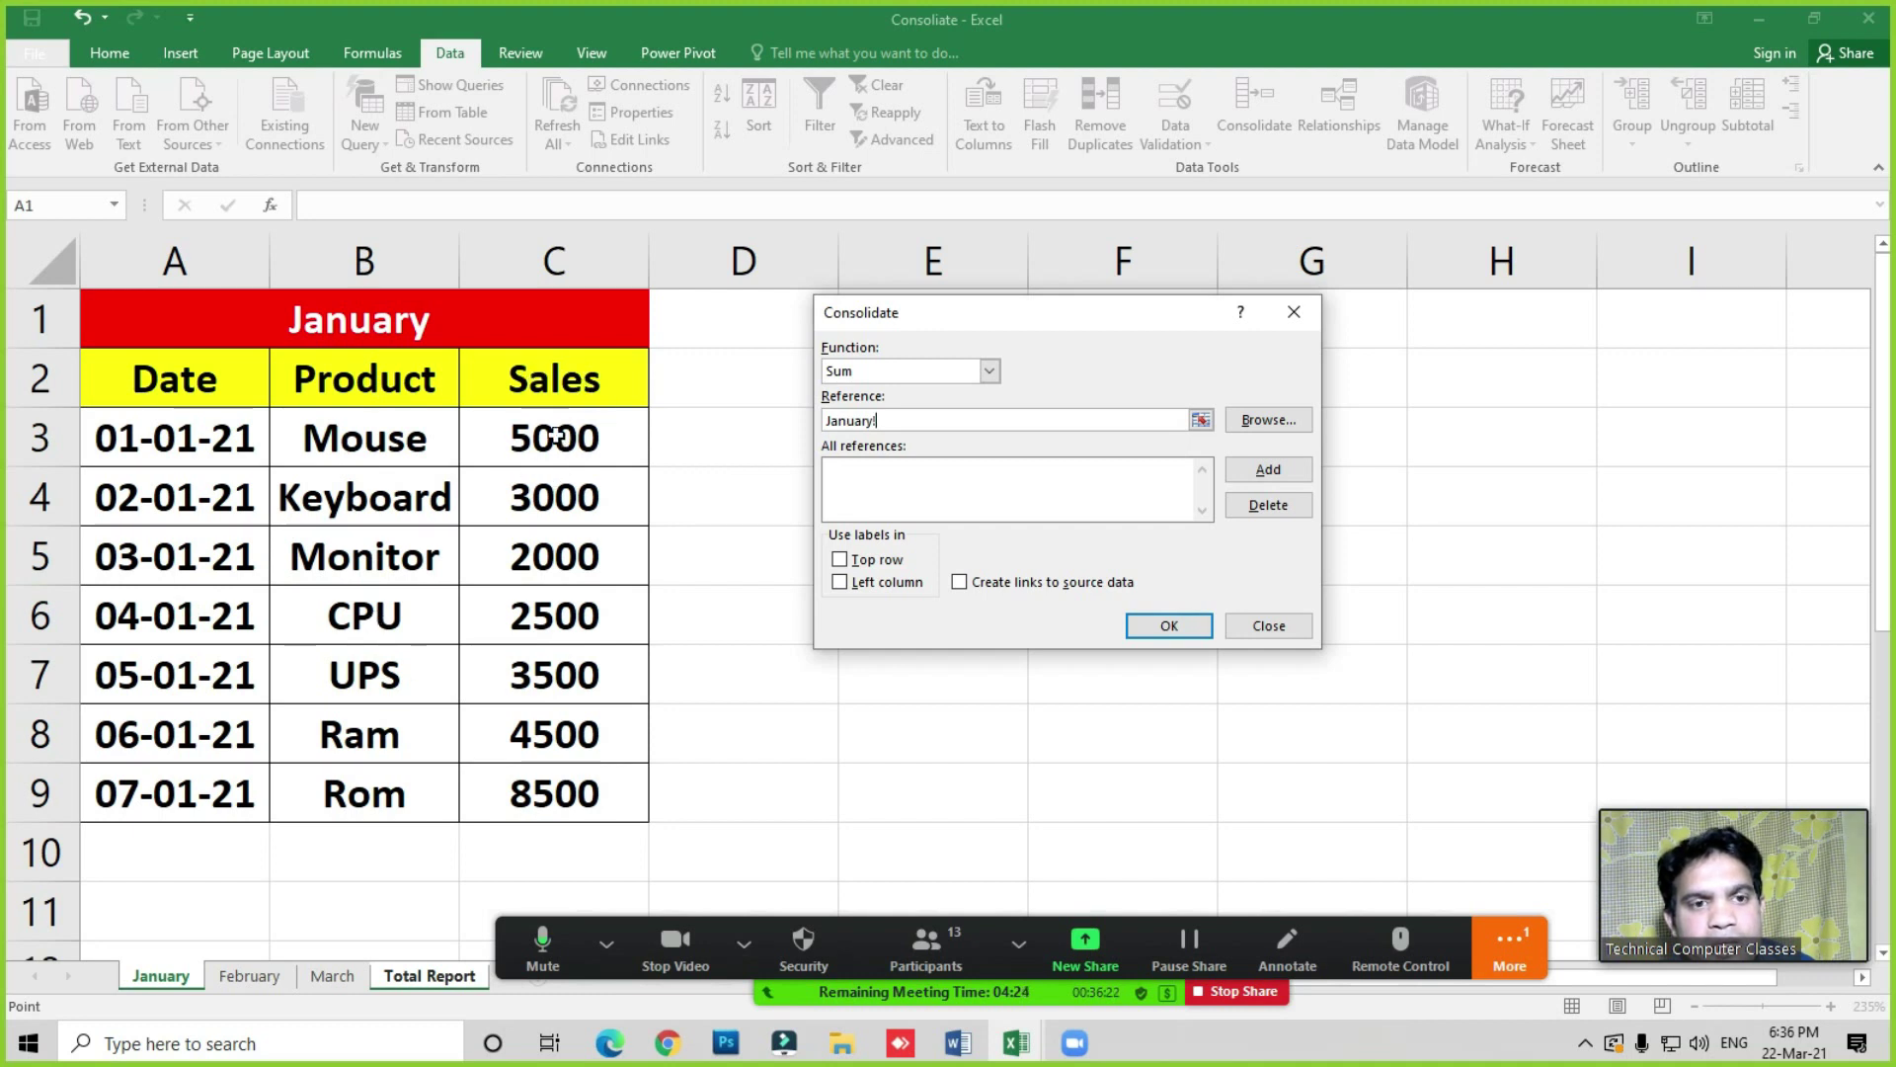
Add the C3:C9 Sales ranges from January, February and March as consolidation references.
left_click_drag(555, 435, 556, 762)
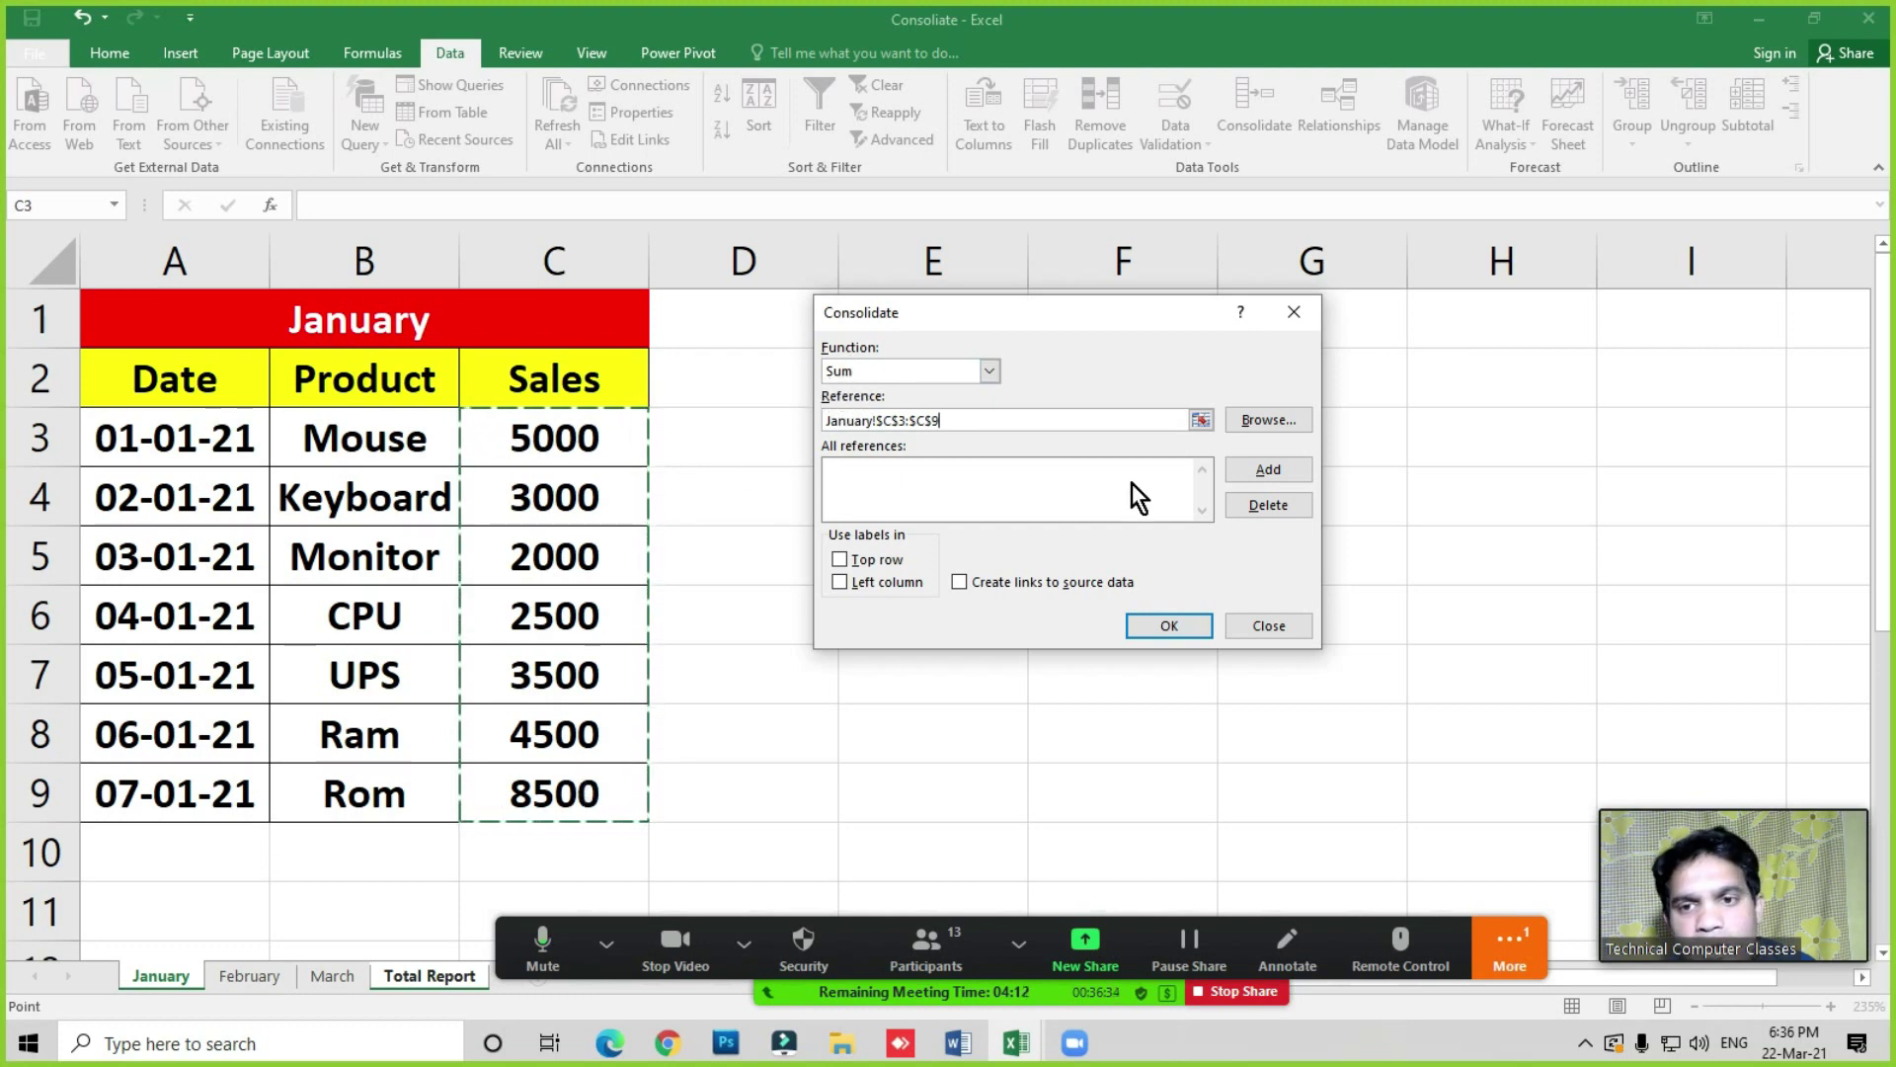
left_click(1269, 470)
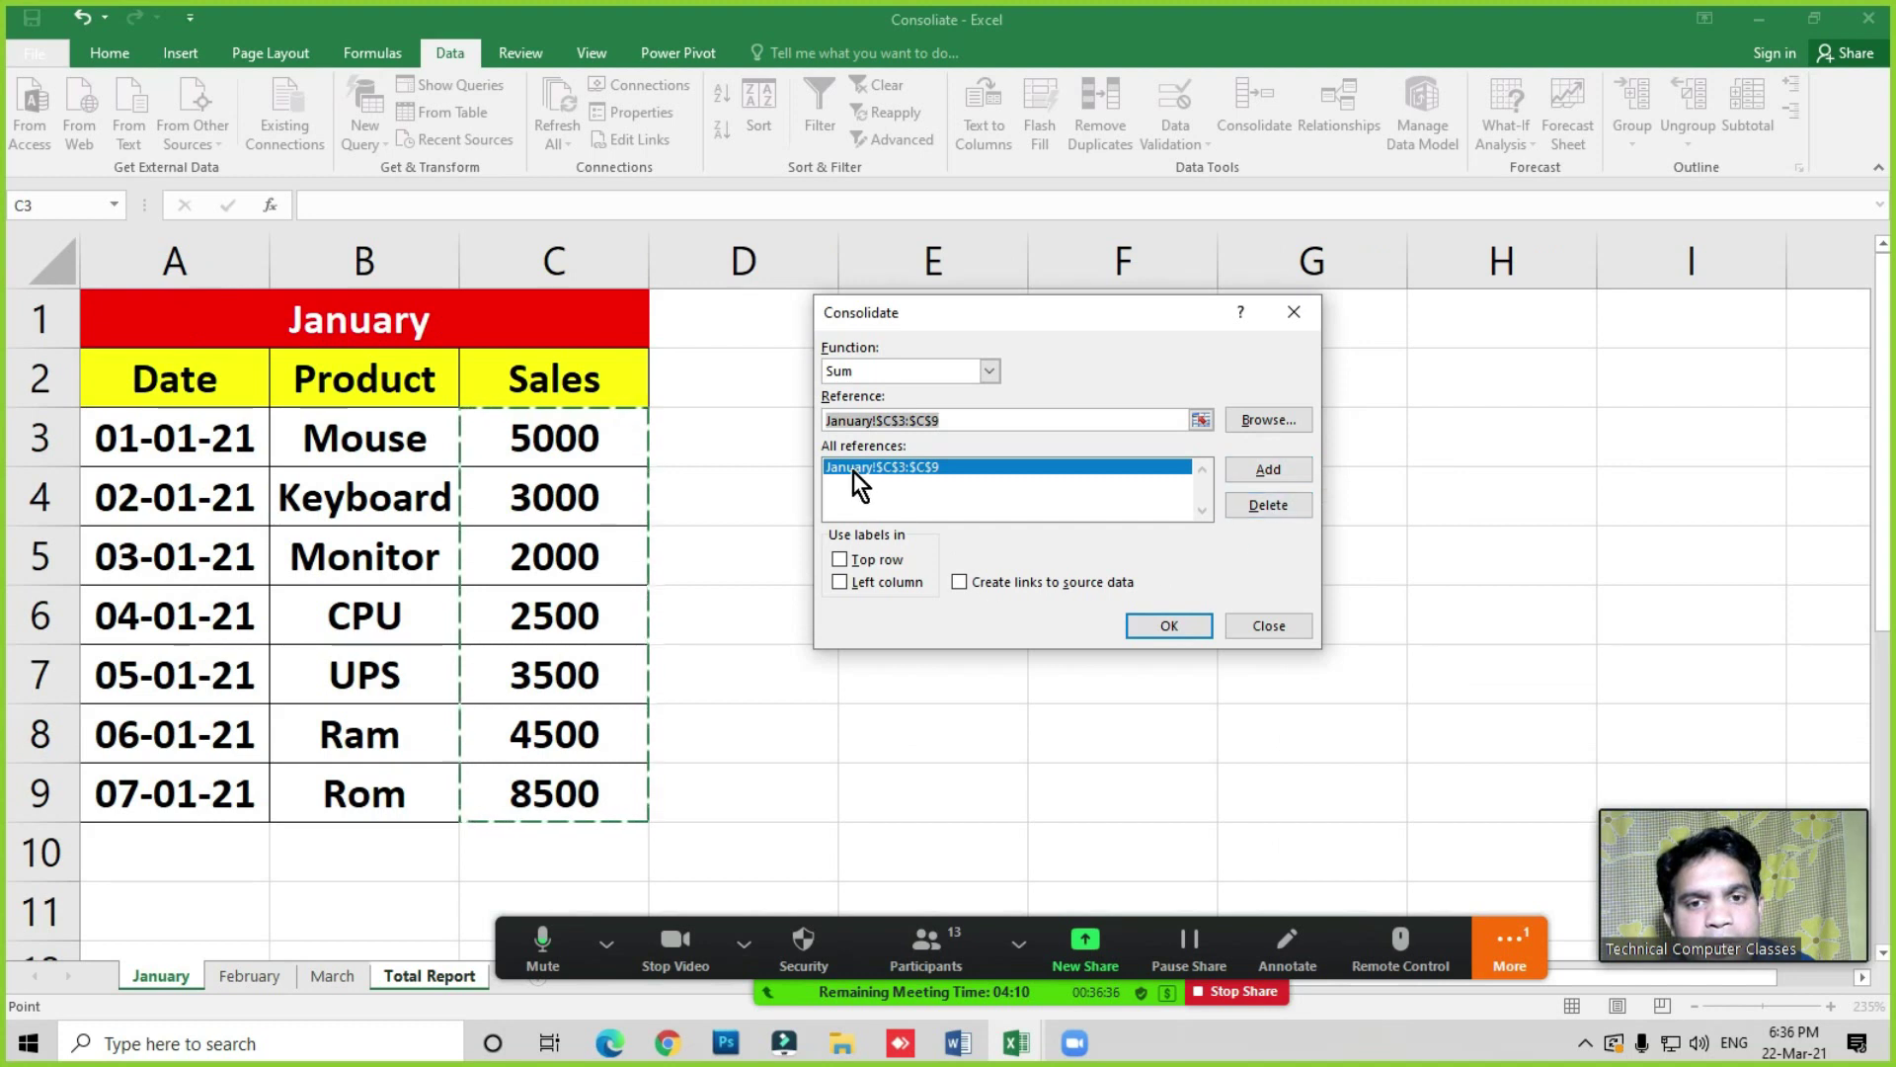
left_click(250, 974)
left_click_drag(551, 437, 563, 783)
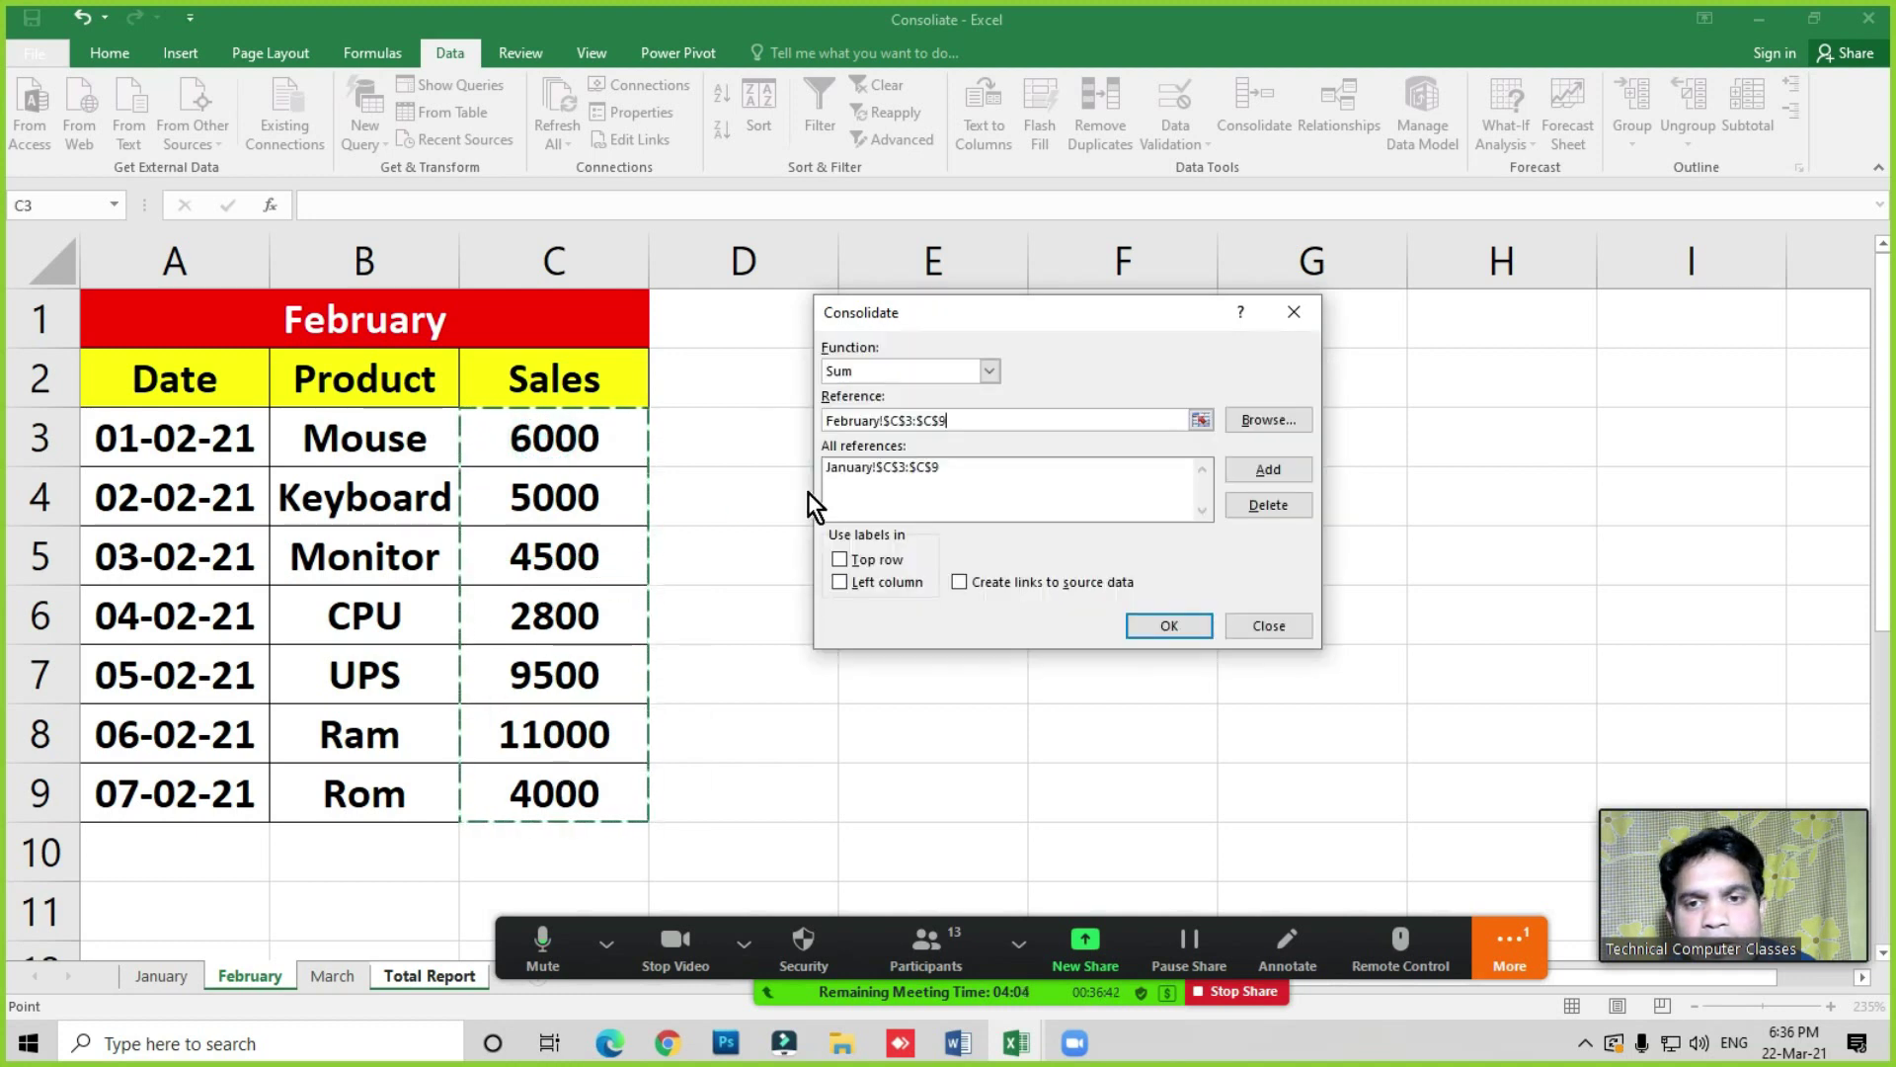
left_click(1274, 468)
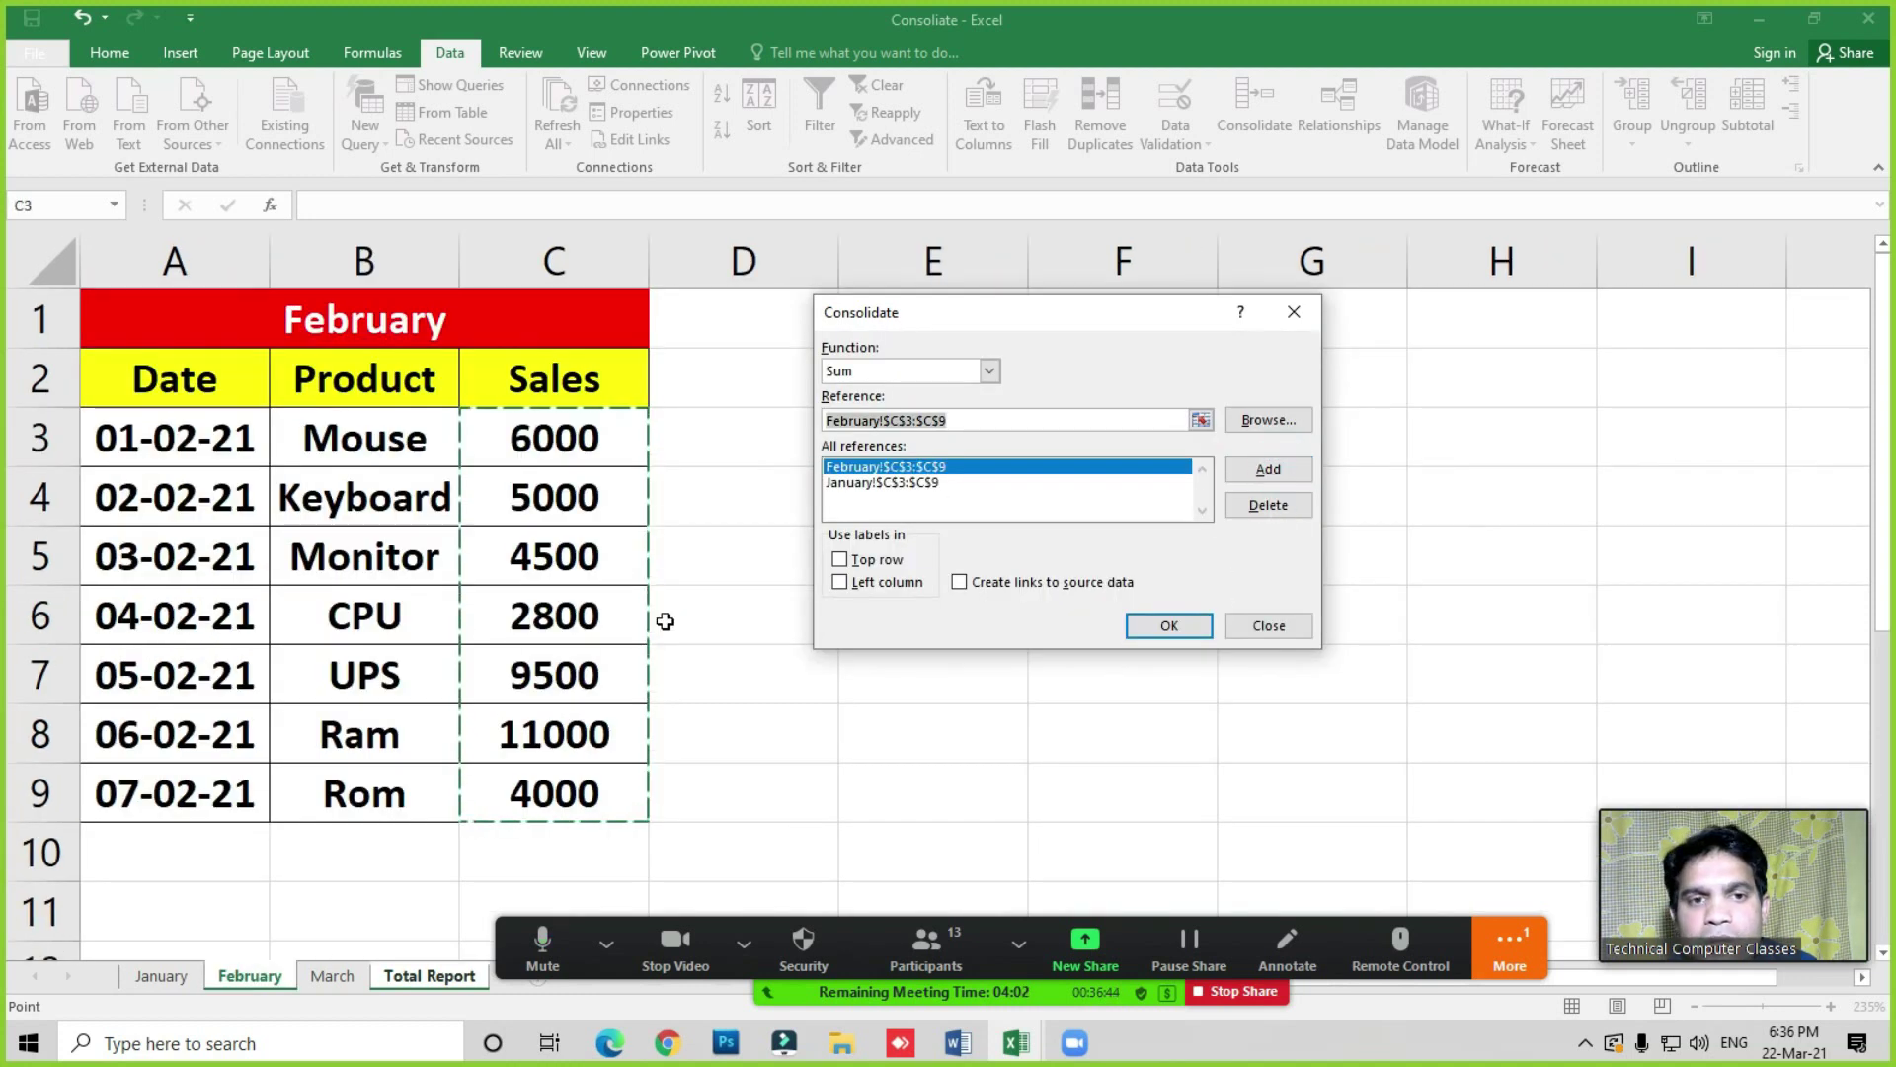
left_click(333, 976)
left_click_drag(558, 434, 570, 787)
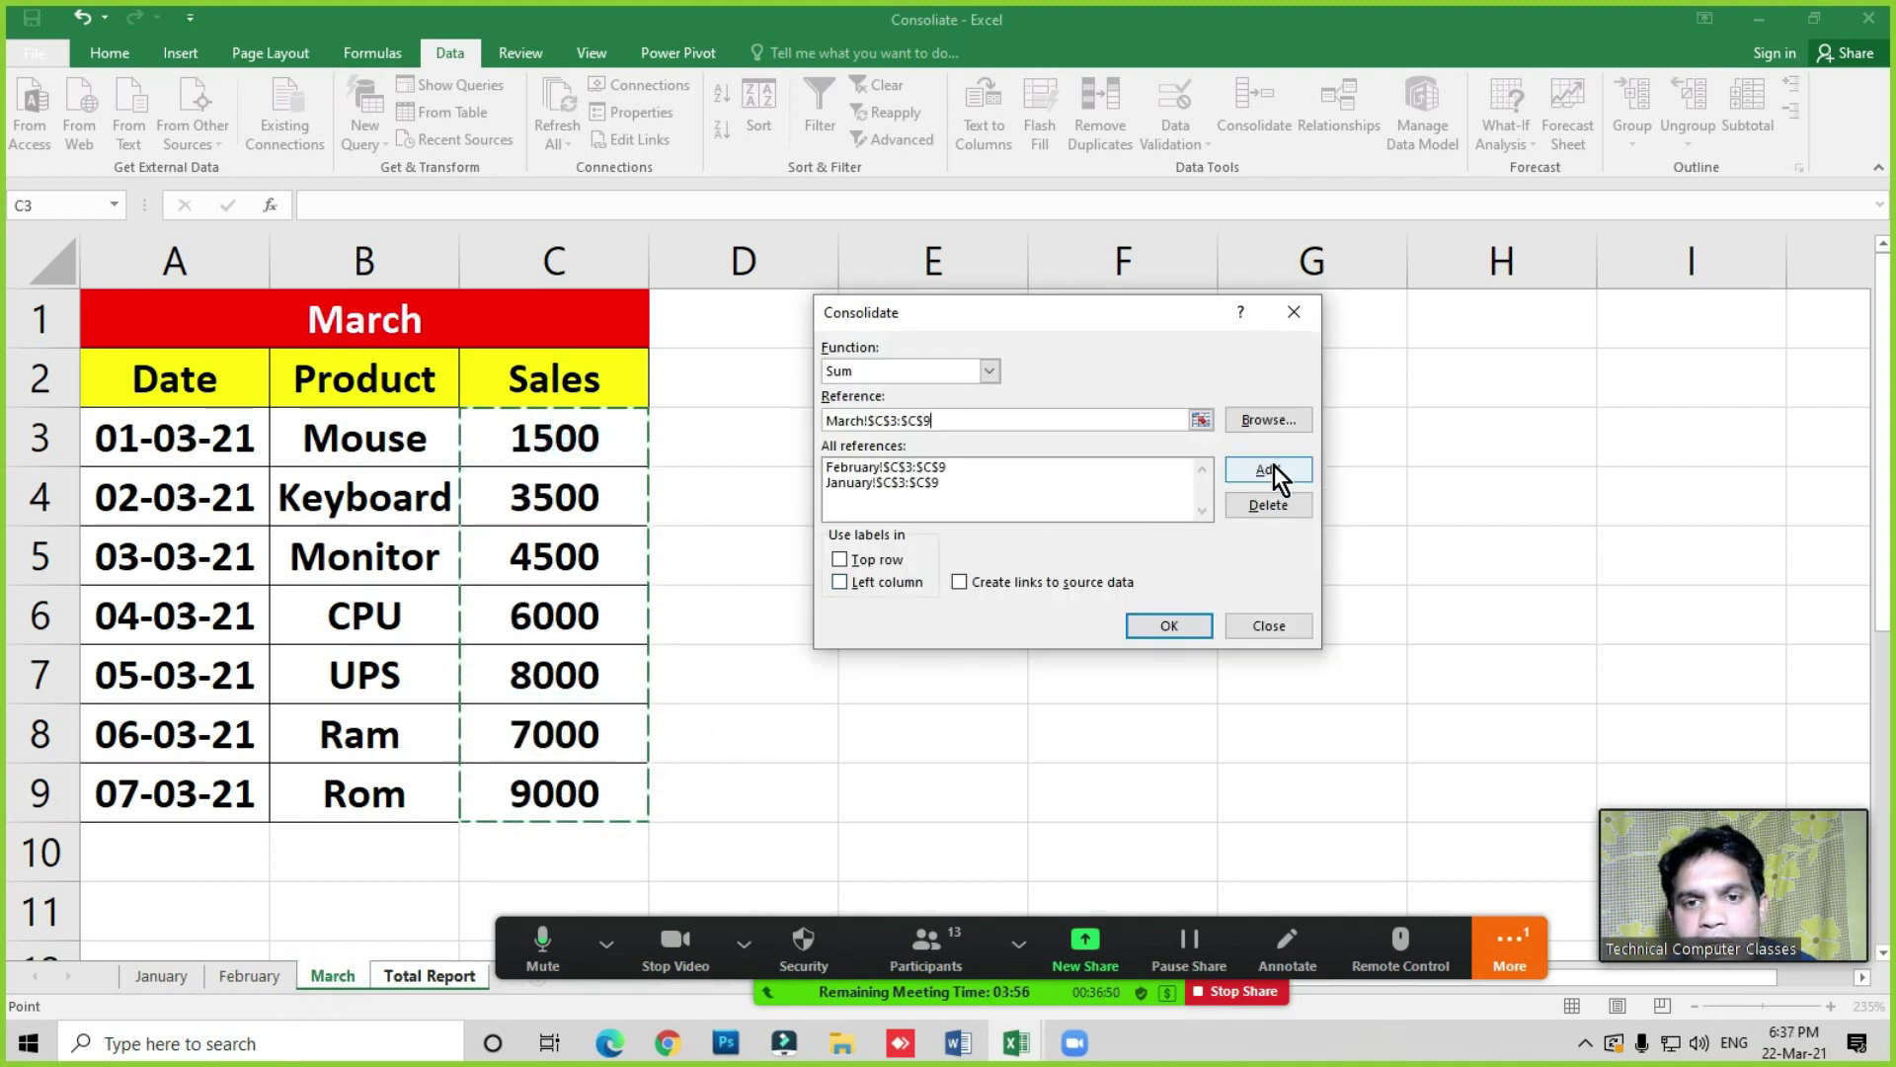
left_click(1274, 468)
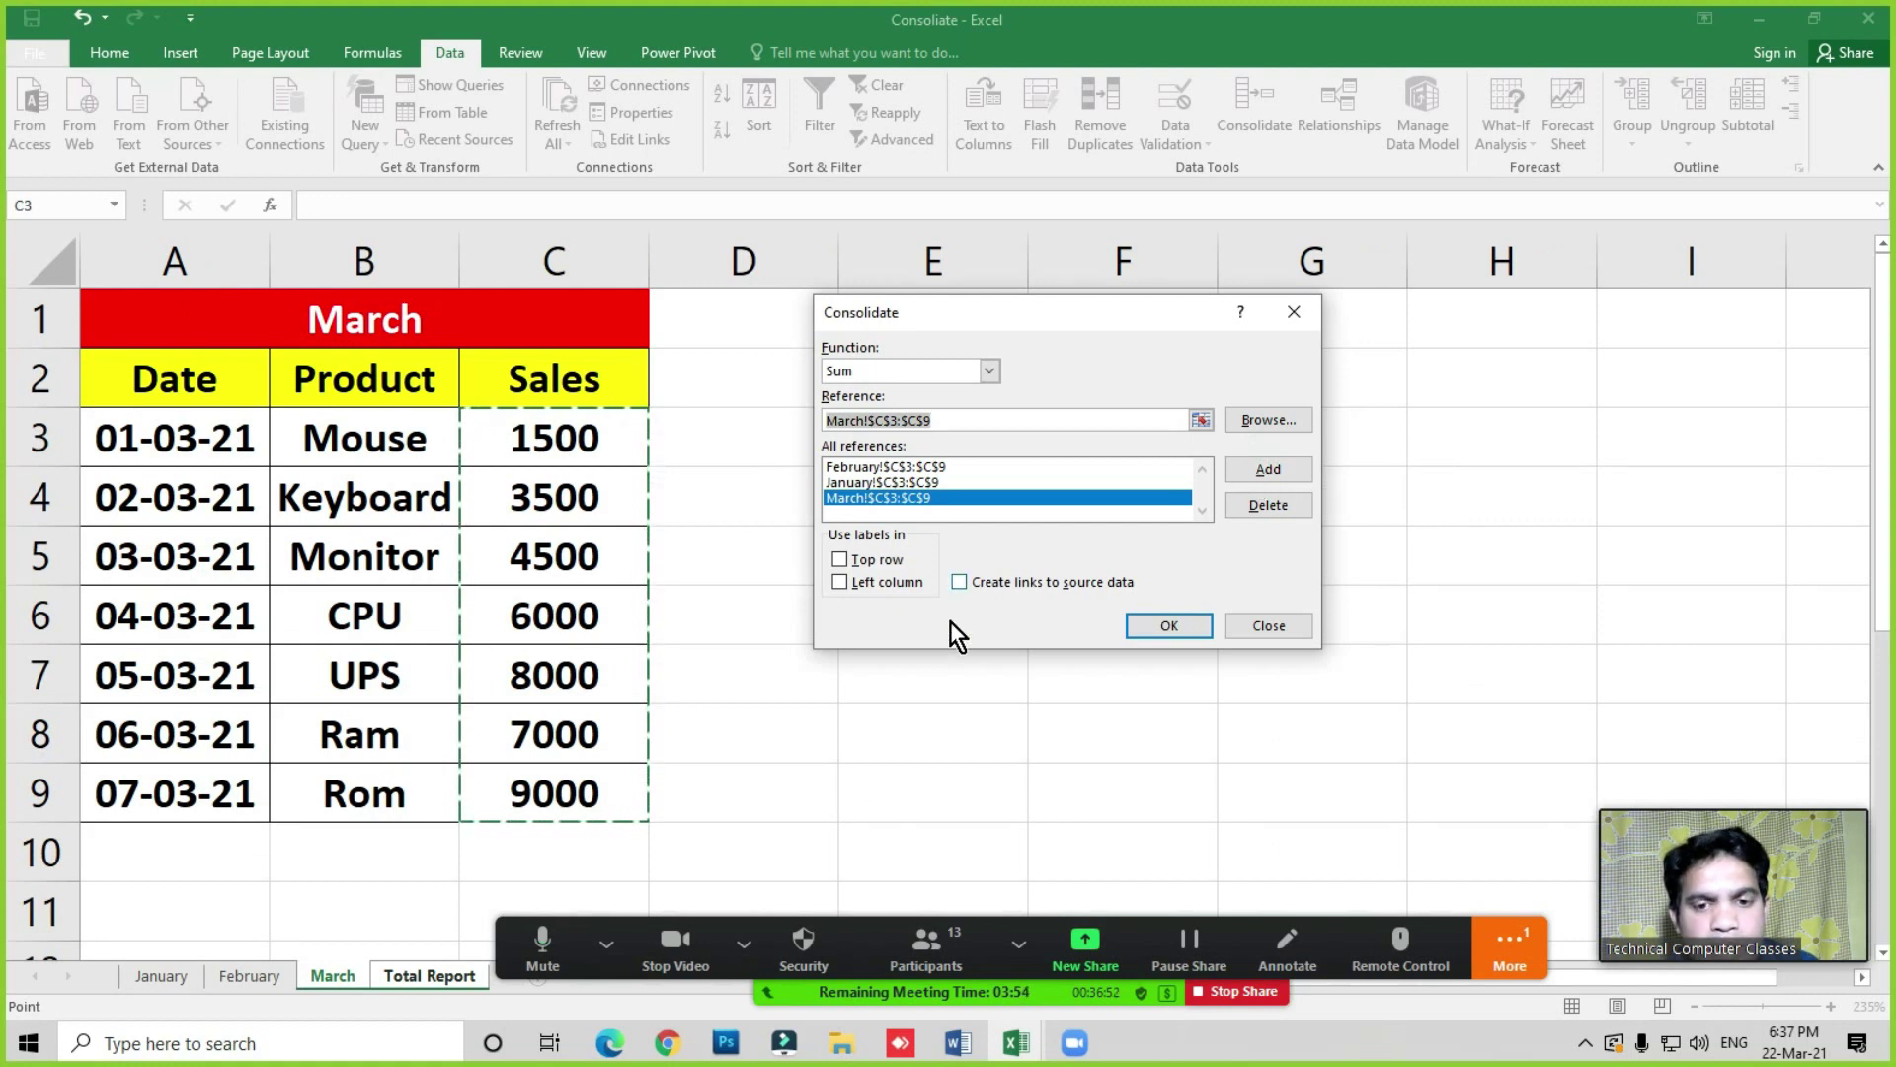
key("ctrl+Page_Down")
Clear the Reference box, tick Create links to source data, and consolidate into Total Sales.
mouse_move(1085, 940)
left_mouse_down()
mouse_move(1122, 852)
mouse_move(1253, 725)
left_mouse_up()
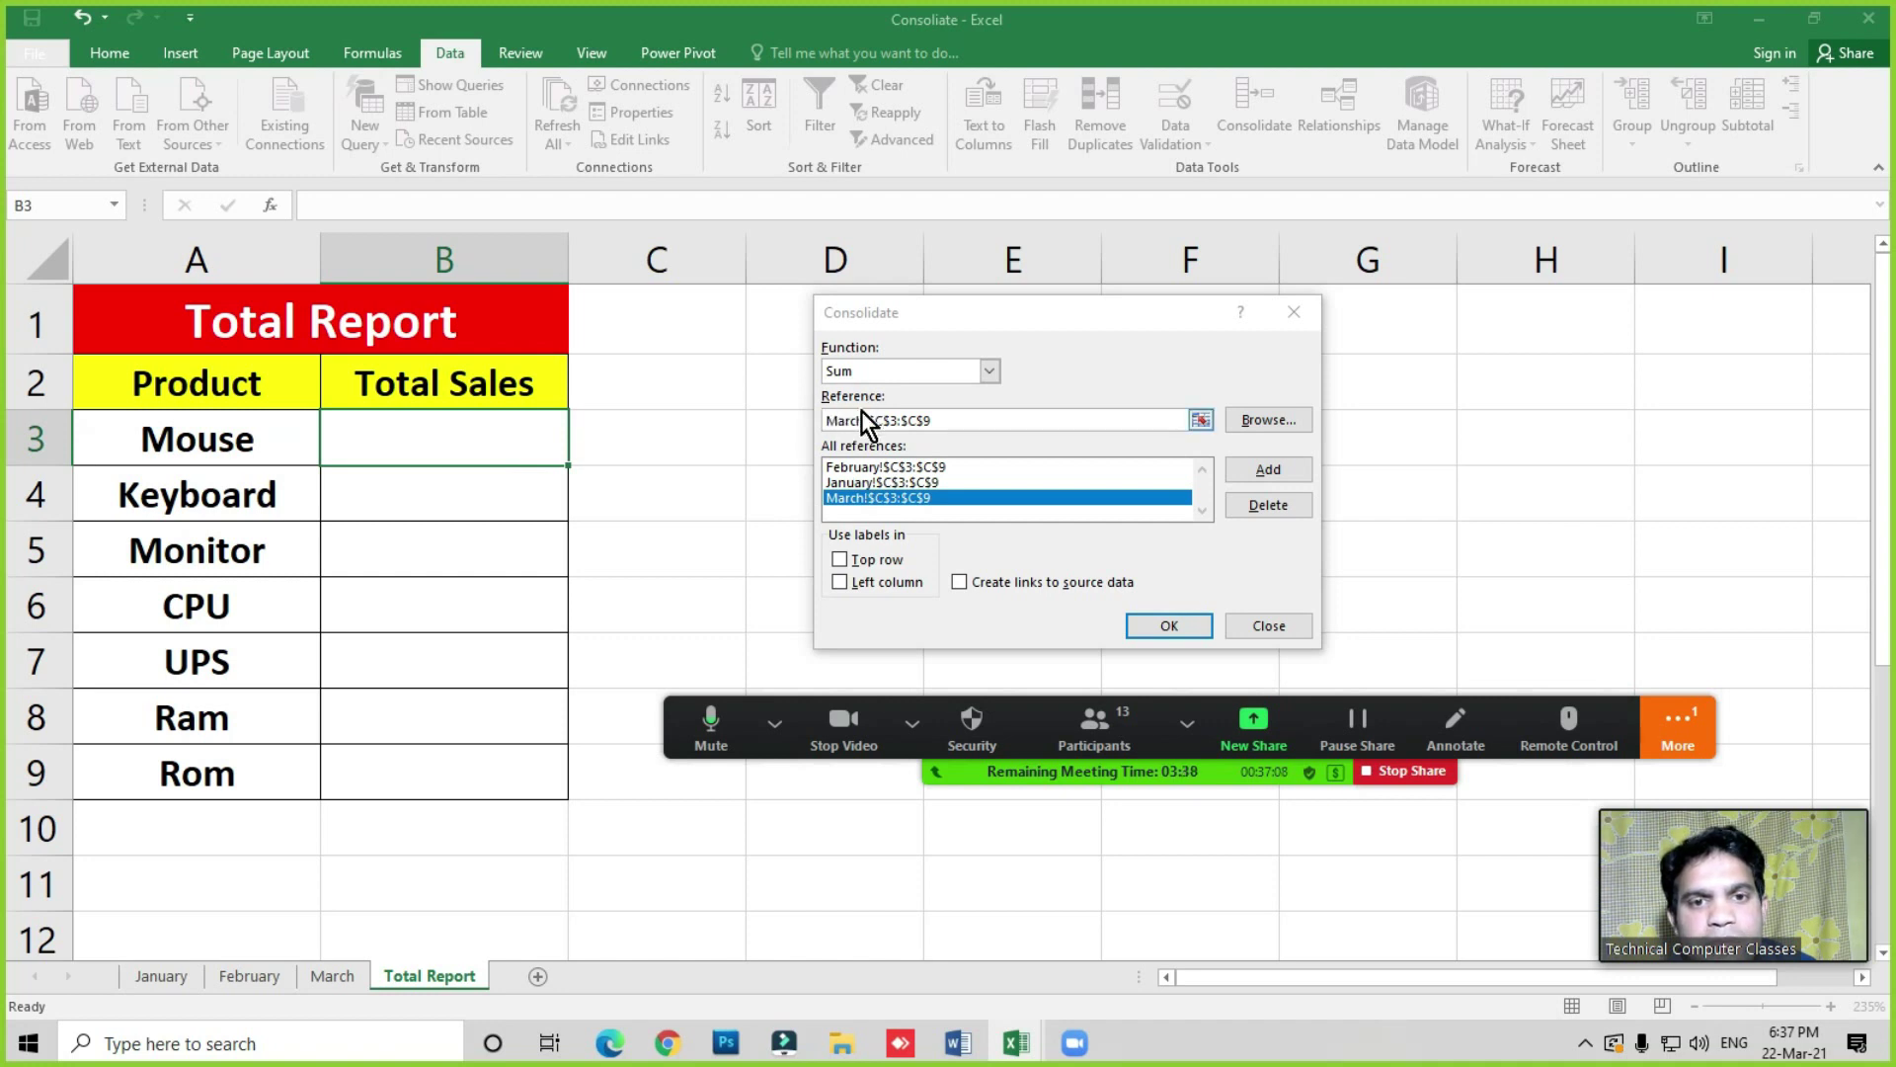
left_click_drag(944, 424, 826, 427)
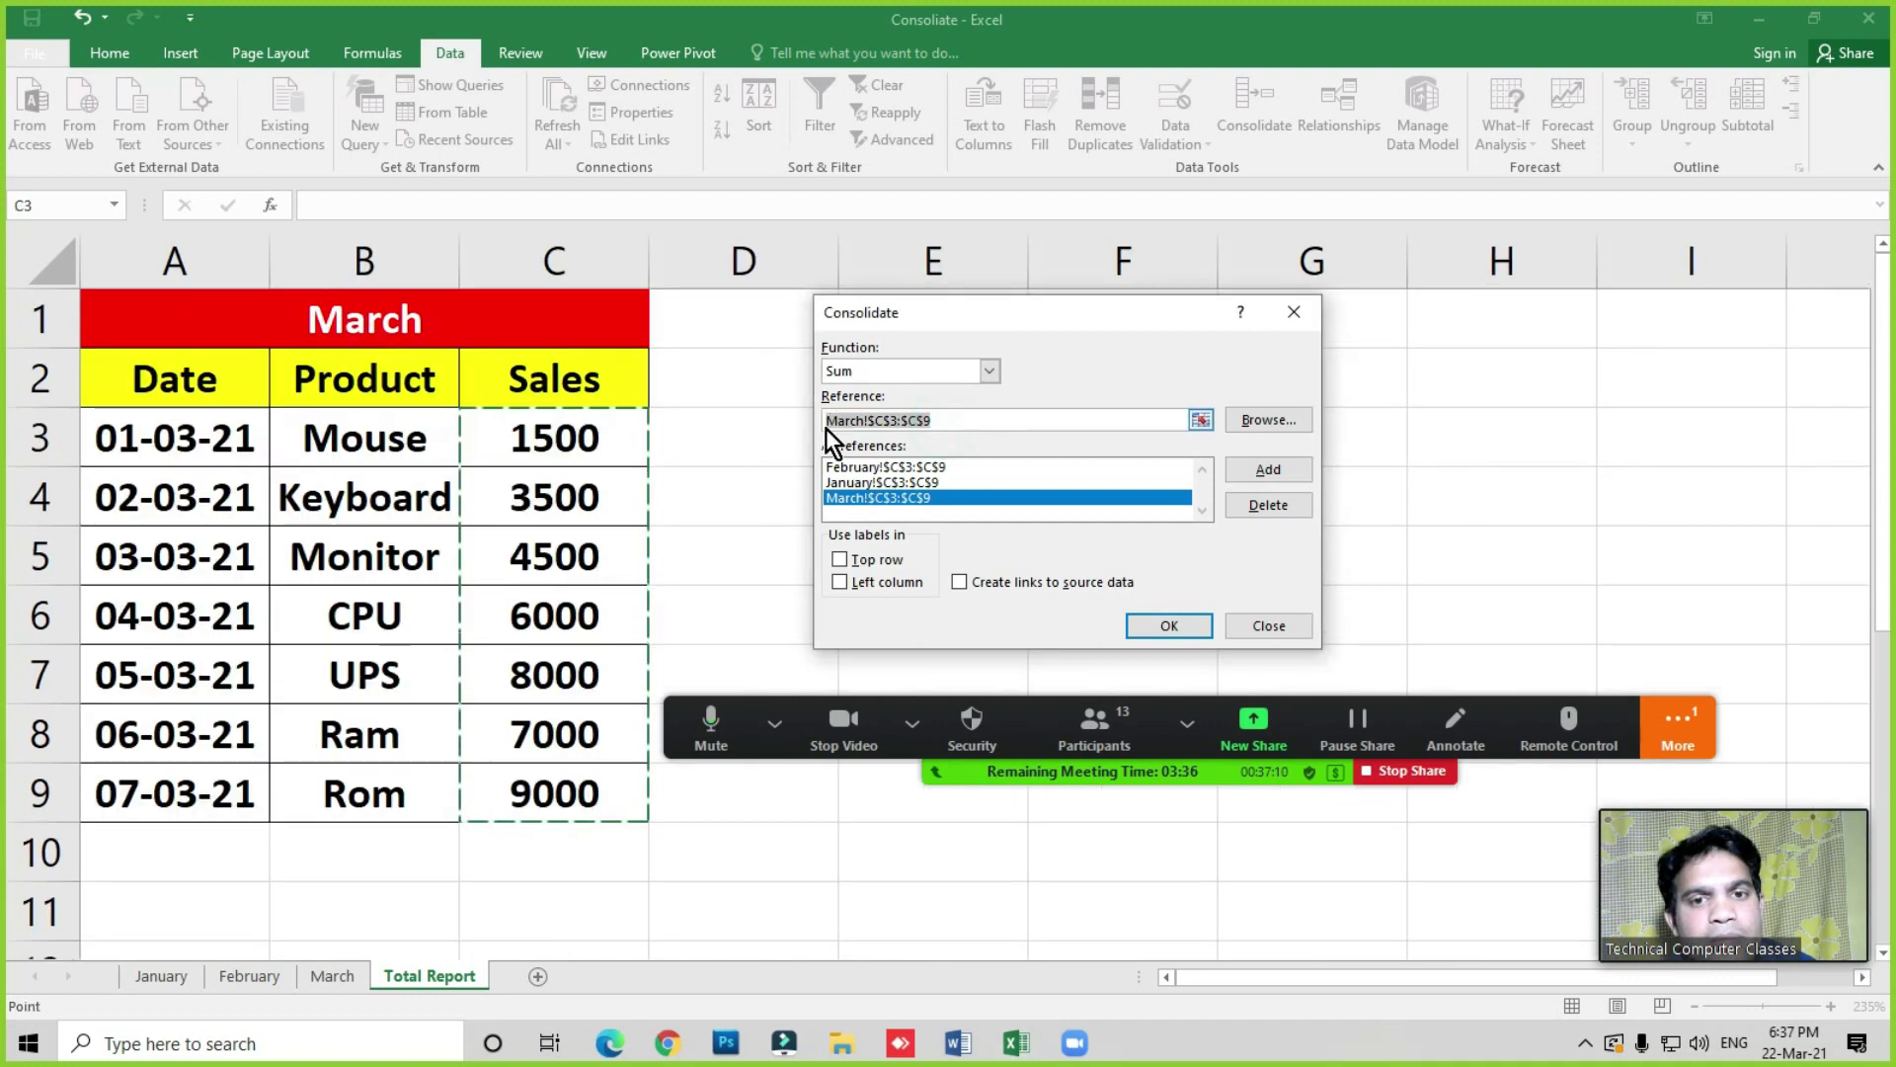
key("BackSpace")
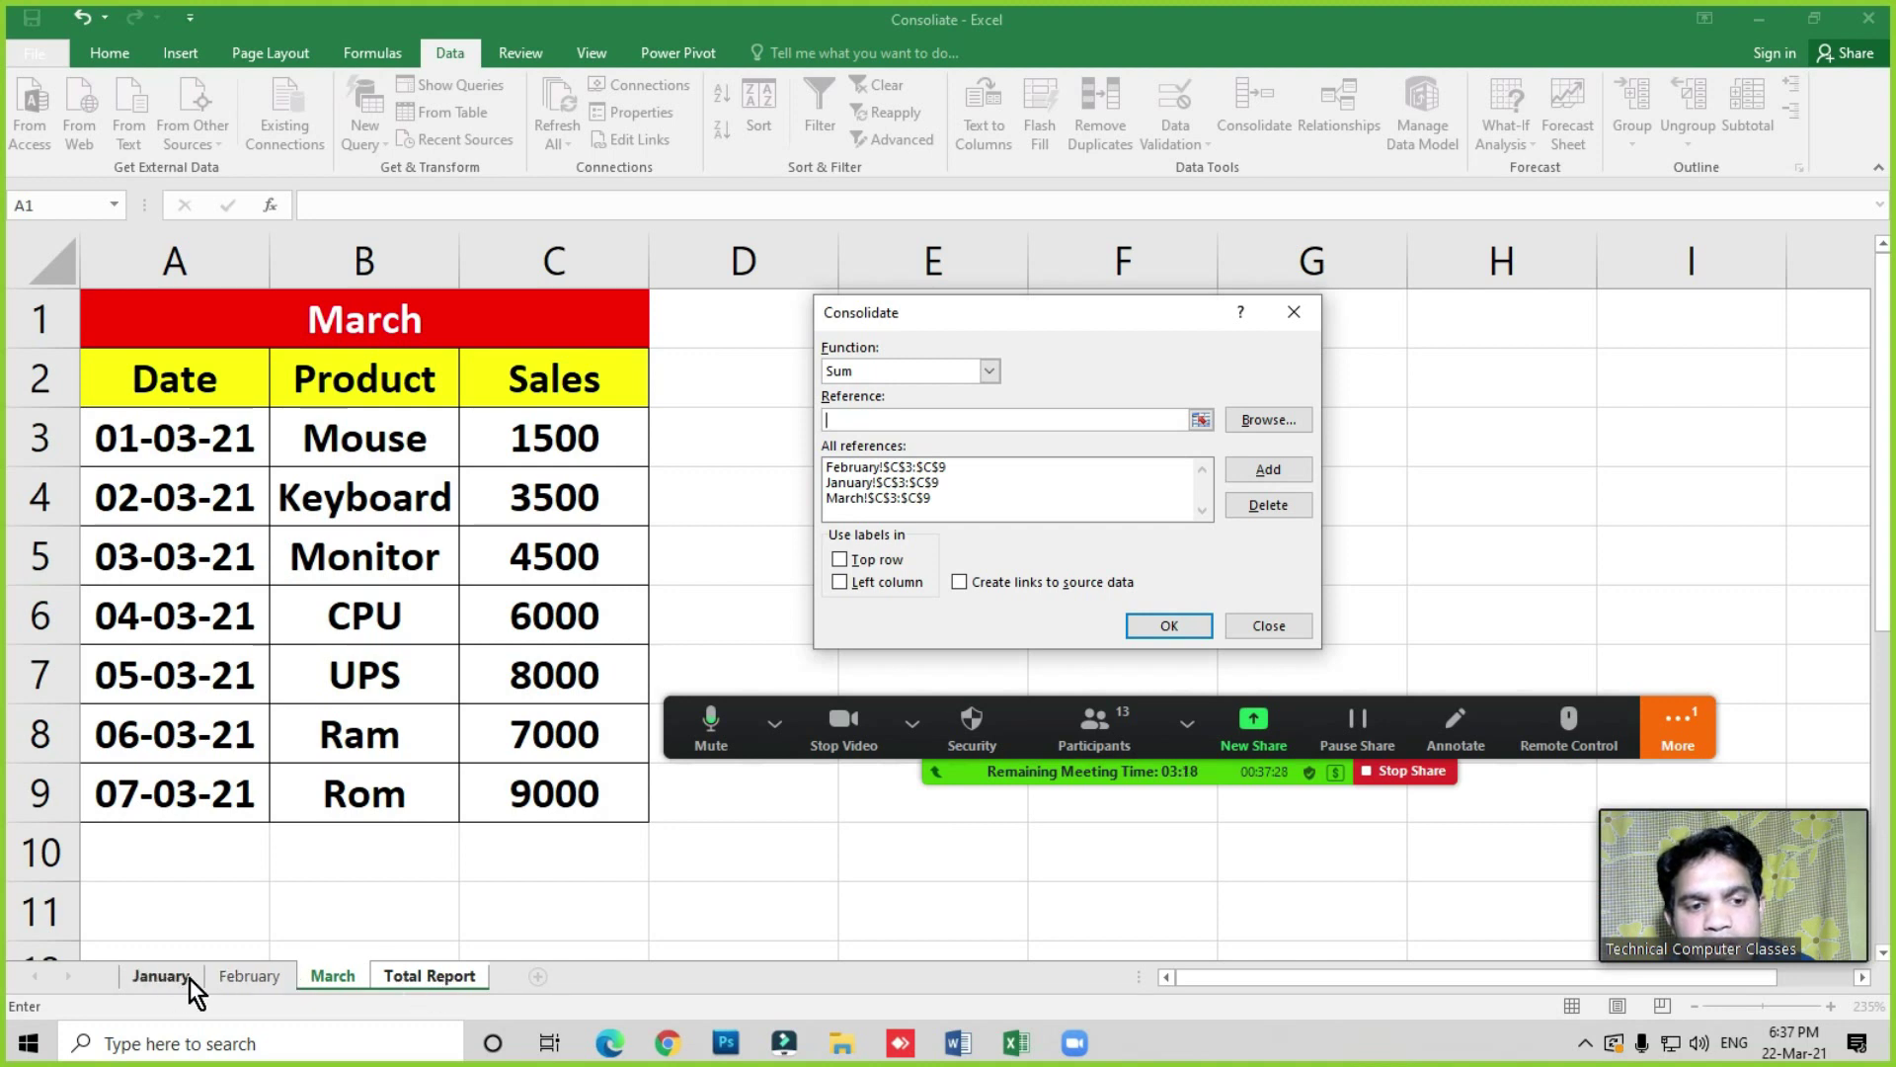
left_click(1009, 587)
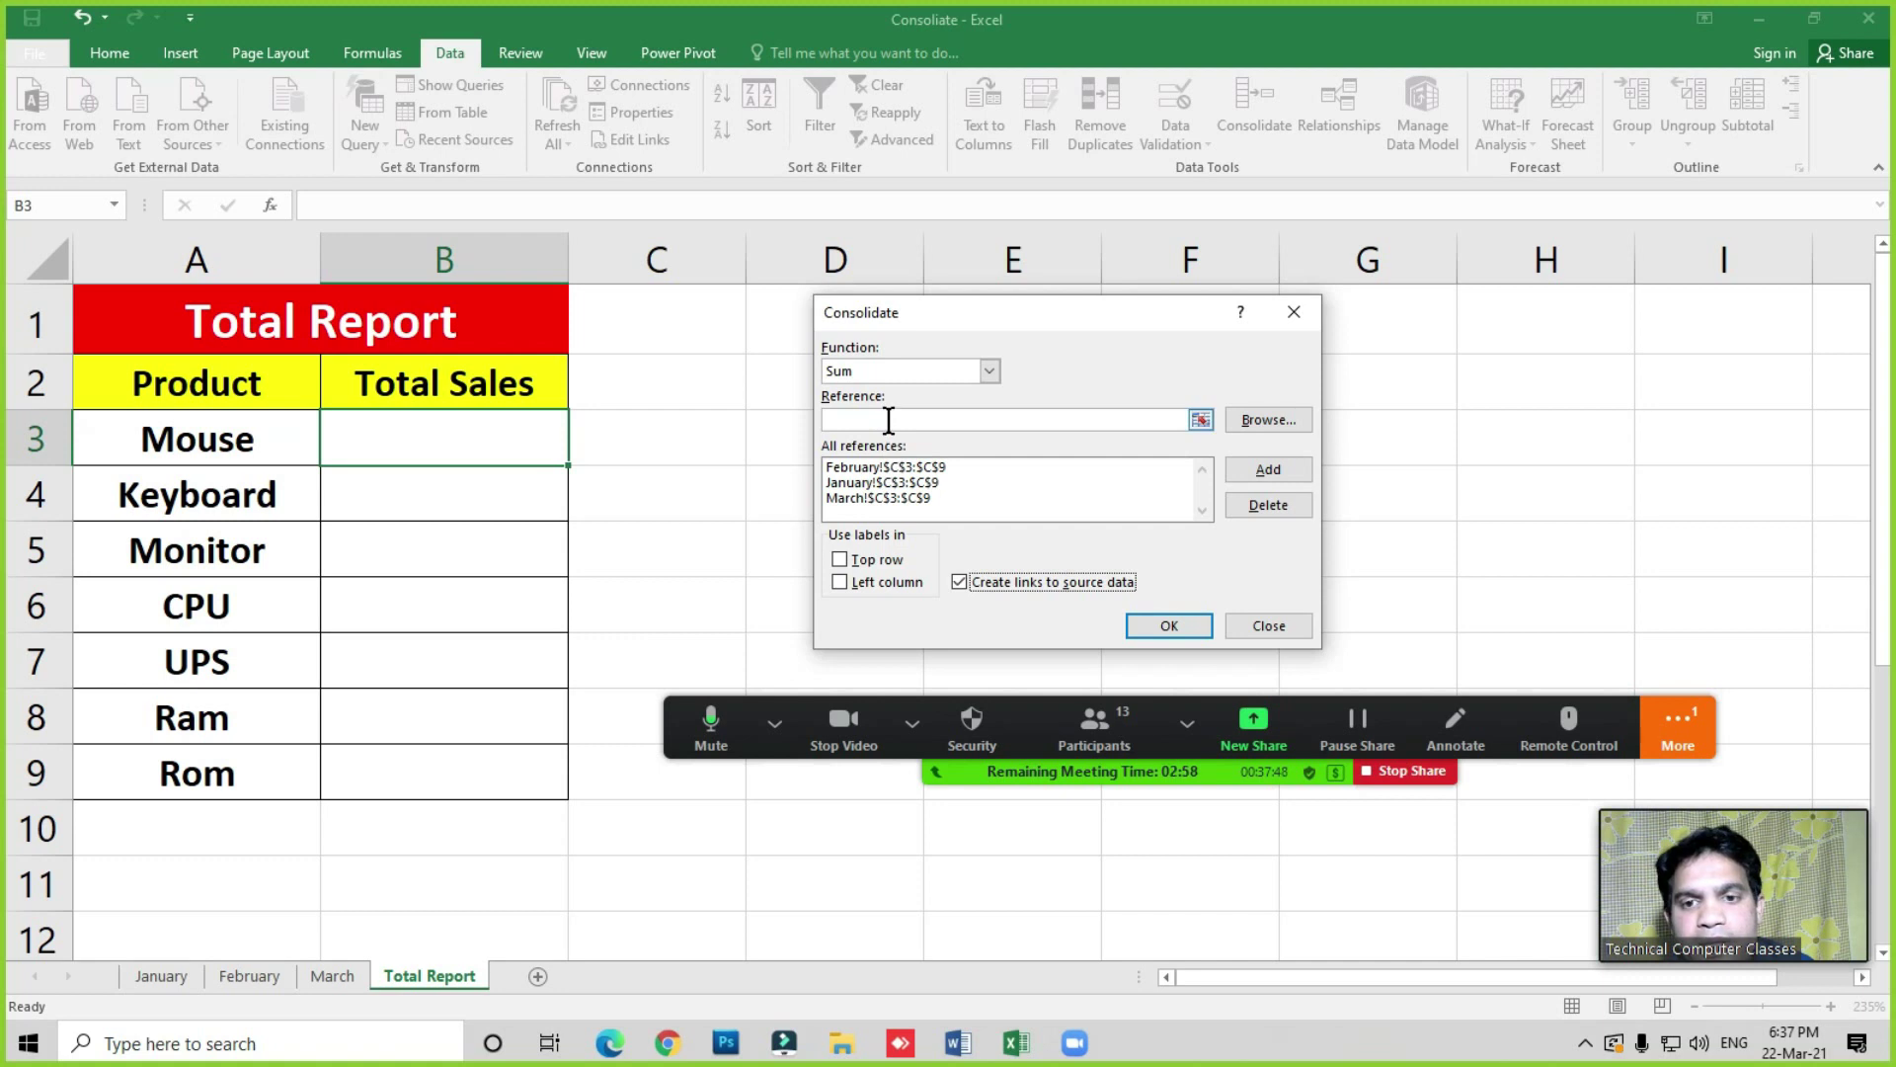
left_click(1170, 626)
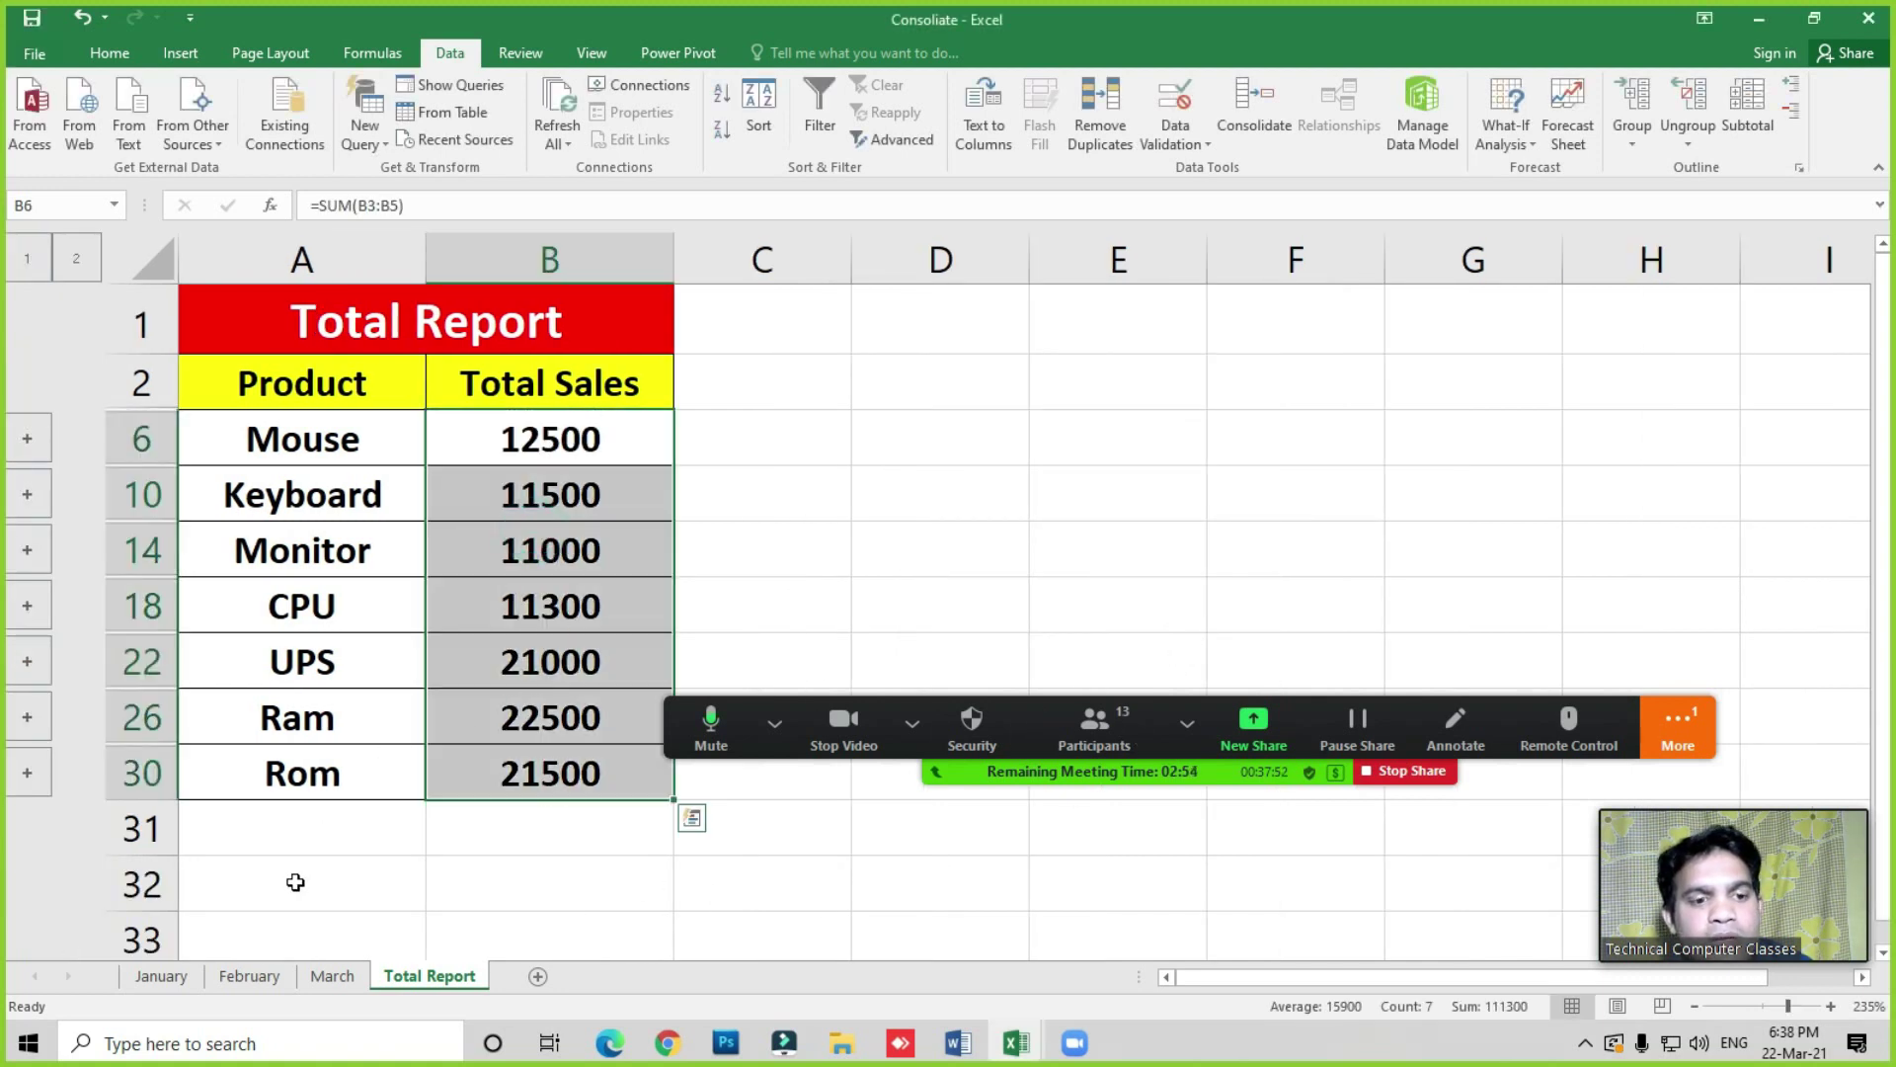
left_click(187, 978)
Check the Mouse sales value on January, February and March against the Total Report total.
left_click(269, 984)
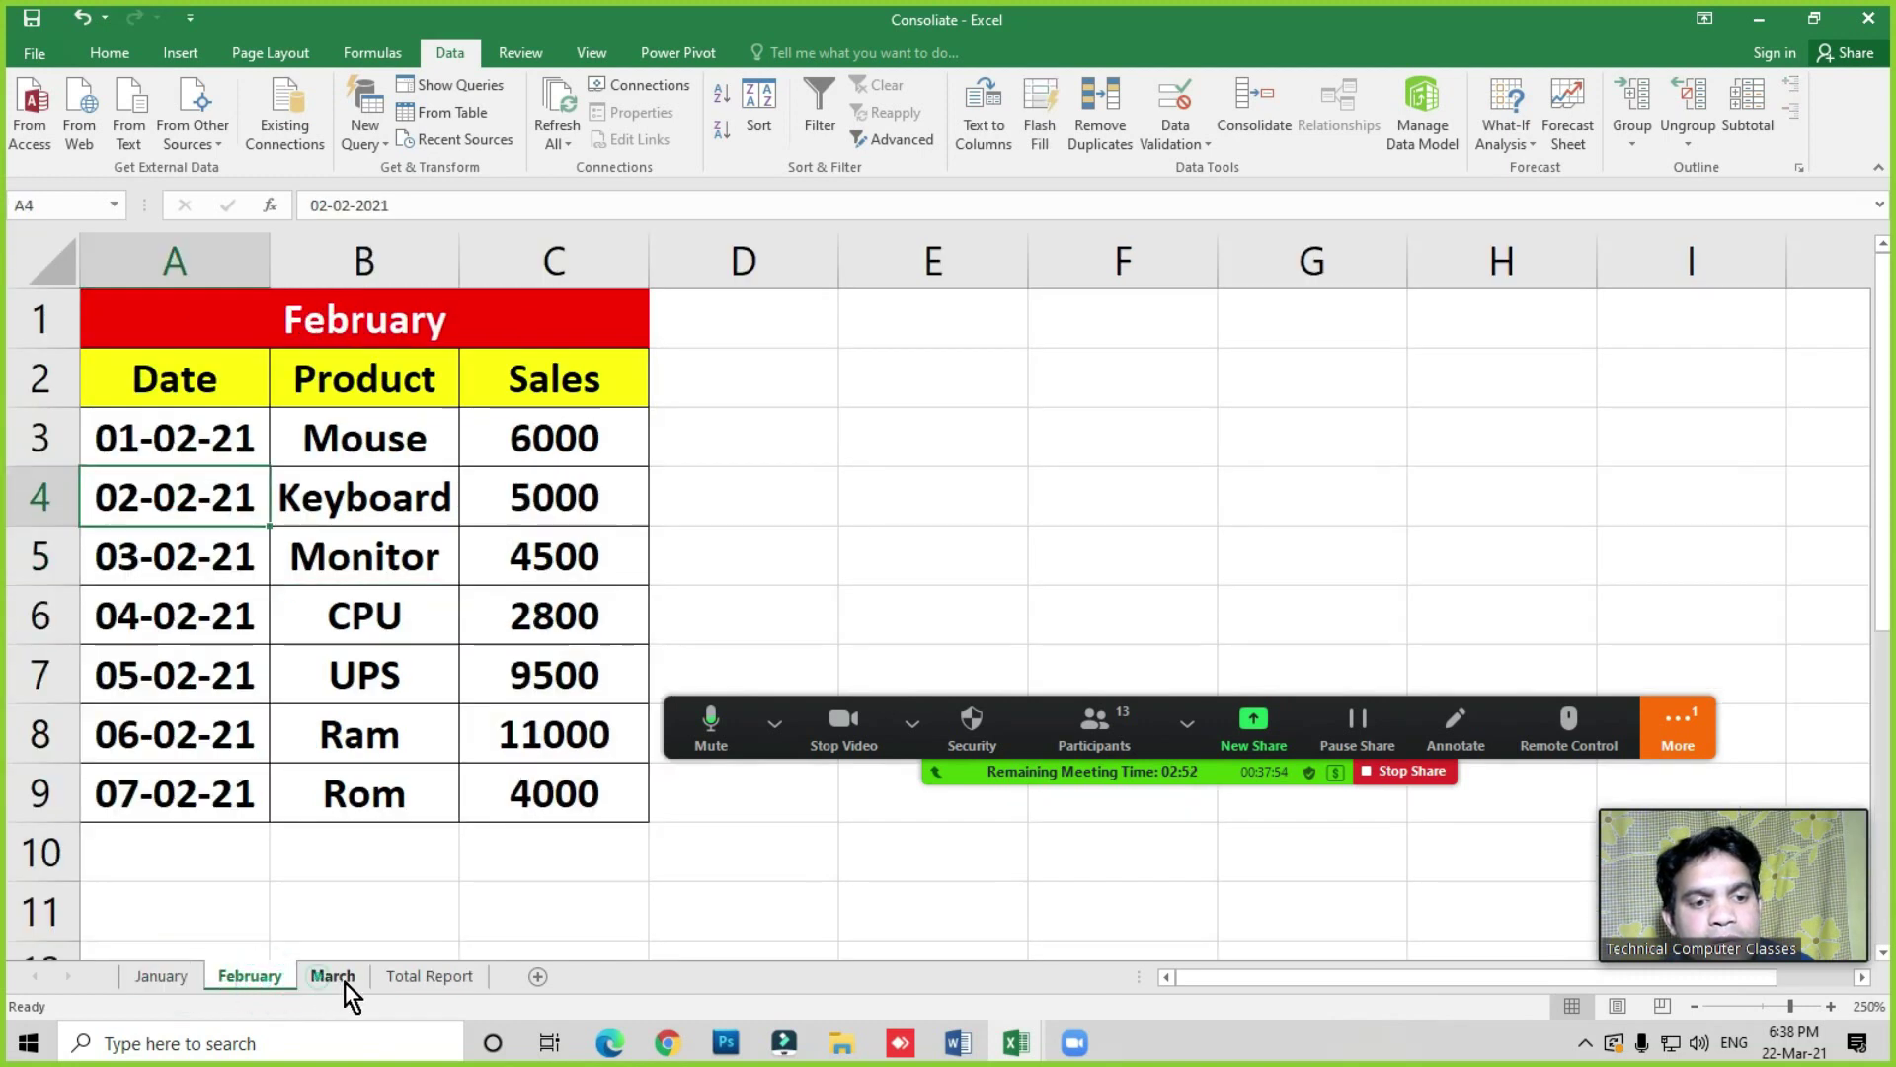
left_click(346, 982)
left_click(419, 982)
left_click(511, 451)
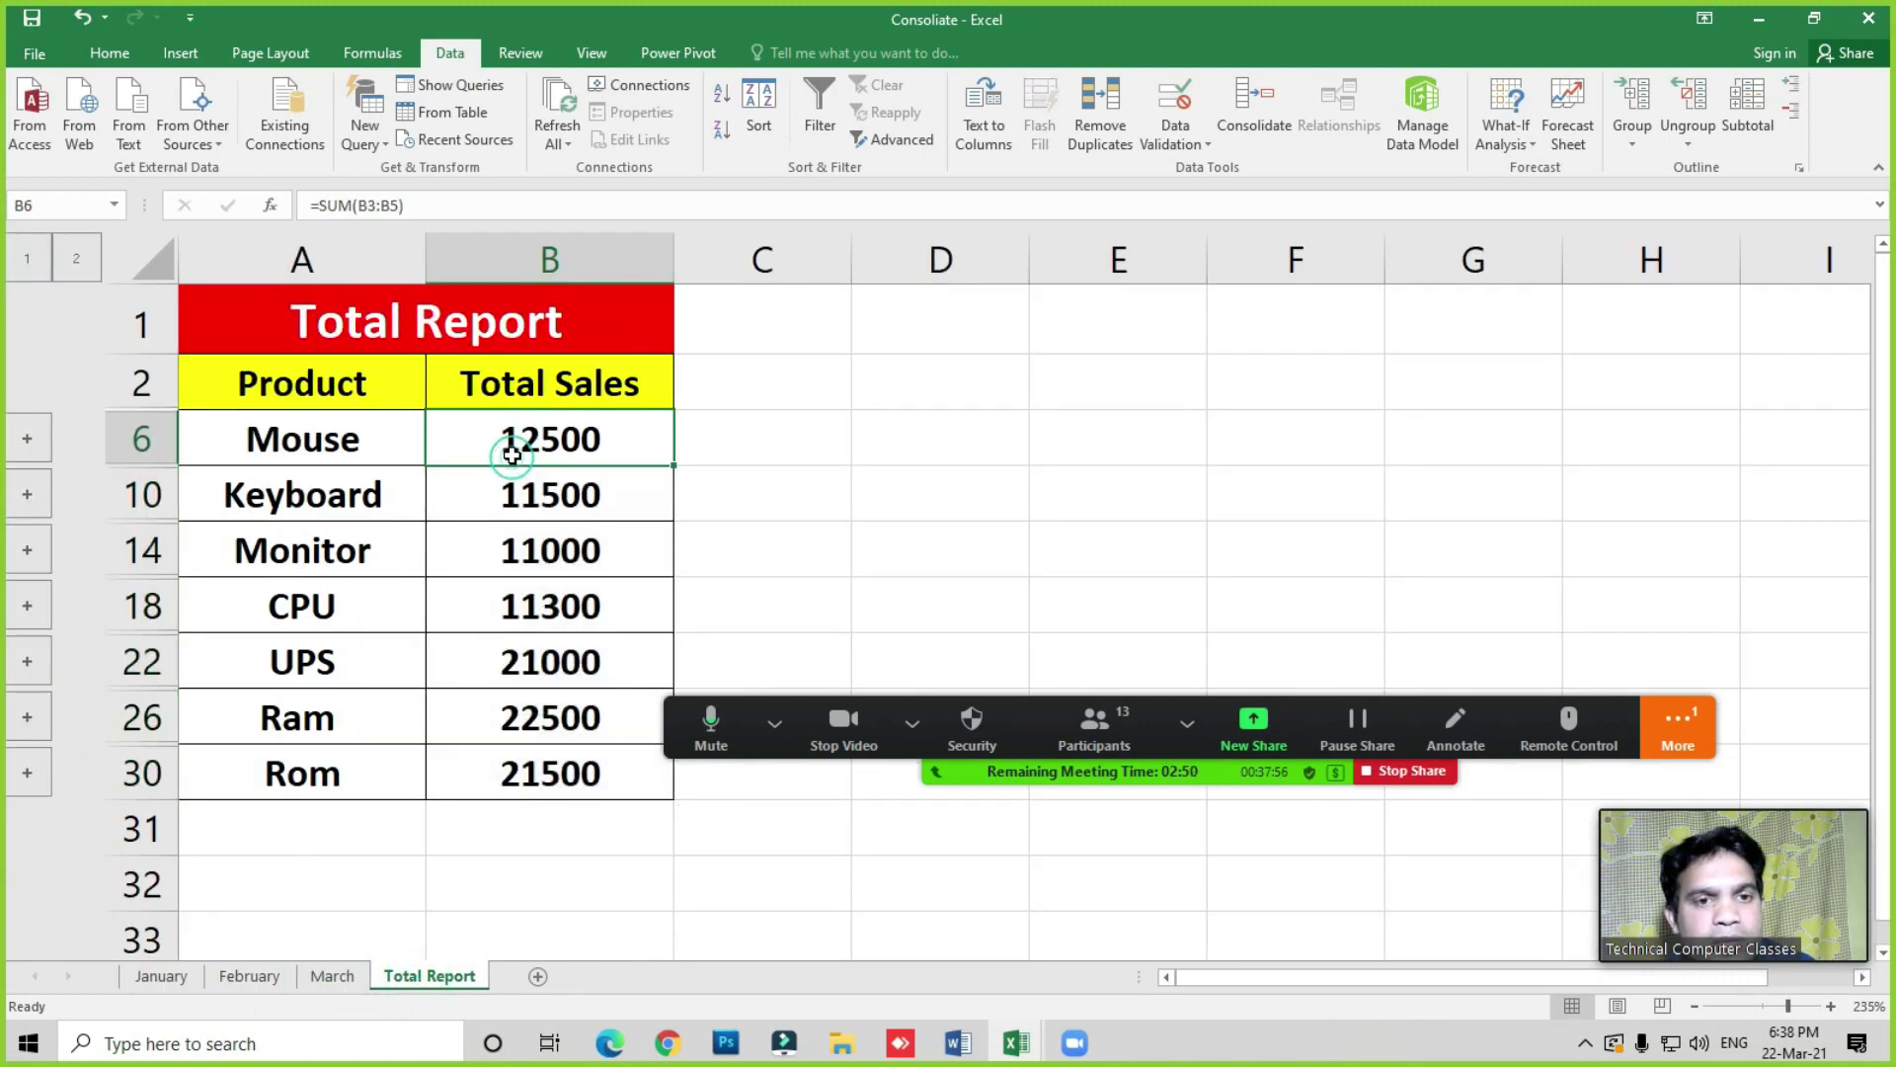
left_click(184, 978)
left_click(556, 440)
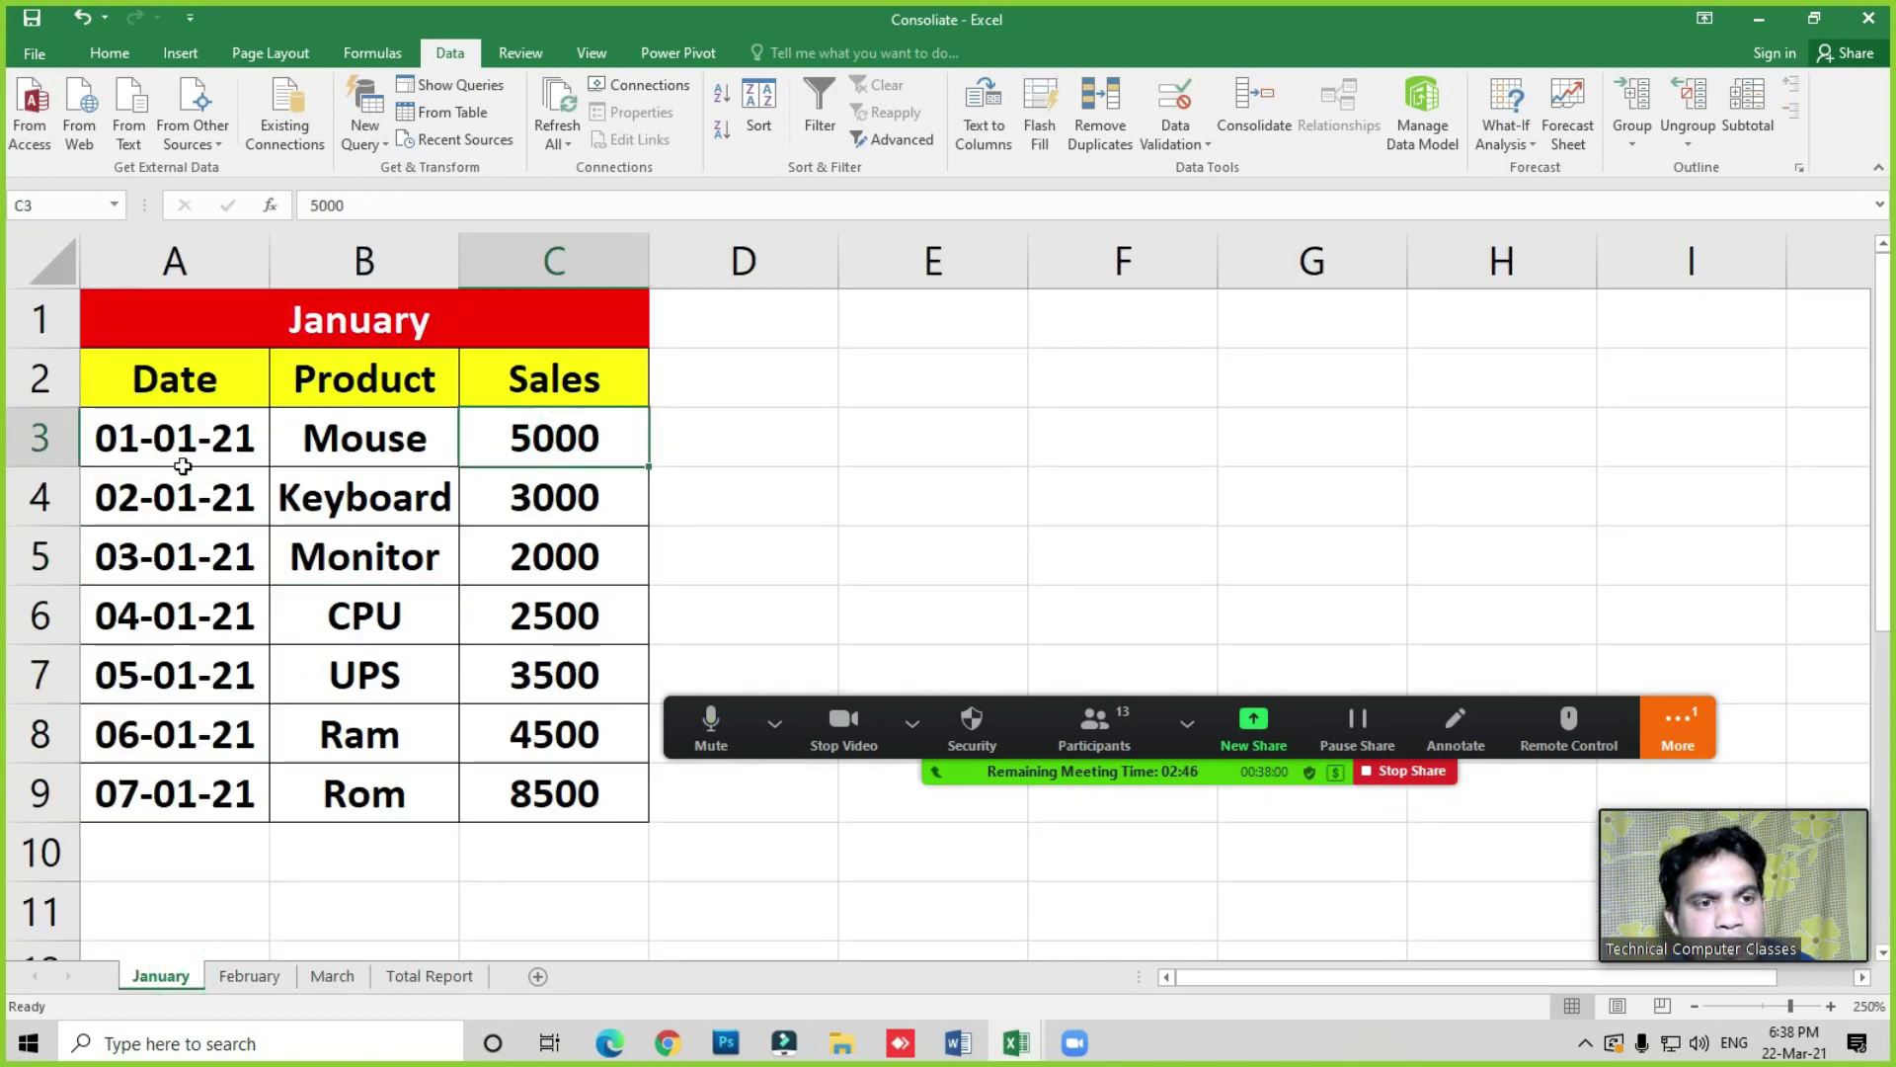
left_click(259, 983)
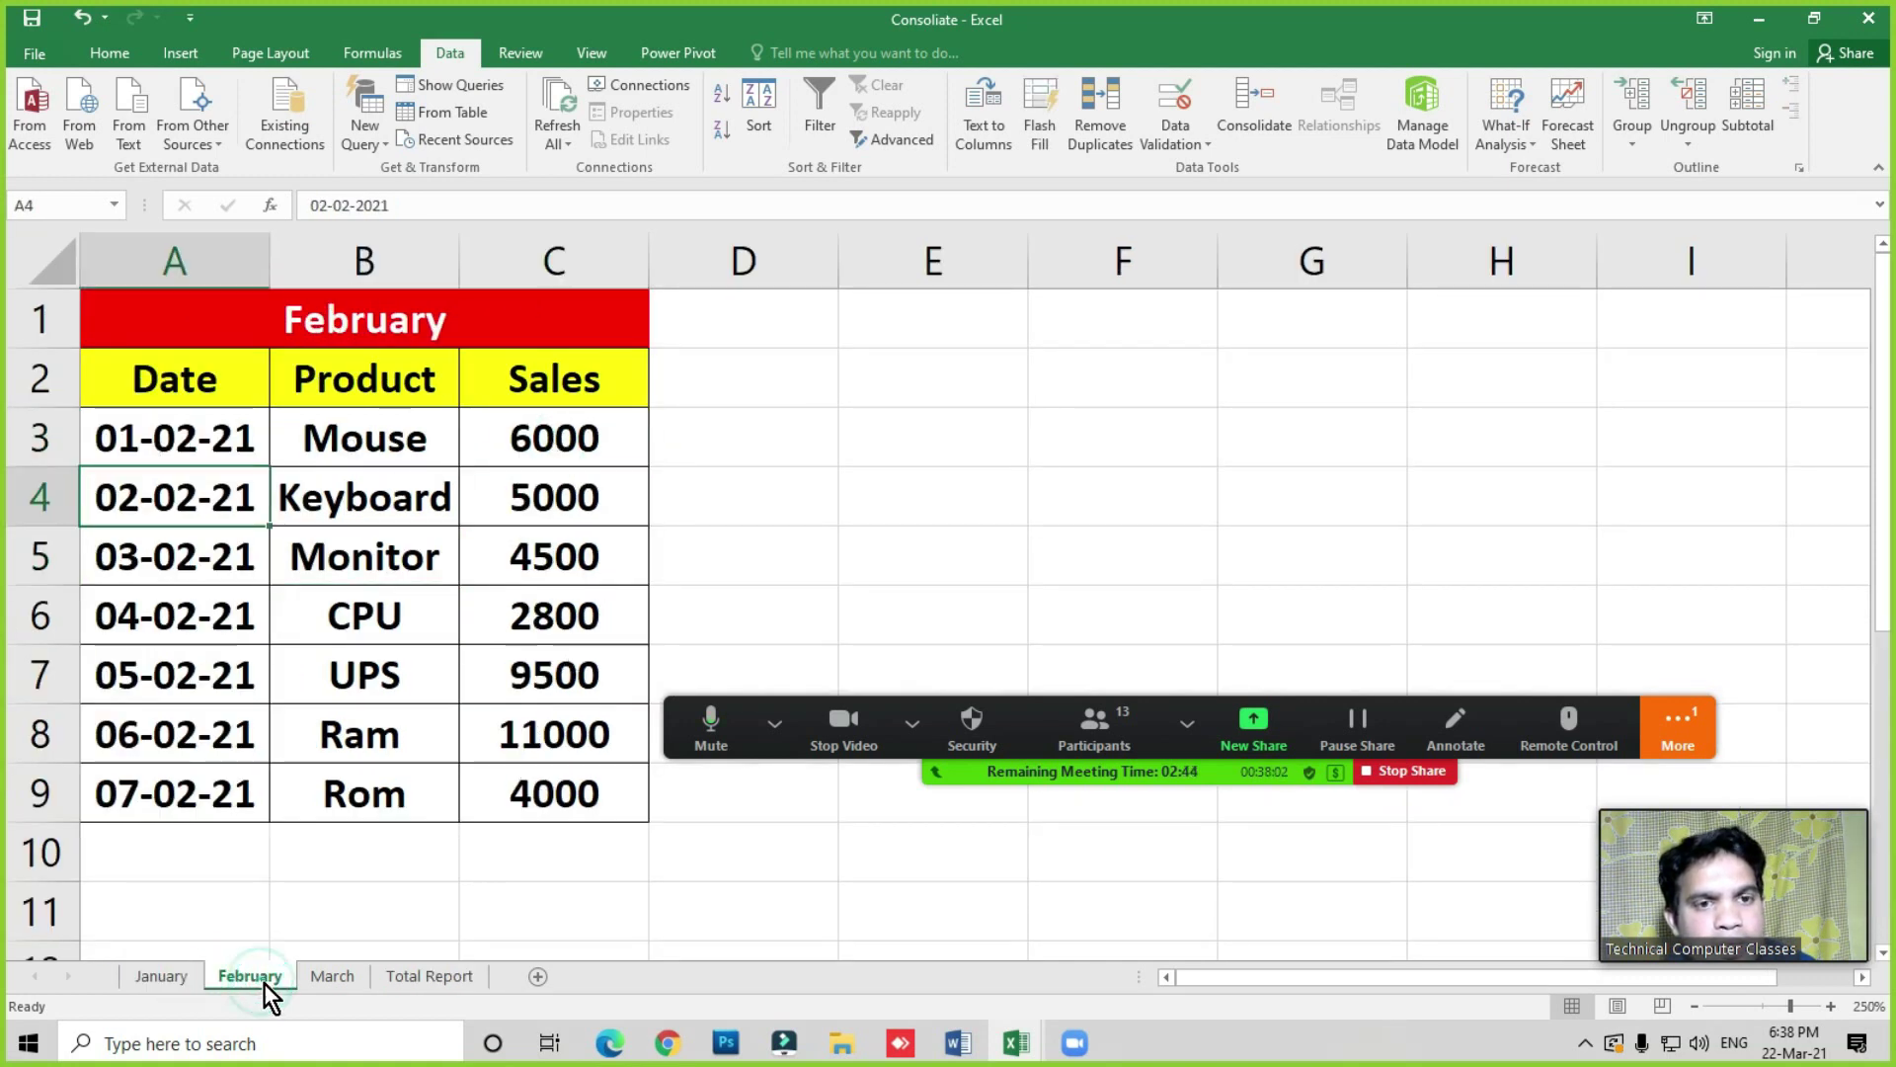
left_click(558, 441)
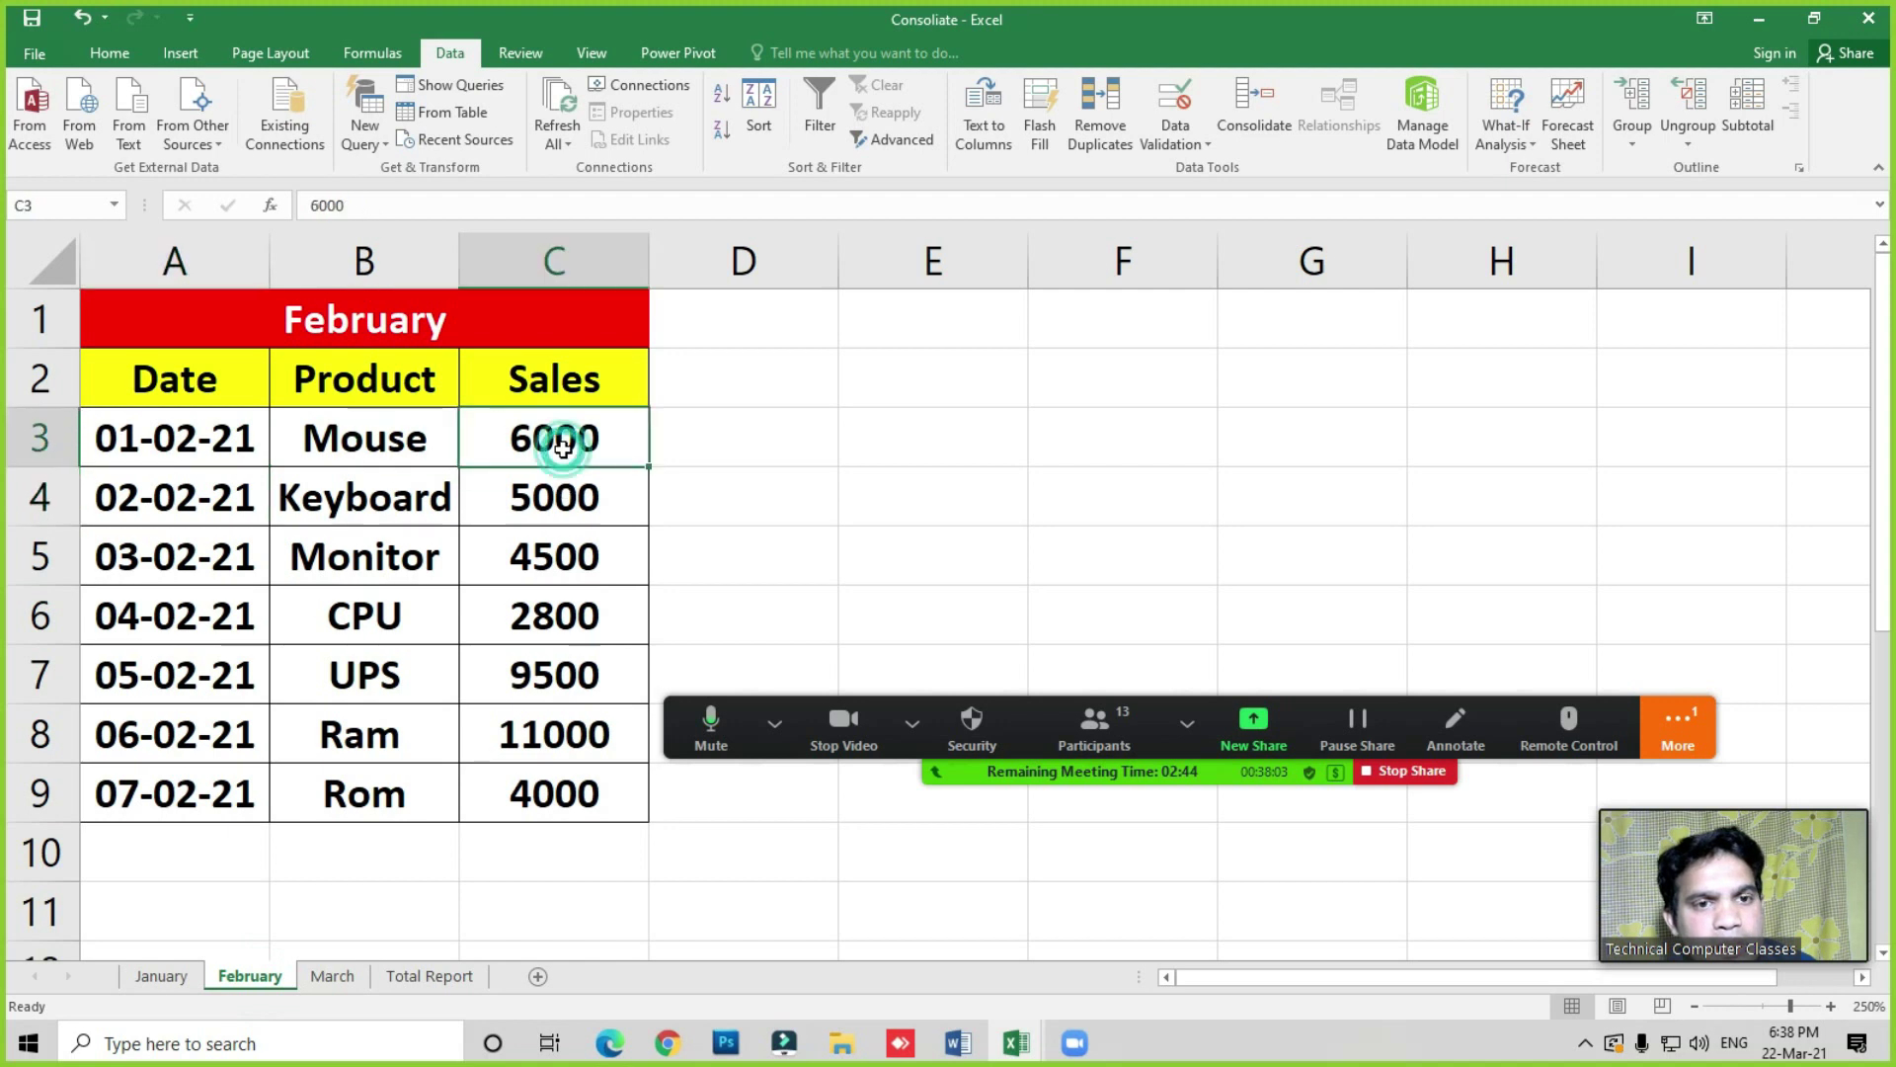
left_click(334, 978)
left_click(569, 434)
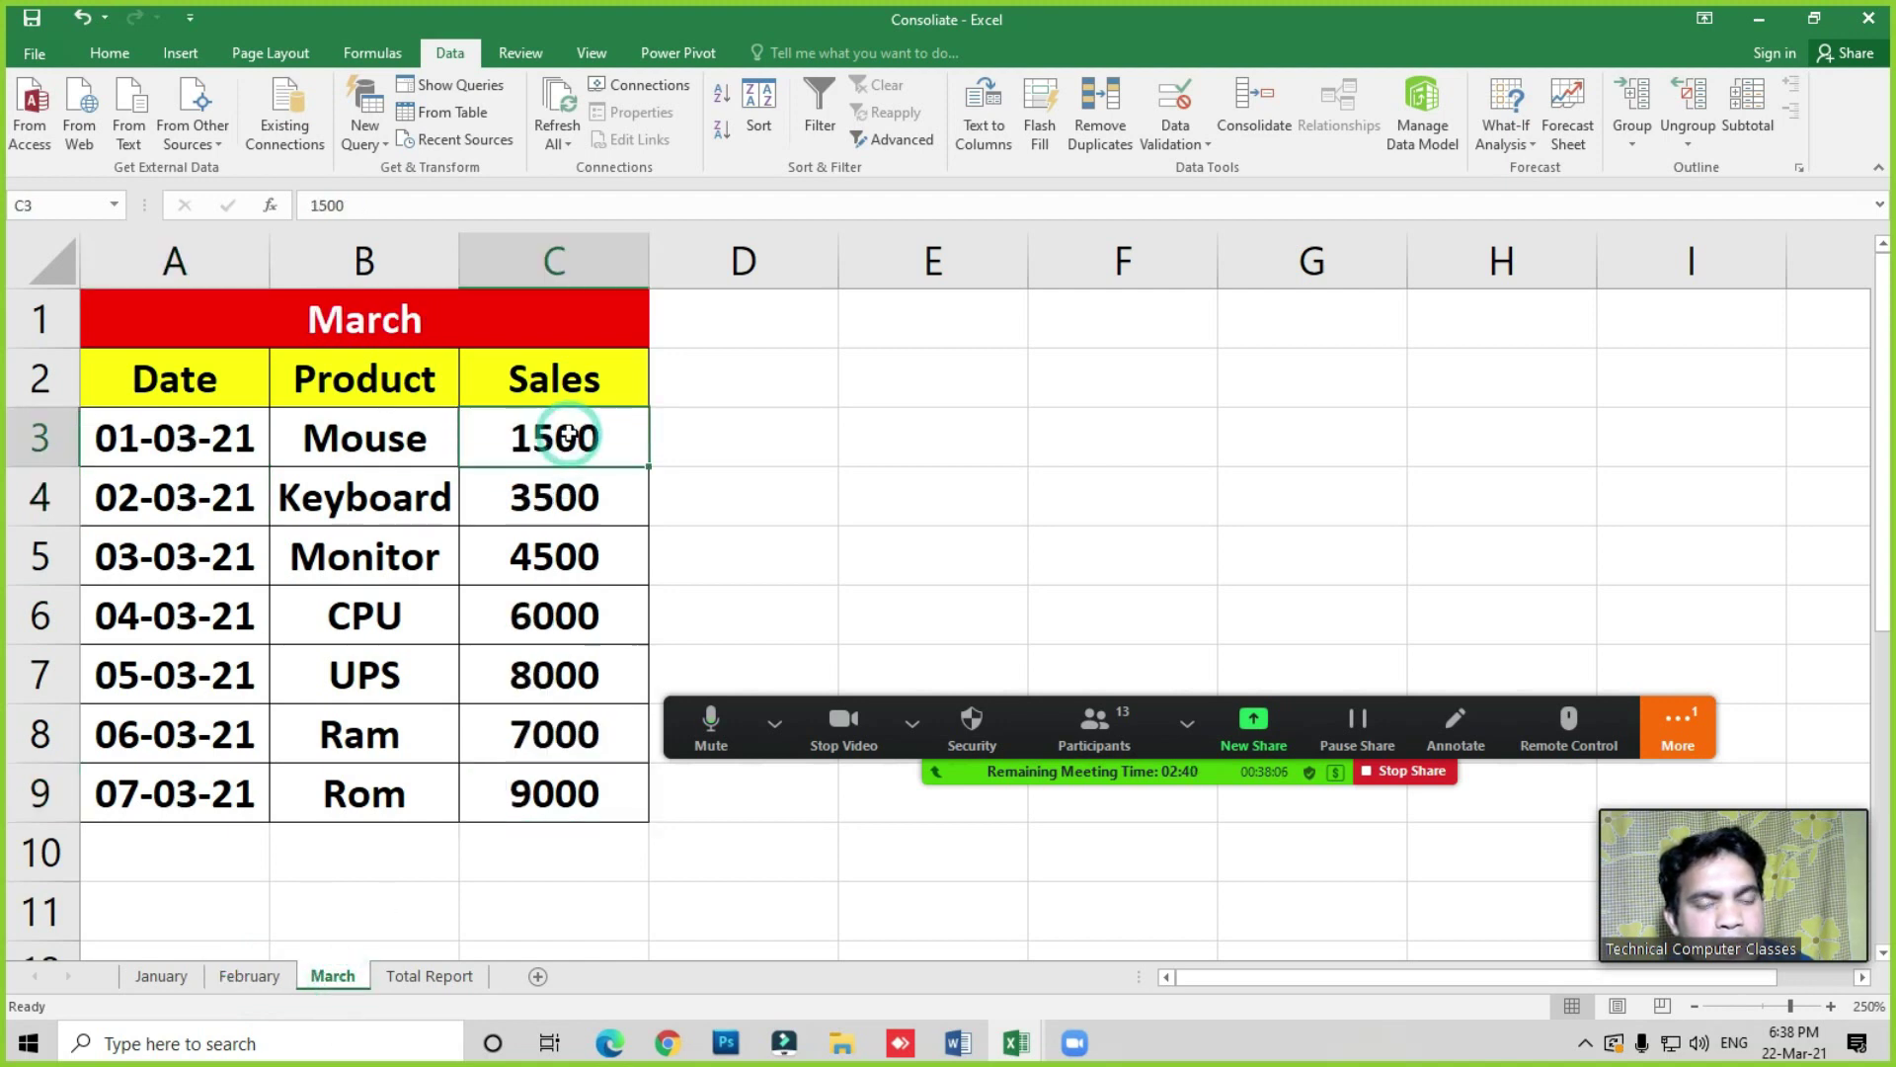
left_click(426, 978)
left_click(549, 437)
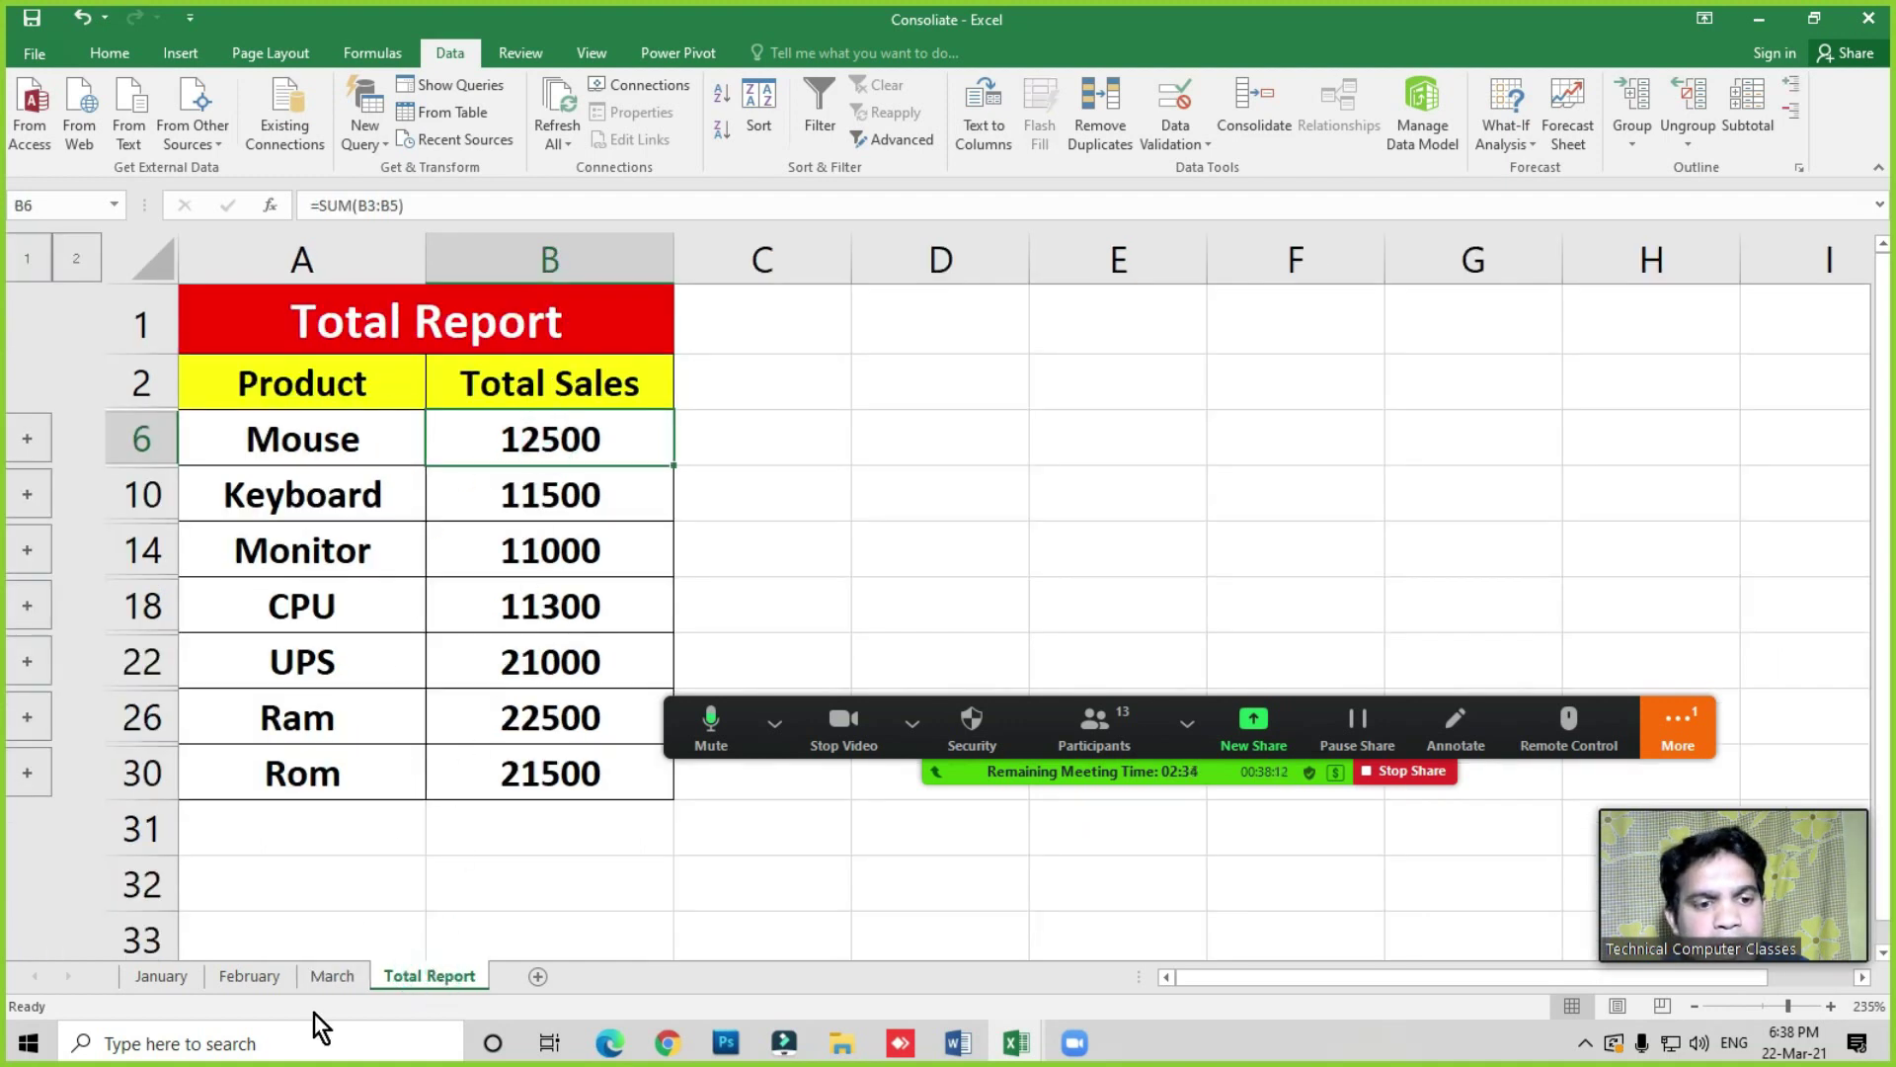
Change March's Mouse sales to 1000 and confirm the Total Report total updates to 12000.
left_click(332, 976)
left_click(561, 443)
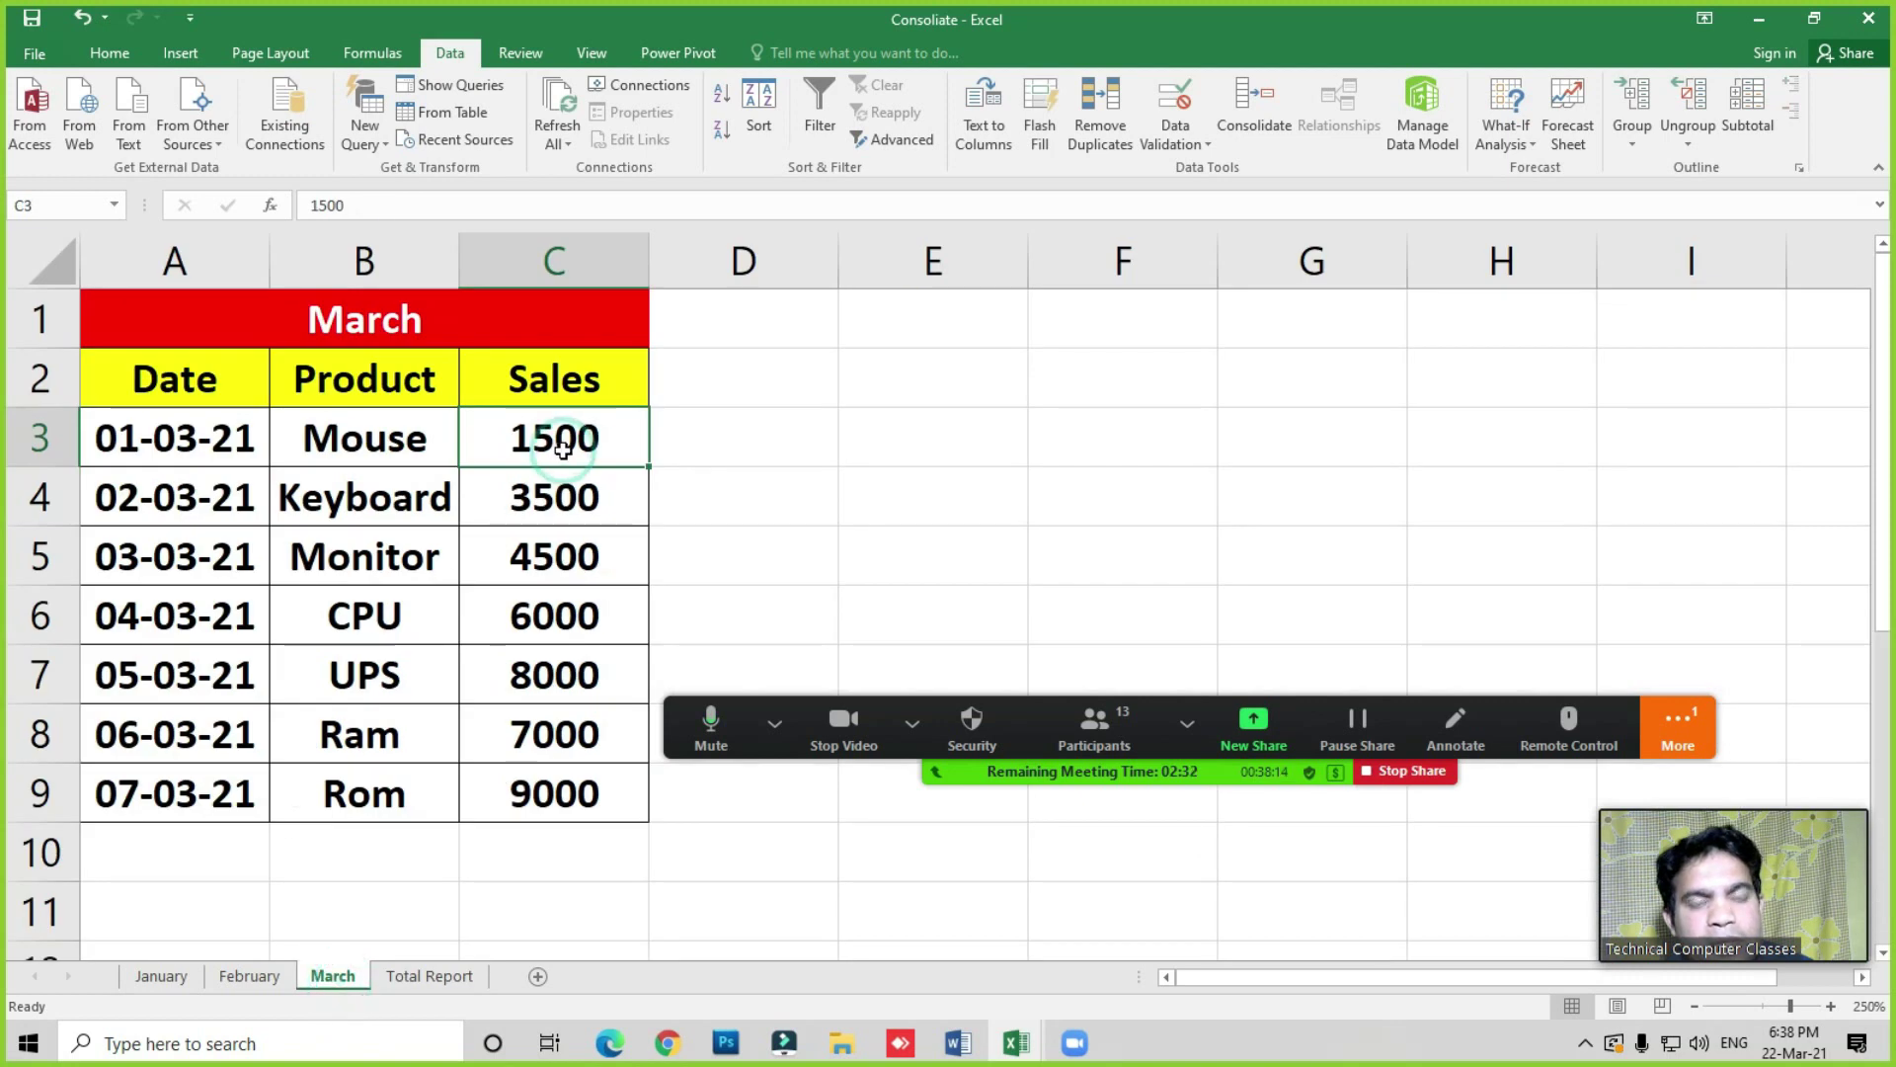
type("1000")
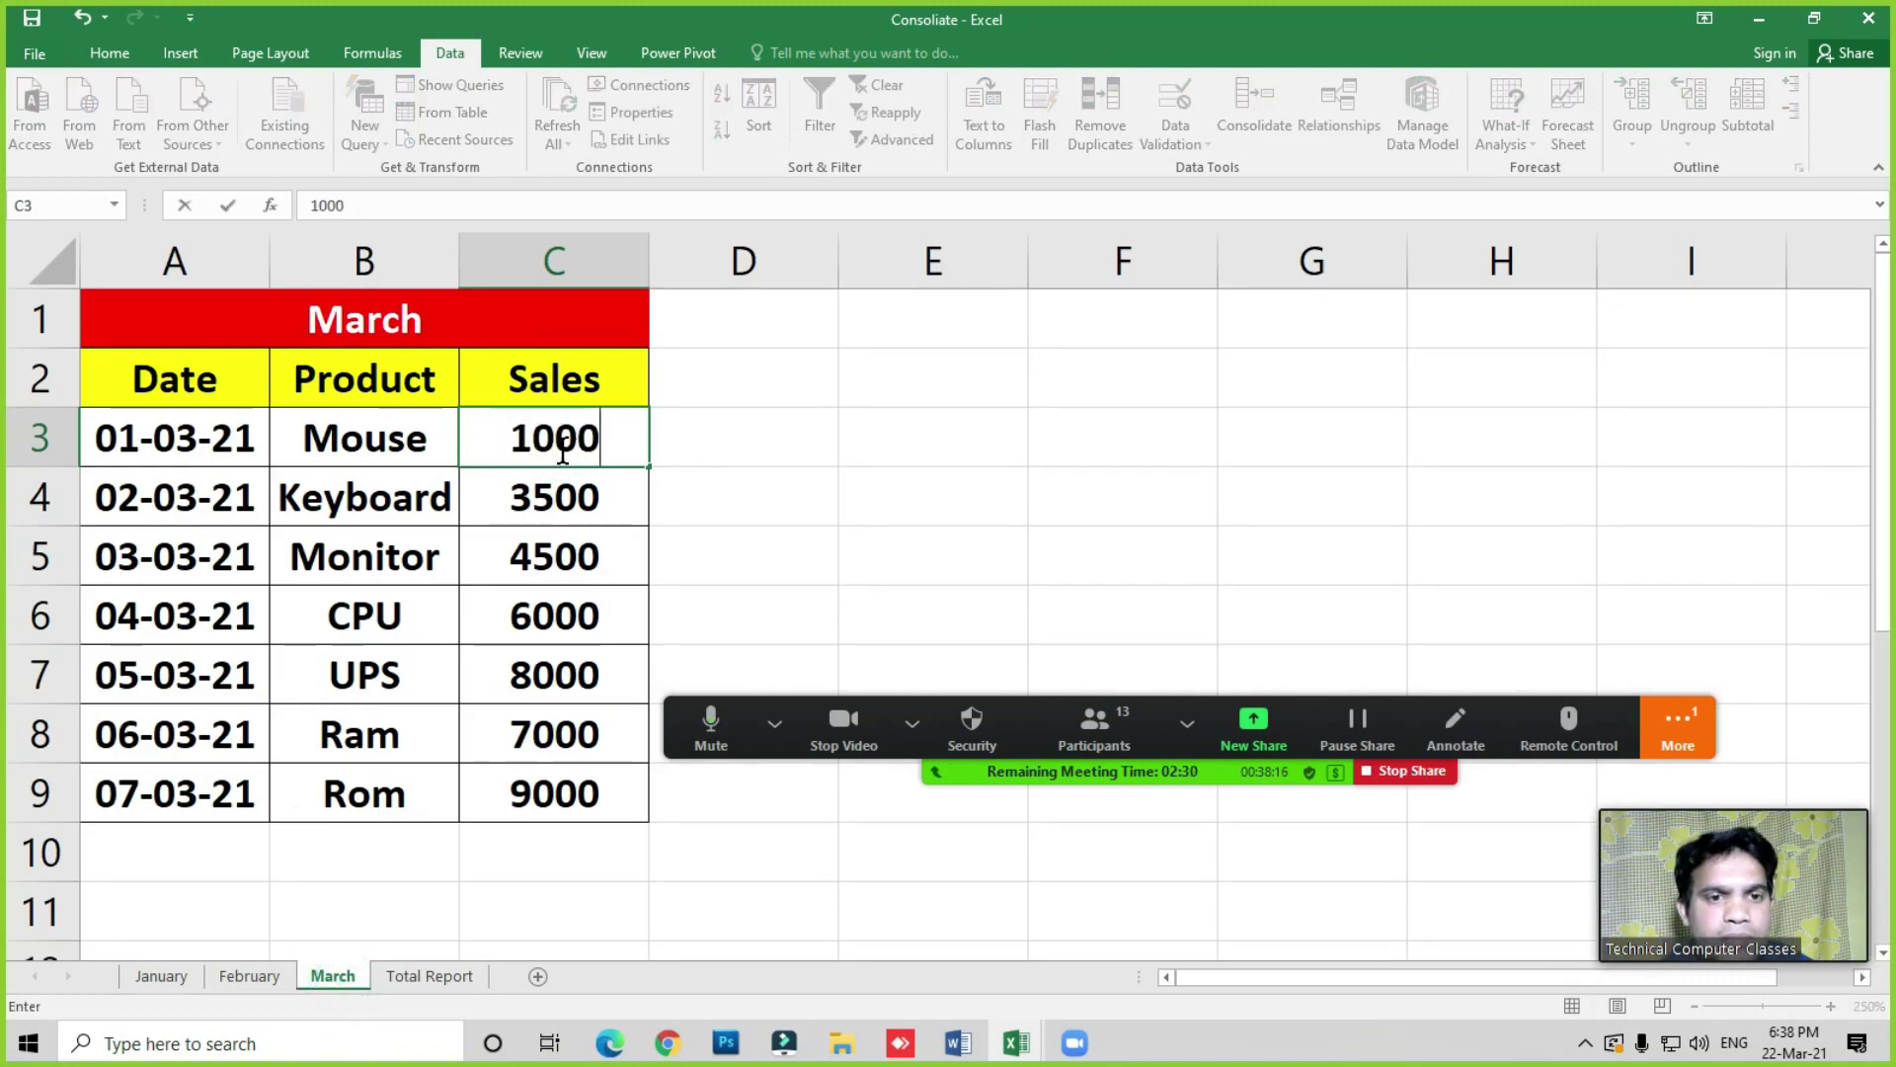
key("Return")
left_click(562, 450)
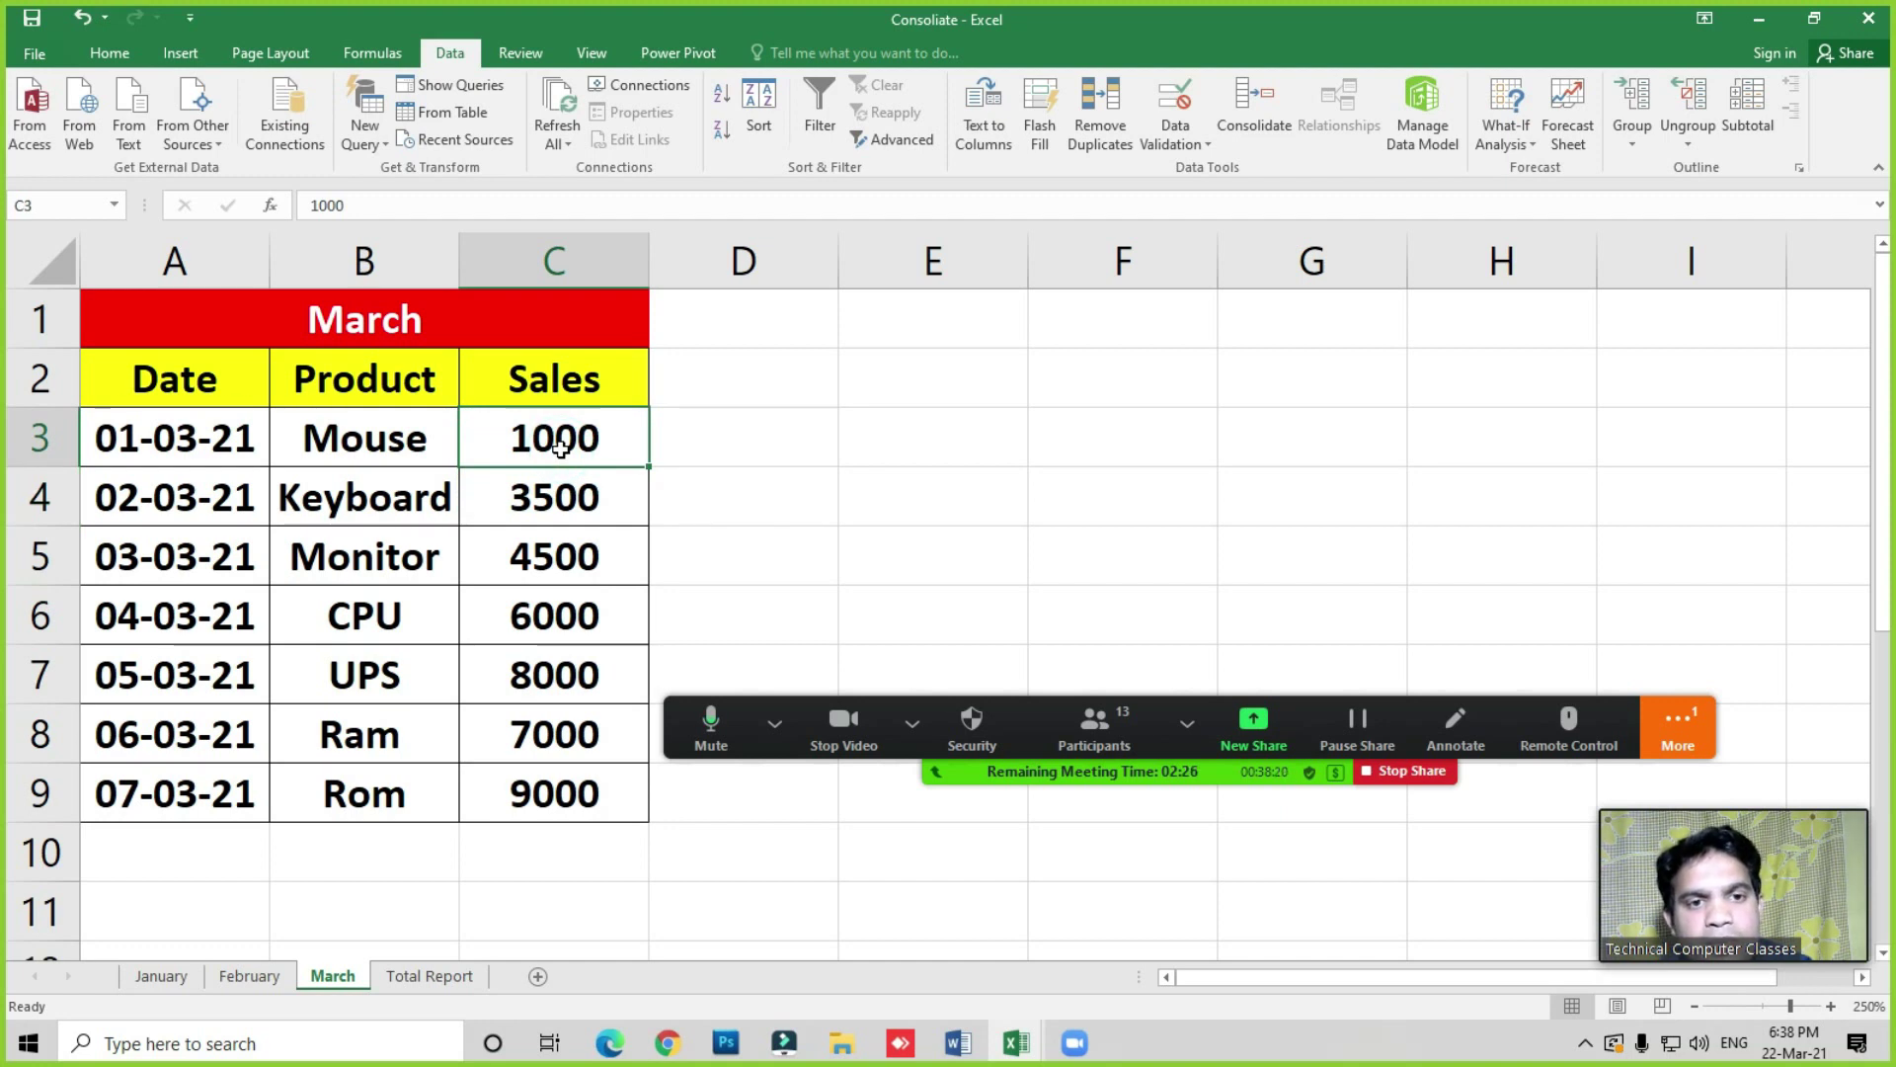
left_click(427, 978)
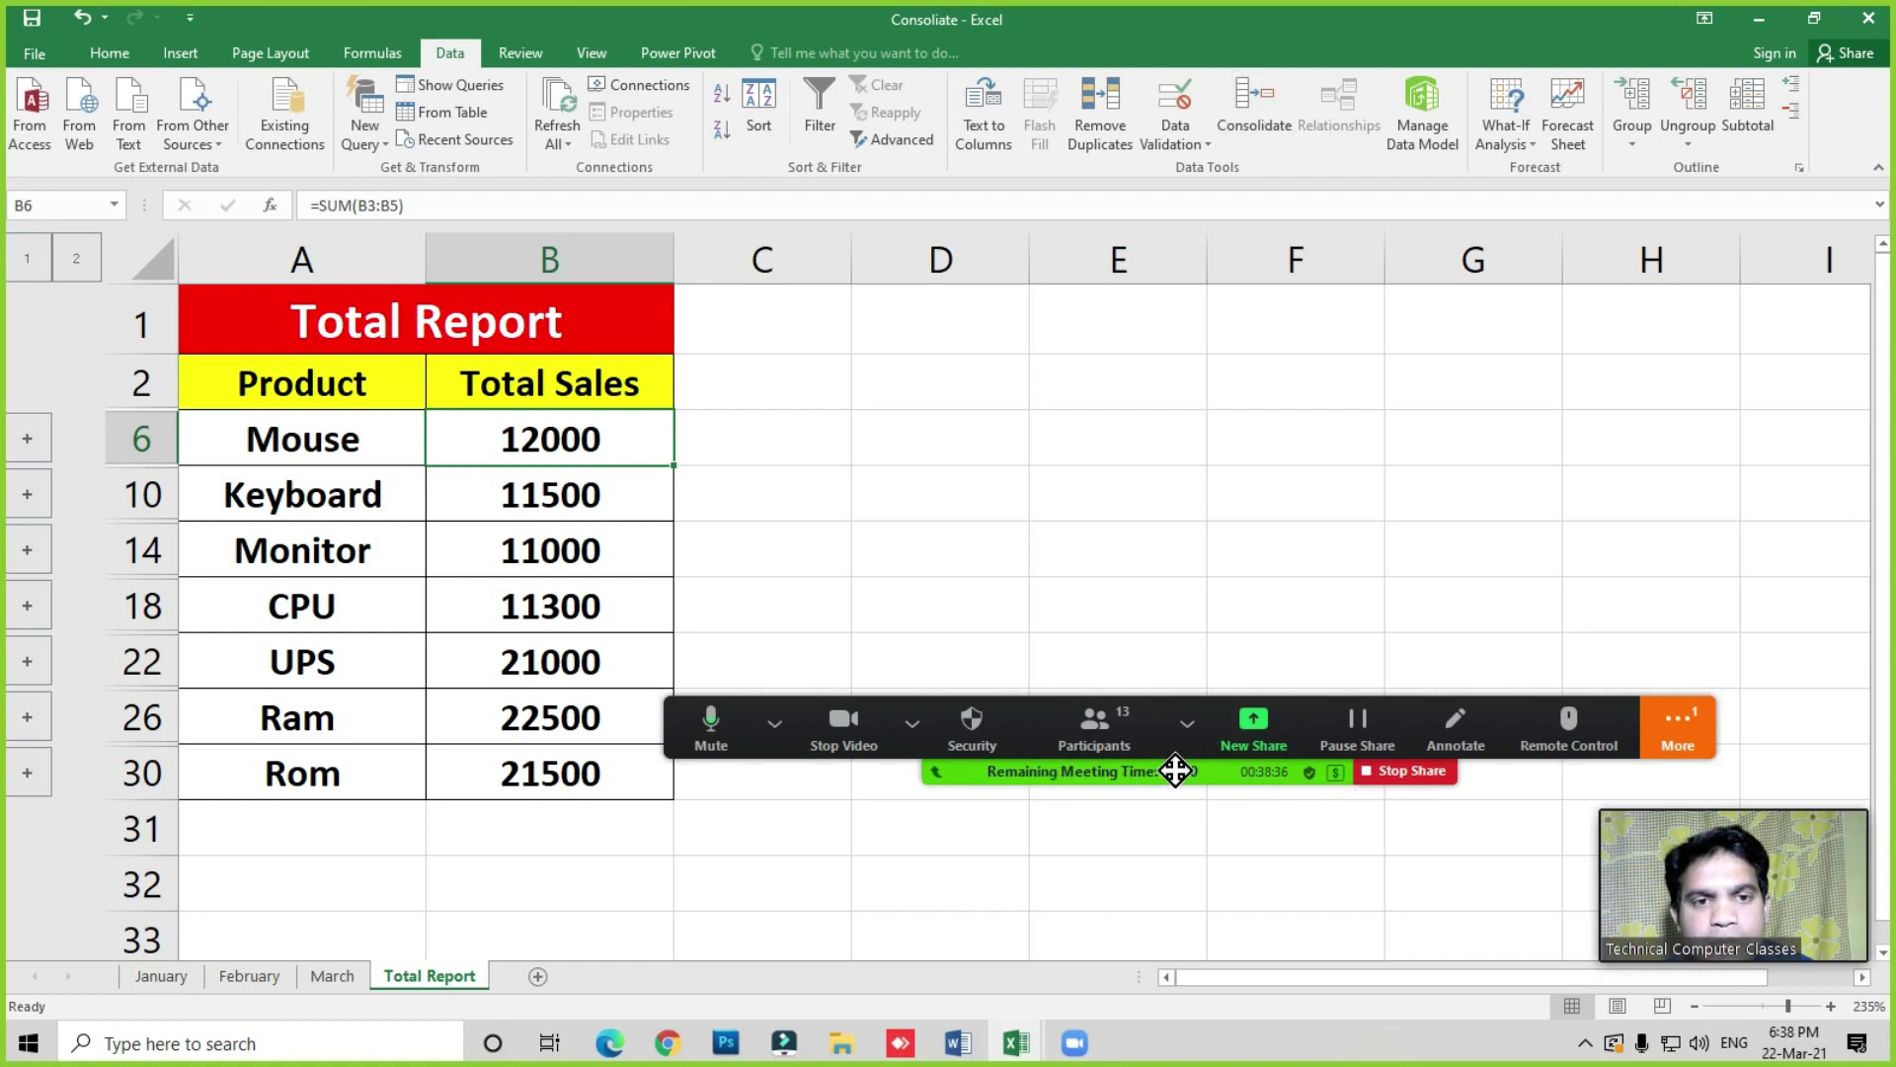
Open the Zoom participants list and its management options, then close it again.
left_click(1124, 733)
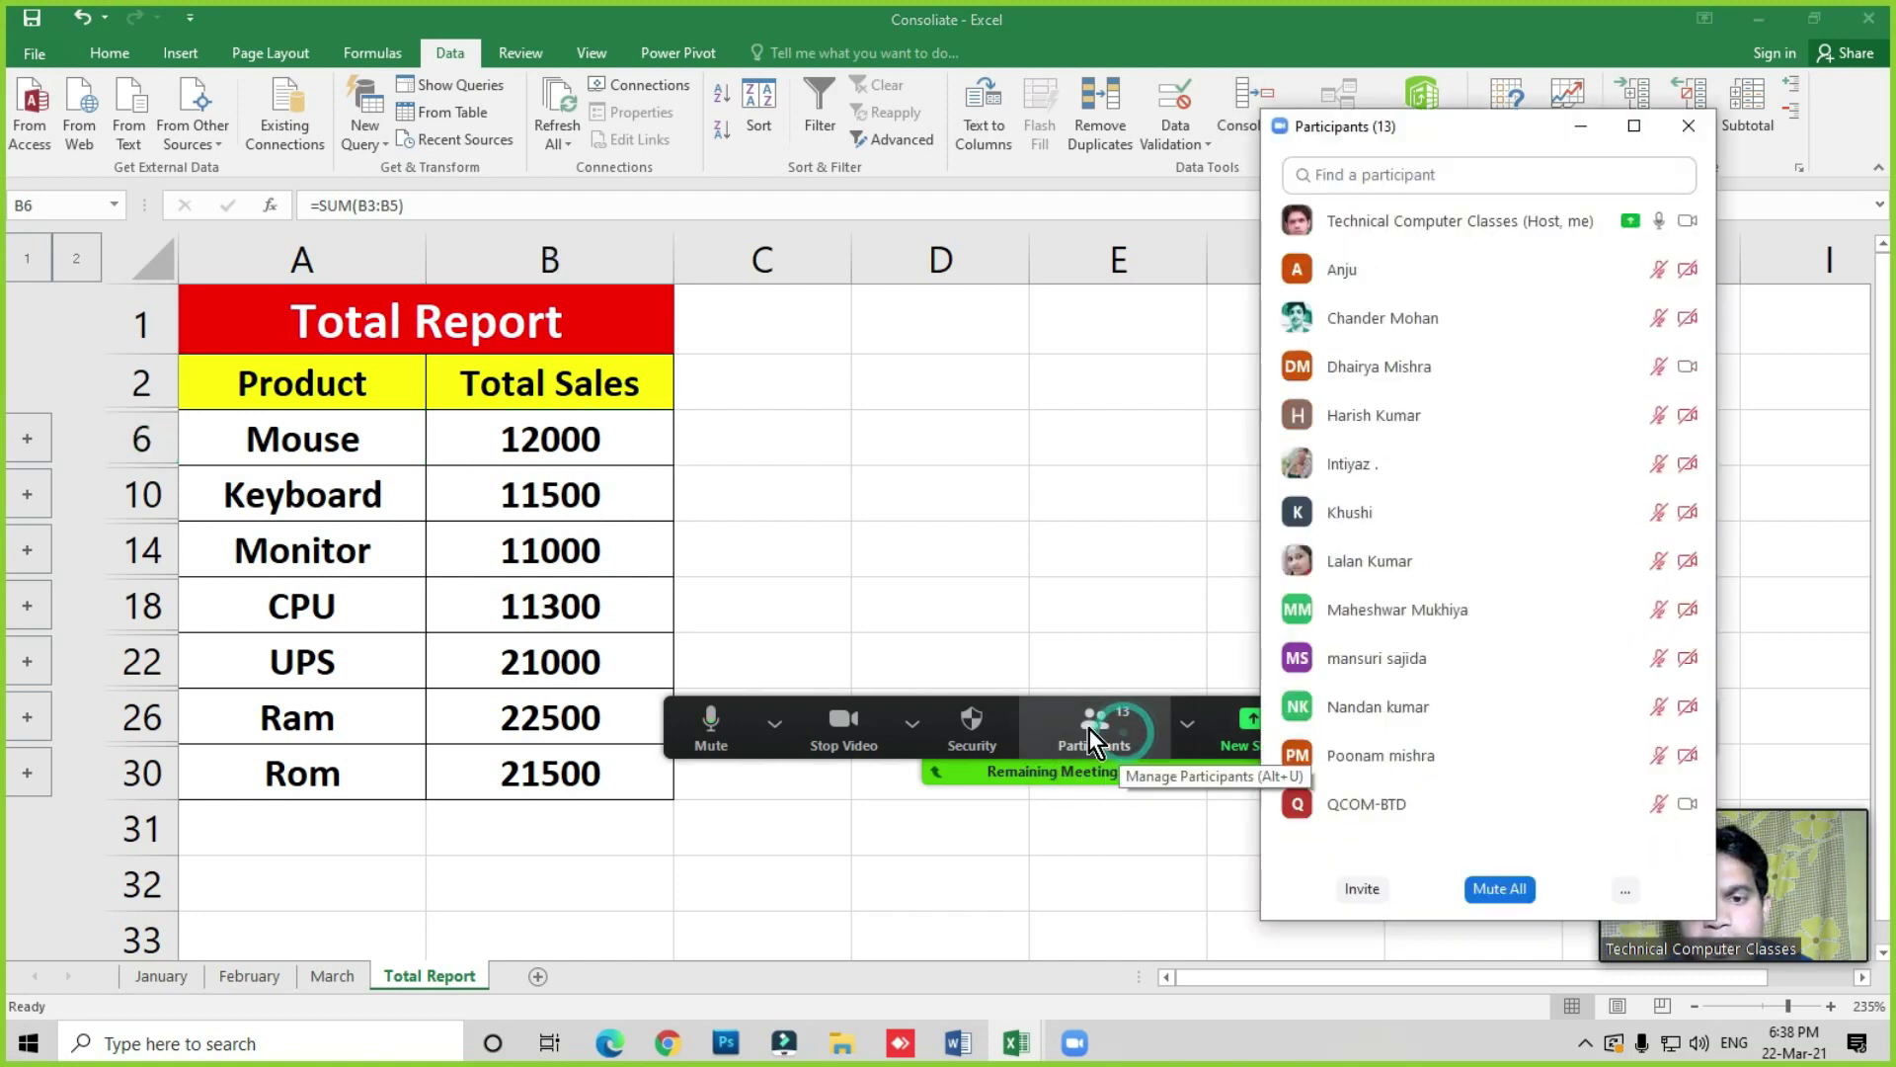
left_click(1623, 887)
left_click(1604, 824)
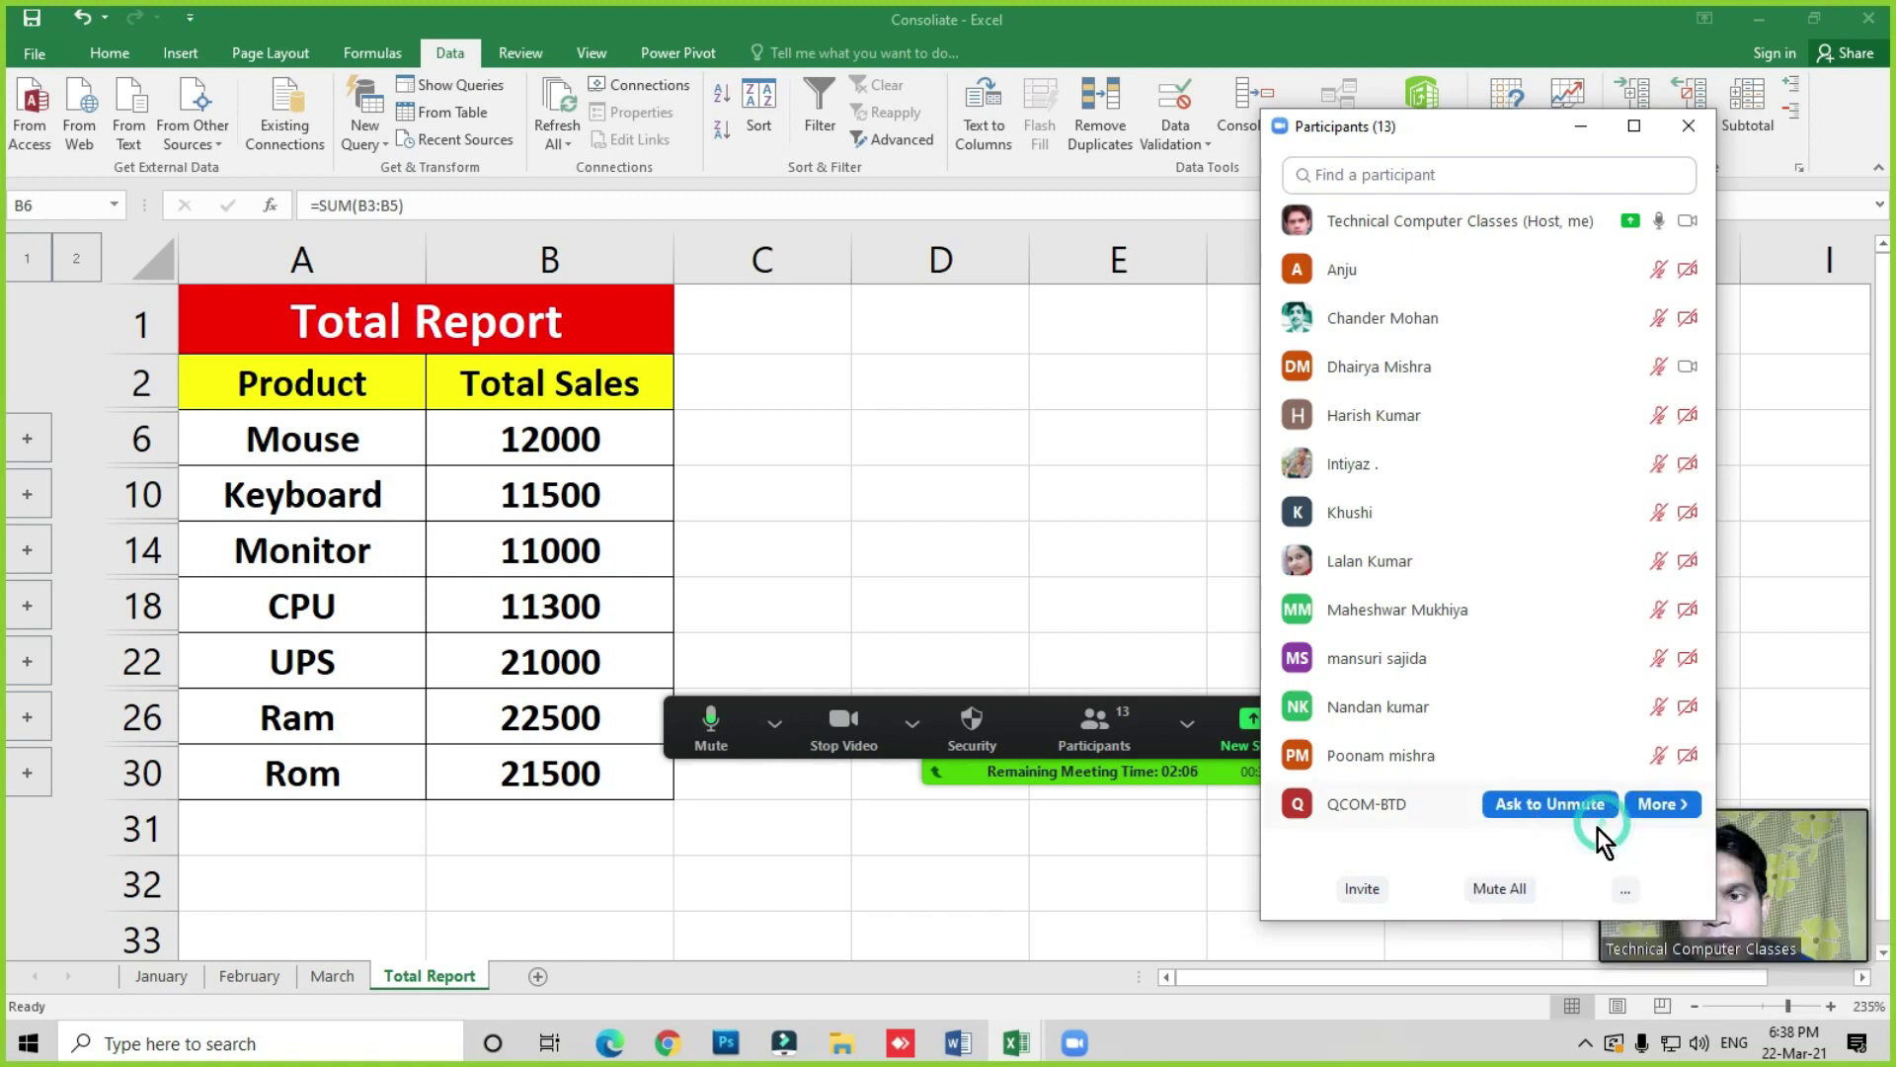
left_click(1688, 127)
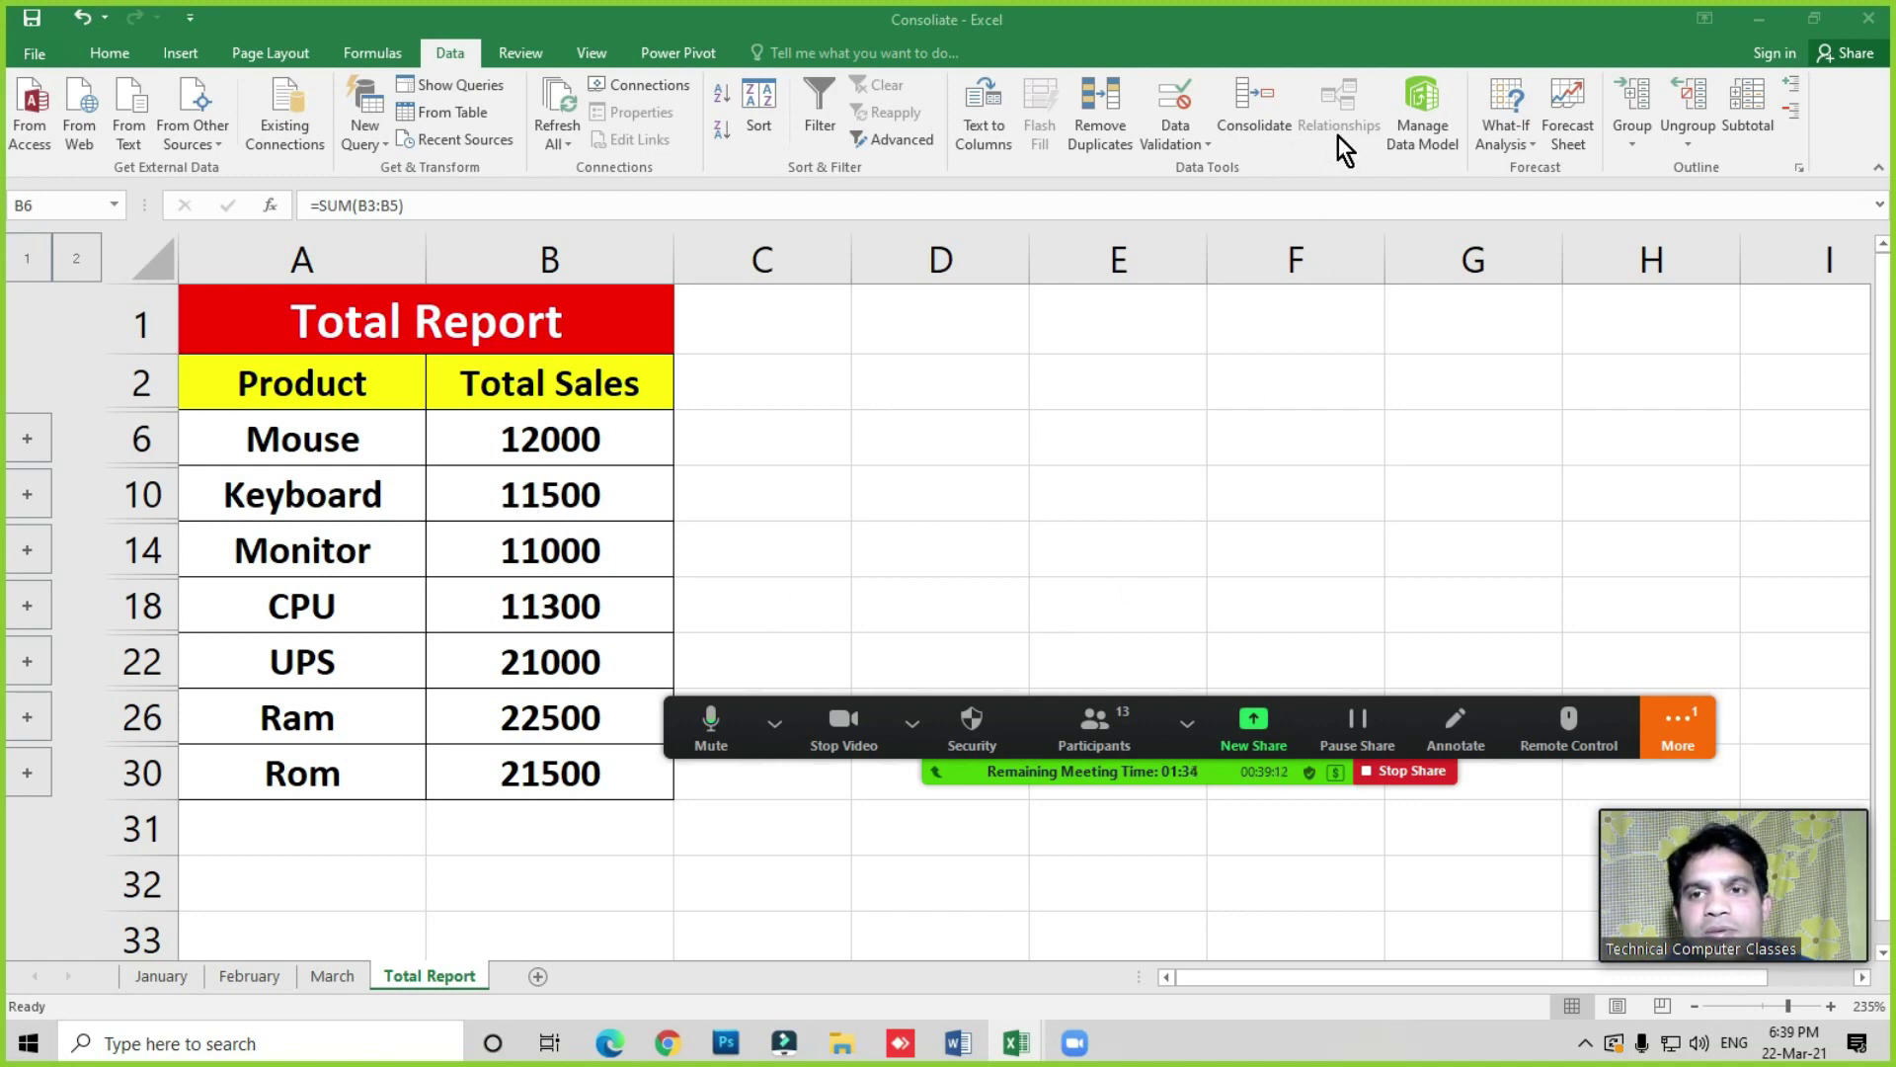
Mute all Zoom participants, close the participants list, and return to the worksheet at D14.
left_click(911, 724)
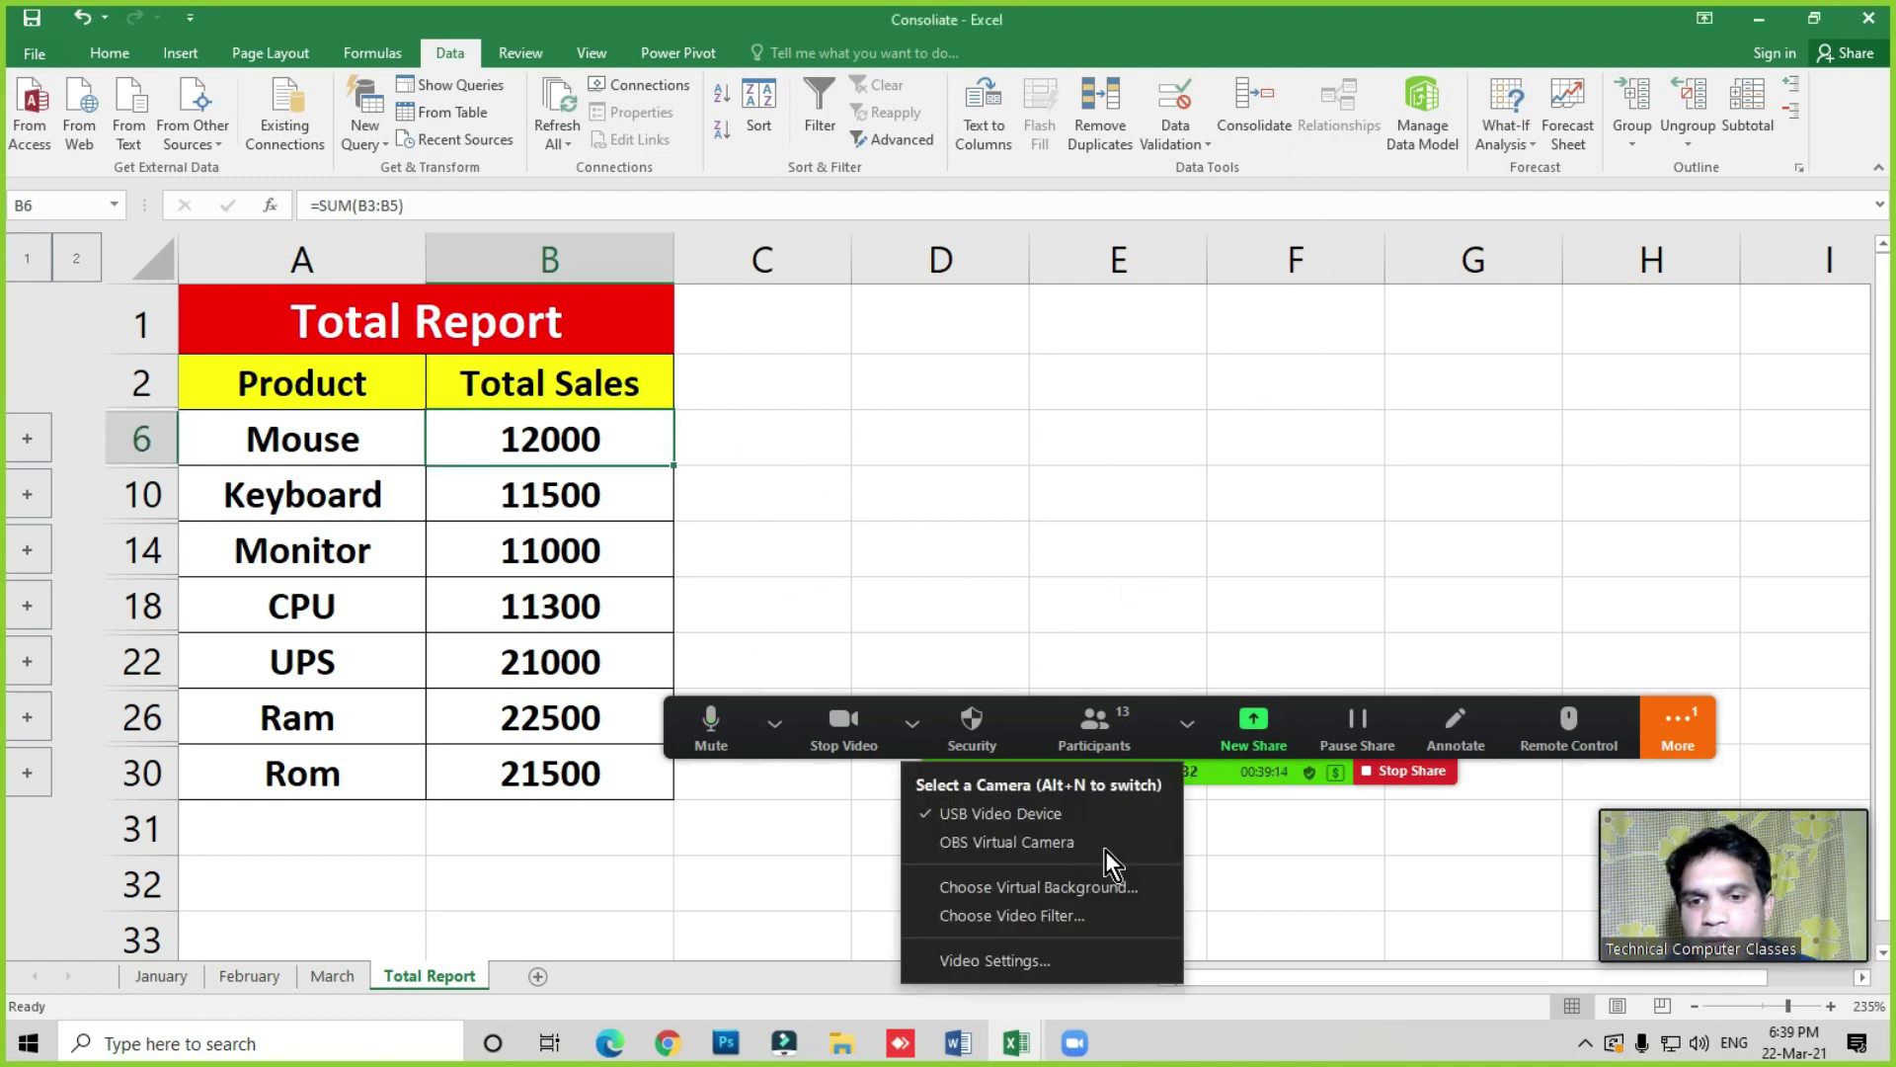
left_click(1095, 726)
left_click(1499, 888)
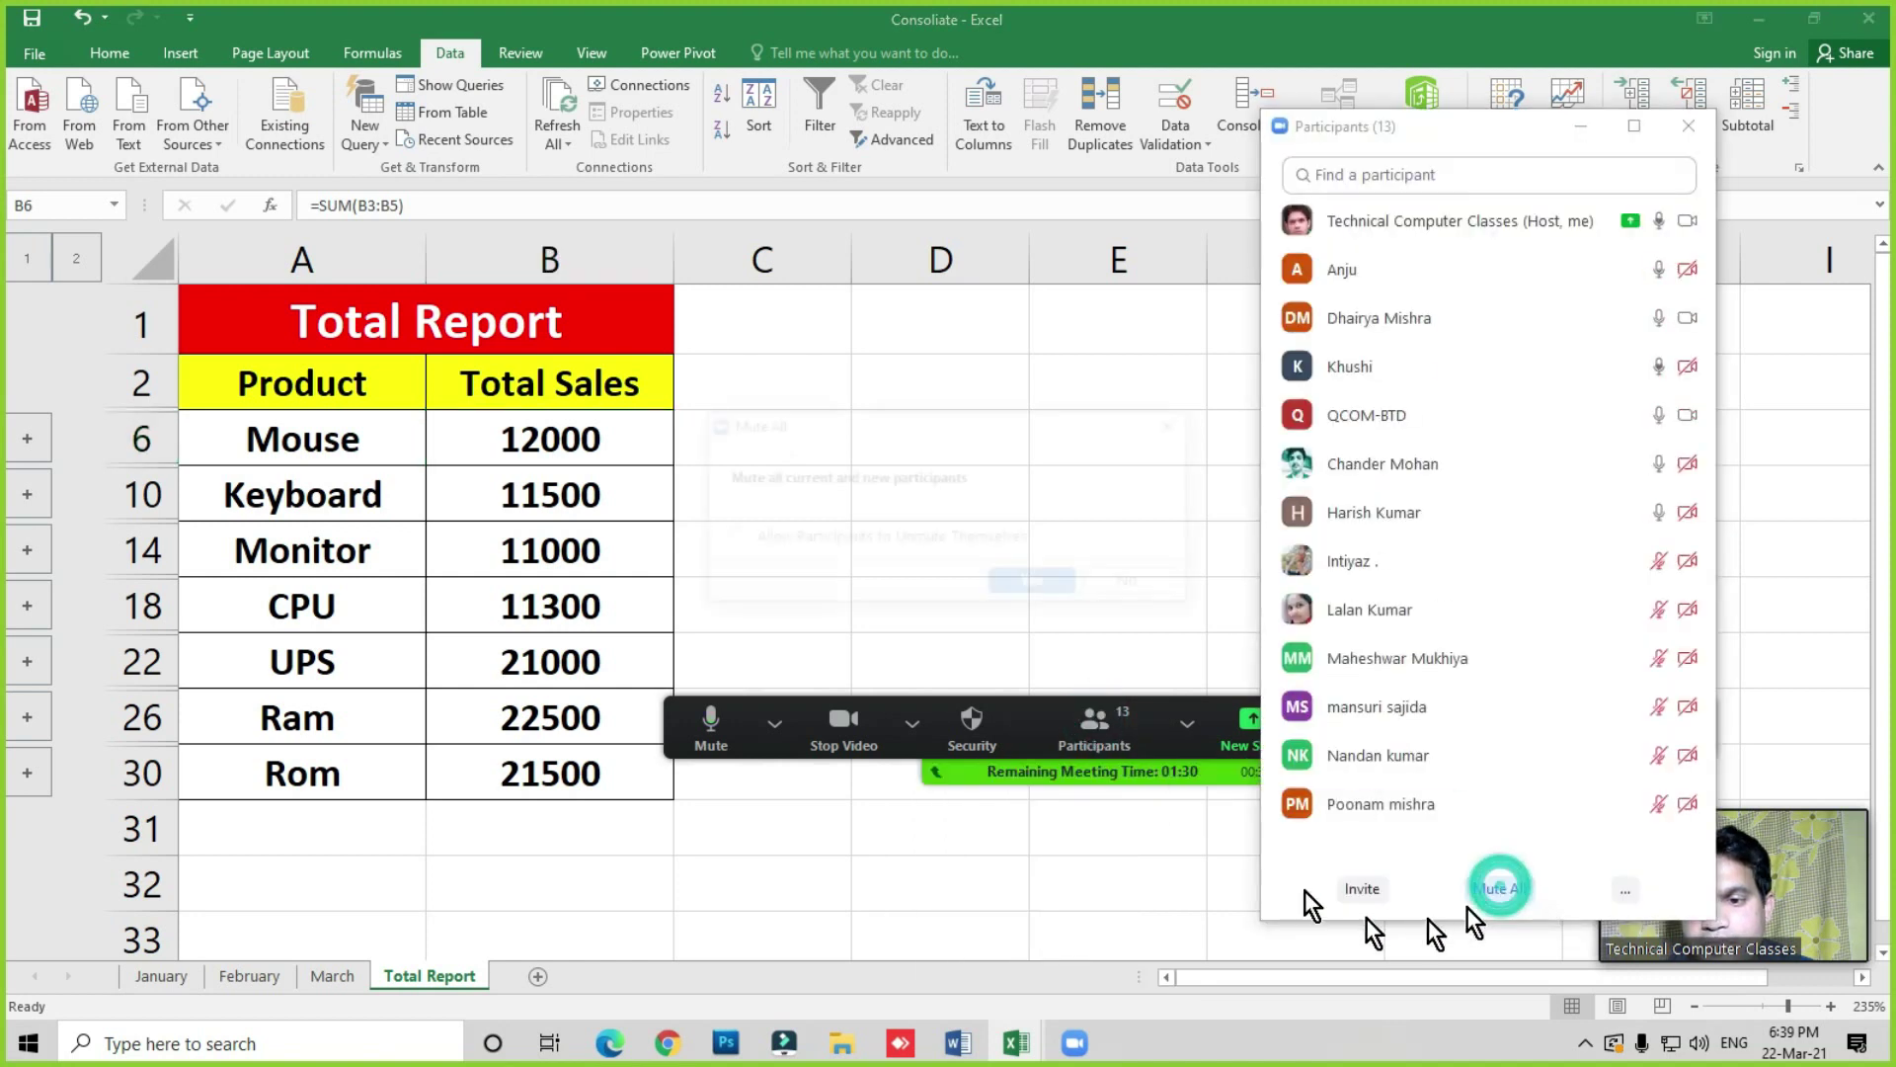
left_click(1039, 583)
left_click(1689, 125)
left_click(859, 665)
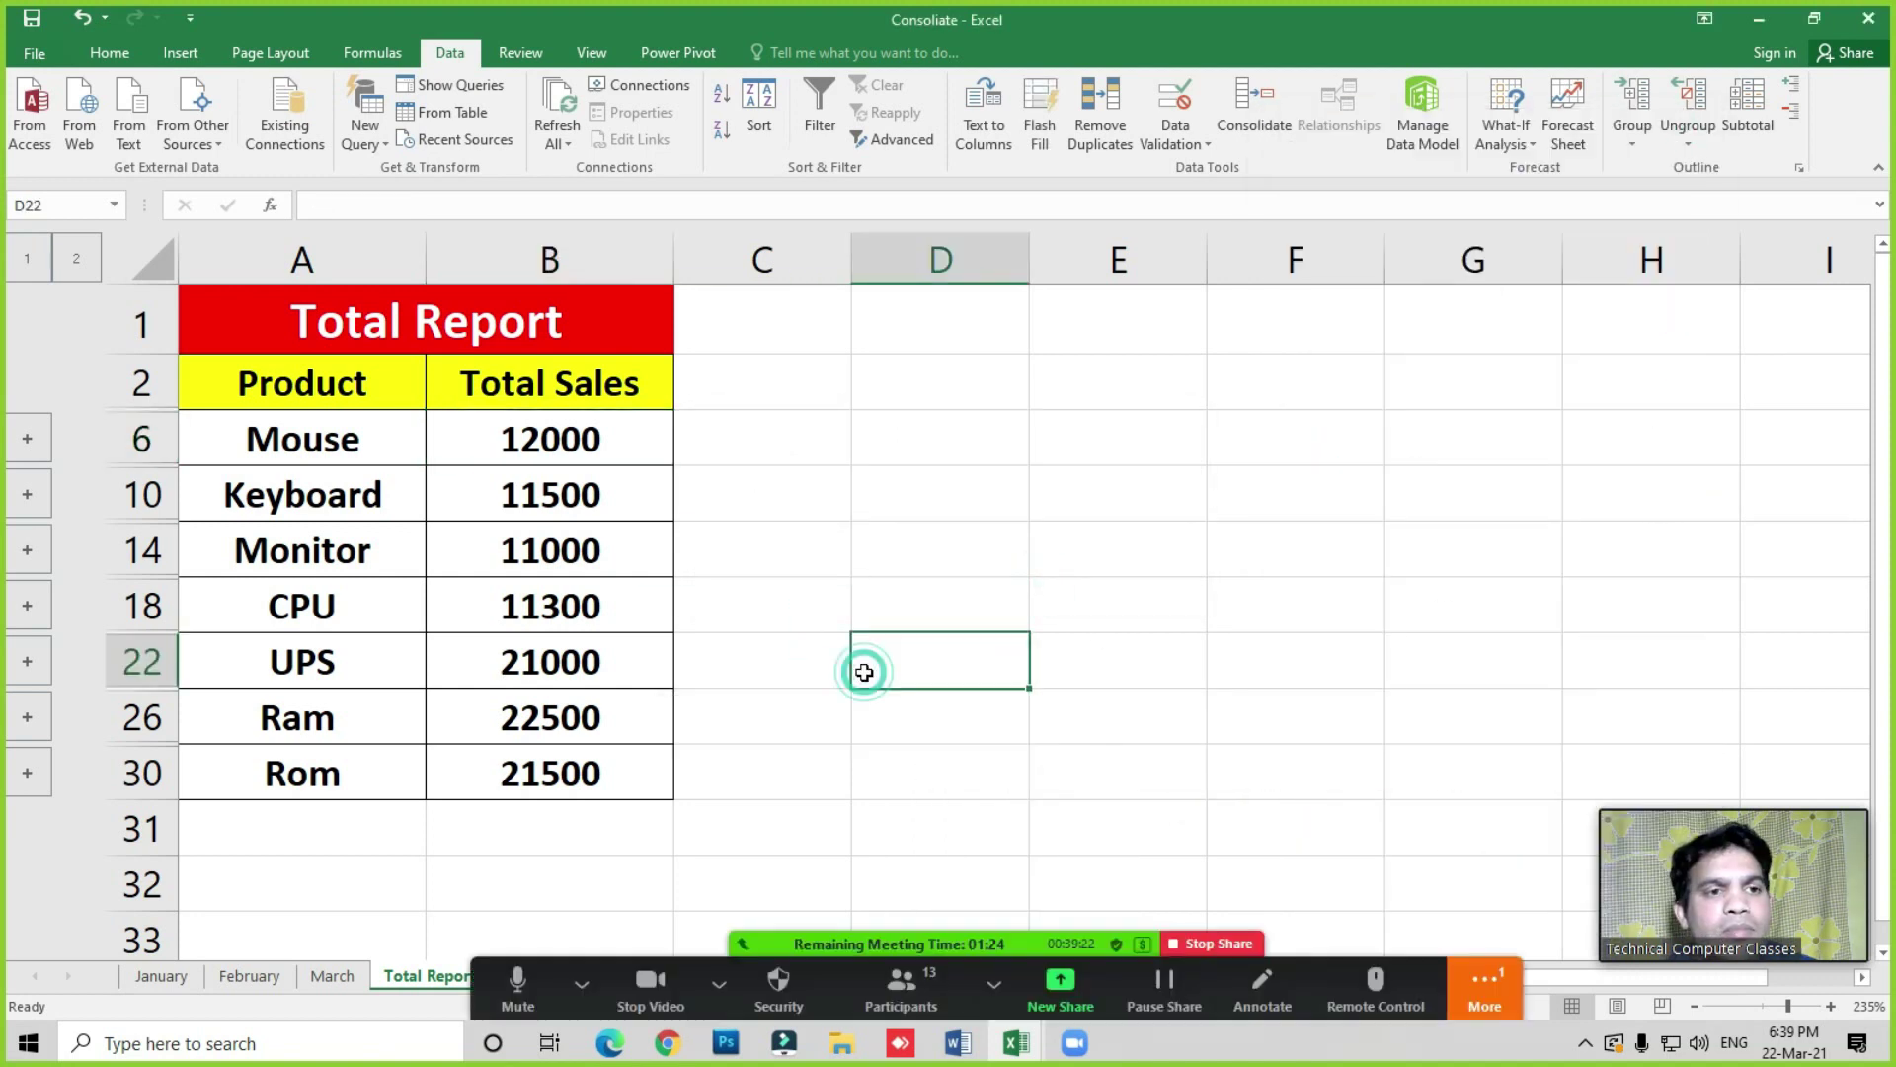
left_click(984, 677)
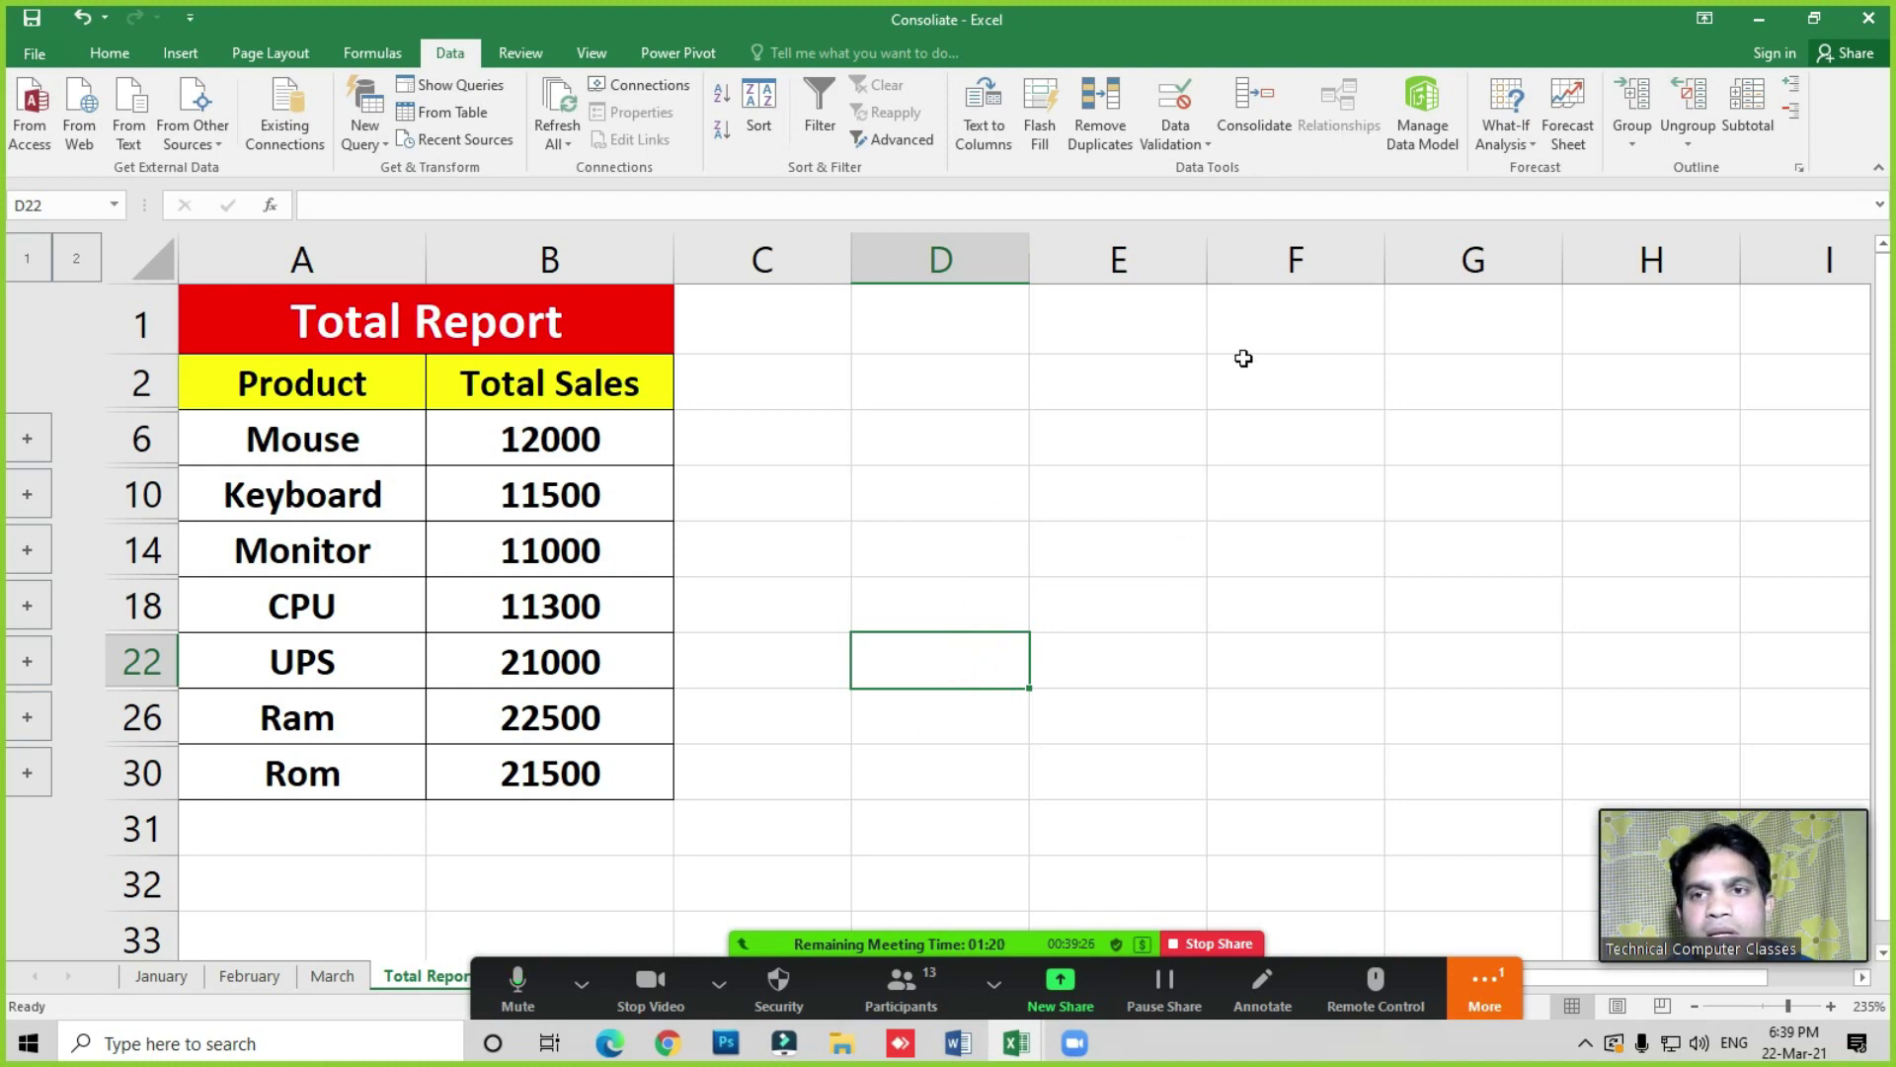
left_click(930, 548)
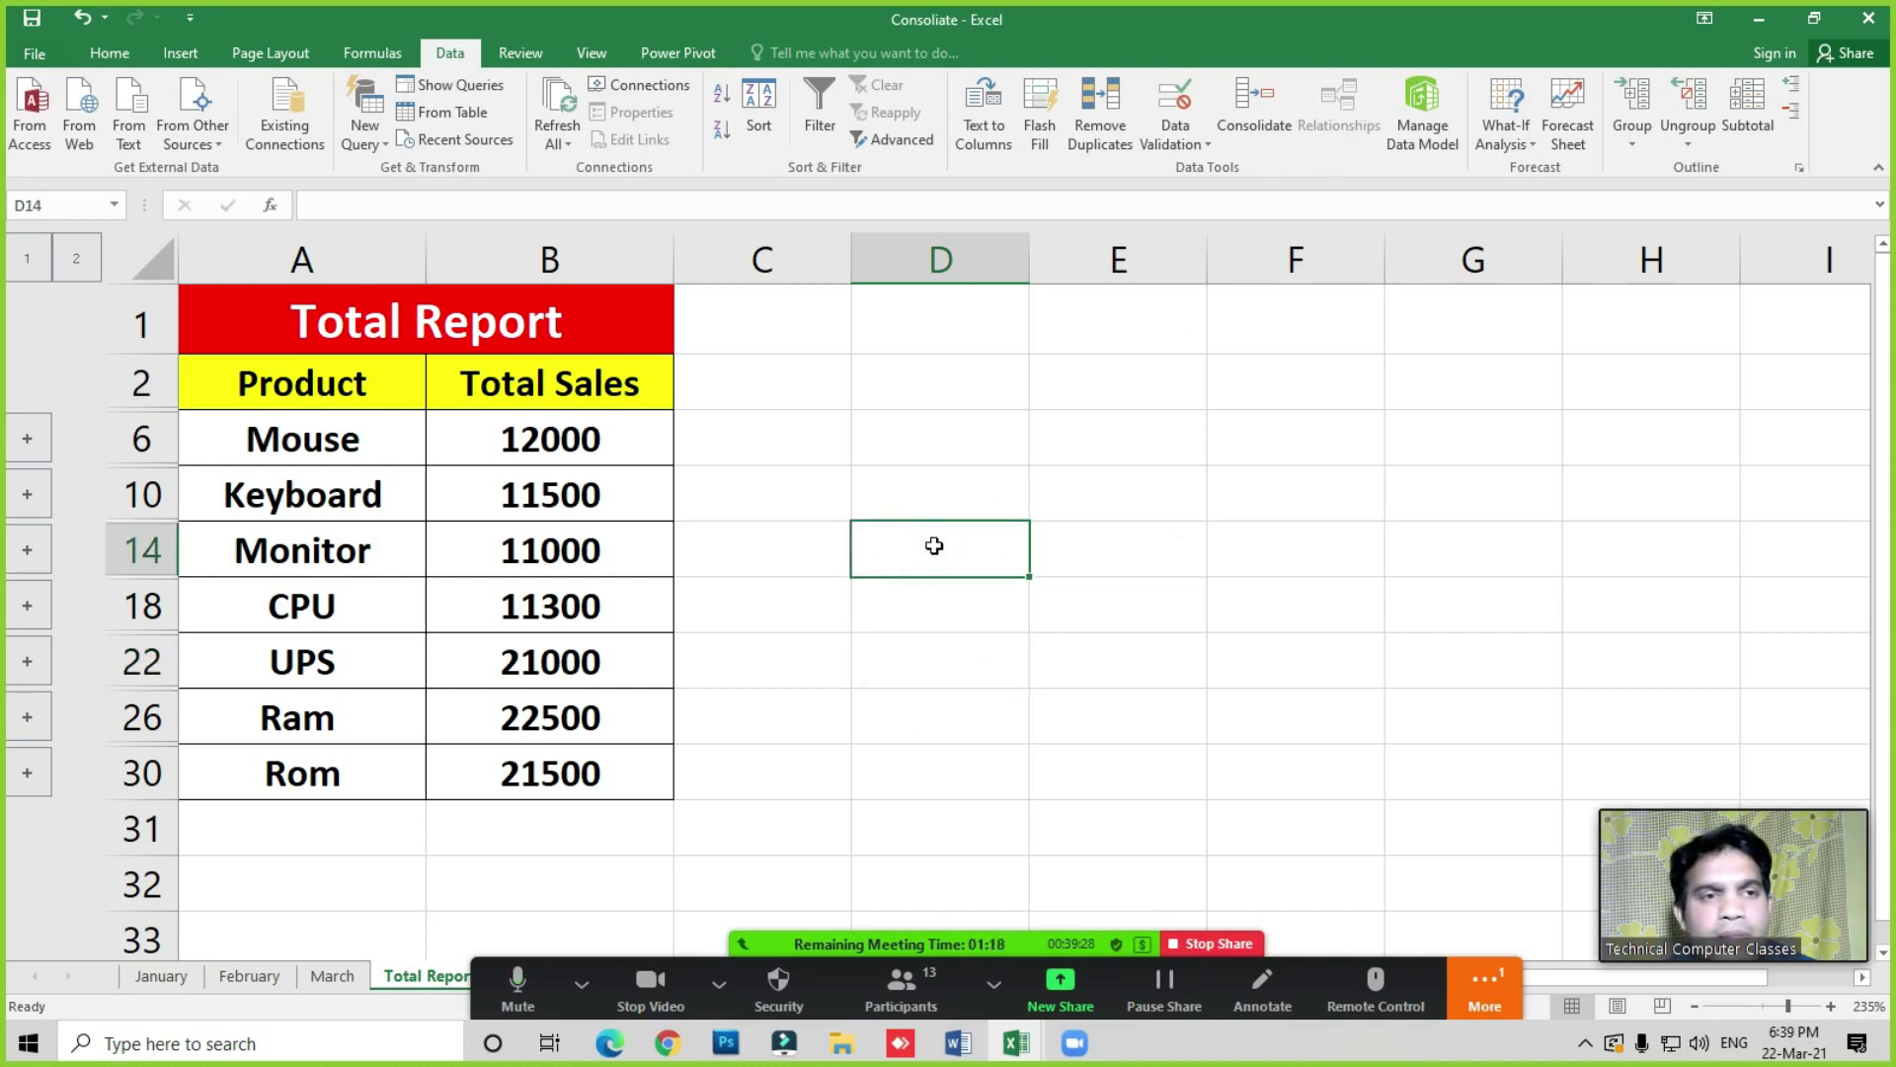
Open the Data Tab Part 2 Contents workbook from the Recent list.
left_click(46, 61)
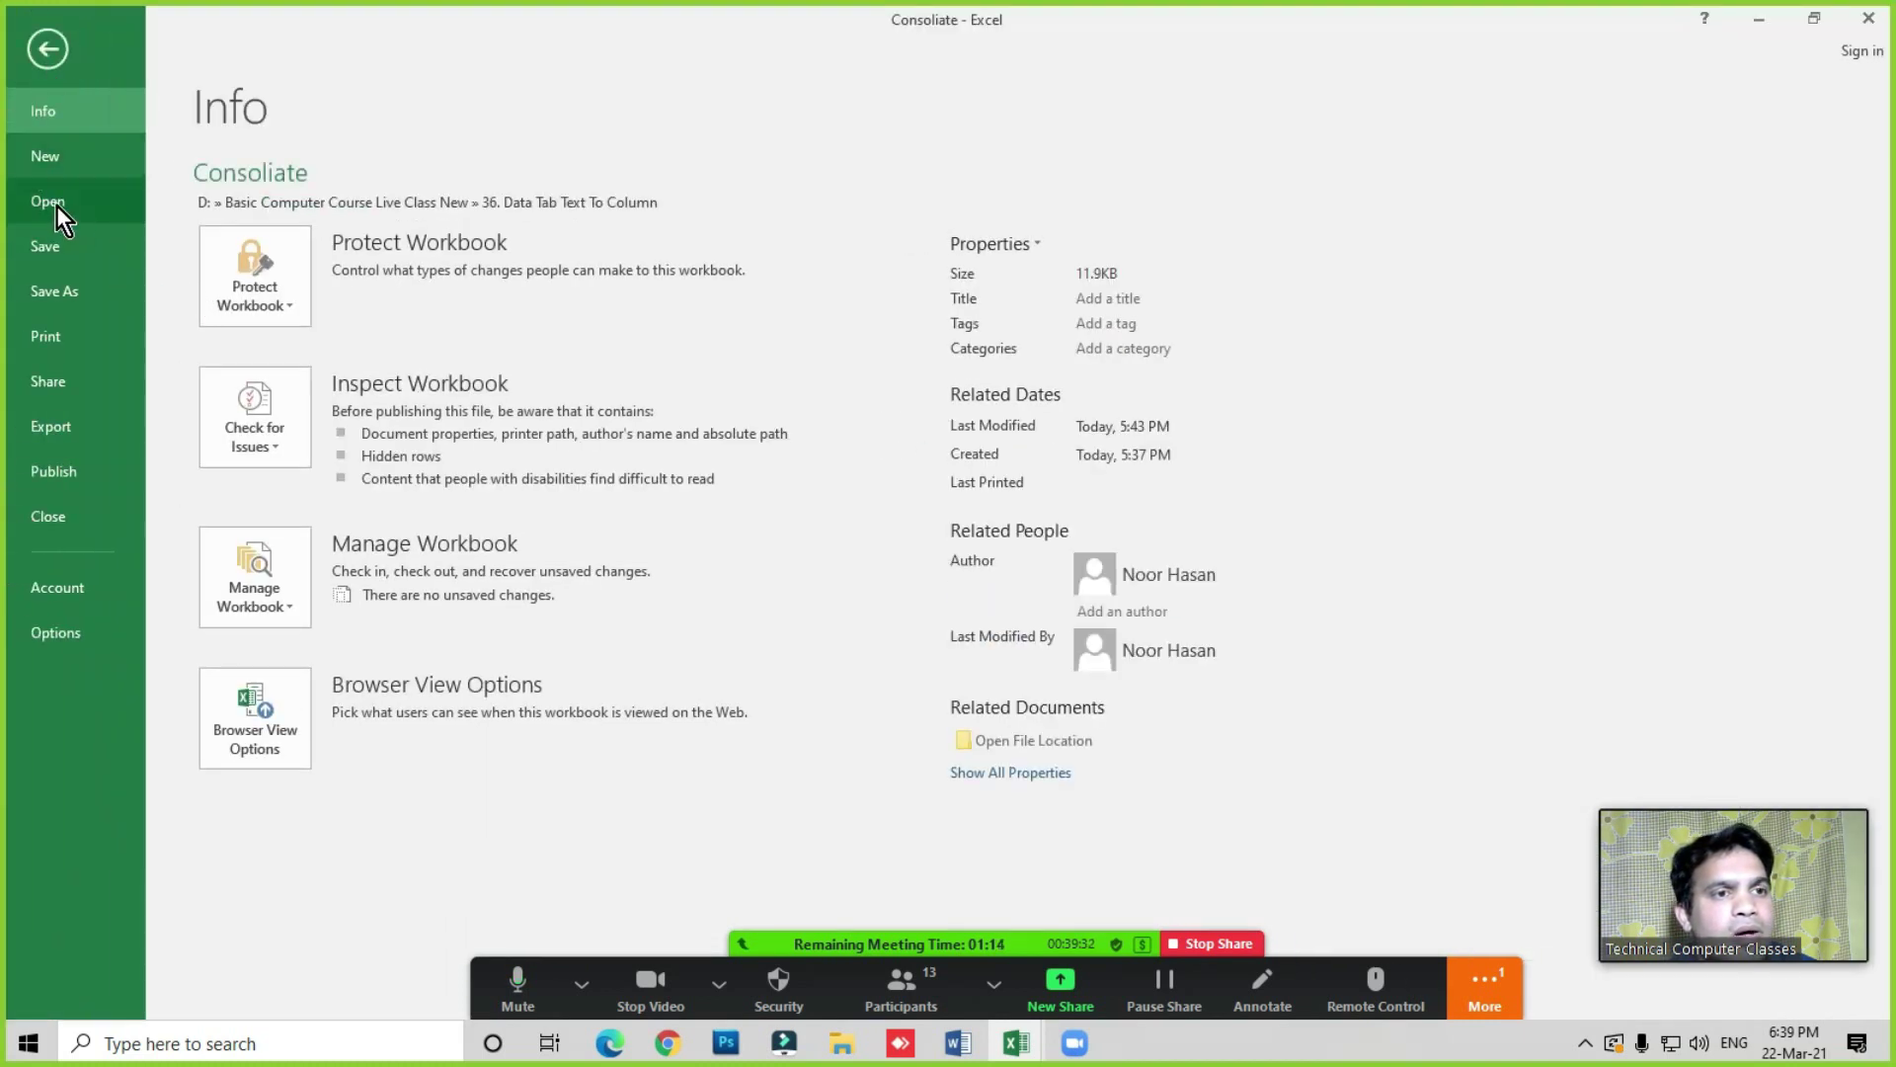
left_click(56, 204)
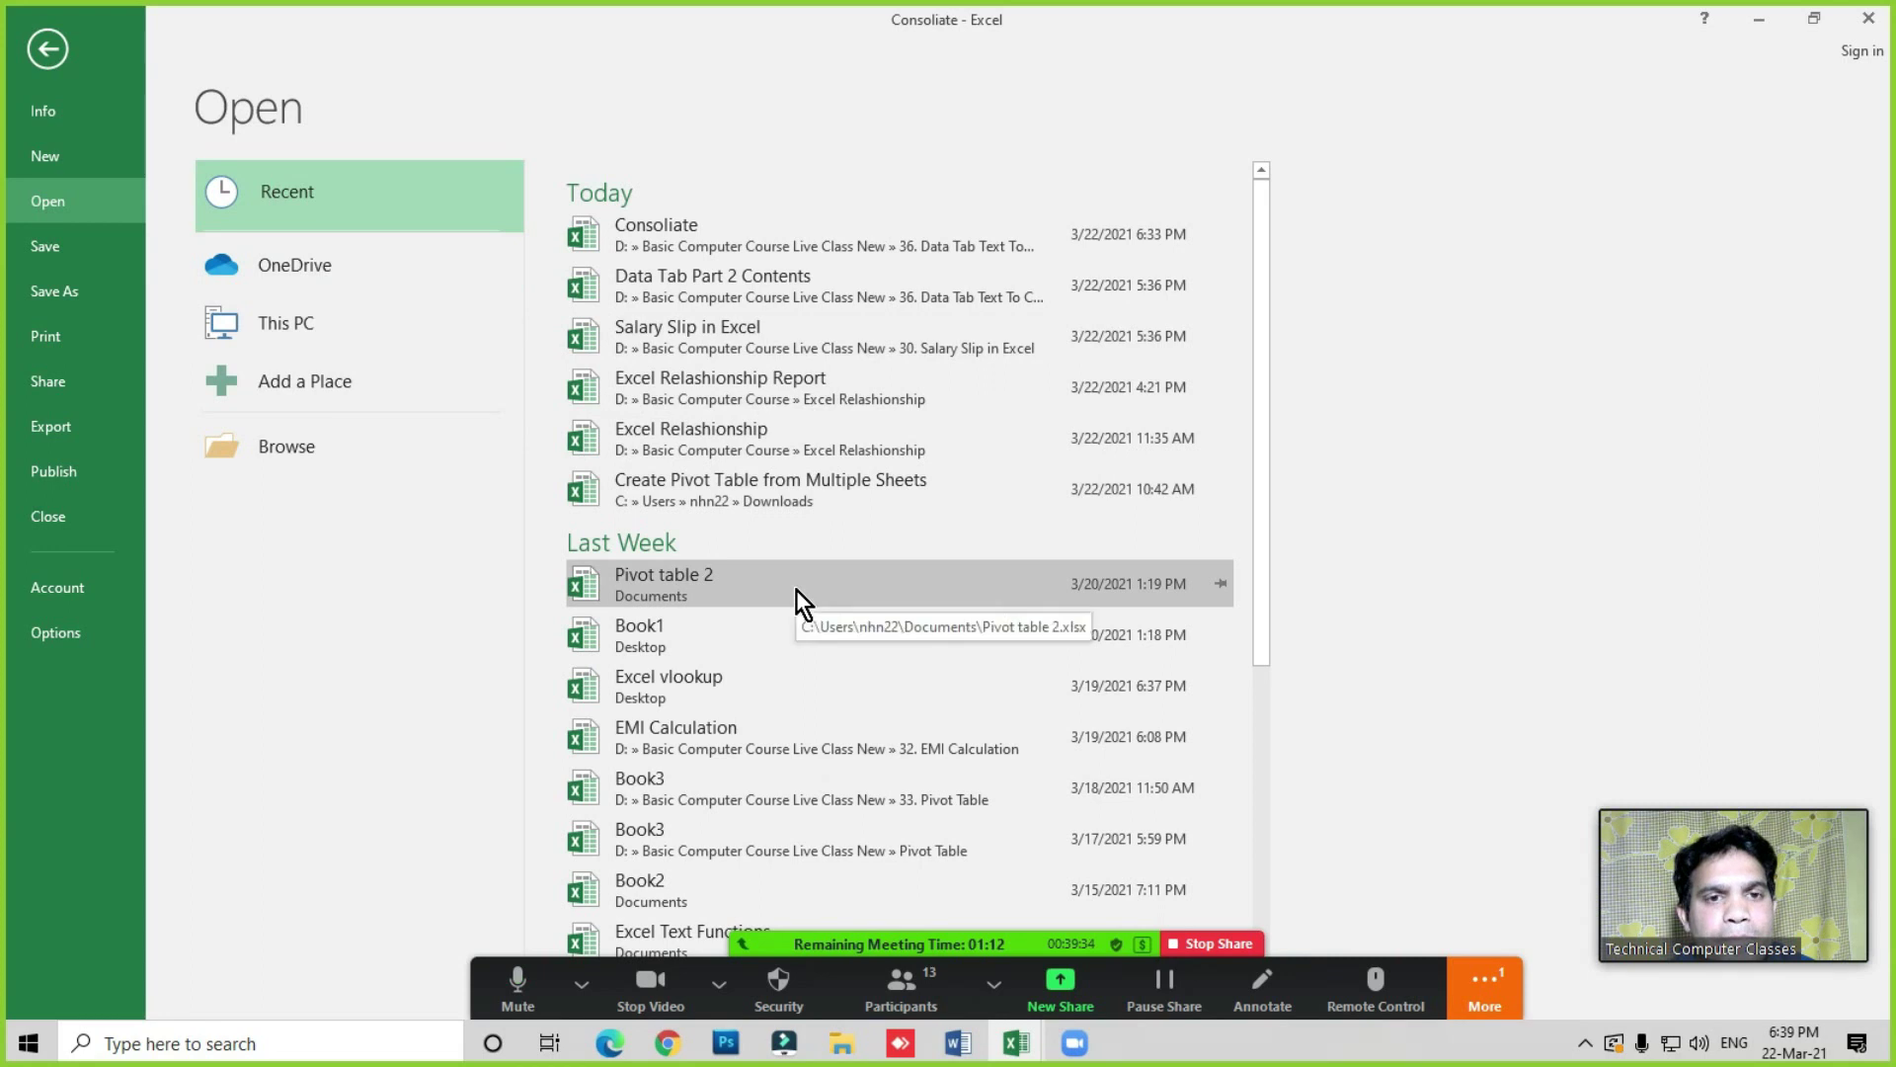
scroll(750, 595, "down", 2)
scroll(753, 601, "up", 2)
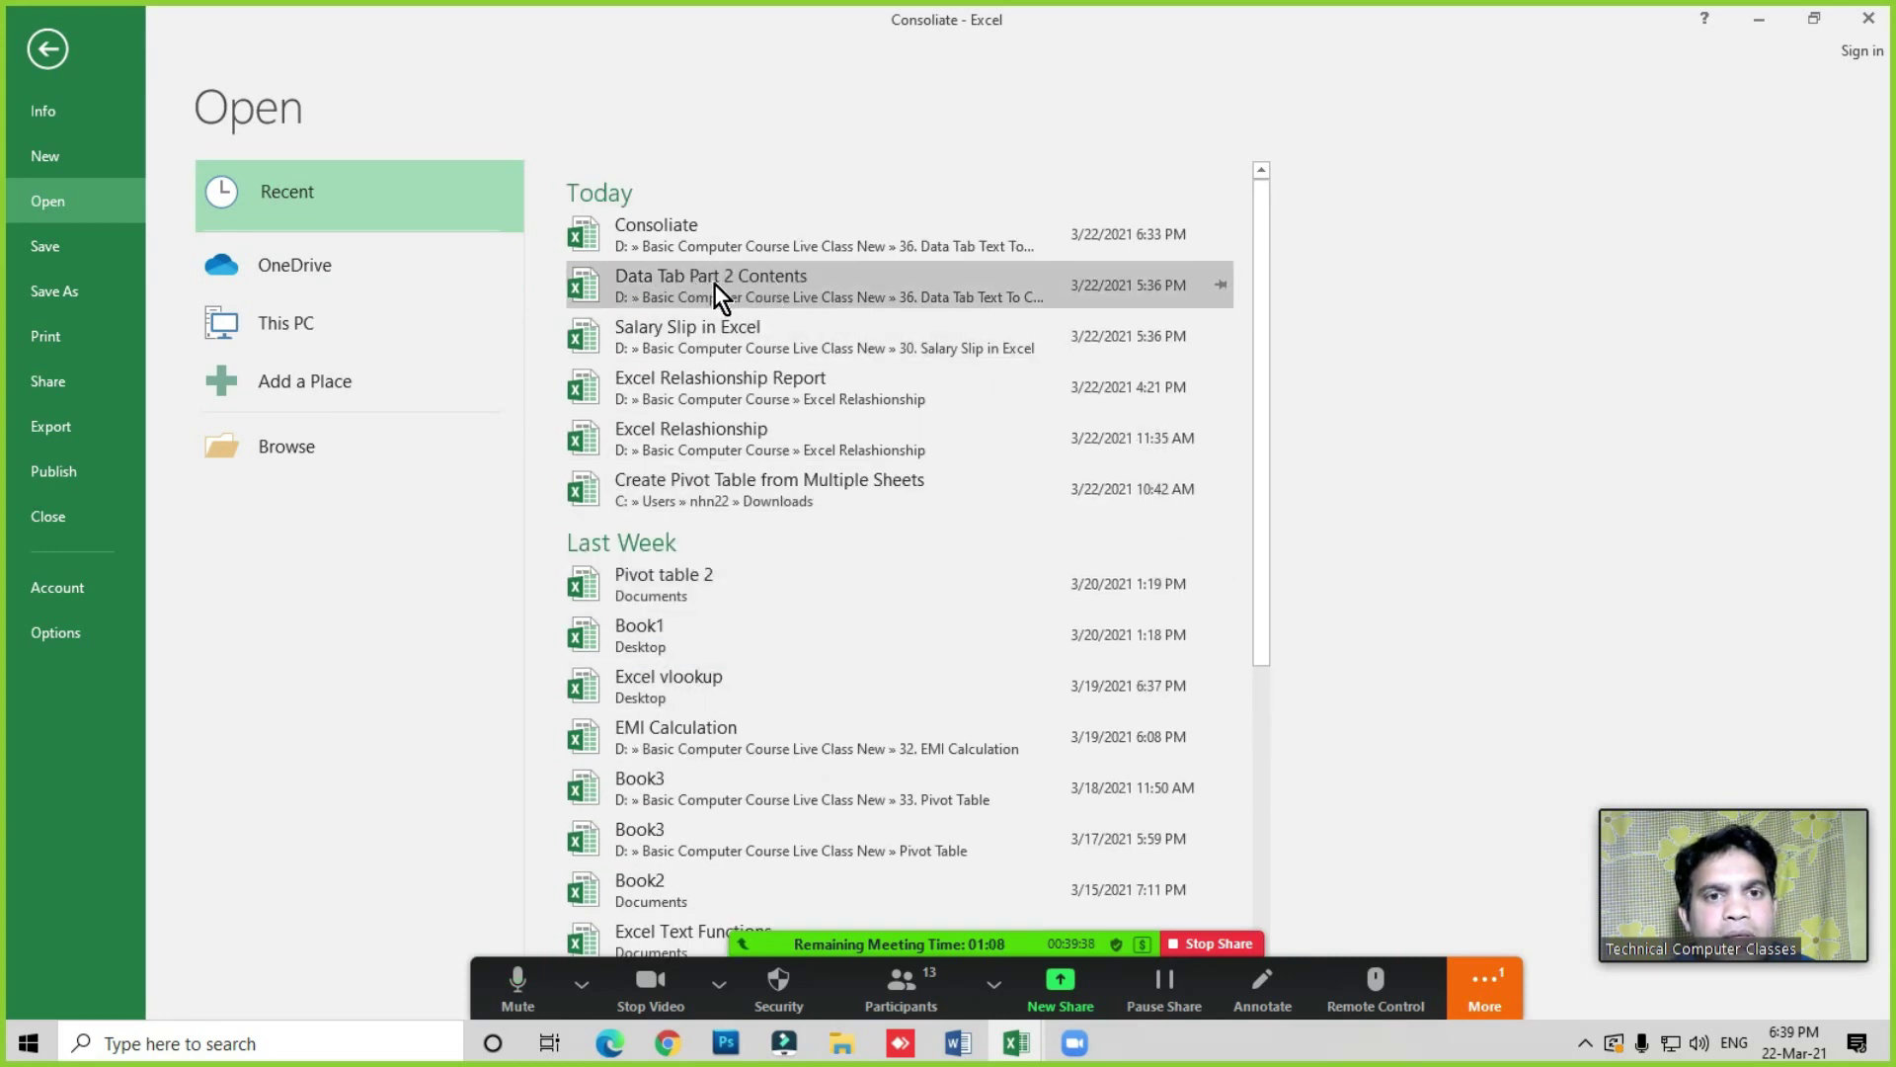
left_click(767, 288)
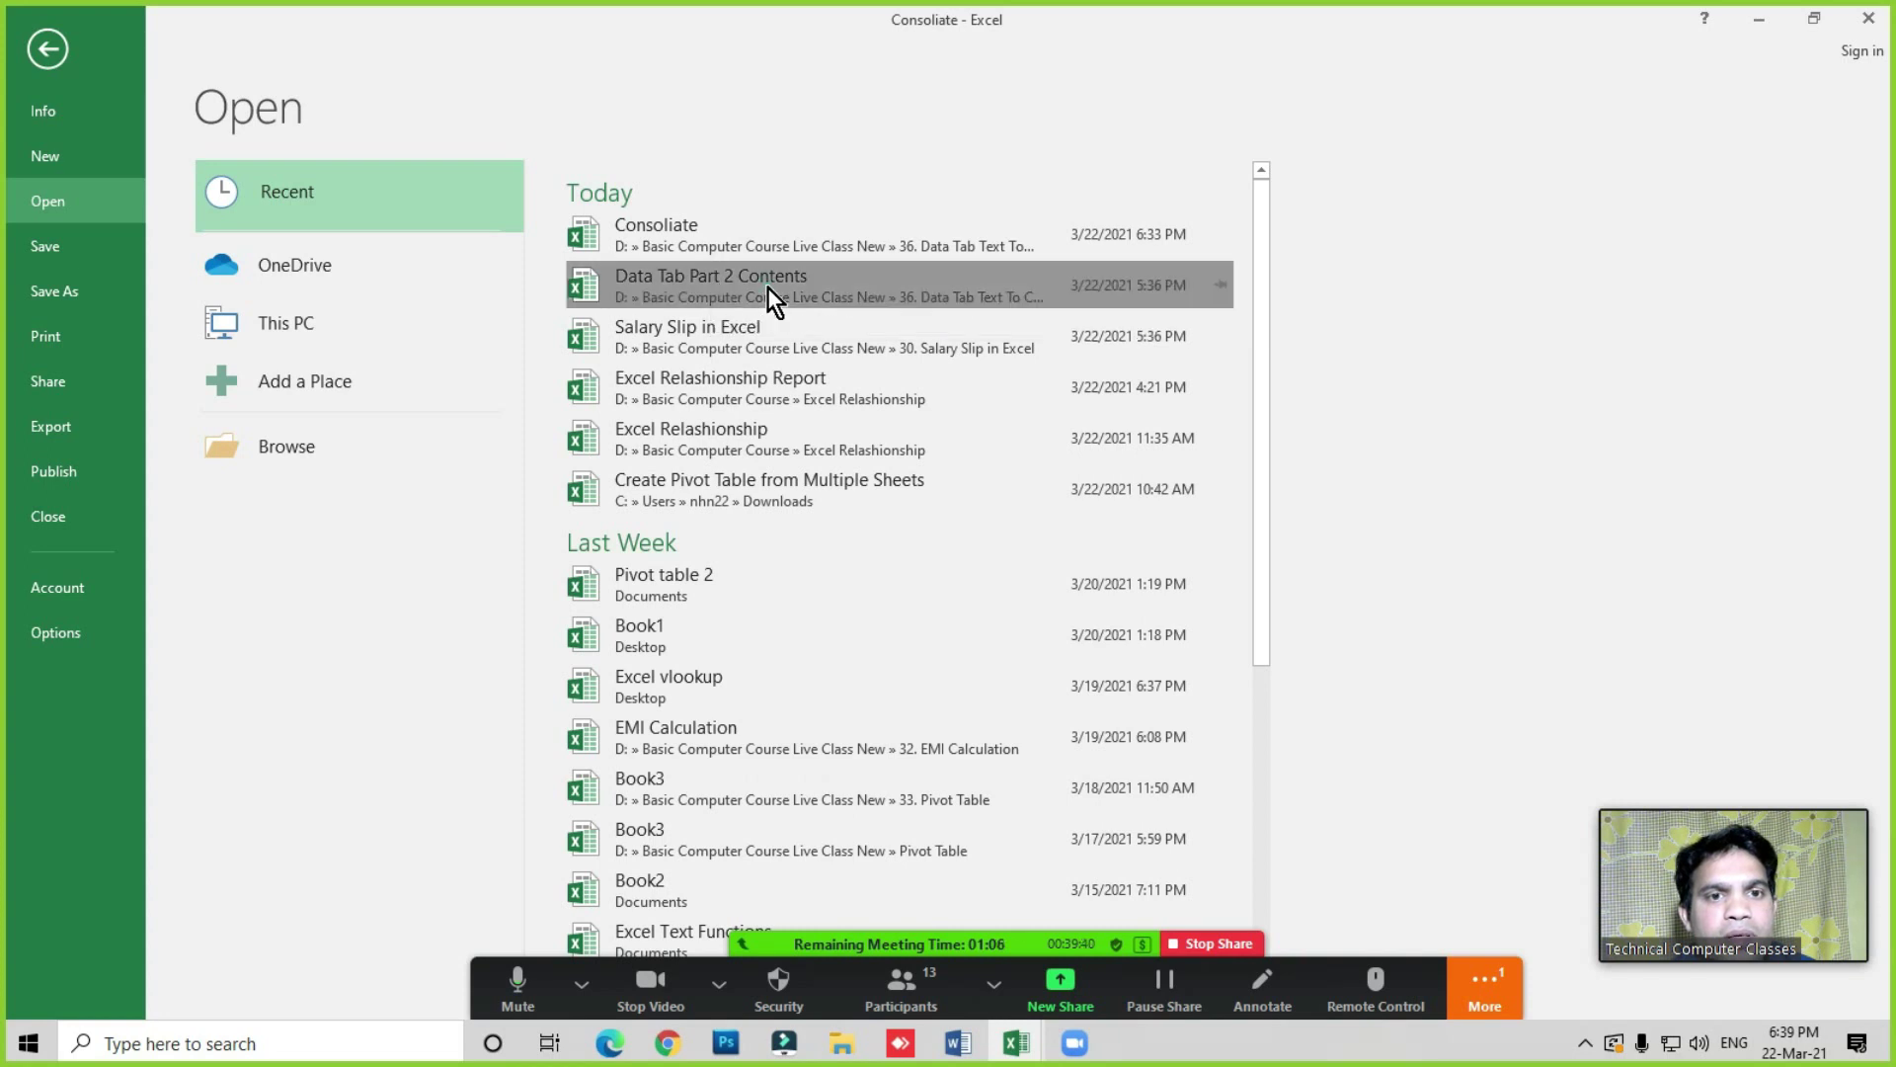
left_click(779, 652)
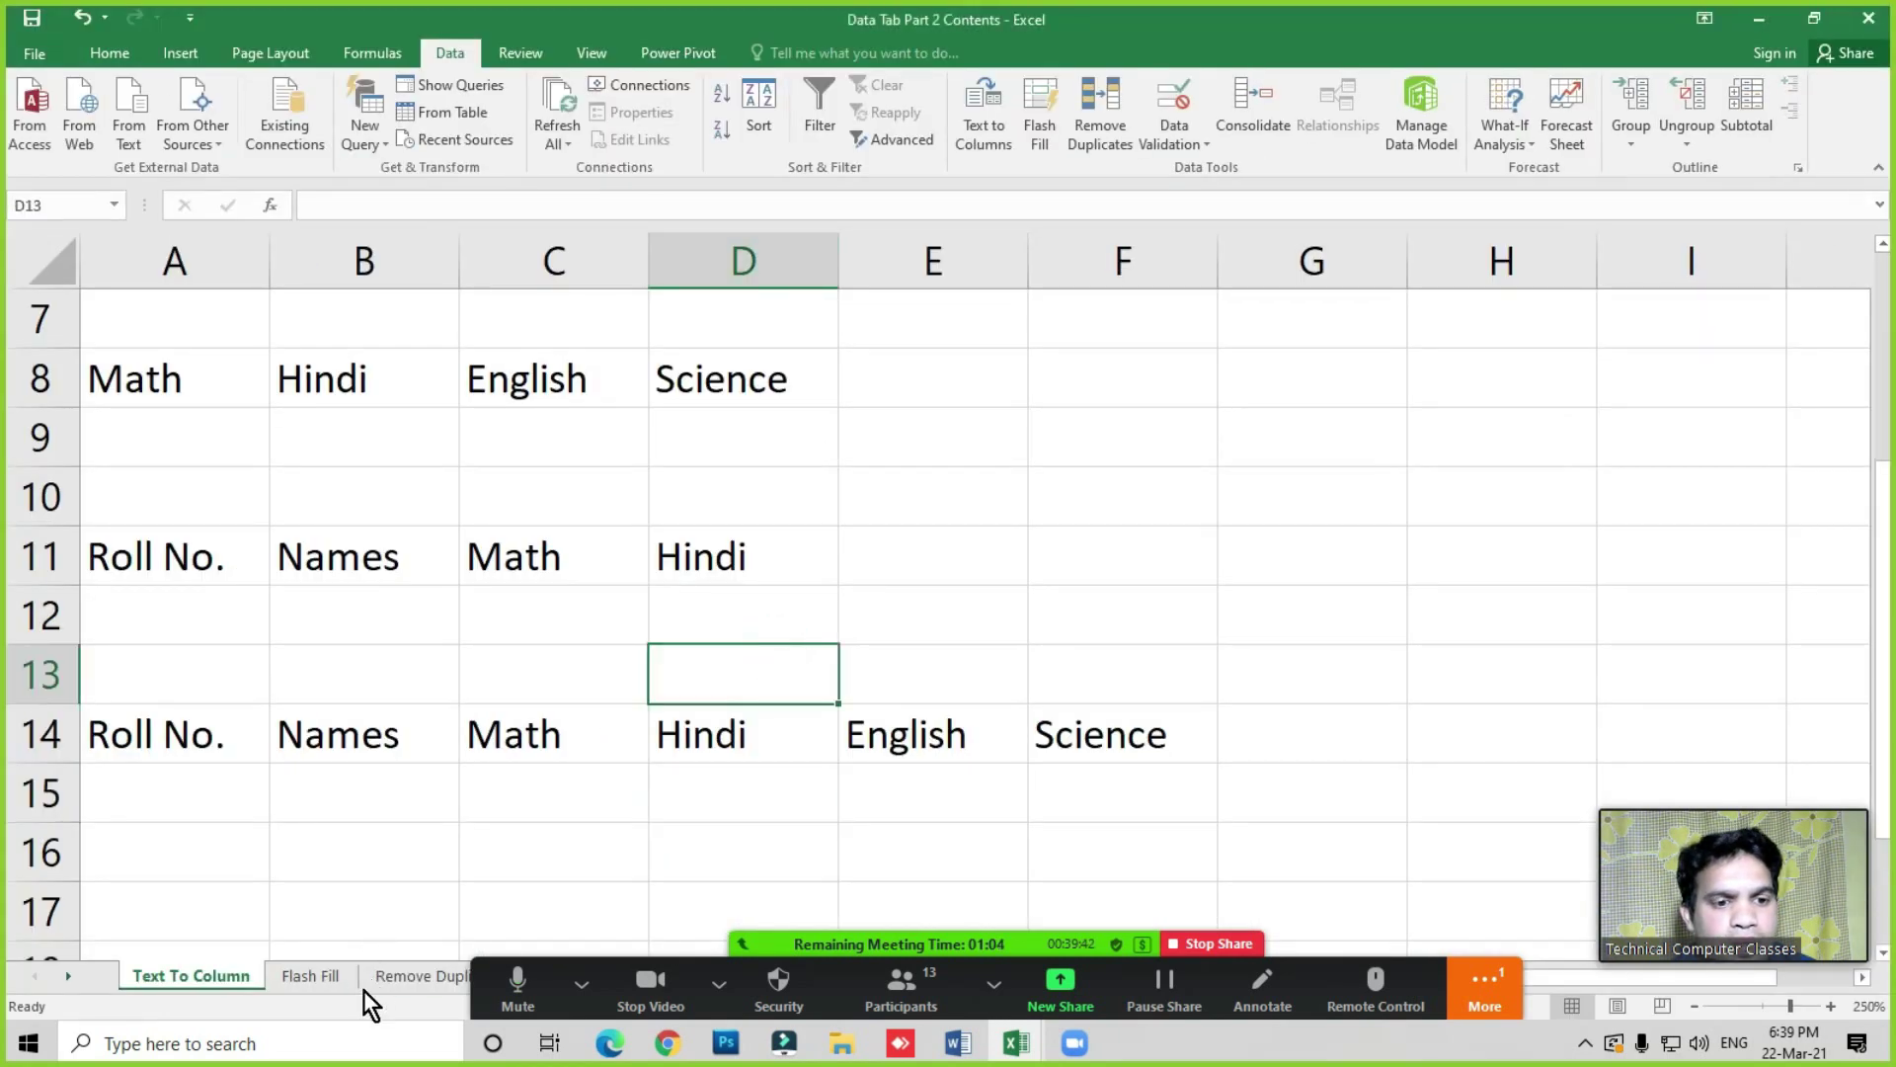
left_click(630, 442)
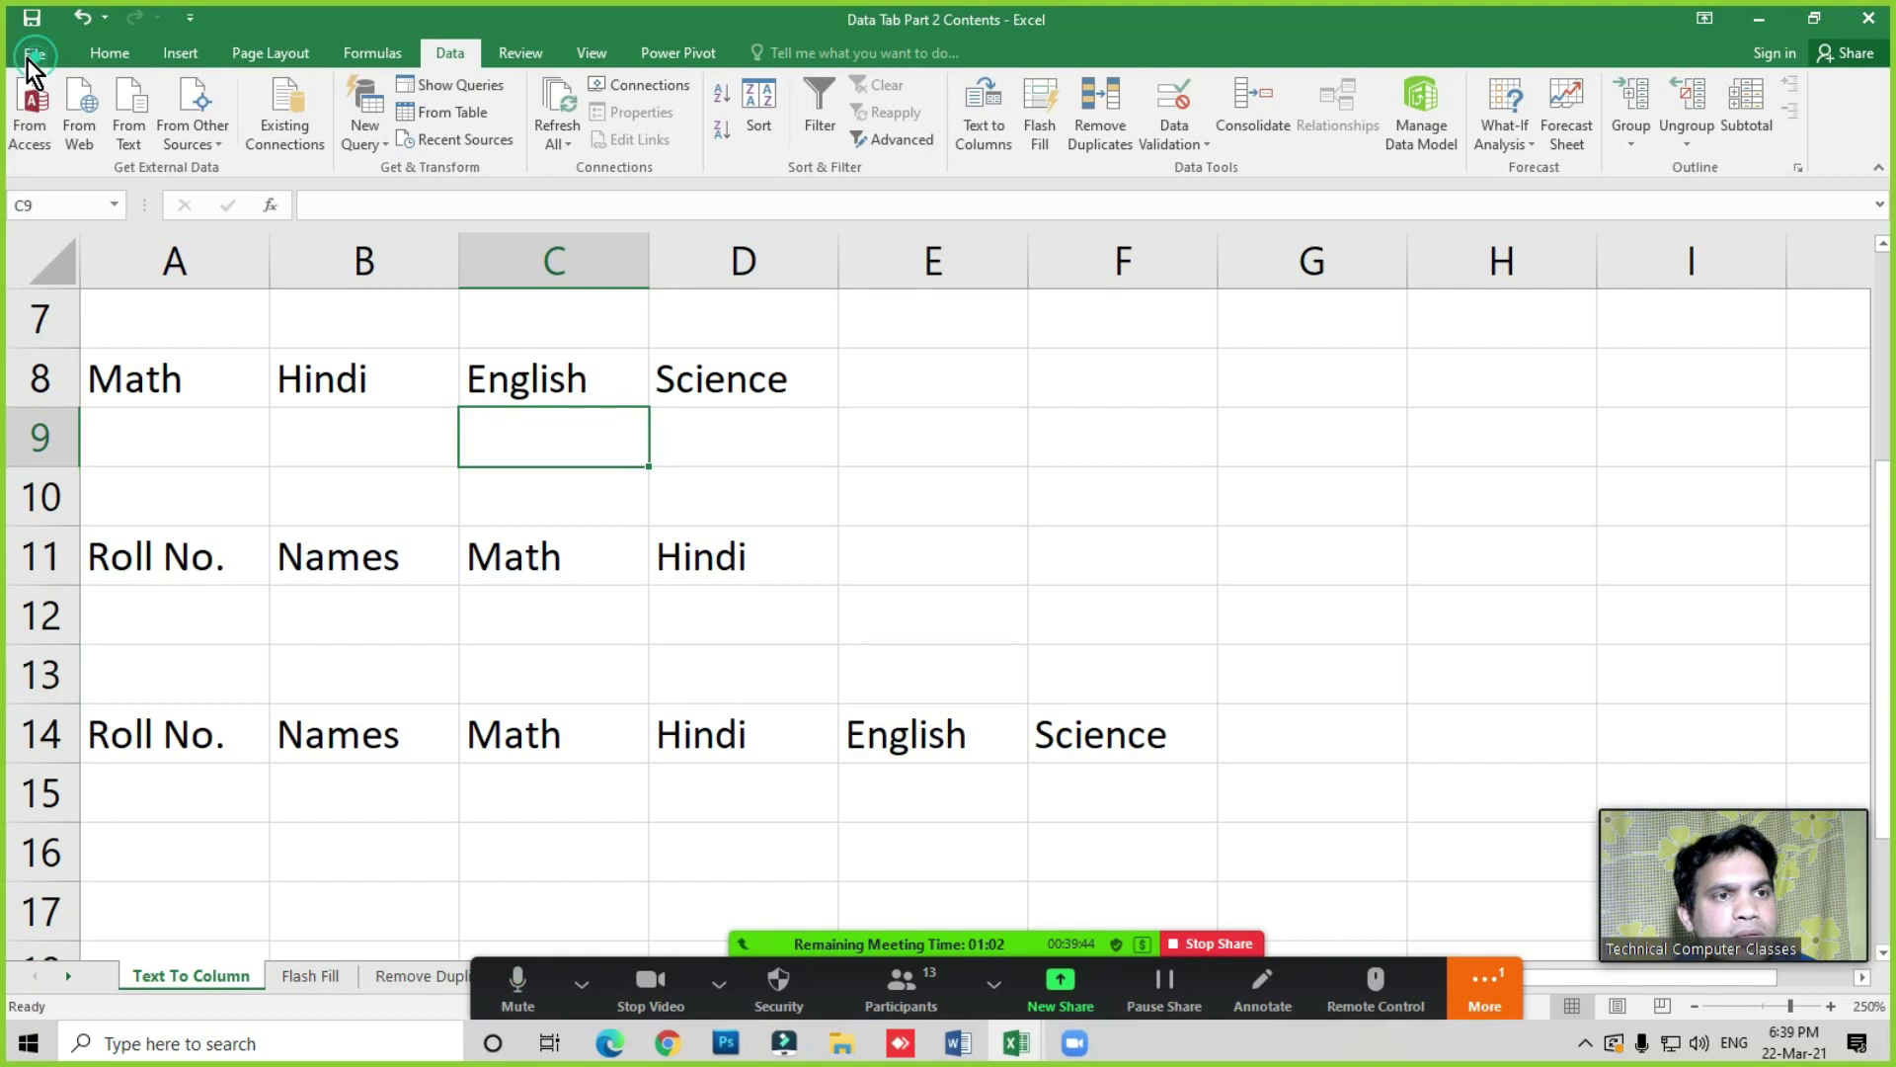
Return to File > Open and scroll through the recently opened workbooks.
left_click(29, 55)
left_click(58, 201)
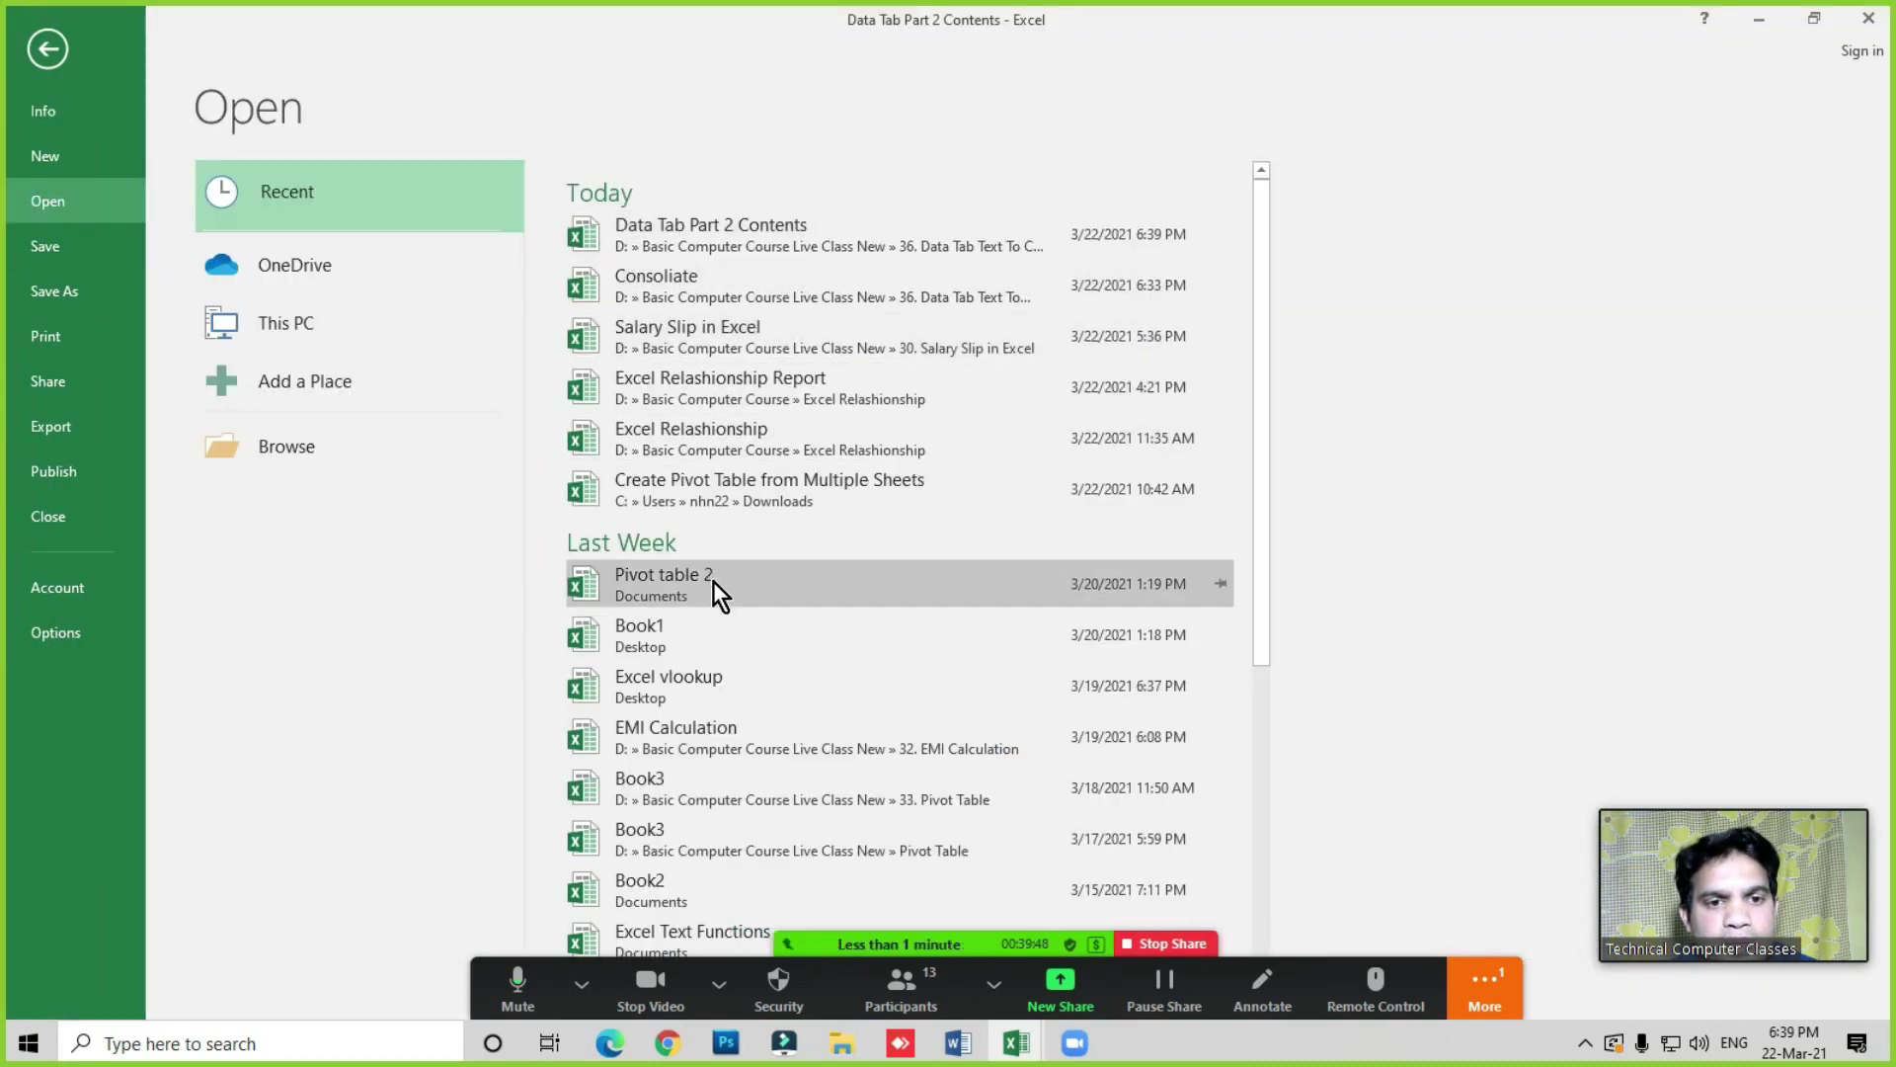
scroll(731, 618, "down", 3)
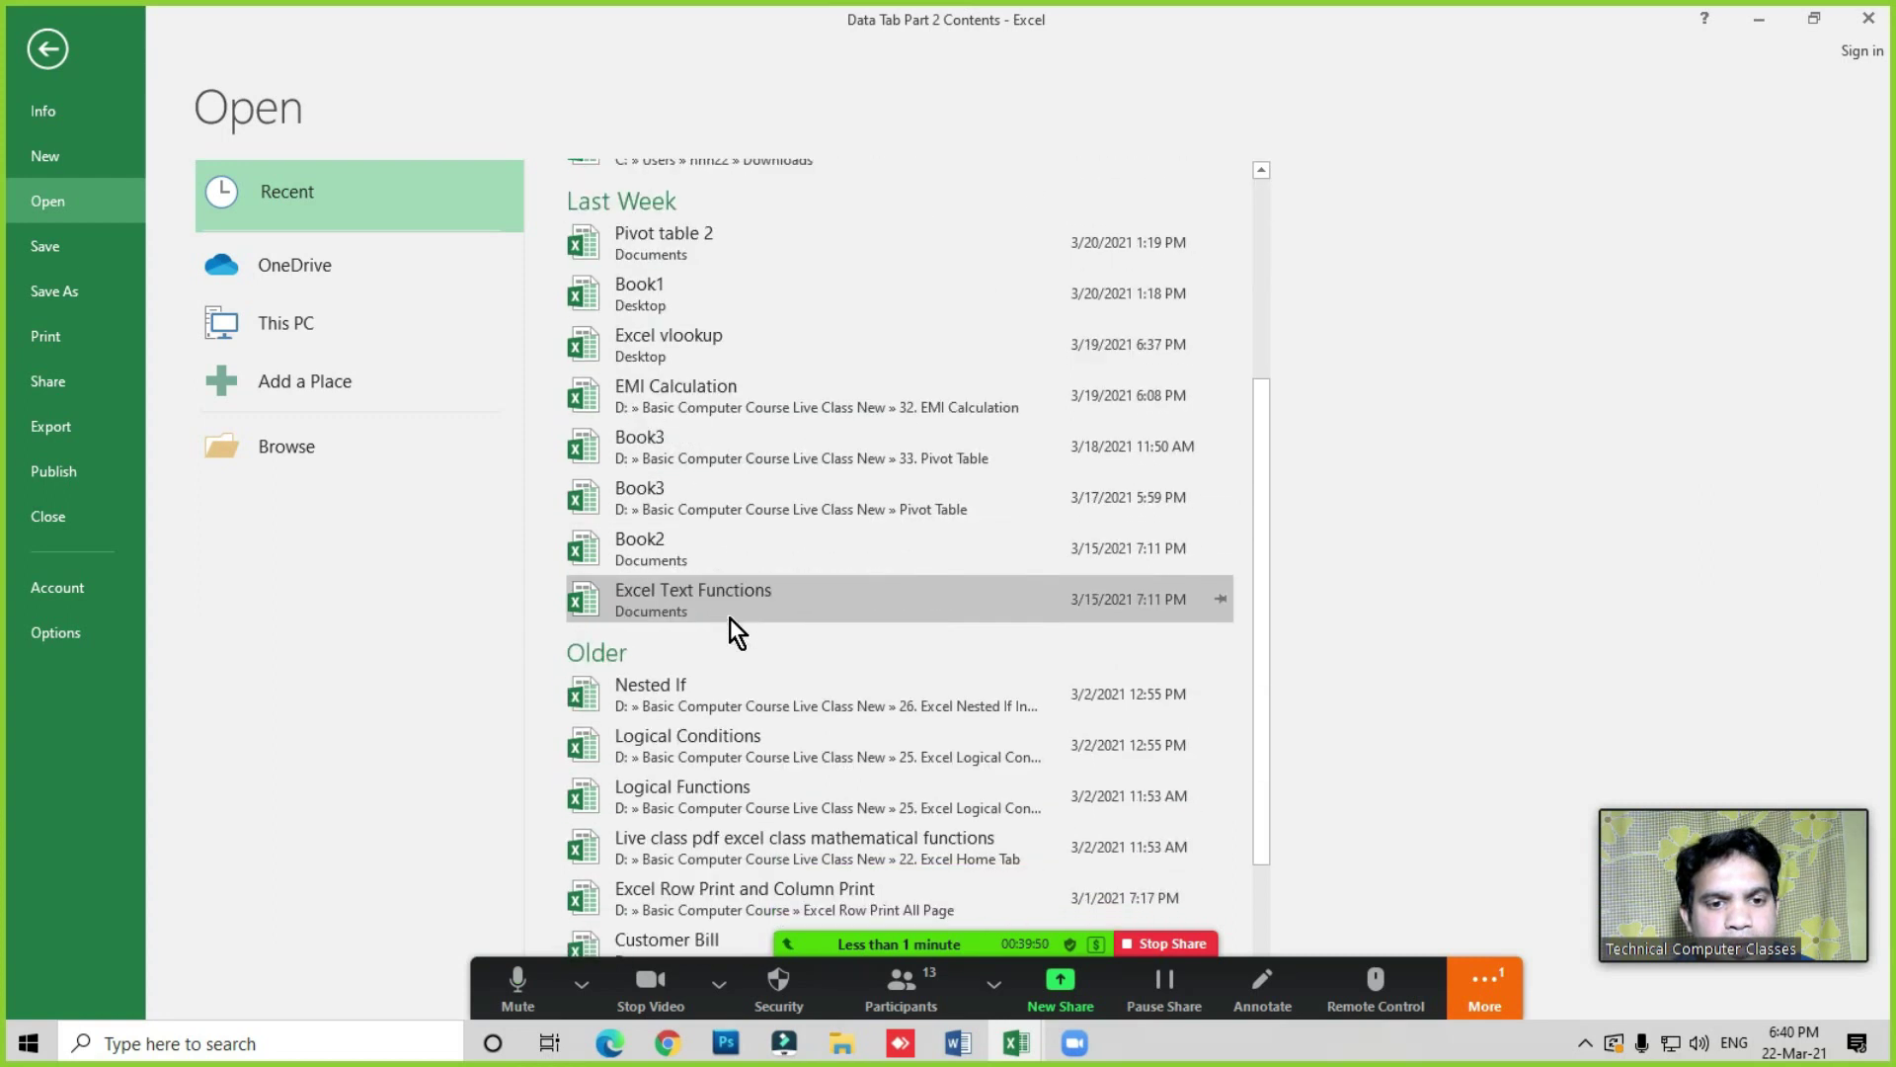
scroll(731, 618, "down", 2)
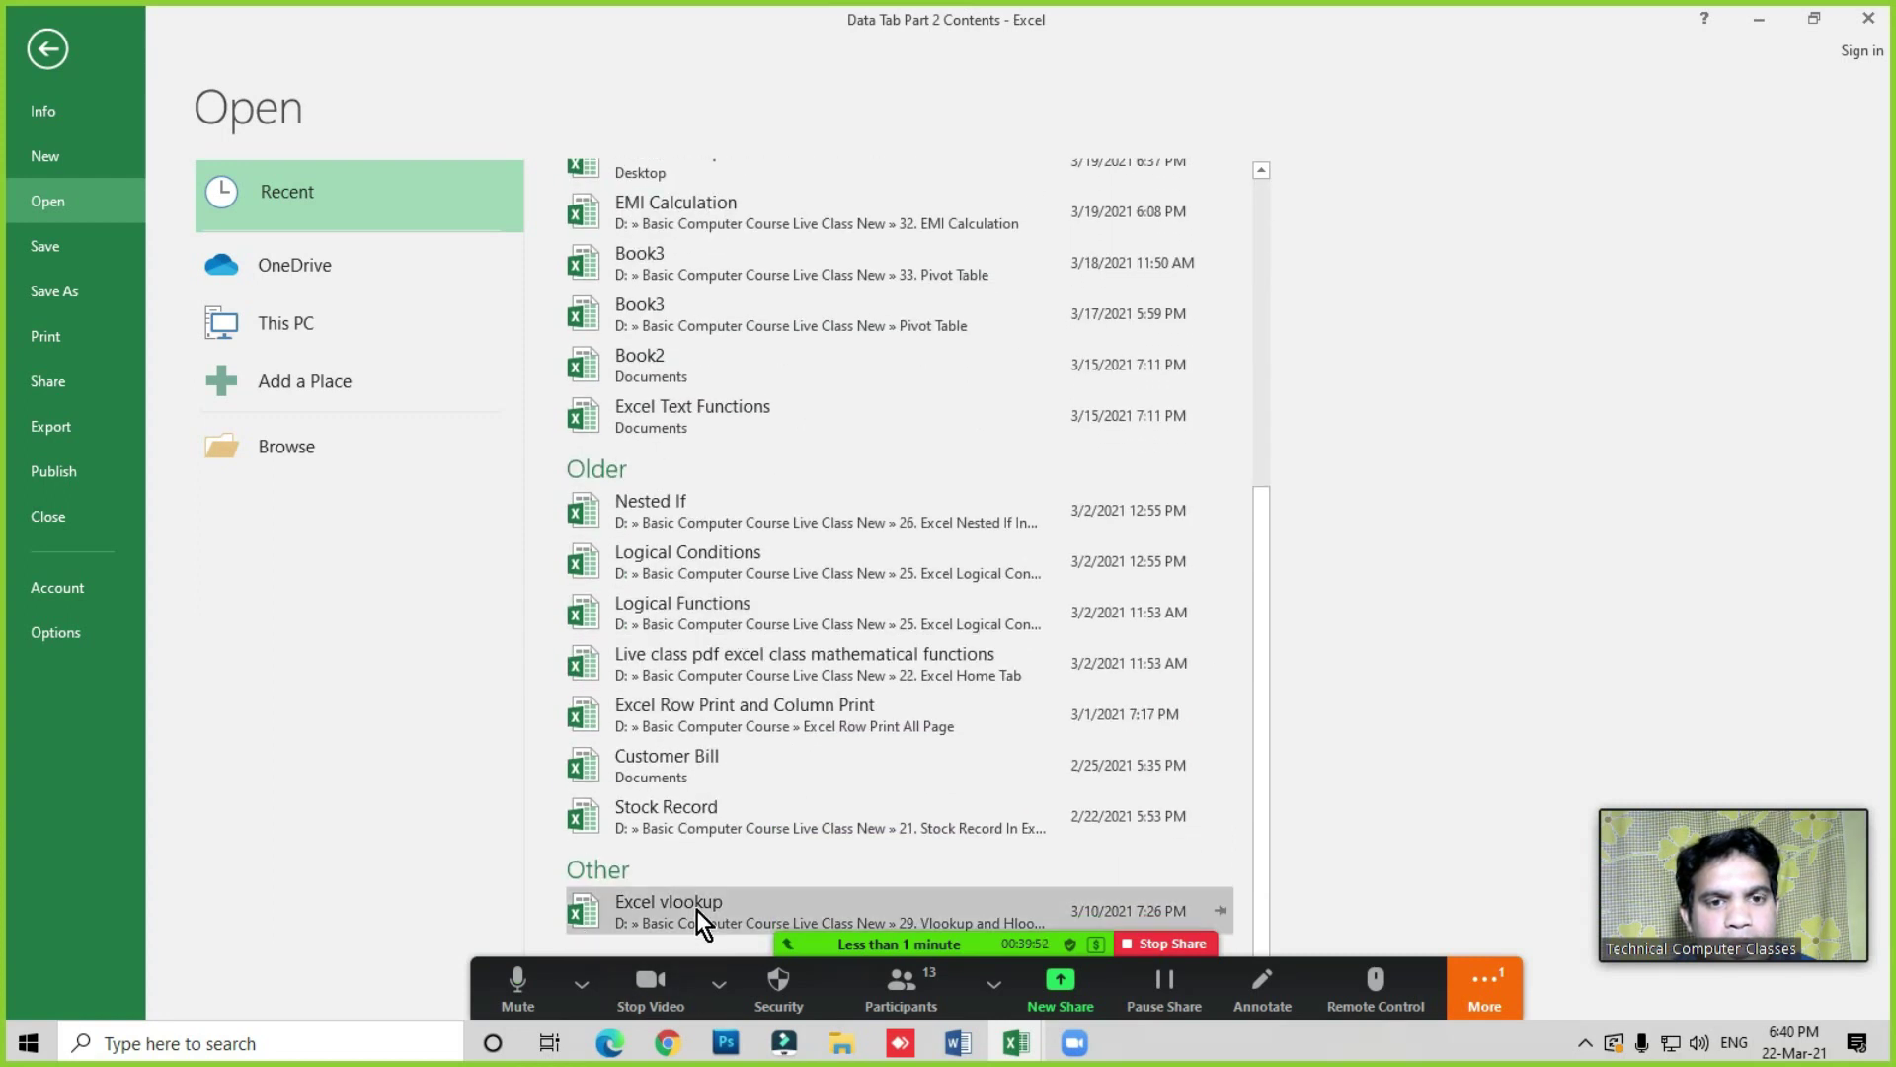
scroll(725, 672, "up", 2)
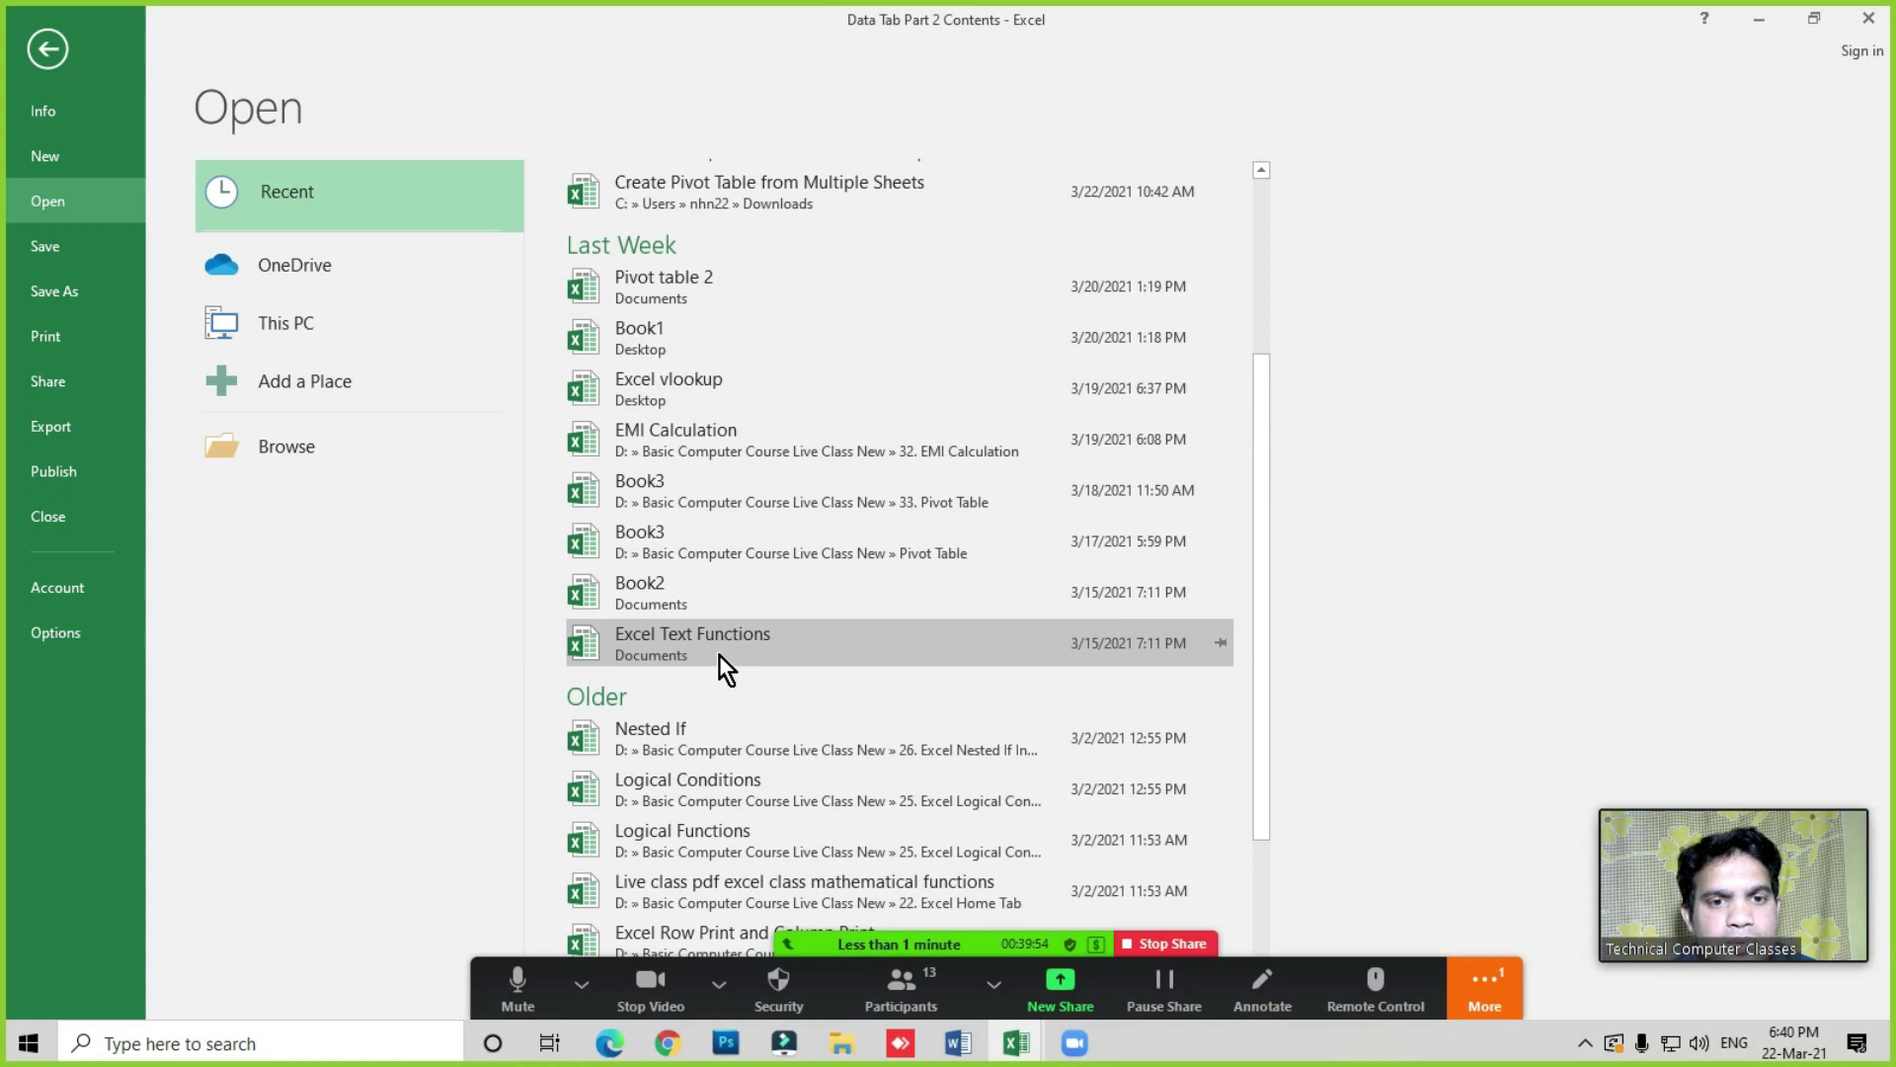
scroll(723, 666, "up", 2)
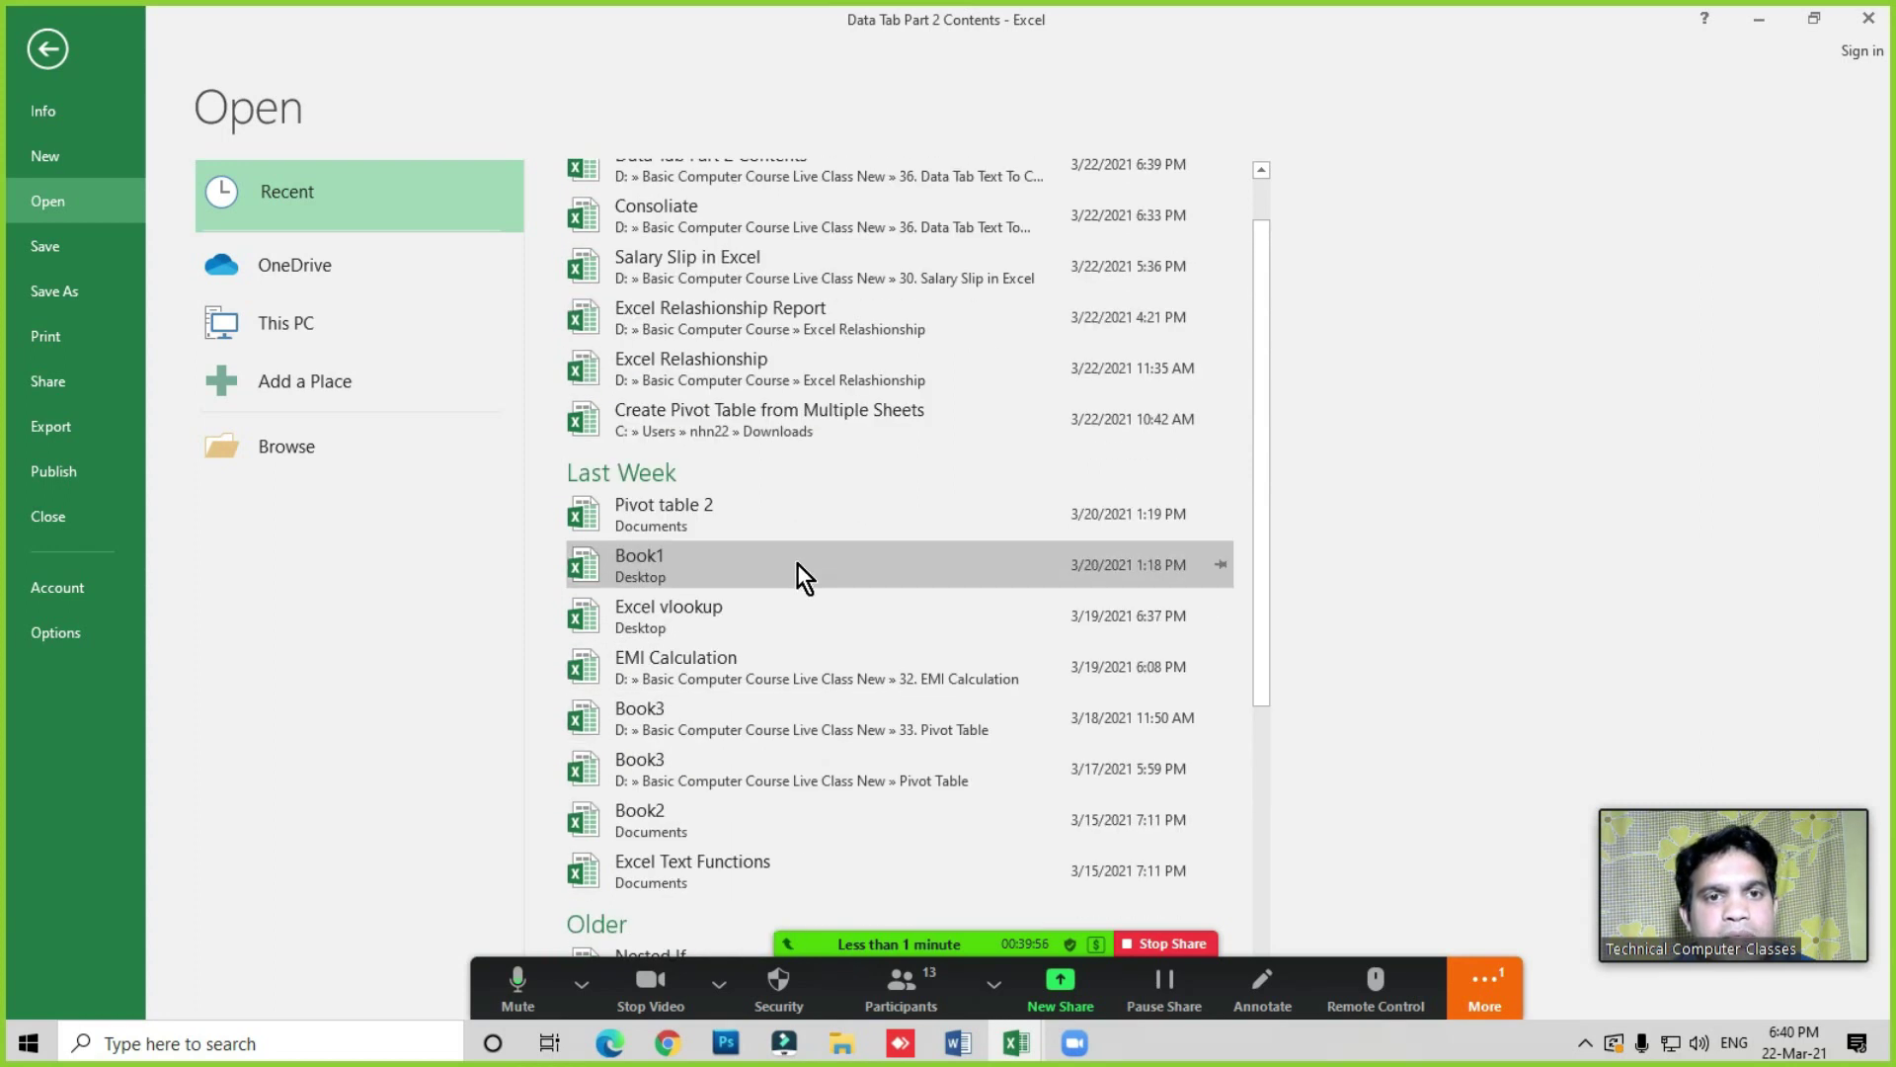
Open Excel Relashionship from Recent, then browse to and open Excel Relashionship Report.
left_click(678, 356)
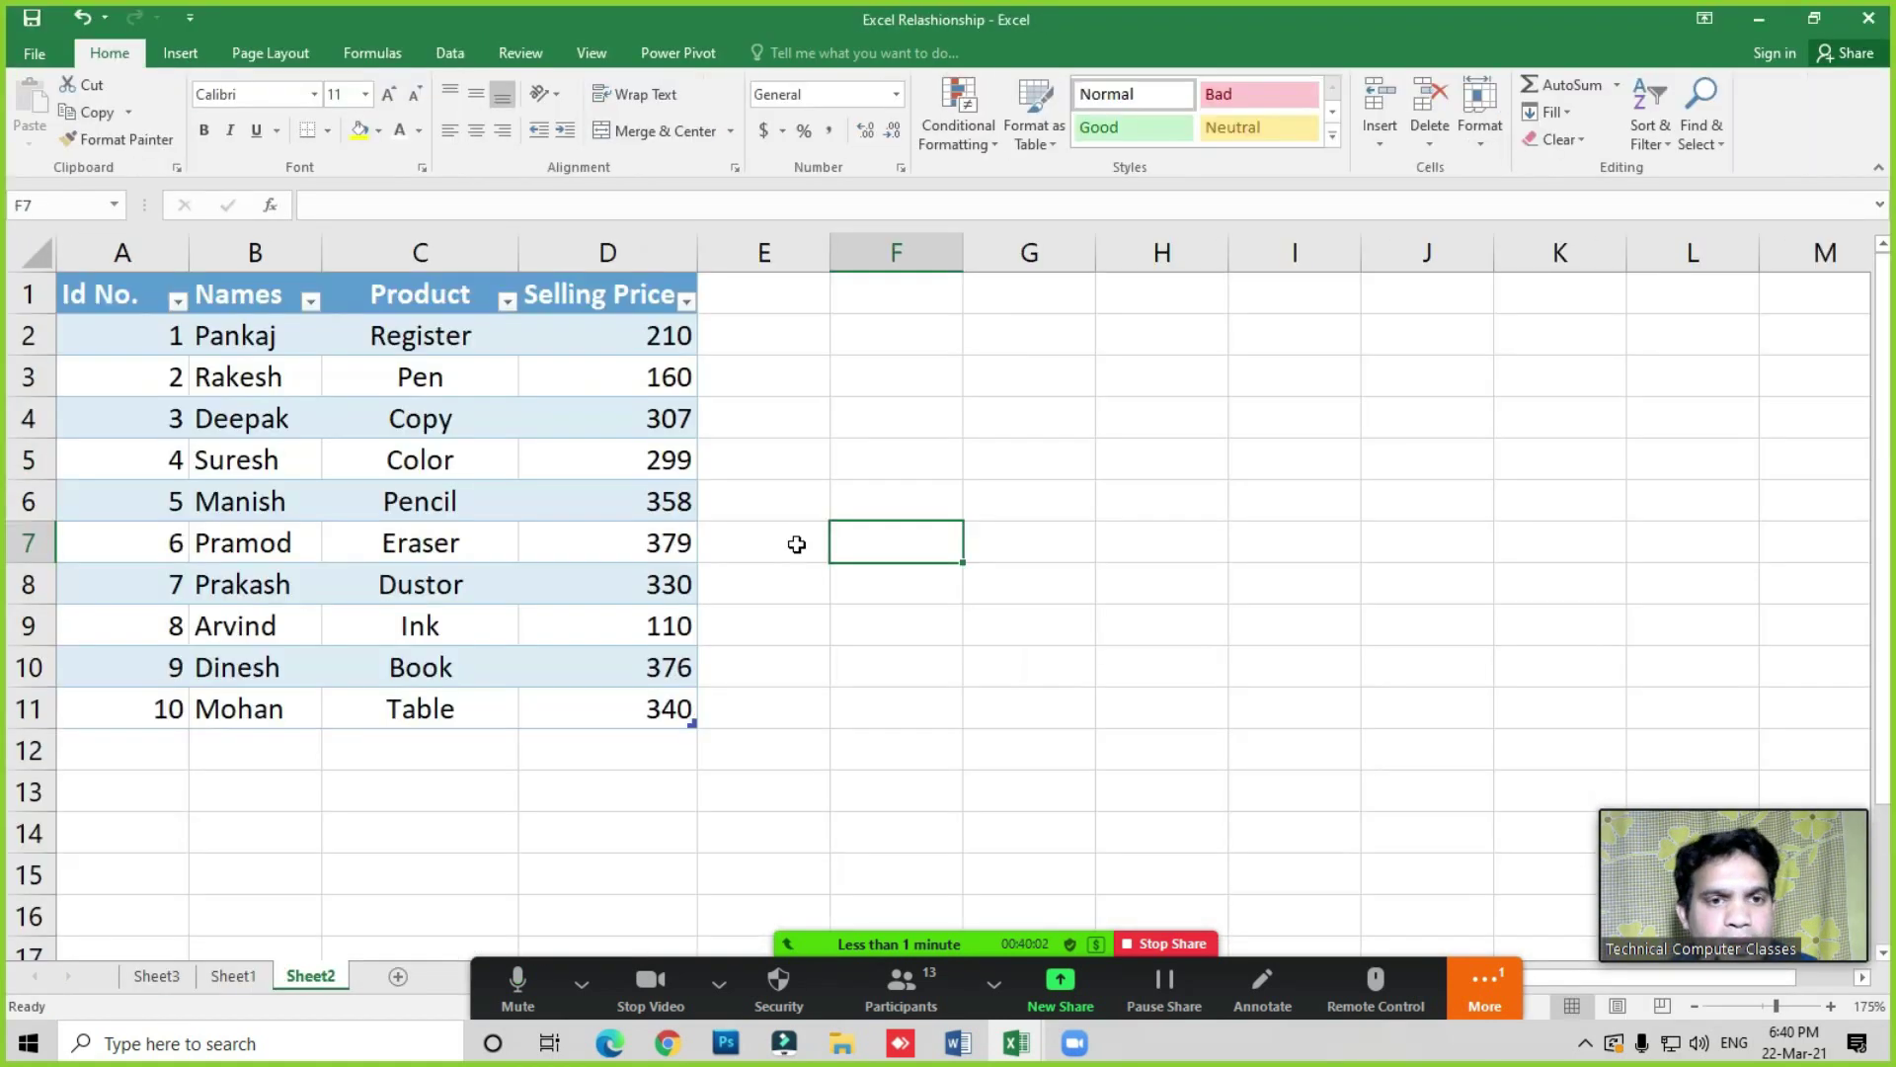
left_click(214, 785)
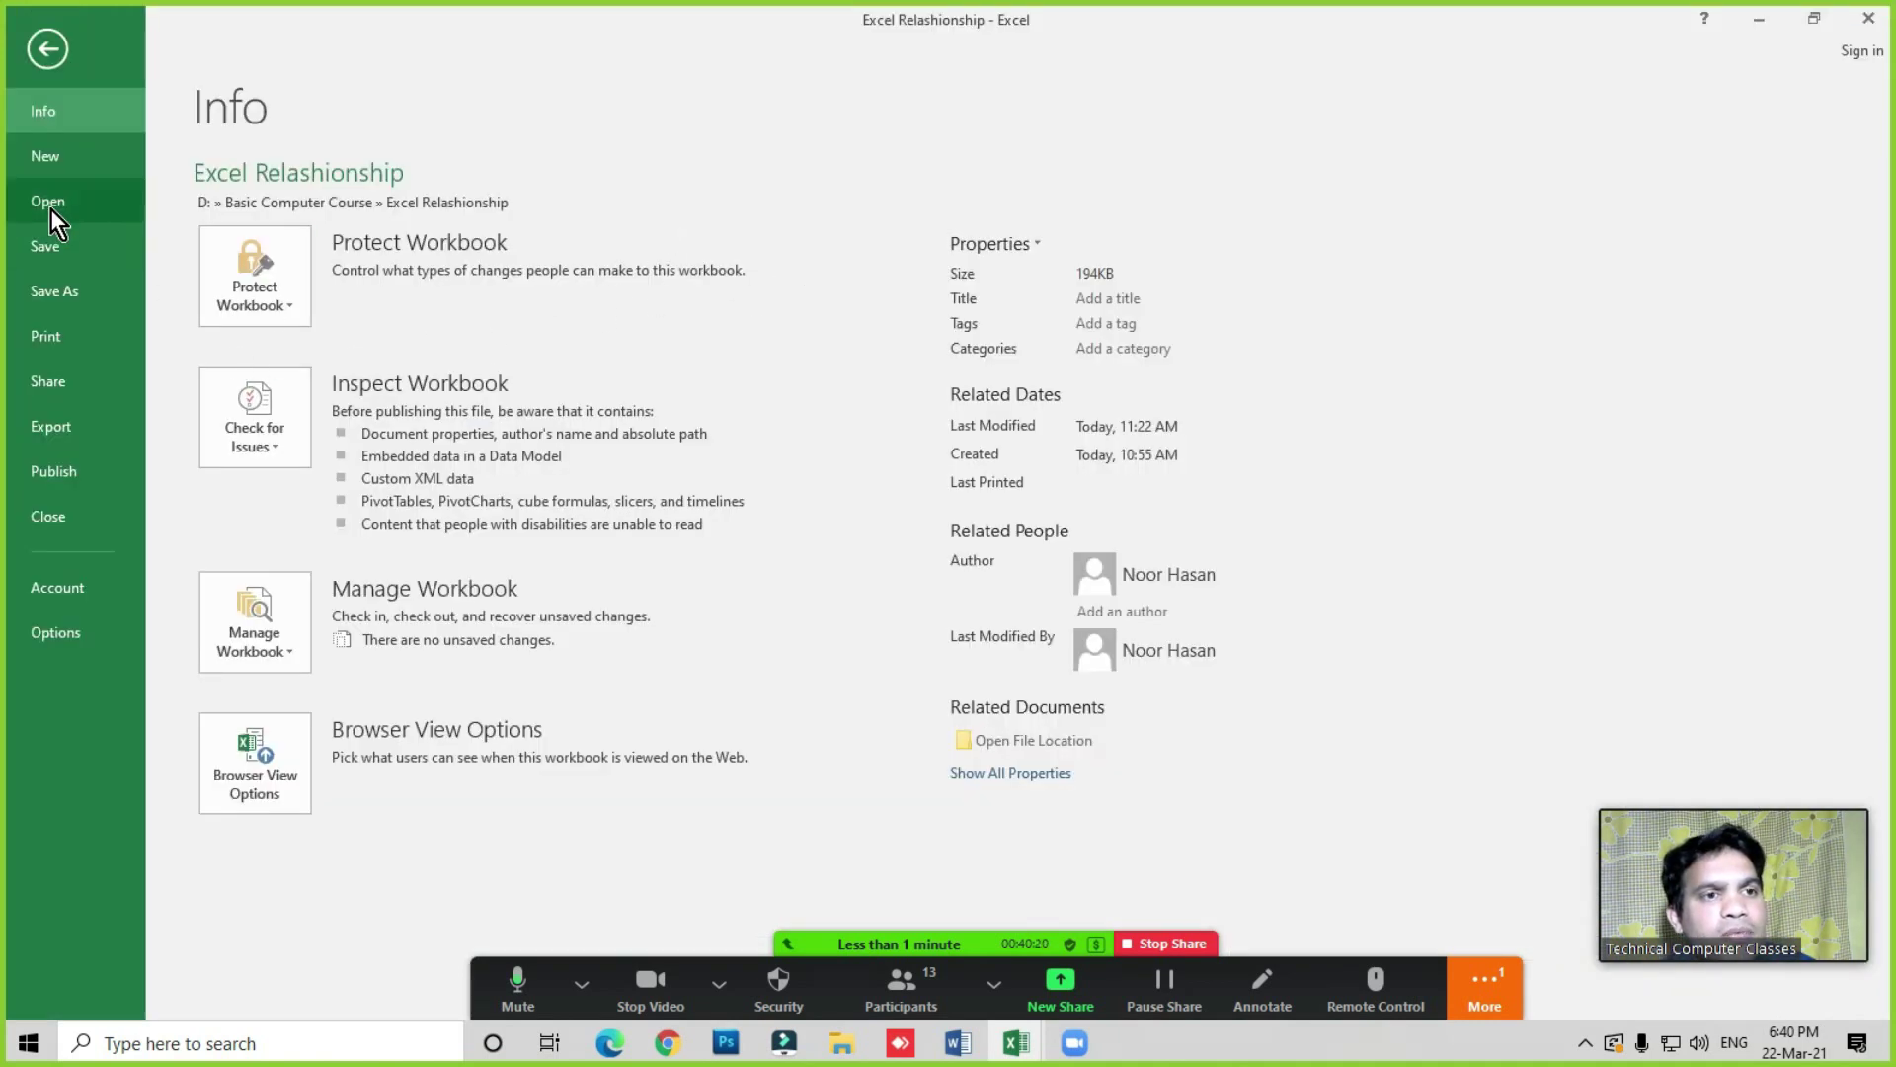
left_click(51, 207)
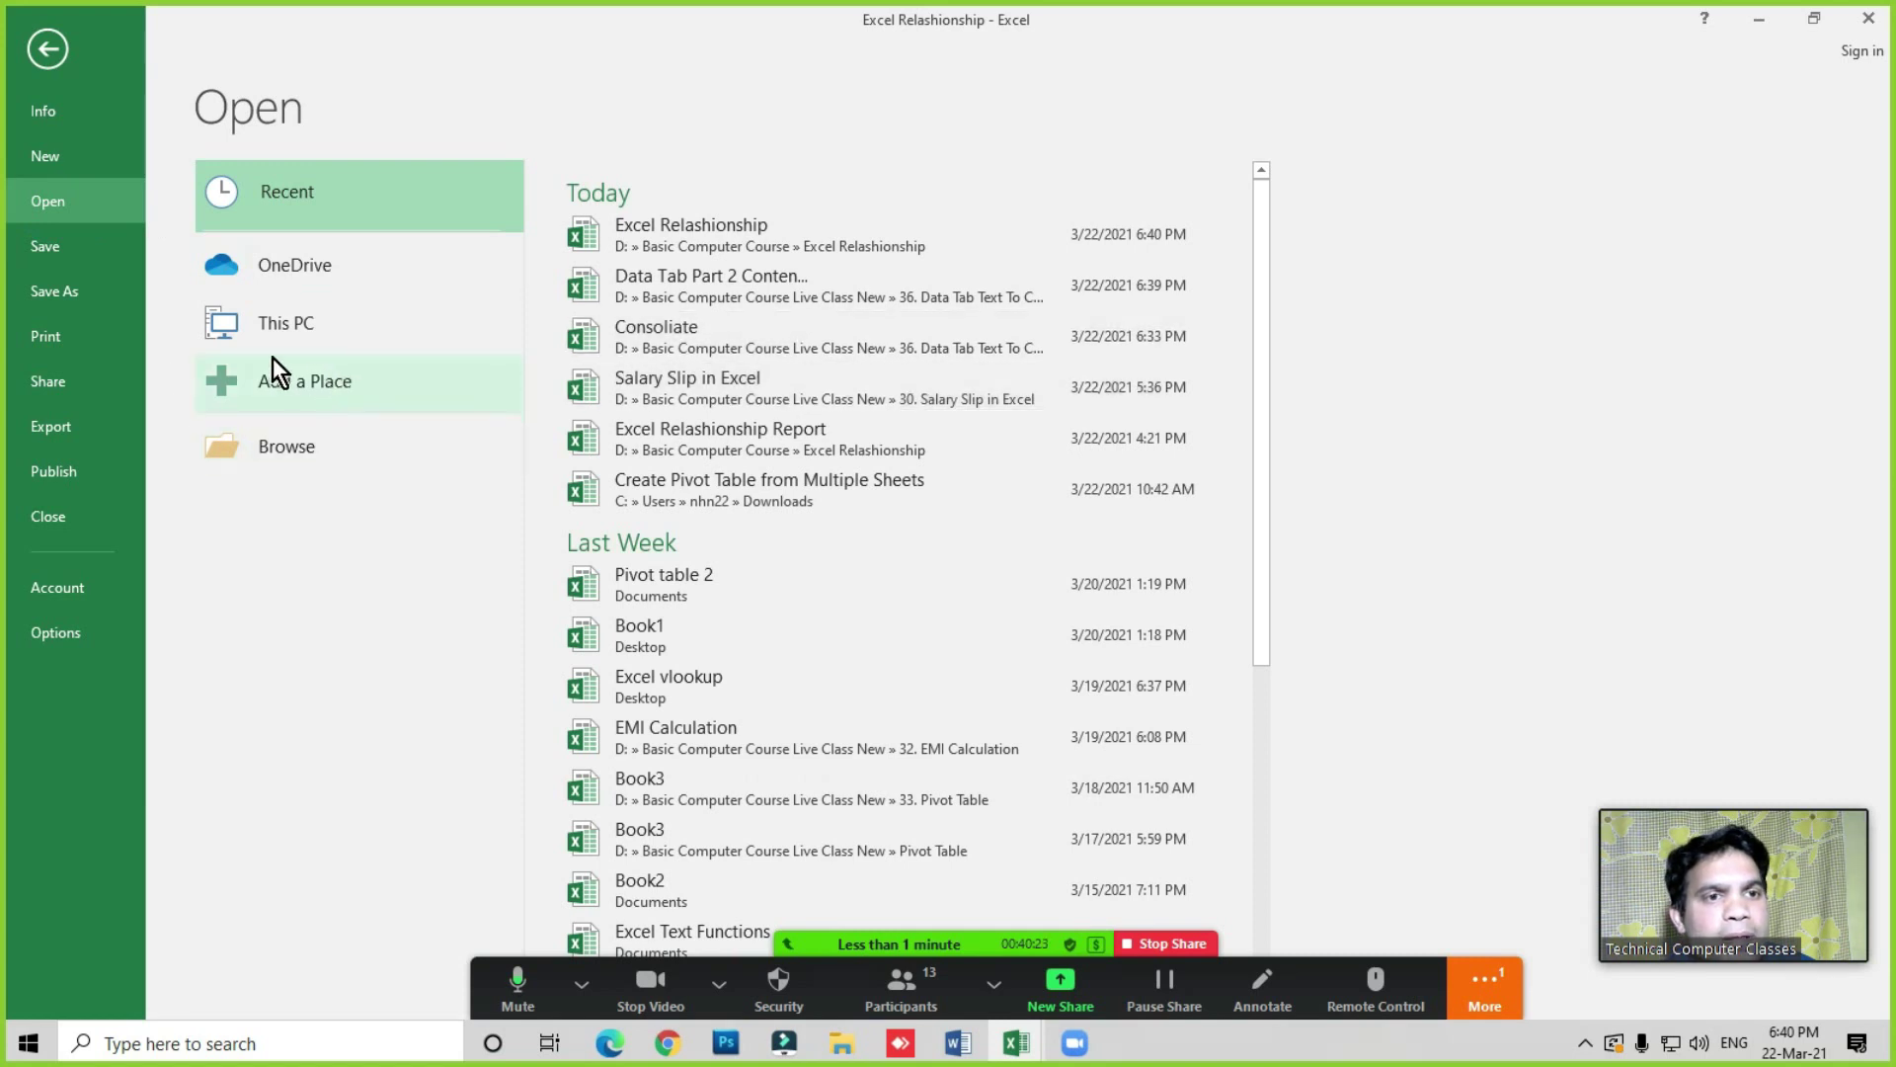
left_click(293, 465)
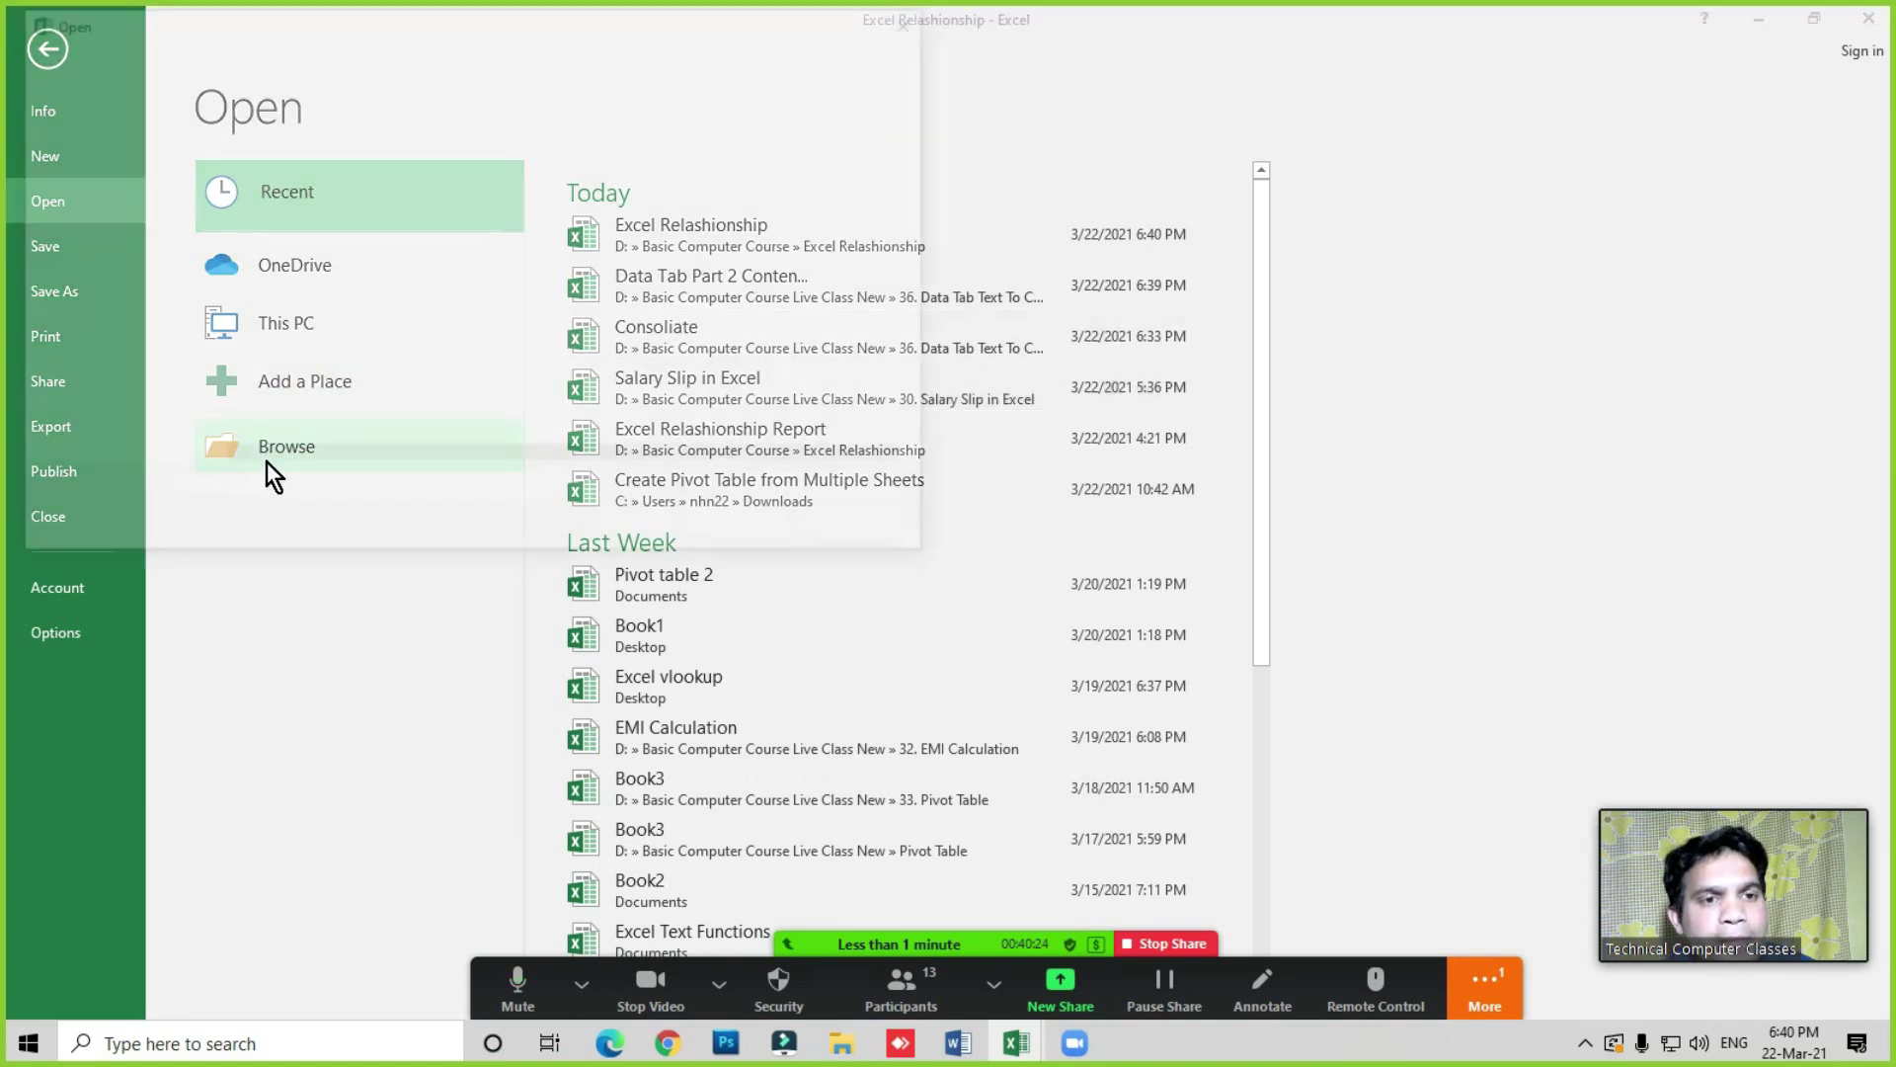
double_click(317, 30)
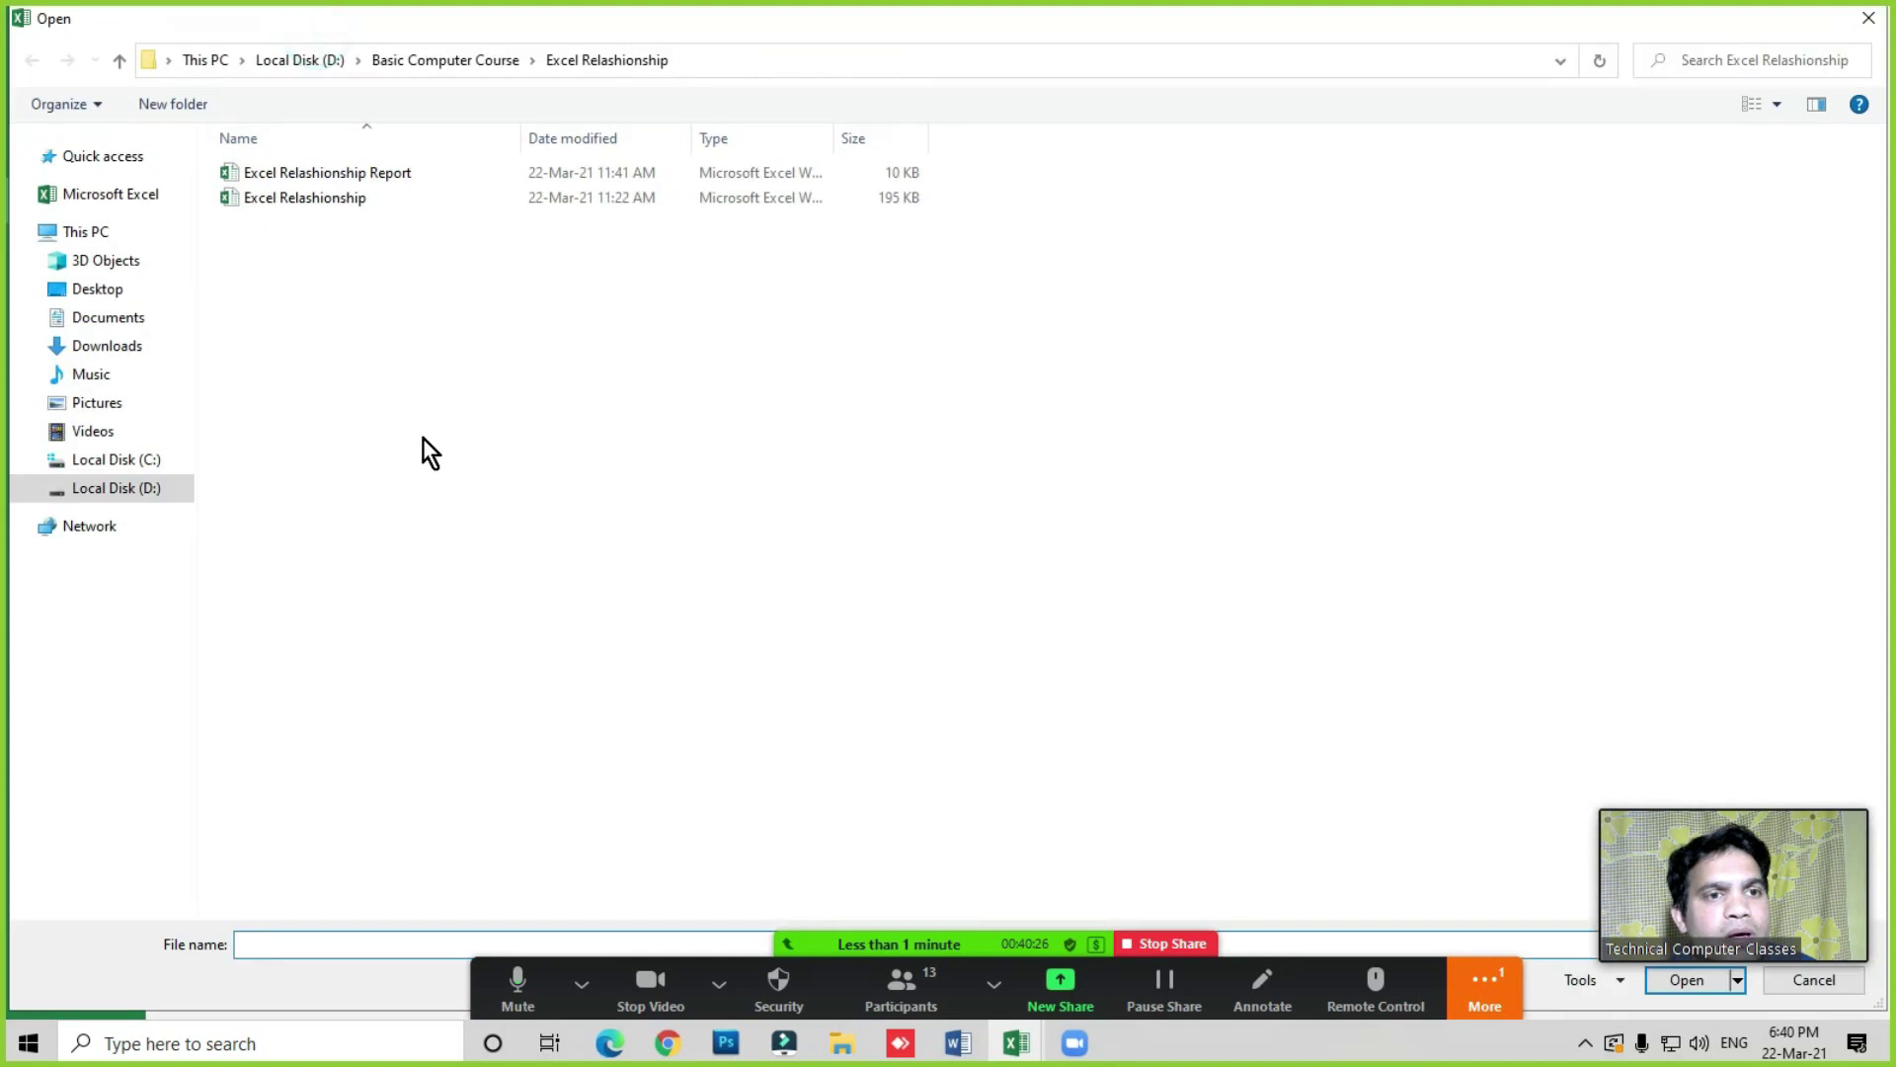
left_click(305, 199)
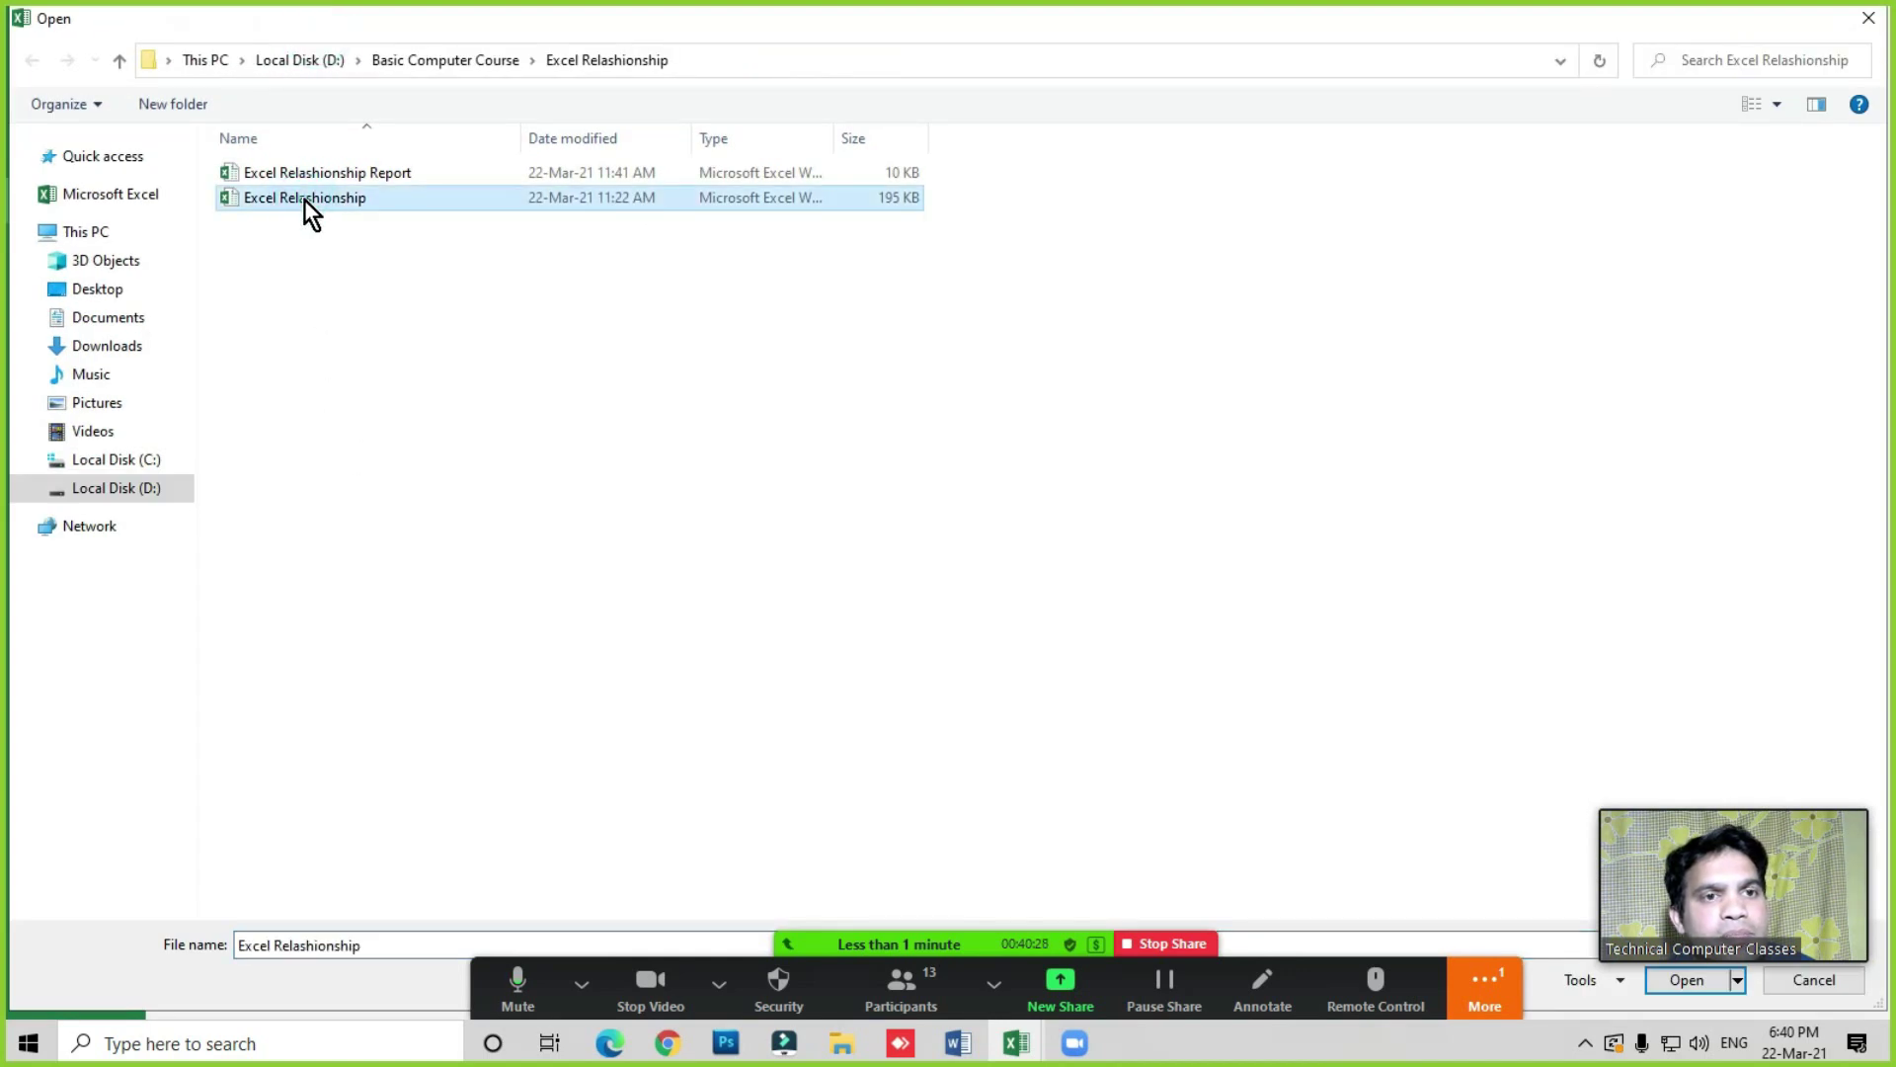
left_click(316, 172)
left_click(316, 196)
left_click(329, 176)
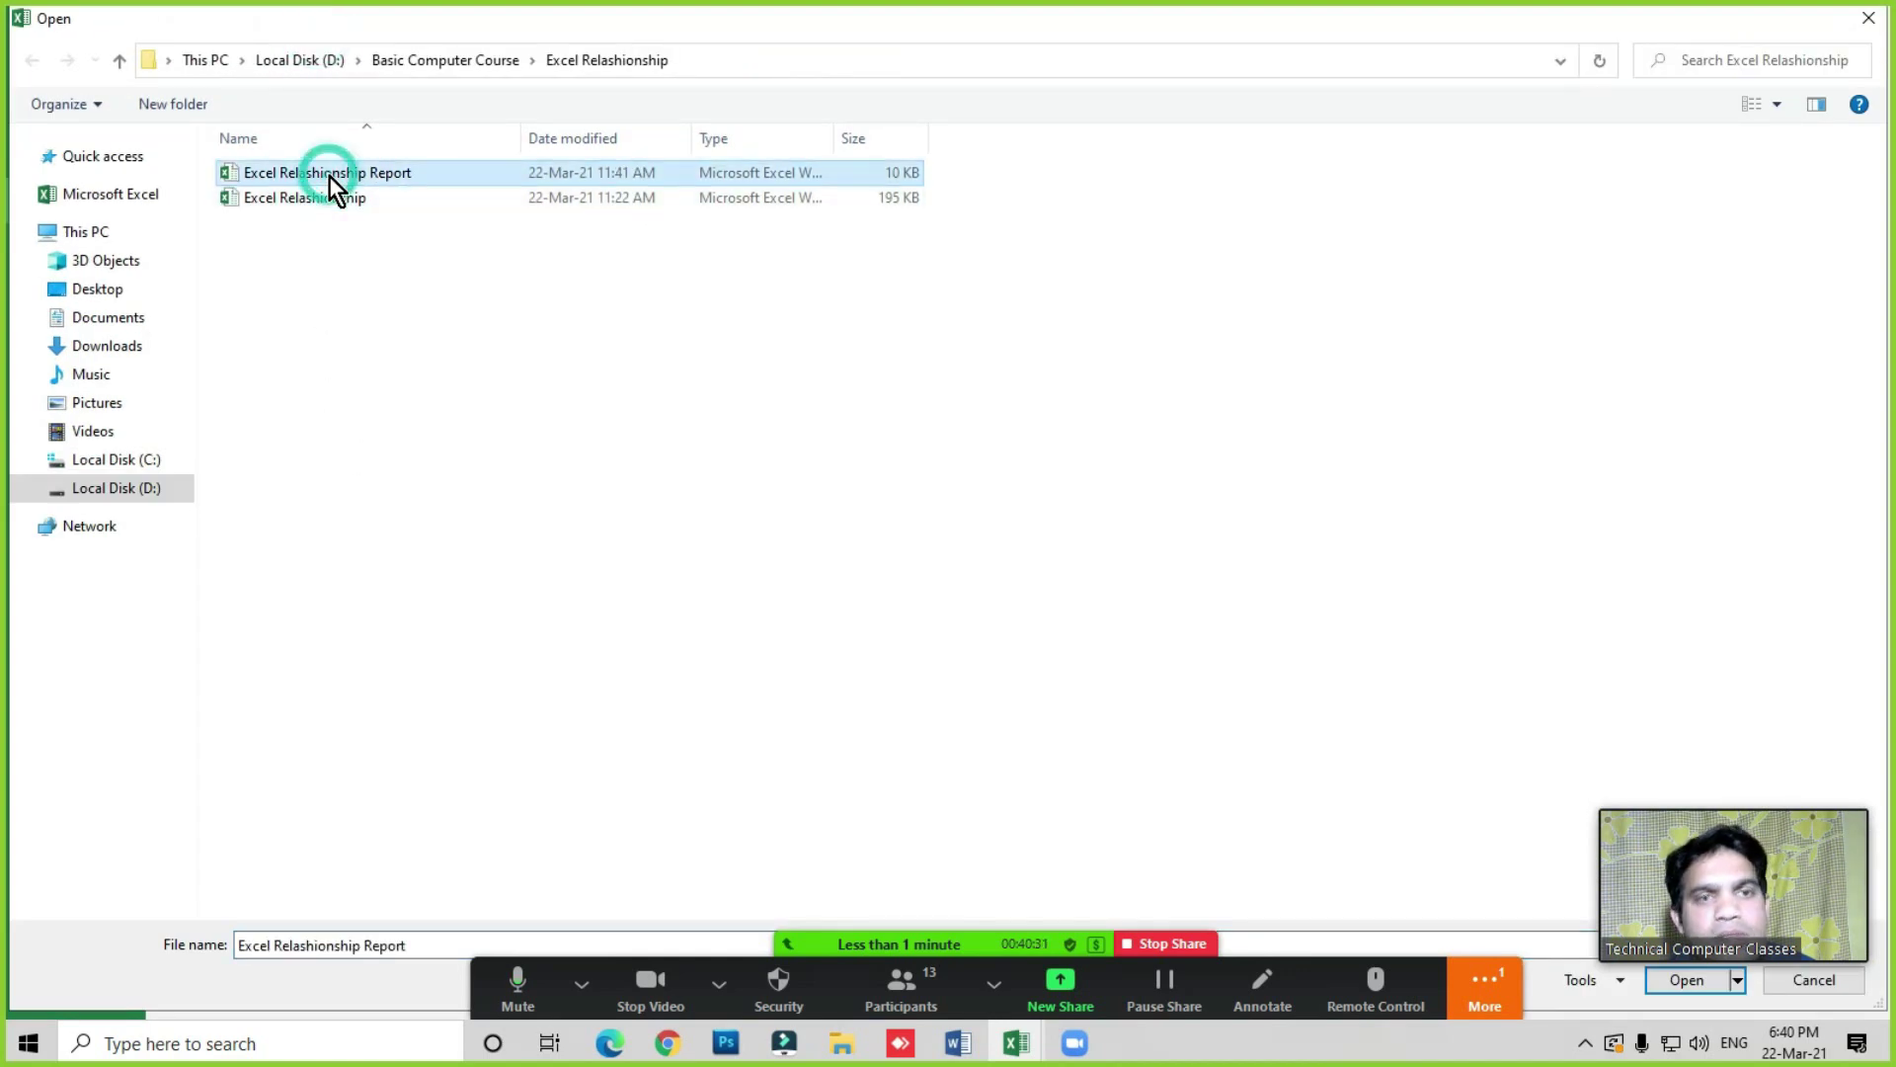
left_click(1687, 979)
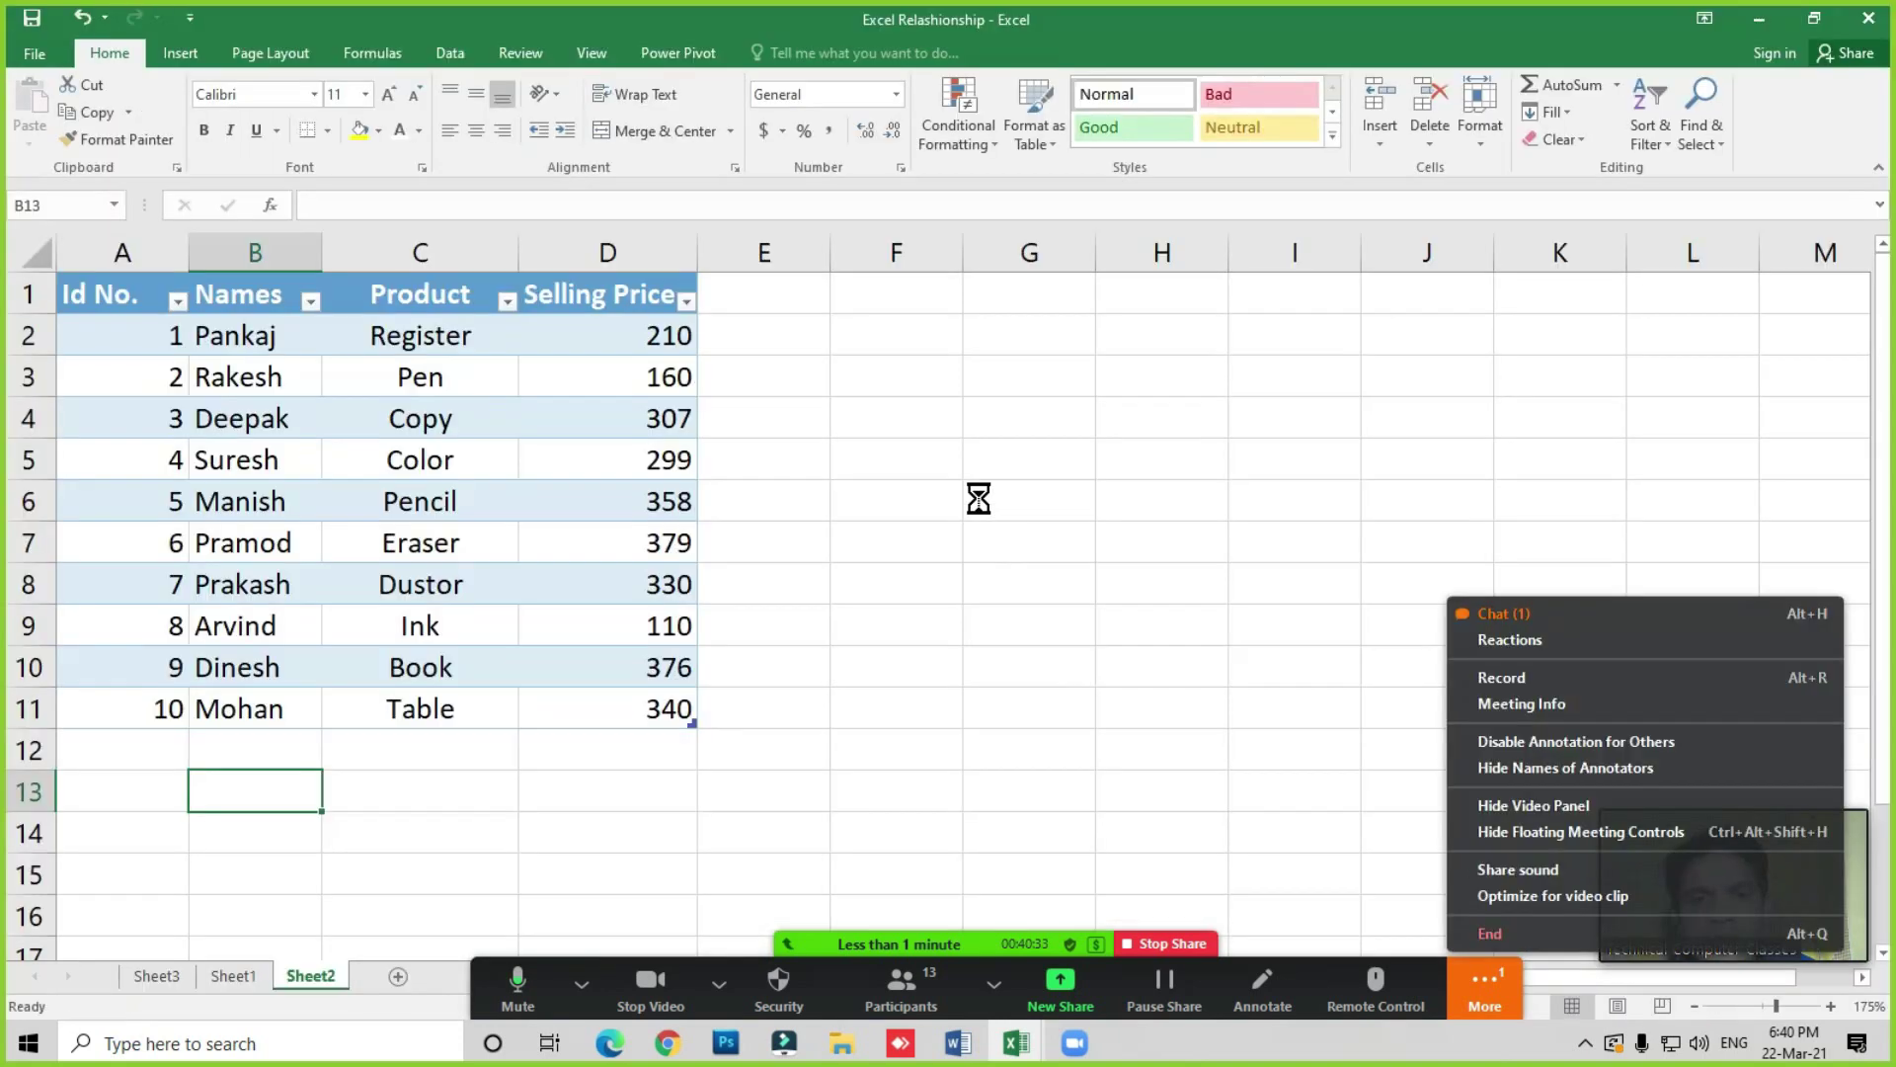
Inspect Sheet2's Dustor and Eraser selling prices, then select Sheet1's Product, Qty, Rate, Total table.
left_click(929, 393)
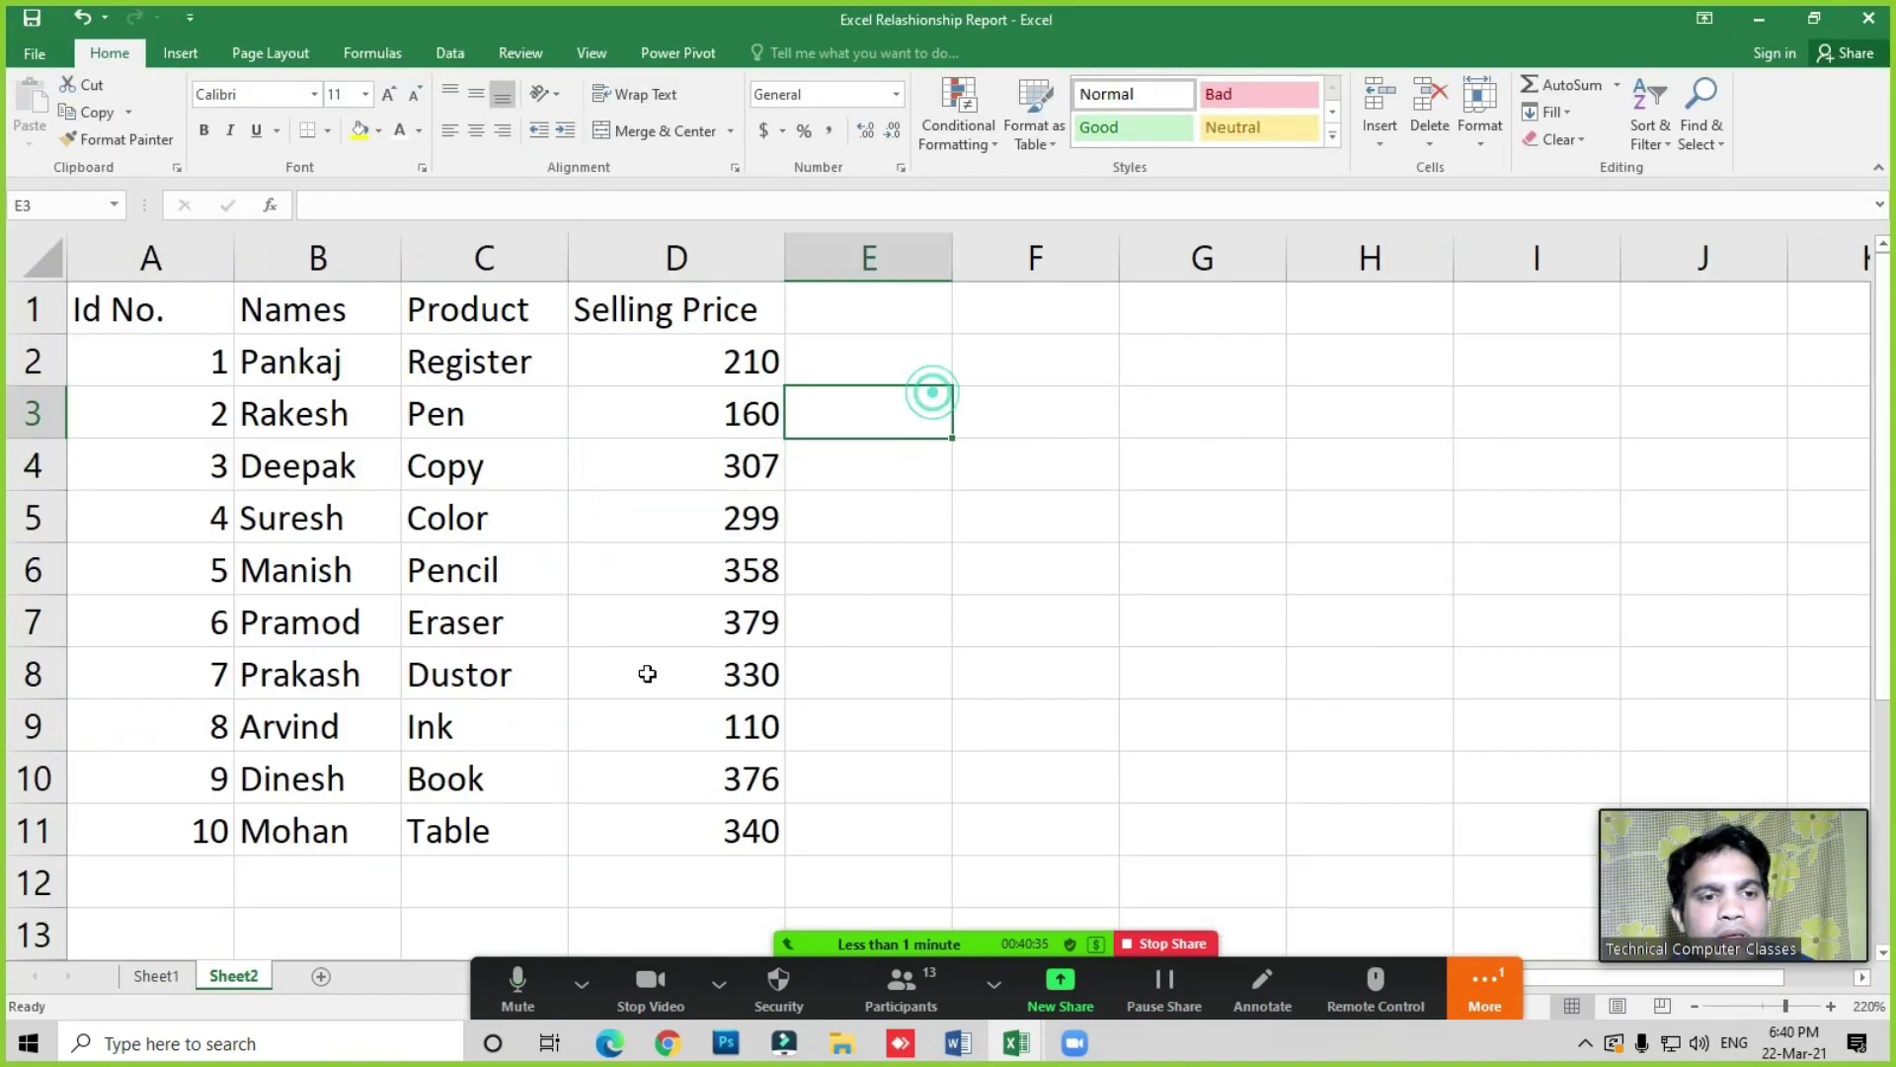
left_click(538, 677)
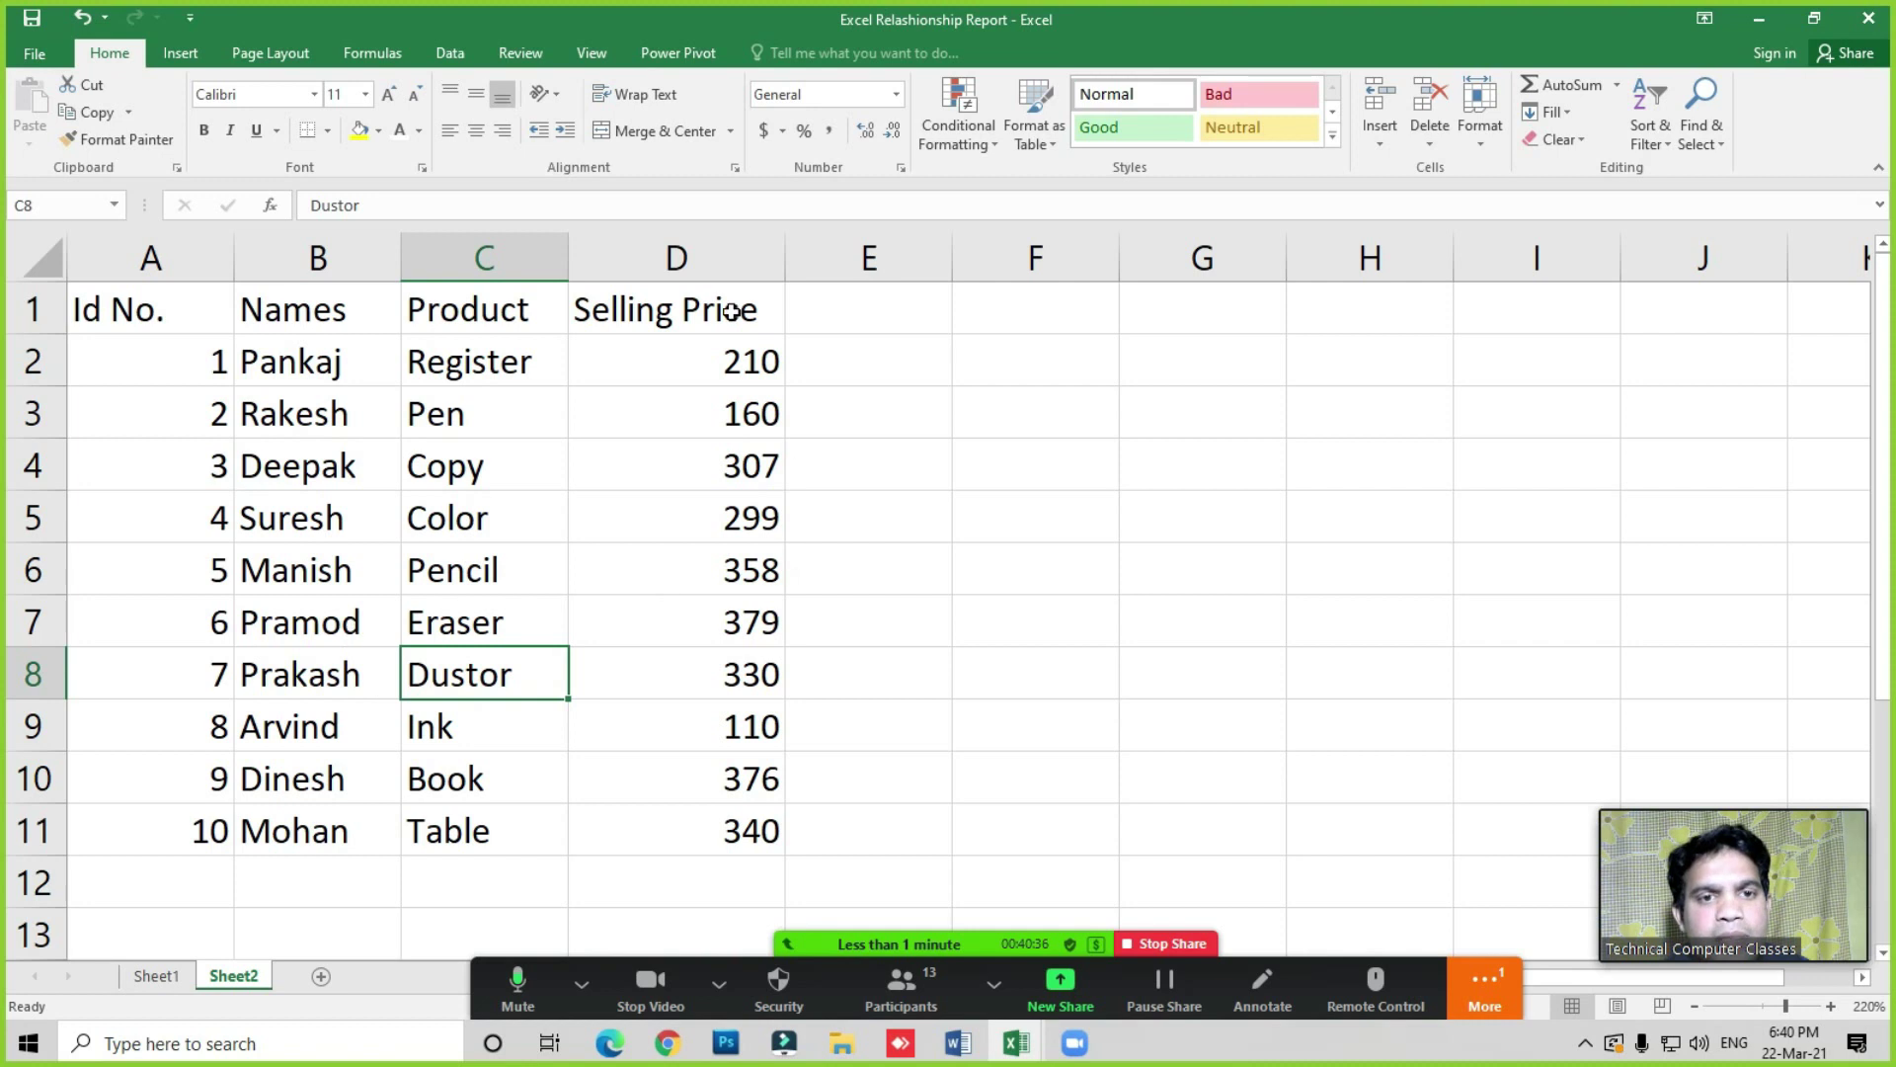
left_click(621, 578)
left_click(626, 511)
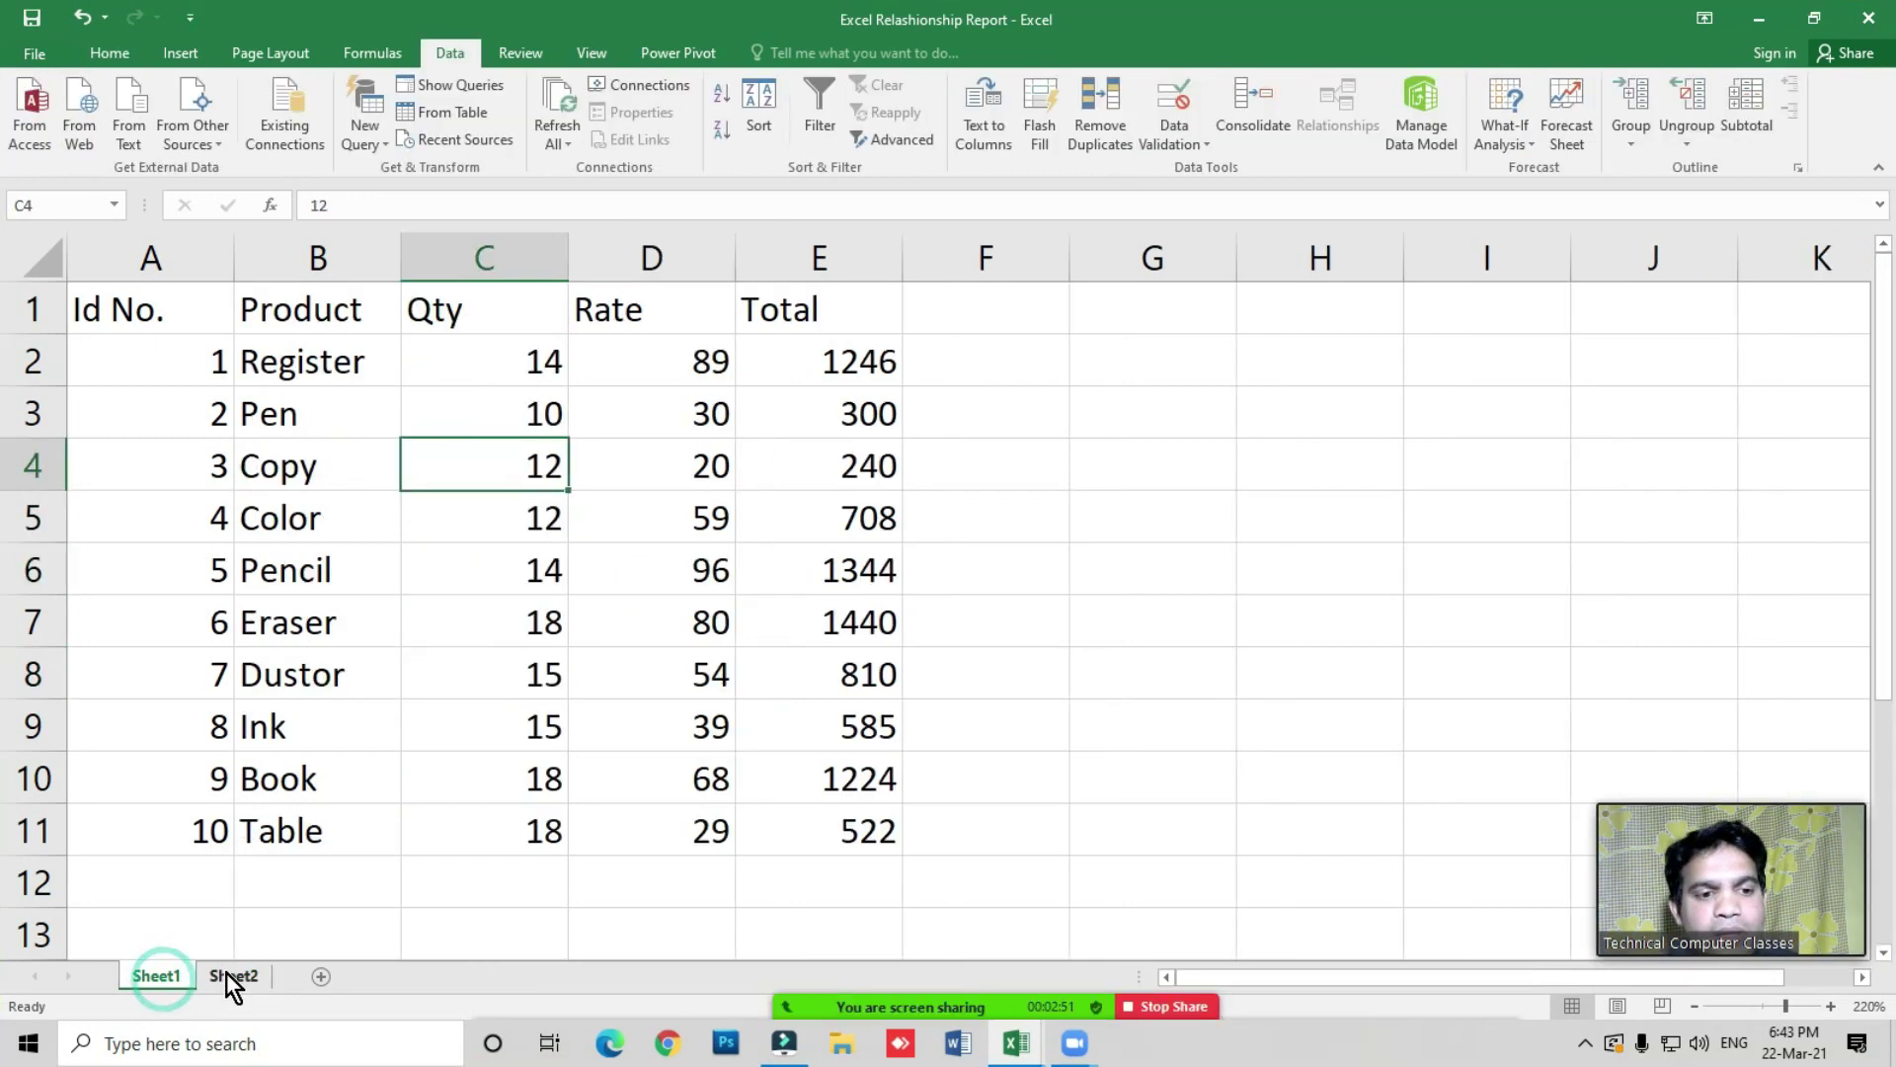
left_click(232, 976)
left_click(547, 603)
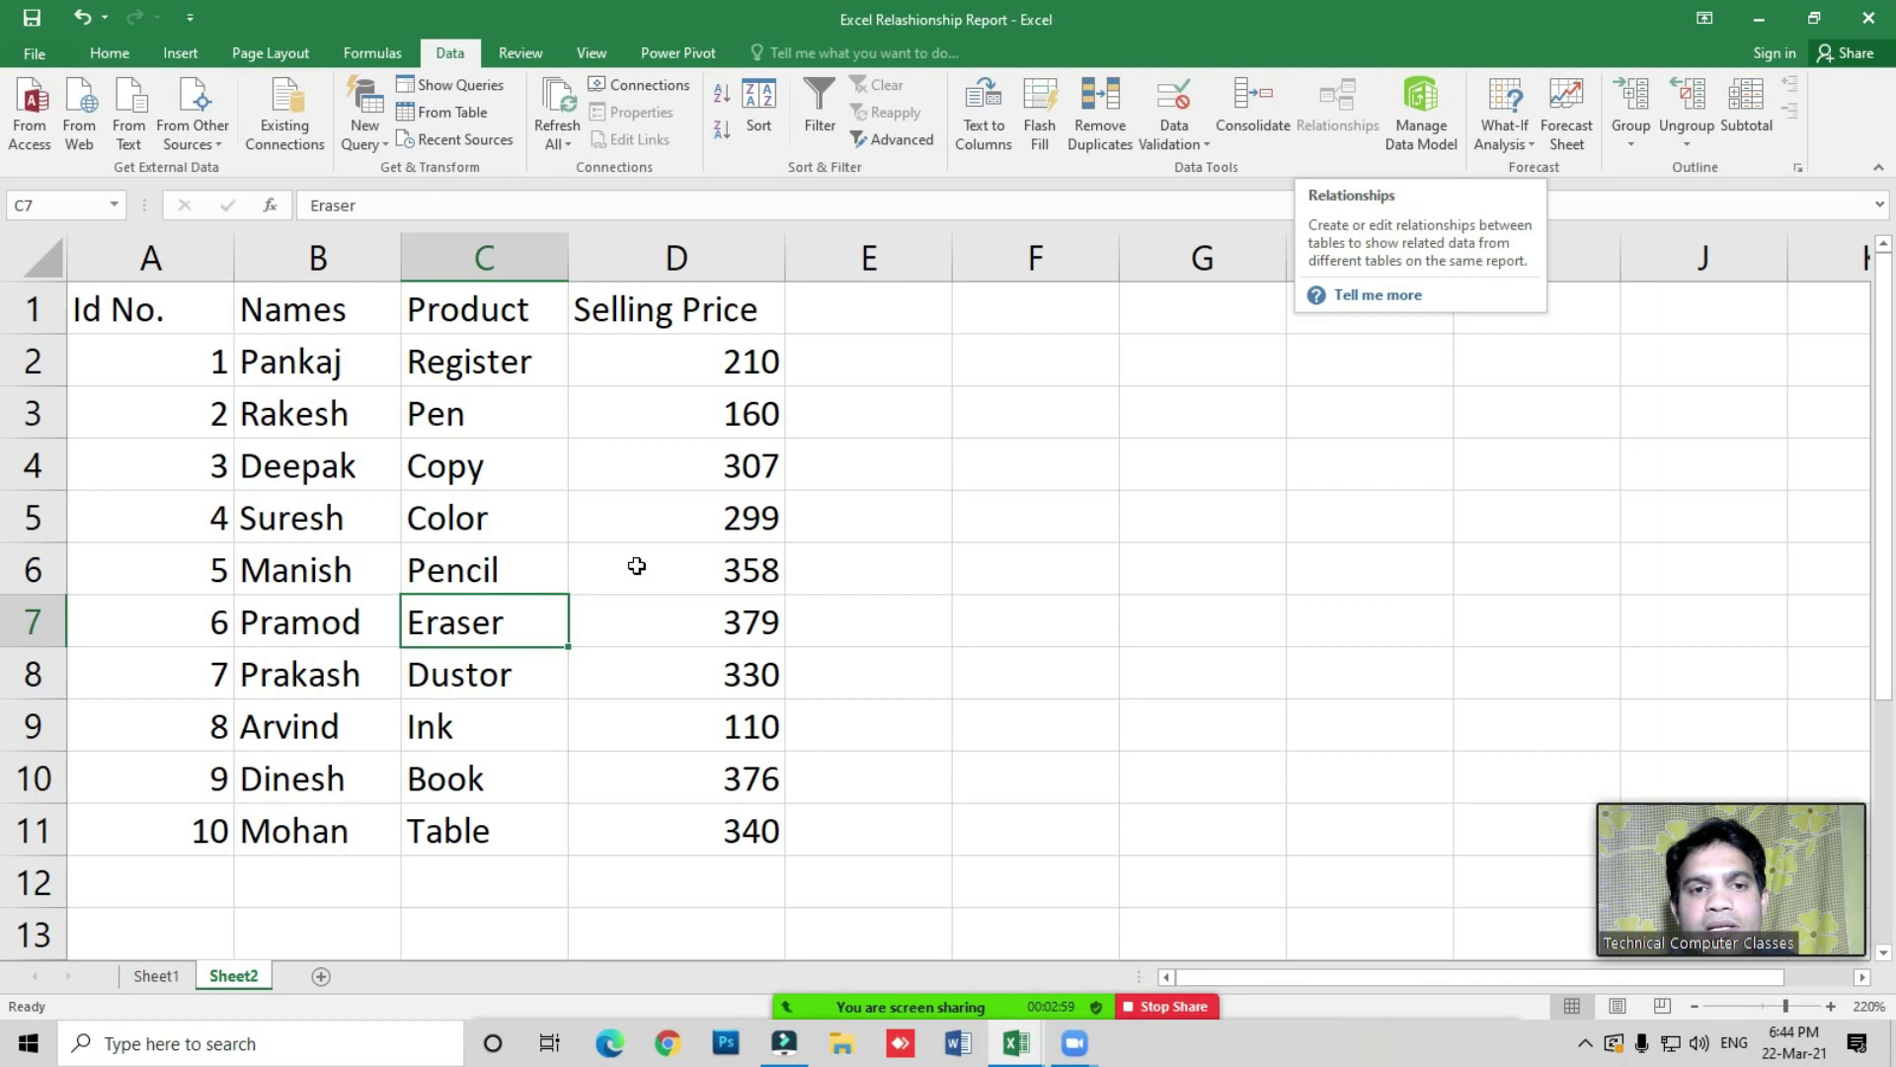
left_click(642, 561)
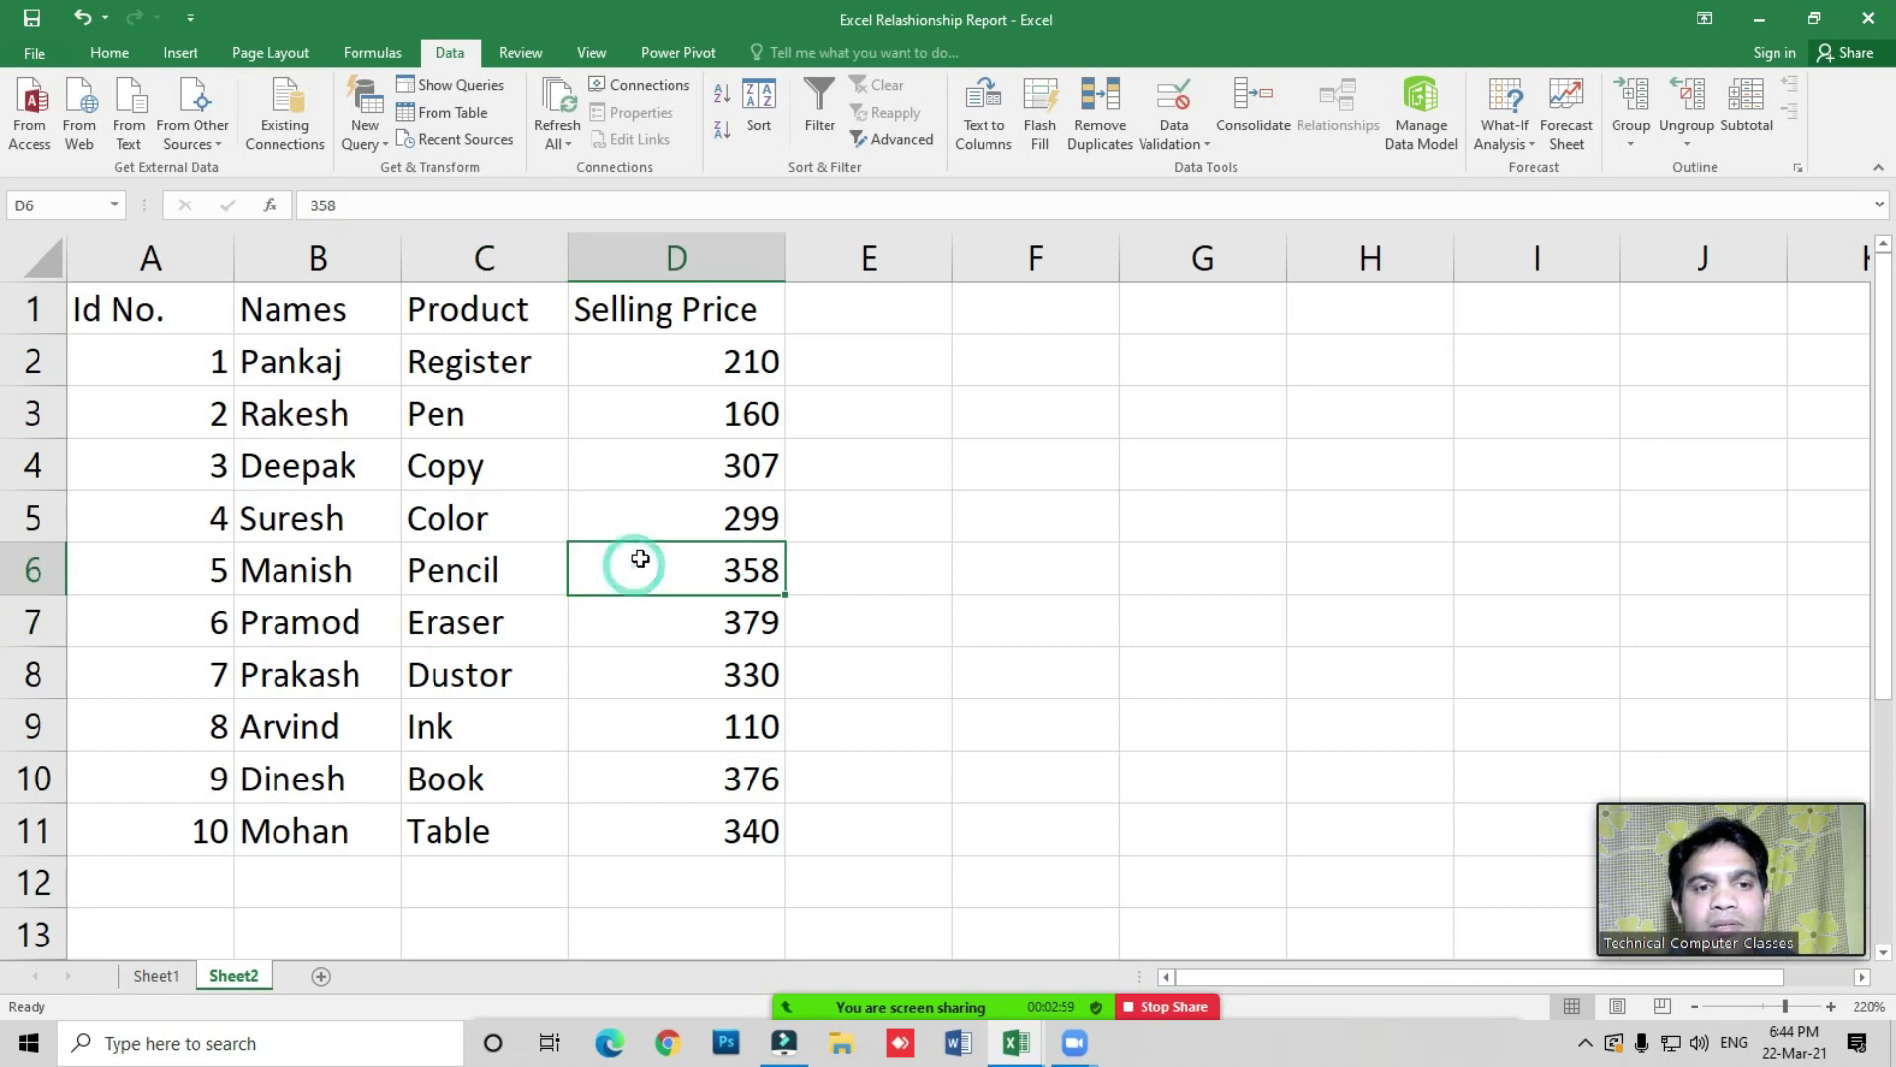
left_click(156, 976)
key("Down")
key("Down")
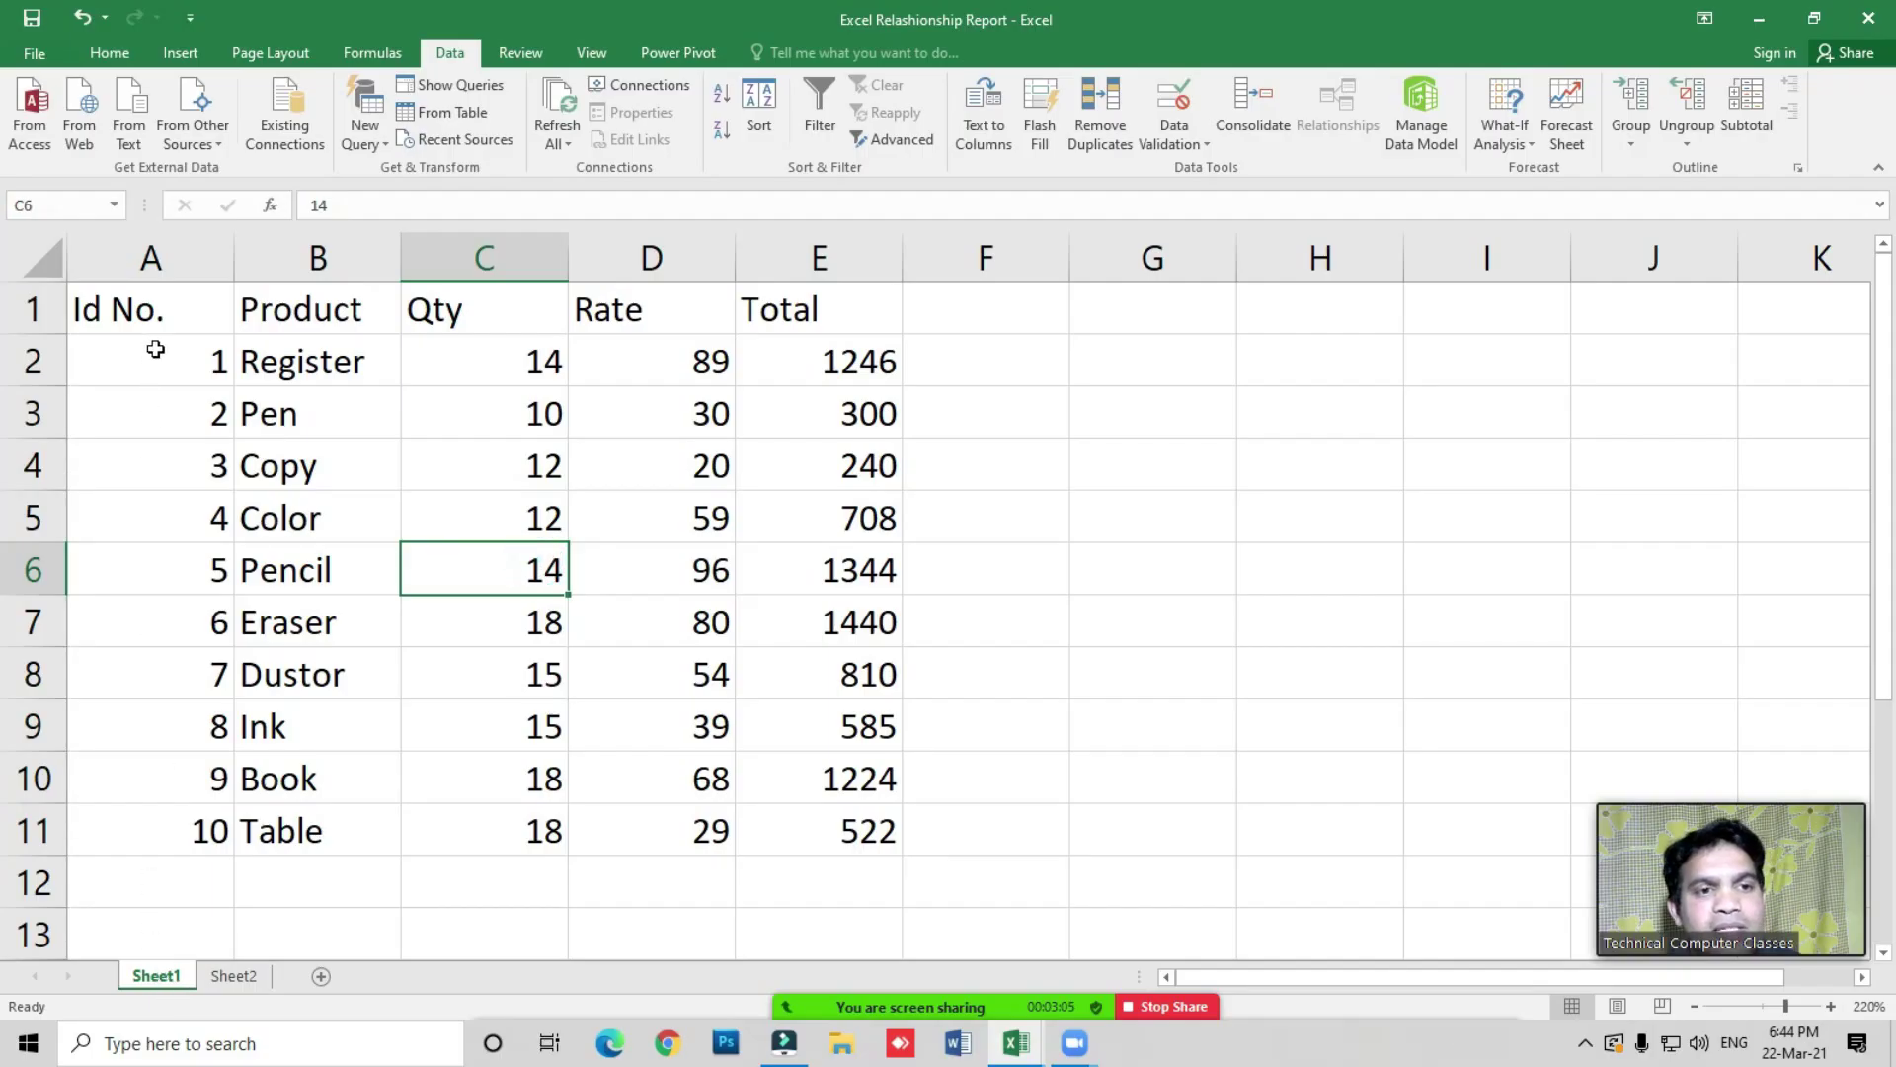
left_click_drag(148, 314, 849, 834)
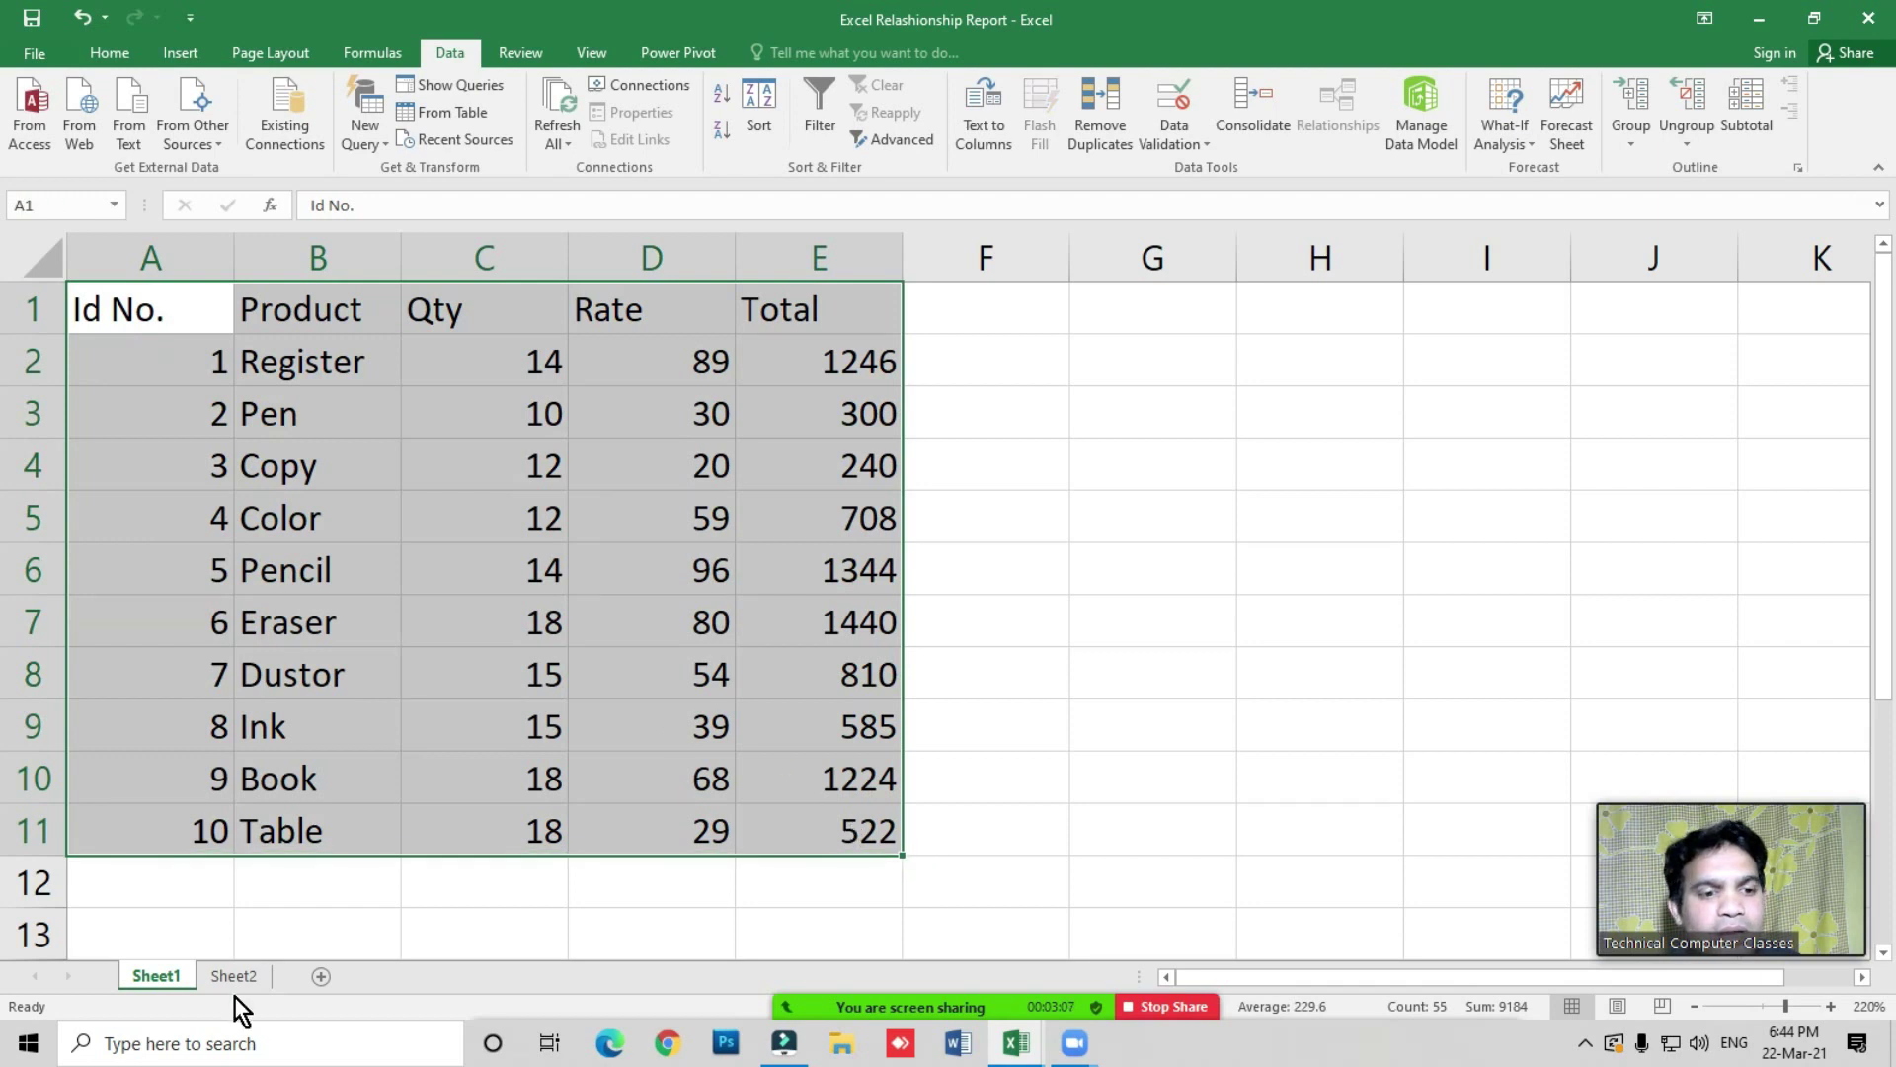
Compare Sheet1's Product column with Sheet2's Selling Price column, noting Pencil's Total 1344.
left_click(234, 976)
left_click(318, 365)
mouse_move(148, 309)
left_mouse_down()
mouse_move(721, 750)
mouse_move(721, 828)
left_mouse_up()
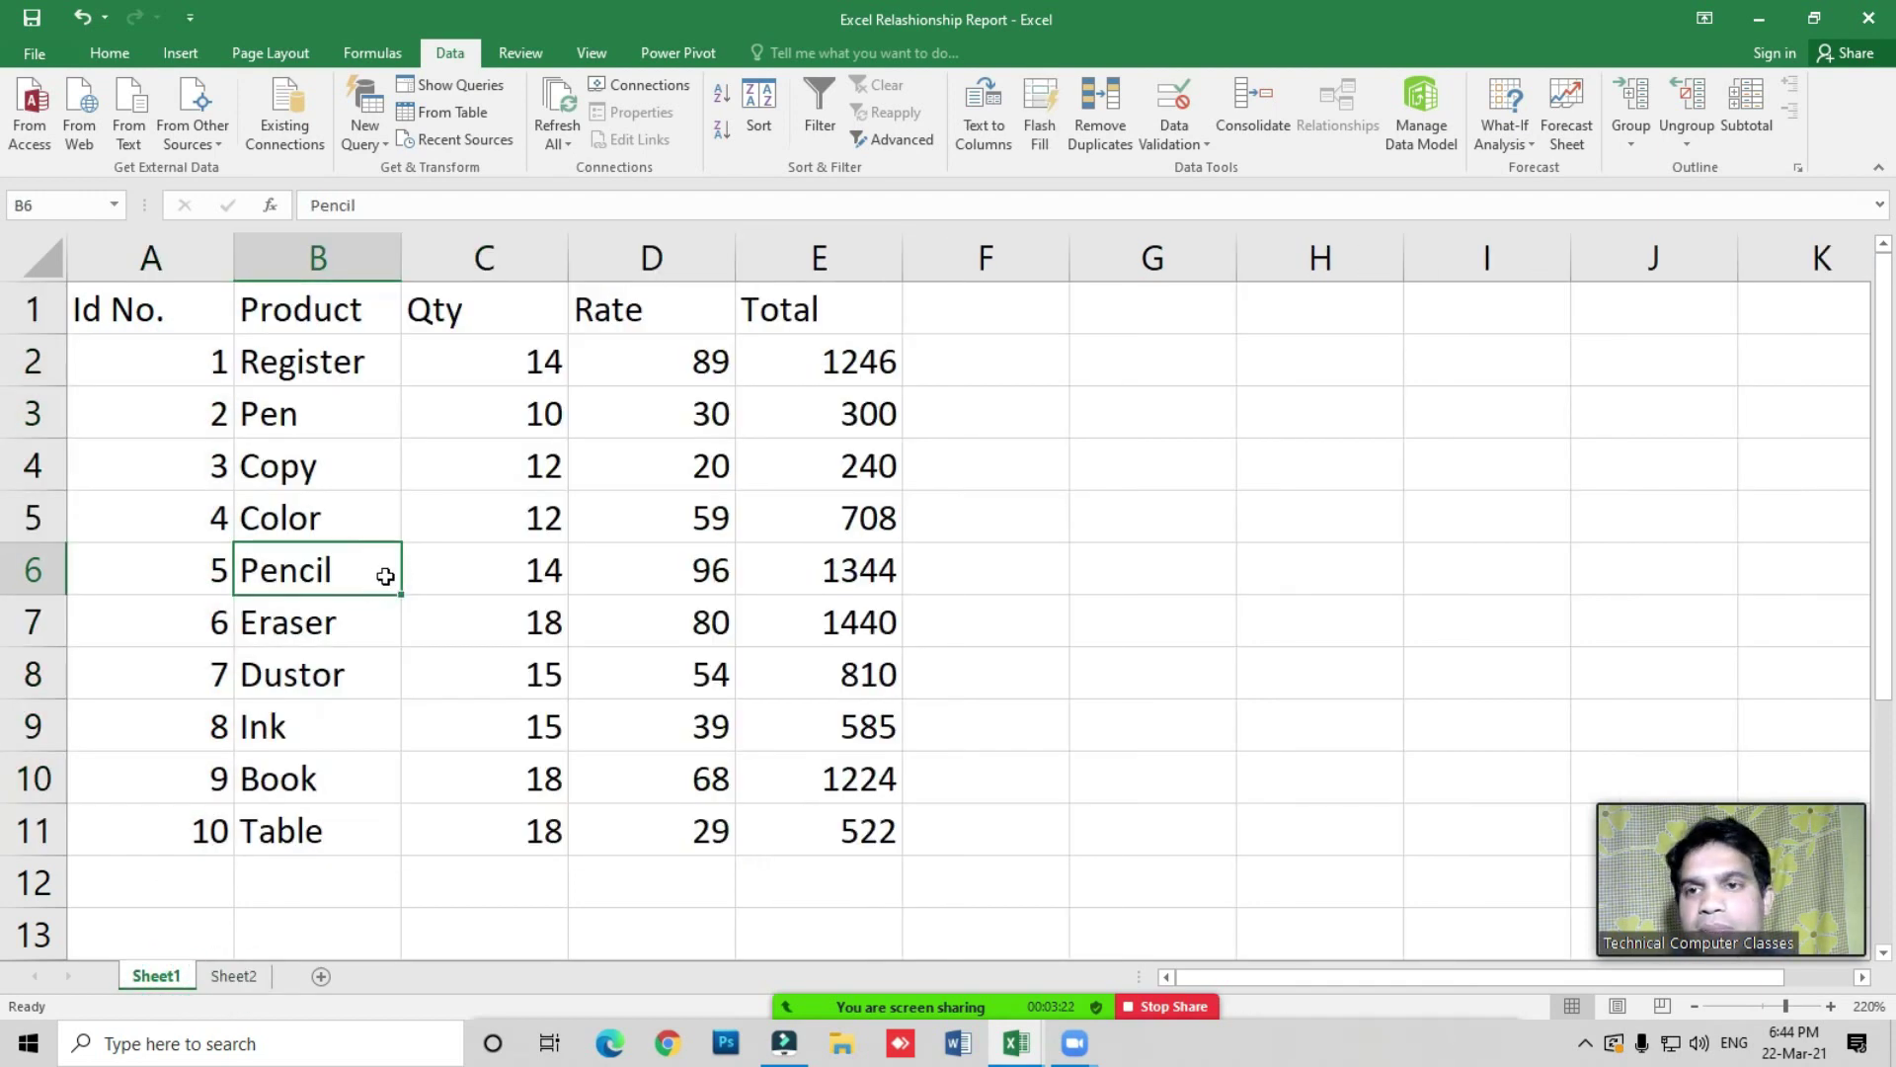
left_click(637, 580)
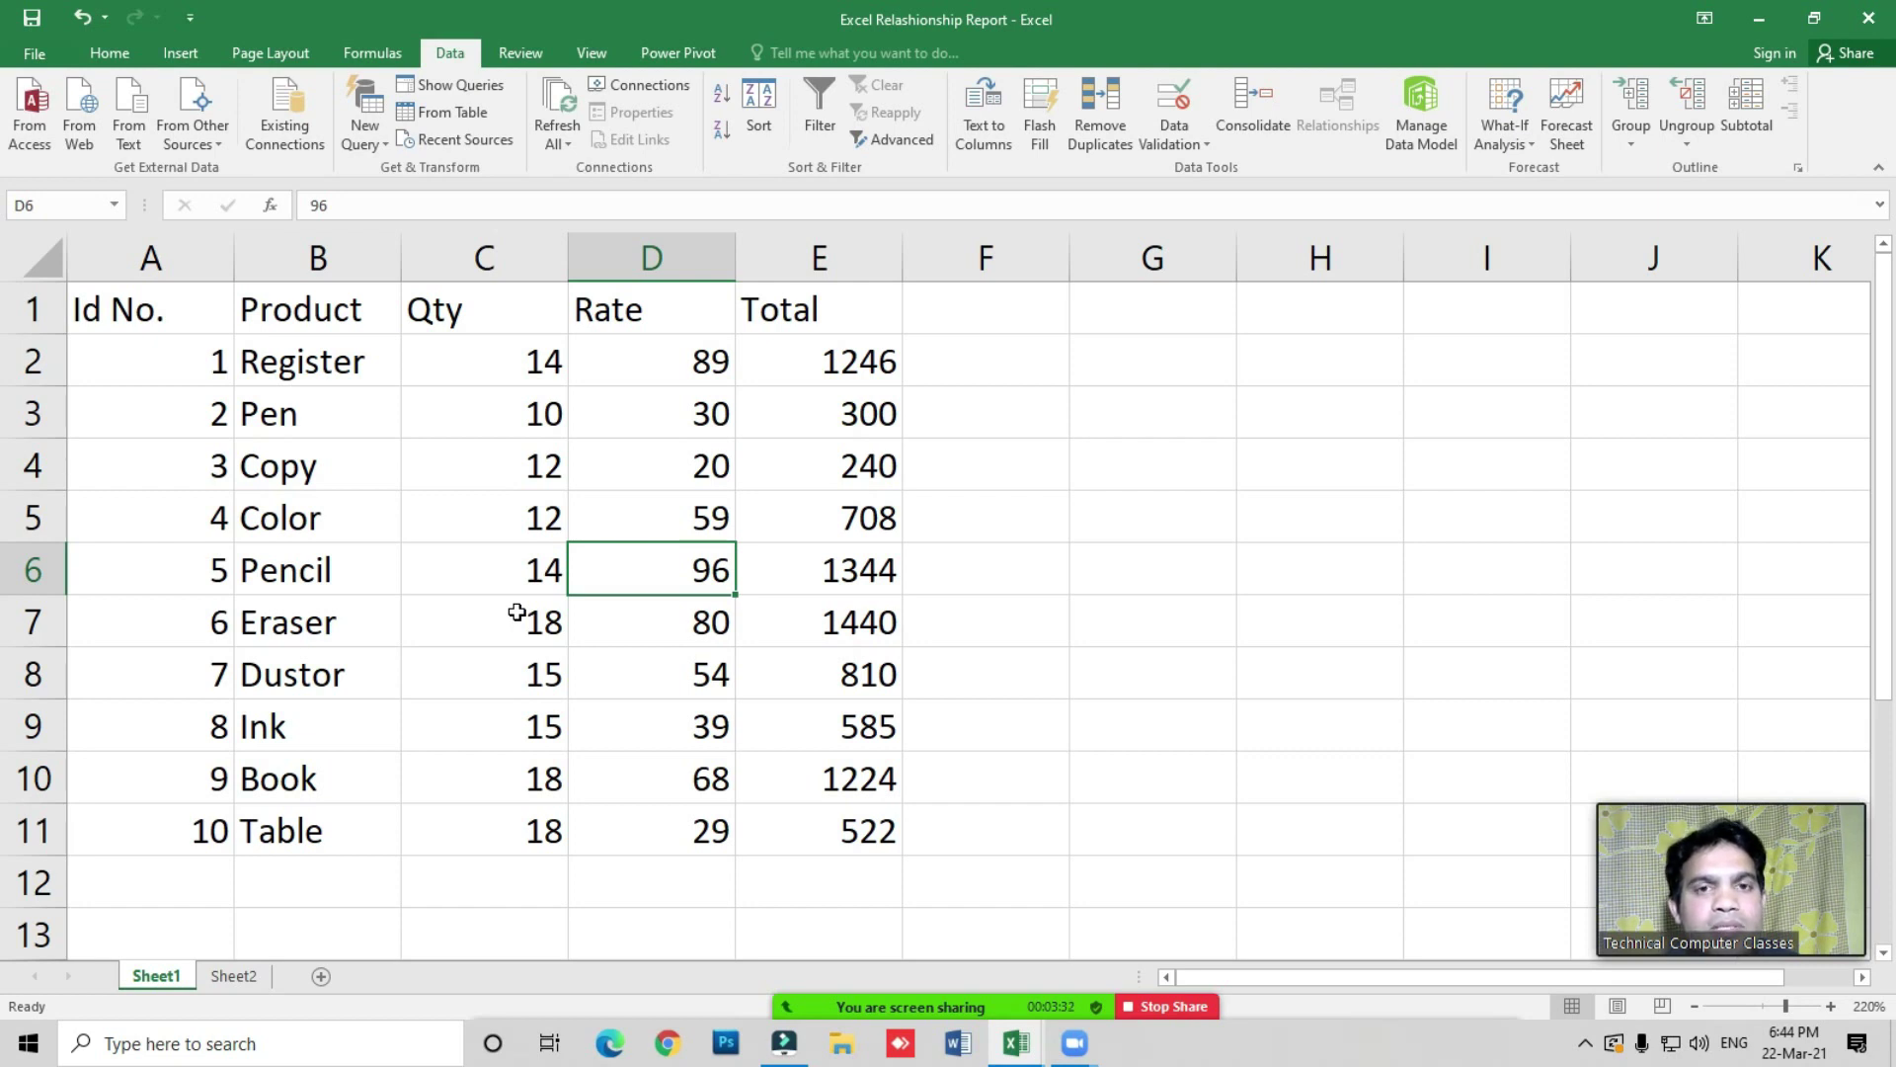
left_click(767, 309)
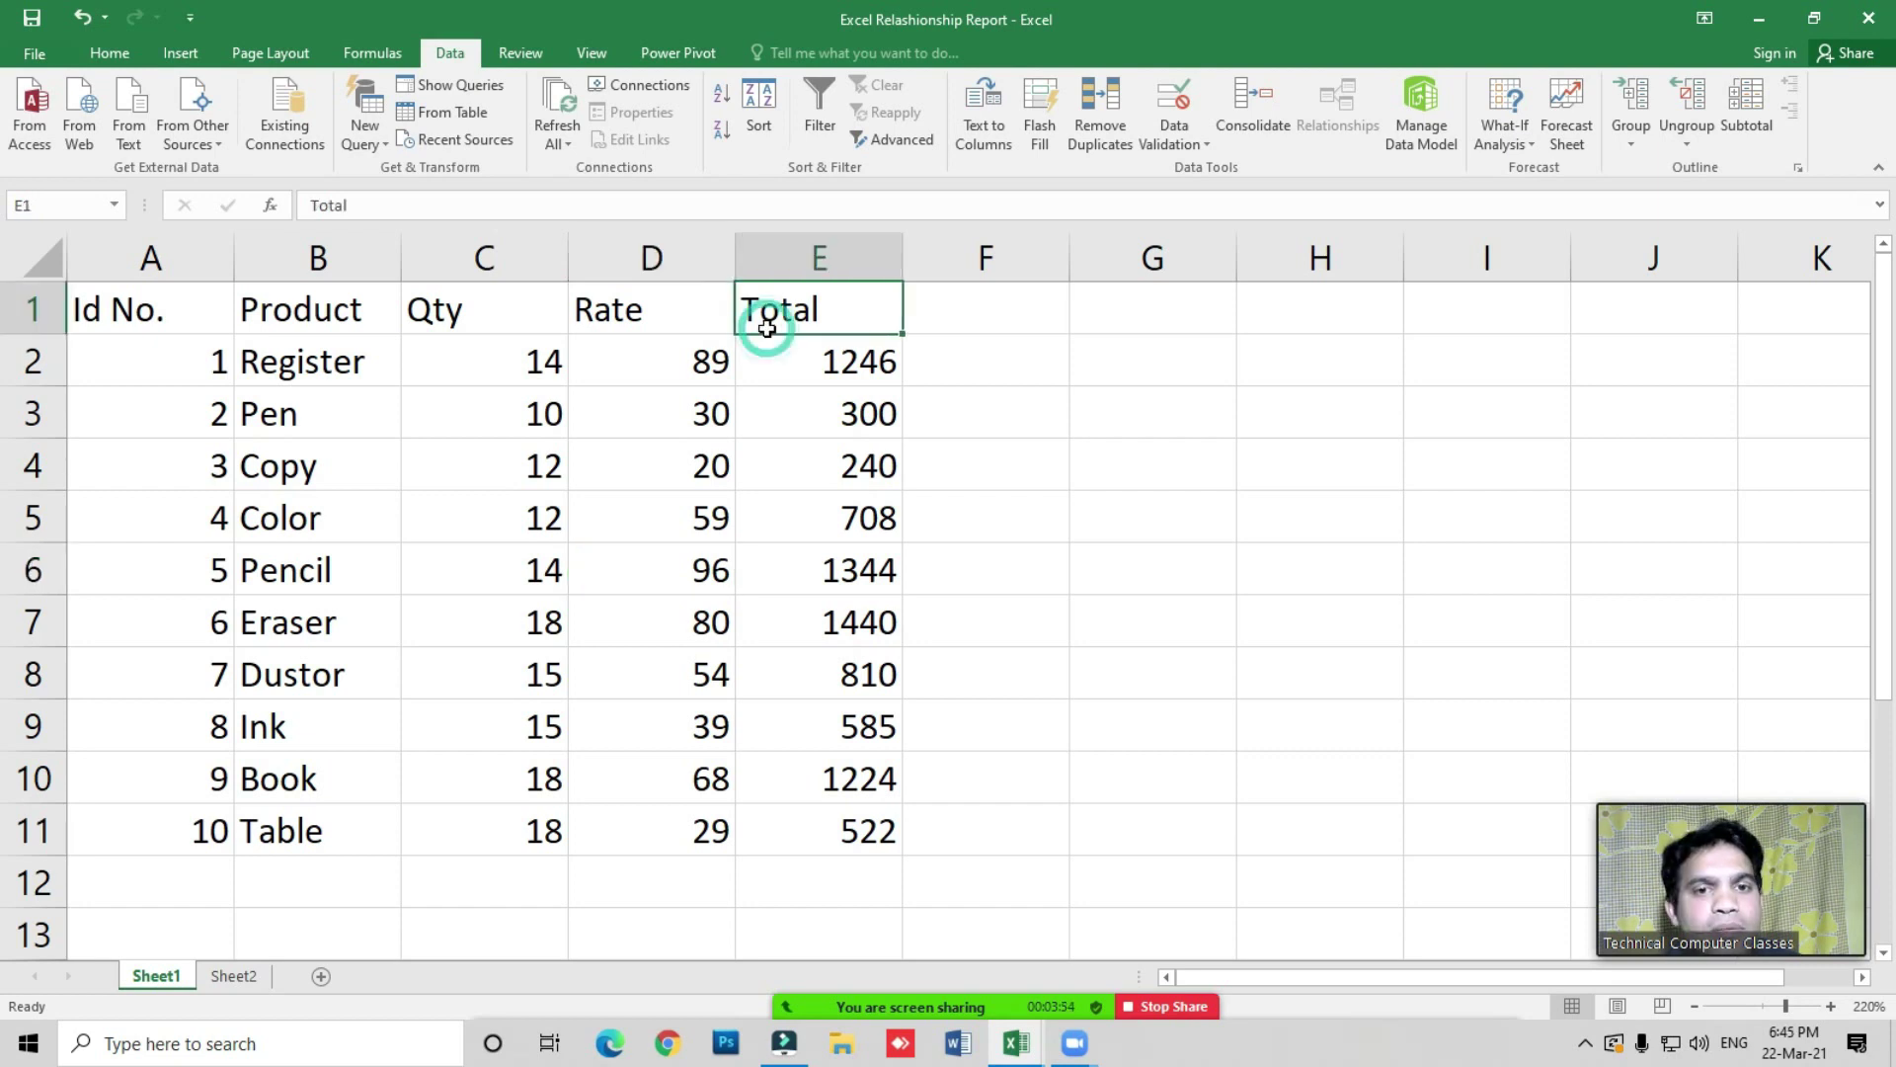
left_click(494, 504)
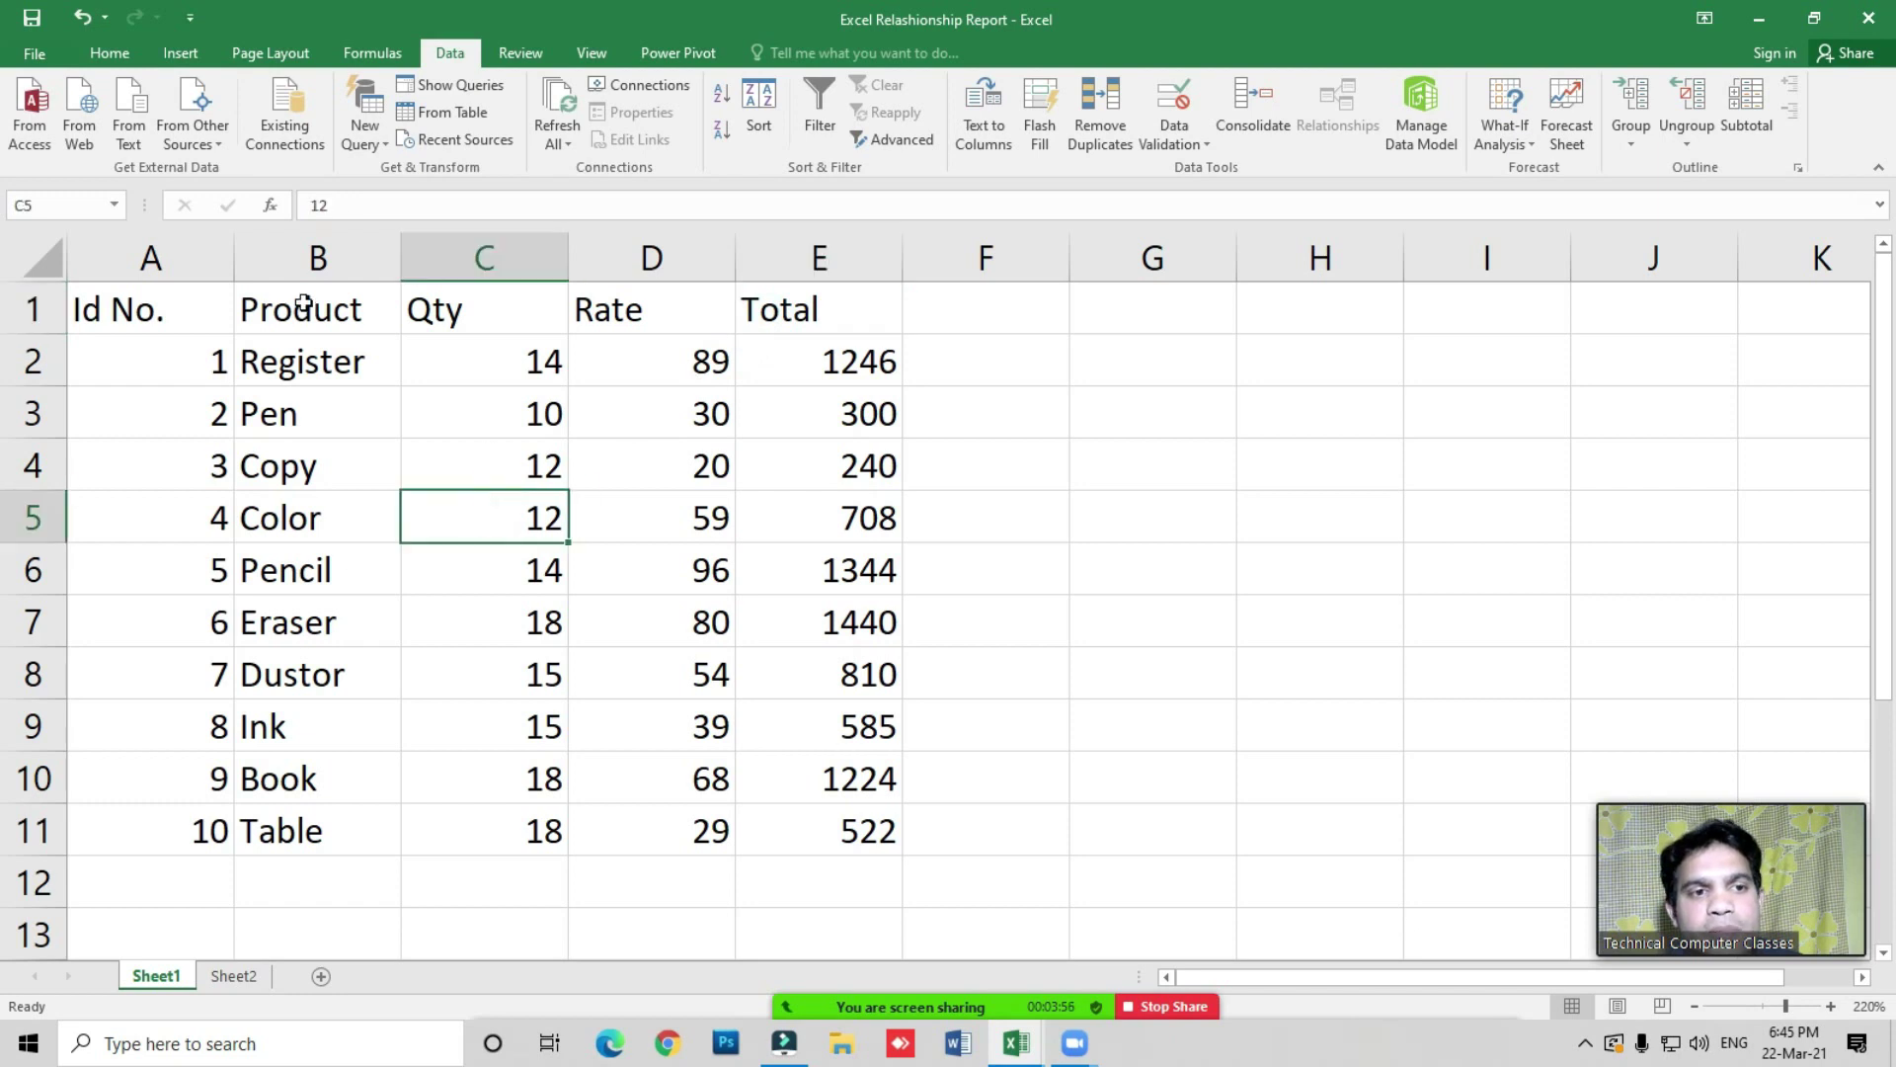
left_click_drag(303, 309, 304, 840)
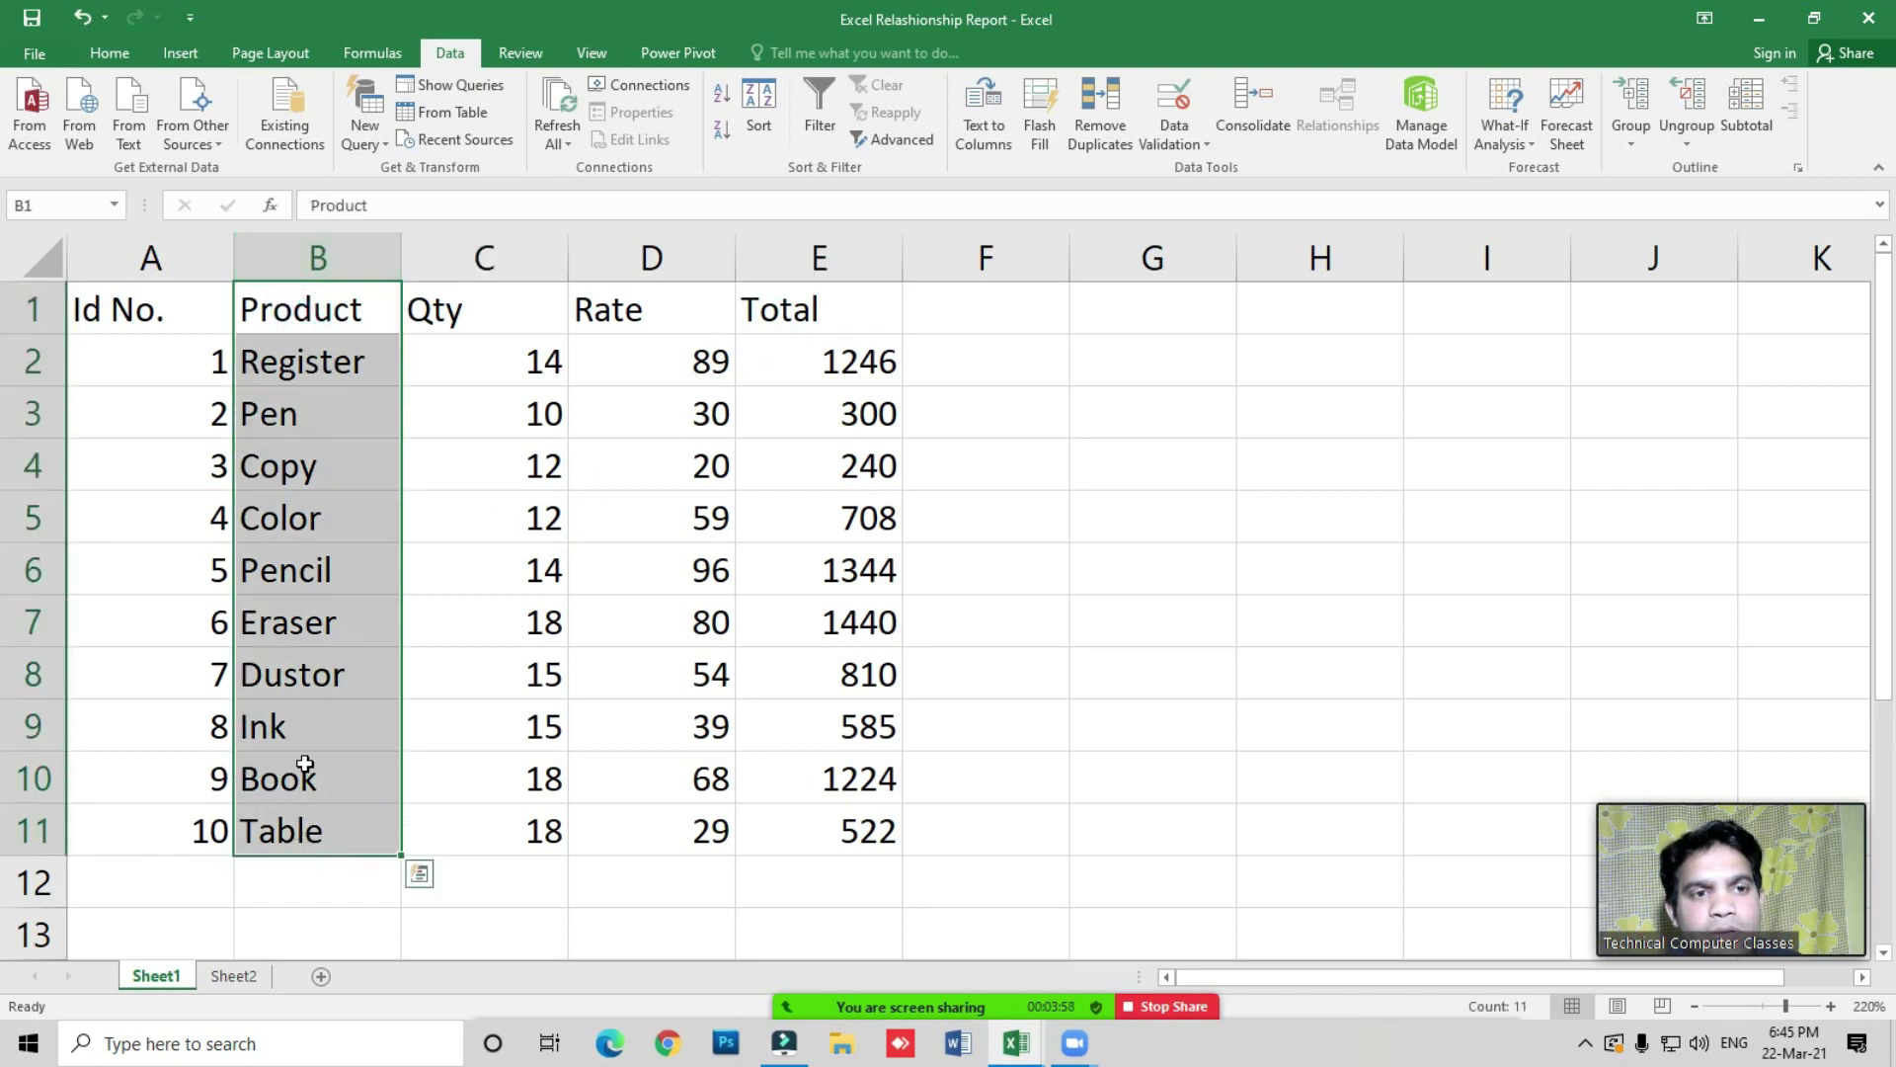
left_click(233, 976)
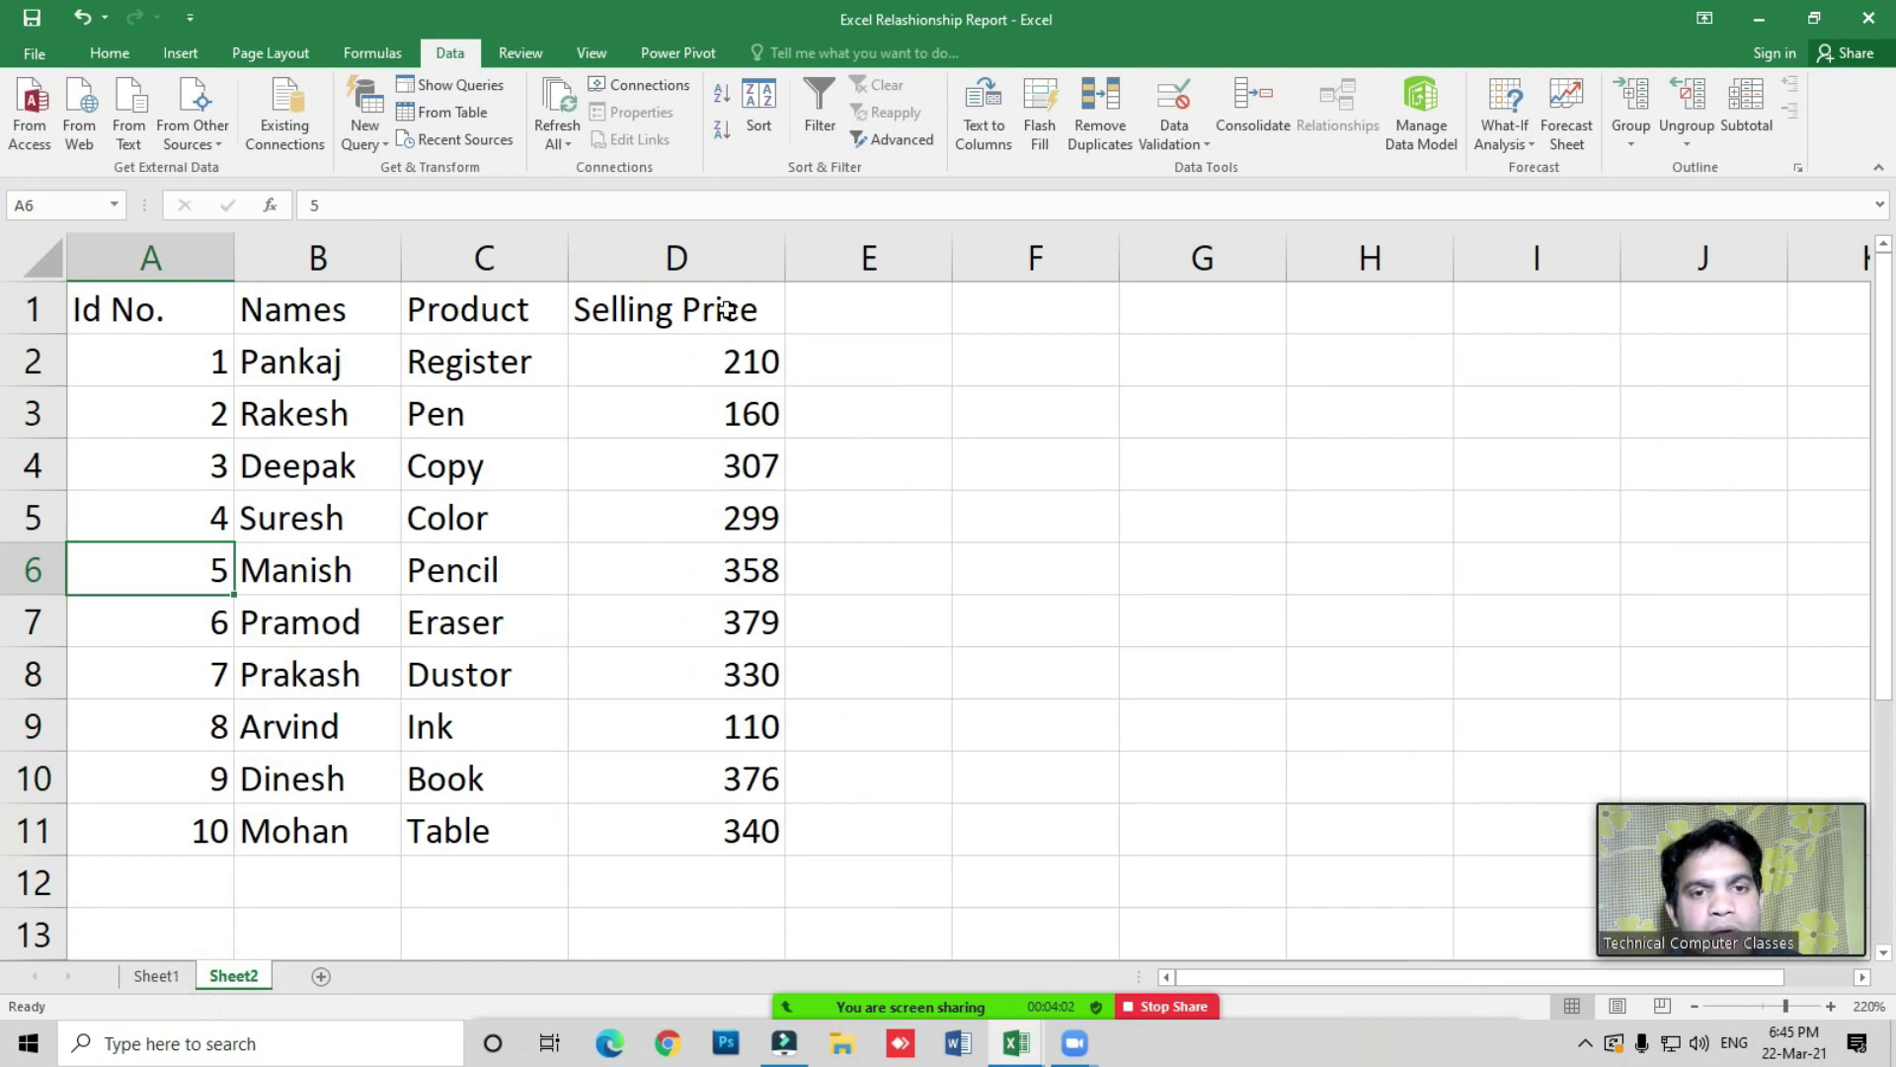
left_click_drag(724, 309, 746, 834)
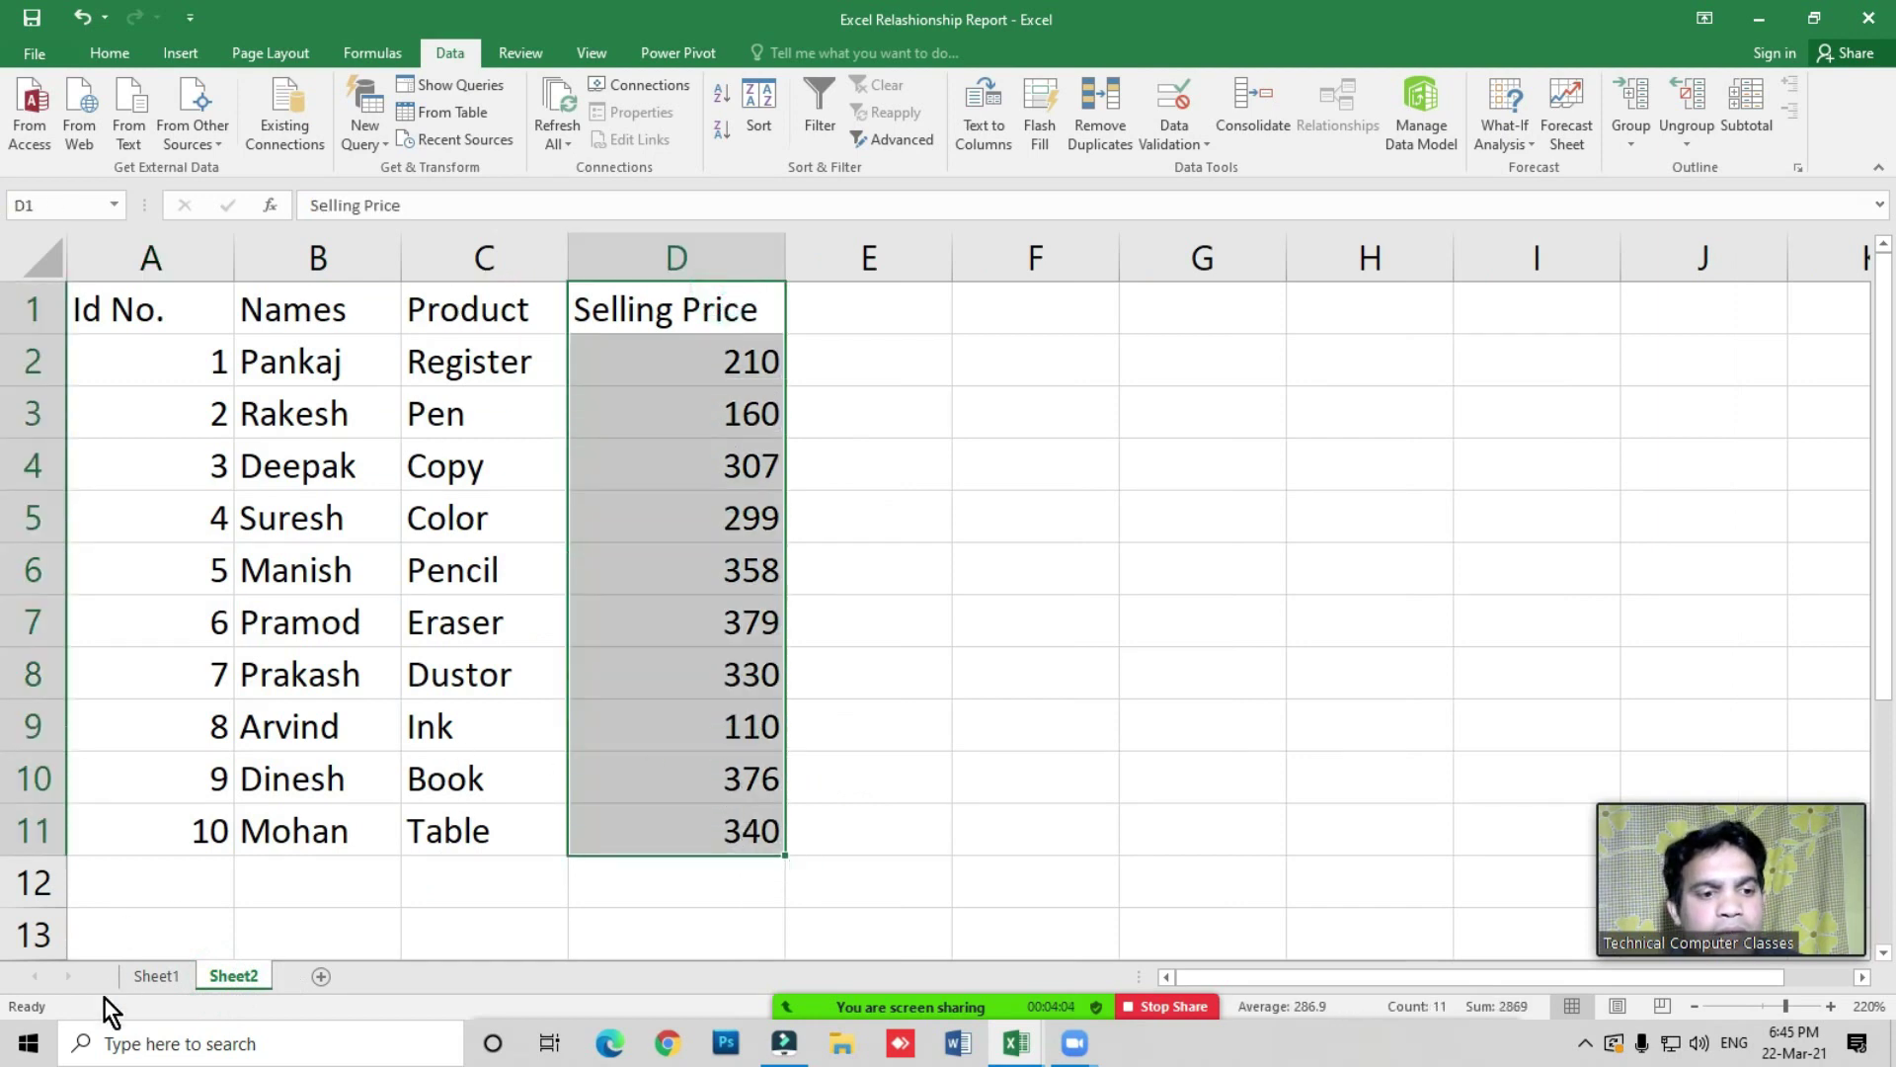
left_click(156, 976)
left_click(316, 569)
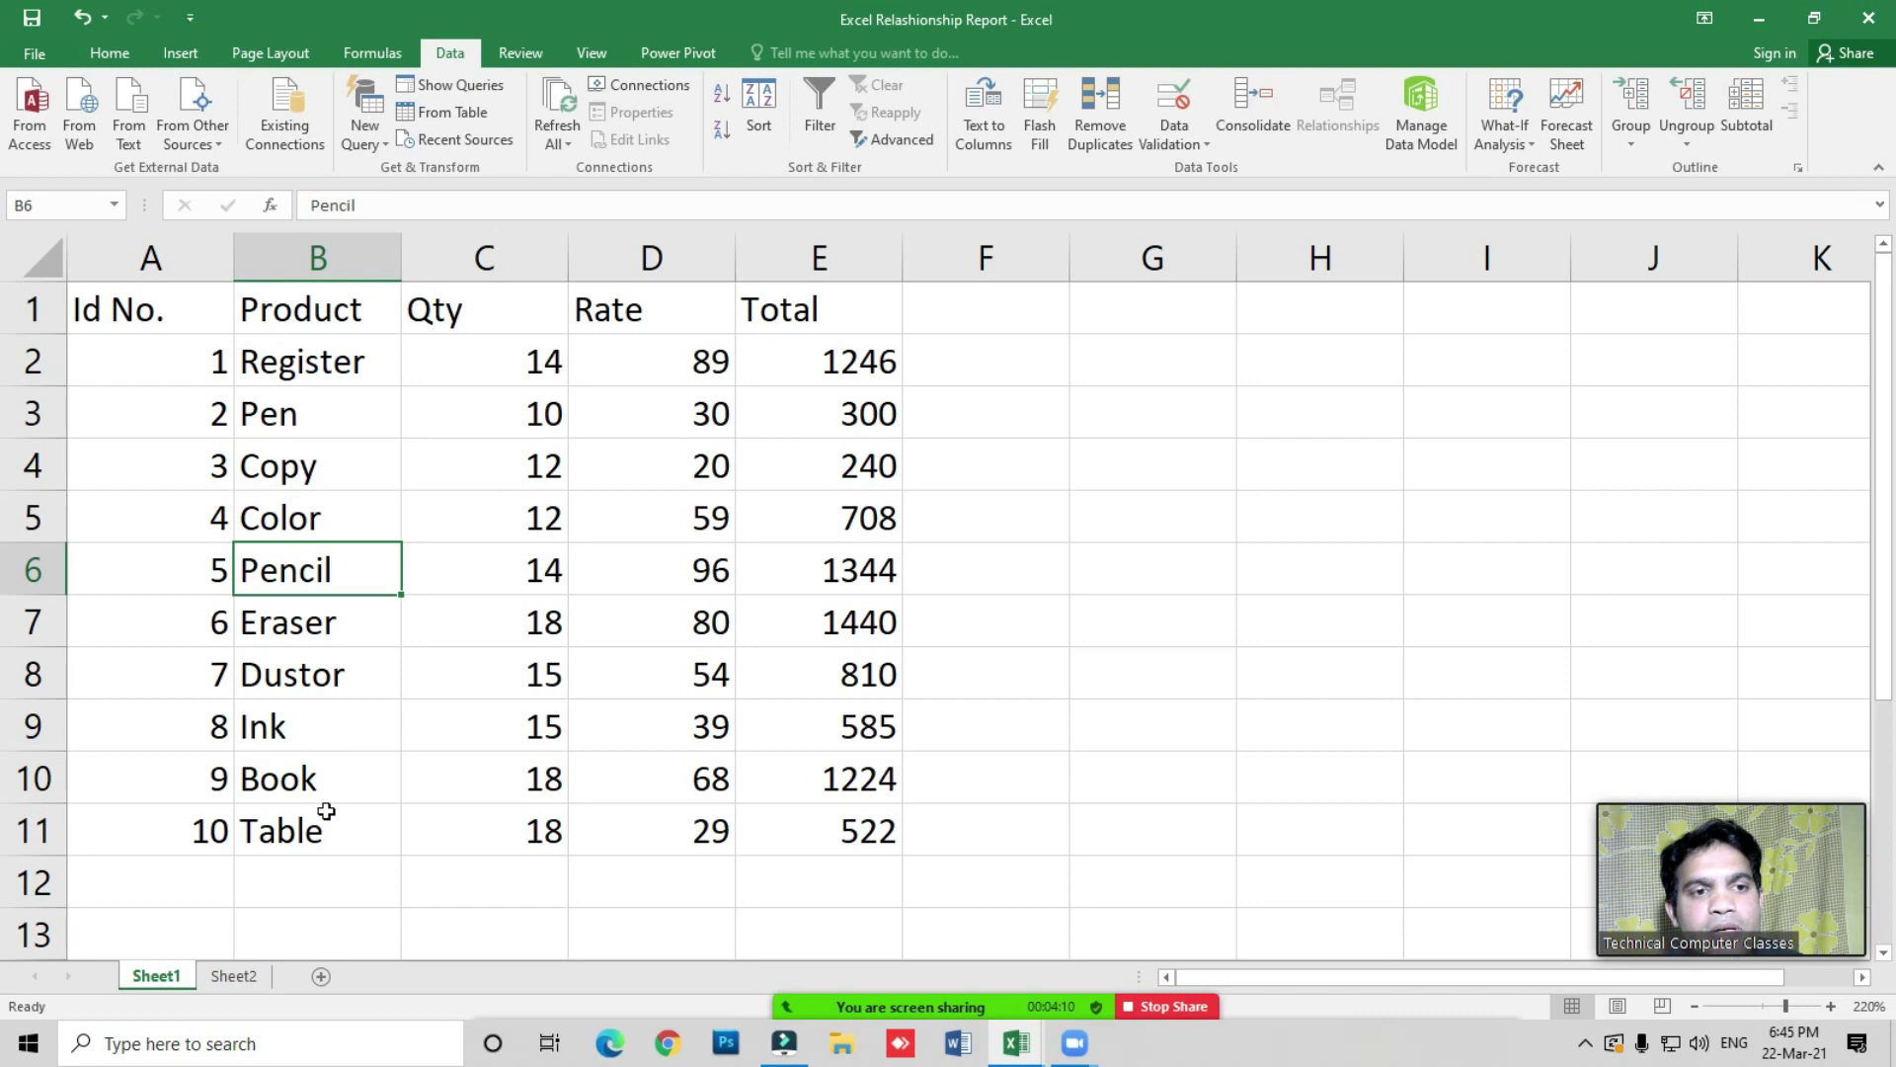
left_click(953, 822)
left_click(808, 570)
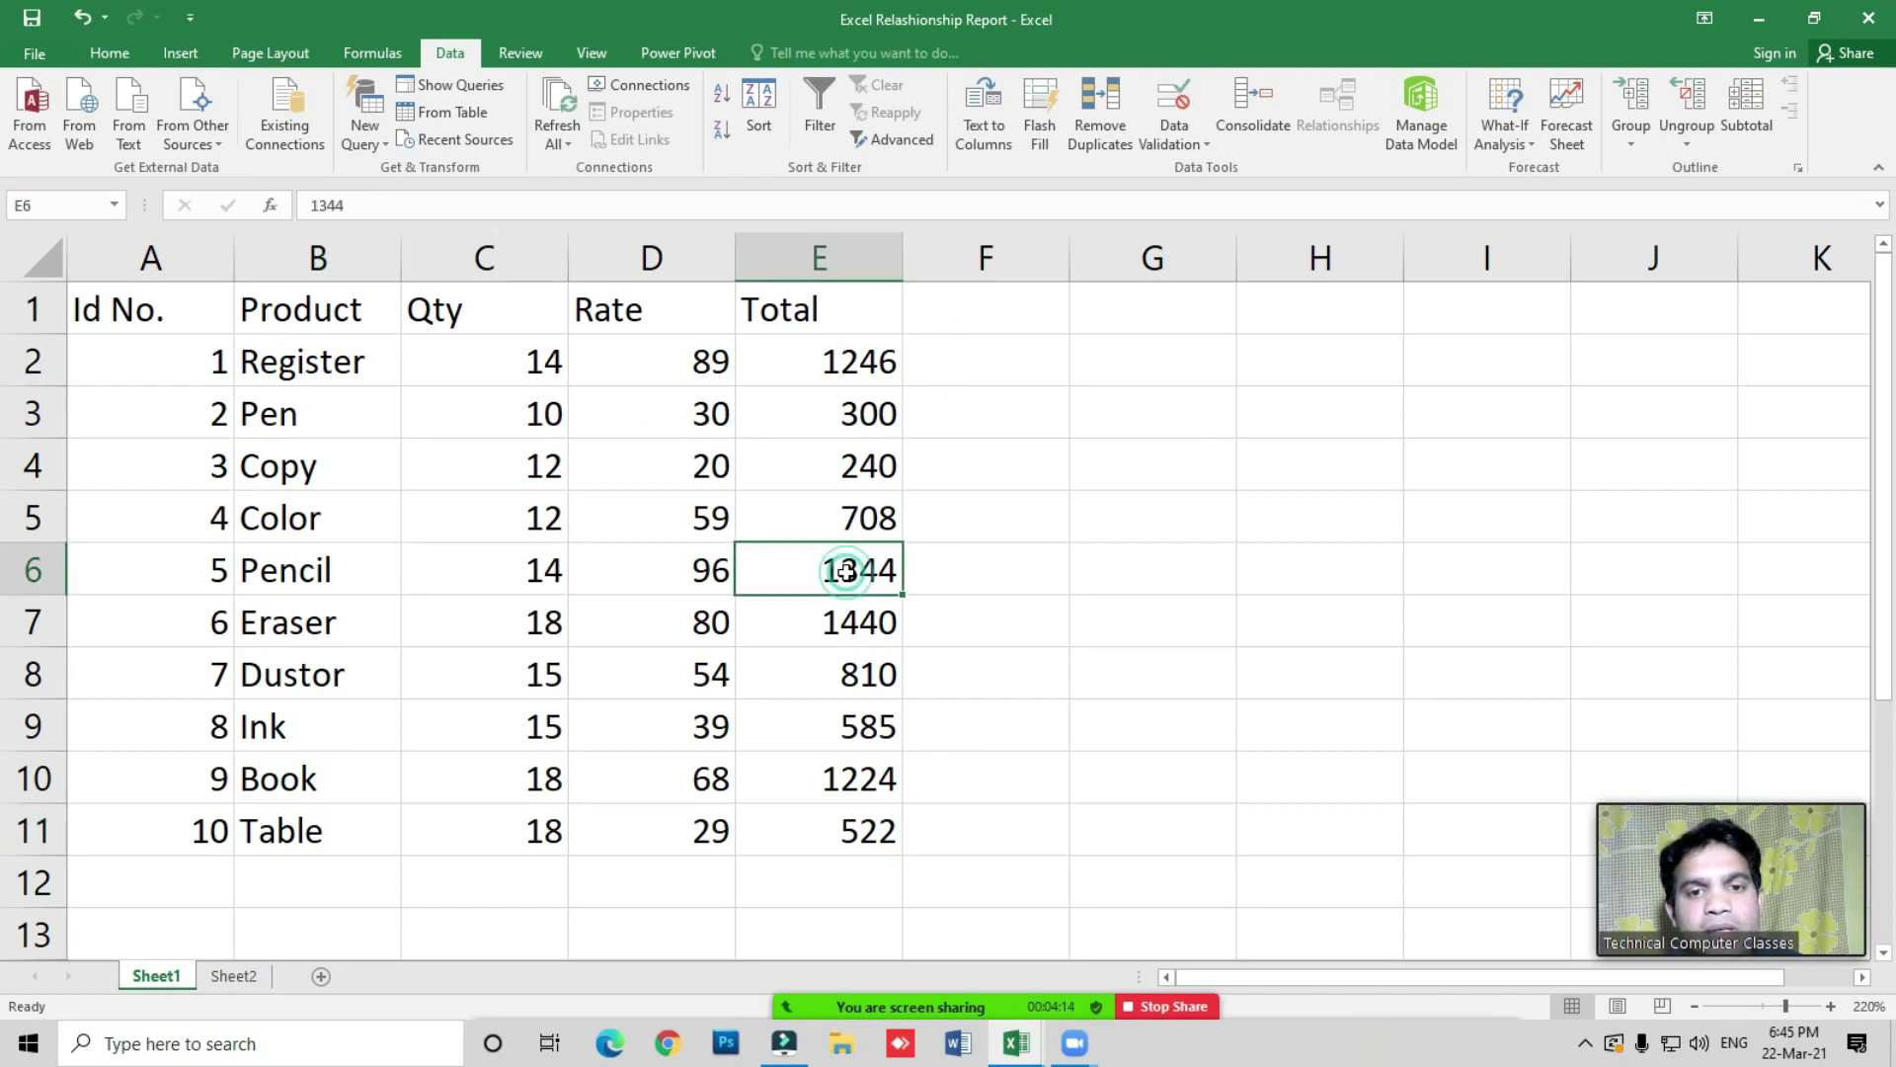
Compare Color and Pencil prices (299, 358) with Sheet1's Rate and Total values, ending on Sheet1.
left_click(232, 976)
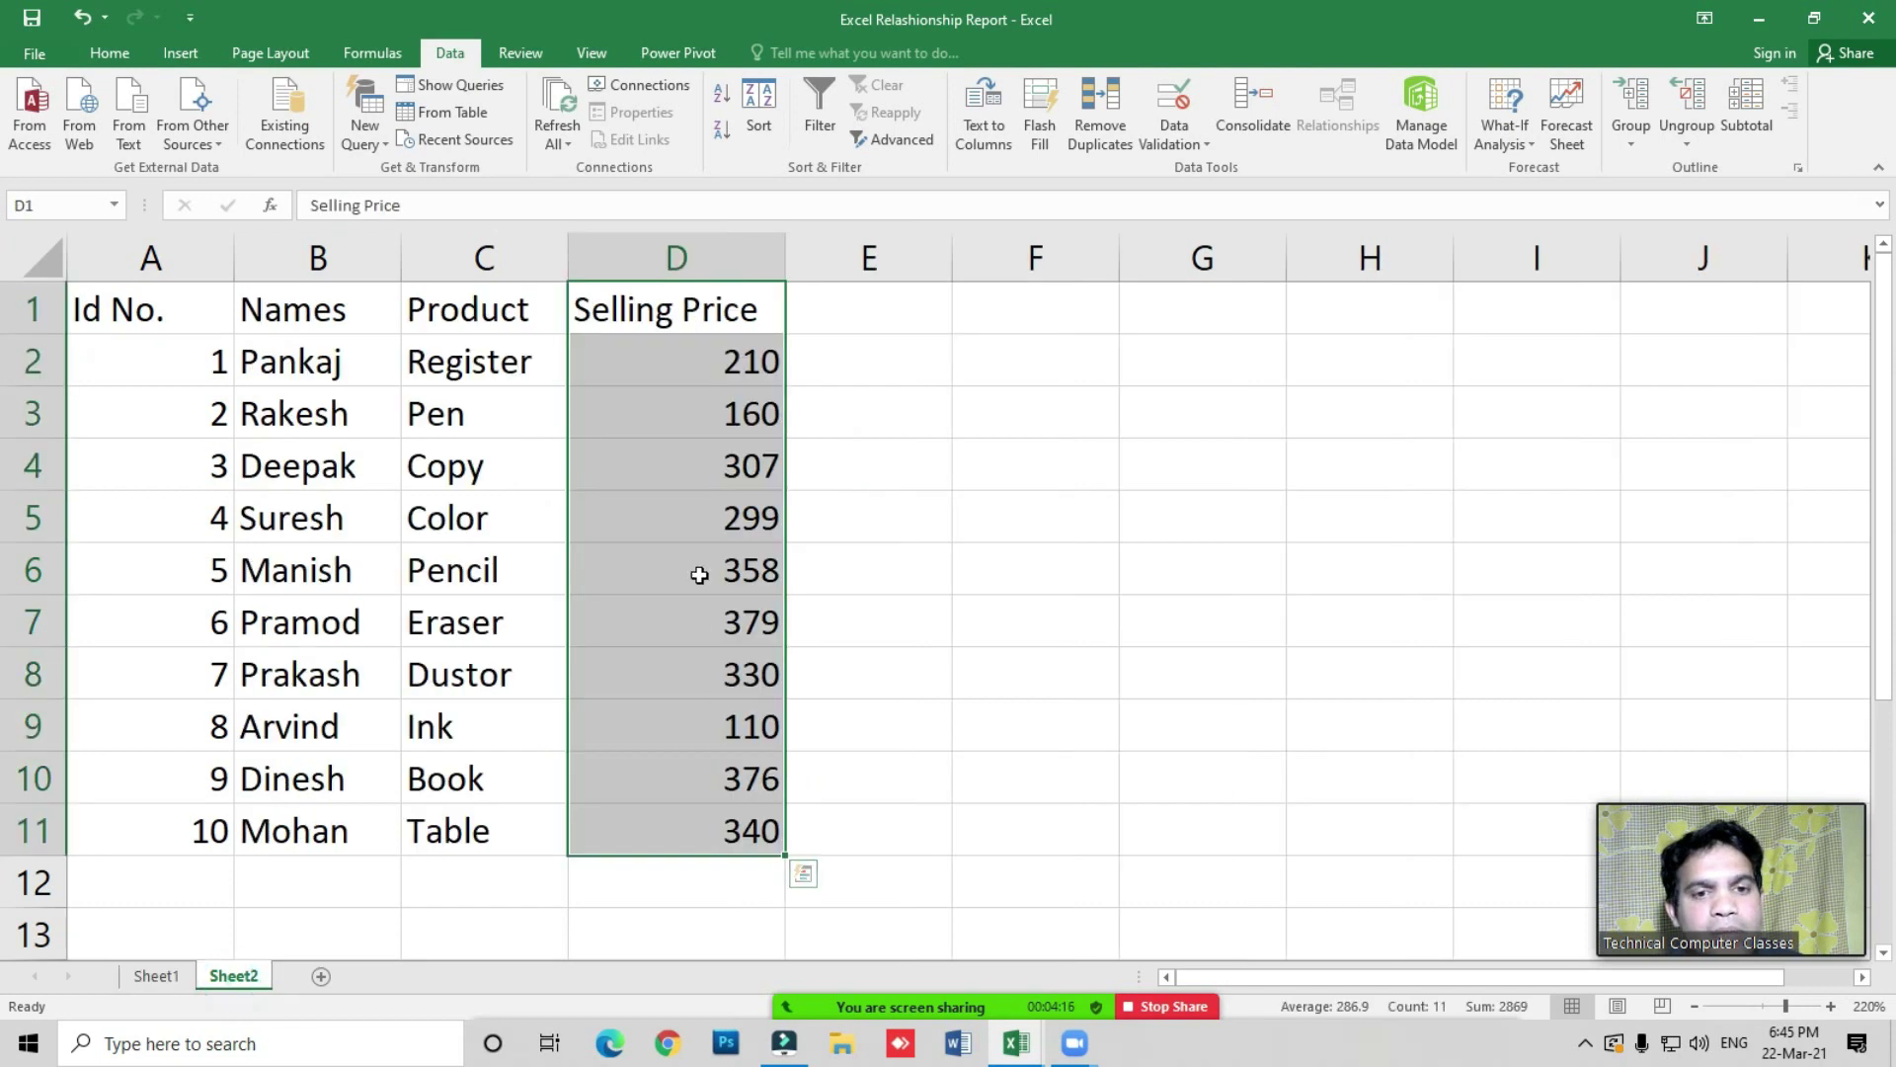
left_click(682, 509)
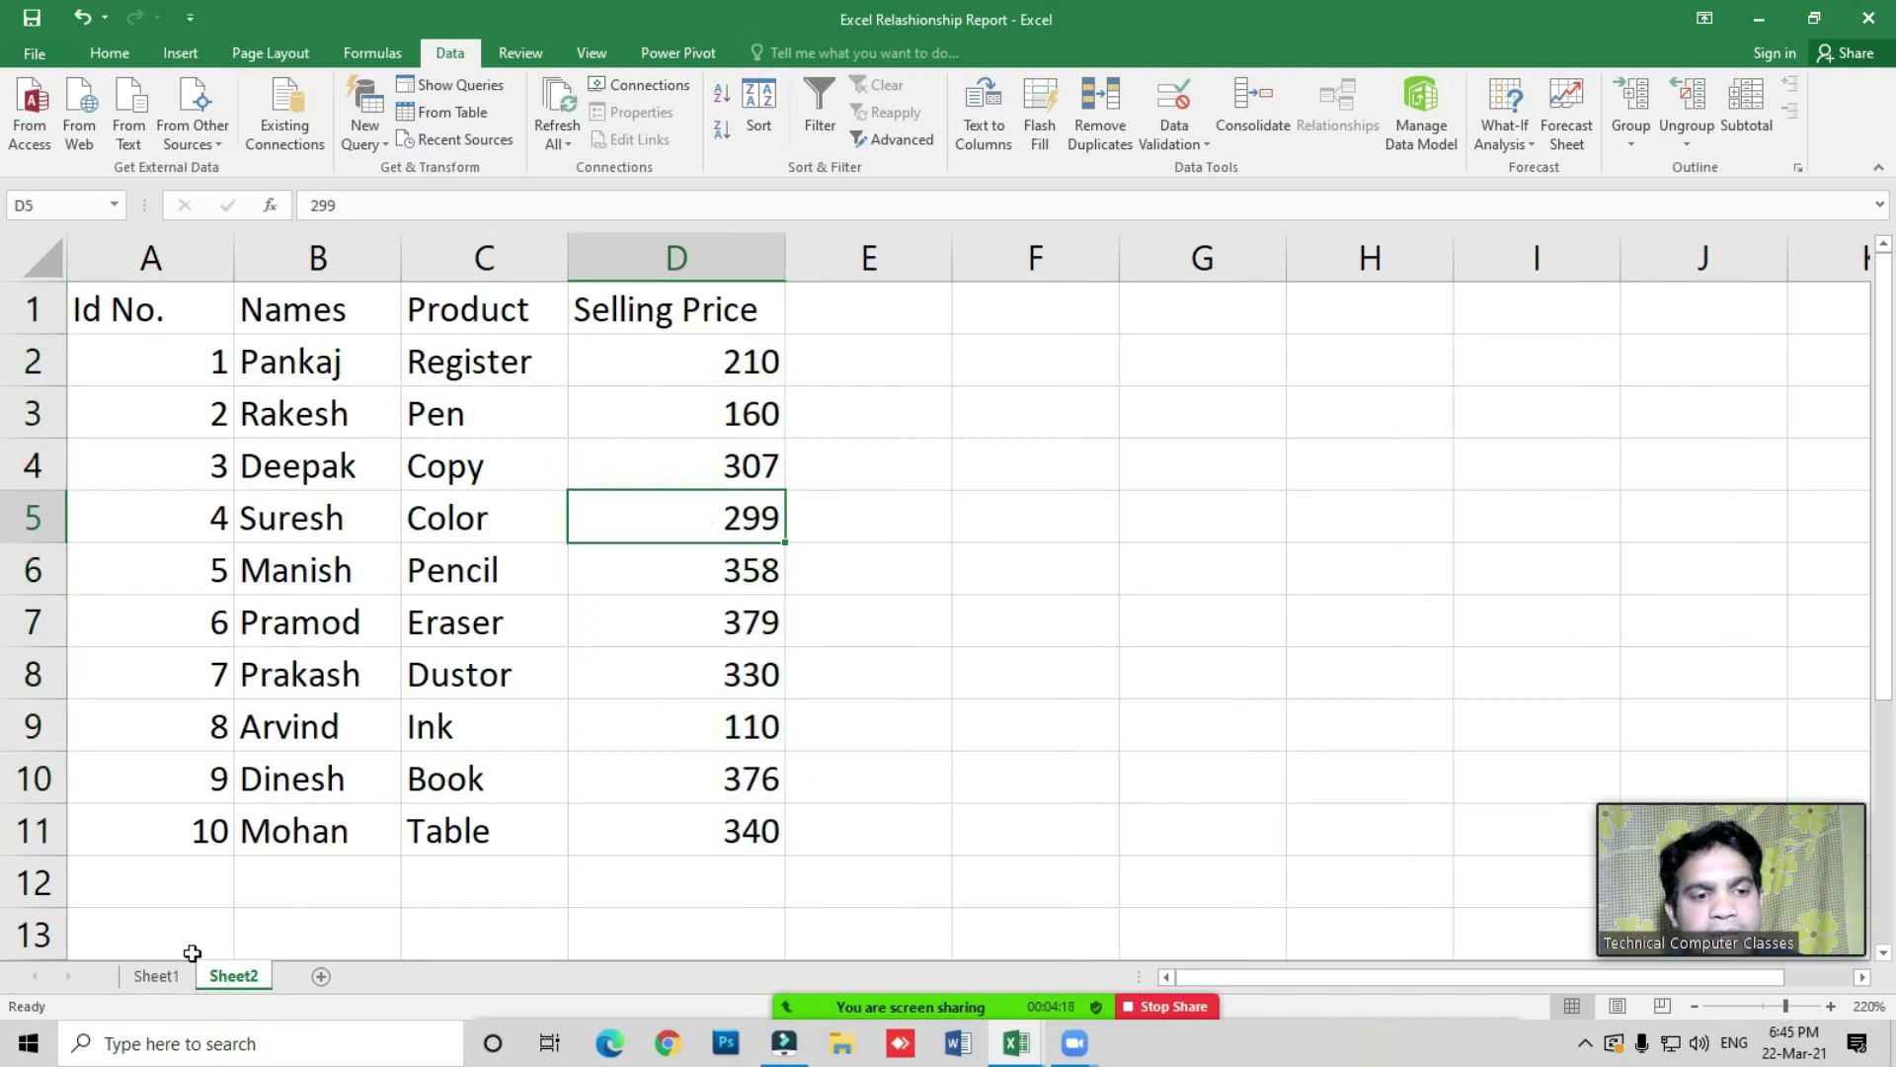
left_click(157, 974)
left_click(975, 322)
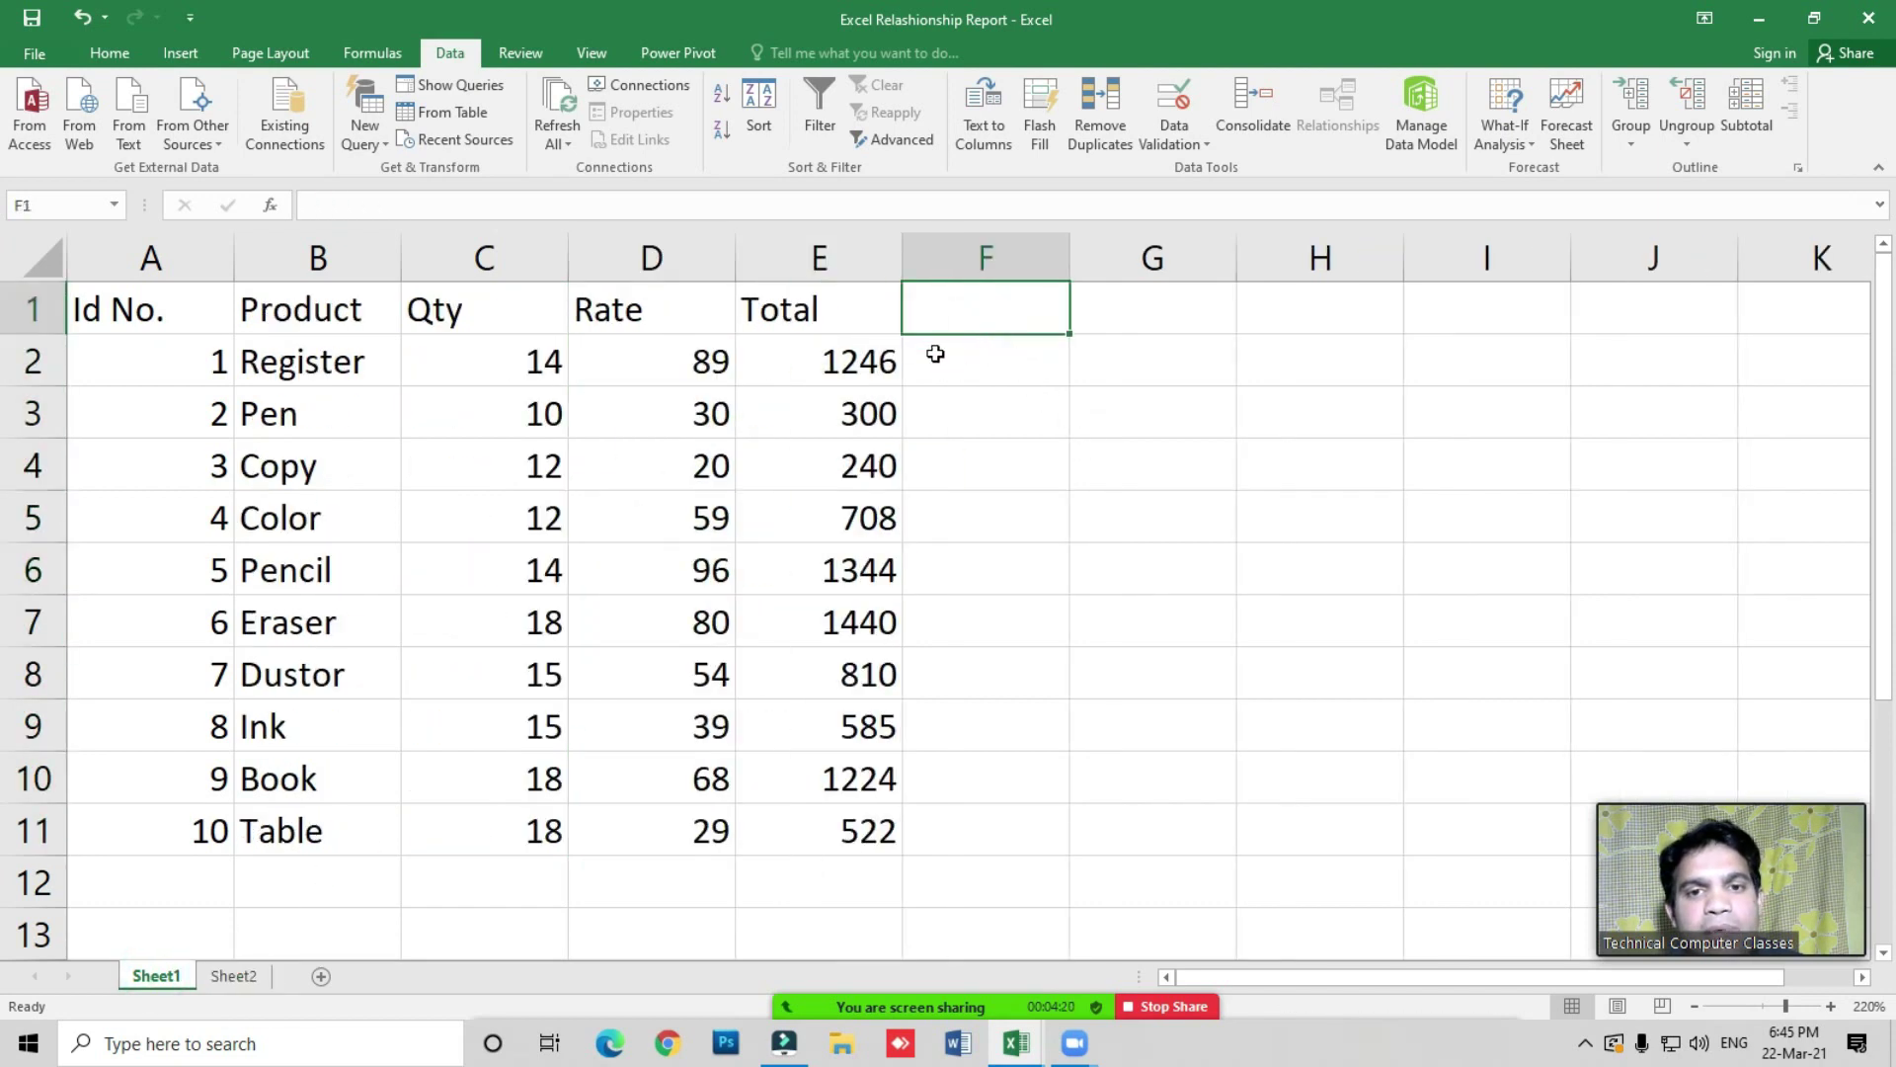
left_click(960, 361)
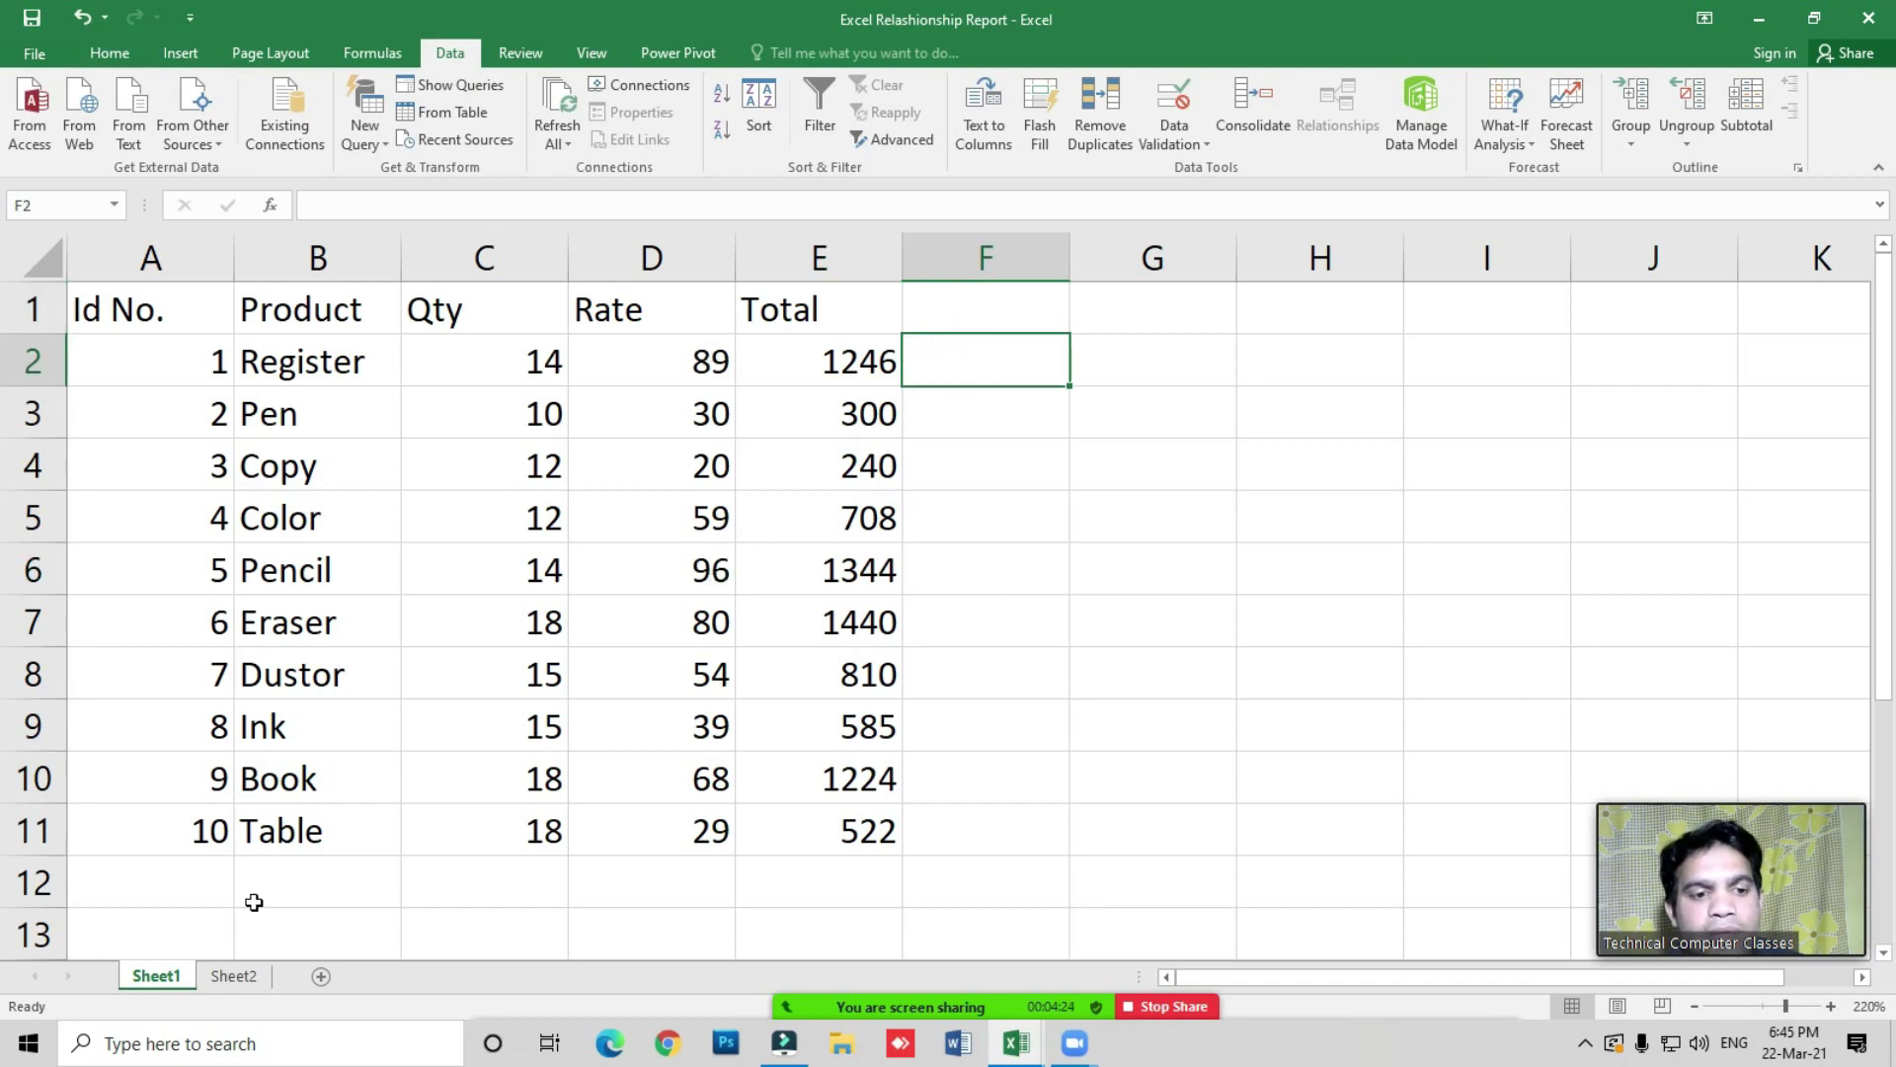
left_click(237, 976)
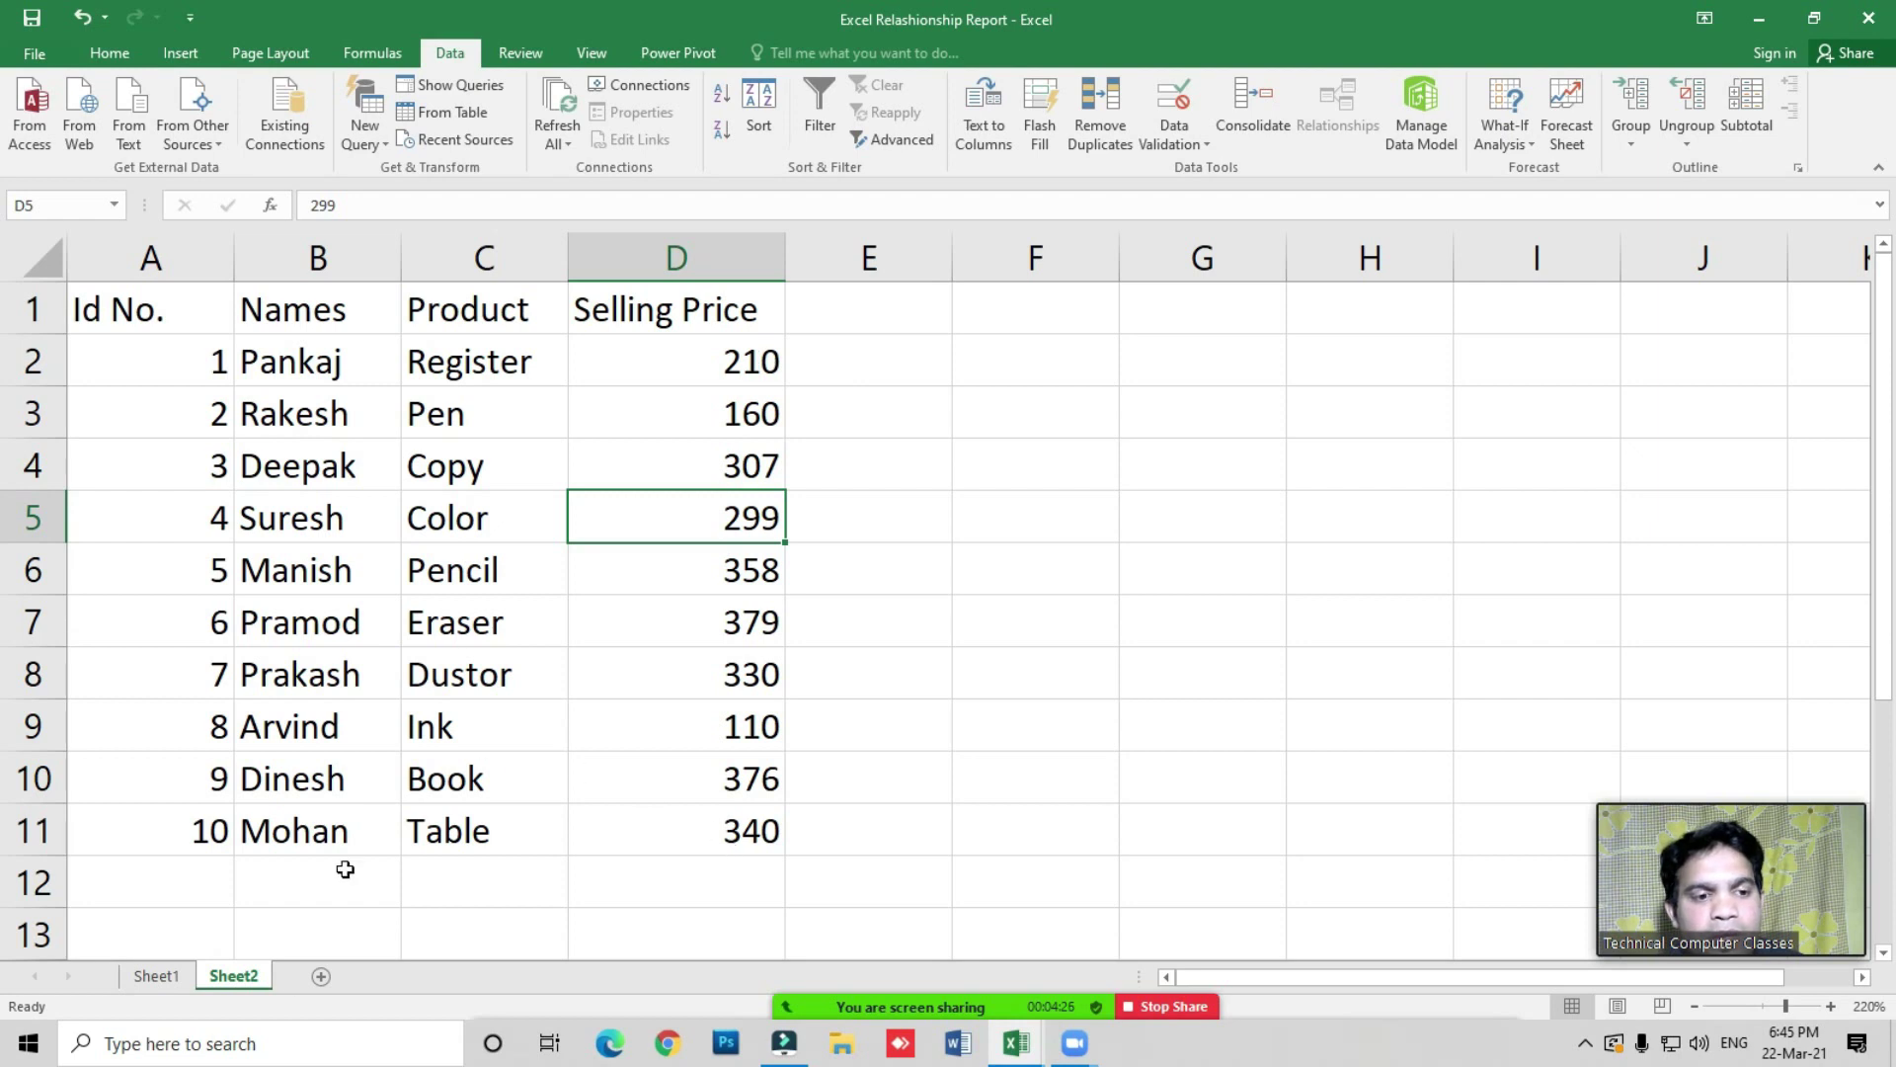
left_click(183, 975)
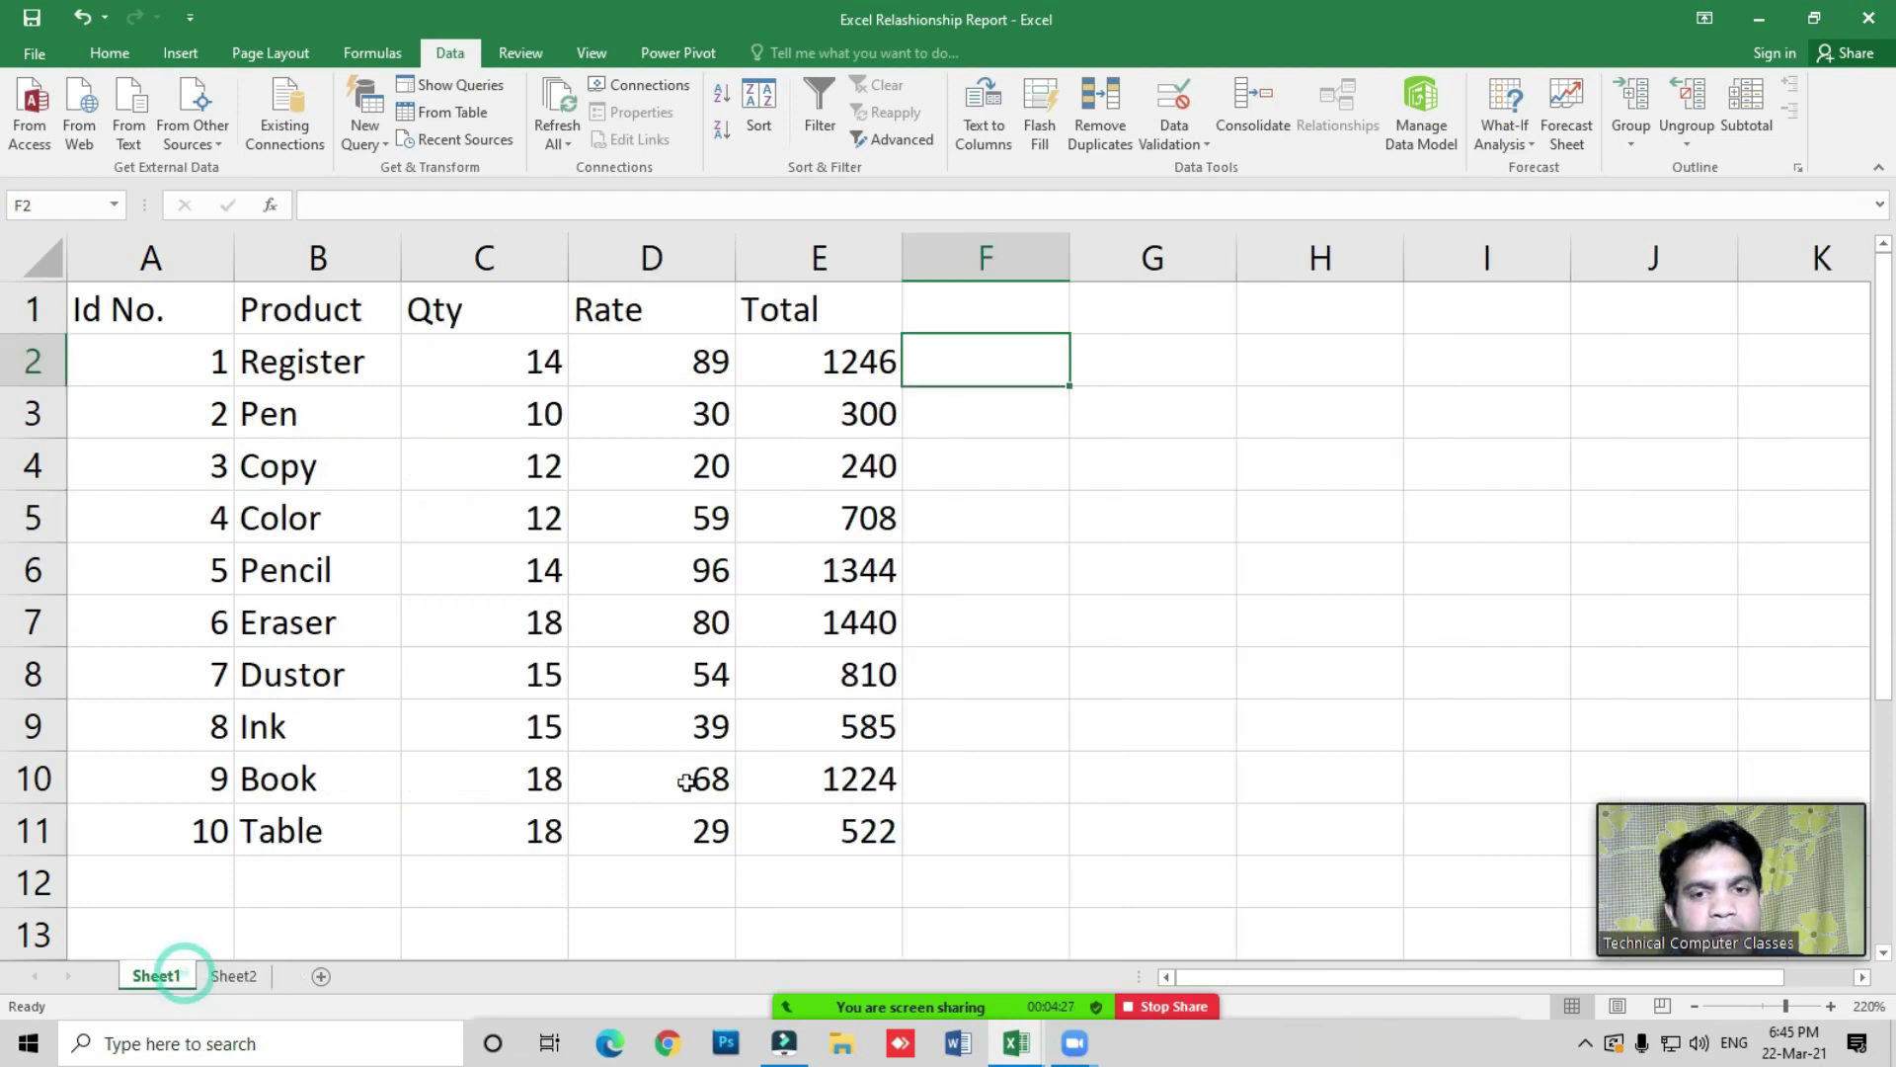
left_click(983, 810)
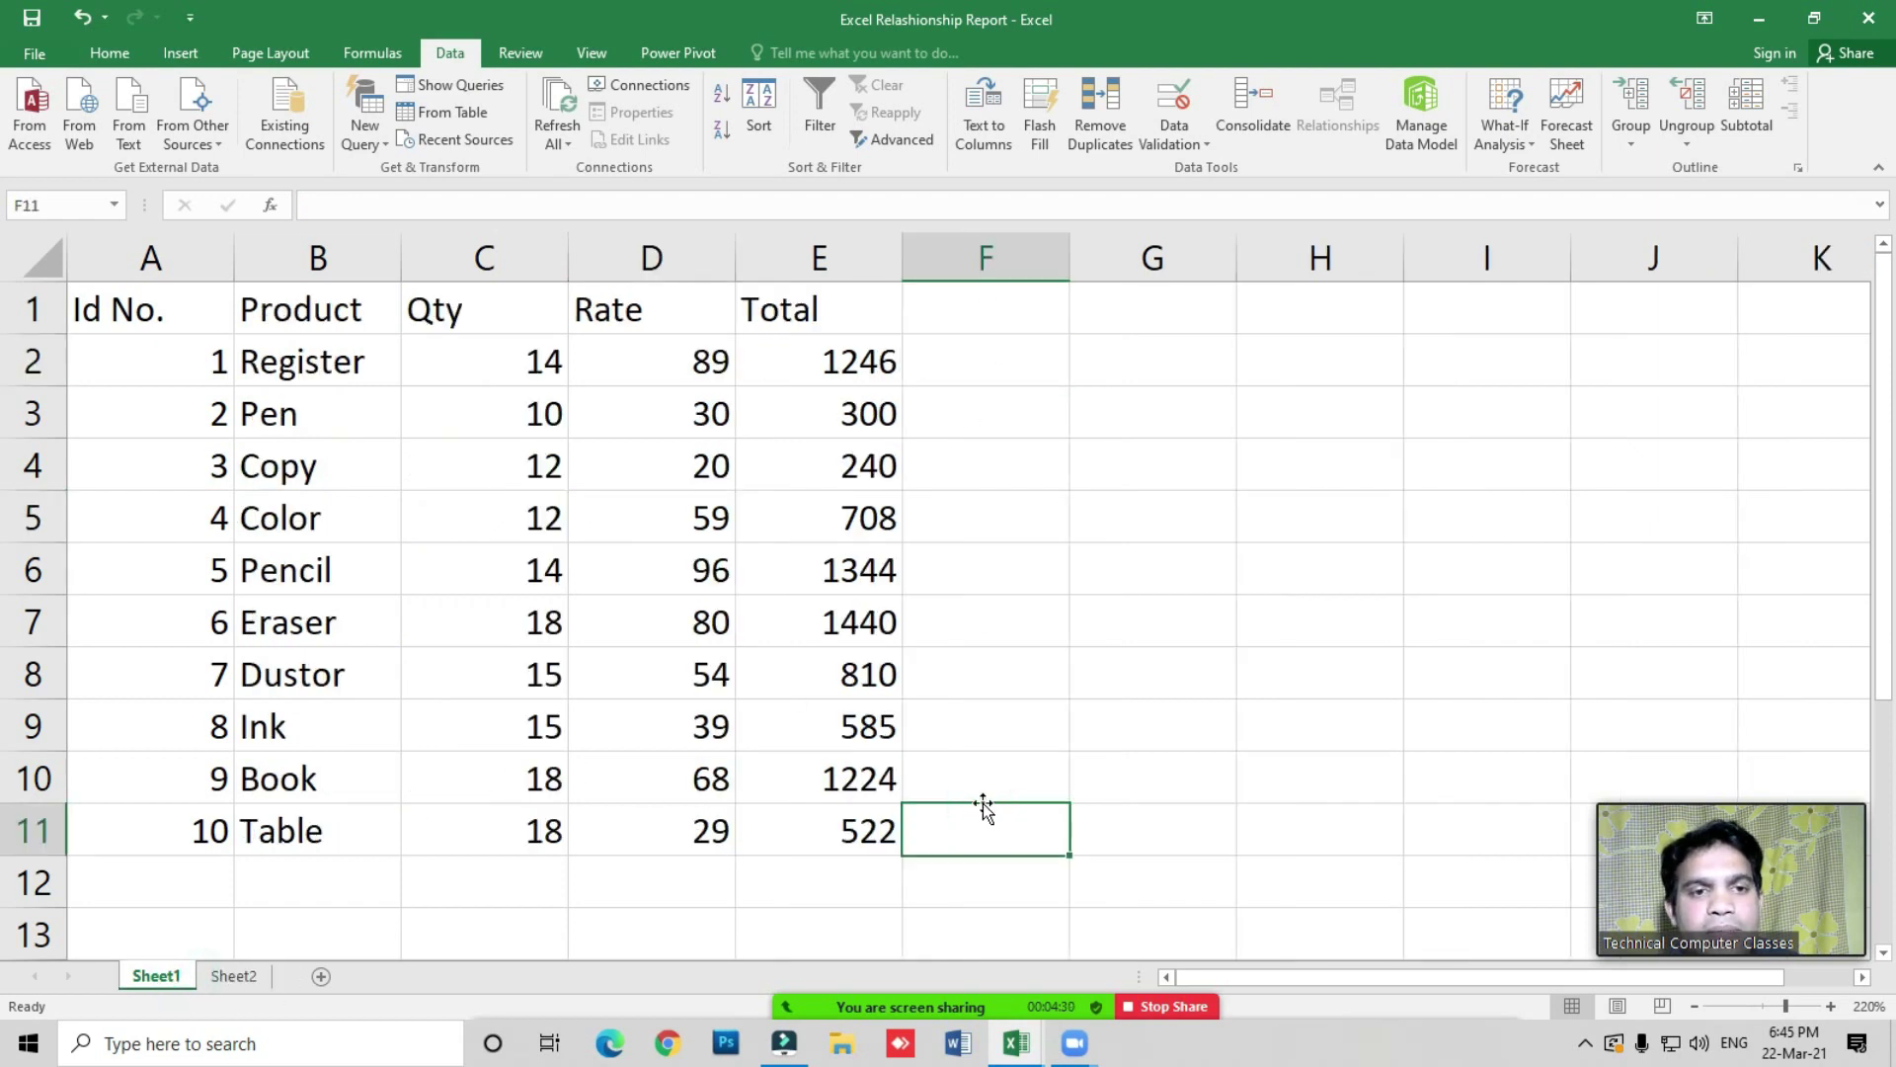
left_click(747, 471)
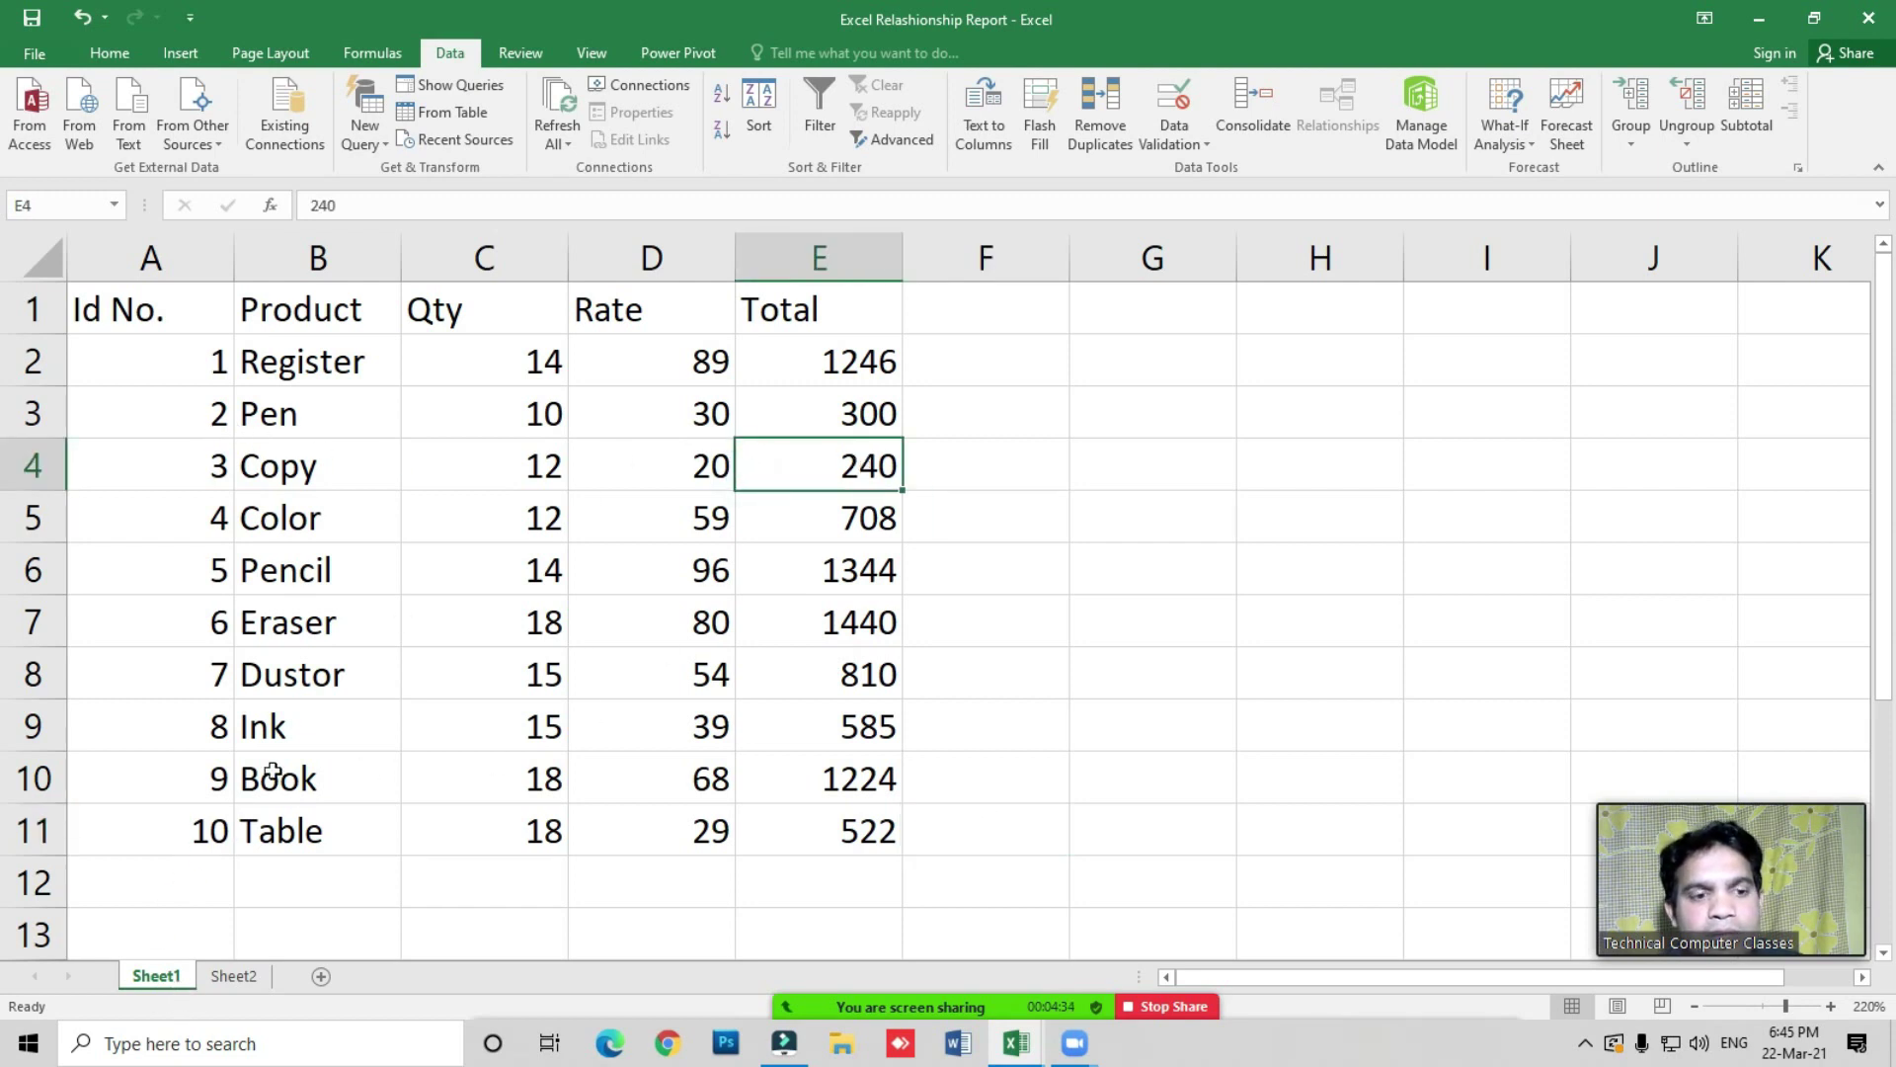
left_click(233, 976)
left_click(723, 583)
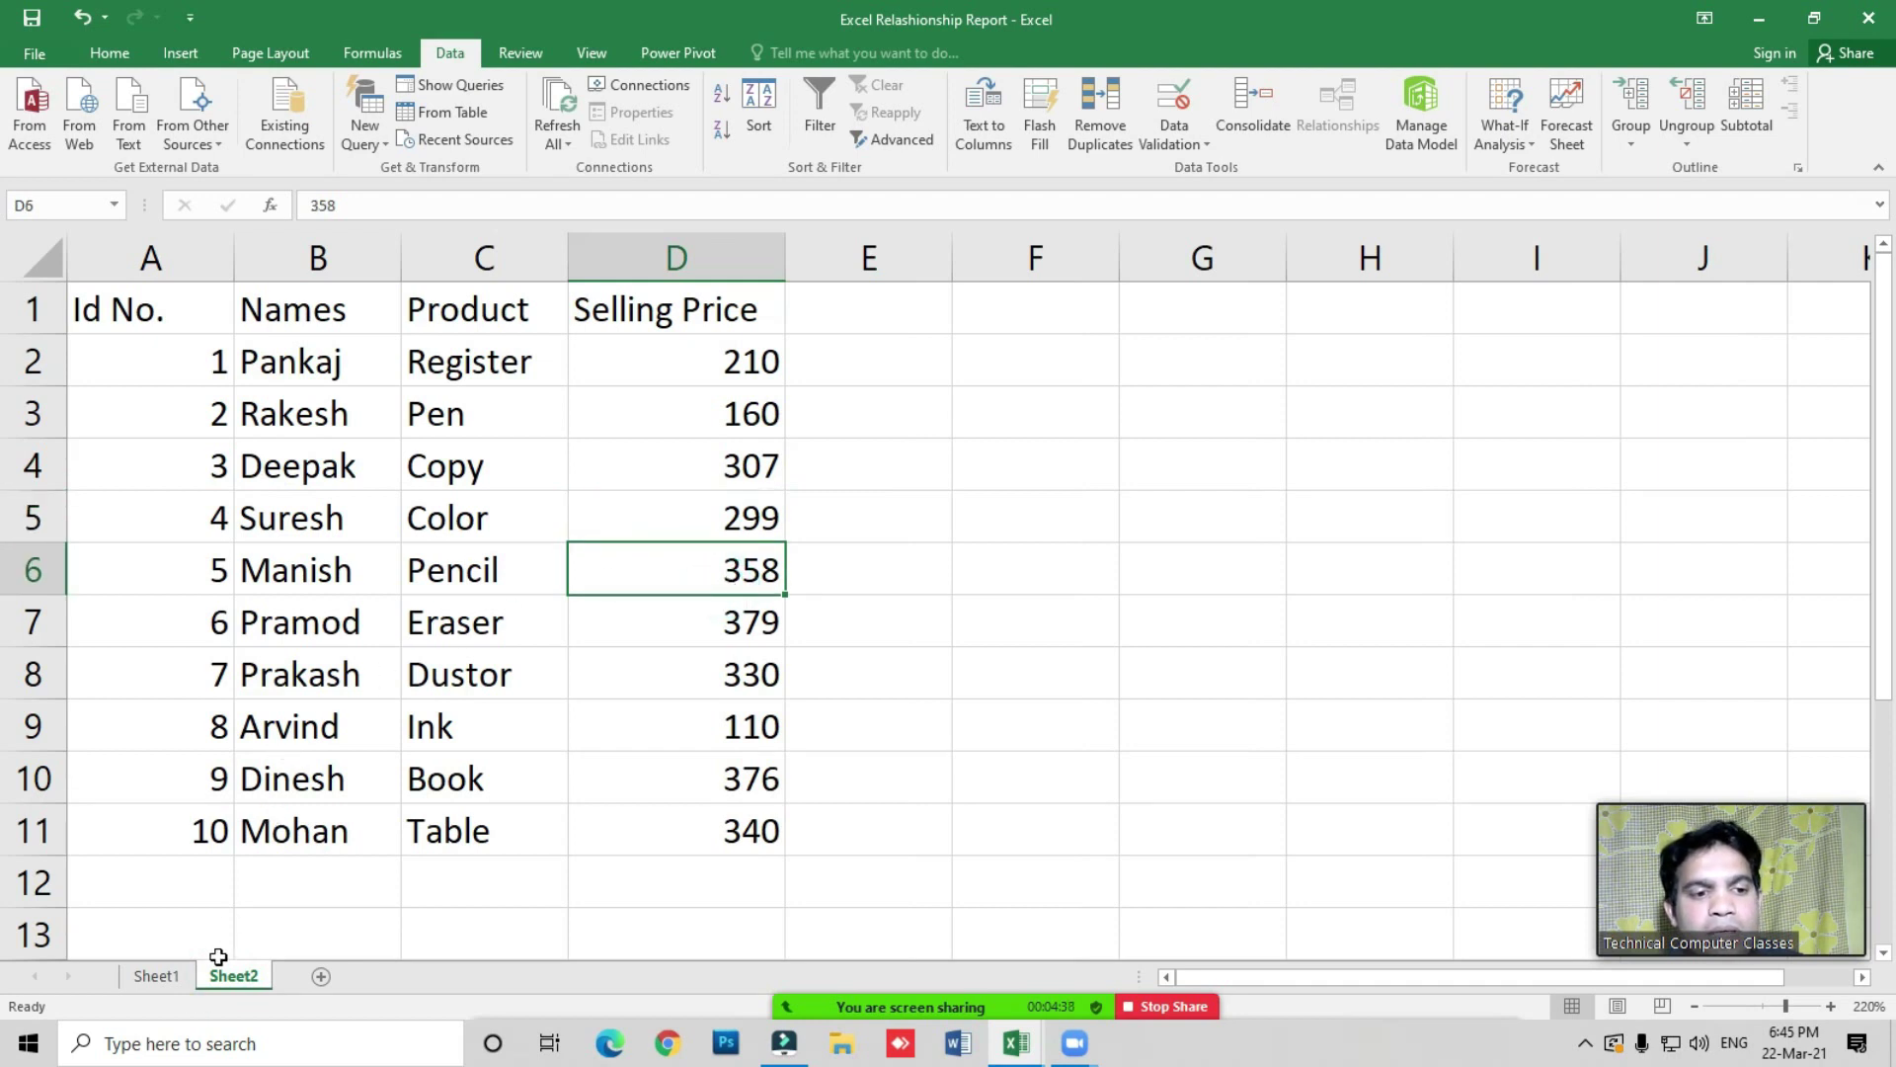
left_click(154, 976)
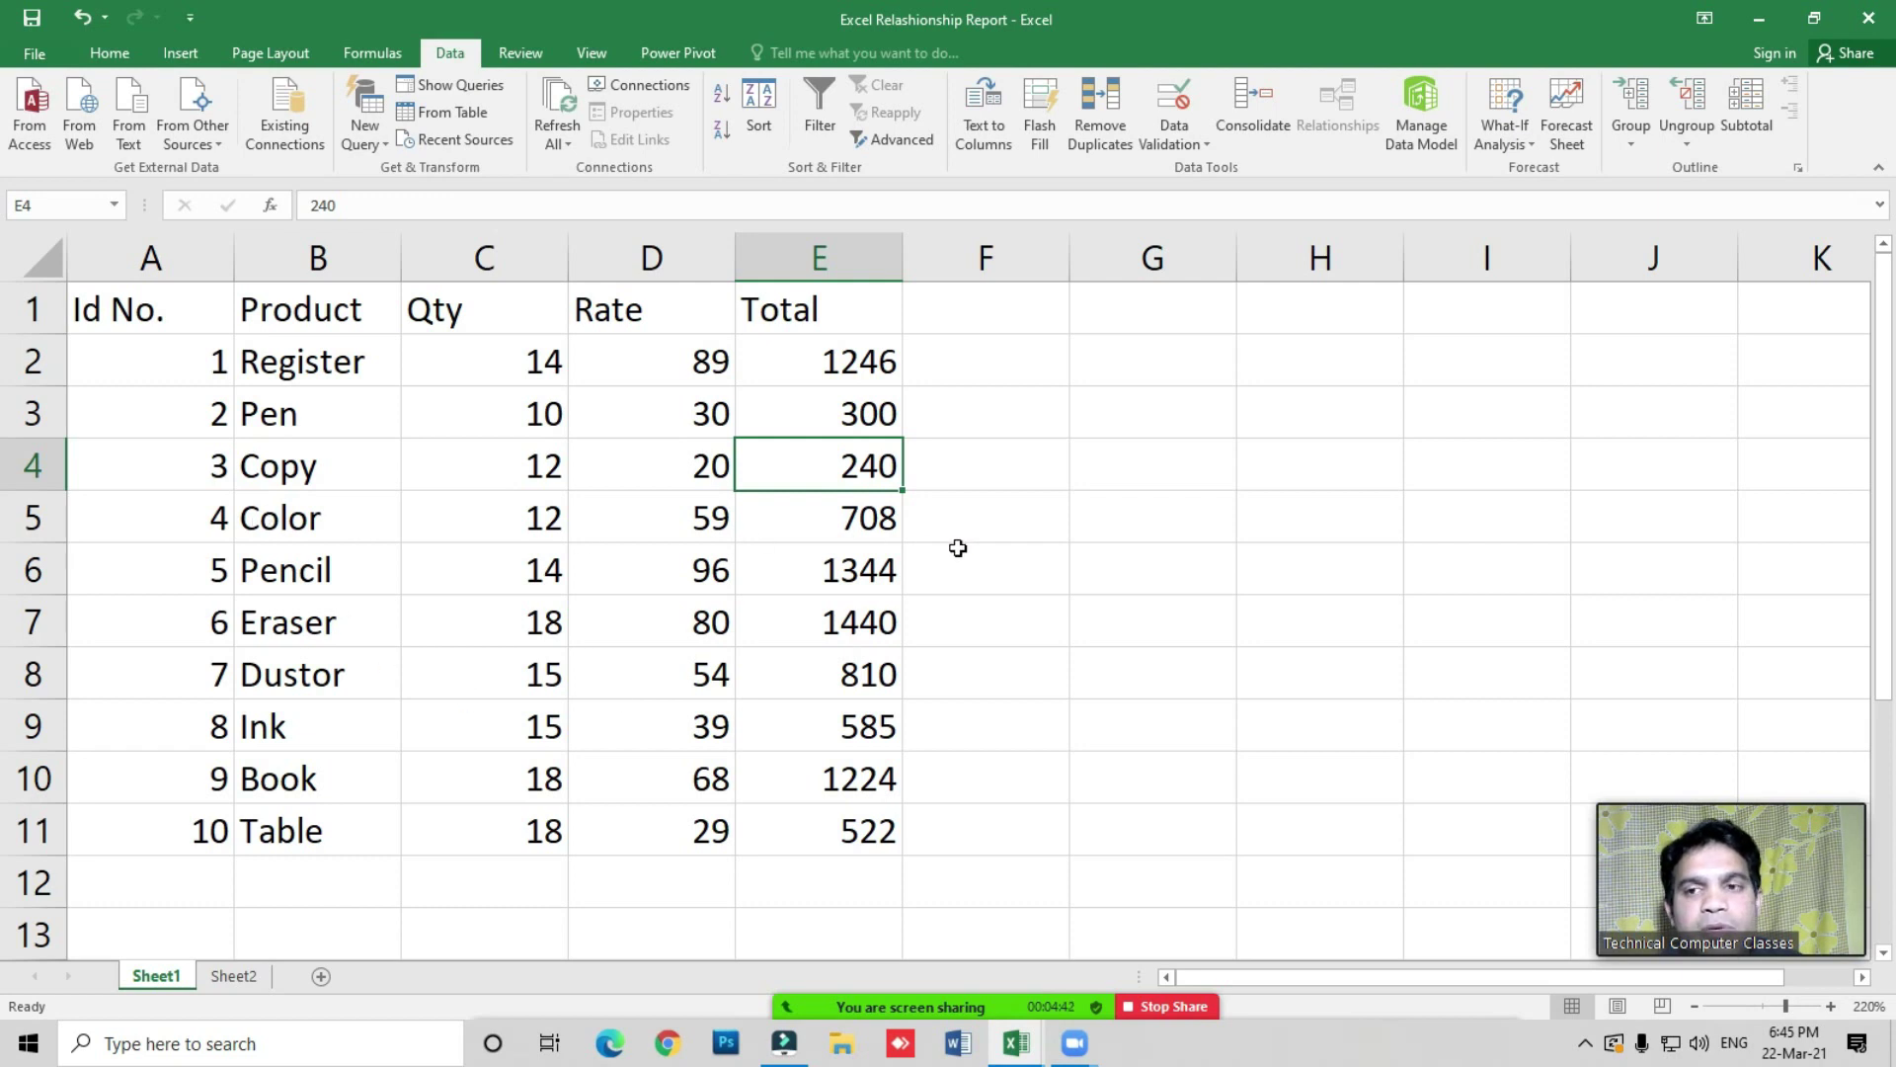
left_click(234, 976)
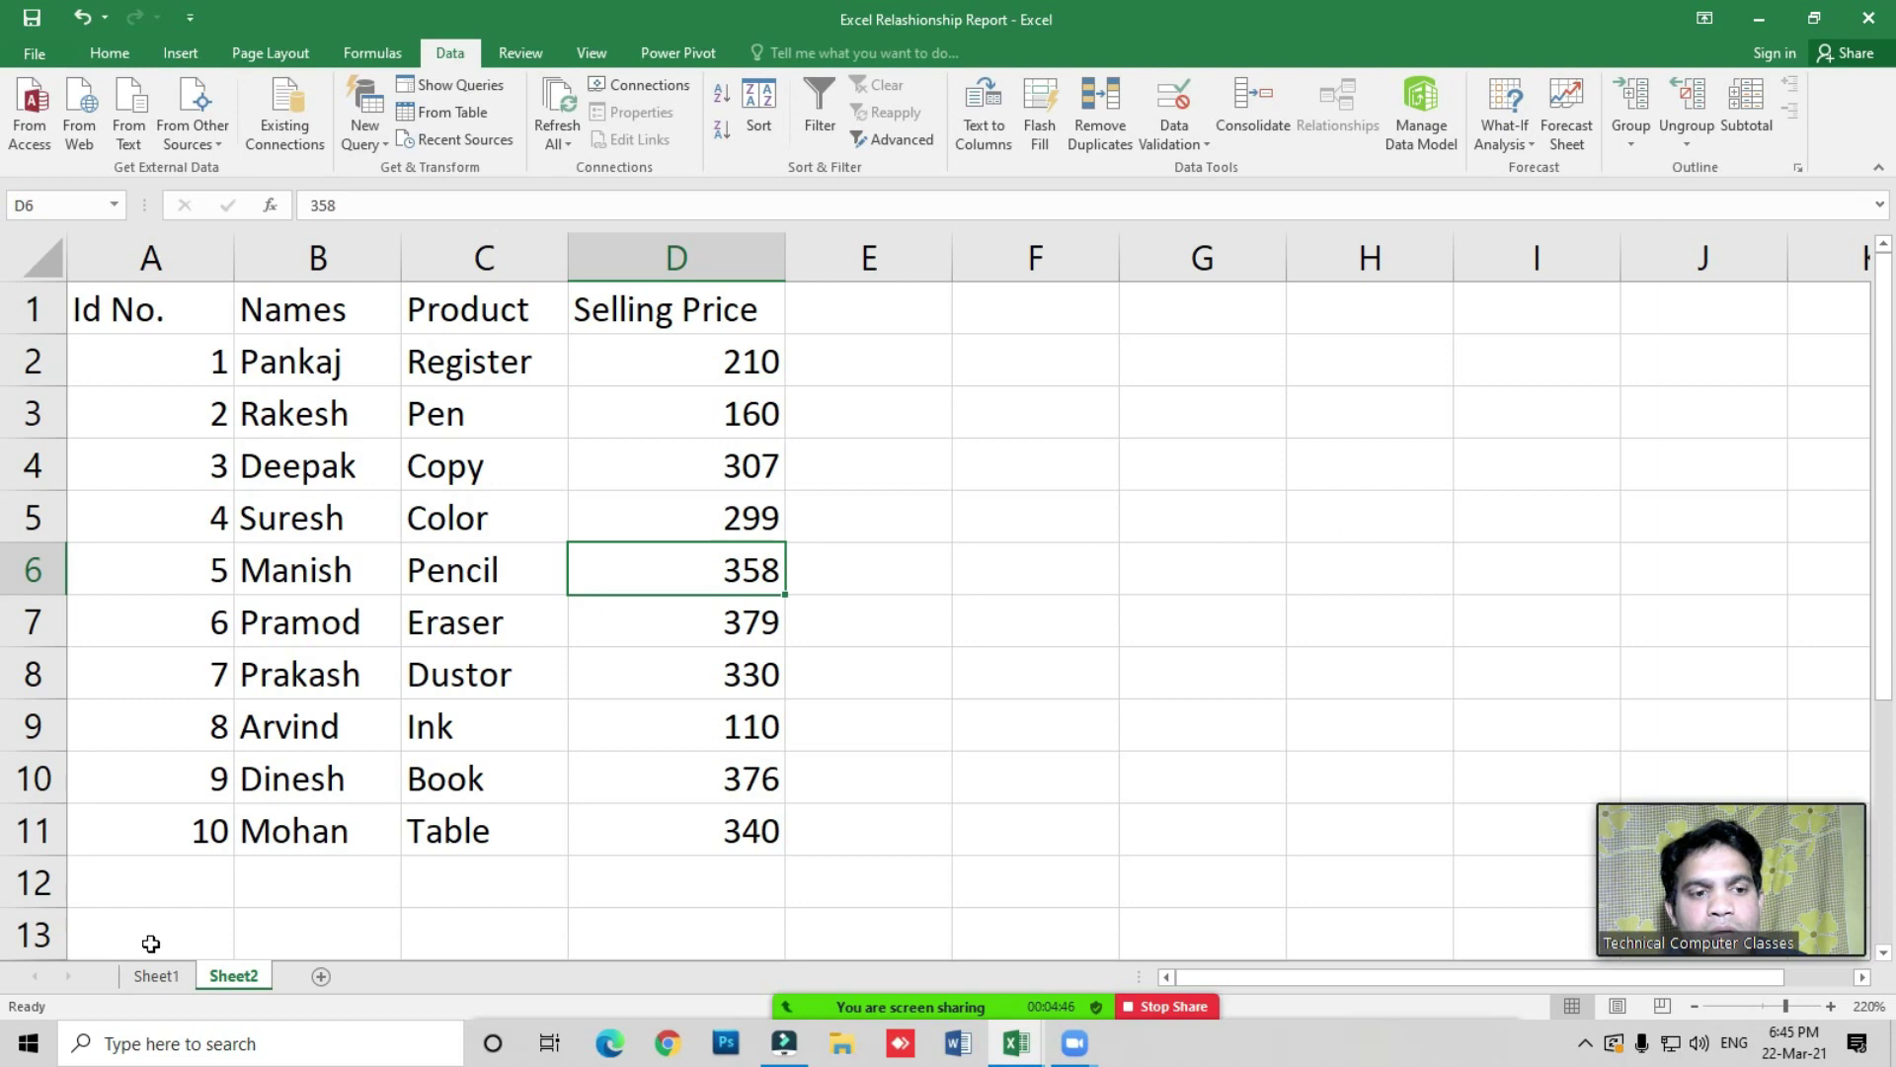
left_click(153, 978)
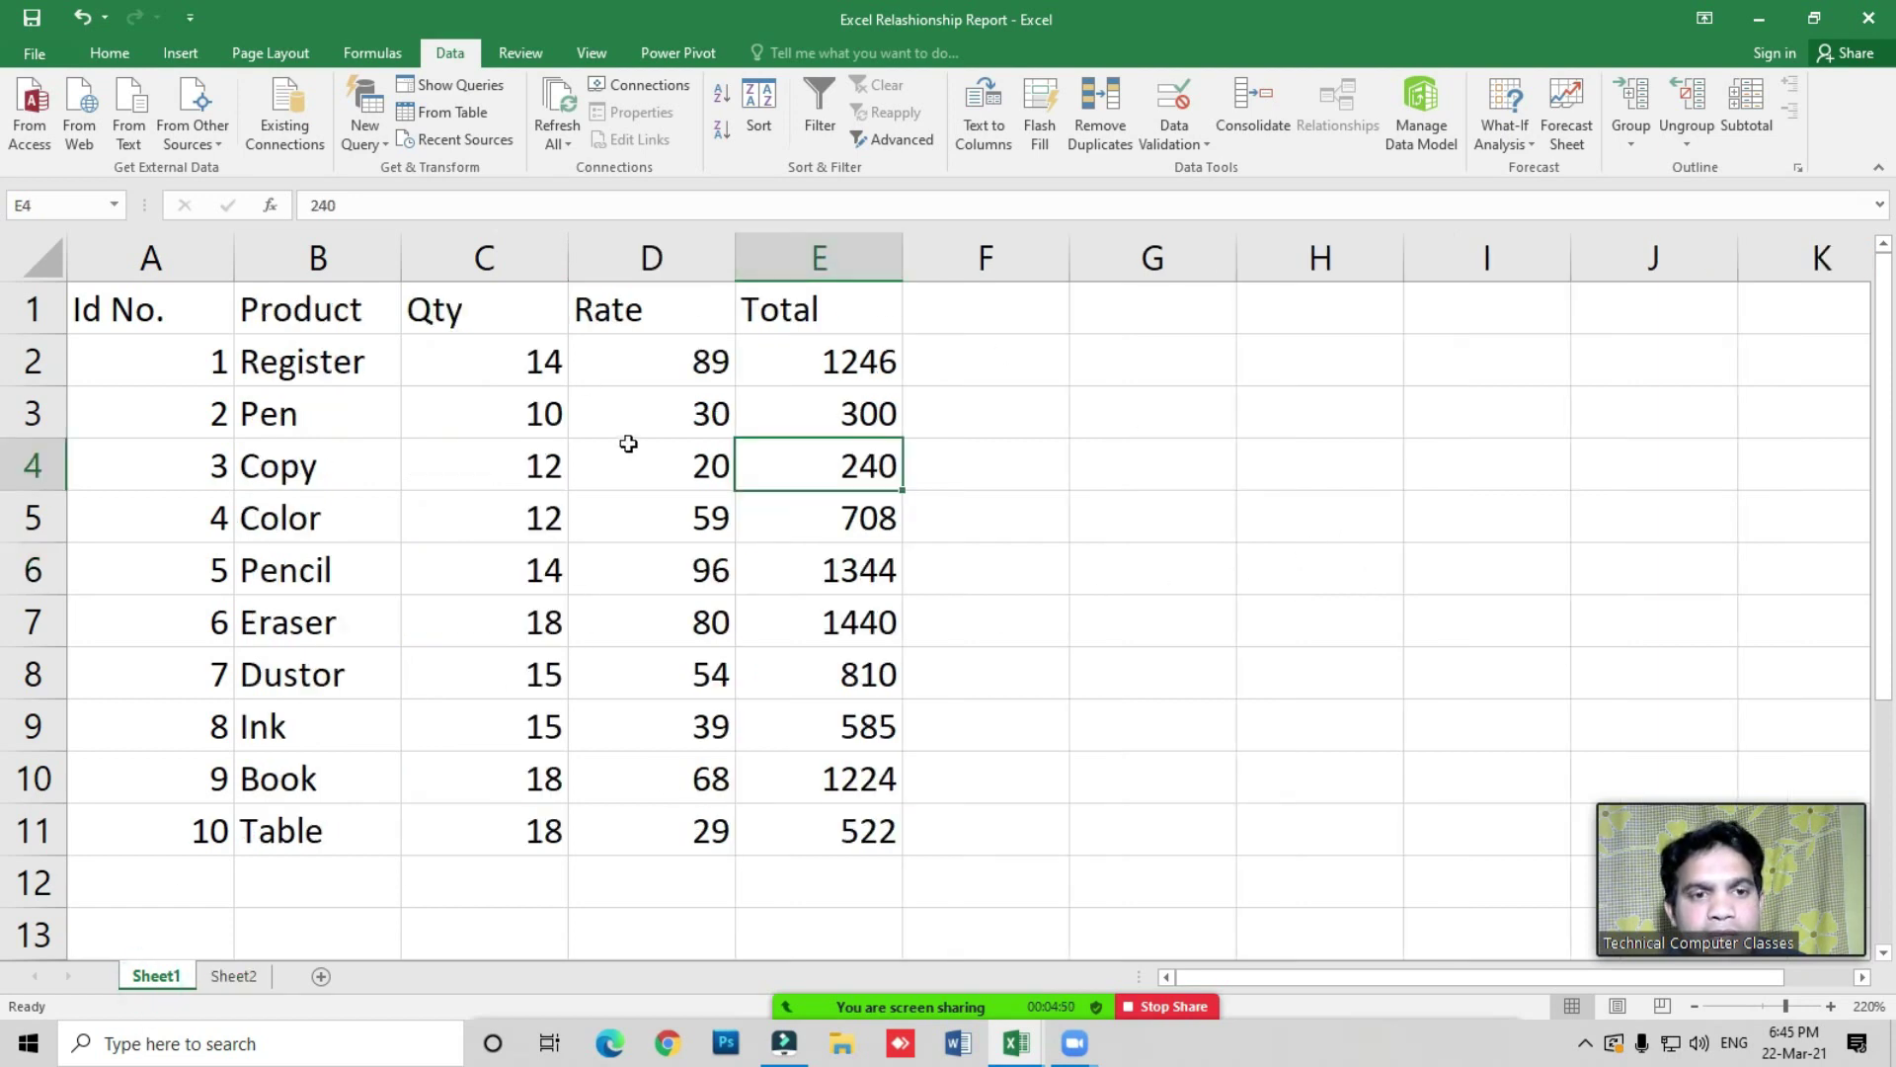
left_click(234, 975)
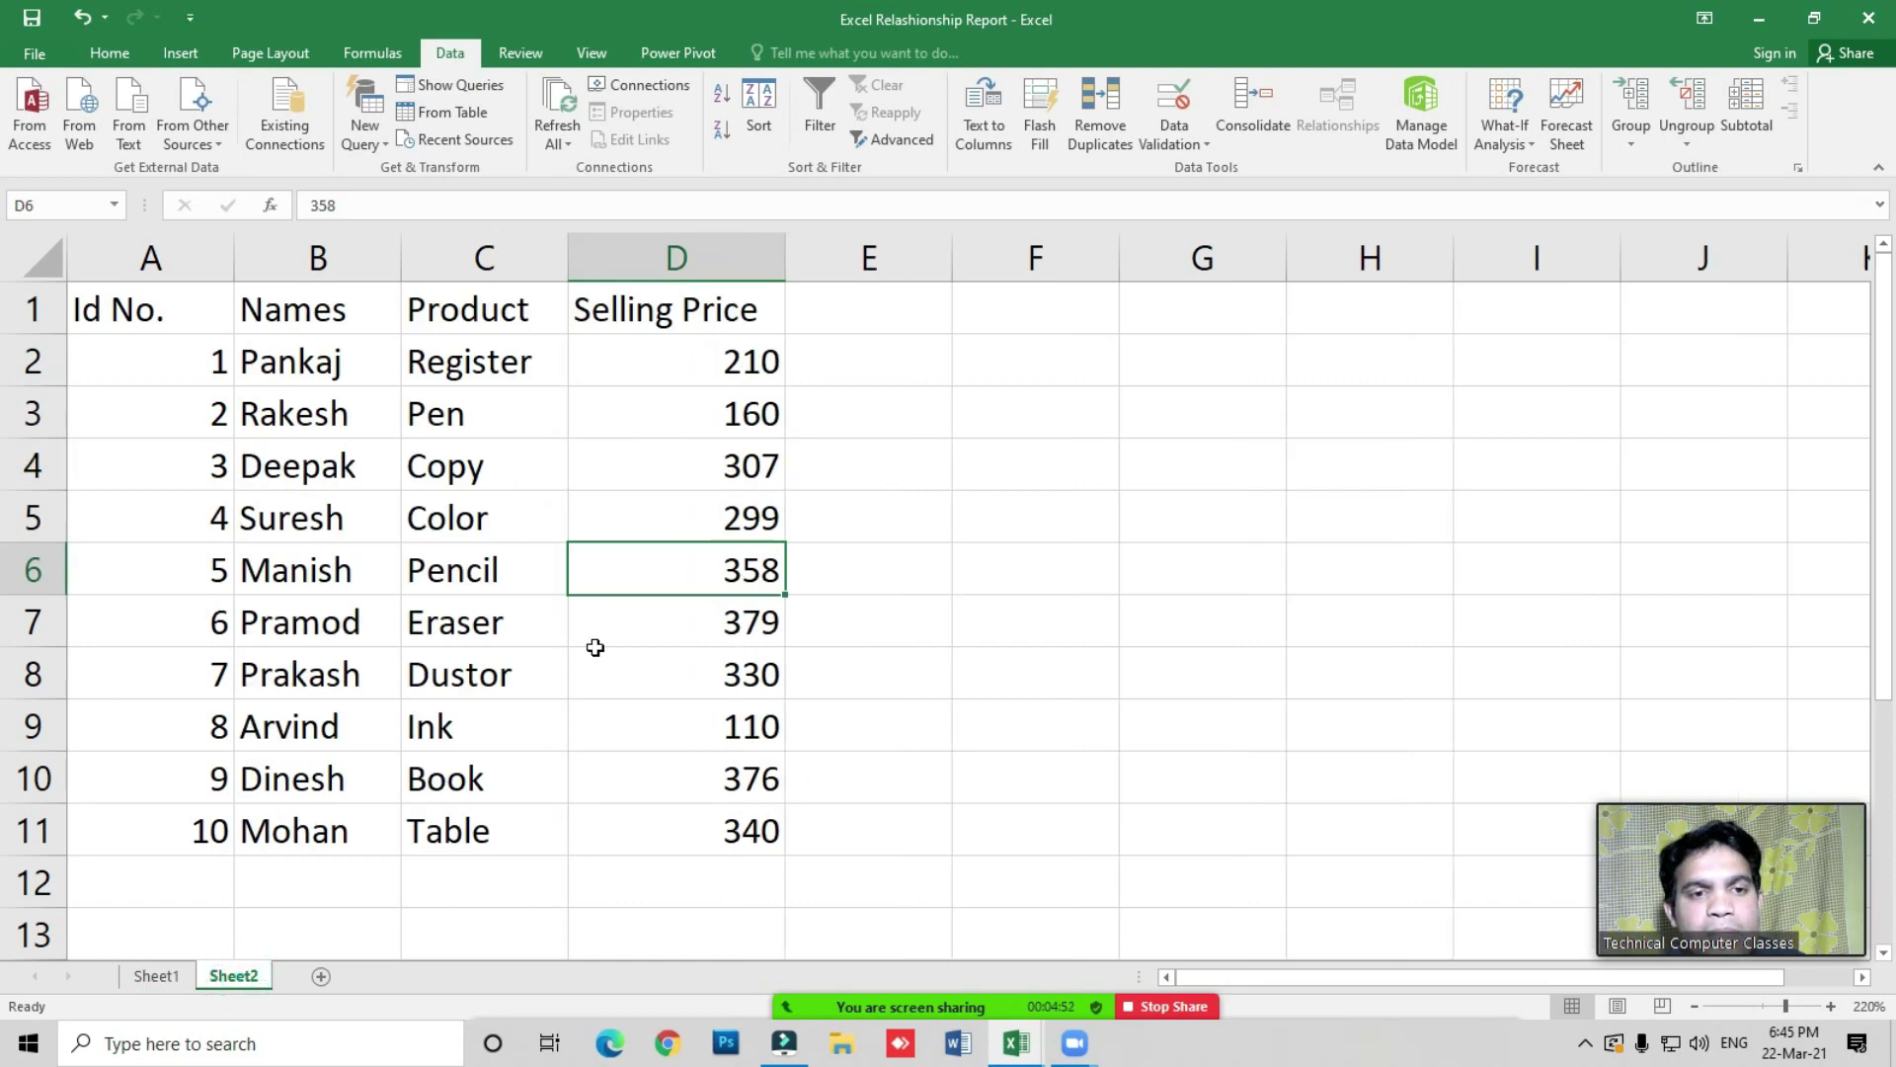
left_click(158, 976)
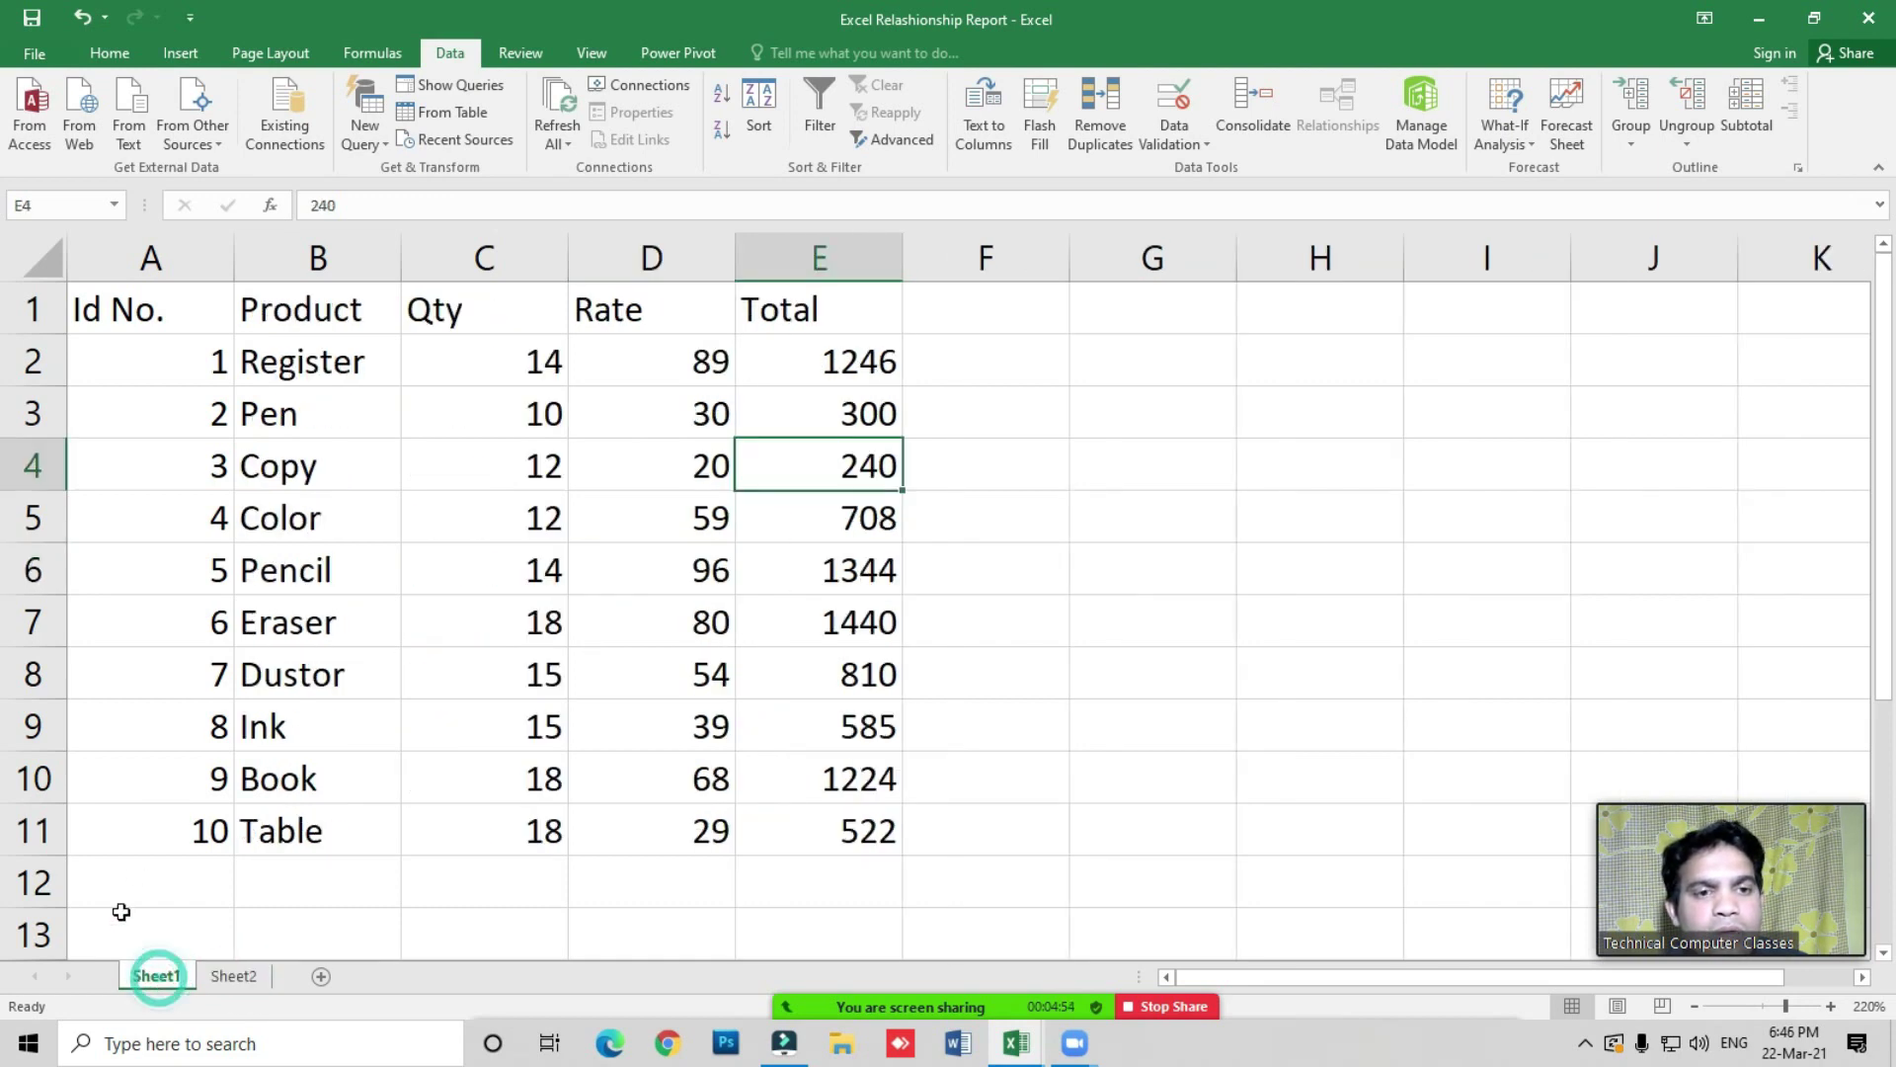
left_click(647, 518)
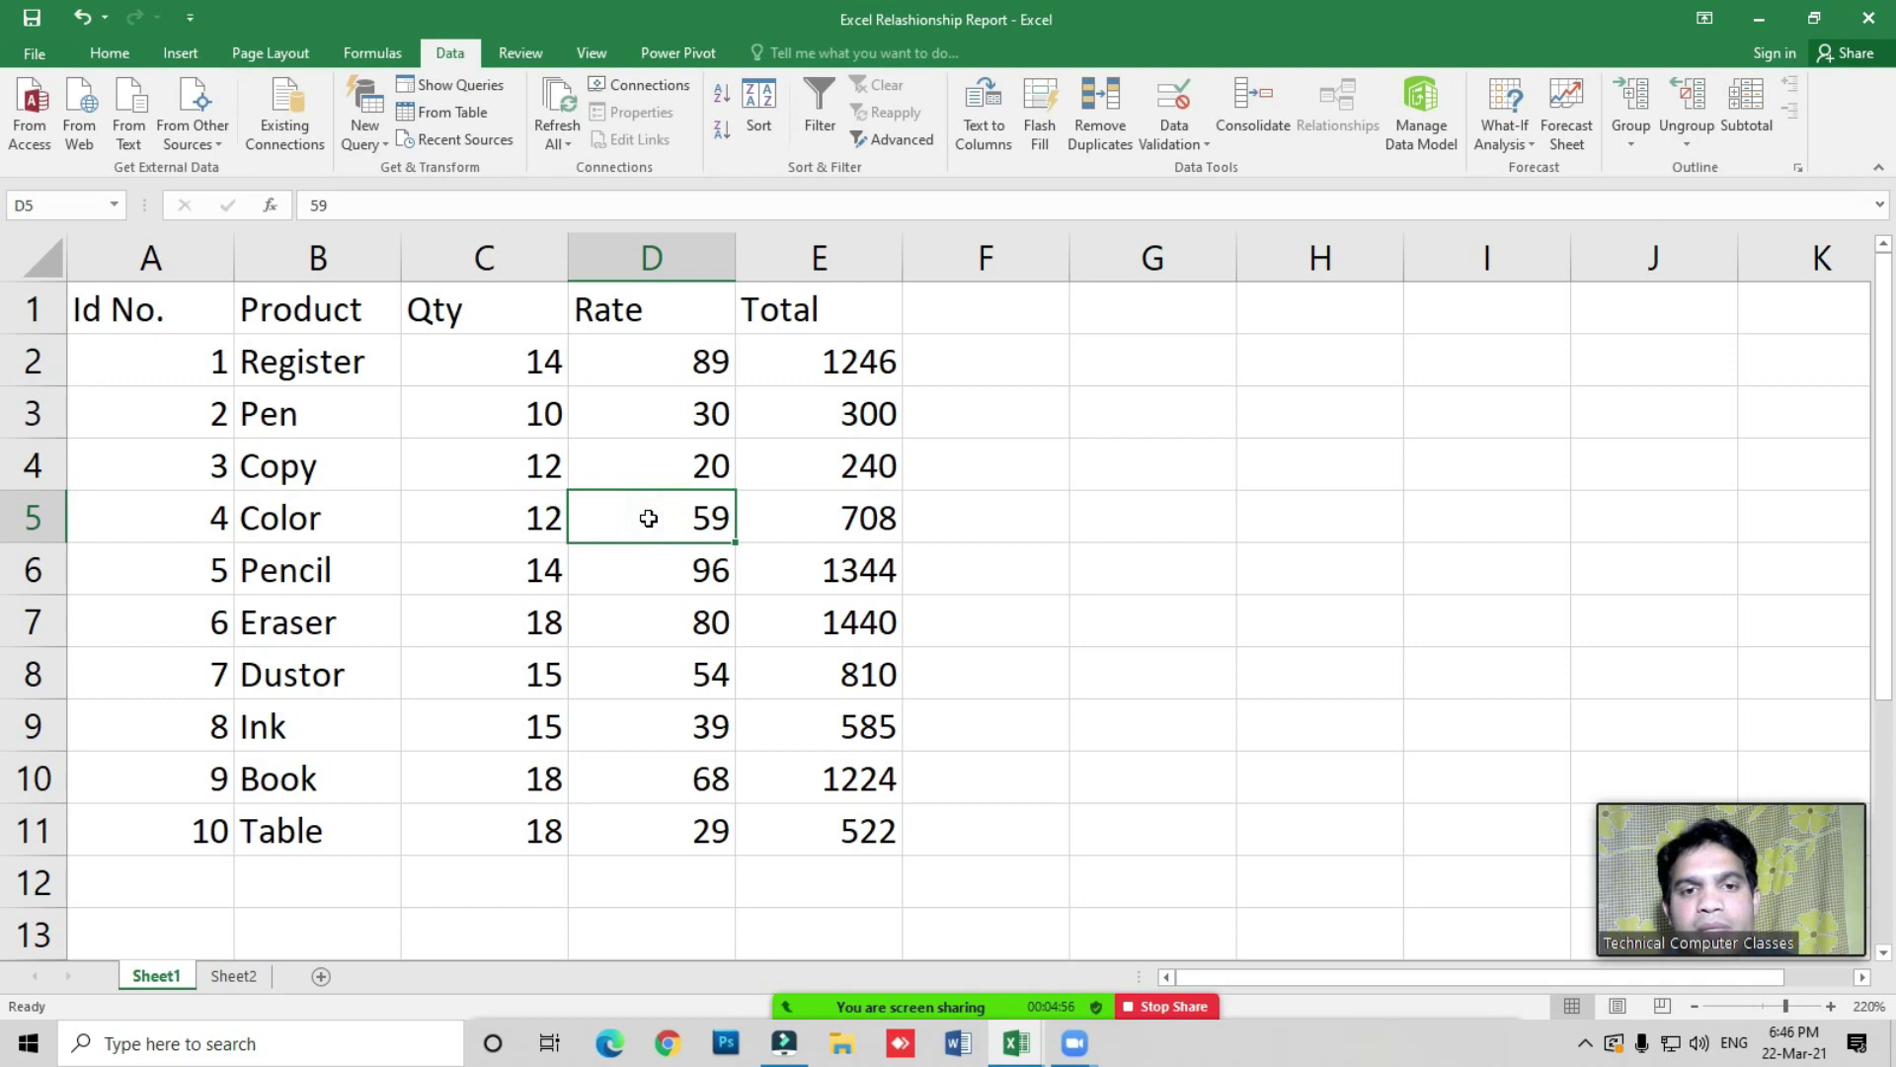
Point out Eraser's Total 1440, reselect the product table, then deselect it by clicking C4.
left_click(647, 518)
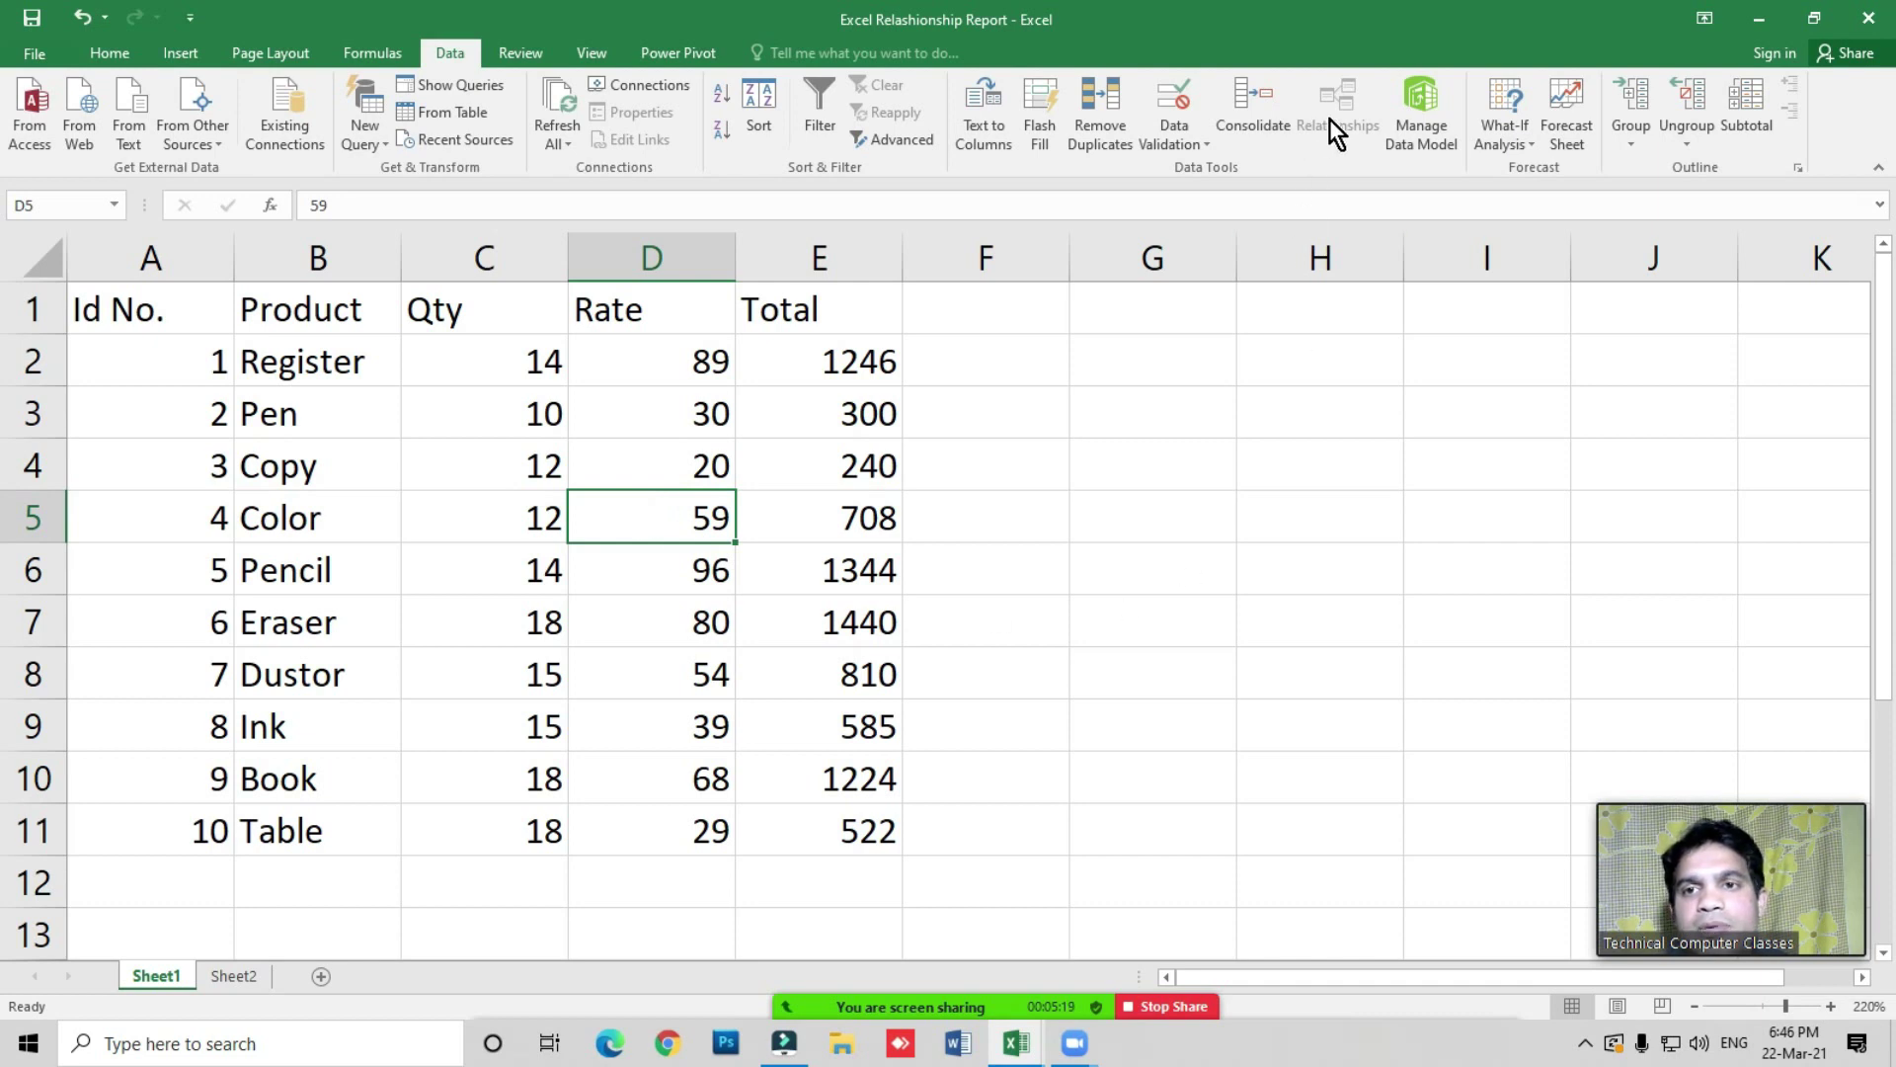
left_click(743, 620)
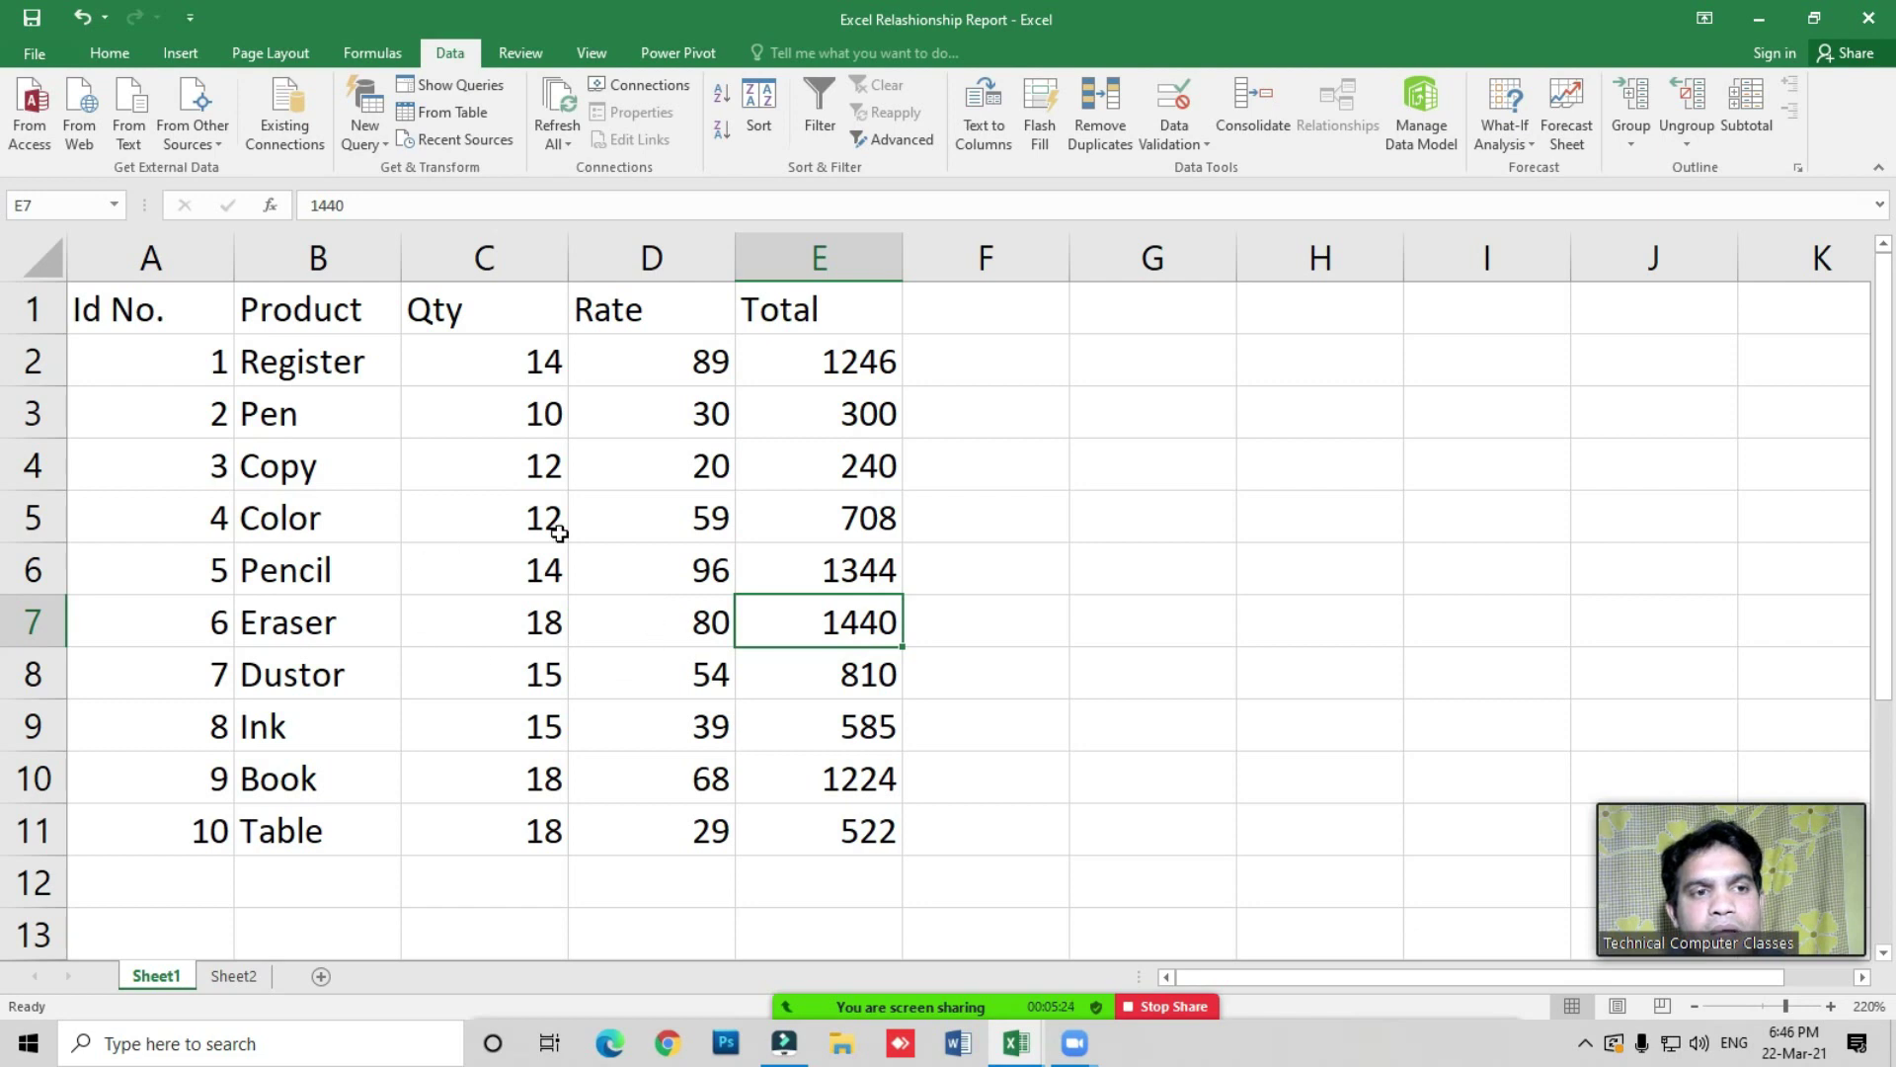
mouse_move(124, 306)
left_mouse_down()
mouse_move(919, 347)
mouse_move(839, 825)
left_mouse_up()
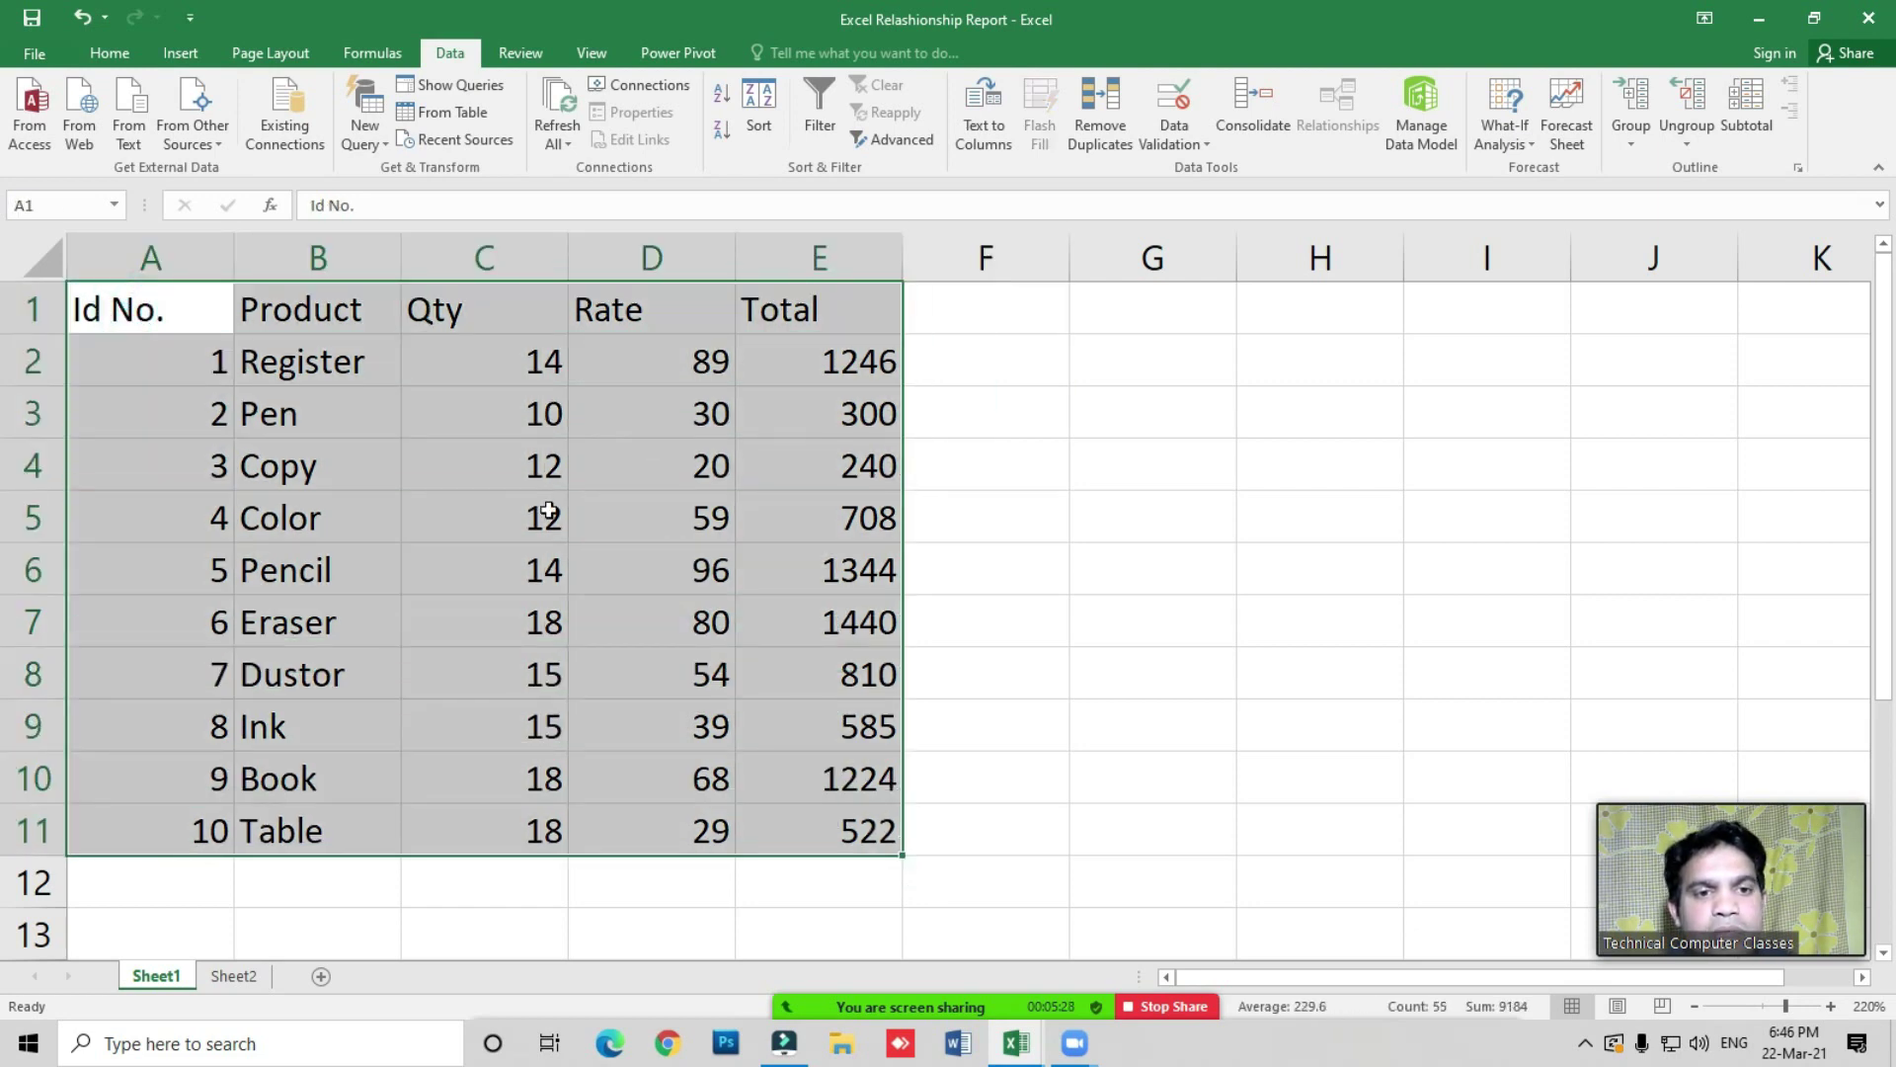
left_click(478, 474)
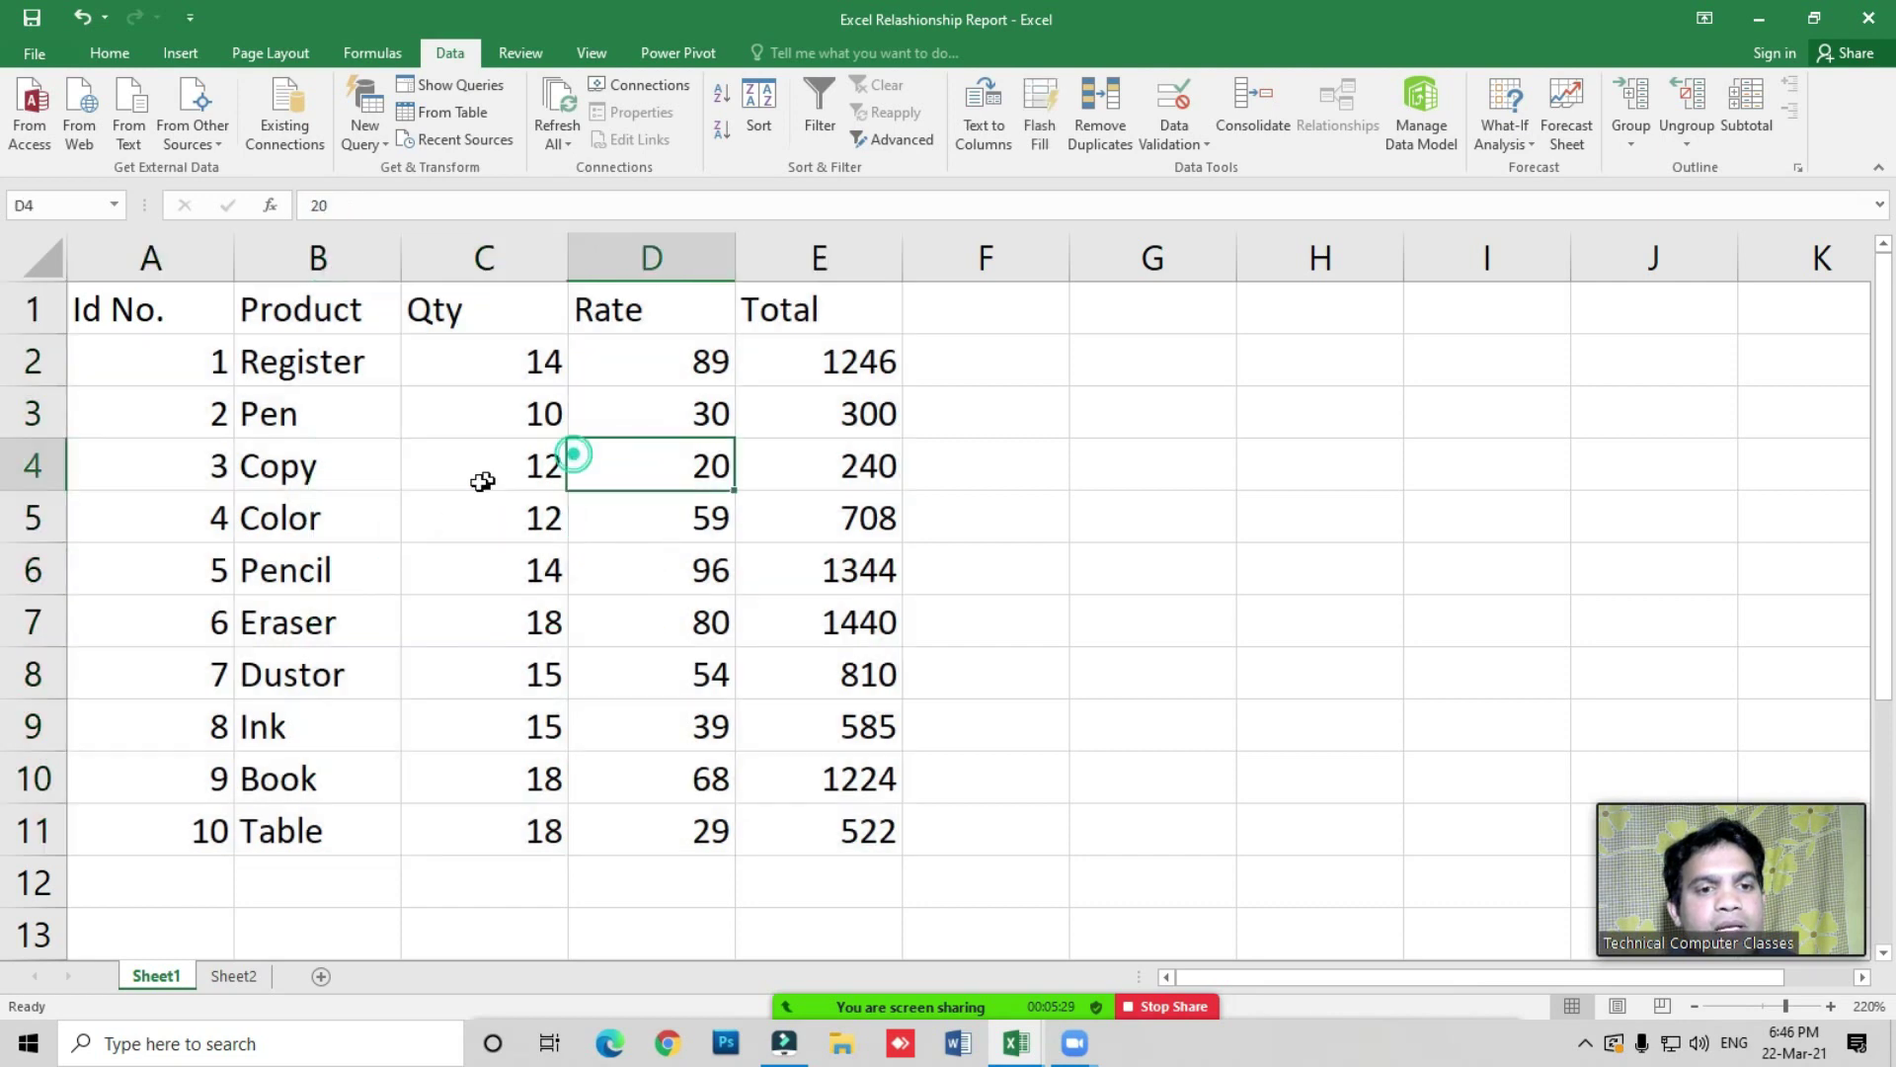
Convert Sheet1's A1:E11 data into a table with headers and name it Report1.
left_click(181, 53)
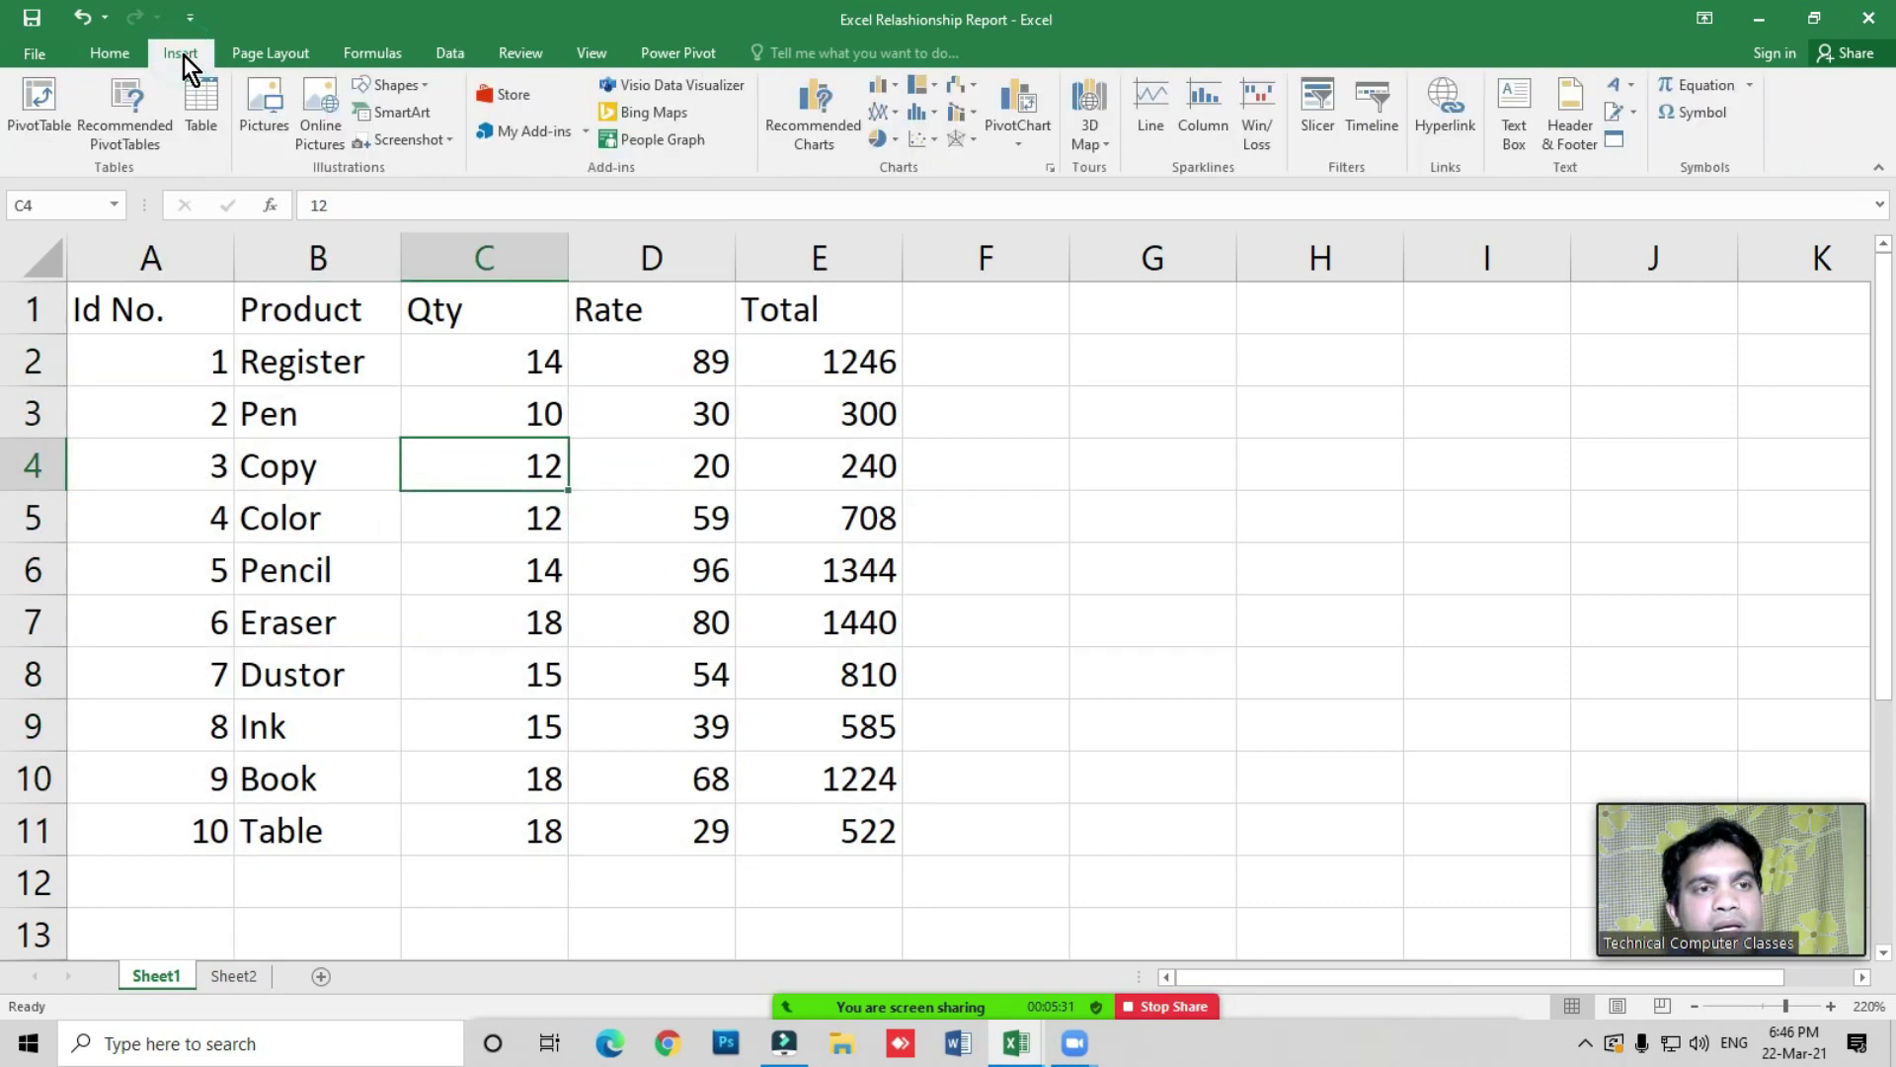
left_click(207, 111)
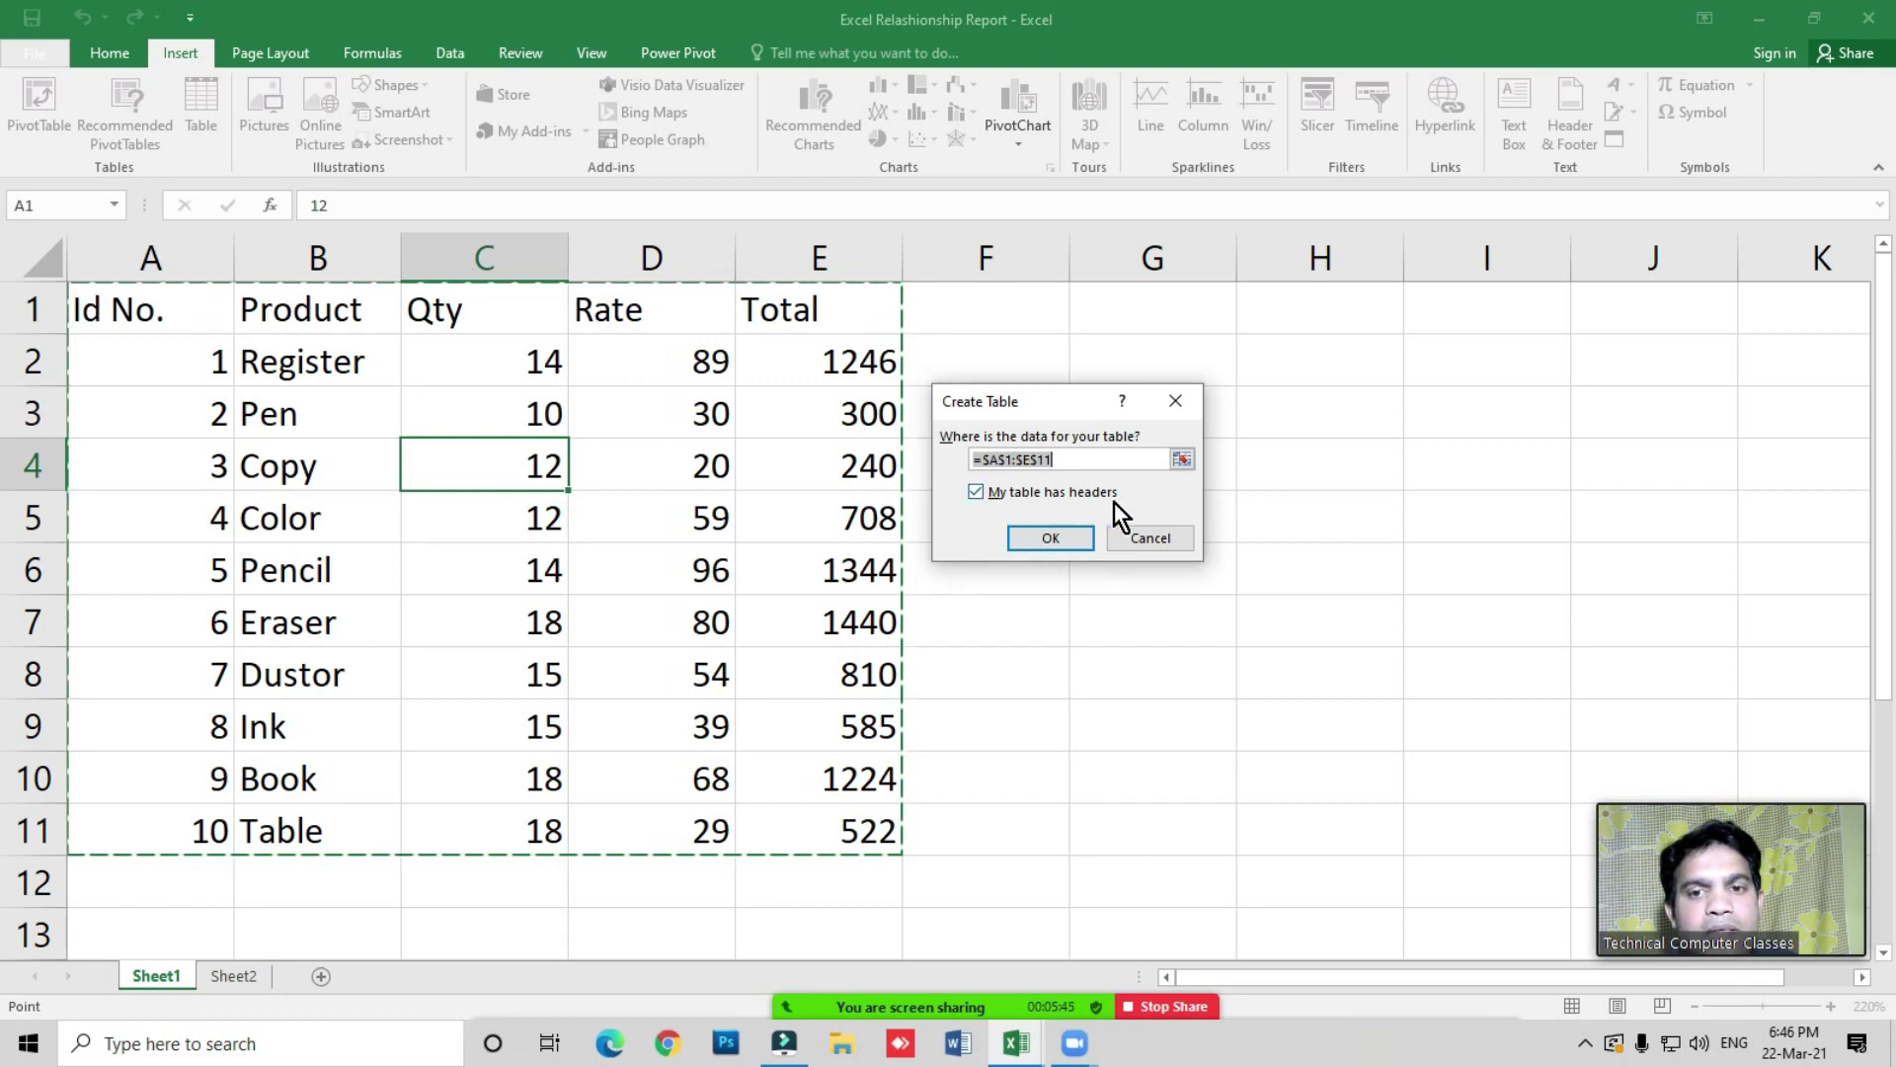
left_click(1045, 537)
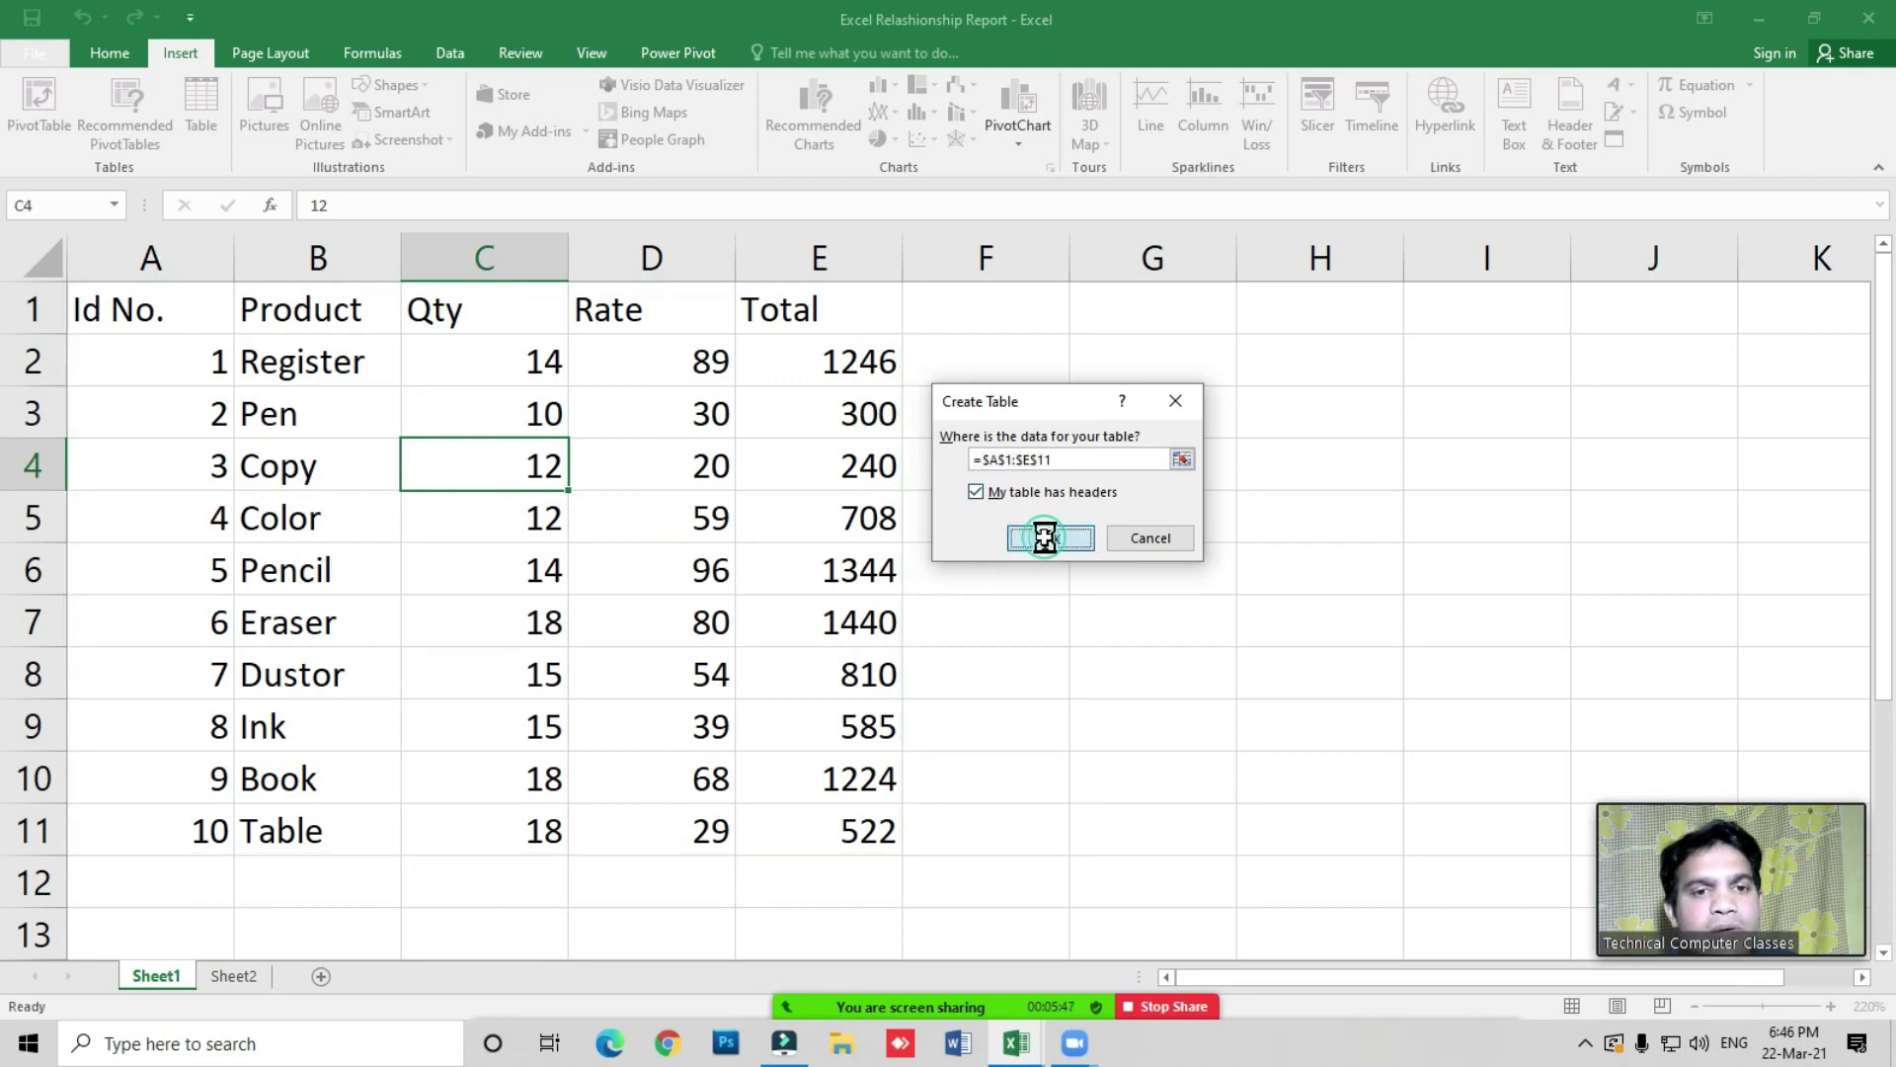
left_click(552, 496)
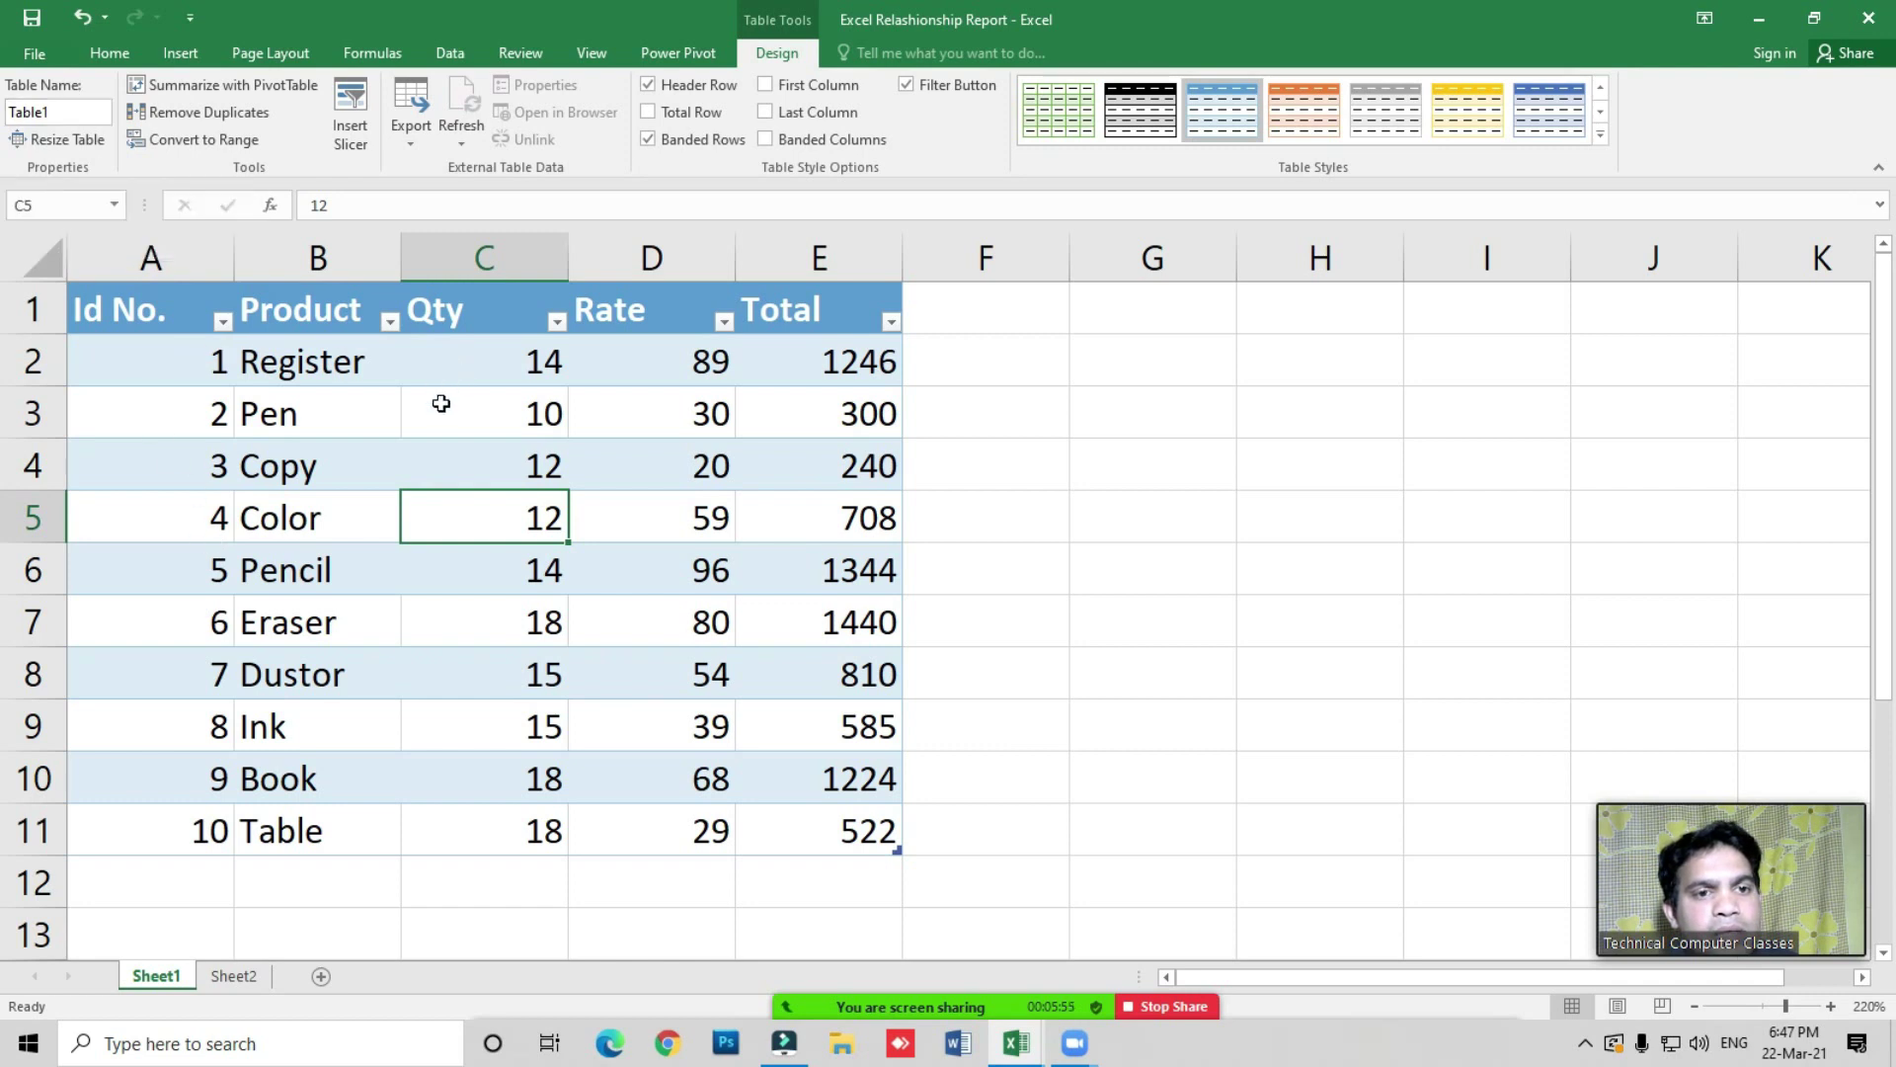
left_click(59, 107)
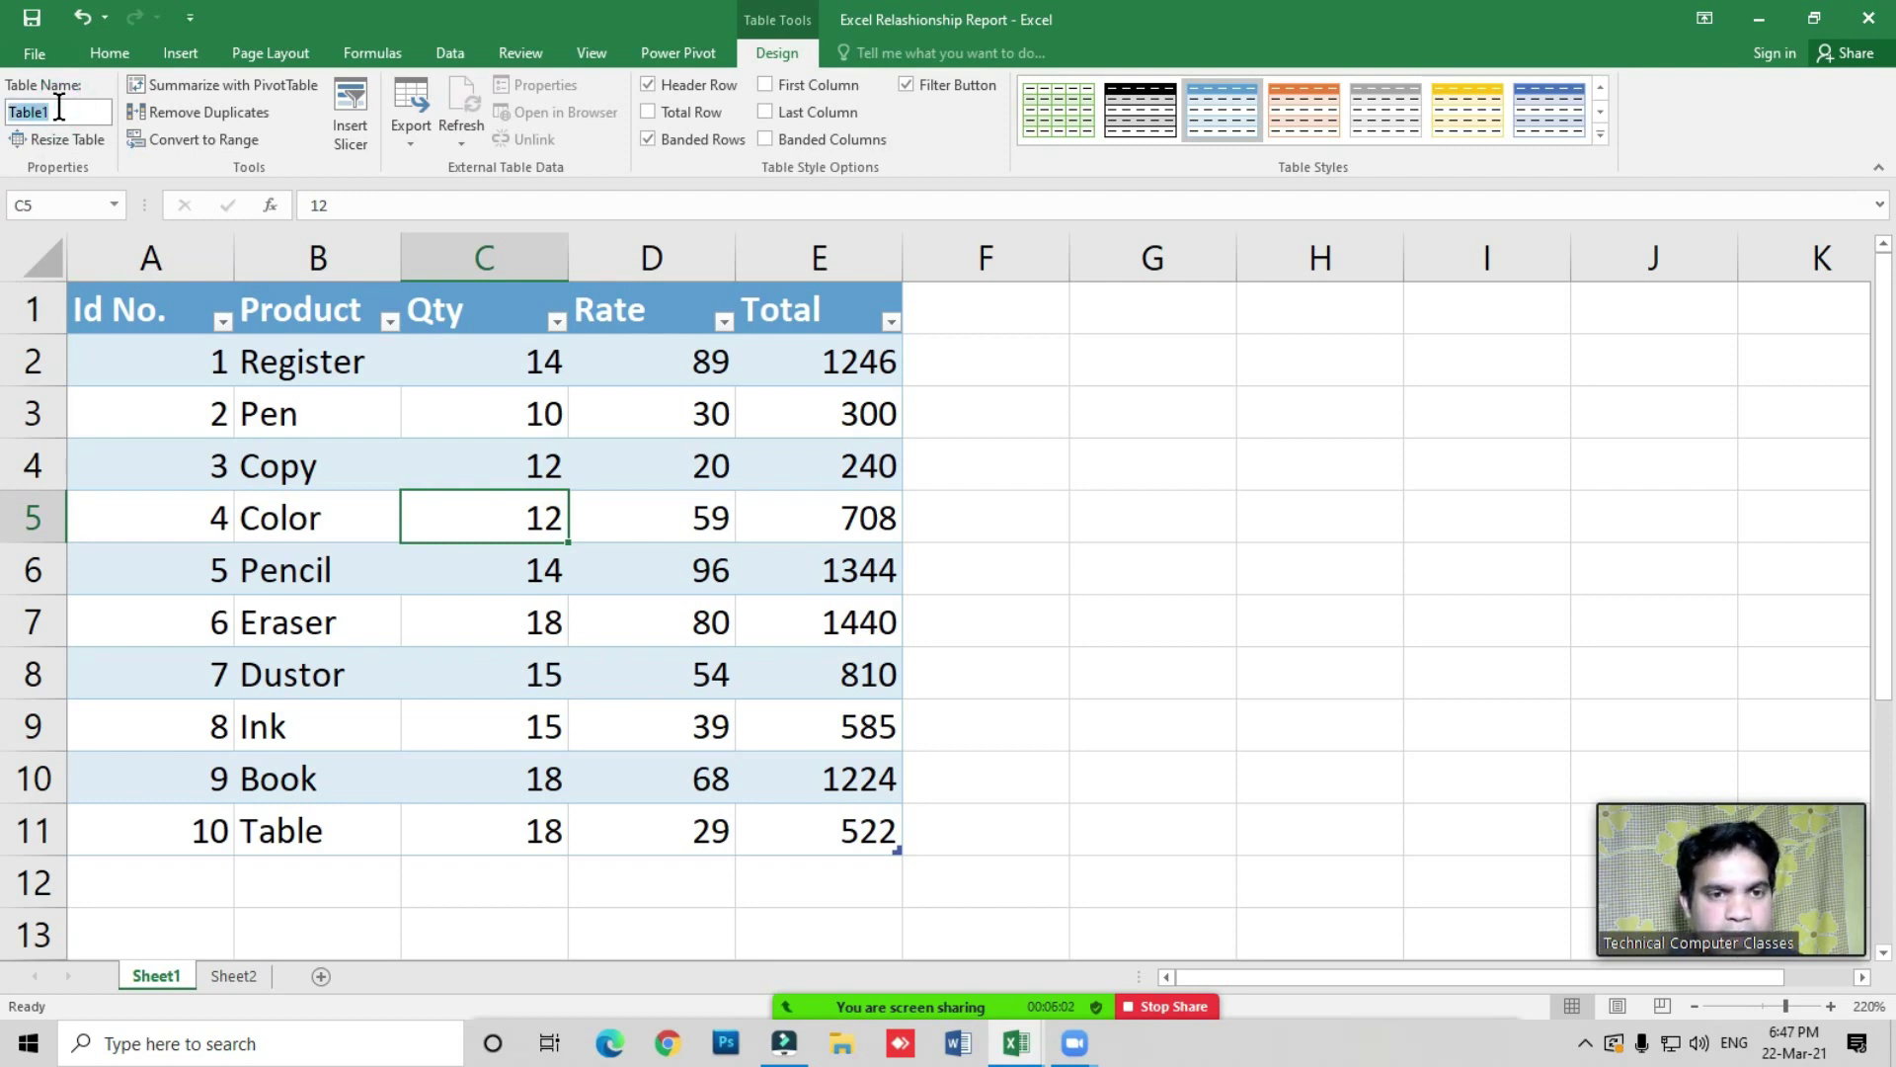
type("Report1")
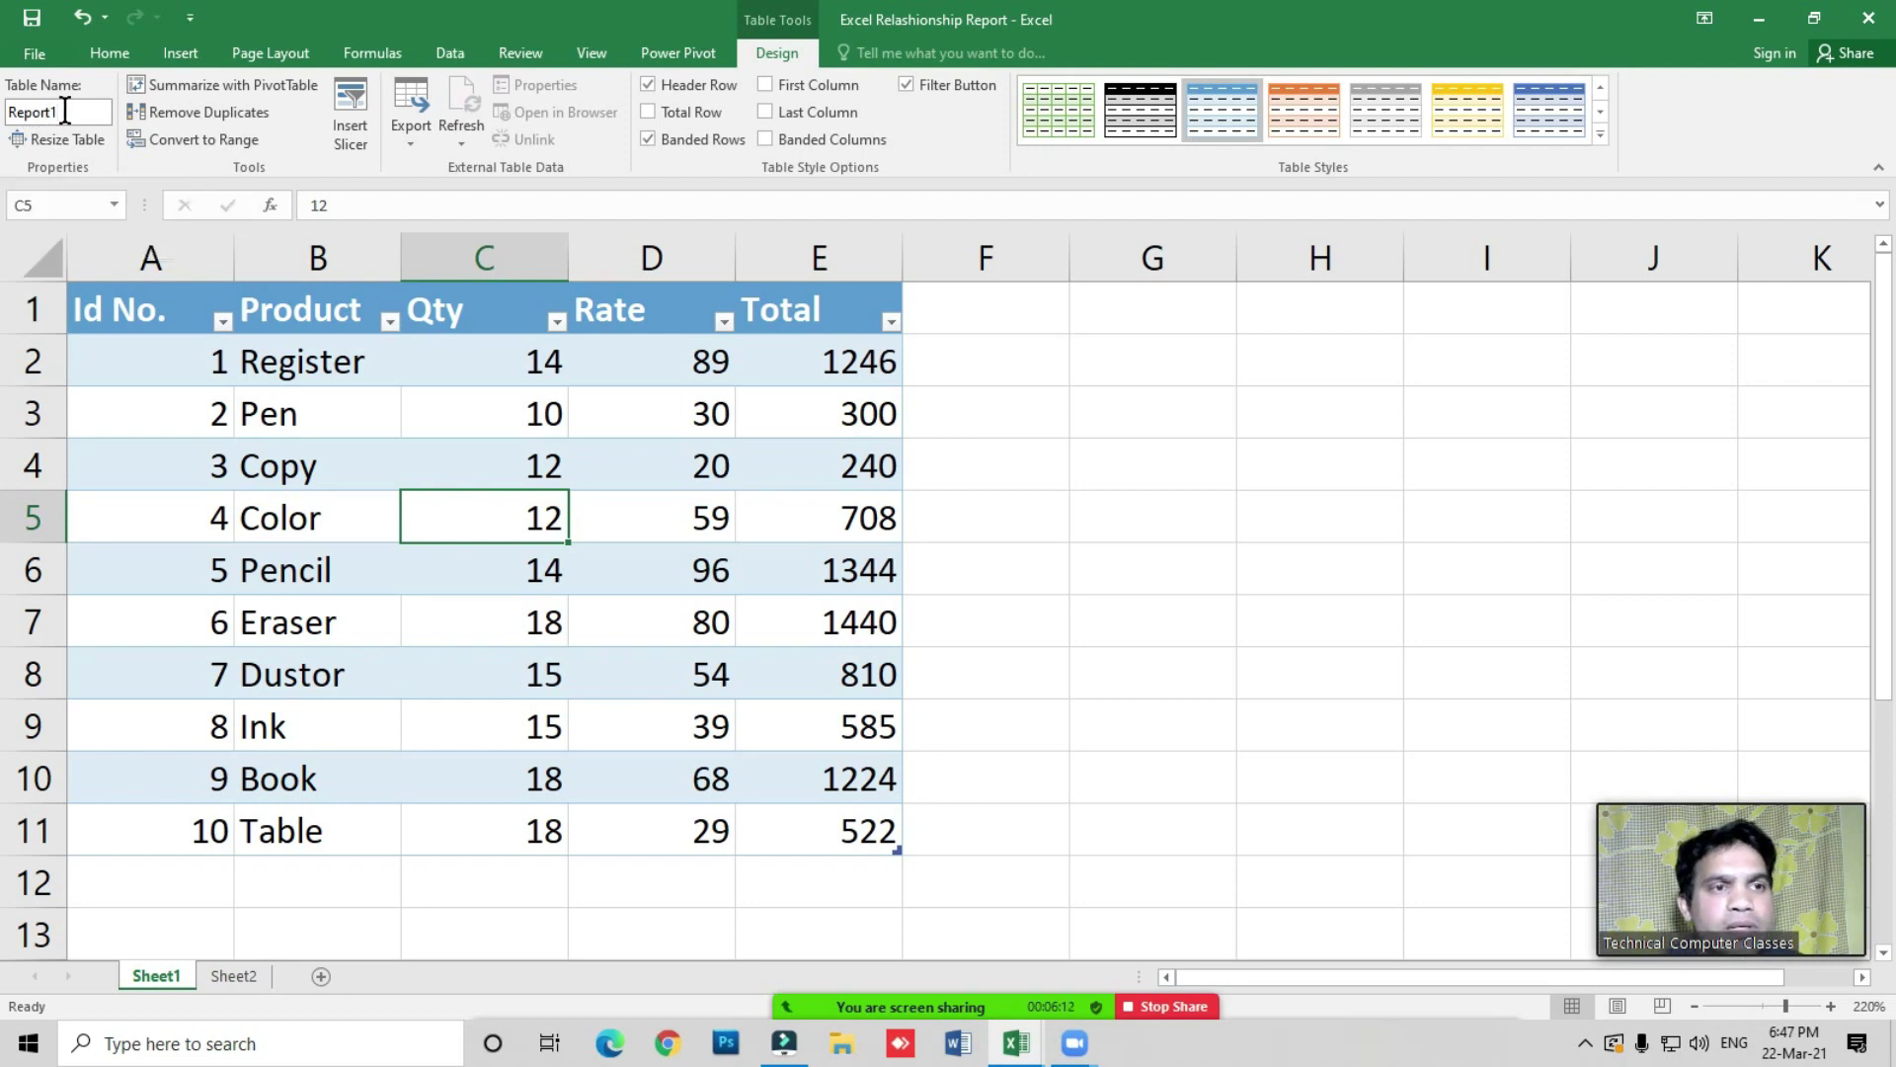
Select Sheet2's Names, Product and Selling Price data range A1:D11.
left_click(233, 976)
left_click(471, 621)
mouse_move(160, 297)
left_mouse_down()
mouse_move(627, 322)
mouse_move(720, 830)
left_mouse_up()
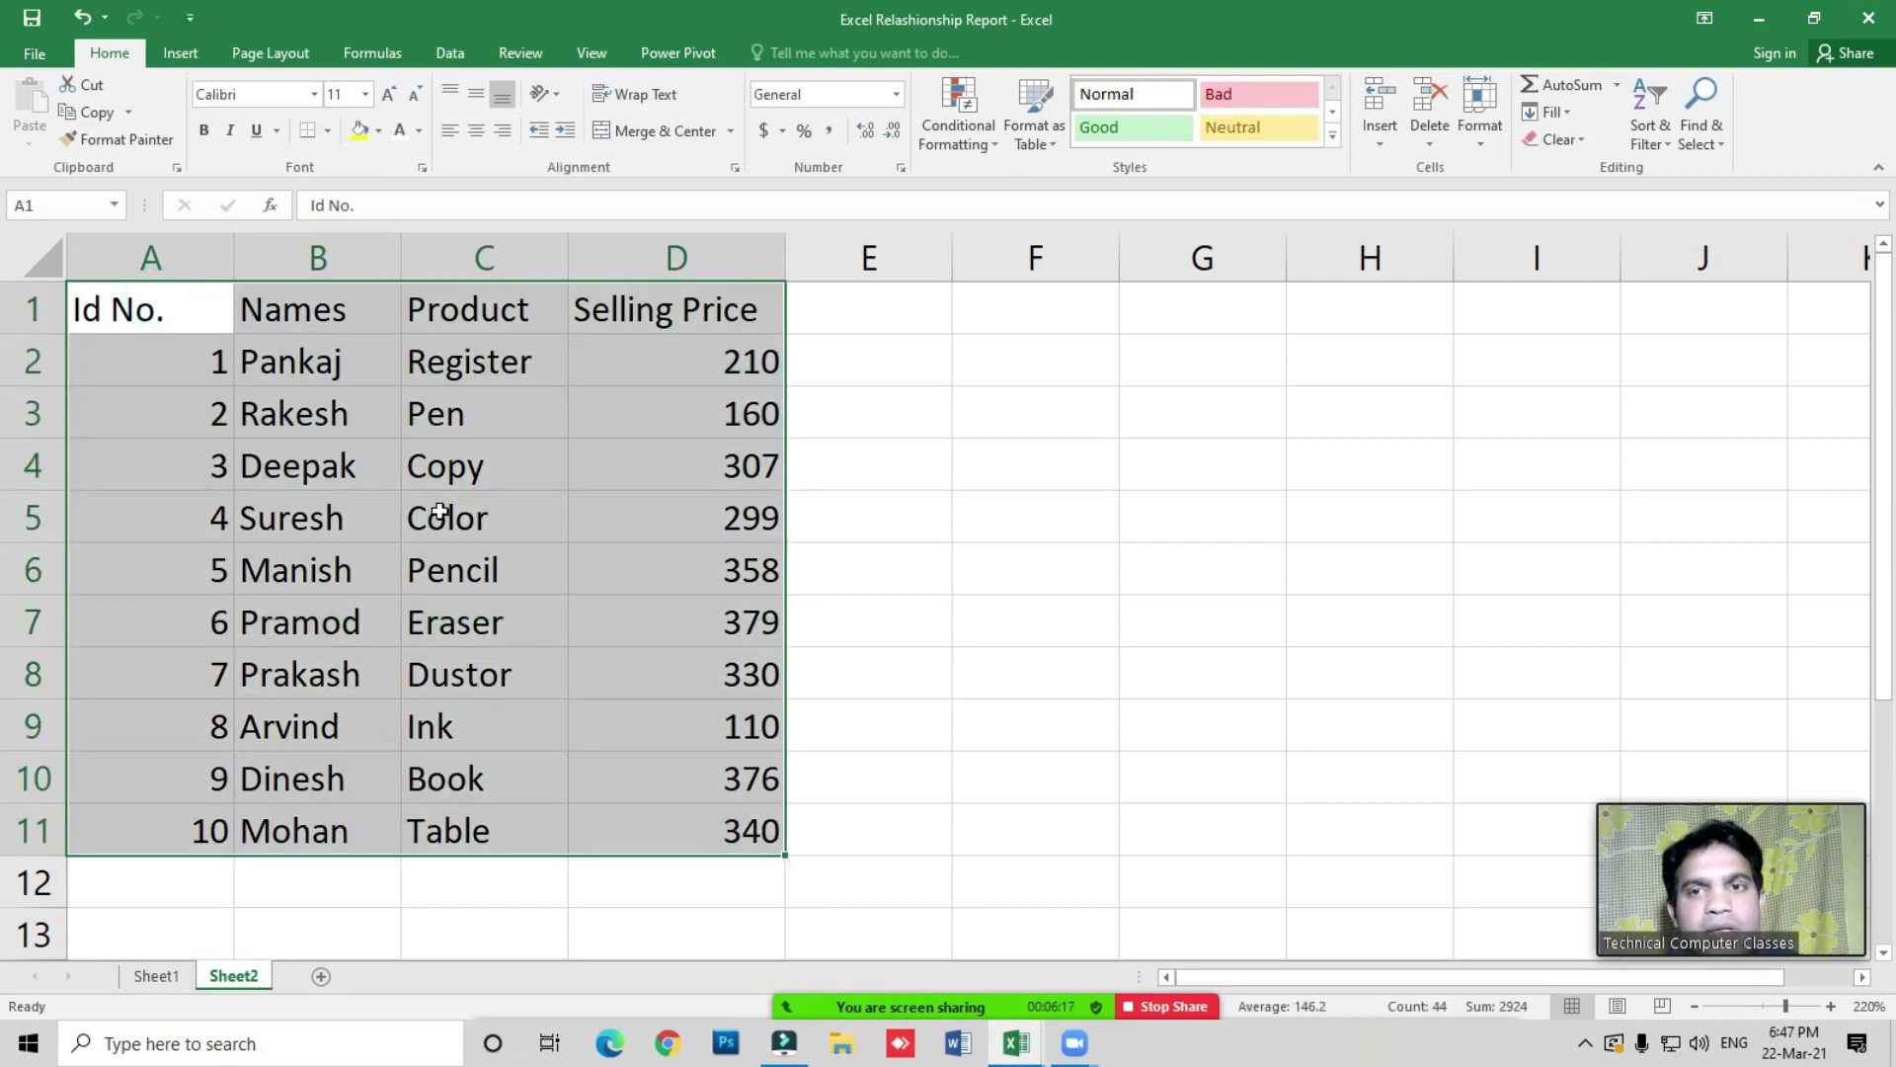
Convert Sheet2's A1:D11 range, with headers, into an Excel table.
left_click(449, 53)
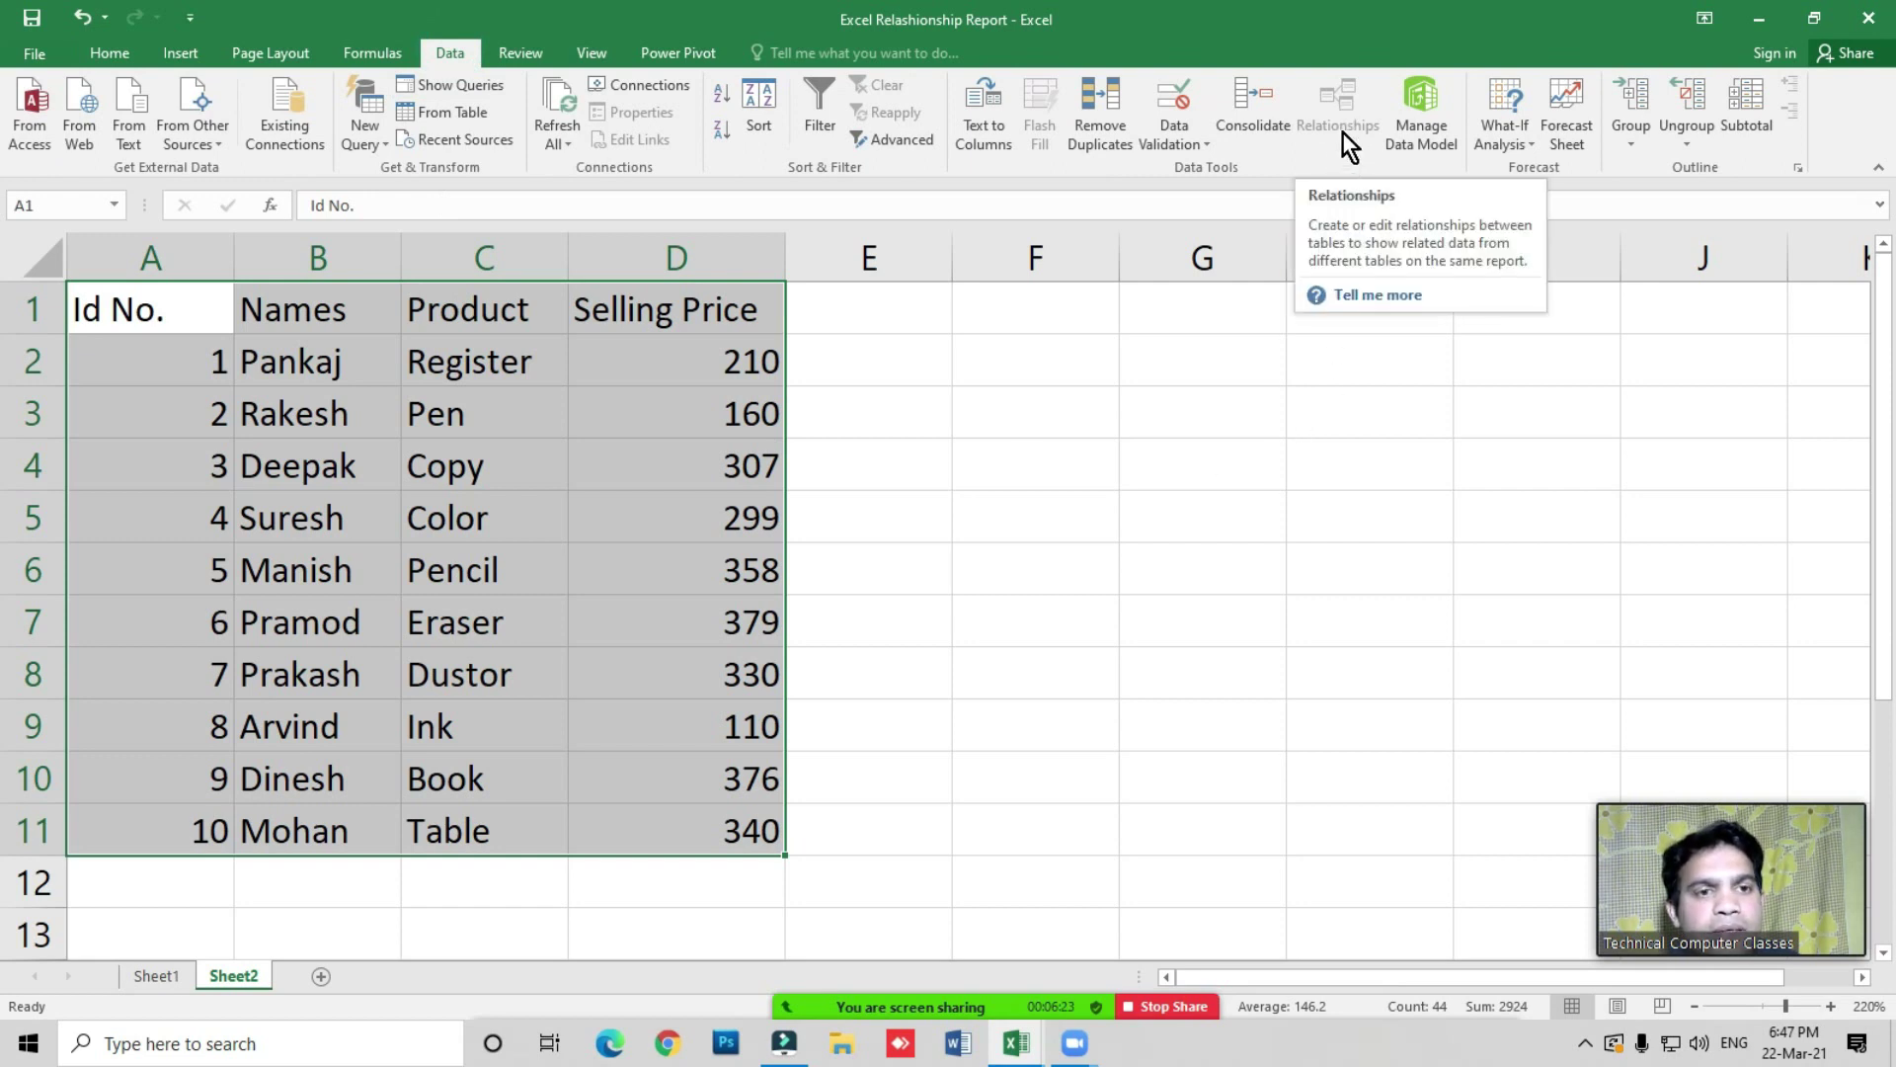
left_click(189, 55)
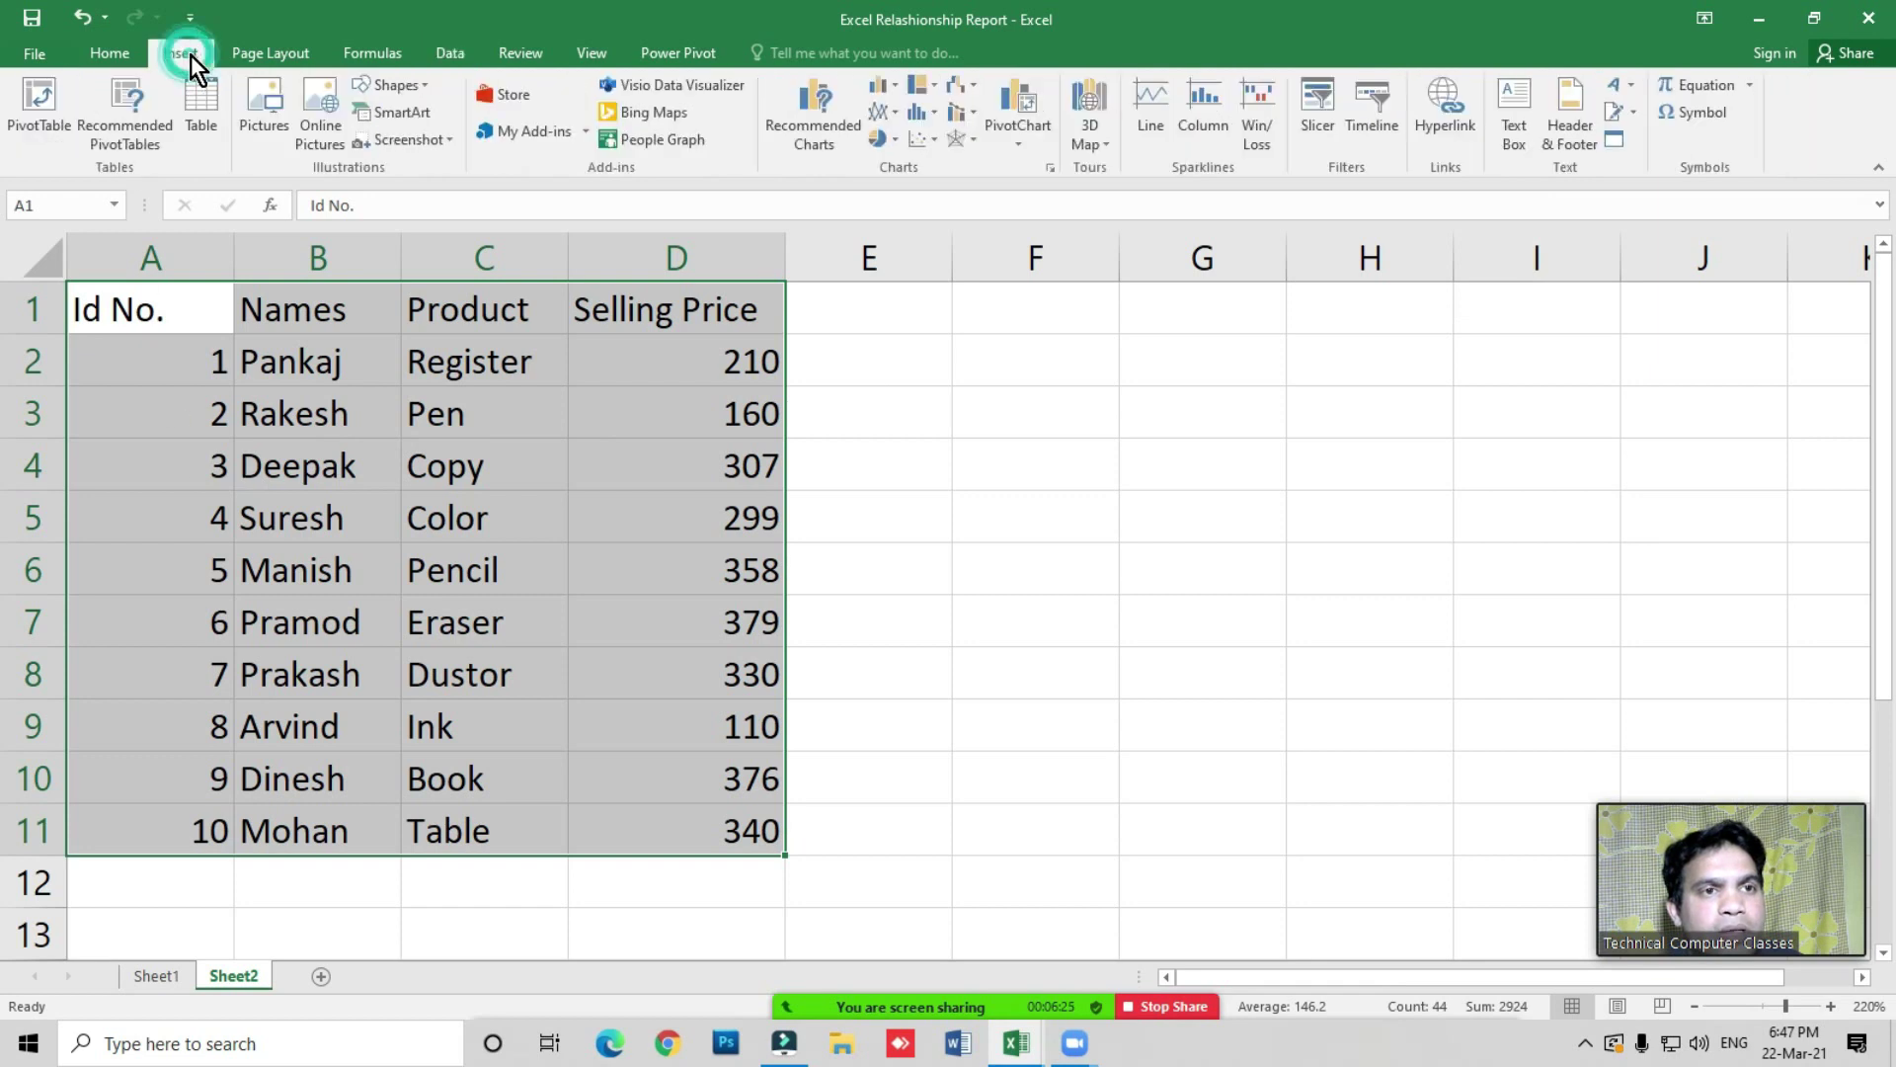
left_click(203, 113)
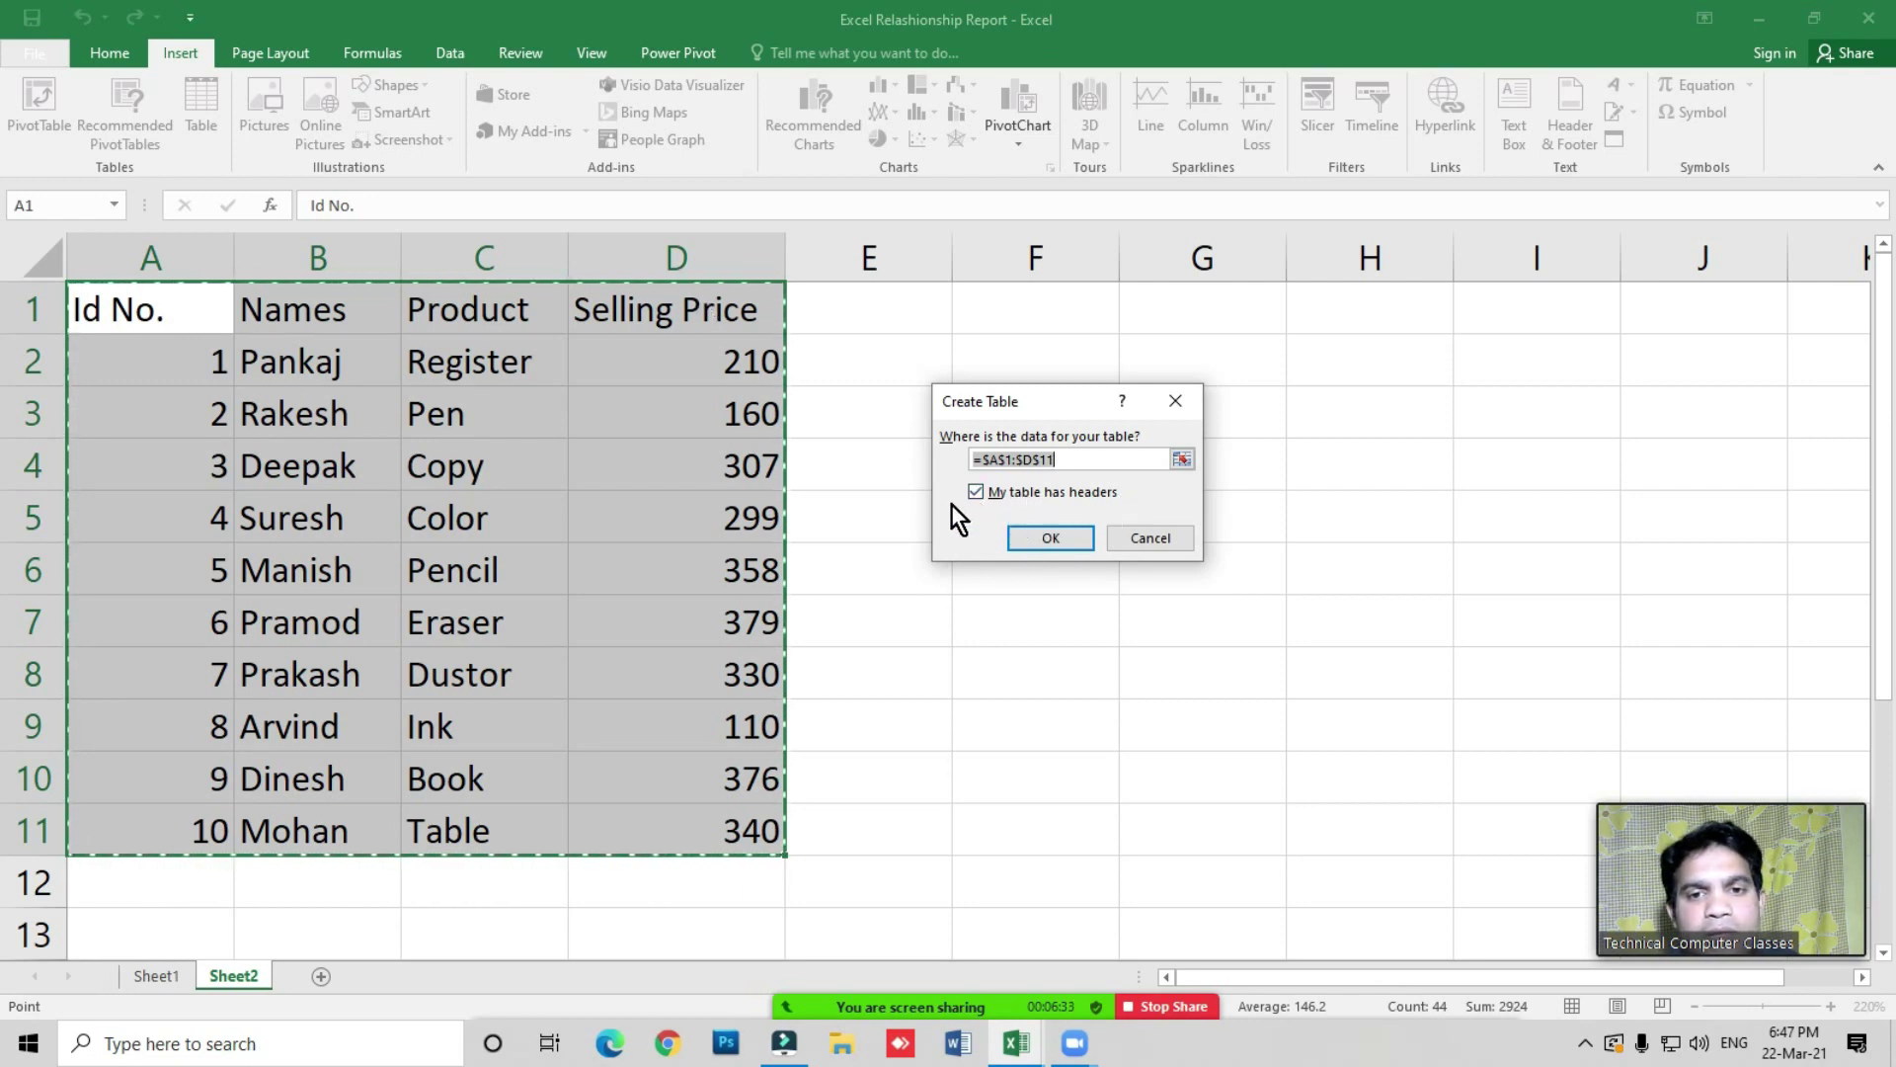
left_click(1047, 536)
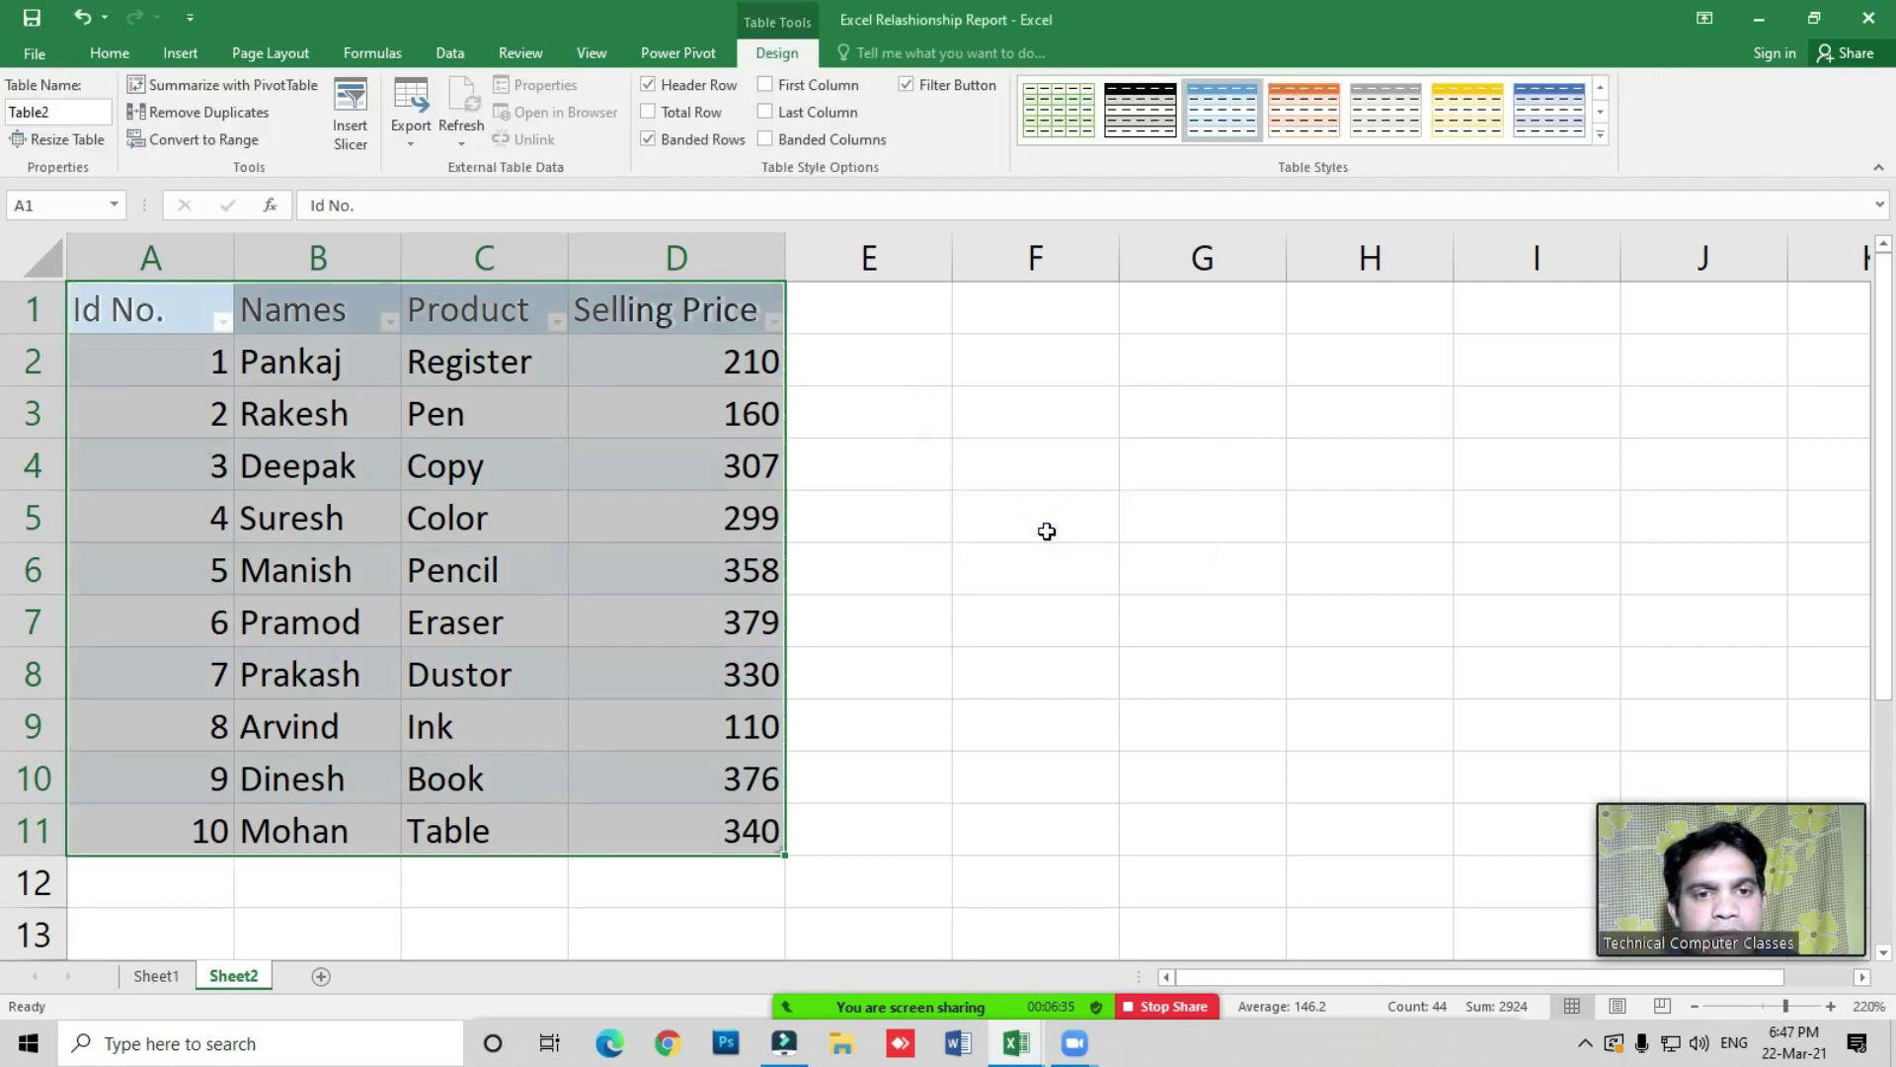
left_click(550, 478)
left_click(508, 530)
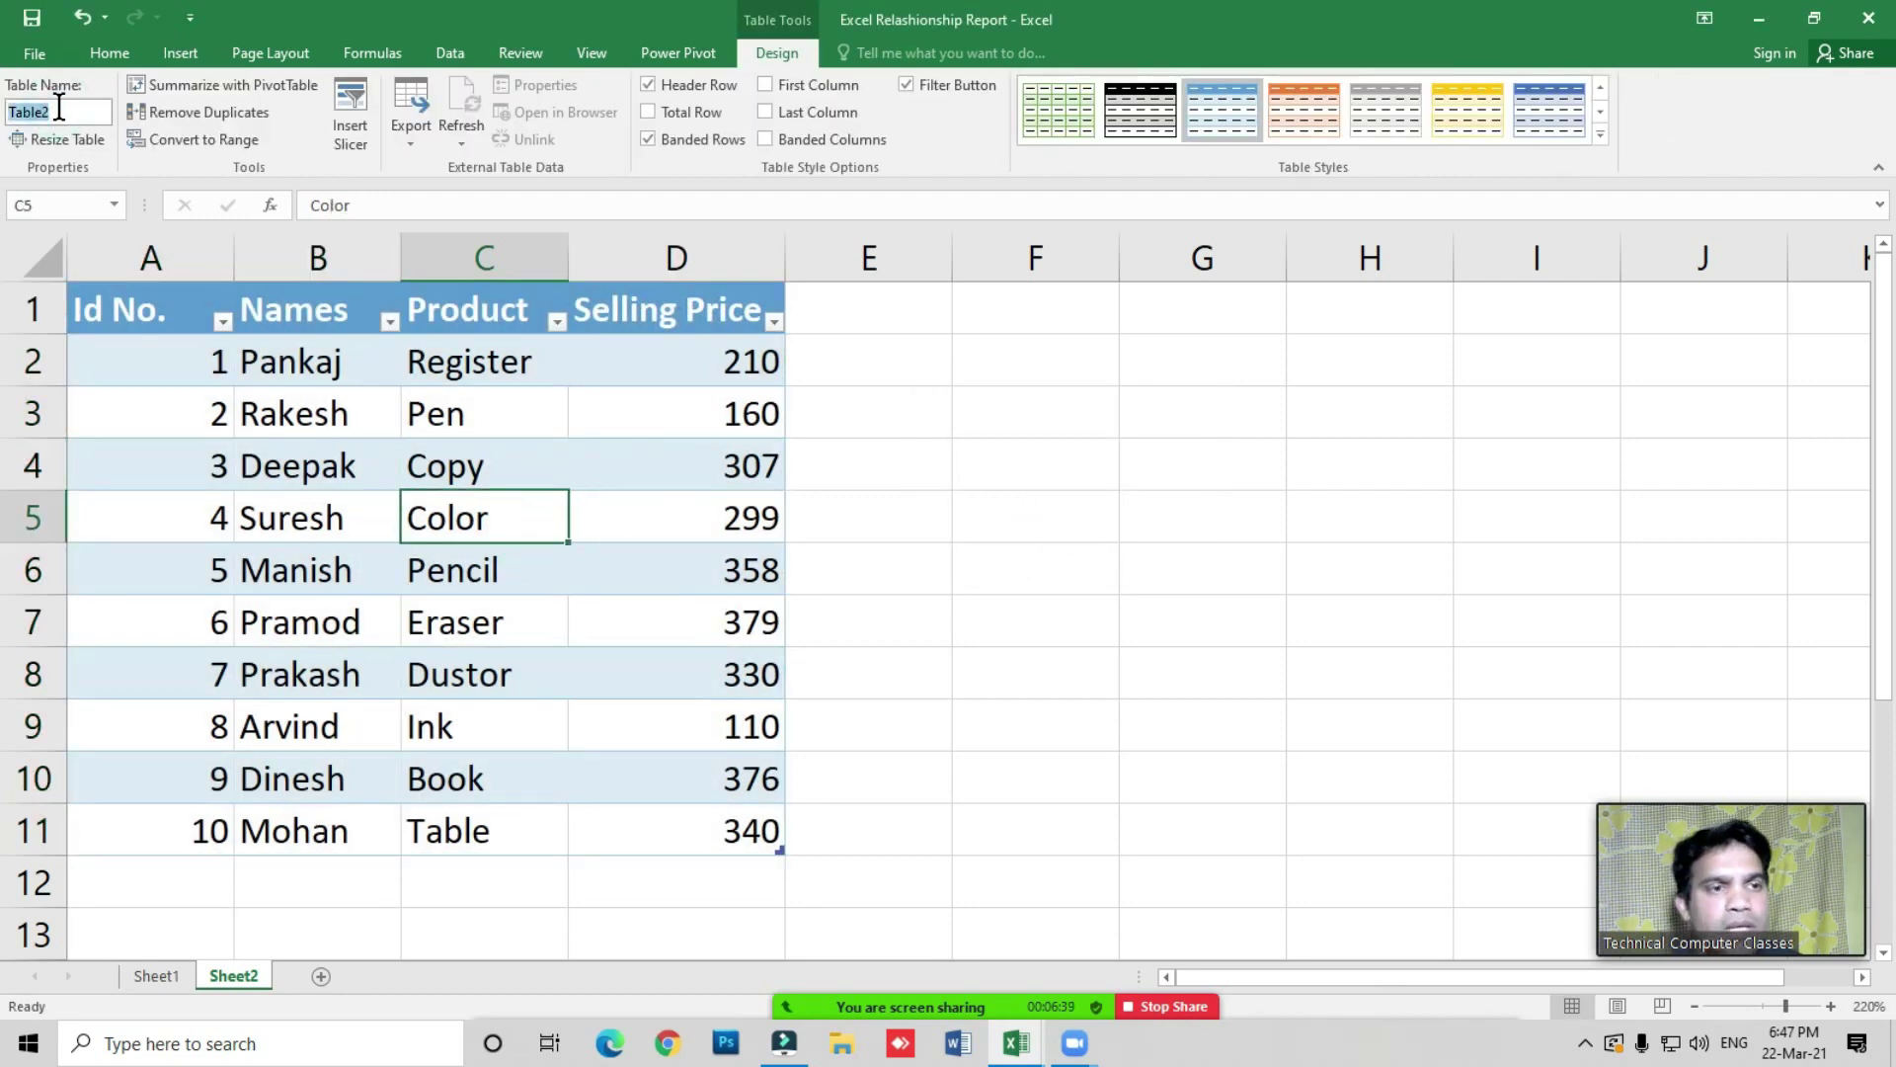
Name the new table Report2.
type("Report2")
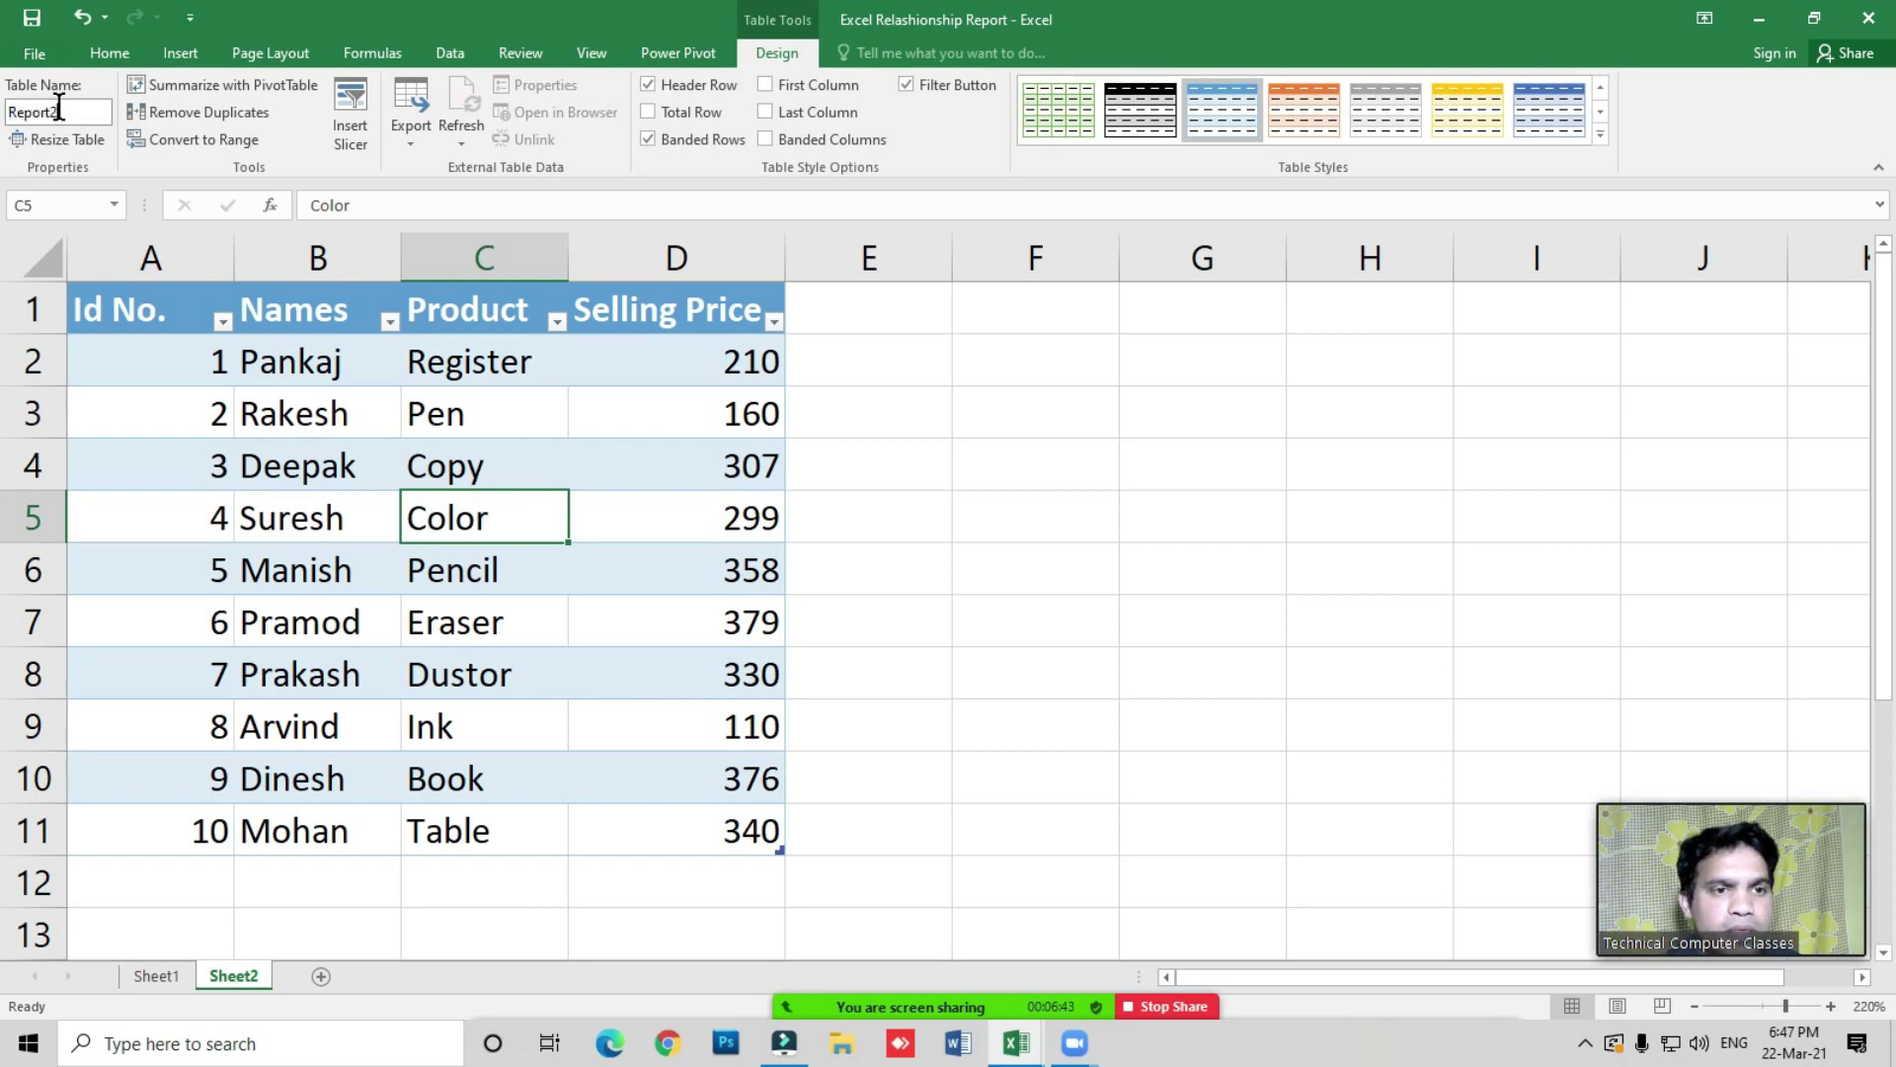
key("Return")
left_click(559, 630)
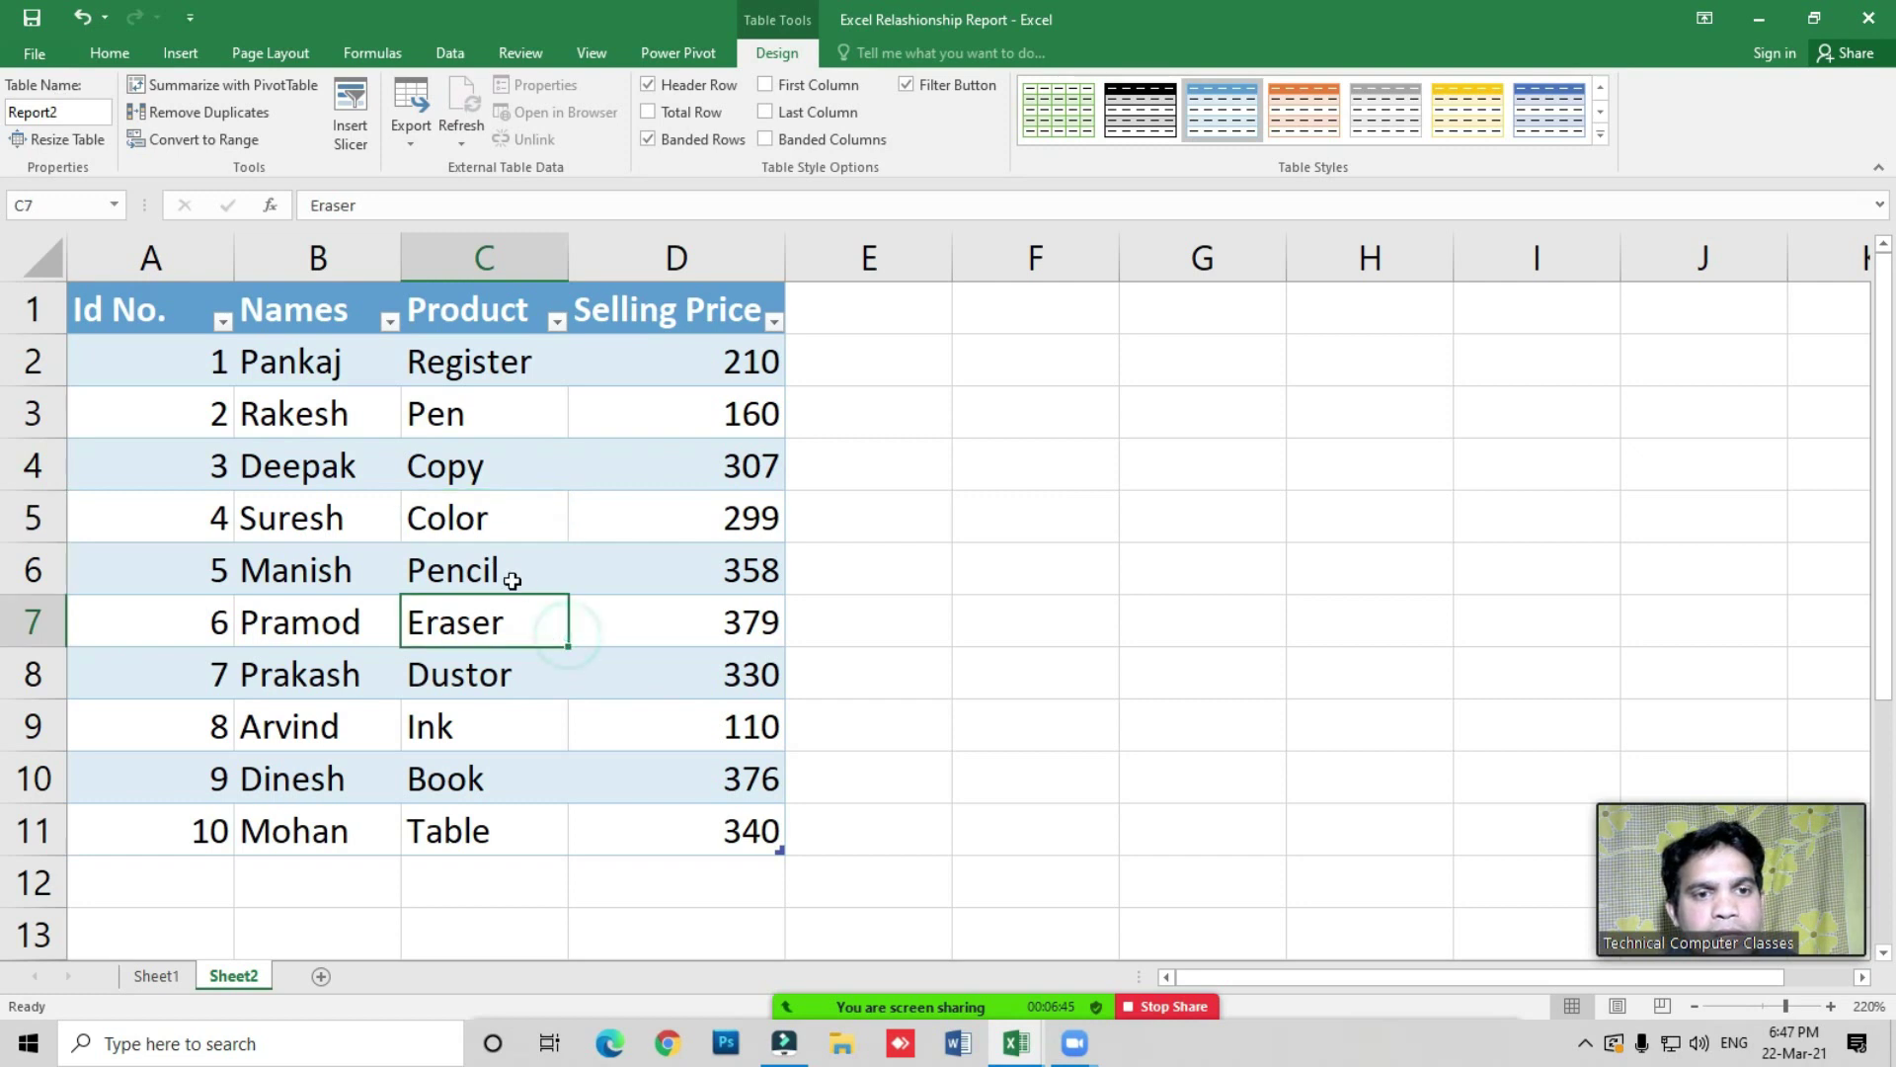
left_click(443, 514)
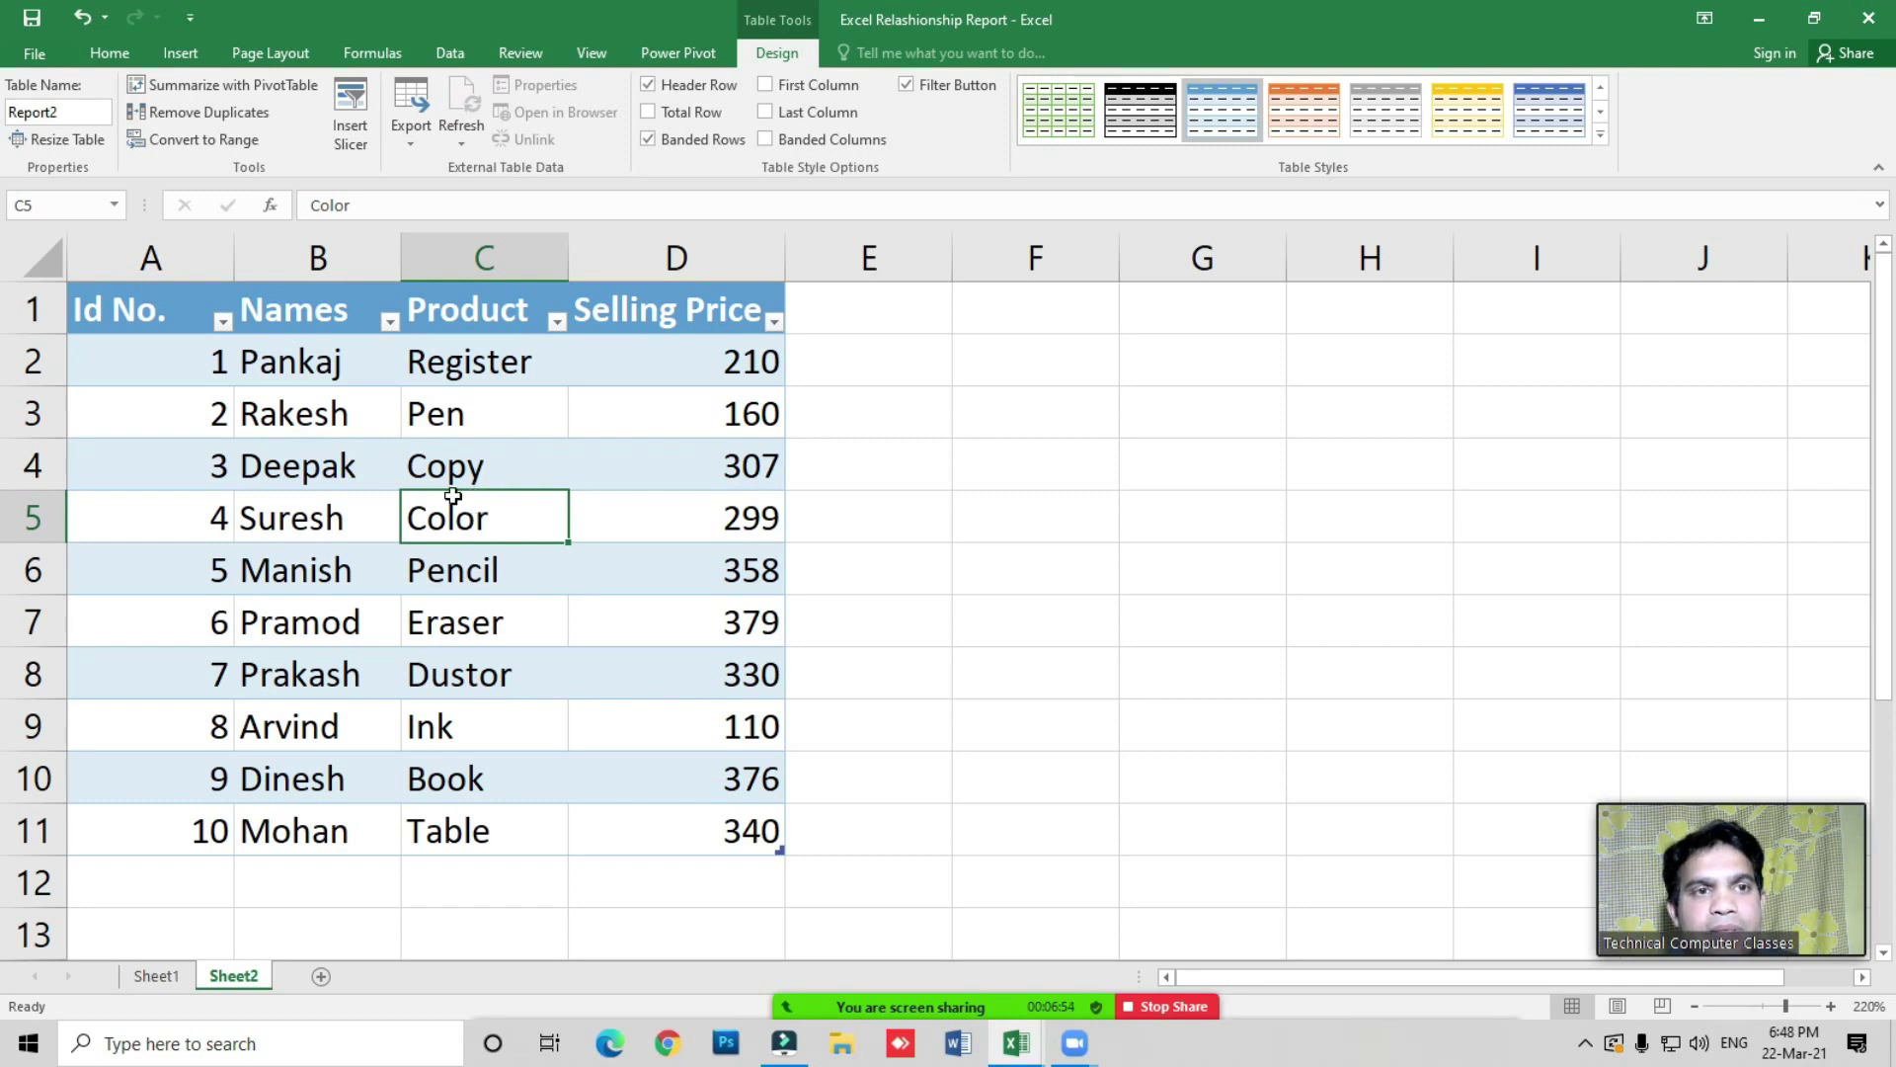
left_click(450, 53)
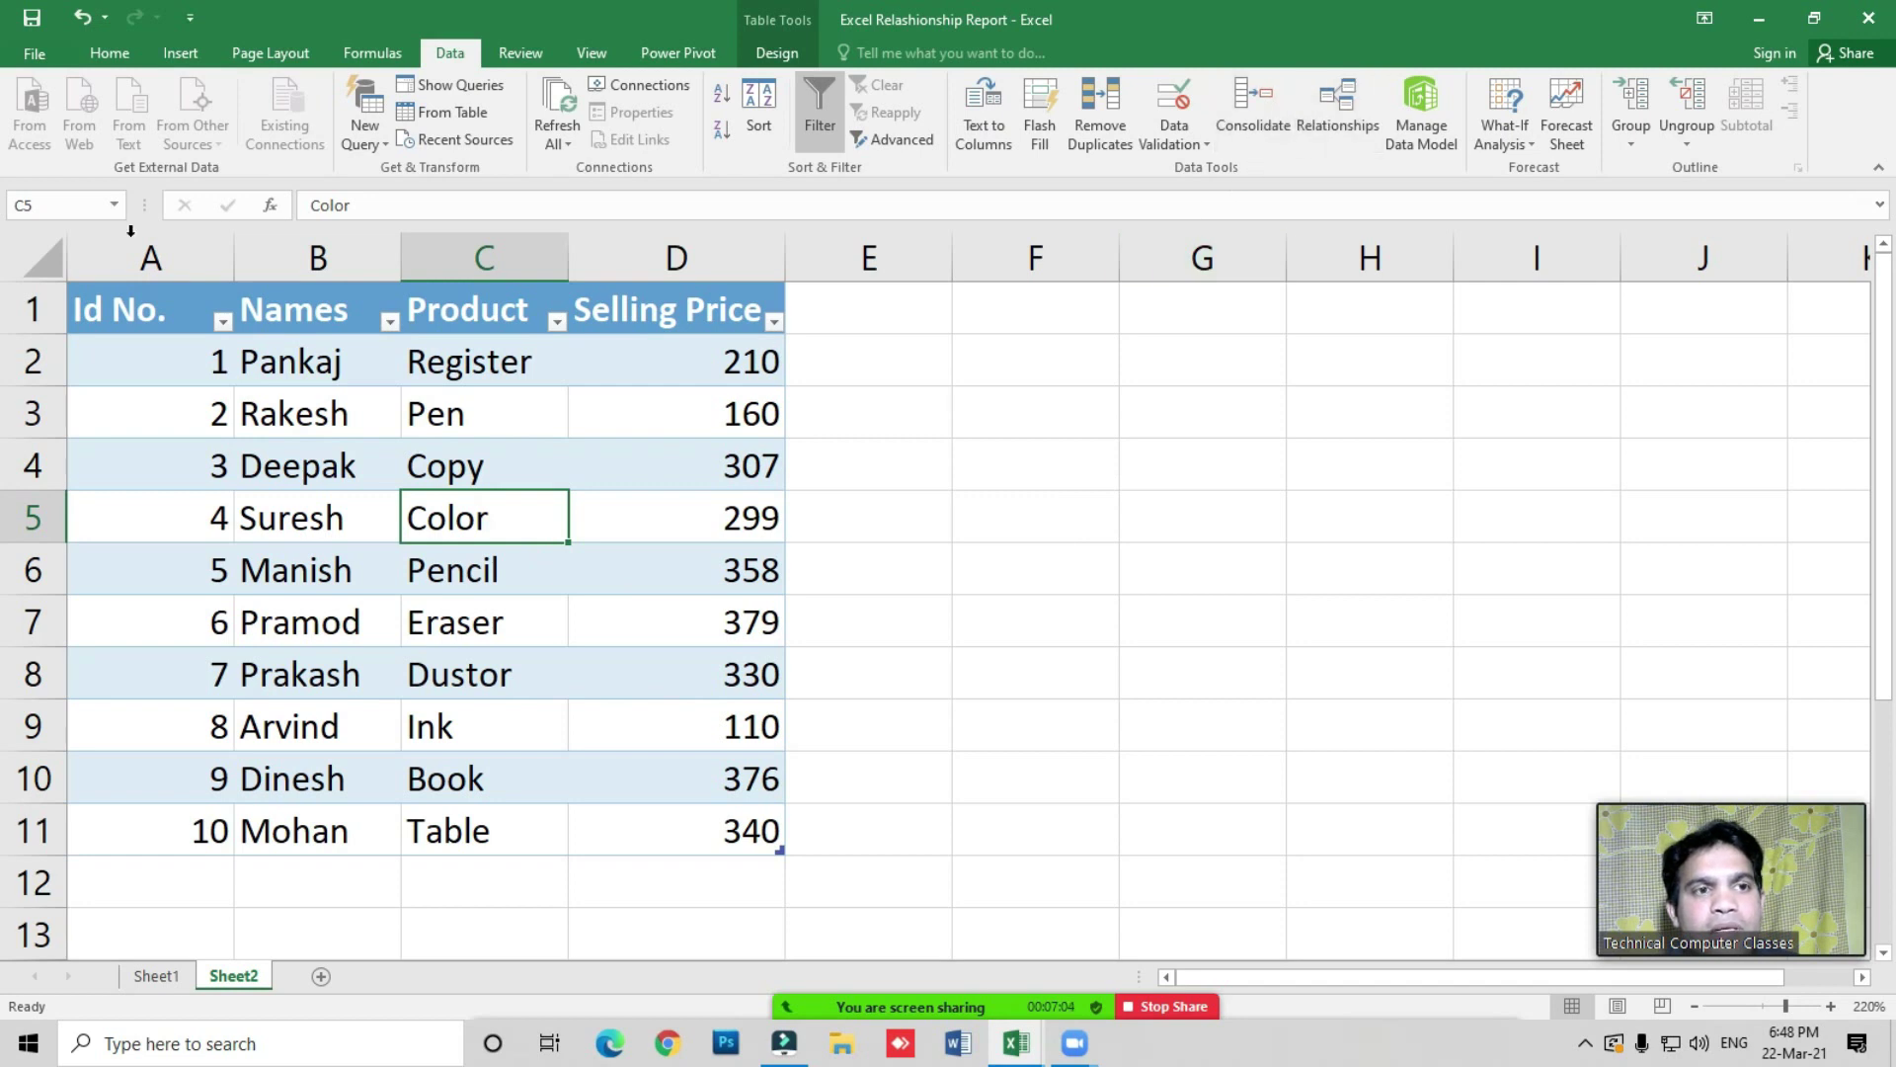
Switch to Sheet1 and select a cell inside the Report1 table.
left_click(177, 55)
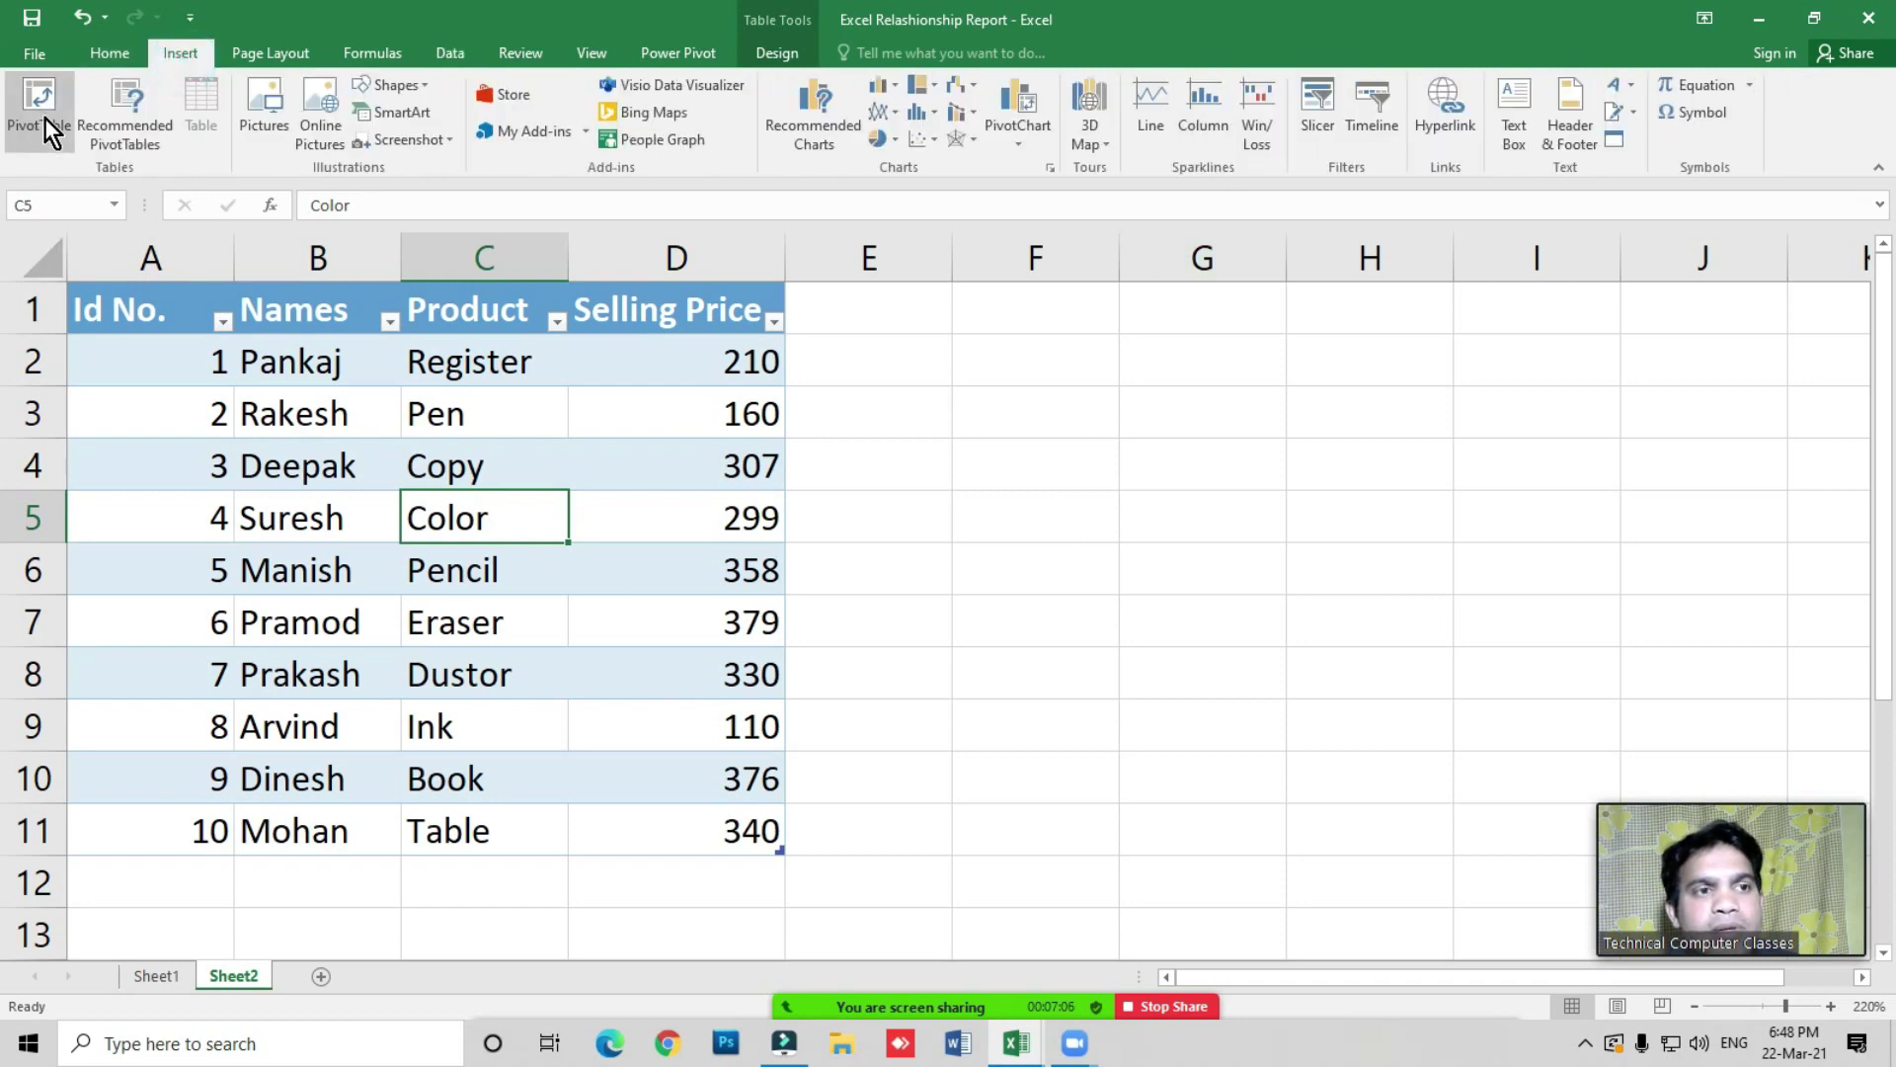
left_click(558, 658)
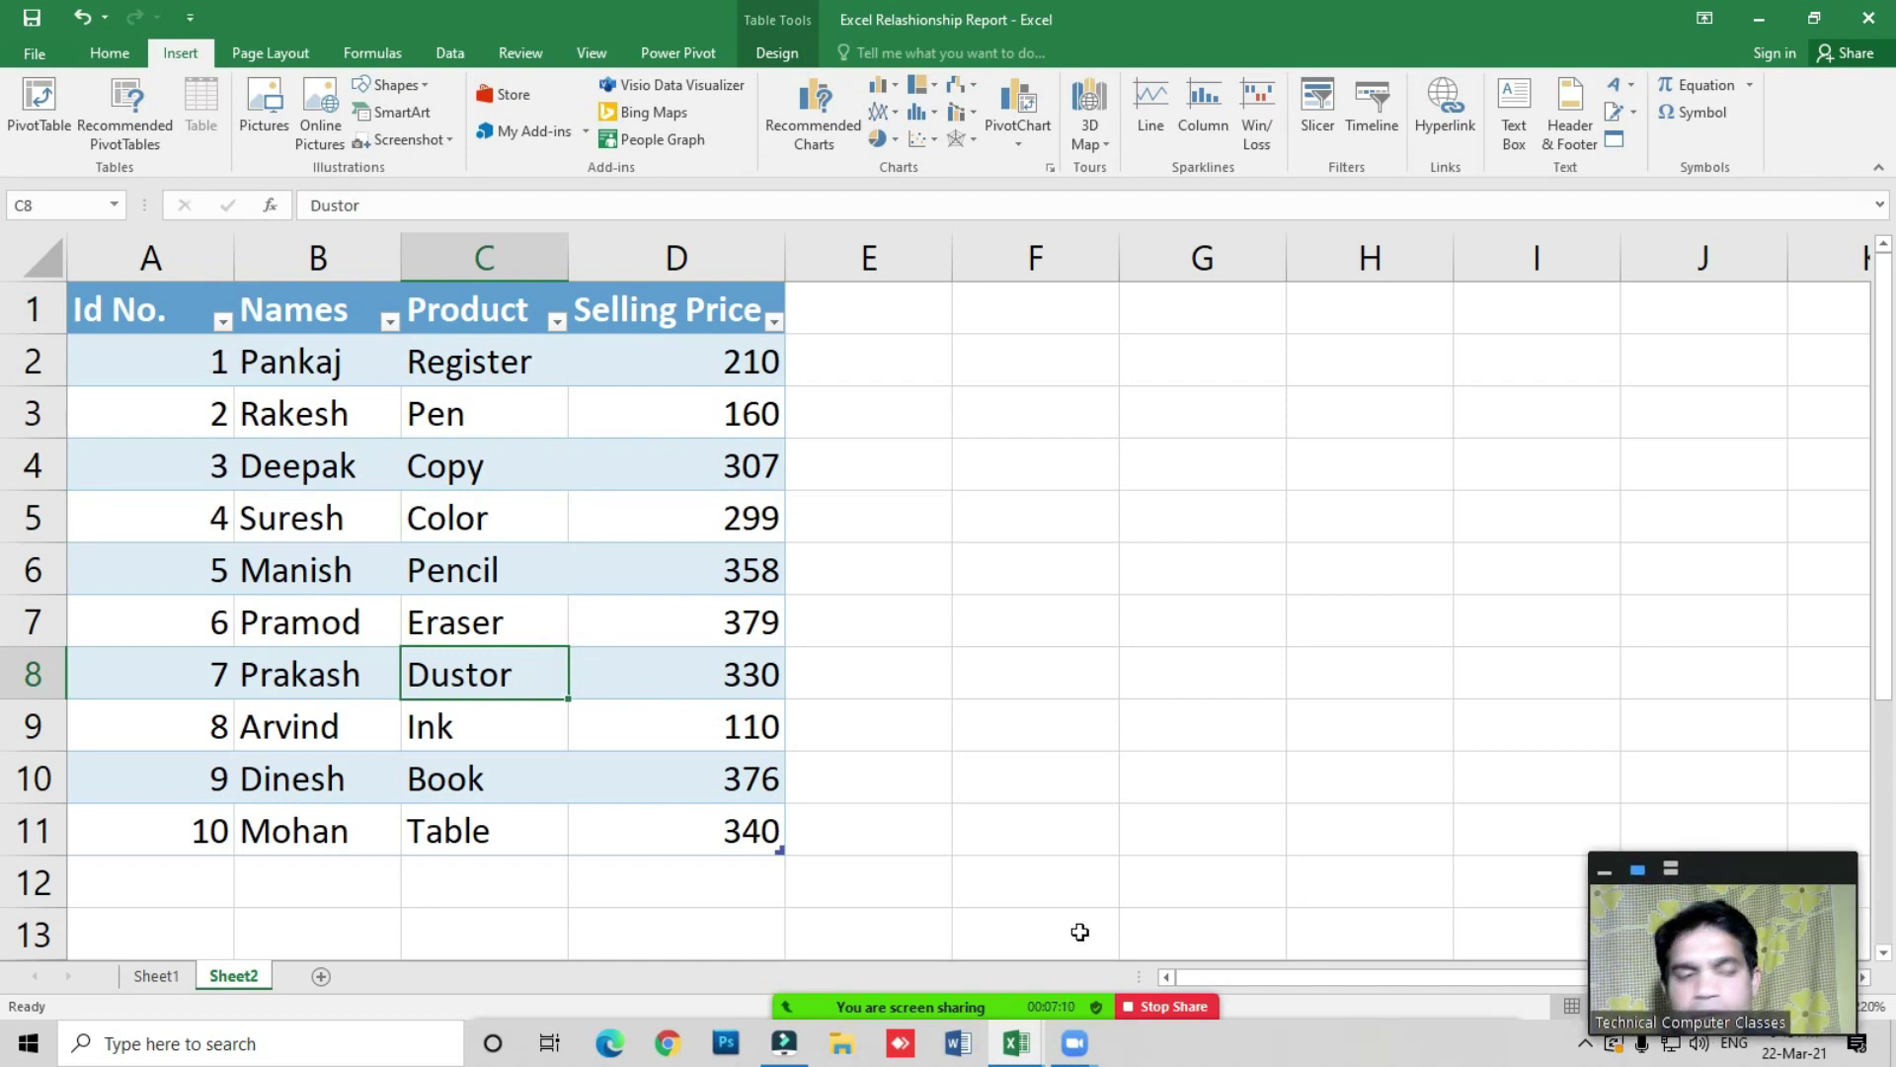
left_click(579, 538)
left_click(156, 975)
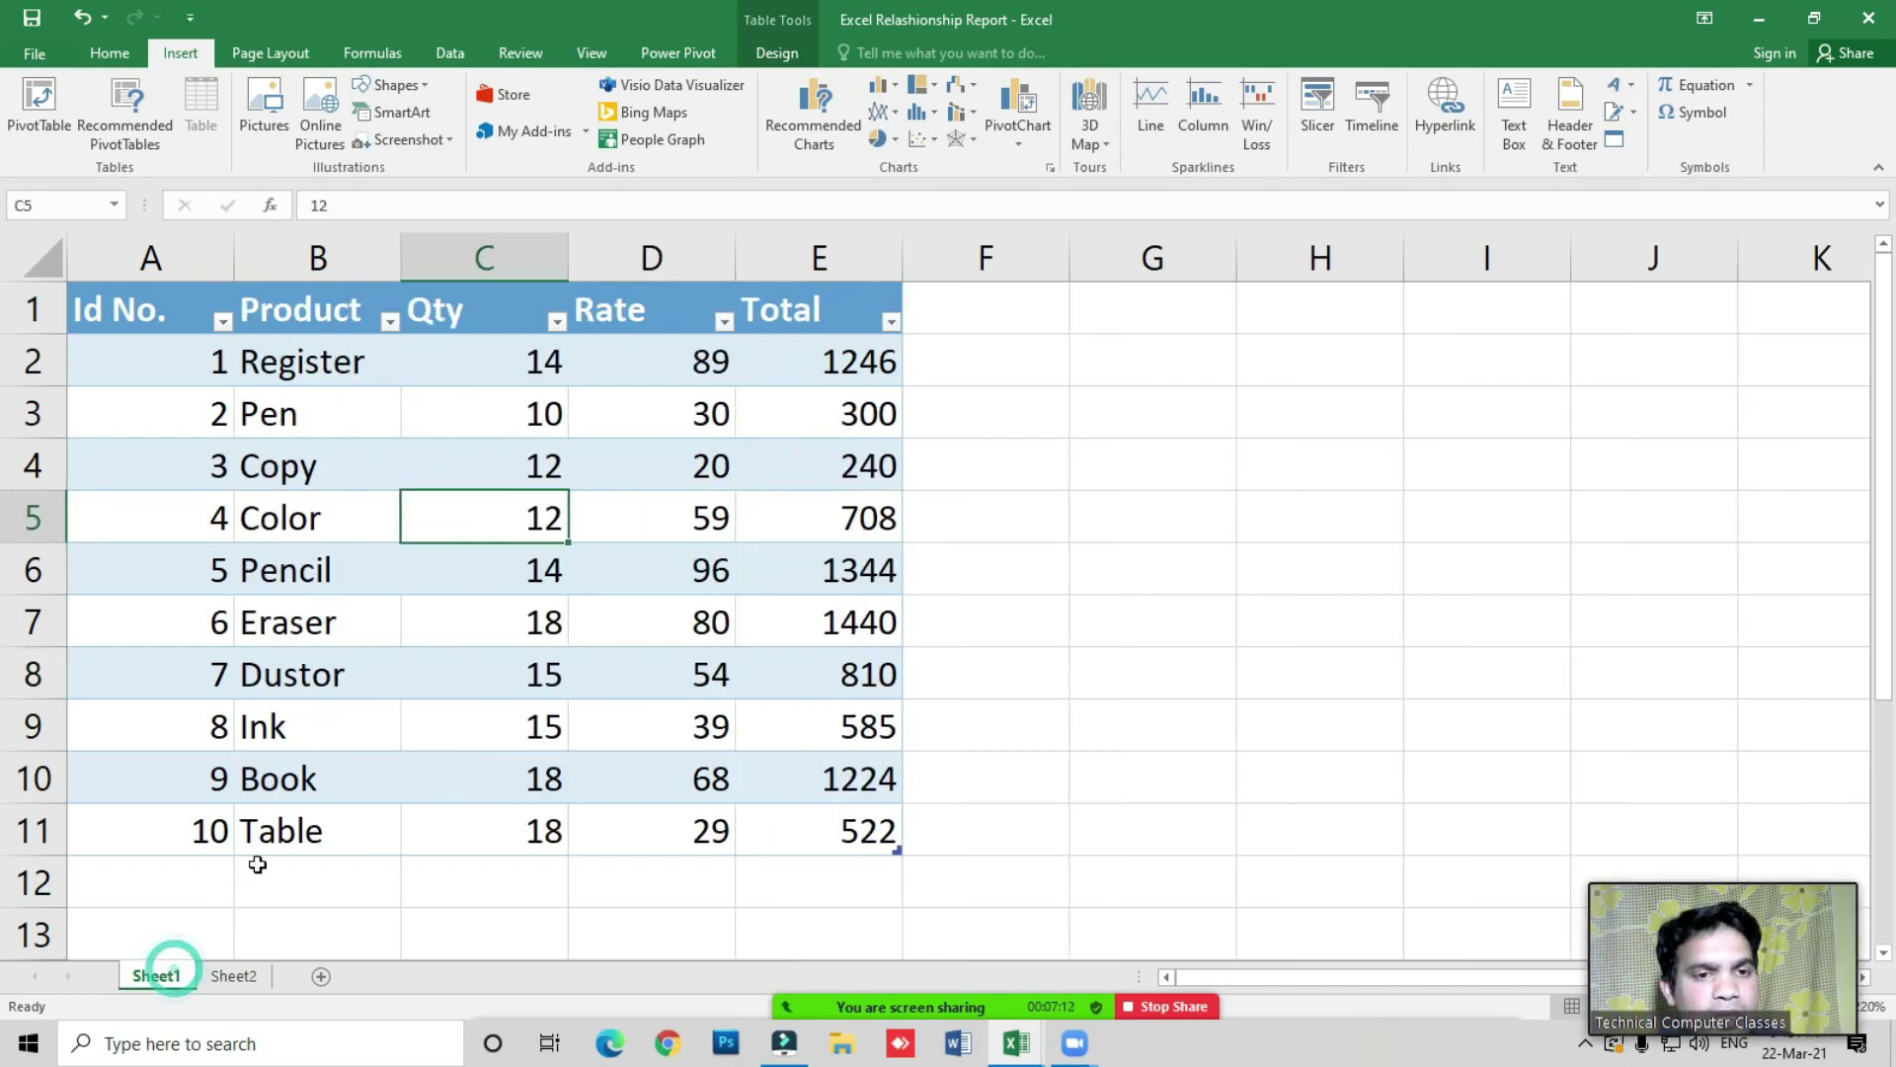
left_click(495, 470)
left_click(494, 519)
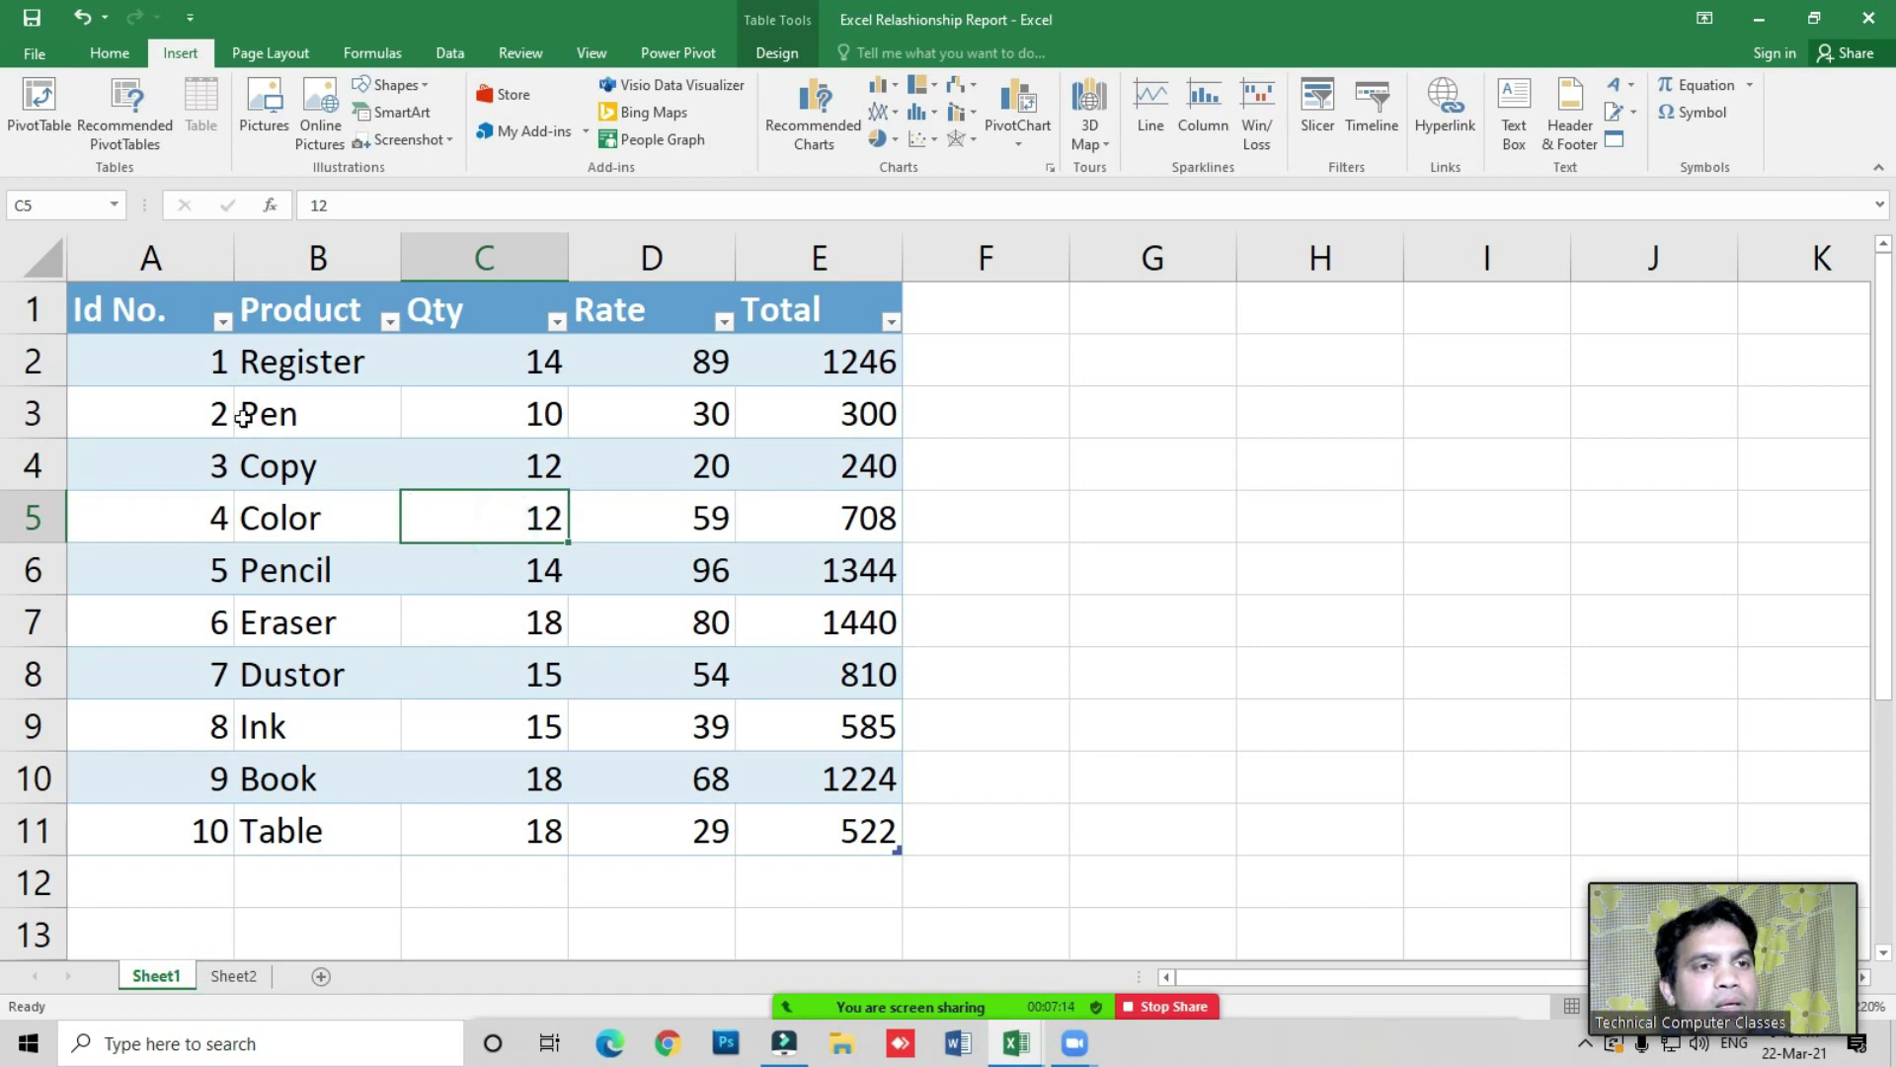
Create a PivotTable from Report1 on a new worksheet, adding it to the Data Model.
left_click(43, 116)
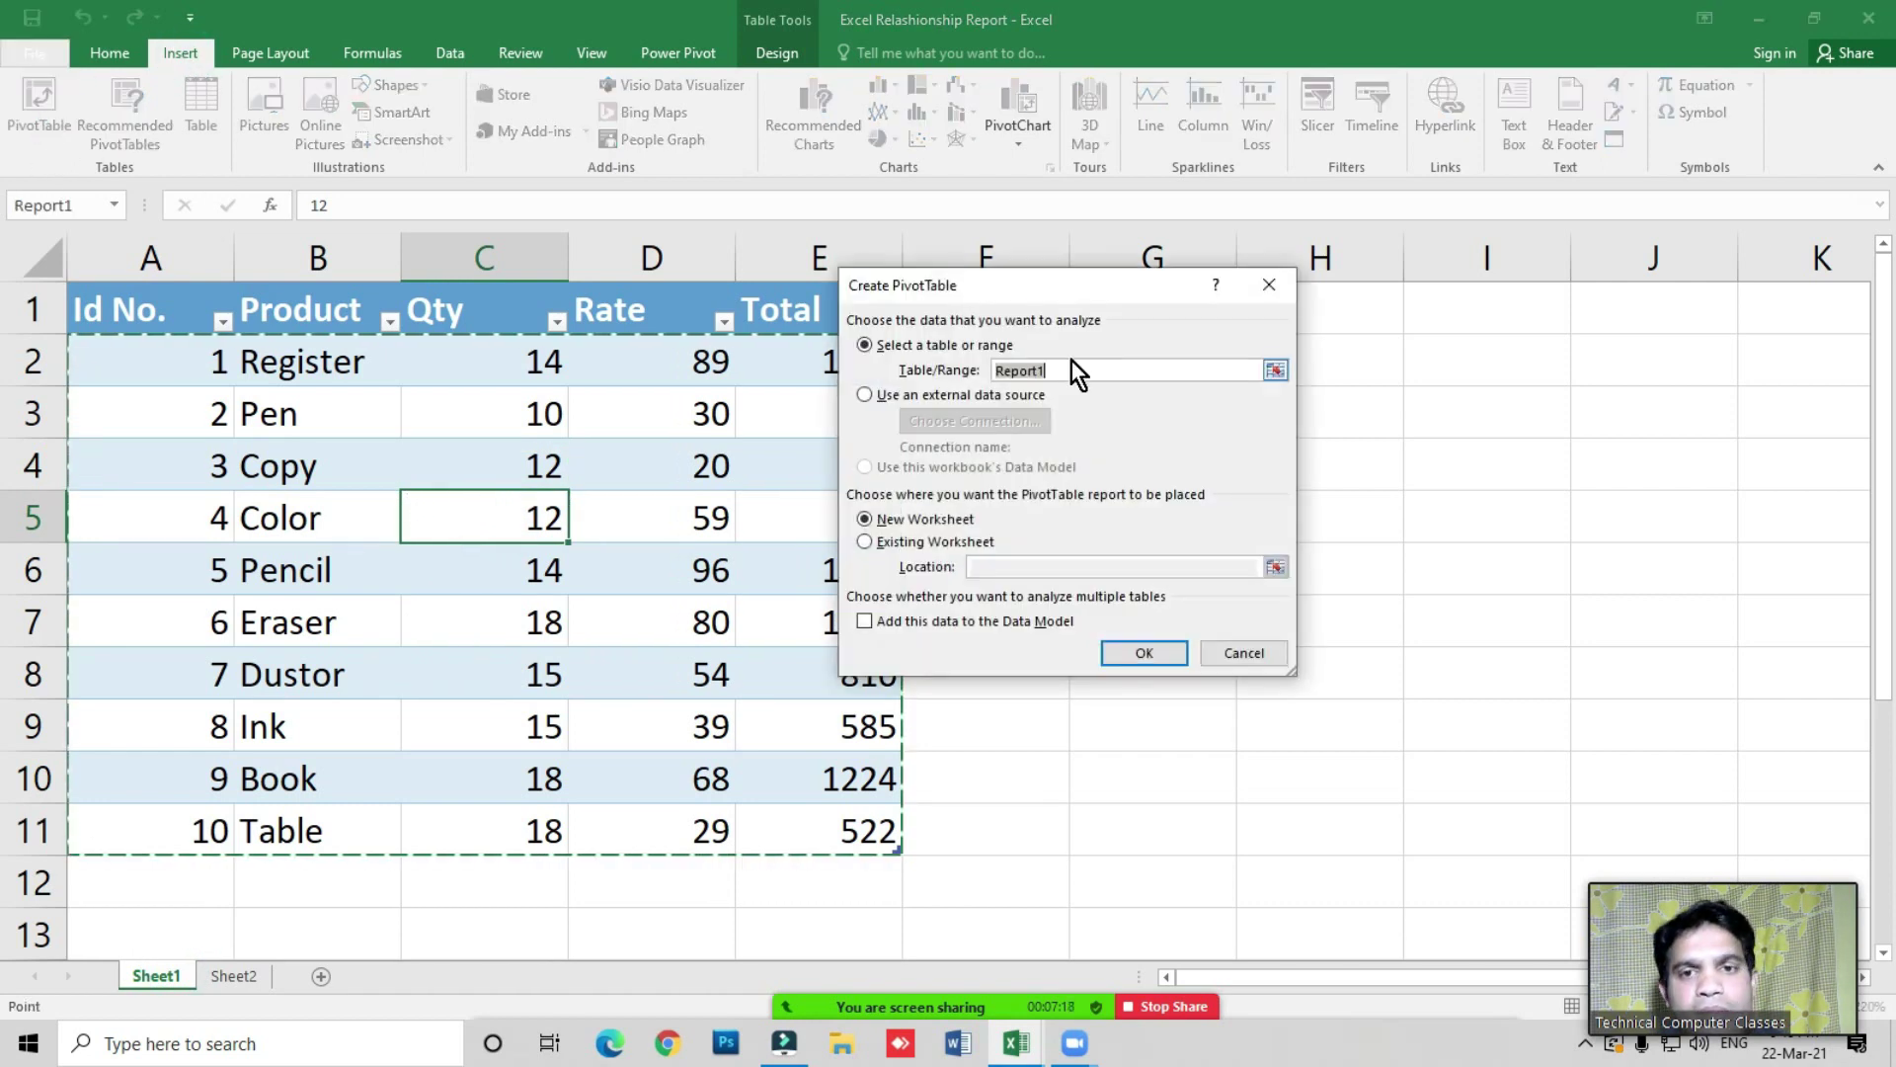
left_click_drag(1040, 288, 1283, 235)
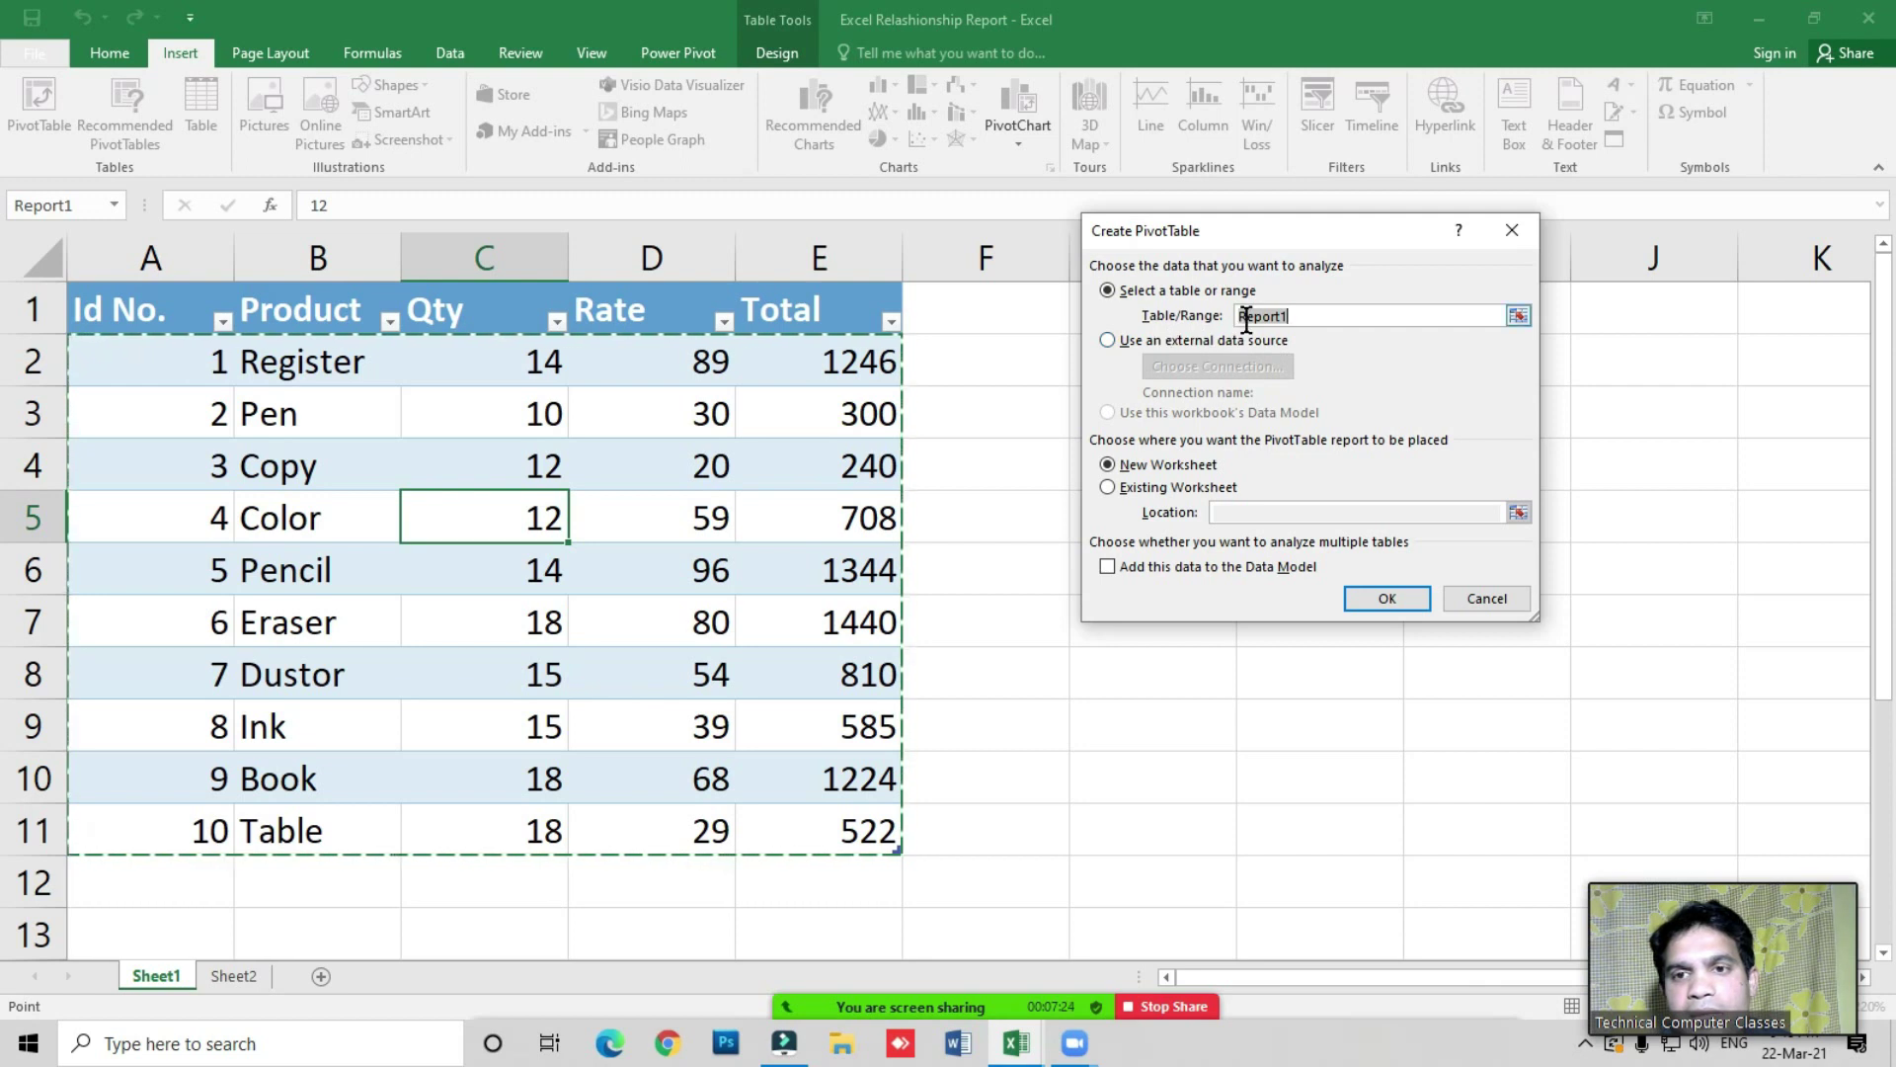
left_click(1325, 315)
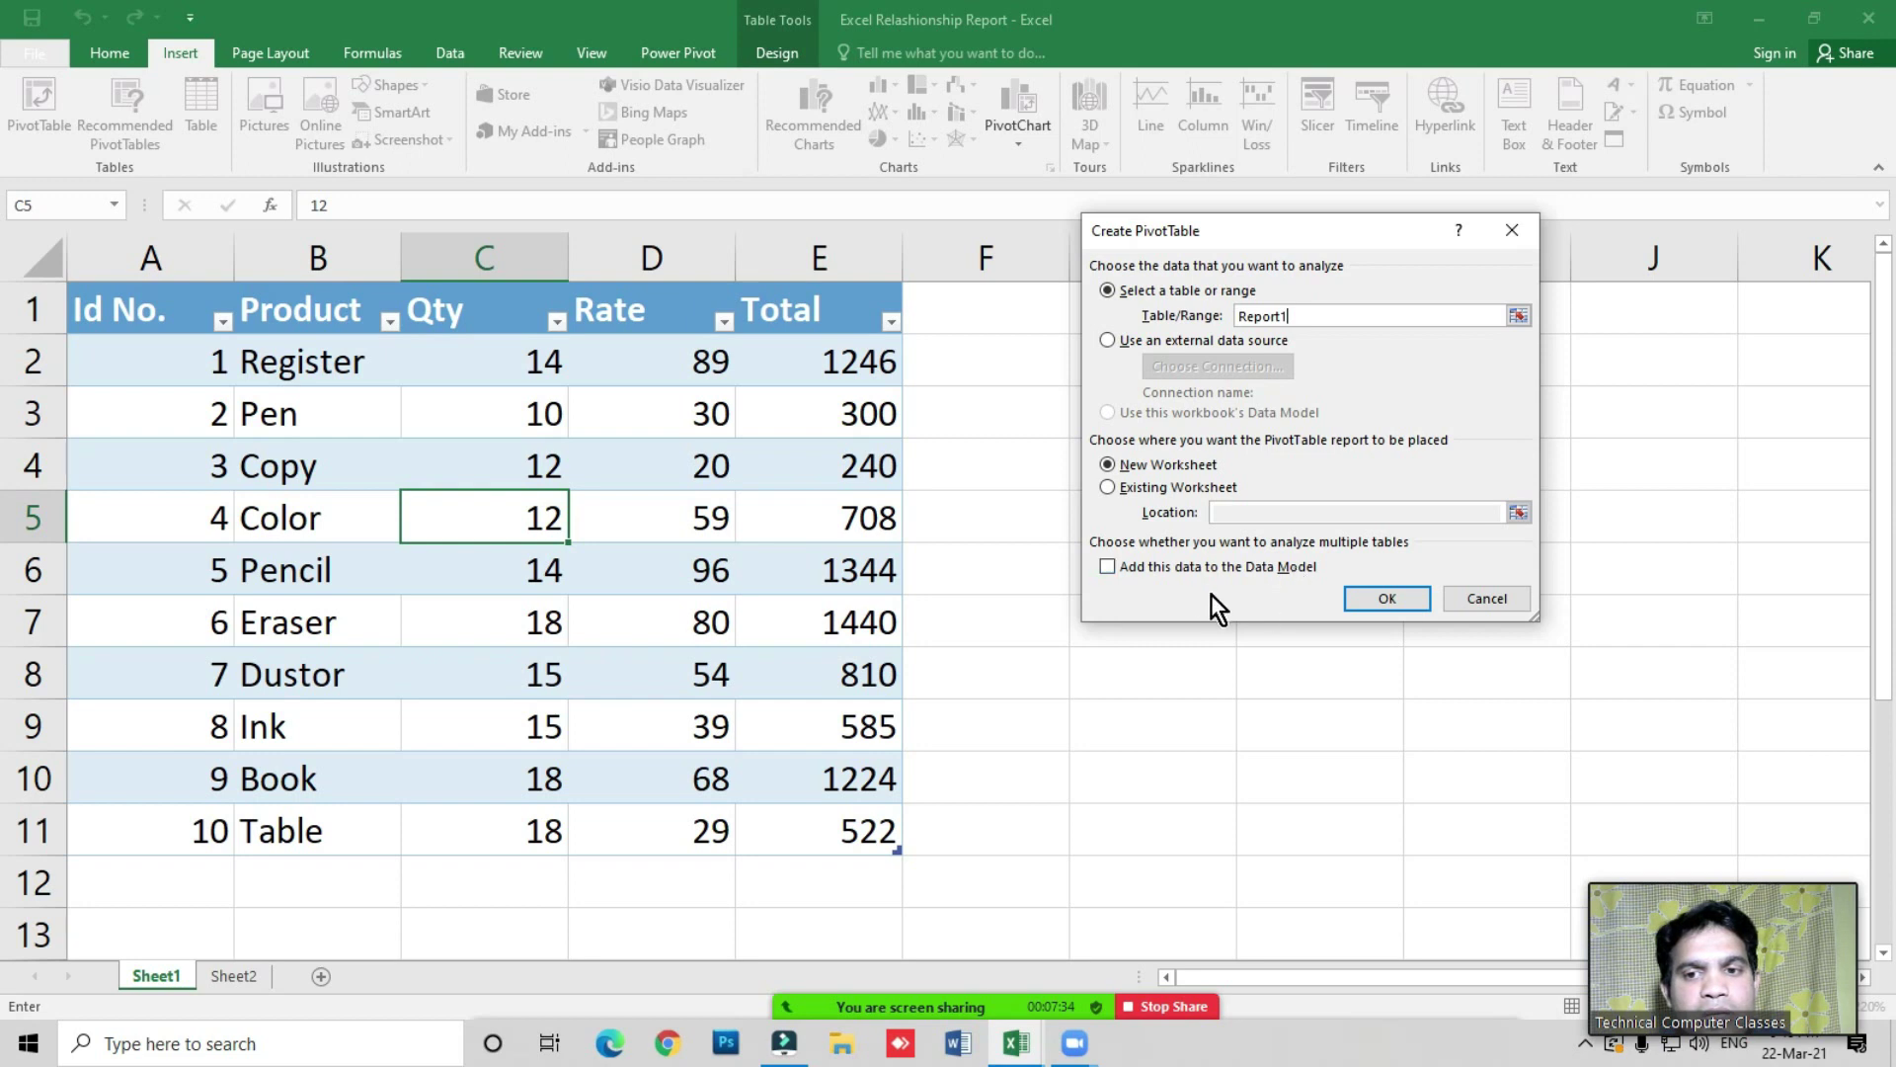
left_click(1193, 567)
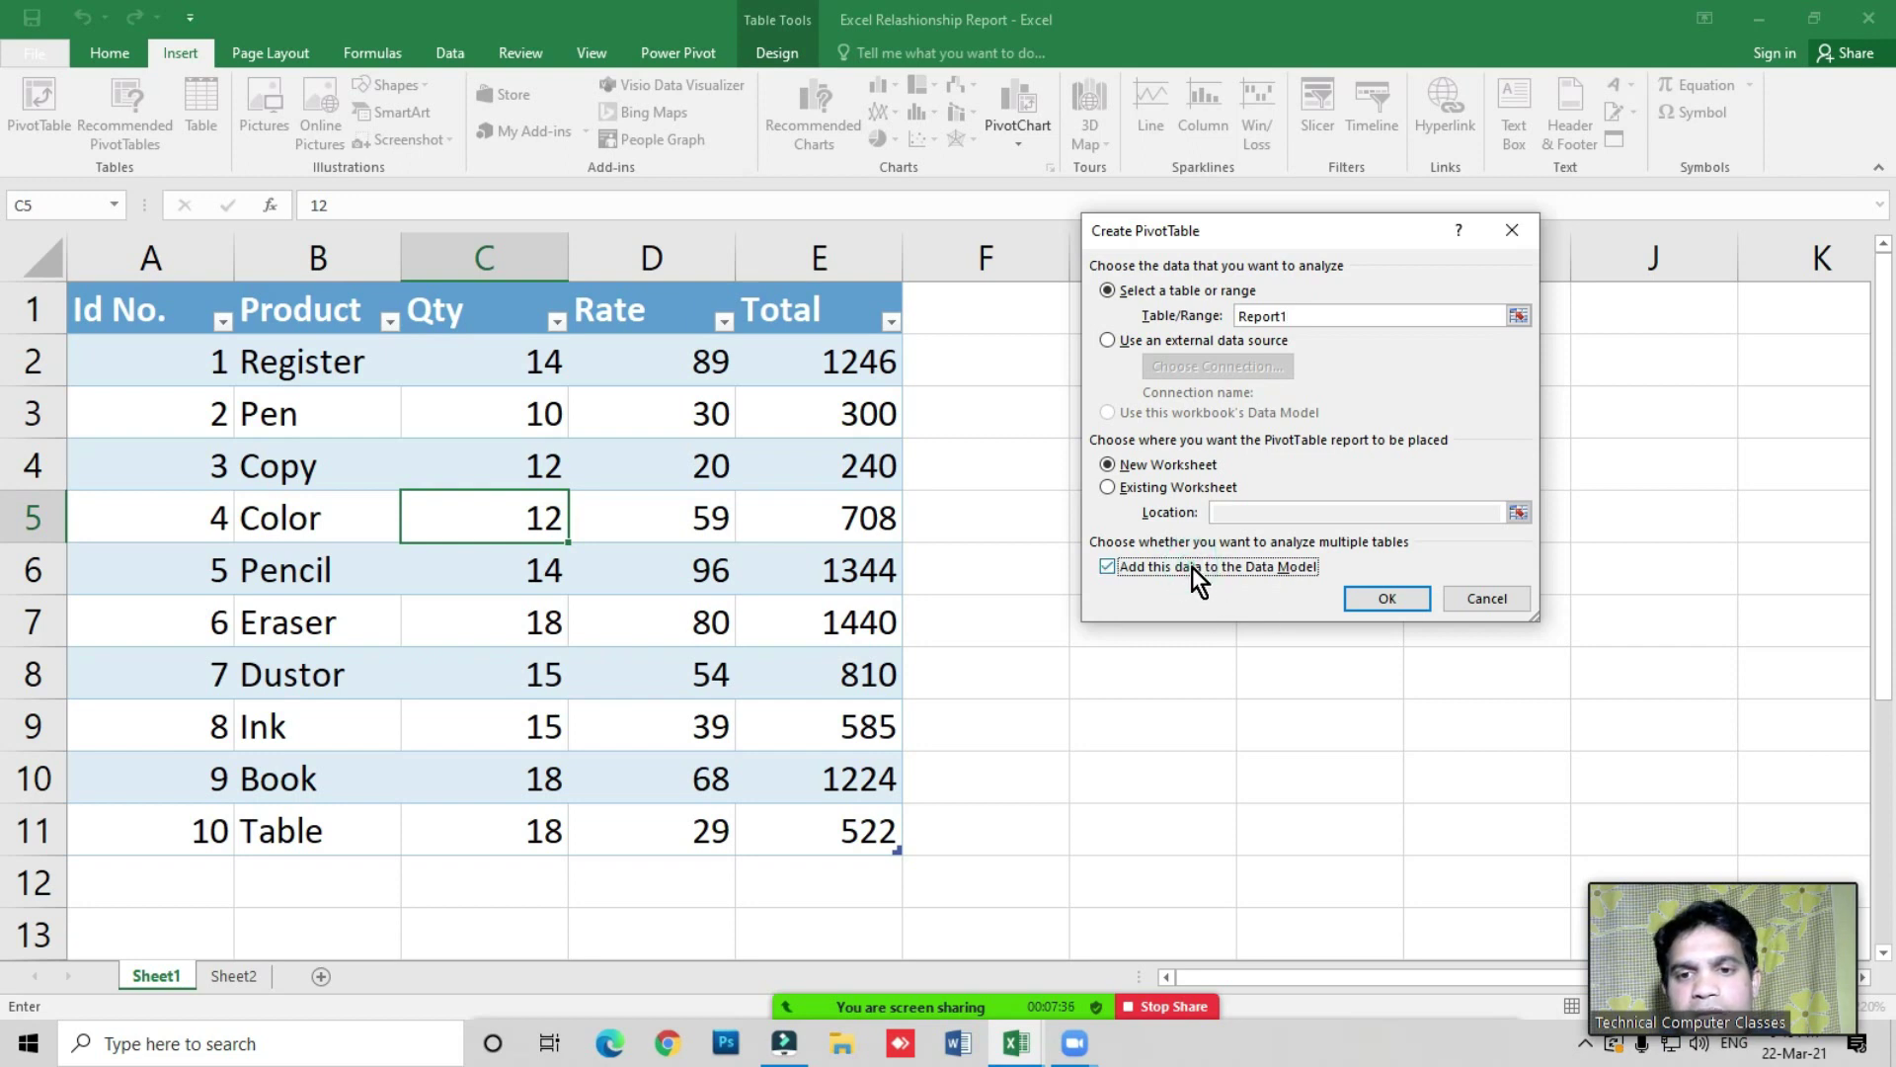
left_click(1395, 604)
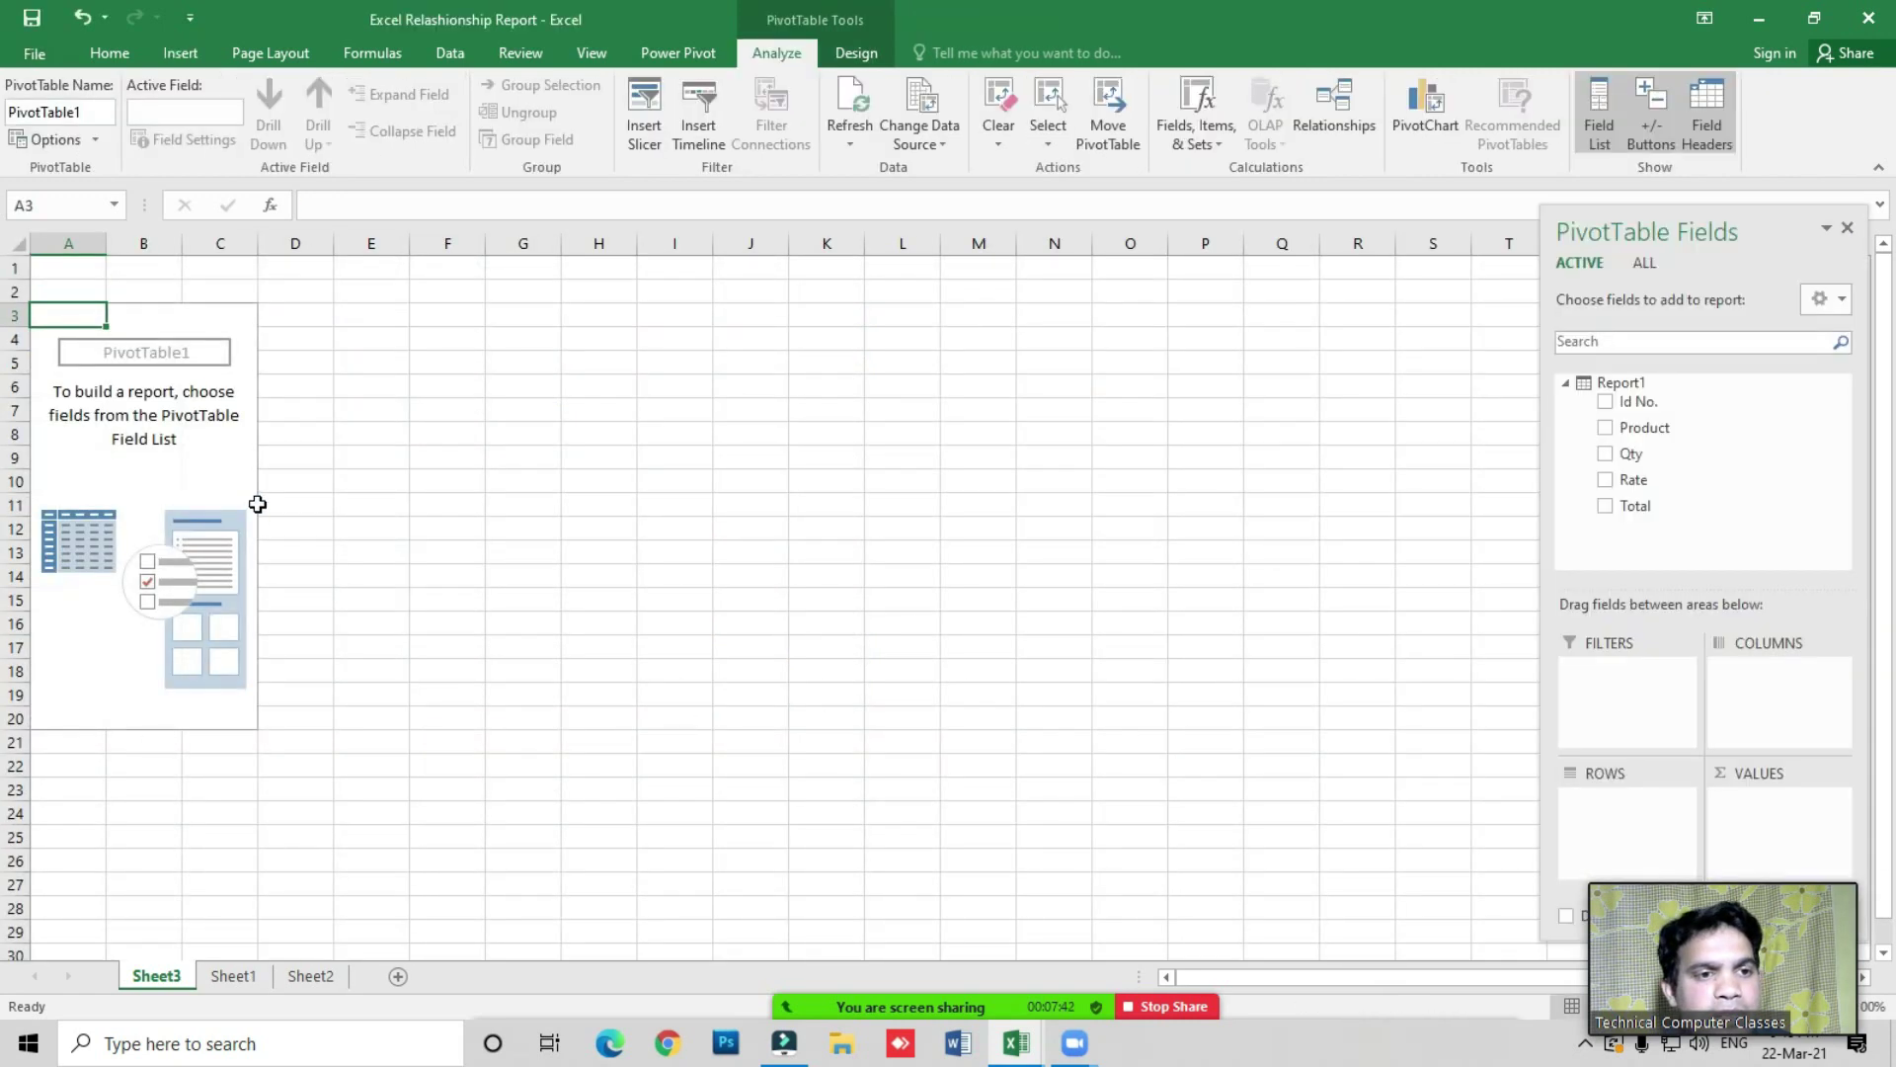
left_click(174, 440)
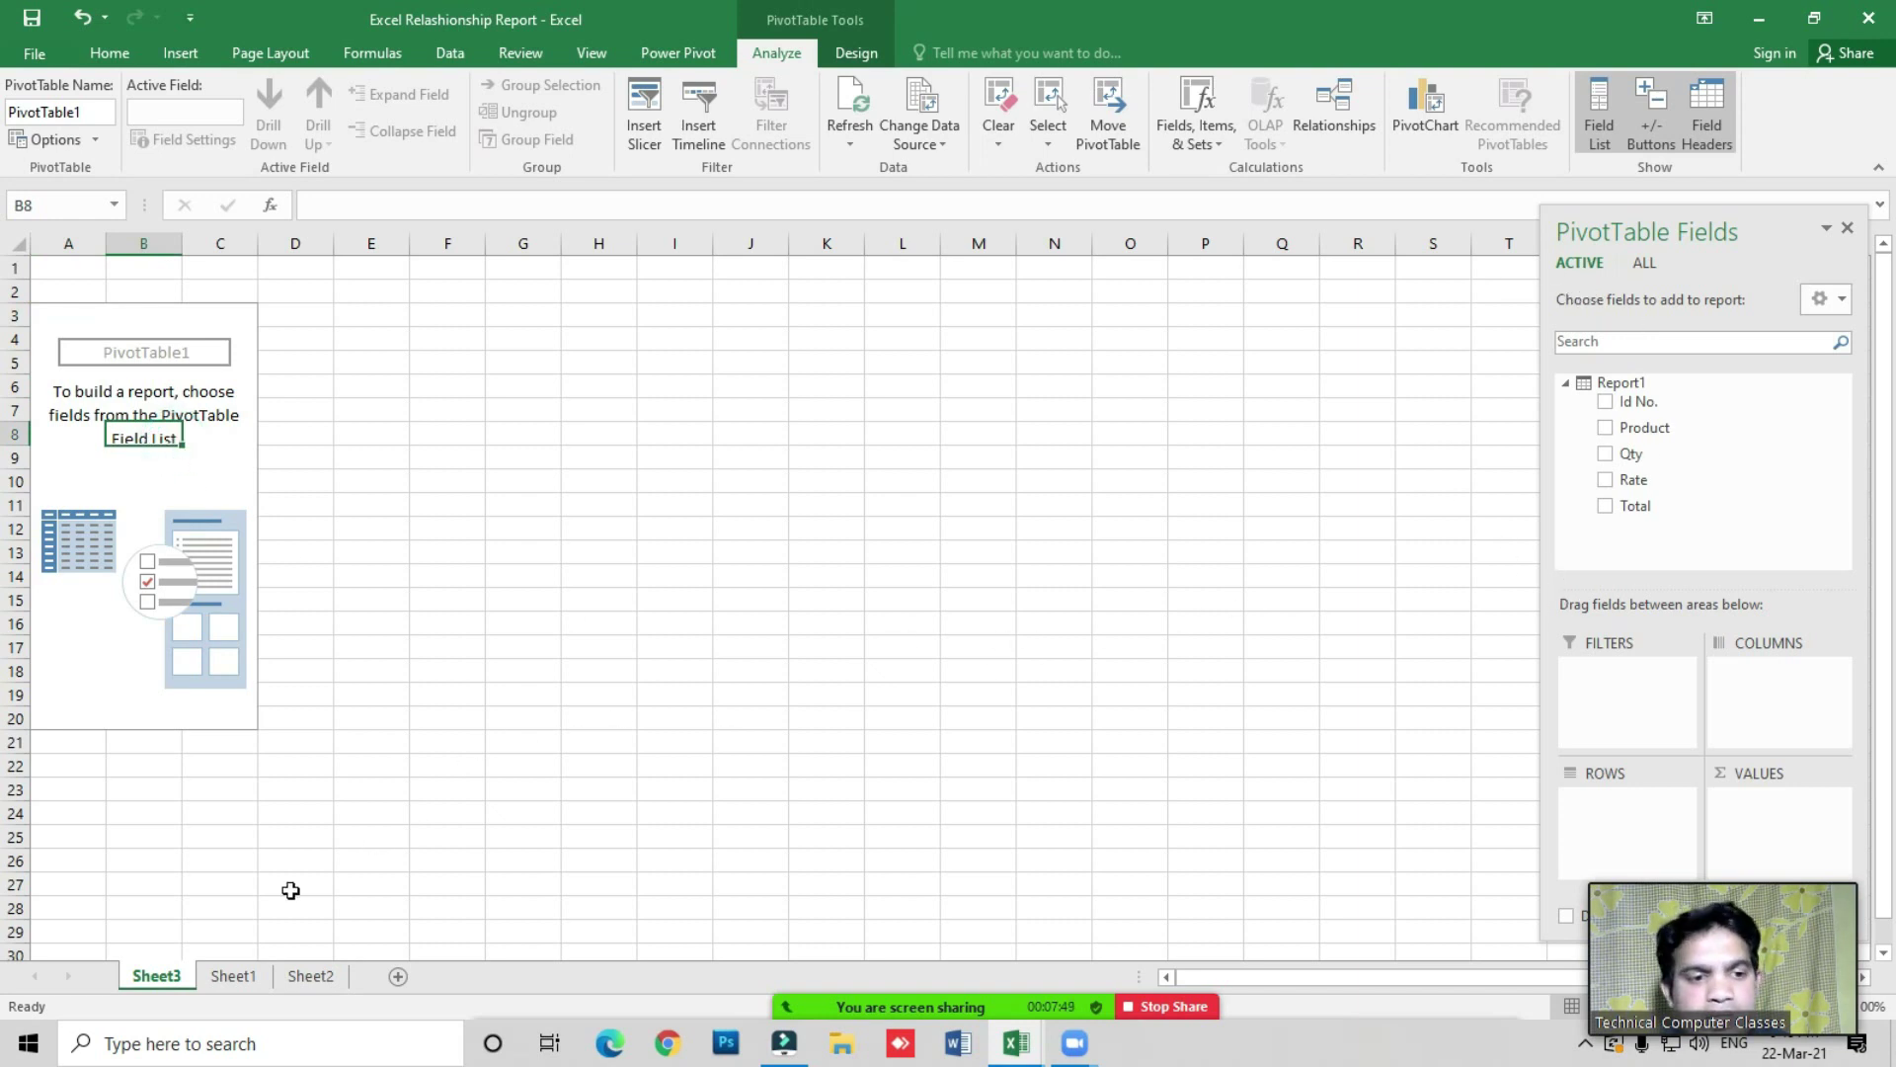
left_click(240, 980)
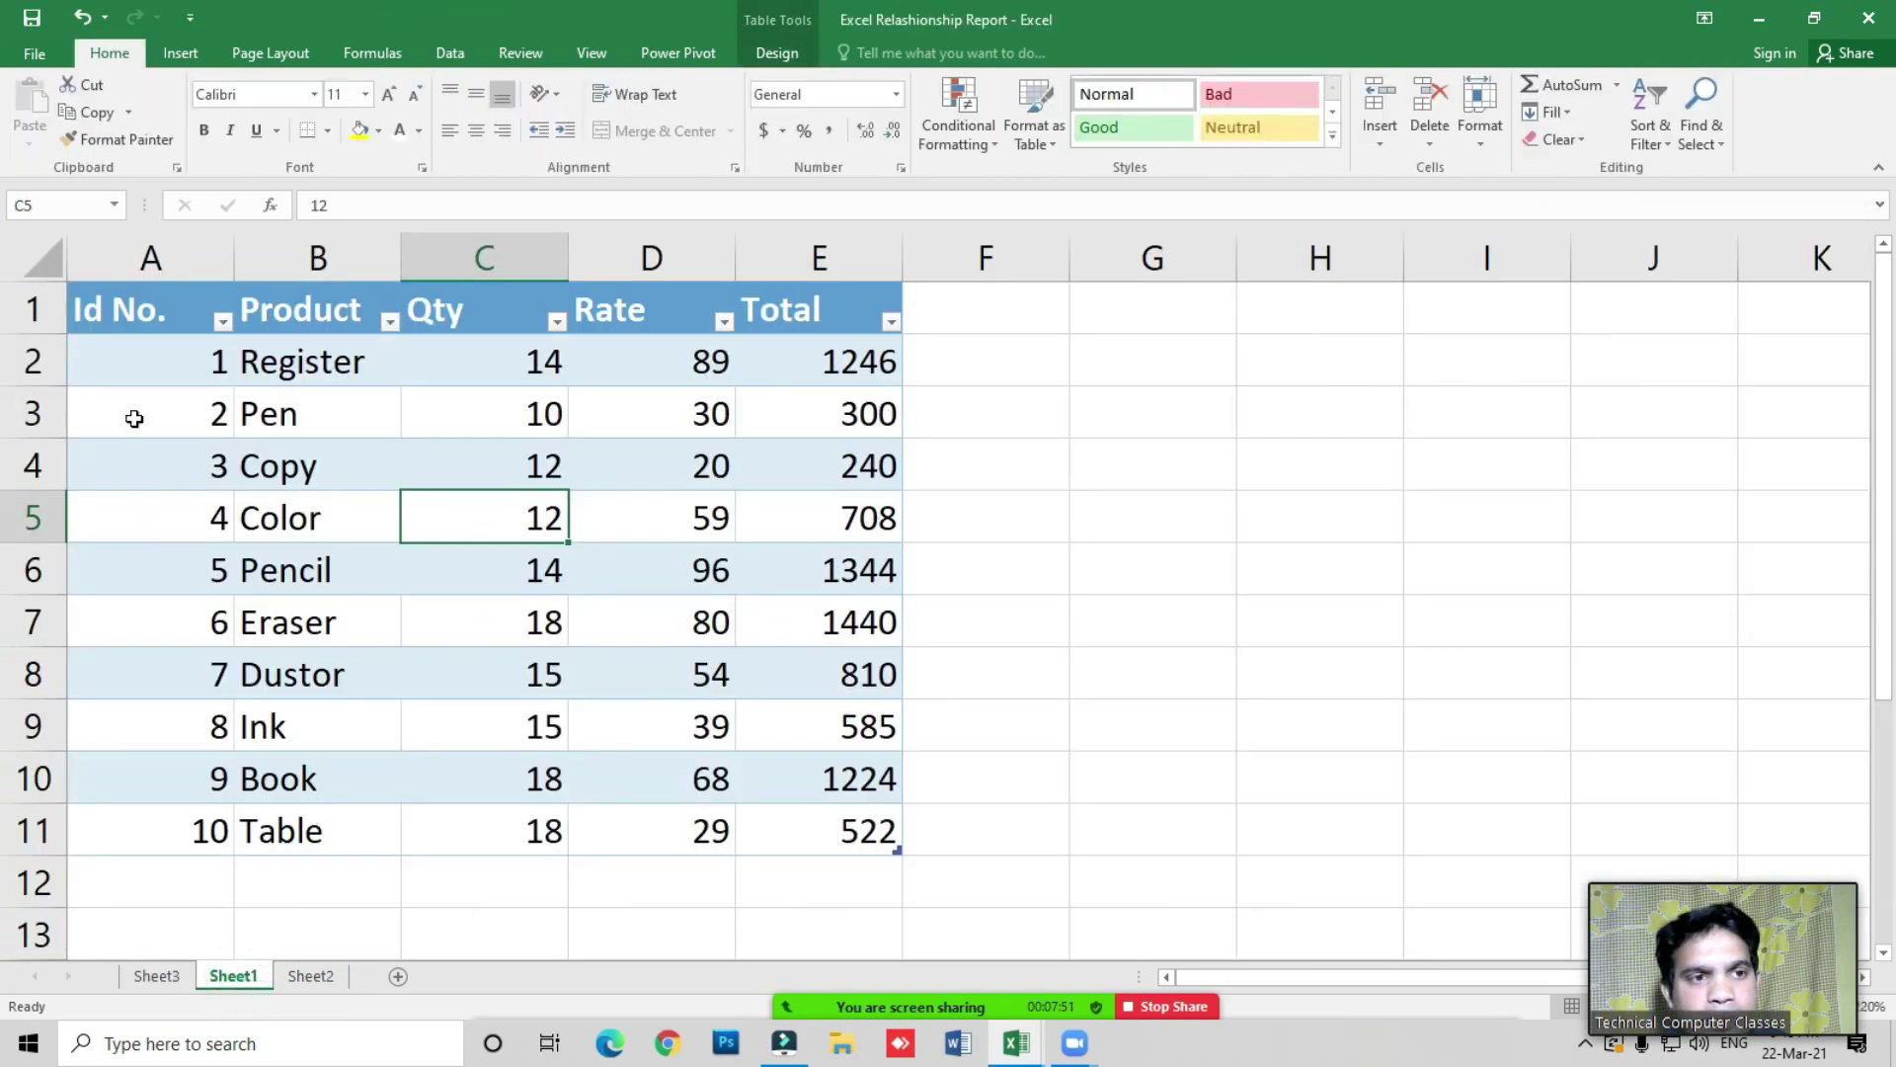
left_click(170, 975)
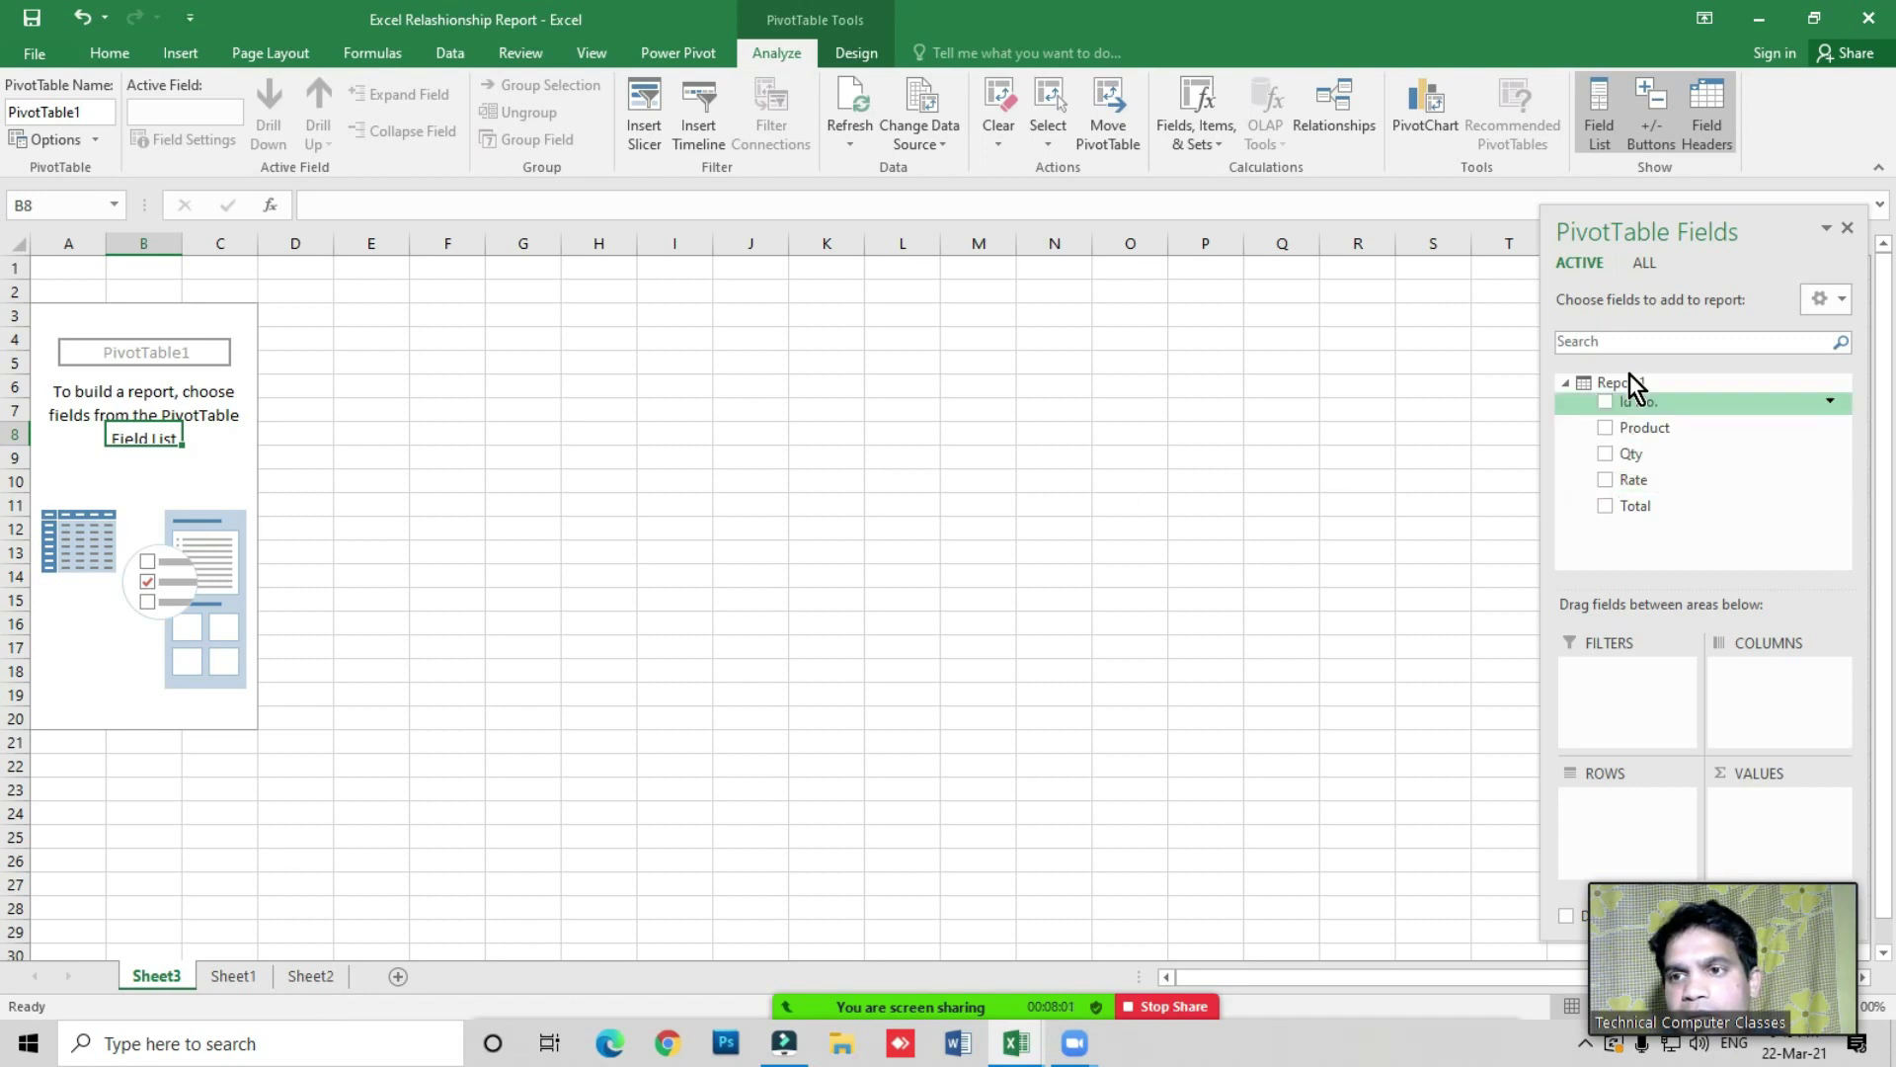
left_click(1644, 263)
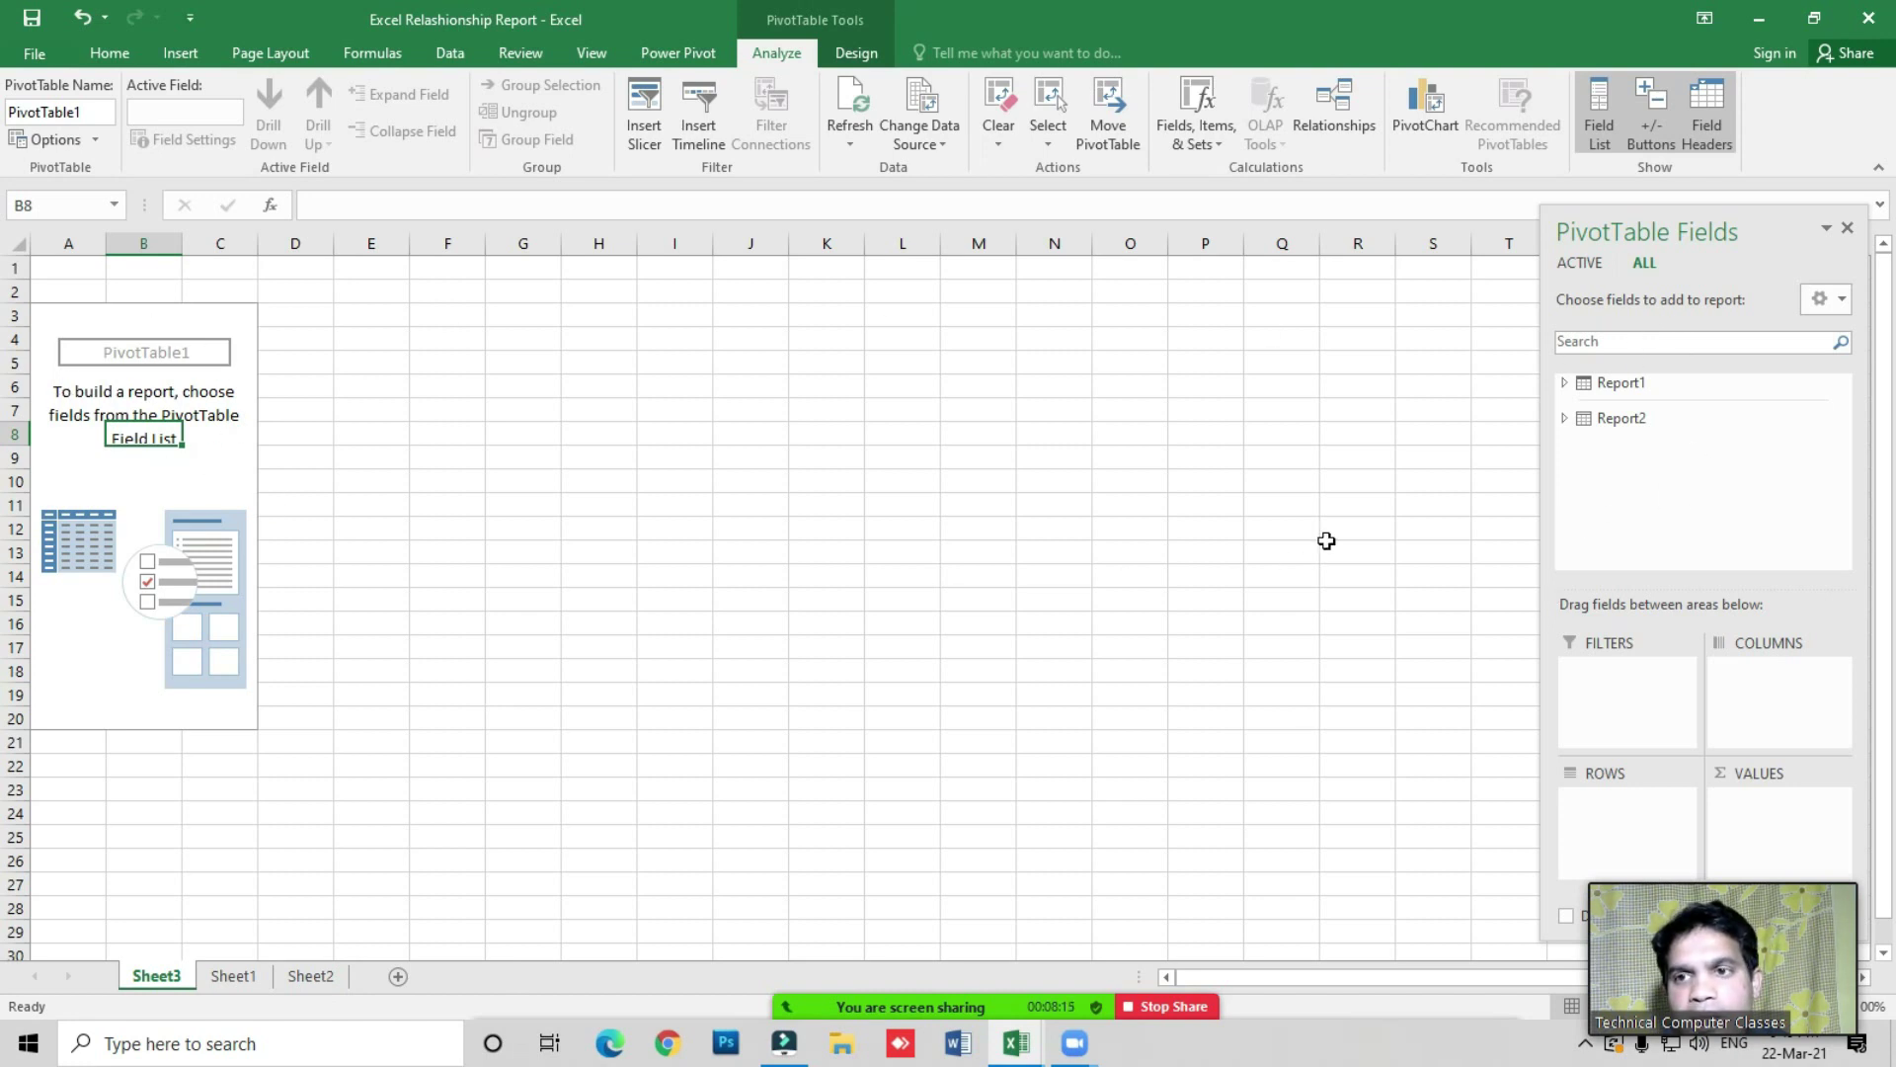
left_click(1580, 262)
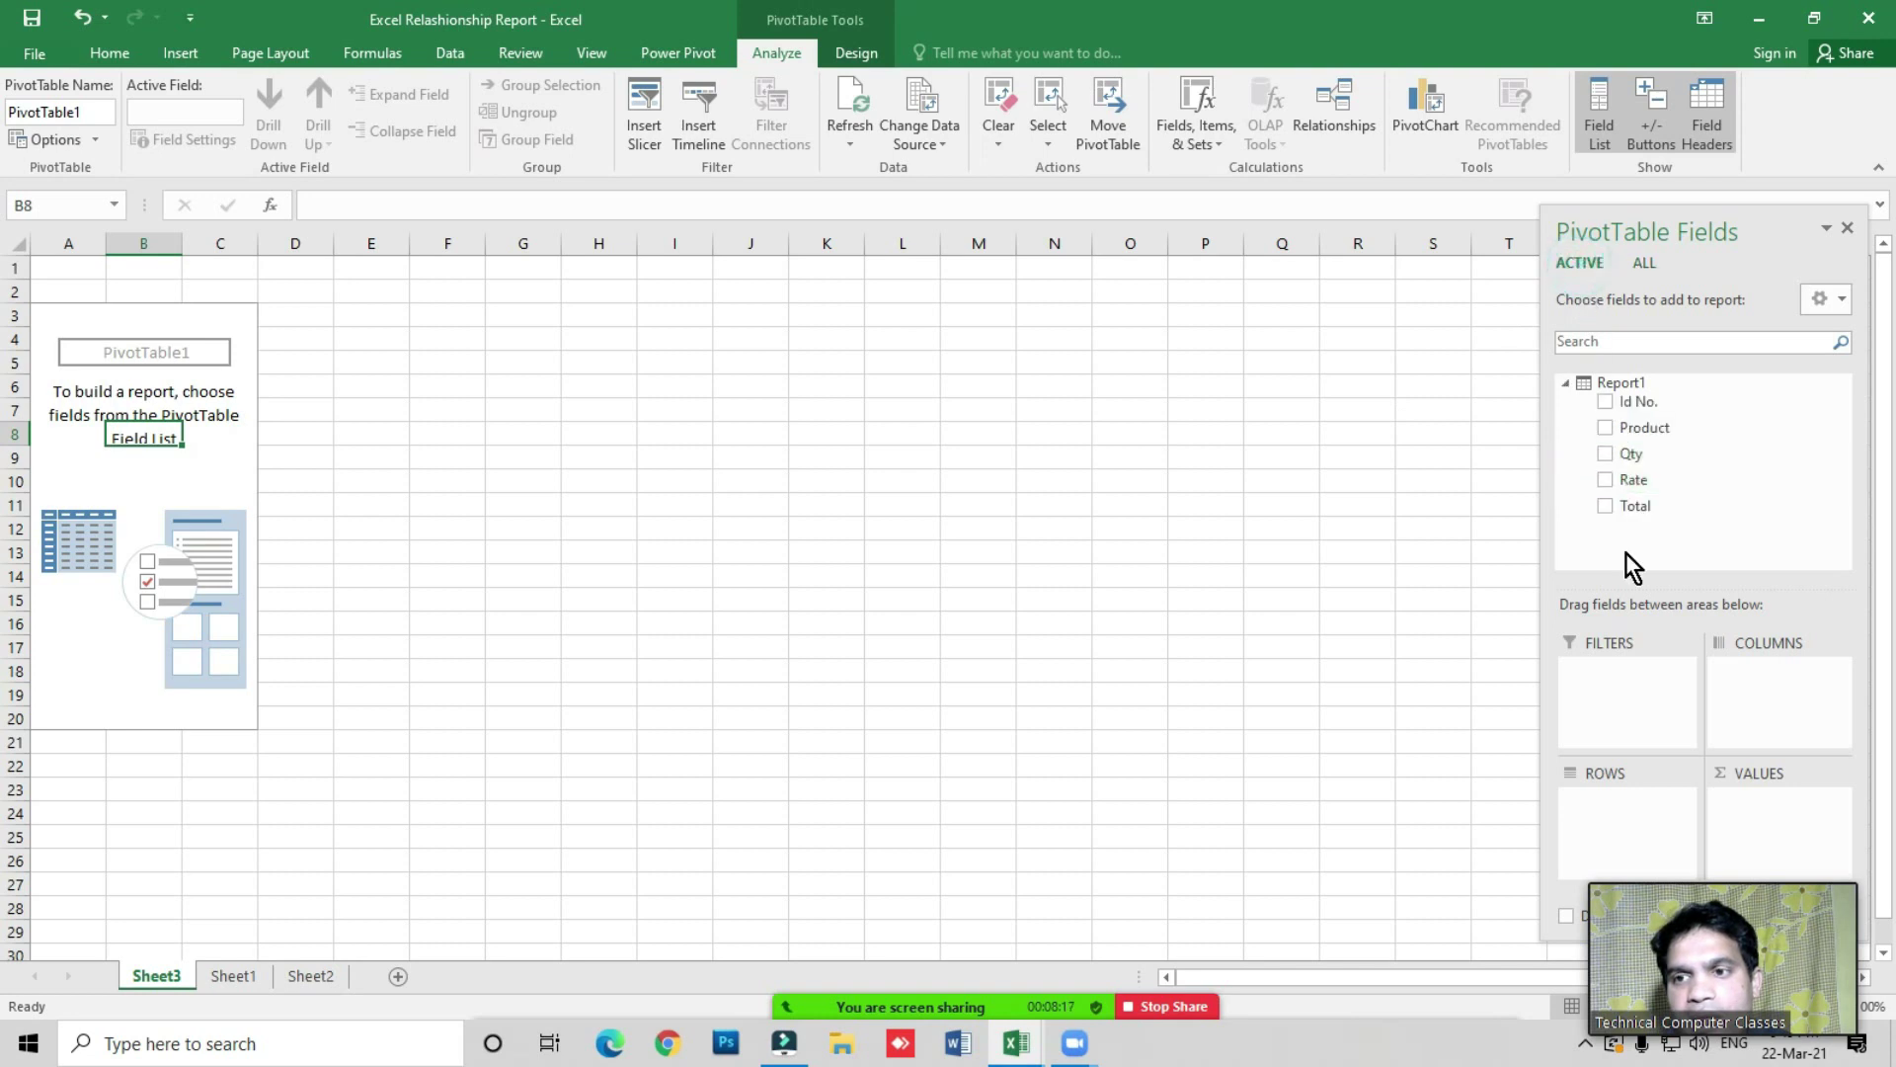
Show the Report2 table in the active field list alongside Report1.
left_click(1644, 263)
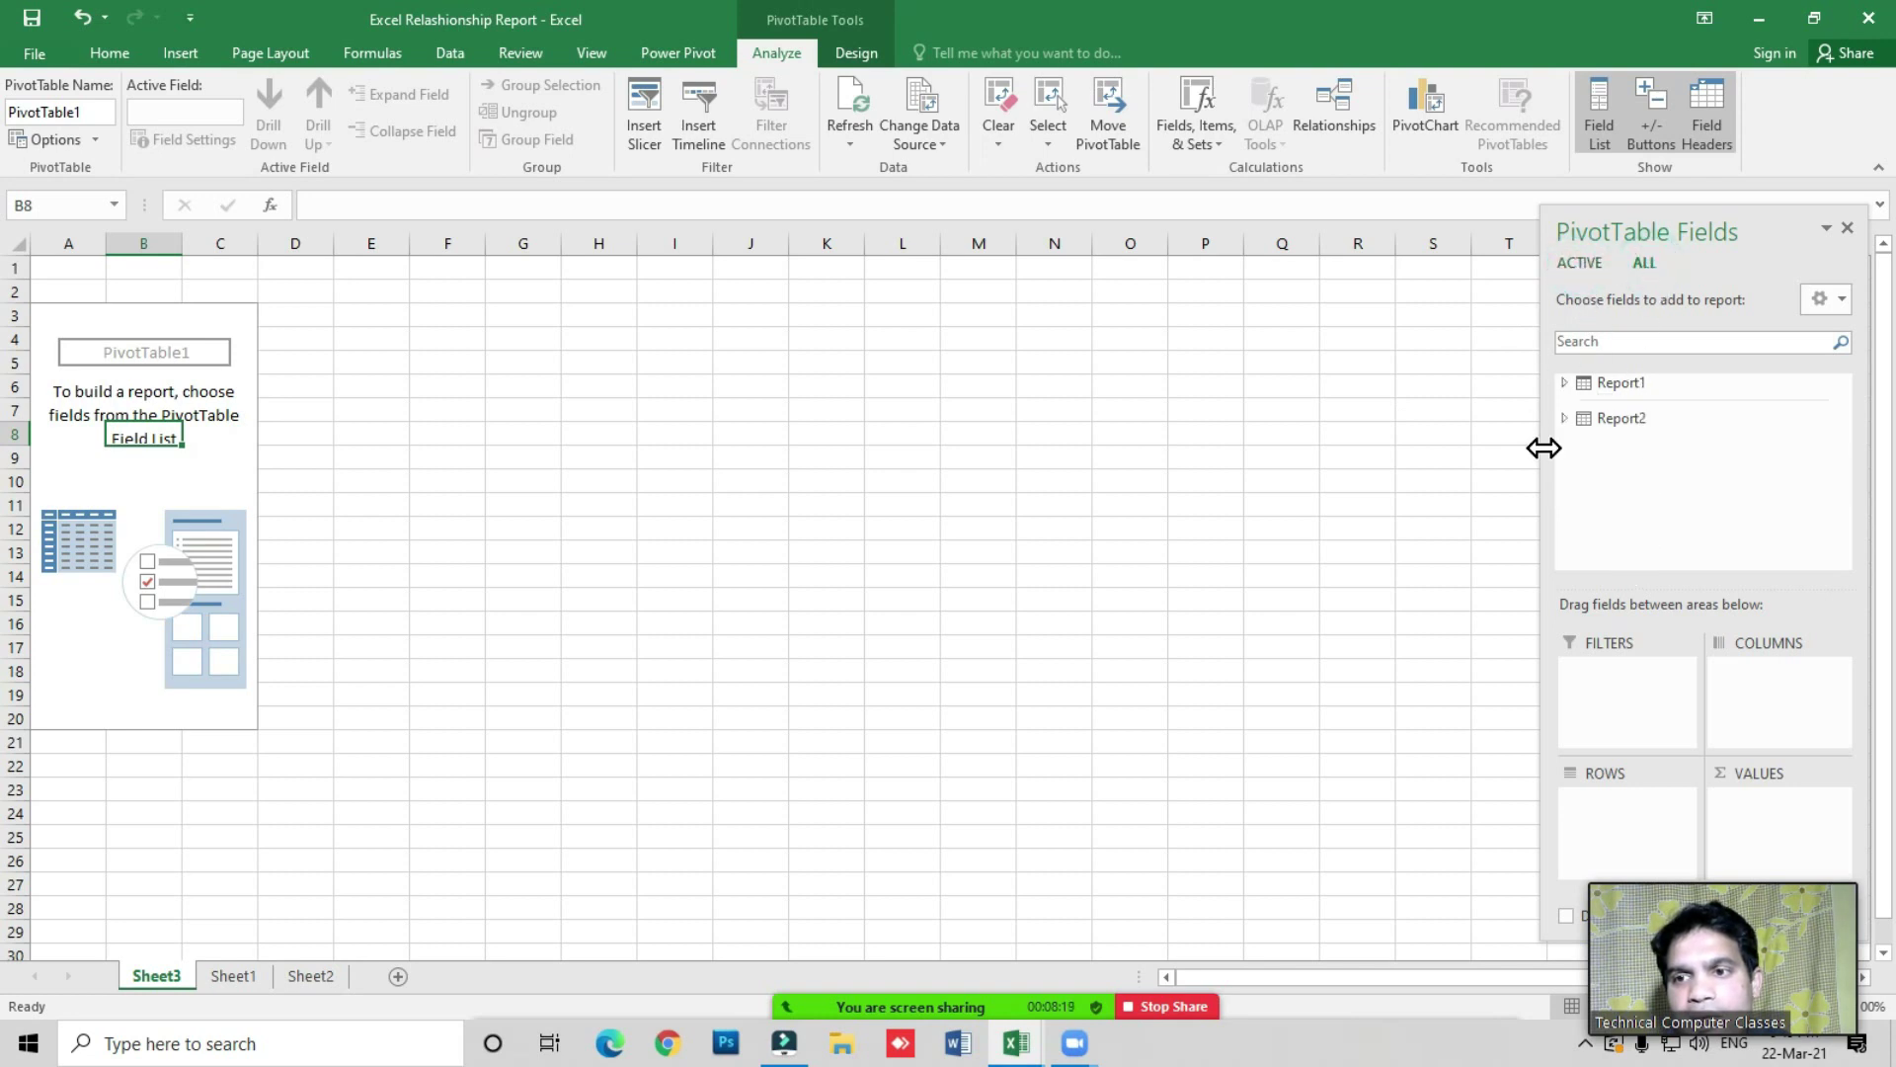
right_click(1628, 424)
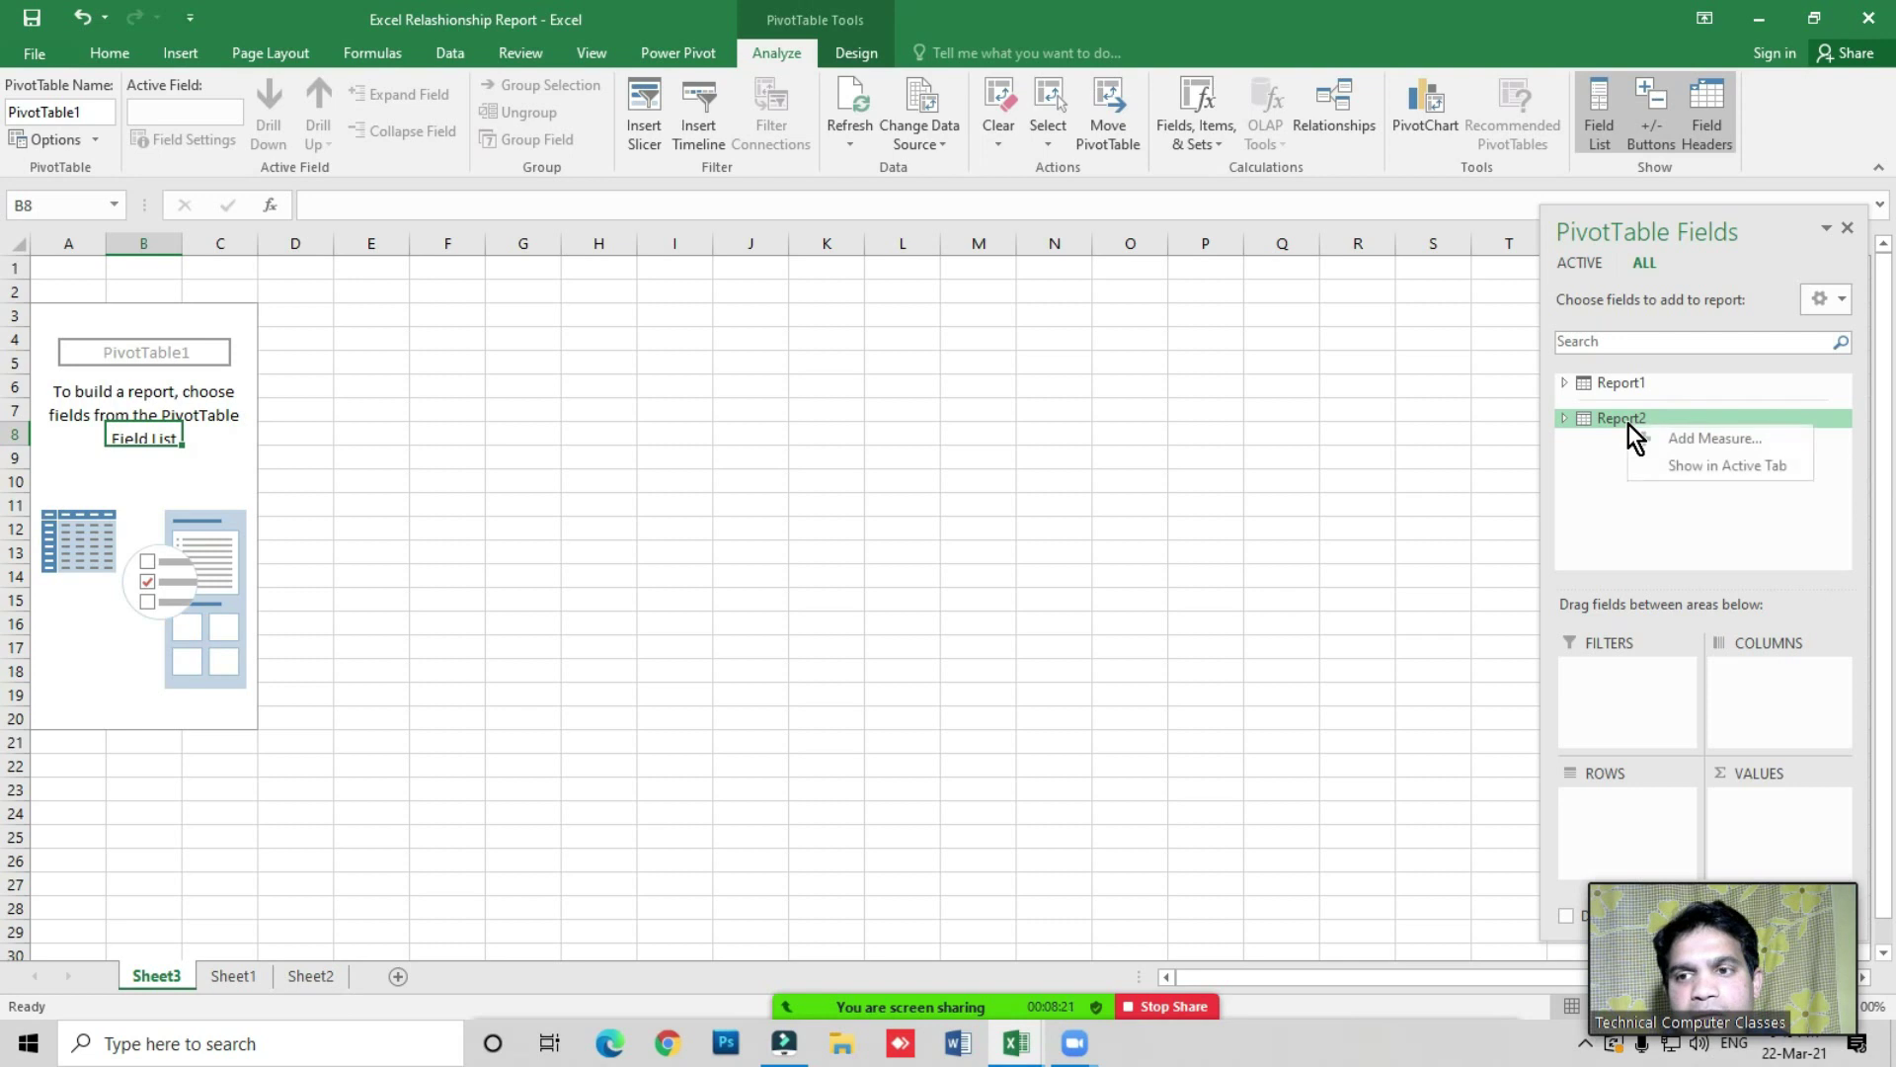
left_click(1745, 468)
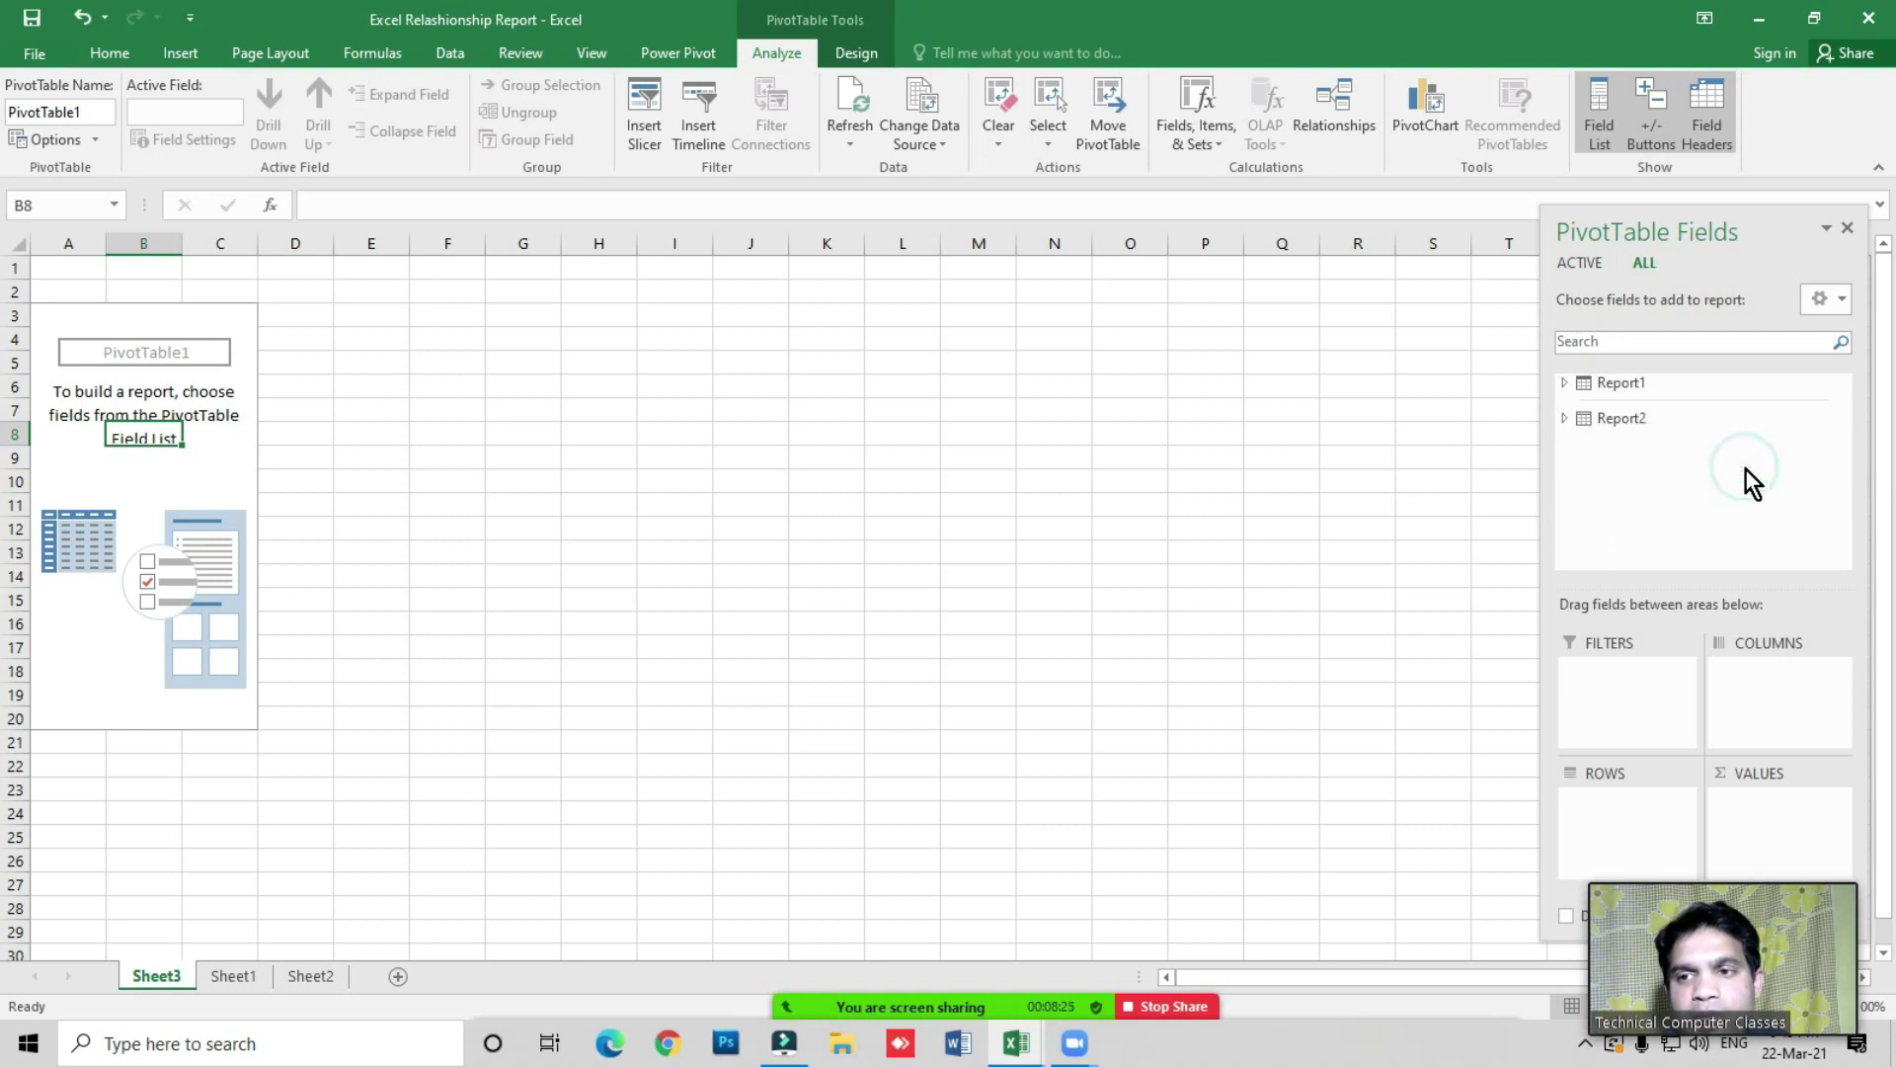
left_click(1580, 263)
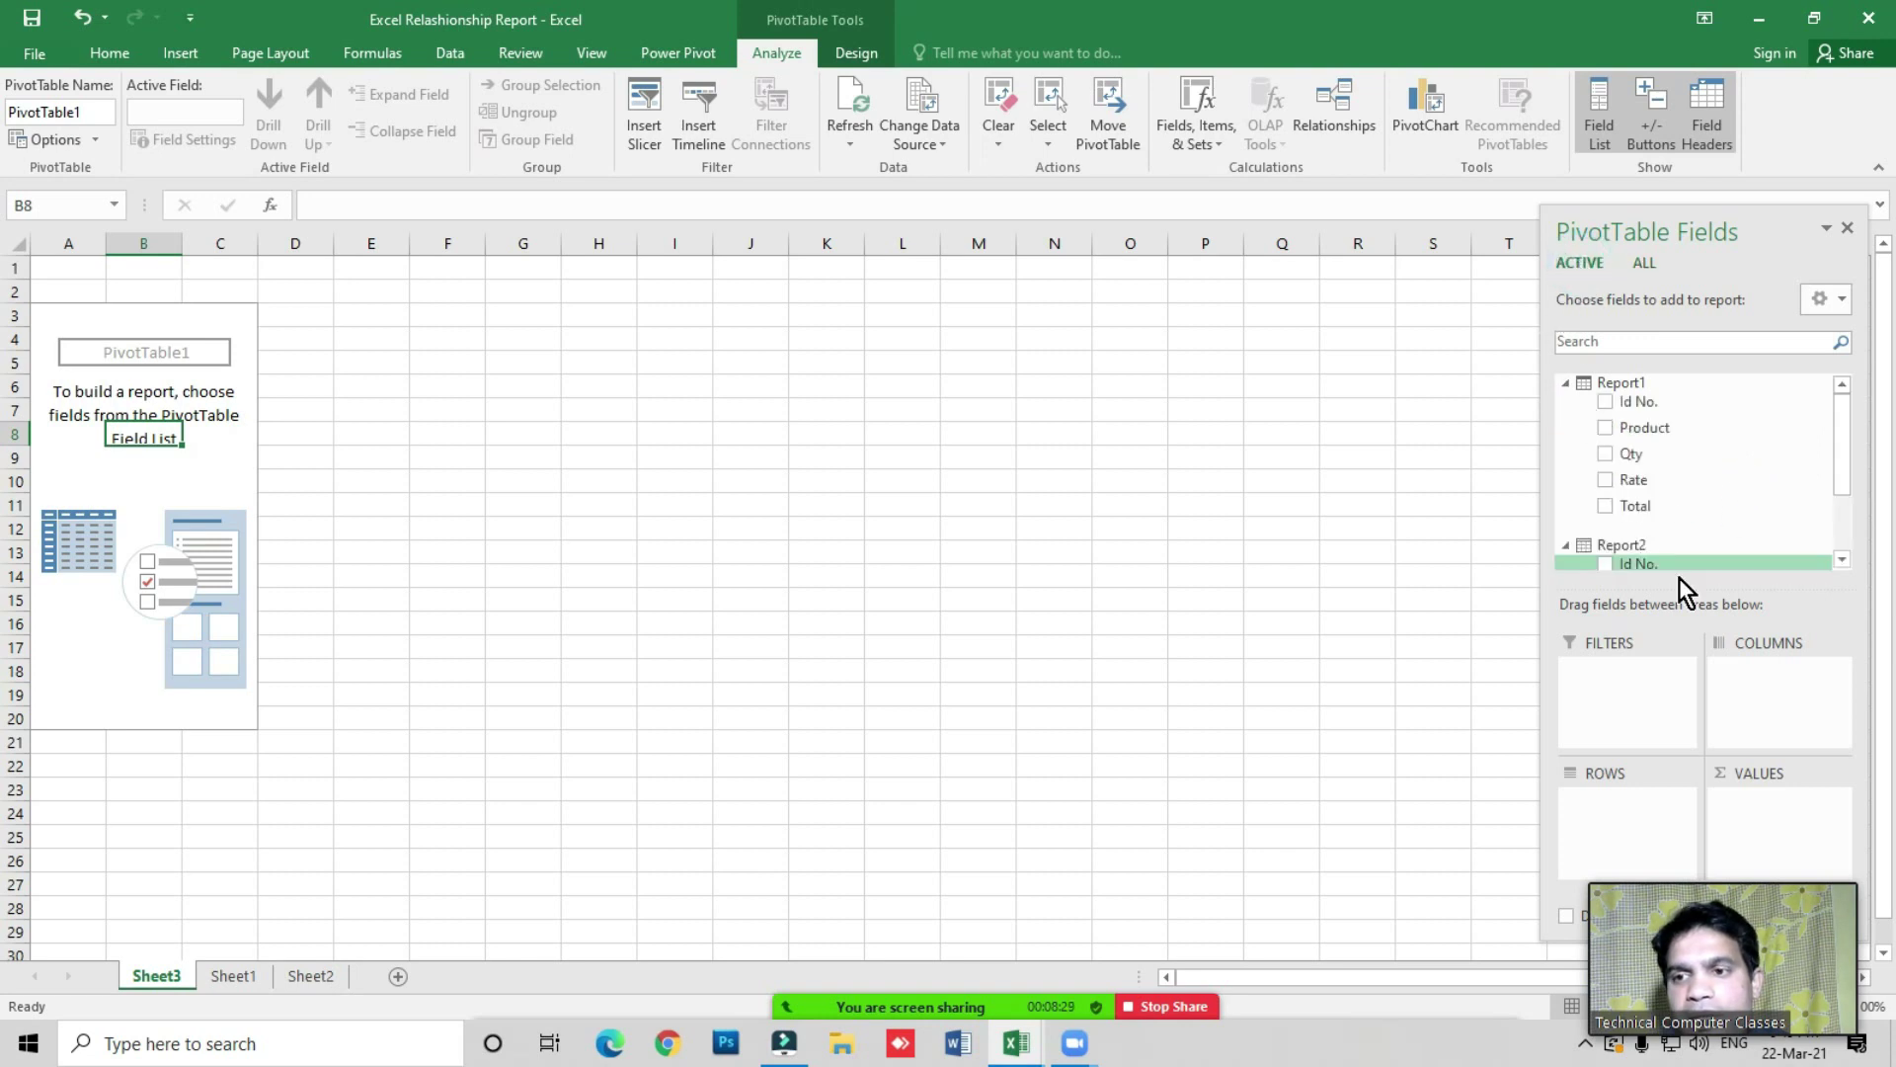
Put Report1's Product field into Rows, listing Book through Table.
left_click(1842, 559)
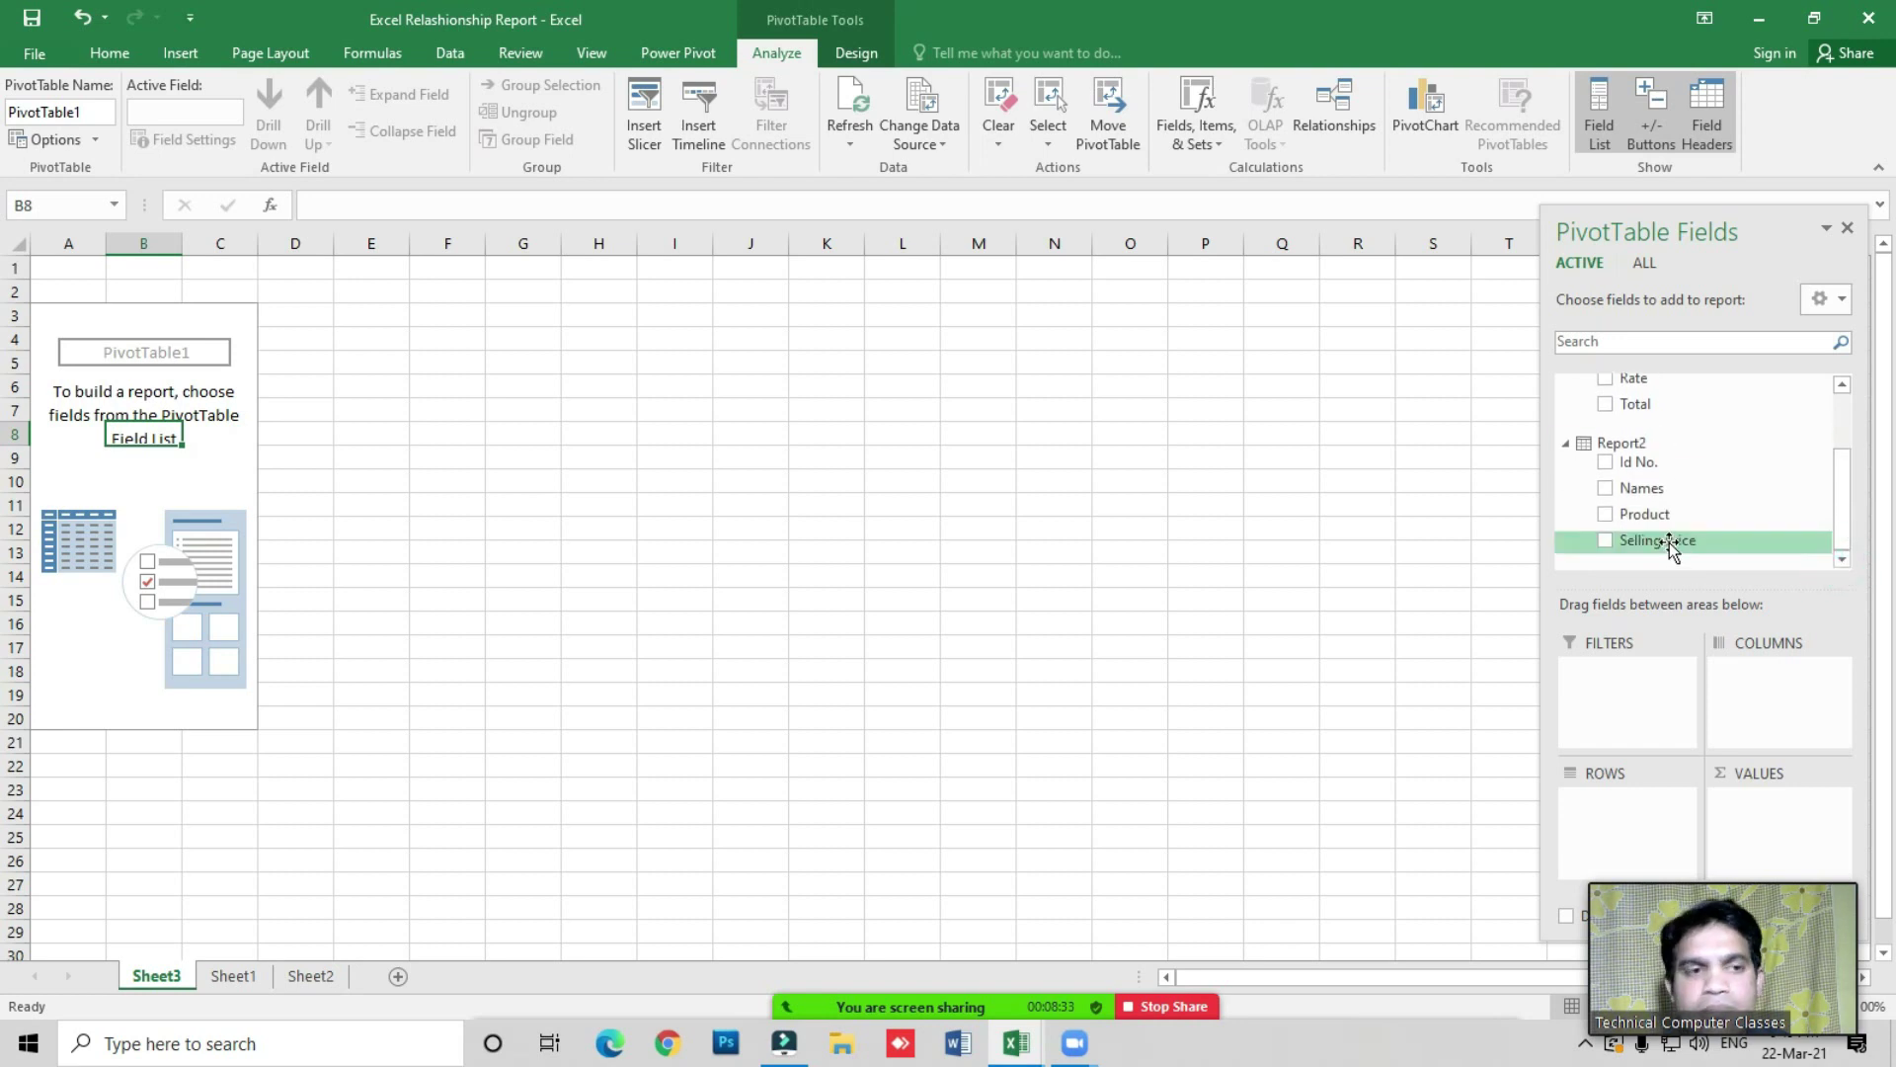
left_click_drag(1843, 524, 1847, 423)
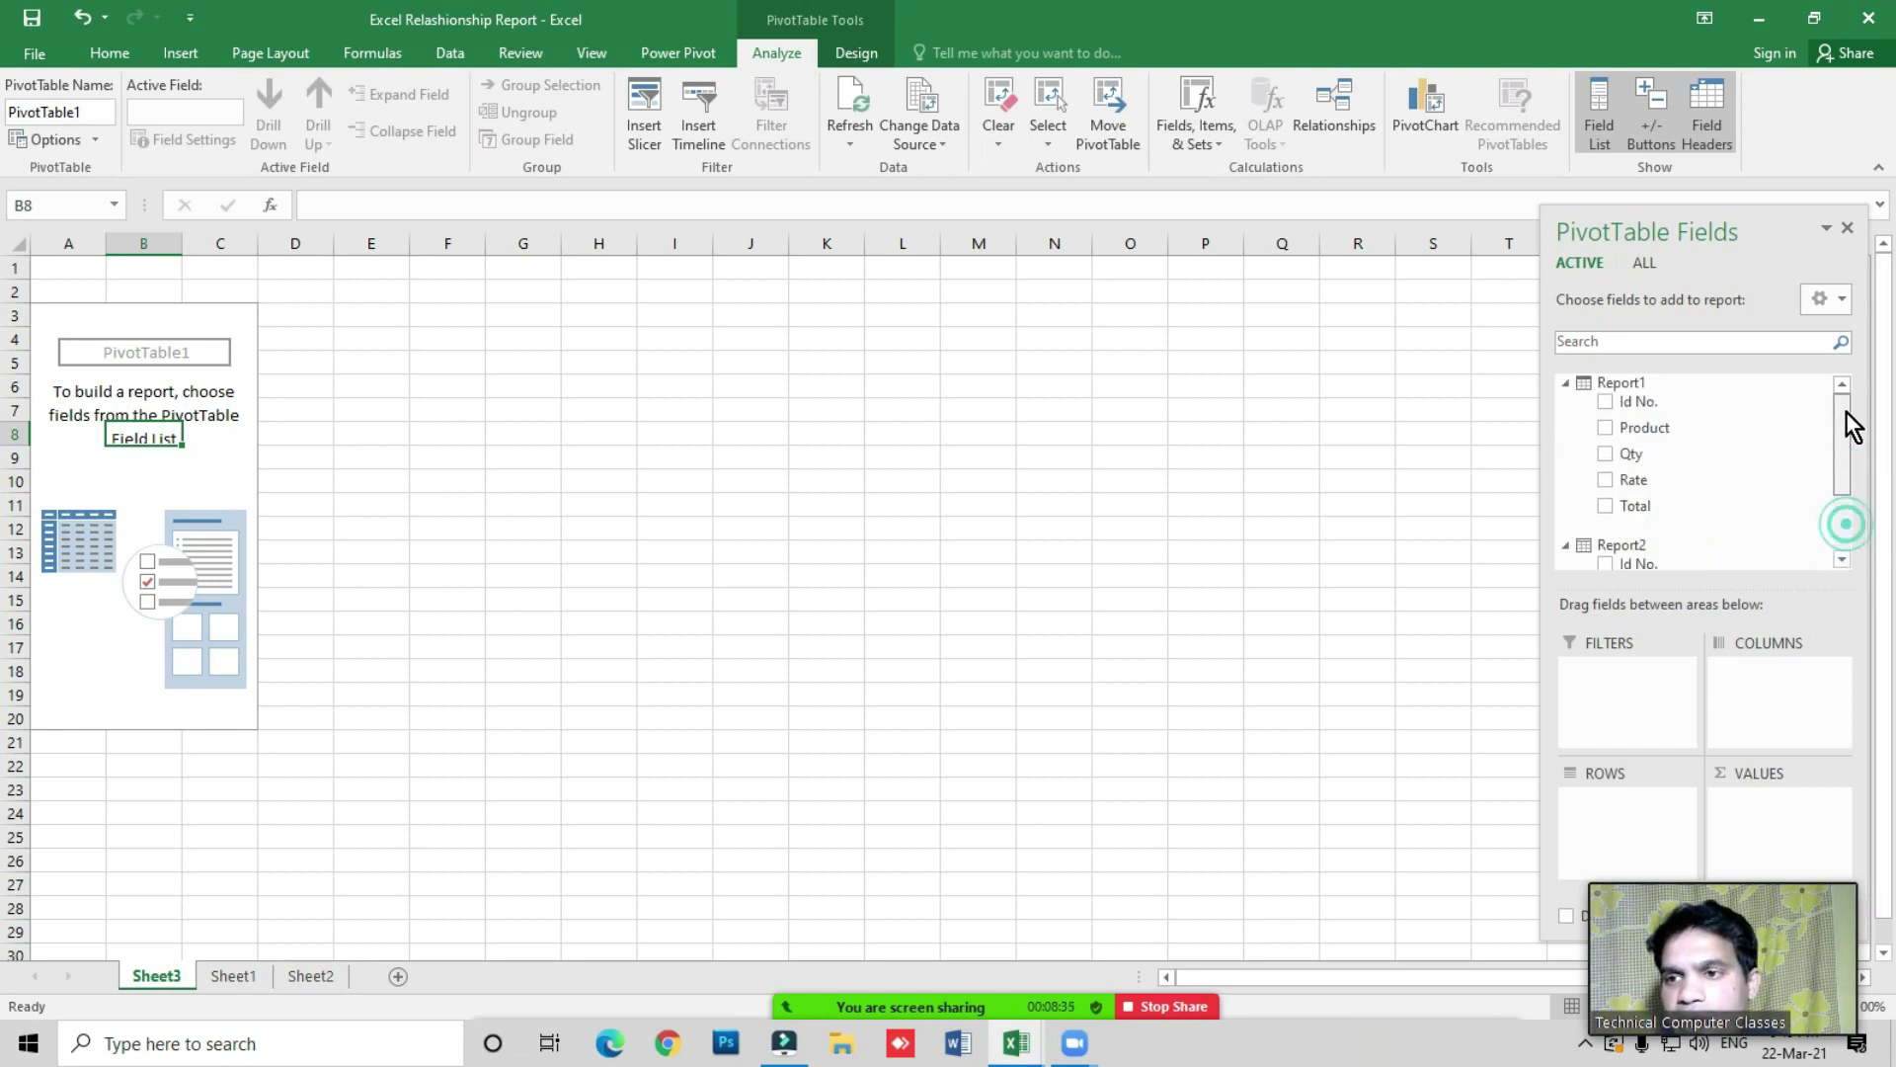
left_click_drag(1672, 955, 1510, 956)
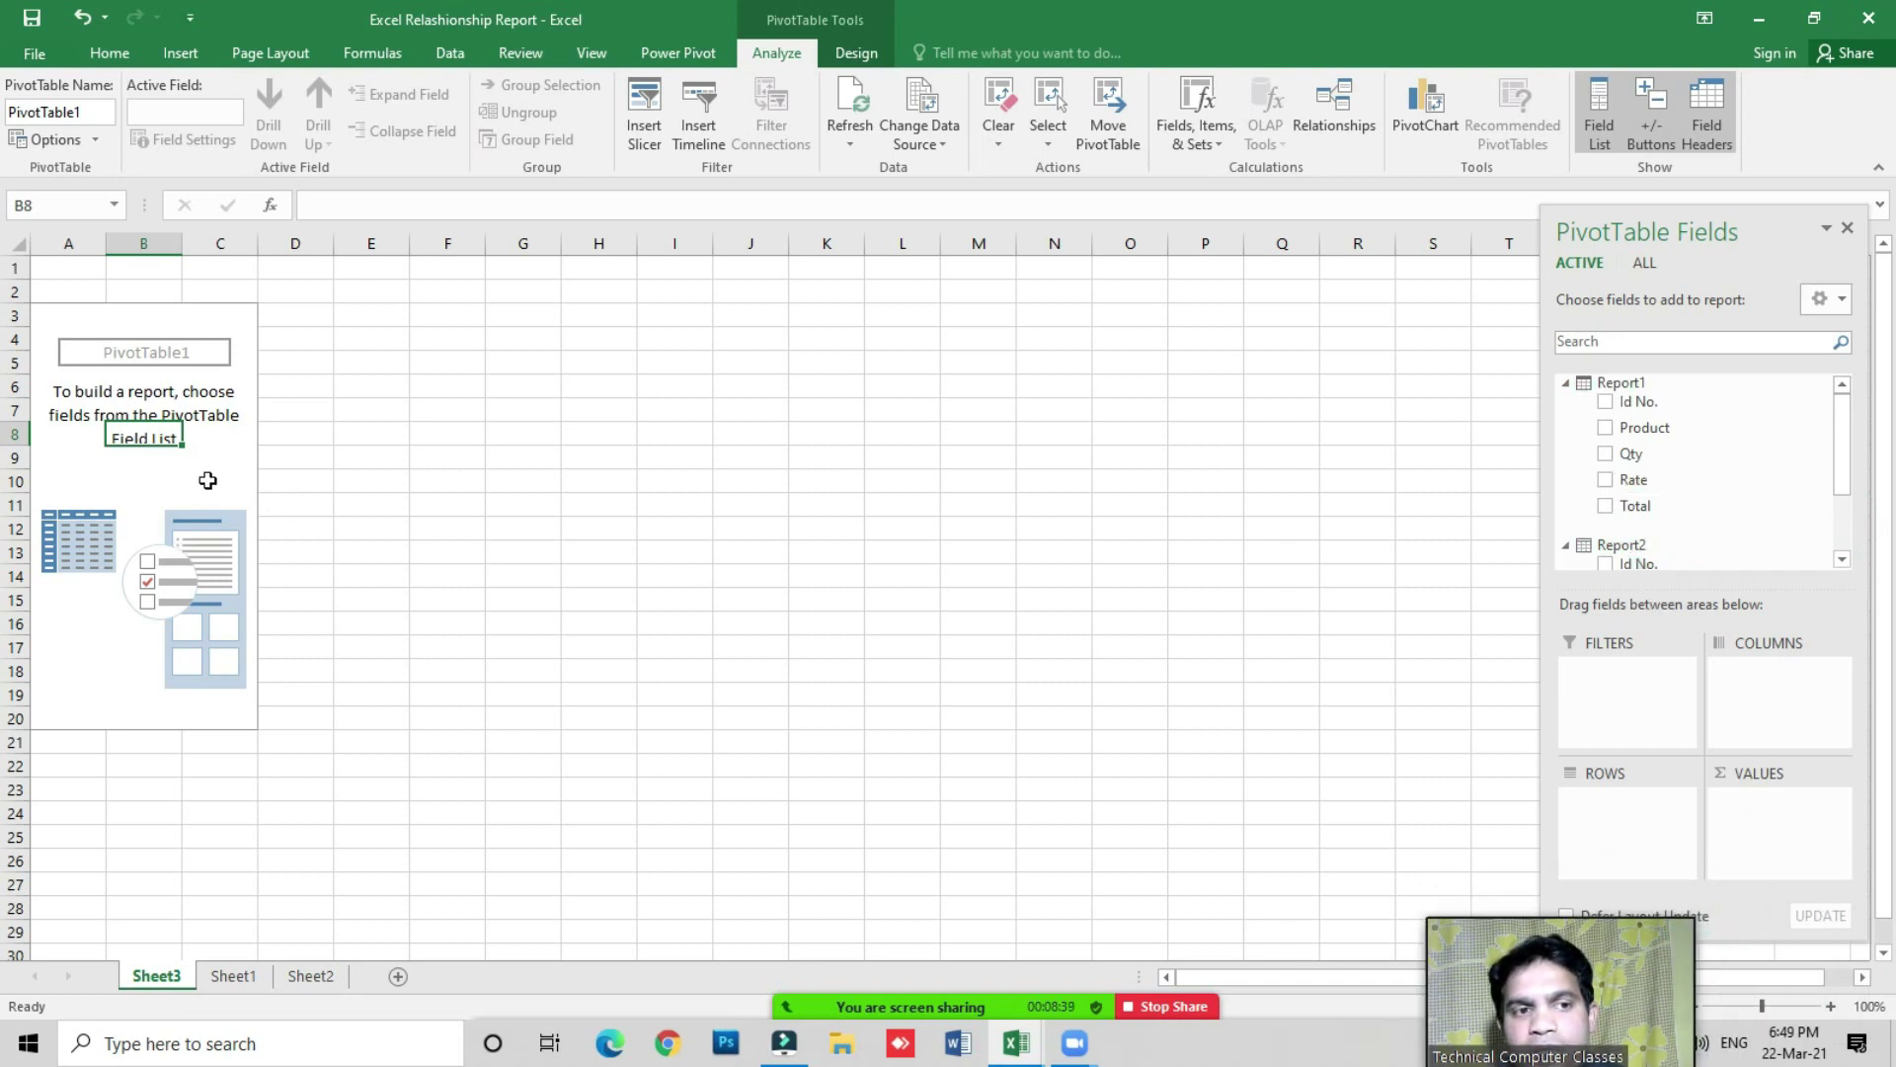
mouse_move(1845, 476)
left_mouse_down()
mouse_move(1854, 521)
mouse_move(1847, 439)
left_mouse_up()
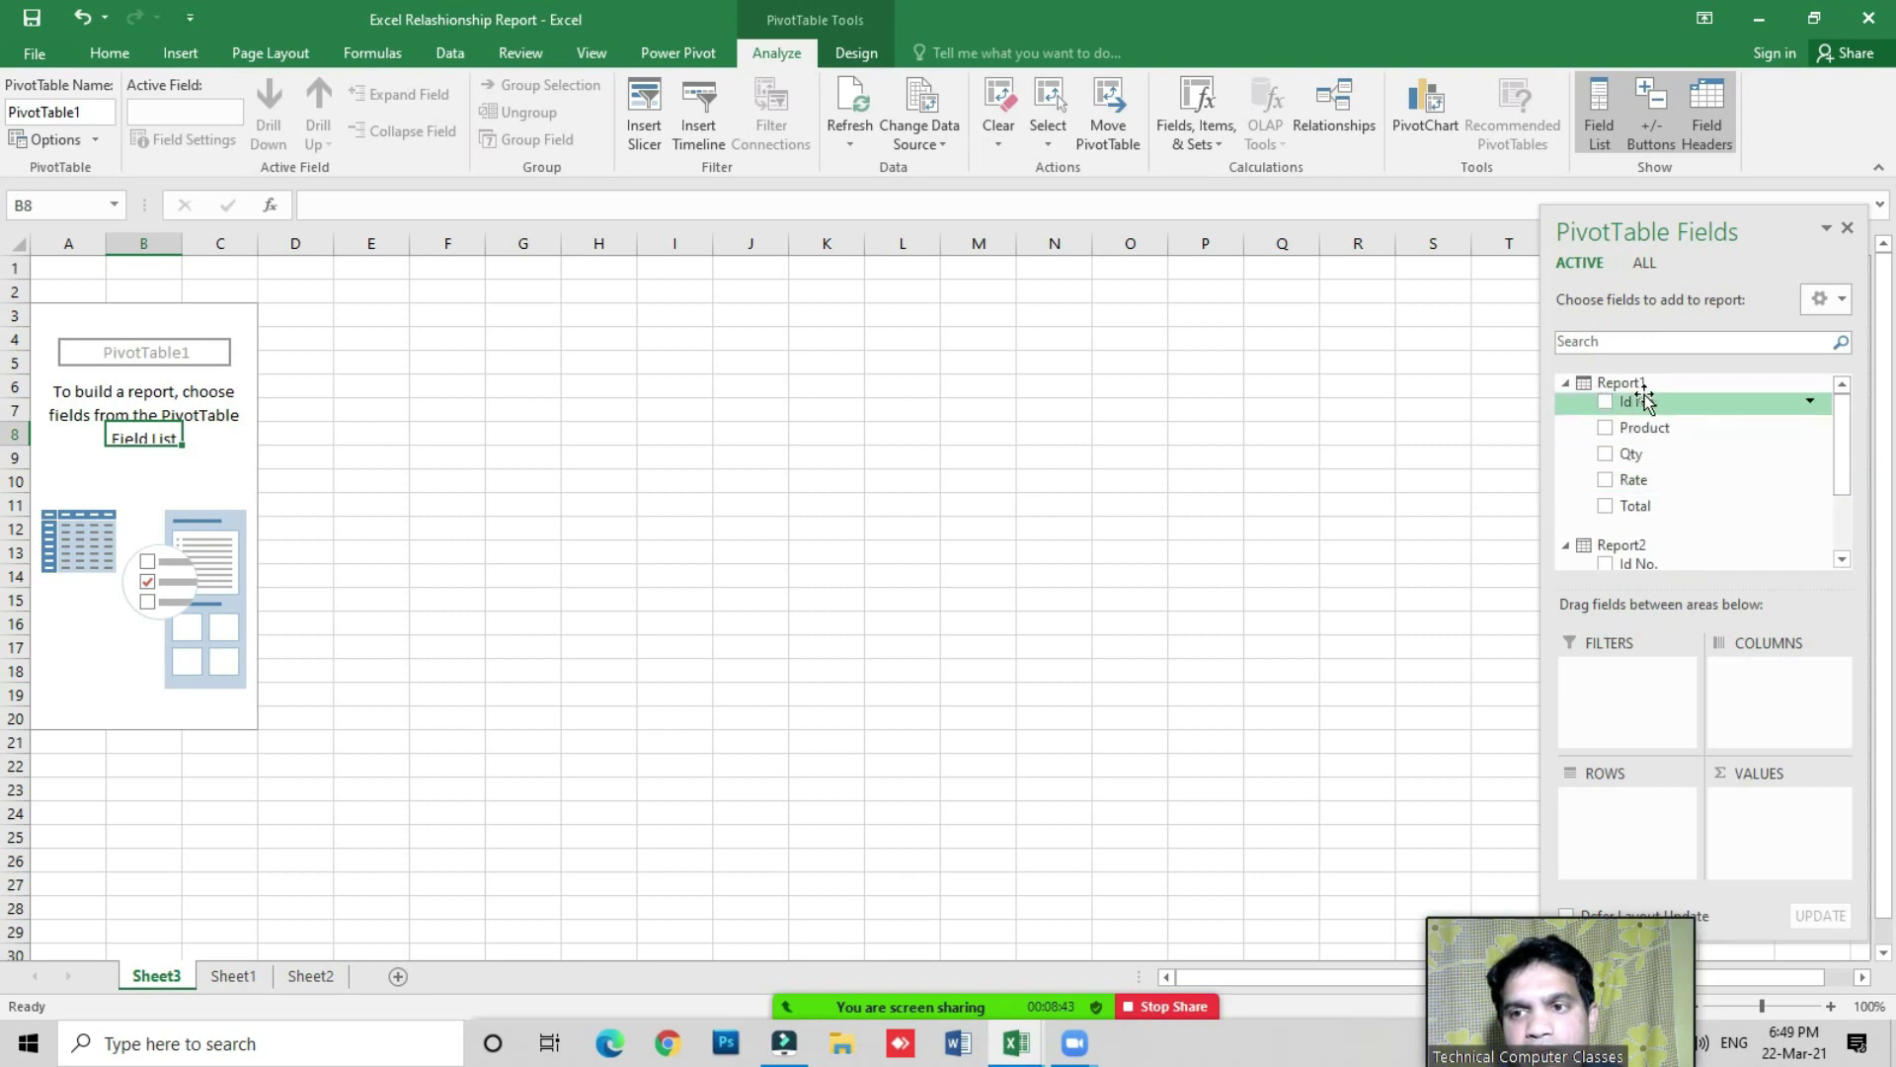
scroll(1847, 499, "down", 2)
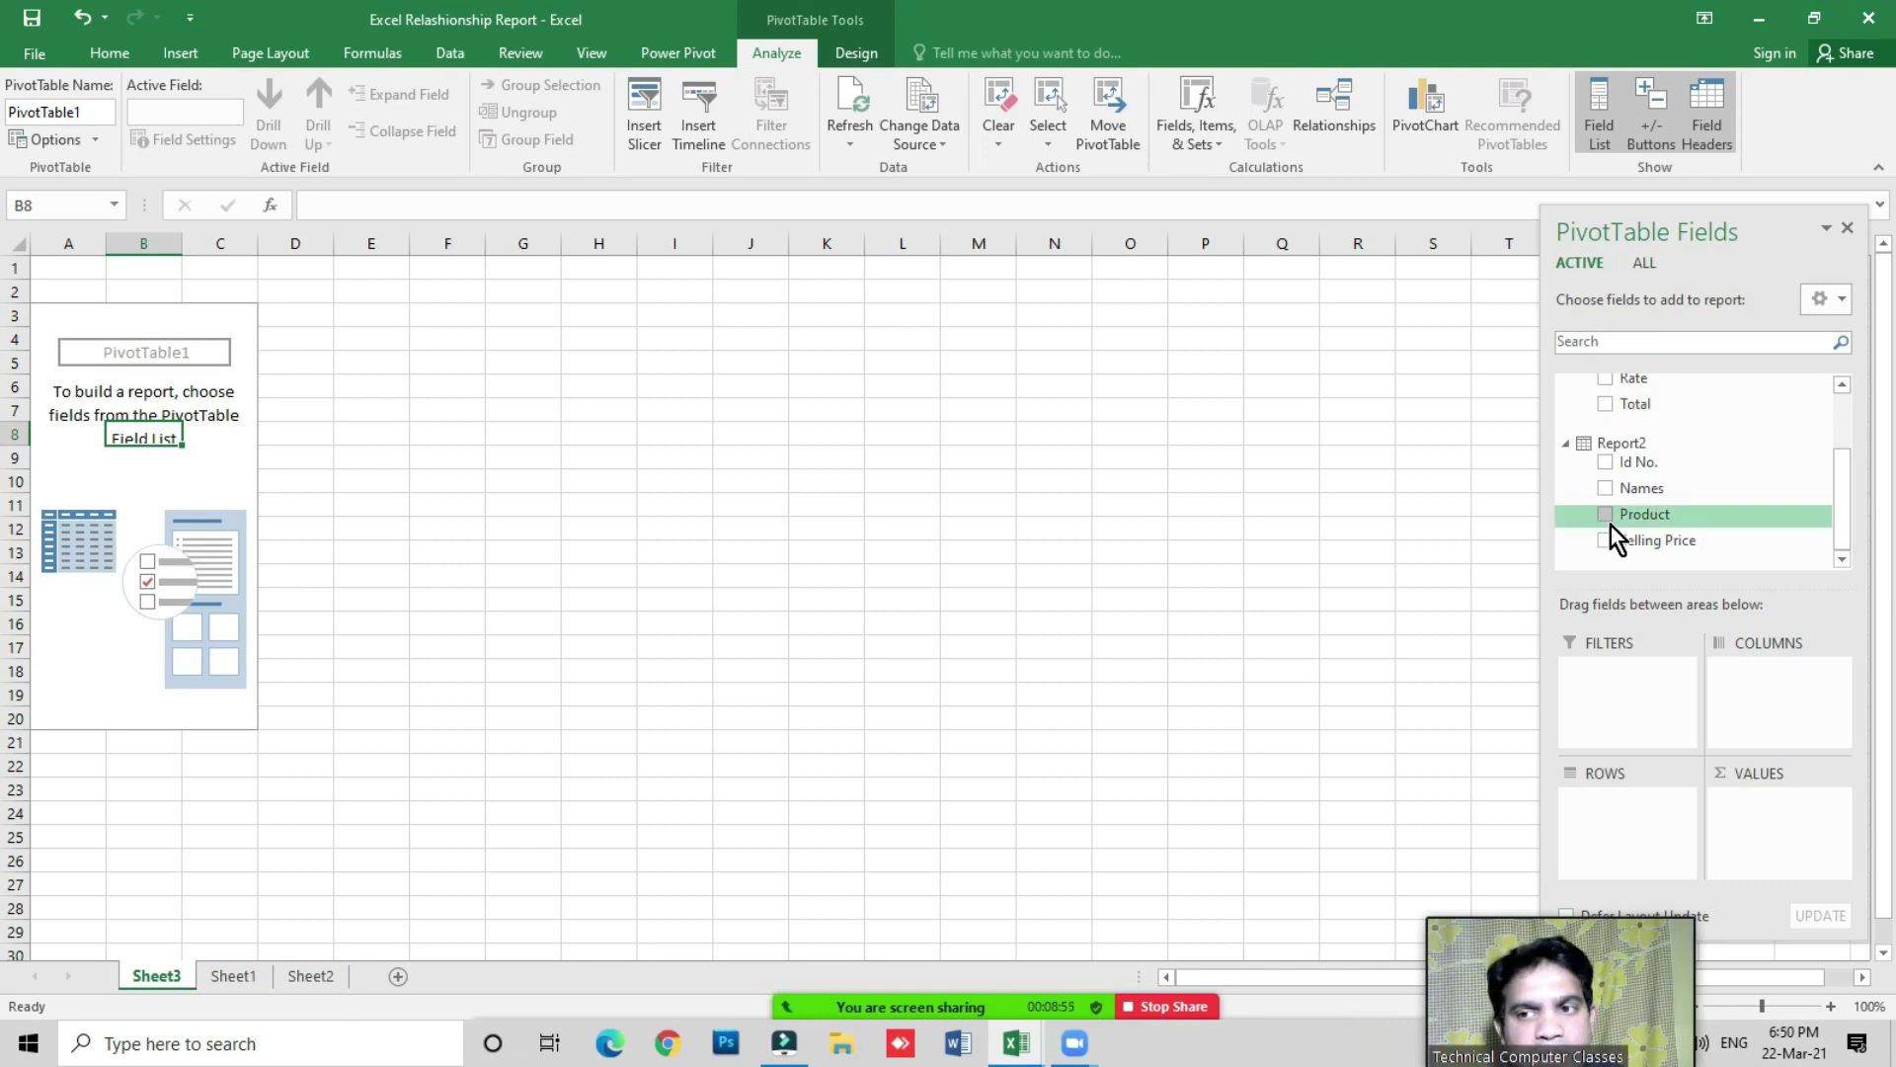
left_click_drag(1841, 549, 1841, 472)
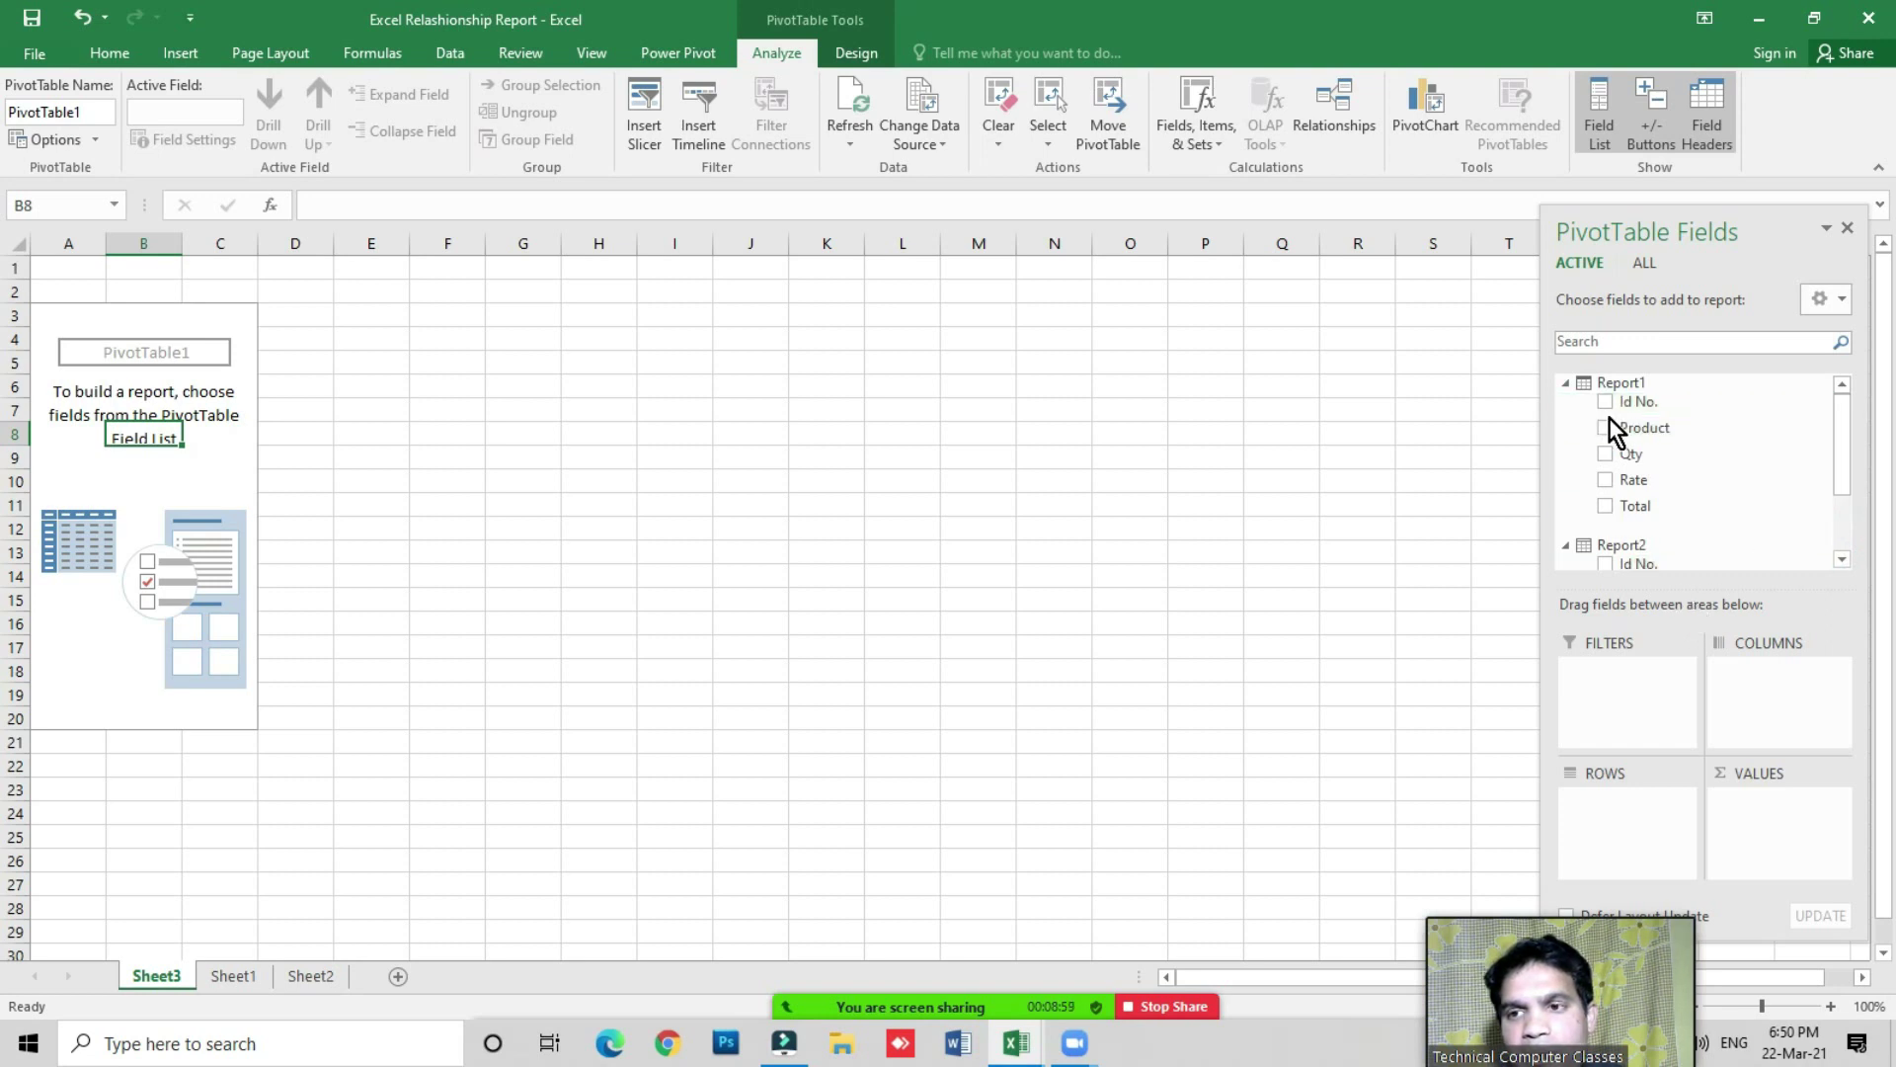
left_click_drag(1606, 428, 1577, 802)
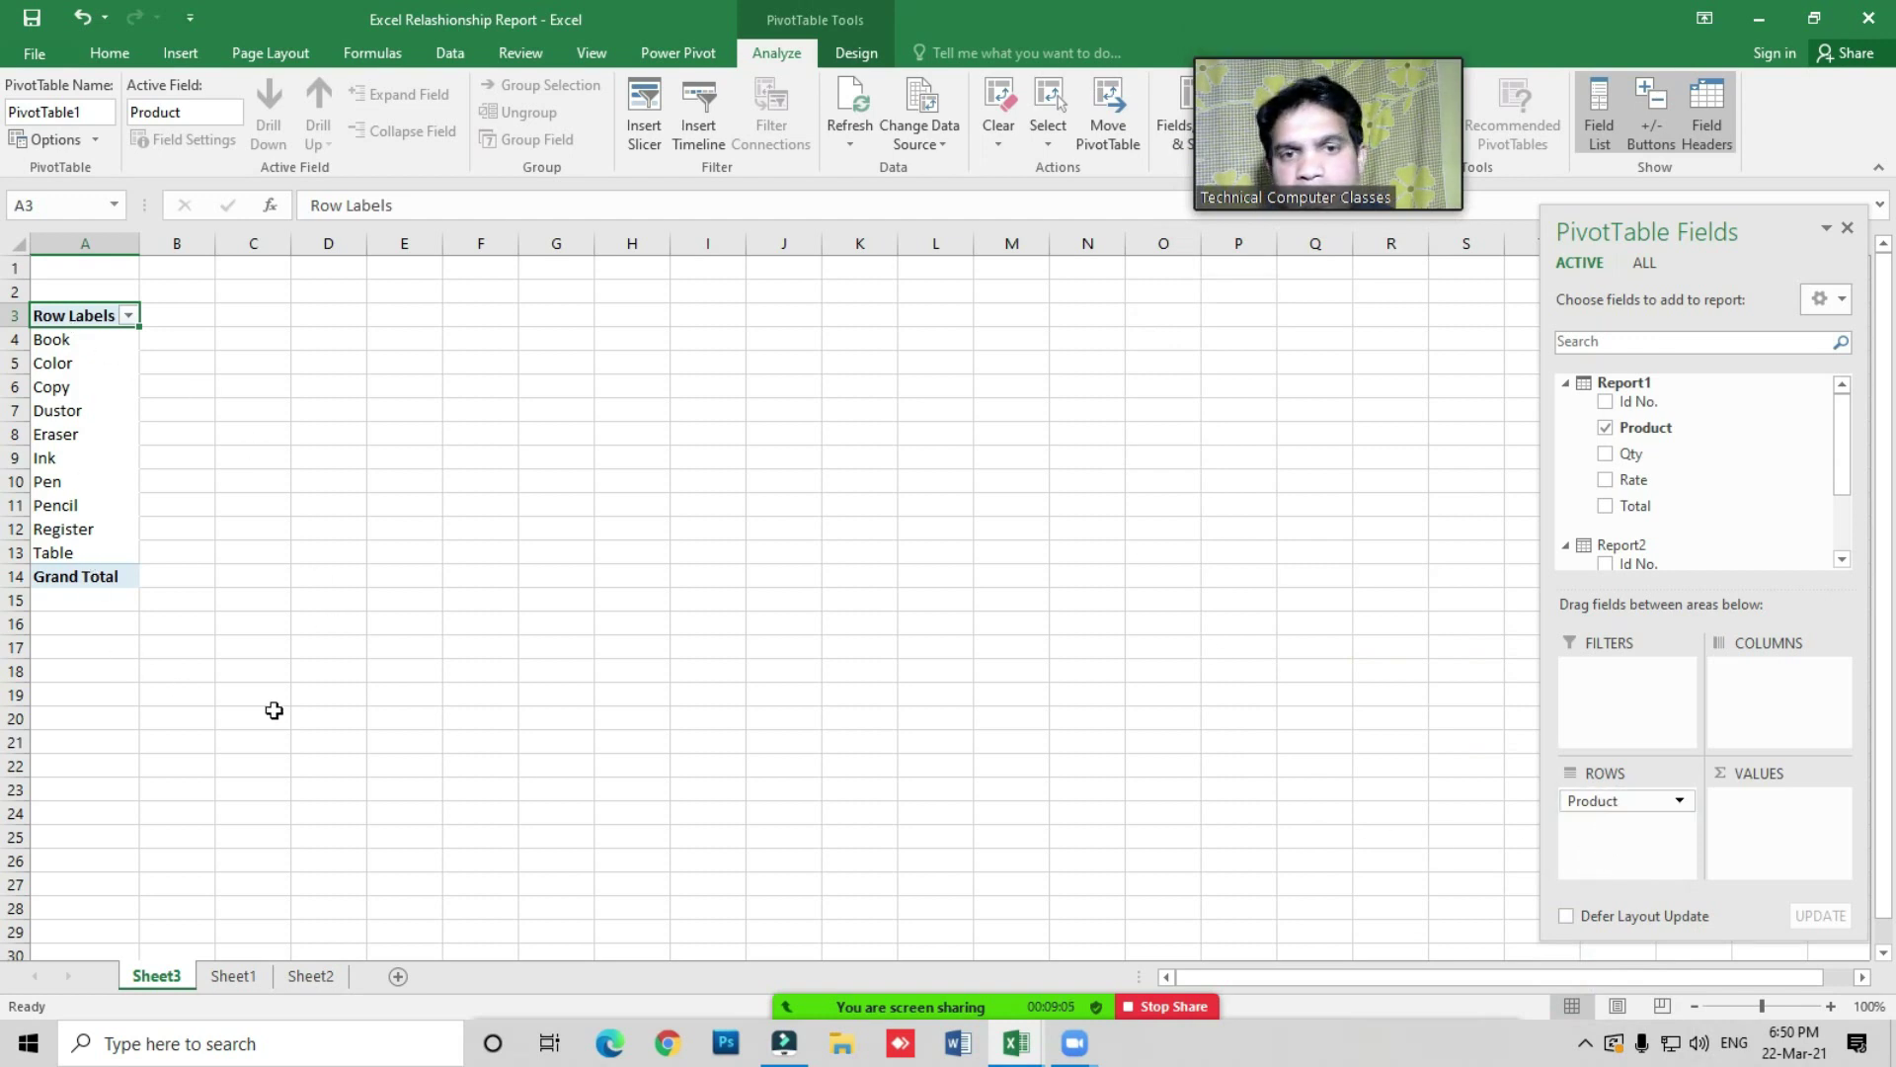
mouse_move(1841, 459)
left_mouse_down()
mouse_move(1857, 533)
mouse_move(1840, 436)
left_mouse_up()
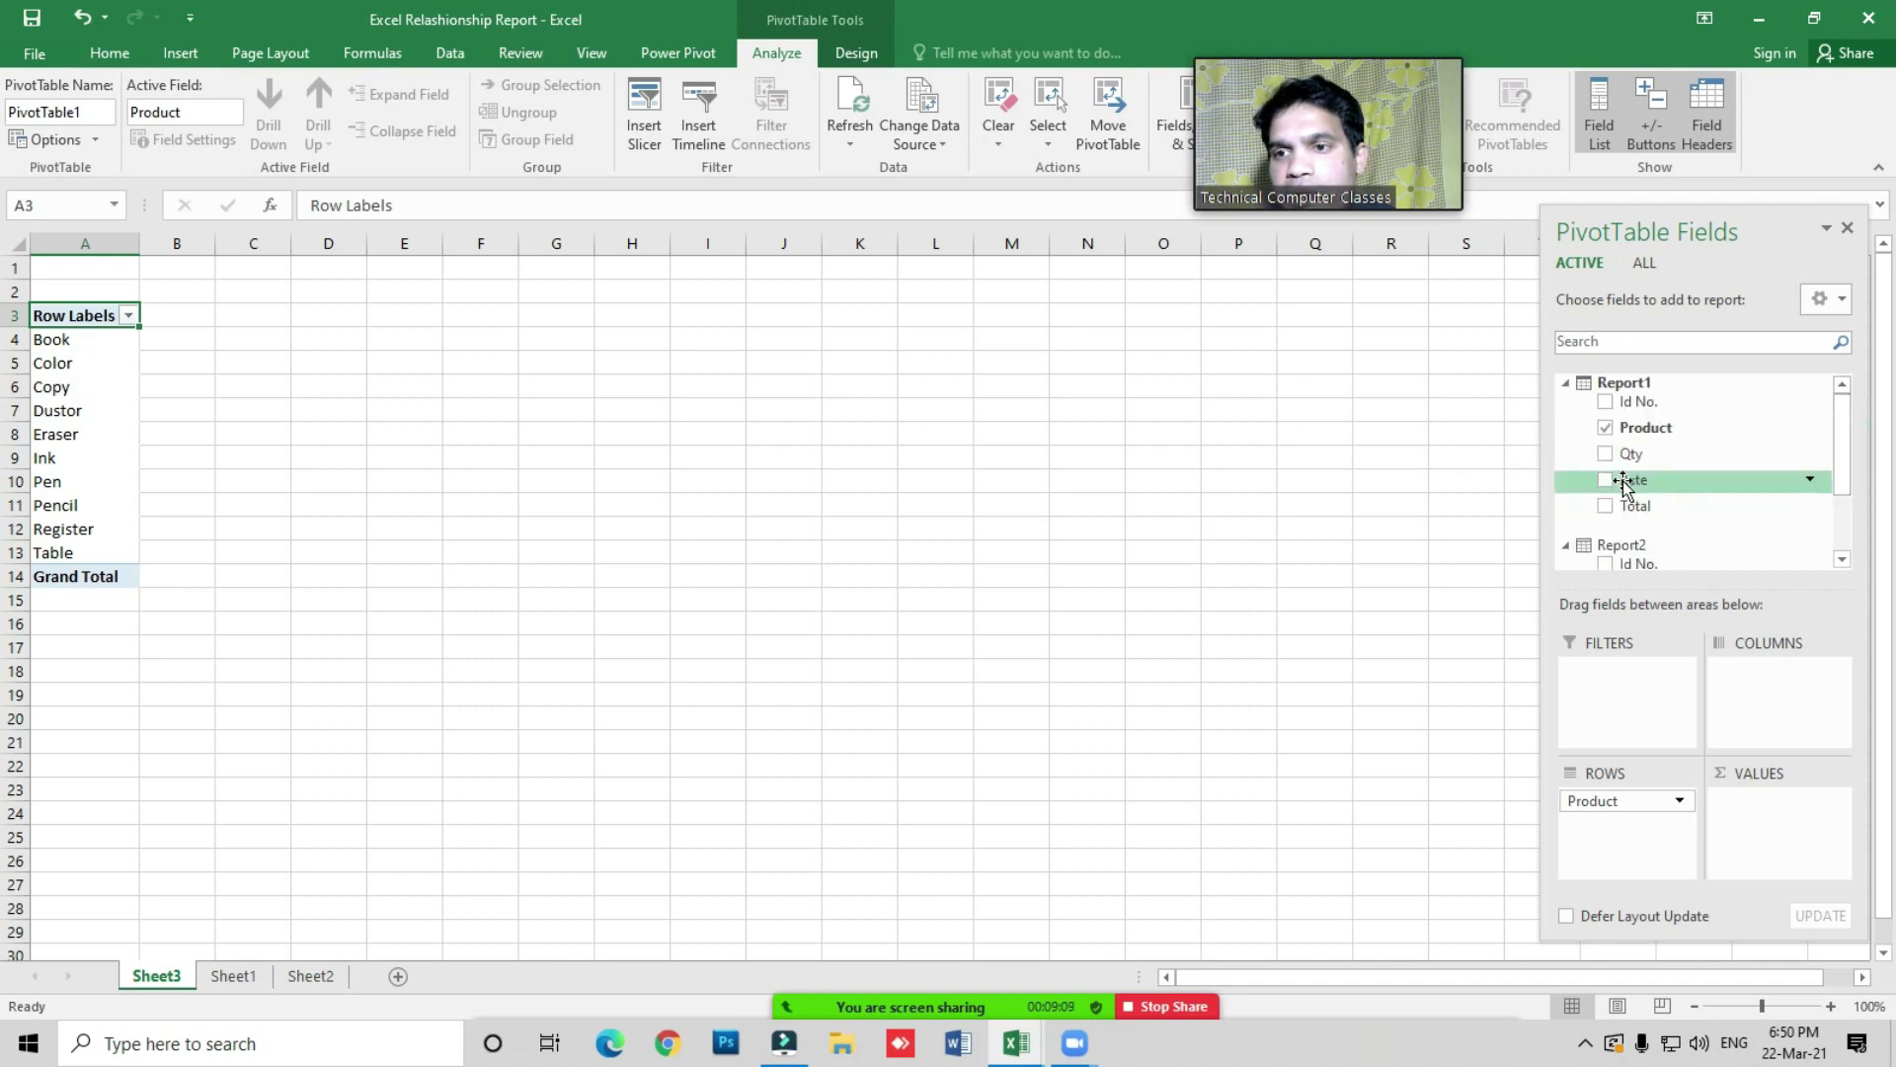
left_click(1605, 453)
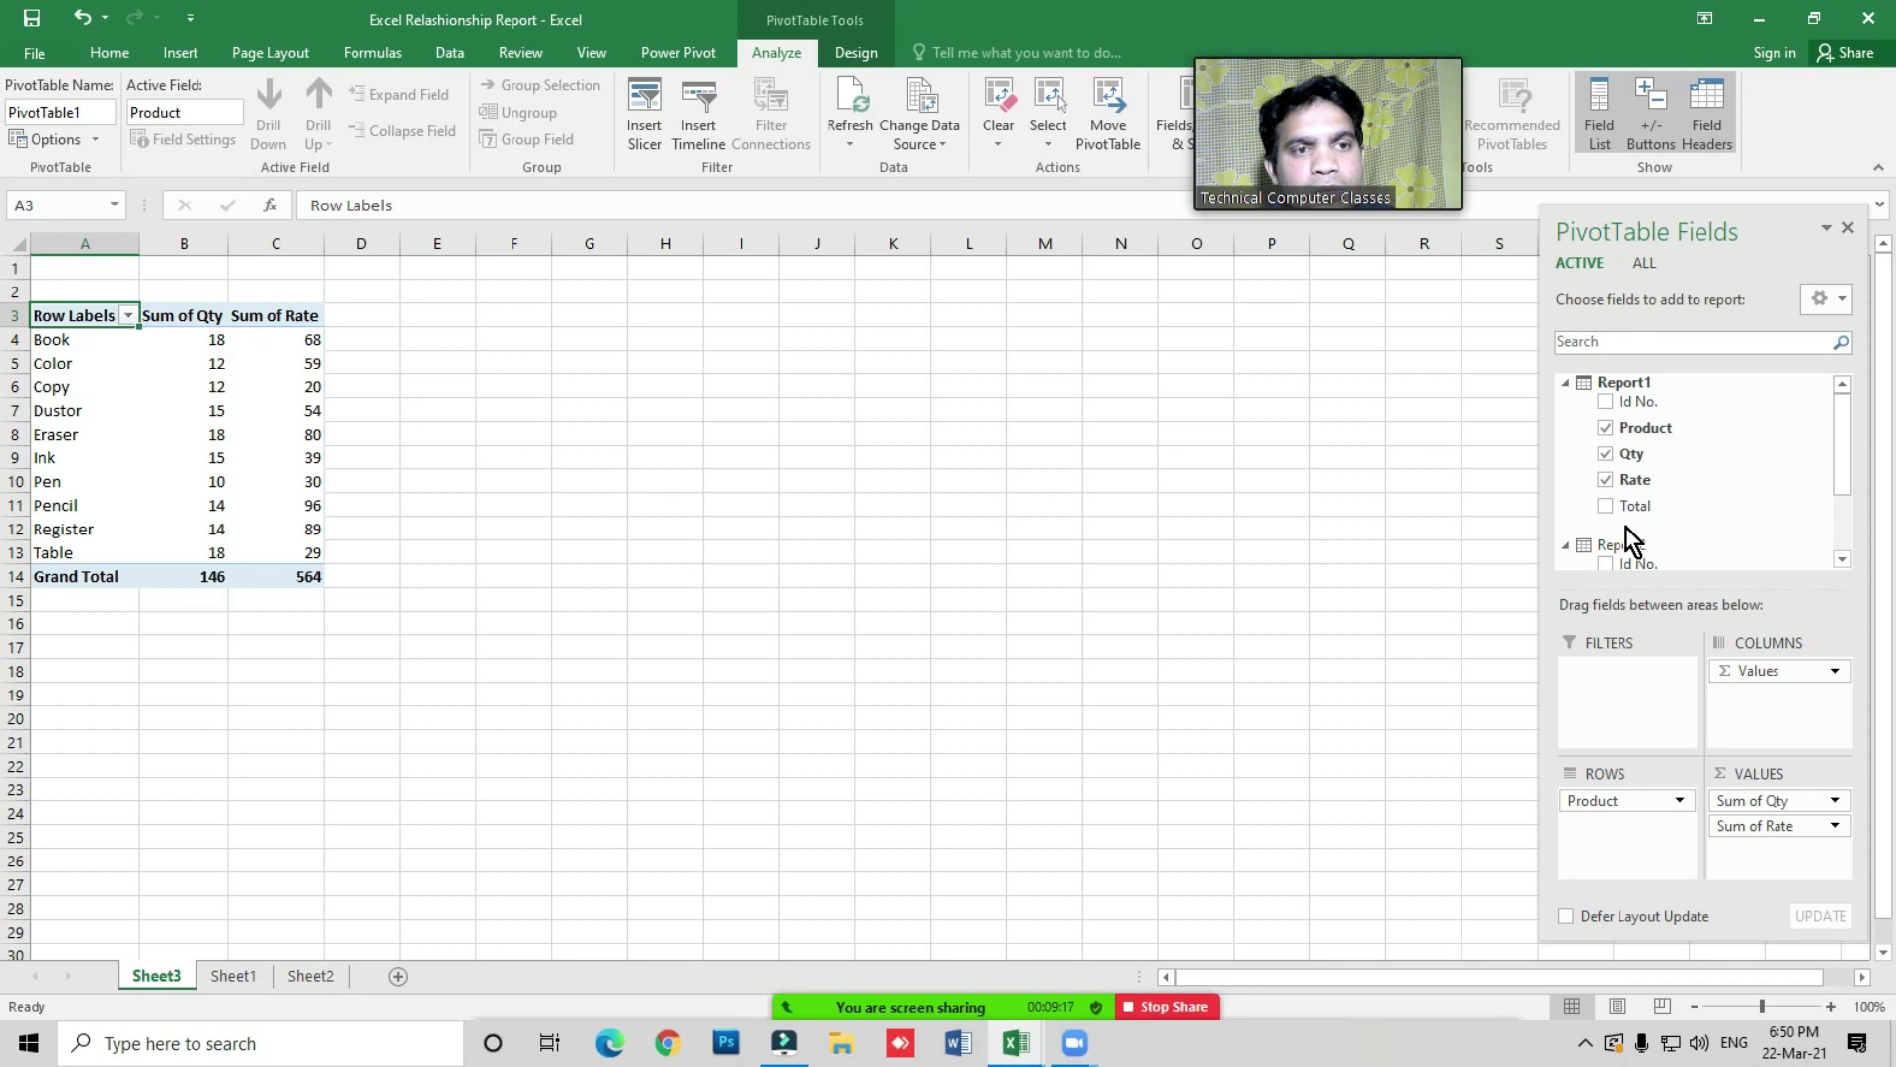
left_click(1608, 480)
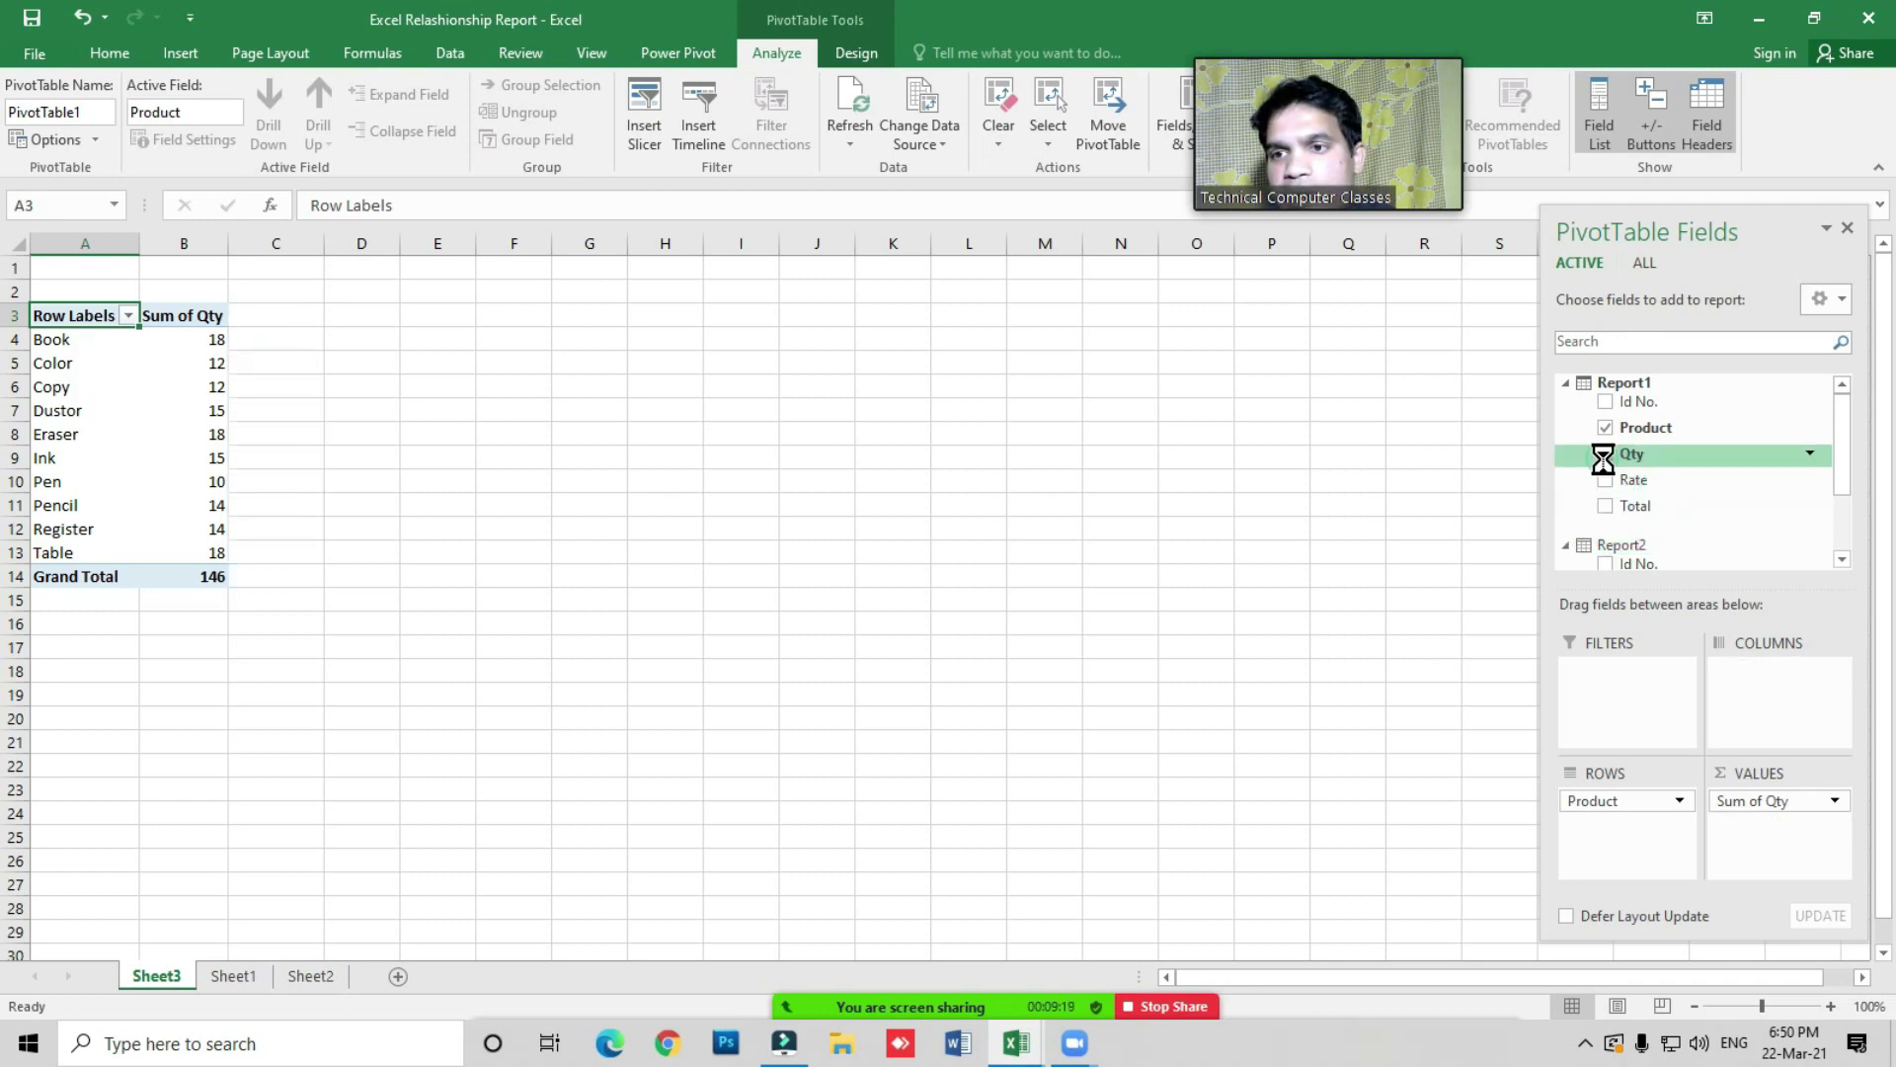
left_click(1606, 455)
Add Report2's Selling Price to Values, showing 2869 for every product, and select those totals.
left_click_drag(1850, 452, 1847, 507)
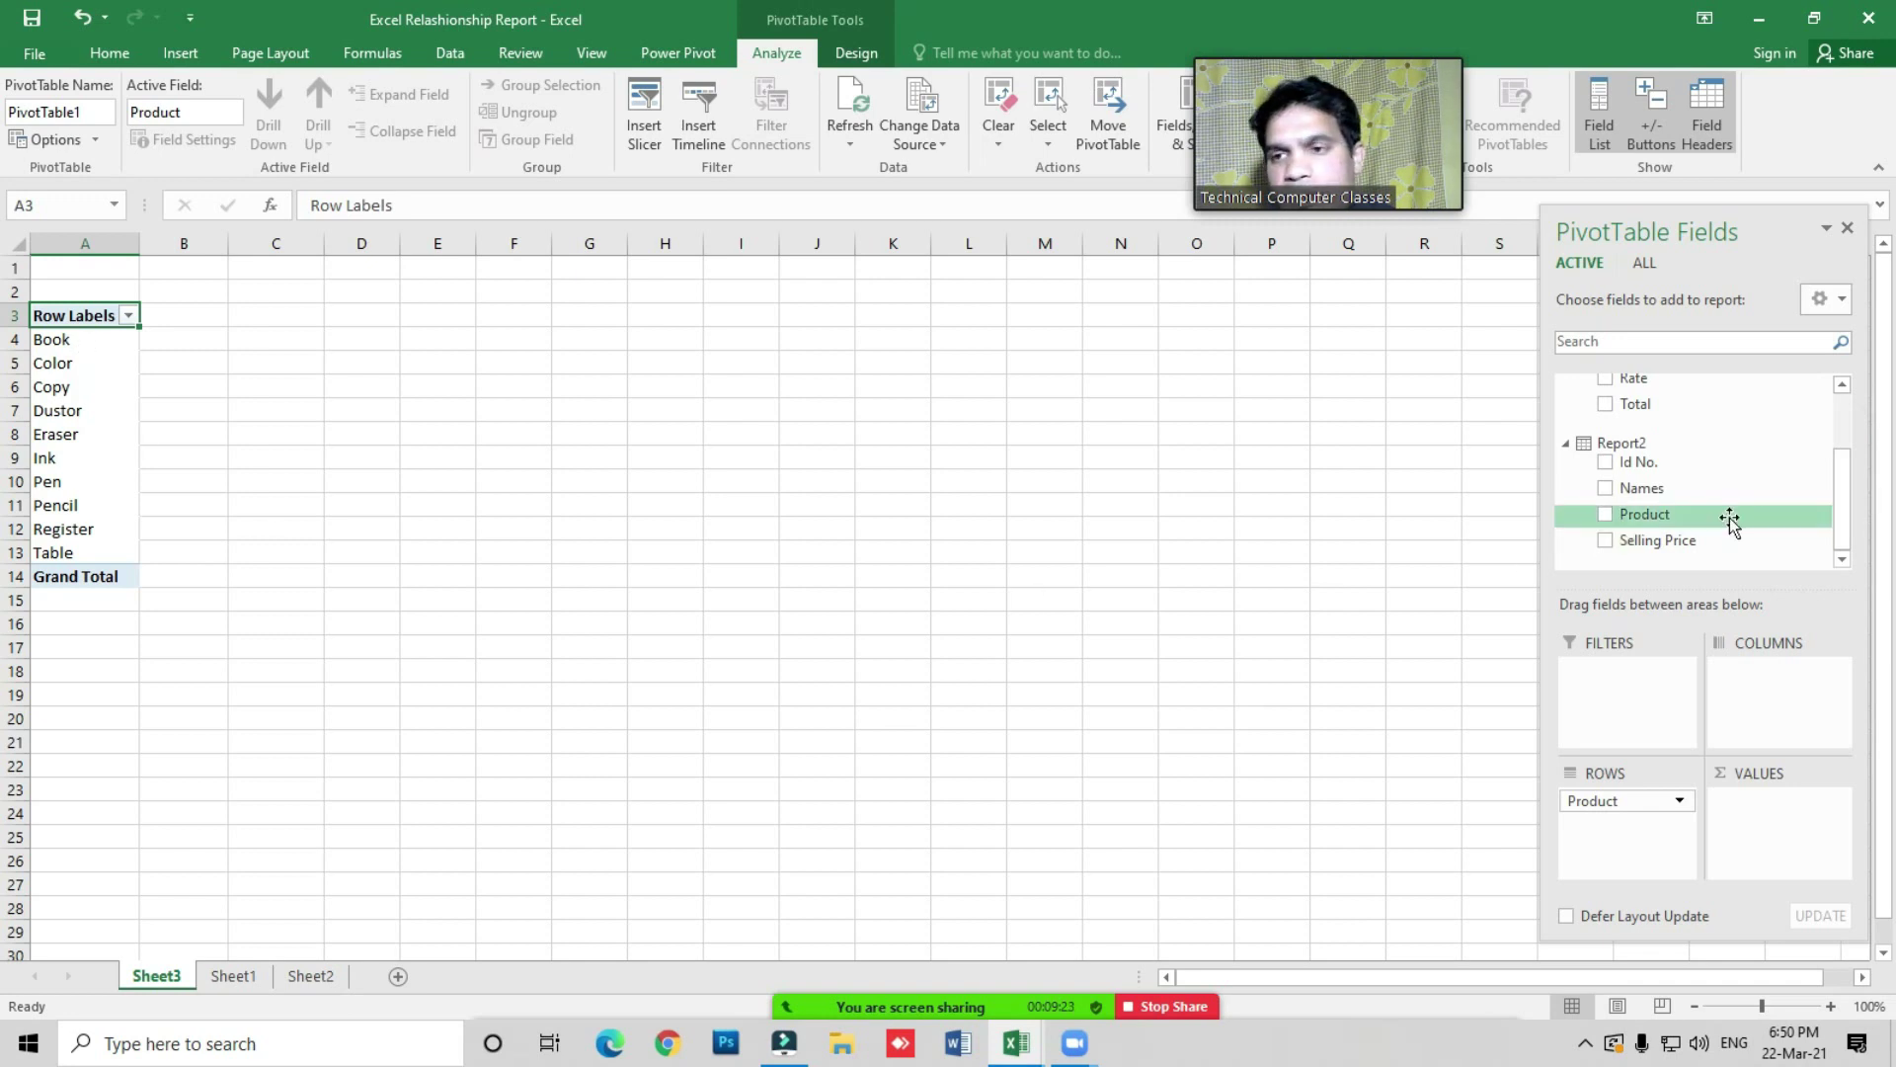
left_click_drag(1845, 533, 1846, 465)
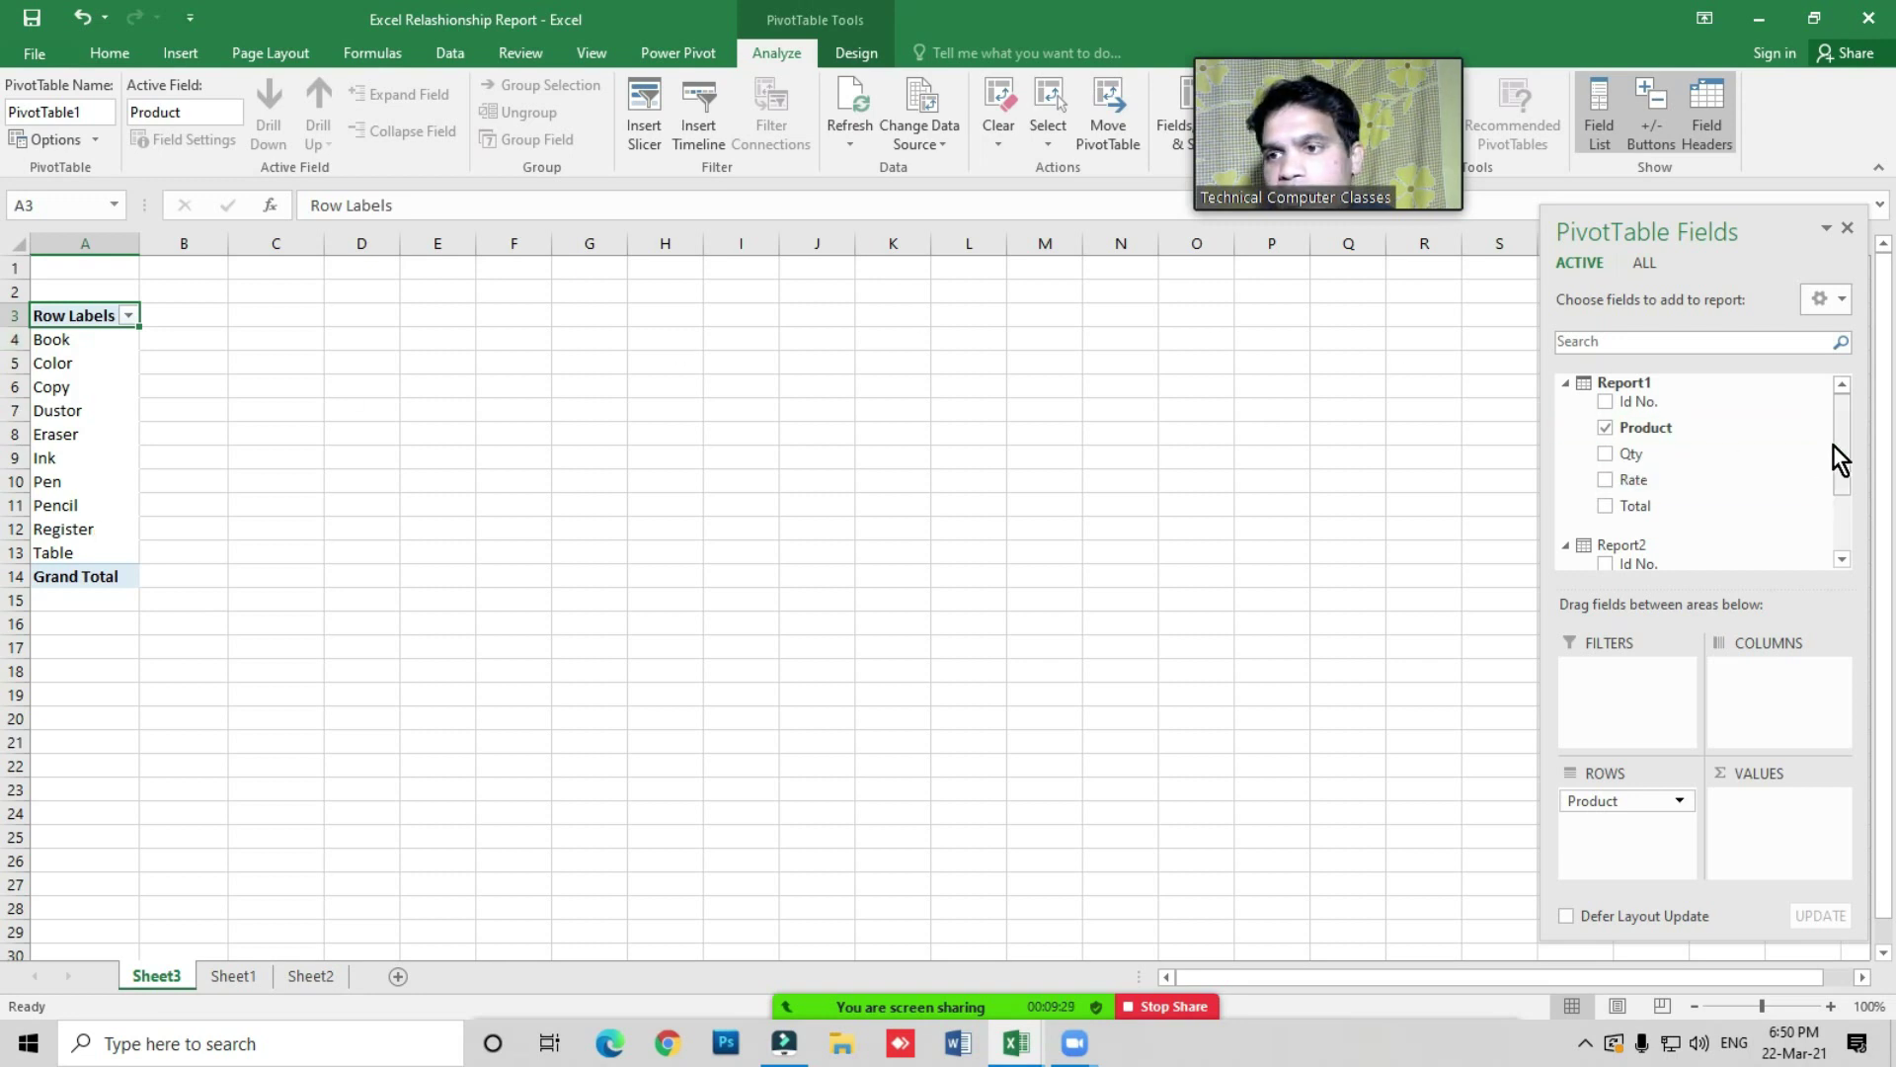
left_click_drag(1841, 456, 1843, 511)
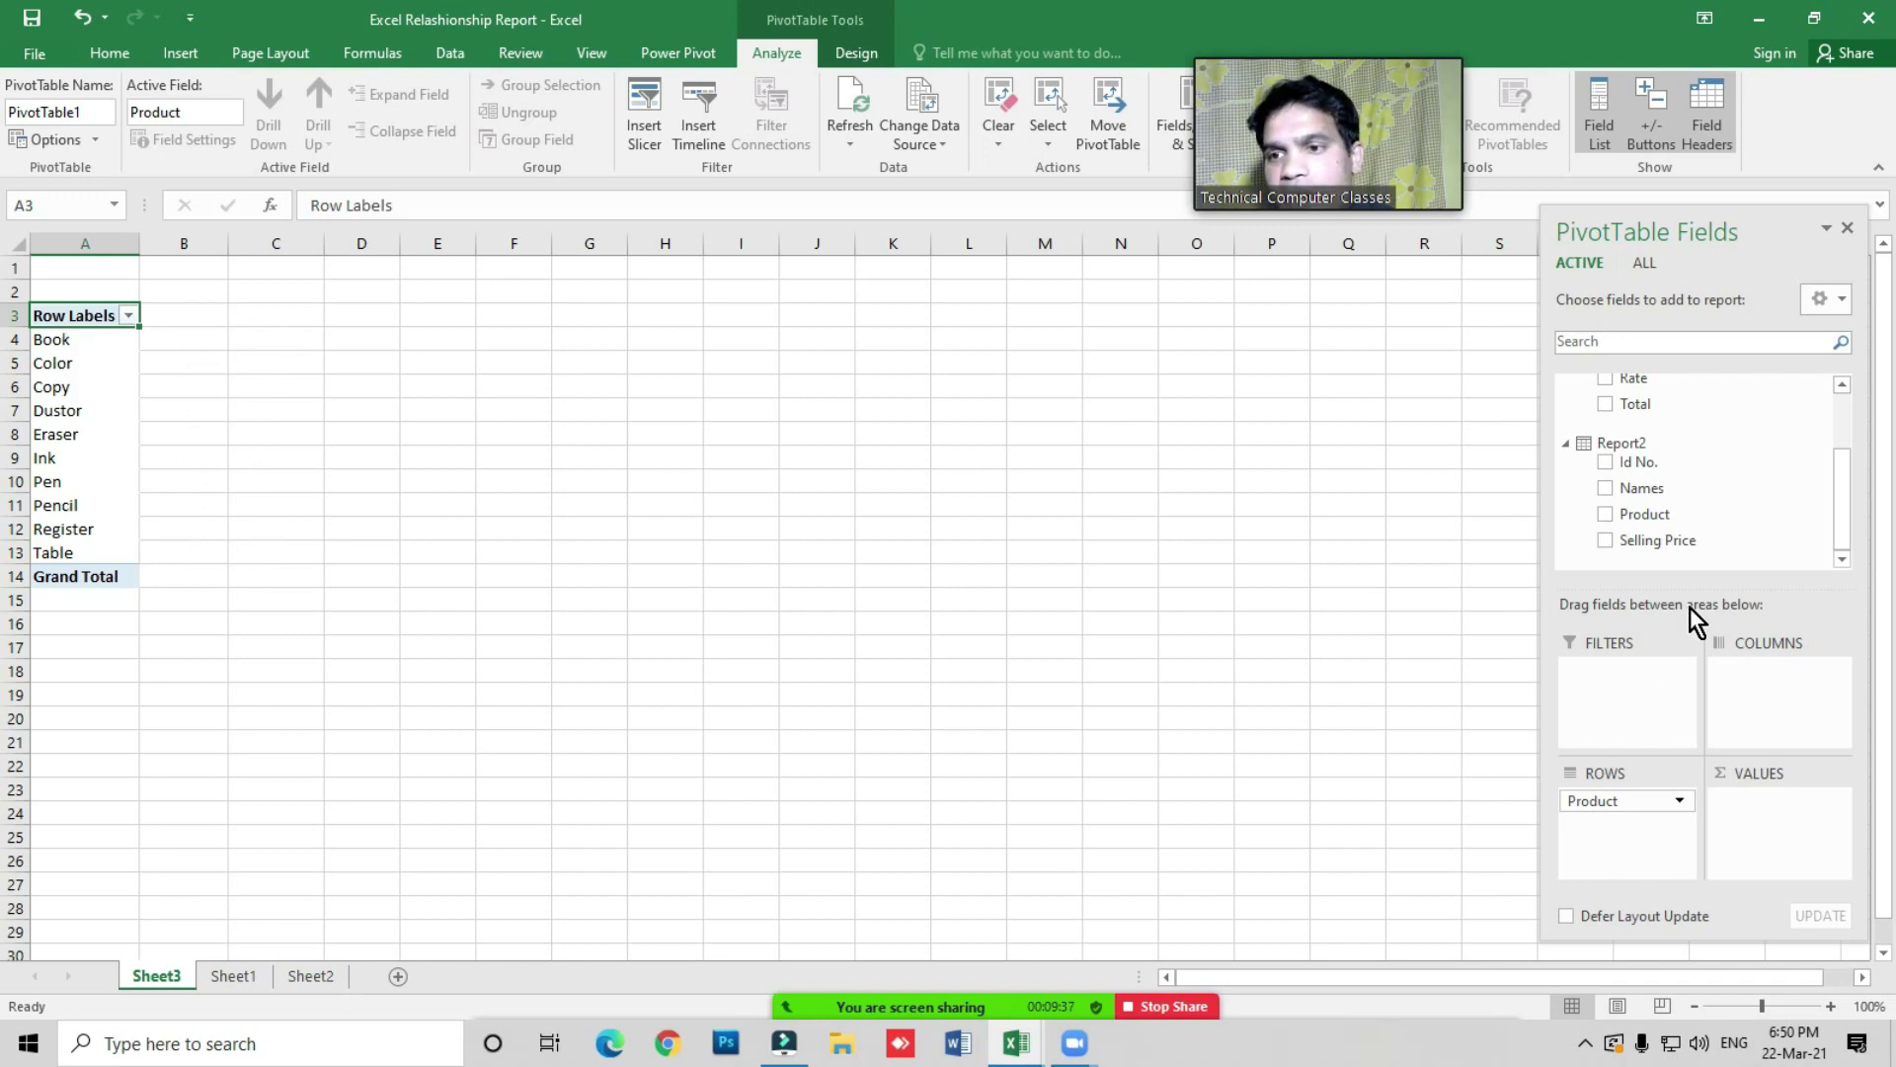
mouse_move(1631, 484)
left_mouse_down()
mouse_move(1646, 454)
mouse_move(1647, 549)
left_mouse_up()
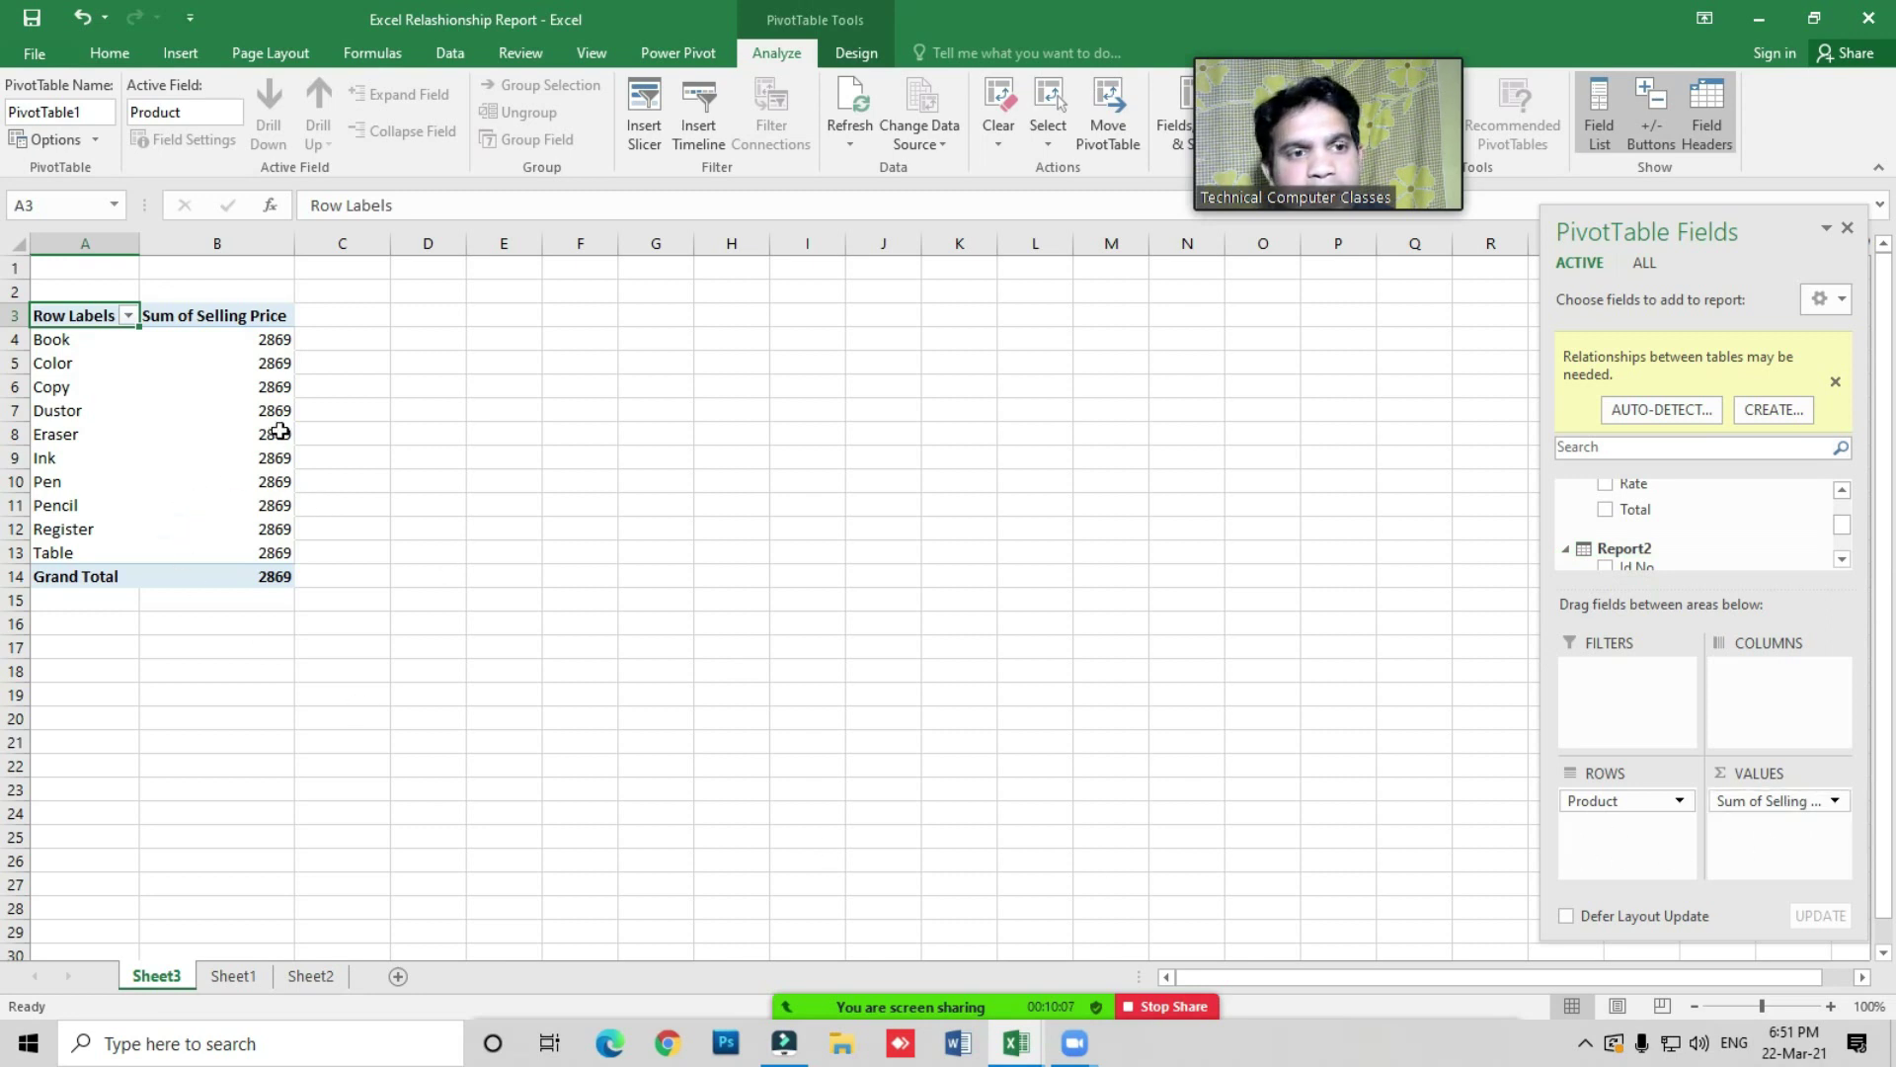
mouse_move(264, 340)
left_mouse_down()
mouse_move(265, 558)
mouse_move(247, 365)
left_mouse_up()
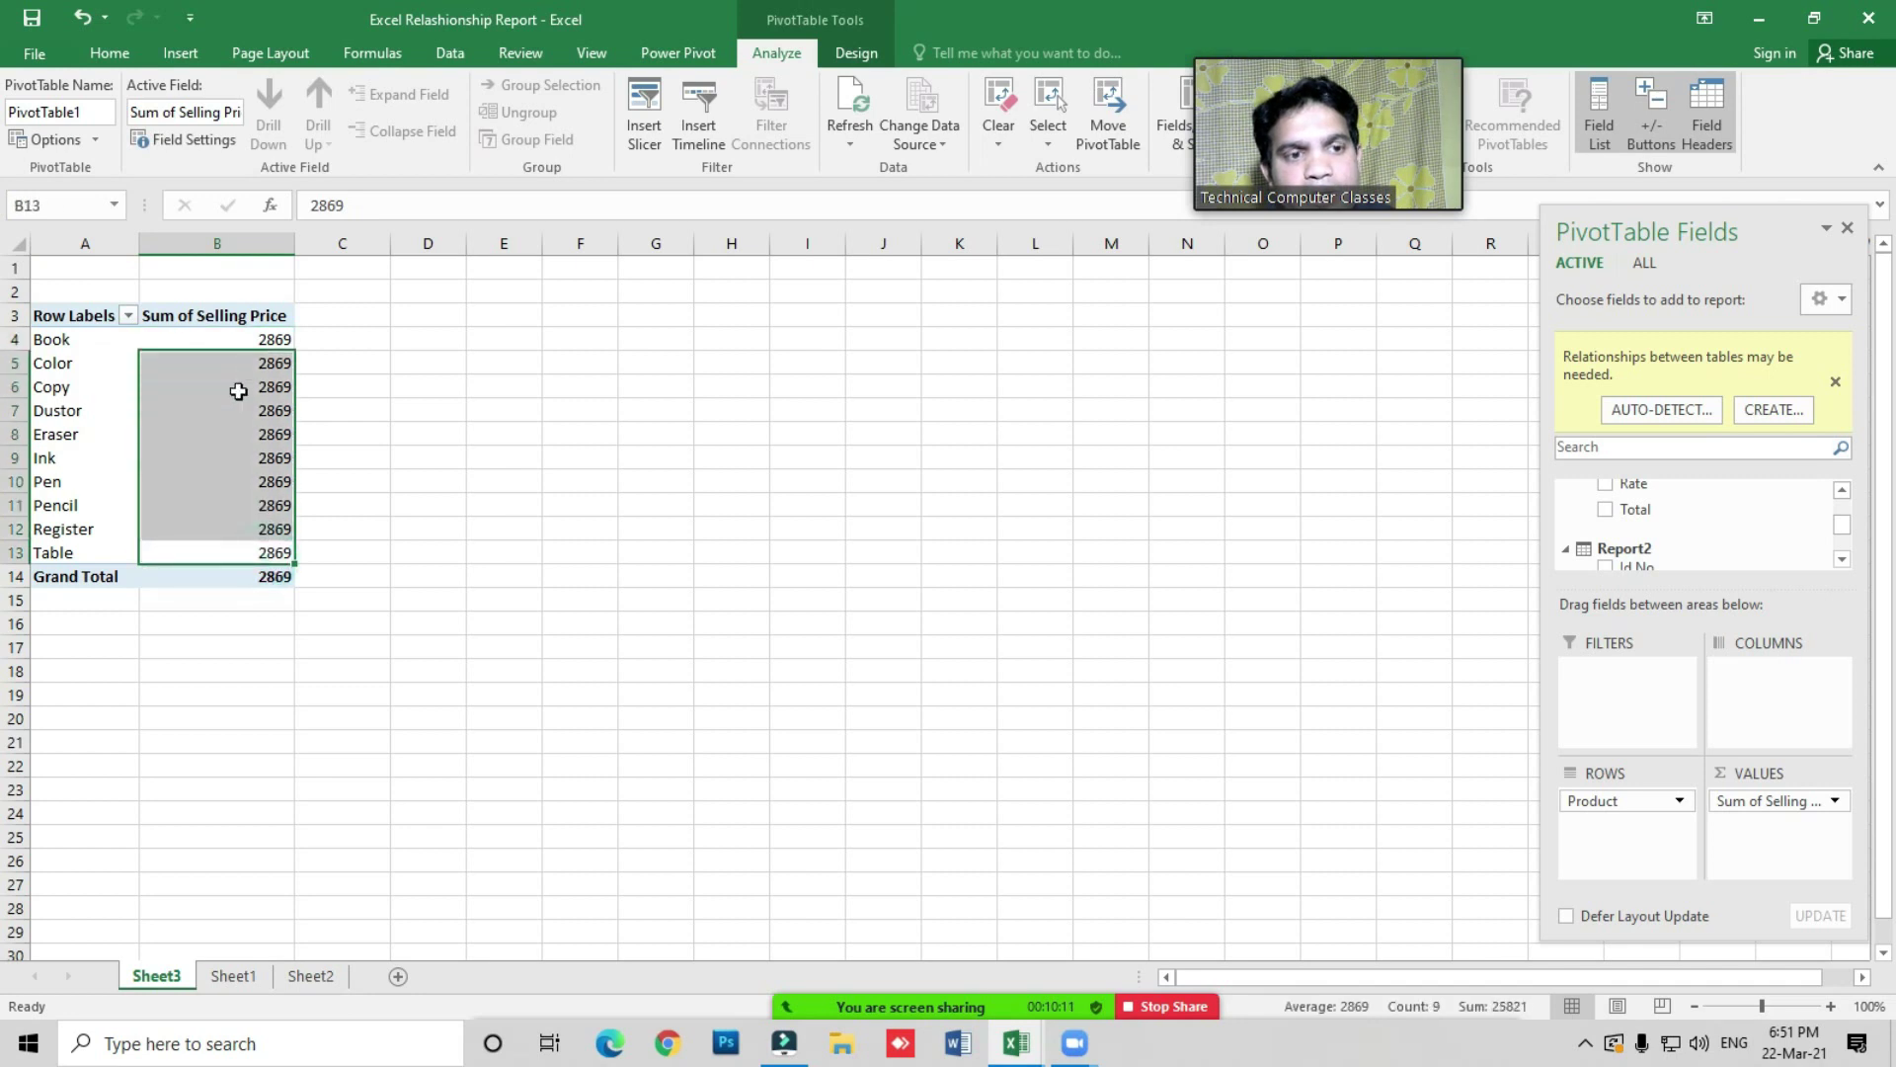
left_click(310, 976)
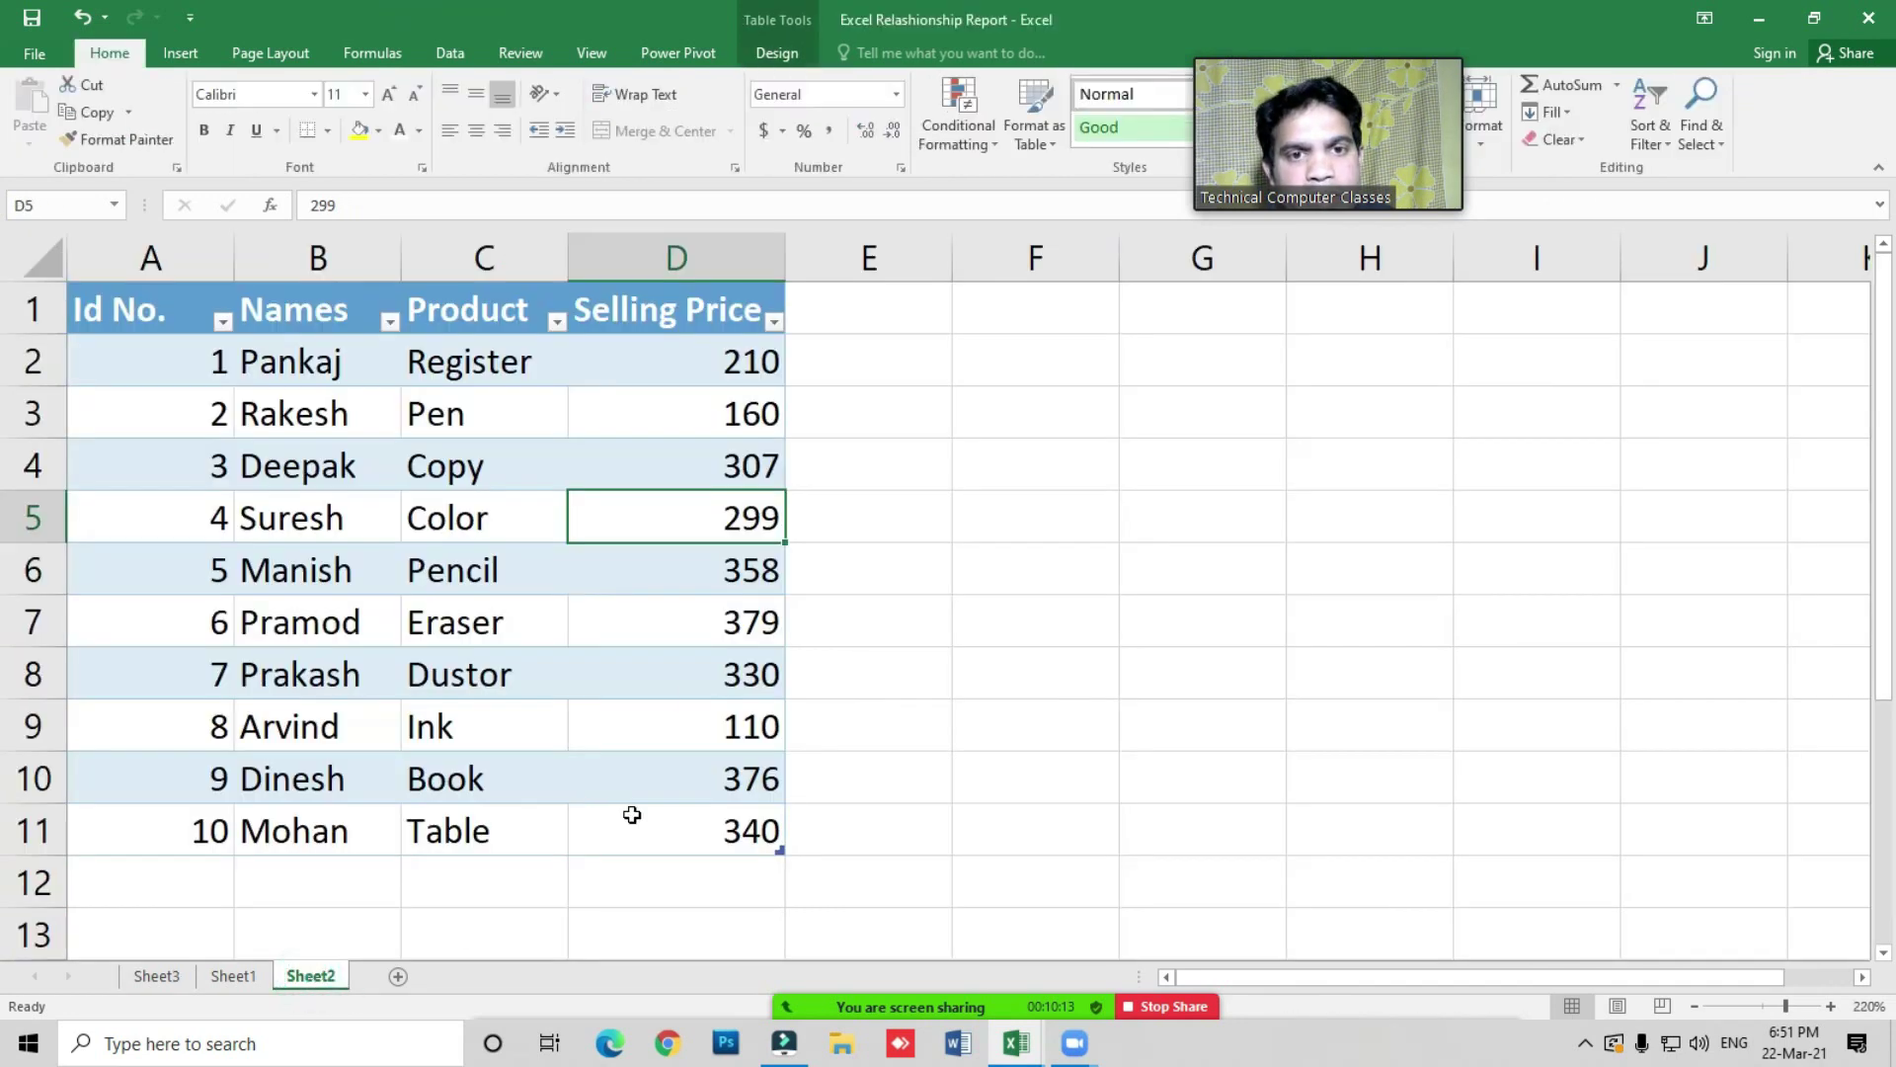
left_click(696, 371)
left_click_drag(739, 364, 753, 833)
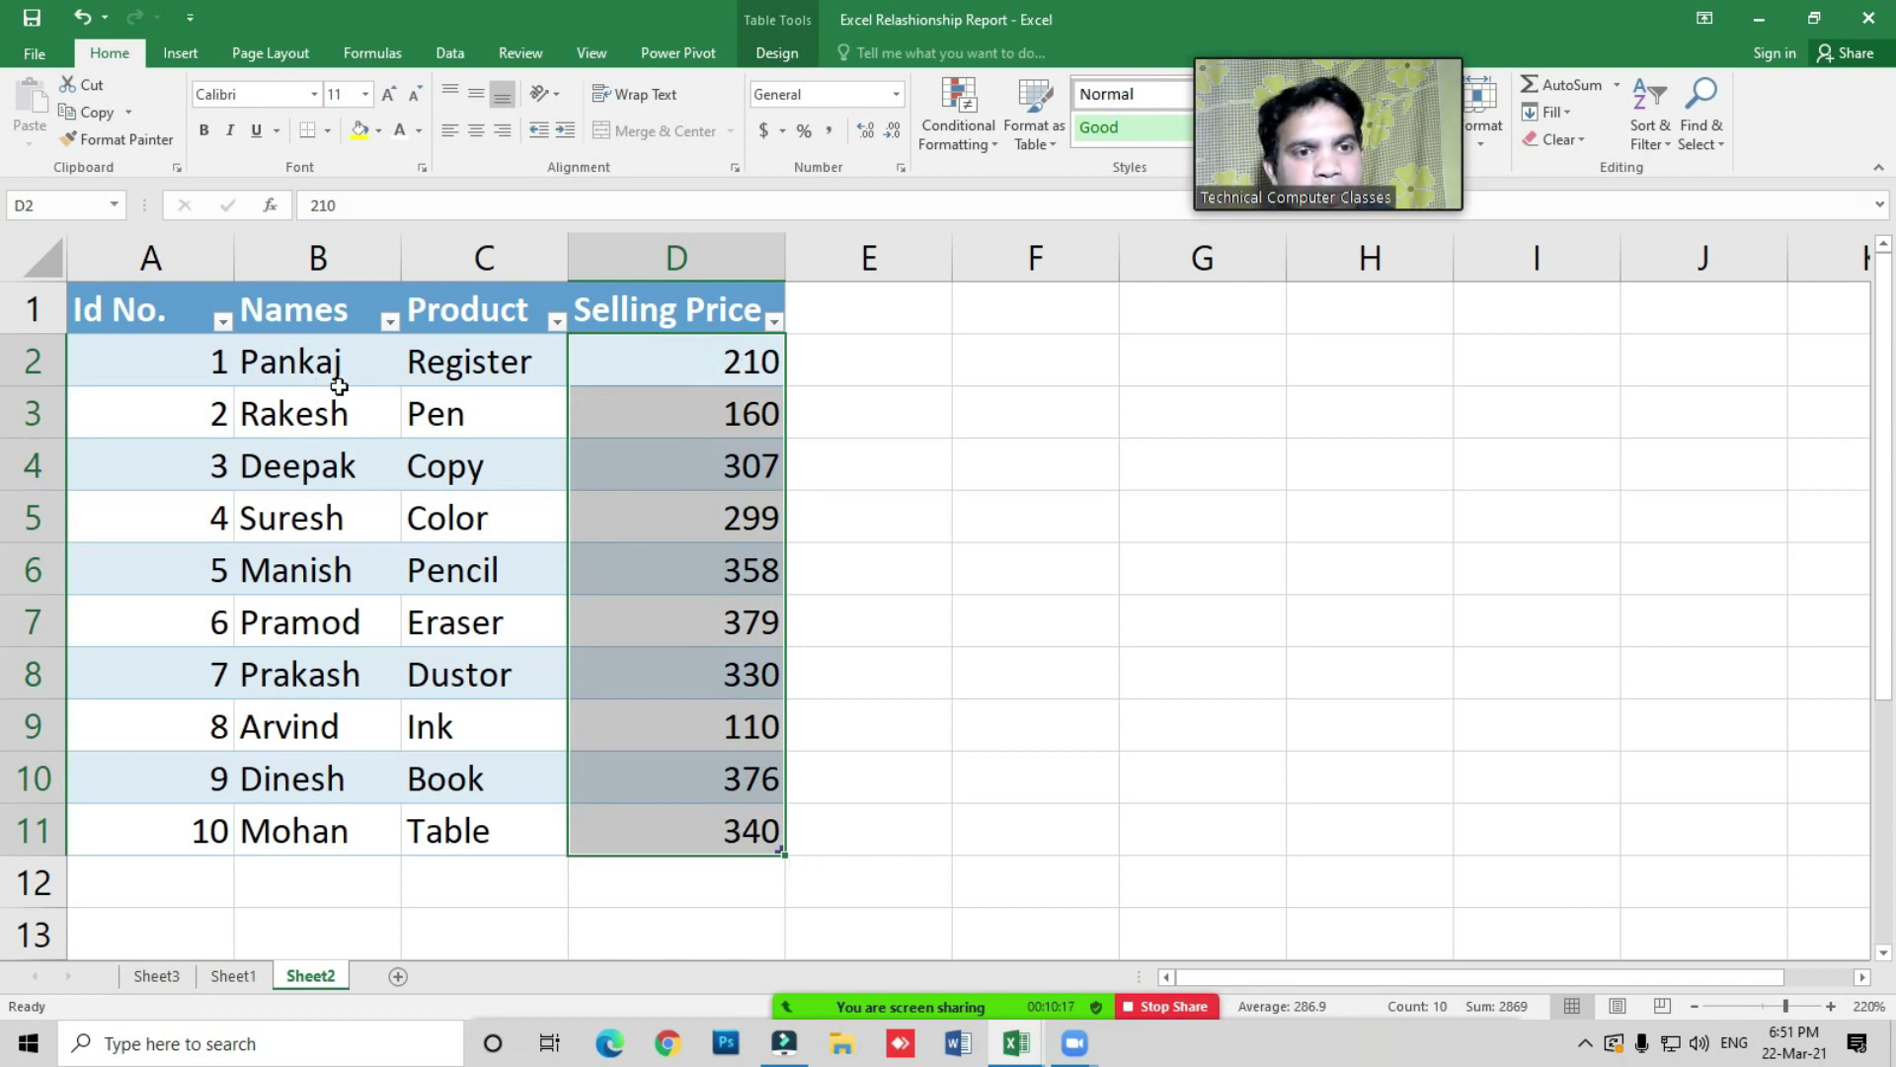
left_click(455, 372)
left_click(703, 372)
left_click(483, 414)
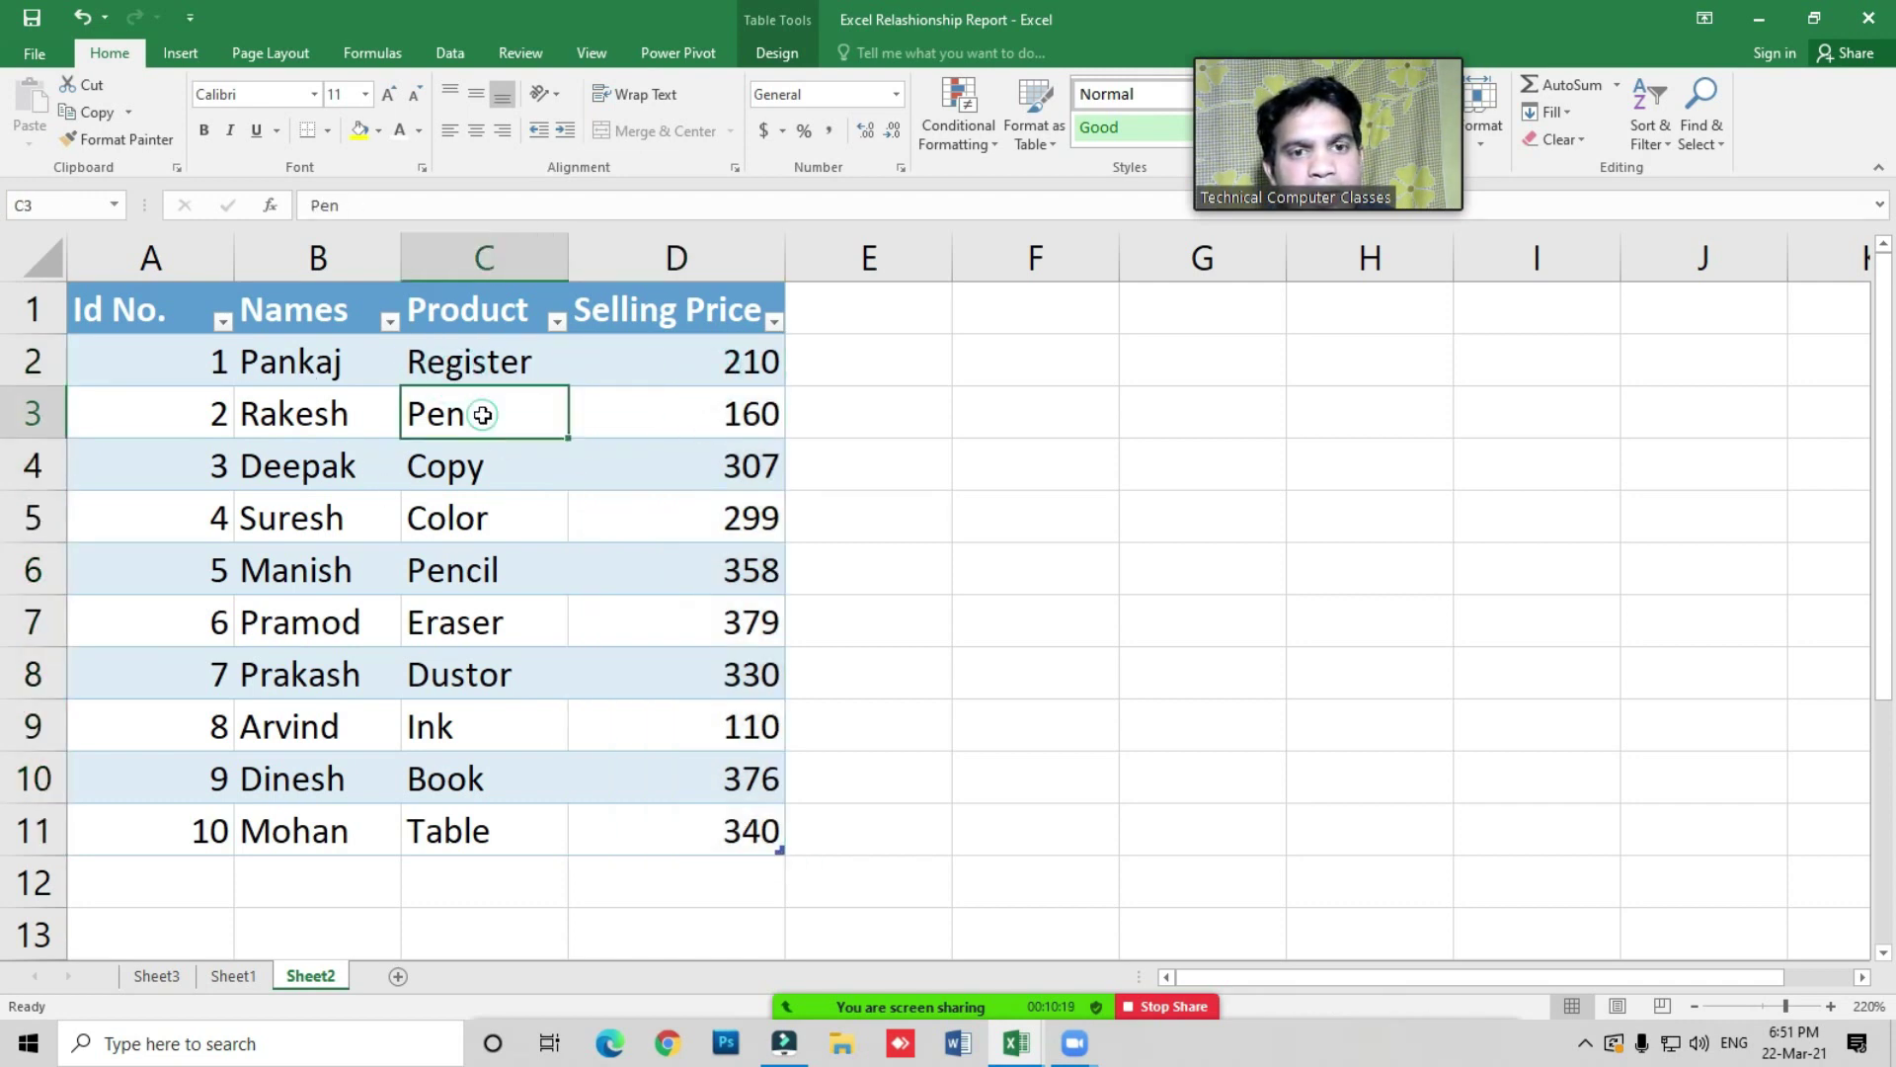
left_click(731, 413)
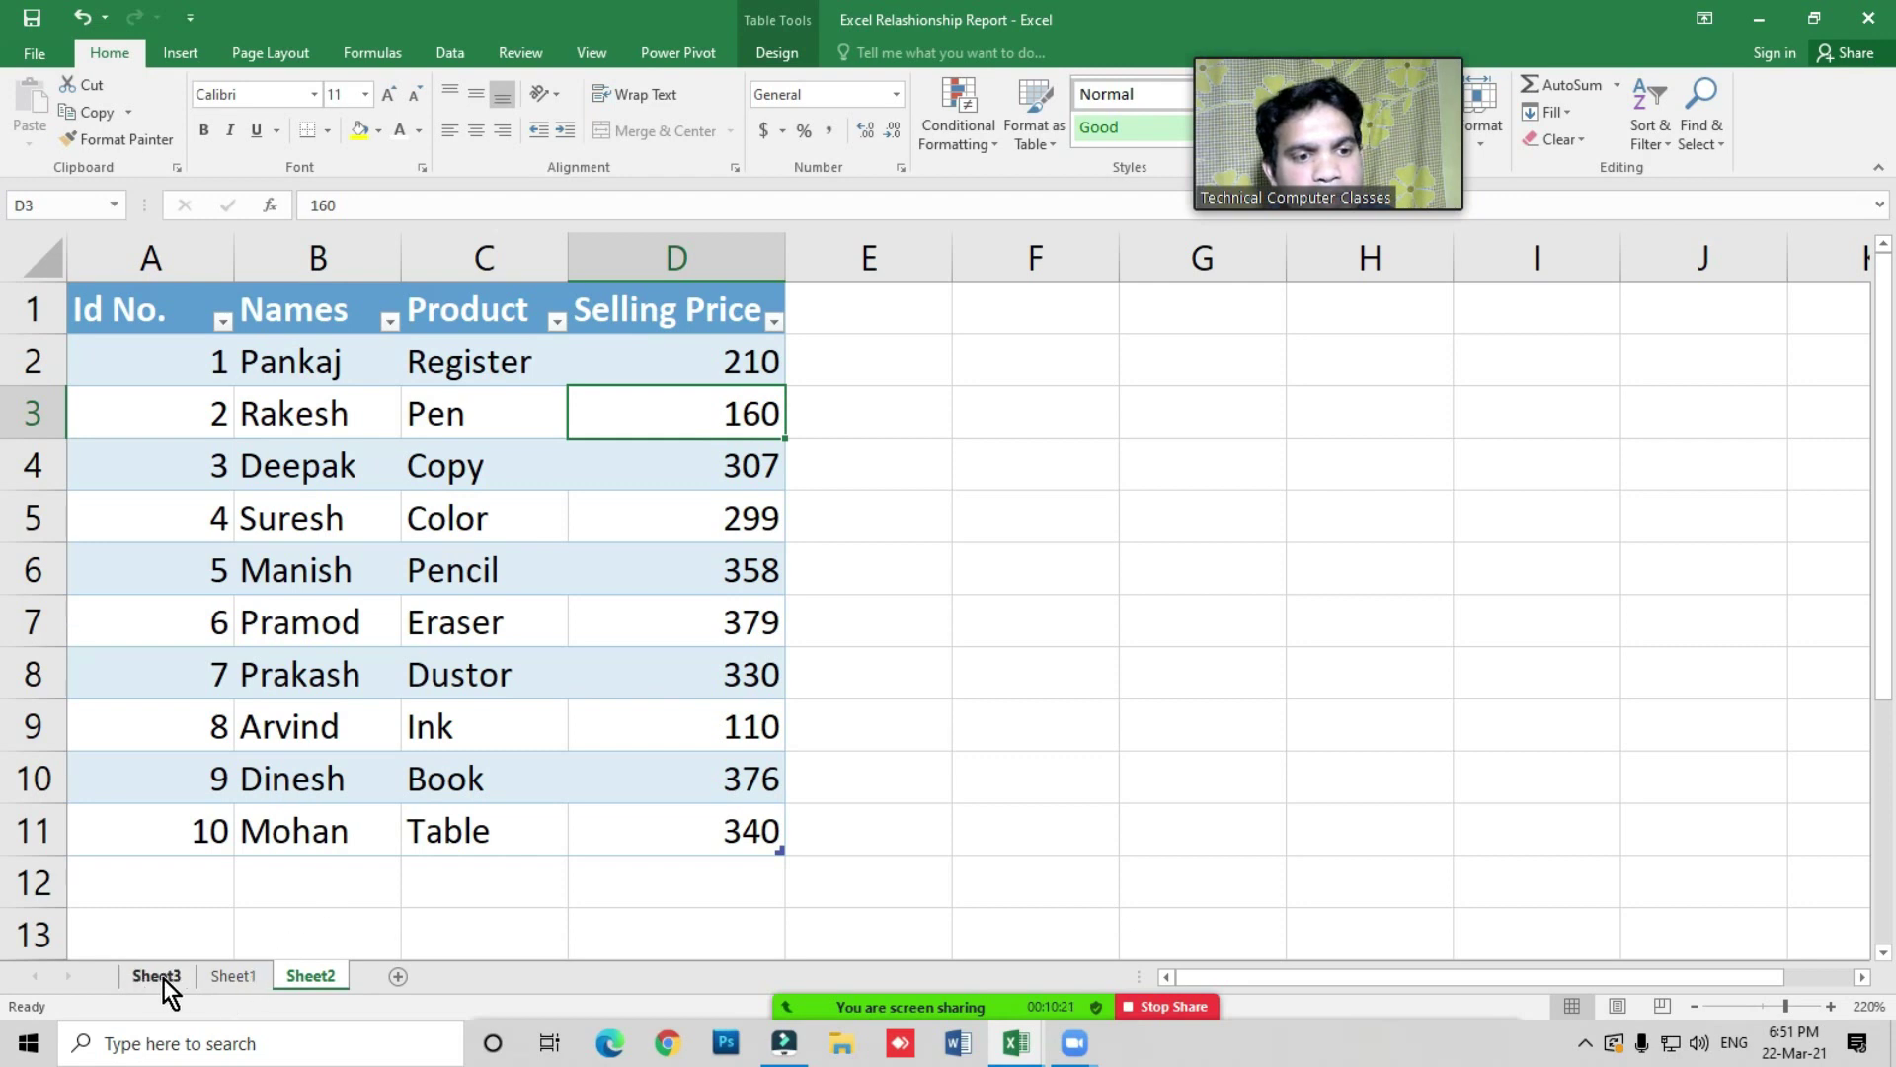
left_click(163, 978)
left_click(265, 413)
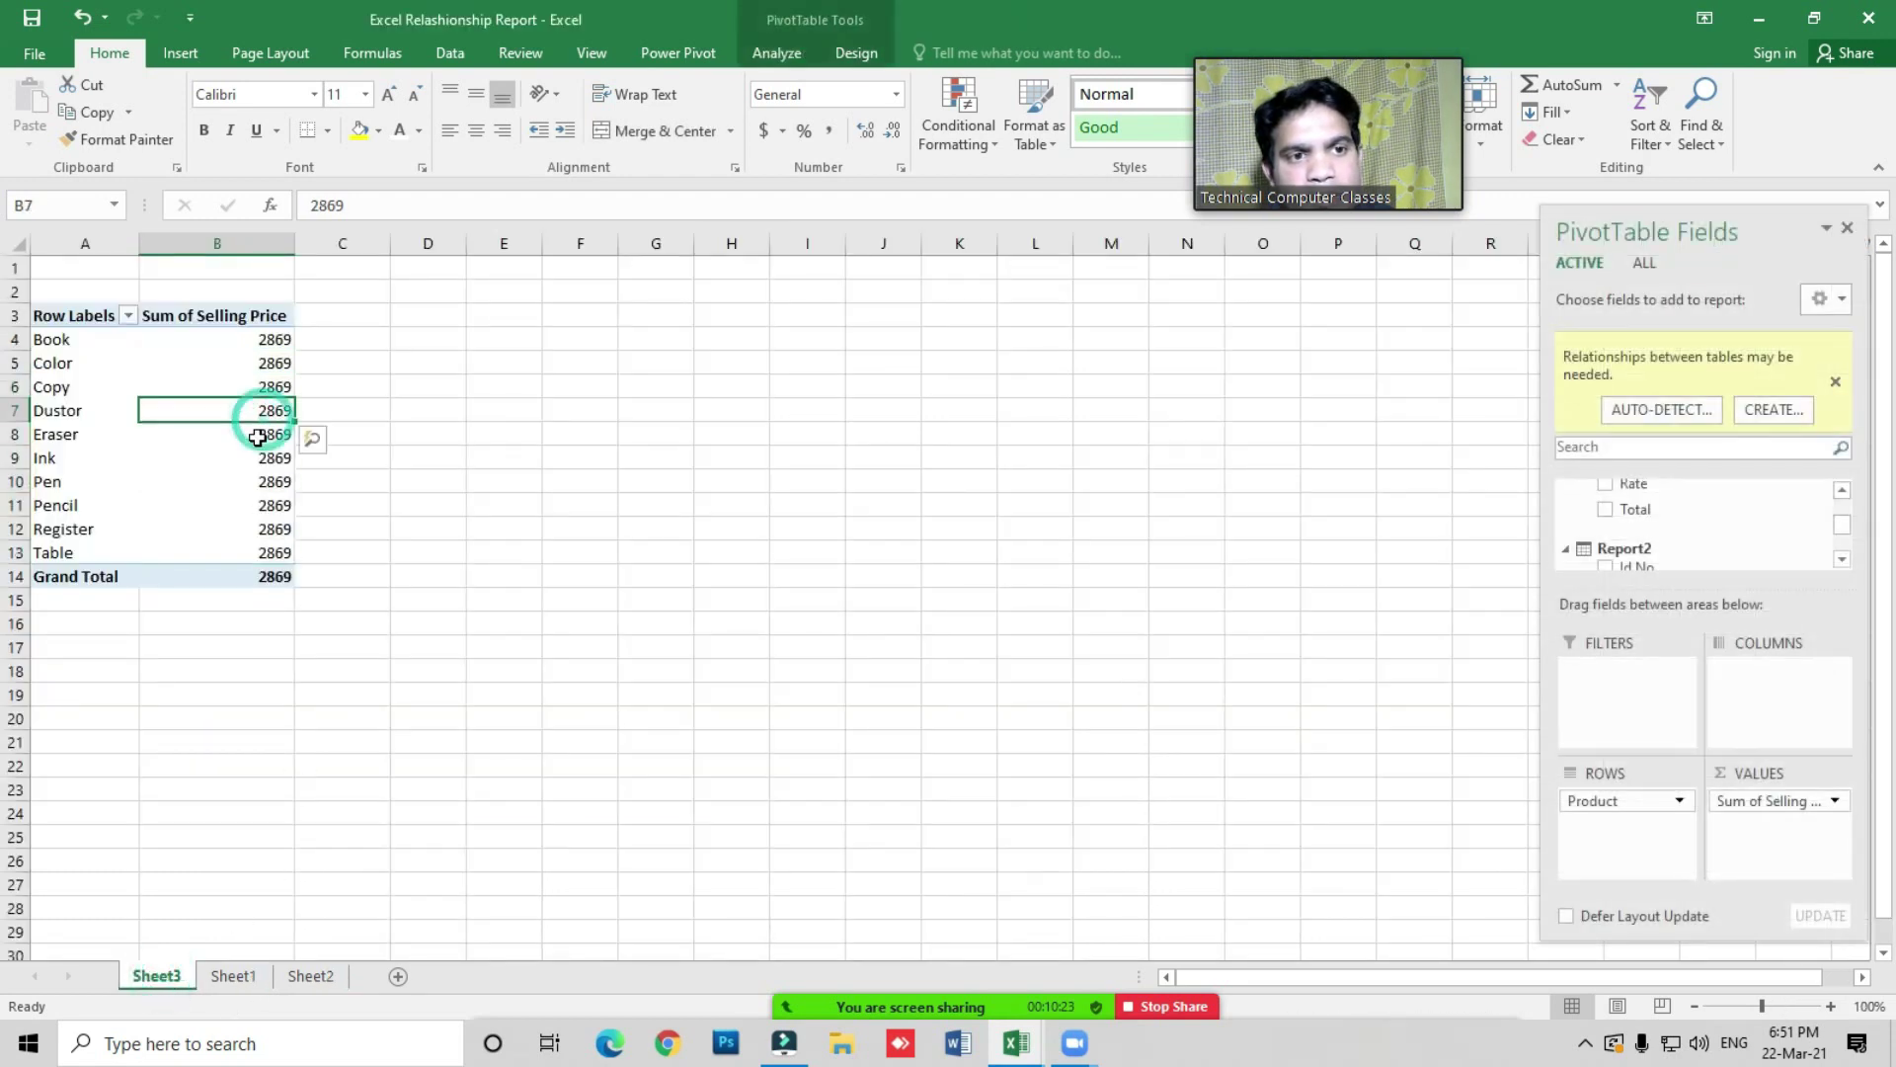
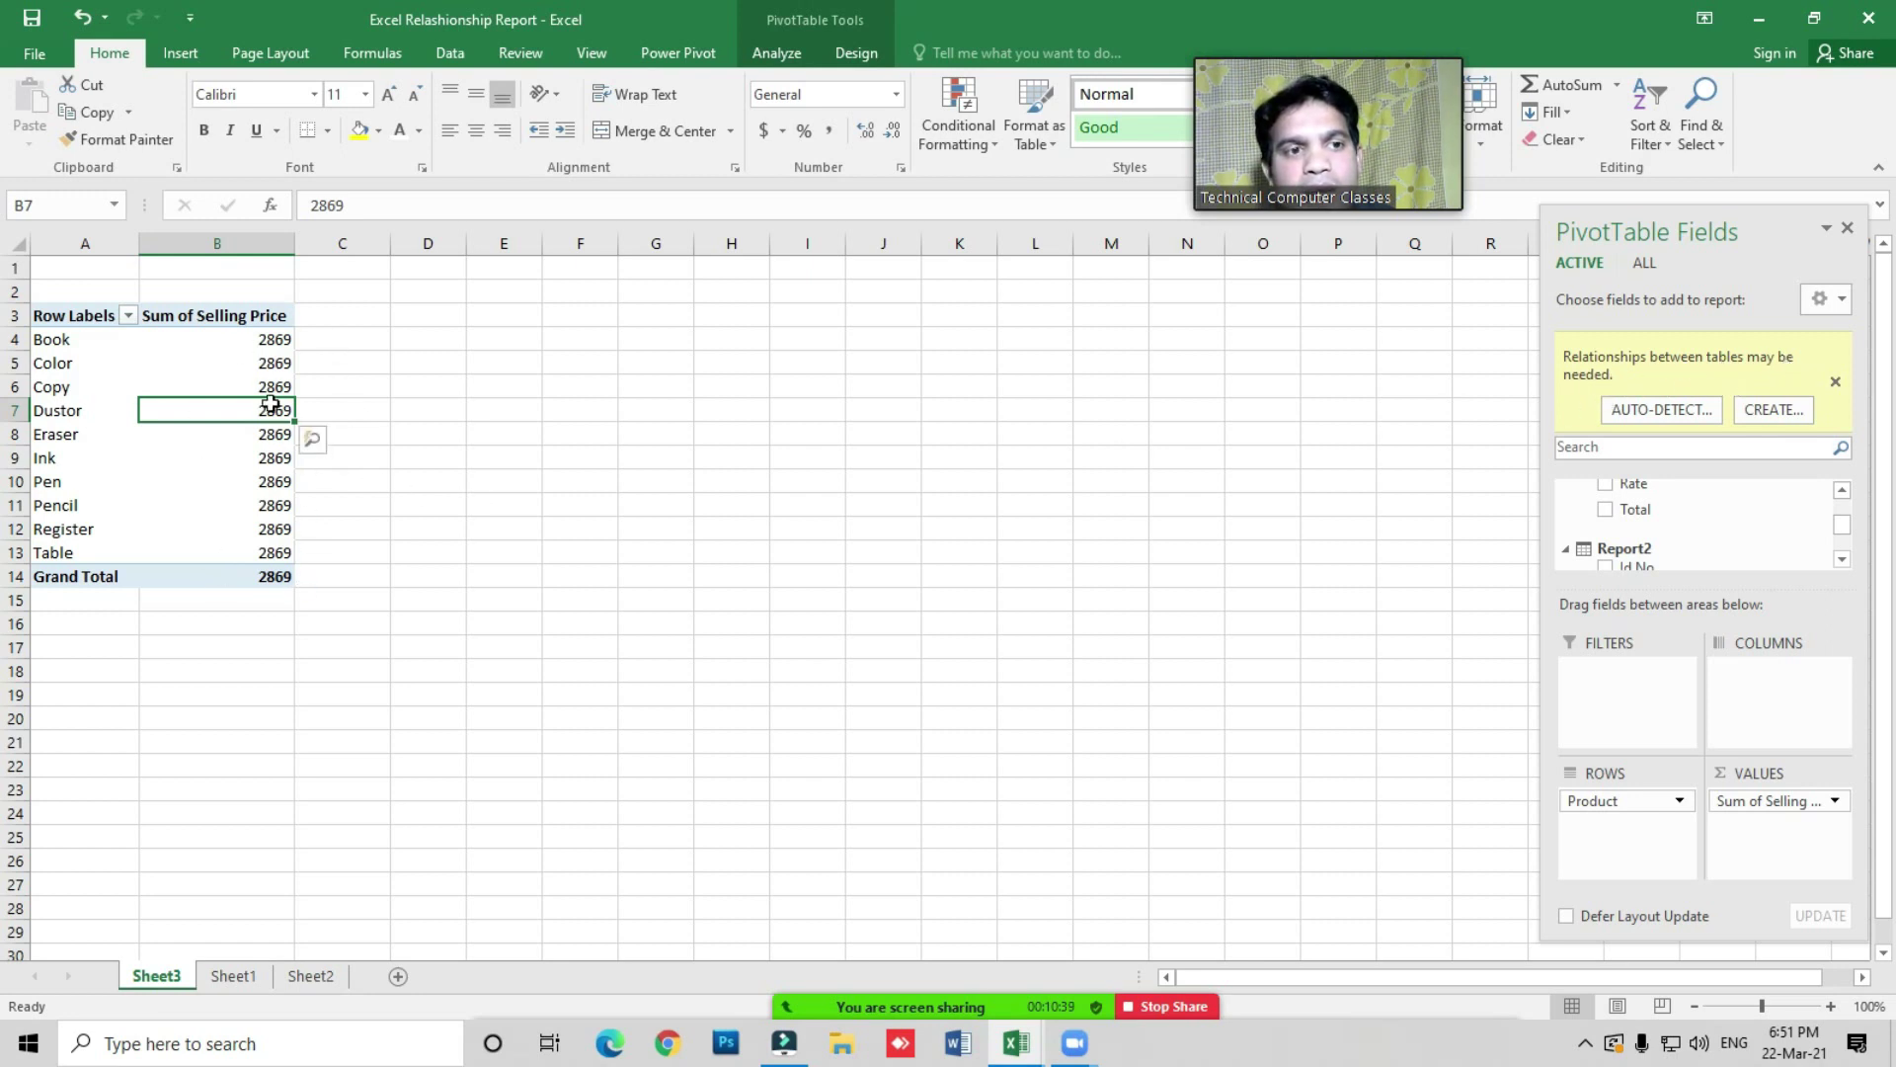
From a pivot cell, open the Create Relationship dialog on the Data tab, then cancel it.
left_click(265, 487)
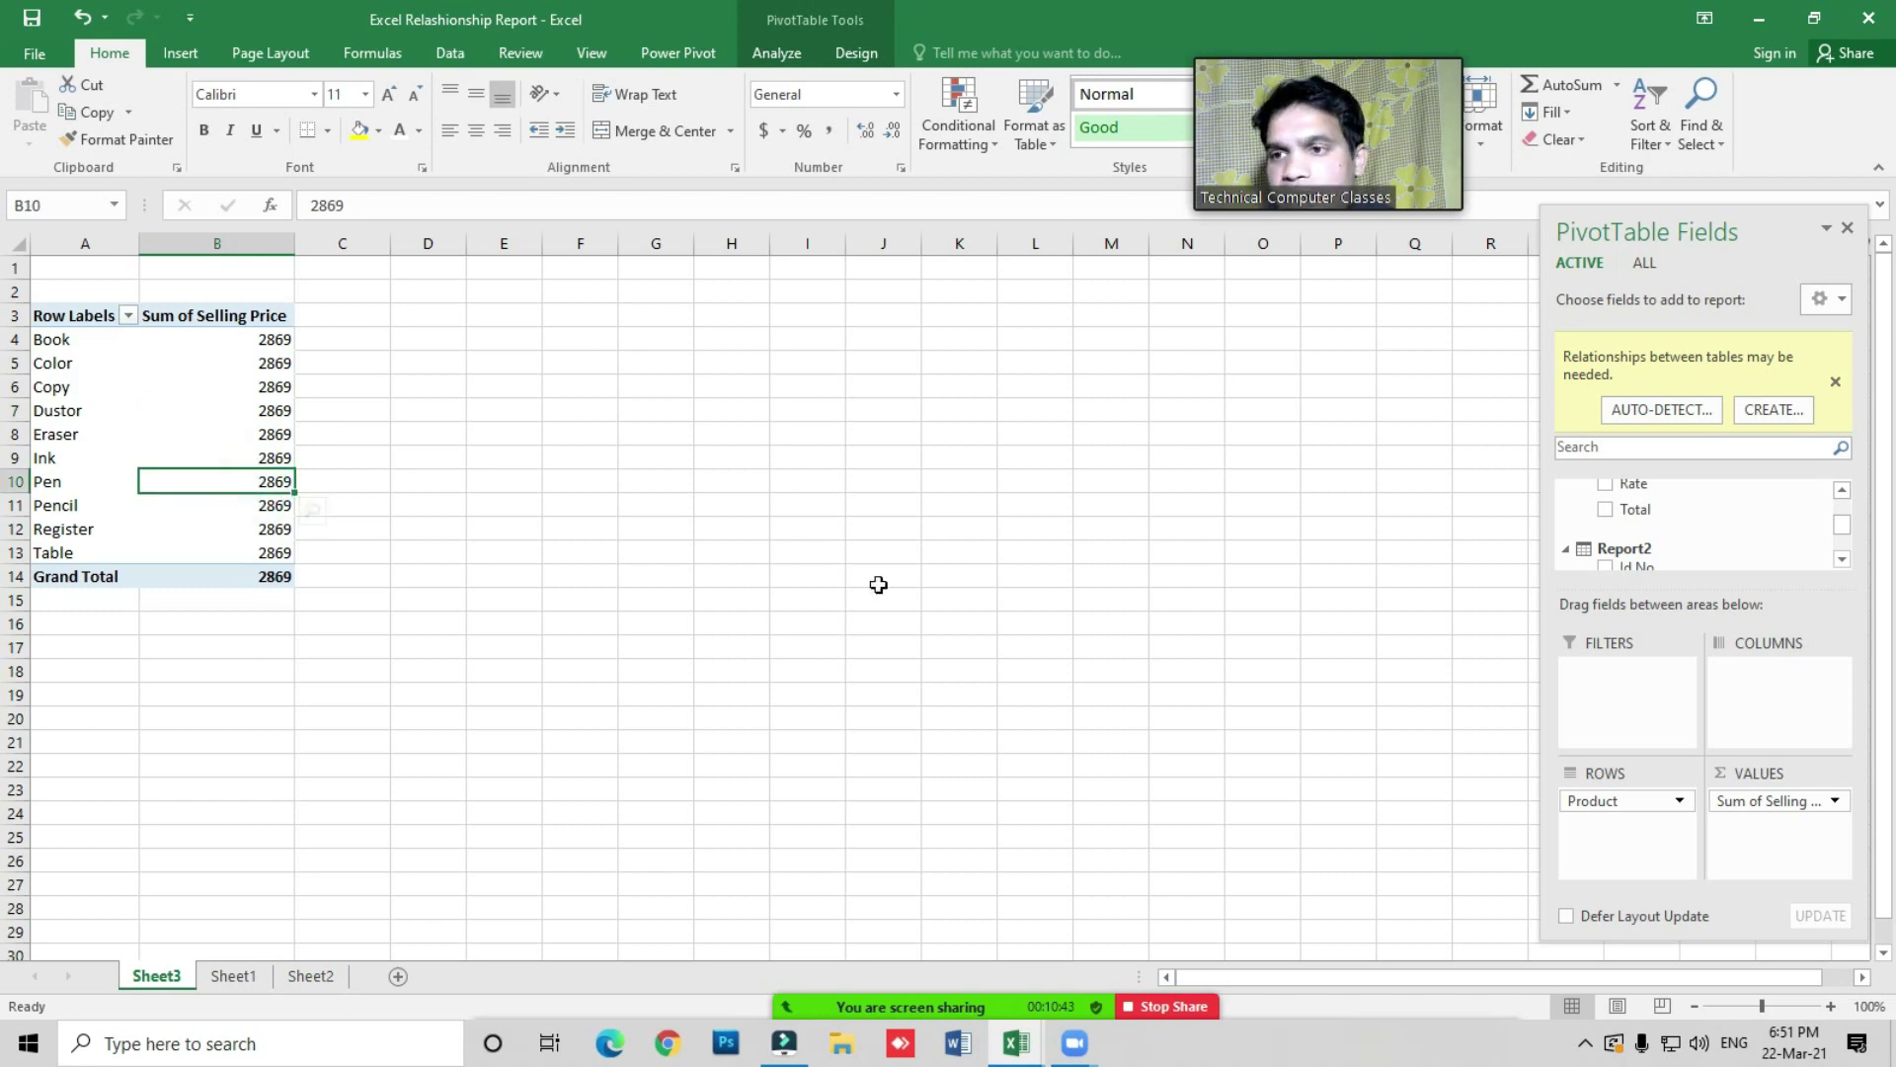
mouse_move(1327, 134)
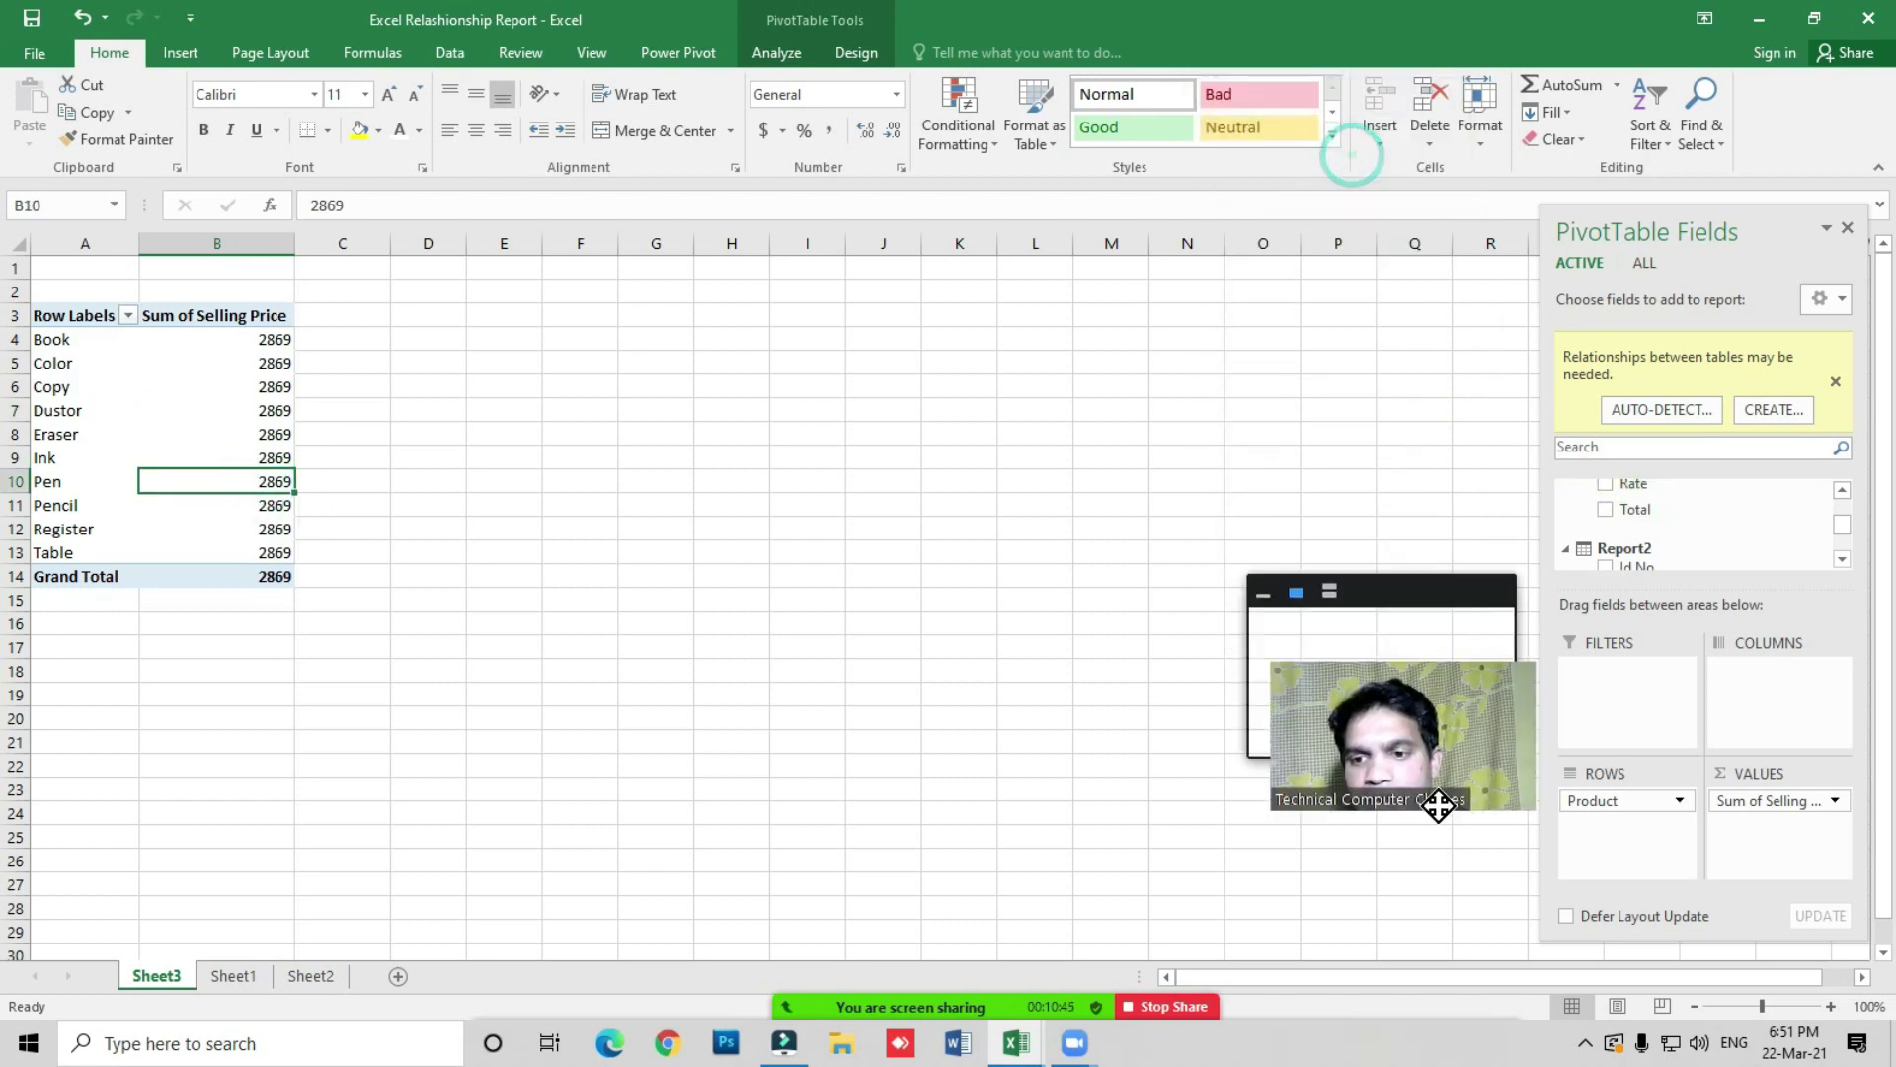
left_click_drag(1353, 156, 1420, 951)
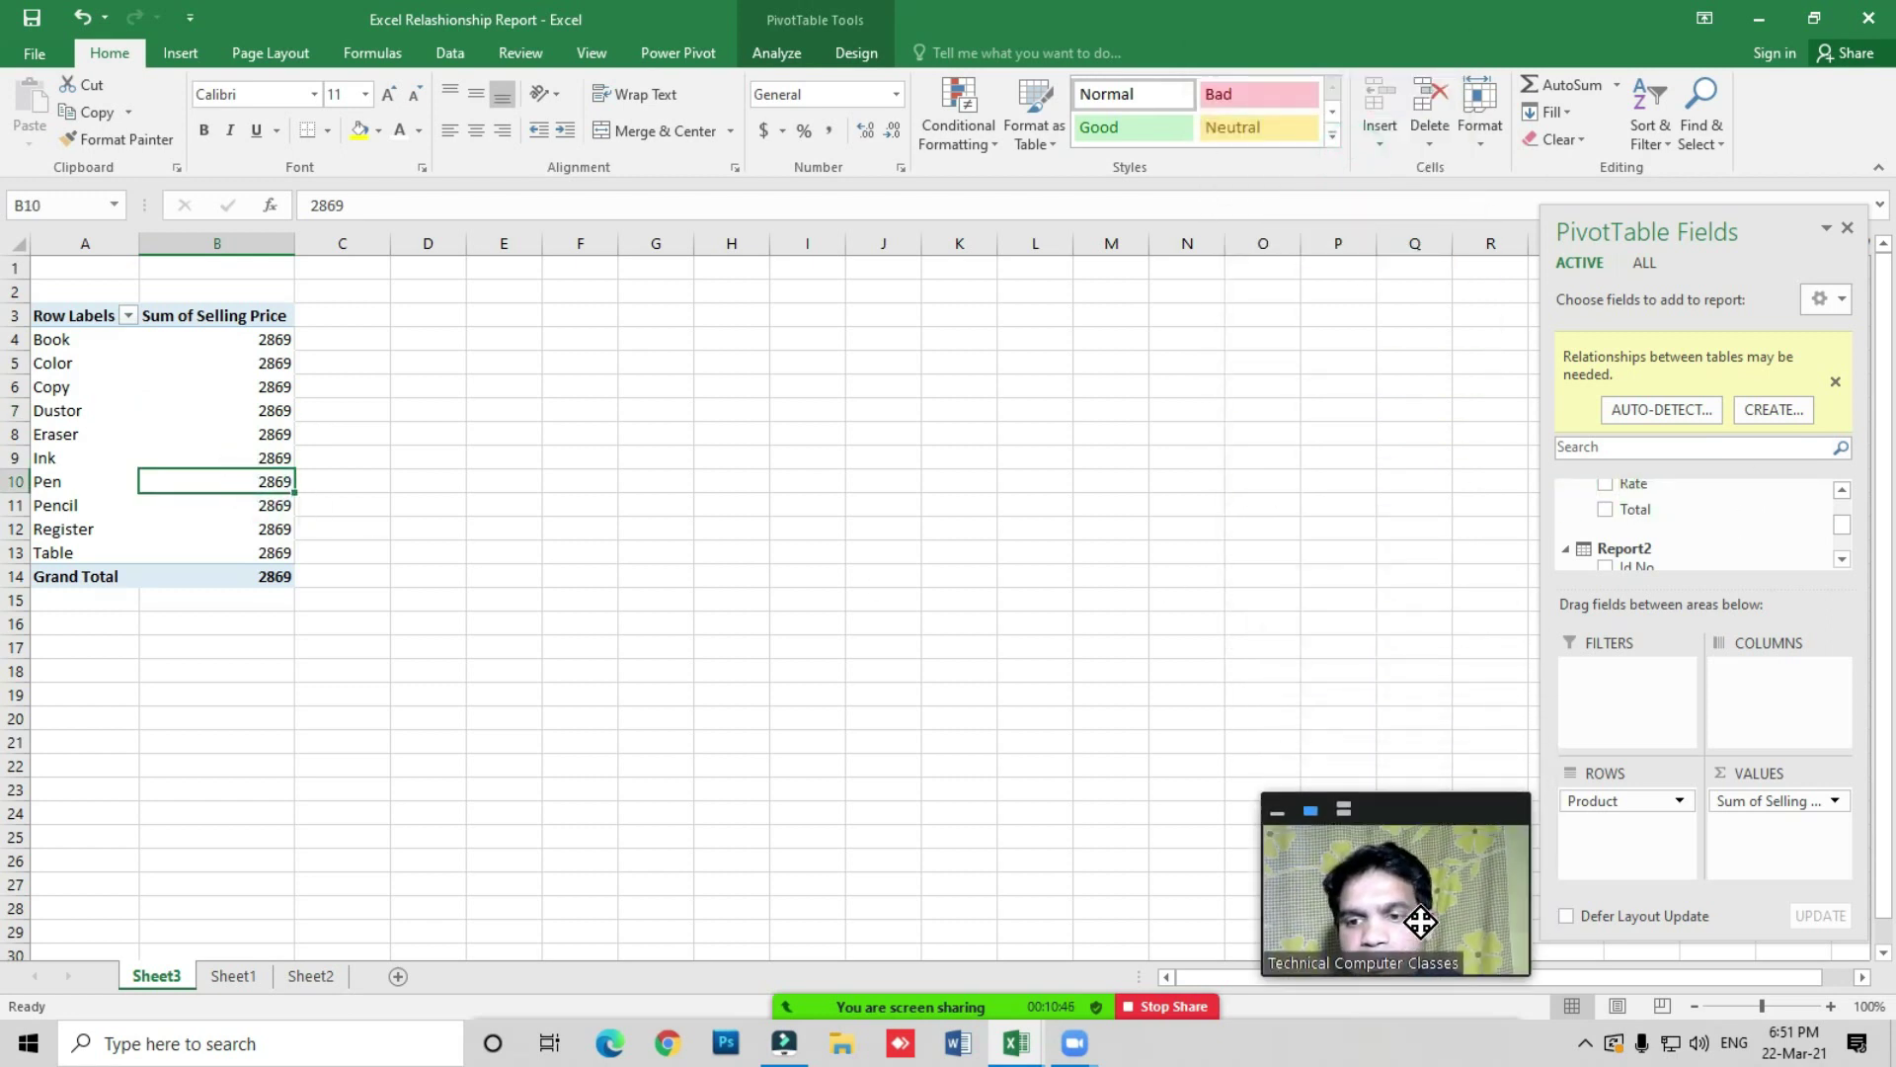
left_click(452, 56)
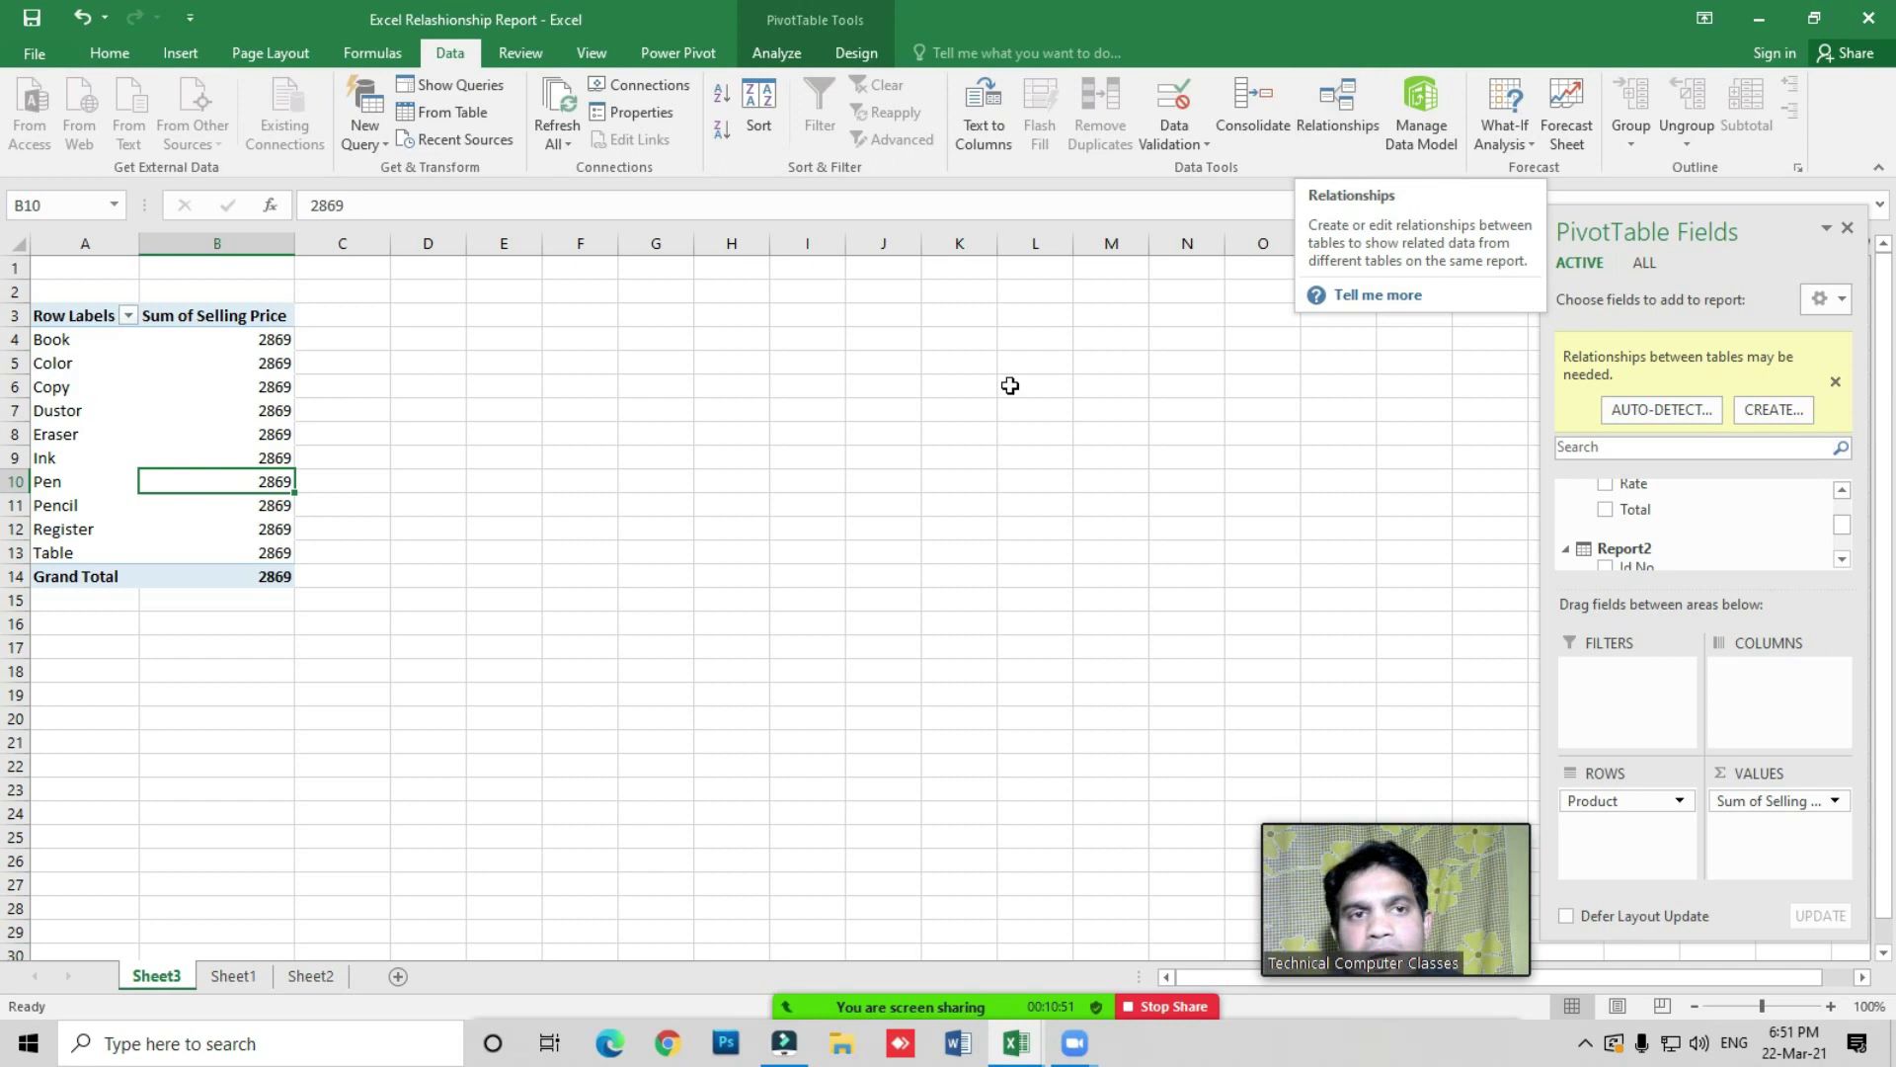
left_click(1770, 409)
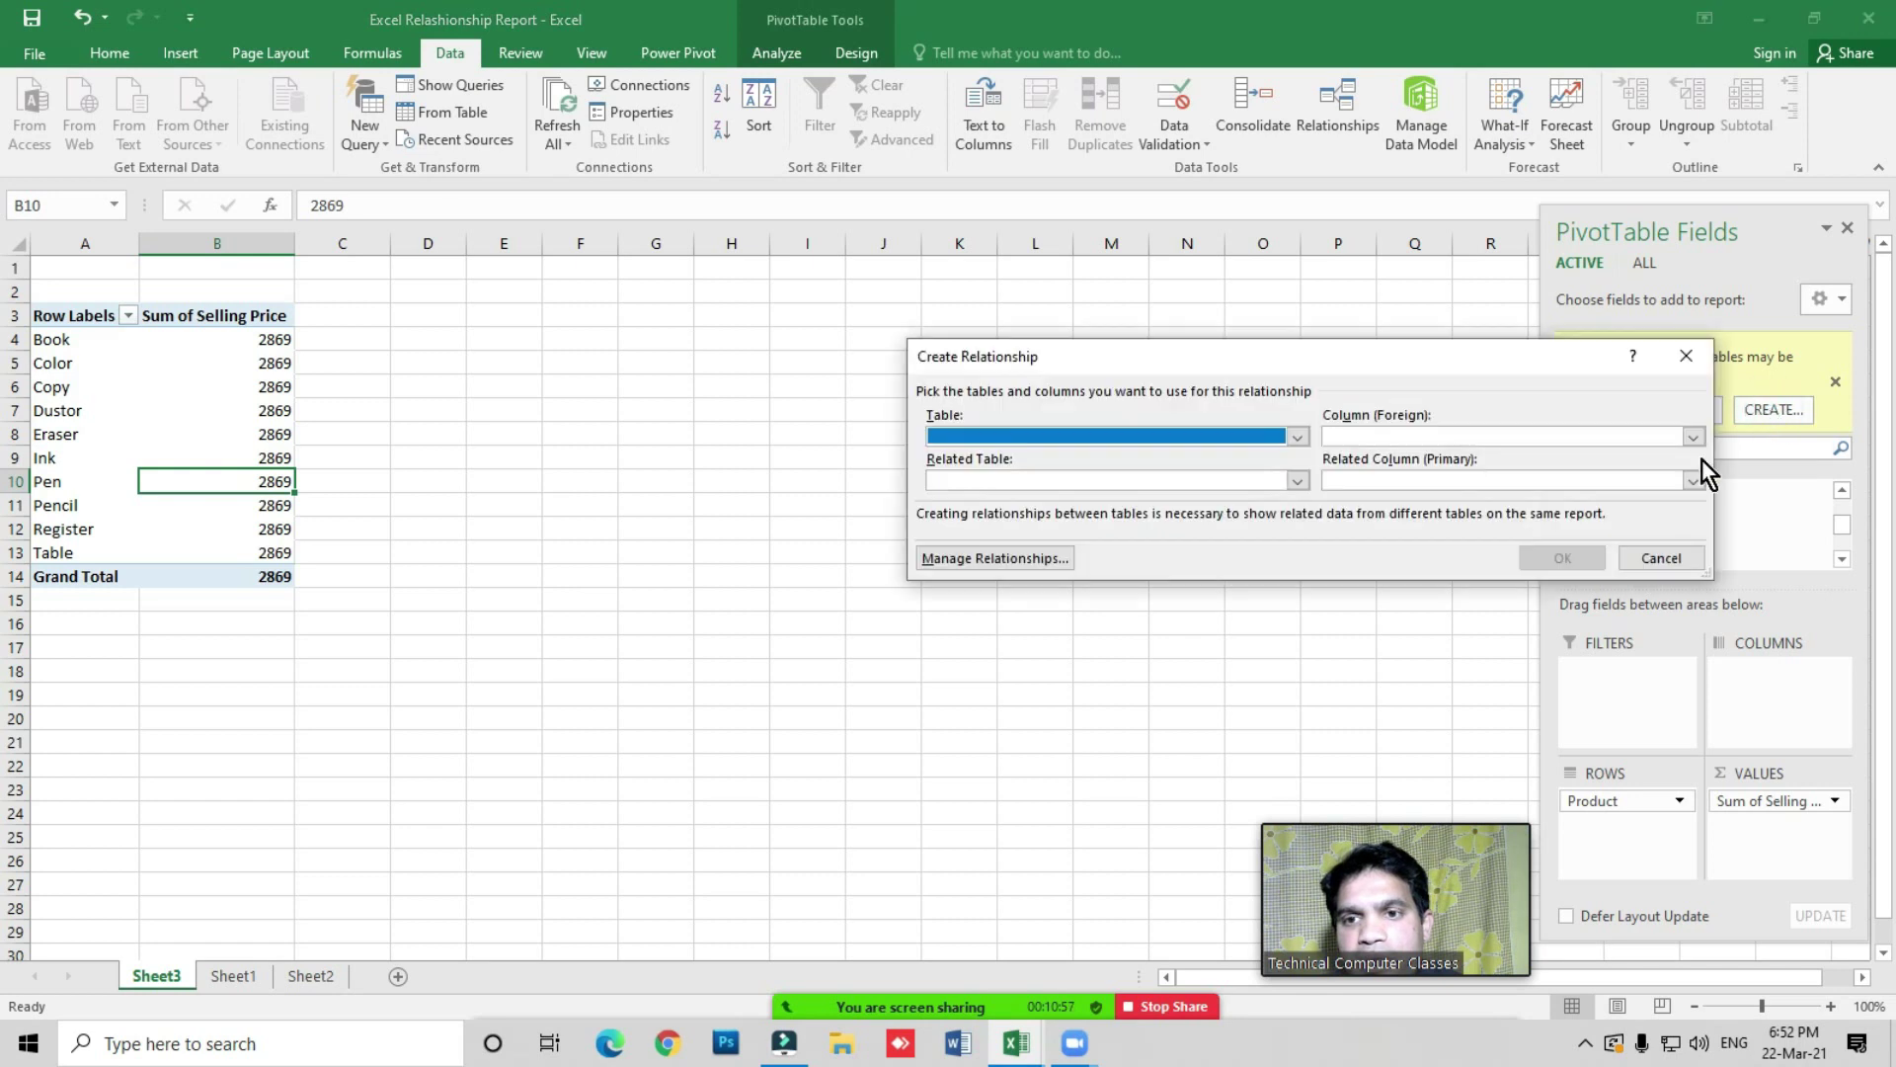
left_click_drag(1391, 371, 1160, 328)
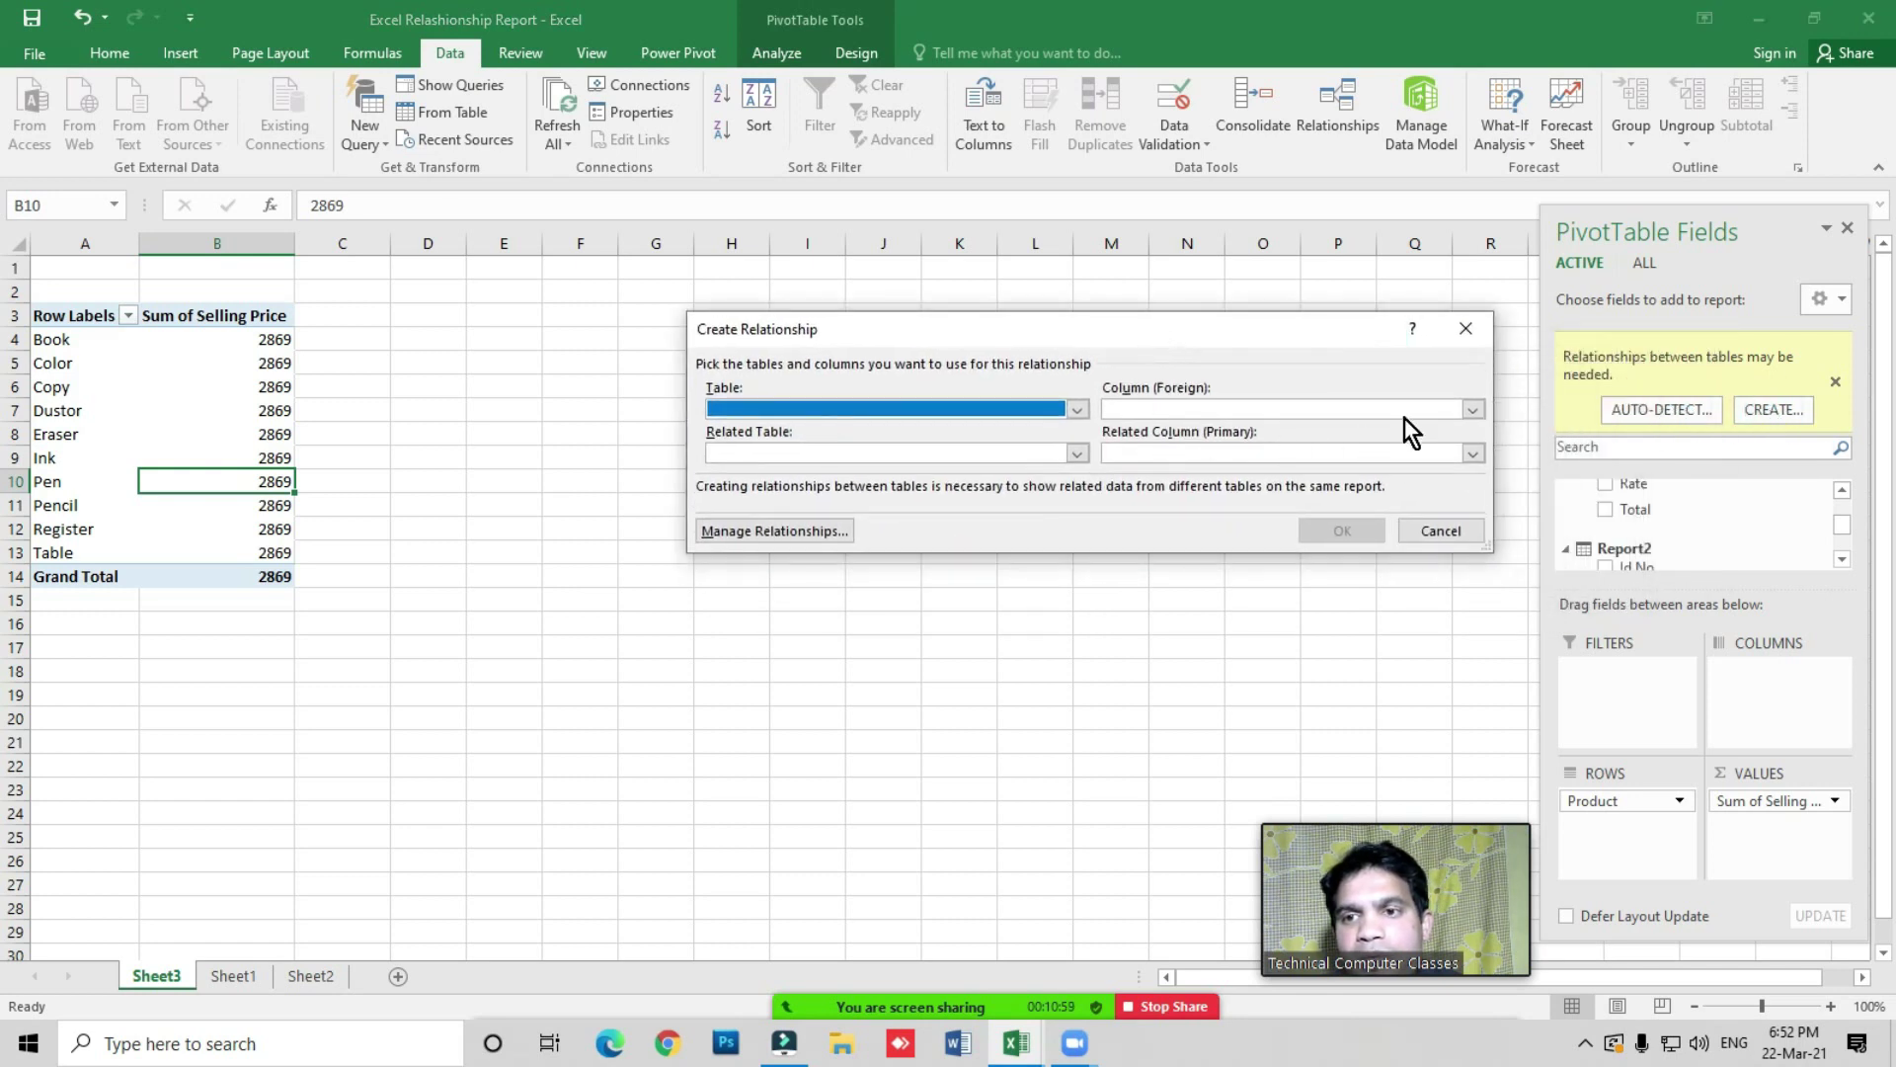
left_click(1462, 329)
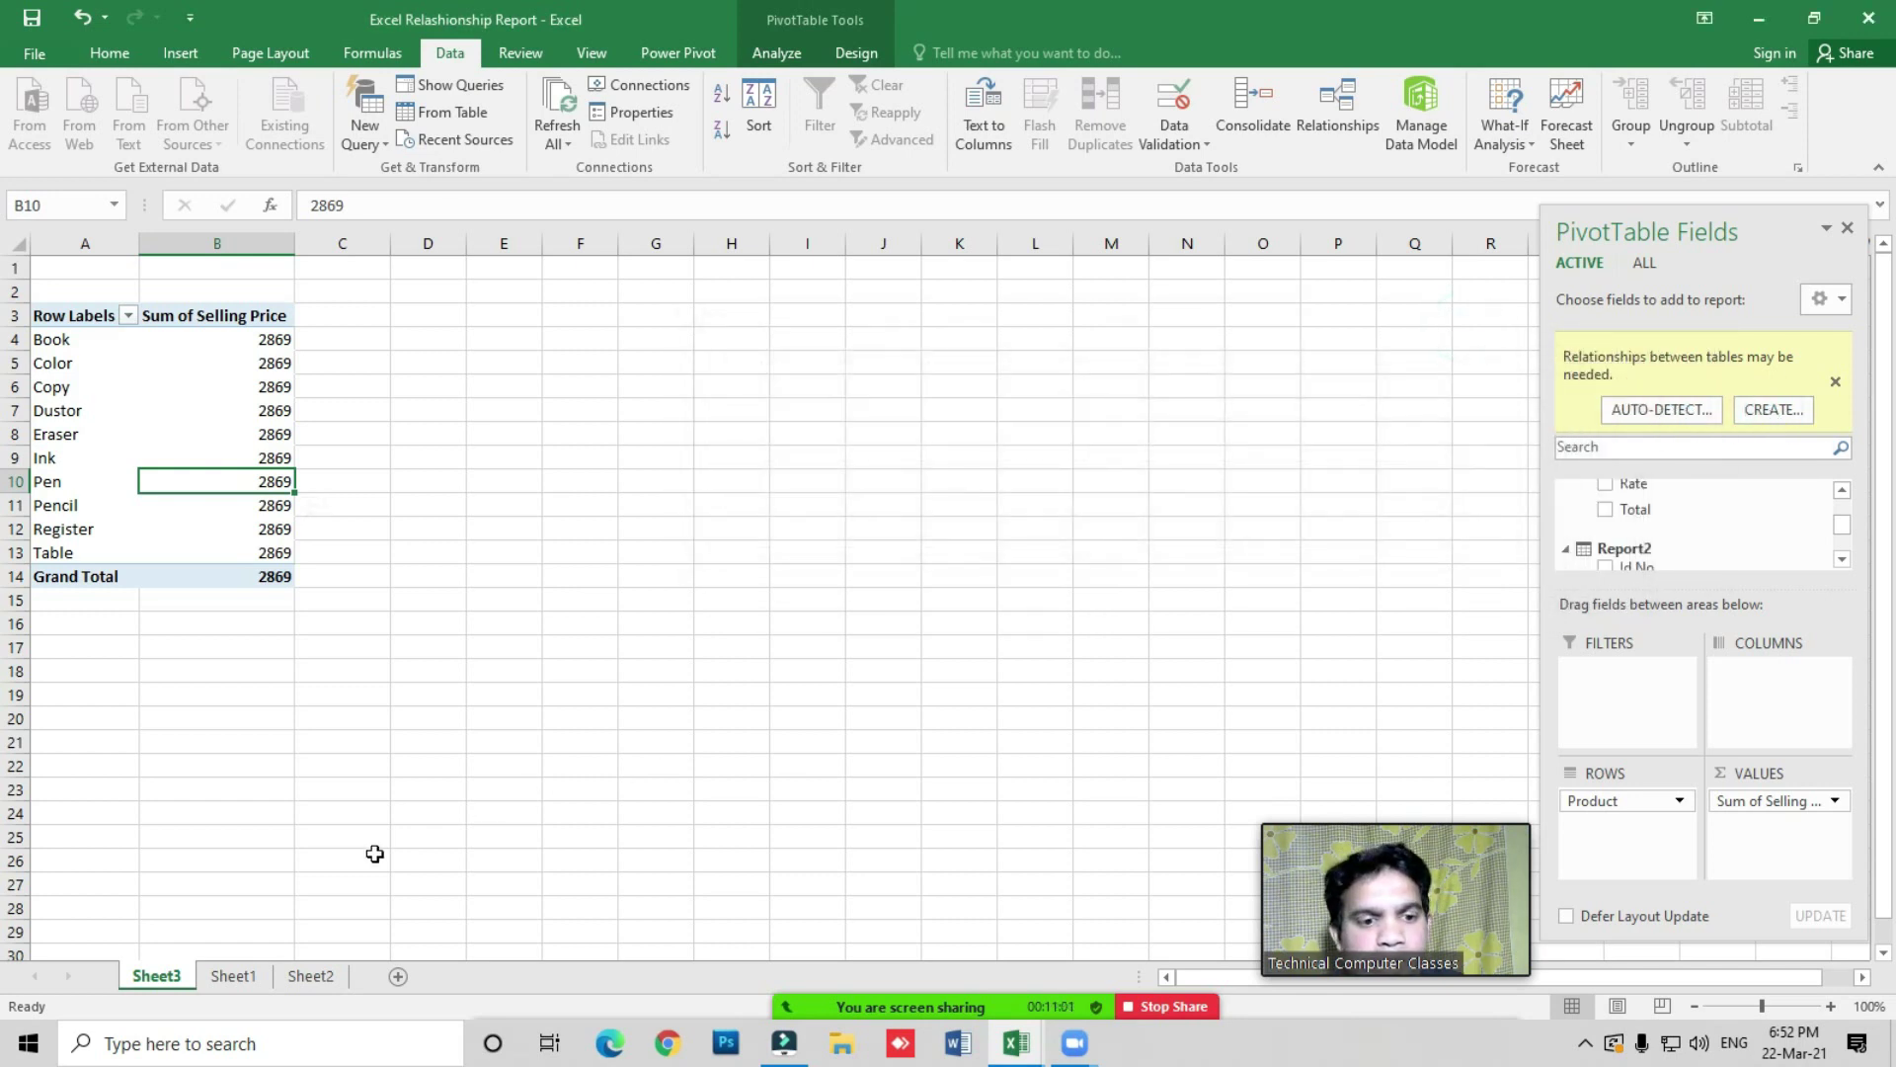
Review the Sheet1 quantity and Sheet2 selling price tables, then return to the Sheet3 pivot.
left_click(231, 976)
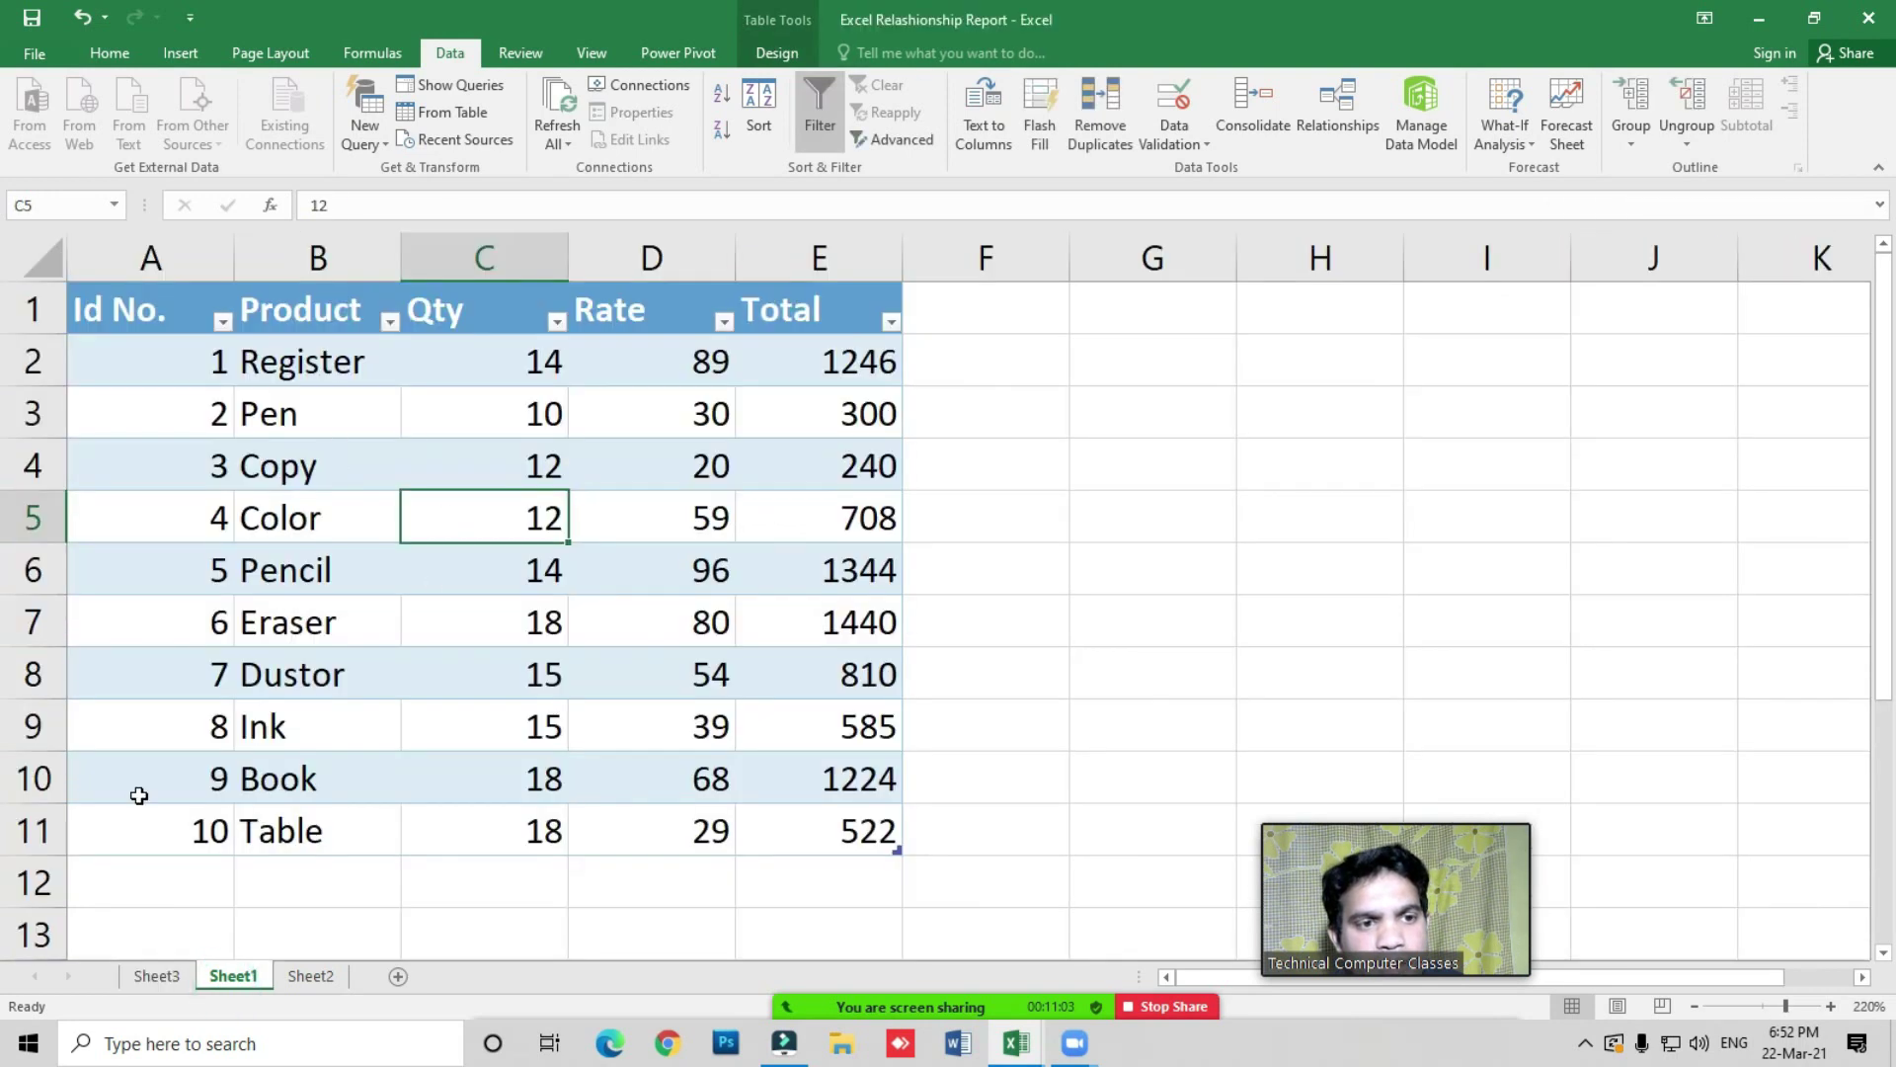
left_click(310, 976)
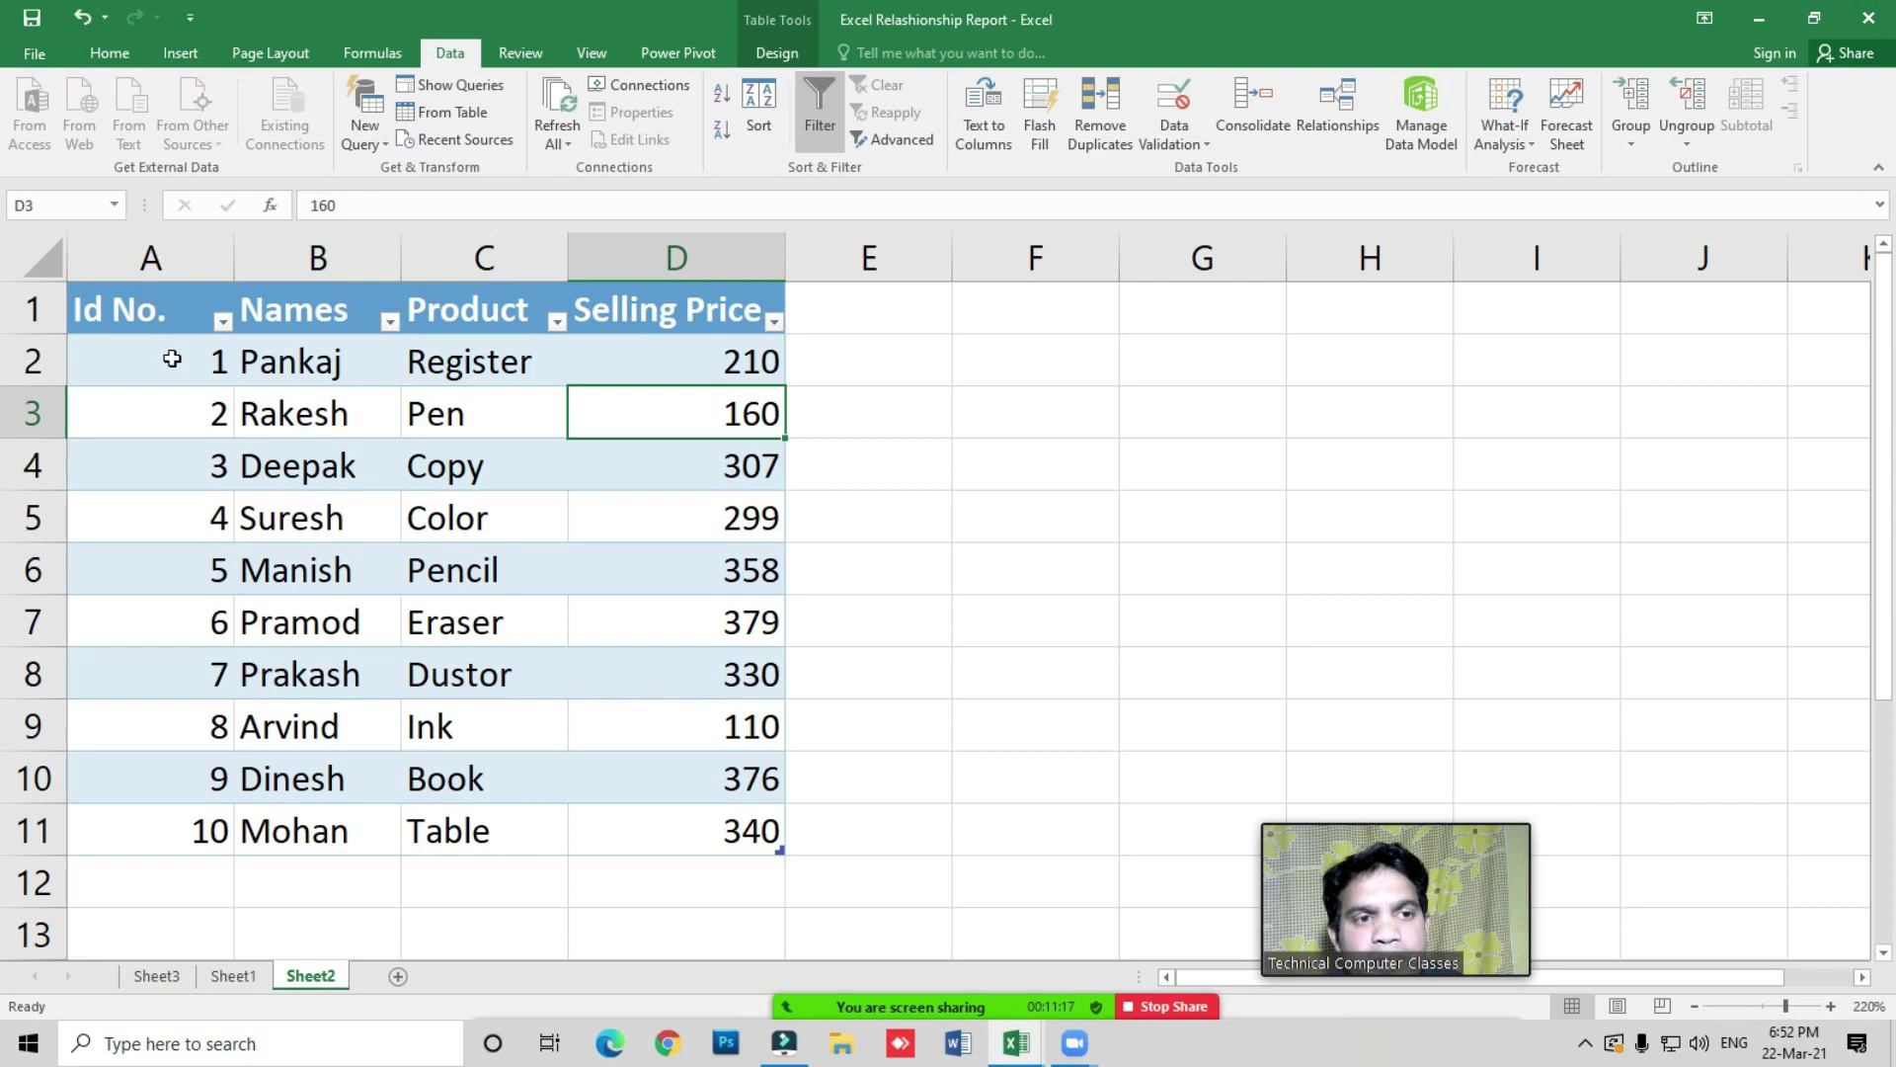
left_click(227, 976)
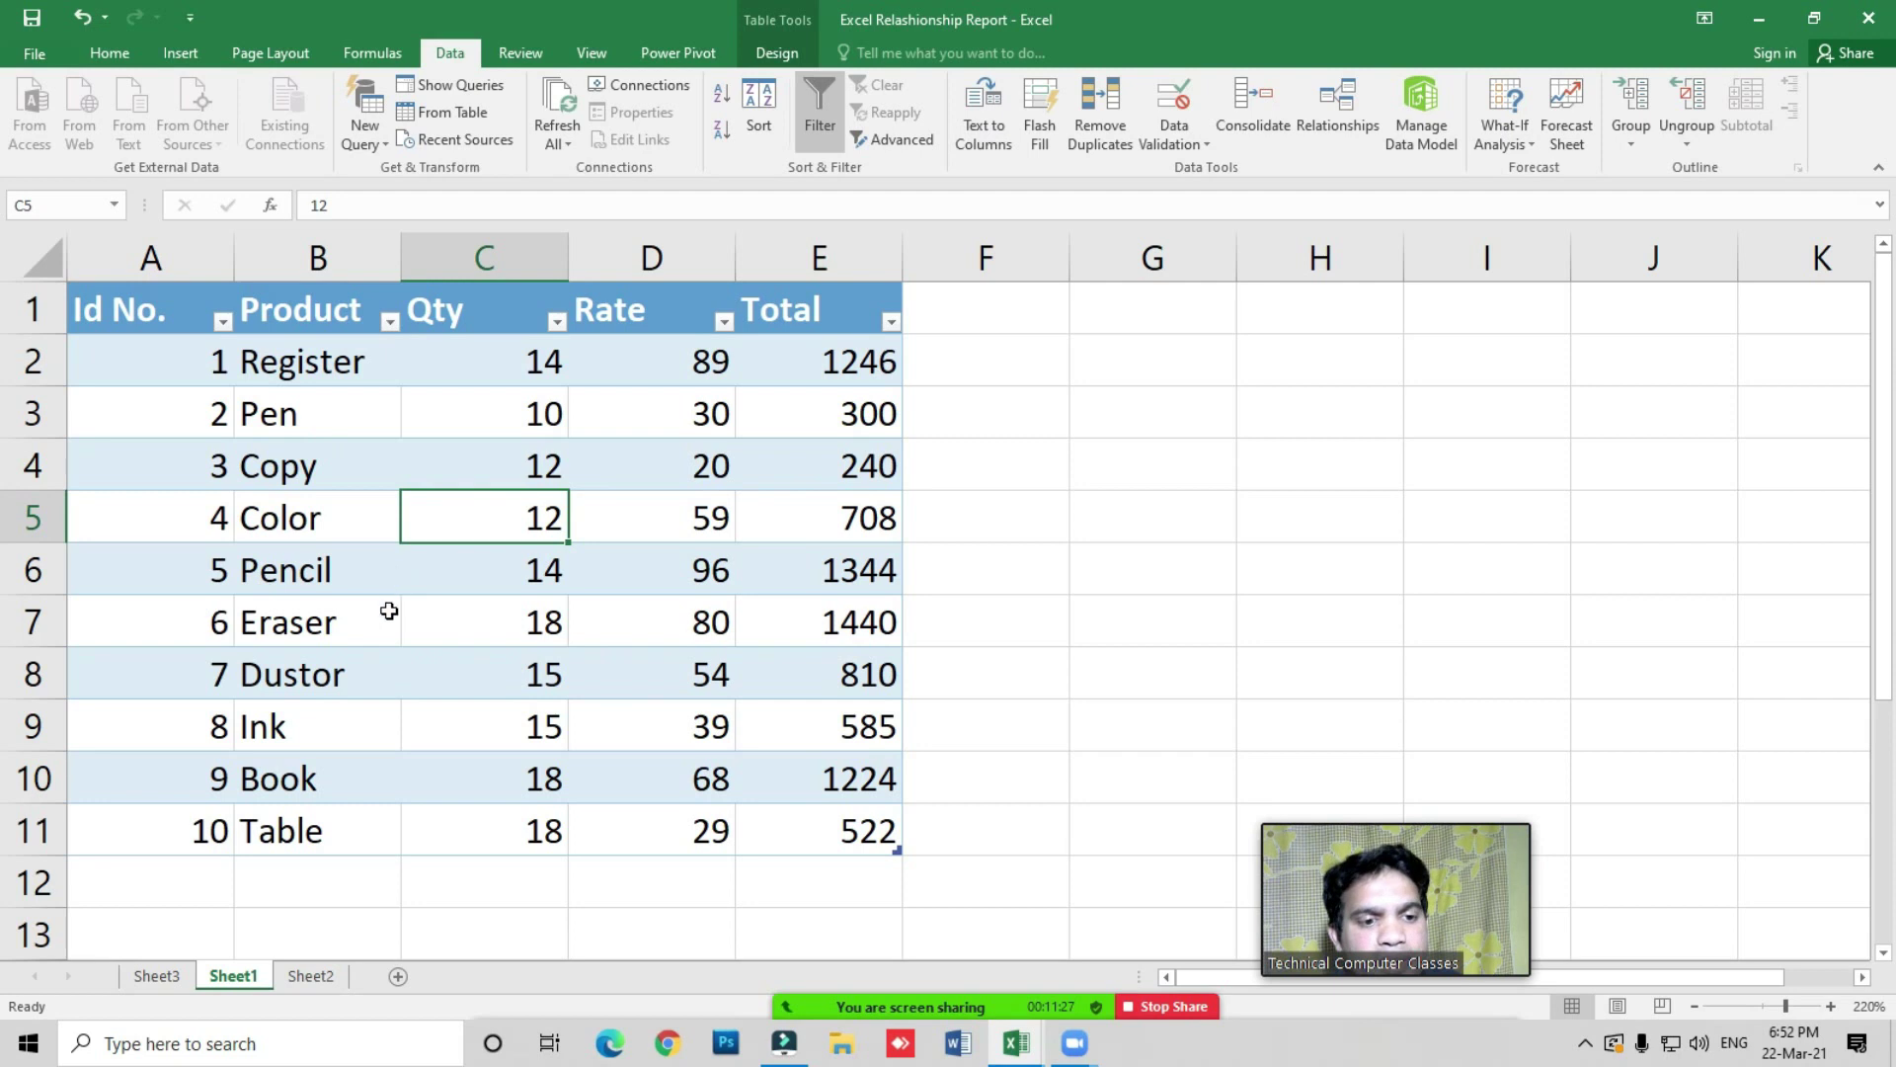
left_click(170, 981)
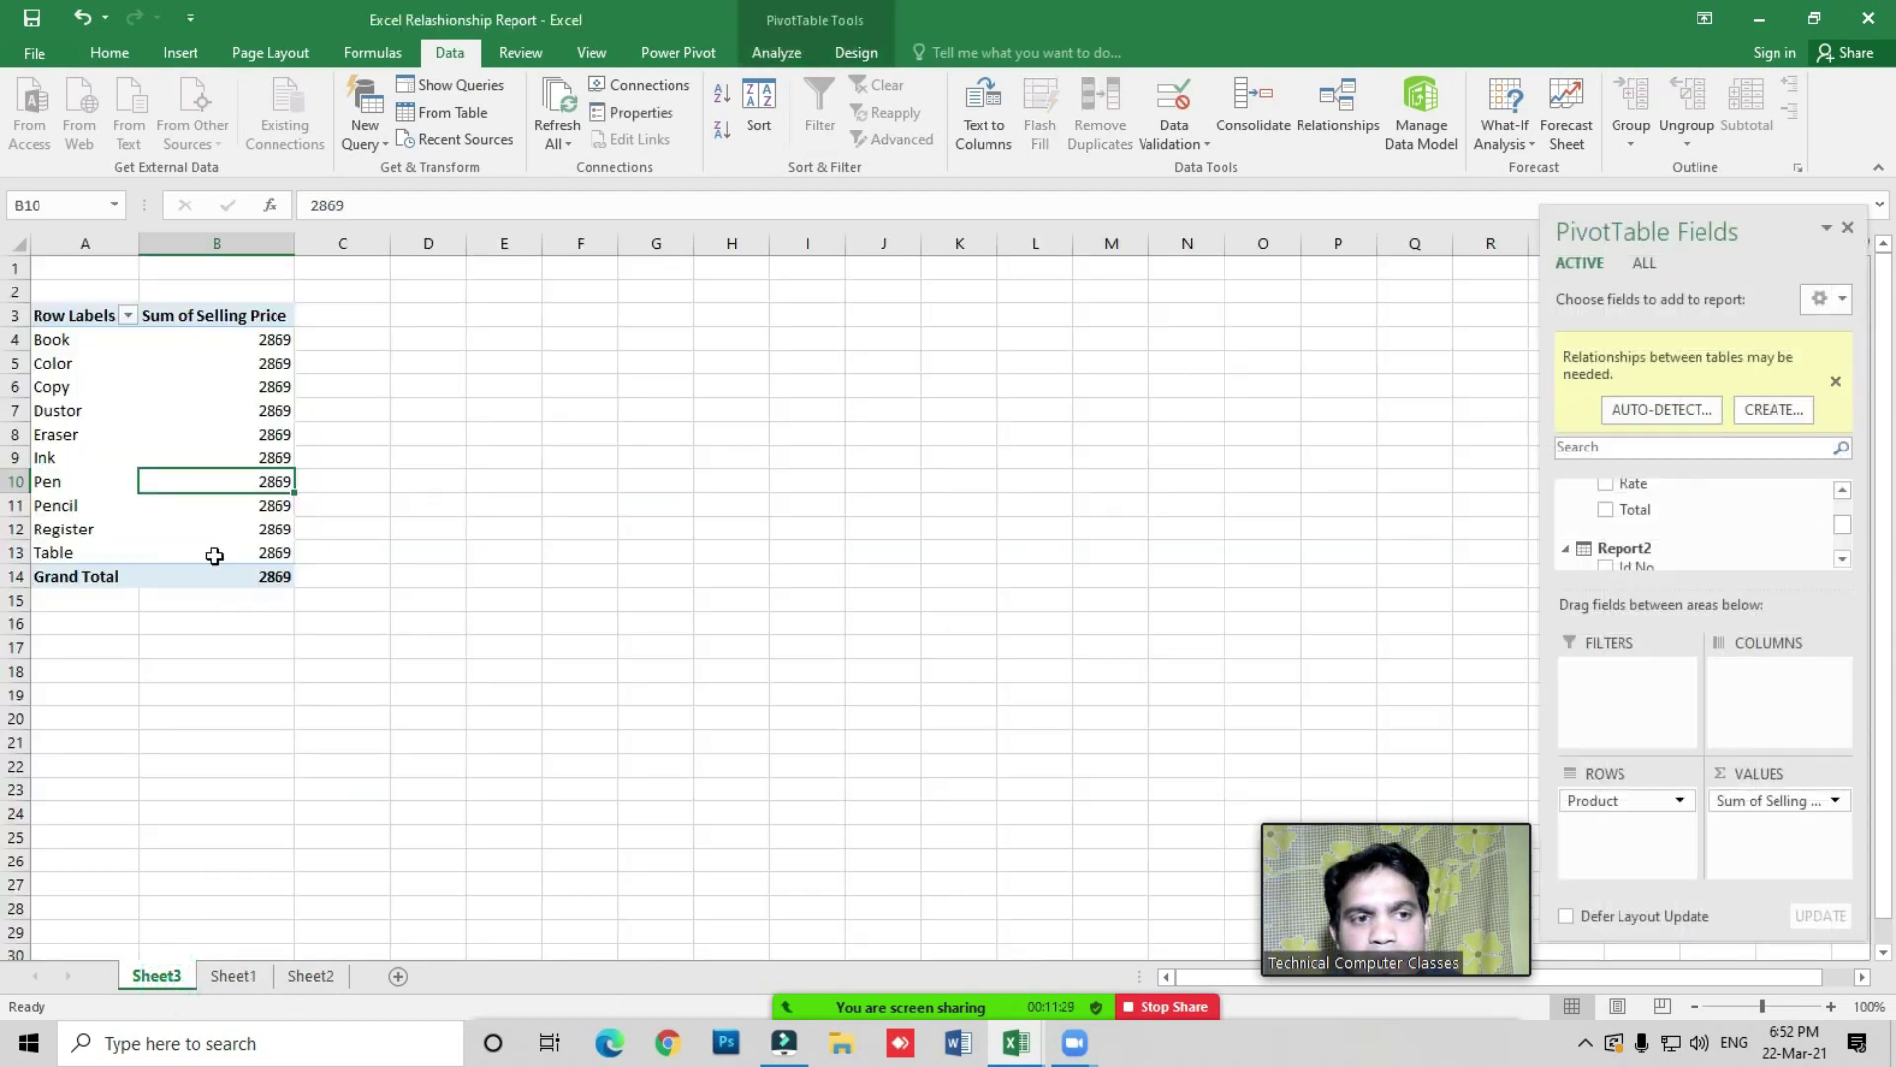
Create a relationship from Report1's Id No. column to Report2's Id No. column.
left_click(1786, 417)
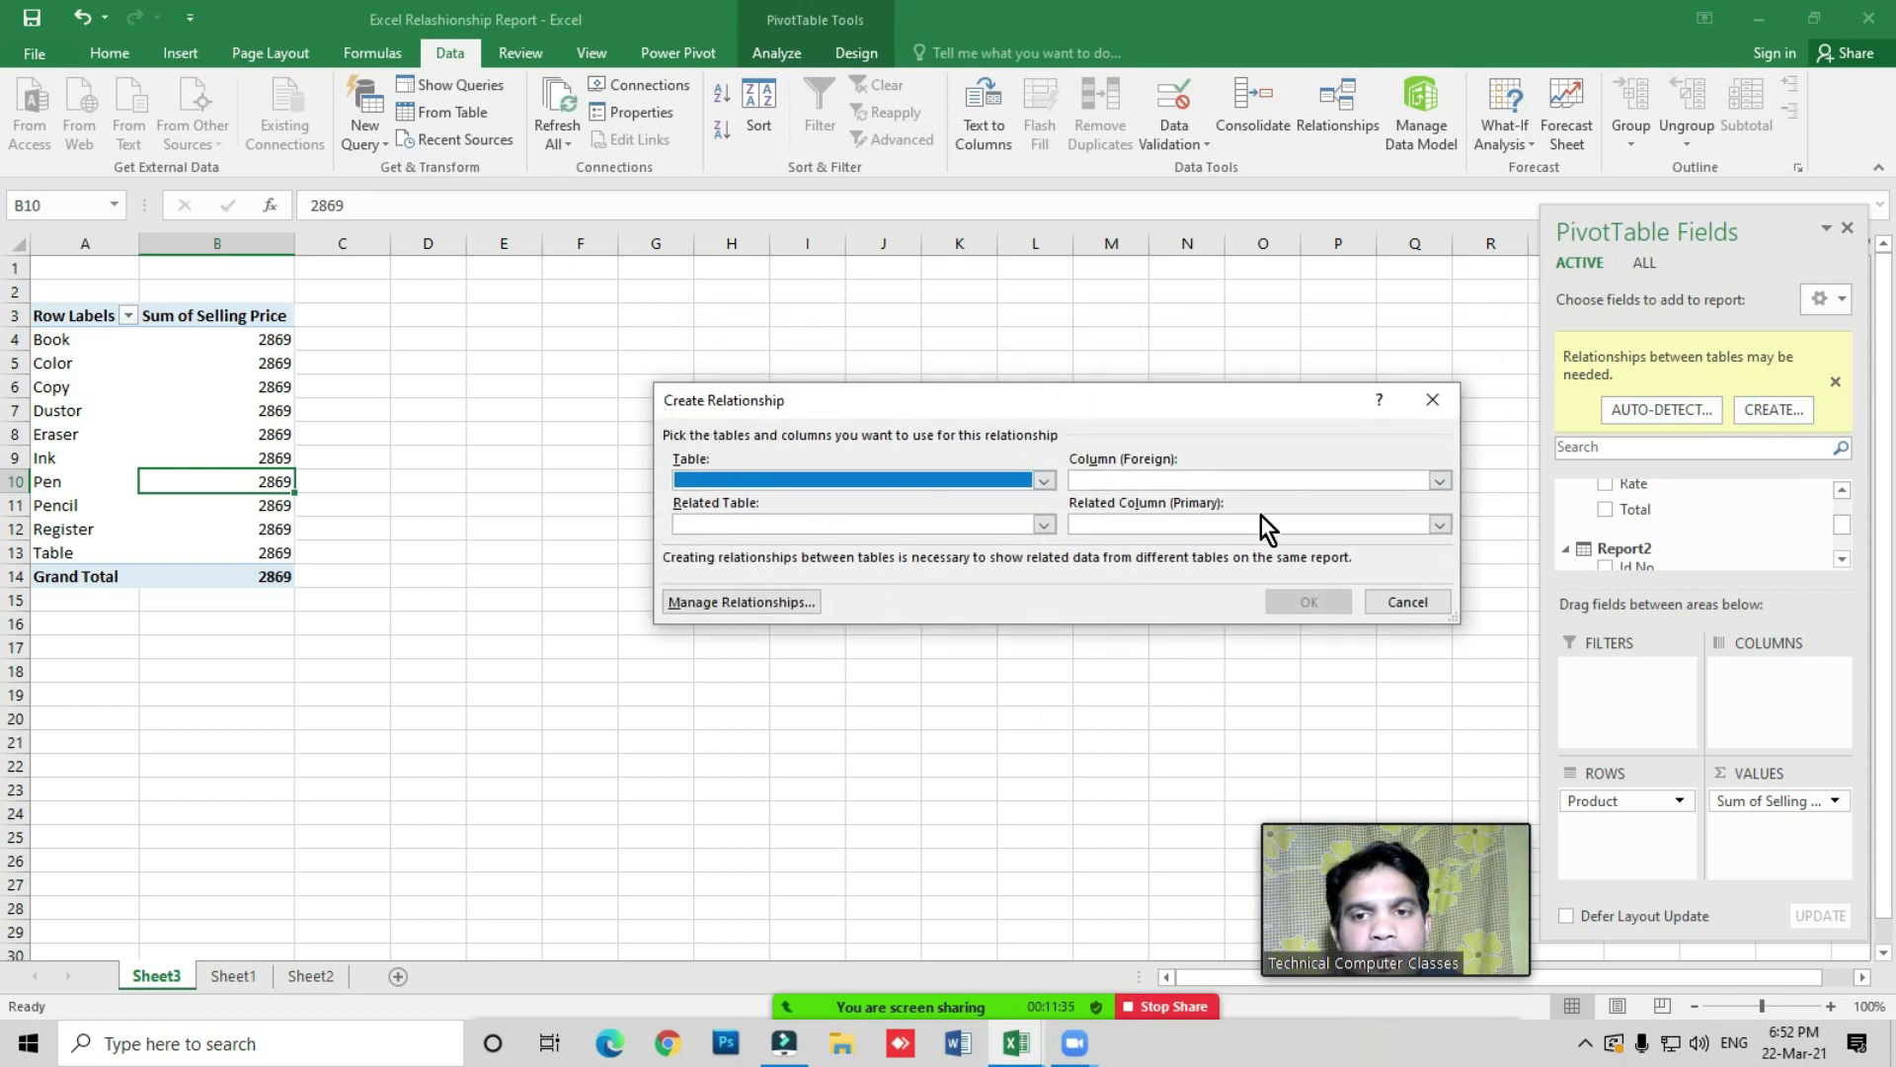
left_click(698, 482)
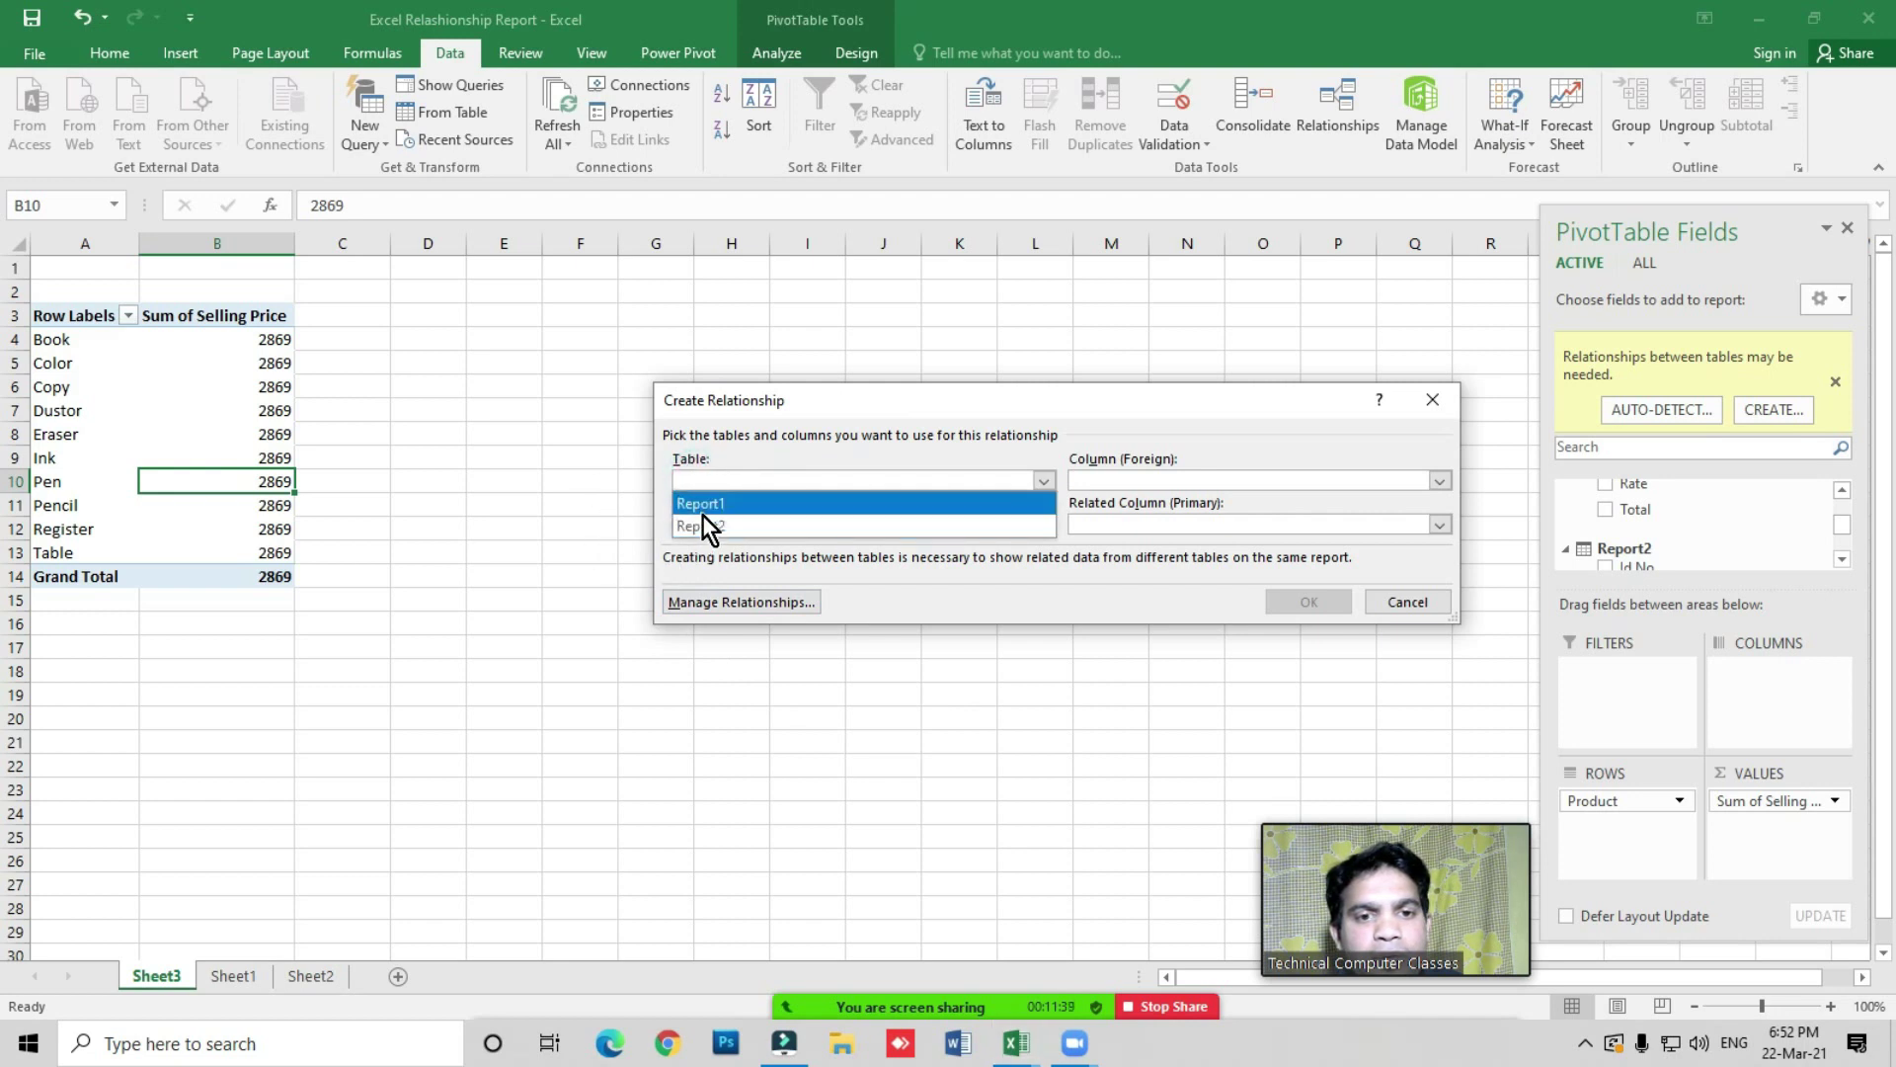
left_click(705, 505)
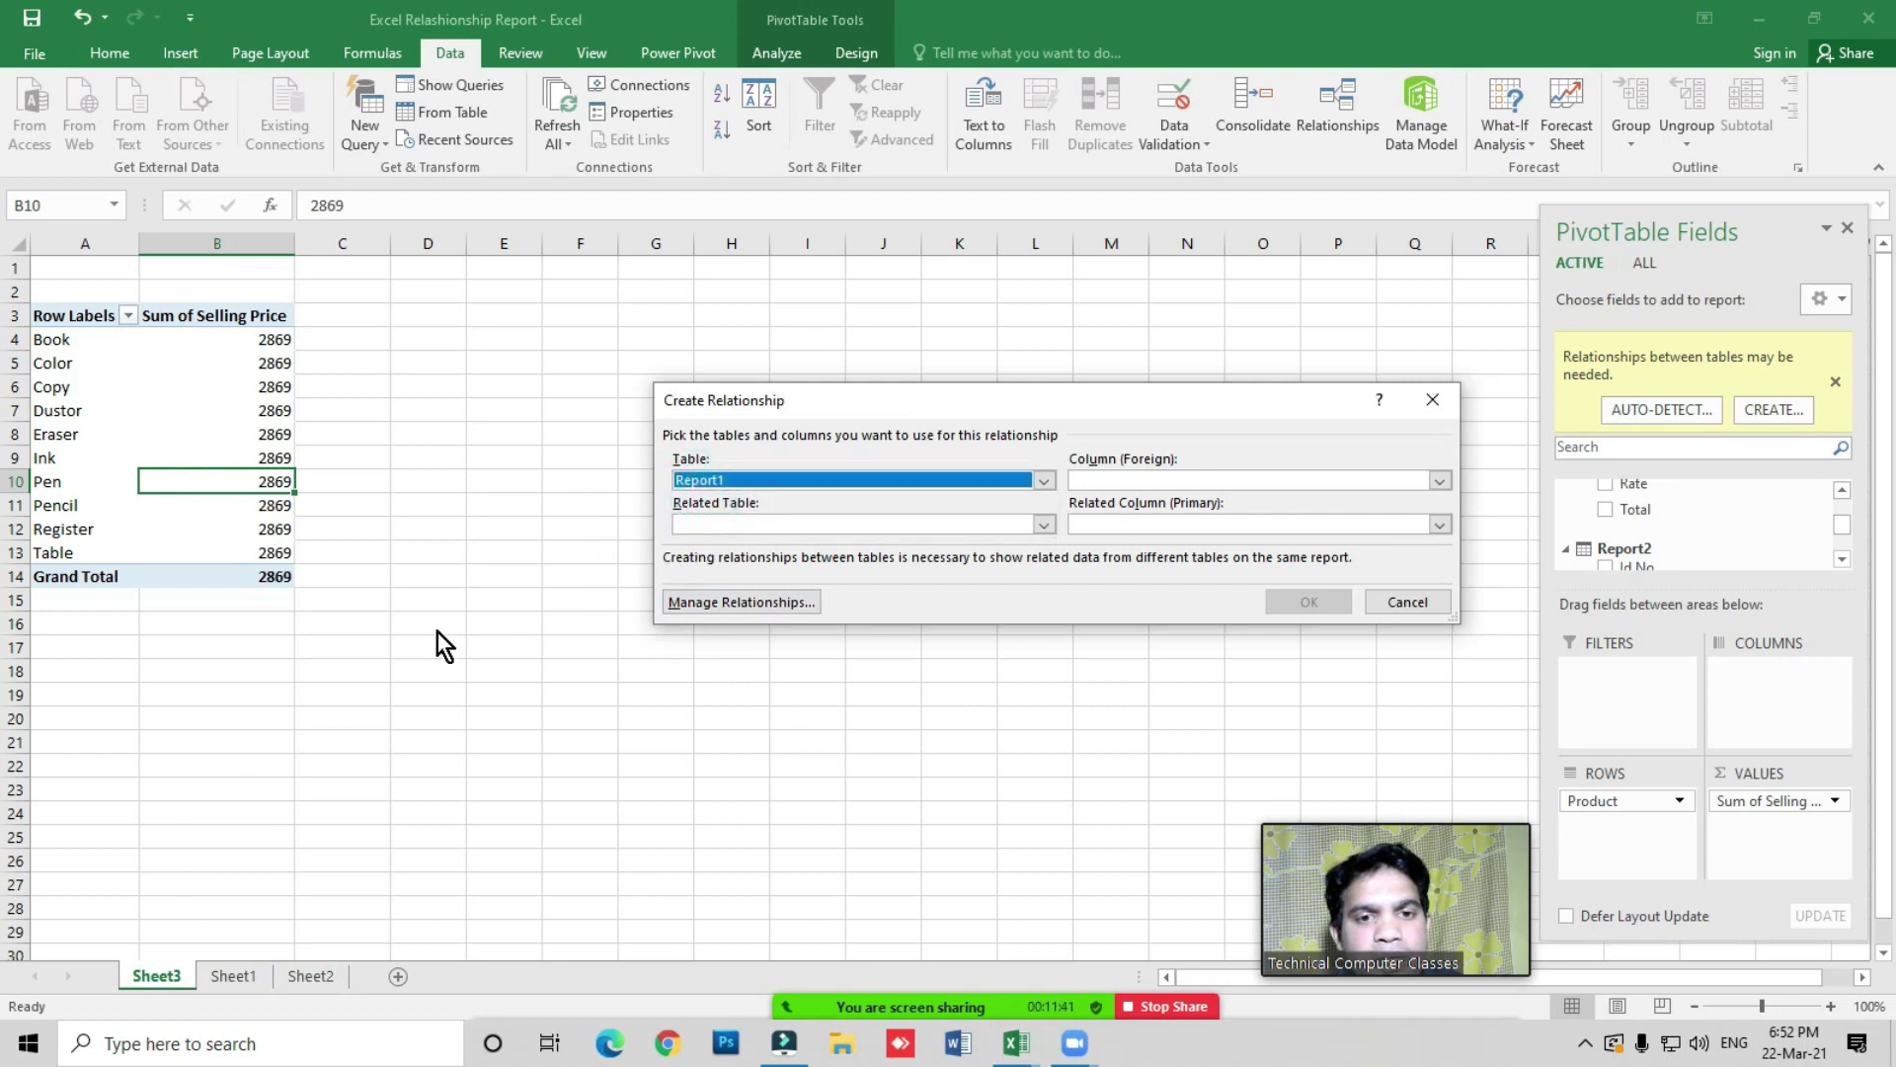
left_click(1116, 481)
left_click(1084, 504)
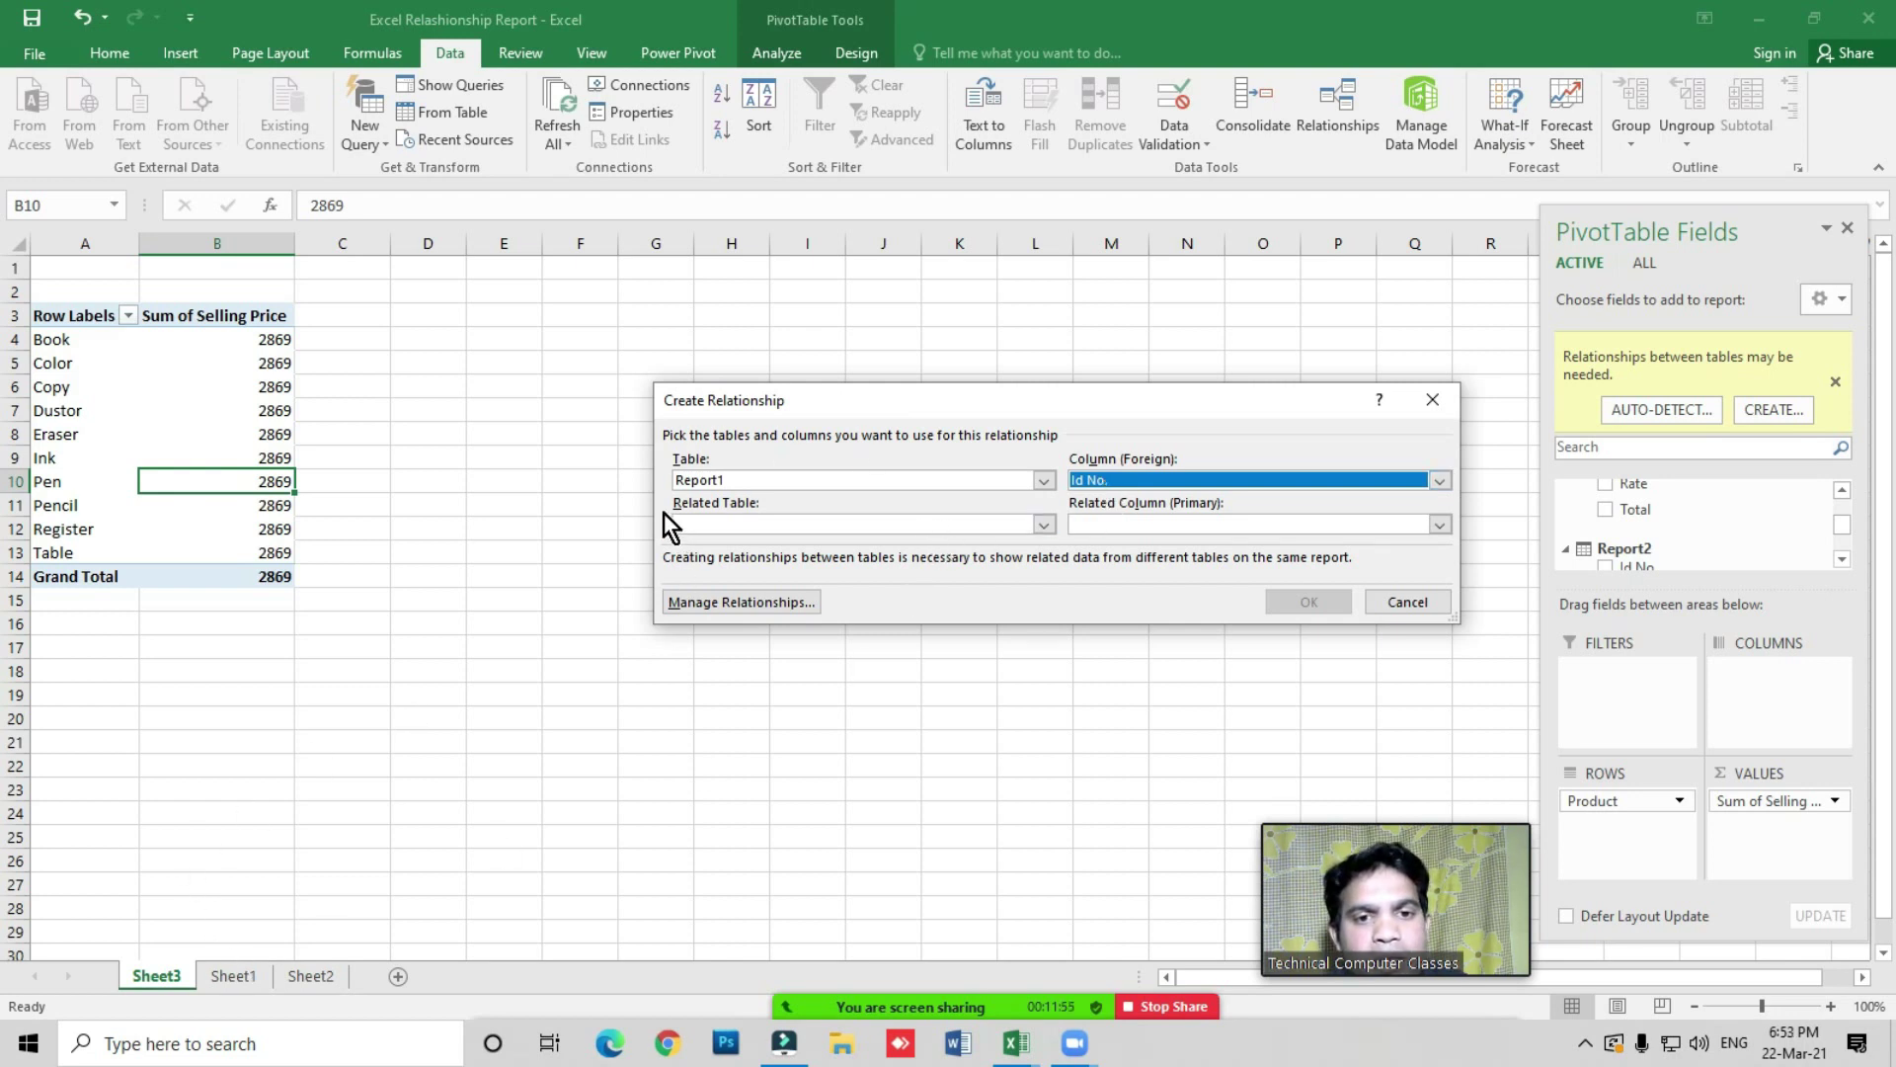
left_click(708, 525)
left_click(708, 567)
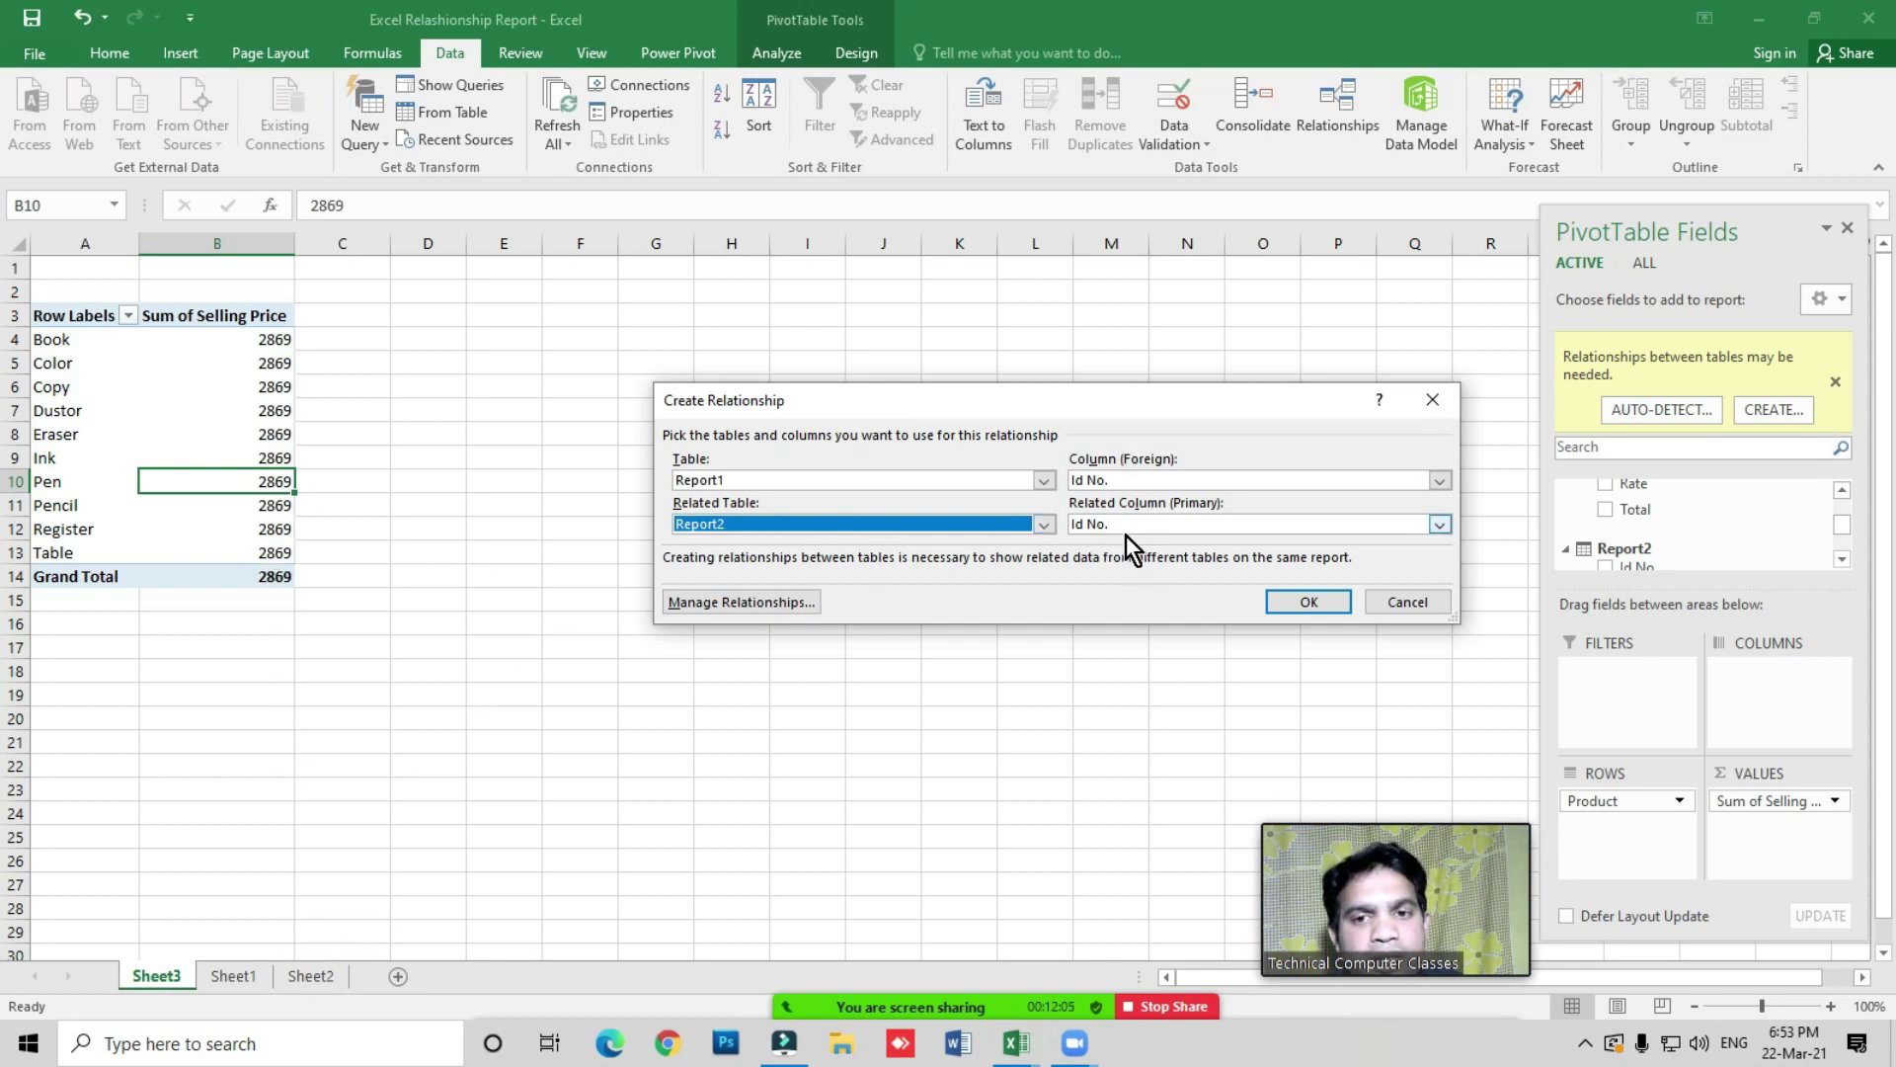
left_click(1111, 476)
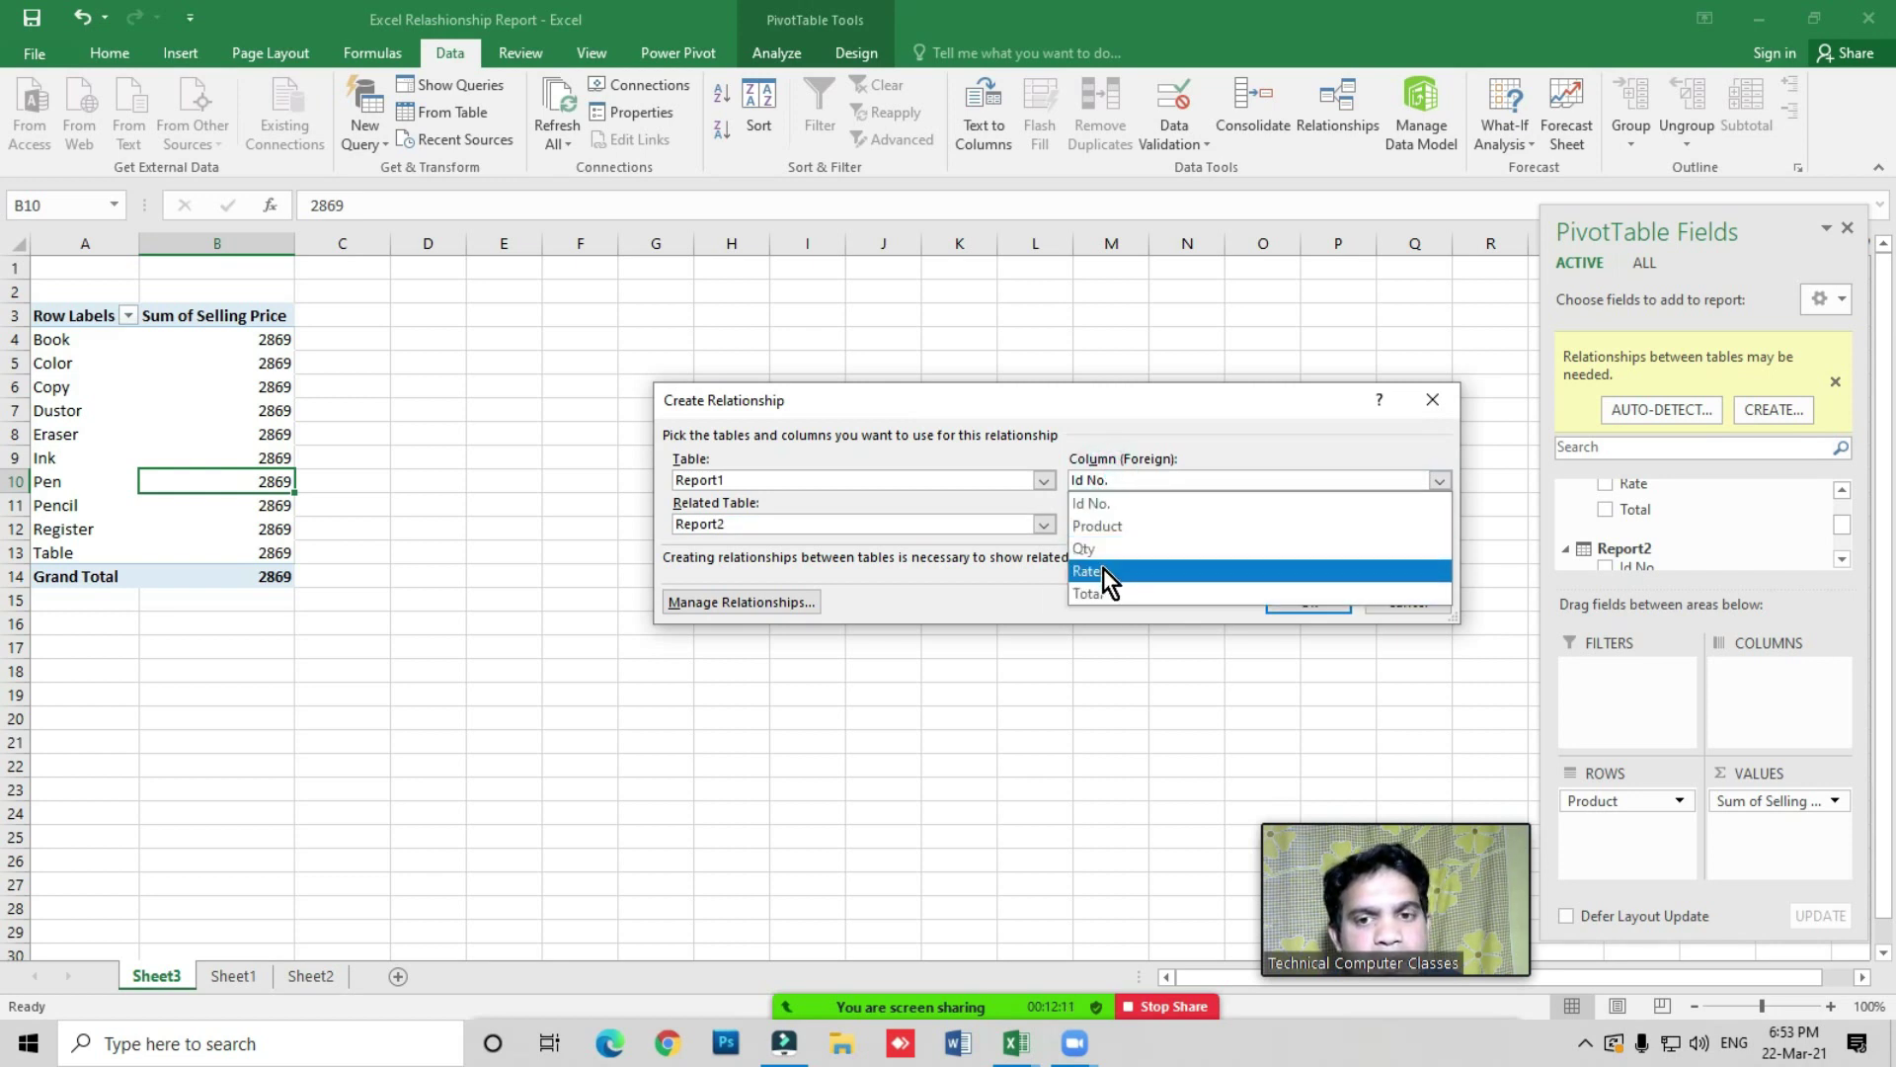
left_click(1037, 589)
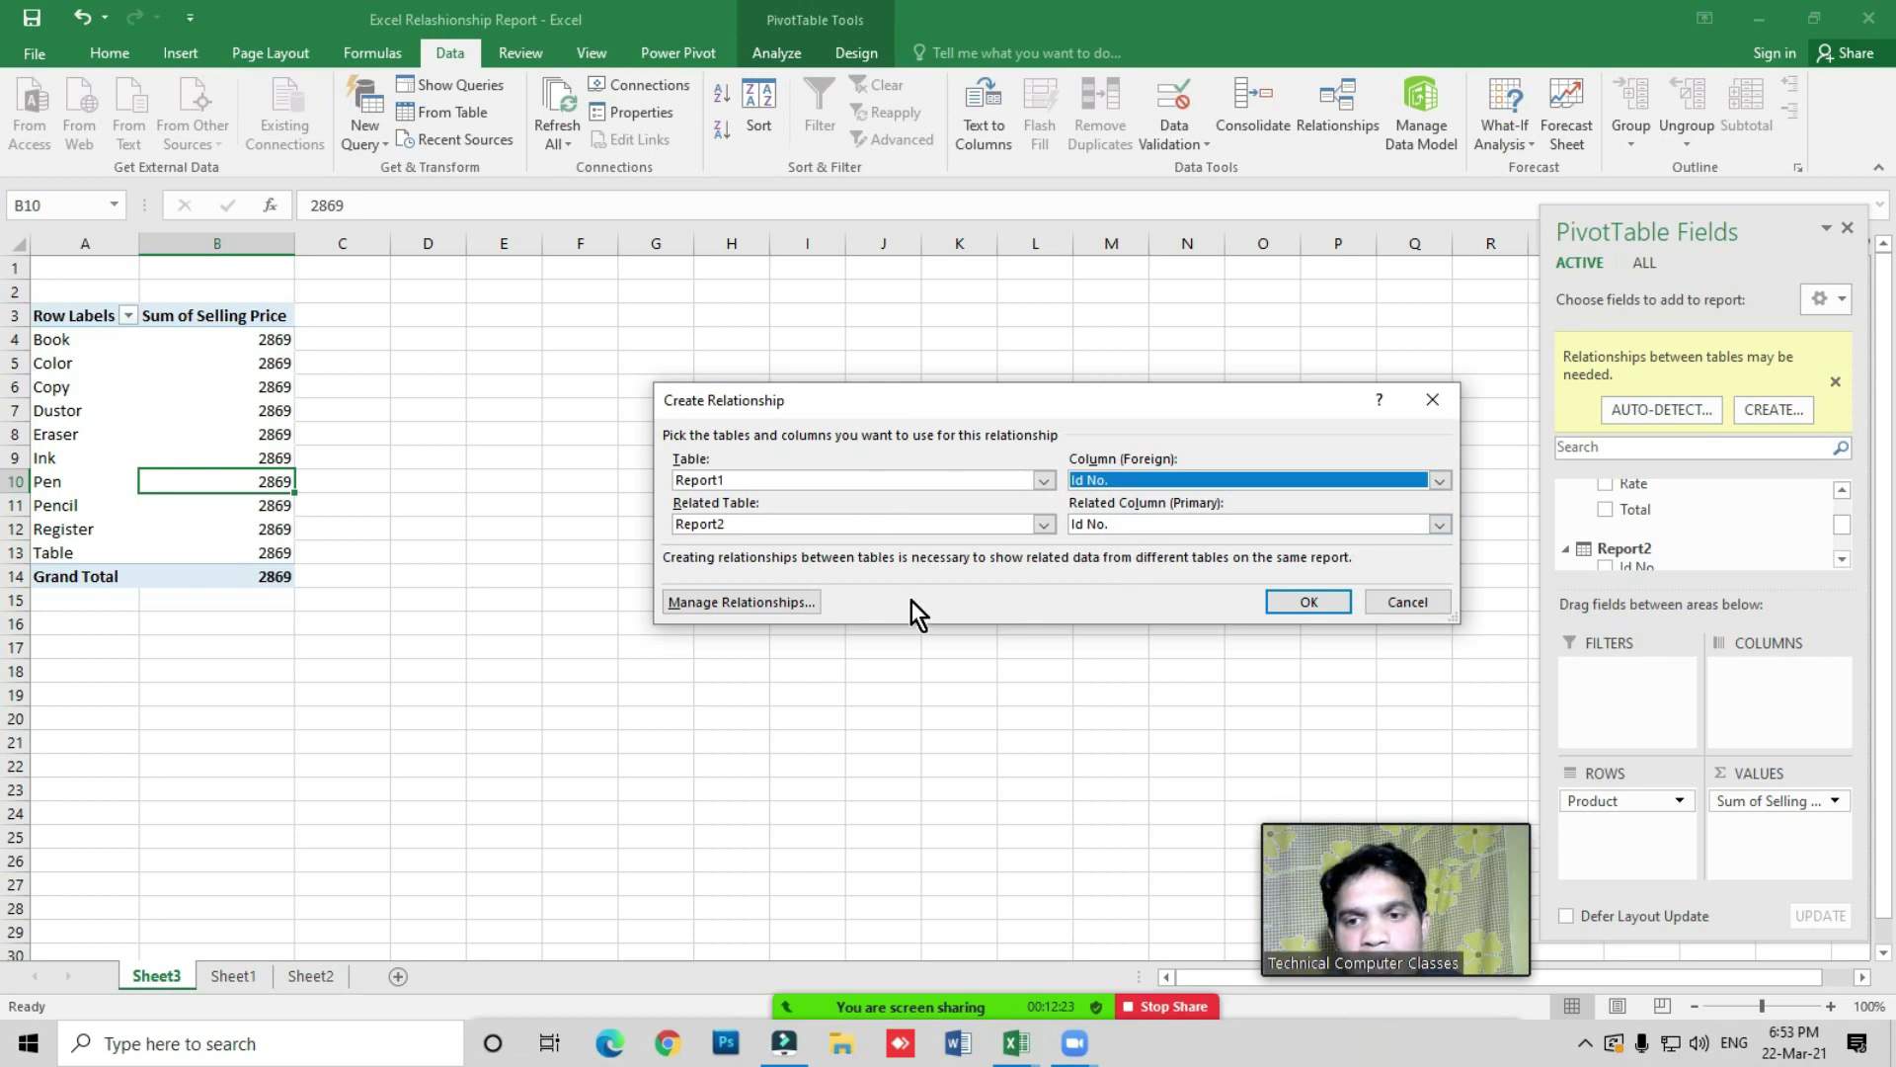
left_click(1300, 602)
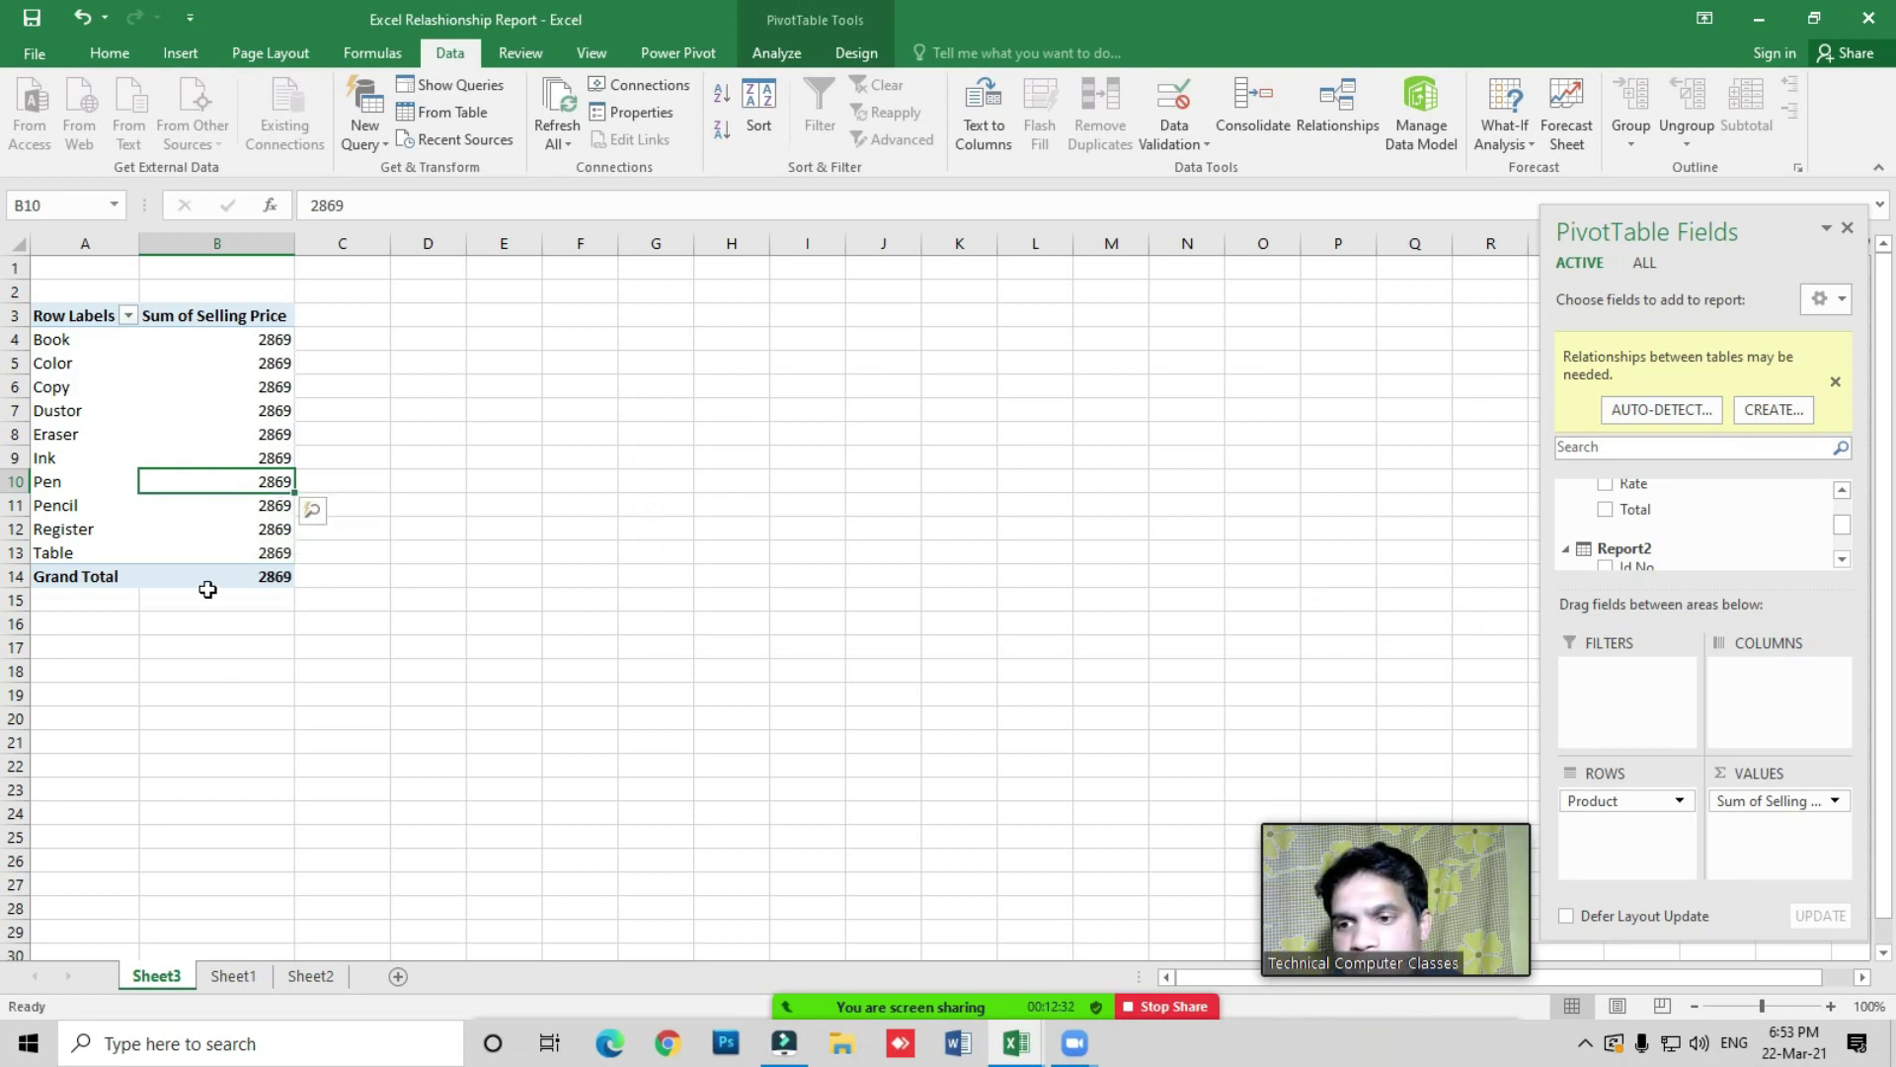
Check the pivot's per-product Sum of Qty values, such as Eraser and Pen, totalling 146, then show Sheet1.
mouse_move(262, 339)
left_mouse_down()
mouse_move(281, 524)
mouse_move(264, 546)
left_mouse_up()
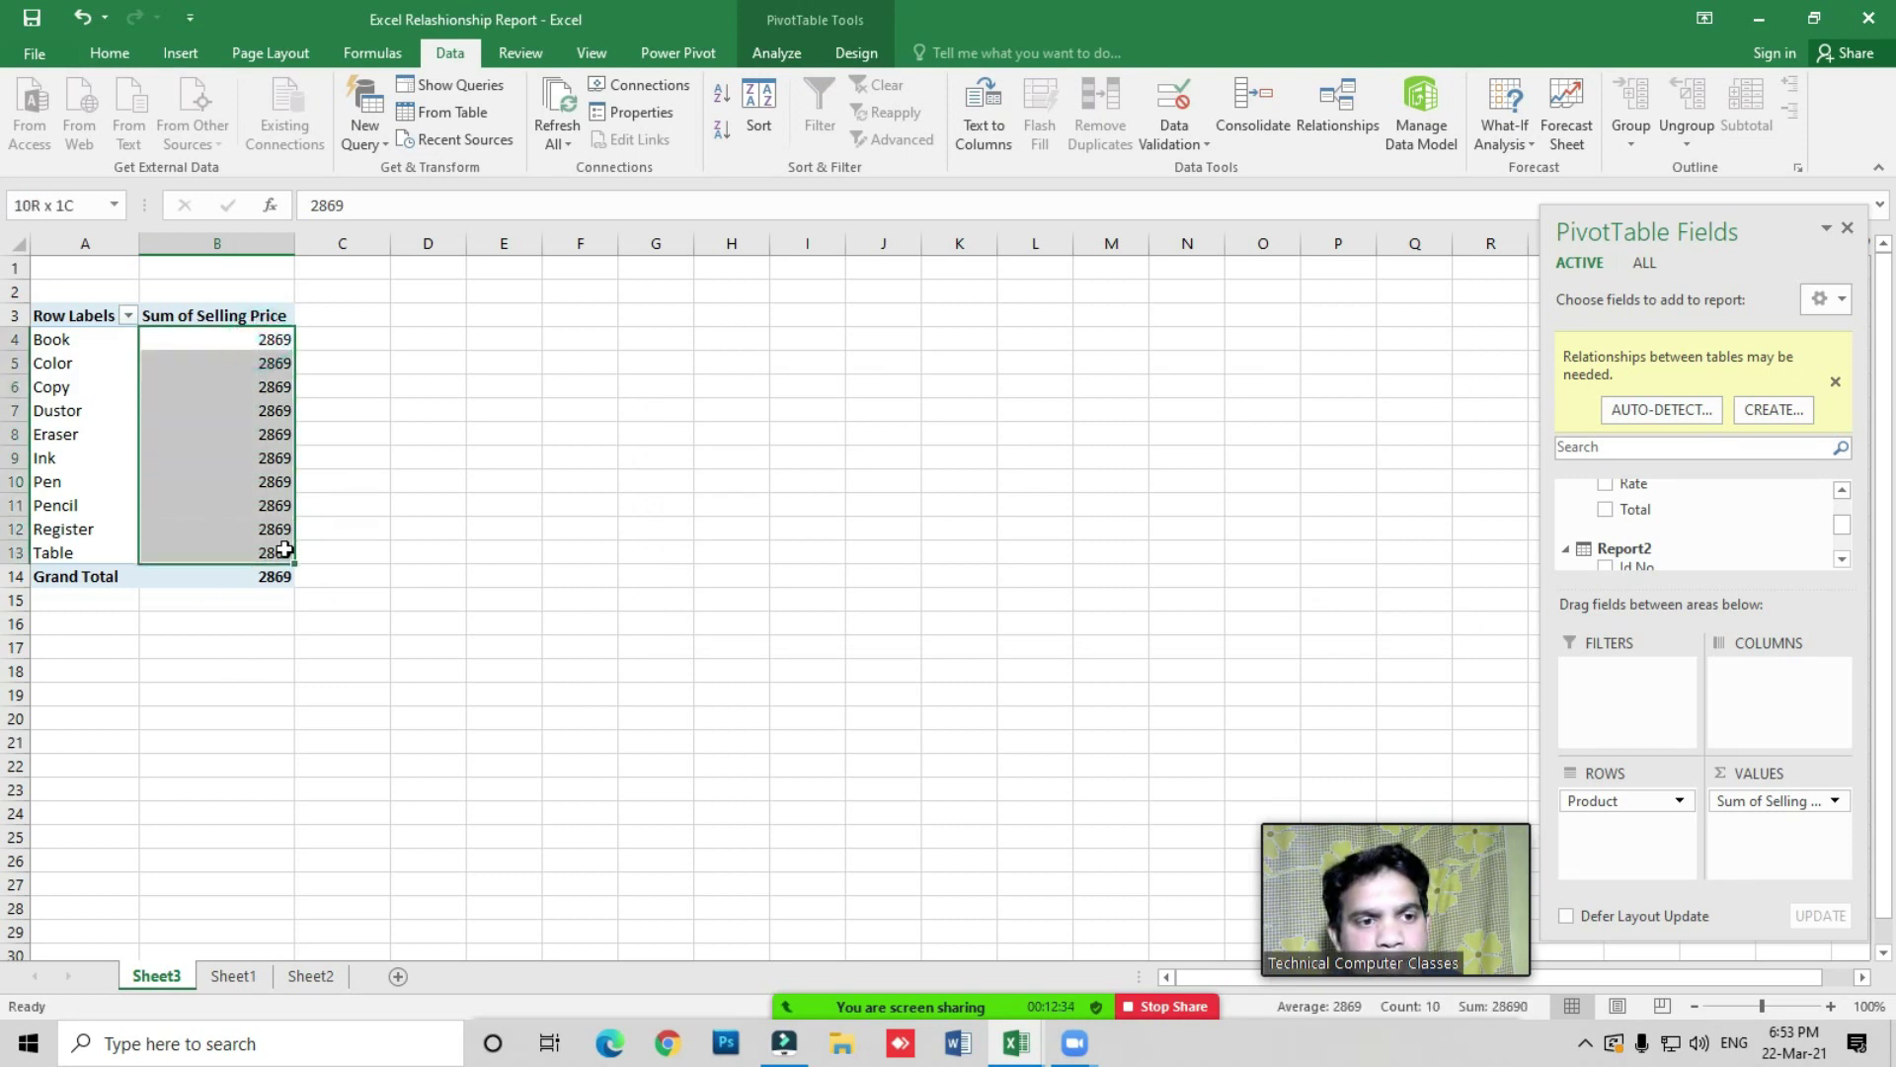
left_click(264, 546)
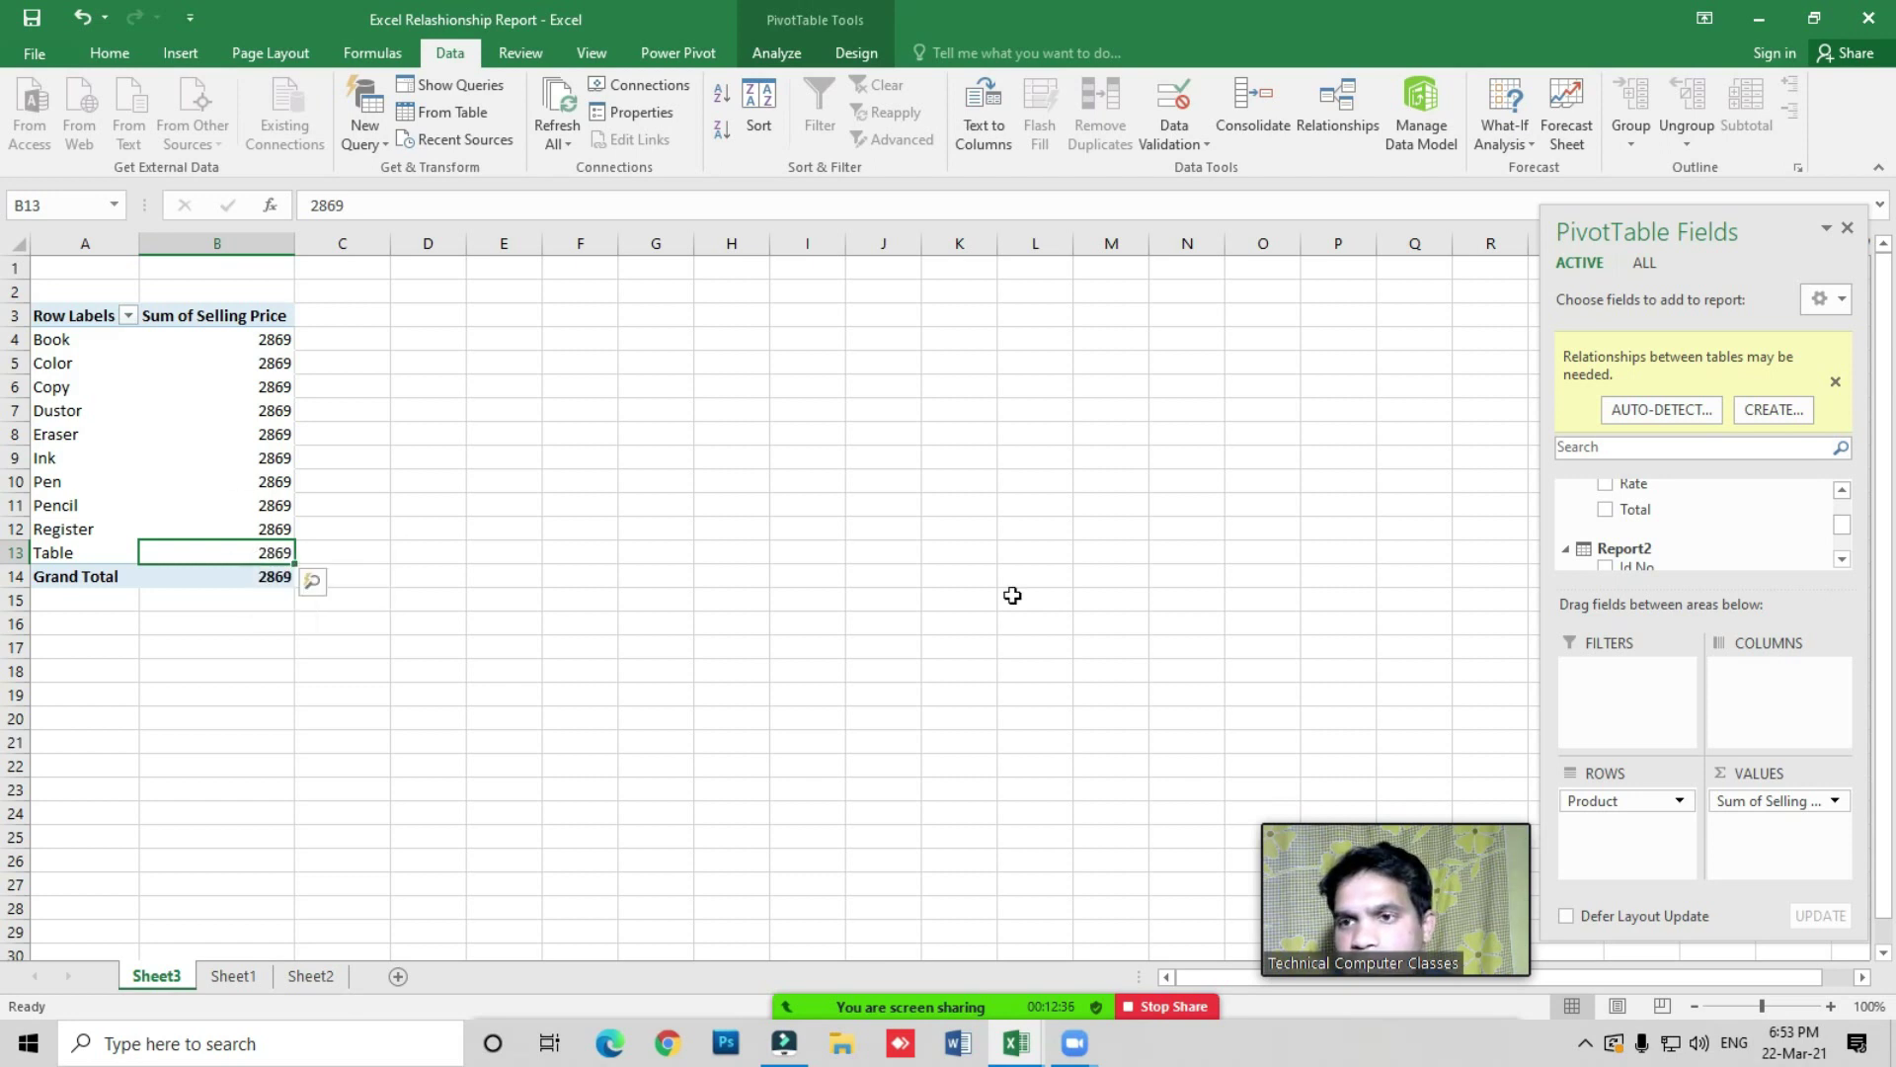
scroll(1735, 542, "up", 3)
left_click_drag(259, 339, 279, 533)
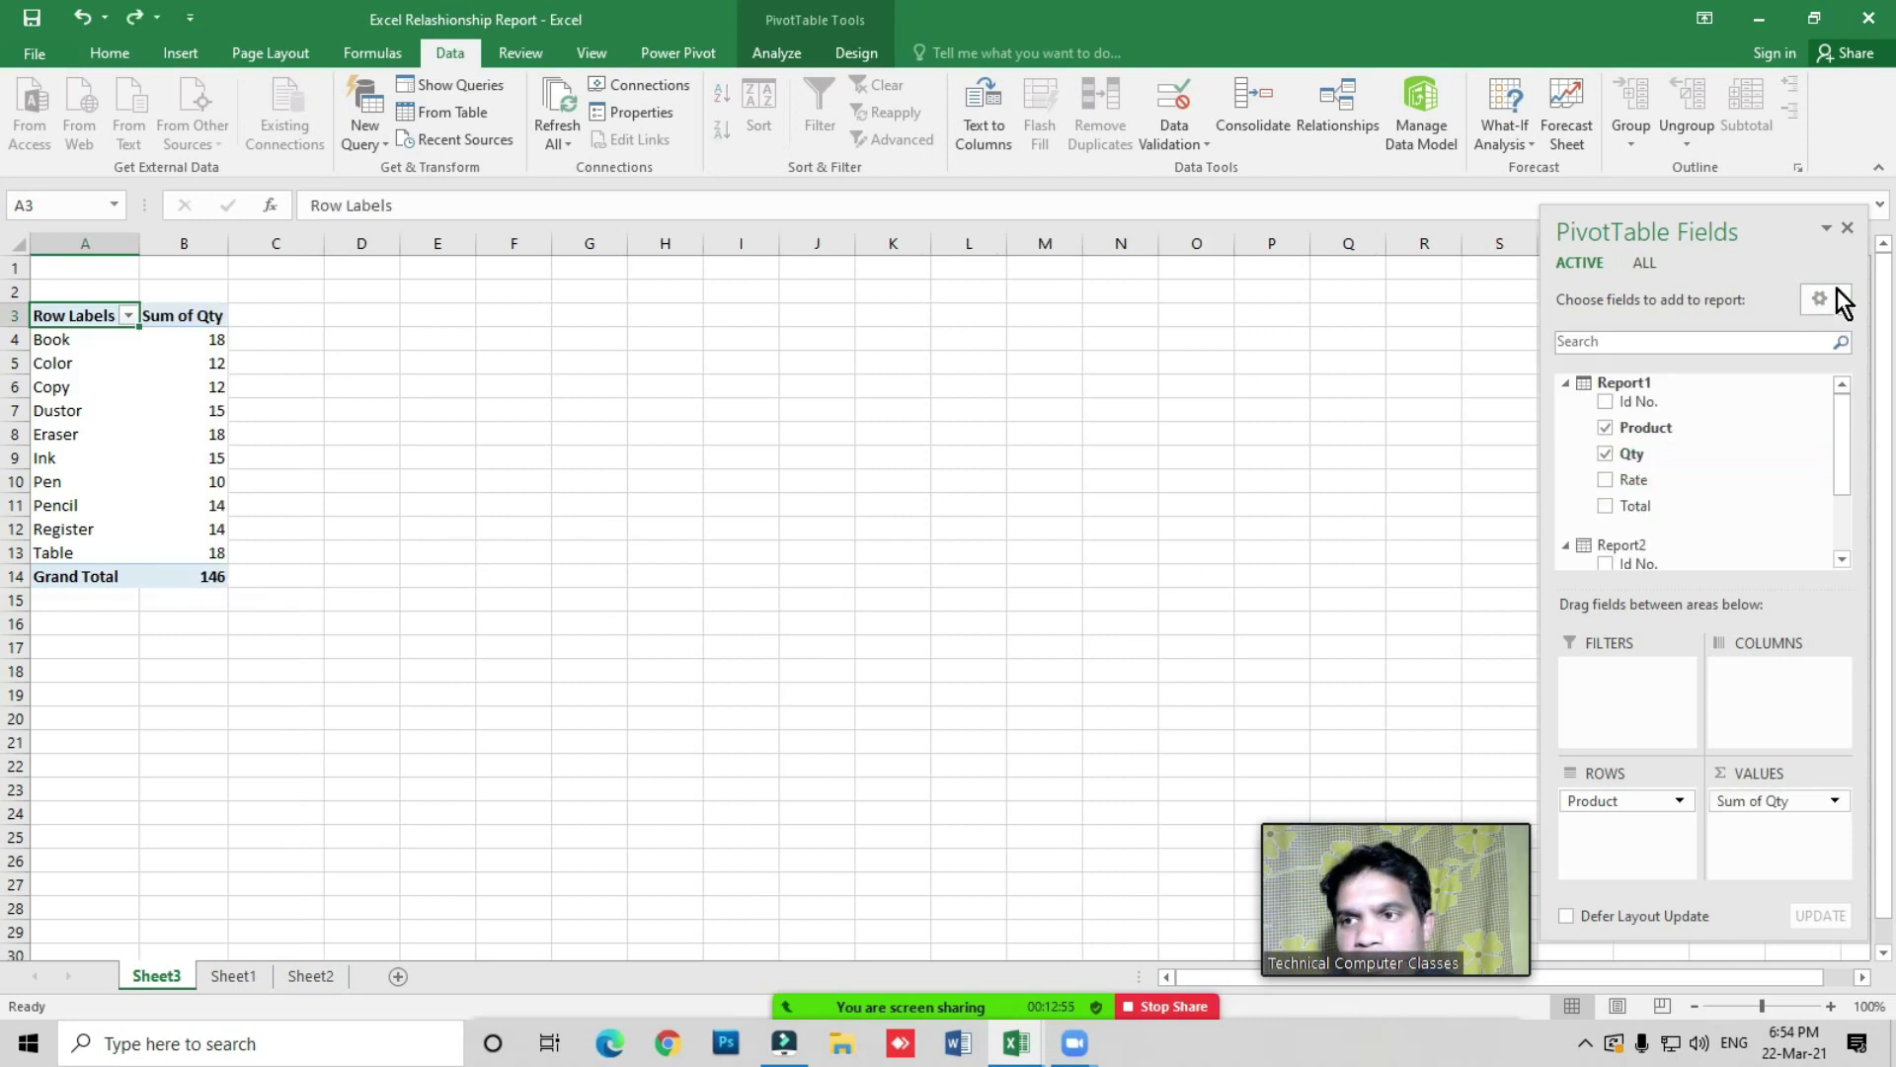
left_click(201, 438)
left_click(192, 484)
left_click(193, 388)
left_click(193, 435)
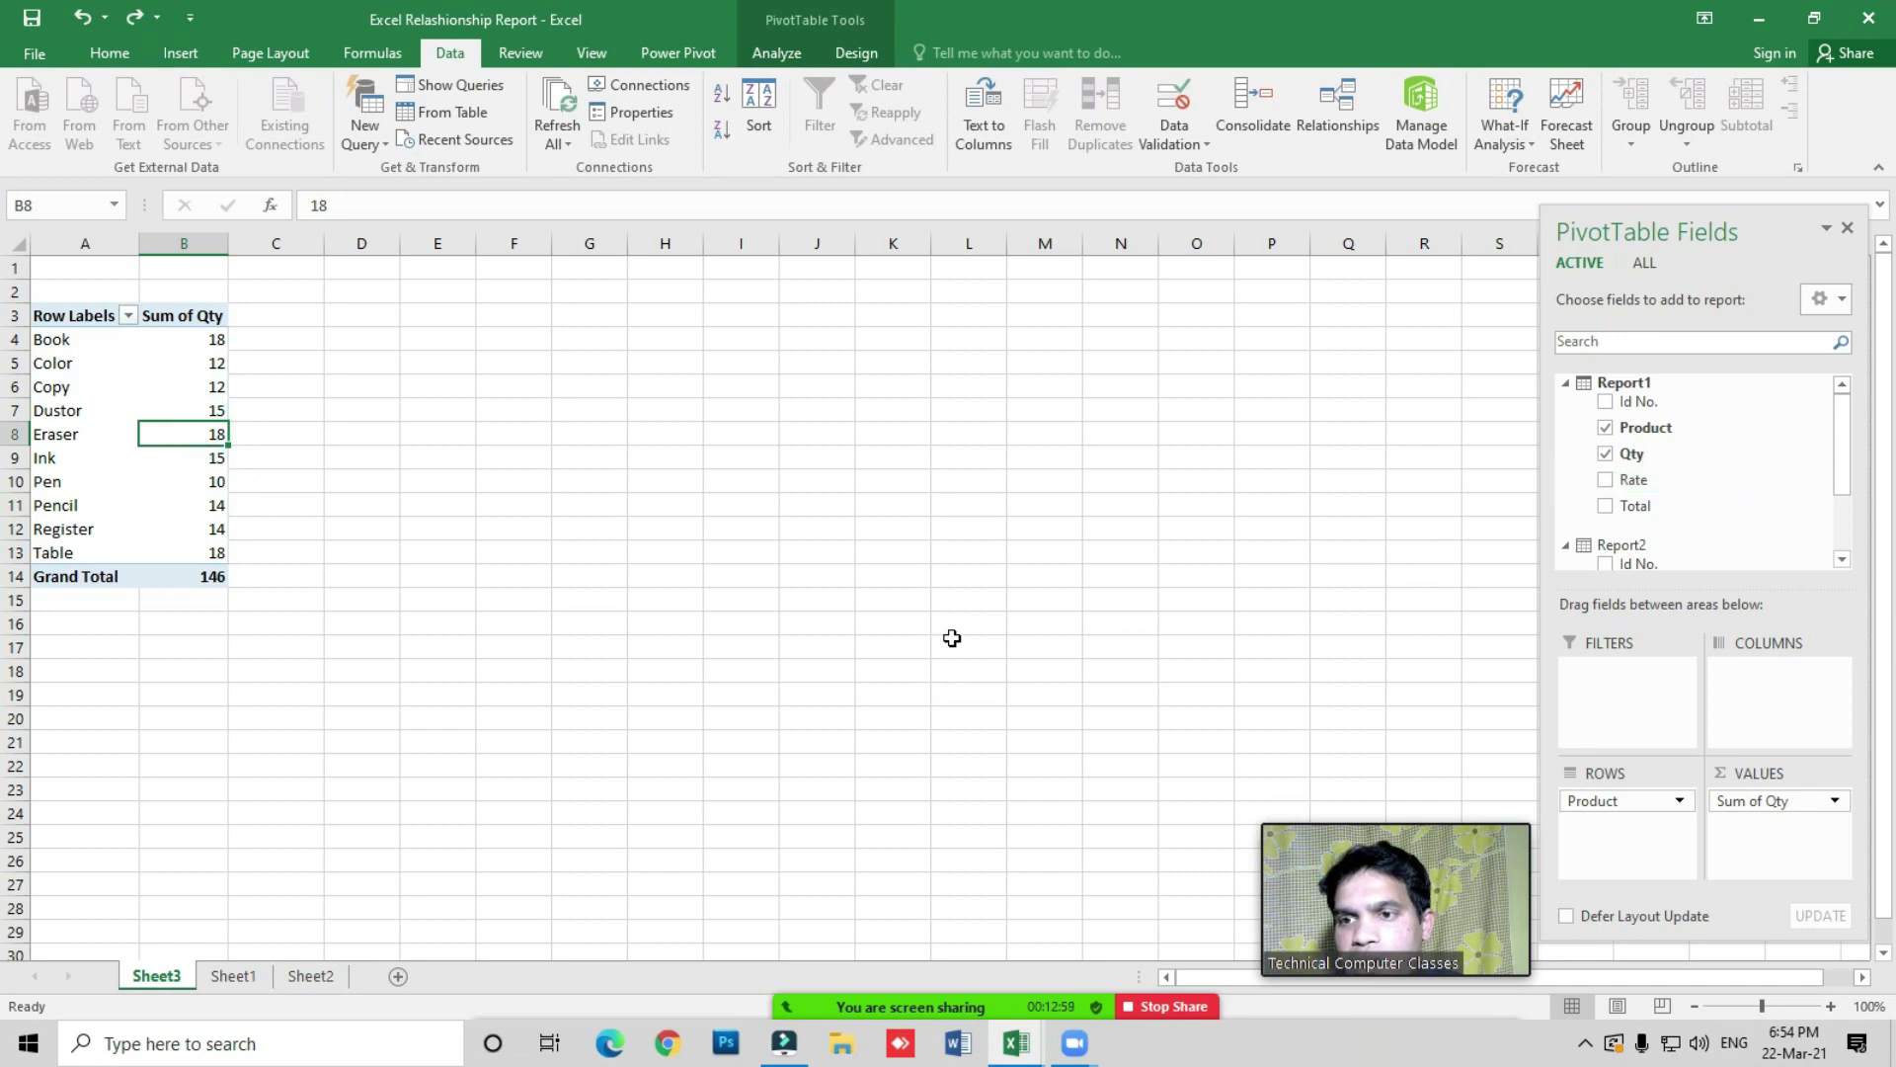
left_click(158, 490)
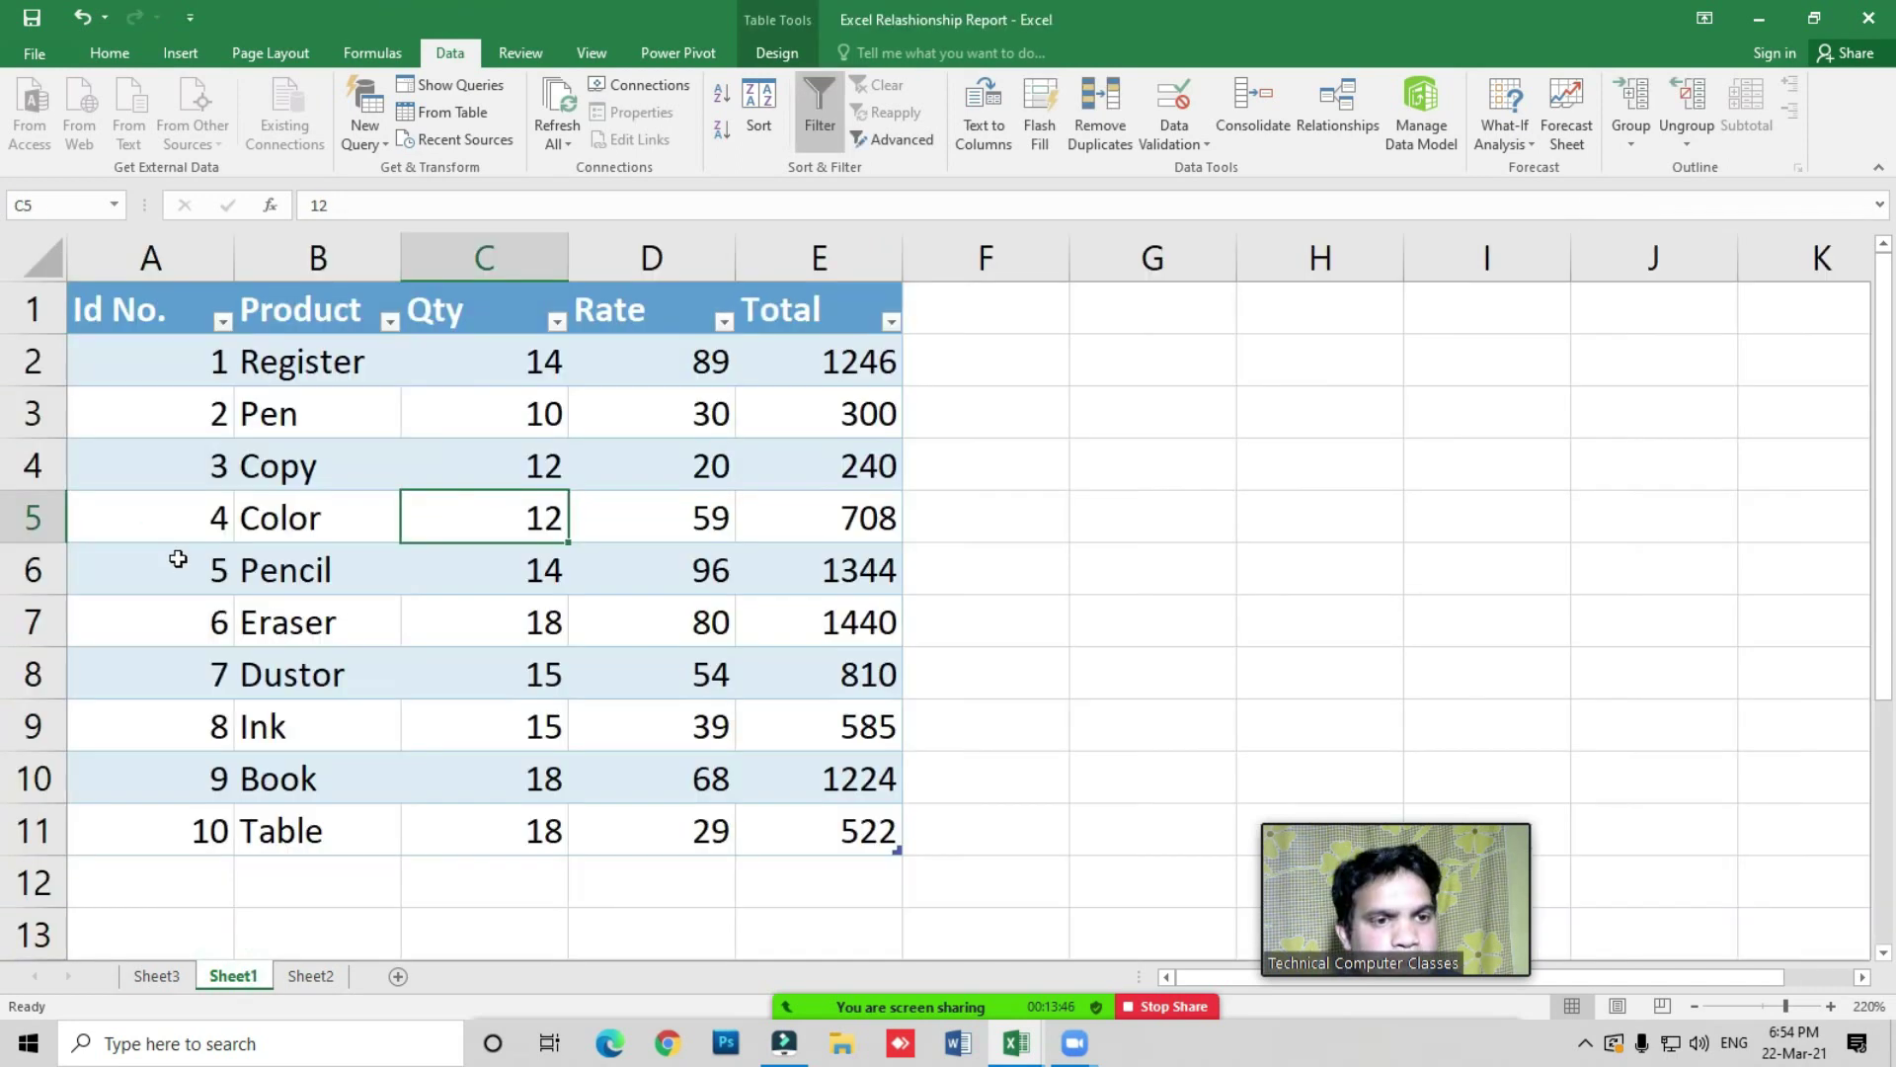
left_click(694, 659)
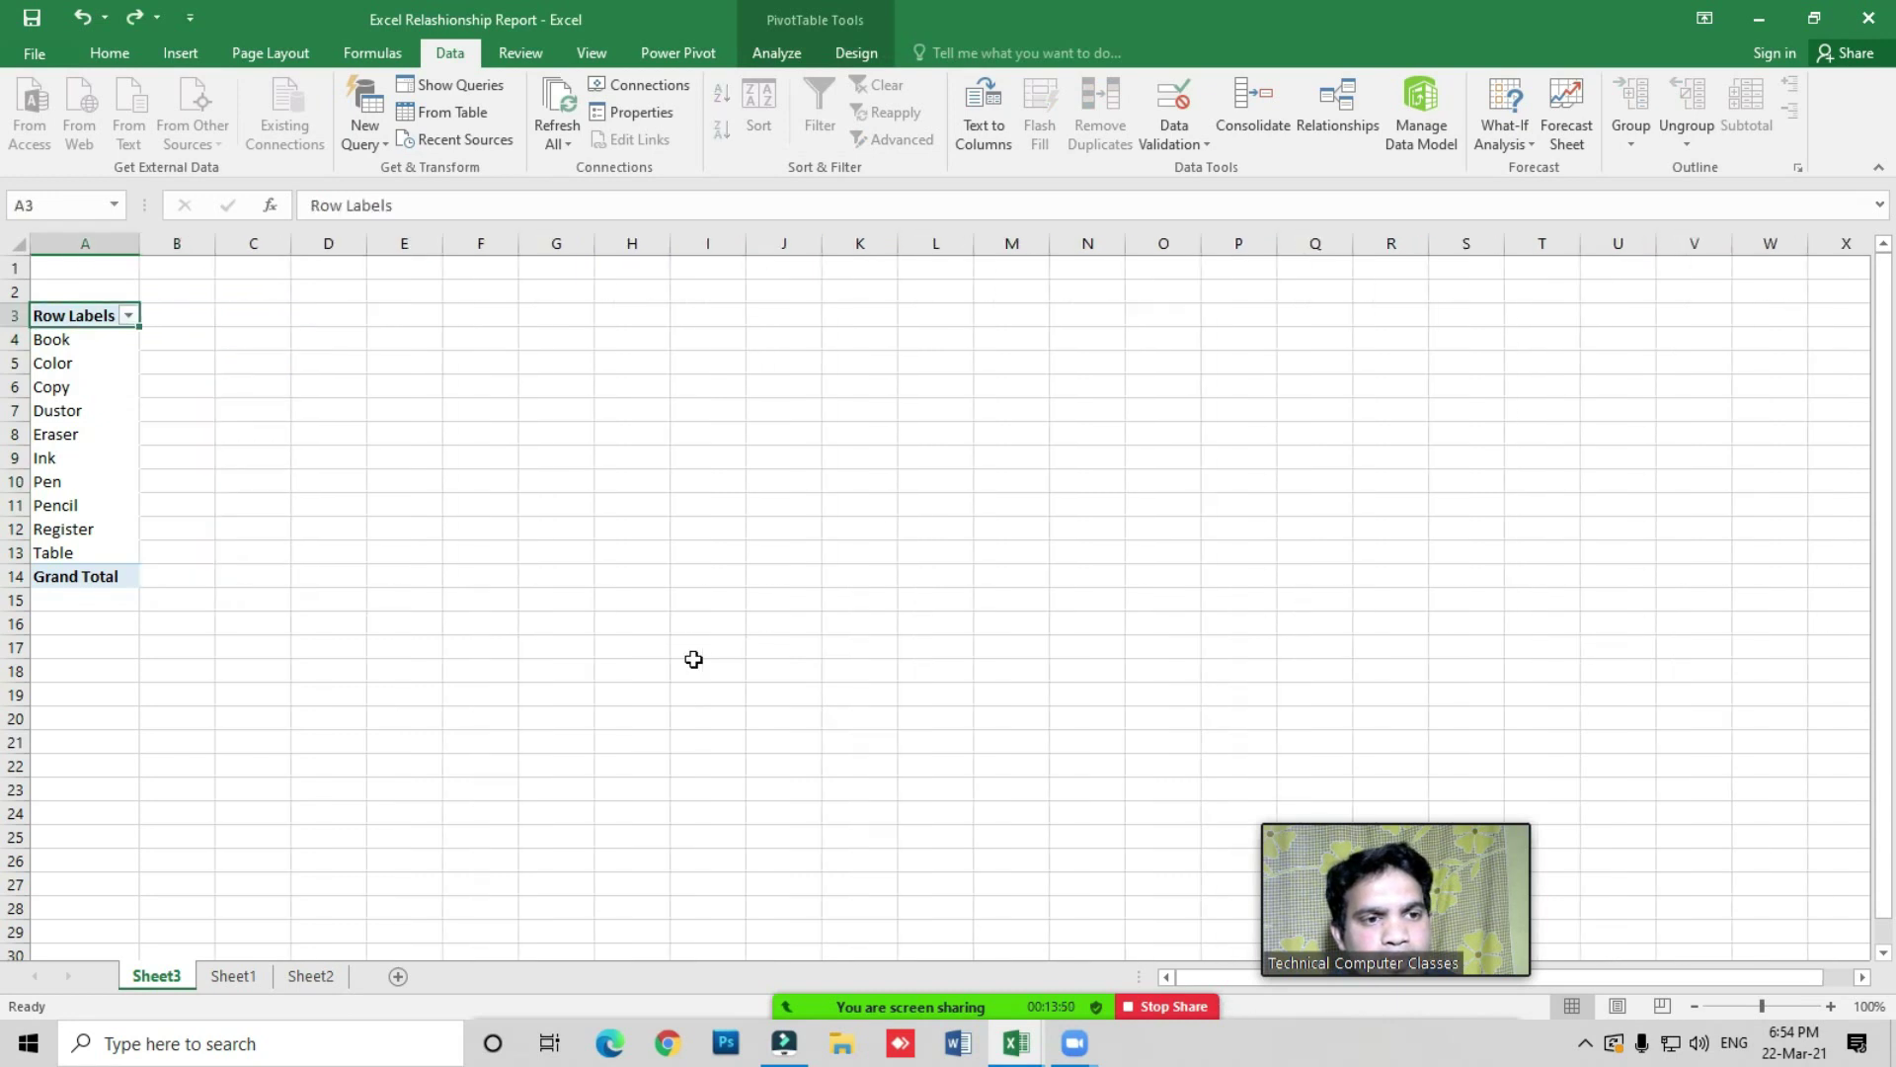
Browse the Sheet1 and Sheet2 tables, then delete the Sheet3 pivot sheet.
left_click(233, 974)
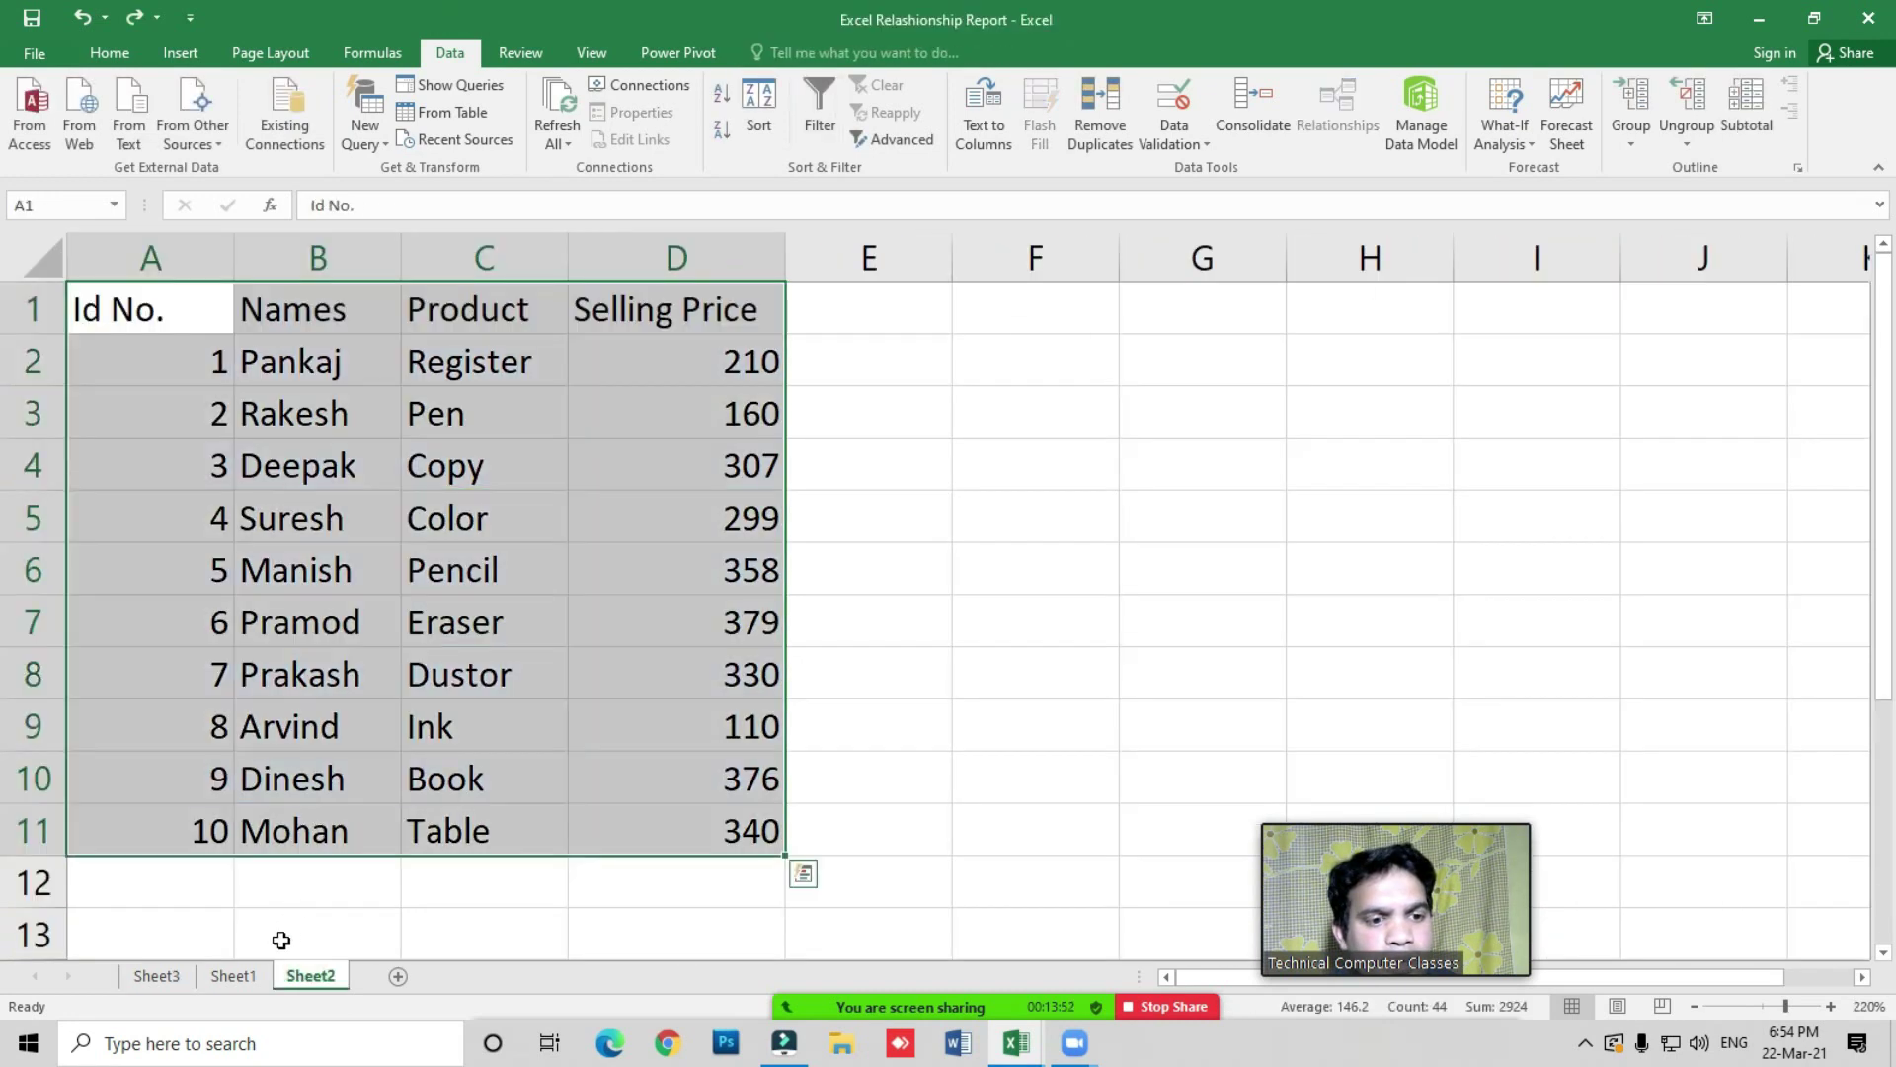
key("Up")
left_click(419, 613)
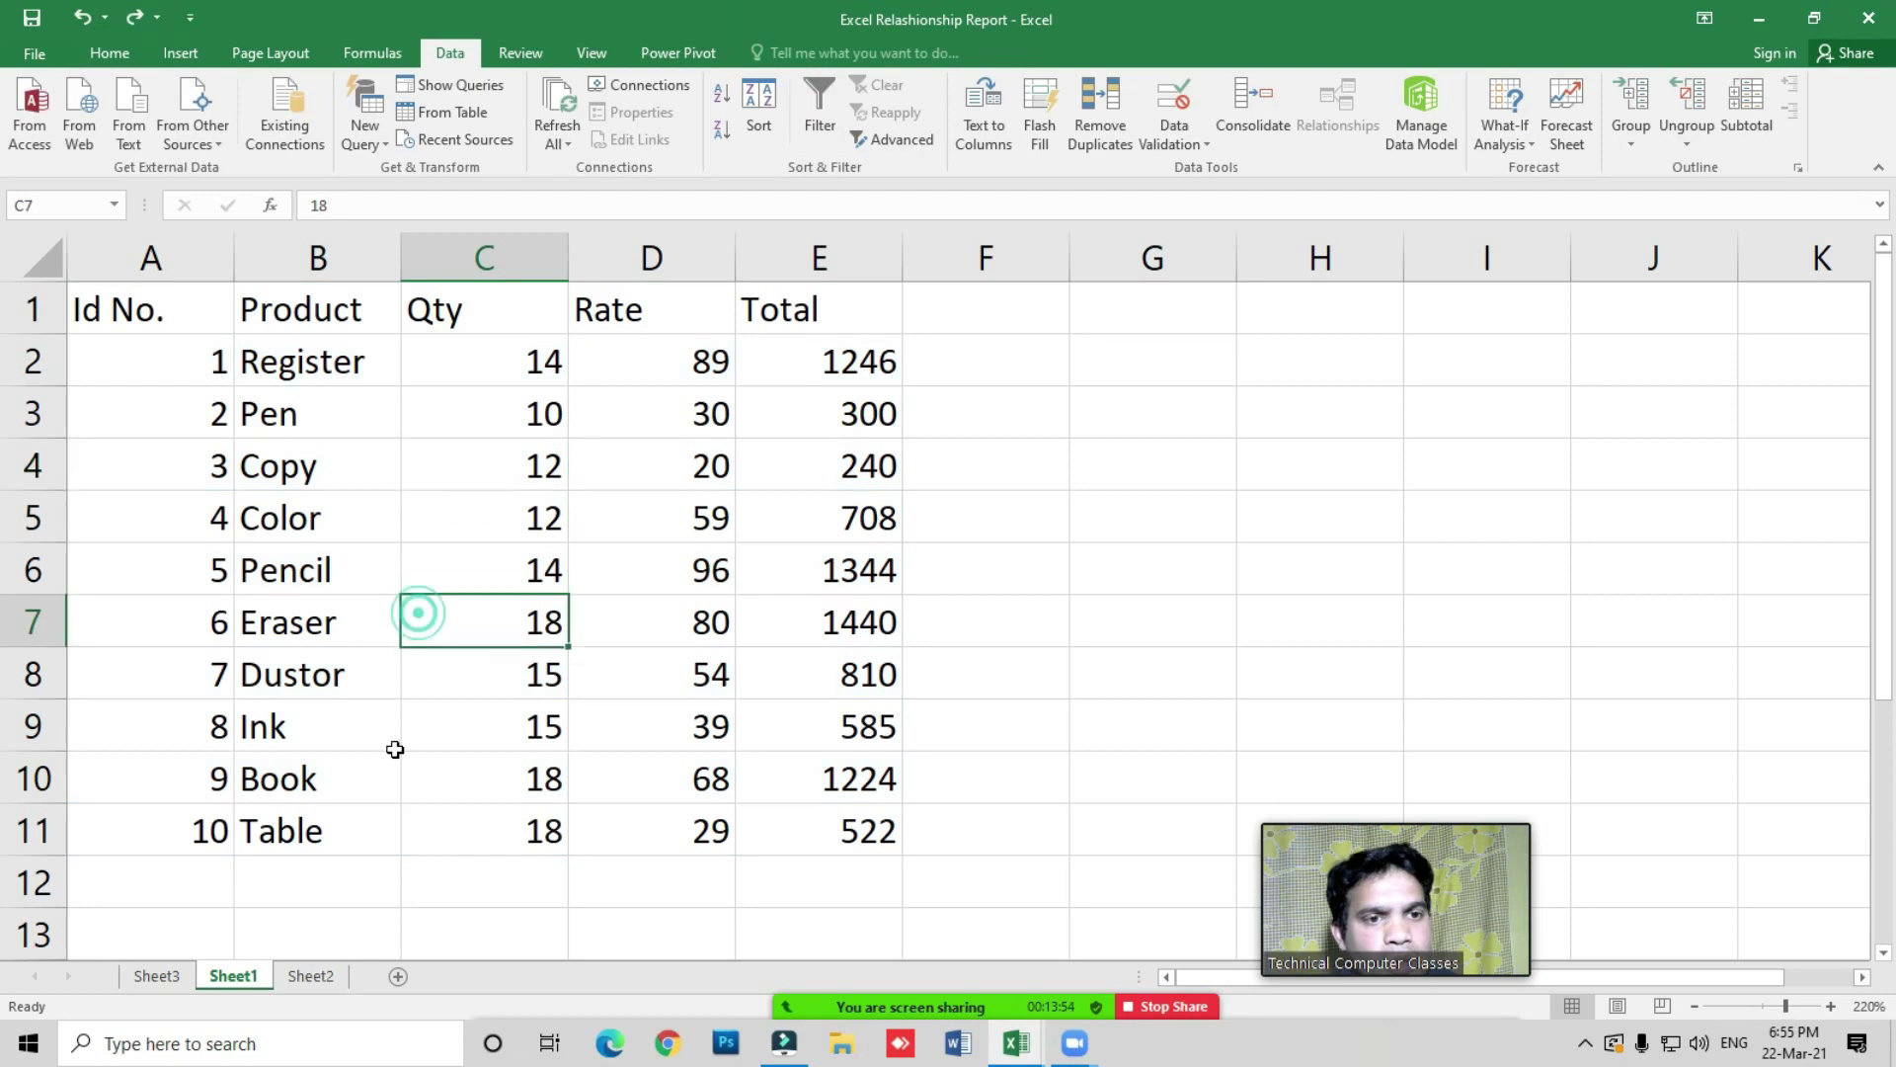
left_click(393, 748)
left_click(304, 973)
left_click(246, 978)
left_click(135, 972)
right_click(141, 970)
left_click(190, 722)
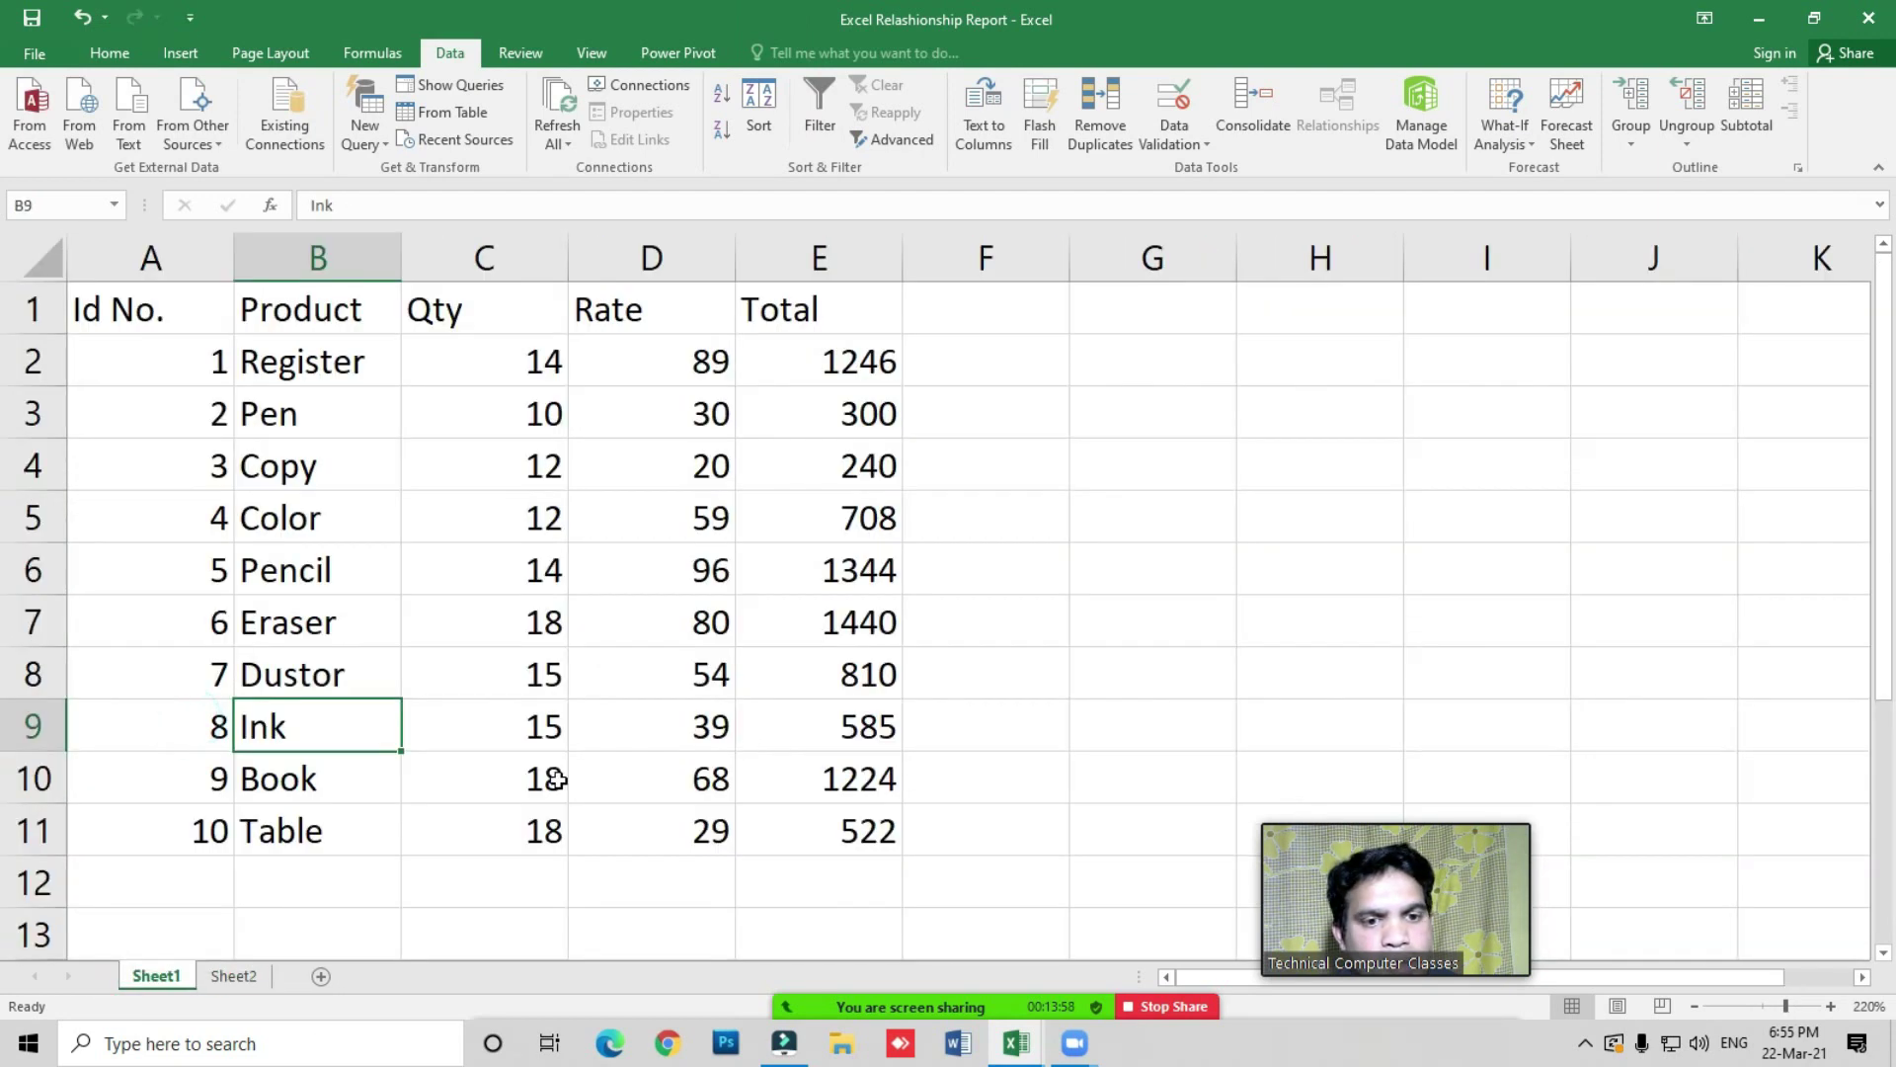
Back on Sheet1, select the whole data block A1:E11.
left_click(632, 671)
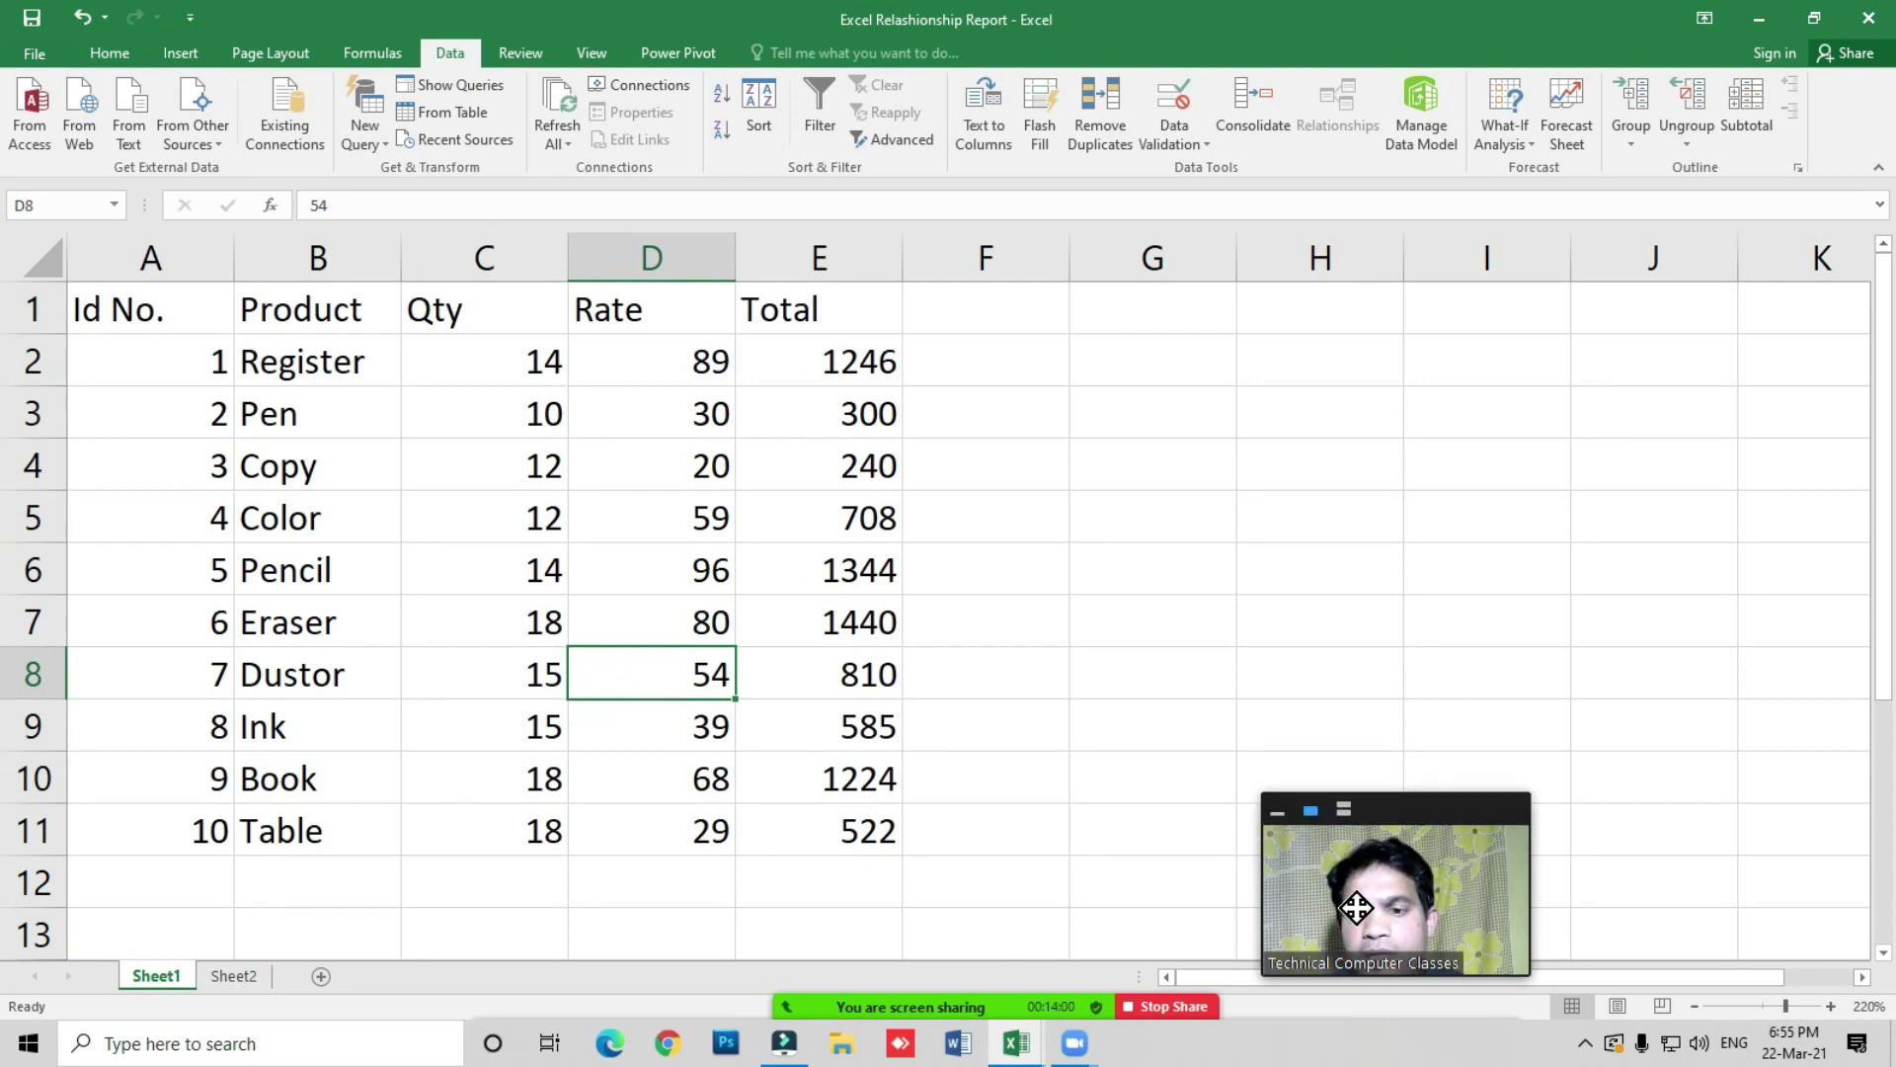
left_click_drag(1354, 898, 1714, 892)
left_click(707, 568)
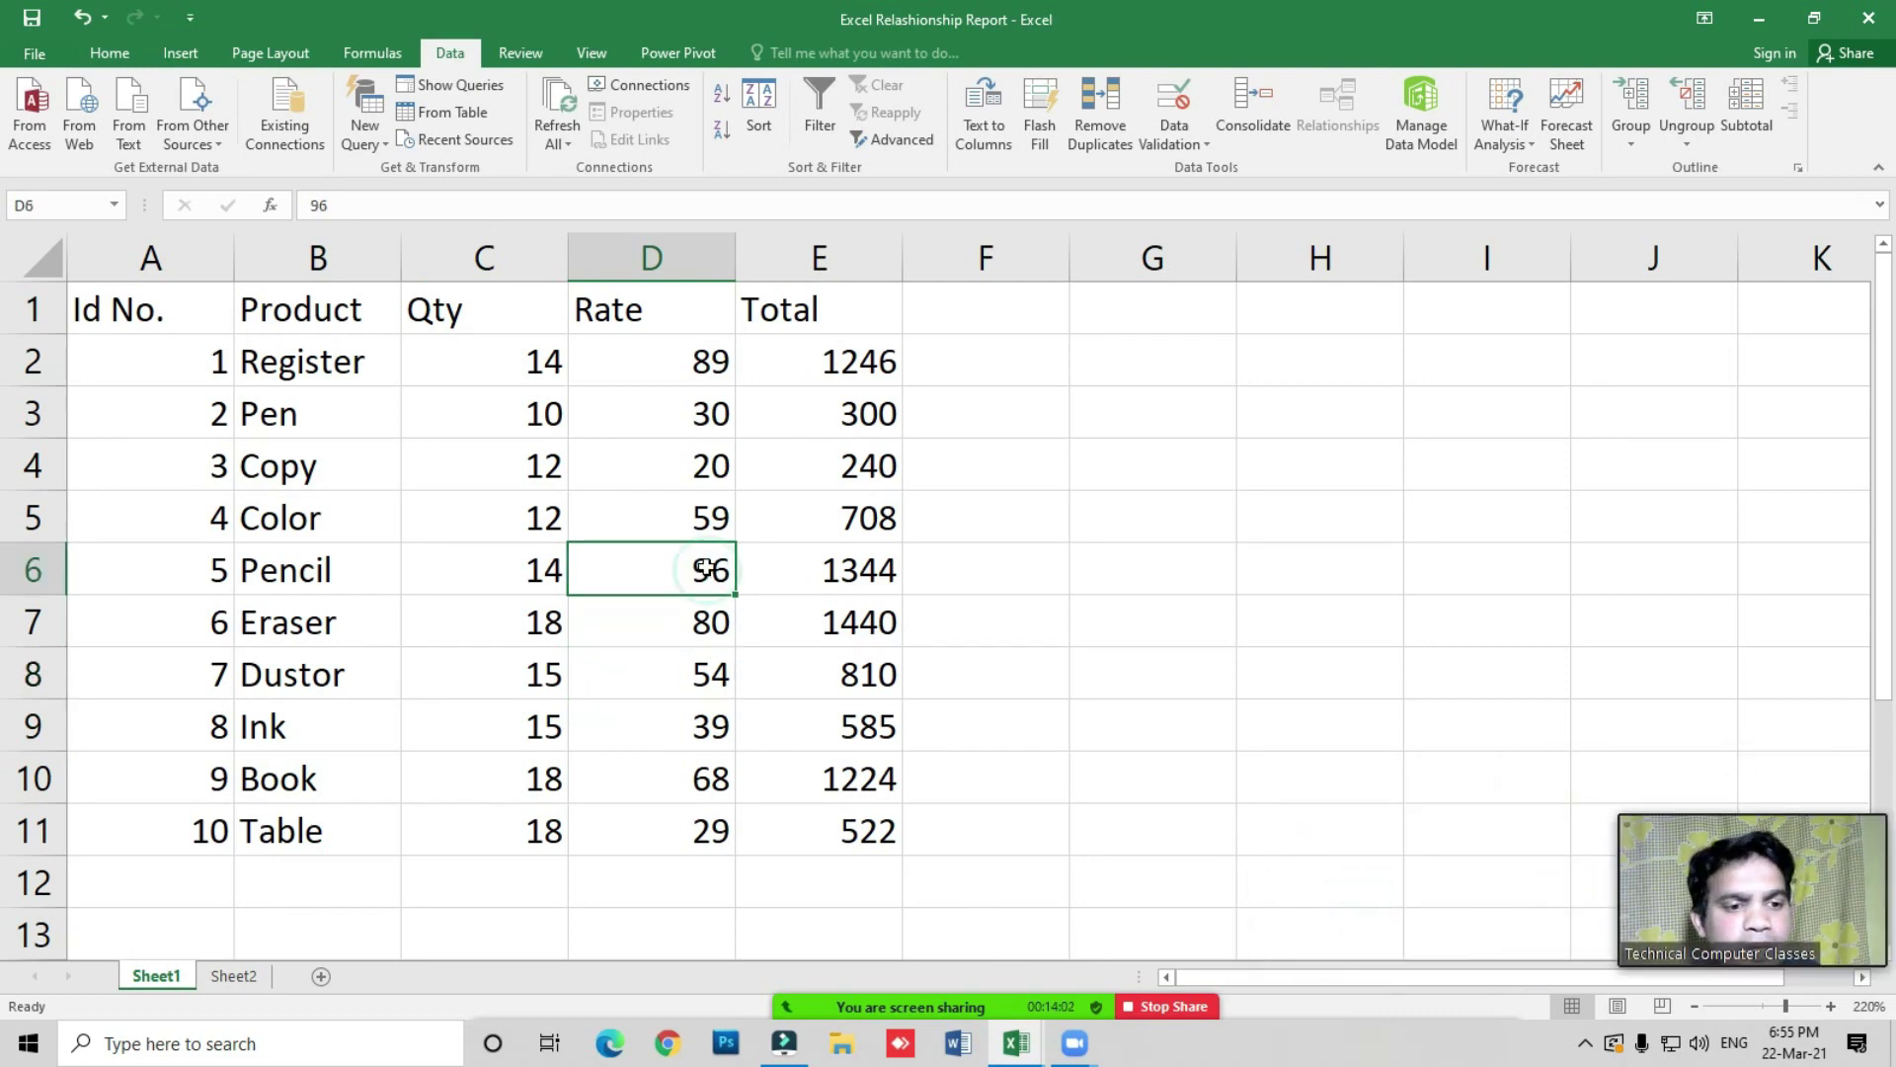
left_click(138, 977)
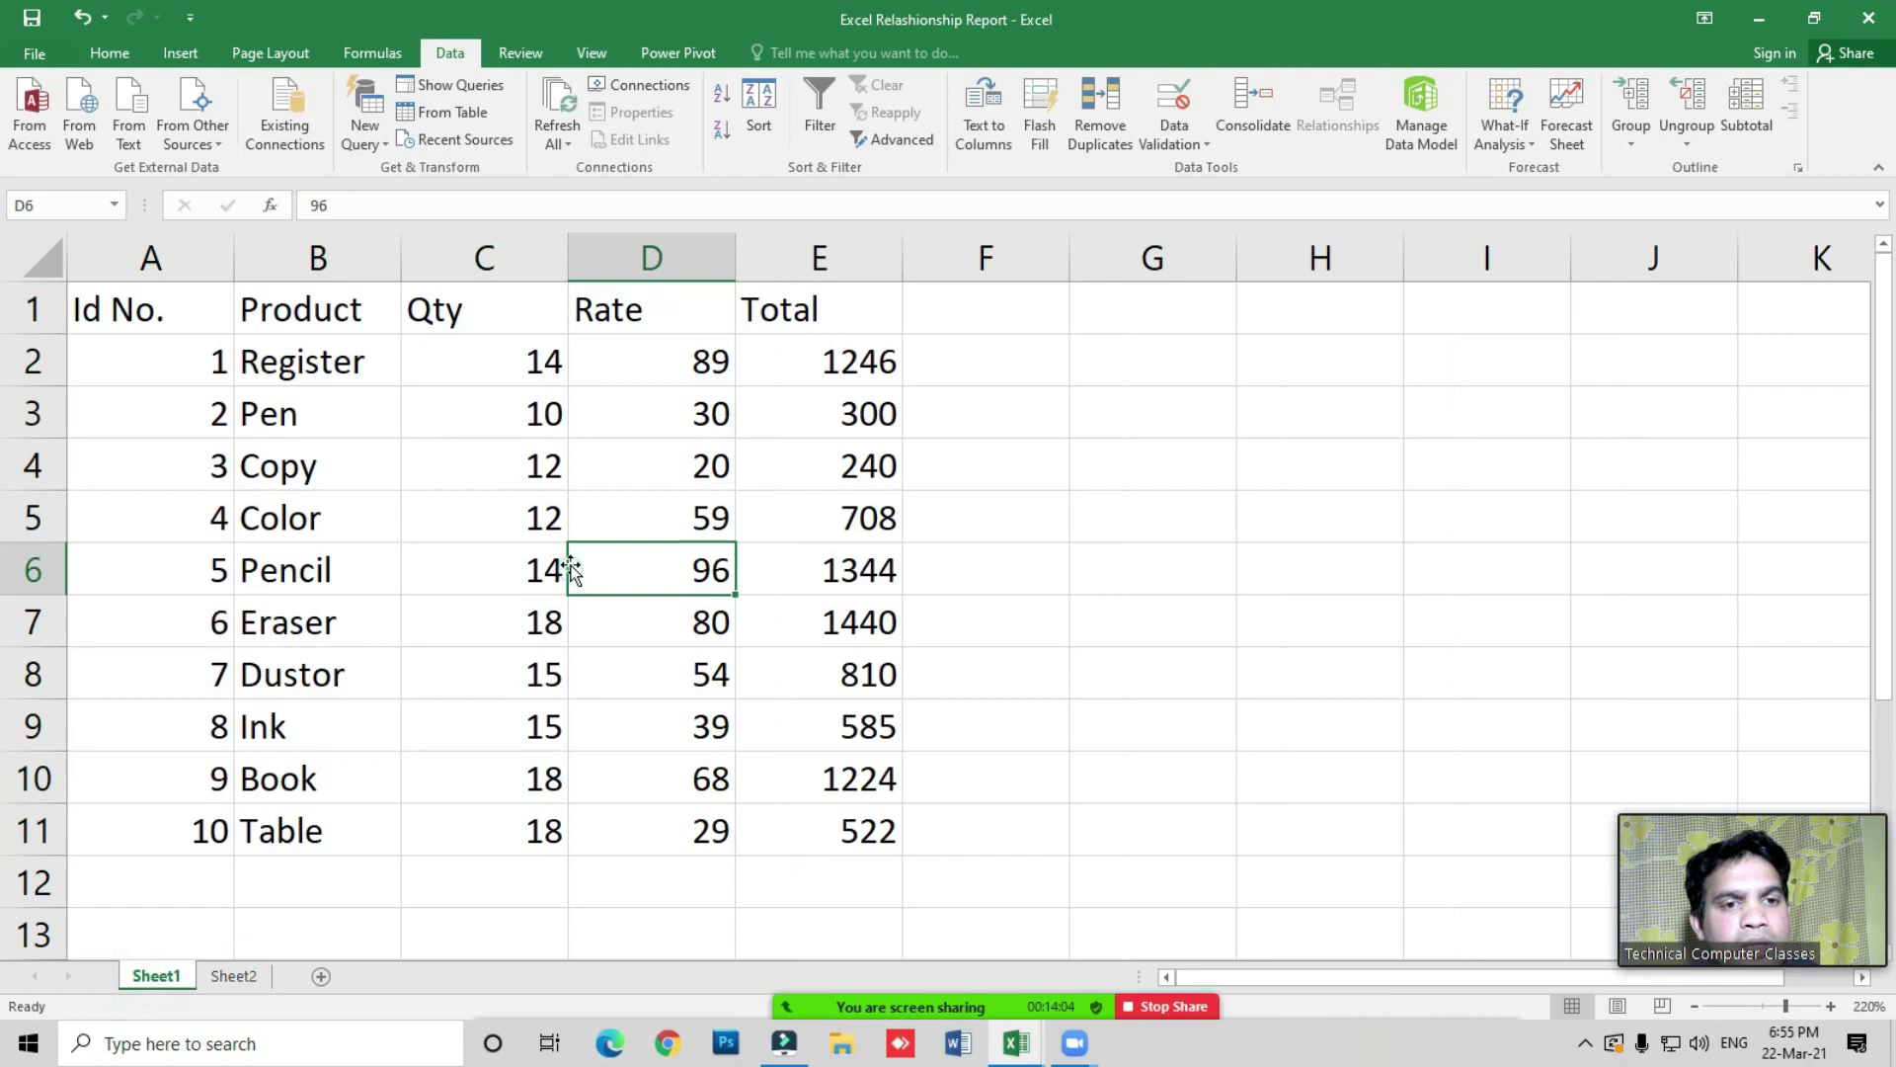
left_click(467, 561)
left_click(440, 500)
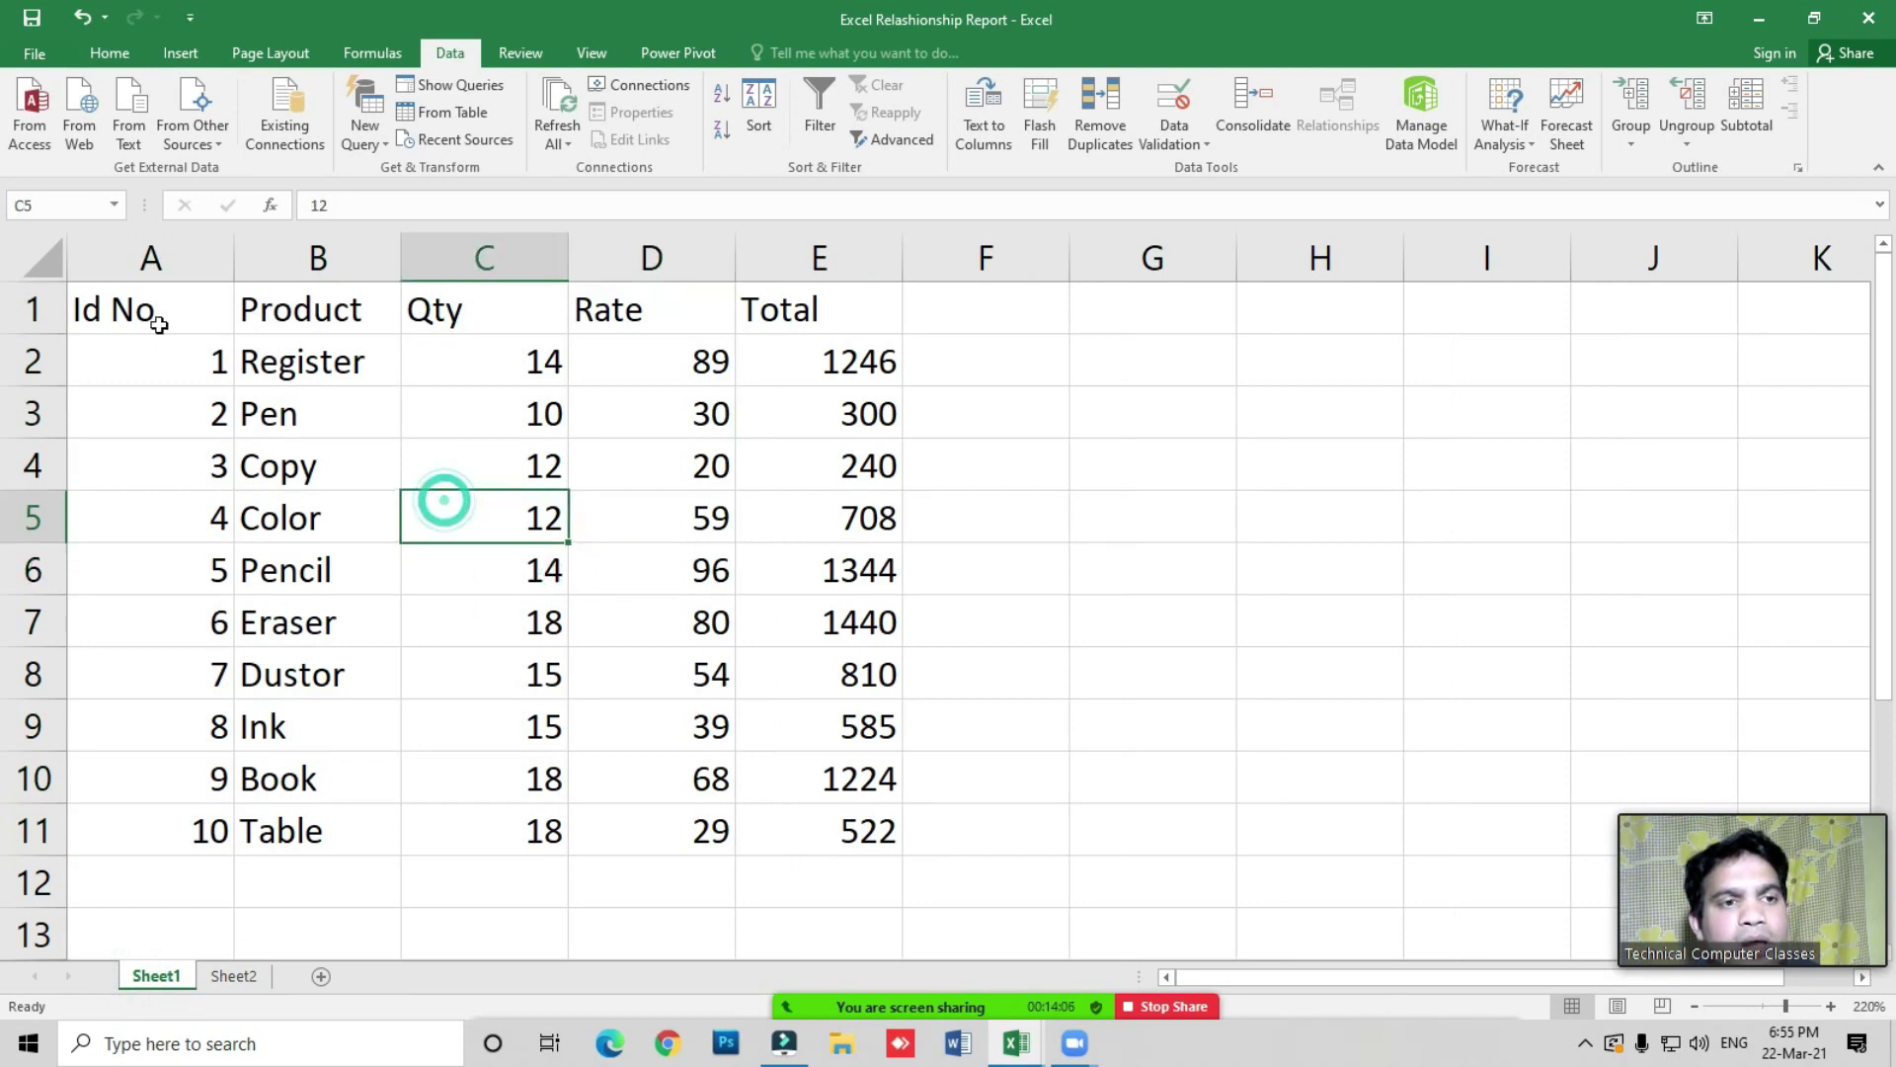
mouse_move(137, 309)
left_mouse_down()
mouse_move(815, 286)
mouse_move(845, 826)
left_mouse_up()
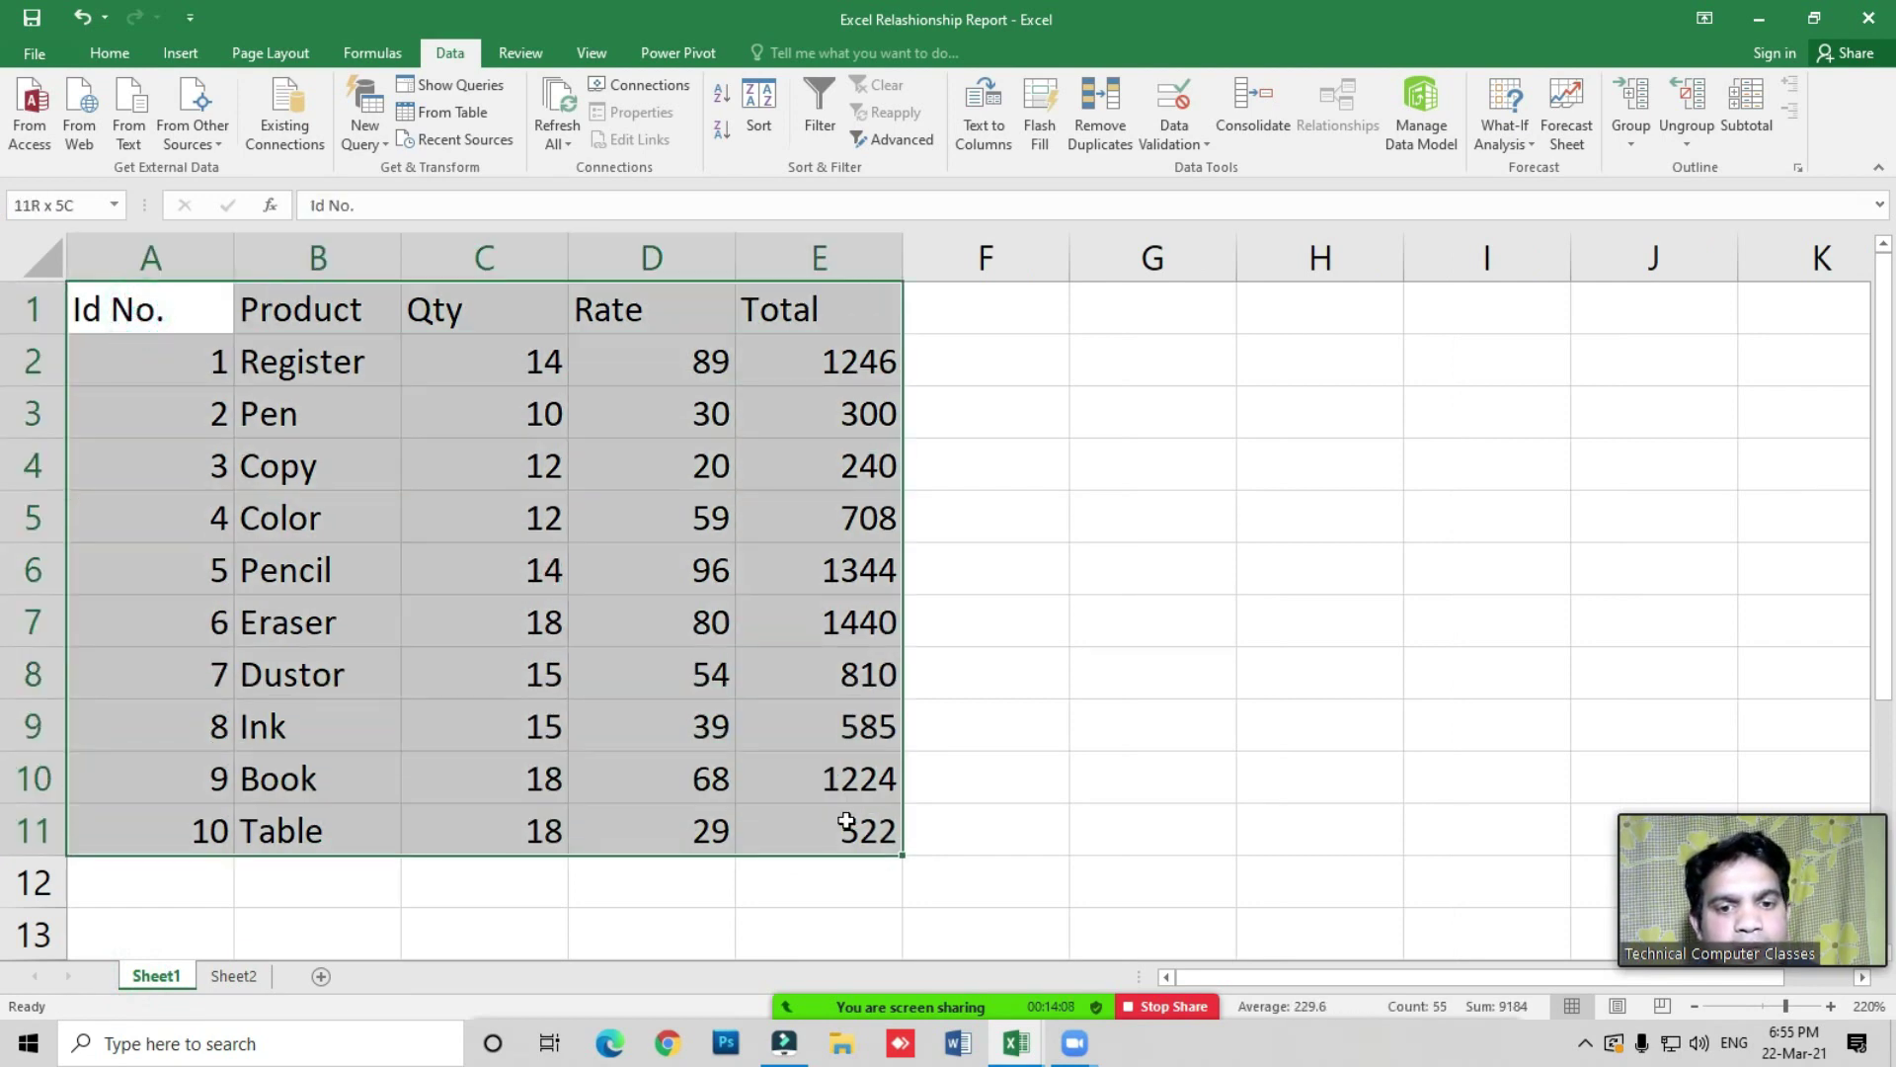
Convert the Sheet1 data into a table with headers and rename it First.
left_click(181, 54)
left_click(200, 106)
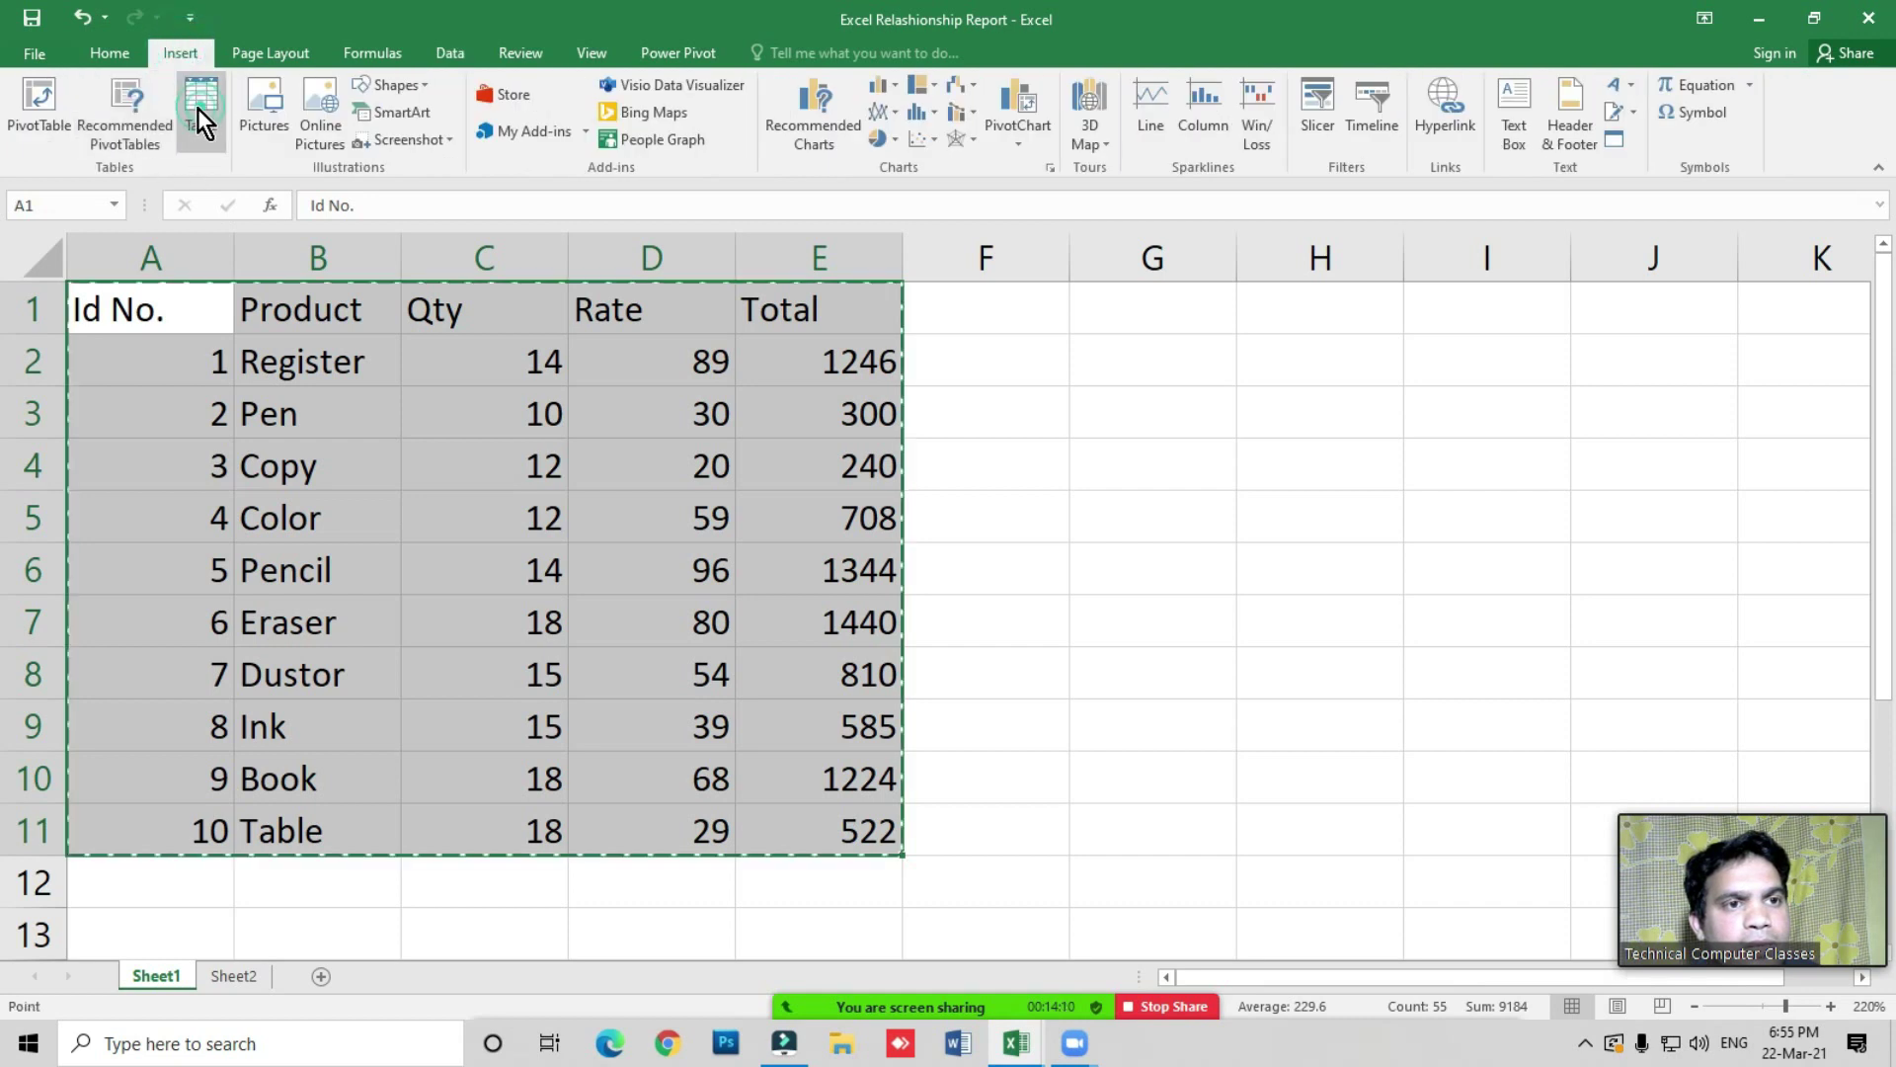
left_click(1037, 524)
double_click(60, 113)
type("First")
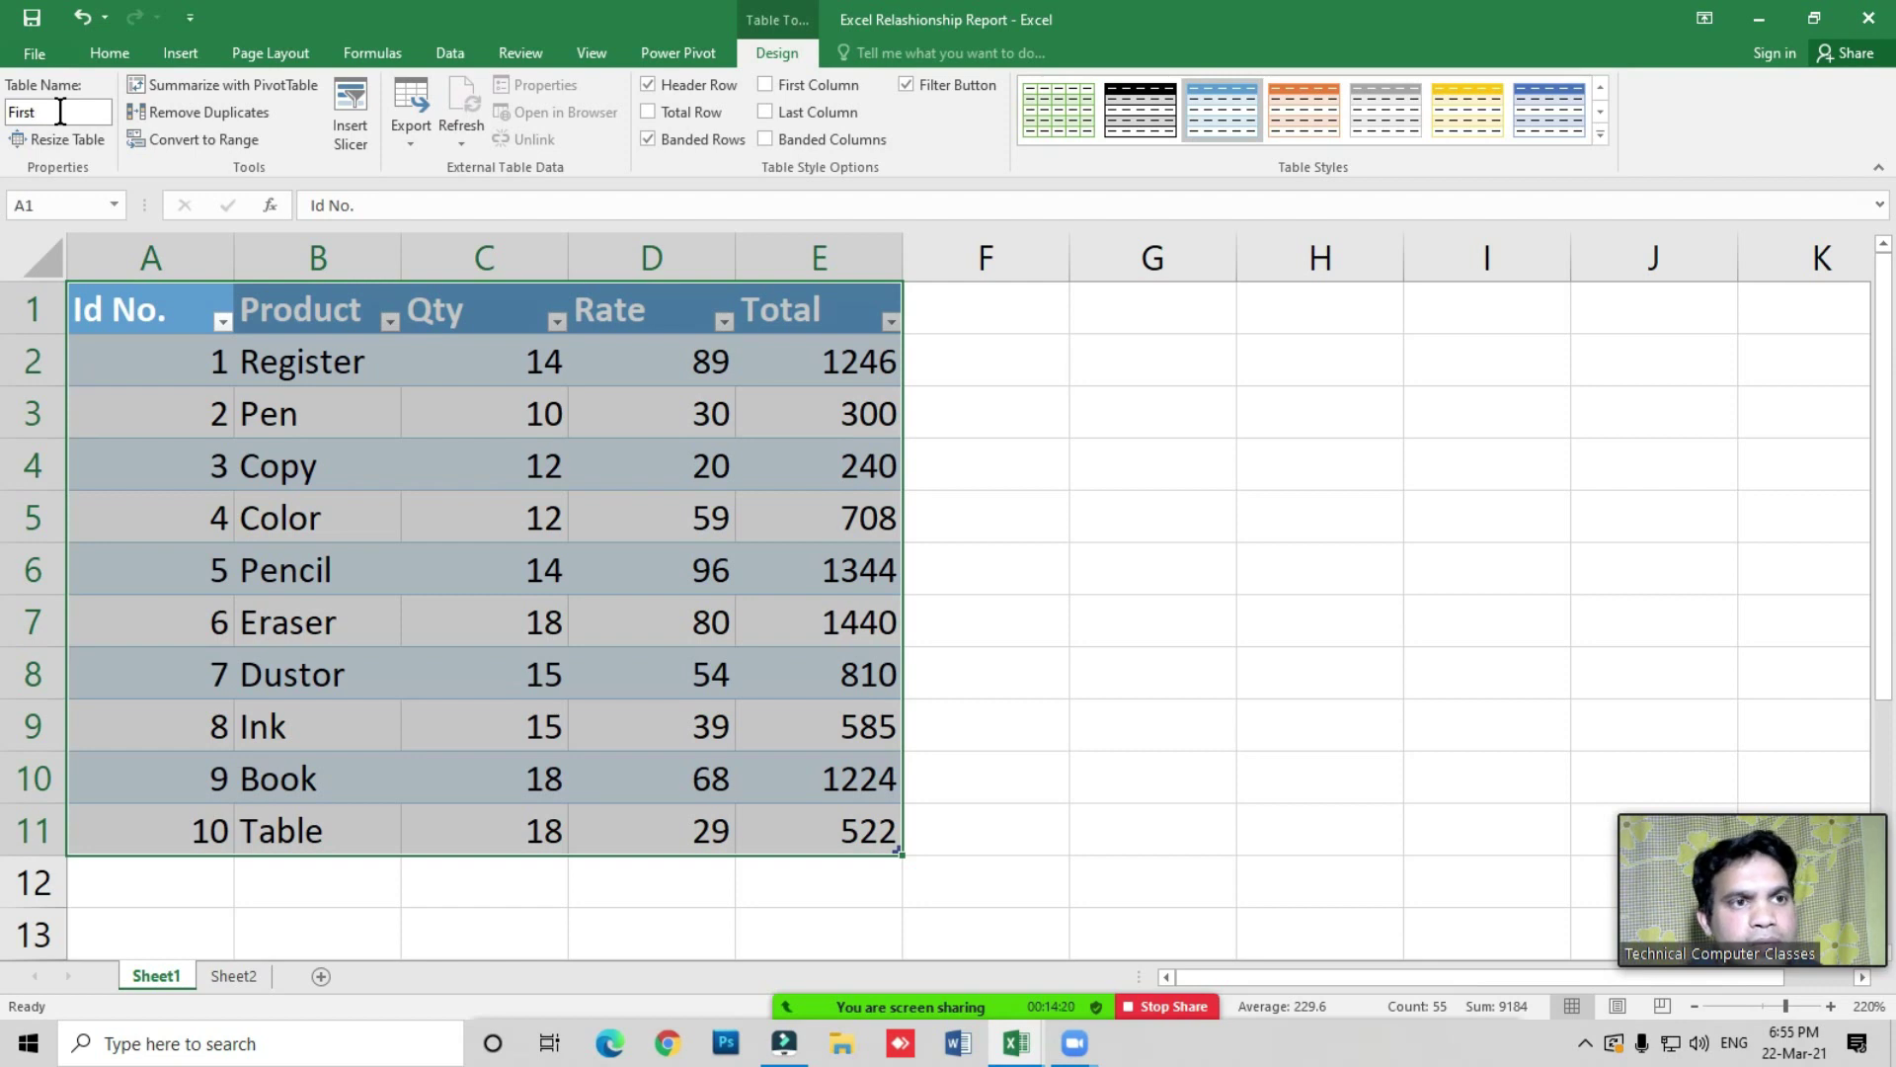
Convert Sheet2's A1:D11 data into a table with headers named Second.
left_click(252, 983)
left_click_drag(176, 309, 659, 825)
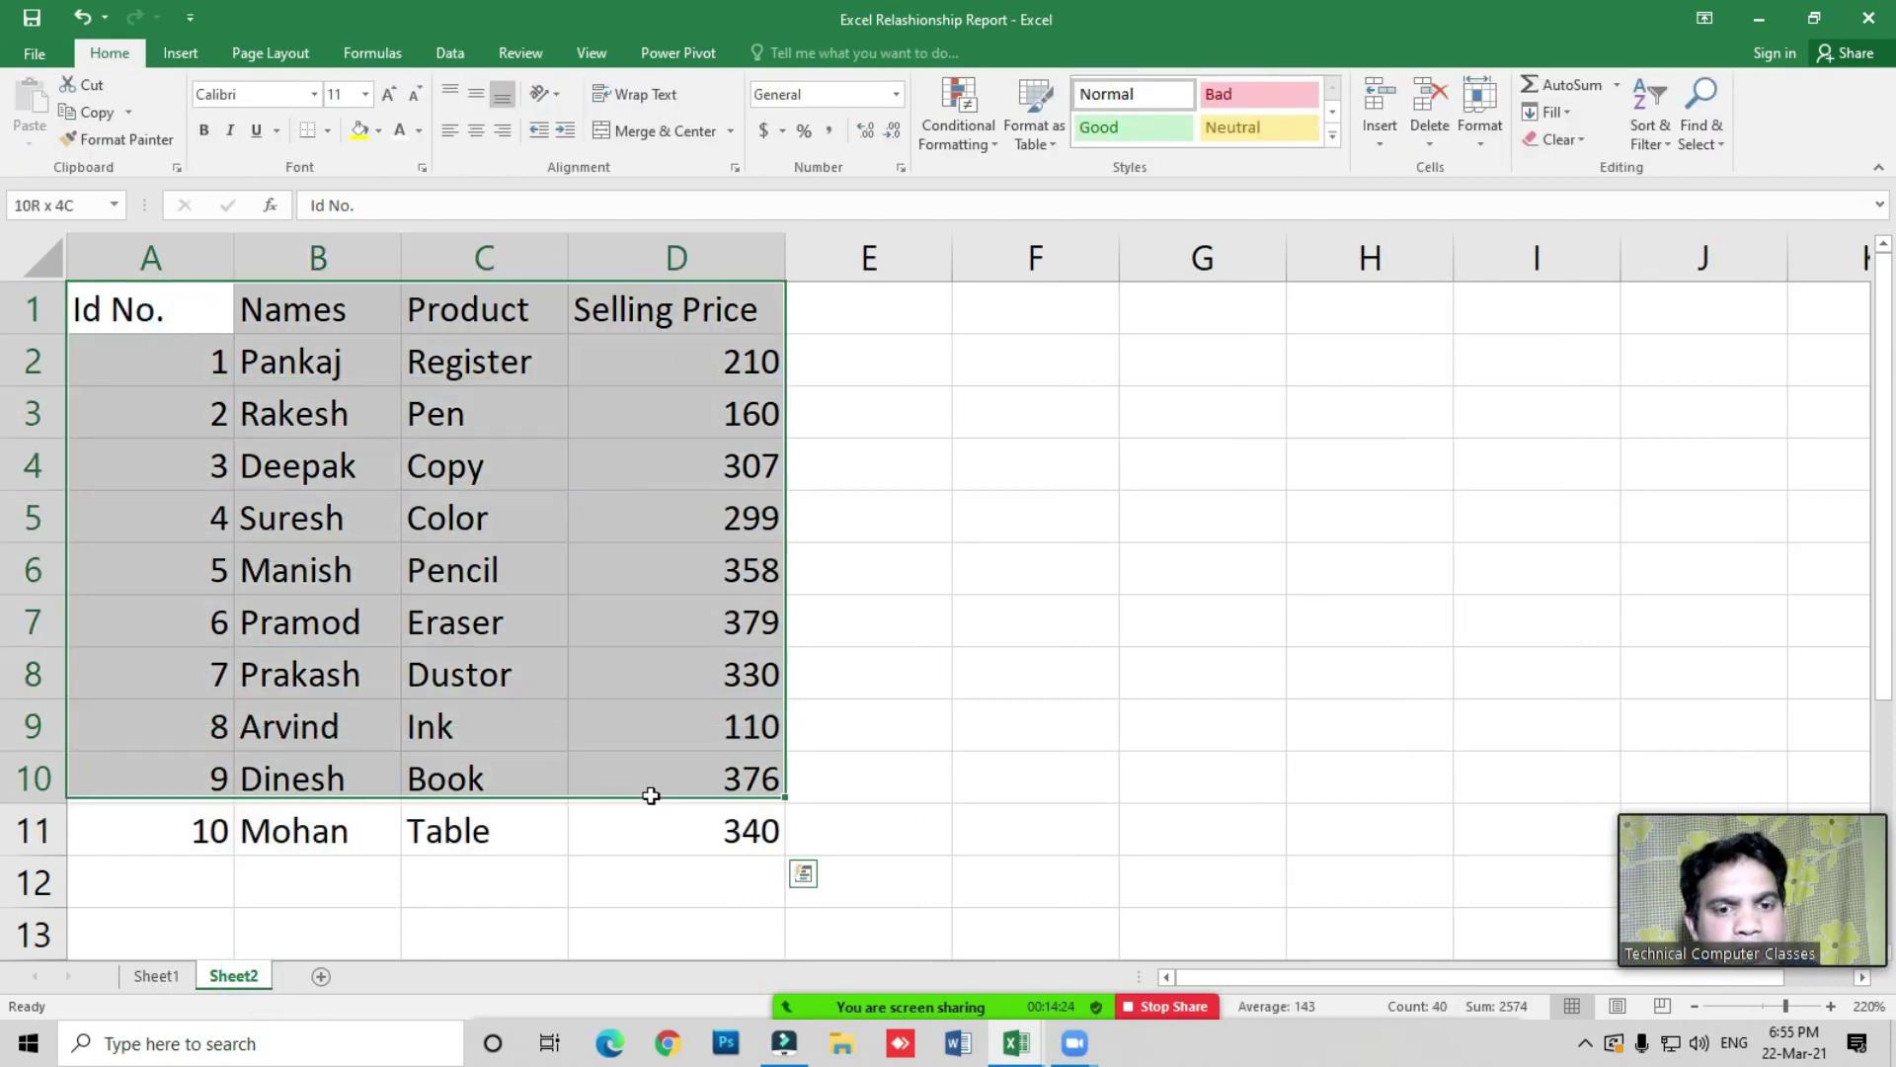
left_click(181, 53)
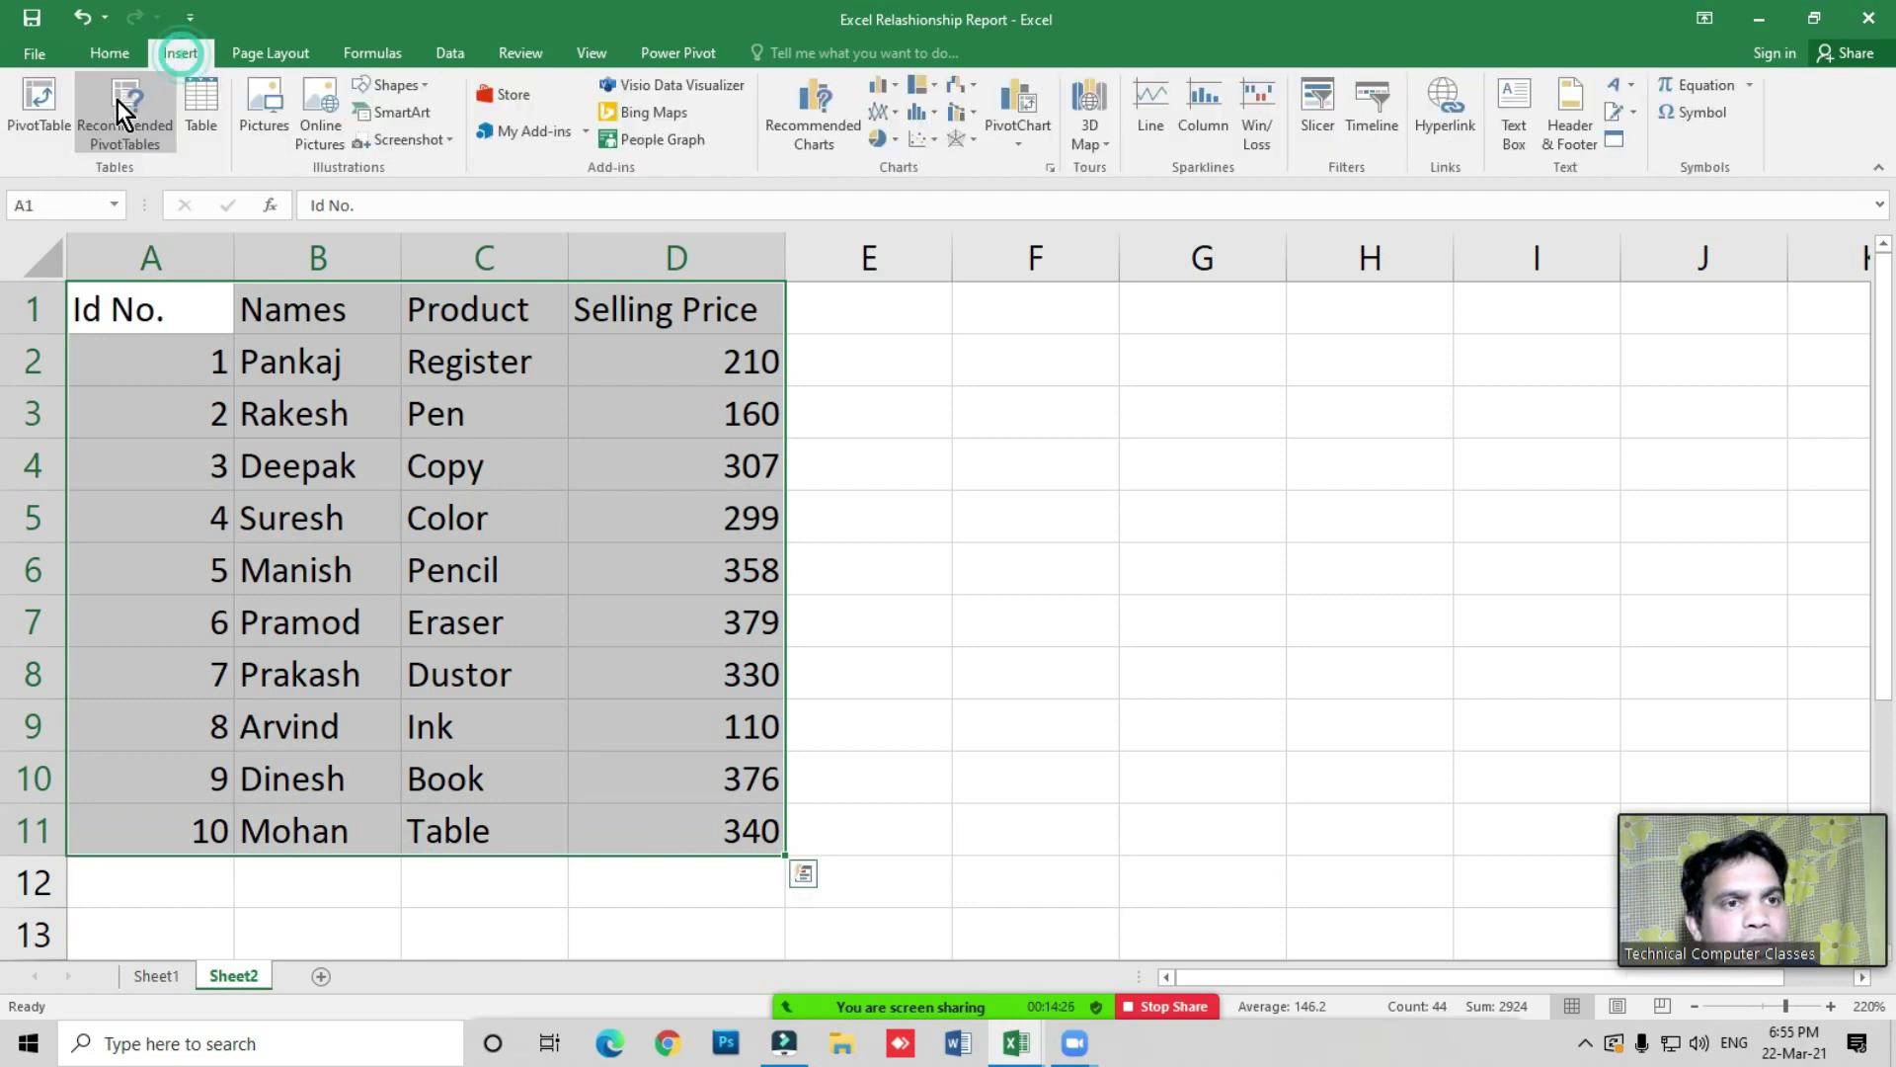
left_click(202, 108)
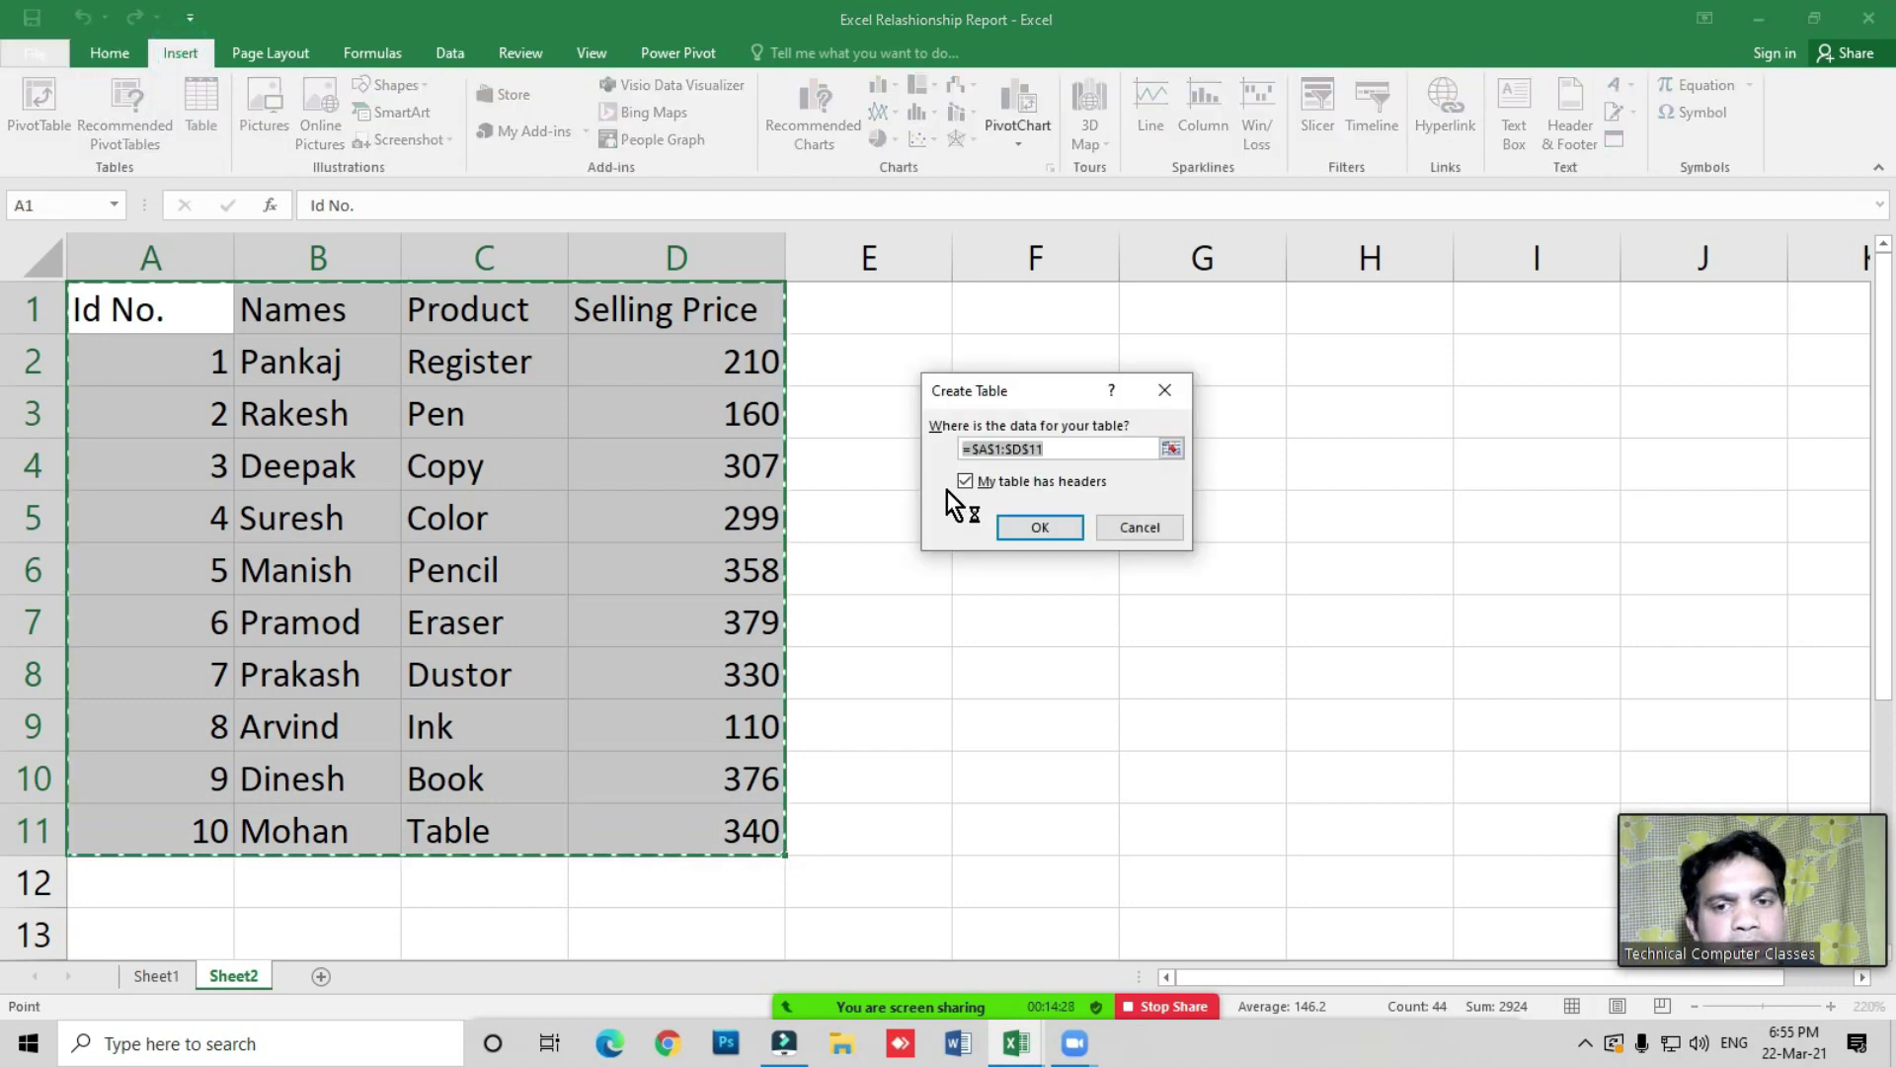
left_click(1013, 524)
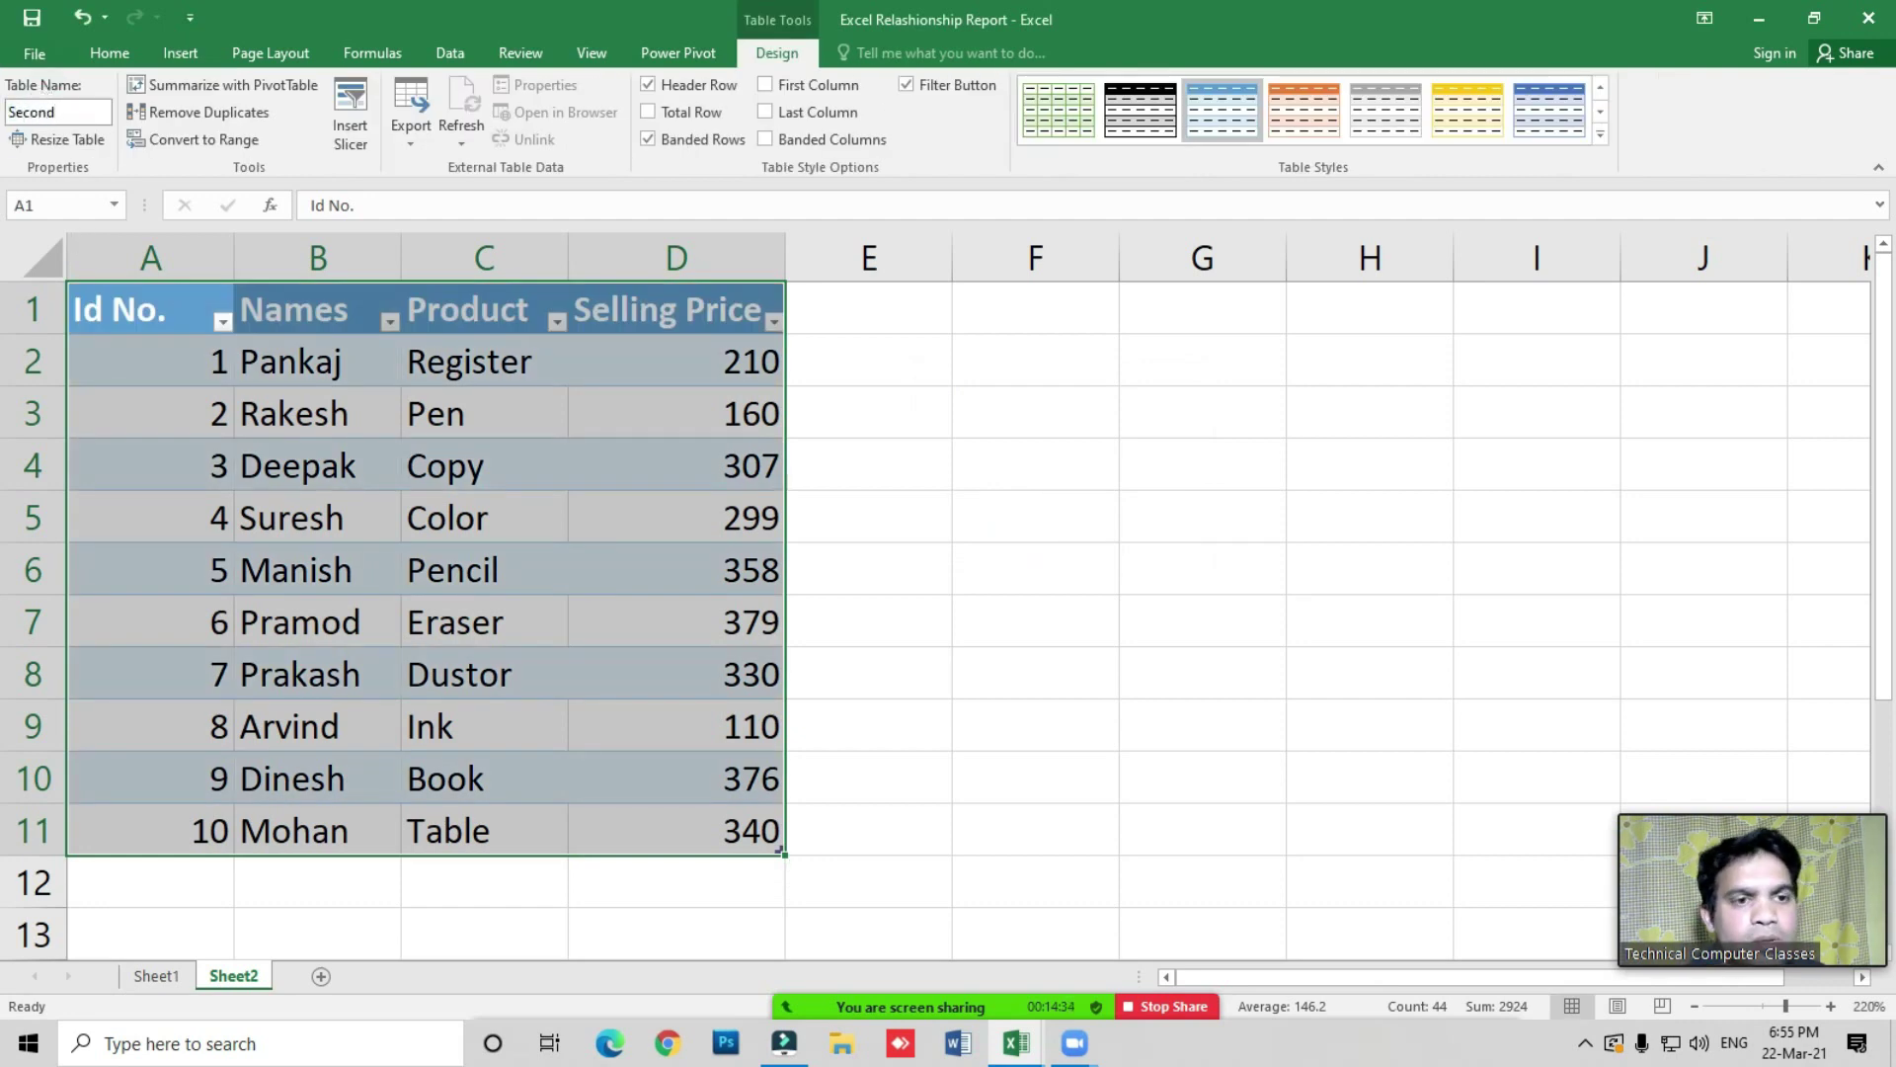
left_click(524, 634)
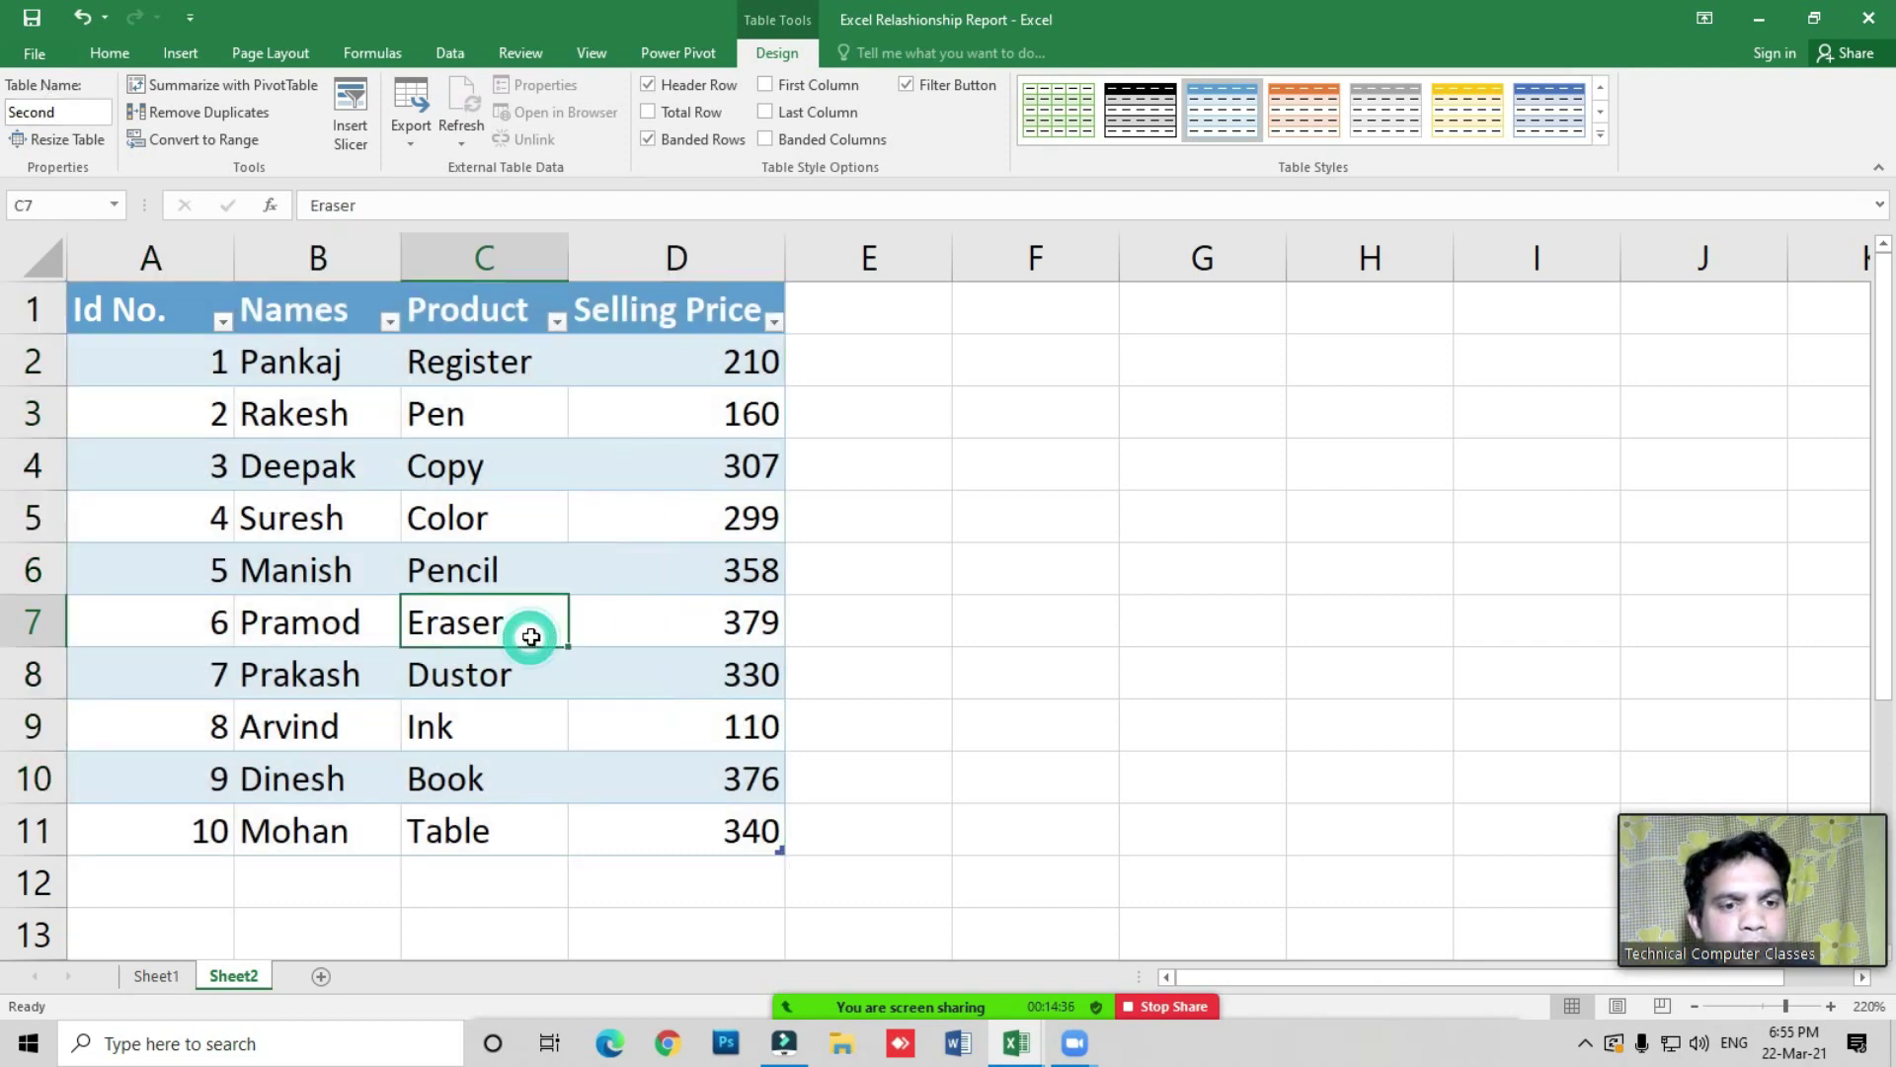
Select a cell in the First table and start a PivotTable from it.
left_click(177, 976)
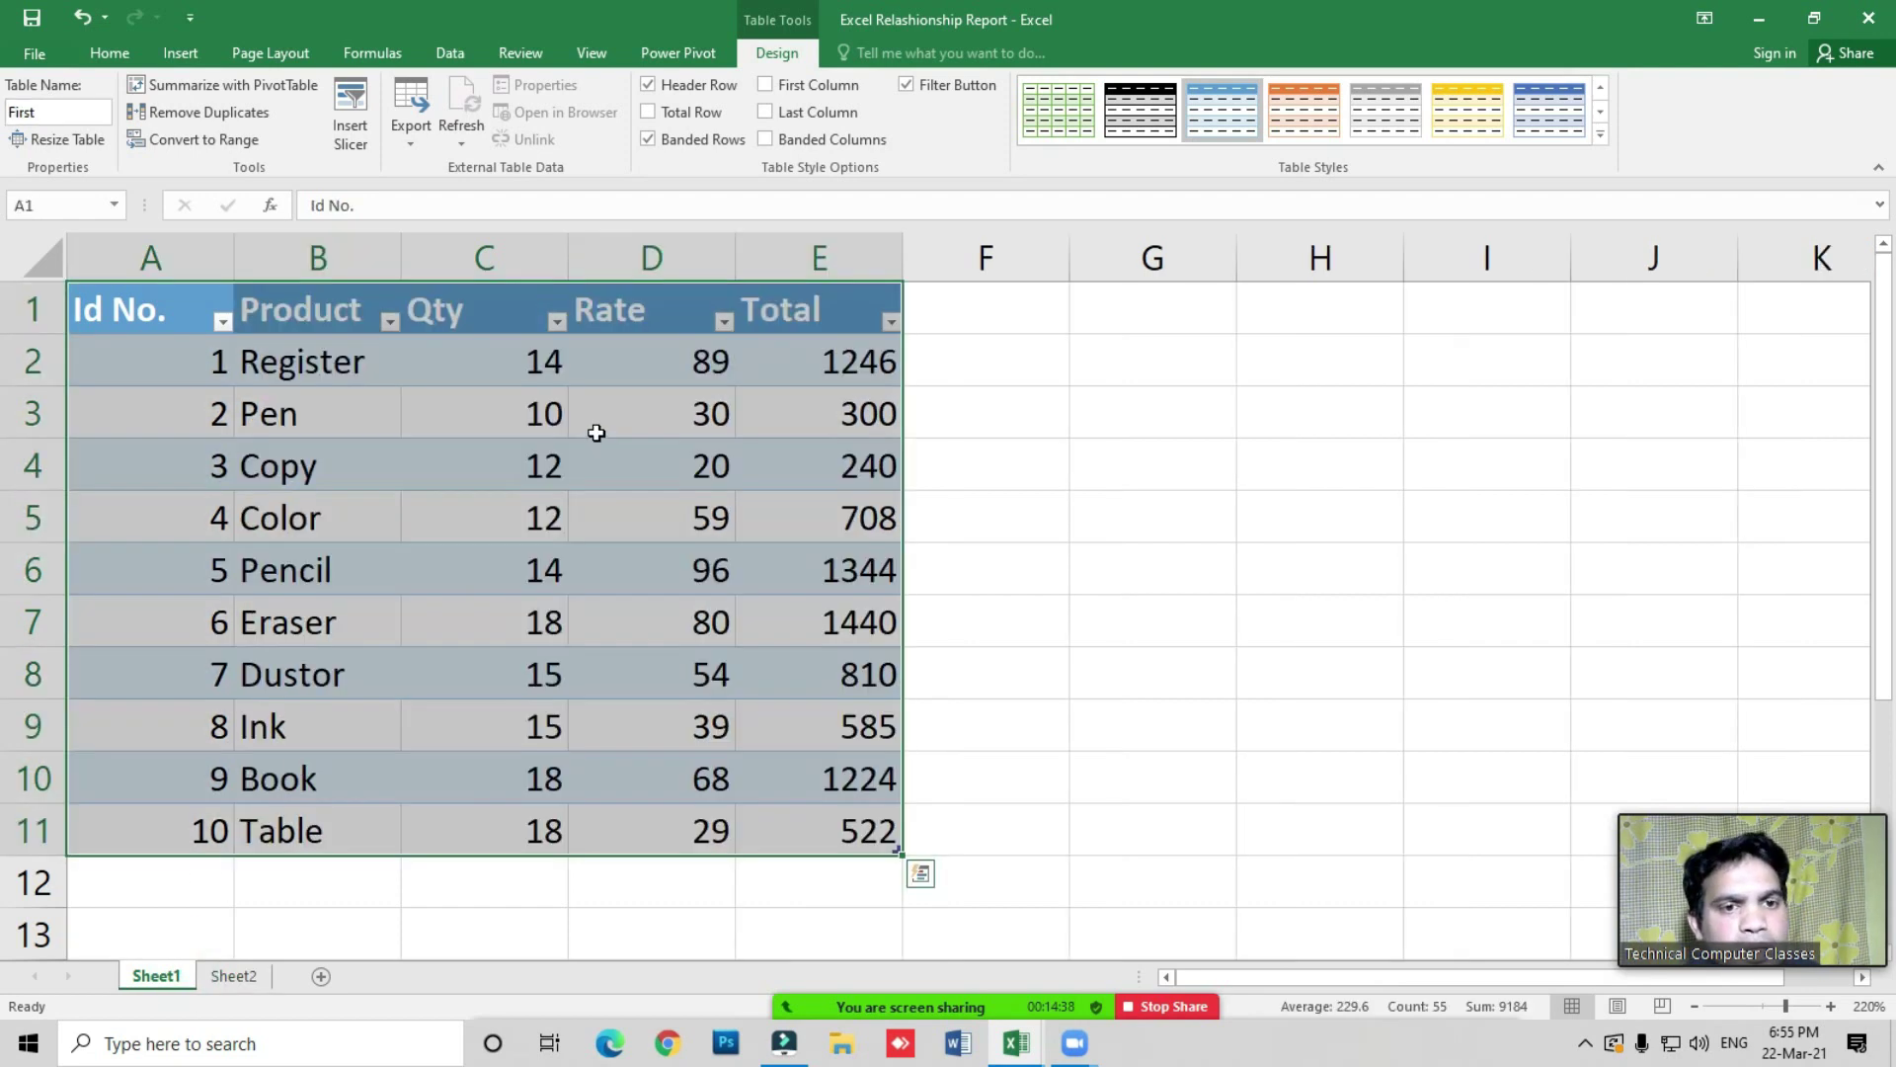
left_click(597, 425)
left_click(182, 55)
left_click(36, 103)
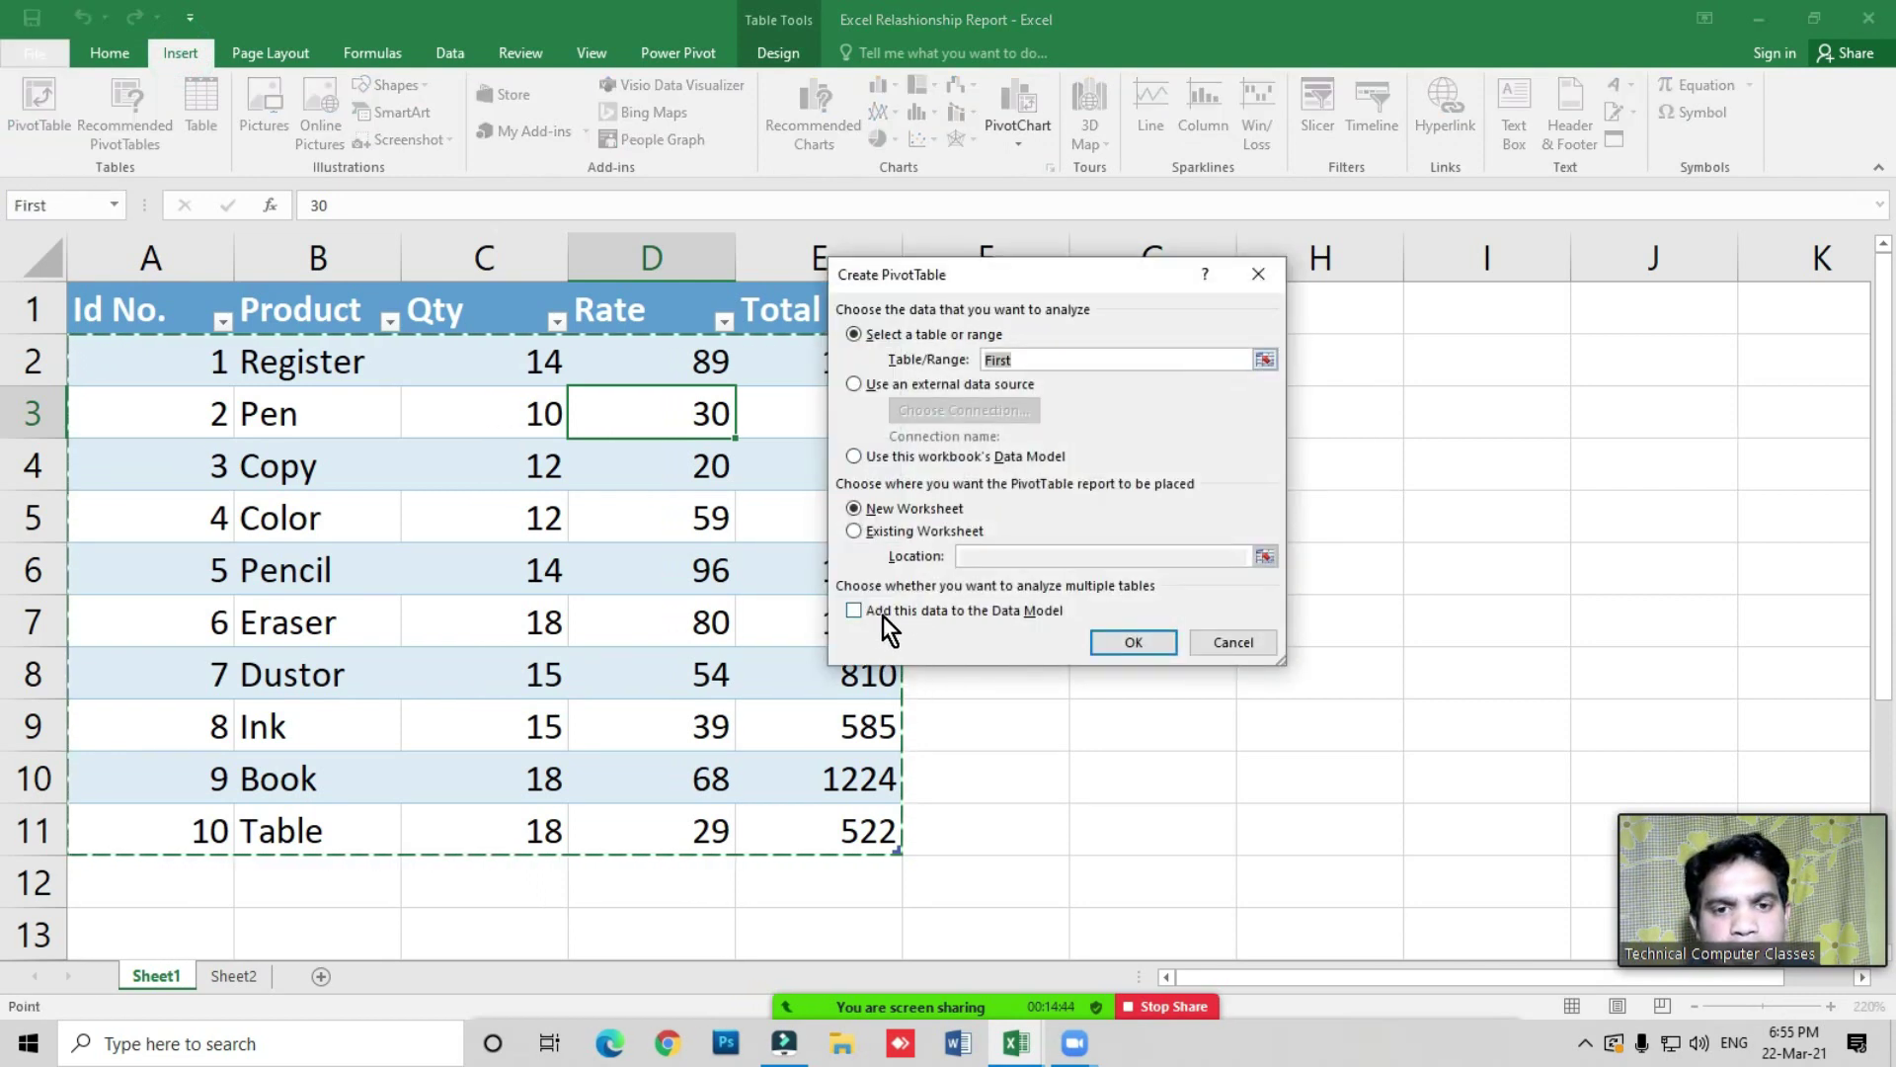
Create the PivotTable on a new sheet with the data added to the Data Model.
left_click(996, 614)
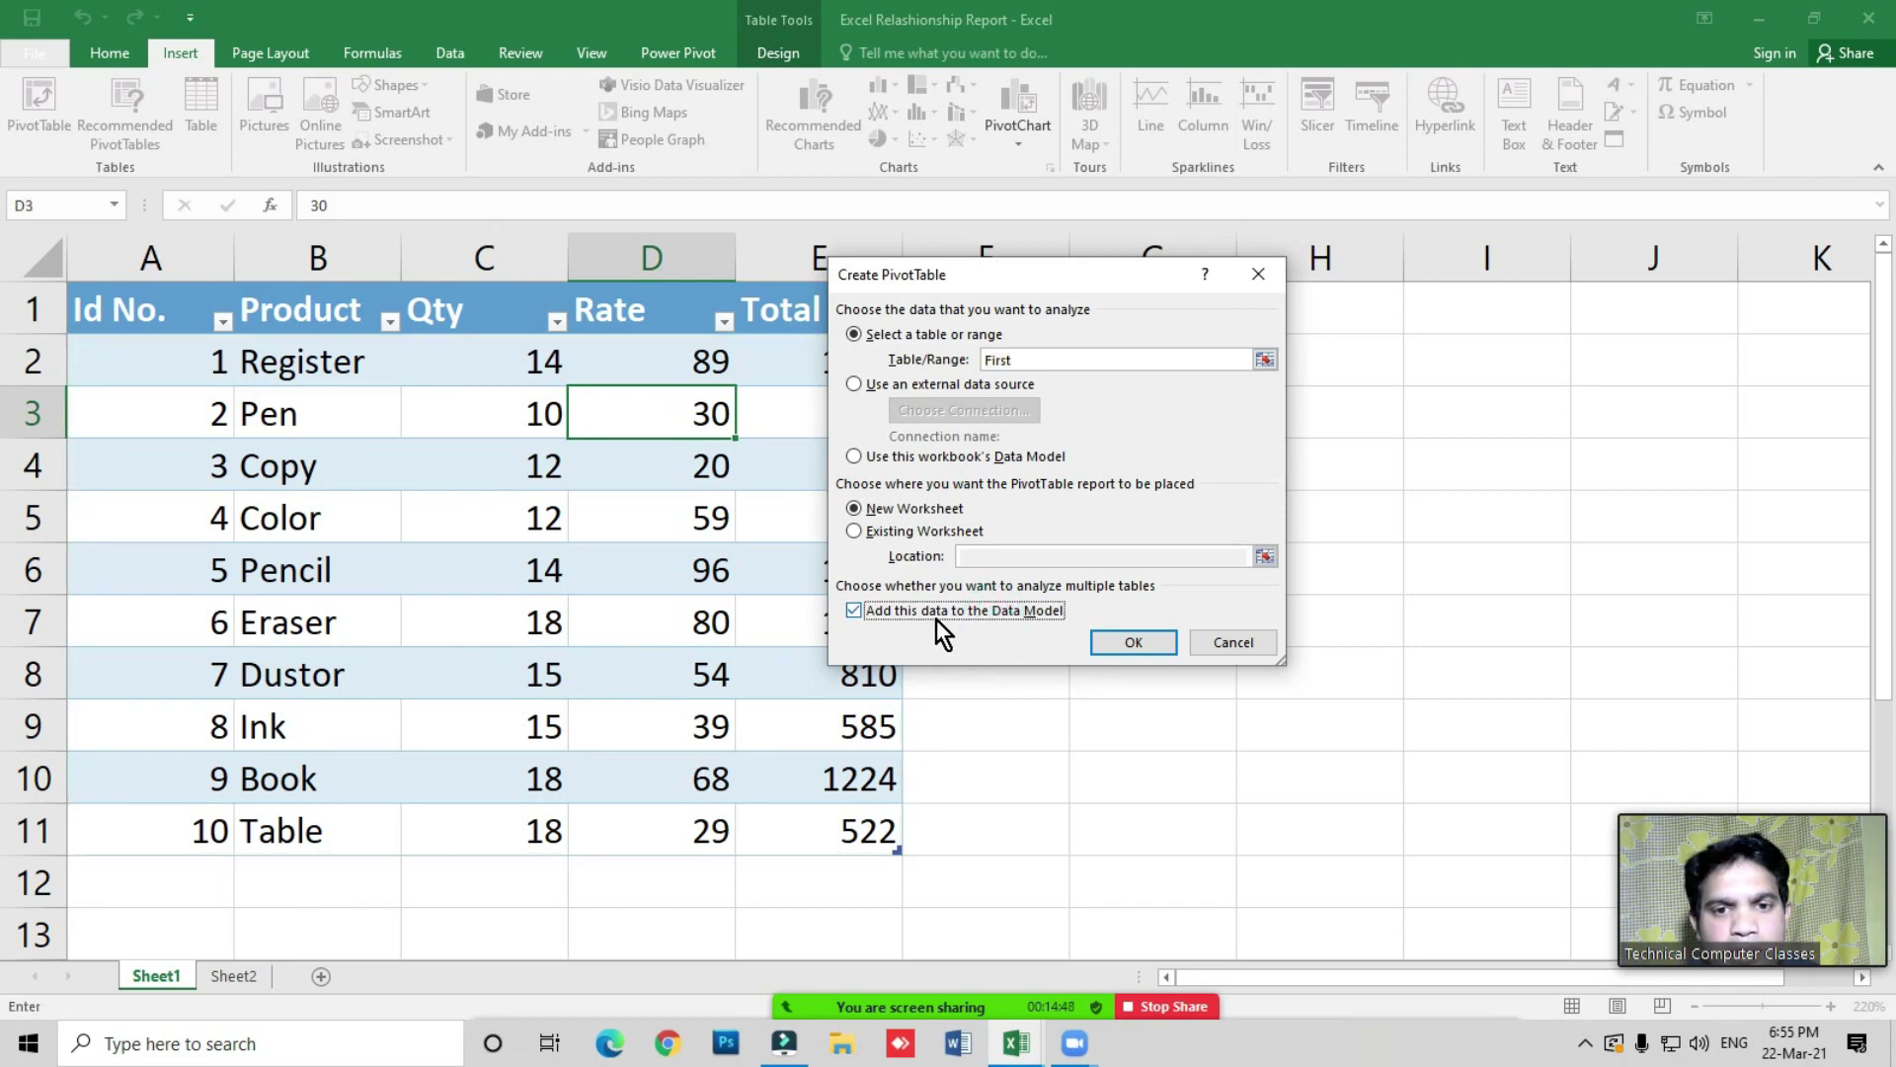
left_click(1140, 643)
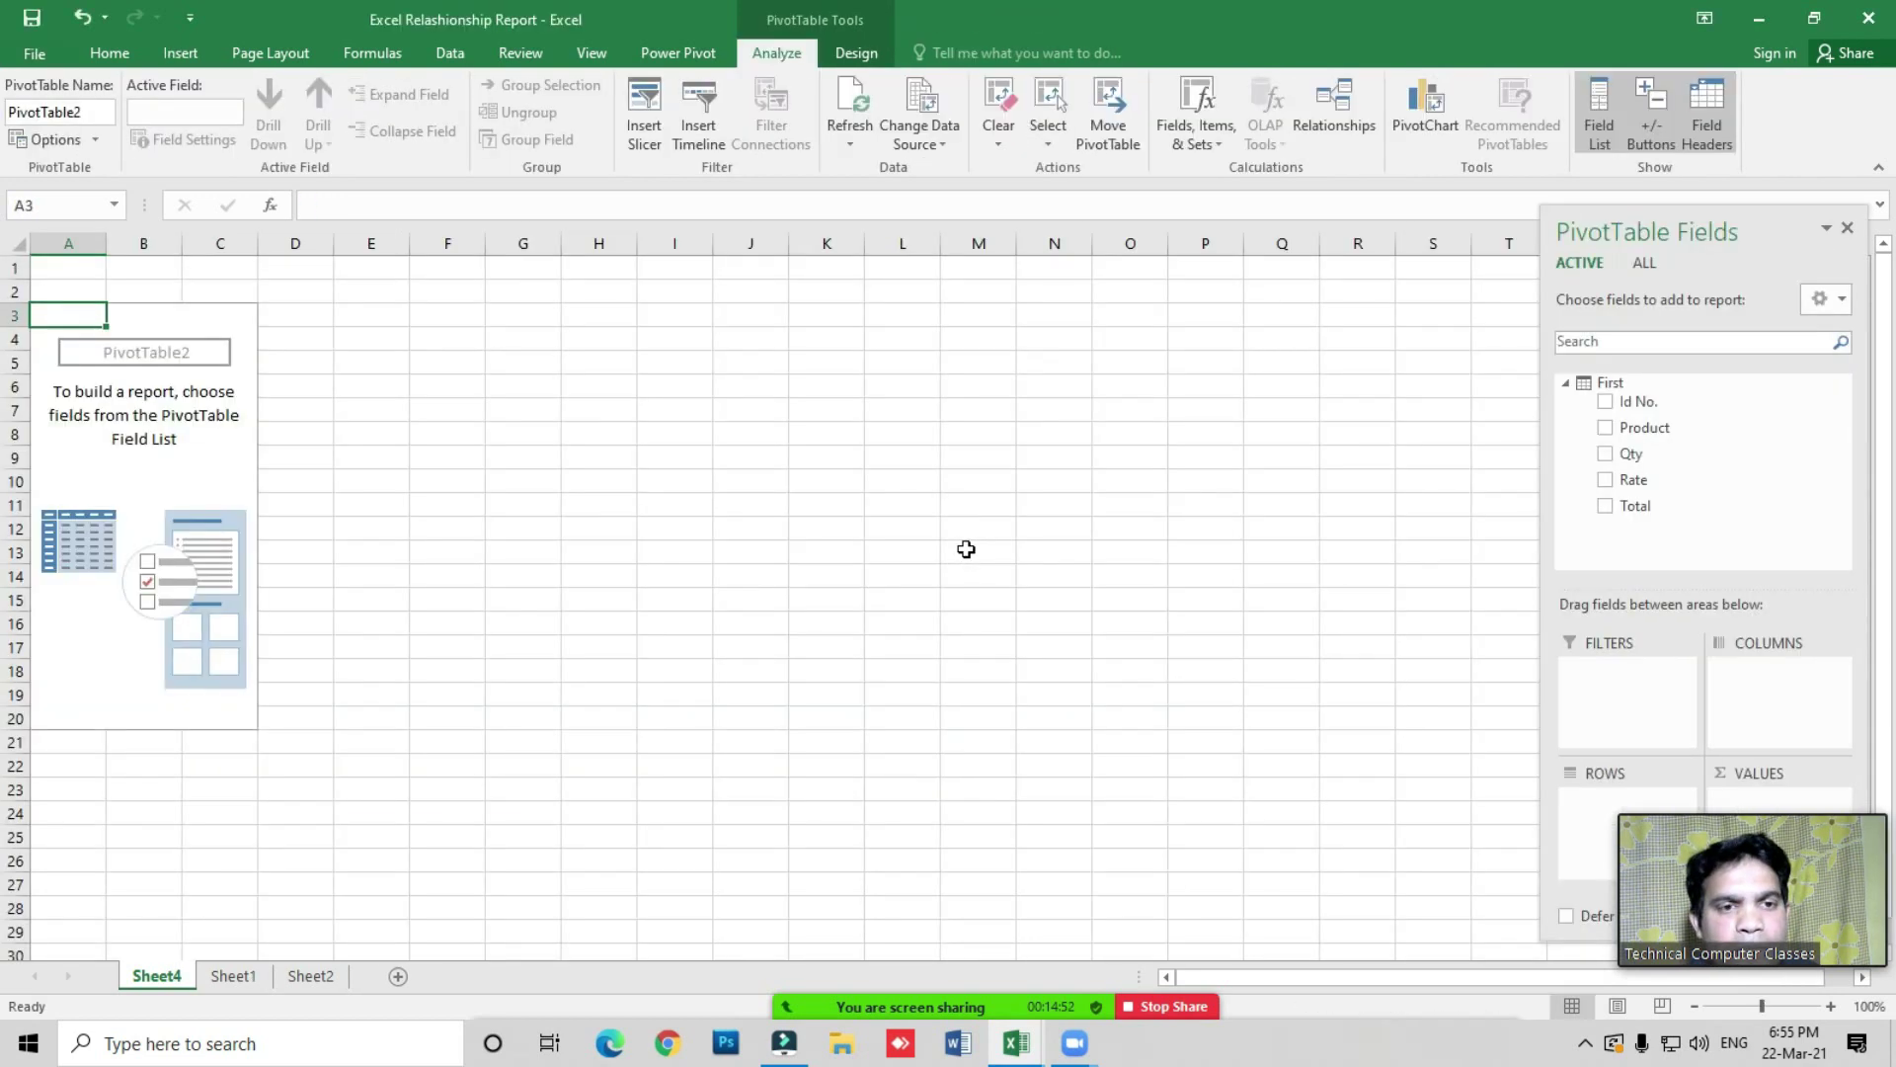
left_click(172, 434)
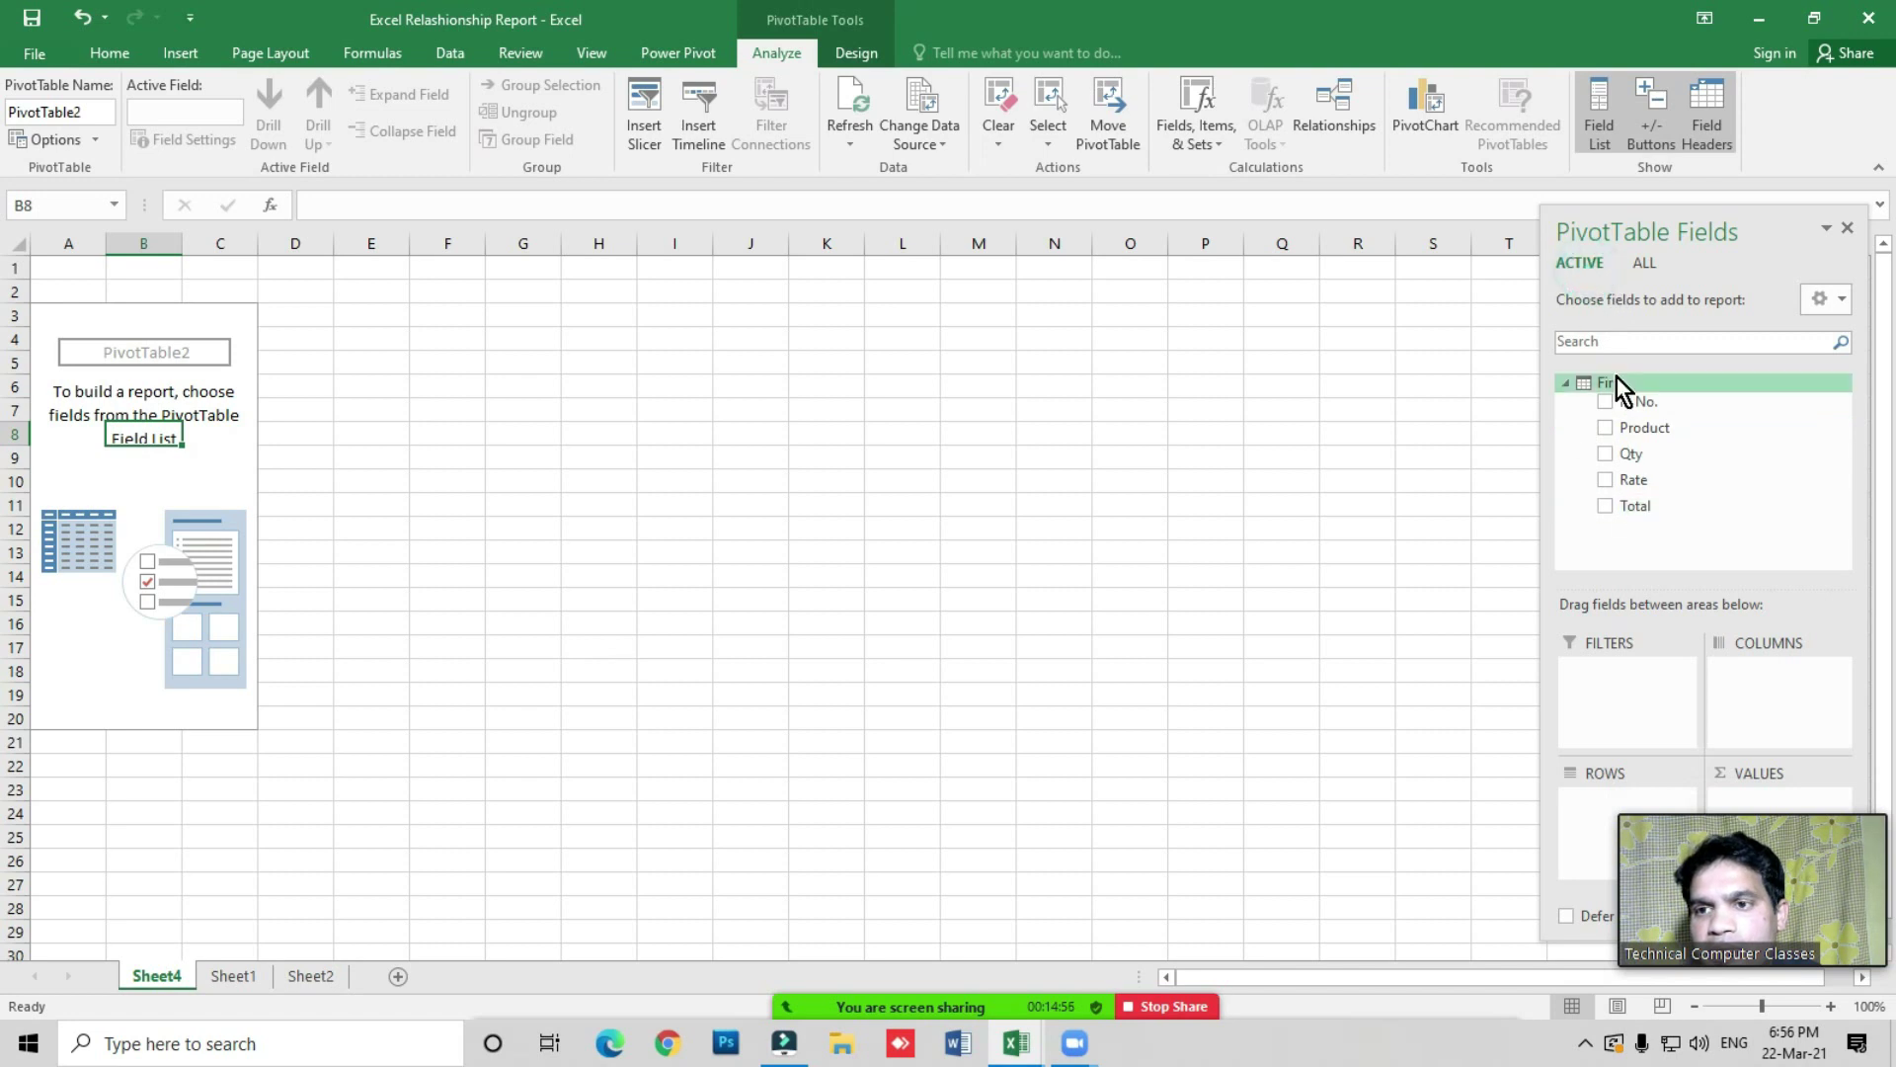
Show the Second table in the active field list from the ALL tab.
left_click(1644, 261)
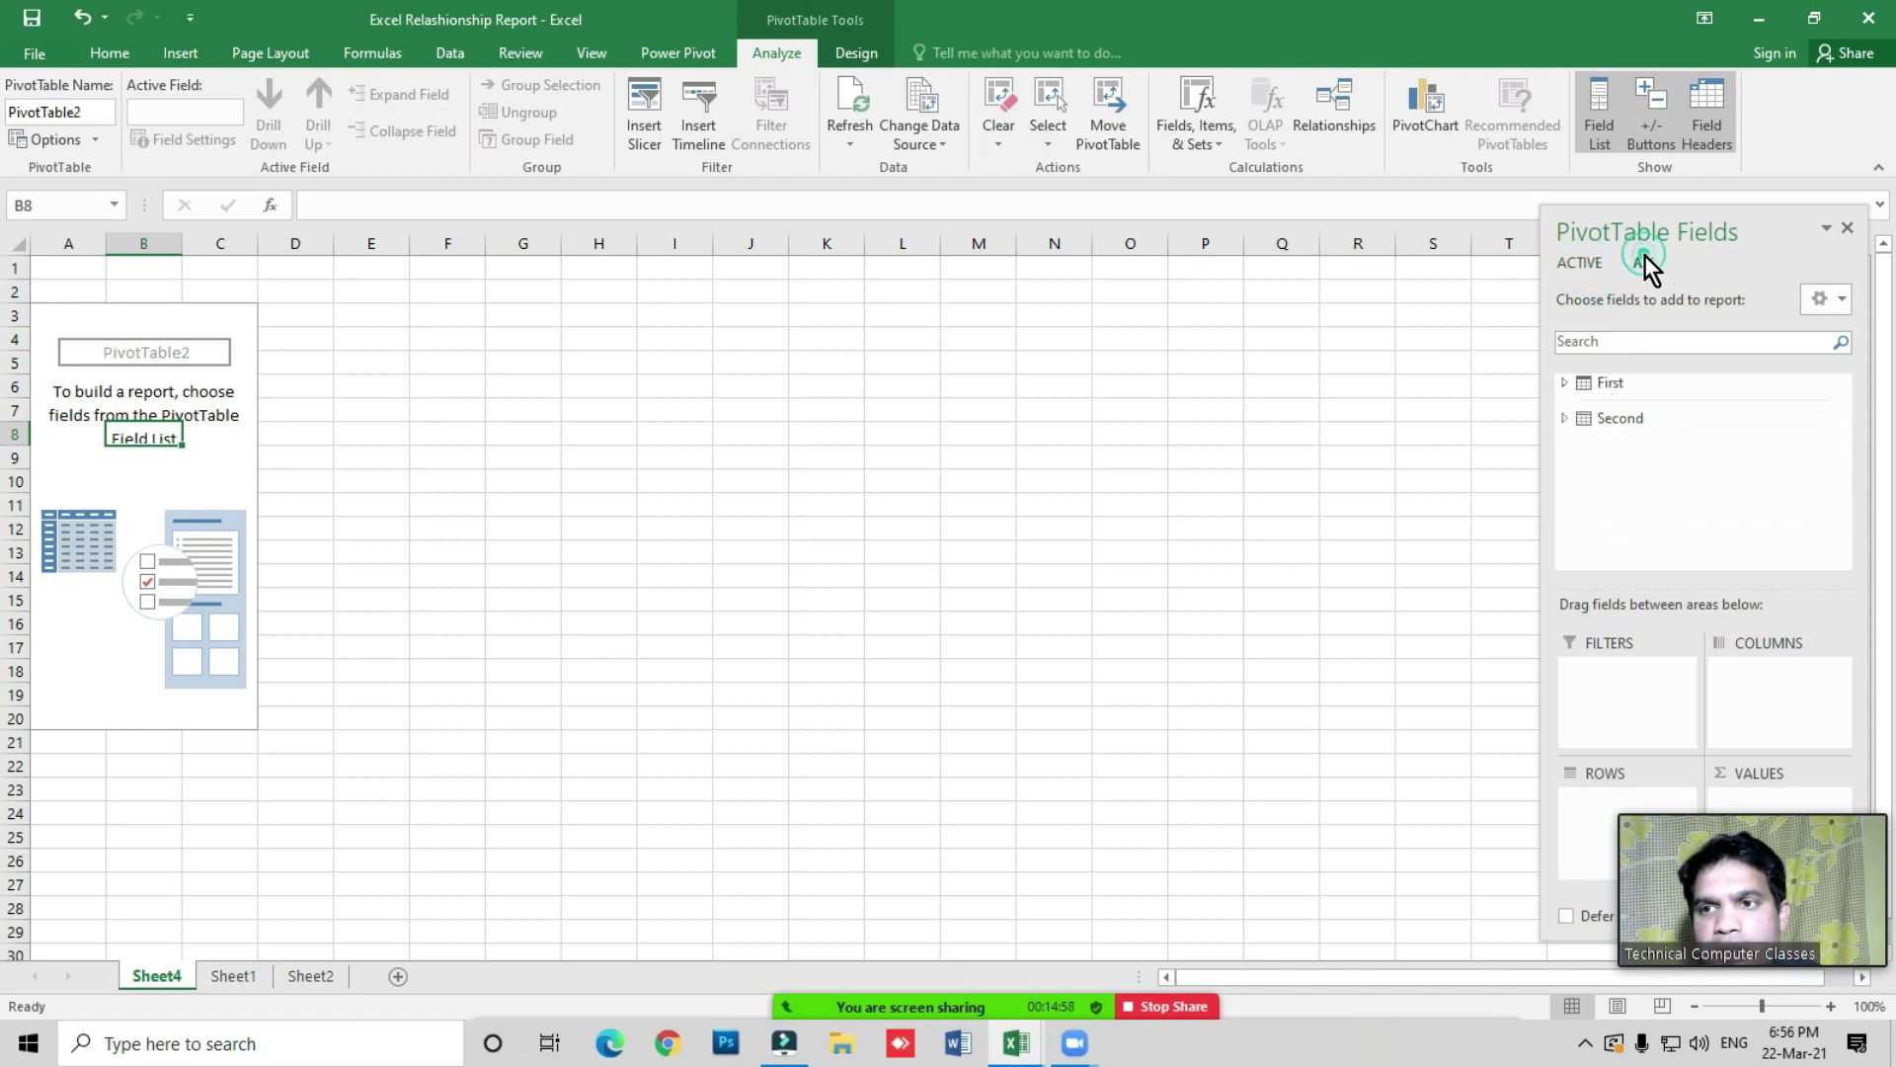
right_click(1626, 421)
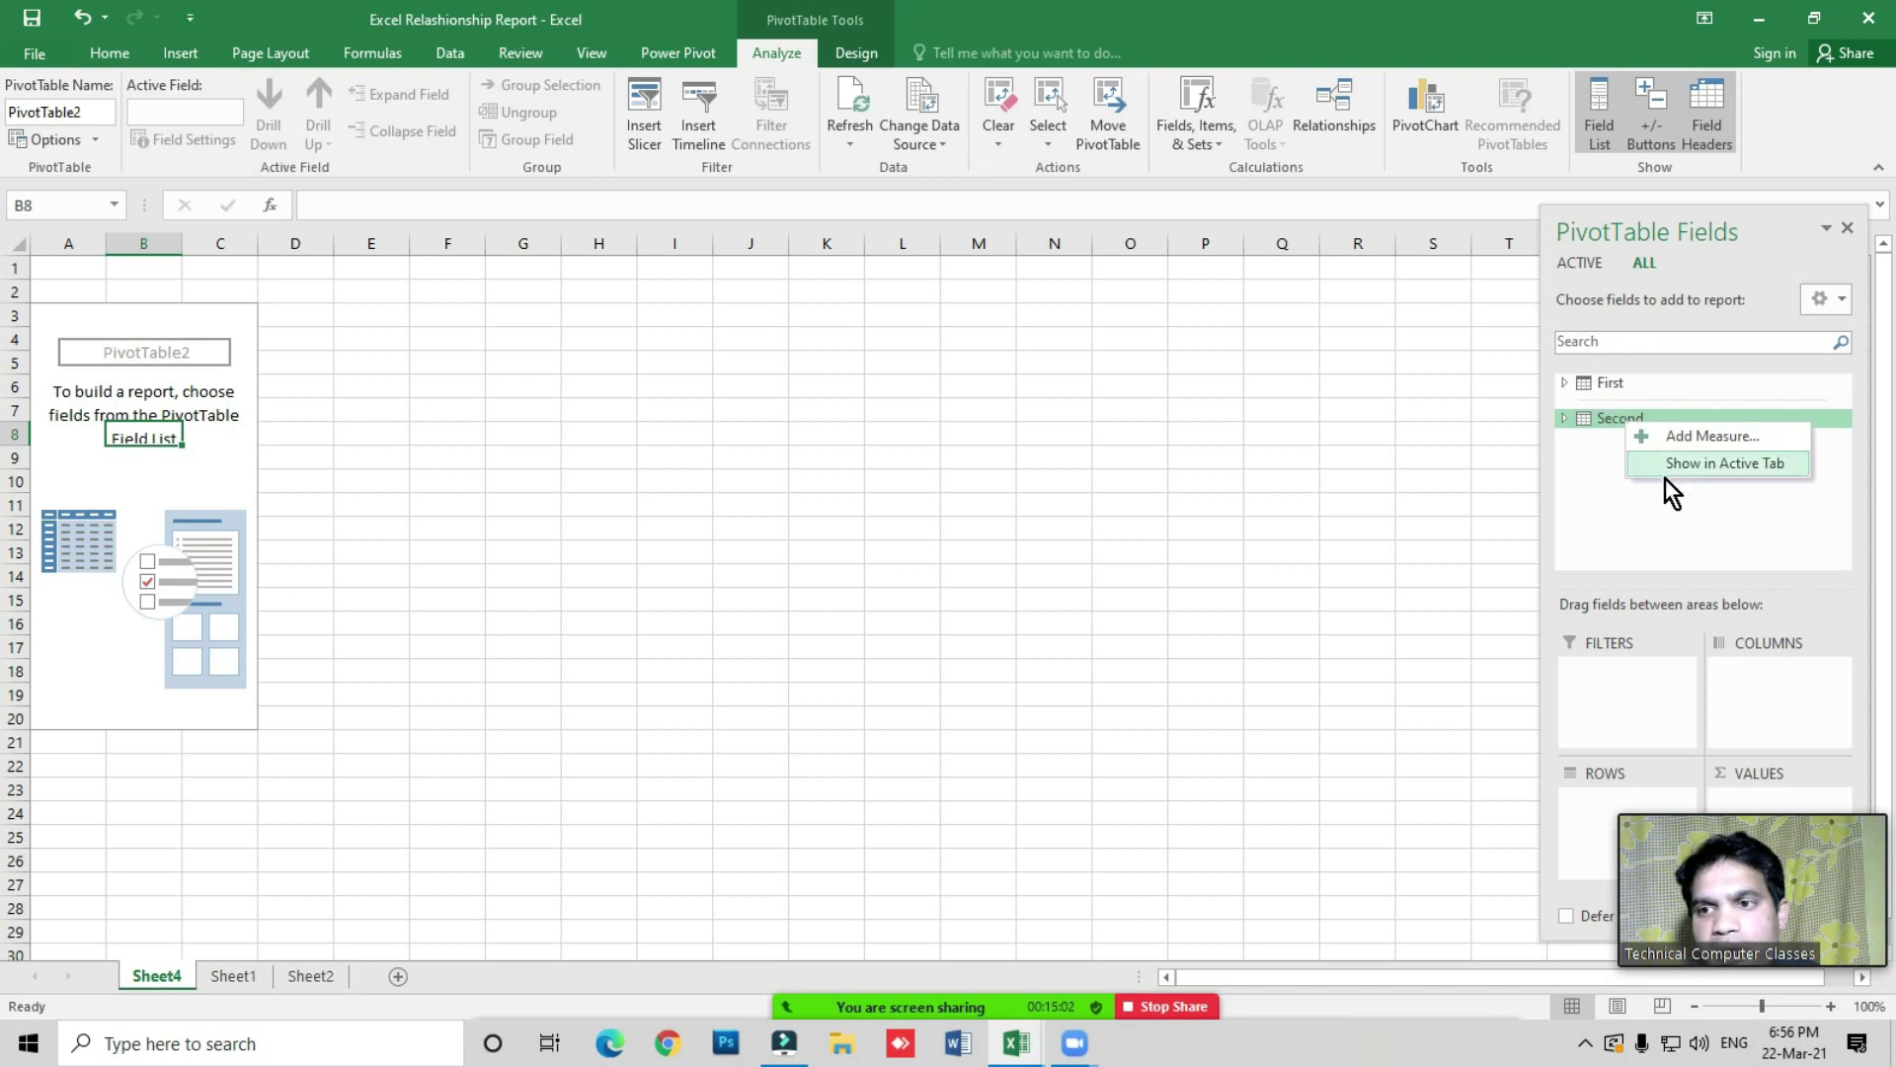
left_click(1744, 465)
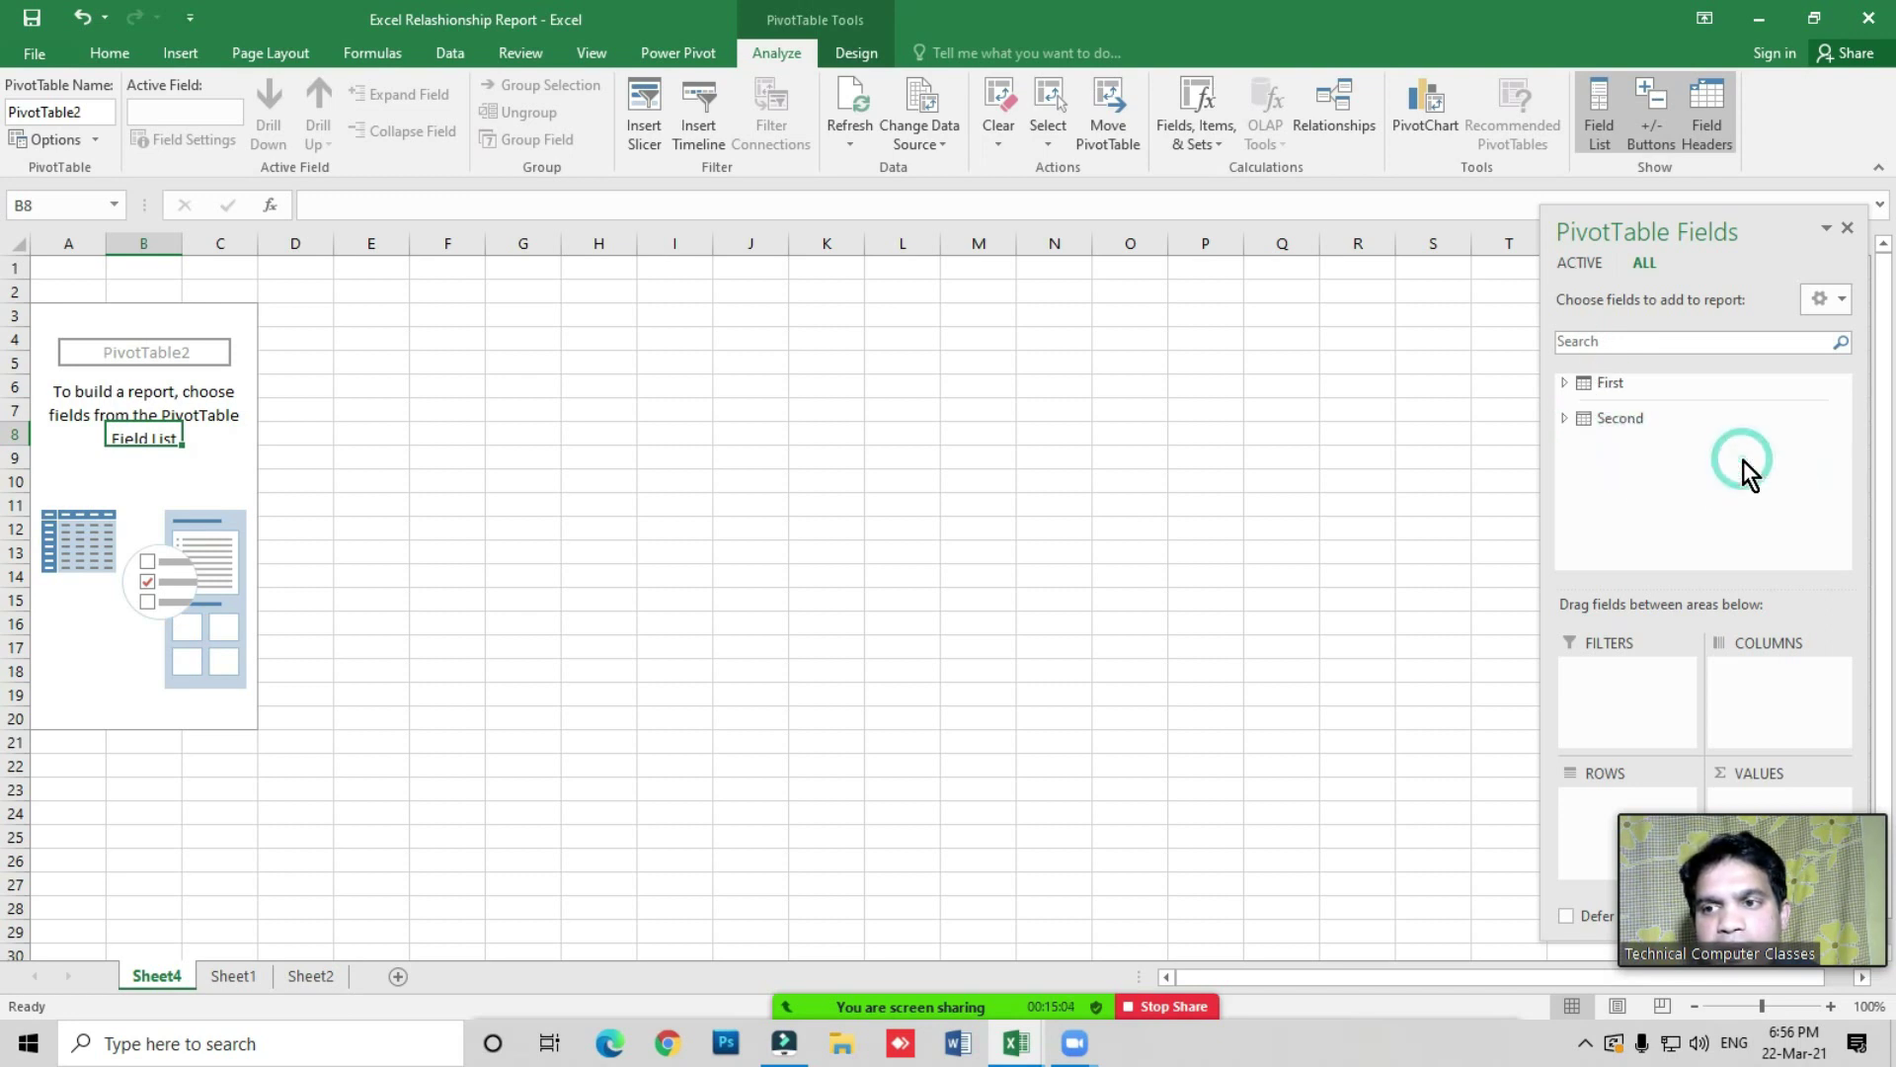
left_click(1582, 261)
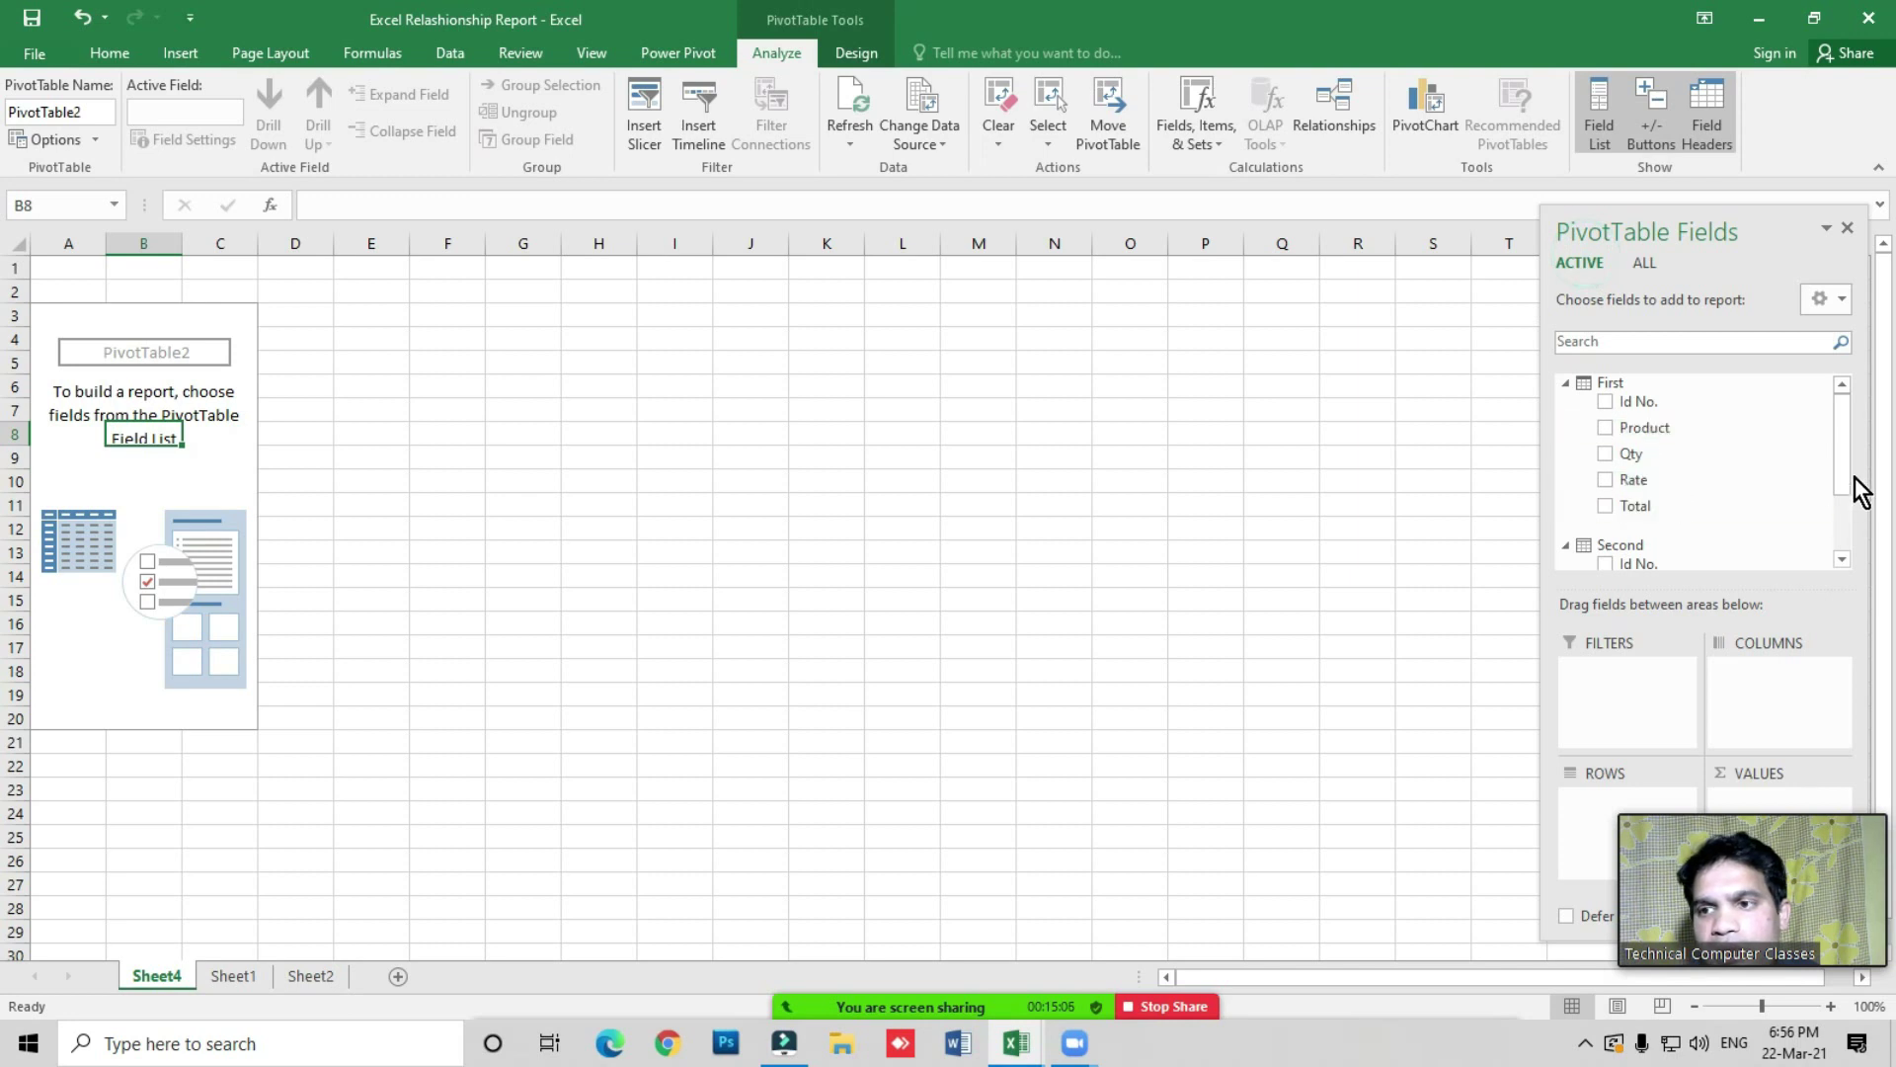
mouse_move(1850, 449)
left_mouse_down()
mouse_move(1854, 517)
mouse_move(1841, 434)
left_mouse_up()
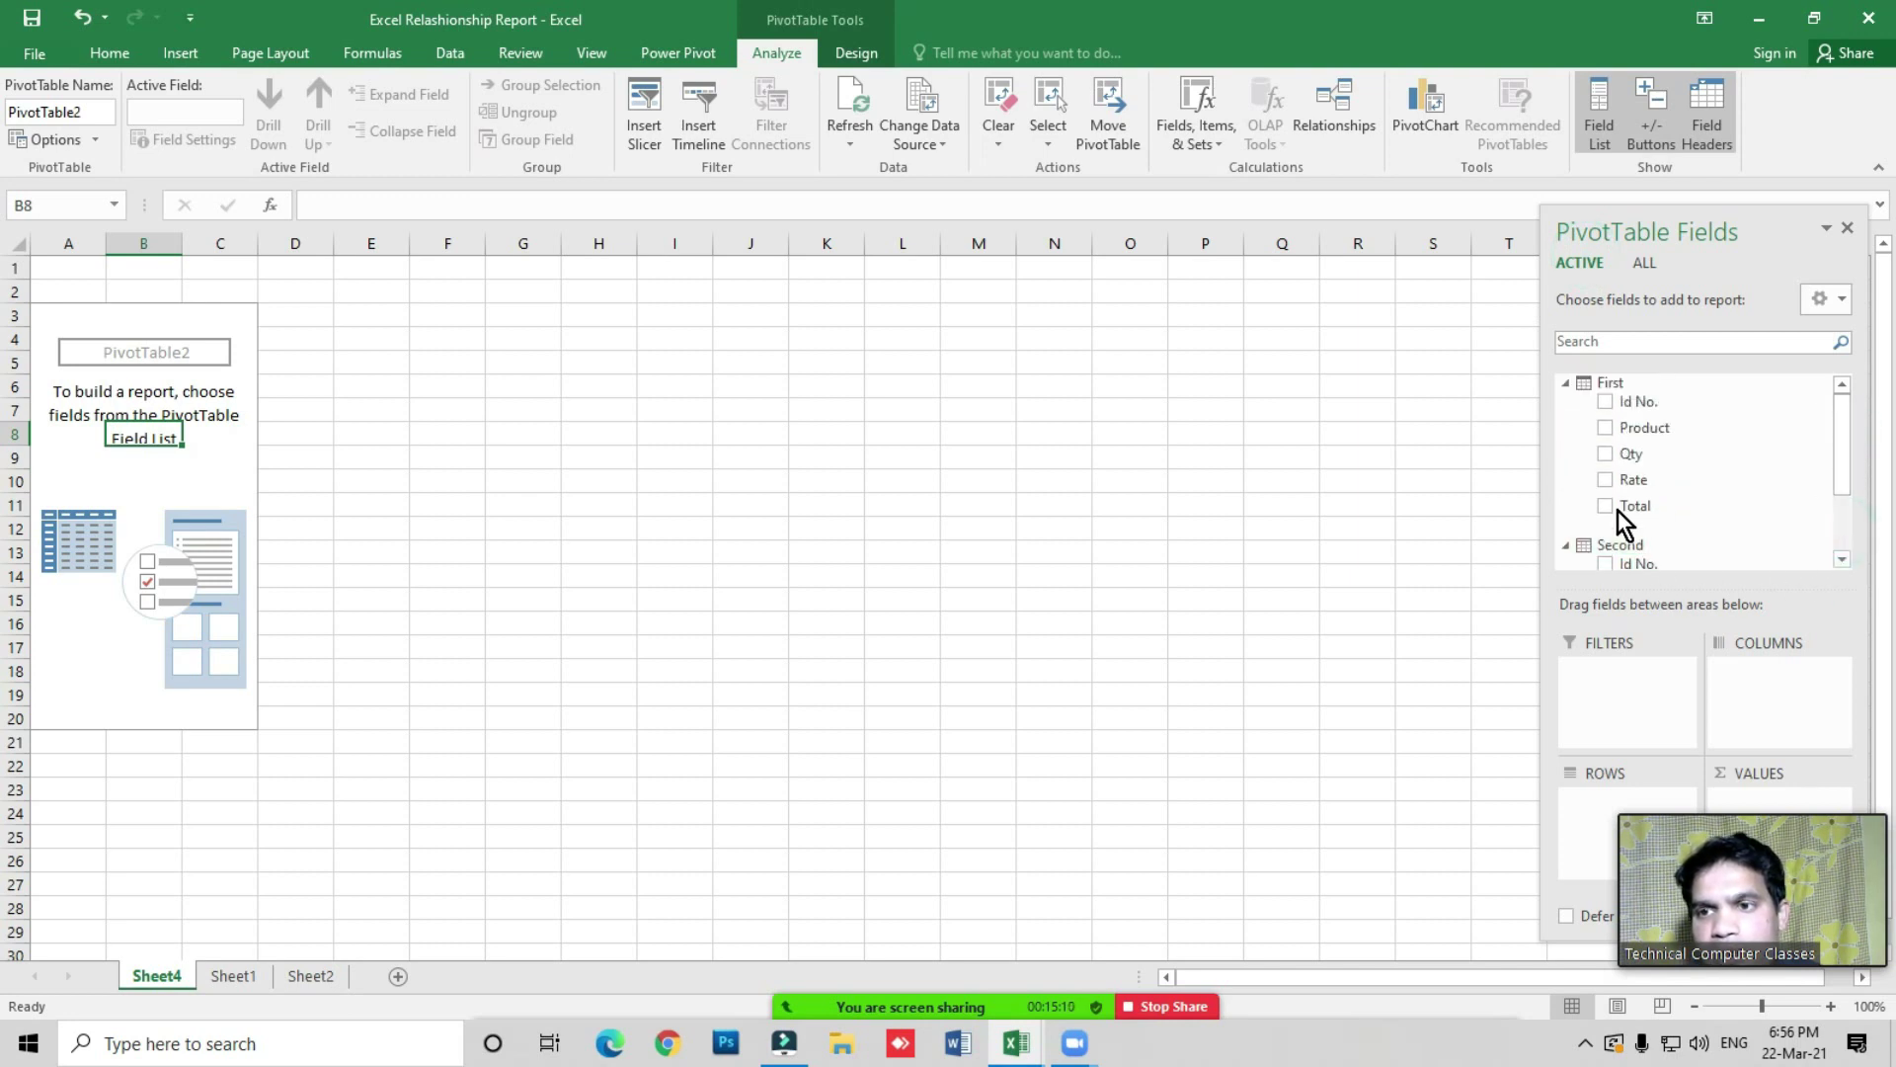
Tick First's Product, Qty, Rate and Total fields, then untick them all again.
left_click(1607, 430)
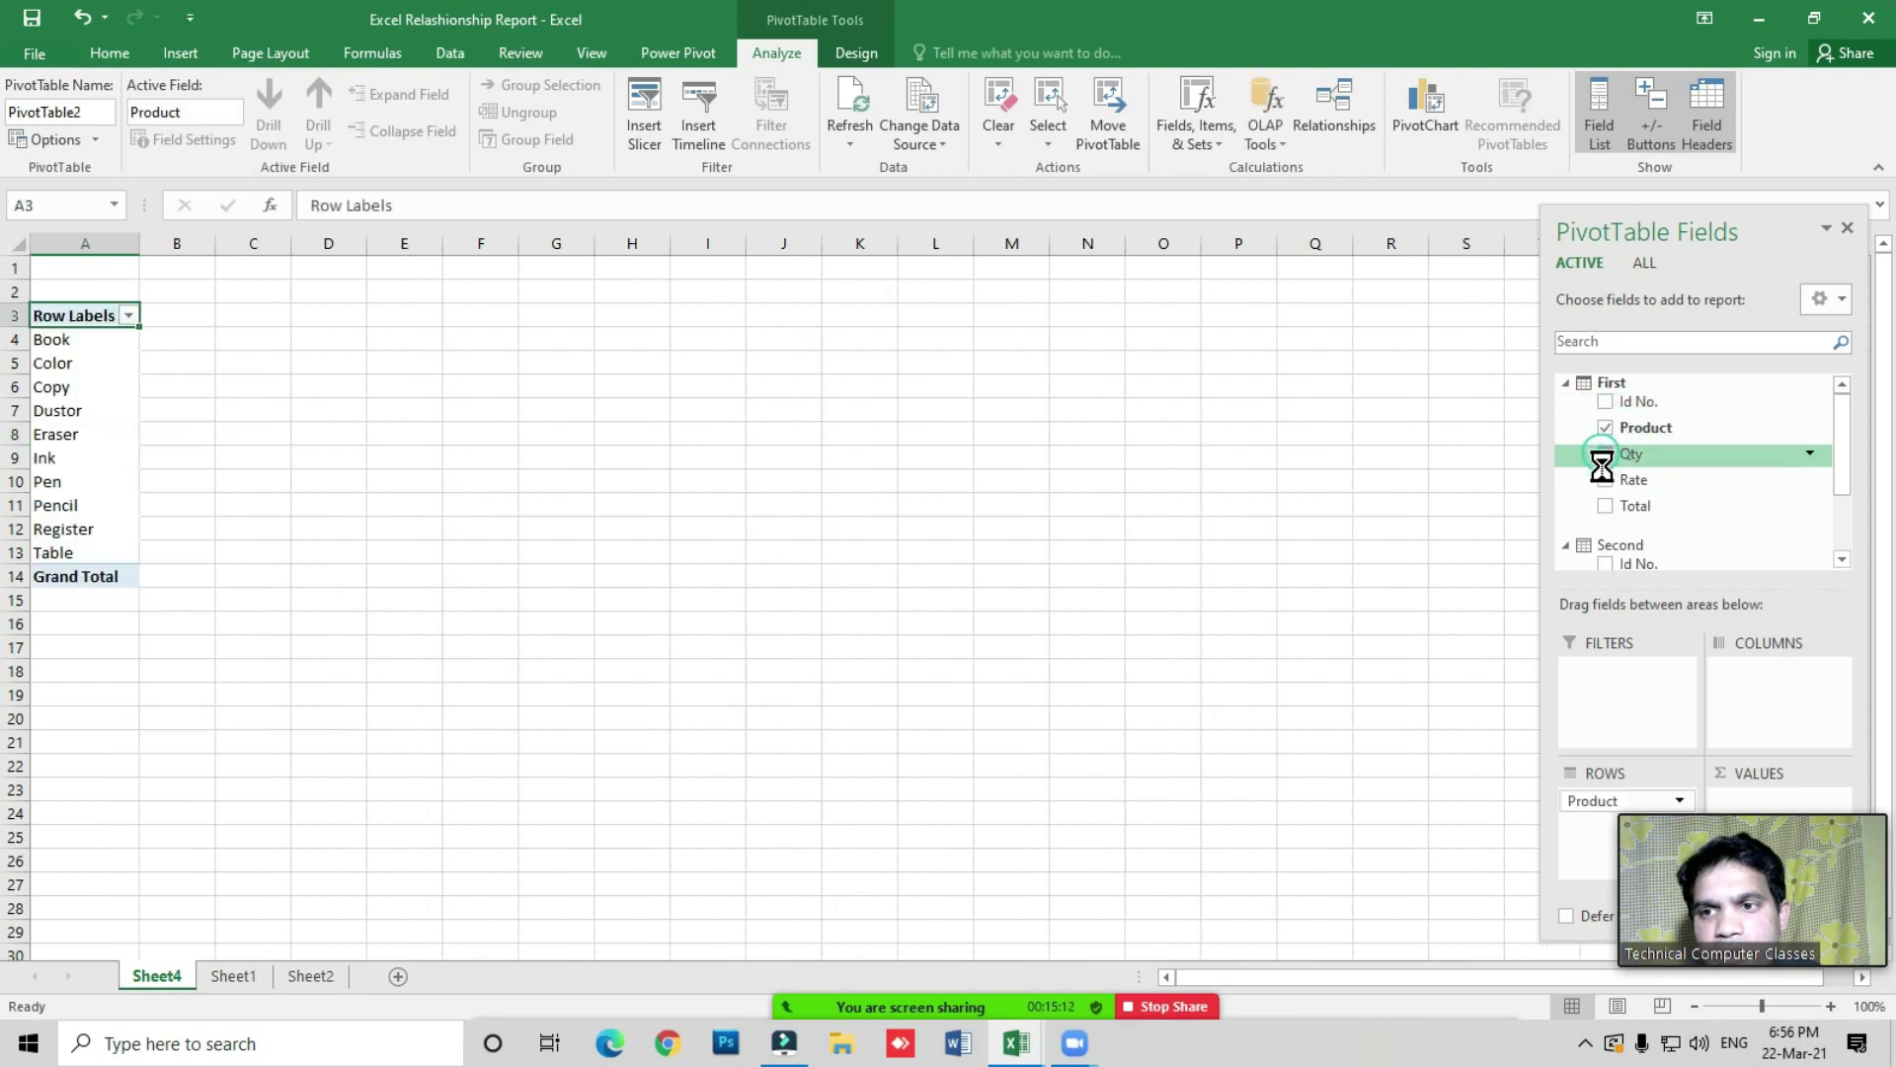
left_click(1607, 456)
left_click(1607, 481)
left_click(1607, 507)
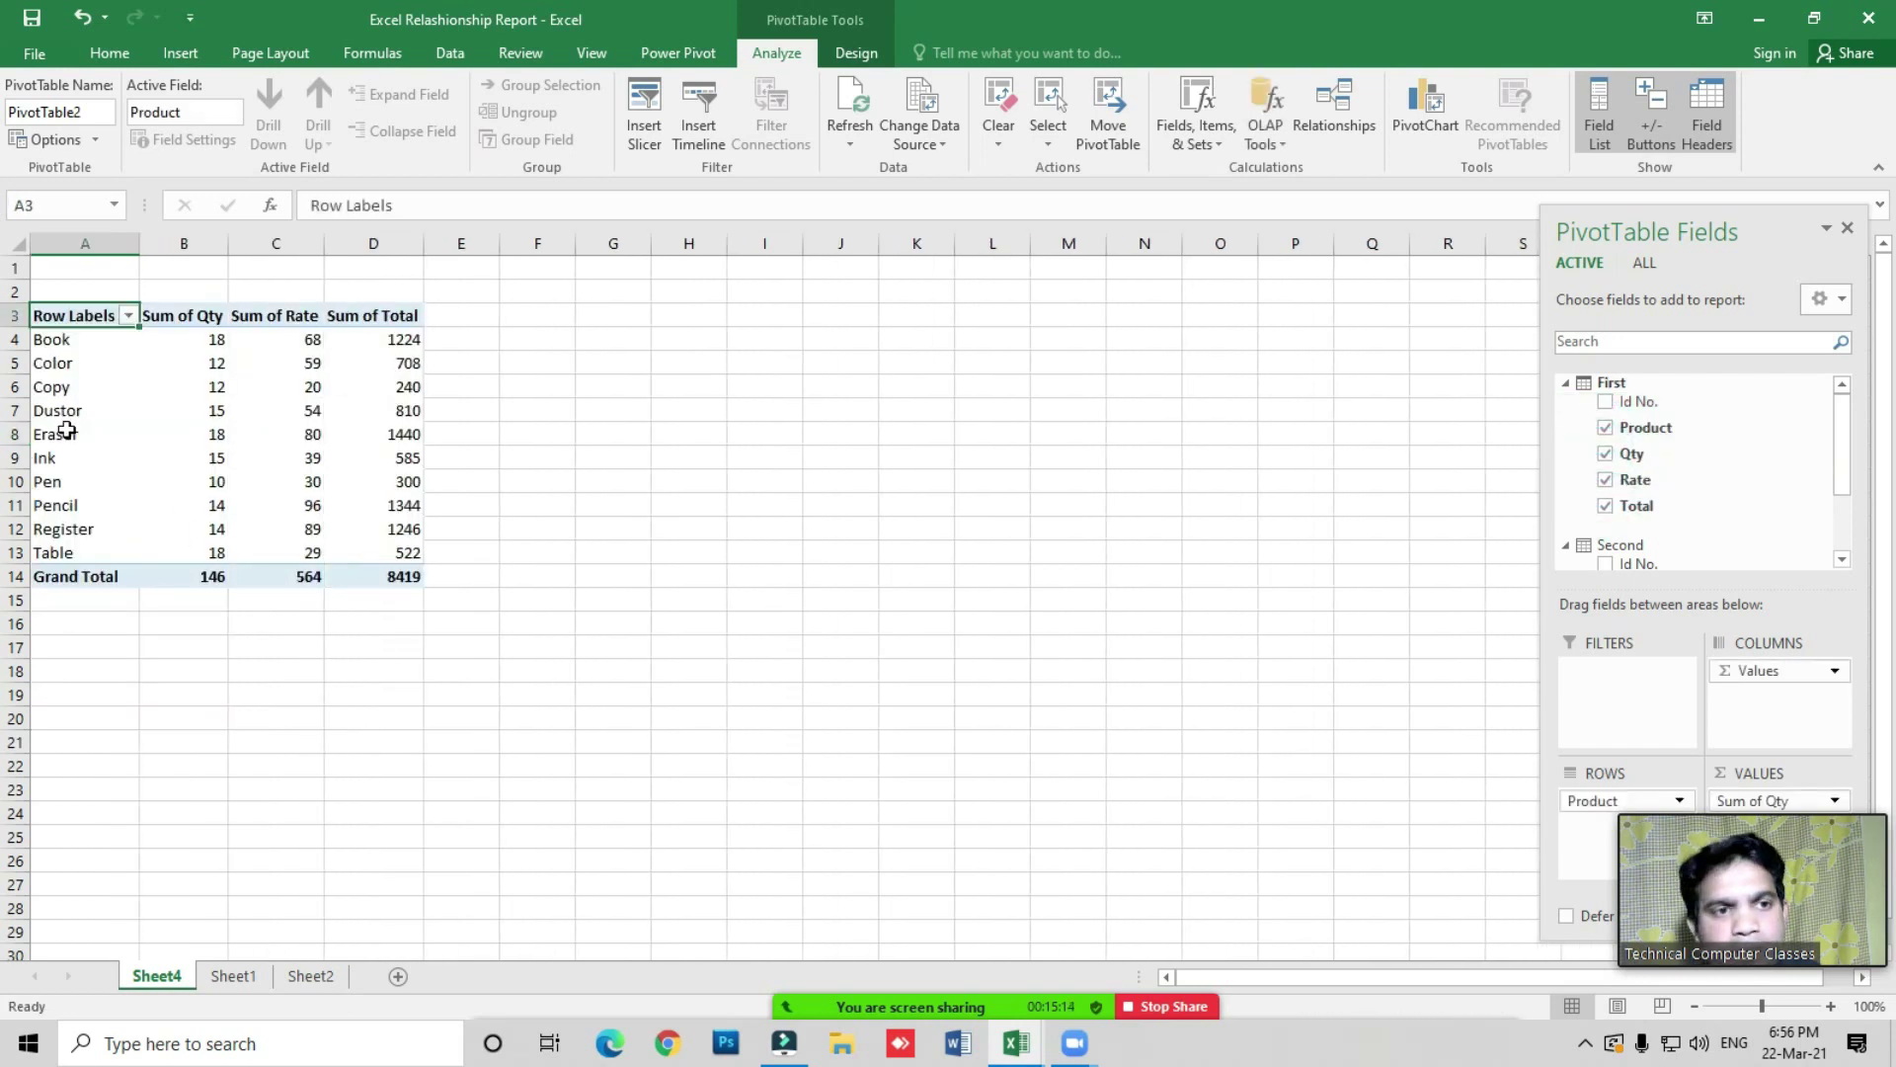
left_click(1606, 429)
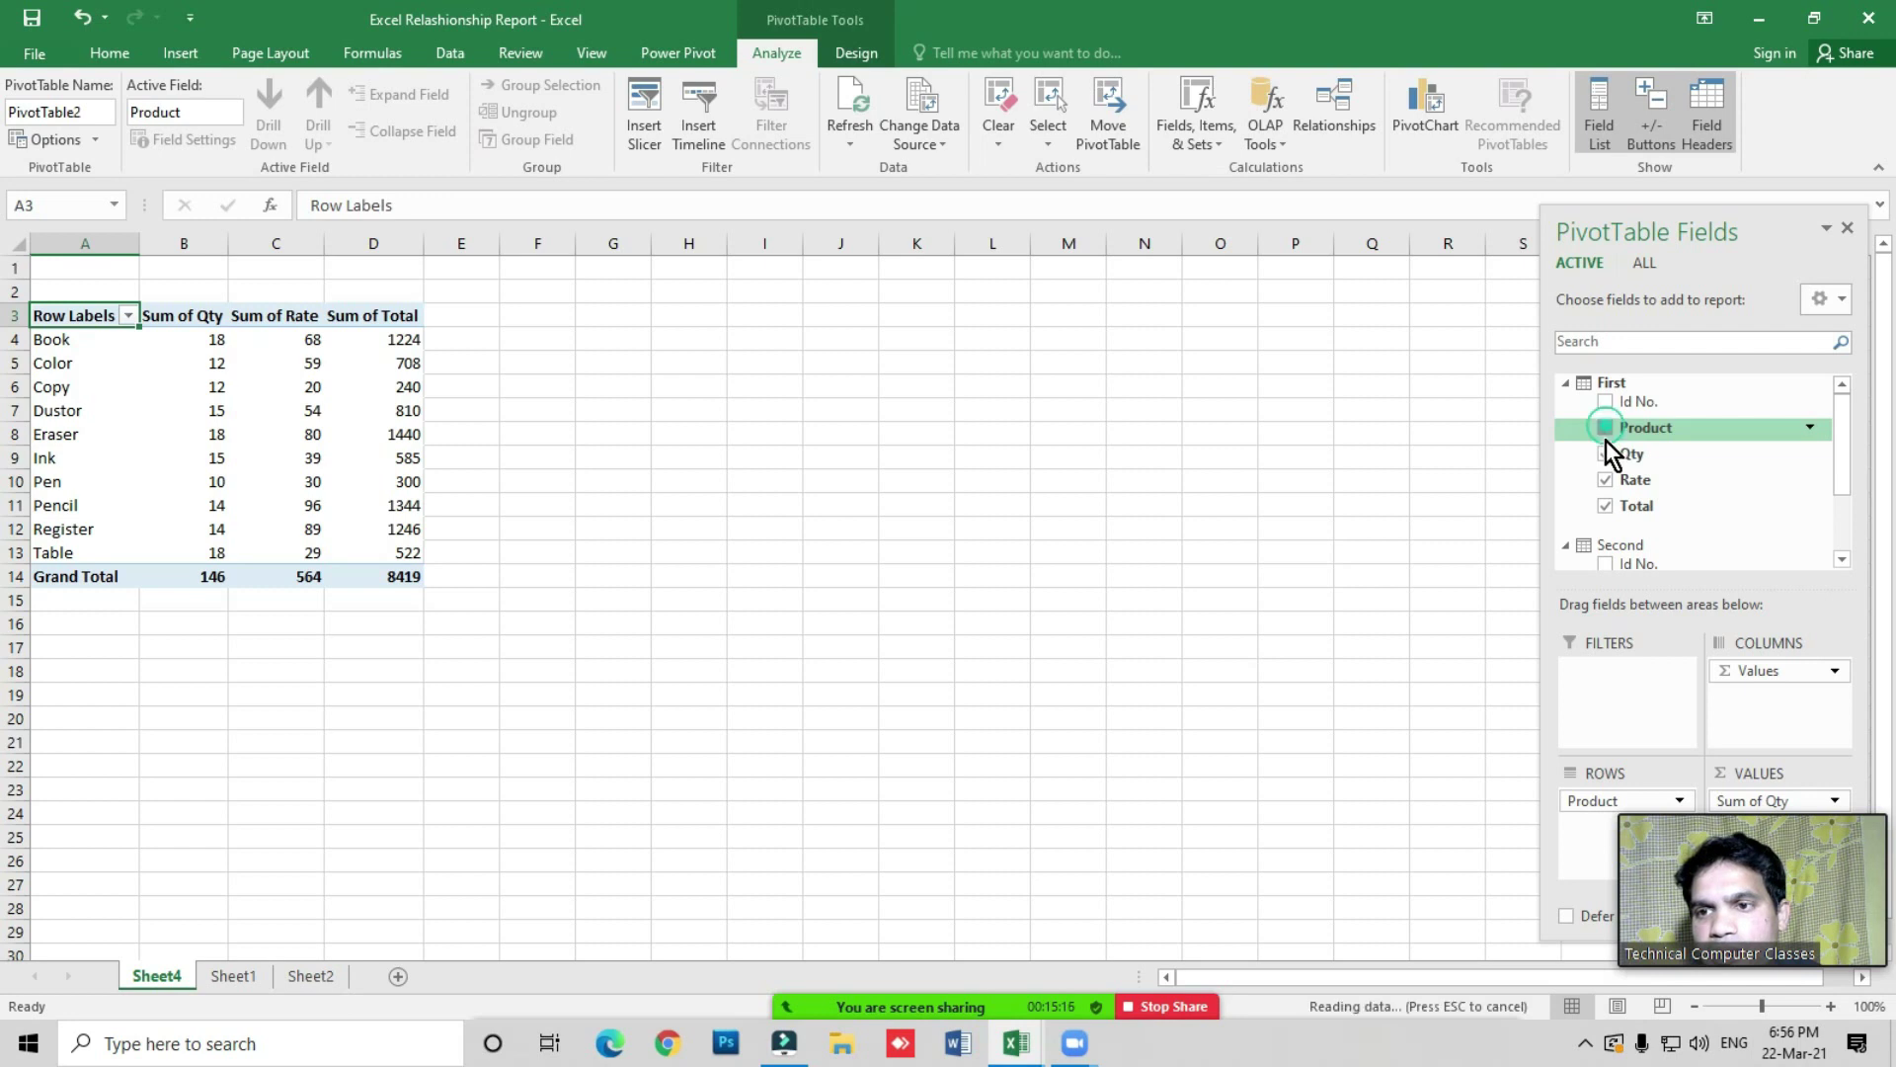
left_click(1606, 455)
left_click(1606, 507)
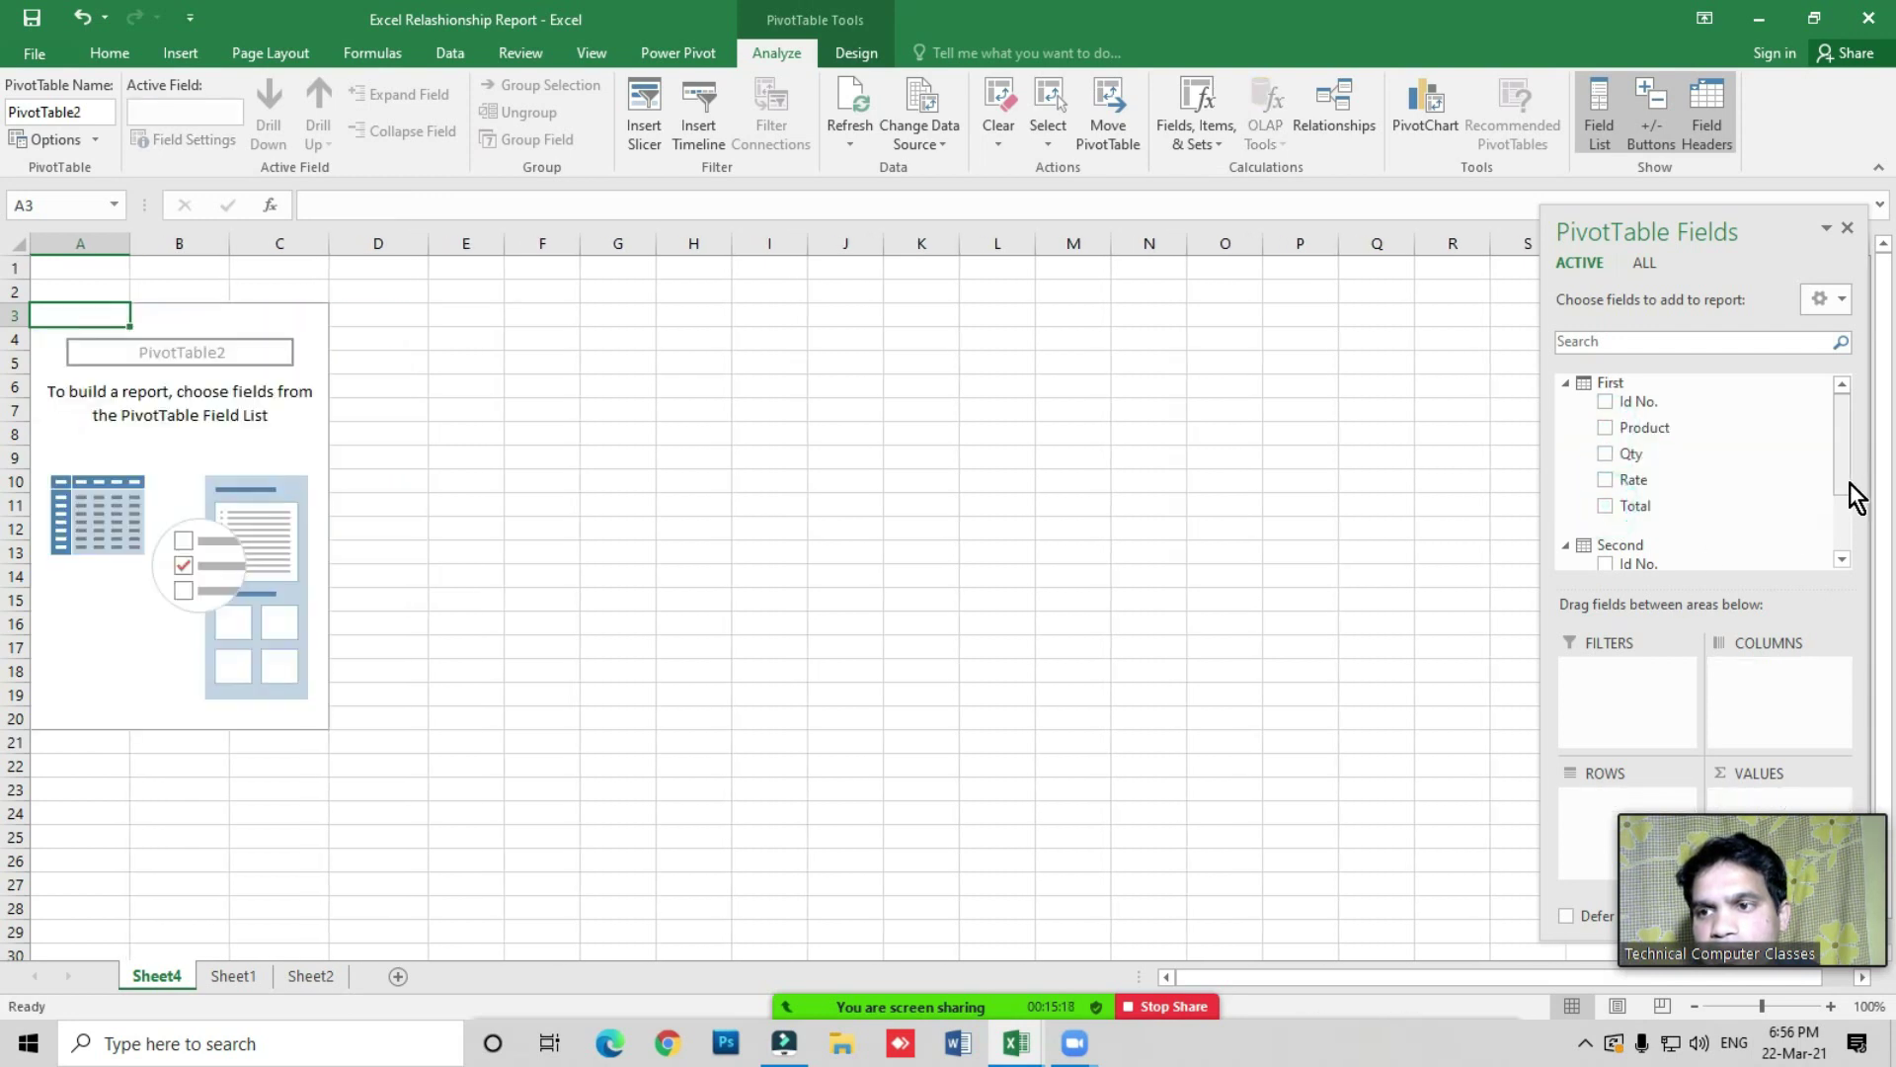
left_click_drag(1843, 439, 1843, 494)
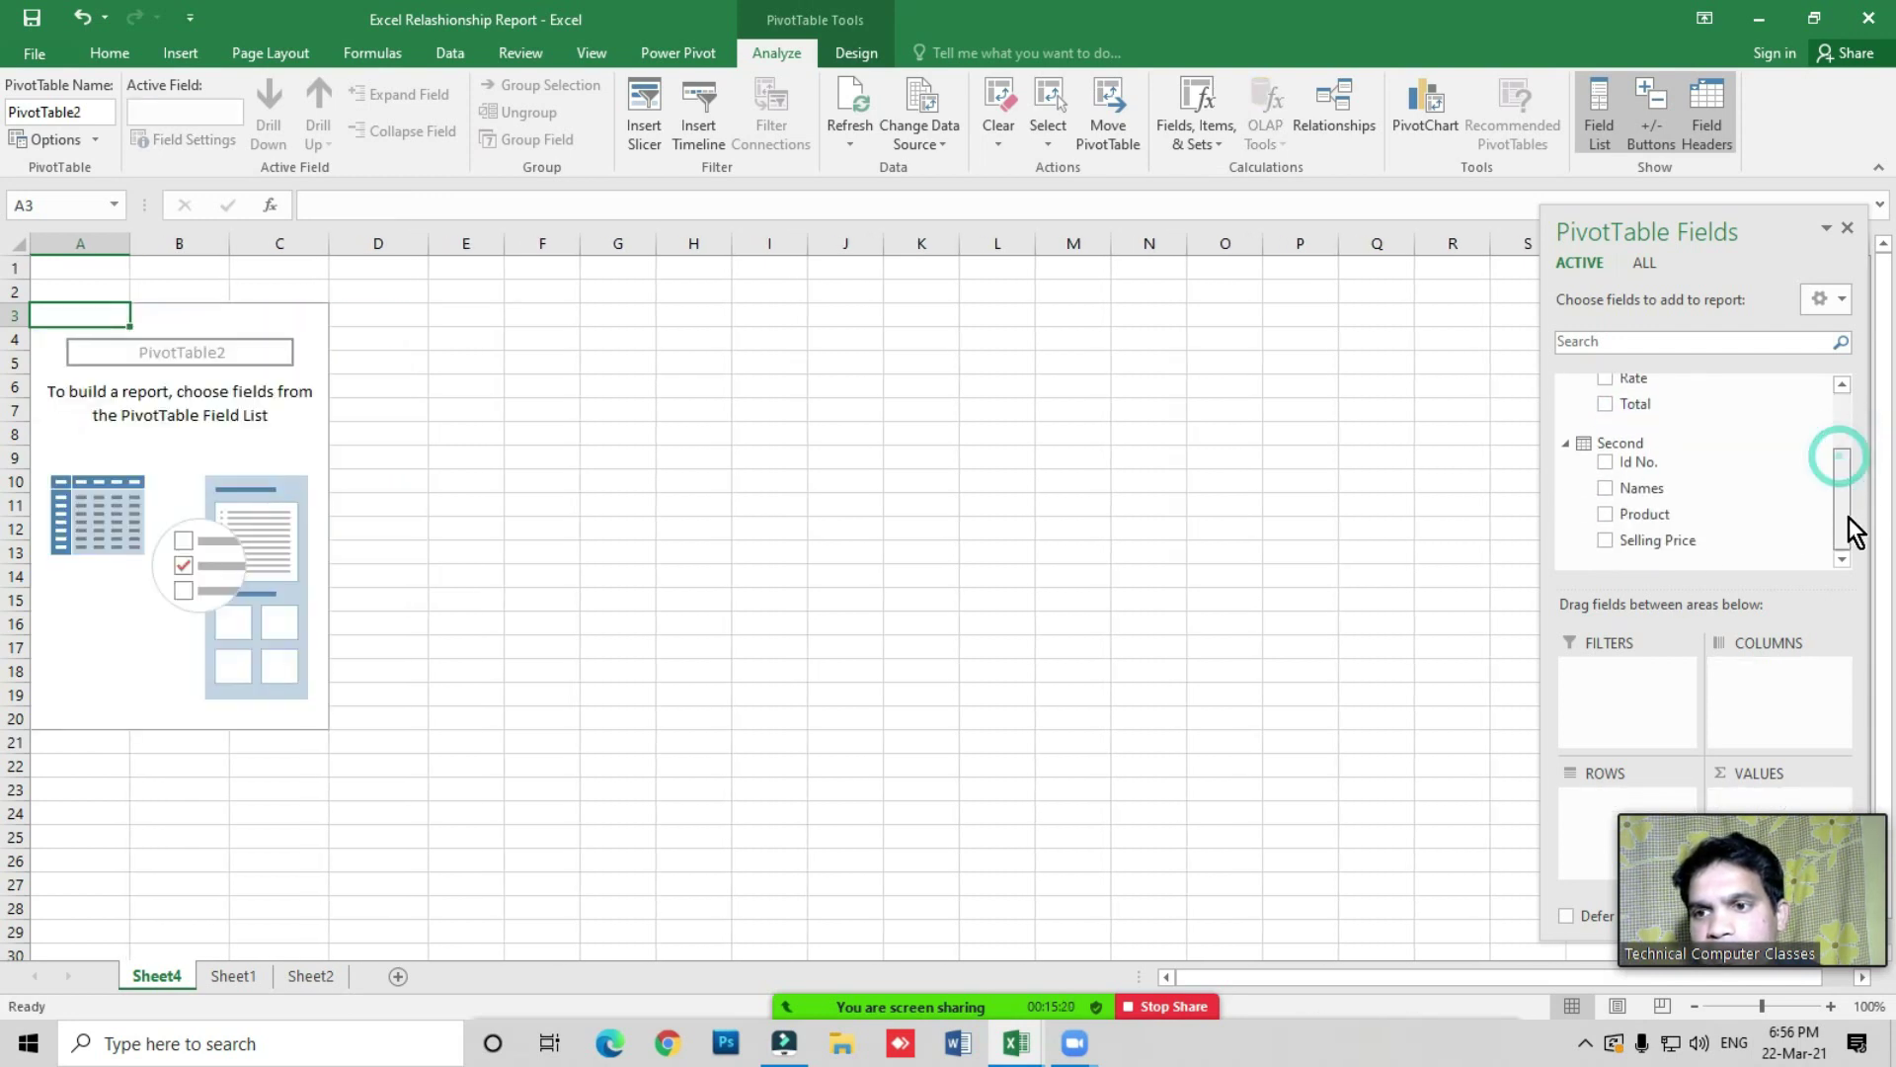
Use Second's Product as row labels, adding then removing Selling Price.
left_click(1606, 514)
mouse_move(1694, 803)
left_mouse_down()
mouse_move(1513, 684)
mouse_move(1324, 125)
left_mouse_up()
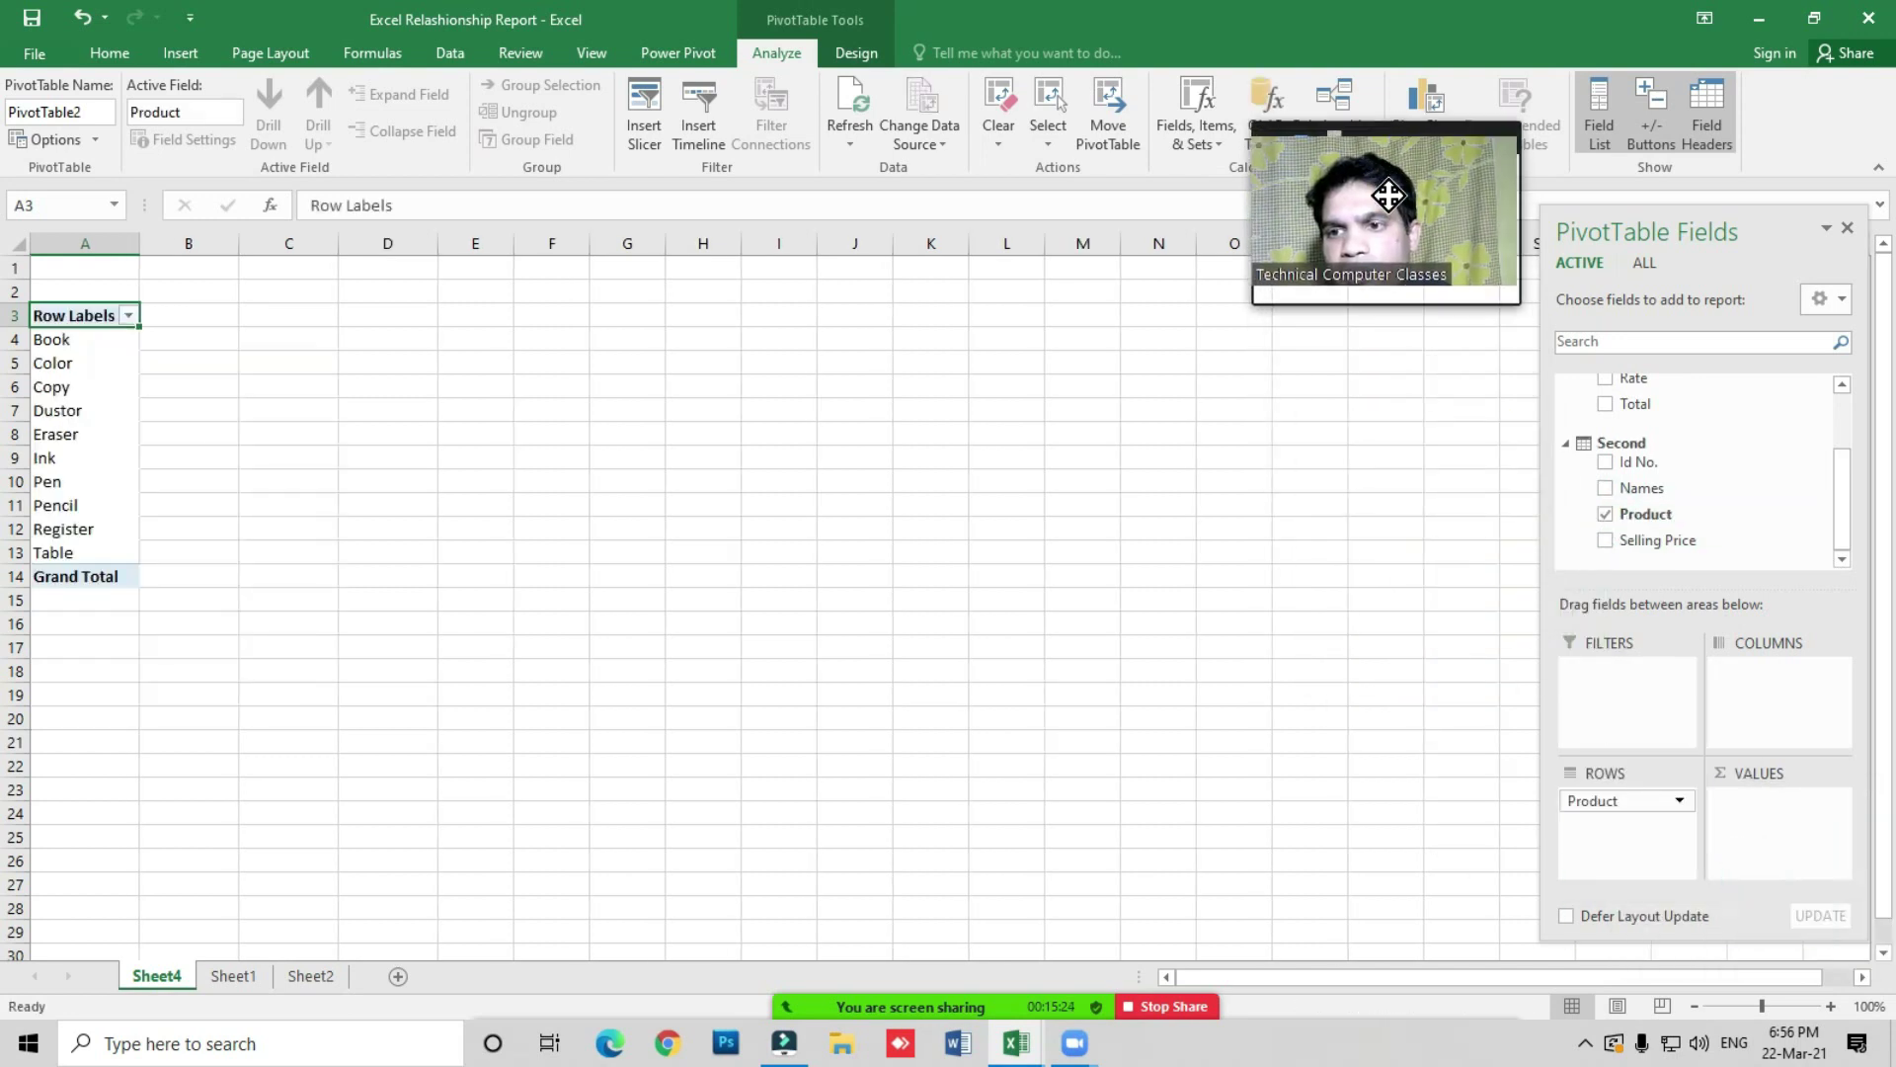
left_click(1605, 540)
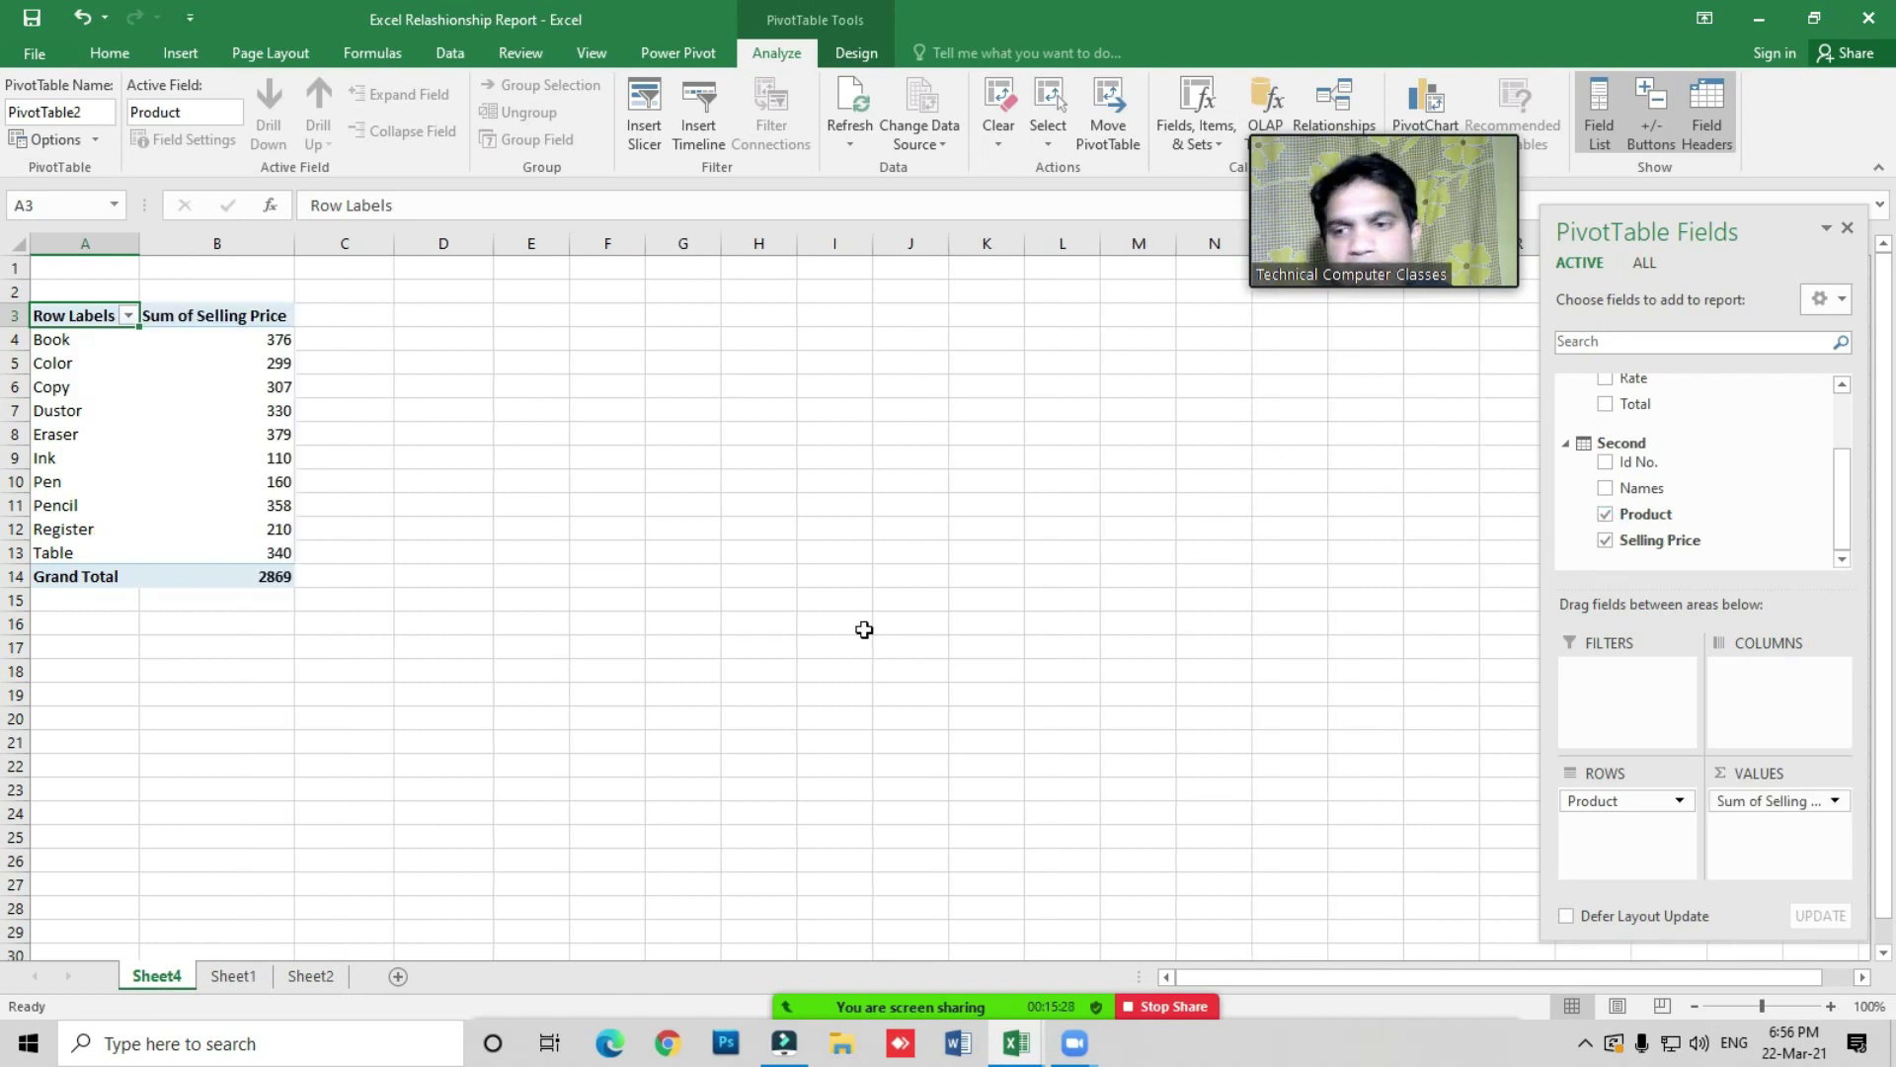
left_click(1605, 540)
mouse_move(1842, 523)
left_mouse_down()
mouse_move(1840, 474)
mouse_move(1843, 521)
left_mouse_up()
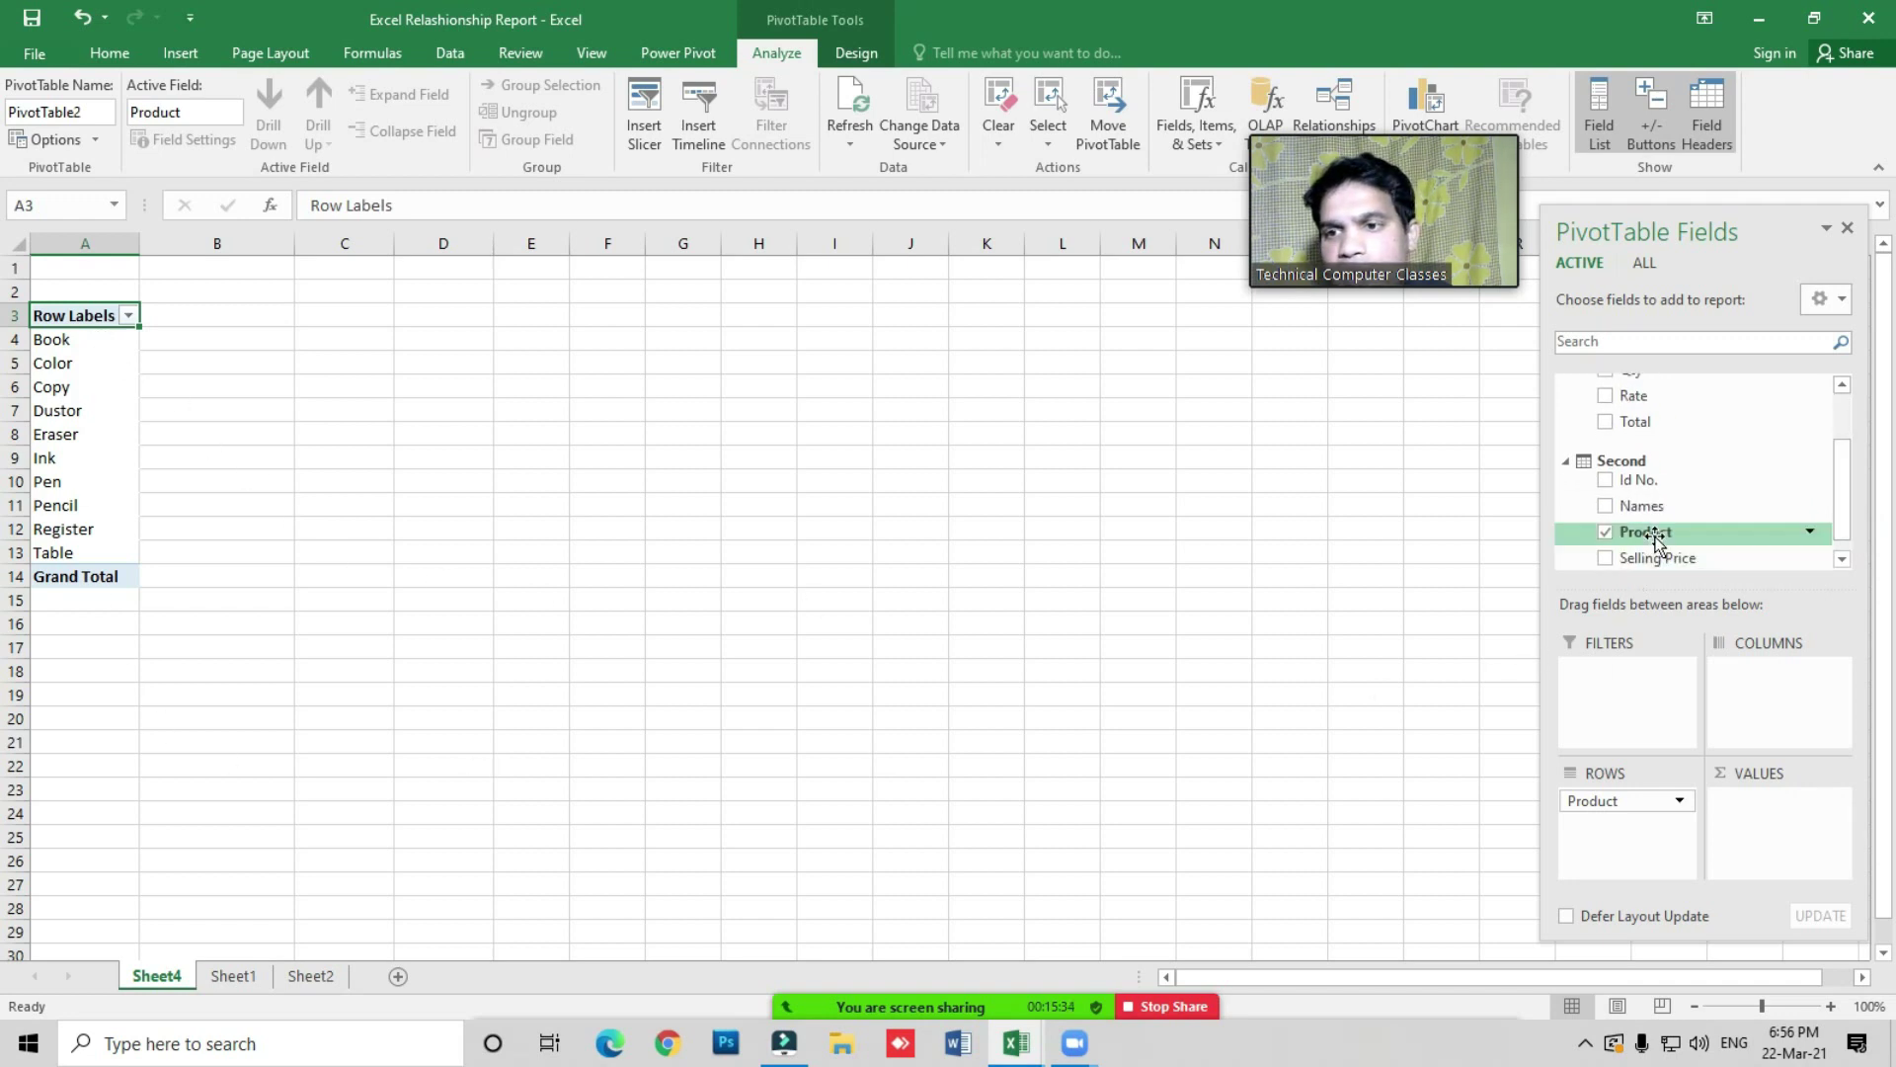
left_click_drag(1841, 525, 1841, 483)
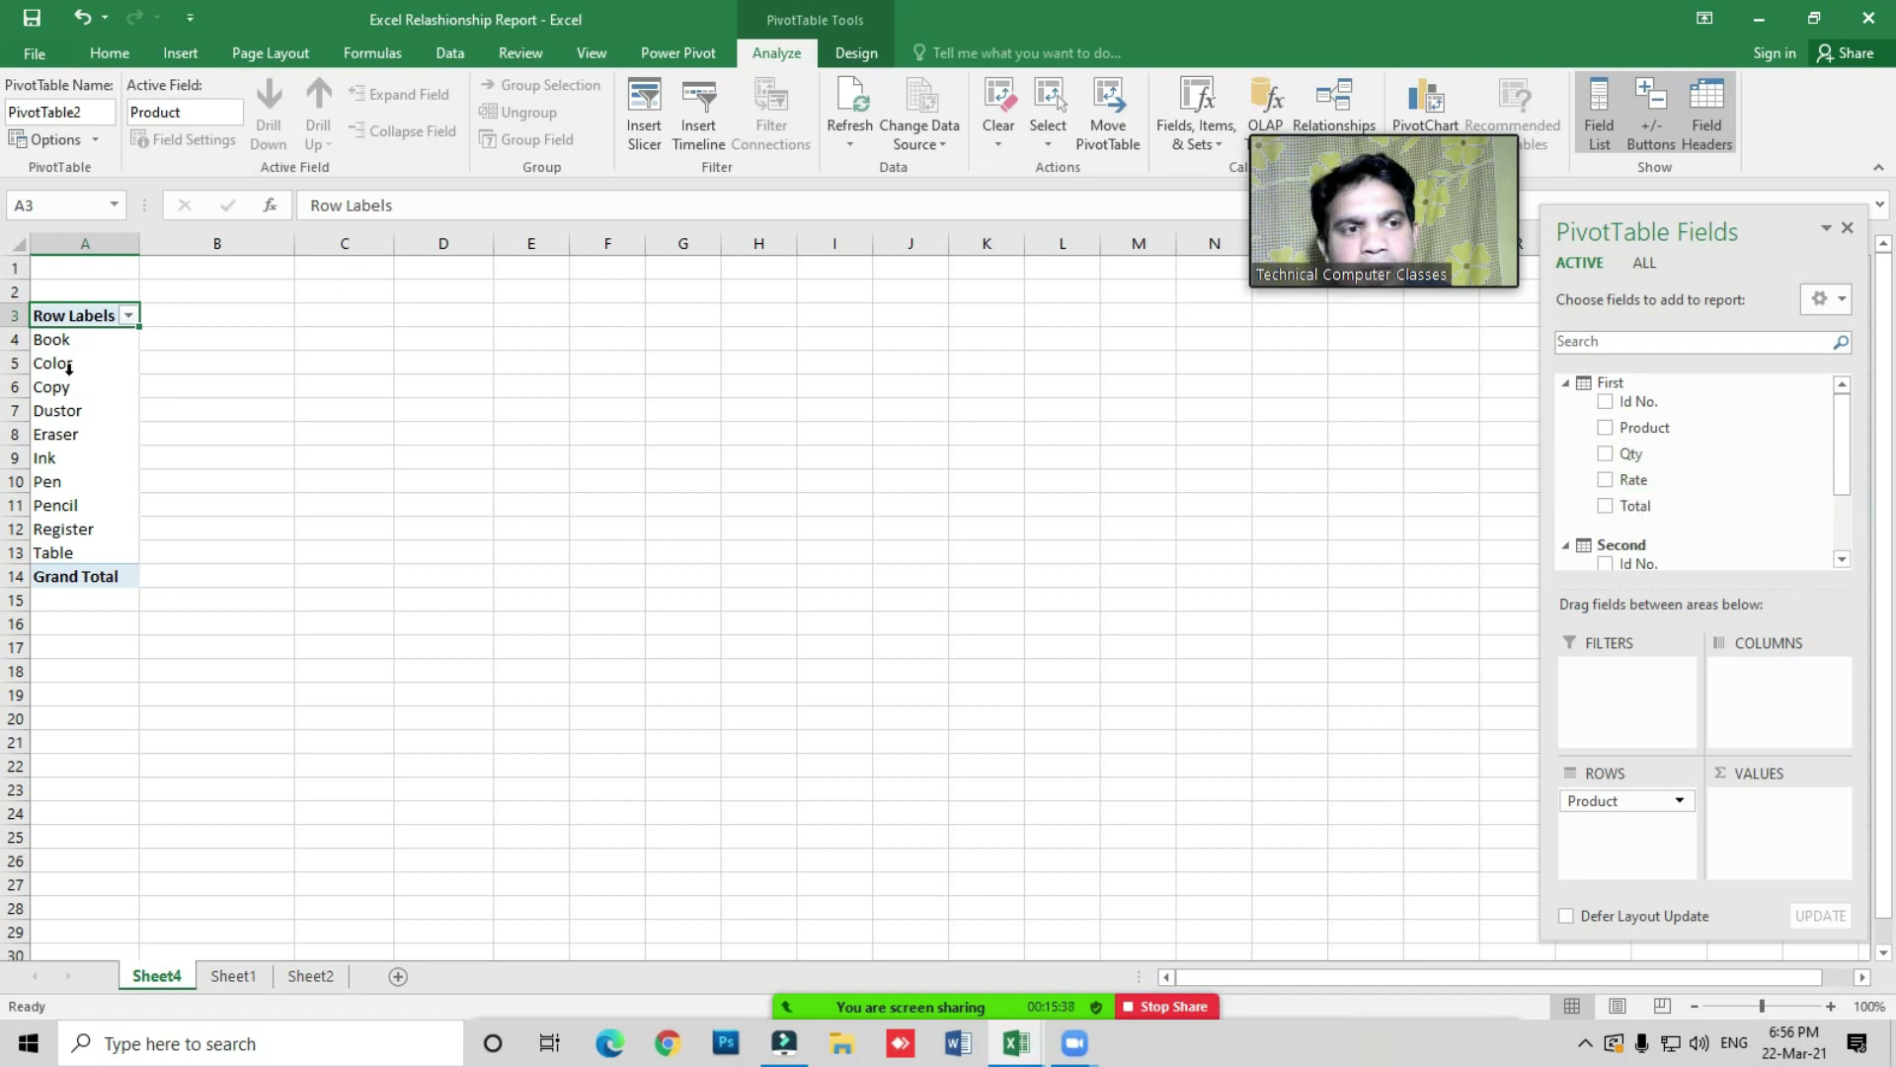
left_click(1605, 455)
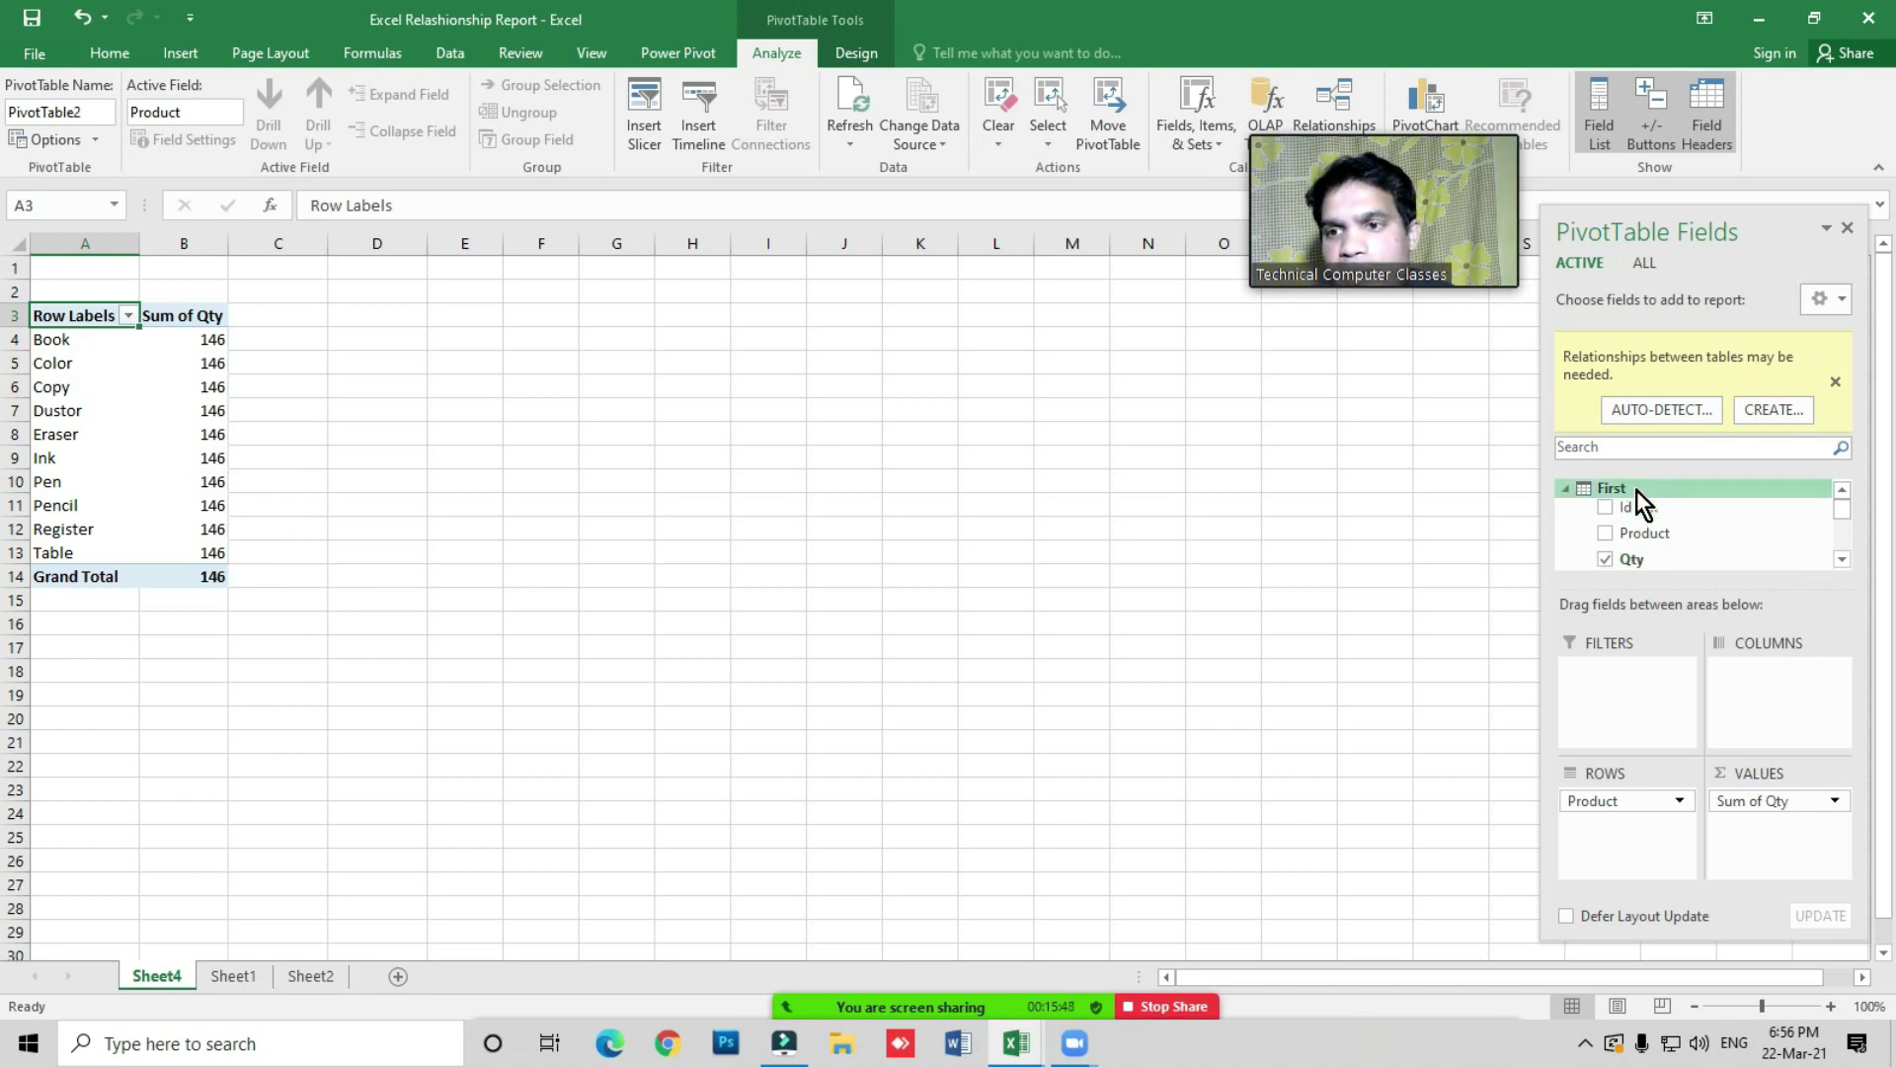
left_click(1843, 560)
left_click(1843, 560)
left_click(1843, 560)
left_click(1843, 561)
left_click(1843, 560)
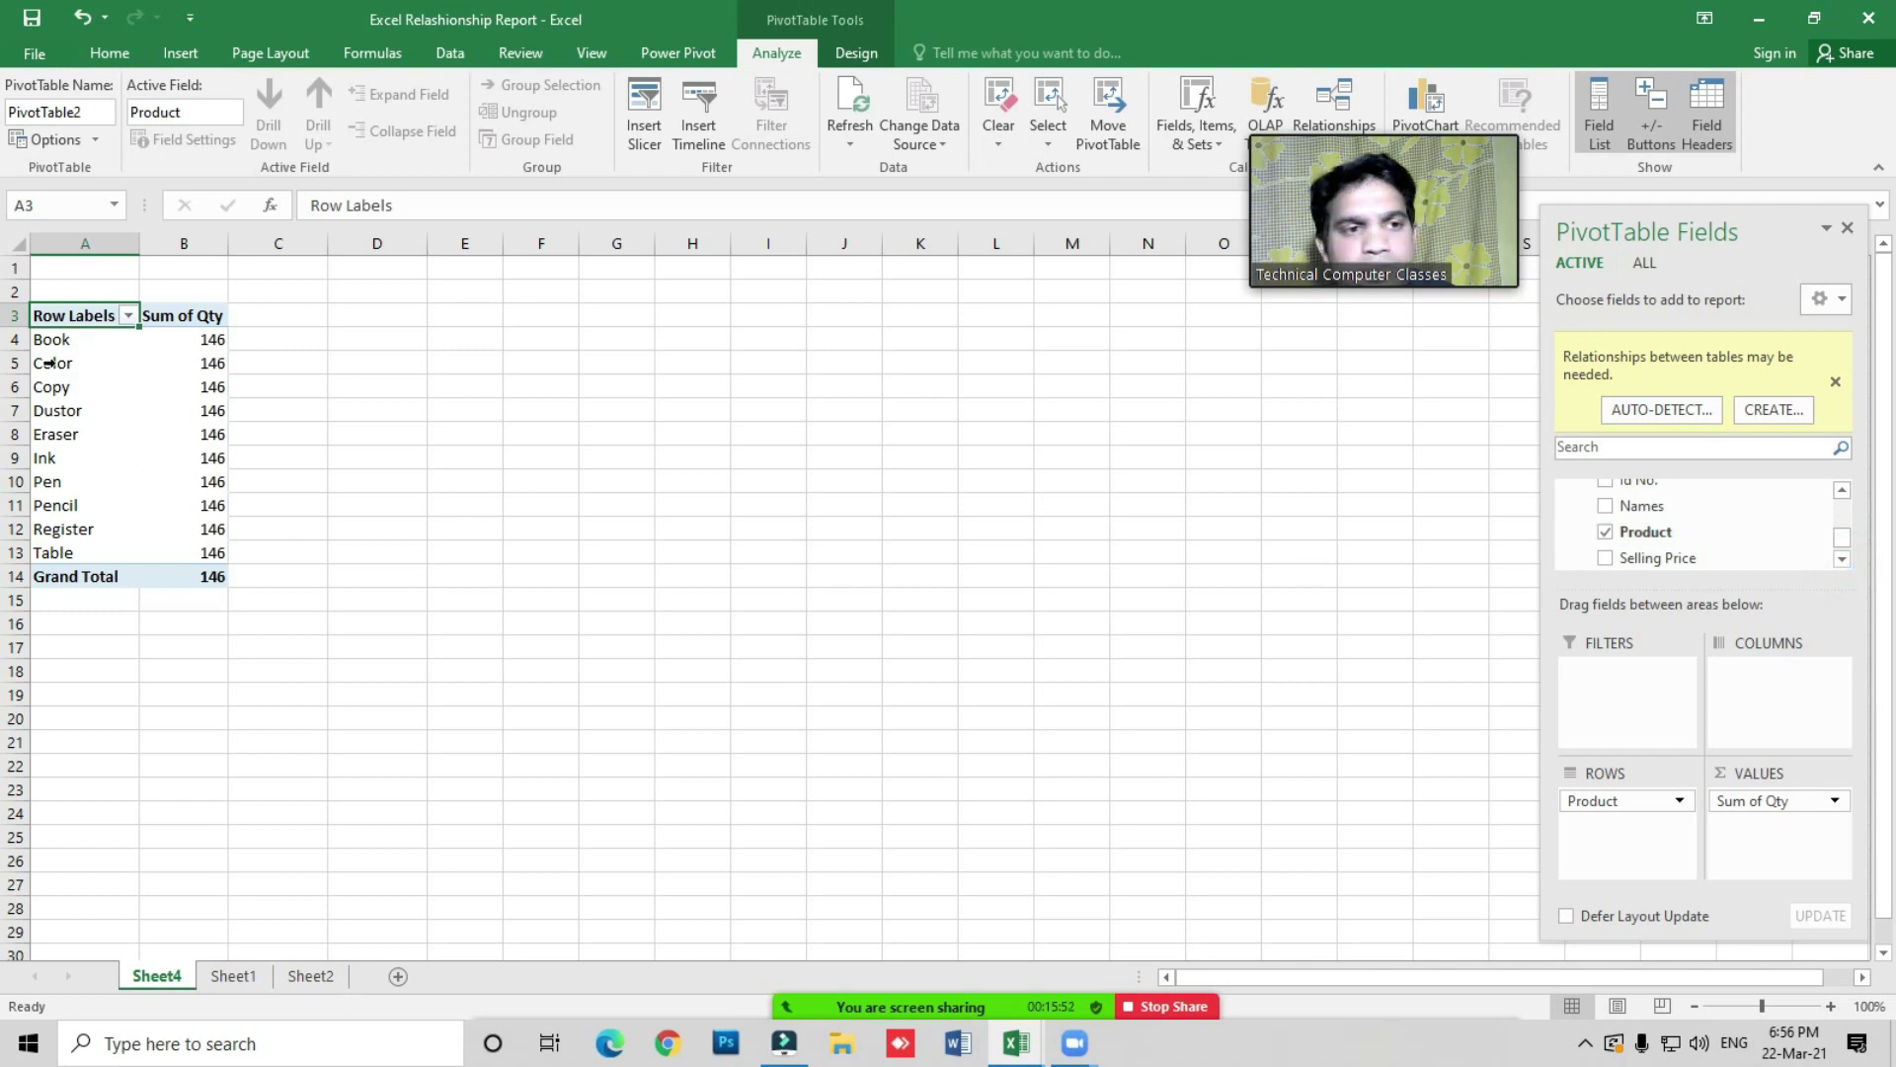
left_click(1843, 490)
left_click(1843, 491)
left_click(1843, 491)
left_click(1843, 491)
left_click(1843, 491)
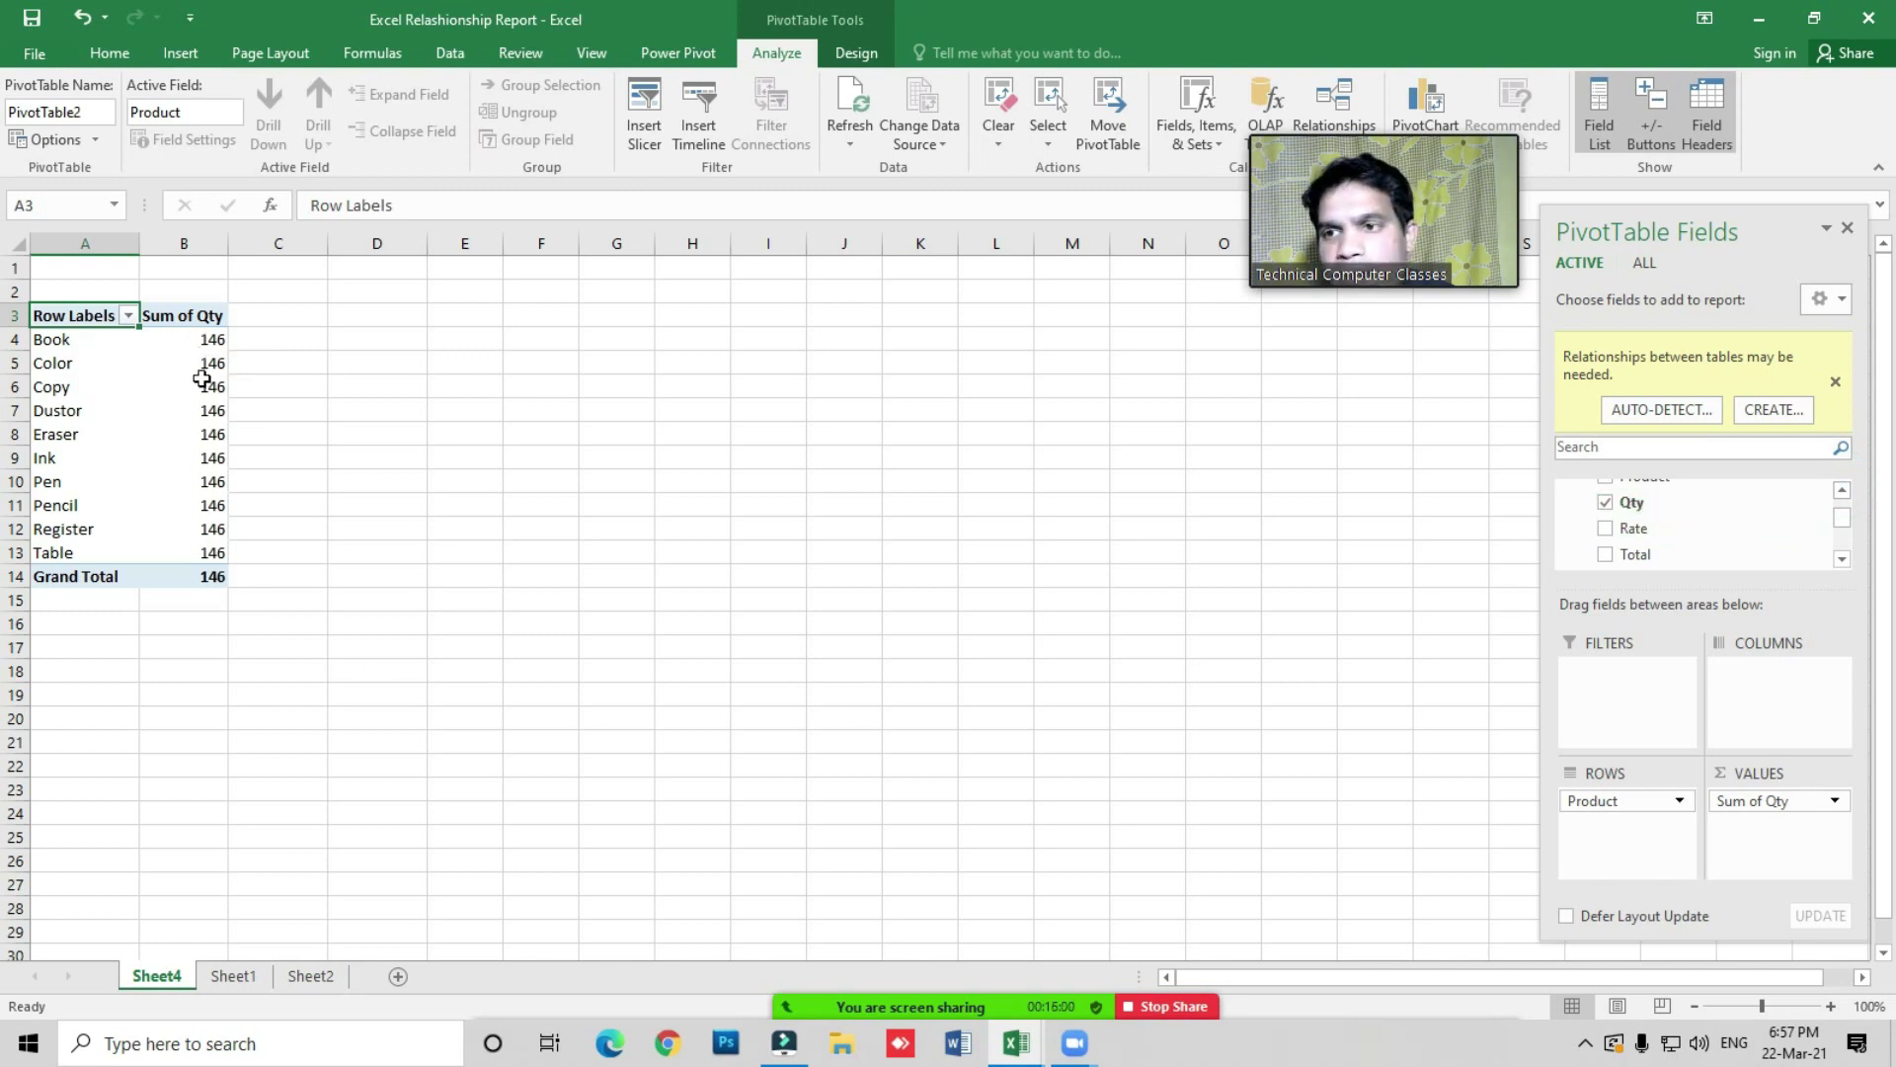
left_click(196, 436)
left_click(196, 385)
left_click(196, 482)
left_click(196, 410)
left_click(197, 383)
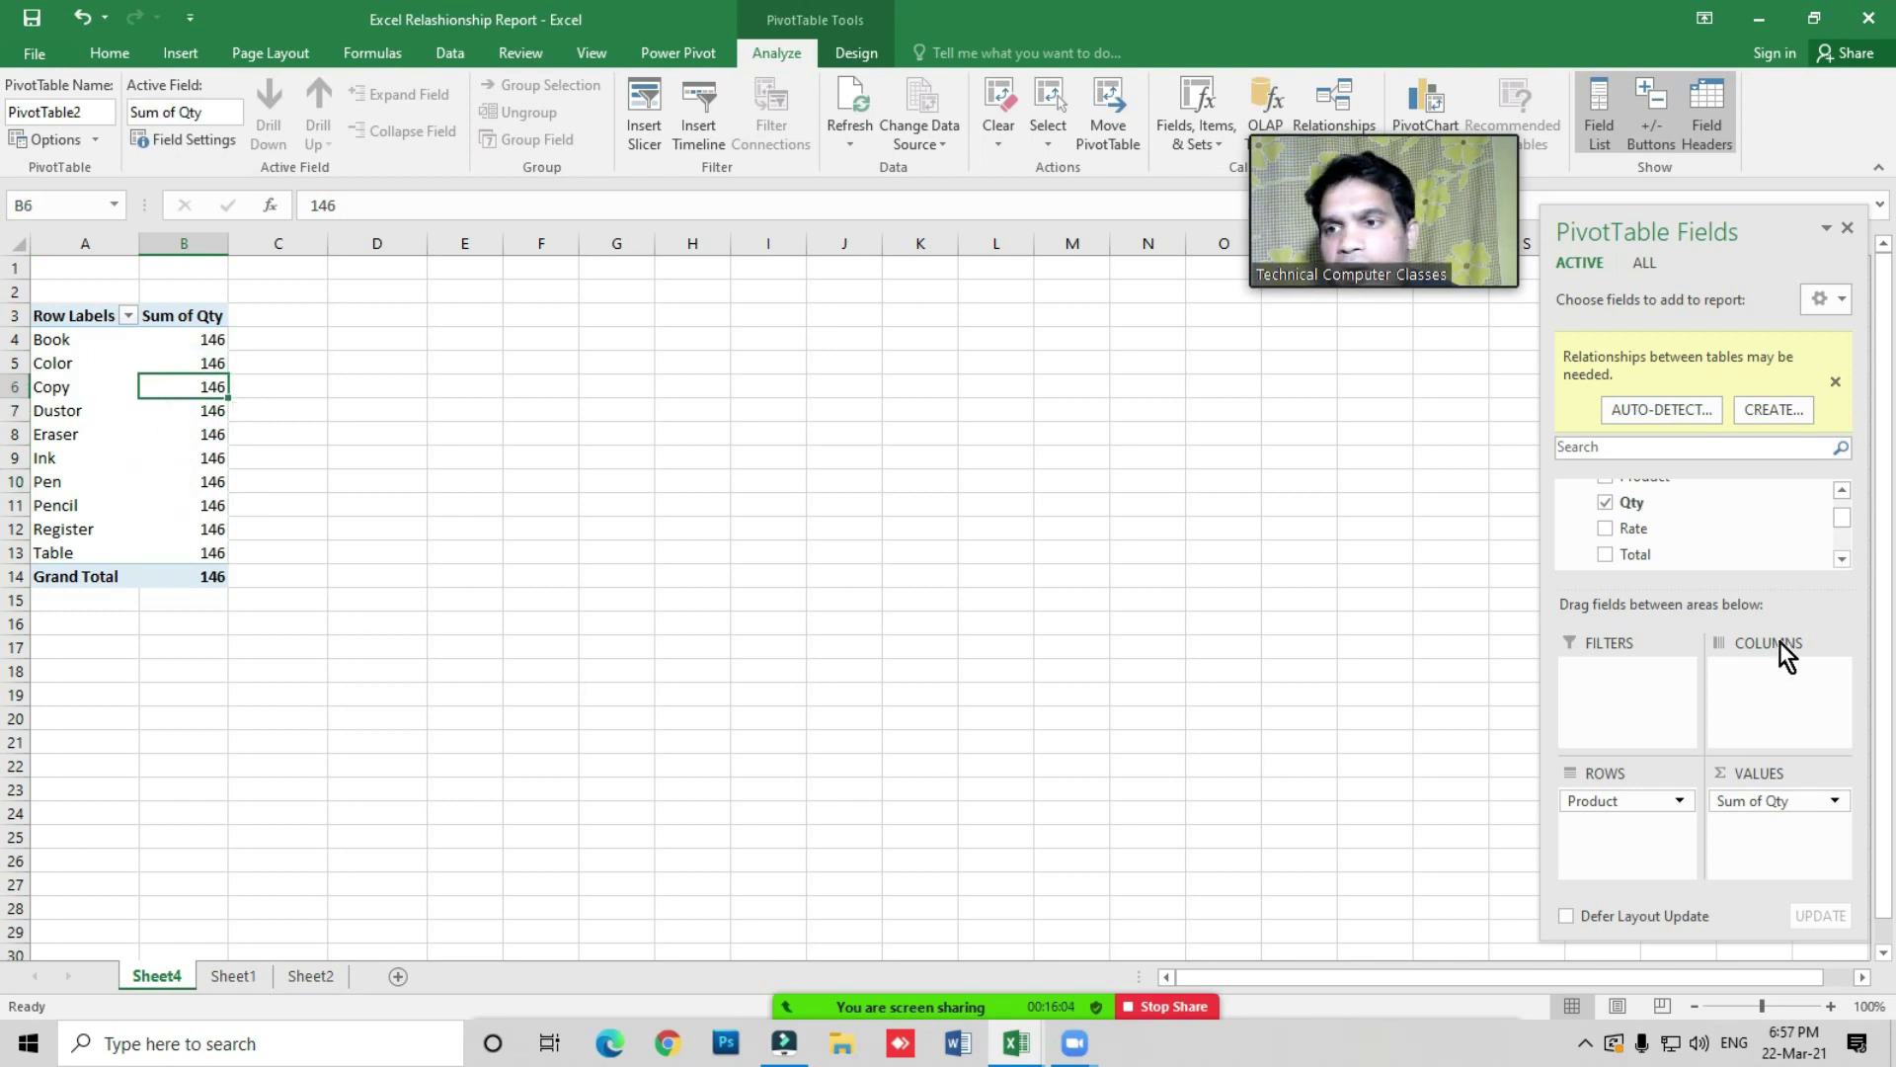
Relate table First's Id No. column to table Second's Id No. column.
left_click(434, 55)
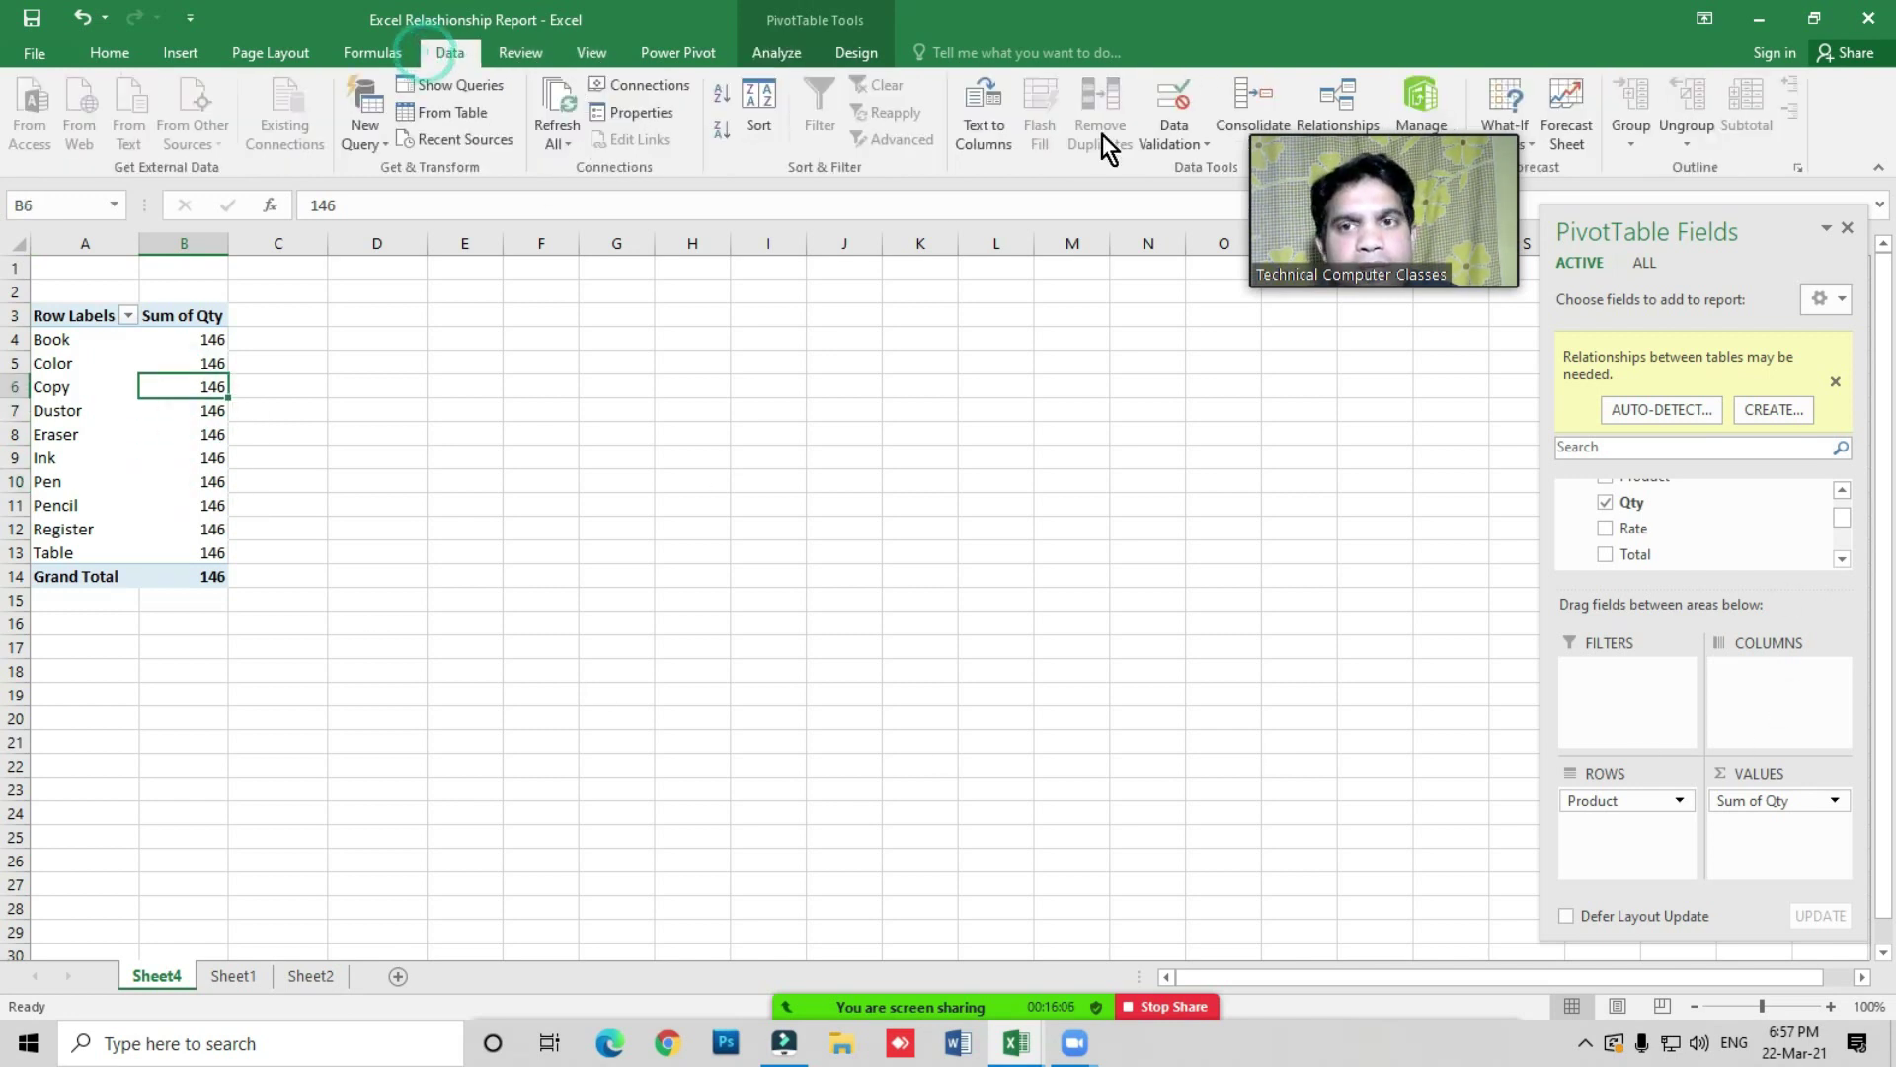
left_click_drag(1343, 113, 1320, 178)
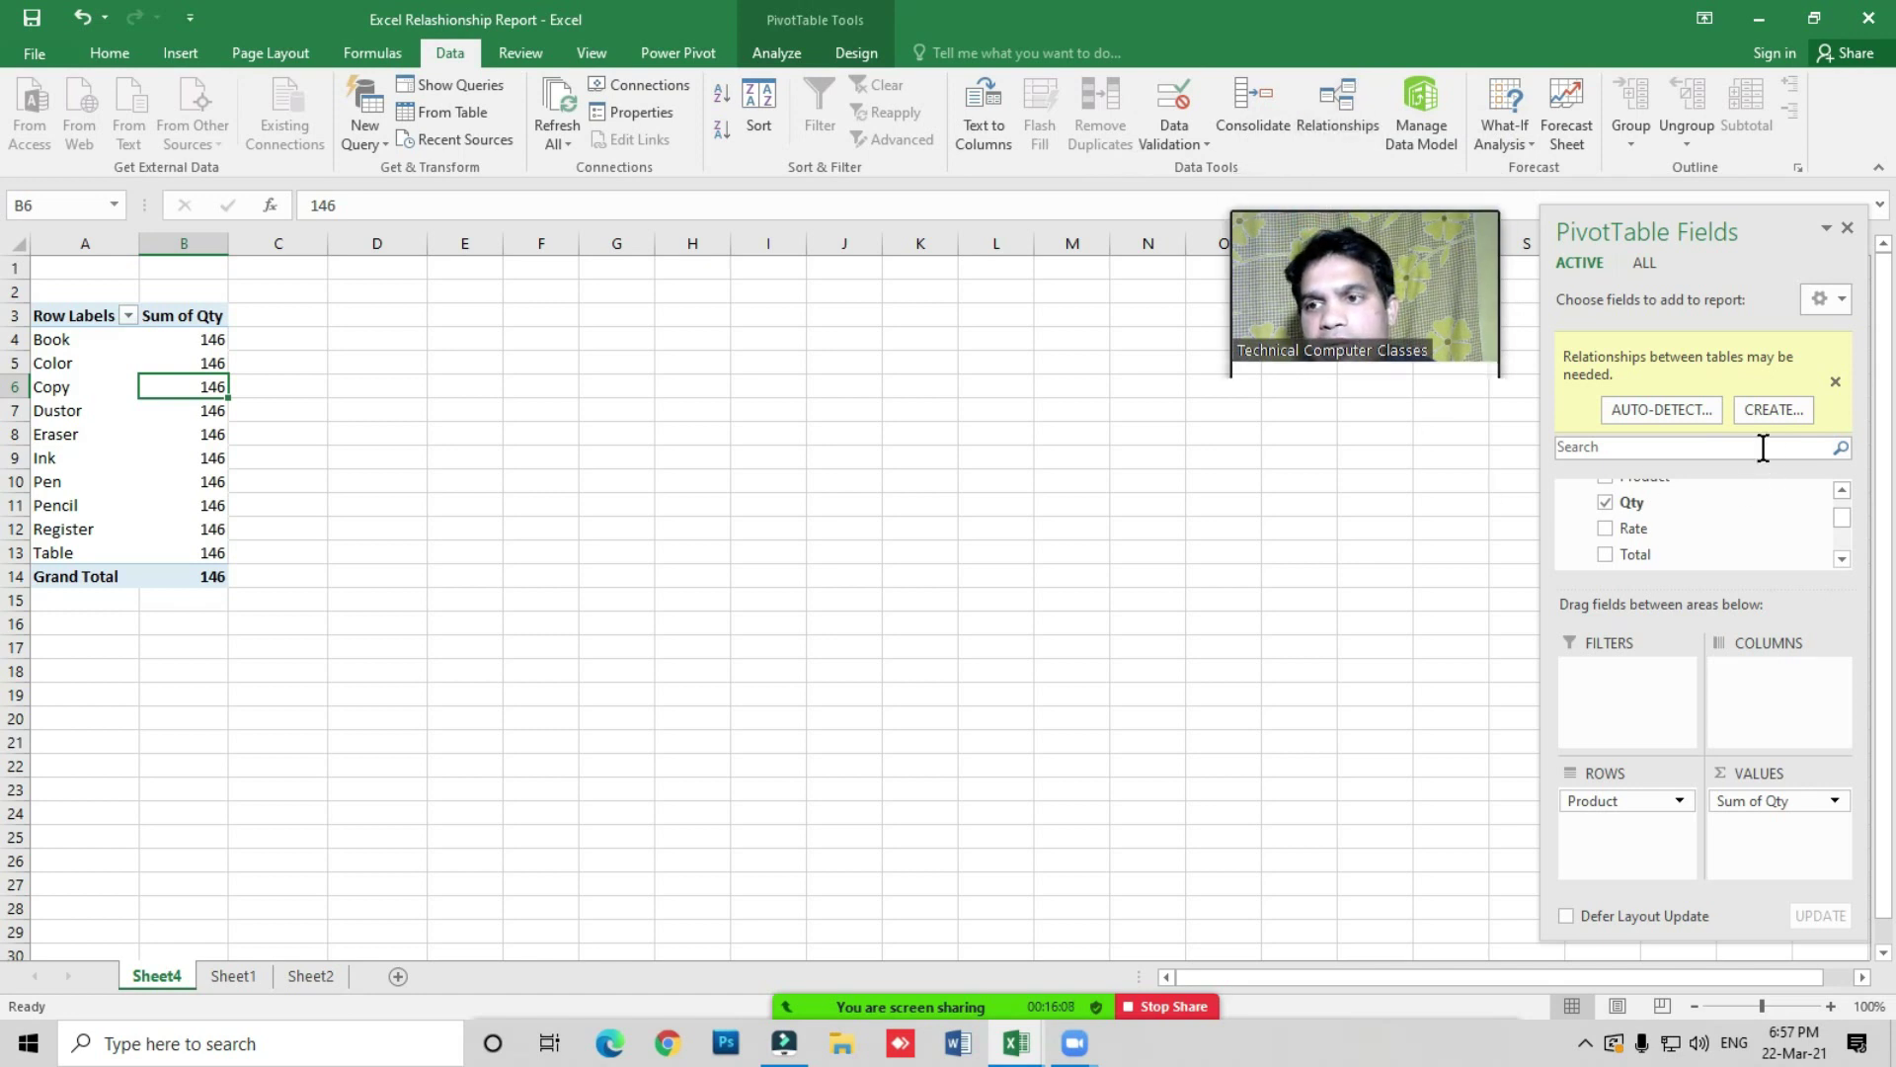
left_click(1776, 413)
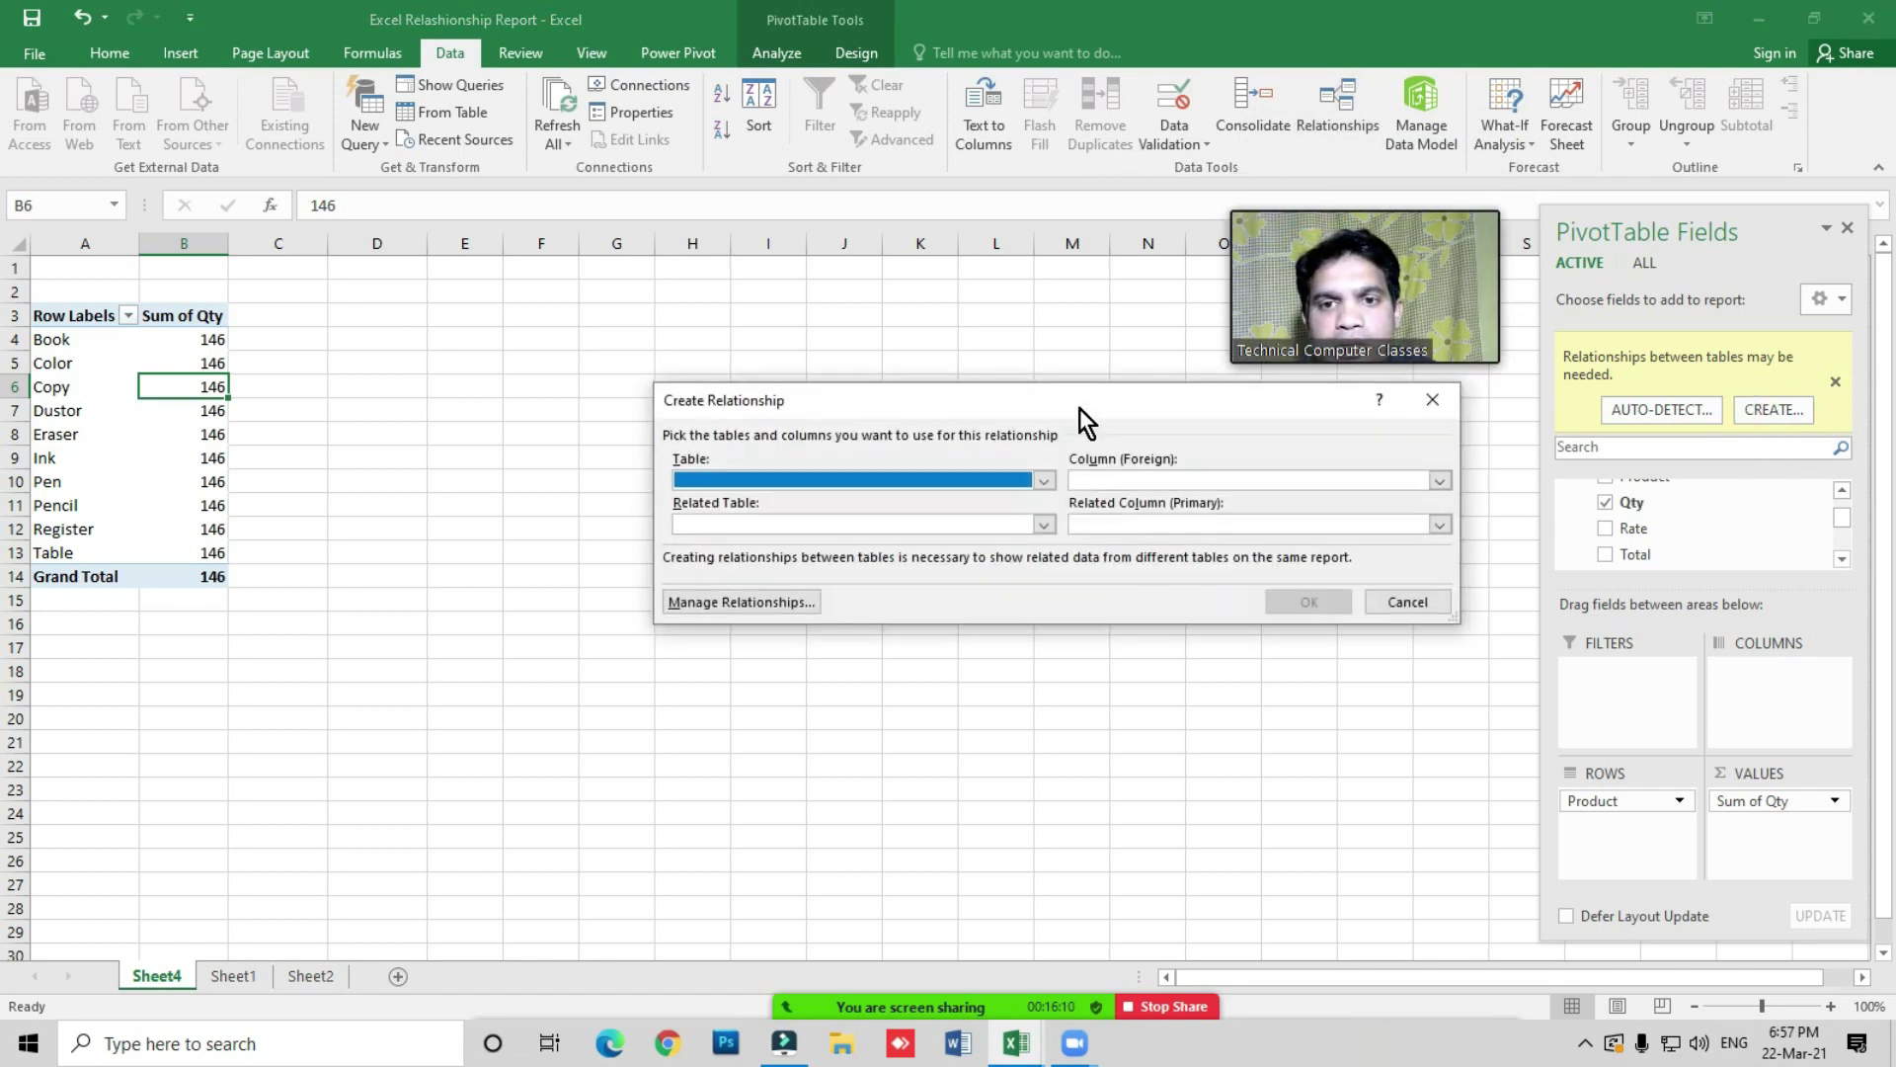
left_click(609, 501)
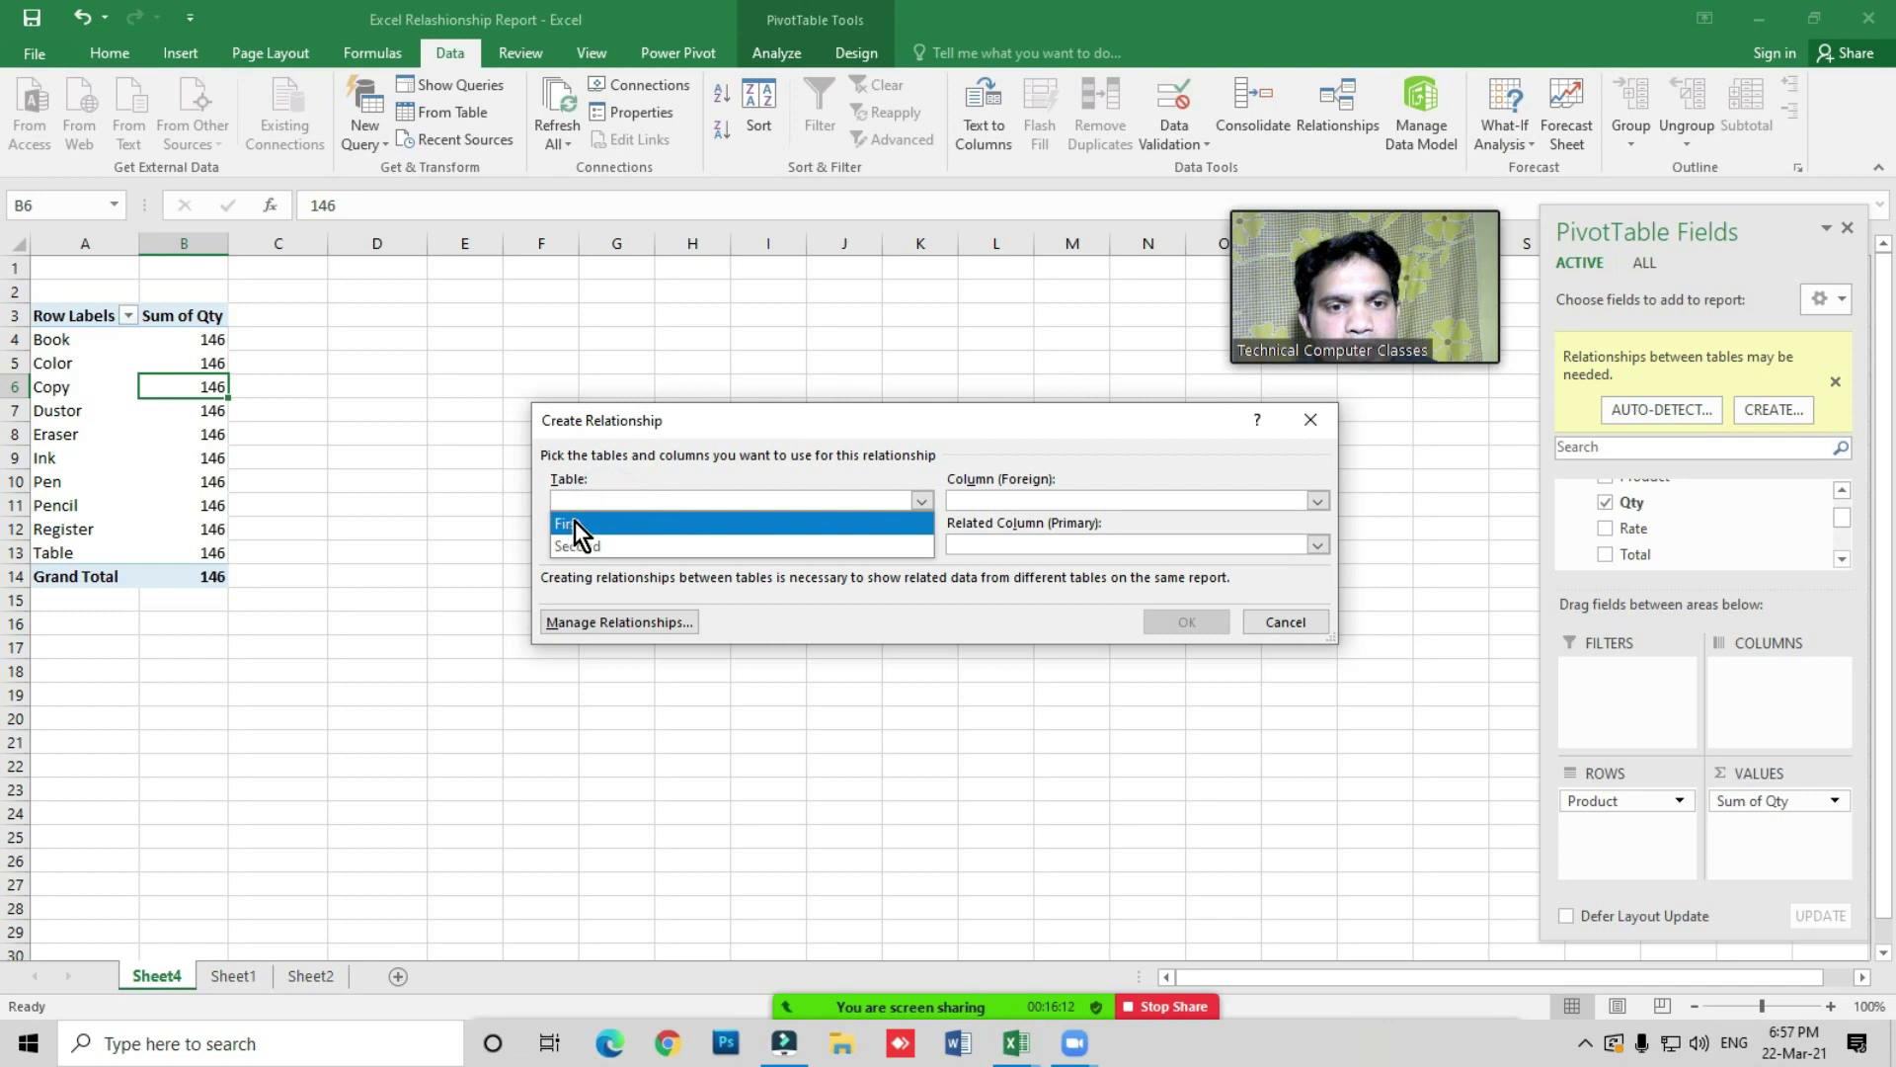
left_click(575, 522)
left_click(978, 501)
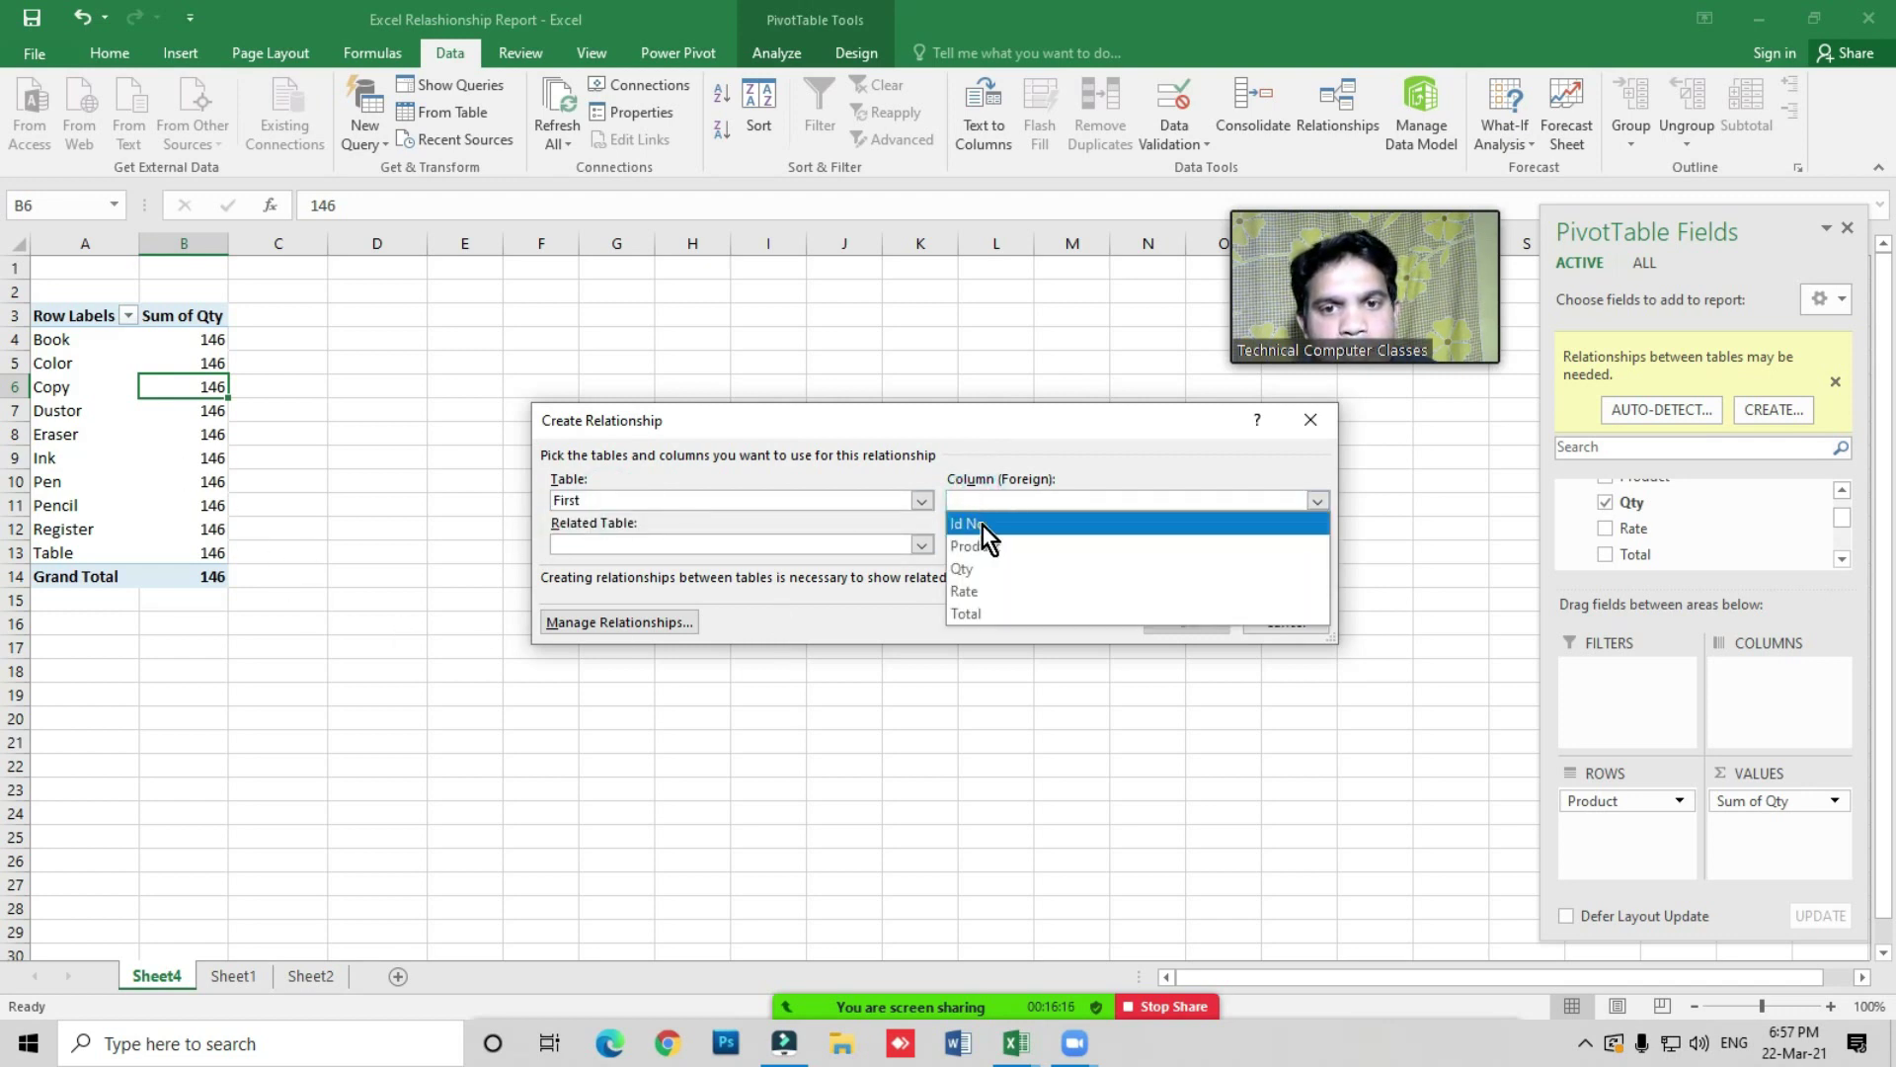
left_click(972, 521)
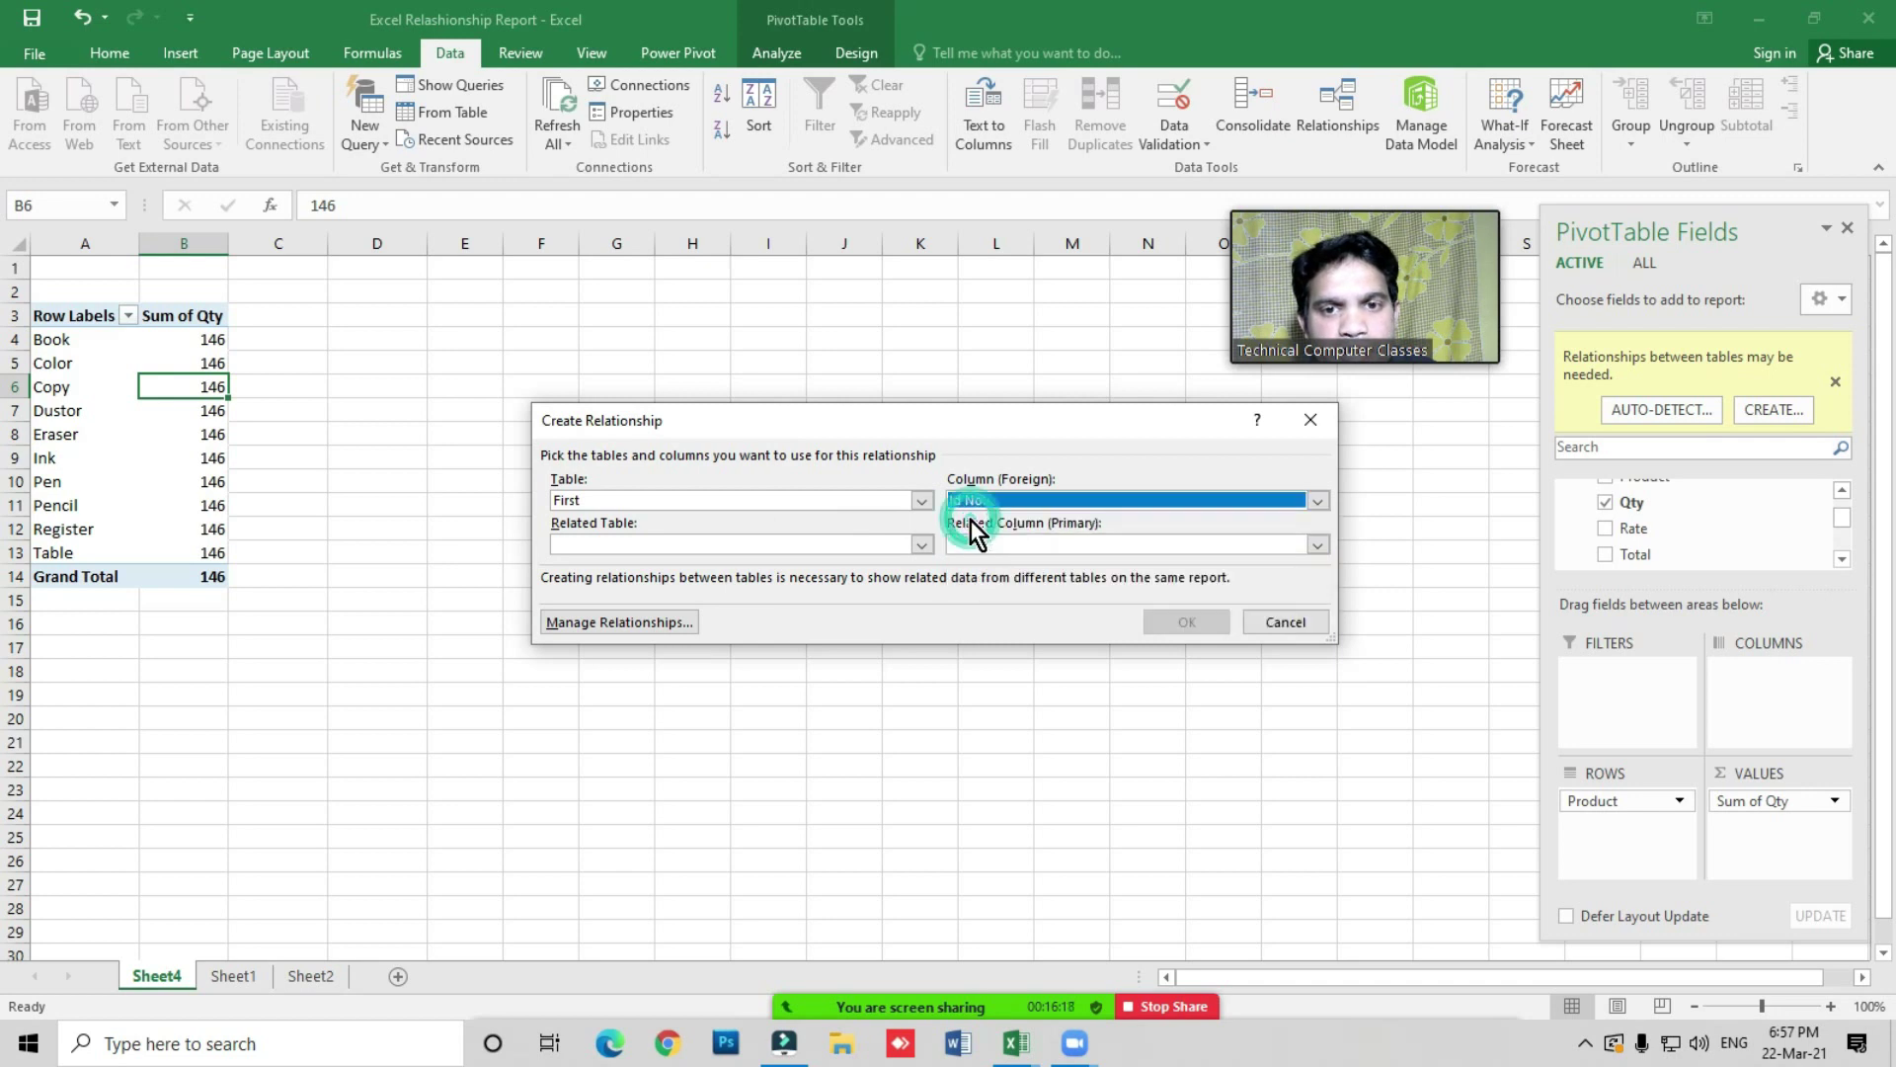
left_click(631, 540)
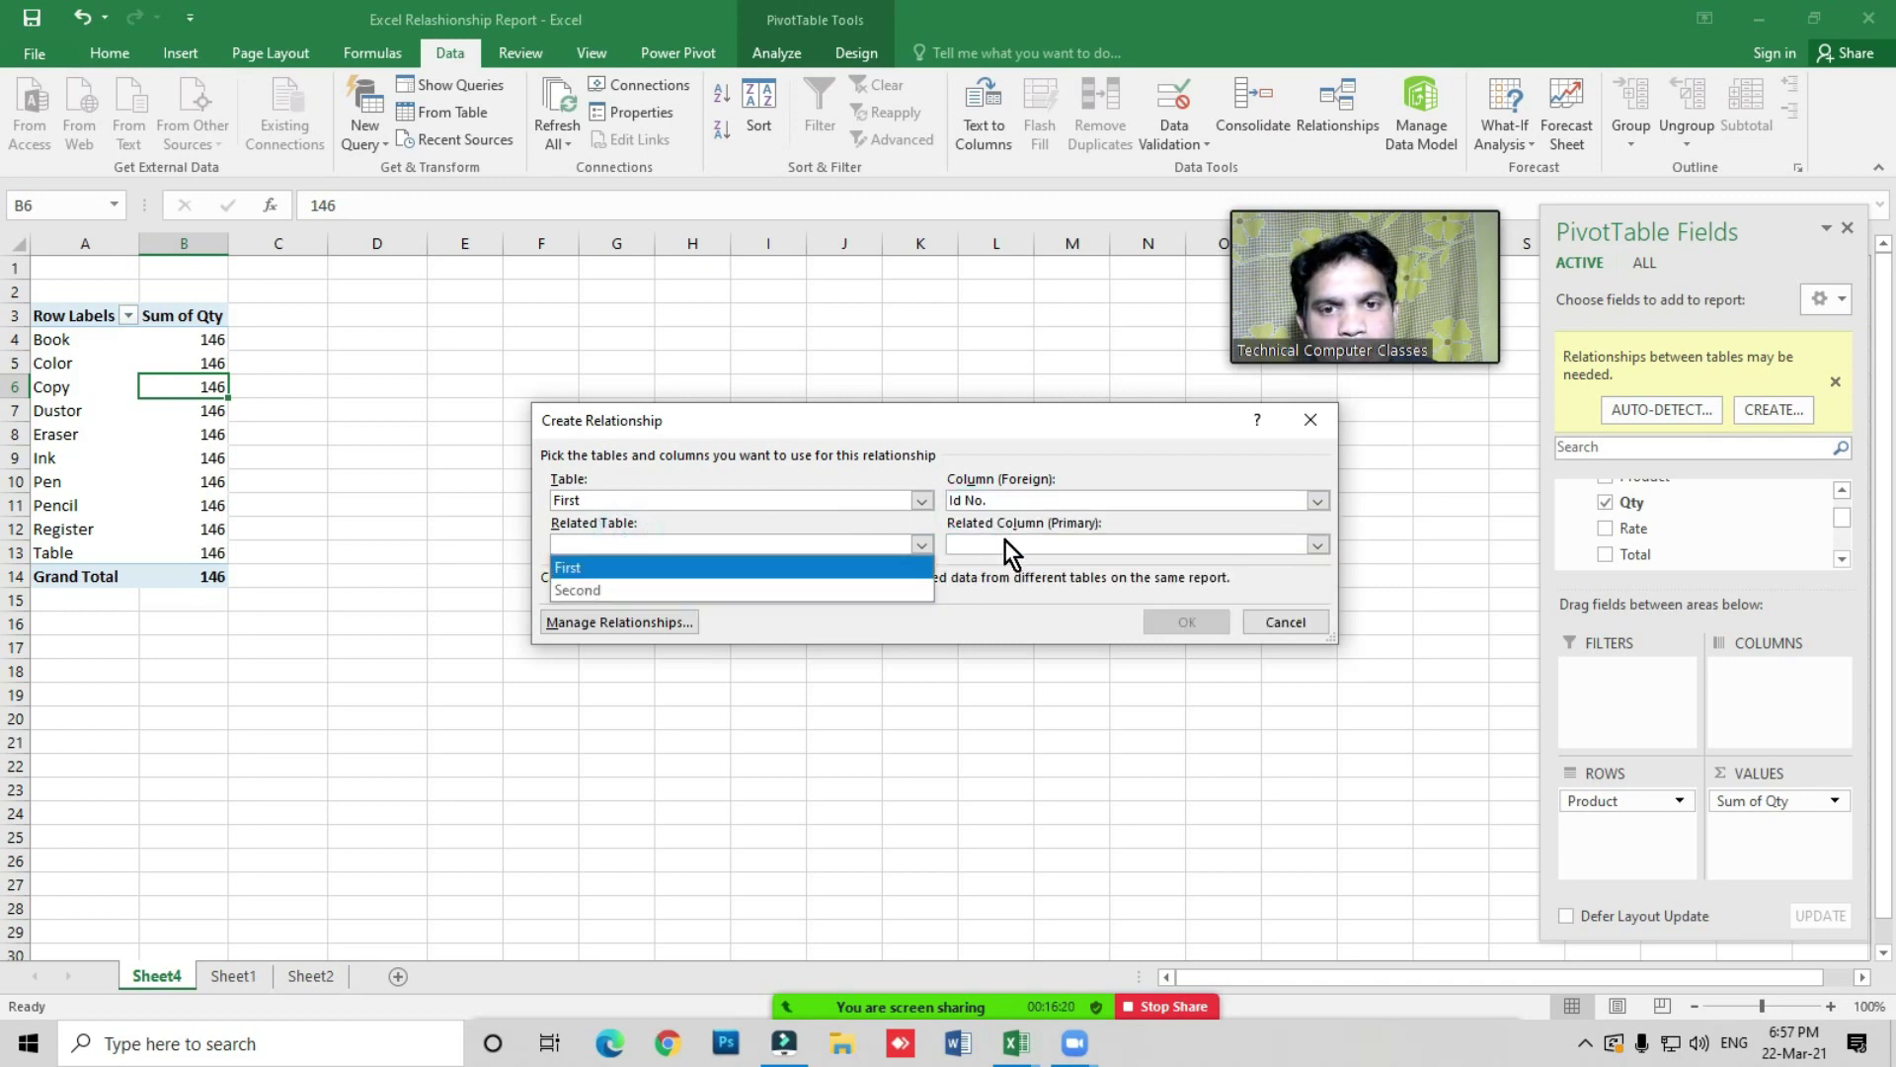
left_click(583, 590)
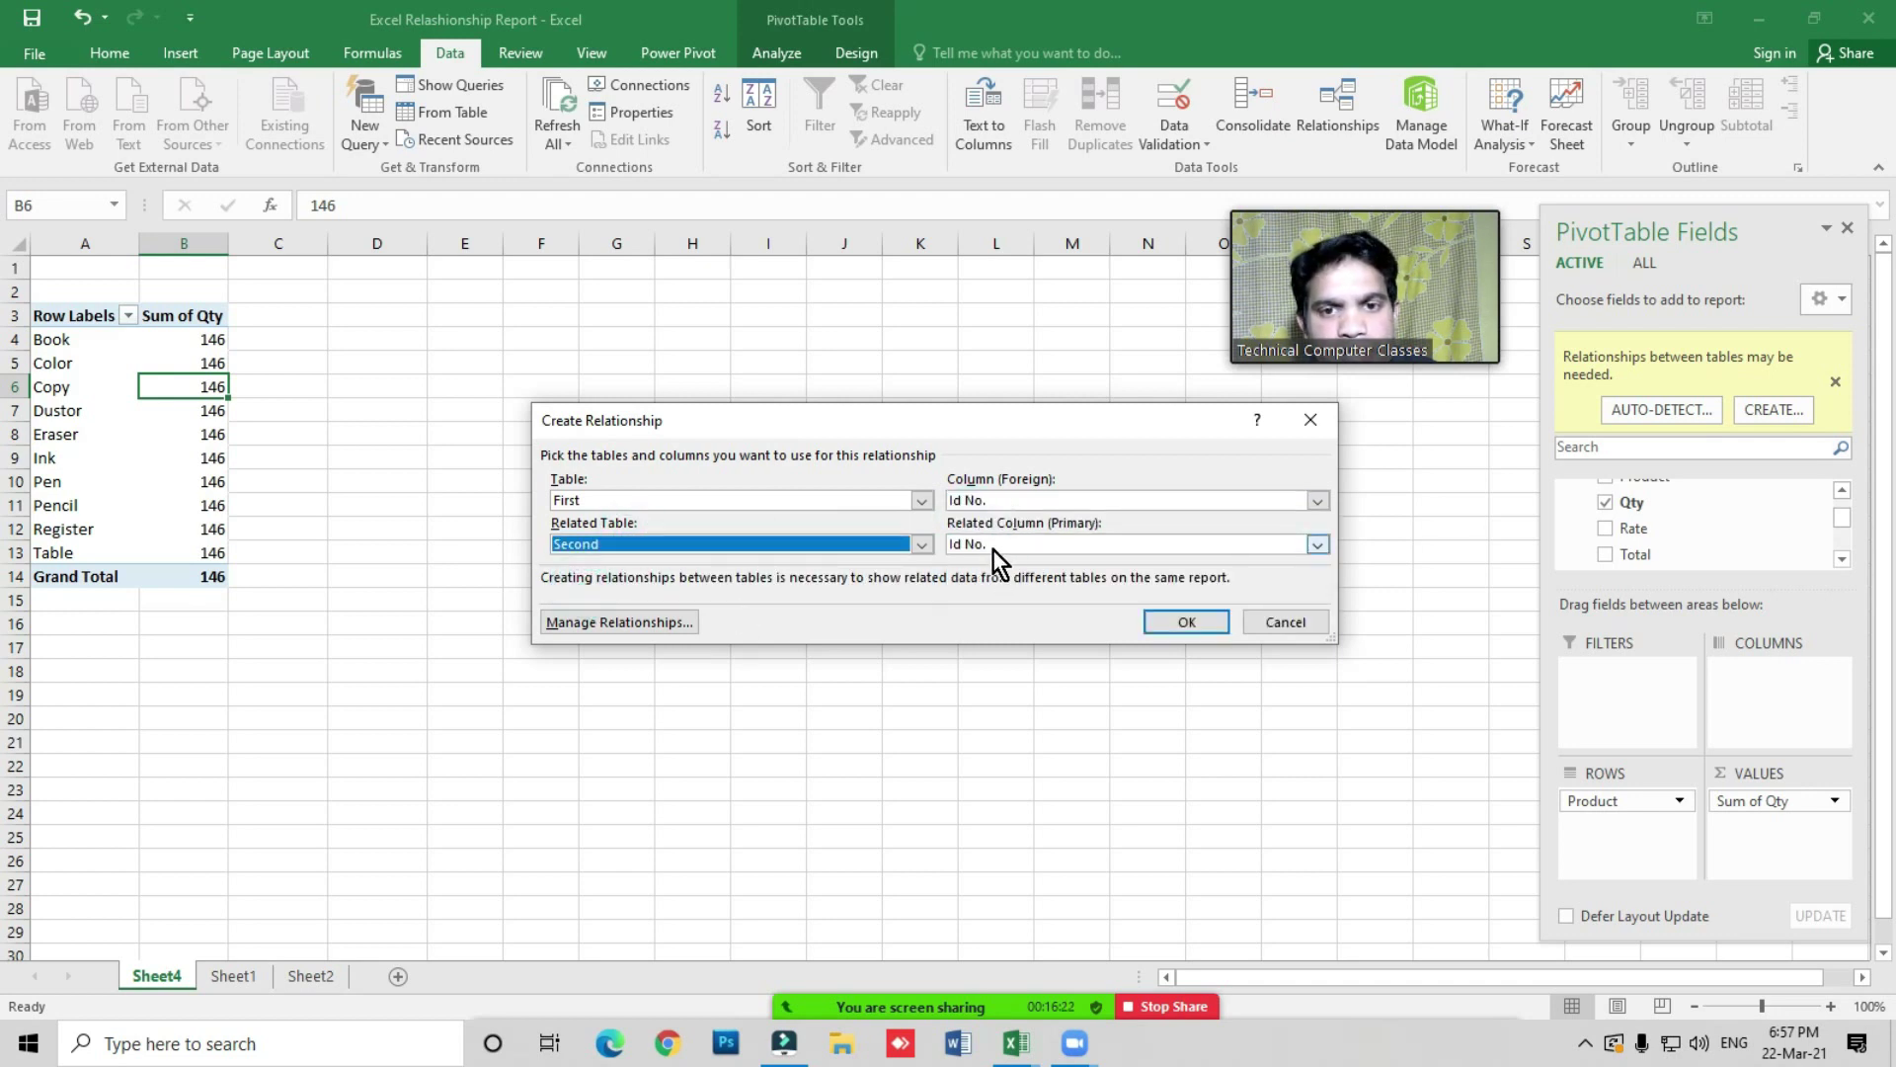
left_click(1196, 619)
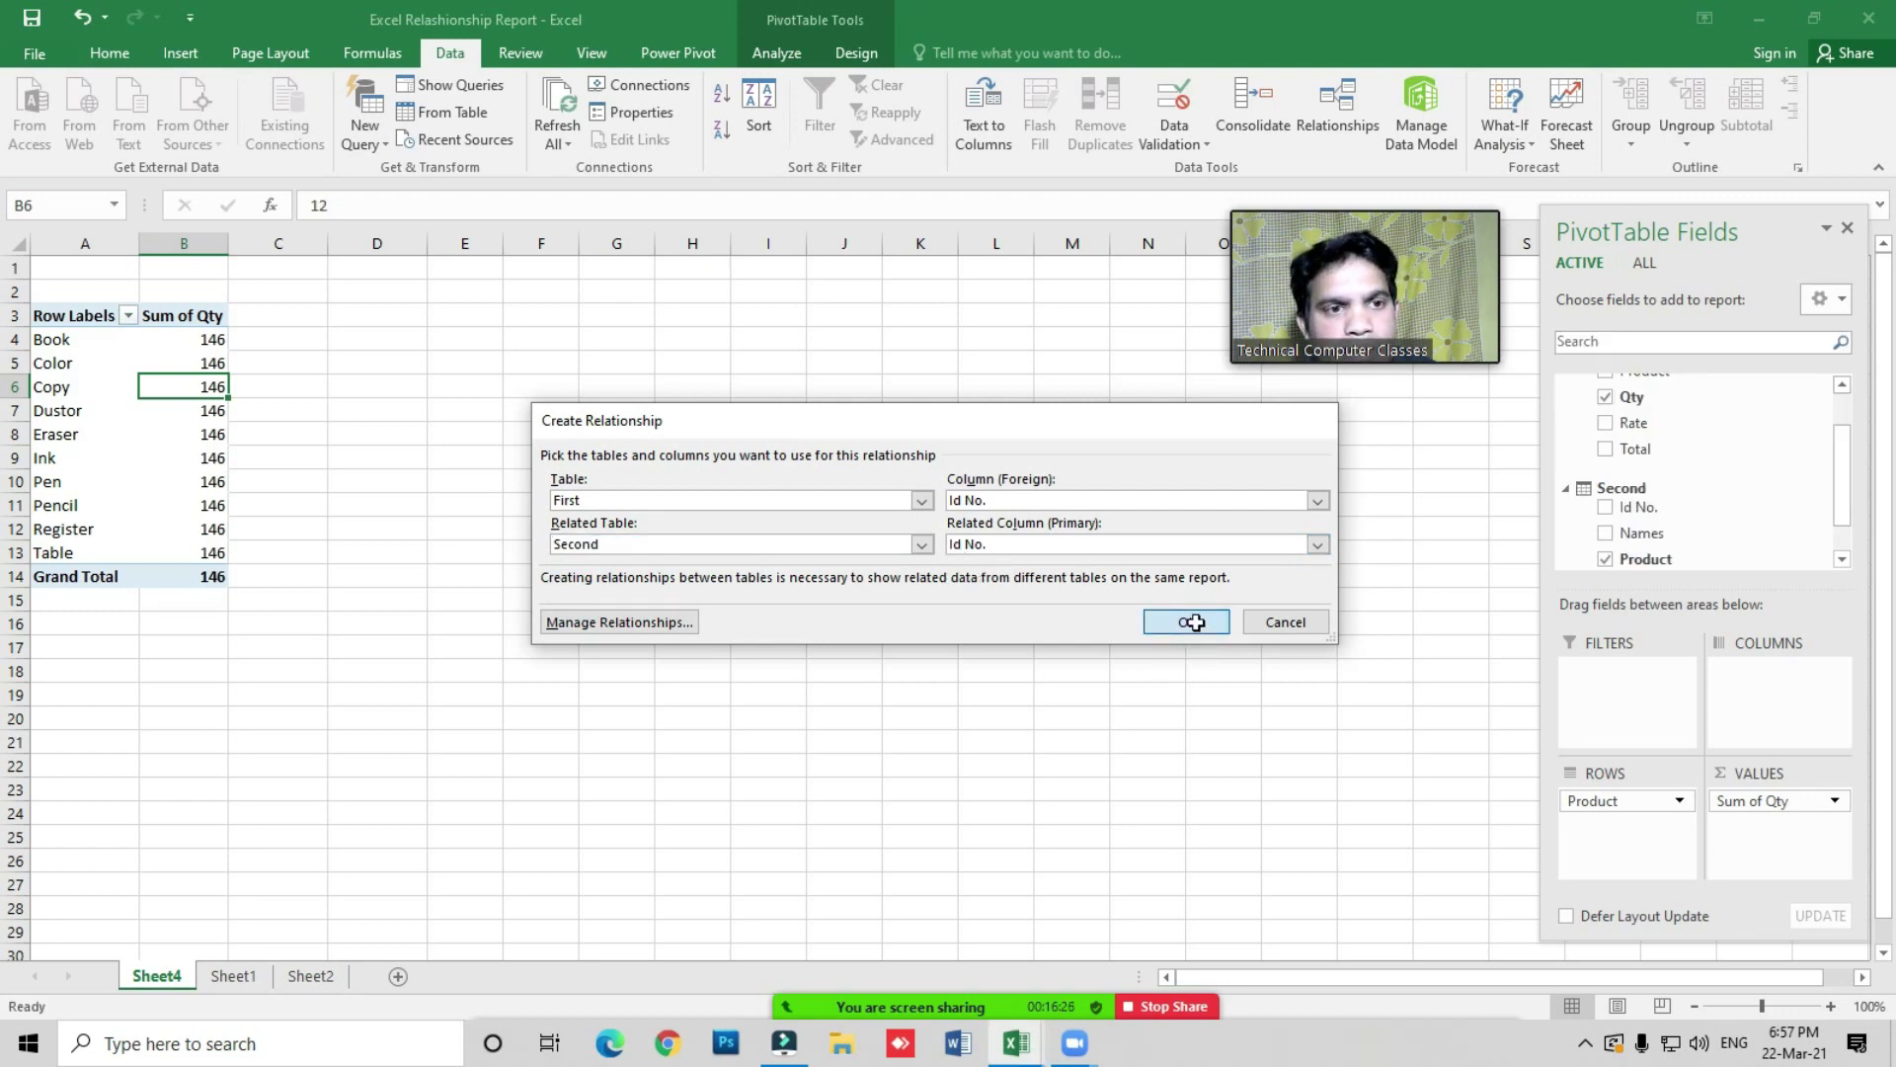
Check the corrected quantities for Pen, Eraser and Ink.
left_click(203, 482)
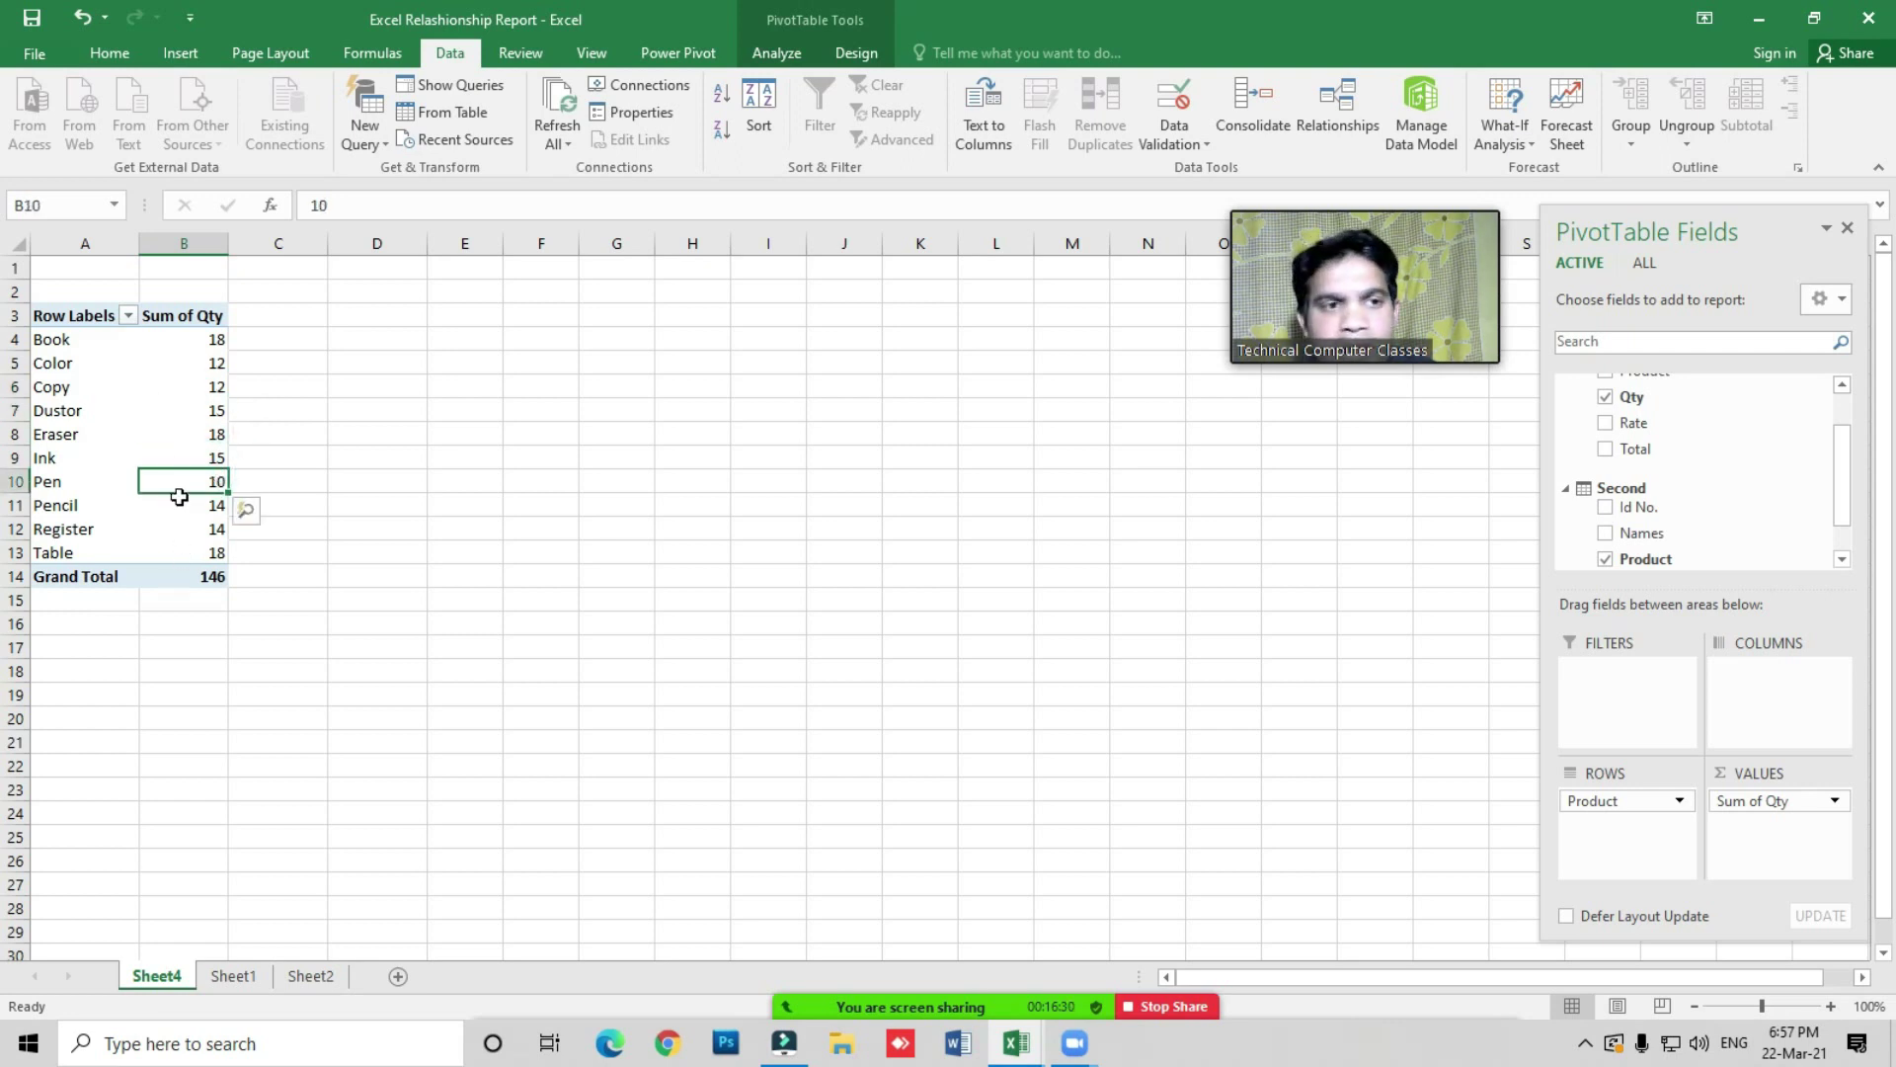
left_click(191, 432)
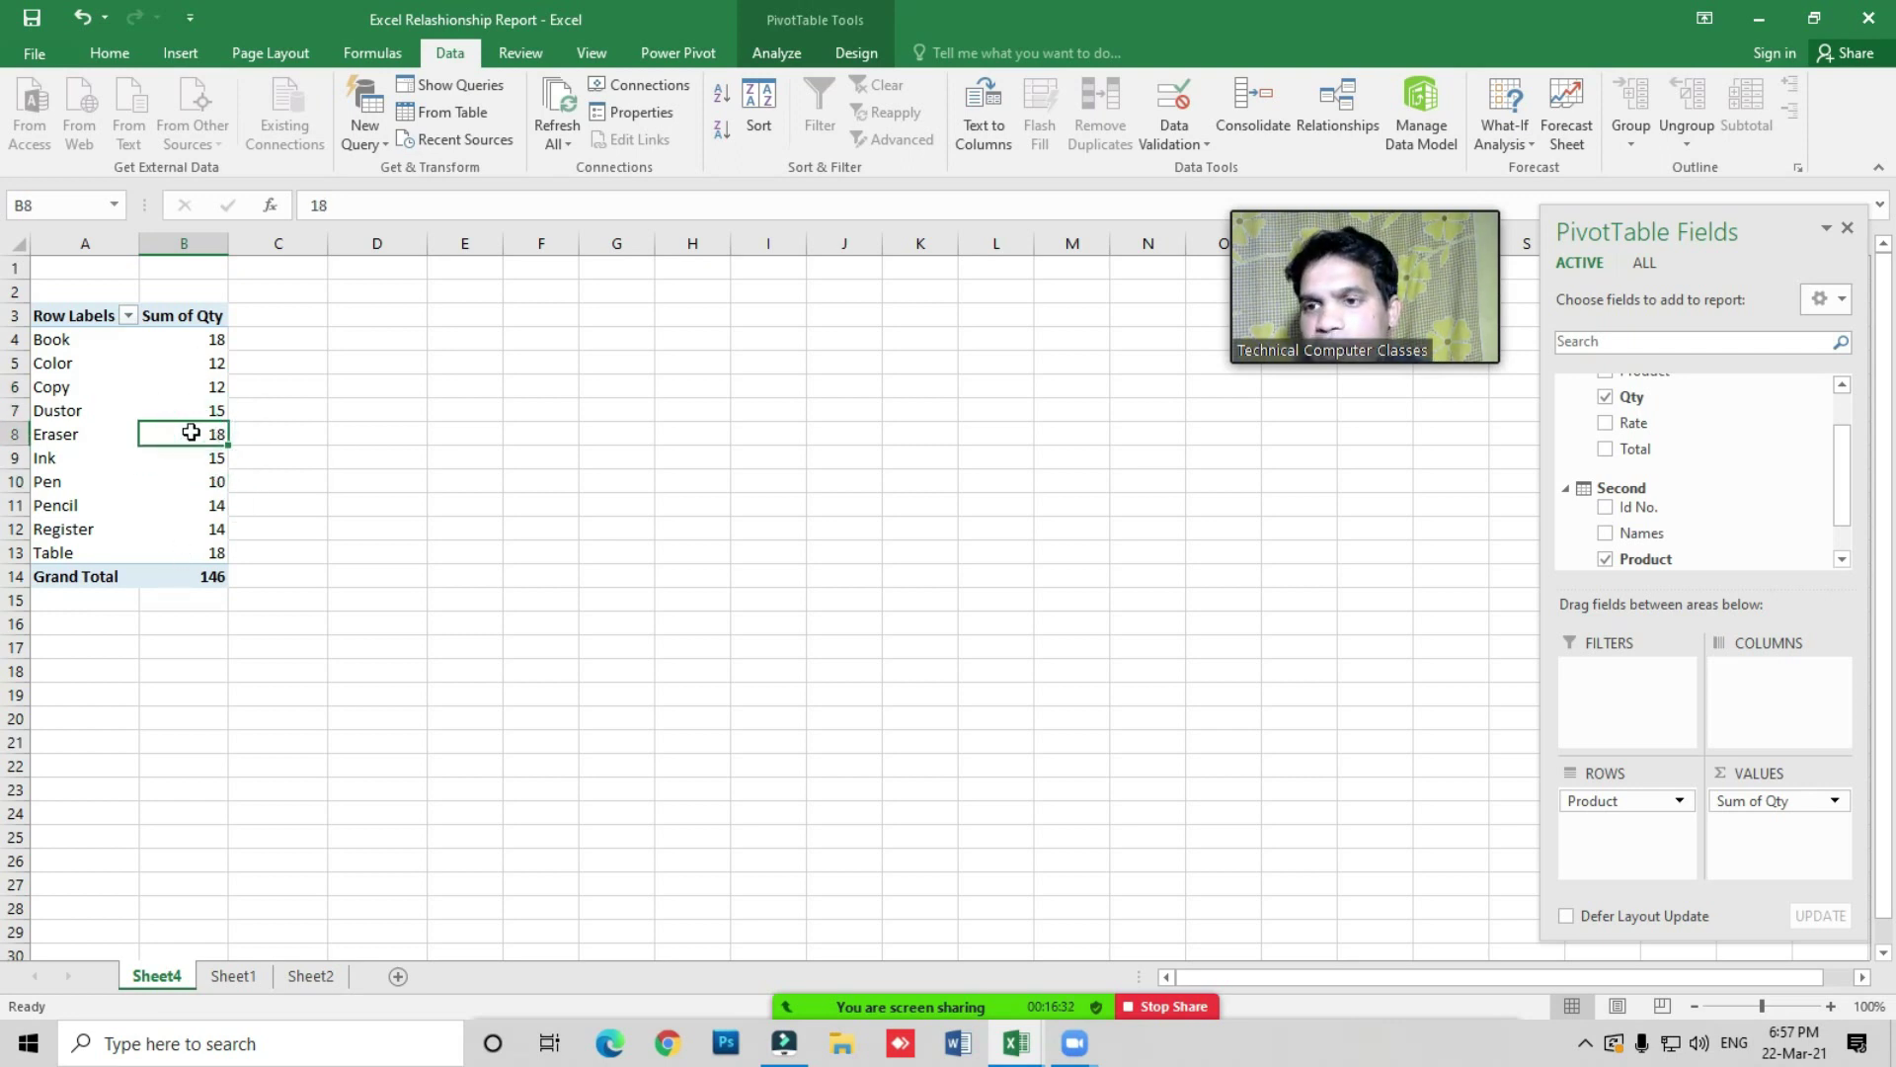
left_click(150, 454)
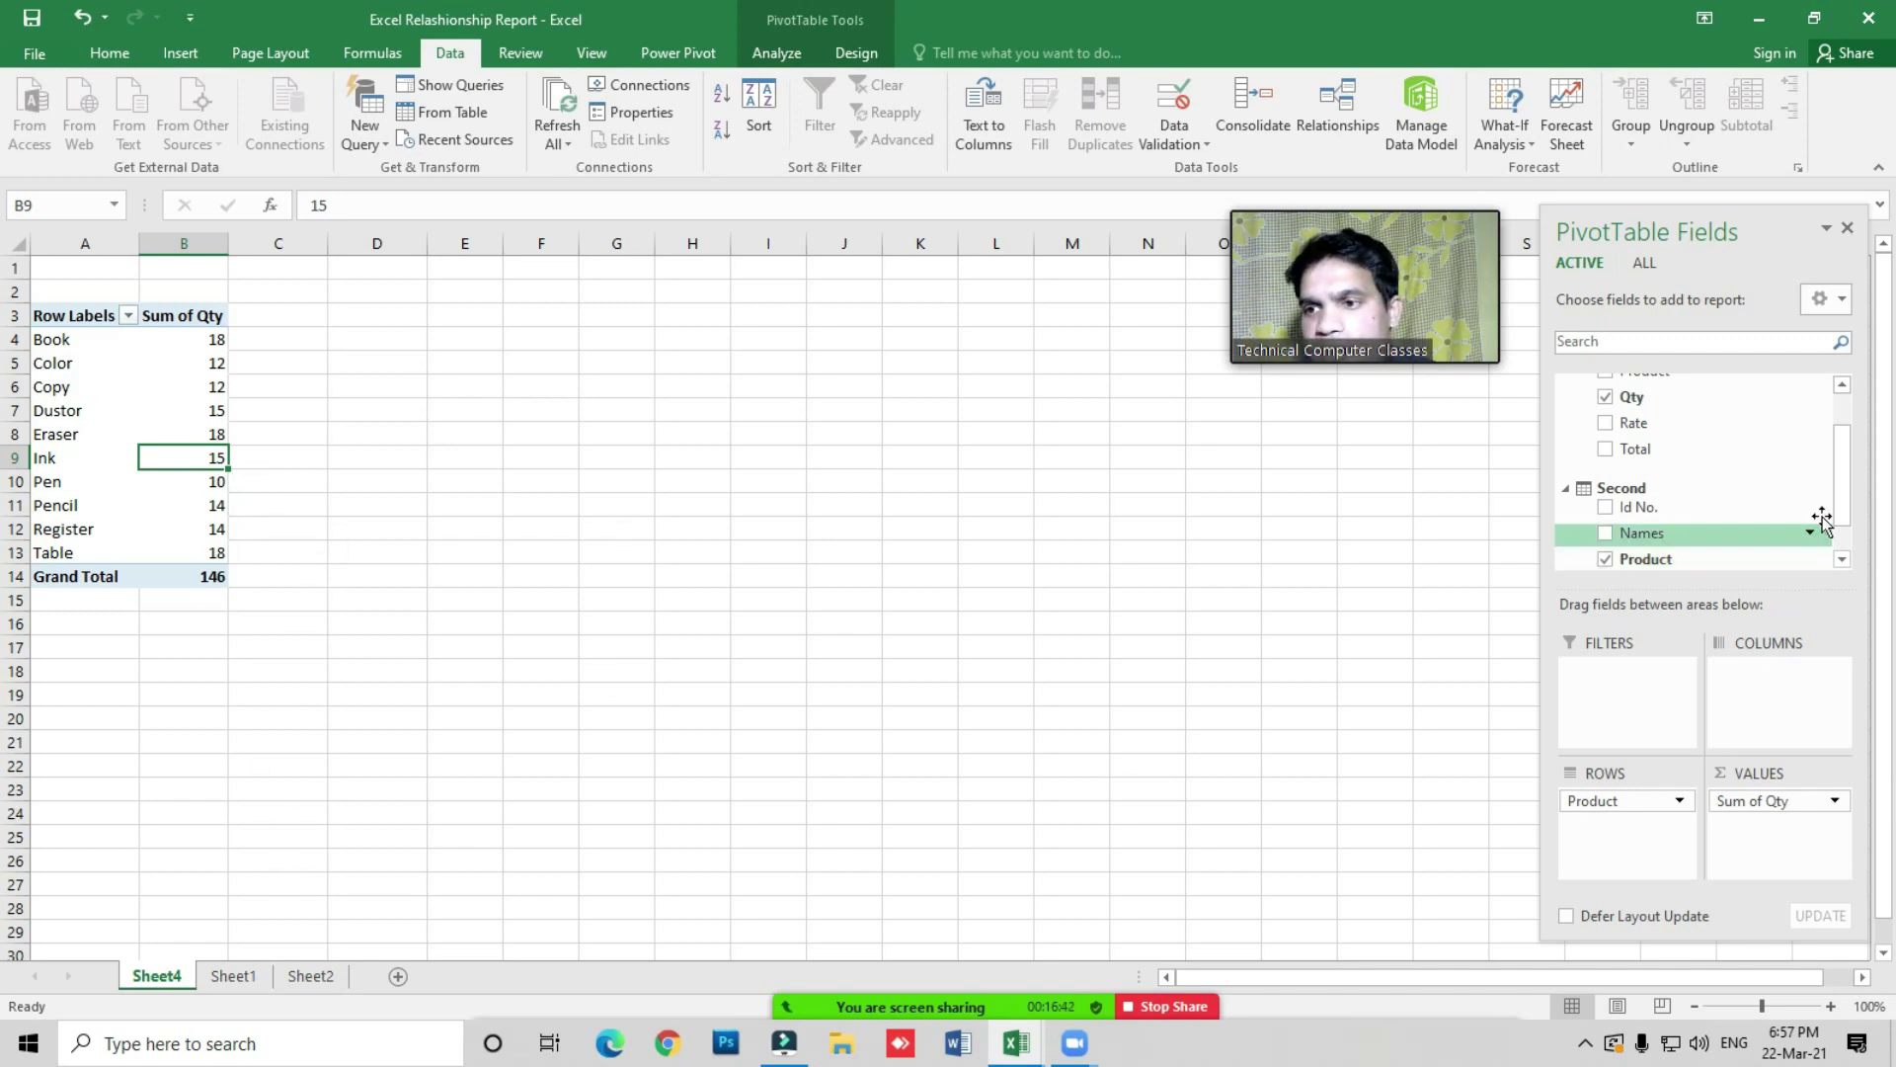
Add Sum of Rate to the values and move it above Sum of Qty.
scroll(1821, 521, "down", 2)
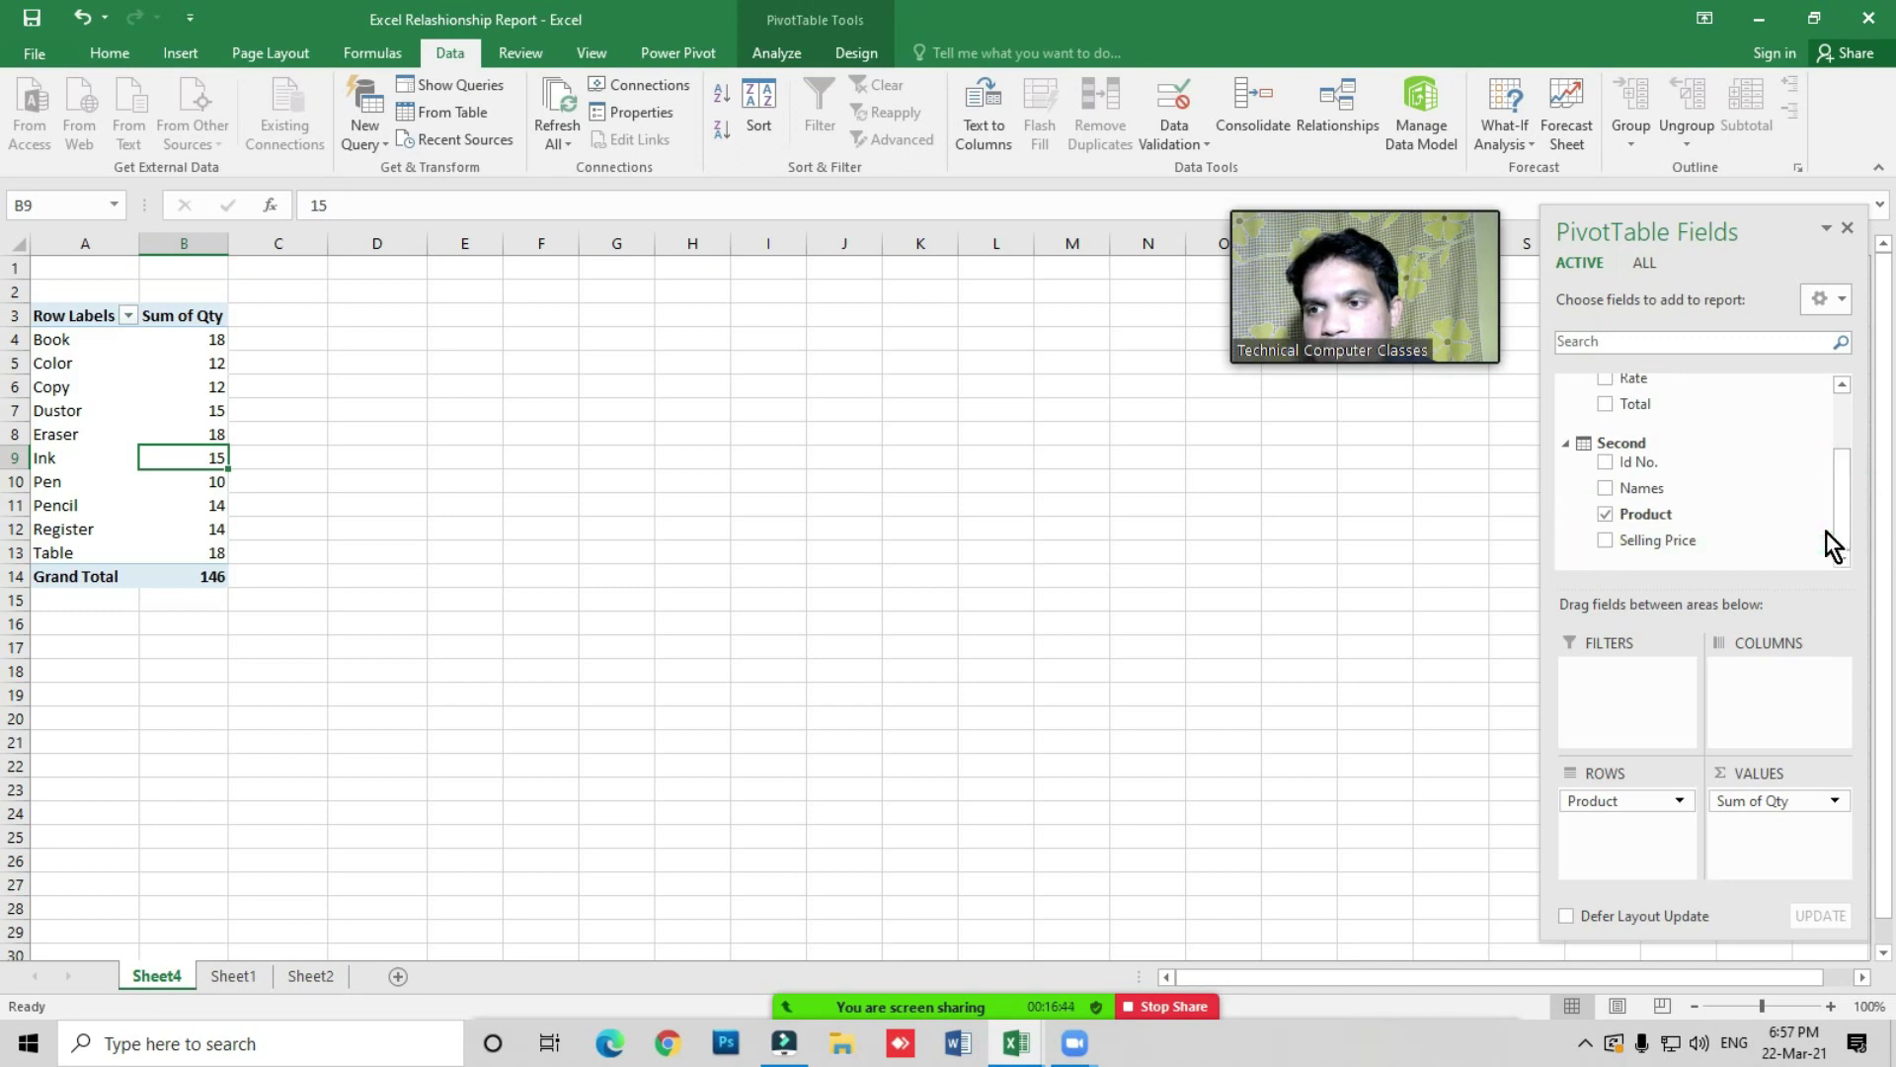
scroll(1841, 513, "up", 1)
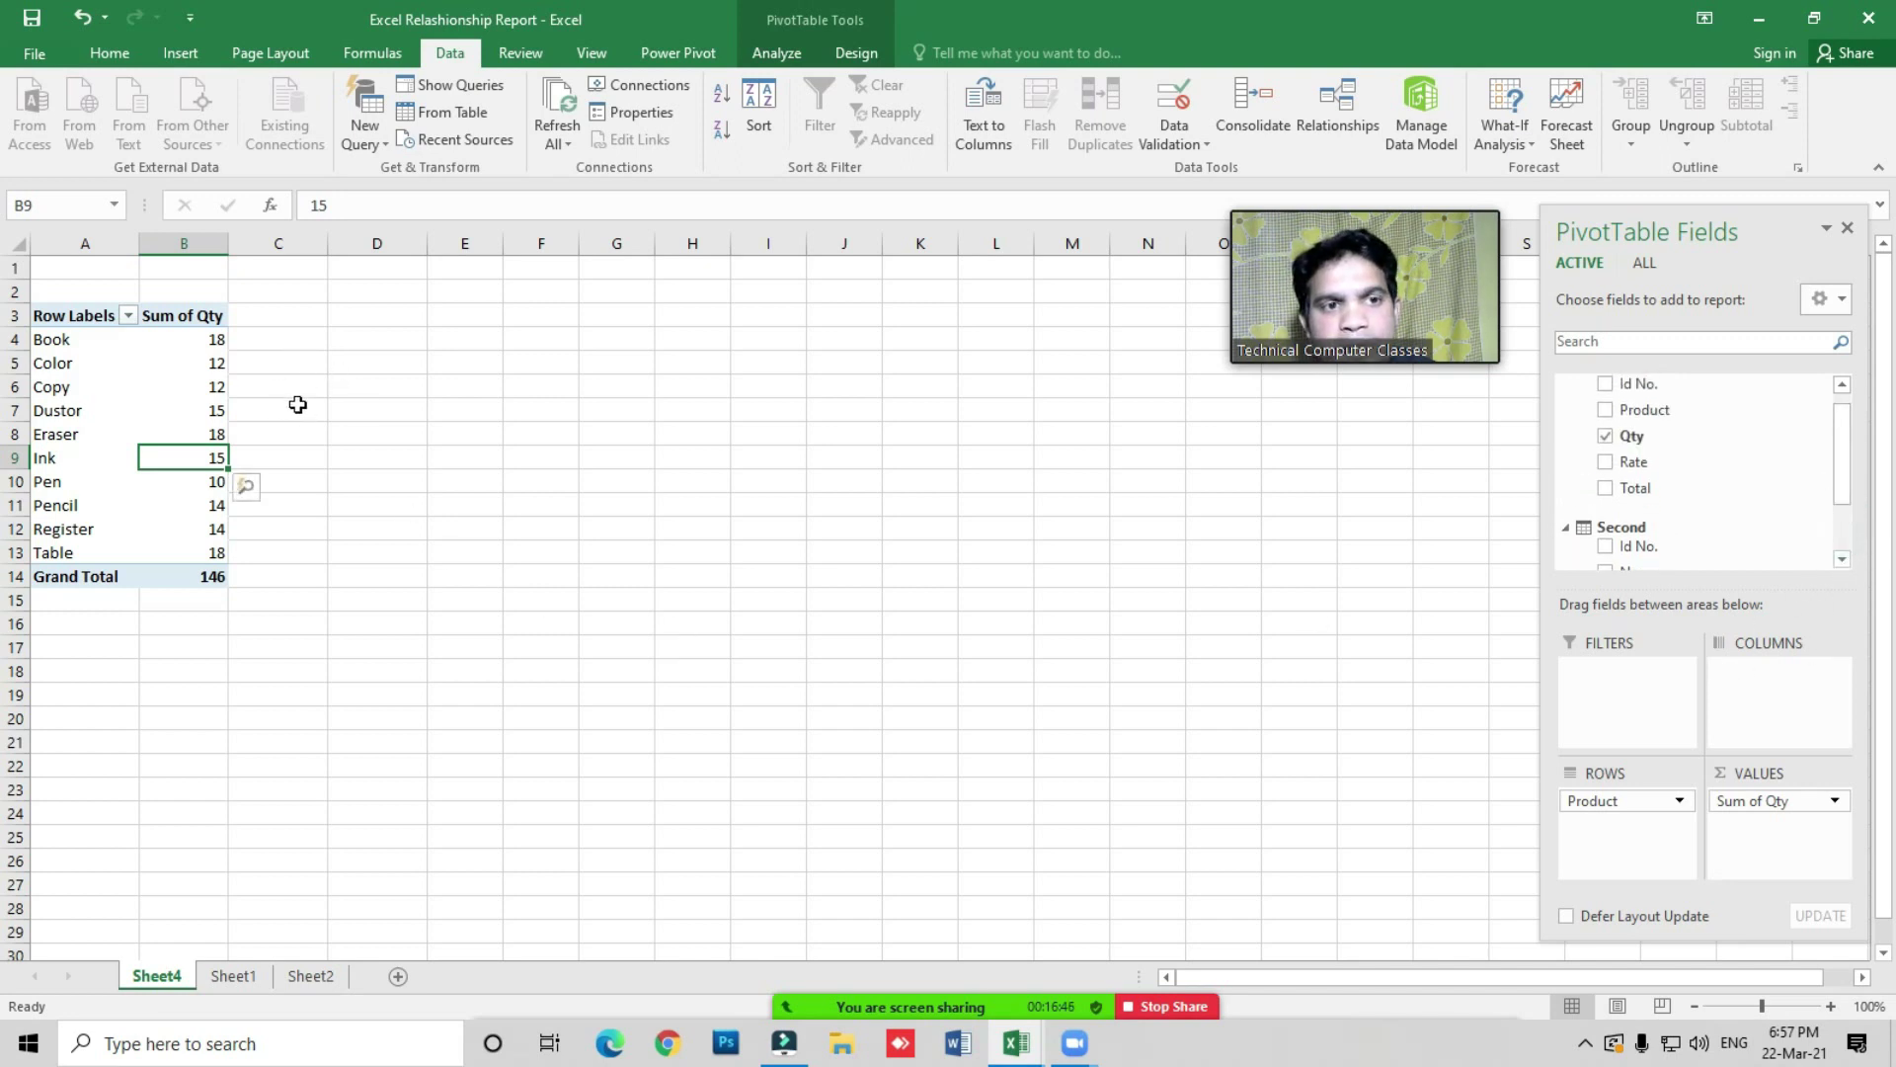
scroll(1847, 439, "up", 1)
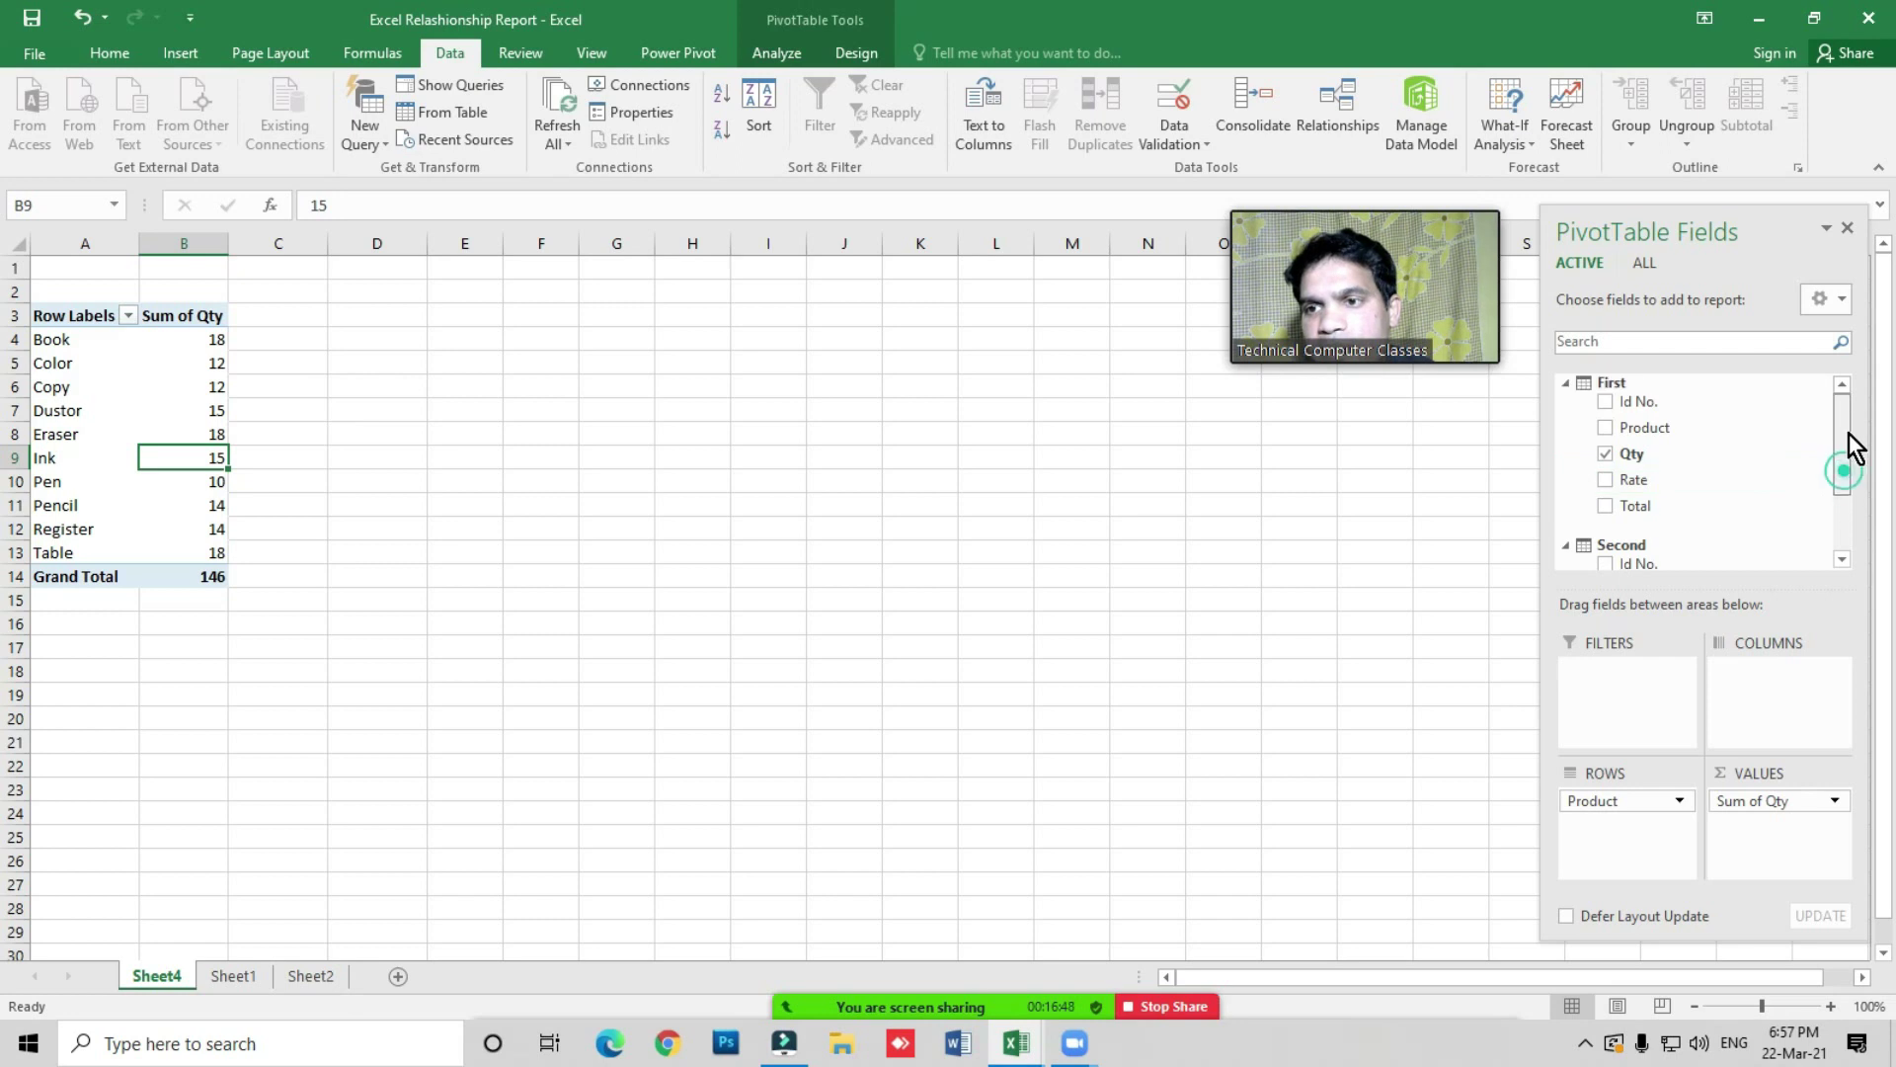
left_click(1605, 480)
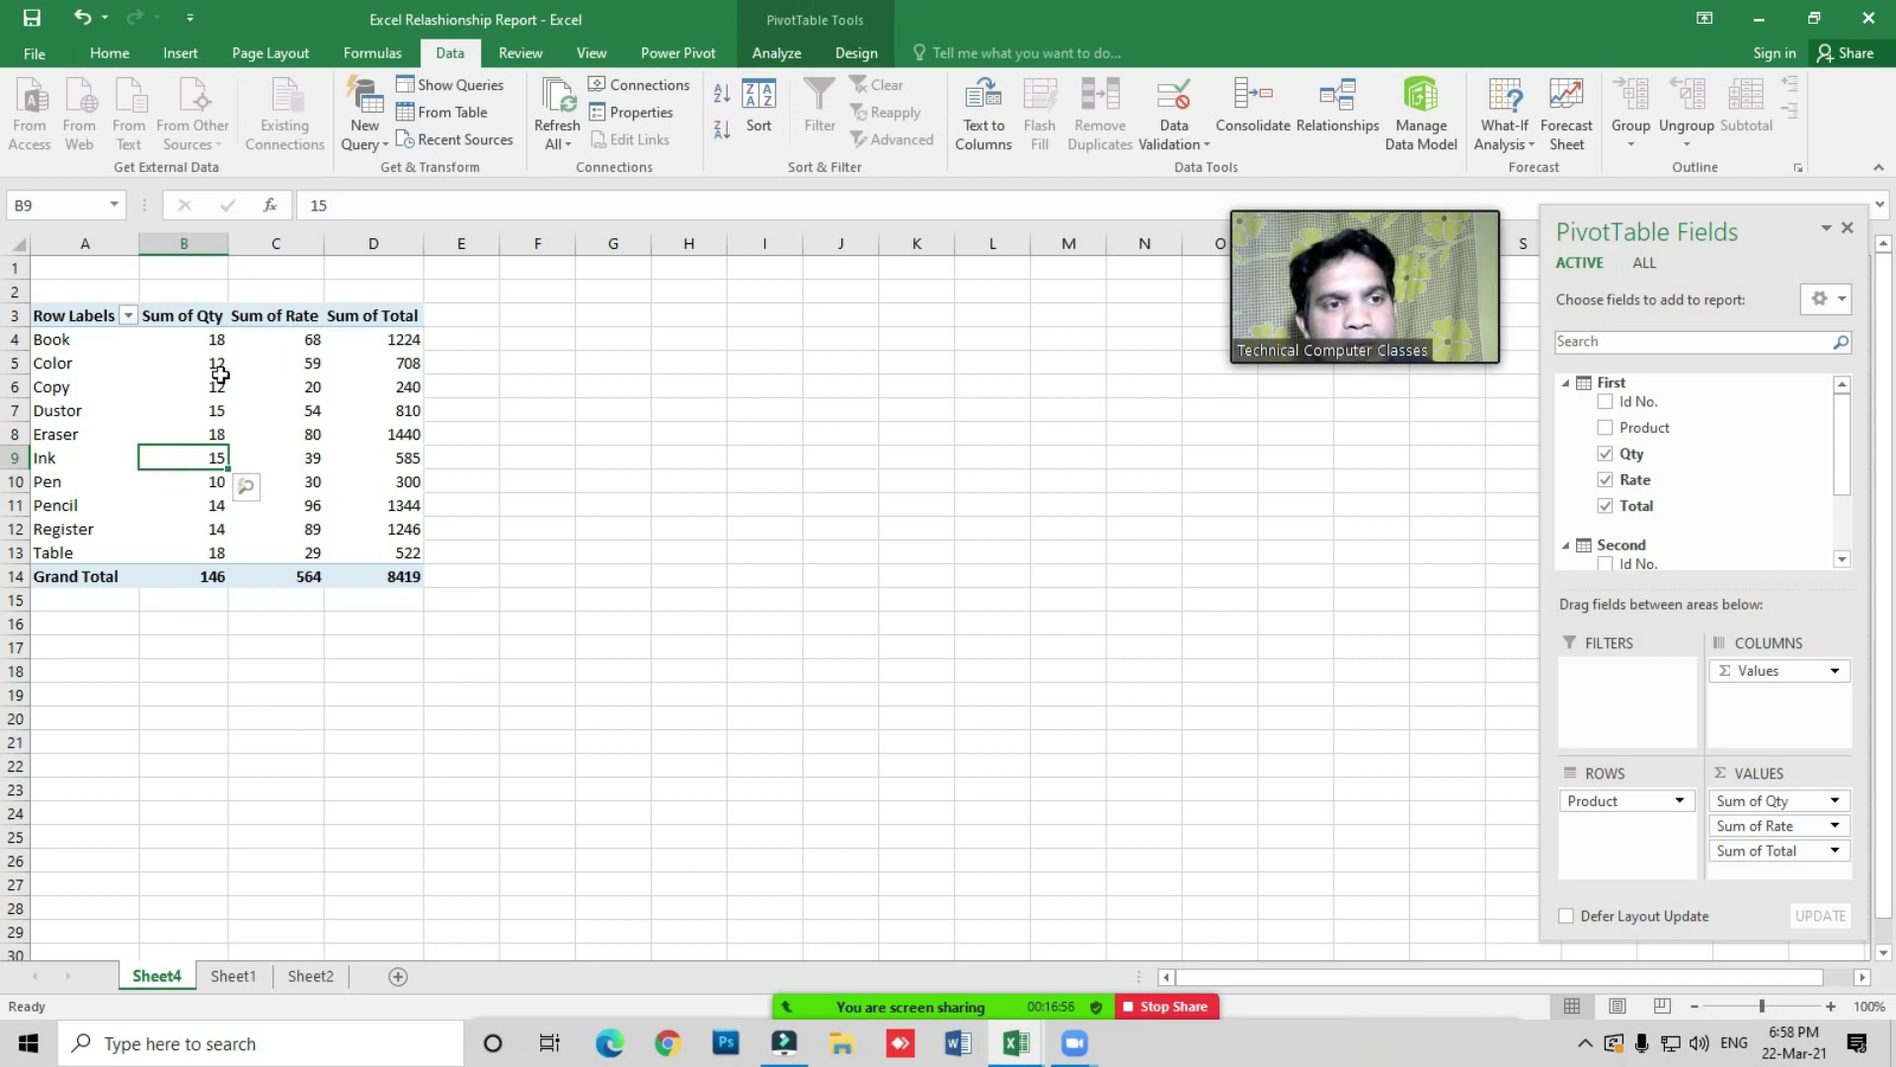
mouse_move(1753, 825)
left_mouse_down()
mouse_move(1763, 881)
mouse_move(1758, 795)
left_mouse_up()
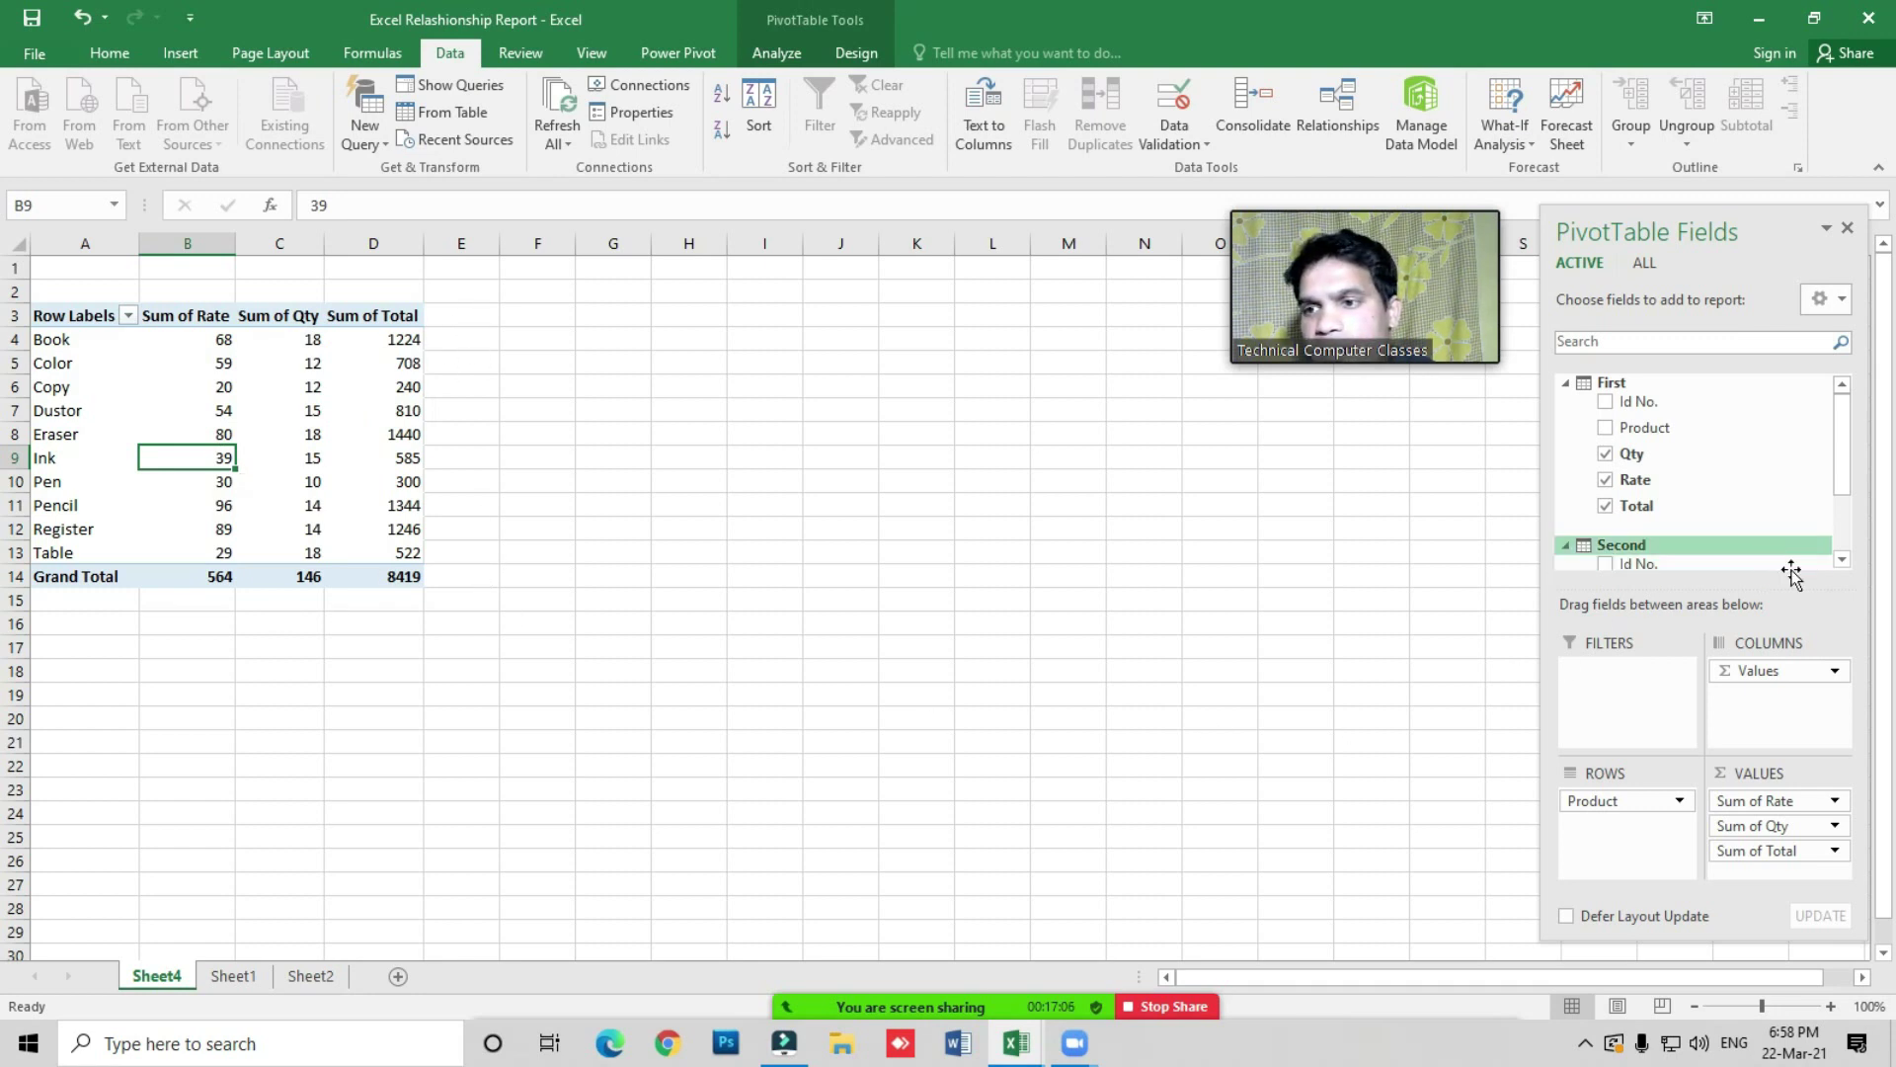
Add Second's Selling Price to the values and check Ink's and Dustor's figures.
left_click(1842, 559)
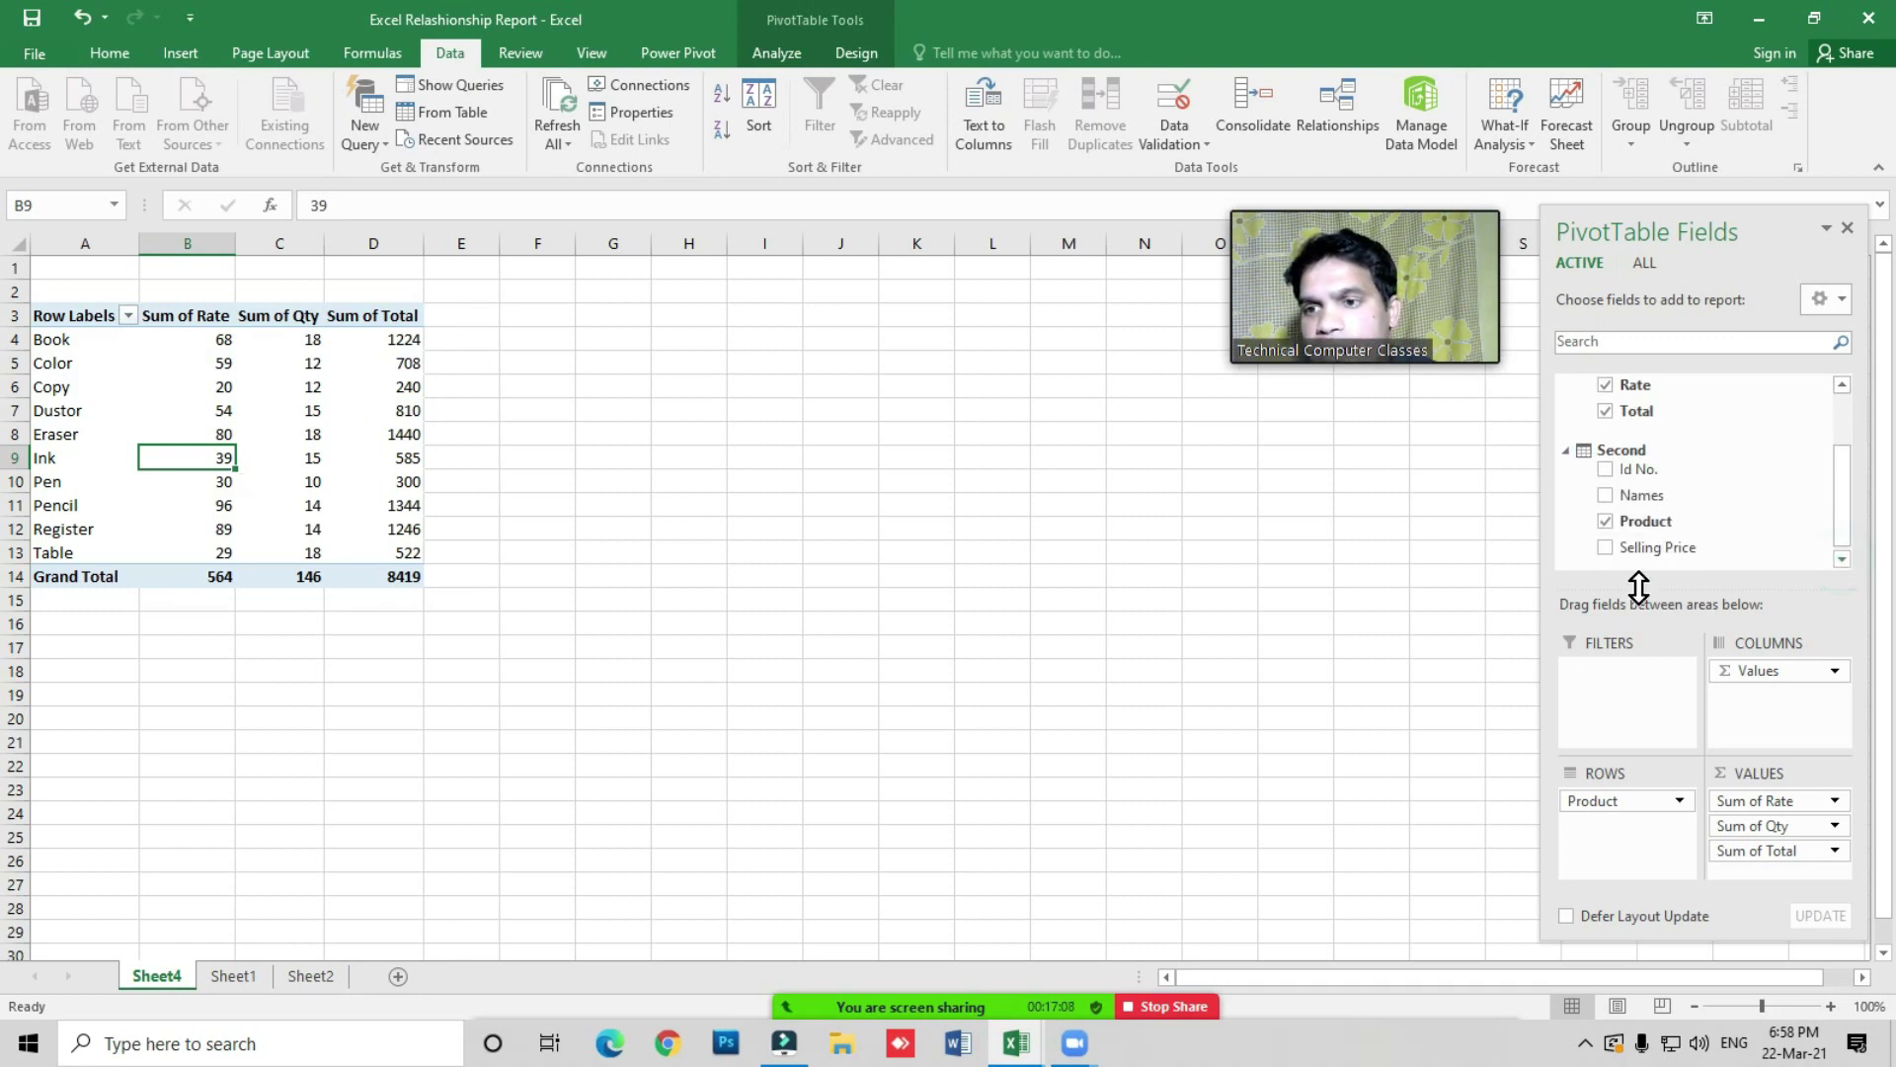
left_click(1607, 549)
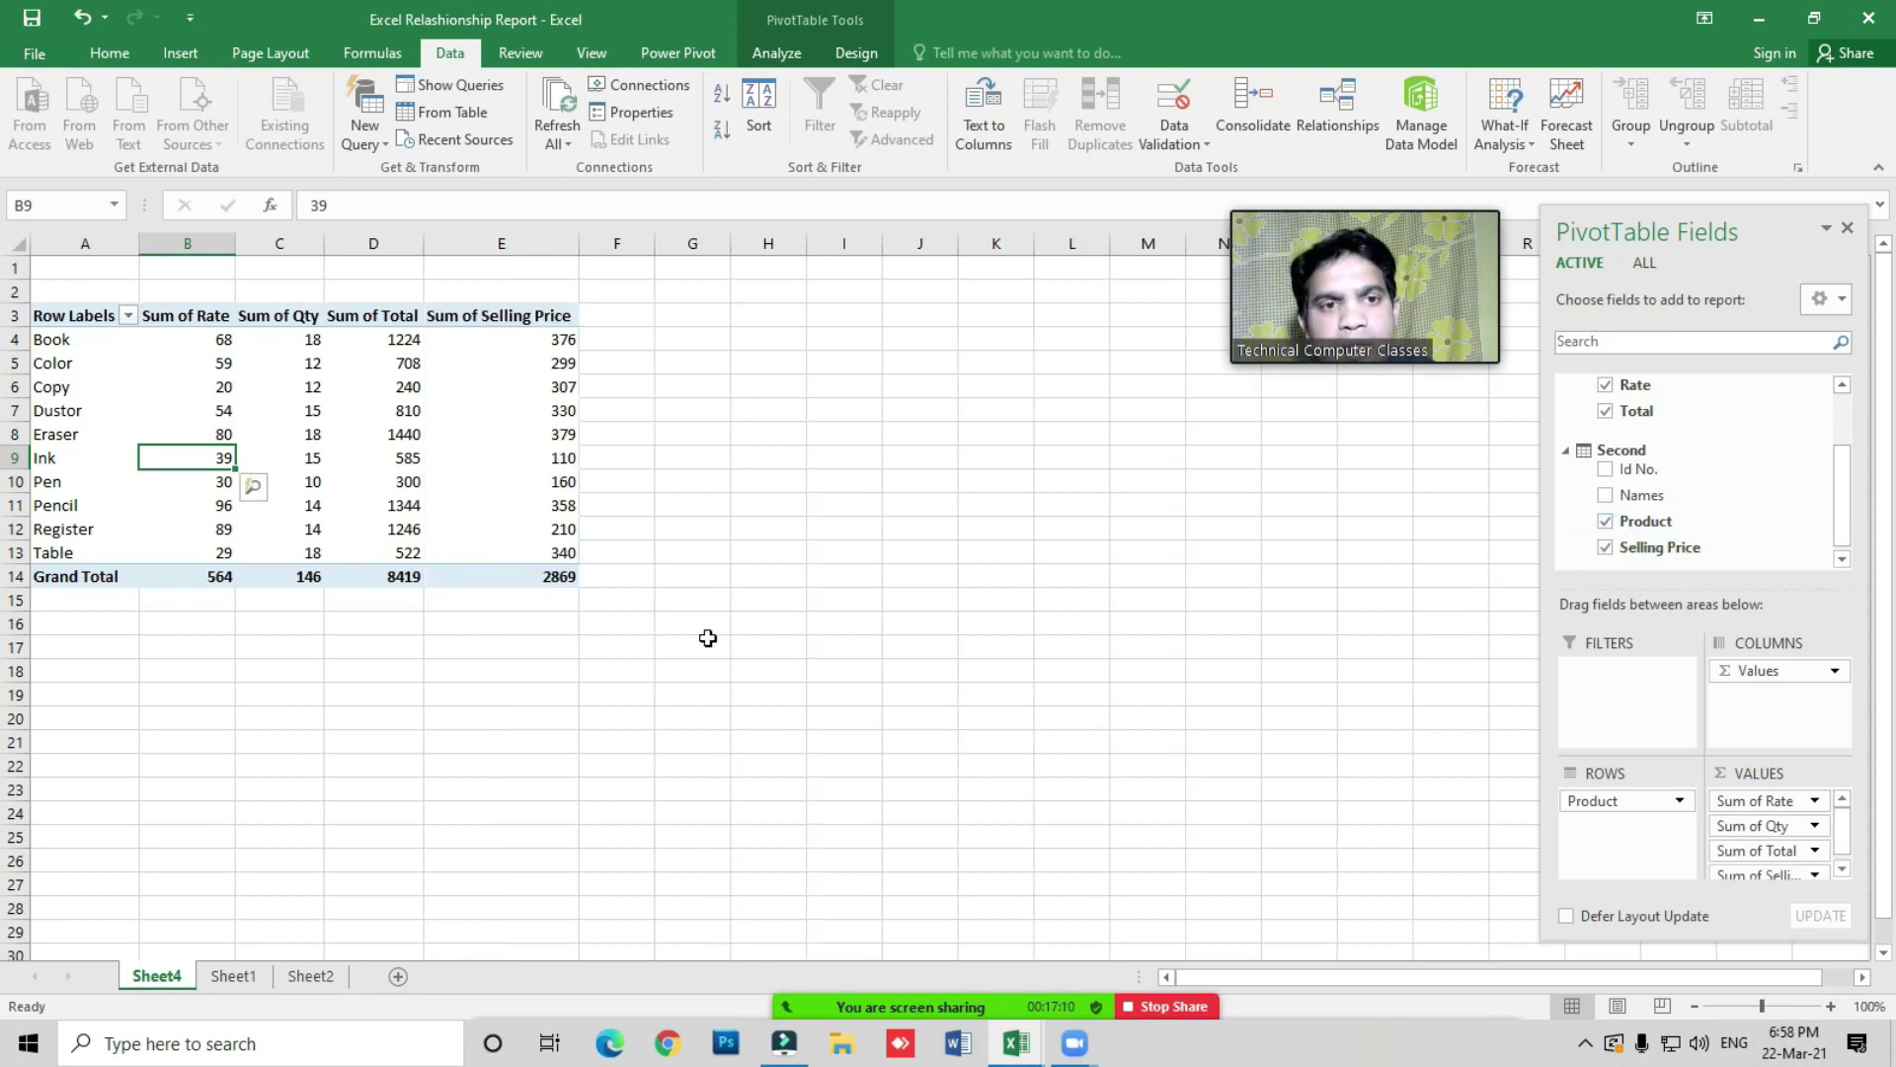
left_click(426, 460)
left_click_drag(427, 463, 433, 468)
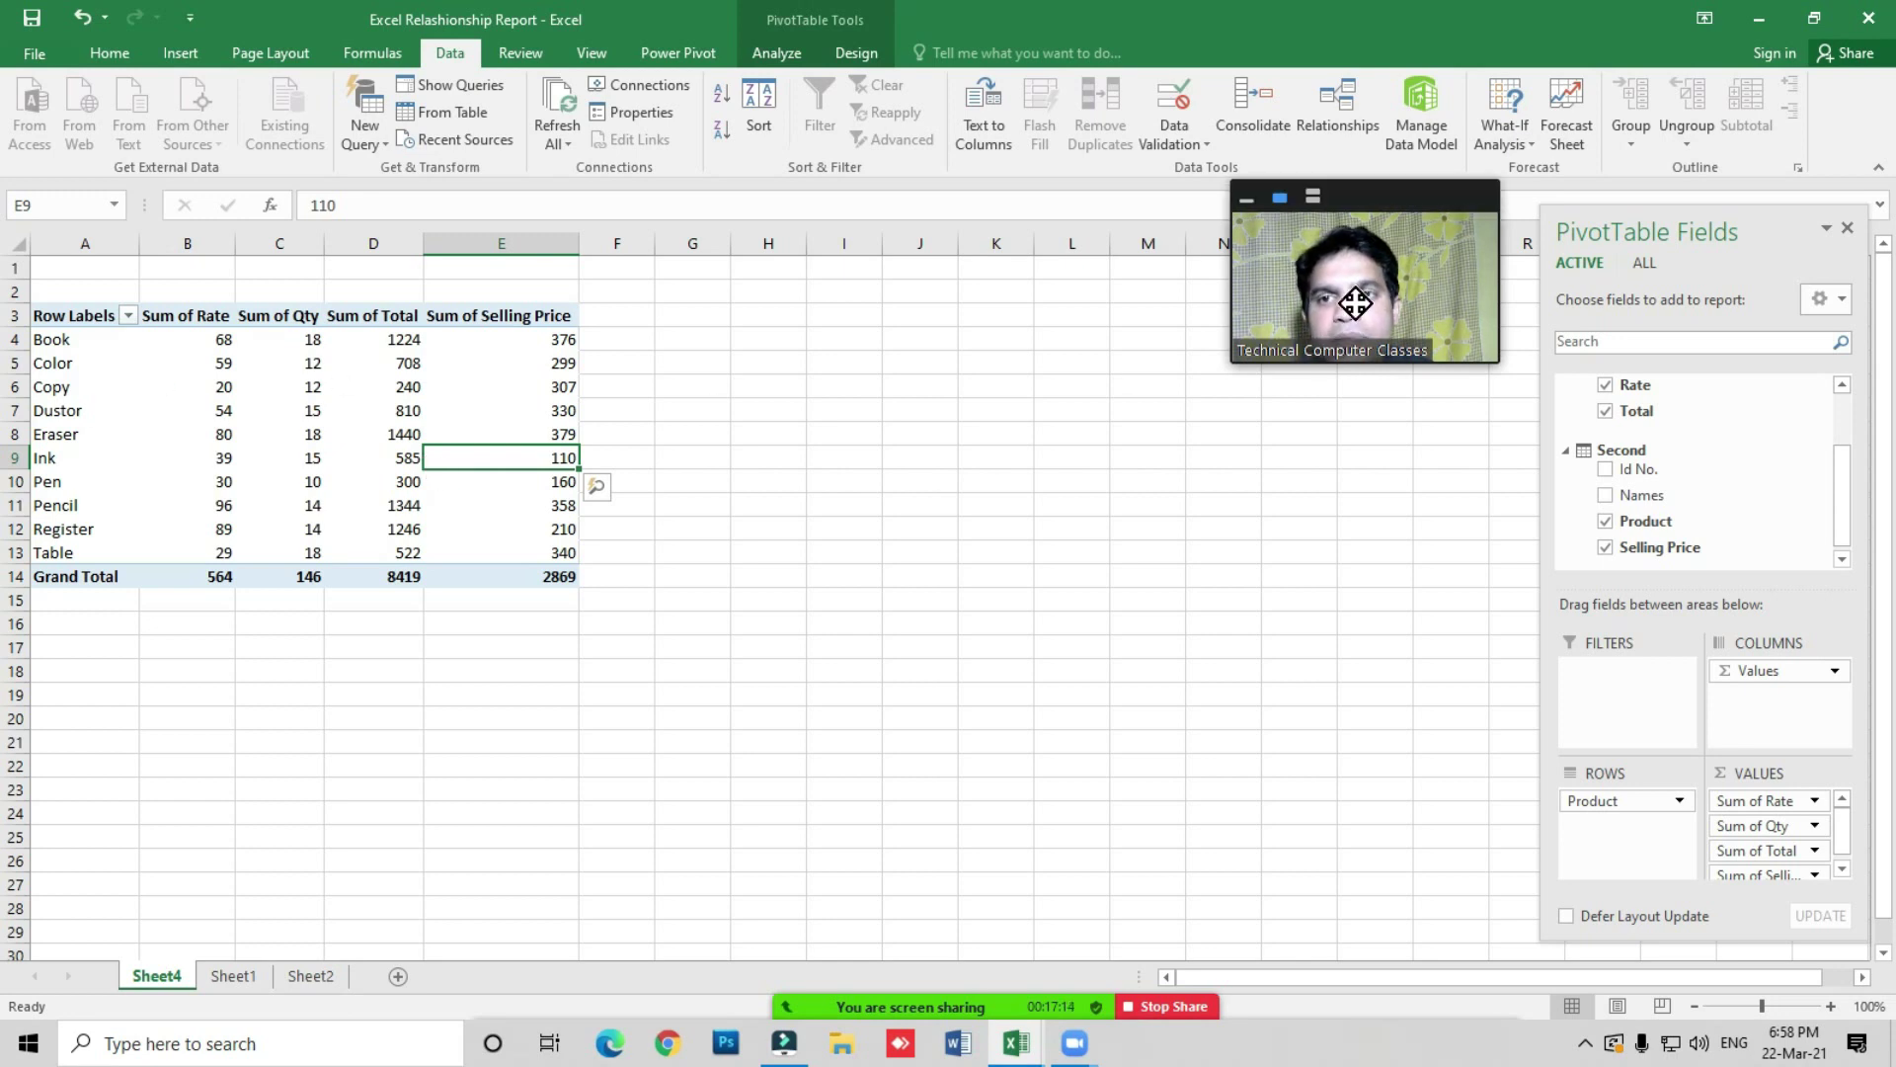
left_click(316, 405)
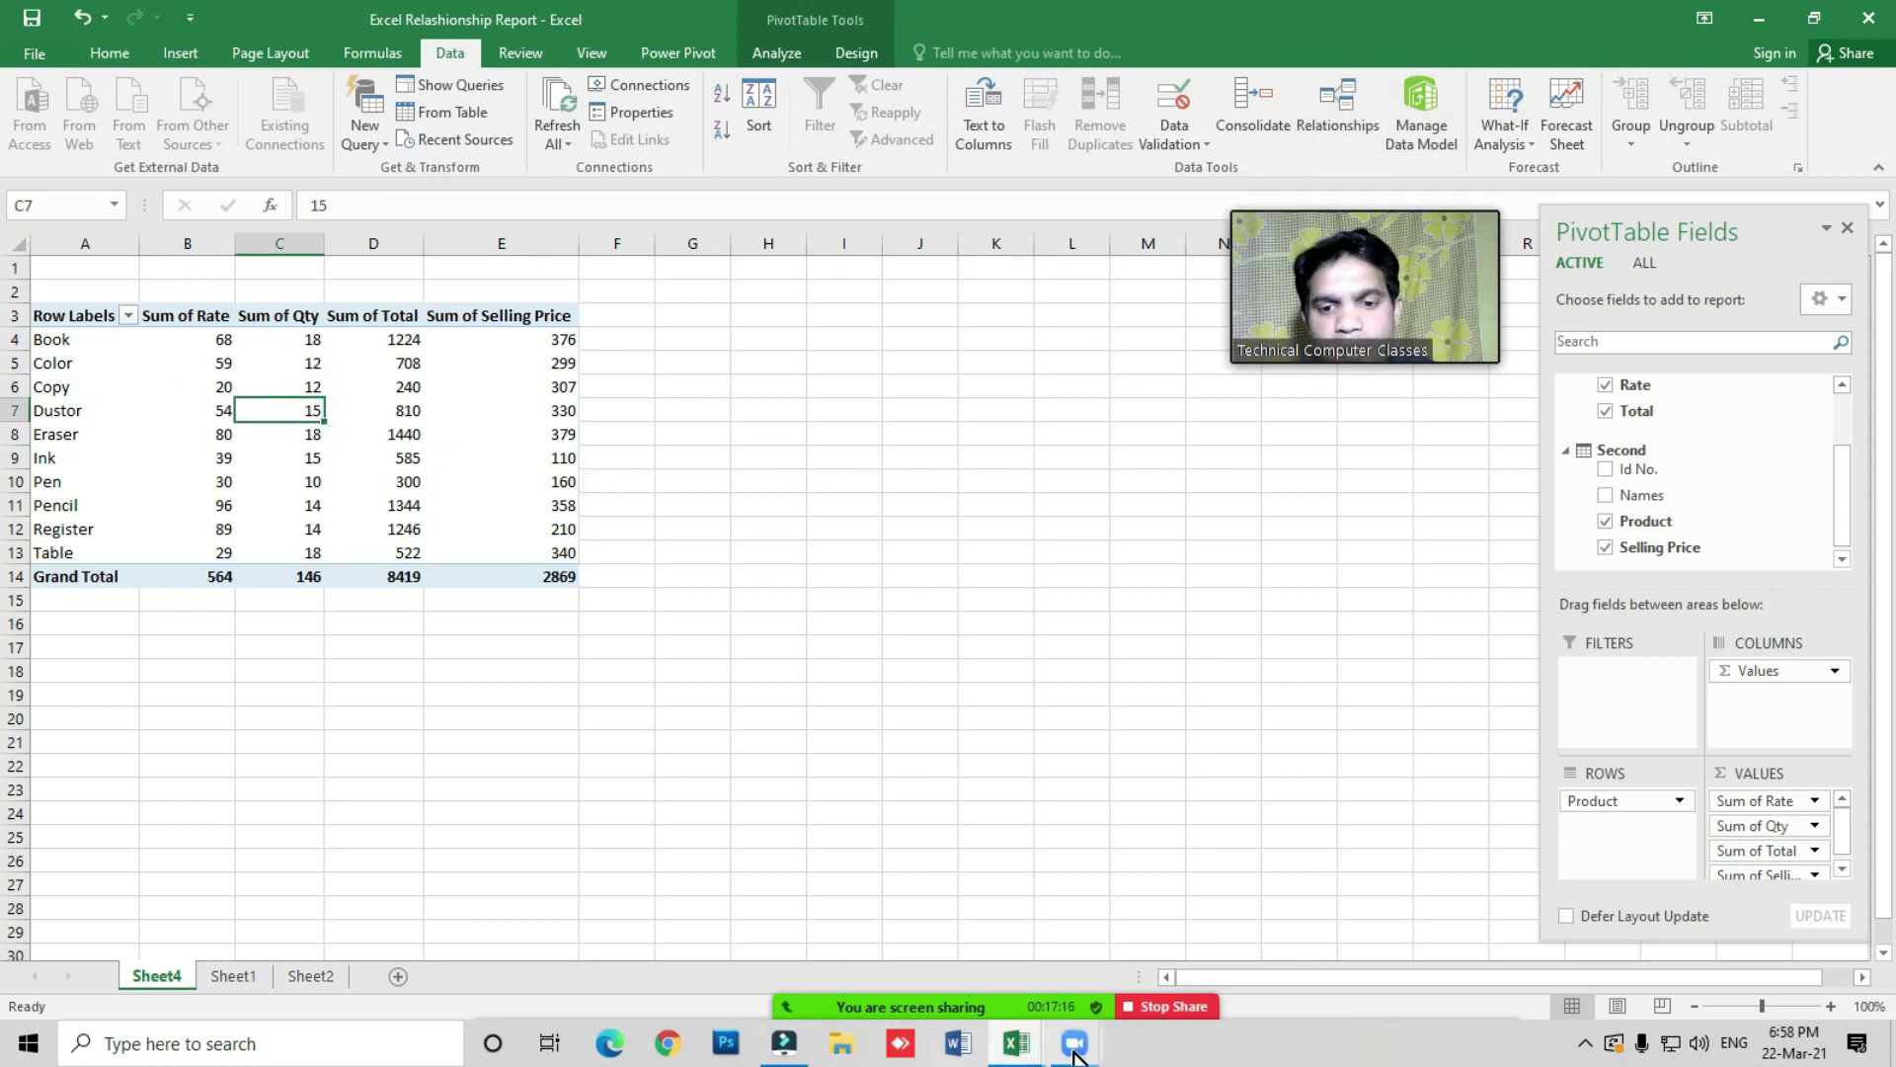
Ask all Zoom participants to unmute, close the panel, and select Eraser's Sum of Total.
mouse_move(909, 1008)
left_click(900, 993)
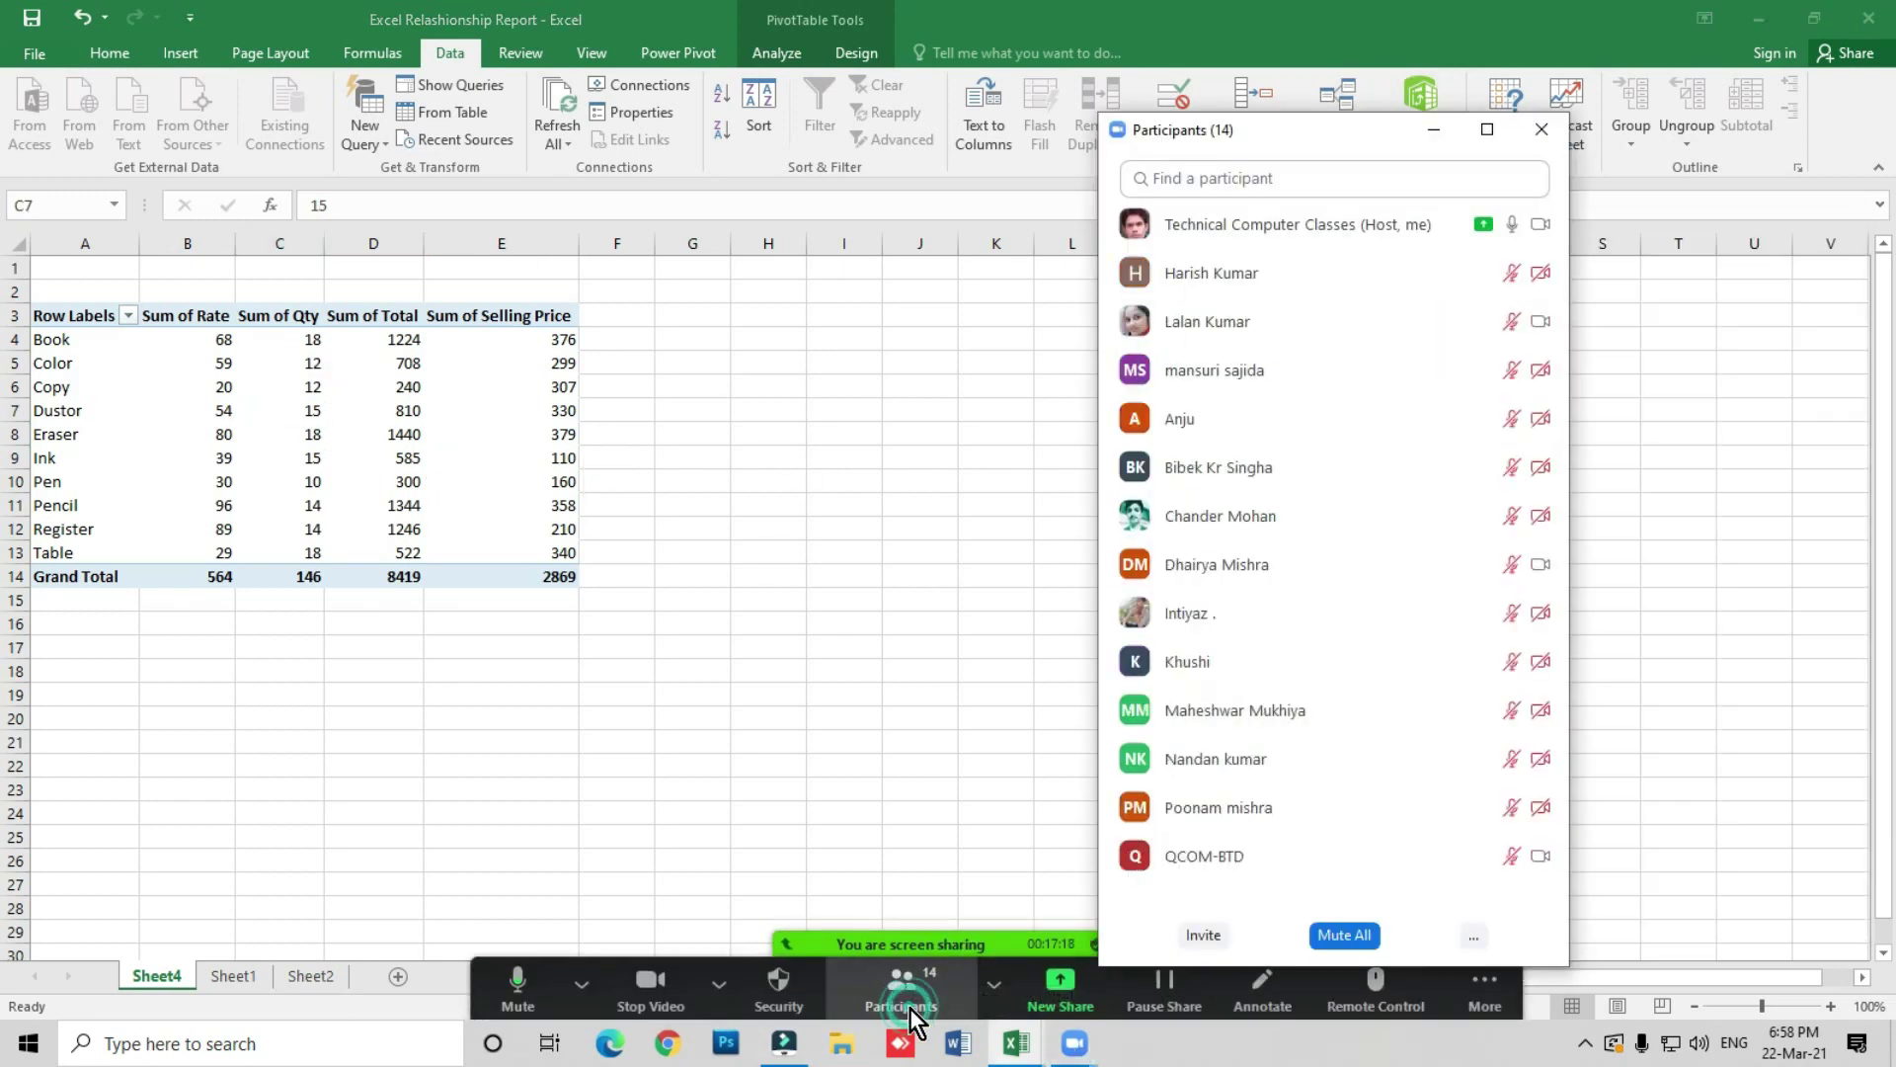
left_click(1474, 938)
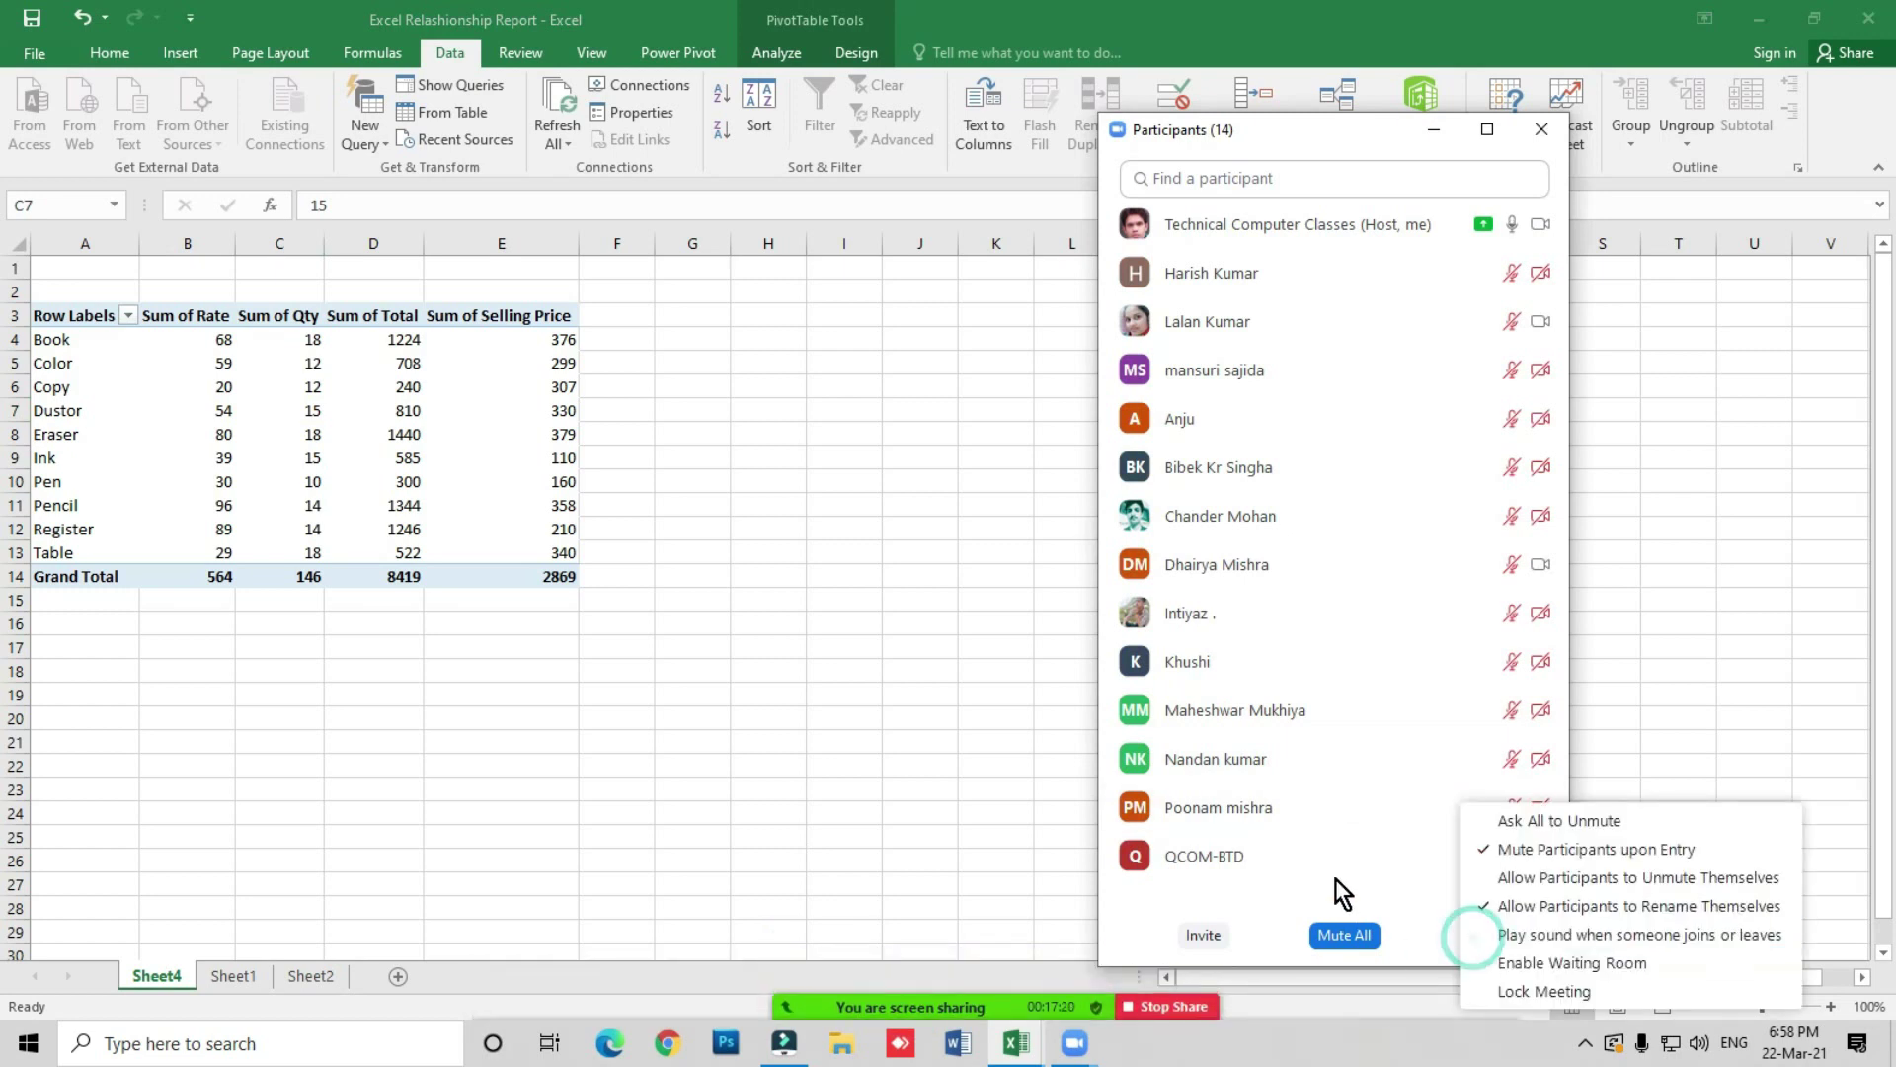
left_click(1537, 818)
left_click(1542, 129)
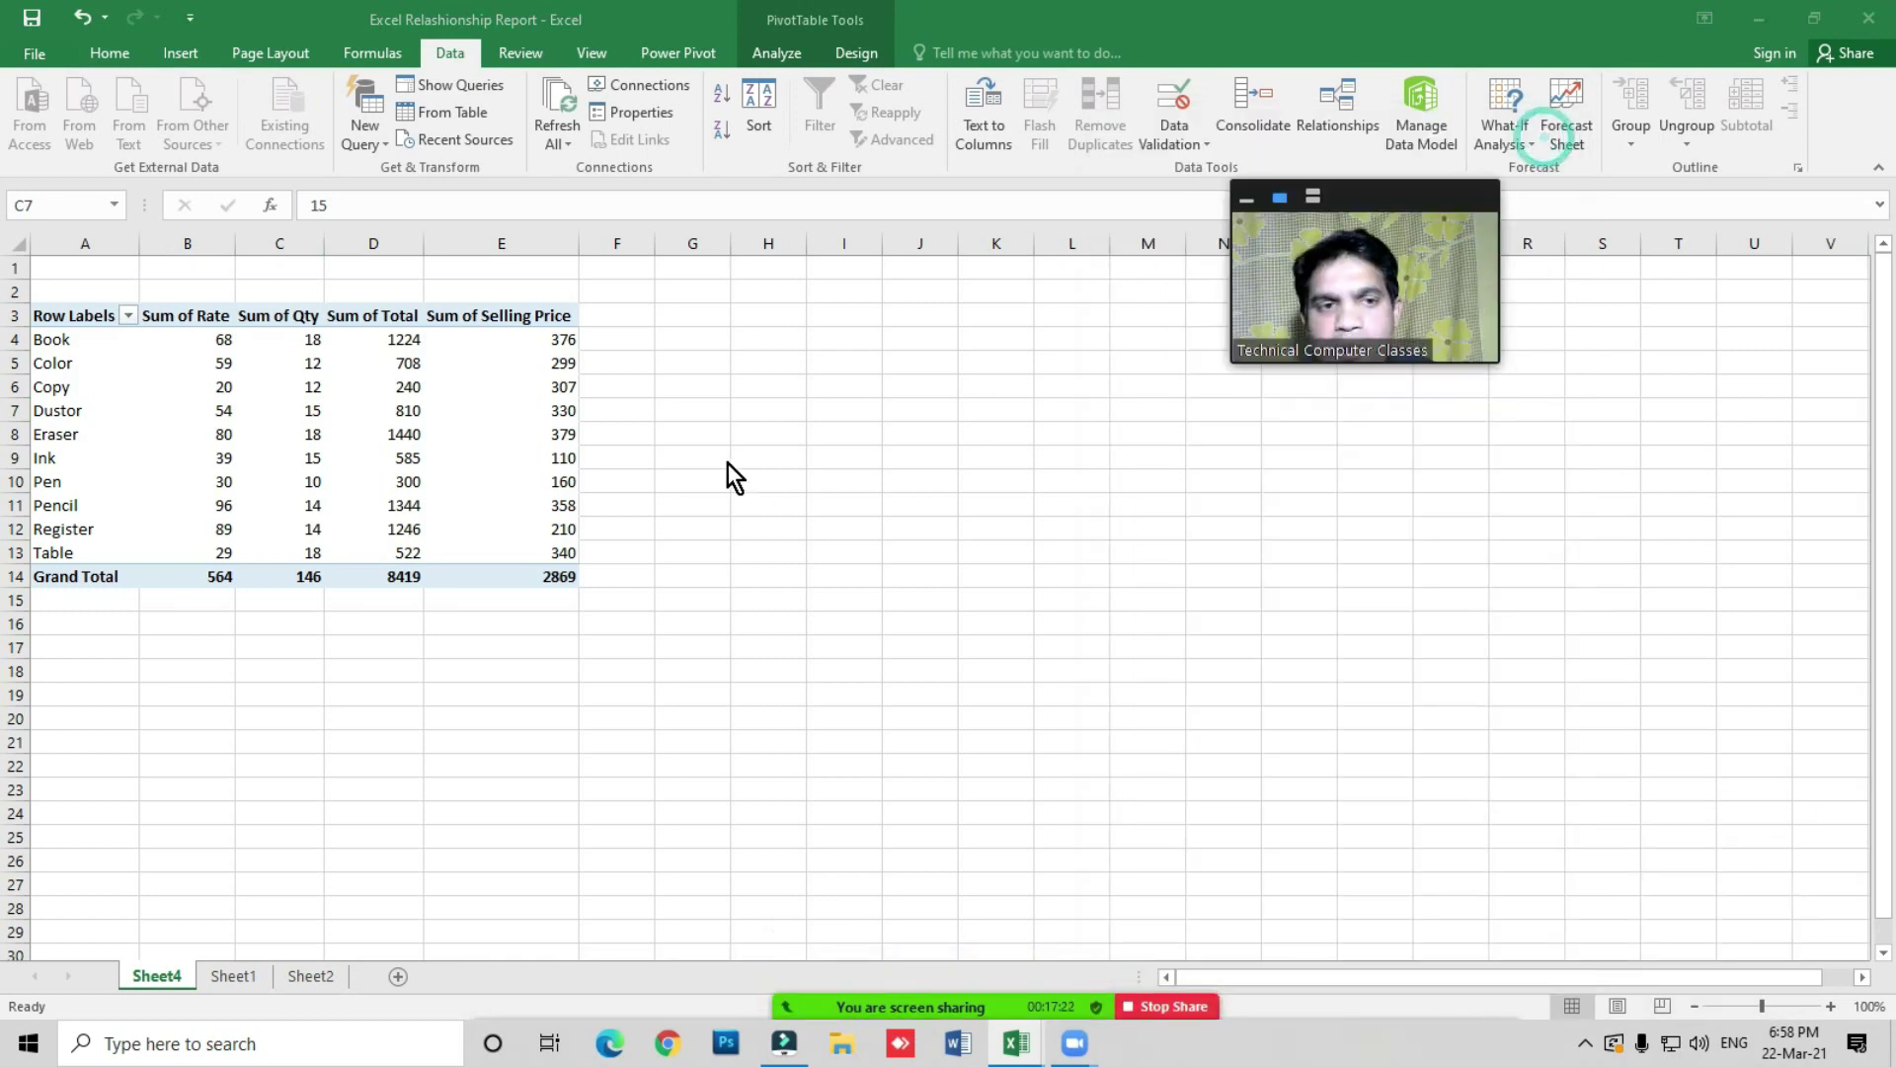
left_click(390, 435)
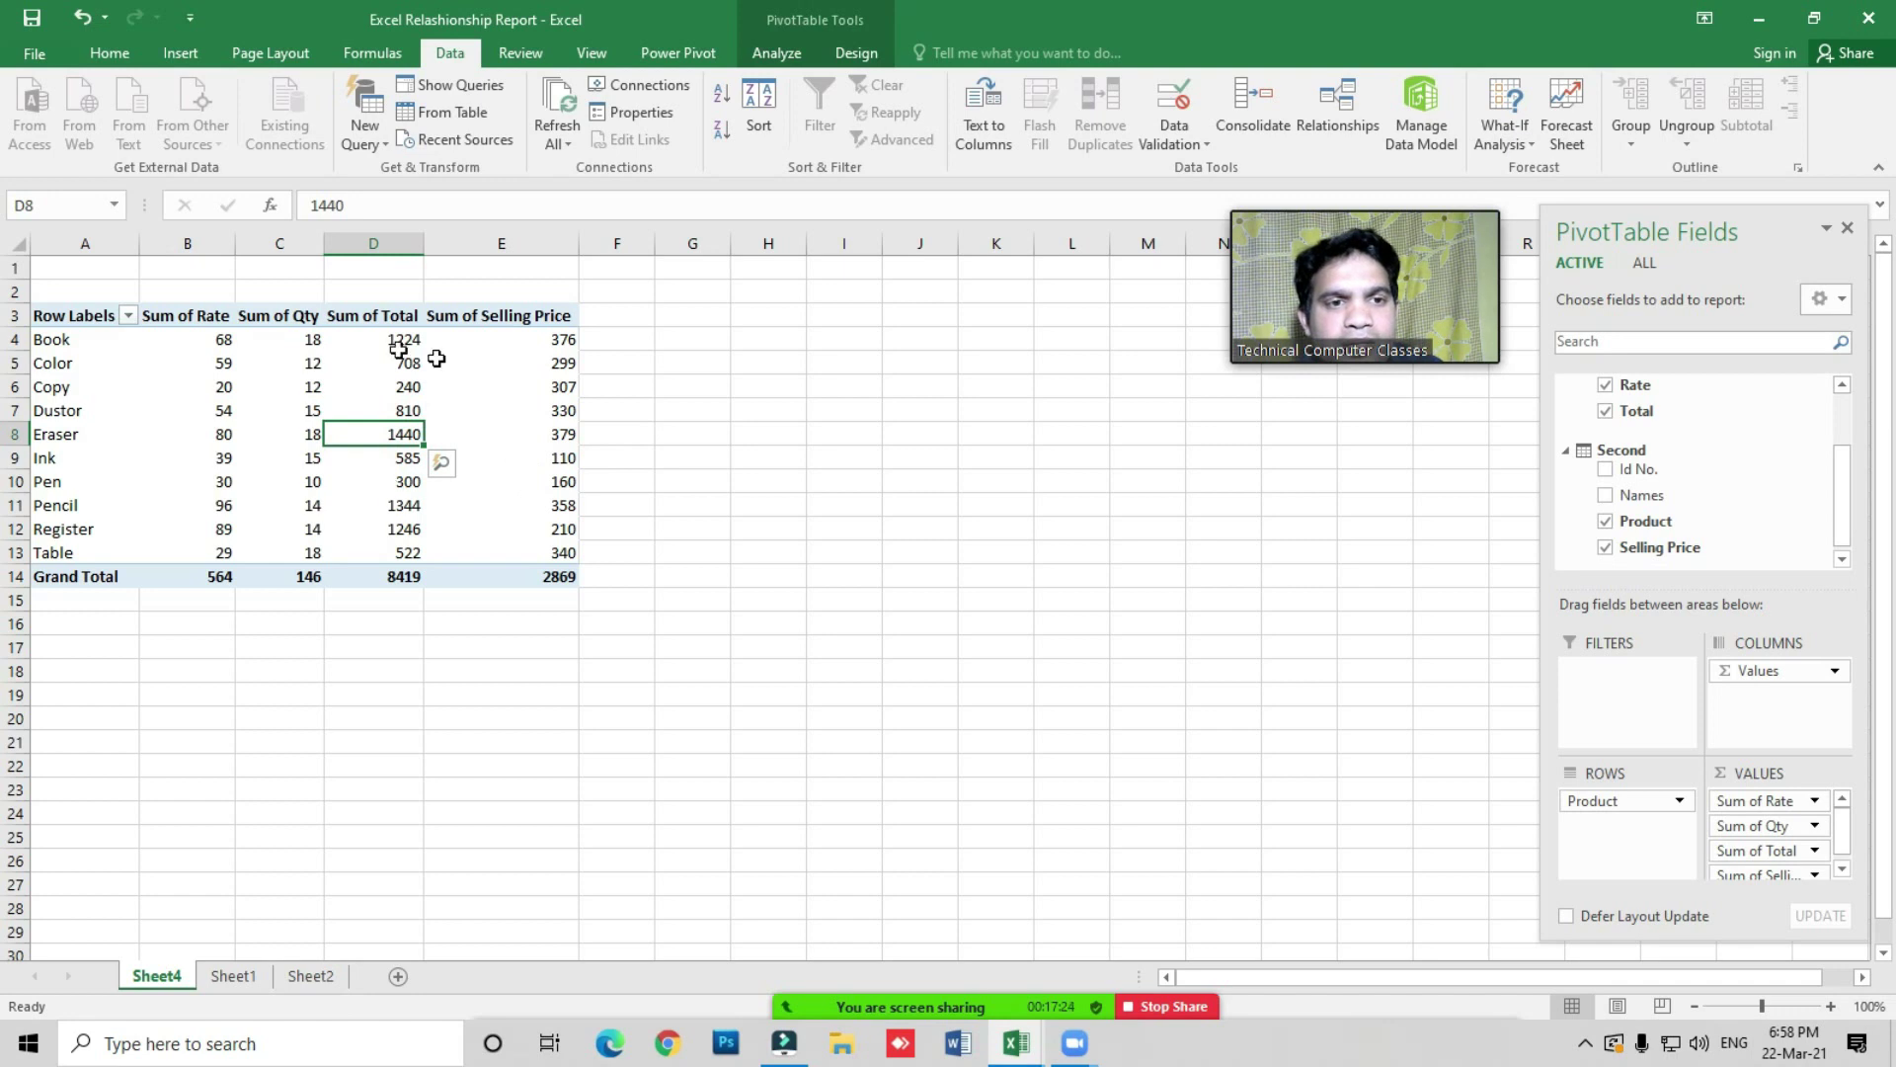
mouse_move(501, 458)
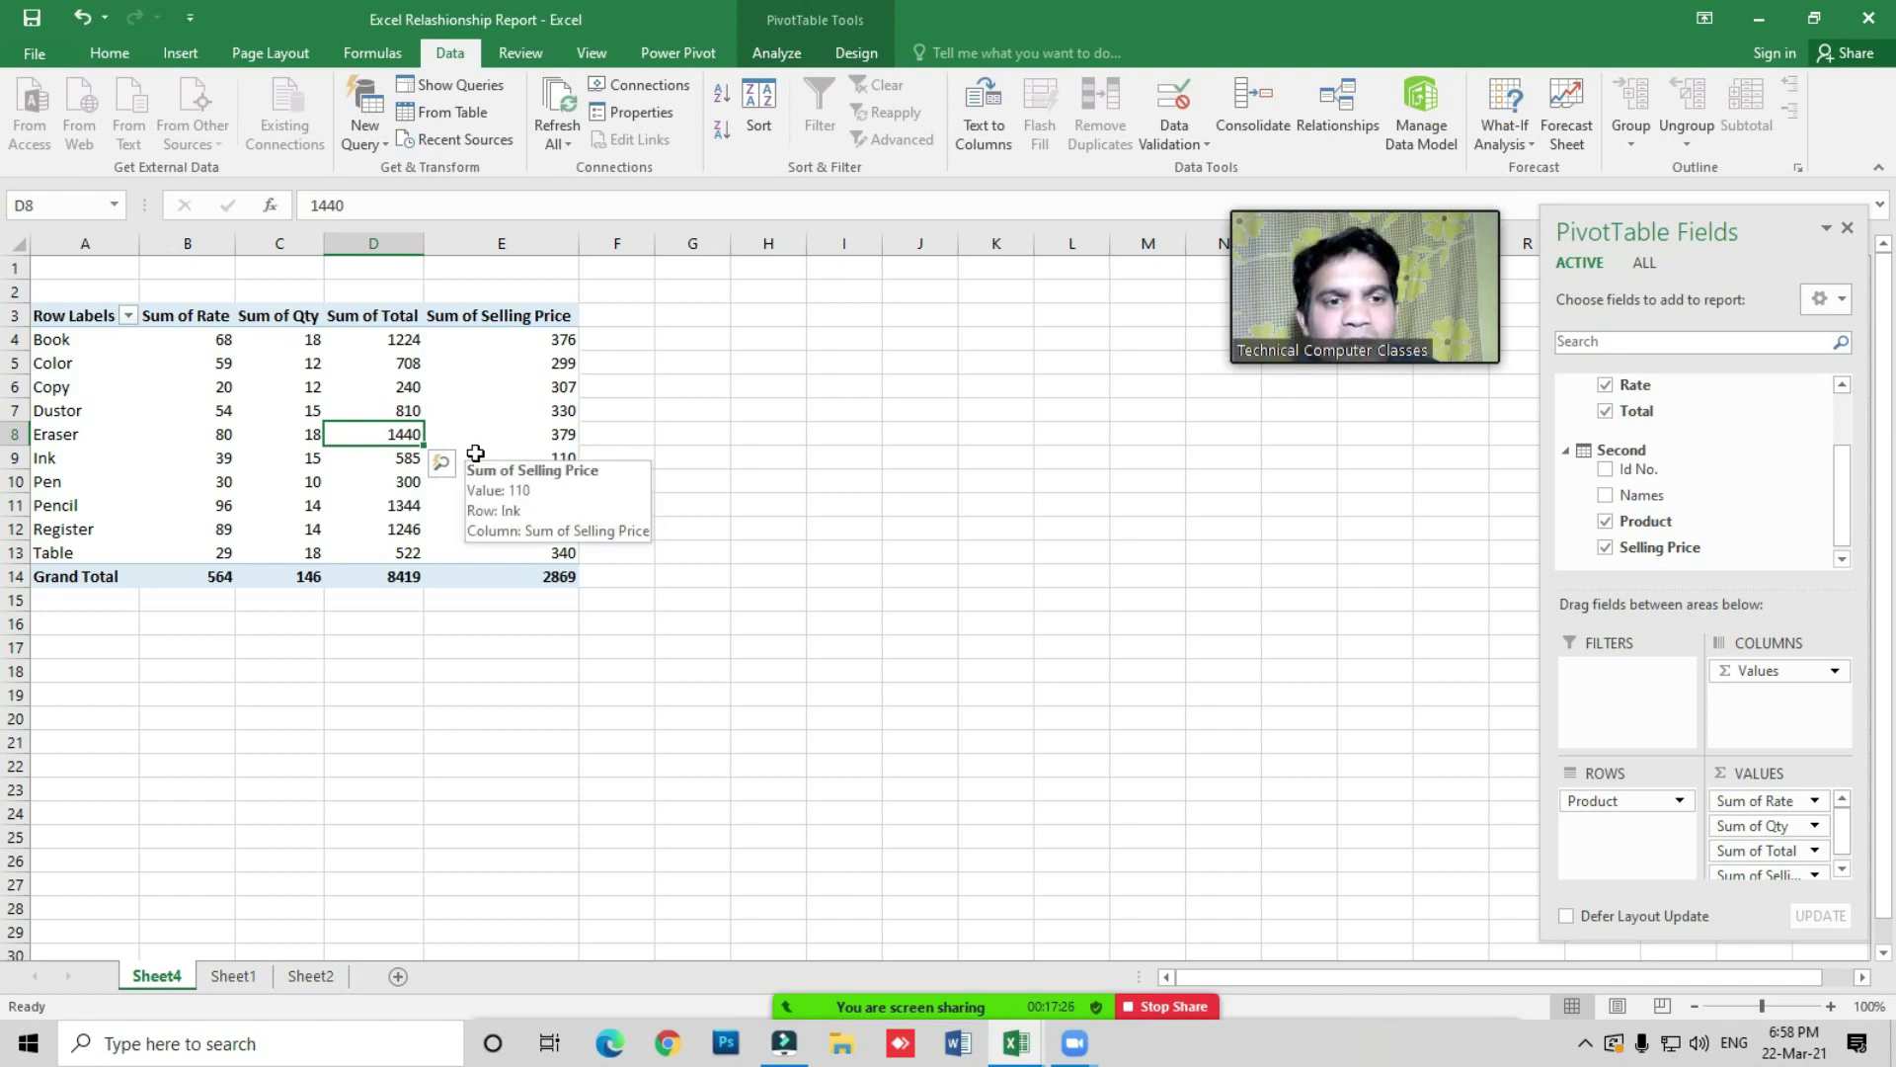
key("Up")
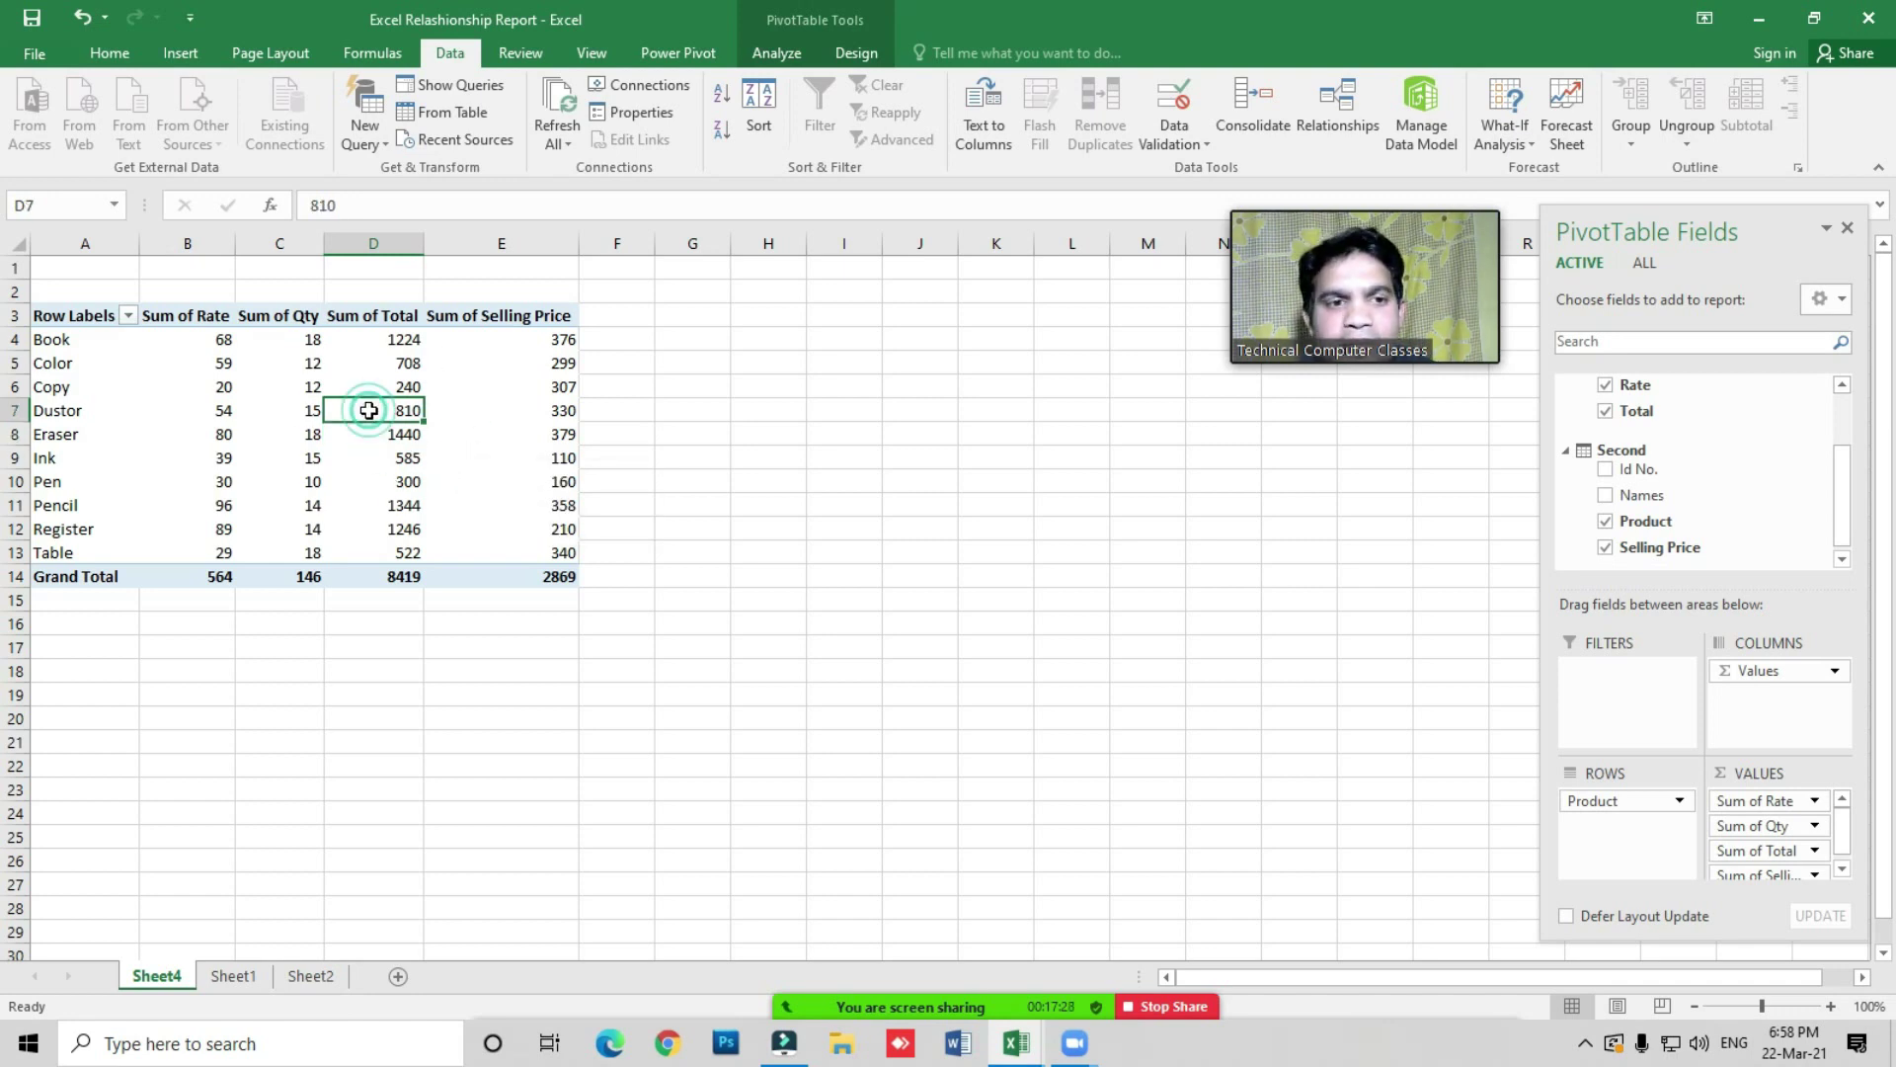
left_click(179, 54)
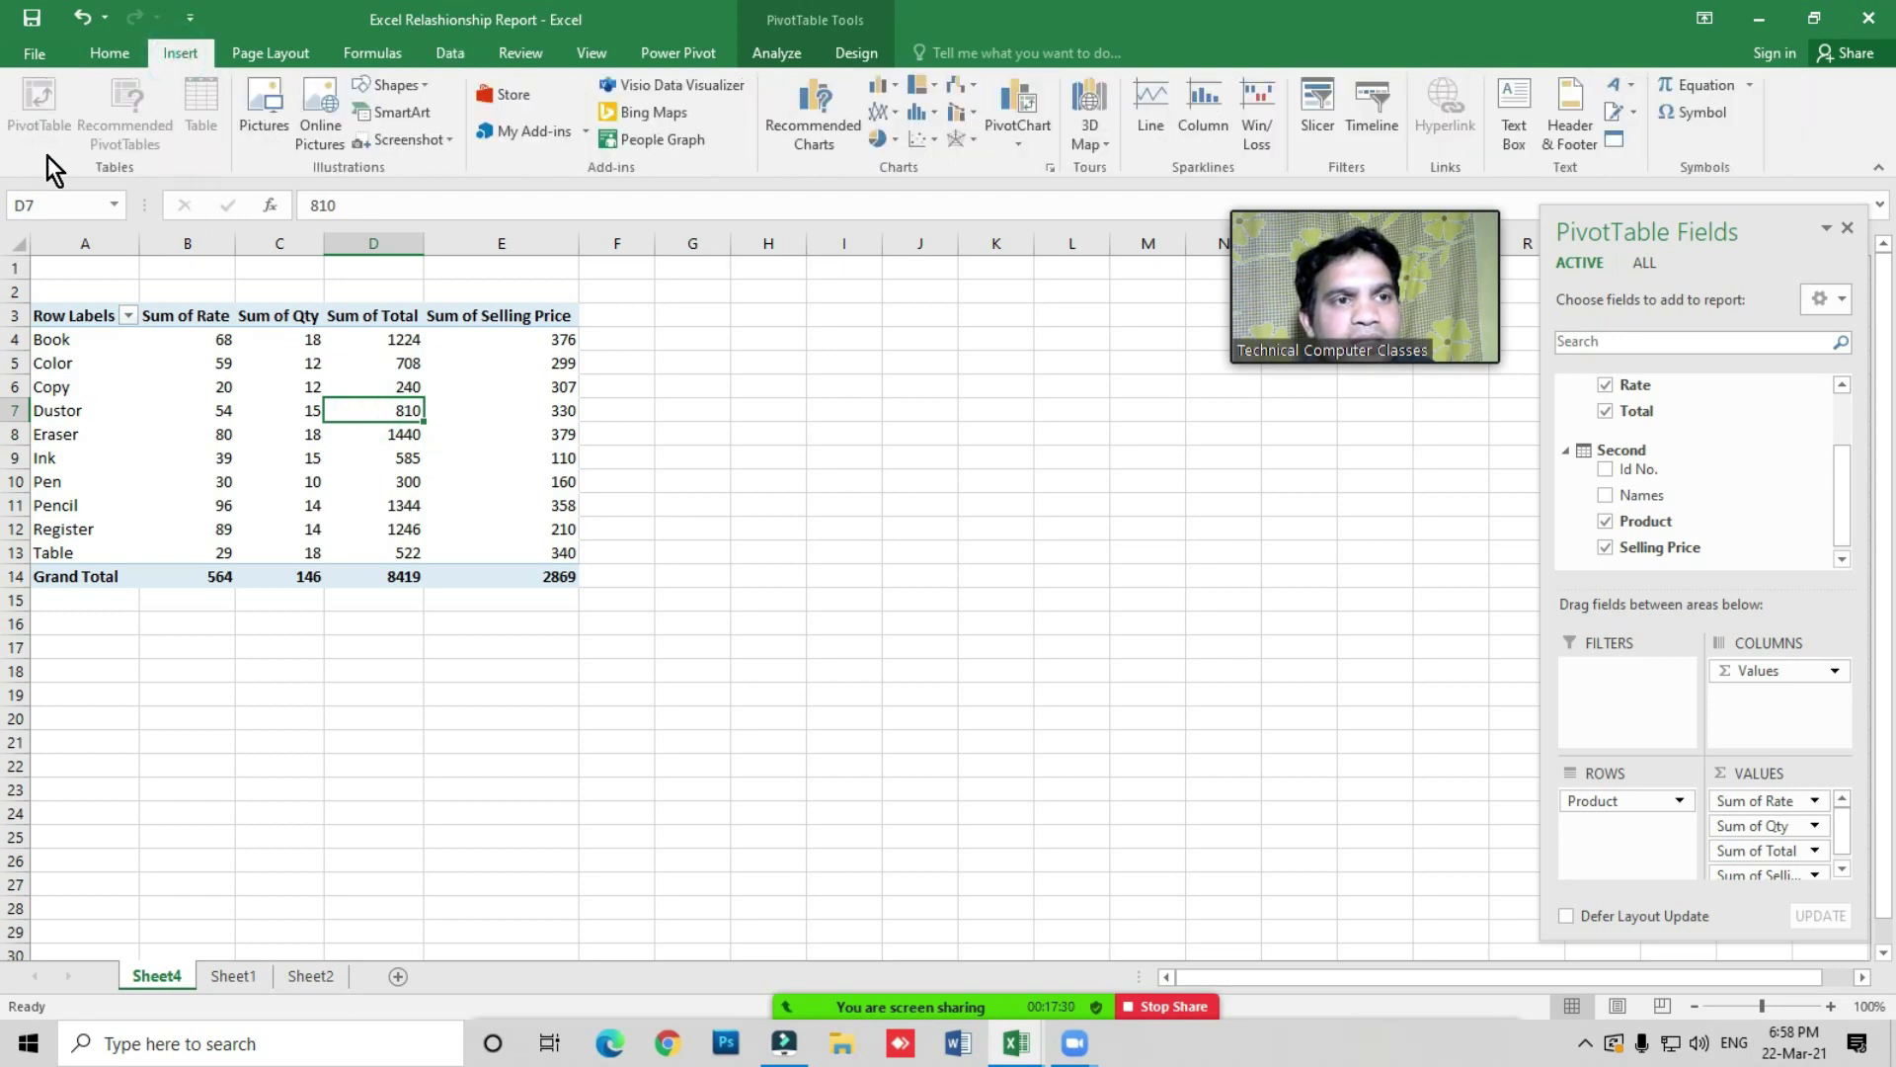
left_click(506, 419)
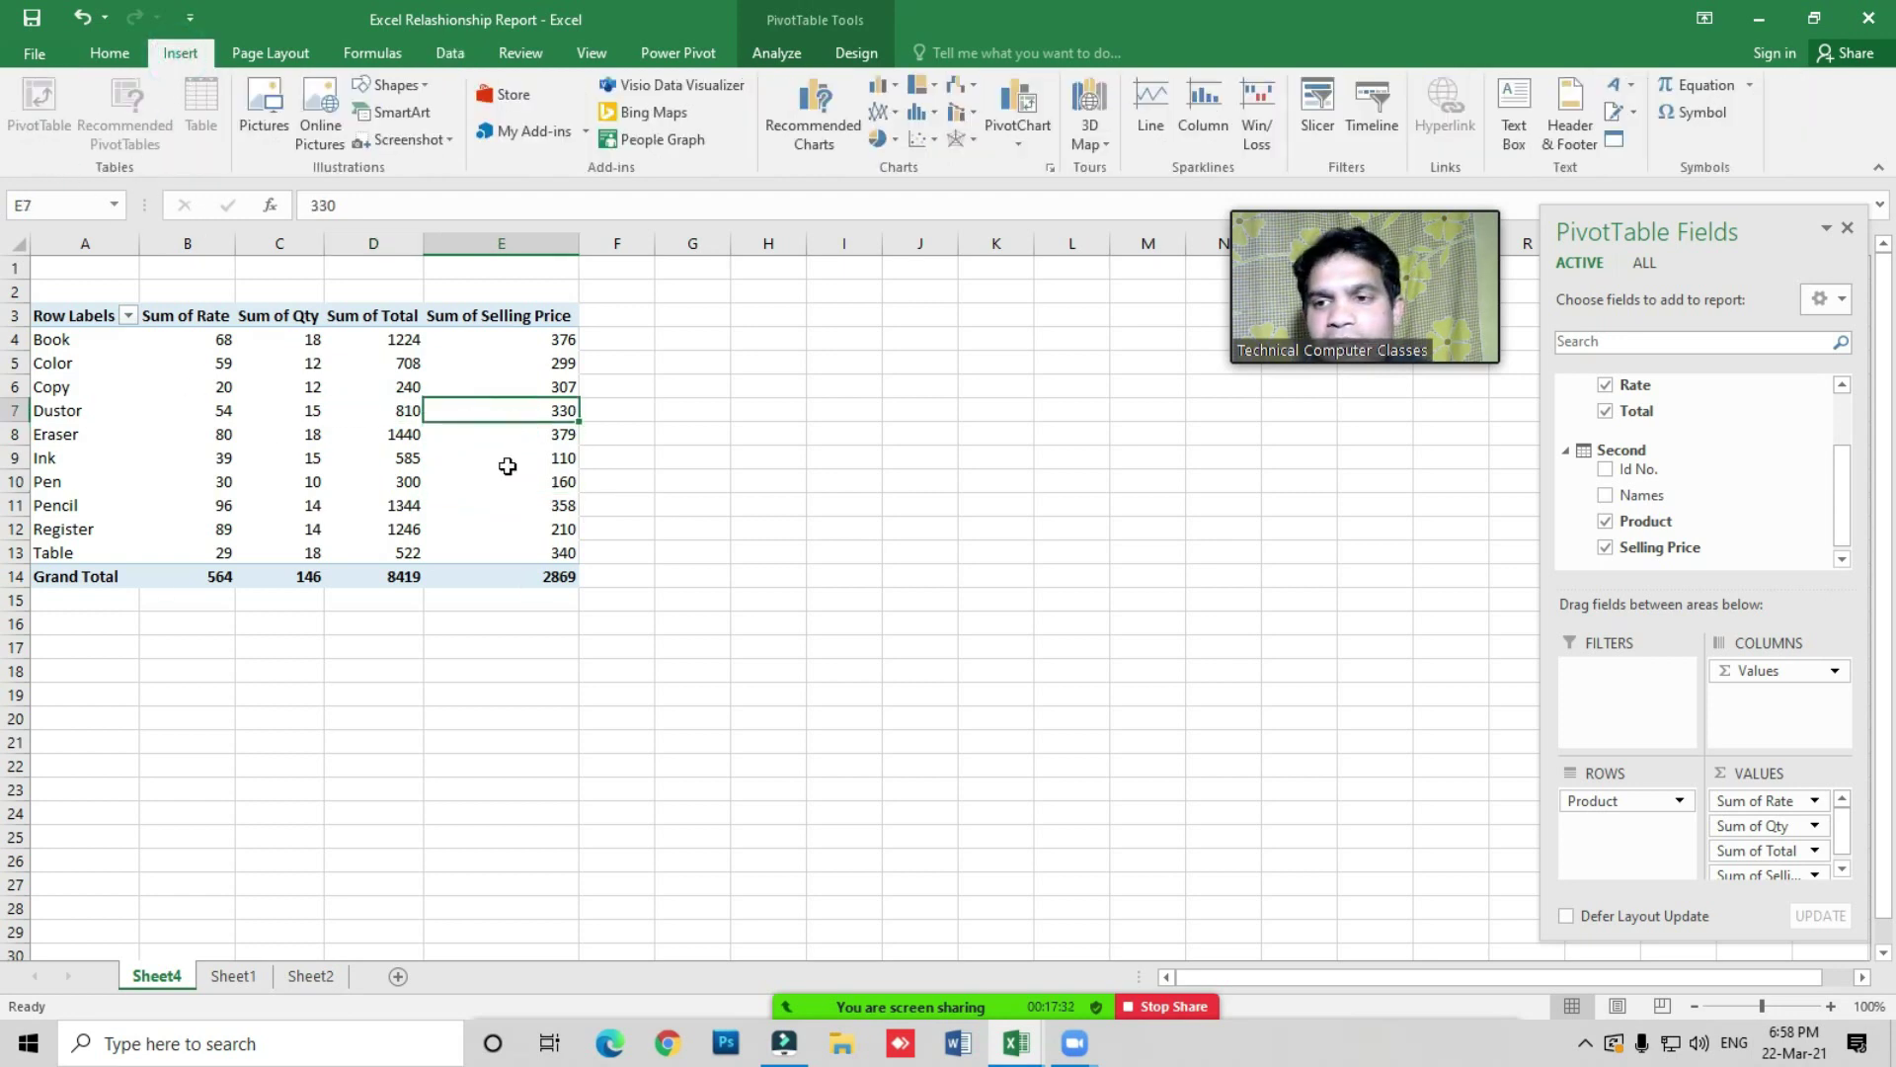
left_click(464, 535)
left_click(486, 570)
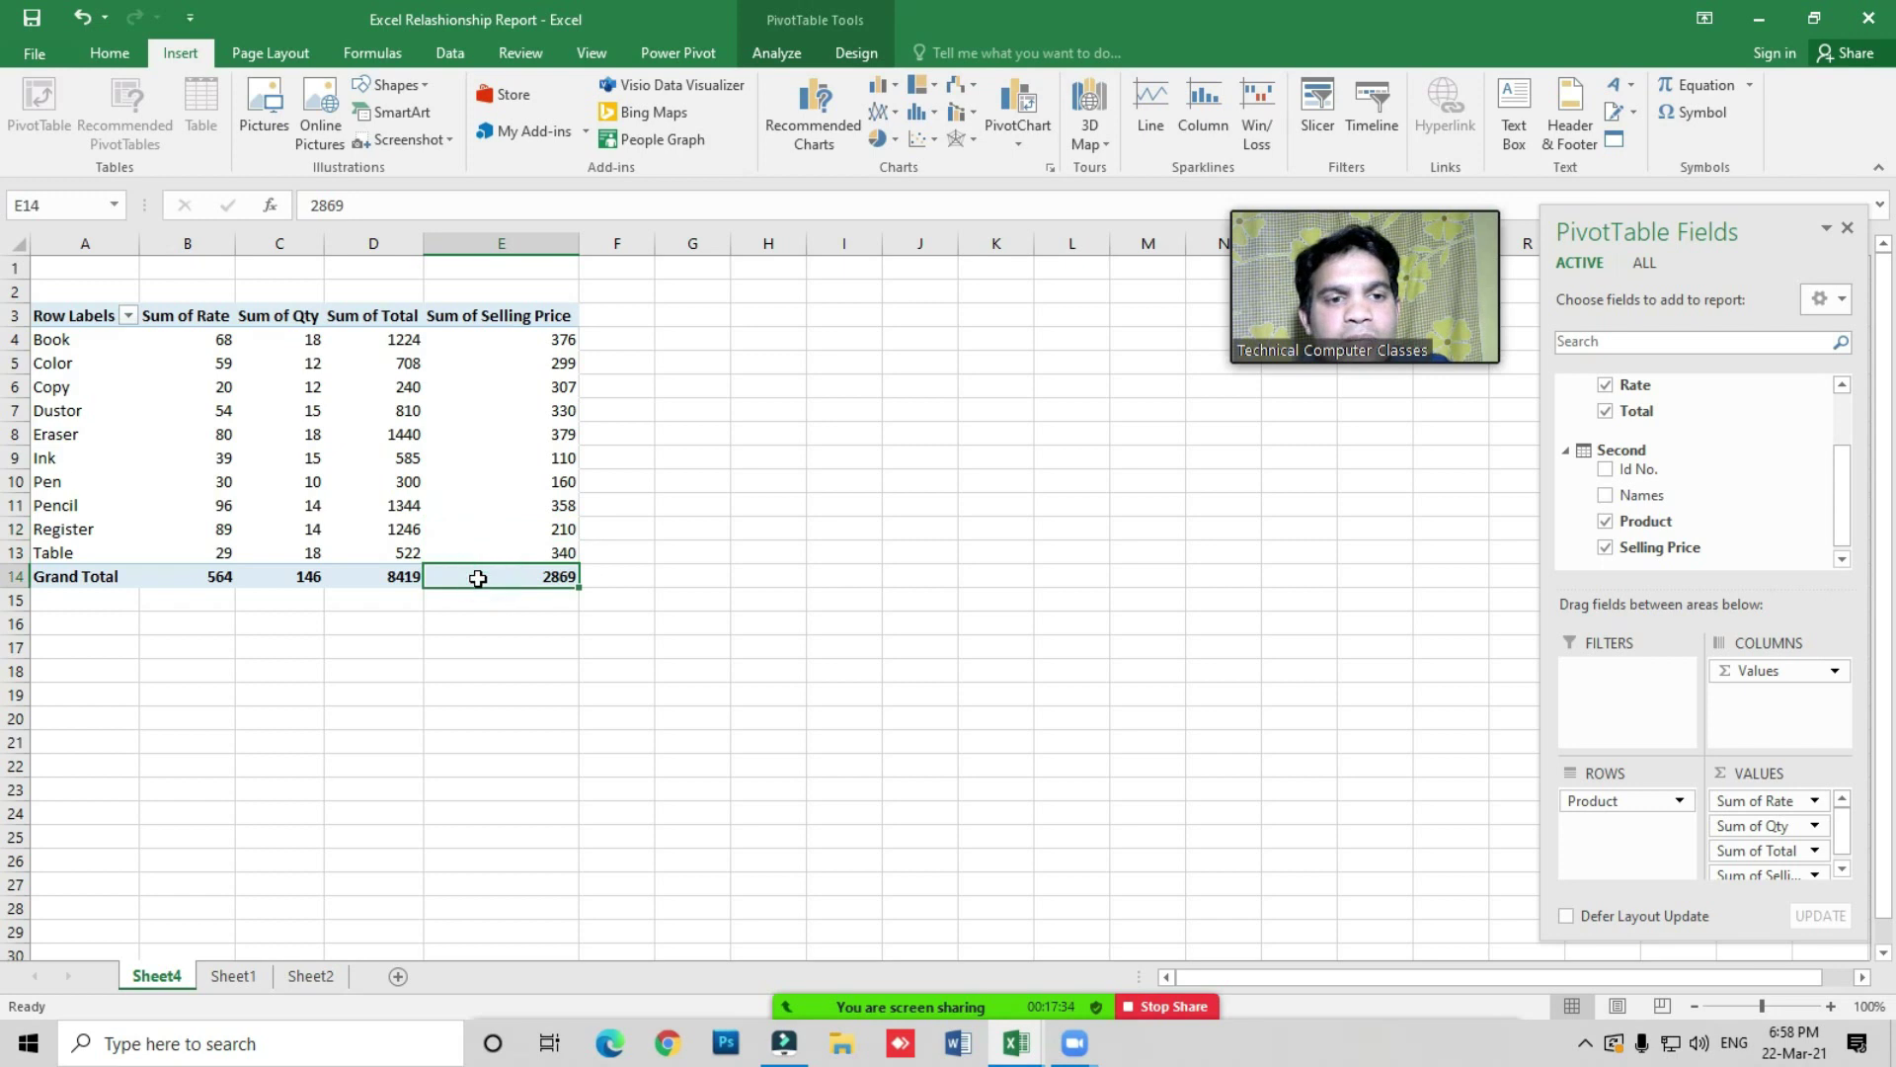
left_click(493, 623)
left_click(466, 548)
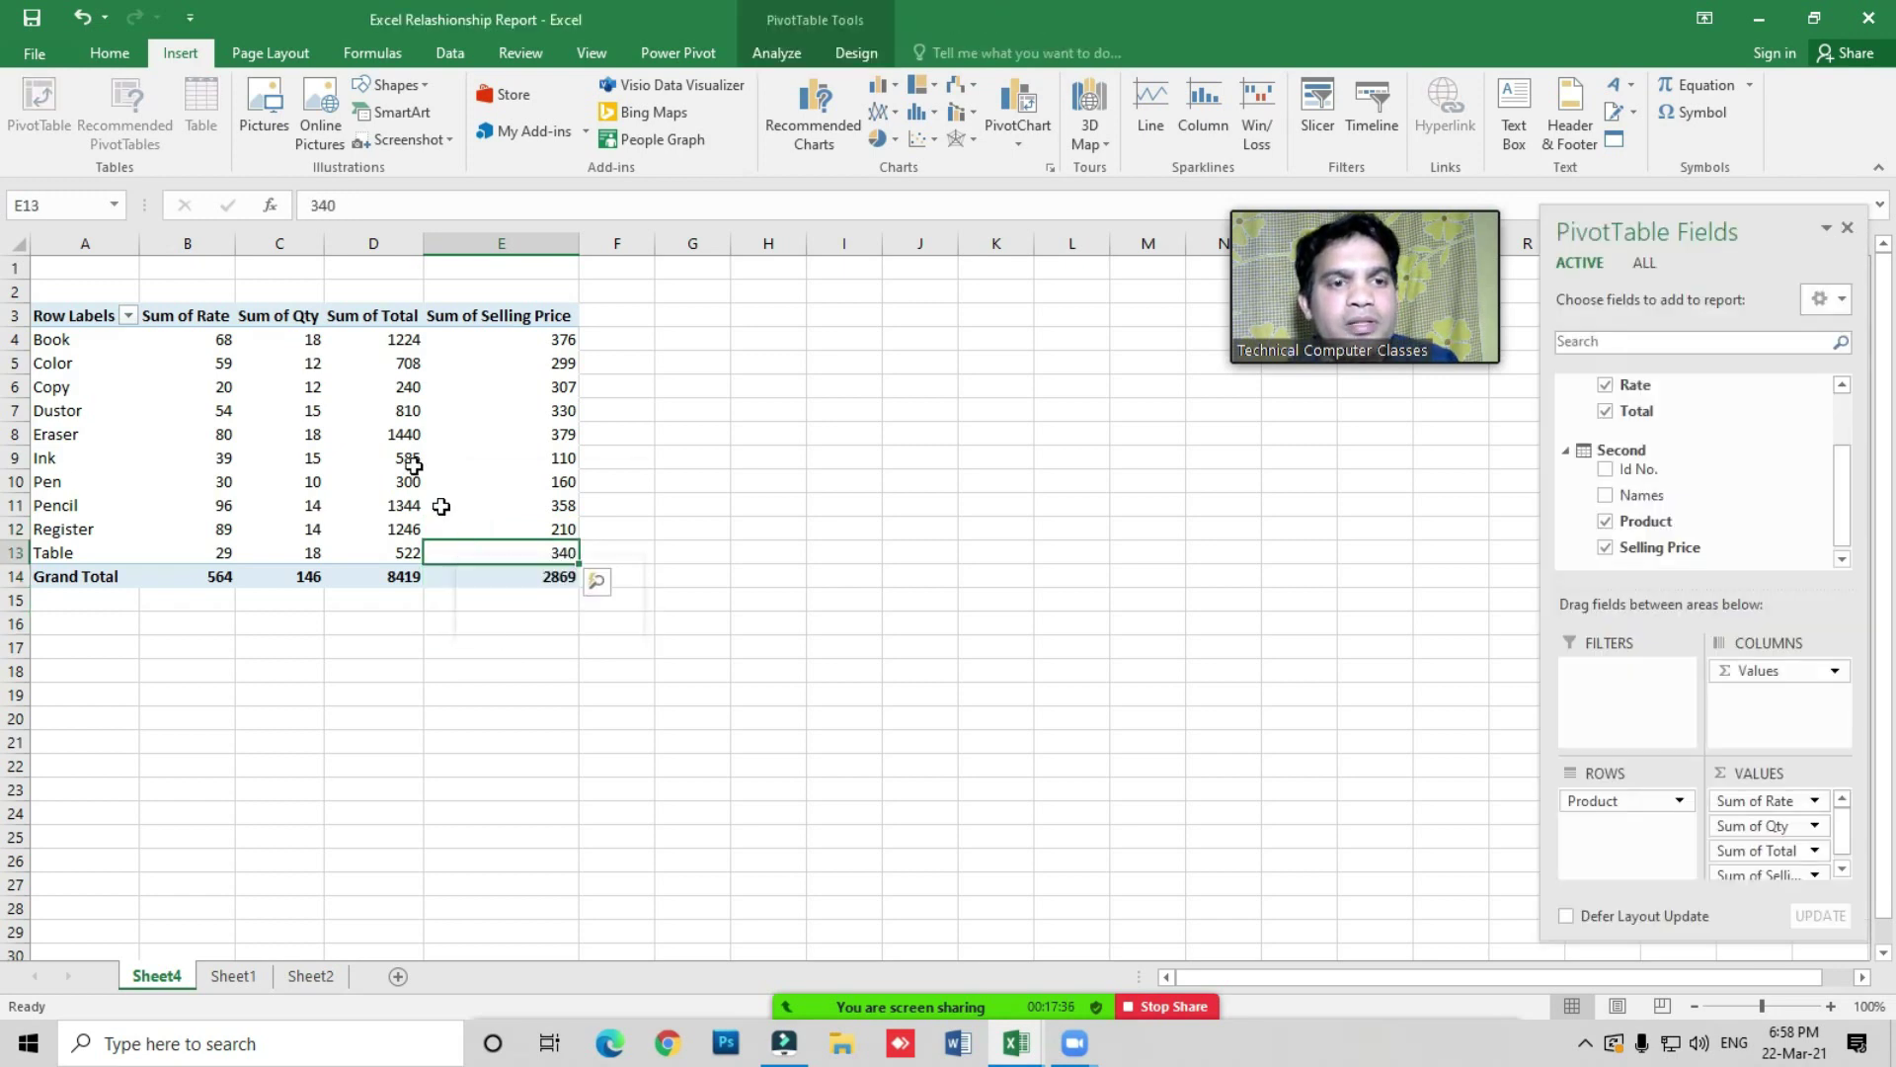
left_click(226, 363)
left_click_drag(81, 322, 551, 578)
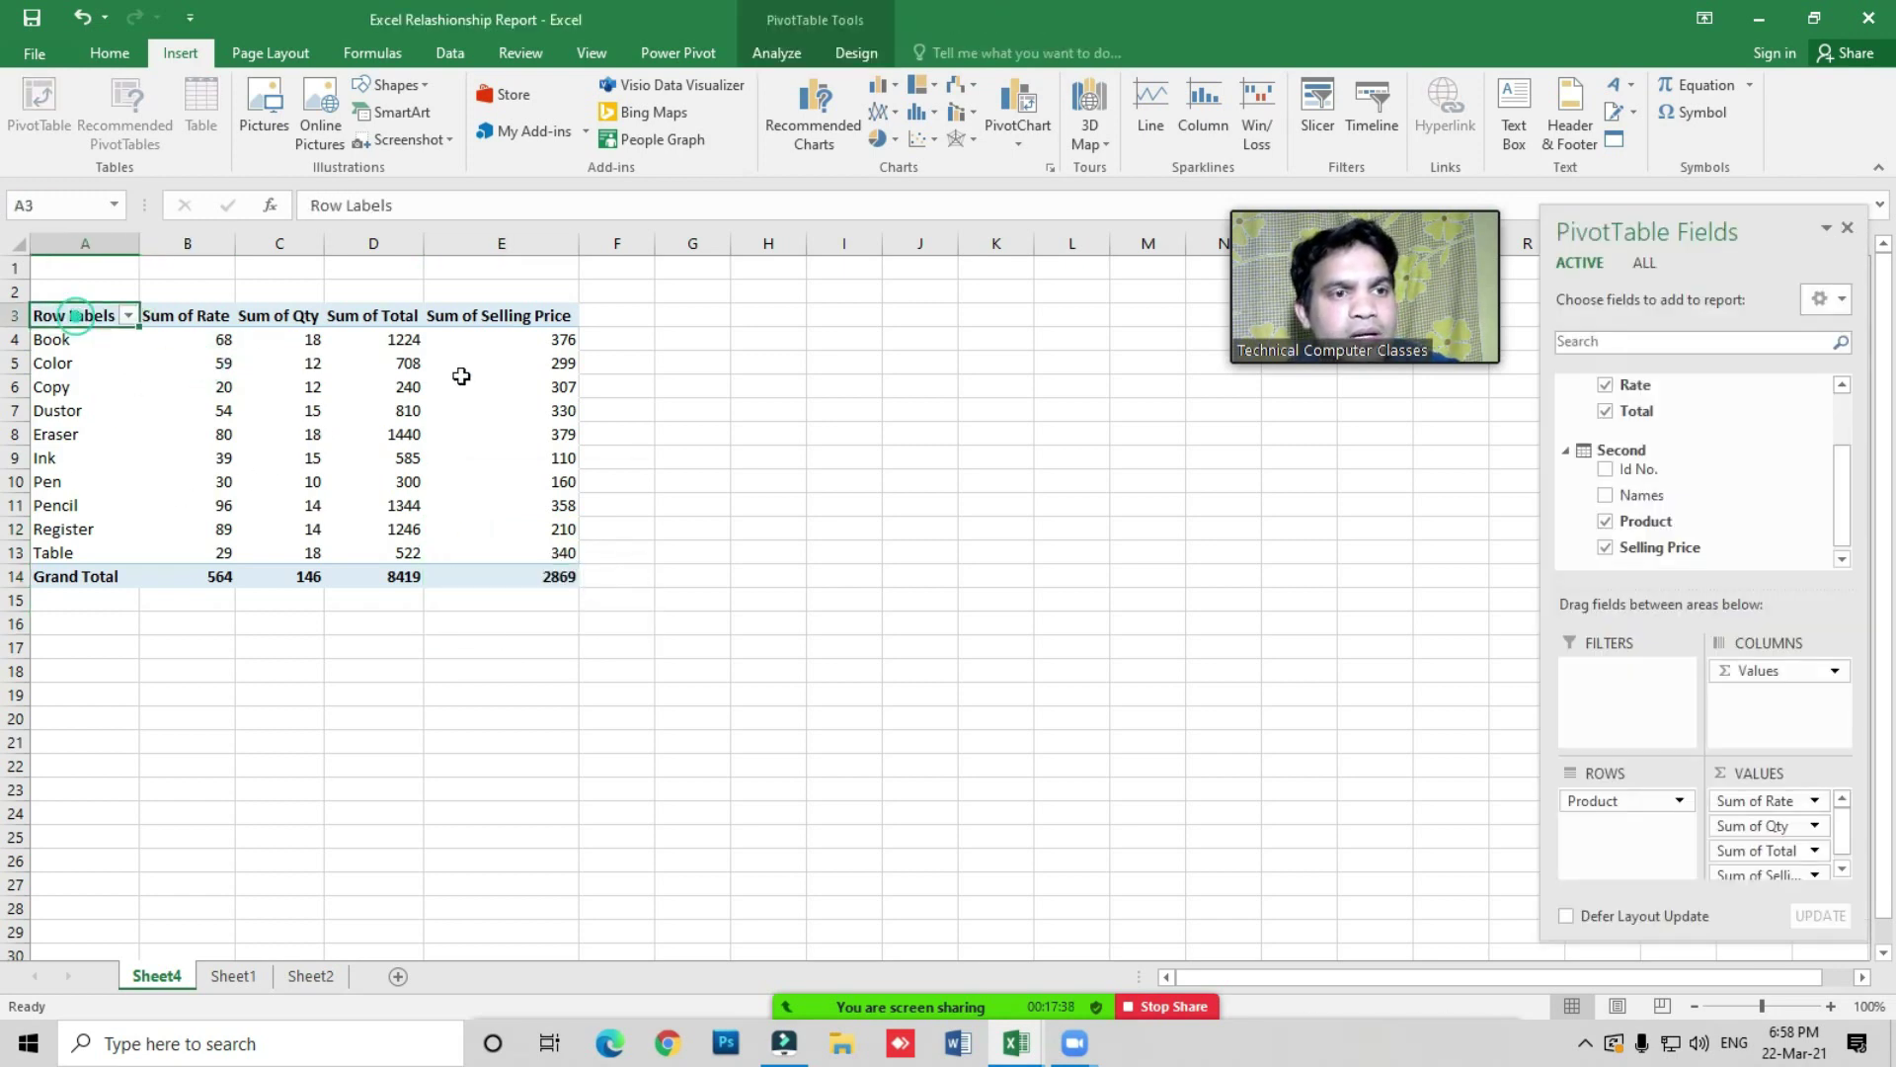
left_click(502, 527)
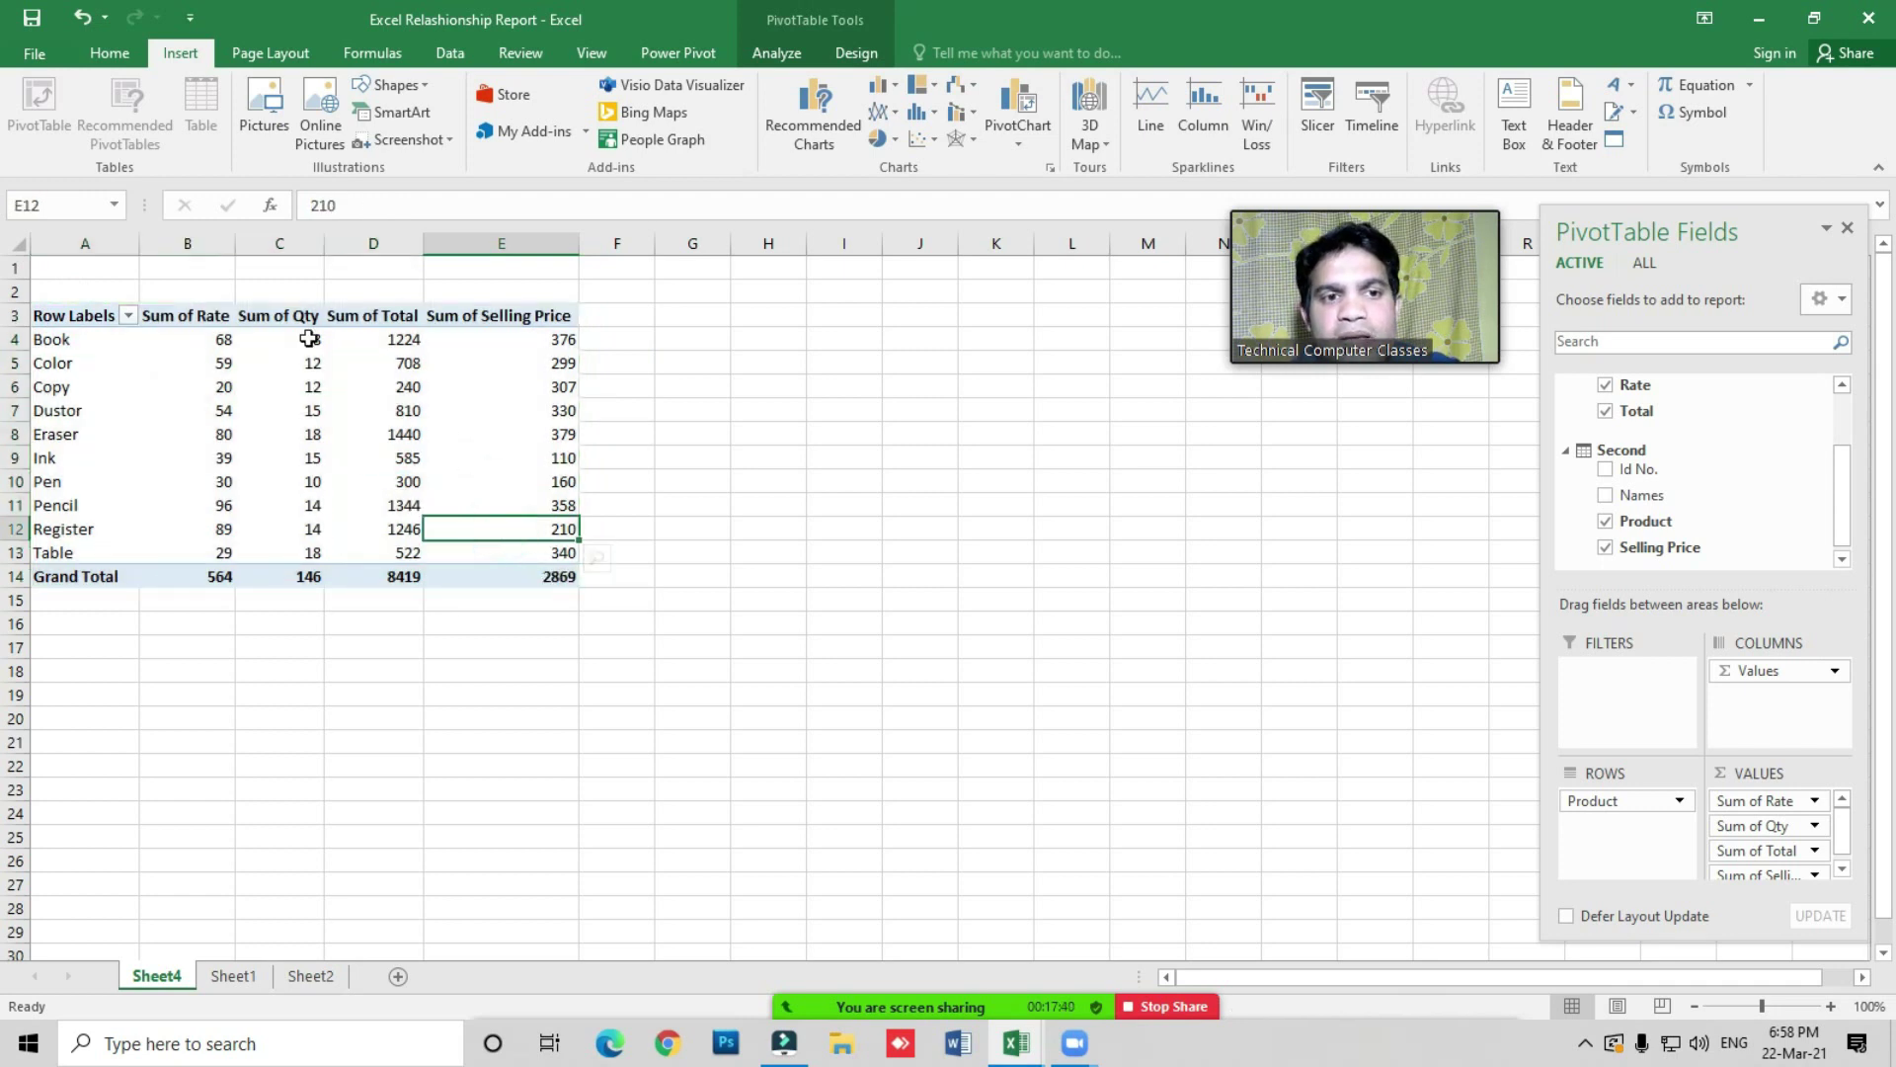
left_click(440, 450)
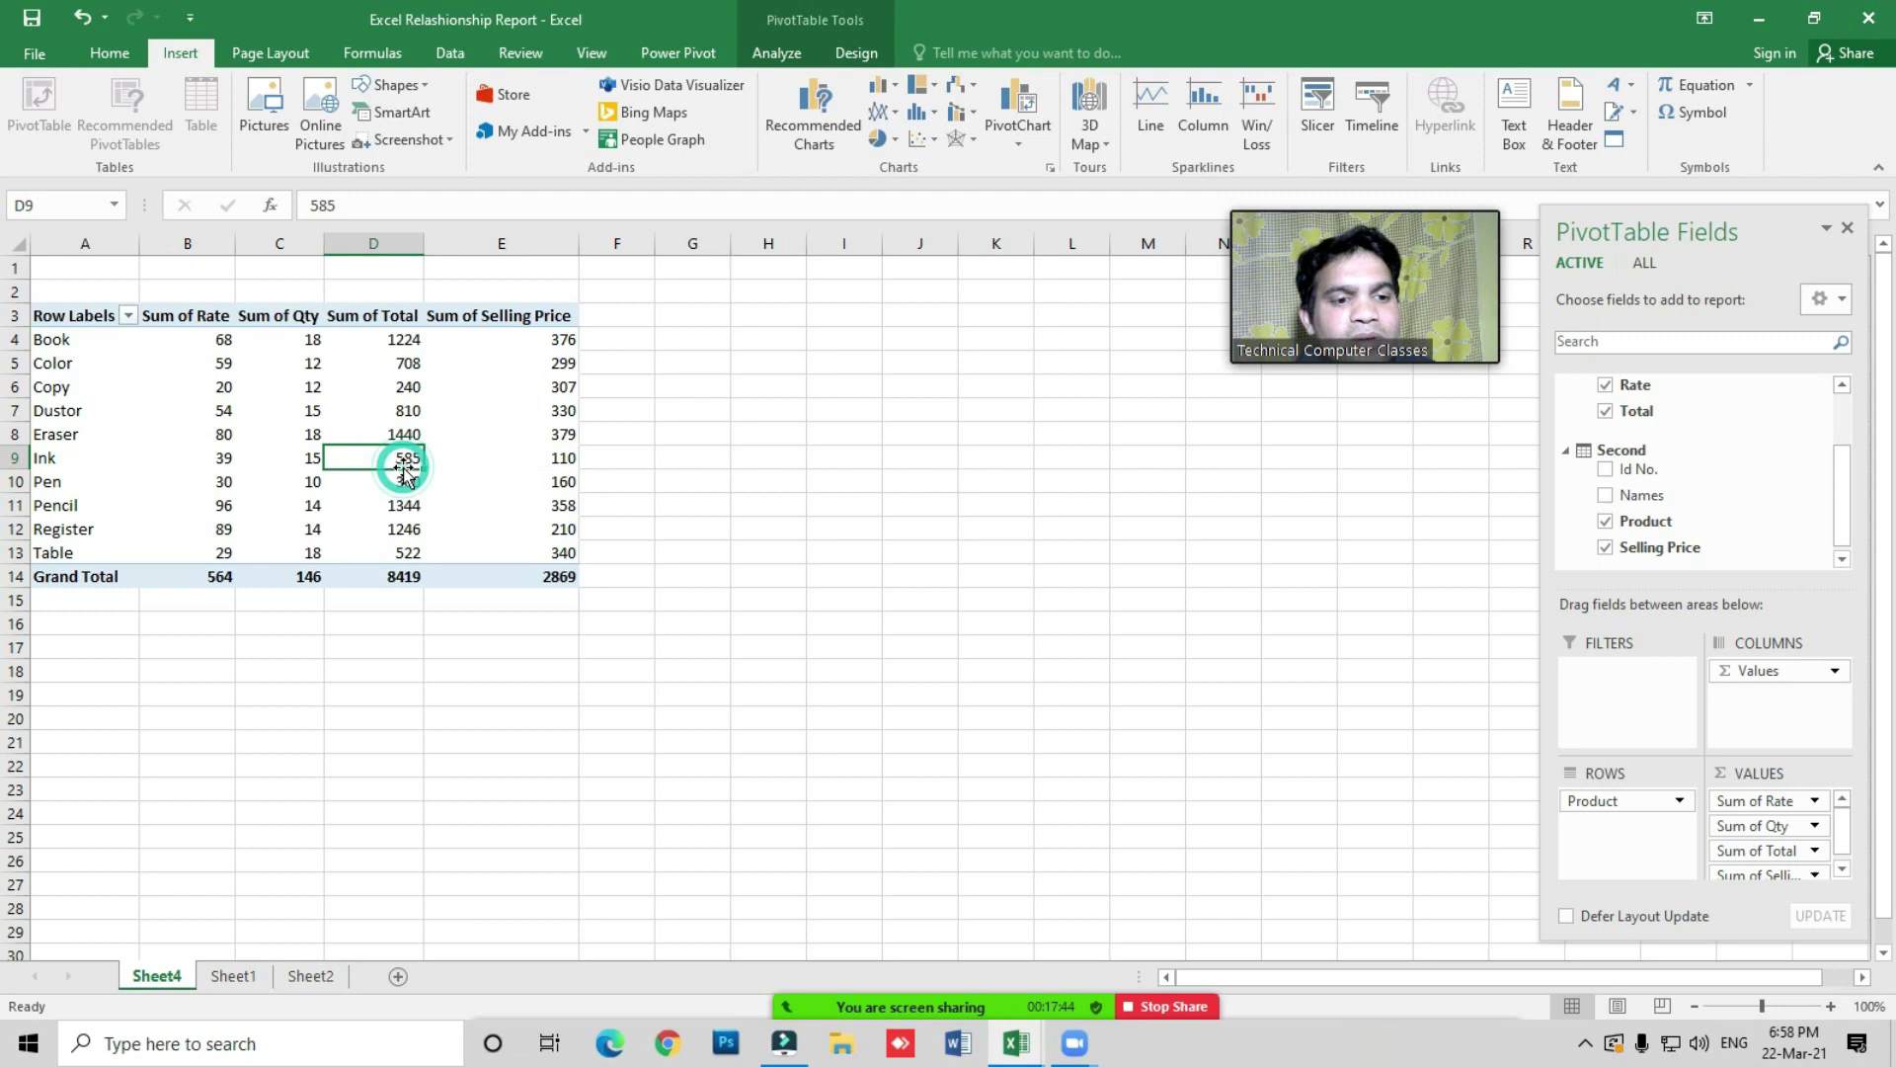
left_click(237, 976)
left_click(324, 979)
left_click(249, 979)
left_click(371, 669)
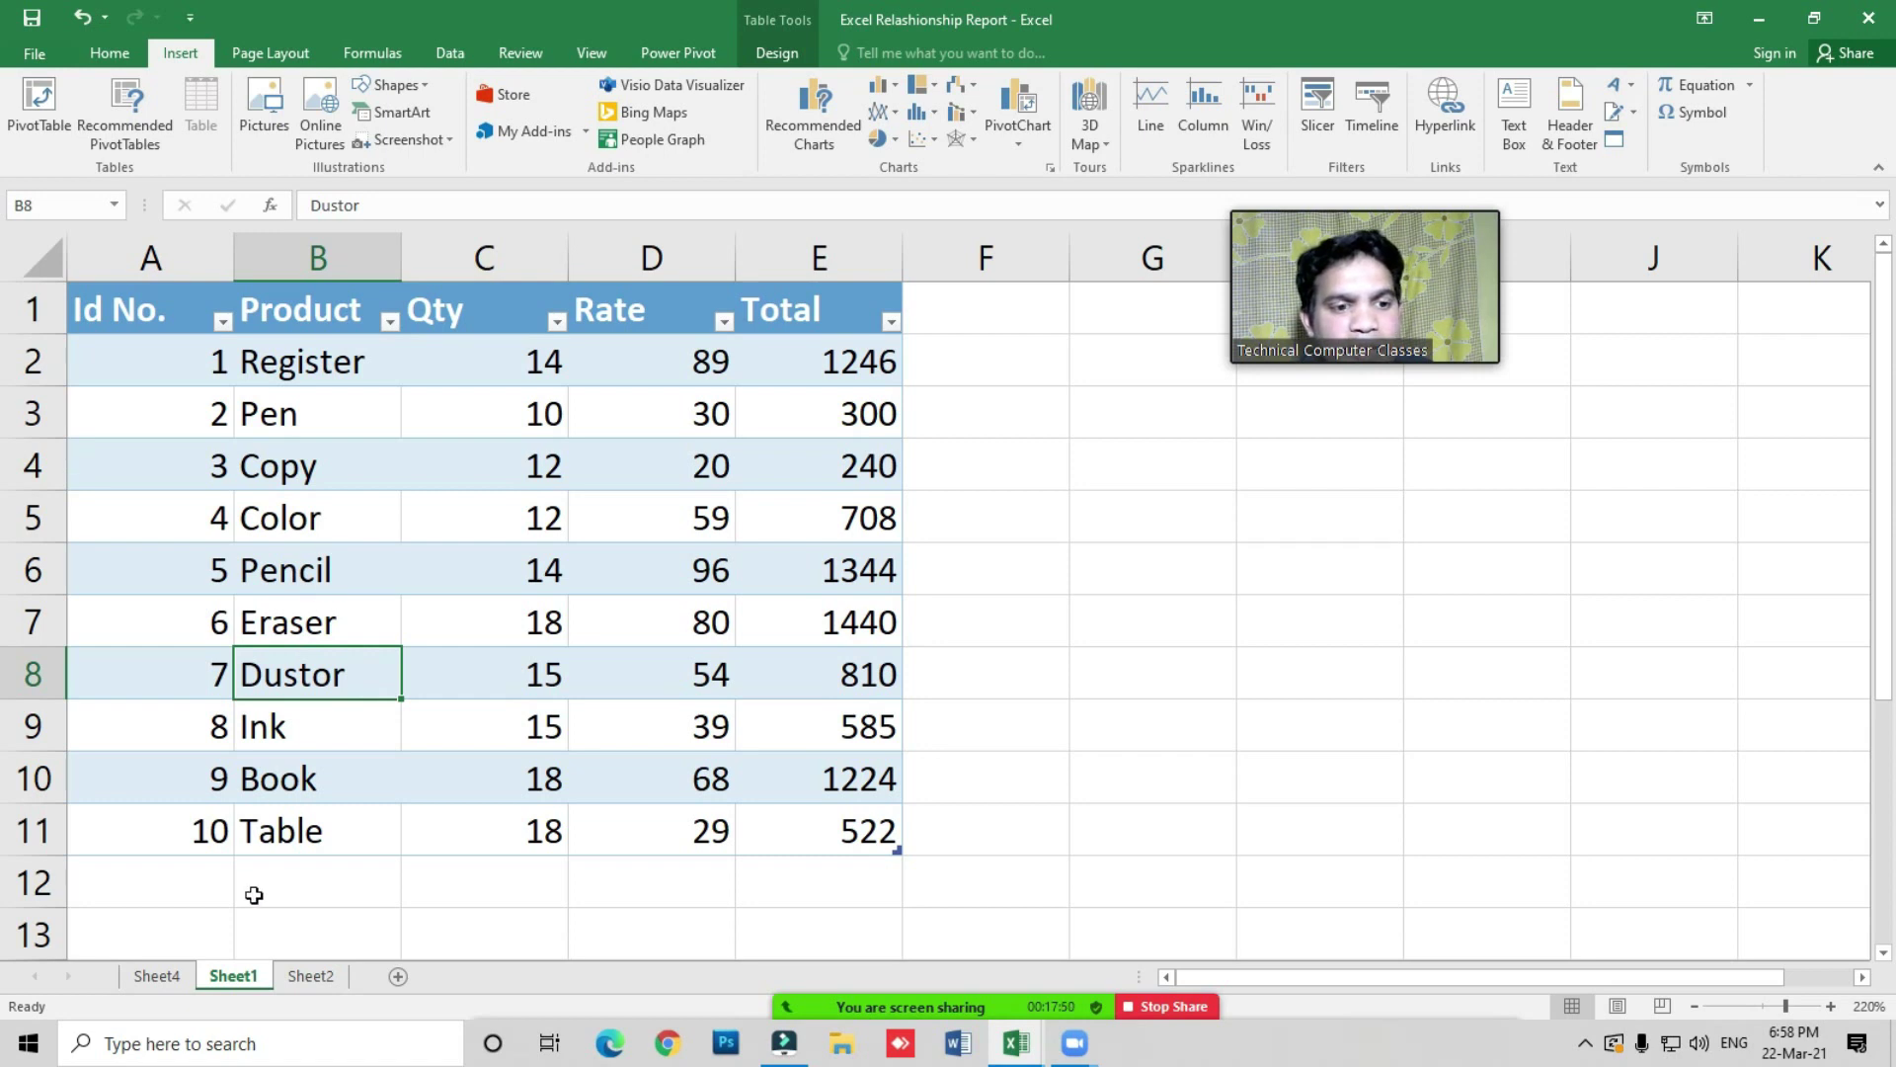
left_click(174, 980)
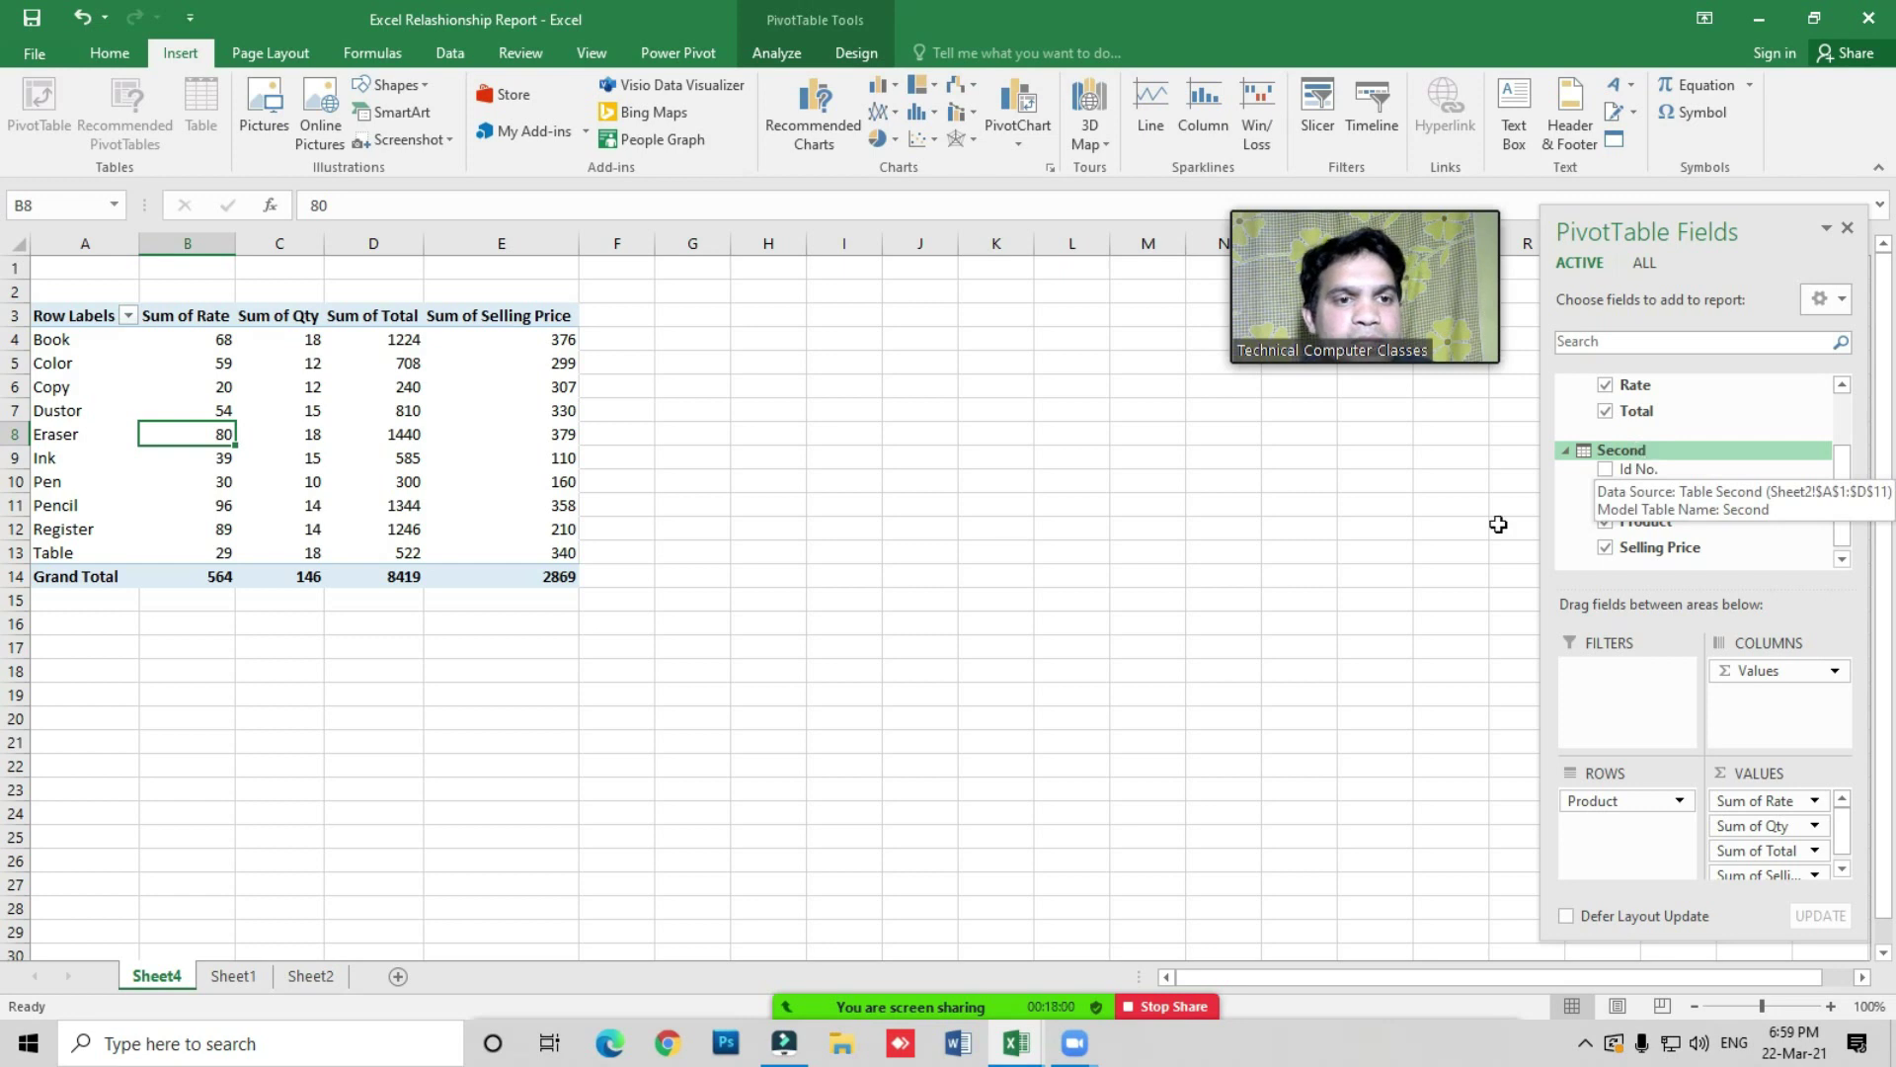
left_click(450, 52)
left_click(460, 452)
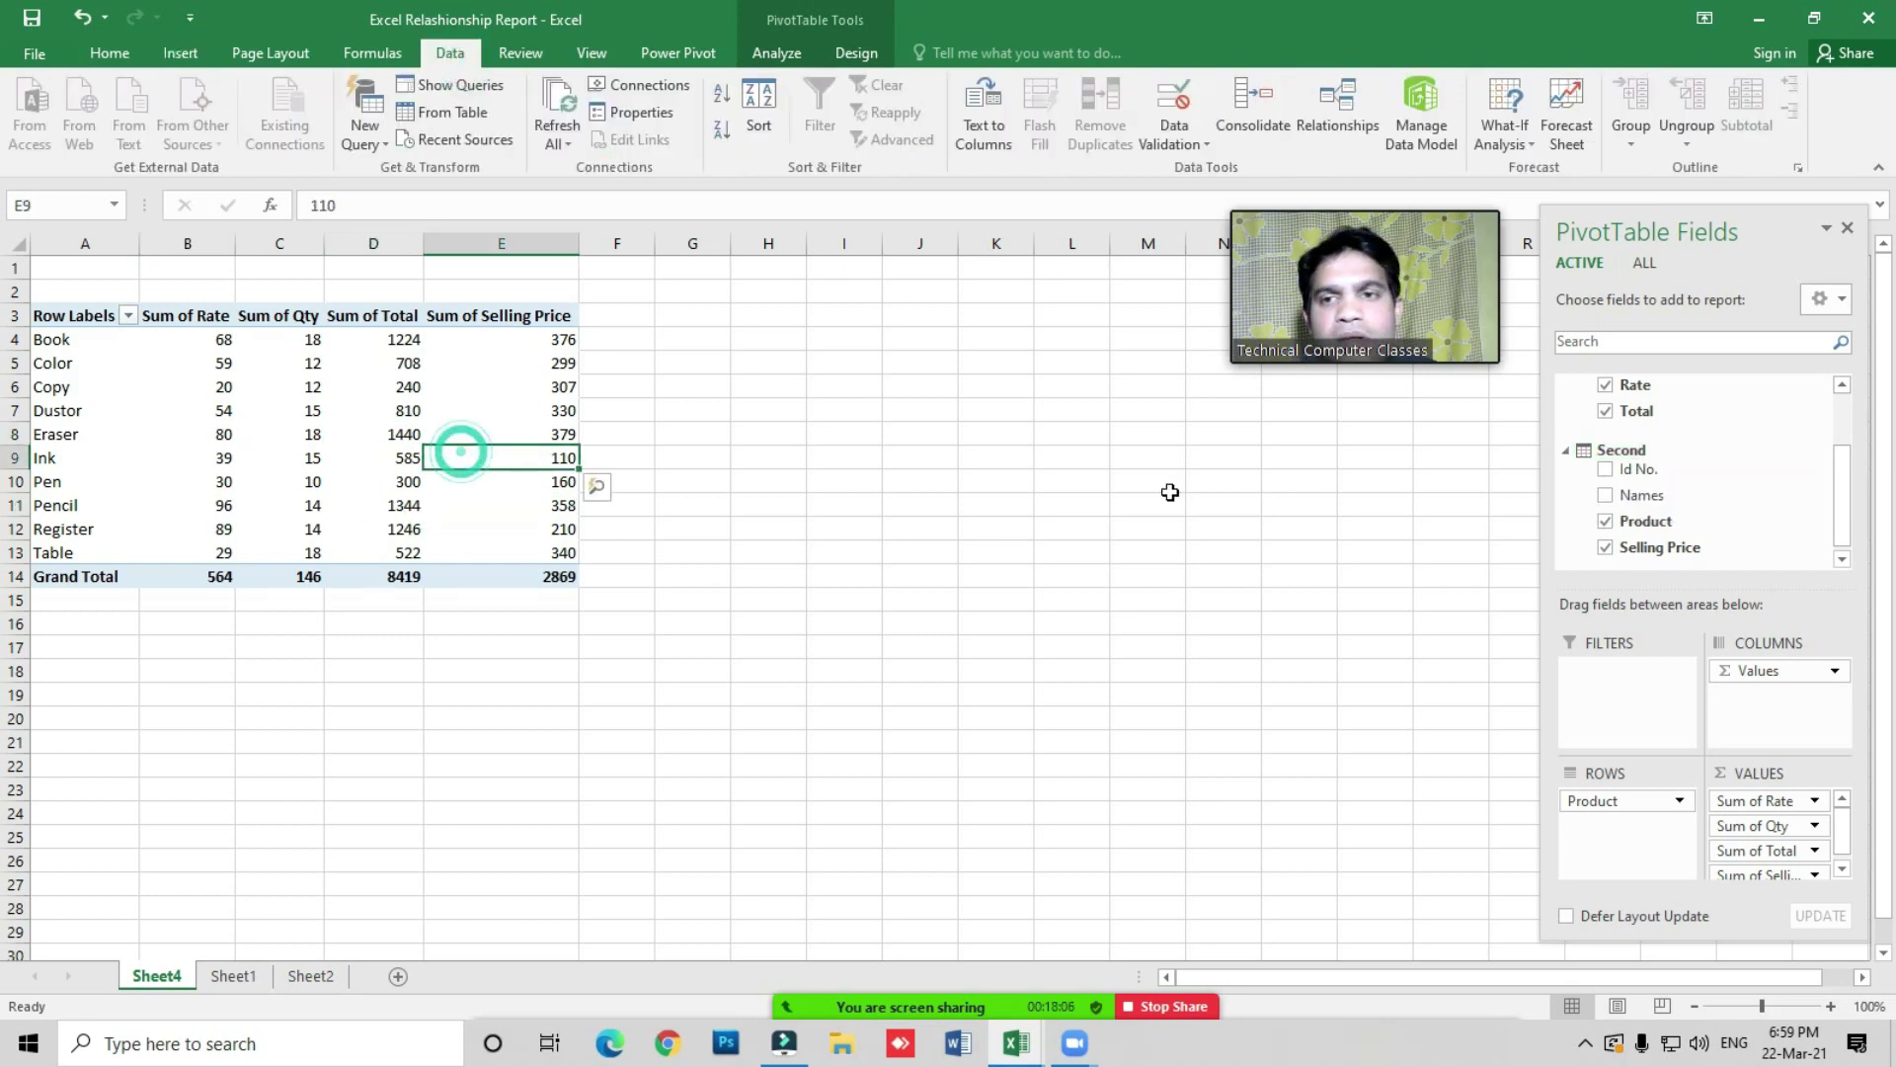
left_click_drag(1376, 263, 1358, 616)
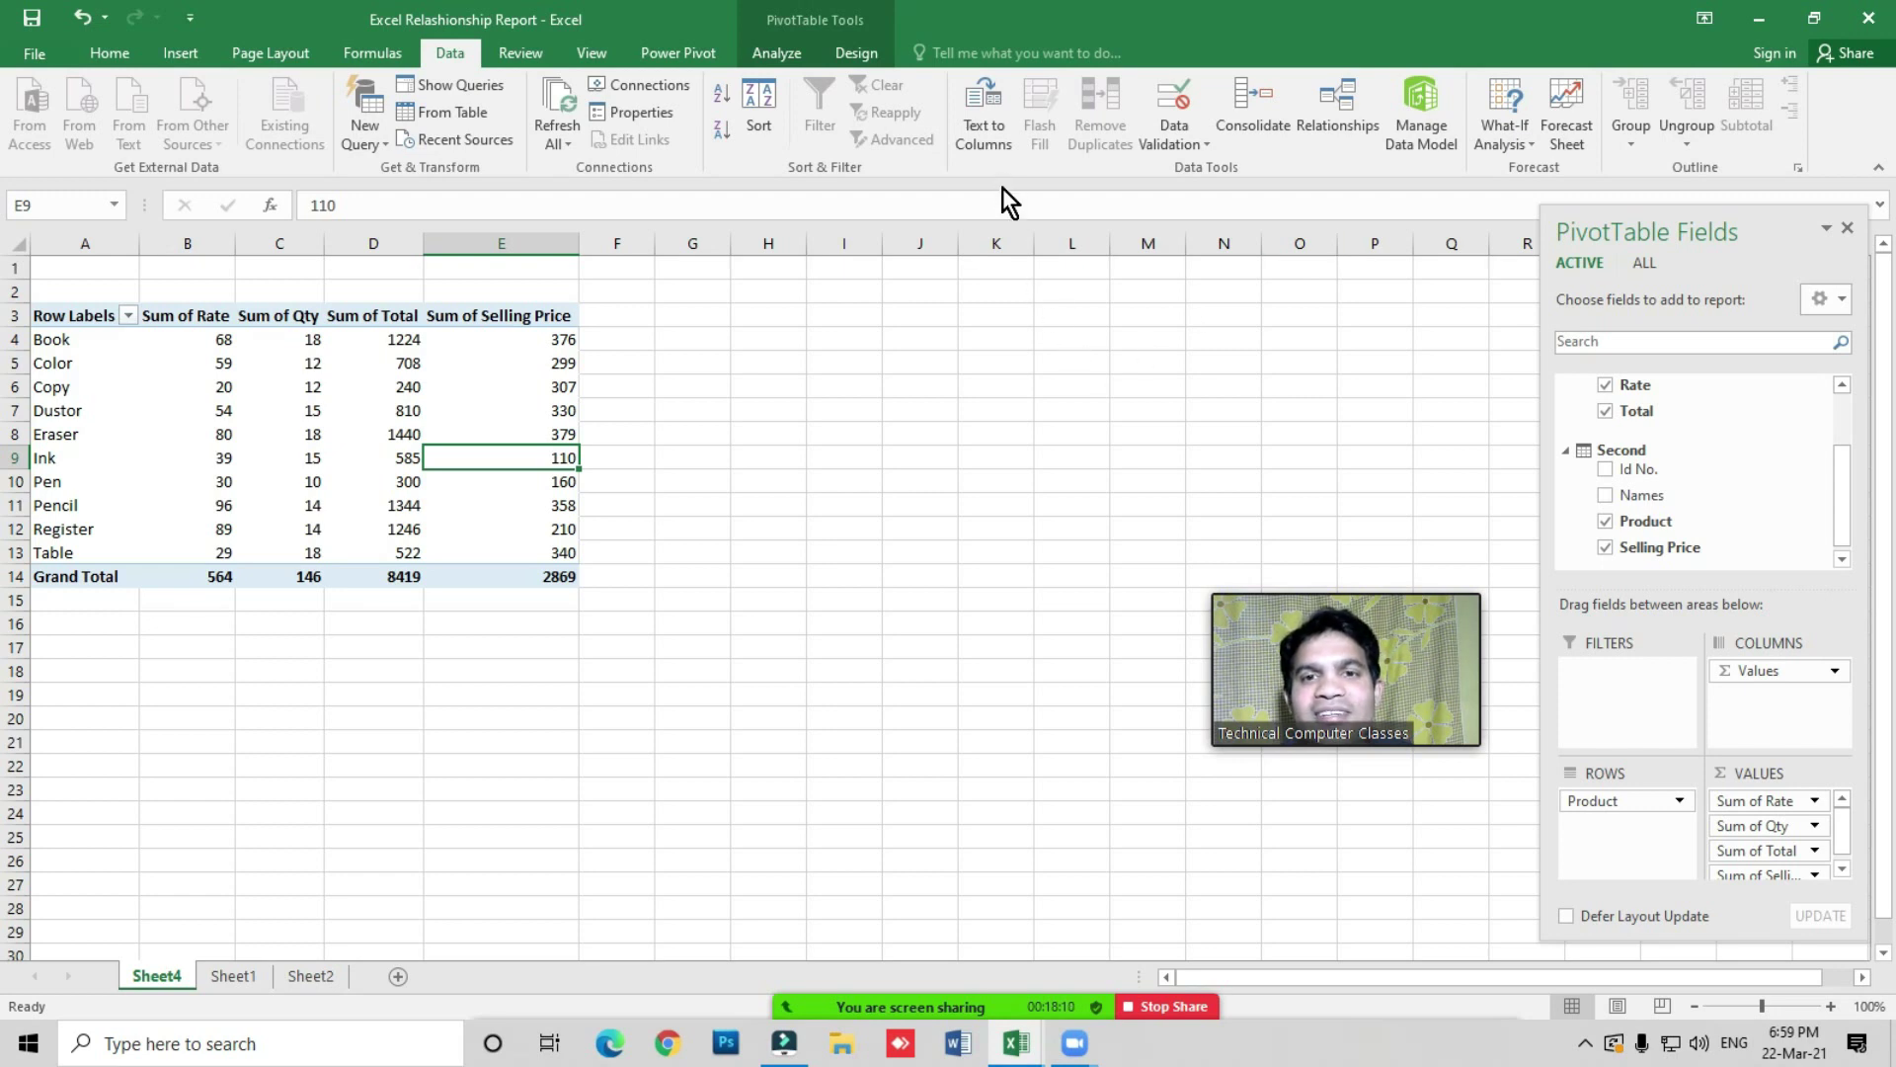
mouse_move(1365, 286)
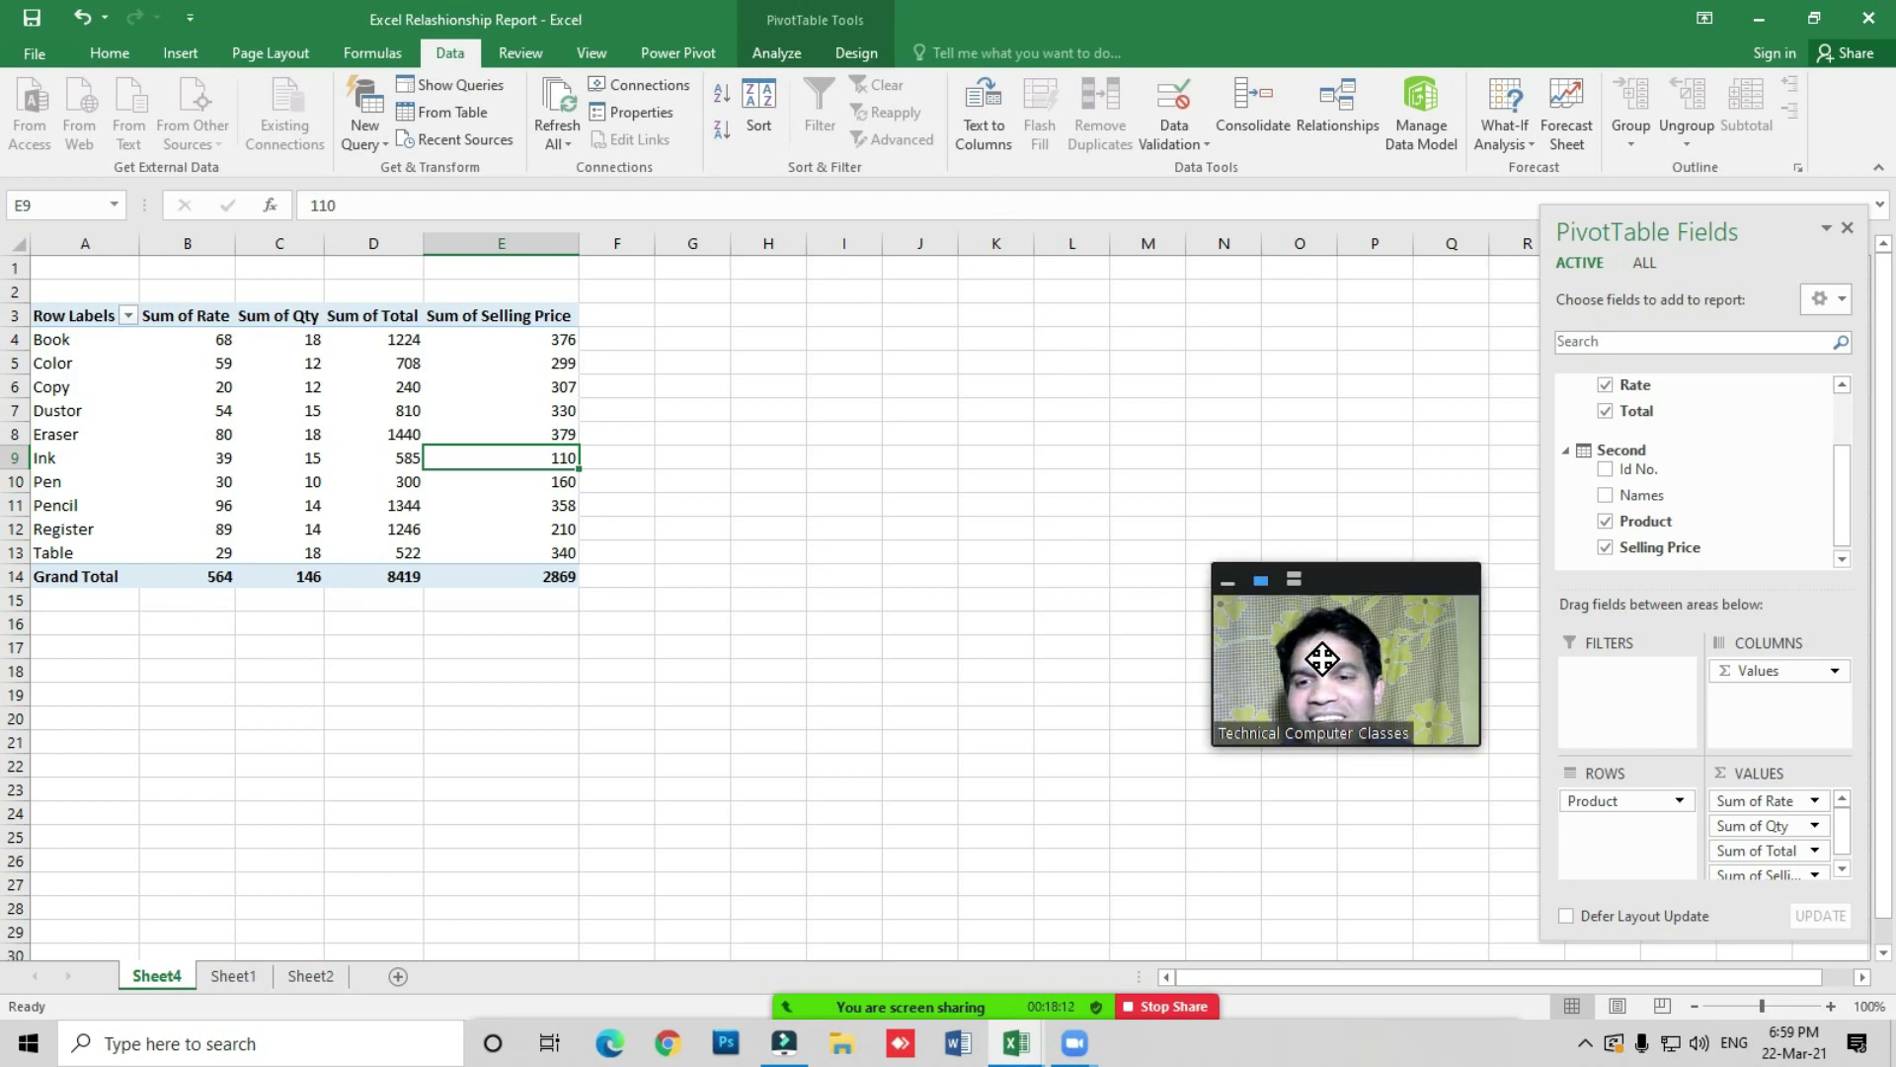
left_click_drag(1321, 658, 1358, 907)
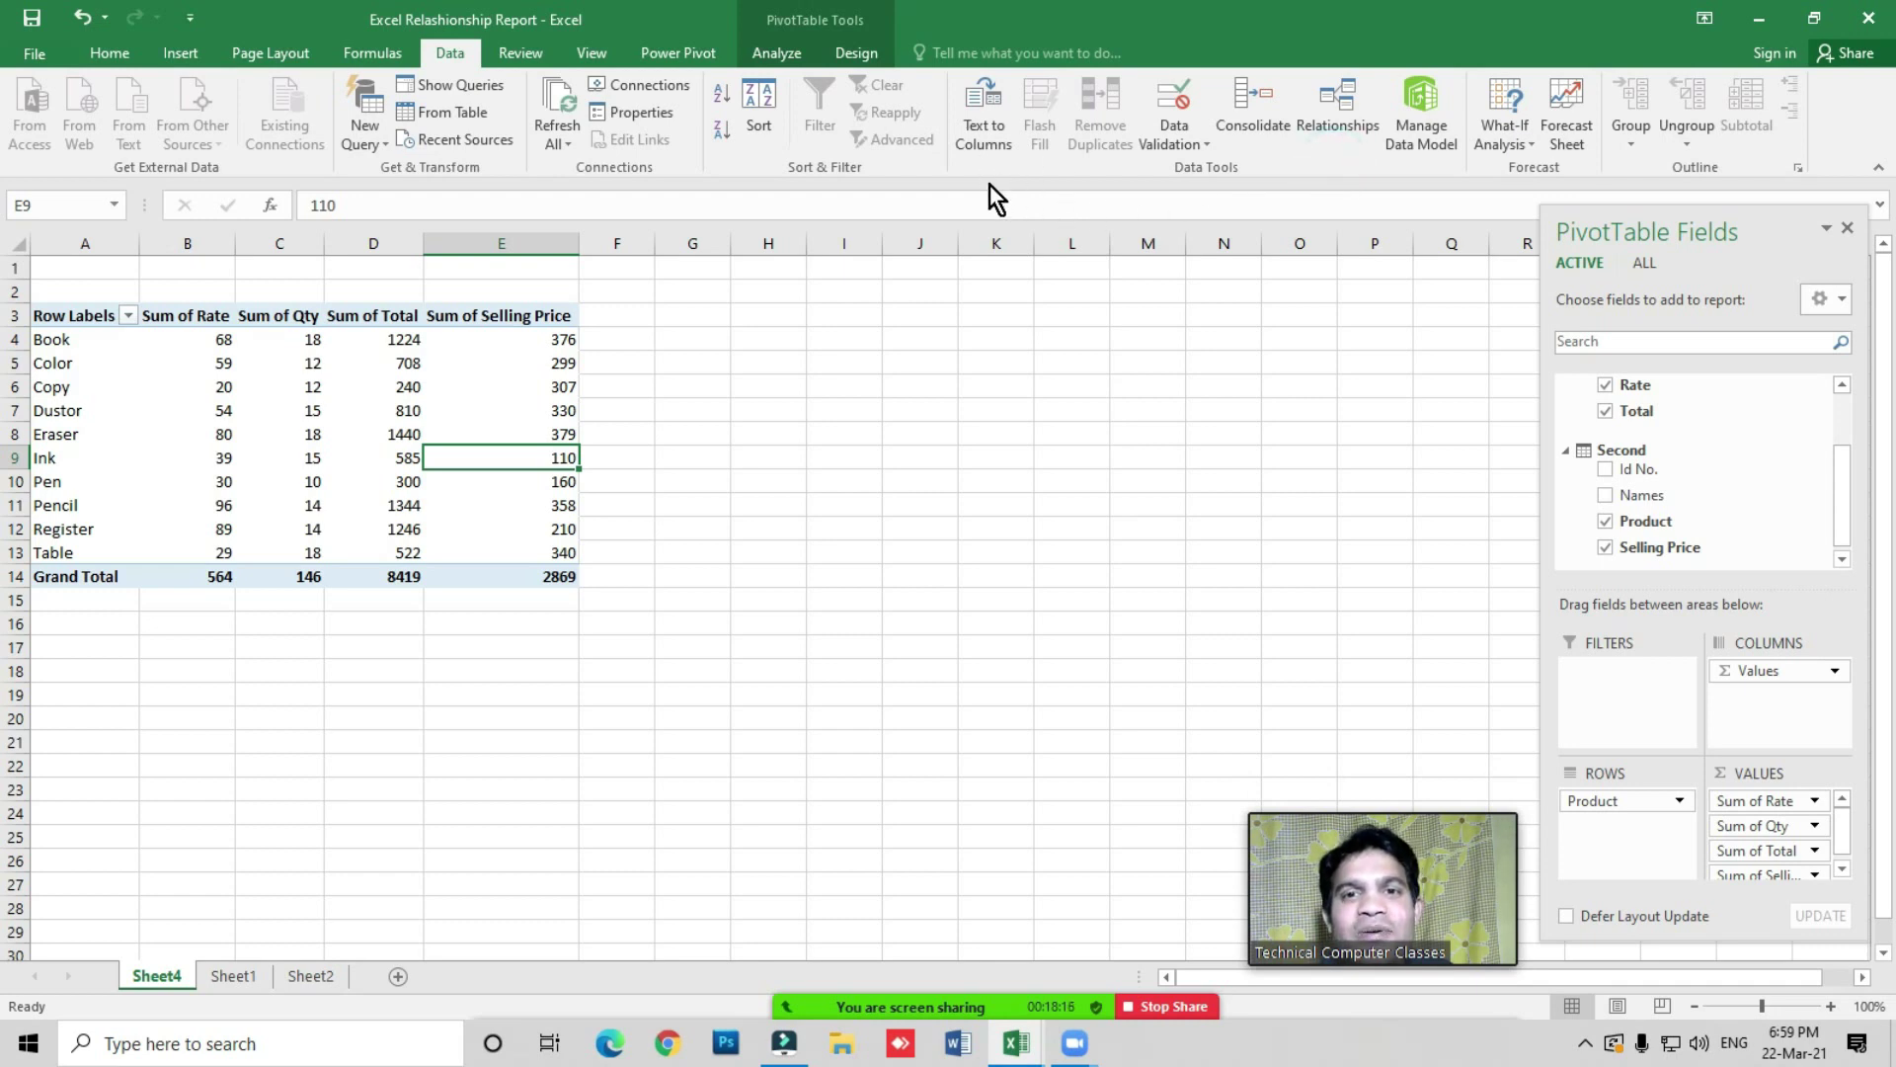
left_click(454, 433)
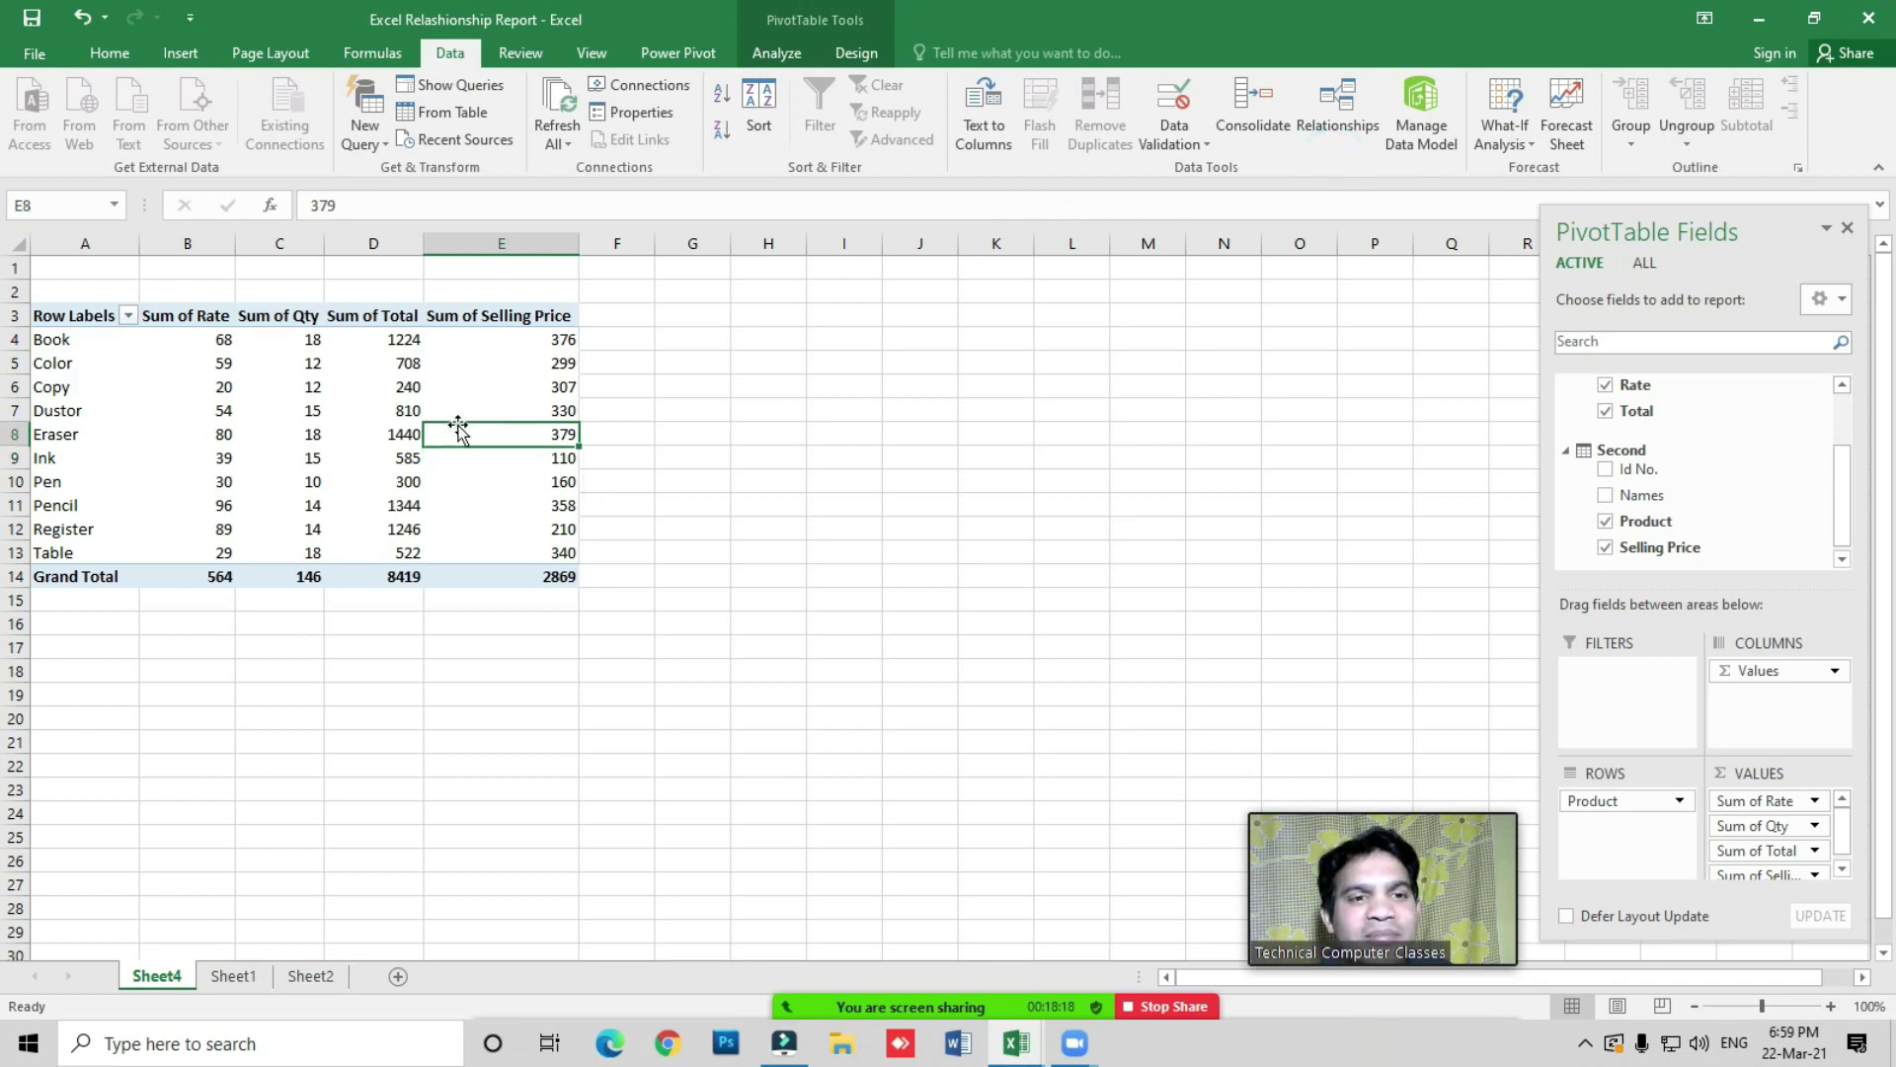
left_click(454, 391)
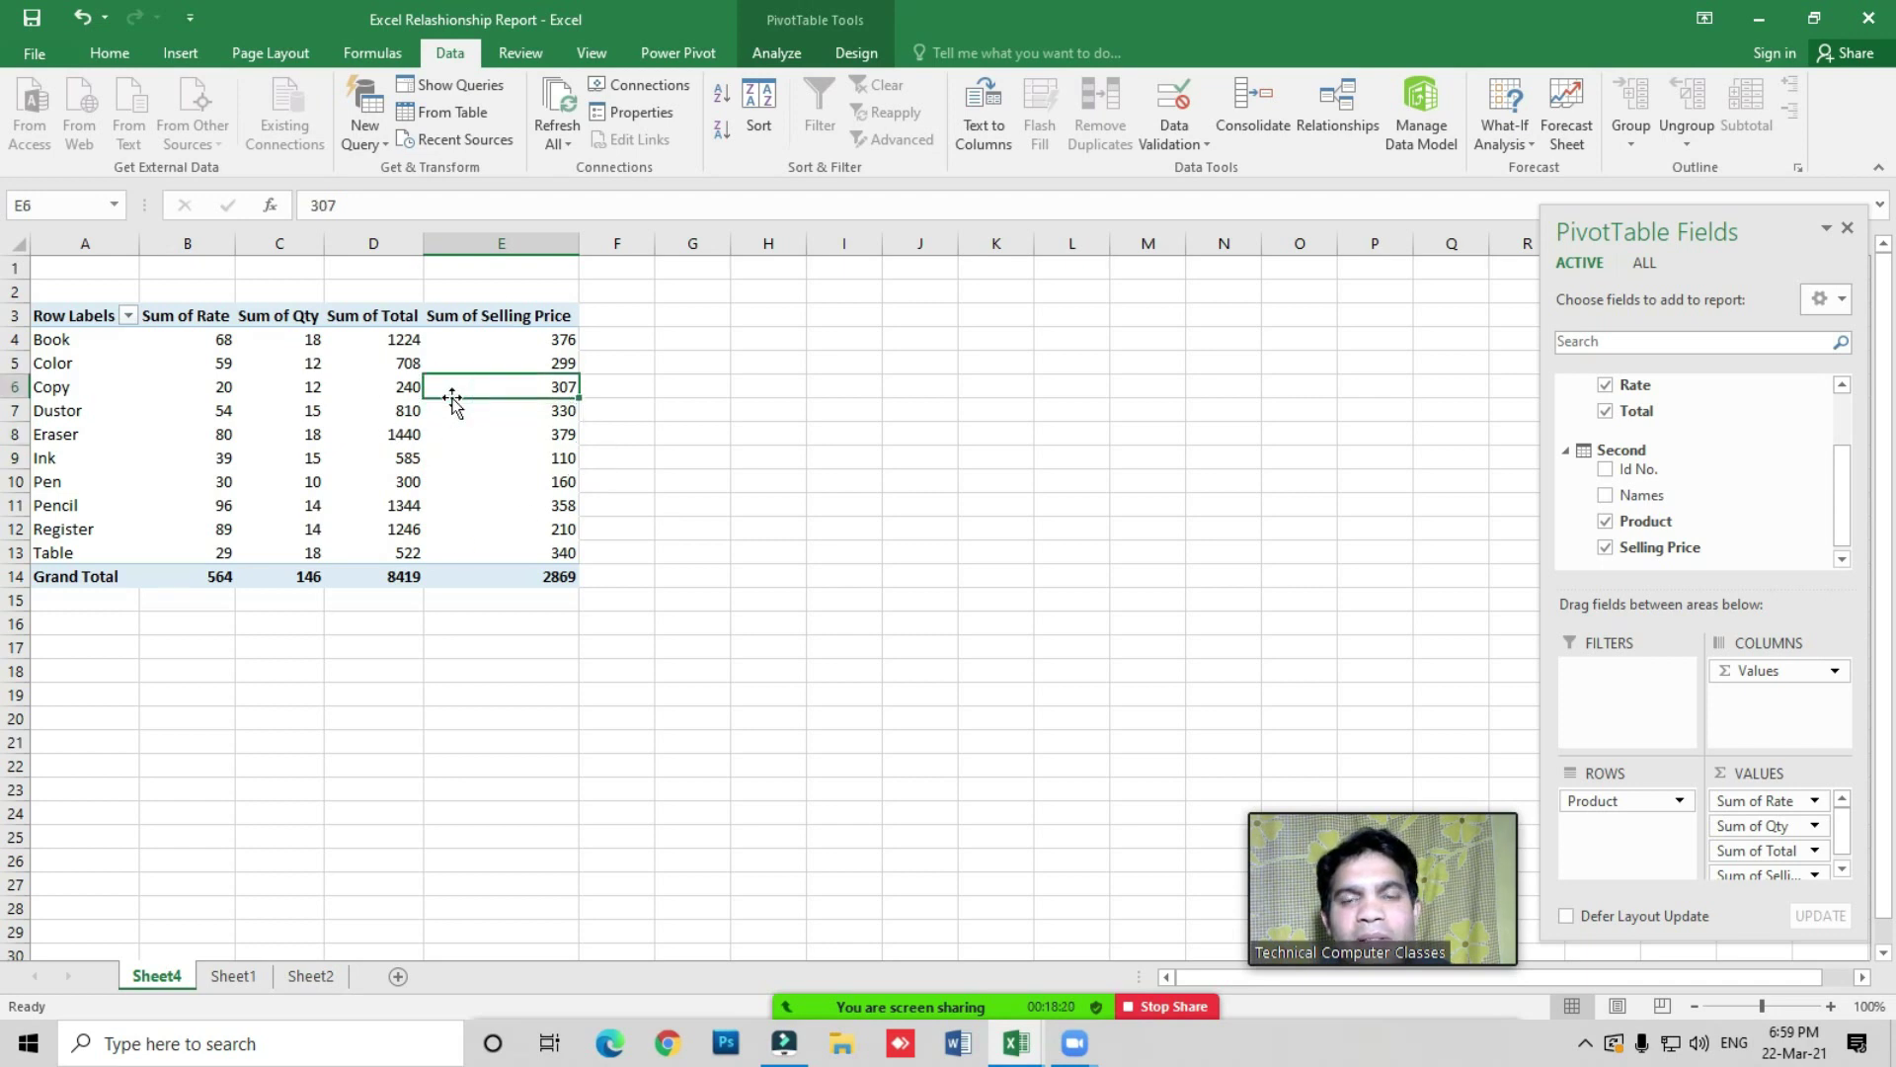
left_click(454, 410)
left_click(462, 391)
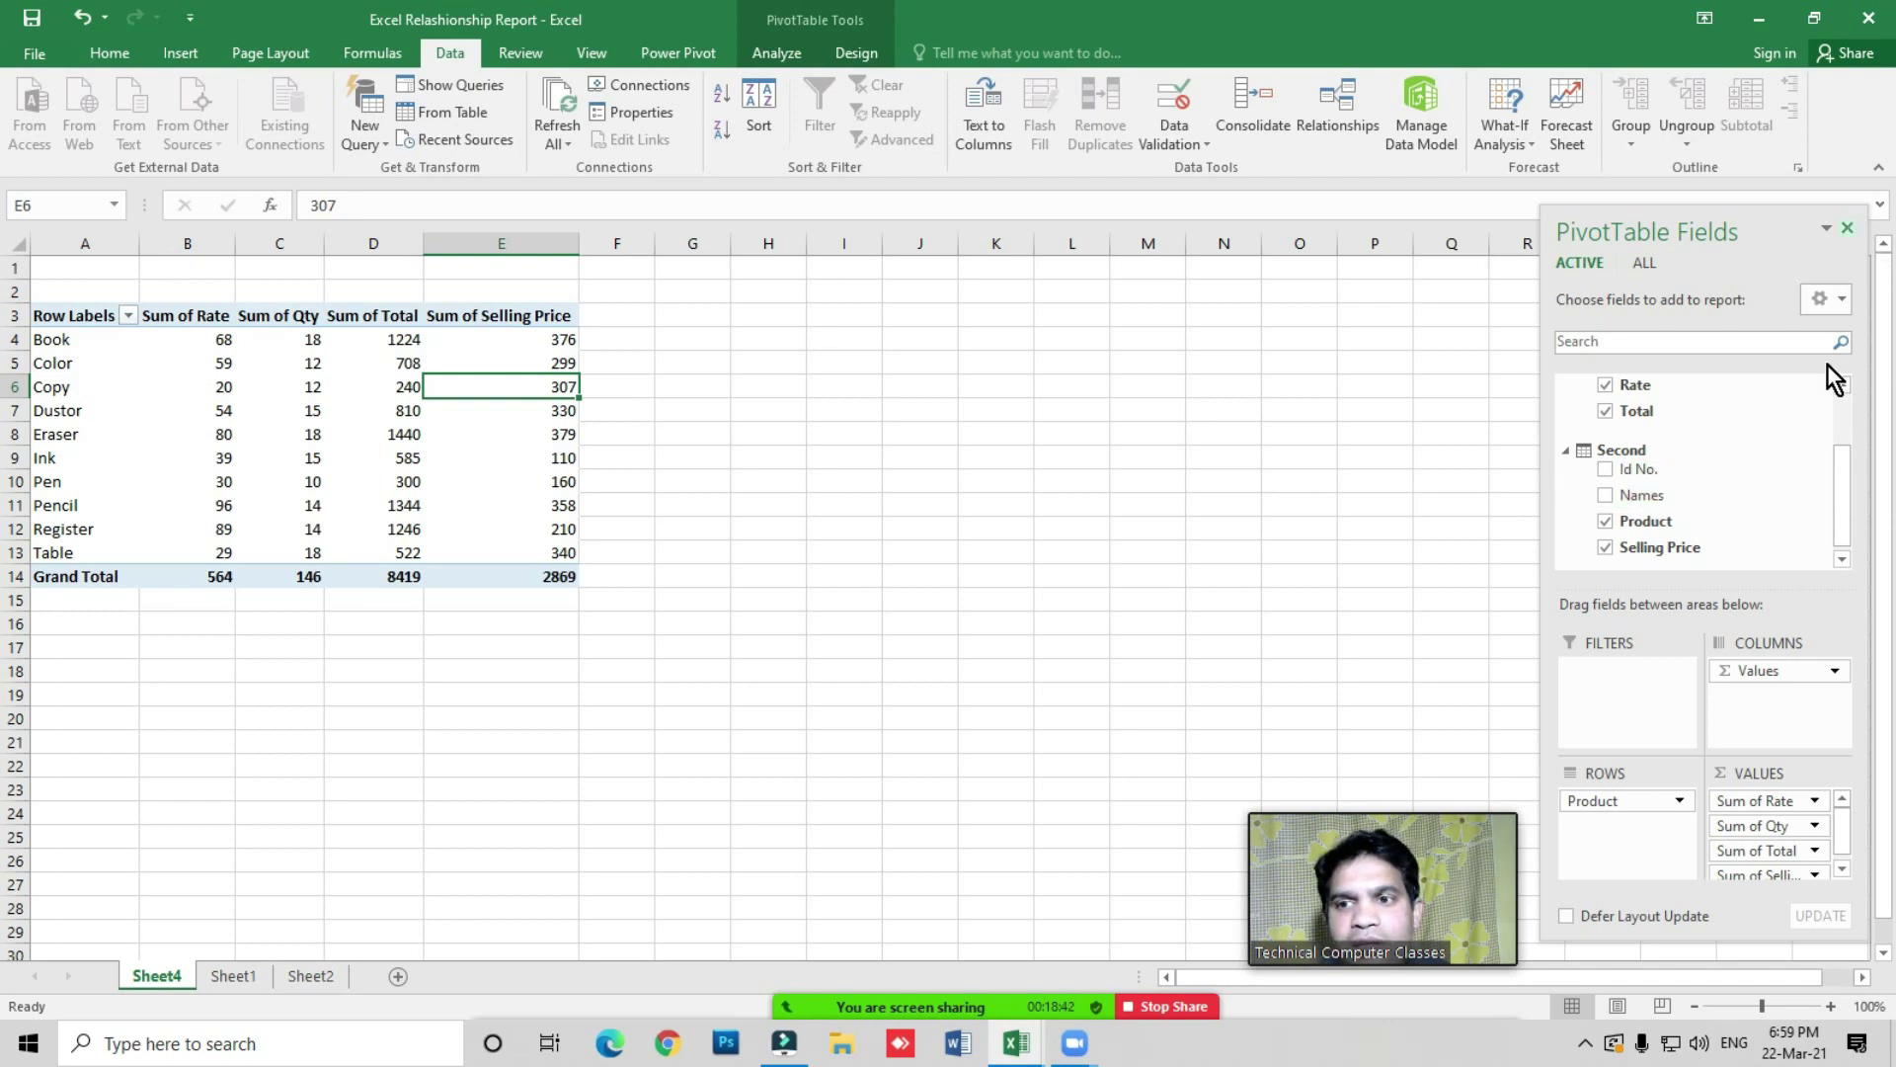
Float the PivotTable Fields pane and enlarge it to show all value fields.
left_click_drag(1841, 533, 1841, 484)
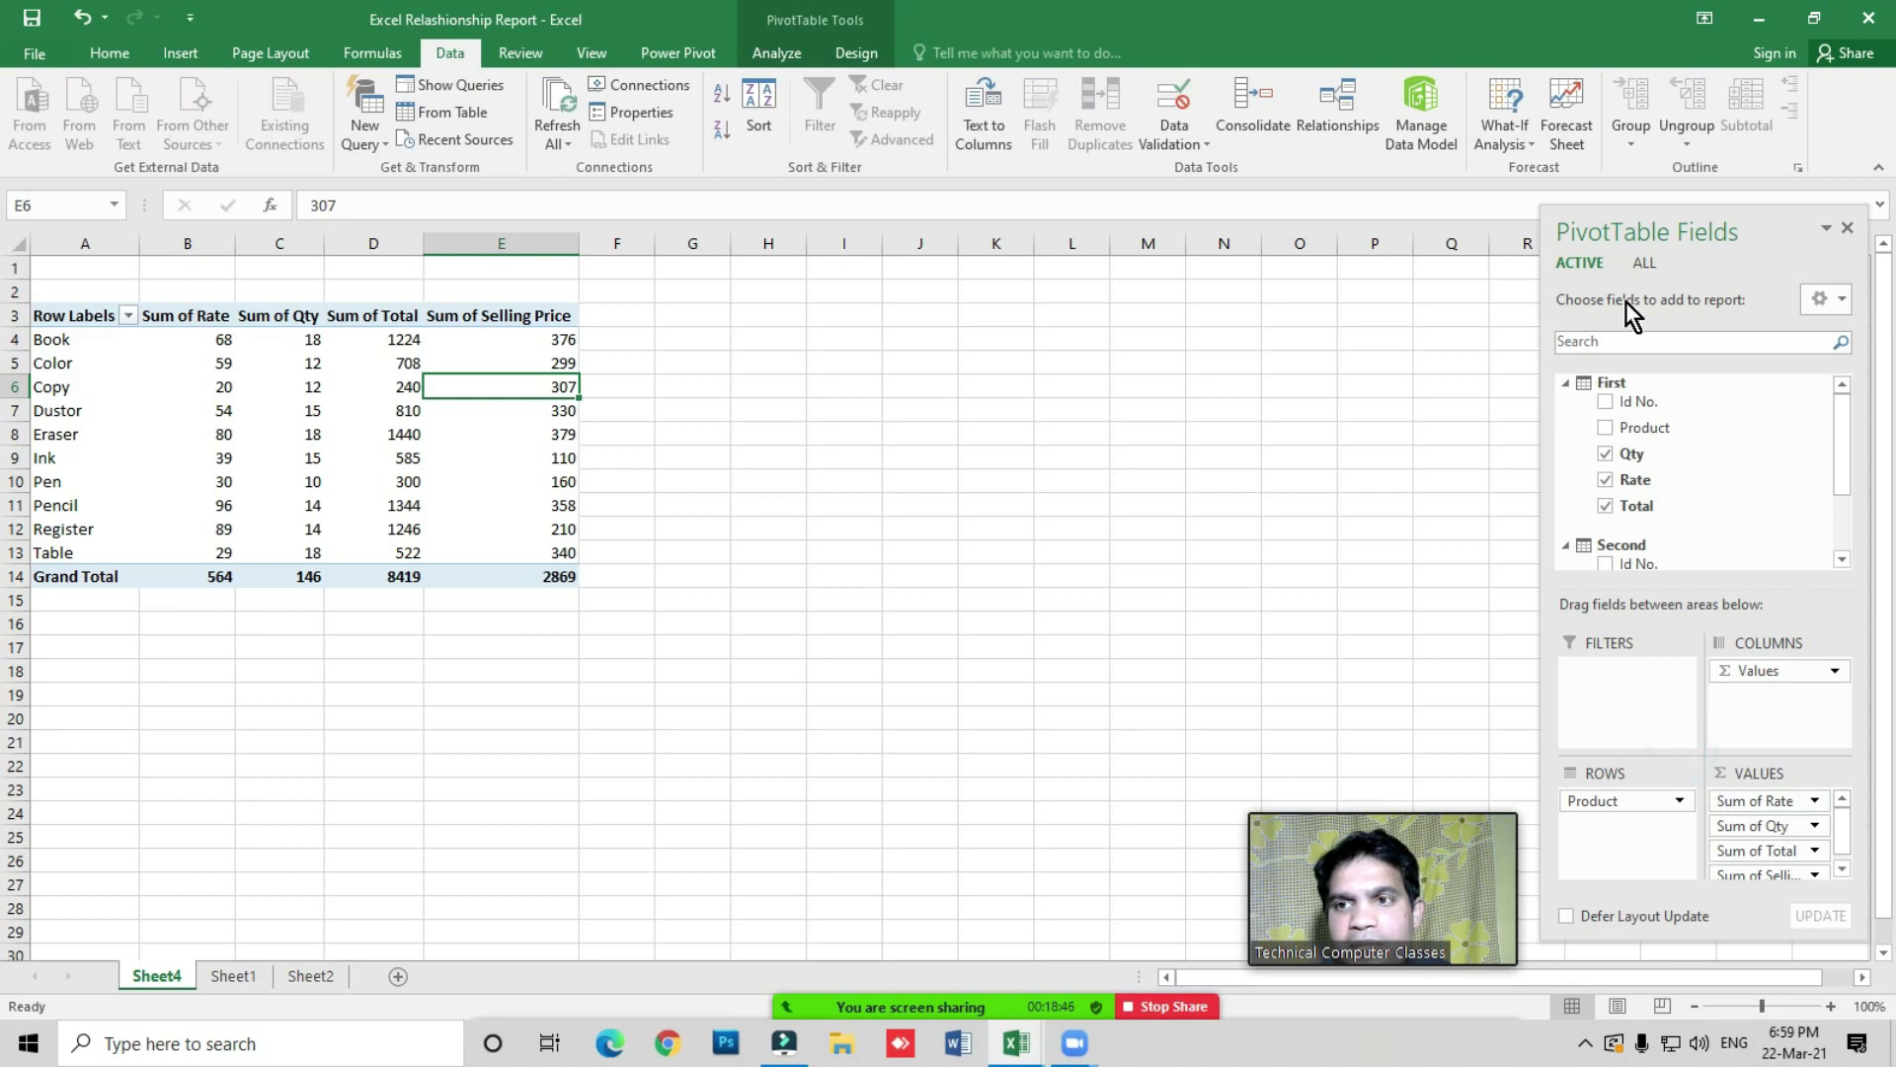
mouse_move(1651, 237)
left_mouse_down()
mouse_move(1146, 158)
mouse_move(894, 158)
left_mouse_up()
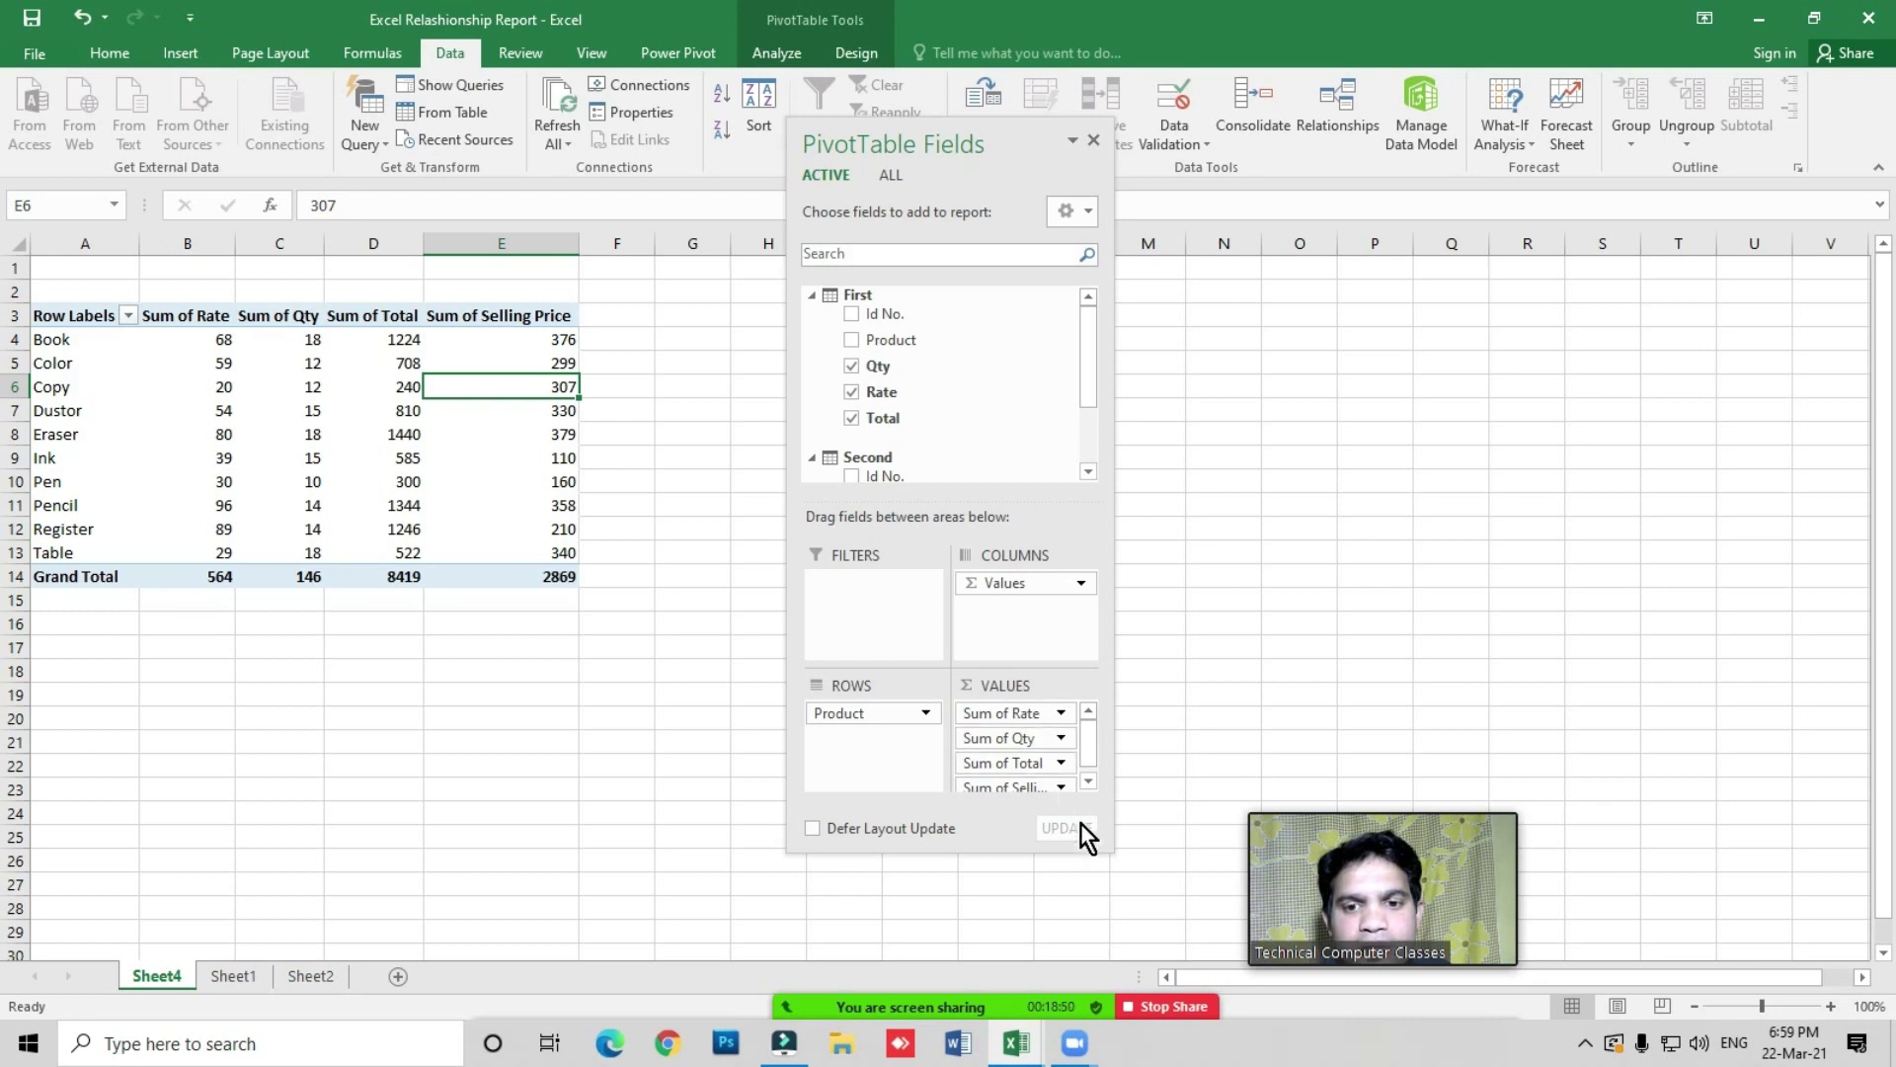
left_click_drag(1116, 855, 1144, 951)
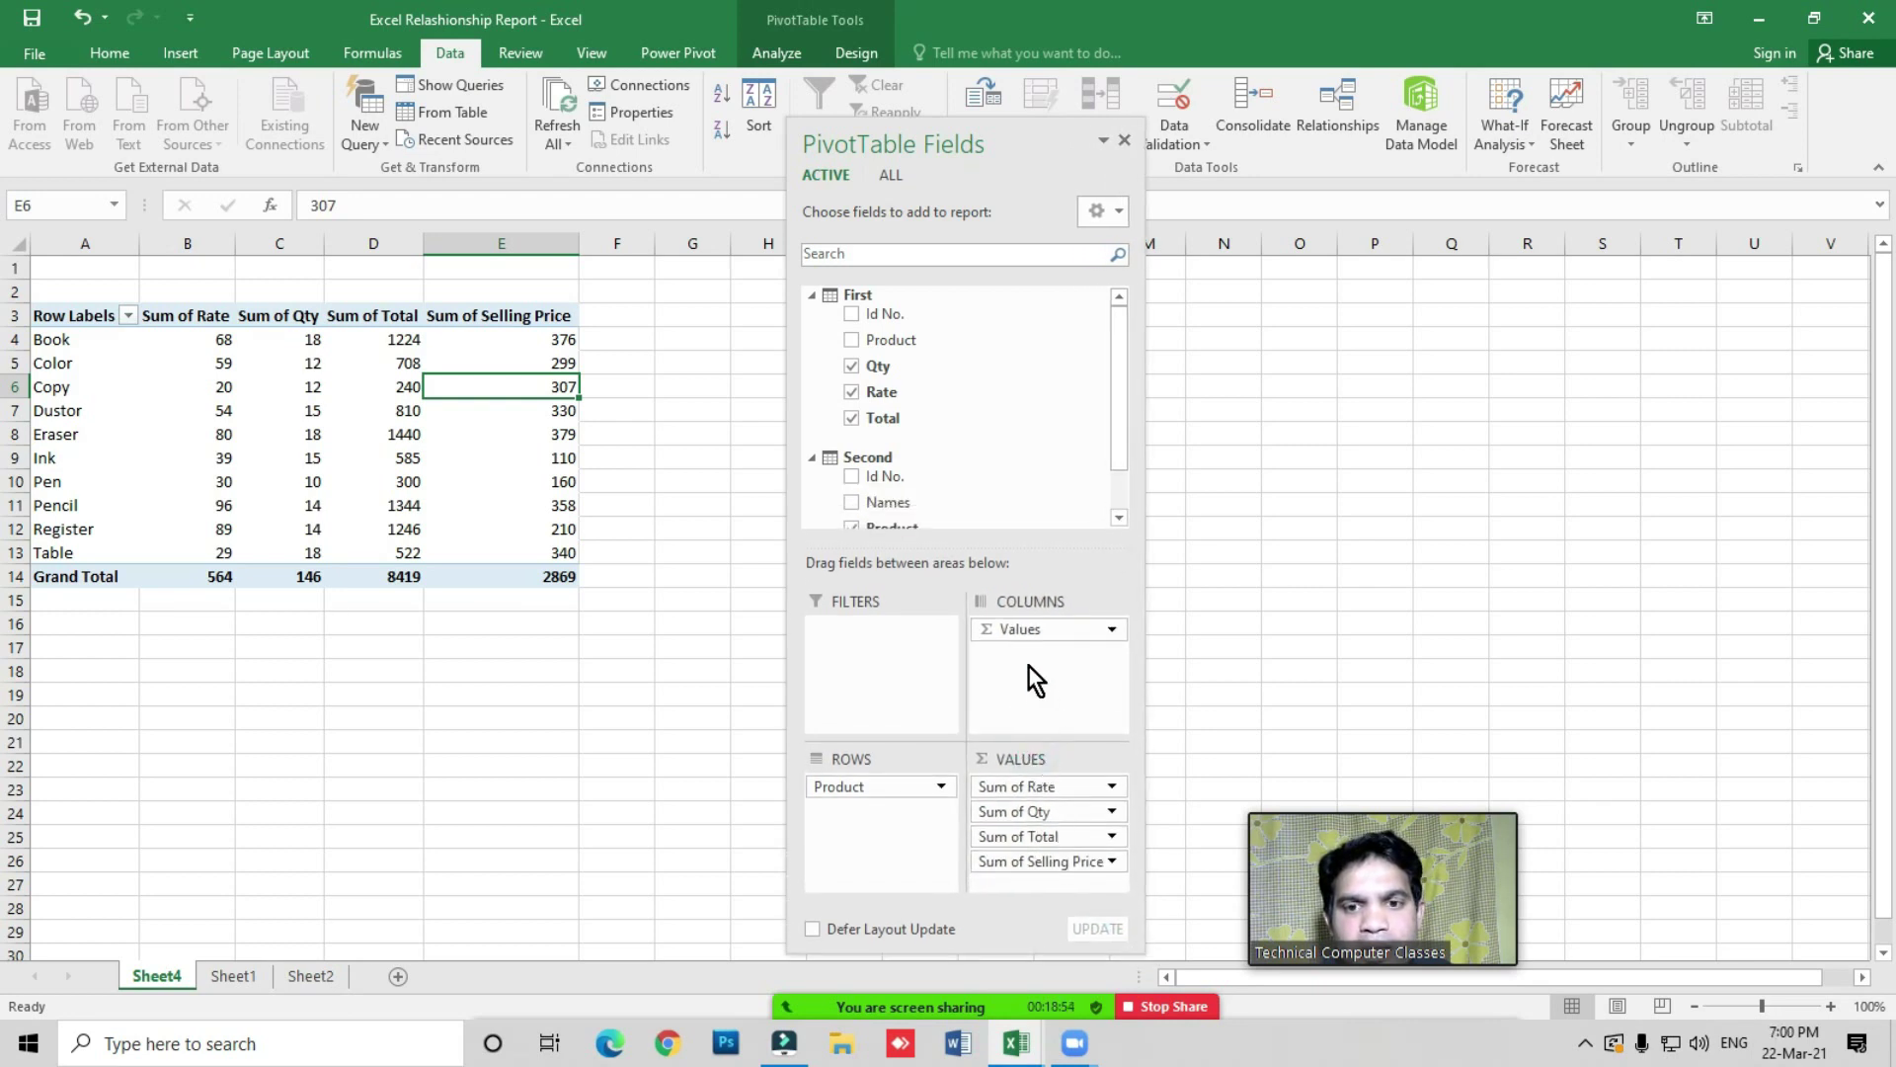
left_click_drag(1010, 545, 1027, 337)
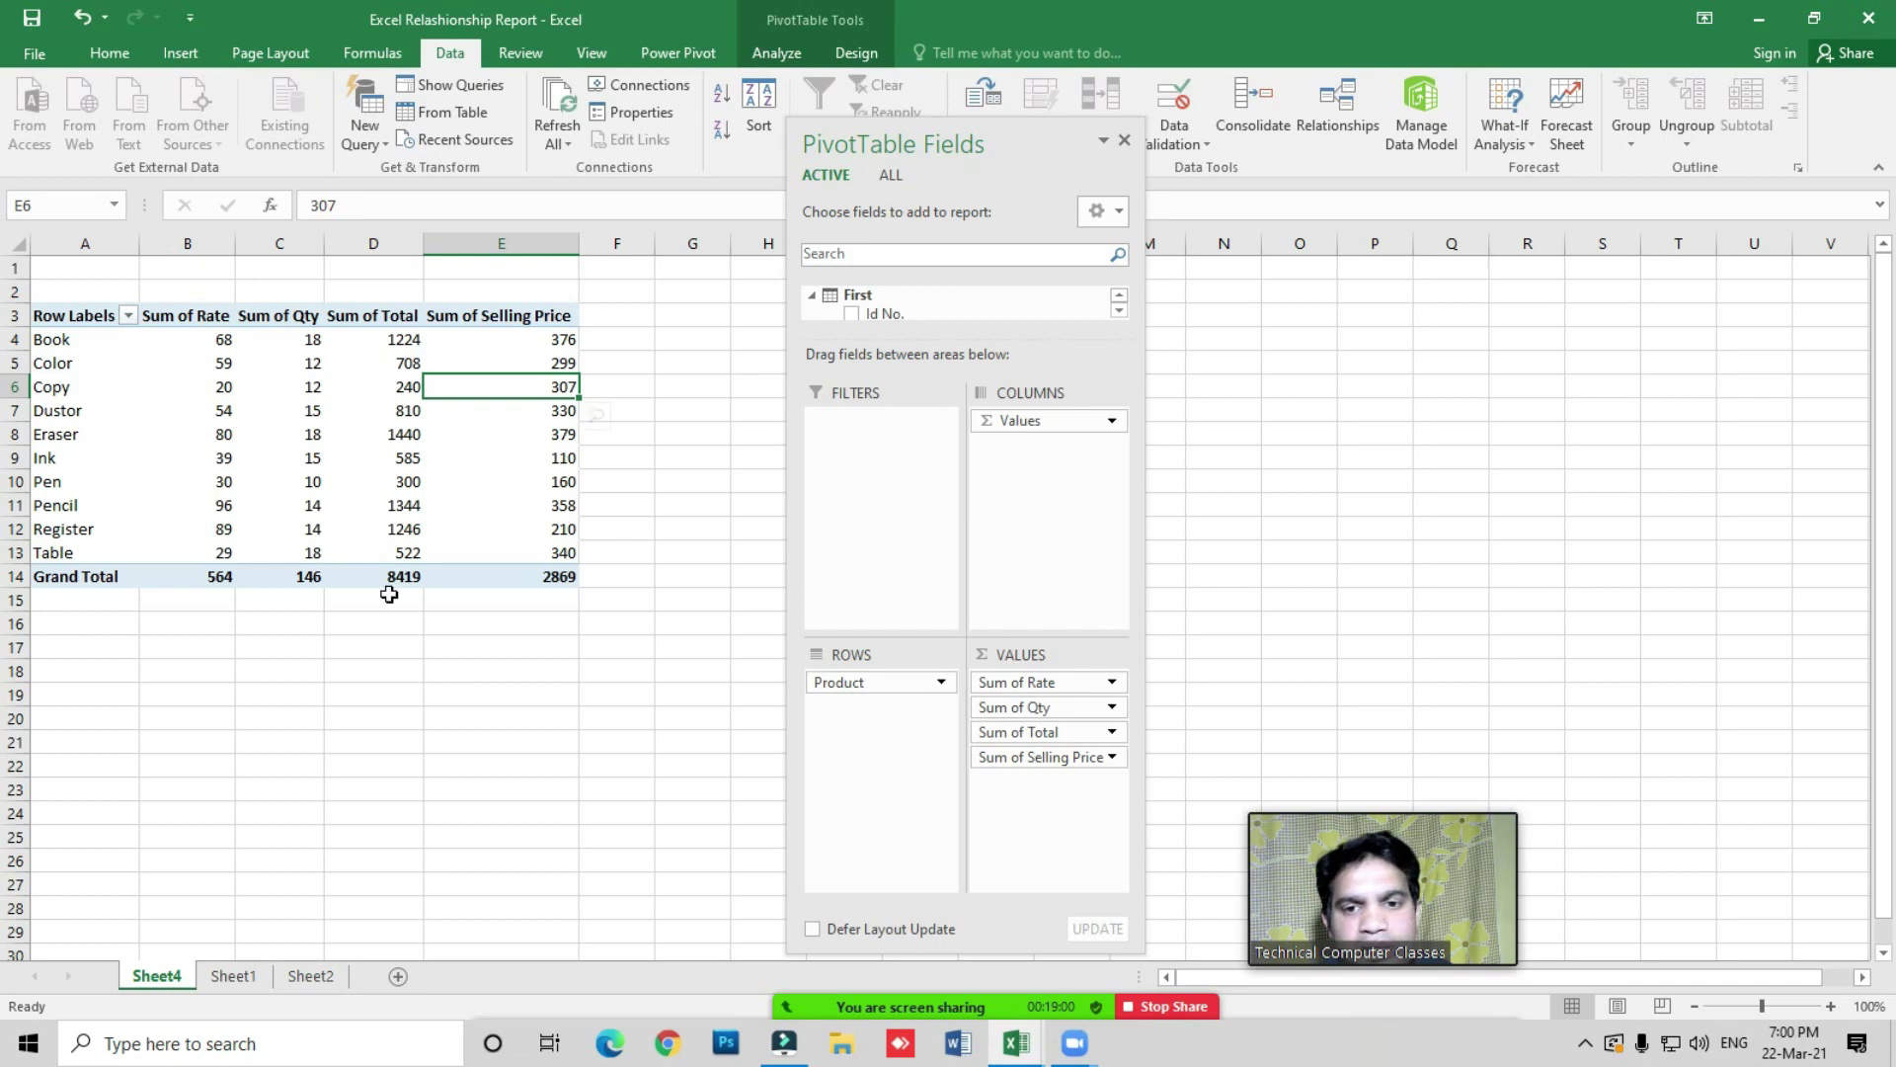
Reorder the values to Qty, Rate, Selling Price, Total, then close the pane.
left_click_drag(1017, 682, 1037, 719)
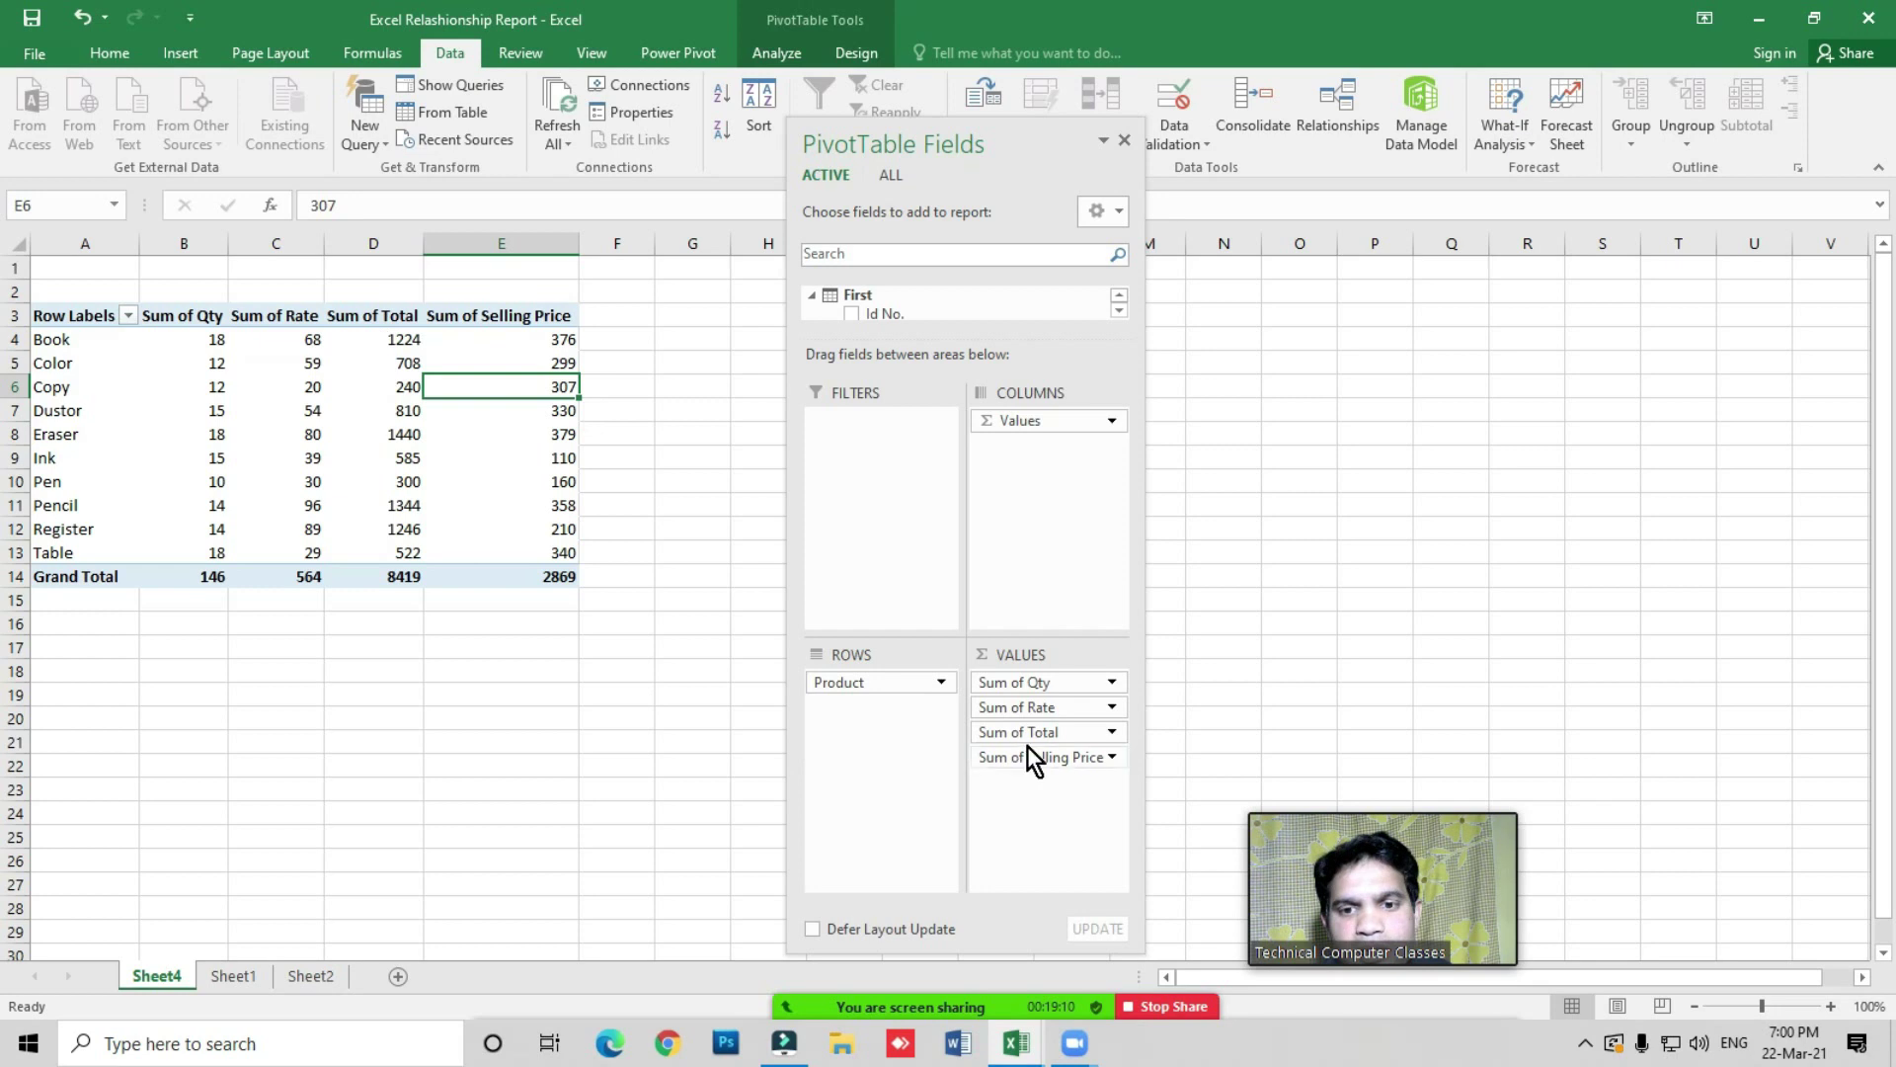
left_click_drag(1028, 732, 1044, 810)
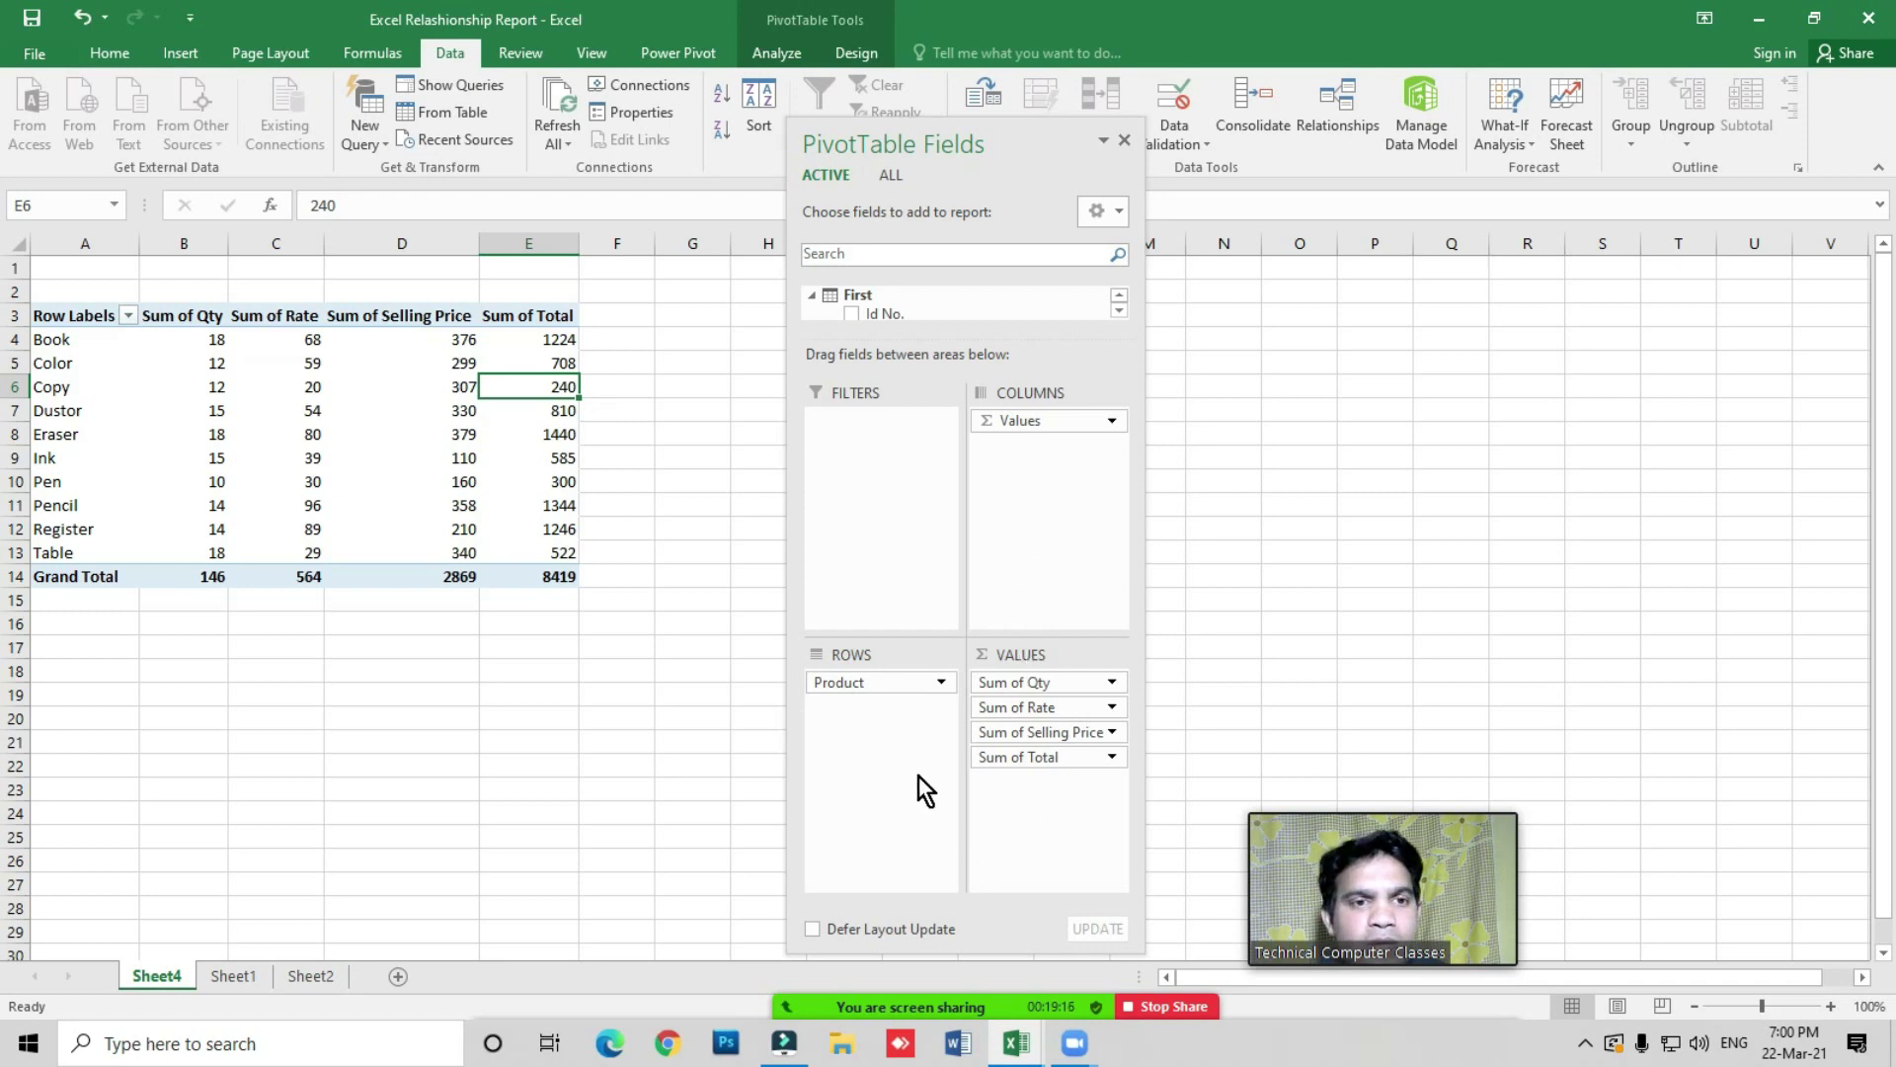
left_click(1027, 524)
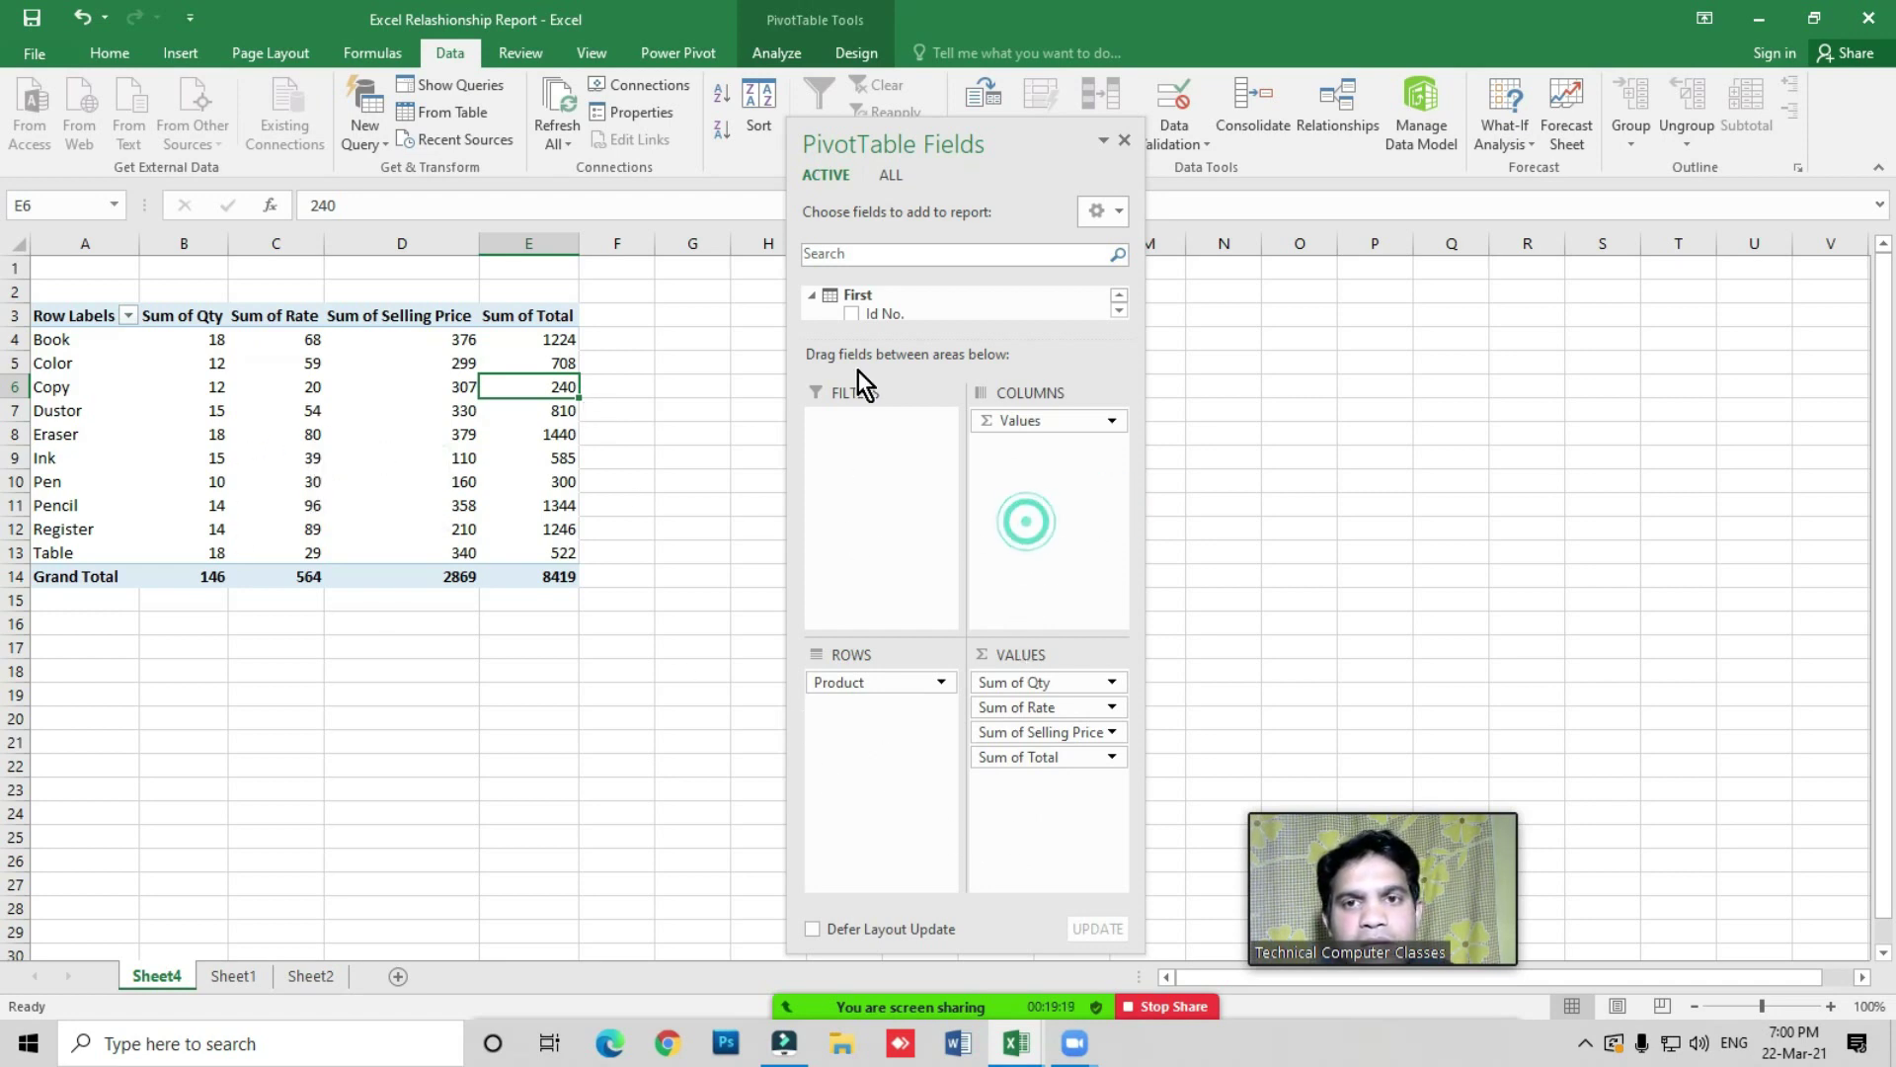
left_click(1127, 140)
left_click(647, 572)
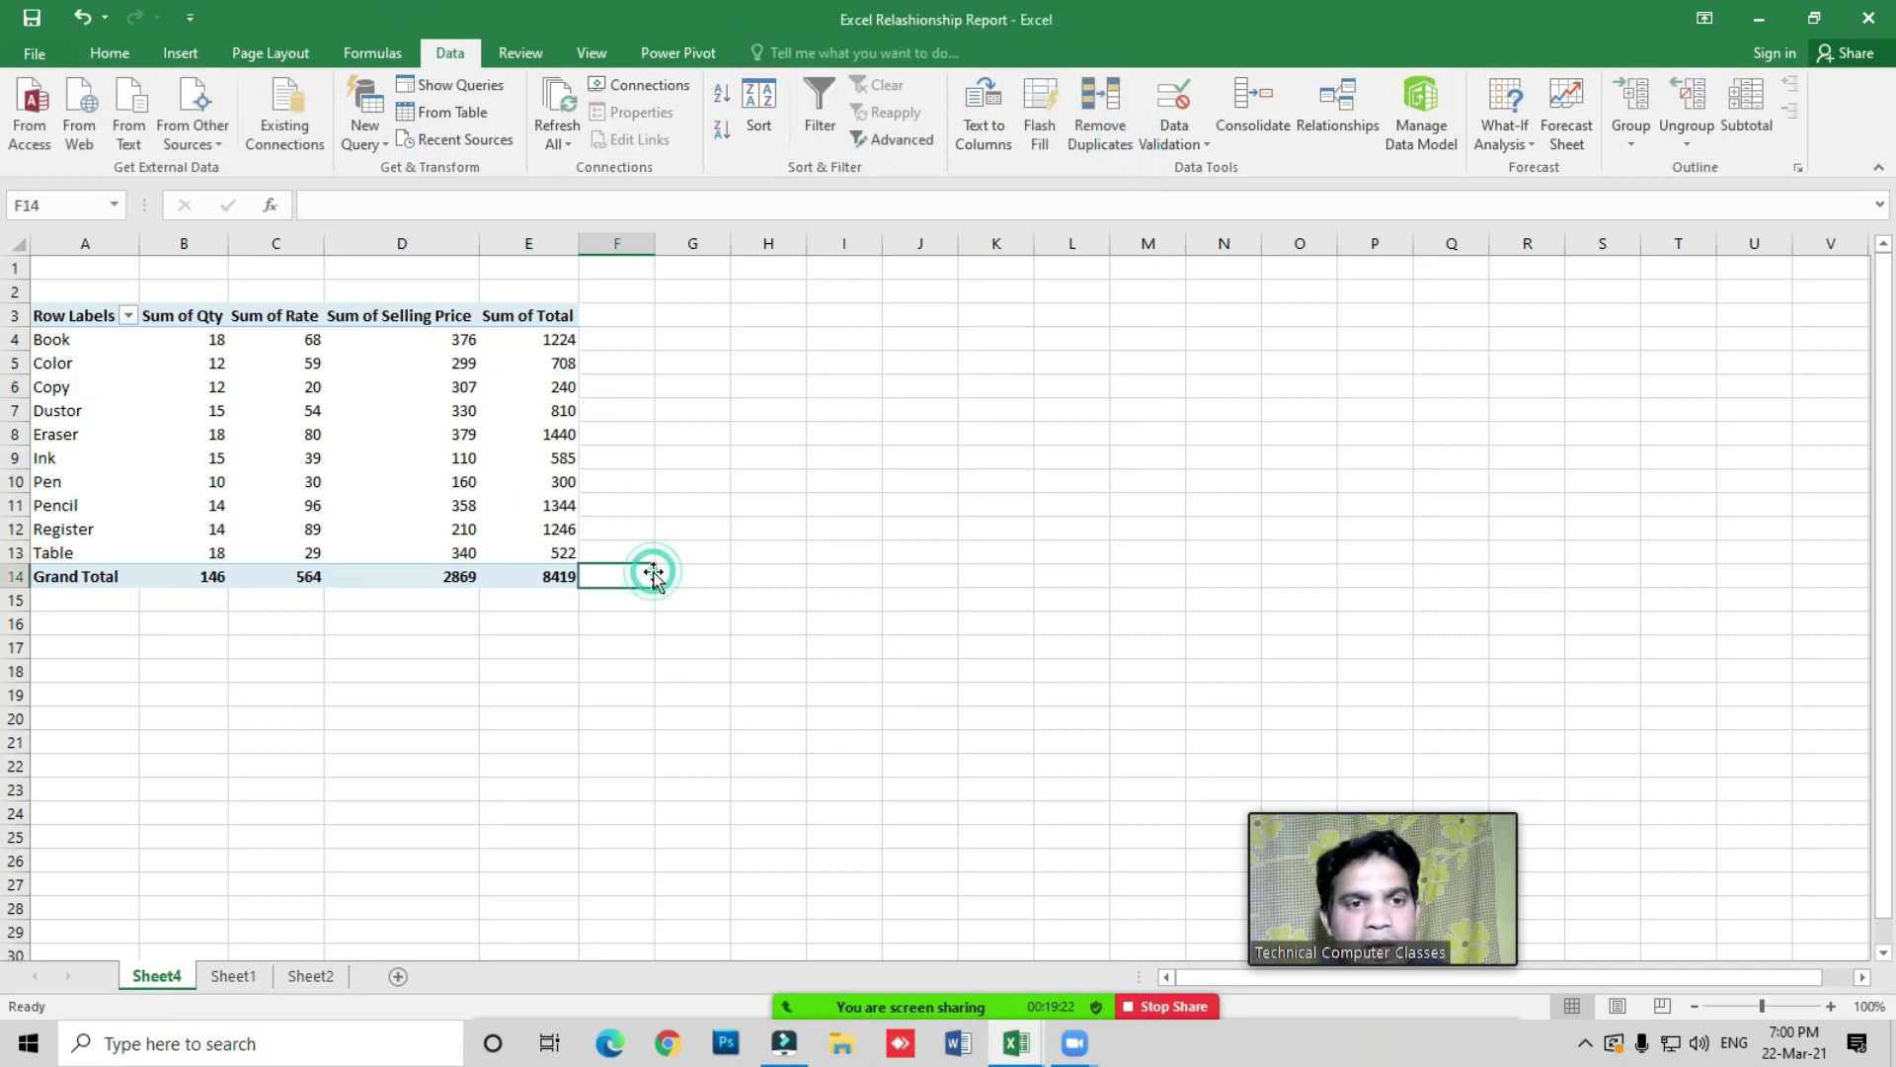
left_click(1044, 478)
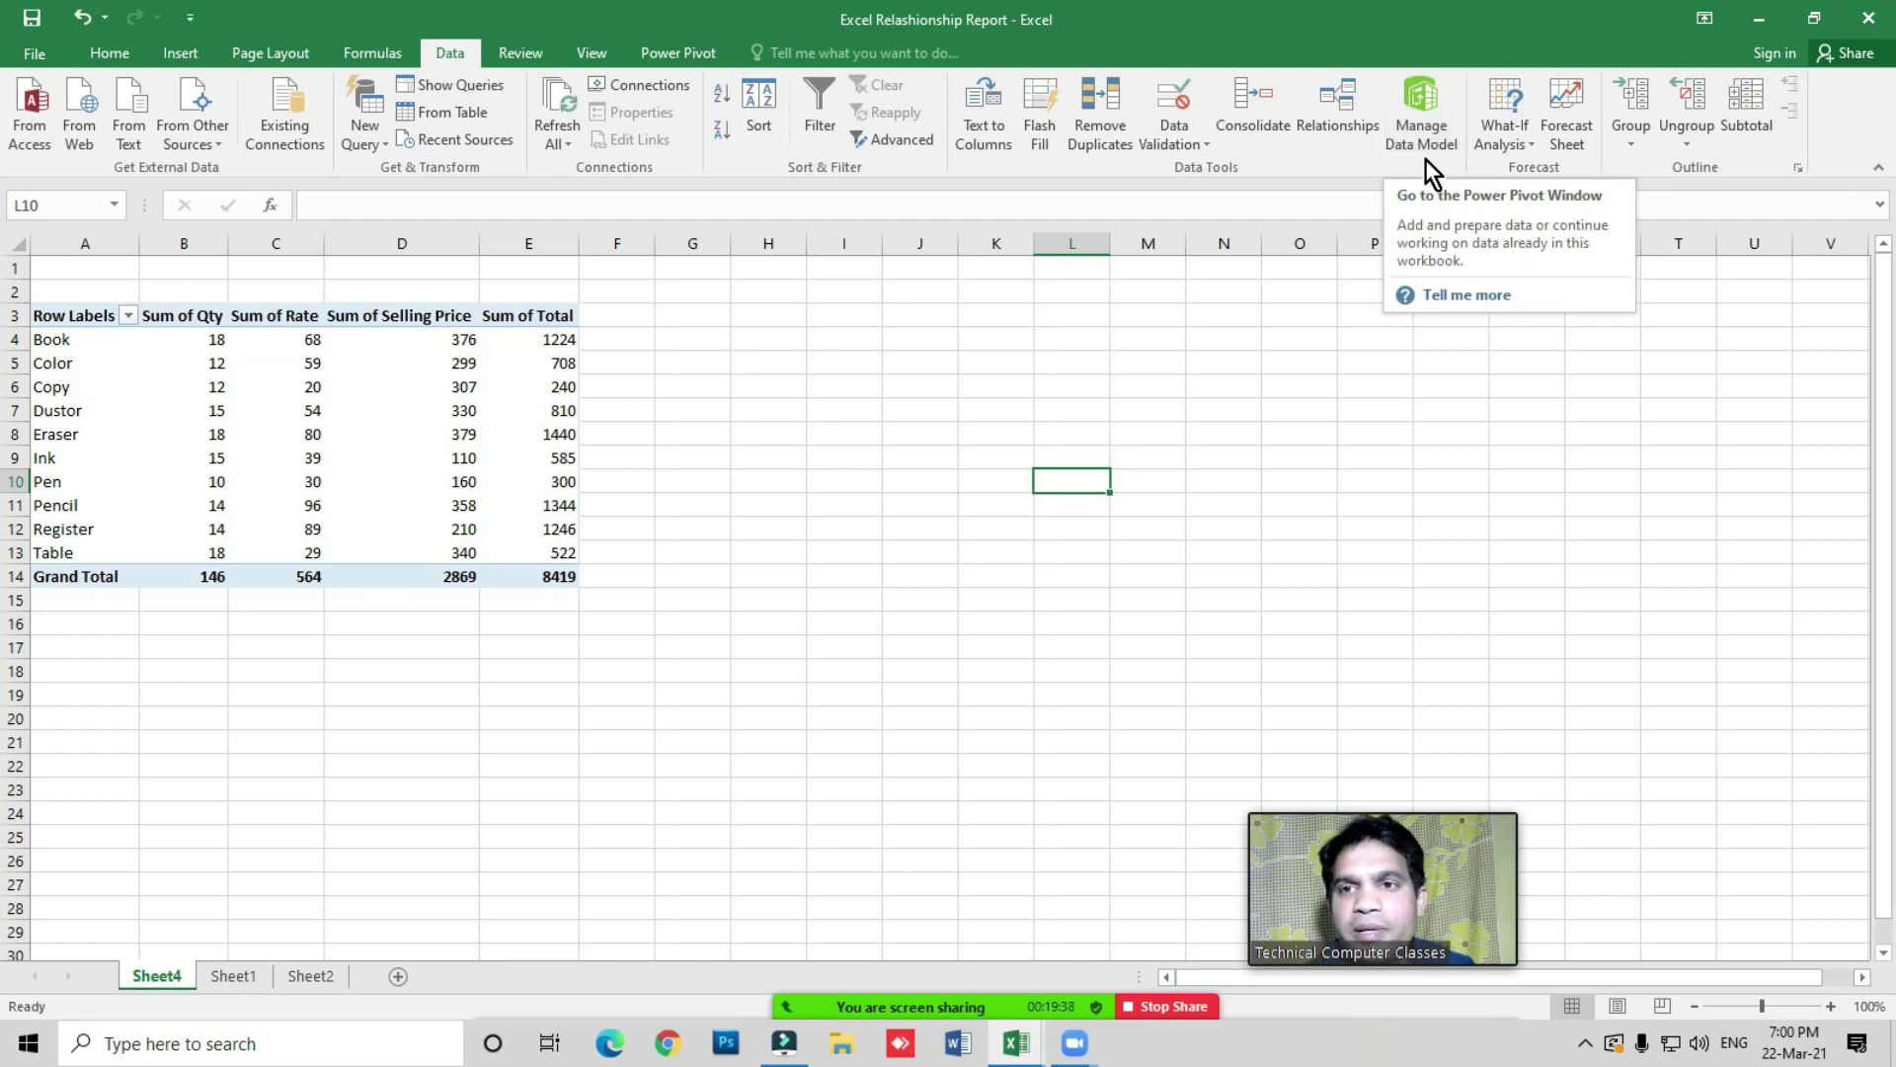
left_click(1422, 148)
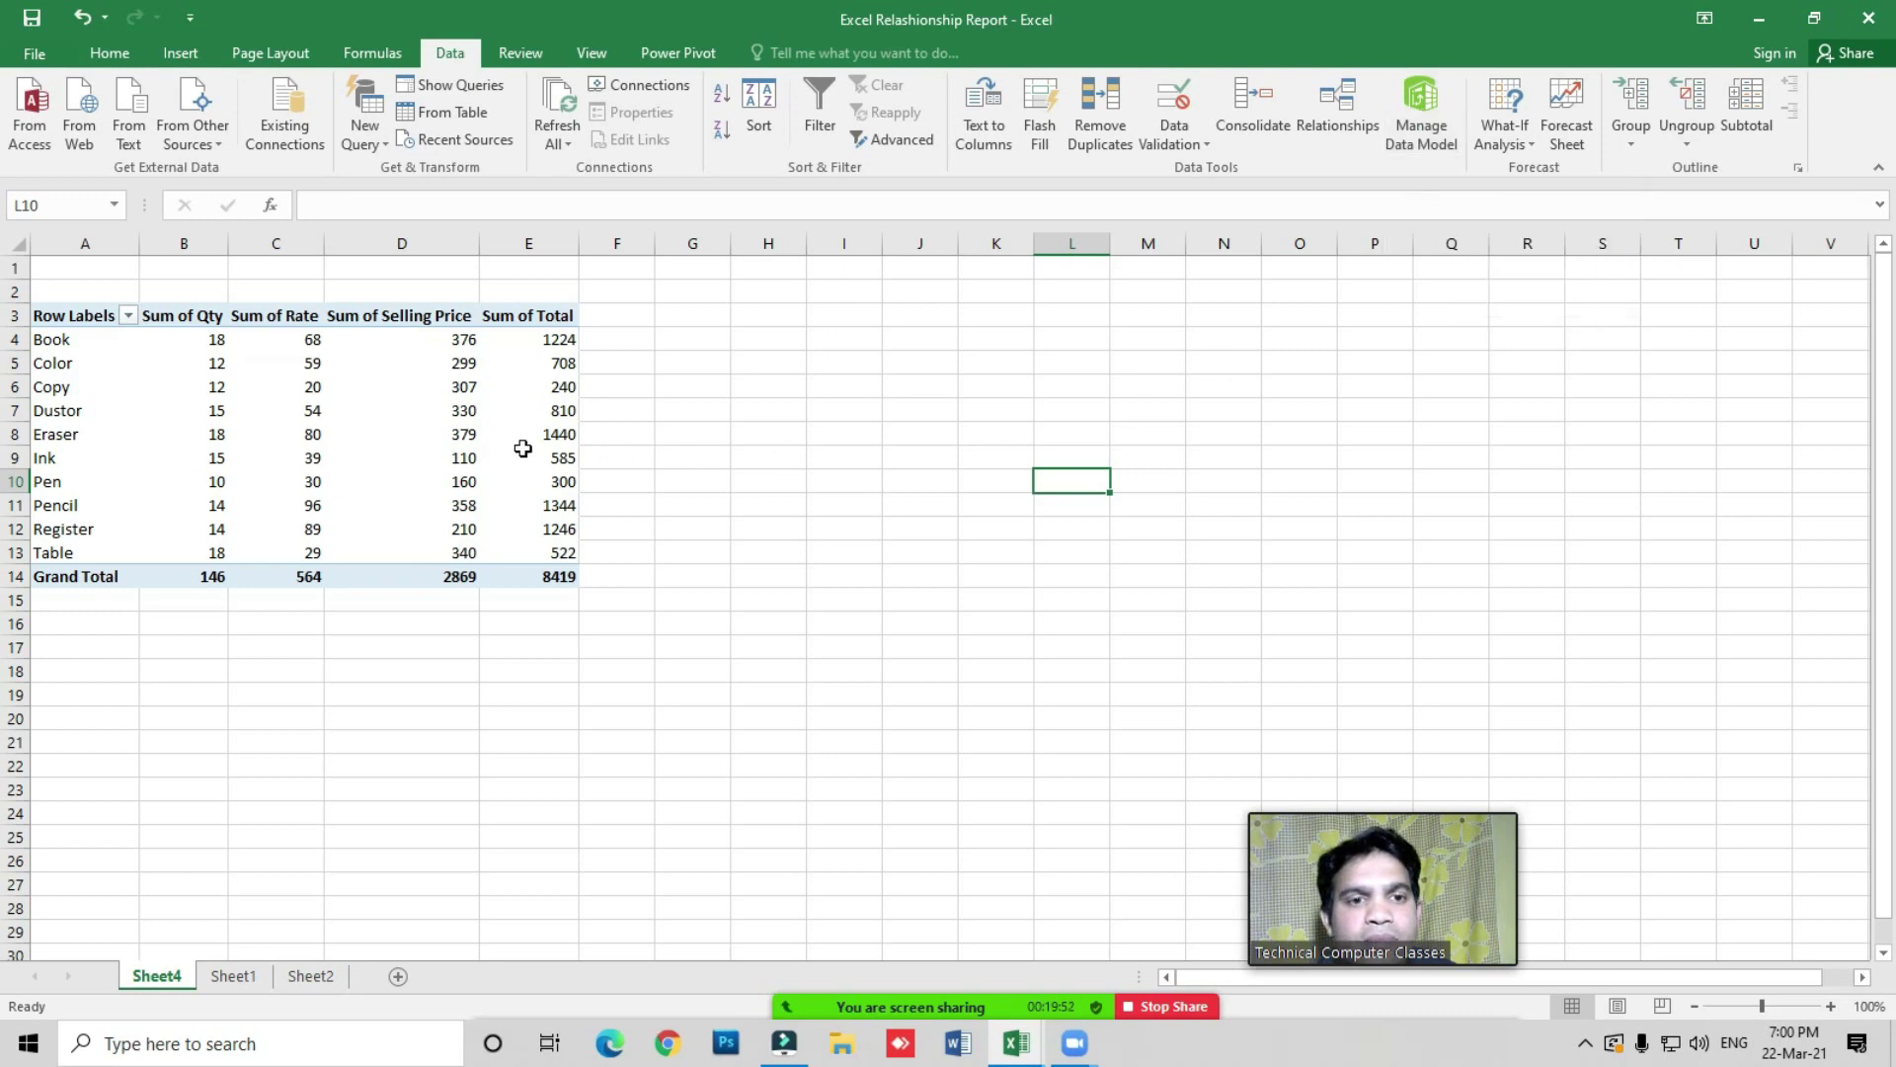
left_click(454, 433)
left_click(539, 435)
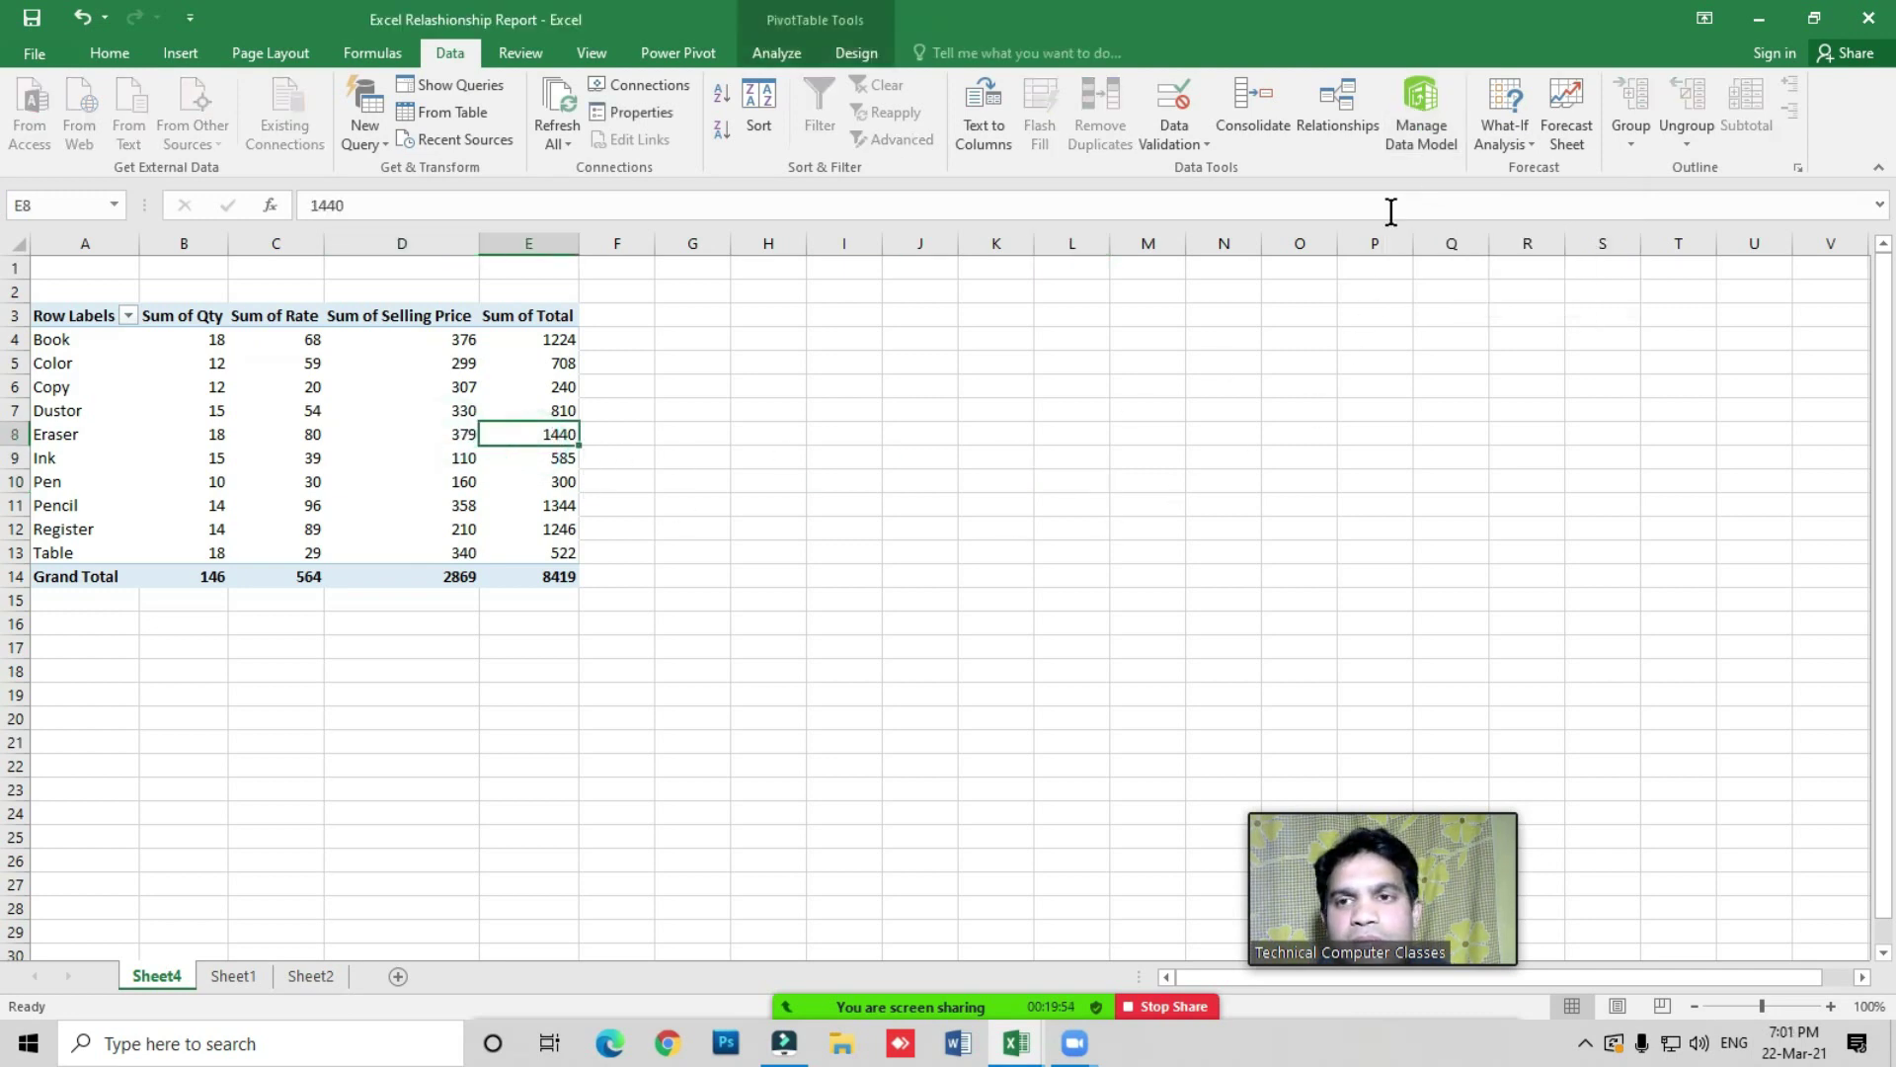
left_click(470, 501)
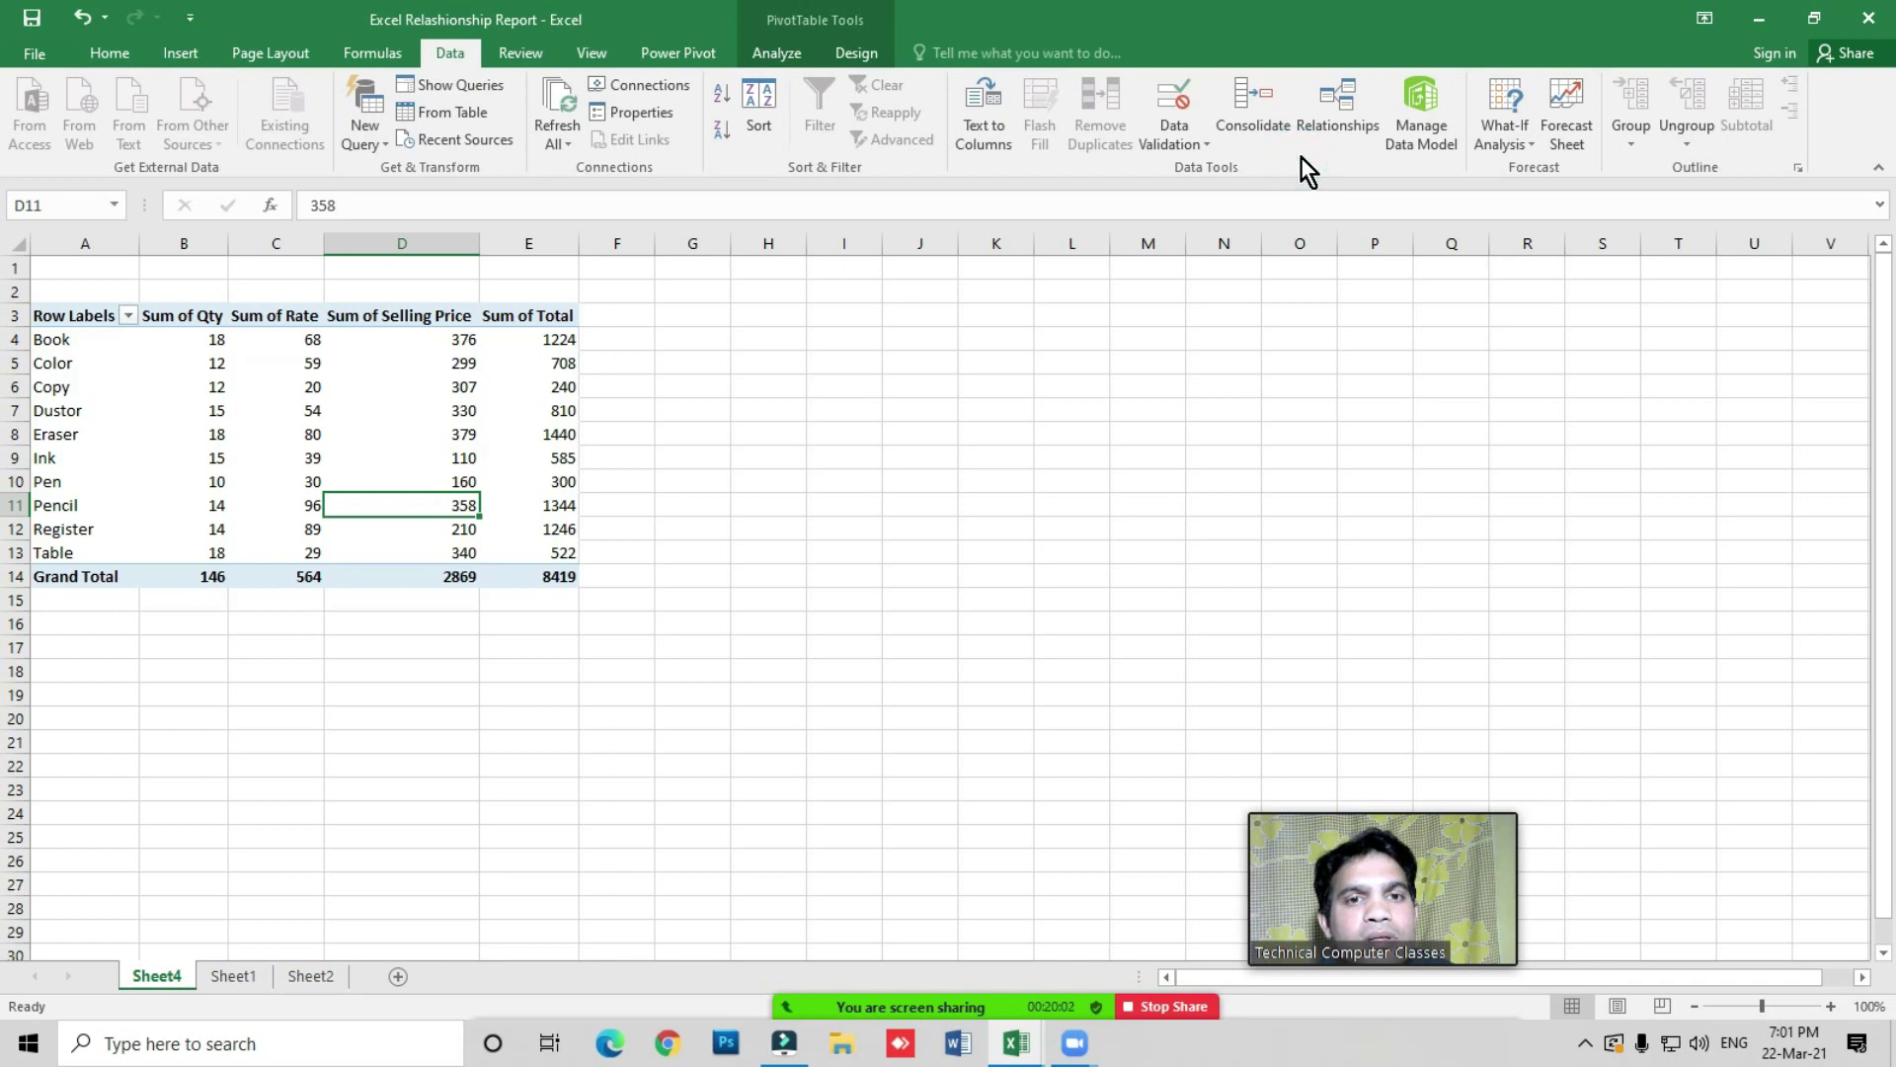
left_click(553, 411)
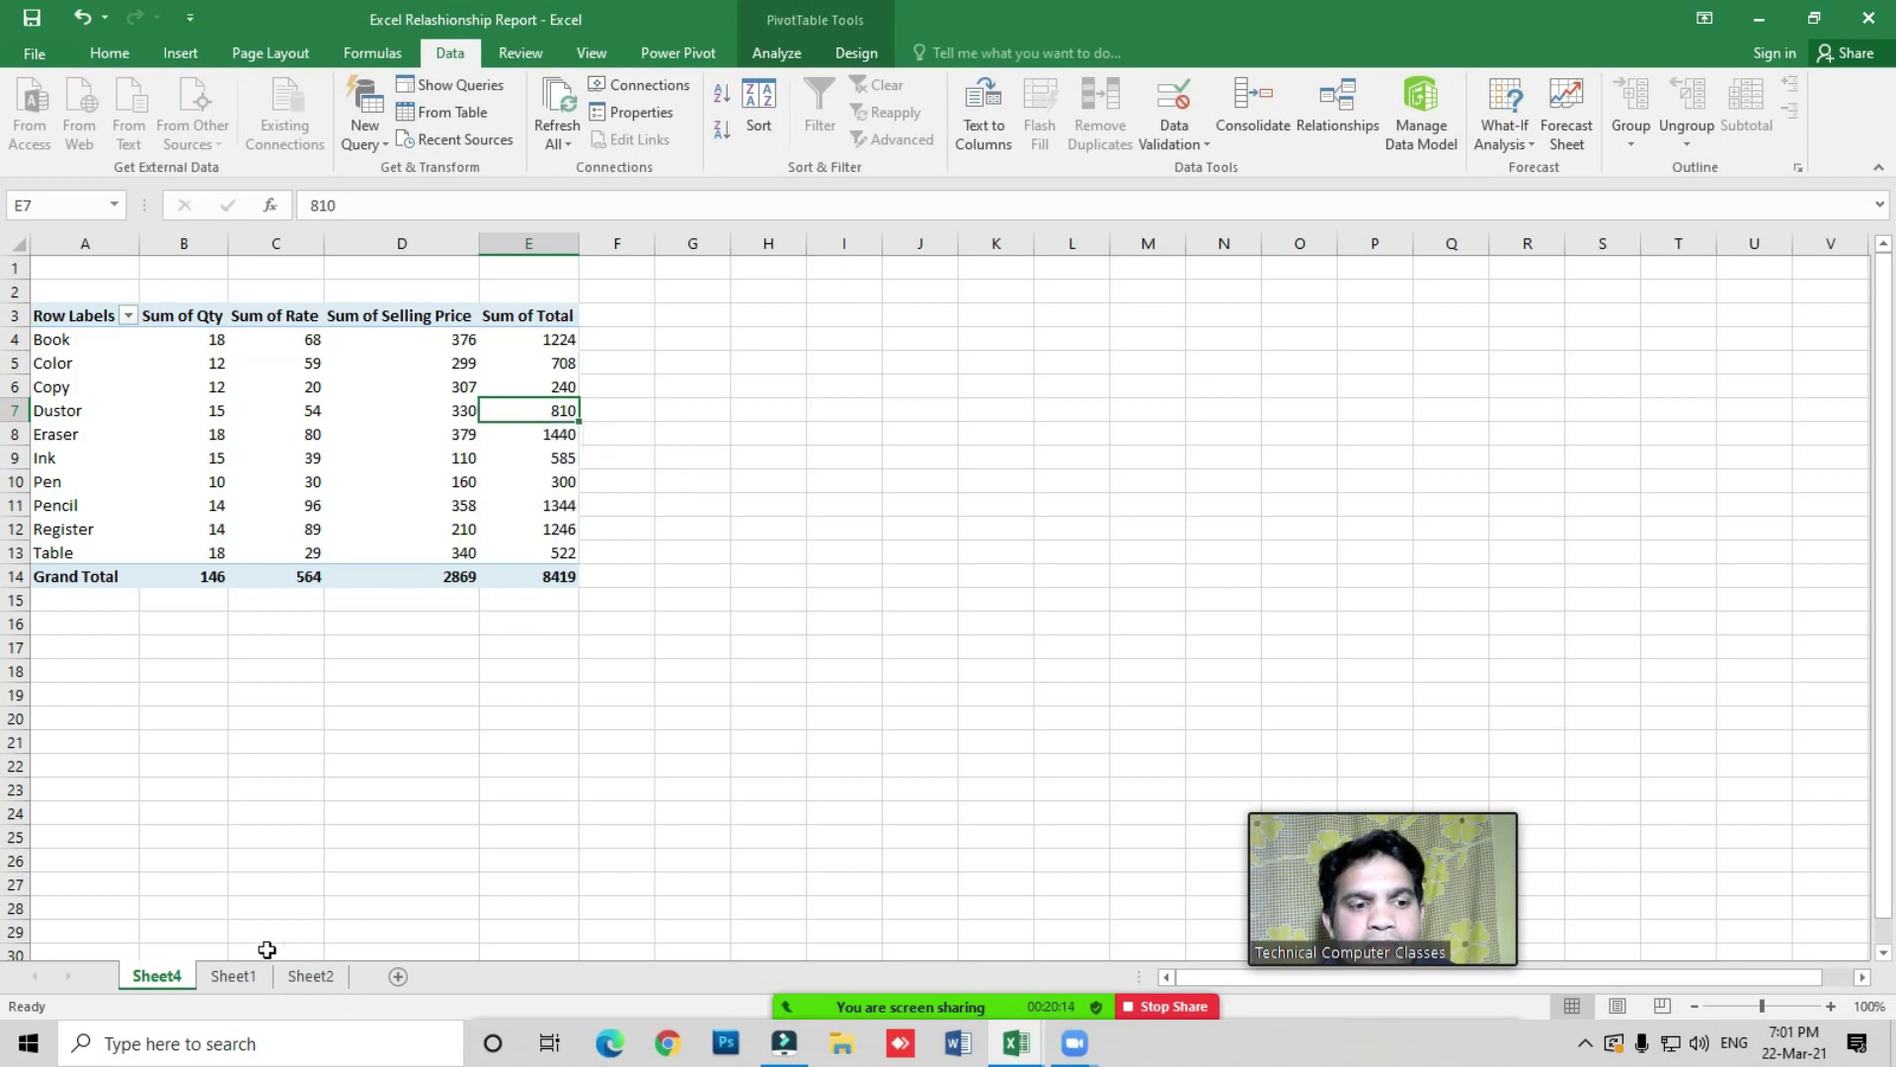
Review the source data on Sheet1, selecting the Pencil product row.
left_click(241, 987)
left_click(255, 583)
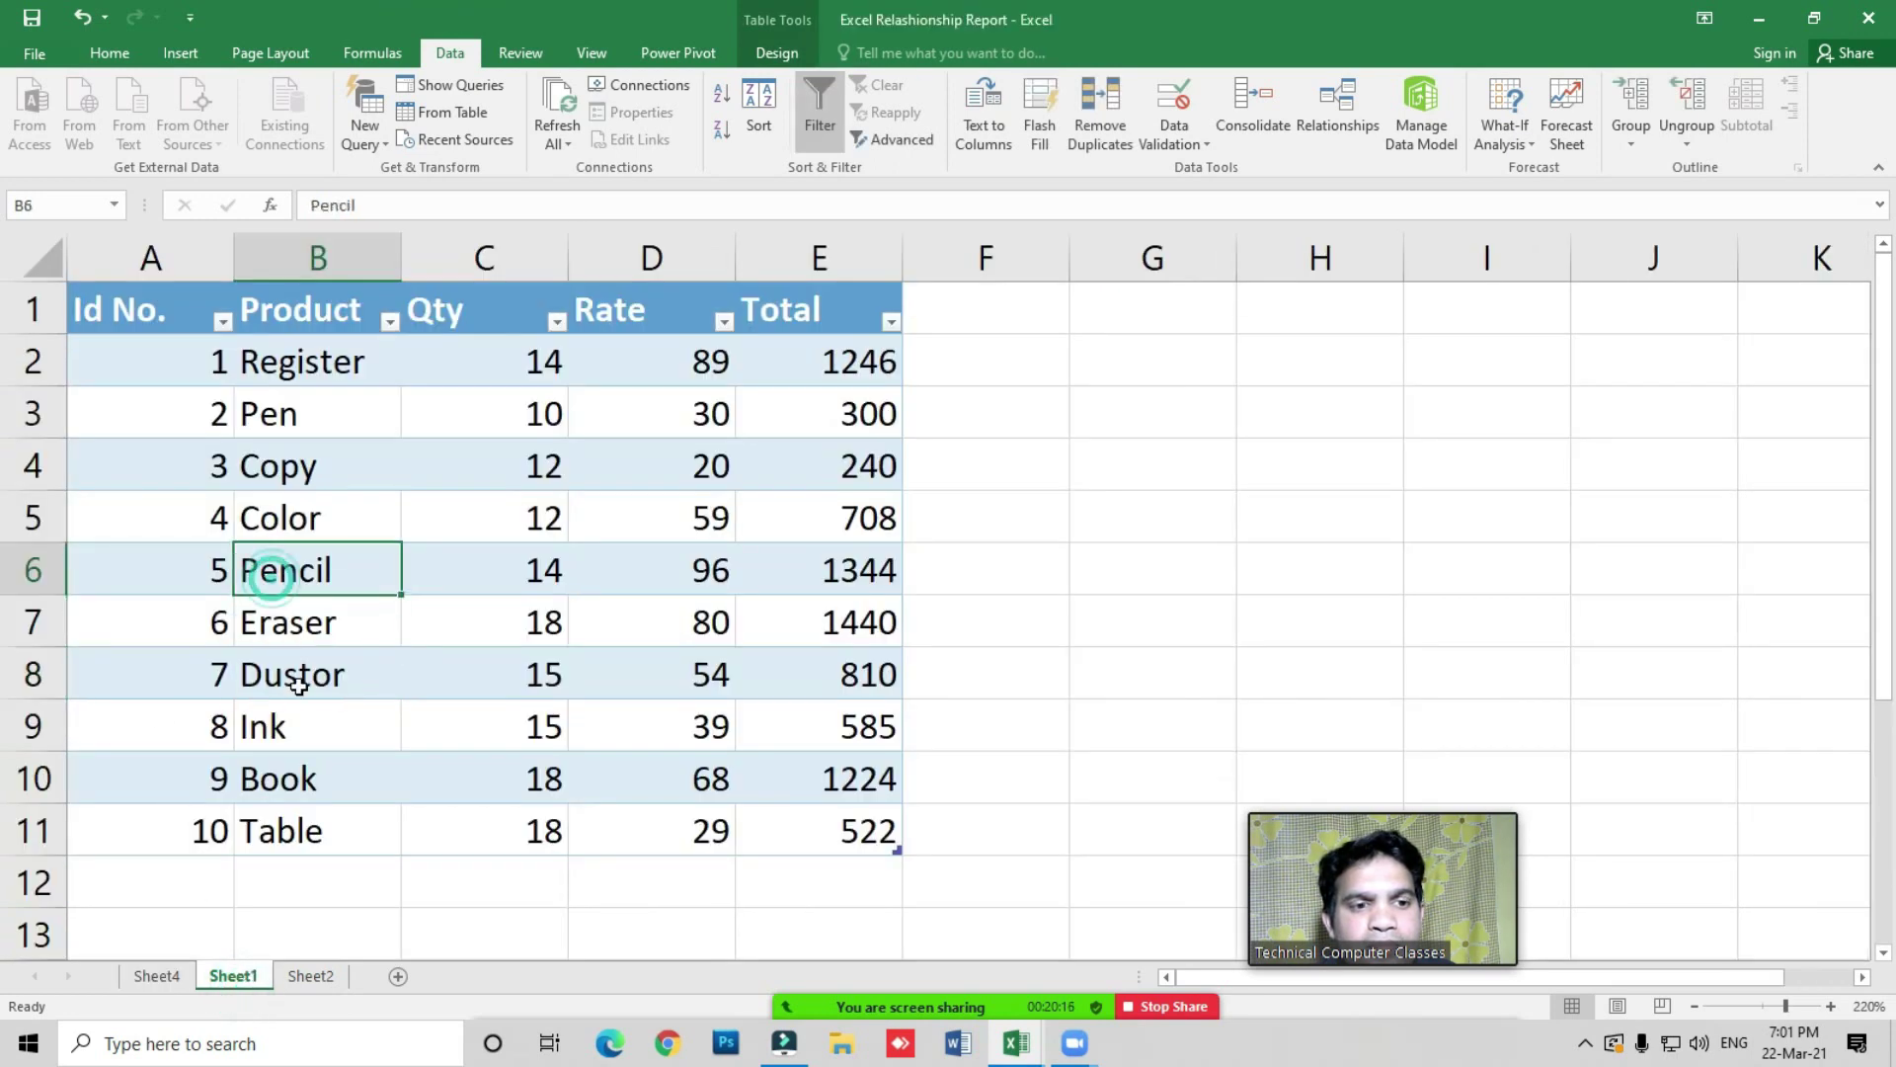
scroll(313, 703, "up", 8, "ctrl")
scroll(346, 792, "up", 3)
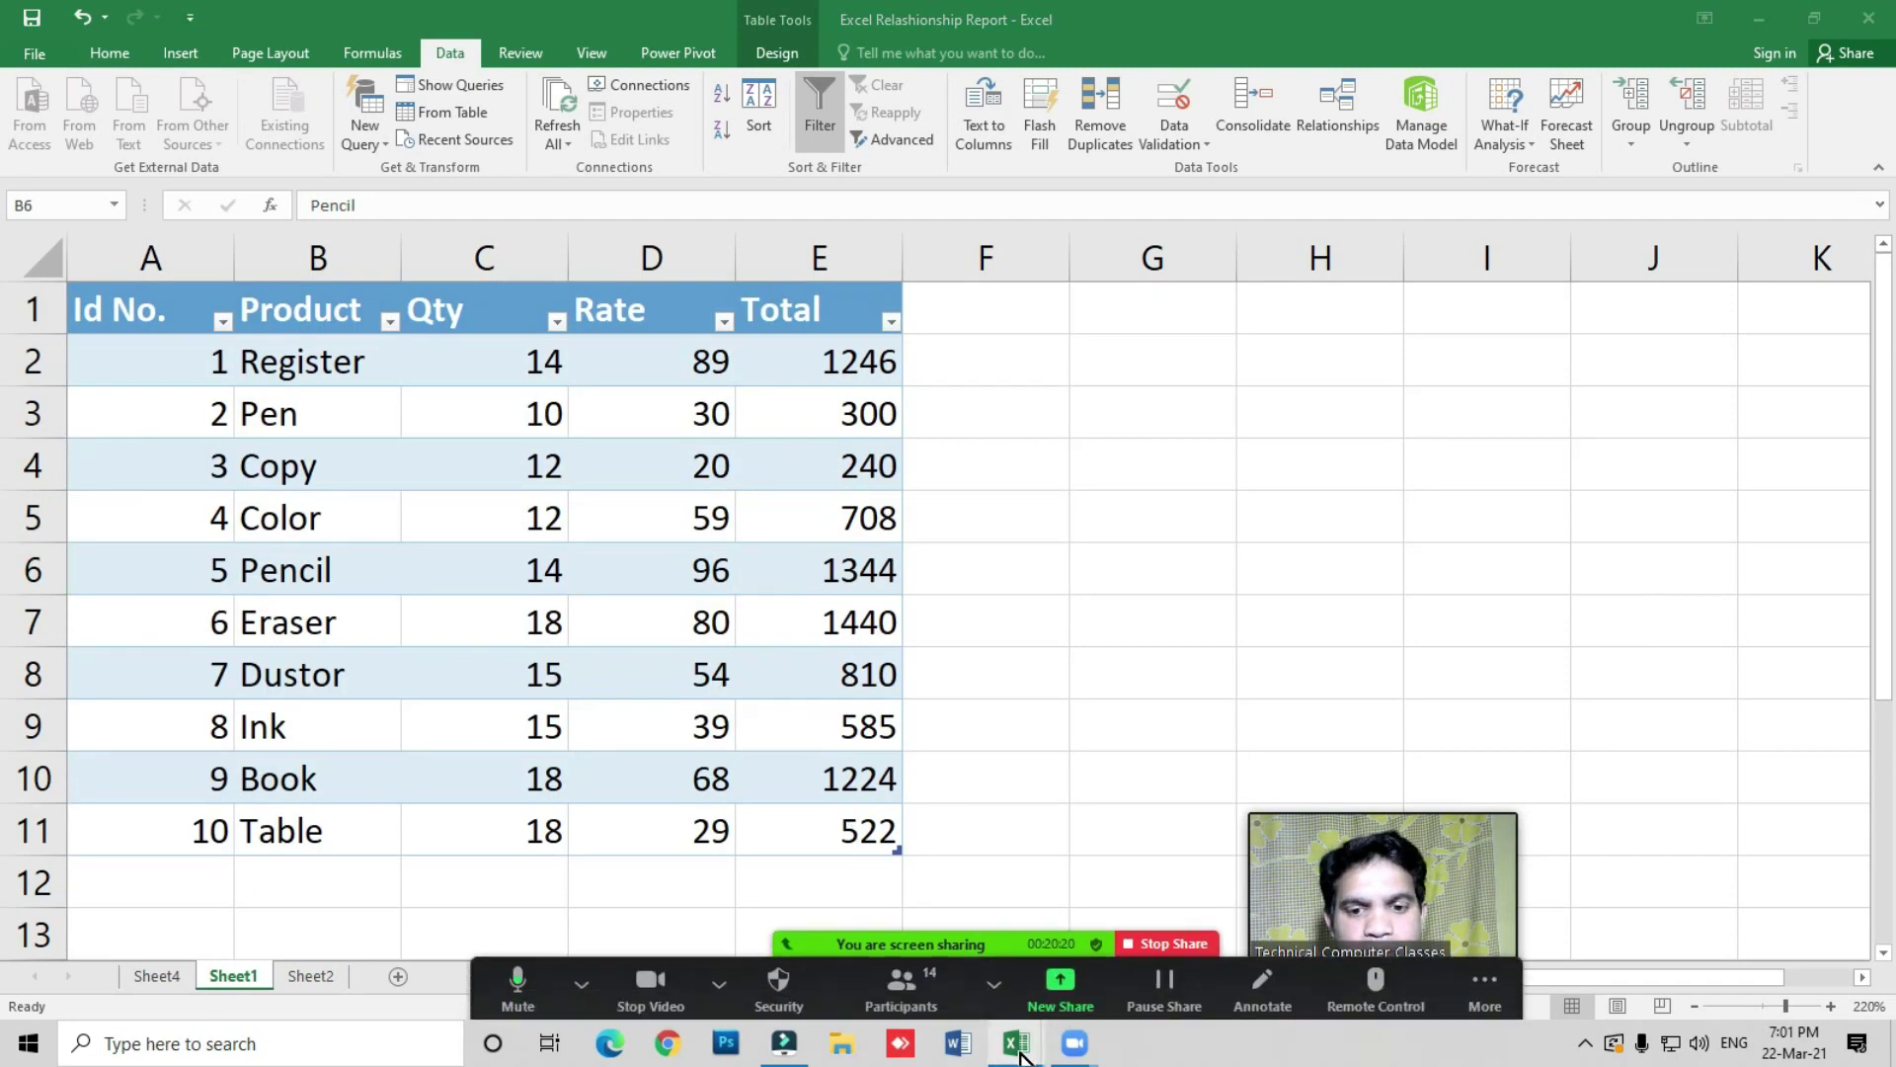
Switch to the Data Tab Part 2 Contents workbook and select a cell below the headers.
left_click(1016, 1043)
left_click(701, 964)
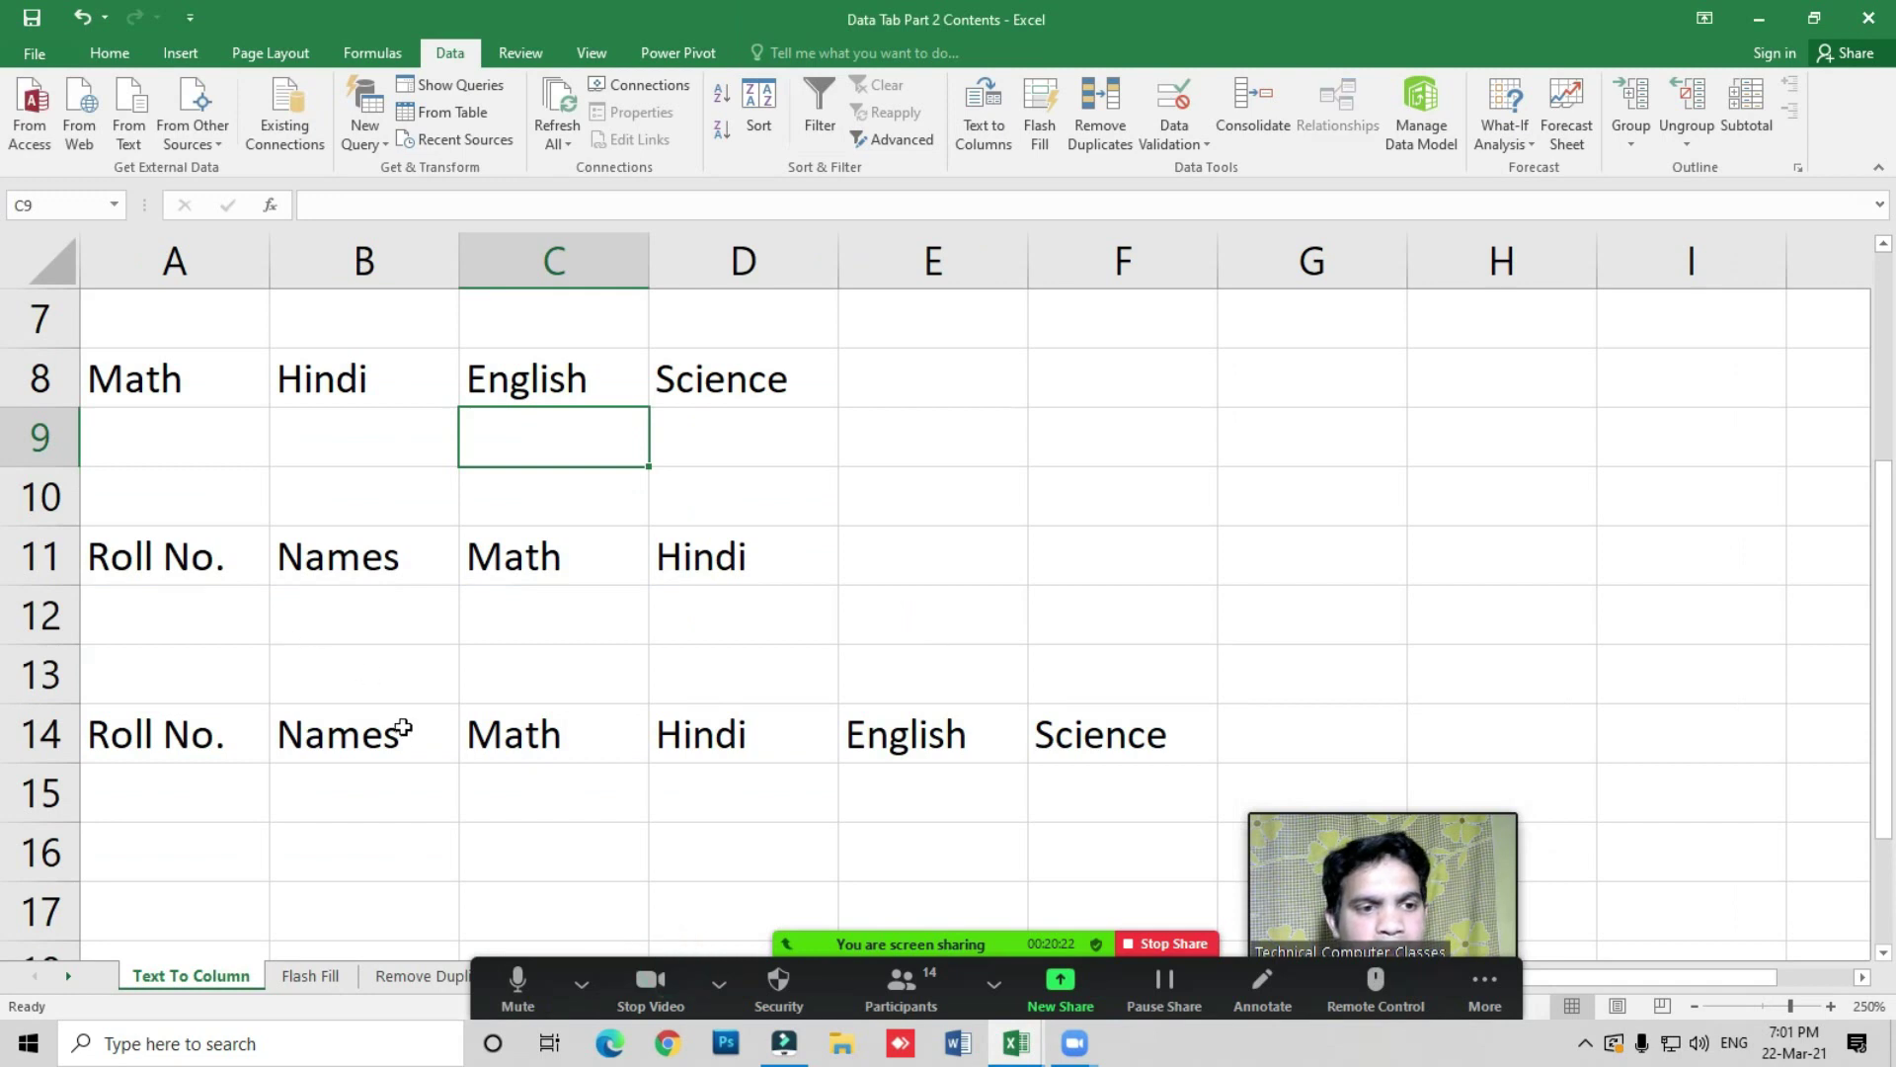
left_click(398, 726)
scroll(395, 721, "down", 2)
left_click(158, 538)
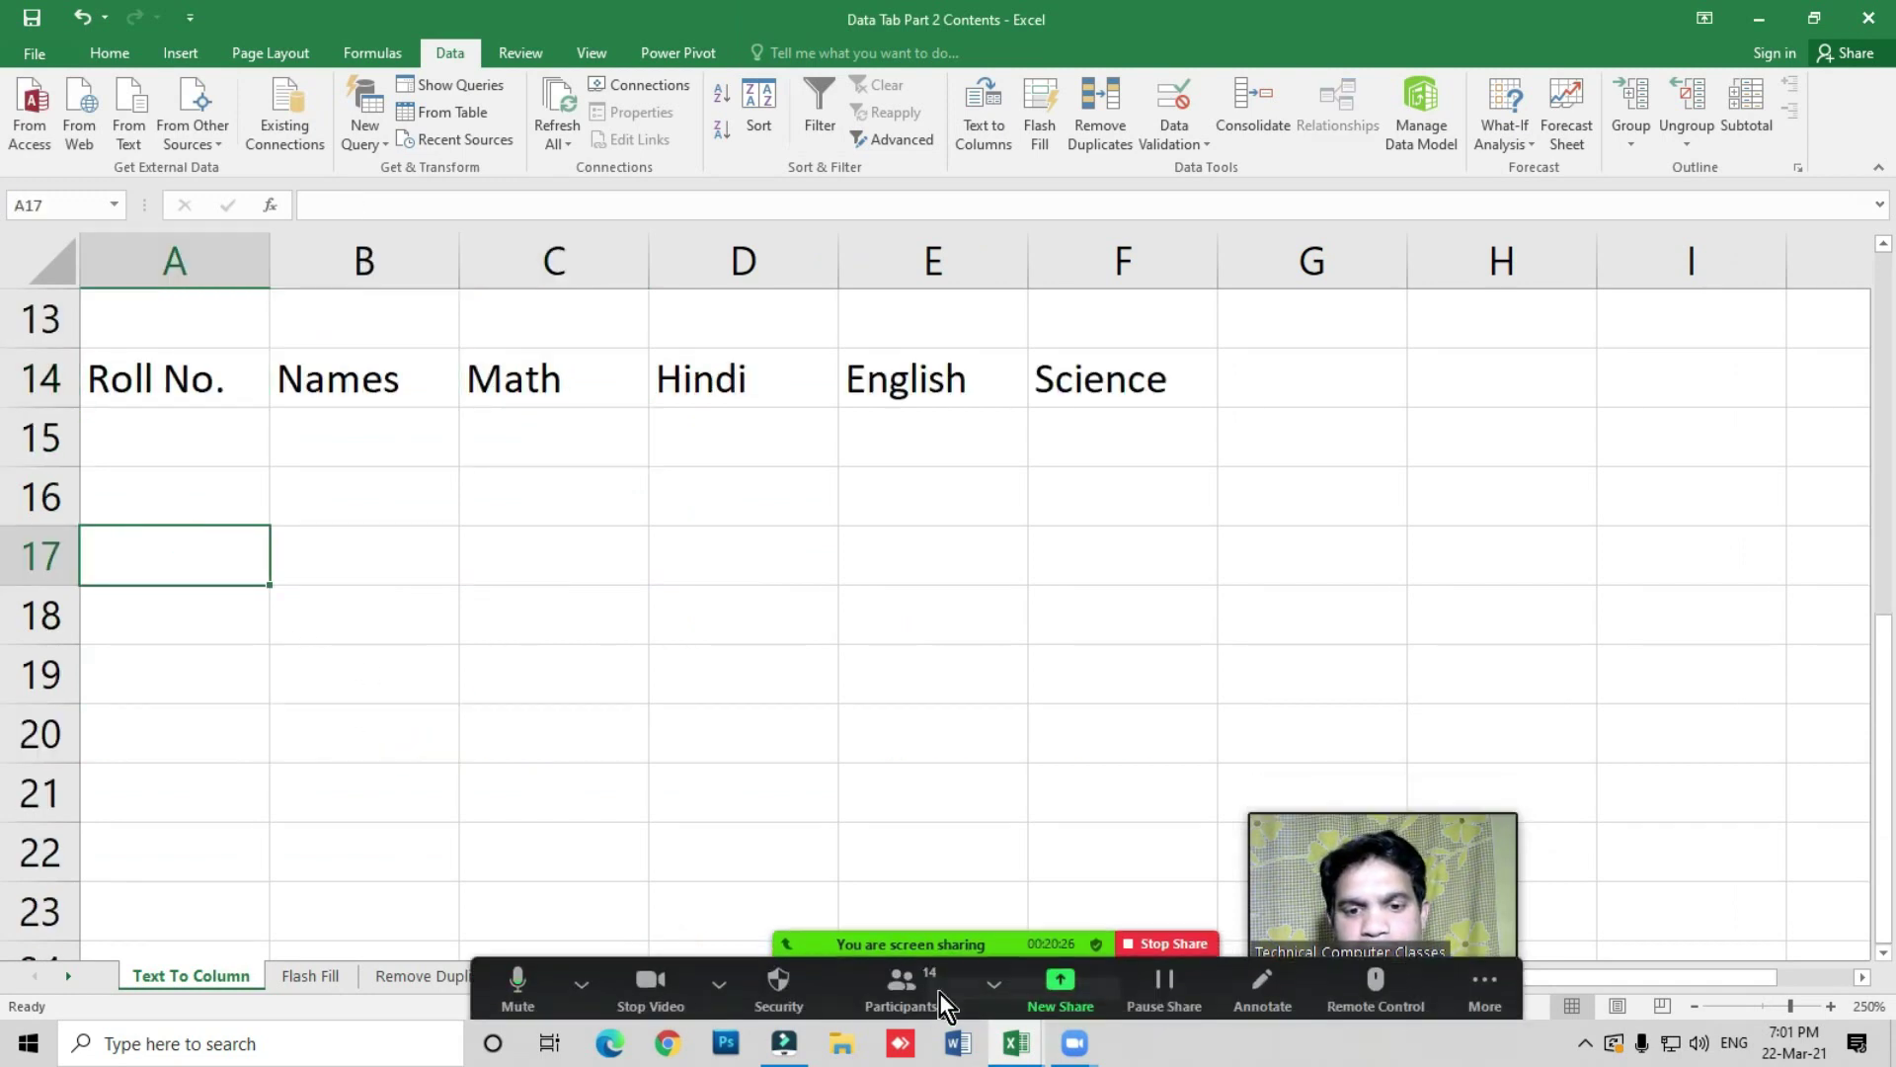
Mute all Zoom meeting participants, then select cell A18 for the new header line.
left_click(918, 987)
left_click(1345, 934)
left_click(1041, 586)
left_click(1541, 130)
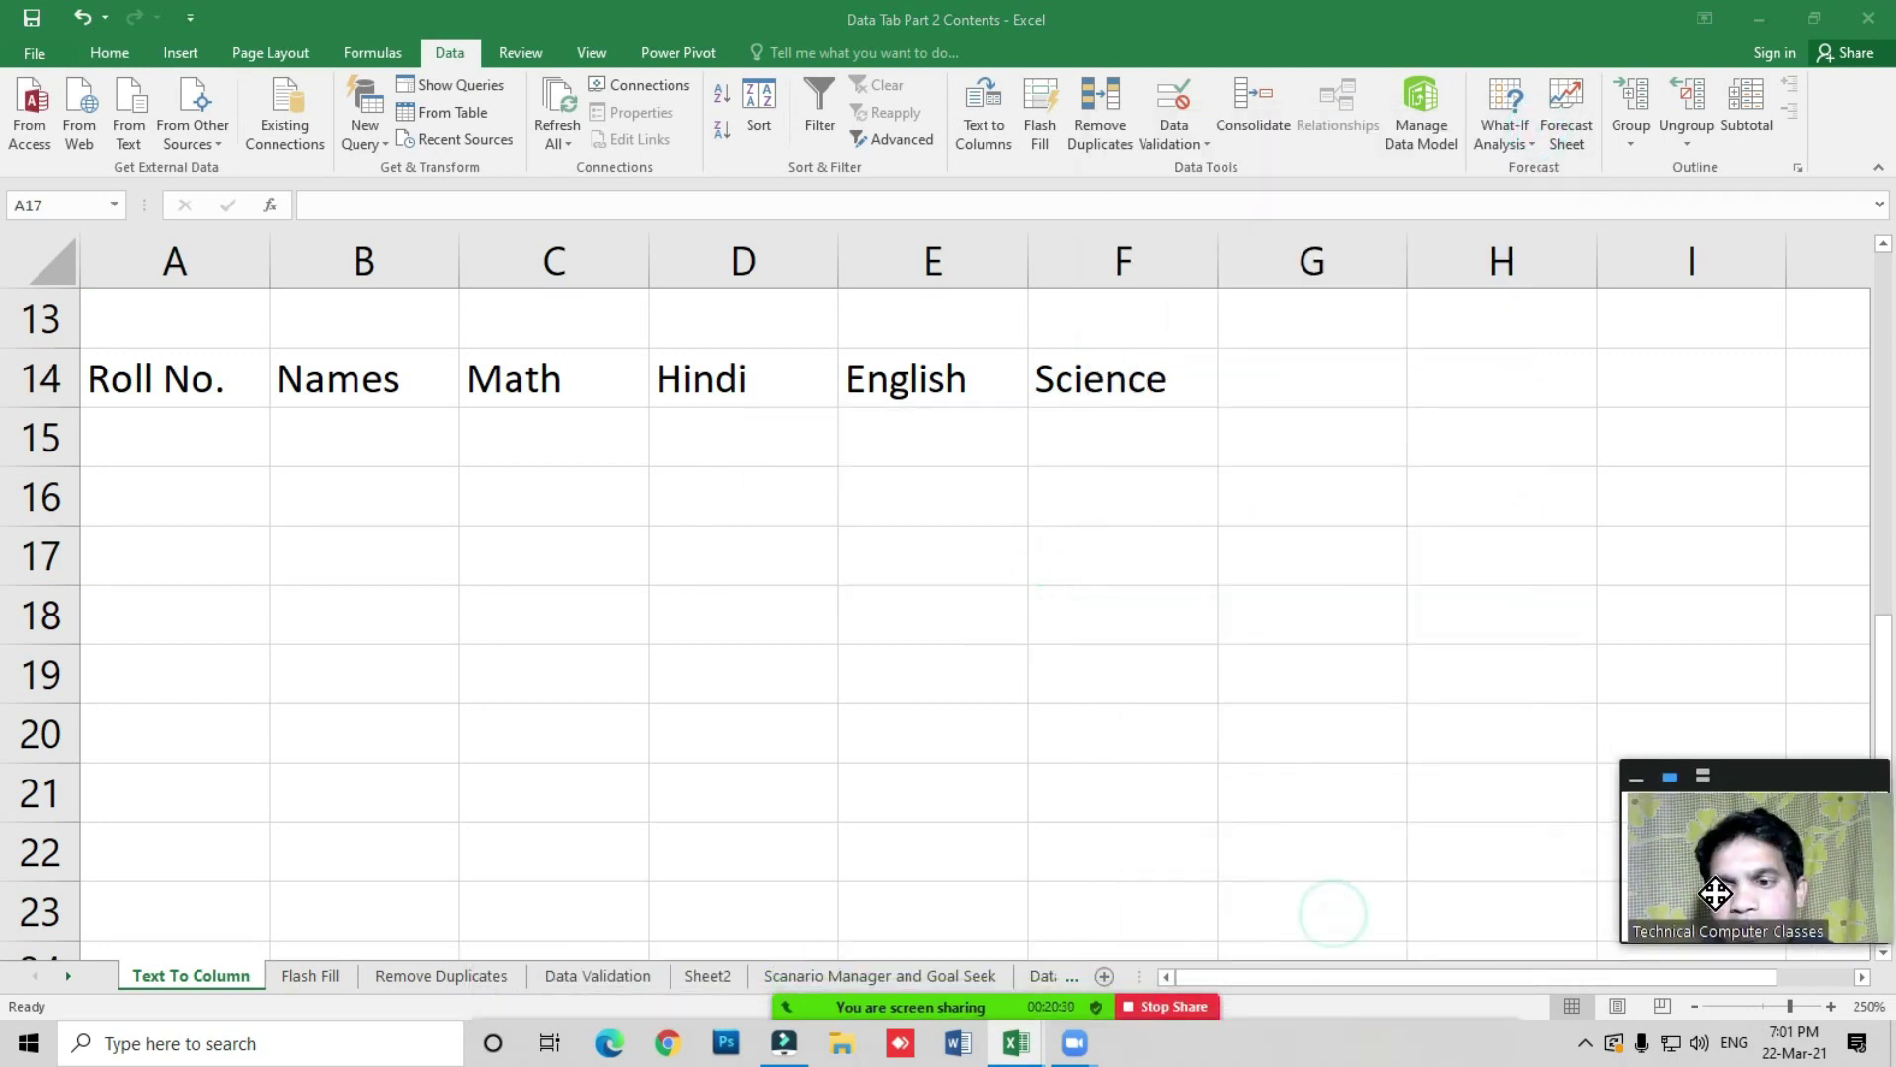
left_click(168, 651)
left_click(213, 598)
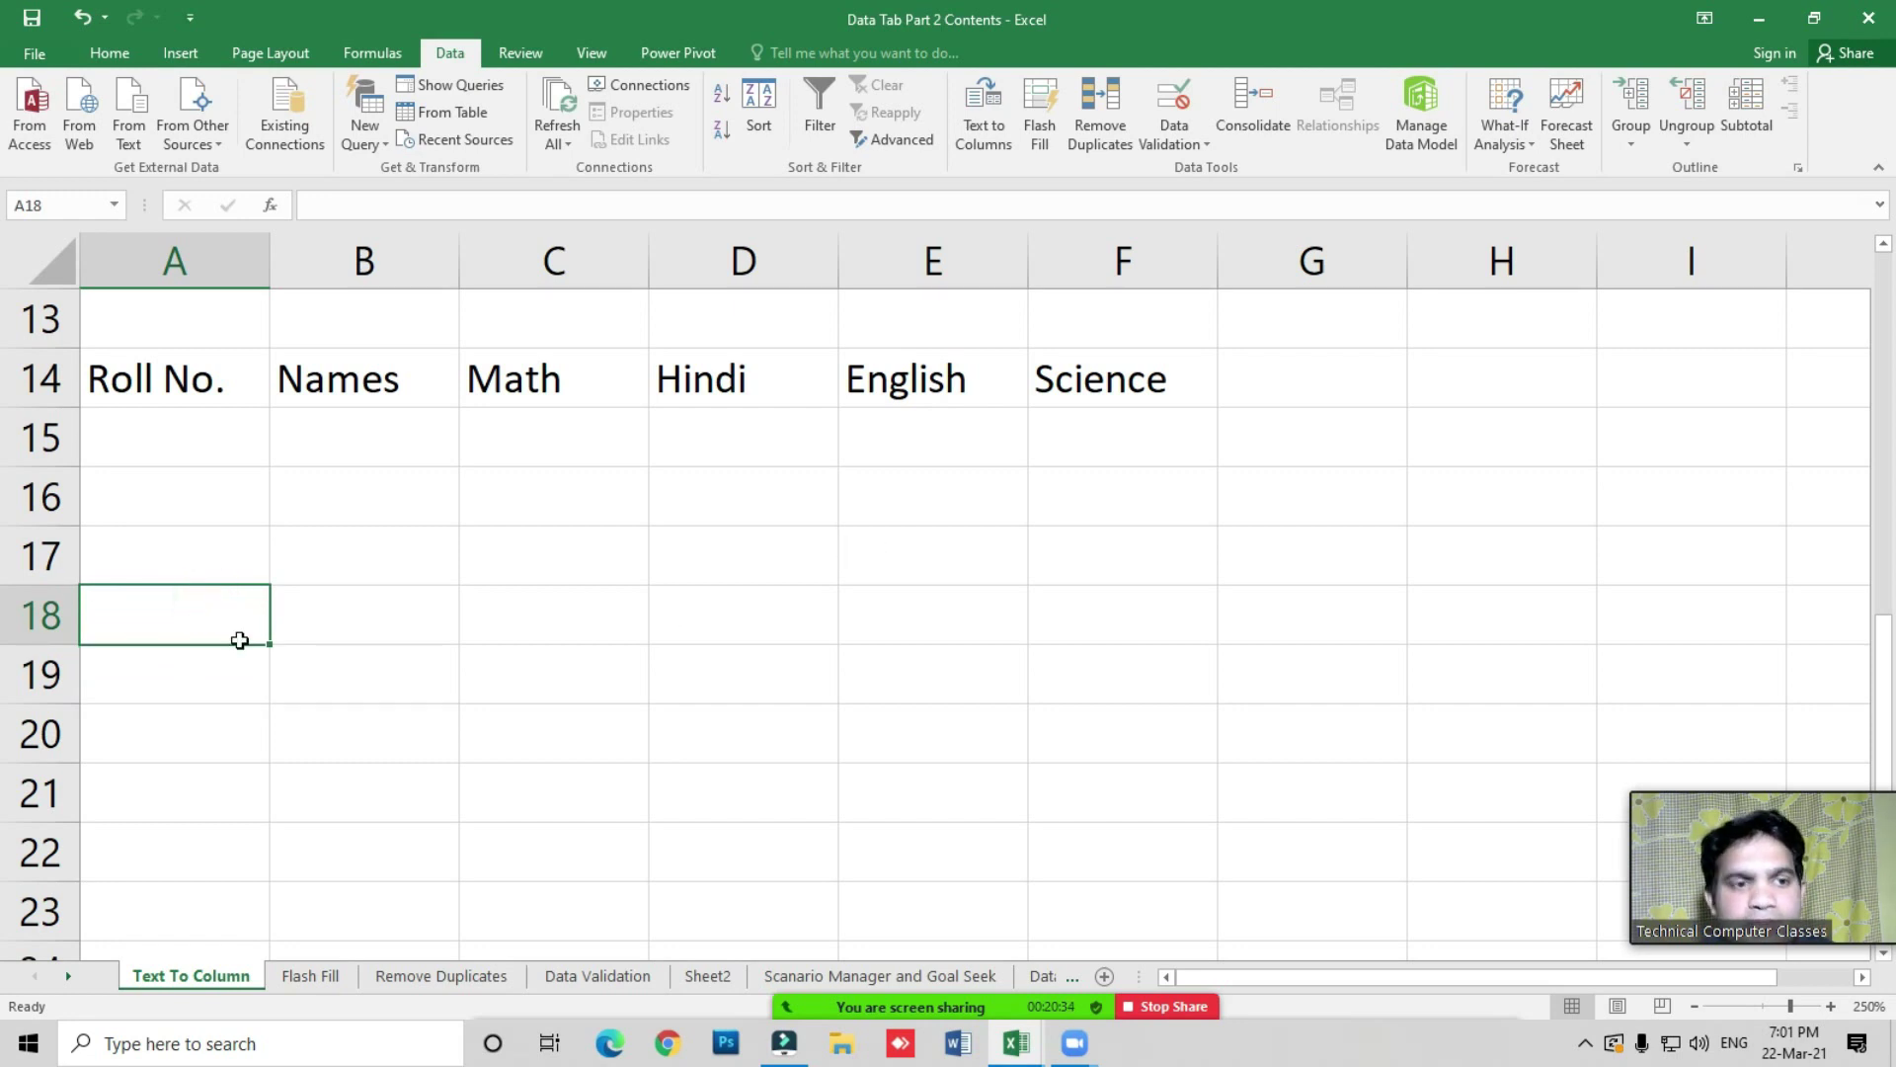
Enter 'Roll No. Names Math Hindi English Science S.S.T Sanskrit Total' in A18 and reselect it.
type("Ro")
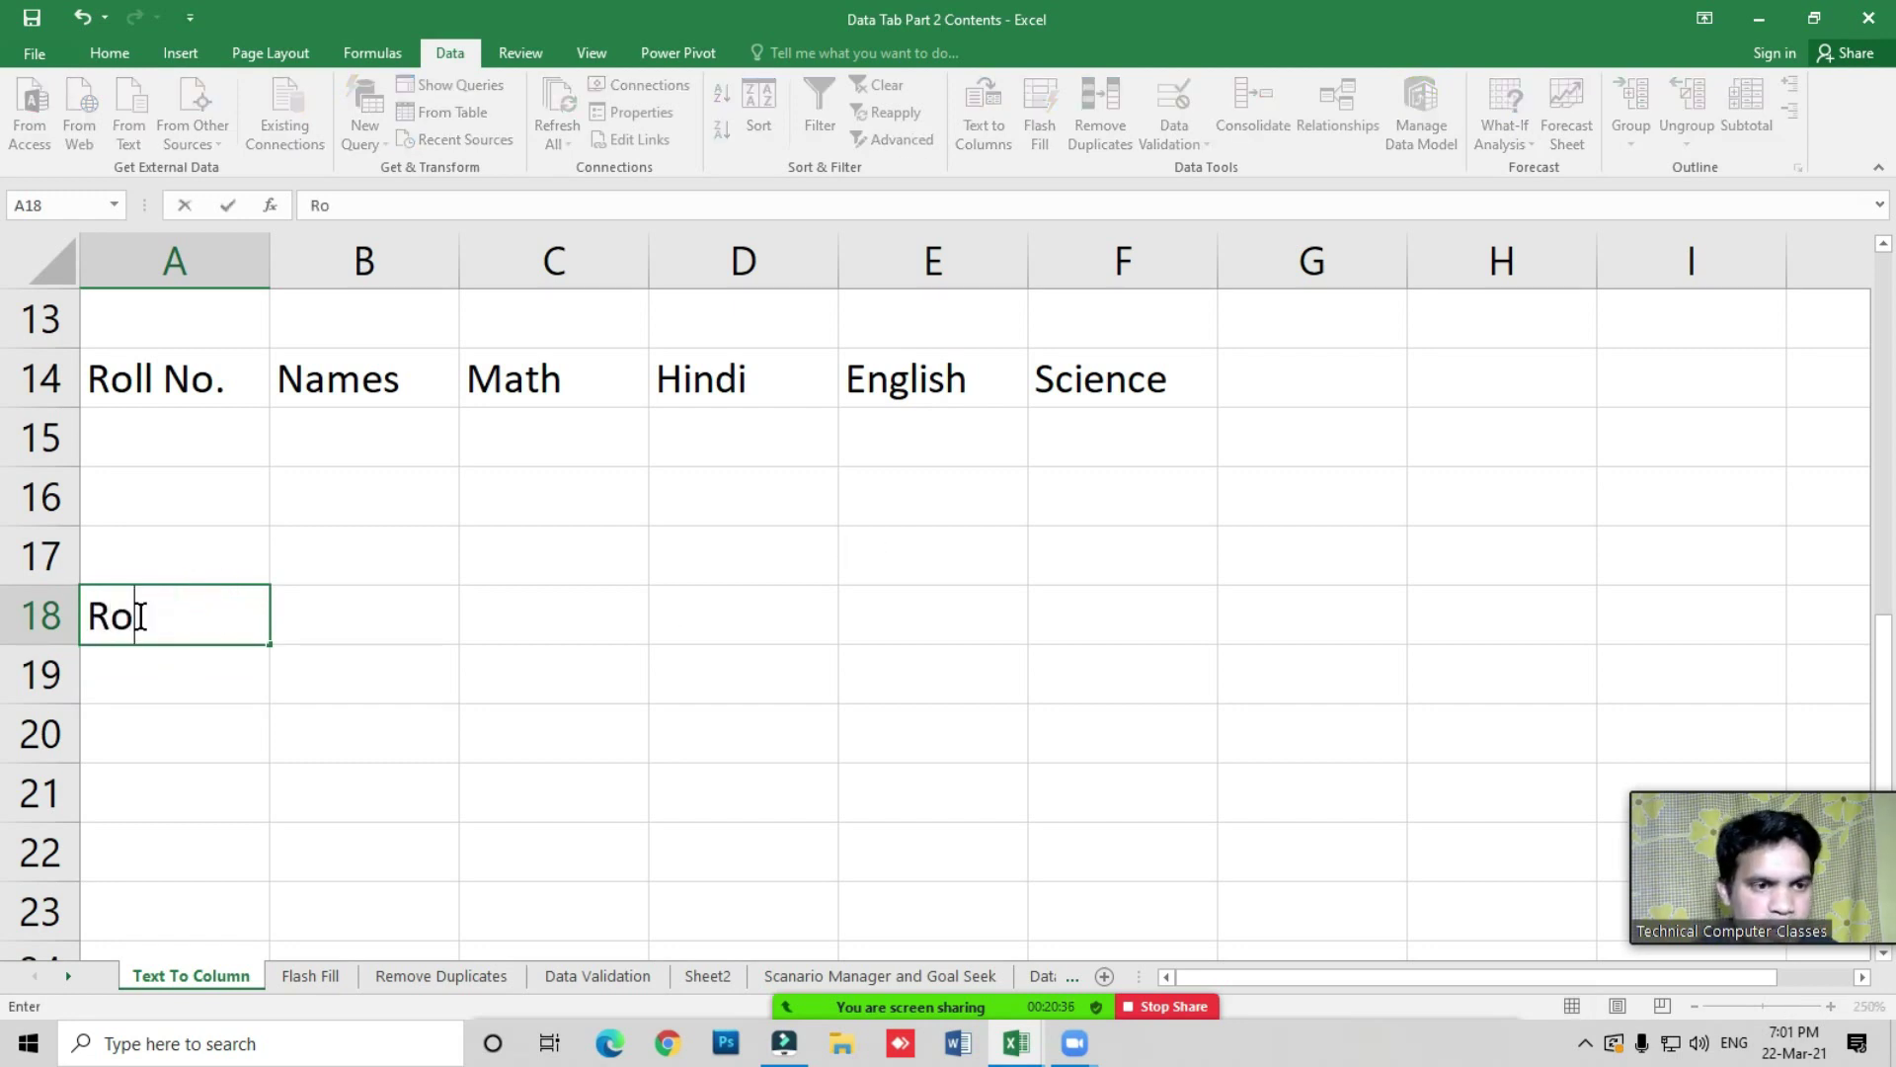
type(" No.")
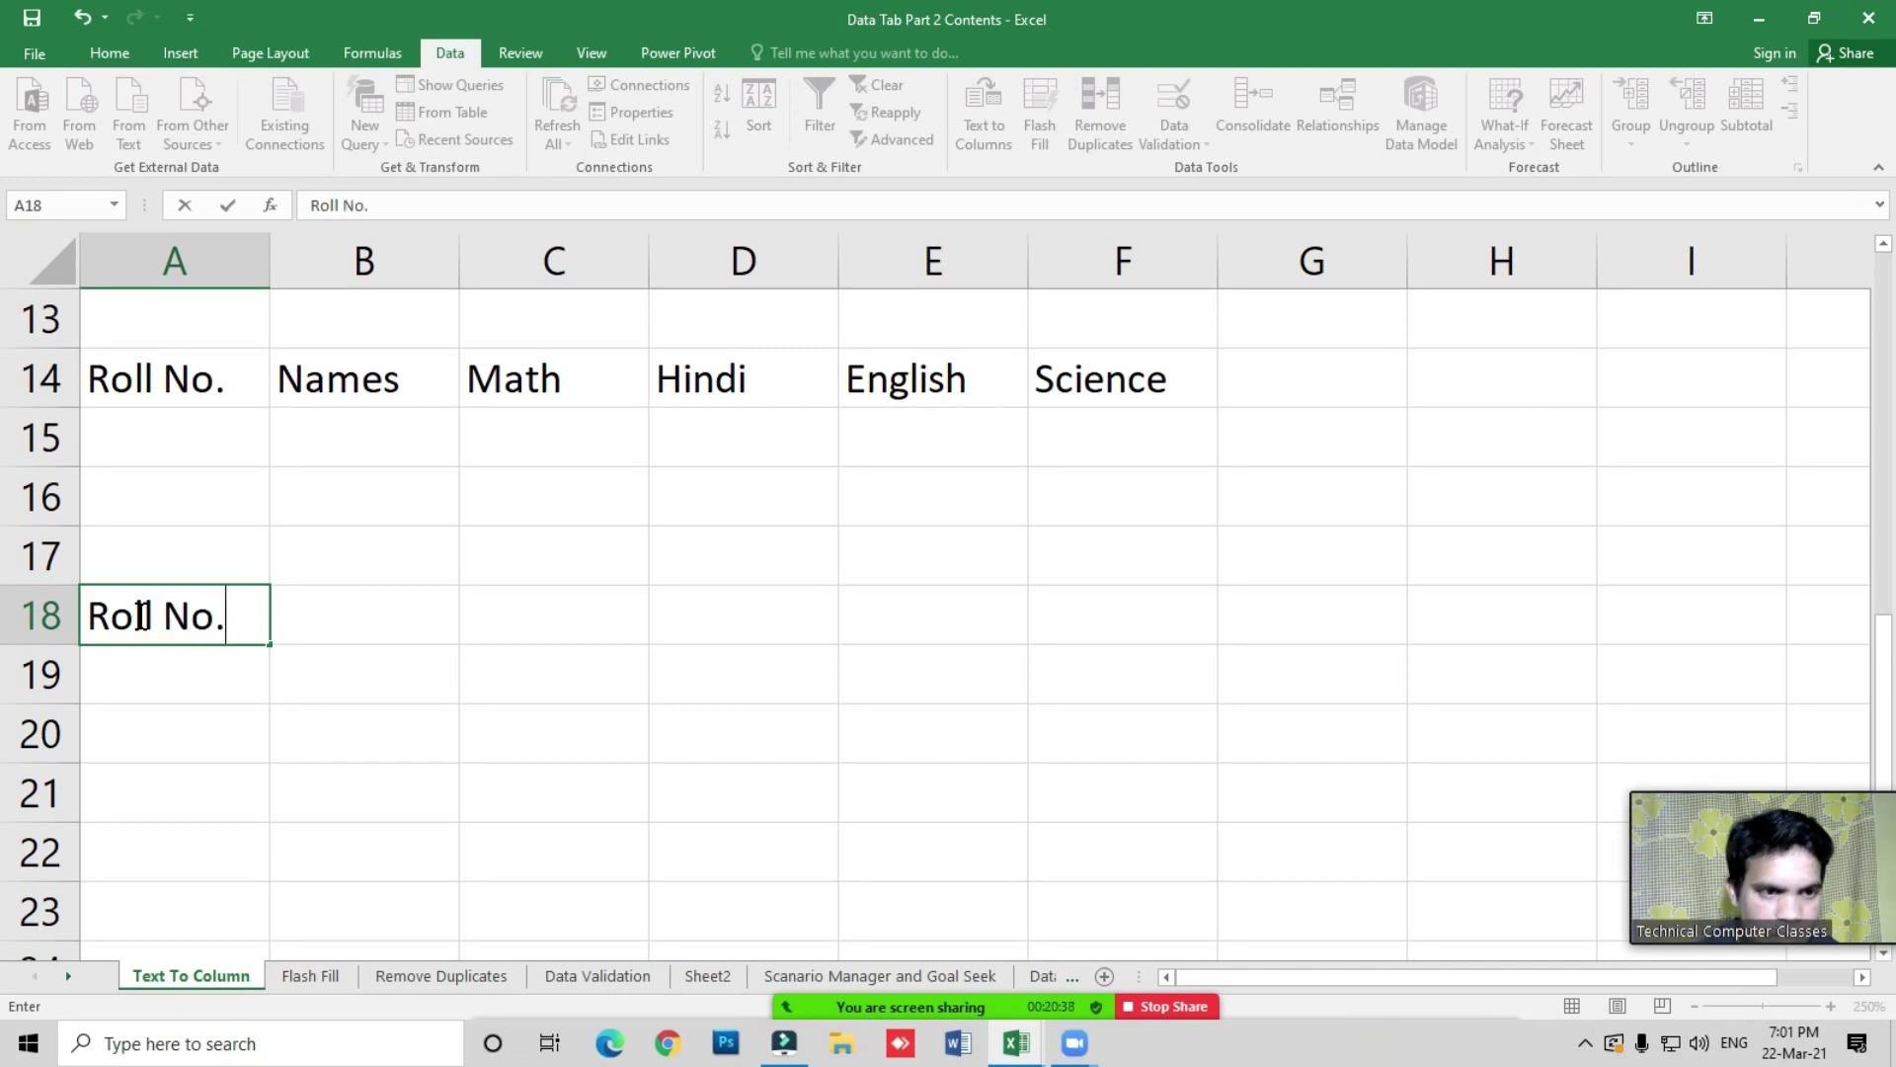
type("Names")
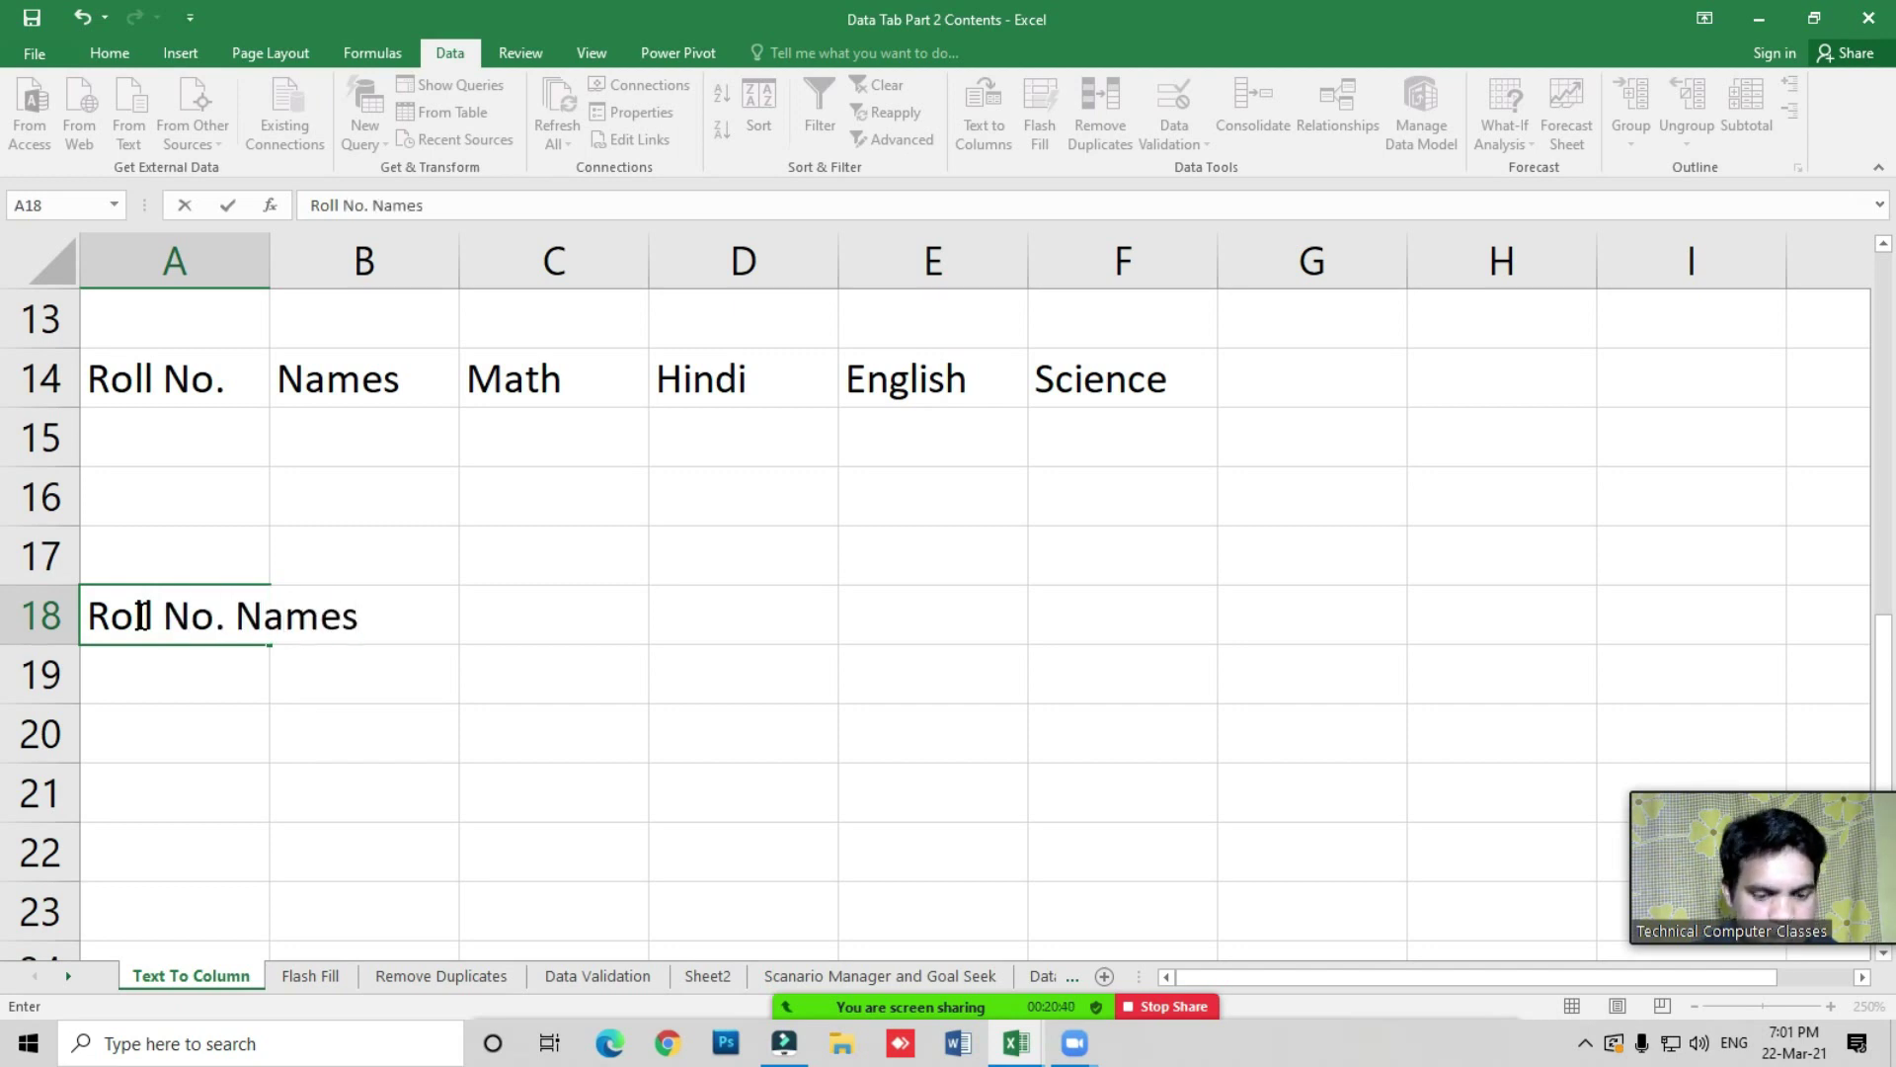
type("Math")
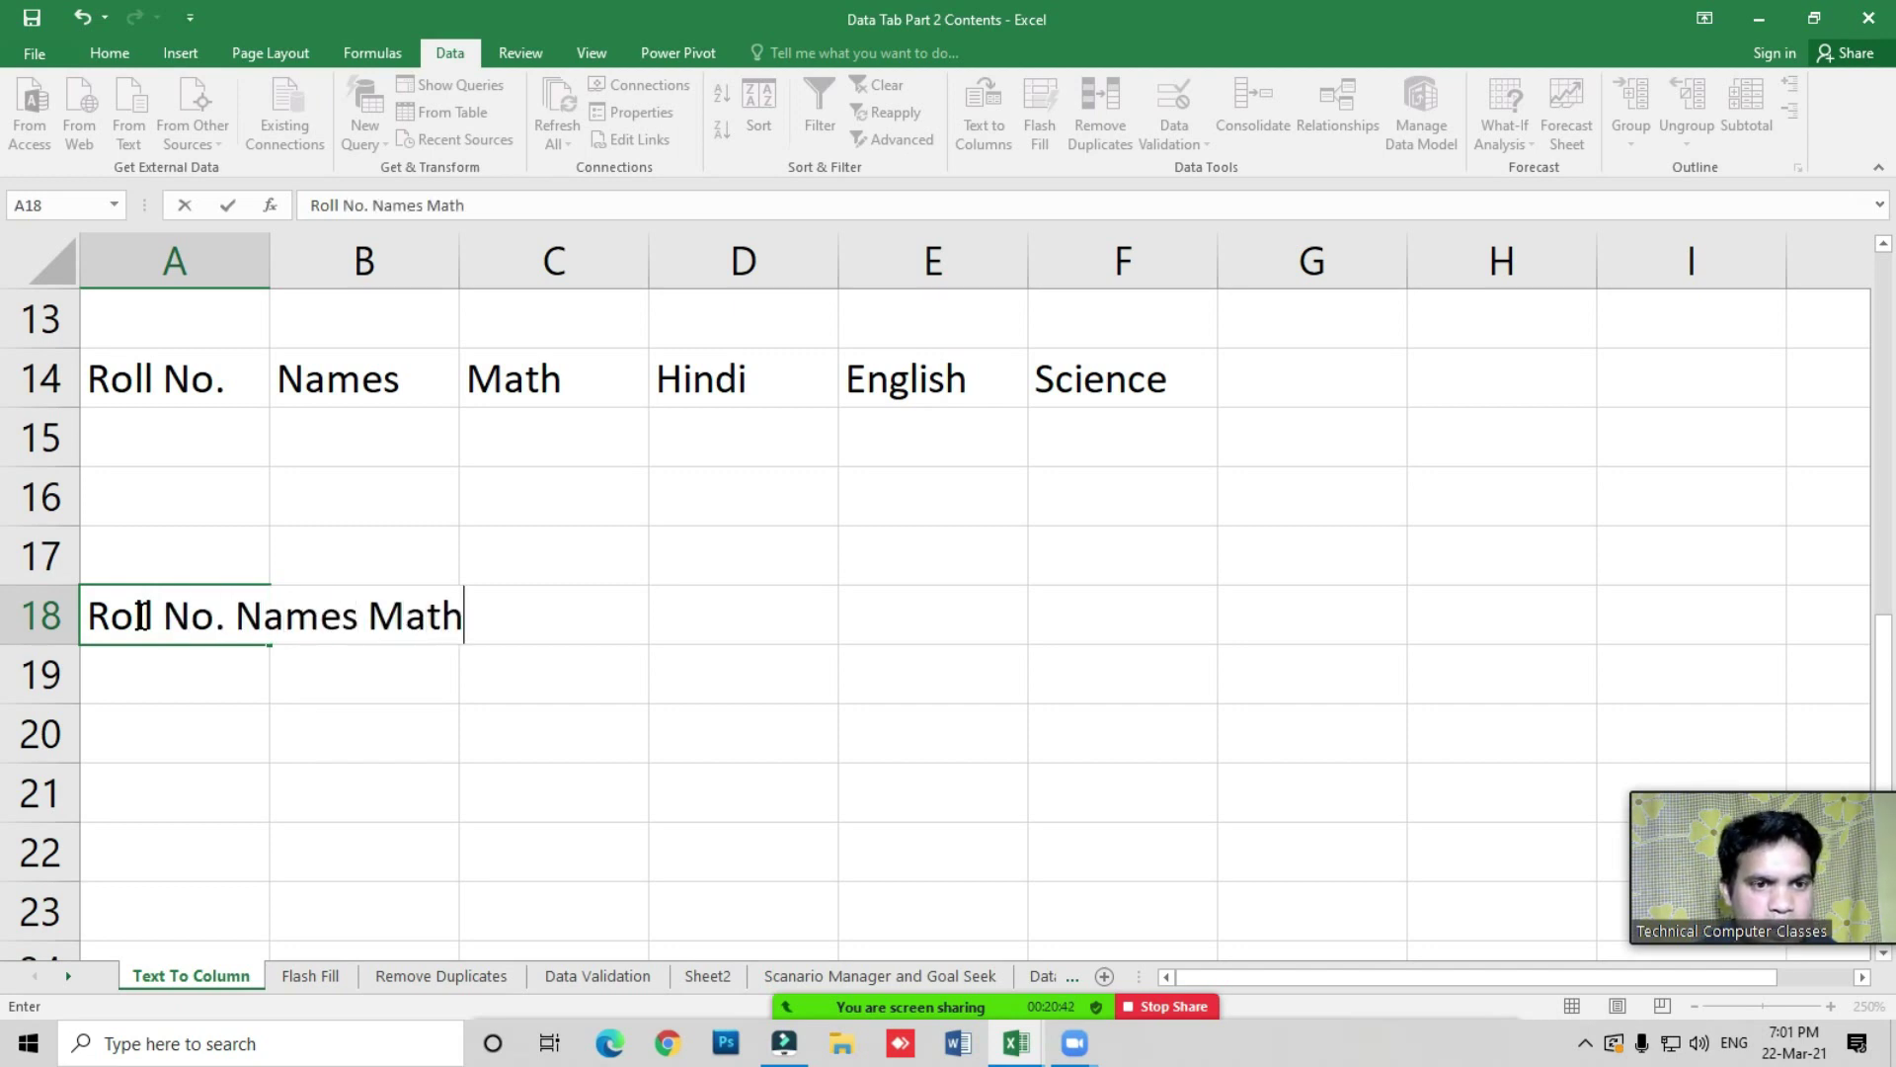
type("HindiE")
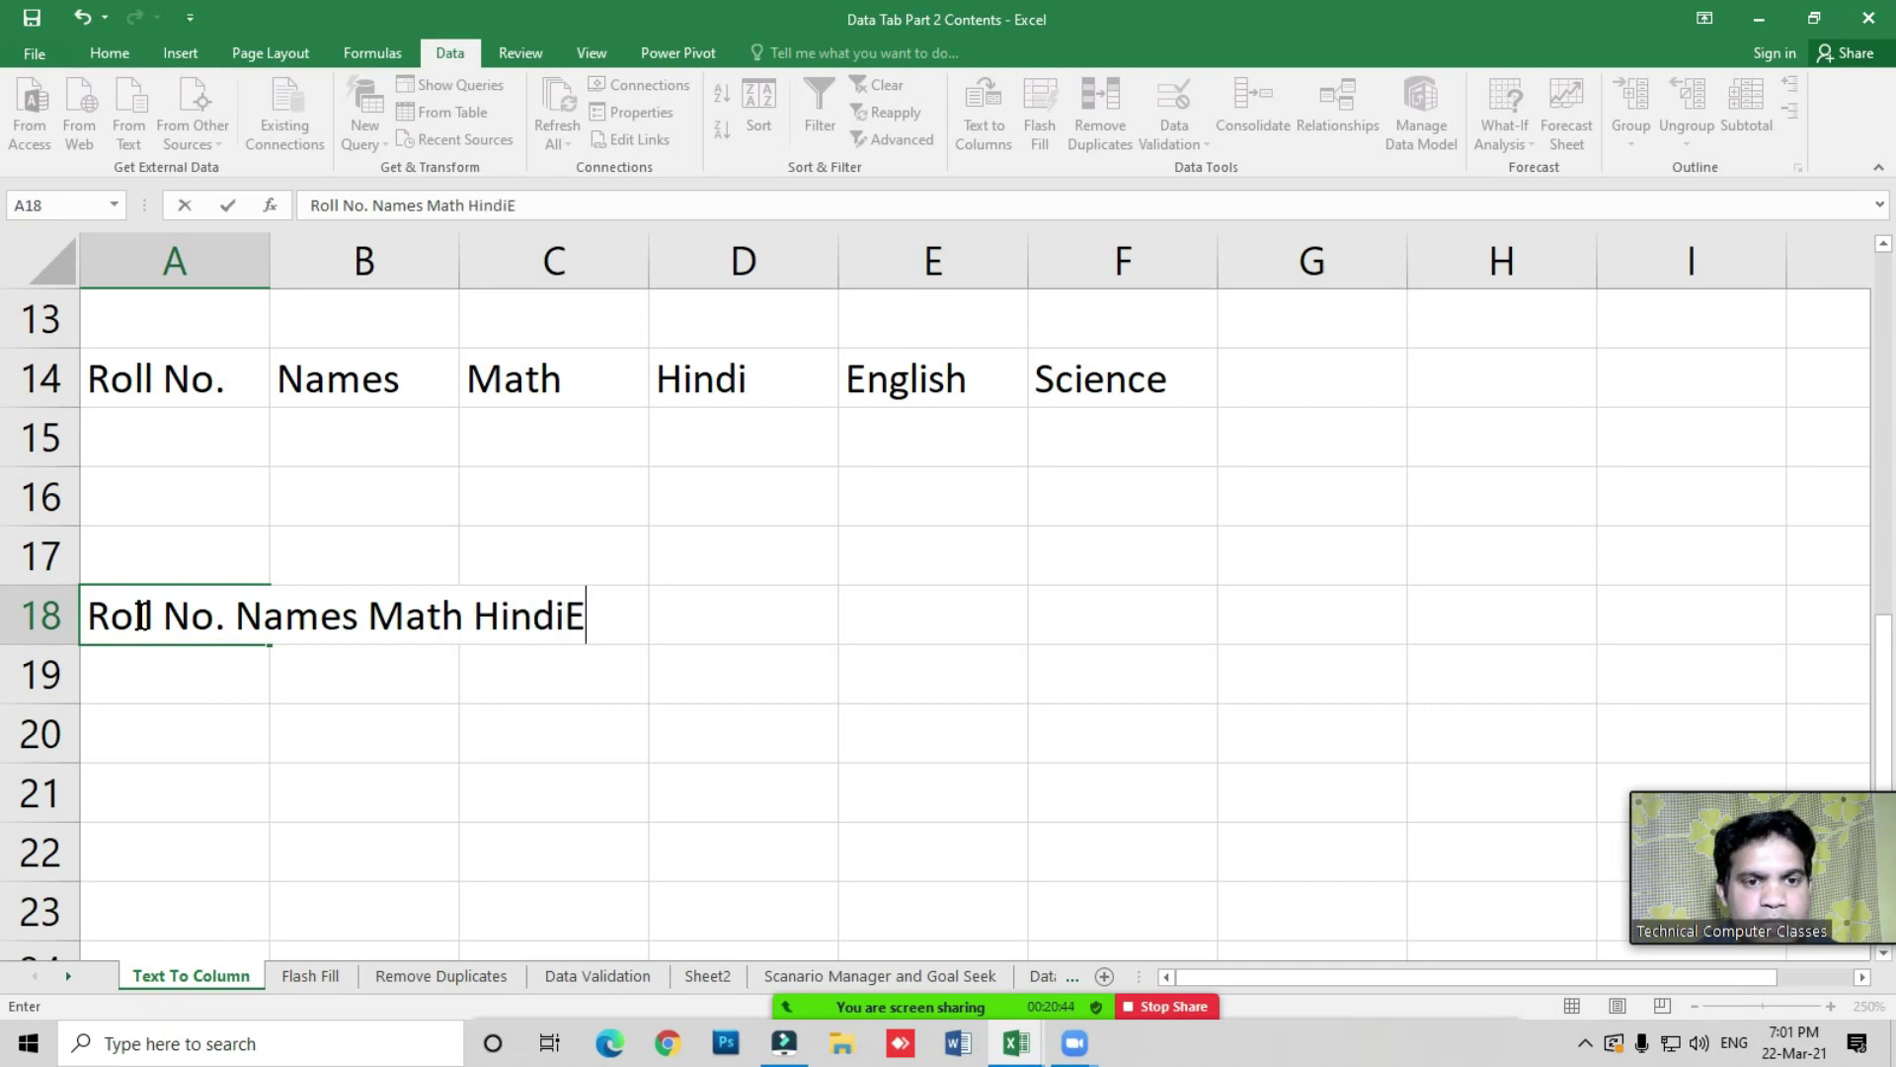
type("English S")
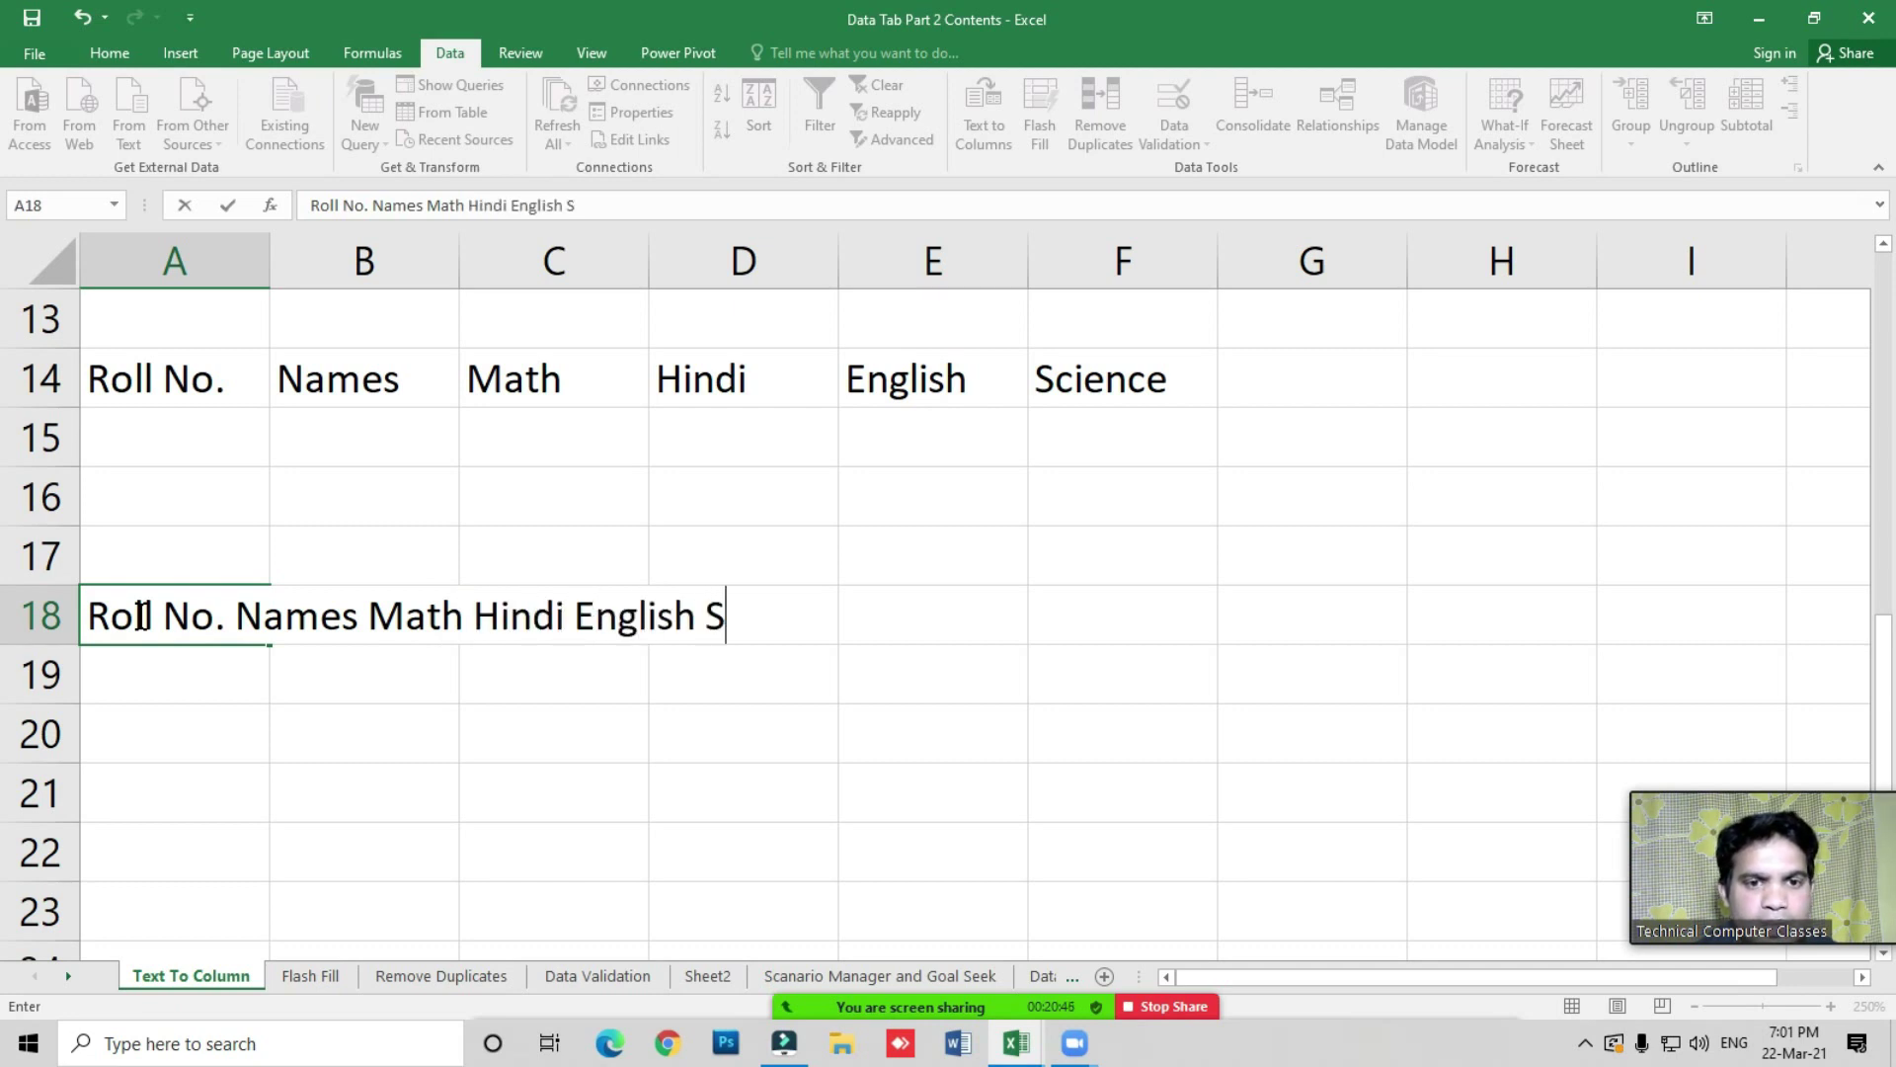
type("cience S.S.")
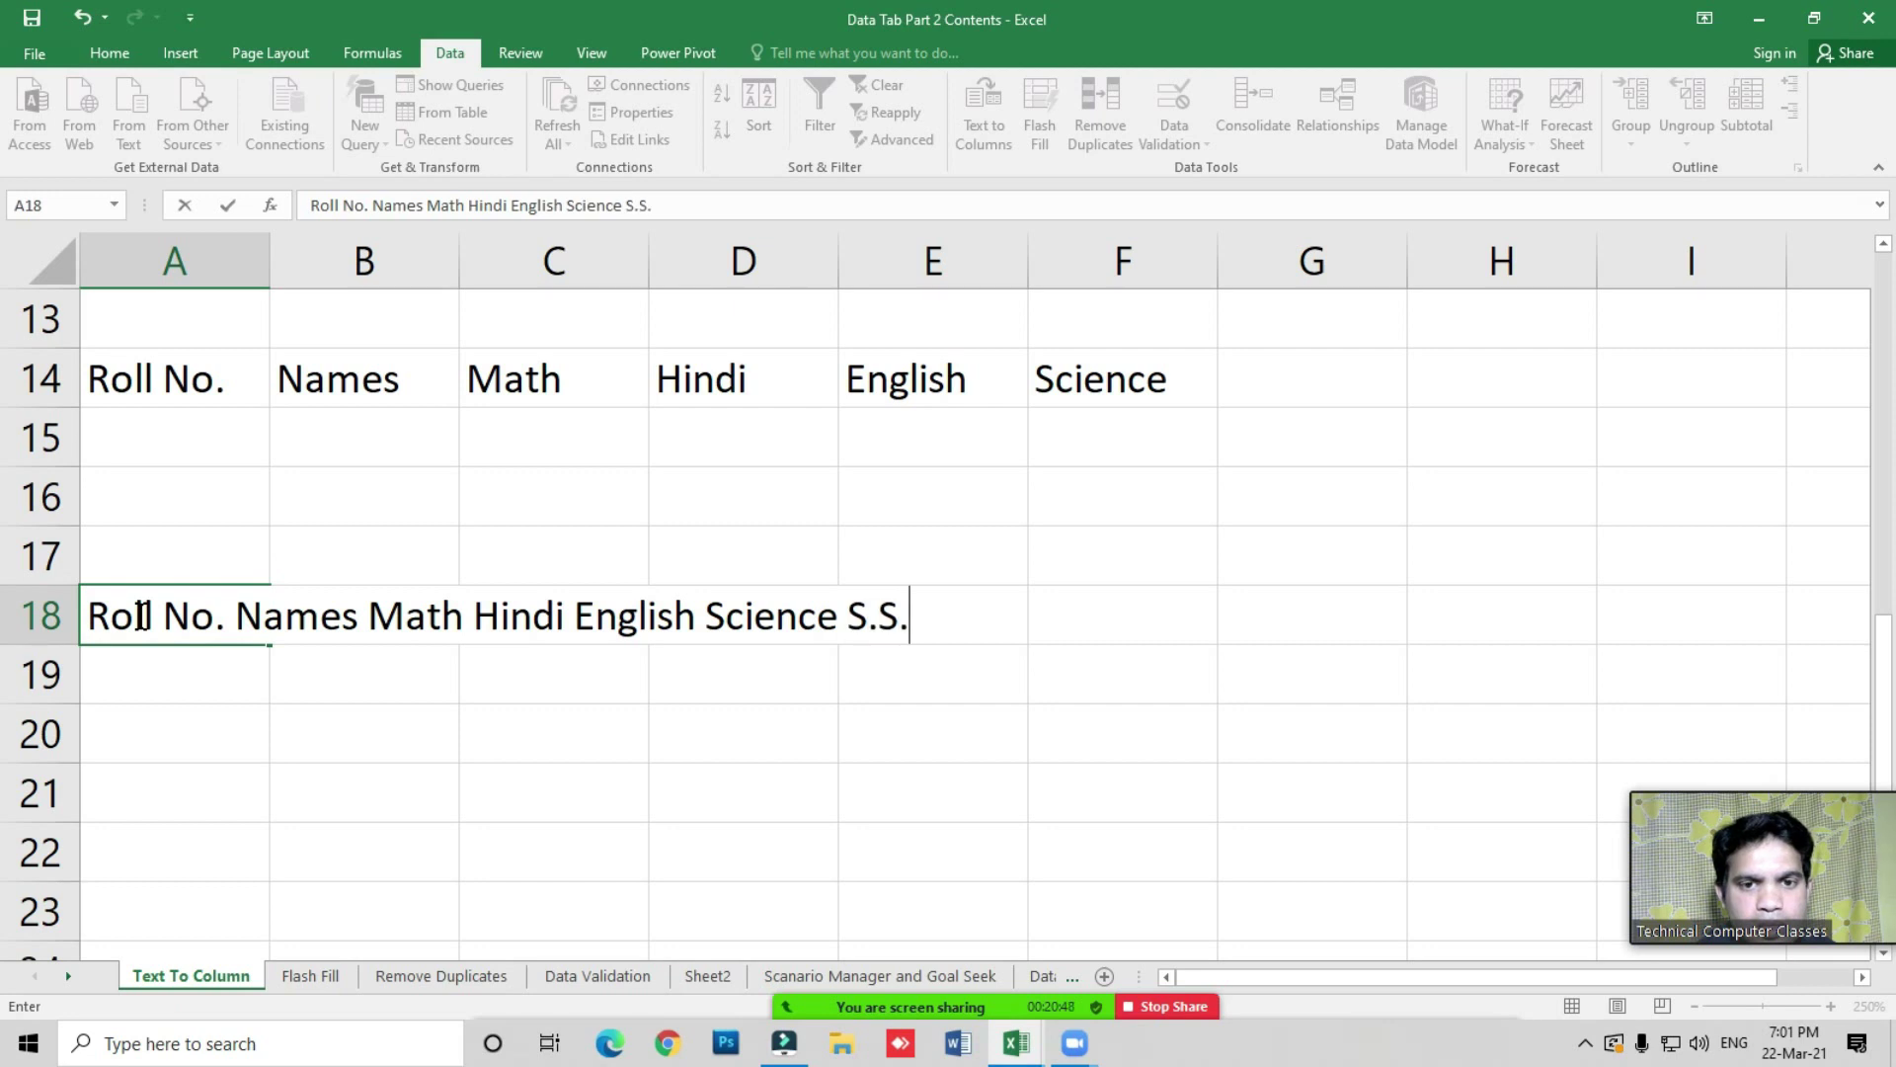
type("Sanskri")
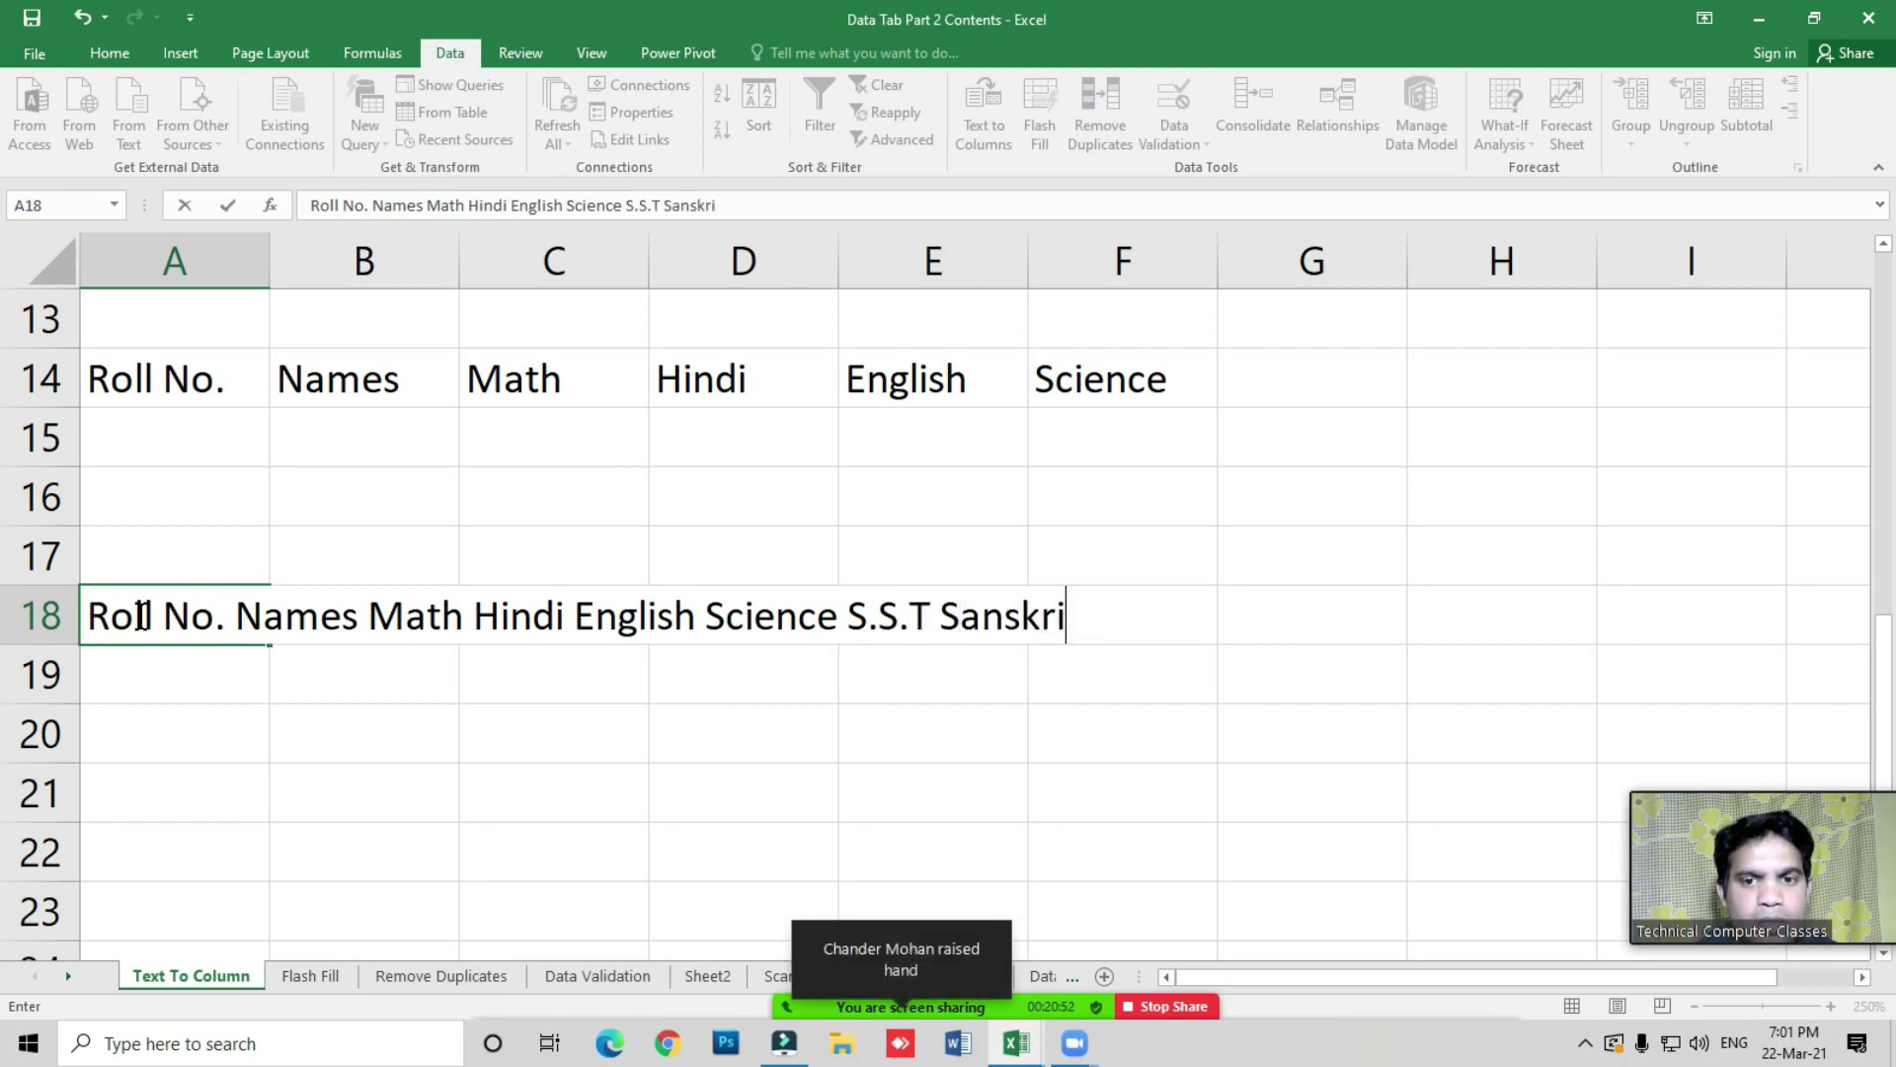
type("Total")
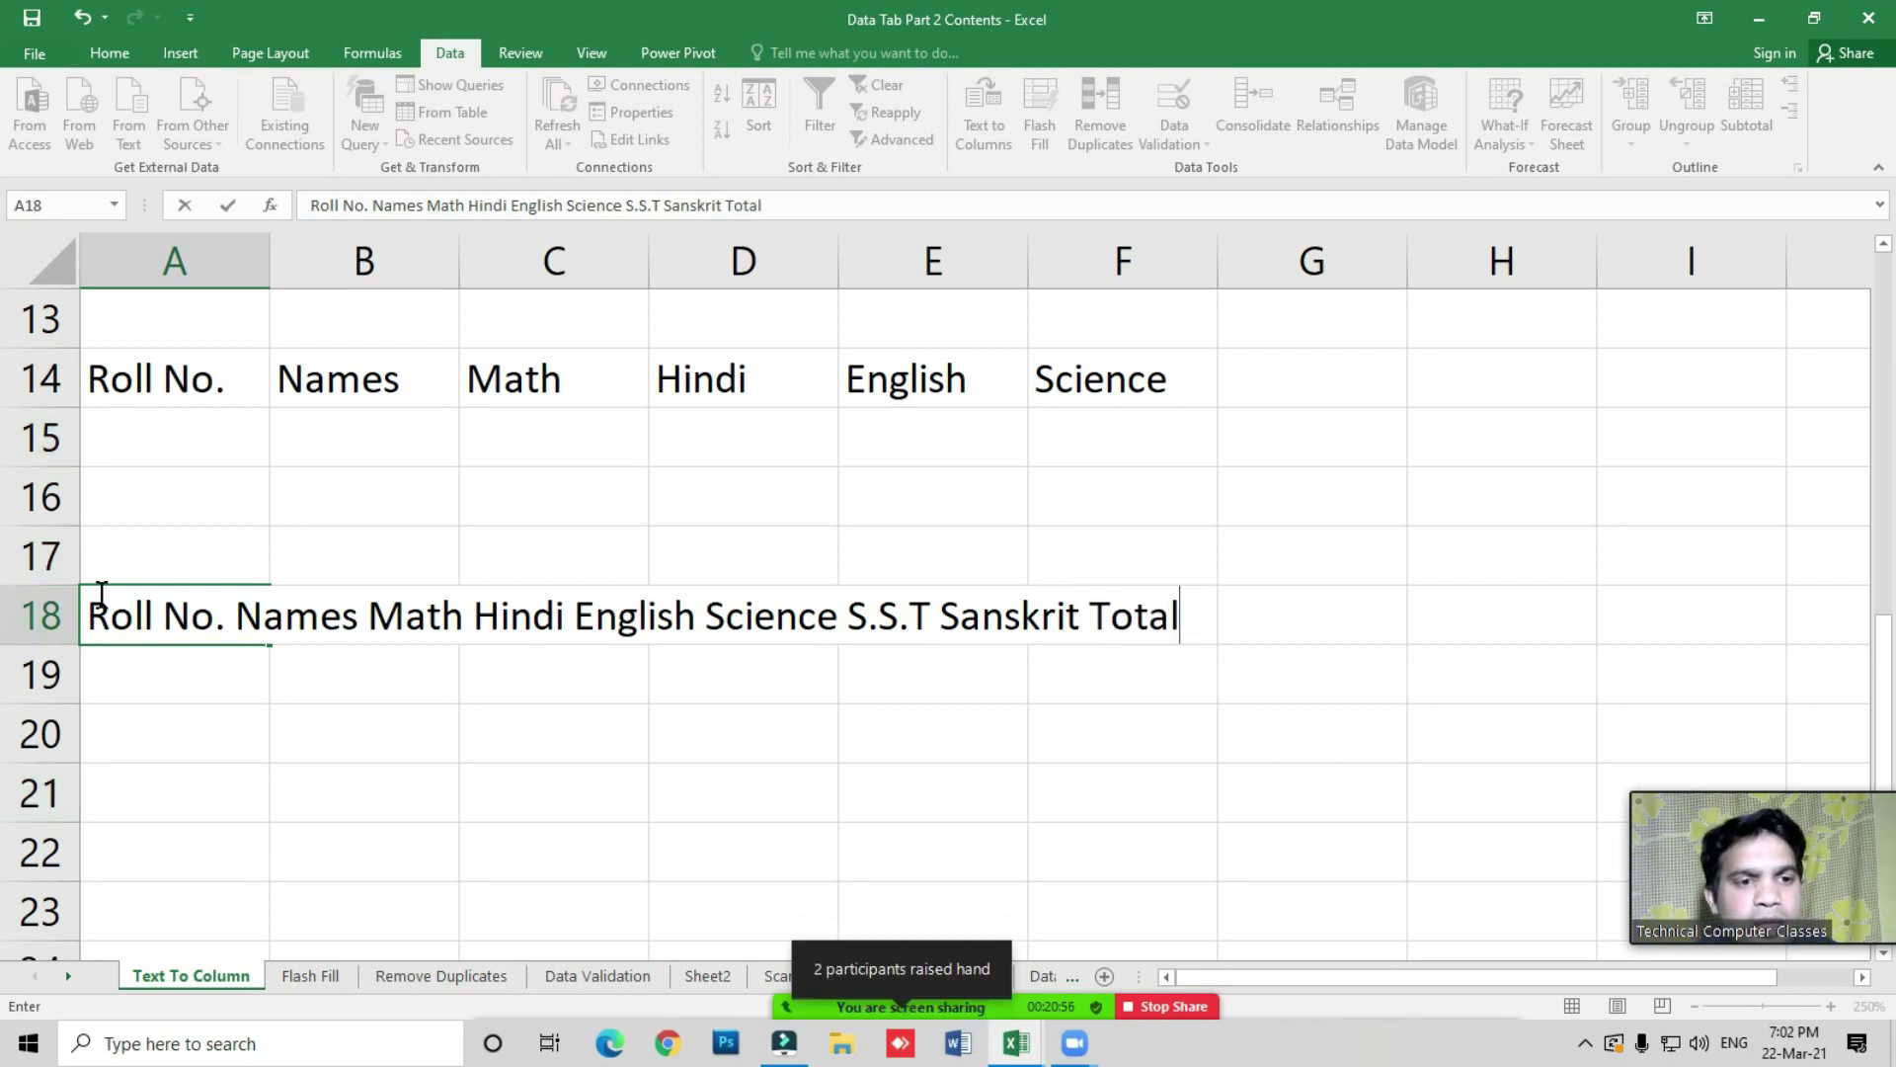
left_click(203, 678)
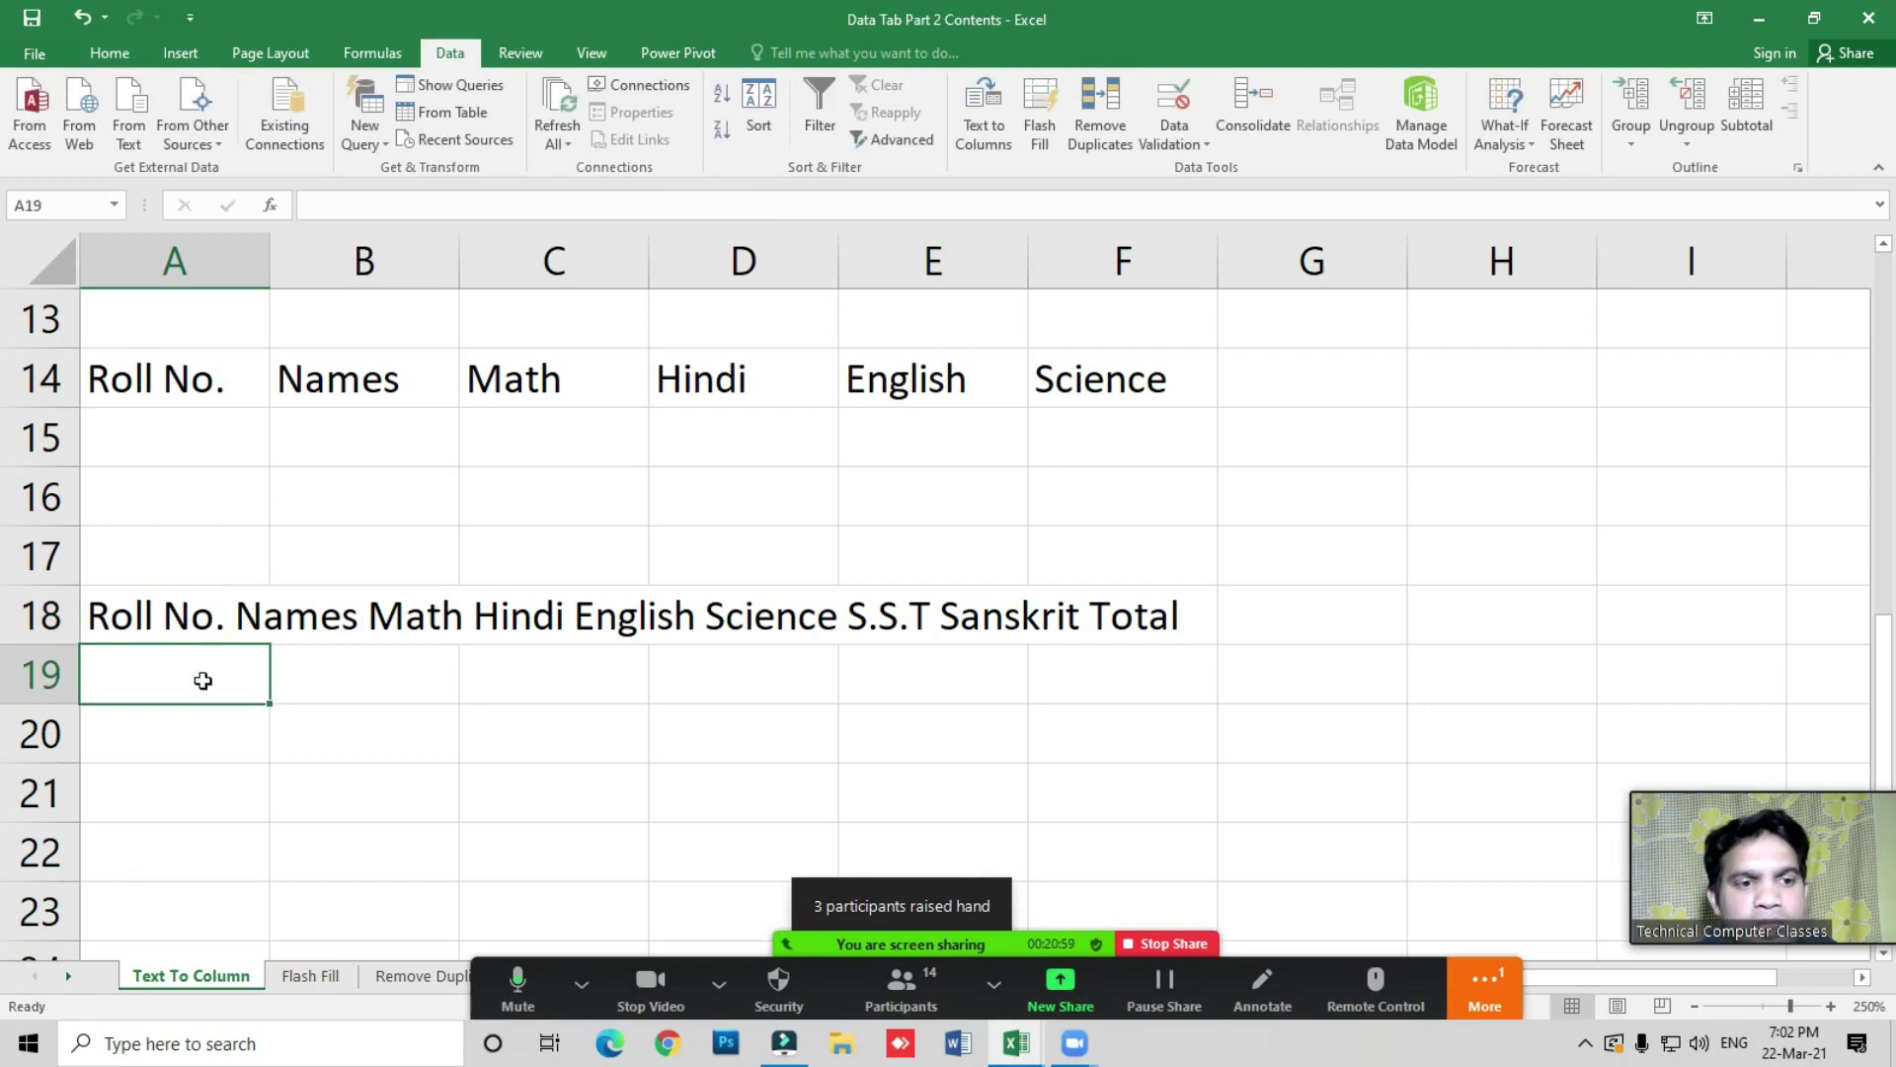
left_click(203, 616)
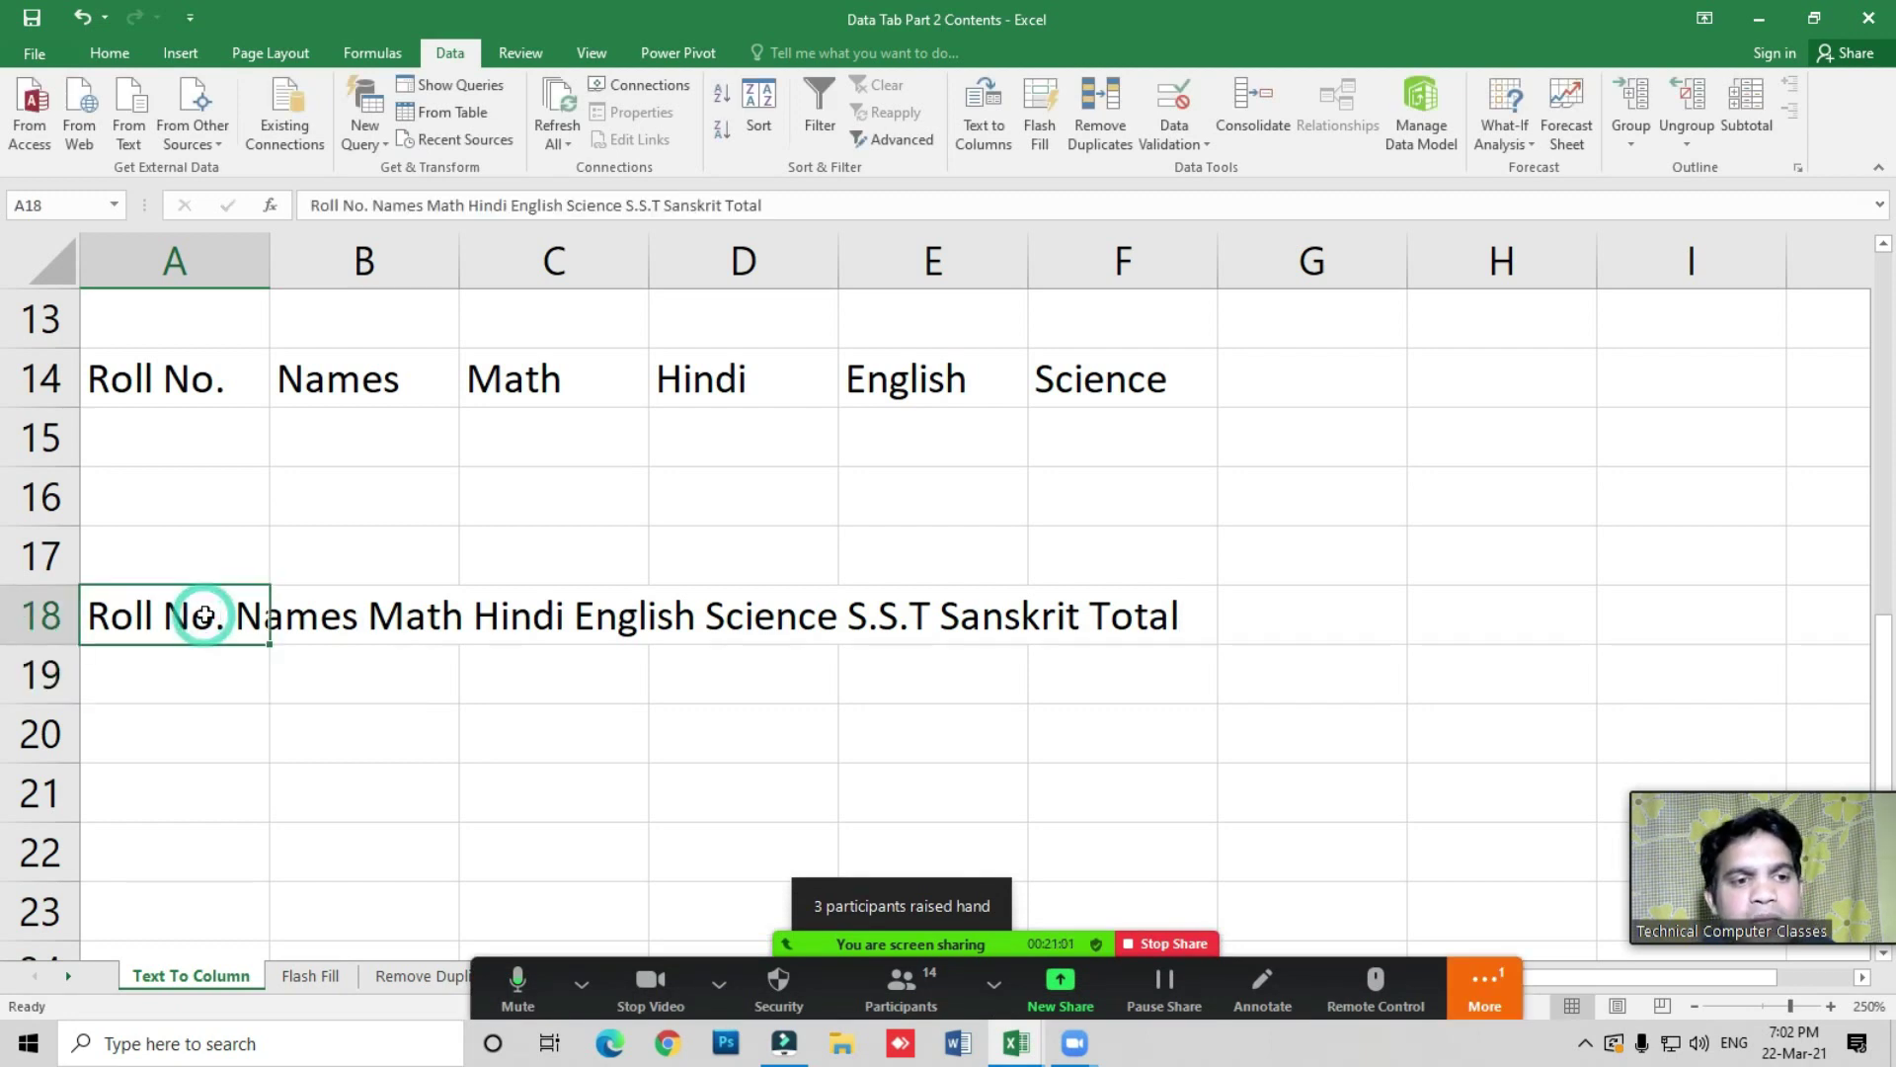
Split A18's header line into nine cells A18–I18 with fixed-width Text to Columns.
left_click(988, 122)
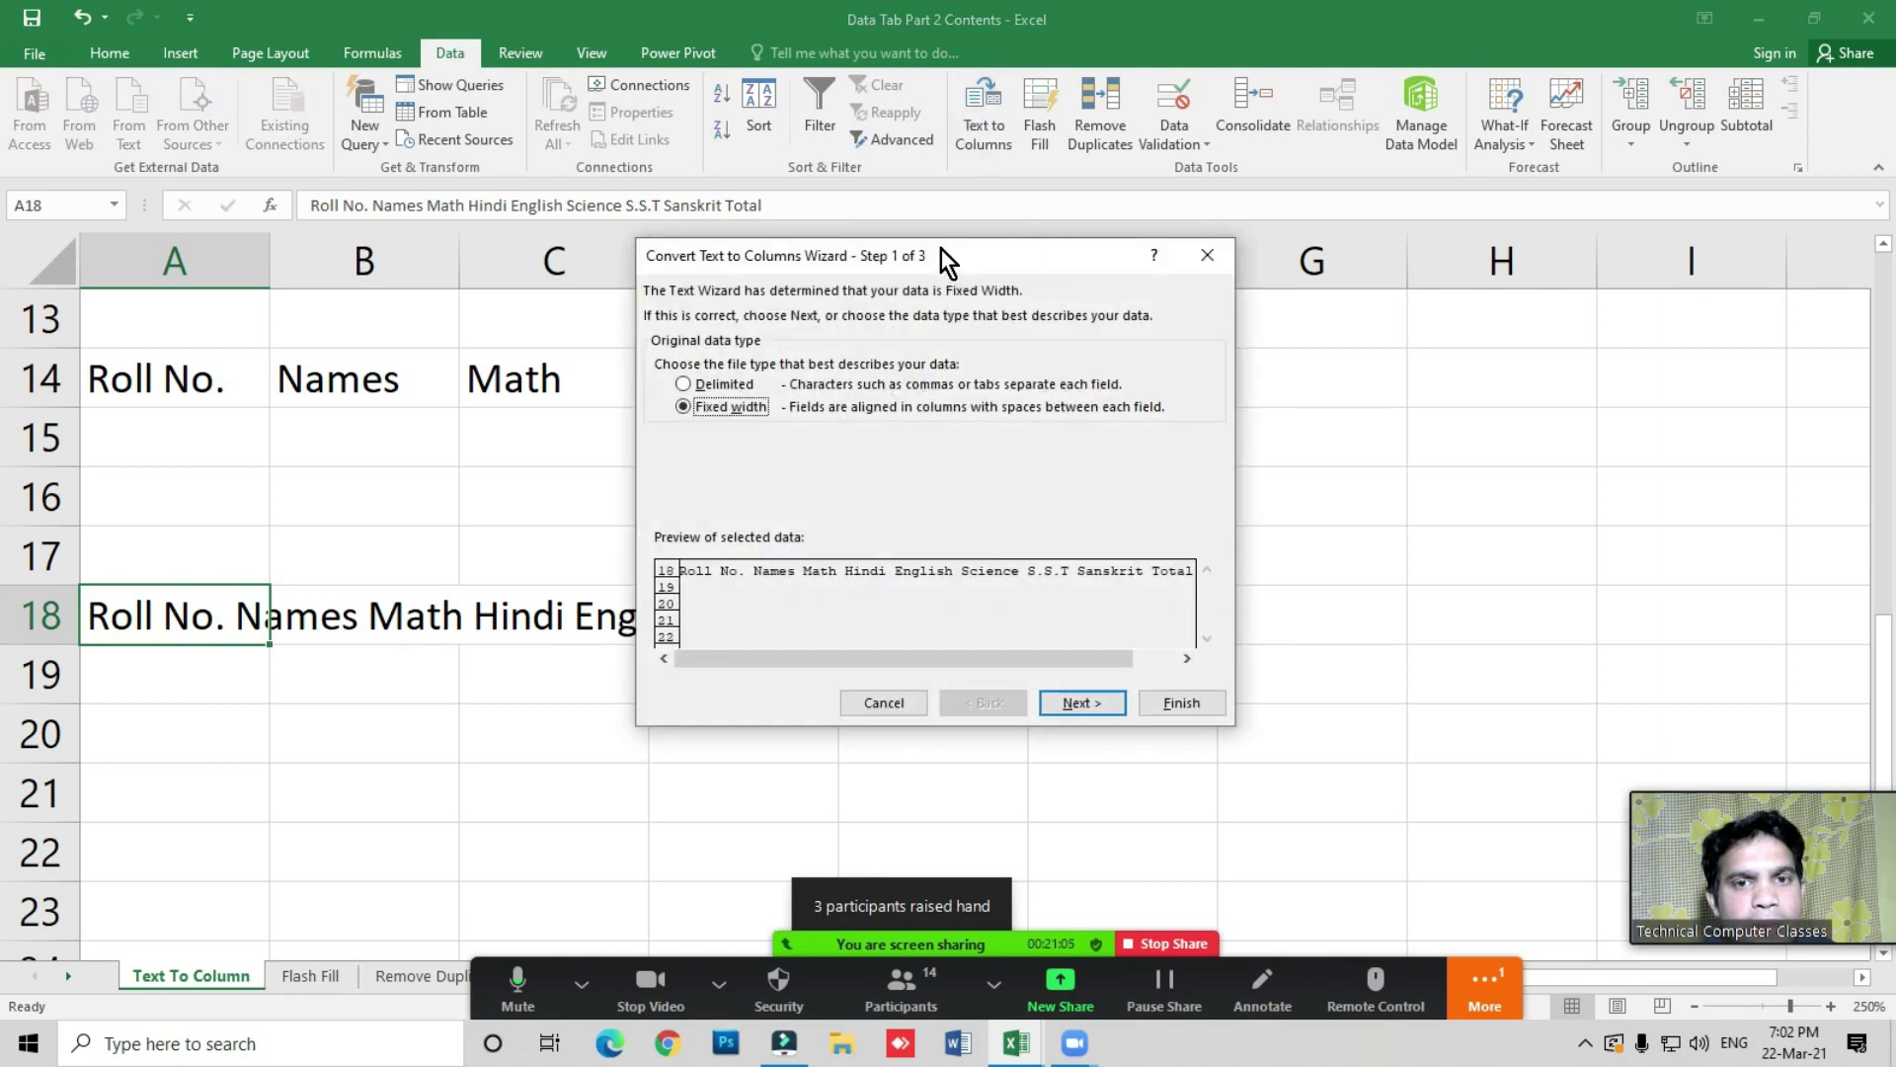
left_click_drag(940, 247, 897, 181)
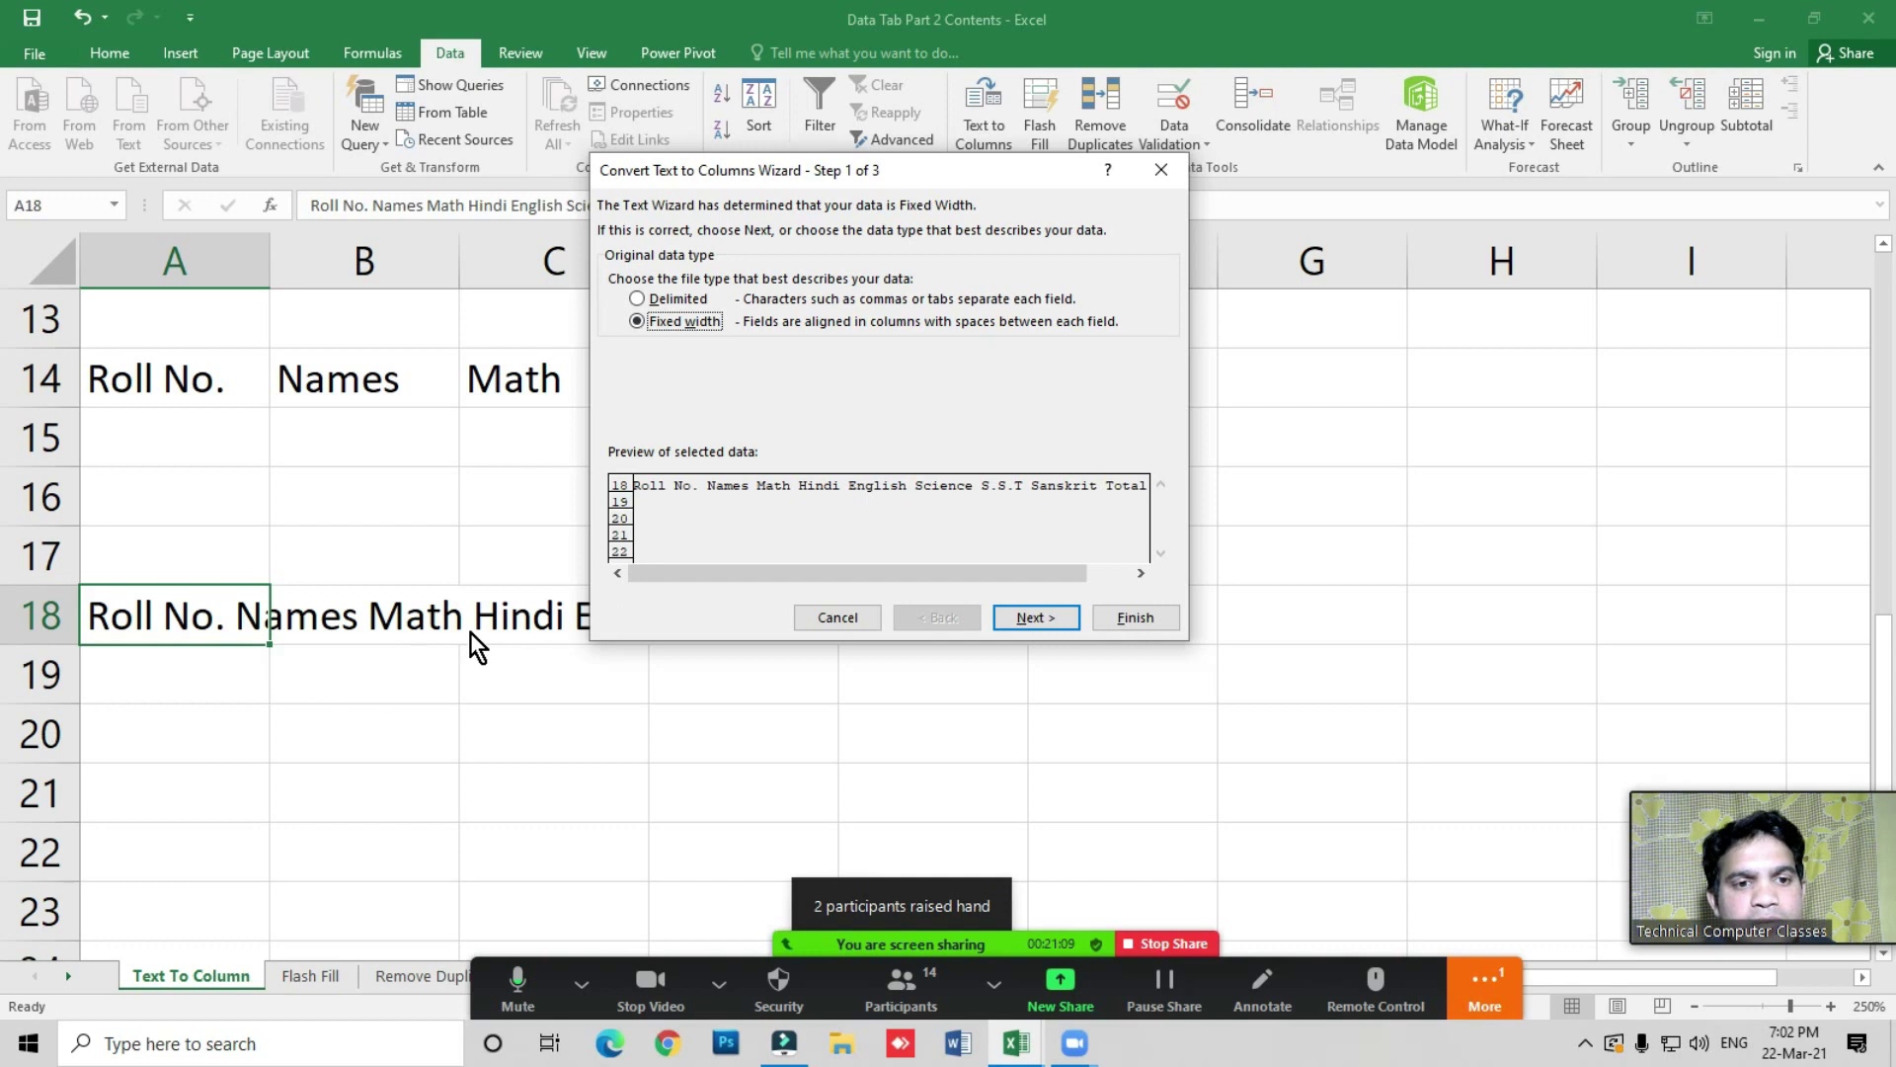
left_click(1023, 620)
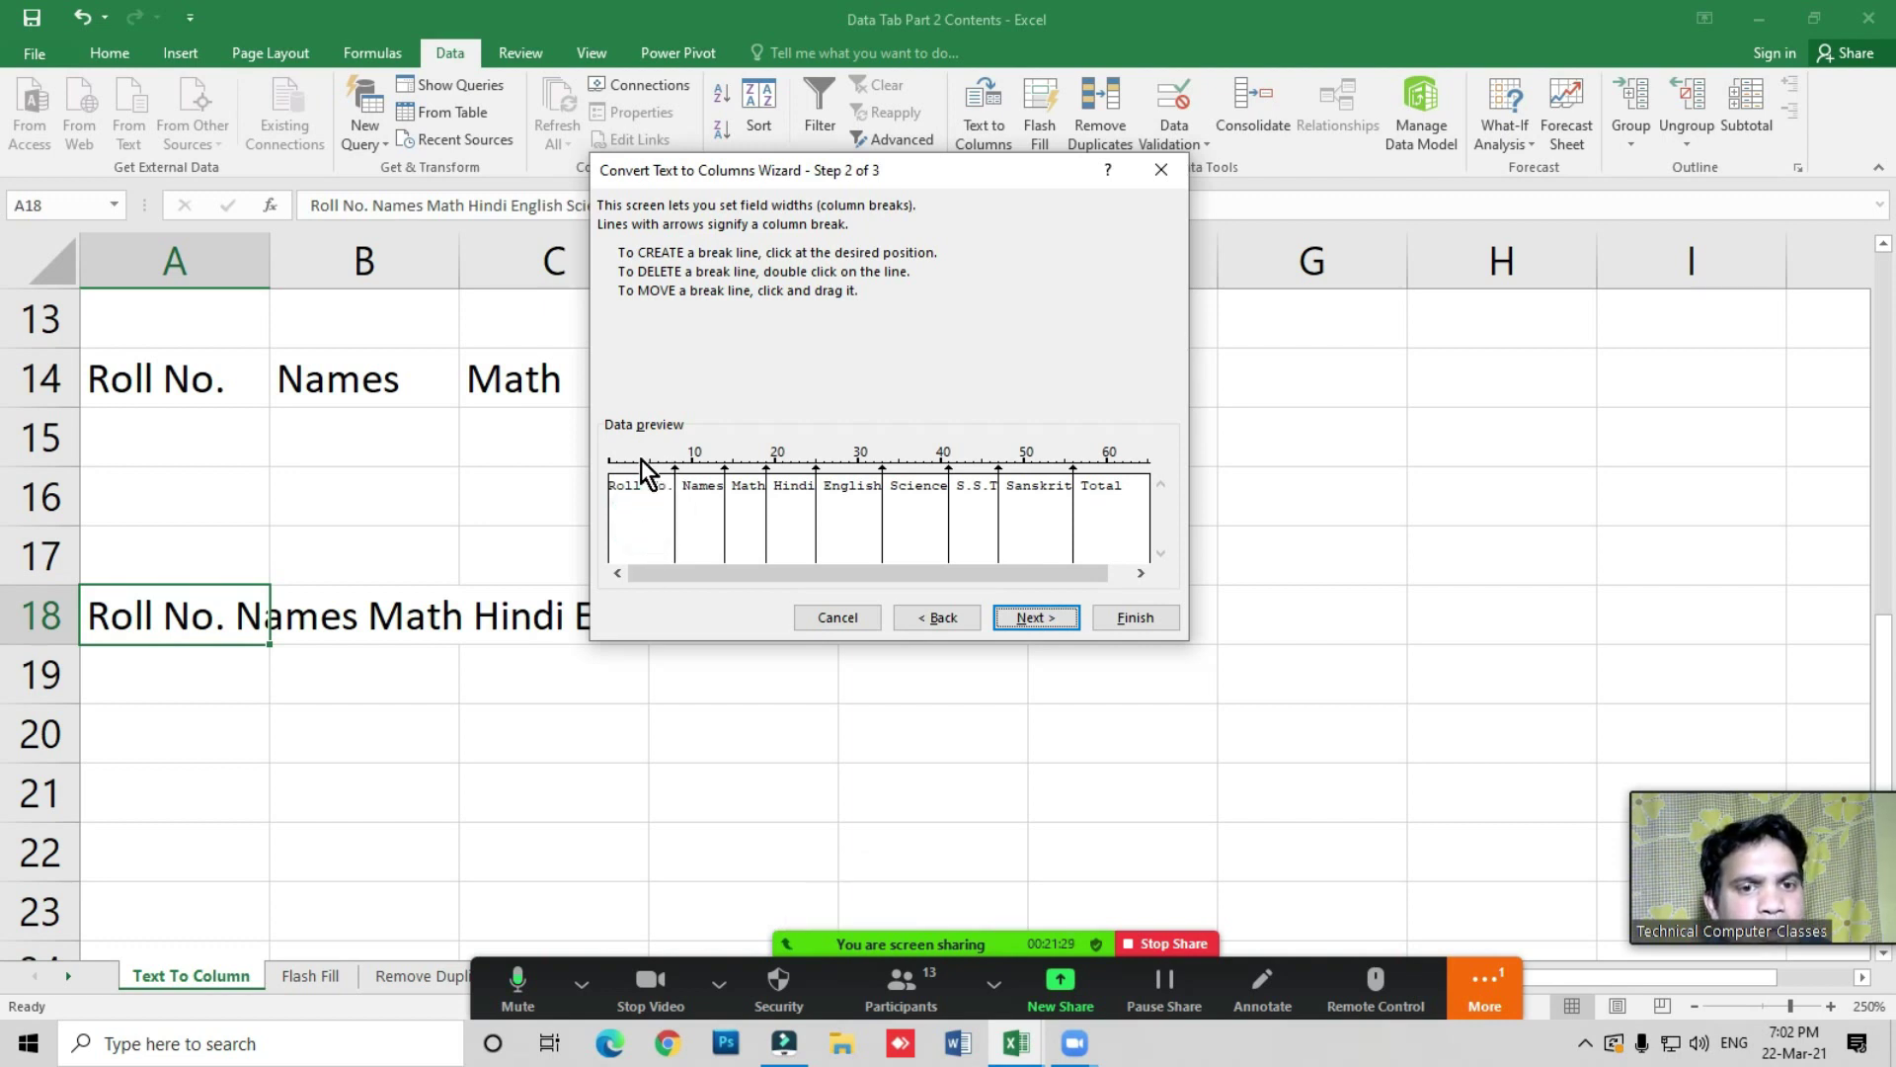
left_click(1015, 618)
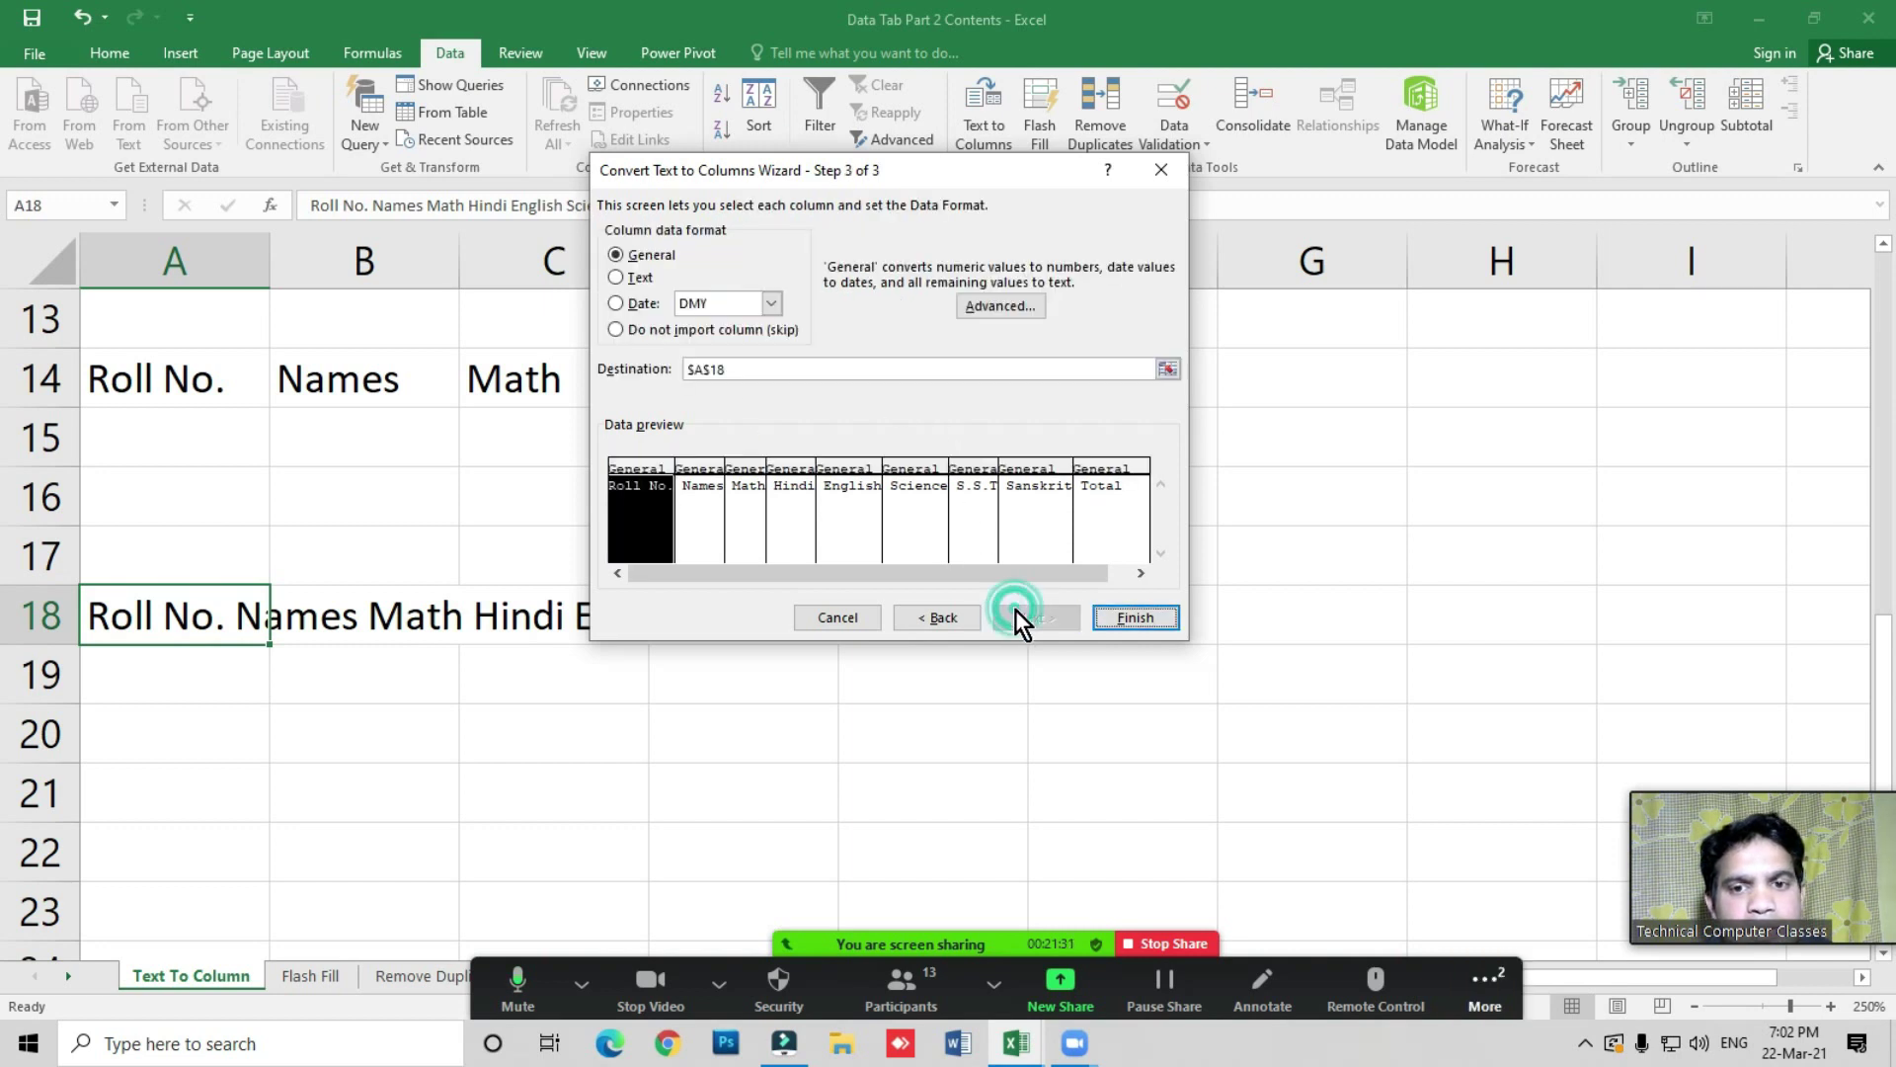
left_click(1132, 620)
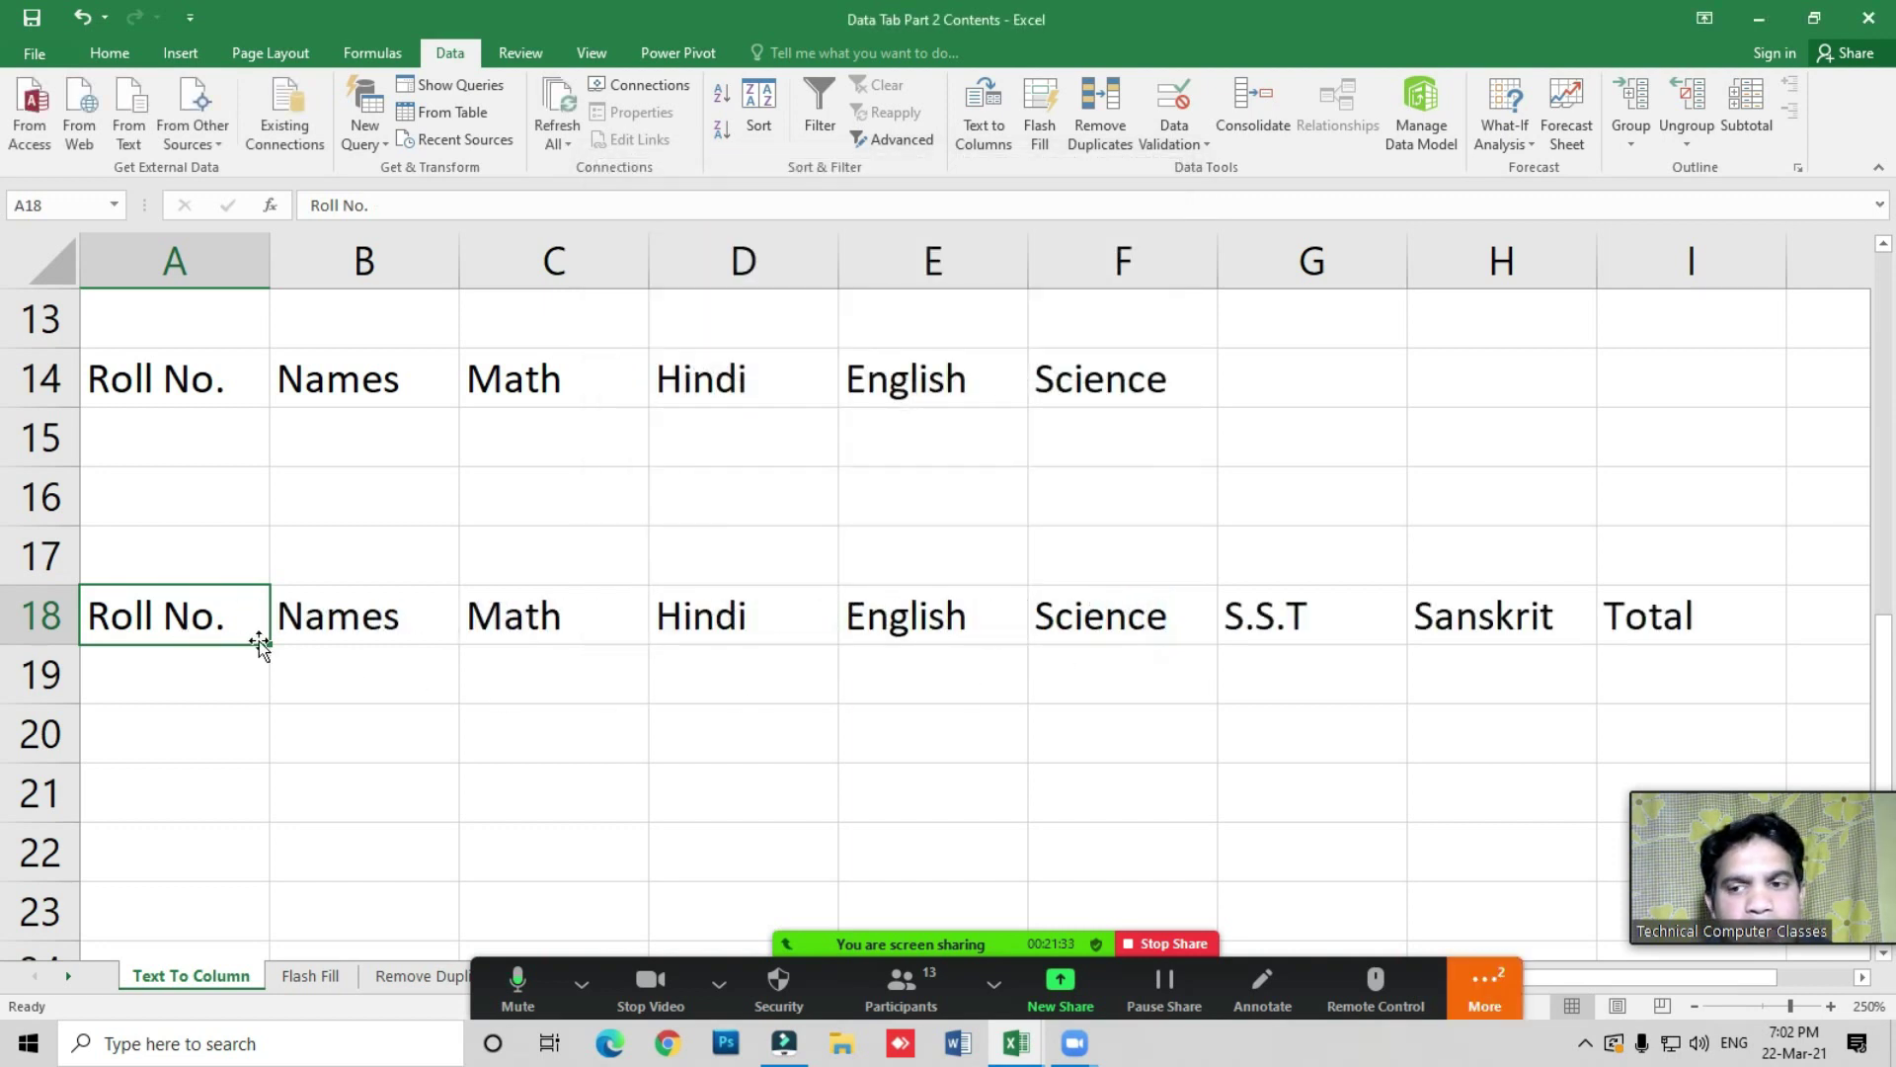
left_click(1282, 678)
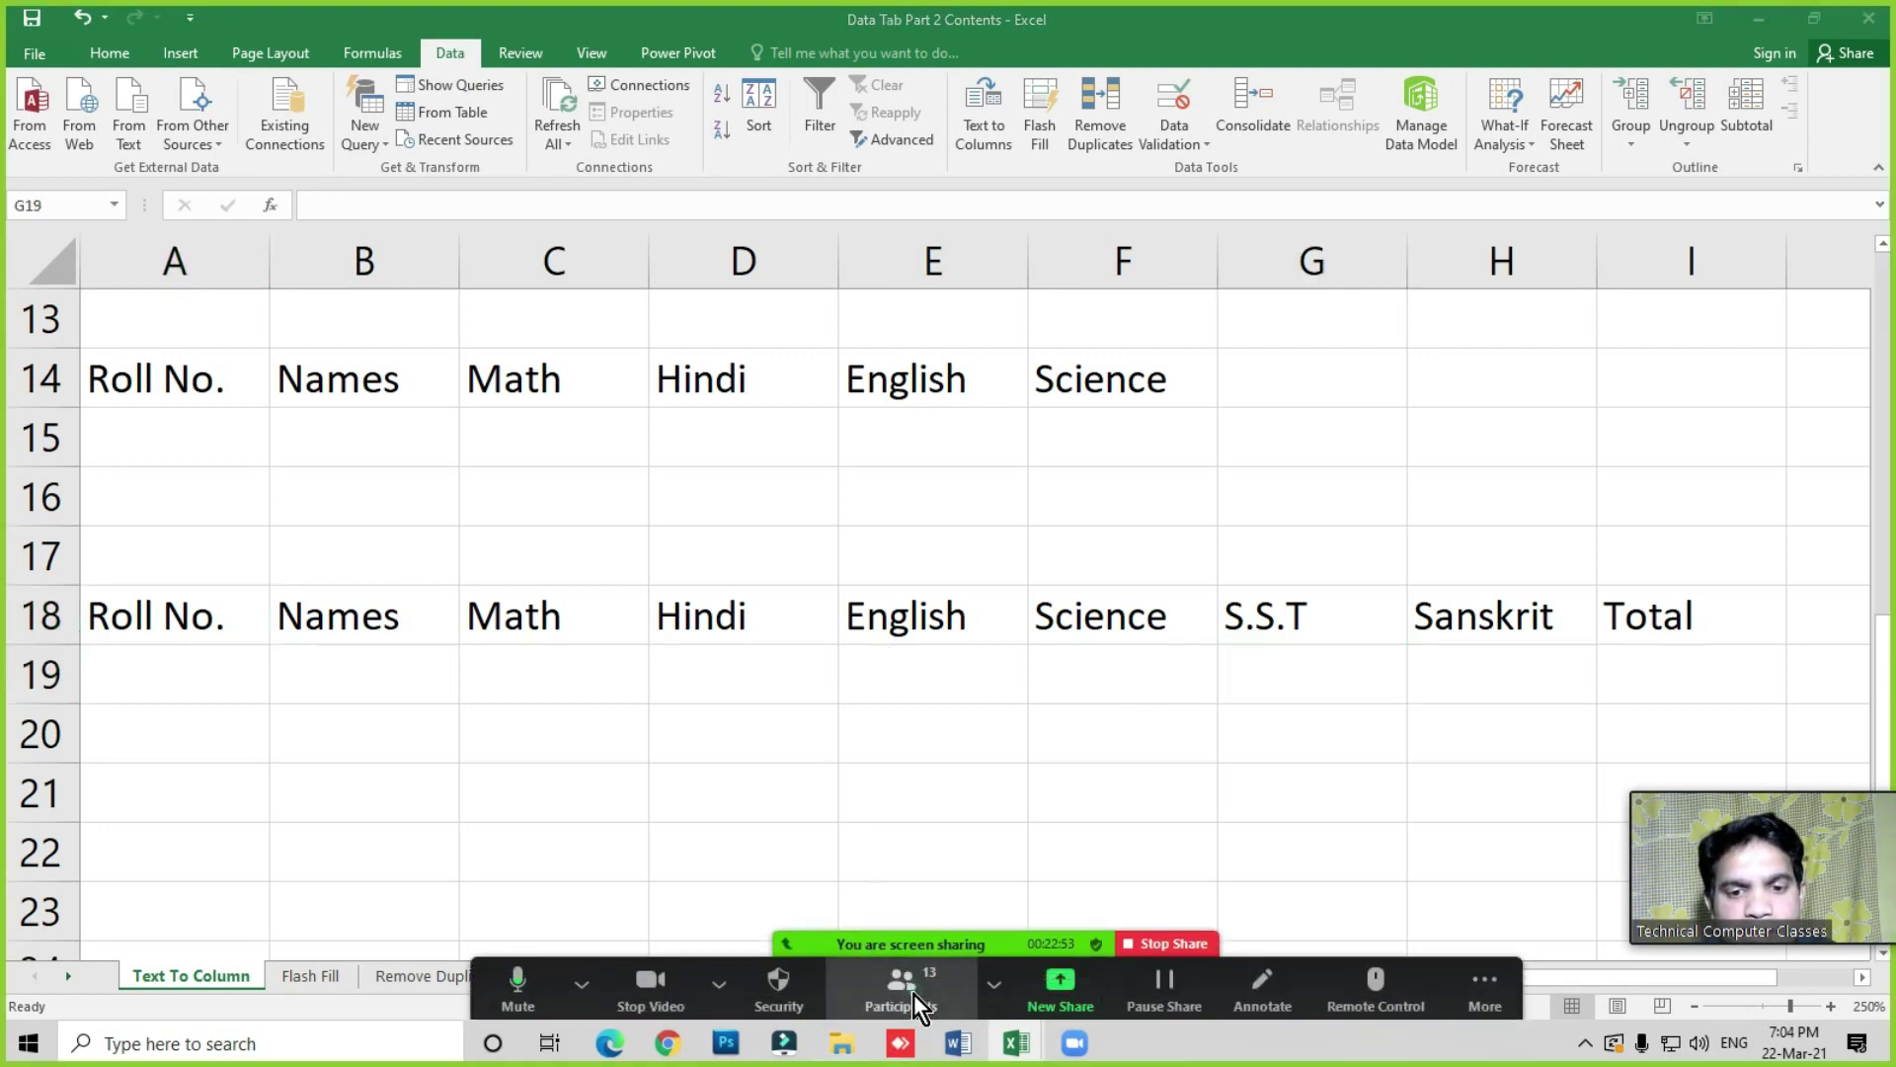
left_click(909, 993)
left_click(1482, 930)
left_click(1501, 832)
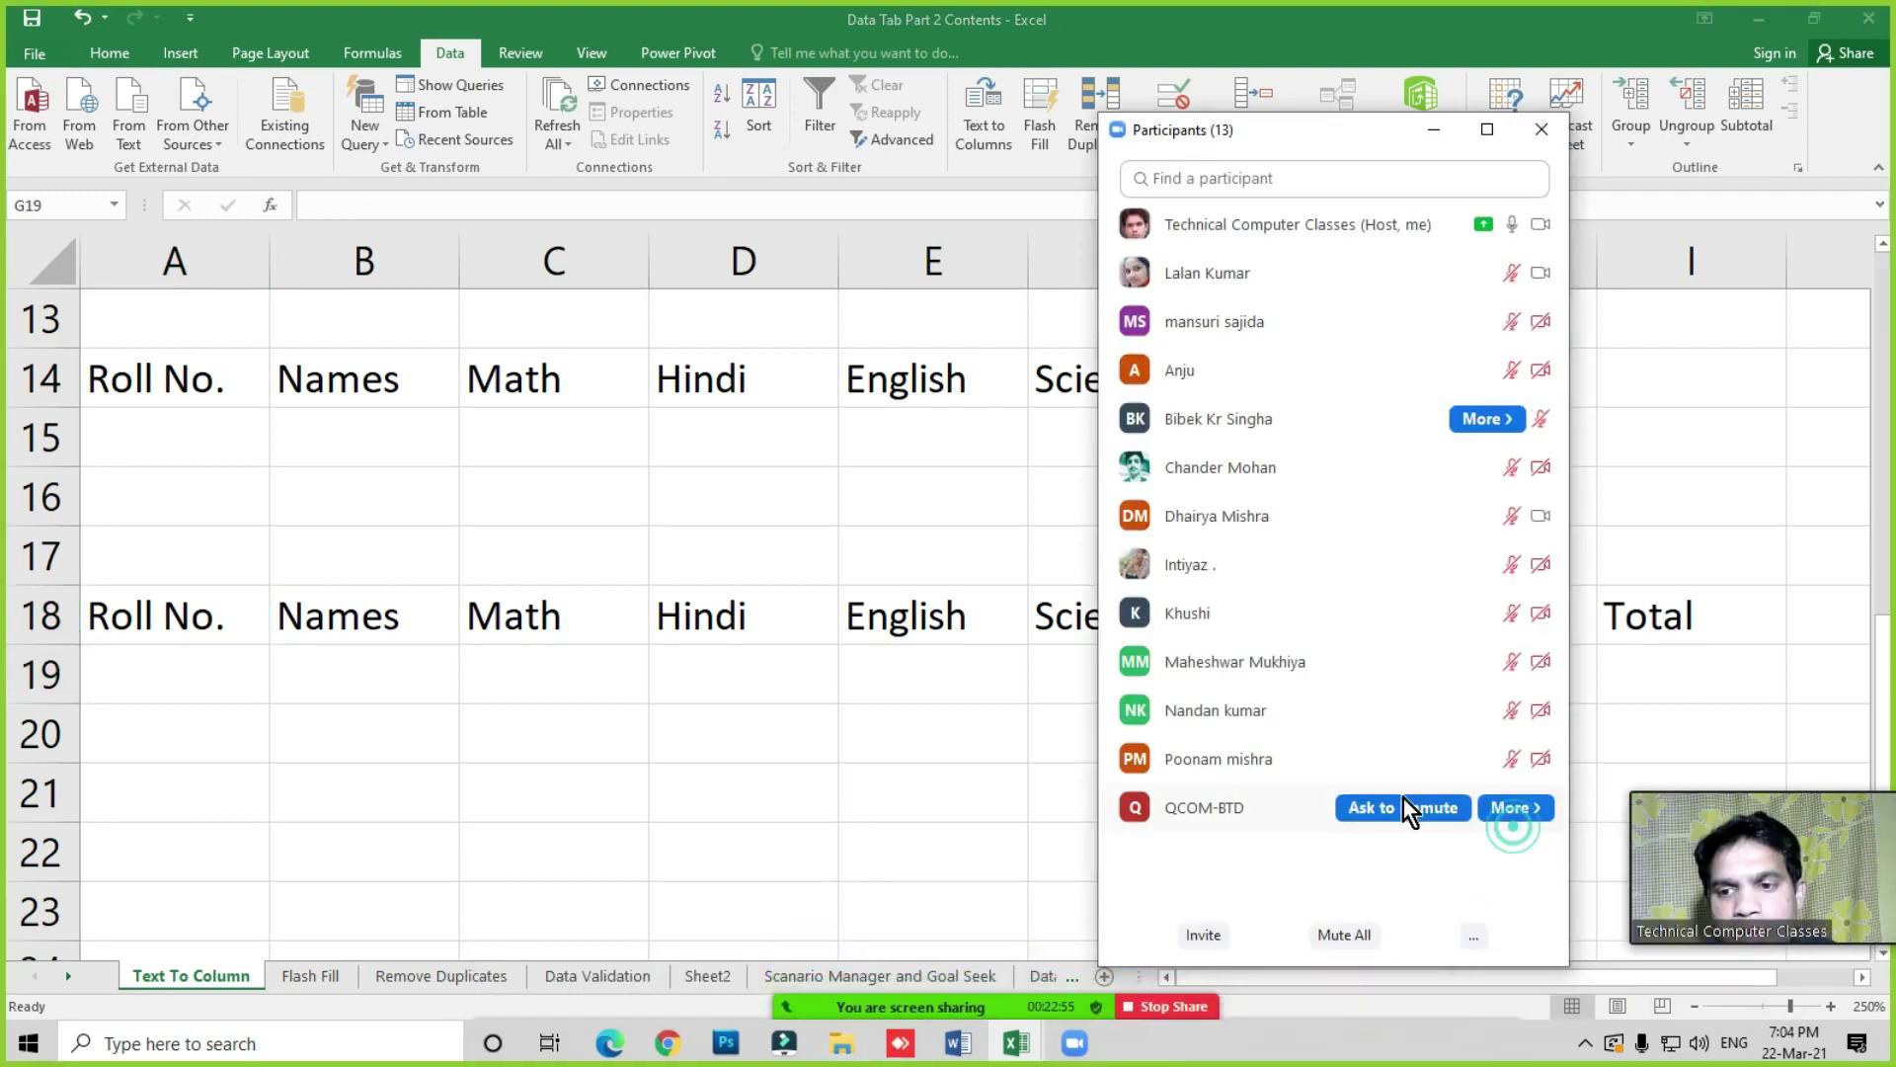
left_click(1542, 129)
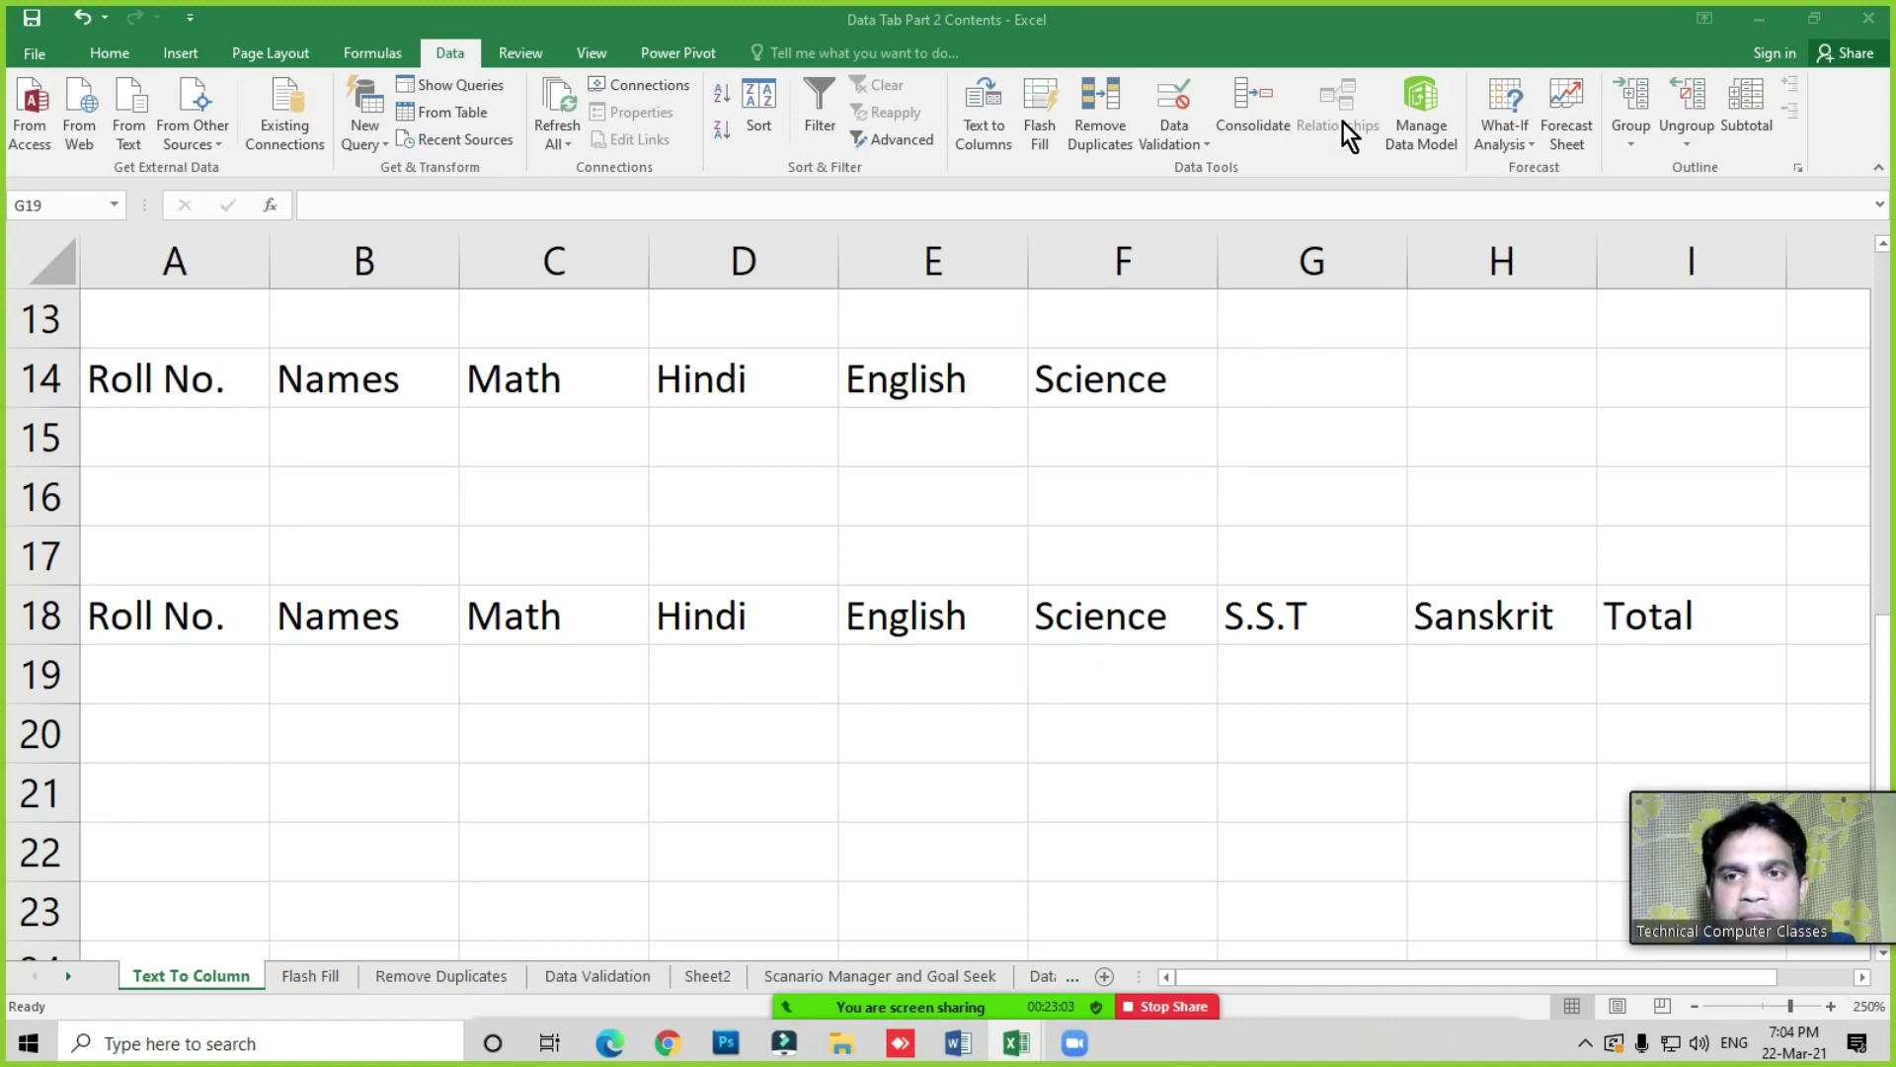
left_click(1324, 140)
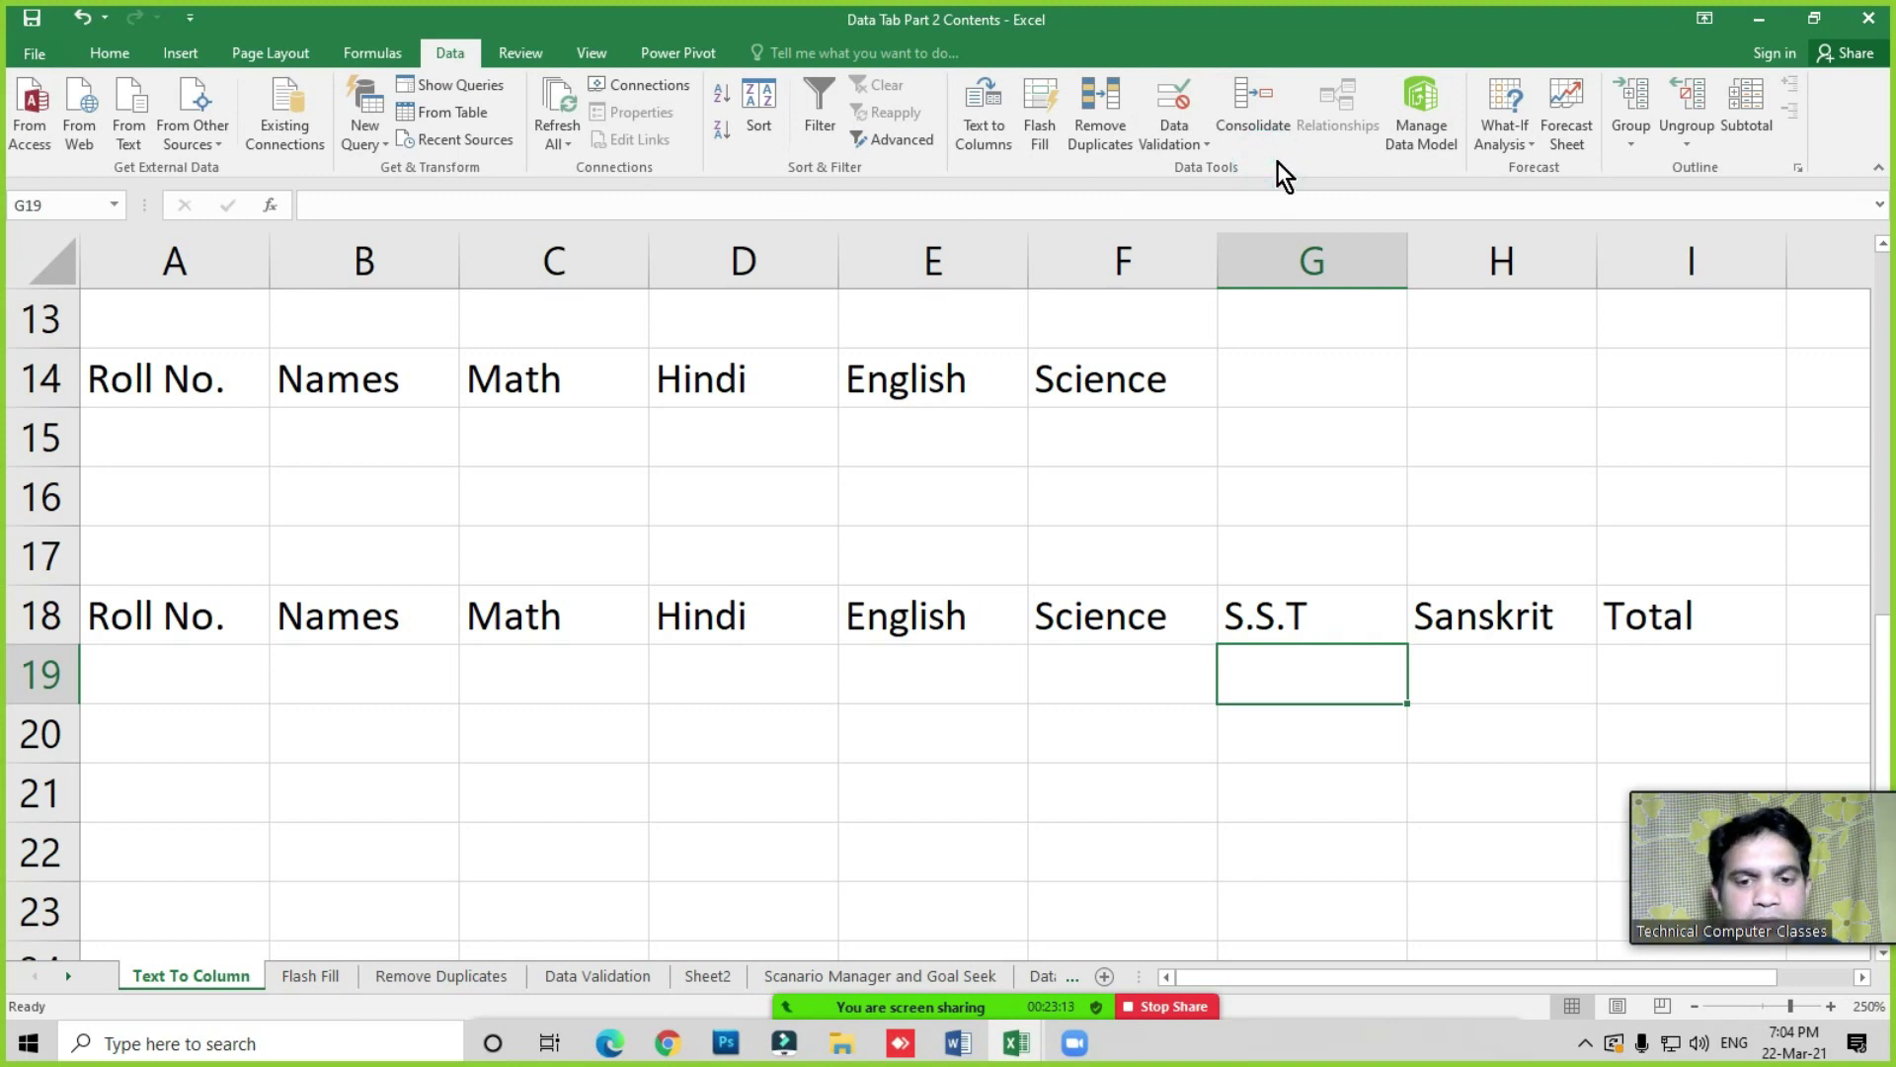
mouse_move(901, 990)
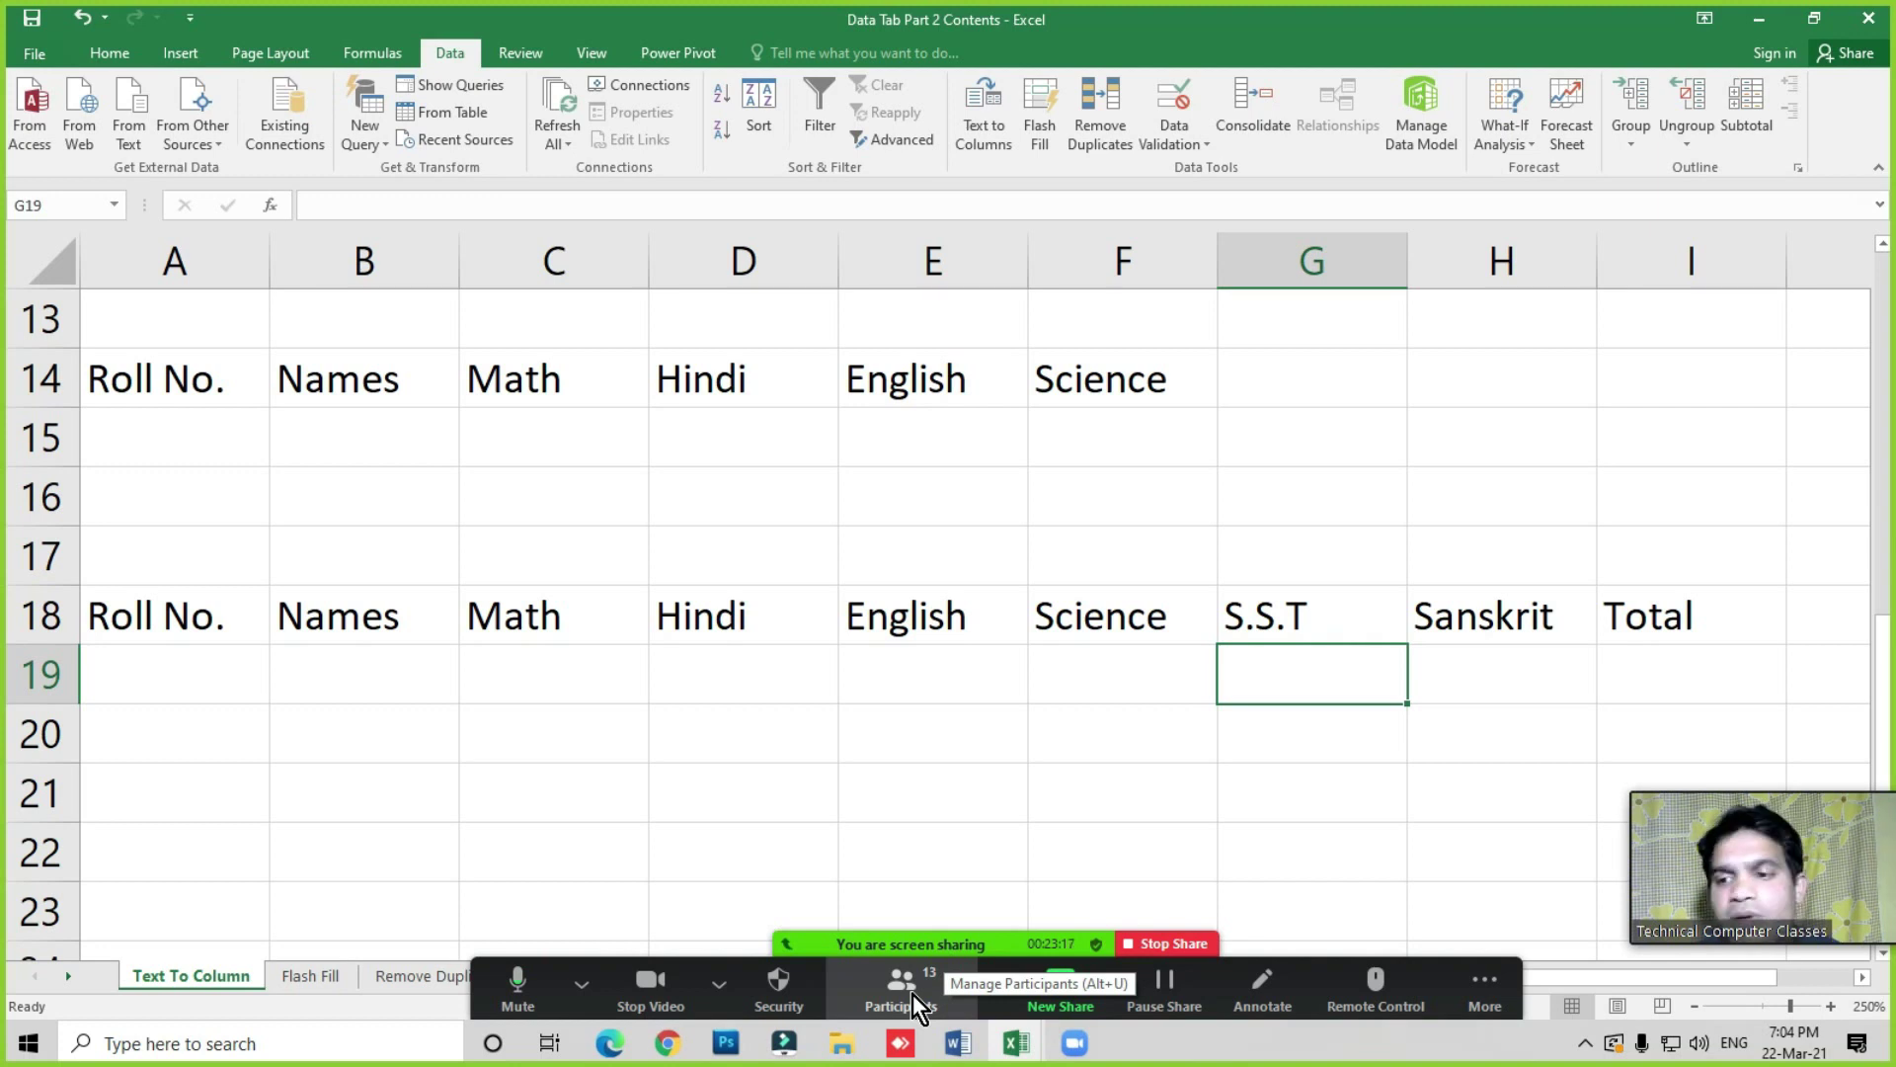
left_click(912, 994)
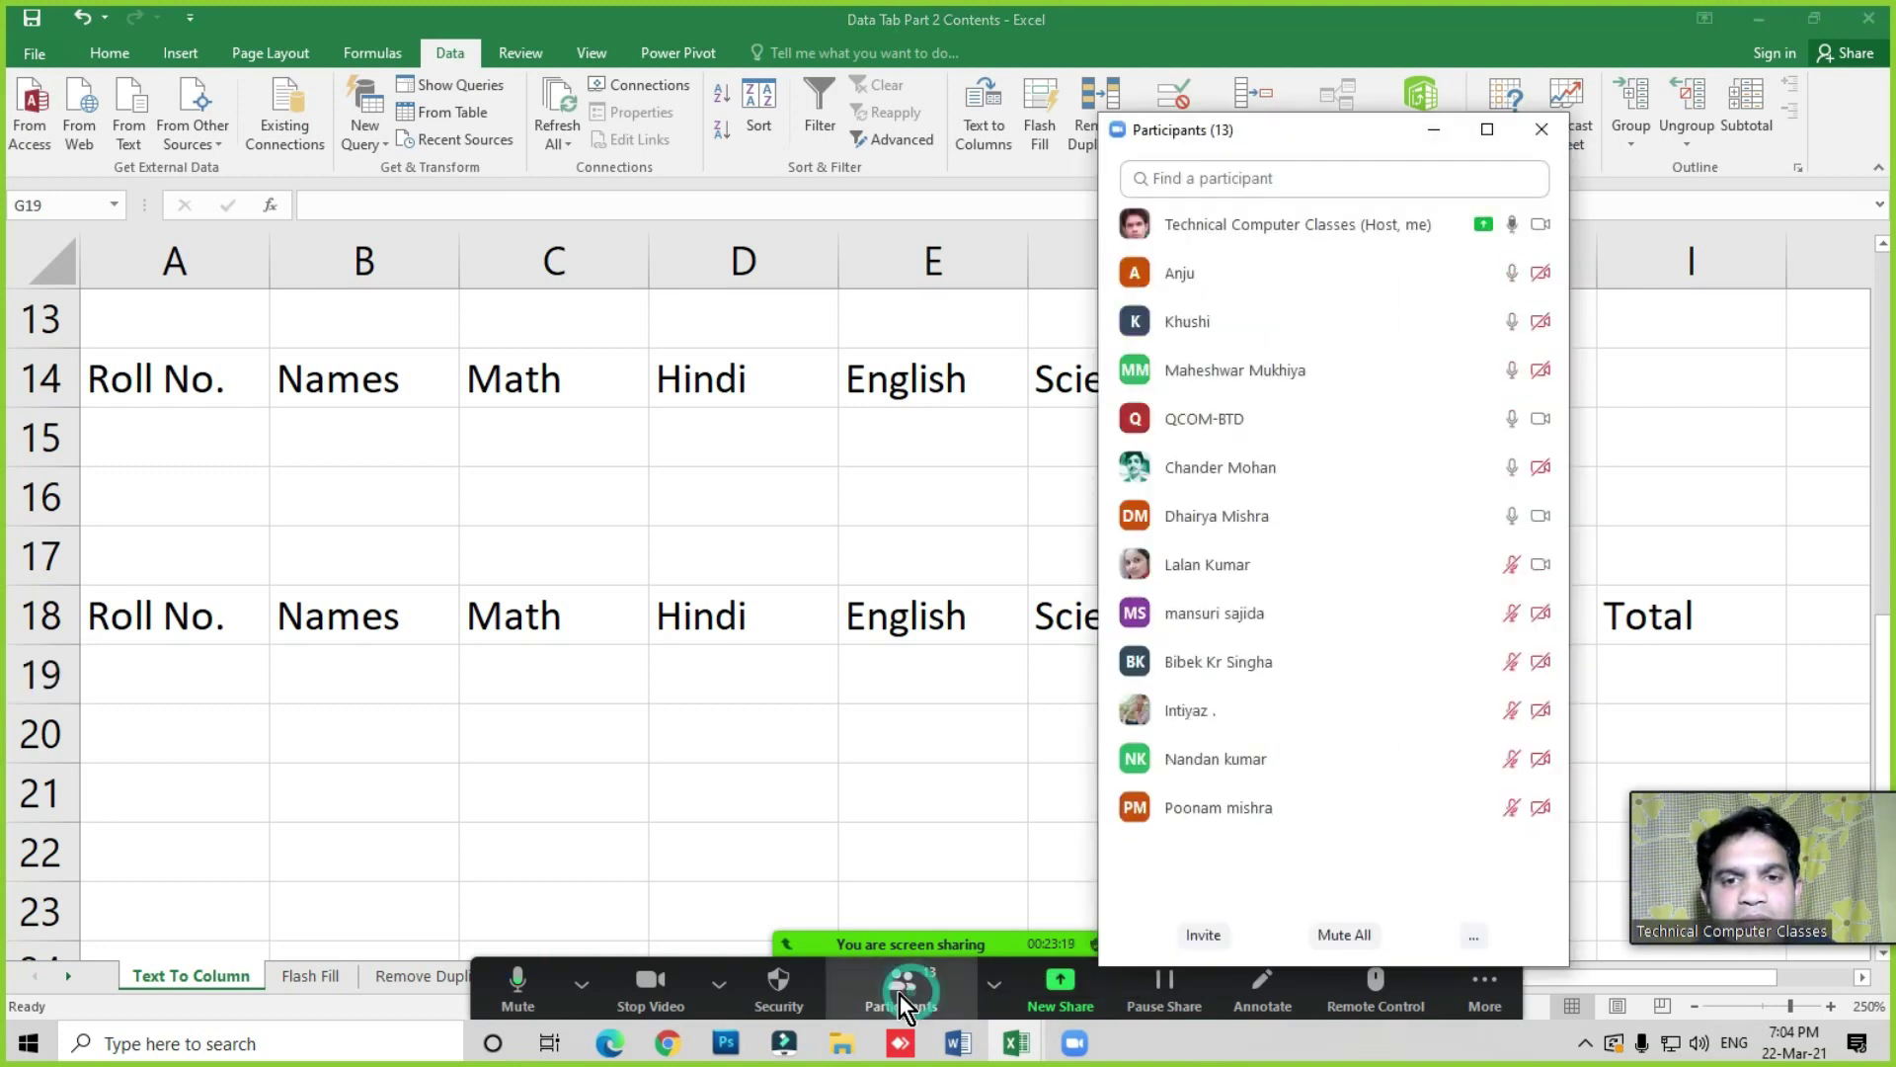
left_click_drag(1355, 141, 1312, 121)
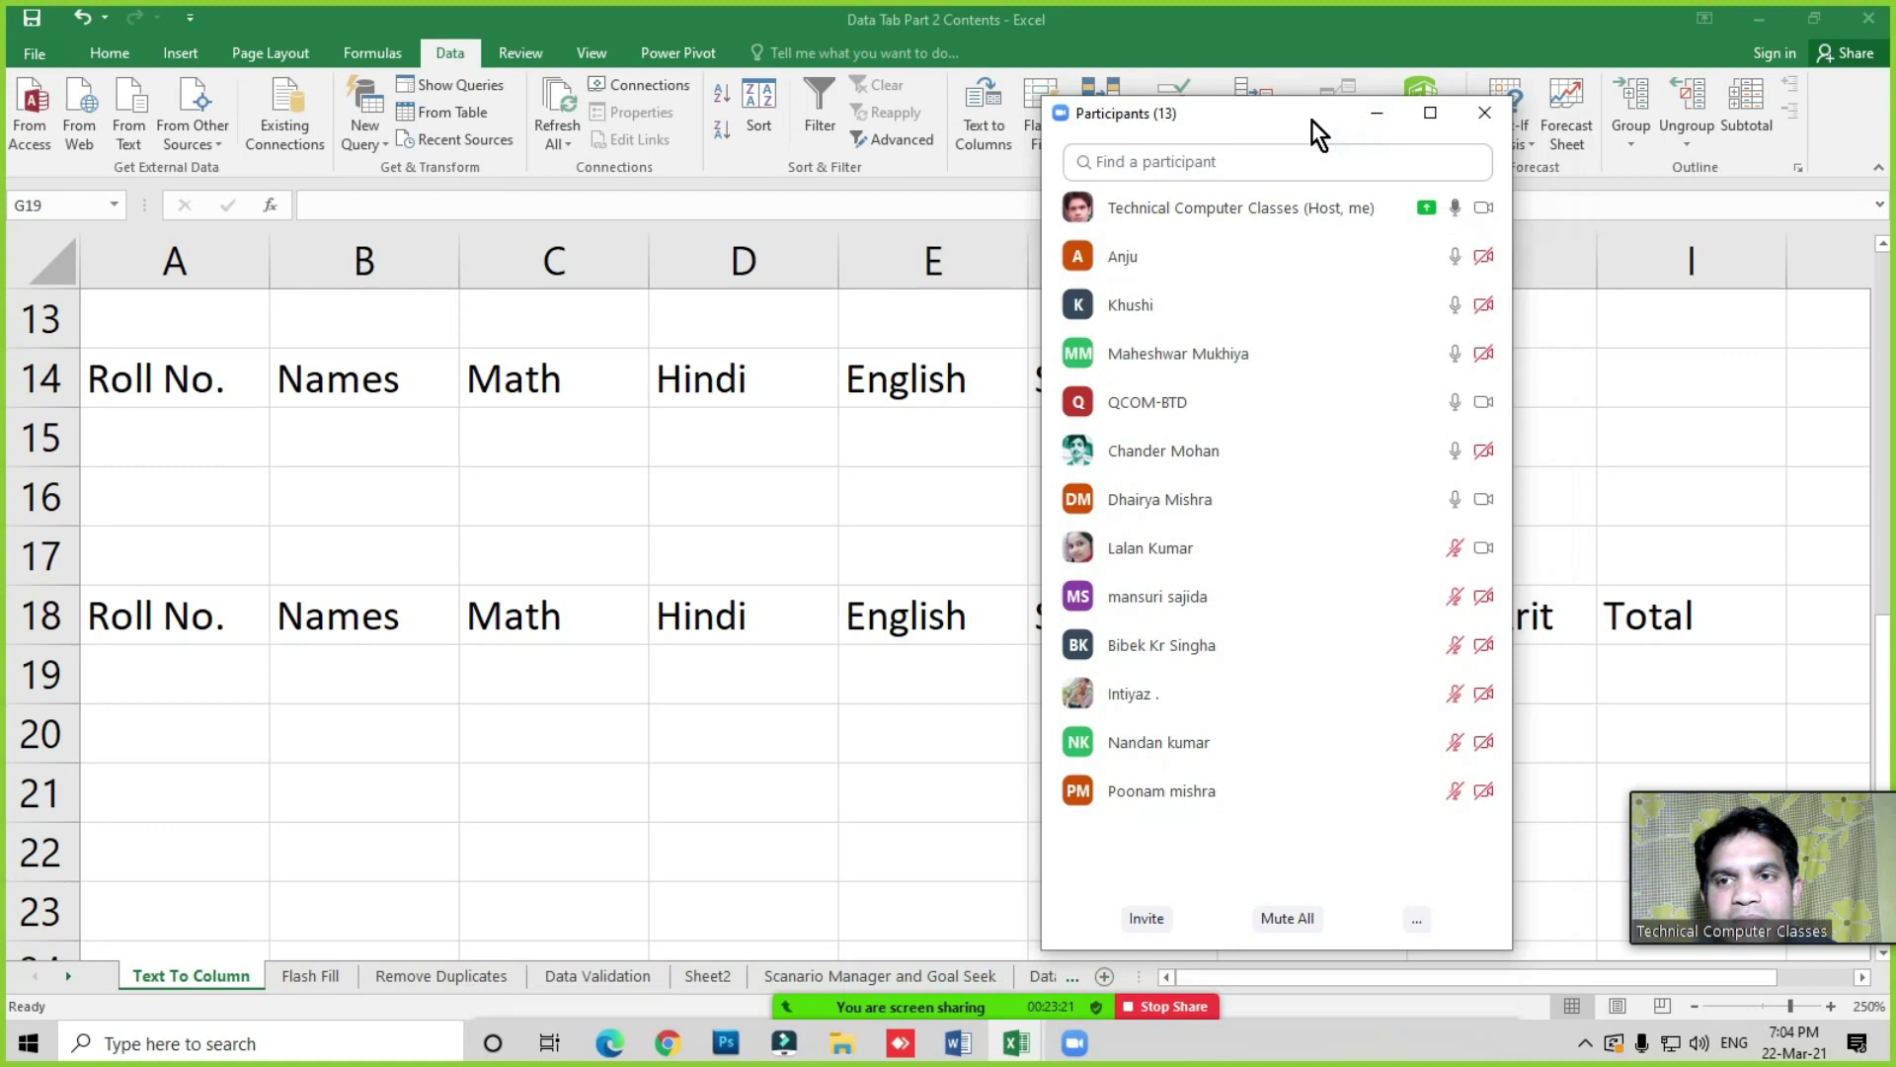
left_click(1491, 124)
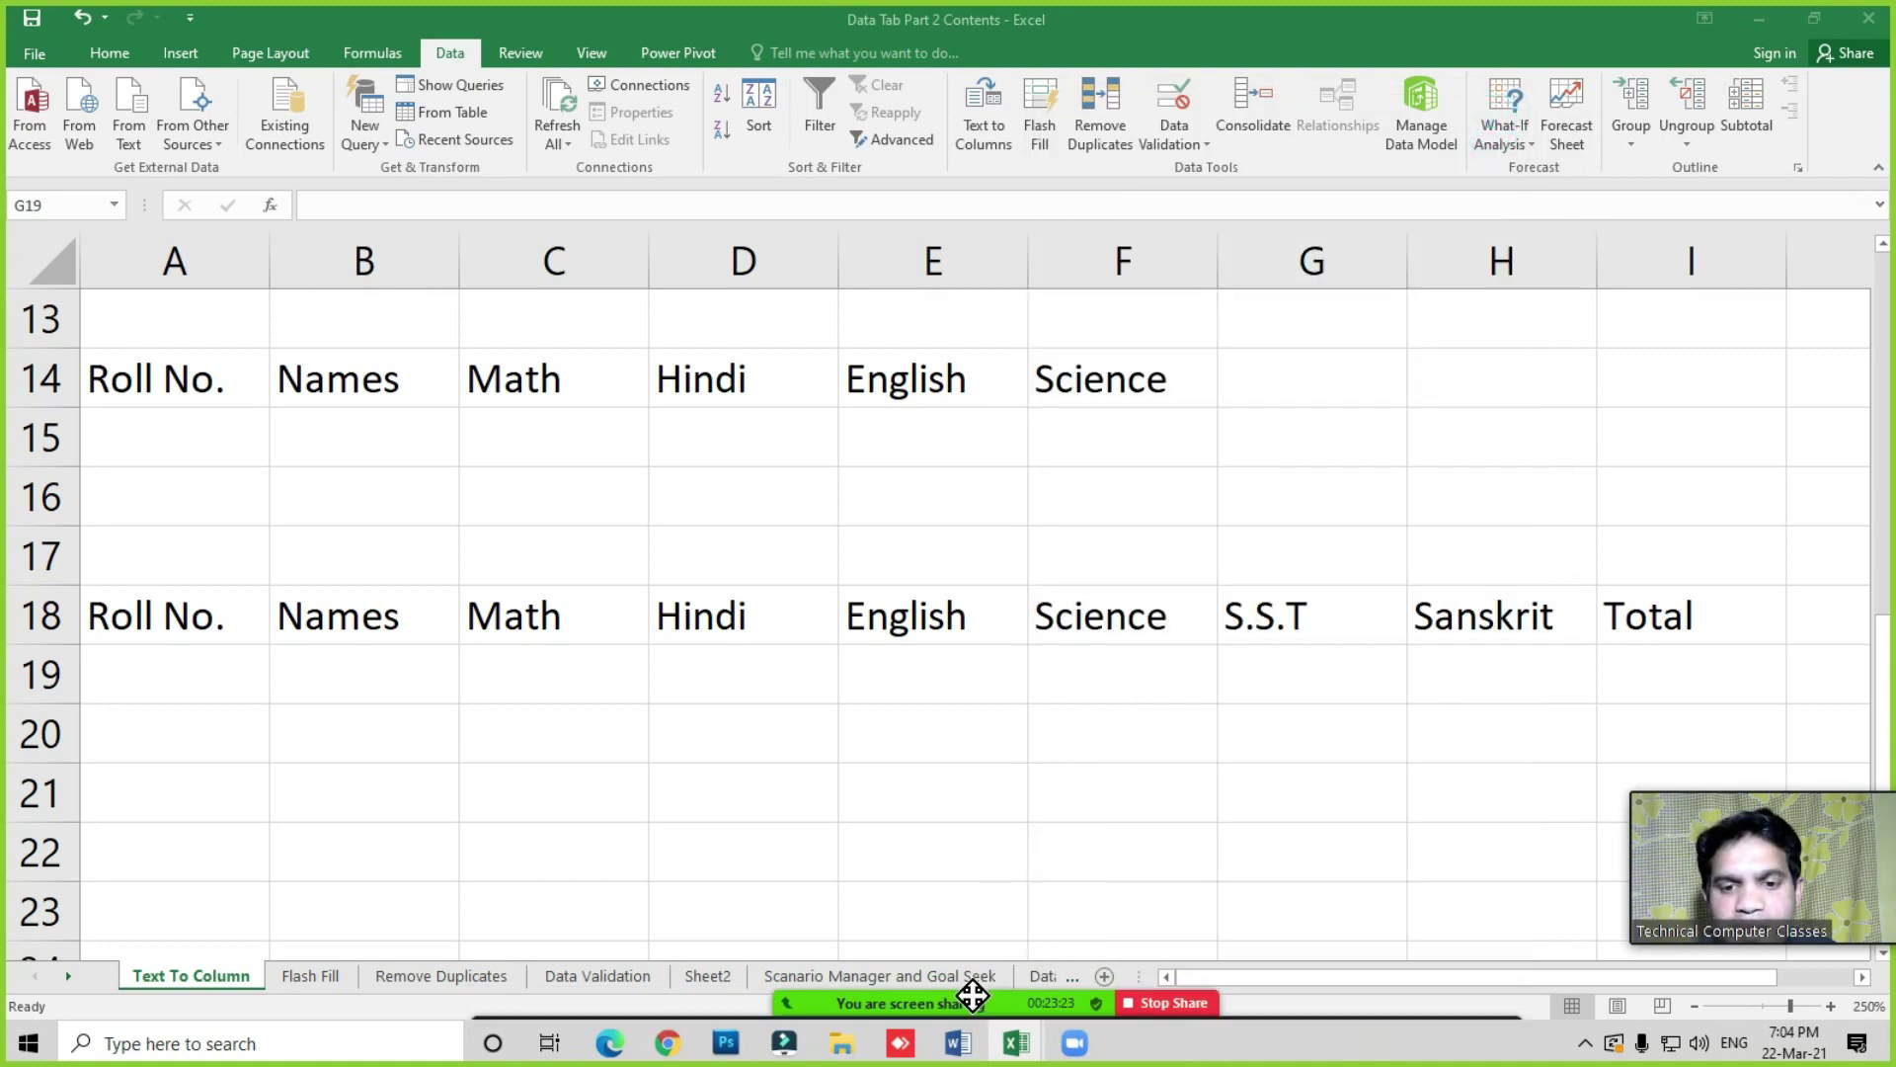
Stop sharing the screen and bring up the End Meeting for All / Leave Meeting choice.
mouse_move(933, 1003)
left_click(1188, 943)
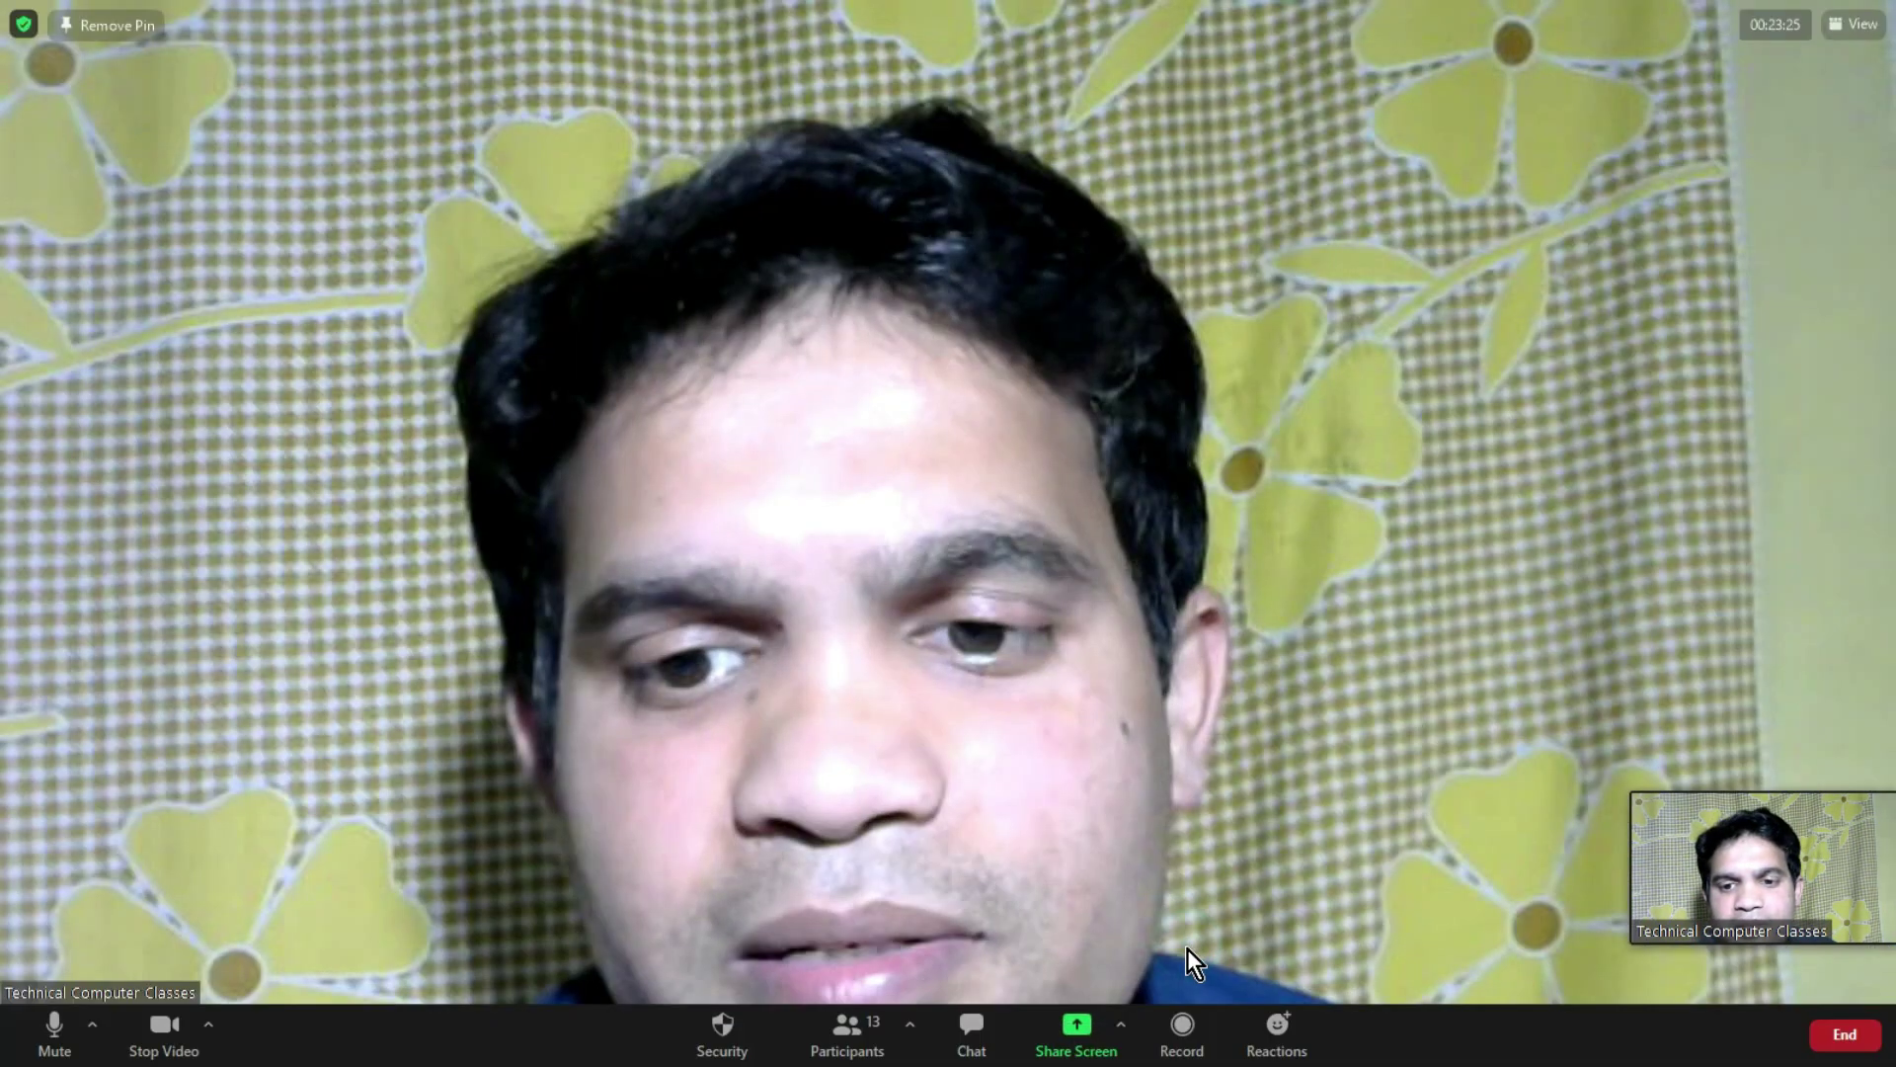
left_click(1855, 1029)
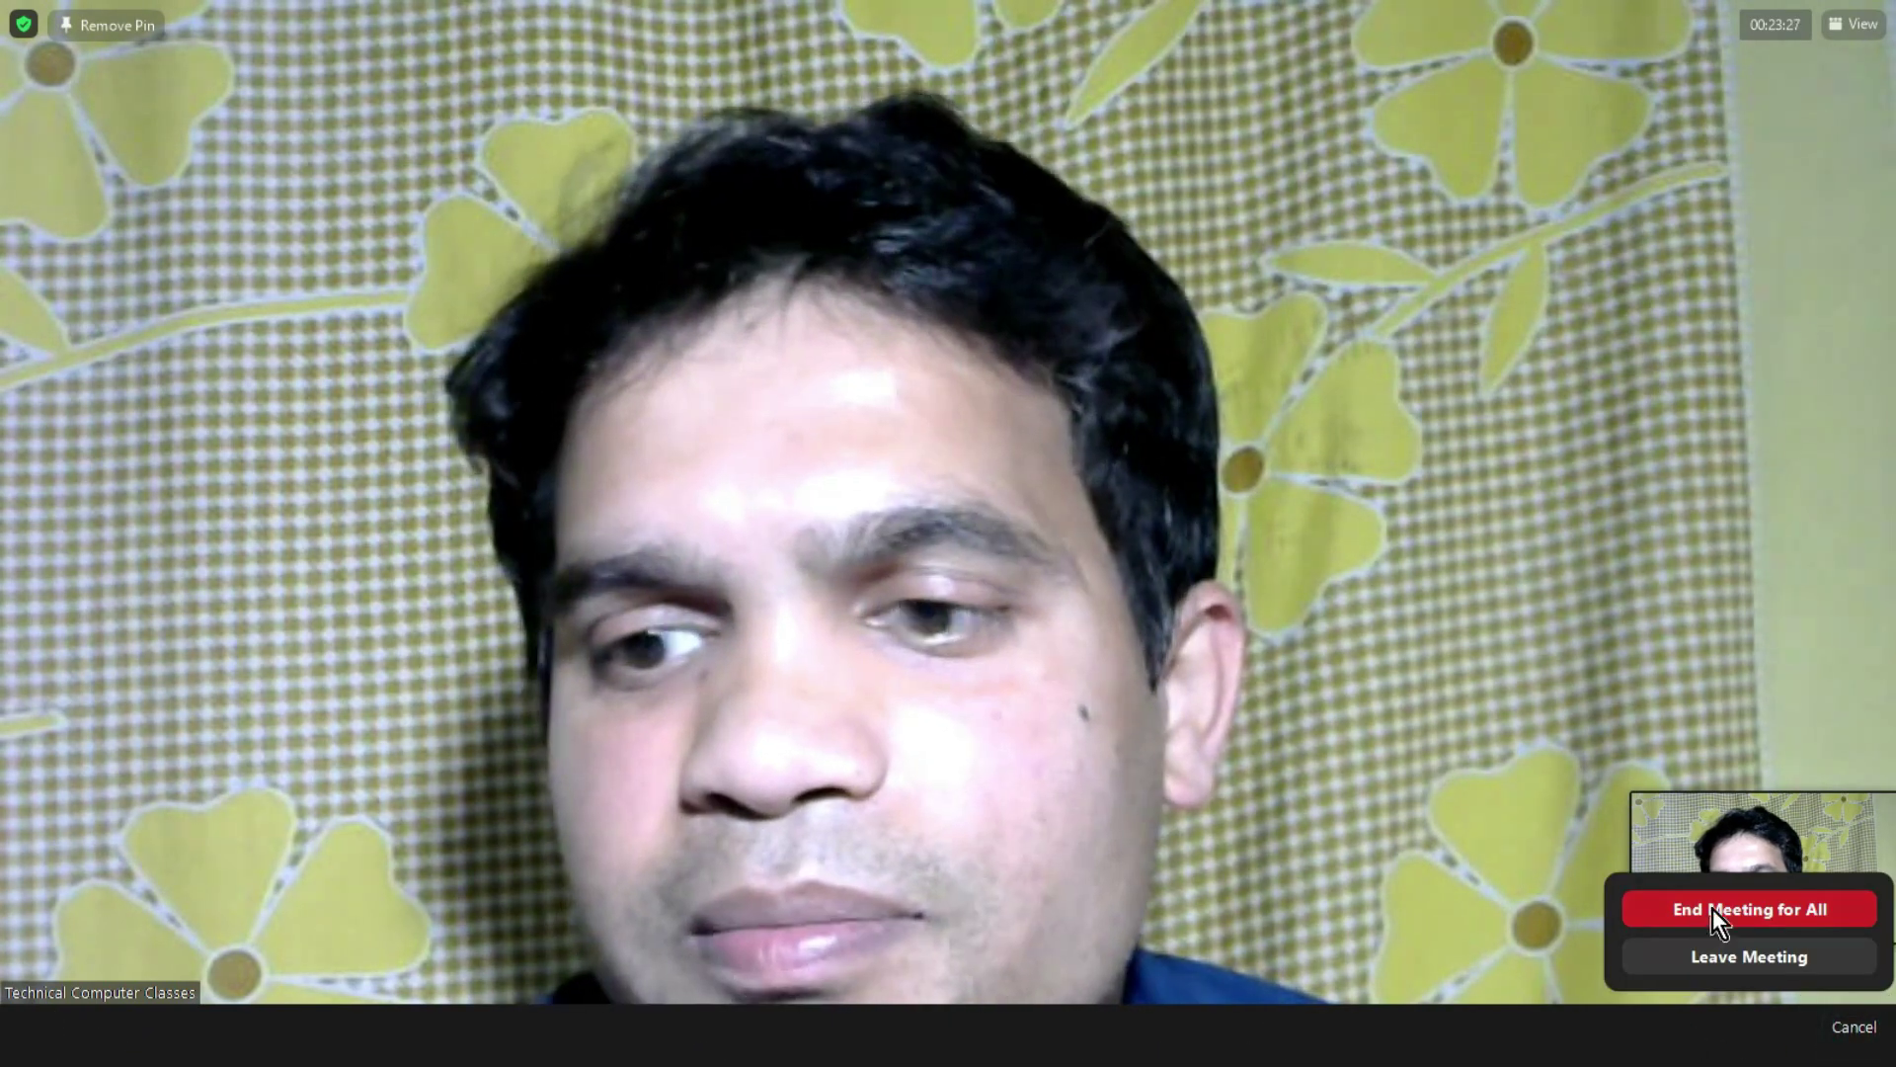